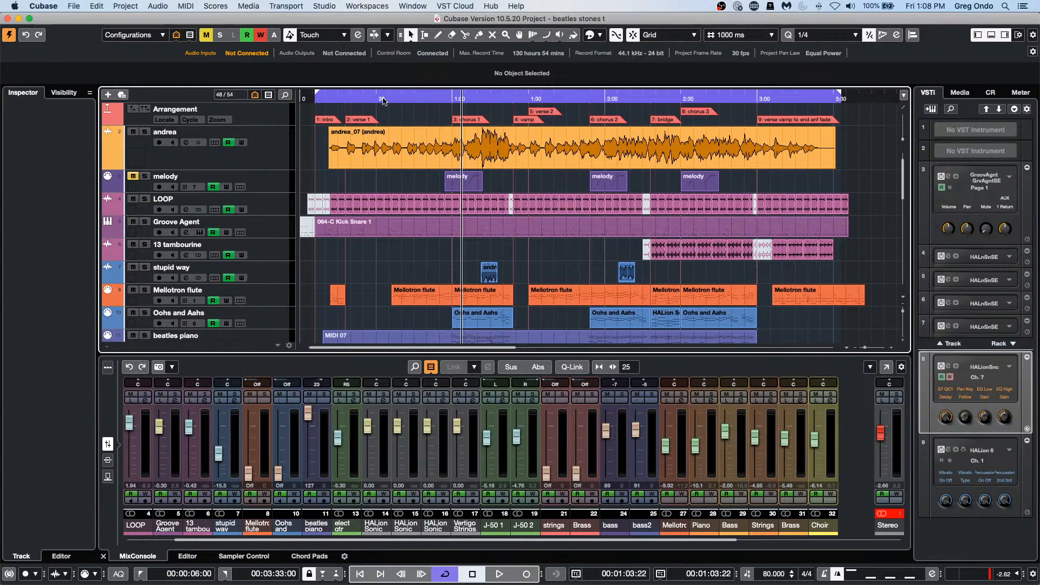
# - Open the Mellotron flute part that starts at 36 seconds in its own Key Editor window
pyautogui.scroll(-2, 328, 167)
pyautogui.scroll(4, 328, 168)
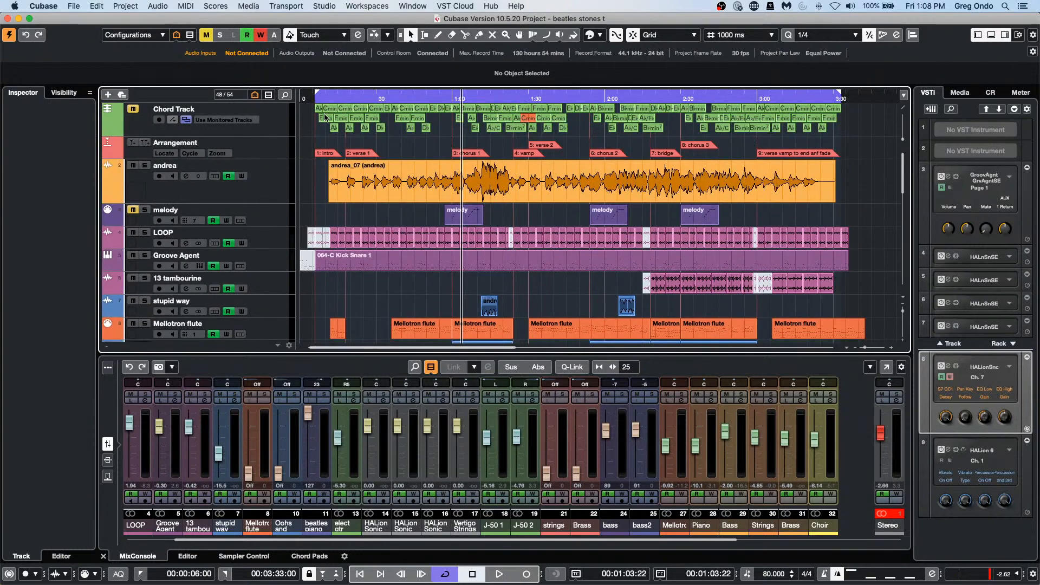
pyautogui.moveTo(324, 98); pyautogui.dragTo(325, 149)
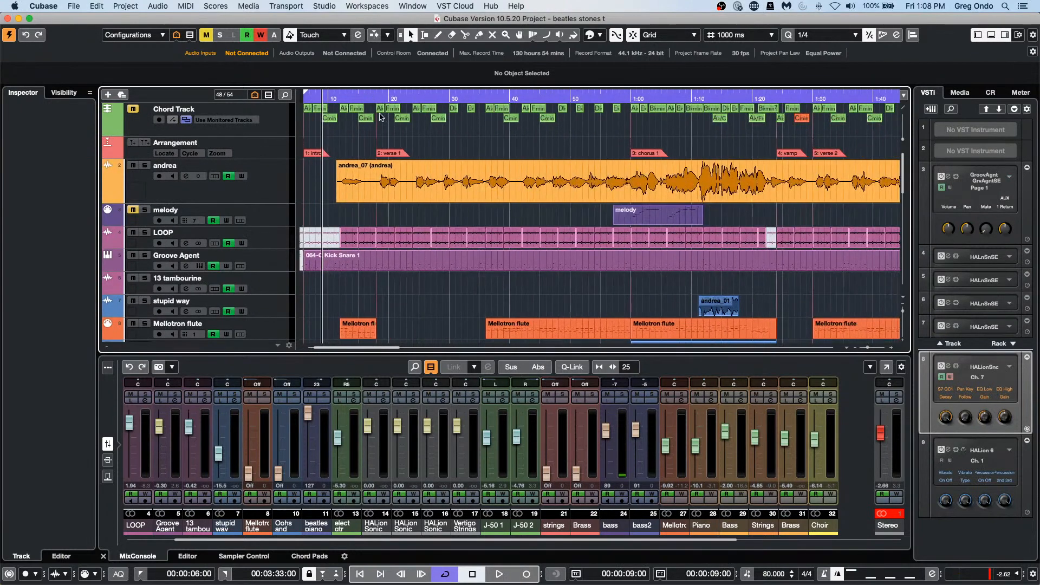
pyautogui.scroll(-10, 440, 263)
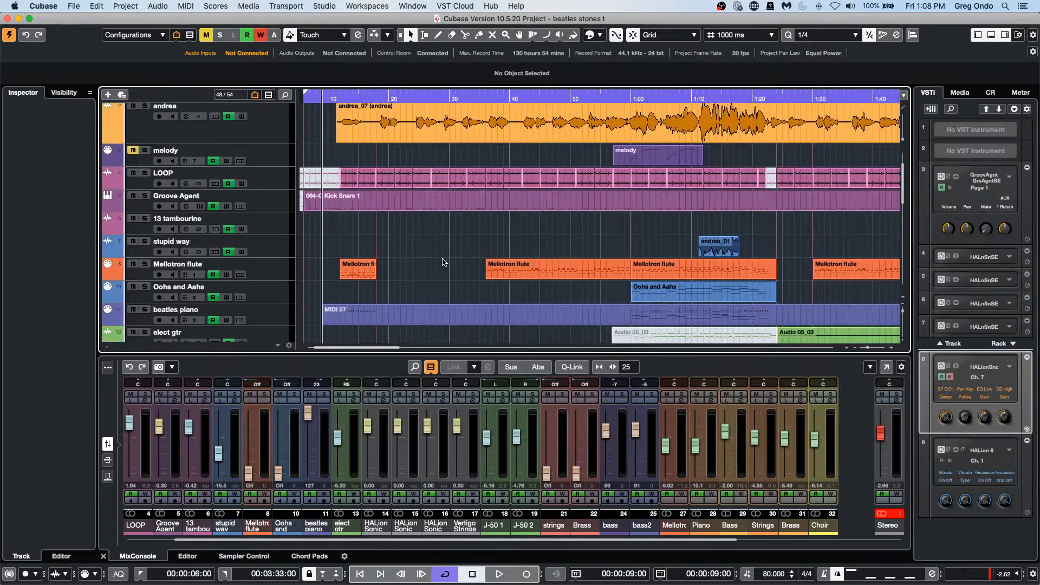
pyautogui.scroll(7, 443, 261)
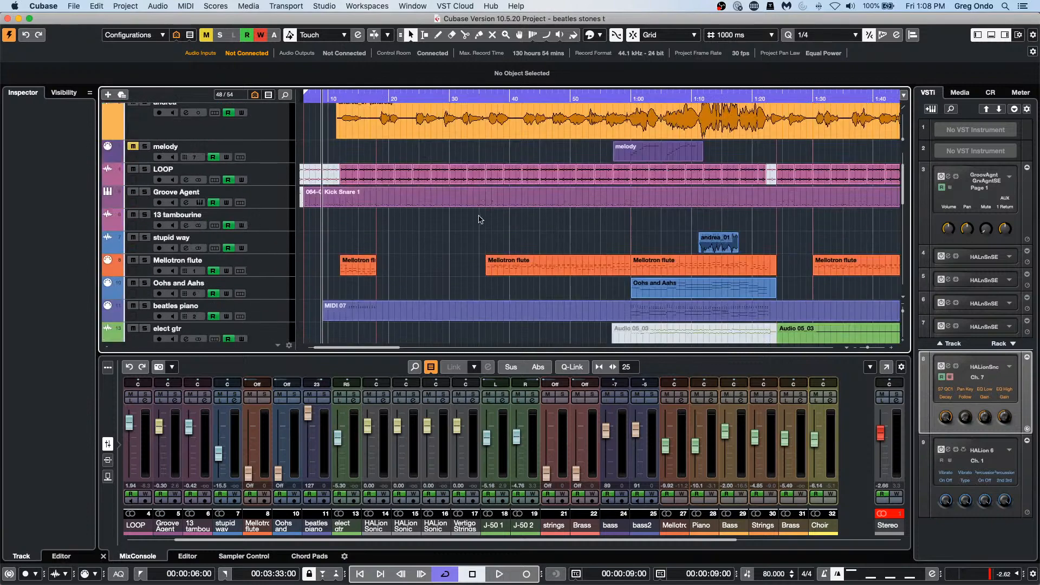
pyautogui.doubleClick(528, 274)
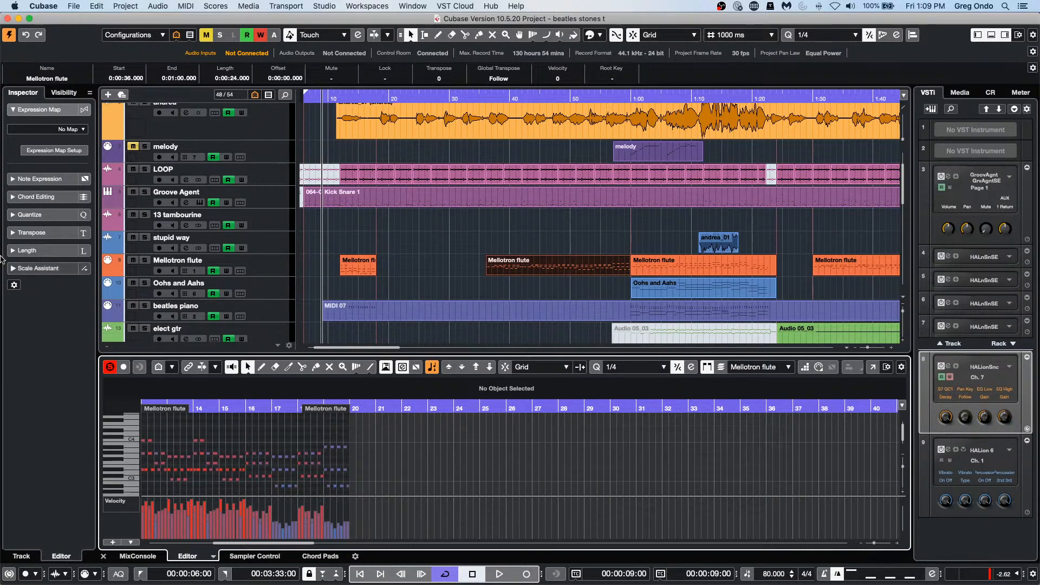
pyautogui.click(874, 370)
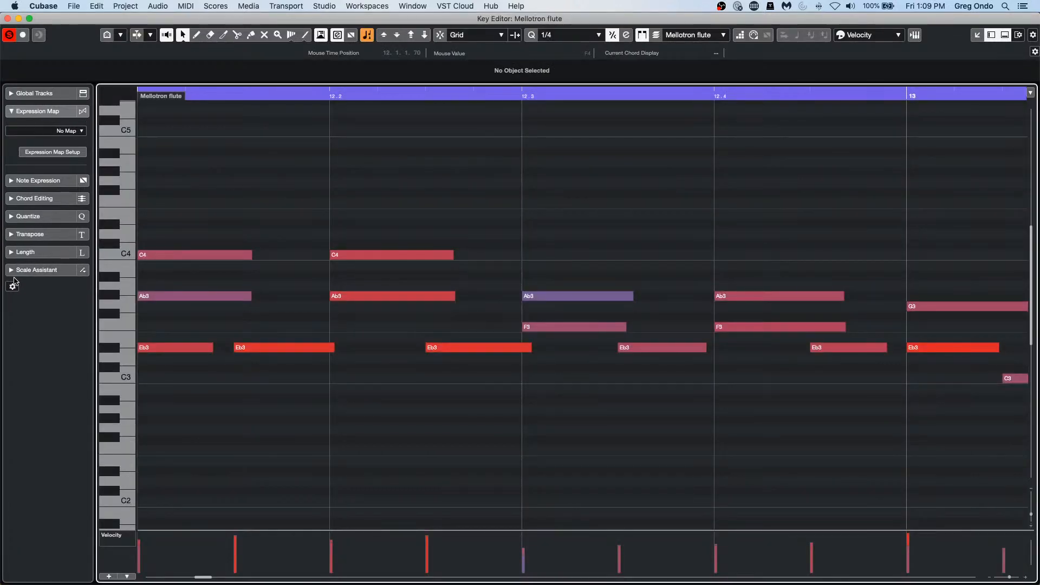
# - Set the editor scale in the Scale Assistant to G# Major
pyautogui.click(34, 274)
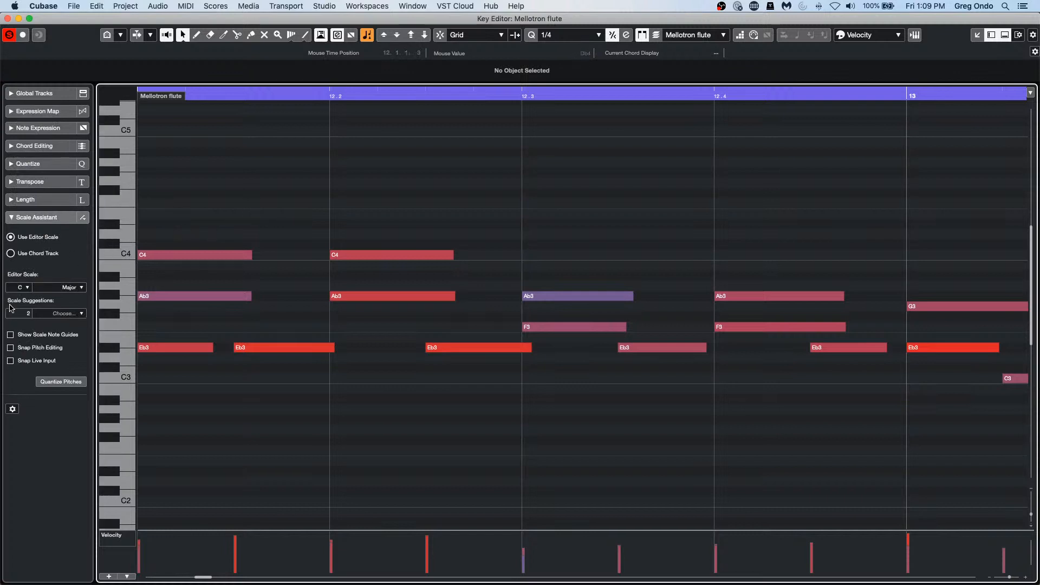
pyautogui.click(24, 288)
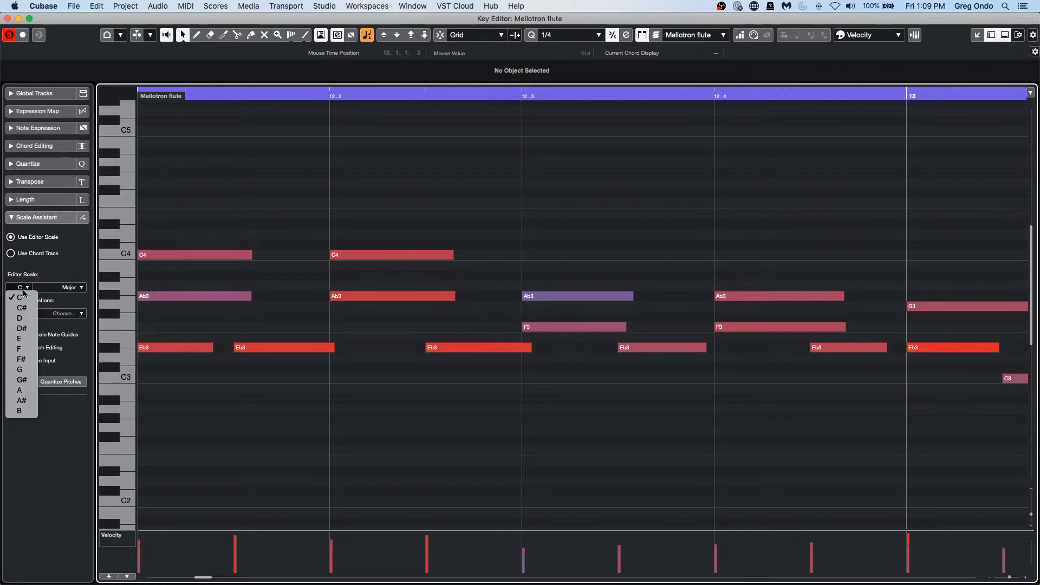
pyautogui.click(24, 380)
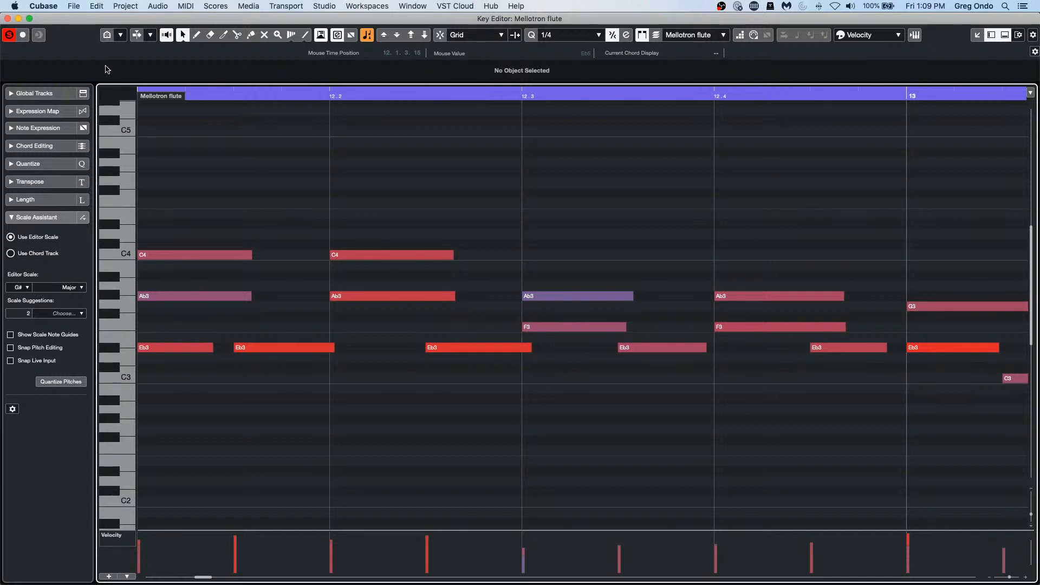
# - Switch pitch visibility between Show Pitches with Events and Show Pitches from Scale Assistant, ending on the Scale Assistant option
pyautogui.click(122, 36)
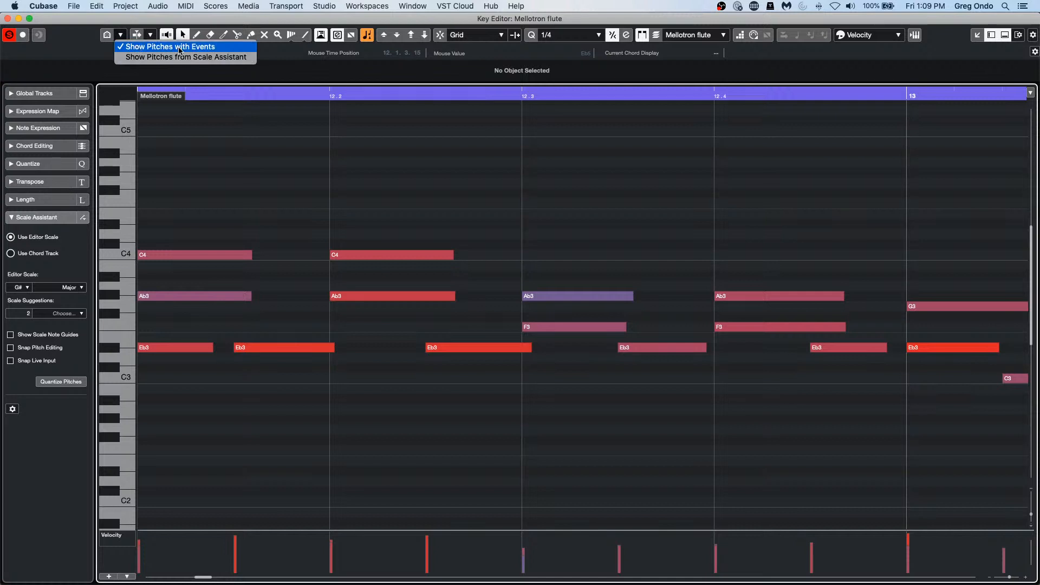
pyautogui.click(139, 47)
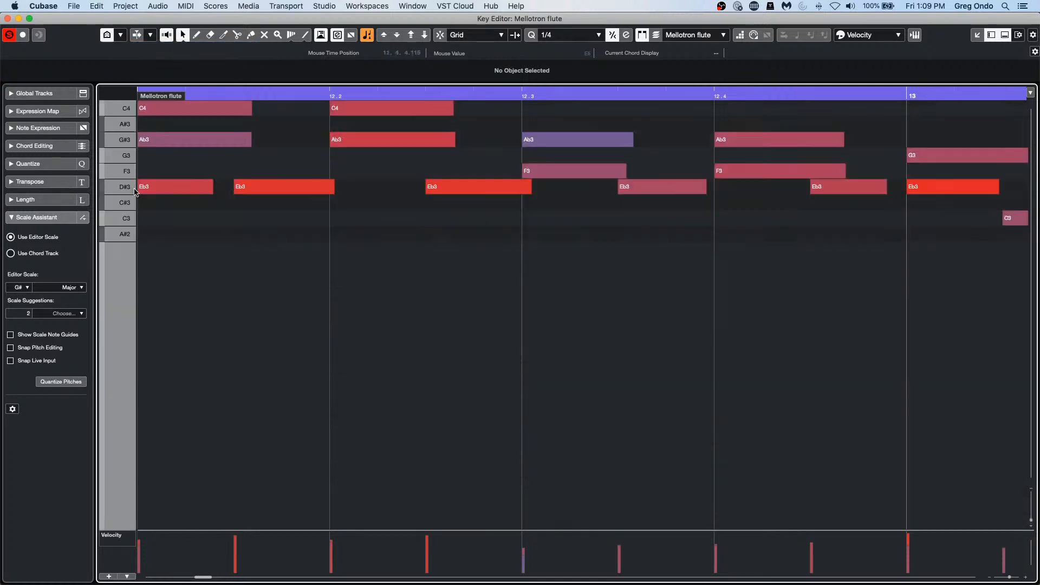
pyautogui.click(120, 35)
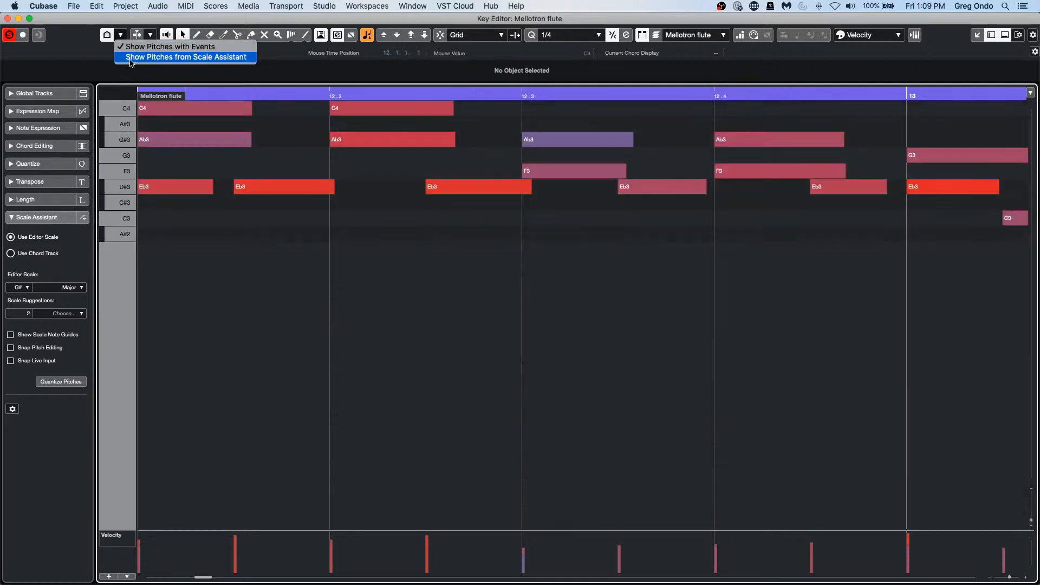
pyautogui.click(163, 57)
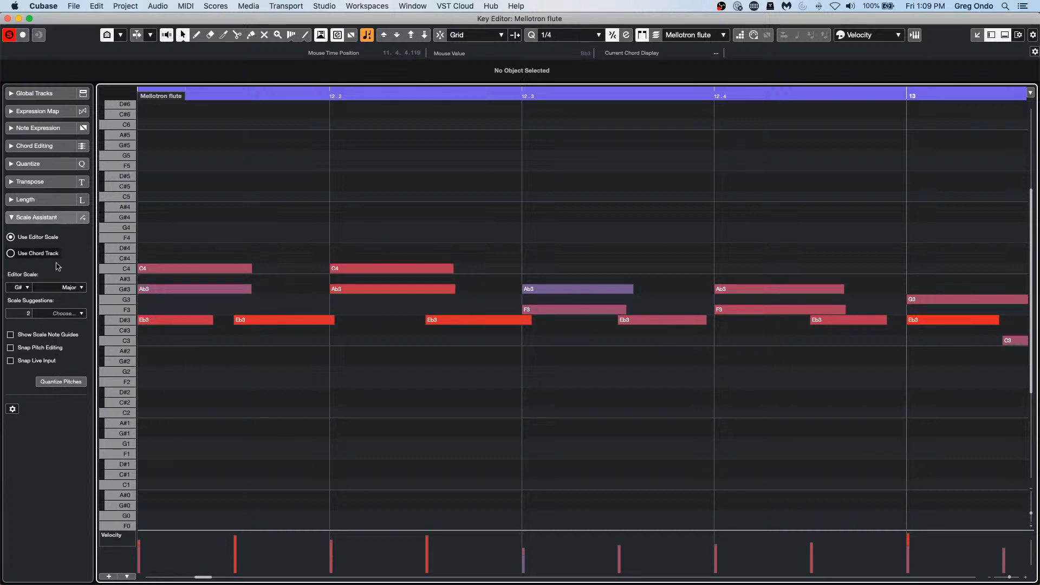
pyautogui.click(119, 35)
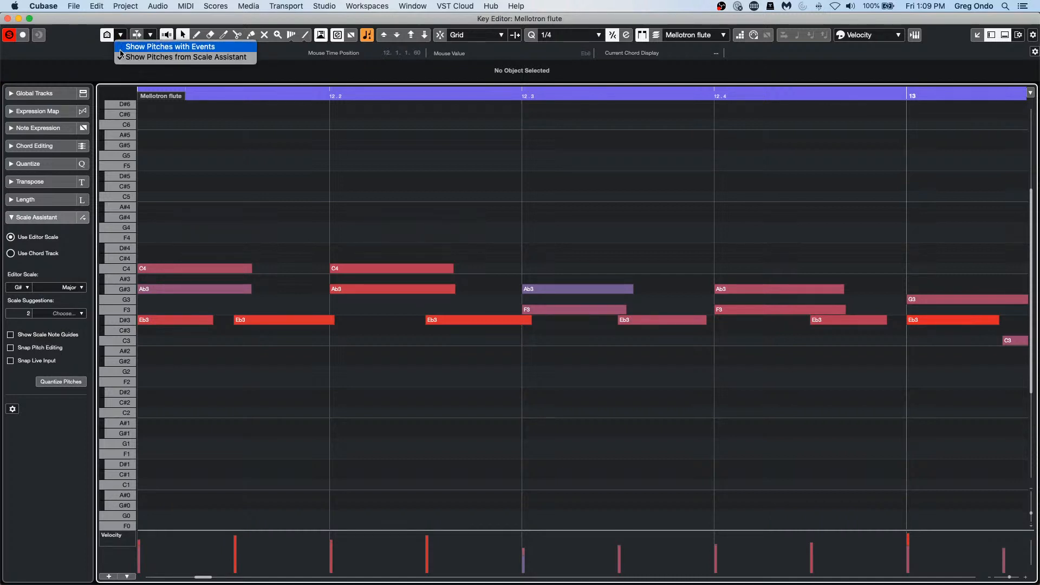
pyautogui.click(121, 49)
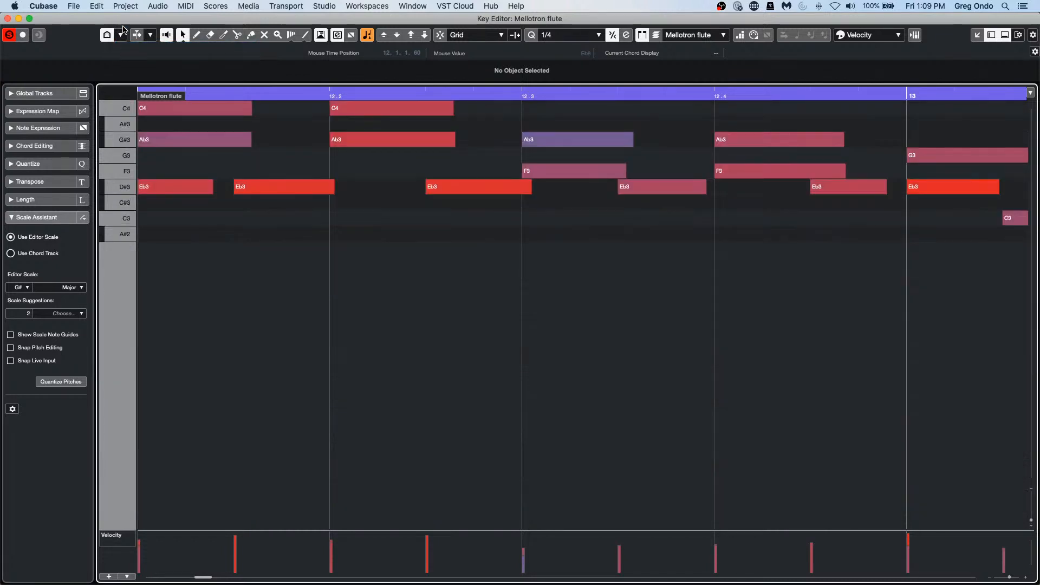
pyautogui.click(121, 35)
pyautogui.click(135, 53)
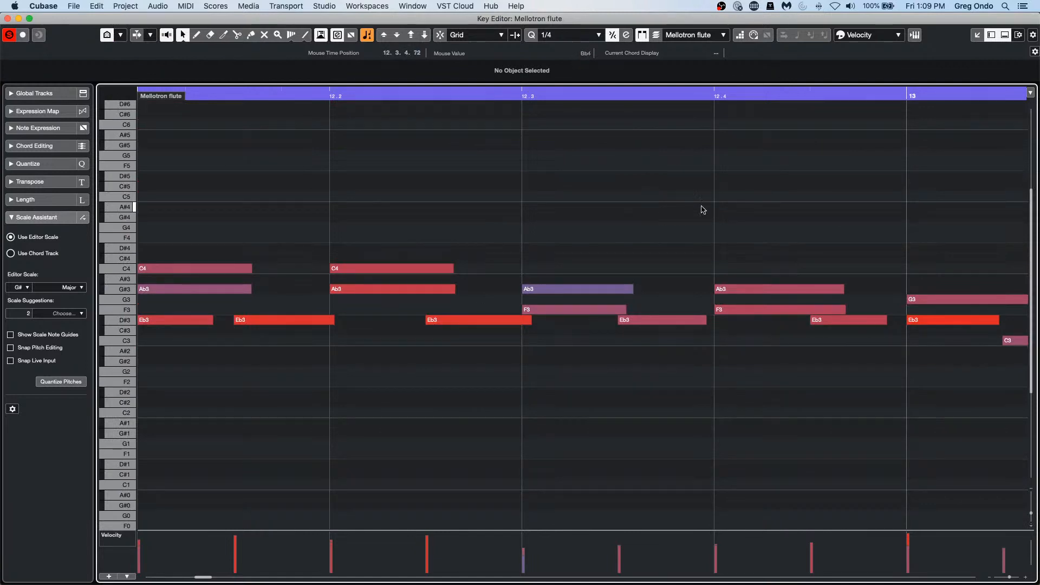
# - Toggle the pitch visibility filter off and on twice to compare the full keyboard with the scale-only view
pyautogui.click(106, 36)
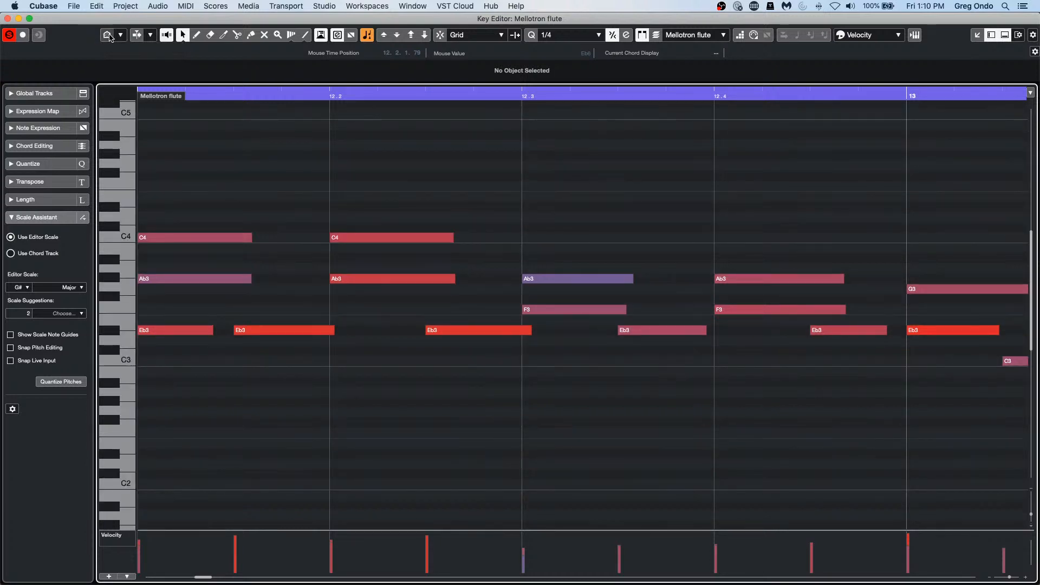
pyautogui.click(106, 36)
pyautogui.click(107, 36)
pyautogui.click(107, 36)
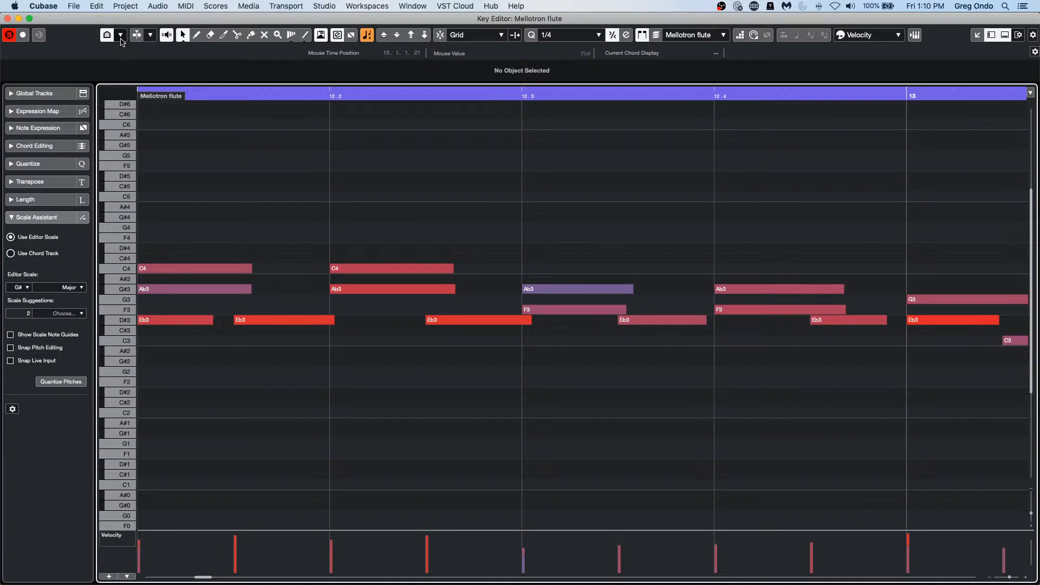
# - Close the Mellotron flute Key Editor window and show the MixConsole in the project window
pyautogui.click(121, 35)
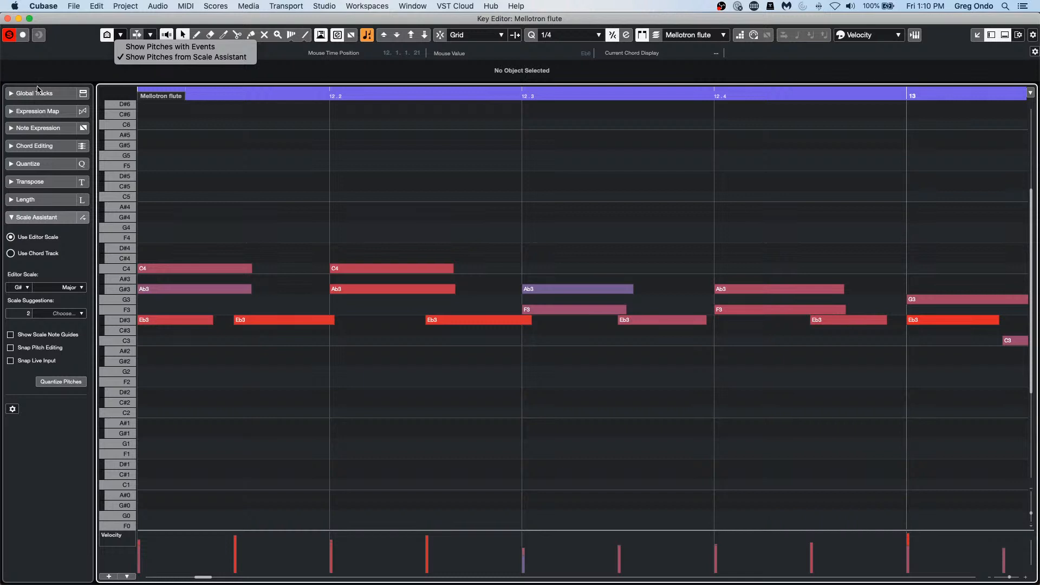
pyautogui.click(10, 20)
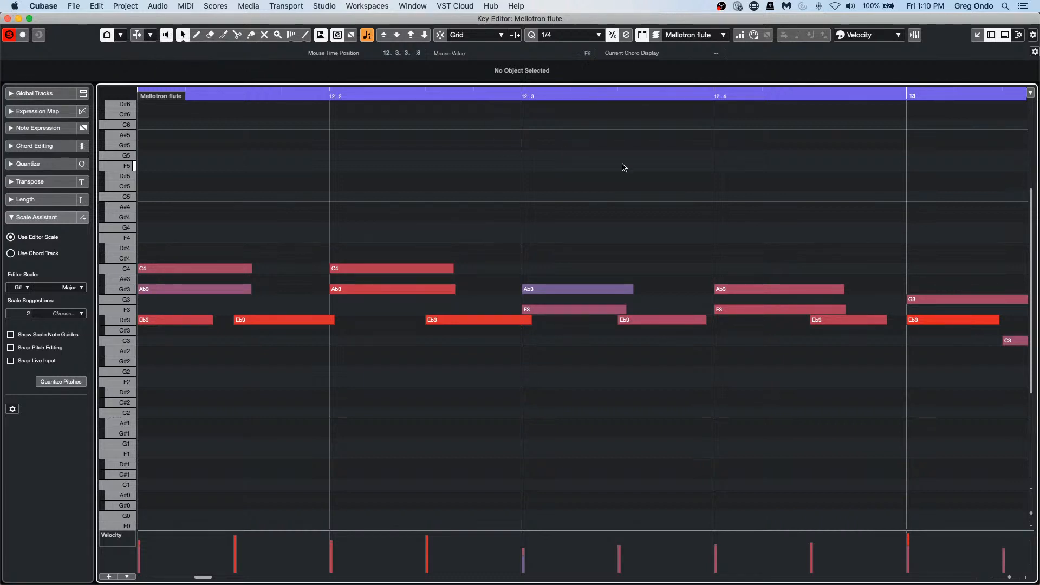
pyautogui.click(7, 19)
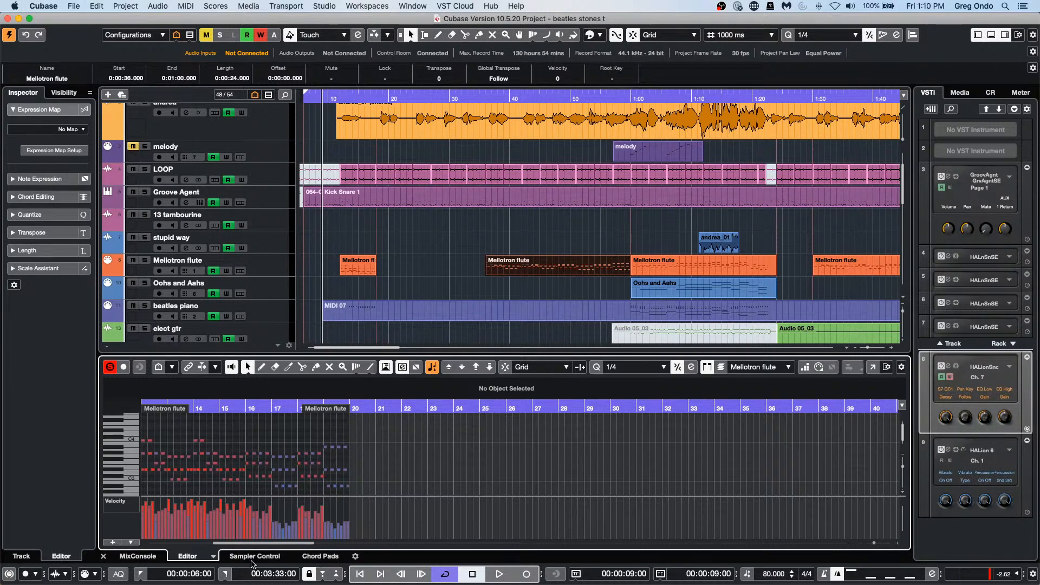
pyautogui.click(142, 556)
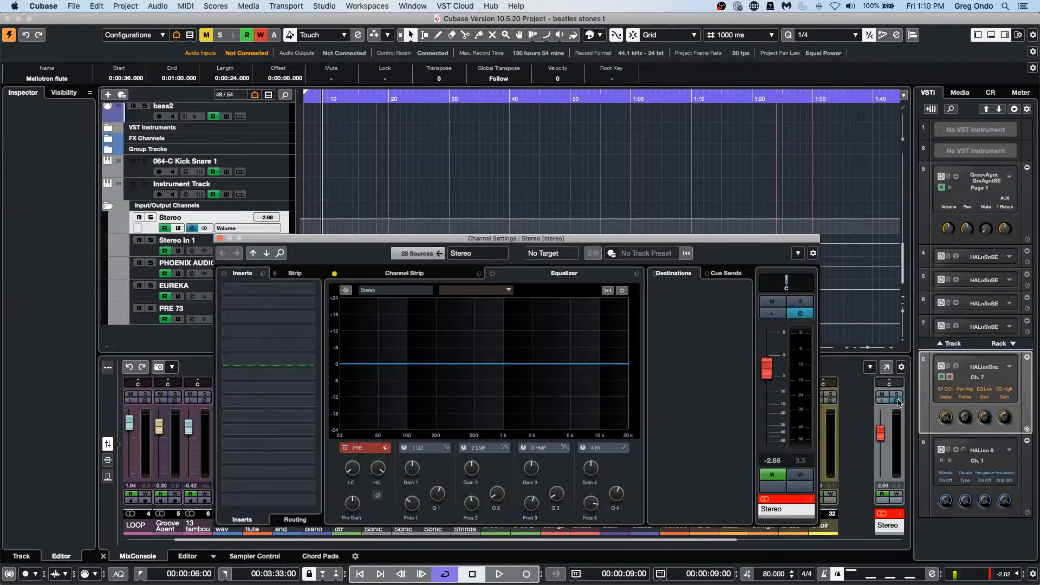
# - Open the channel settings of the Stereo output and load the Frequency EQ in its first insert slot
pyautogui.click(896, 400)
pyautogui.click(265, 289)
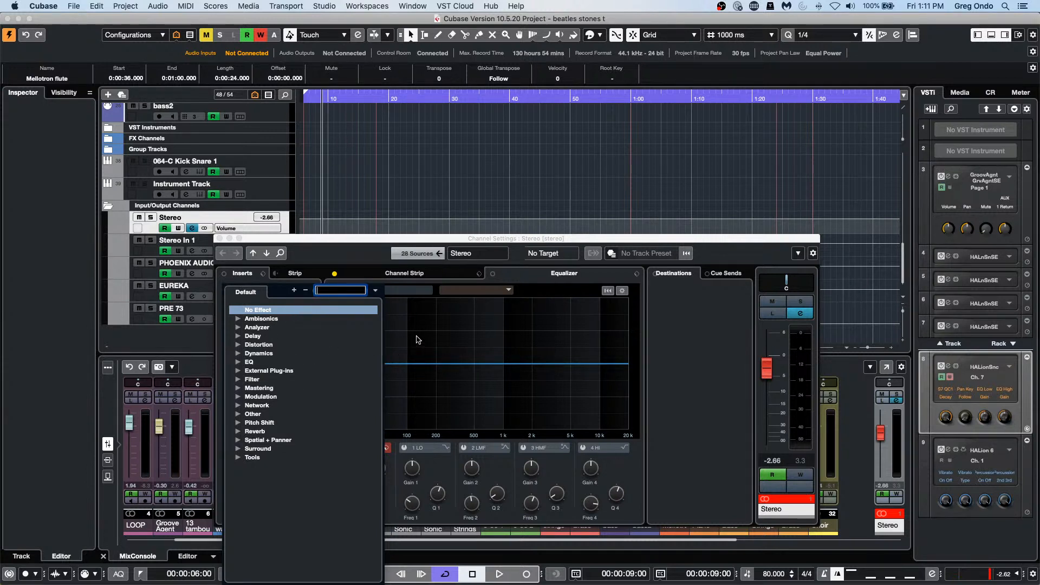
pyautogui.click(238, 362)
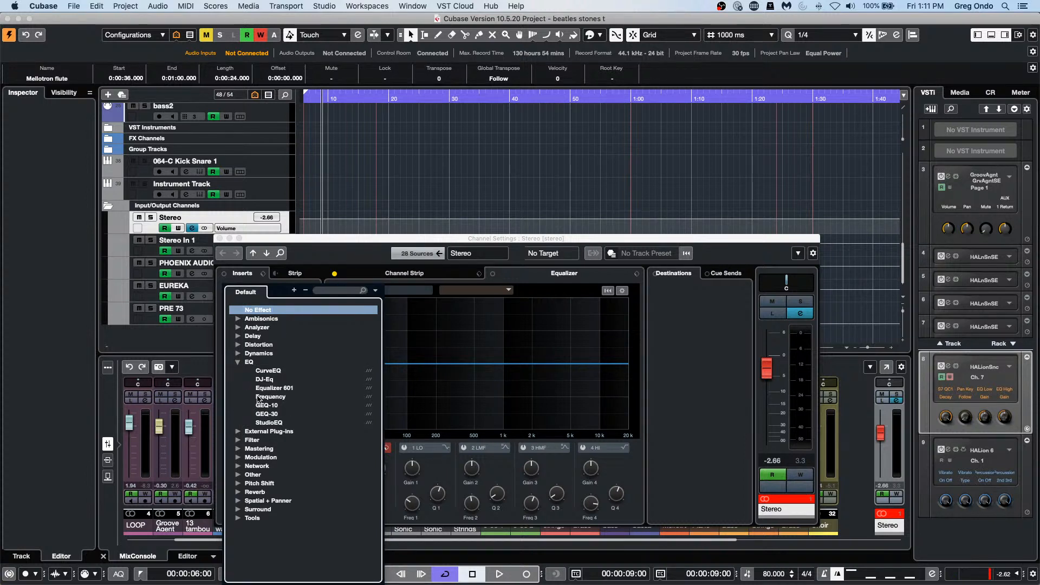
pyautogui.click(275, 398)
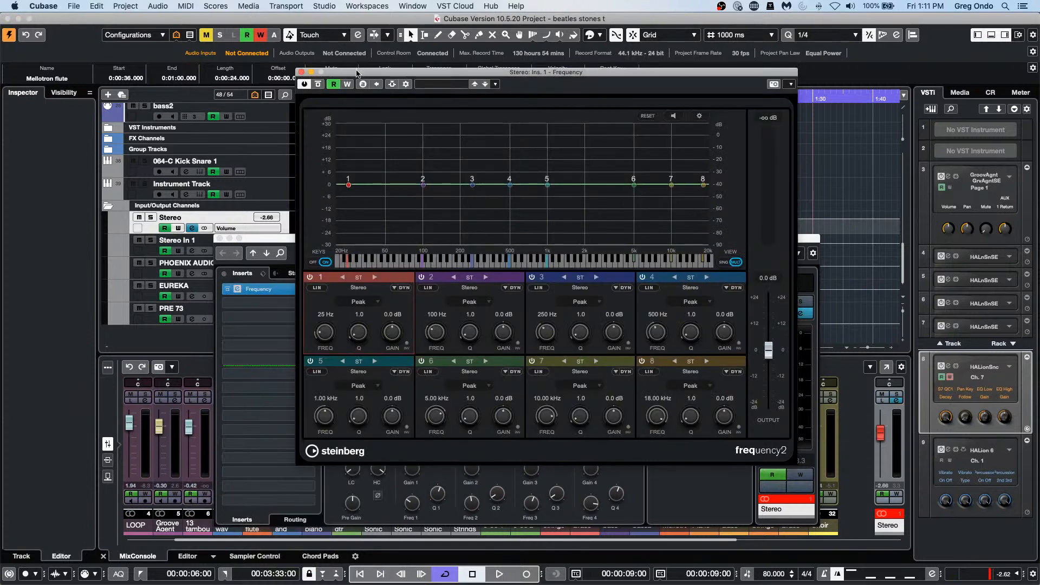
# - Move the Frequency window aside and boost band 3 by about 5.6 dB at about 298 Hz
pyautogui.moveTo(357, 72); pyautogui.dragTo(511, 130)
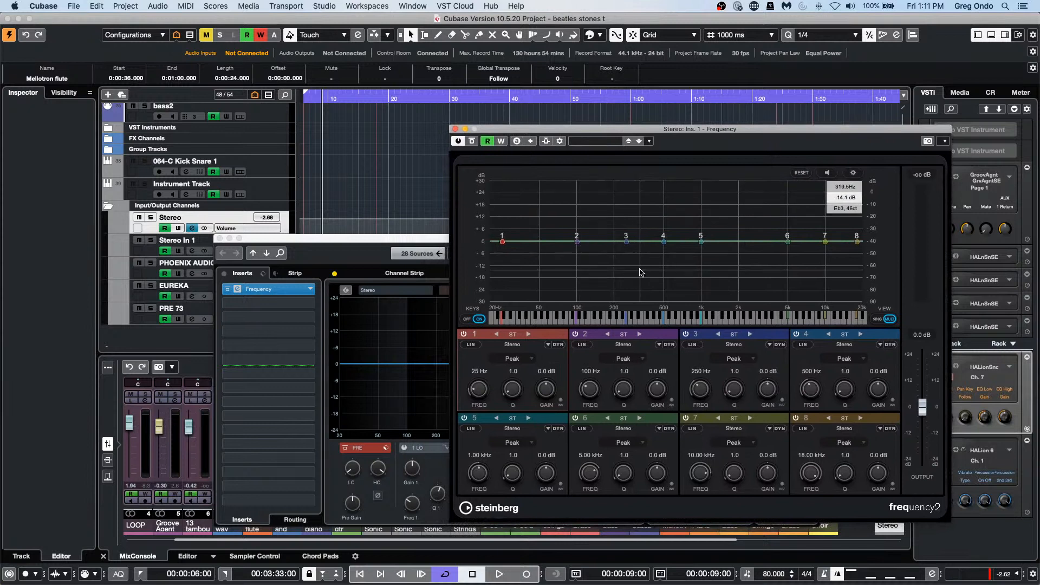
pyautogui.moveTo(628, 249); pyautogui.dragTo(642, 238)
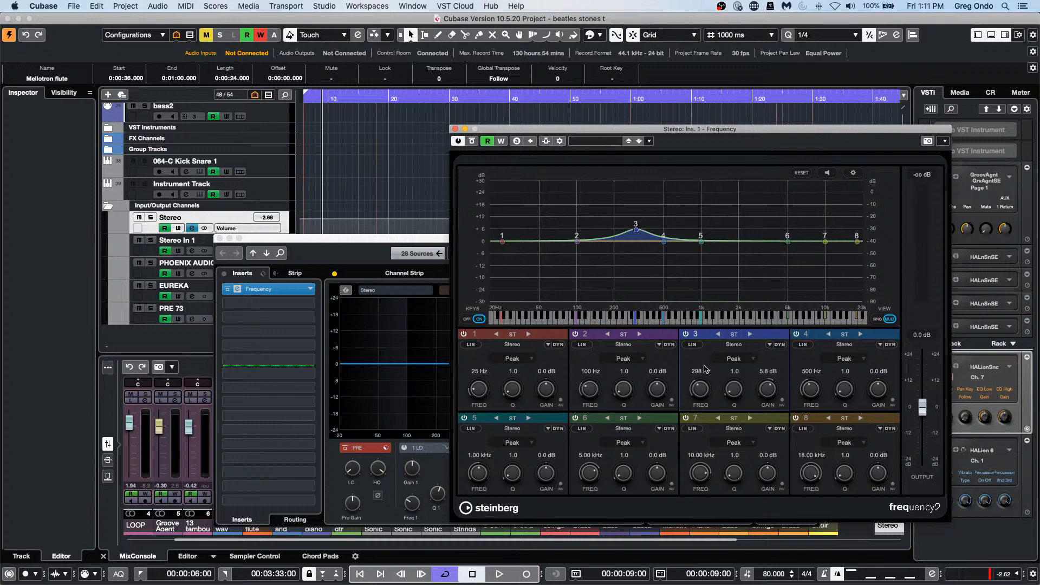
# - Try left/right and mid/side processing on band 3 of the Frequency EQ, and return the band to stereo
pyautogui.click(719, 335)
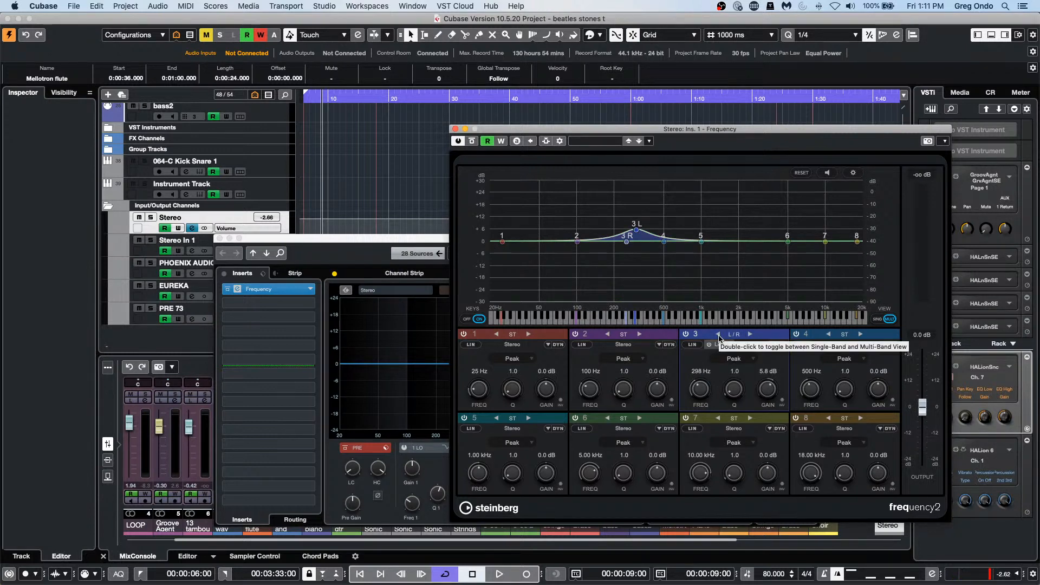
pyautogui.click(750, 335)
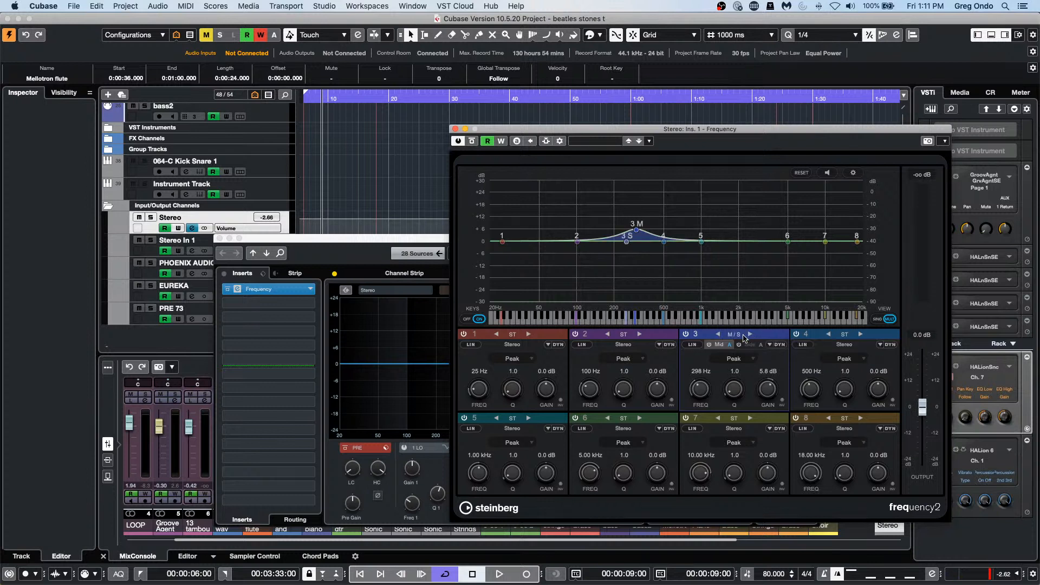
pyautogui.click(750, 335)
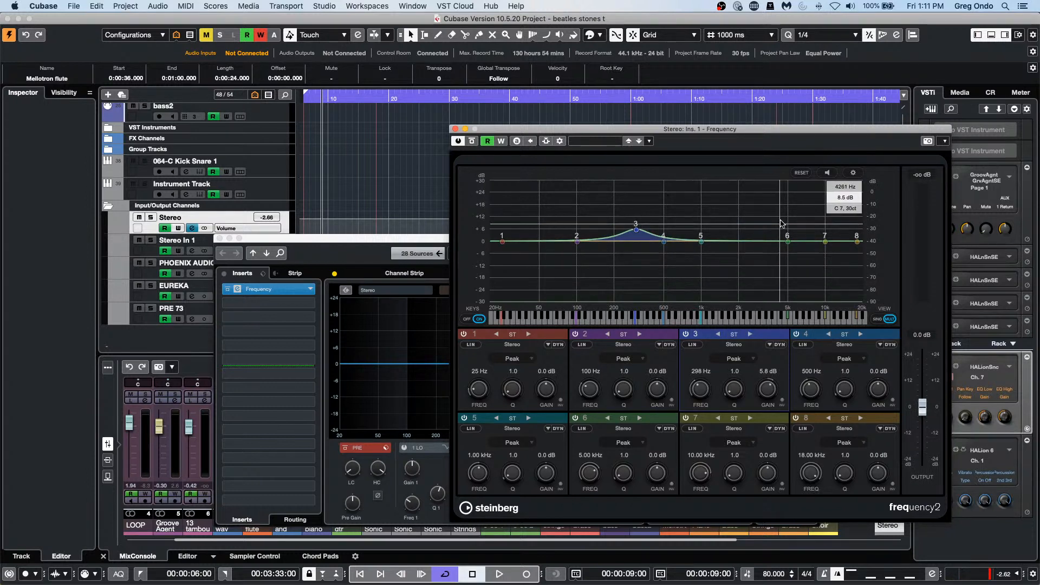
# - Load the MultibandCompressor from the Dynamics effects in the Stereo output's second insert slot
pyautogui.click(306, 303)
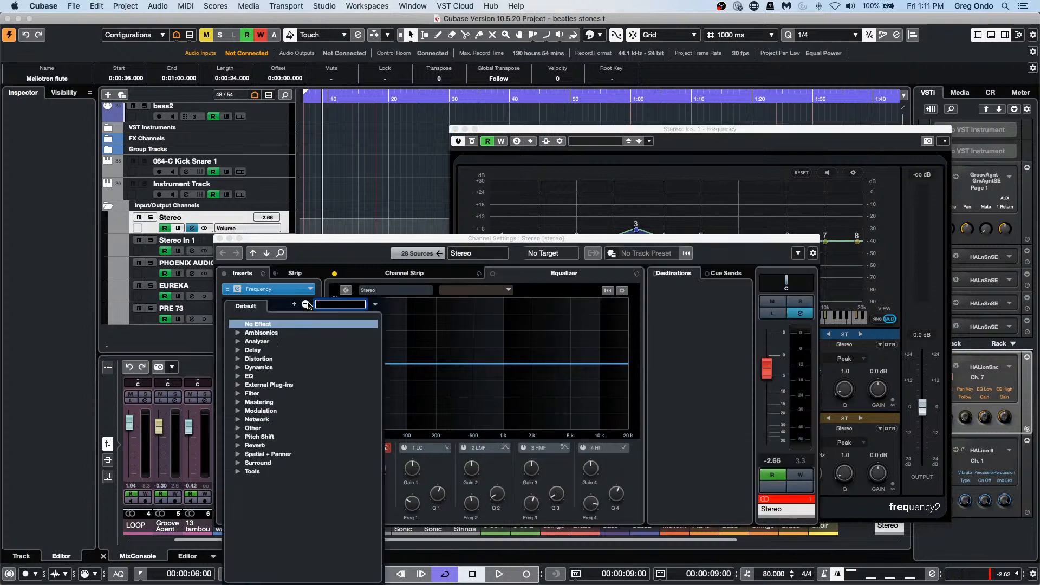
pyautogui.click(238, 368)
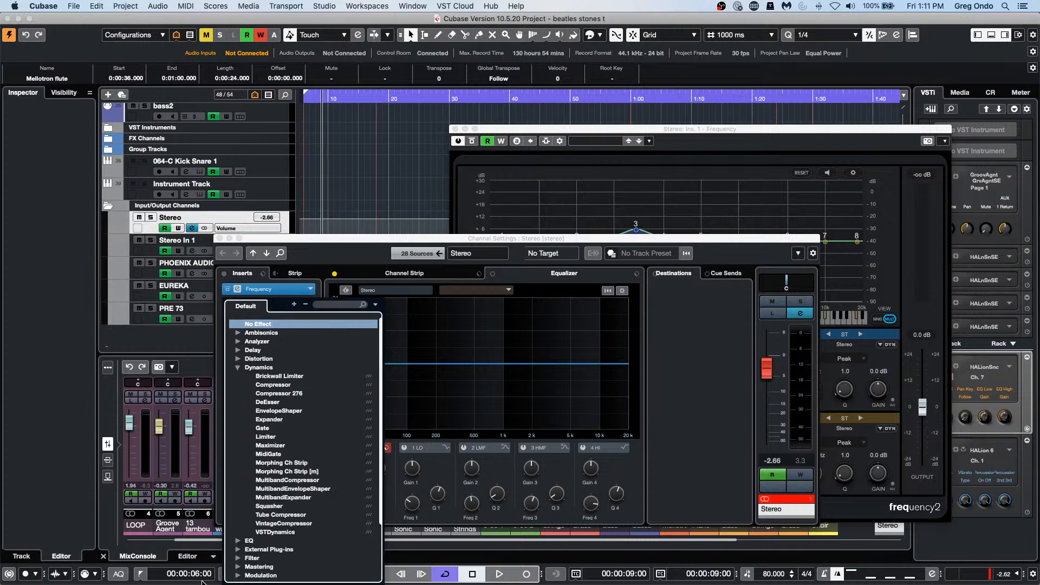
pyautogui.click(303, 481)
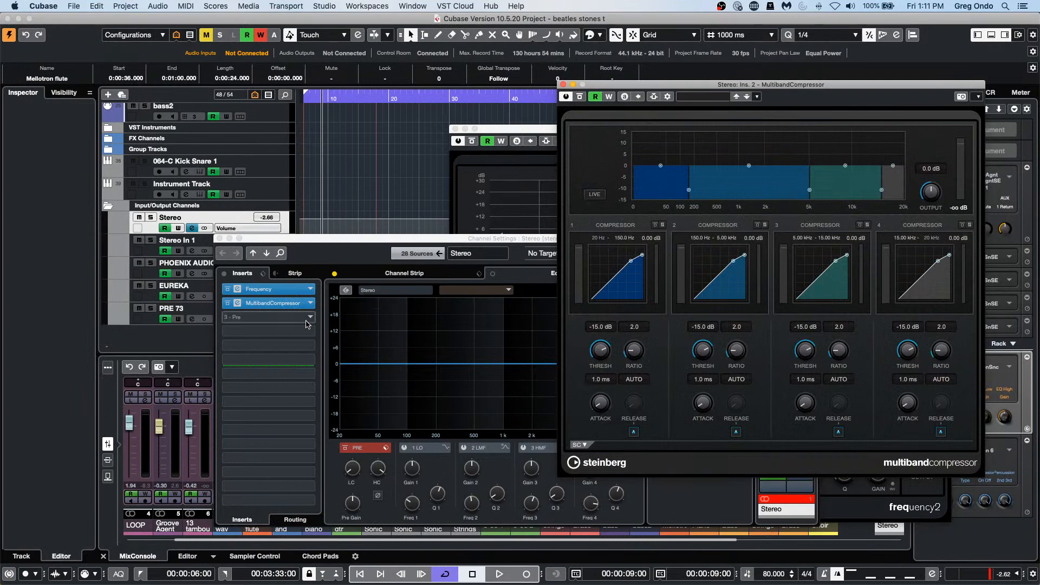
# - Load the Imager from the Spatial + Panner effects in the Stereo output's third insert slot
pyautogui.click(307, 318)
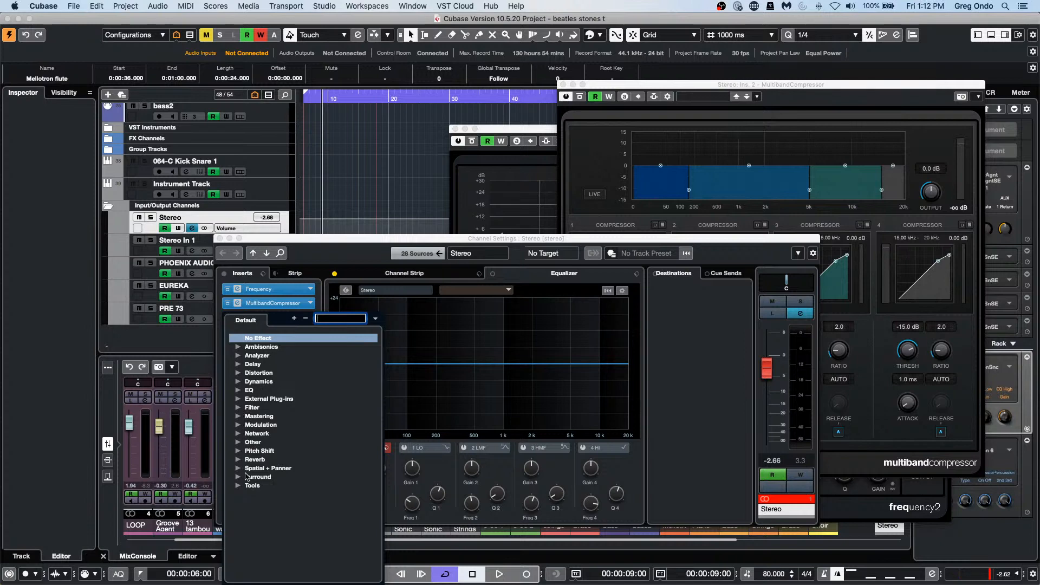
pyautogui.click(238, 477)
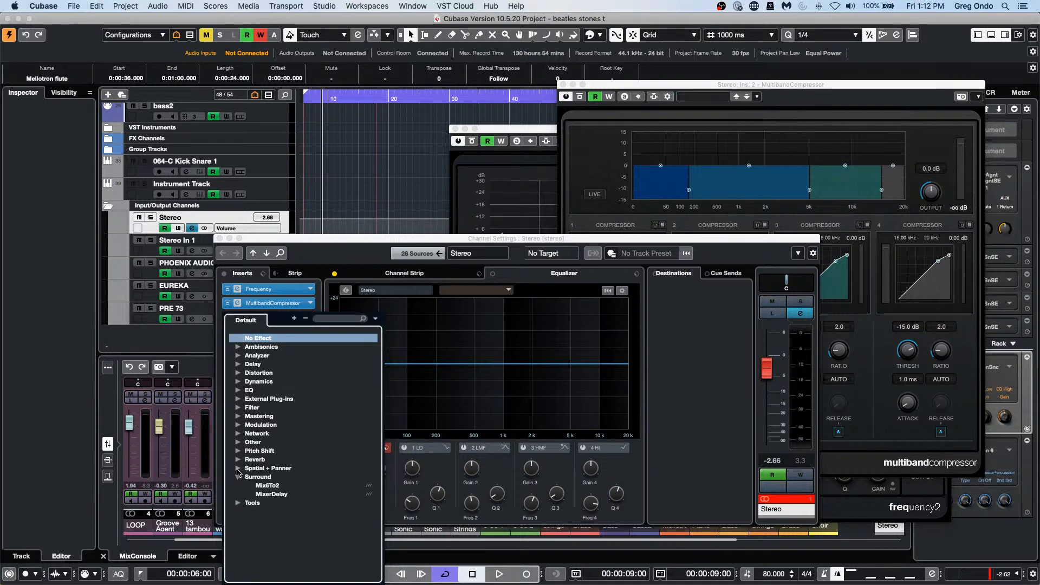
pyautogui.click(238, 468)
pyautogui.click(260, 477)
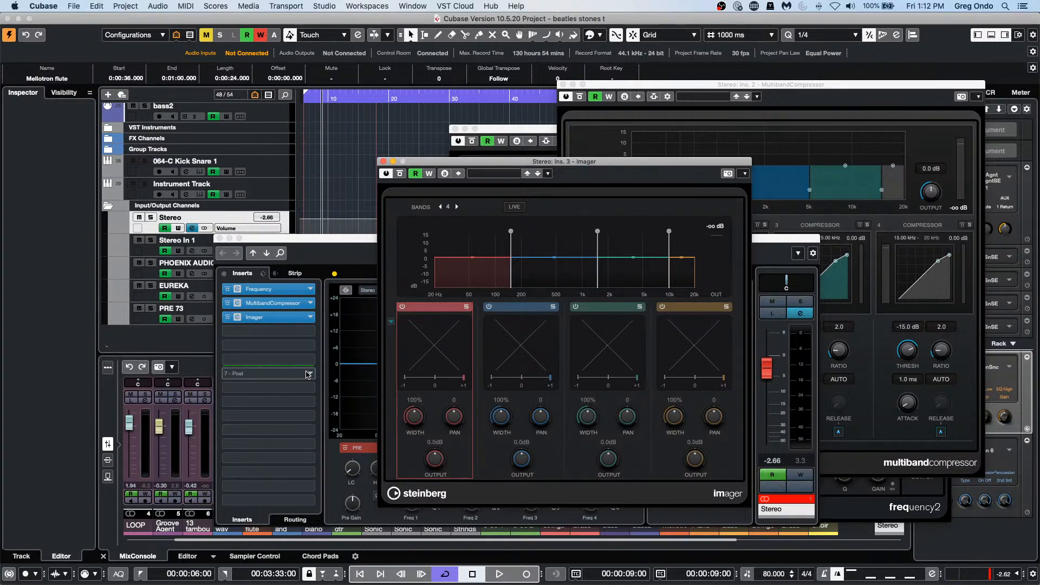
# - Load the Maximizer from the Dynamics effects in the Stereo output's seventh, post-fader insert slot
pyautogui.click(308, 362)
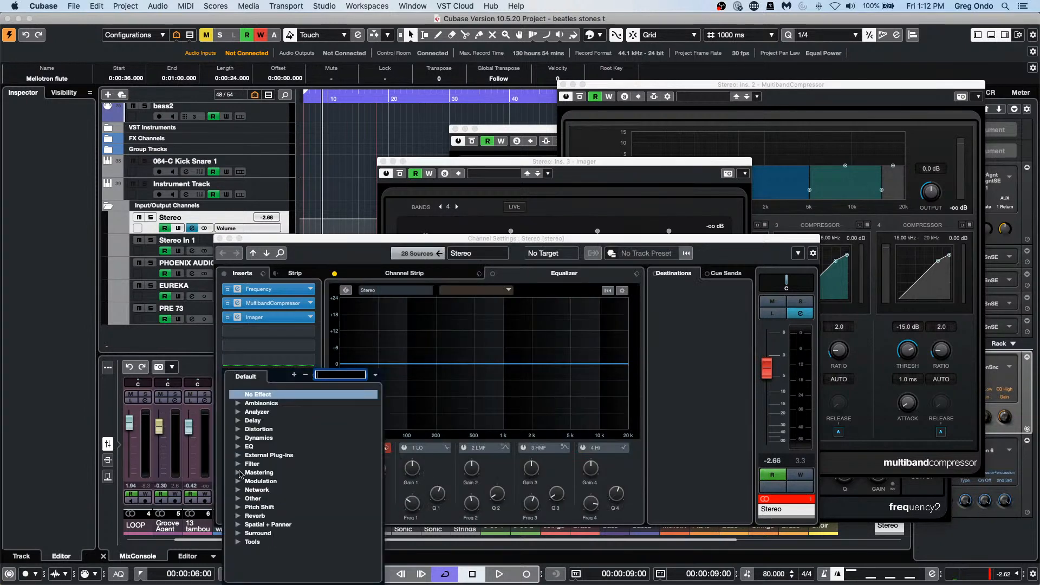
pyautogui.click(238, 439)
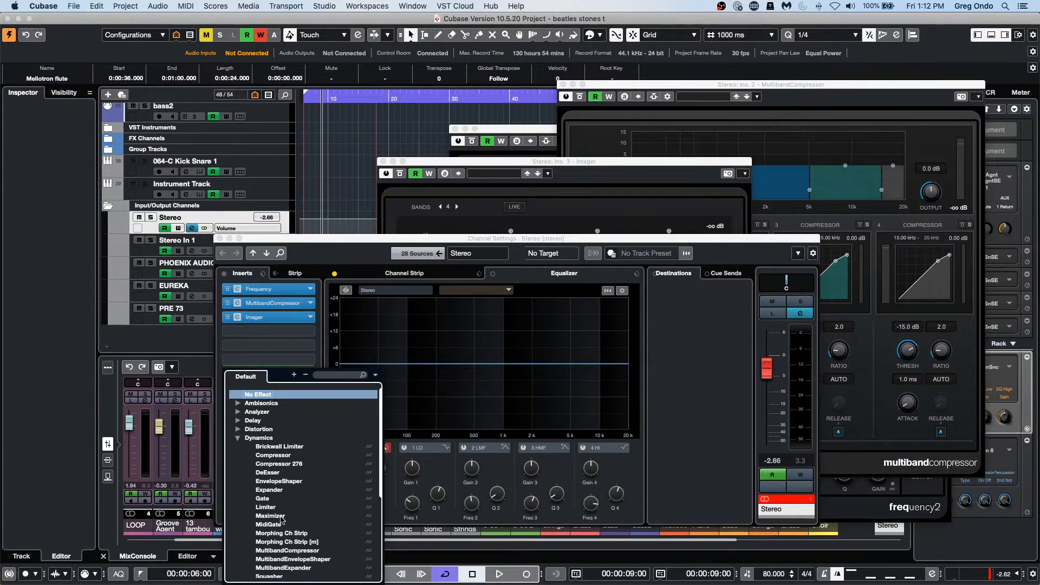
pyautogui.click(280, 516)
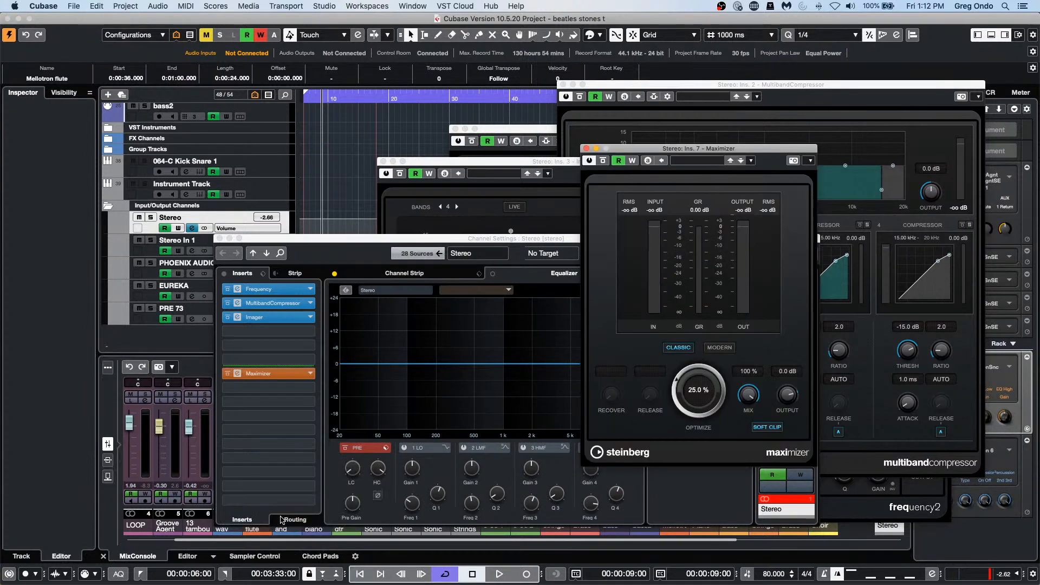
# - Load the Brickwall Limiter from the Dynamics effects in the Stereo output's eighth insert slot
pyautogui.click(312, 388)
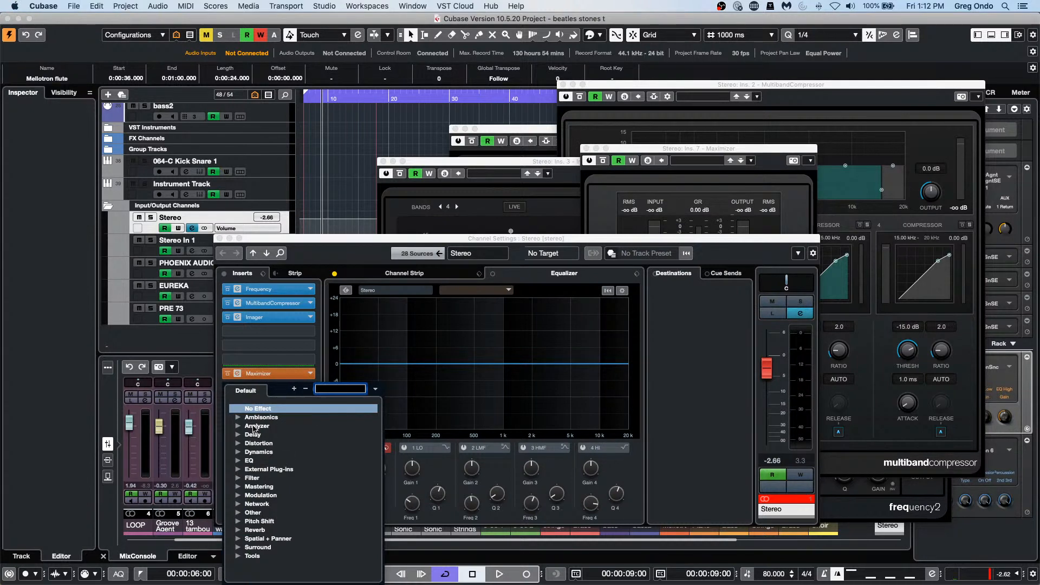
pyautogui.click(238, 452)
pyautogui.click(280, 461)
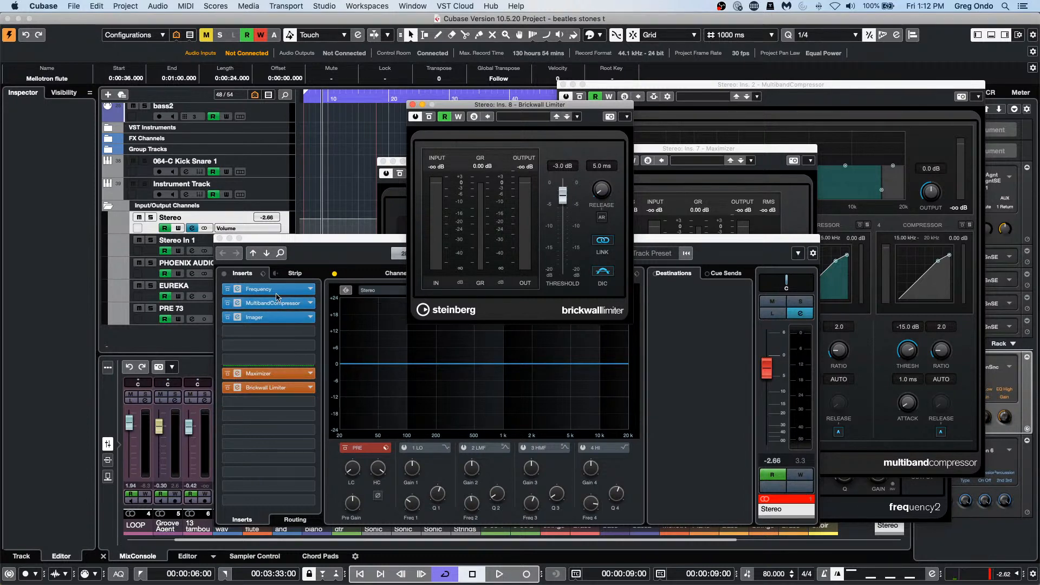
# - Remove all the insert effects from the Stereo output and close its channel settings
pyautogui.moveTo(254, 289); pyautogui.dragTo(420, 315)
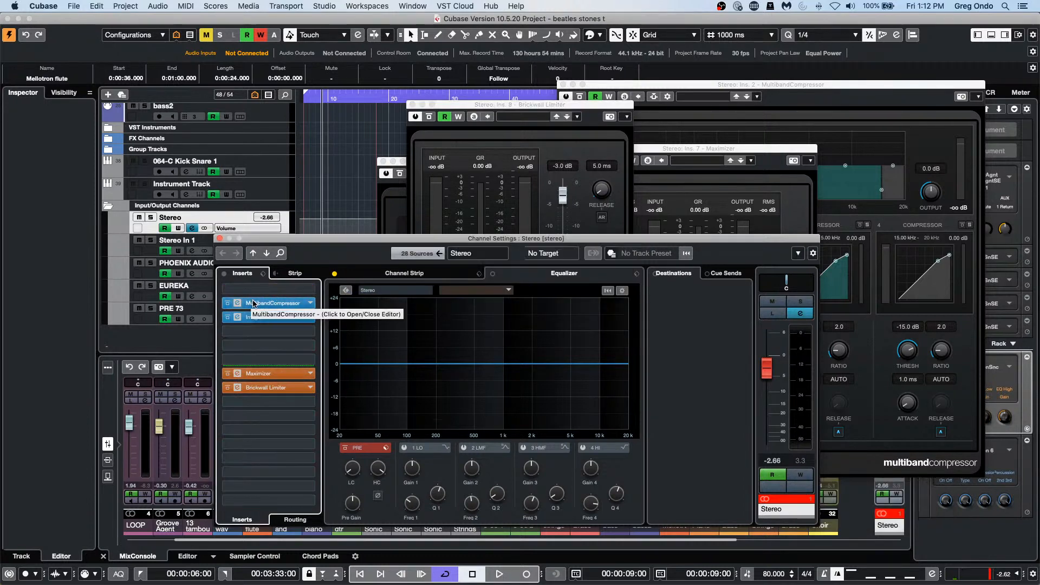
pyautogui.moveTo(254, 303); pyautogui.dragTo(411, 326)
pyautogui.moveTo(279, 317); pyautogui.dragTo(392, 347)
pyautogui.moveTo(266, 387); pyautogui.dragTo(428, 352)
pyautogui.click(220, 239)
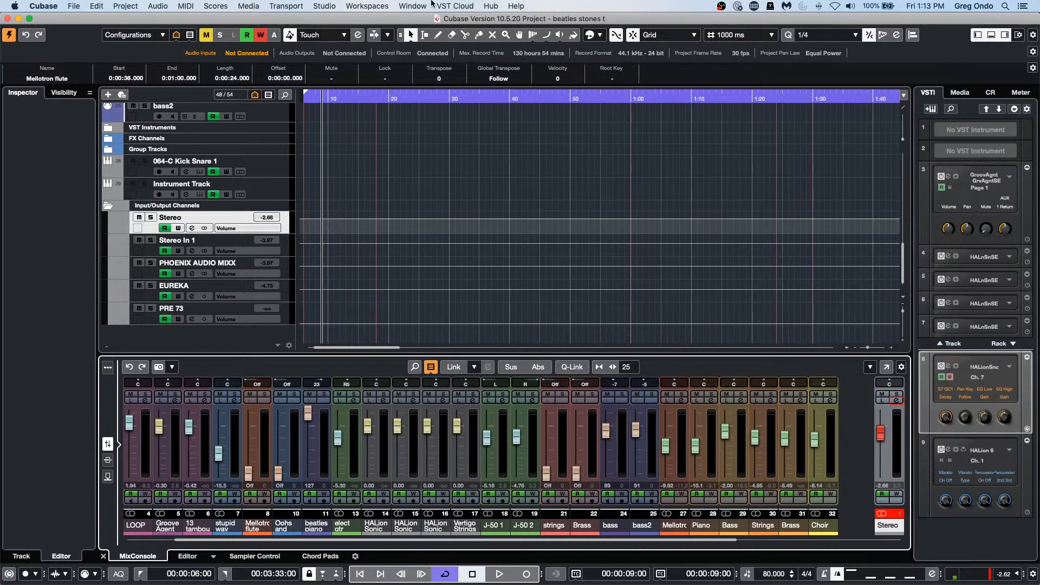
pyautogui.click(73, 6)
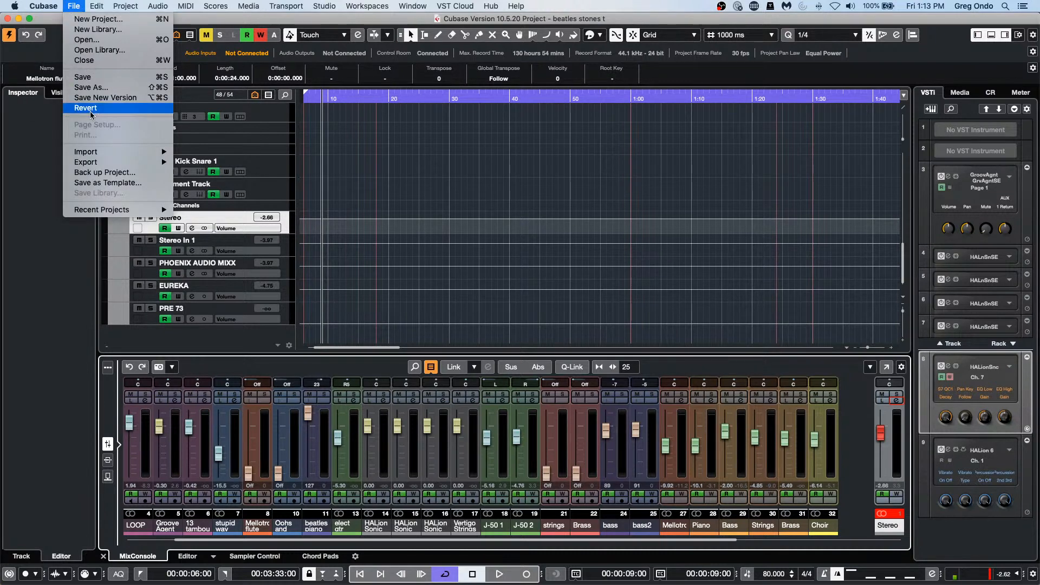
pyautogui.moveTo(111, 216)
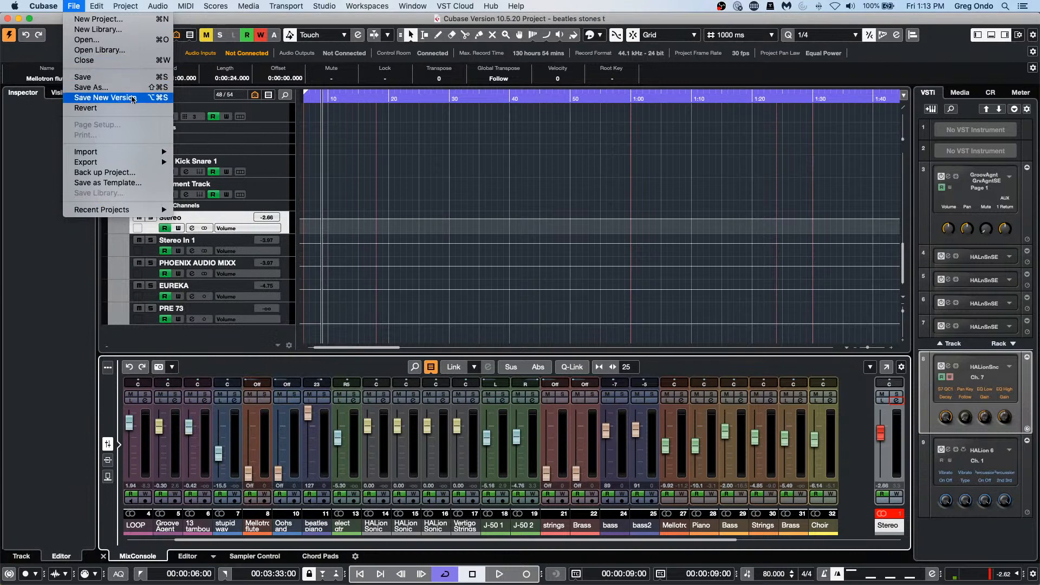
pyautogui.click(575, 226)
# - Set the playback position to 13 seconds, start playback and show the master level meter
pyautogui.scroll(15, 372, 160)
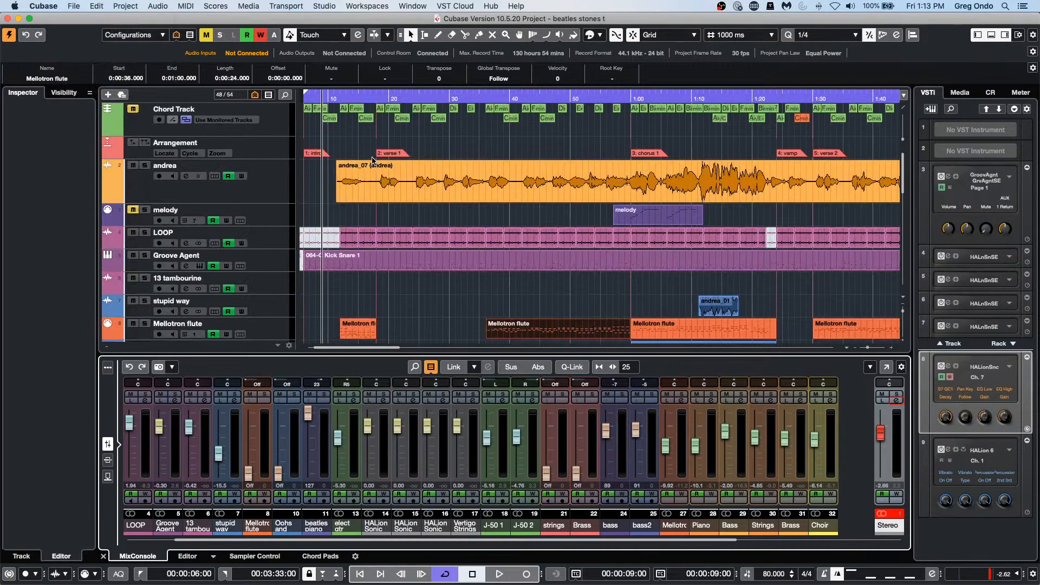
pyautogui.click(350, 102)
pyautogui.click(347, 101)
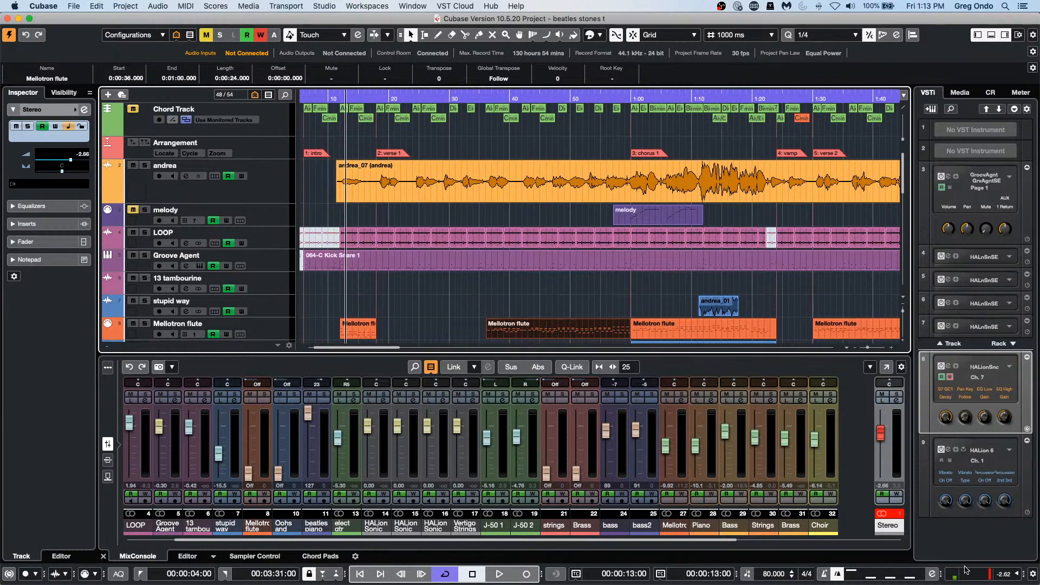
pyautogui.click(1015, 579)
pyautogui.press('space')
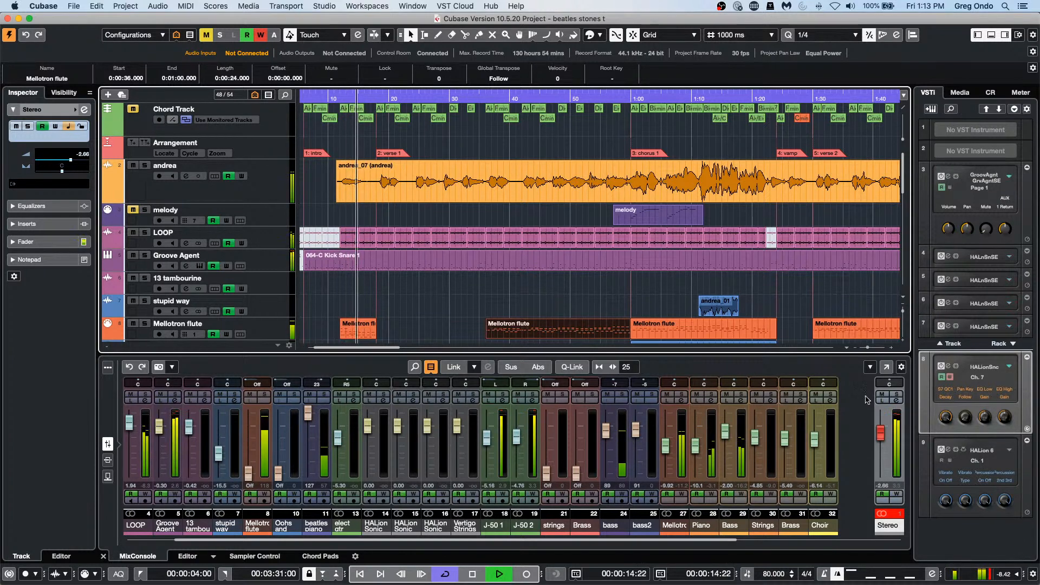
pyautogui.click(1021, 93)
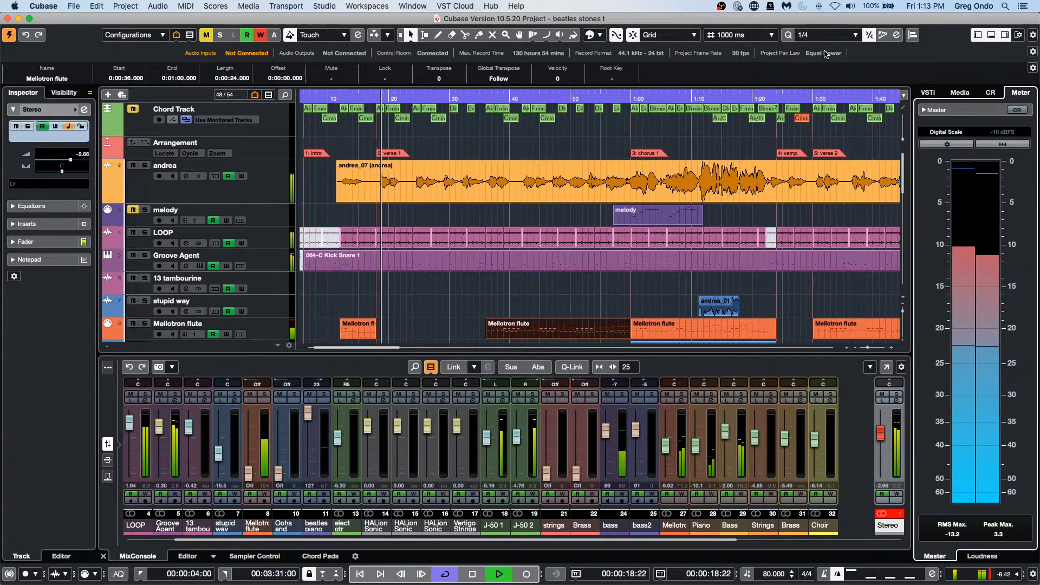
# - Open the Control Room in its own window, move it clear of the meter and switch the meter to Loudness
pyautogui.click(367, 6)
pyautogui.moveTo(324, 6)
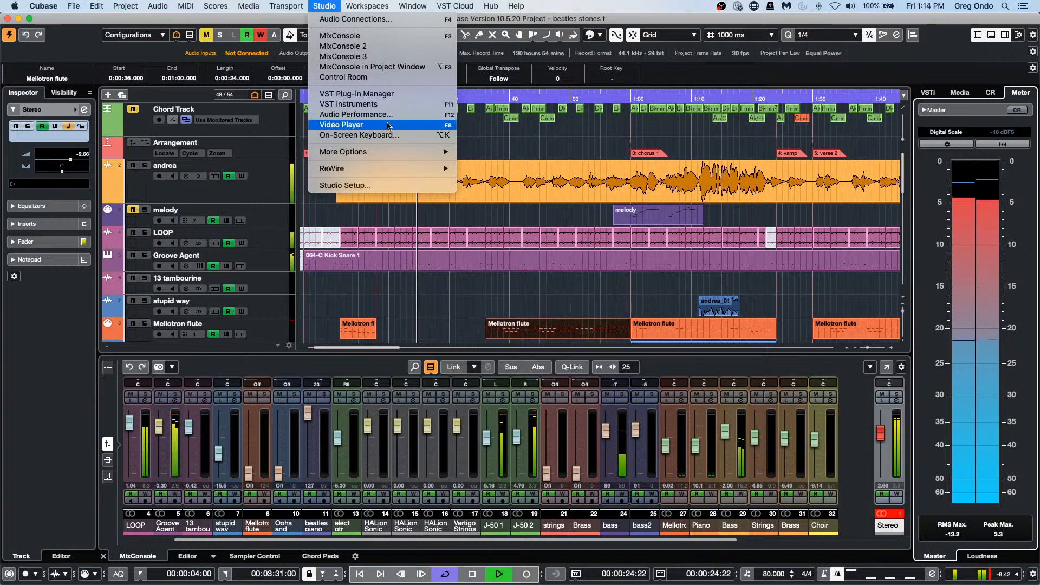
pyautogui.click(384, 78)
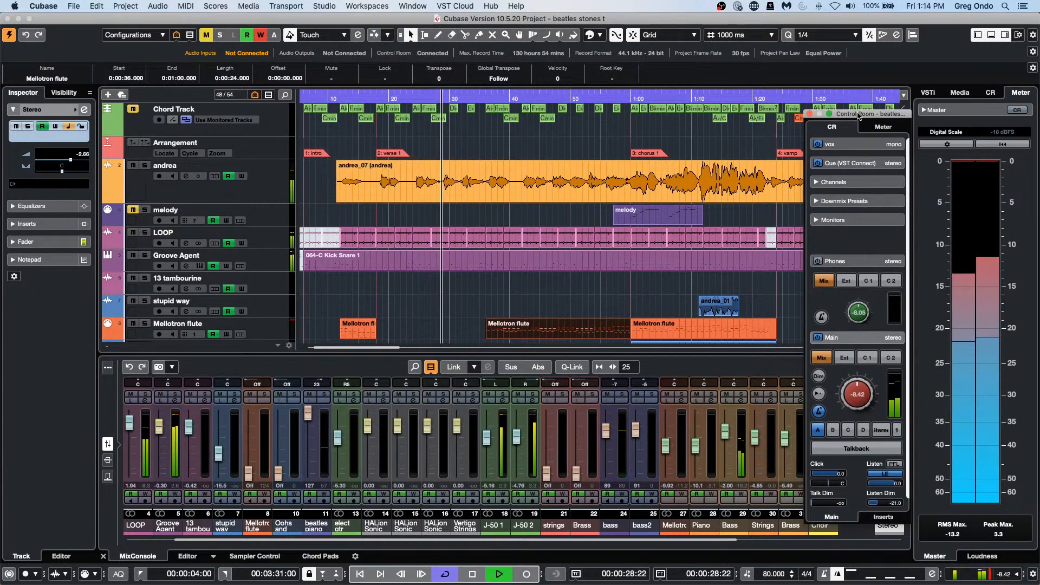
pyautogui.moveTo(852, 114); pyautogui.dragTo(838, 104)
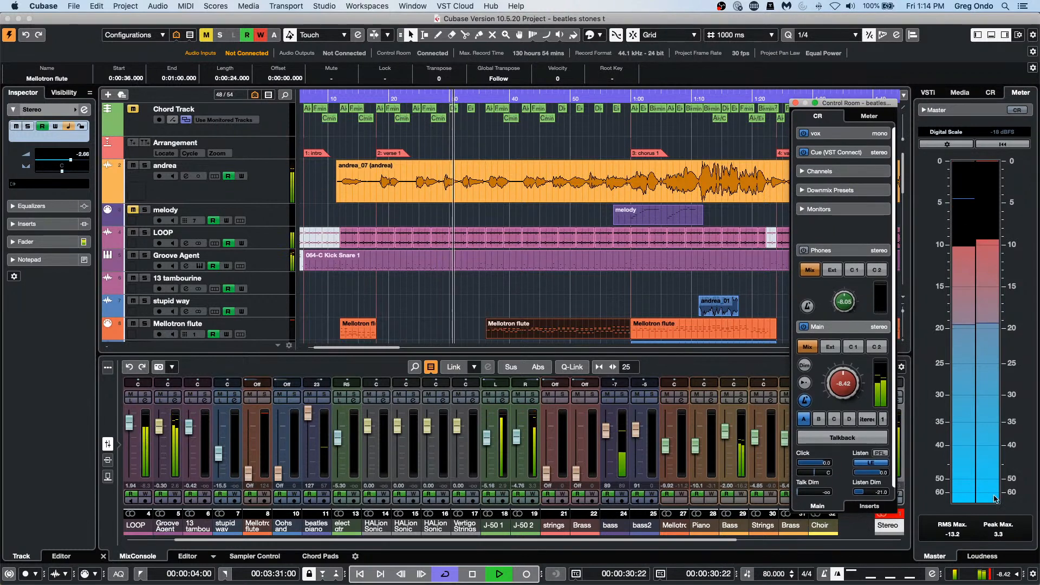
pyautogui.click(983, 558)
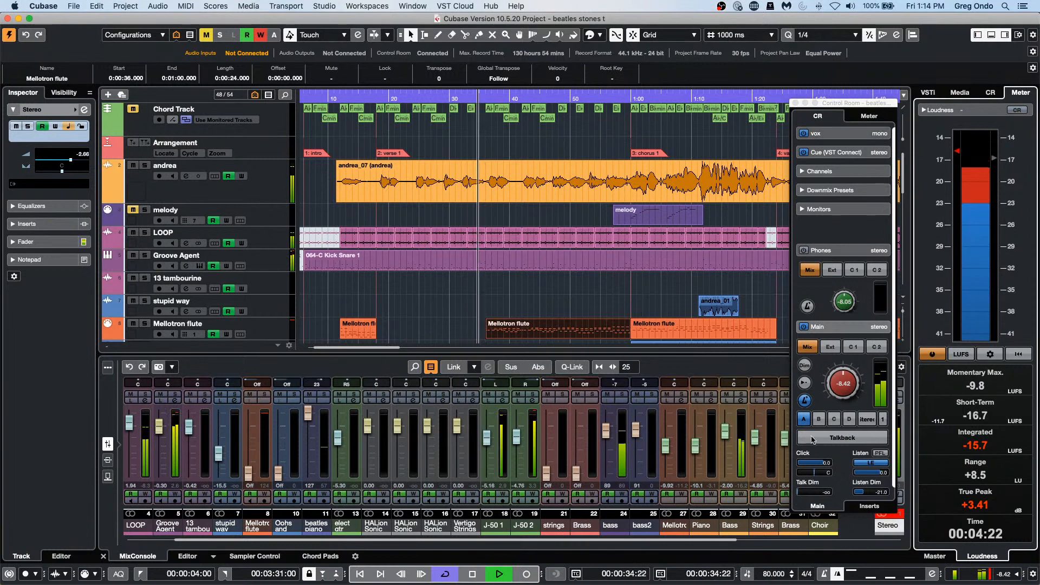
# - Open SuperVision from the Control Room's main inserts, look at its phase displays and preset browser, and close it
pyautogui.click(869, 506)
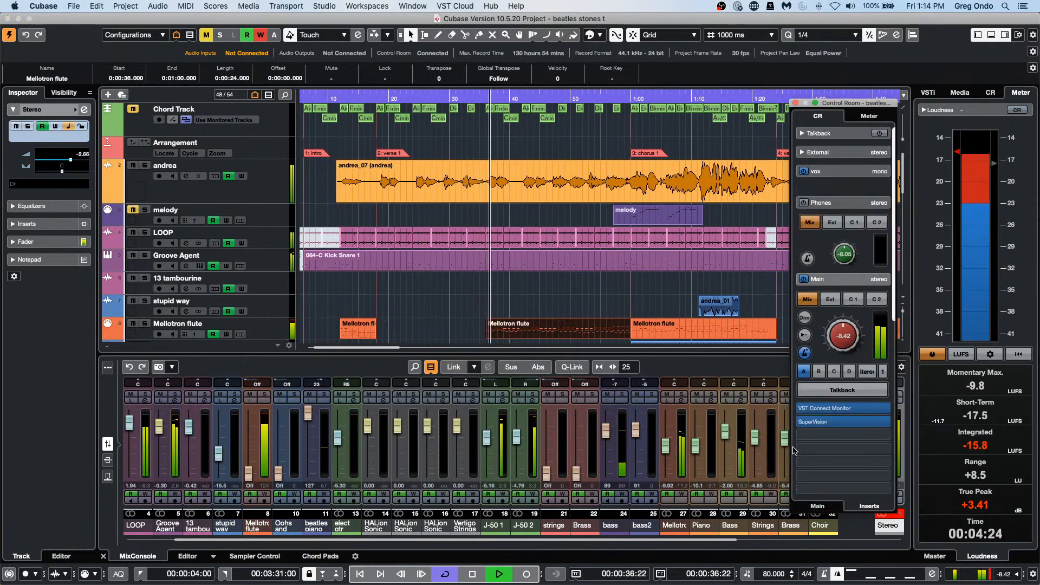
pyautogui.click(836, 422)
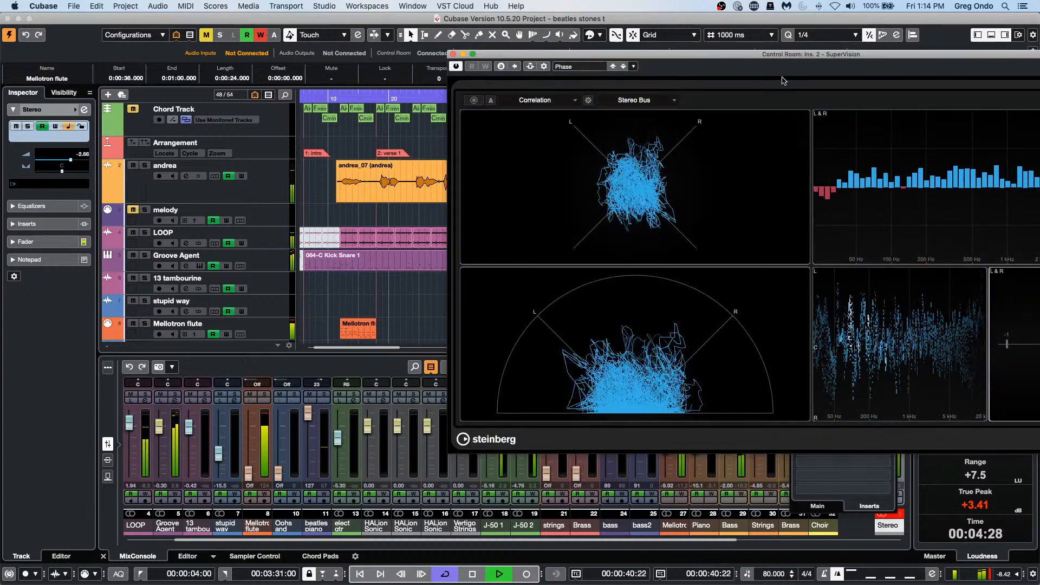
pyautogui.click(584, 70)
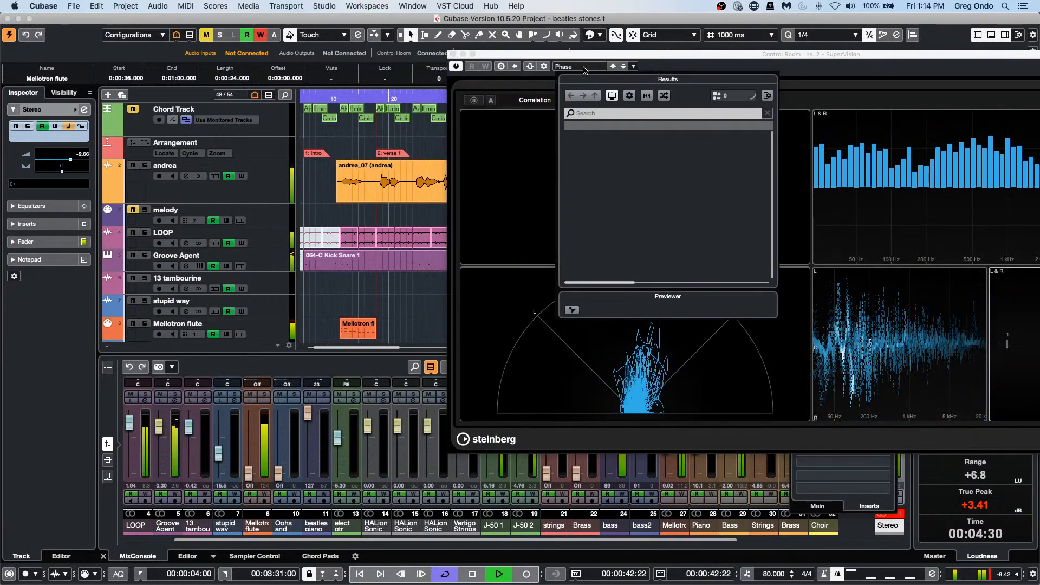
pyautogui.click(453, 54)
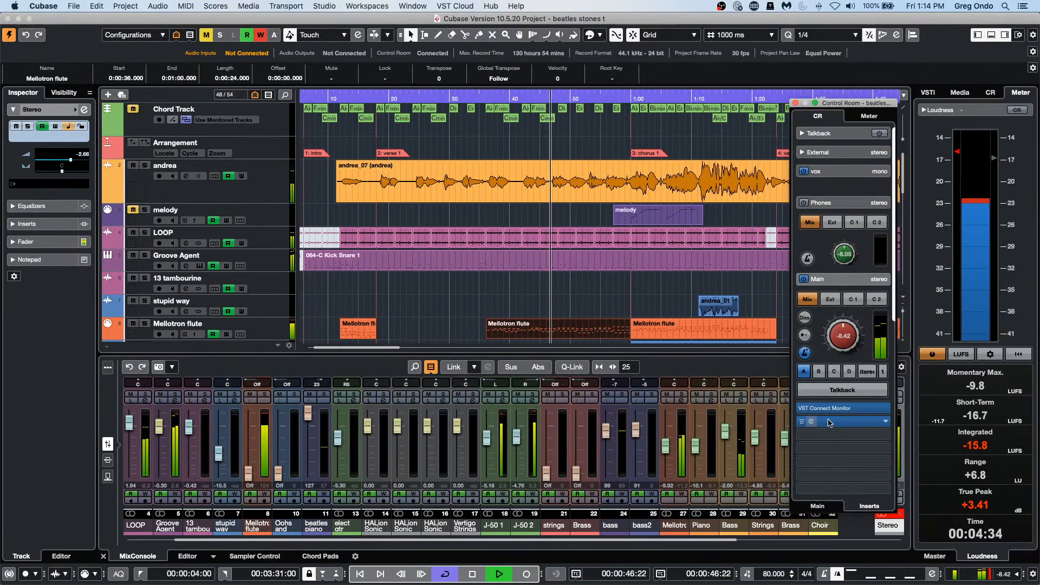
# - Remove SuperVision from the second Control Room insert and load a fresh SuperVision from the Analyzer effects there
pyautogui.moveTo(830, 423); pyautogui.dragTo(907, 425)
pyautogui.click(867, 422)
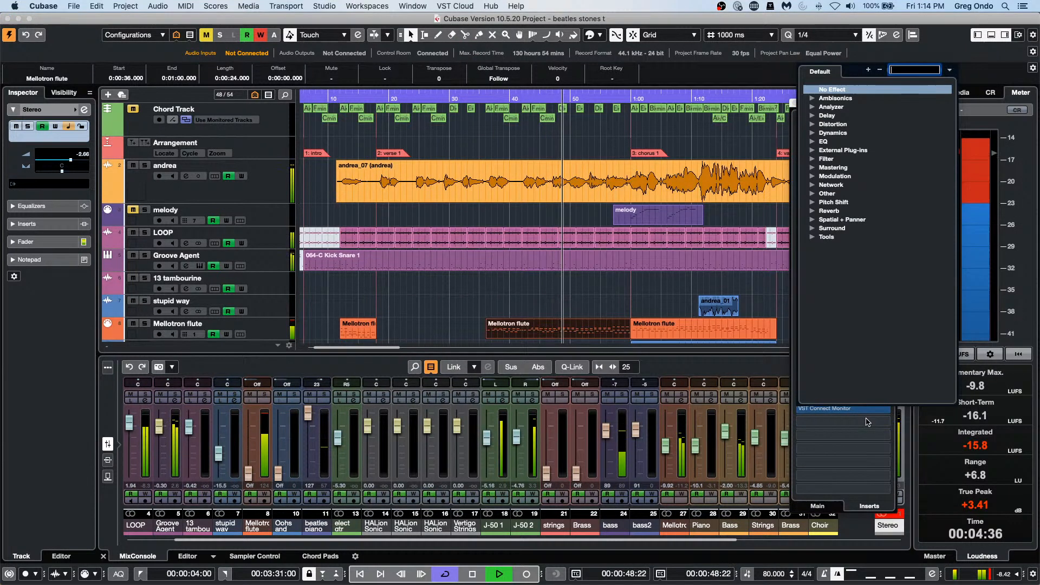
pyautogui.click(812, 107)
pyautogui.click(844, 117)
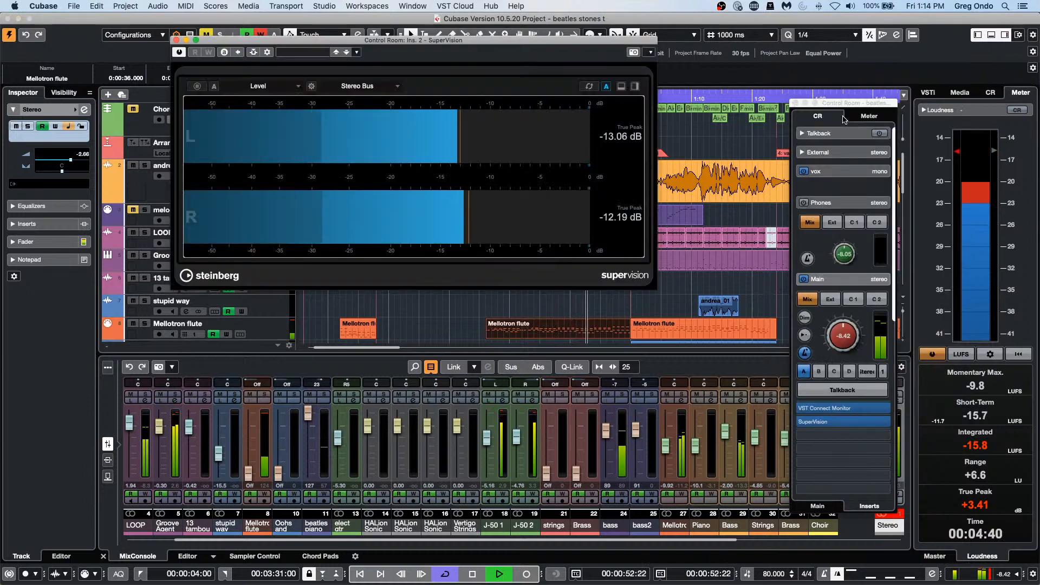
# - Switch the SuperVision module from Level to Loudness and enlarge its window
pyautogui.click(276, 88)
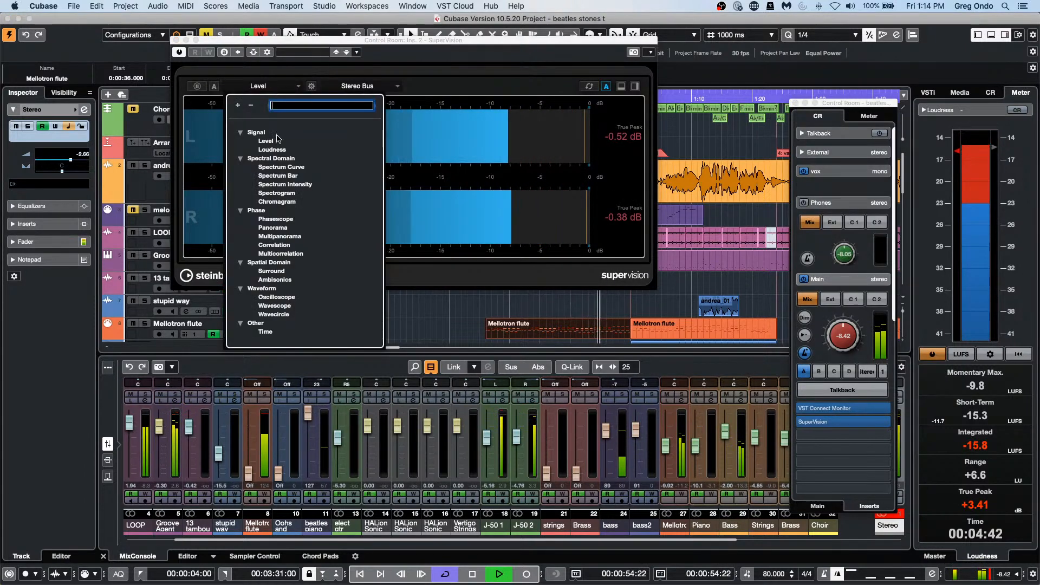
pyautogui.click(287, 149)
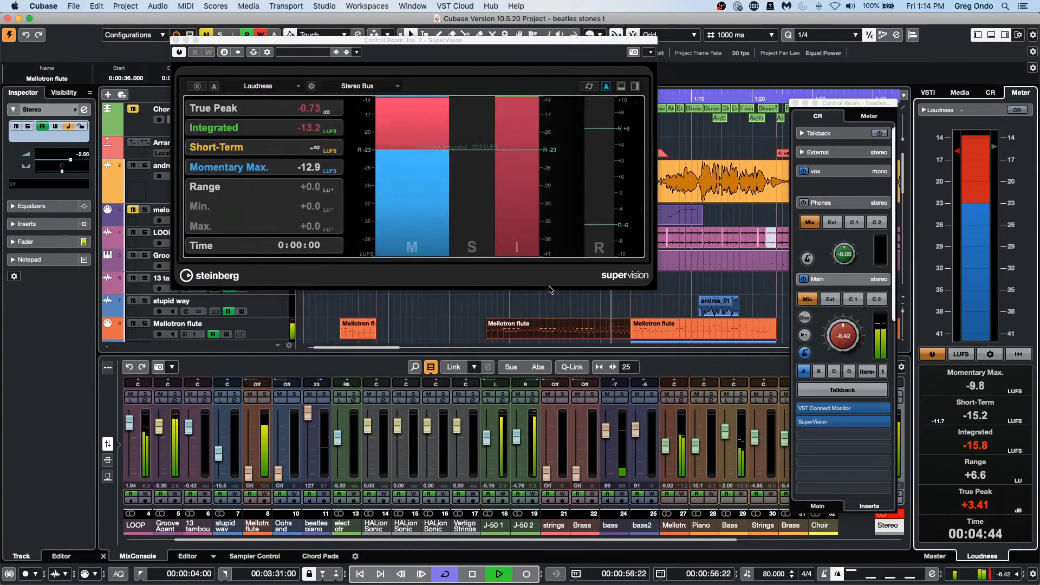
pyautogui.moveTo(656, 288); pyautogui.dragTo(810, 514)
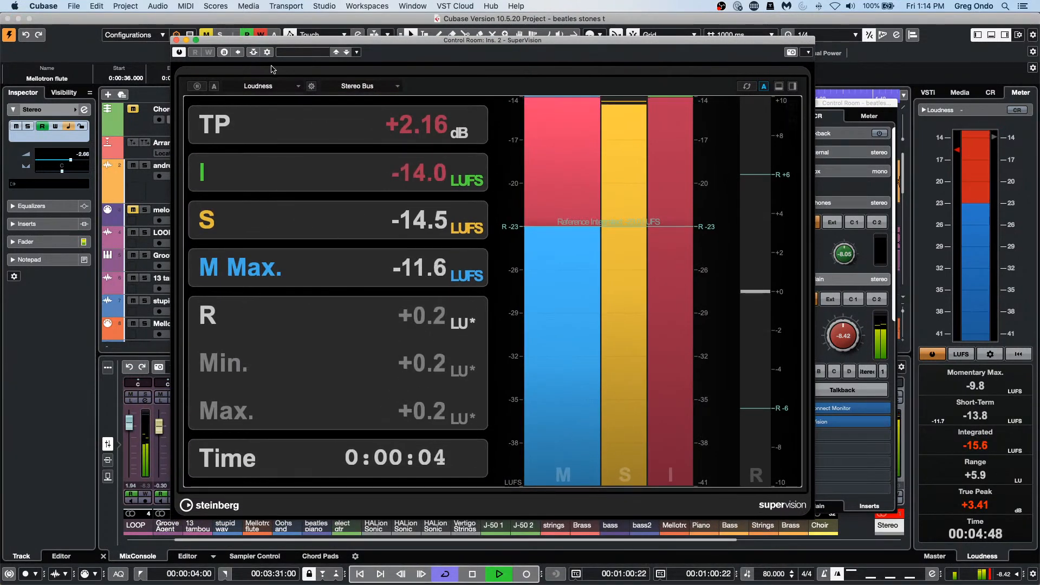
# - Review the reference and tolerance settings of the Loudness module, close them and stop playback
pyautogui.click(311, 86)
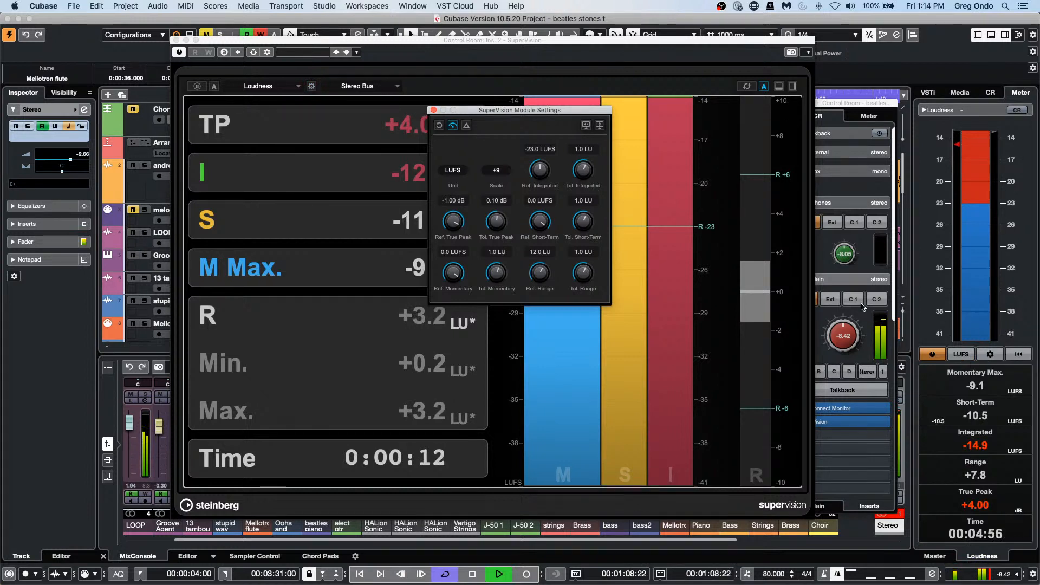
pyautogui.click(433, 110)
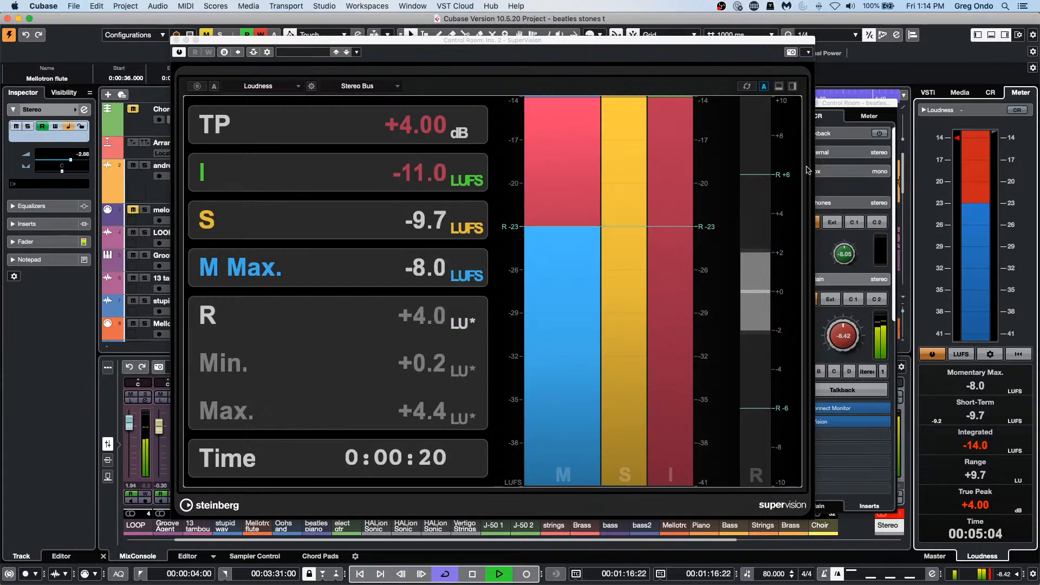
pyautogui.press('space')
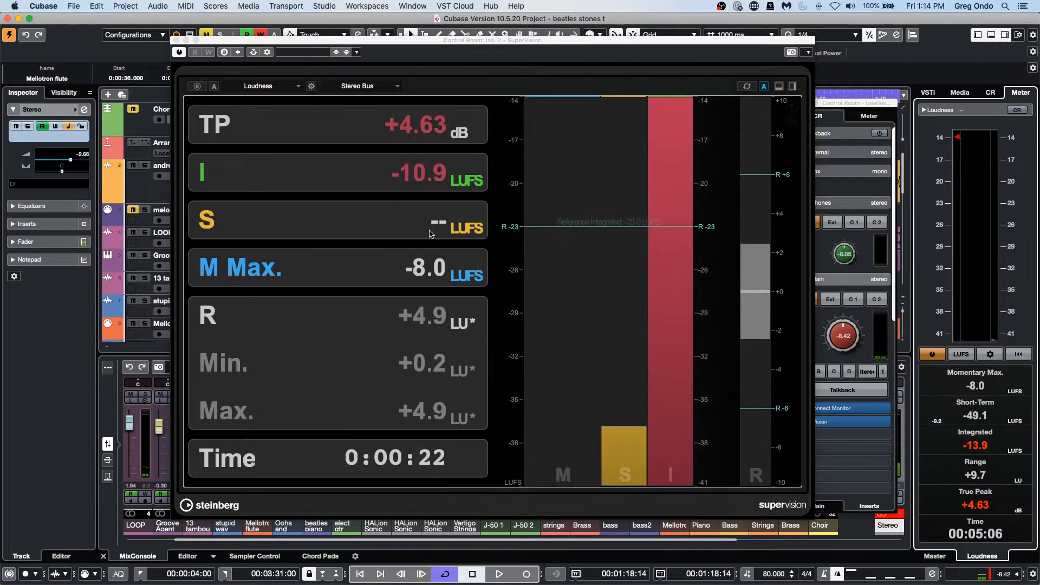
# - Shrink the SuperVision window to a narrow upright layout and check which channels its Loudness module can measure
pyautogui.moveTo(814, 38); pyautogui.dragTo(469, 70)
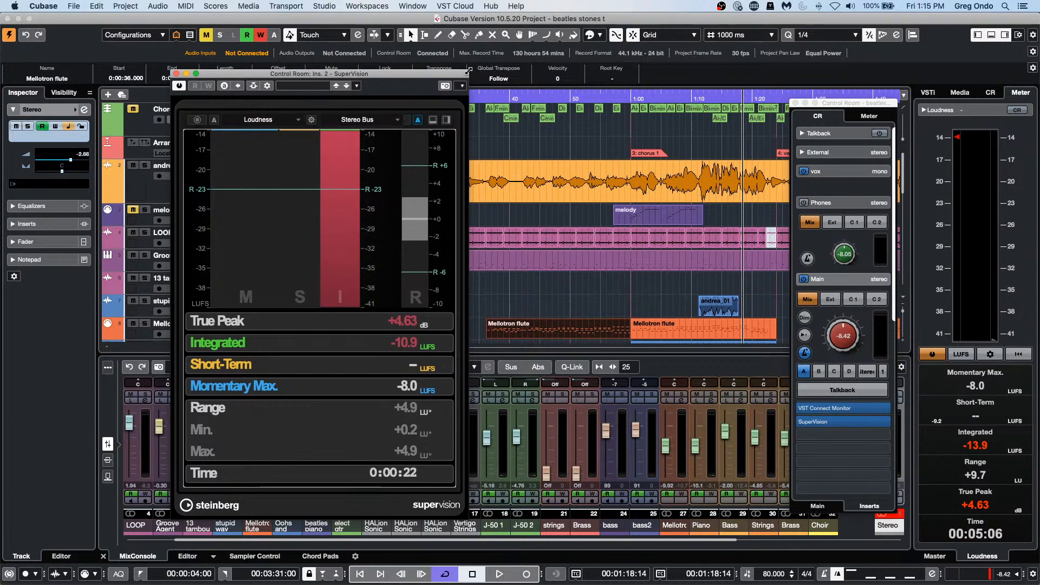
pyautogui.click(382, 123)
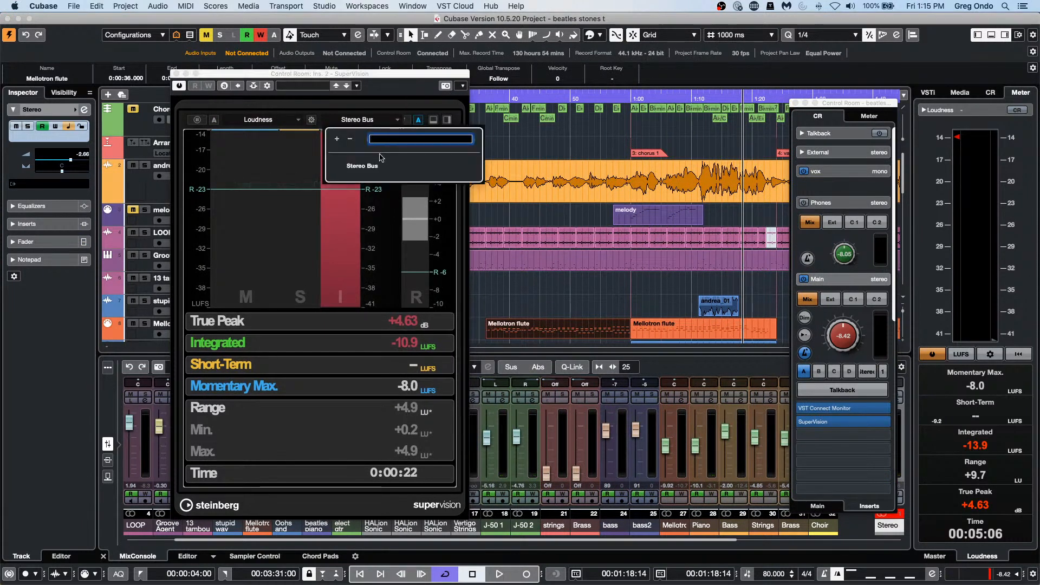
pyautogui.click(388, 77)
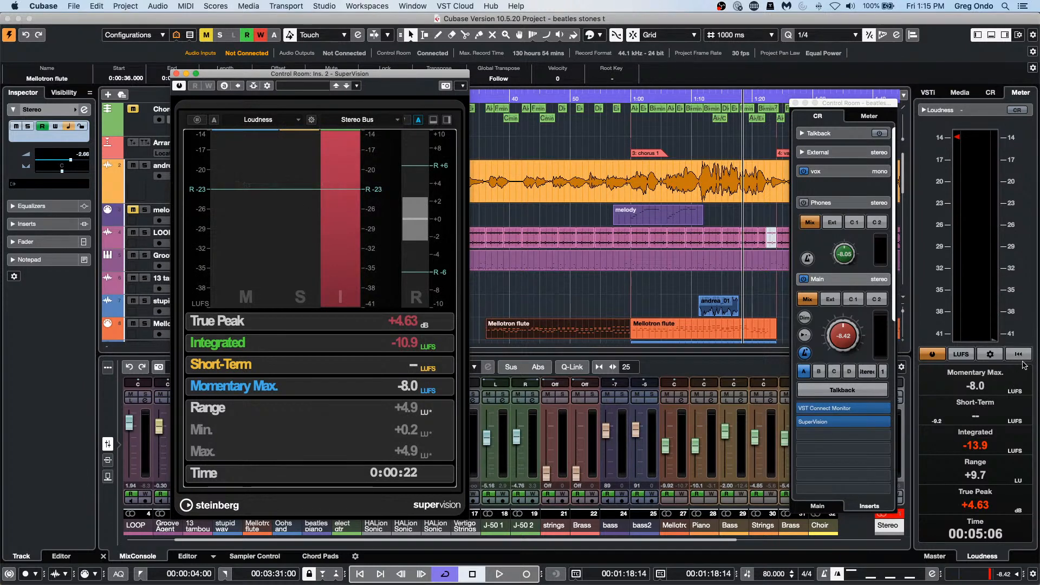
# - Compare the loudness reference and tolerance settings of the project's Loudness meter with those of SuperVision's Loudness module
pyautogui.click(994, 355)
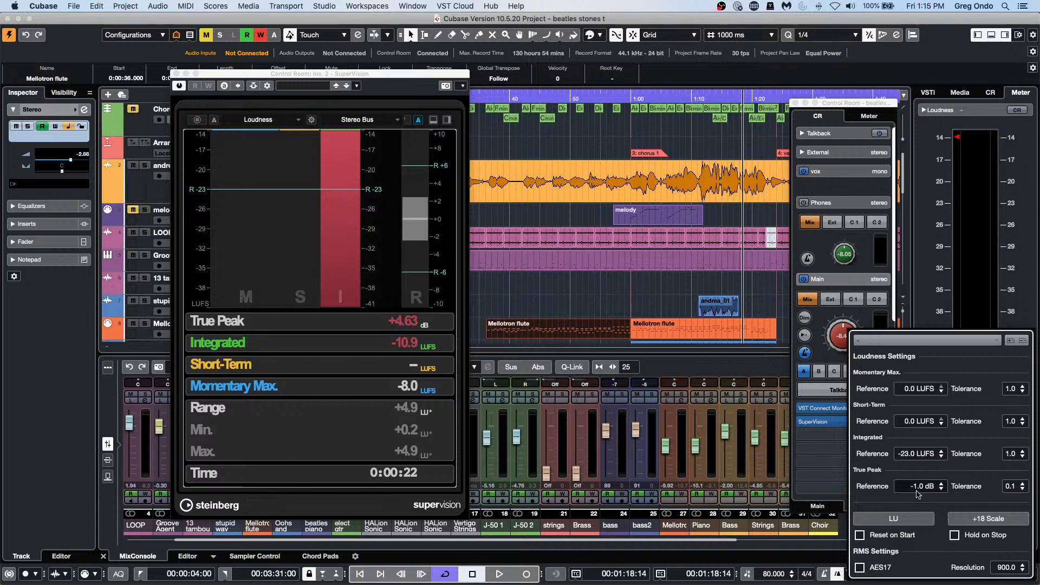
pyautogui.click(312, 120)
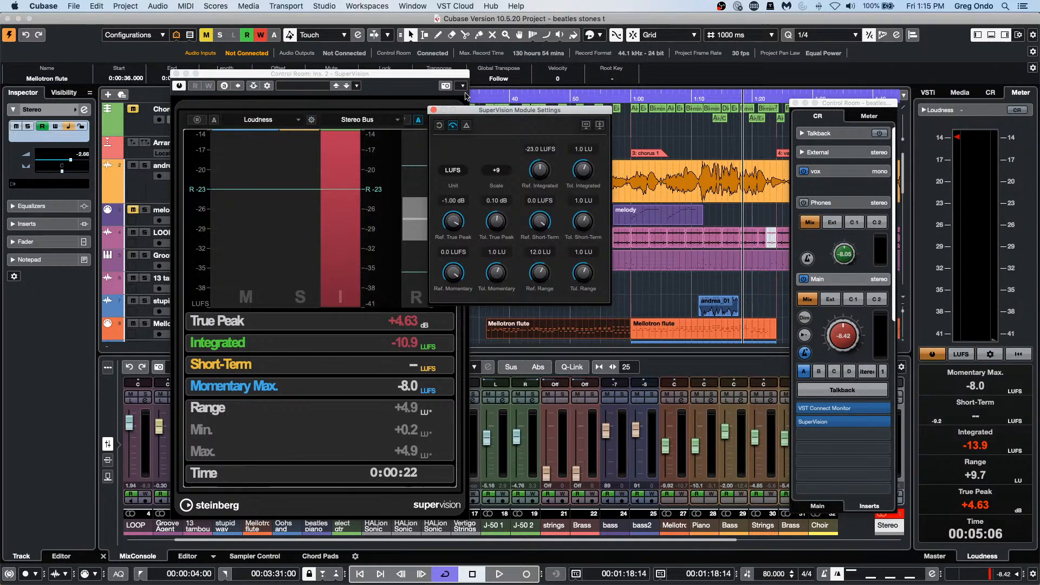
pyautogui.moveTo(489, 112); pyautogui.dragTo(541, 261)
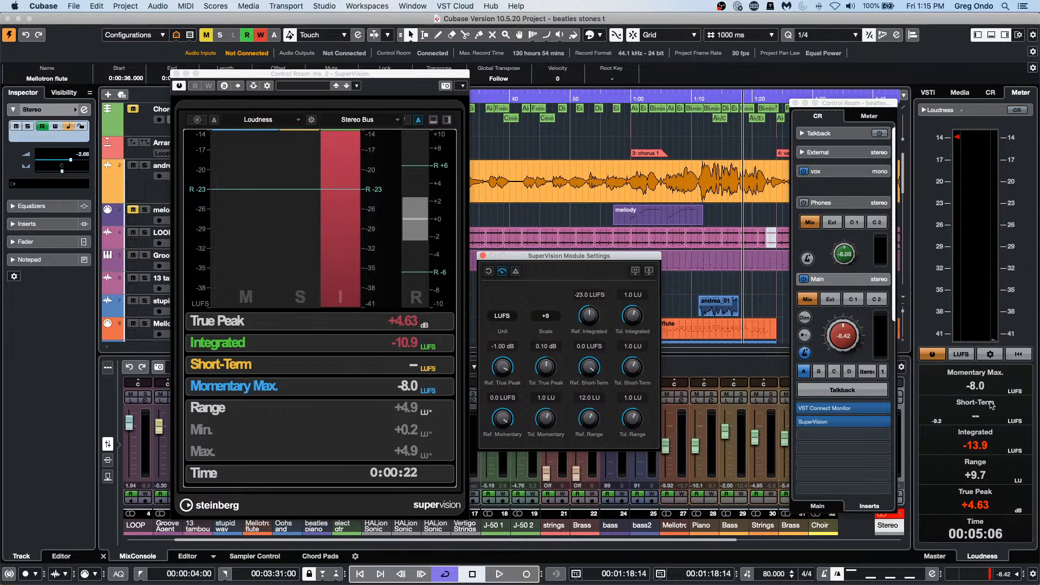
pyautogui.click(991, 353)
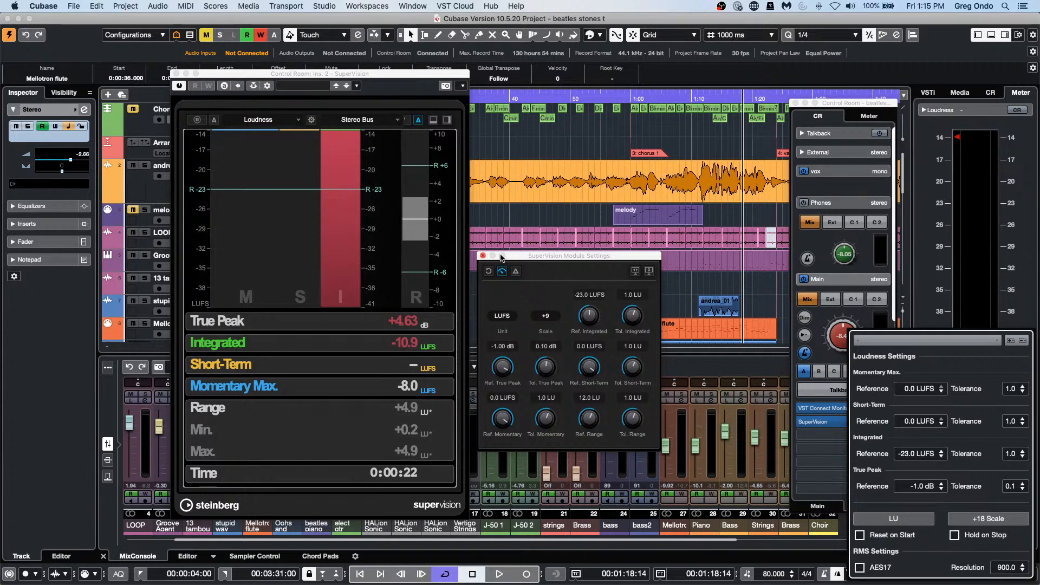
# - Close the SuperVision module settings, the SuperVision window and the floating Control Room window
pyautogui.click(483, 256)
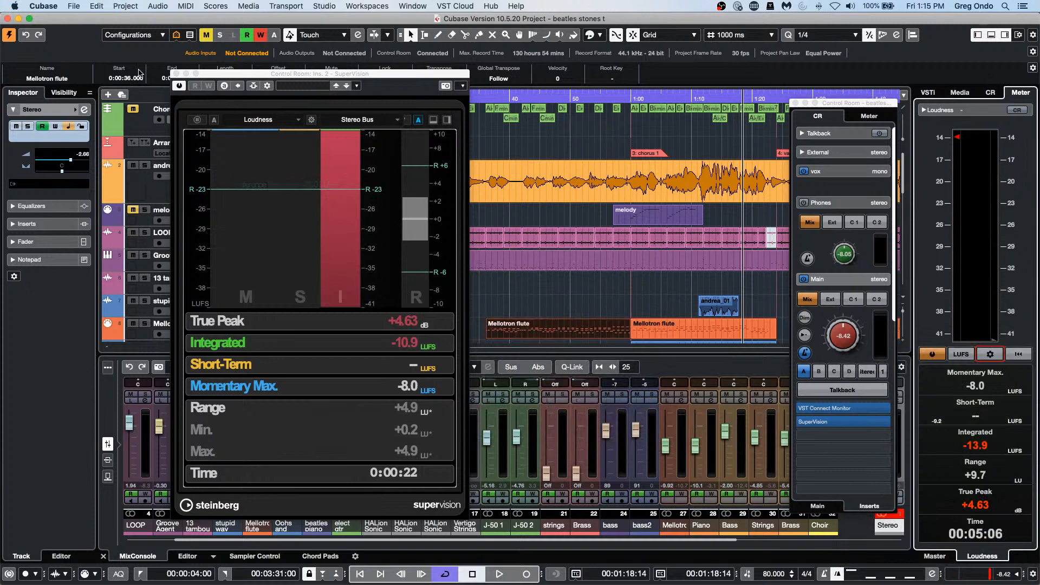
pyautogui.click(176, 74)
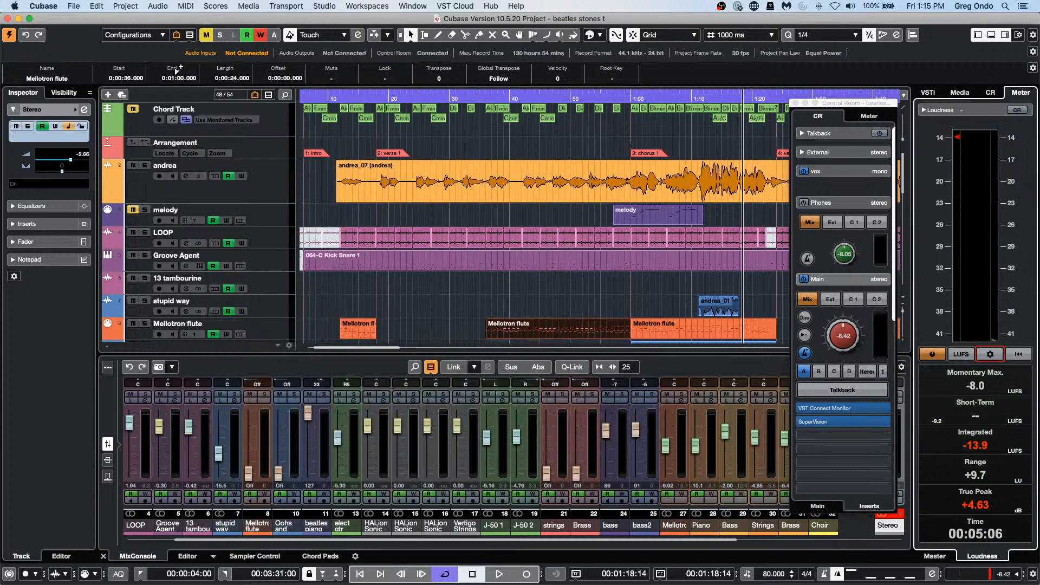
pyautogui.click(796, 103)
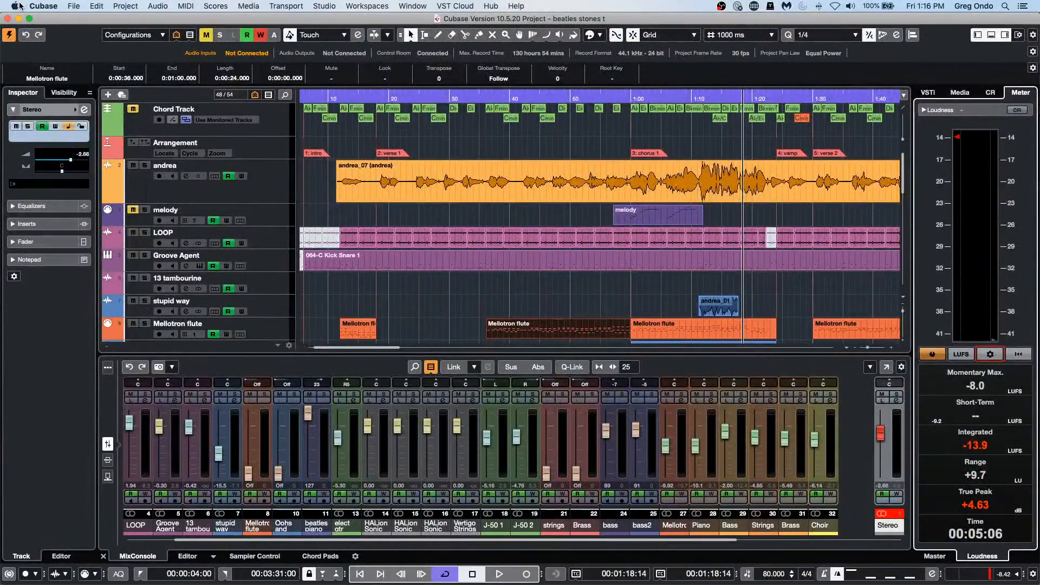
# - Switch to macOS System Preferences, review the keyboard shortcuts for Display and Mission Control, and close the preferences
pyautogui.click(14, 5)
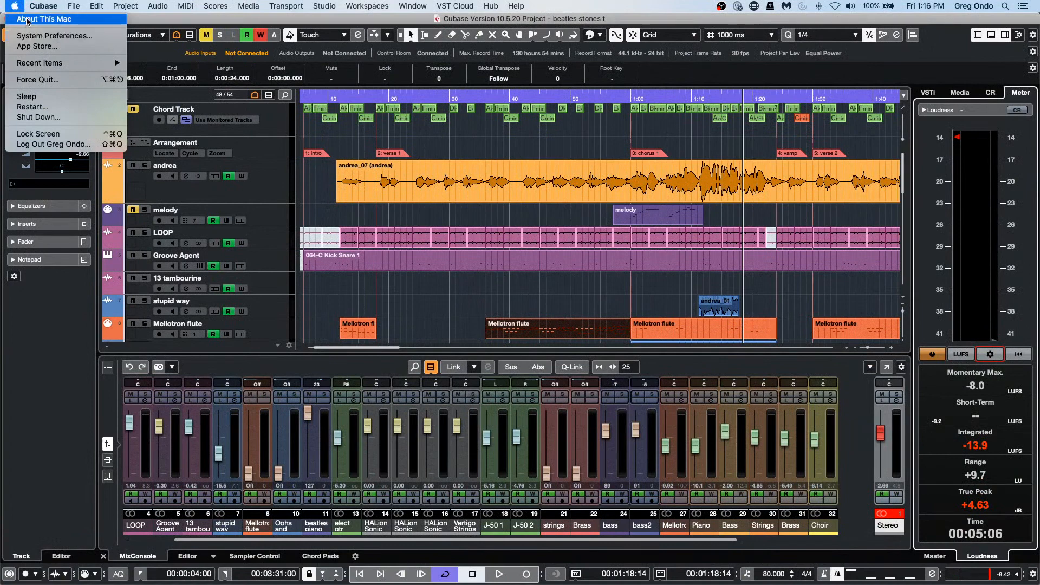
pyautogui.click(26, 33)
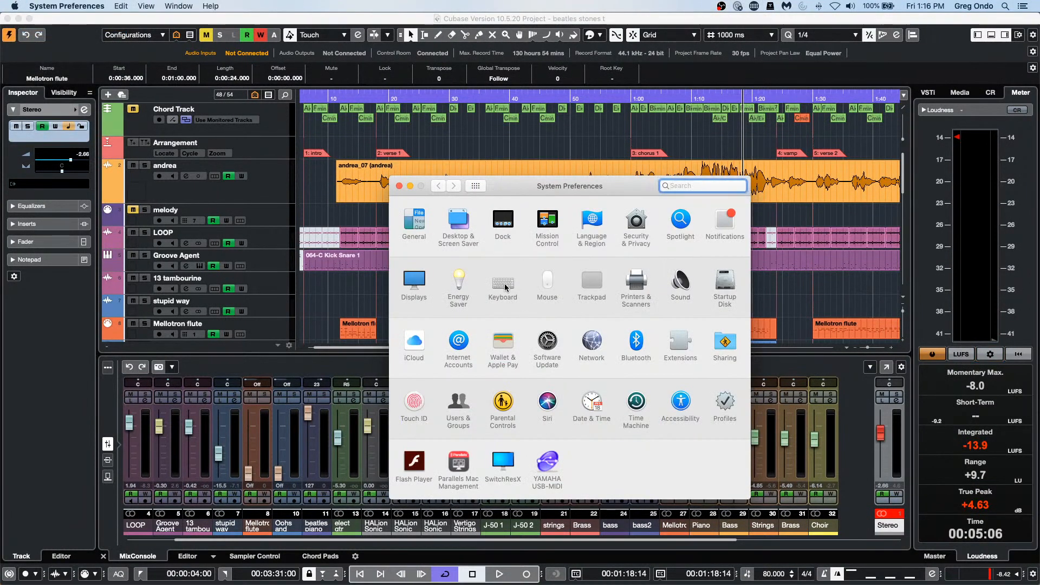
pyautogui.click(504, 284)
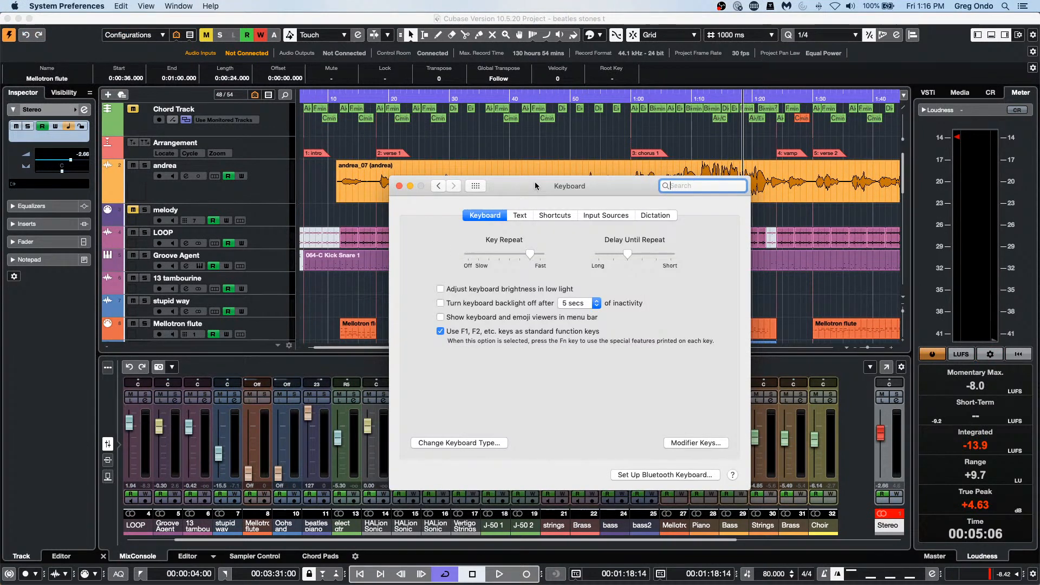
pyautogui.moveTo(535, 184); pyautogui.dragTo(359, 173)
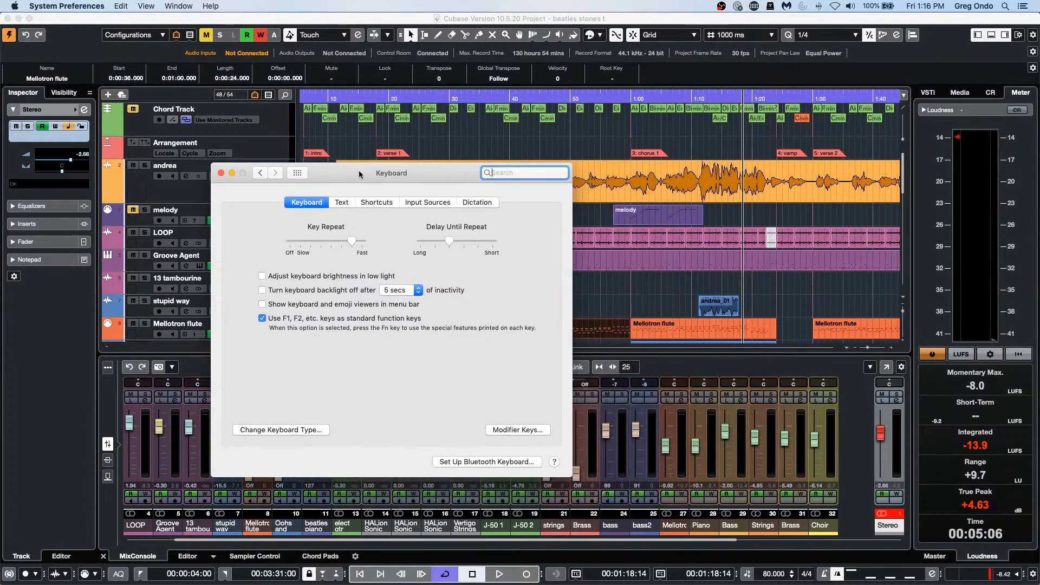
pyautogui.click(375, 204)
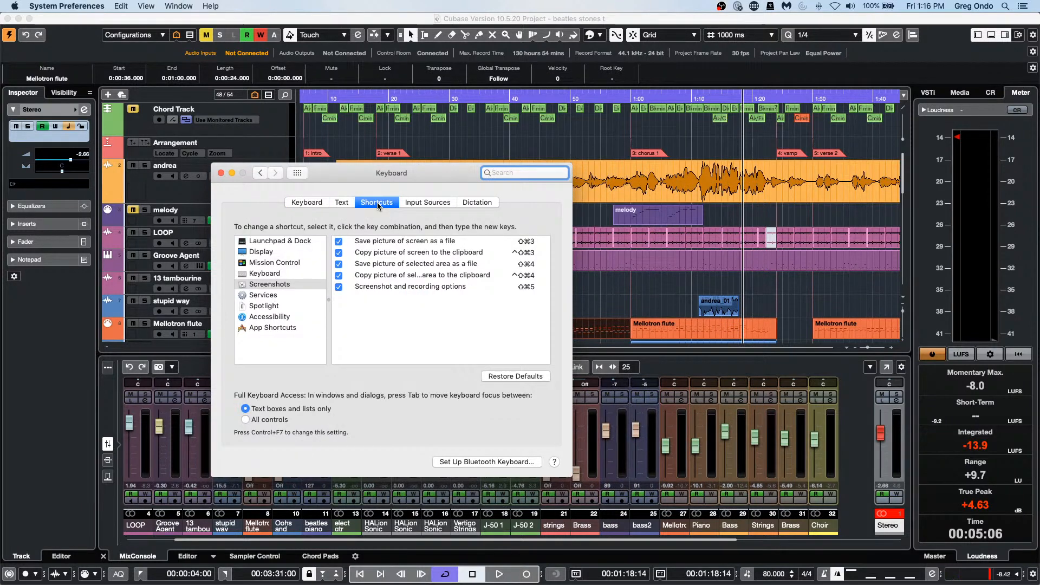
pyautogui.click(281, 241)
pyautogui.click(275, 252)
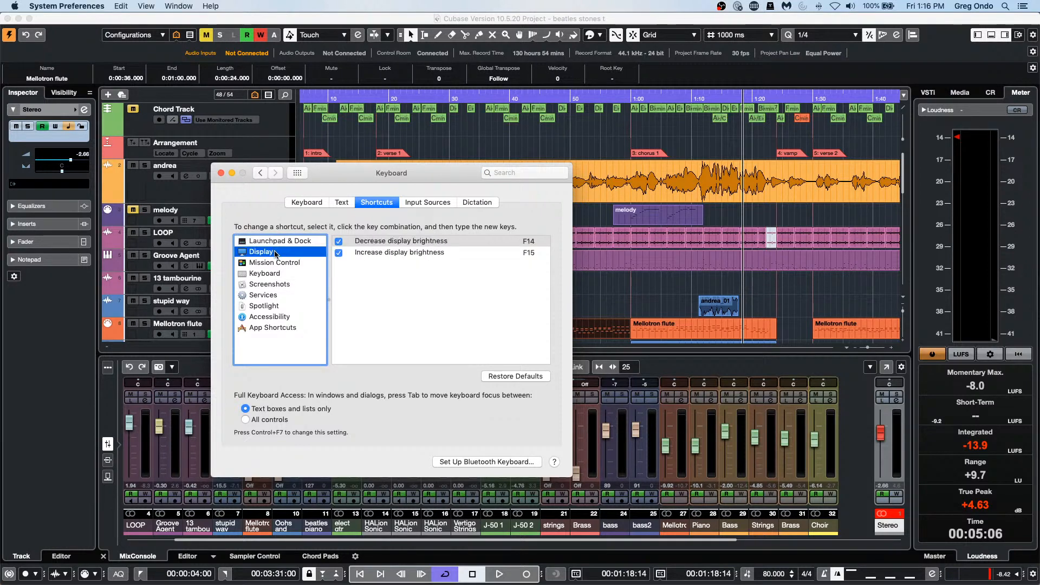
pyautogui.click(272, 263)
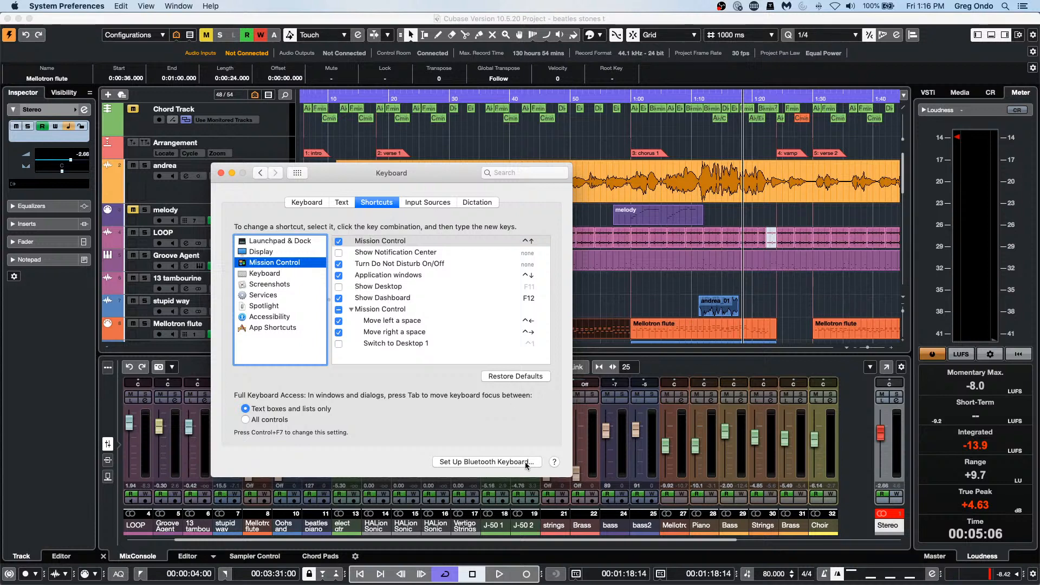
pyautogui.click(221, 173)
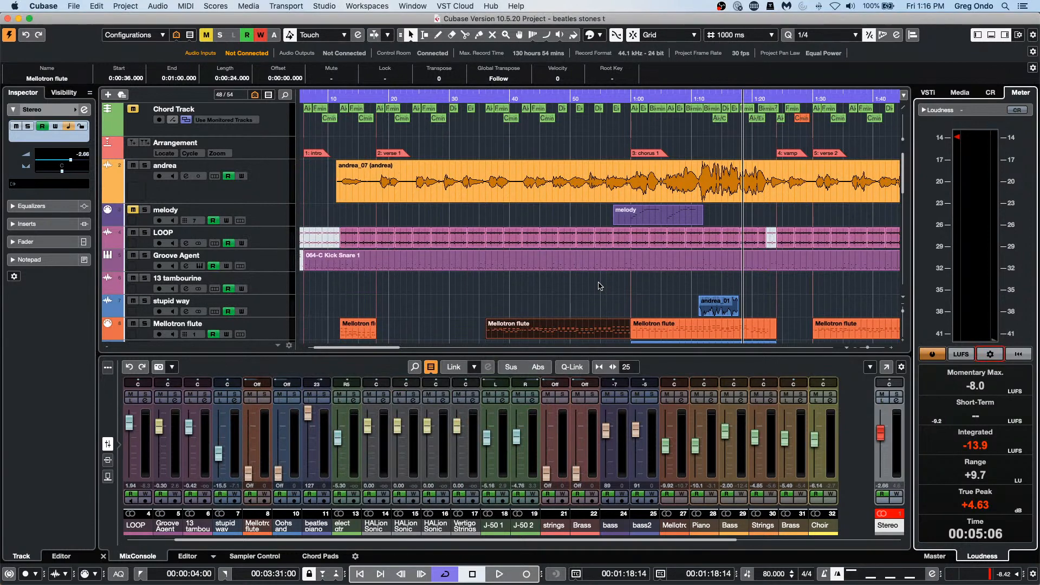
# - Show and hide the VST Instruments window repeatedly to test its function key shortcut in Cubase
pyautogui.press('F11')
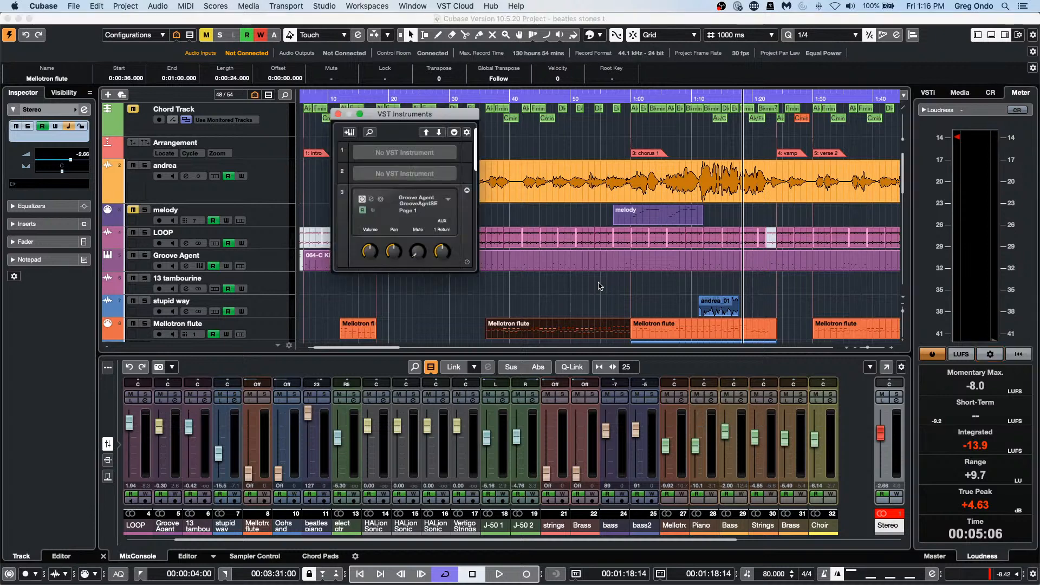
pyautogui.press('F11')
pyautogui.press('F11')
pyautogui.press('F11')
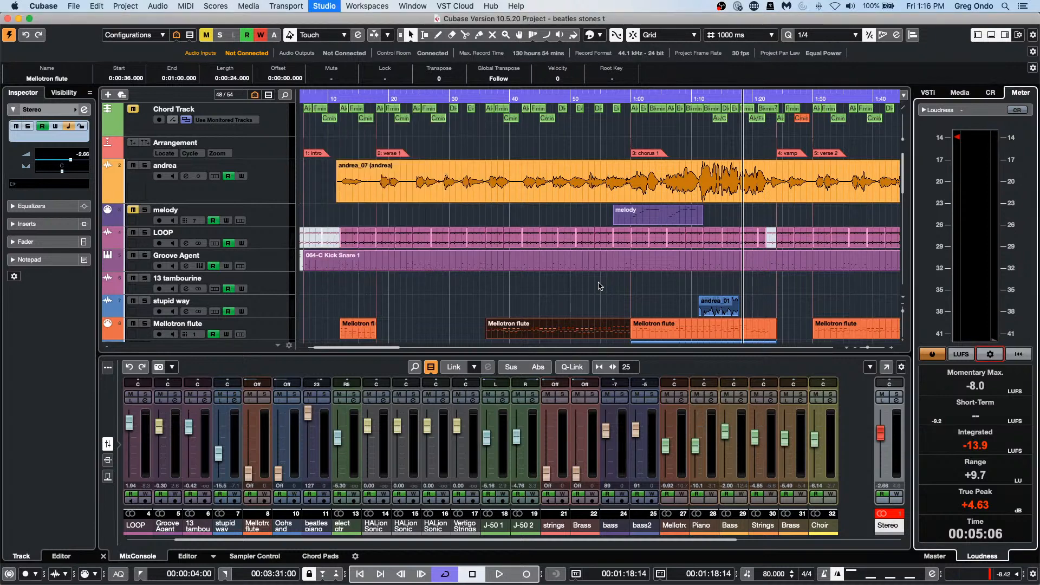
pyautogui.press('F11')
pyautogui.press('F11')
pyautogui.press('F11')
pyautogui.press('F11')
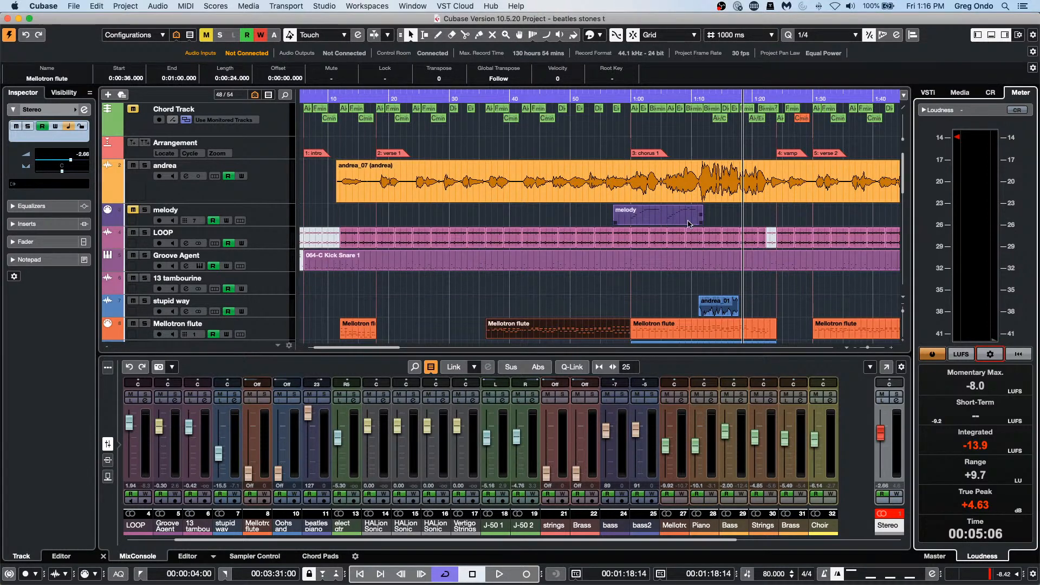
# - Switch to macOS System Preferences, check the standard function keys option and the Screenshots and Mission Control shortcuts, and close the preferences
pyautogui.click(10, 5)
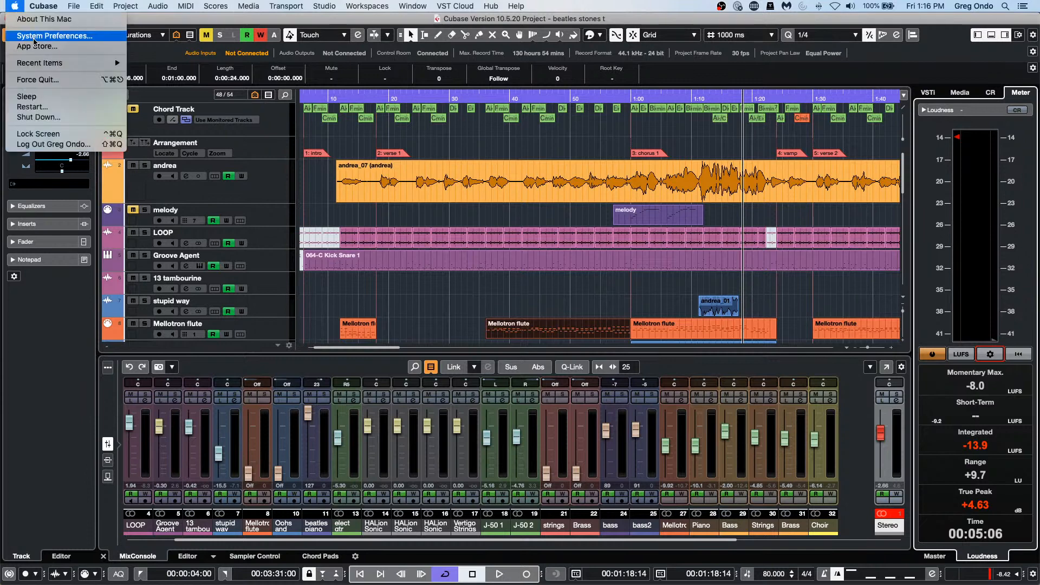
pyautogui.click(39, 37)
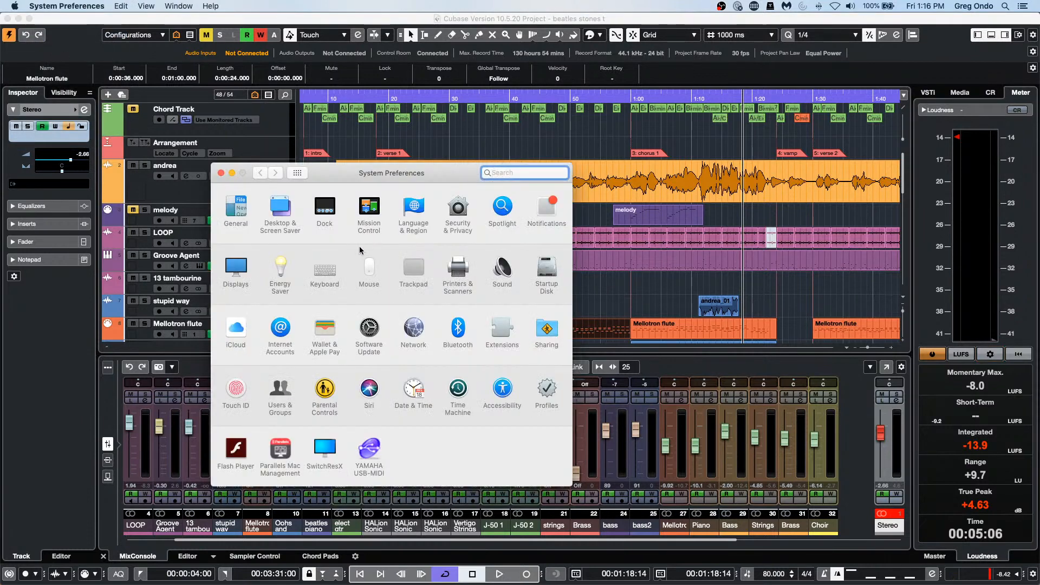
pyautogui.click(330, 274)
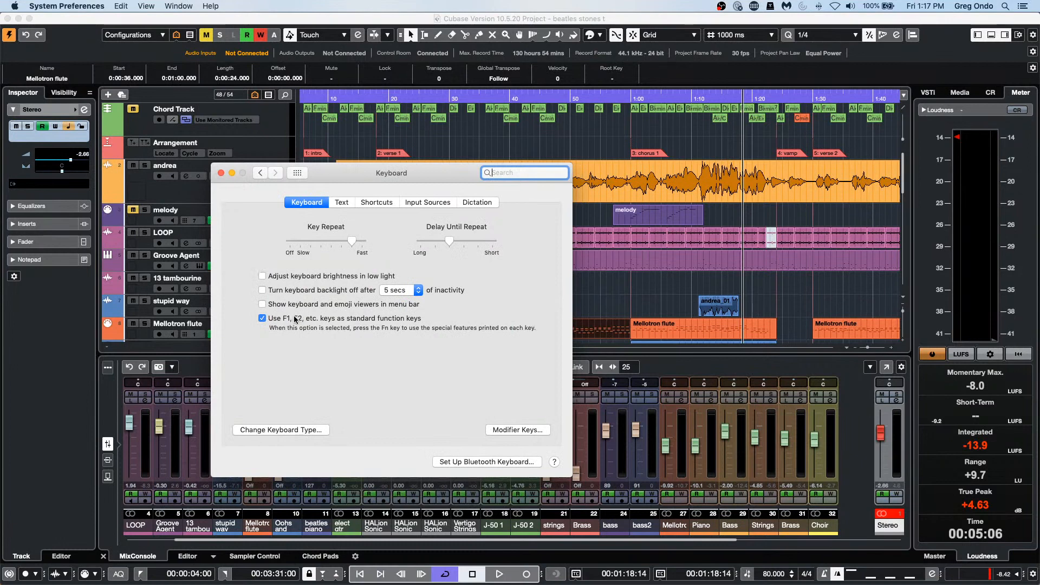
pyautogui.click(374, 202)
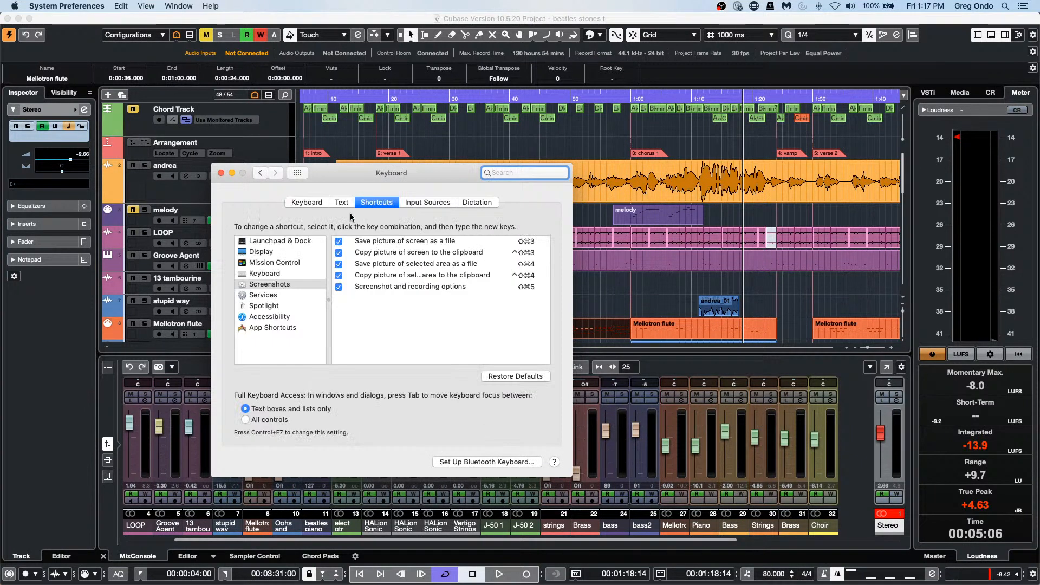
pyautogui.click(260, 286)
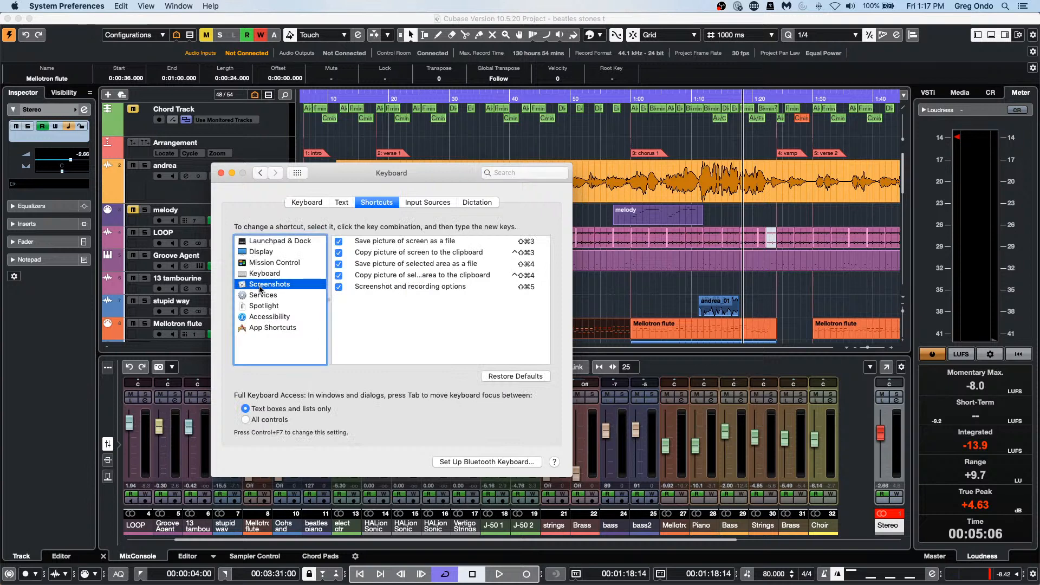
pyautogui.click(286, 254)
pyautogui.click(286, 262)
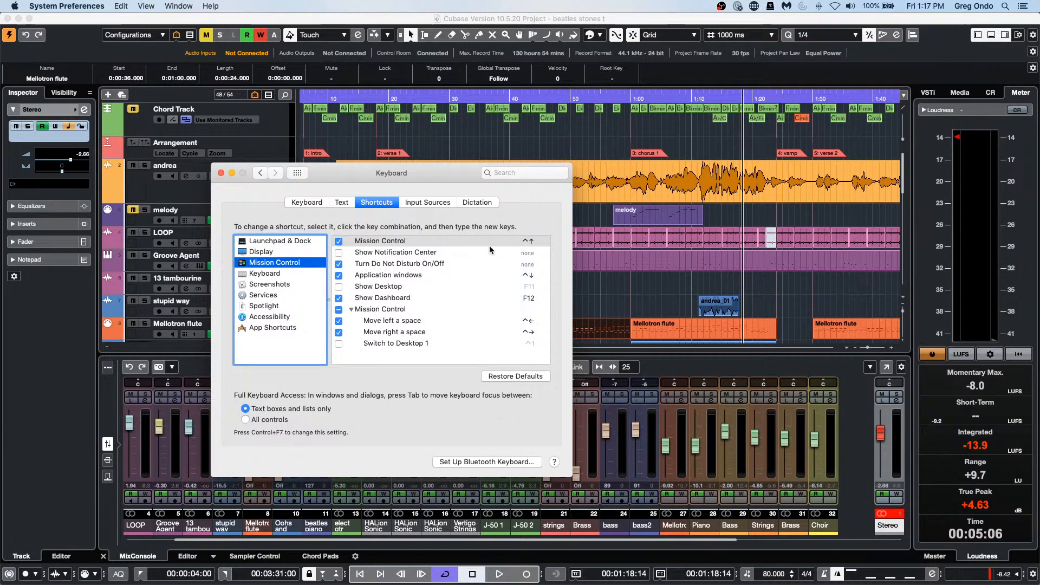
pyautogui.click(221, 173)
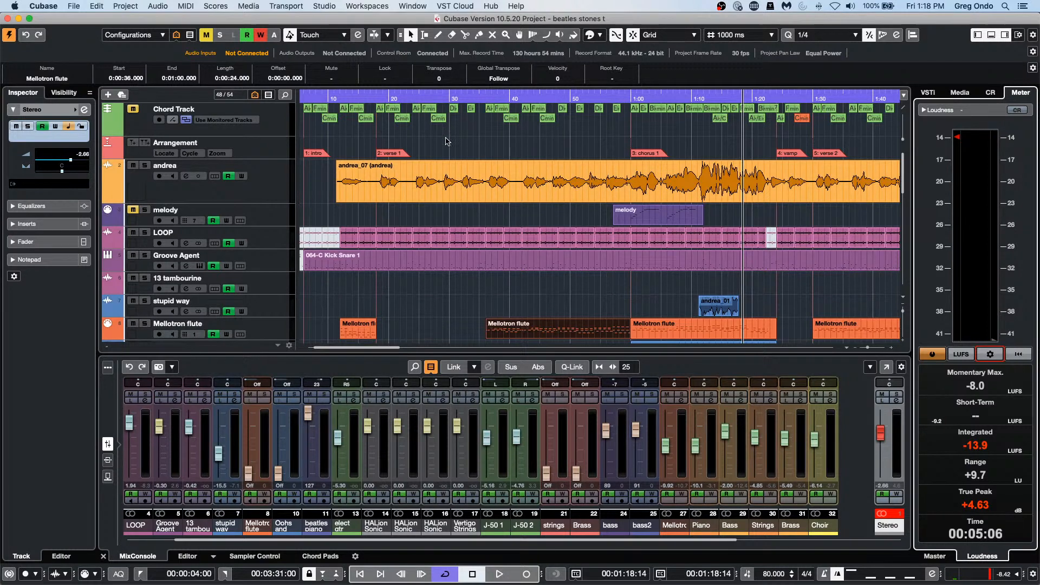
pyautogui.click(58, 5)
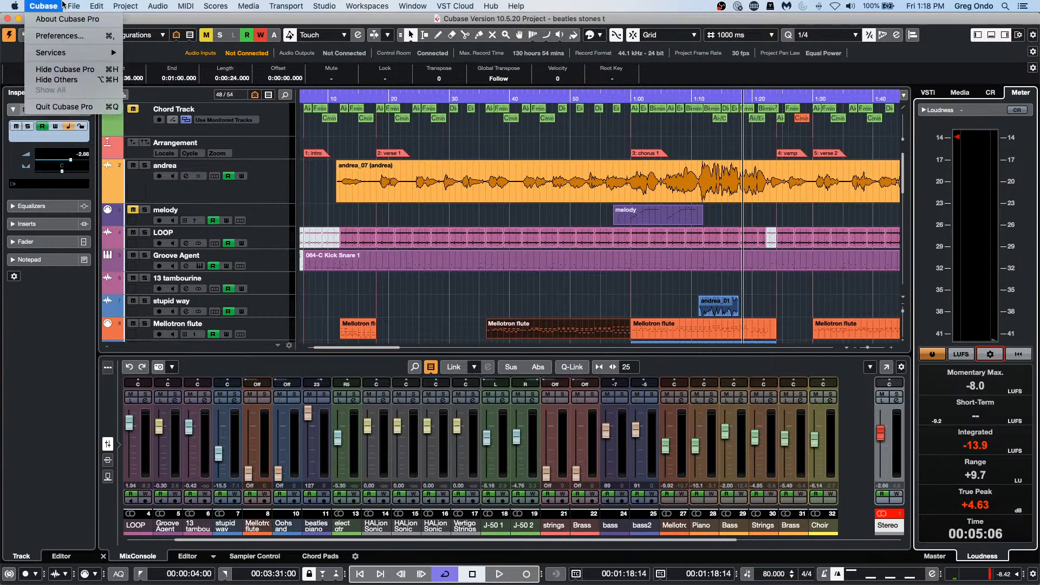
pyautogui.moveTo(79, 5)
pyautogui.moveTo(95, 210)
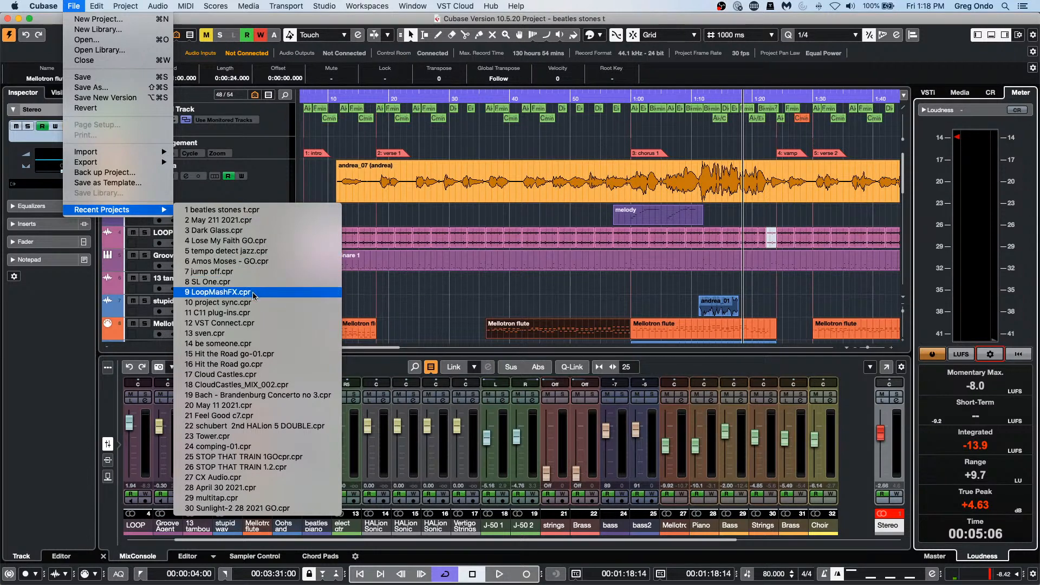
pyautogui.click(263, 131)
pyautogui.rightClick(264, 129)
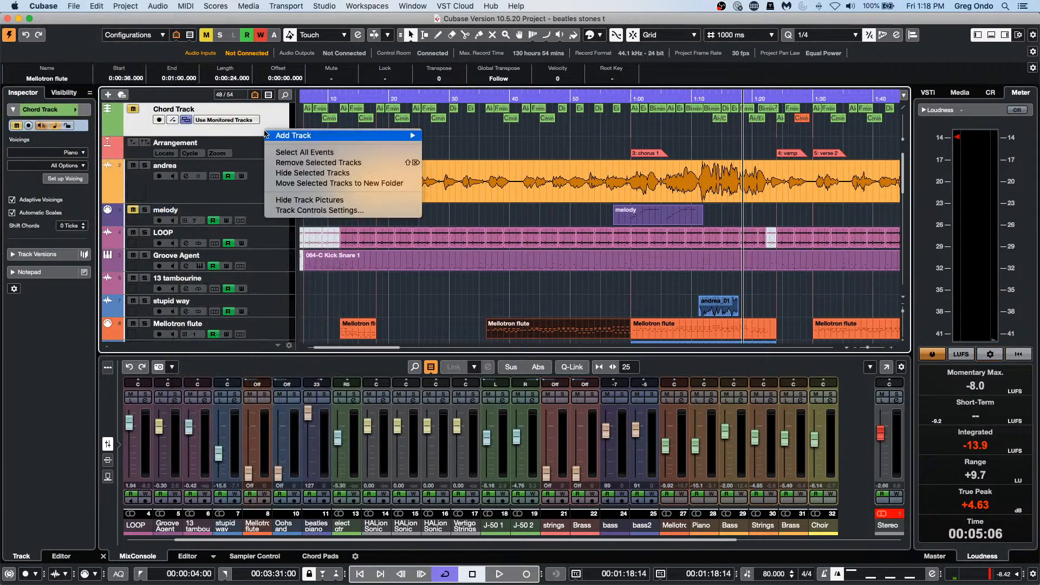
pyautogui.moveTo(334, 131)
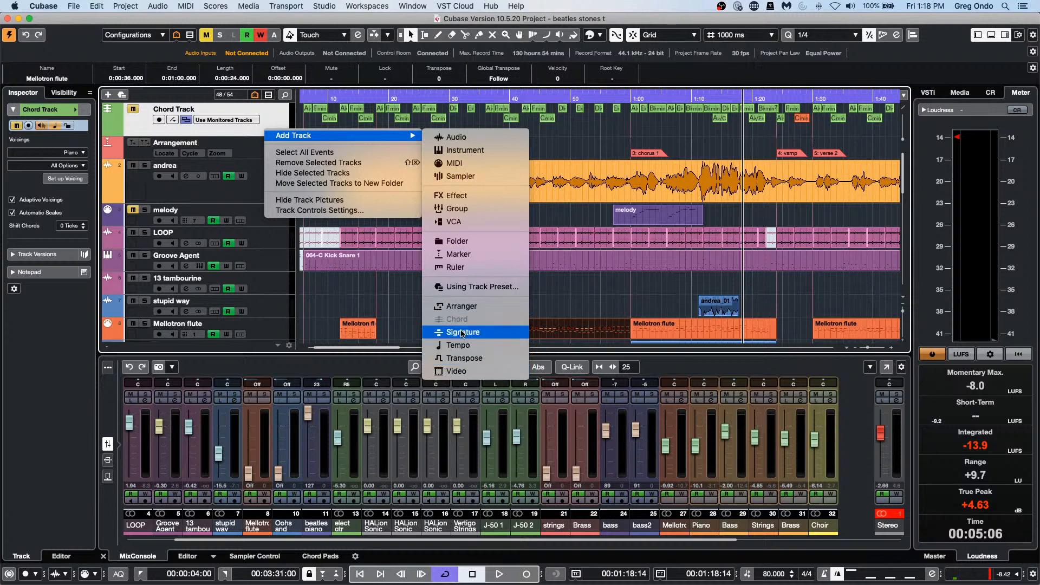
# - Import the video file "We Are Steinberg This Is Our Official YouTube Channel" from the Export Video folder into the project
pyautogui.click(78, 7)
pyautogui.click(78, 7)
pyautogui.moveTo(145, 152)
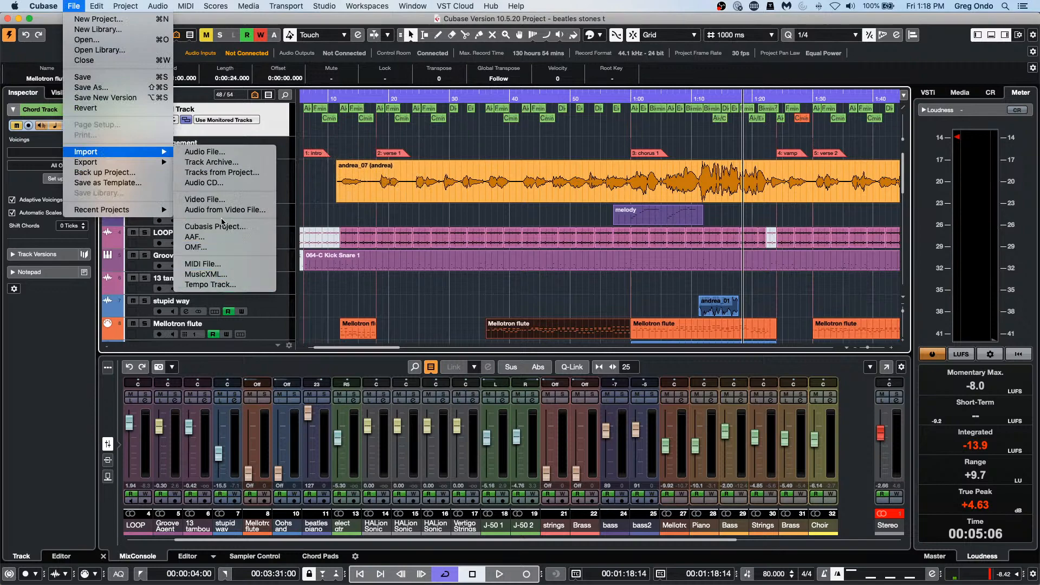
pyautogui.click(222, 200)
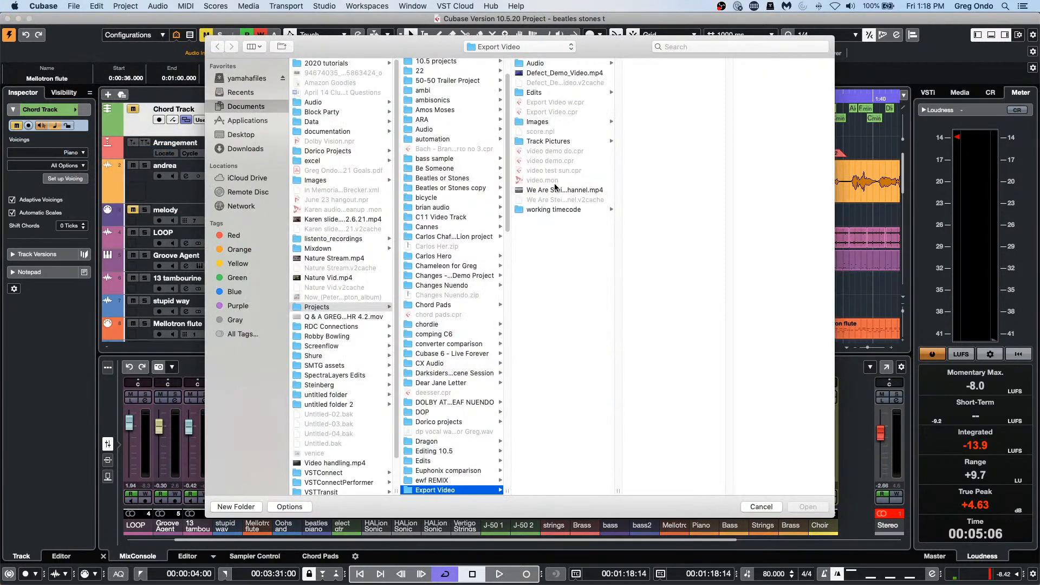
pyautogui.doubleClick(553, 189)
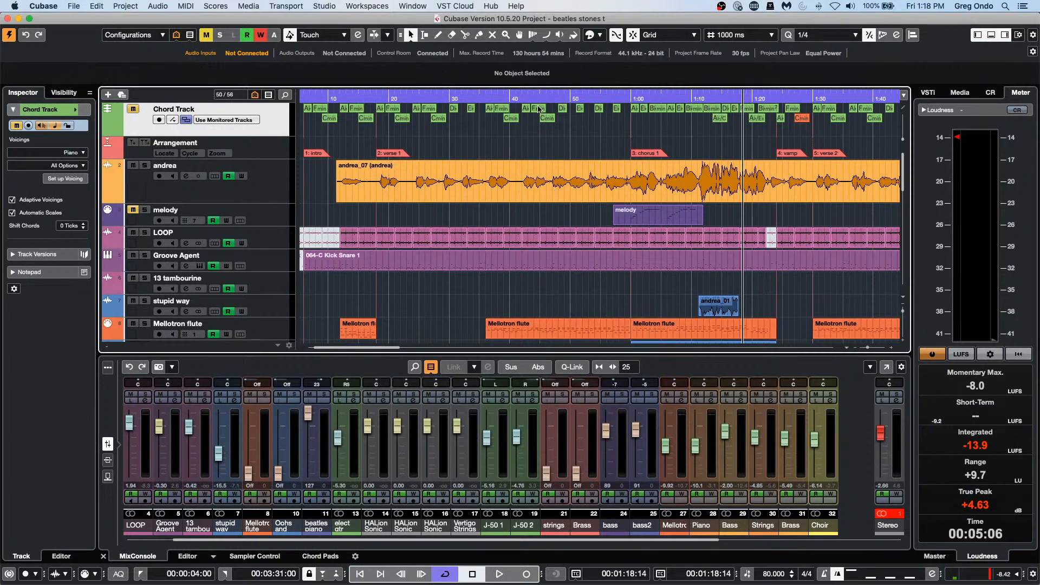
# - Locate the imported video and its audio below the output channels and move the project cursor to 1:38 within the clip
pyautogui.click(515, 89)
pyautogui.moveTo(516, 86); pyautogui.dragTo(516, 62)
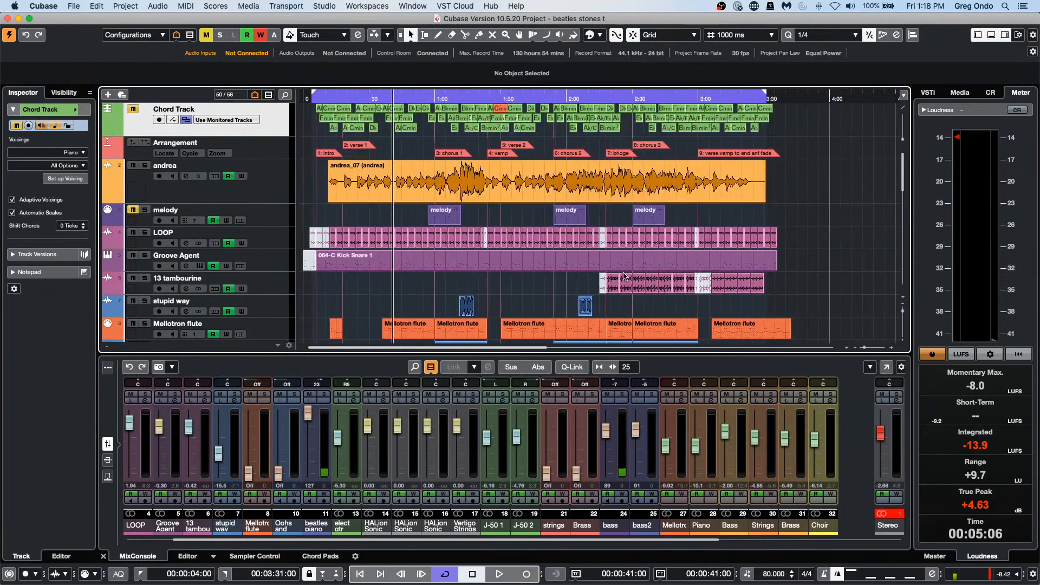
pyautogui.scroll(-20, 578, 269)
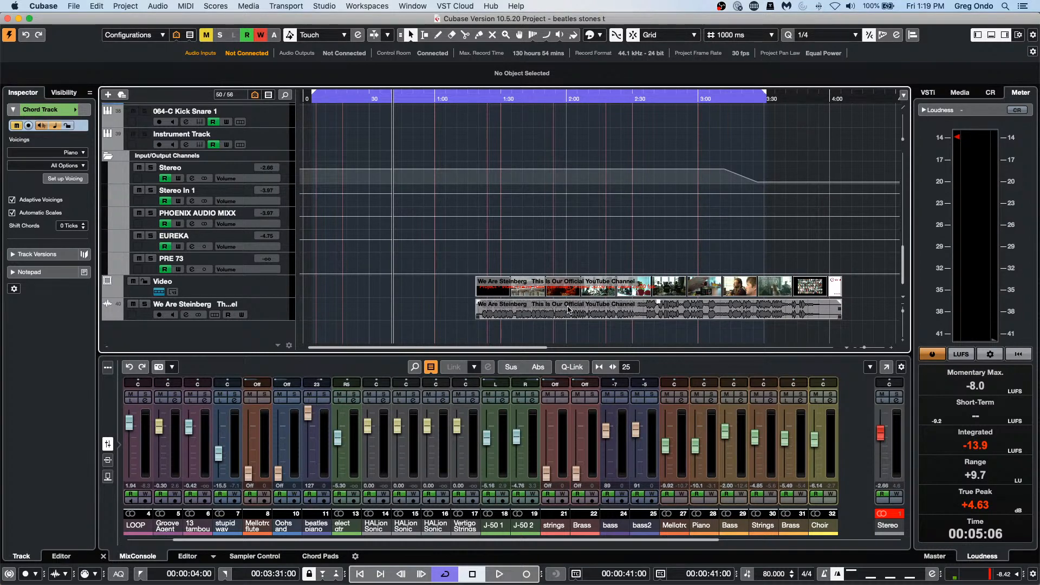
pyautogui.moveTo(517, 98); pyautogui.dragTo(529, 96)
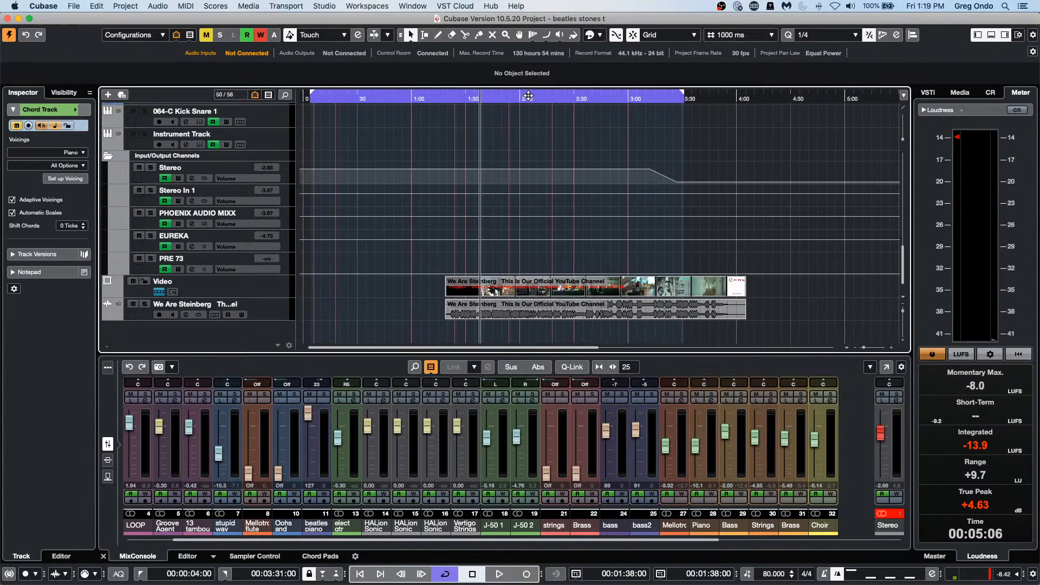
# - Open the Video Player and move the project cursor to 2:03 to view that point of the video
pyautogui.press('F8')
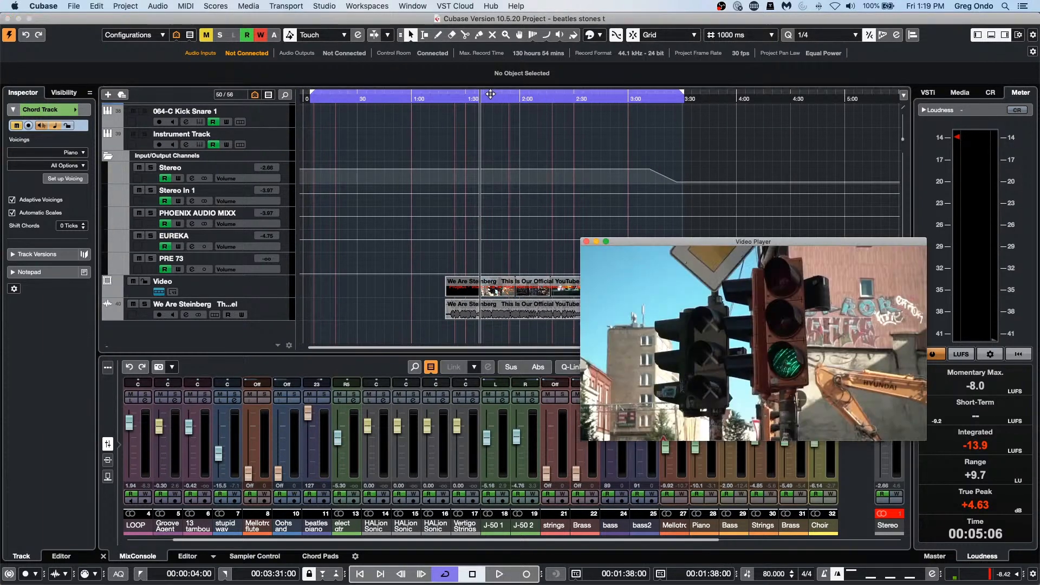
pyautogui.click(545, 91)
pyautogui.moveTo(545, 91)
pyautogui.mouseDown()
pyautogui.moveTo(562, 91)
pyautogui.moveTo(512, 93)
pyautogui.moveTo(525, 93)
pyautogui.mouseUp()
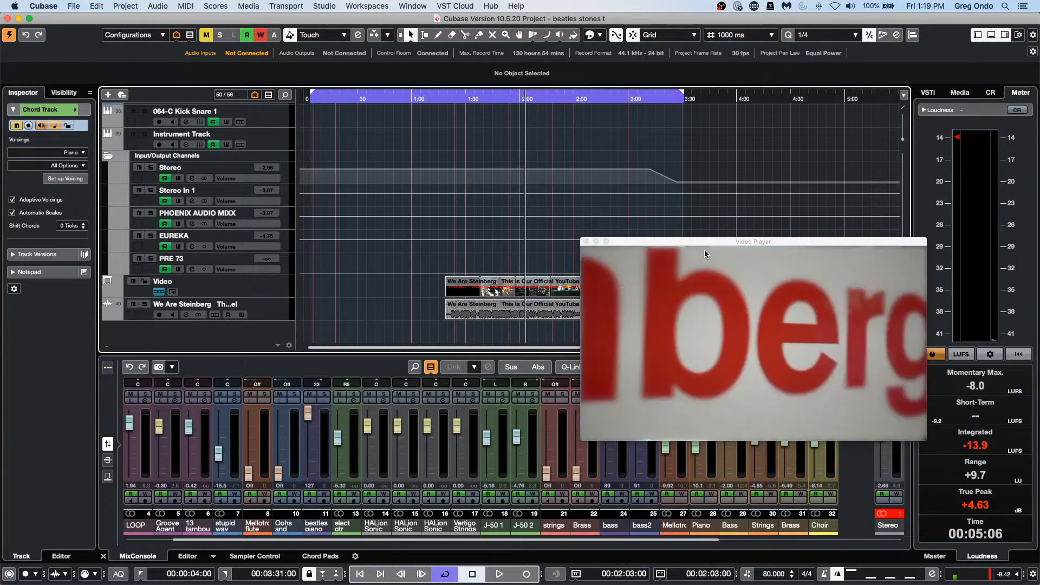
# - Show the video full screen, return it to a window, and enlarge and reposition the Video Player window
pyautogui.click(701, 289)
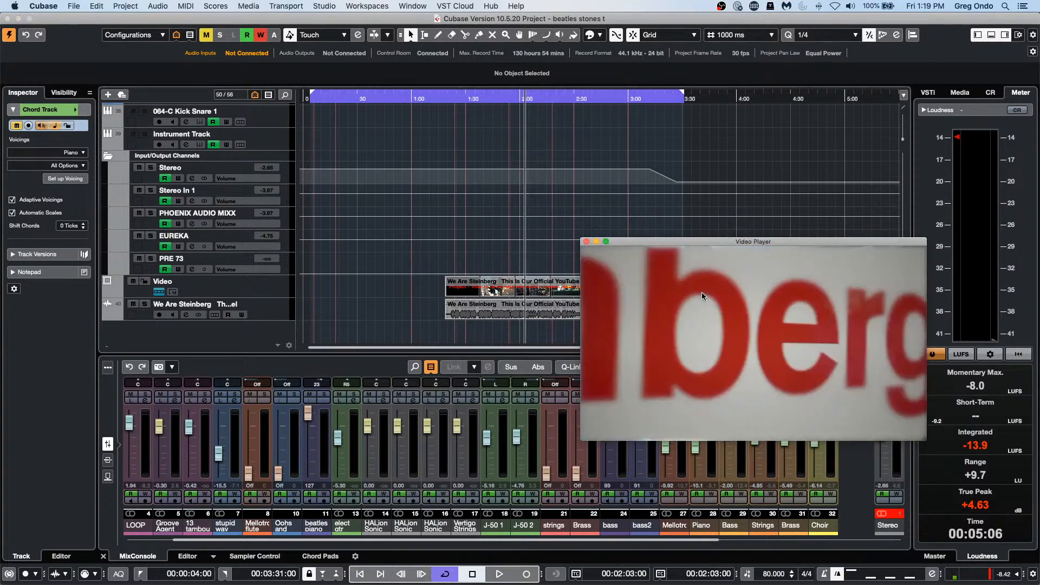
pyautogui.rightClick(702, 294)
pyautogui.click(726, 301)
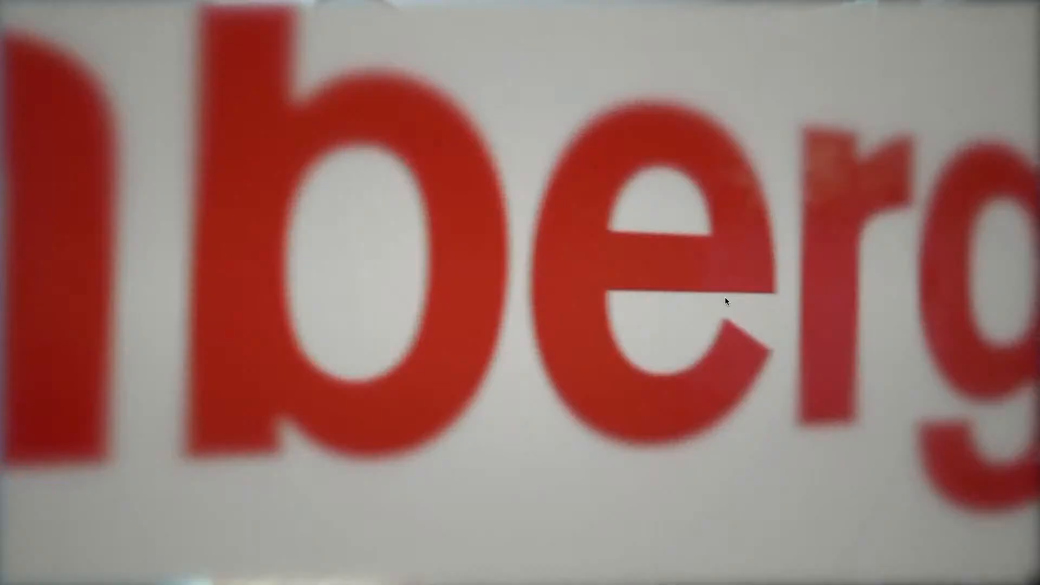
pyautogui.press('Escape')
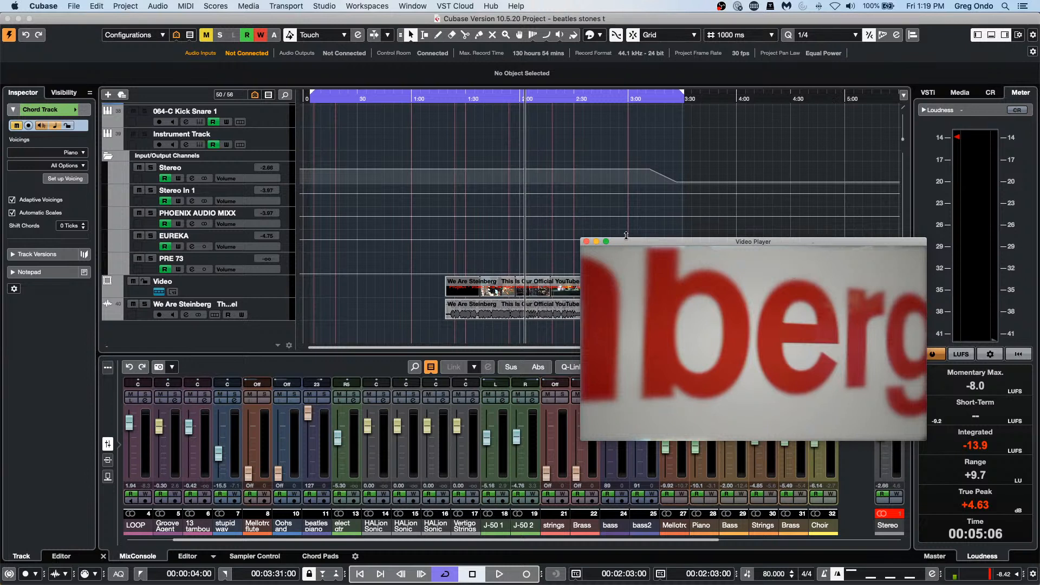
pyautogui.moveTo(582, 240); pyautogui.dragTo(423, 52)
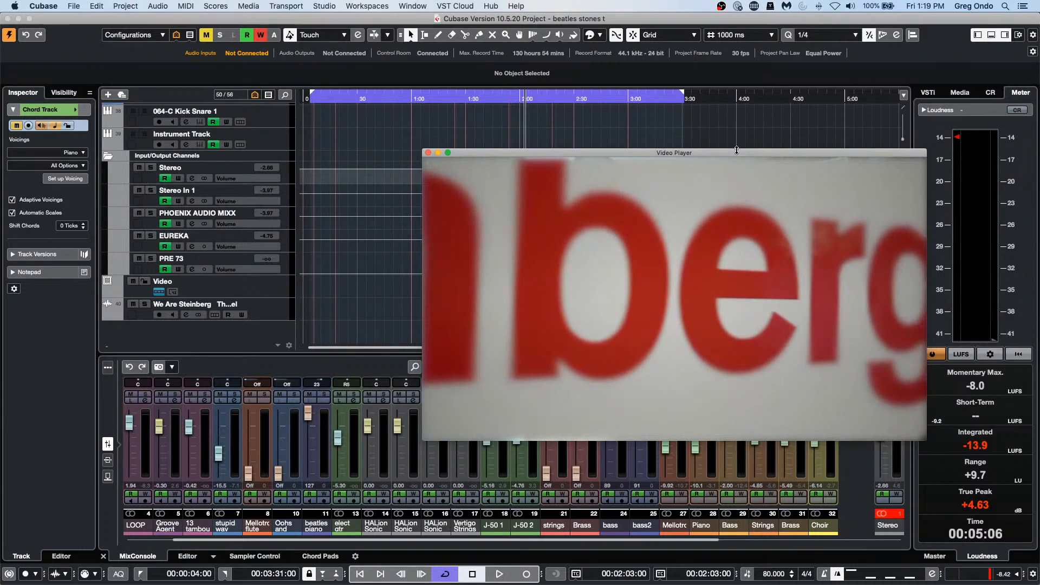
pyautogui.moveTo(737, 150); pyautogui.dragTo(783, 116)
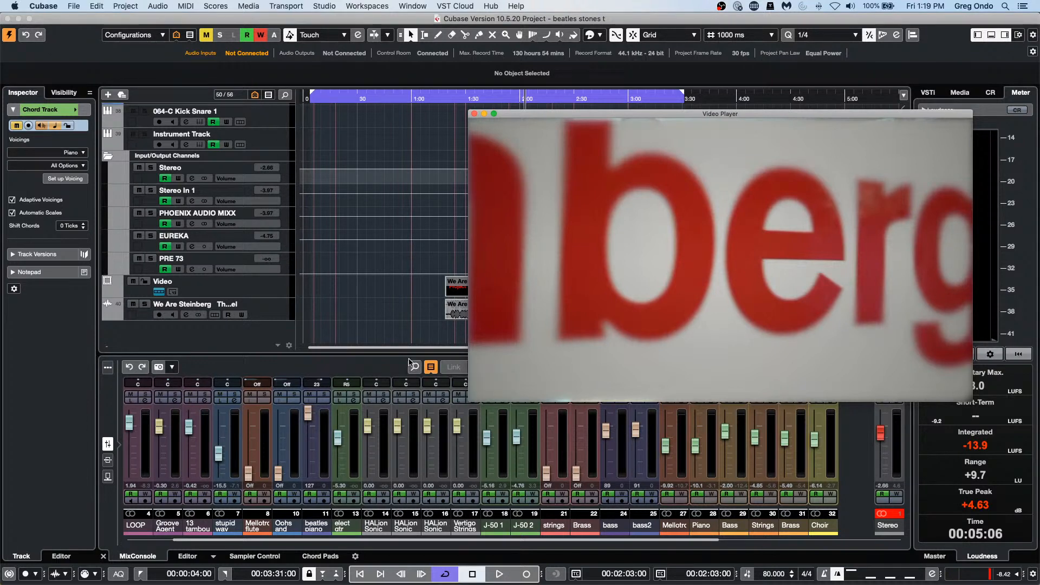
# - Close the Video Player and undo the video import
pyautogui.click(474, 113)
pyautogui.press('super+z')
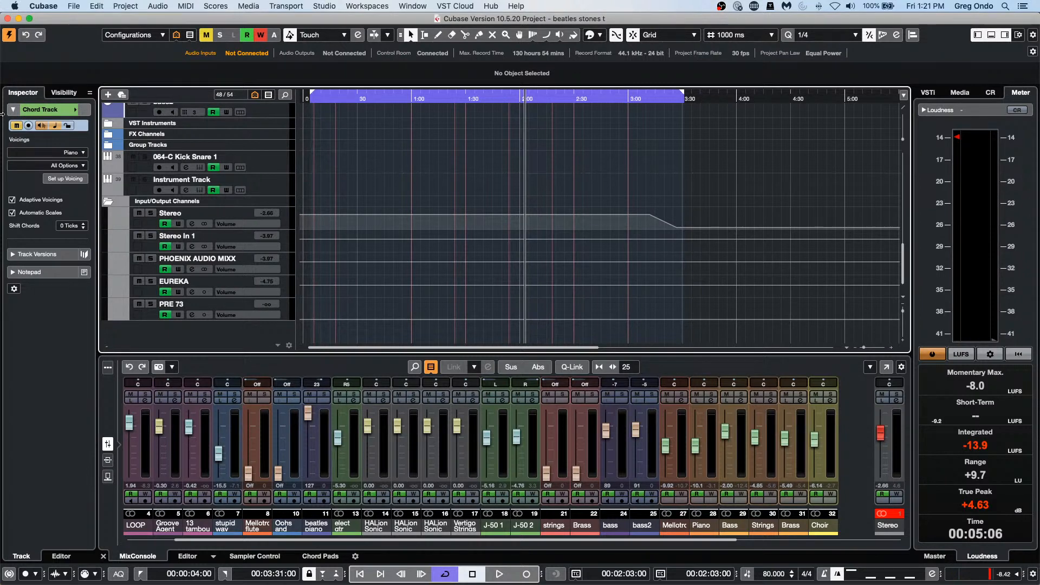
# - Examine the available ASIO drivers and the Steinberg UR24C ports in Studio Setup, and close the dialog
pyautogui.click(335, 8)
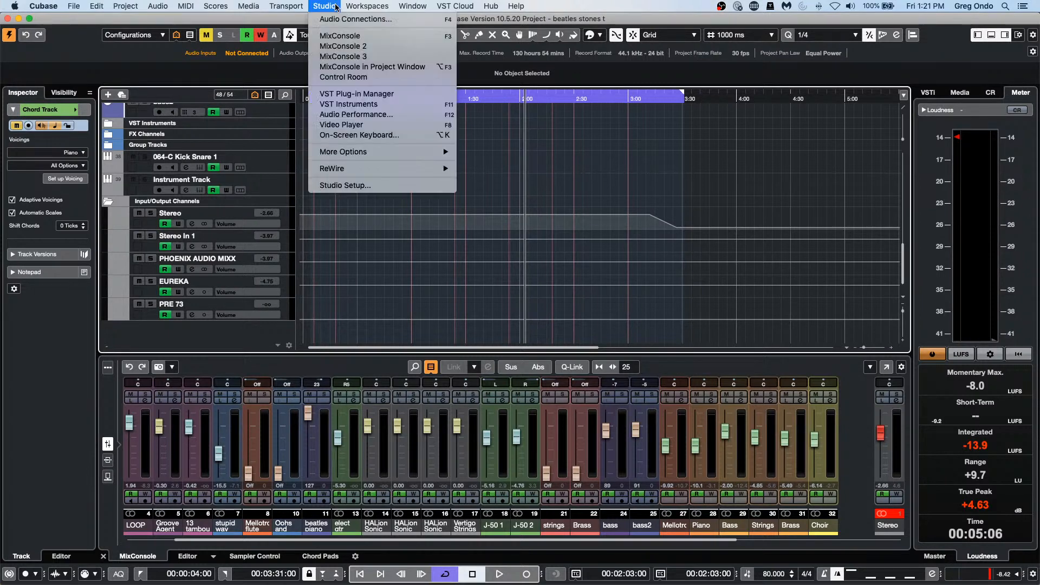
pyautogui.click(347, 186)
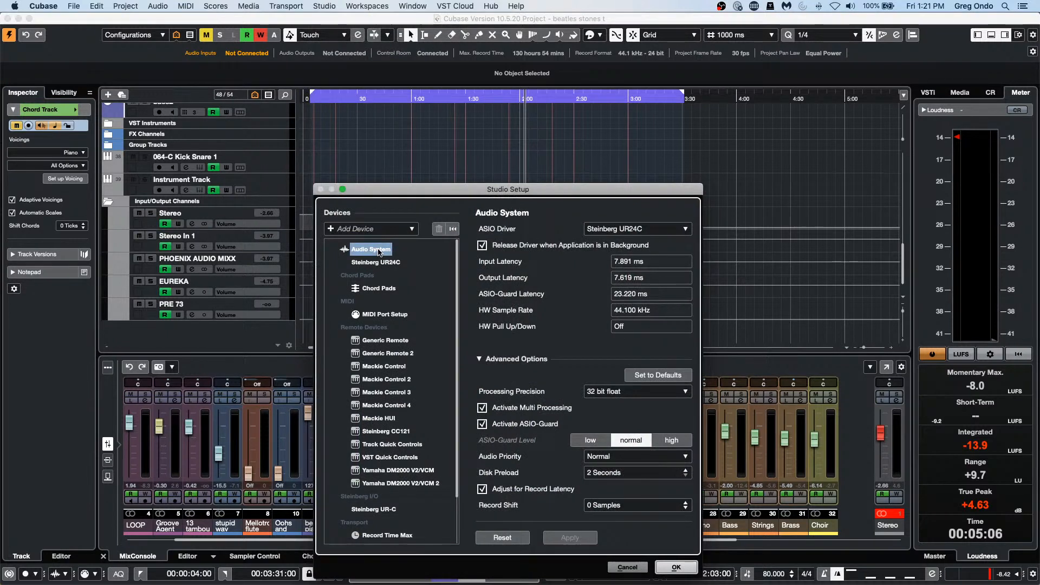
pyautogui.click(637, 229)
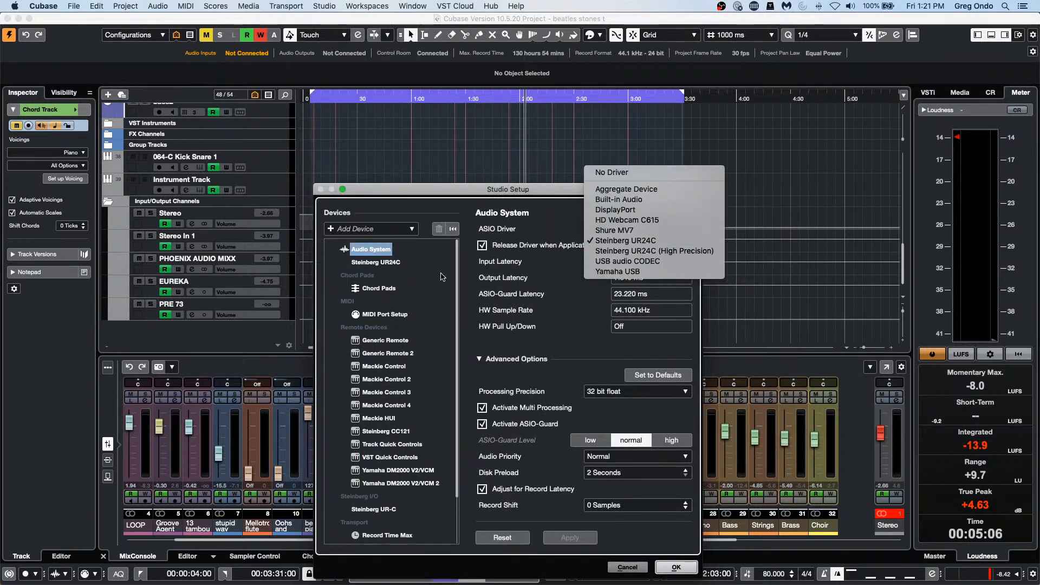
pyautogui.click(413, 275)
pyautogui.click(394, 262)
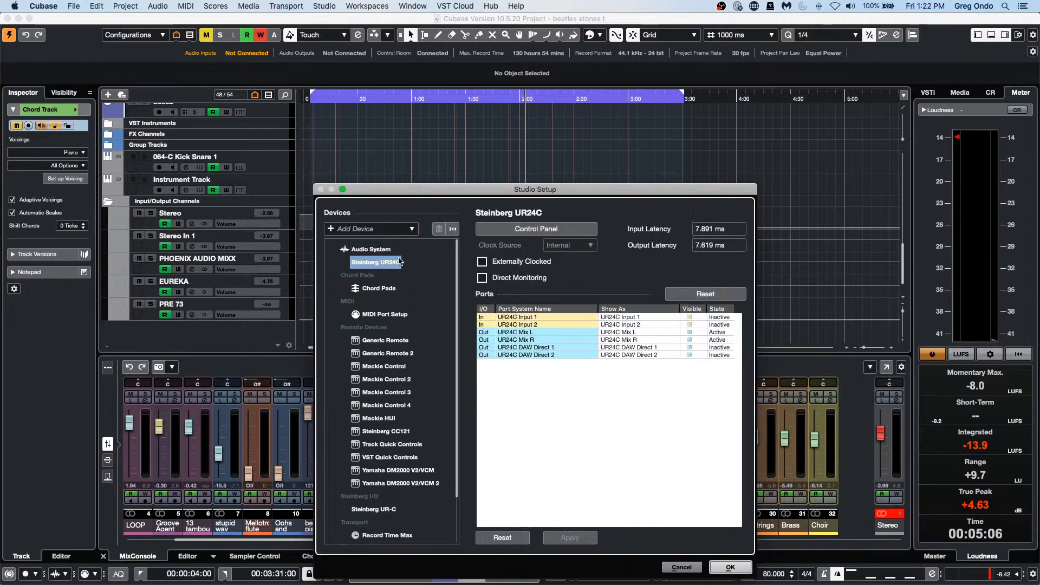
pyautogui.click(740, 573)
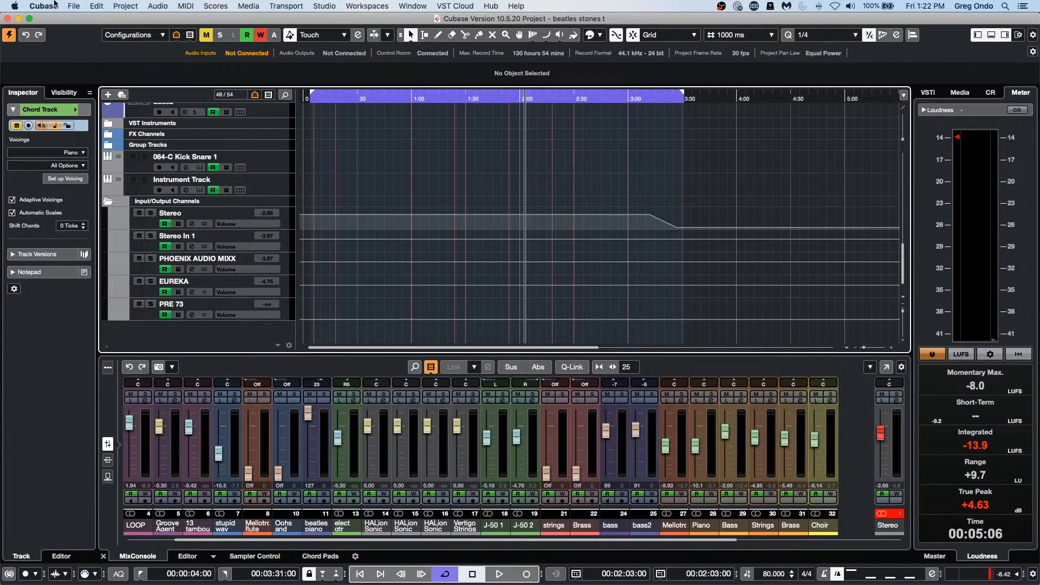
# - Show and hide the MixConsole, and view the device port choices for Stereo In 1's left channel in Audio Connections
pyautogui.press('F3')
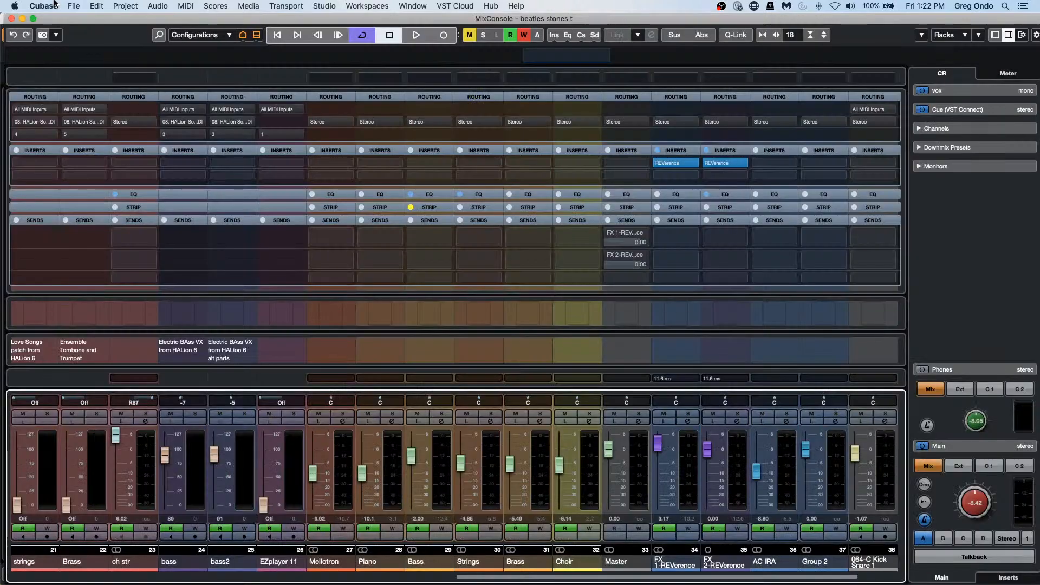
pyautogui.press('F3')
pyautogui.press('F4')
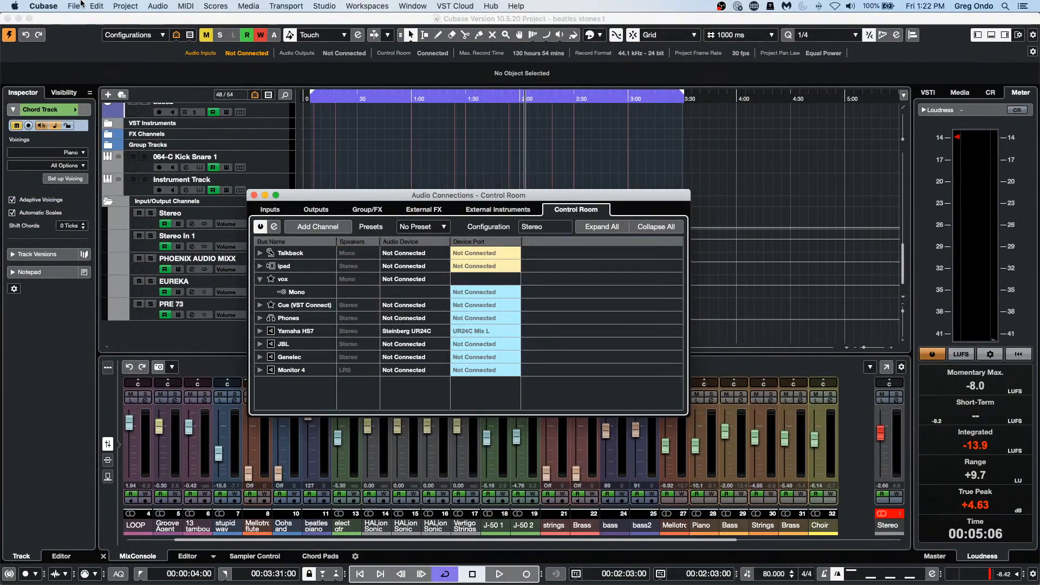
pyautogui.click(278, 211)
pyautogui.click(542, 265)
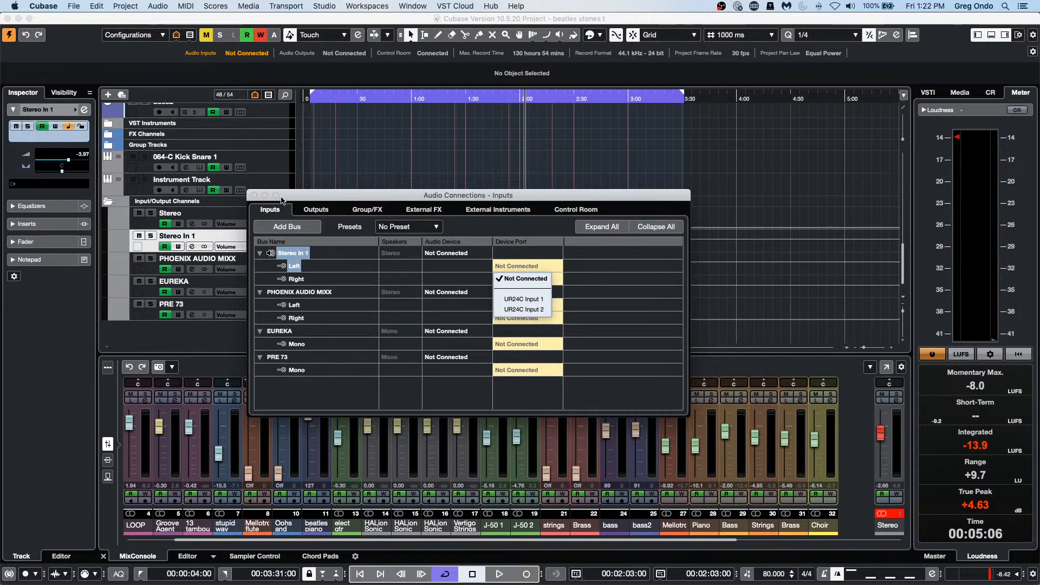
pyautogui.click(306, 196)
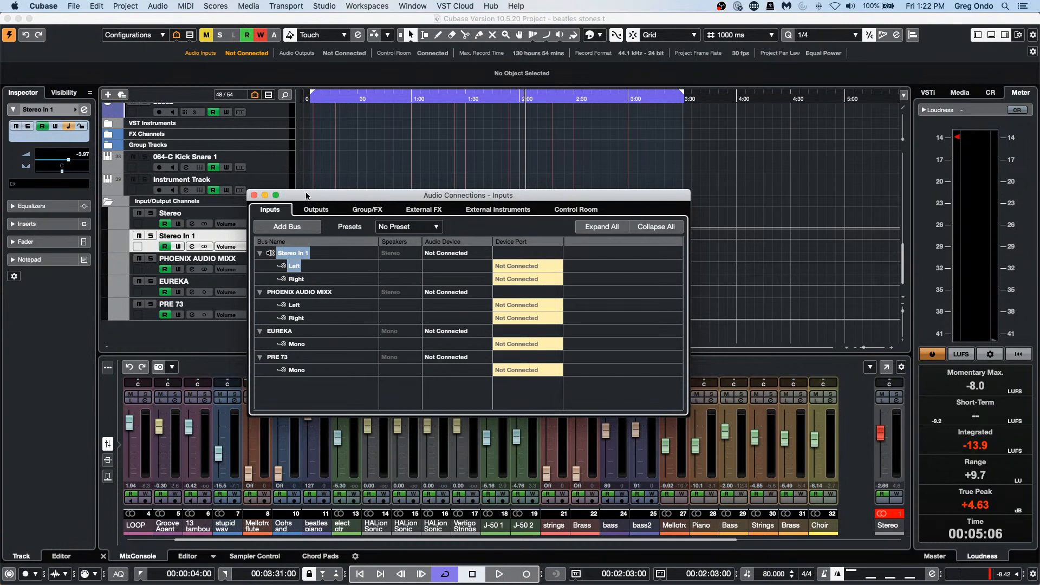
pyautogui.click(254, 195)
# - Reopen Studio Setup, review the Audio System and Steinberg UR24C pages, and close the dialog
pyautogui.click(337, 6)
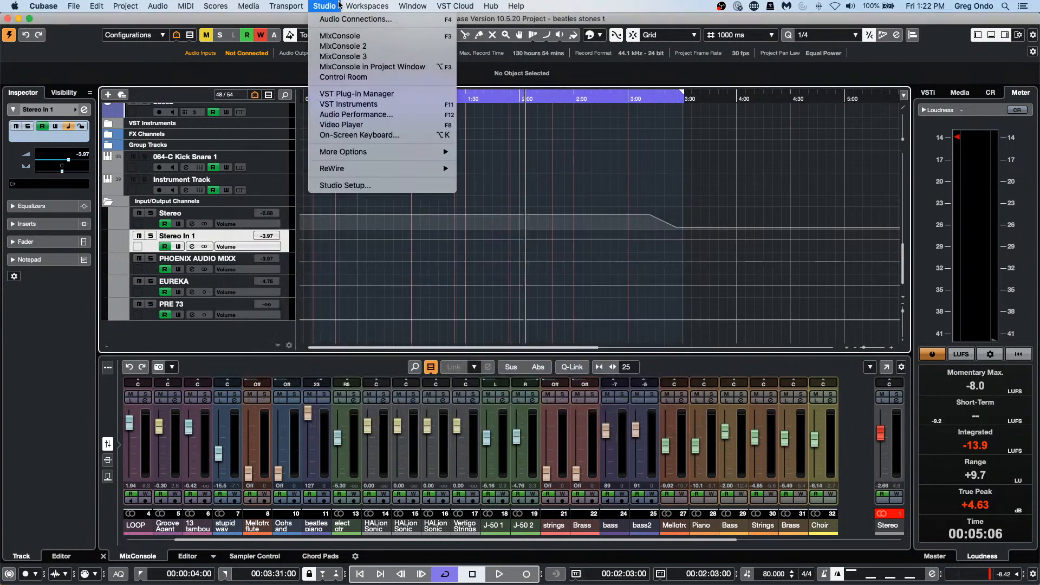
pyautogui.click(345, 185)
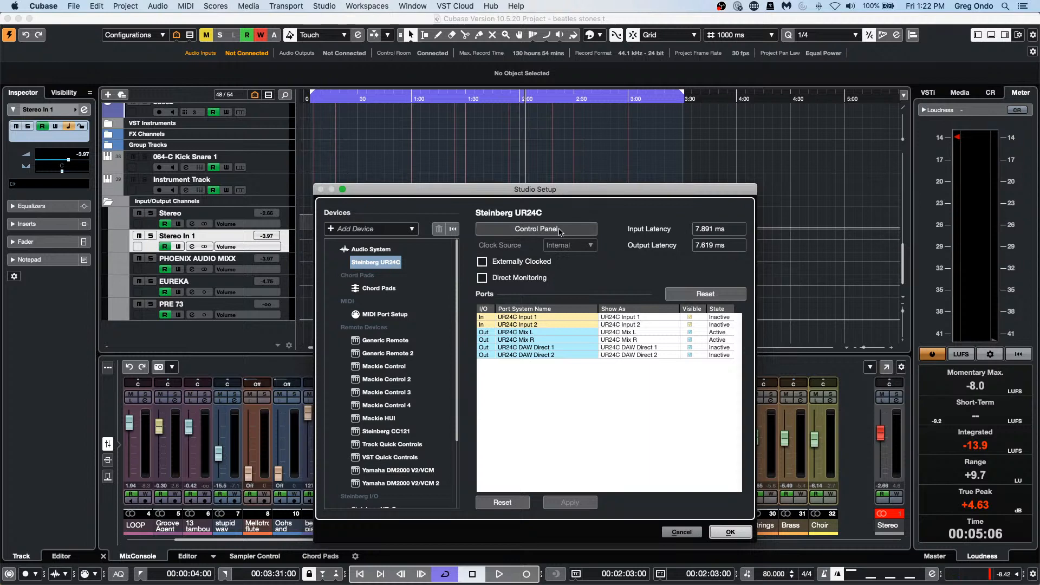
pyautogui.click(381, 251)
pyautogui.click(381, 263)
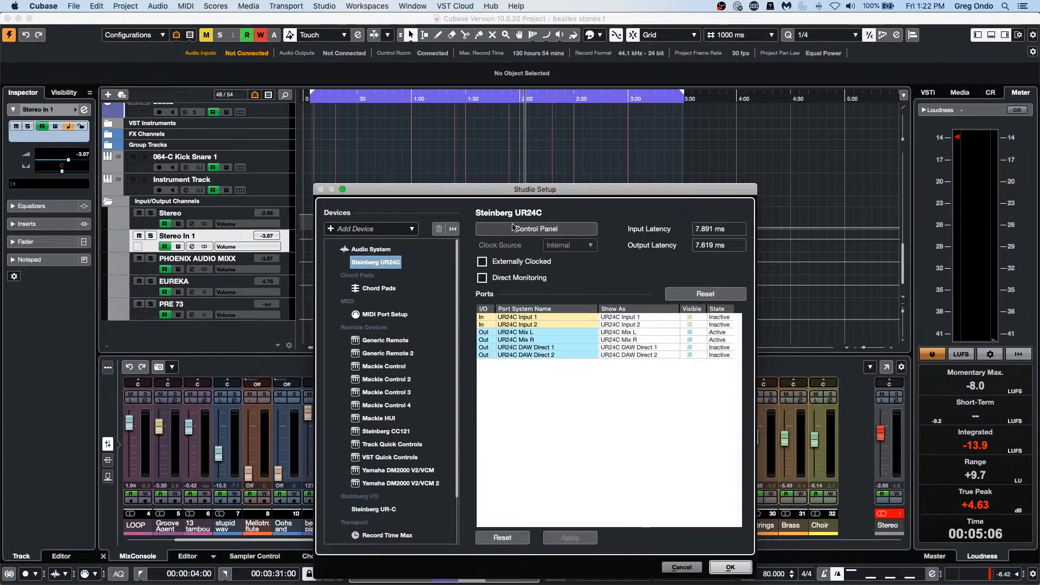
pyautogui.click(733, 567)
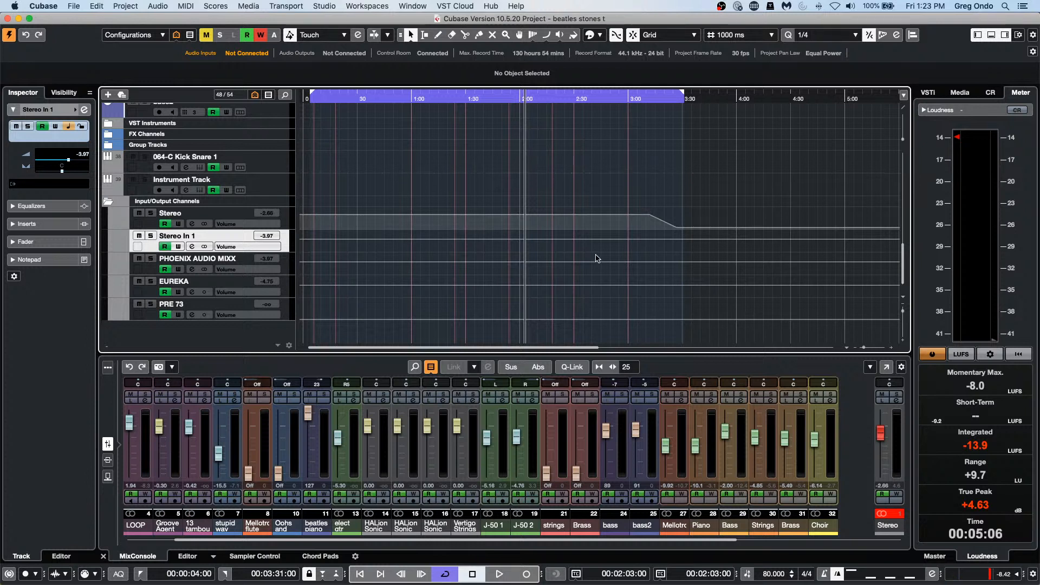
# - Check the Steinberg UR24C device settings in Studio Setup once more and cancel the dialog
pyautogui.doubleClick(166, 236)
pyautogui.click(411, 5)
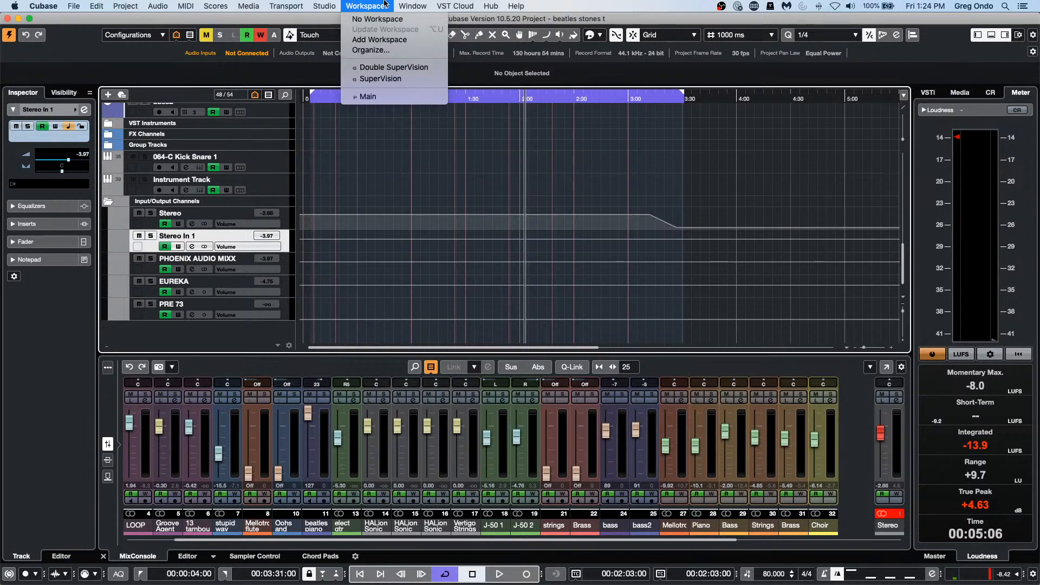
pyautogui.moveTo(324, 5)
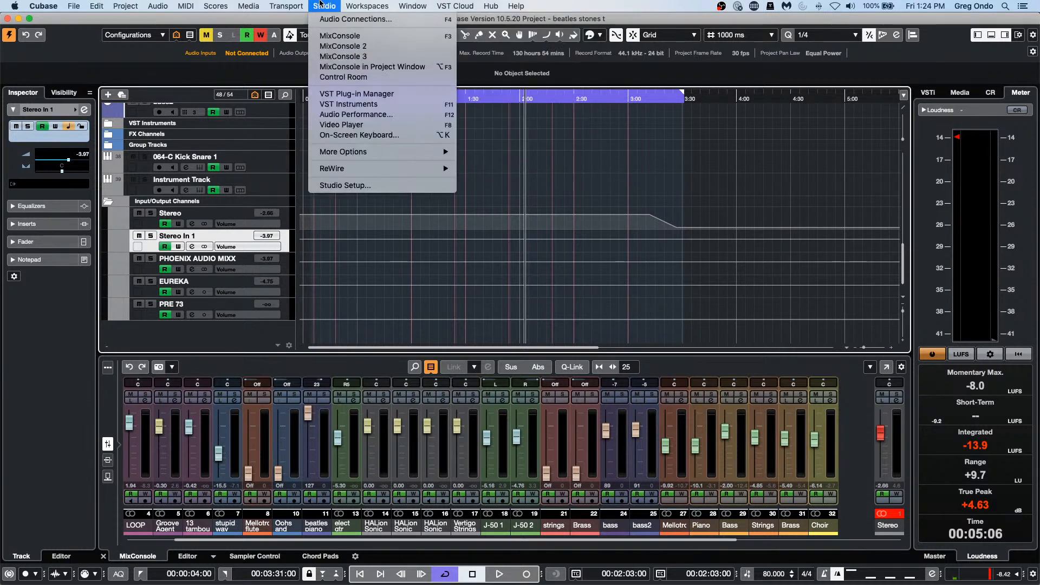
pyautogui.click(328, 186)
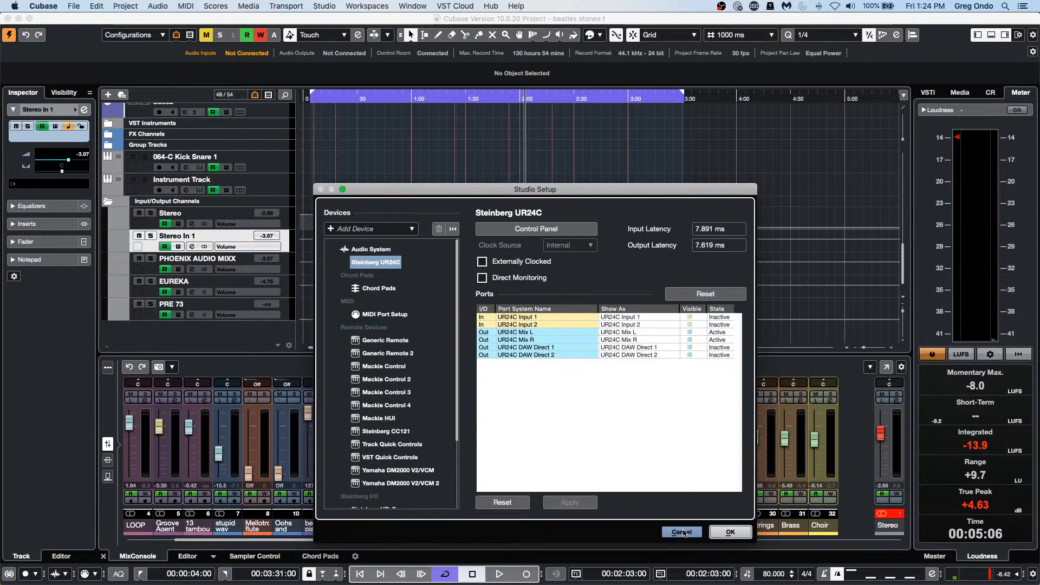
pyautogui.click(681, 532)
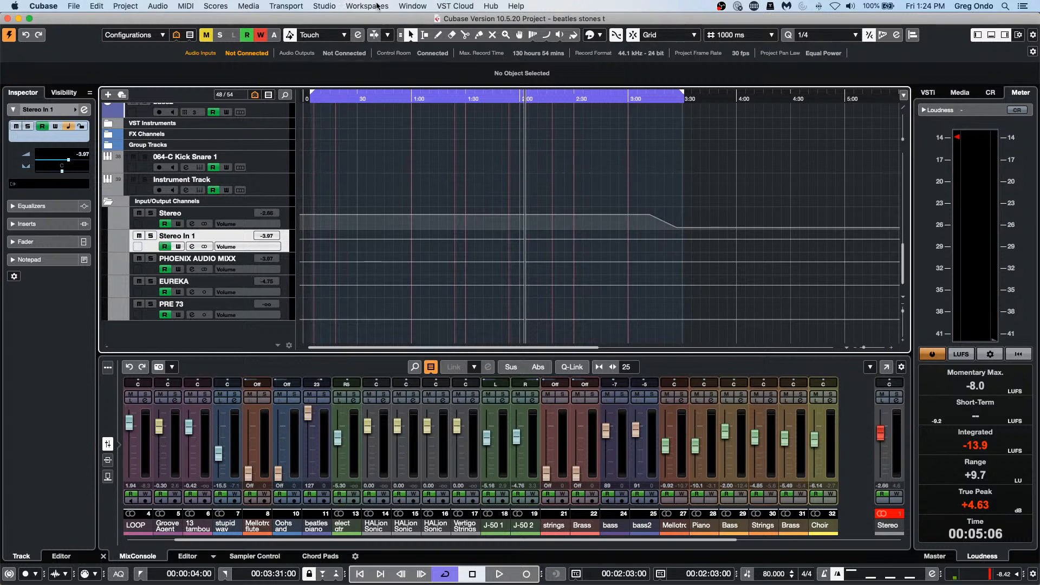
pyautogui.click(326, 6)
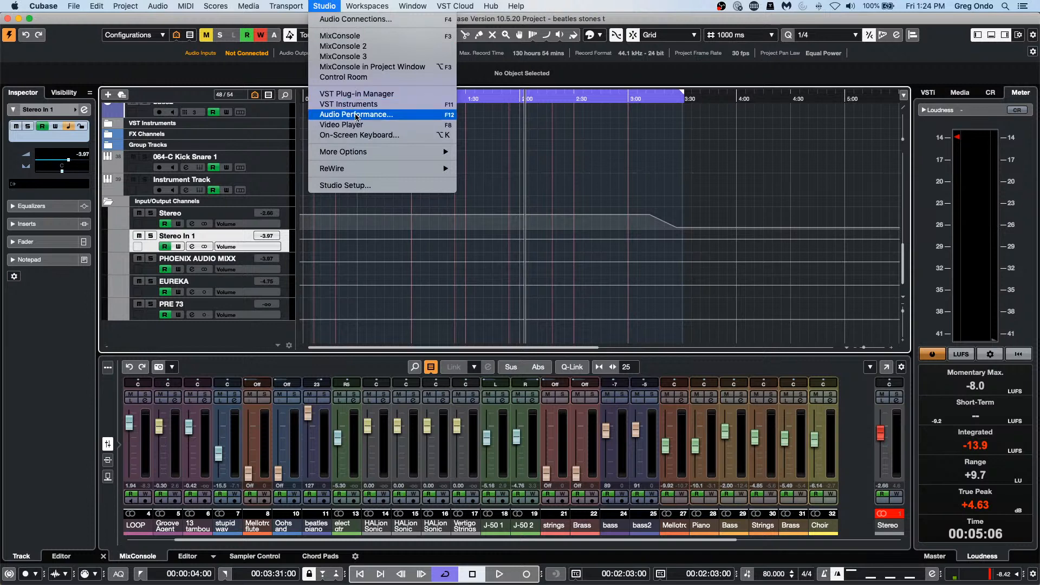
pyautogui.moveTo(356, 153)
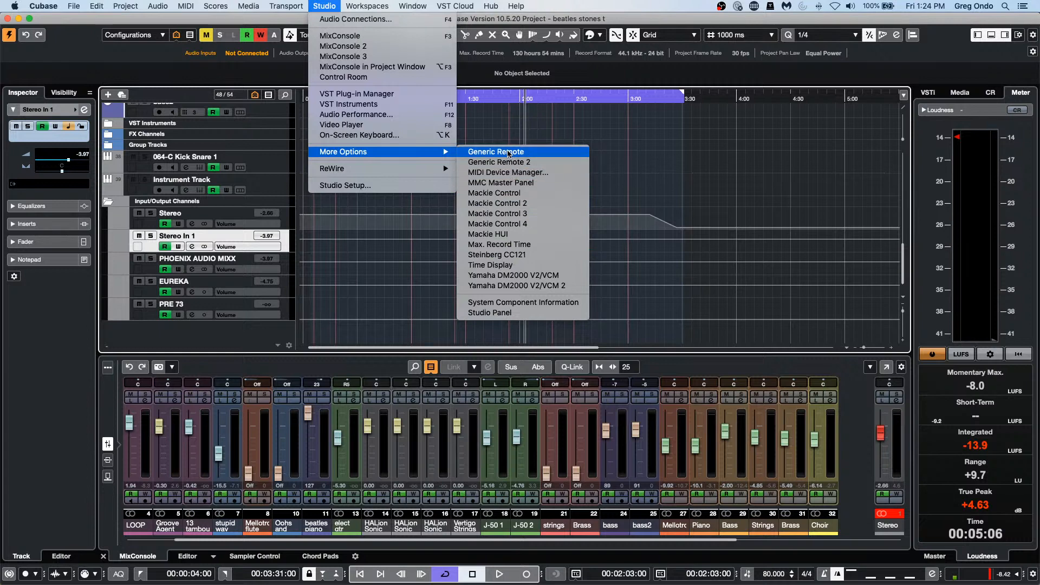
pyautogui.click(513, 124)
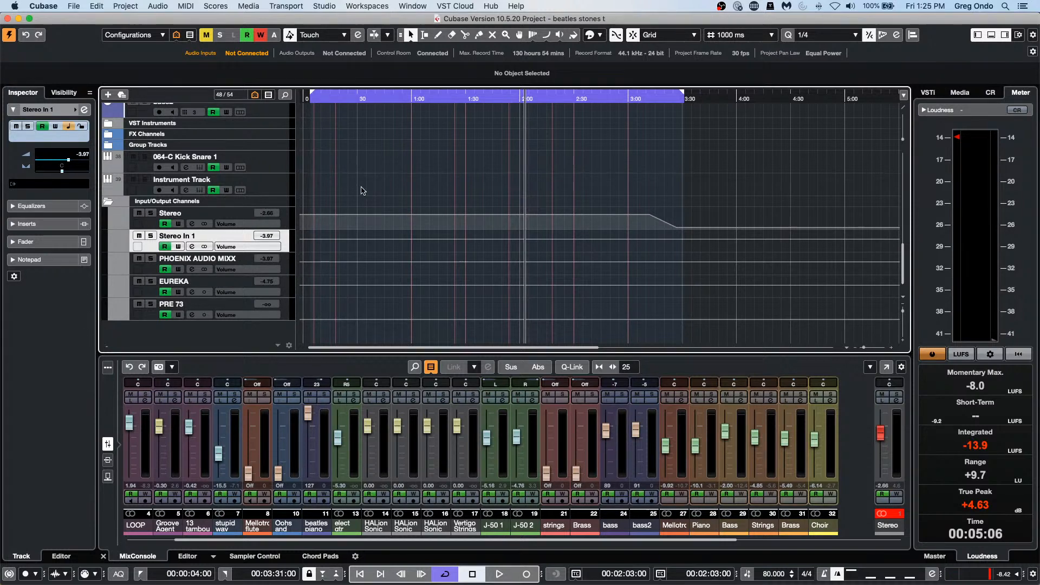
# - Open the Mellotron flute part starting at 0:36 in the Key Editor and move the editor to its own window
pyautogui.scroll(10, 410, 238)
pyautogui.scroll(3, 410, 238)
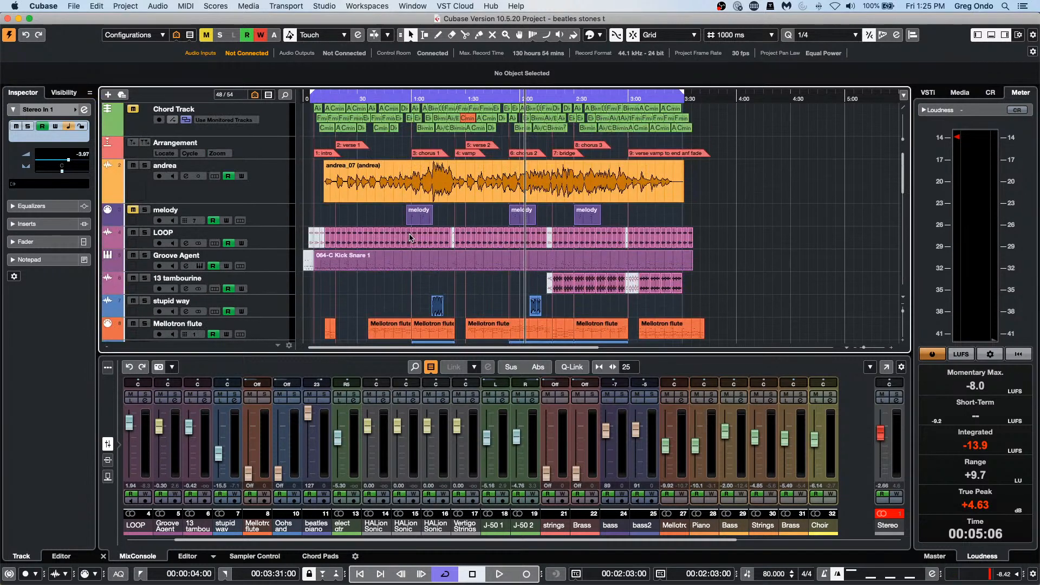
pyautogui.doubleClick(394, 333)
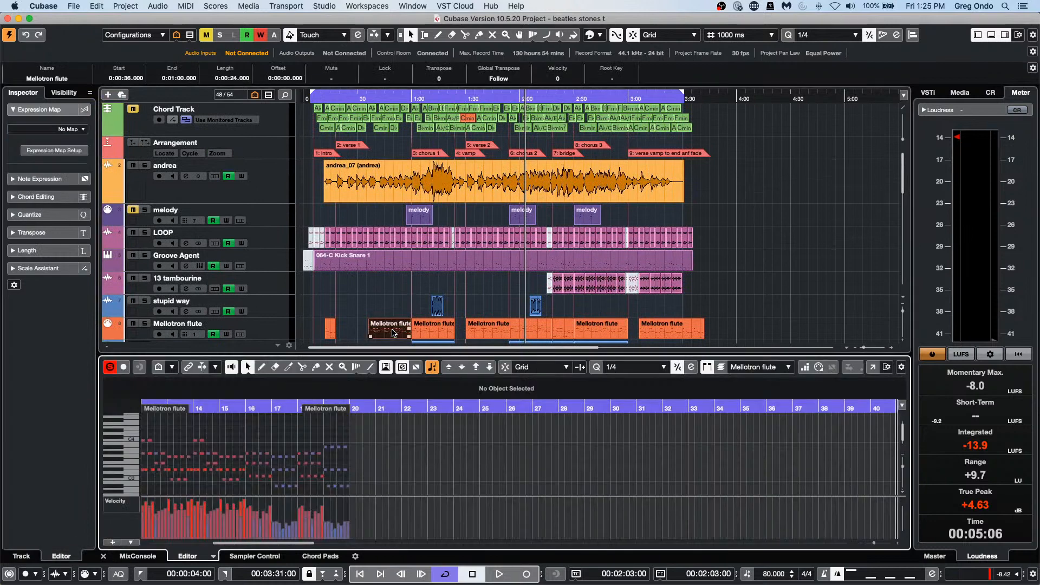
pyautogui.click(873, 371)
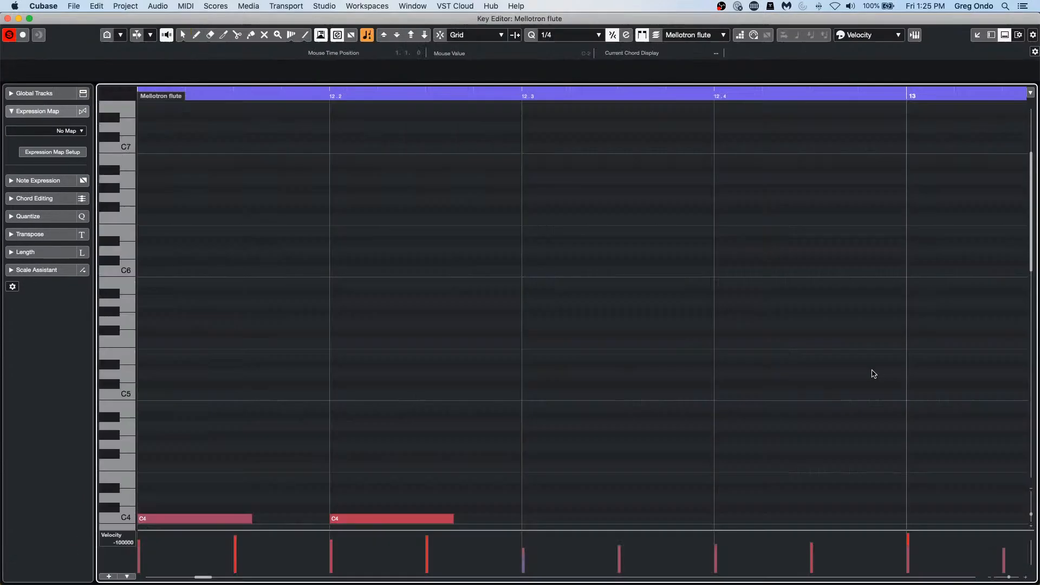
# - Fit the whole Mellotron flute part, from bar 12 to bar 20, into the Key Editor view
pyautogui.scroll(15, 443, 255)
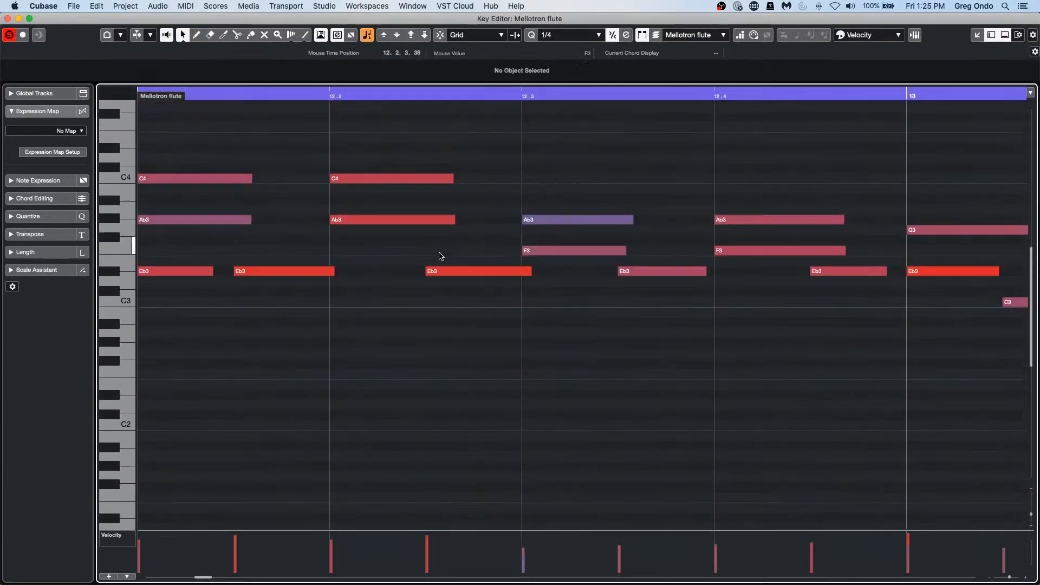
pyautogui.hotkey('shift', 'g')
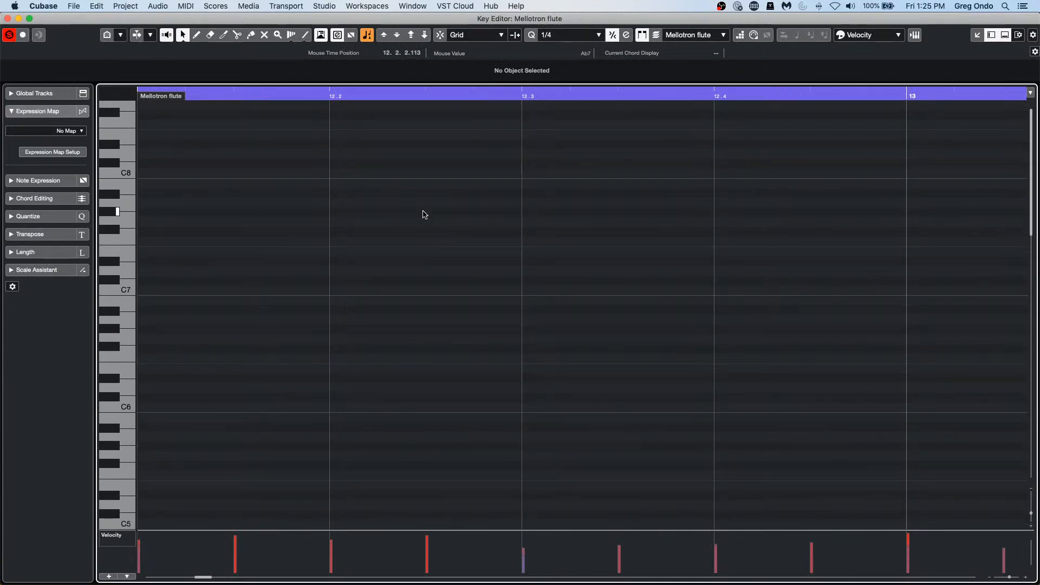
pyautogui.press('g')
pyautogui.press('g')
pyautogui.press('g')
pyautogui.press('g')
pyautogui.press('g')
pyautogui.press('g')
pyautogui.press('g')
pyautogui.press('g')
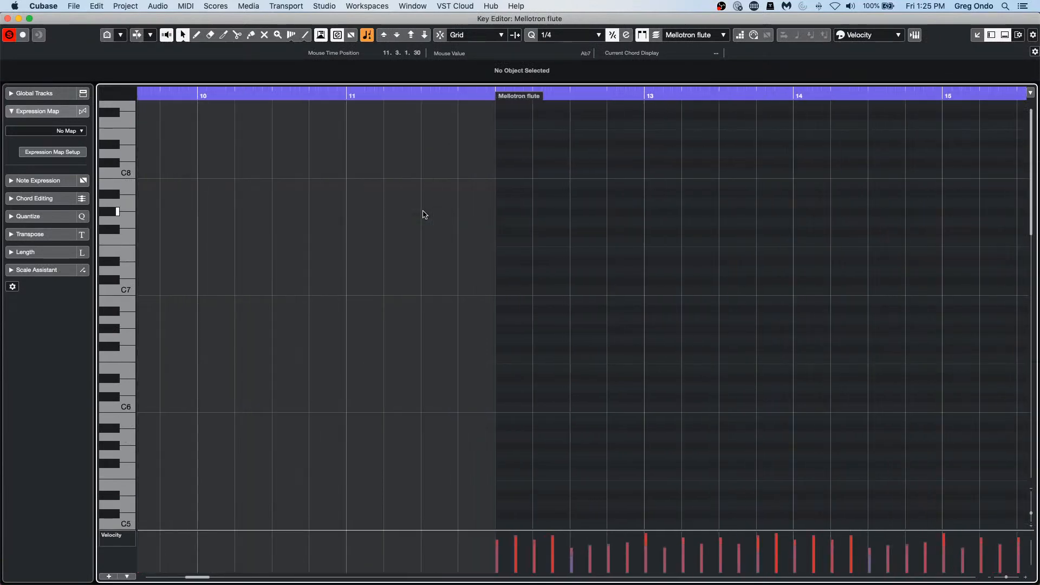
pyautogui.hscroll(8, 486, 374)
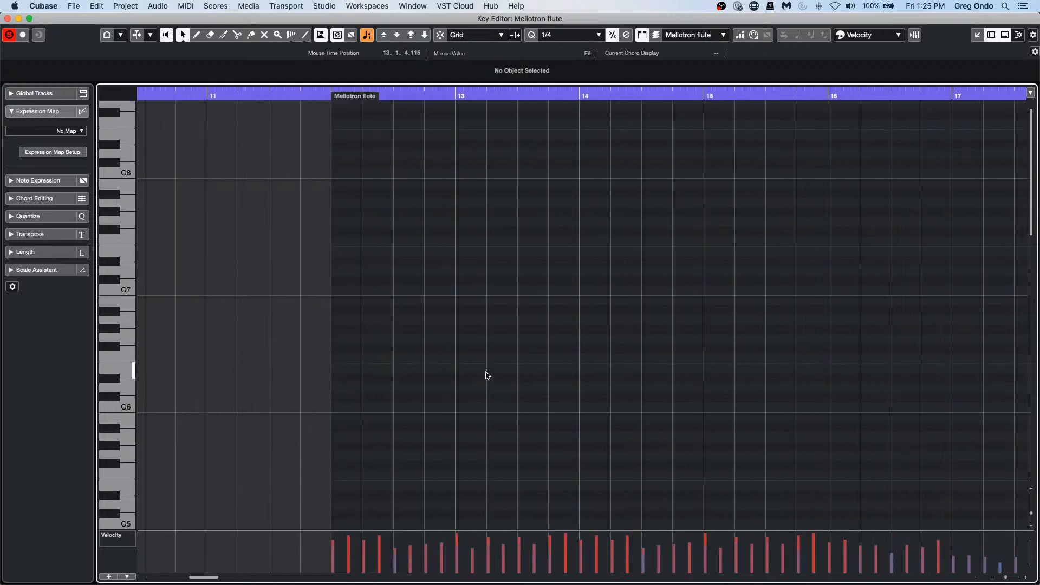
pyautogui.hscroll(-2, 487, 371)
pyautogui.scroll(-10, 488, 370)
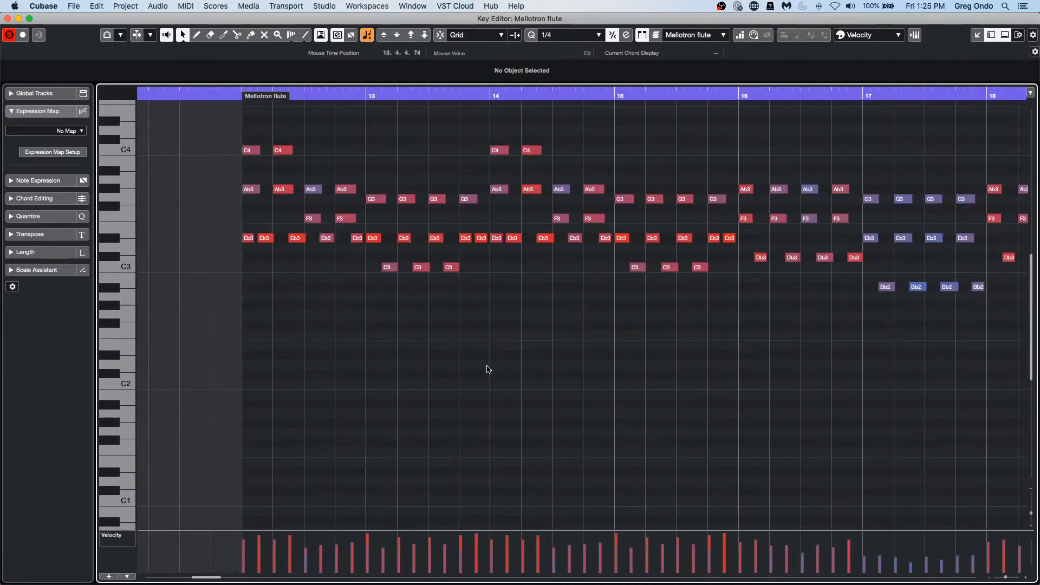
pyautogui.hotkey('shift', 'g')
pyautogui.hotkey('shift', 'g')
pyautogui.hotkey('shift', 'g')
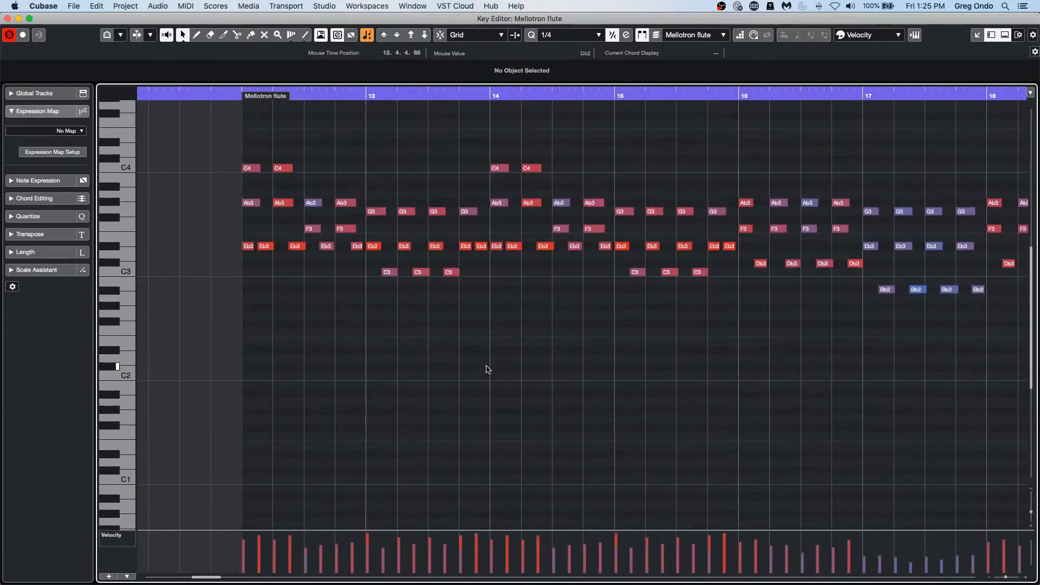
pyautogui.hotkey('shift', 'f')
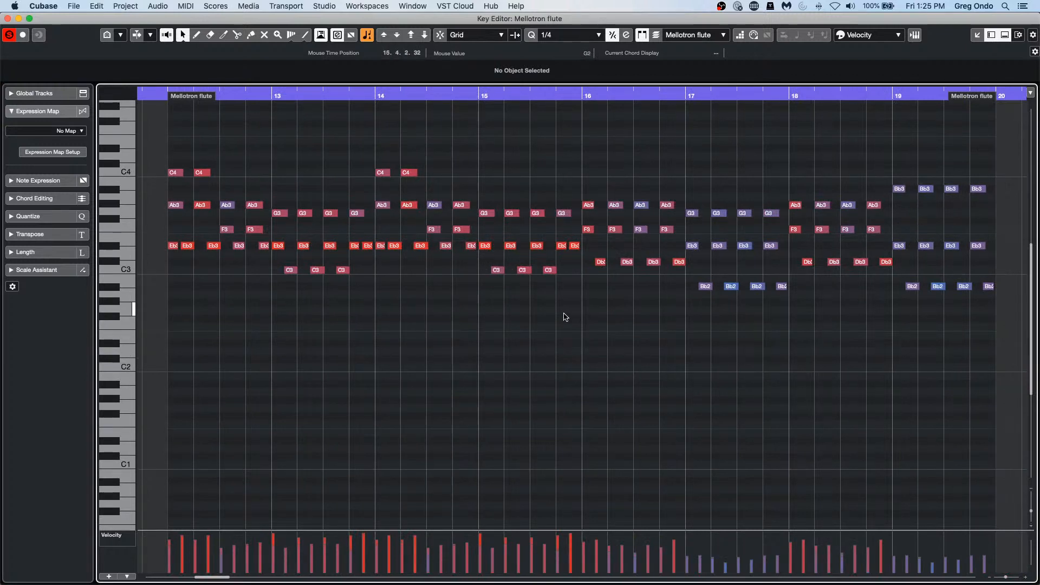
# - Select the lower notes of bars 12 to 18 and try to edit their timing with the Time Warp tool, returning to Object Selection
pyautogui.moveTo(241, 314); pyautogui.dragTo(887, 239)
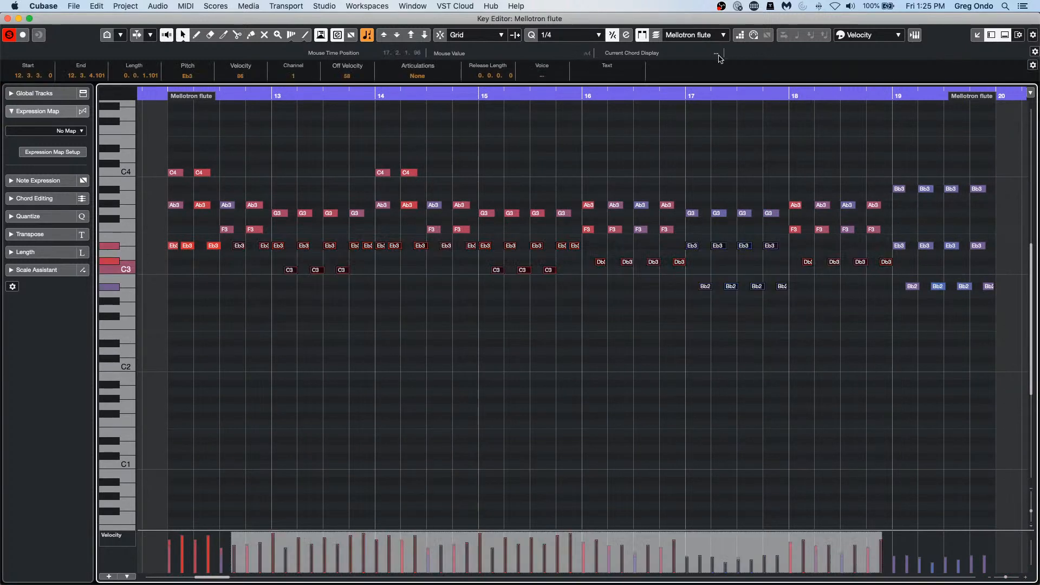
pyautogui.rightClick(473, 166)
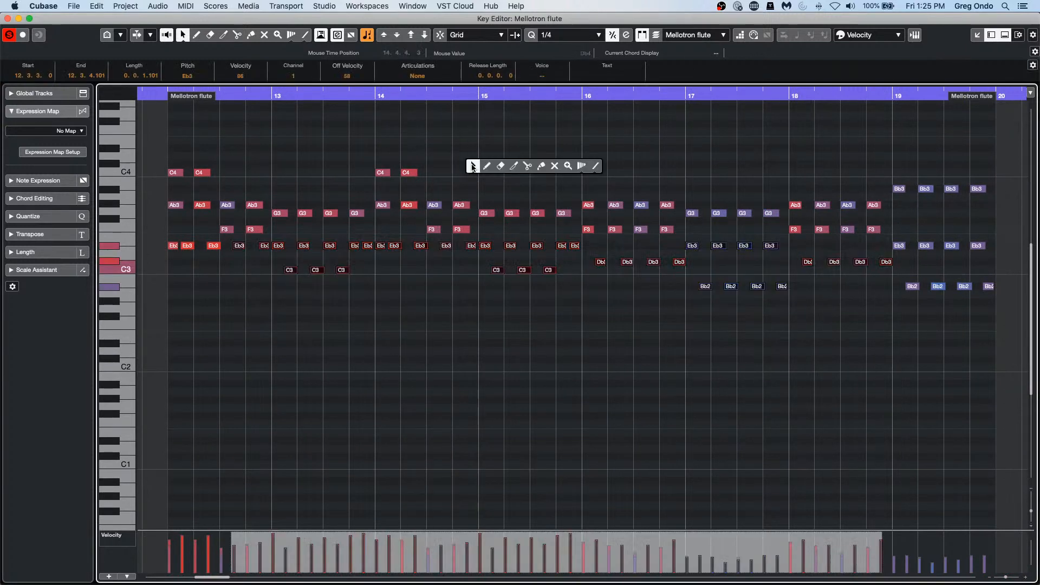
pyautogui.click(587, 171)
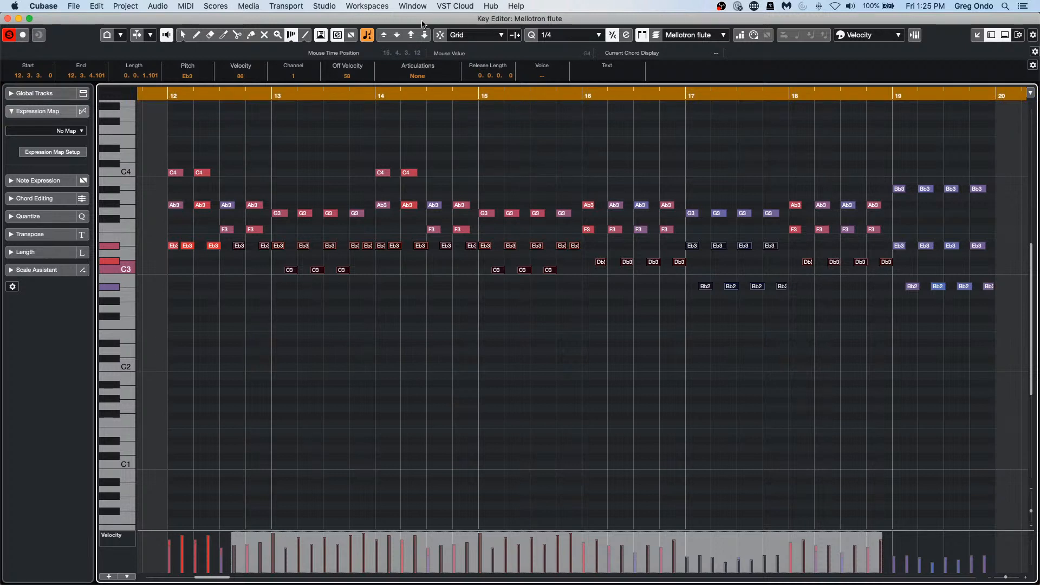
pyautogui.click(421, 308)
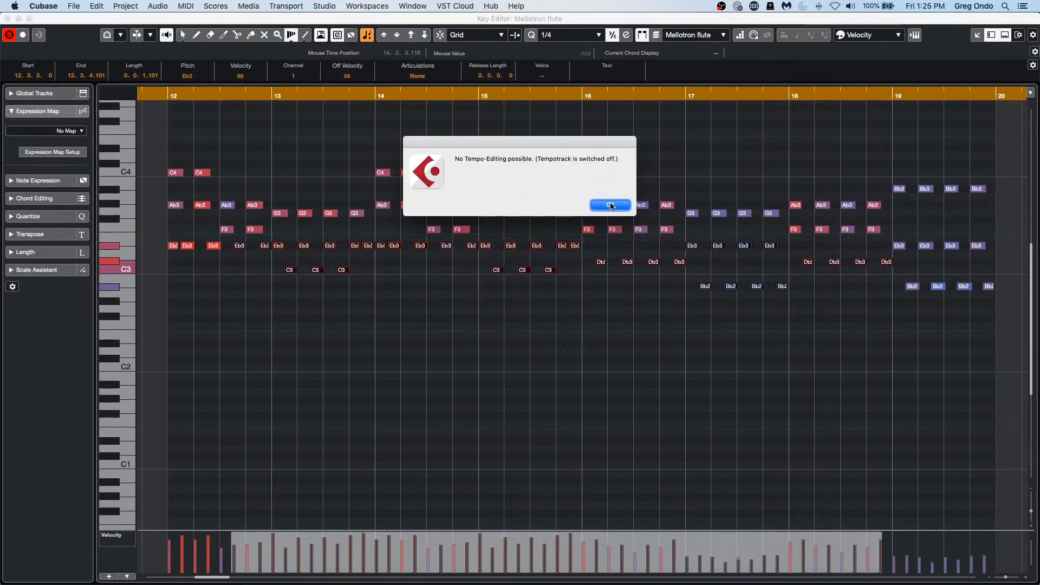
pyautogui.click(610, 205)
pyautogui.click(418, 352)
pyautogui.click(611, 205)
pyautogui.press('1')
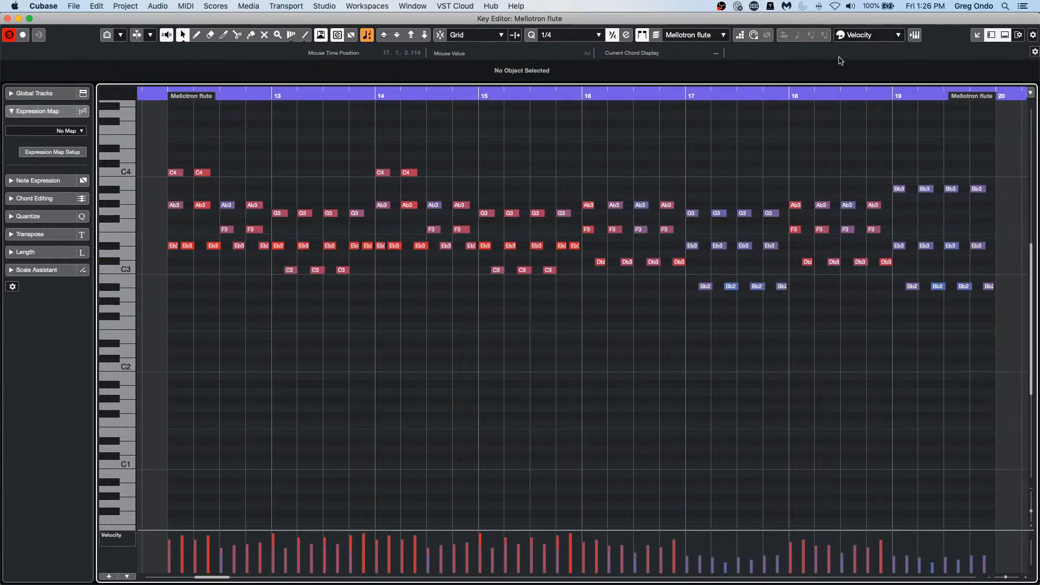
# - Color the notes by Pitch, switch the event colors to Channel, and review the channel color setup
pyautogui.click(892, 37)
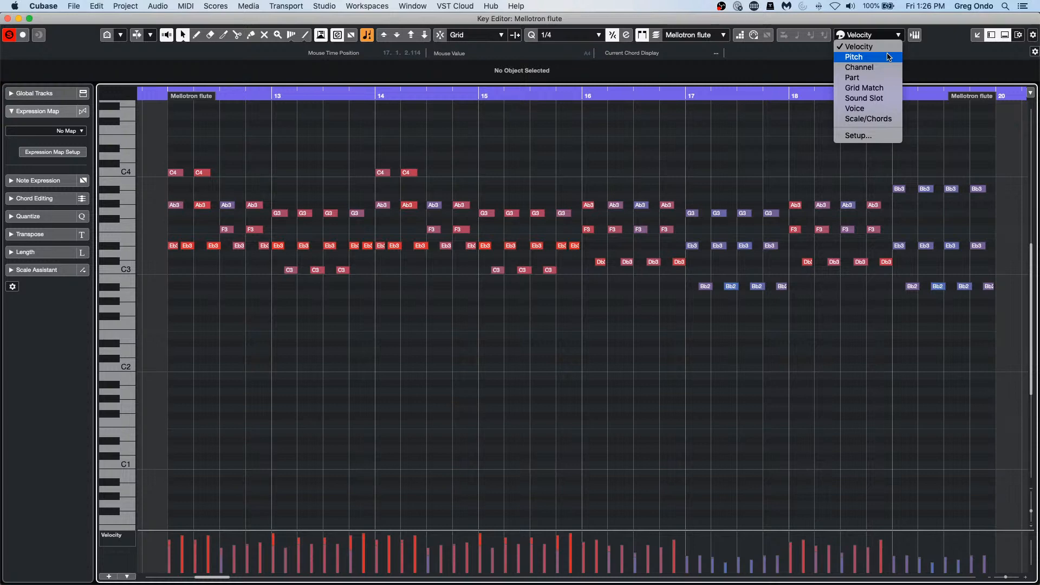
pyautogui.click(889, 57)
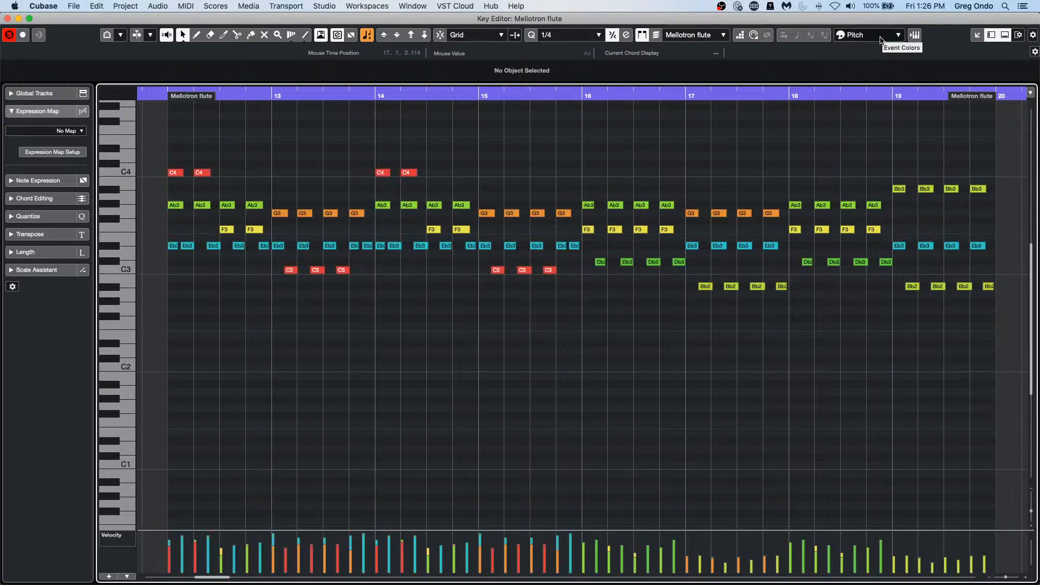
pyautogui.click(889, 36)
pyautogui.click(884, 58)
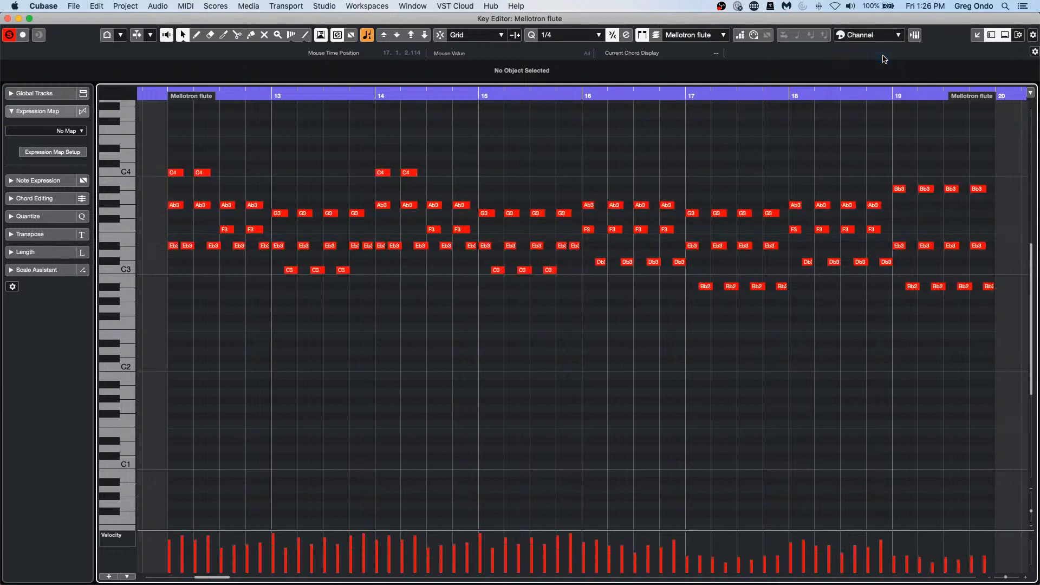
pyautogui.click(891, 35)
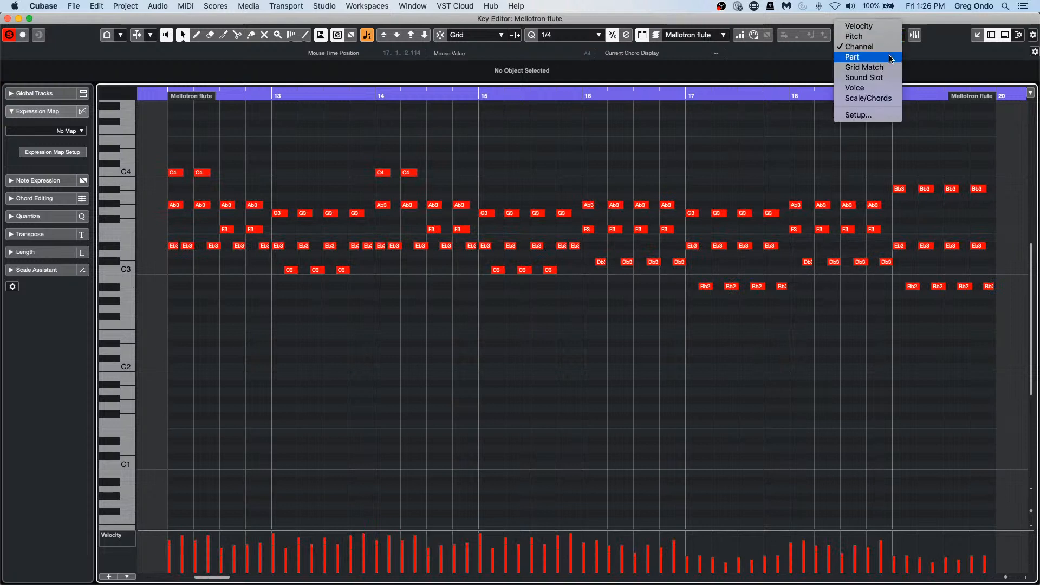
pyautogui.click(873, 115)
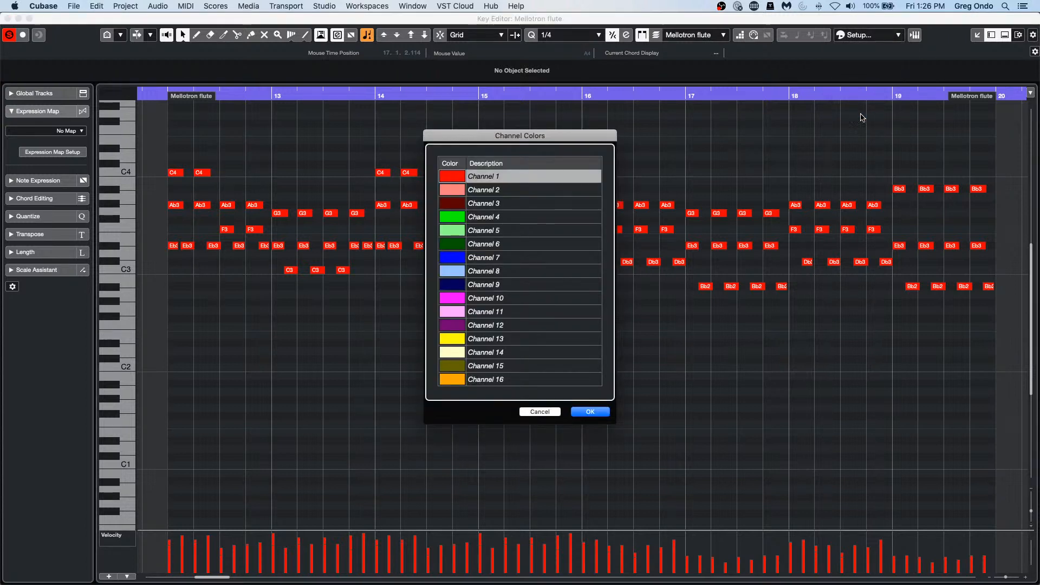
pyautogui.click(588, 413)
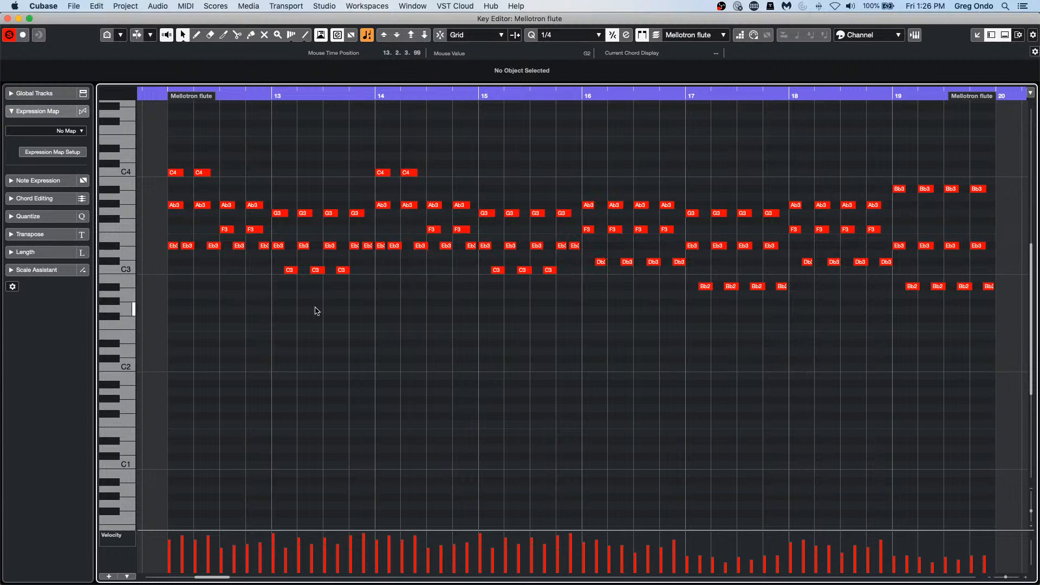
# - Try to open the Project Logical Editor for the lower notes from bar 13 onward and close the Key Editor window
pyautogui.moveTo(311, 306); pyautogui.dragTo(1017, 240)
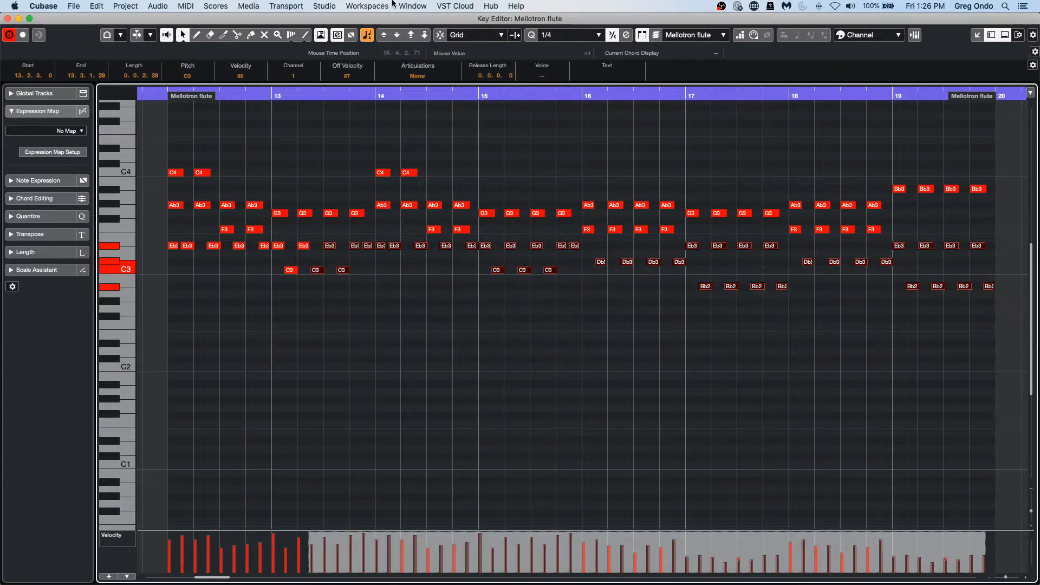
pyautogui.click(250, 6)
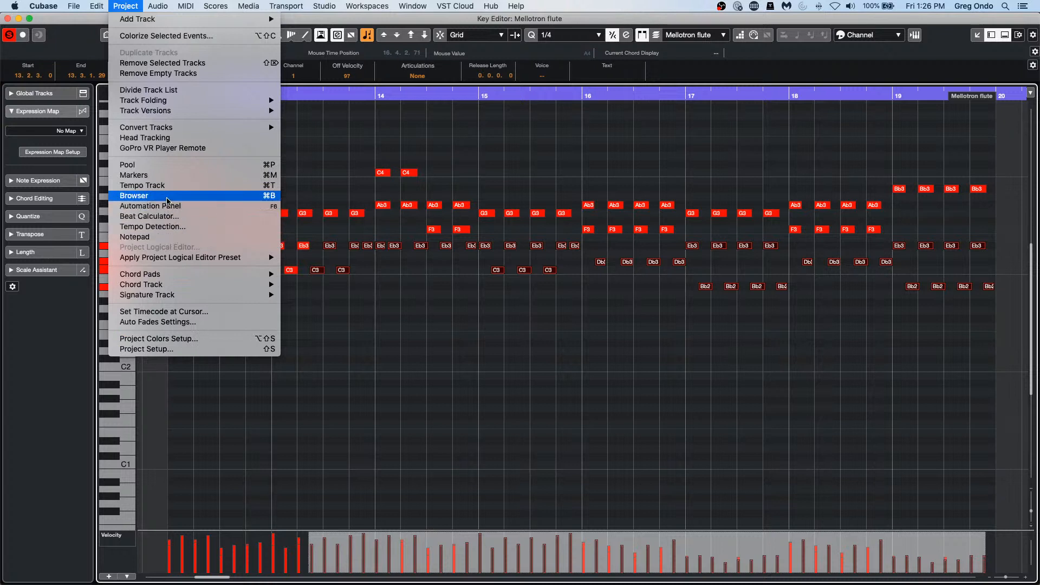
pyautogui.moveTo(175, 293)
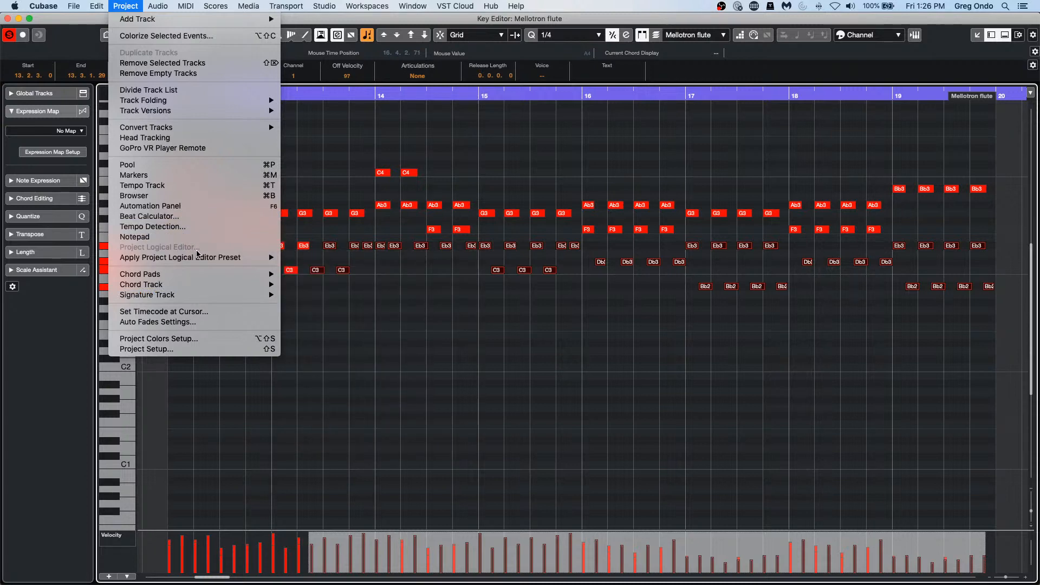
pyautogui.click(197, 251)
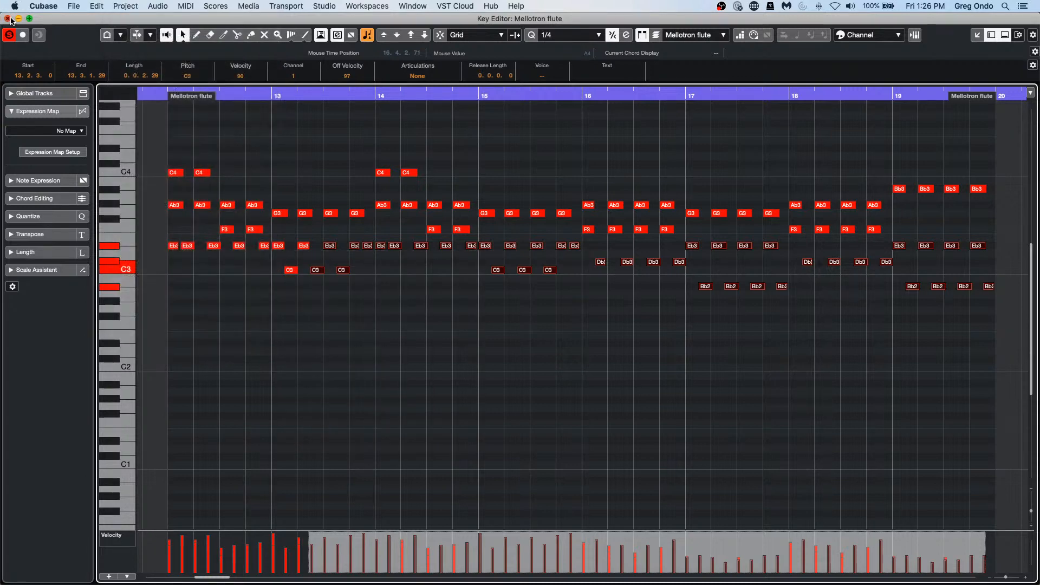
pyautogui.click(8, 18)
# - Select the Mellotron flute part starting at 1:00 and open the Project Logical Editor, moving its window over the arrangement
pyautogui.click(426, 332)
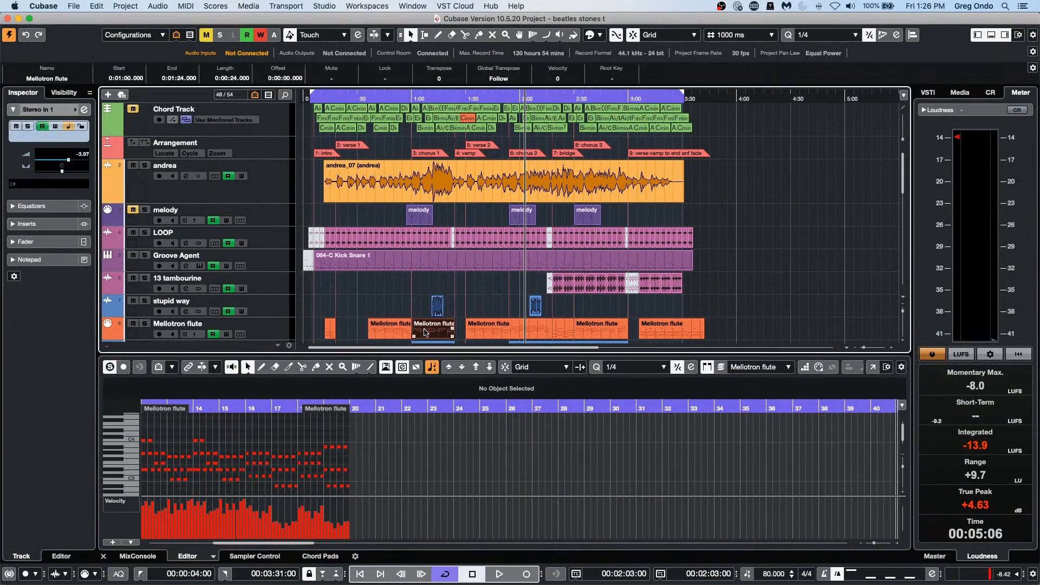
pyautogui.click(156, 4)
pyautogui.moveTo(125, 5)
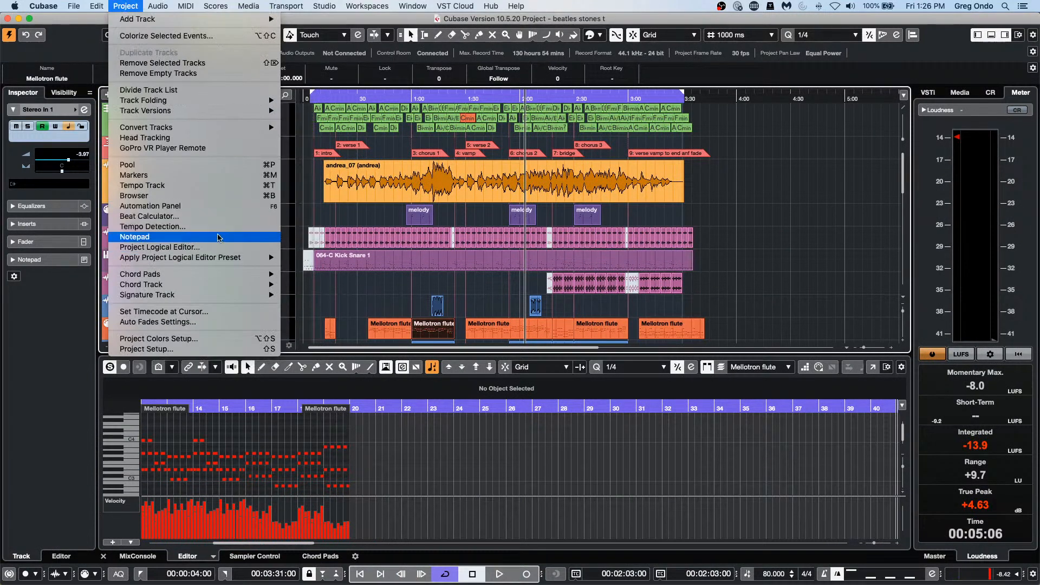
pyautogui.click(217, 247)
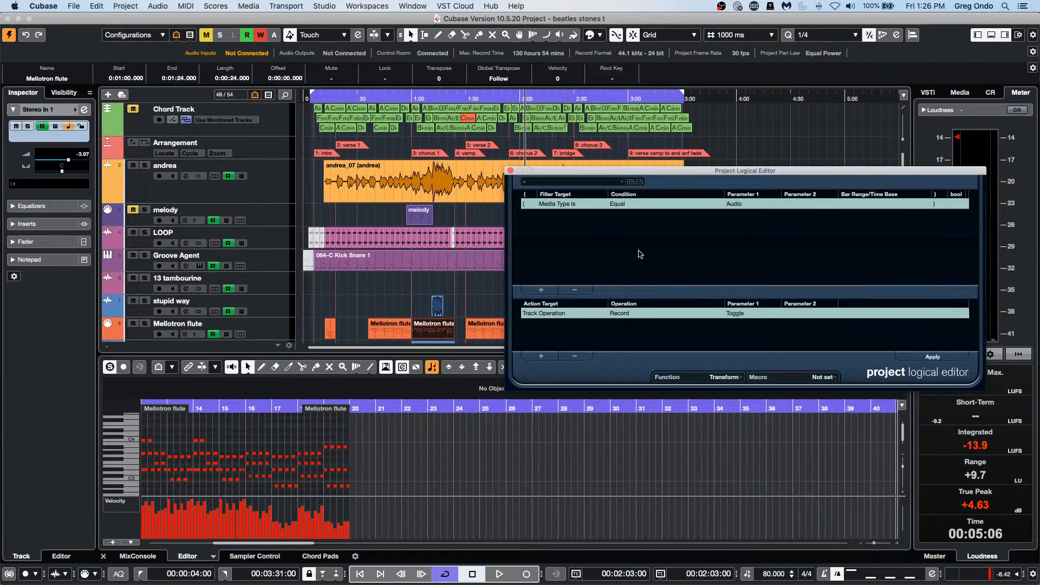
pyautogui.moveTo(622, 169); pyautogui.dragTo(466, 173)
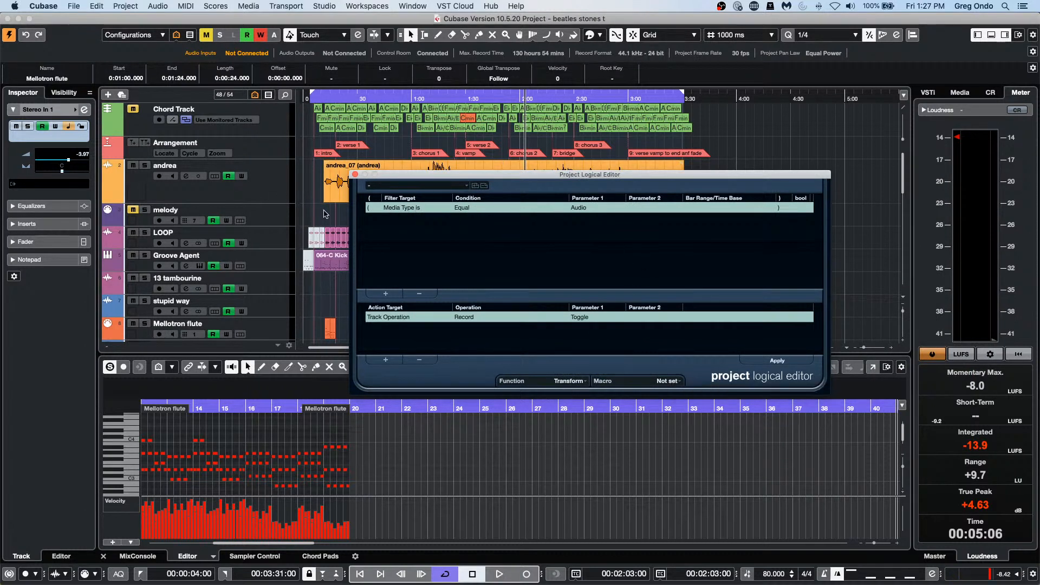
# - Set the first filter condition to Media Type equal MIDI and add a second Media Type condition
pyautogui.click(584, 210)
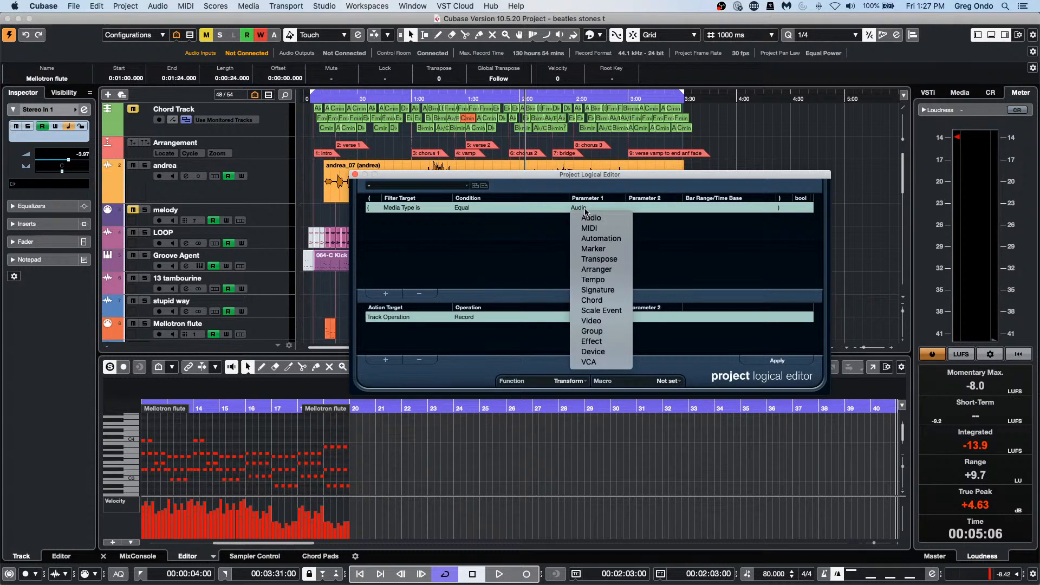
pyautogui.click(596, 231)
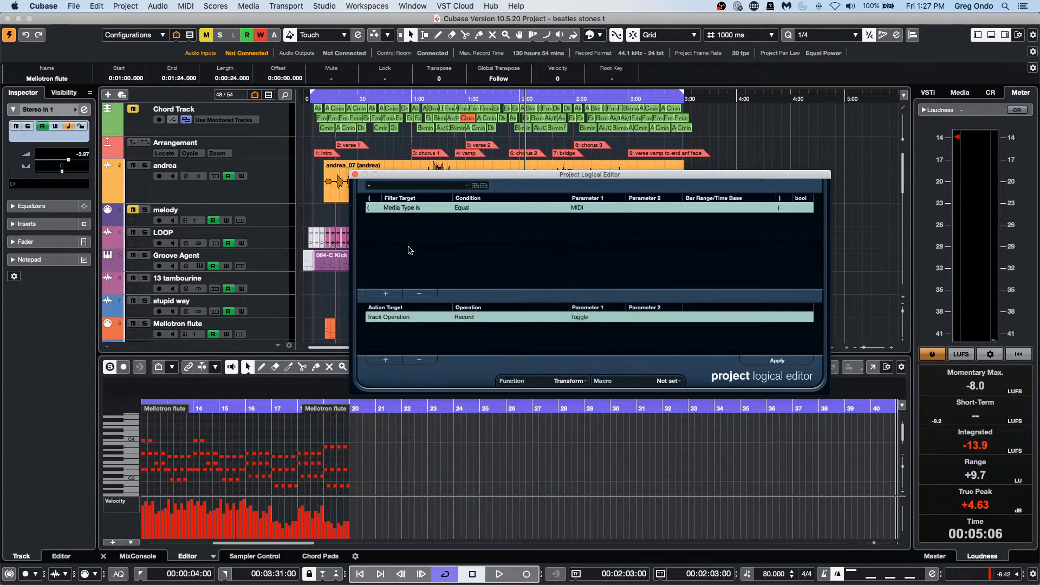
pyautogui.click(387, 293)
pyautogui.click(424, 221)
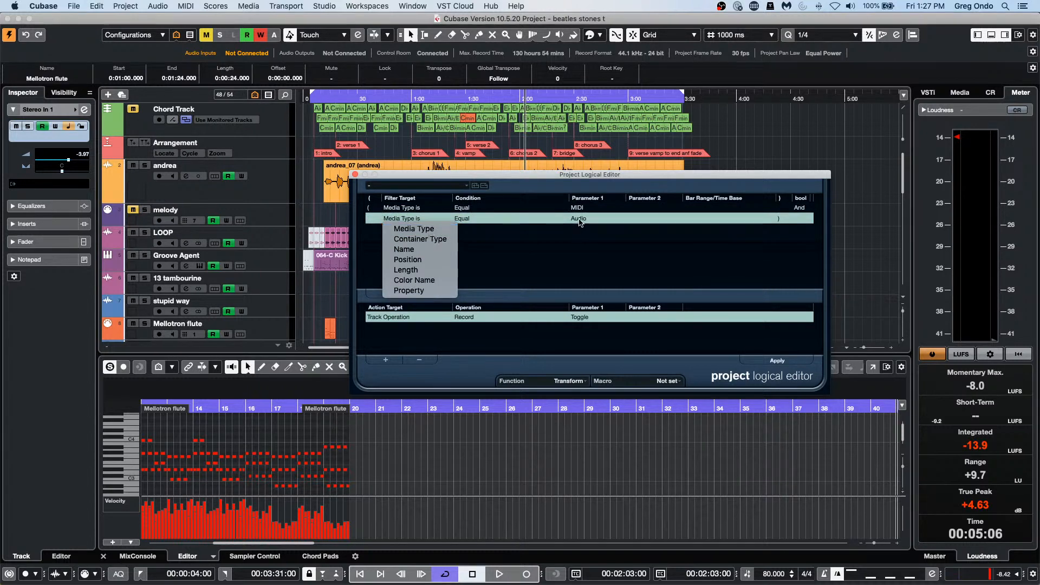
pyautogui.click(440, 229)
# - Change the first filter condition to Container Type equal Event and delete that condition
pyautogui.click(422, 210)
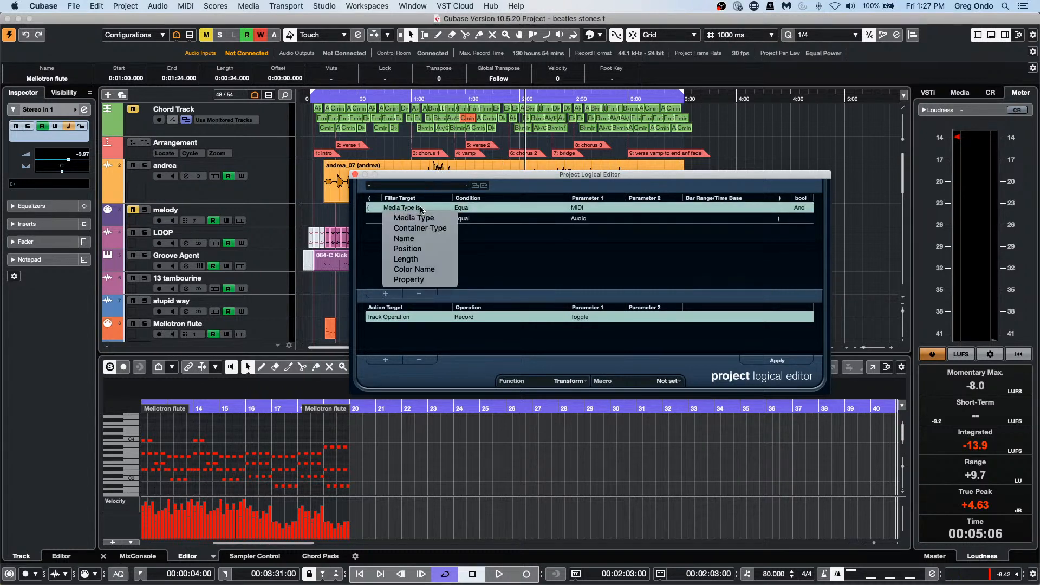
pyautogui.click(422, 229)
pyautogui.click(584, 207)
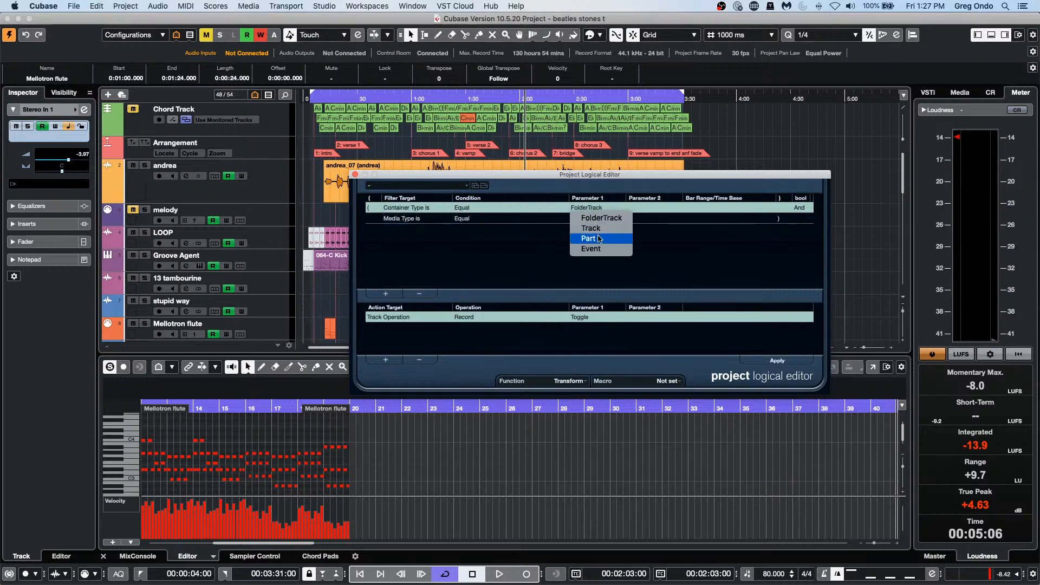
pyautogui.click(601, 249)
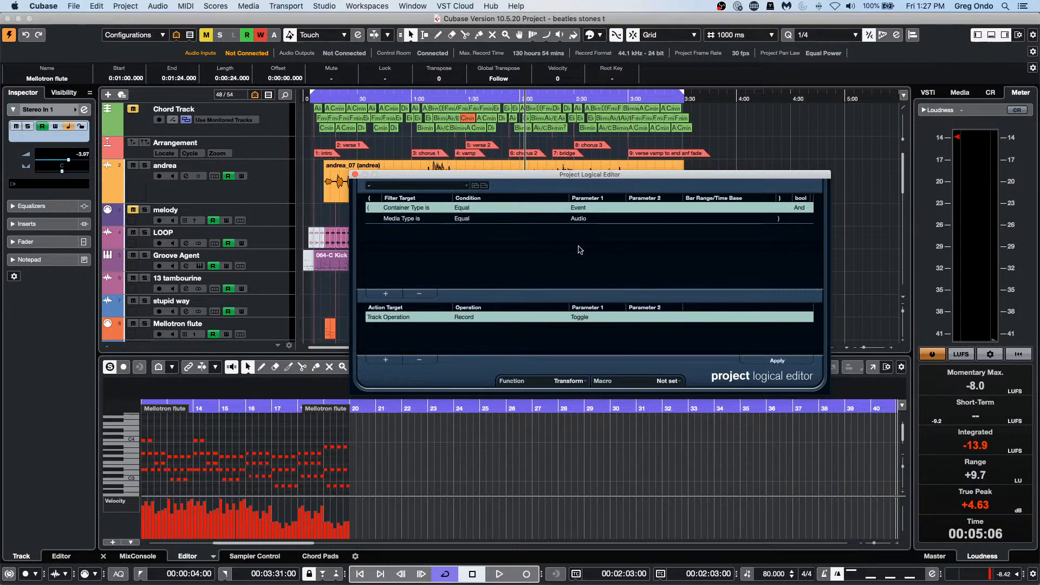
pyautogui.click(420, 294)
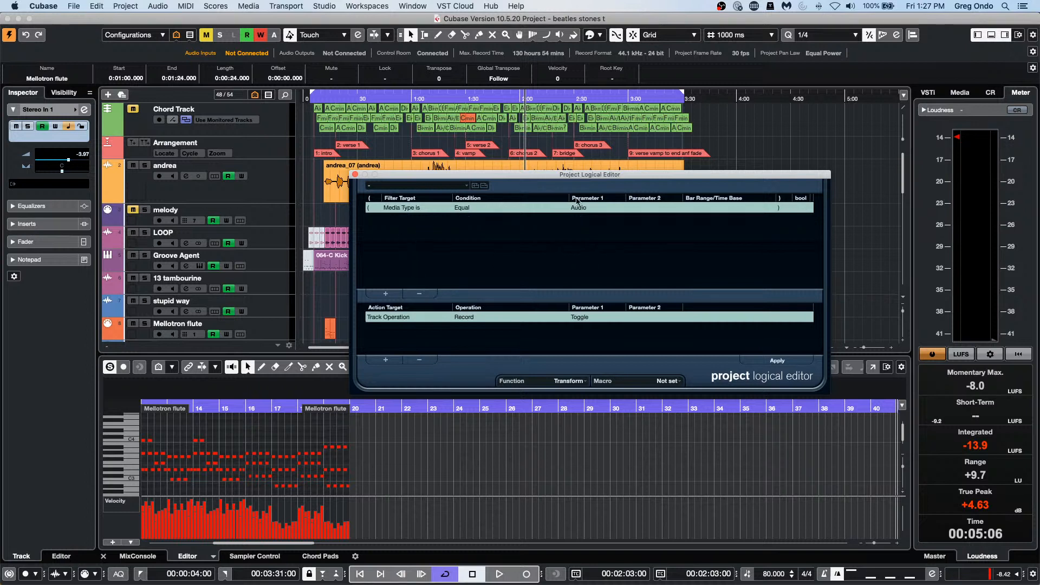
# - Set the first filter condition's media type to MIDI and add a second filter condition
pyautogui.click(581, 211)
pyautogui.click(586, 229)
pyautogui.click(387, 294)
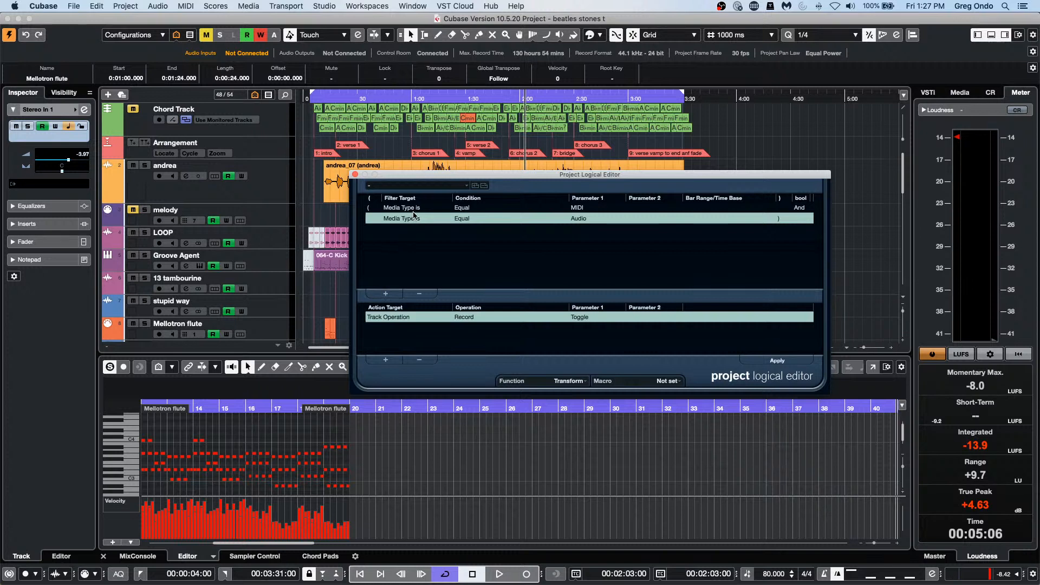
pyautogui.click(415, 218)
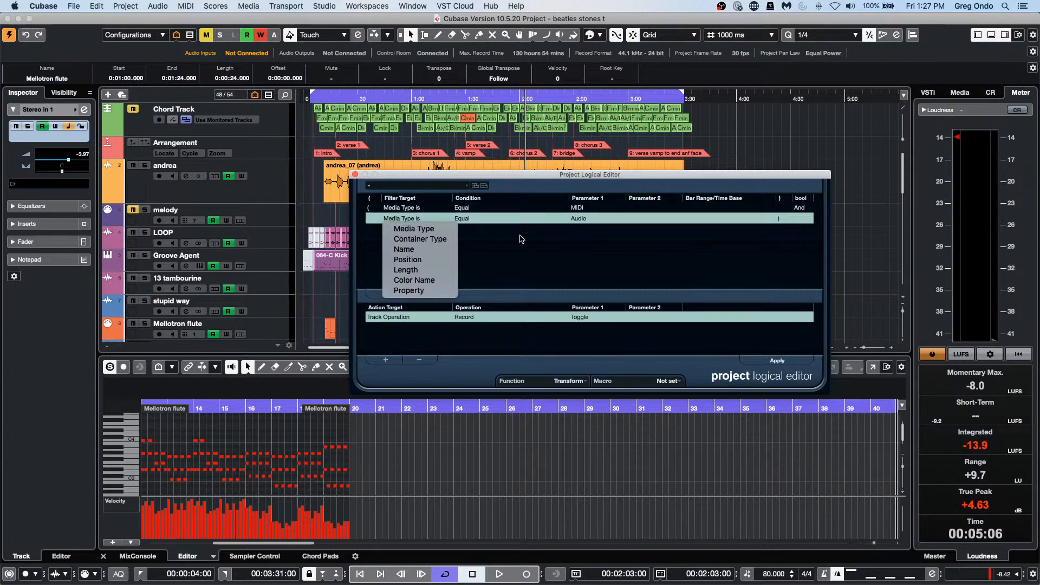
pyautogui.click(521, 240)
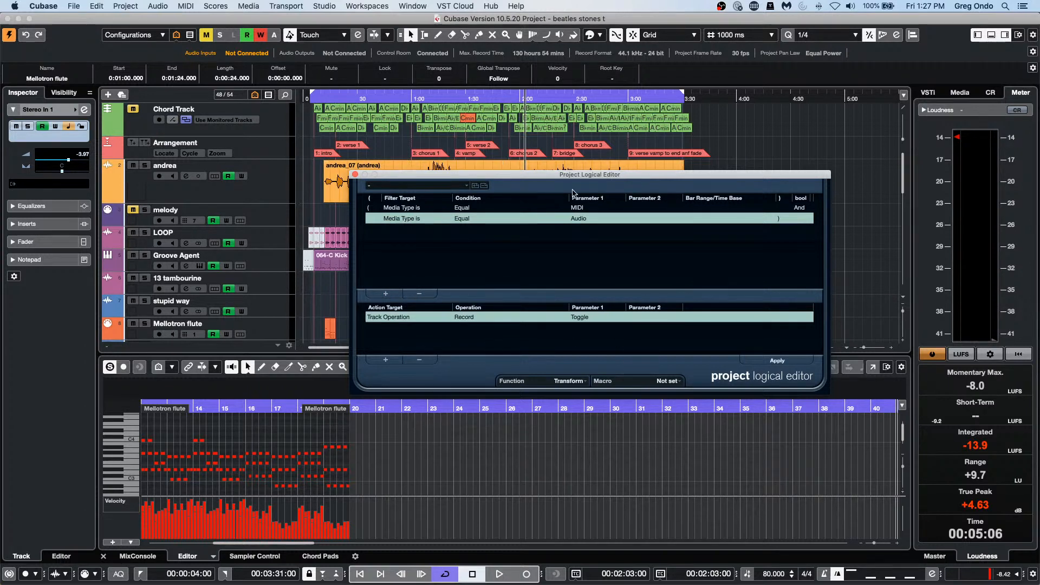
pyautogui.click(468, 219)
pyautogui.click(420, 220)
pyautogui.click(420, 220)
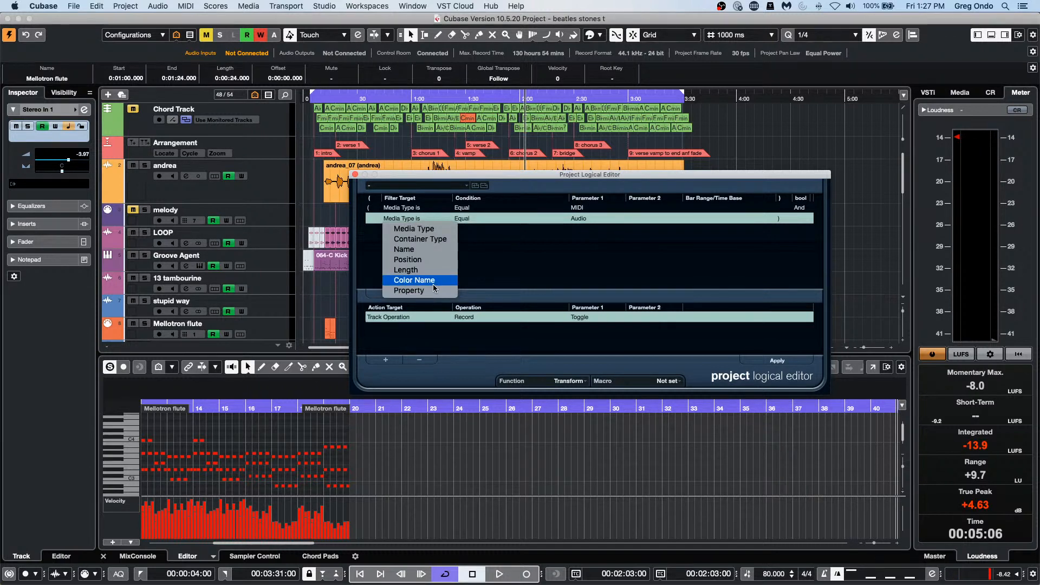
pyautogui.click(379, 351)
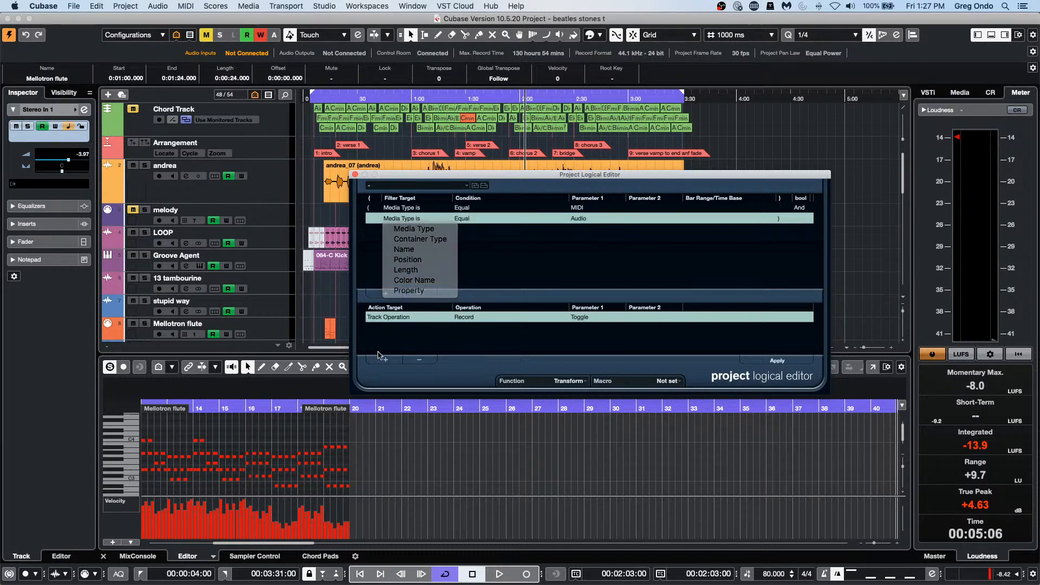
# - Change the second filter condition to Property, Property is set, Event is selected
pyautogui.click(421, 220)
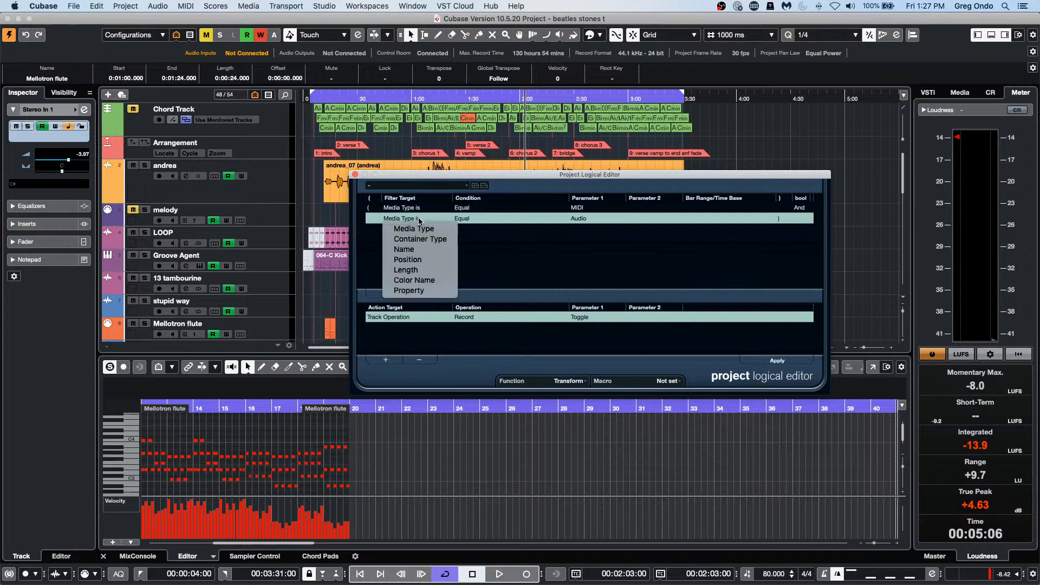
pyautogui.click(416, 291)
pyautogui.click(473, 219)
pyautogui.click(607, 219)
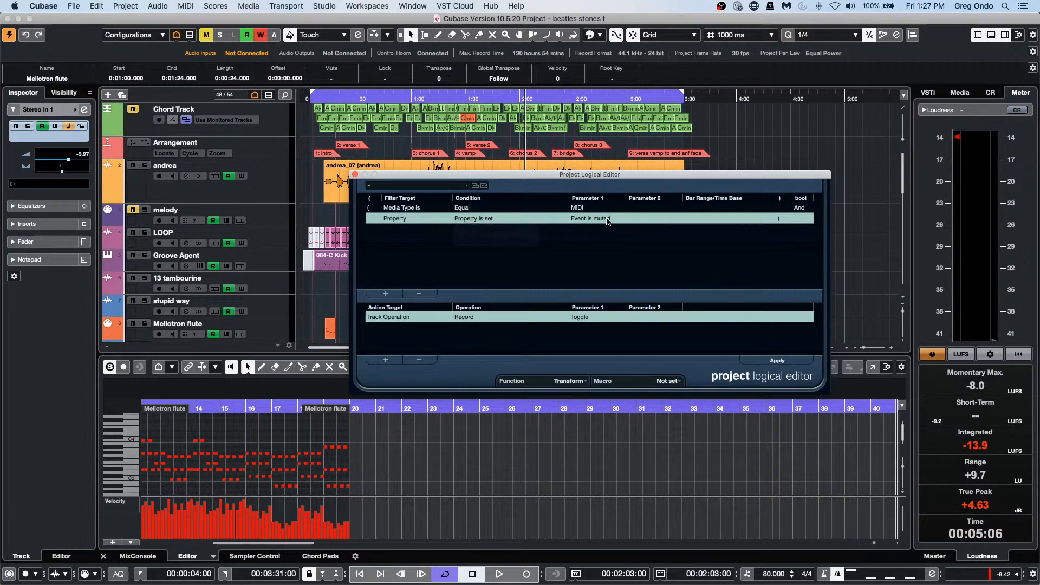
pyautogui.click(607, 219)
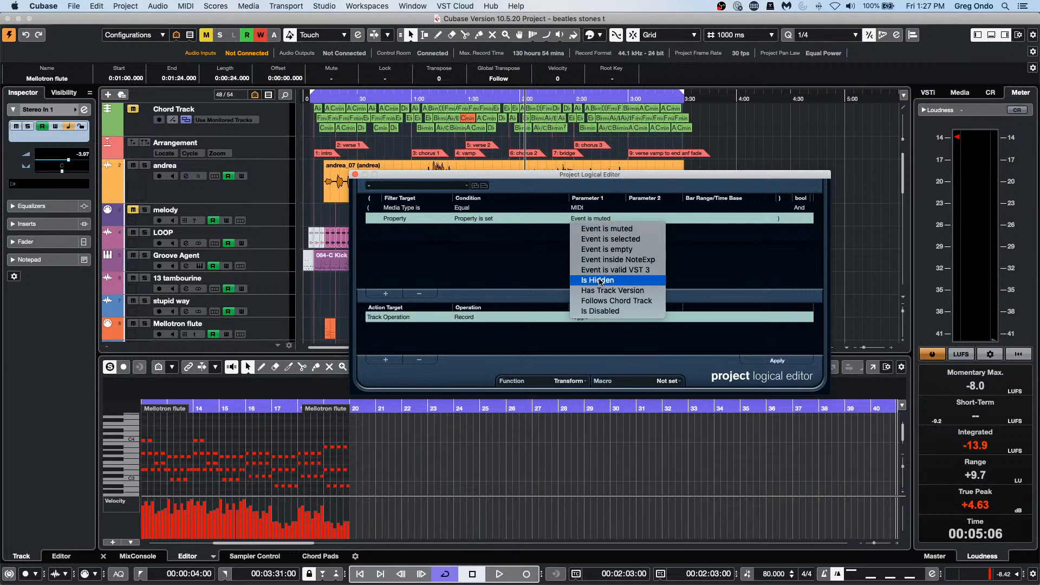
pyautogui.click(622, 240)
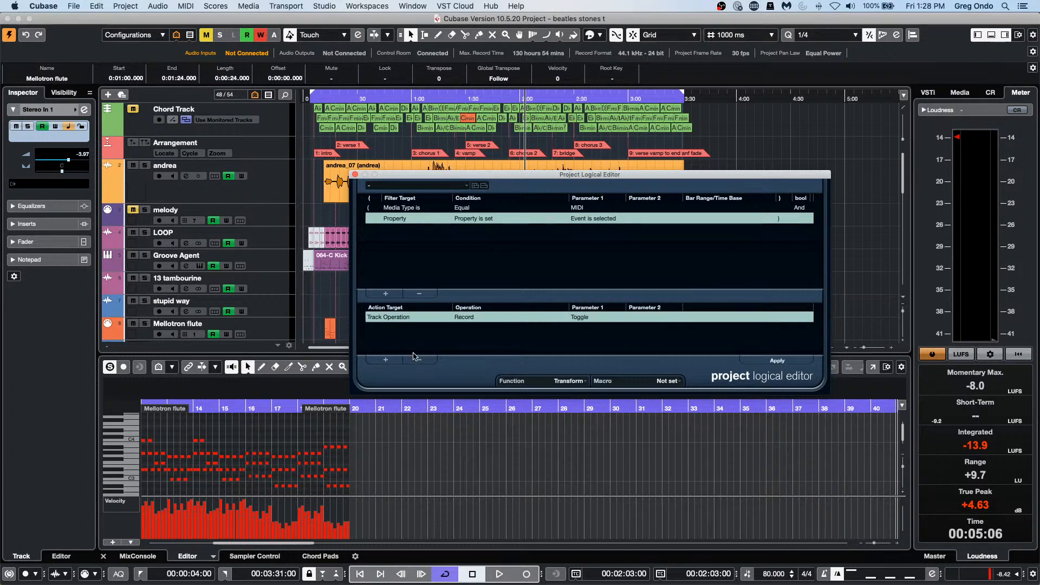
# - Set the action to Set Color with a fixed value of yellow, Color 4
pyautogui.click(410, 318)
pyautogui.click(402, 378)
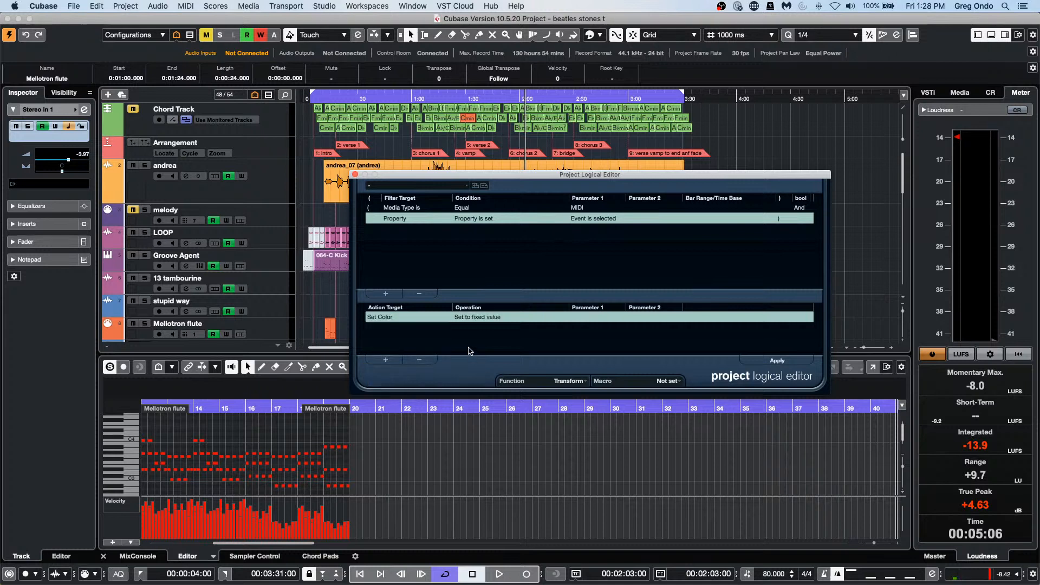
pyautogui.click(486, 319)
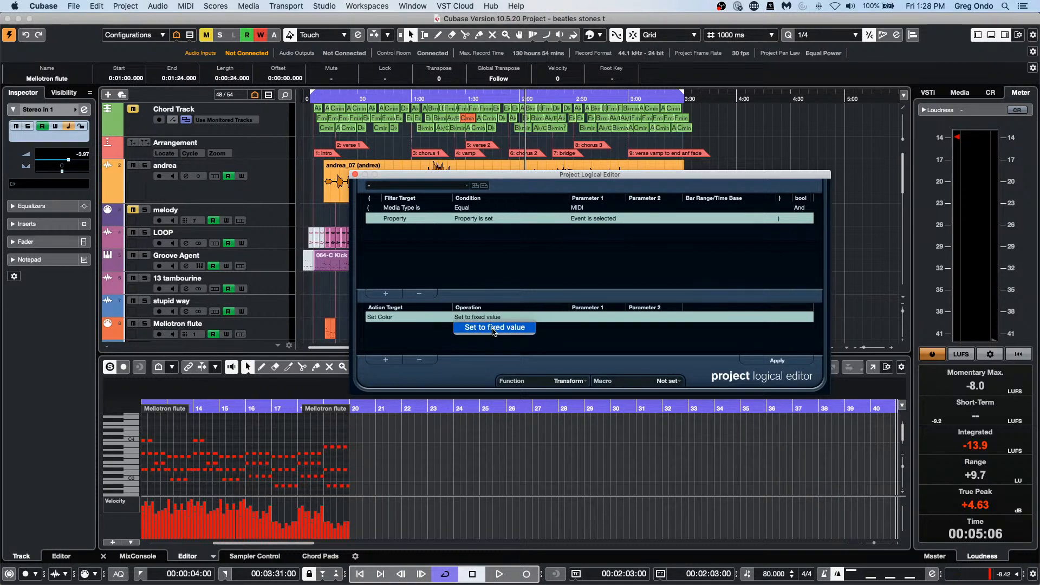
pyautogui.click(494, 327)
pyautogui.click(581, 317)
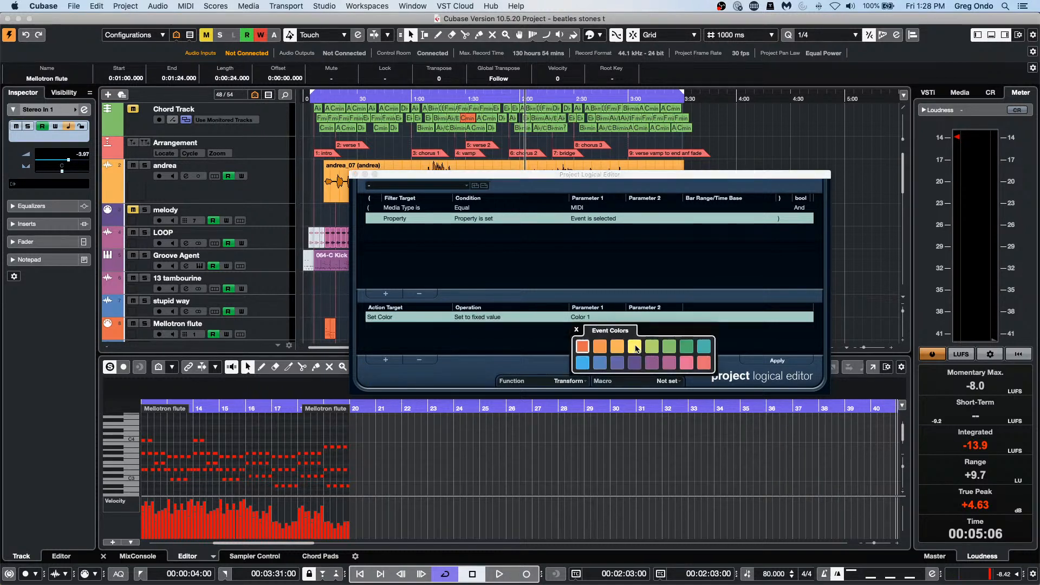
pyautogui.click(636, 347)
pyautogui.click(754, 320)
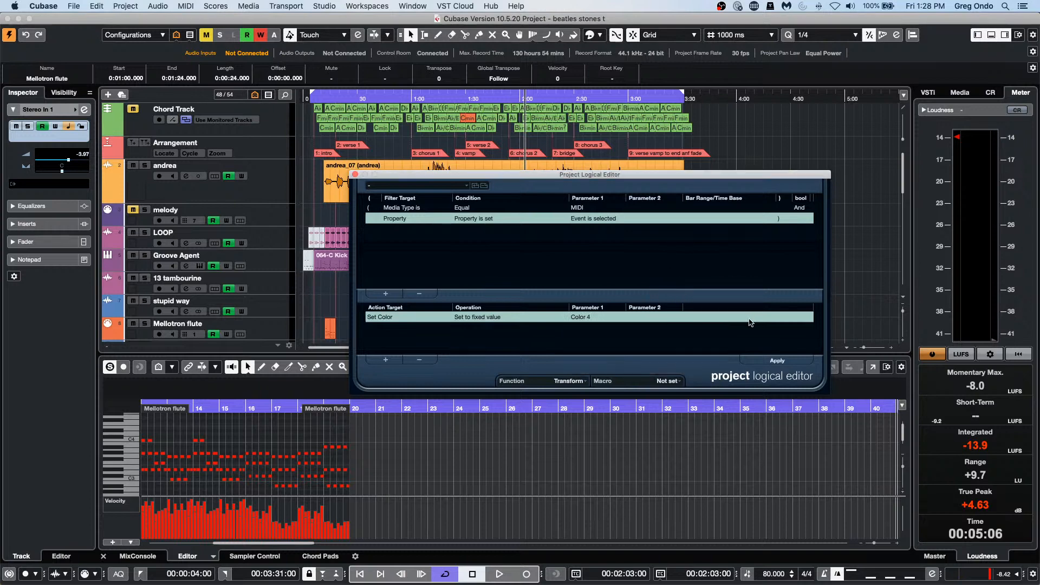
# - Select the Mellotron flute part at 1:00, apply the color transformation to it, and close the Project Logical Editor
pyautogui.moveTo(436, 174); pyautogui.dragTo(451, 405)
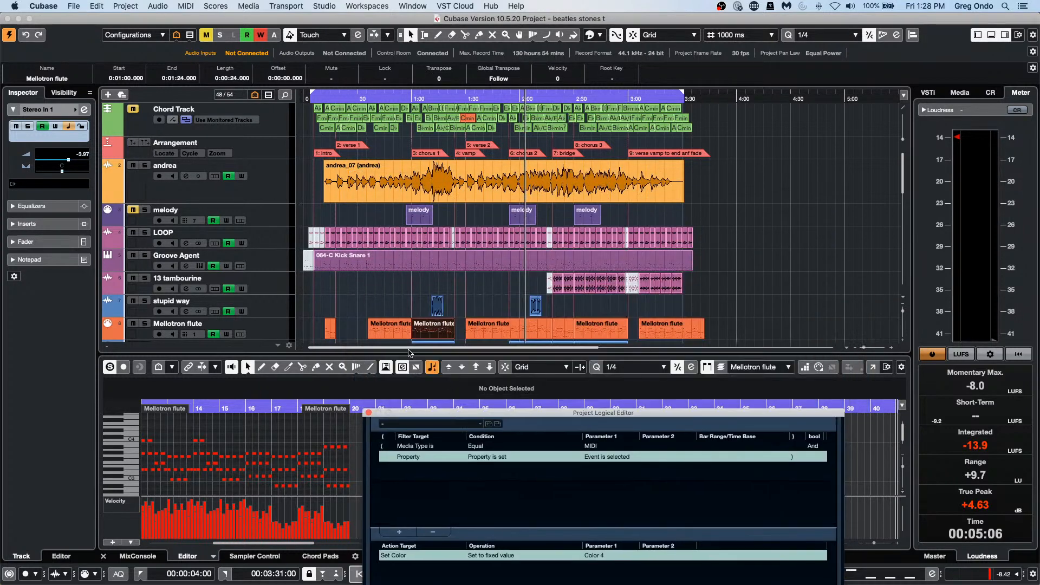
pyautogui.click(433, 334)
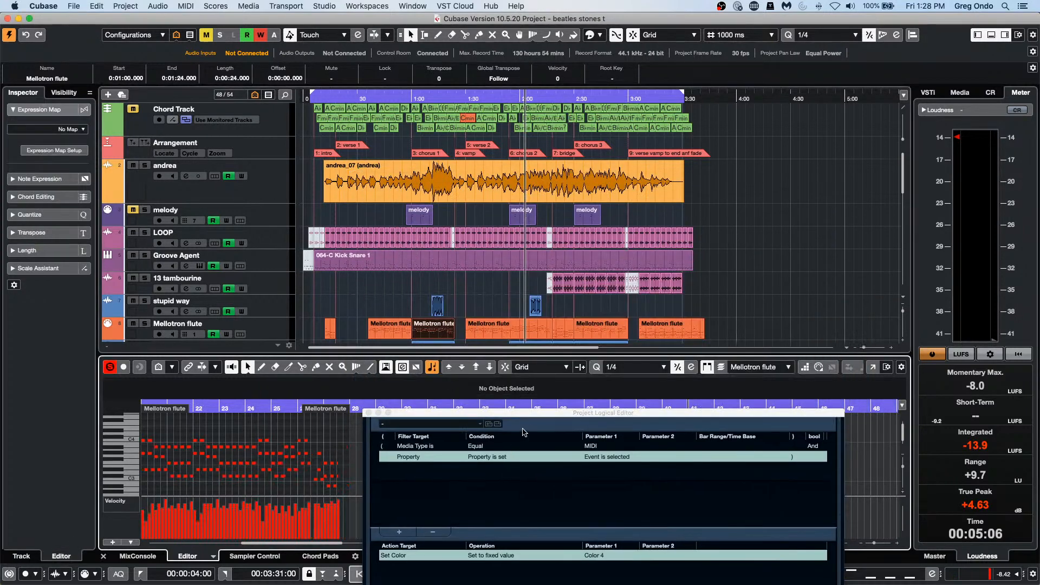
pyautogui.moveTo(540, 419); pyautogui.dragTo(707, 269)
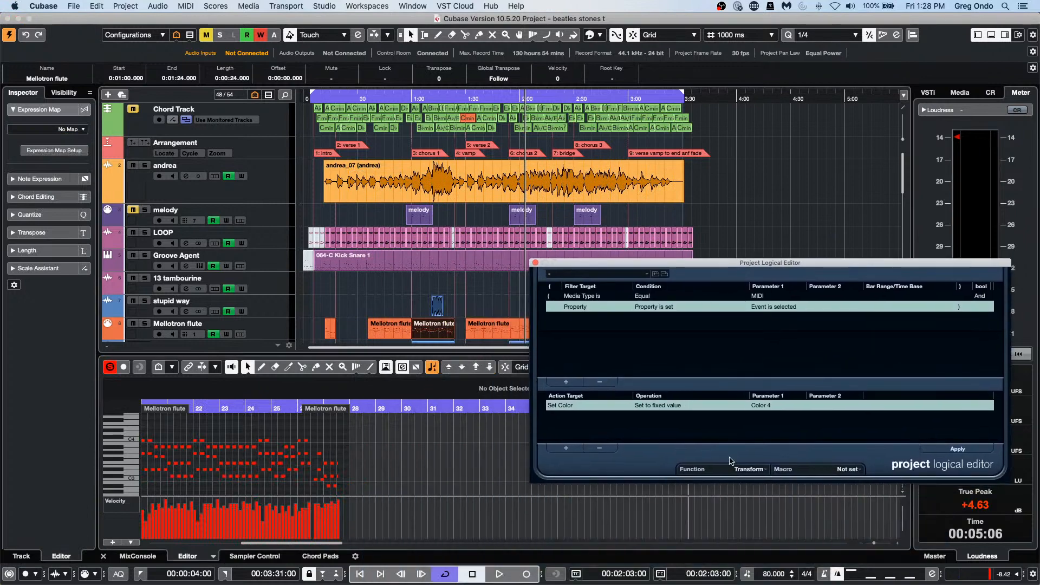
pyautogui.click(958, 449)
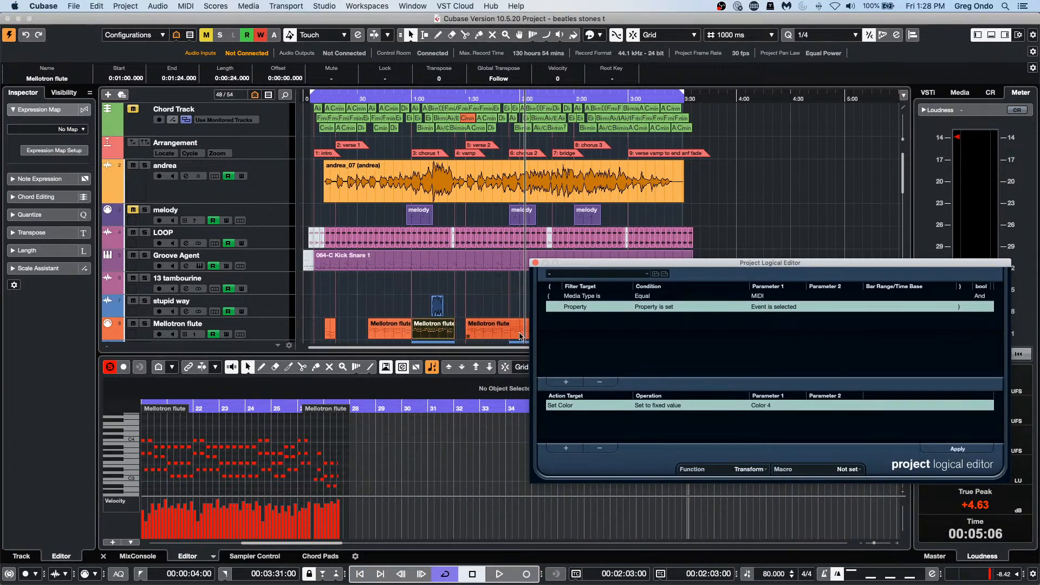
pyautogui.click(471, 305)
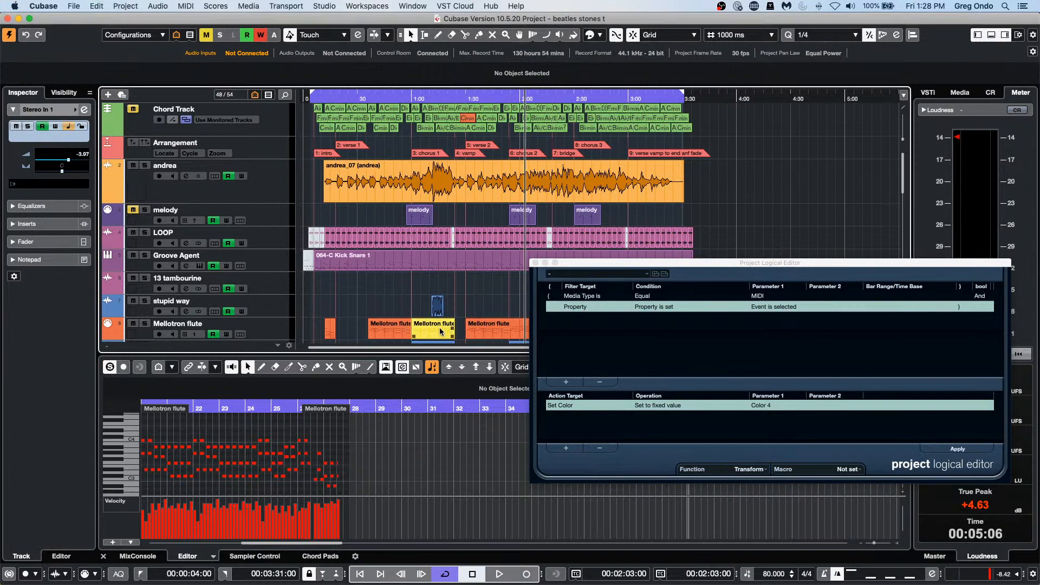
pyautogui.doubleClick(440, 332)
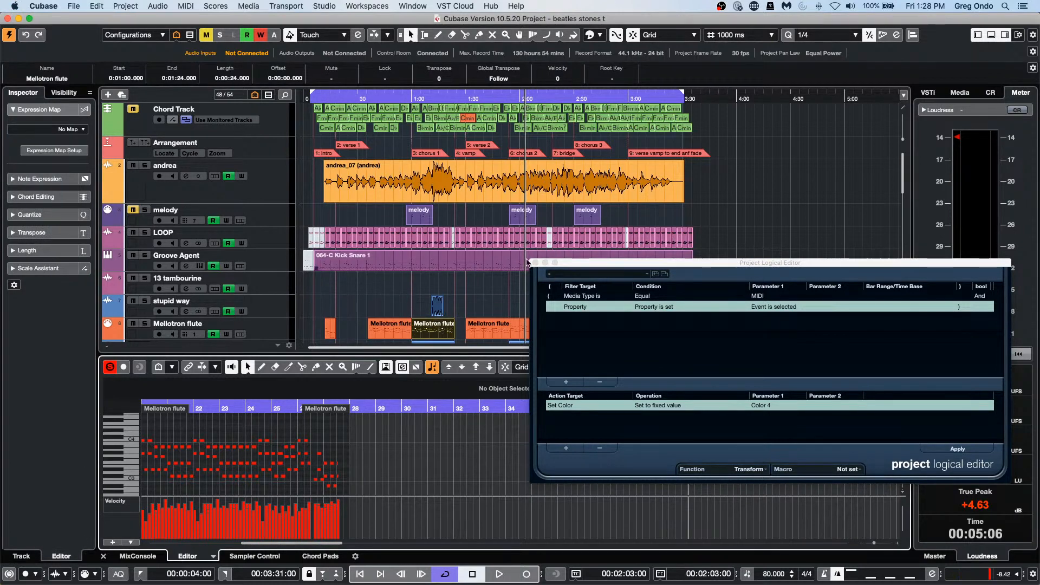
pyautogui.click(535, 262)
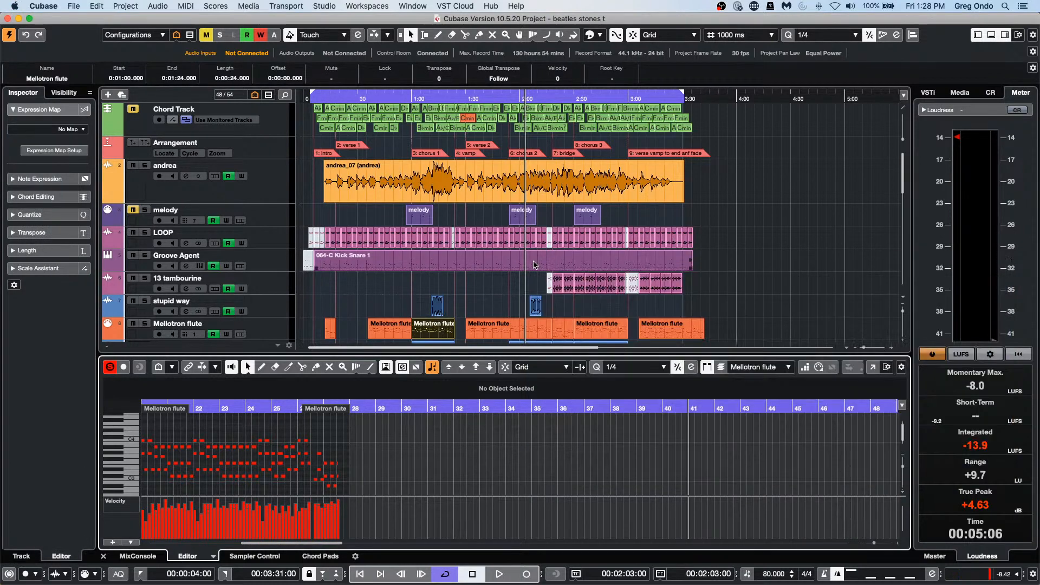
# - Open the yellow Mellotron flute part in a separate Key Editor window and keep its event colors set to Channel
pyautogui.click(437, 337)
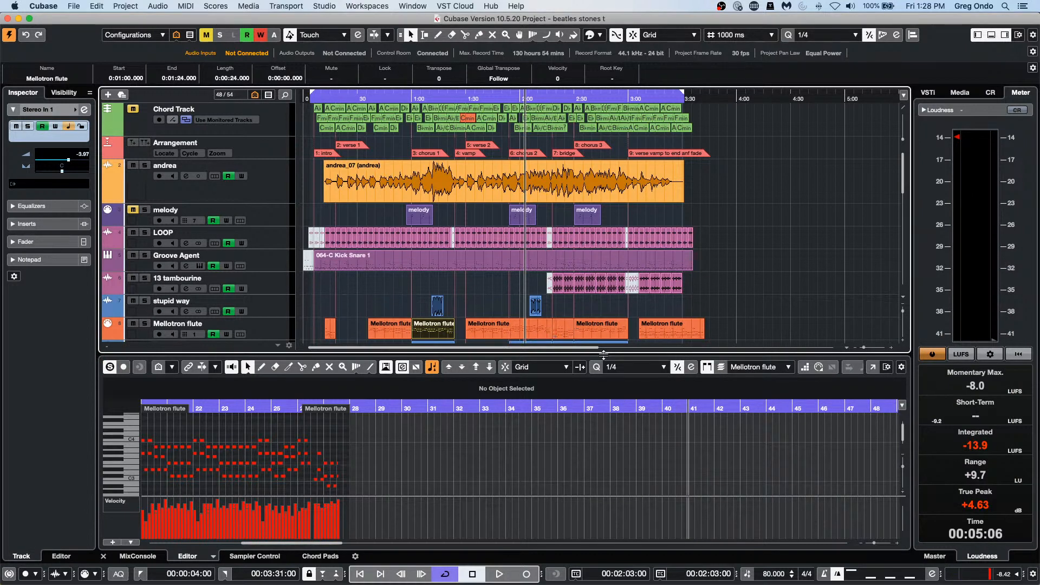
pyautogui.doubleClick(437, 338)
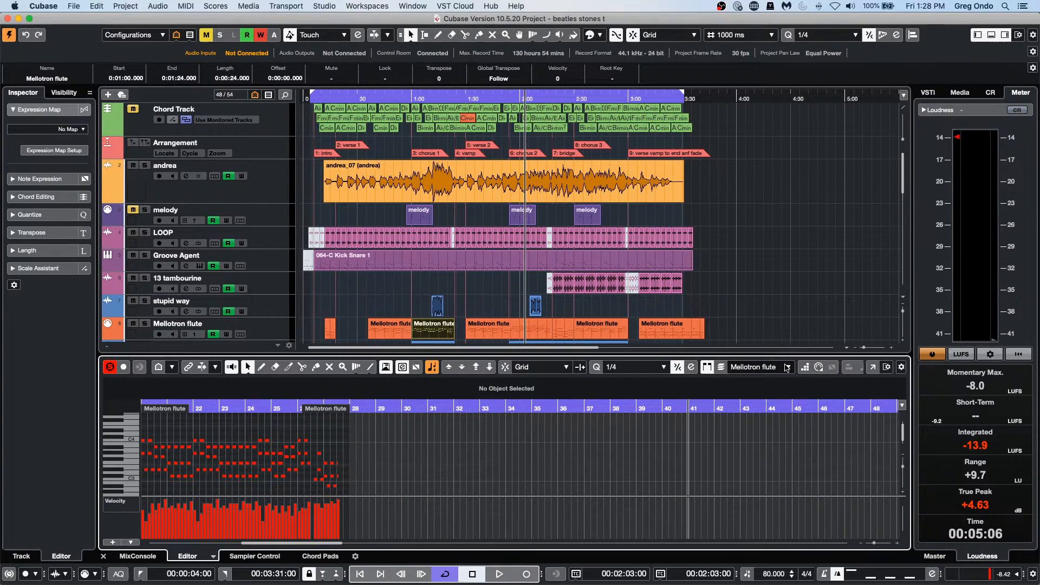
pyautogui.click(873, 366)
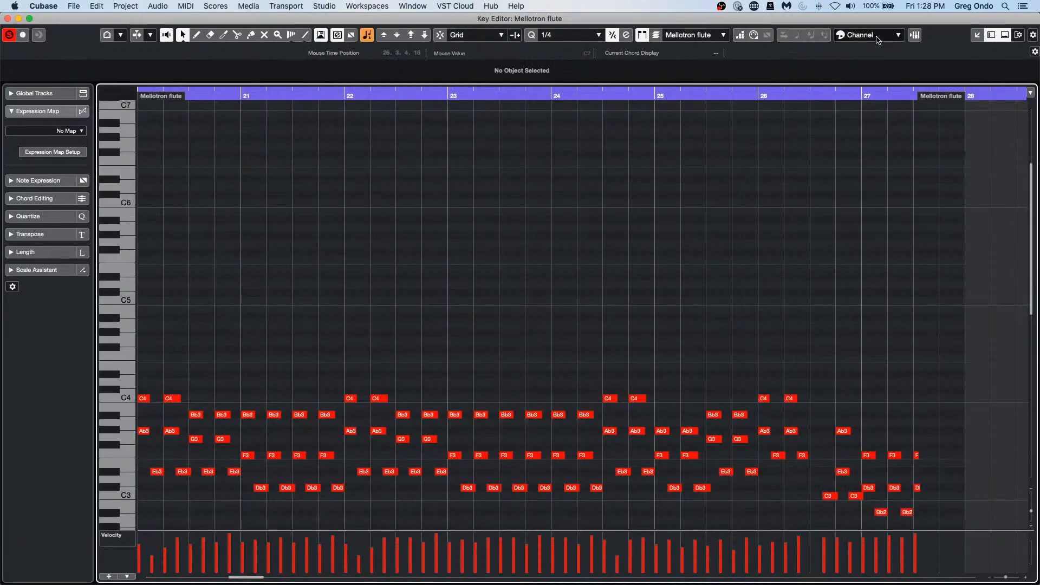
pyautogui.click(877, 35)
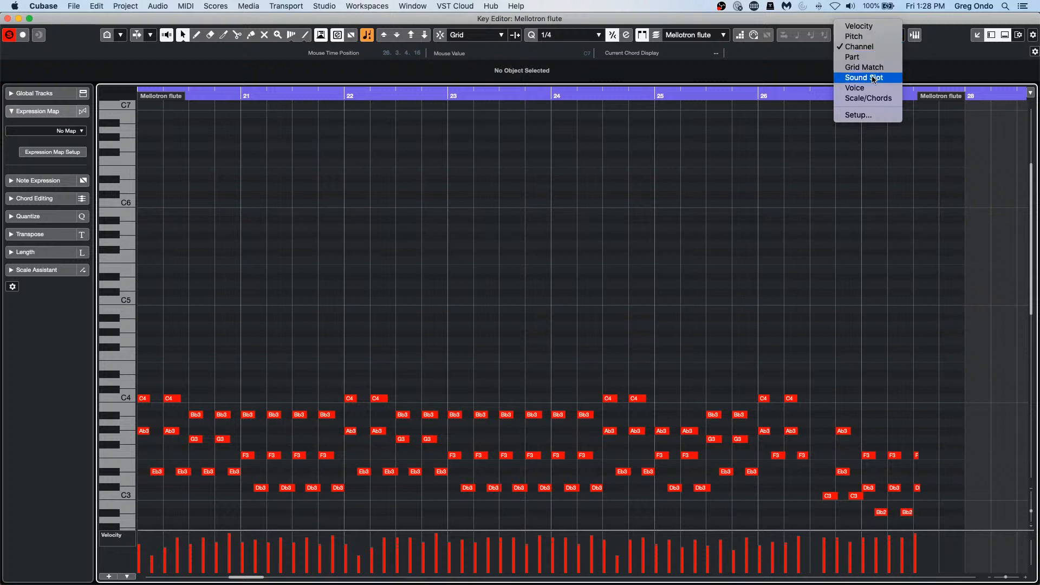
pyautogui.click(865, 48)
# - Assign the notes at Eb3 and below from bar 22 onward to MIDI channel 2
pyautogui.moveTo(356, 513); pyautogui.dragTo(961, 475)
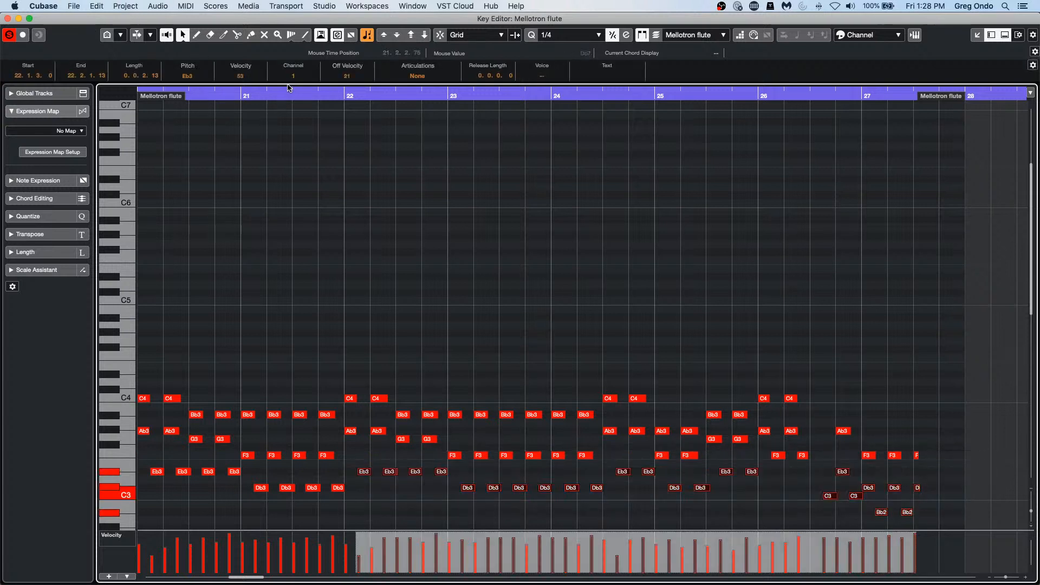
pyautogui.hotkey('shift', 'm')
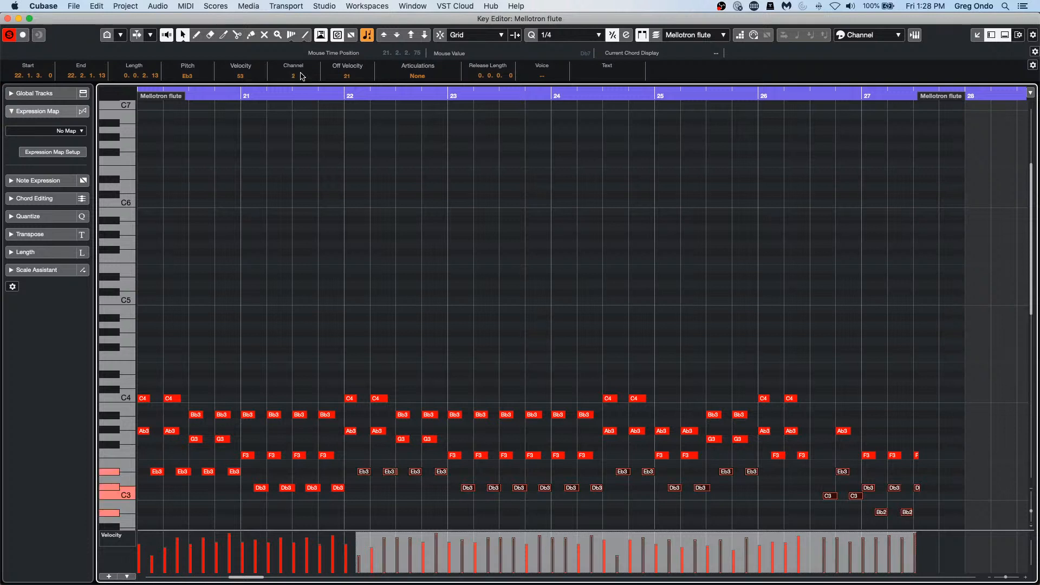
pyautogui.click(316, 220)
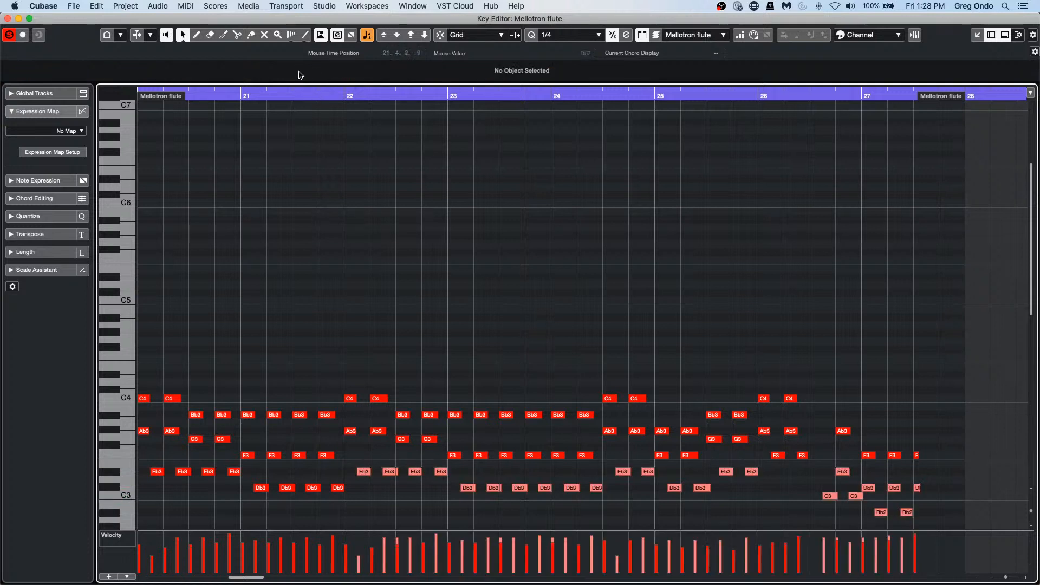
# - Assign the notes at Db3 and below from bar 23 onward to MIDI channel 7
pyautogui.moveTo(351, 512); pyautogui.dragTo(933, 490)
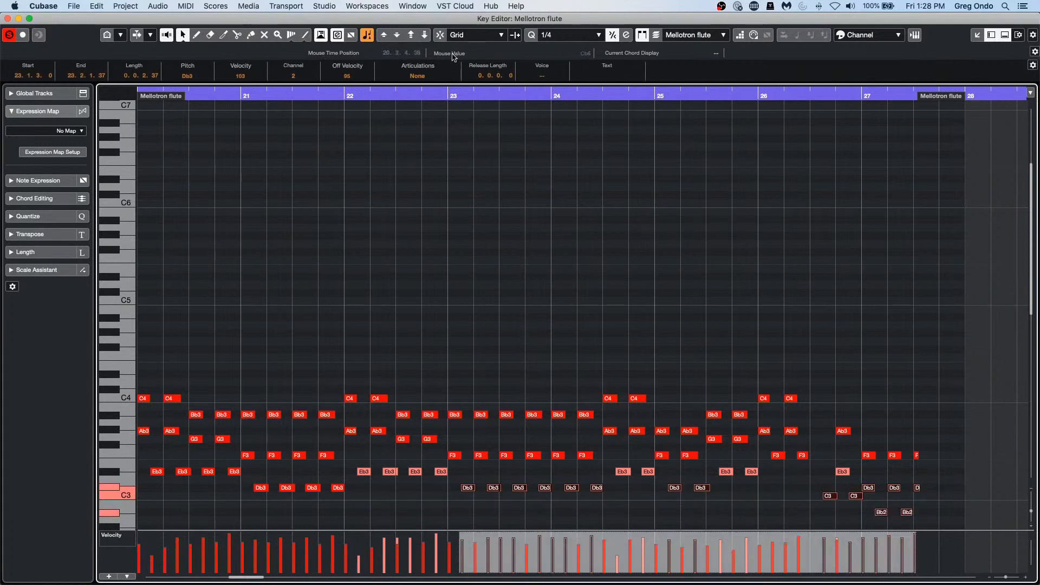
pyautogui.hotkey('shift', 'u')
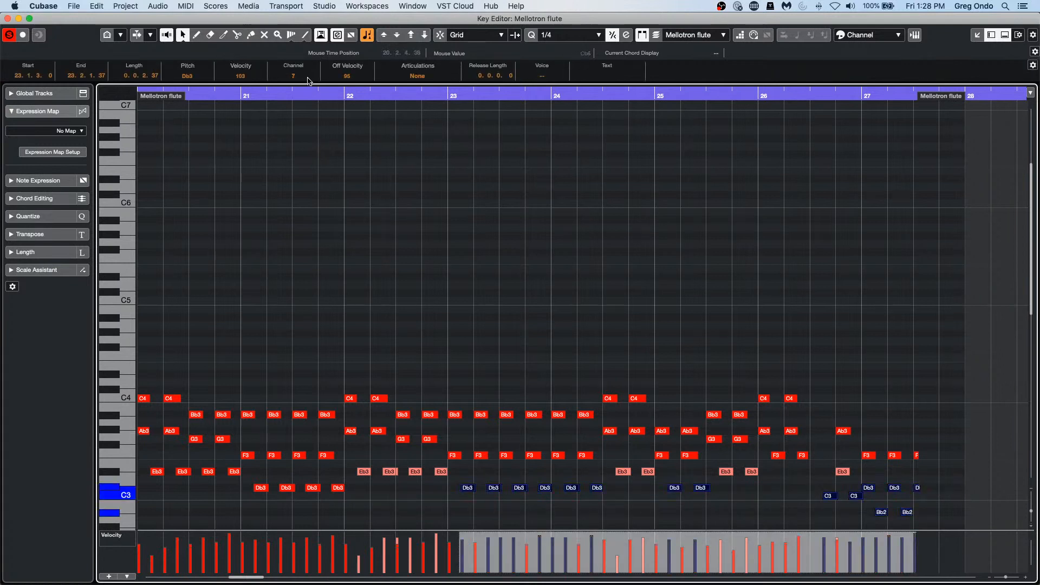
pyautogui.click(330, 203)
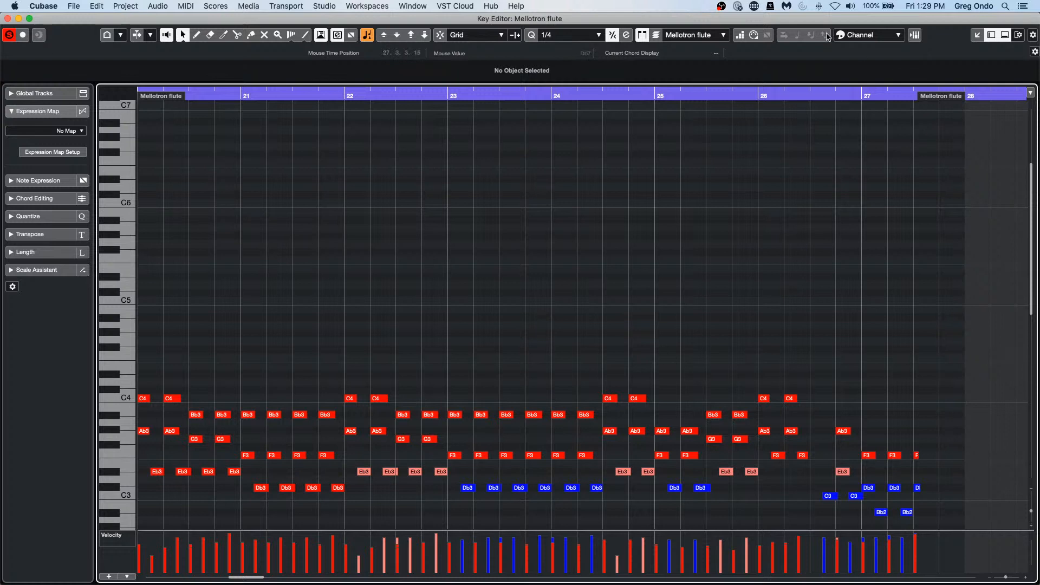
# - Switch the event colors to Velocity and close the Key Editor window
pyautogui.click(878, 39)
pyautogui.click(883, 26)
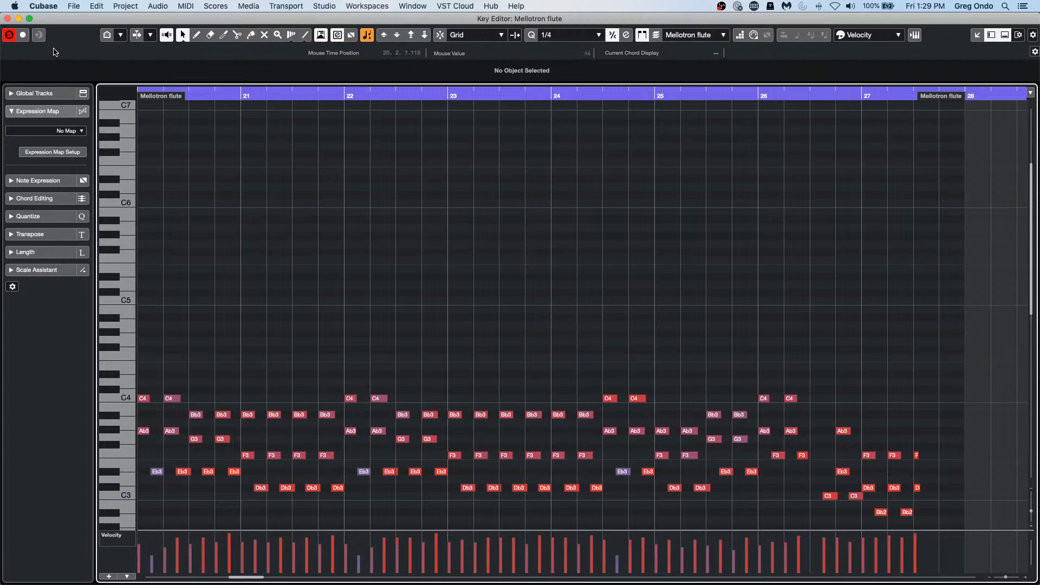
pyautogui.click(8, 19)
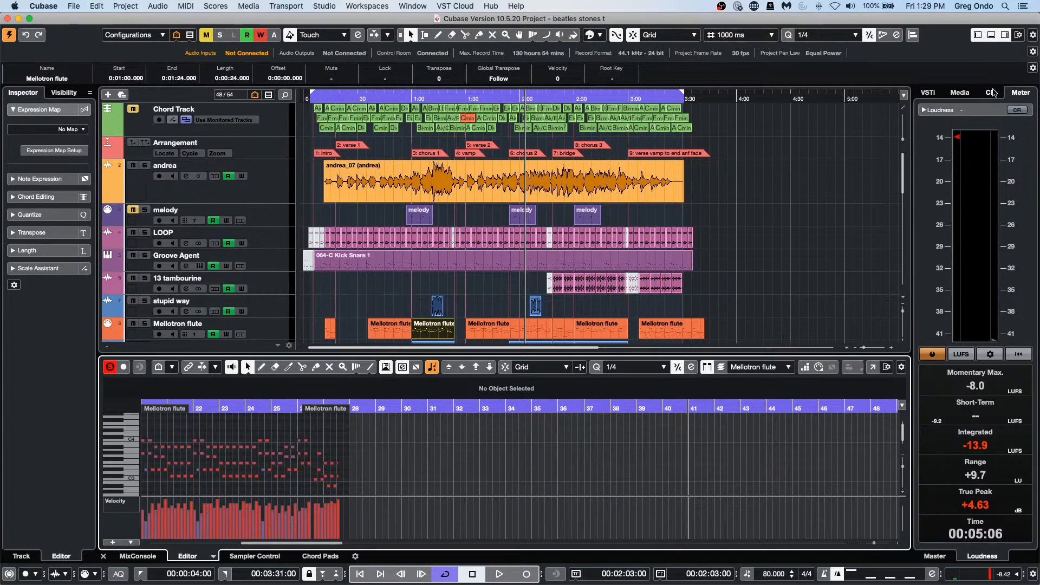
# - Browse the Loops & Samples media and open the Sequel FactoryLibrary content
pyautogui.click(960, 92)
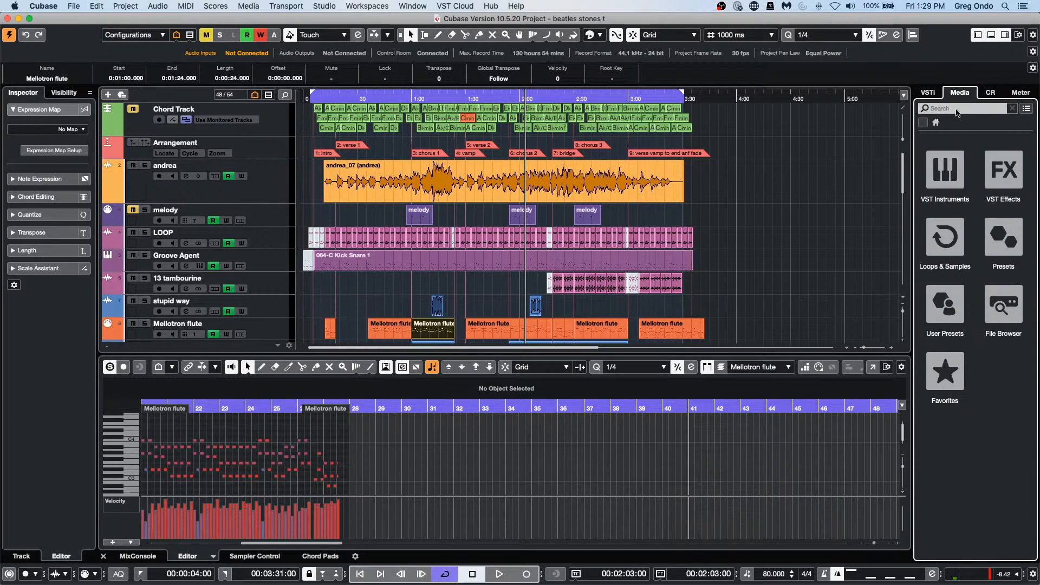
pyautogui.click(955, 248)
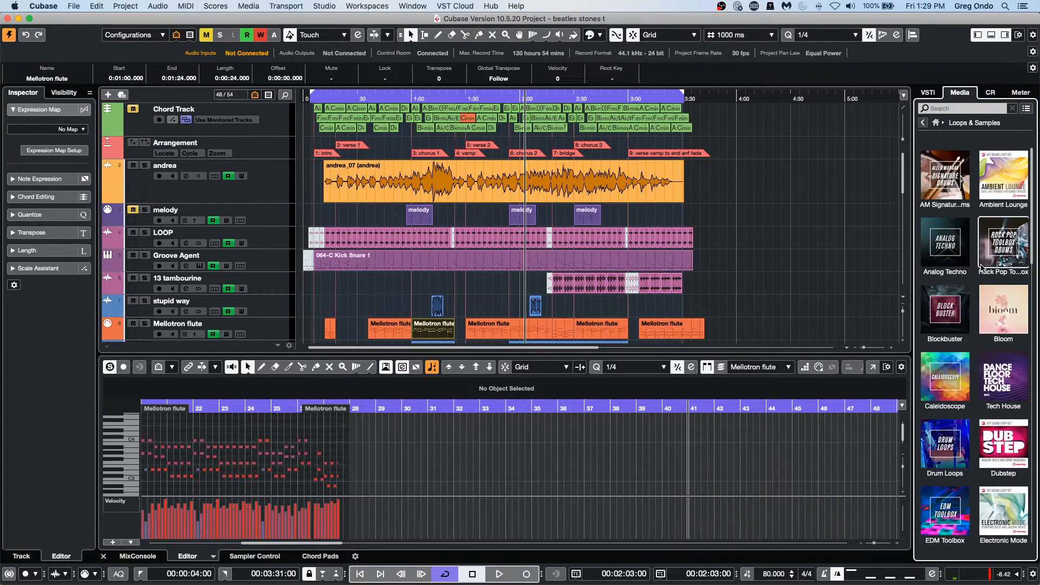
pyautogui.scroll(-15, 982, 268)
pyautogui.click(946, 435)
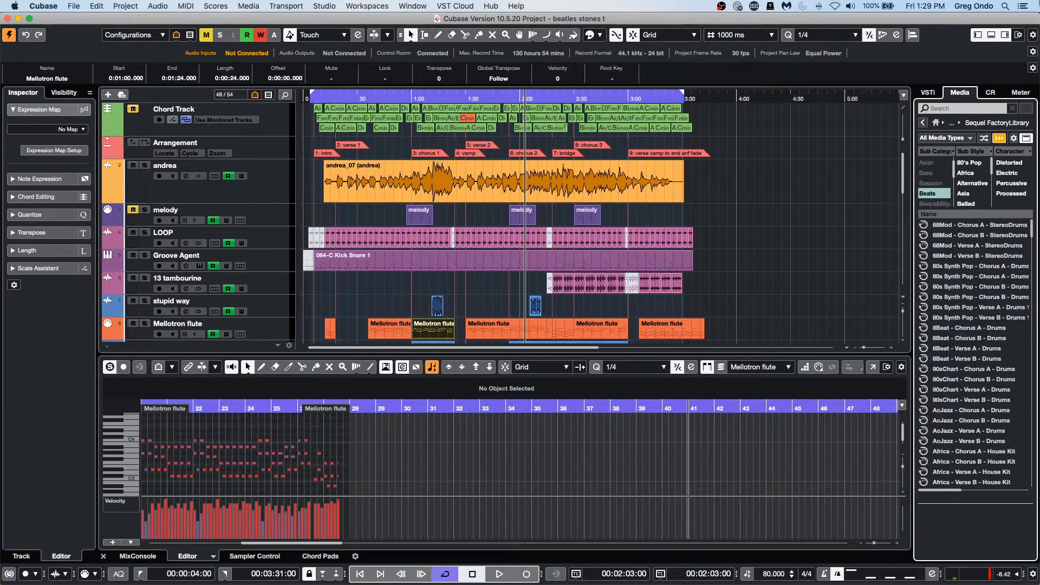
# - Clear the Beats category filter and limit the Sequel FactoryLibrary results to the MIDI Loops media type
pyautogui.click(939, 196)
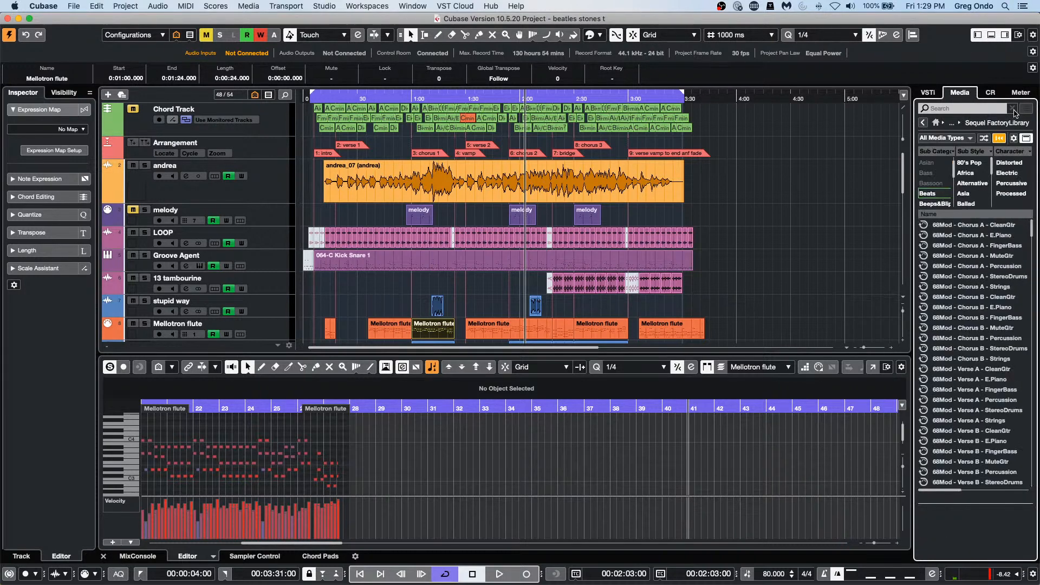
pyautogui.click(970, 139)
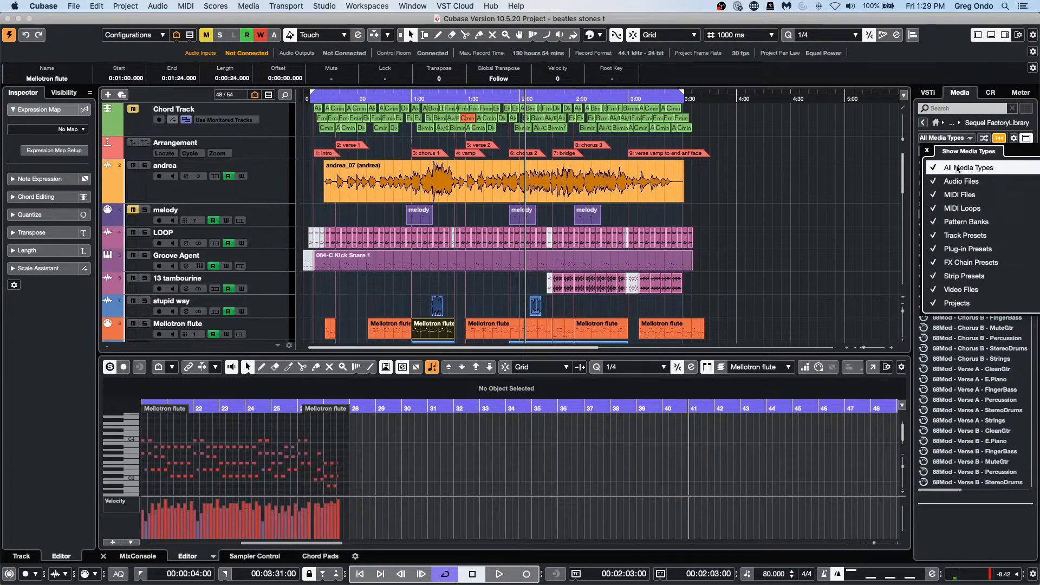
pyautogui.click(933, 169)
pyautogui.click(934, 210)
pyautogui.click(834, 217)
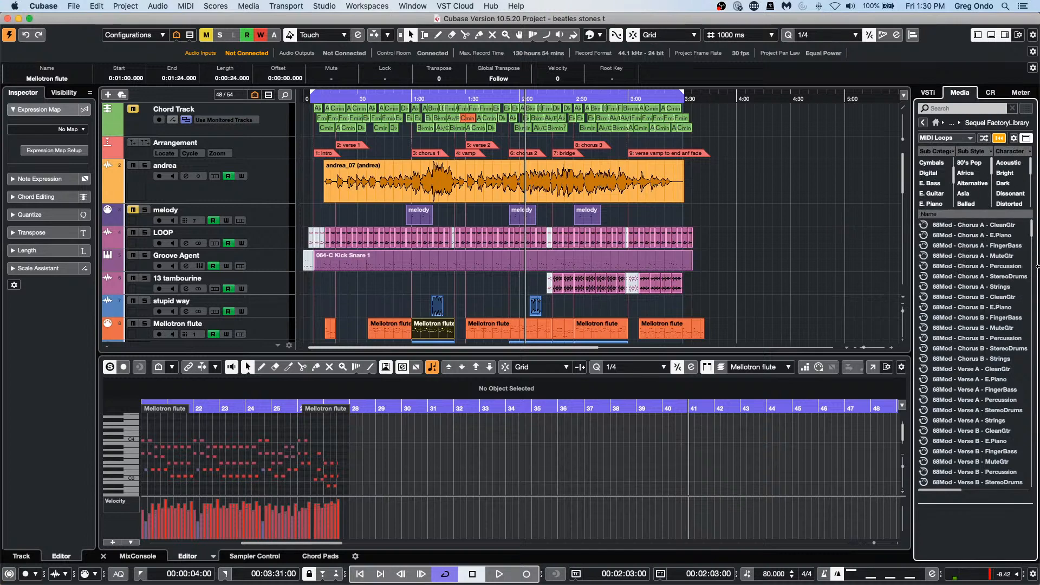
pyautogui.click(956, 139)
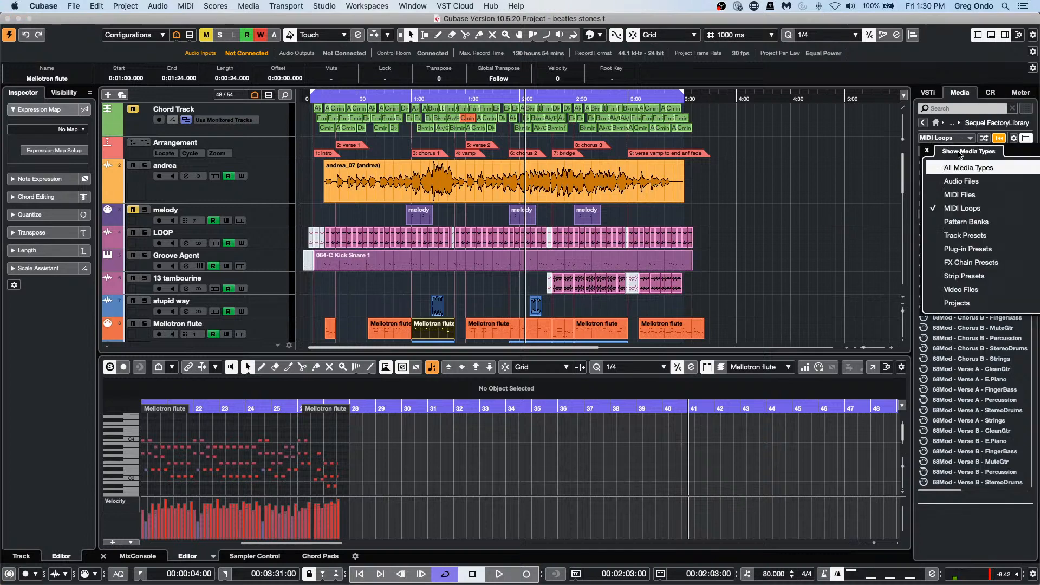
pyautogui.click(834, 363)
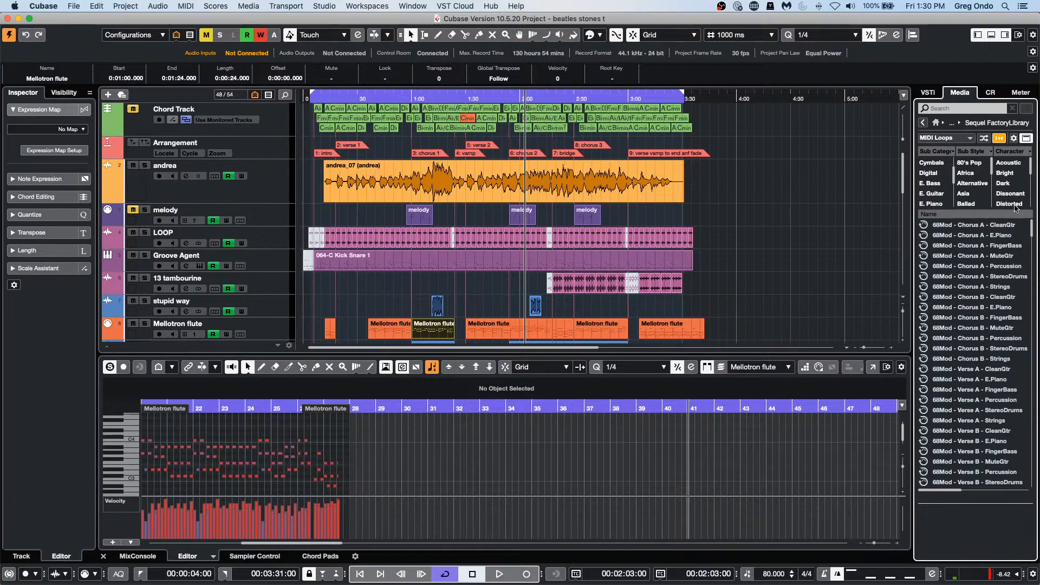
# - Check the Soul Assembly and Production Grooves sets for MIDI loops, then return to the media home page
pyautogui.click(930, 125)
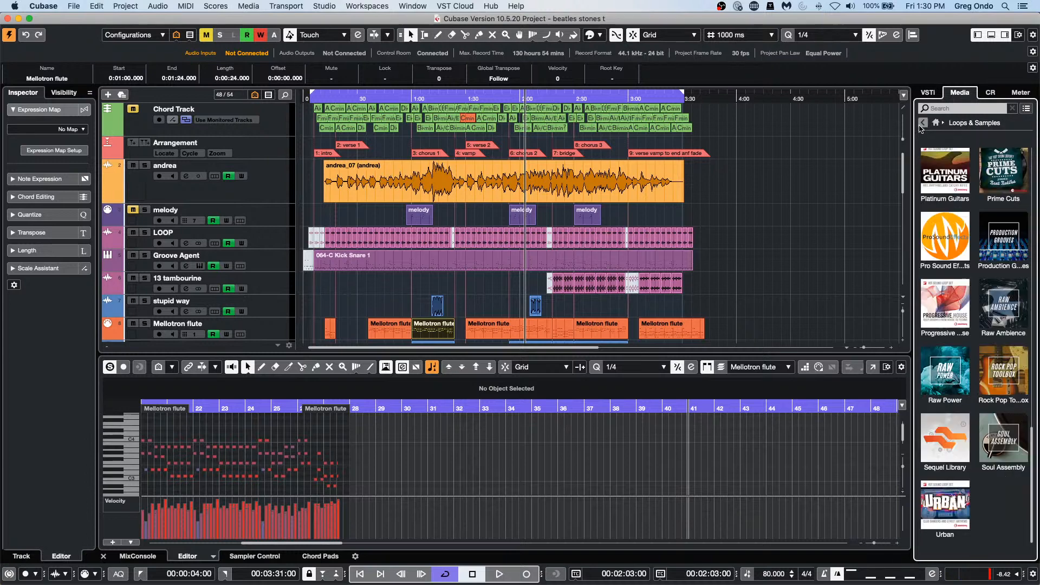
pyautogui.click(1018, 448)
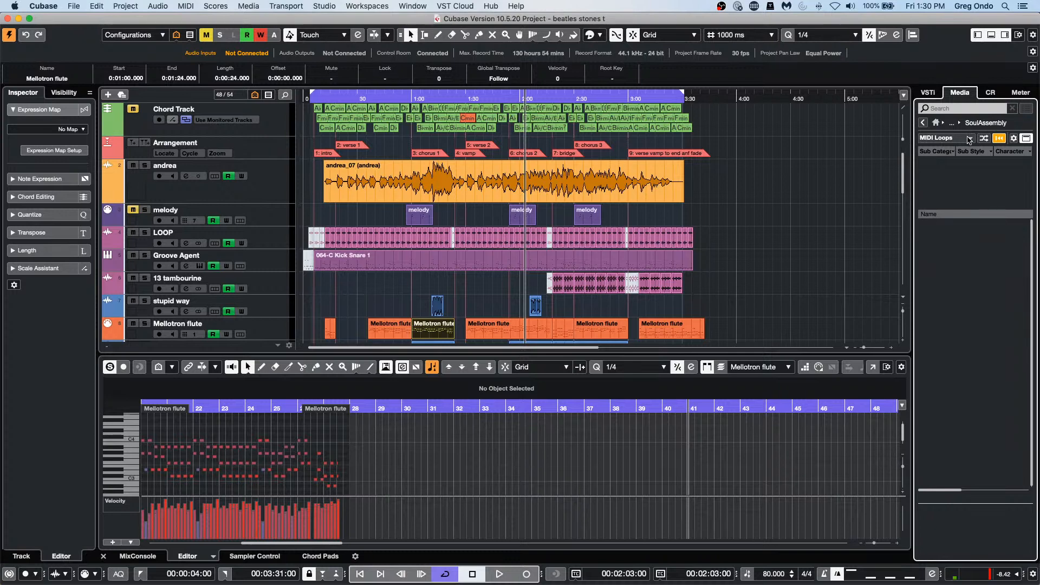
pyautogui.click(923, 123)
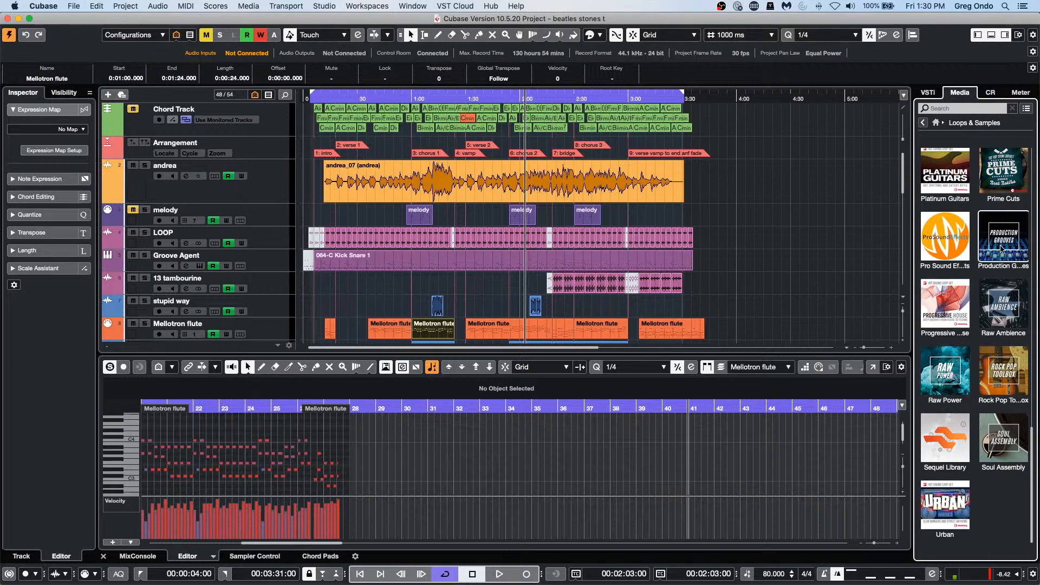
pyautogui.click(1018, 237)
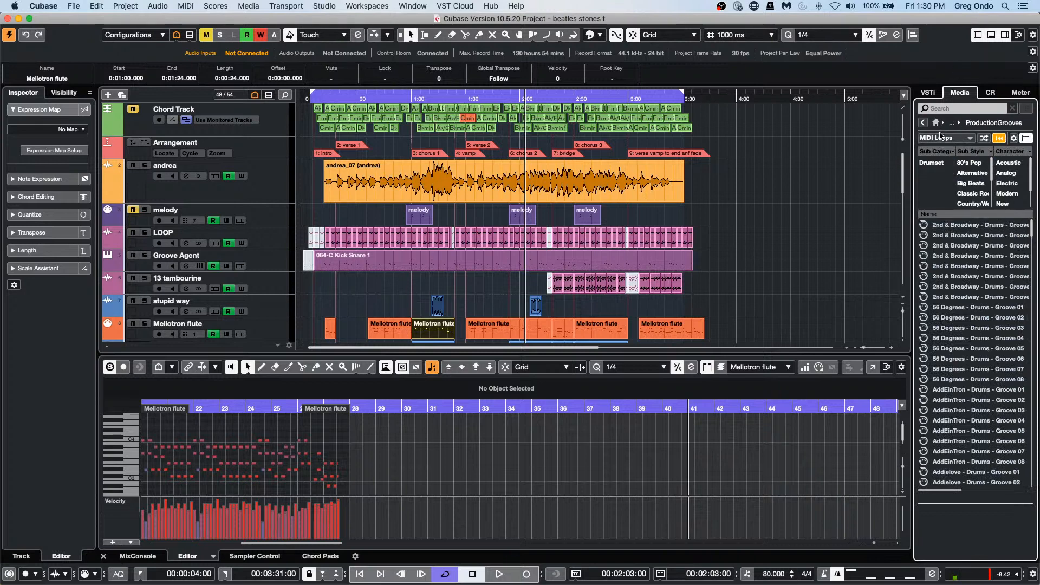
pyautogui.click(970, 139)
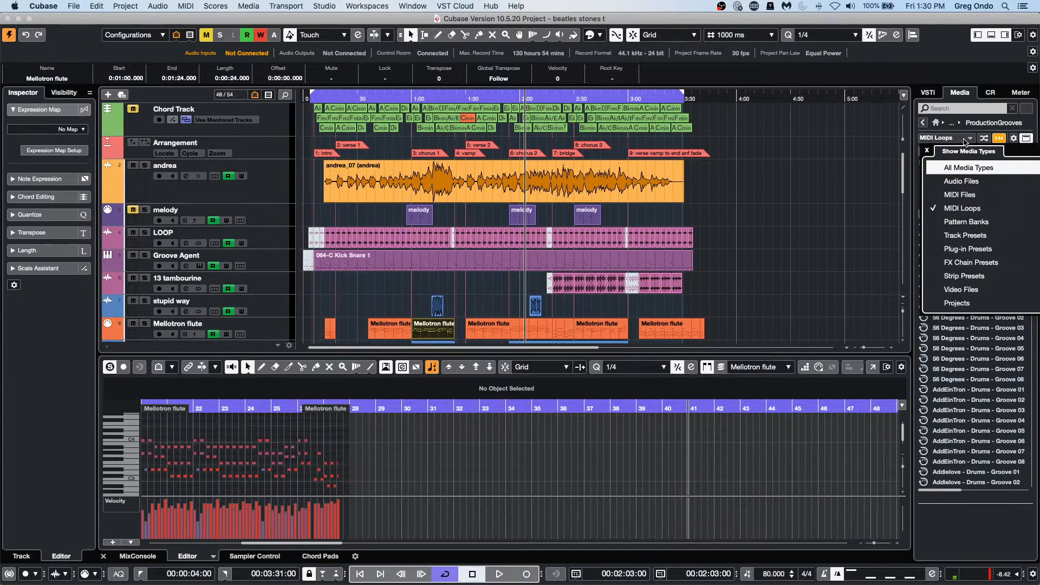
pyautogui.click(969, 139)
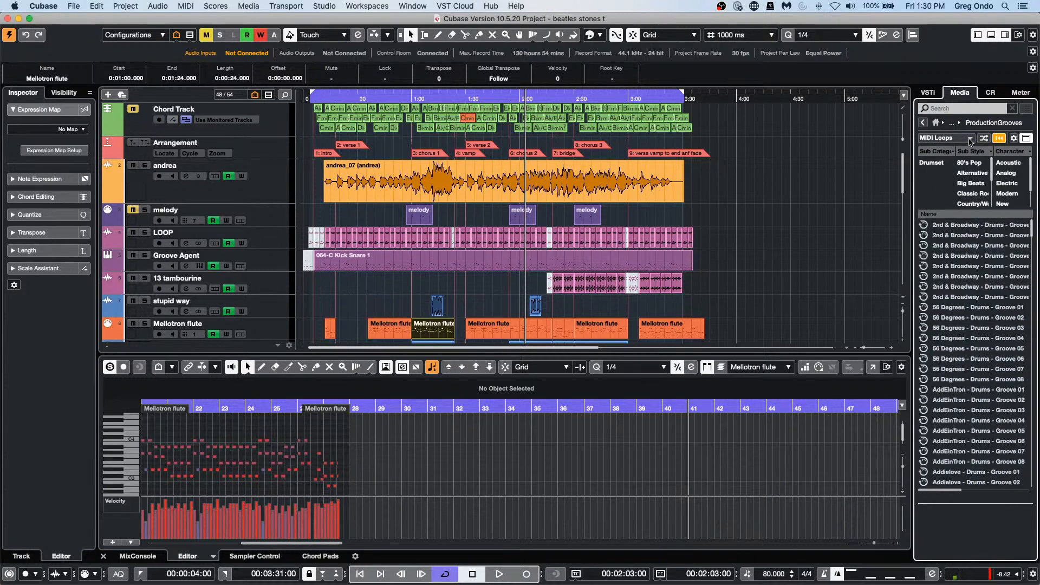
pyautogui.click(924, 124)
pyautogui.click(925, 124)
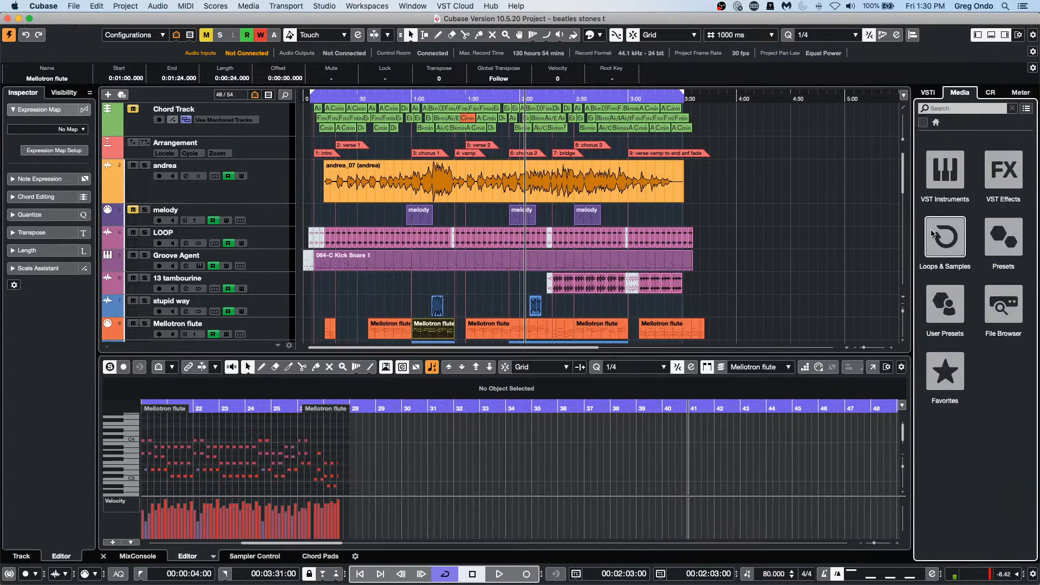
# - Check the Ambient Lounge set in Loops & Samples, switching the media filter to all types and back to MIDI Loops only
pyautogui.click(937, 251)
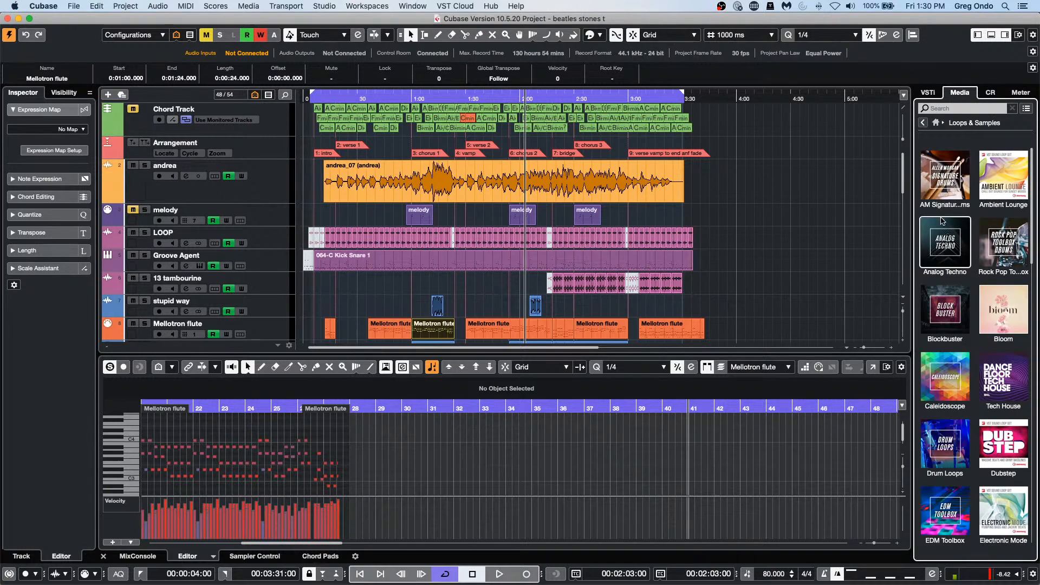
pyautogui.click(996, 178)
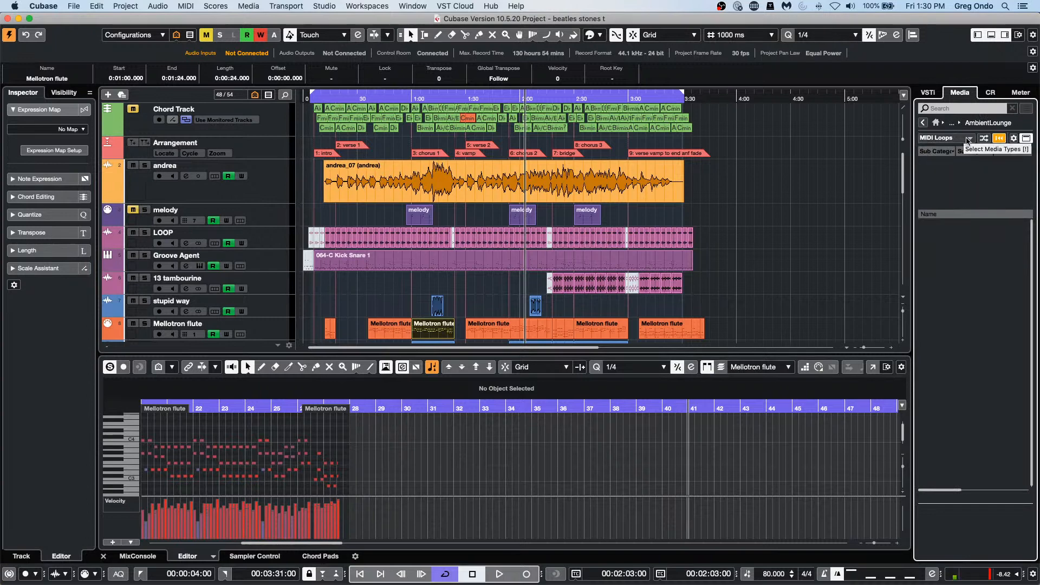
pyautogui.click(970, 139)
pyautogui.click(938, 169)
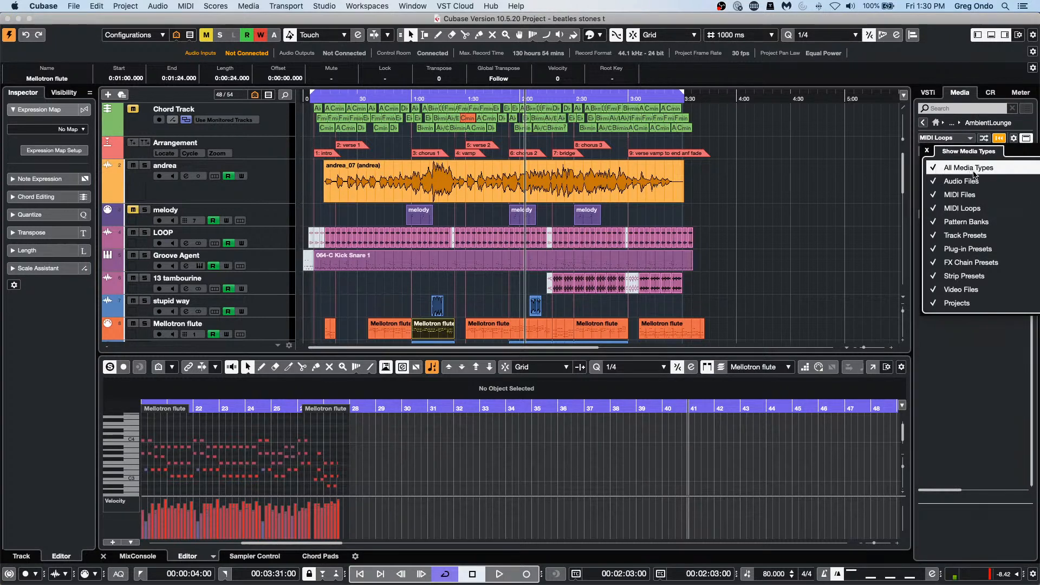
pyautogui.click(937, 169)
pyautogui.click(935, 209)
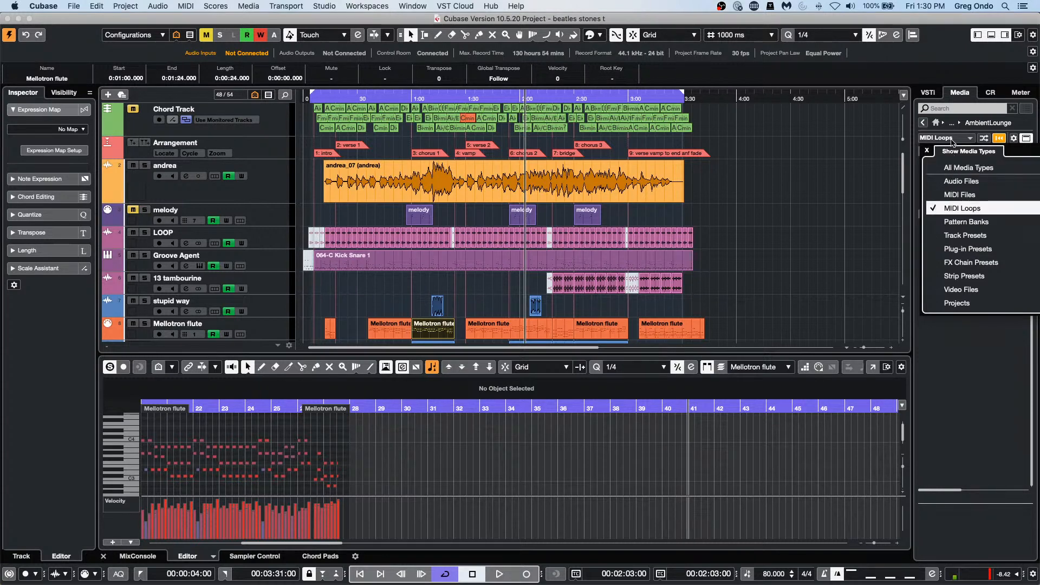
pyautogui.click(923, 122)
# - Check the Dubstep, Drum Loops and Progressive House sets for MIDI loops
pyautogui.click(1003, 444)
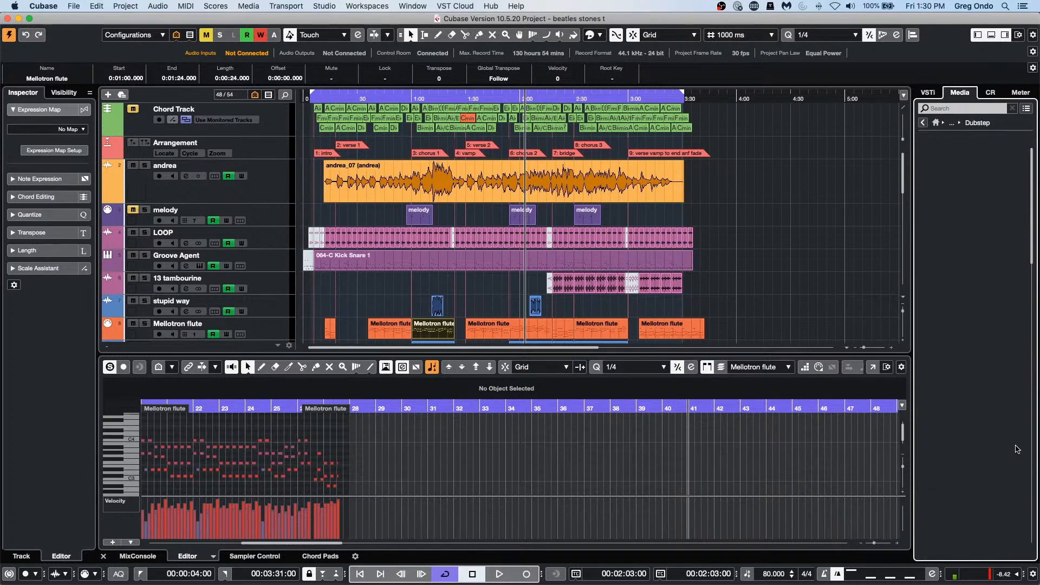
pyautogui.click(923, 122)
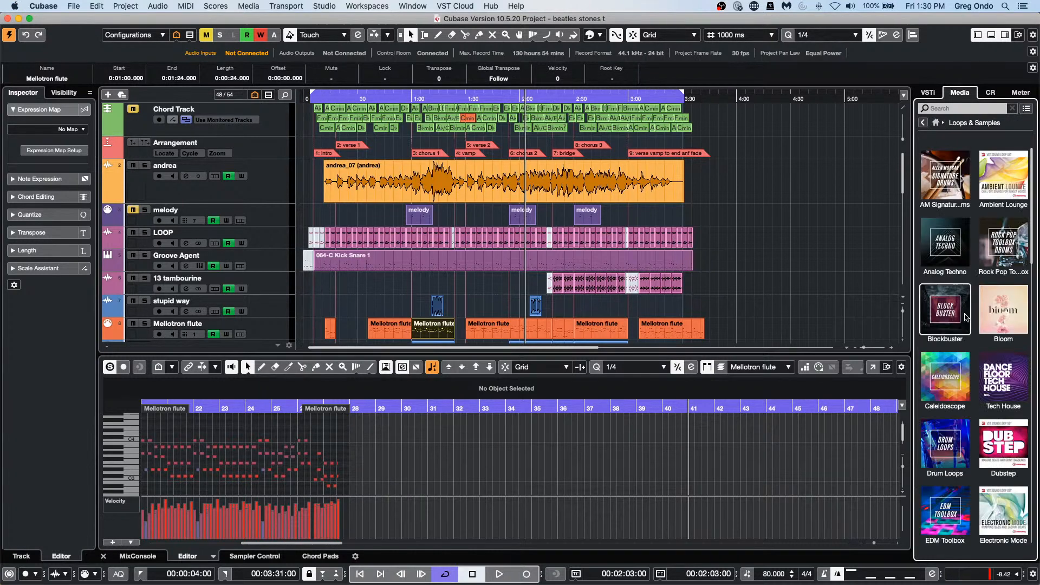
pyautogui.click(943, 451)
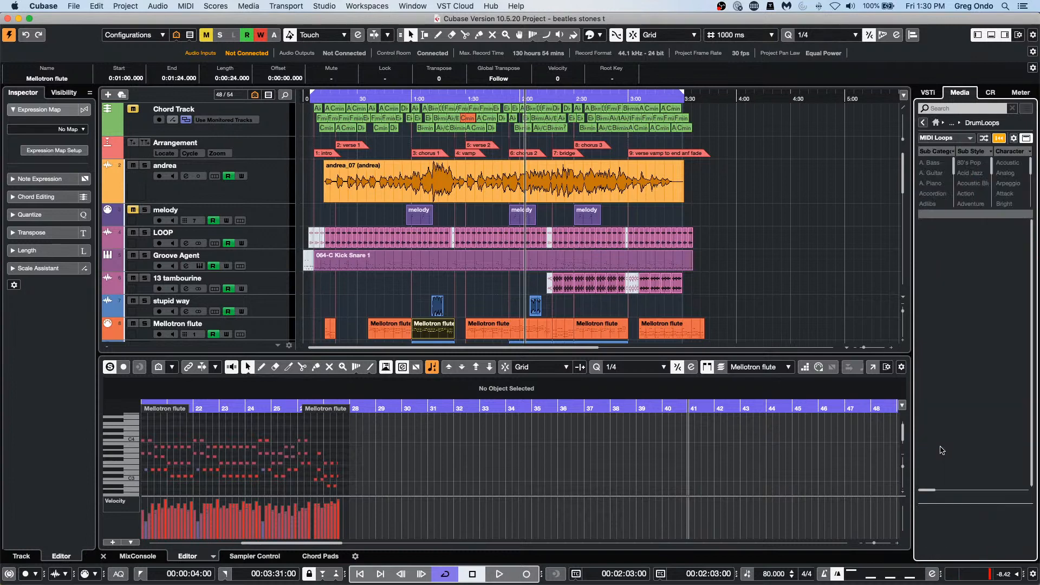
pyautogui.click(923, 123)
pyautogui.scroll(-2, 953, 374)
pyautogui.scroll(-5, 966, 417)
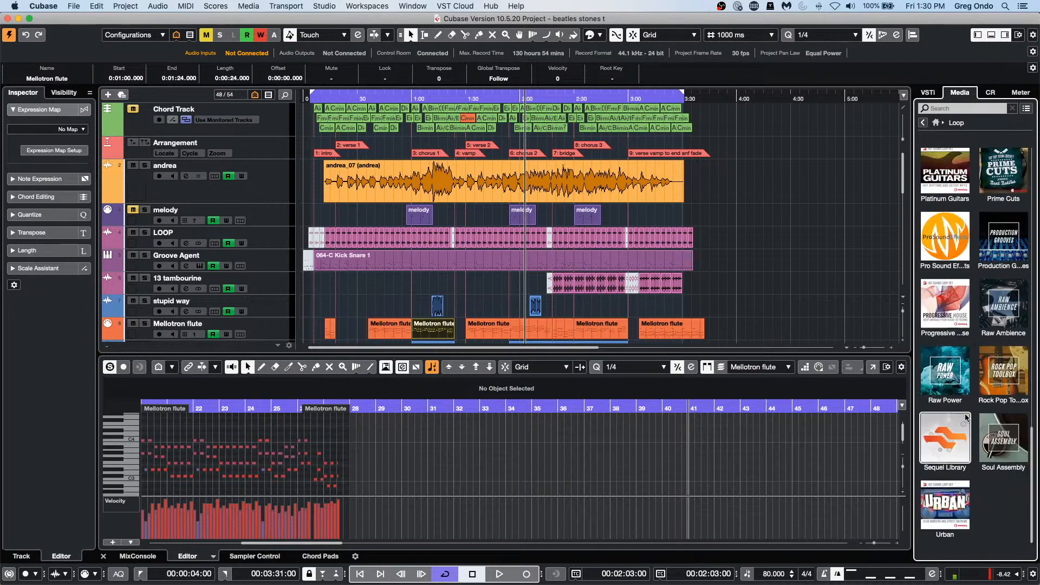
pyautogui.click(948, 295)
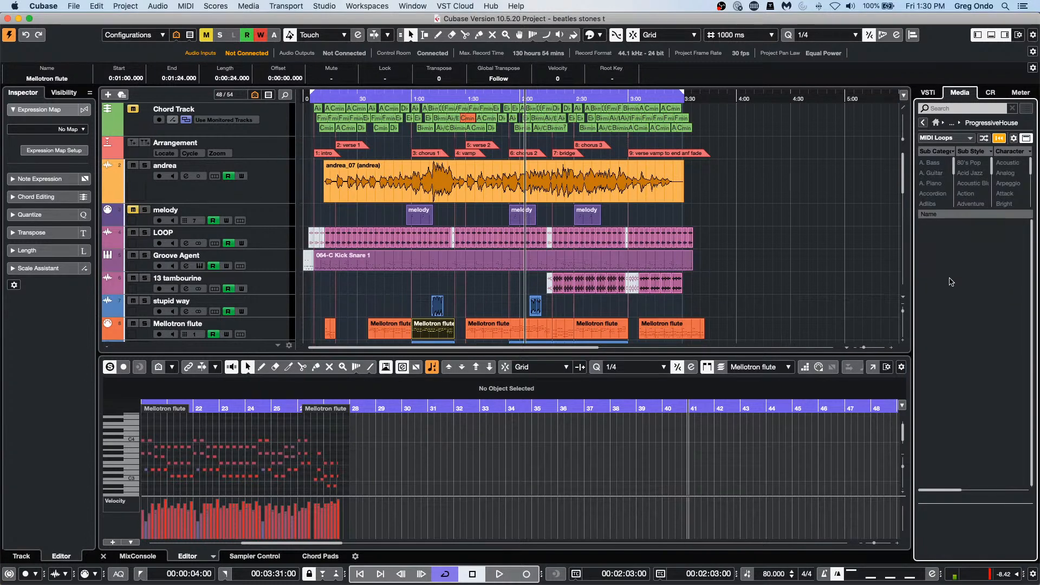
pyautogui.click(922, 123)
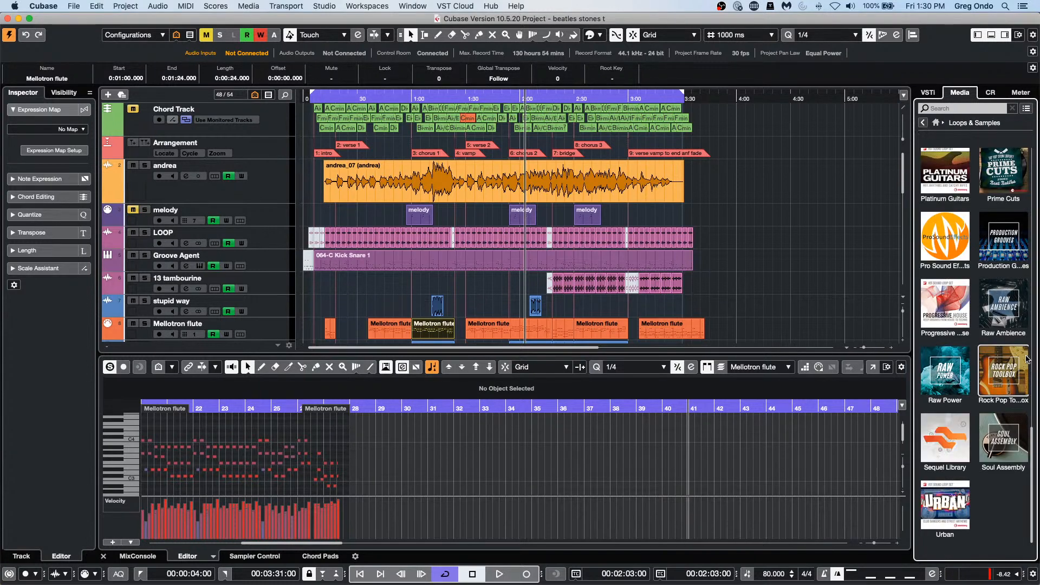
# - Open the Production Grooves set and look through its list of MIDI drum grooves
pyautogui.click(1003, 236)
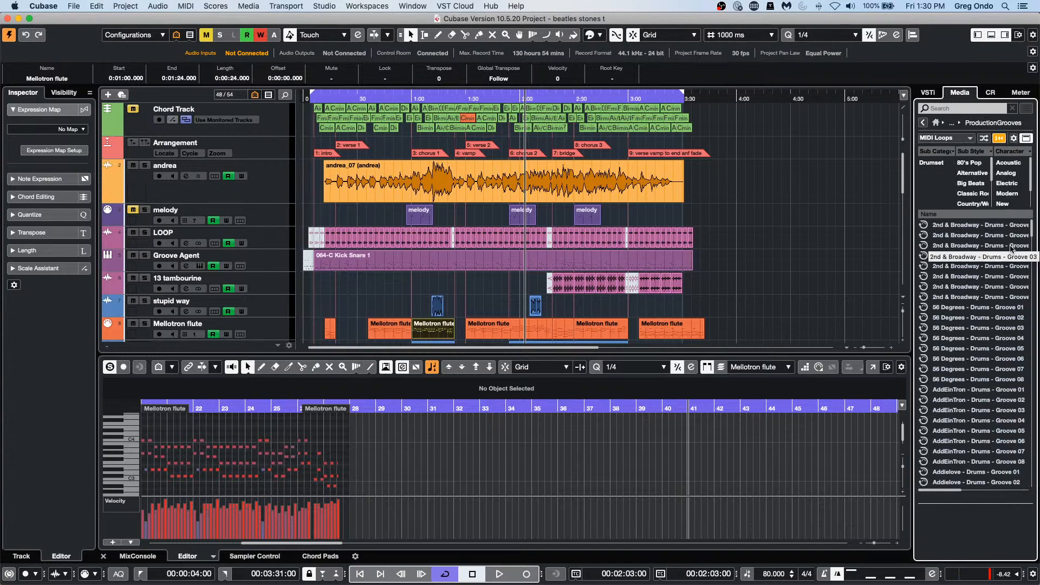
pyautogui.scroll(-20, 960, 441)
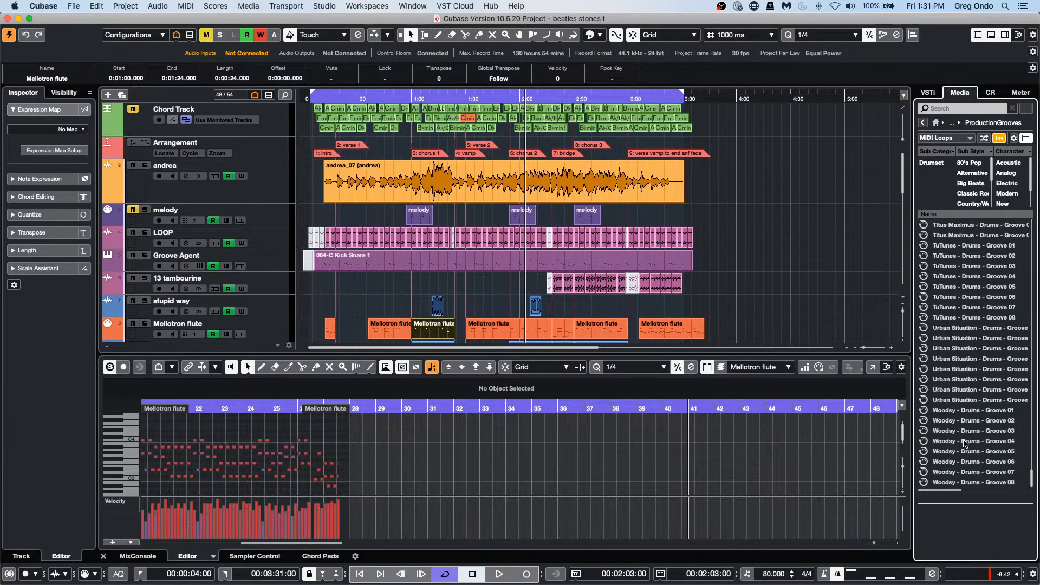
pyautogui.scroll(10, 964, 443)
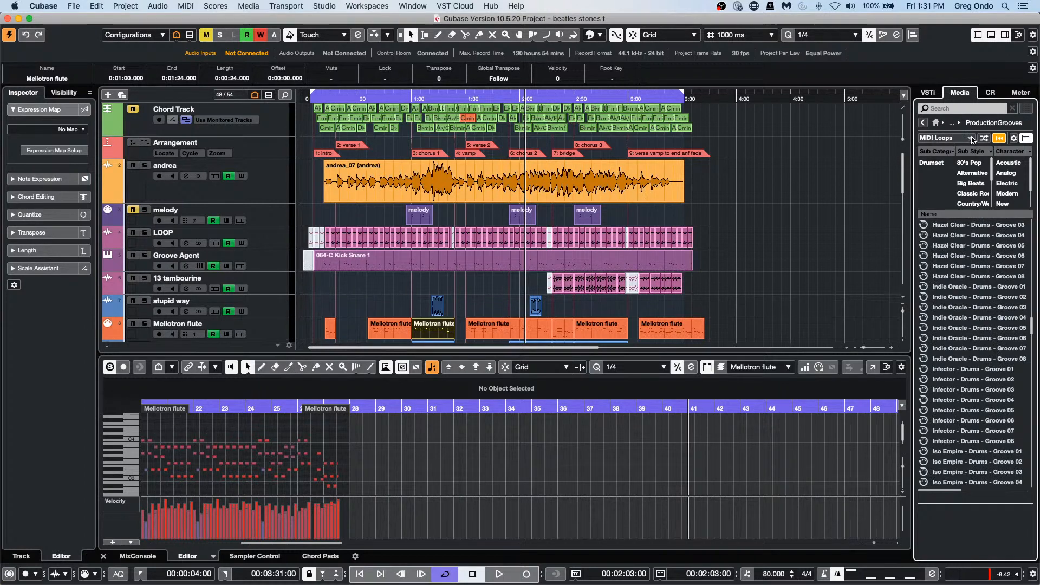
# - Set the Production Grooves results to show All Media Types
pyautogui.click(953, 140)
pyautogui.click(937, 168)
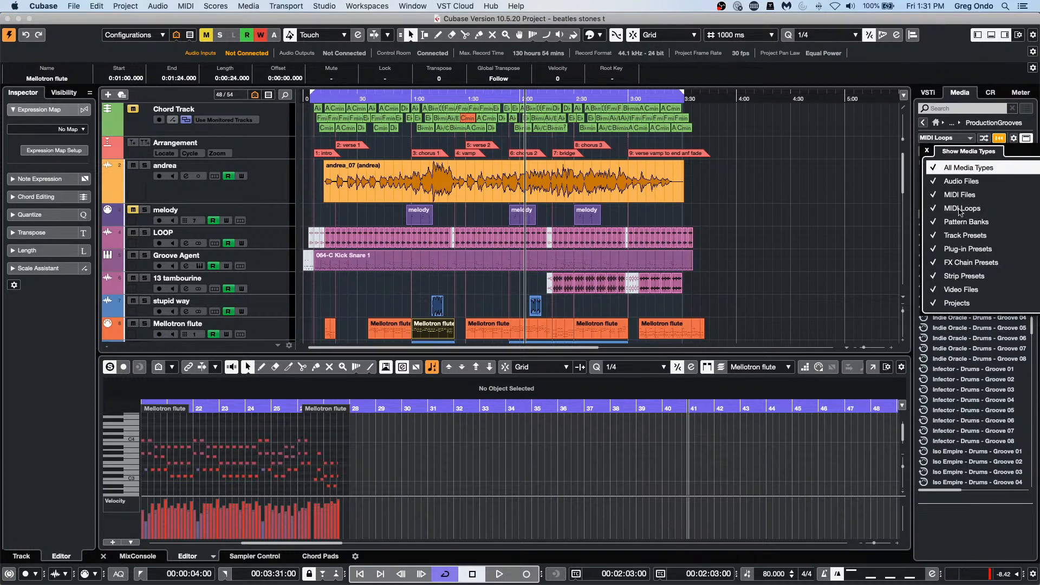
pyautogui.click(827, 197)
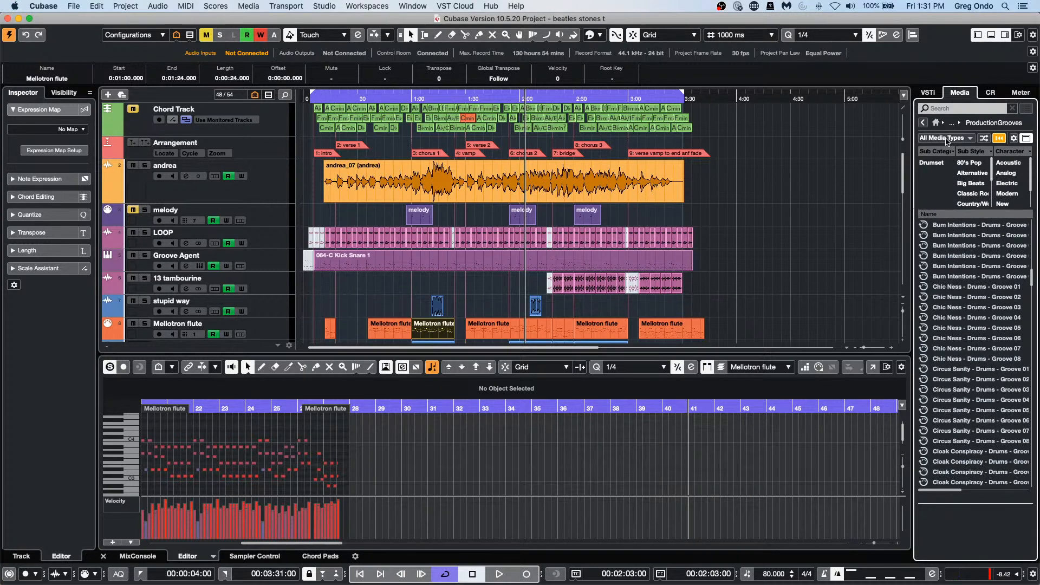
# - Examine the contents of the Raw Power set and return to the Loops & Samples overview
pyautogui.click(922, 123)
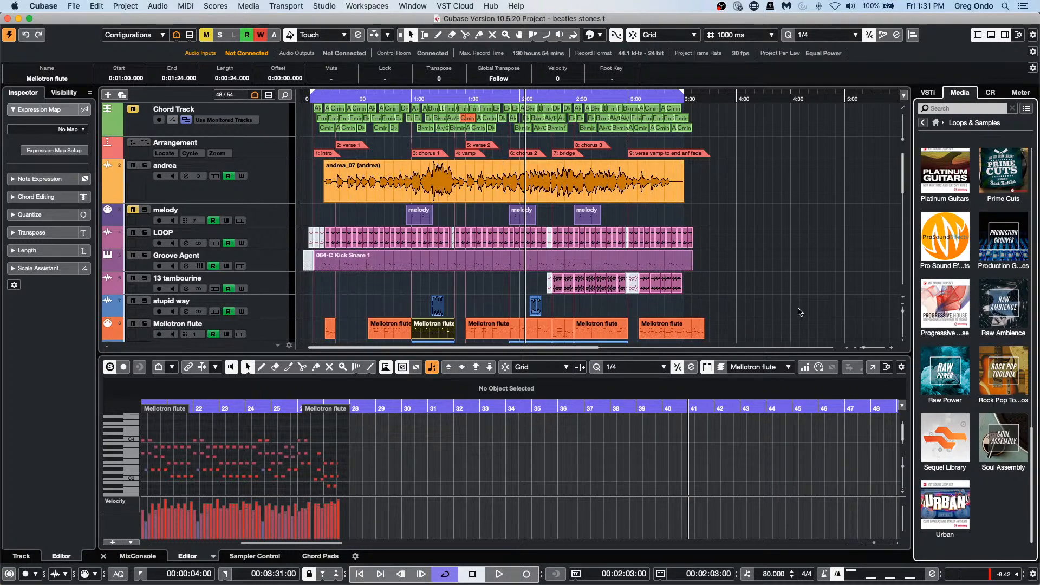
pyautogui.click(937, 367)
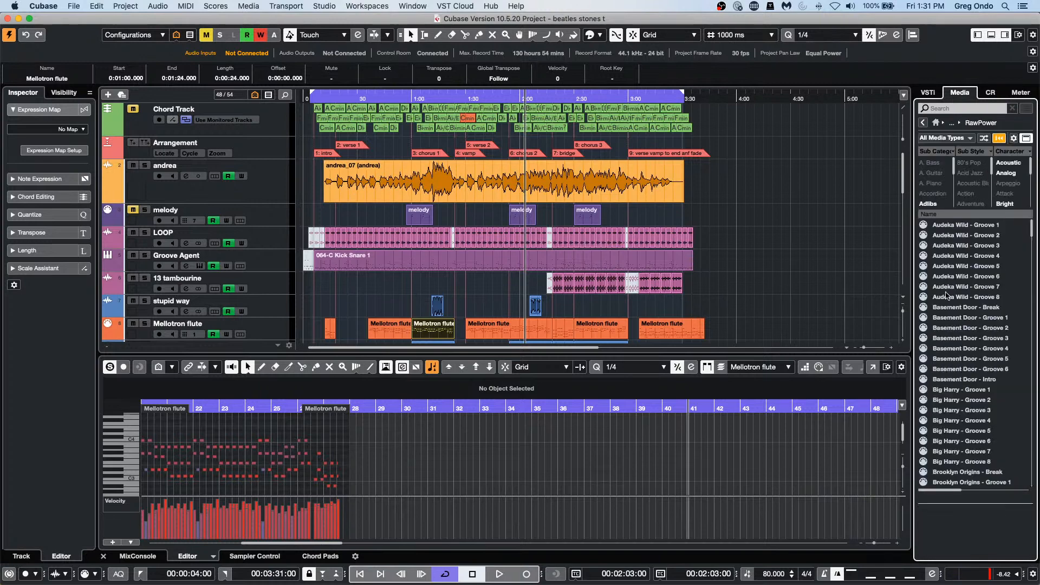
pyautogui.click(970, 138)
pyautogui.click(919, 146)
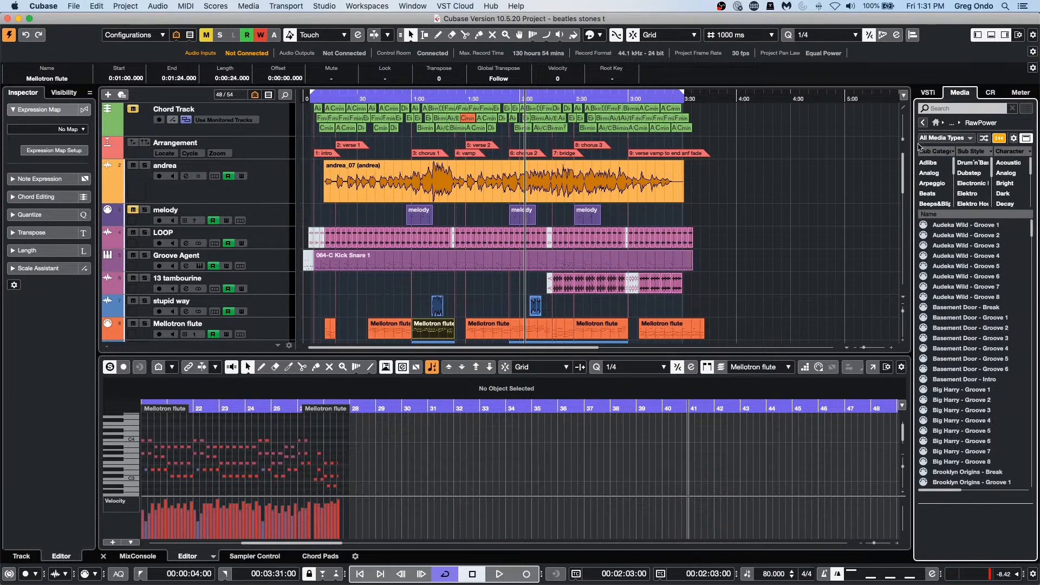
pyautogui.click(923, 122)
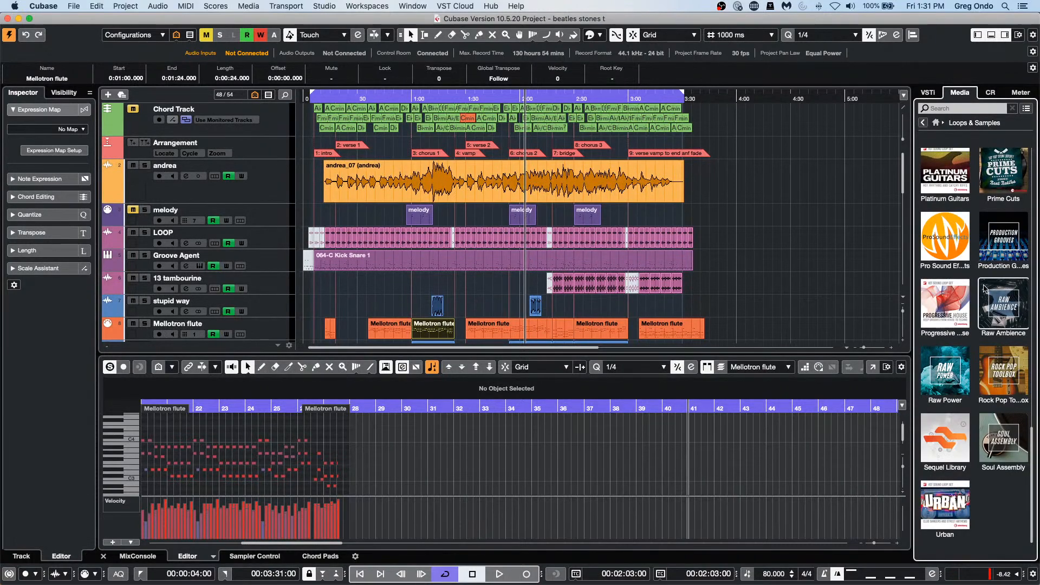
# - Create a sampler track from the 29 Min Jupiter-Bass-Mic-Fill1 sample in the Rock Pop Toolbox set and select that track
pyautogui.click(1003, 371)
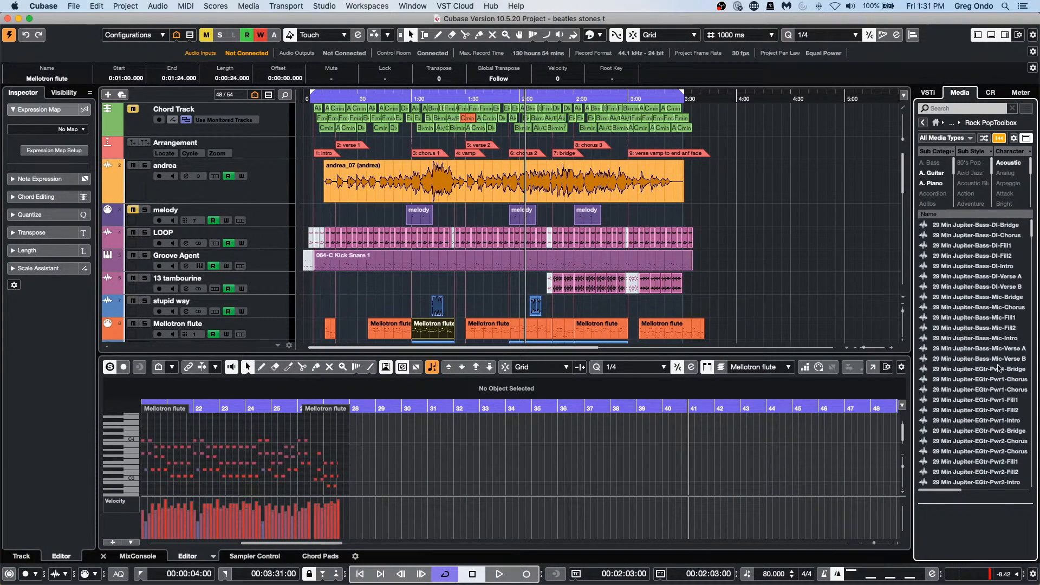
pyautogui.rightClick(971, 318)
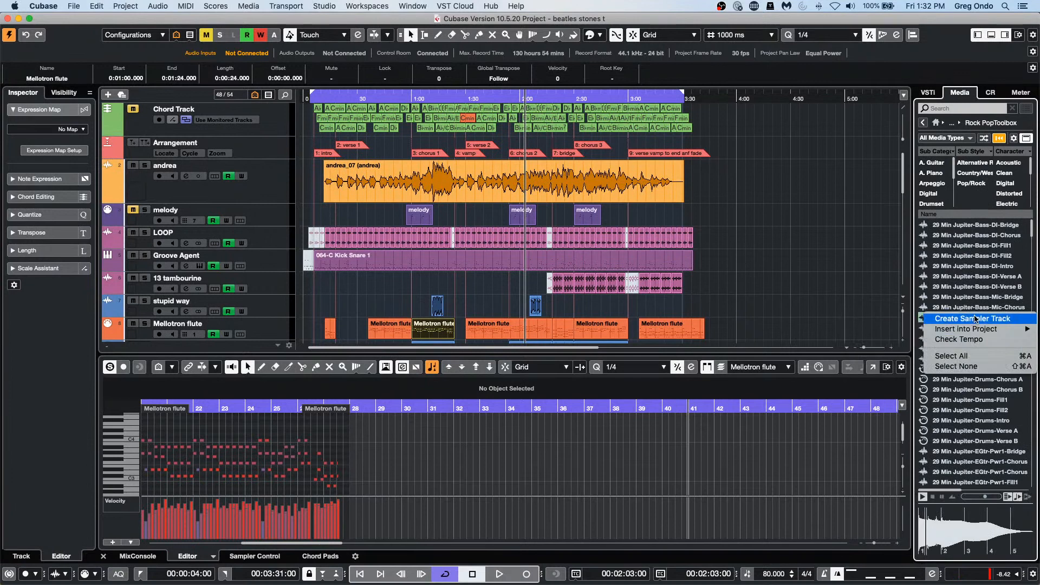
pyautogui.click(807, 301)
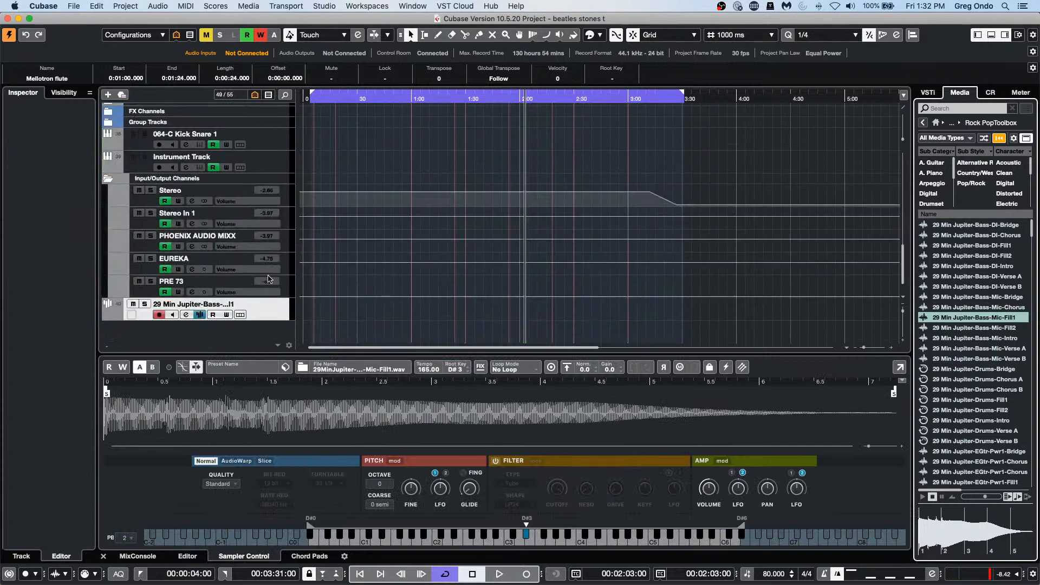
pyautogui.click(272, 314)
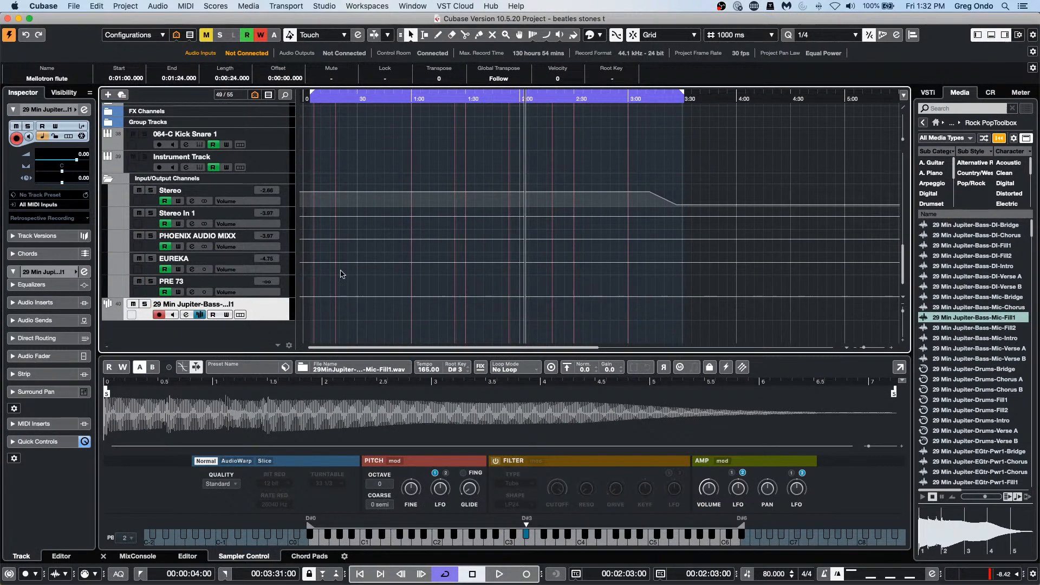
# - Show the sampler track's Quick Controls and assign the Pitch Fine parameter to Quick Controls slot 6
pyautogui.click(34, 442)
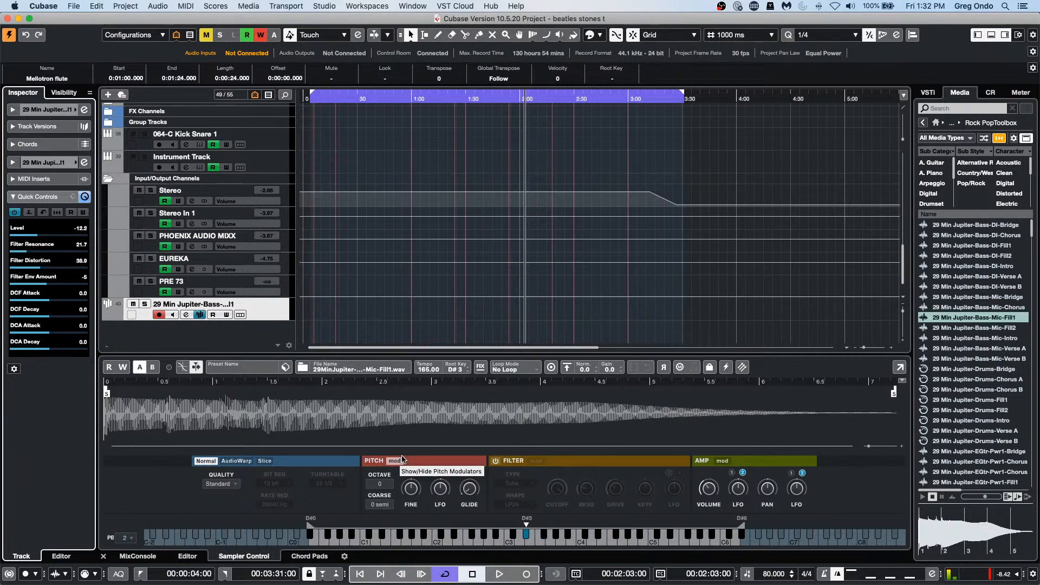
pyautogui.rightClick(418, 493)
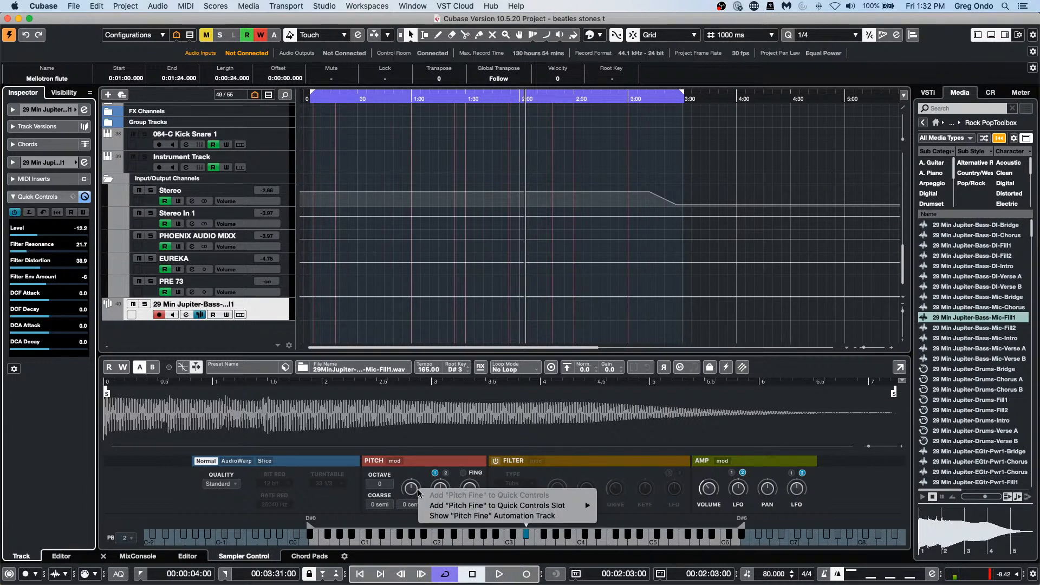
pyautogui.moveTo(593, 505)
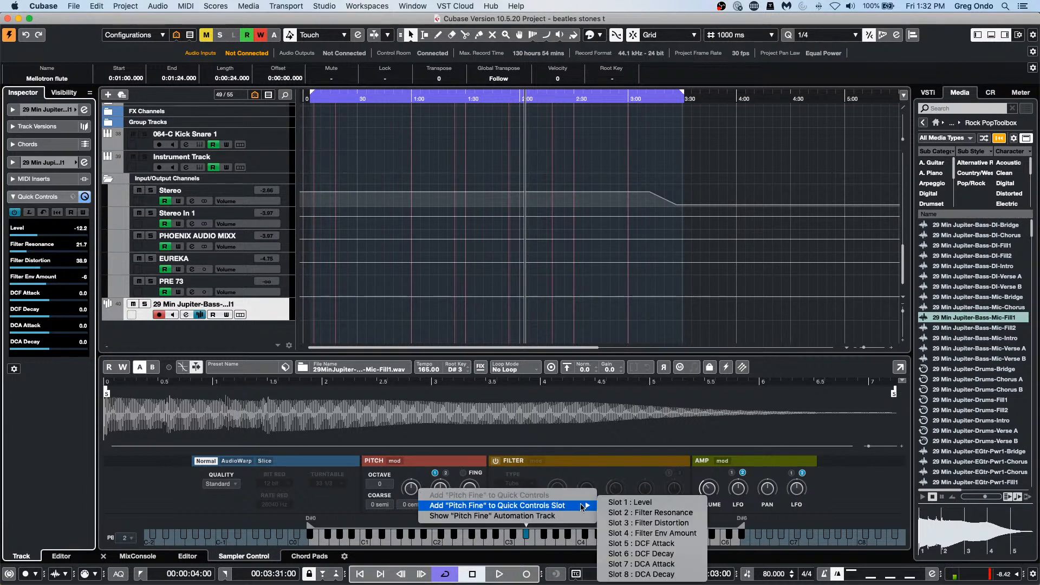
pyautogui.click(670, 554)
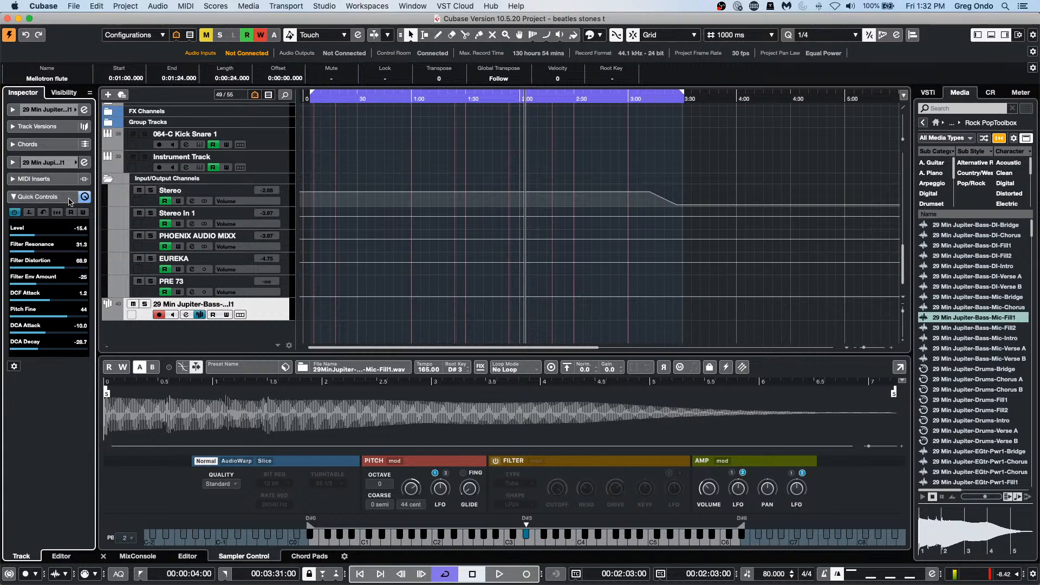
# - Collapse and reopen the Quick Controls section, and look through its preset and assignment options without choosing any
pyautogui.click(74, 199)
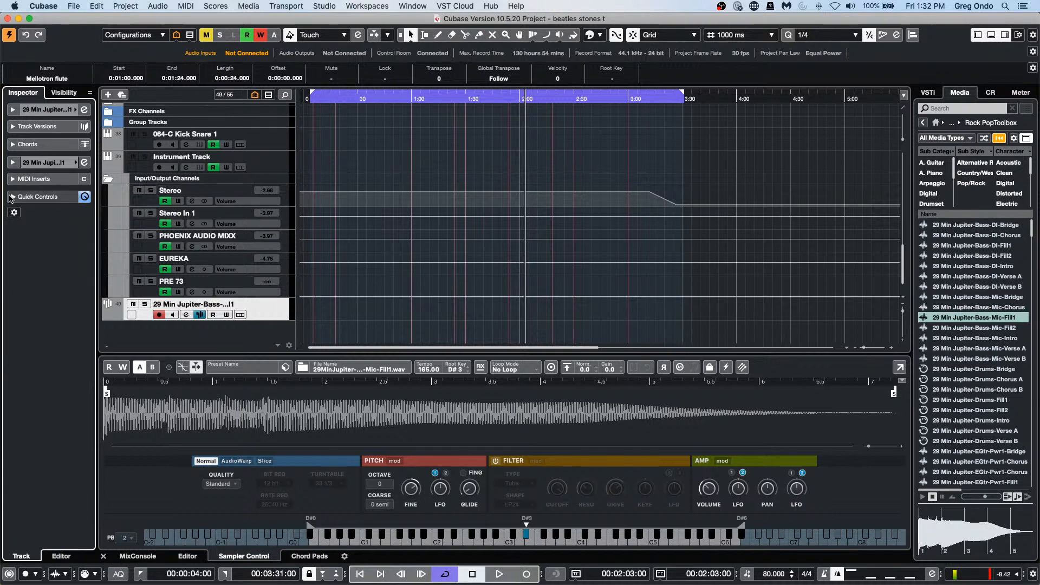
pyautogui.click(38, 197)
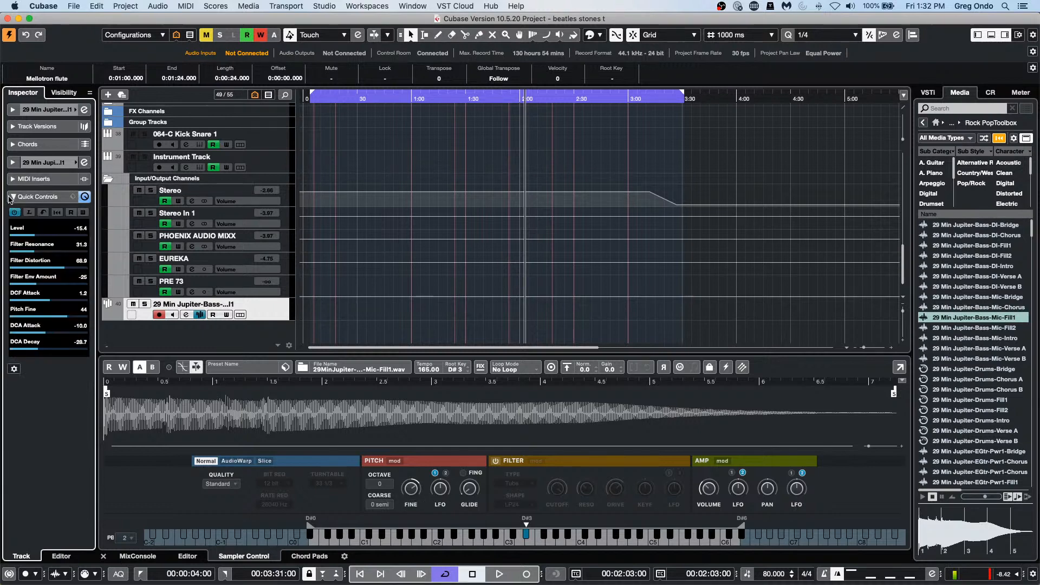
pyautogui.click(71, 198)
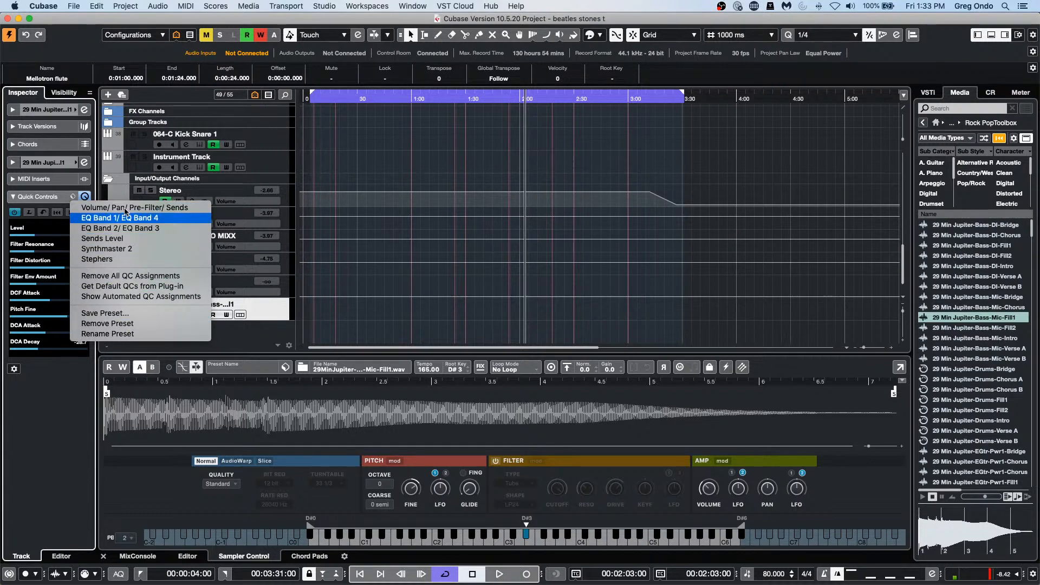
pyautogui.click(344, 312)
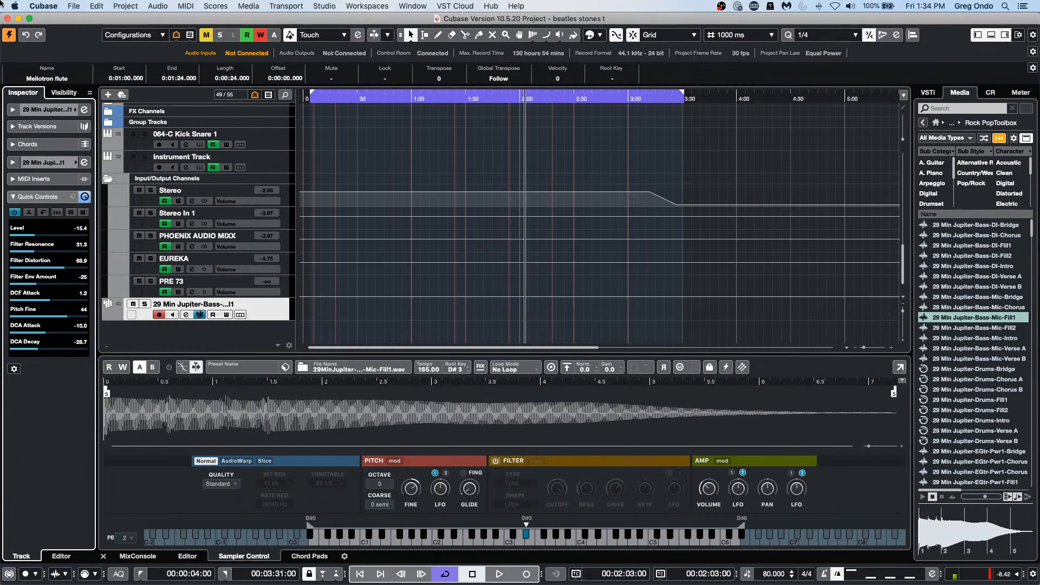
# - Create a new empty project stored in the Projects folder
pyautogui.click(74, 5)
pyautogui.click(82, 20)
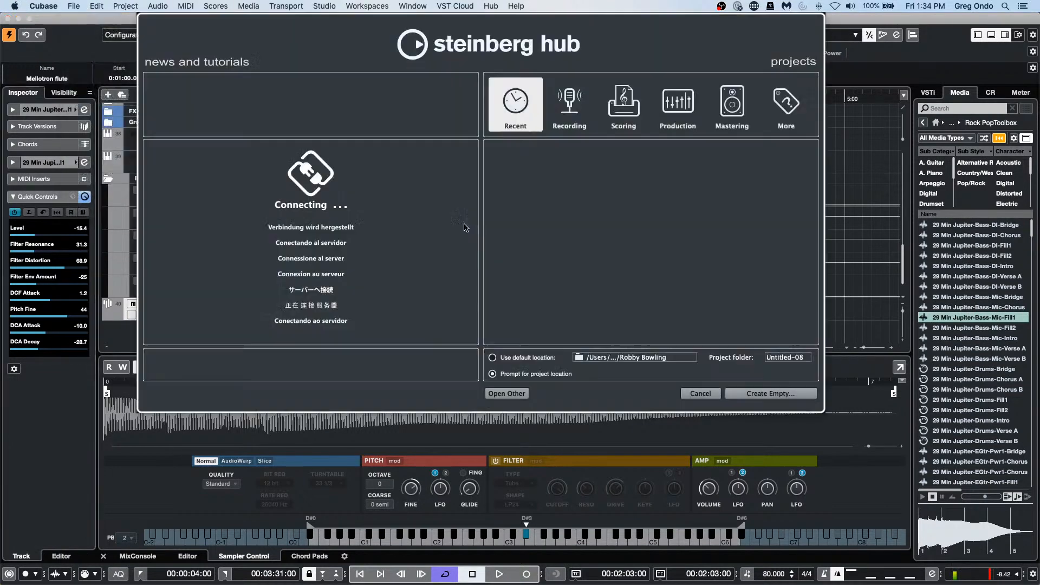
pyautogui.click(769, 397)
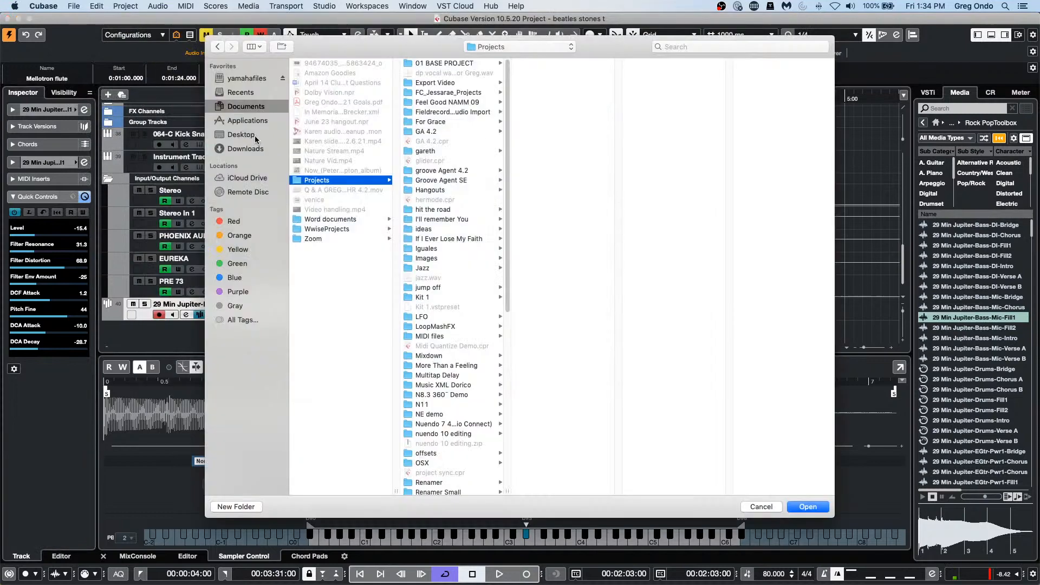
pyautogui.click(806, 506)
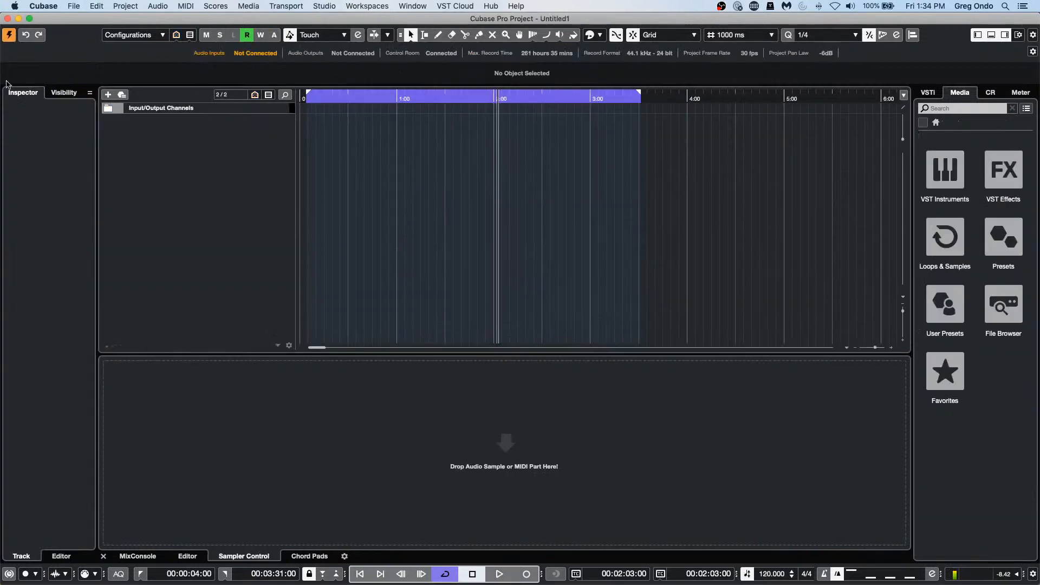
# - Open Audio Connections and review the input buses of the new project
pyautogui.click(326, 5)
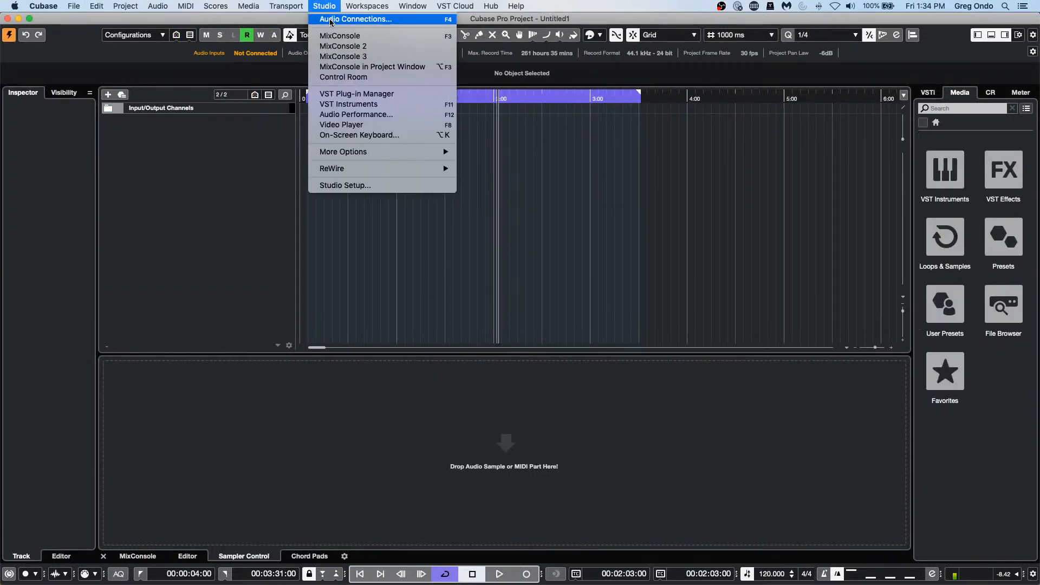
pyautogui.click(332, 19)
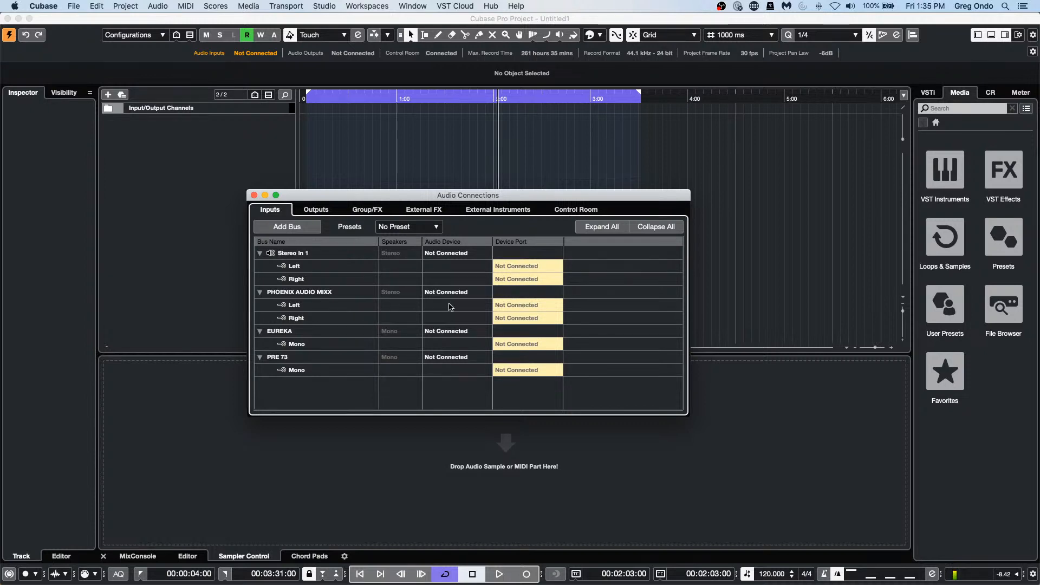
pyautogui.rightClick(179, 140)
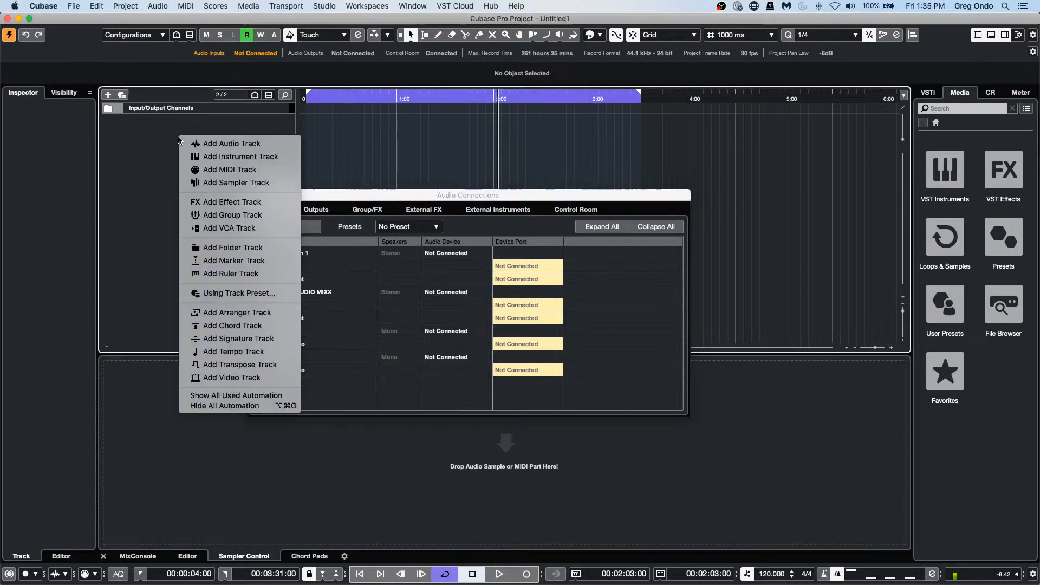
pyautogui.click(213, 145)
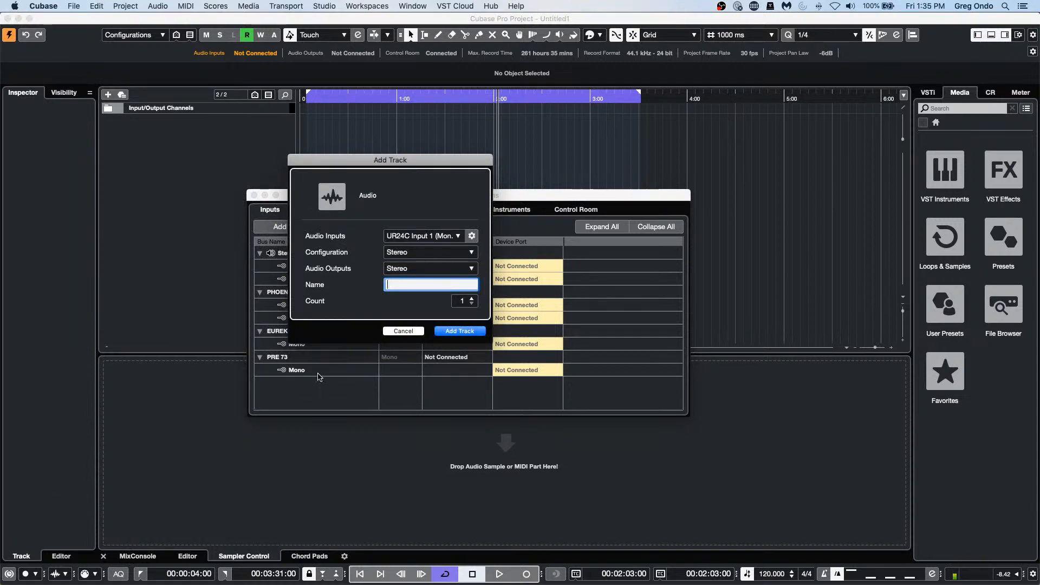
pyautogui.click(403, 331)
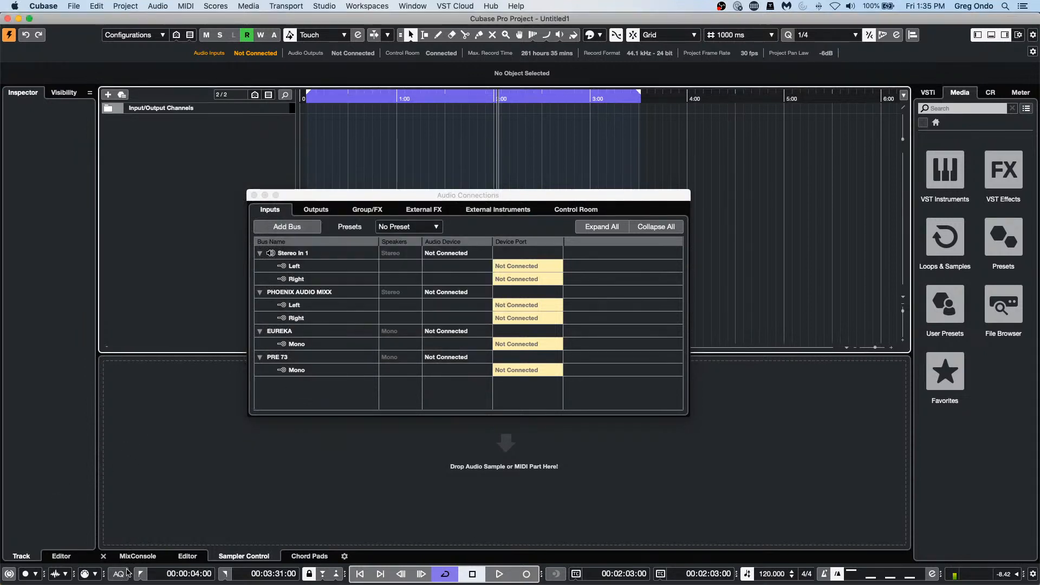
# - Show the MixConsole in the lower zone and add eight stereo audio tracks to the project
pyautogui.click(138, 556)
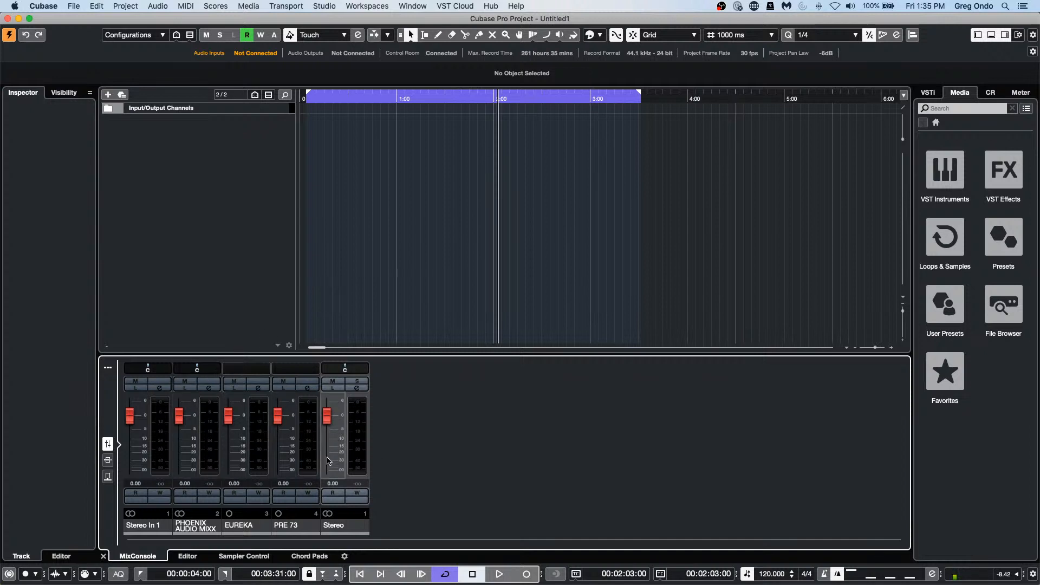
pyautogui.rightClick(232, 136)
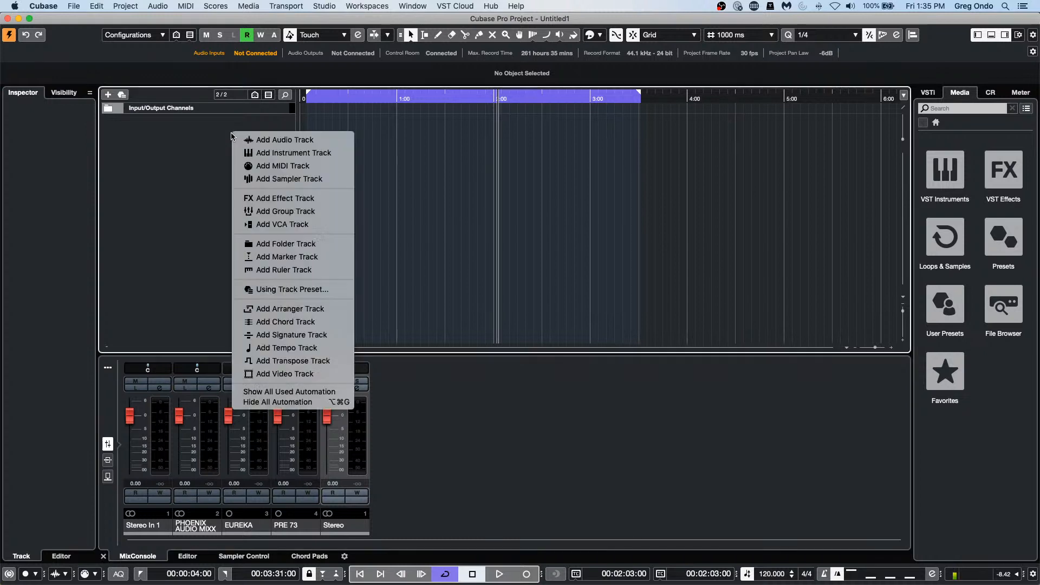
pyautogui.click(283, 141)
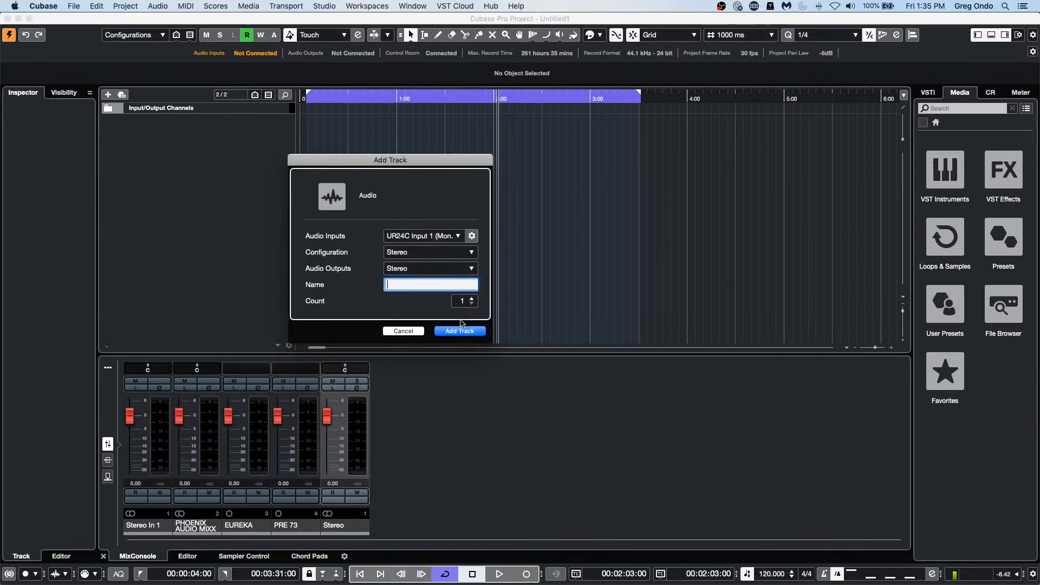
pyautogui.scroll(7, 467, 304)
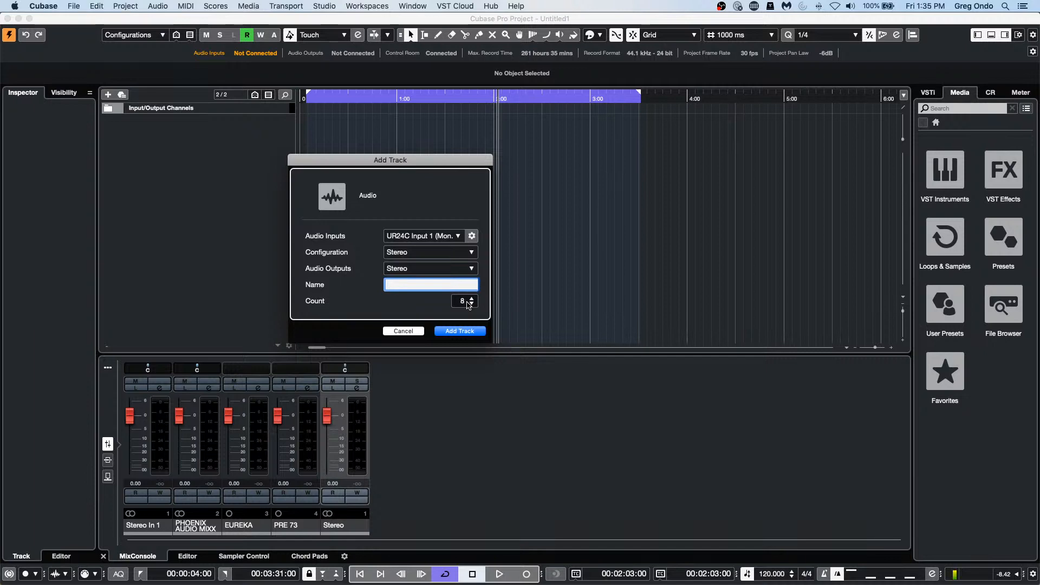
pyautogui.click(465, 331)
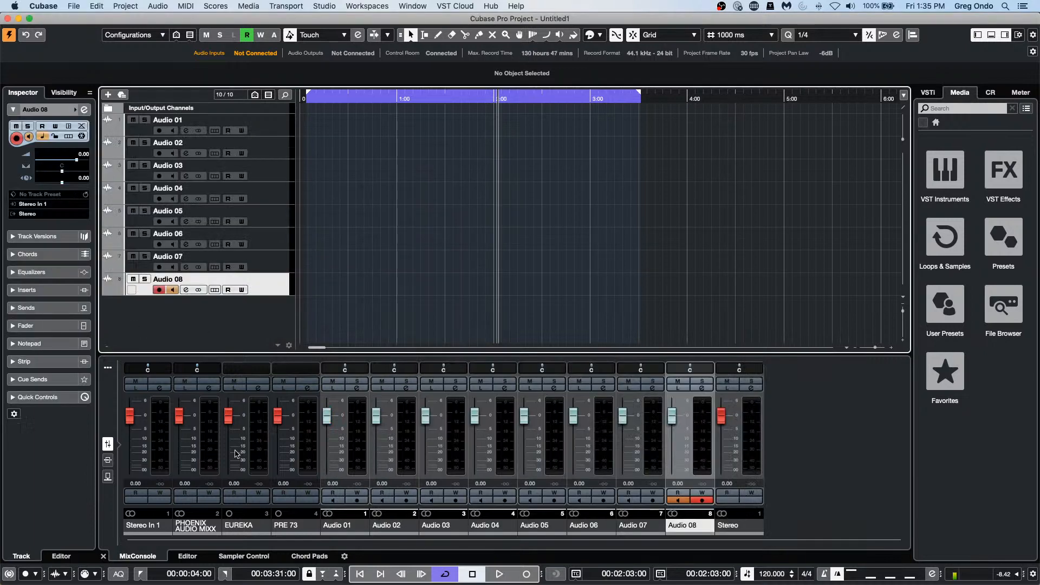
pyautogui.click(399, 537)
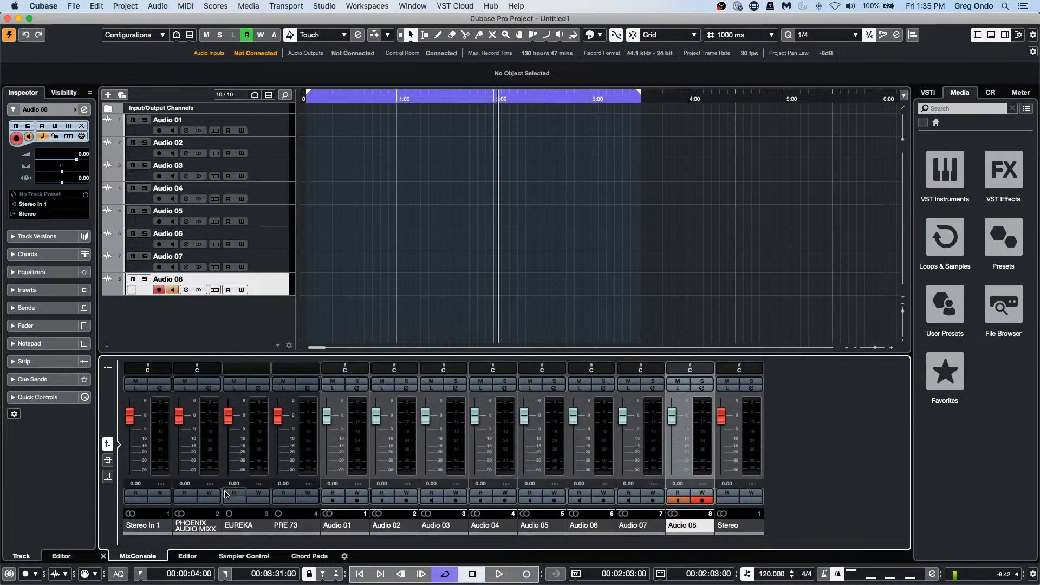
# - Check the input buses offered for Audio 01, compare them with the Inputs in Audio Connections, and close that window
pyautogui.click(269, 131)
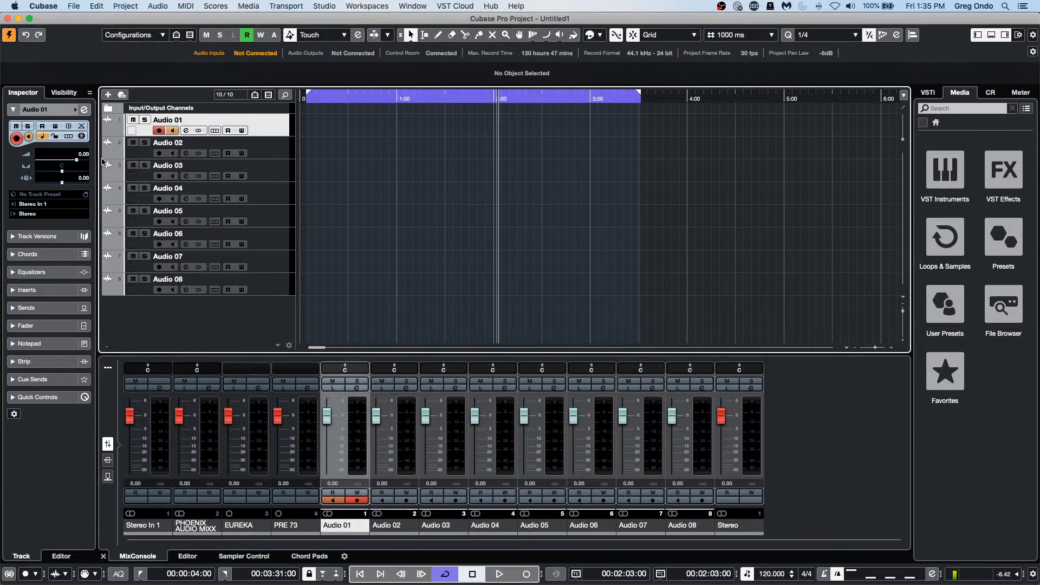
pyautogui.click(37, 206)
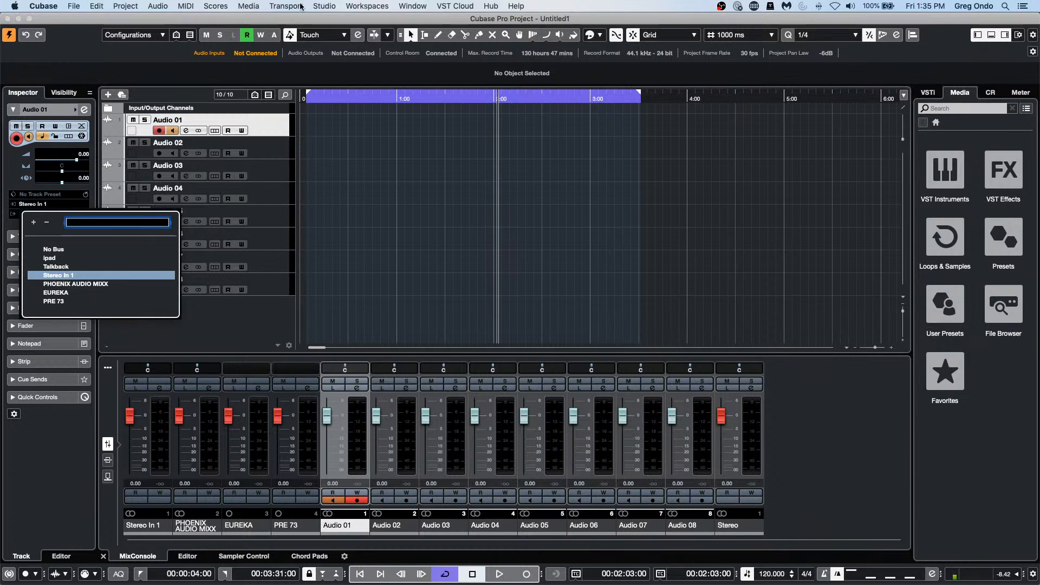
pyautogui.click(324, 6)
pyautogui.click(325, 20)
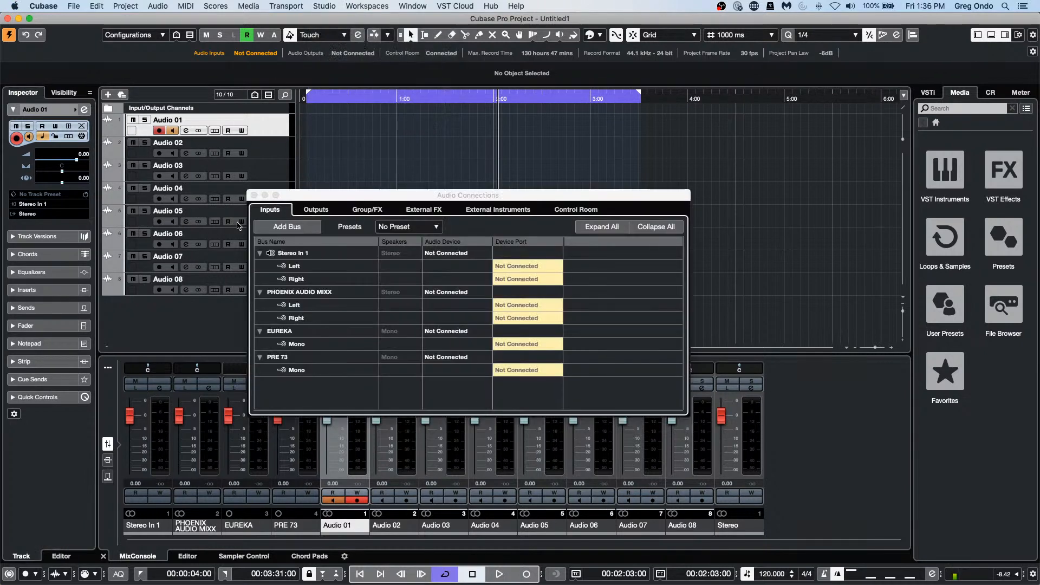
pyautogui.click(254, 195)
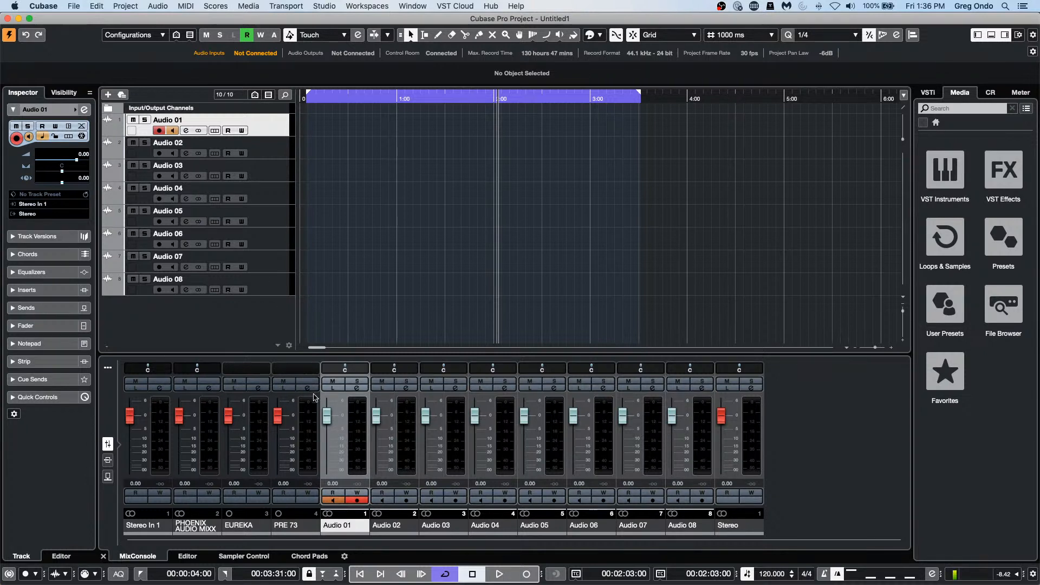
# - Insert VST Amp Rack in the first insert slot of the EUREKA input channel and close its plug-in and channel settings windows
pyautogui.click(258, 390)
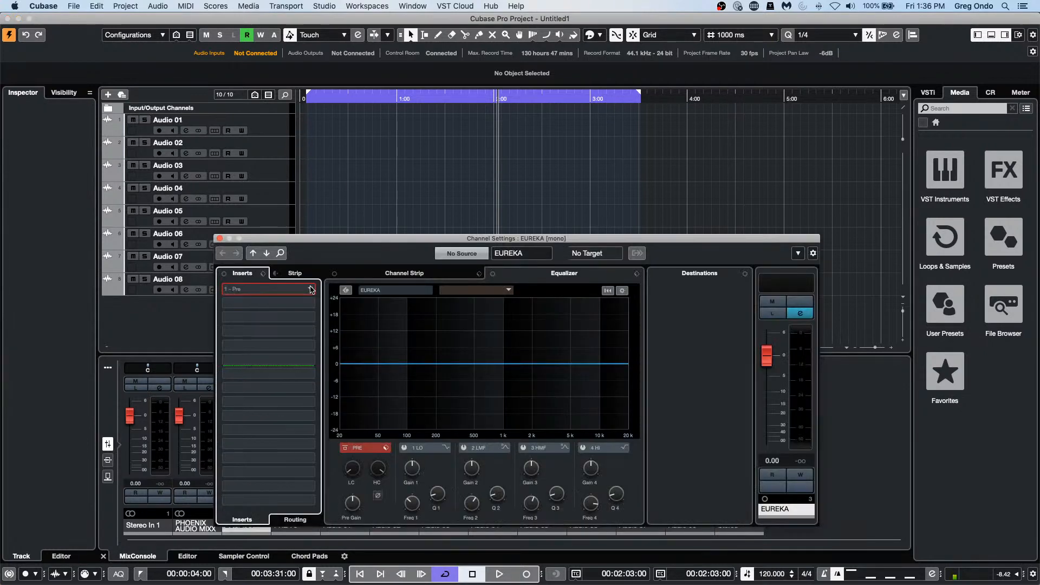
pyautogui.click(271, 303)
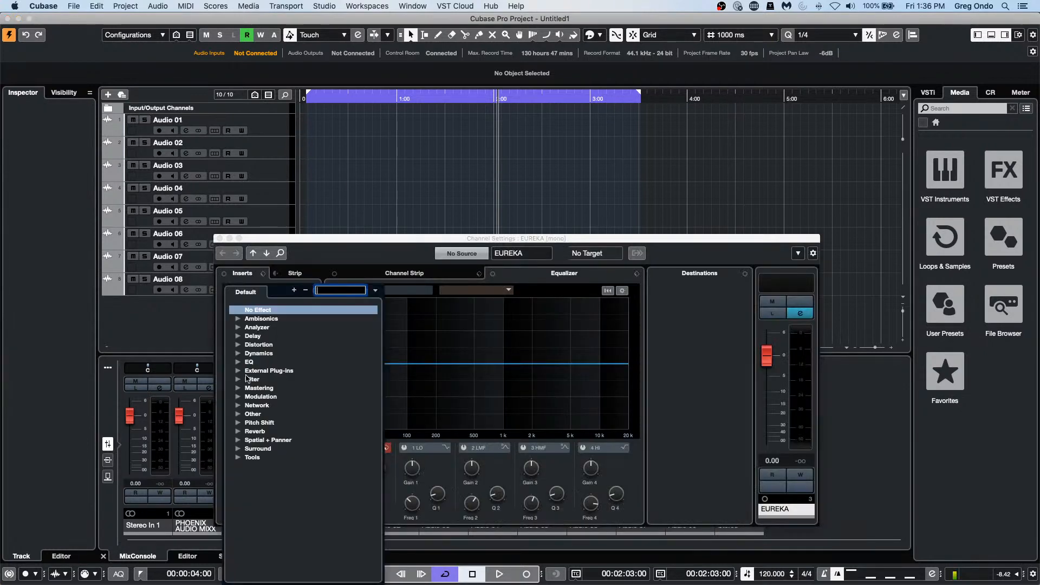
pyautogui.click(238, 345)
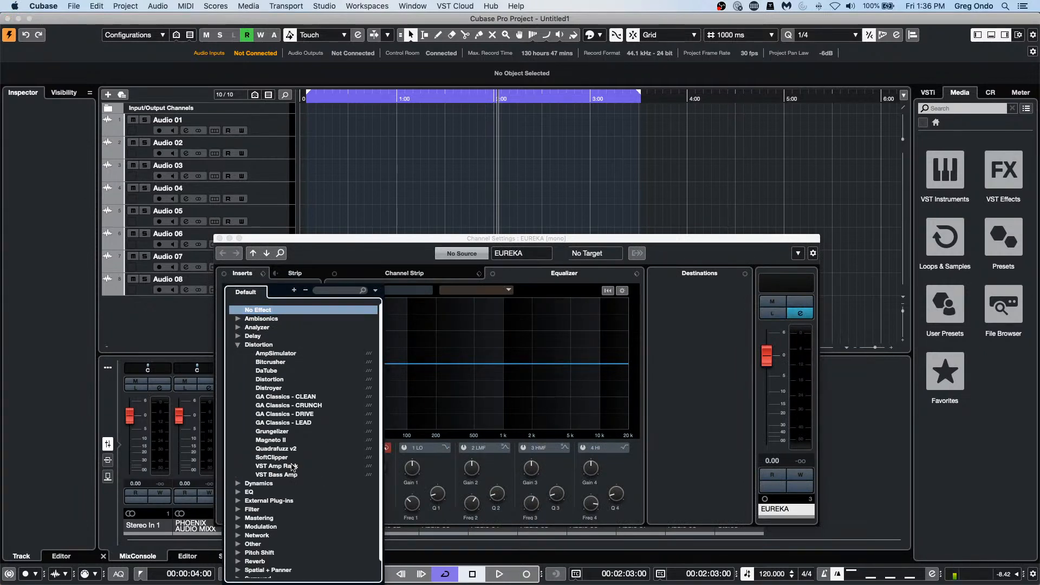
pyautogui.press('Escape')
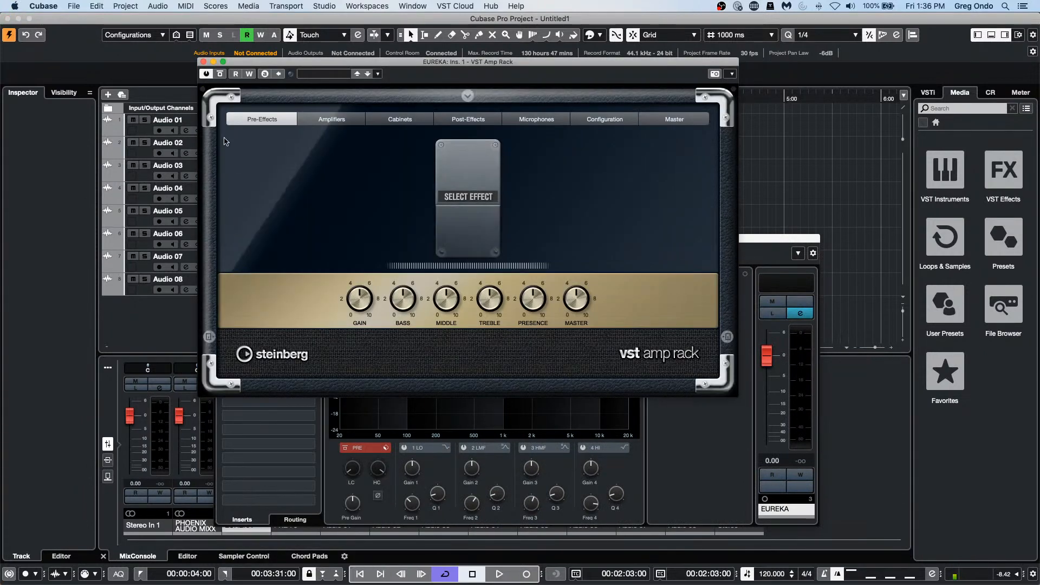
pyautogui.click(204, 64)
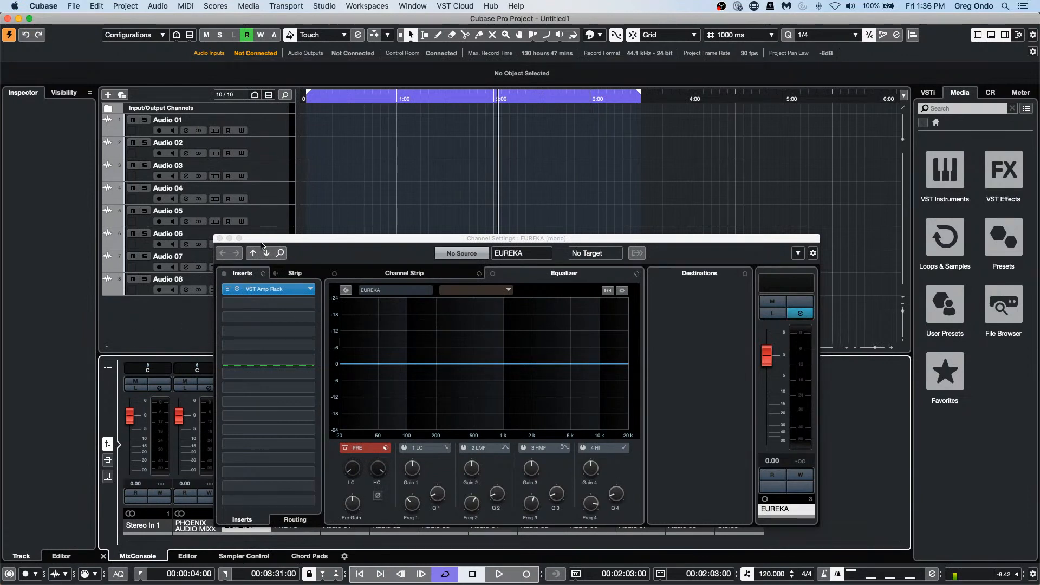
pyautogui.click(219, 239)
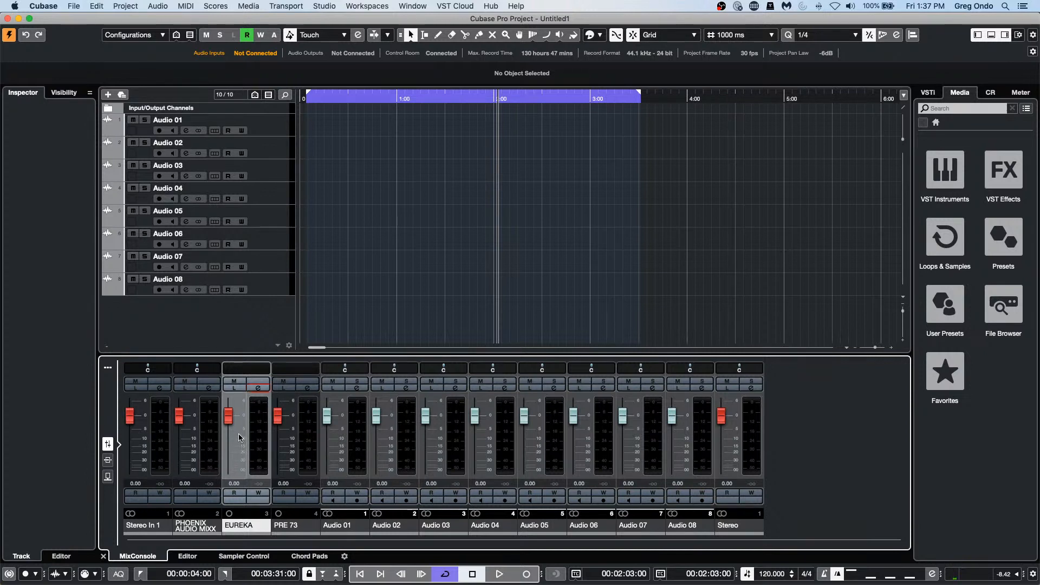
# - Select the four input channels from Stereo In 1 to PRE 73 and lower their faders together to about -11.4 dB
pyautogui.moveTo(228, 417)
pyautogui.mouseDown()
pyautogui.moveTo(225, 470)
pyautogui.moveTo(225, 417)
pyautogui.mouseUp()
pyautogui.click(303, 437)
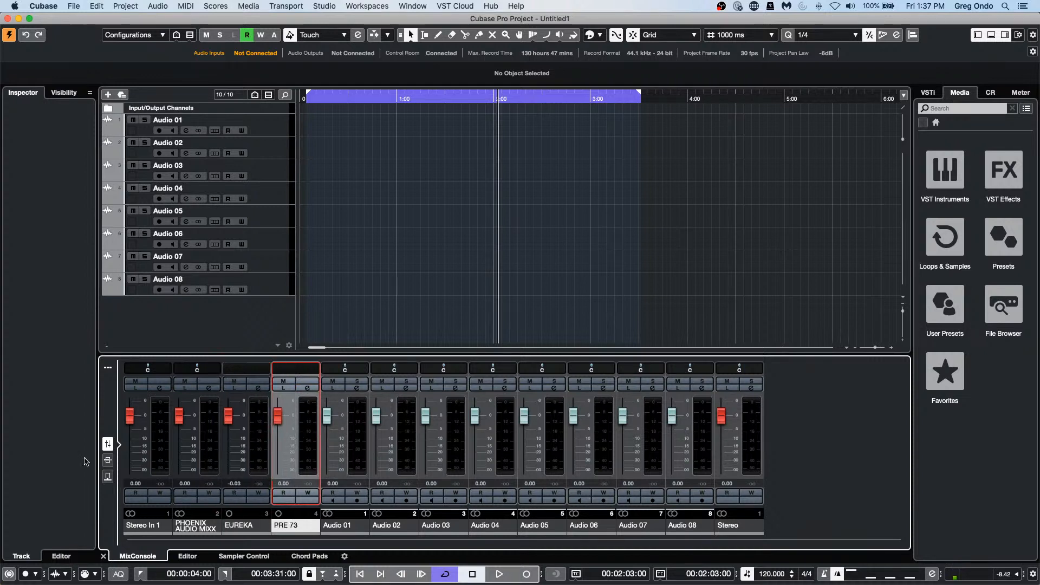
pyautogui.click(162, 427)
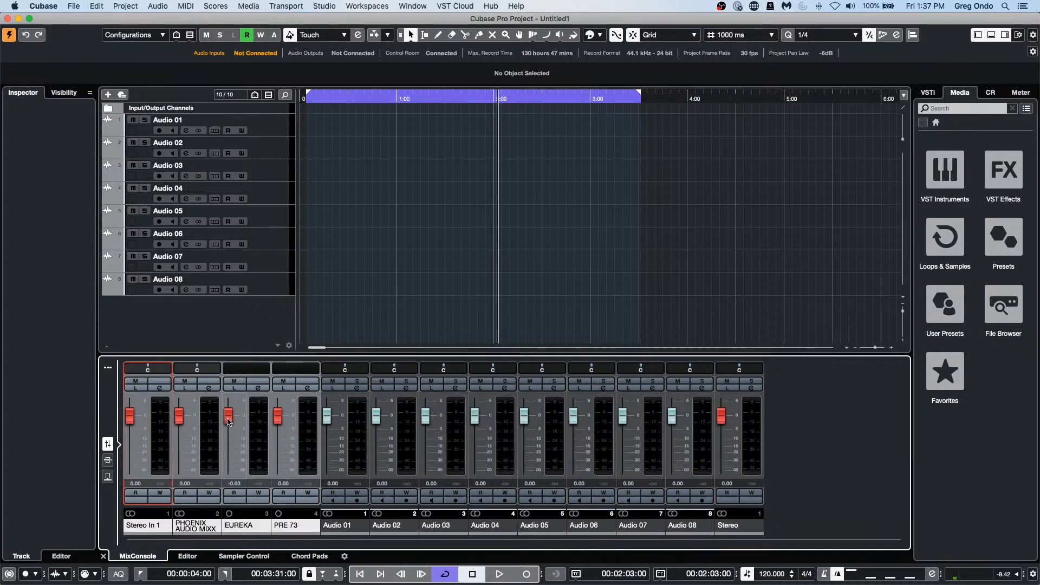
pyautogui.click(228, 422)
pyautogui.moveTo(278, 416); pyautogui.dragTo(277, 445)
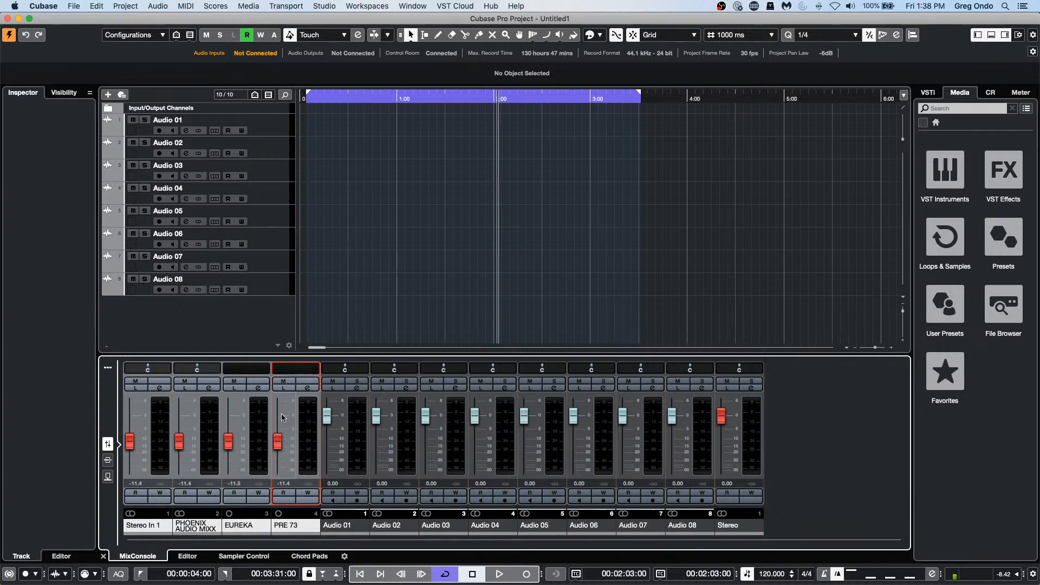
# - Raise the input faders individually to about -3.2 dB on Stereo In 1, -2.4 dB on PHOENIX AUDIO MIXX, -1.6 dB on EUREKA and -1.4 dB on PRE 73
pyautogui.moveTo(279, 442); pyautogui.dragTo(230, 421)
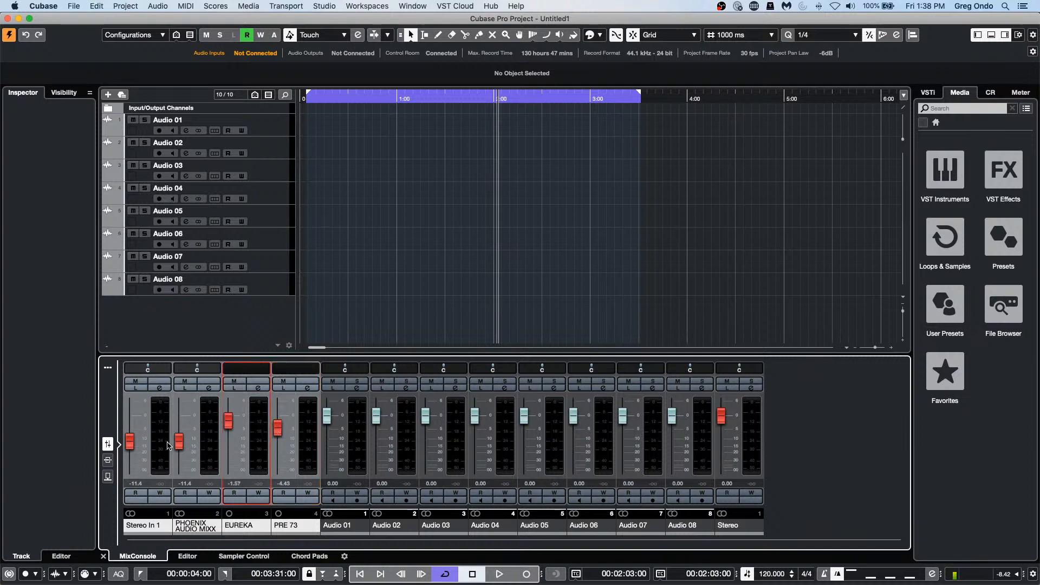
pyautogui.moveTo(179, 442); pyautogui.dragTo(131, 427)
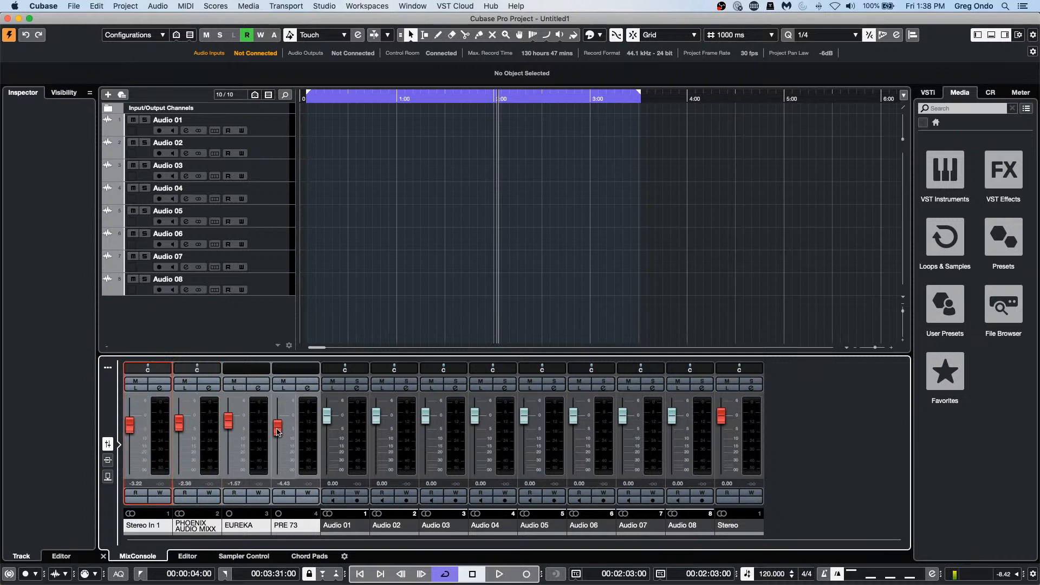
pyautogui.moveTo(278, 429); pyautogui.dragTo(278, 421)
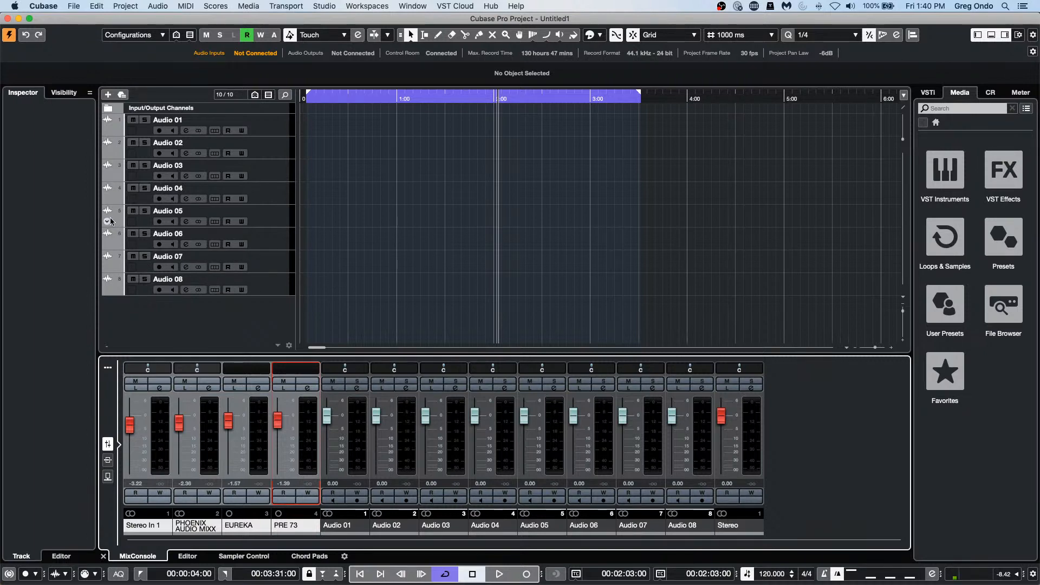
# - Add one instrument track using tal-noisemaker with stereo audio outputs below Audio 08
pyautogui.rightClick(228, 311)
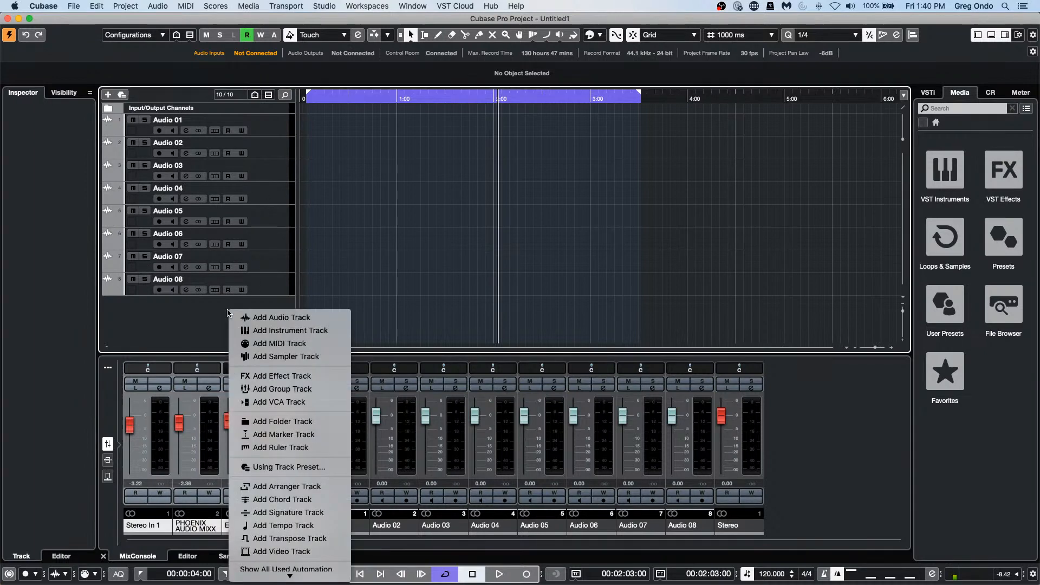
pyautogui.click(292, 330)
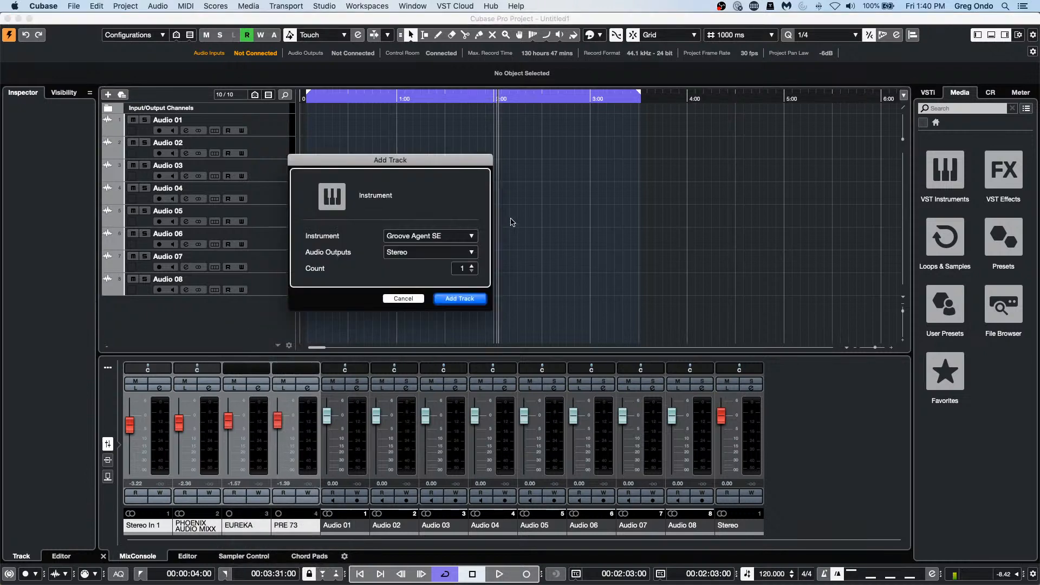
pyautogui.click(432, 236)
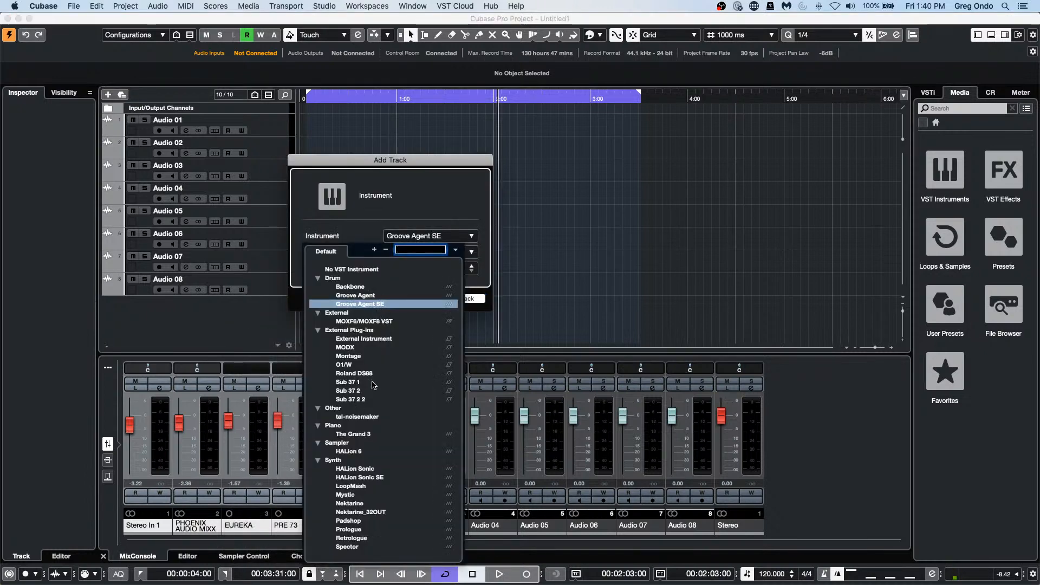
pyautogui.click(436, 163)
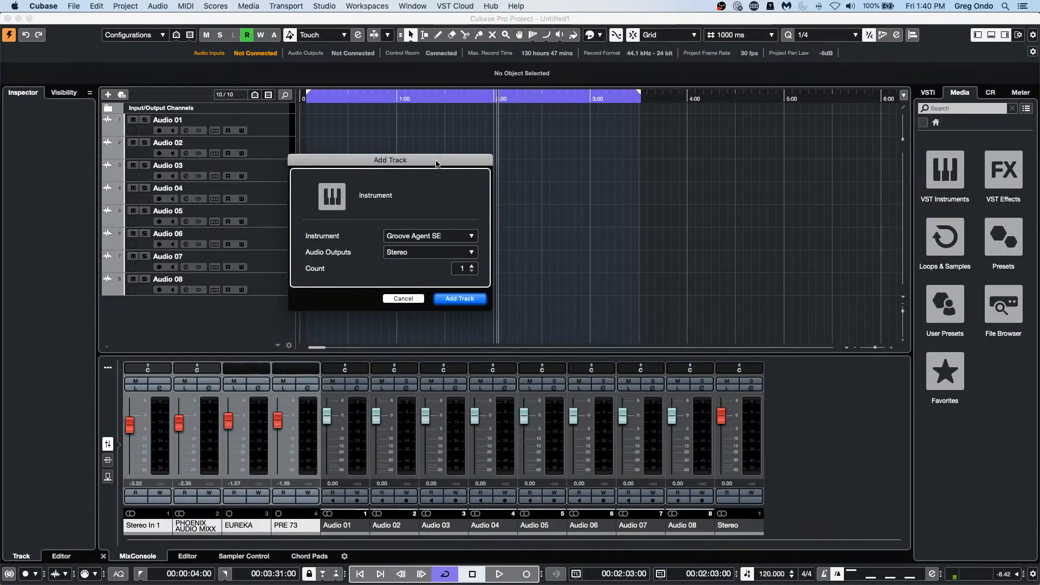
pyautogui.moveTo(437, 164); pyautogui.dragTo(439, 97)
pyautogui.click(426, 188)
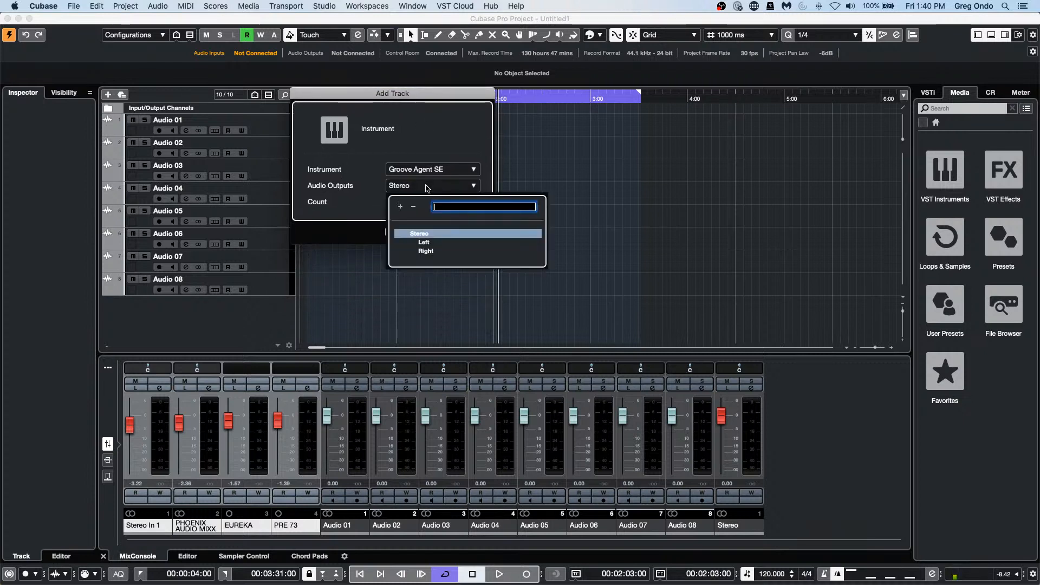
pyautogui.click(426, 169)
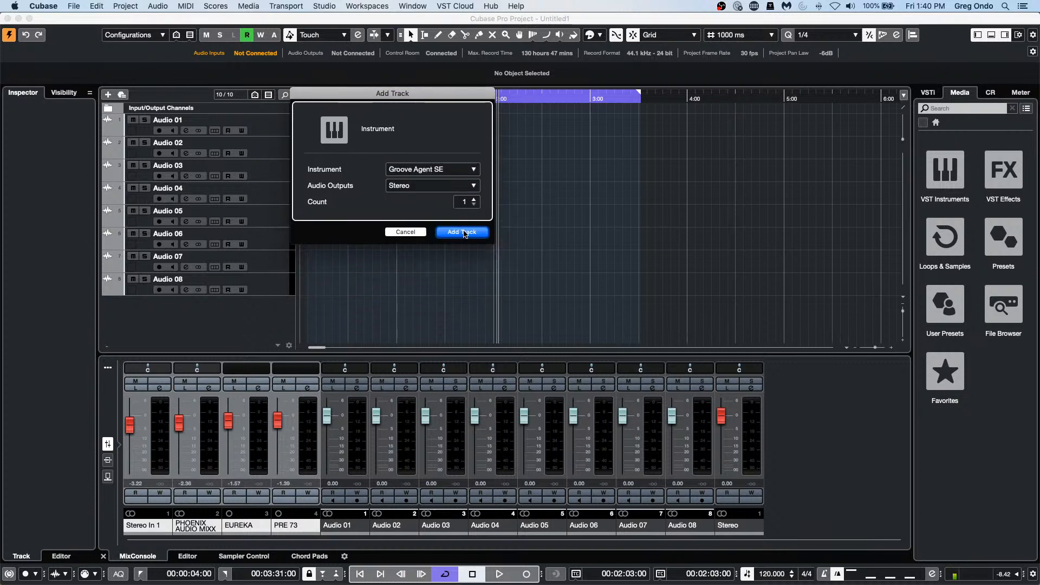
pyautogui.click(436, 169)
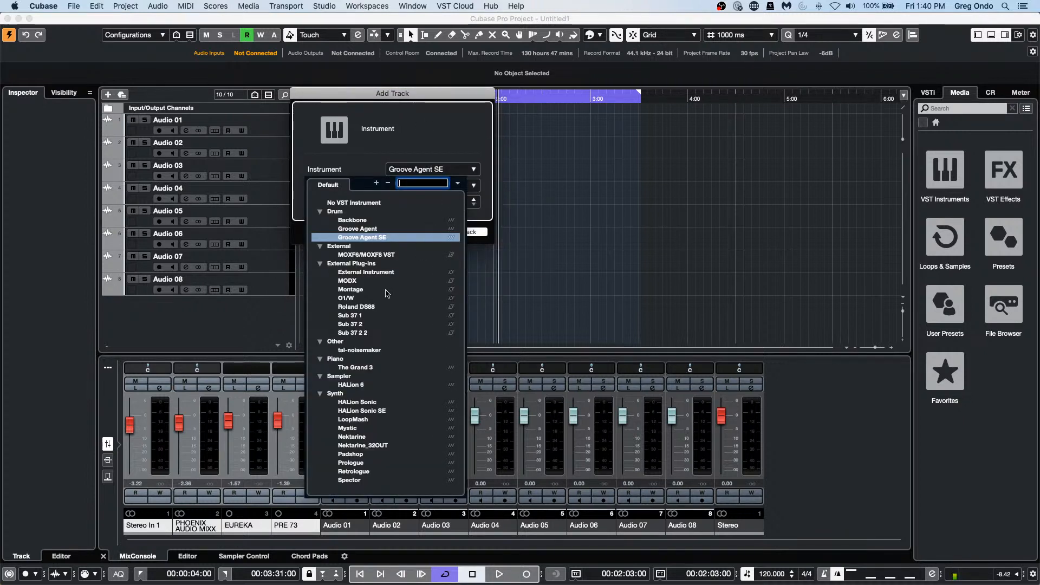
pyautogui.click(358, 350)
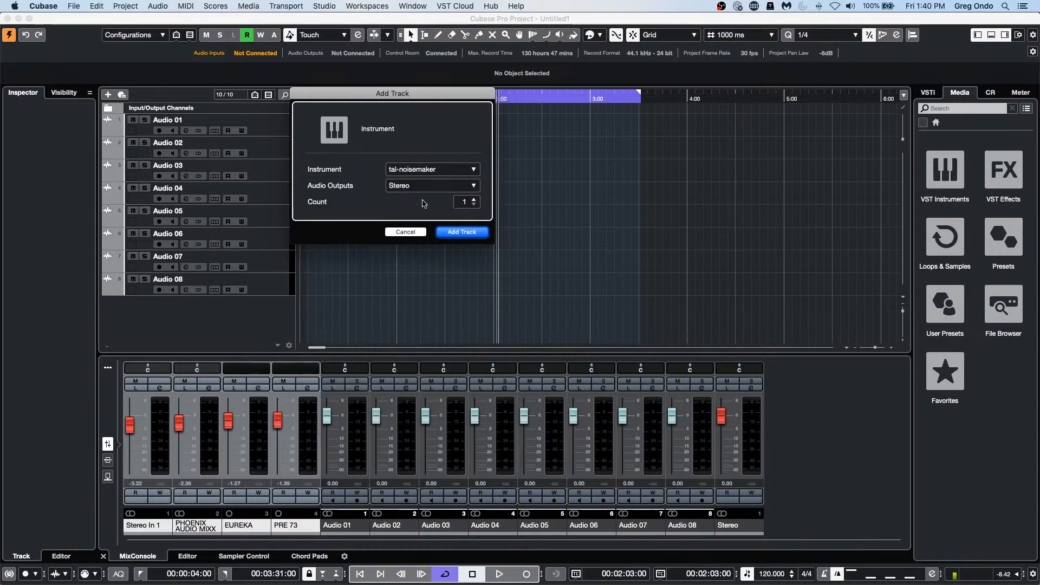
pyautogui.click(478, 234)
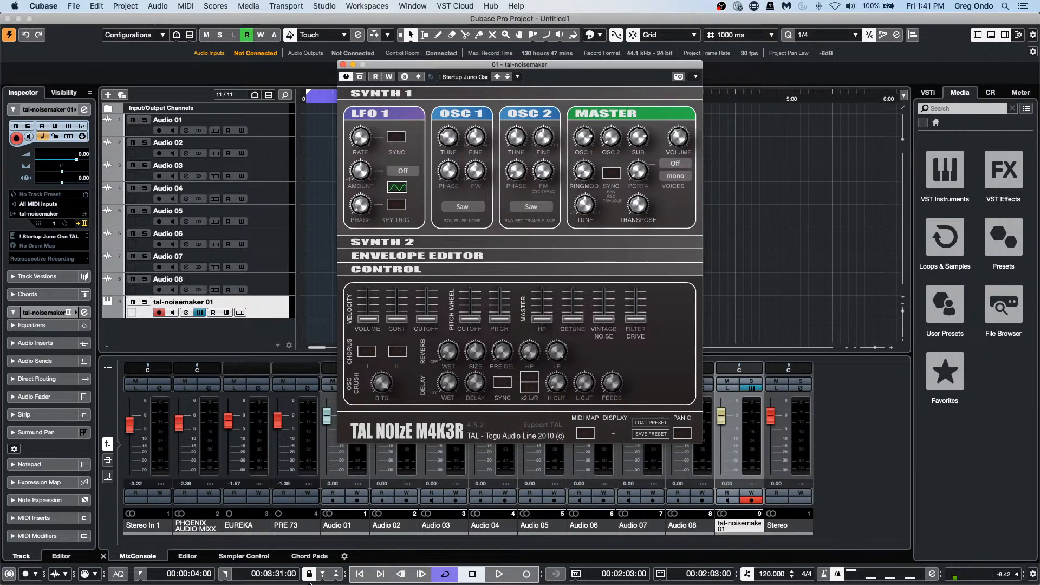
# - Switch to Finder, show the Shure folder inside Documents as icons, and check the available grouping options
pyautogui.moveTo(396, 584)
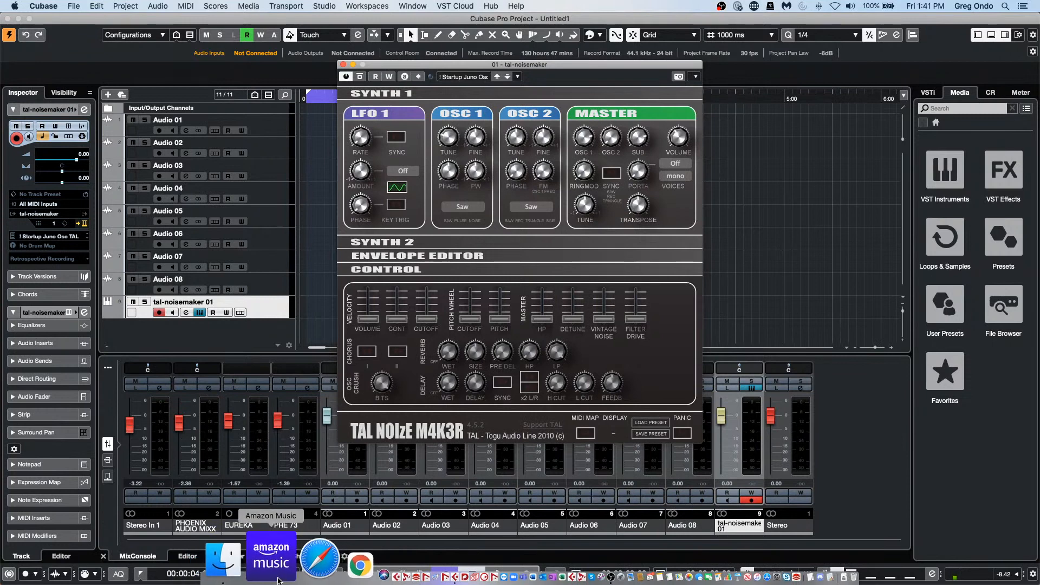
pyautogui.click(267, 575)
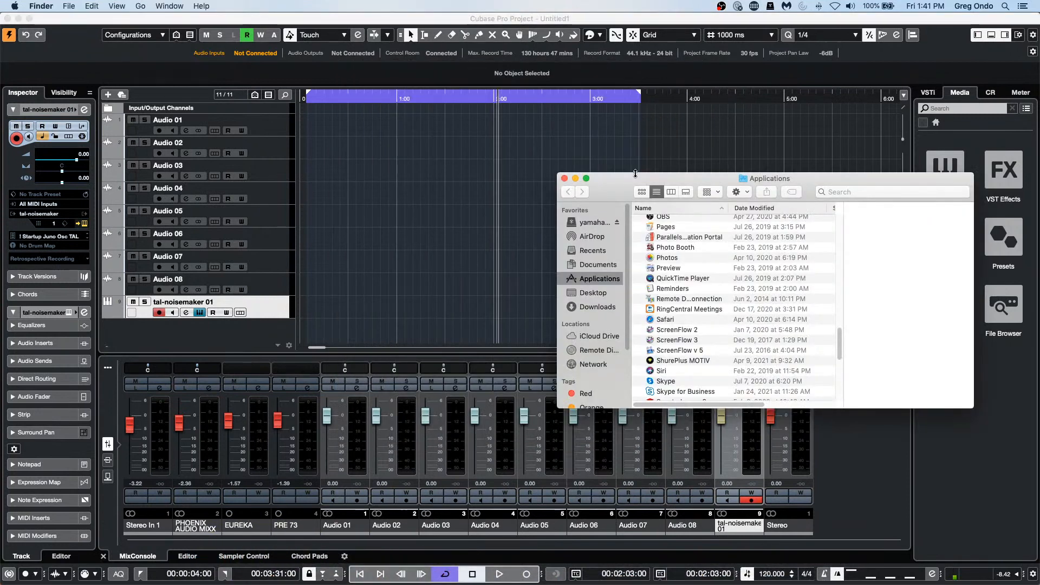
pyautogui.moveTo(636, 179); pyautogui.dragTo(352, 100)
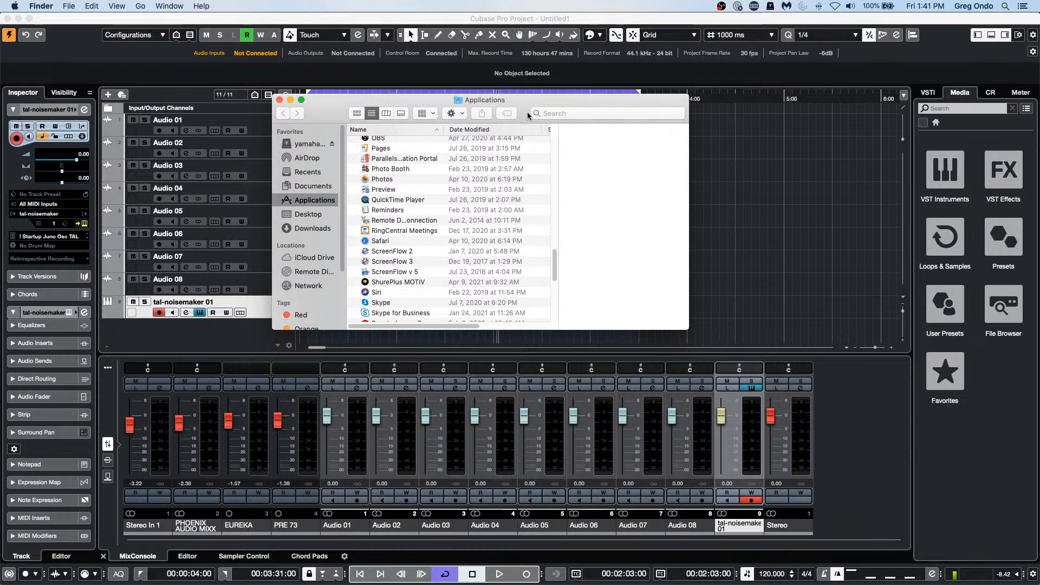
pyautogui.click(326, 188)
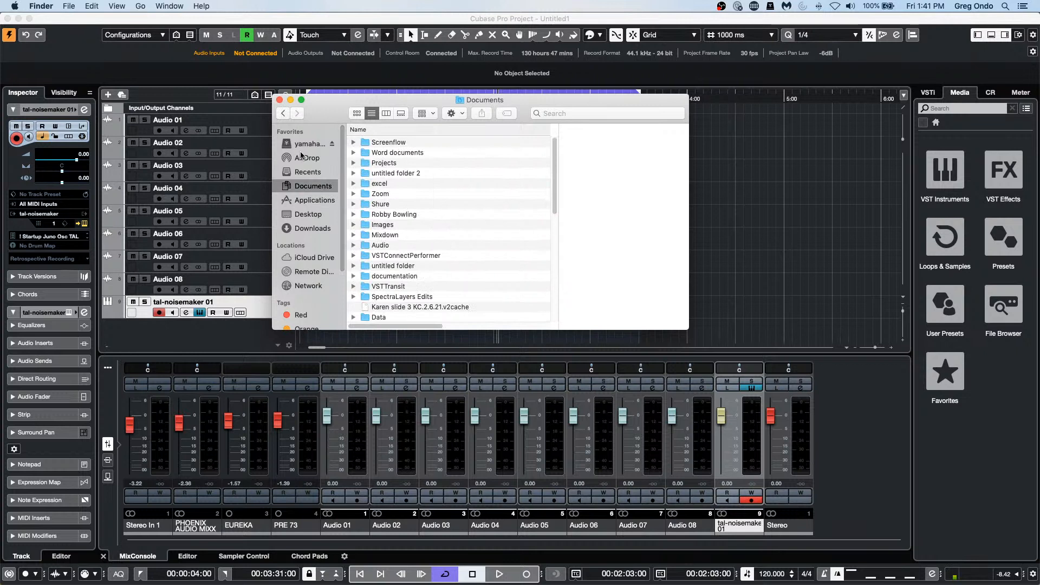
pyautogui.doubleClick(390, 204)
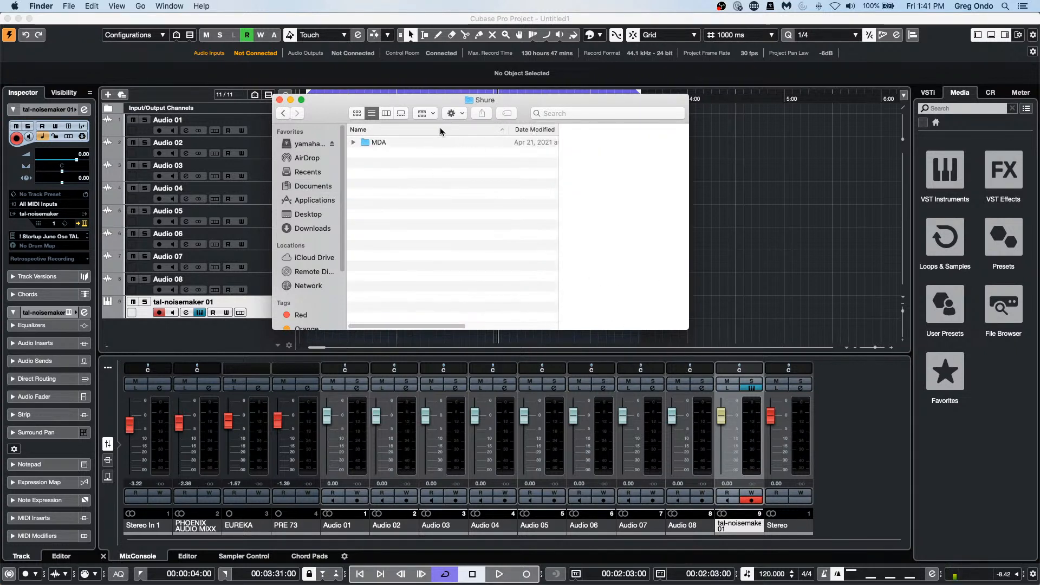
pyautogui.click(357, 113)
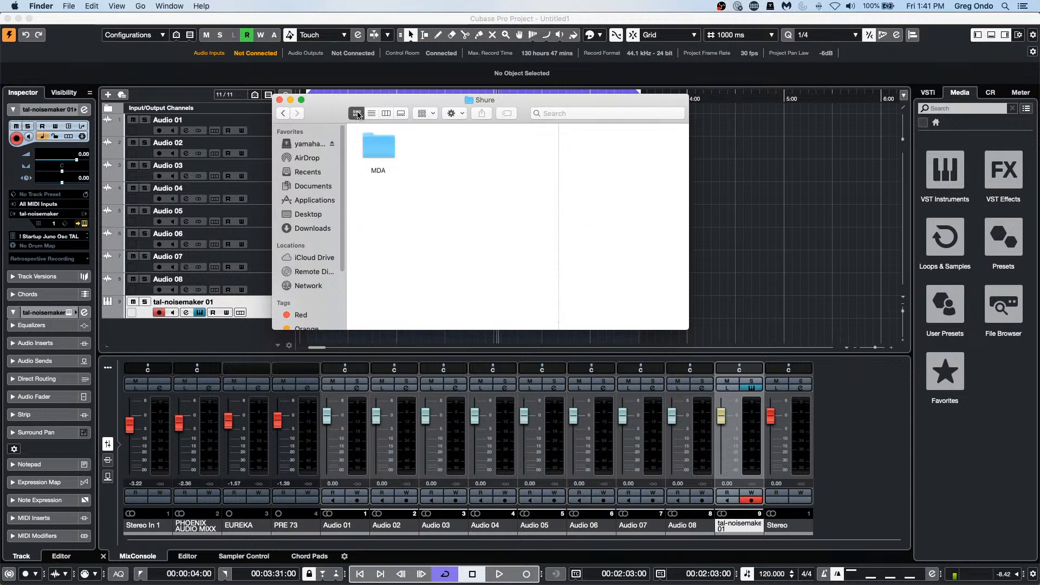
pyautogui.click(432, 114)
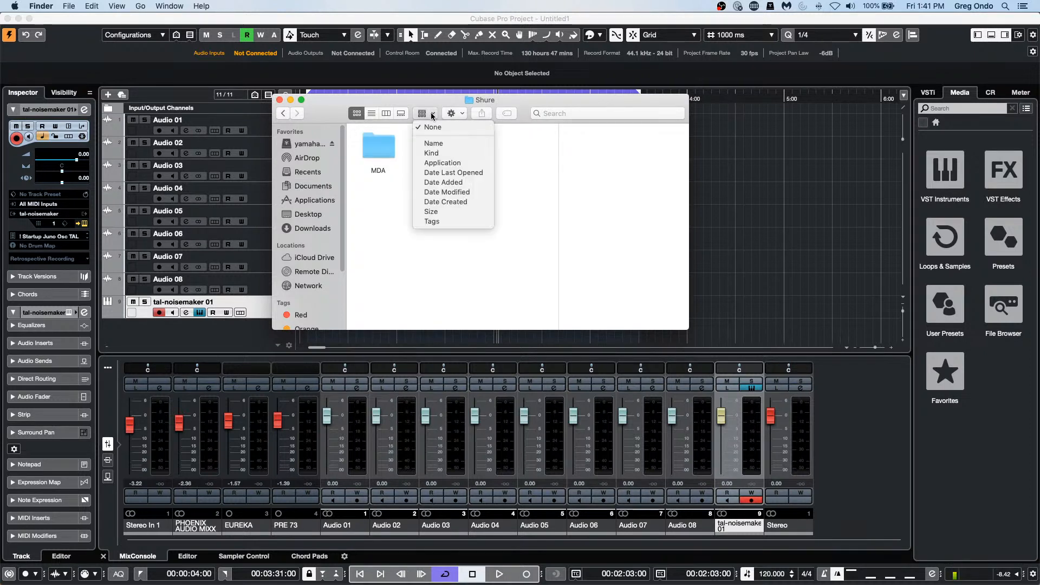
pyautogui.click(600, 173)
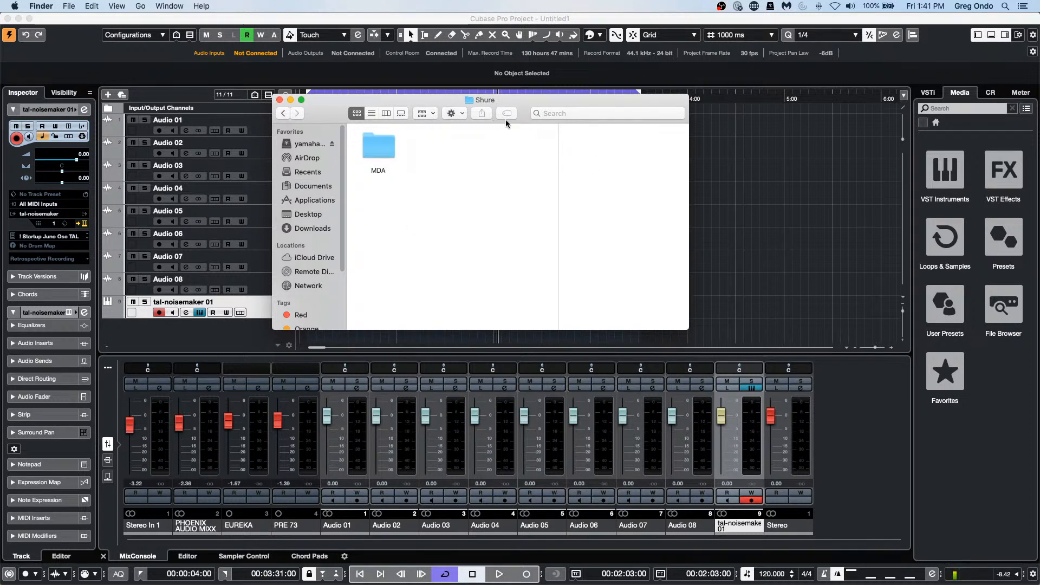
# - Go back to the Applications folder and look through its list of programs
pyautogui.click(285, 114)
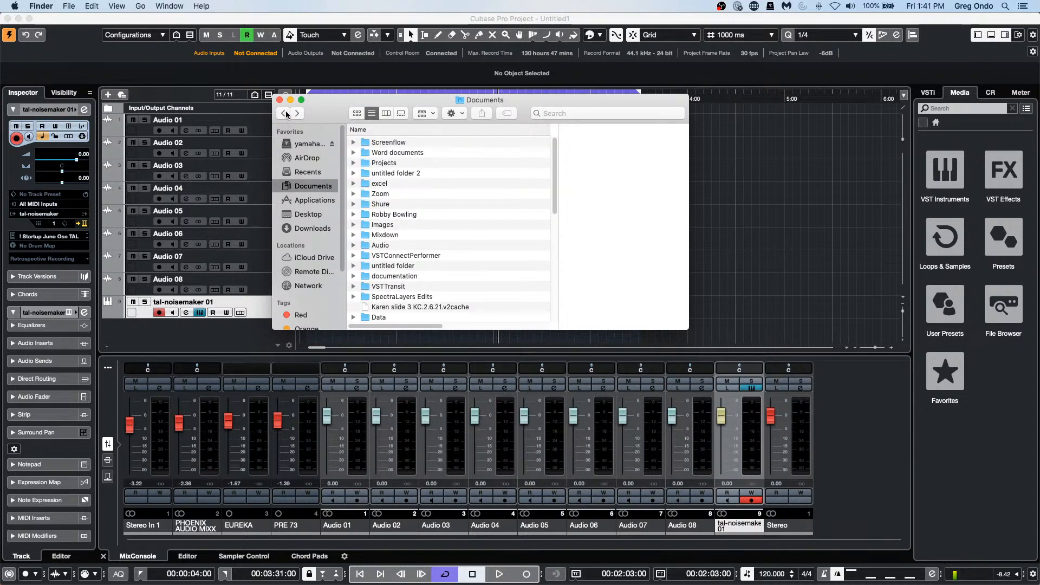
pyautogui.click(286, 114)
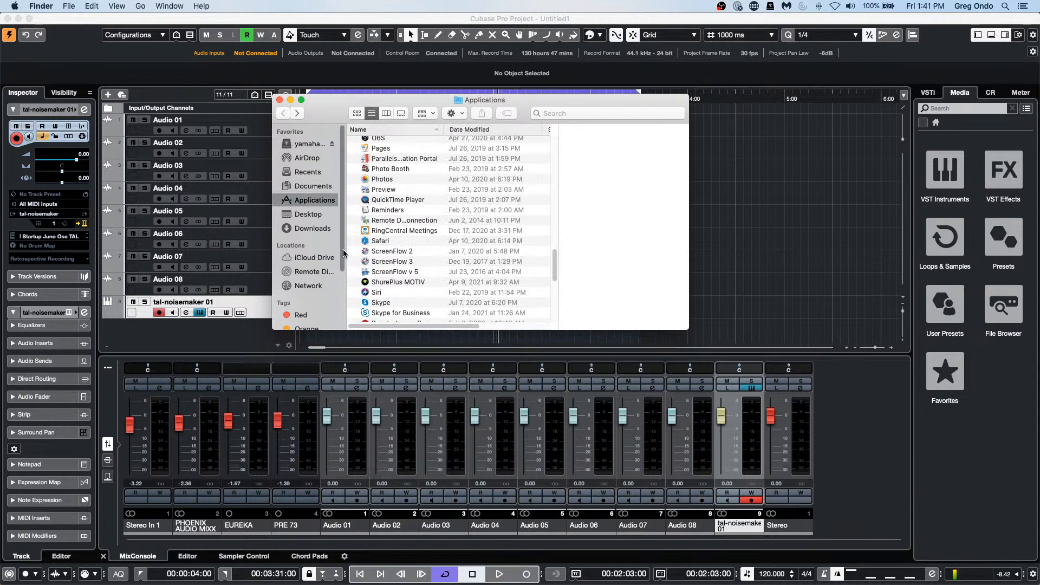
pyautogui.scroll(3, 468, 229)
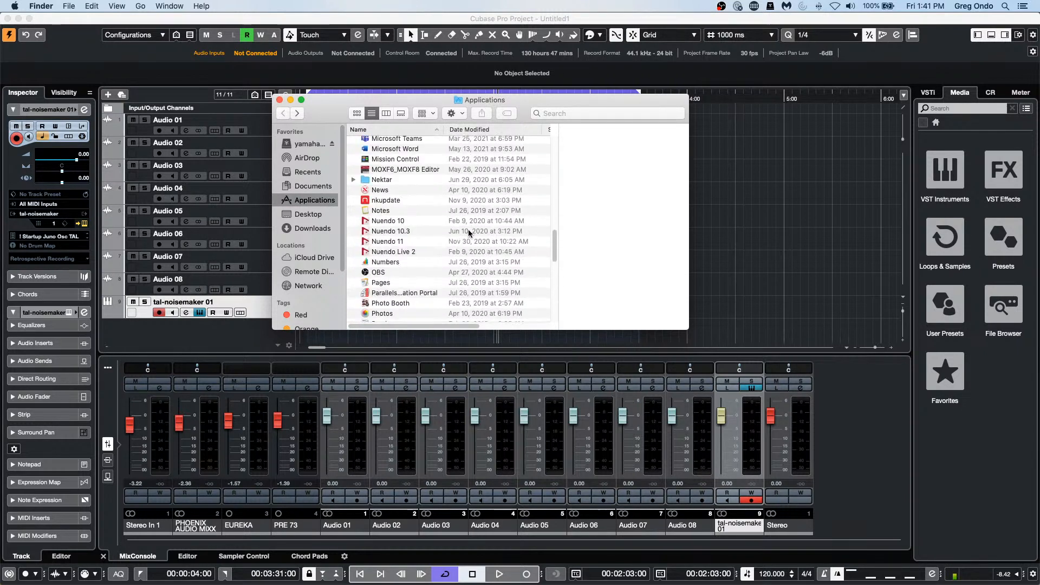
pyautogui.scroll(3, 468, 229)
pyautogui.scroll(-5, 468, 229)
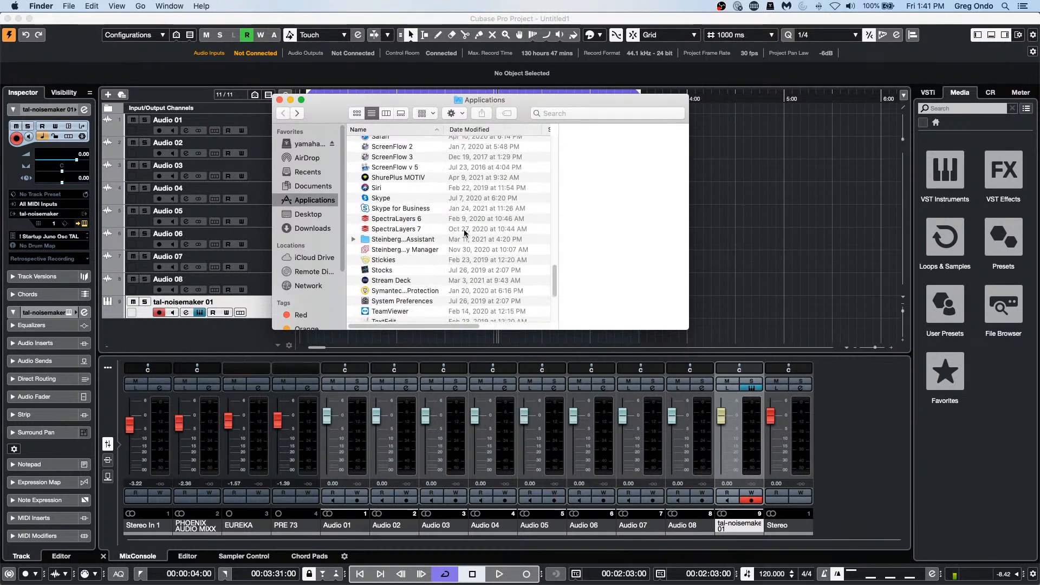
pyautogui.scroll(-5, 469, 230)
pyautogui.scroll(20, 465, 228)
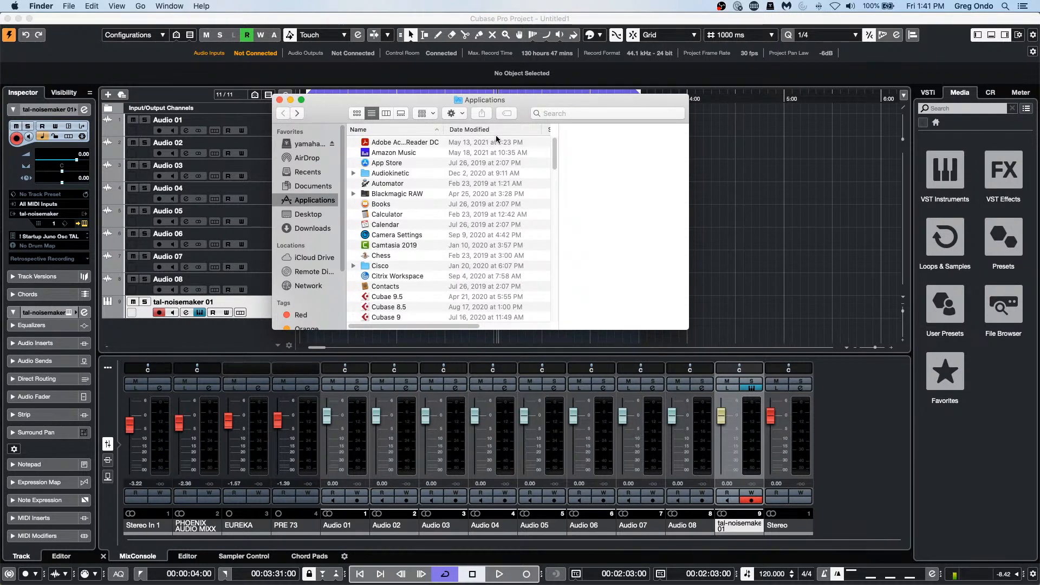
# - Open a second Finder window, place it over the Applications window, and show the Documents folder in it
pyautogui.moveTo(258, 579)
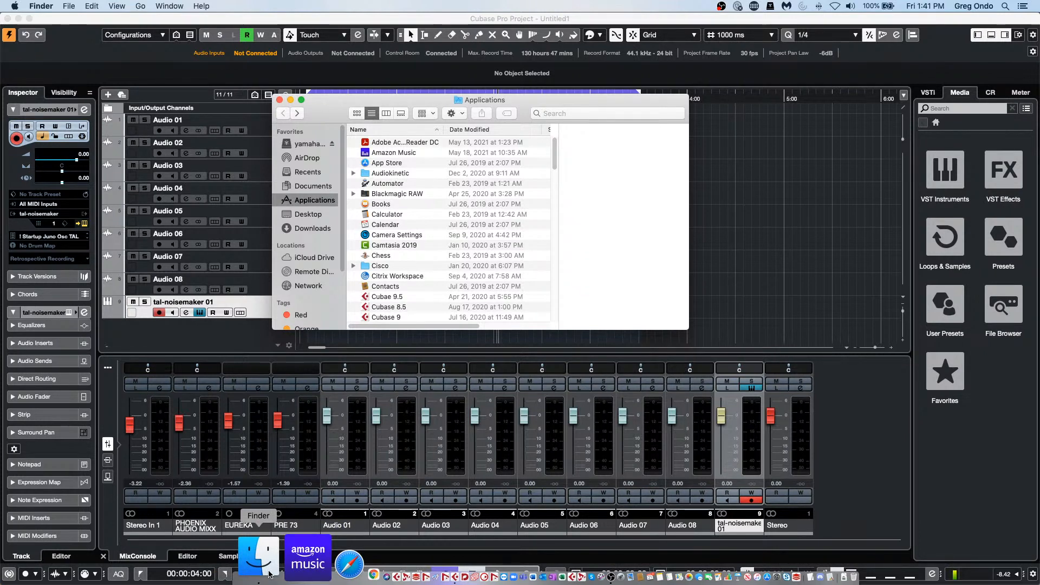
pyautogui.rightClick(270, 575)
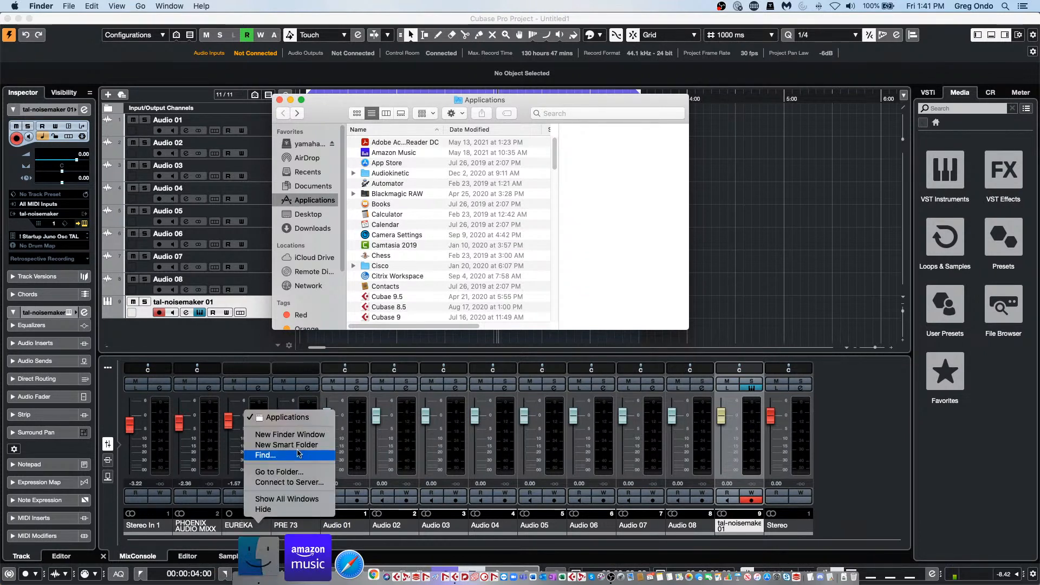
pyautogui.click(315, 436)
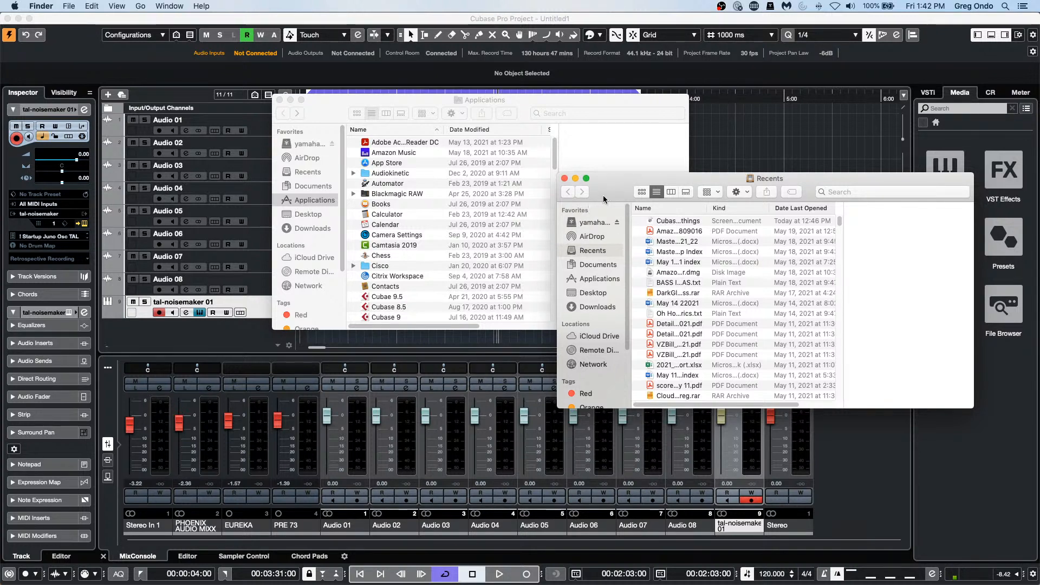
pyautogui.moveTo(625, 177); pyautogui.dragTo(359, 133)
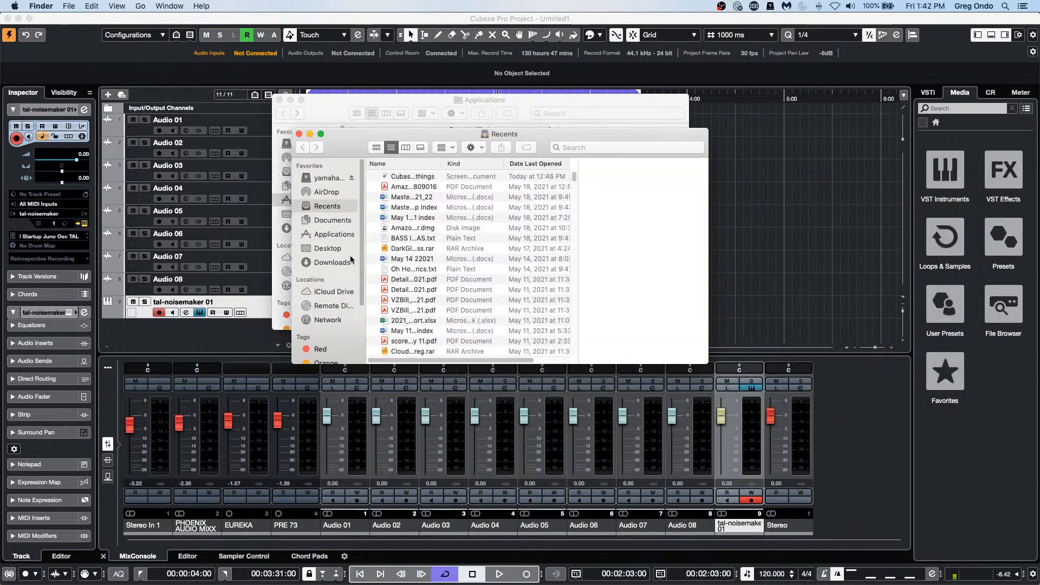
pyautogui.click(340, 221)
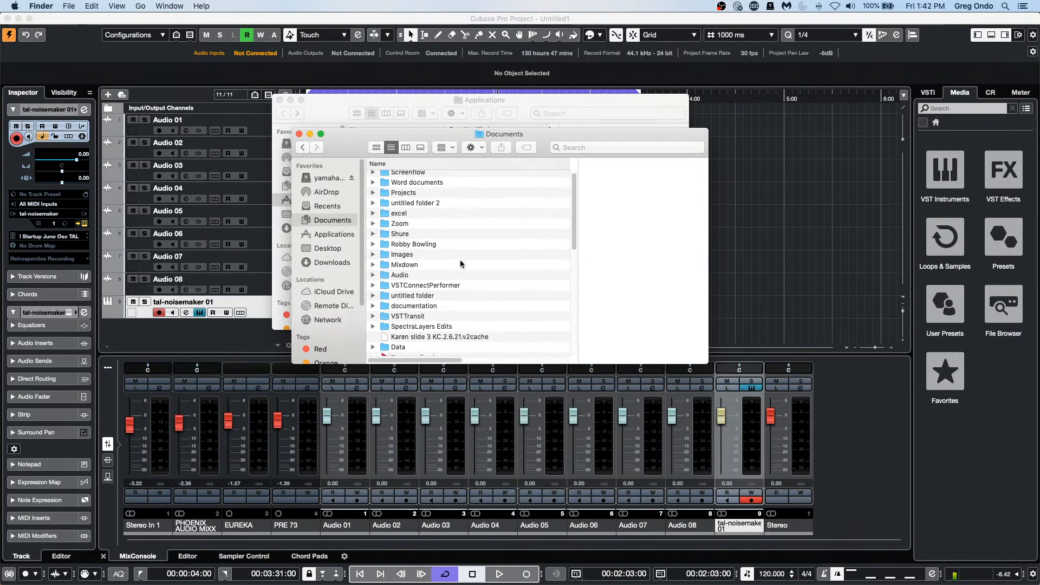
# - Look through the contents of the Documents folder and check its available grouping options
pyautogui.scroll(-2, 460, 262)
pyautogui.scroll(-5, 461, 268)
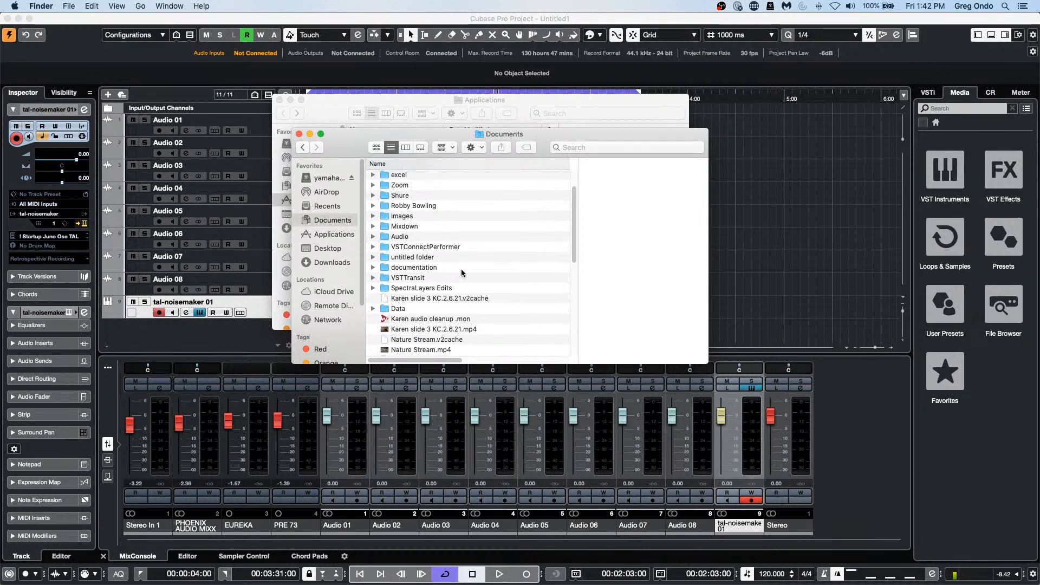
pyautogui.scroll(-6, 461, 273)
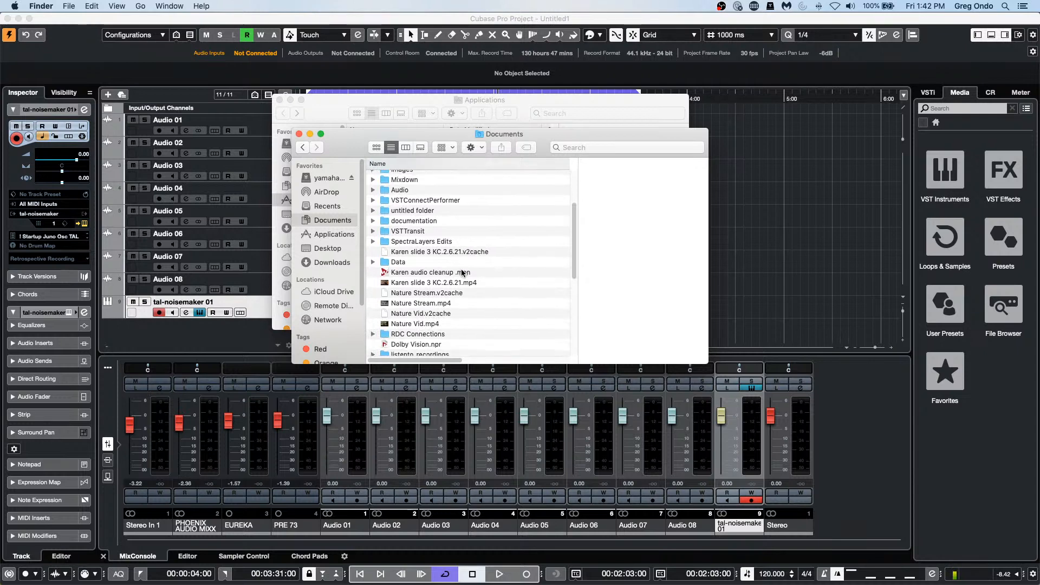
pyautogui.scroll(-12, 462, 273)
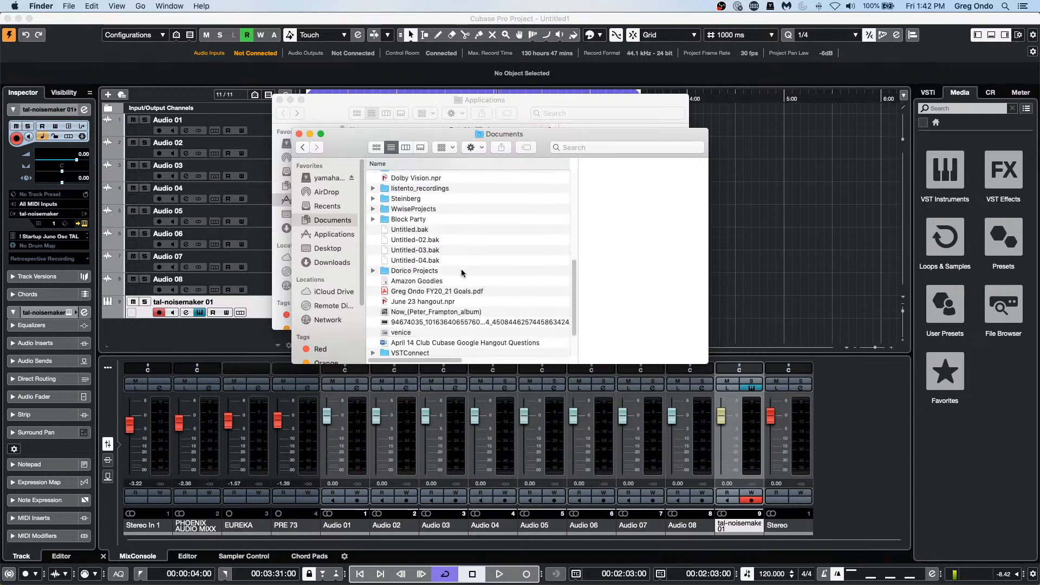
pyautogui.scroll(20, 464, 272)
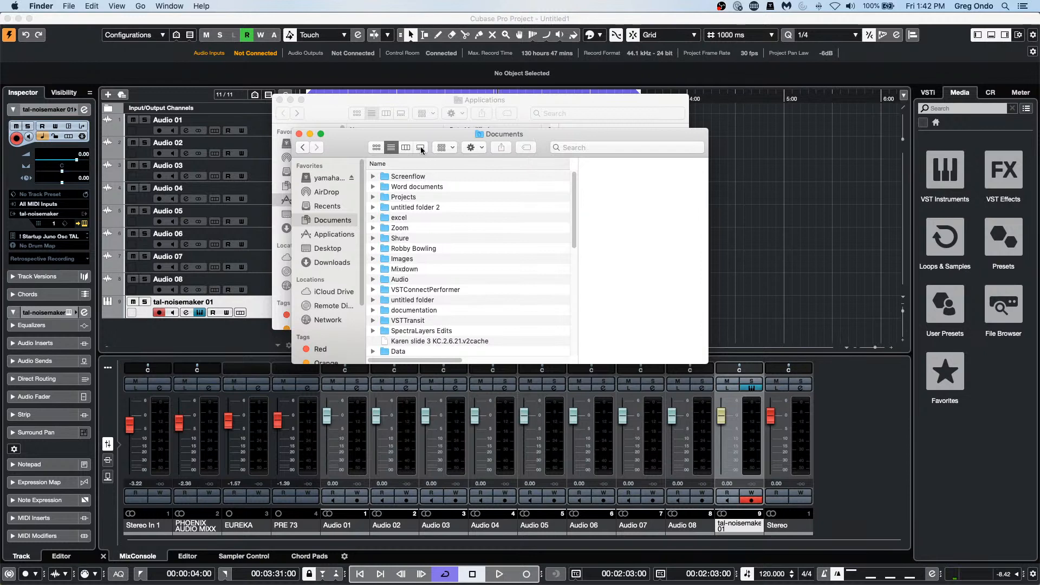
pyautogui.click(452, 147)
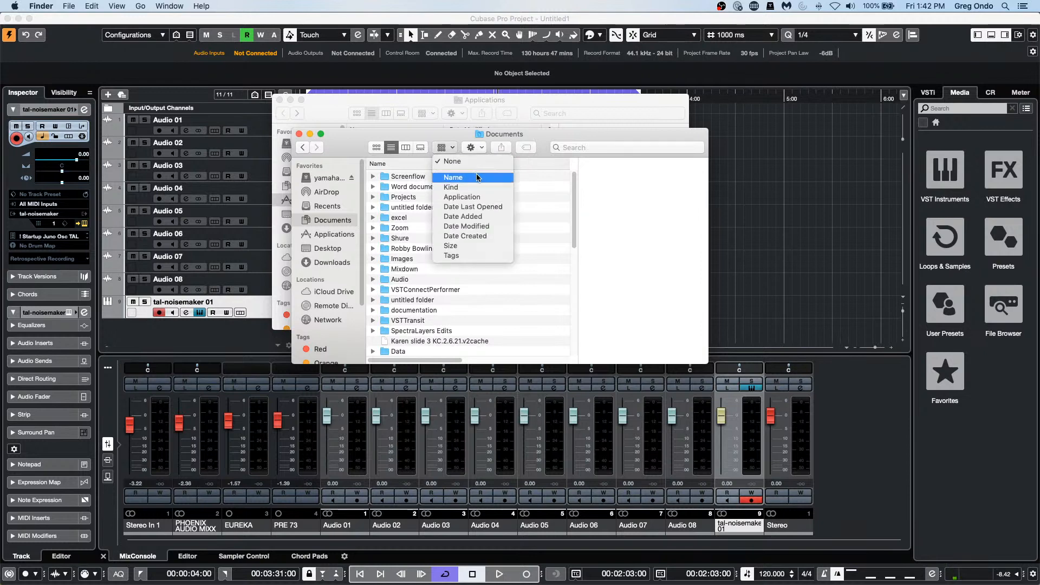
pyautogui.click(421, 149)
# - Show the Documents folder as a gallery and as columns, ending with the 2020 tutorials folder shown as icons
pyautogui.click(420, 147)
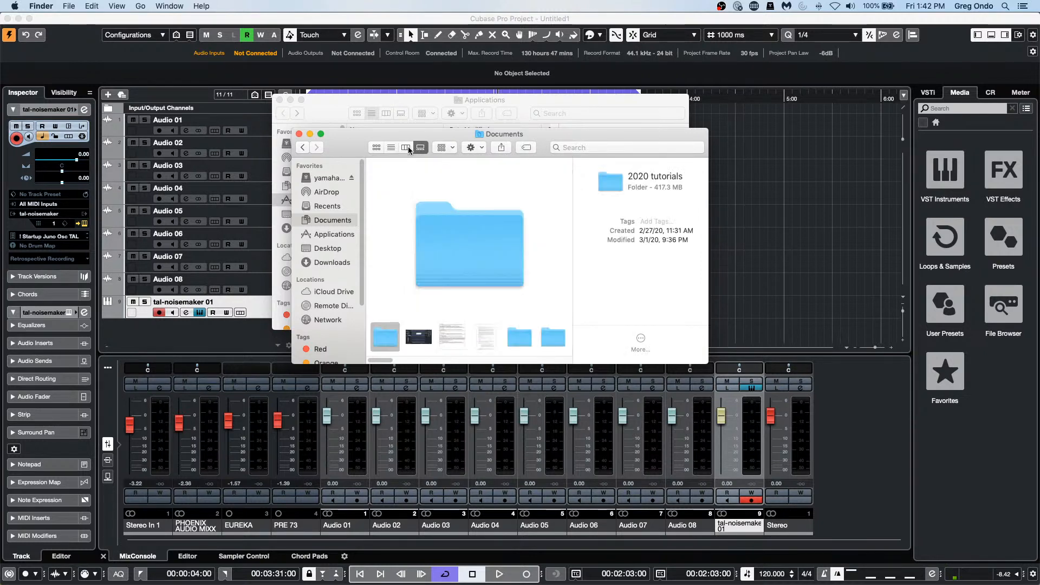
pyautogui.click(408, 149)
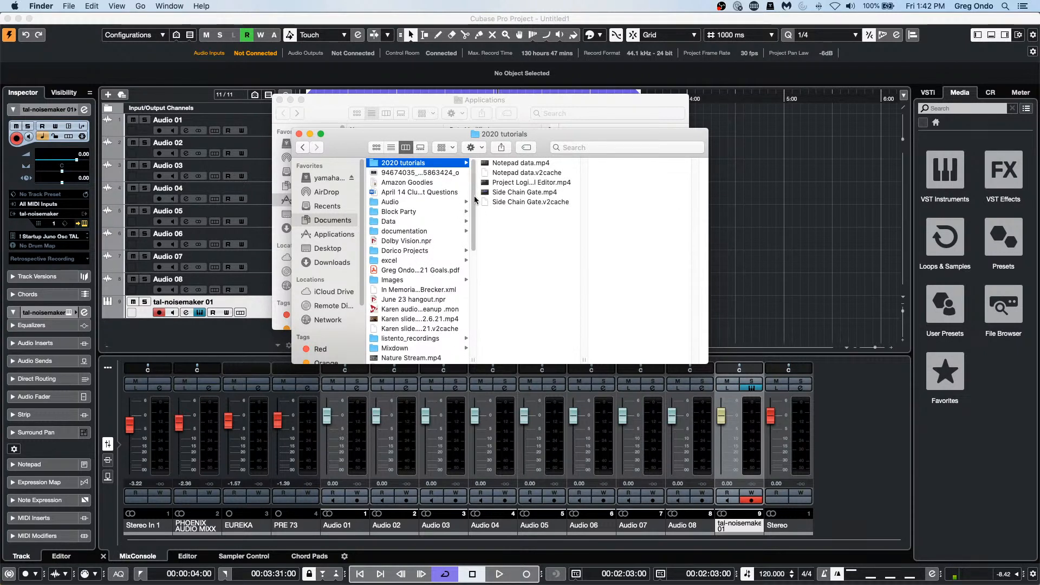
pyautogui.moveTo(474, 205)
pyautogui.mouseDown()
pyautogui.moveTo(471, 302)
pyautogui.moveTo(472, 206)
pyautogui.mouseUp()
pyautogui.click(376, 148)
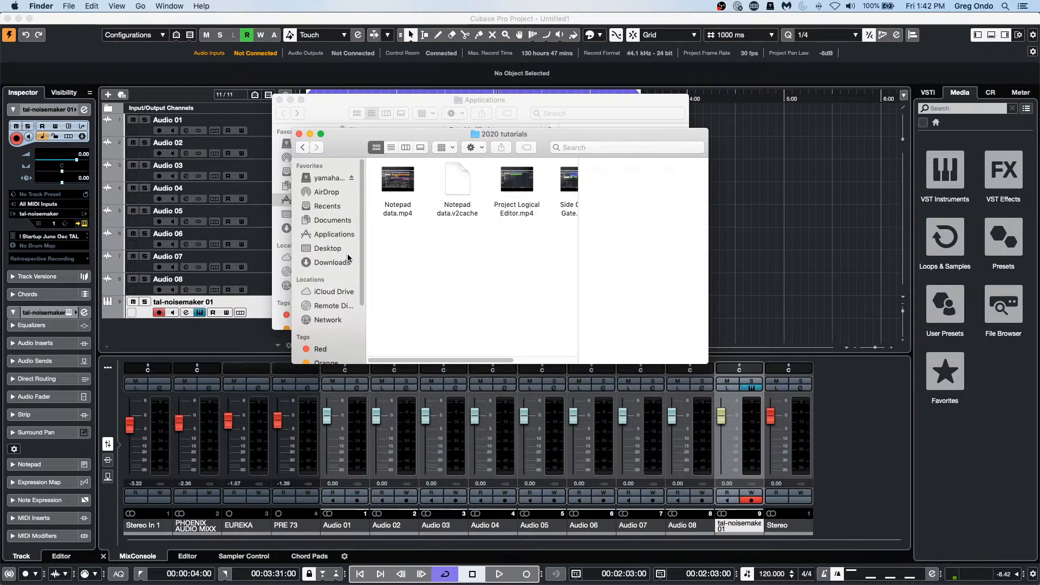
# - Check Finder's file commands and switch back to the Untitled1 project in Cubase
pyautogui.moveTo(482, 583)
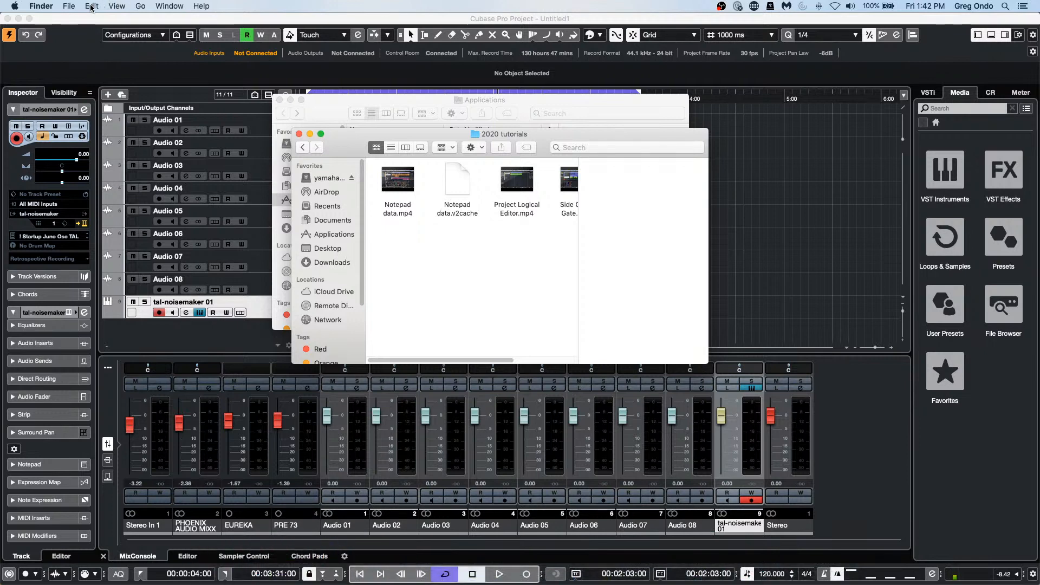
pyautogui.click(69, 6)
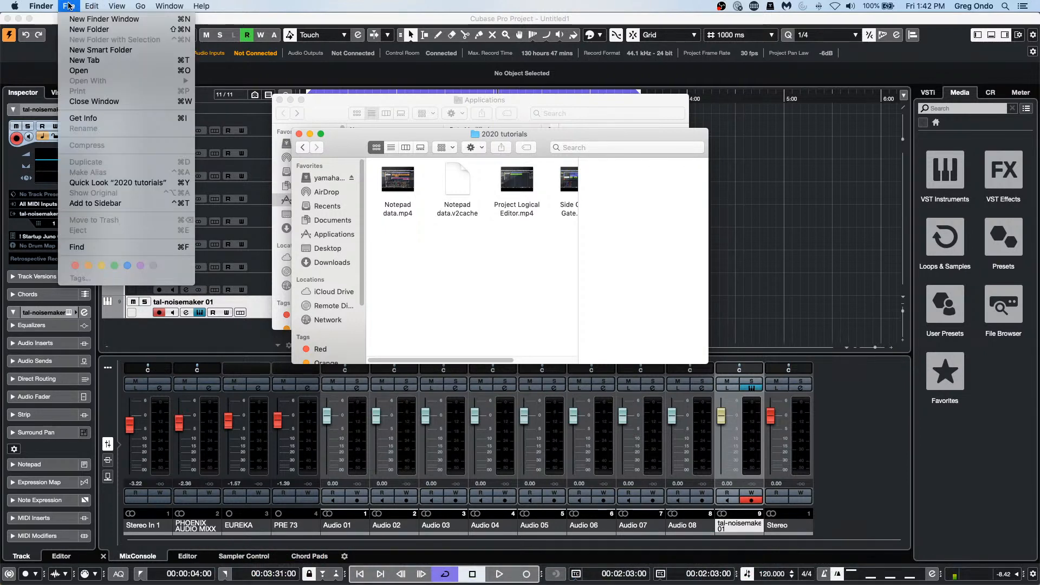
pyautogui.click(285, 194)
pyautogui.click(784, 200)
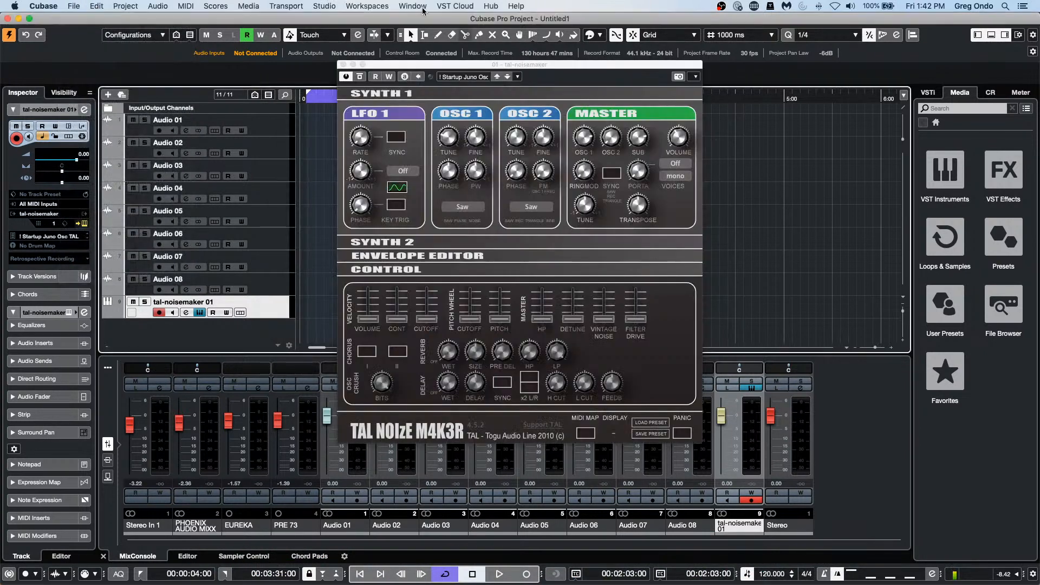
# - Bring up the dialog for opening a project and browse from LoopMashFX up to Users and into the user's home folder
pyautogui.click(74, 5)
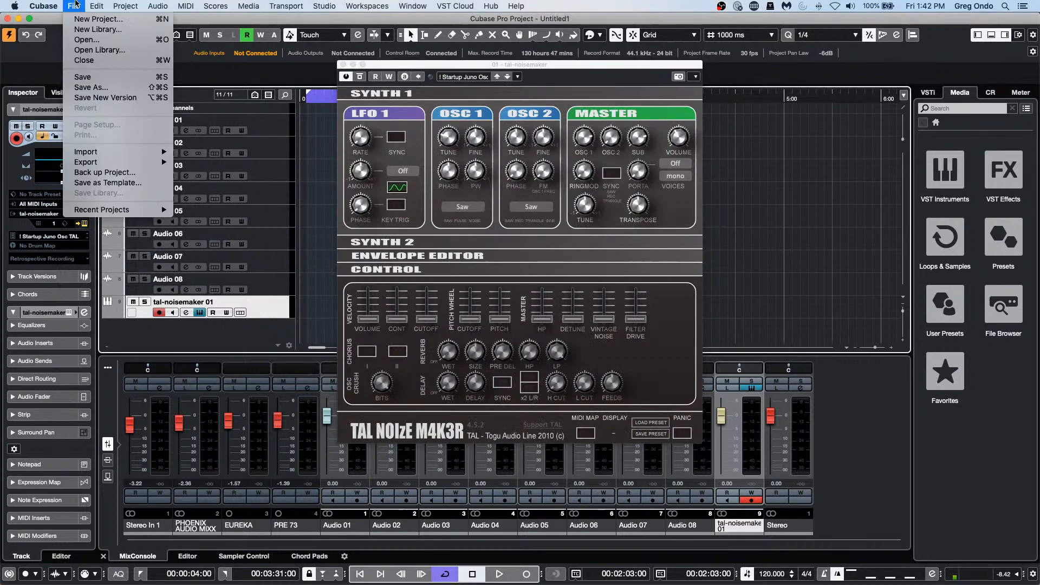
pyautogui.click(88, 41)
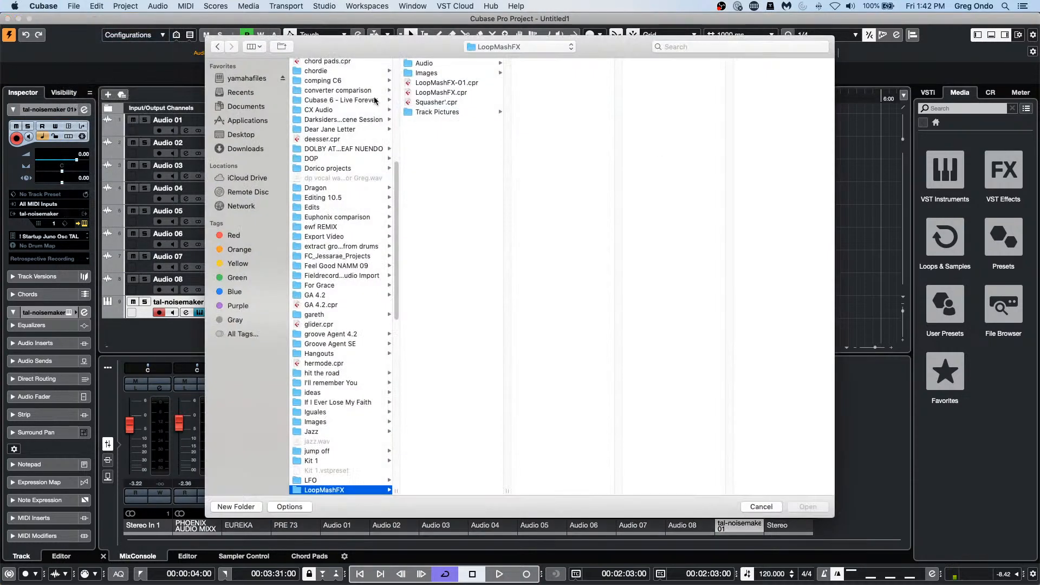
pyautogui.click(510, 47)
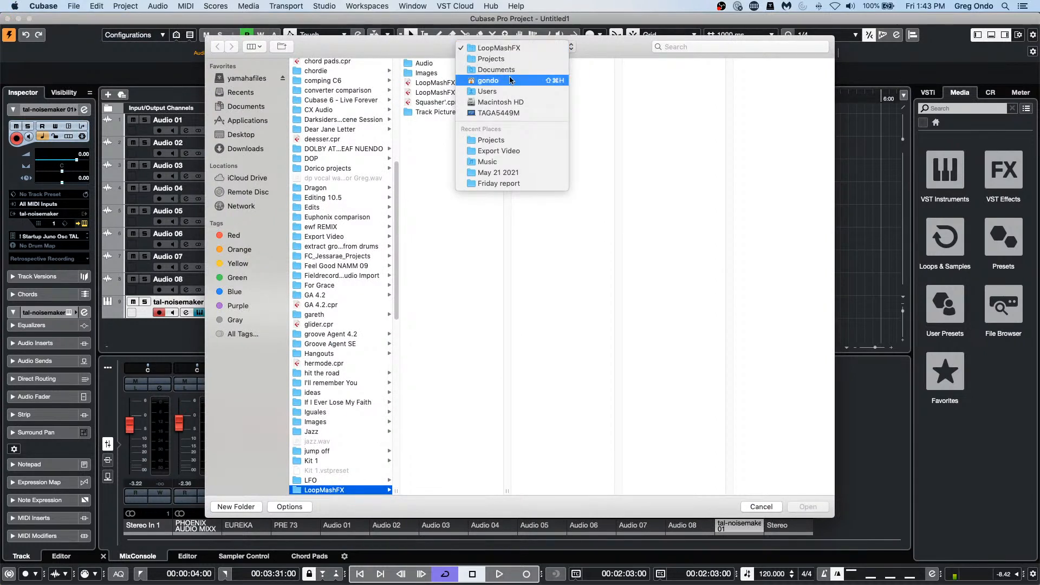
pyautogui.click(510, 93)
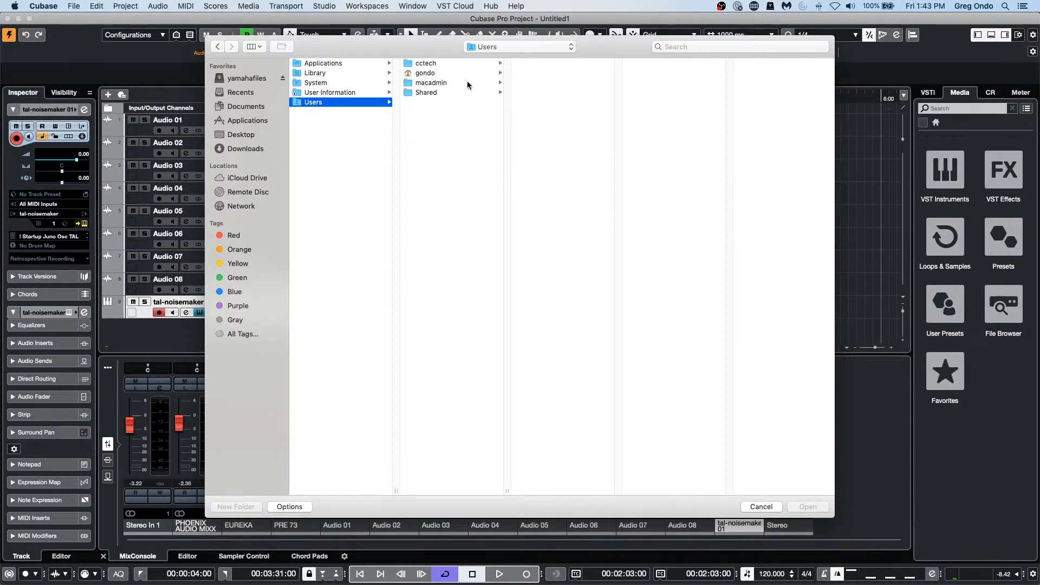
pyautogui.click(433, 72)
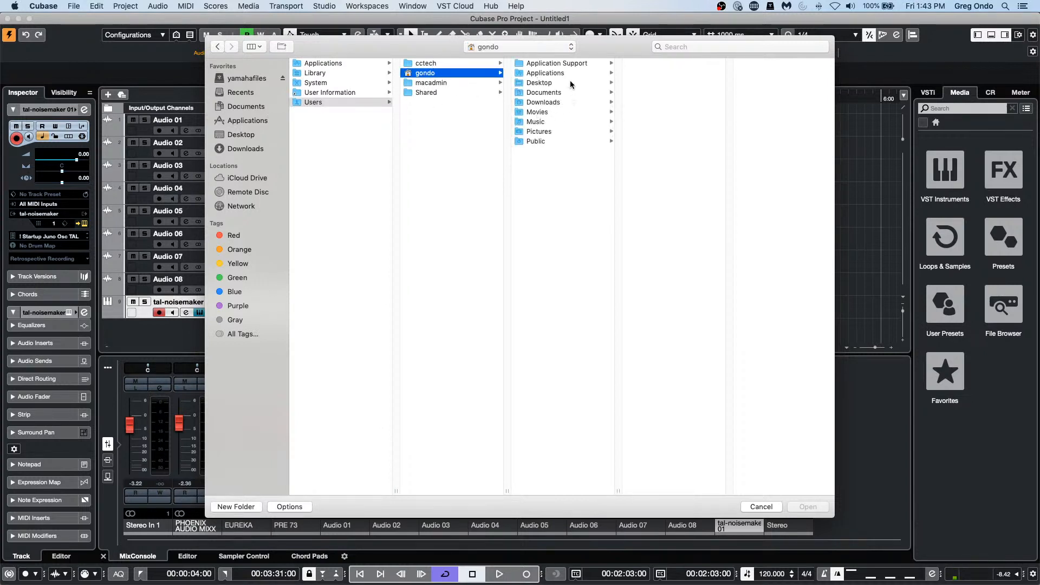
# - Look through the home folder's Pictures, Public, Documents and Downloads folders, and close the dialog without opening a project
pyautogui.click(546, 132)
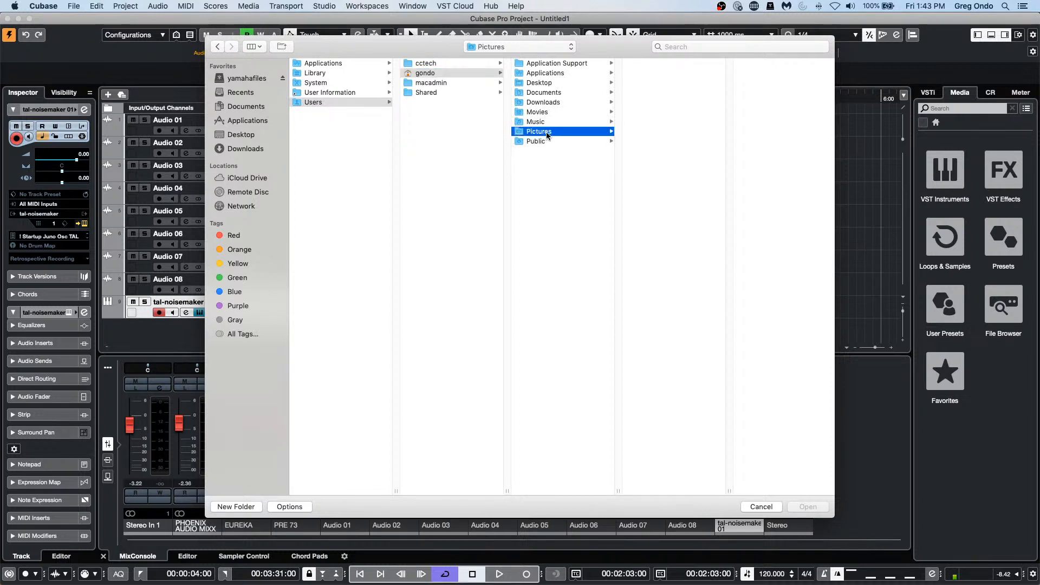
pyautogui.click(544, 142)
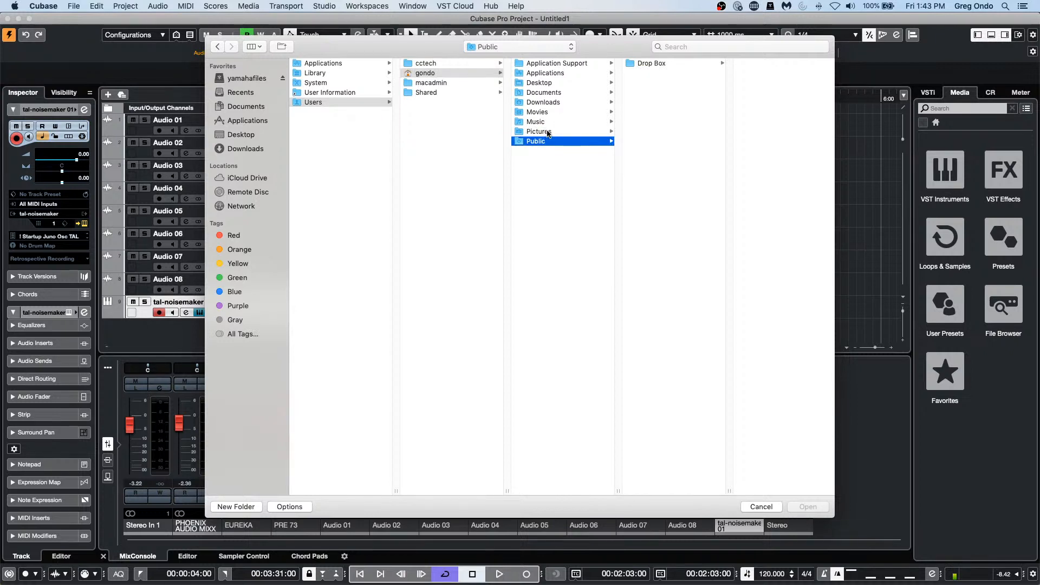
pyautogui.click(548, 133)
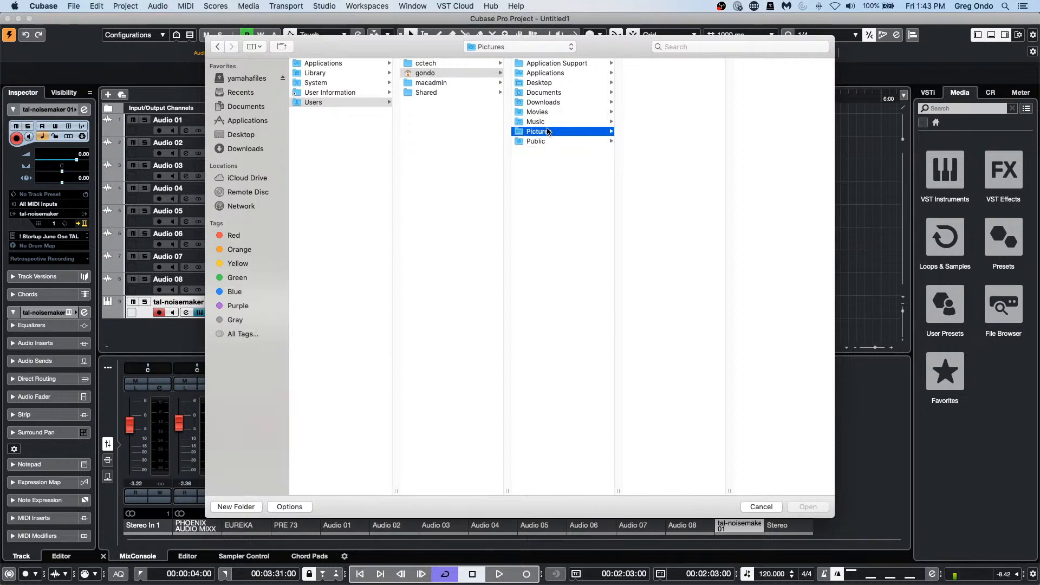
pyautogui.click(557, 93)
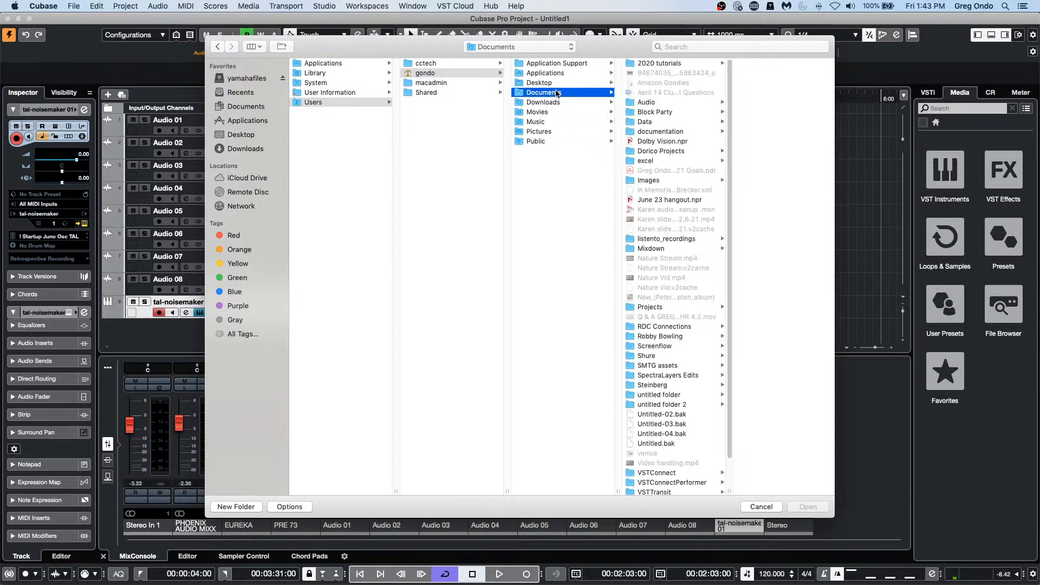
pyautogui.click(552, 103)
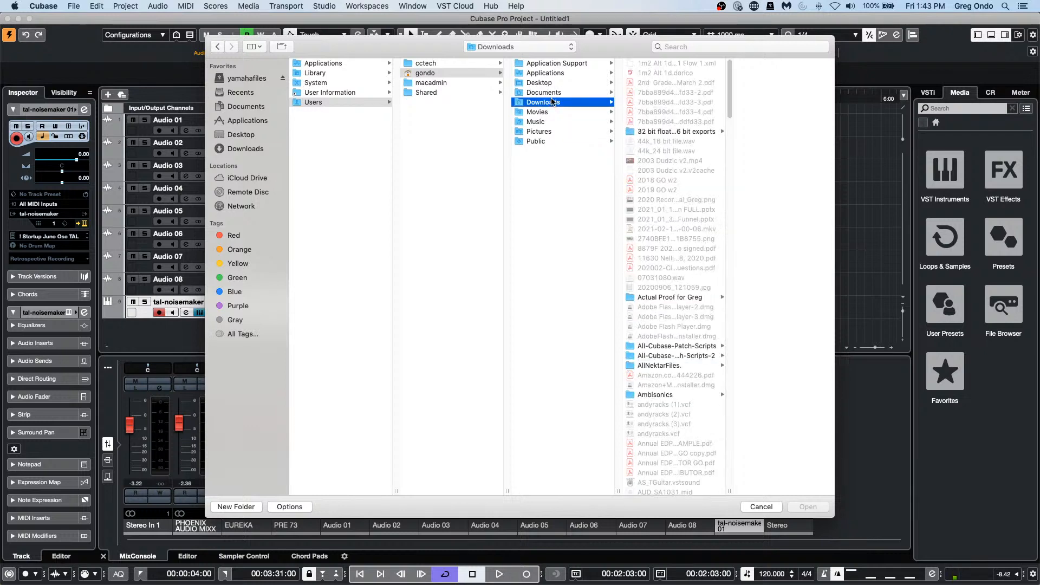
pyautogui.click(546, 134)
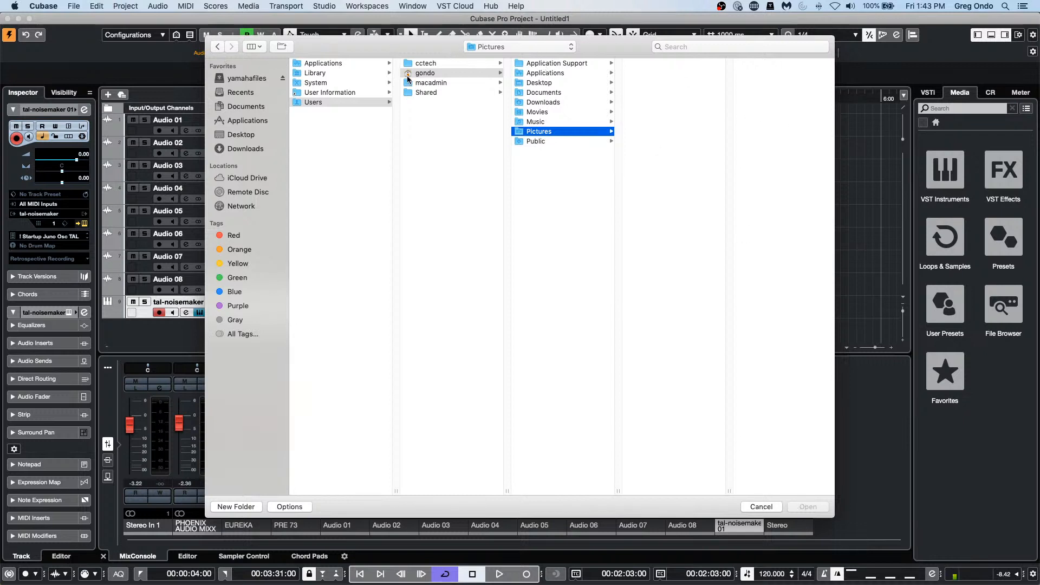
pyautogui.click(770, 507)
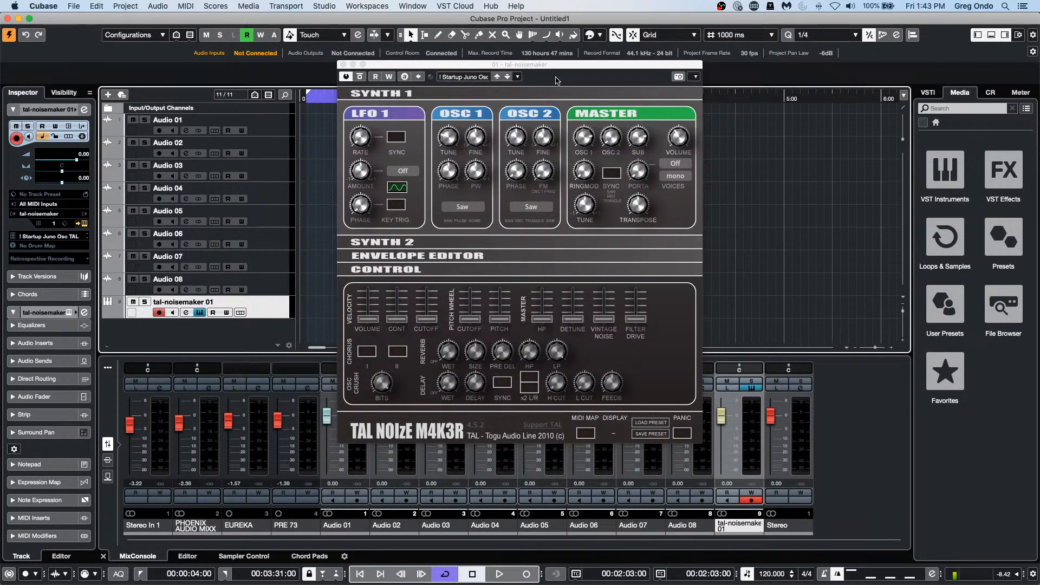
# - Close the tal-noisemaker instrument window, move the playhead to the project start, and set the ruler to bars and beats
pyautogui.click(343, 65)
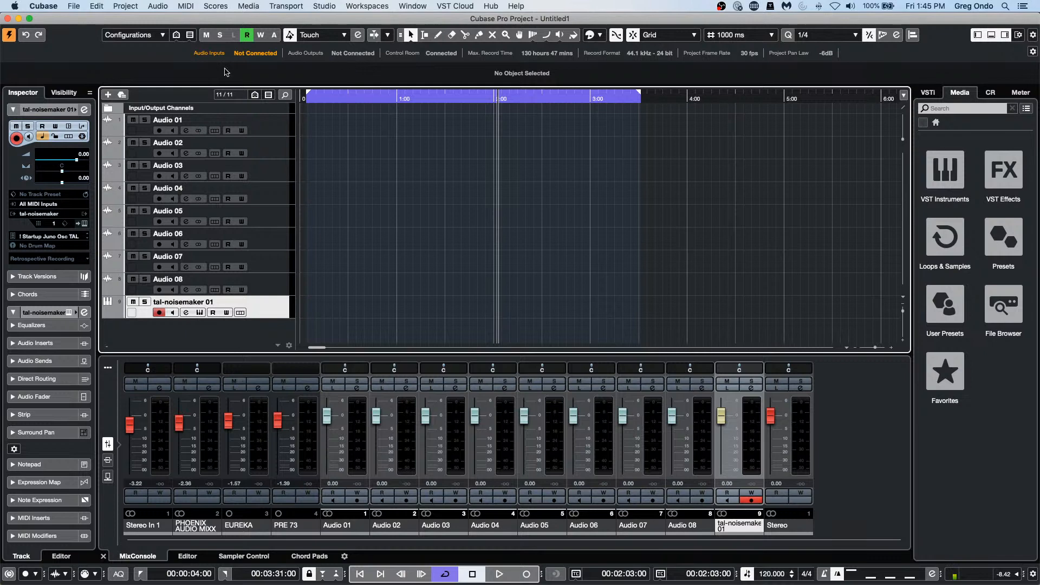
pyautogui.moveTo(375, 99); pyautogui.dragTo(313, 11)
pyautogui.rightClick(430, 96)
pyautogui.click(445, 103)
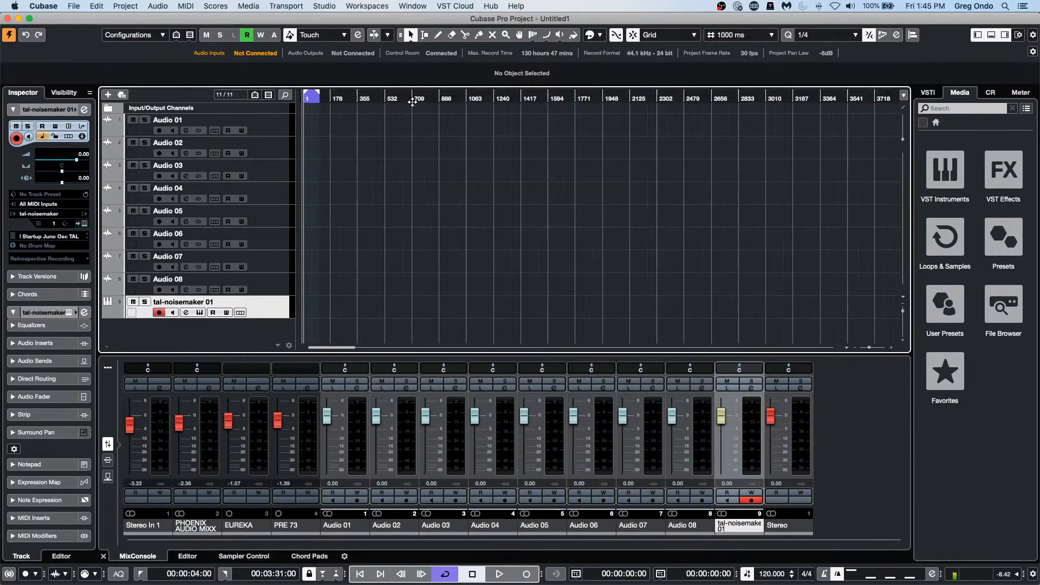
pyautogui.moveTo(427, 99); pyautogui.dragTo(80, 112)
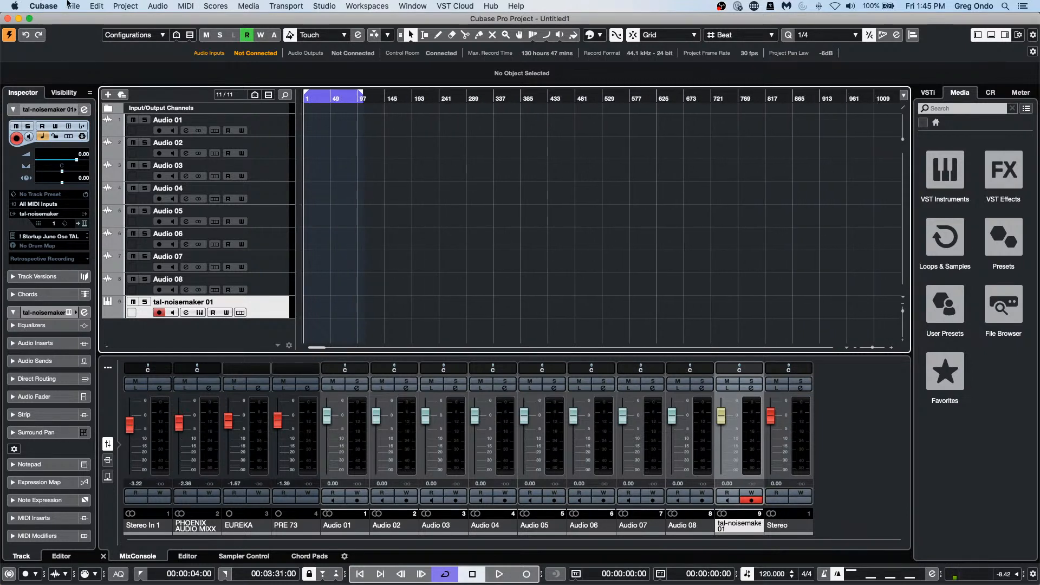
# - Switch to the open beatles stones t project and activate it
pyautogui.click(44, 6)
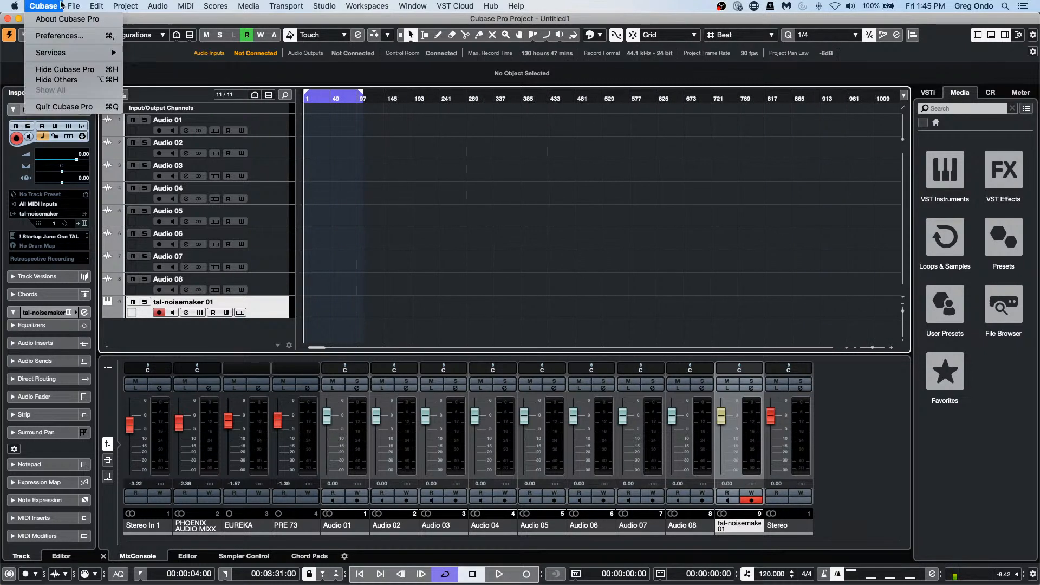
pyautogui.moveTo(71, 5)
pyautogui.moveTo(413, 6)
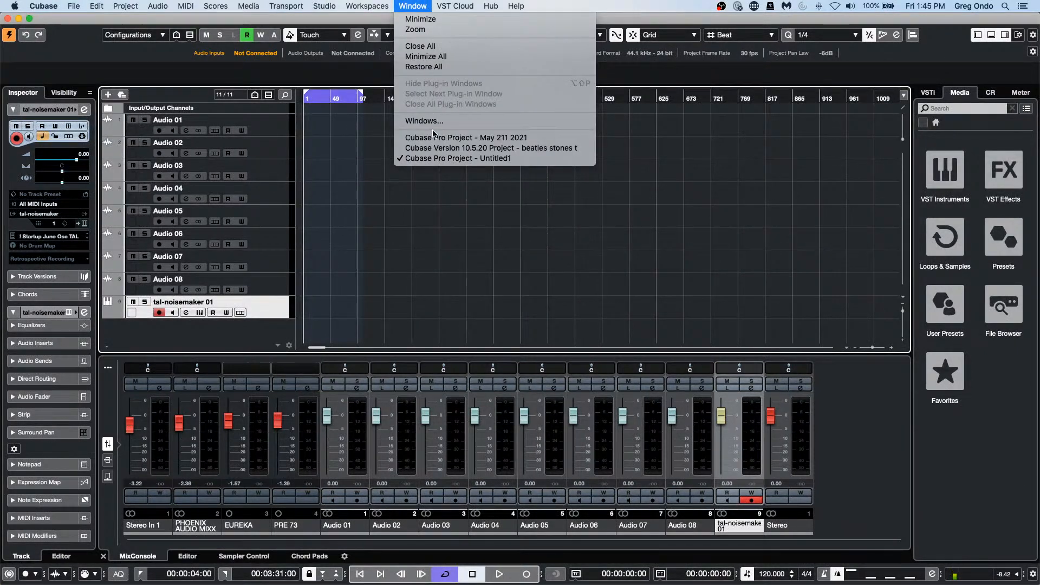
pyautogui.click(435, 150)
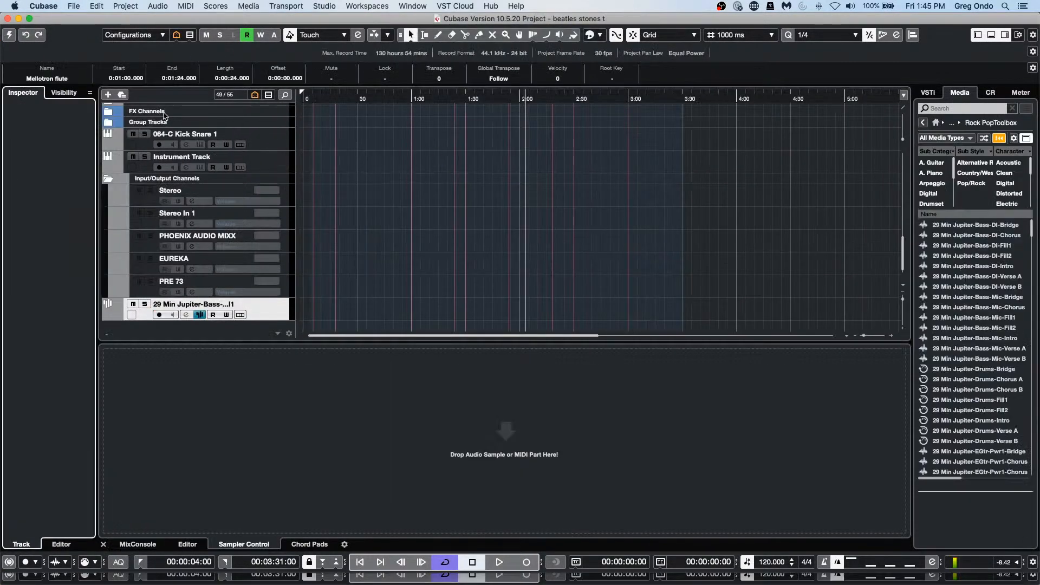
pyautogui.click(10, 34)
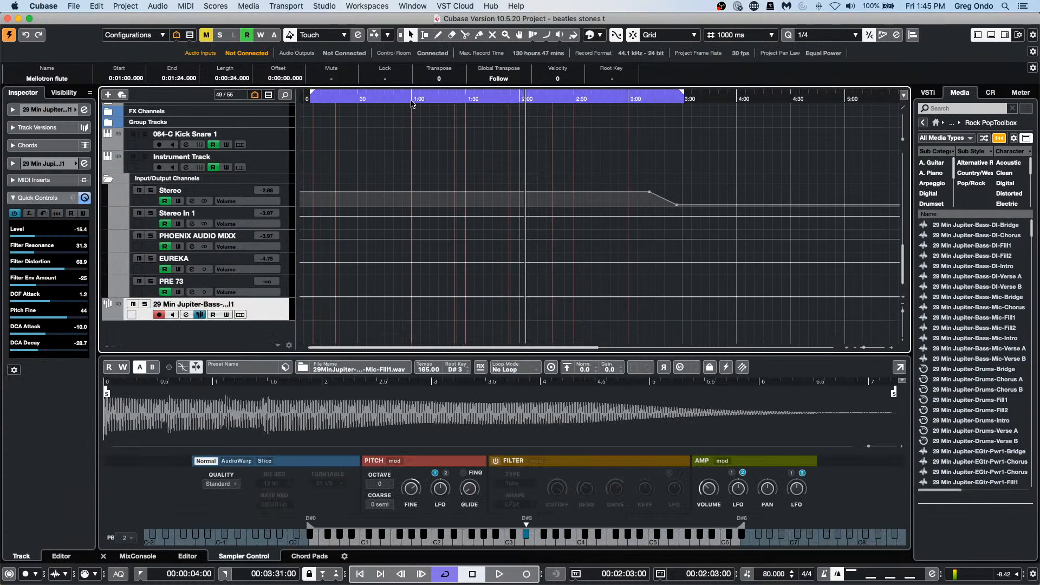
# - Return the playhead to the project start and show the whole song from the Chord Track down
pyautogui.click(414, 98)
pyautogui.moveTo(413, 98); pyautogui.dragTo(440, 27)
pyautogui.press('KP_Decimal')
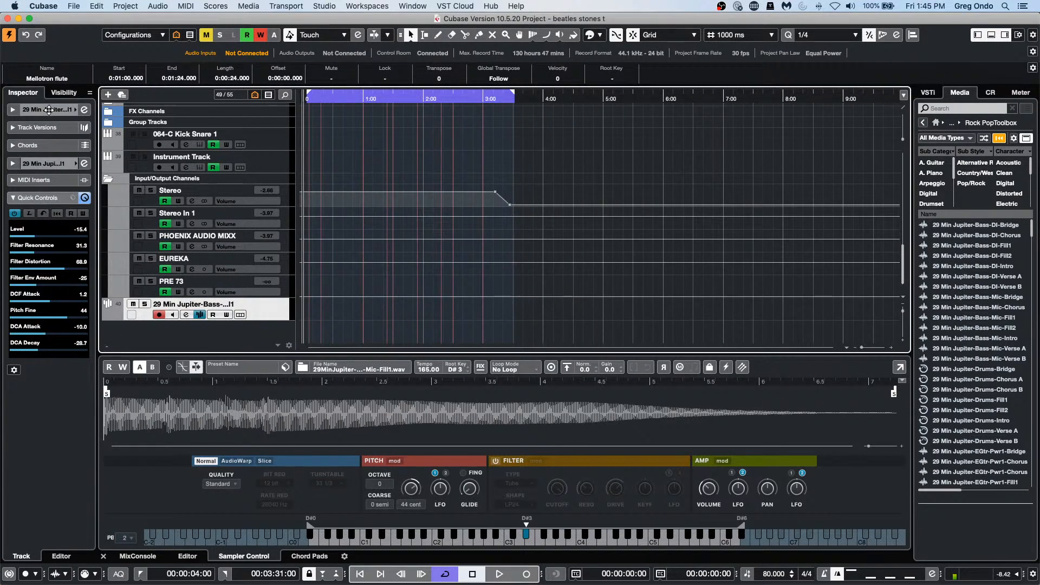
pyautogui.scroll(15, 352, 284)
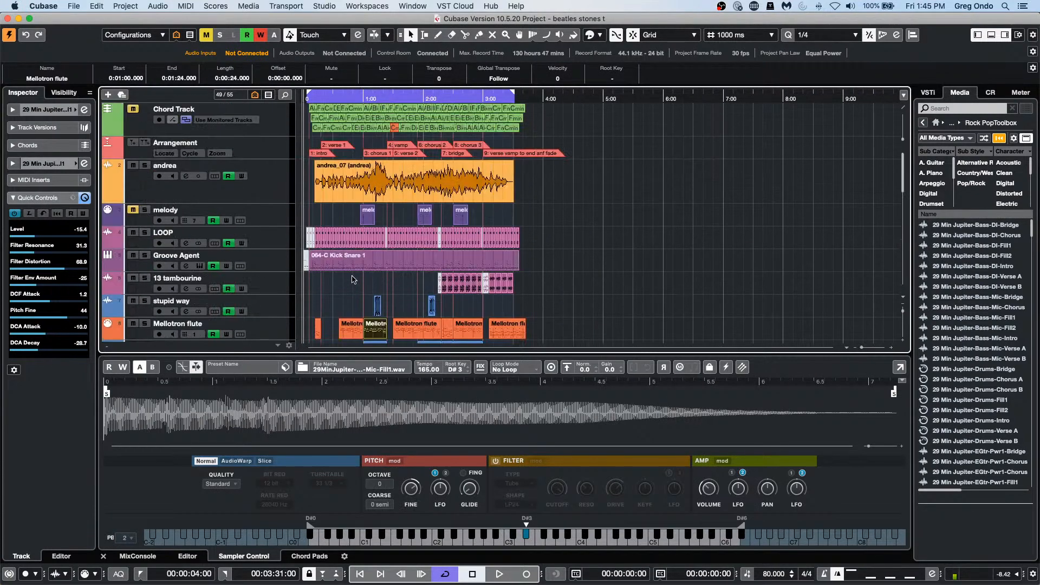
# - Open the Export Audio Mixdown dialog for the beatles stones t project
pyautogui.click(74, 6)
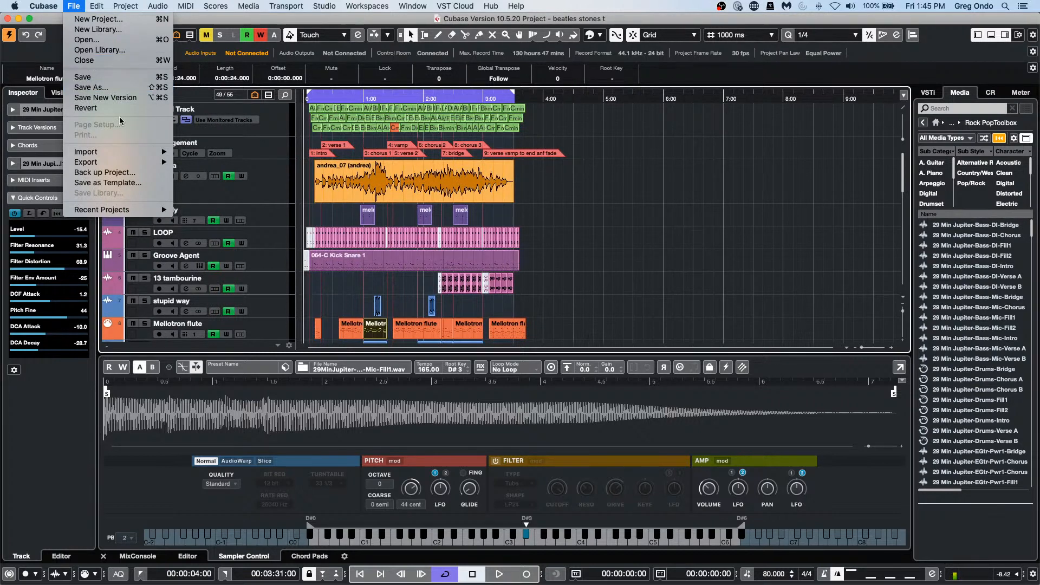
pyautogui.moveTo(125, 163)
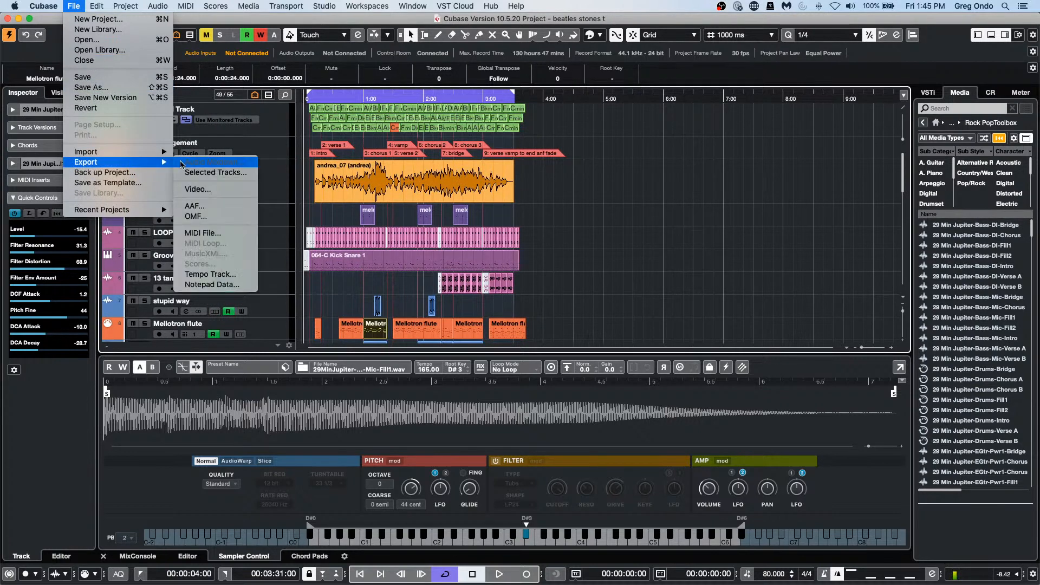
pyautogui.click(240, 163)
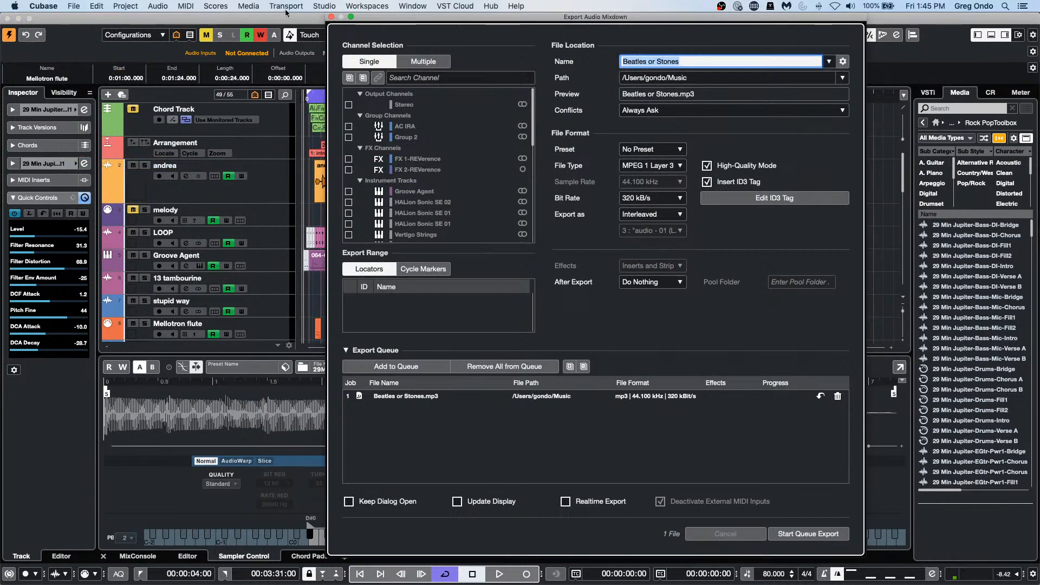
# - Switch the export to multiple channels and include all group, FX, instrument, VST instrument and audio channels alongside the stereo output
pyautogui.click(421, 63)
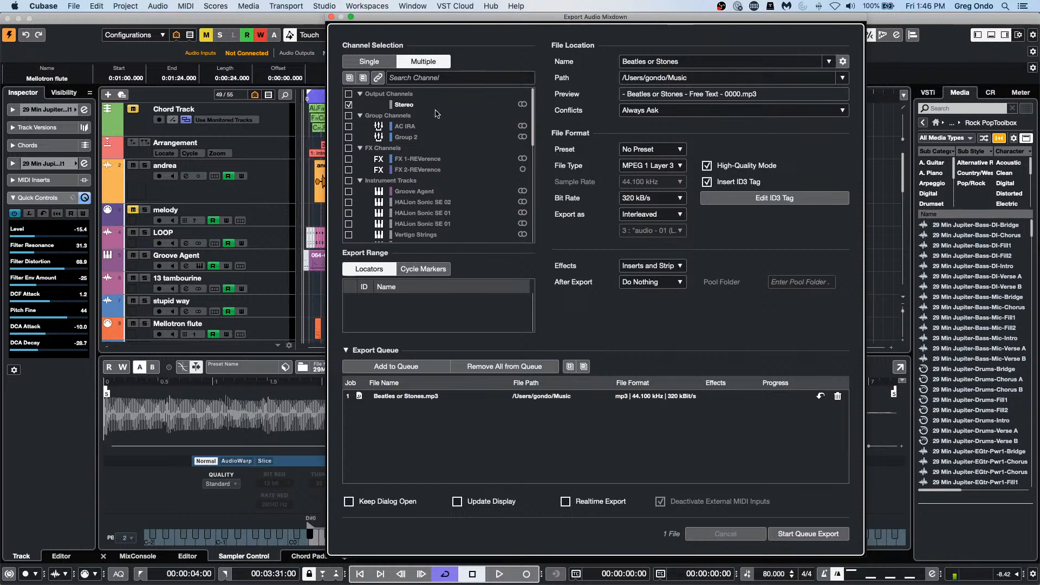
pyautogui.click(349, 116)
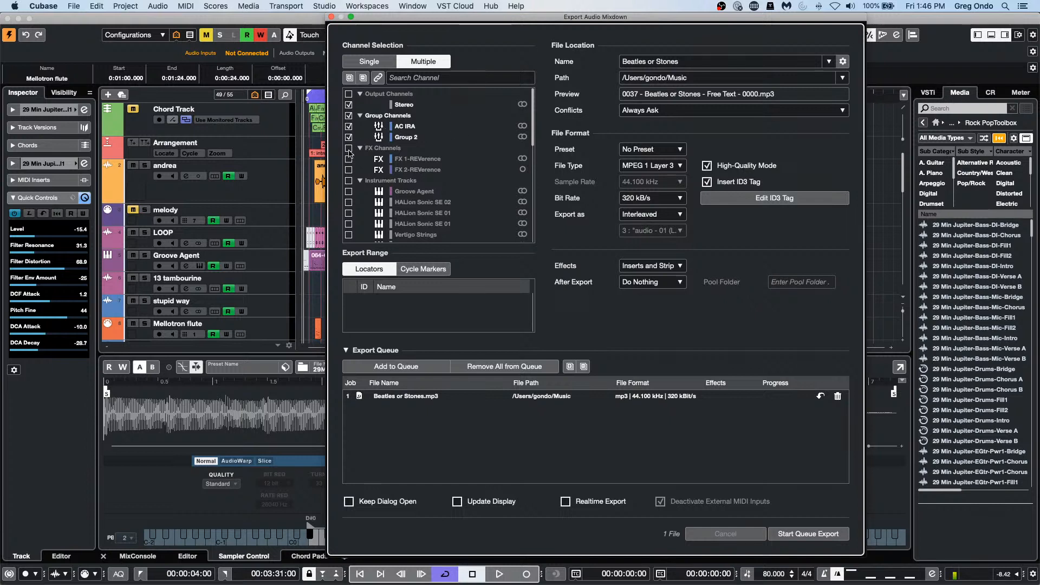
pyautogui.click(349, 148)
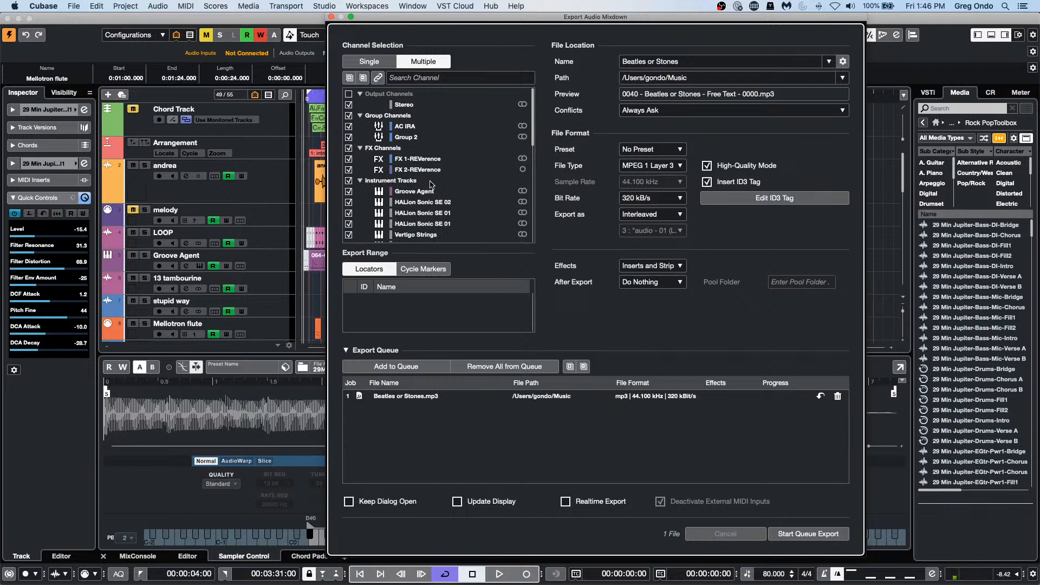
pyautogui.scroll(-5, 433, 185)
pyautogui.scroll(-1, 433, 184)
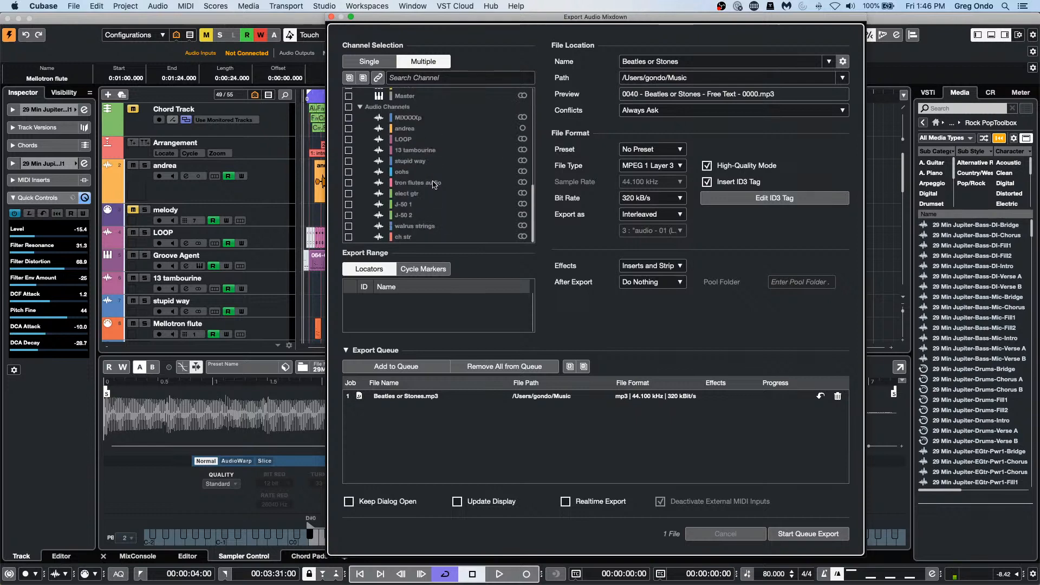
pyautogui.click(349, 107)
pyautogui.scroll(4, 349, 113)
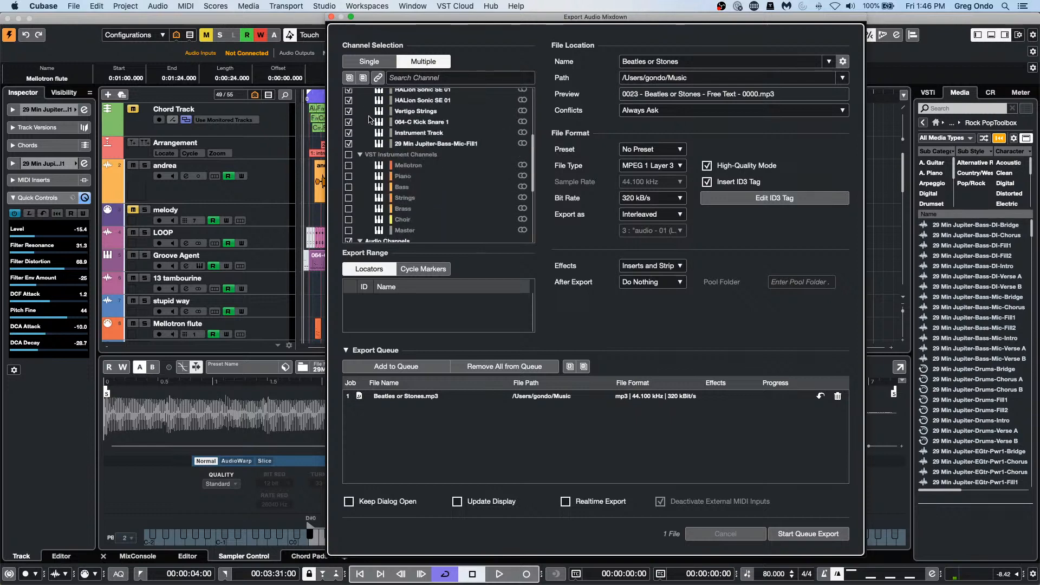
pyautogui.click(349, 154)
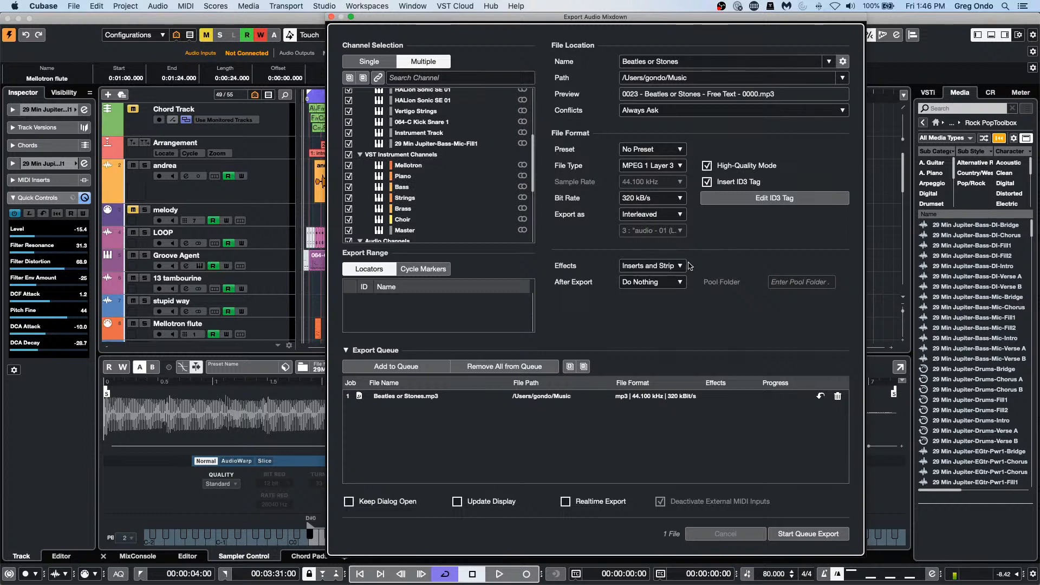
# - Review the effects processing options for the export and look through the list of selected channels
pyautogui.click(644, 271)
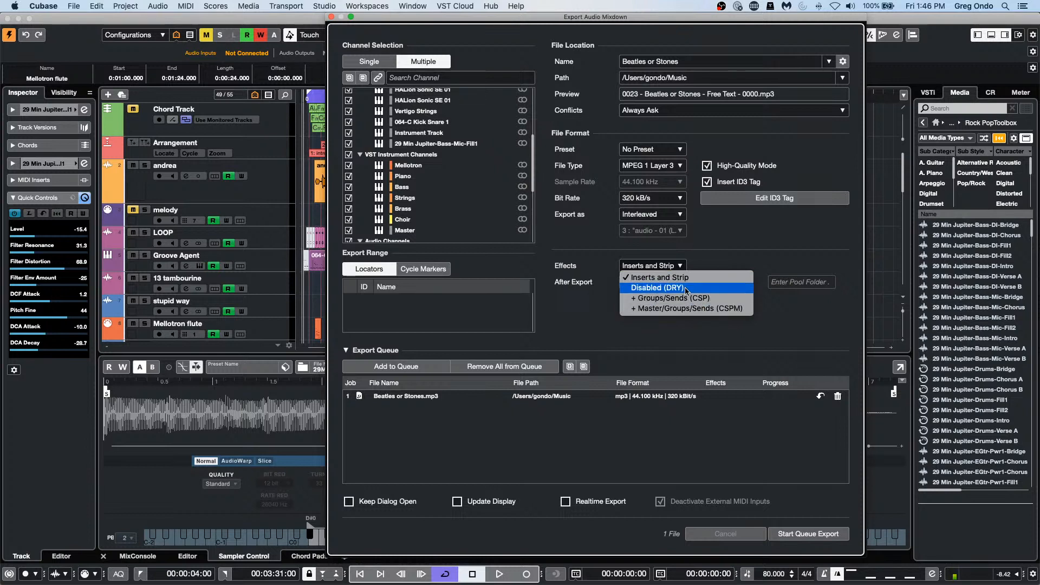
pyautogui.click(590, 230)
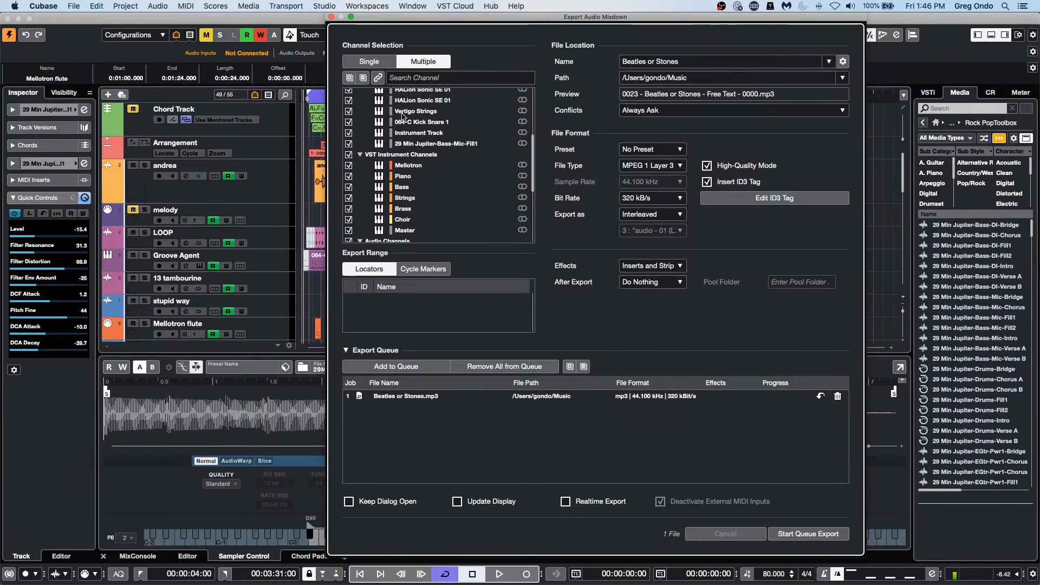
pyautogui.scroll(-3, 408, 116)
pyautogui.scroll(1, 407, 115)
pyautogui.scroll(-5, 390, 122)
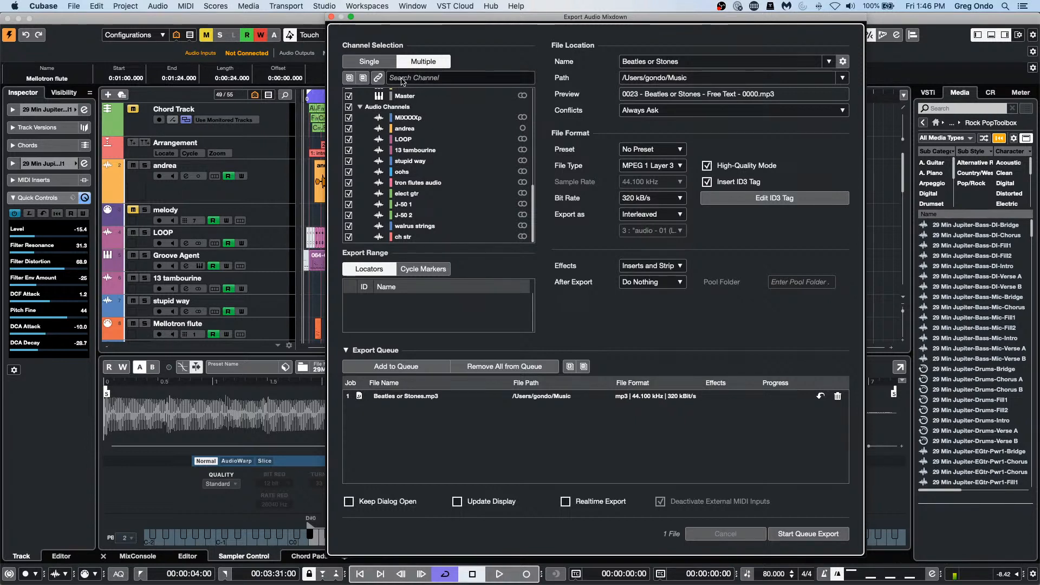
pyautogui.scroll(5, 403, 157)
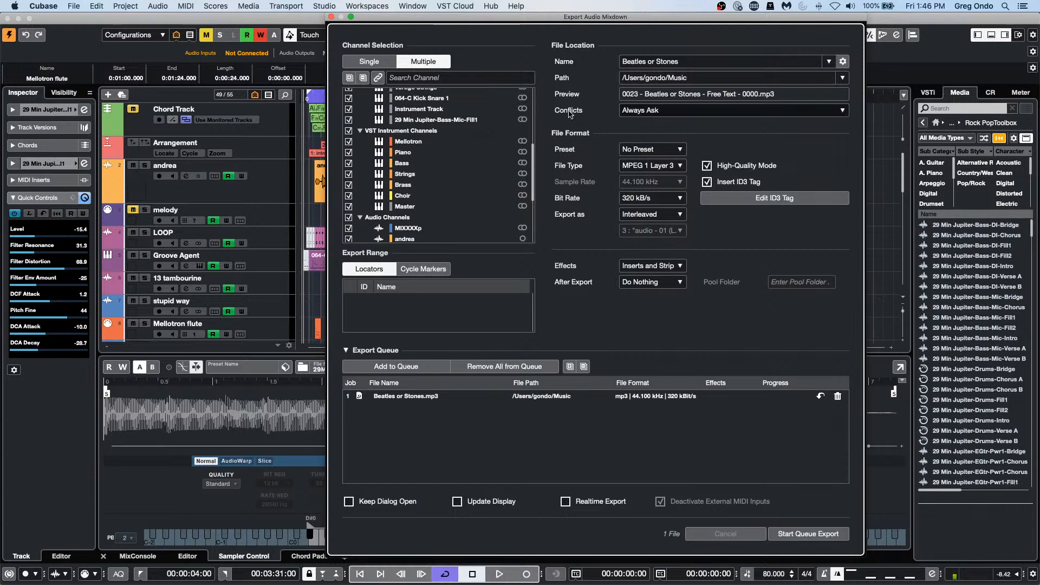
# - Reposition the Export Audio Mixdown dialog to check the project behind it, and close the dialog without exporting
pyautogui.moveTo(550, 22); pyautogui.dragTo(588, 251)
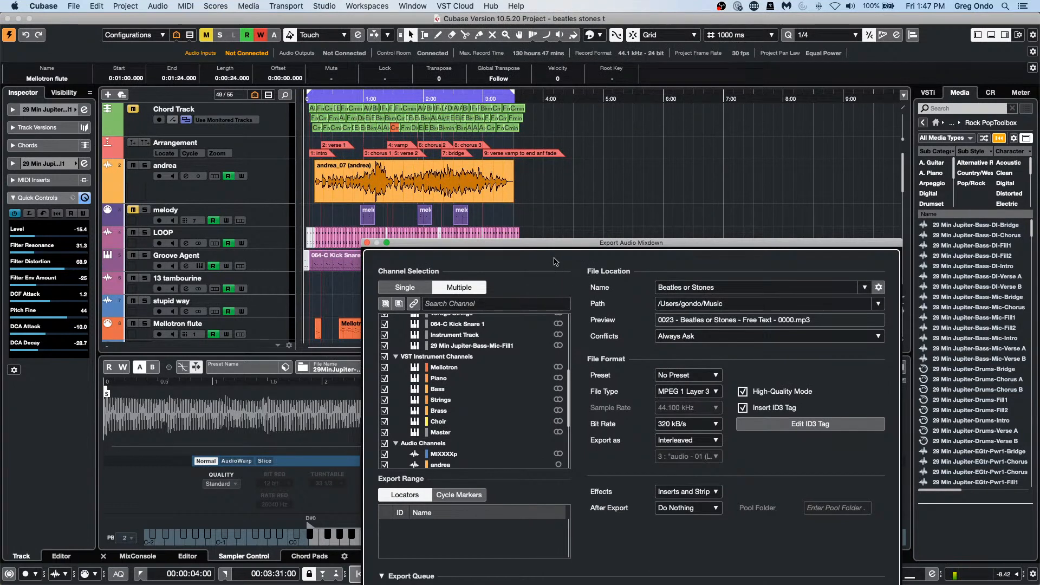
pyautogui.moveTo(554, 244); pyautogui.dragTo(523, 52)
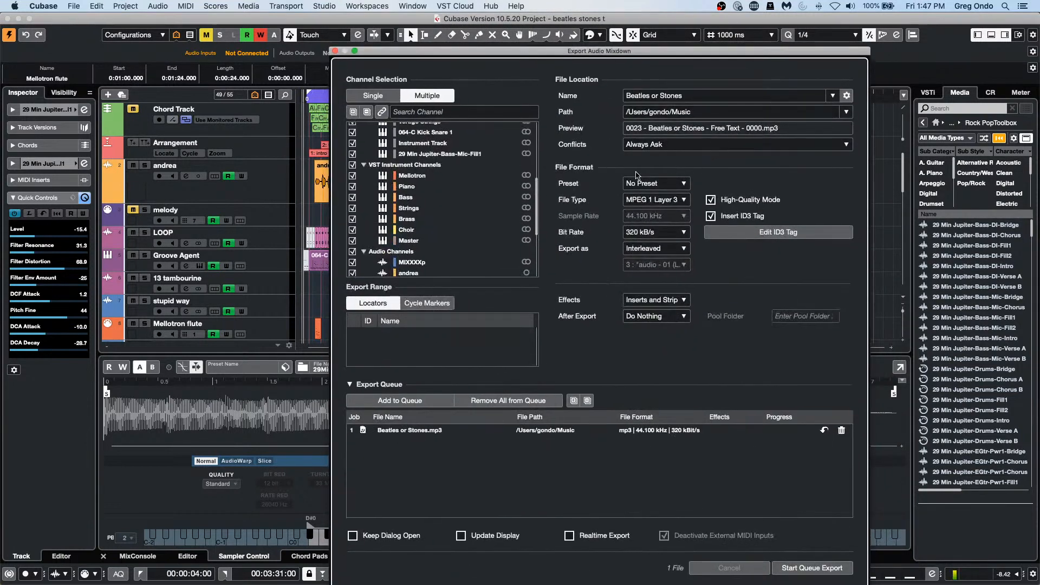
pyautogui.click(335, 51)
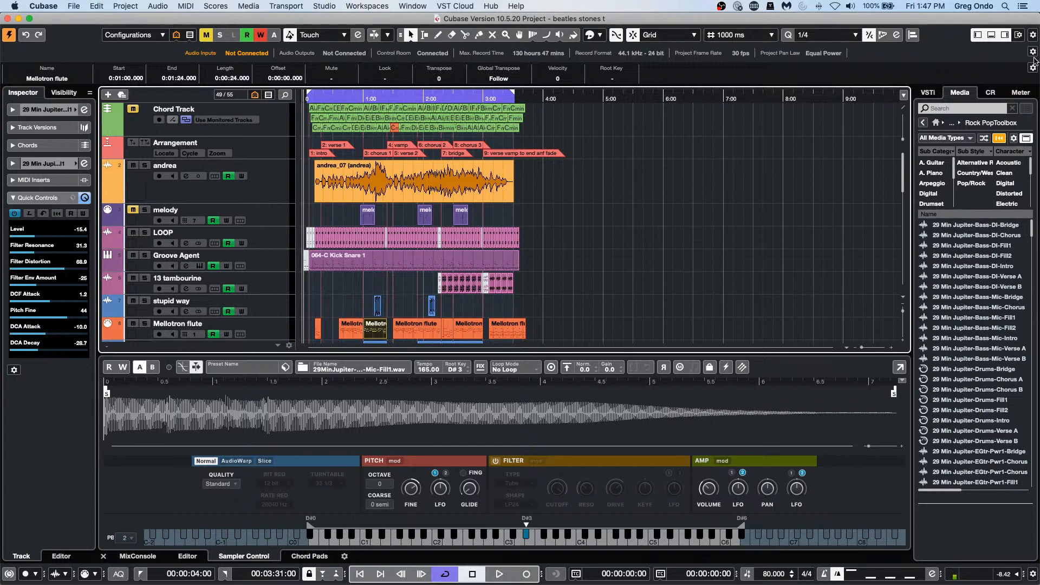
# - Show the VST instrument rack, look through the lower tracks and input/output channels, and display the MixConsole below the project
pyautogui.click(927, 93)
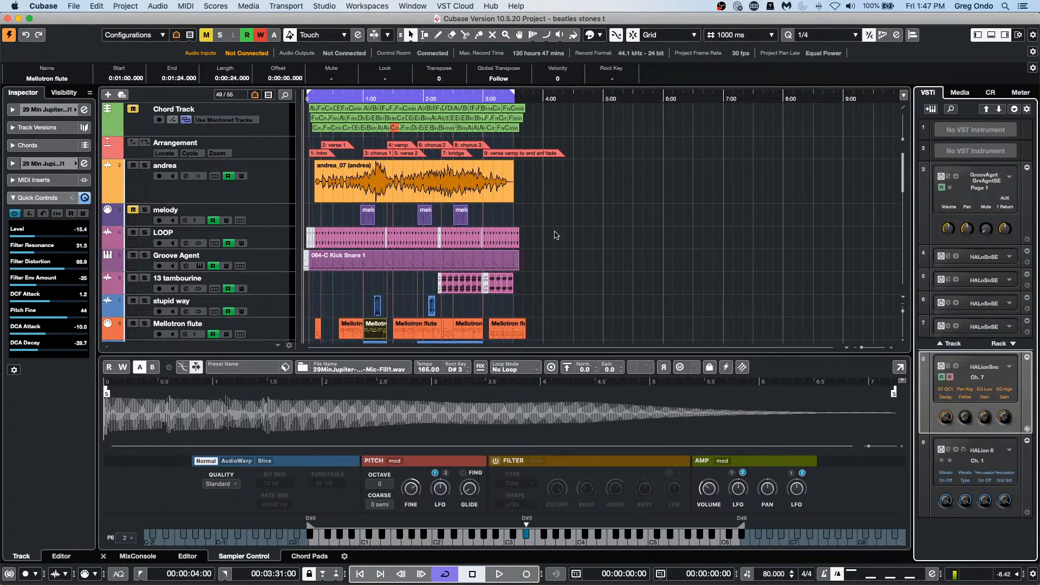
pyautogui.scroll(-15, 198, 255)
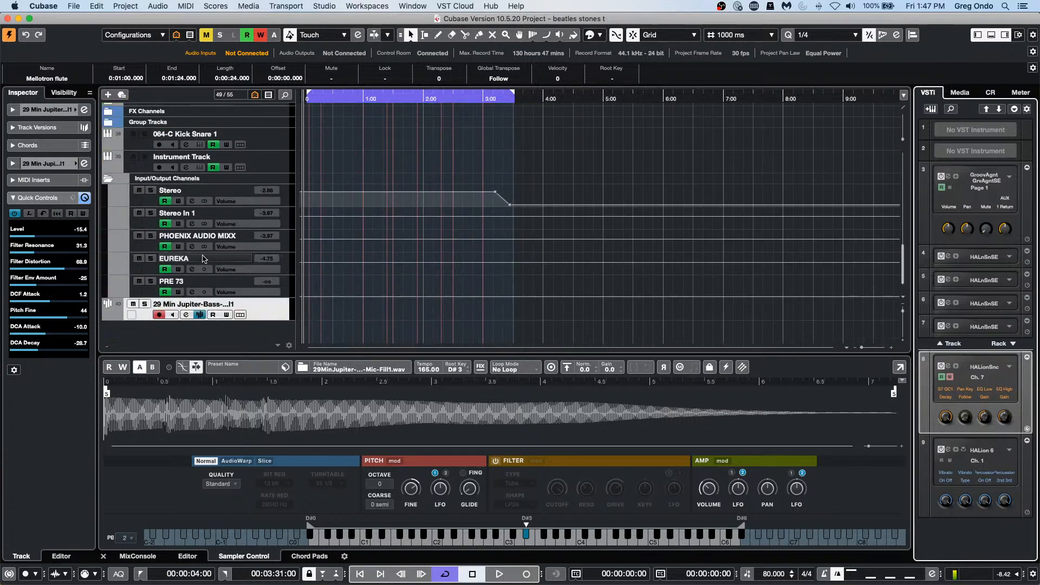
pyautogui.scroll(4, 192, 245)
pyautogui.scroll(1, 194, 245)
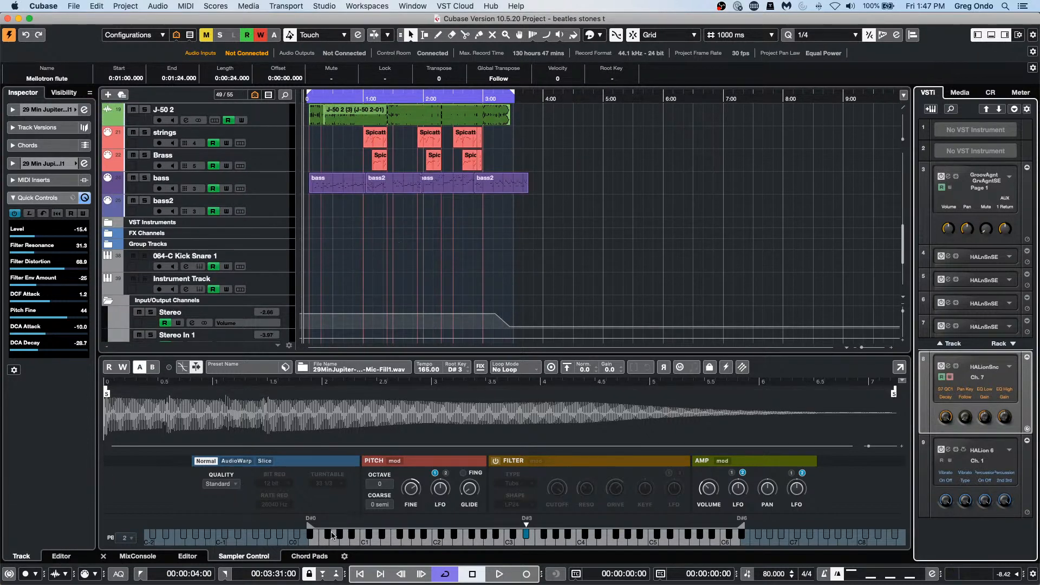
pyautogui.click(139, 557)
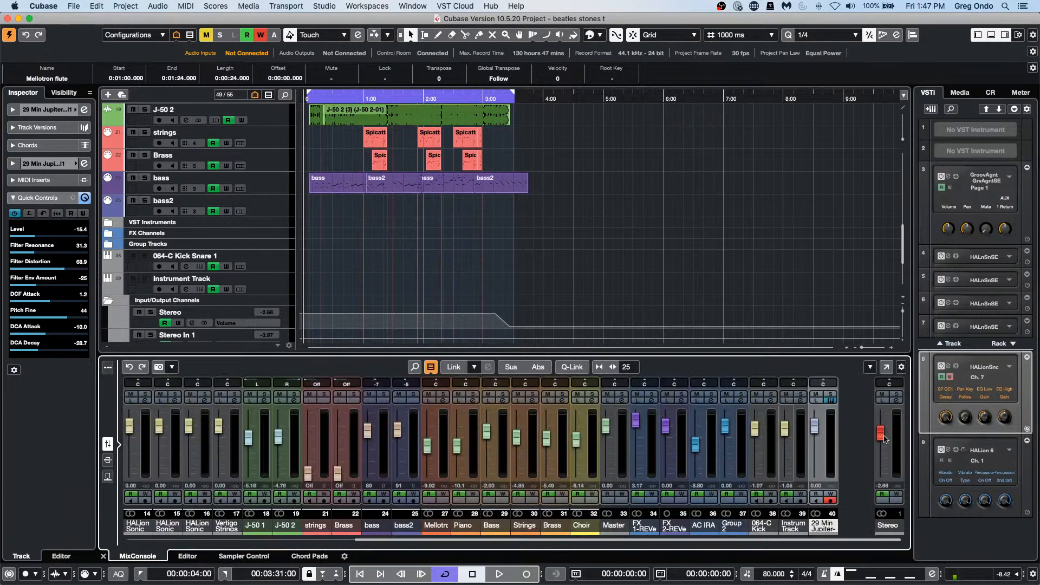
# - Open the Stereo output channel's settings and load the Frequency EQ into its first insert slot
pyautogui.click(896, 402)
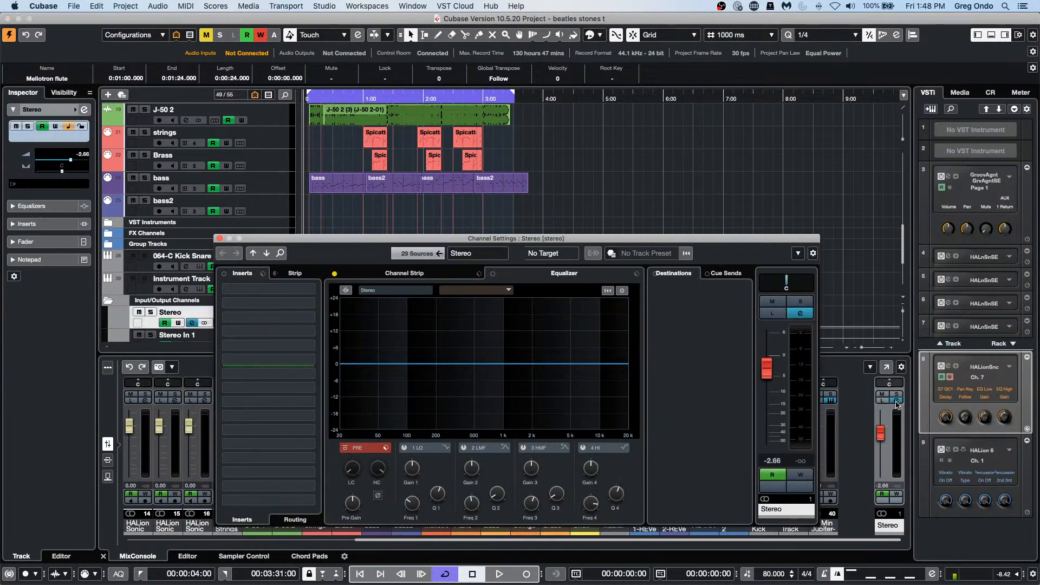
pyautogui.click(313, 289)
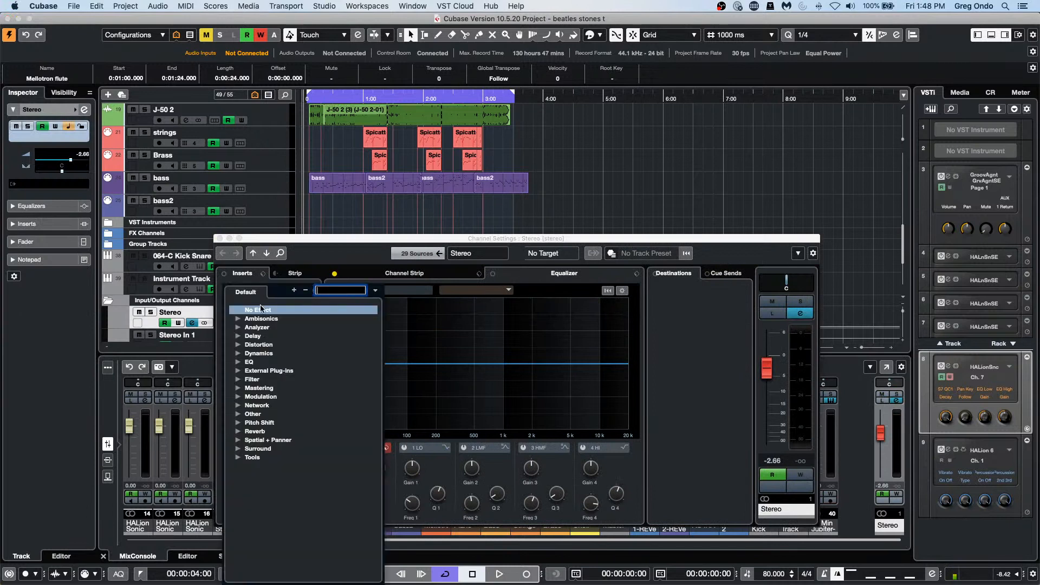
pyautogui.click(239, 362)
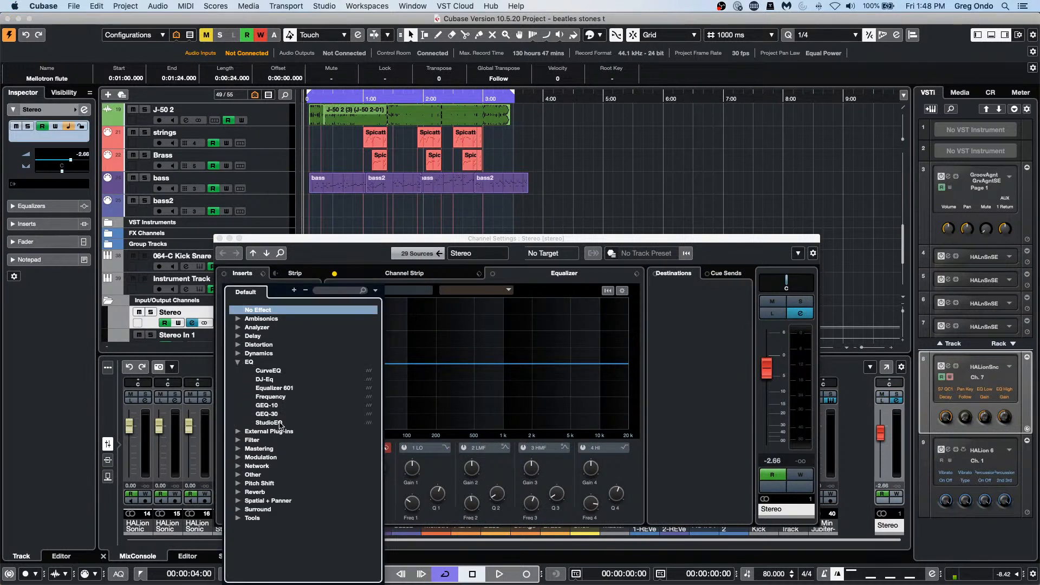
pyautogui.click(282, 400)
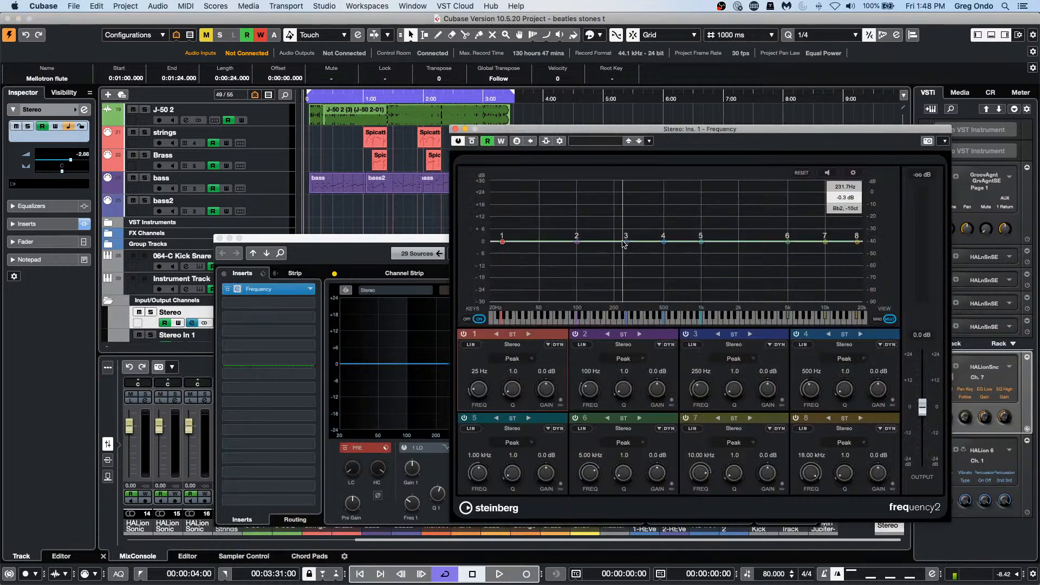
# - Explore the stereo processing mode control of band 2 in the Frequency EQ and close the plug-in window
pyautogui.click(623, 334)
pyautogui.click(640, 335)
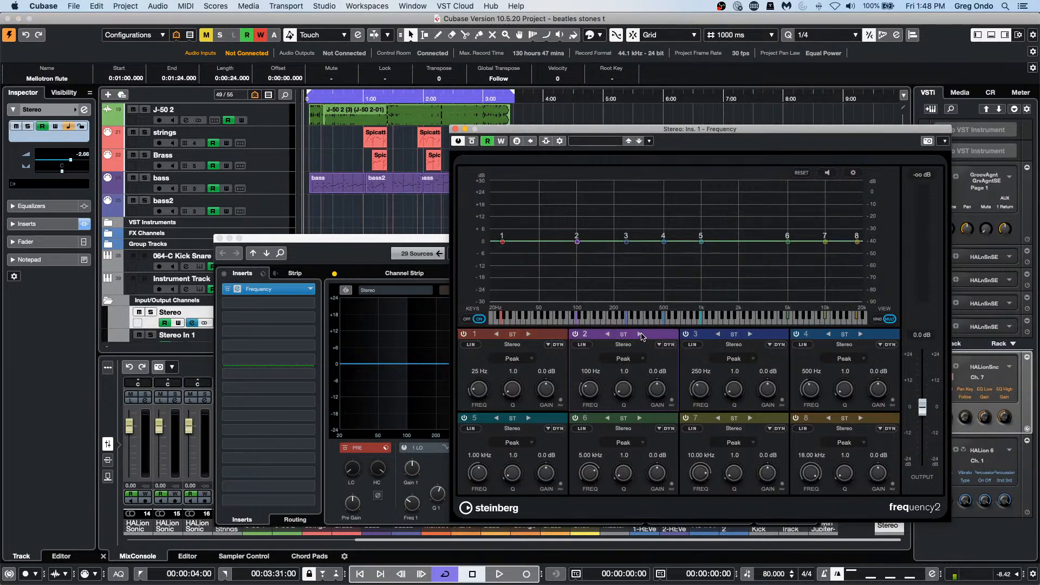
pyautogui.click(641, 334)
pyautogui.click(456, 130)
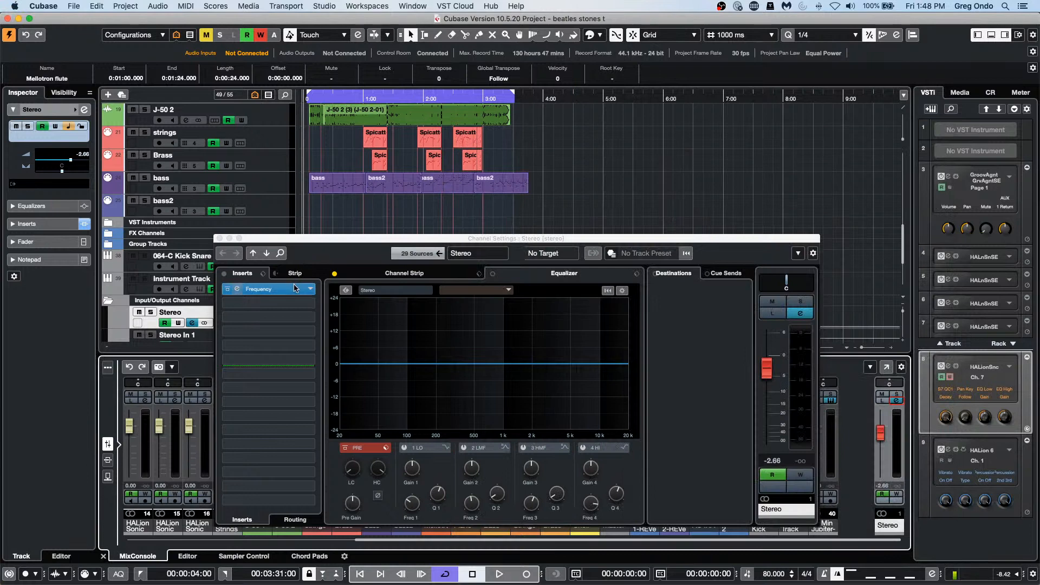
# - Remove the Frequency EQ from the Stereo channel's inserts and close the channel settings
pyautogui.moveTo(265, 289); pyautogui.dragTo(163, 278)
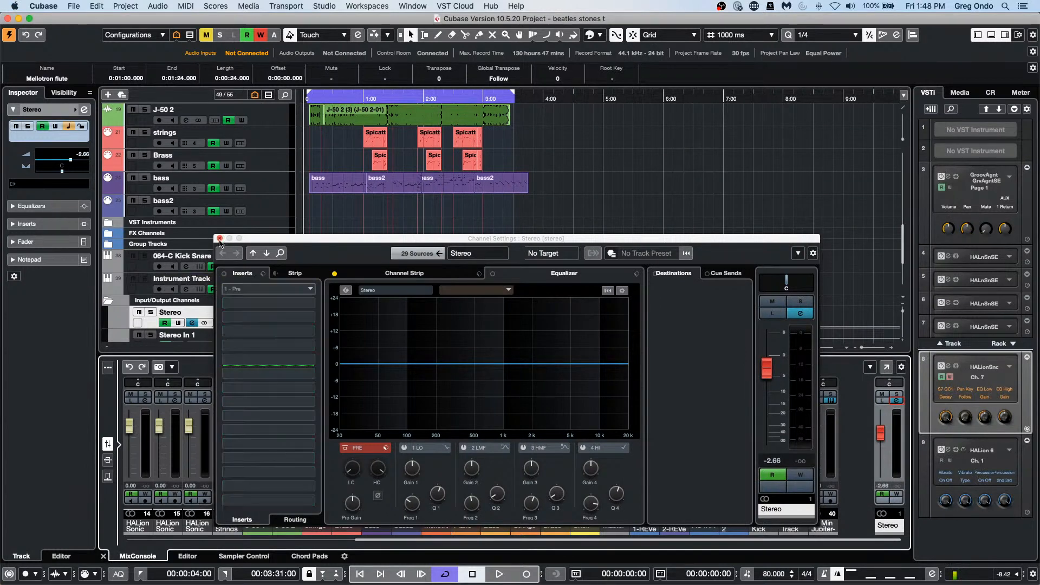
pyautogui.click(220, 238)
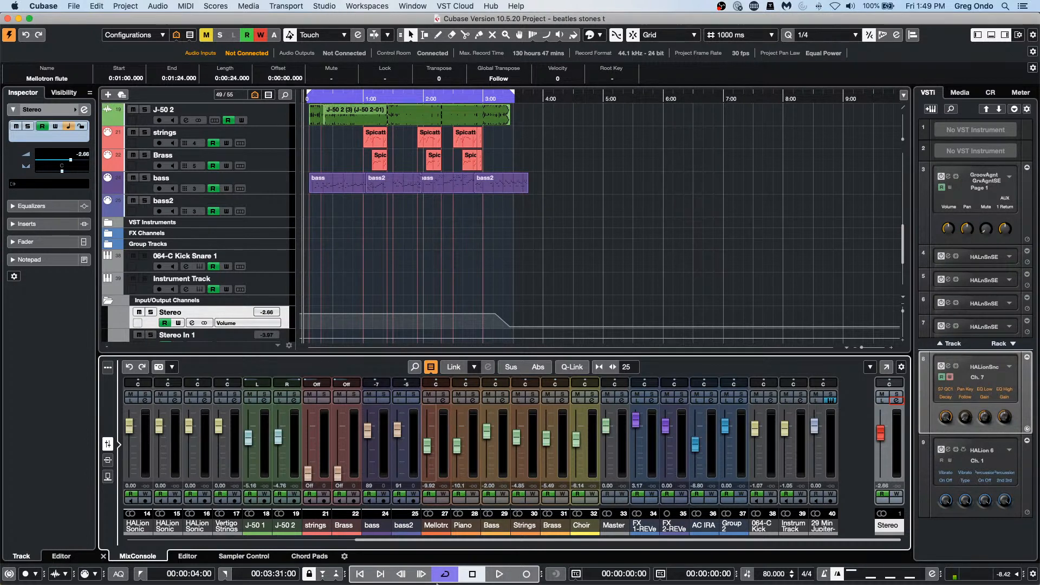
# - Switch to eLicenser Control Center and skip the online synchronization and maintenance tasks
pyautogui.moveTo(432, 582)
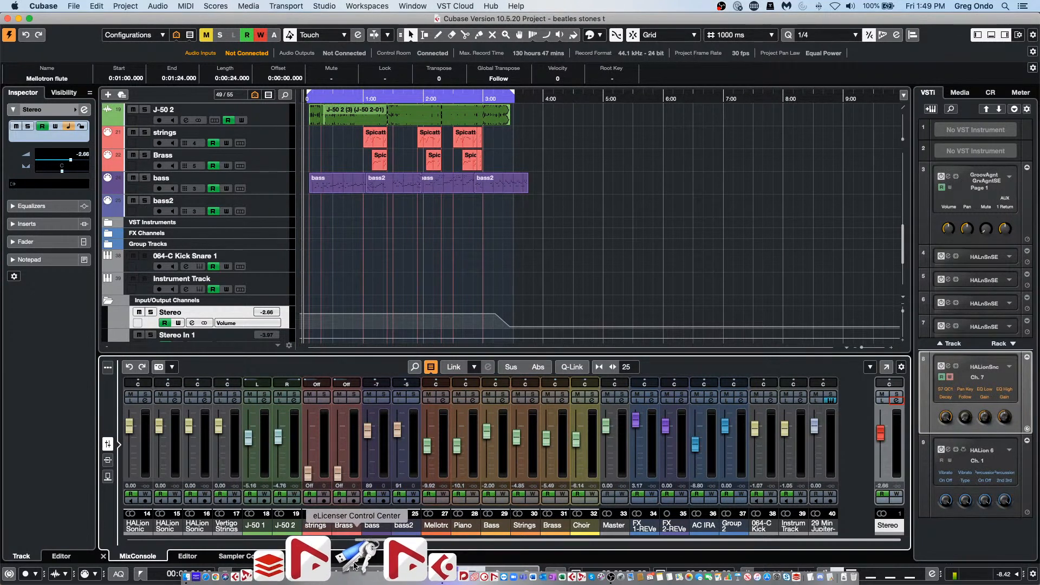
pyautogui.click(355, 566)
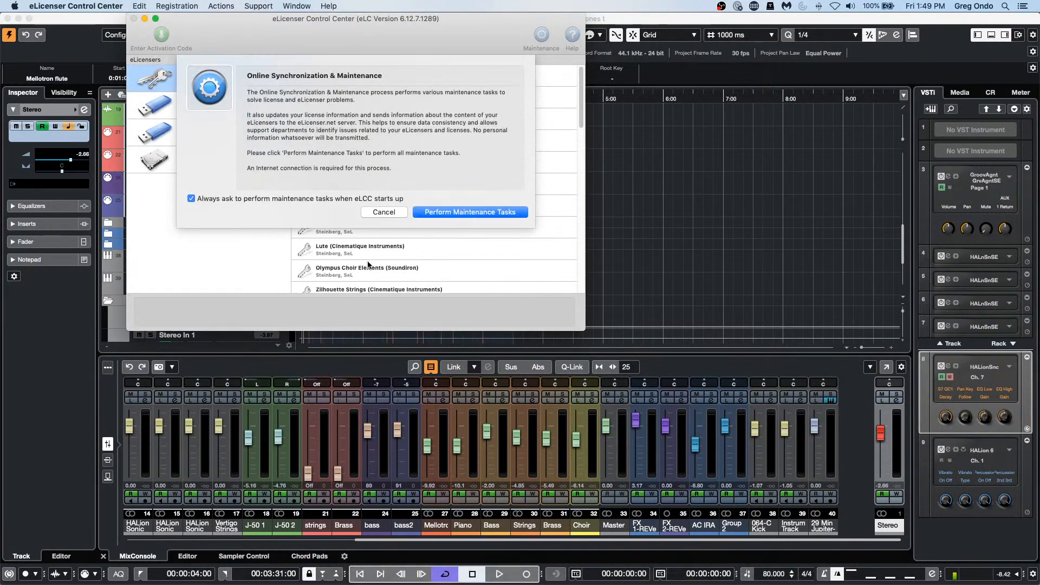
pyautogui.click(384, 212)
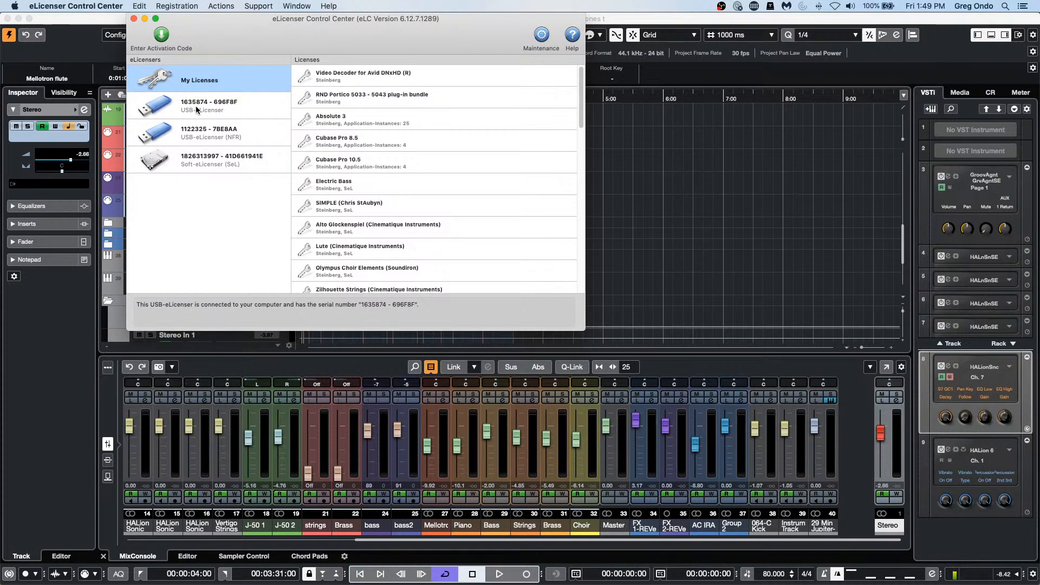
# - Examine the licenses stored on the first USB-eLicenser and close eLicenser Control Center
pyautogui.click(247, 119)
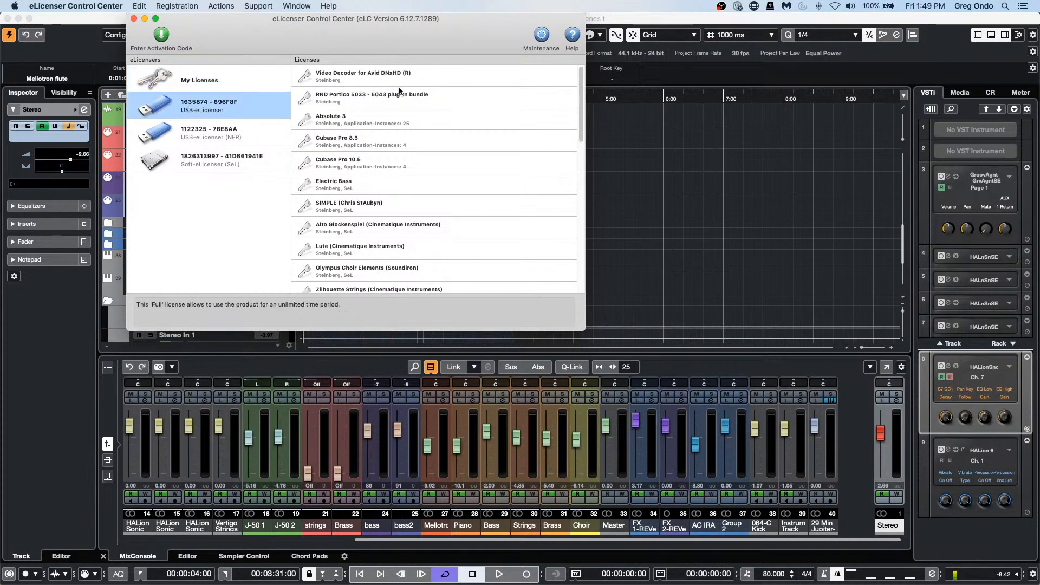
pyautogui.scroll(-3, 414, 138)
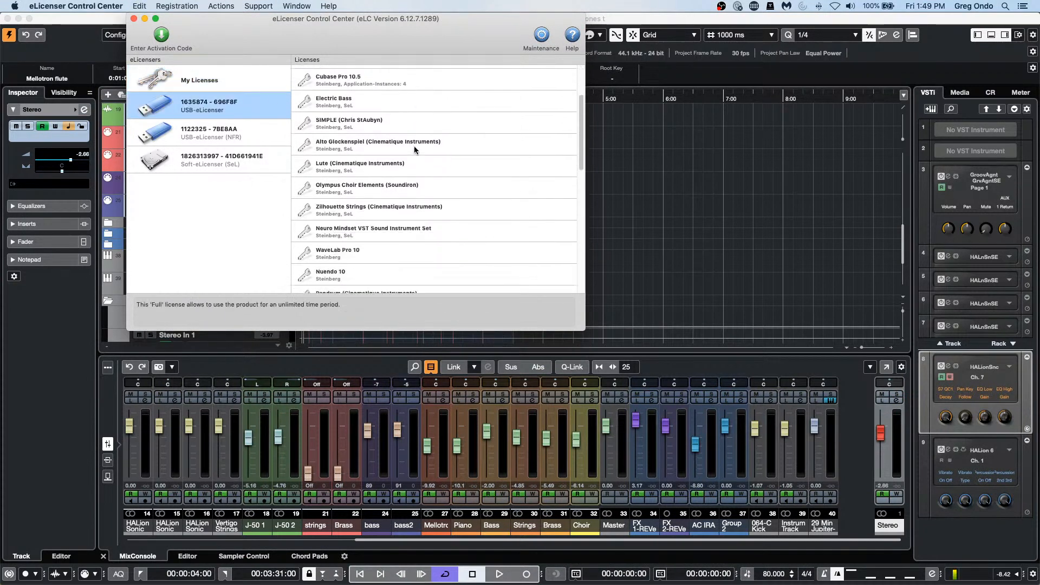
pyautogui.scroll(-5, 413, 145)
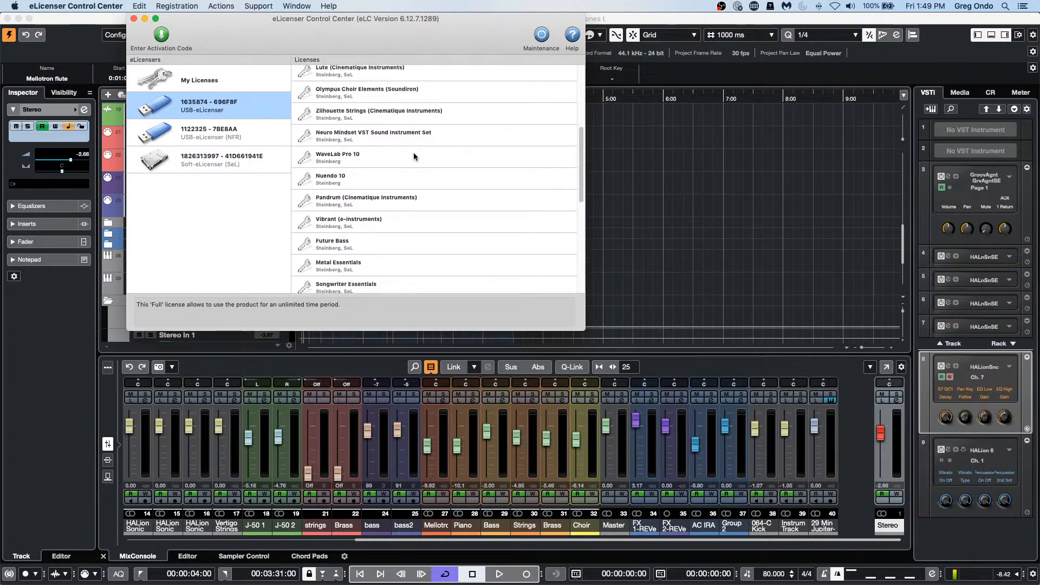
pyautogui.scroll(8, 413, 153)
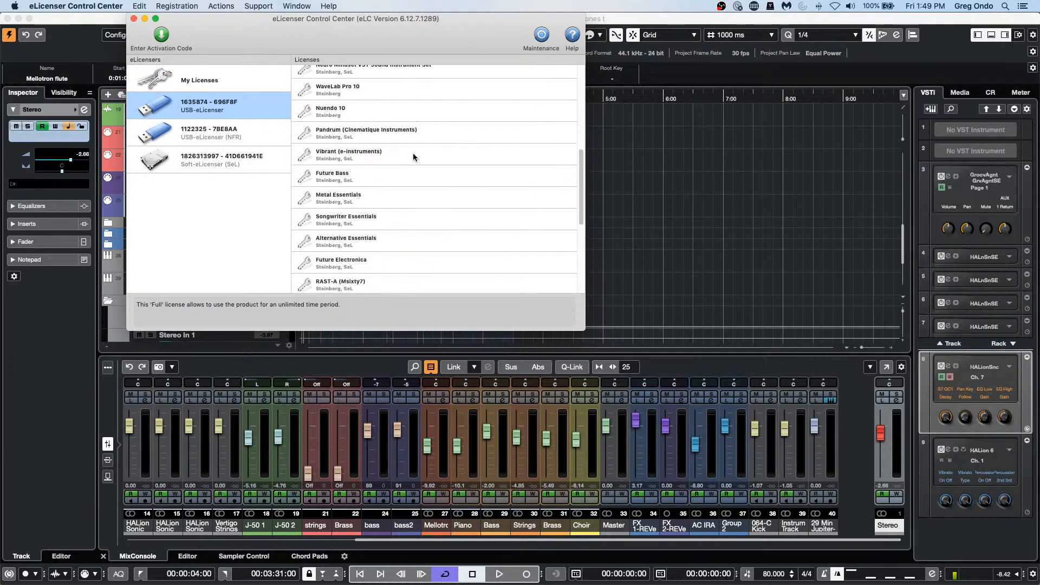
pyautogui.click(134, 19)
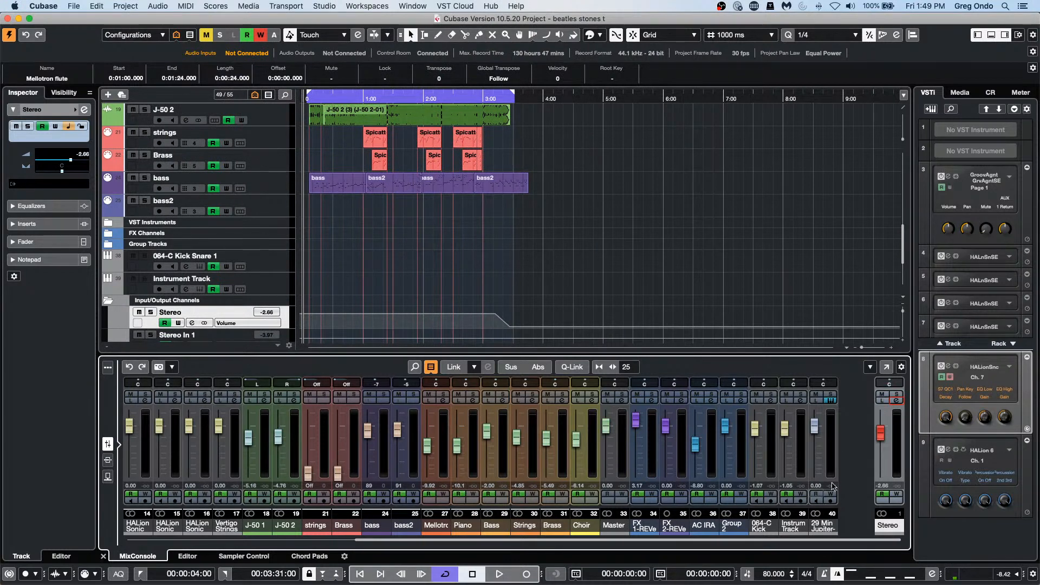
# - Launch Steinberg Download Assistant
pyautogui.moveTo(466, 582)
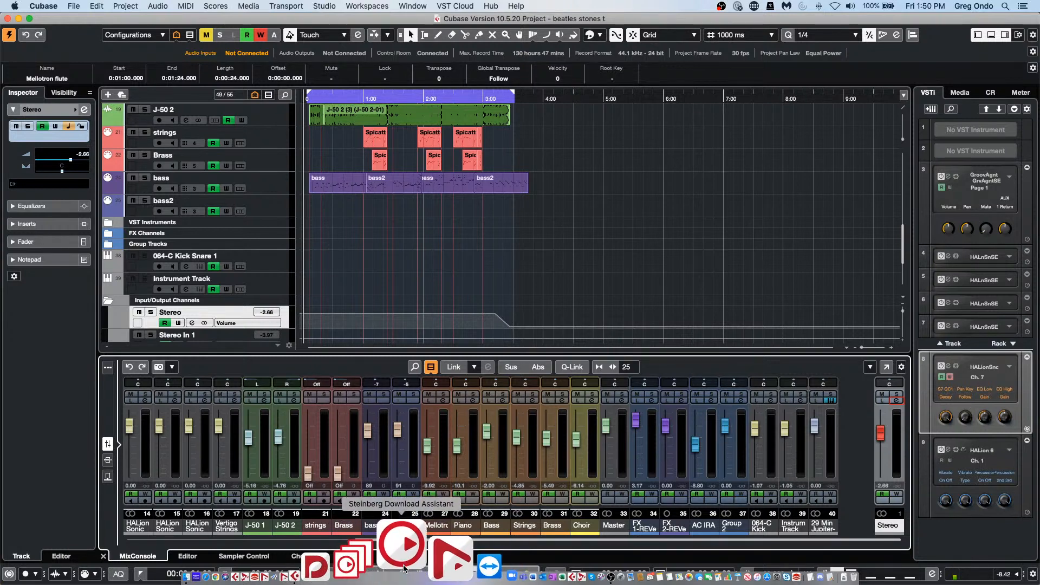
pyautogui.click(404, 567)
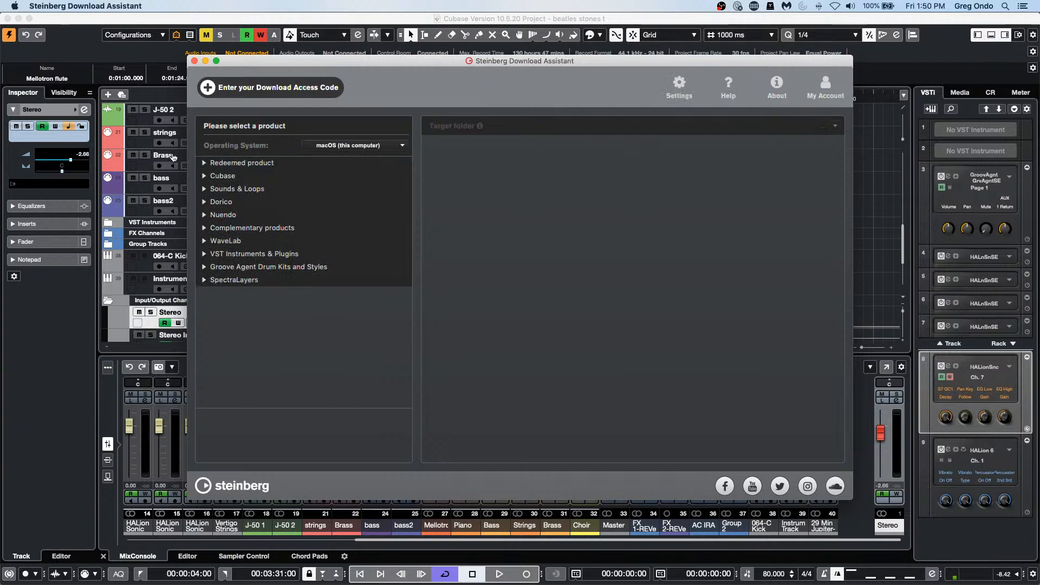
# - Examine the full list of installers and content sets offered for Cubase Pro 11
pyautogui.click(203, 177)
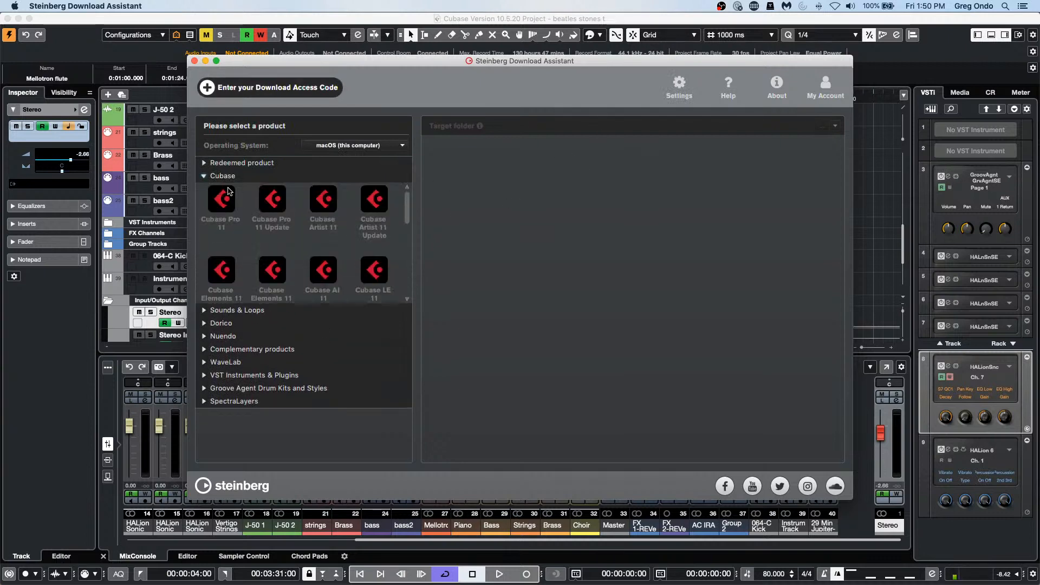
pyautogui.click(228, 202)
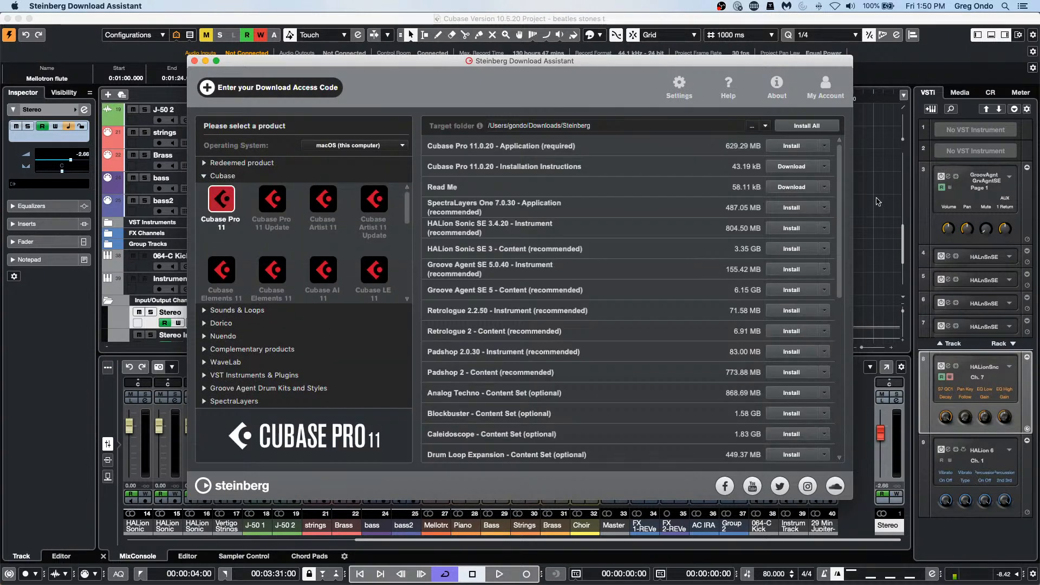
pyautogui.scroll(-3, 842, 210)
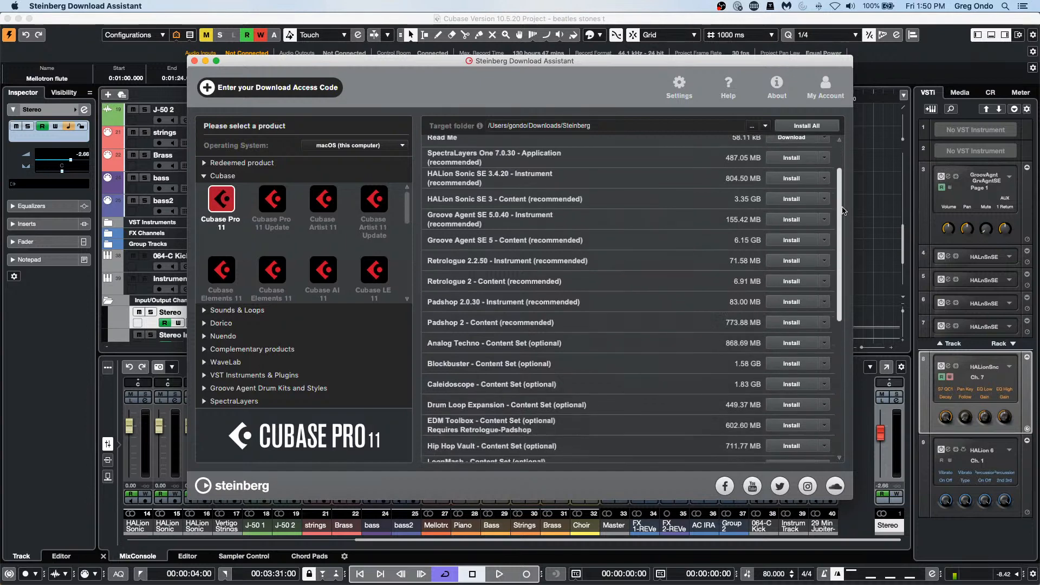
pyautogui.moveTo(843, 210); pyautogui.dragTo(838, 341)
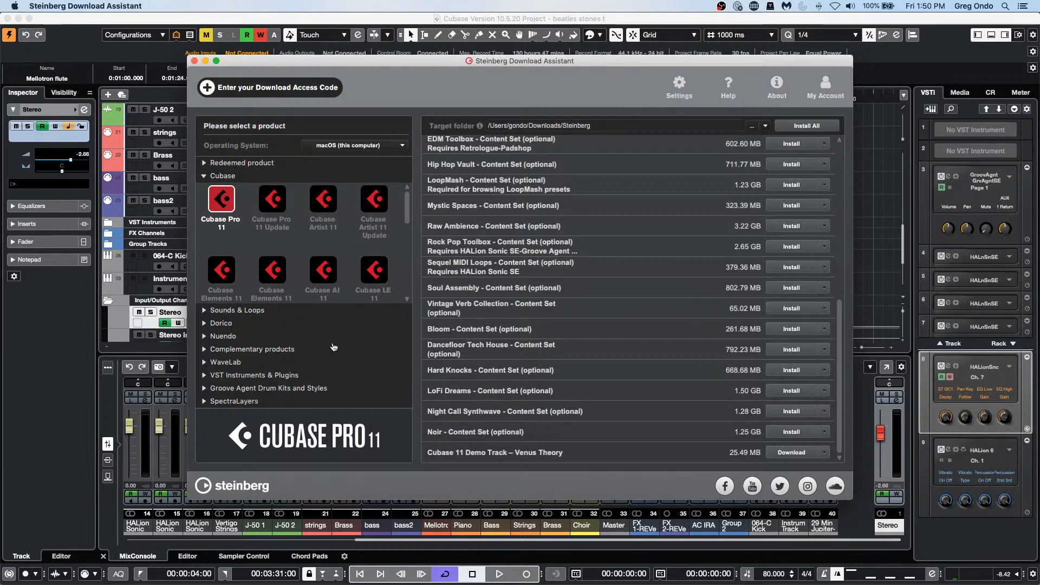
# - Browse the products offered in the Sounds & Loops category
pyautogui.click(252, 311)
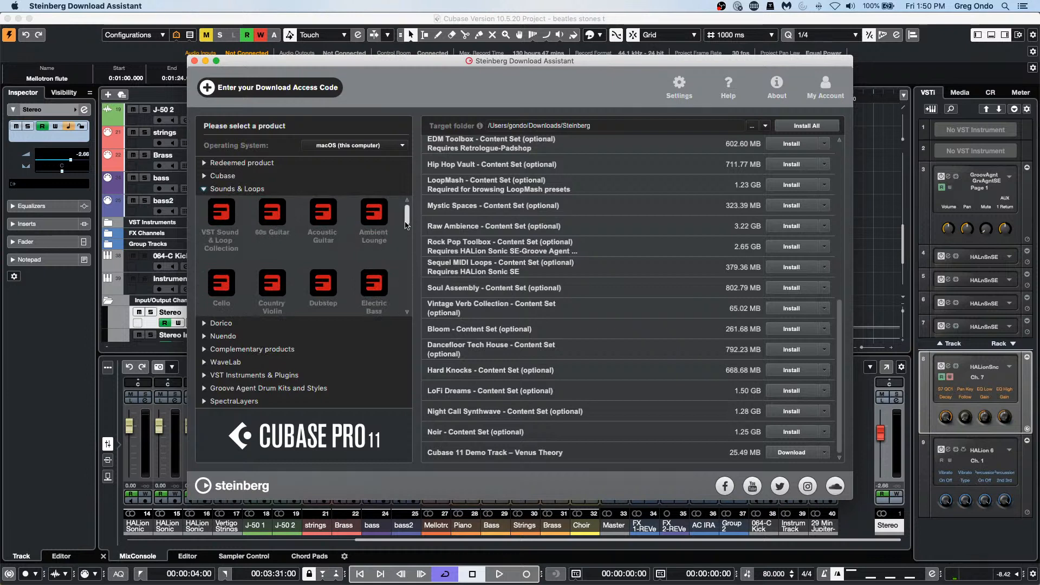
pyautogui.moveTo(406, 222)
pyautogui.mouseDown()
pyautogui.moveTo(406, 267)
pyautogui.moveTo(406, 220)
pyautogui.mouseUp()
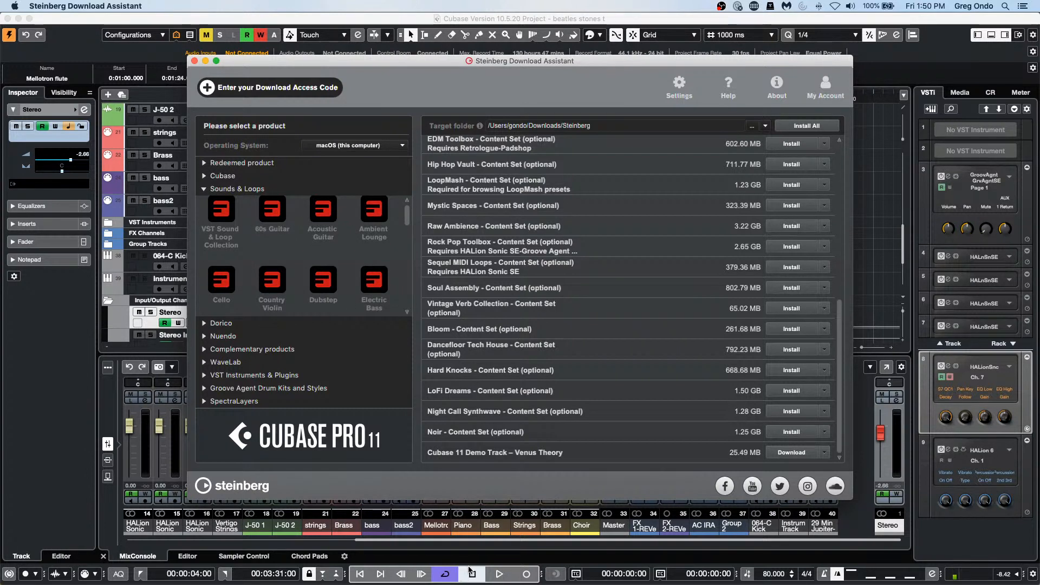
pyautogui.press('super+Tab')
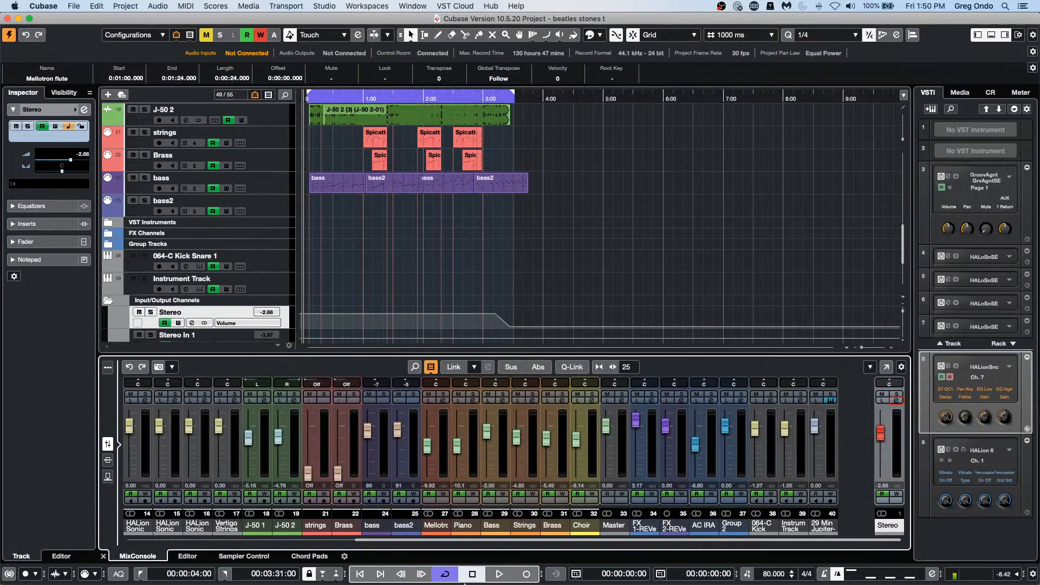
pyautogui.press('super+Tab')
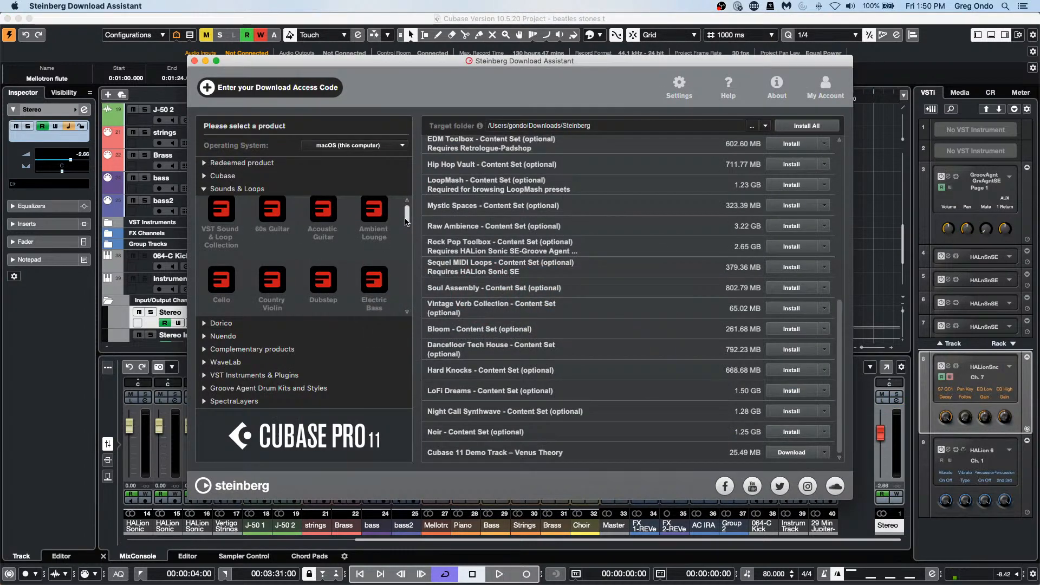
pyautogui.moveTo(407, 215)
pyautogui.mouseDown()
pyautogui.moveTo(409, 274)
pyautogui.moveTo(419, 215)
pyautogui.mouseUp()
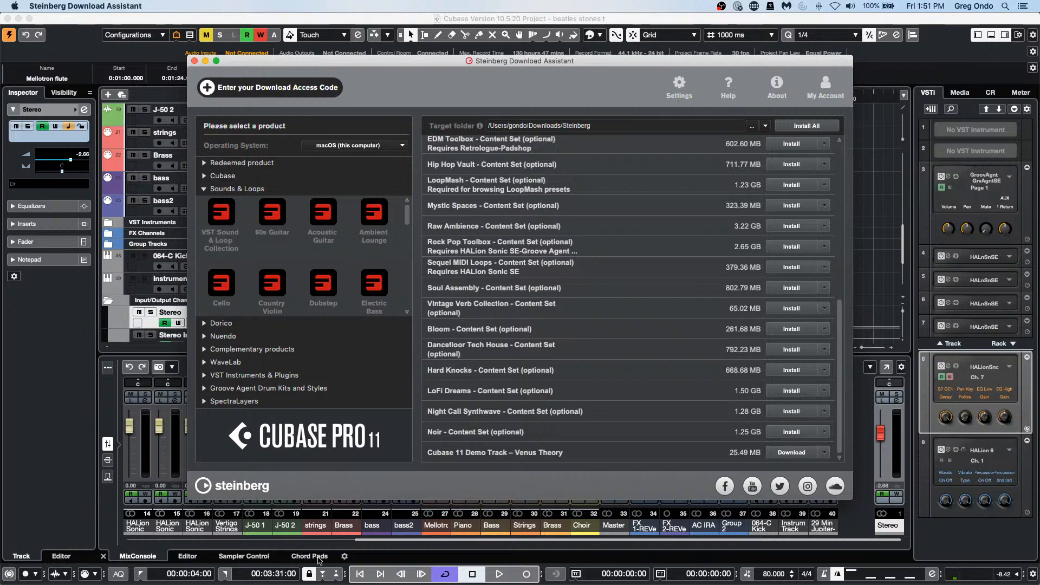
# - Switch to Steinberg Library Manager and browse the installed Cubase/Nuendo libraries
pyautogui.moveTo(322, 577)
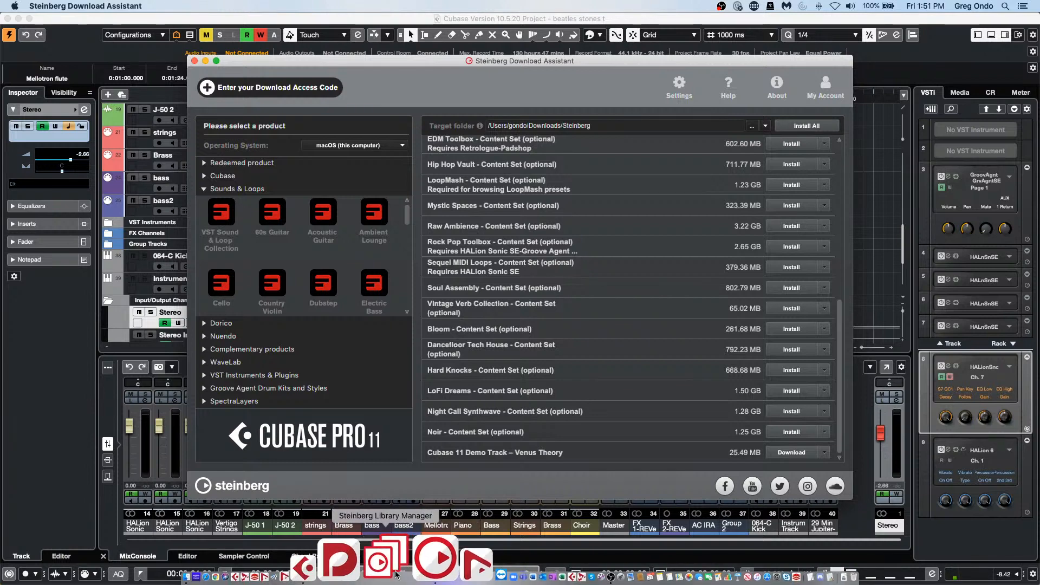
pyautogui.click(394, 571)
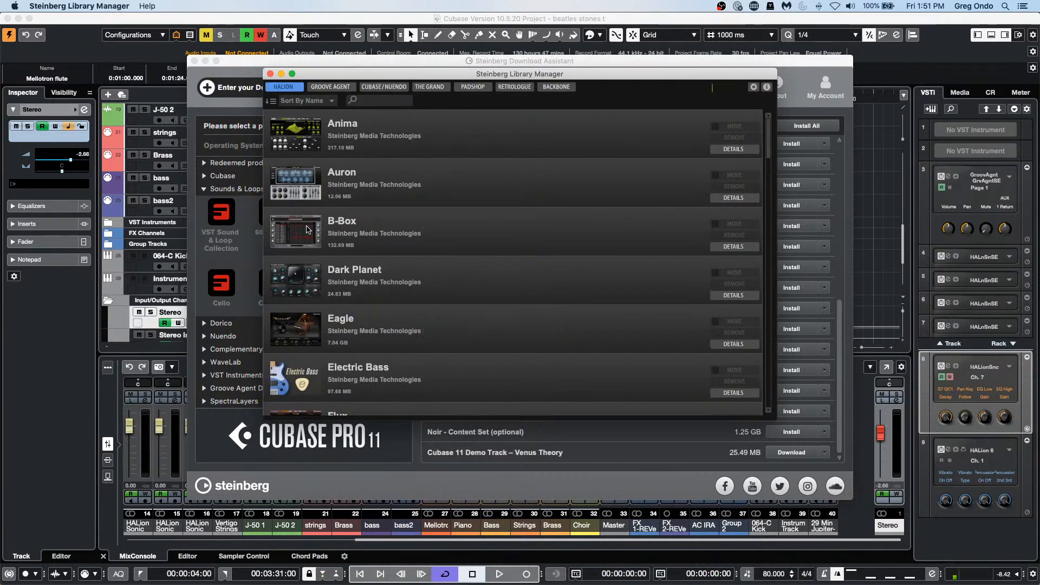
pyautogui.click(391, 88)
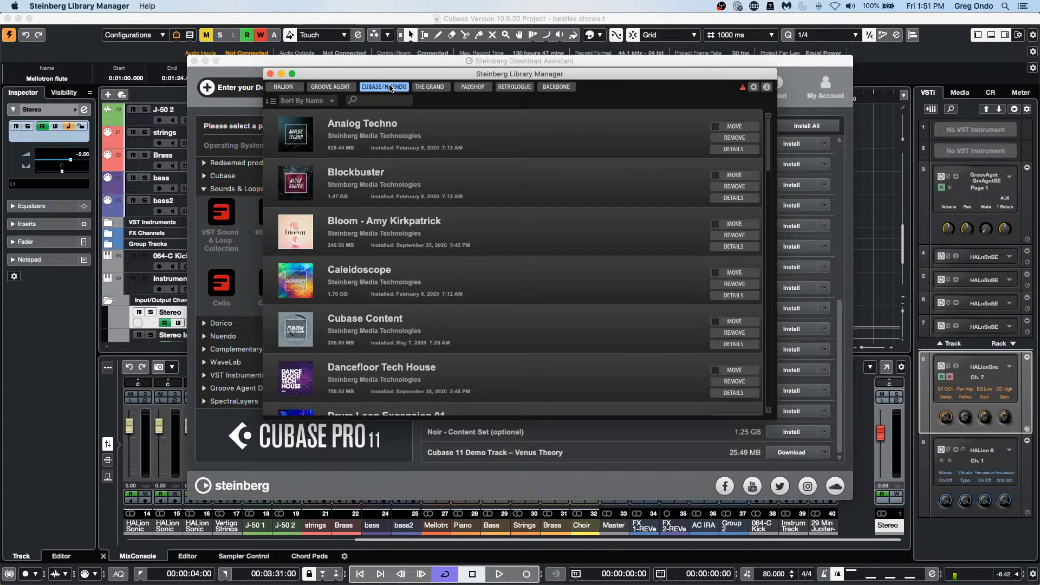
pyautogui.scroll(-2, 395, 251)
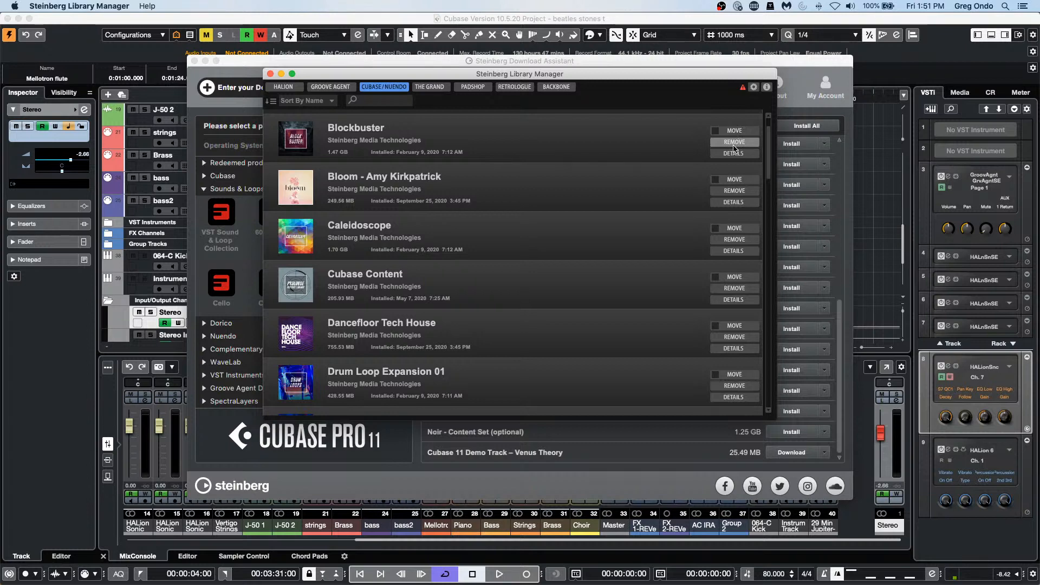
# - Return to Steinberg Download Assistant and look through the Cubase and Sounds & Loops product categories
pyautogui.click(222, 179)
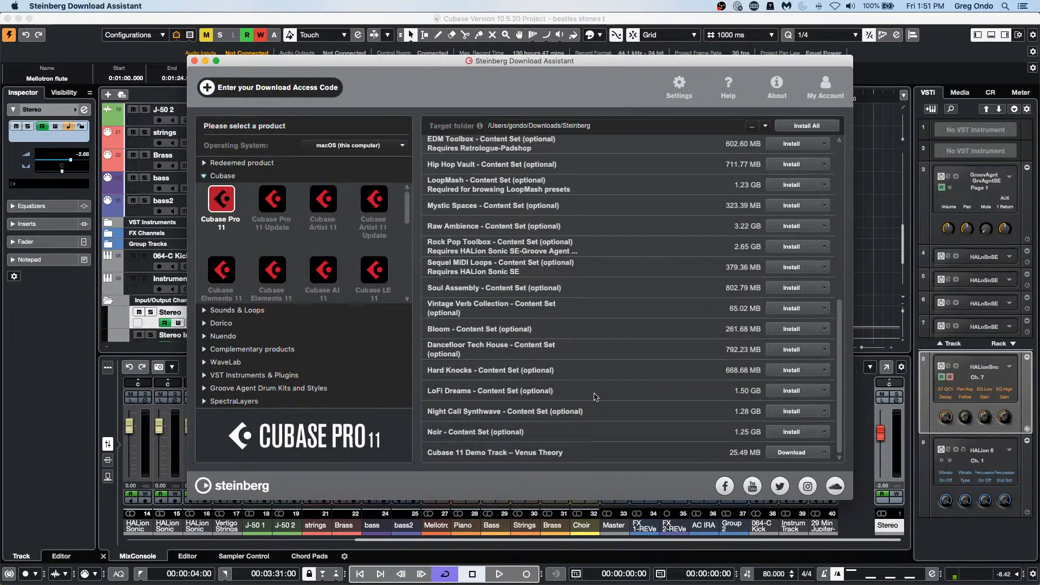
pyautogui.scroll(2, 595, 397)
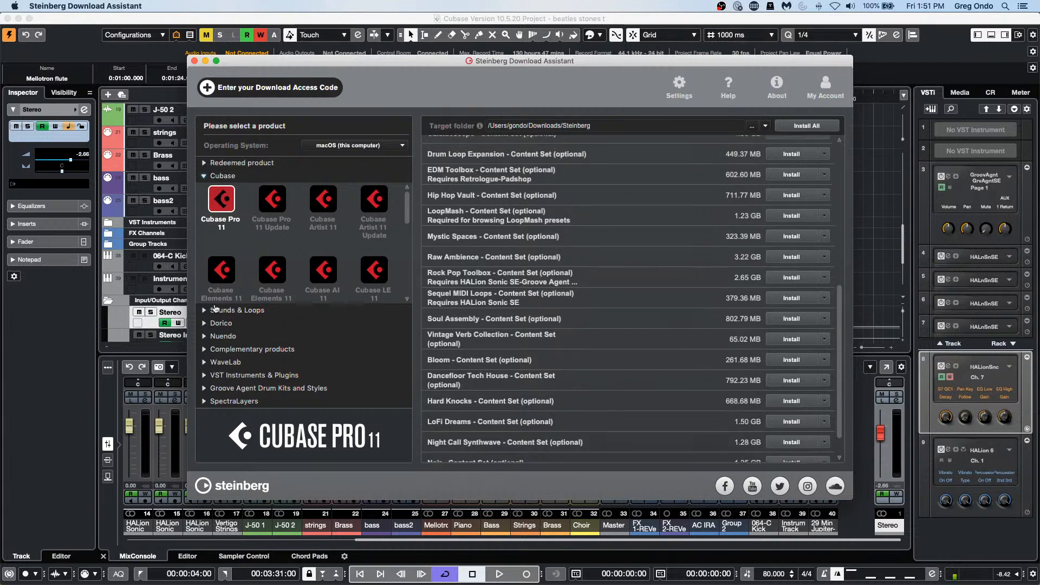
pyautogui.click(234, 311)
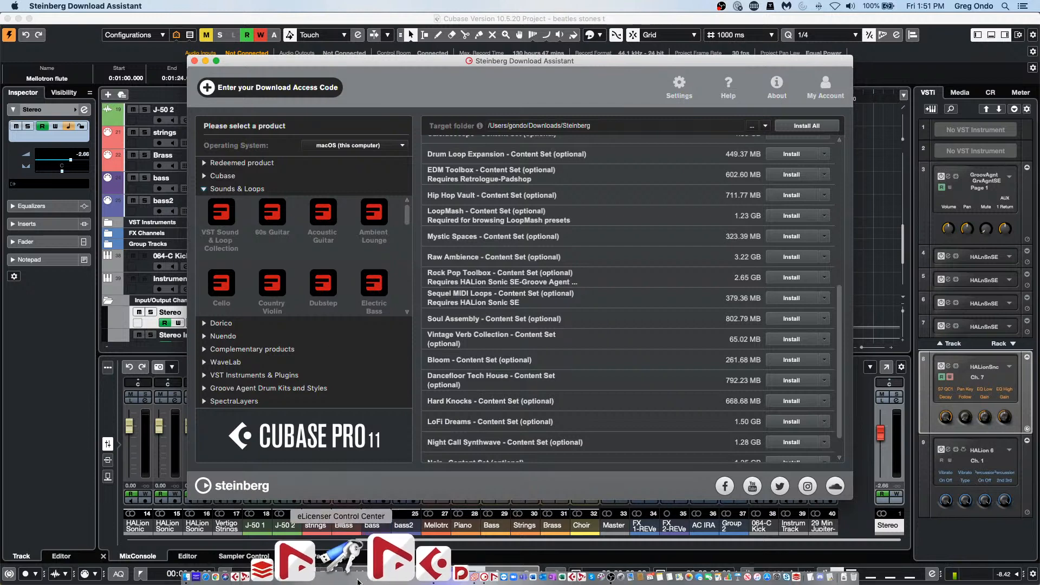
# - Open eLicenser Control Center, skip the maintenance tasks, review the licences on the USB-eLicenser, and close it
pyautogui.click(354, 575)
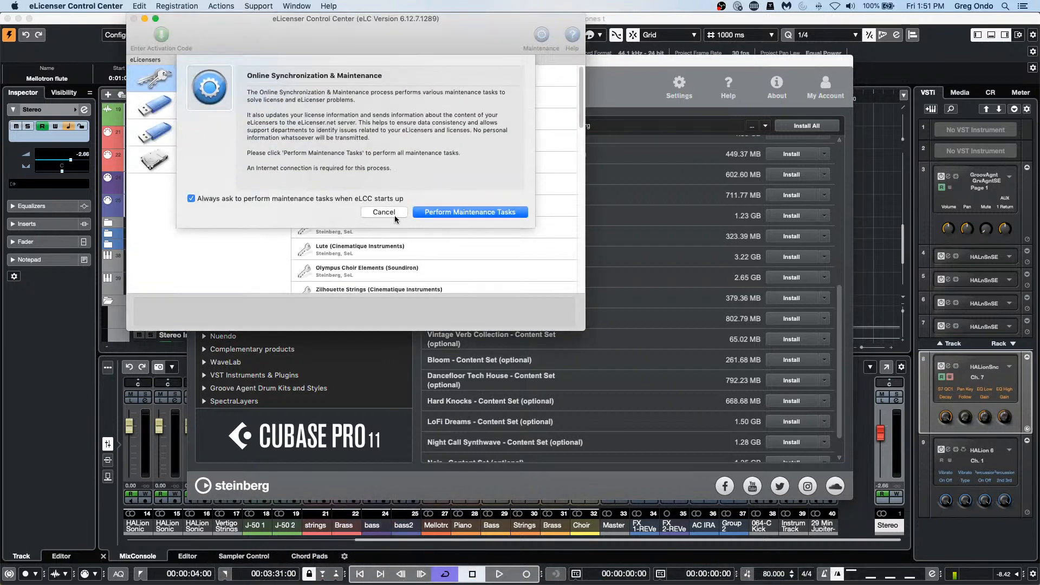
pyautogui.click(395, 216)
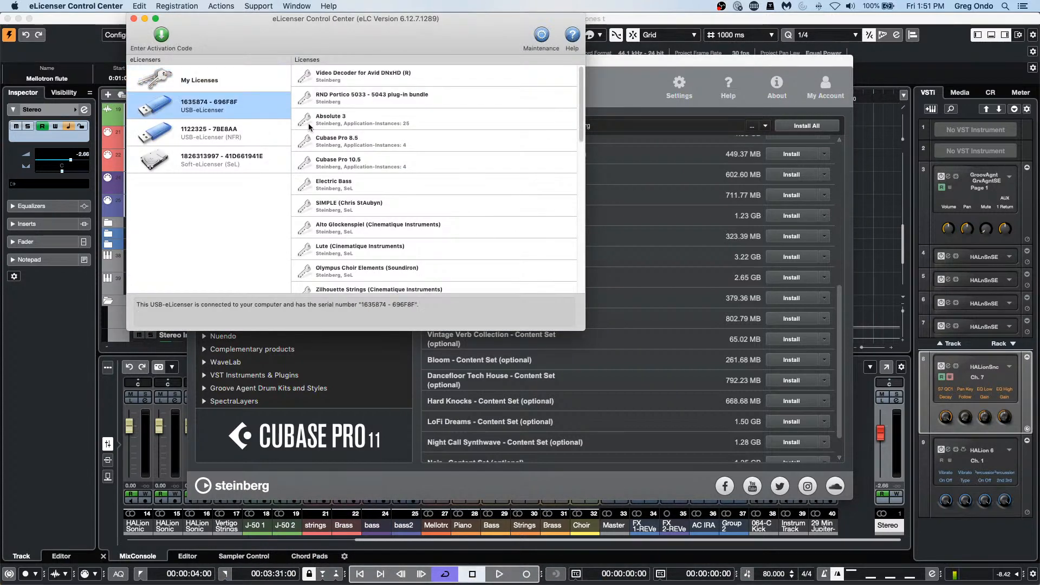
pyautogui.scroll(-5, 394, 152)
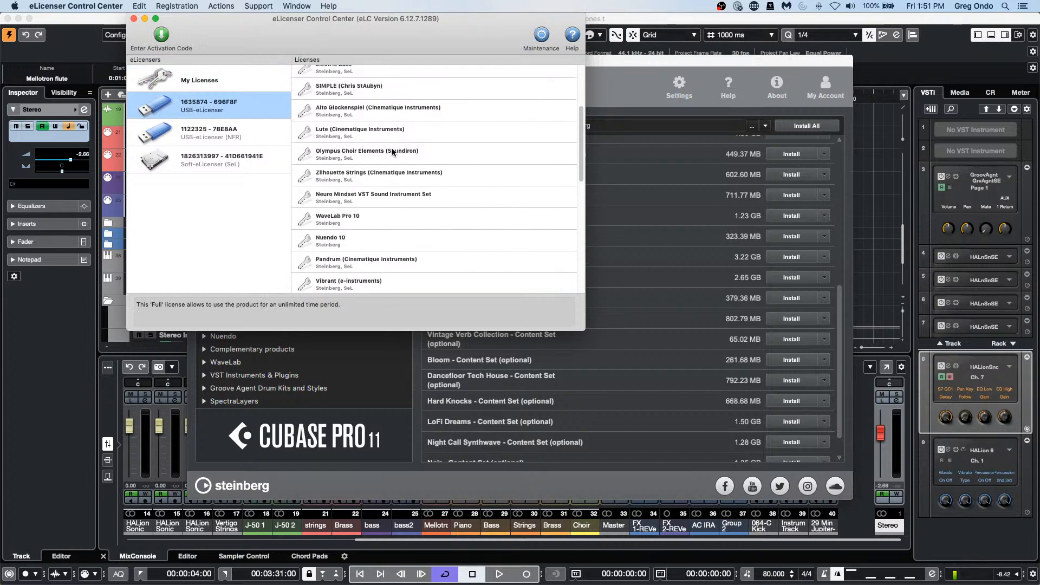
pyautogui.scroll(5, 394, 152)
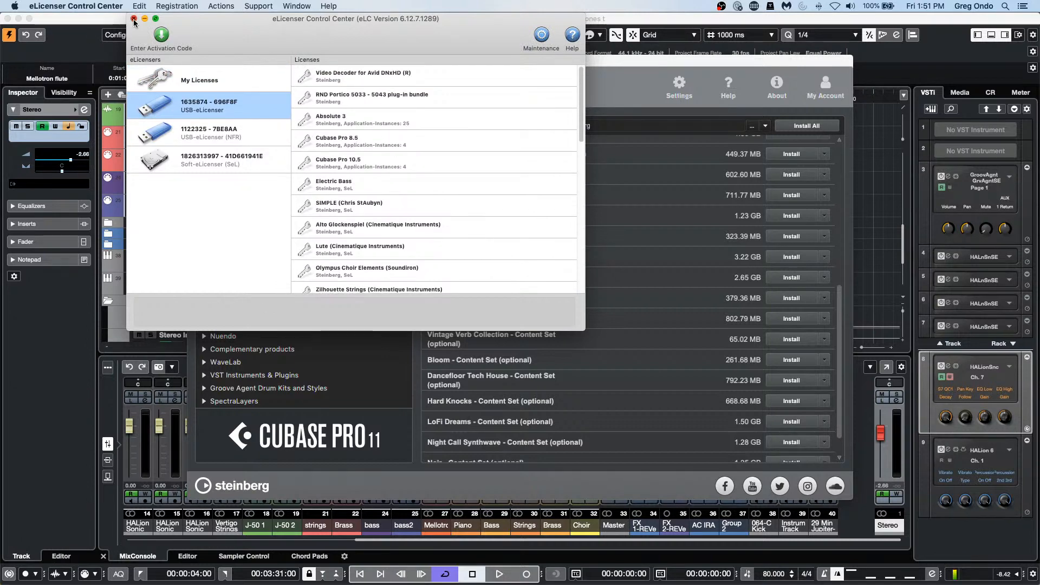
pyautogui.click(133, 19)
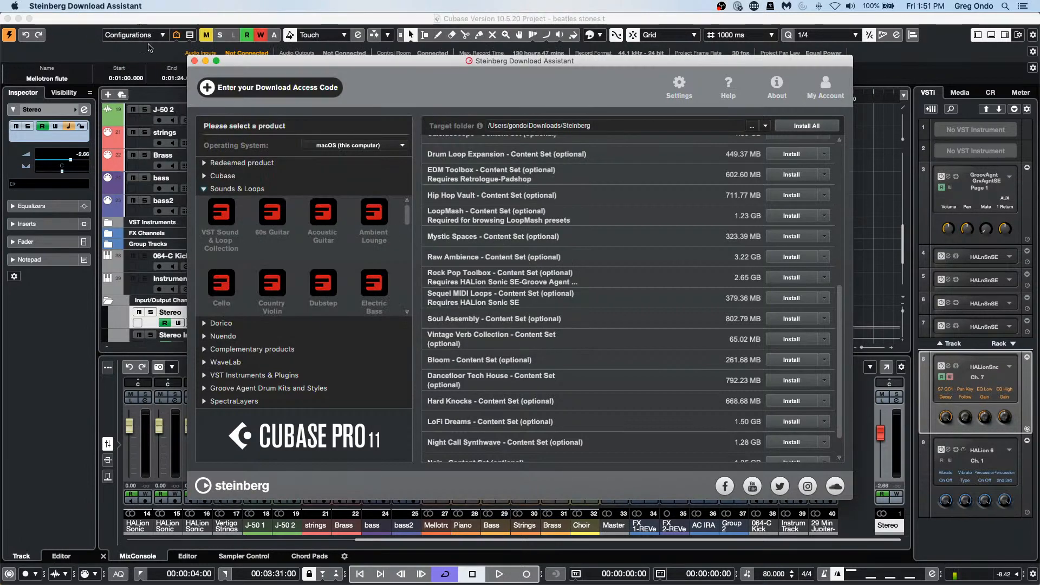
# - Close the Steinberg Download Assistant and Library Manager windows
pyautogui.click(195, 61)
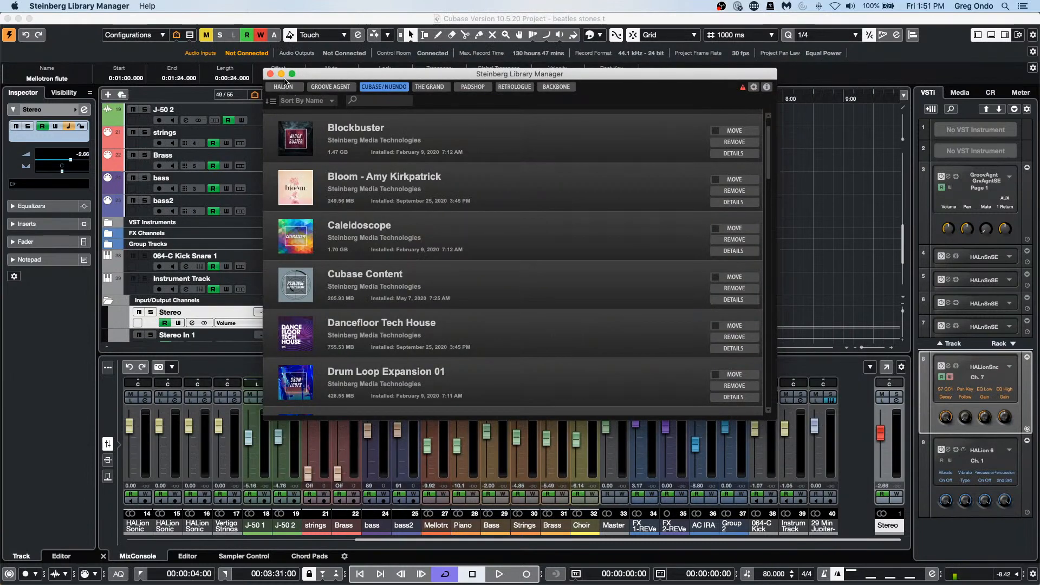
pyautogui.click(271, 74)
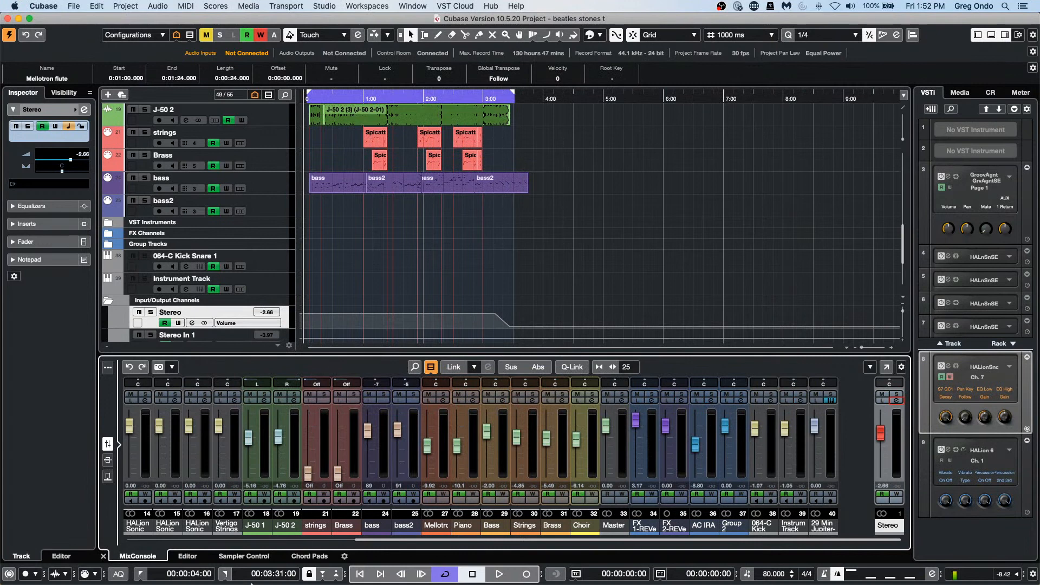
# - Reopen Steinberg Library Manager, view the Groove Agent and Cubase/Nuendo libraries, and close it again
pyautogui.moveTo(379, 581)
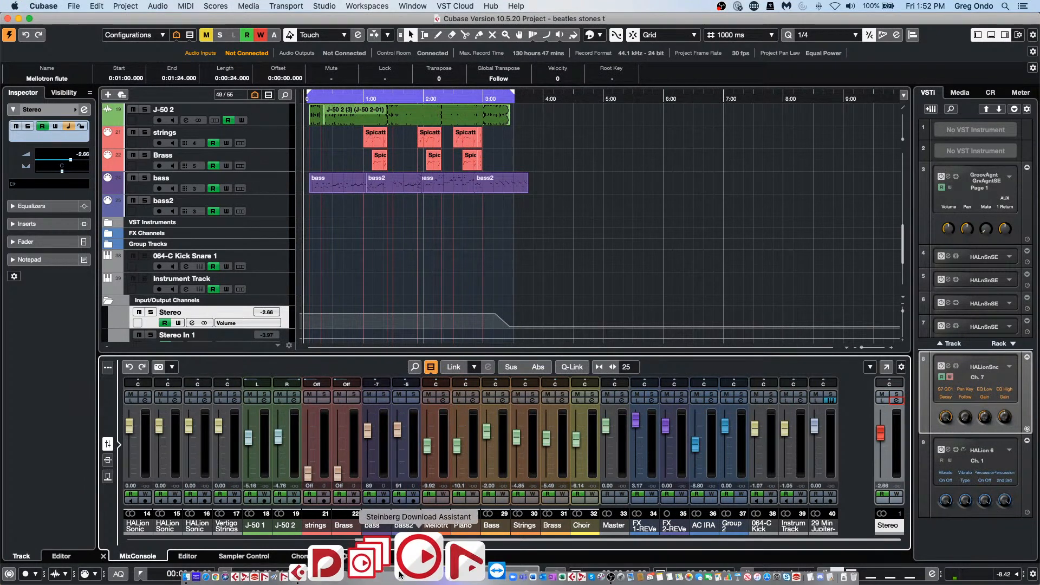
pyautogui.click(382, 571)
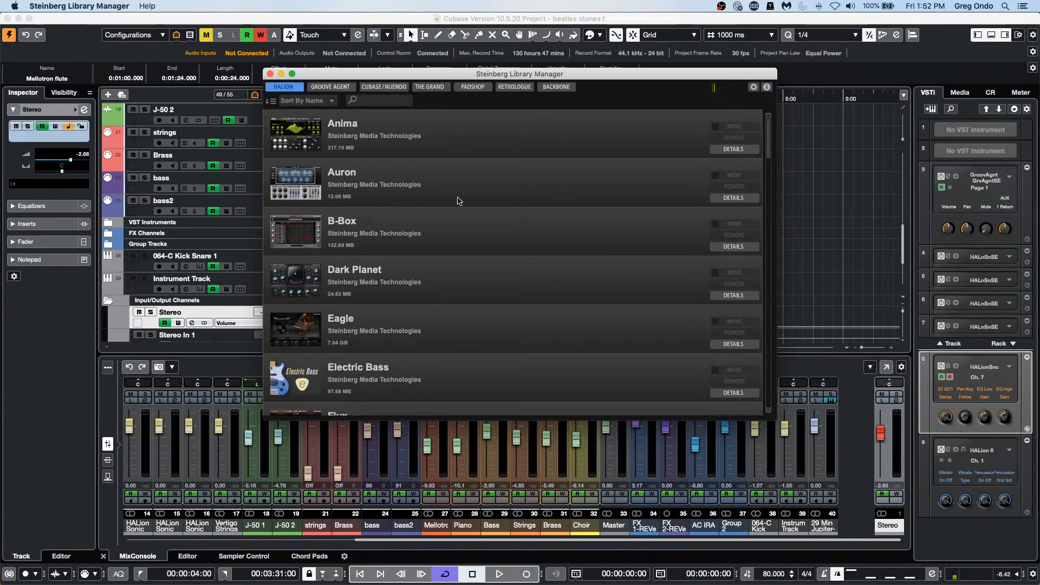
pyautogui.click(330, 86)
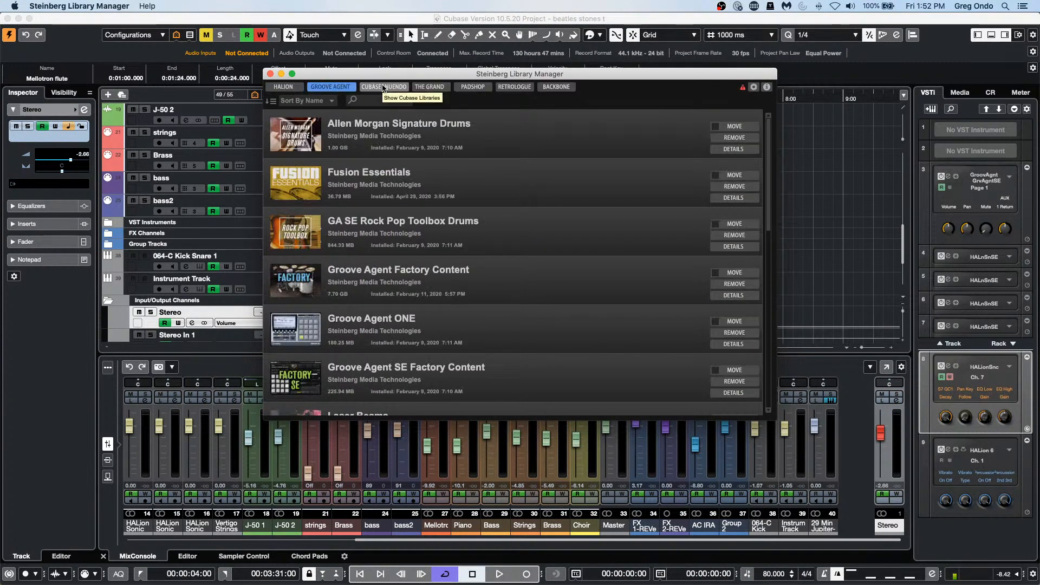
pyautogui.click(383, 87)
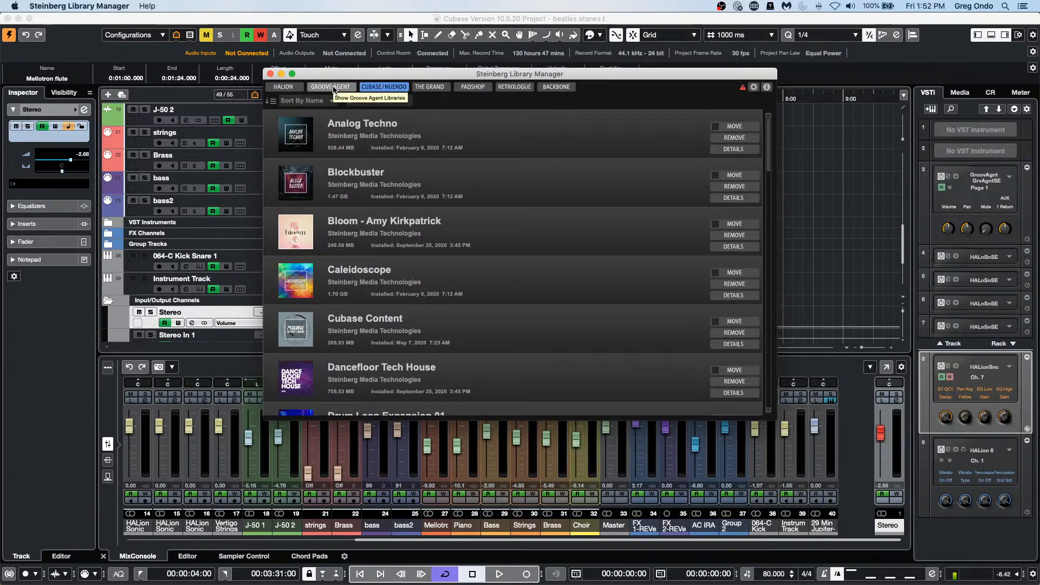
pyautogui.click(271, 74)
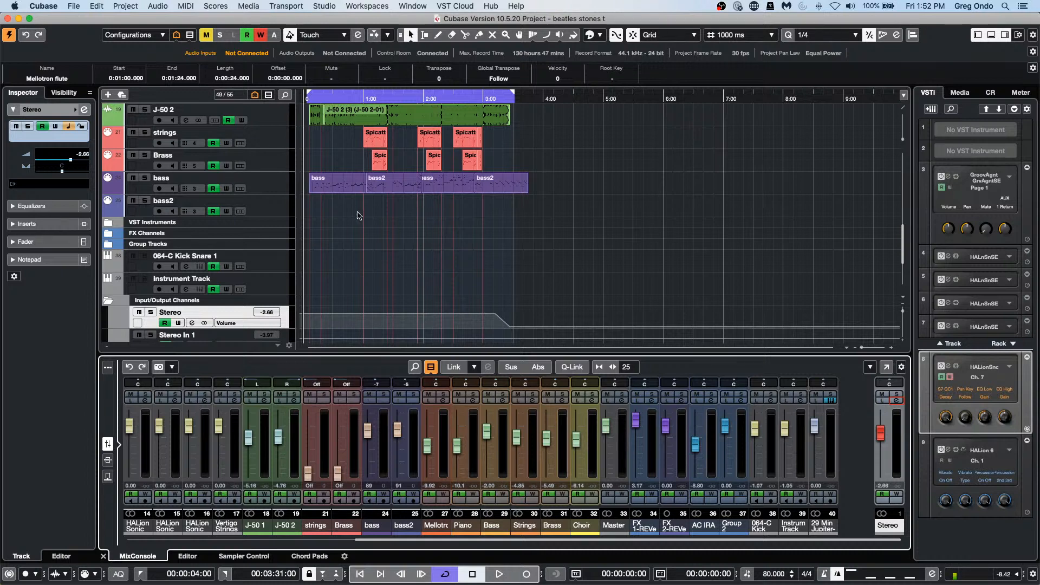
# - Create a sampler track from the 29 Min Jupiter-Bass-Mic-Fill2 loop in the Rock PopToolbox media
pyautogui.click(960, 92)
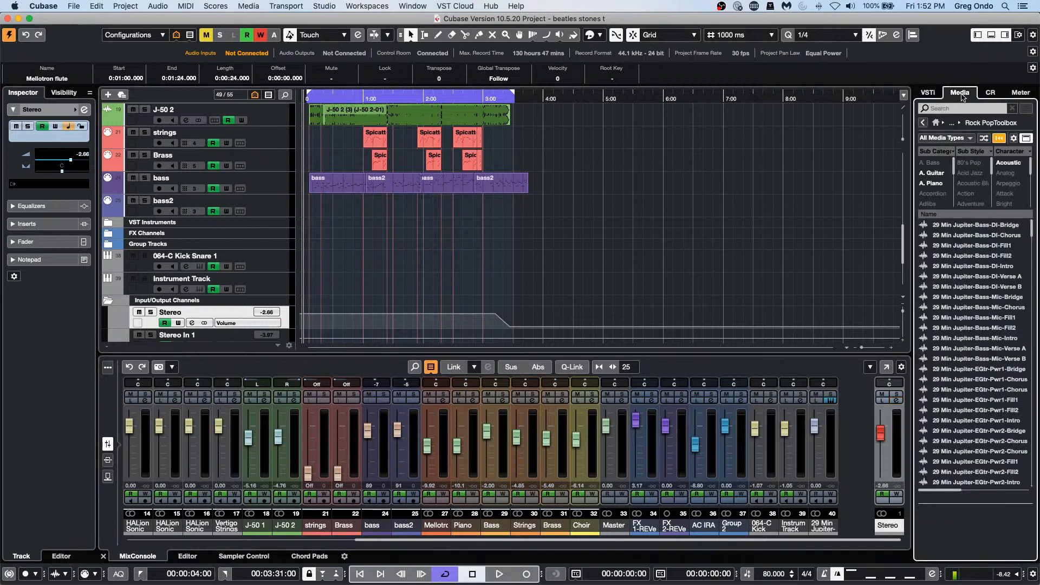
pyautogui.rightClick(970, 328)
pyautogui.click(983, 334)
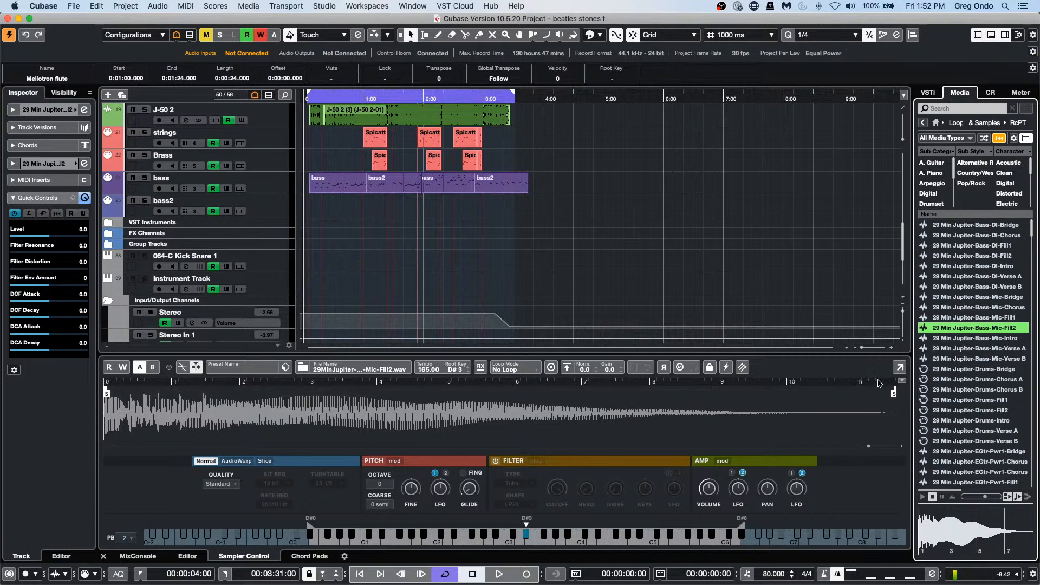
# - Open the sampler controls of the Bass-Mic-Fill2 track in a separate window and move it clear of the project tracks
pyautogui.click(900, 367)
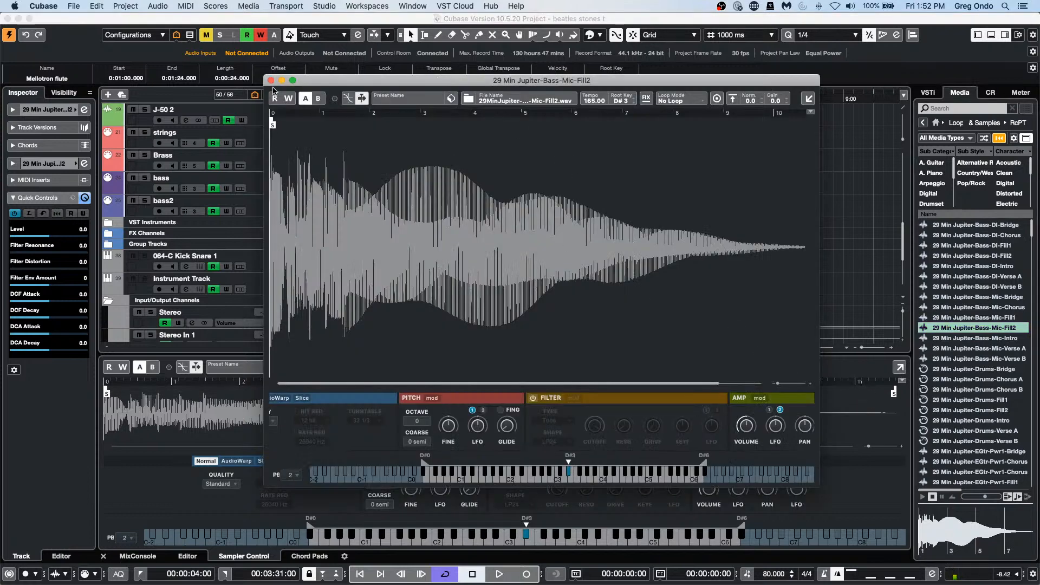
pyautogui.moveTo(358, 87); pyautogui.dragTo(697, 120)
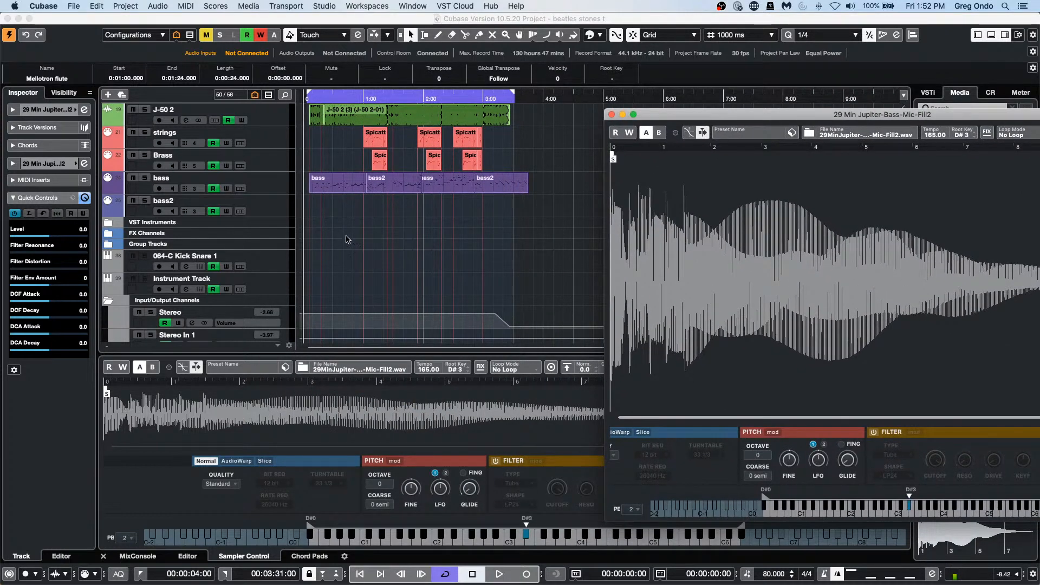
# - Draw a MIDI part from about 0:07 to 2:19 on the 29 Min Jupiter-Bass-Mic-Fill2 track and open it in the Key Editor
pyautogui.scroll(-5, 353, 259)
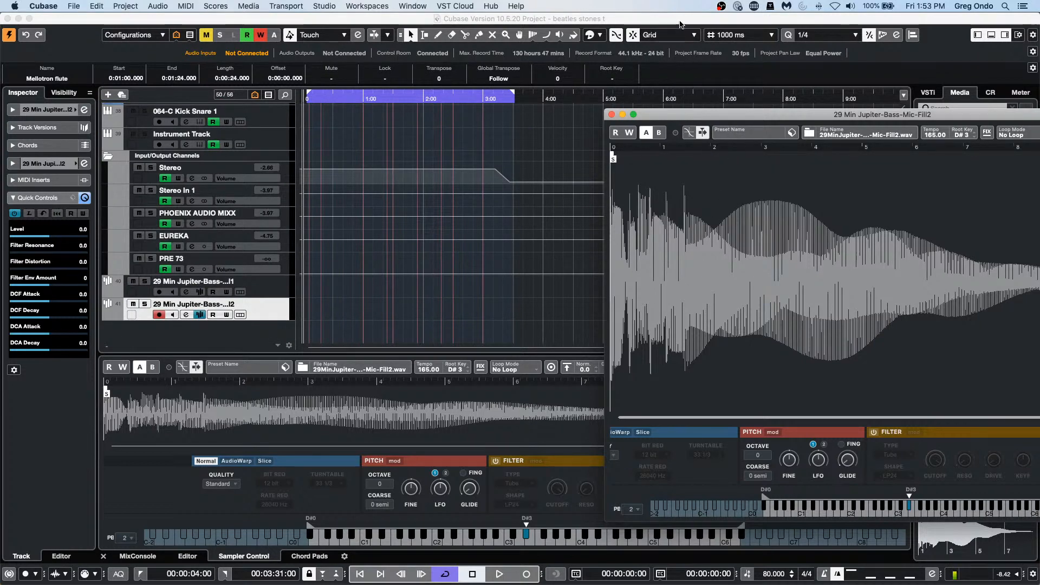
pyautogui.moveTo(681, 21); pyautogui.dragTo(520, 24)
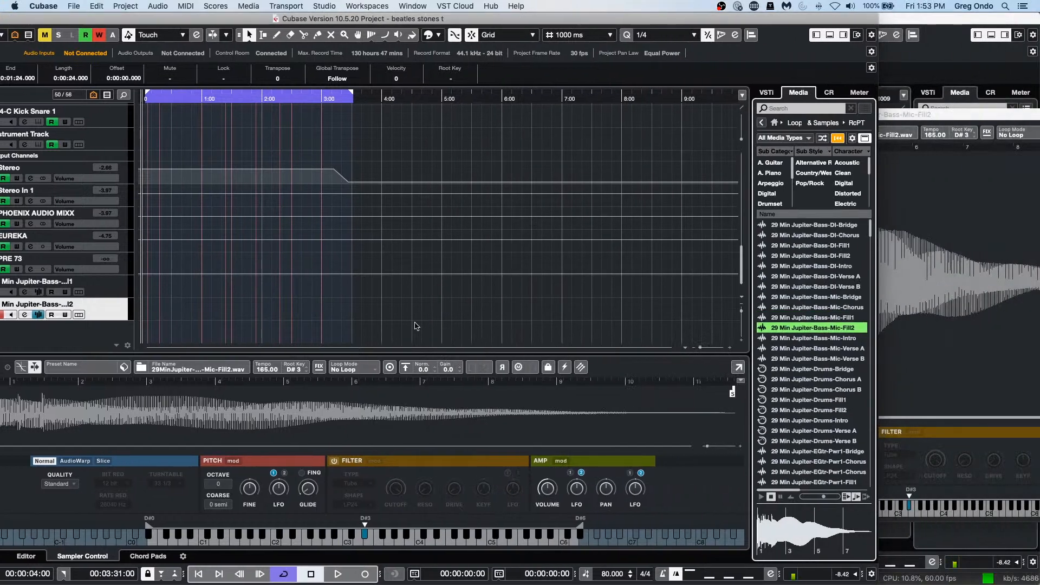
pyautogui.rightClick(173, 315)
pyautogui.click(201, 310)
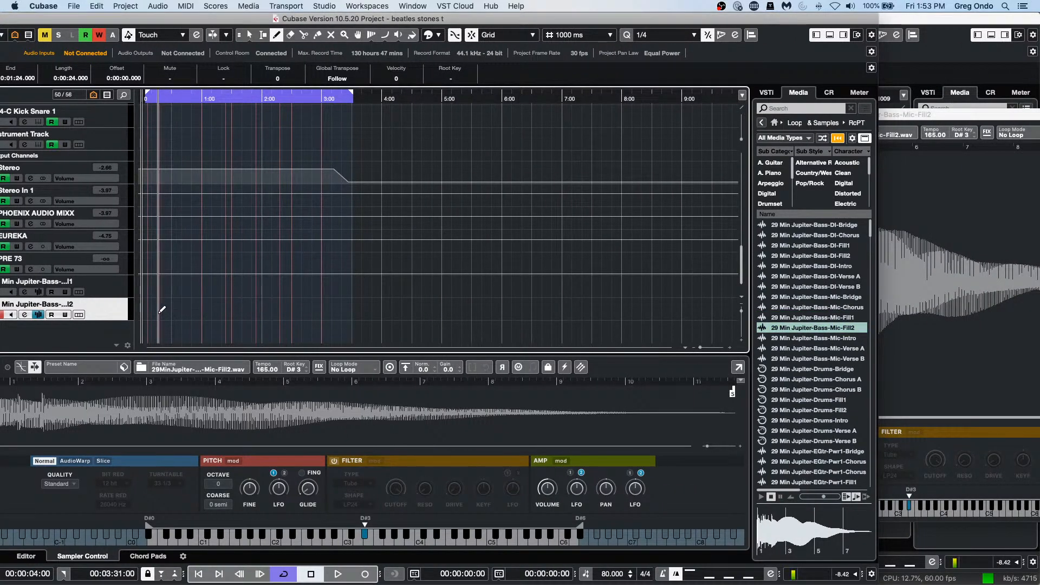
pyautogui.moveTo(157, 317); pyautogui.dragTo(281, 307)
pyautogui.press('1')
pyautogui.doubleClick(221, 317)
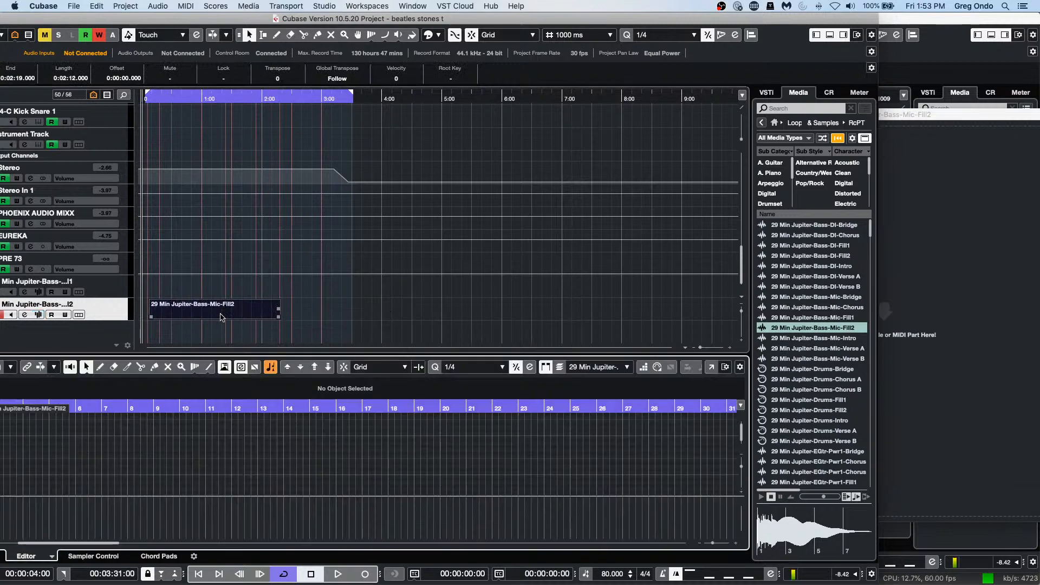
# - Select the other 29 Min Jupiter-Bass sampler track, directly above Bass-Mic-Fill2, and expand the project window to fill the screen
pyautogui.click(998, 208)
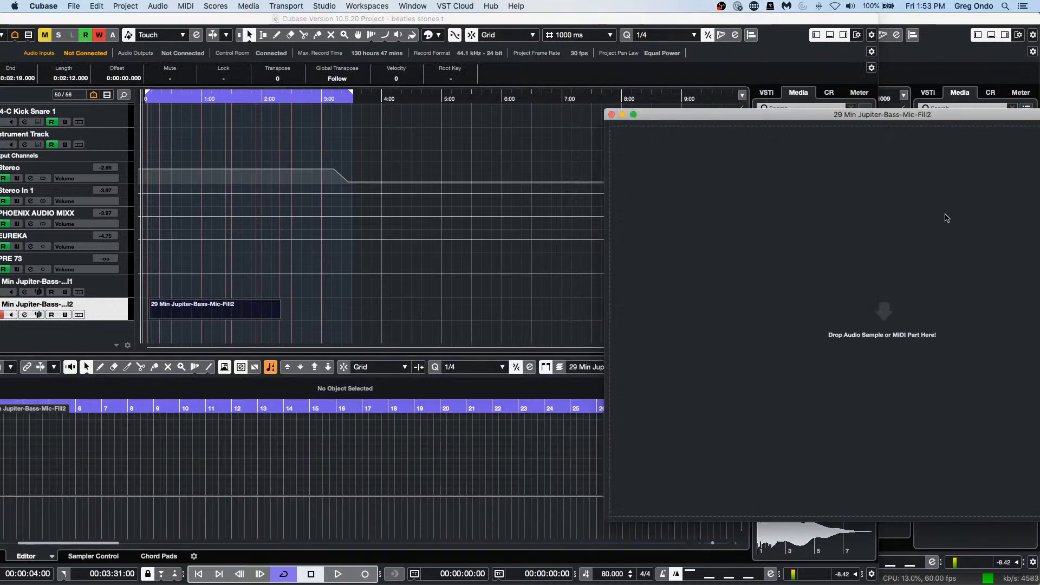
pyautogui.click(107, 293)
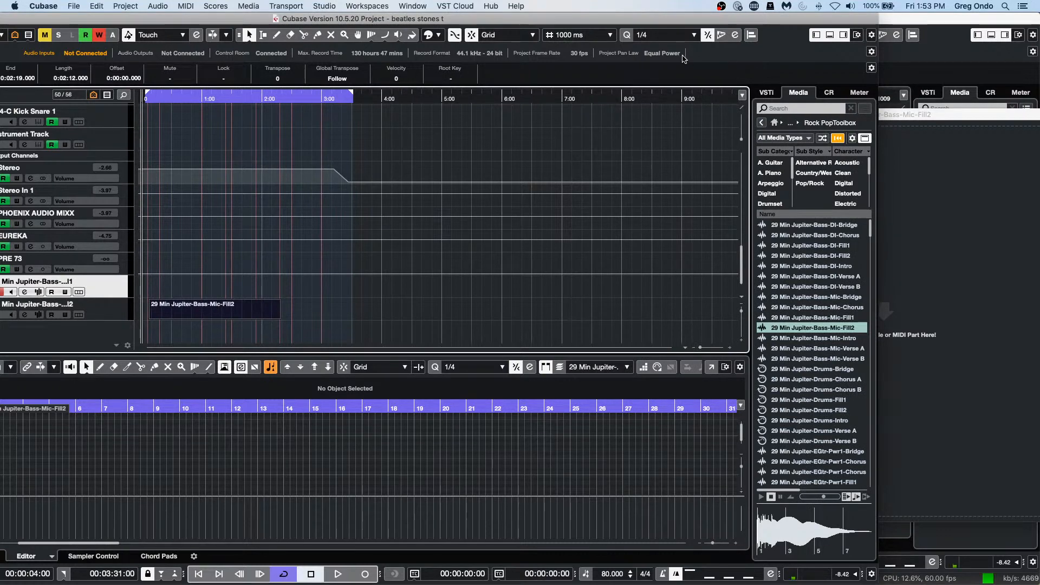
pyautogui.doubleClick(676, 22)
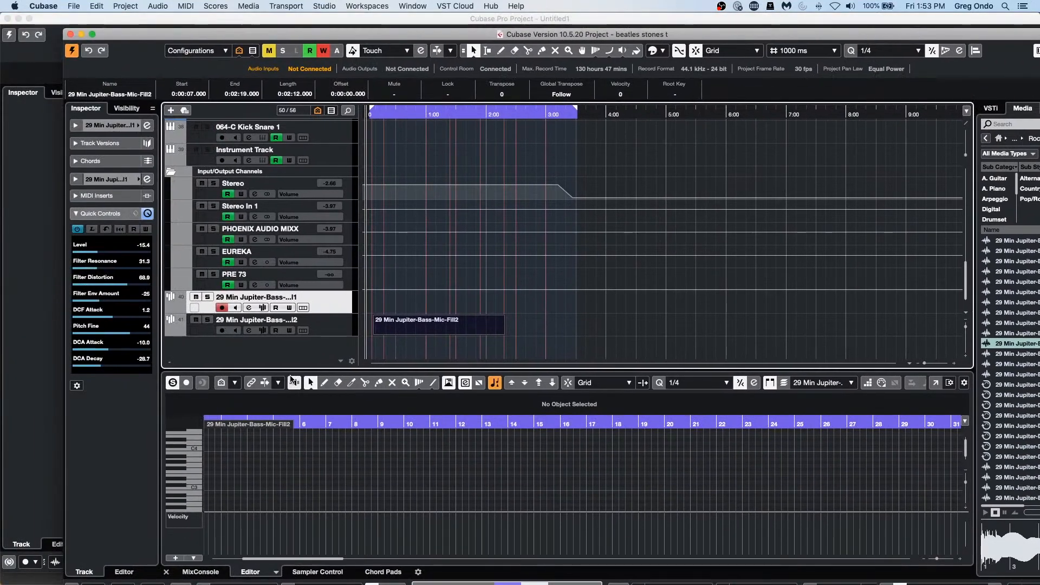
pyautogui.click(428, 326)
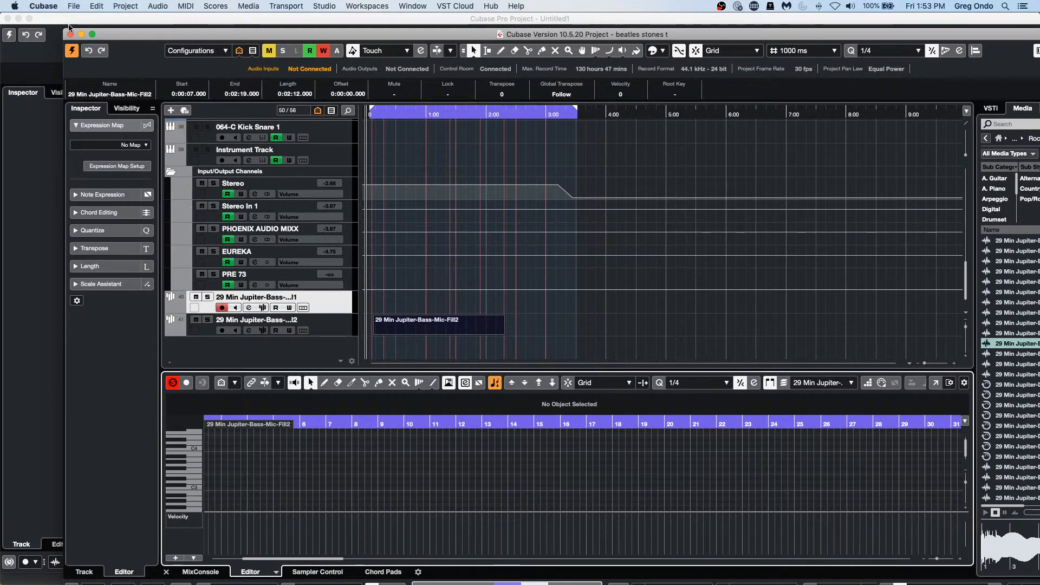
pyautogui.click(92, 34)
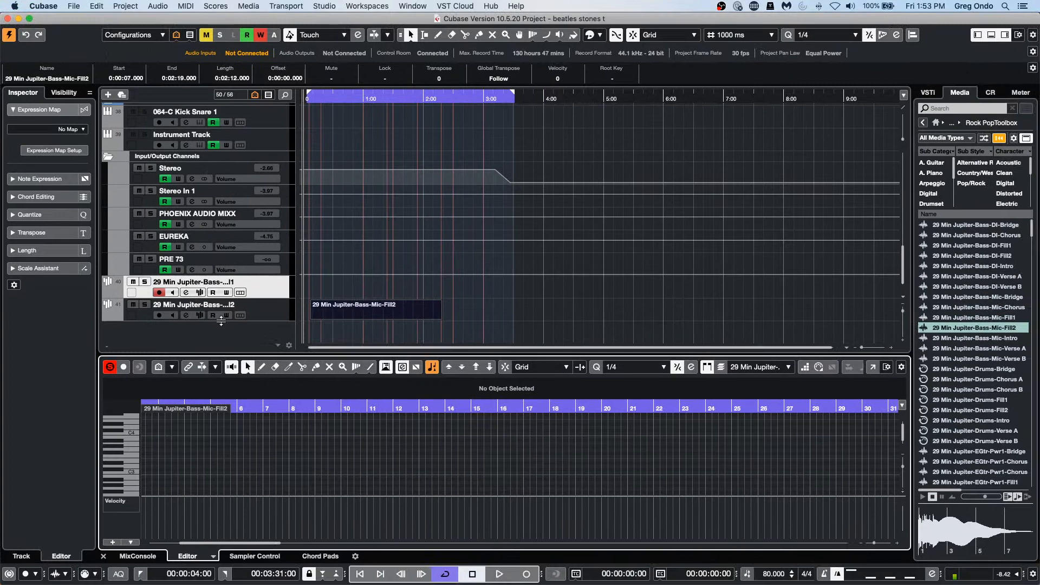
# - Select the 29 Min Jupiter-Bass-Mic-Fill2 track, expand its basic Inspector section, and open its sampler controls in a separate window
pyautogui.click(261, 314)
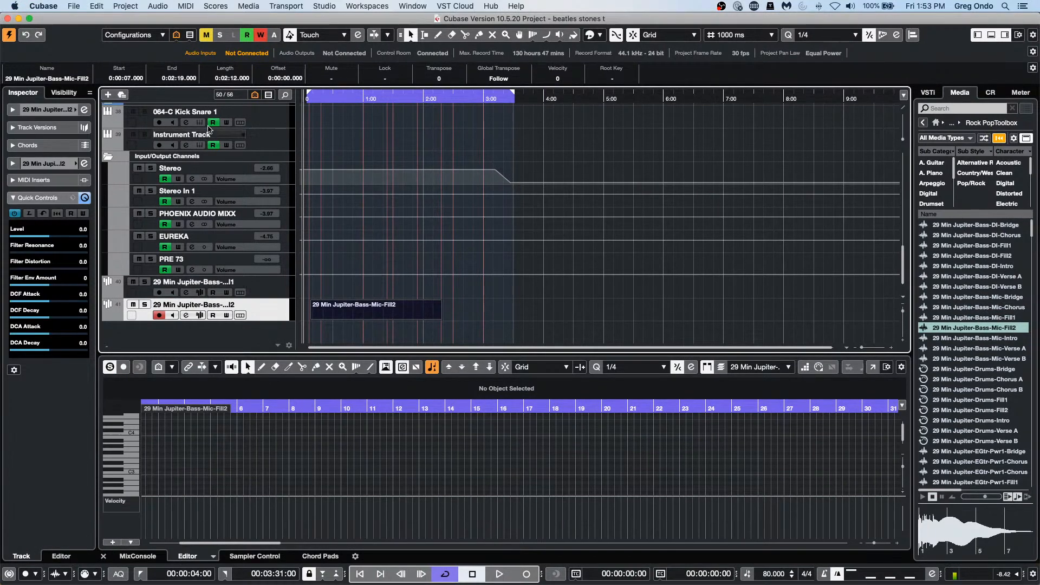
pyautogui.click(32, 109)
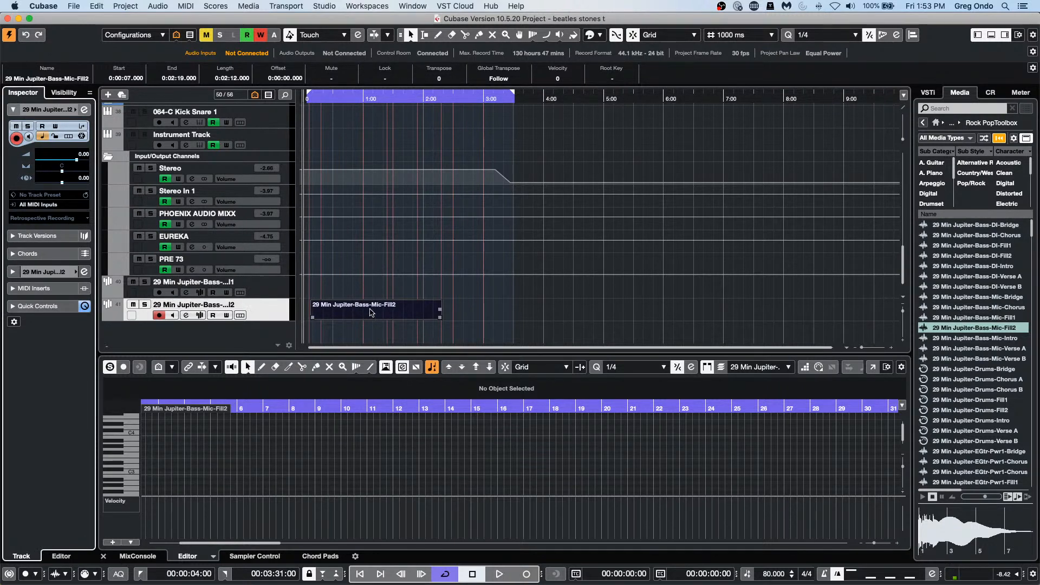
pyautogui.click(255, 556)
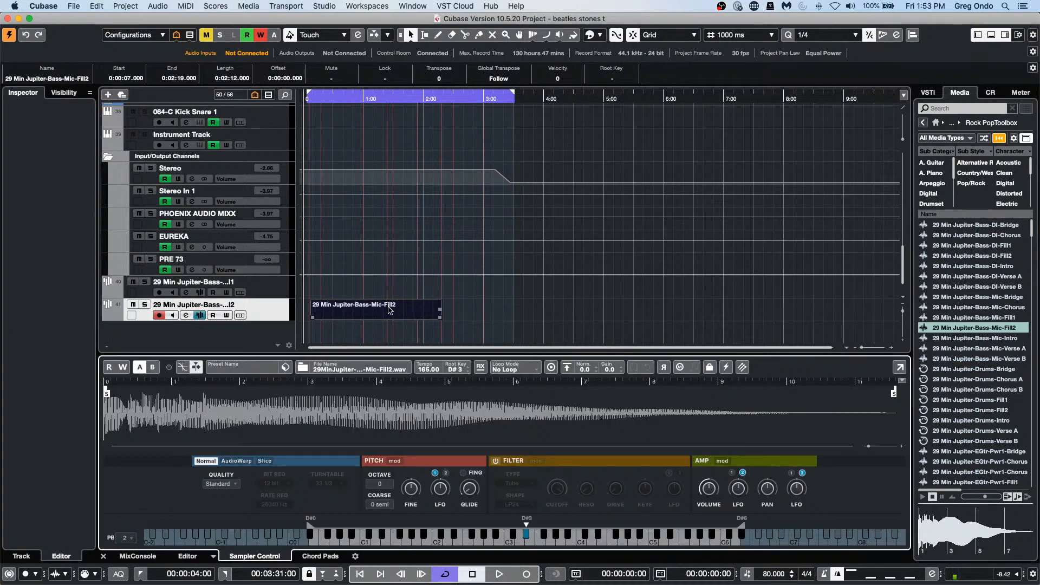
pyautogui.click(389, 310)
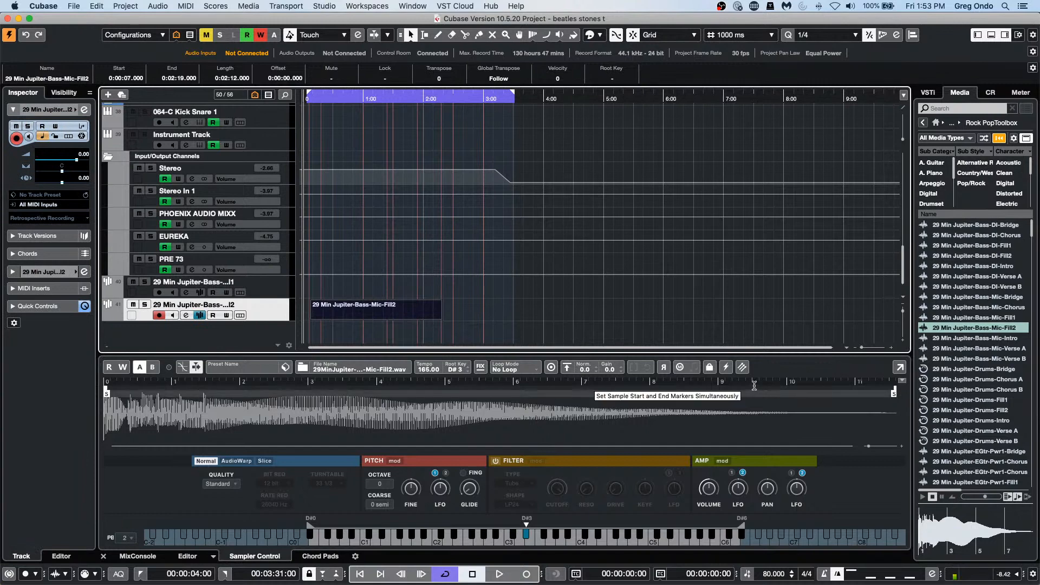
pyautogui.click(900, 367)
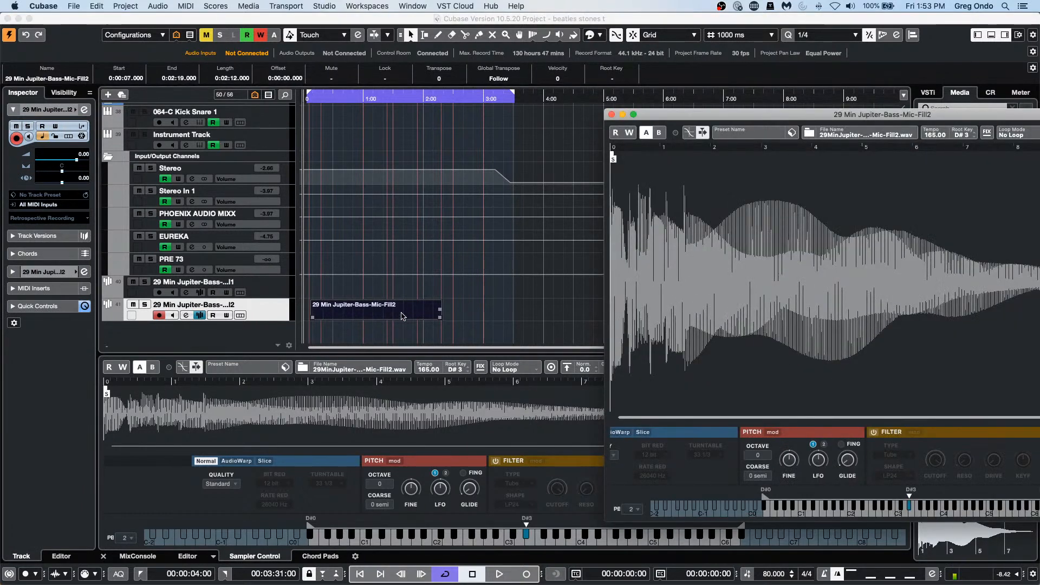
# - Open the Bass-Mic-Fill2 MIDI part in the lower-zone Key Editor and close the separate sampler window
pyautogui.click(377, 316)
pyautogui.click(378, 316)
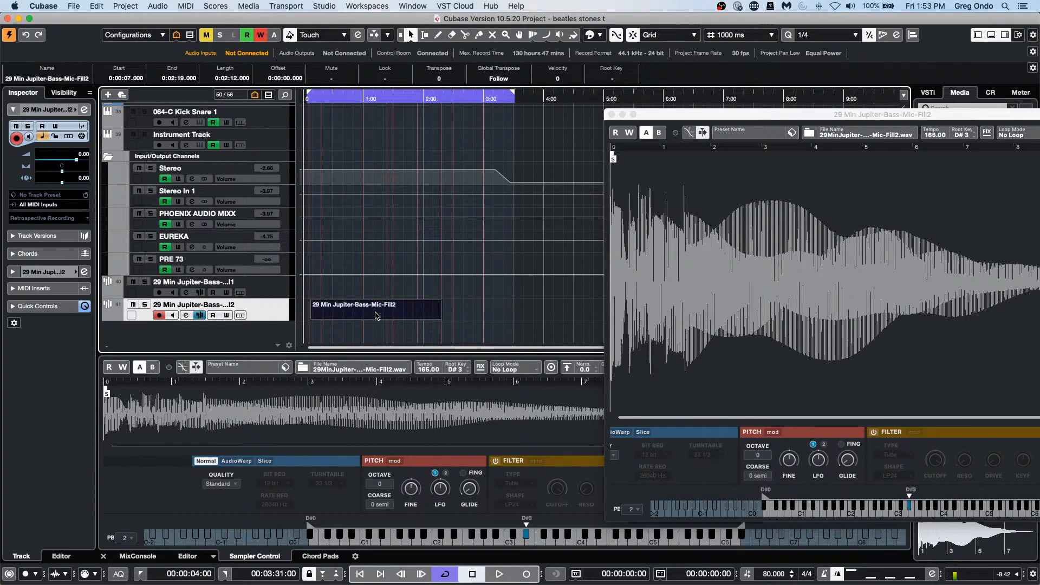
pyautogui.click(99, 7)
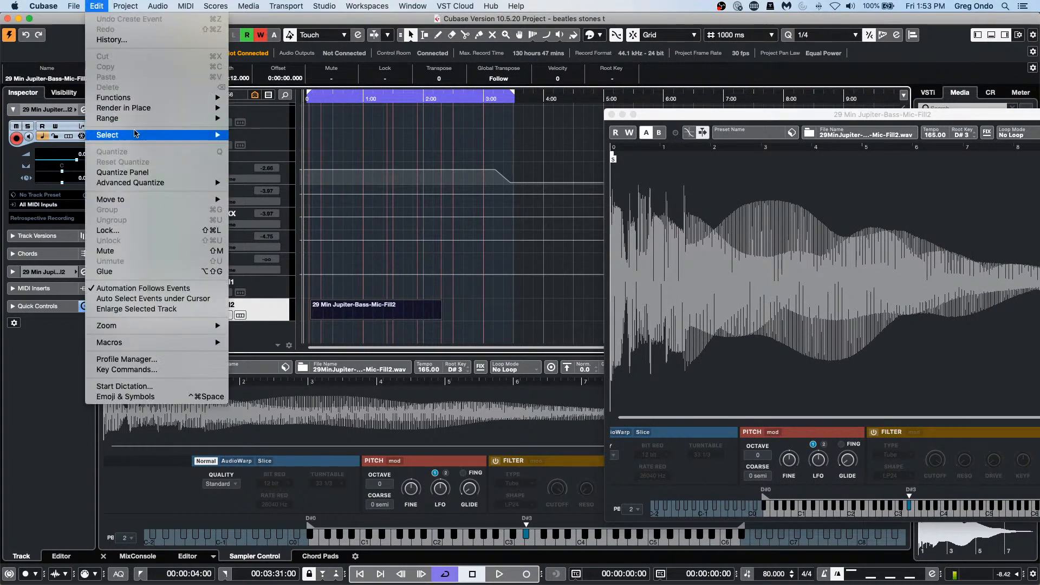
pyautogui.moveTo(186, 6)
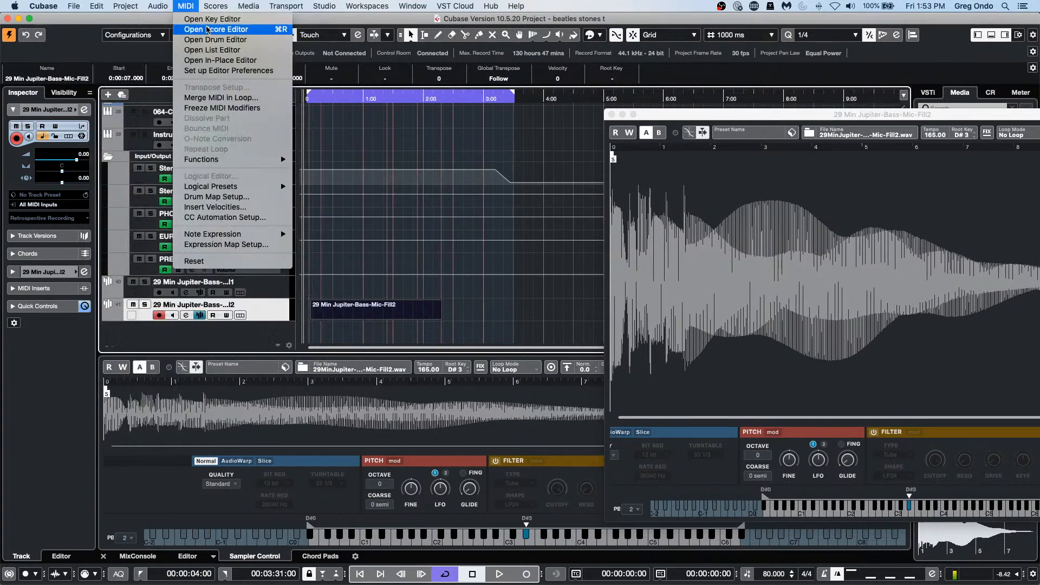
pyautogui.click(207, 388)
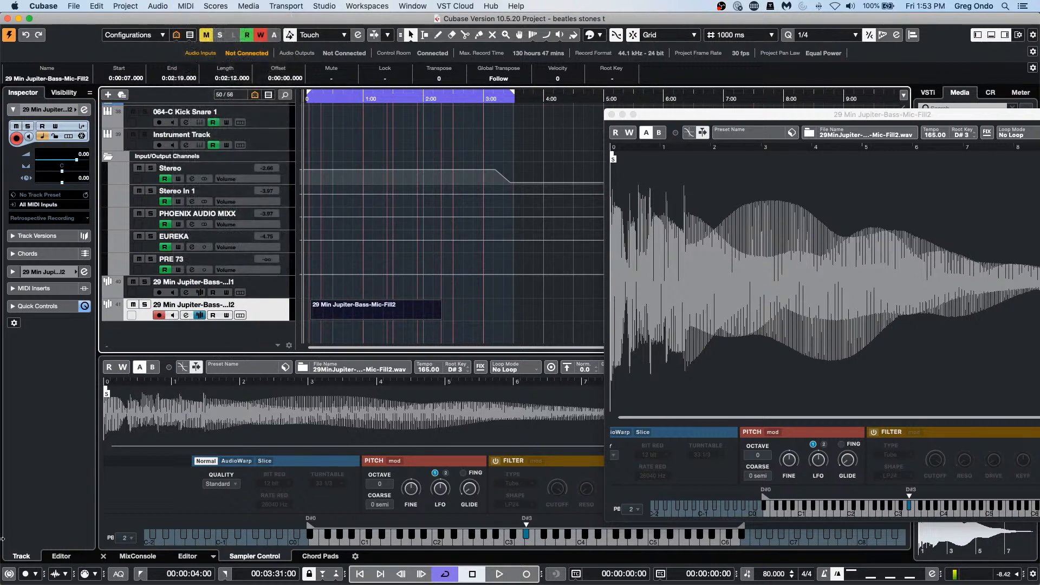
pyautogui.press('Return')
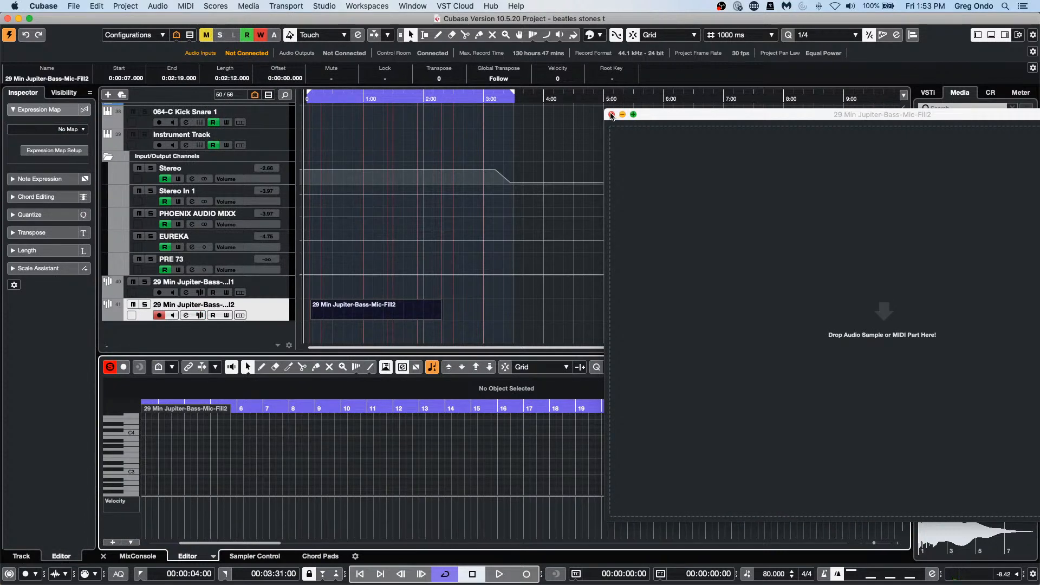
pyautogui.click(612, 114)
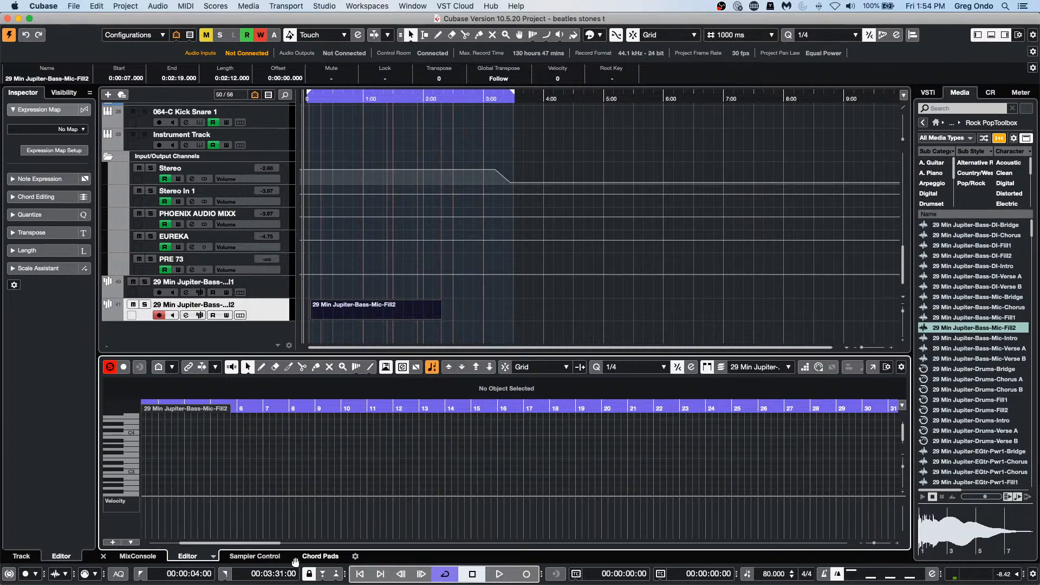
# - View the chord pads and the sampler controls in the lower zone, and return to the MIDI part's Key Editor
pyautogui.click(321, 556)
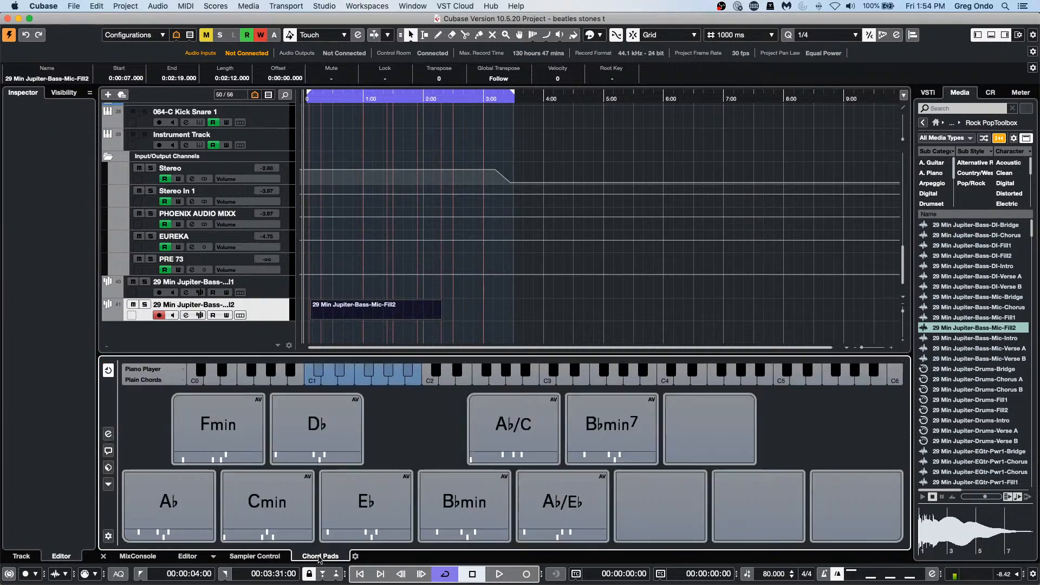
pyautogui.click(274, 557)
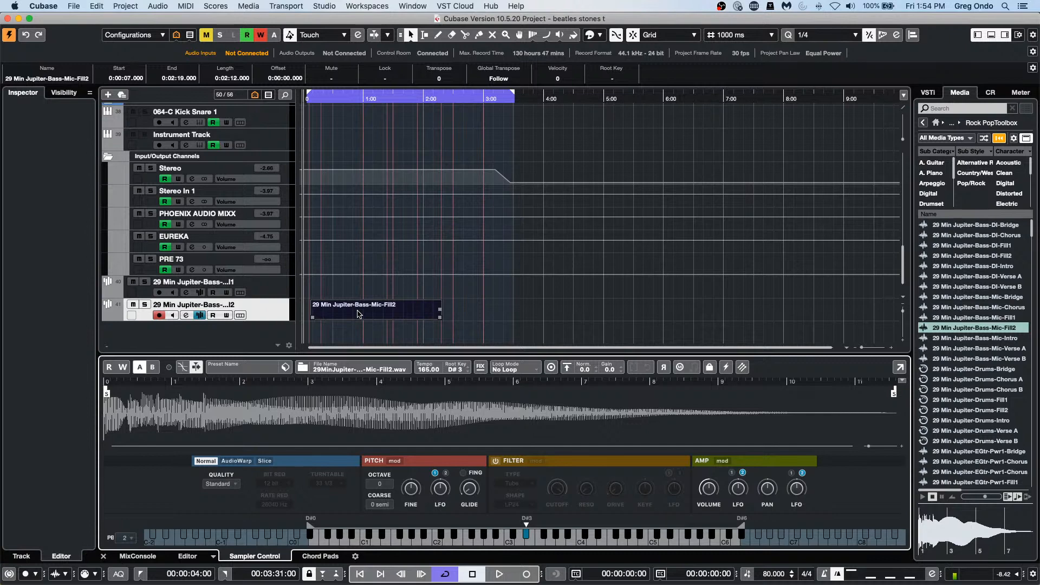
pyautogui.doubleClick(357, 313)
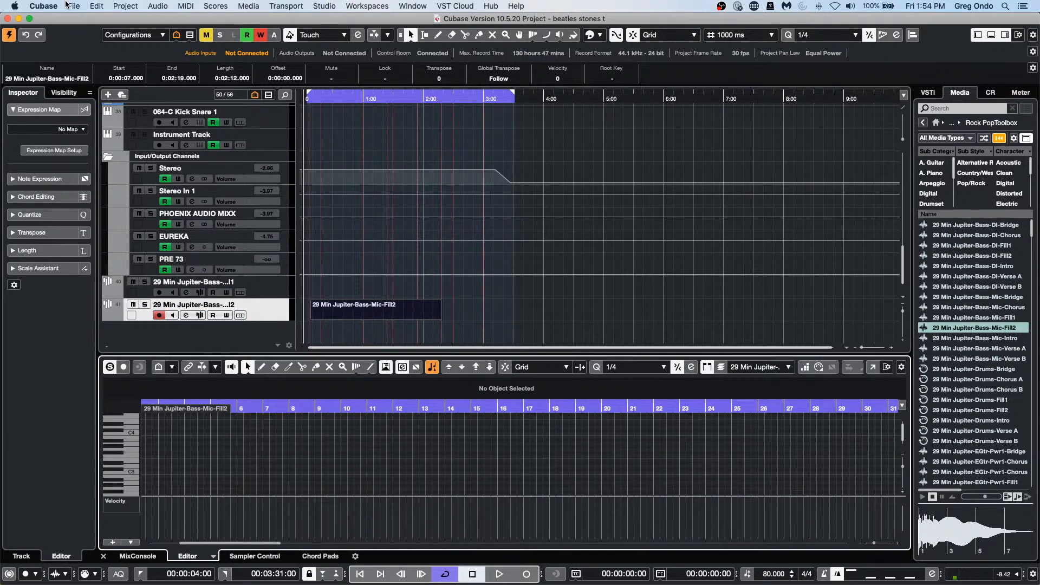
# - Review the Editors preferences that decide whether editors open in the lower zone or in a window
pyautogui.click(33, 8)
pyautogui.click(36, 37)
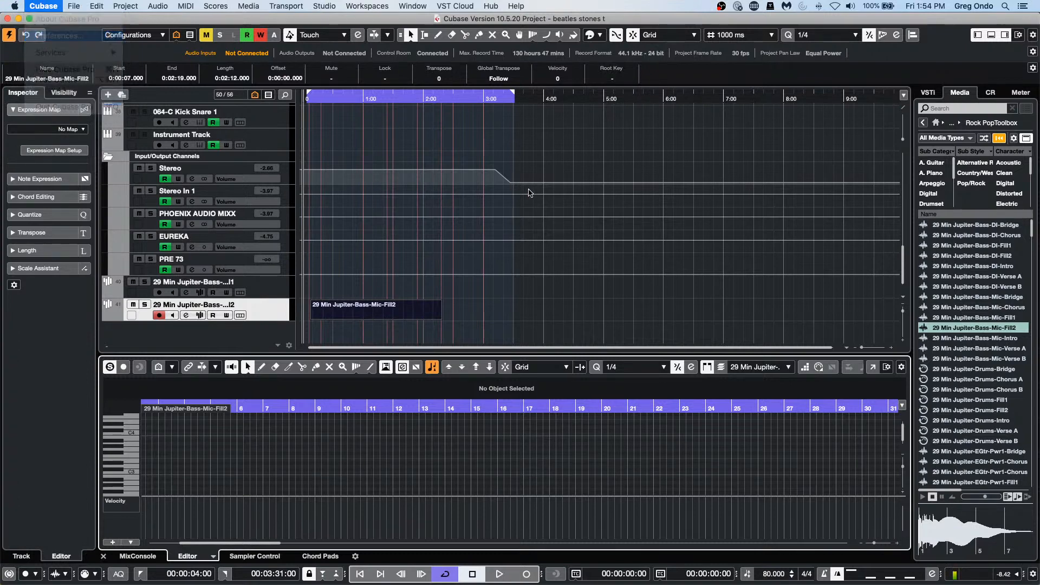
pyautogui.click(367, 120)
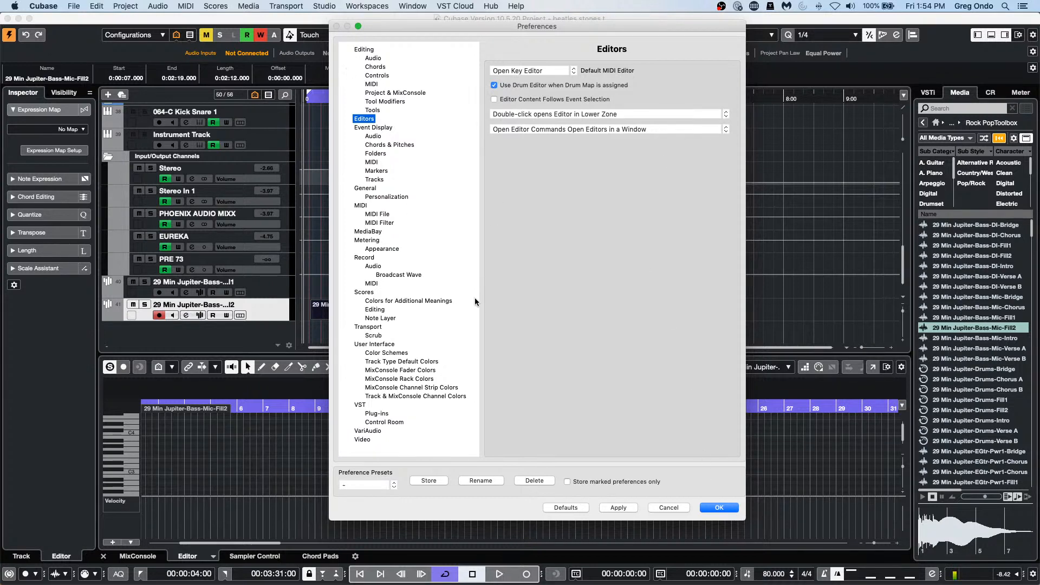
pyautogui.click(711, 507)
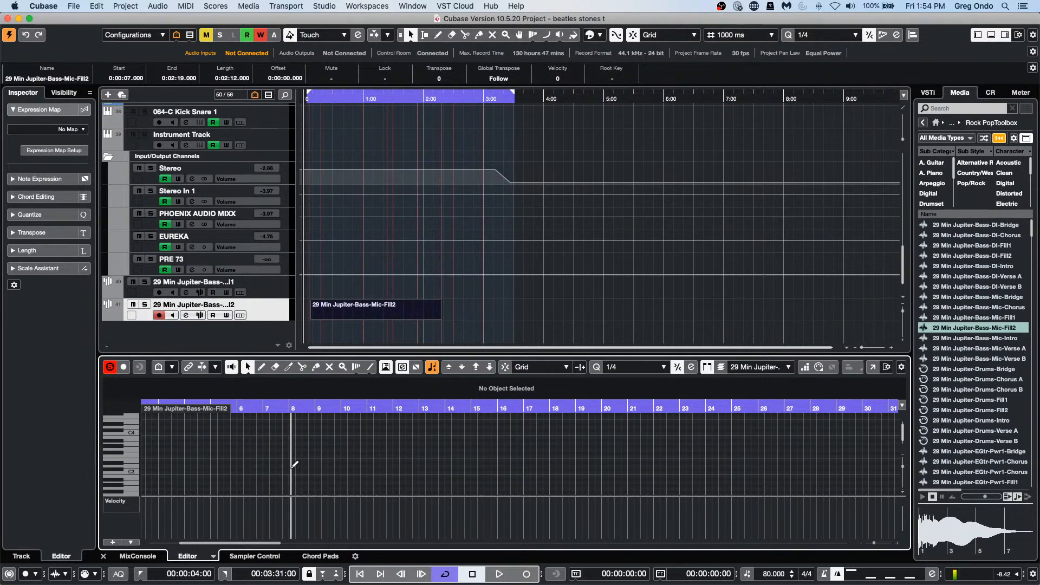
# - Draw a scattering of short notes at various pitches between bars 5 and 15 of the Bass-Mic-Fill2 part with the Draw tool
pyautogui.press('8')
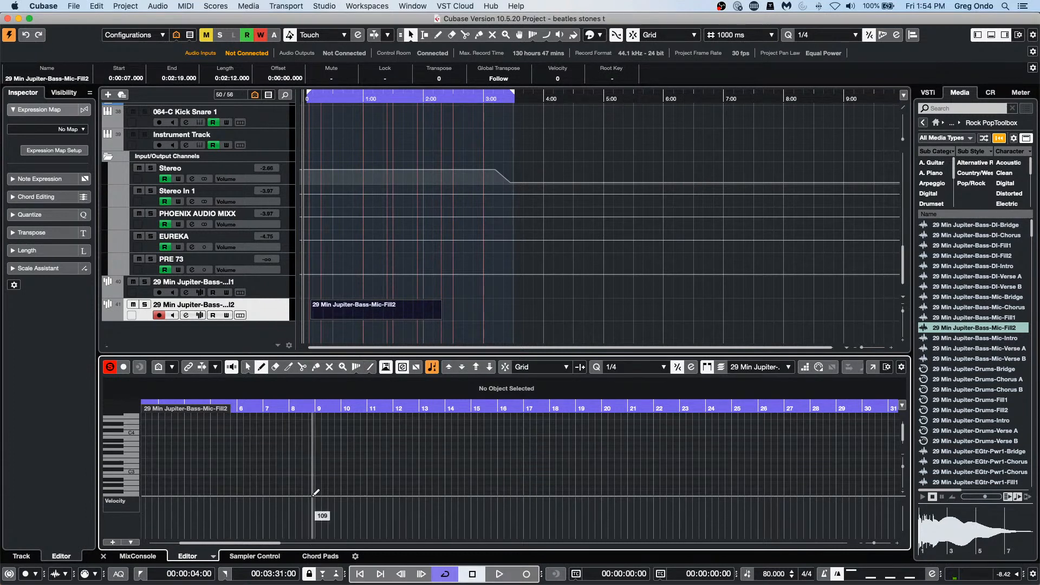
pyautogui.moveTo(334, 440); pyautogui.dragTo(357, 441)
pyautogui.moveTo(337, 453); pyautogui.dragTo(358, 458)
pyautogui.click(357, 466)
pyautogui.moveTo(214, 457); pyautogui.dragTo(246, 457)
pyautogui.moveTo(277, 454); pyautogui.dragTo(294, 454)
pyautogui.moveTo(301, 457); pyautogui.dragTo(314, 456)
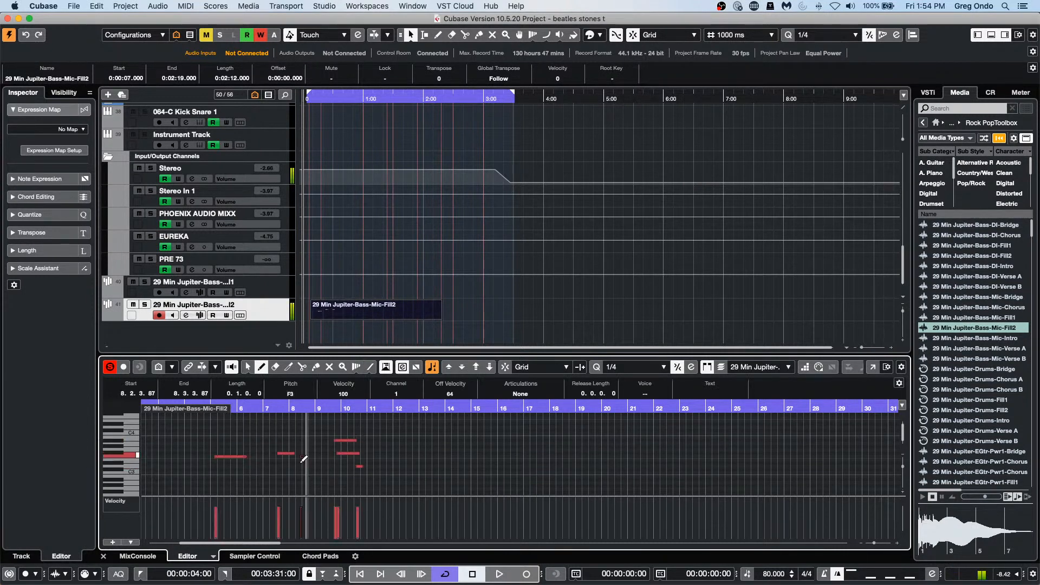
pyautogui.moveTo(395, 490); pyautogui.dragTo(440, 486)
pyautogui.click(395, 463)
pyautogui.moveTo(456, 443)
pyautogui.mouseDown()
pyautogui.moveTo(468, 443)
pyautogui.moveTo(452, 426)
pyautogui.mouseUp()
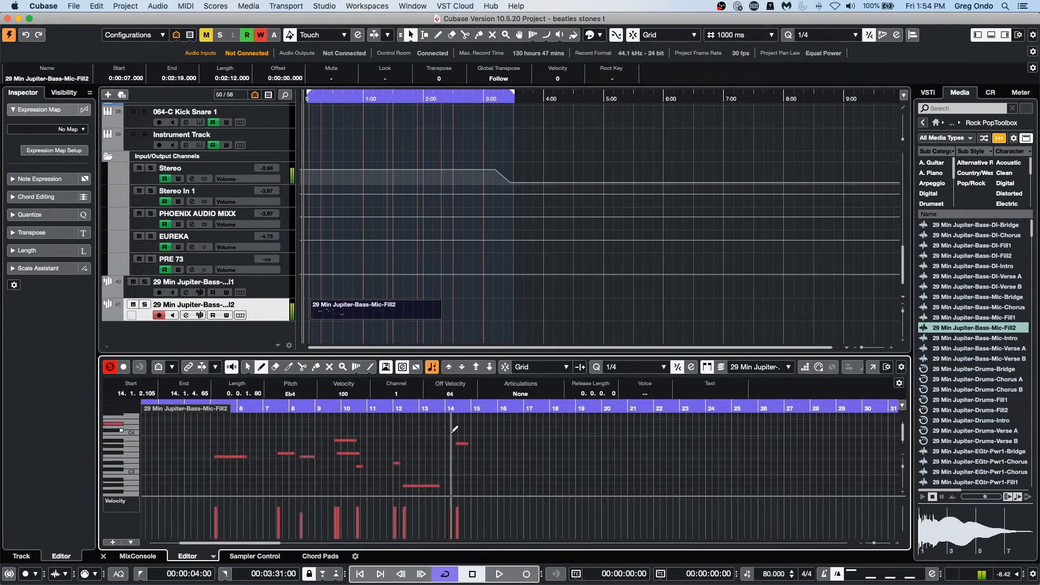
# - Open the Bass-Mic-Fill2 part's Key Editor in a separate window and move it aside to uncover the project tracks
pyautogui.rightClick(384, 304)
pyautogui.click(383, 304)
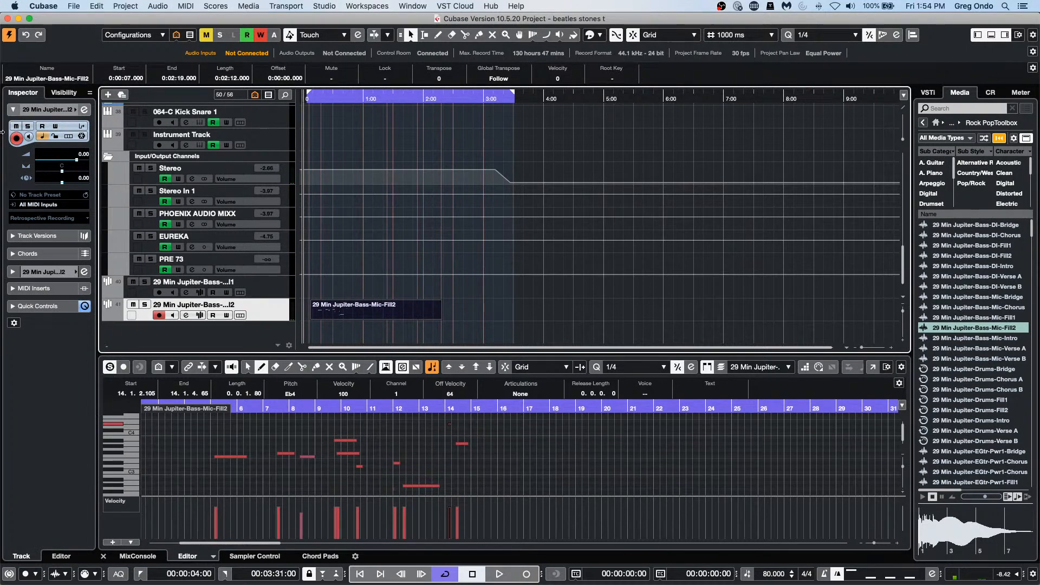
pyautogui.press('Tab')
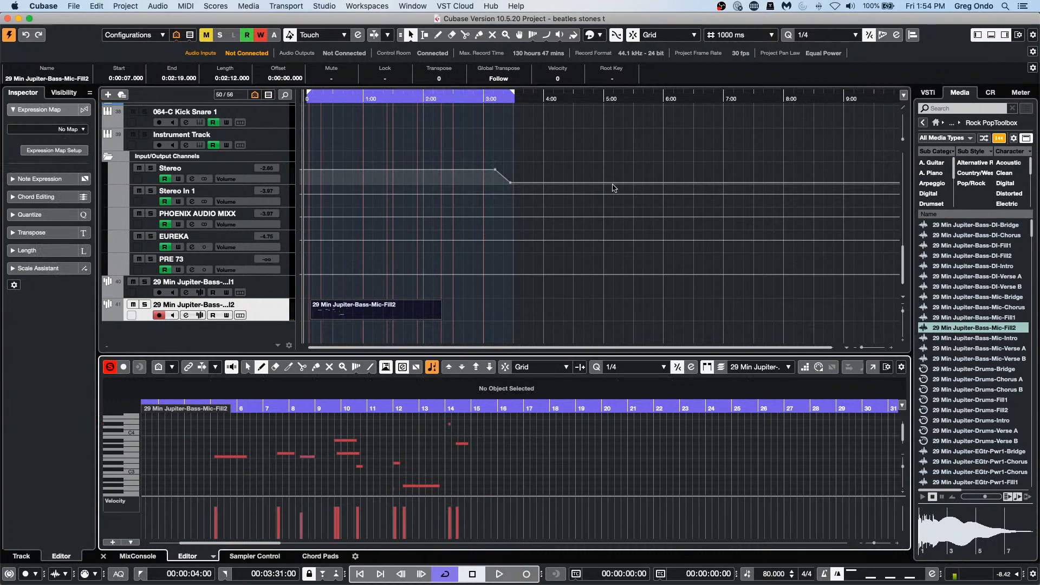
pyautogui.click(871, 369)
pyautogui.moveTo(362, 20); pyautogui.dragTo(863, 19)
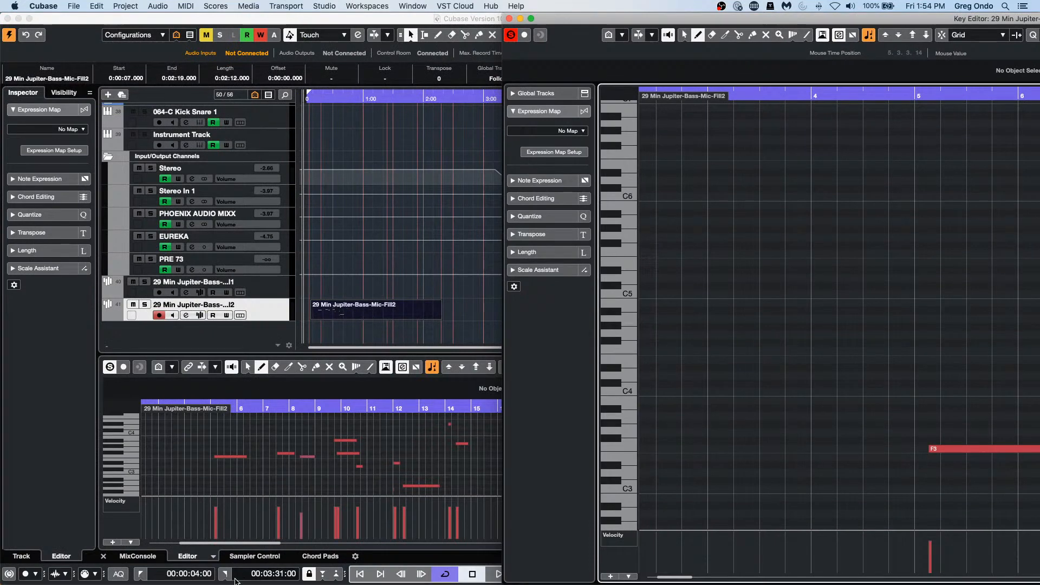
# - Show the sampler controls in the project window's lower zone and reposition that window over the separate Key Editor
pyautogui.click(253, 557)
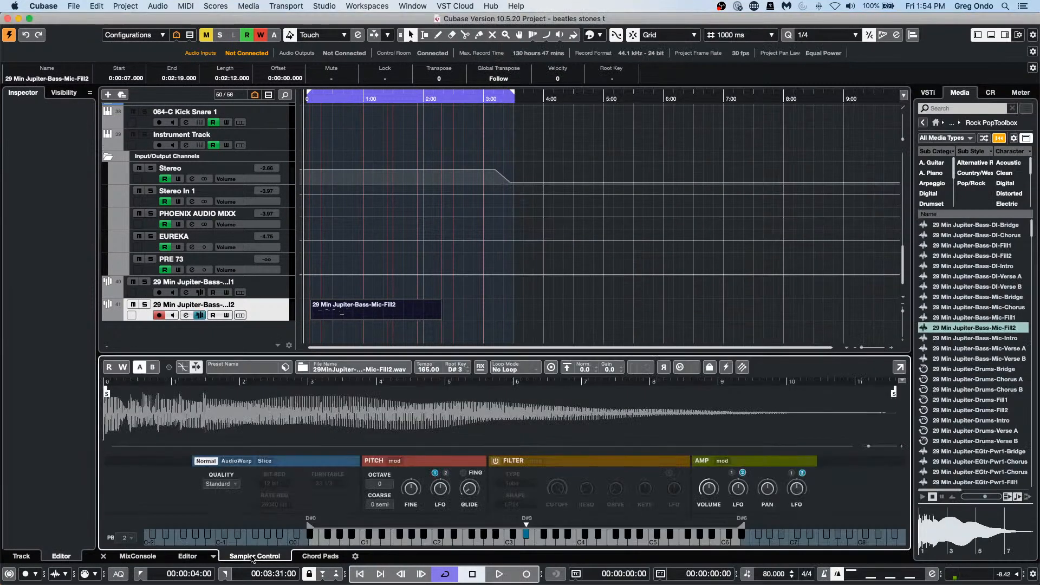
pyautogui.moveTo(692, 24); pyautogui.dragTo(388, 69)
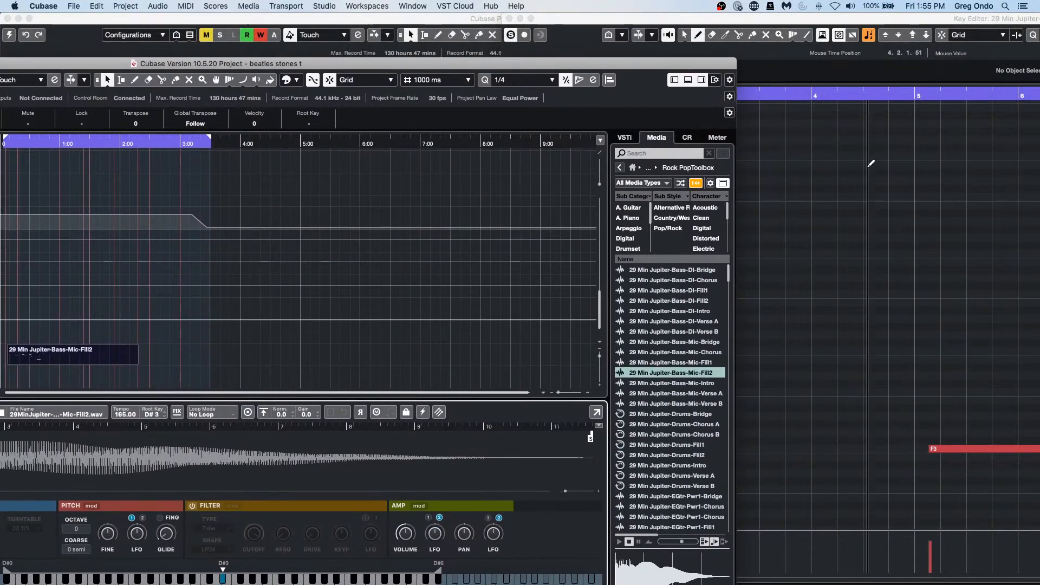
pyautogui.moveTo(528, 66); pyautogui.dragTo(767, 49)
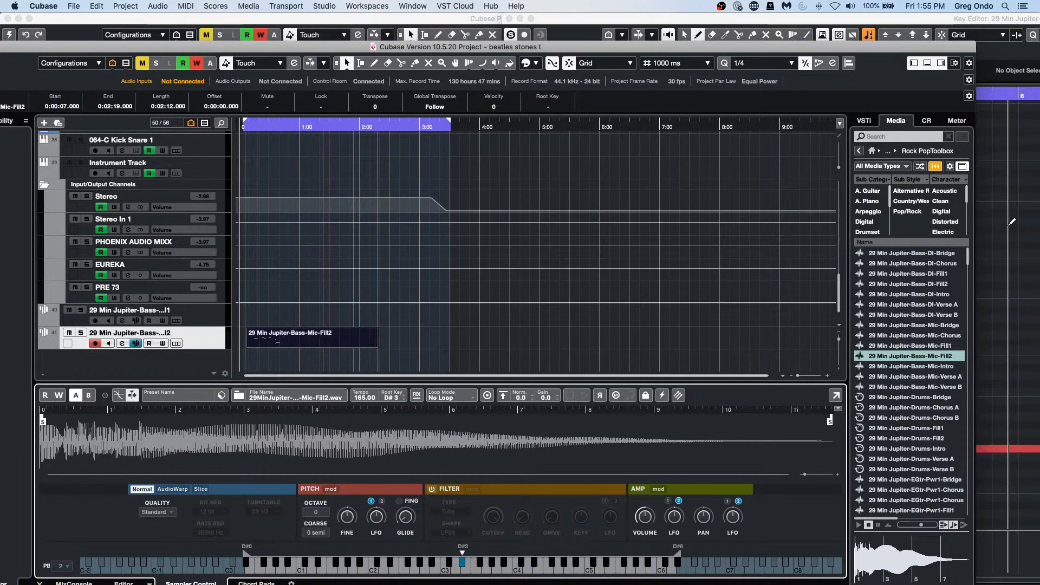
# - Close the separate Key Editor window and expand the beatles stones project window to fill the screen
pyautogui.click(1011, 222)
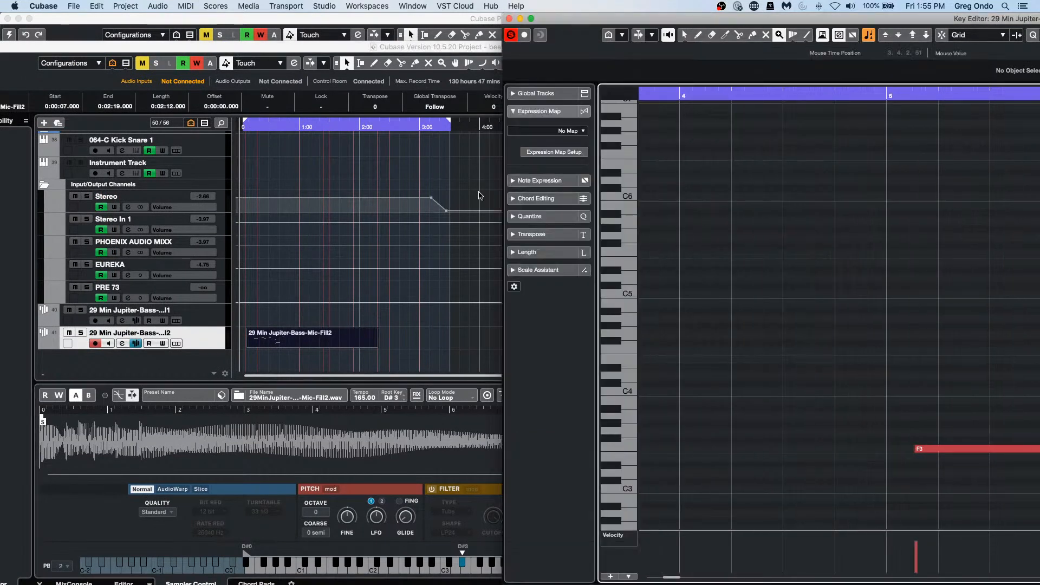
pyautogui.click(509, 19)
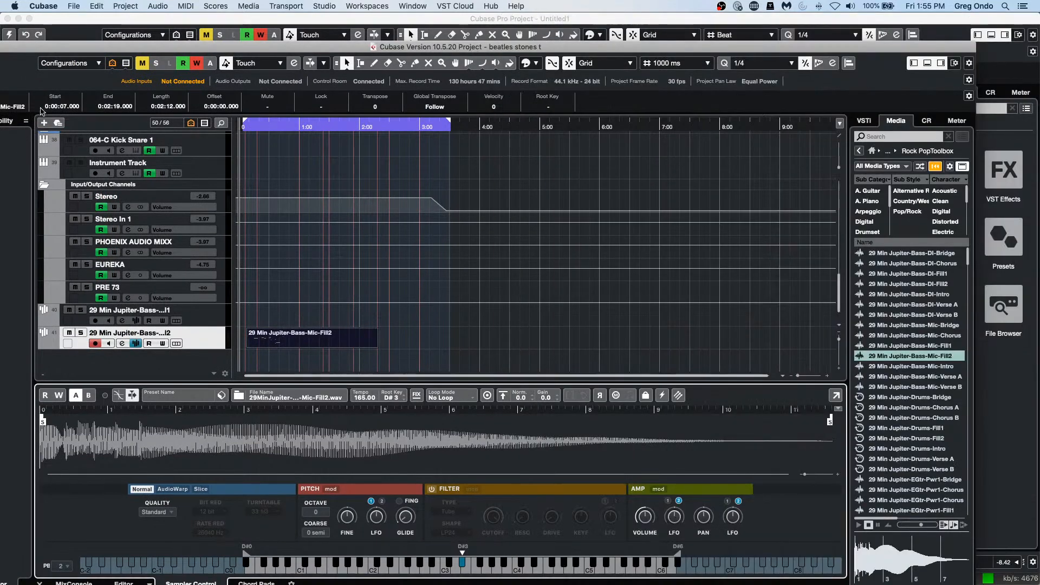
pyautogui.moveTo(138, 49); pyautogui.dragTo(206, 32)
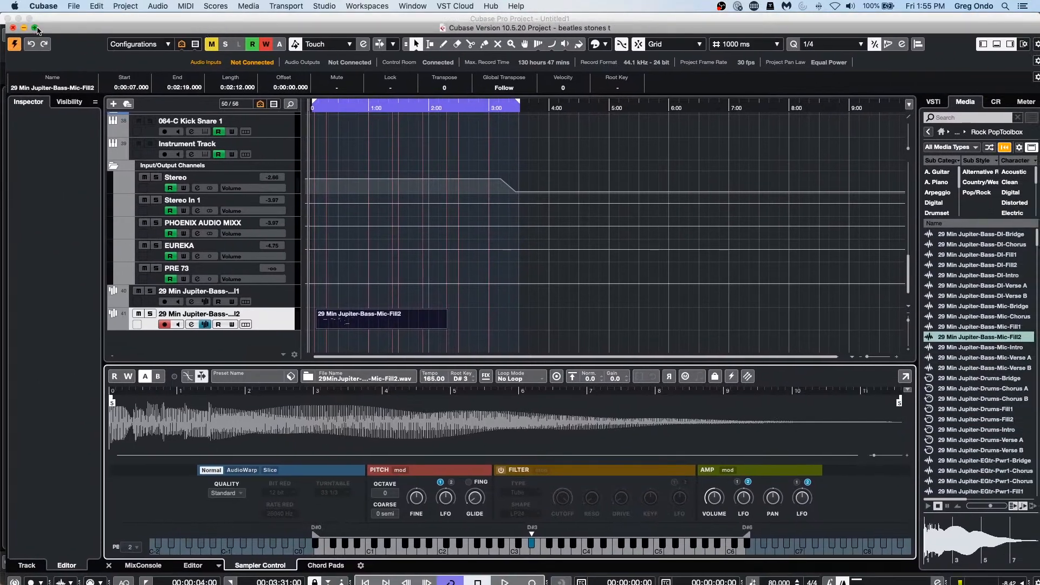
pyautogui.click(36, 28)
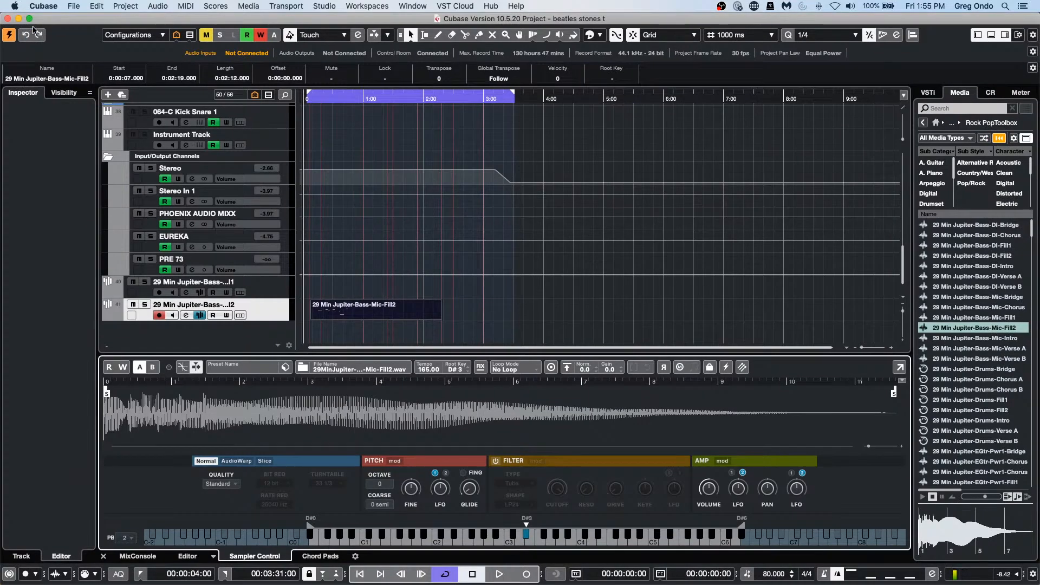
# - Set the Editors preferences so double-click opens editors in a window and Open Editor commands open them in the lower zone
pyautogui.click(75, 6)
pyautogui.moveTo(47, 5)
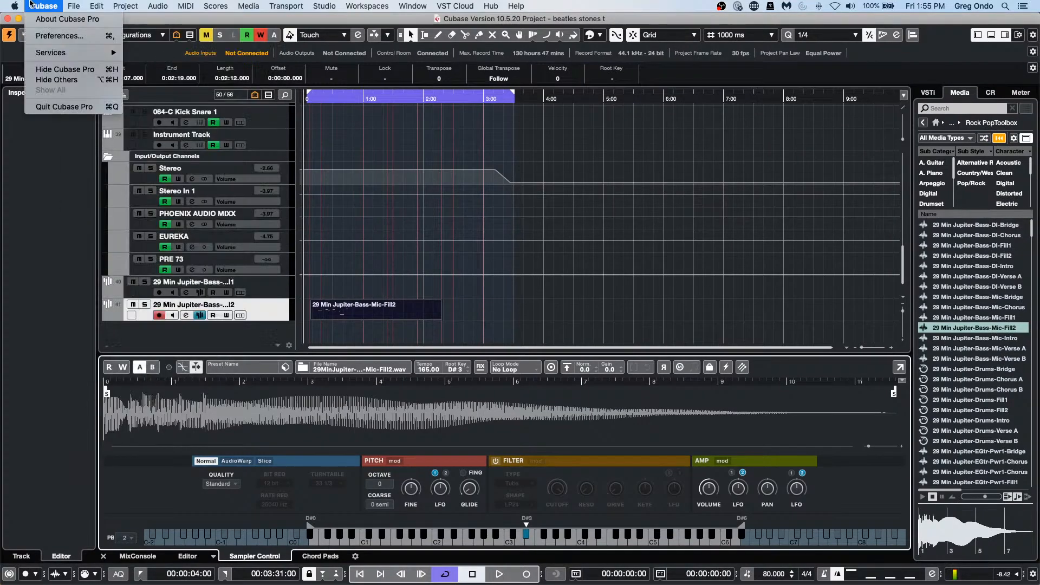
pyautogui.click(43, 36)
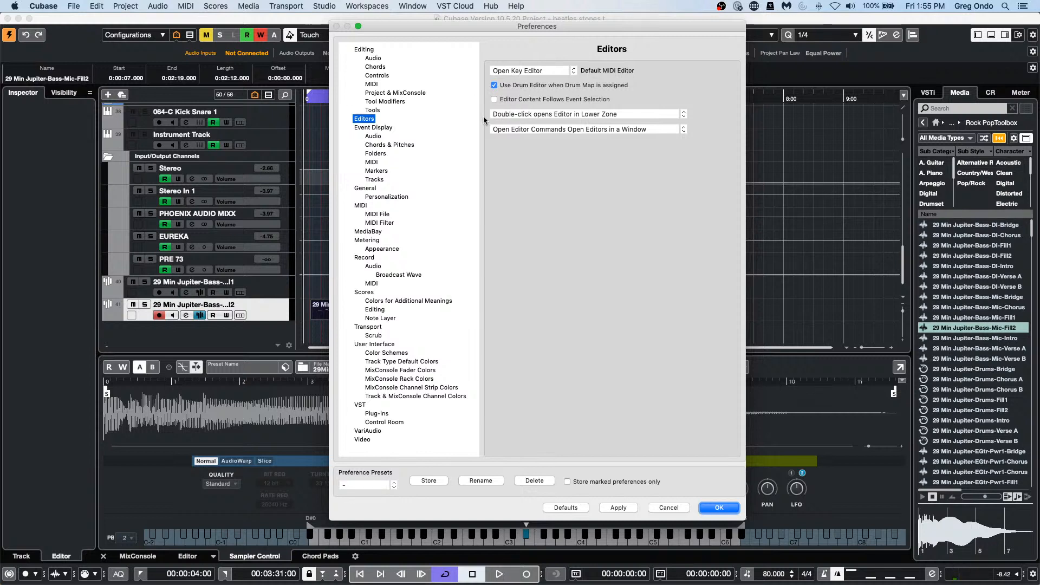
pyautogui.click(569, 115)
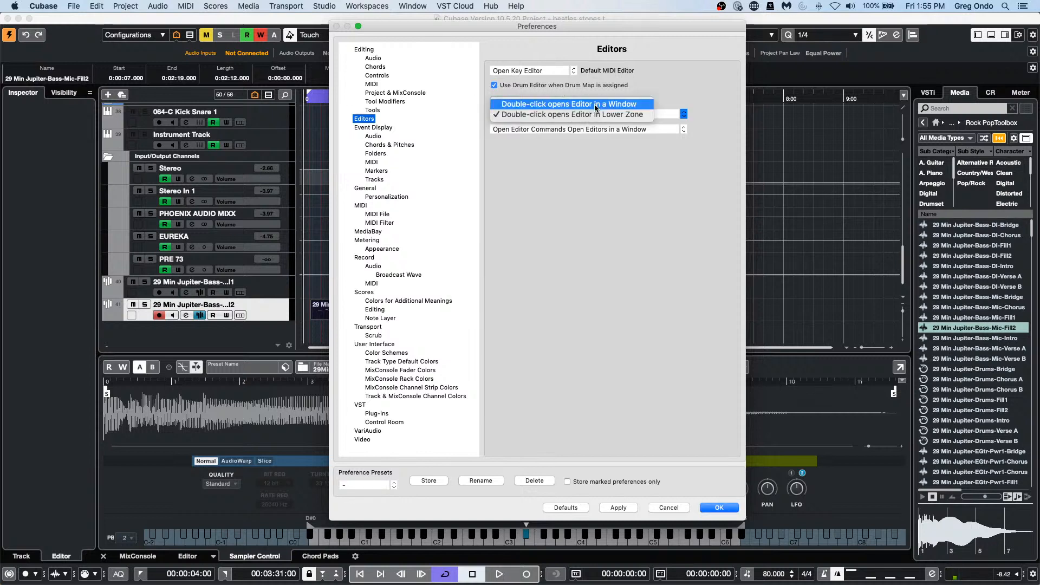
pyautogui.click(596, 107)
pyautogui.click(599, 130)
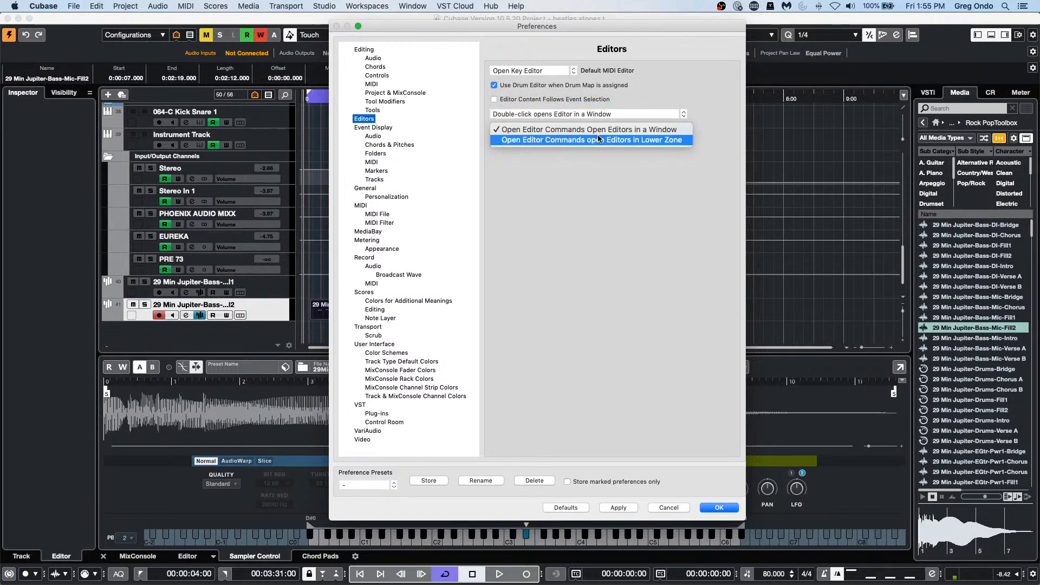
pyautogui.click(596, 140)
pyautogui.click(719, 507)
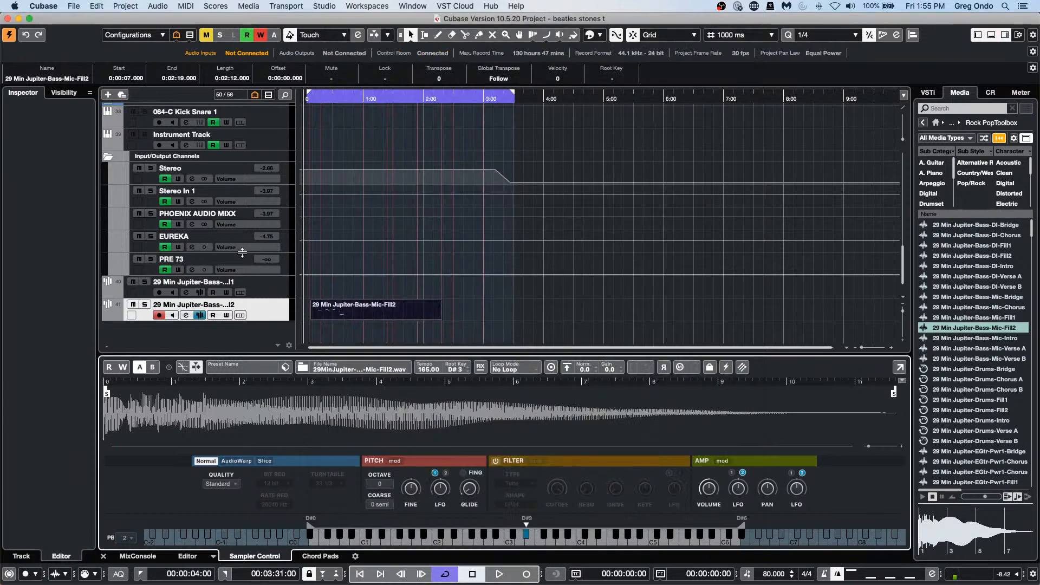
# - Open the Bass-Mic-Fill2 part's Key Editor in its own window, then close it
pyautogui.doubleClick(370, 309)
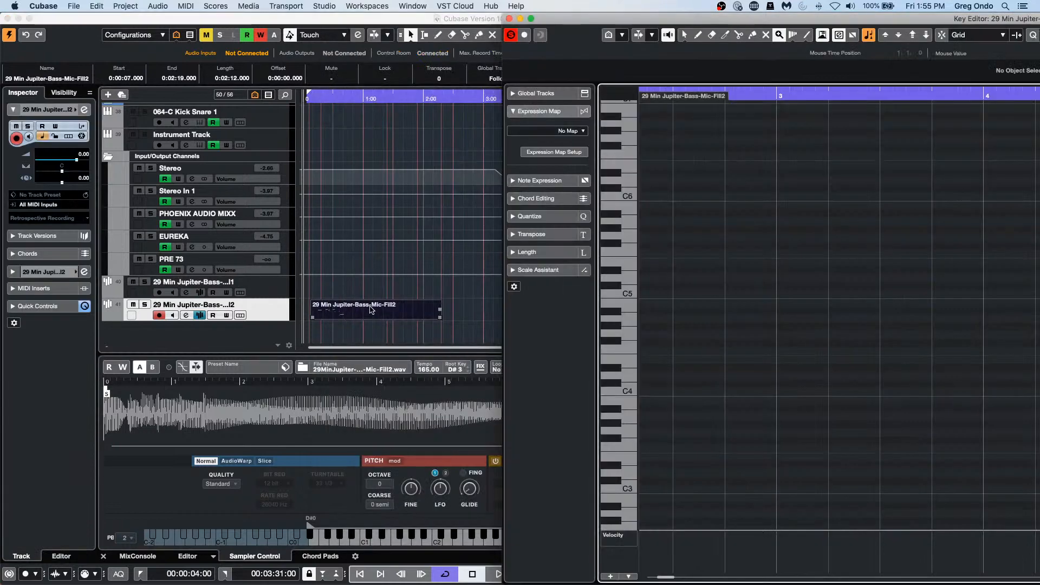
pyautogui.click(509, 19)
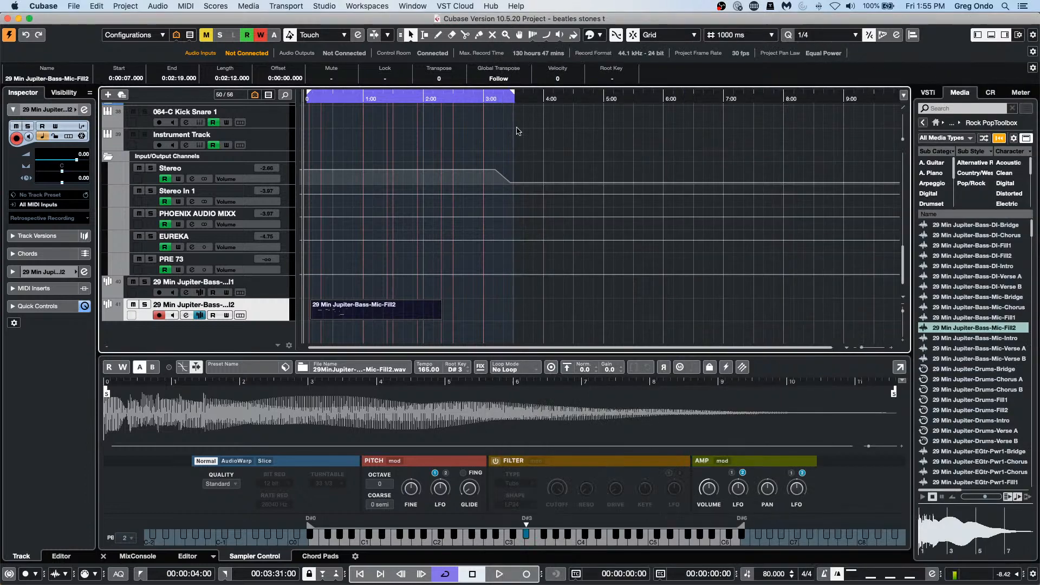
# - Show the sampler controls and the Bass-Mic-Fill2 Key Editor in separate windows, move the Key Editor aside, and close it
pyautogui.click(901, 369)
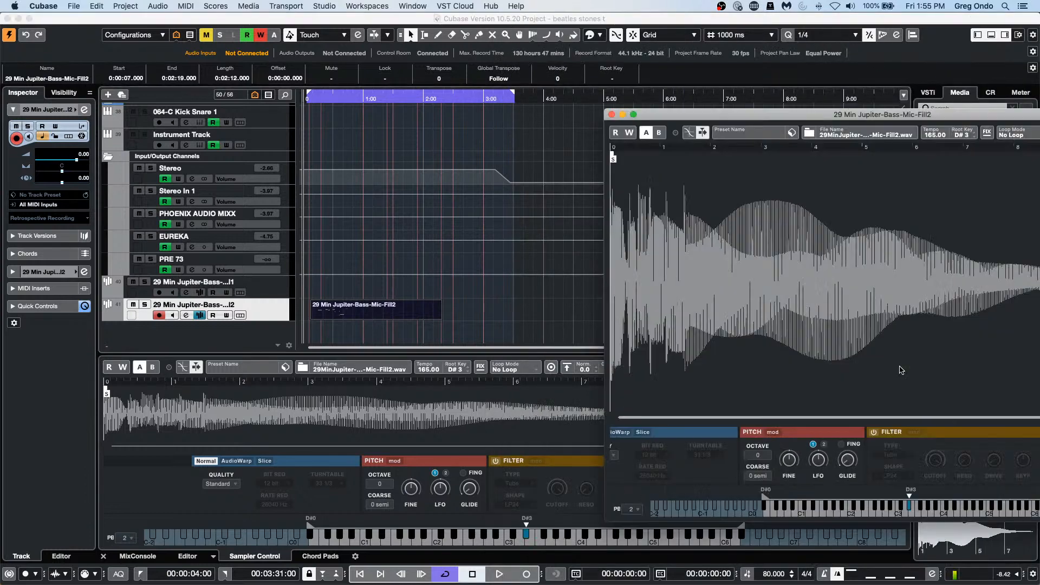
pyautogui.doubleClick(362, 310)
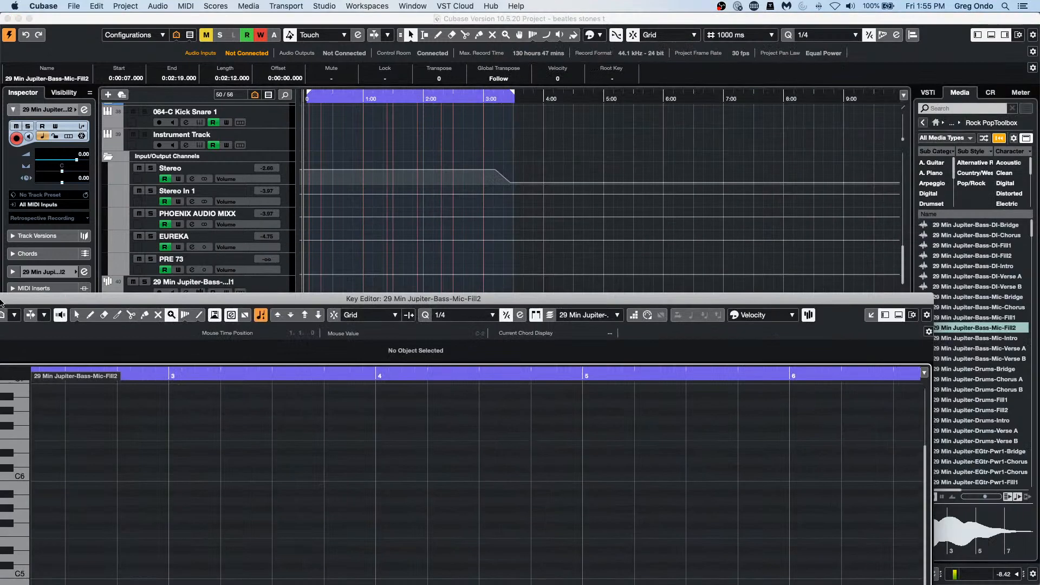
pyautogui.moveTo(0, 300); pyautogui.dragTo(651, 42)
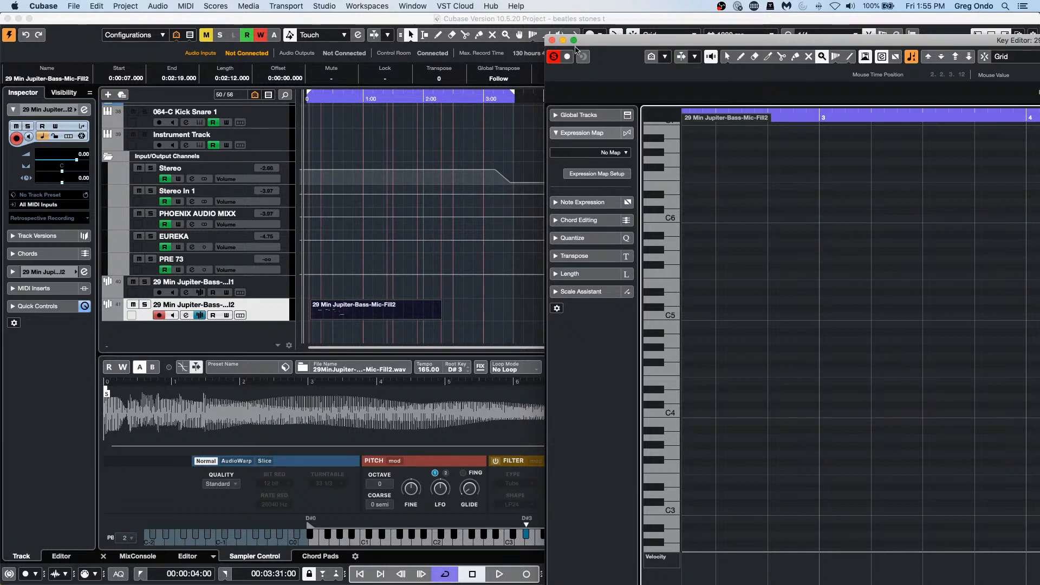
pyautogui.click(552, 40)
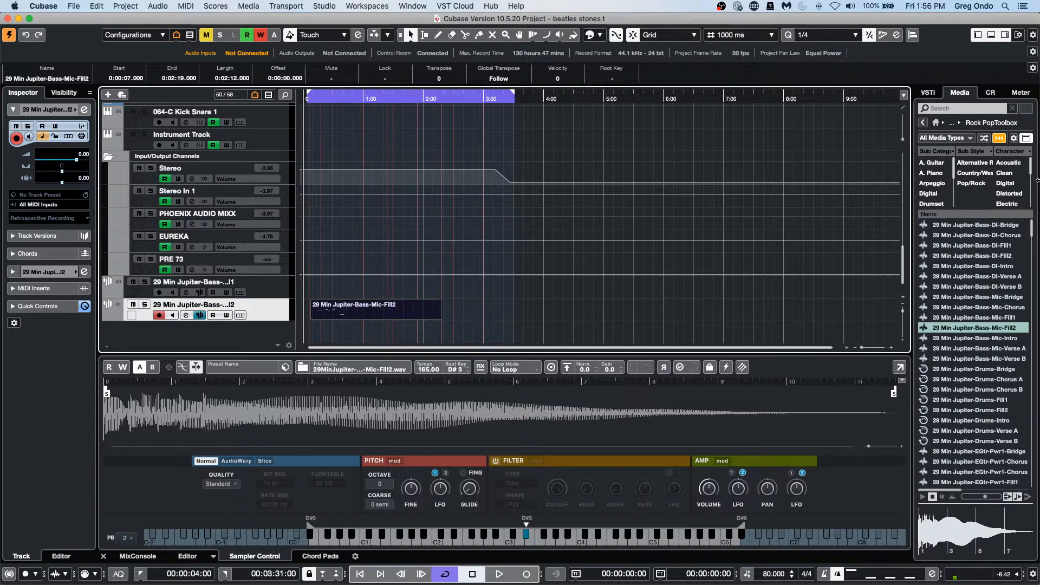
# - Find the Caleidoscop set under Loops & Samples in the media browser and insert Atmo 09_AM into the project
pyautogui.click(929, 93)
pyautogui.click(959, 93)
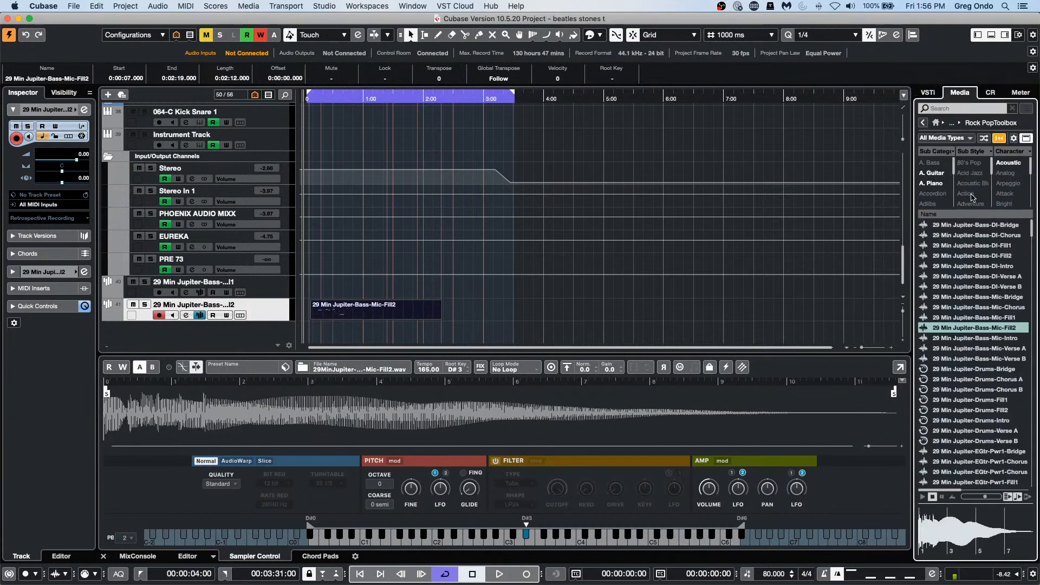
pyautogui.click(935, 122)
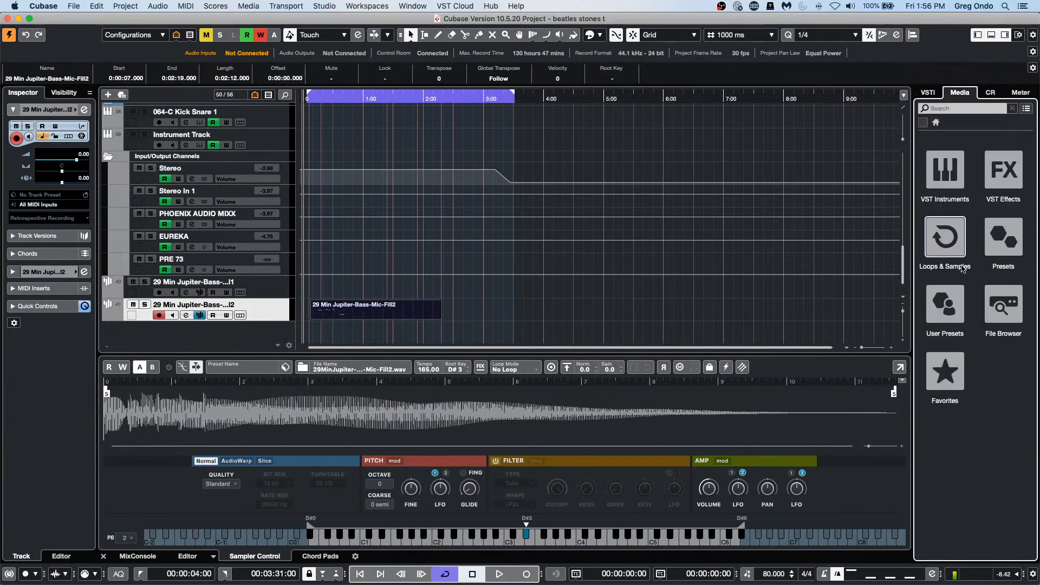
pyautogui.click(945, 237)
pyautogui.click(945, 379)
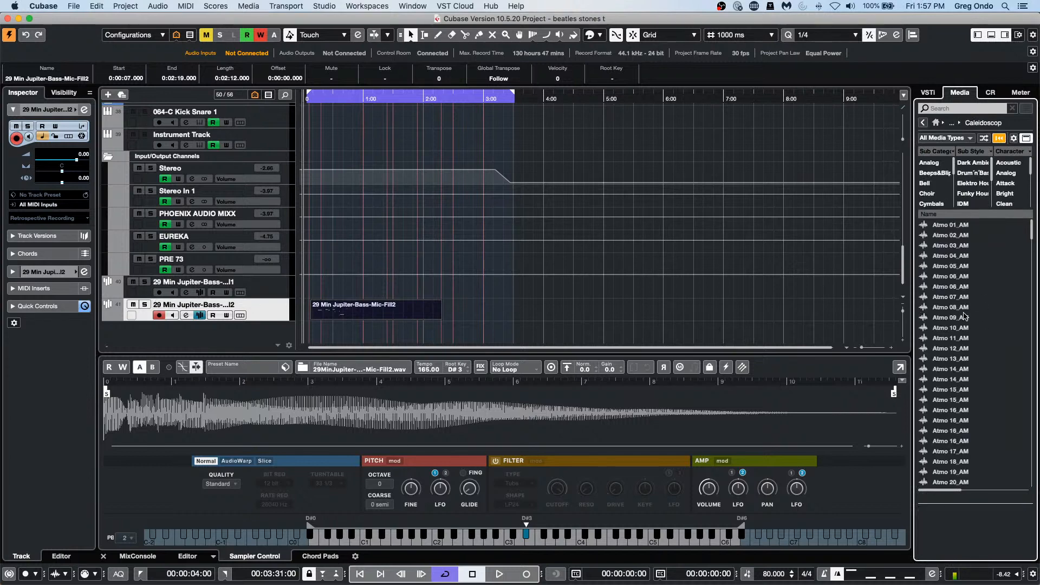
pyautogui.doubleClick(965, 317)
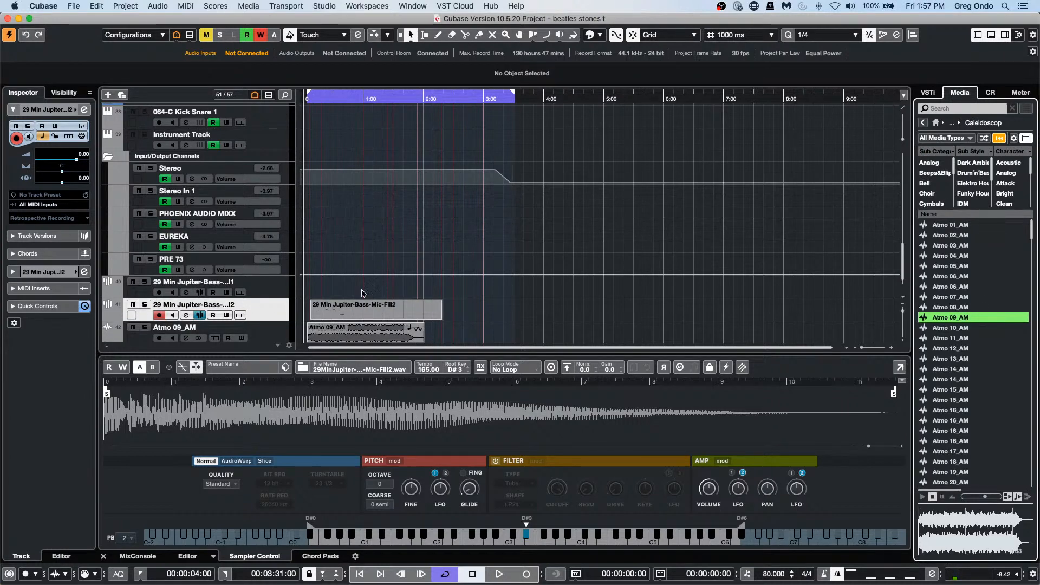
# - Move the Bass-Mic-Fill2 part to start at 0:02:35.000 and increase the height of the Atmo 09_AM track
pyautogui.moveTo(353, 306); pyautogui.dragTo(501, 306)
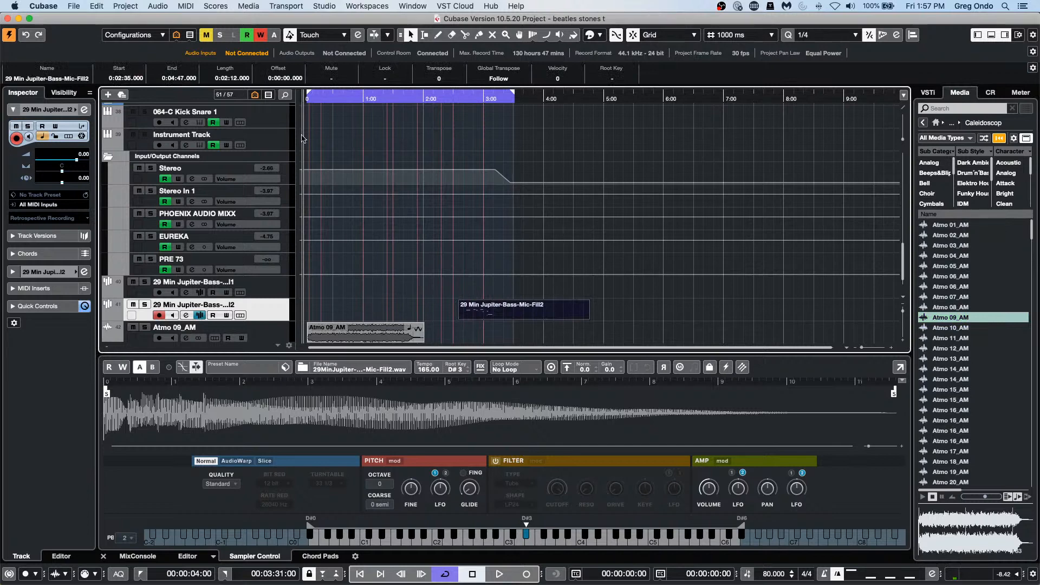
pyautogui.moveTo(311, 98); pyautogui.dragTo(290, 167)
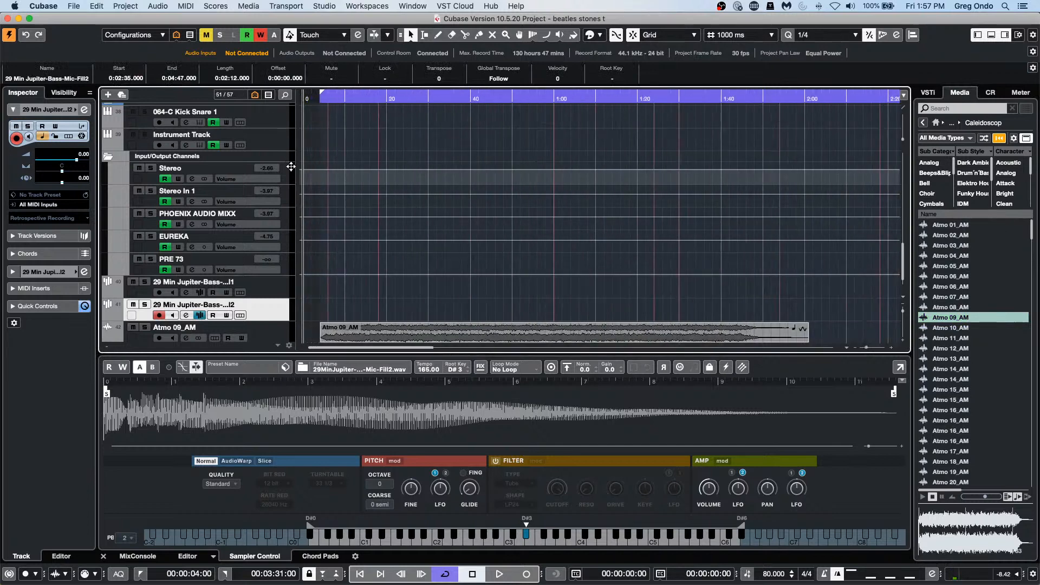
pyautogui.scroll(-2, 439, 269)
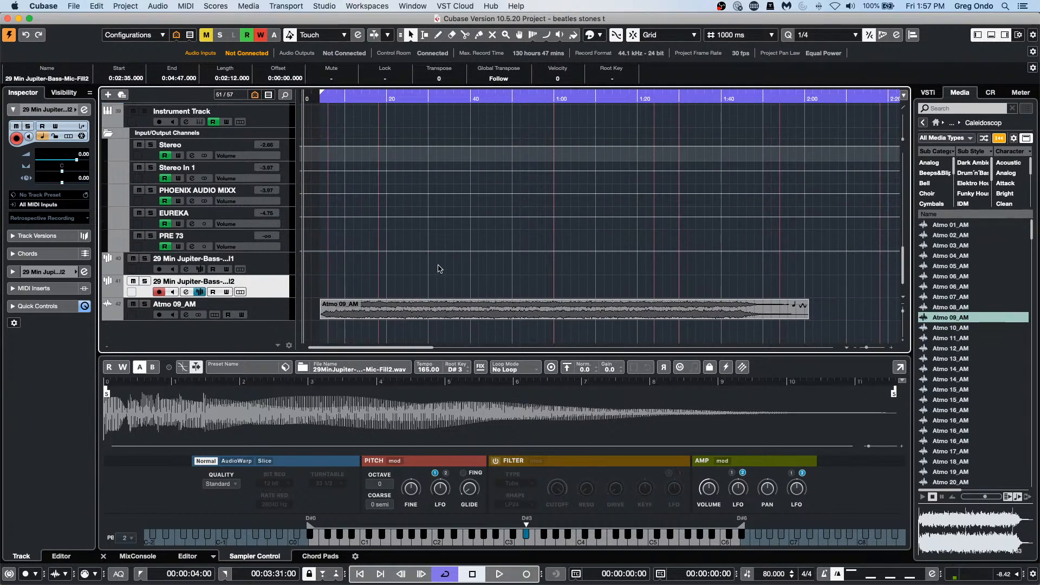
pyautogui.click(274, 320)
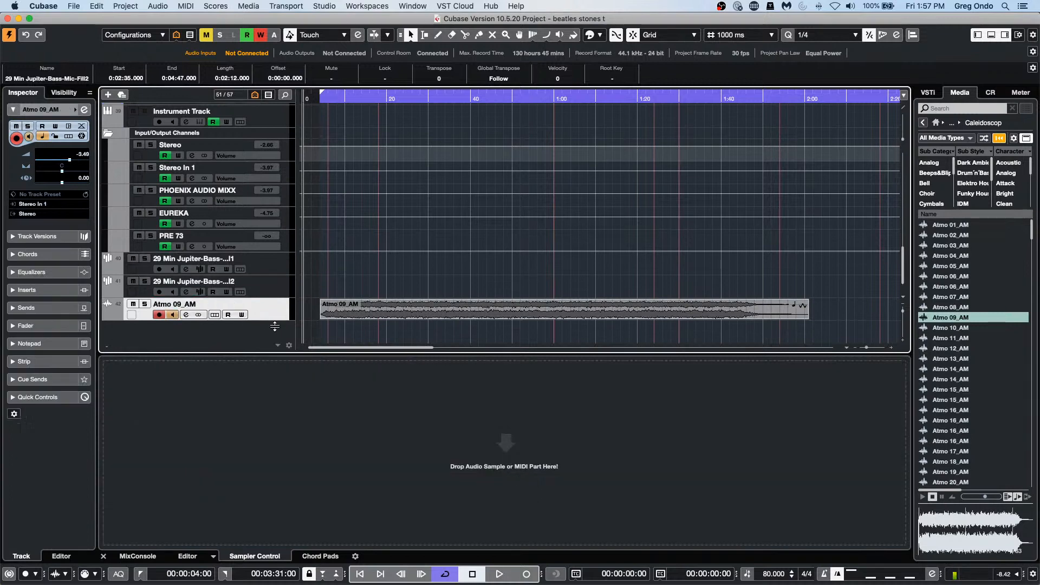
pyautogui.moveTo(274, 326); pyautogui.dragTo(275, 351)
pyautogui.scroll(-2, 327, 300)
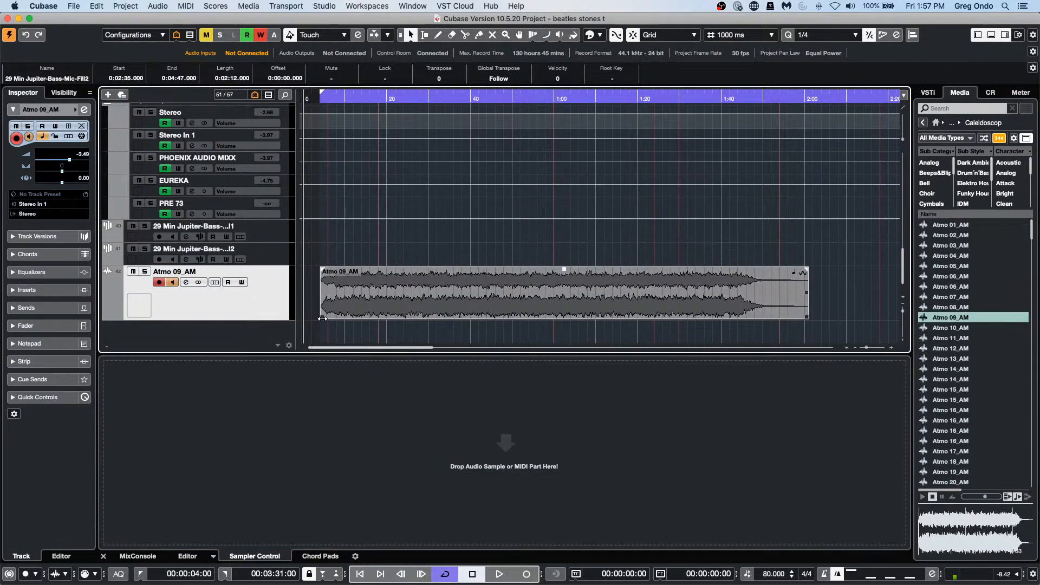
# - Trim the Atmo 09_AM event to start at 0:00:50.999 and end at 0:01:10.000
pyautogui.moveTo(322, 319); pyautogui.dragTo(517, 318)
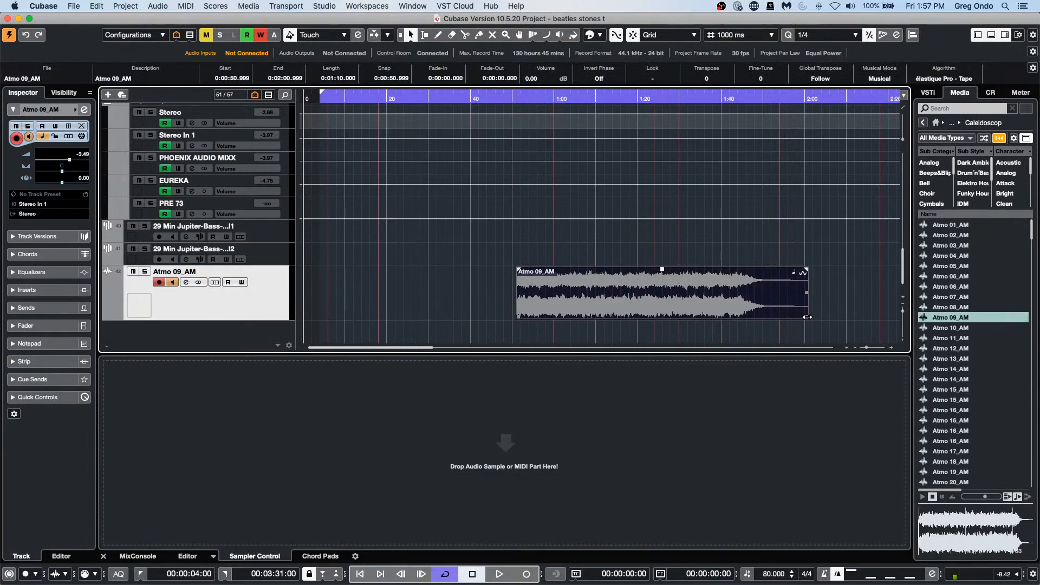
pyautogui.moveTo(807, 317); pyautogui.dragTo(595, 320)
pyautogui.click(664, 293)
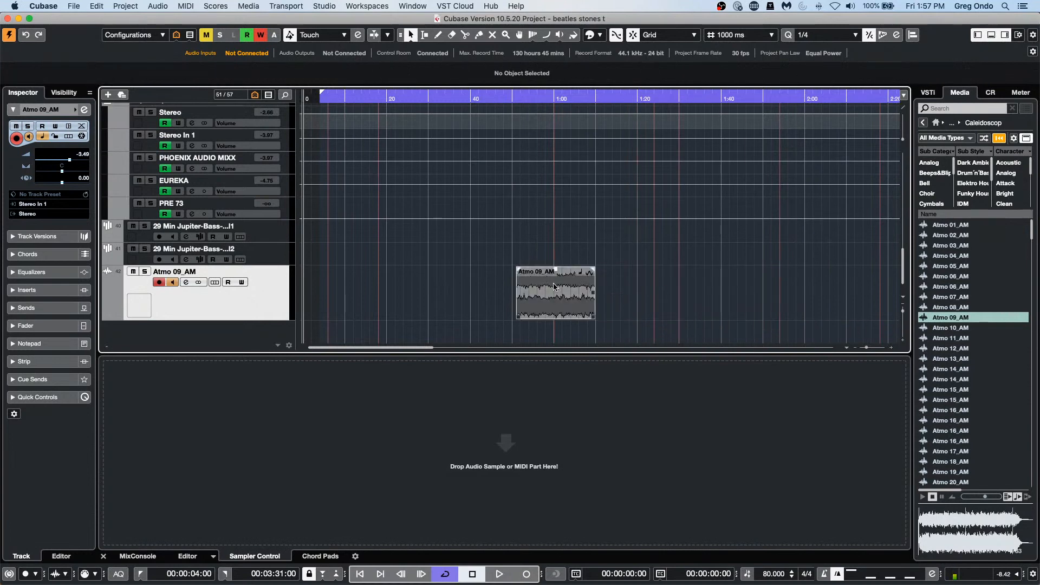
# - Open the Atmo 09_AM event in the Sample Editor, hide its event borders, inspect the whole file, and close the editor
pyautogui.doubleClick(560, 295)
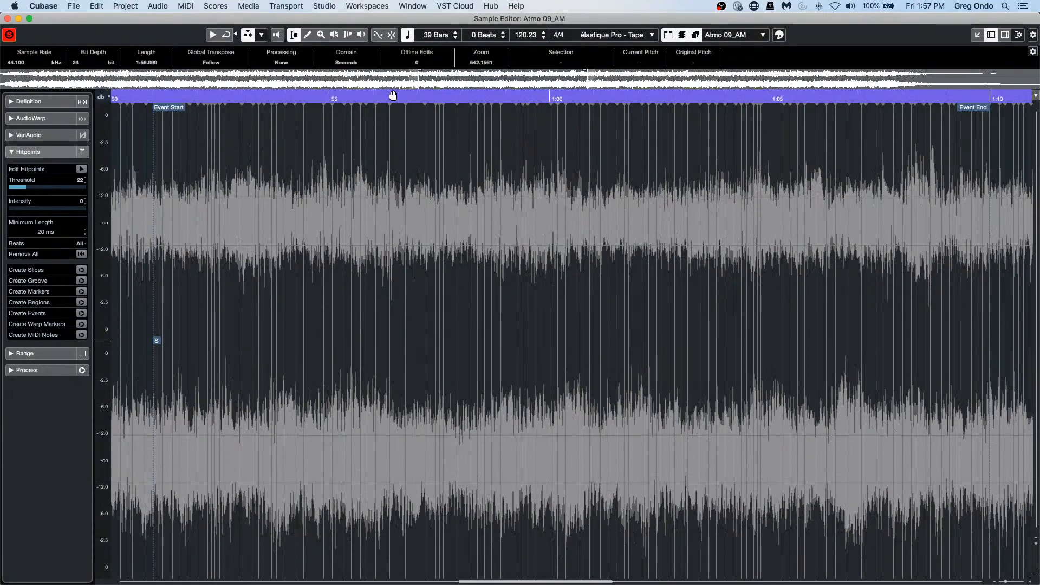
pyautogui.moveTo(392, 96); pyautogui.dragTo(415, 56)
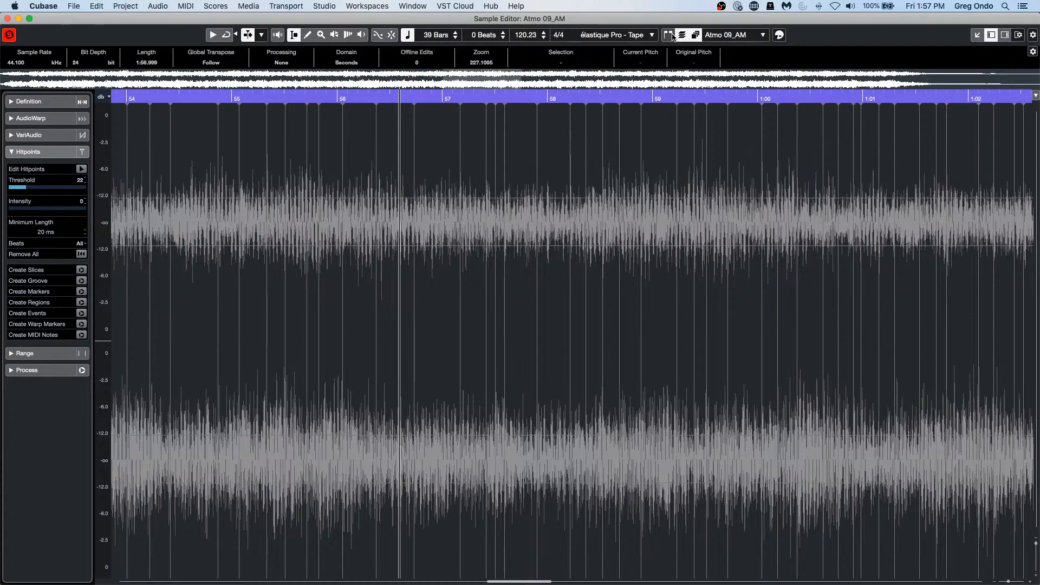
pyautogui.moveTo(621, 97); pyautogui.dragTo(642, 3)
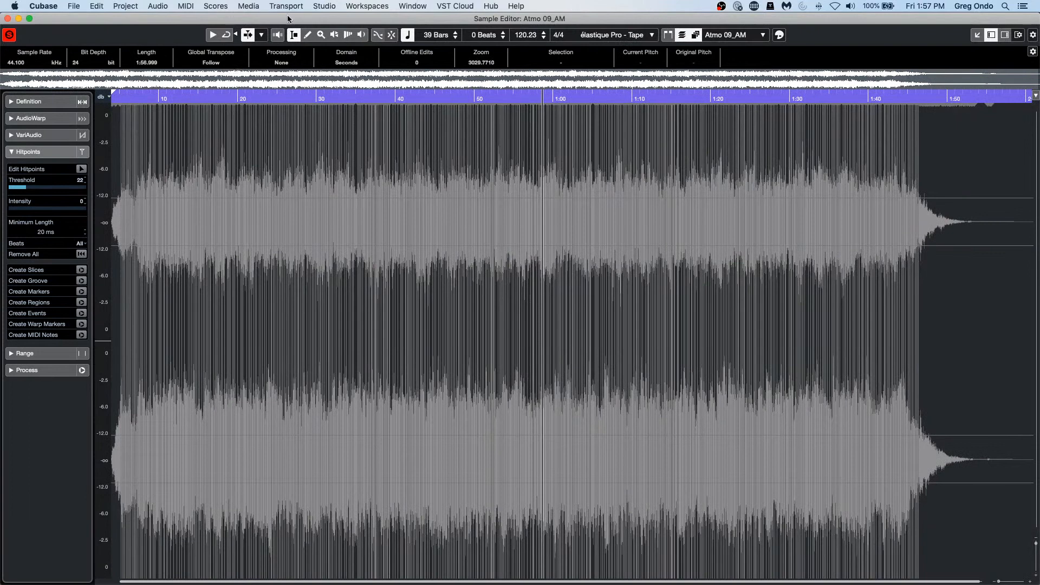
pyautogui.click(7, 19)
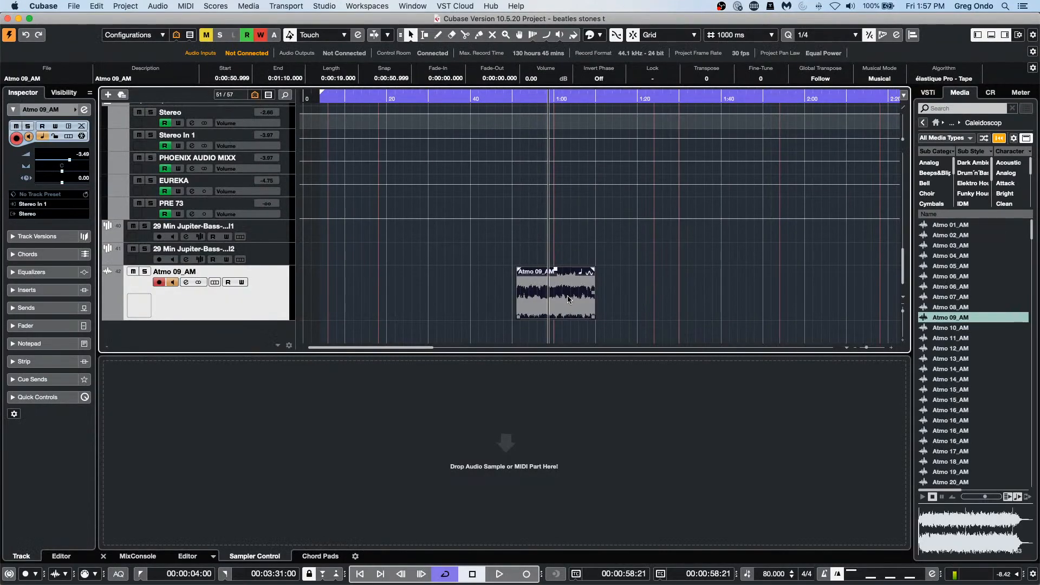
# - Trim the Atmo 09_AM event's start to 0:01:00.000 and switch the project ruler format to Bars+Beats
pyautogui.moveTo(520, 316); pyautogui.dragTo(555, 317)
pyautogui.rightClick(573, 99)
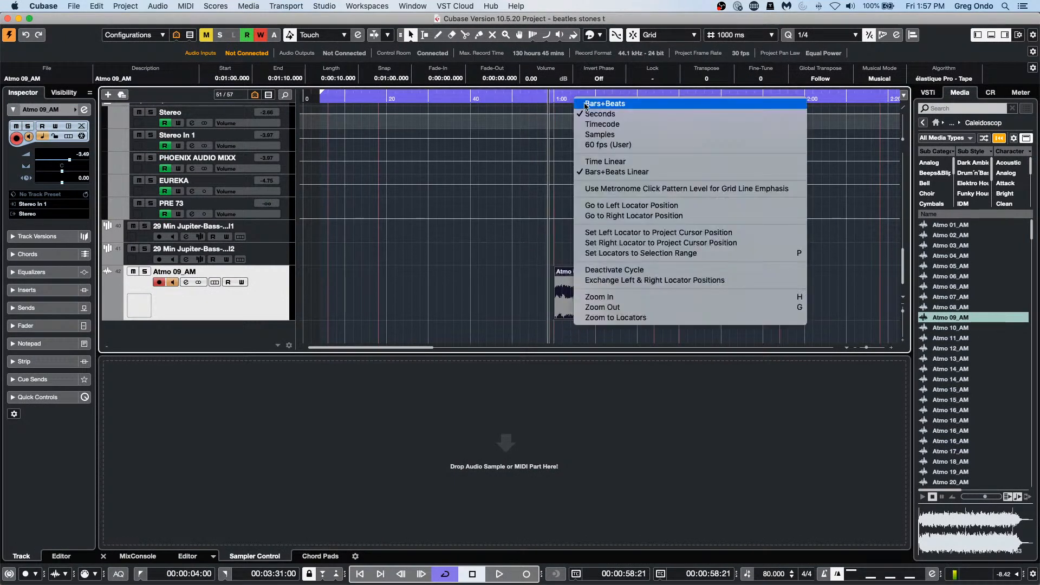
pyautogui.click(587, 105)
pyautogui.moveTo(579, 99); pyautogui.dragTo(527, 121)
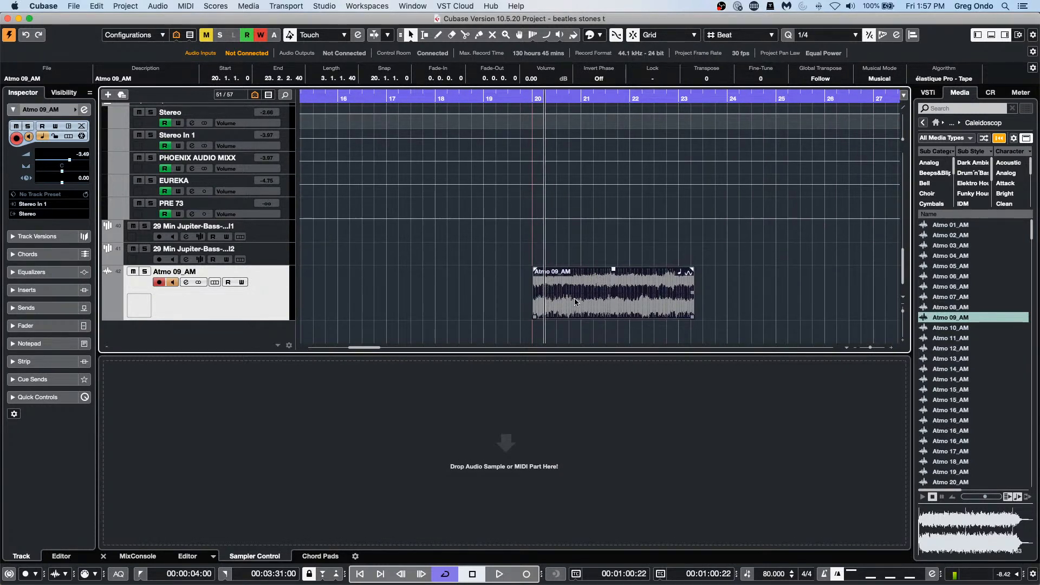
# - Reopen Atmo 09_AM in the Sample Editor, show the audio event's borders, examine the area around them, and close the editor
pyautogui.moveTo(575, 300)
pyautogui.mouseDown()
pyautogui.moveTo(591, 302)
pyautogui.moveTo(576, 303)
pyautogui.mouseUp()
pyautogui.doubleClick(589, 303)
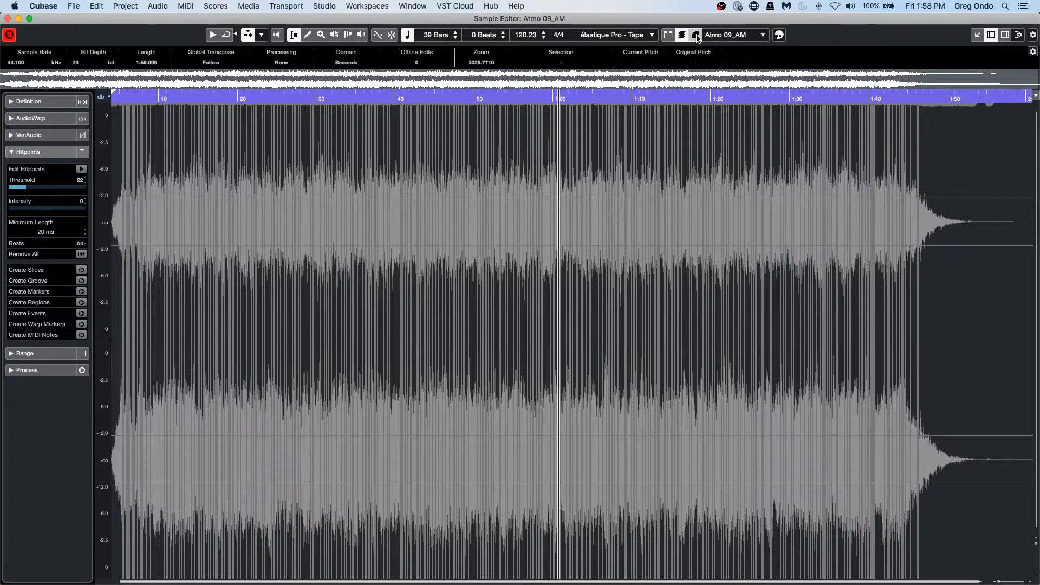
pyautogui.click(672, 38)
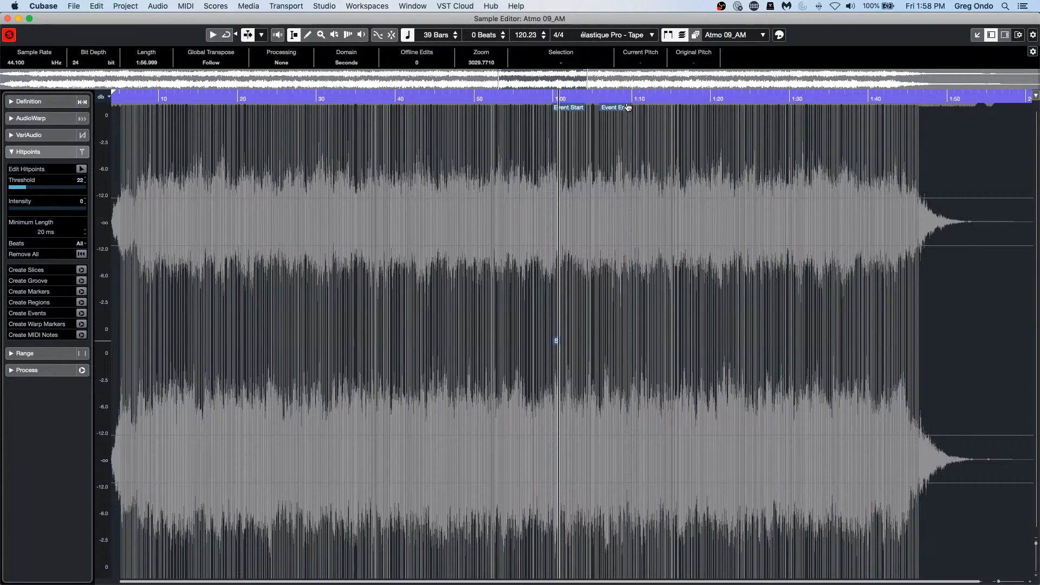
pyautogui.moveTo(626, 99); pyautogui.dragTo(573, 156)
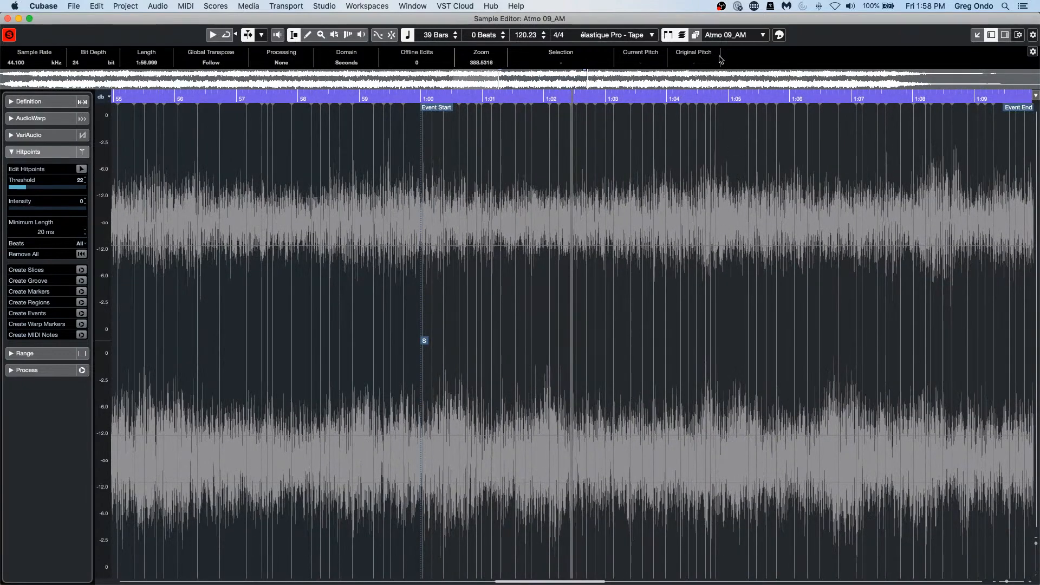
pyautogui.moveTo(624, 97); pyautogui.dragTo(624, 91)
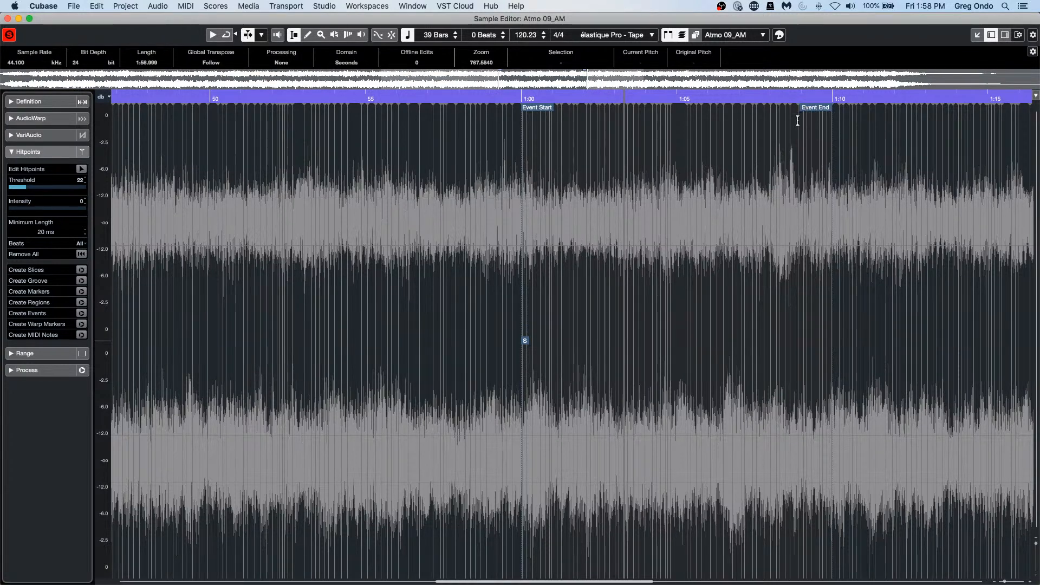
pyautogui.click(8, 18)
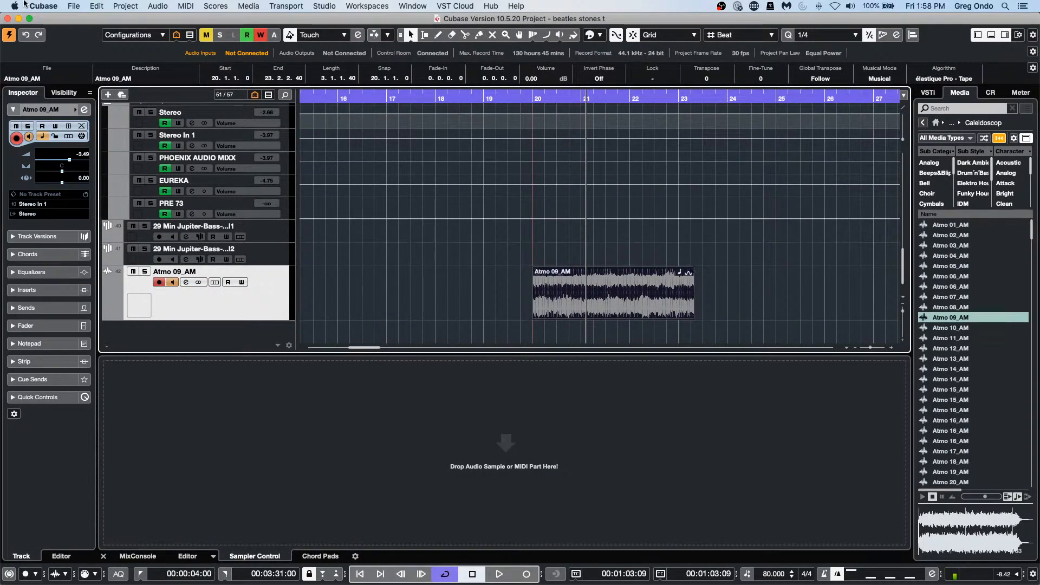
# - Convert the Atmo 09_AM event to an audio part, view it in the Audio Part Editor, and close that editor
pyautogui.click(98, 6)
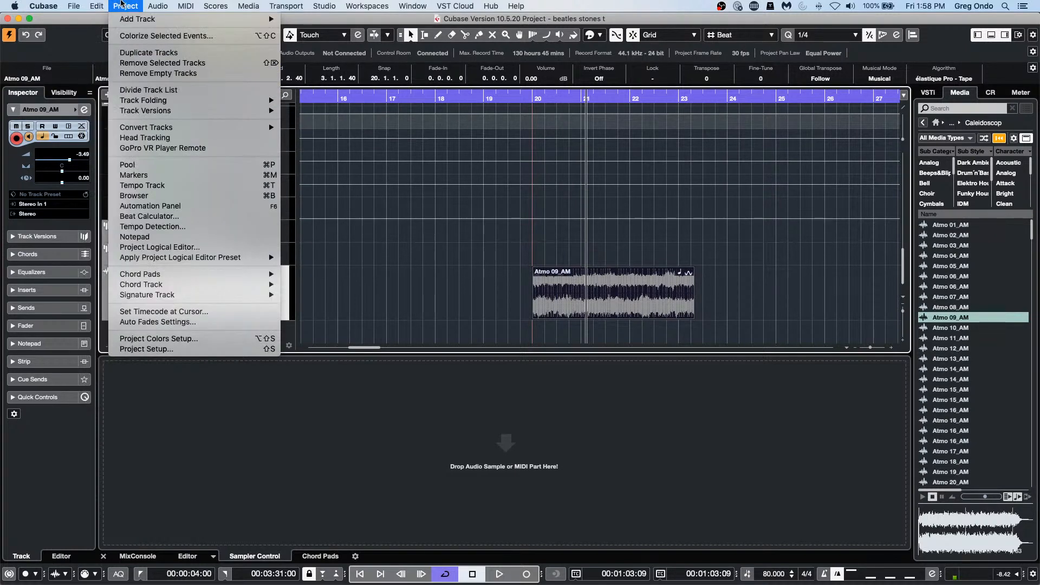
pyautogui.moveTo(162, 4)
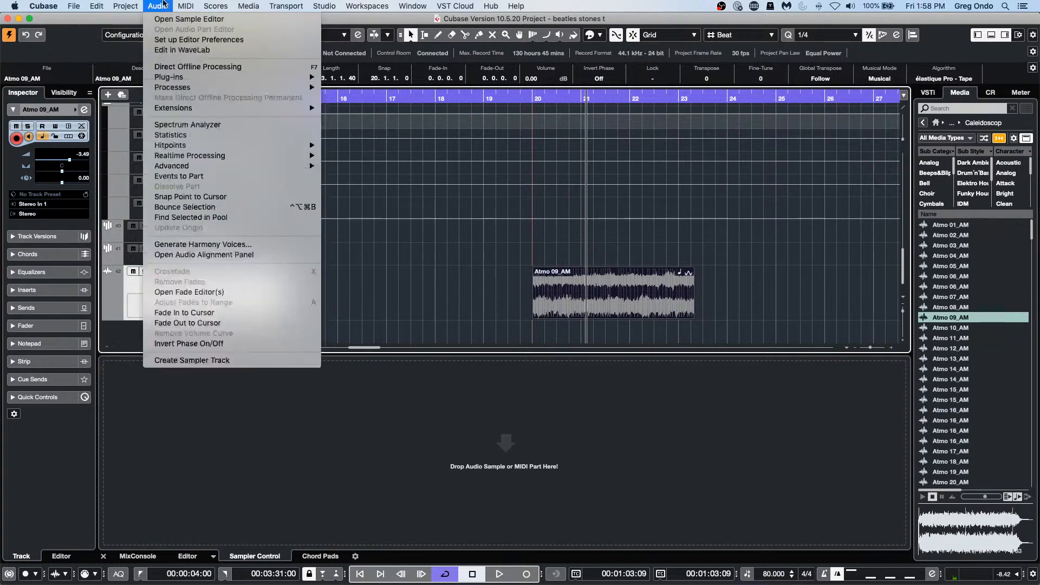
pyautogui.click(220, 178)
pyautogui.doubleClick(599, 301)
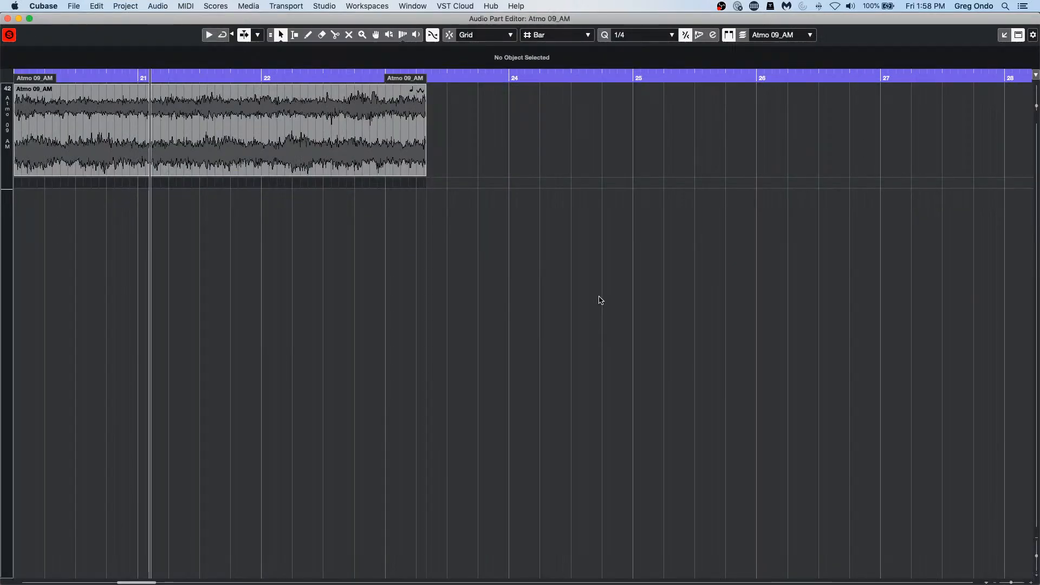
pyautogui.click(8, 18)
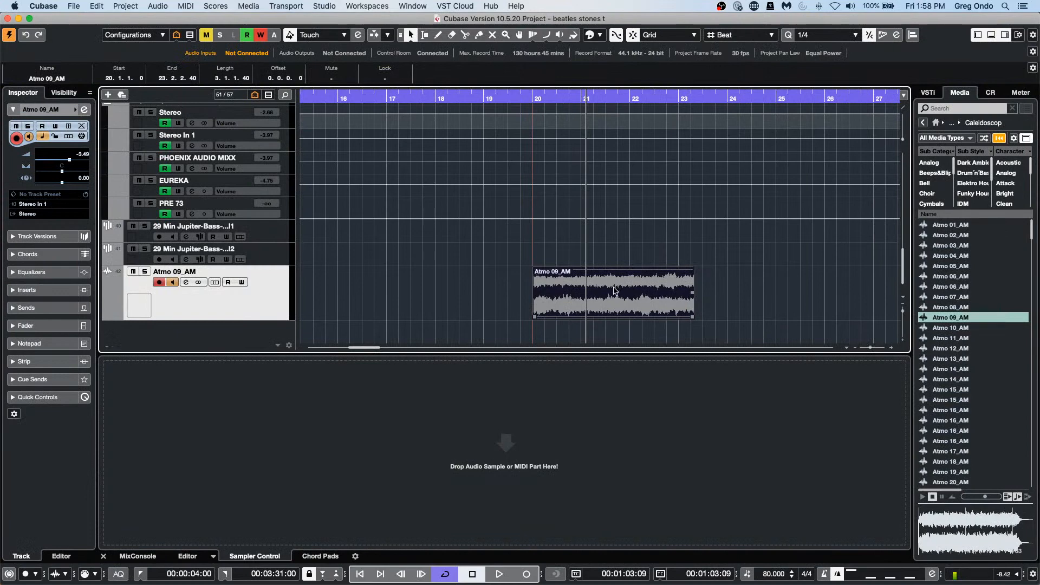
# - Dissolve the Atmo 09_AM audio part back into an audio event
pyautogui.click(173, 6)
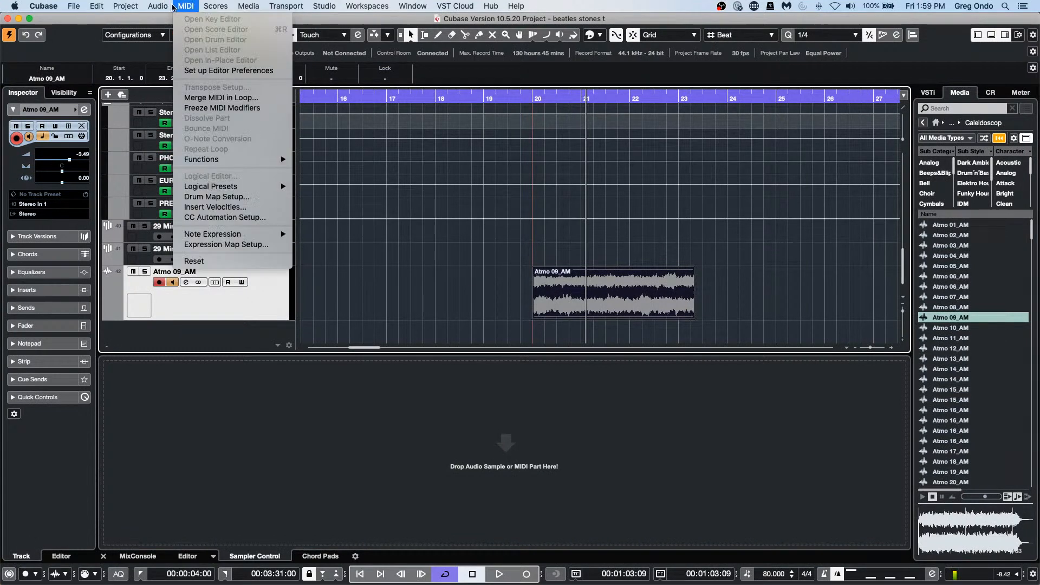
pyautogui.moveTo(151, 7)
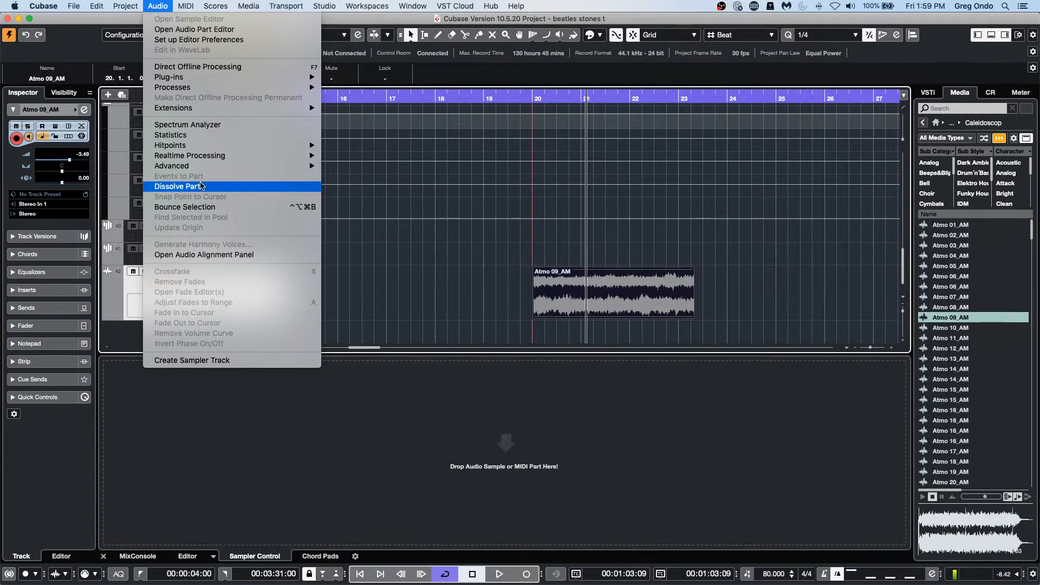
pyautogui.click(200, 186)
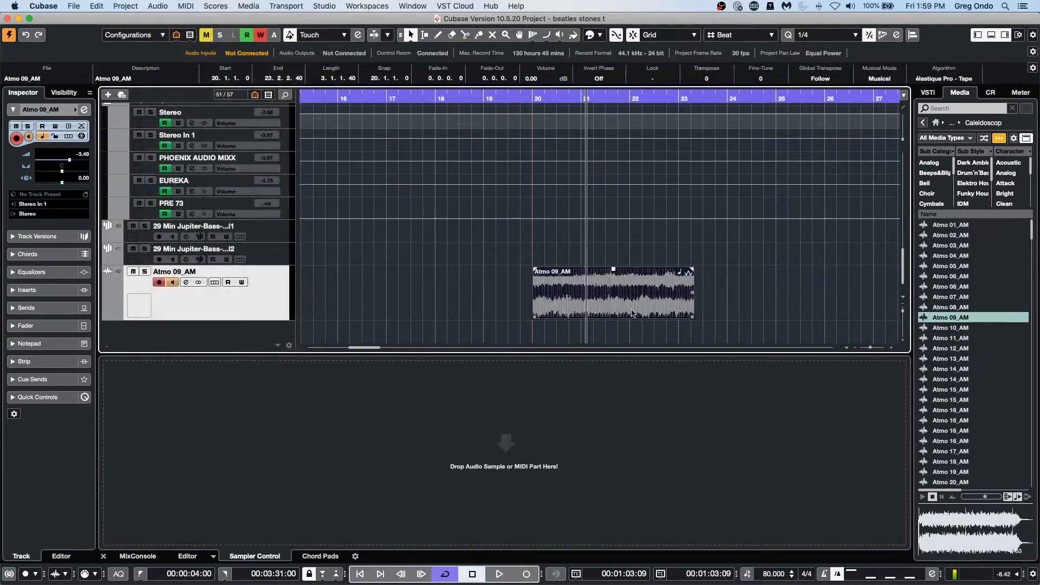
# - Convert the Atmo 09_AM audio event to a part and open it in the Audio Part Editor
pyautogui.click(186, 6)
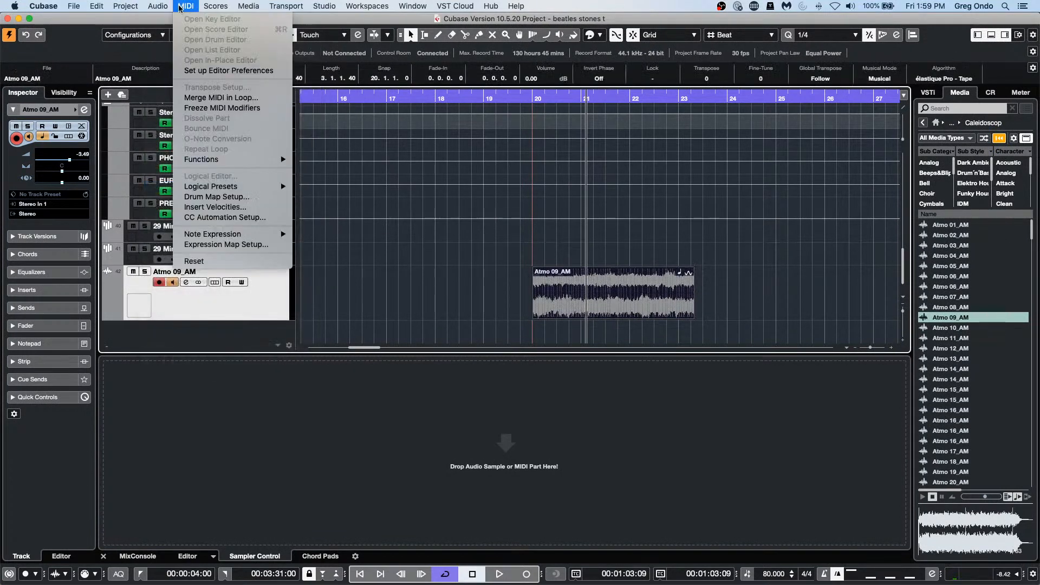
pyautogui.moveTo(157, 6)
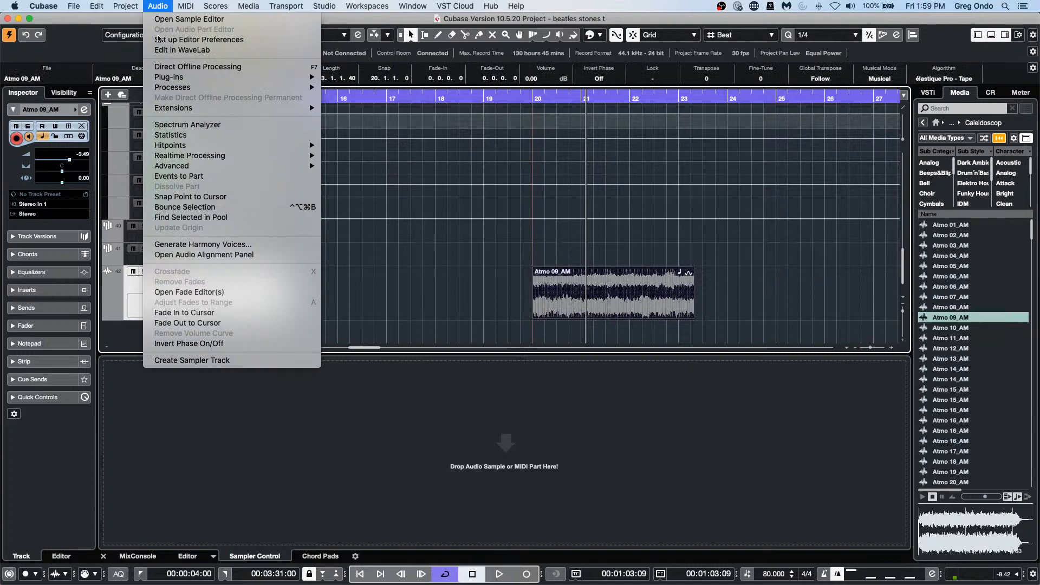
pyautogui.click(177, 177)
pyautogui.doubleClick(632, 311)
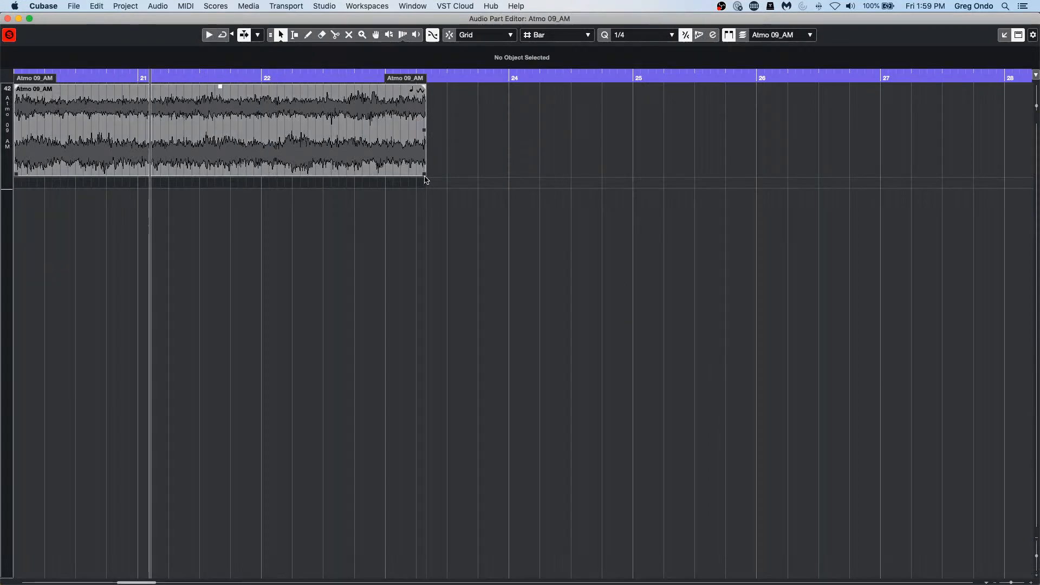
# - Trim the end of the event inside the Atmo 09_AM part to 23.2.1.60, turn off editor solo, and close the editor
pyautogui.moveTo(427, 180)
pyautogui.mouseDown()
pyautogui.moveTo(530, 180)
pyautogui.moveTo(419, 180)
pyautogui.mouseUp()
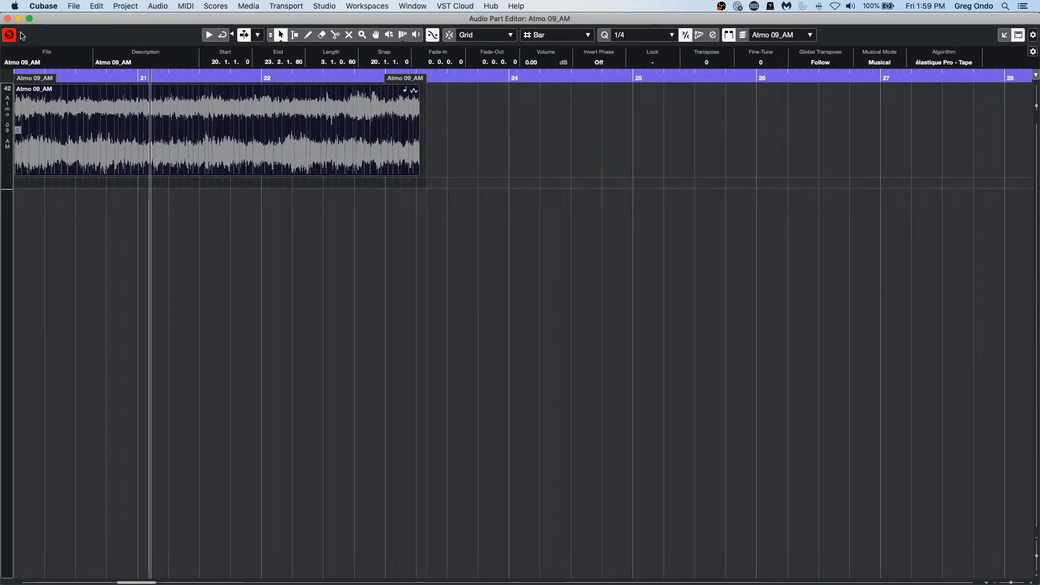
pyautogui.click(9, 37)
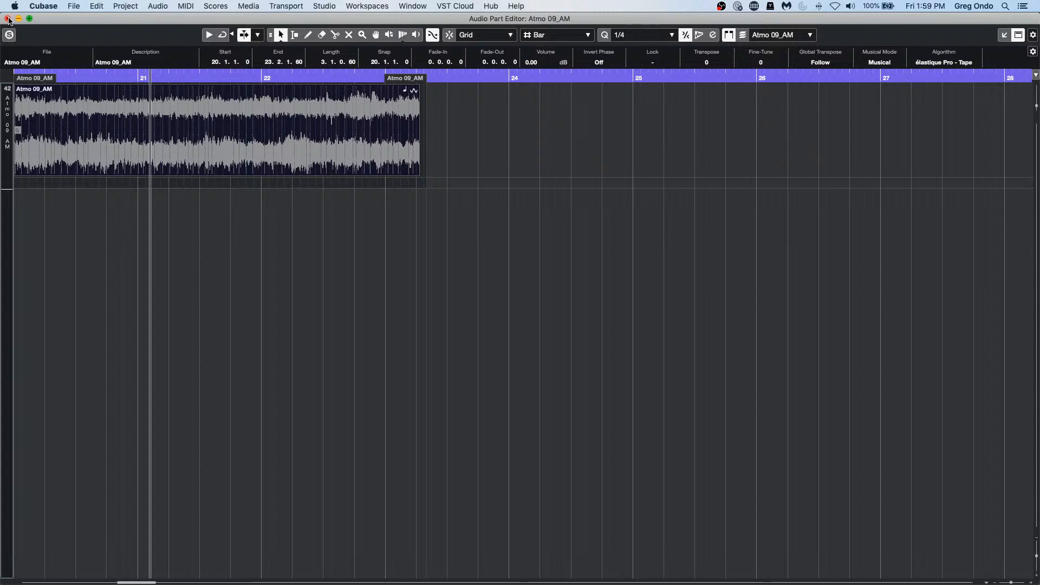
pyautogui.click(8, 18)
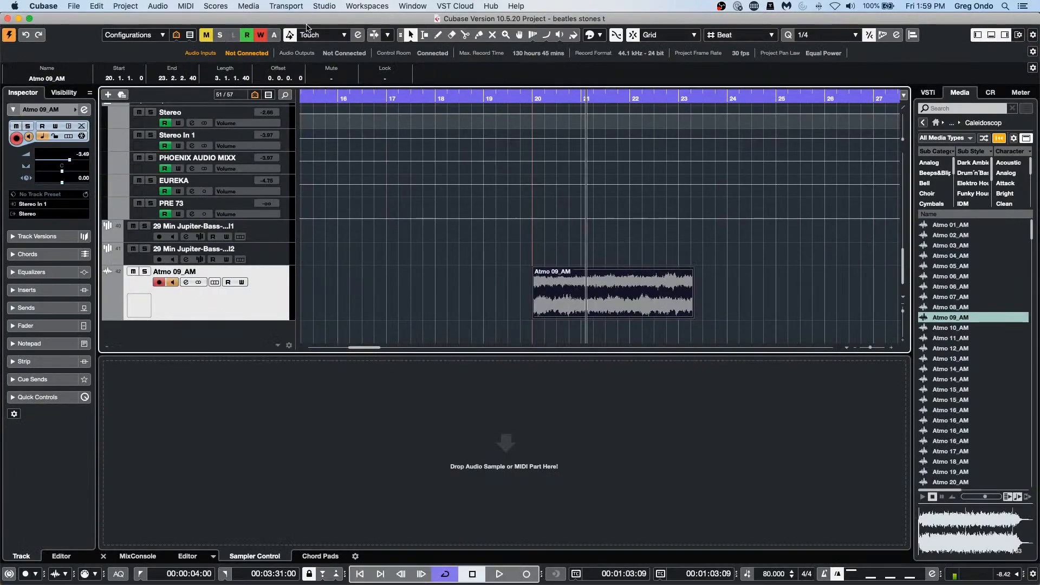
# - Dissolve the trimmed Atmo 09_AM part into an audio event
pyautogui.click(125, 6)
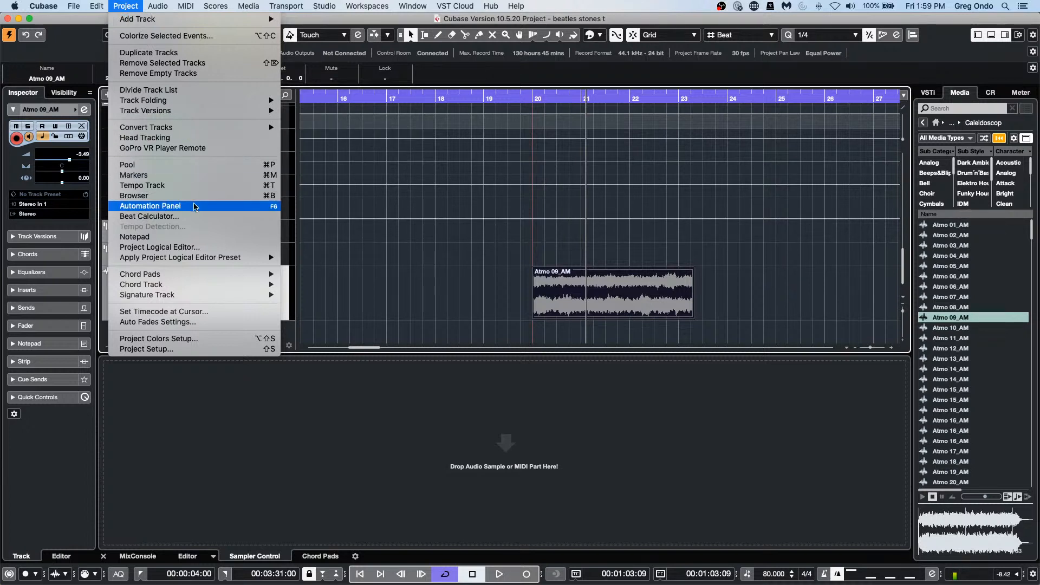
pyautogui.moveTo(158, 6)
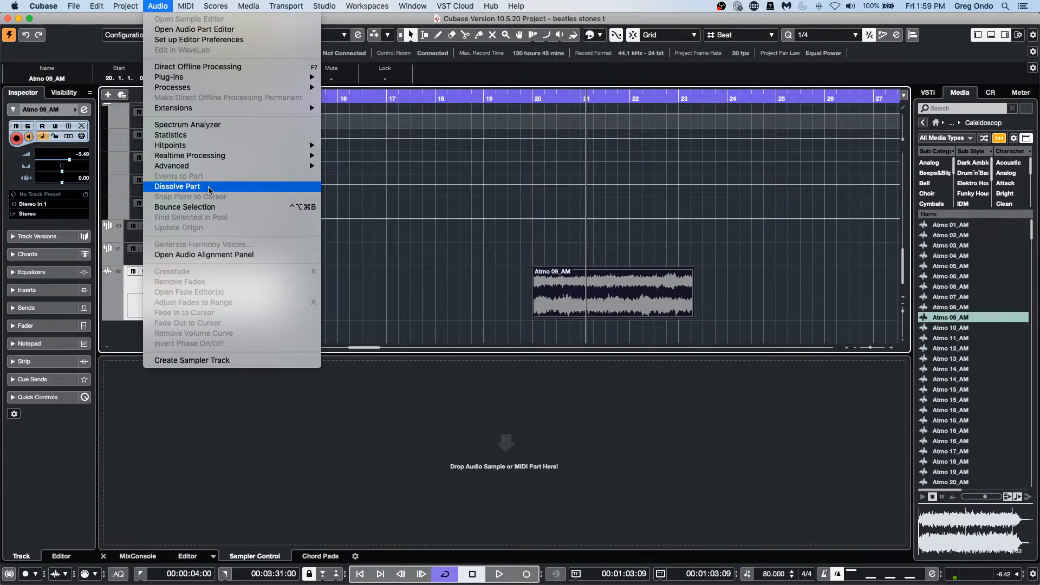
pyautogui.click(208, 186)
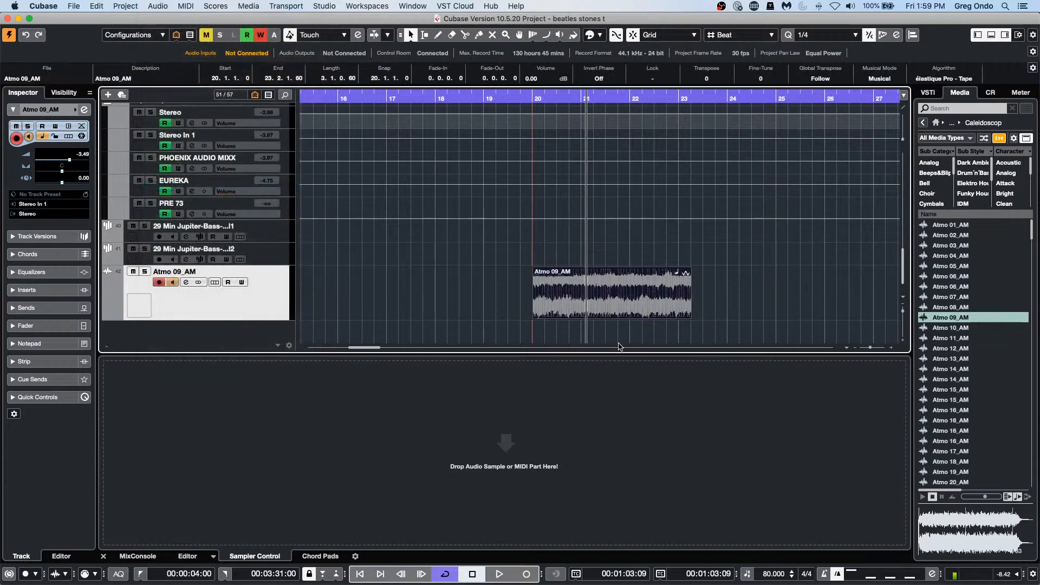
# - Check the dissolved Atmo 09_AM event's start and end borders in the Sample Editor and close the editor
pyautogui.doubleClick(630, 295)
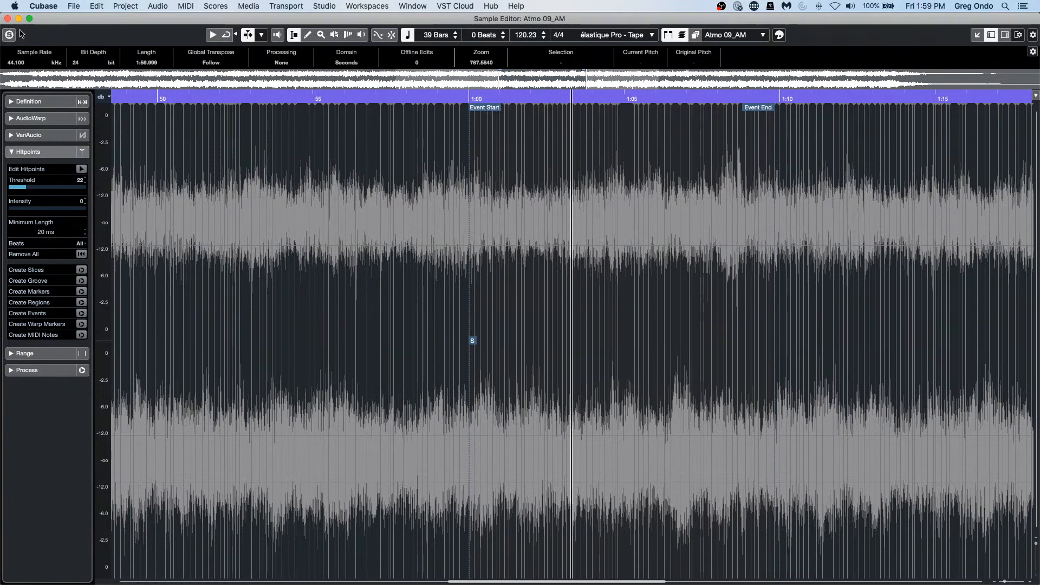
pyautogui.click(8, 18)
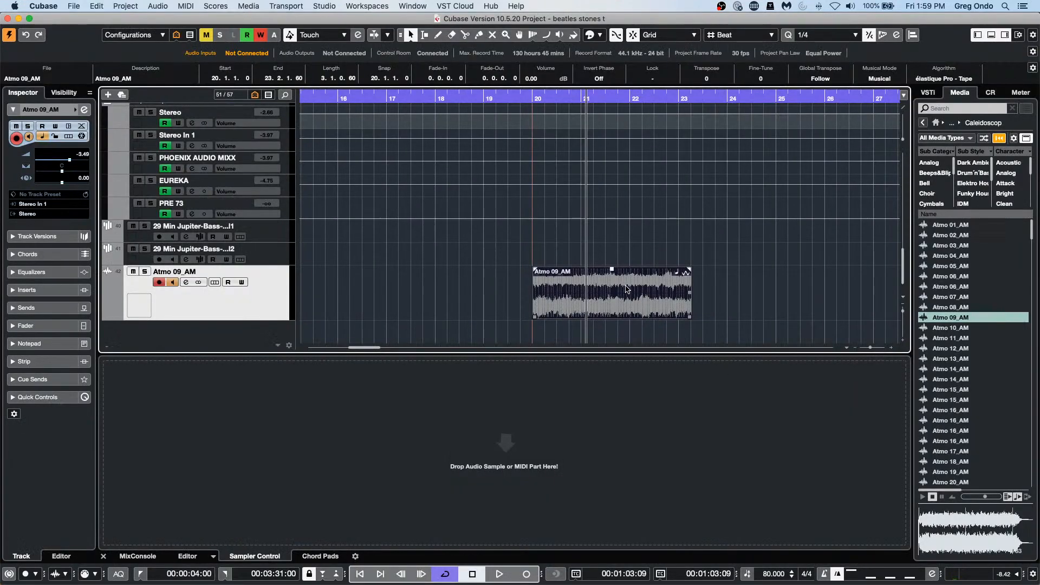
pyautogui.moveTo(628, 297)
pyautogui.mouseDown()
pyautogui.moveTo(613, 300)
pyautogui.moveTo(646, 299)
pyautogui.mouseUp()
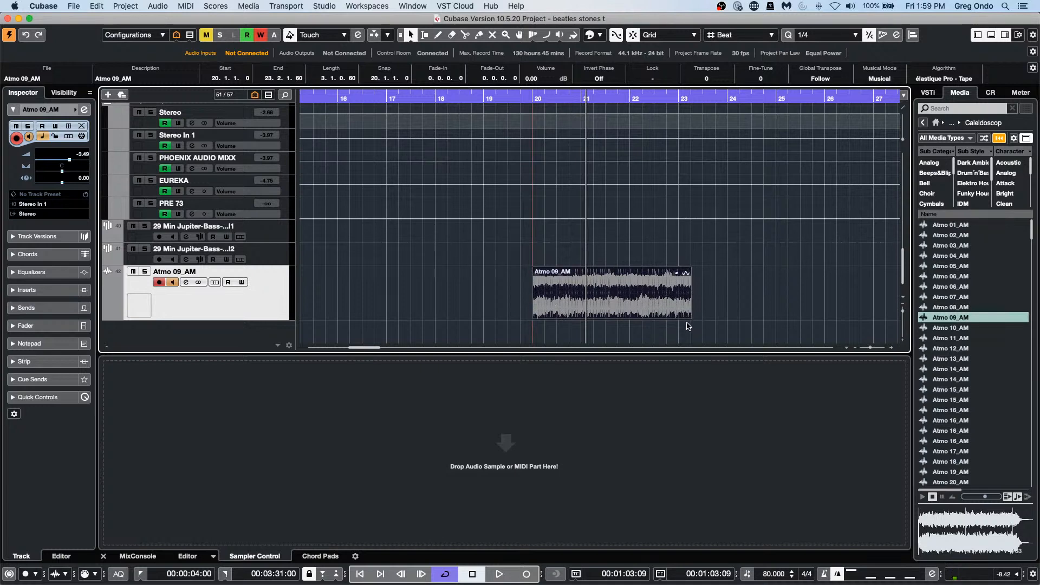
# - Reopen Atmo 09_AM in the Sample Editor, toggle the audio event borders off and on again, and close the editor
pyautogui.doubleClick(613, 295)
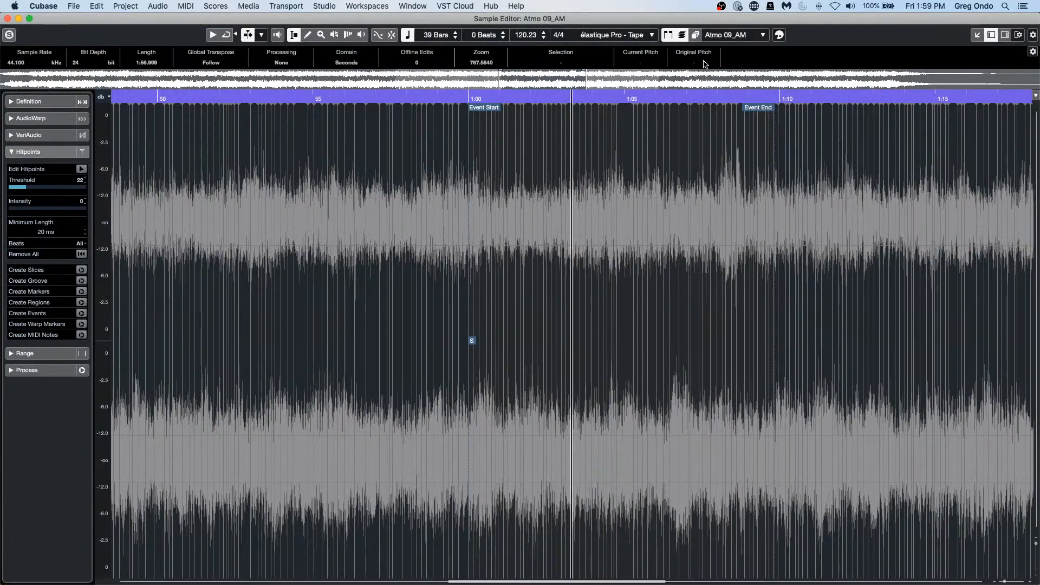
pyautogui.click(670, 35)
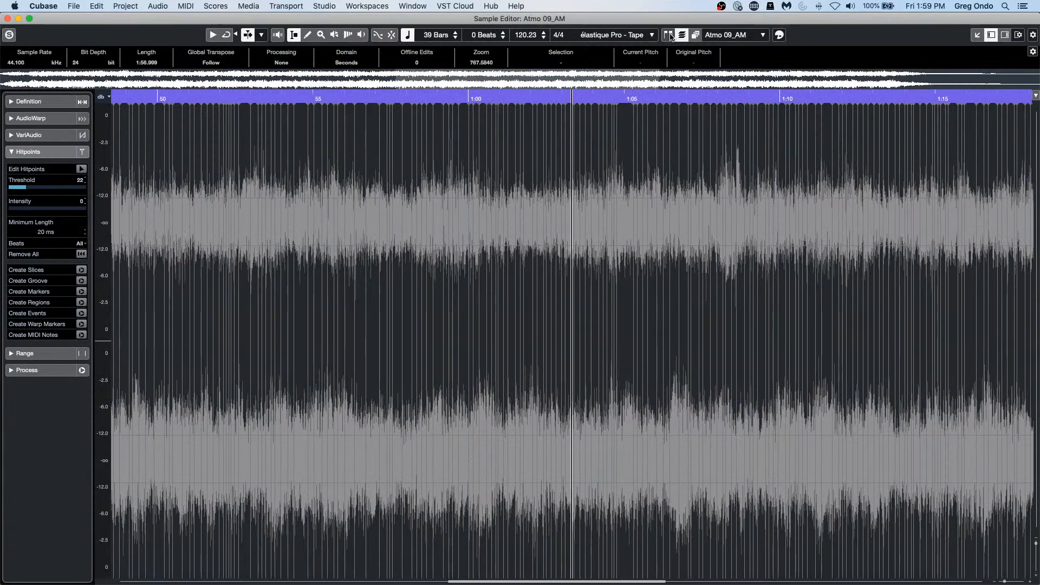
pyautogui.click(670, 35)
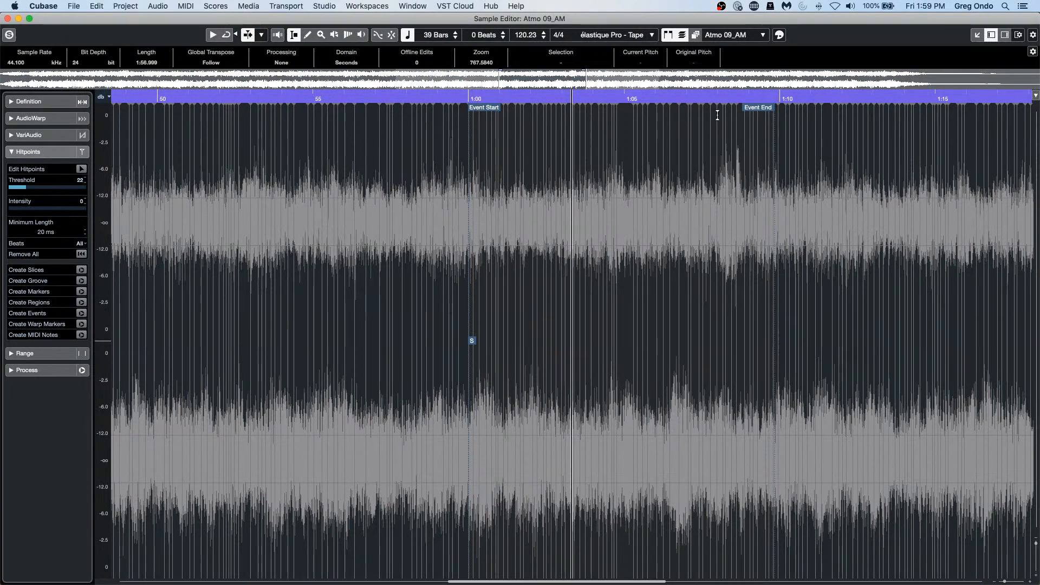
pyautogui.click(8, 19)
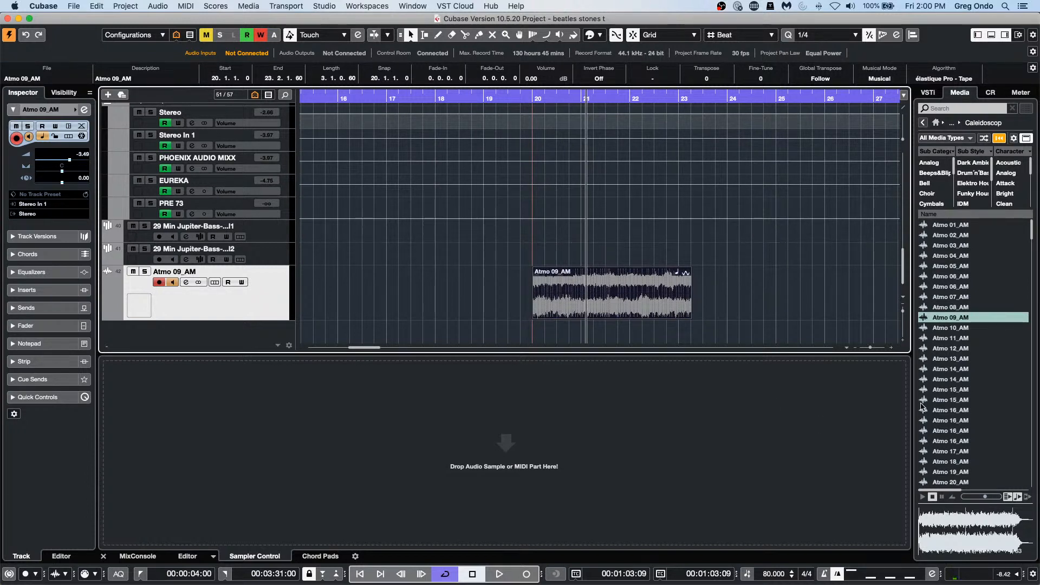
# - Add one instrument track using HALion Sonic SE with stereo output below the Atmo 09_AM track
pyautogui.rightClick(284, 293)
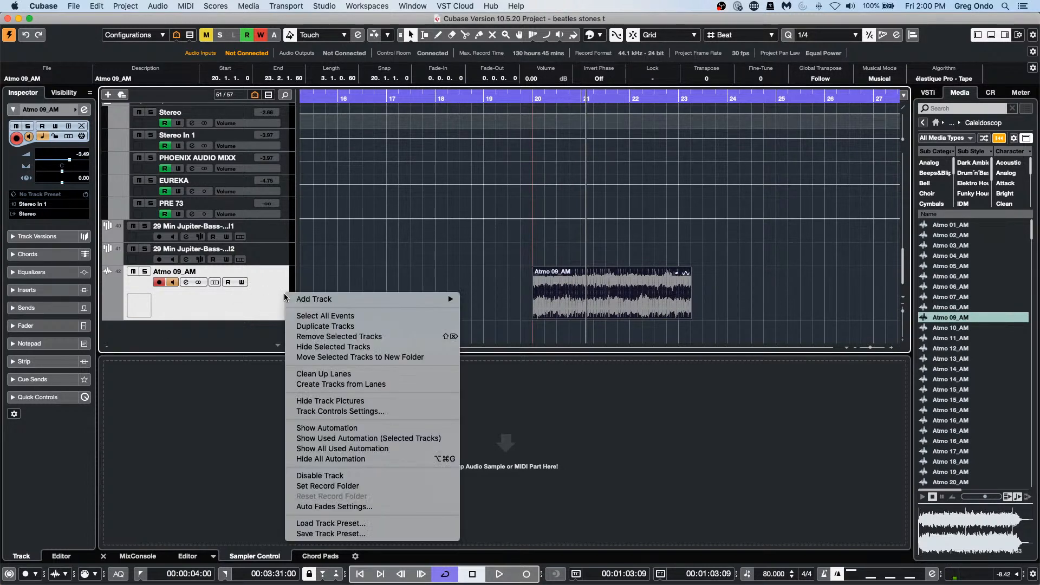
pyautogui.moveTo(374, 299)
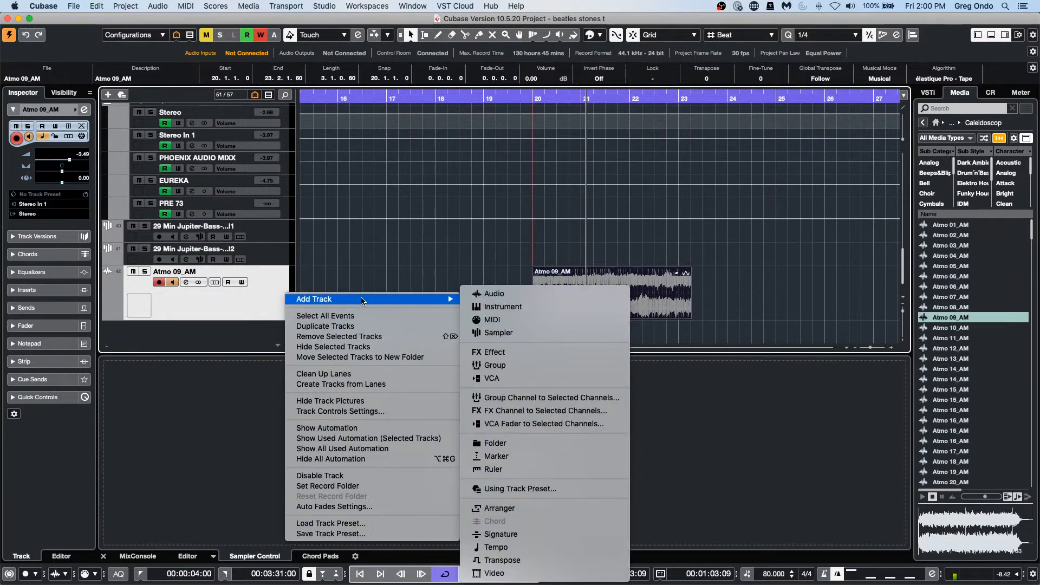
pyautogui.click(598, 307)
pyautogui.click(459, 169)
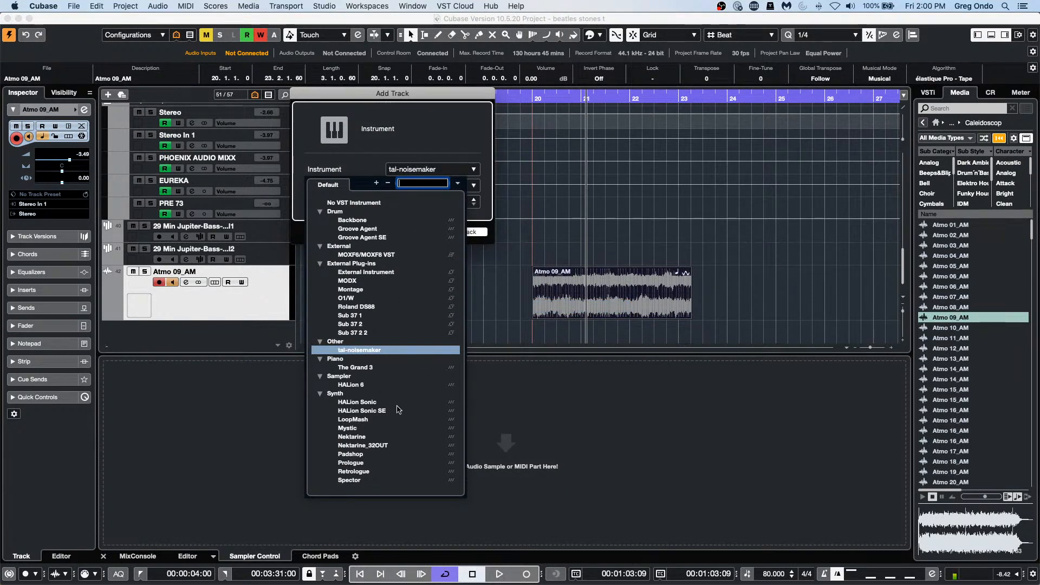
pyautogui.click(385, 411)
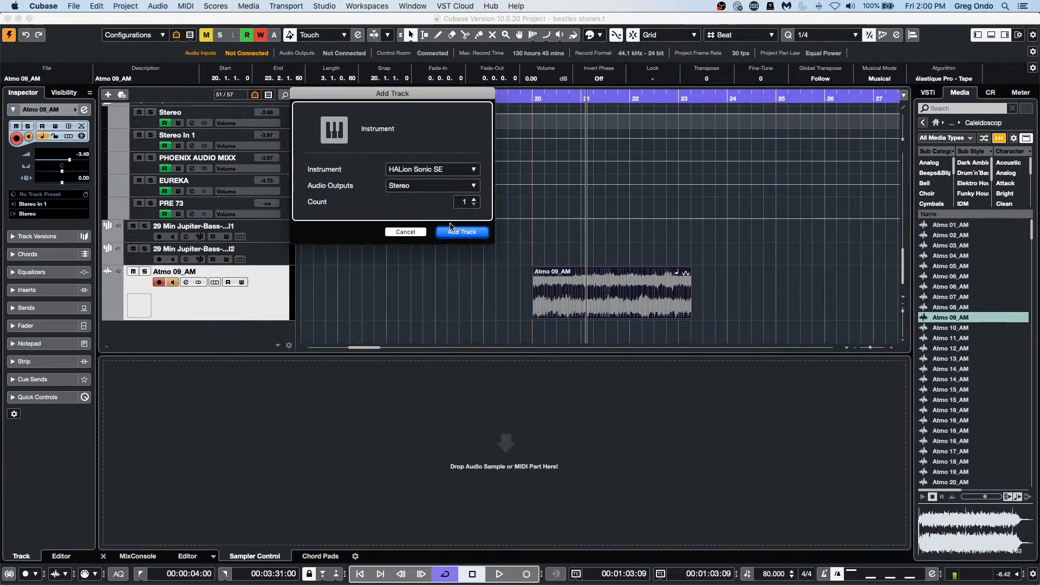
pyautogui.click(462, 232)
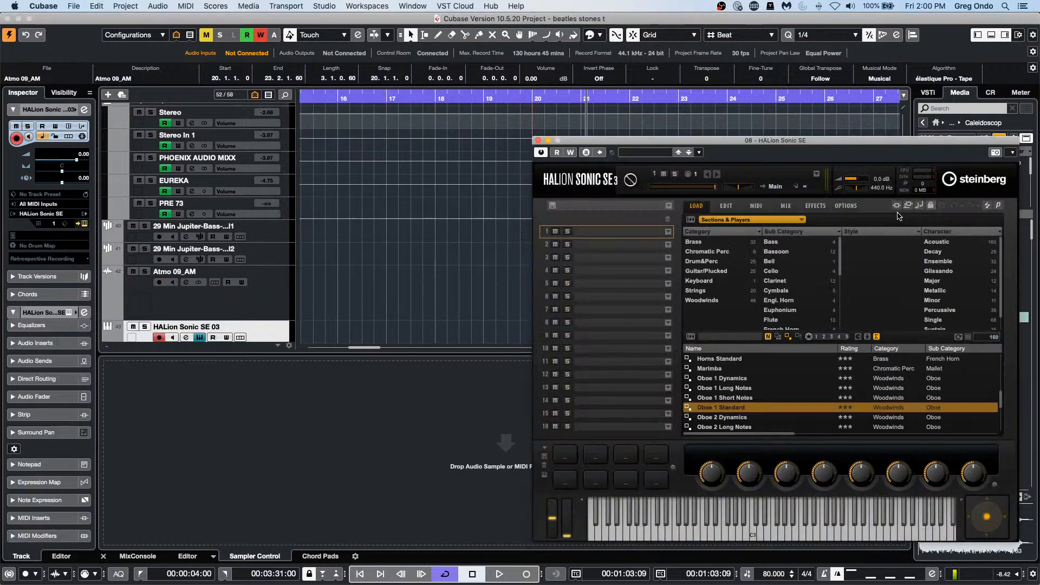
# - Add one instrument track using HALion Sonic with stereo output below the HALion Sonic SE track
pyautogui.rightClick(265, 307)
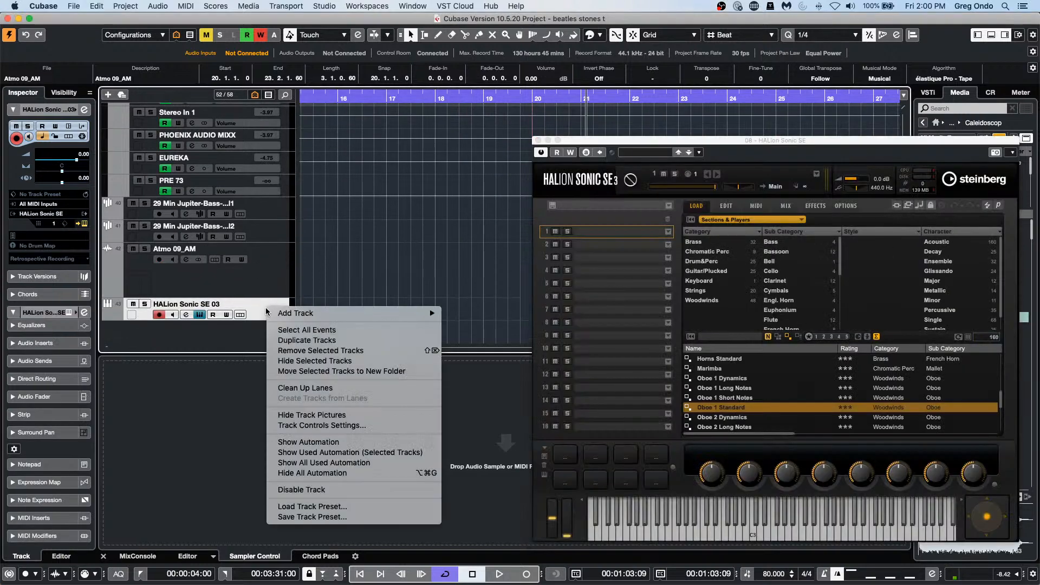
pyautogui.moveTo(322, 314)
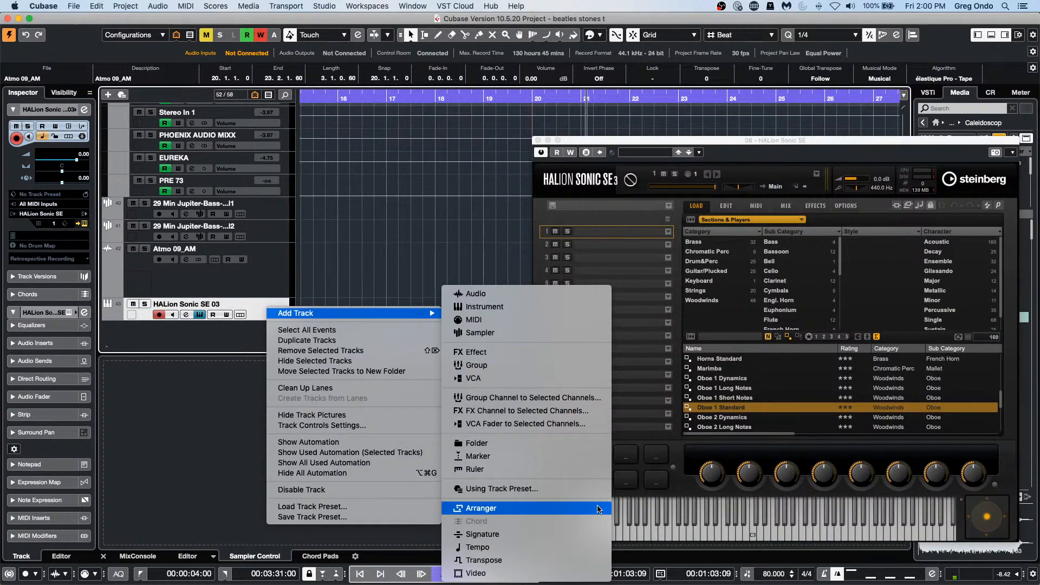
pyautogui.click(555, 308)
pyautogui.click(432, 169)
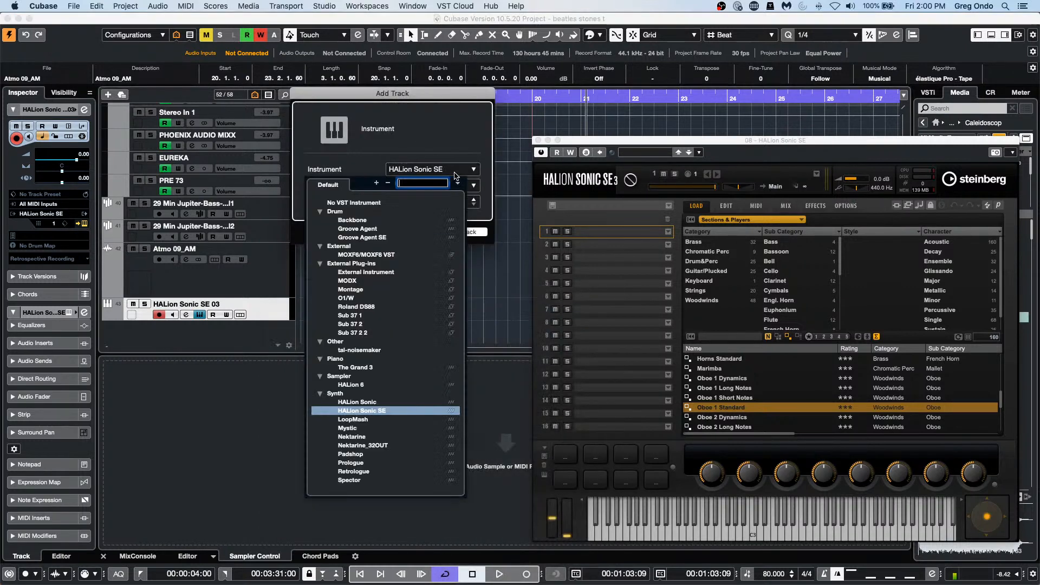
pyautogui.click(382, 403)
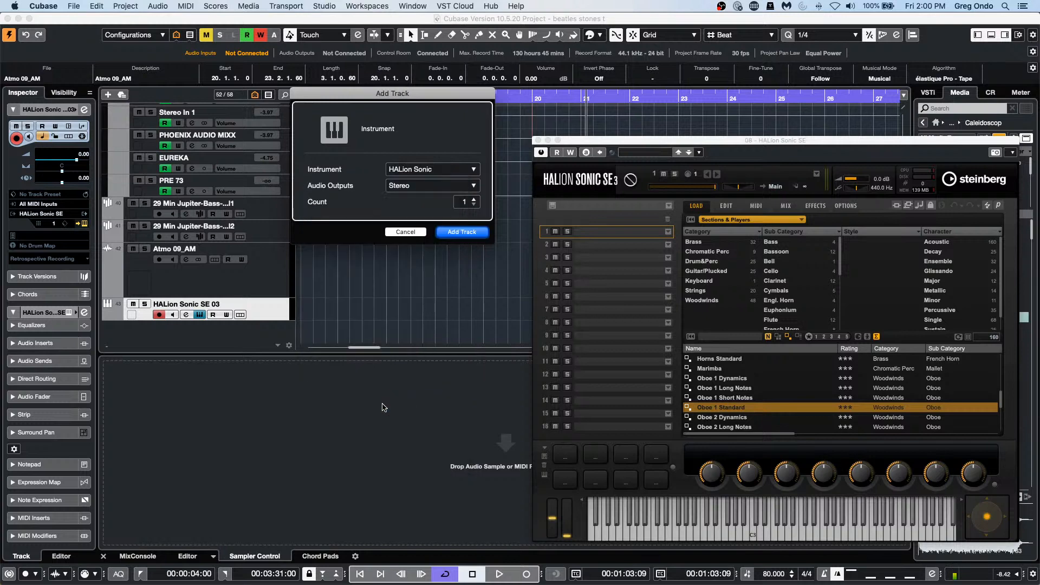
pyautogui.click(478, 232)
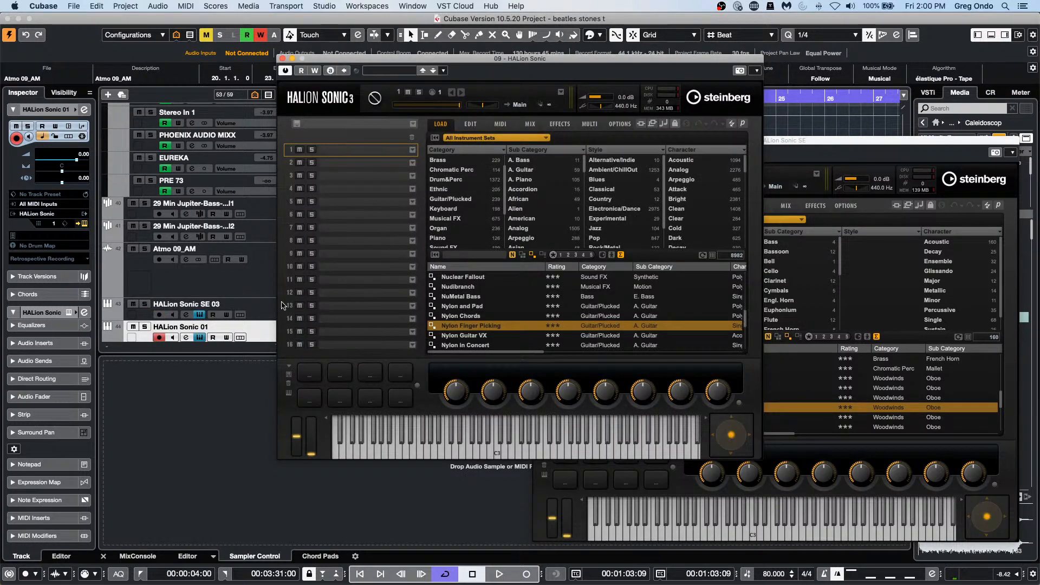
# - Add one instrument track using HALion 6 with stereo output below the HALion Sonic track
pyautogui.rightClick(261, 332)
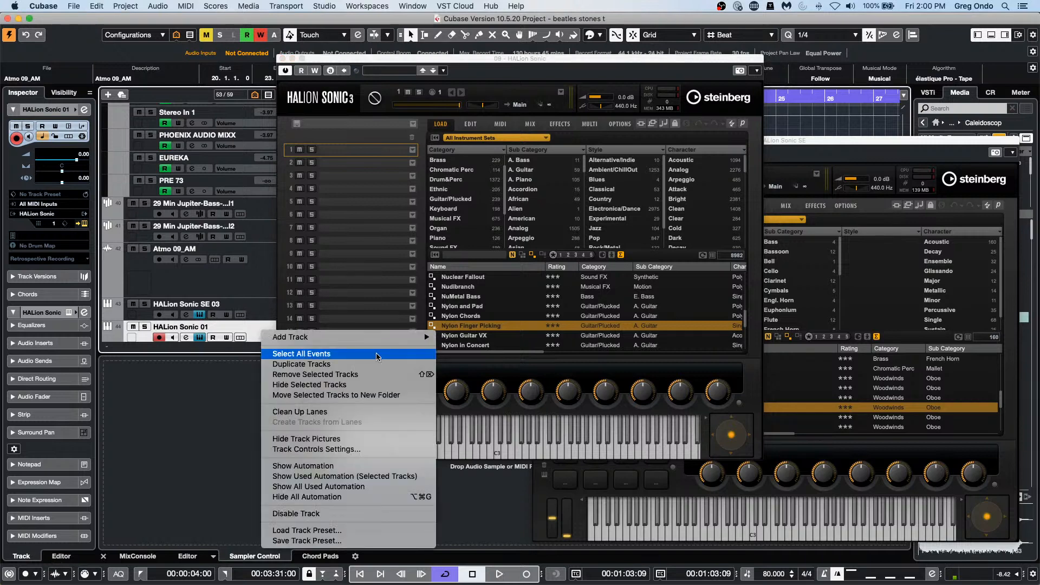
pyautogui.moveTo(383, 337)
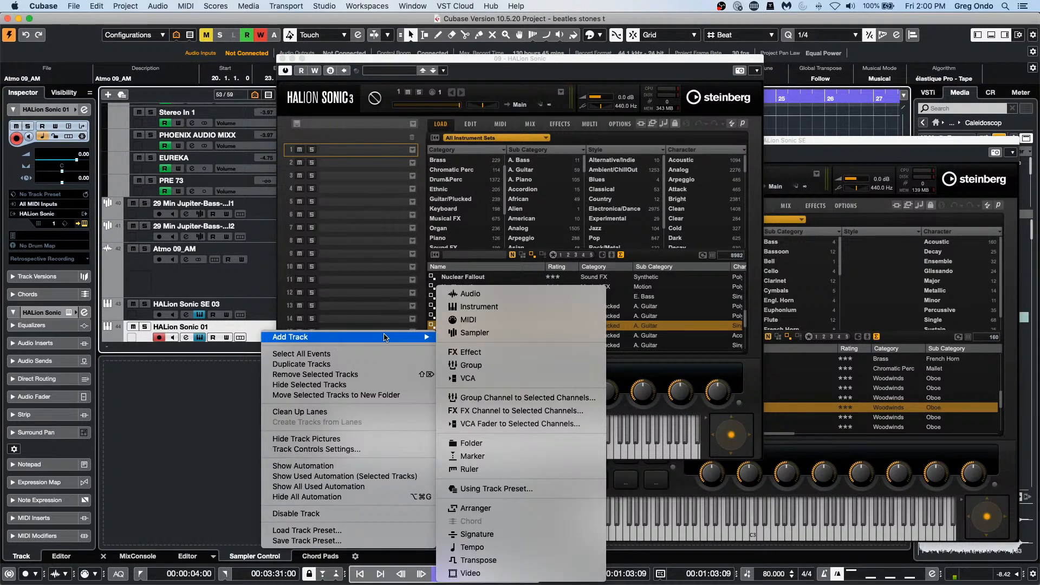
pyautogui.click(493, 310)
pyautogui.click(433, 169)
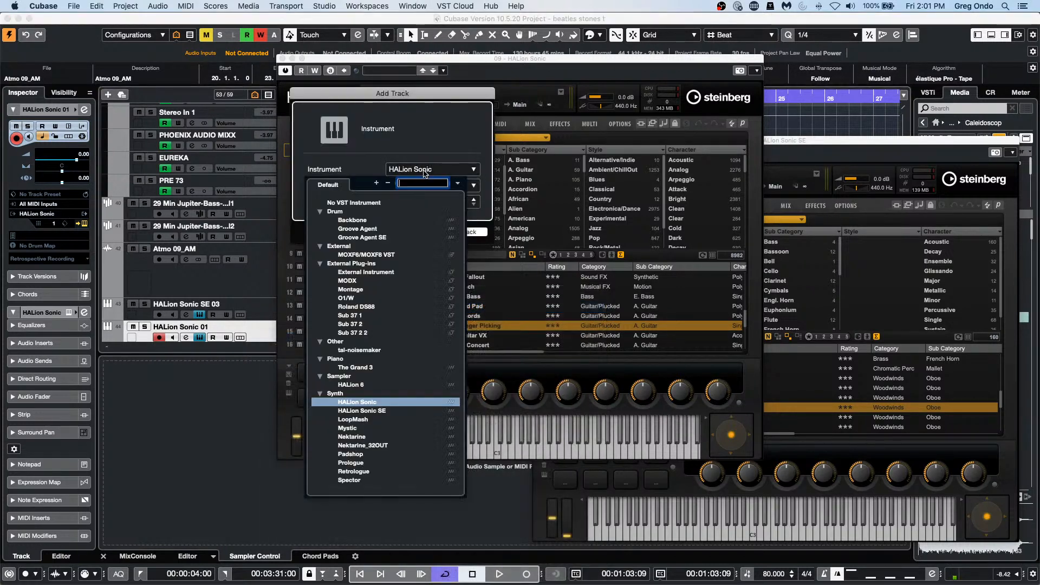
pyautogui.click(352, 384)
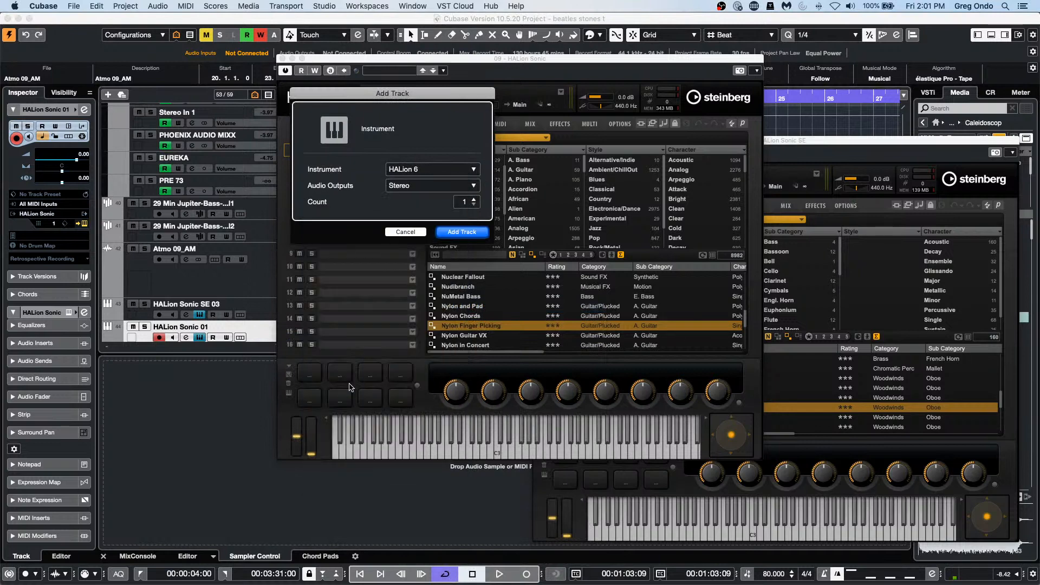
pyautogui.click(452, 233)
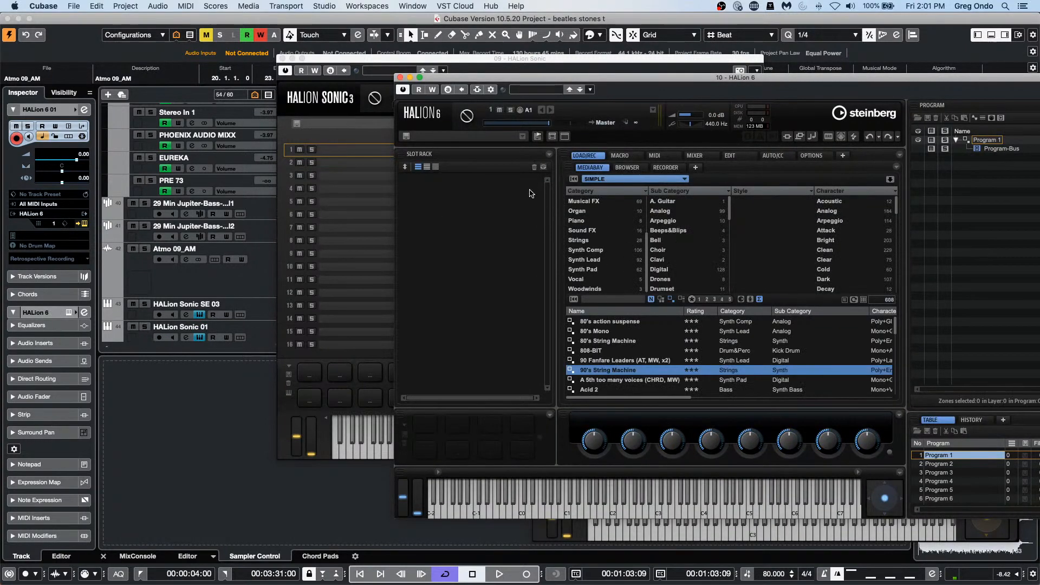
# - Load the 90's String Machine program into the first slot of HALion 6
pyautogui.click(627, 374)
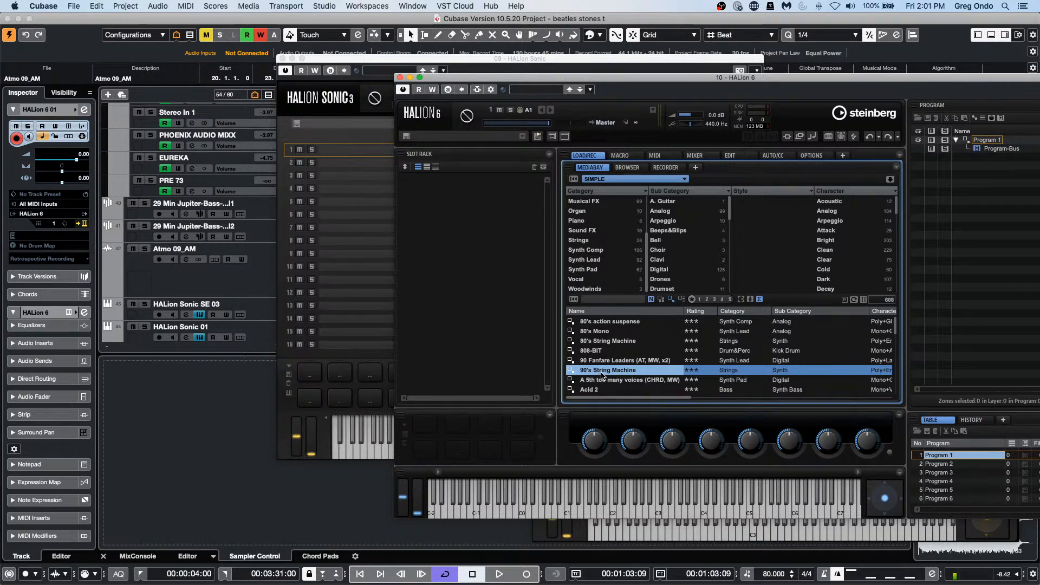
pyautogui.moveTo(602, 374); pyautogui.dragTo(472, 206)
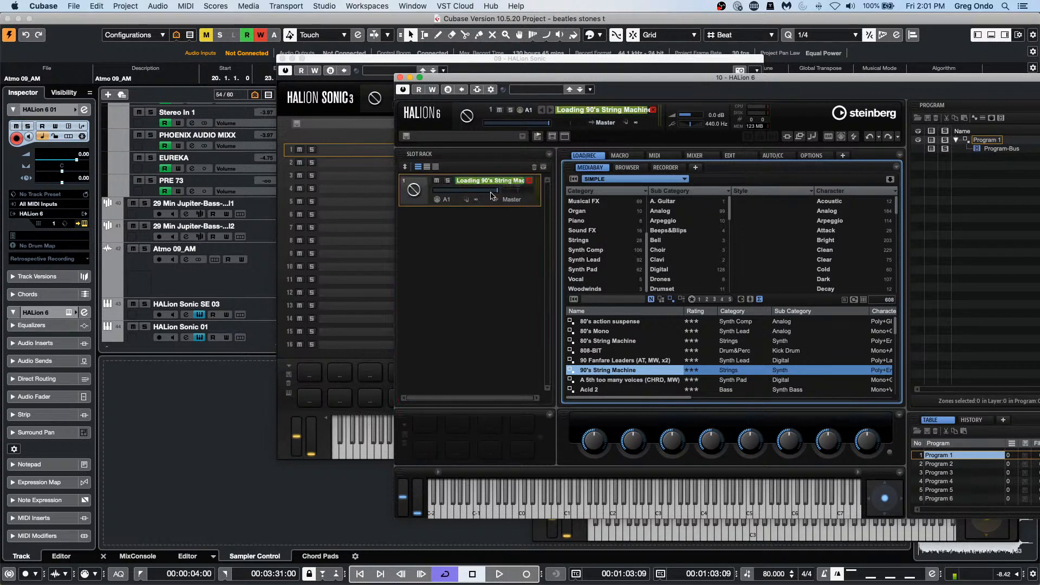
# - Look through the slot's MIDI channel choices on ports A to D and close the HALion 6 window
pyautogui.click(452, 200)
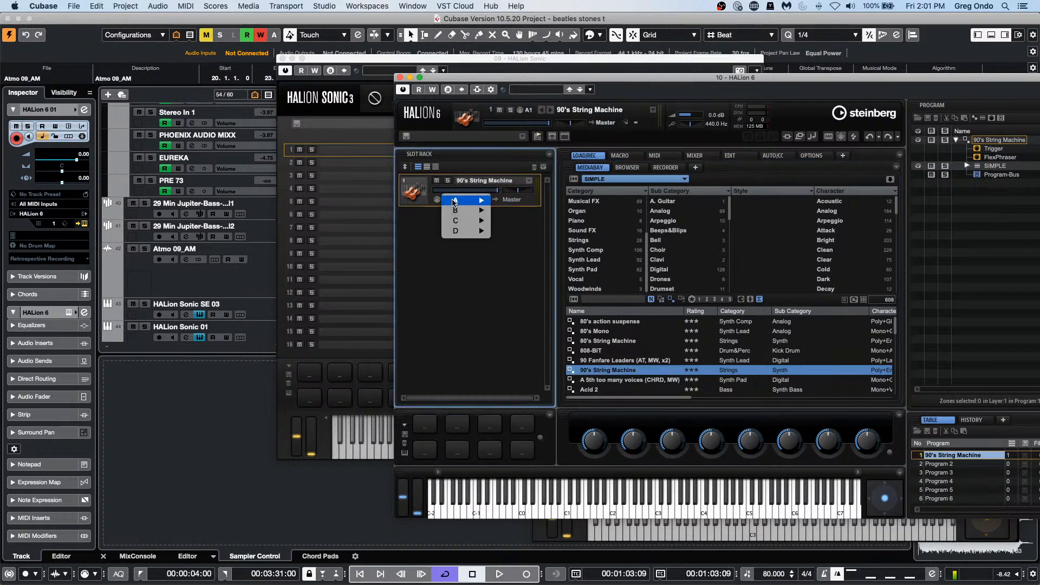
pyautogui.moveTo(456, 202)
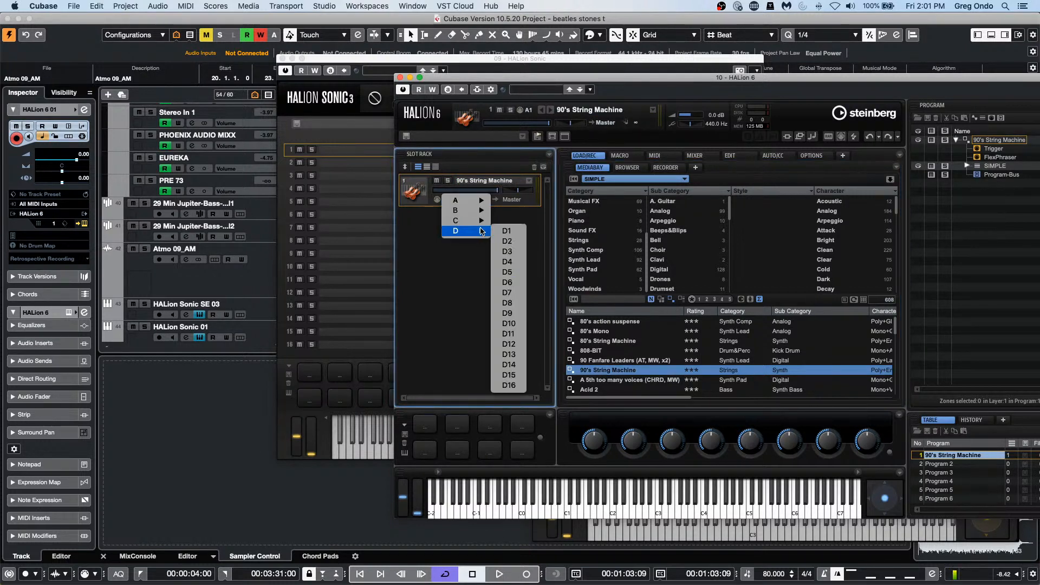
pyautogui.moveTo(479, 221)
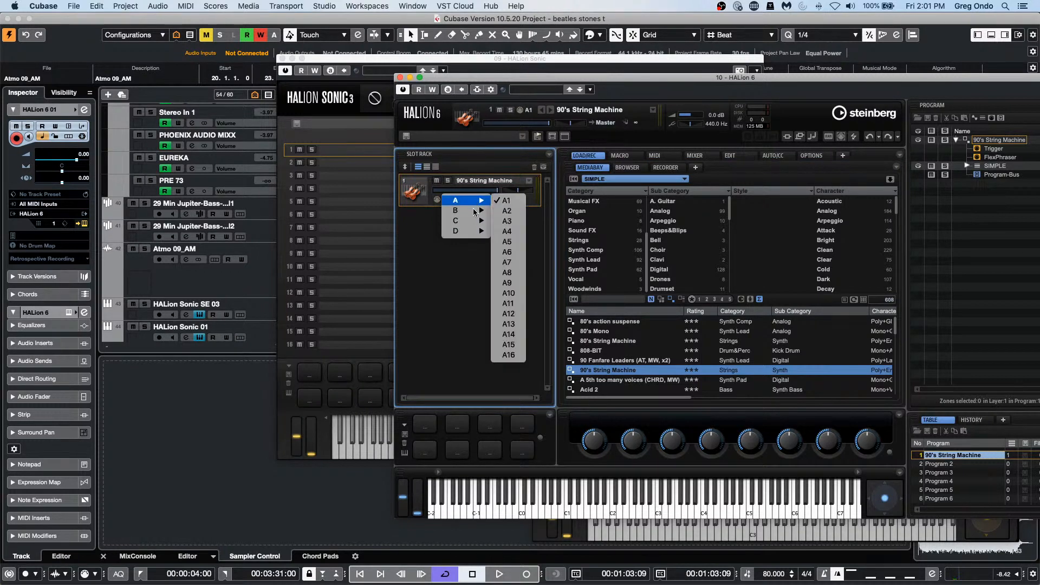
pyautogui.click(399, 80)
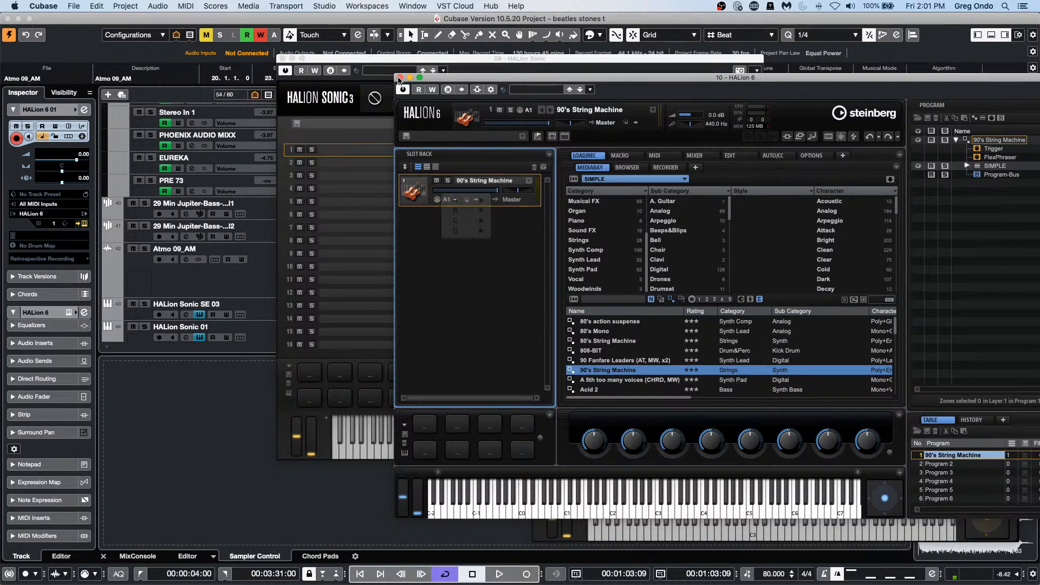
pyautogui.click(400, 78)
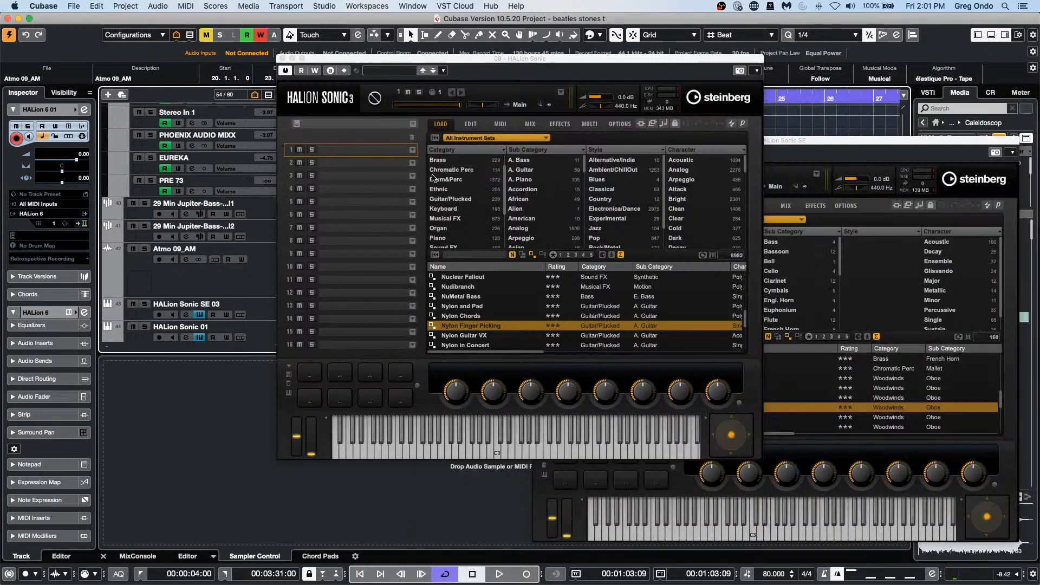
# - Load Nylon Chords into slot 1 and Nylon Guitar VX into slot 2 of HALion Sonic
pyautogui.doubleClick(460, 317)
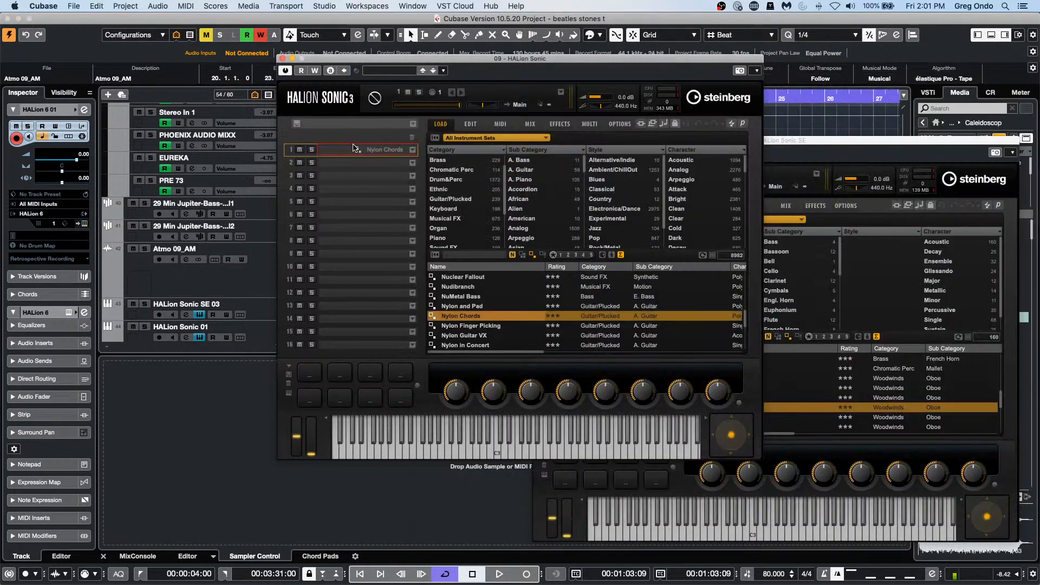
pyautogui.click(420, 50)
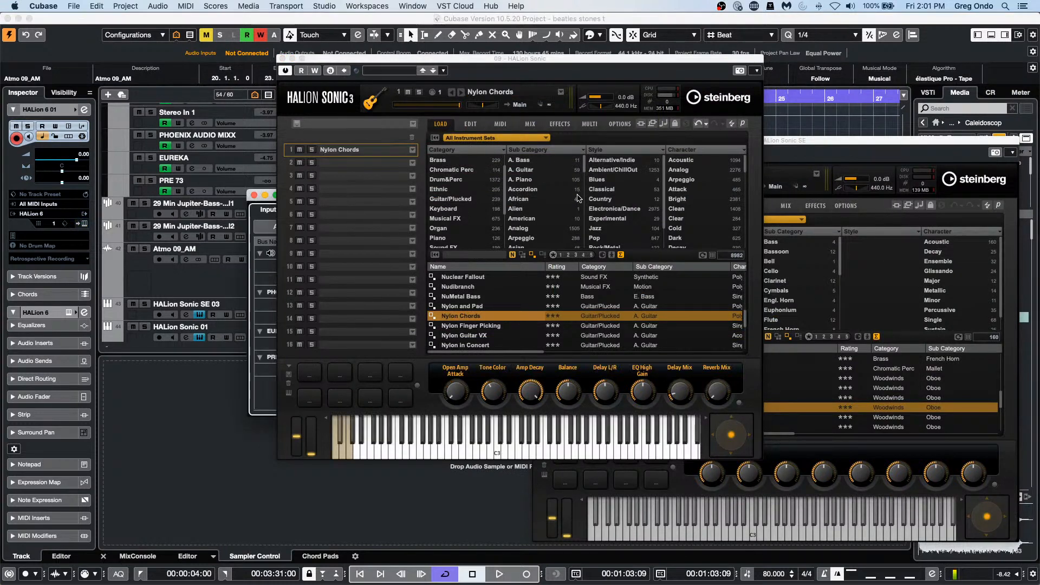
pyautogui.click(471, 335)
pyautogui.moveTo(471, 335); pyautogui.dragTo(368, 163)
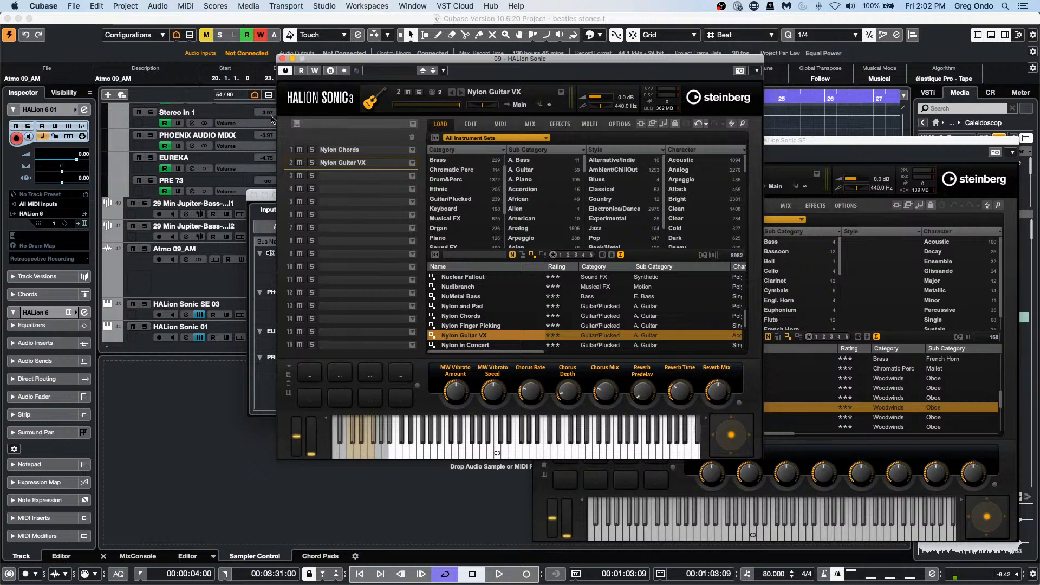
# - Save the two loaded HALion Sonic slots as a multi-program preset, using a first name as the preset name
pyautogui.click(297, 124)
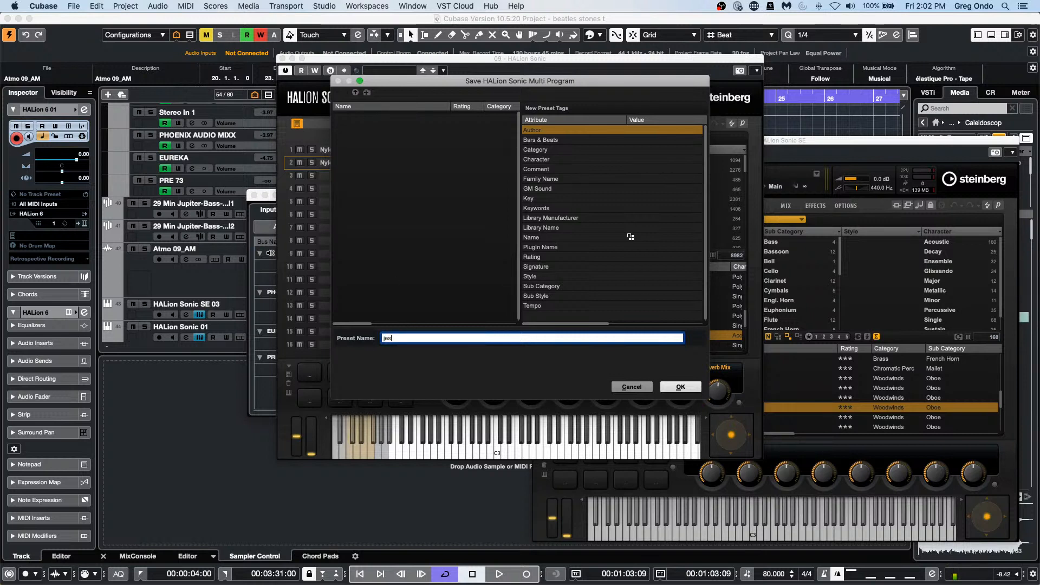
pyautogui.write('jeff')
pyautogui.click(681, 387)
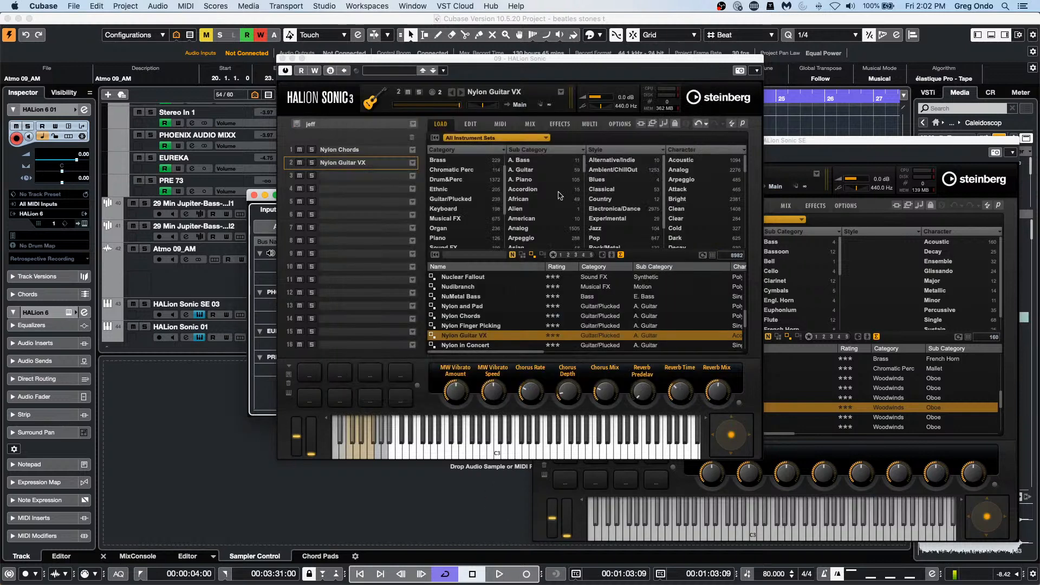
# - Replace the HALion Sonic programs with Warm Grand from the Piano category in slot 1 and NuMetal Bass in slot 2
pyautogui.click(389, 163)
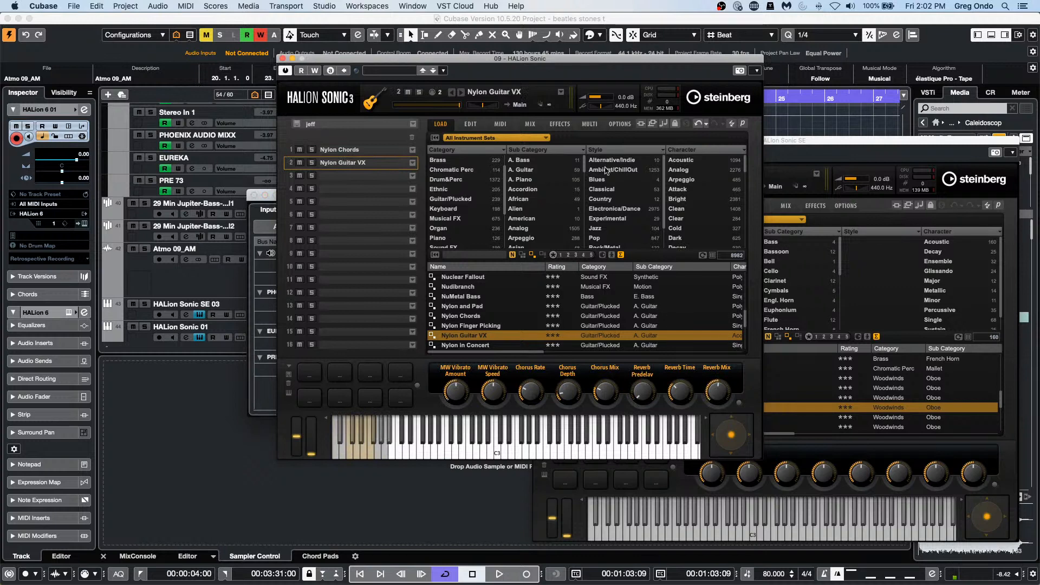
pyautogui.click(412, 150)
pyautogui.scroll(-2, 433, 244)
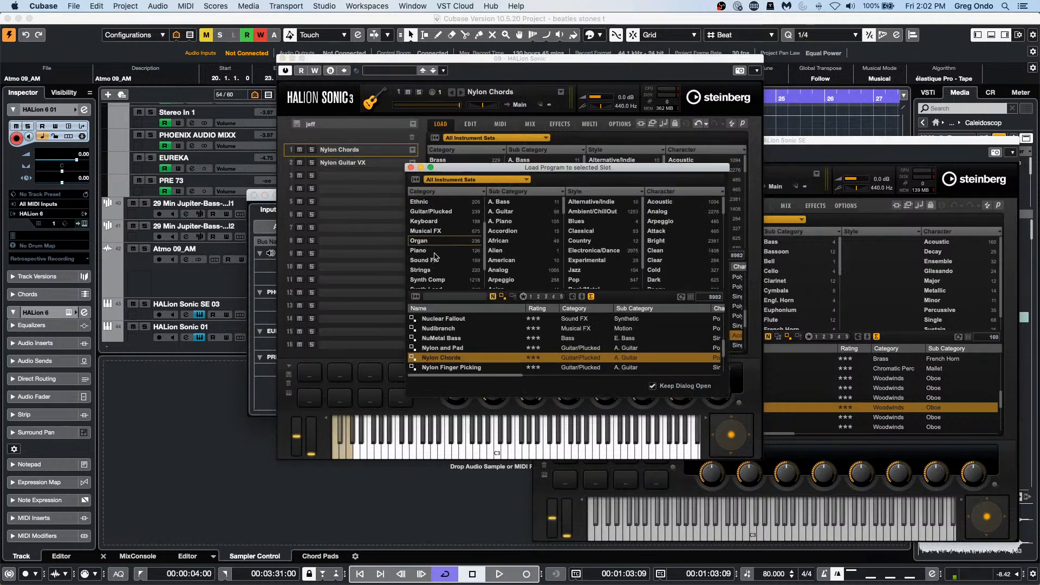
pyautogui.click(433, 251)
pyautogui.click(440, 338)
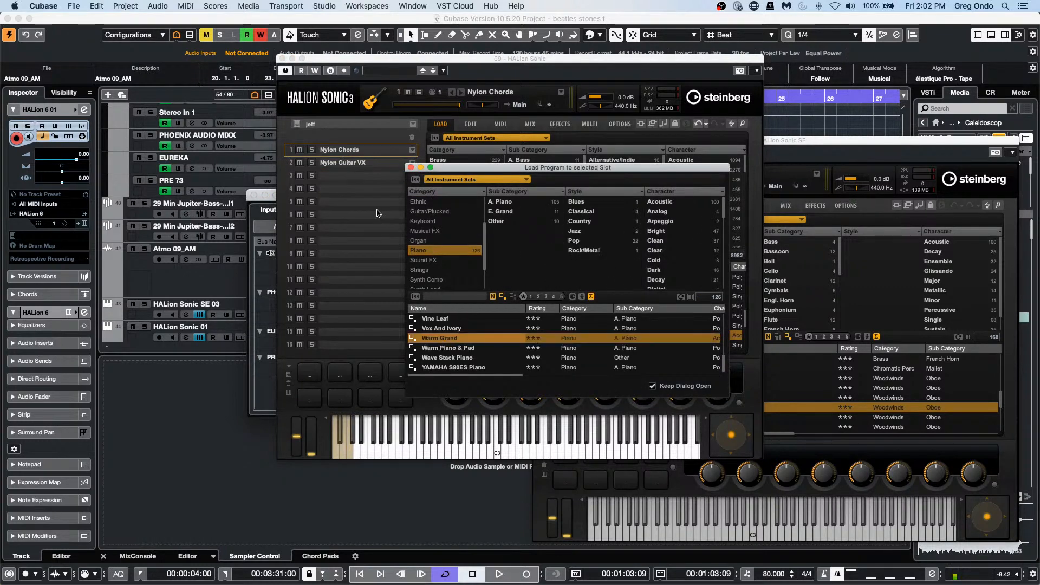
pyautogui.doubleClick(437, 343)
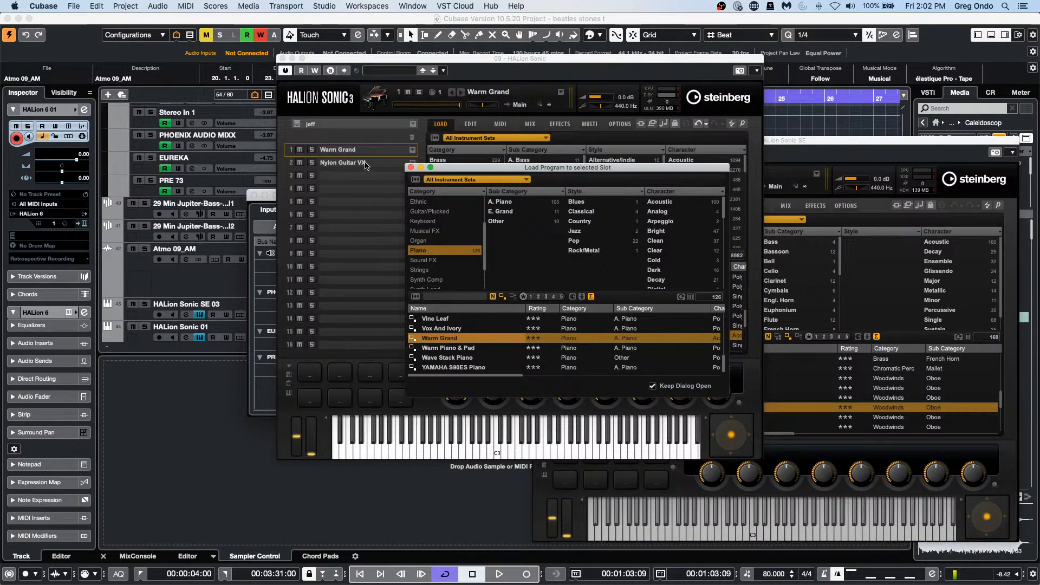
pyautogui.click(366, 165)
pyautogui.click(481, 297)
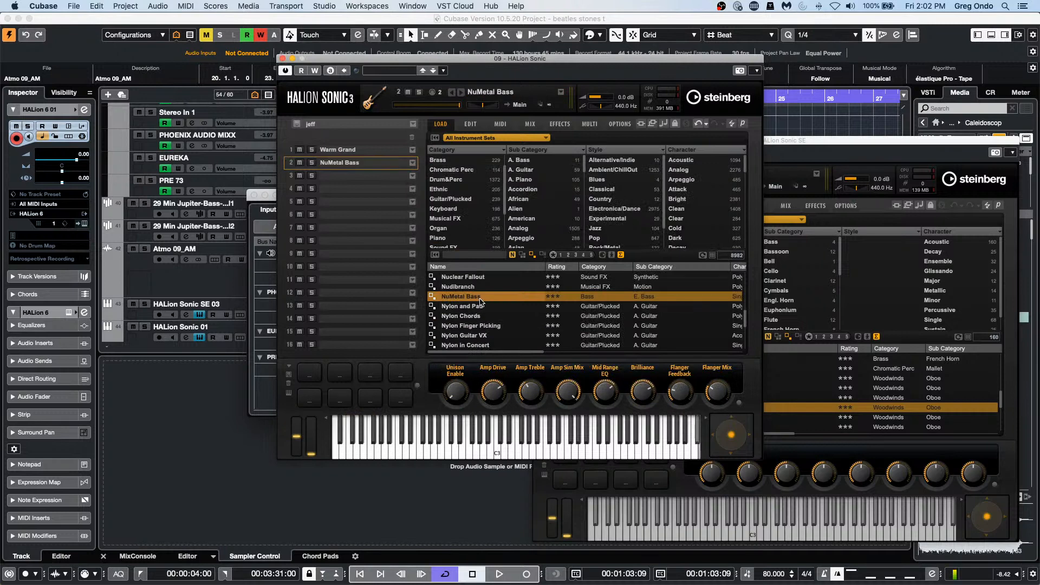
# - Try loading the saved multi-program preset in HALion Sonic, move the dialog aside to check the slots, and cancel the load
pyautogui.click(411, 125)
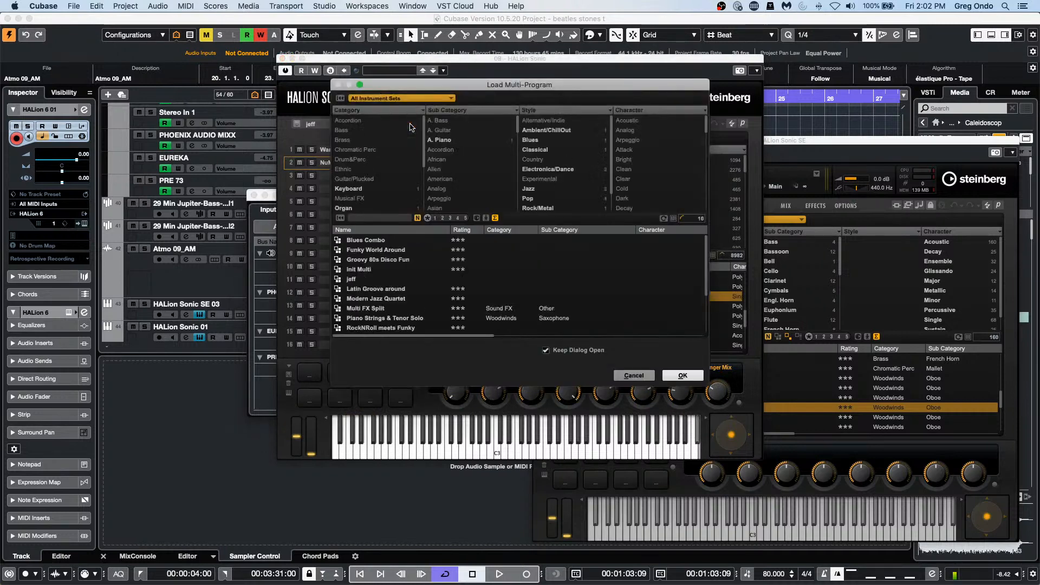
pyautogui.click(360, 280)
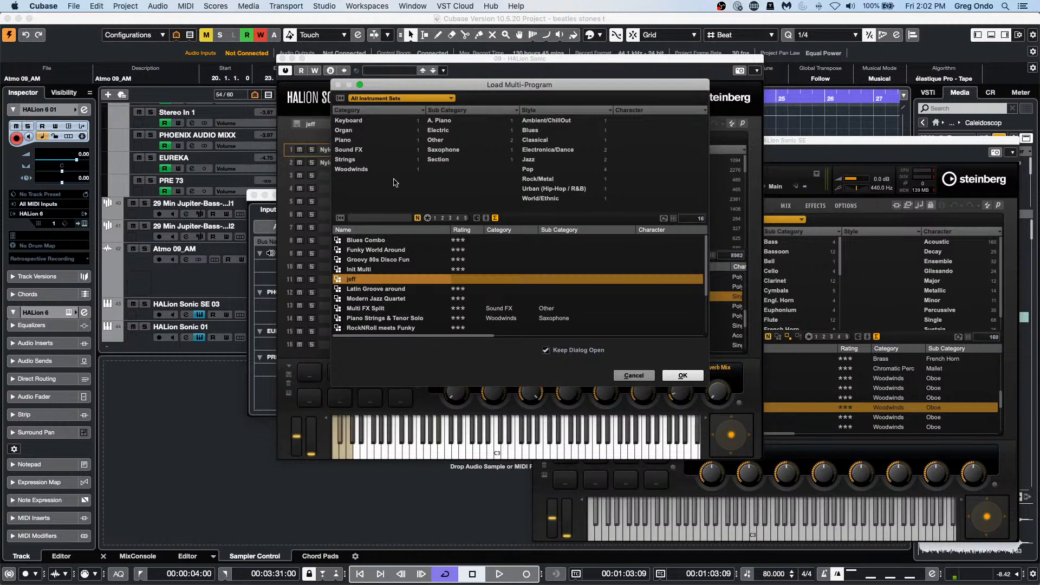
pyautogui.moveTo(369, 83); pyautogui.dragTo(582, 138)
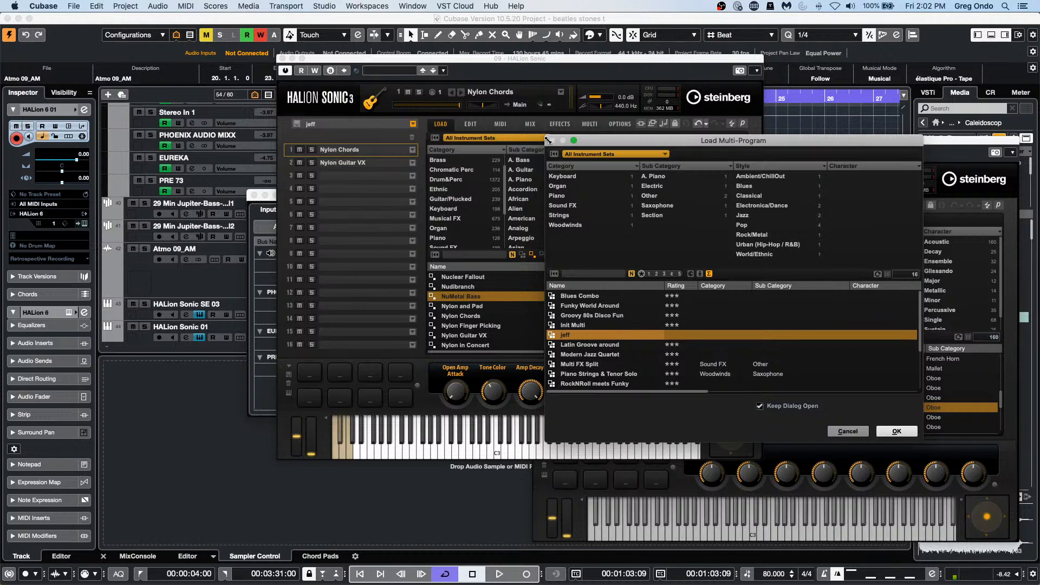
pyautogui.click(838, 434)
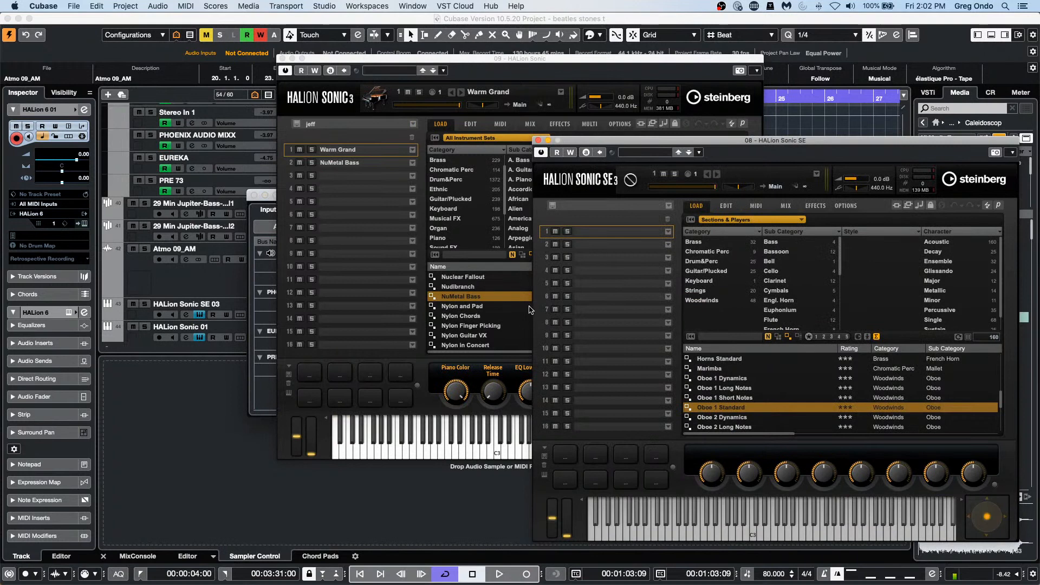
# - Close the HALion Sonic SE, HALion Sonic and Audio Connections windows
pyautogui.click(538, 141)
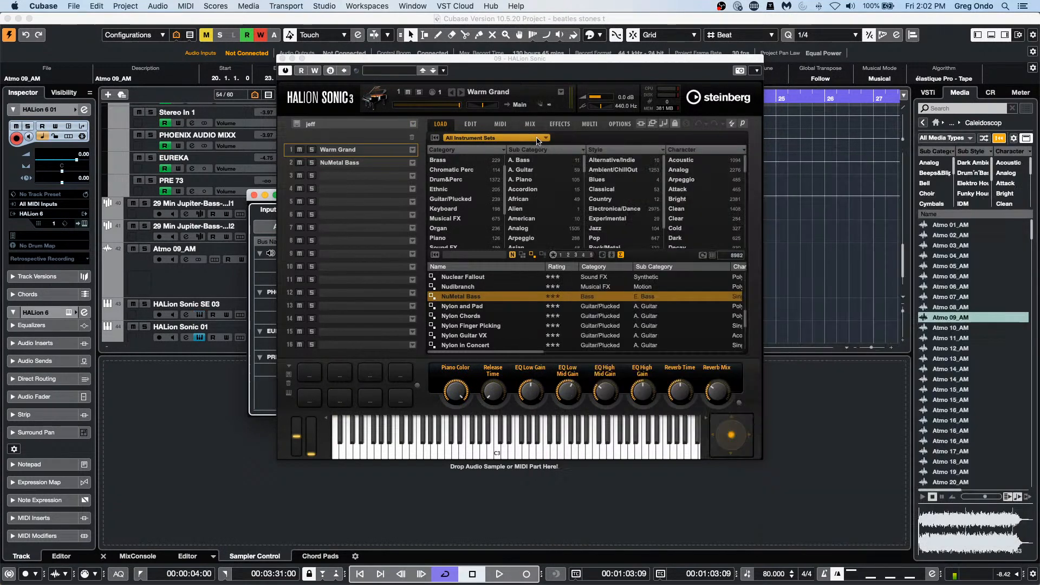
pyautogui.click(281, 58)
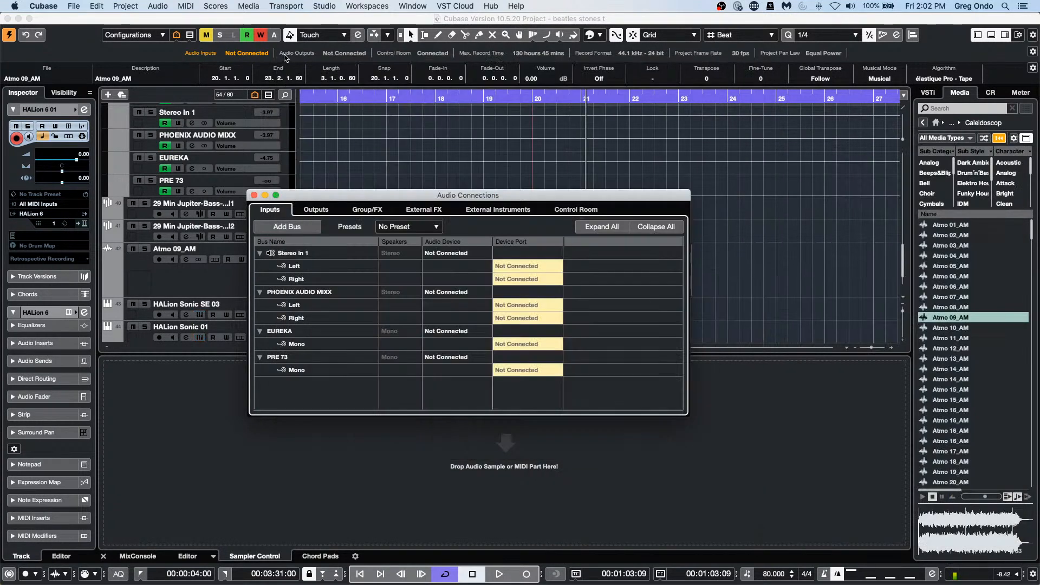
pyautogui.click(254, 195)
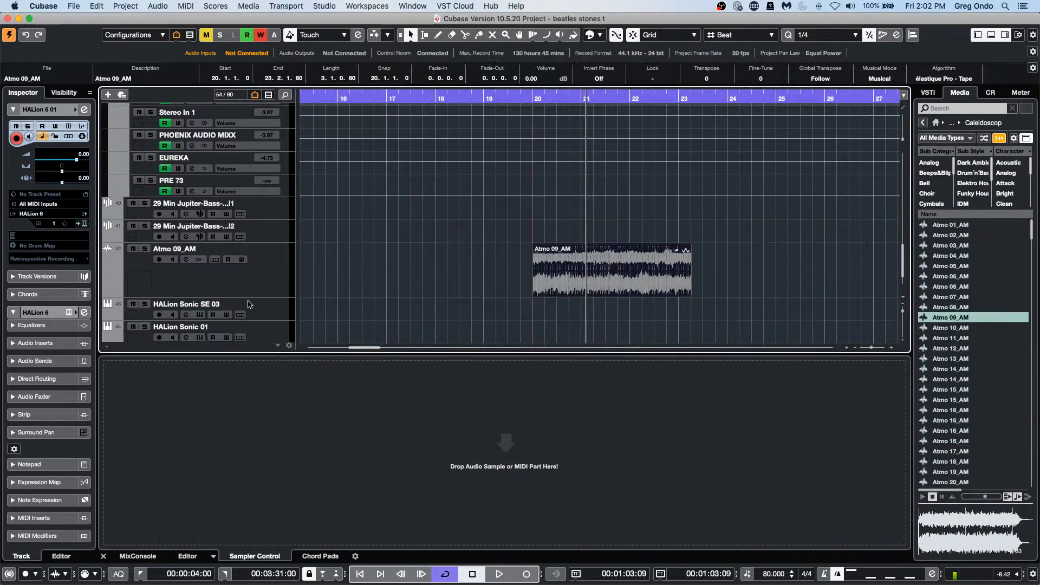
# - Select the three HALion instrument tracks and view the available track operations and addable track types
pyautogui.scroll(-2, 269, 309)
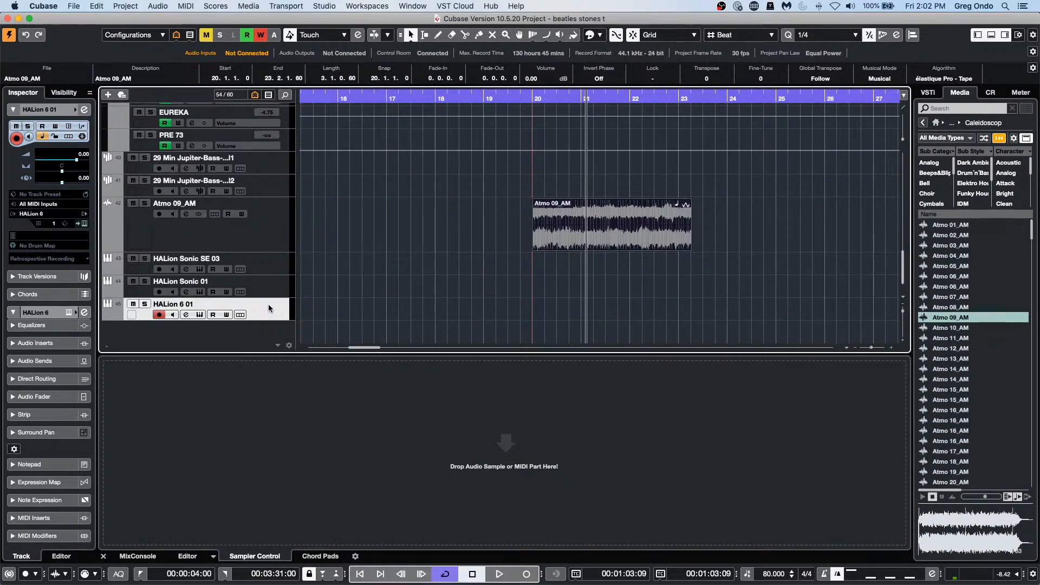
pyautogui.keyDown('shift'); pyautogui.click(266, 272); pyautogui.keyUp('shift')
pyautogui.rightClick(268, 266)
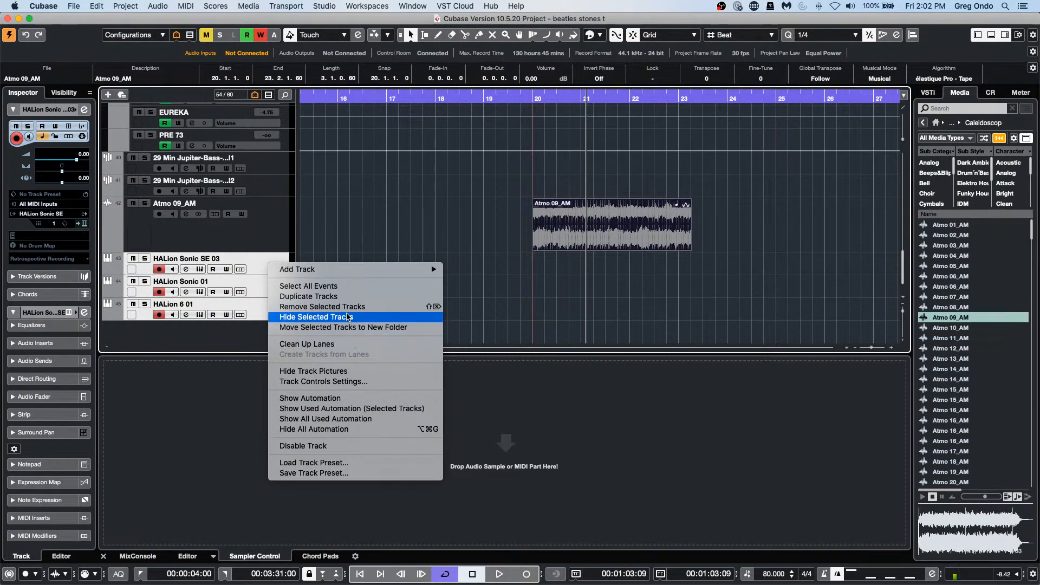
pyautogui.moveTo(349, 270)
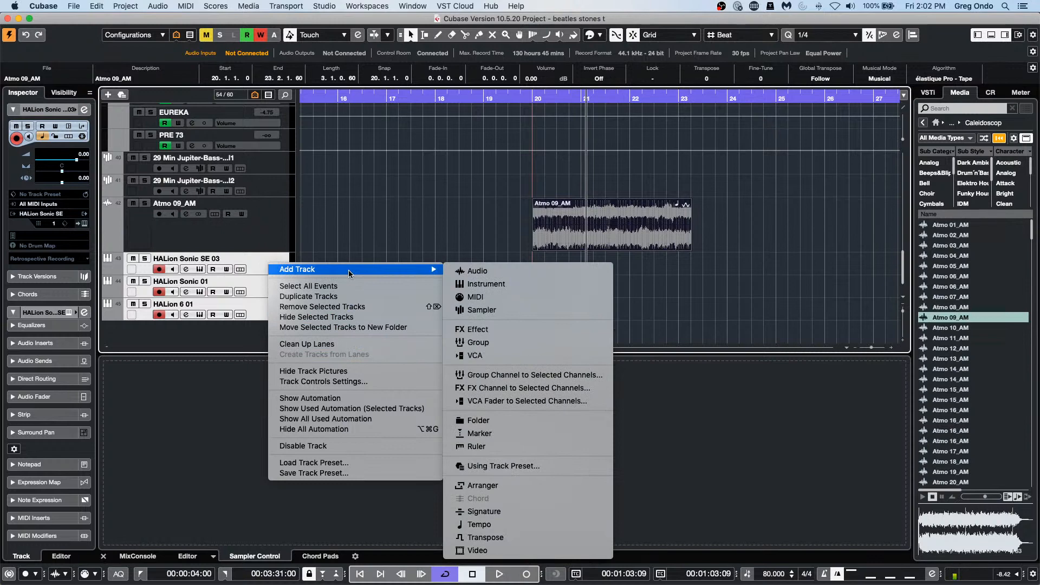
pyautogui.click(251, 261)
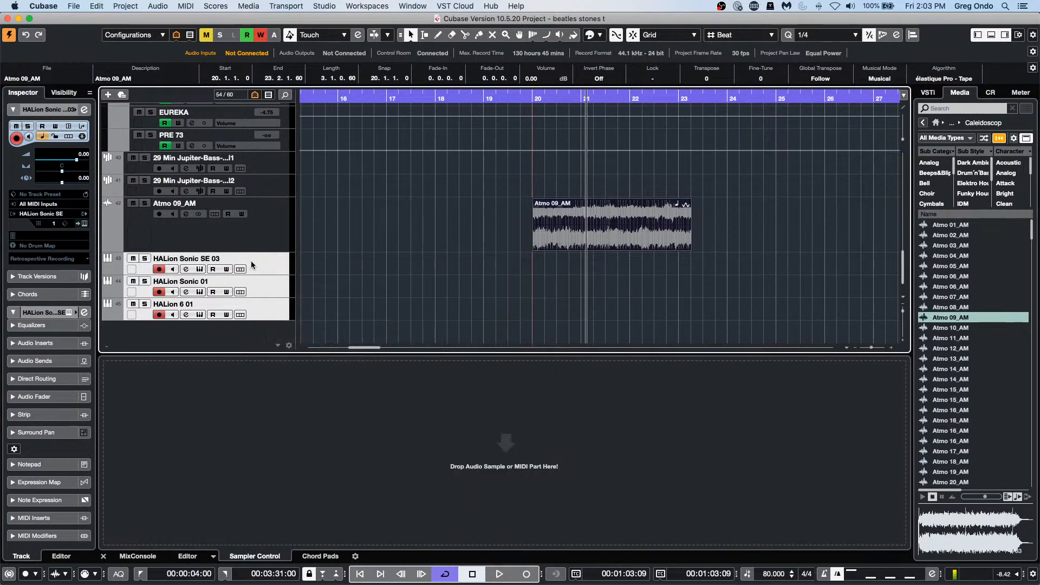
# - Select the HALion Sonic 01 track, open its instrument window to review the loaded programs, and close it again
pyautogui.click(264, 282)
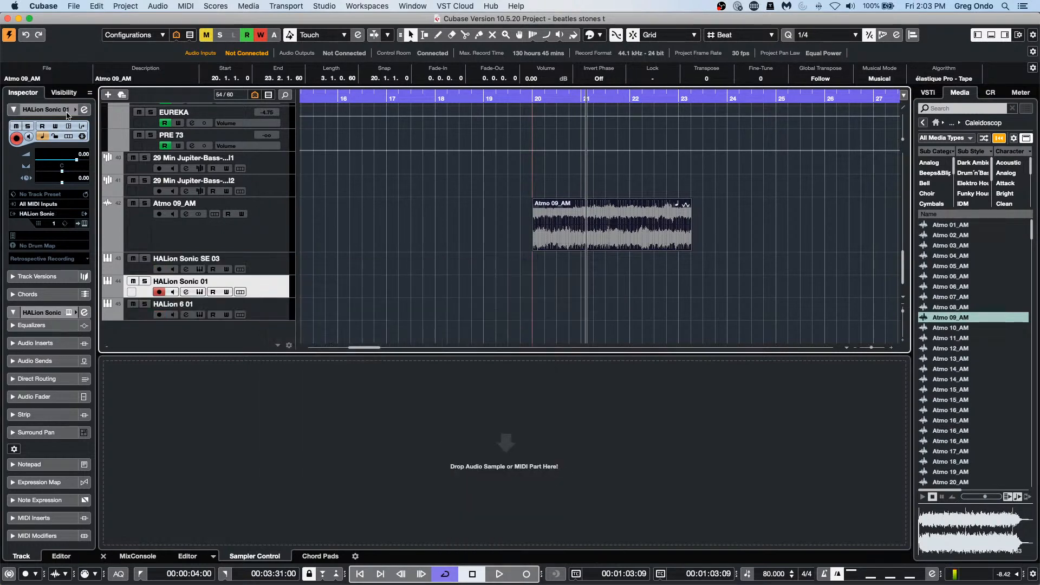
pyautogui.click(82, 224)
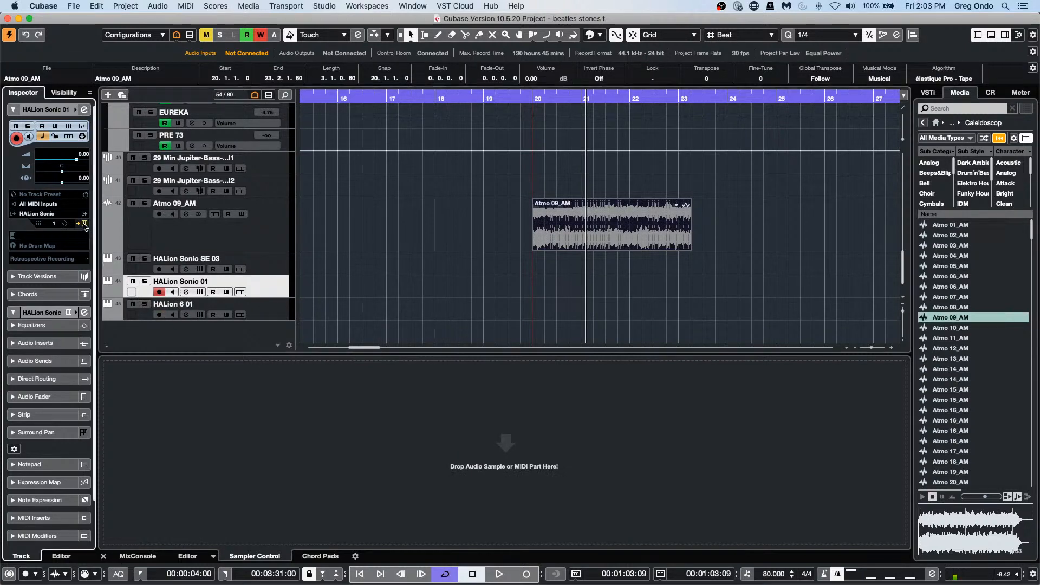
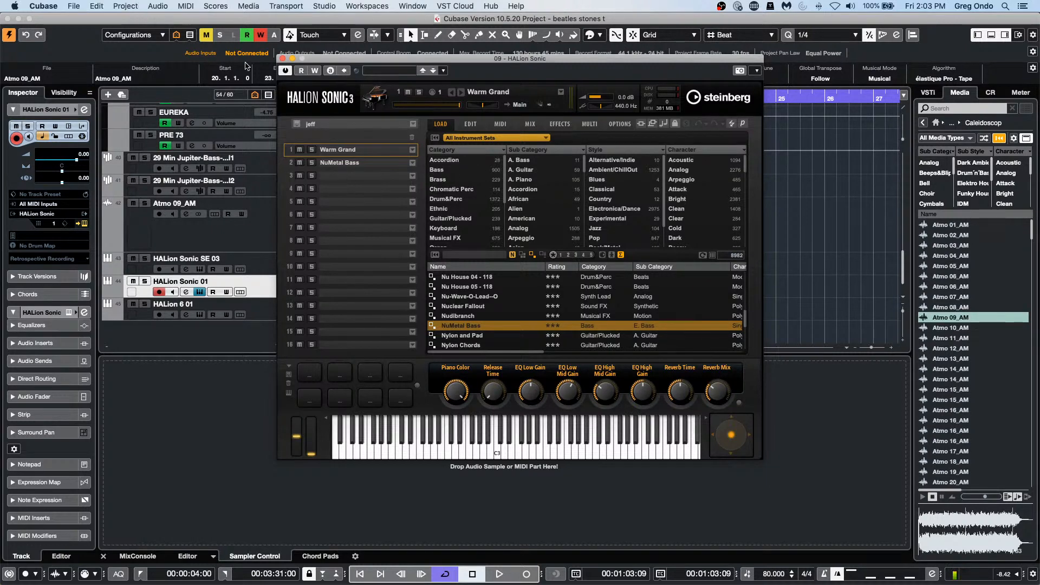
pyautogui.click(282, 60)
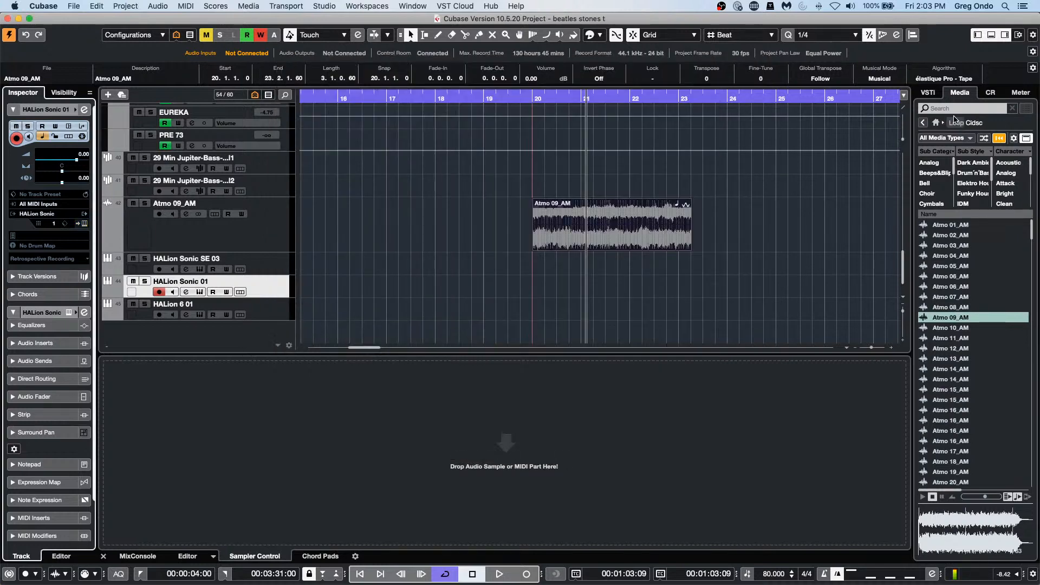
pyautogui.click(952, 109)
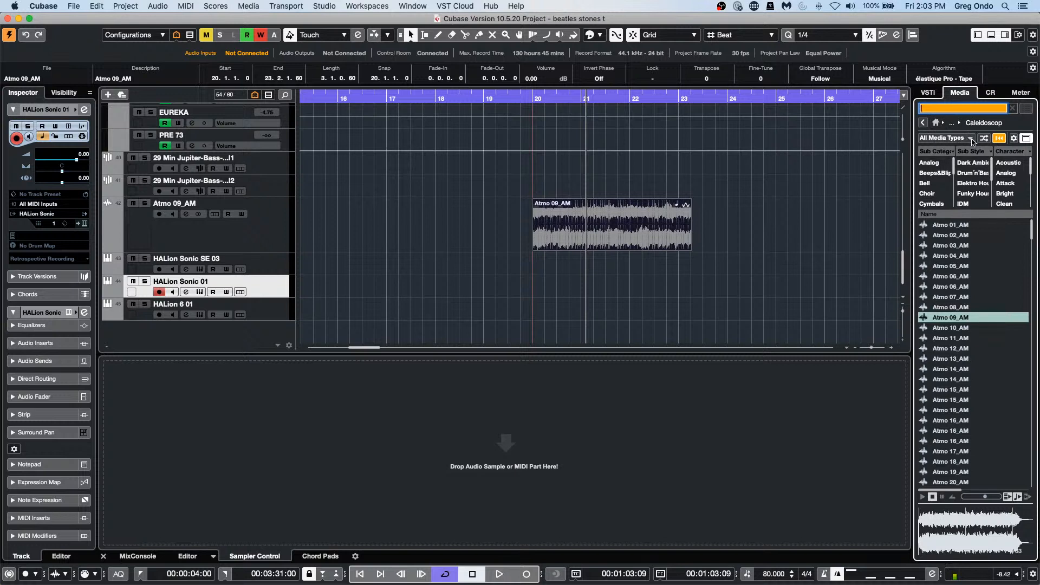
pyautogui.click(973, 141)
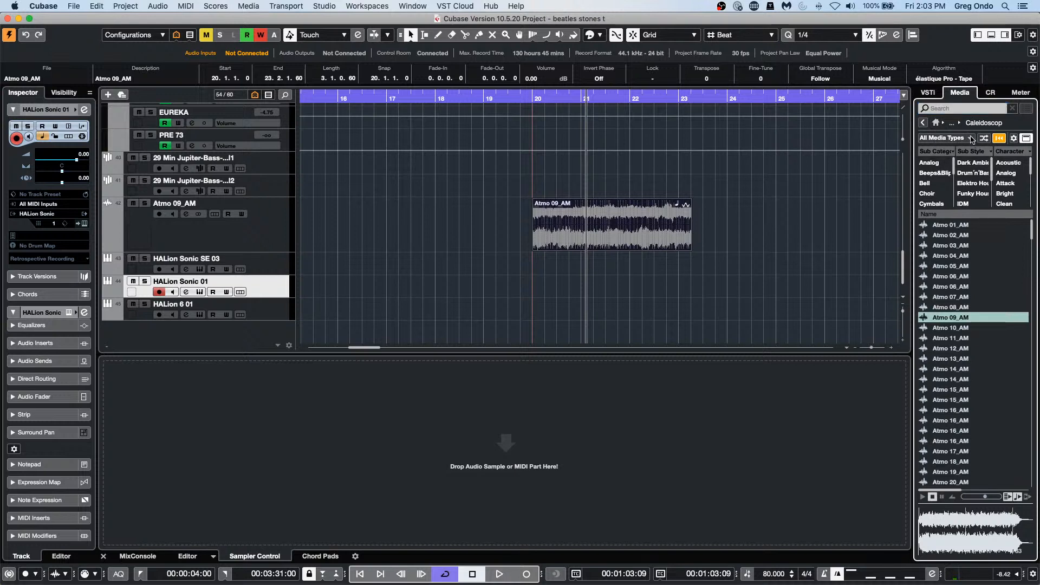
pyautogui.click(972, 139)
pyautogui.click(930, 148)
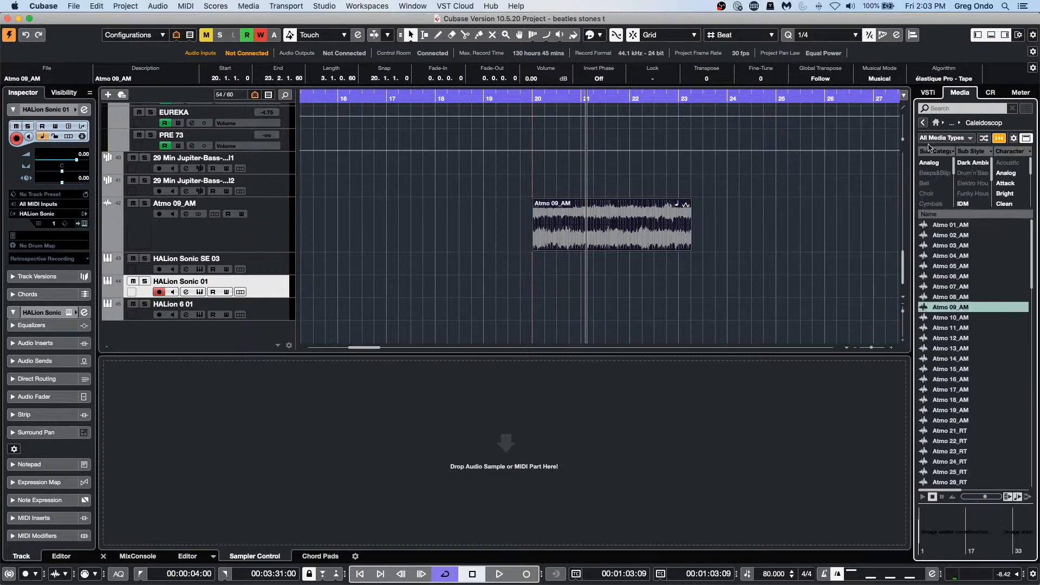
# - Return to the media home and search the Loops & Samples content for "motown"
pyautogui.click(935, 123)
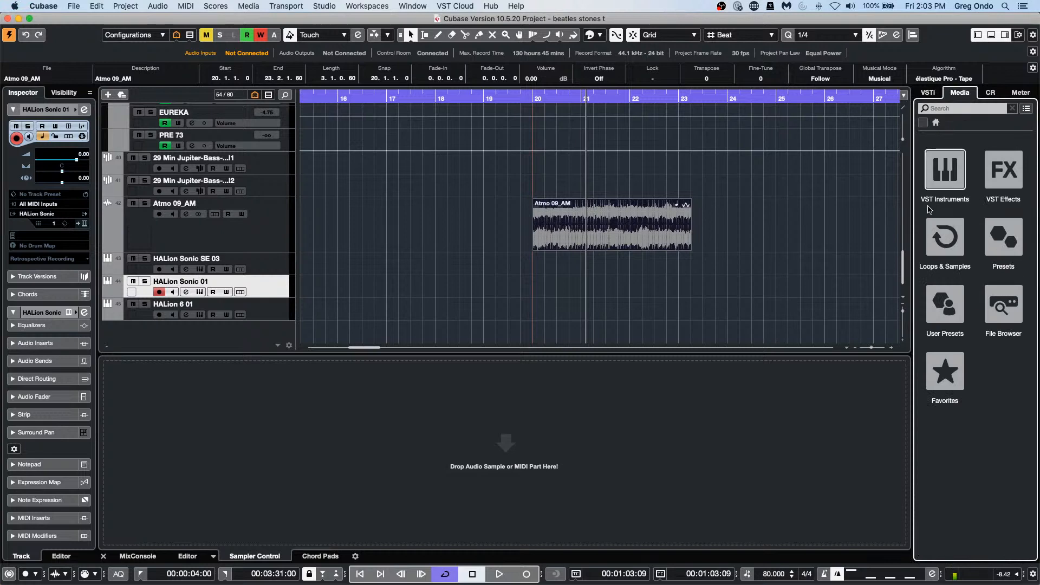
pyautogui.click(945, 236)
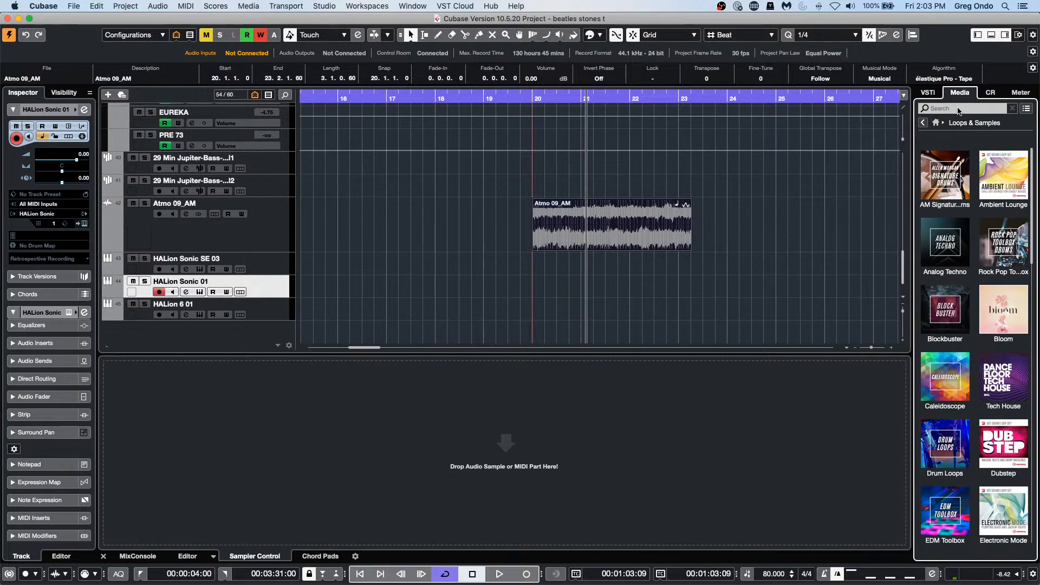
pyautogui.click(957, 108)
pyautogui.write('motown')
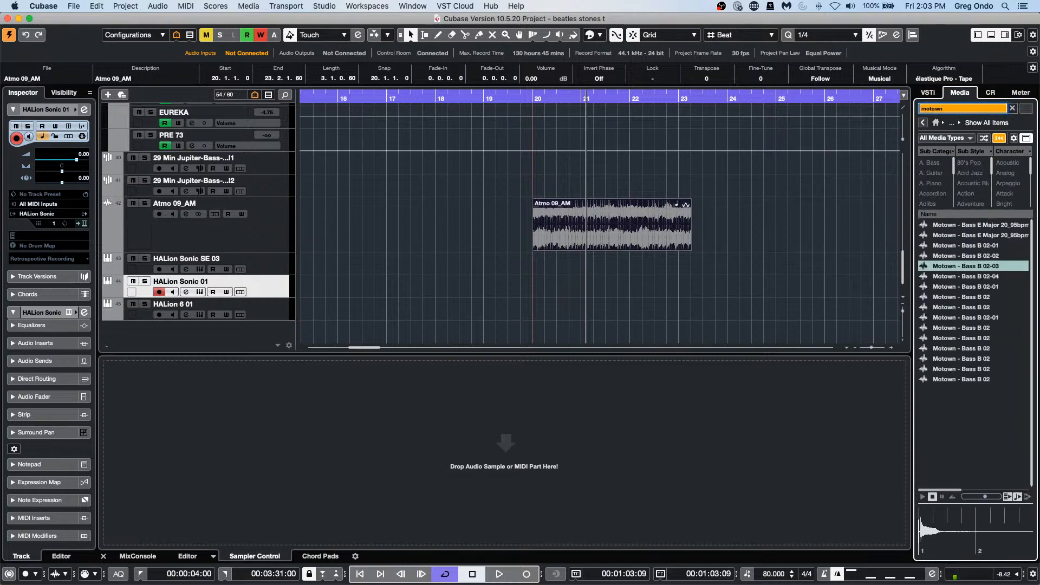
# - Add the Motown - Bass B 02-03 sample to the project, create a sampler track from it, and audition a note
pyautogui.doubleClick(961, 270)
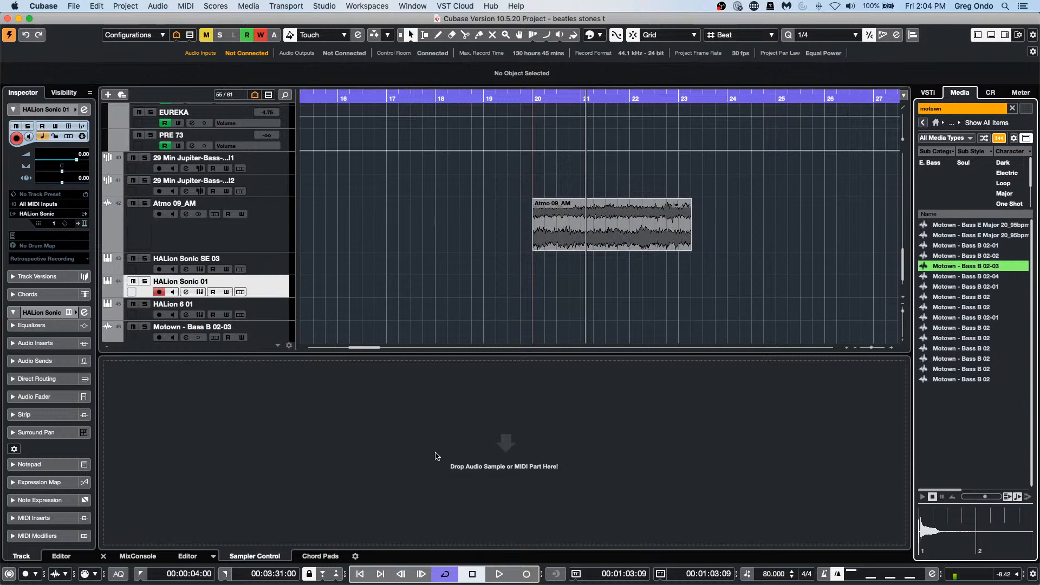
pyautogui.rightClick(954, 269)
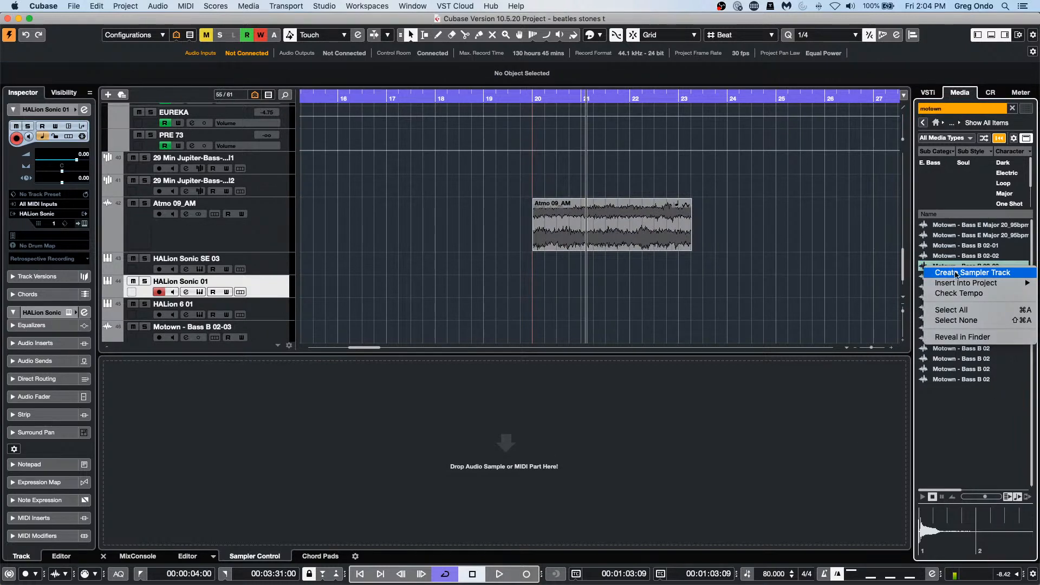
pyautogui.click(956, 273)
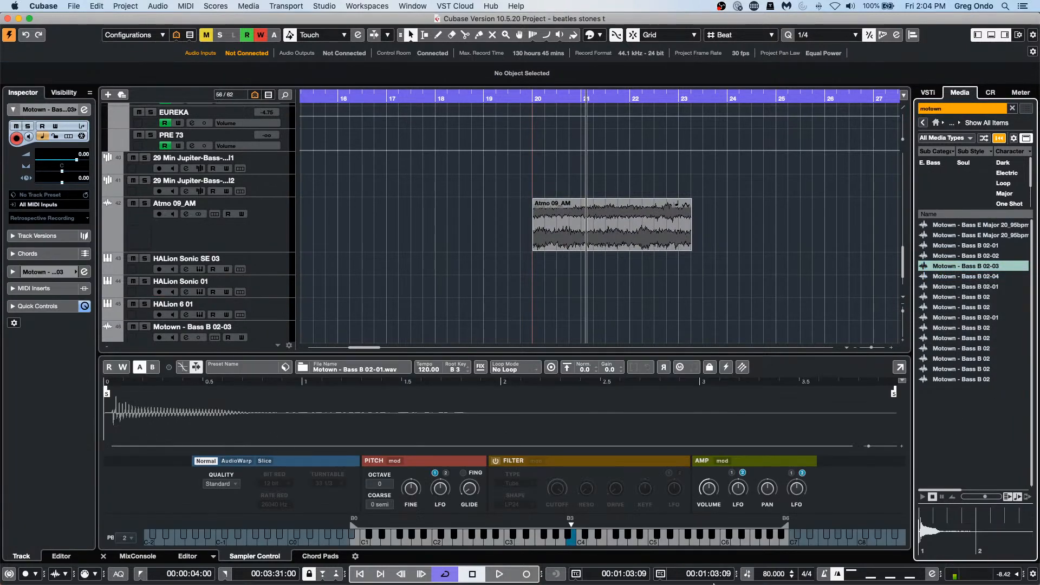
pyautogui.click(707, 541)
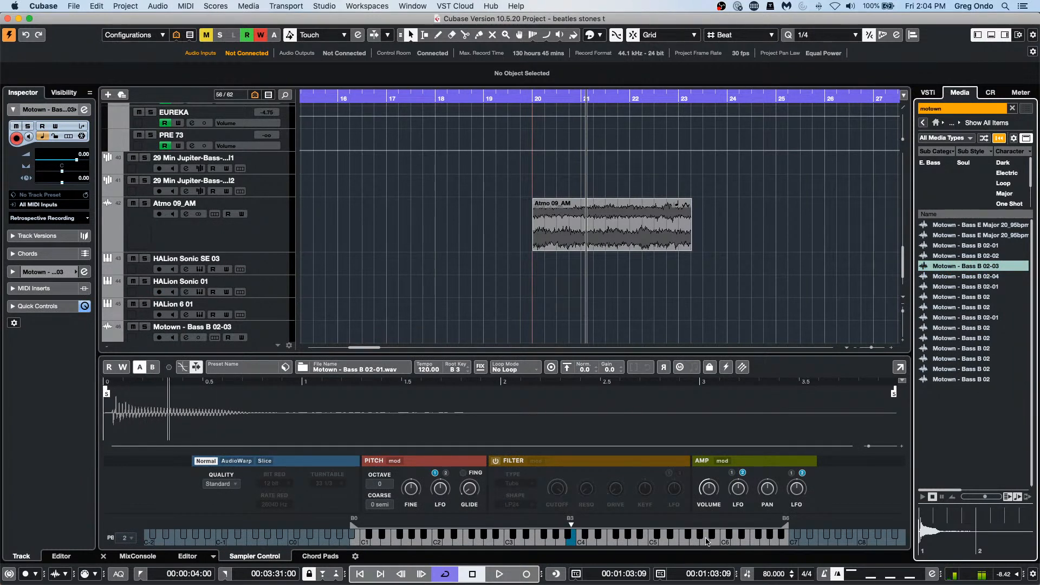
# - Set the Control Room's main output level to about 2.42
pyautogui.click(994, 94)
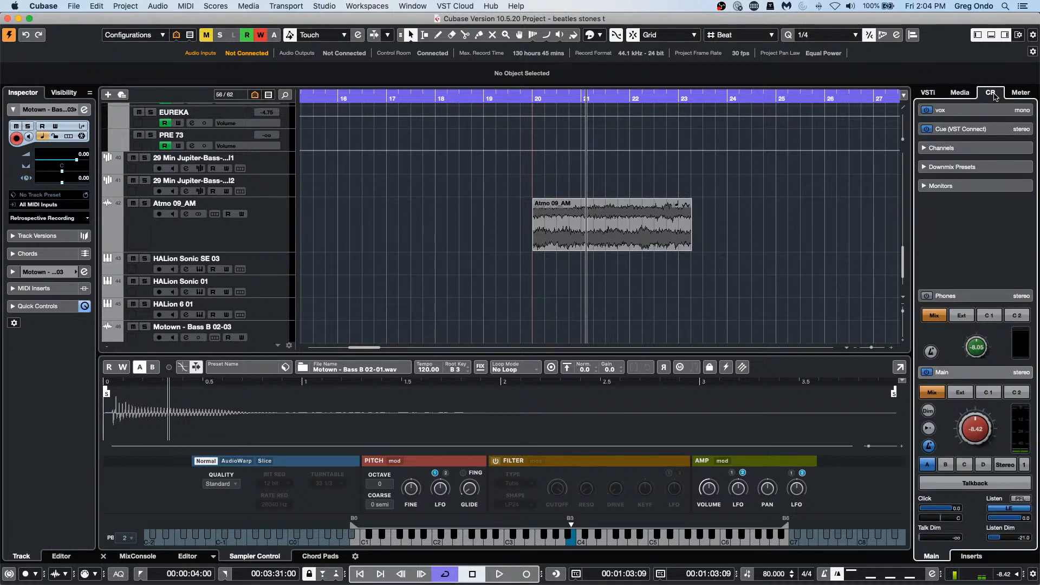
pyautogui.scroll(10, 972, 422)
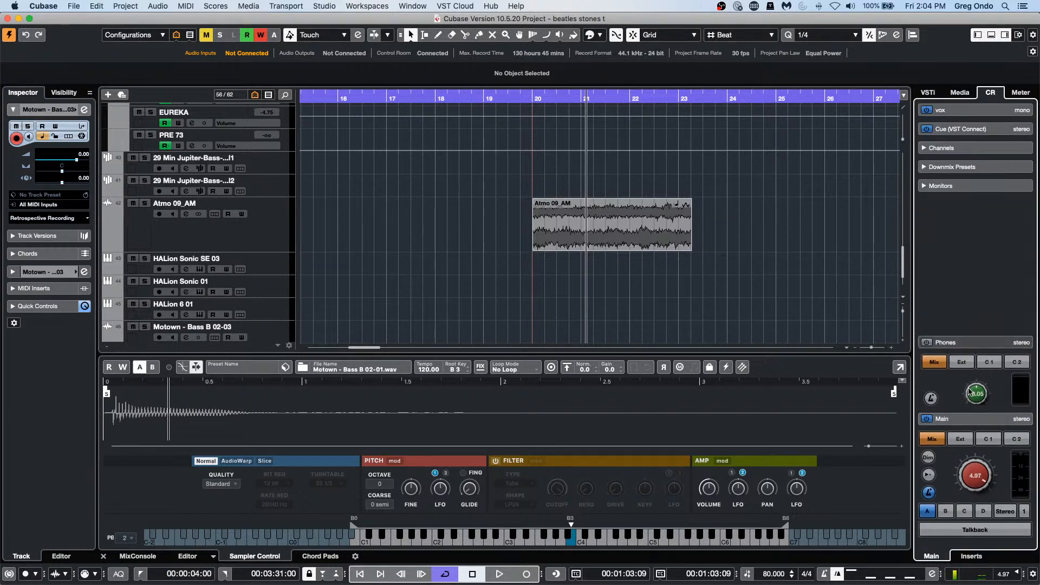
pyautogui.moveTo(973, 476)
pyautogui.mouseDown()
pyautogui.moveTo(974, 504)
pyautogui.moveTo(975, 491)
pyautogui.mouseUp()
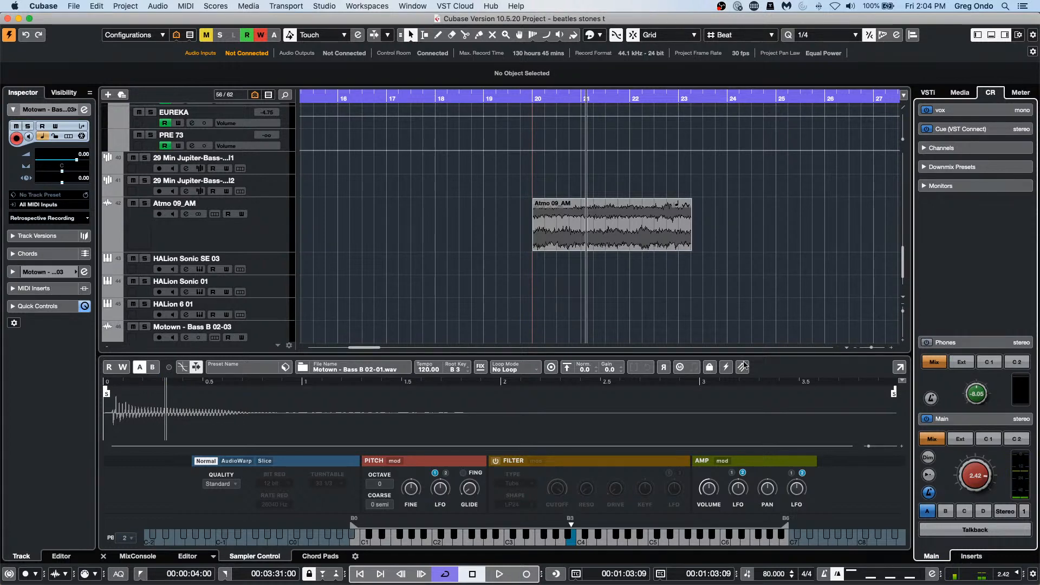
# - Insert the Arpache 5 MIDI effect in the first MIDI insert slot of the Motown sampler track
pyautogui.click(53, 292)
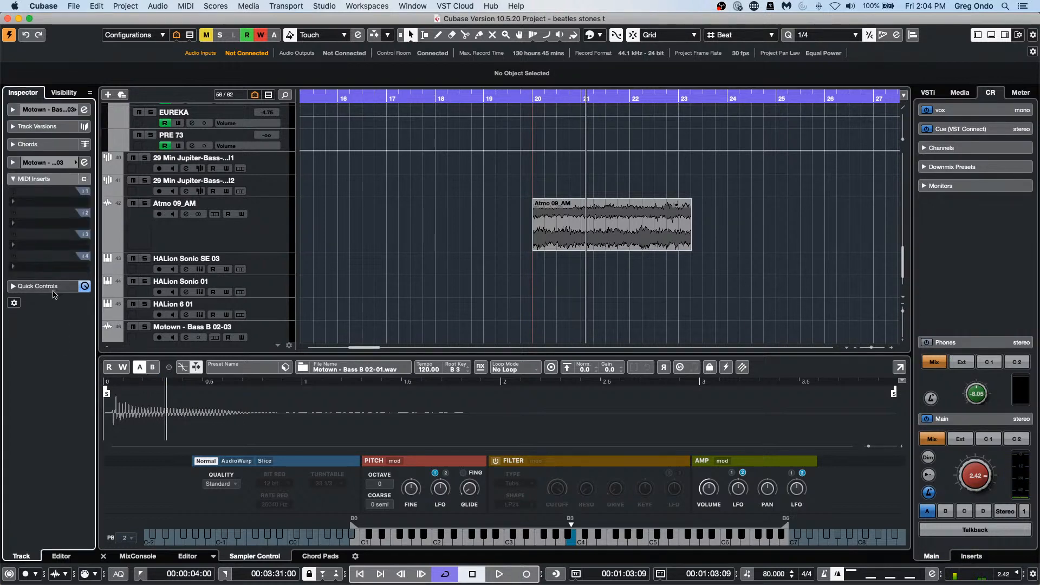
pyautogui.click(47, 205)
pyautogui.click(46, 212)
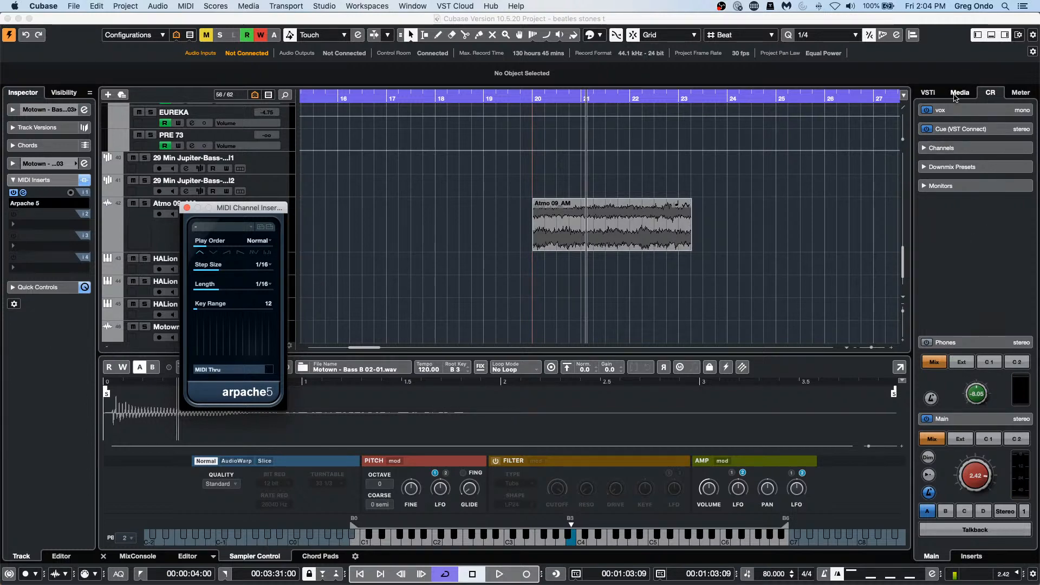
# - Create a sampler track from the Ozzie-EGtrDI-Rhy1-Chorus A guitar loop in the media browser
pyautogui.click(961, 93)
pyautogui.rightClick(929, 364)
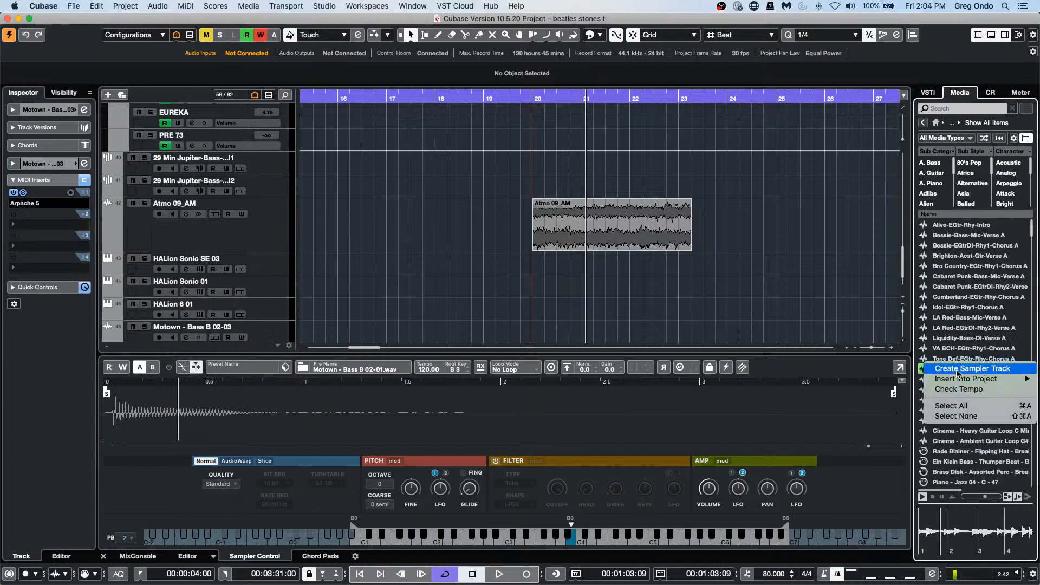
pyautogui.click(958, 370)
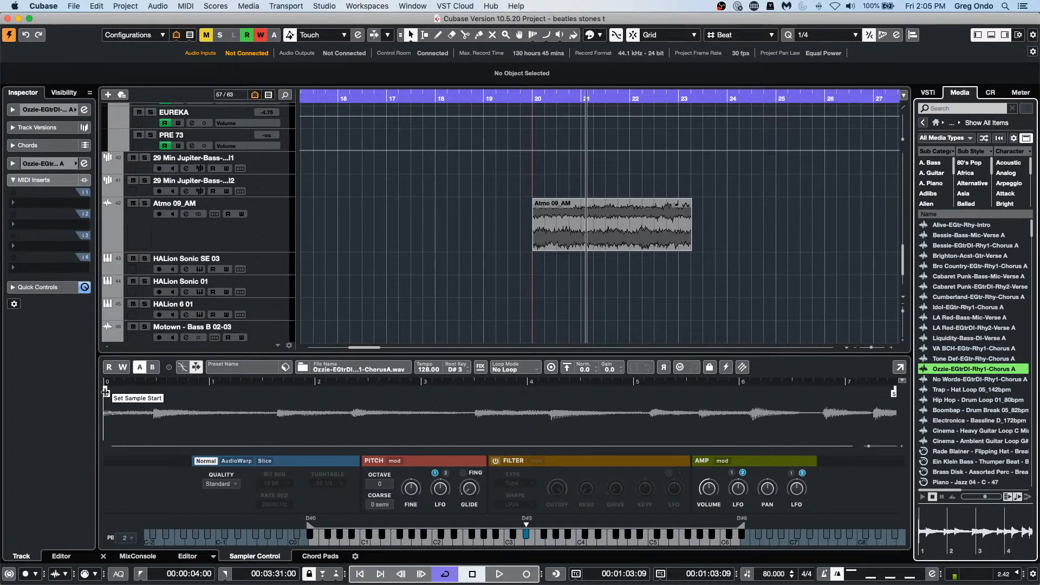
# - Limit the guitar sample to its first hit, from about 0.4 to 1.6 on the sample ruler, and audition it
pyautogui.moveTo(108, 391); pyautogui.dragTo(154, 390)
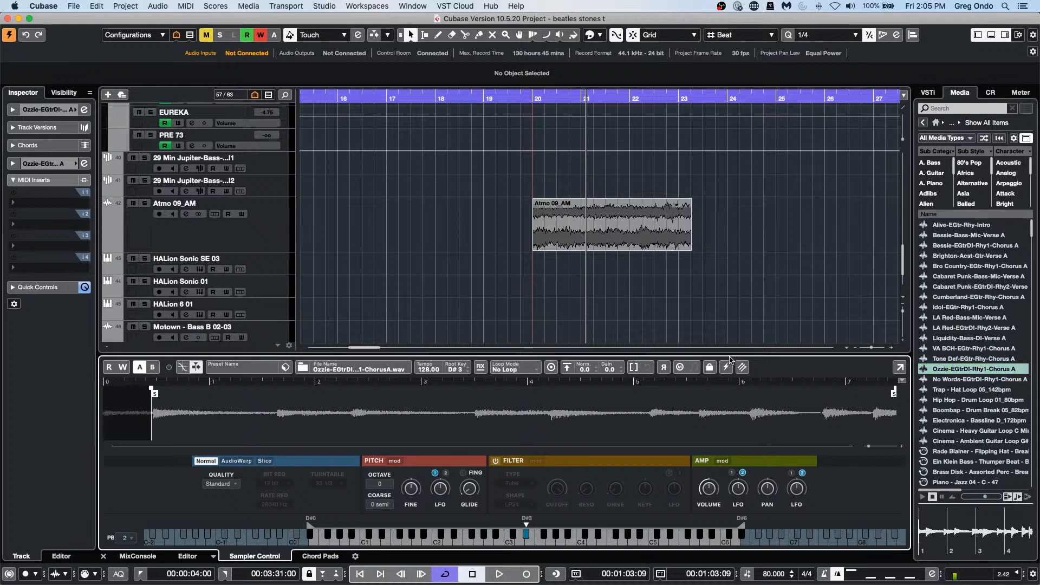
pyautogui.moveTo(894, 390); pyautogui.dragTo(272, 402)
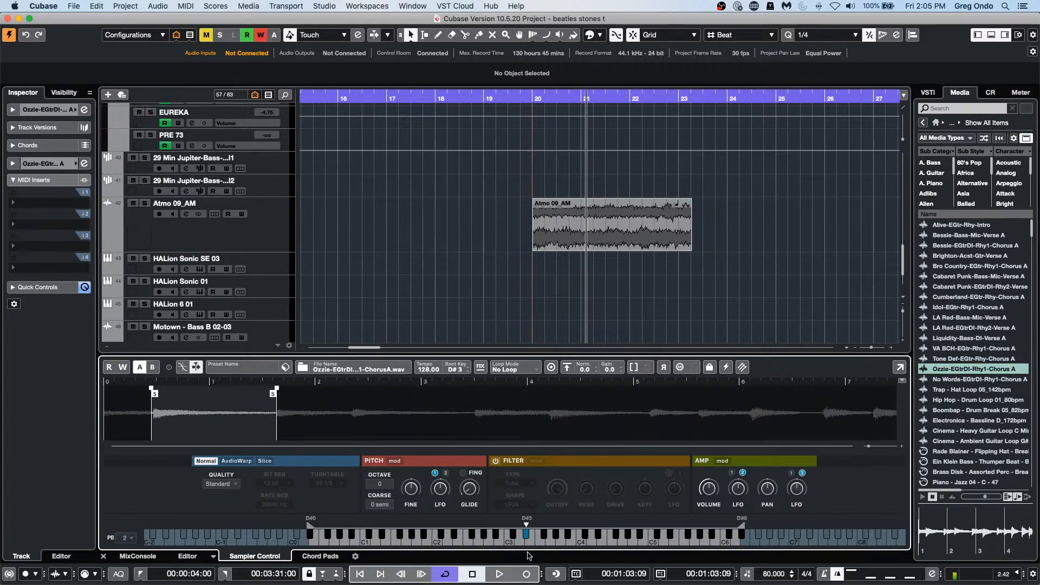
pyautogui.click(528, 543)
# - Insert Arpache 5 in the Ozzie sampler track's first MIDI insert slot and set its step size to 1/8
pyautogui.click(52, 204)
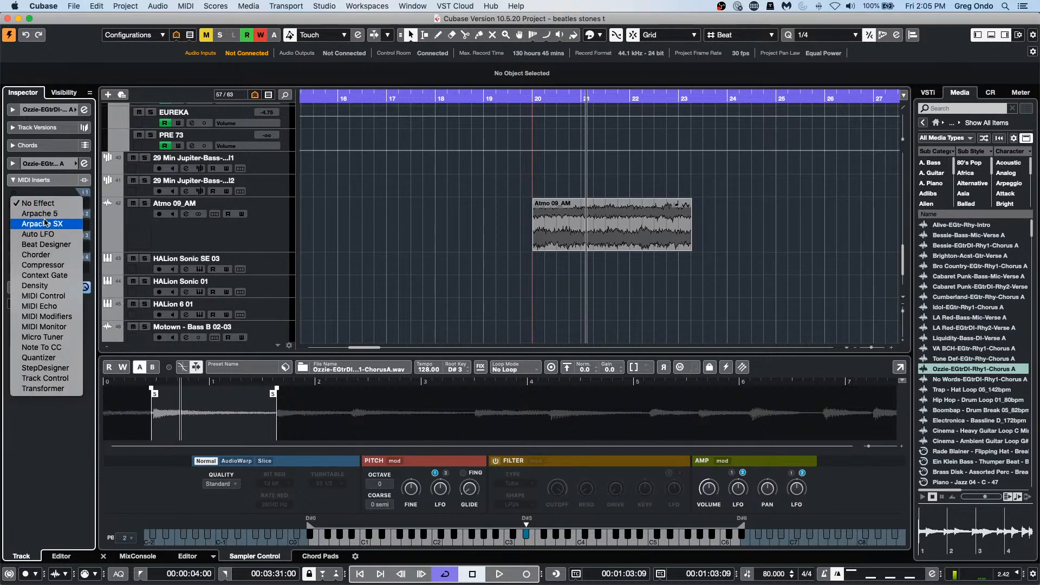
pyautogui.click(52, 216)
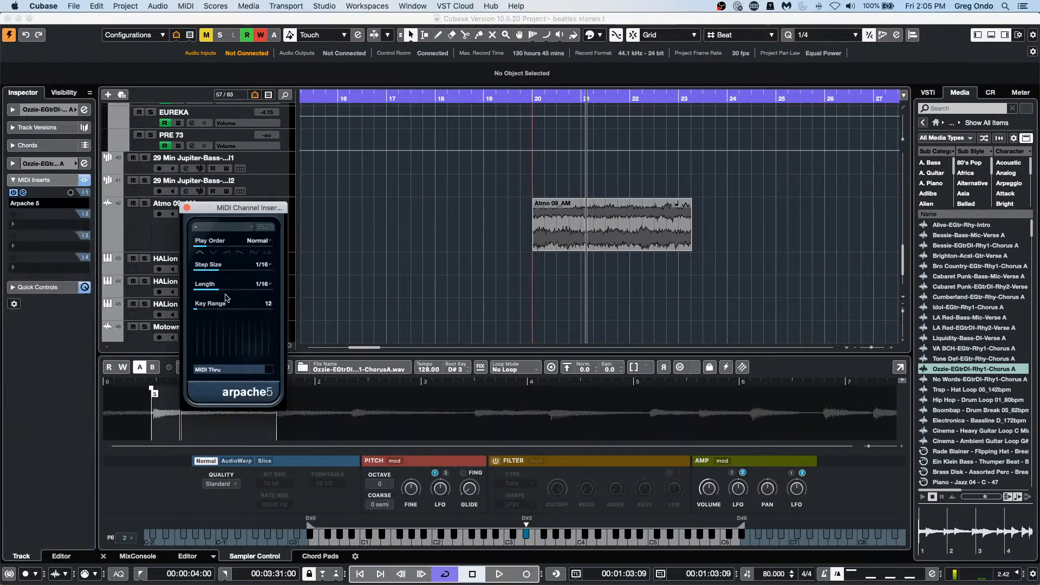
pyautogui.click(258, 265)
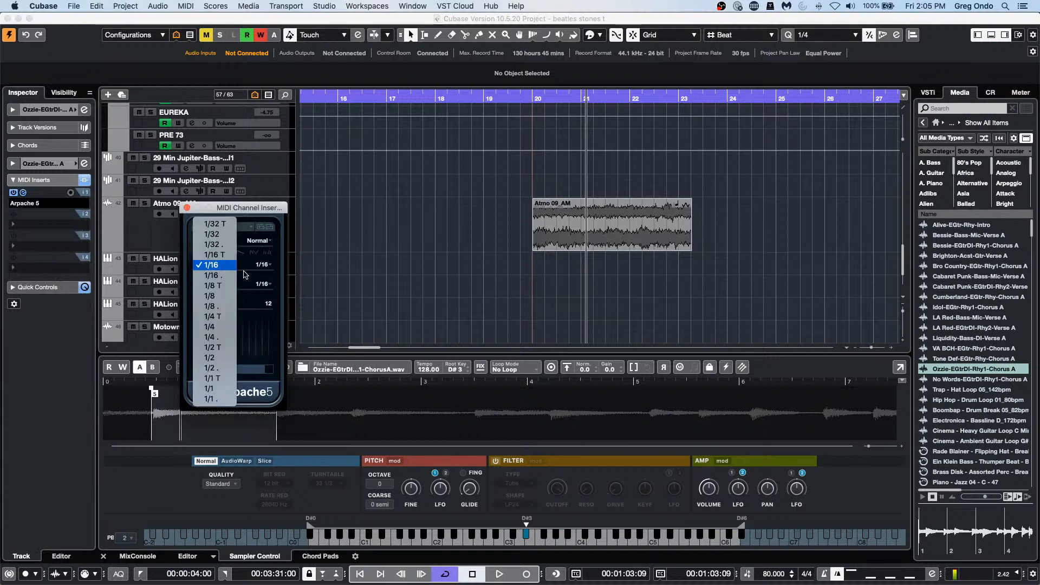
pyautogui.click(219, 297)
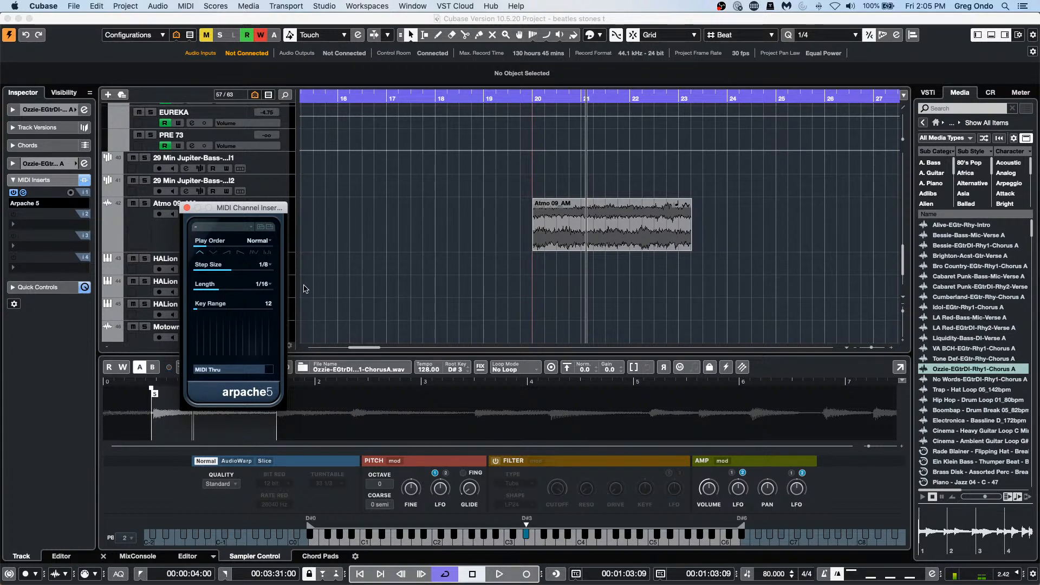
# - Try Arpache 5 step sizes of 1/16 and 1/16 T, and settle on 1/8 T
pyautogui.click(265, 264)
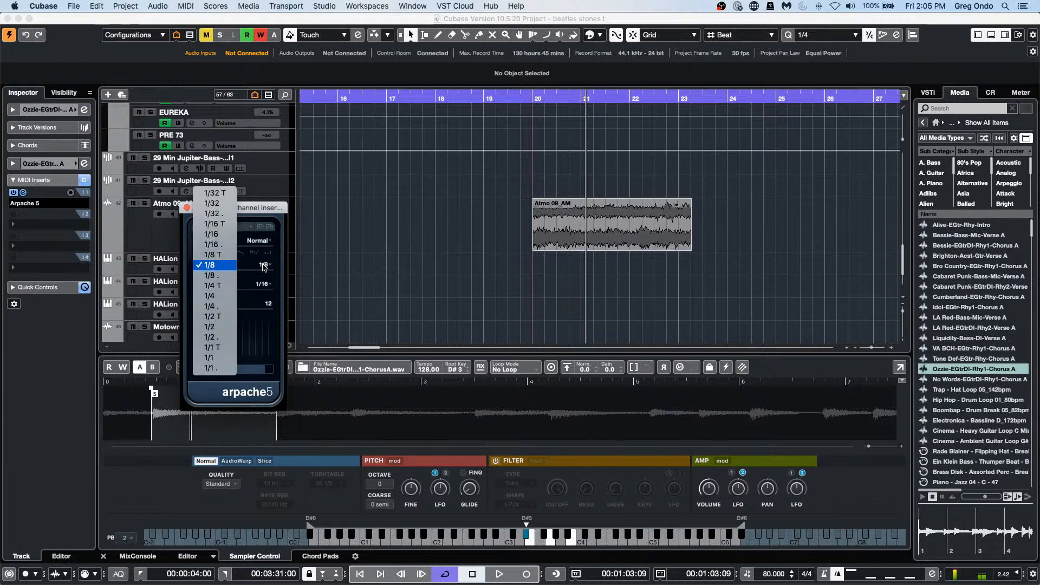
pyautogui.click(212, 234)
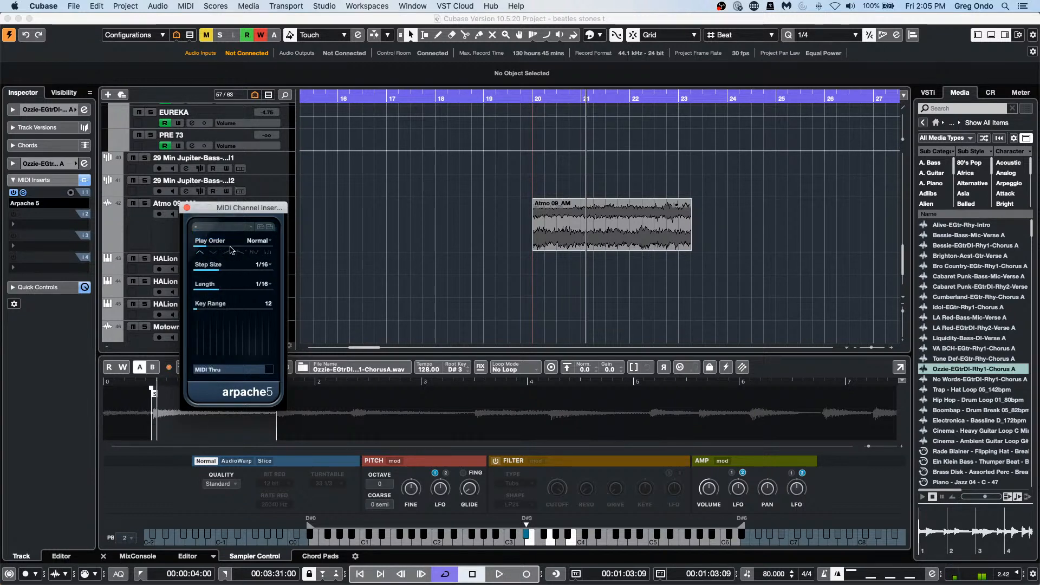
pyautogui.click(263, 265)
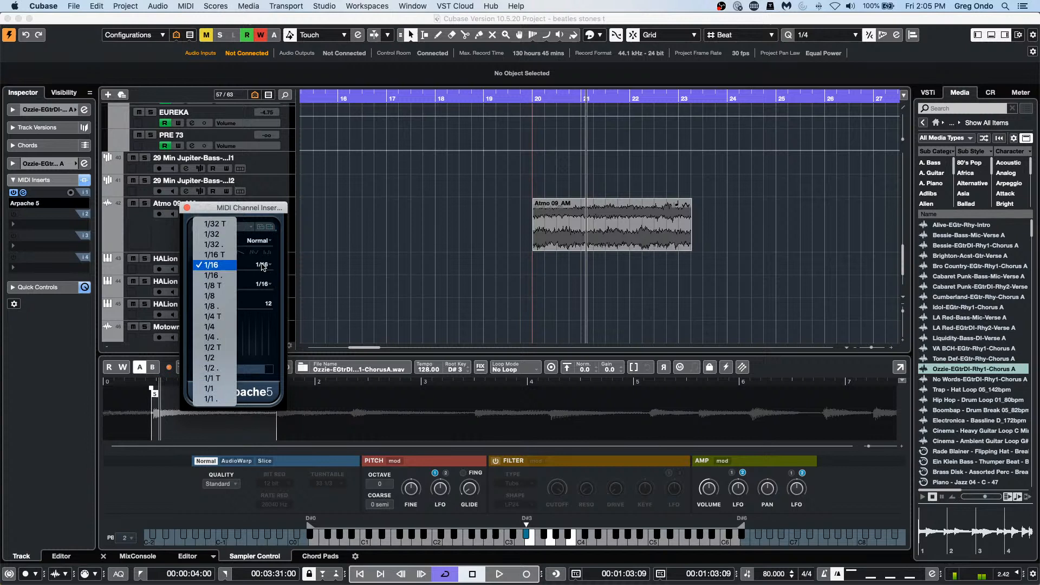
pyautogui.click(228, 254)
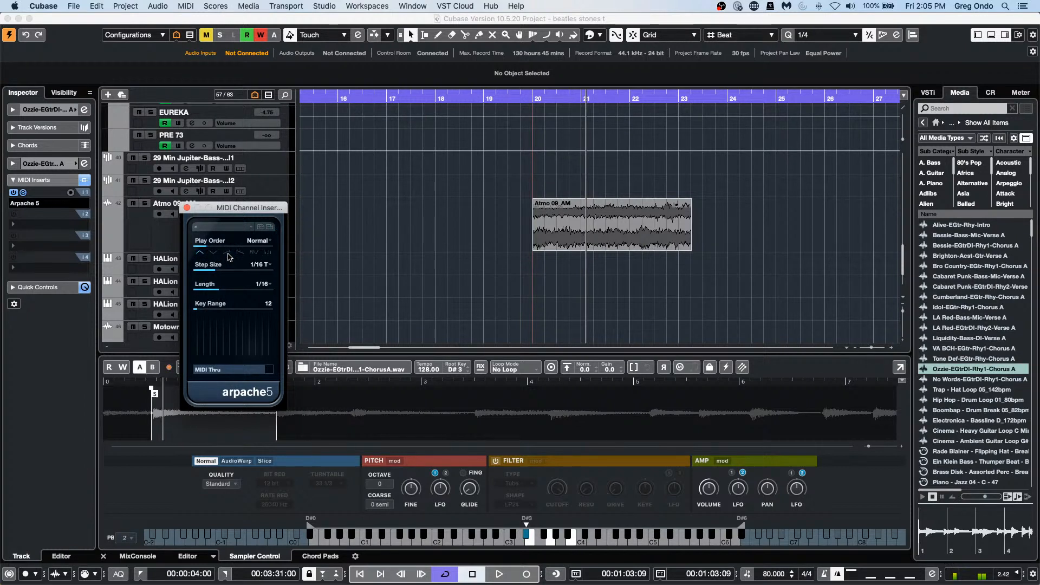
pyautogui.click(262, 267)
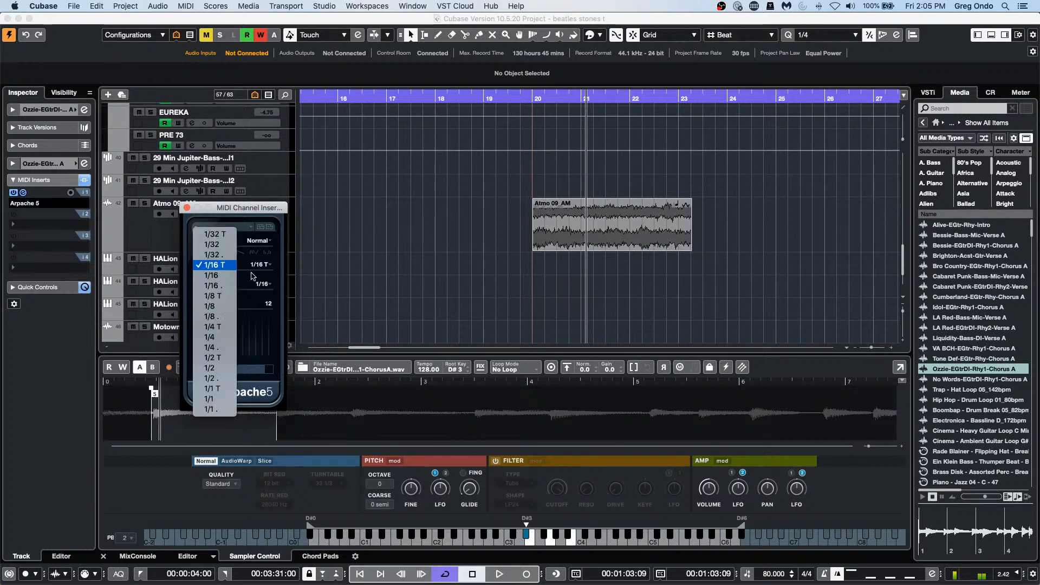
pyautogui.click(218, 295)
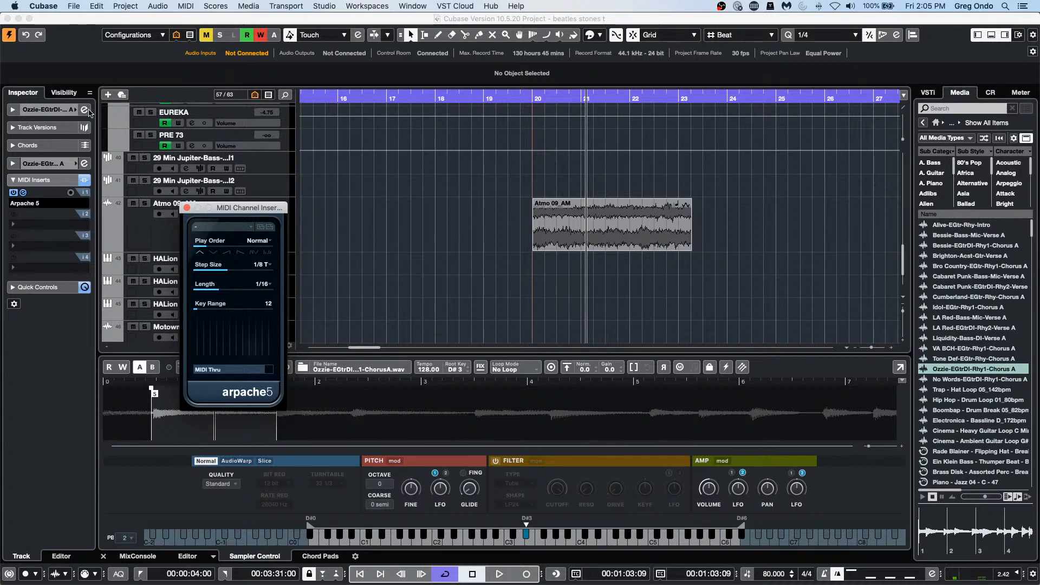
# - Open and activate the recent project tempo detect jazz.cpr, and place the playhead at about 1:04 in the jazz recording
pyautogui.click(75, 204)
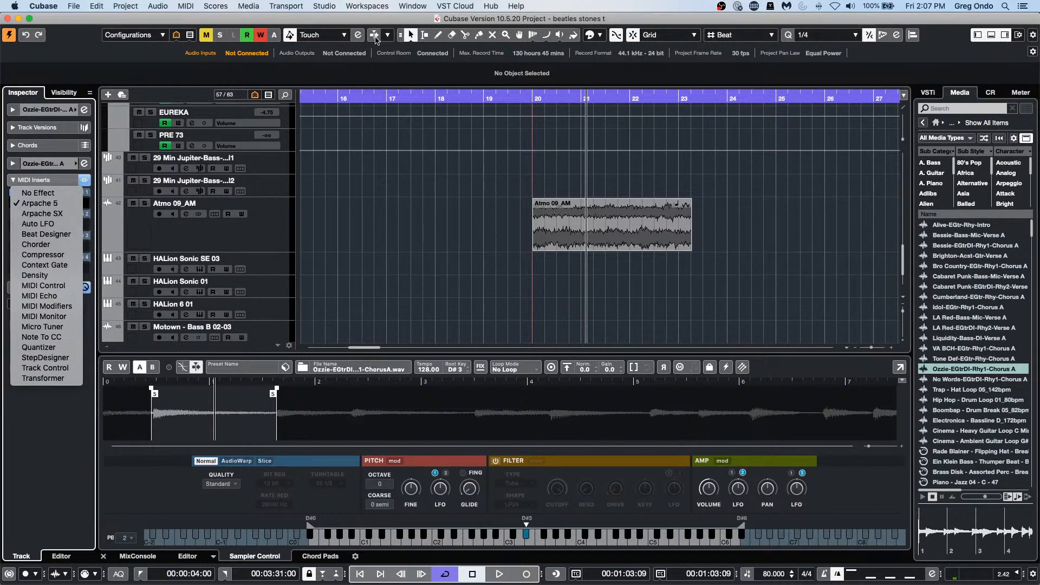
pyautogui.click(72, 5)
pyautogui.click(76, 6)
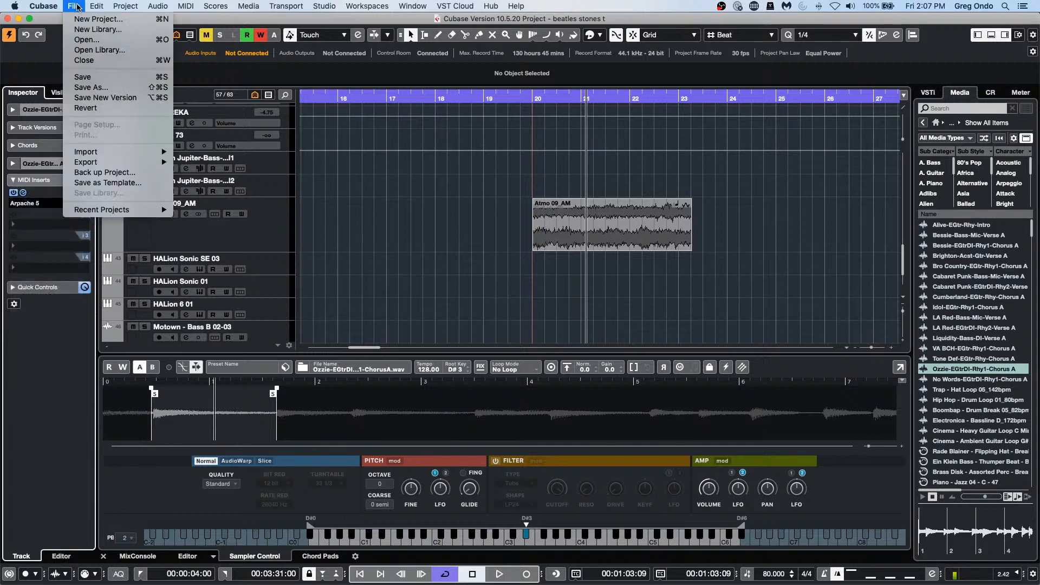
pyautogui.moveTo(118, 211)
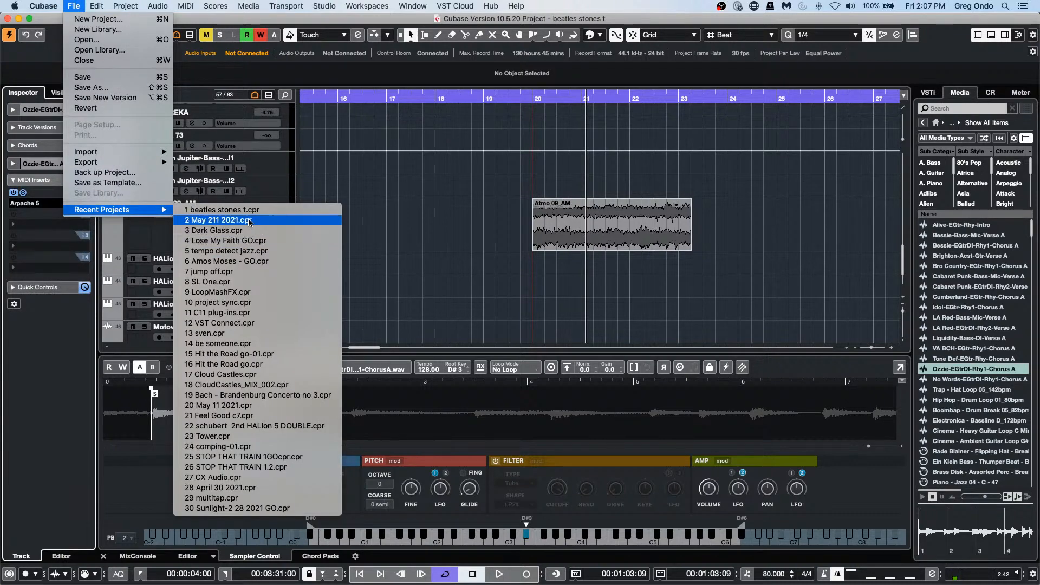
pyautogui.click(256, 252)
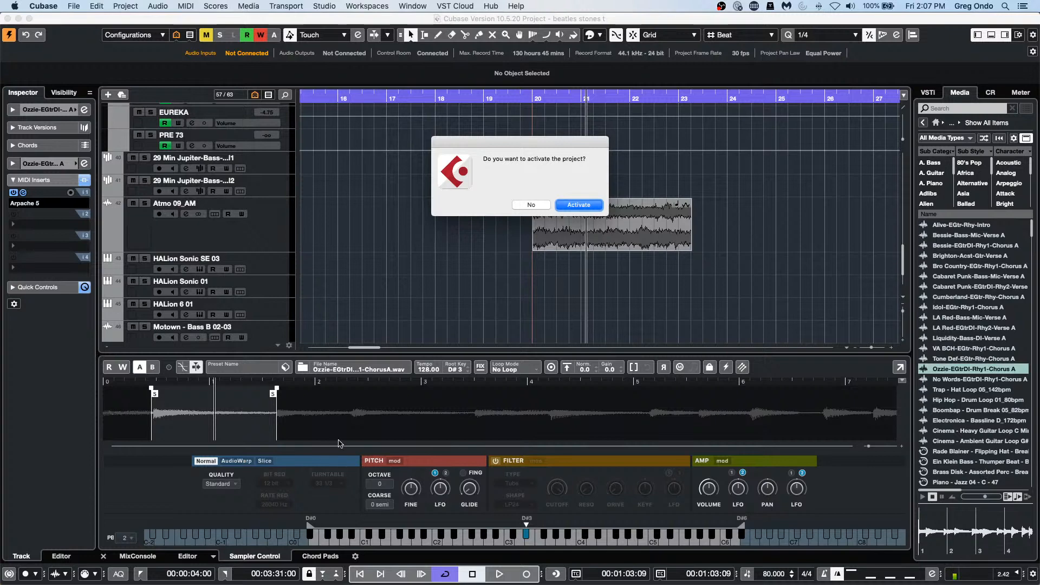
pyautogui.click(585, 208)
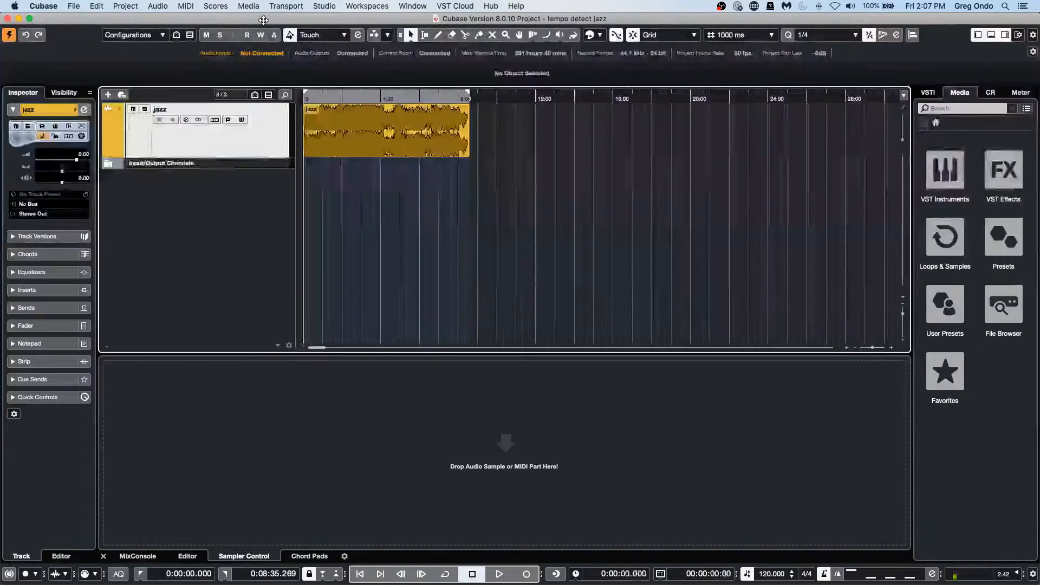
pyautogui.click(322, 95)
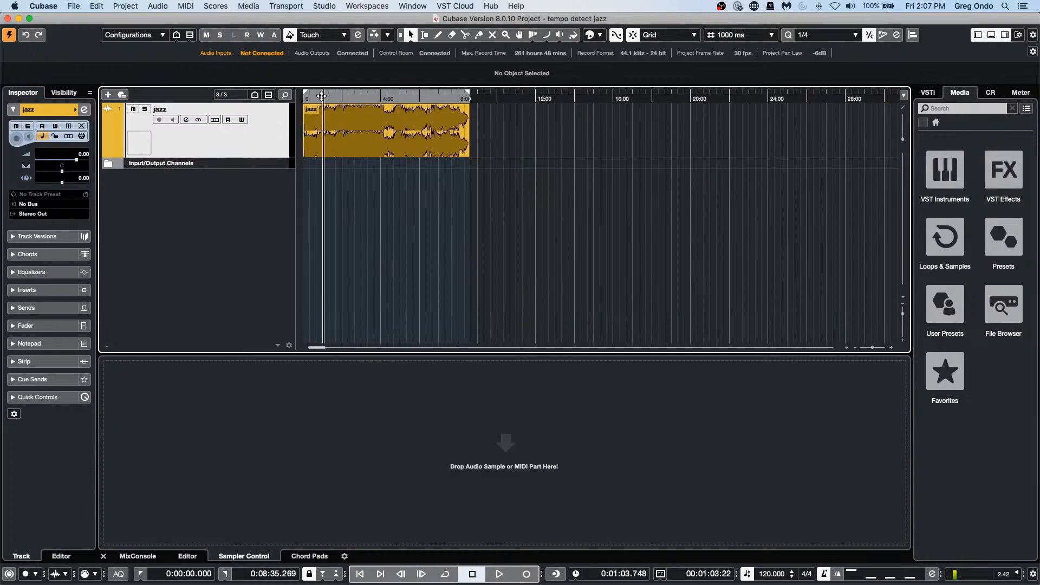
# - Switch the project ruler to Bars+Beats, return the playhead to the project start and fit the jazz event in view
pyautogui.rightClick(322, 95)
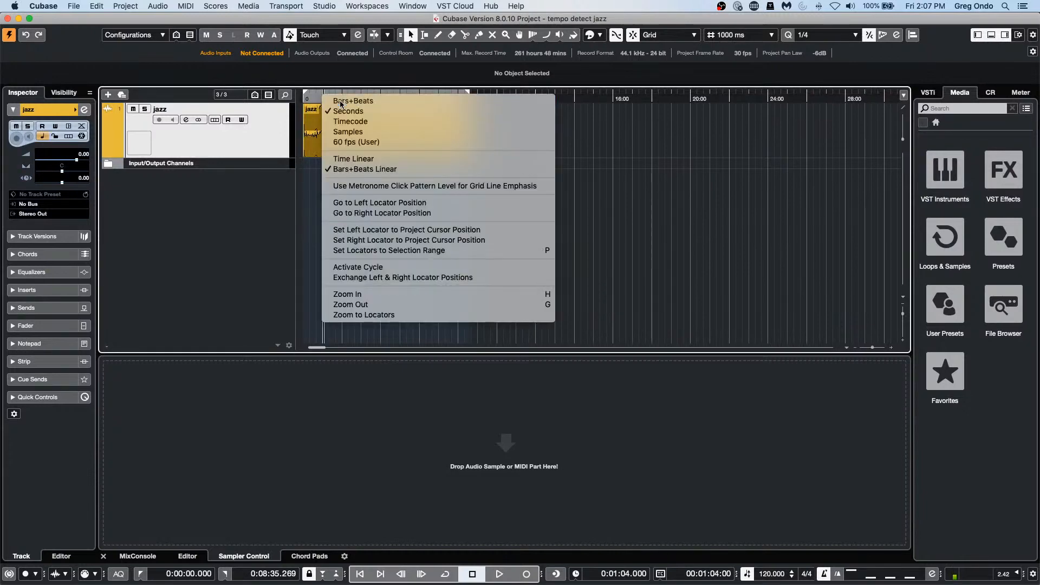
pyautogui.click(337, 99)
pyautogui.moveTo(339, 96); pyautogui.dragTo(77, 120)
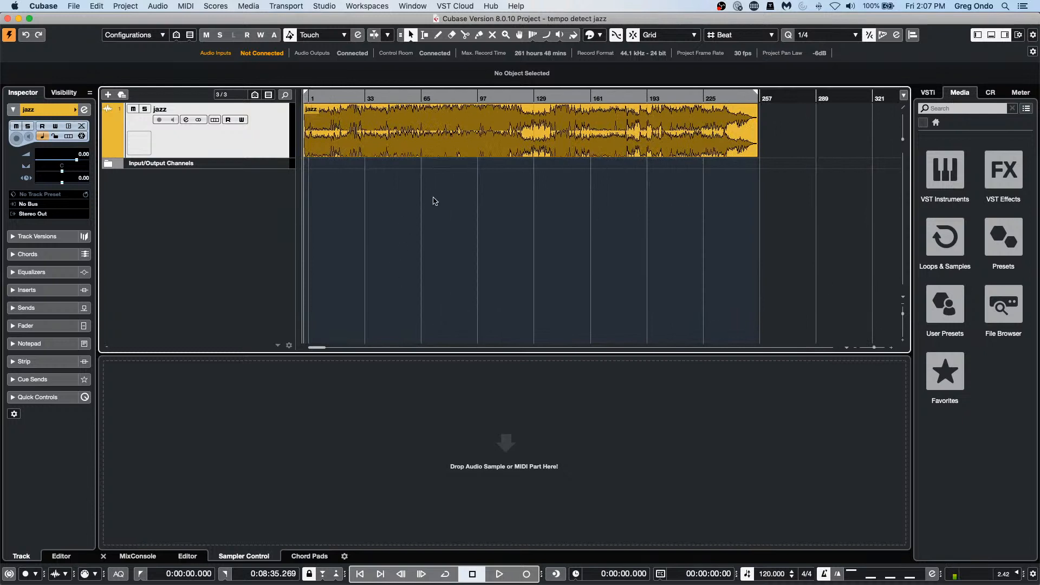
# - Play the jazz recording and lower the Control Room main level to -5.21
pyautogui.press('space')
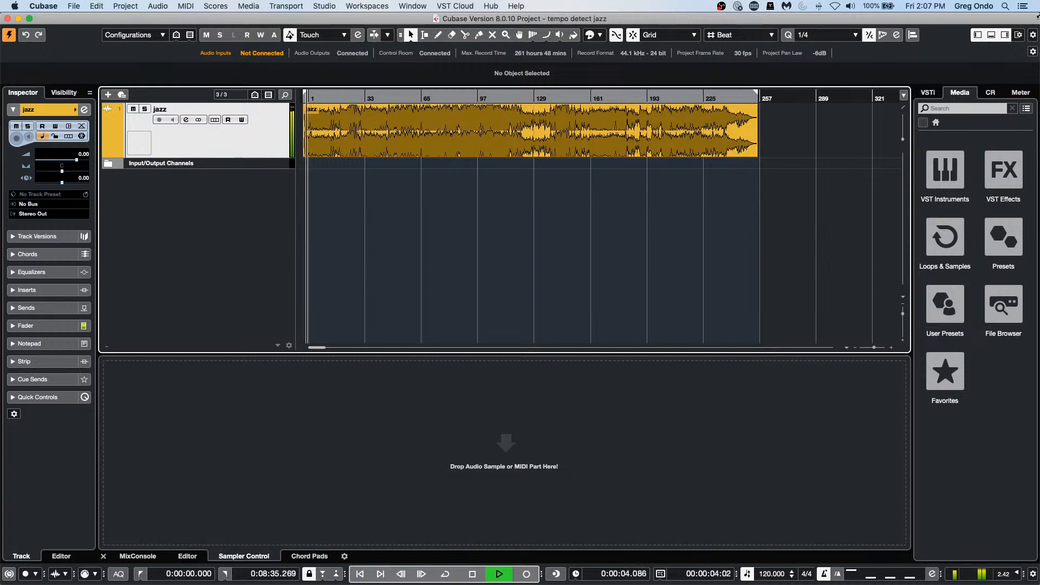
pyautogui.click(990, 93)
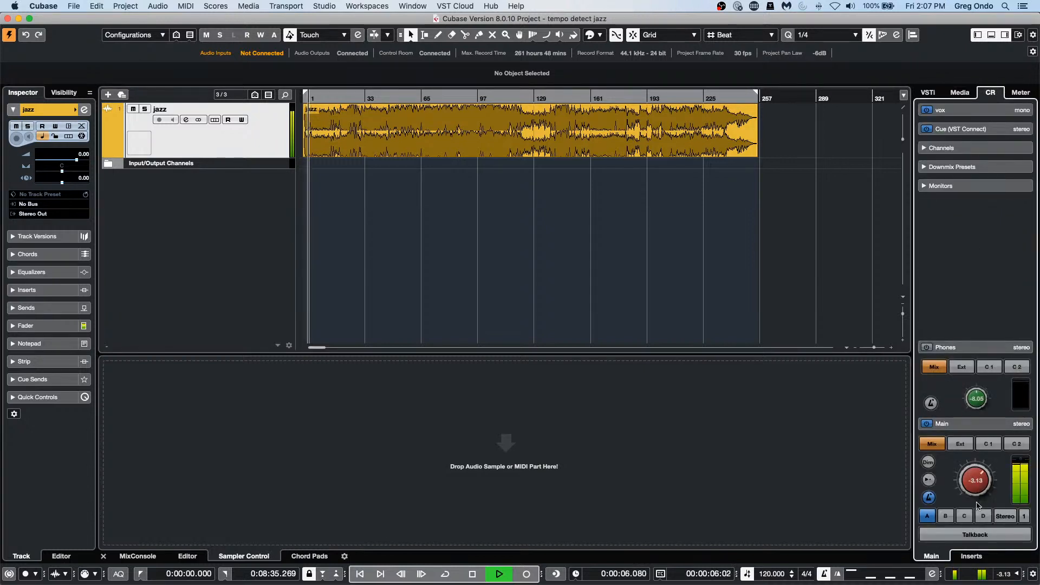
pyautogui.moveTo(978, 506); pyautogui.dragTo(979, 513)
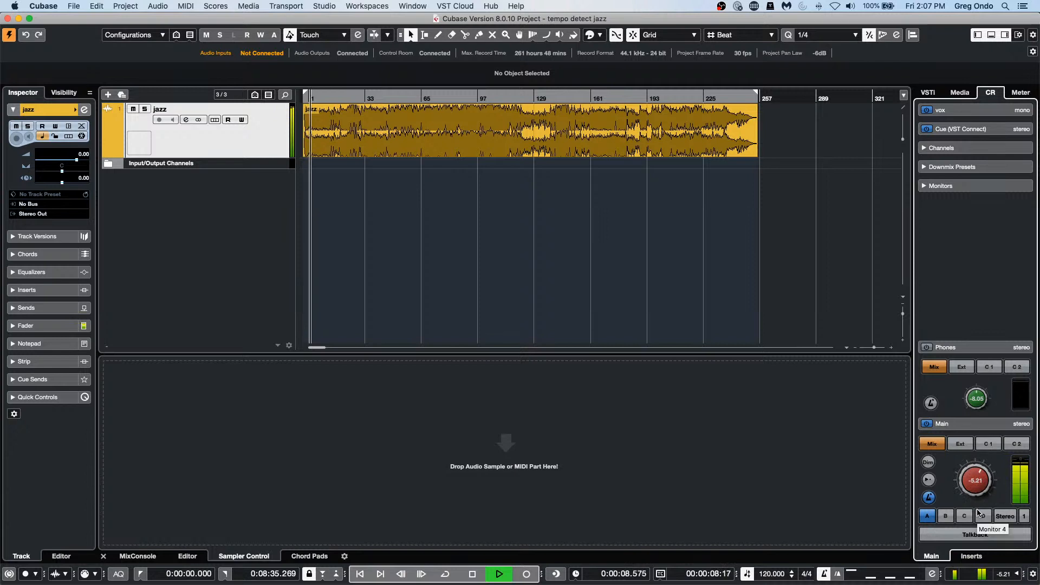
# - Run Tempo Detection on the jazz event and apply Offbeat Correction to the analysis
pyautogui.click(413, 135)
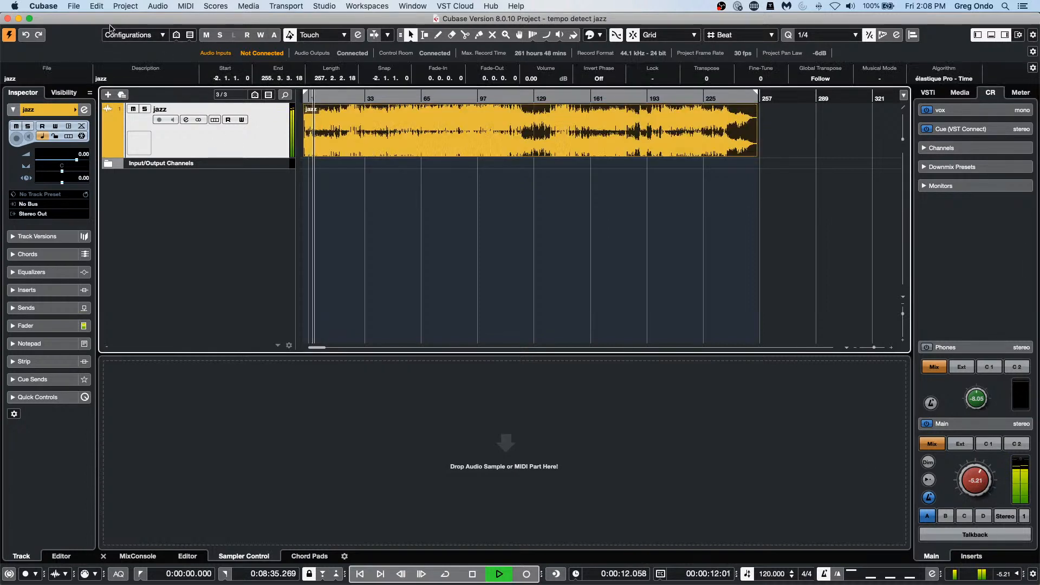
pyautogui.click(96, 6)
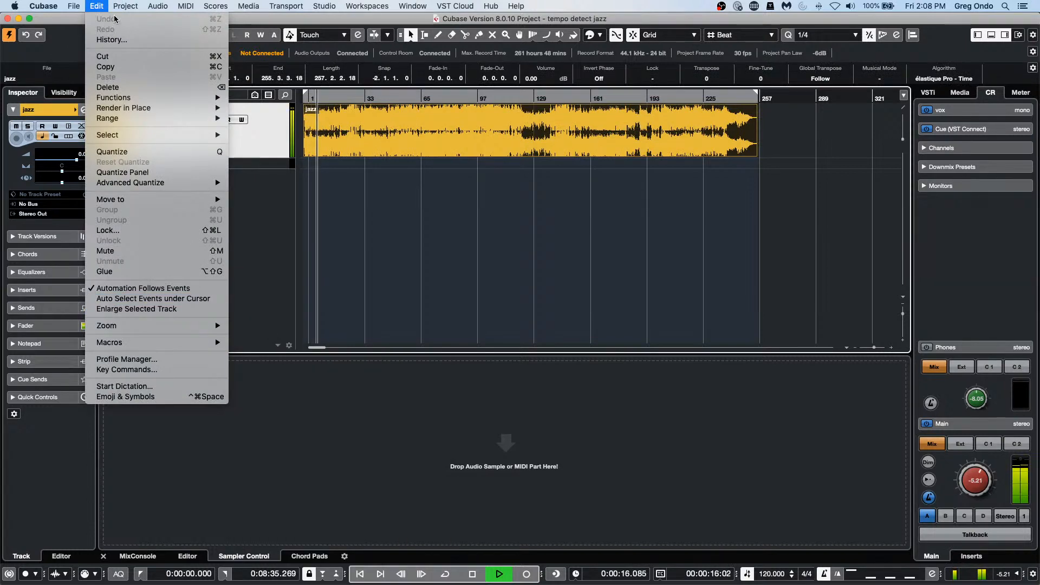
pyautogui.moveTo(126, 6)
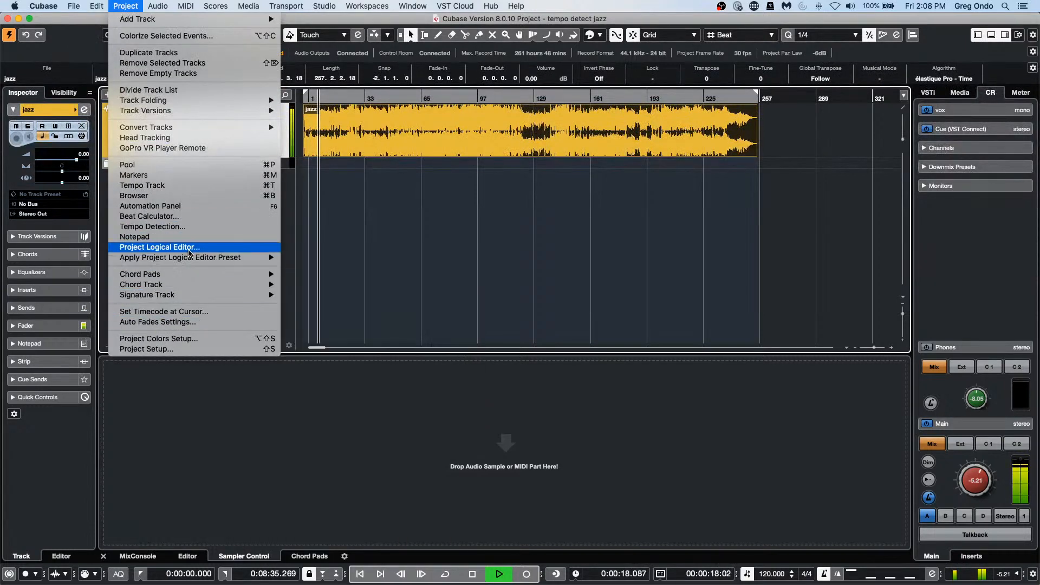
pyautogui.click(152, 226)
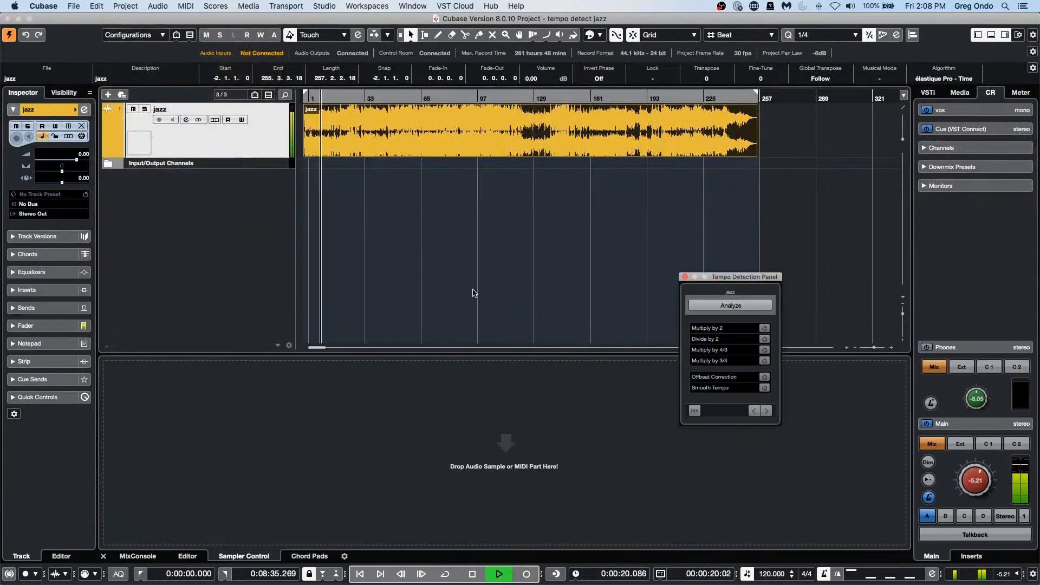
pyautogui.click(758, 305)
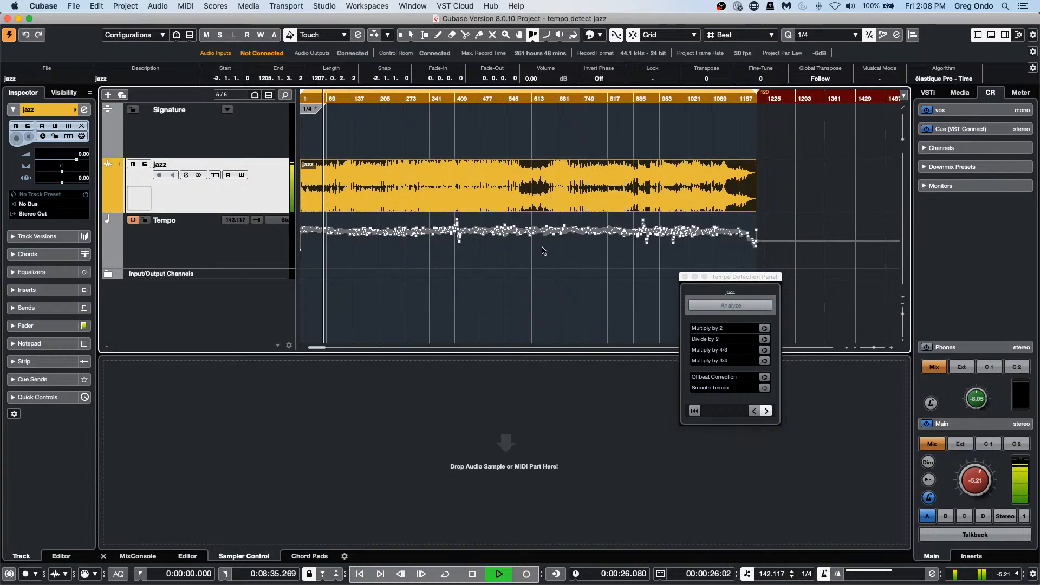
pyautogui.click(769, 373)
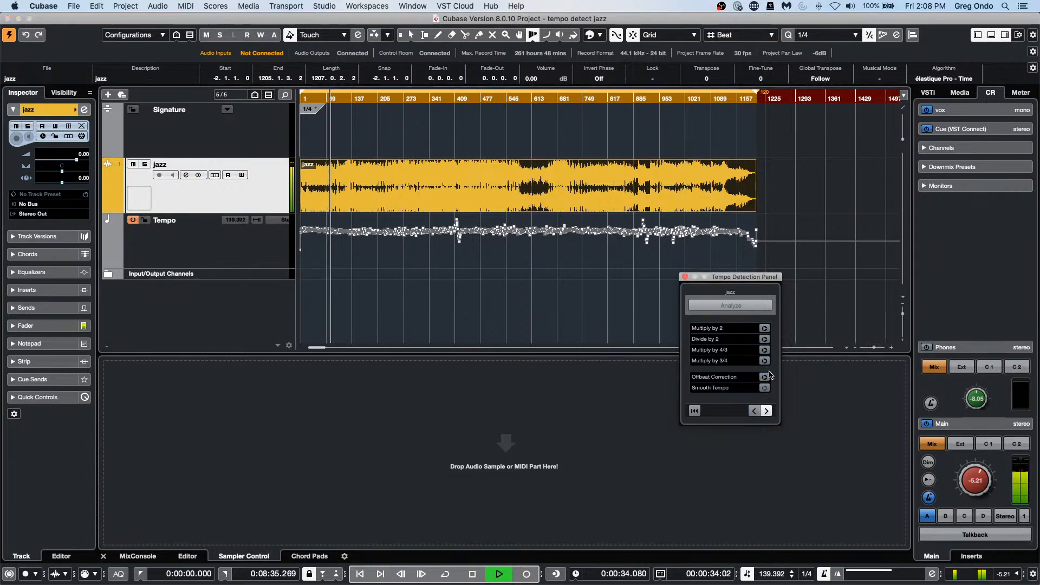
pyautogui.click(769, 374)
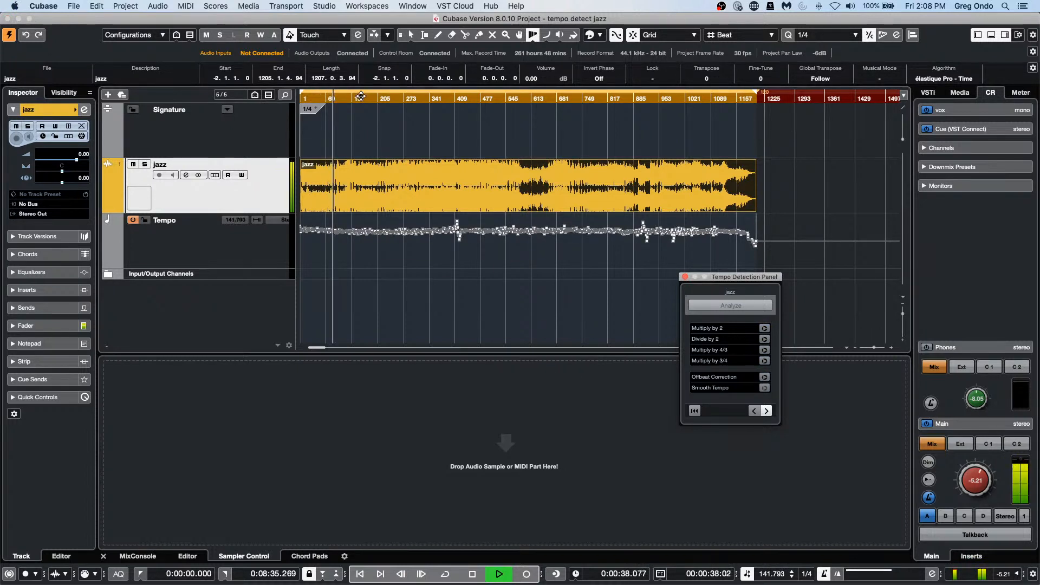
# - Stop playback, close the tempo detection tool and draw a 4/4 time signature at bar 1 of the Signature track
pyautogui.press('space')
pyautogui.click(320, 97)
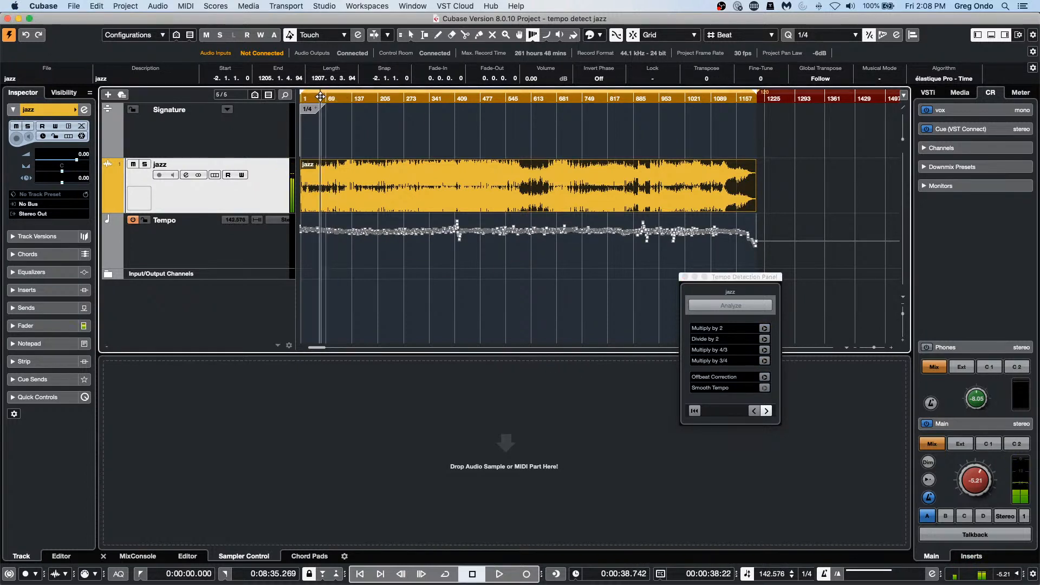
pyautogui.moveTo(320, 96)
pyautogui.mouseDown()
pyautogui.moveTo(229, 95)
pyautogui.moveTo(229, 180)
pyautogui.moveTo(330, 162)
pyautogui.mouseUp()
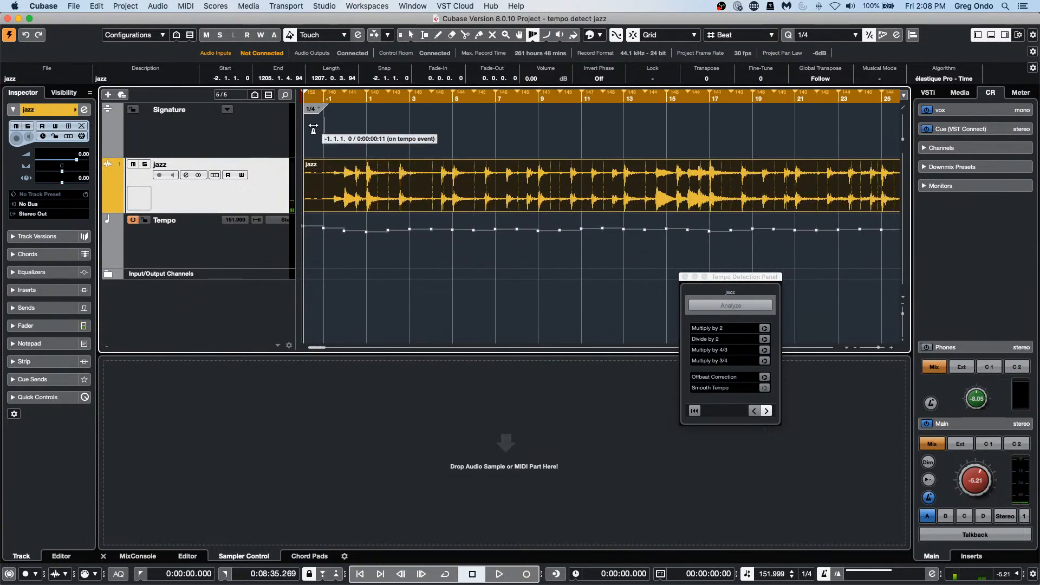
pyautogui.rightClick(375, 129)
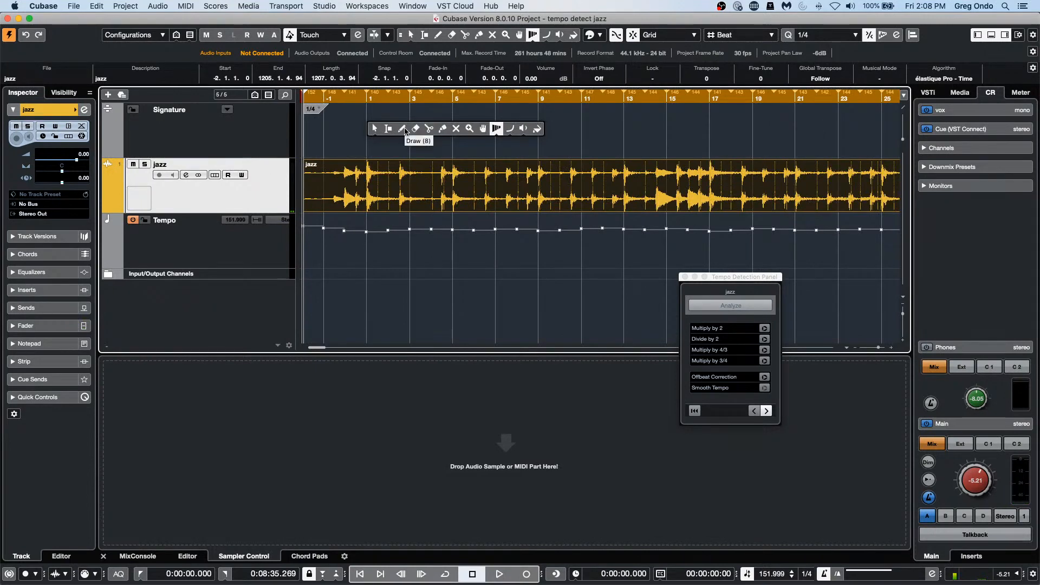
pyautogui.click(406, 130)
pyautogui.click(646, 205)
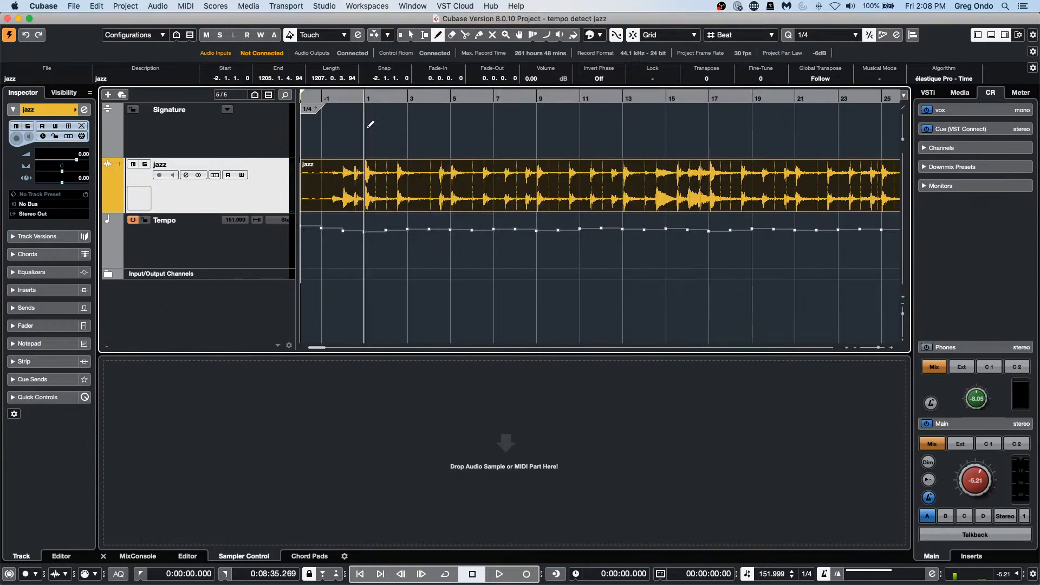
pyautogui.click(370, 125)
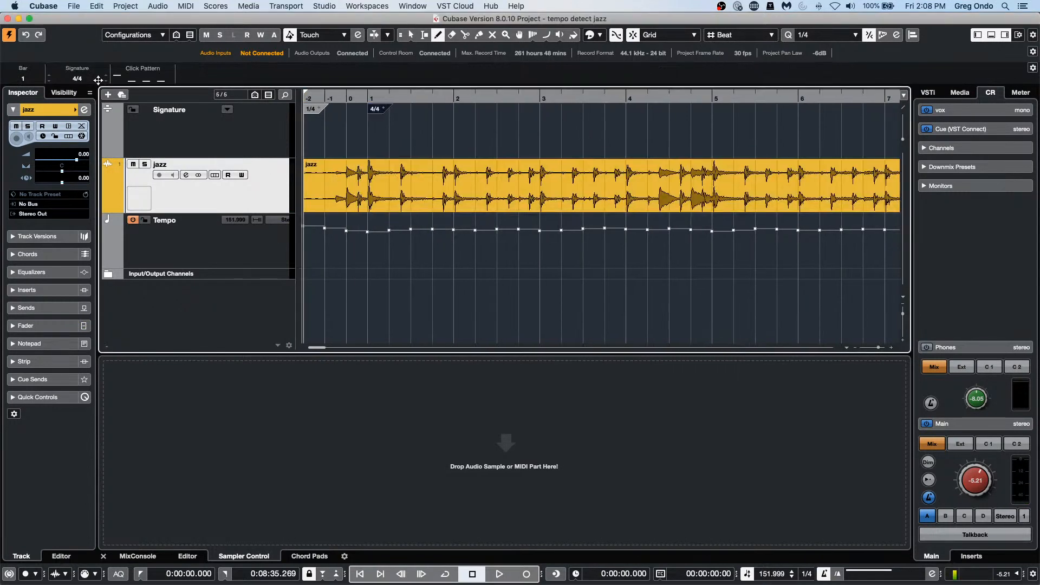
# - Play the jazz recording from the start and examine the detected tempo curve and the Tempo track's event list
pyautogui.press('space')
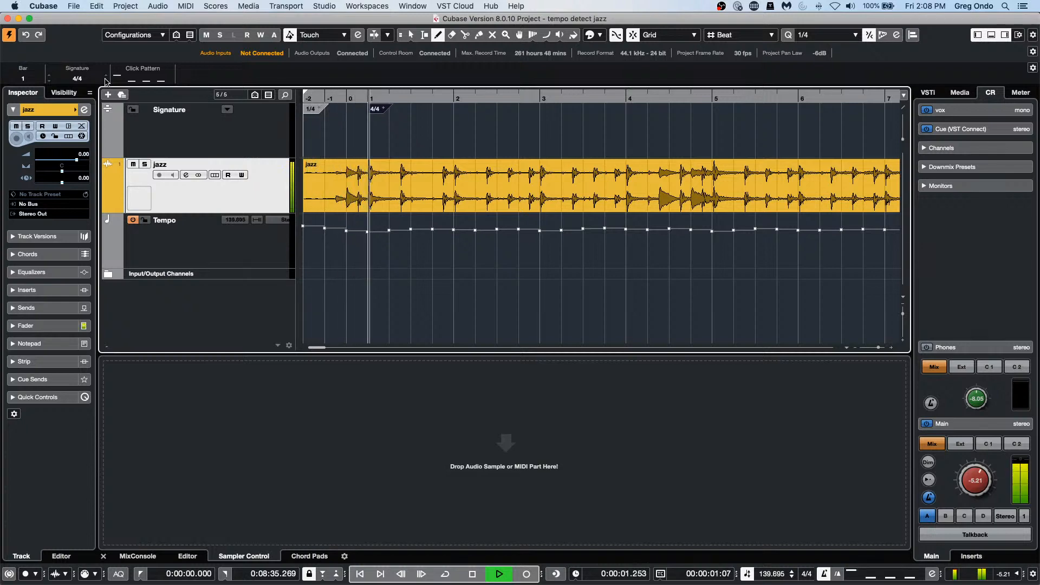
pyautogui.press('g')
pyautogui.press('g')
pyautogui.press('g')
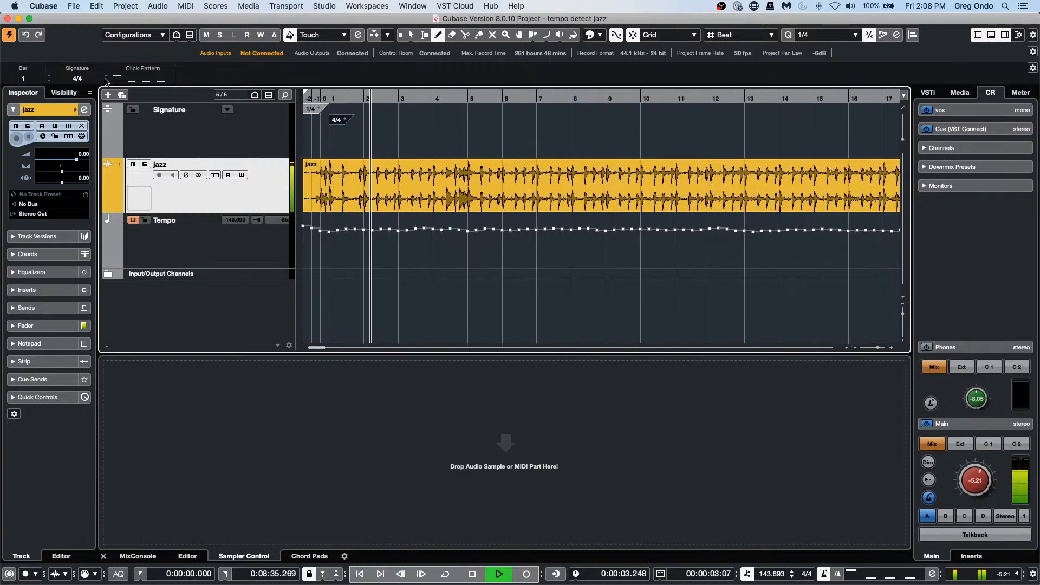
pyautogui.press('g')
pyautogui.press('g')
pyautogui.press('g')
pyautogui.press('g')
pyautogui.press('g')
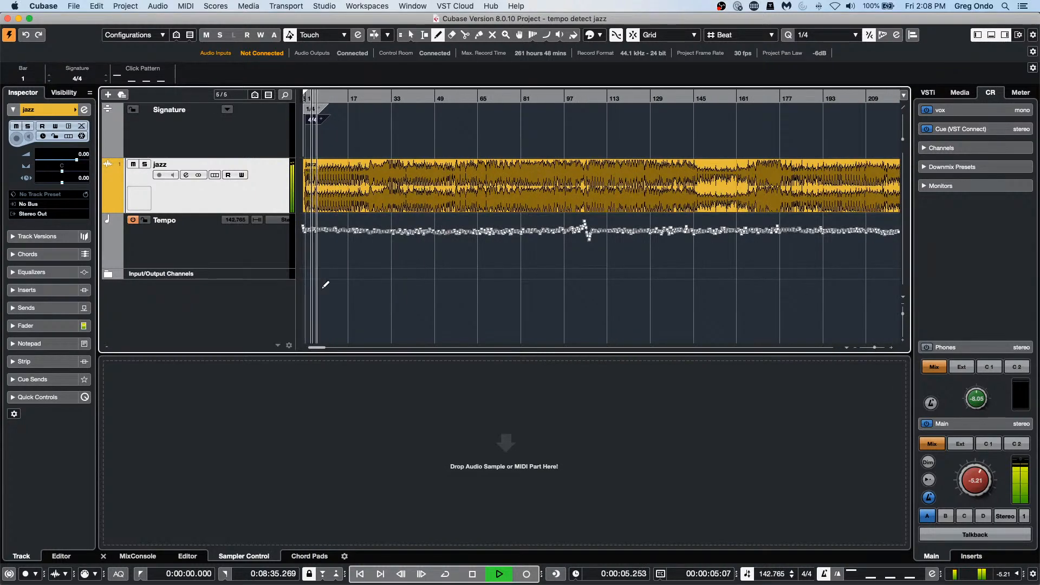
pyautogui.click(215, 240)
pyautogui.press('space')
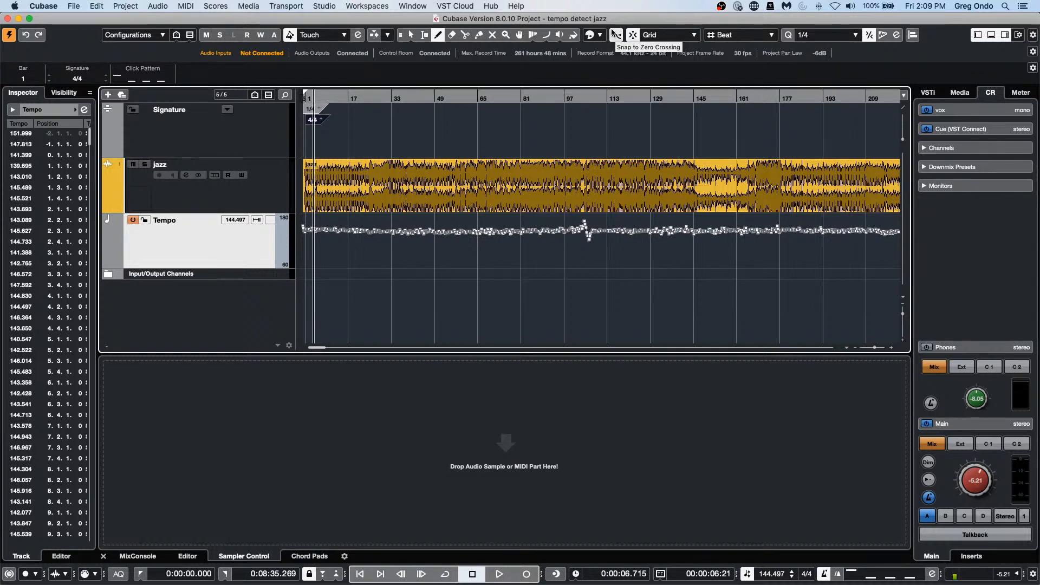
# - Open the Audio Connections and look at the presets available for the input buses
pyautogui.click(328, 6)
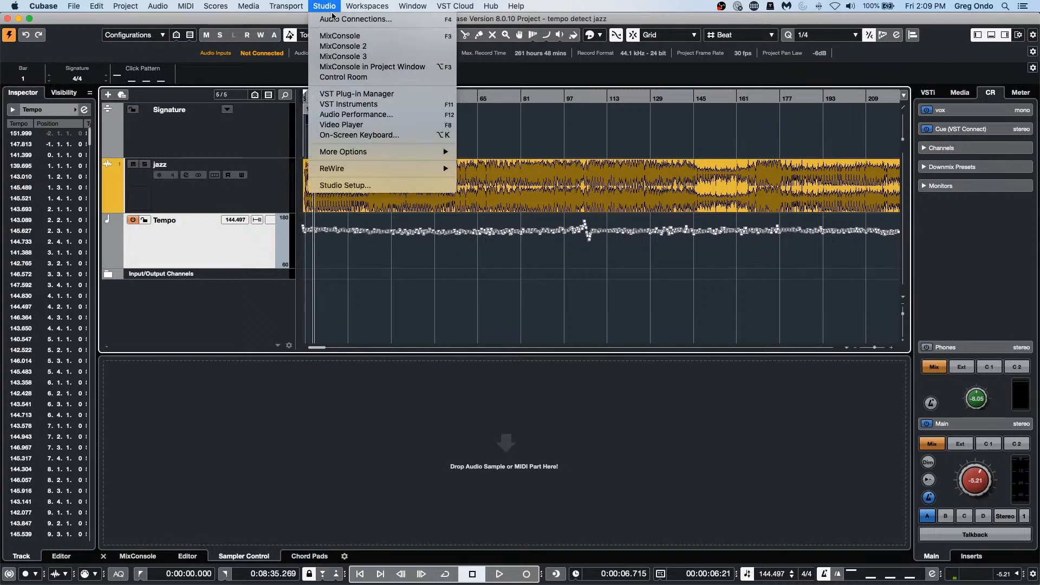
pyautogui.click(334, 19)
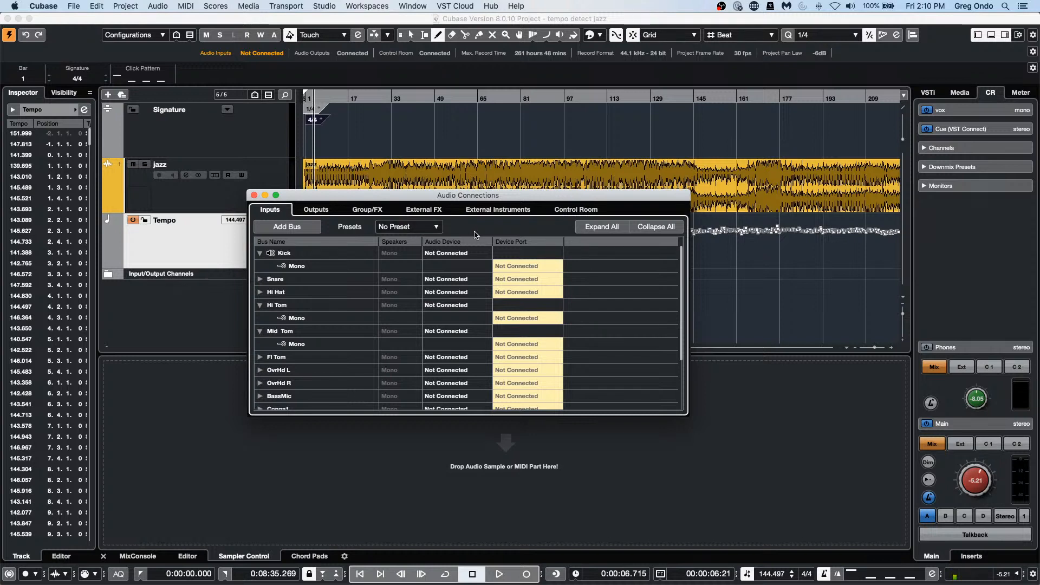
pyautogui.click(437, 227)
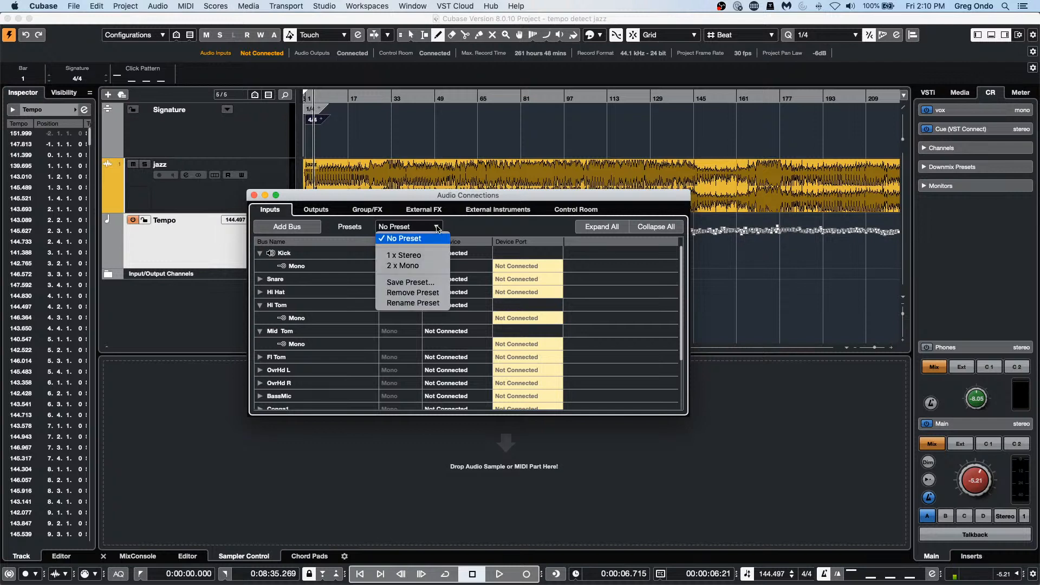
pyautogui.click(553, 232)
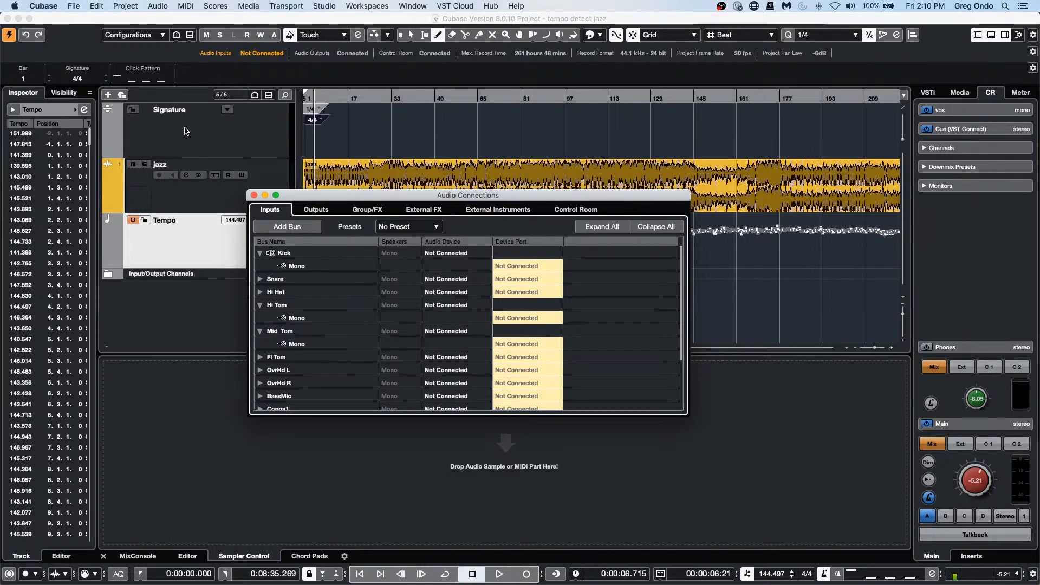
pyautogui.click(255, 195)
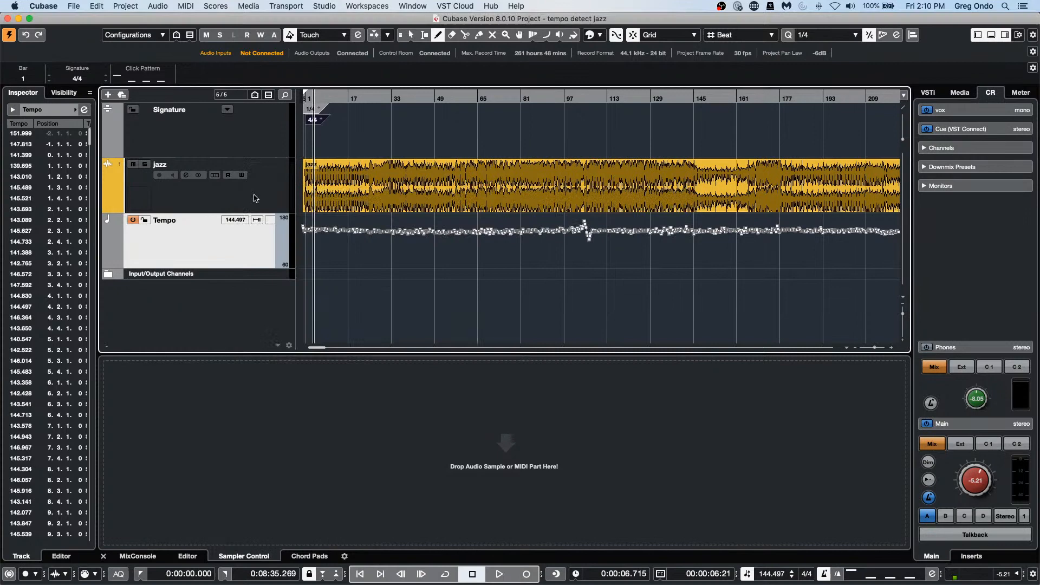
# - Look through the preset and option settings of Project Colors Setup, and leave without applying anything
pyautogui.click(96, 6)
pyautogui.moveTo(74, 6)
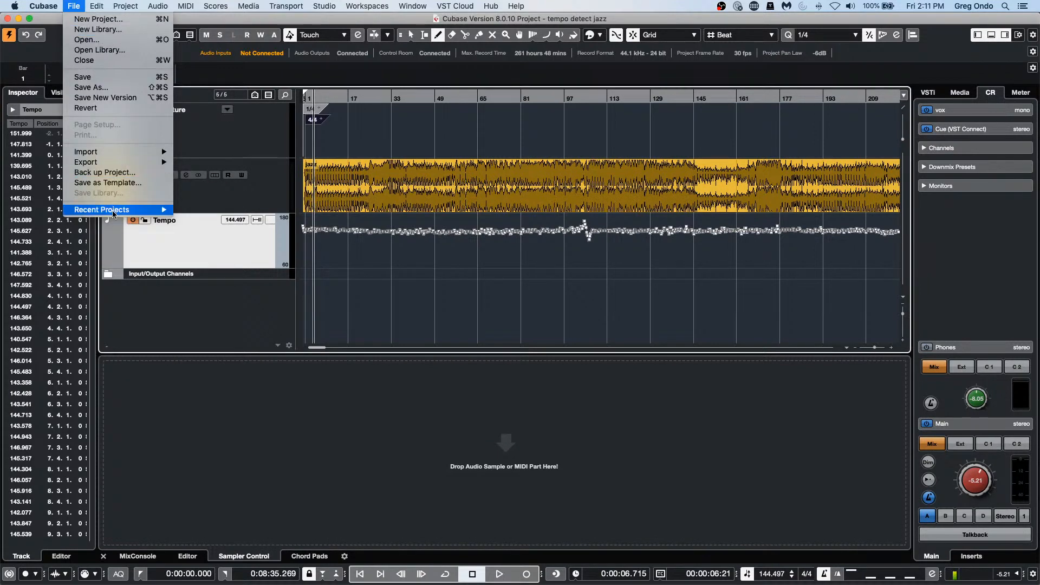
pyautogui.moveTo(112, 210)
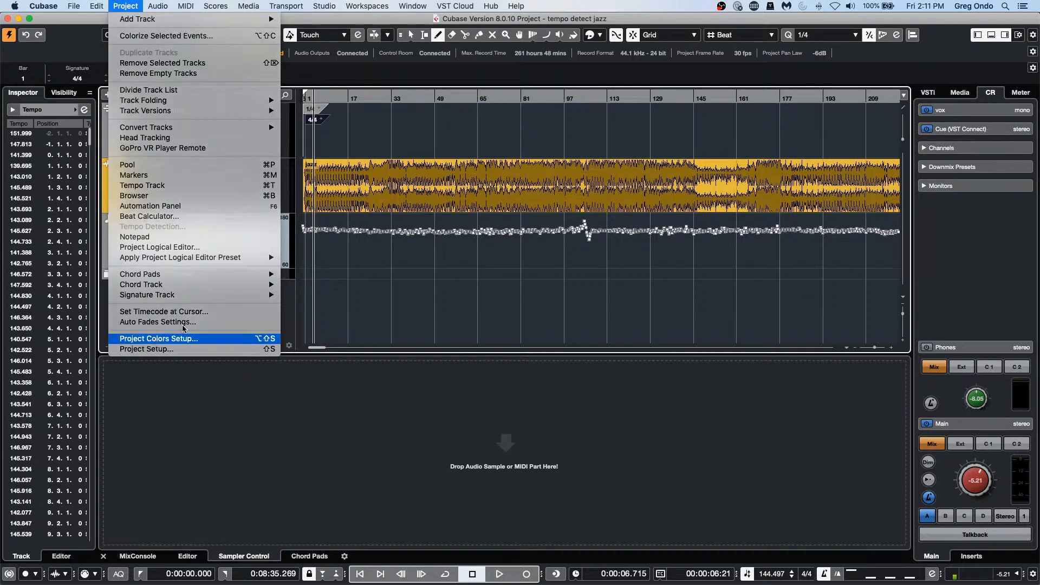
pyautogui.click(155, 338)
pyautogui.click(314, 115)
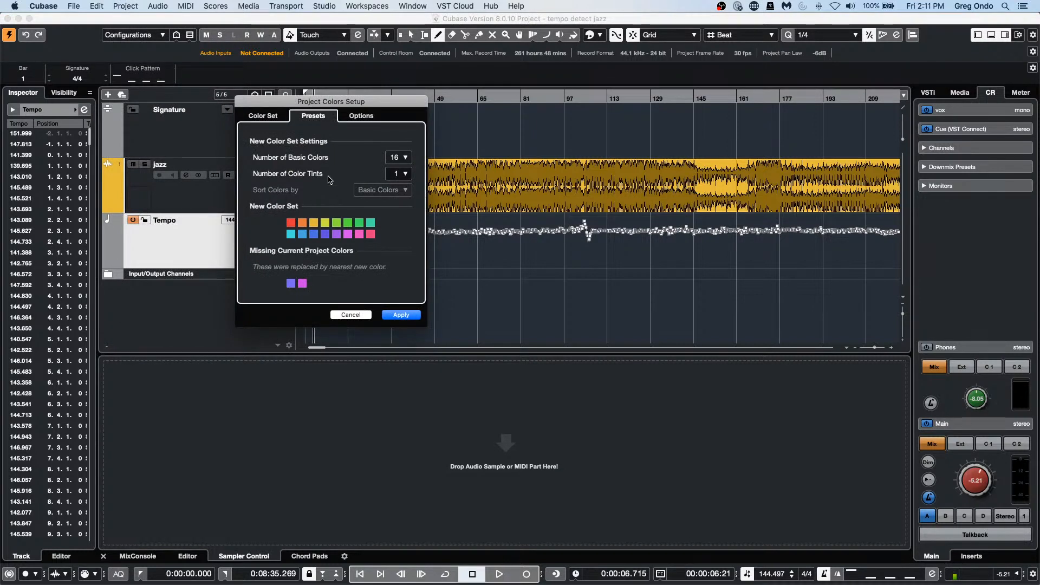
pyautogui.click(370, 118)
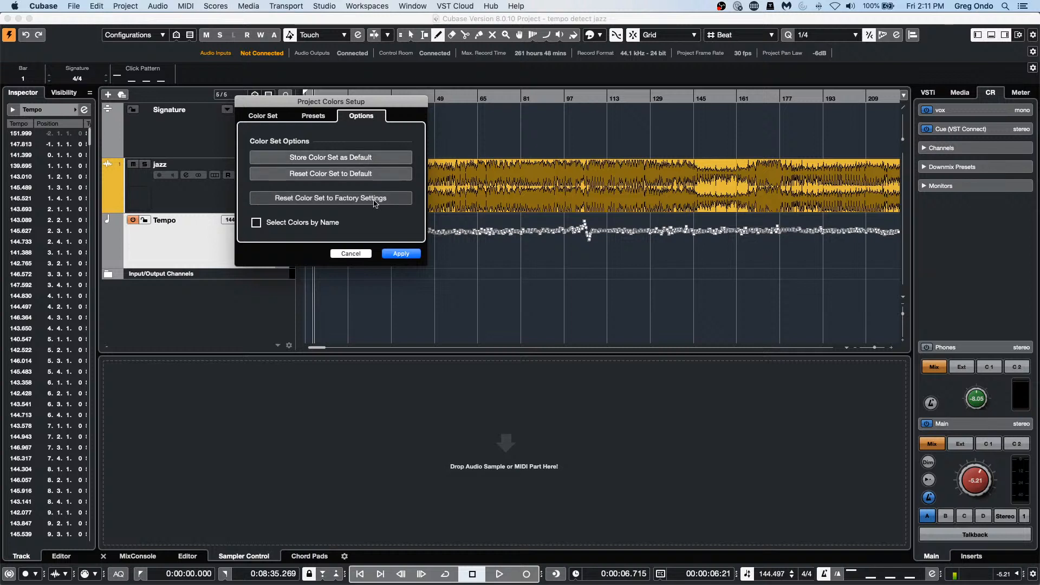
pyautogui.click(352, 254)
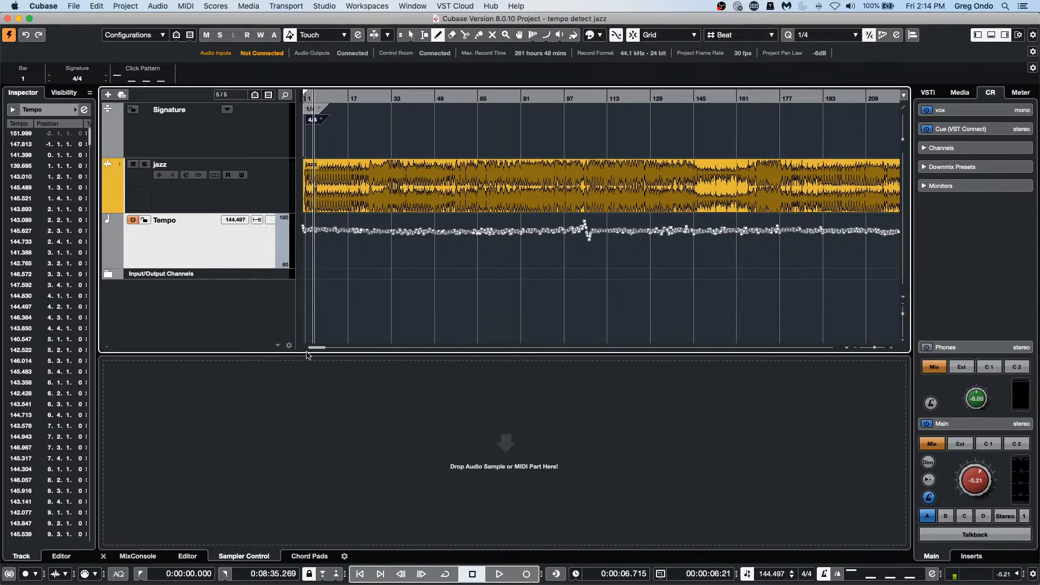
# - Play the jazz recording again from the project start with its first bars in view, and select the jazz track
pyautogui.click(331, 97)
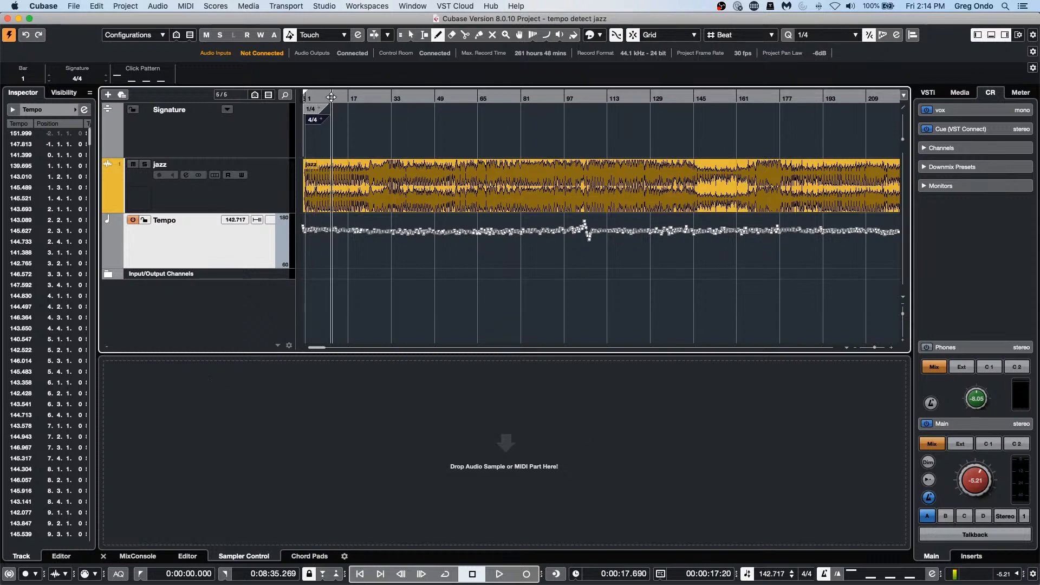
pyautogui.moveTo(332, 97); pyautogui.dragTo(282, 137)
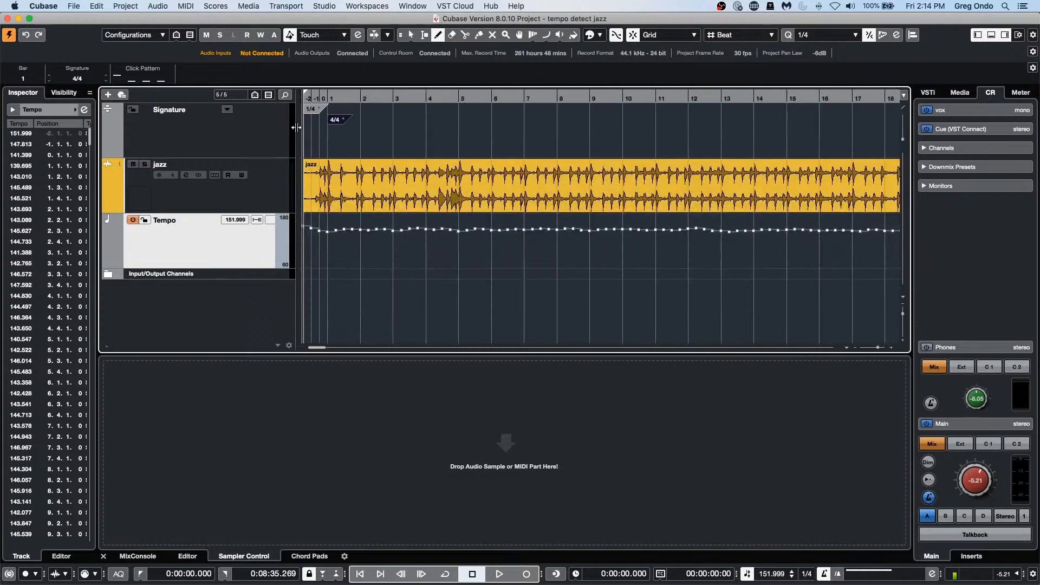
pyautogui.press('space')
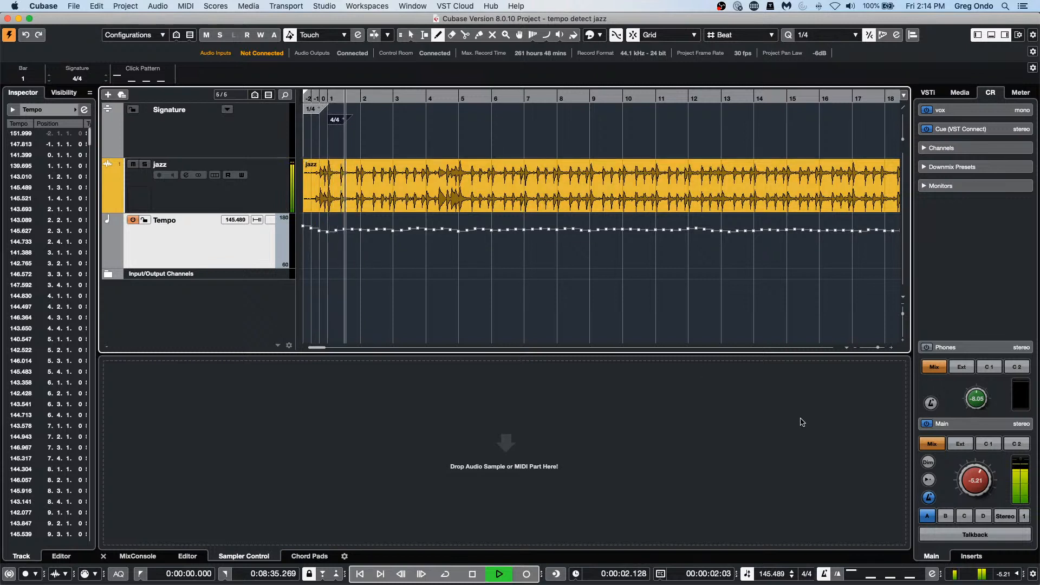
pyautogui.click(260, 195)
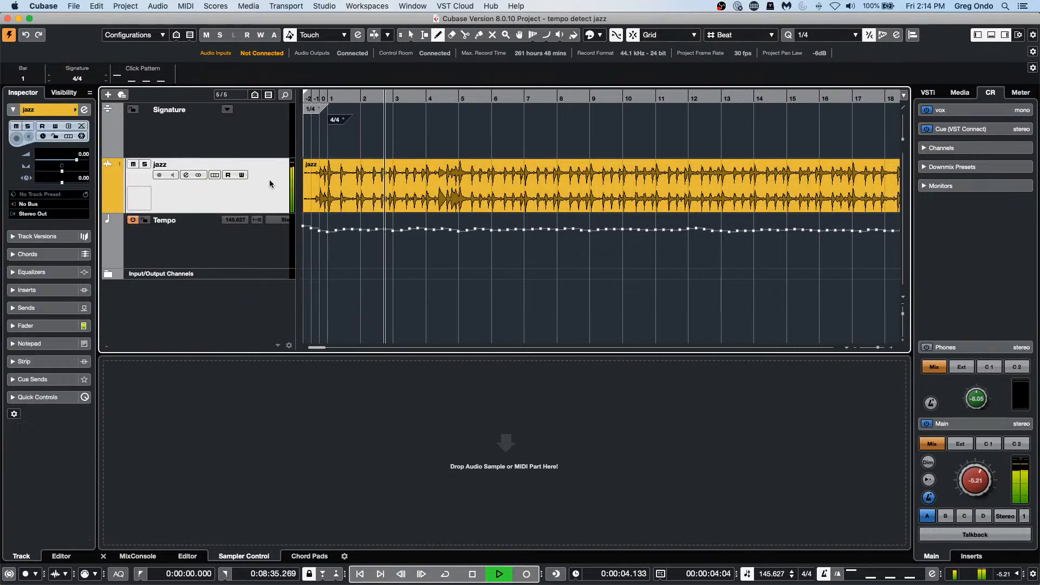
# - Lower the jazz track's volume to -10.3 dB during playback and stop the transport
pyautogui.moveTo(76, 160); pyautogui.dragTo(60, 163)
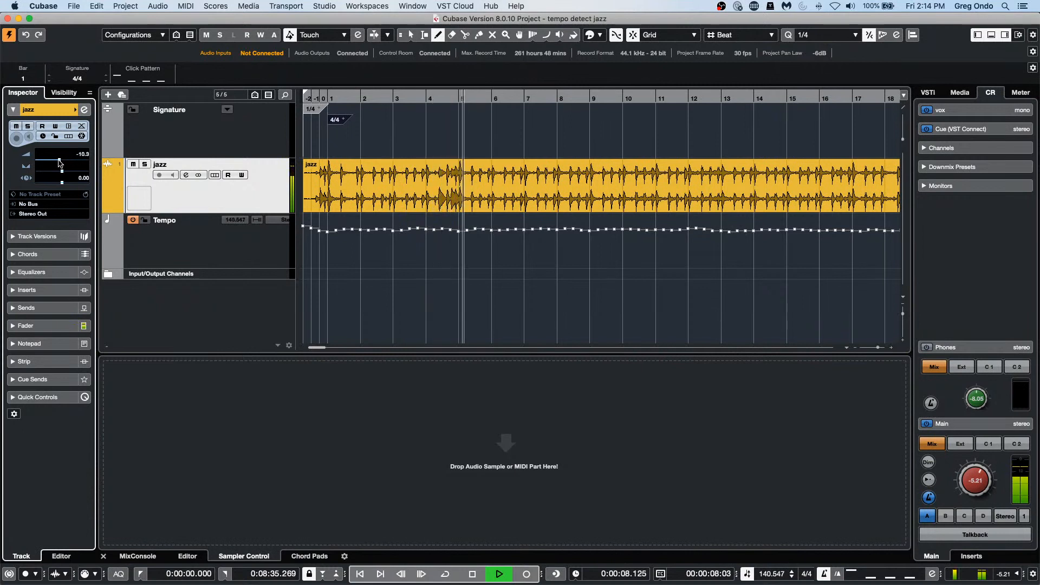
pyautogui.press('space')
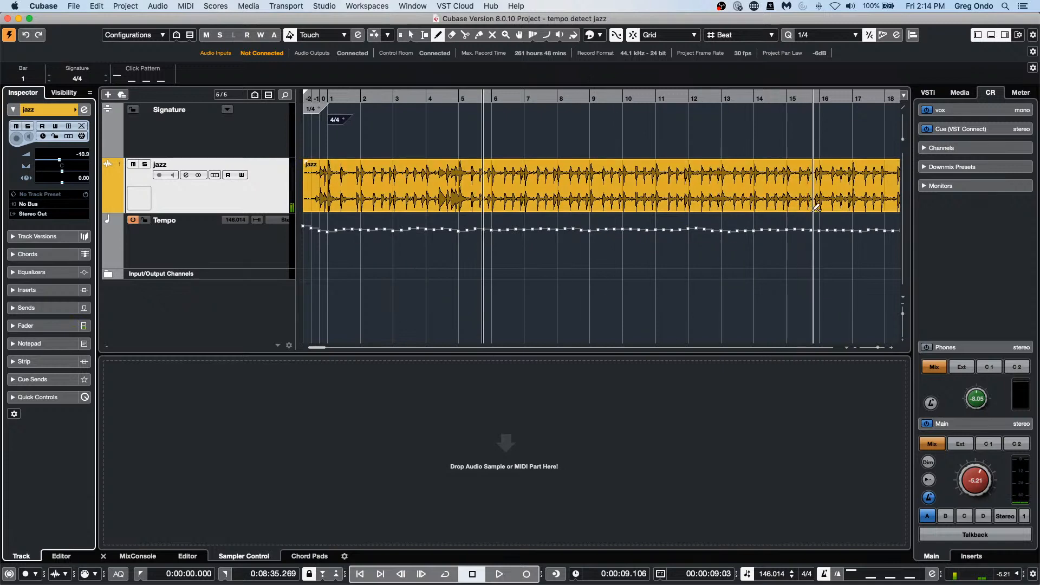
# - Browse Loops & Samples for the LoFi Dreams set and filter its content to the Beats sub category
pyautogui.click(963, 95)
pyautogui.click(937, 233)
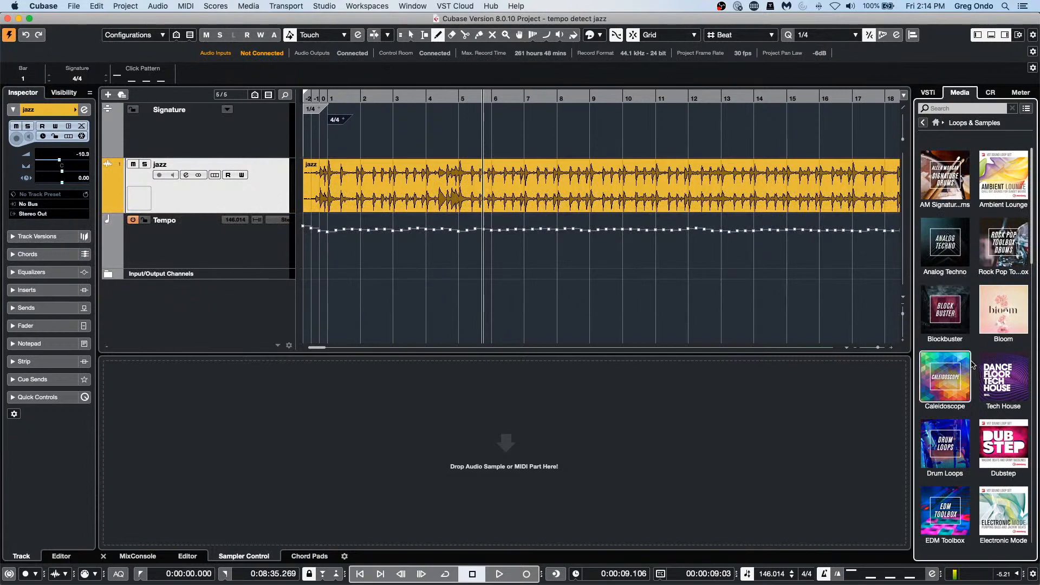
pyautogui.scroll(-10, 973, 364)
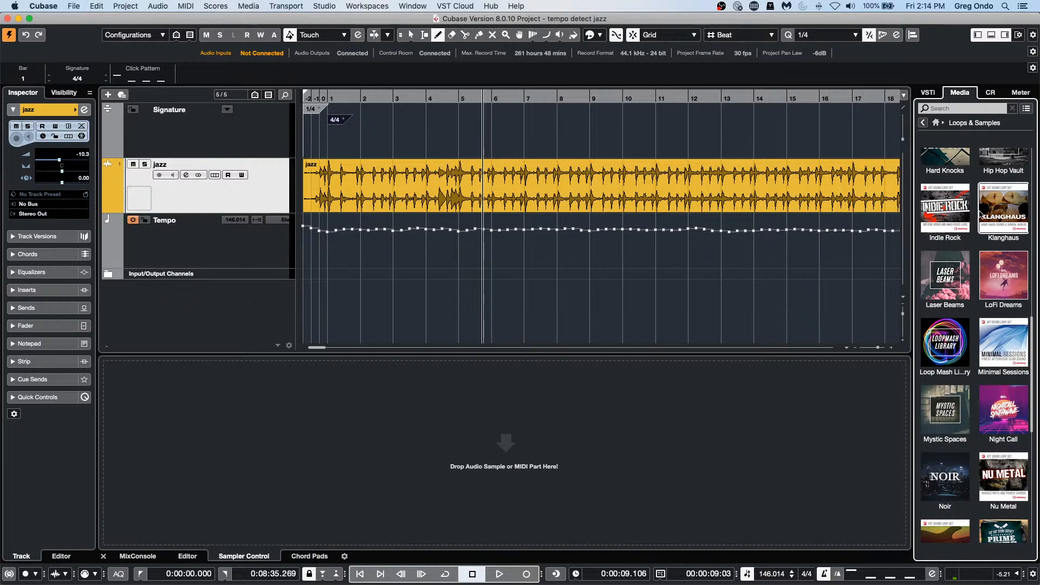
pyautogui.click(1007, 279)
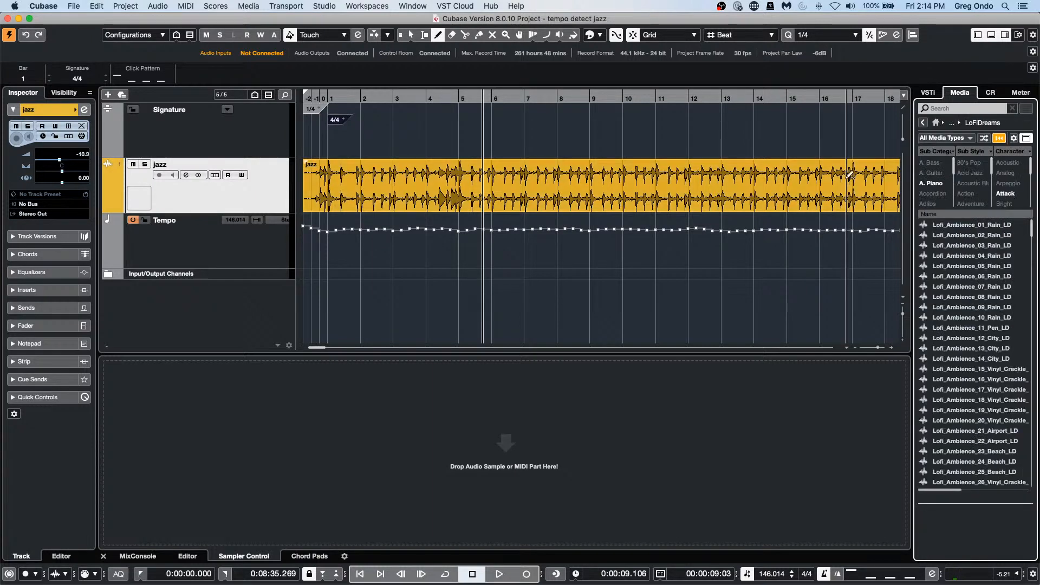
pyautogui.click(941, 175)
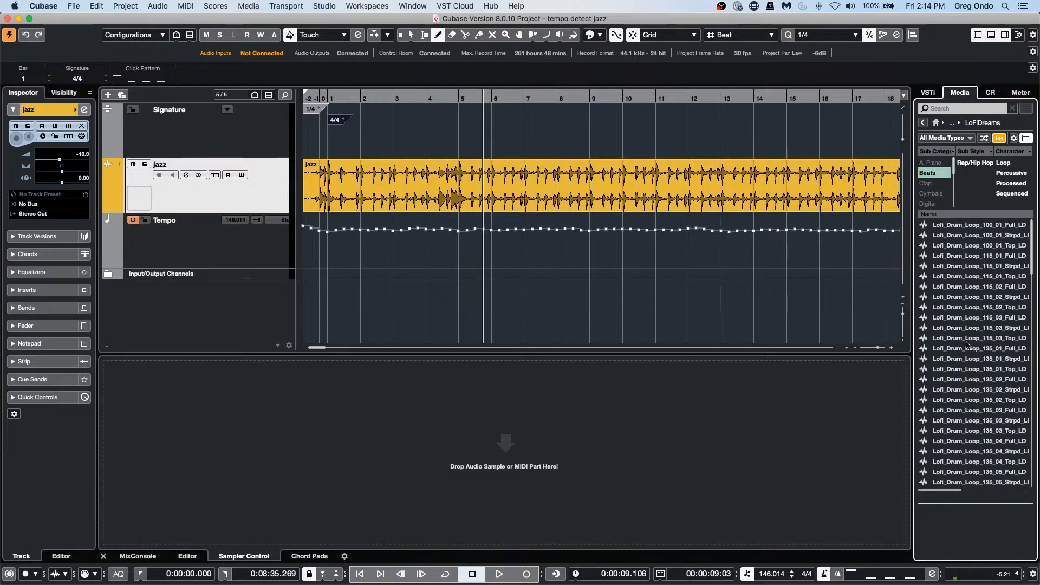
# - Audition several of the 115 and 135 Lofi drum loops in the LoFi Dreams results
pyautogui.click(993, 297)
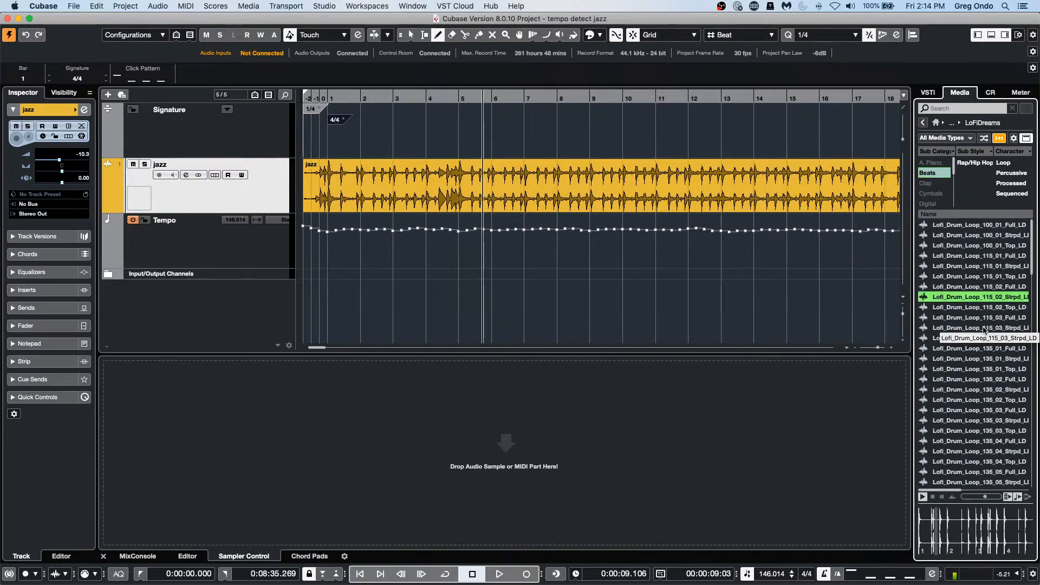
pyautogui.click(971, 360)
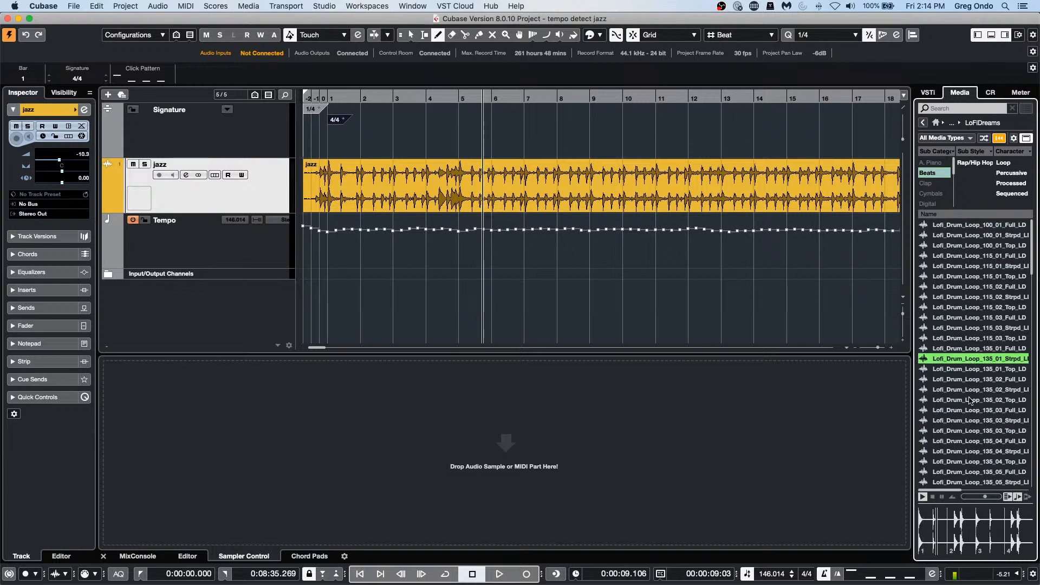
pyautogui.press('Down')
pyautogui.press('Down')
pyautogui.press('Down')
pyautogui.press('Down')
# - Add Lofi_Drum_Loop_135_01_Full_LD on a new audio track starting at bar 1 and select its event
pyautogui.click(954, 348)
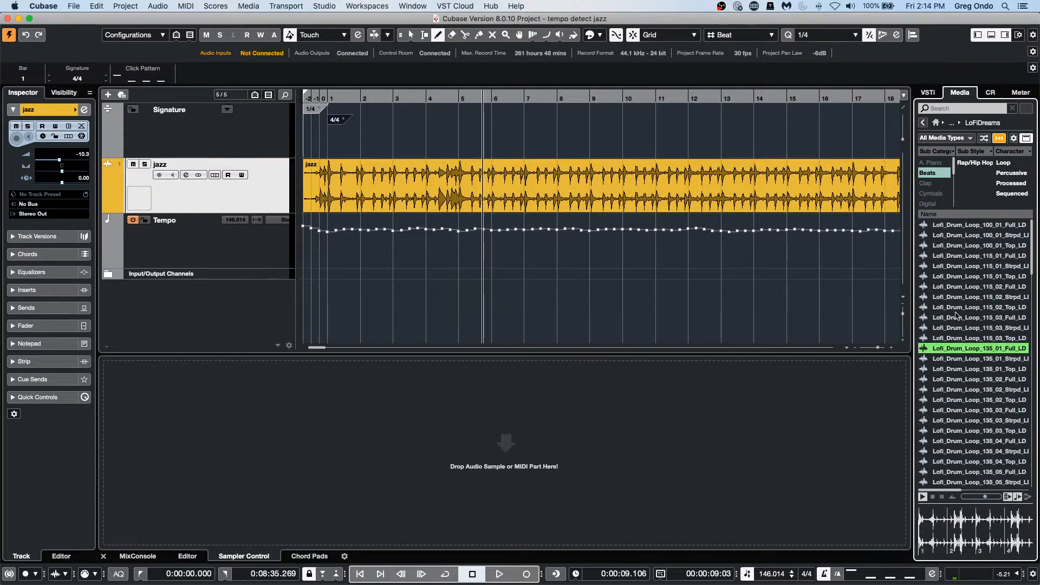
pyautogui.moveTo(963, 327); pyautogui.dragTo(333, 306)
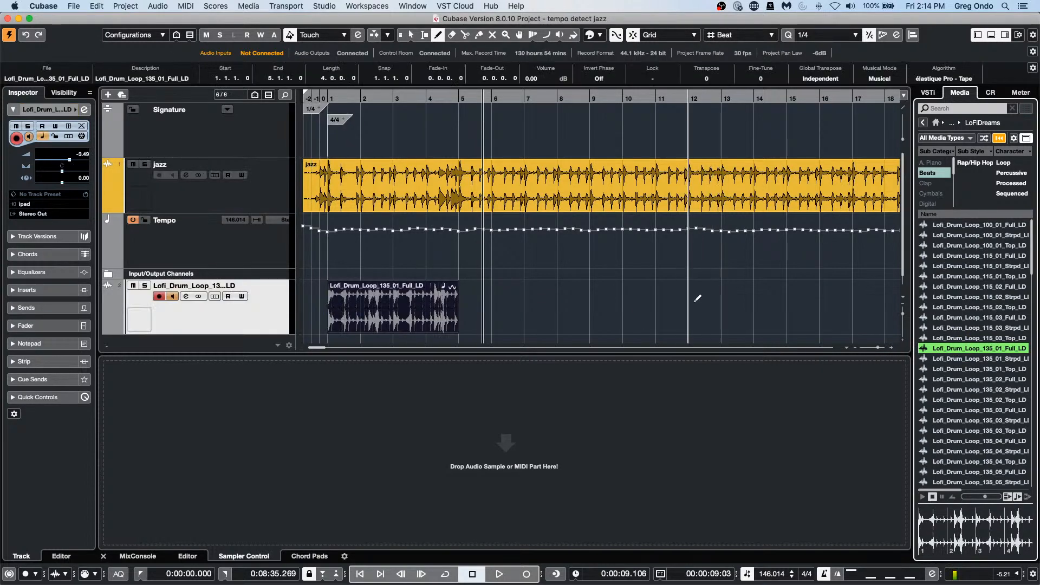
pyautogui.press('1')
pyautogui.click(424, 301)
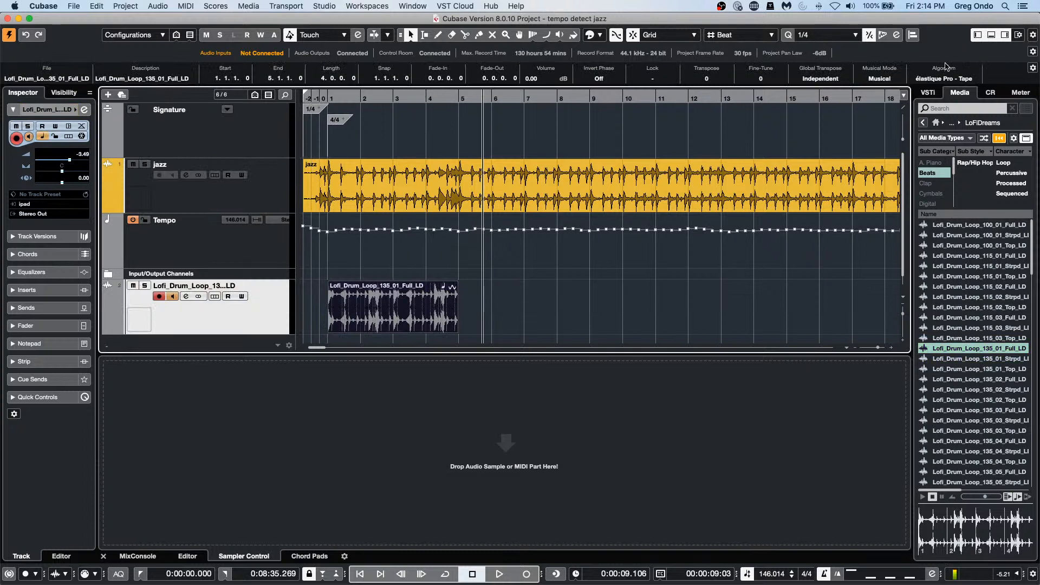
# - Turn off Musical Mode for the drum loop and play it against the jazz recording from bar 1
pyautogui.click(882, 79)
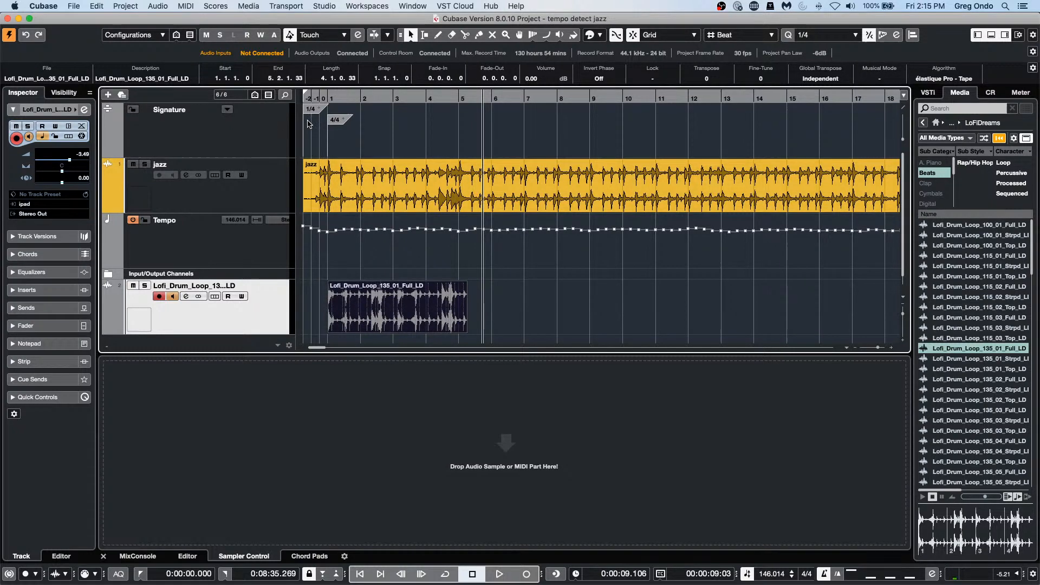
pyautogui.moveTo(343, 98); pyautogui.dragTo(329, 117)
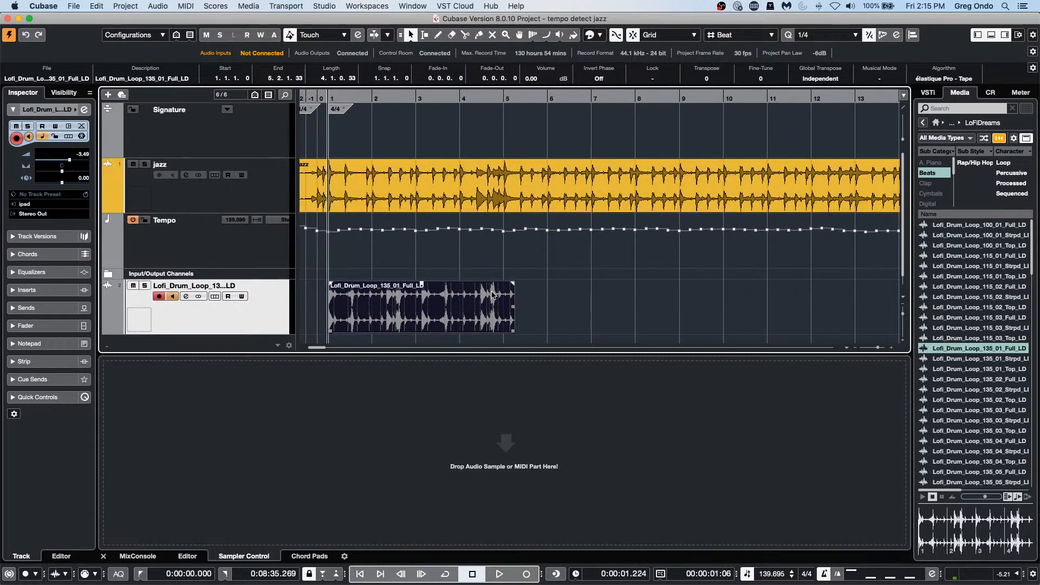
pyautogui.press('space')
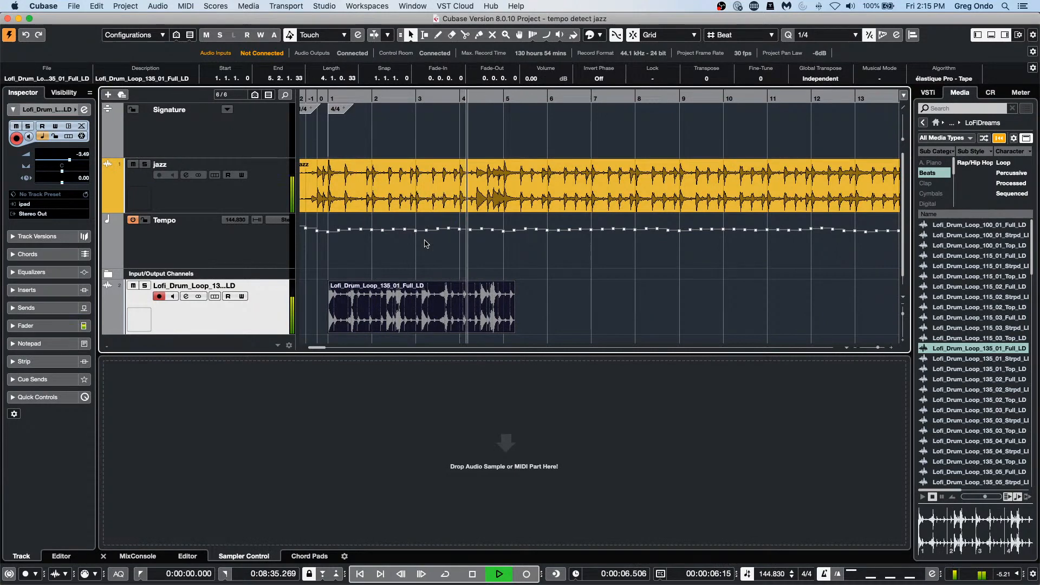
pyautogui.press('space')
# - Open the Pool, check the Musical Mode and tempo attributes of the project's audio files, and close it
pyautogui.click(249, 6)
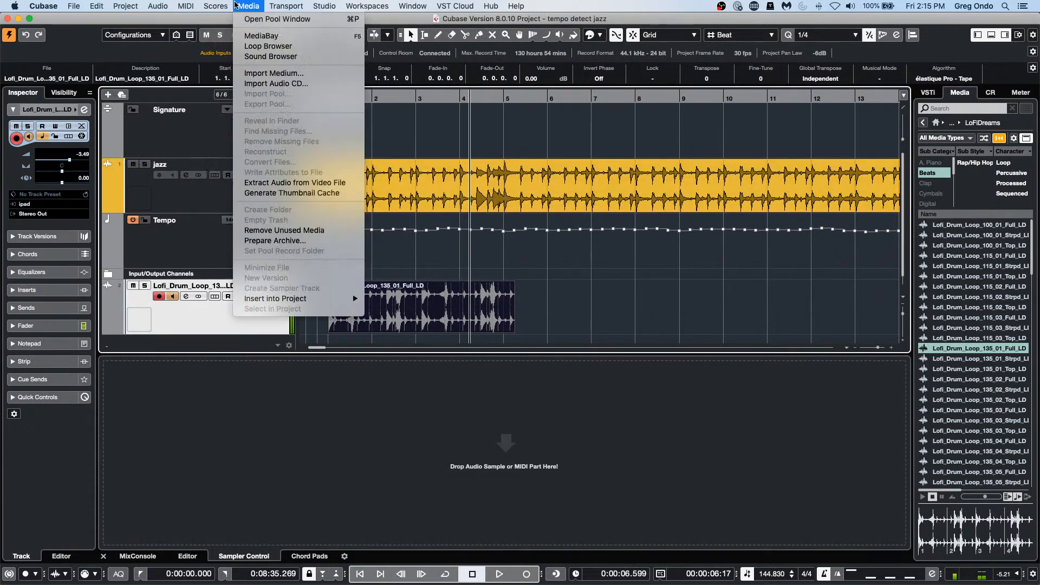
pyautogui.click(277, 20)
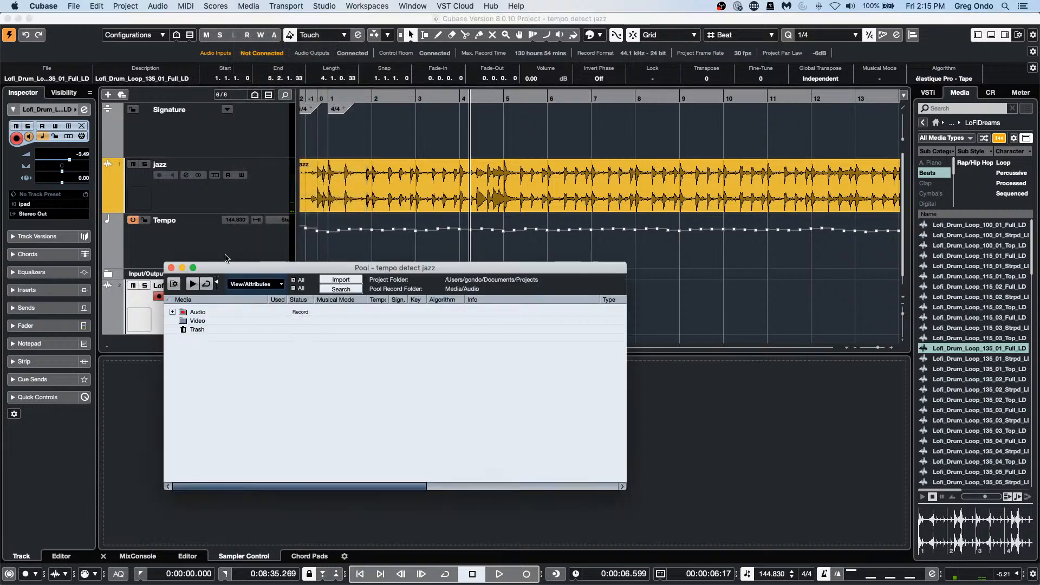
pyautogui.click(172, 313)
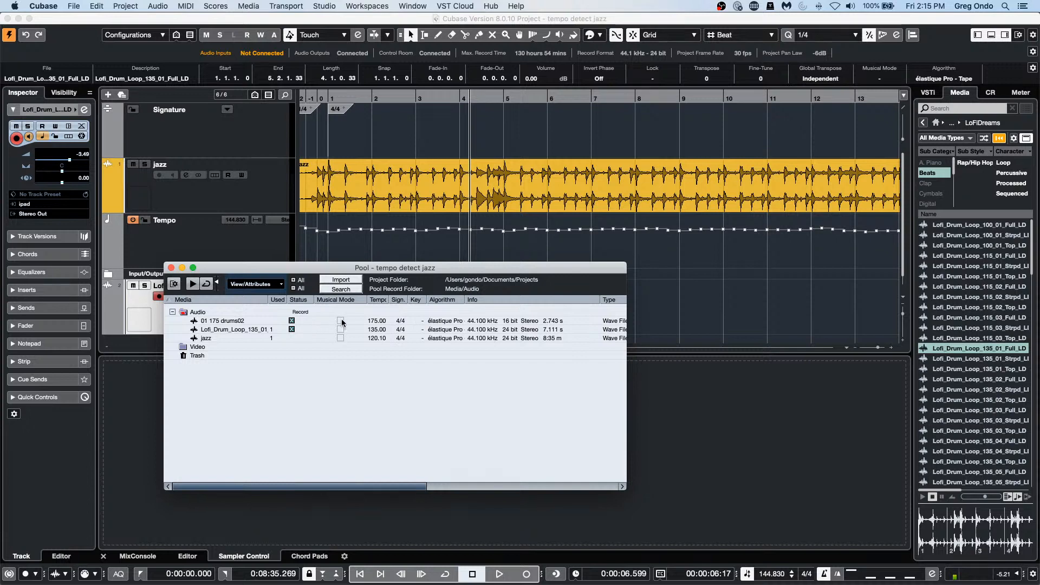
pyautogui.click(171, 267)
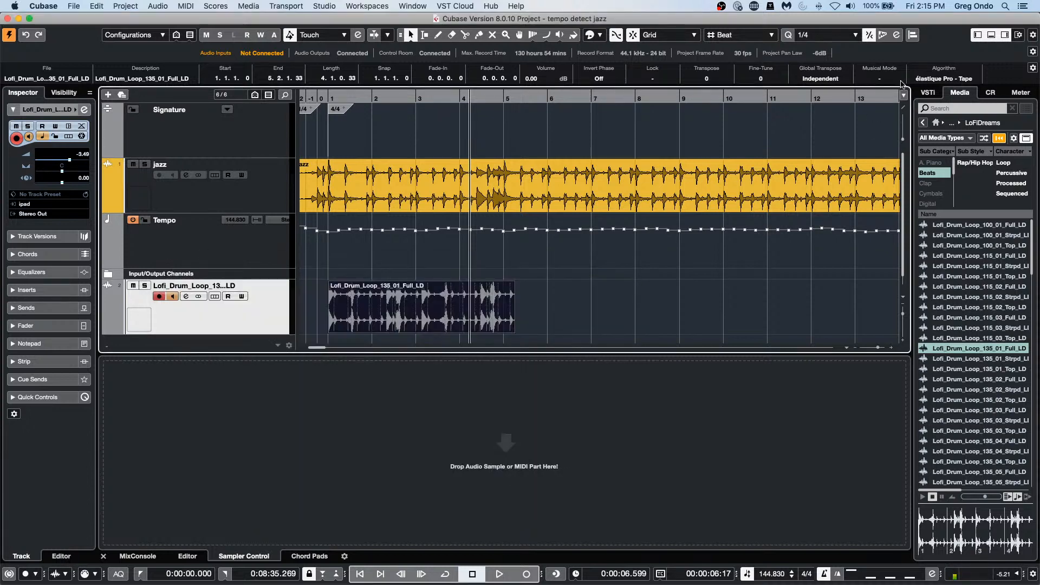
# - Switch the drum loop's Musical Mode on and off to compare its length against the grid, leaving it on
pyautogui.click(887, 80)
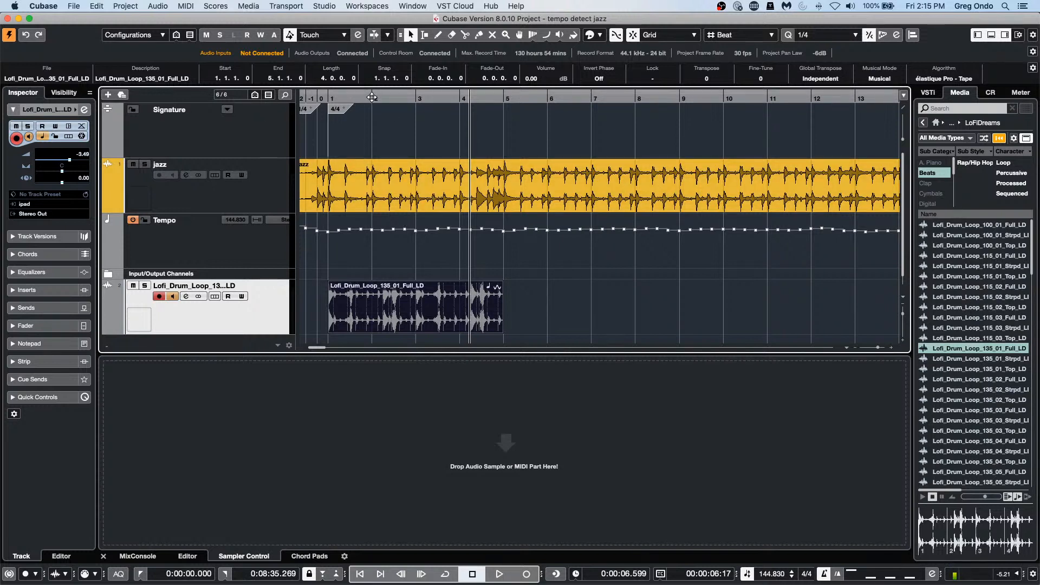
pyautogui.click(889, 79)
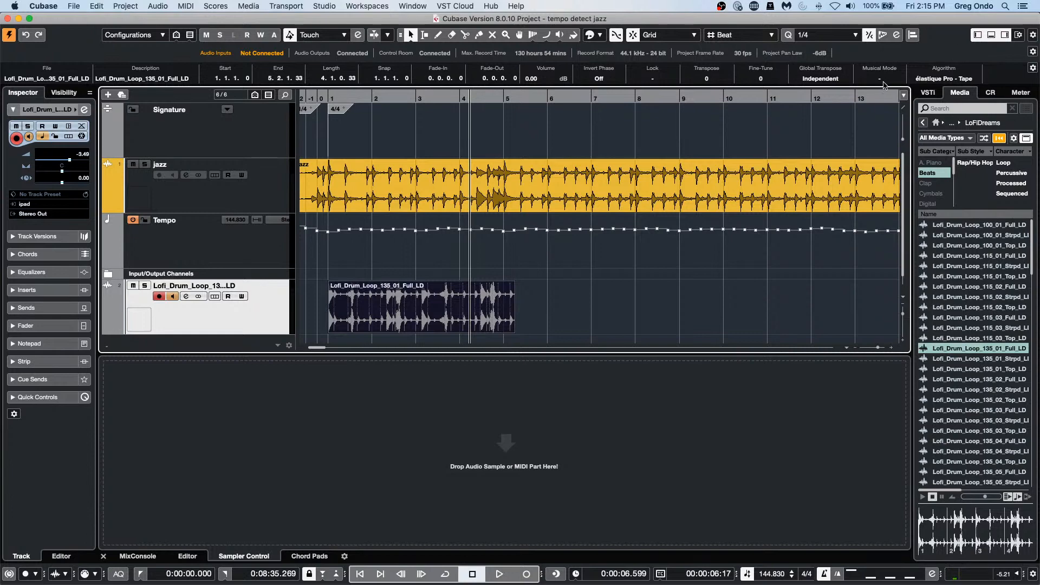
pyautogui.click(883, 79)
# - Play the project from its first bars and compare the jazz recording with the drum loop muted and unmuted
pyautogui.moveTo(382, 96); pyautogui.dragTo(387, 65)
pyautogui.press('m')
pyautogui.press('space')
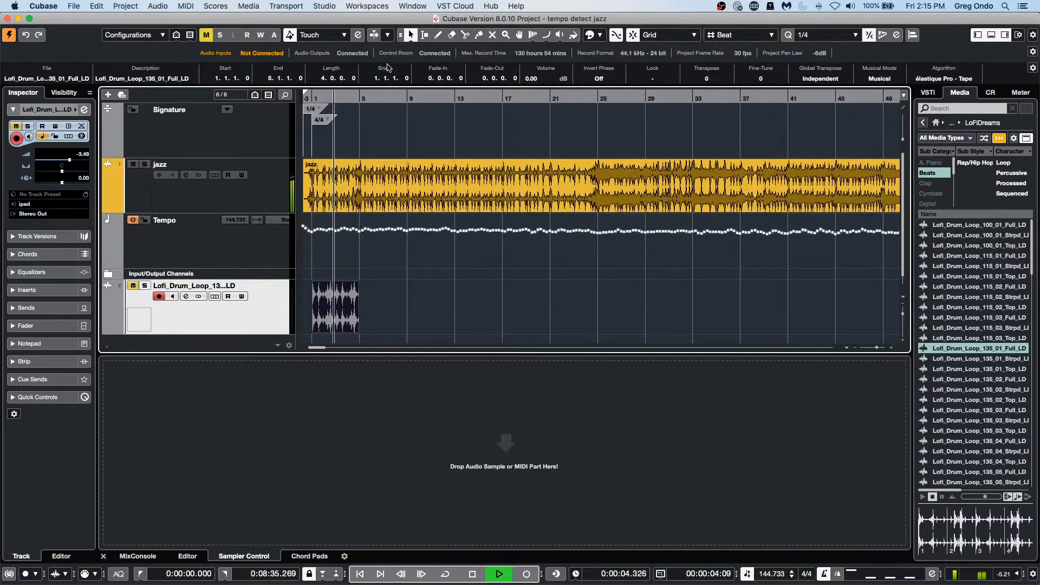
pyautogui.click(132, 287)
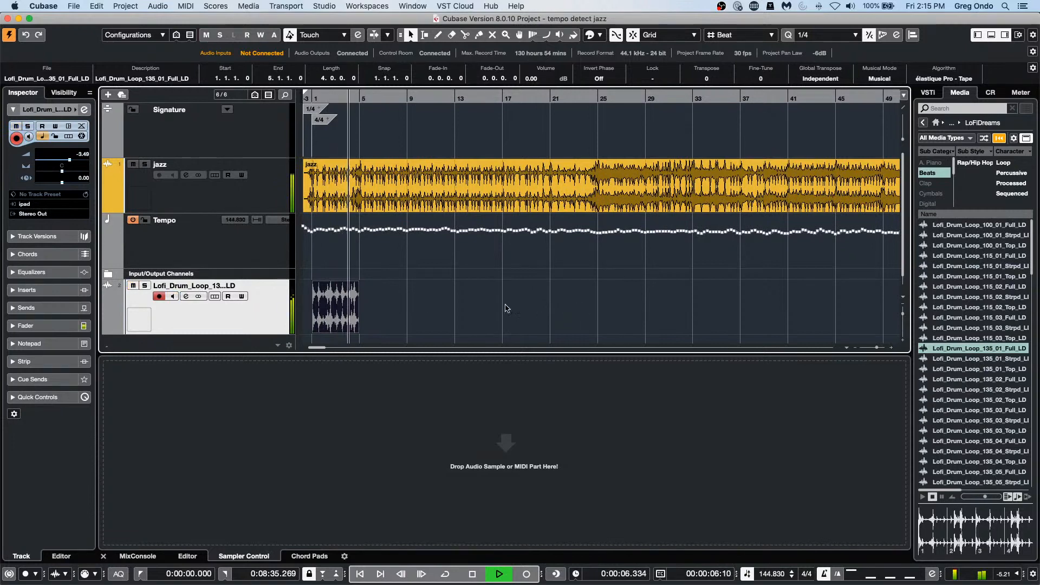
# - Repeat the drum loop event back to back up to bar 41, stop playback, and select the first event
pyautogui.moveTo(356, 284); pyautogui.dragTo(752, 323)
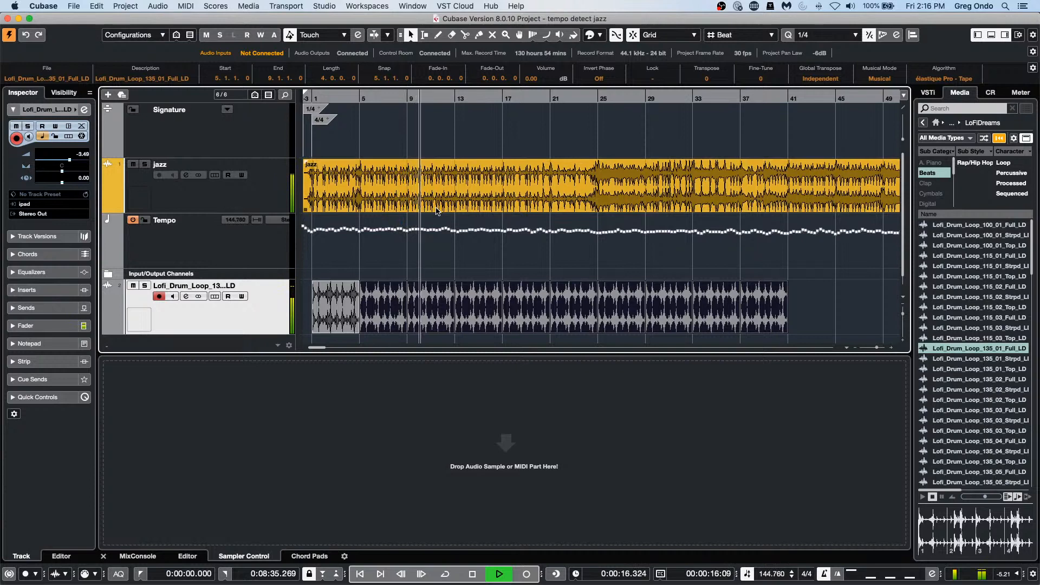
pyautogui.press('space')
pyautogui.click(337, 310)
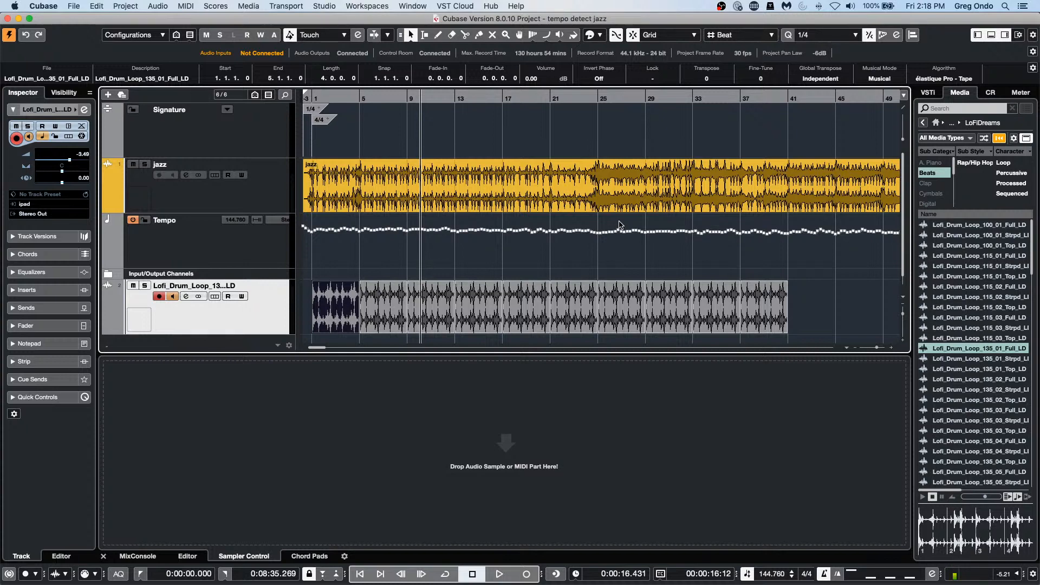
# - Enable automation Read and Write on the drum loop track, then select the jazz track
pyautogui.click(242, 297)
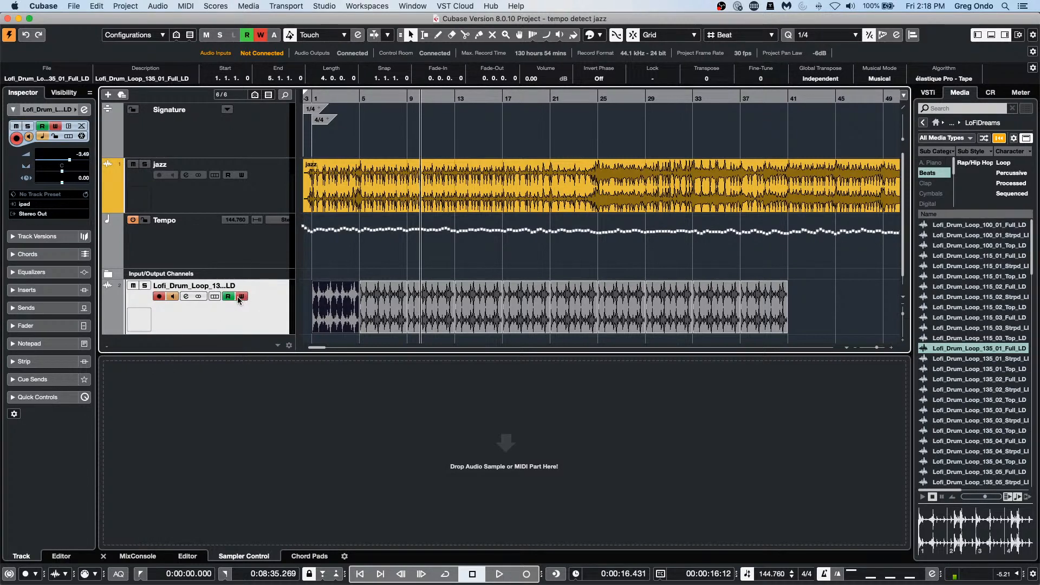
pyautogui.scroll(-1, 499, 251)
pyautogui.scroll(-1, 499, 251)
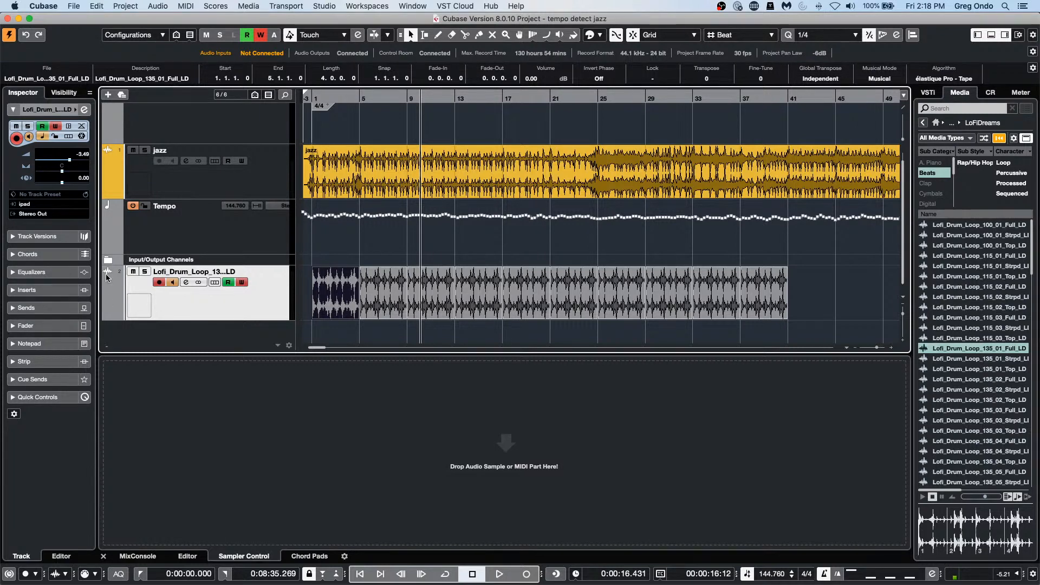
pyautogui.click(242, 284)
pyautogui.click(243, 284)
pyautogui.click(257, 192)
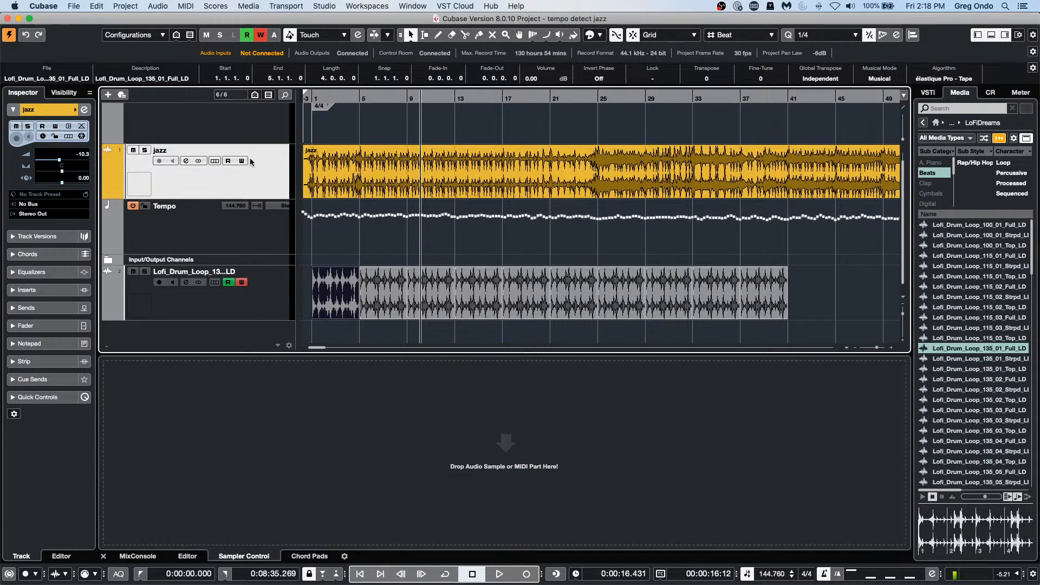
# - Search the Key Commands for "enable write" and close the dialog without assigning anything
pyautogui.click(14, 5)
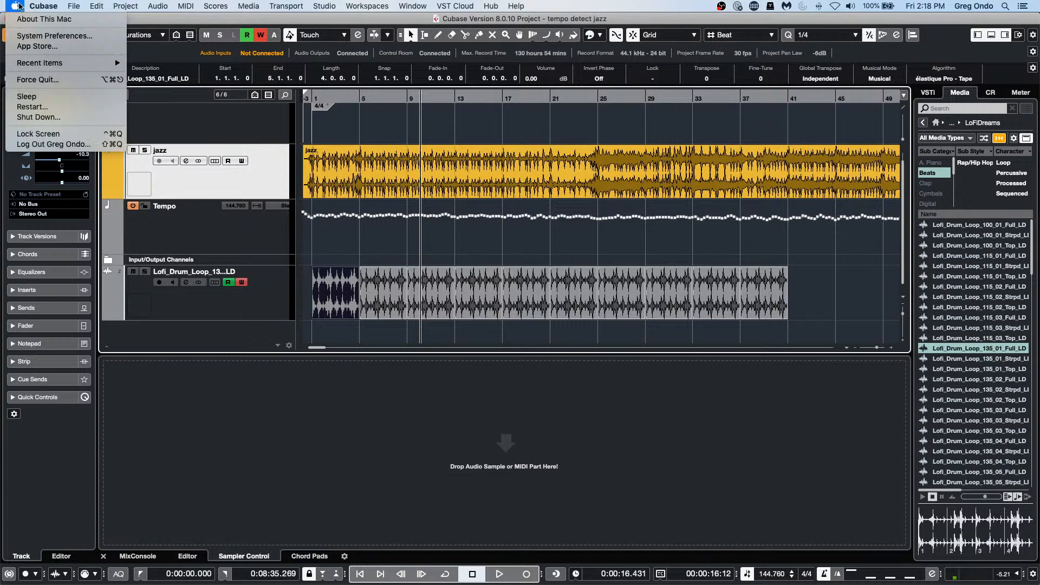
pyautogui.moveTo(59, 6)
pyautogui.moveTo(94, 6)
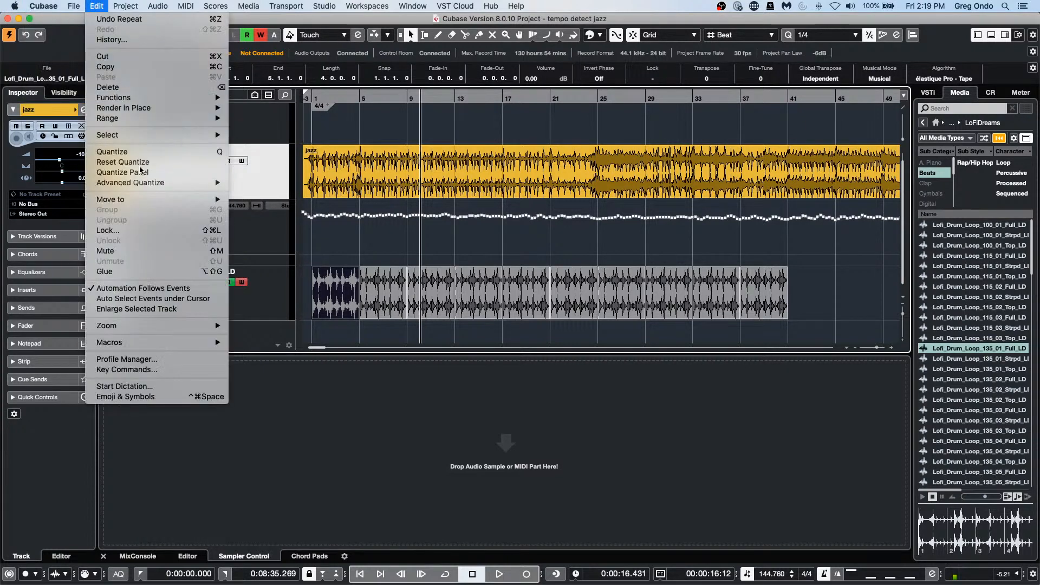
pyautogui.click(189, 371)
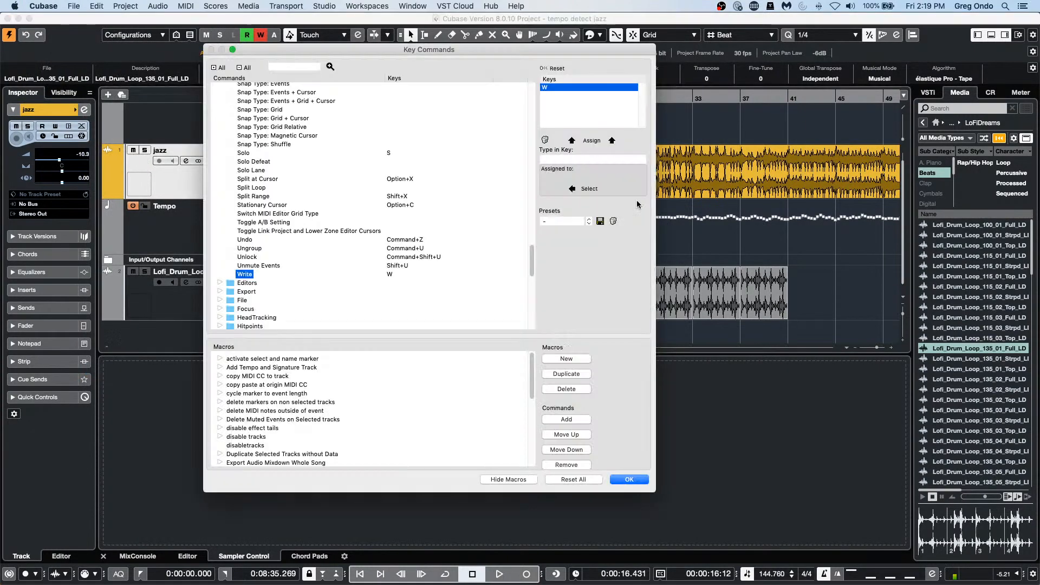
pyautogui.click(278, 69)
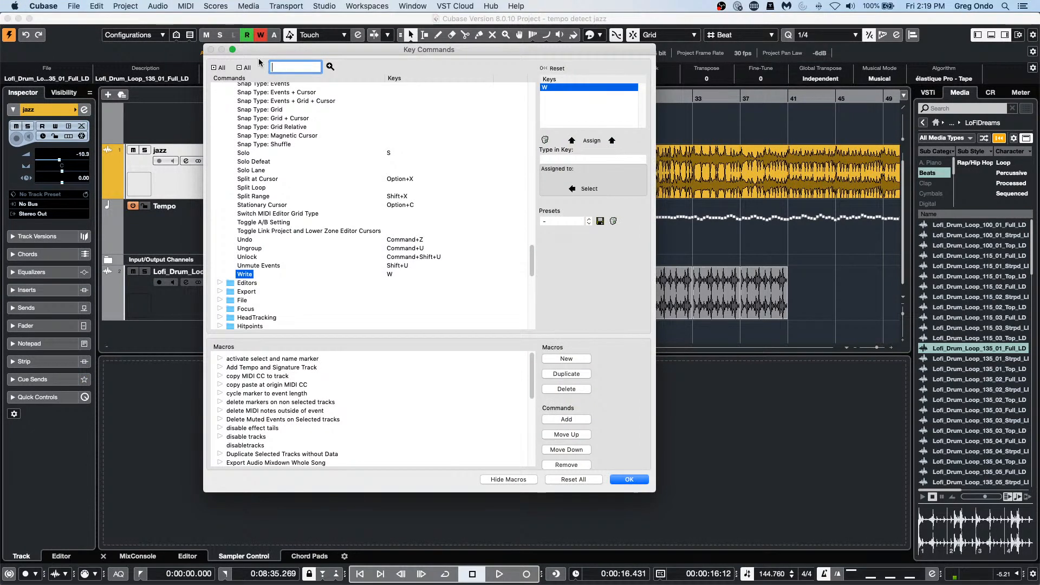
pyautogui.write('w')
pyautogui.press('BackSpace')
pyautogui.write('enable w')
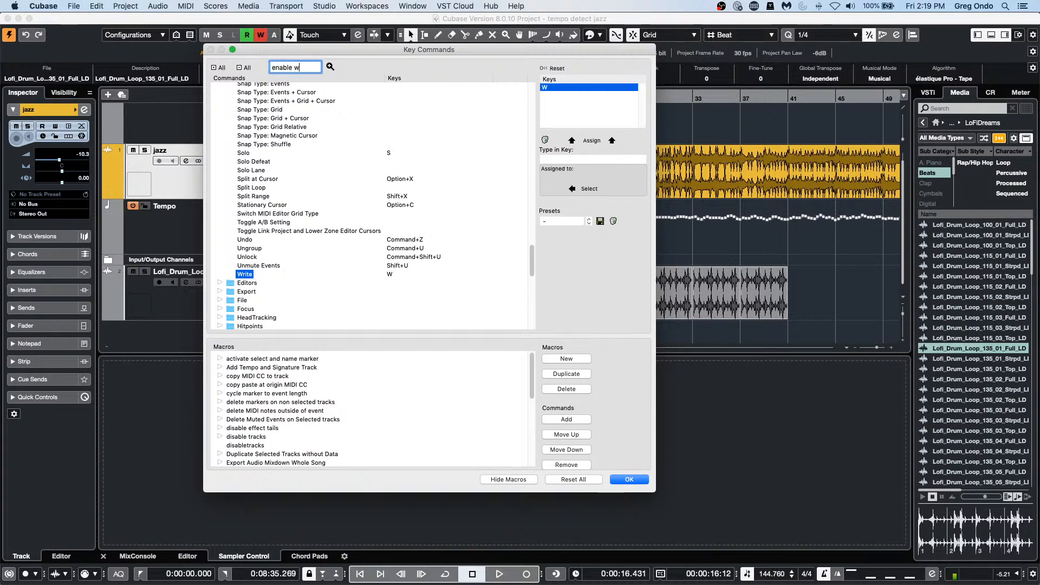
pyautogui.write('rite')
pyautogui.press('Return')
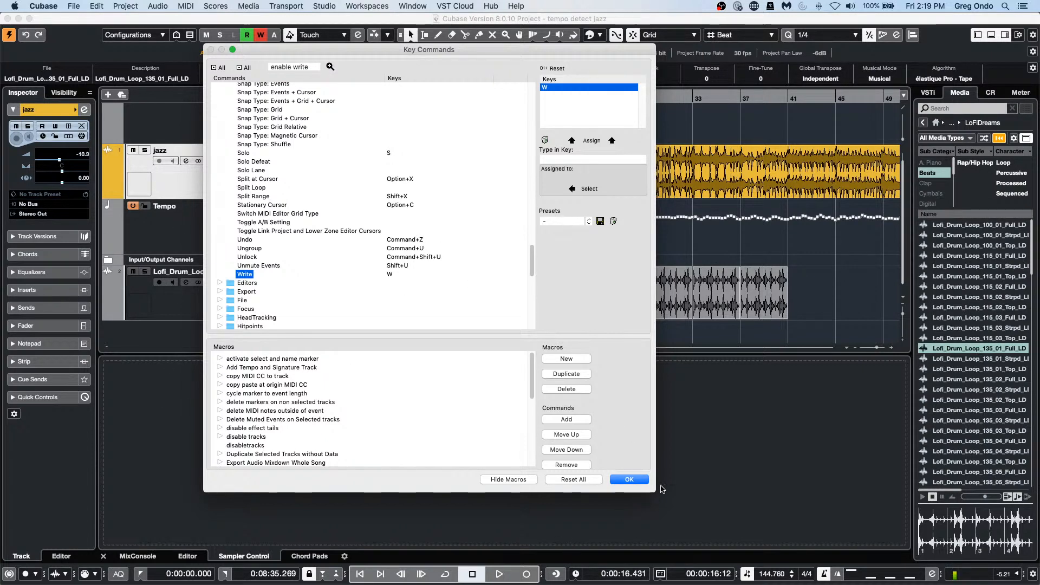
pyautogui.click(629, 479)
# - Play the project and record volume automation on the drum loop track by moving its fader around bar 21, ending at about -8.40 dB
pyautogui.click(273, 303)
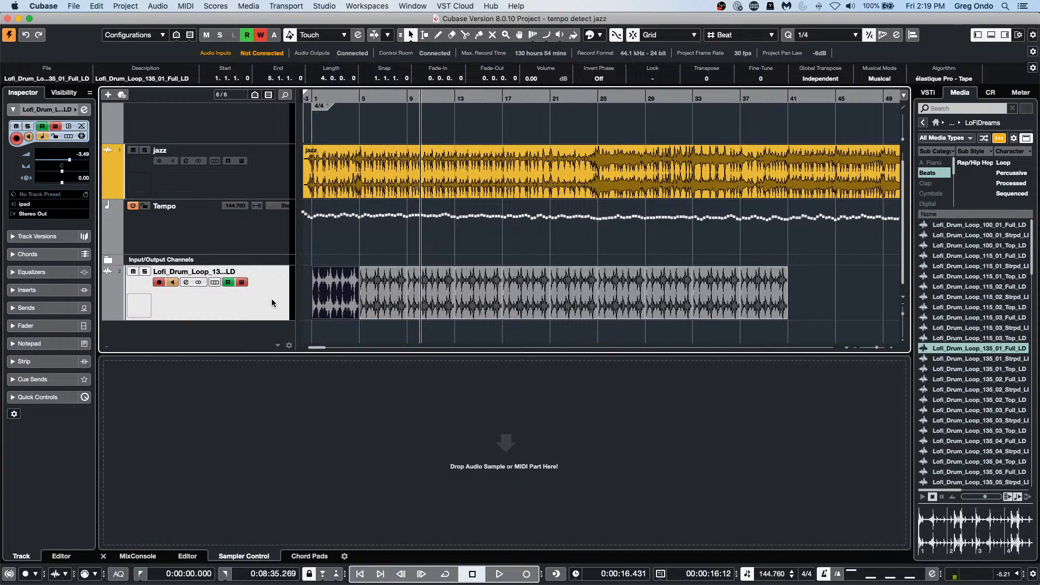
pyautogui.press('space')
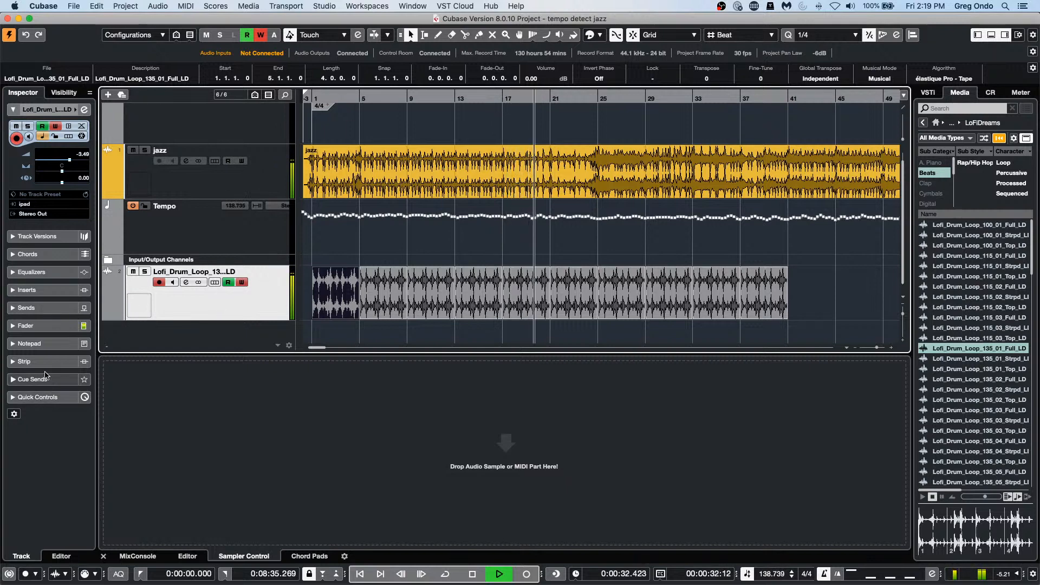
pyautogui.click(38, 326)
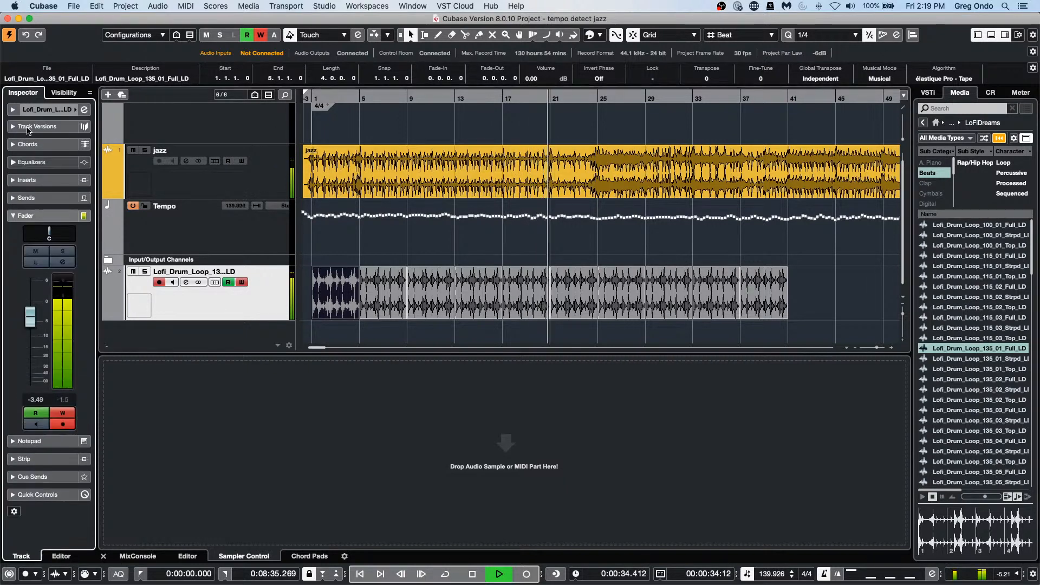
pyautogui.moveTo(25, 315)
pyautogui.mouseDown()
pyautogui.moveTo(31, 346)
pyautogui.moveTo(39, 329)
pyautogui.mouseUp()
# - Raise the jazz track's volume fader to about -1.91 dB during playback, without enabling automation Write on that track
pyautogui.click(237, 136)
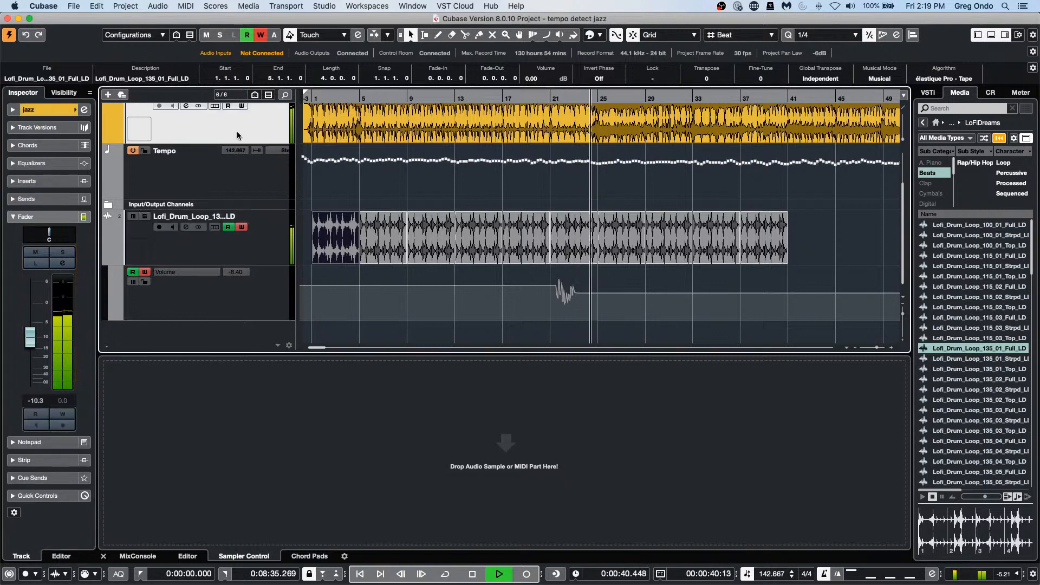
pyautogui.scroll(2, 231, 157)
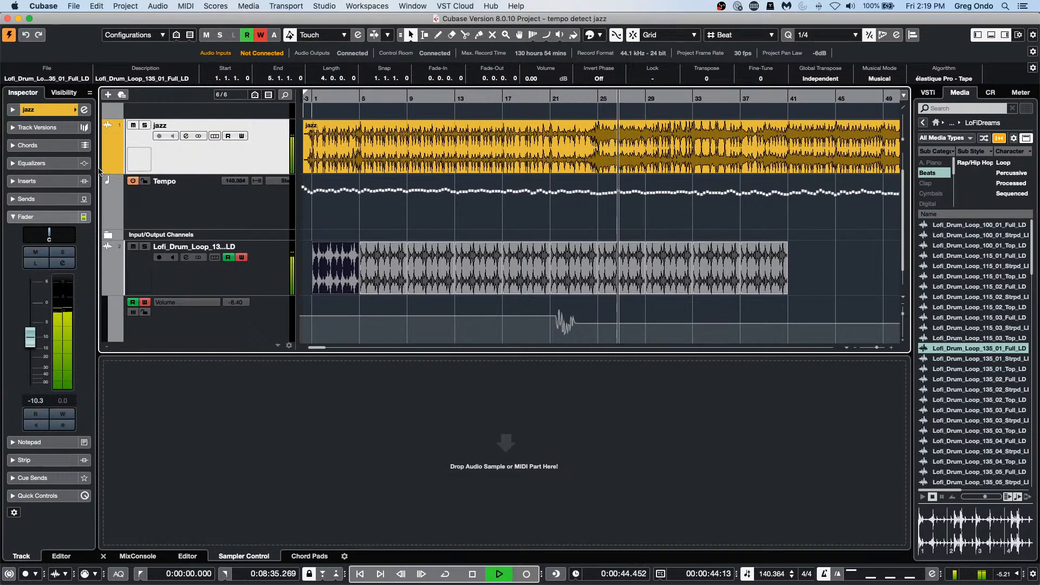
pyautogui.moveTo(32, 339); pyautogui.dragTo(31, 318)
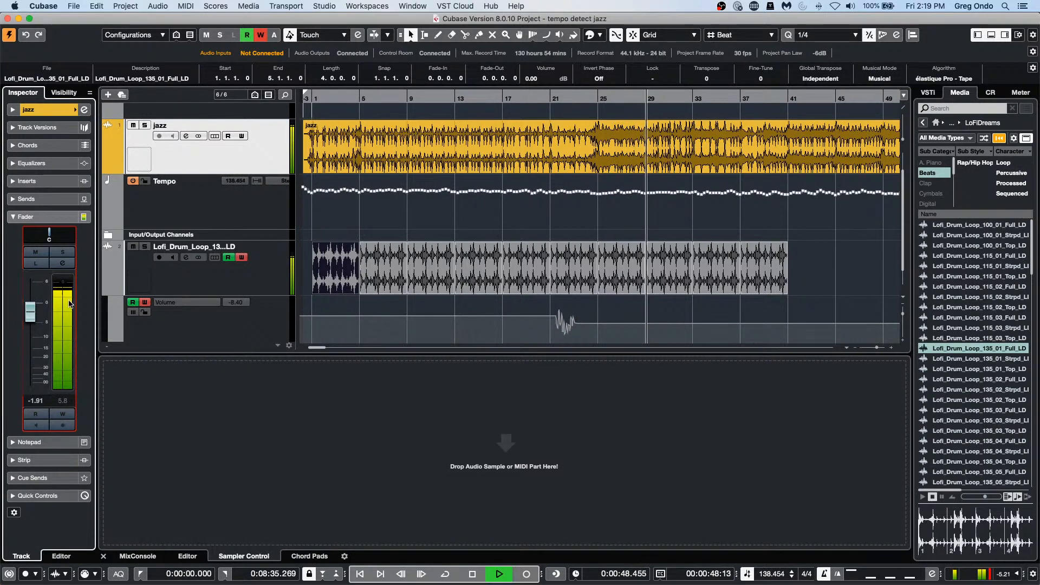
# - Write a second volume automation move on the drum loop track around bar 33, ending at about -8.21 dB, and stop playback
pyautogui.click(194, 281)
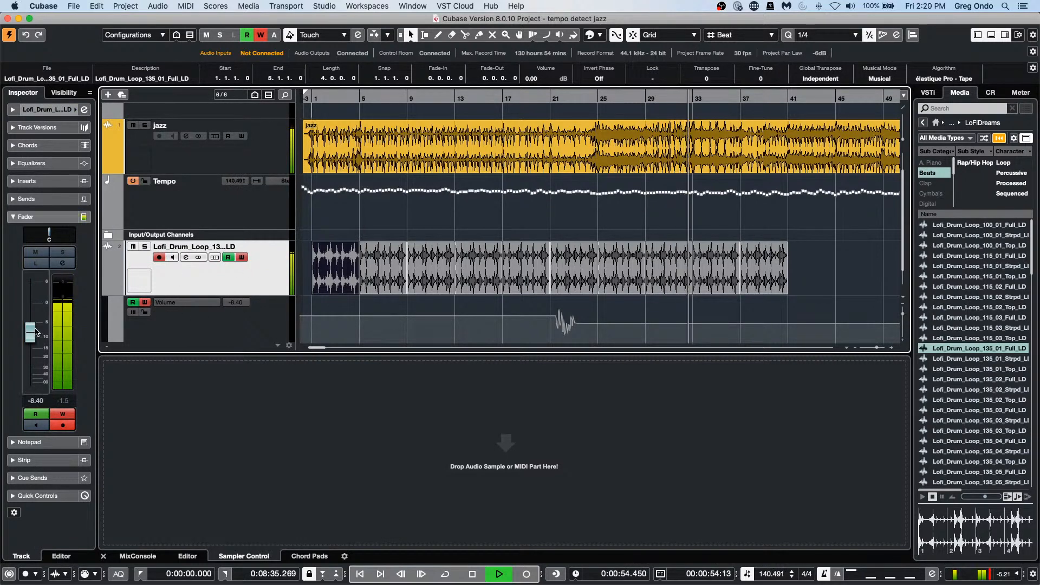
pyautogui.moveTo(39, 332); pyautogui.dragTo(41, 338)
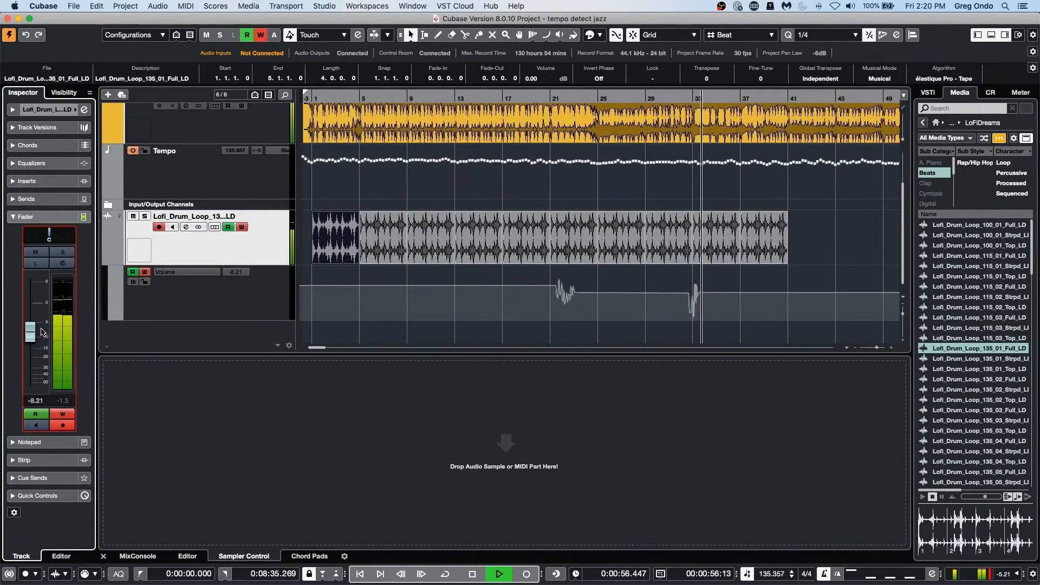
pyautogui.press('space')
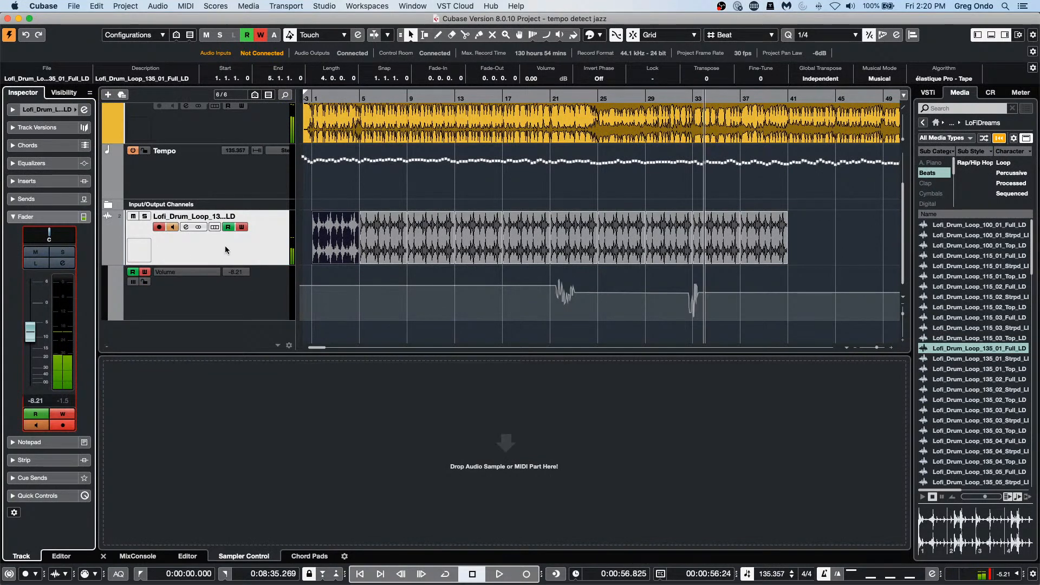
# - Switch automation Read and Write off and back on for the drum loop track, showing and hiding its lanes in between
pyautogui.click(244, 228)
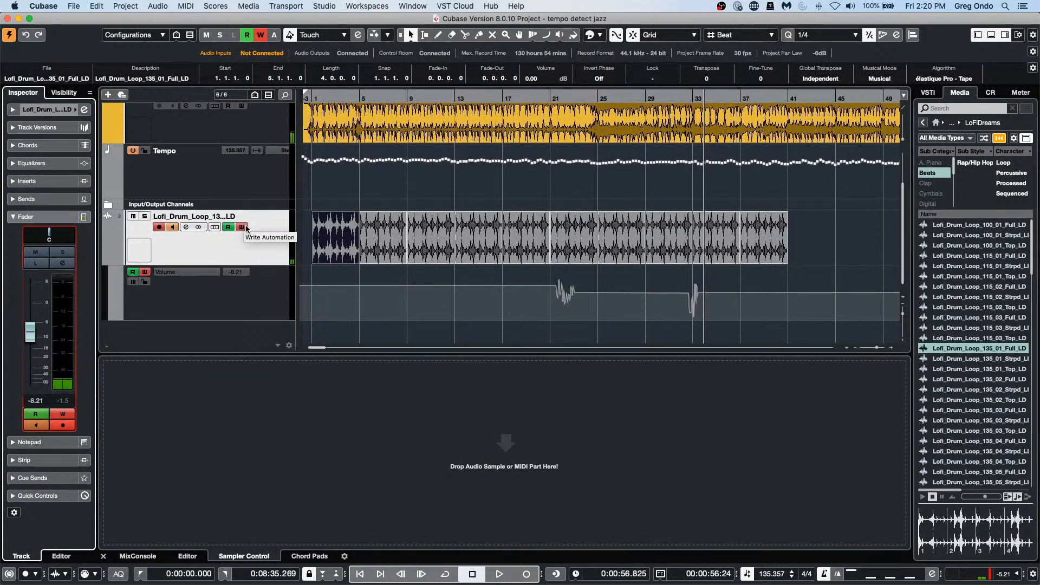
pyautogui.click(216, 227)
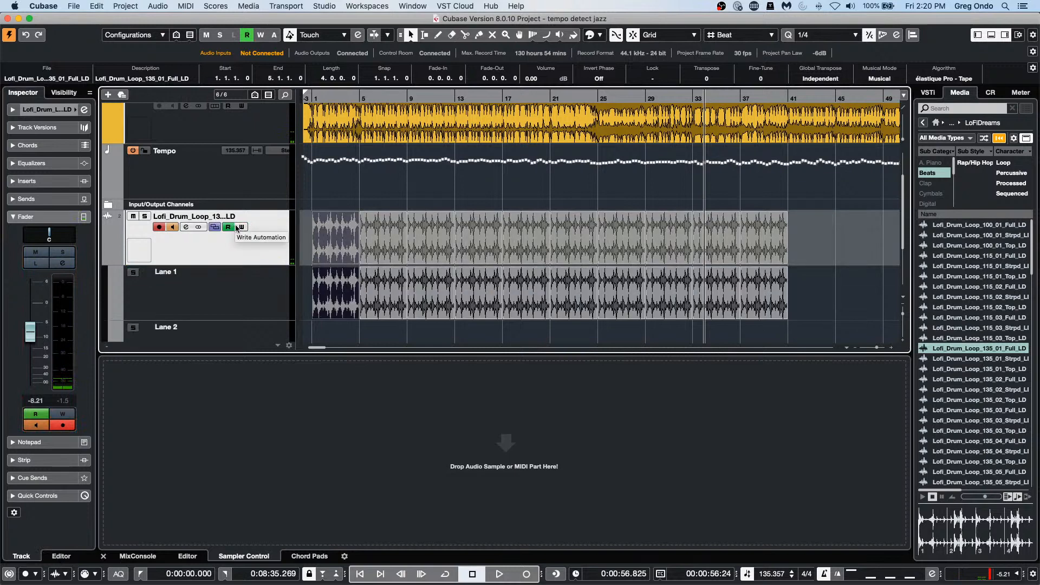
pyautogui.click(242, 227)
pyautogui.click(228, 228)
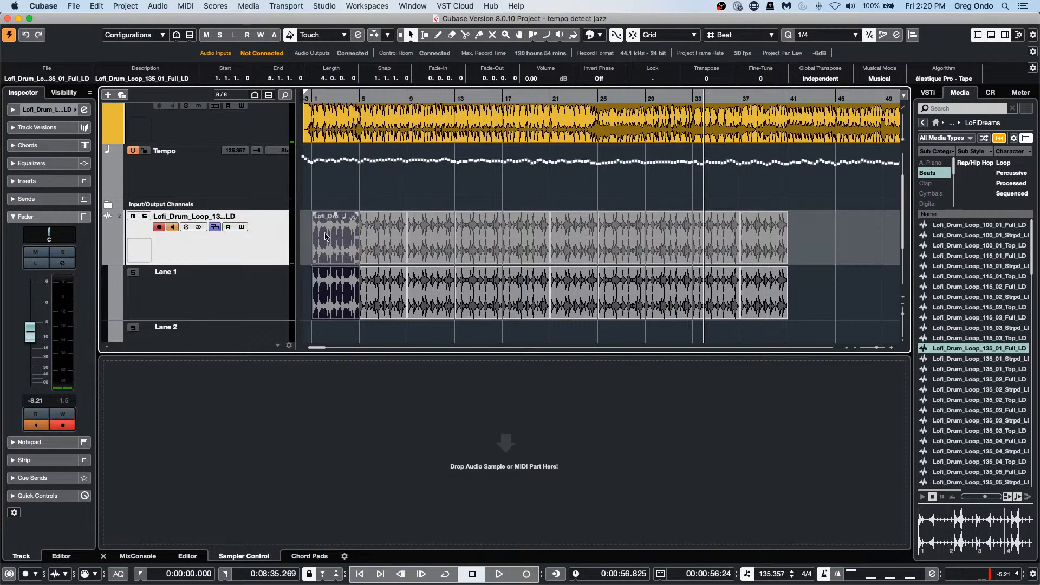
pyautogui.scroll(-1, 281, 266)
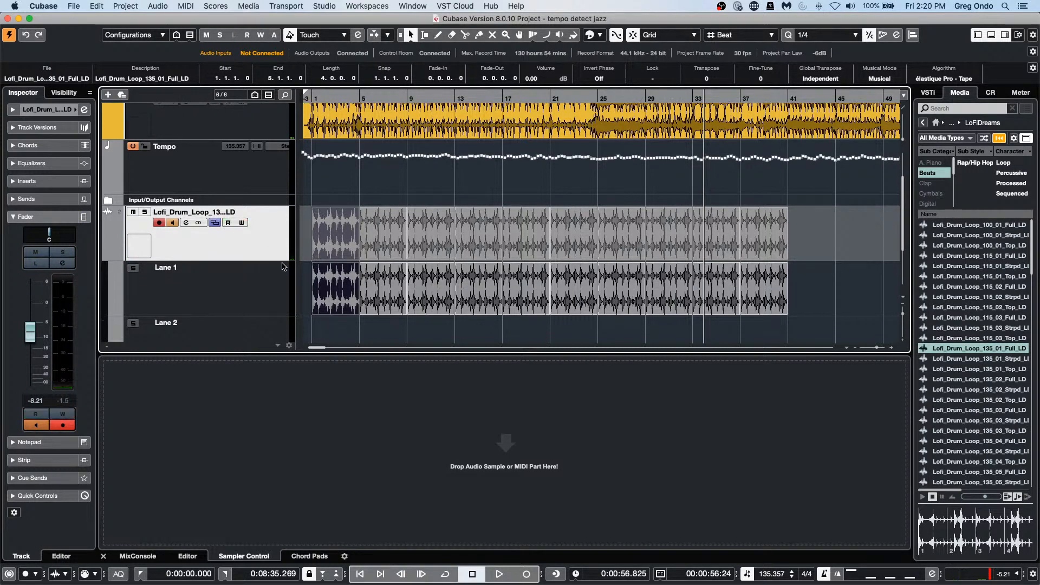
pyautogui.click(227, 223)
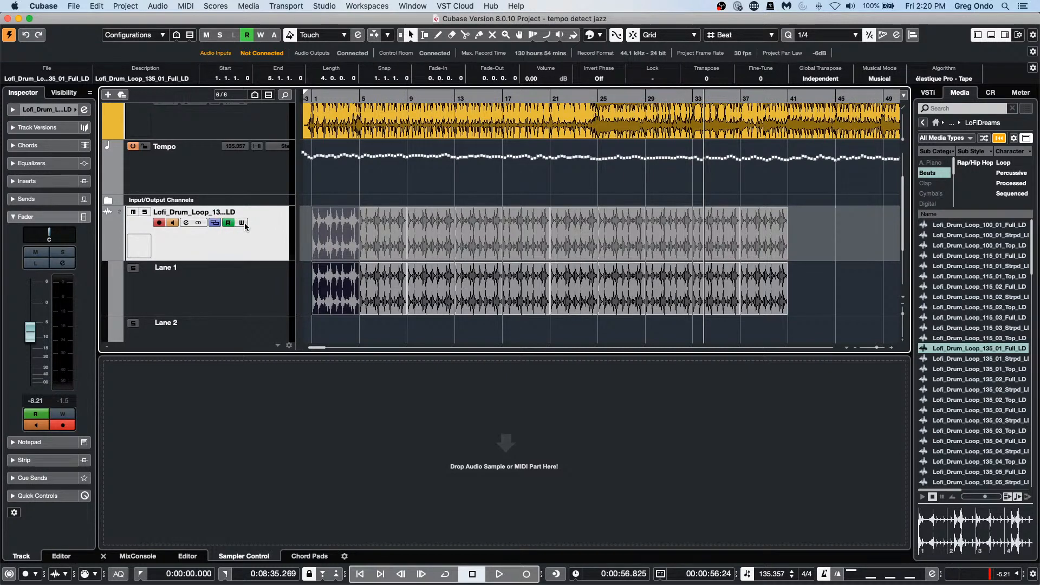
pyautogui.click(217, 225)
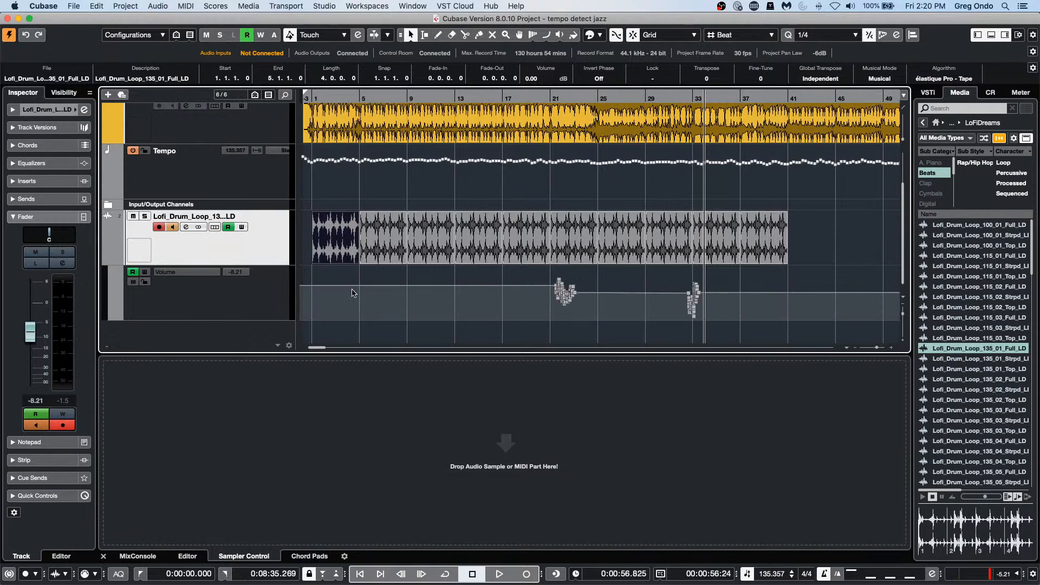
pyautogui.click(243, 228)
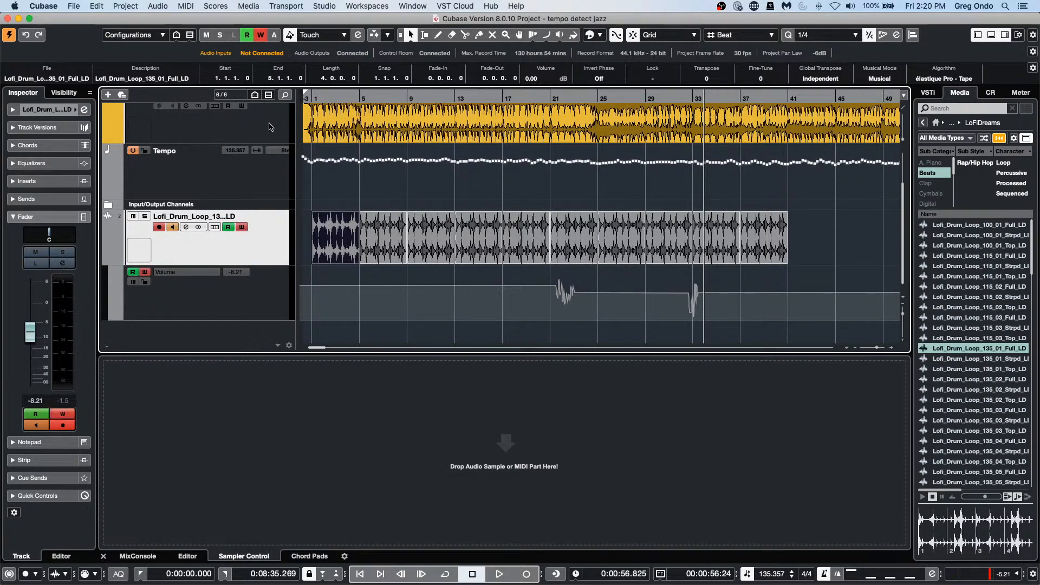
# - Check the VST and Editing Project & MixConsole preferences for an option that enables automation on the selected track
pyautogui.click(76, 7)
pyautogui.moveTo(51, 9)
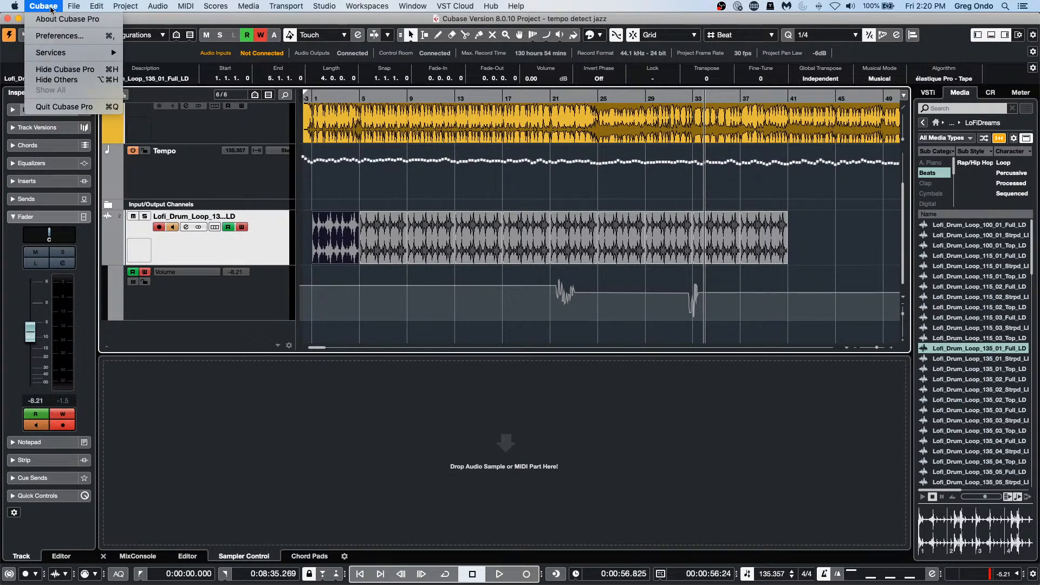
pyautogui.click(54, 35)
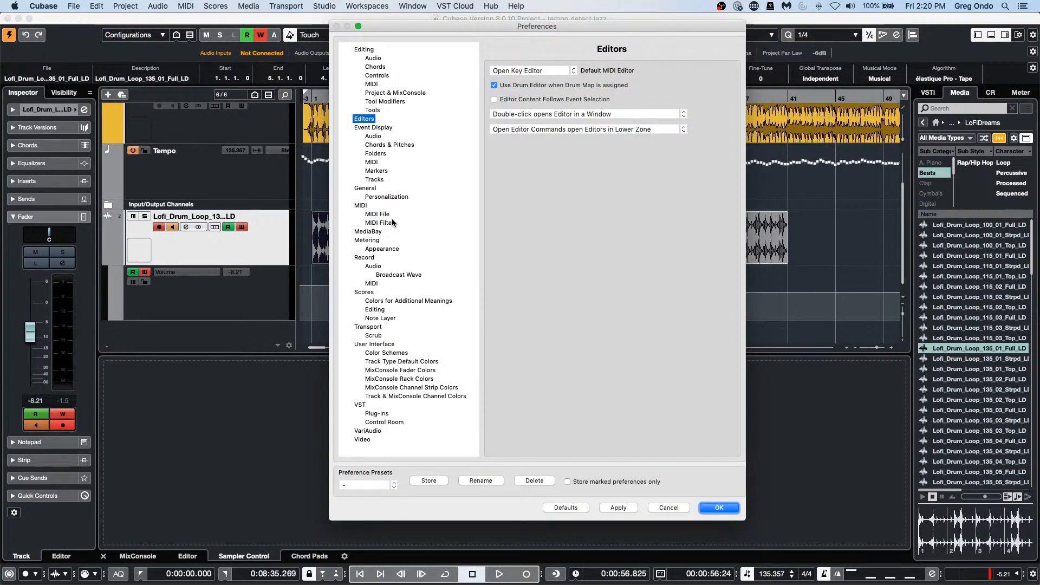
pyautogui.click(362, 410)
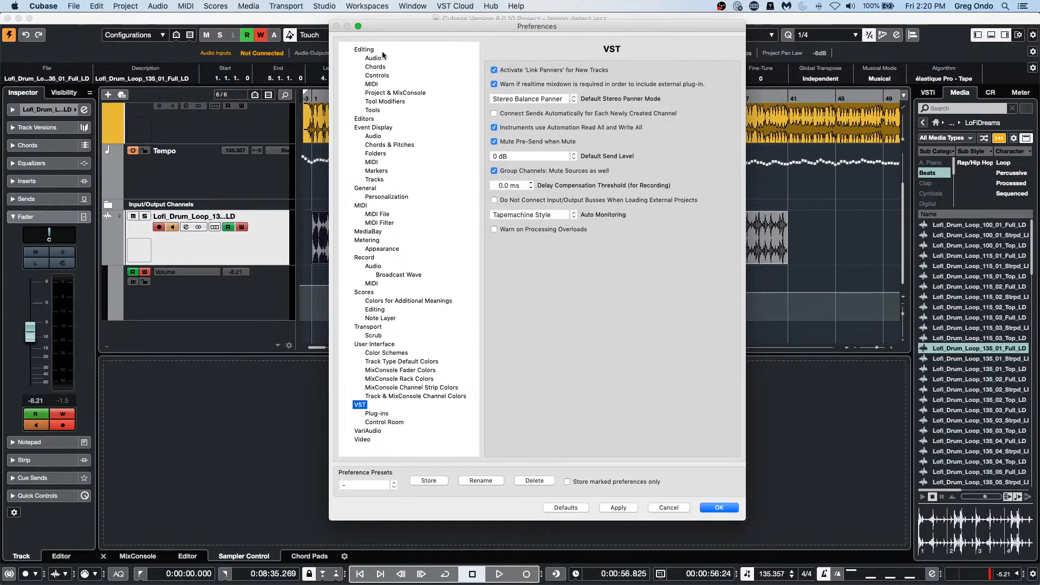
pyautogui.click(380, 94)
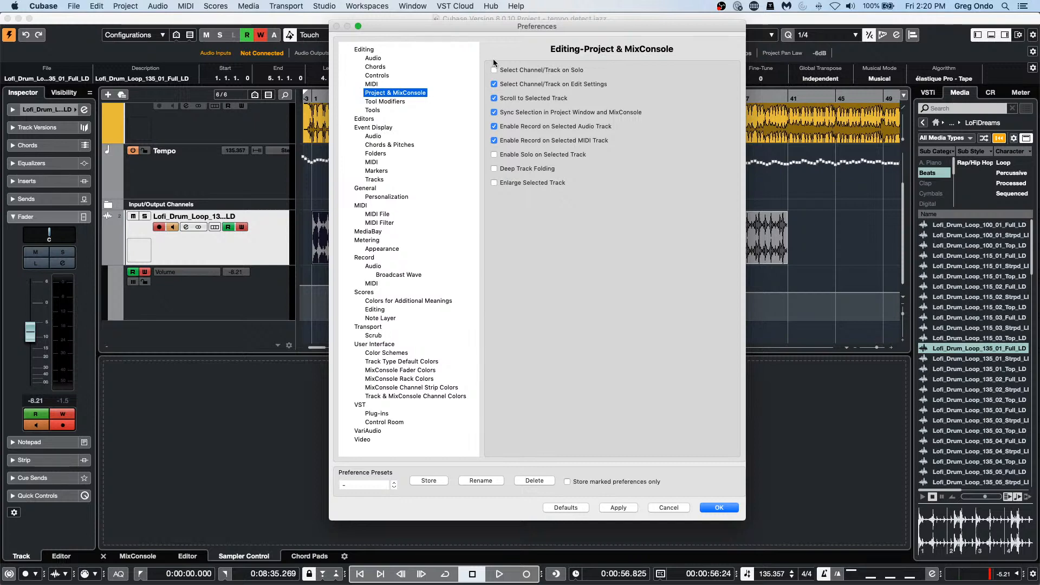
pyautogui.click(714, 508)
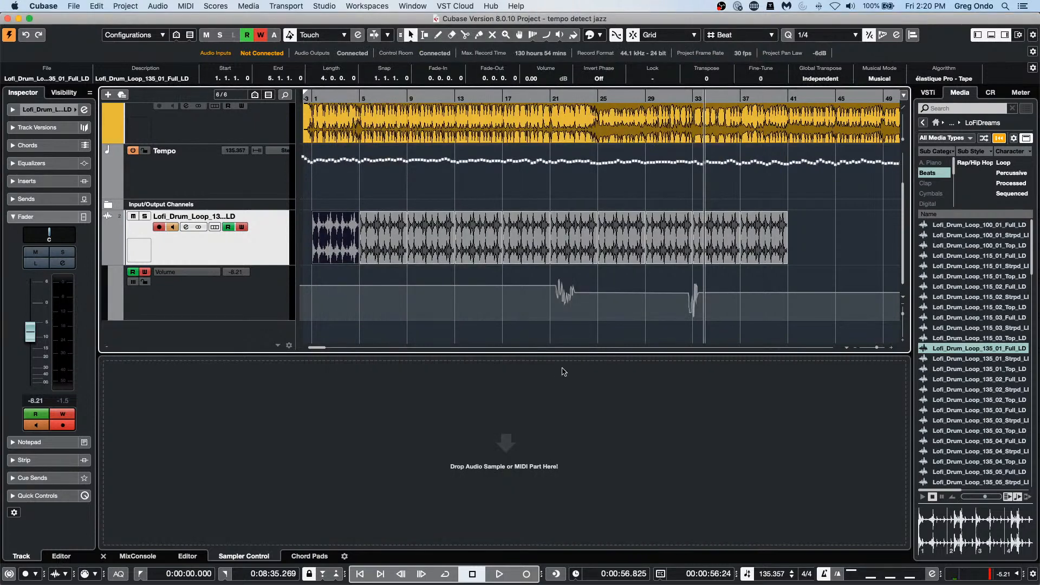
# - Select the jazz track and try to toggle its automation Write
pyautogui.click(253, 139)
pyautogui.scroll(3, 256, 168)
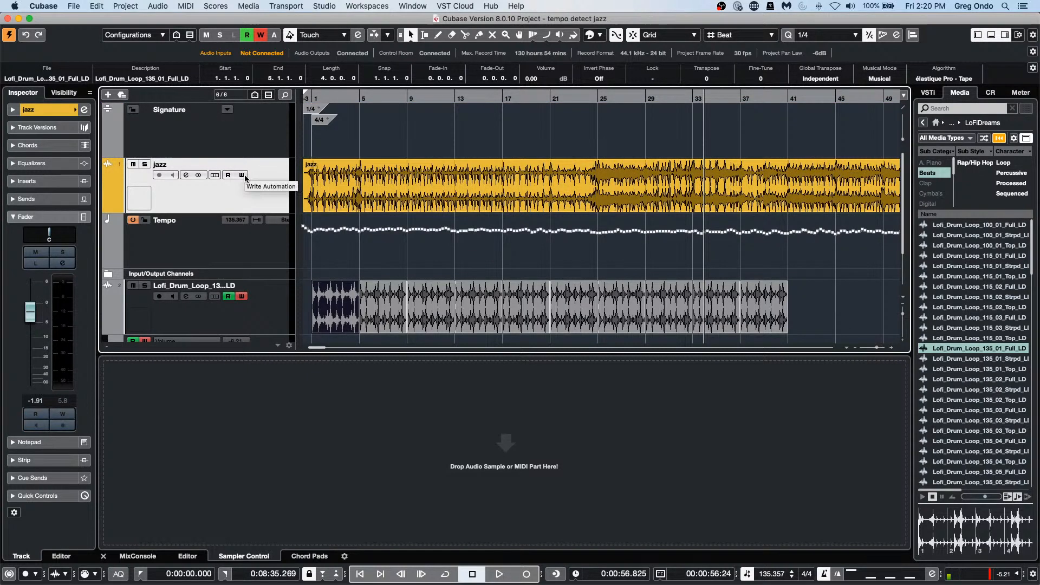
pyautogui.click(245, 177)
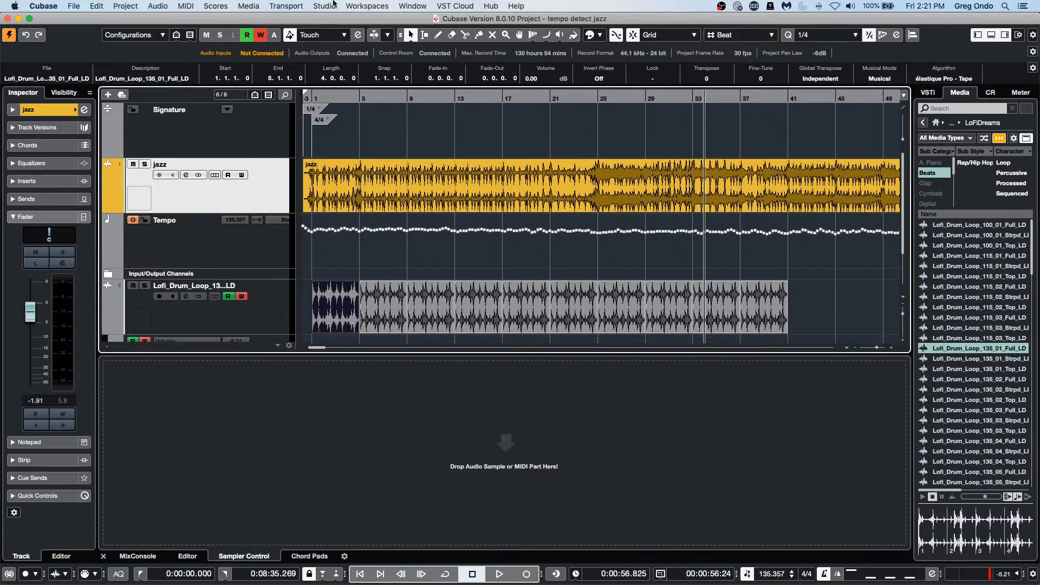
# - Examine the VST Quick Controls and Track Quick Controls device settings in Studio Setup, and close the dialog
pyautogui.click(455, 6)
pyautogui.moveTo(399, 5)
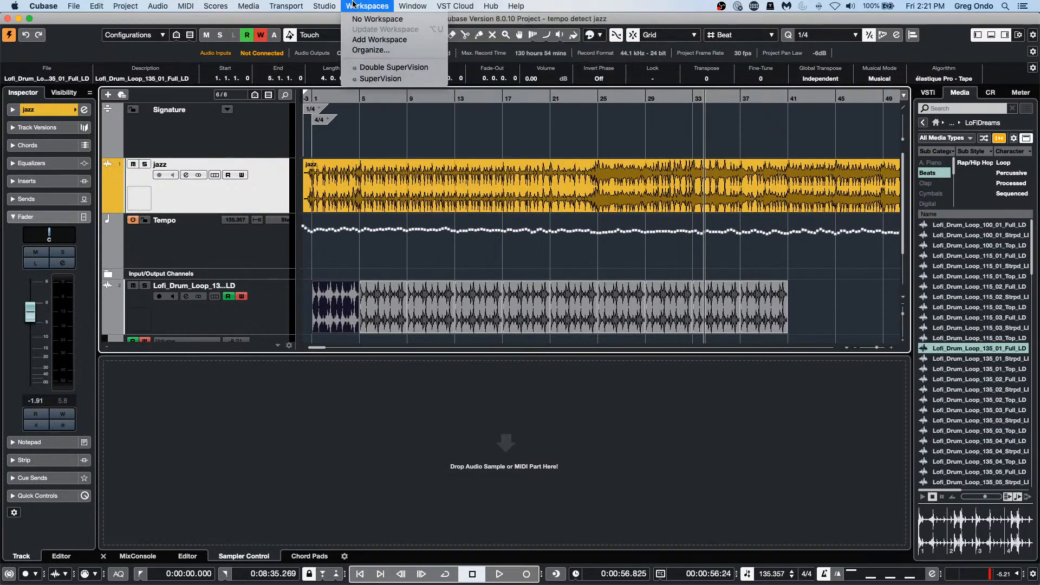
pyautogui.click(272, 169)
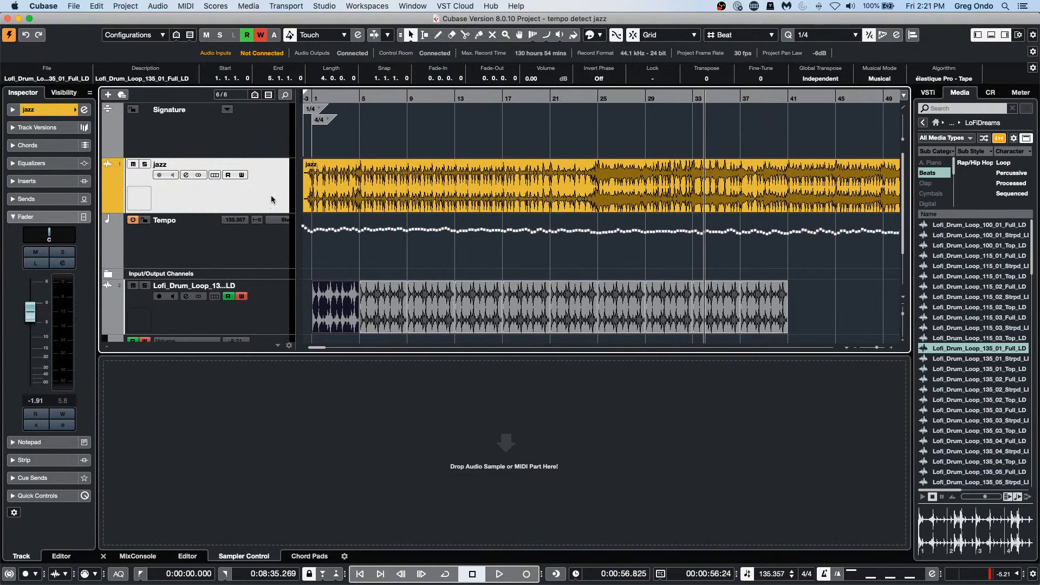
pyautogui.click(331, 6)
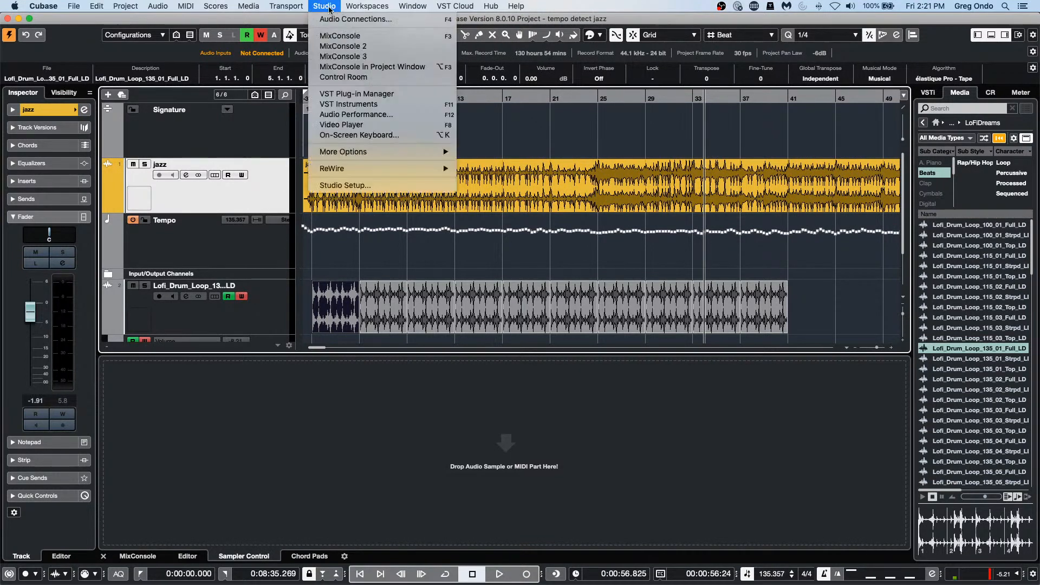
pyautogui.click(343, 185)
pyautogui.scroll(-5, 393, 417)
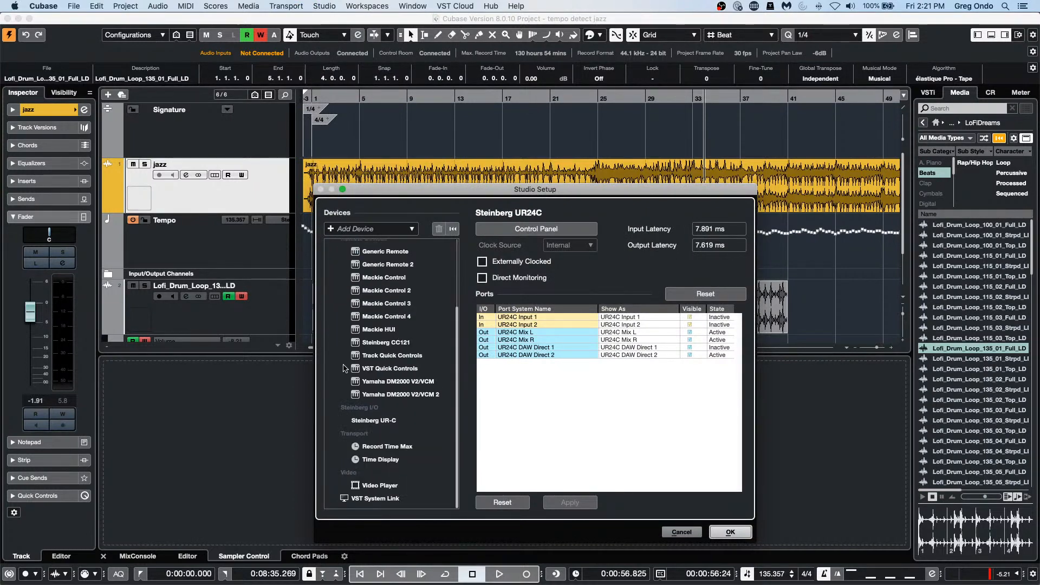
pyautogui.click(393, 371)
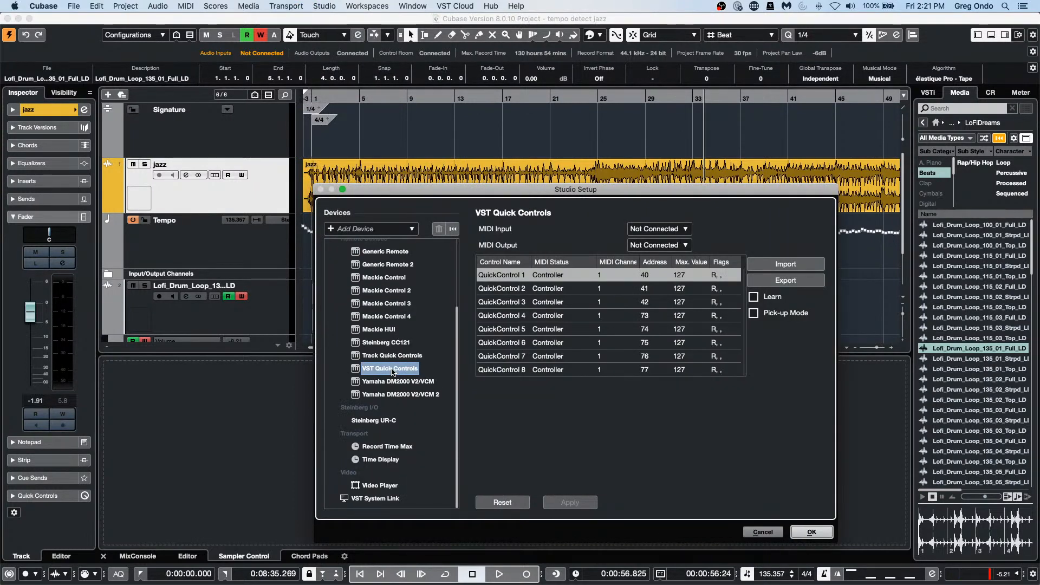
pyautogui.click(400, 358)
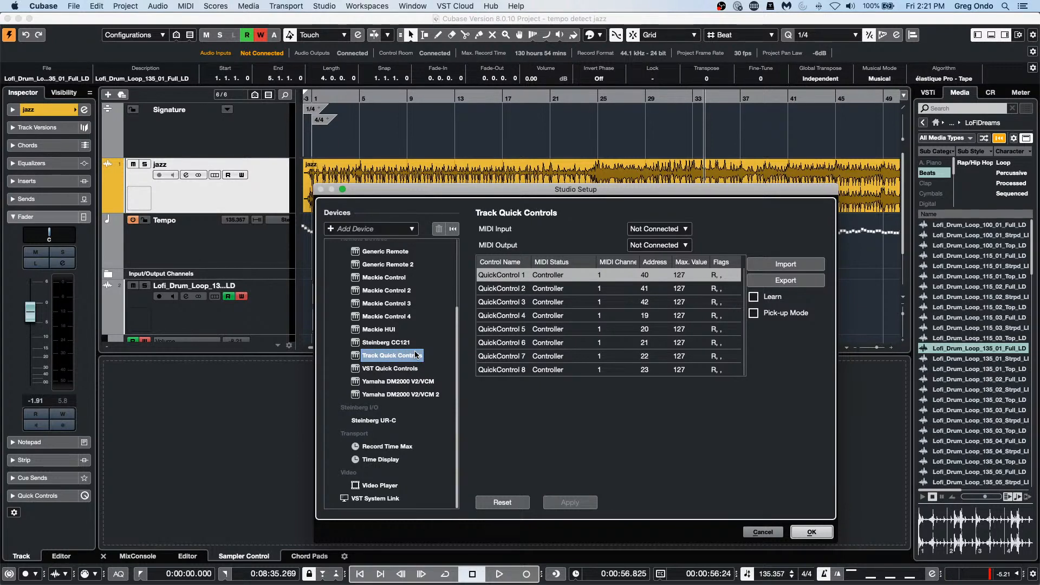
pyautogui.click(399, 364)
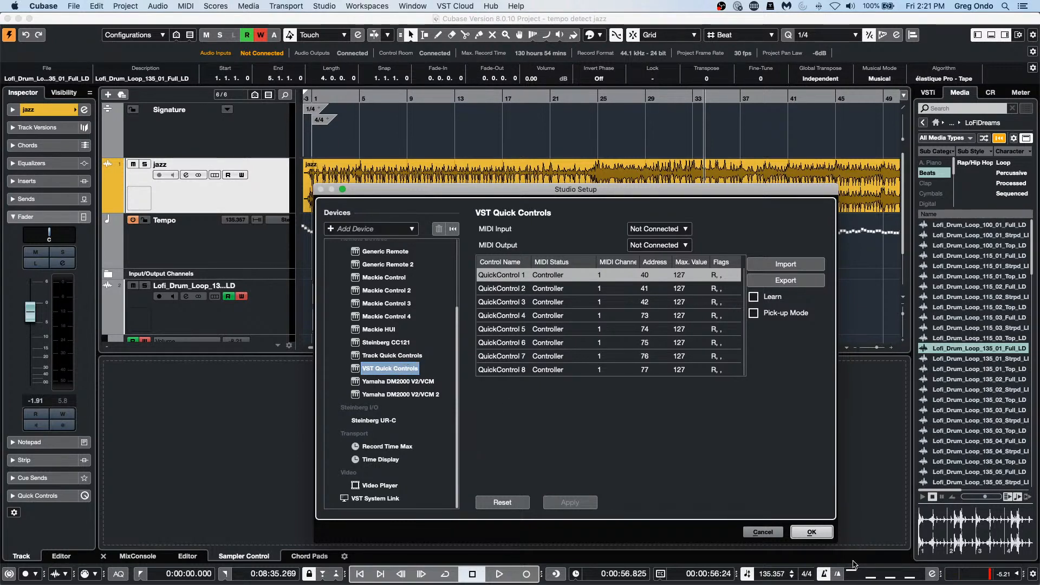
pyautogui.click(811, 532)
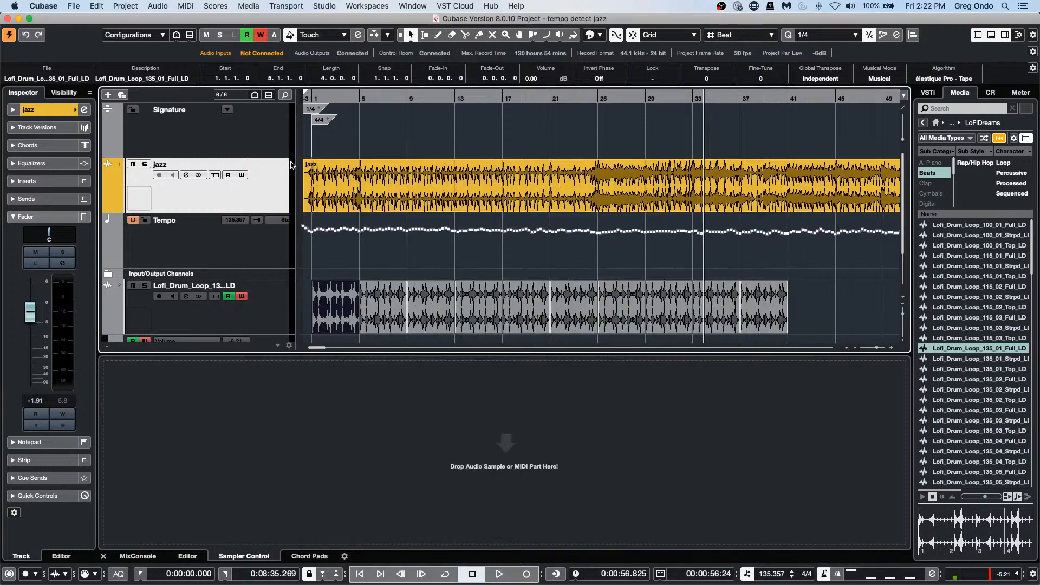
# - Add one Retrologue instrument track routed to Stereo Out below the jazz track
pyautogui.rightClick(241, 192)
pyautogui.moveTo(292, 193)
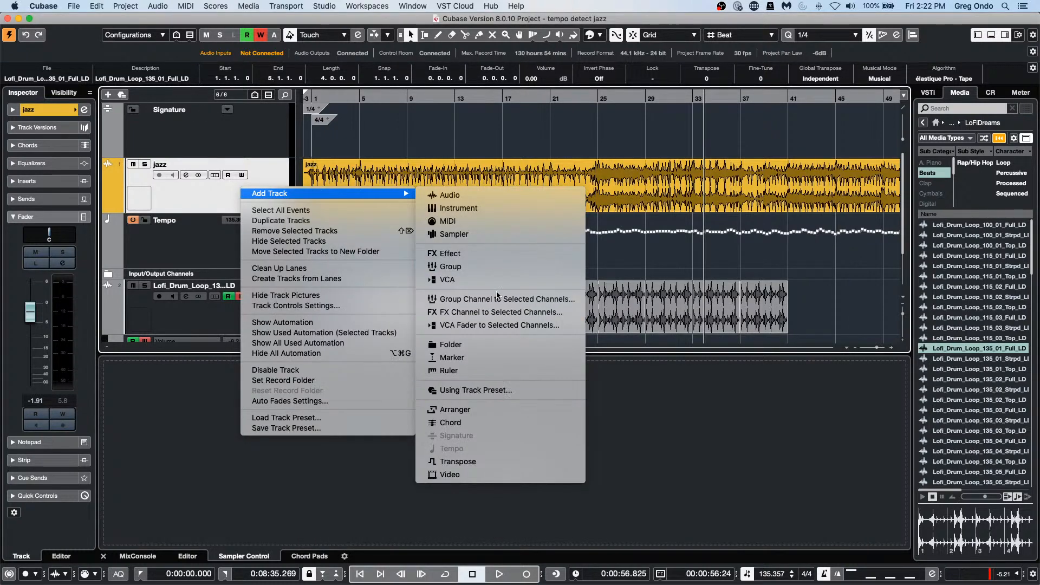
pyautogui.click(497, 208)
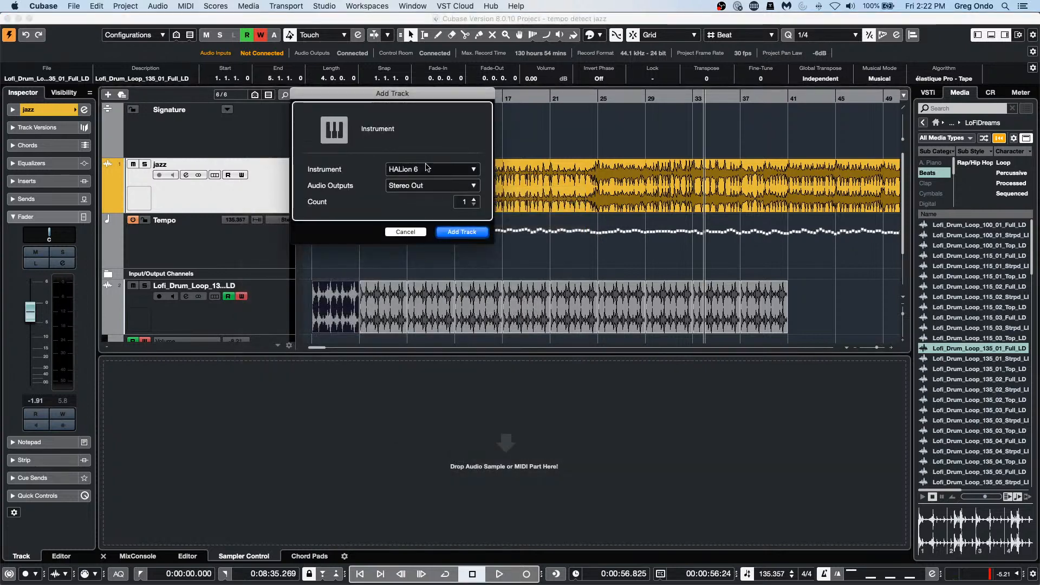
pyautogui.click(427, 169)
pyautogui.click(350, 472)
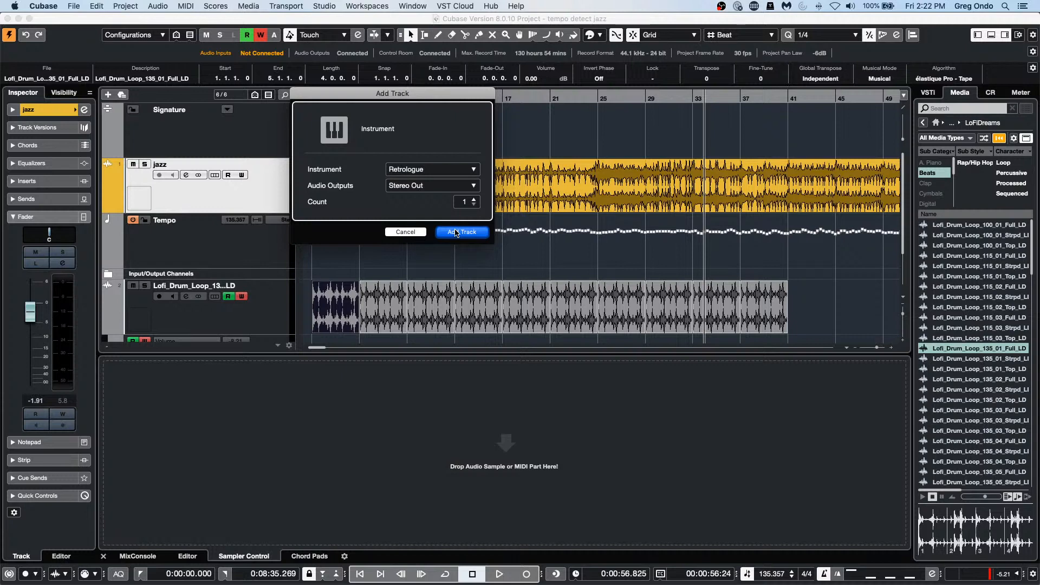
pyautogui.click(461, 232)
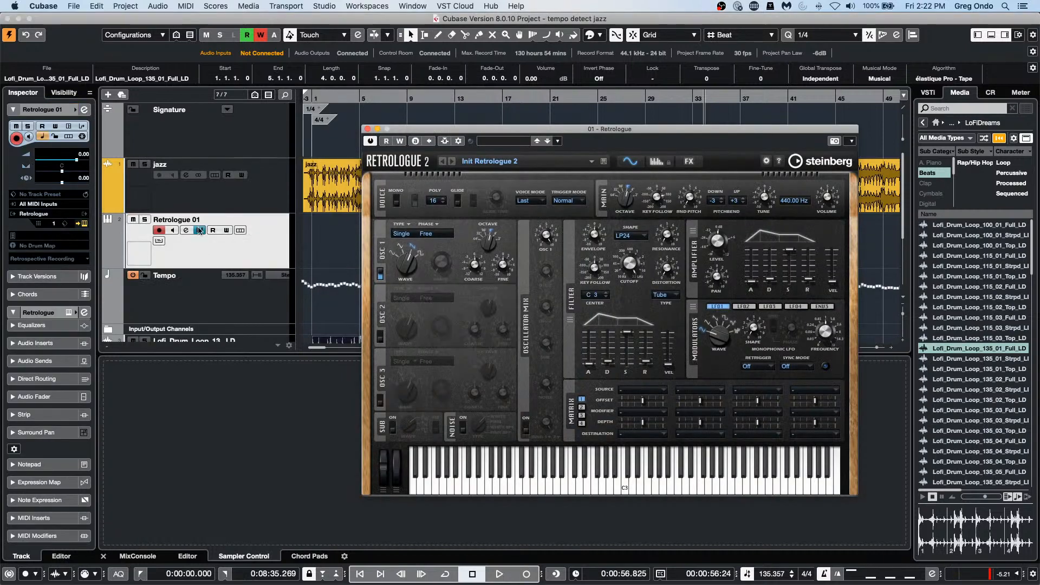
# - Show the Quick Controls section for the Retrologue 01 track in the Inspector
pyautogui.scroll(-3, 22, 412)
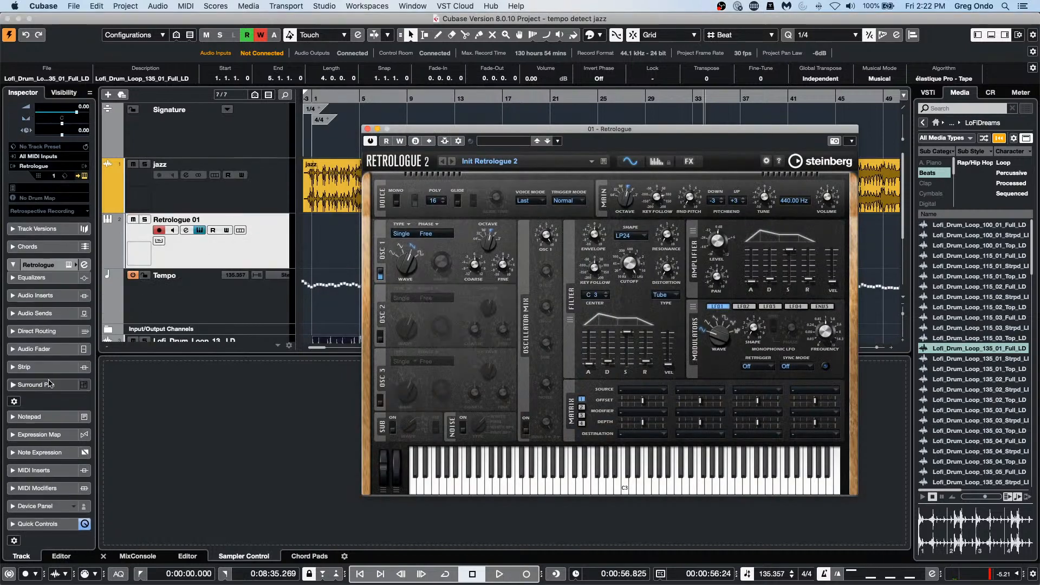
pyautogui.click(37, 524)
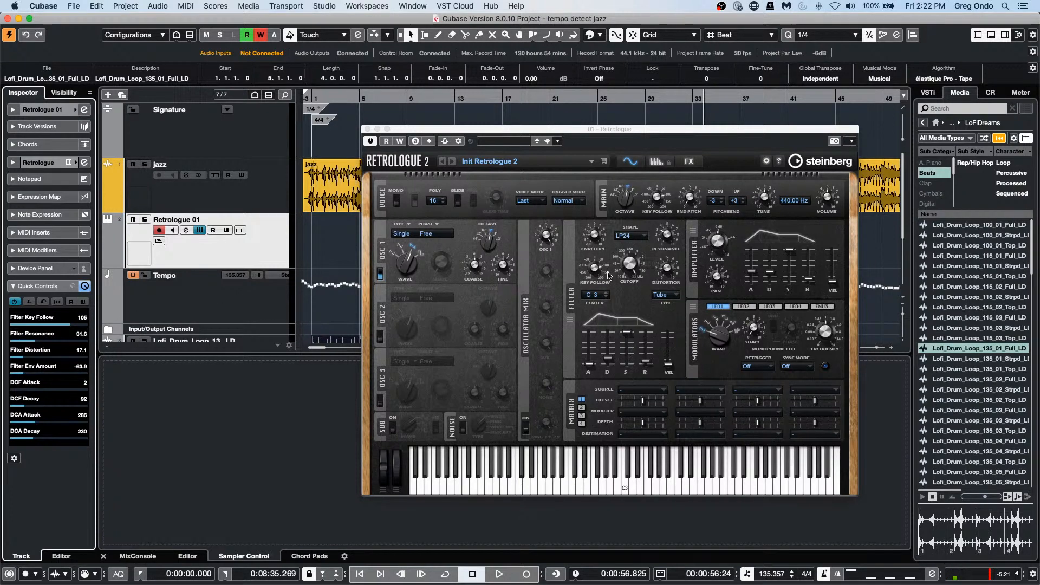
pyautogui.click(475, 264)
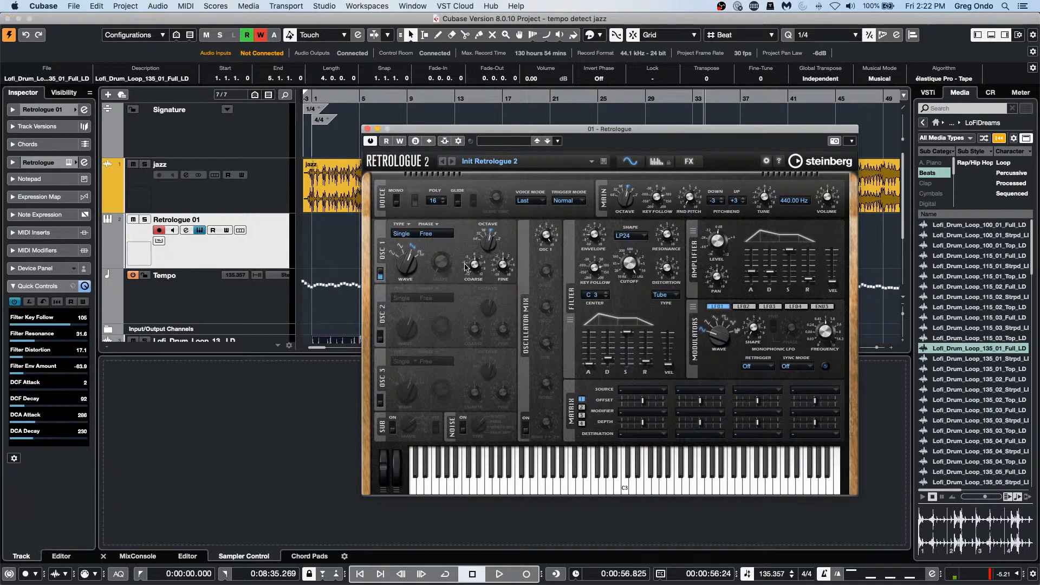
# - Using quick controls Learn mode, assign Osc 1 Coarse to the first slot, try assigning Osc 1 Fine to the second, and turn Learn off
pyautogui.click(43, 335)
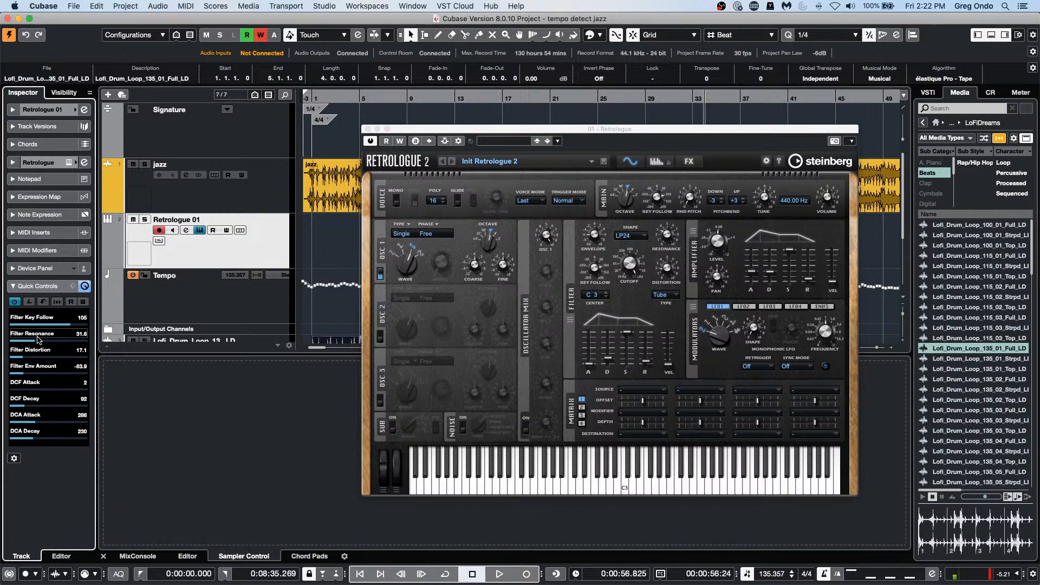
pyautogui.click(92, 332)
pyautogui.click(31, 304)
pyautogui.moveTo(473, 268)
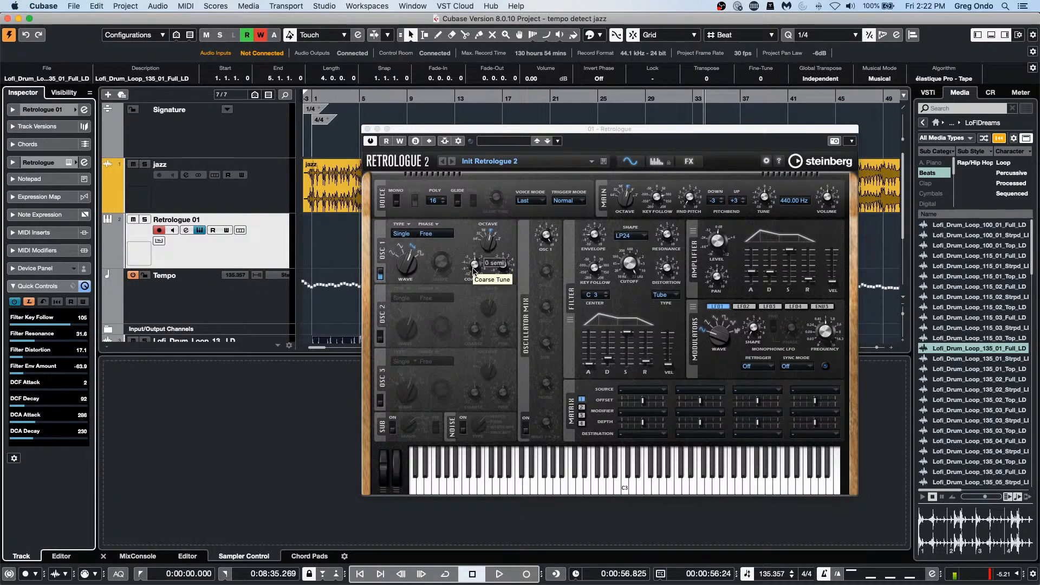
pyautogui.moveTo(474, 268); pyautogui.dragTo(475, 261)
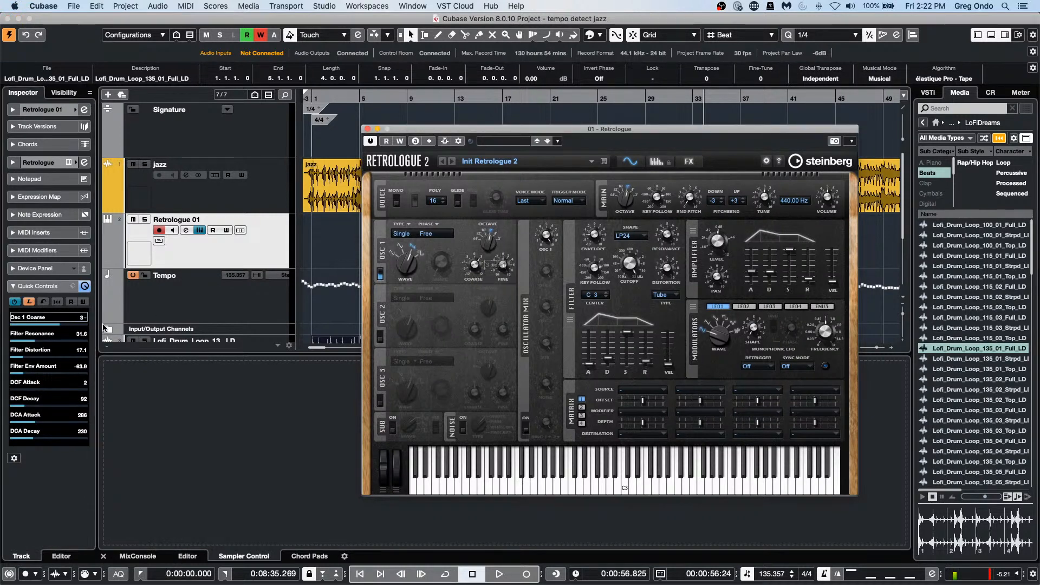
pyautogui.click(36, 333)
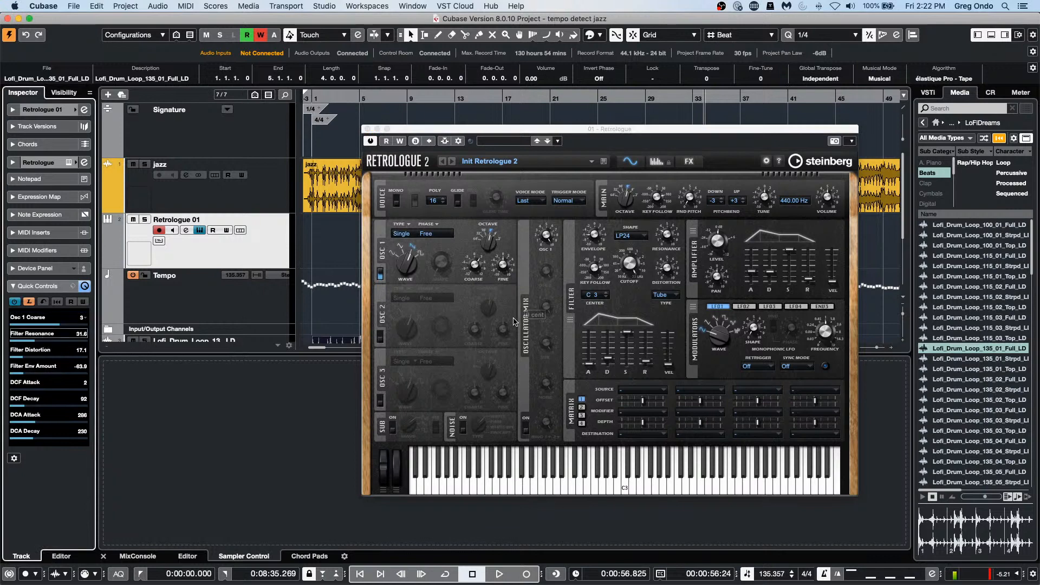
pyautogui.moveTo(504, 266); pyautogui.dragTo(504, 288)
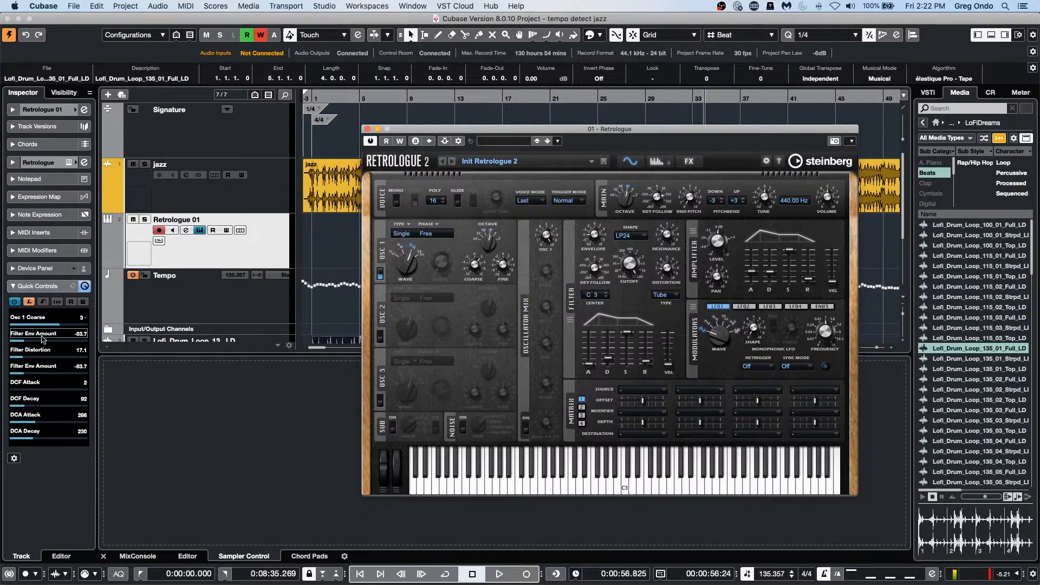
pyautogui.click(28, 302)
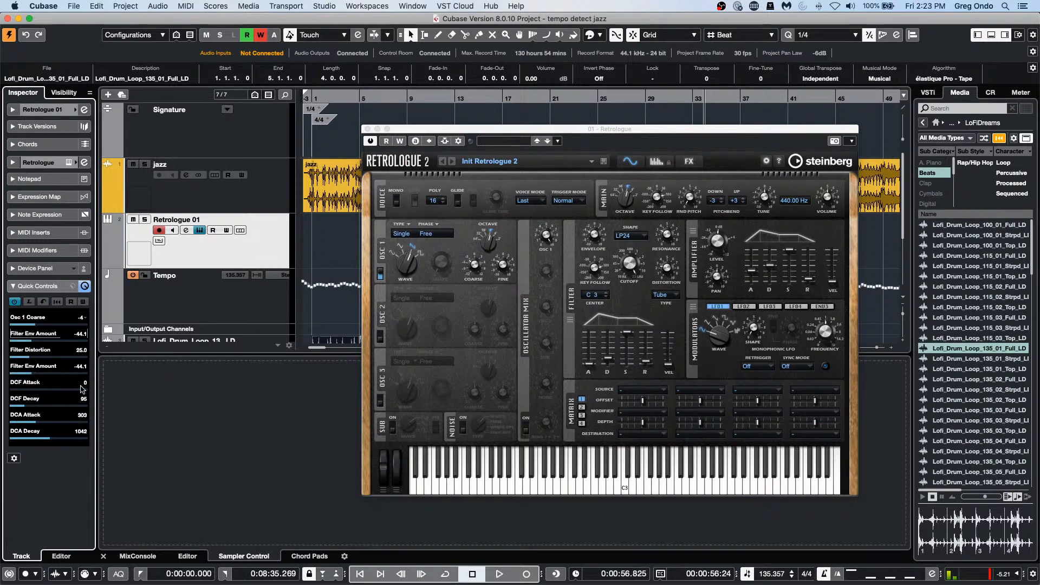
# - Load the Sends Level quick controls preset, and replace it with the Volume/ Pan/ Pre-Filter/ Sends preset
pyautogui.click(73, 286)
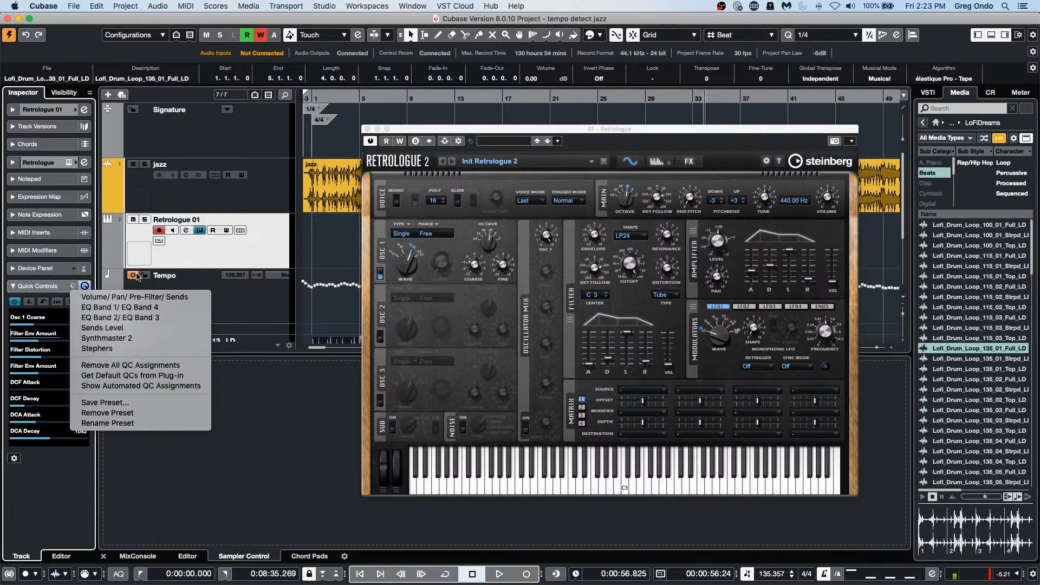
pyautogui.click(136, 329)
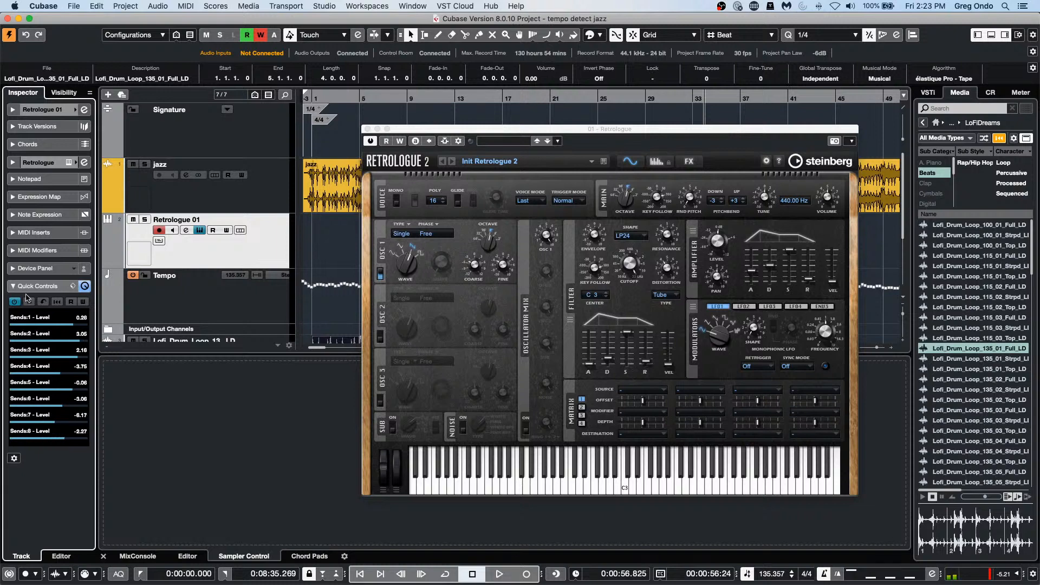
pyautogui.click(73, 286)
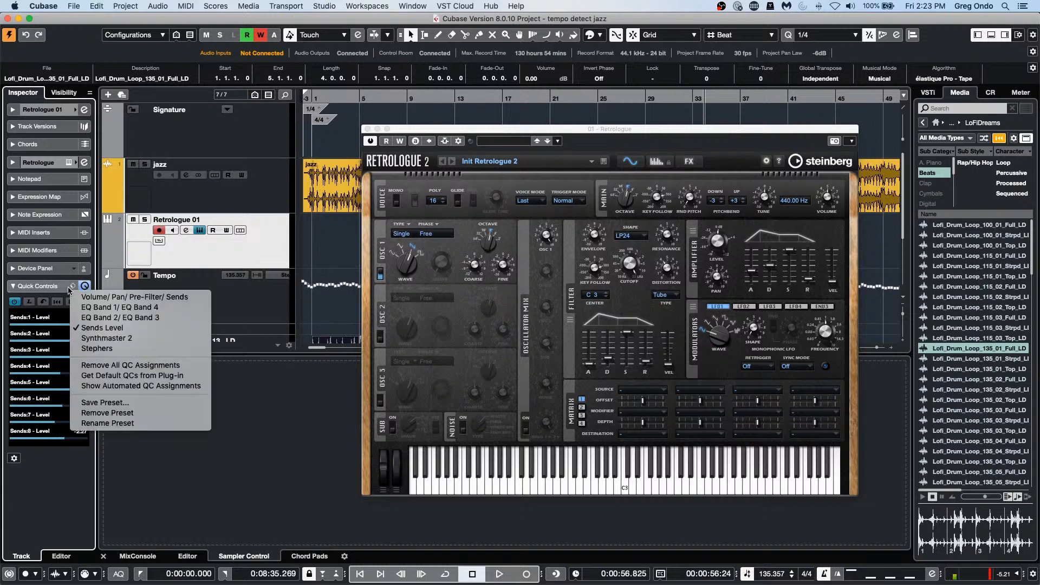
pyautogui.click(160, 297)
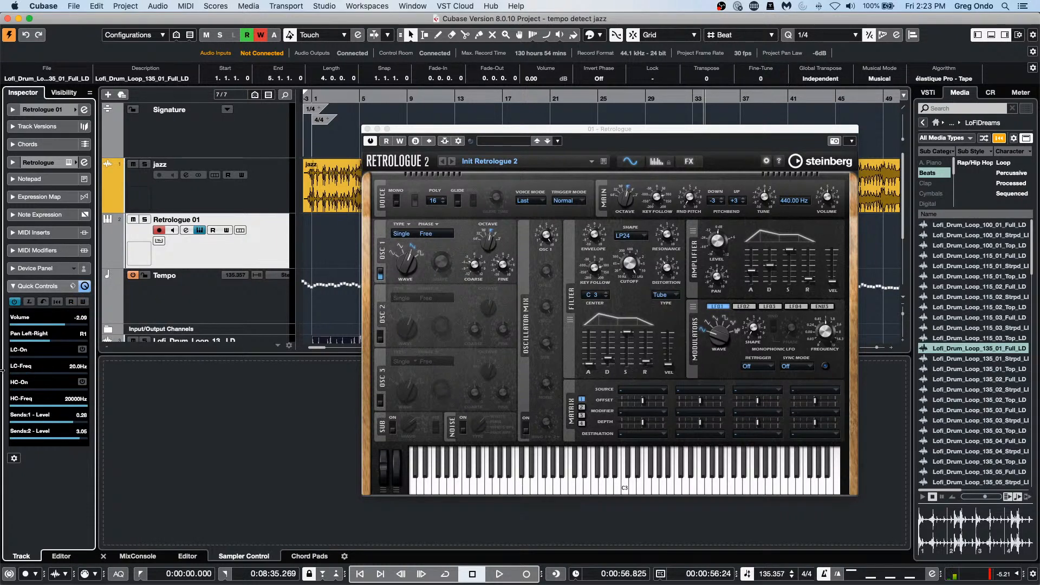
# - With the Retrologue 01 channel settings open, assign the Level of send 1 to the second quick control, and close the channel settings and Retrologue windows
pyautogui.click(84, 110)
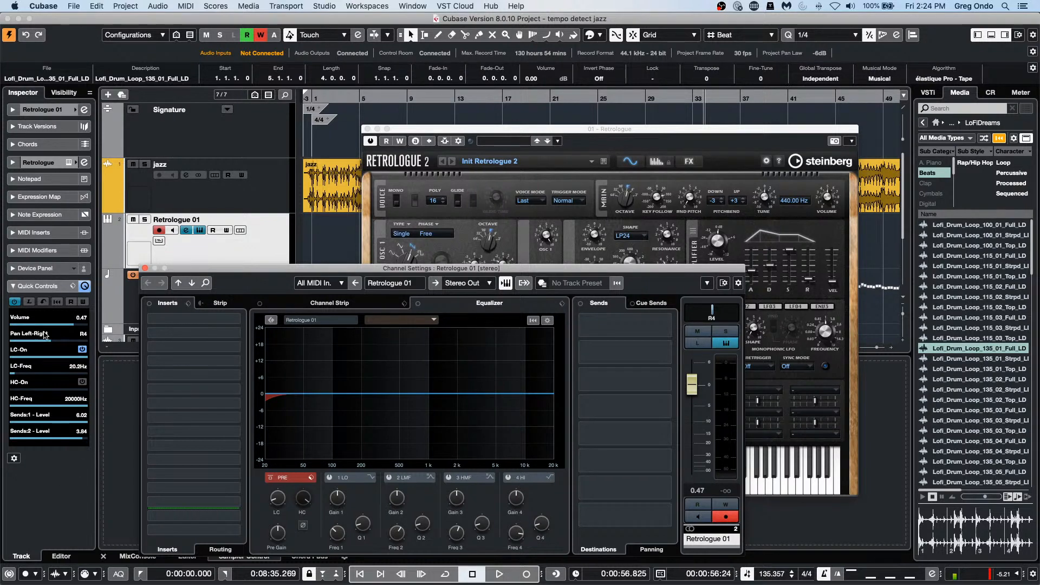
pyautogui.click(44, 335)
pyautogui.click(44, 335)
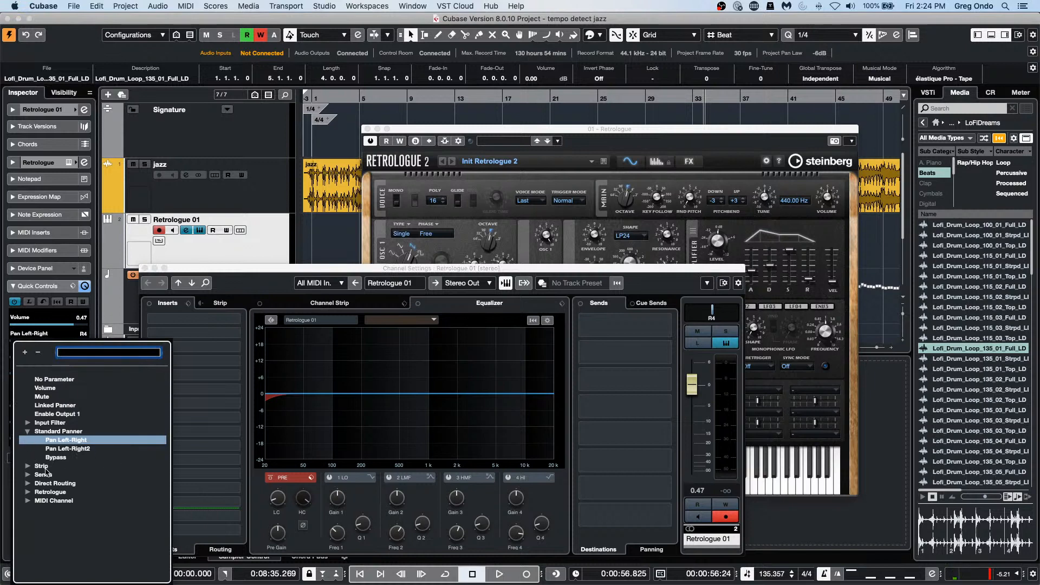
pyautogui.click(29, 475)
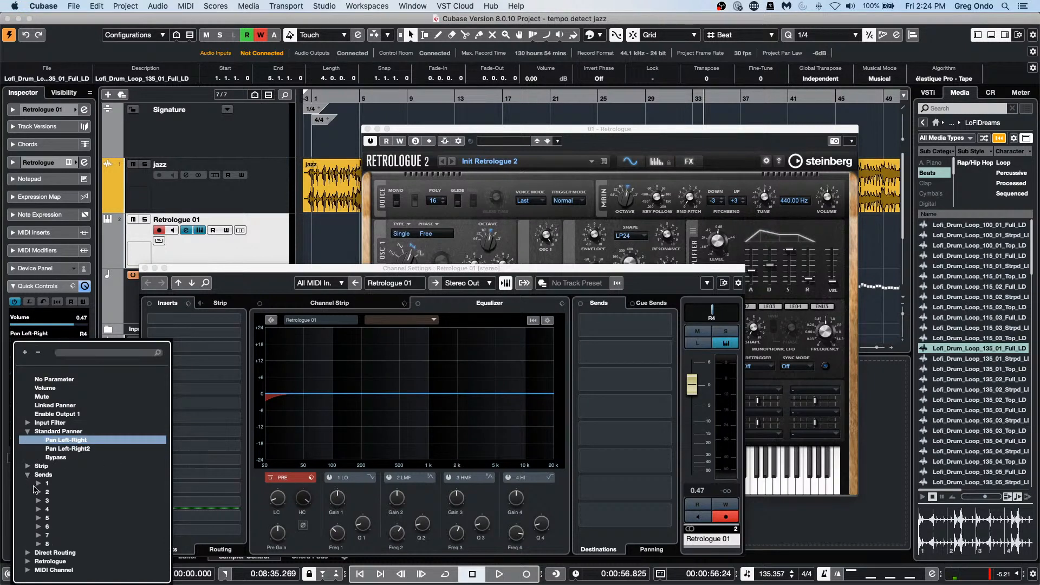
pyautogui.click(38, 483)
pyautogui.click(39, 484)
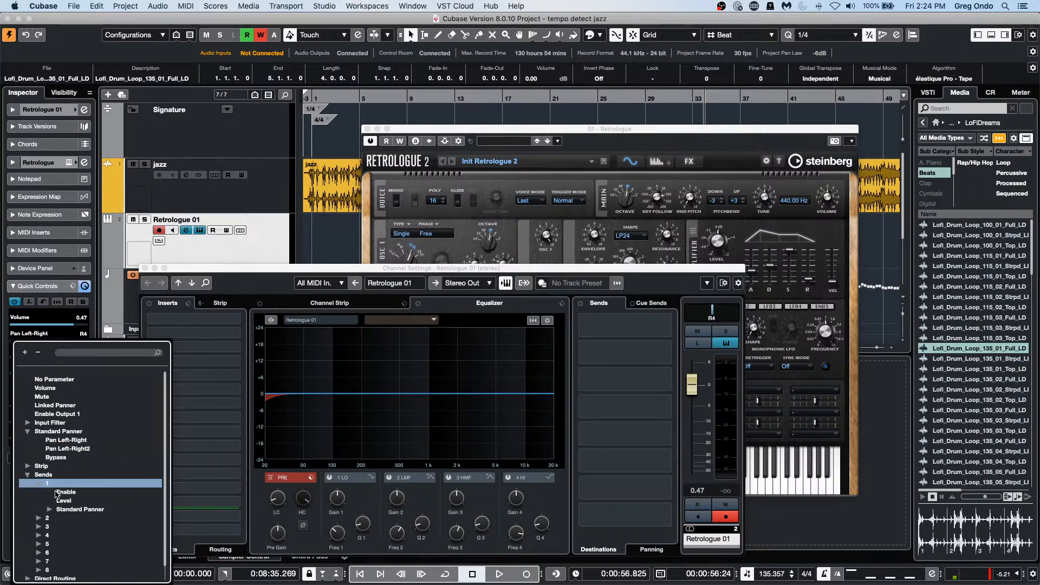
pyautogui.click(64, 501)
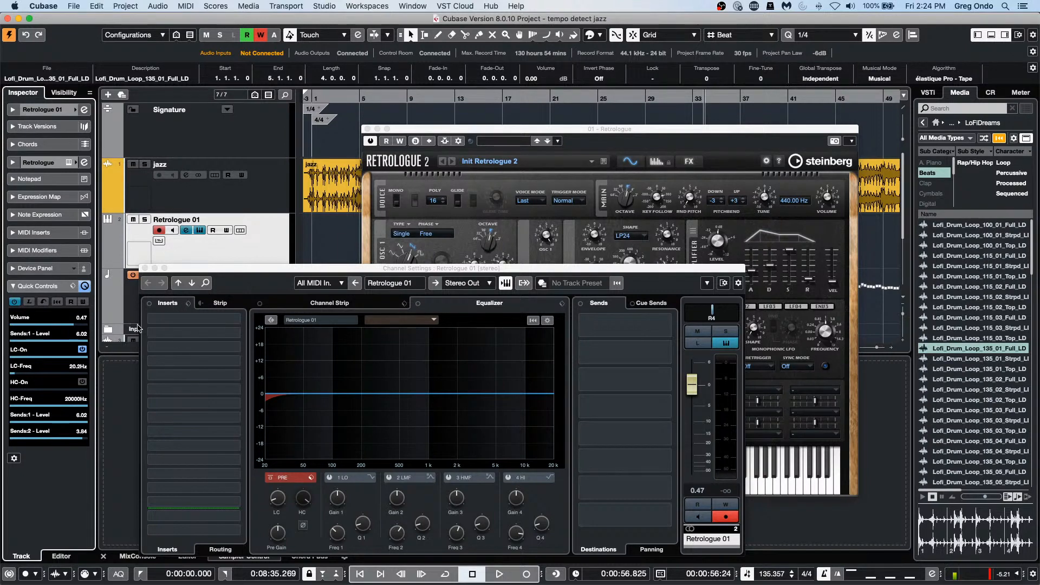
pyautogui.click(145, 268)
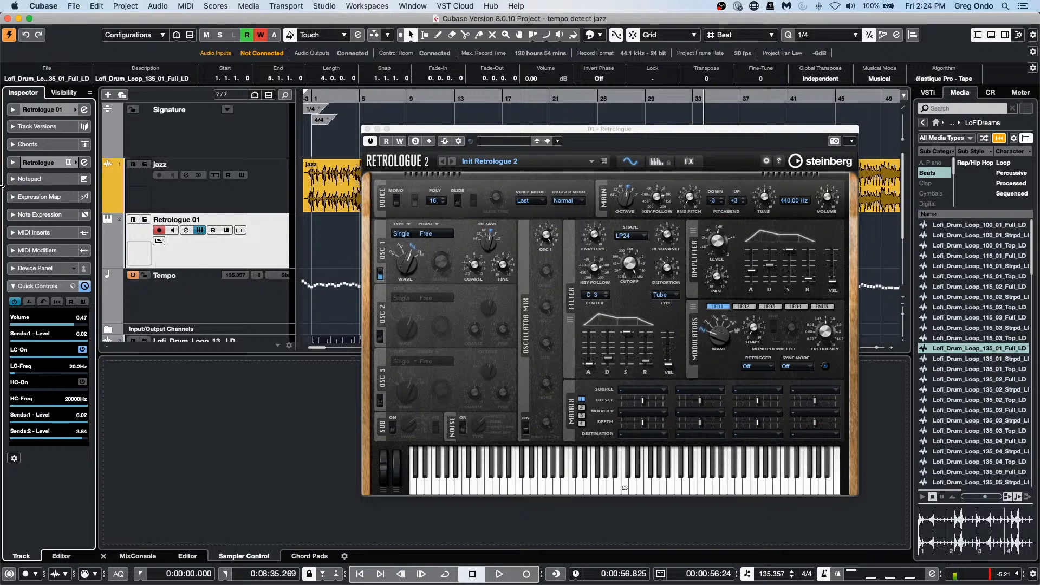
pyautogui.click(367, 129)
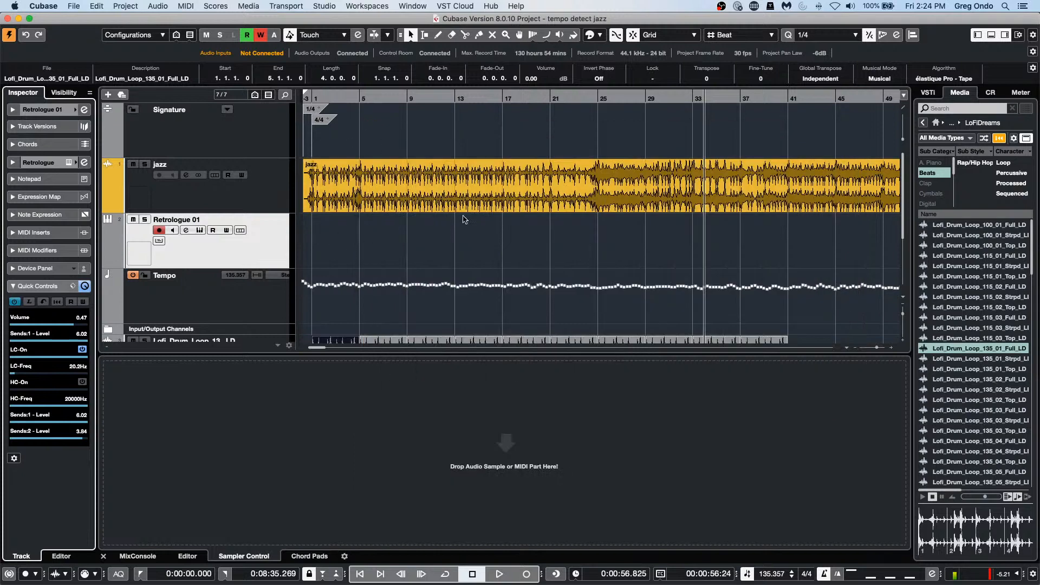
# - Check the audio extension options, including SpectraLayers, for the drum loop event starting at bar 9
pyautogui.click(453, 209)
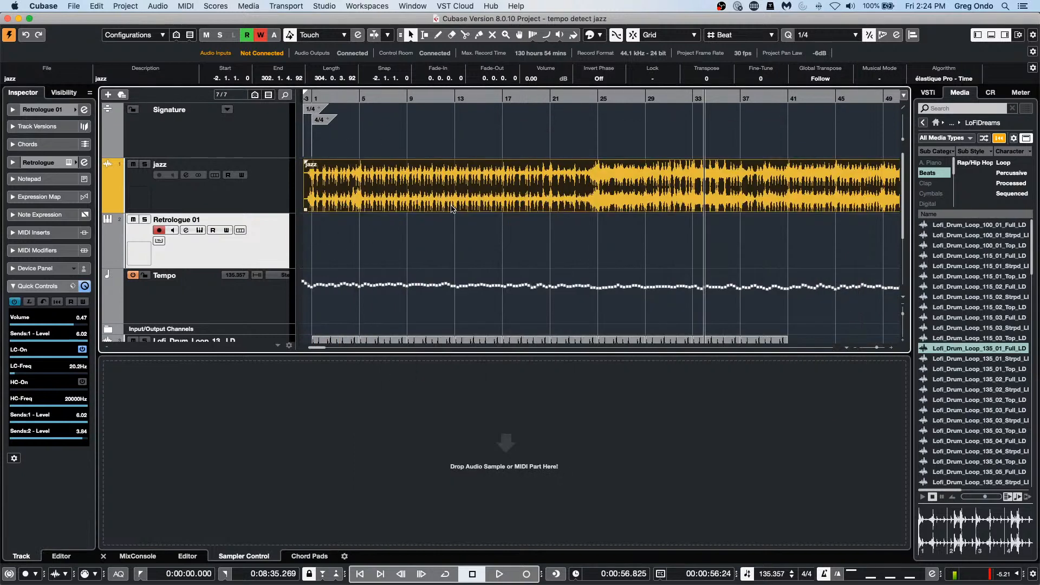
pyautogui.scroll(-5, 450, 211)
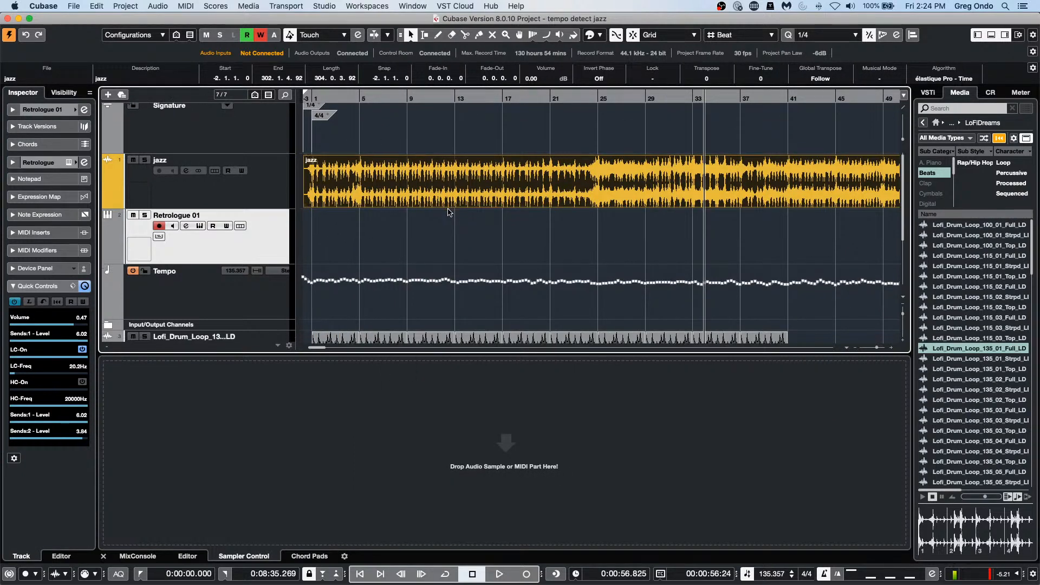
pyautogui.click(158, 6)
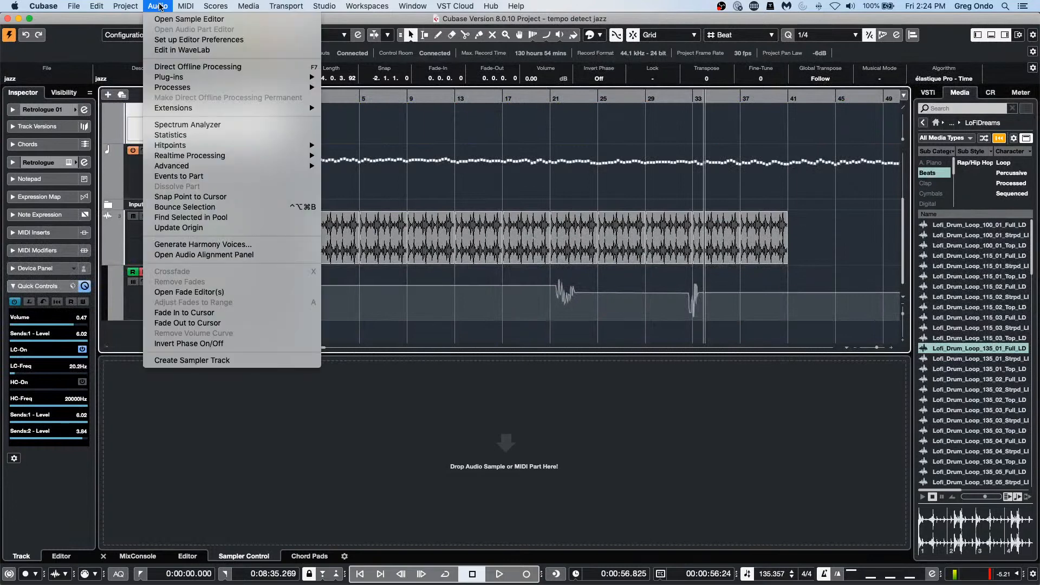
pyautogui.moveTo(96, 6)
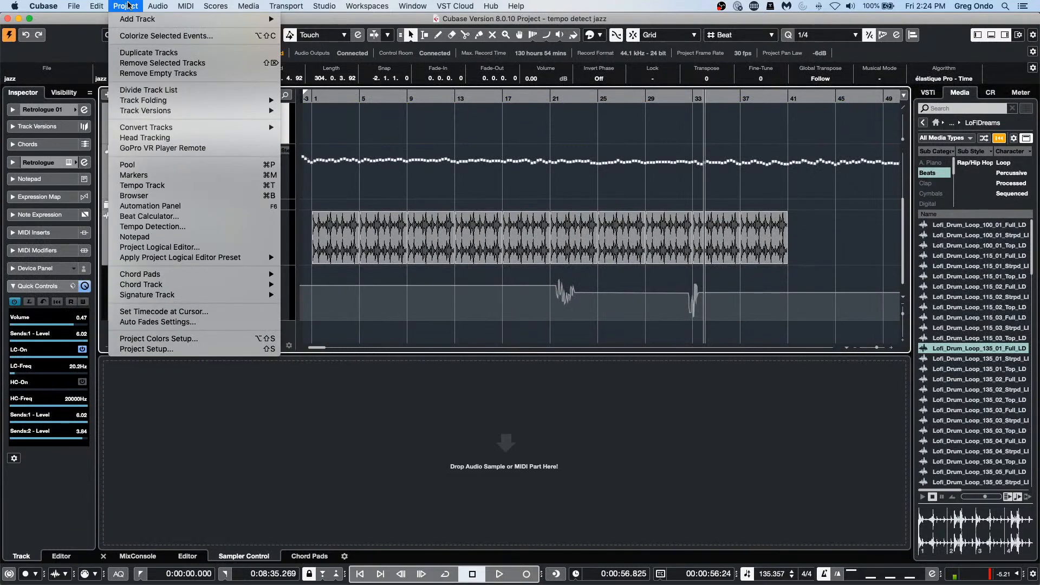
pyautogui.moveTo(157, 6)
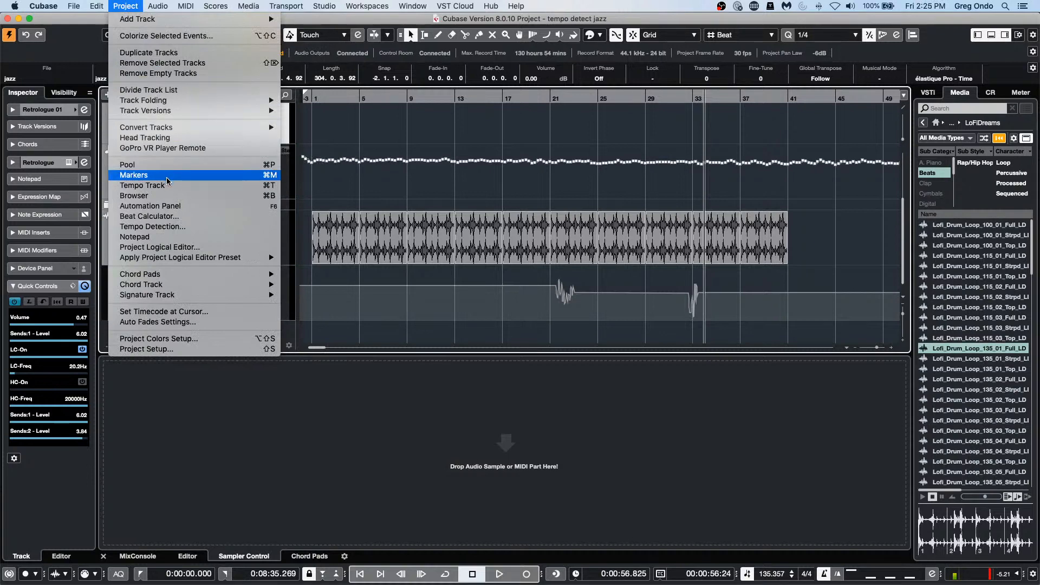
pyautogui.click(431, 260)
pyautogui.click(428, 252)
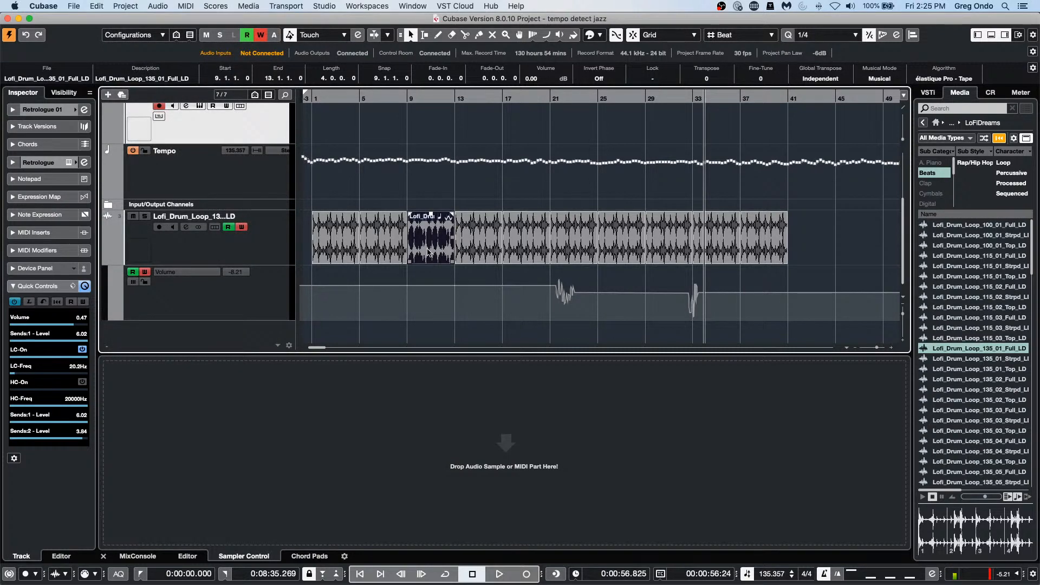
pyautogui.click(159, 6)
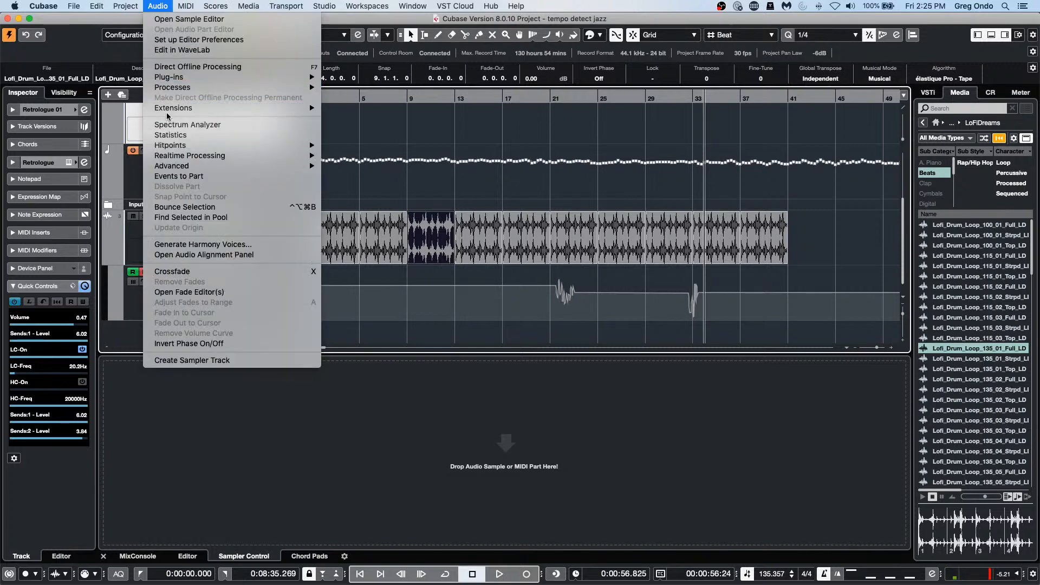
pyautogui.moveTo(168, 115)
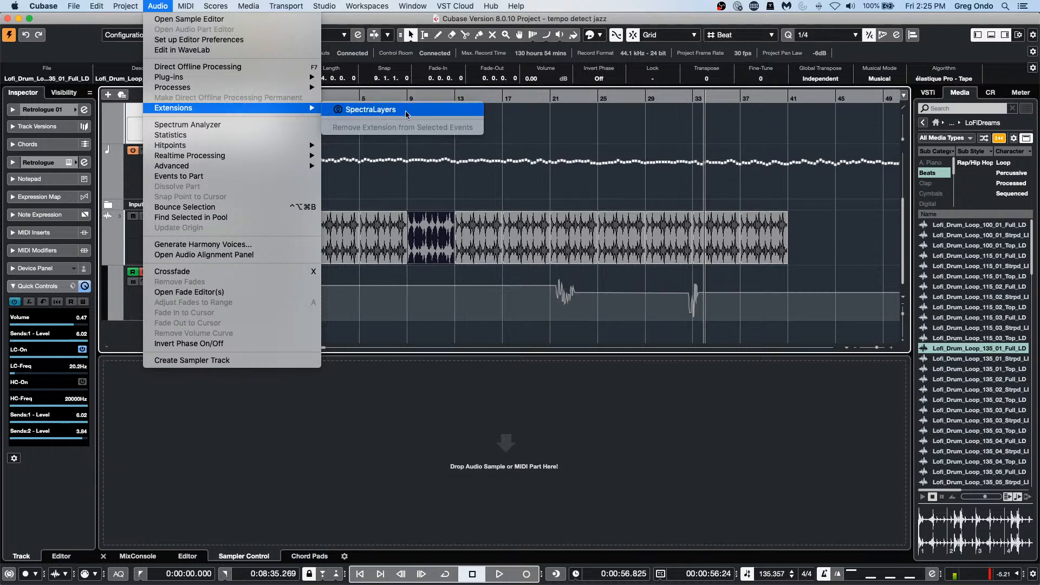
pyautogui.click(531, 116)
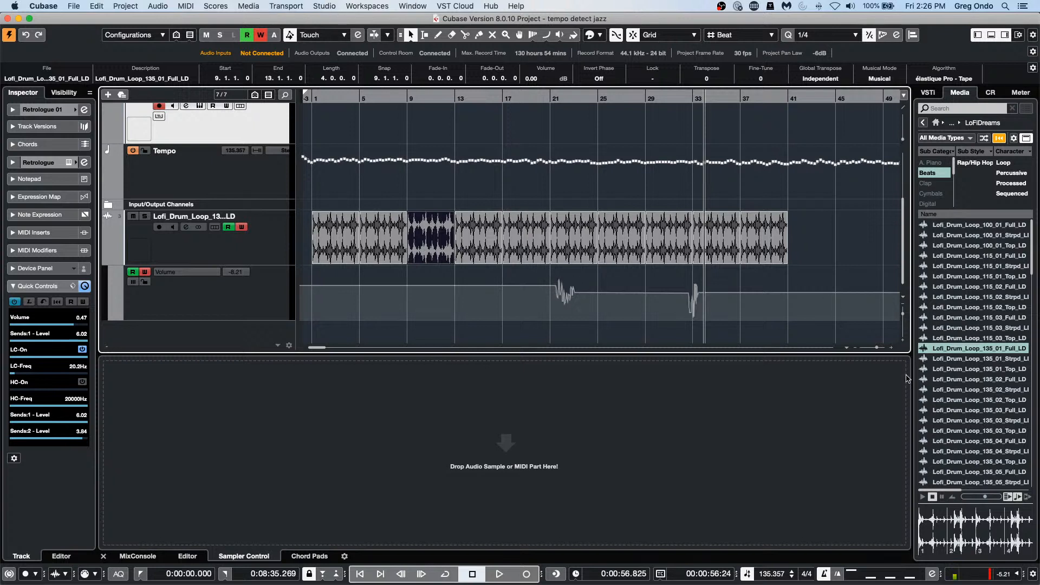
# - Audition the Lofi_Drum_Loop_135_03_Strpd loop from the media browser, and display the Control Room setup in Audio Connections
pyautogui.click(978, 398)
pyautogui.click(964, 422)
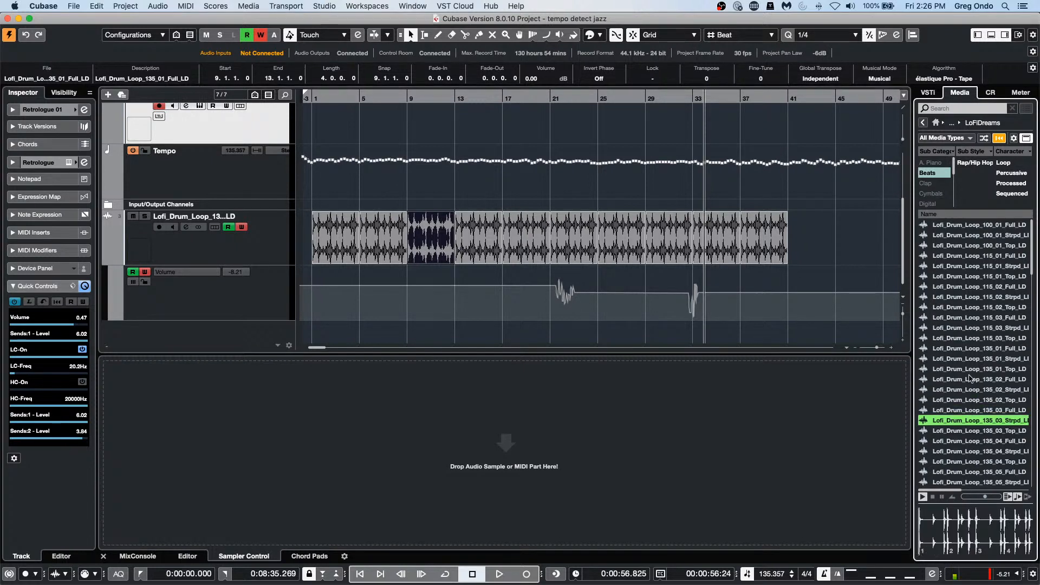
pyautogui.click(325, 6)
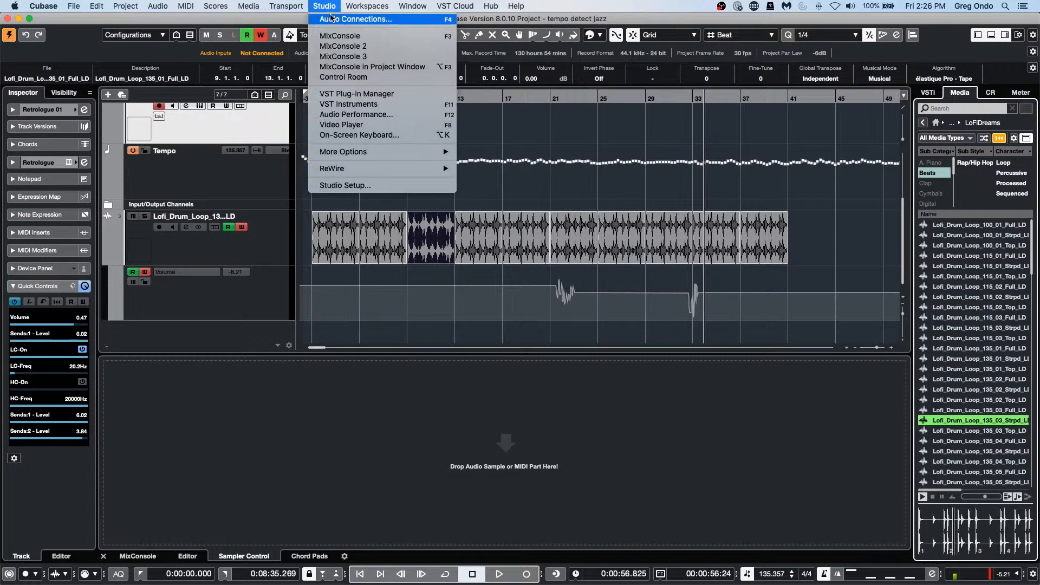
pyautogui.click(332, 20)
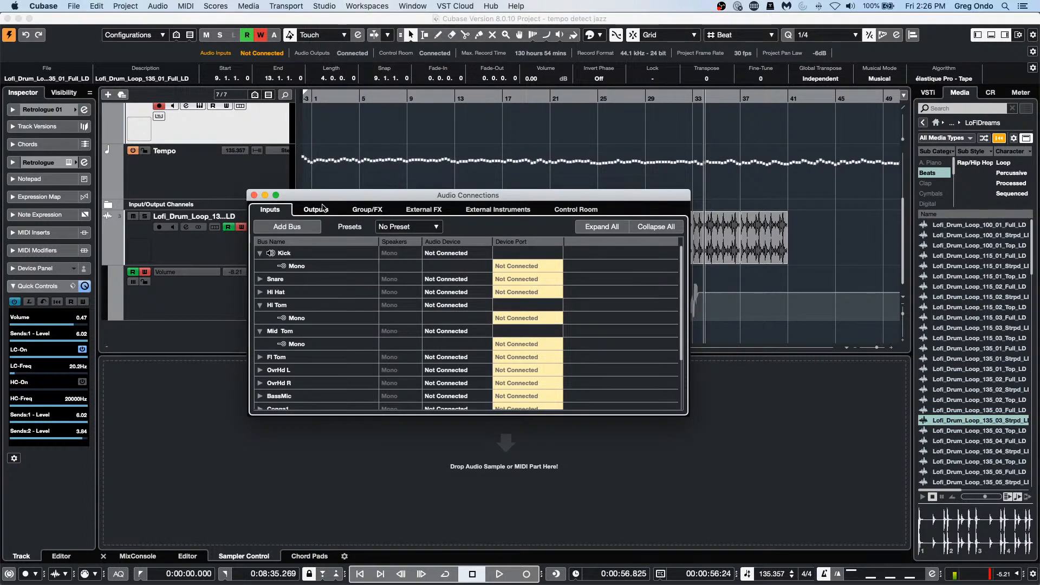
pyautogui.click(325, 6)
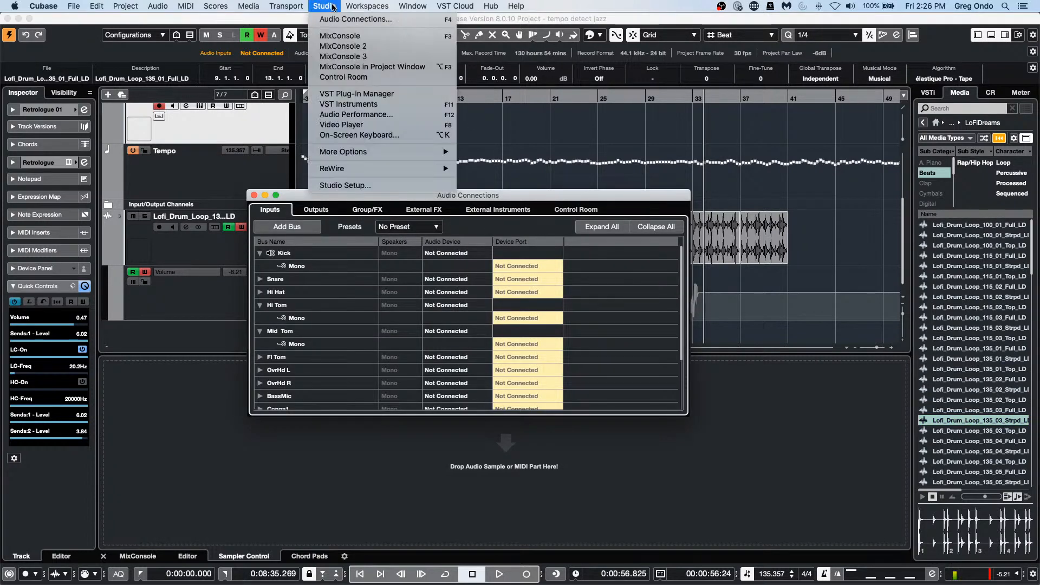
pyautogui.click(285, 210)
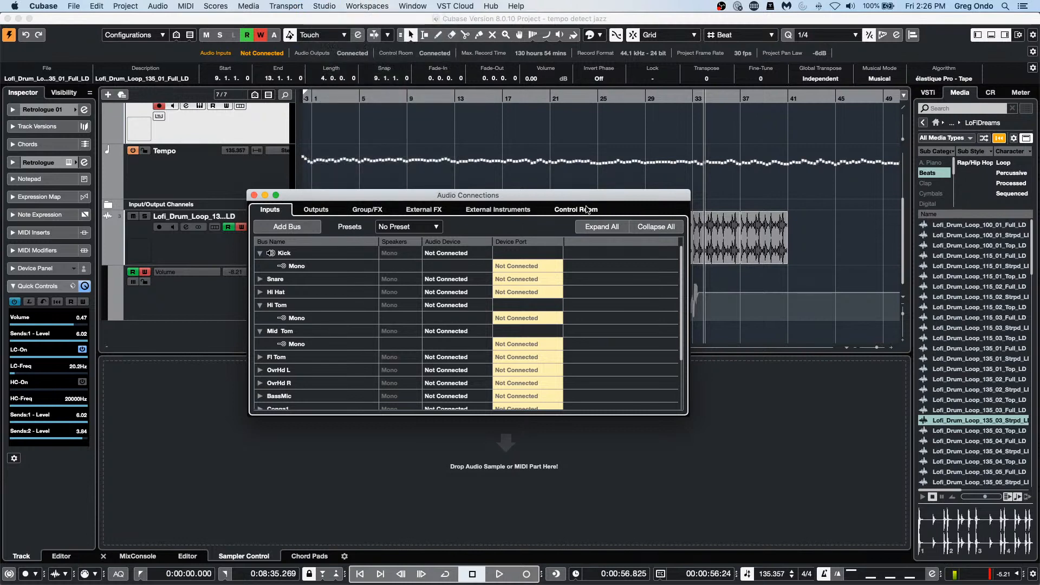
pyautogui.click(576, 210)
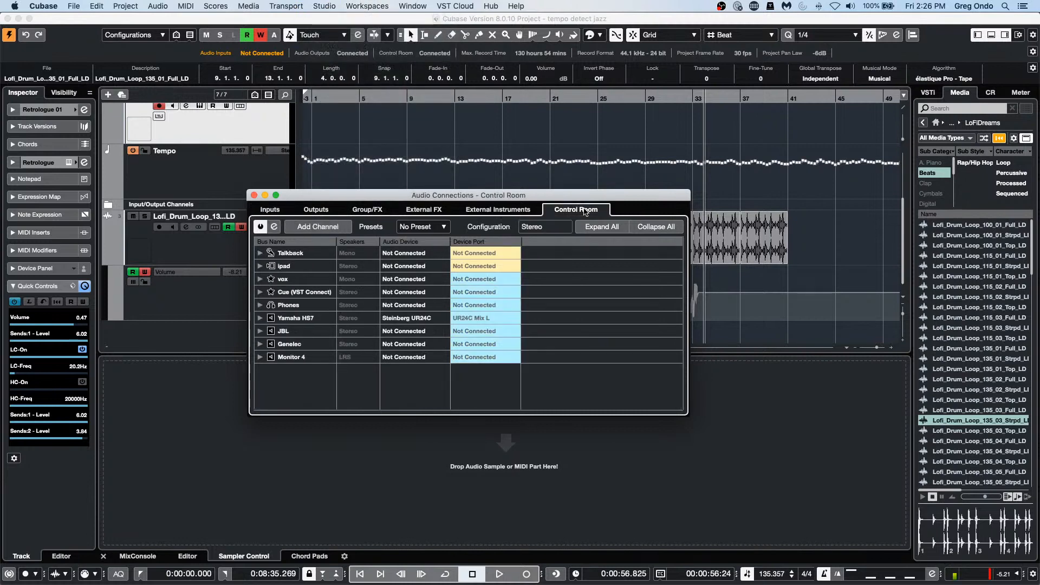
# - Set the audio device of the Stereo Out output bus to Not Connected
pyautogui.rightClick(304, 319)
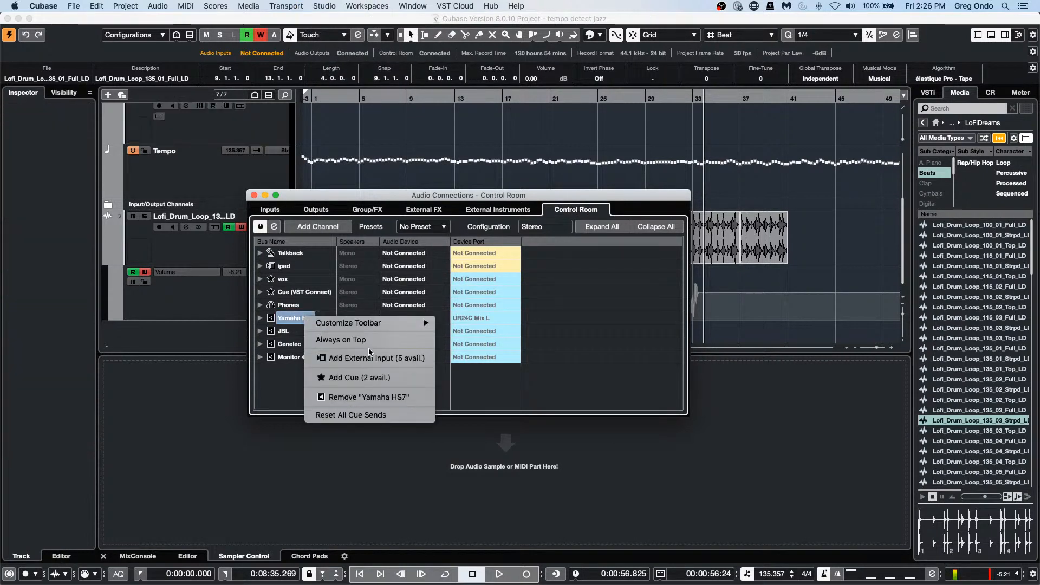
pyautogui.click(538, 399)
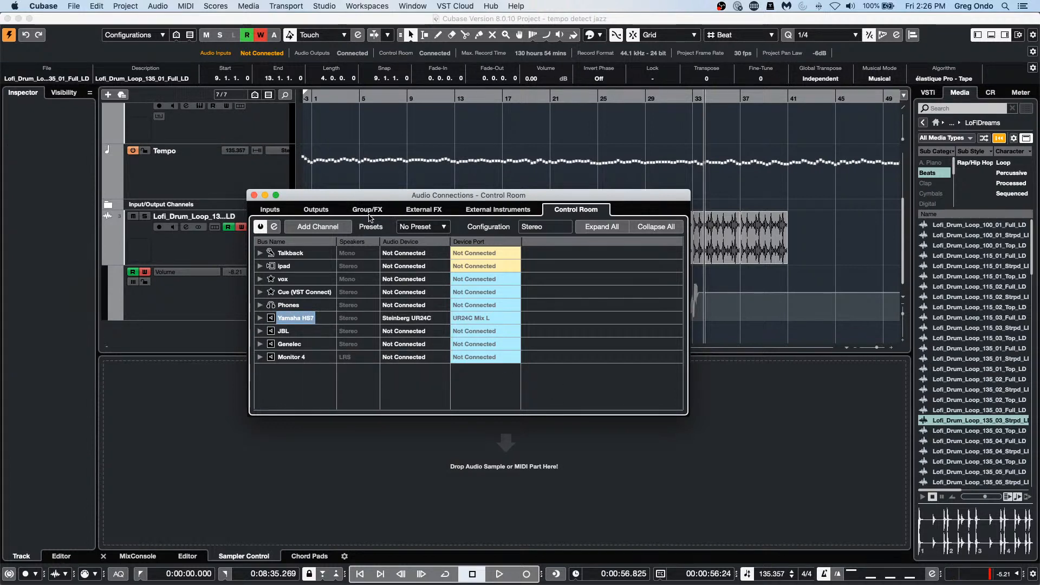
pyautogui.click(323, 209)
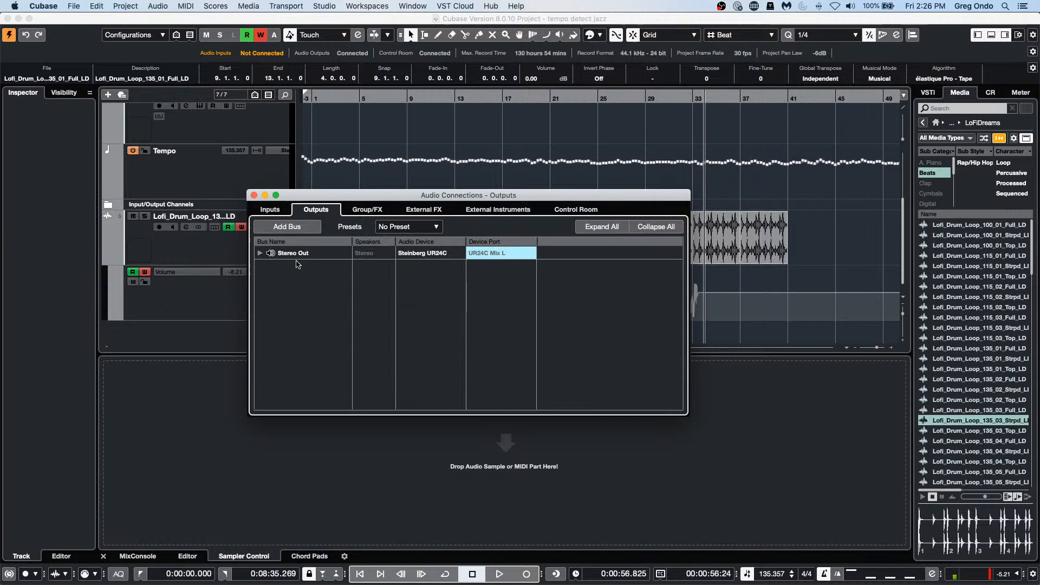
pyautogui.click(260, 253)
pyautogui.click(429, 256)
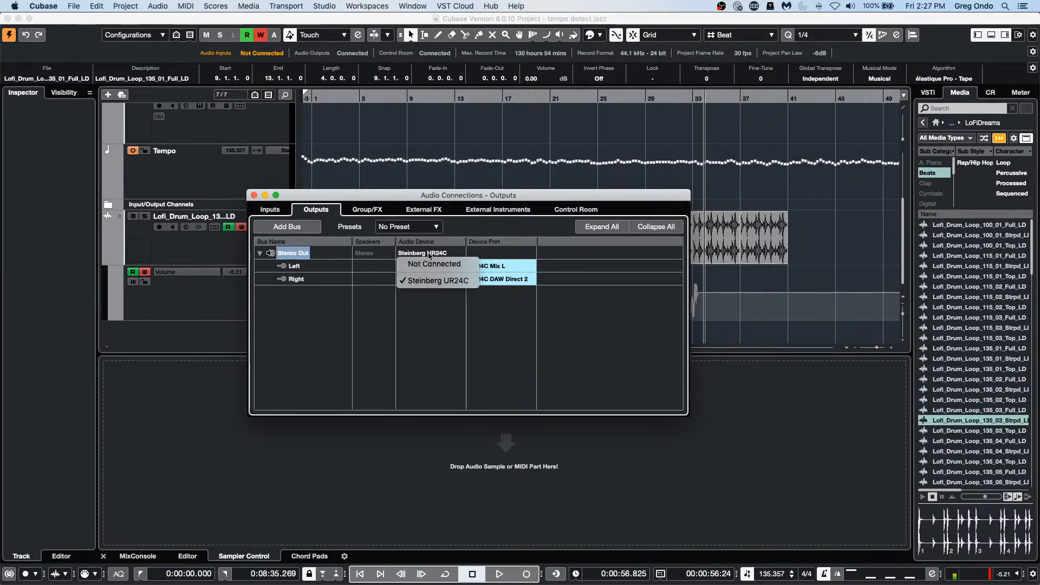
pyautogui.click(433, 262)
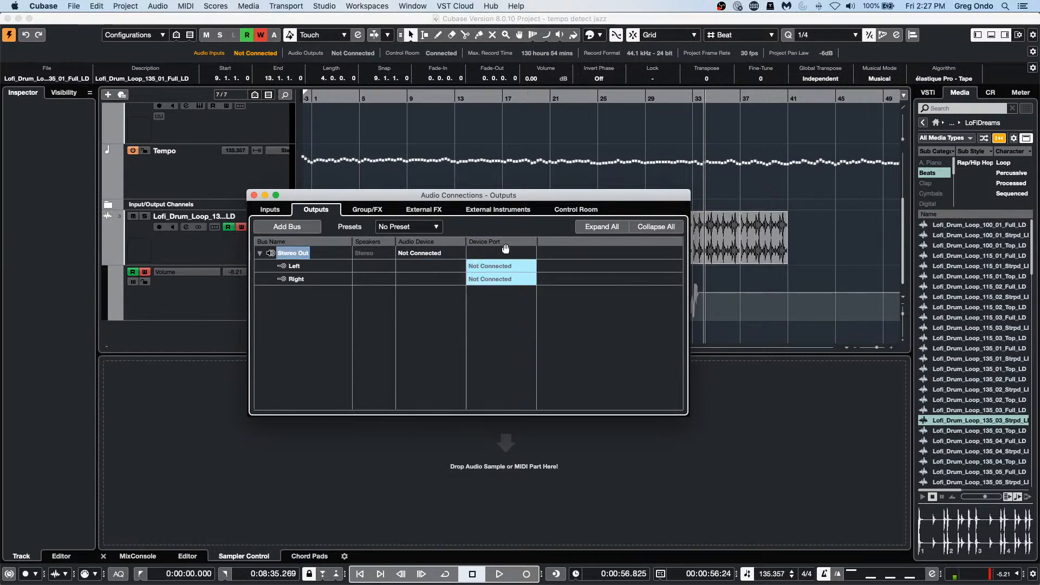
# - Check the left and right device ports of the Yamaha HS7 monitor in the Control Room setup, and close Audio Connections
pyautogui.click(592, 210)
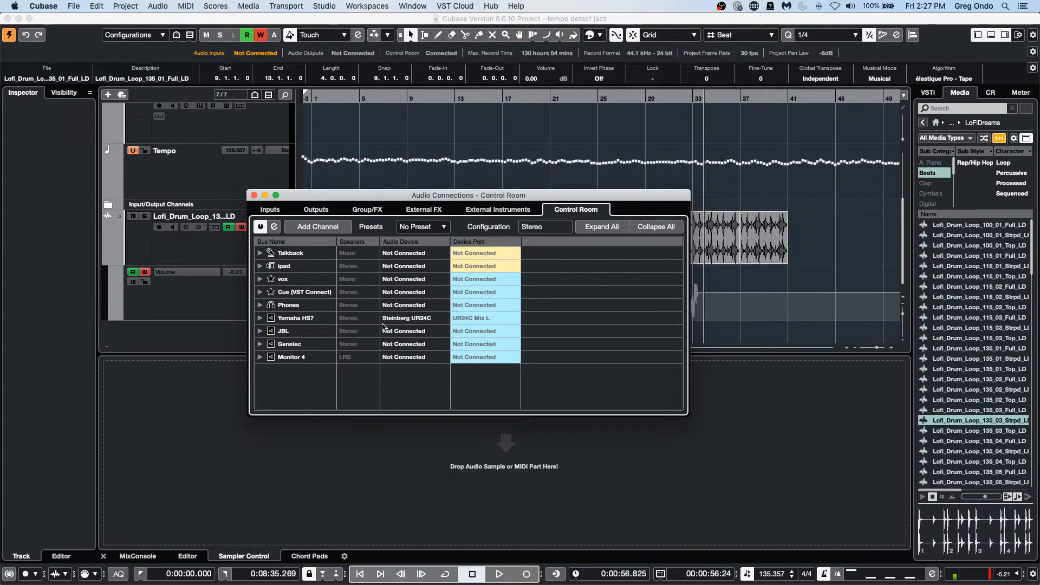
pyautogui.click(260, 318)
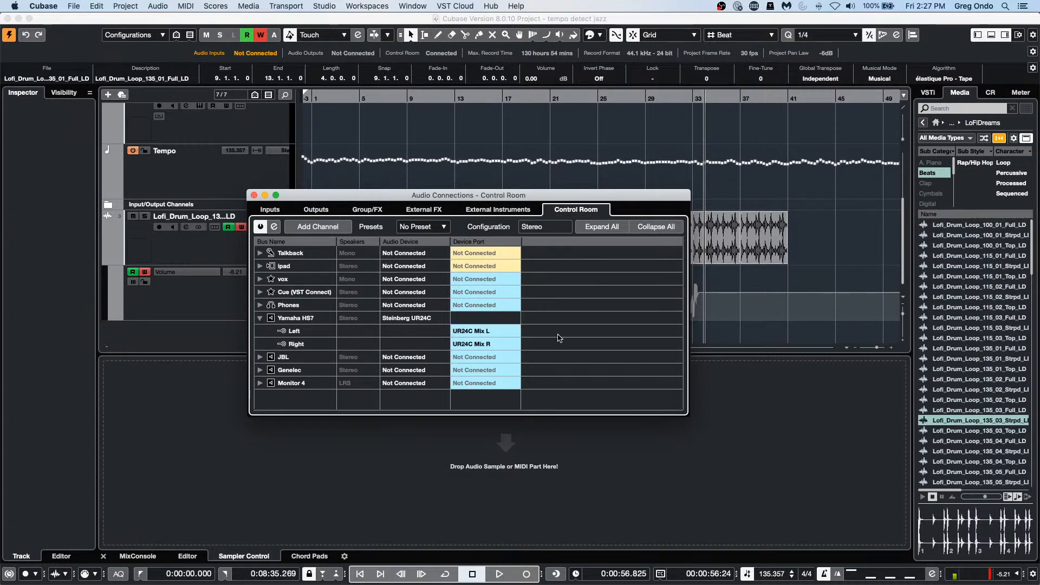
pyautogui.click(254, 195)
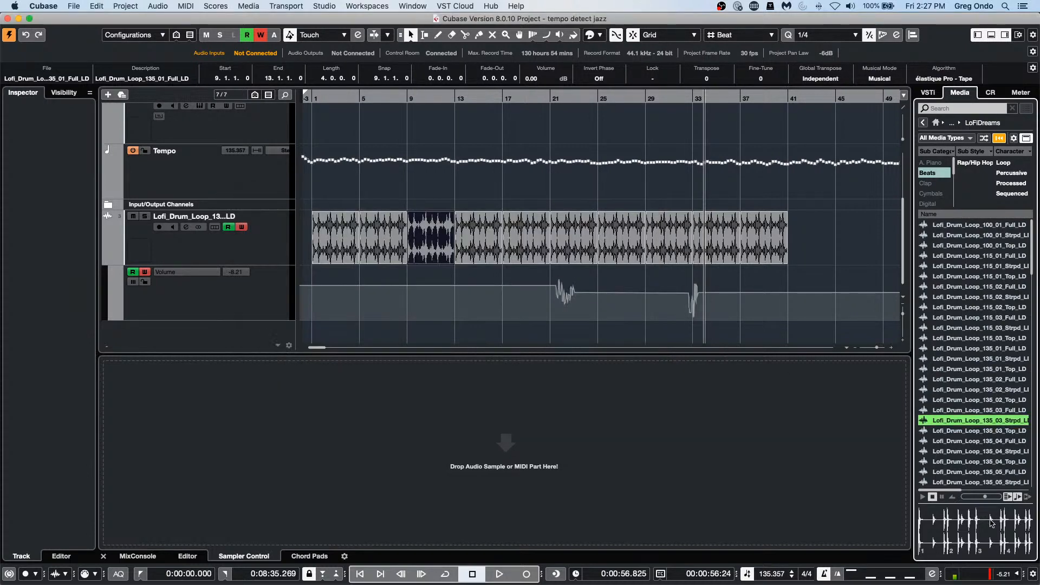
# - Audition several 115 and 135 Lofi drum loops in the media browser, ending with Lofi_Drum_Loop_135_04_Top, and stop the preview
pyautogui.click(990, 401)
pyautogui.click(985, 332)
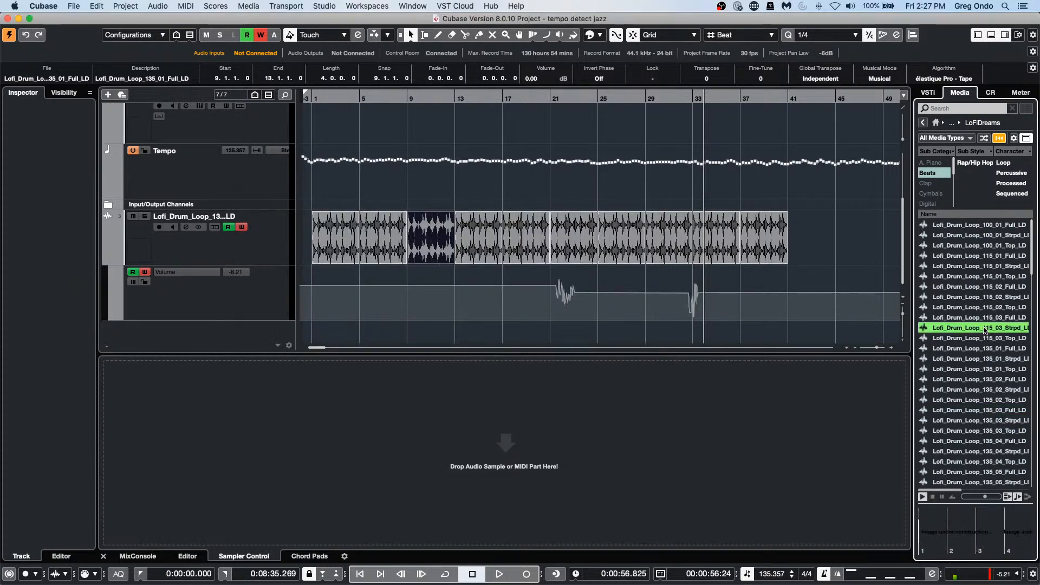
pyautogui.click(985, 310)
pyautogui.click(980, 350)
pyautogui.click(978, 399)
pyautogui.click(975, 430)
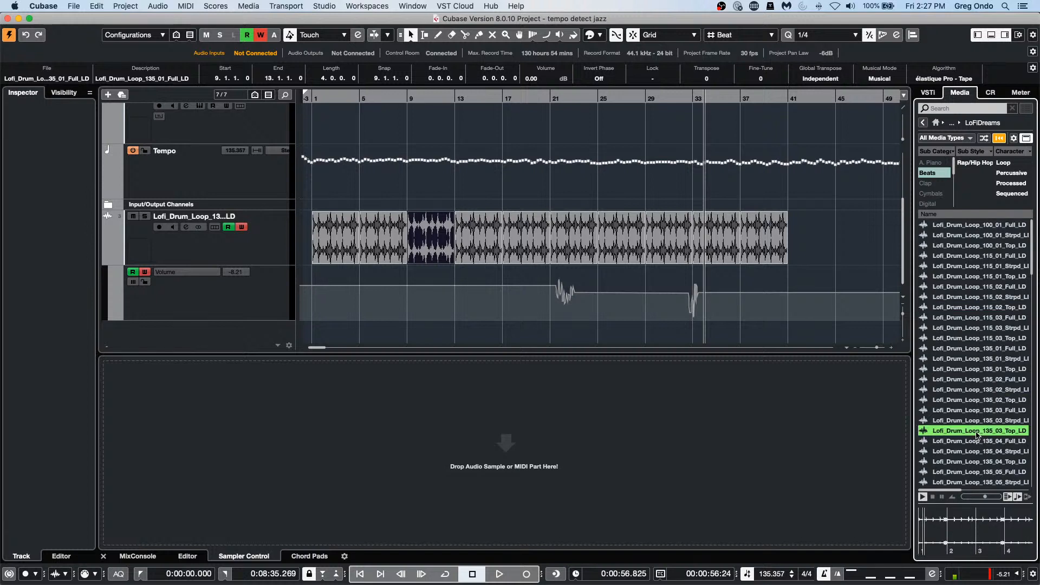
pyautogui.click(970, 461)
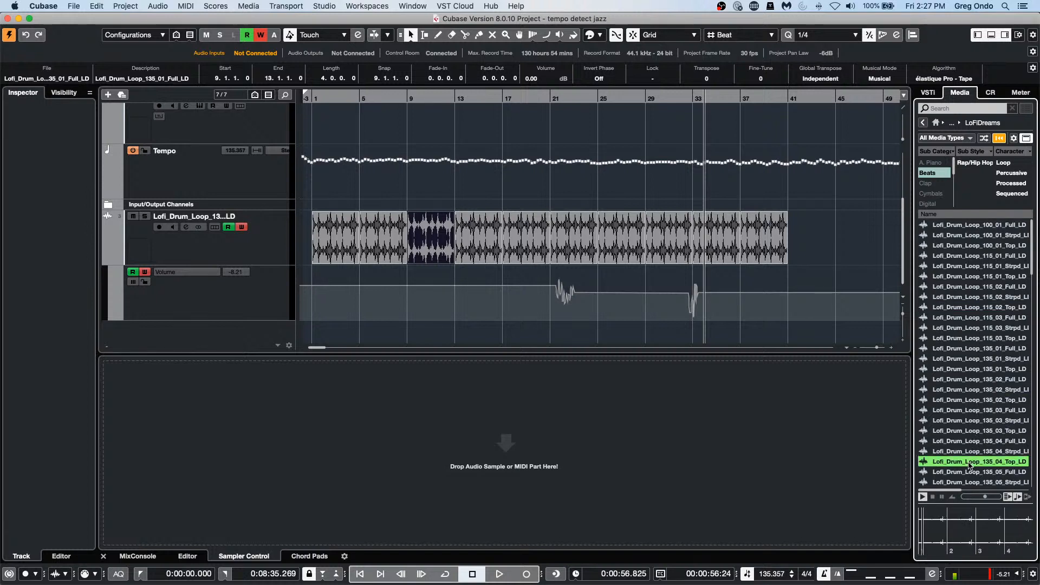
pyautogui.click(930, 499)
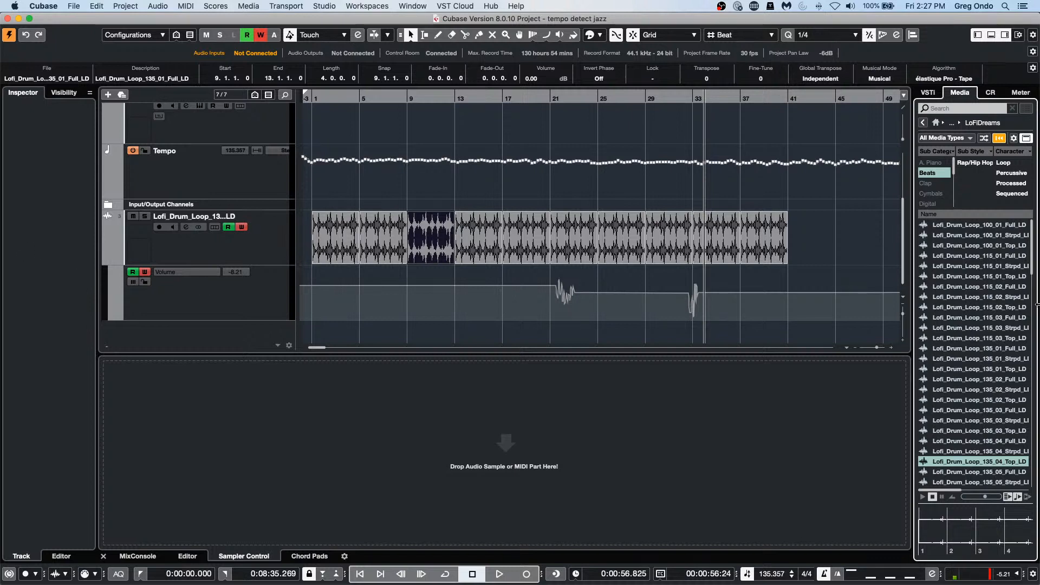
# - Audition the Lofi_Drum_Loop_115_03_Strpd and Lofi_Drum_Loop_135_01_Strpd loops from the media browser
pyautogui.click(989, 307)
pyautogui.click(982, 328)
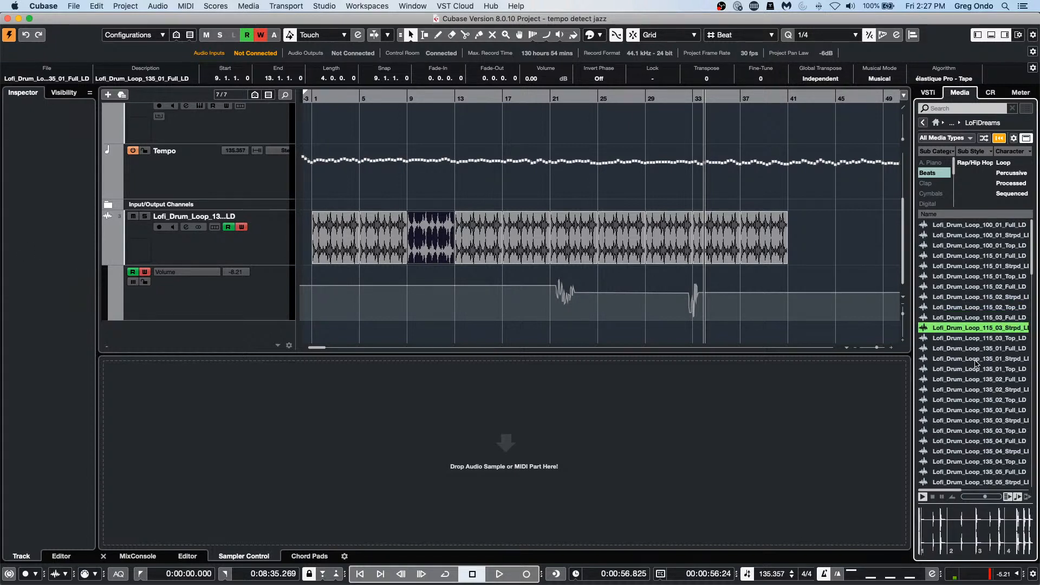
pyautogui.click(975, 360)
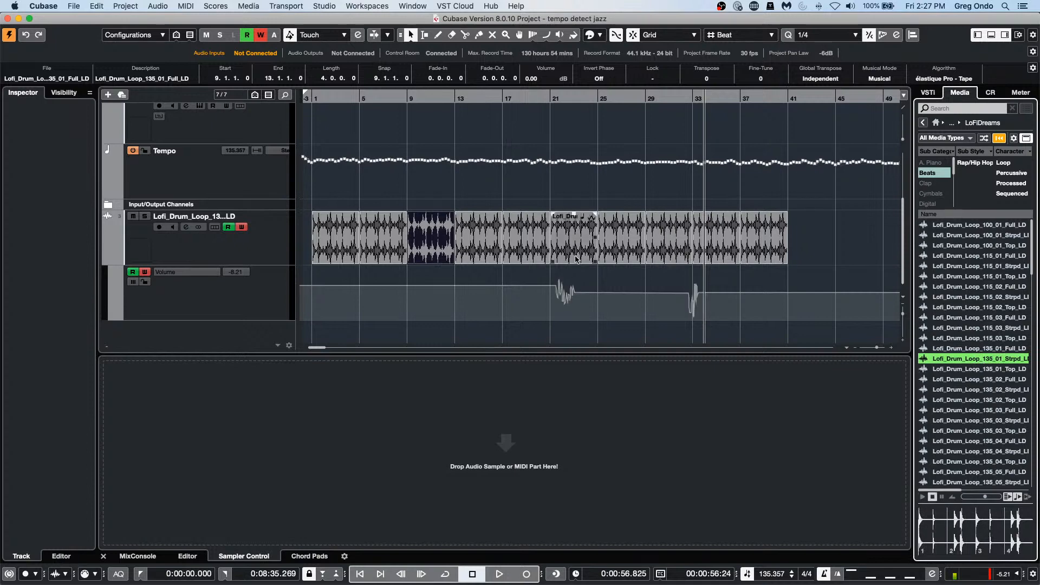
# - Review the Control Room connections once more in Audio Connections, including the vox cue, and close the window
pyautogui.click(324, 6)
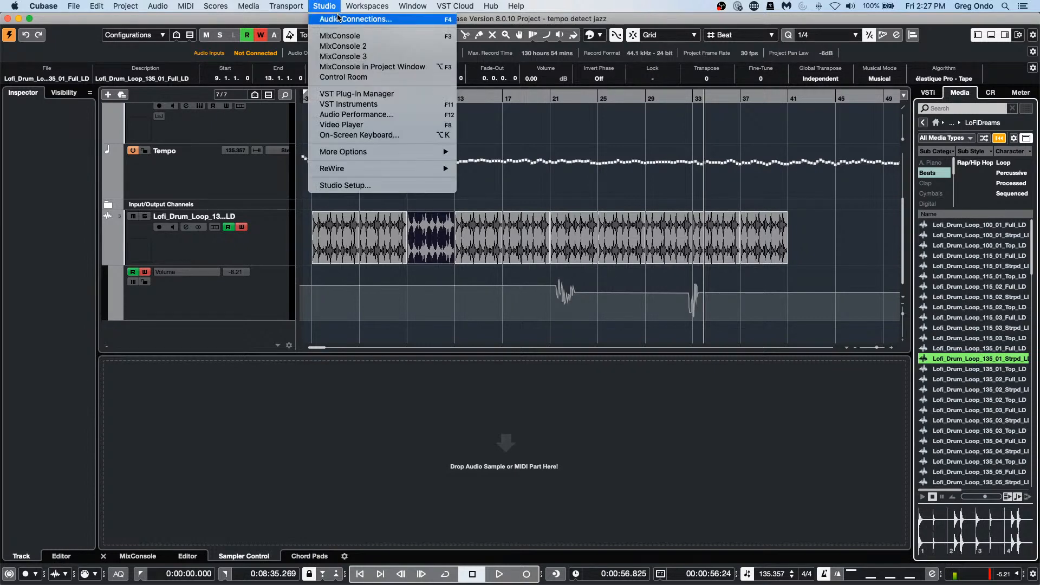
pyautogui.click(347, 19)
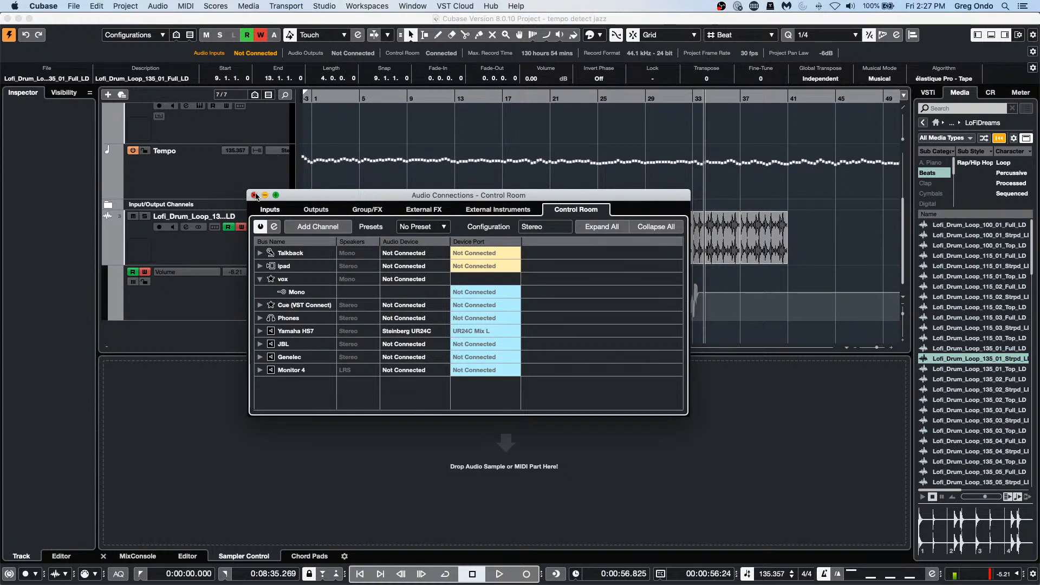
pyautogui.click(254, 195)
# - Audition further Lofi drum loops, including Lofi_Drum_Loop_115_03_Top and Lofi_Drum_Loop_115_01_Strpd, and stop the preview
pyautogui.click(1000, 390)
pyautogui.click(997, 338)
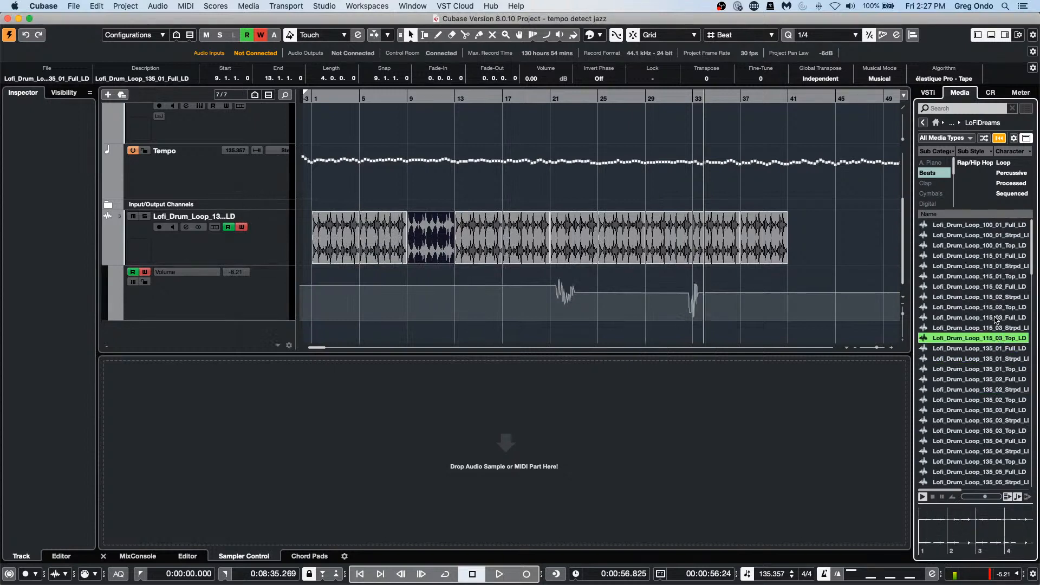
pyautogui.click(996, 308)
pyautogui.click(996, 287)
pyautogui.click(998, 267)
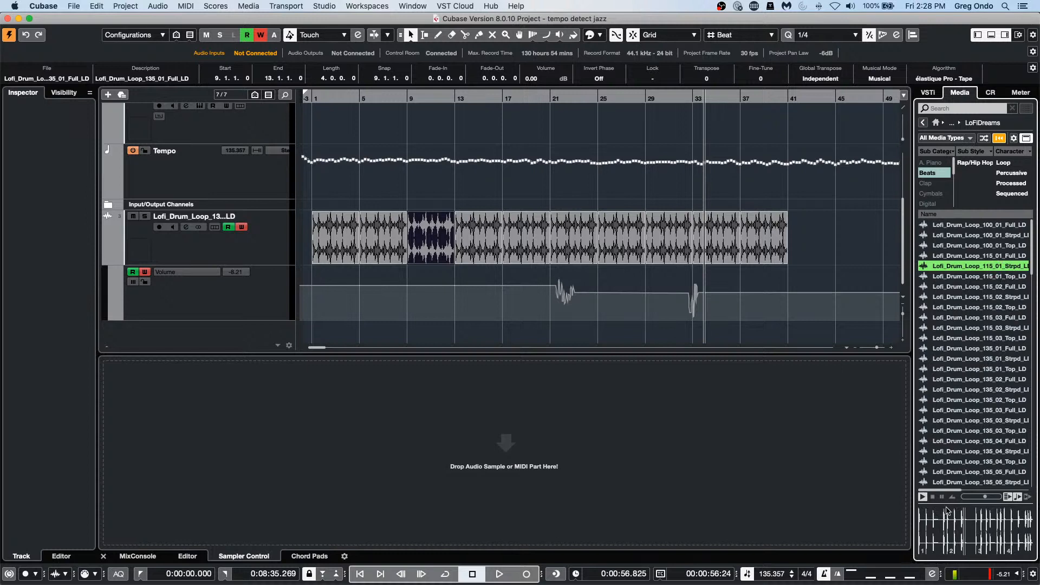
pyautogui.click(933, 497)
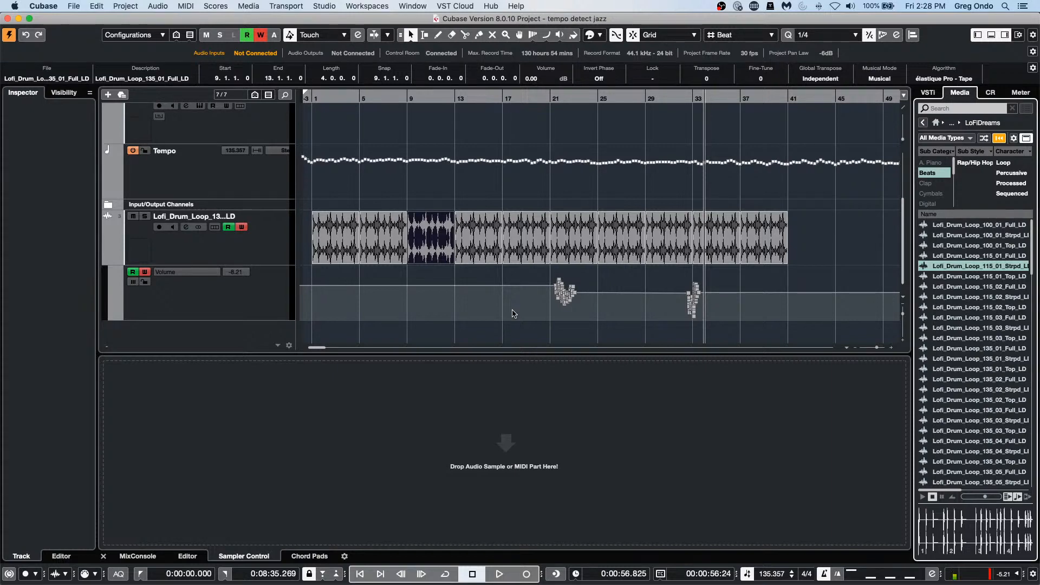
# - Examine the project's import options, including Cubasis Project, and the available event selection commands
pyautogui.click(94, 6)
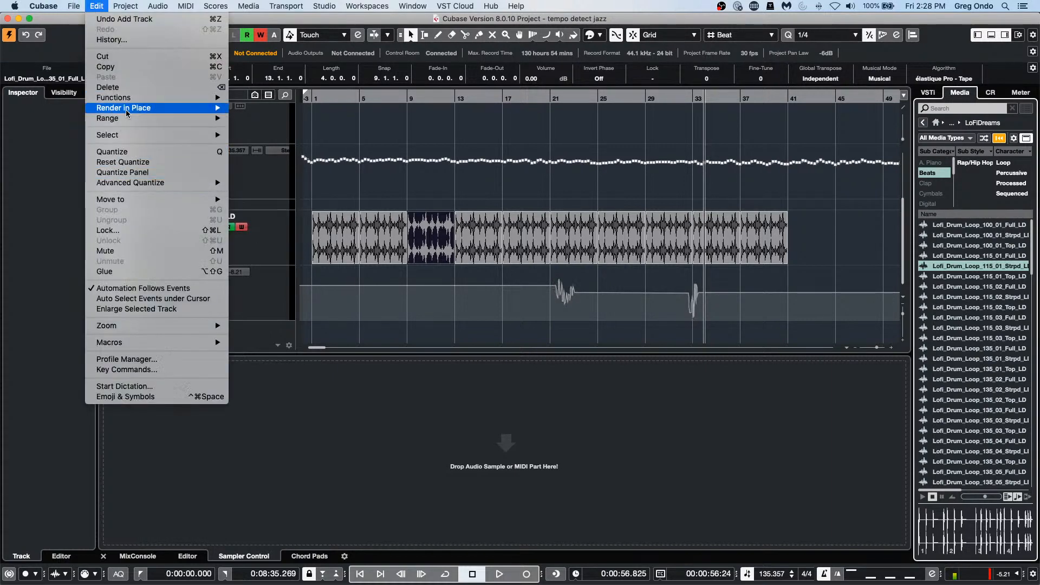
pyautogui.moveTo(135, 112)
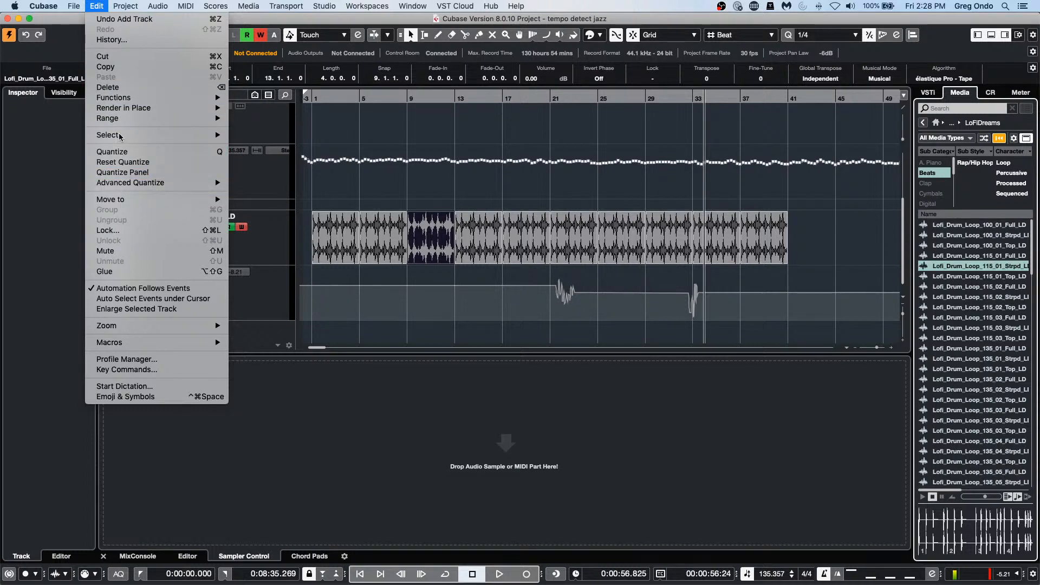
pyautogui.moveTo(71, 3)
pyautogui.moveTo(86, 153)
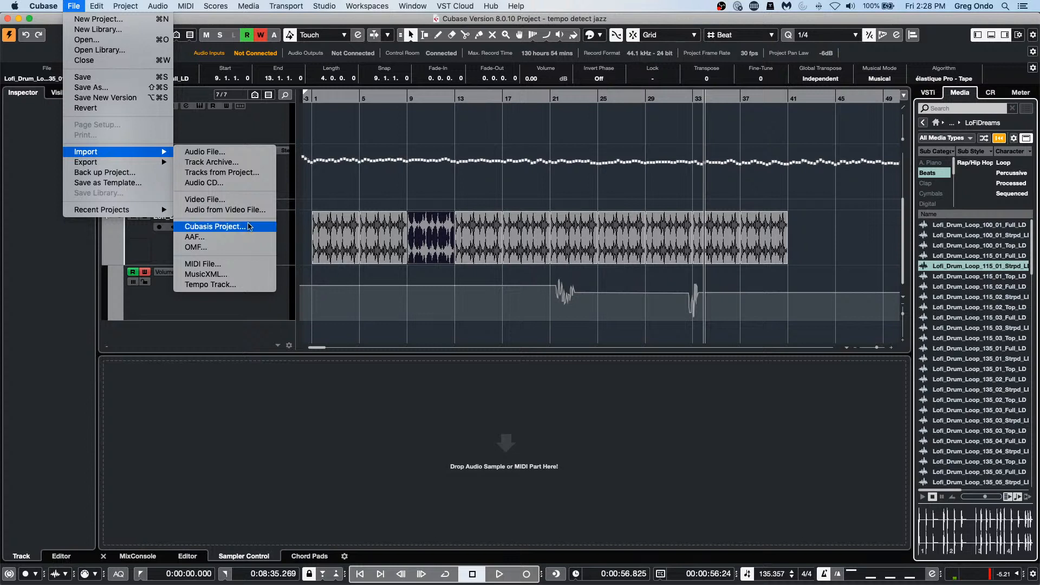
pyautogui.moveTo(164, 169)
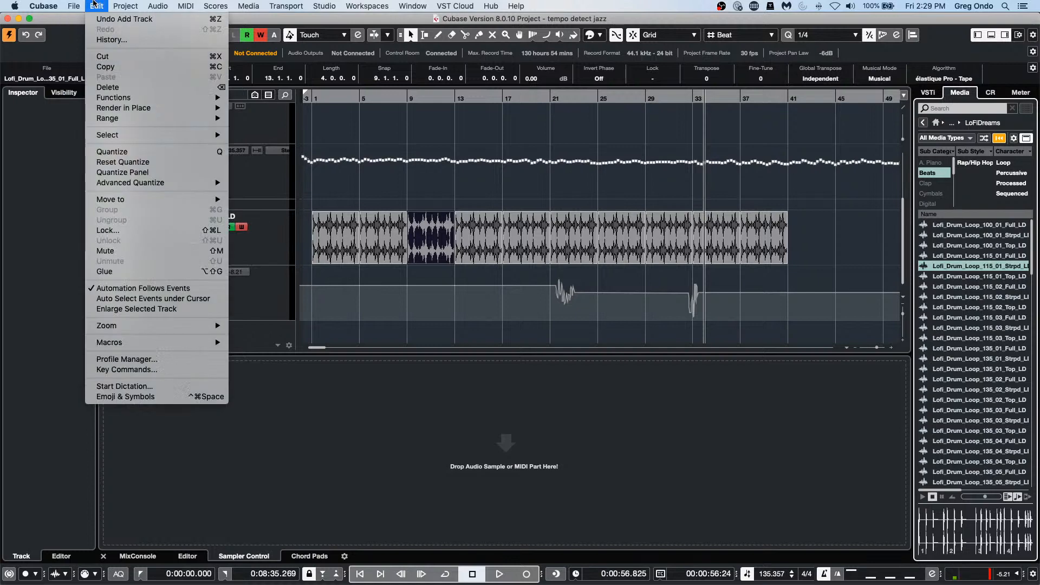
pyautogui.moveTo(150, 135)
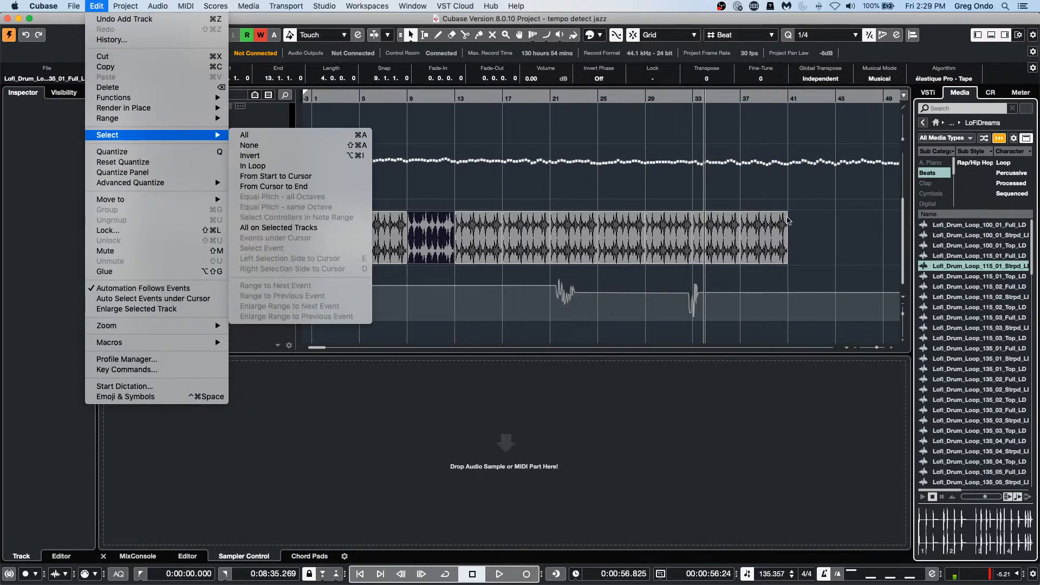
pyautogui.click(592, 234)
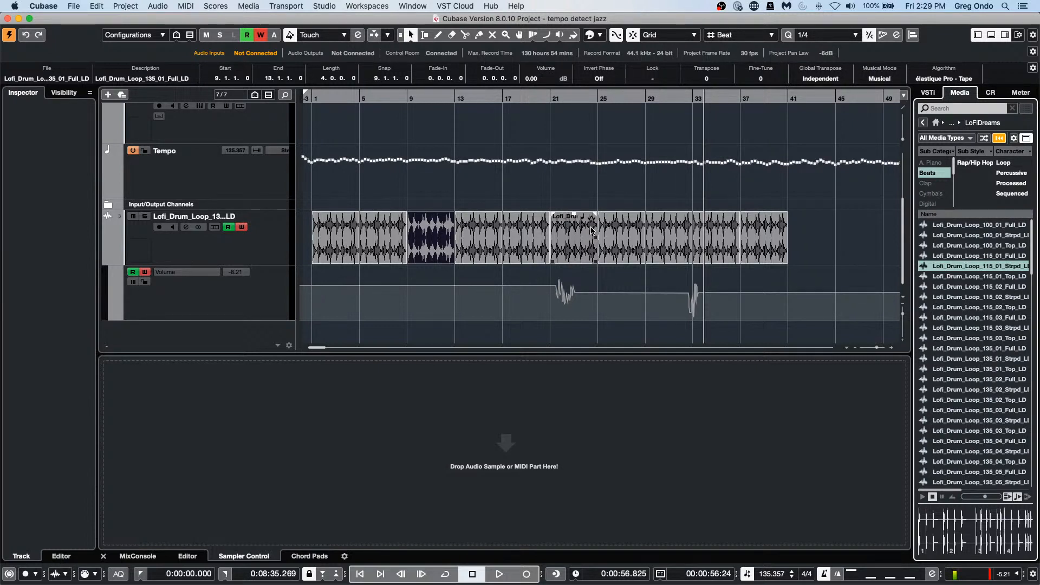
pyautogui.click(599, 221)
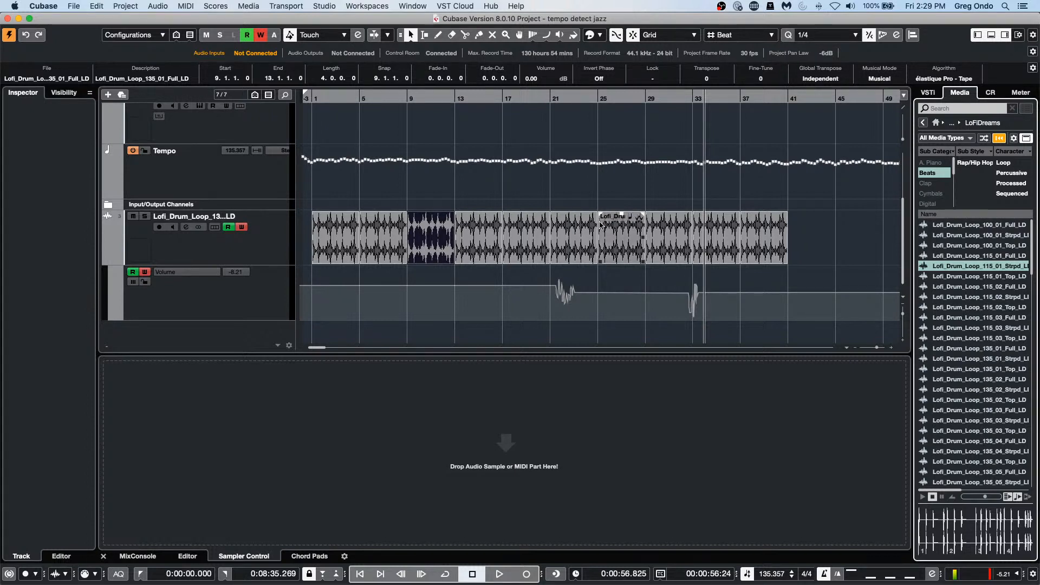
pyautogui.click(604, 209)
# - Open the Lofi drum loop track's channel settings, and load the Frequency EQ into the first insert slot
pyautogui.click(267, 240)
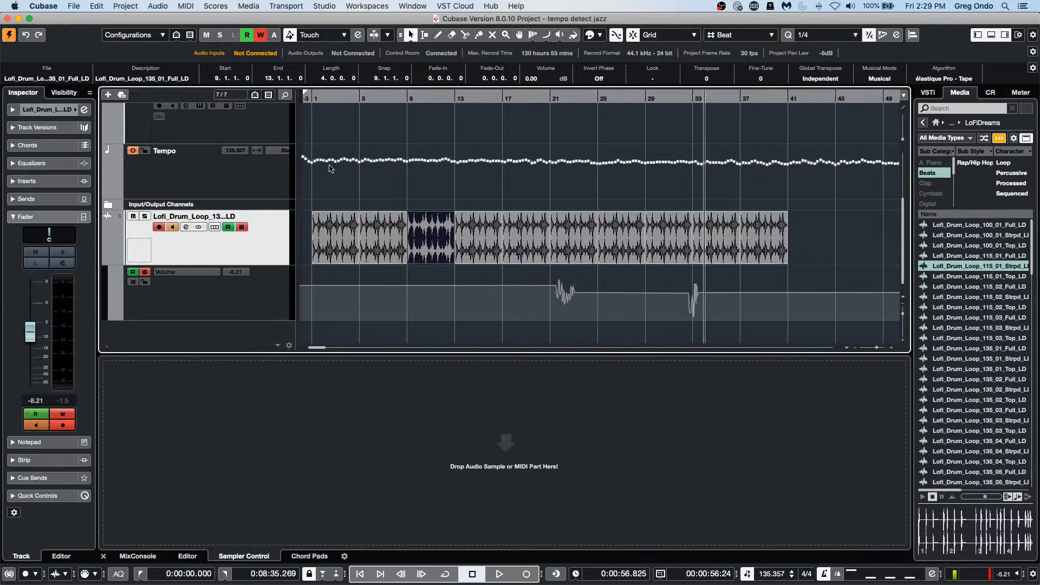
pyautogui.click(85, 111)
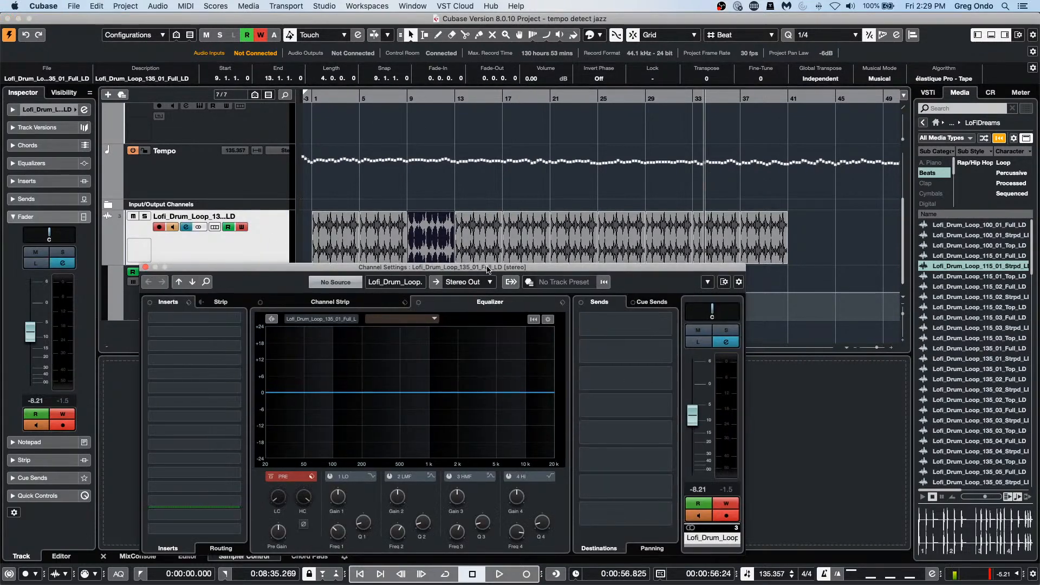
pyautogui.moveTo(487, 269); pyautogui.dragTo(553, 101)
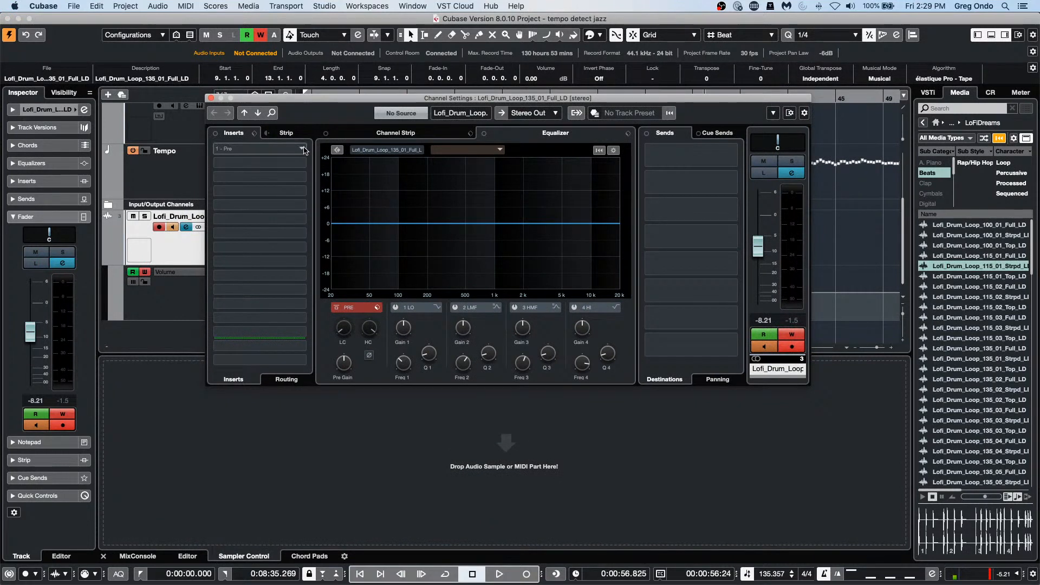
pyautogui.click(286, 161)
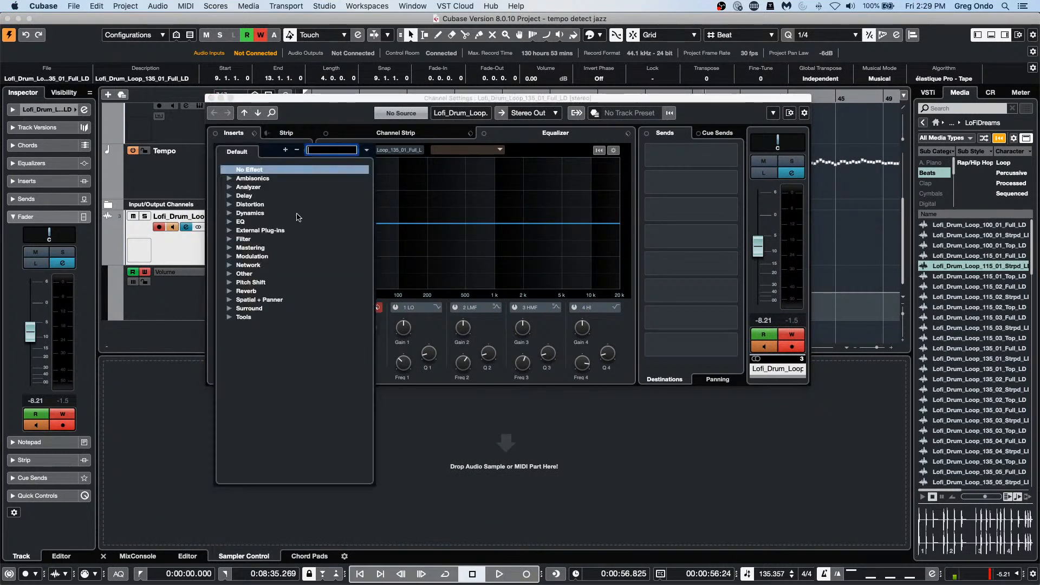
pyautogui.click(230, 222)
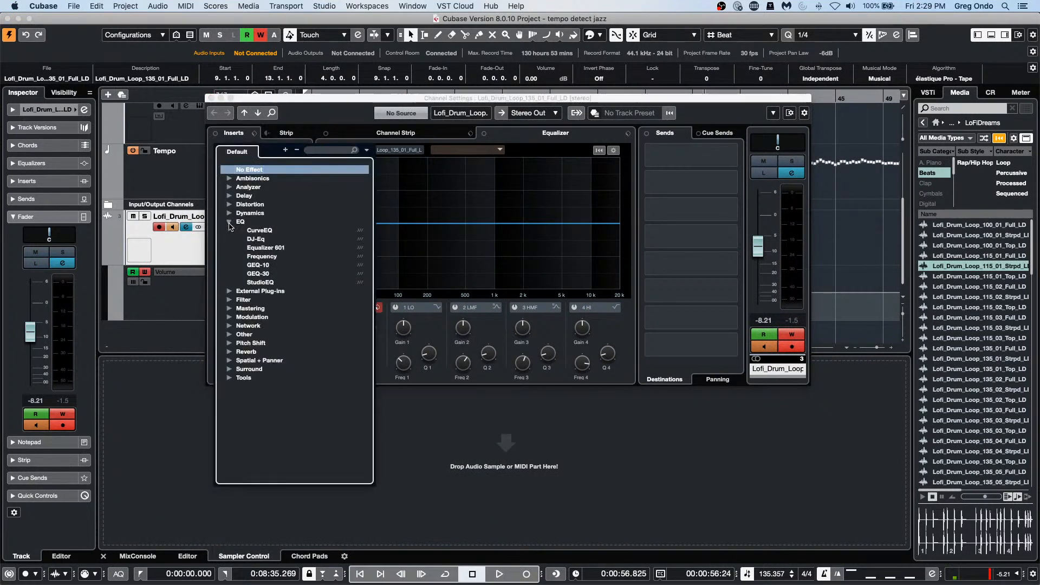
pyautogui.click(275, 256)
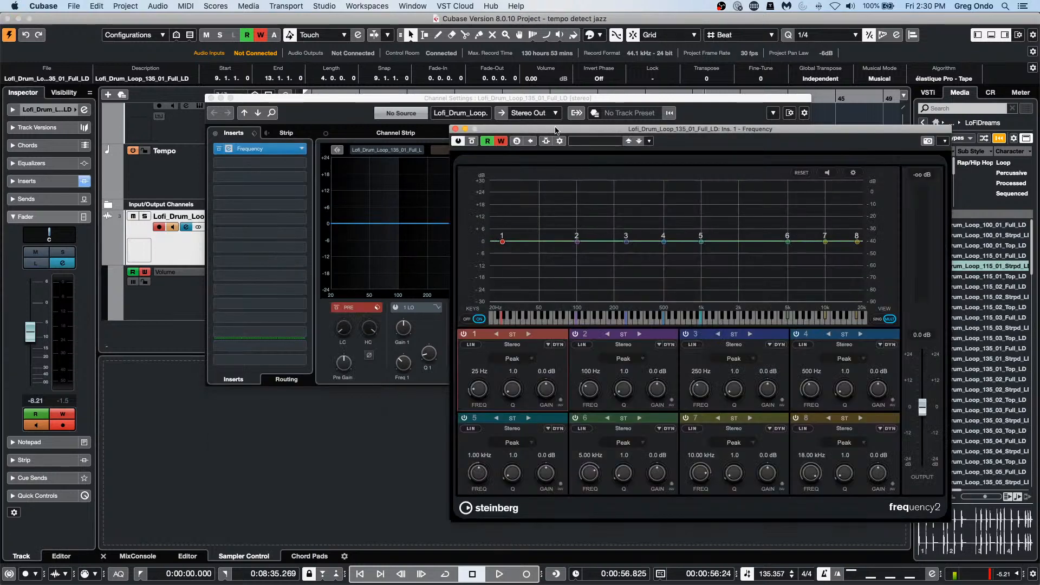
pyautogui.moveTo(556, 130); pyautogui.dragTo(277, 41)
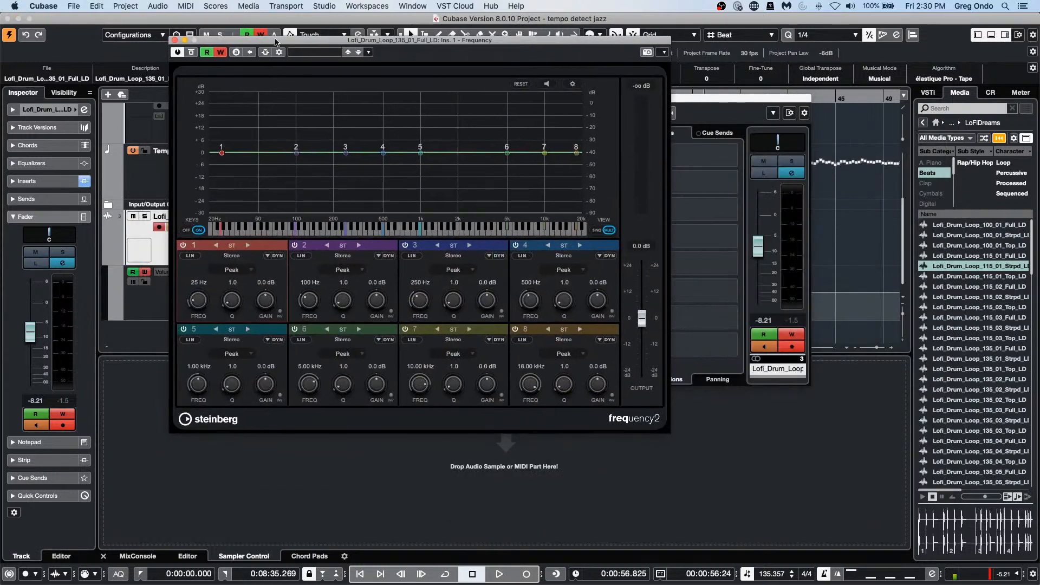
# - Turn on dynamic processing for band 6 of Frequency, and switch band 2 to left/right processing and back to stereo
pyautogui.click(390, 340)
pyautogui.click(379, 340)
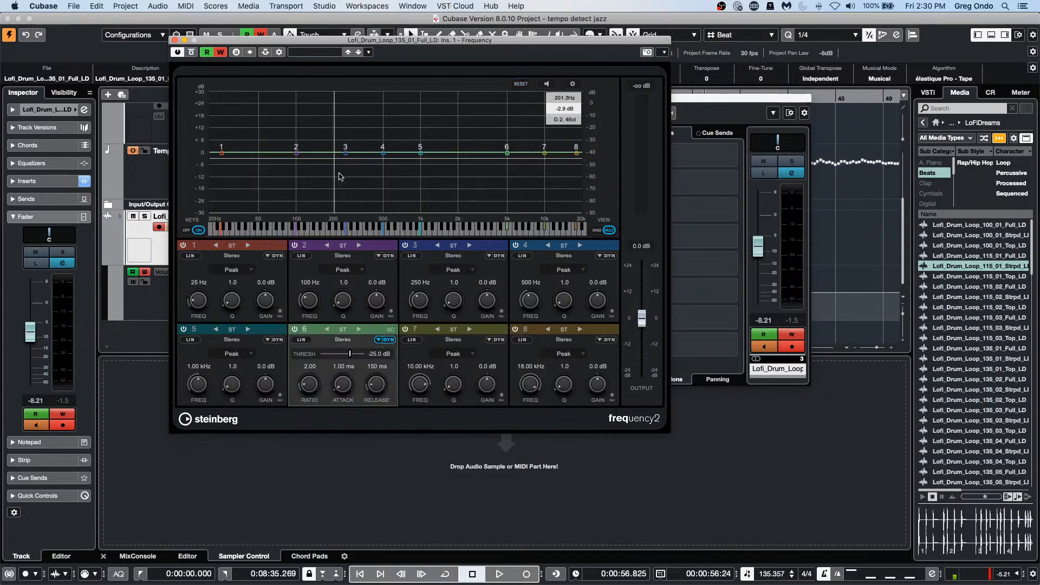
pyautogui.click(336, 247)
pyautogui.click(333, 248)
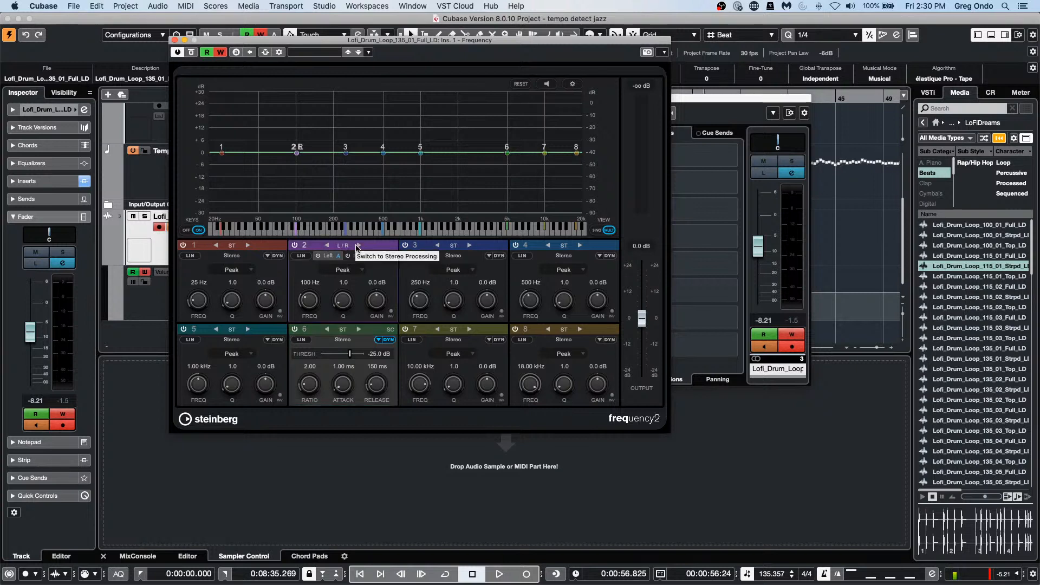
pyautogui.click(332, 250)
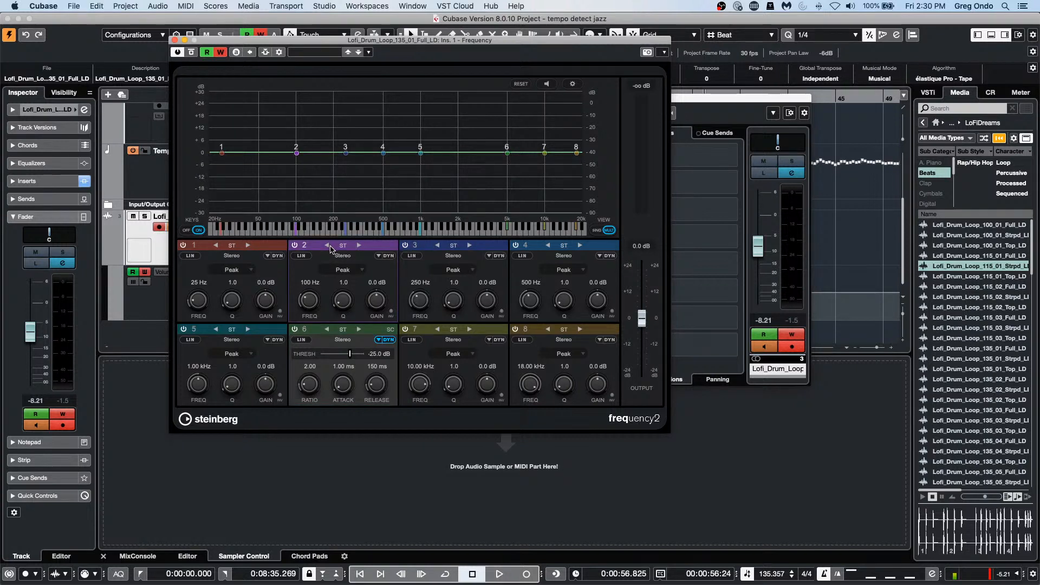
# - Toggle dynamic mode on band 2 of the Frequency equalizer and close the equalizer and channel settings windows
pyautogui.click(378, 257)
pyautogui.click(378, 258)
pyautogui.click(378, 258)
pyautogui.click(378, 258)
pyautogui.click(174, 40)
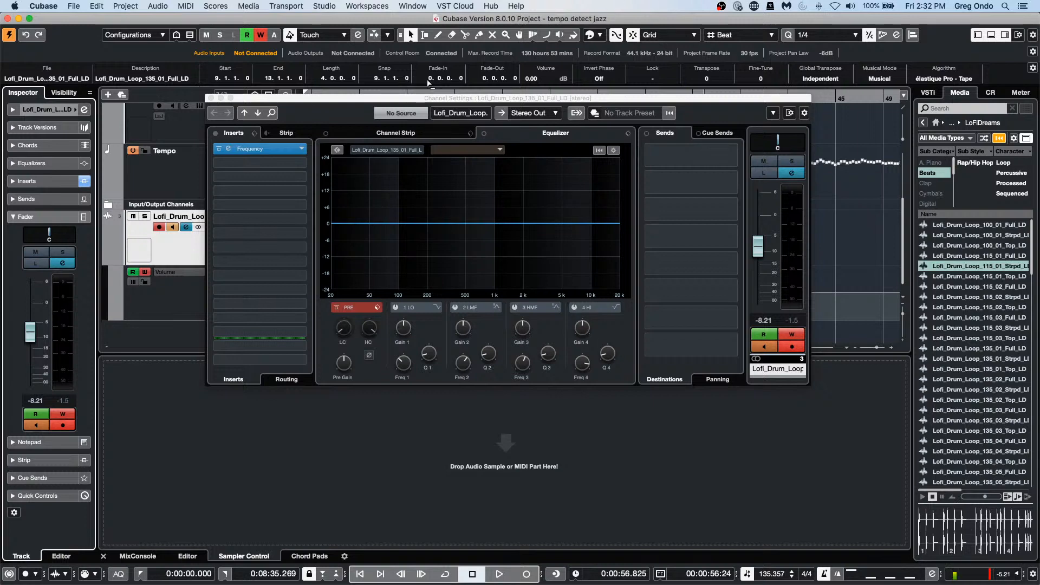
pyautogui.click(211, 98)
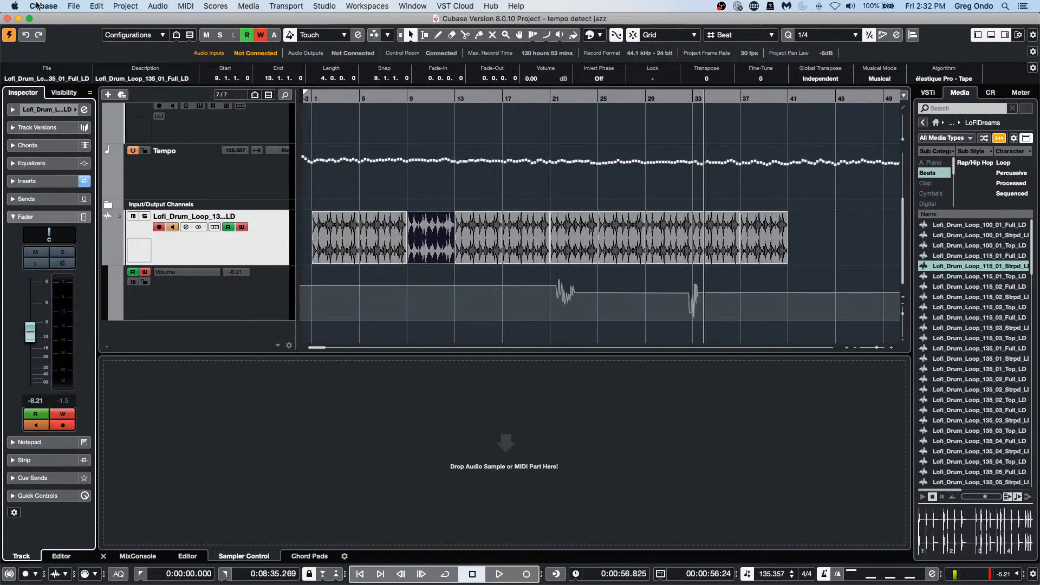
# - Add an instrument track that uses Groove Agent SE
pyautogui.rightClick(252, 256)
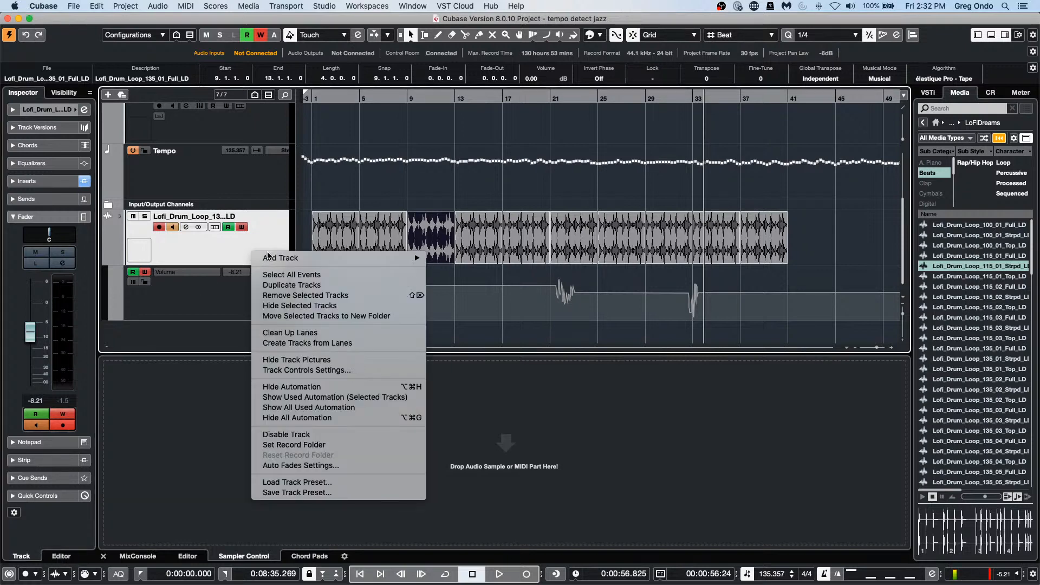
pyautogui.moveTo(269, 256)
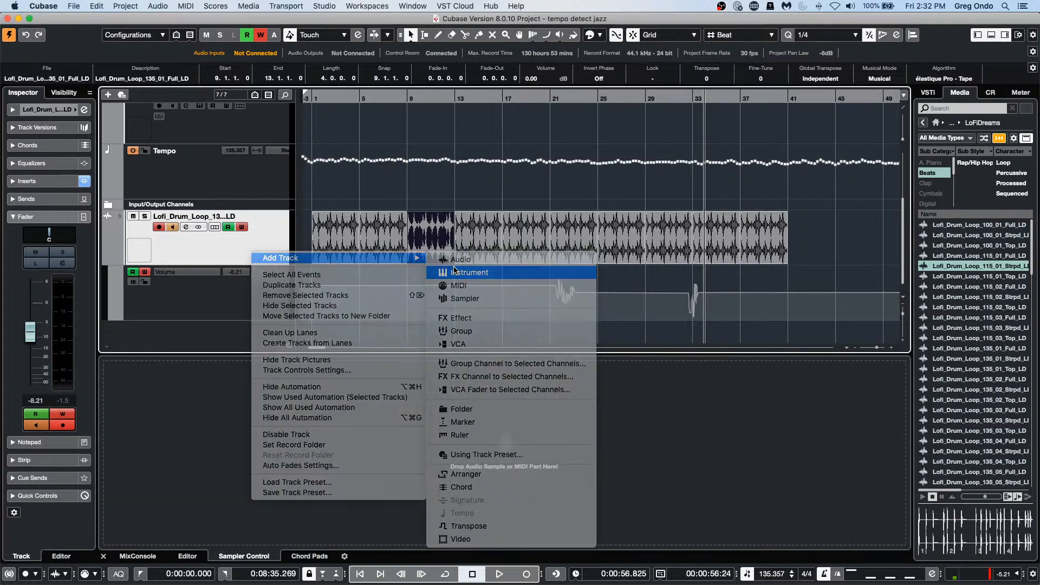
pyautogui.click(454, 271)
pyautogui.click(456, 169)
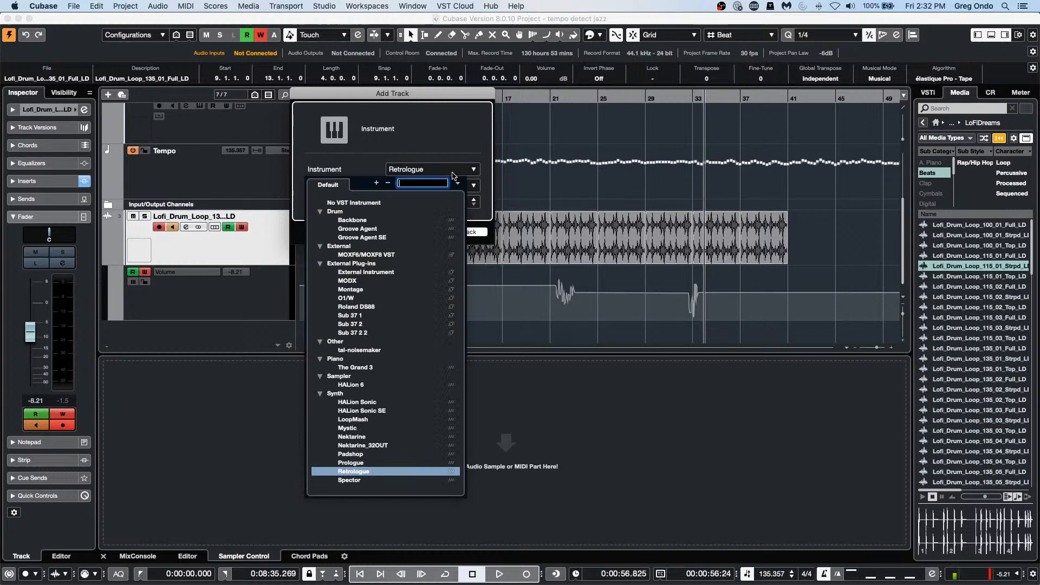
pyautogui.click(383, 238)
pyautogui.click(462, 232)
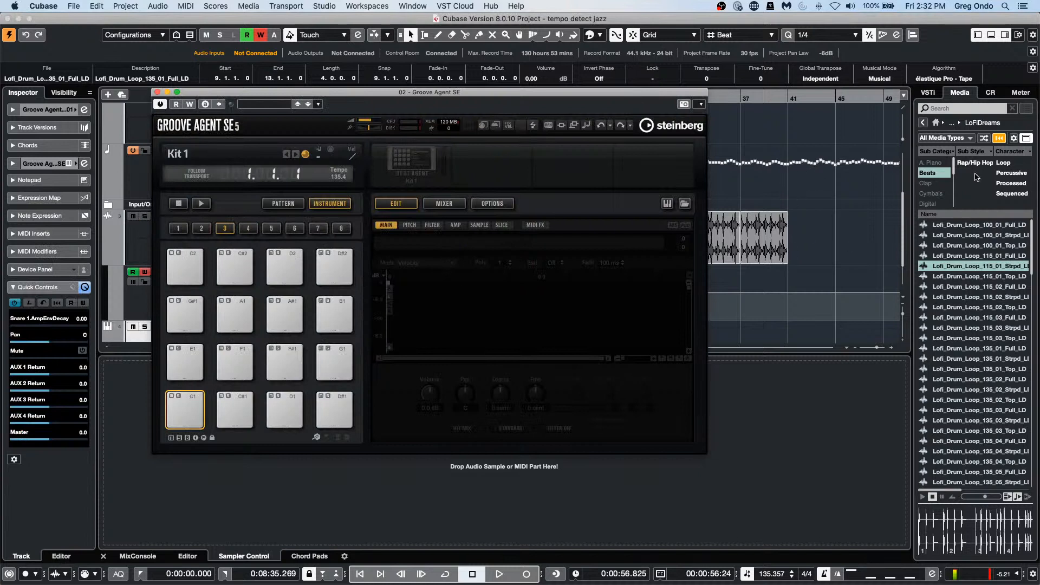
# - Clear the Beats filter in the LoFiDreams library and switch the media browser to the Soul Assembly library
pyautogui.click(932, 172)
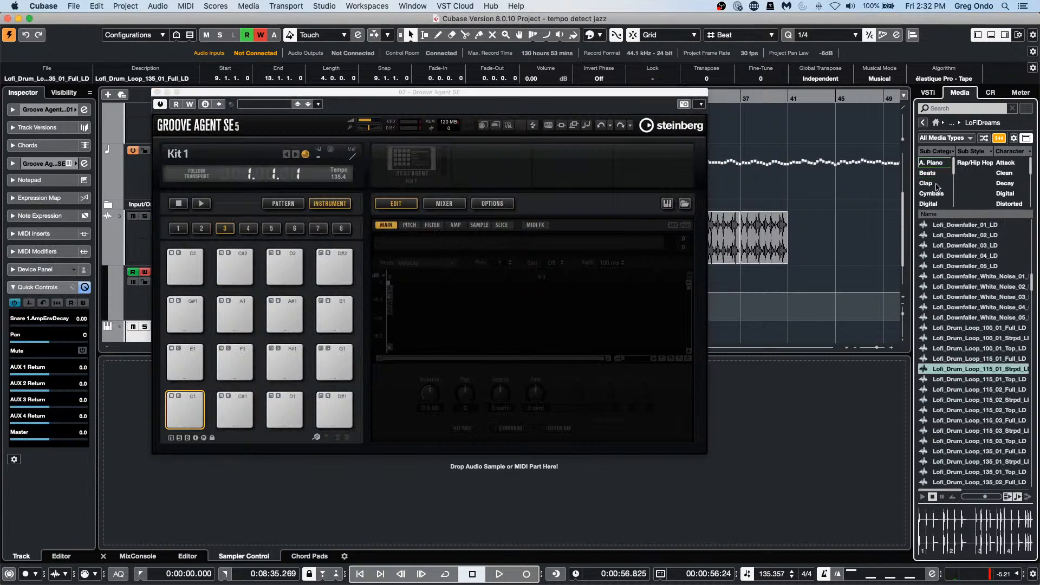
pyautogui.scroll(-2, 941, 192)
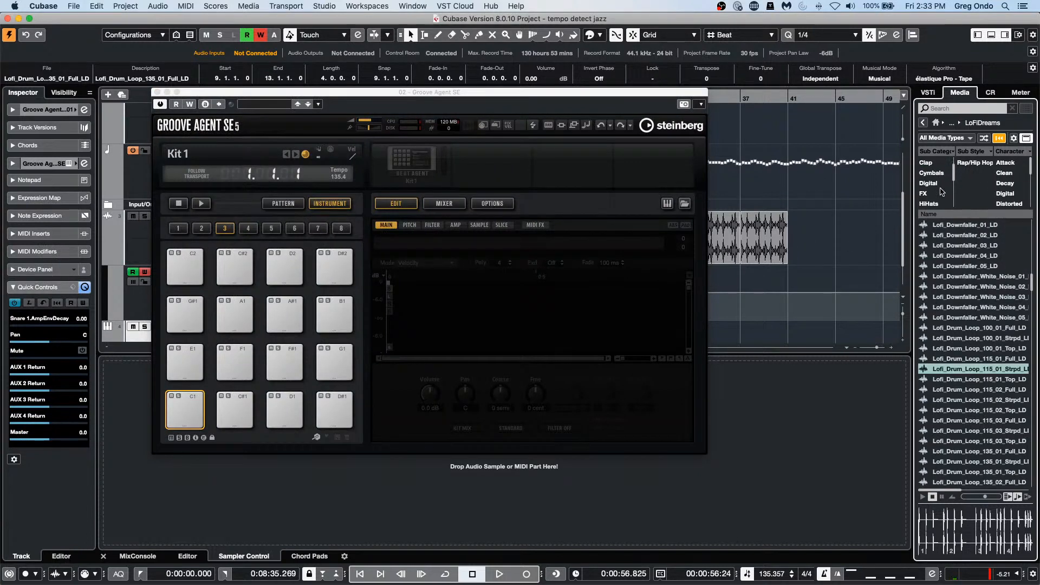
pyautogui.scroll(-3, 942, 192)
pyautogui.scroll(-5, 943, 191)
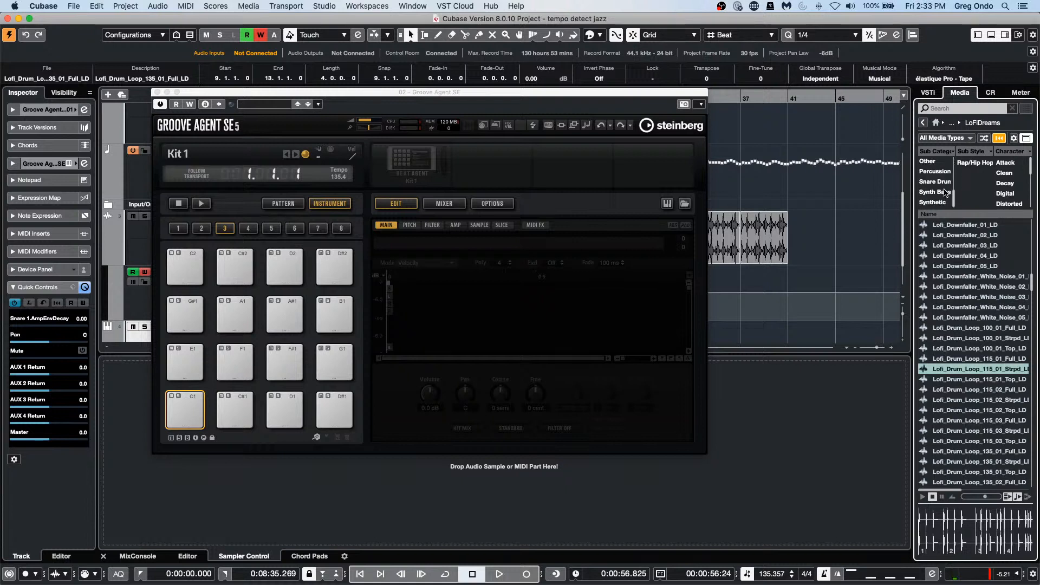
pyautogui.scroll(10, 940, 194)
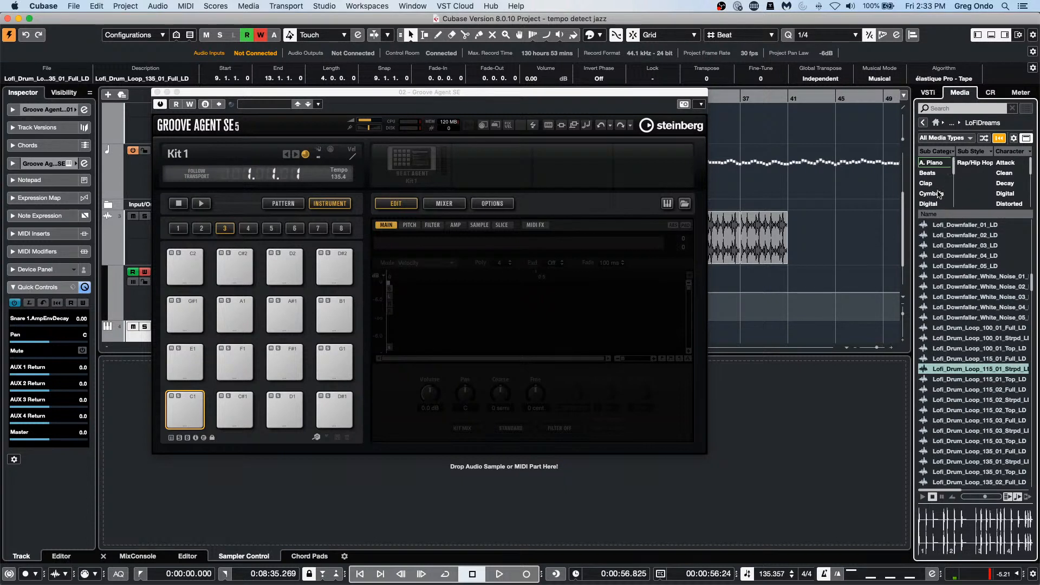
pyautogui.click(923, 124)
pyautogui.scroll(-10, 1003, 428)
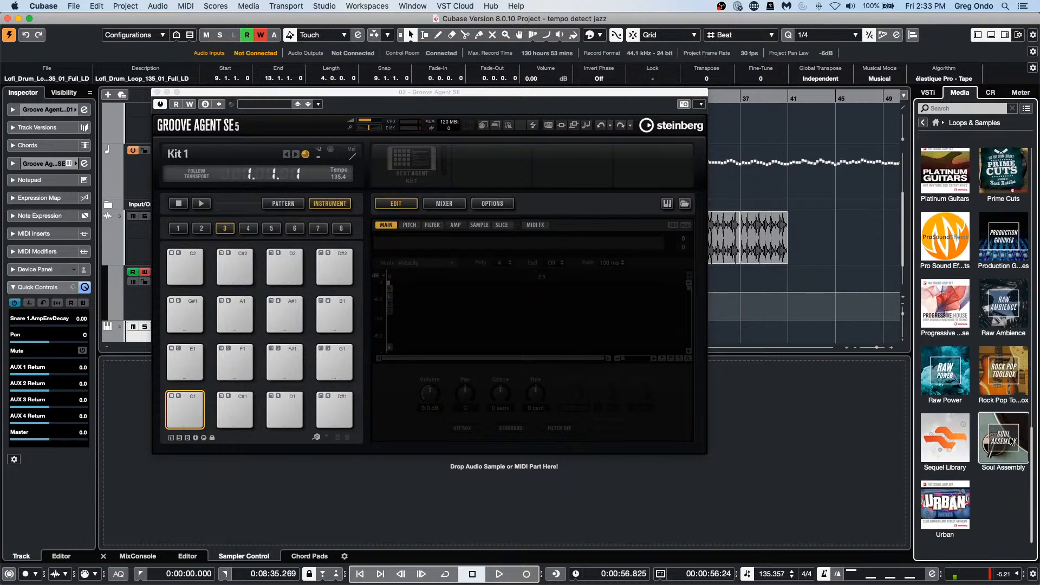
pyautogui.click(1011, 441)
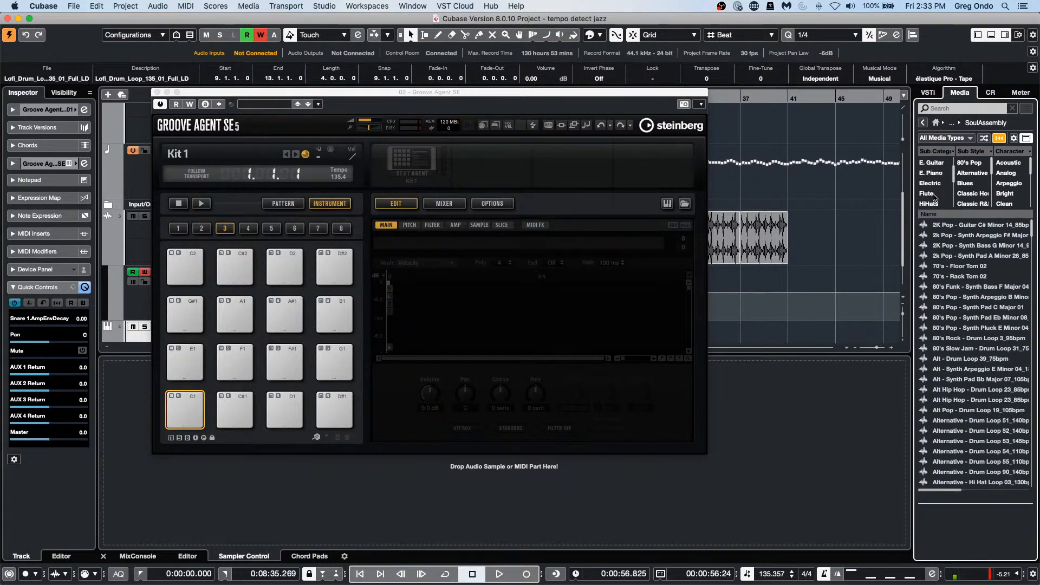
# - Search the Soul Assembly library for "gui" and filter the results to the E. Guitar subcategory
pyautogui.scroll(-1, 934, 199)
pyautogui.scroll(1, 935, 199)
pyautogui.scroll(-5, 936, 195)
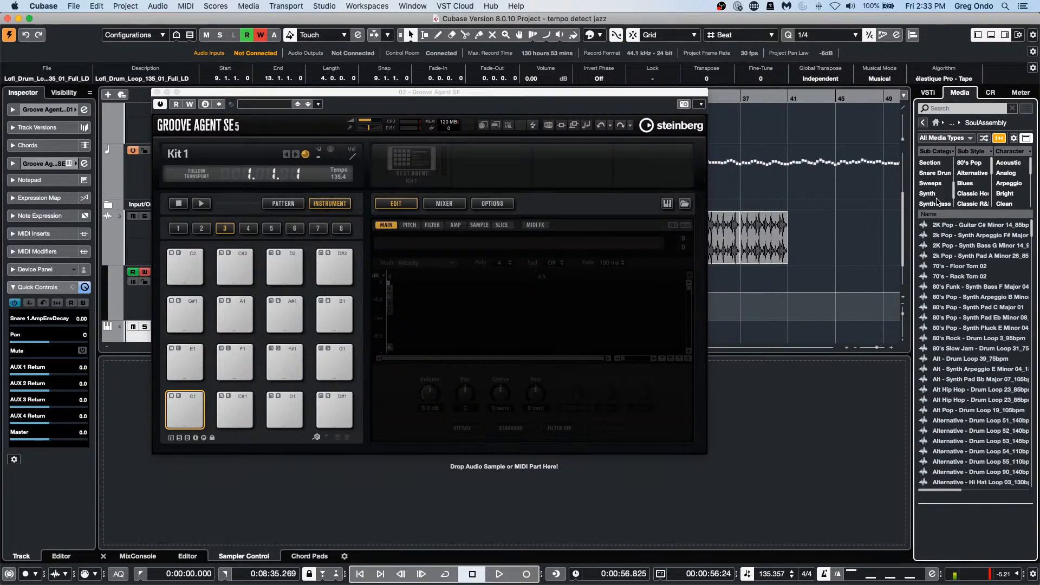
pyautogui.scroll(2, 937, 200)
pyautogui.click(948, 111)
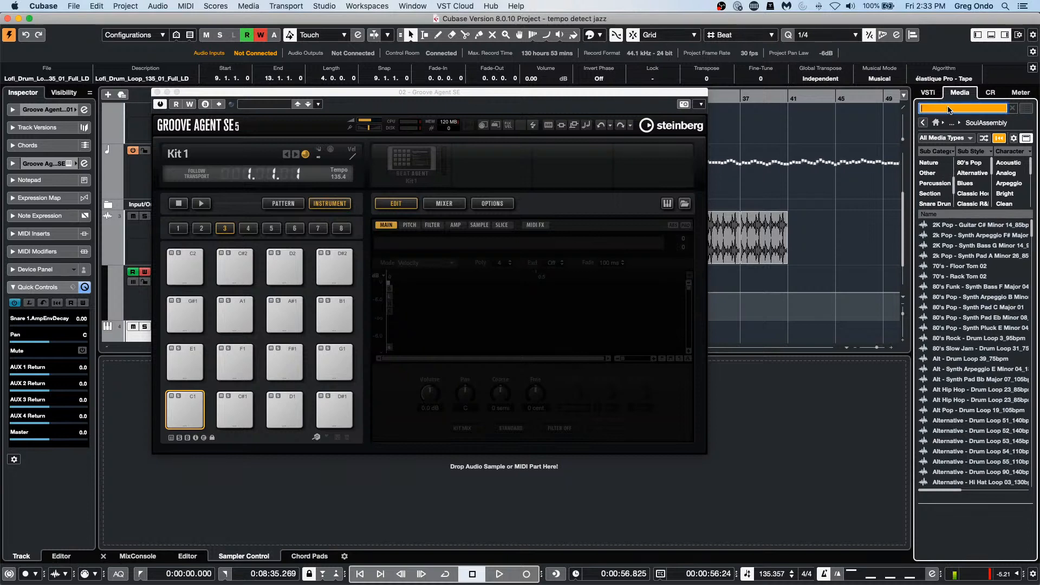
pyautogui.write('gui')
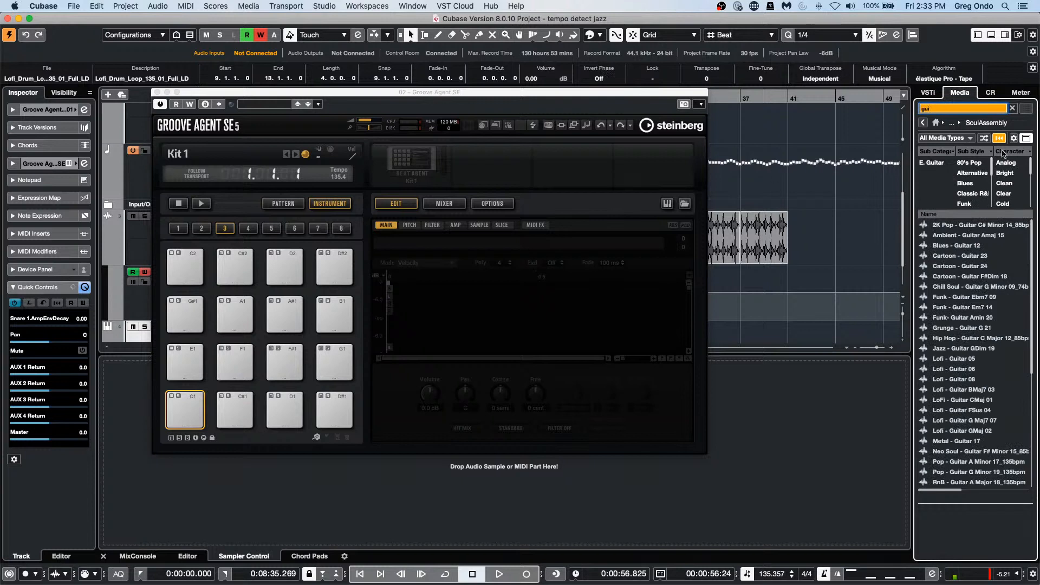
pyautogui.click(928, 163)
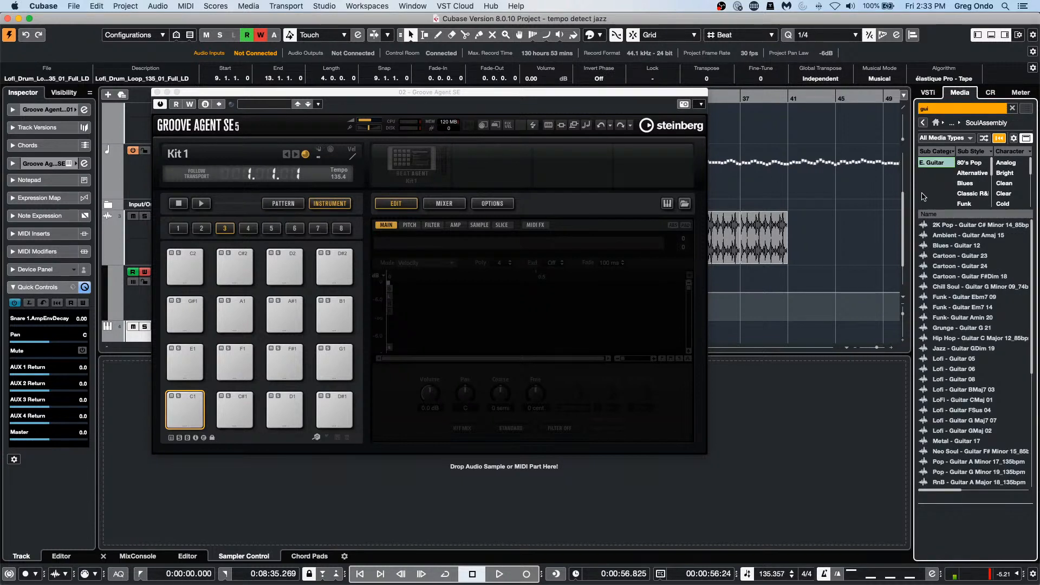
# - Audition several guitar samples in the filtered results, from Funk - Guitar Ebm7 09 down to the Neo Soul guitar loop
pyautogui.click(959, 299)
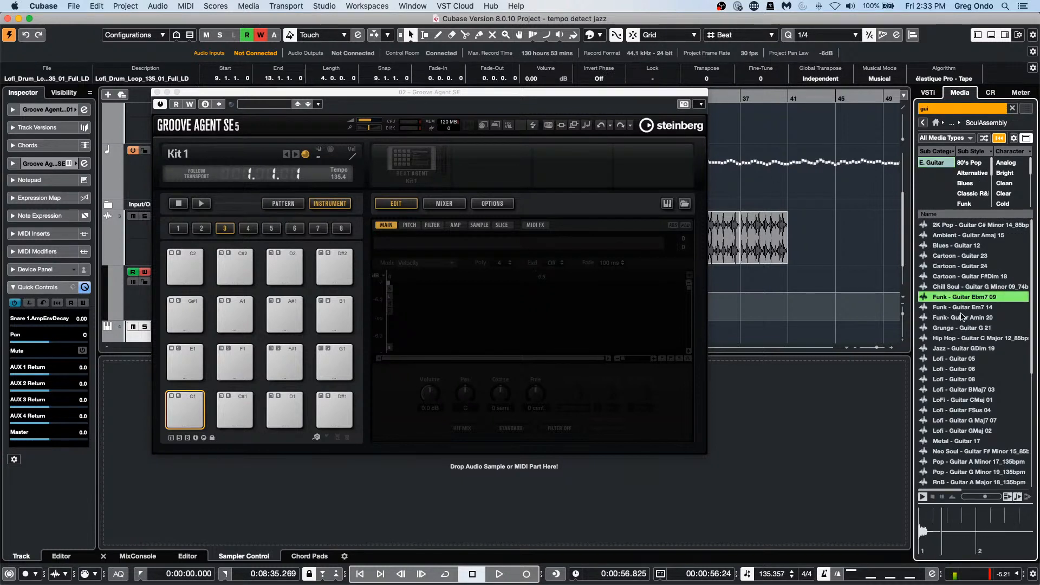
pyautogui.click(961, 318)
pyautogui.click(966, 379)
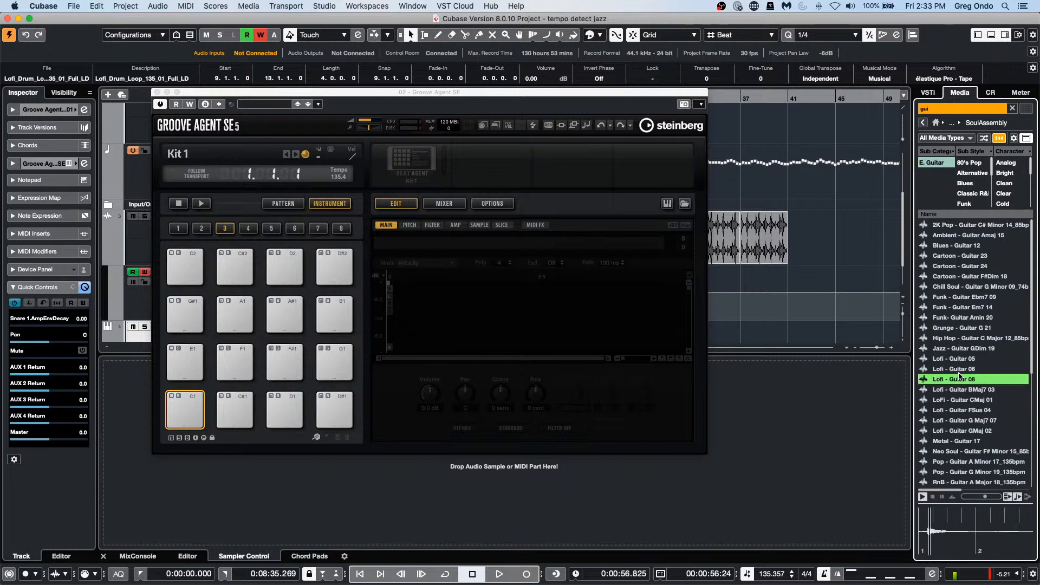
pyautogui.click(949, 421)
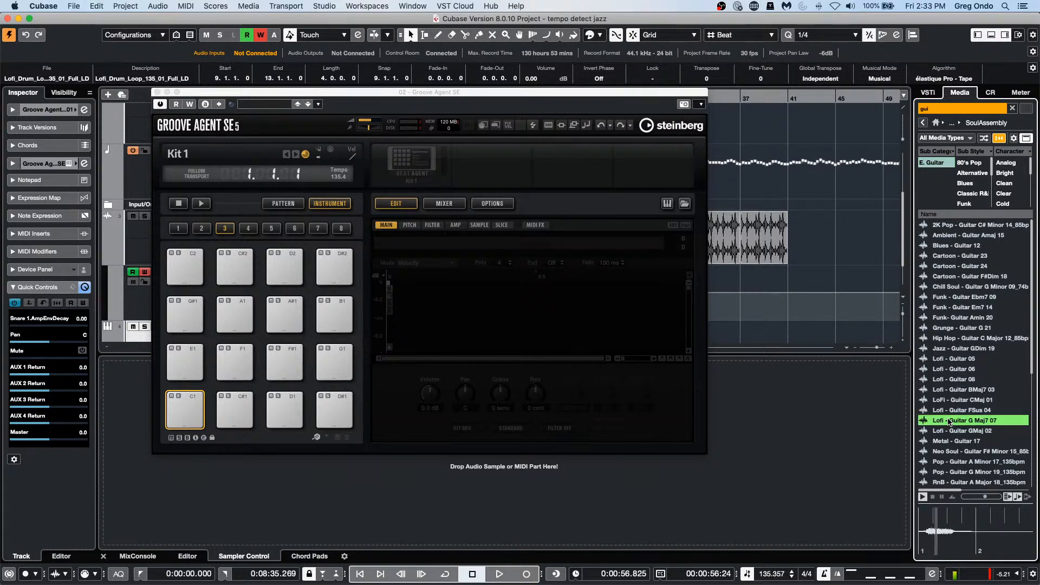
pyautogui.press('Down')
pyautogui.press('Down')
pyautogui.press('Down')
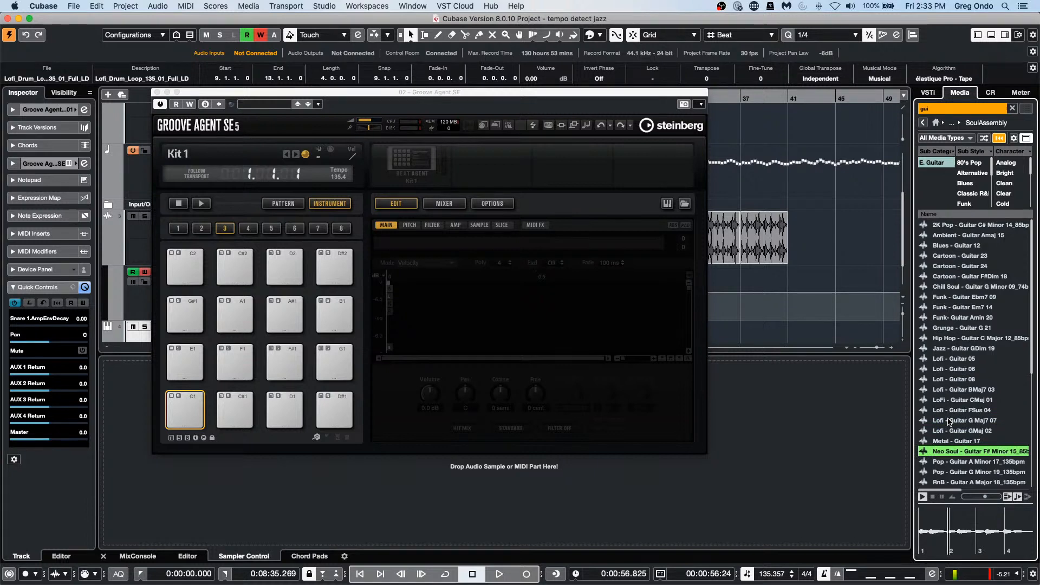
# - Load Neo Soul - Guitar F# Minor 15_85bpm onto Groove Agent's C1 pad, enlarge its waveform and audition it in the sample editor
pyautogui.click(950, 454)
pyautogui.moveTo(951, 454); pyautogui.dragTo(187, 412)
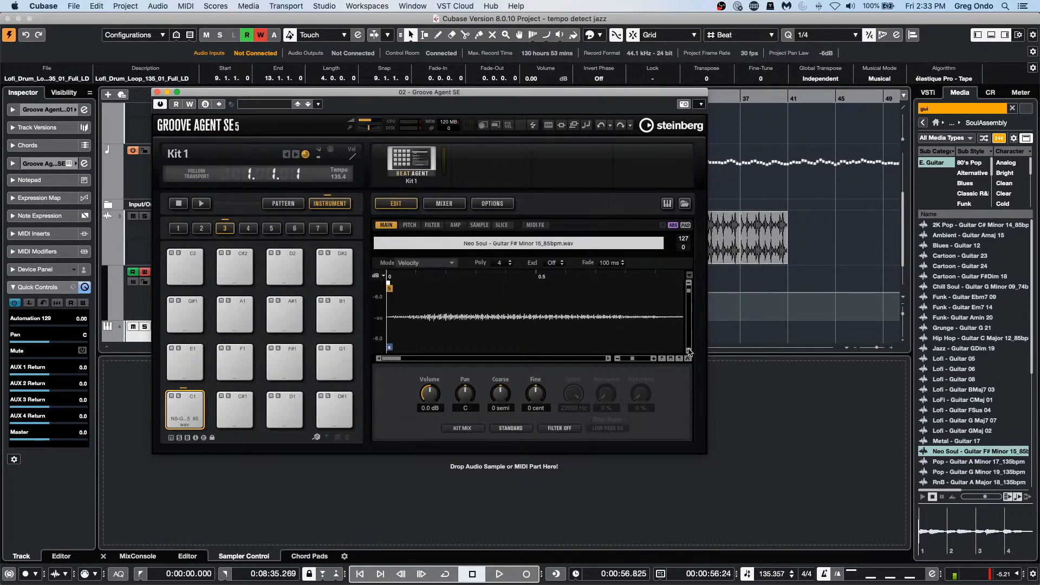
pyautogui.click(689, 352)
pyautogui.click(688, 351)
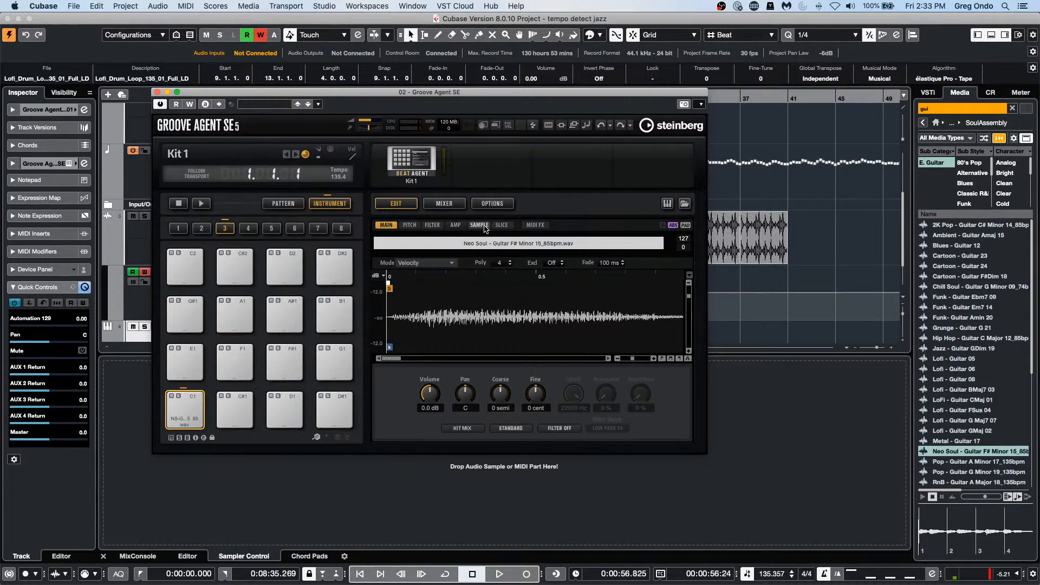
pyautogui.click(484, 226)
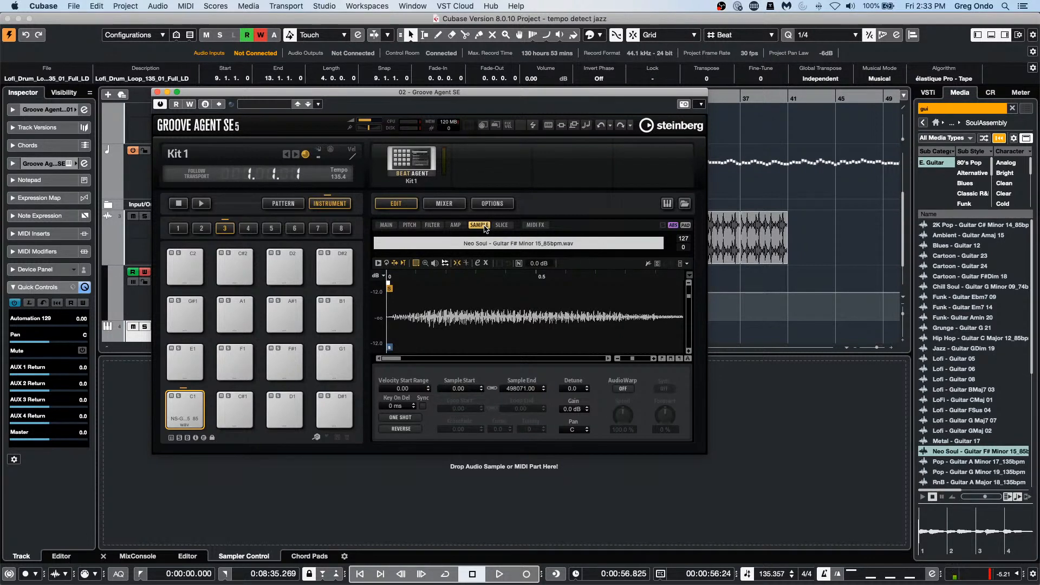
pyautogui.click(189, 410)
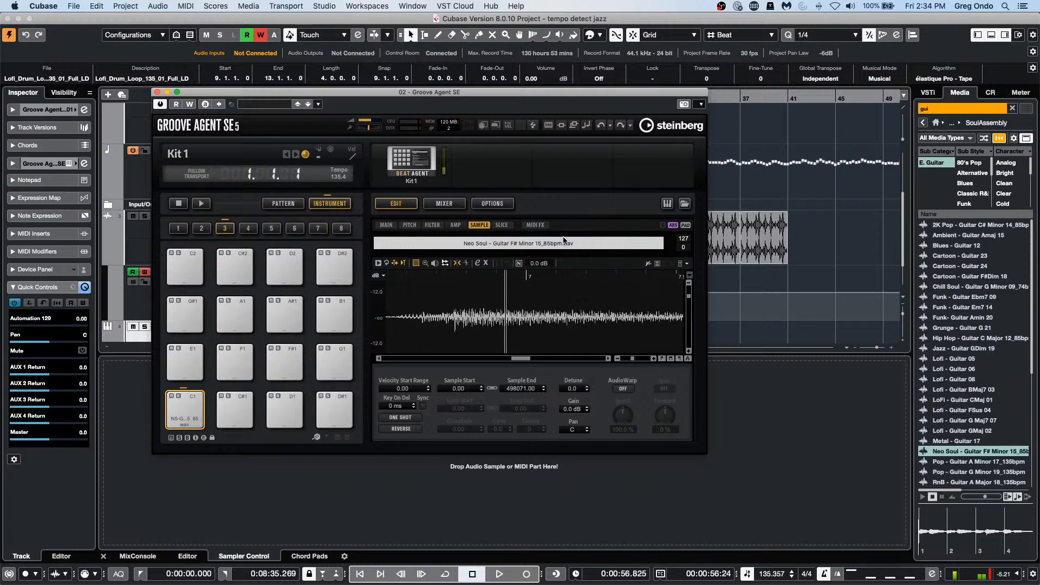
# - Slice the guitar loop across the pads in Transient mode with a 4.0 % threshold and close Groove Agent SE
pyautogui.moveTo(633, 359); pyautogui.dragTo(621, 360)
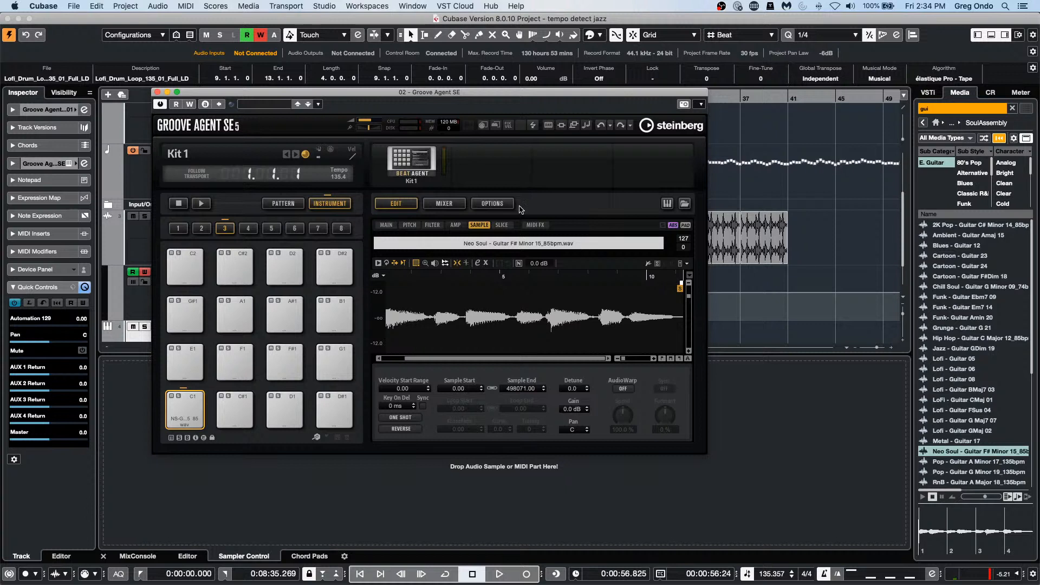
pyautogui.click(503, 225)
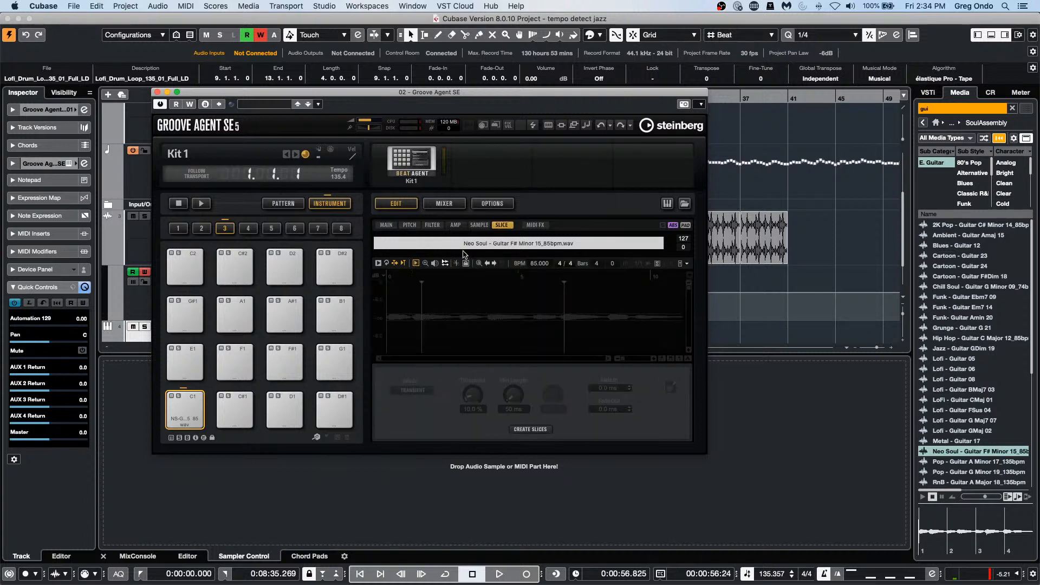
pyautogui.click(538, 429)
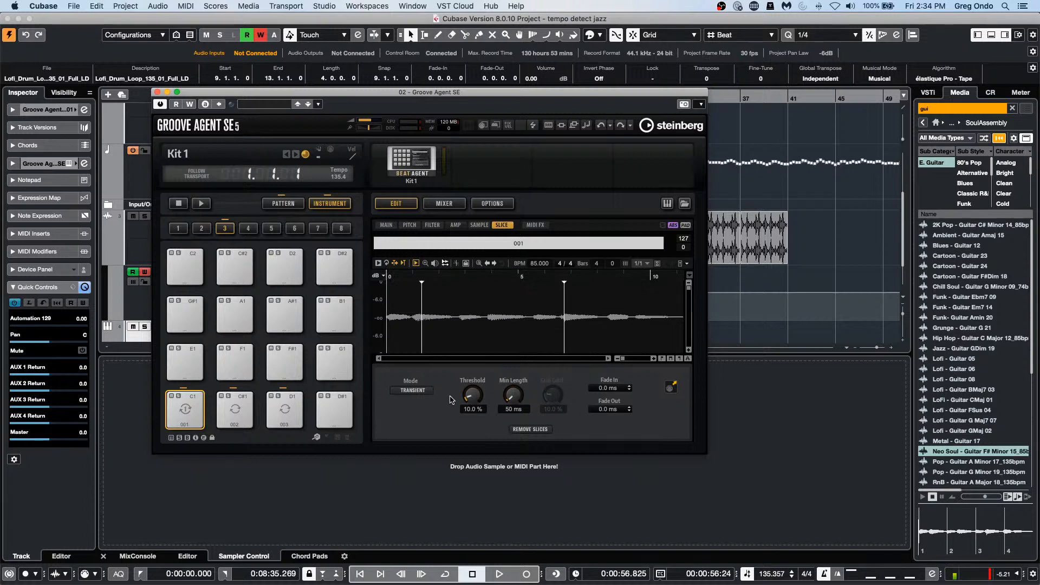
pyautogui.moveTo(470, 396); pyautogui.dragTo(467, 403)
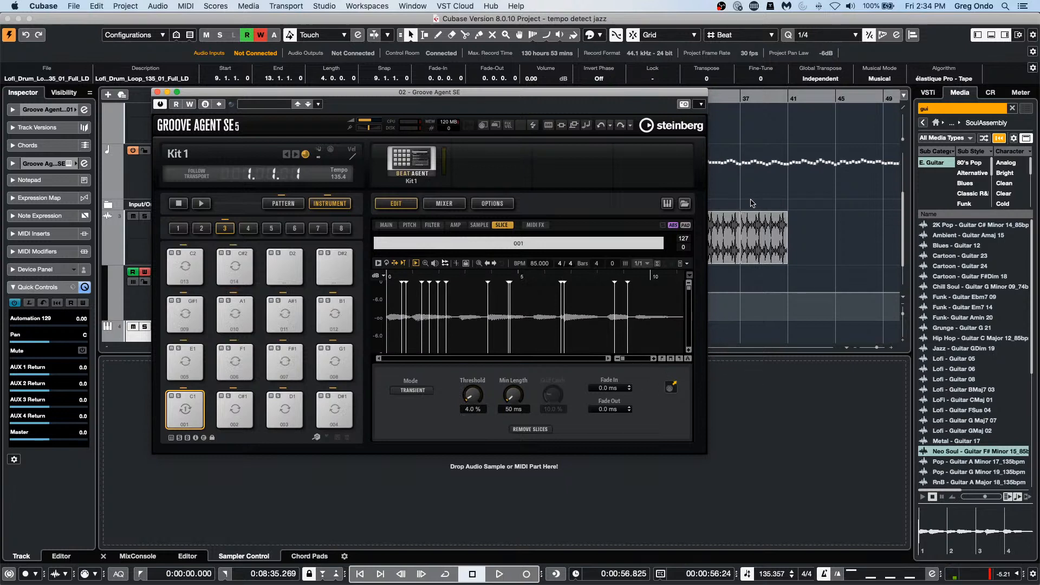
pyautogui.click(158, 93)
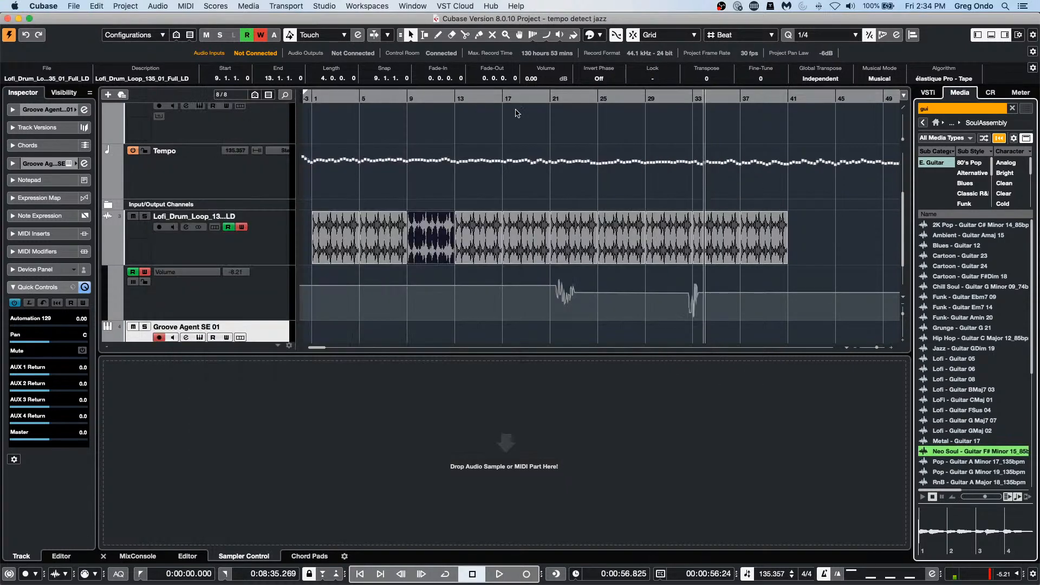
# - Delete all audio events on the Lofi_Drum_Loop track
pyautogui.moveTo(845, 246); pyautogui.dragTo(250, 232)
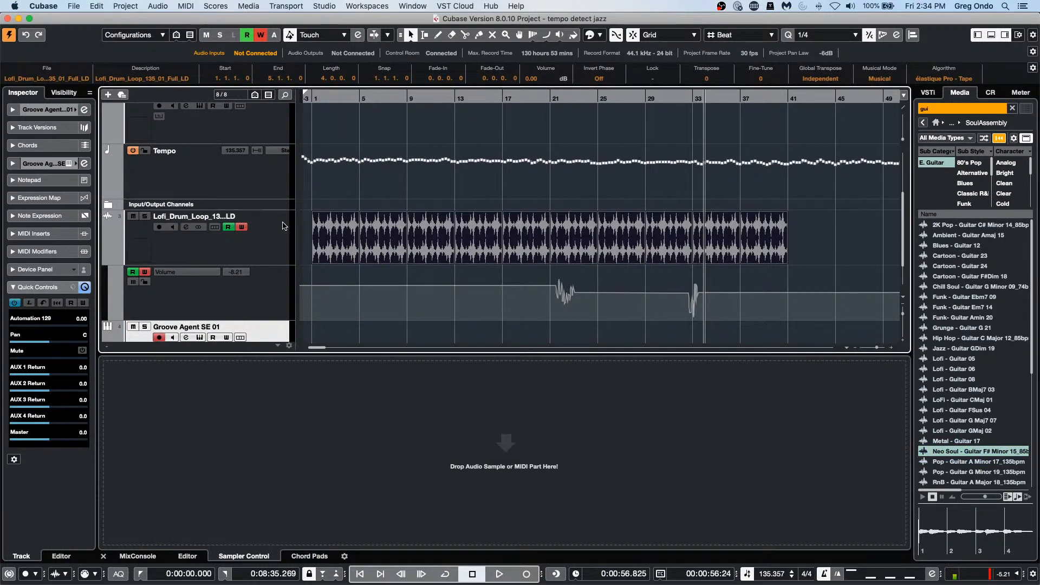
pyautogui.press('Delete')
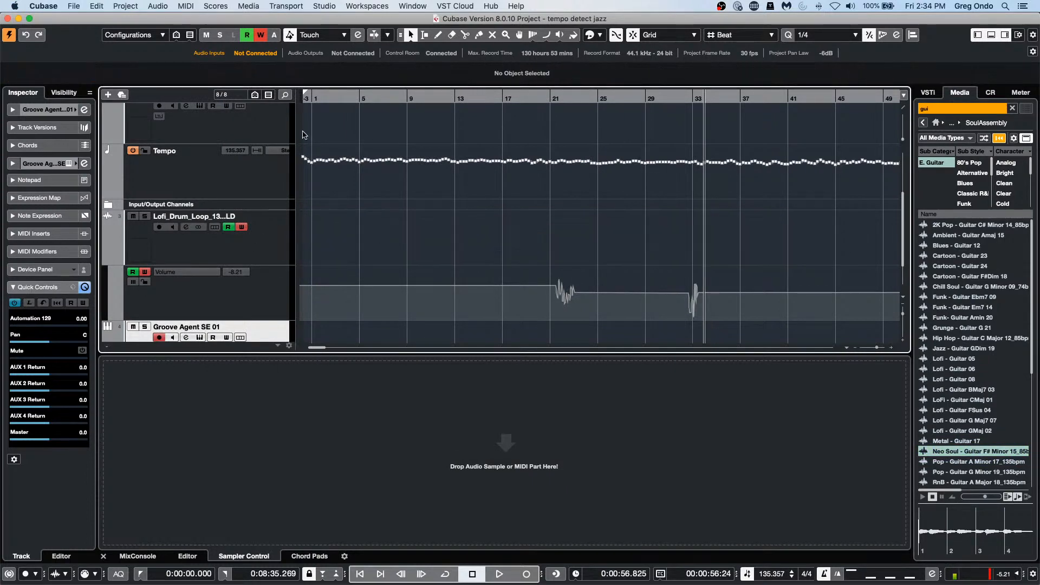
# - Play the jazz track briefly from near bar 1 and stop playback
pyautogui.scroll(-1, 413, 260)
pyautogui.scroll(4, 414, 260)
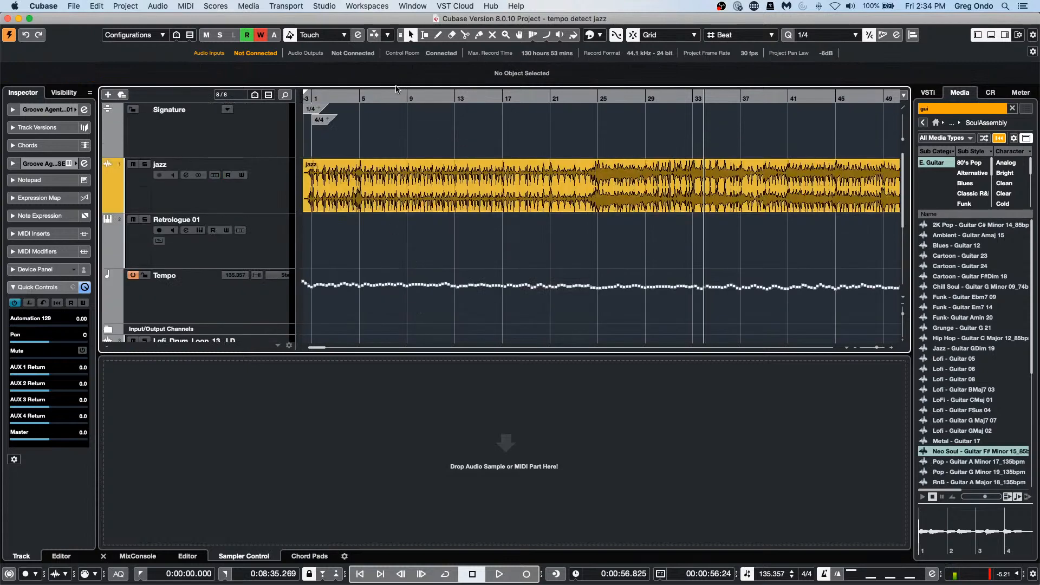
pyautogui.moveTo(354, 97); pyautogui.dragTo(322, 97)
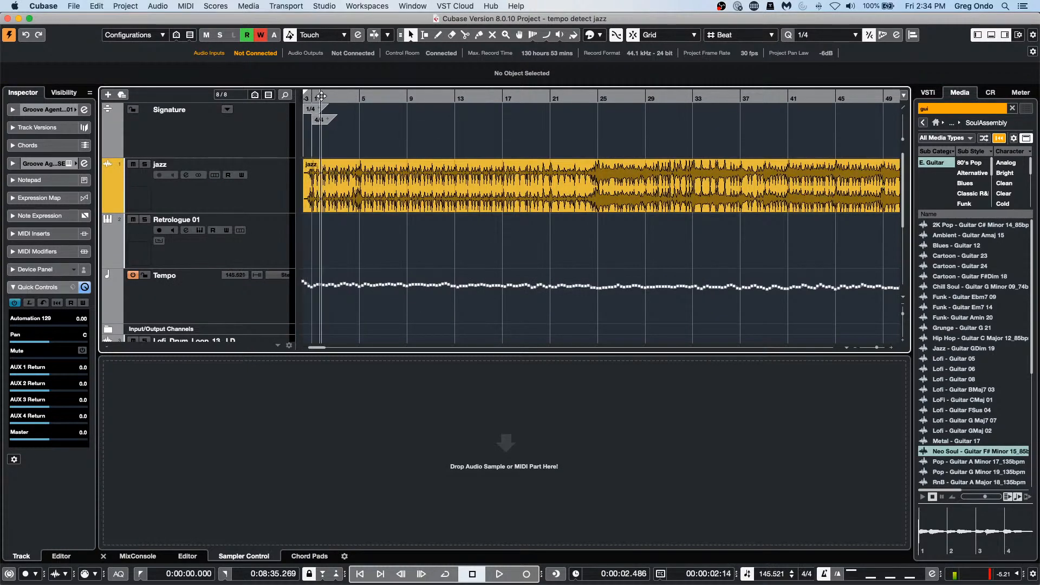
pyautogui.press('space')
pyautogui.press('space')
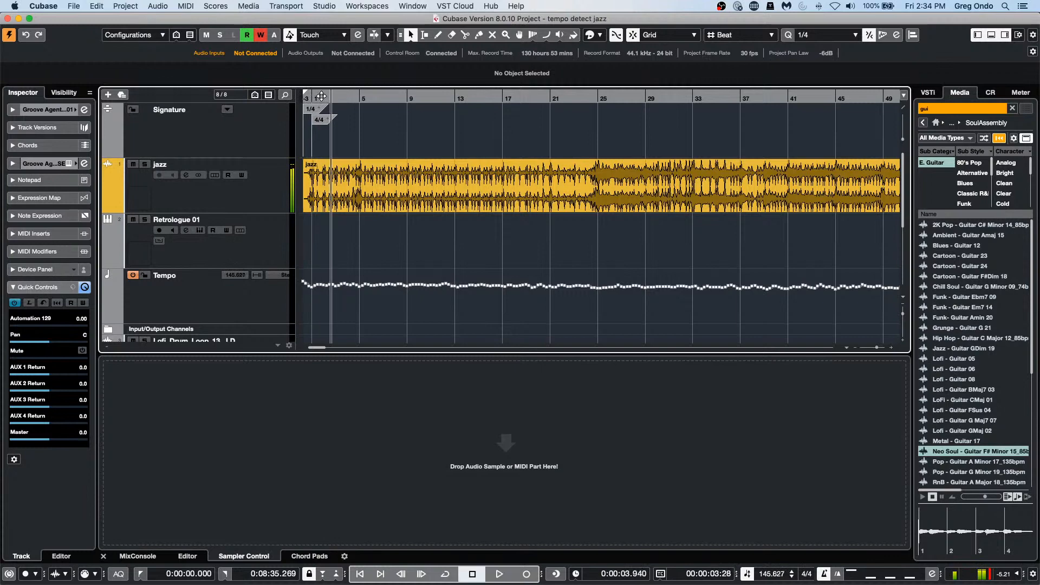
pyautogui.scroll(-2, 422, 286)
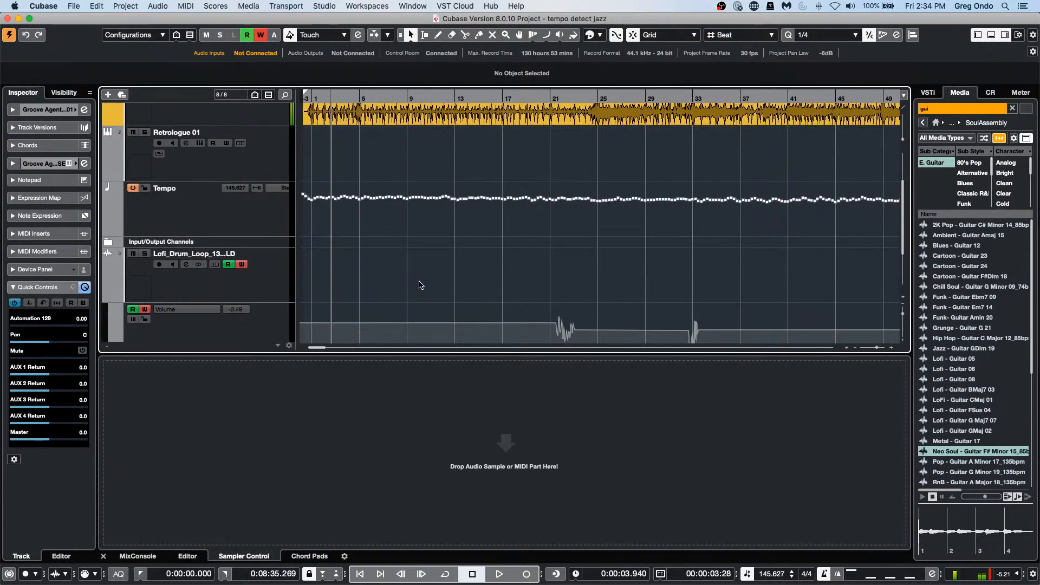
# - Open the Groove Agent SE 01 instrument and load the Illusionist SE kit with its patterns from the Fusion Essentials set
pyautogui.scroll(-3, 421, 285)
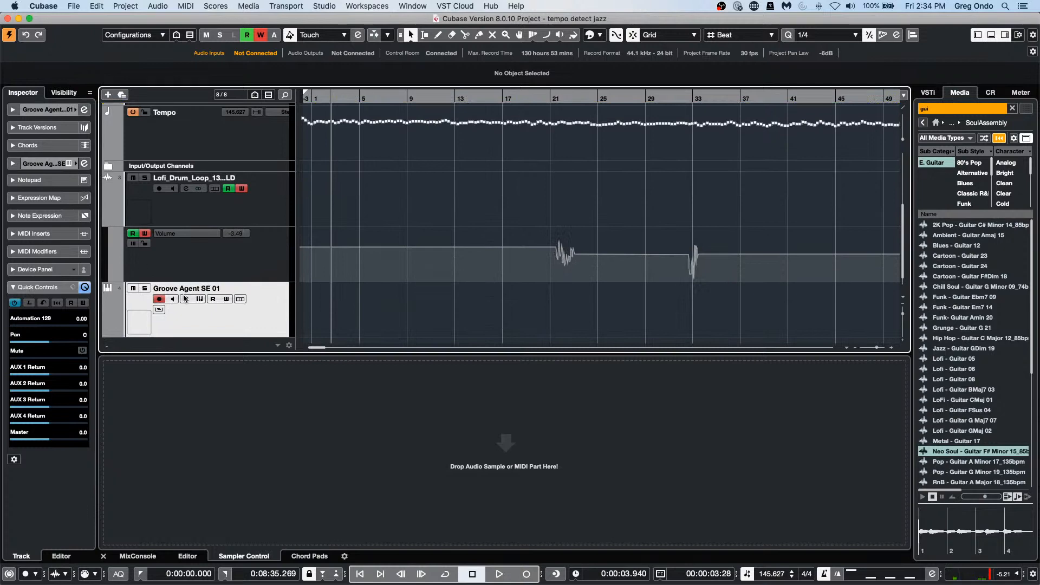
pyautogui.click(205, 298)
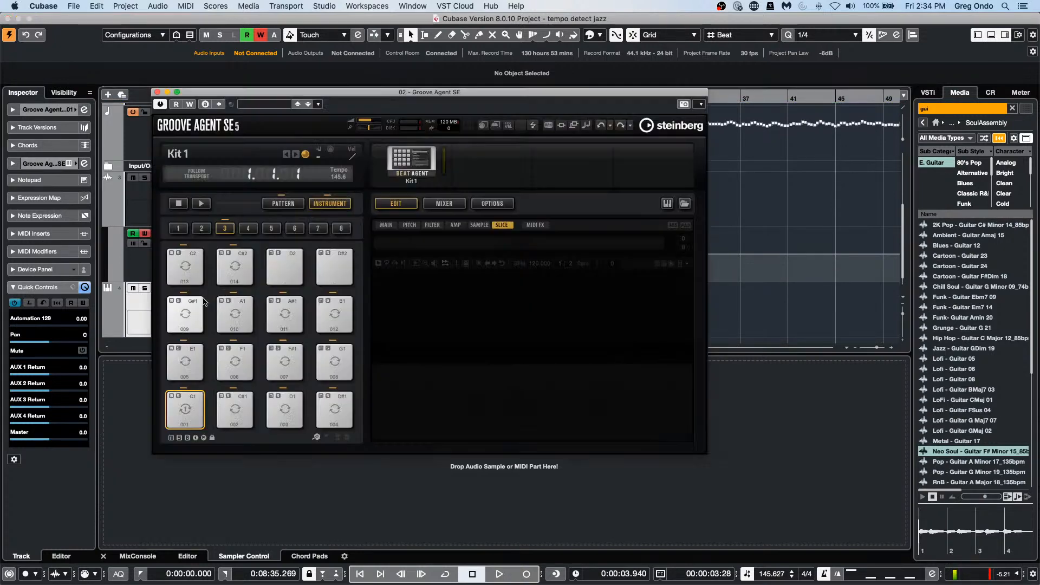
pyautogui.rightClick(417, 172)
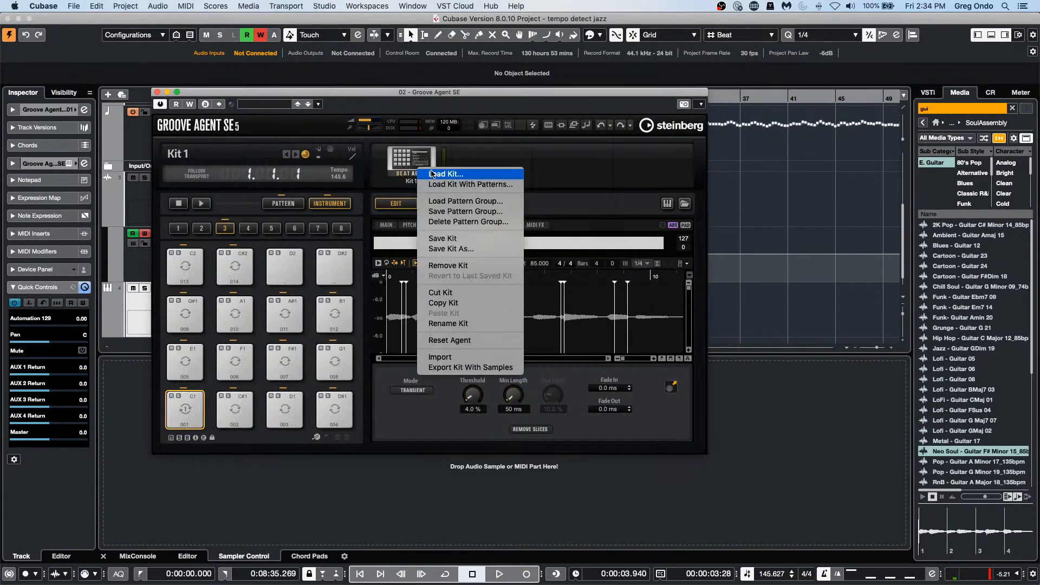
pyautogui.click(436, 184)
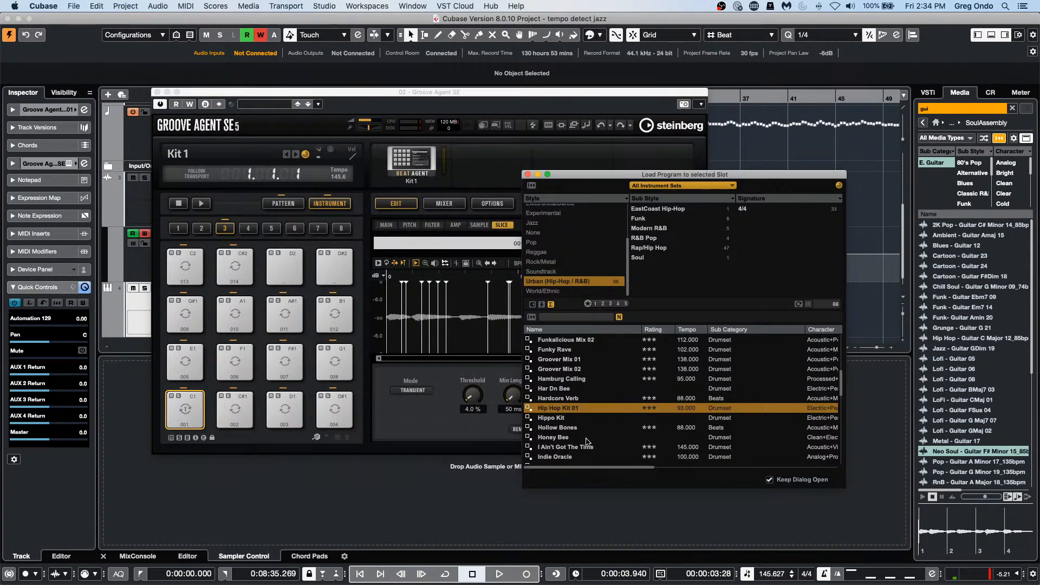
pyautogui.click(690, 186)
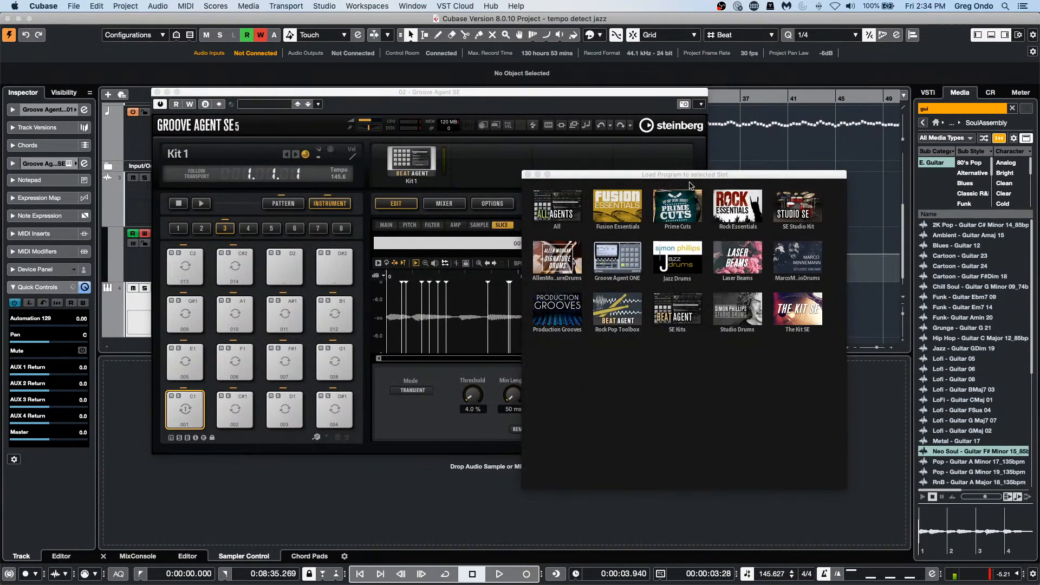
pyautogui.click(761, 256)
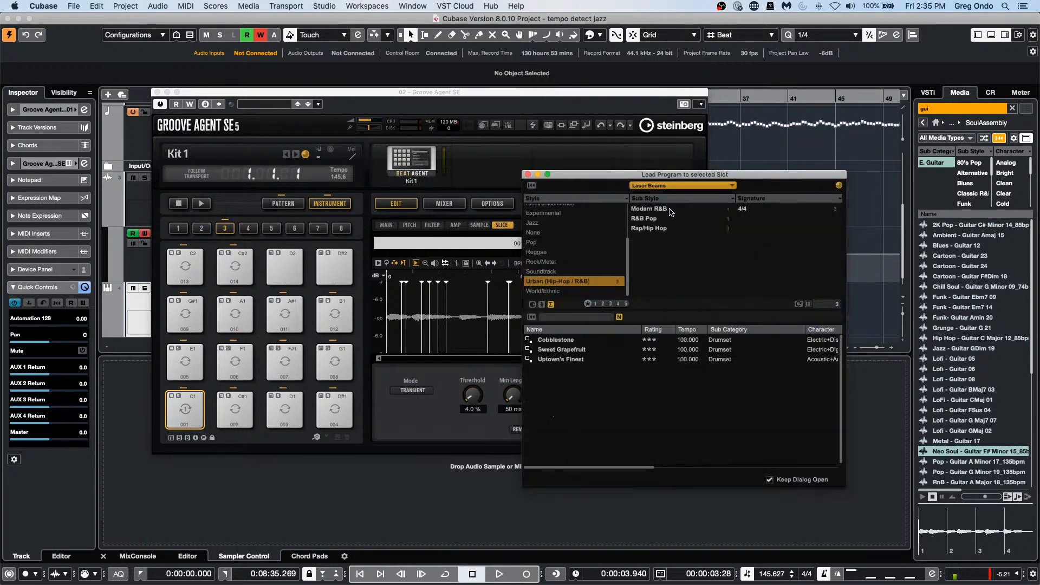
pyautogui.click(672, 187)
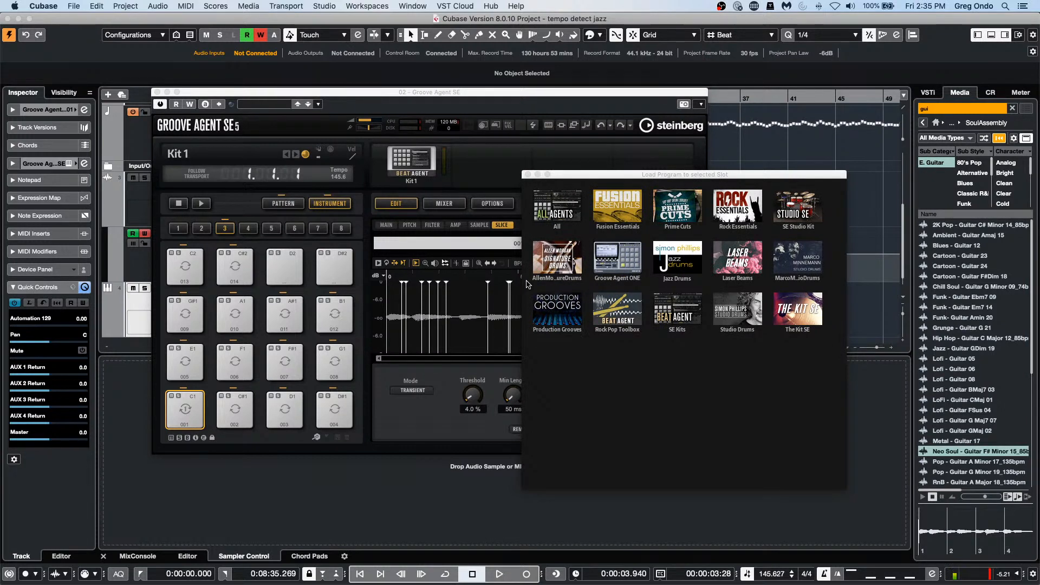
pyautogui.click(618, 211)
pyautogui.click(554, 281)
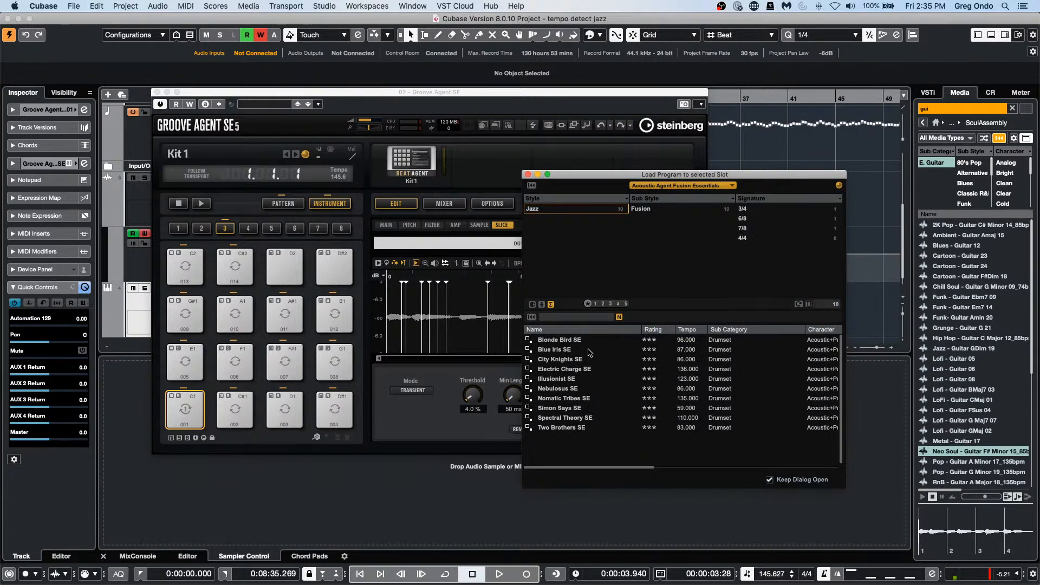
pyautogui.doubleClick(577, 379)
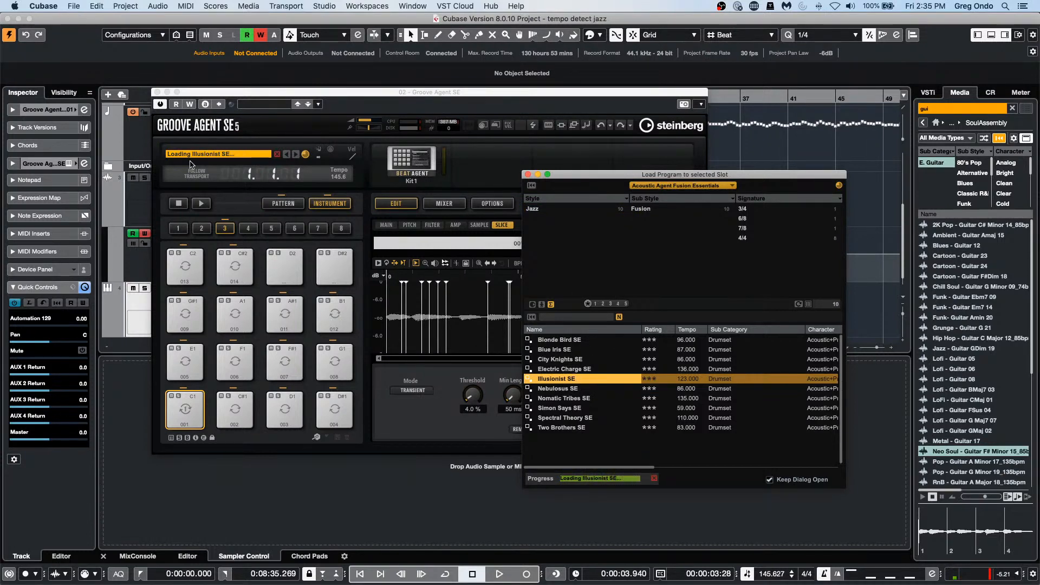
# - Move the Groove Agent SE window aside so that the start of the jazz track is in view
pyautogui.moveTo(318, 90); pyautogui.dragTo(489, 239)
pyautogui.scroll(5, 358, 183)
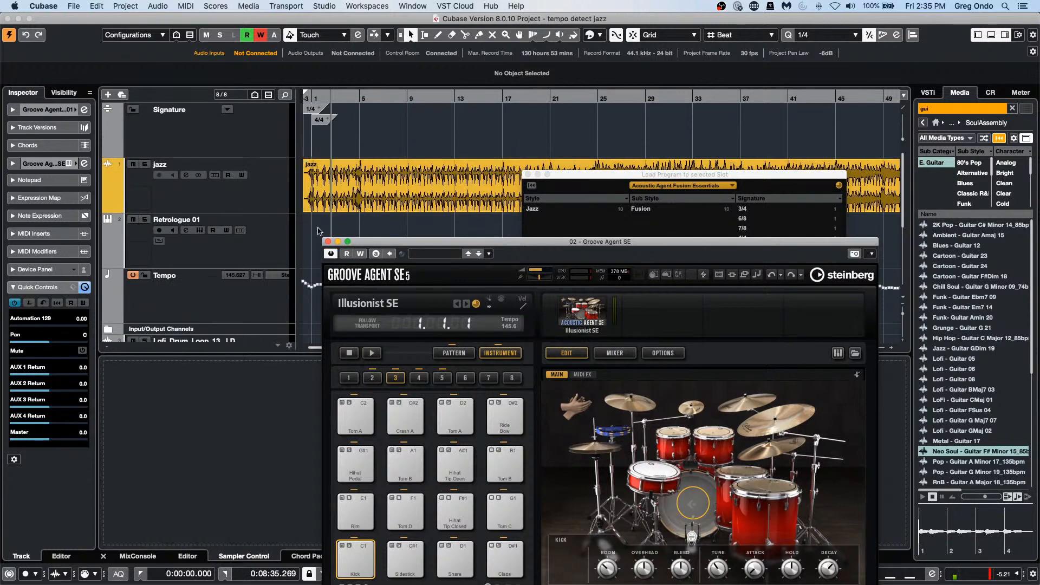
pyautogui.moveTo(383, 242); pyautogui.dragTo(464, 236)
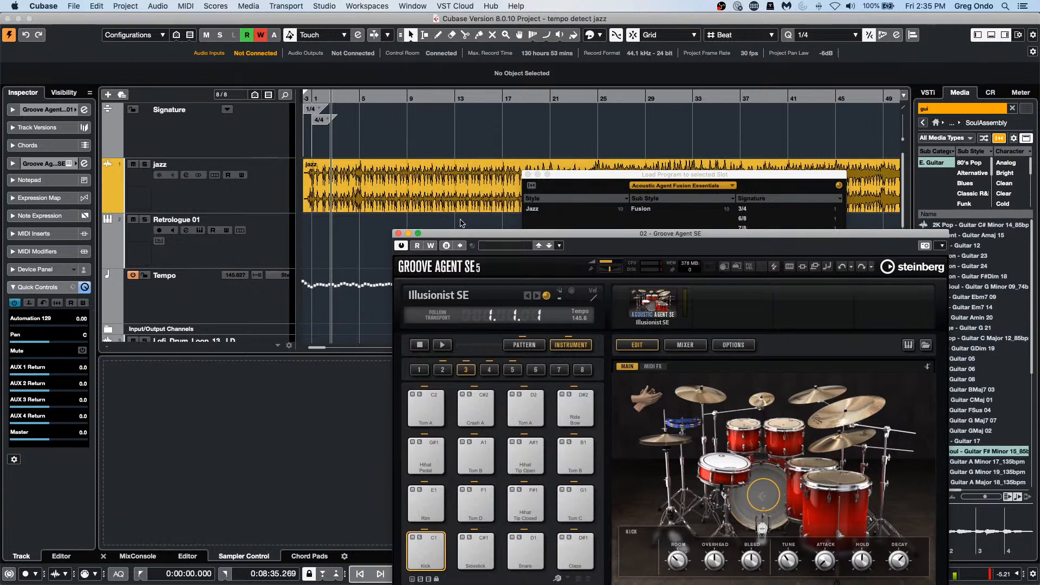
pyautogui.moveTo(459, 234); pyautogui.dragTo(496, 131)
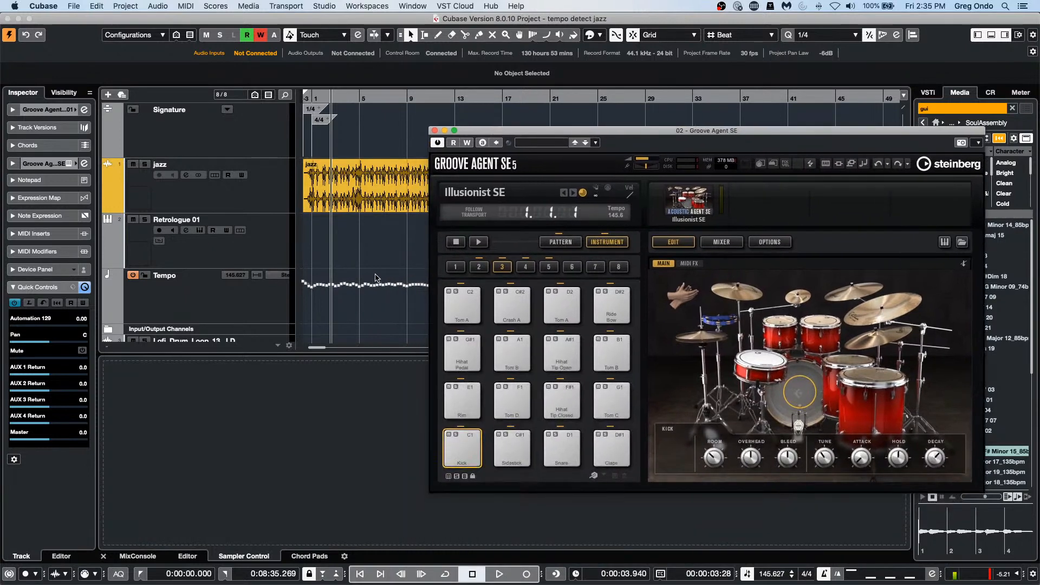
# - Enable Follow Transport, switch to the pattern pads and audition the Main 1 and Main 6 patterns along with the jazz track
pyautogui.click(474, 213)
pyautogui.click(560, 242)
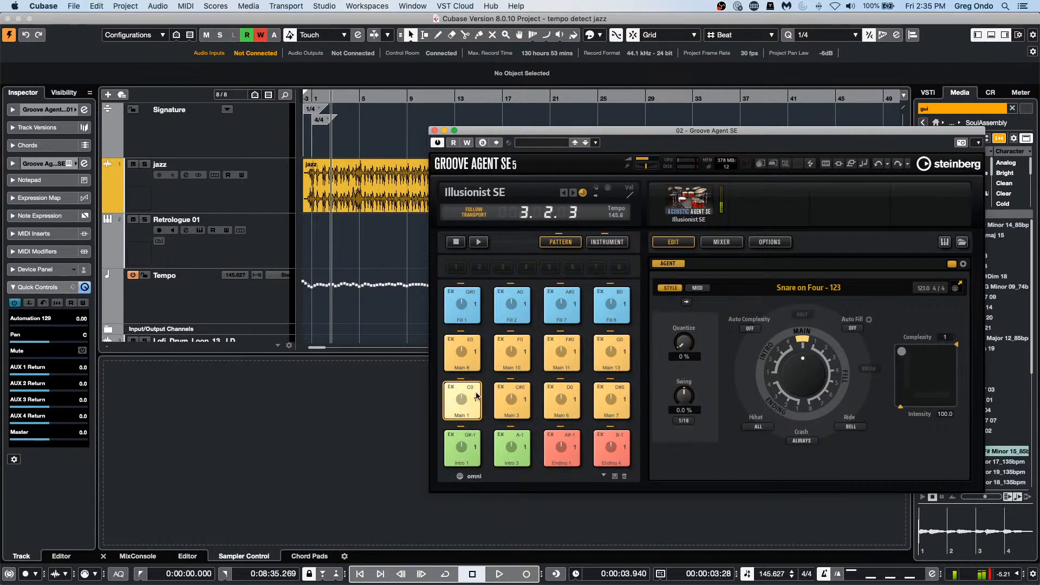
pyautogui.click(497, 574)
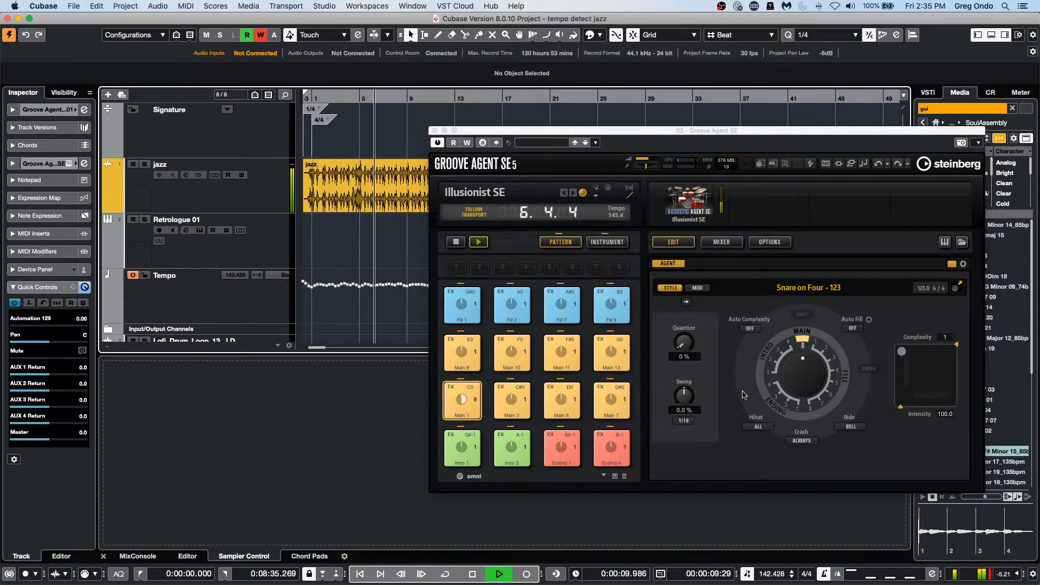
pyautogui.click(569, 400)
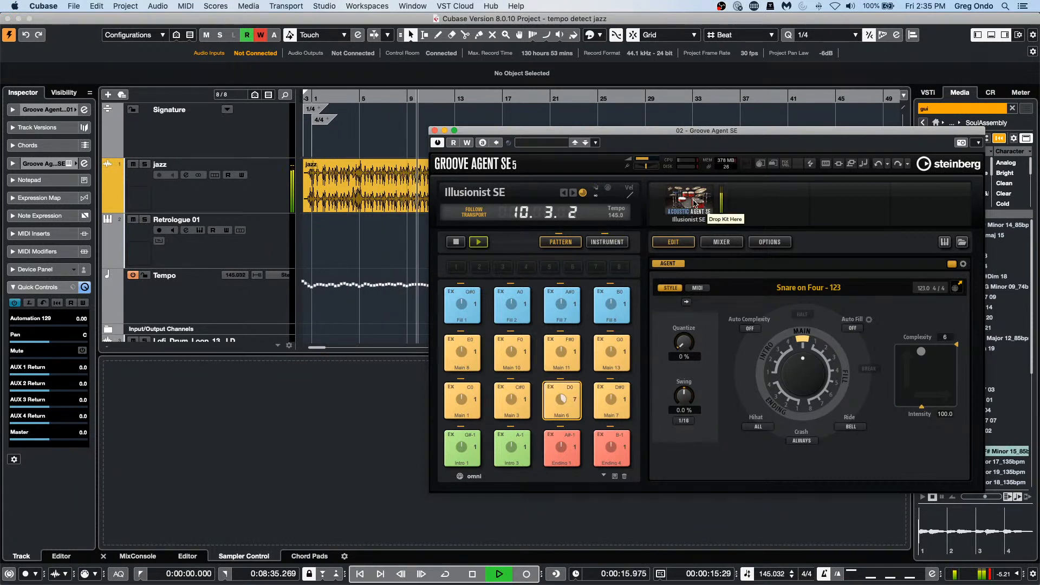
pyautogui.press('space')
# - Load Urban Ballads Kit 01 with its patterns into the kit slot from the complete list of instrument sets
pyautogui.rightClick(674, 202)
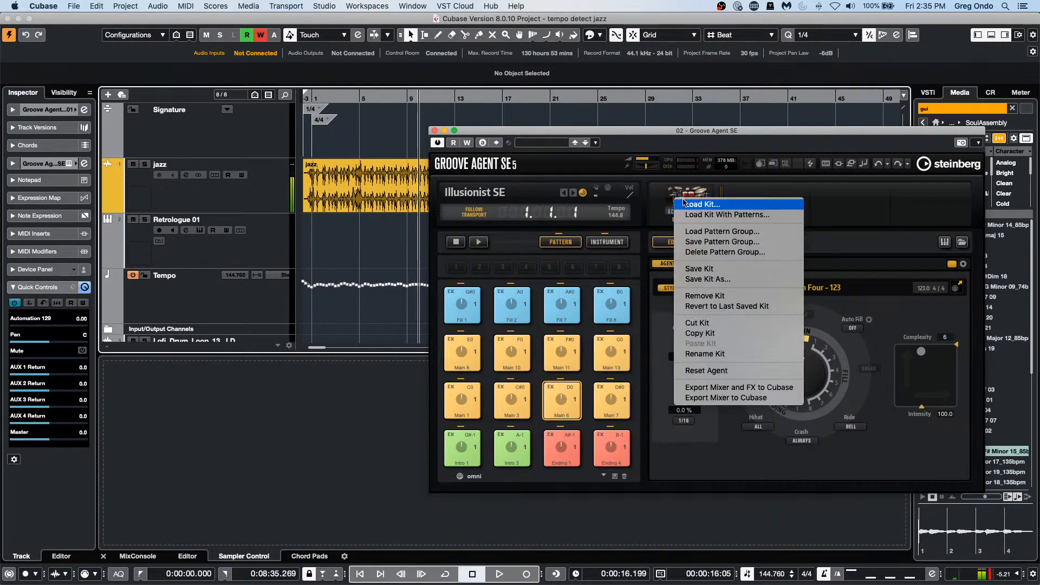
pyautogui.click(715, 214)
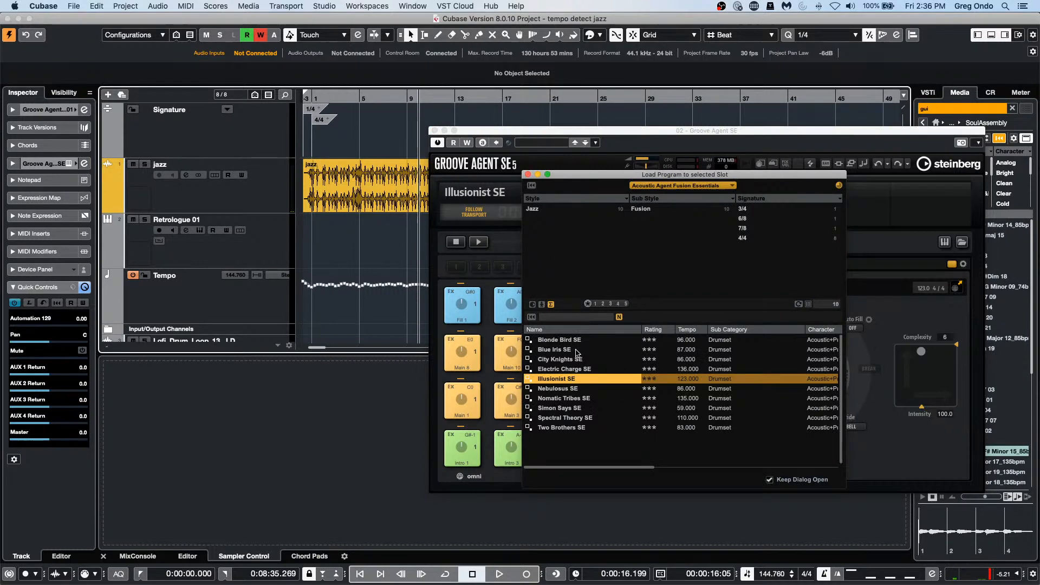
pyautogui.click(674, 187)
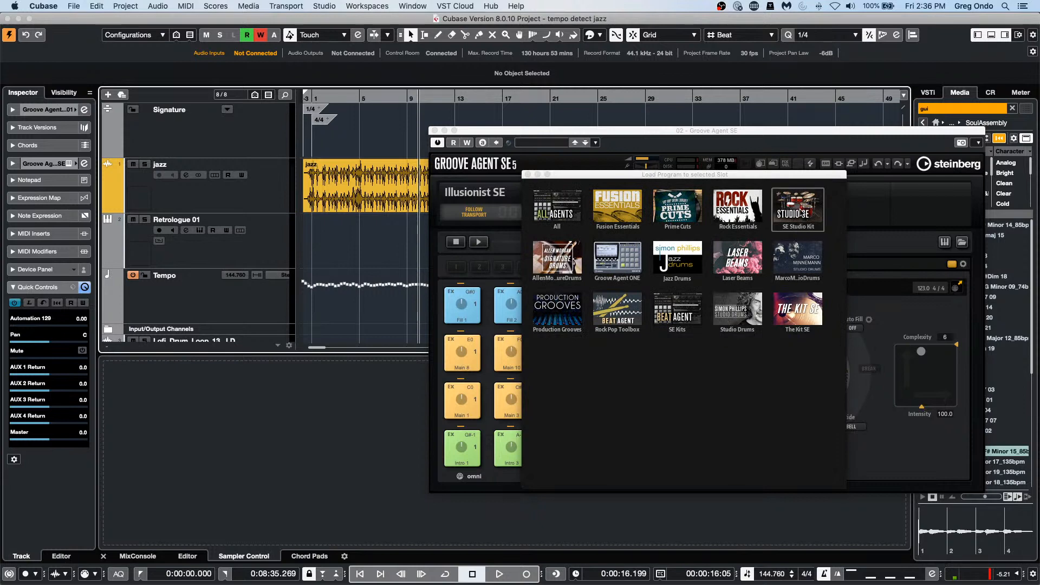
pyautogui.click(558, 214)
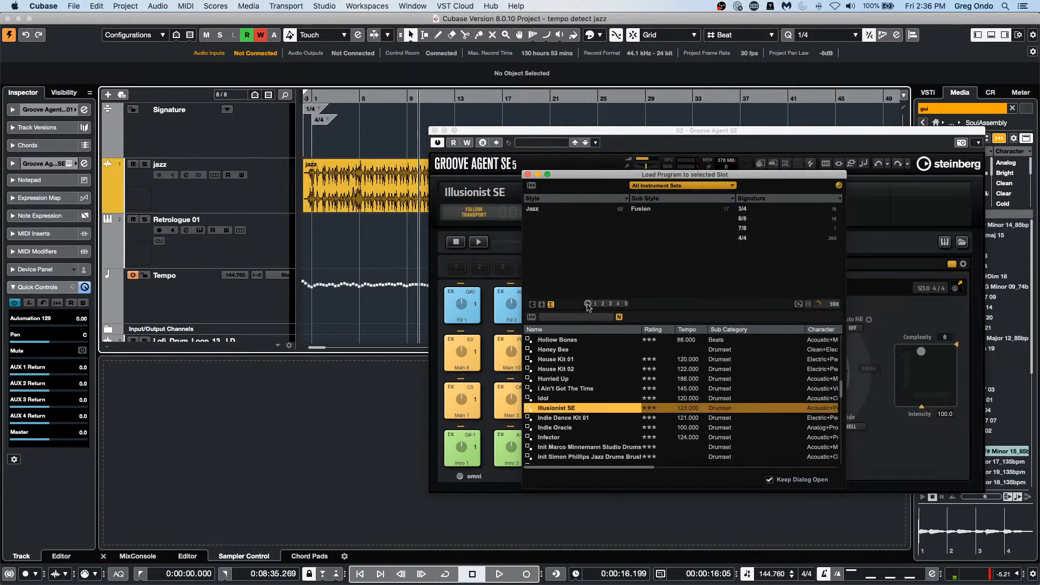
pyautogui.scroll(-15, 611, 397)
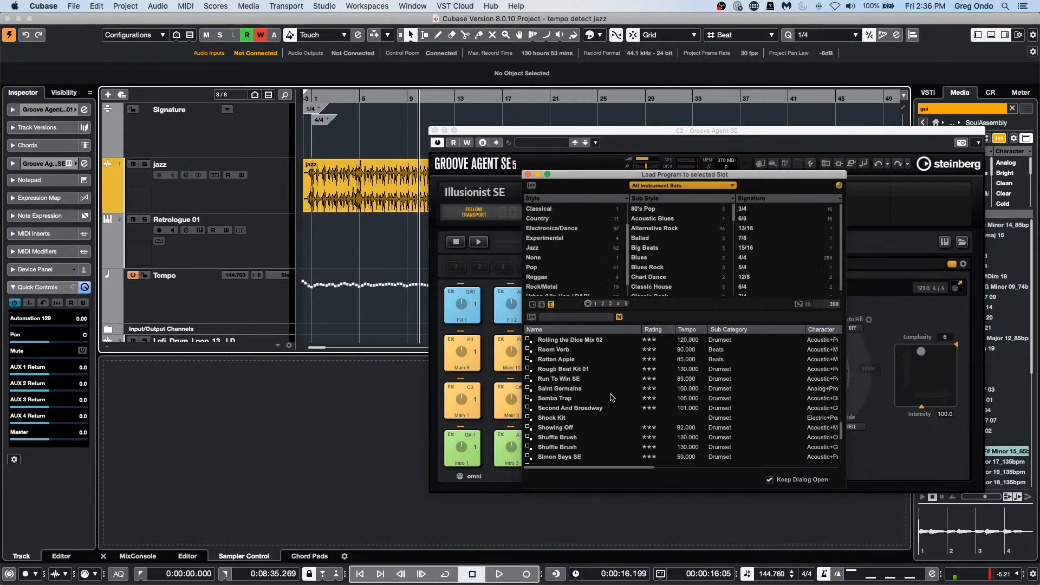
pyautogui.scroll(-10, 611, 398)
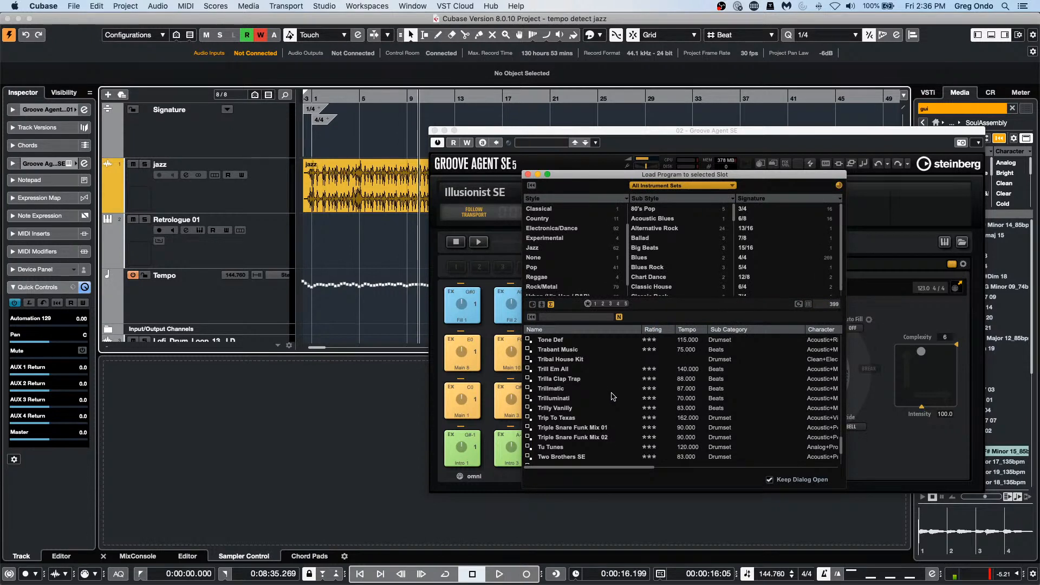
pyautogui.scroll(-8, 612, 397)
pyautogui.scroll(5, 615, 398)
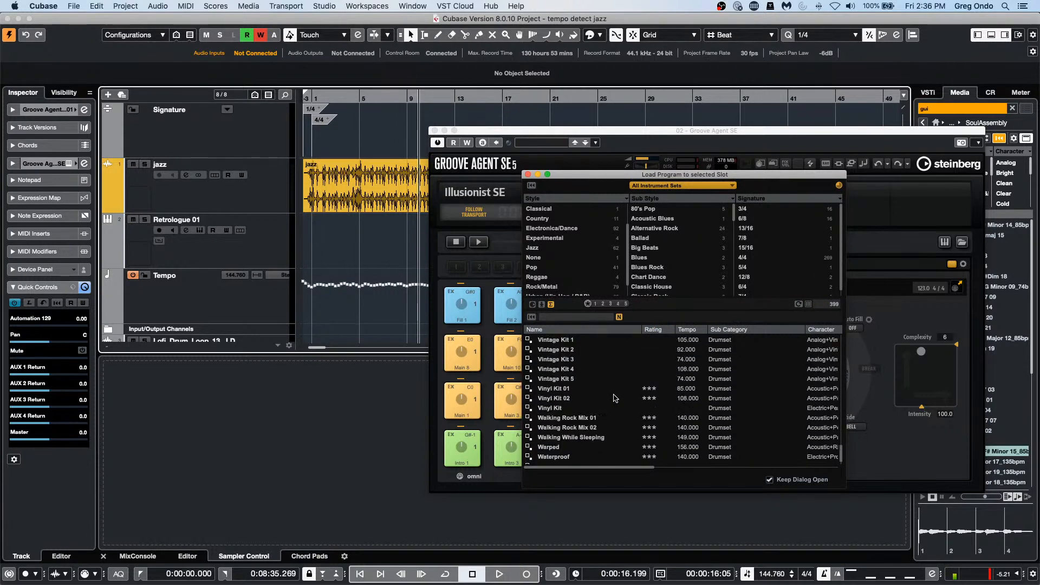
pyautogui.doubleClick(591, 340)
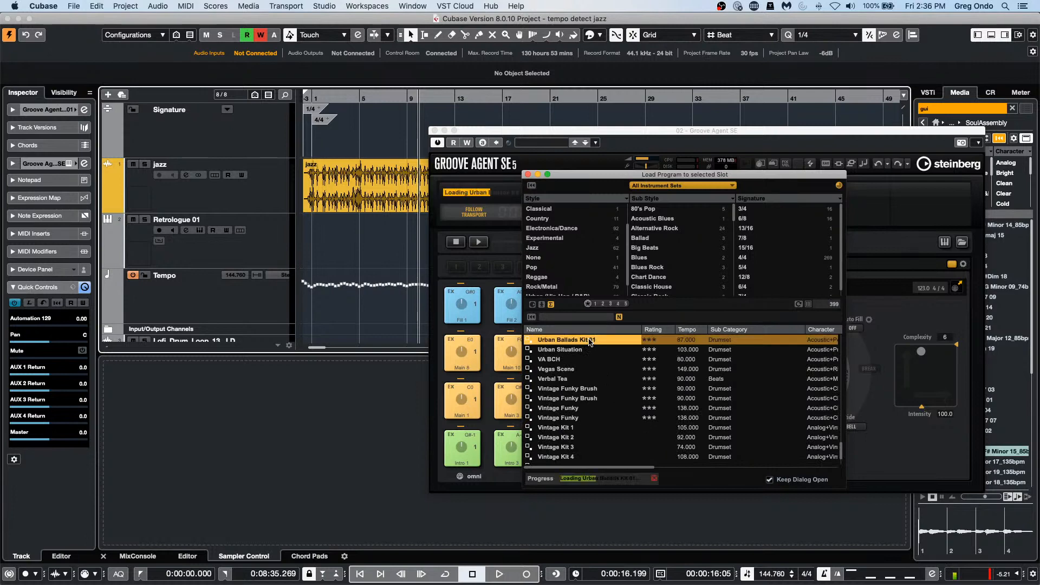
# - Try the Break pattern, then select the Intro pattern and play it with the jazz track from near bar 1
pyautogui.click(466, 404)
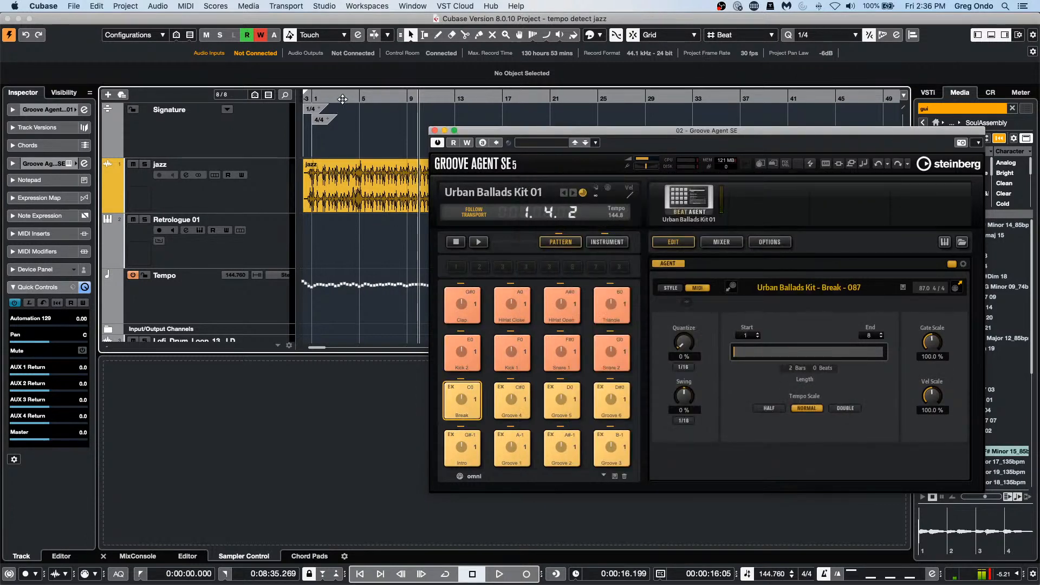
pyautogui.click(312, 99)
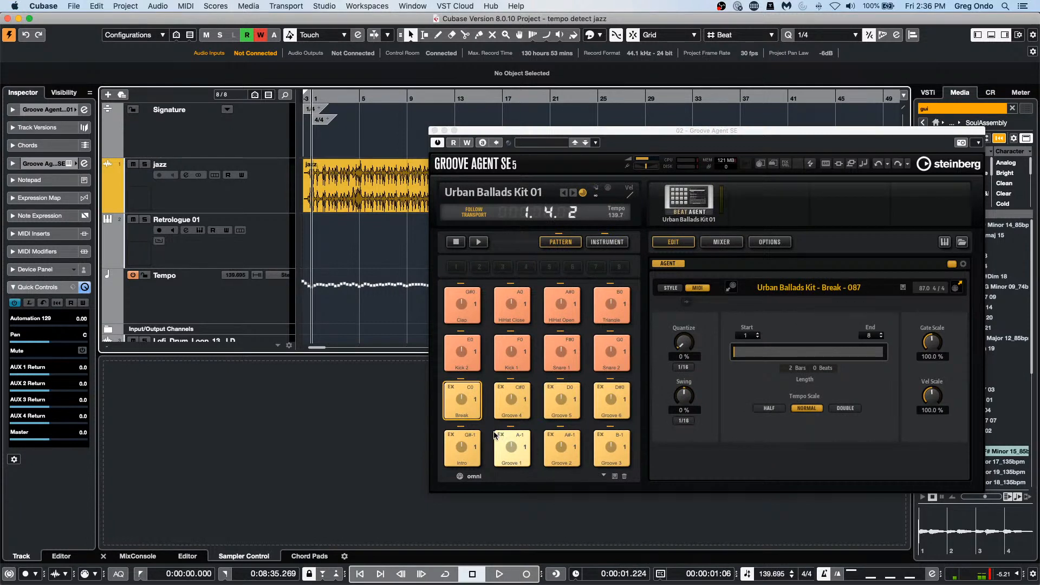
pyautogui.click(463, 448)
pyautogui.press('space')
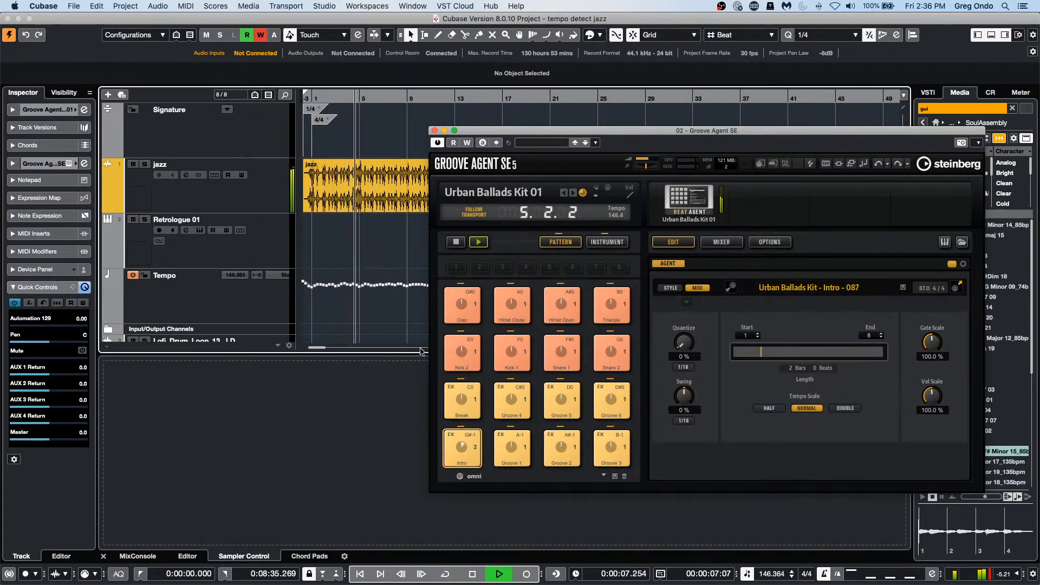
# - Lower the Groove Agent SE 01 track volume to about -12.5 dB and set the Intro pattern's tempo scale to Half
pyautogui.click(233, 301)
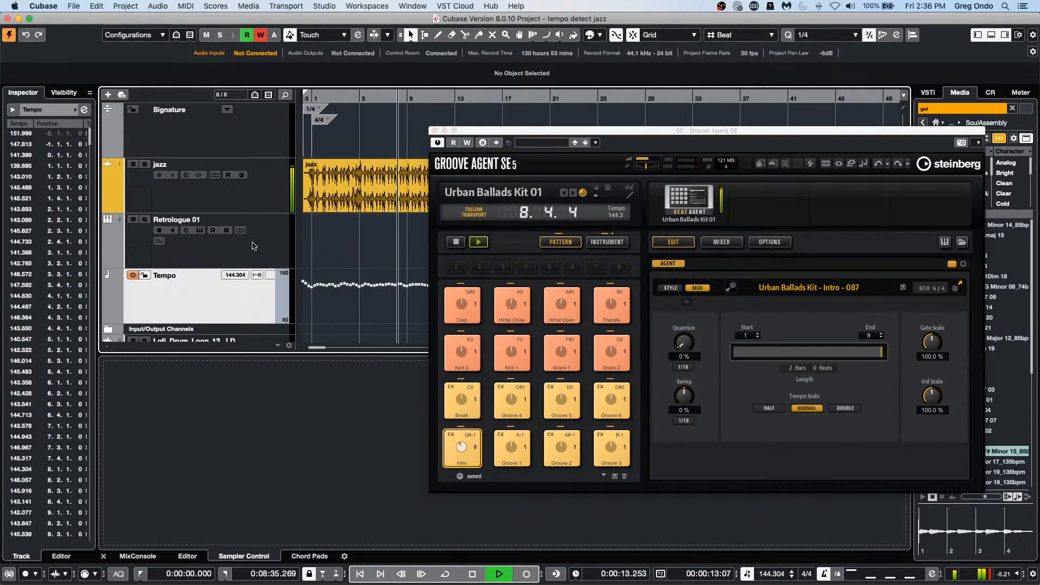
pyautogui.scroll(-1, 251, 319)
pyautogui.scroll(-3, 251, 319)
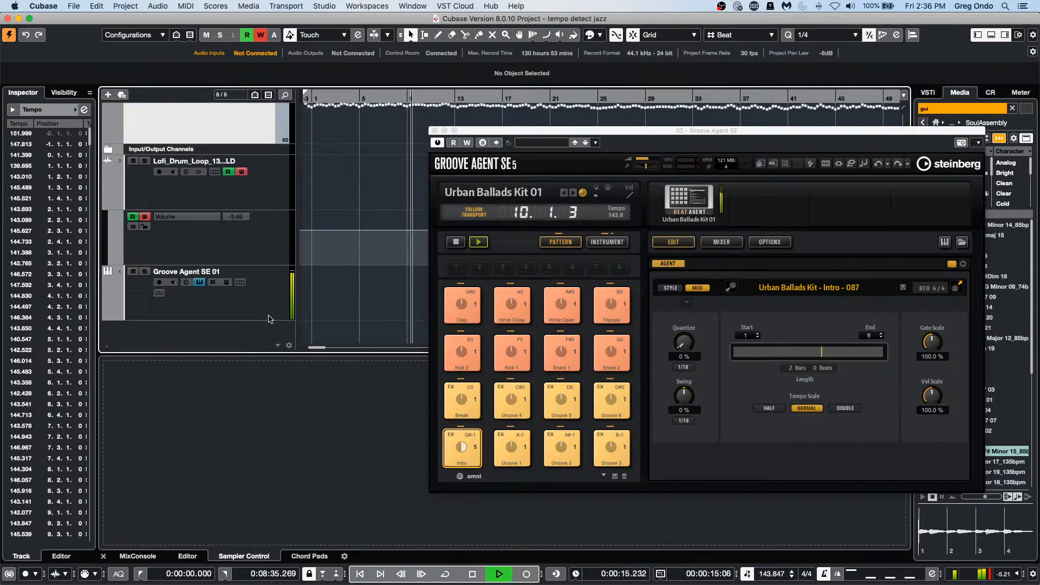
pyautogui.click(267, 315)
pyautogui.click(54, 111)
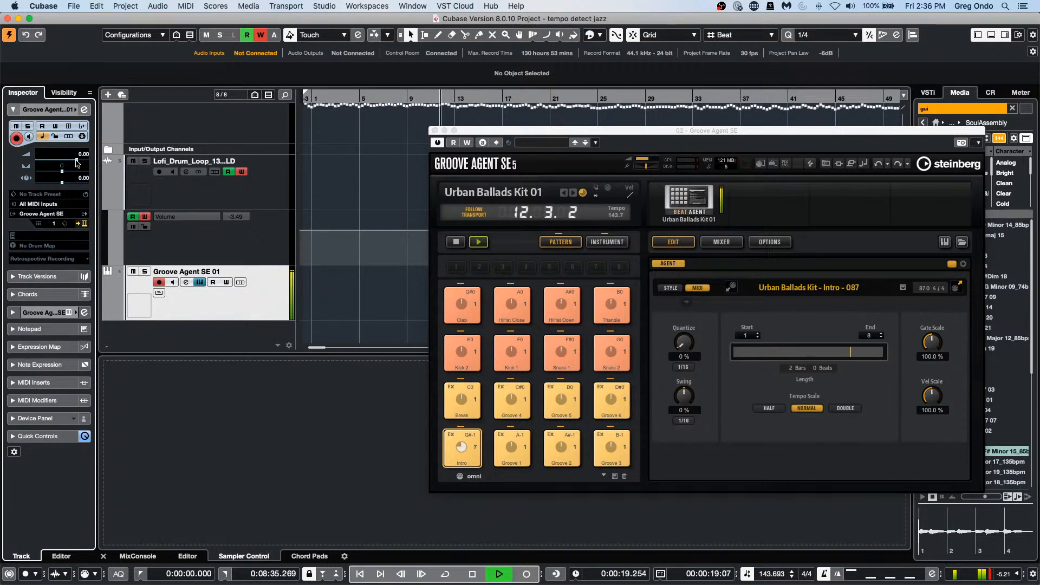
pyautogui.moveTo(78, 162)
pyautogui.mouseDown()
pyautogui.moveTo(48, 164)
pyautogui.moveTo(58, 164)
pyautogui.mouseUp()
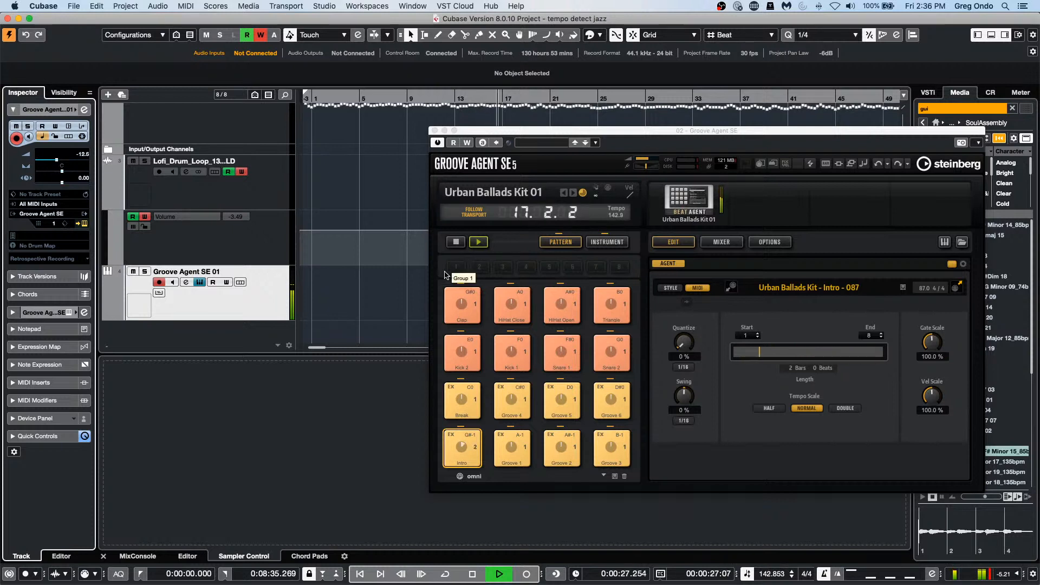
pyautogui.click(778, 409)
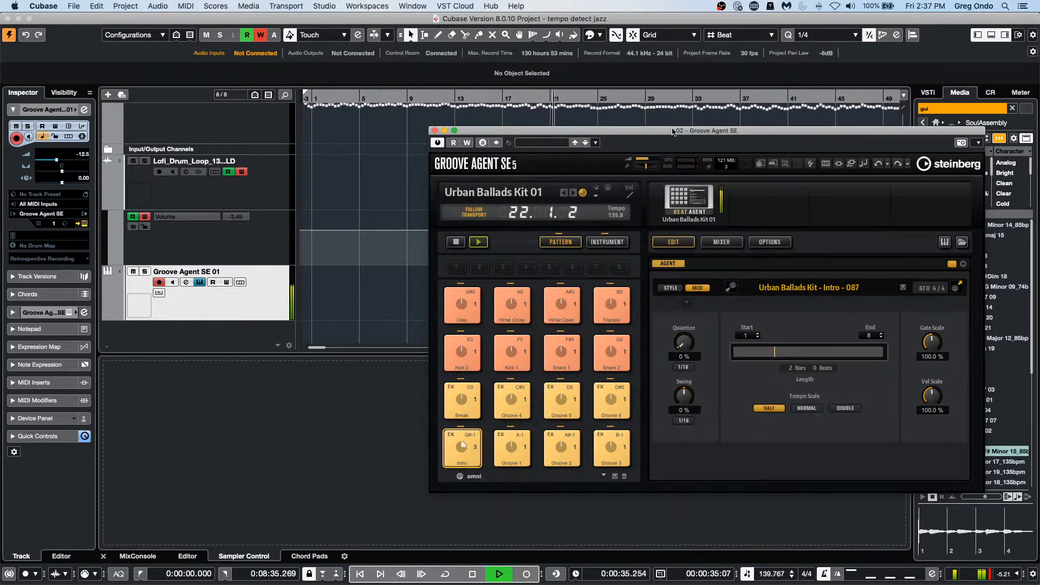
# - Move the Groove Agent SE window down to reveal the jazz track and toggle the metronome click during playback
pyautogui.moveTo(672, 132); pyautogui.dragTo(639, 192)
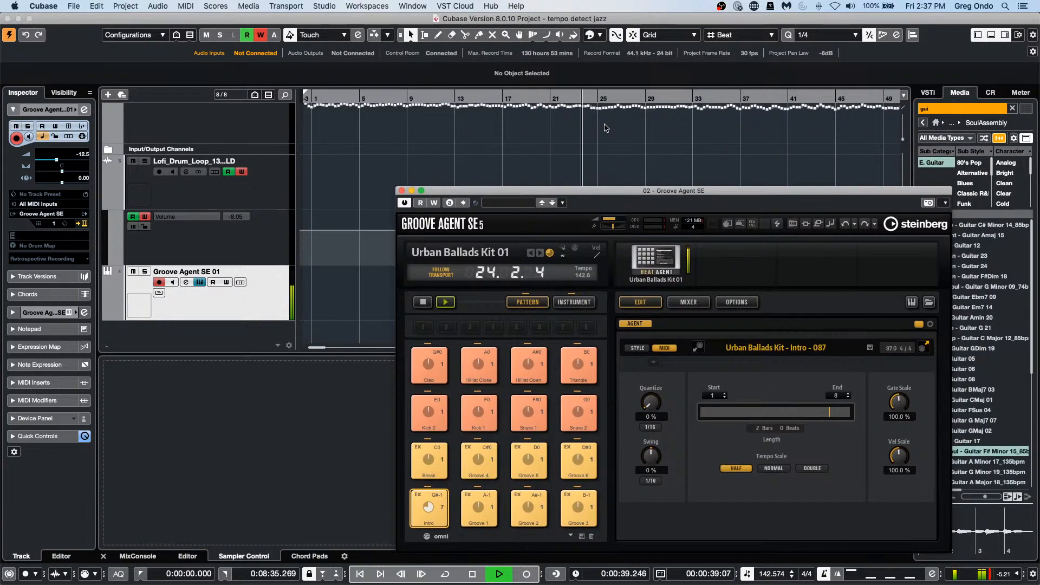
pyautogui.scroll(5, 606, 128)
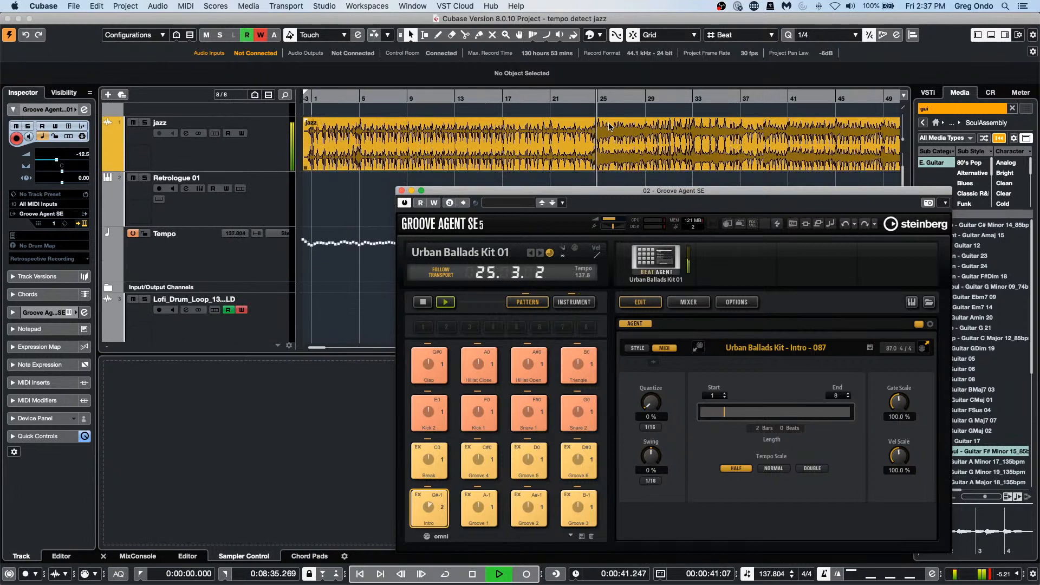
pyautogui.scroll(-1, 609, 127)
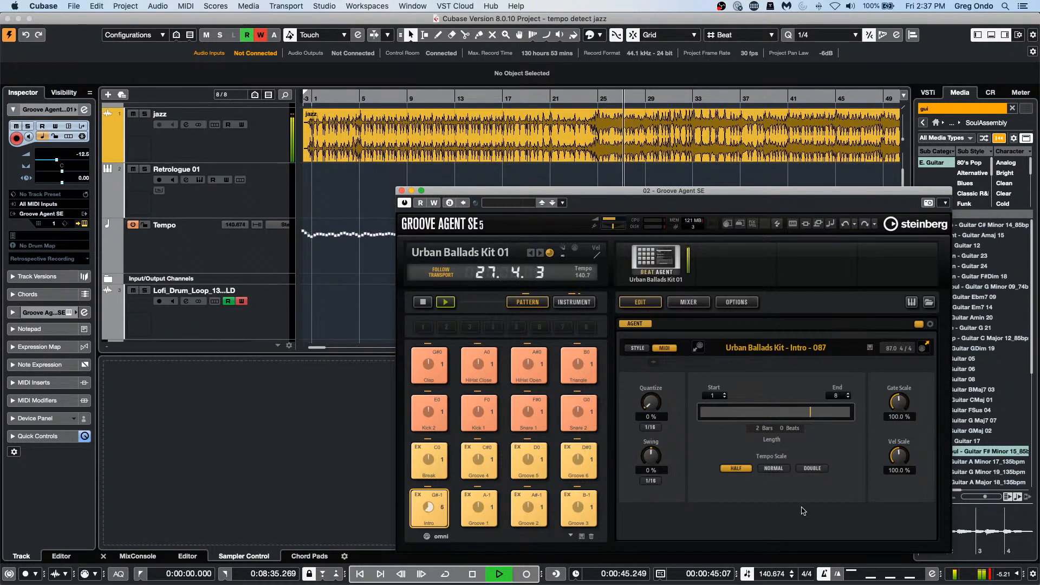
pyautogui.click(824, 575)
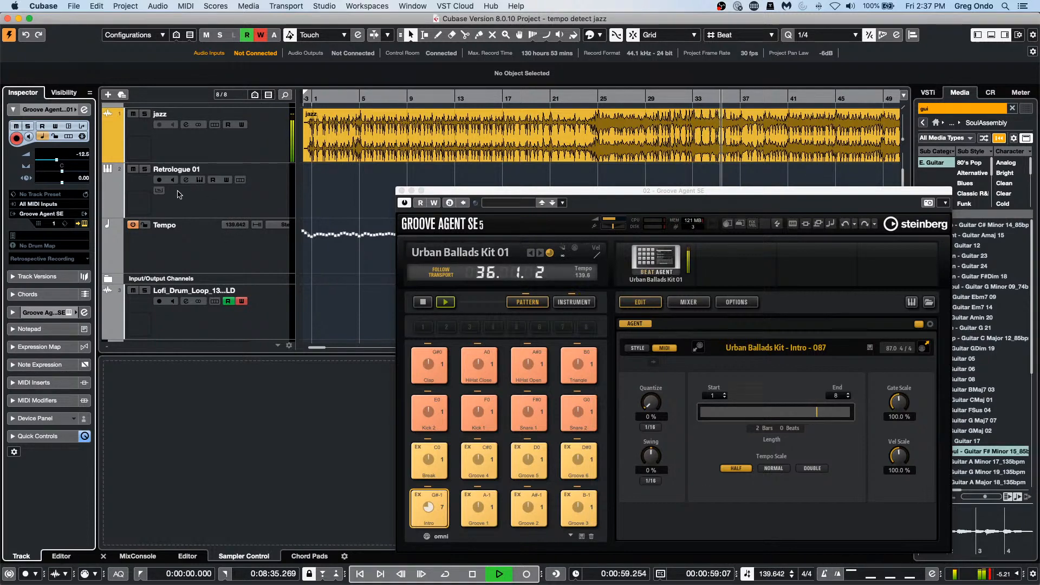
# - Deactivate and reactivate the Tempo track during playback to compare the Intro pattern's sync with the jazz track, and stop playback
pyautogui.click(133, 224)
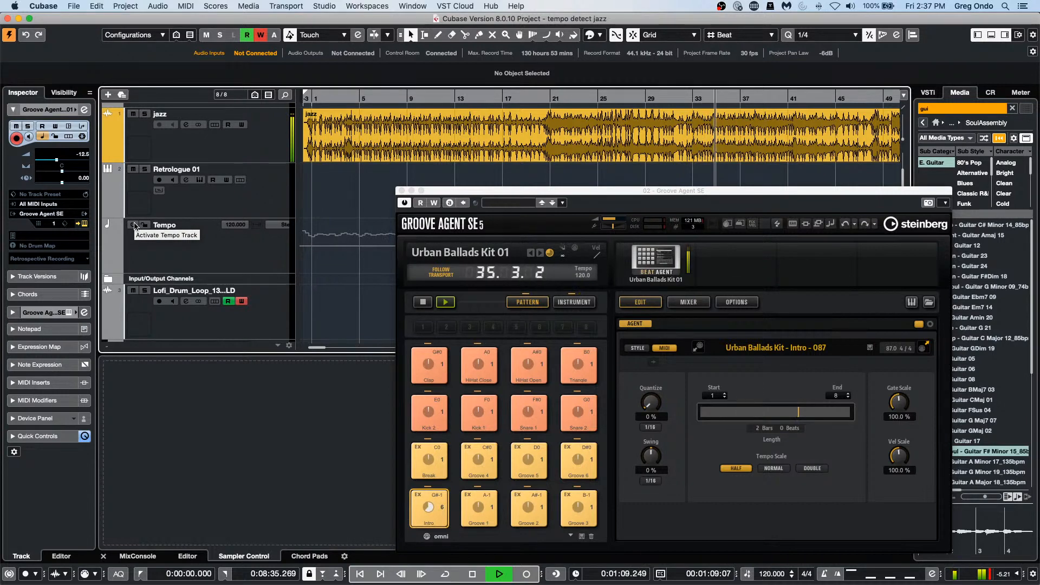
pyautogui.click(135, 226)
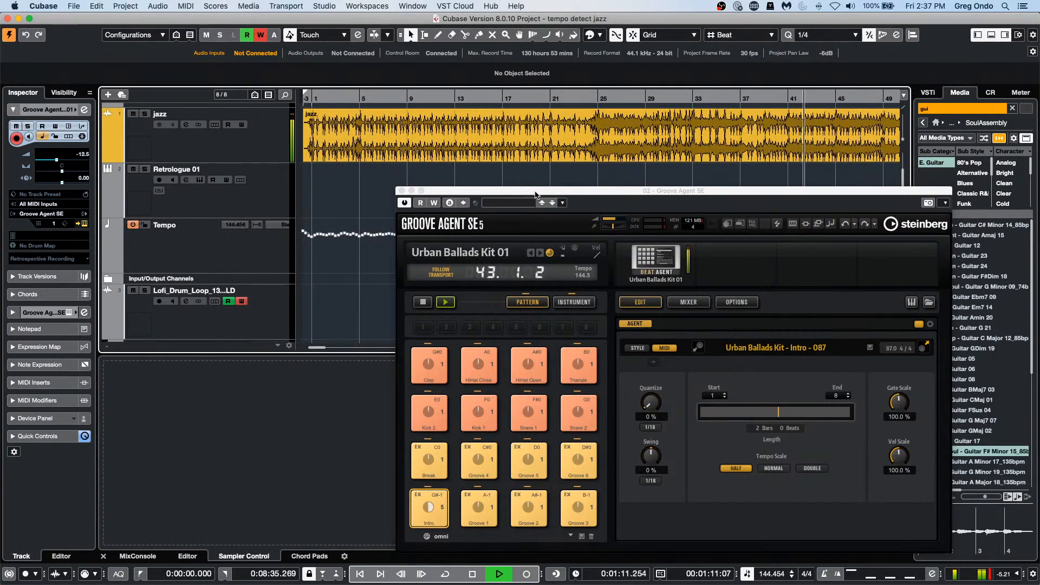
pyautogui.moveTo(536, 194); pyautogui.dragTo(525, 172)
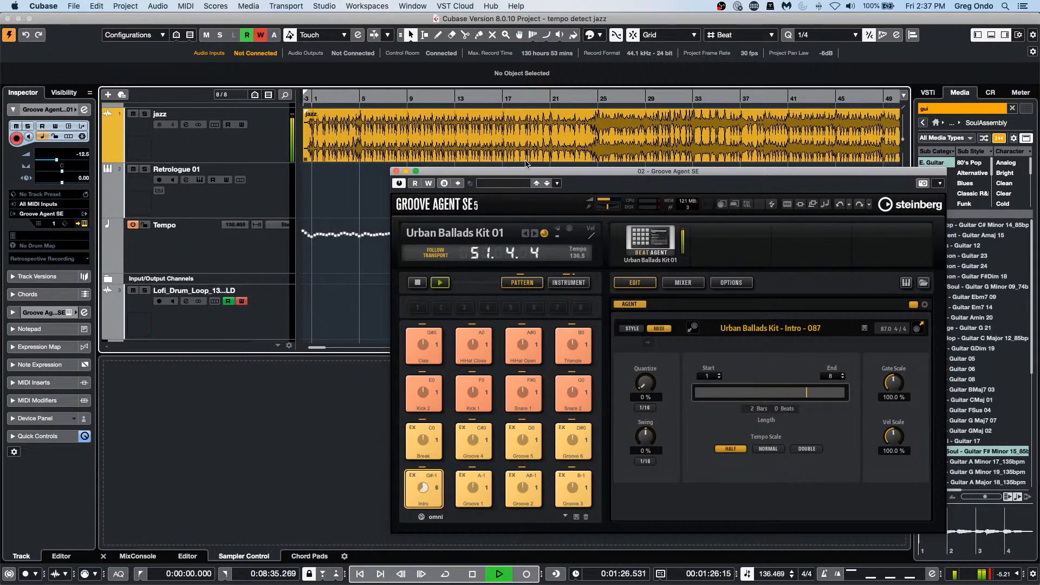
pyautogui.press('space')
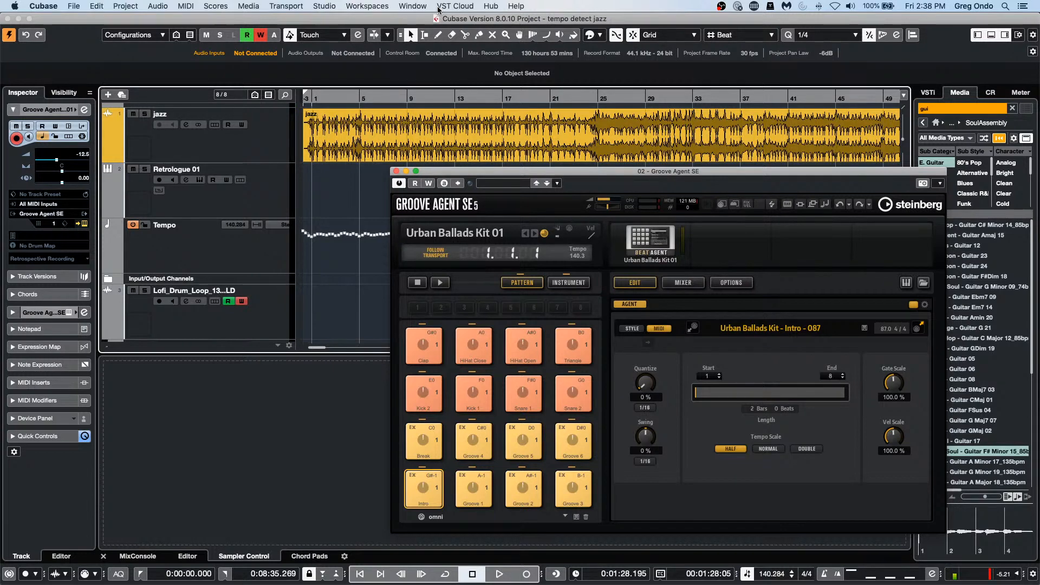
# - Add 16 stereo audio tracks routed to Stereo Out below the Retrologue 01 track
pyautogui.rightClick(247, 195)
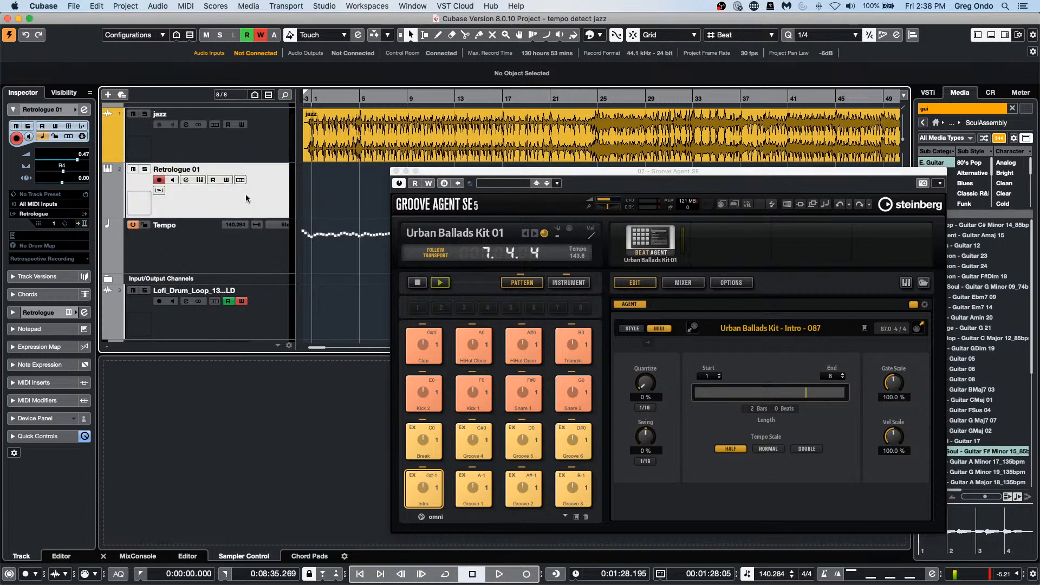
pyautogui.moveTo(288, 200)
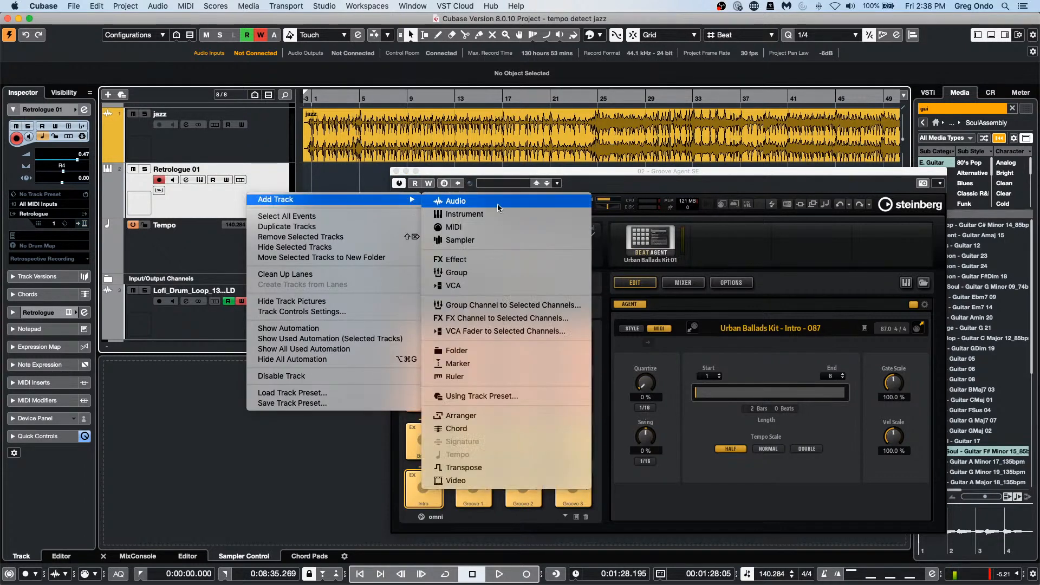
pyautogui.click(498, 203)
pyautogui.scroll(7, 473, 234)
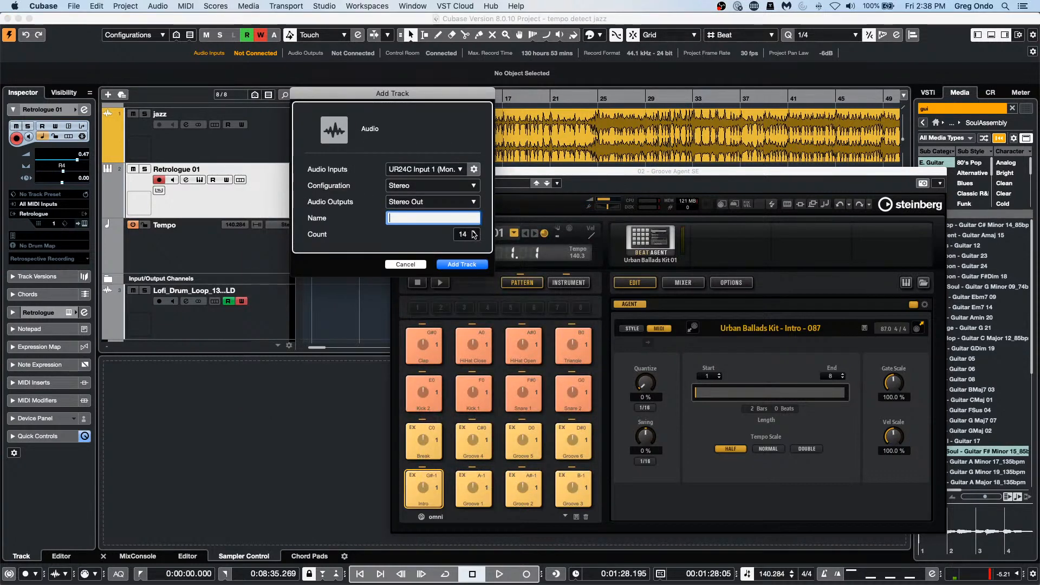
pyautogui.scroll(3, 473, 234)
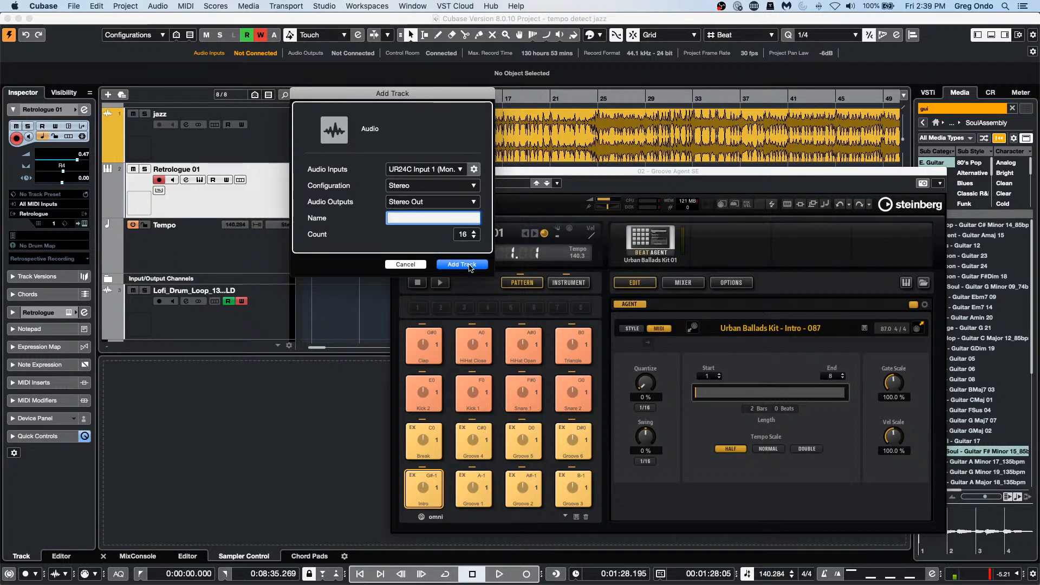
pyautogui.click(470, 265)
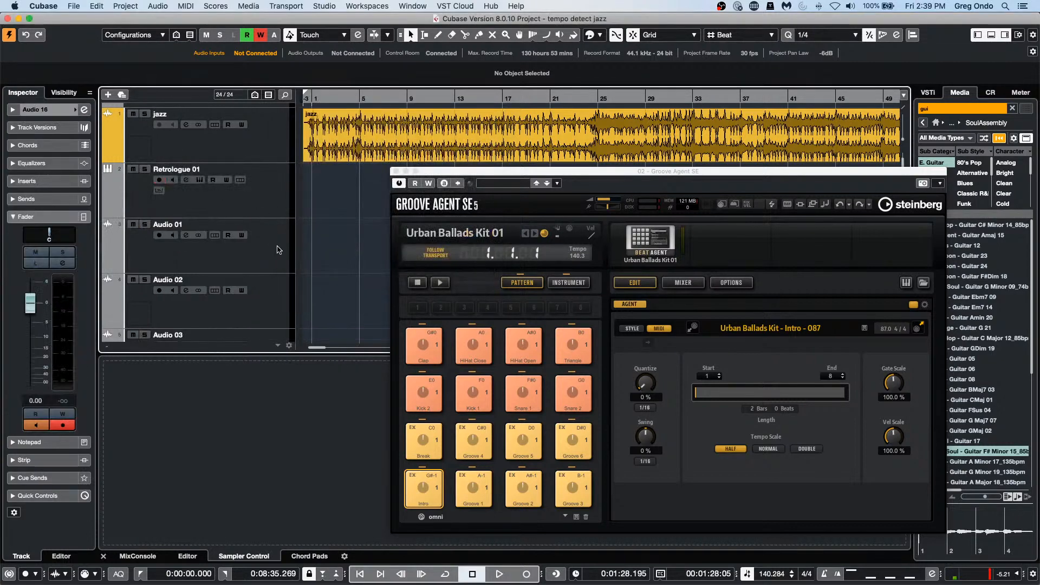
# - Rename the last new audio track, Audio 16, as vocals
pyautogui.click(278, 250)
pyautogui.scroll(-15, 191, 236)
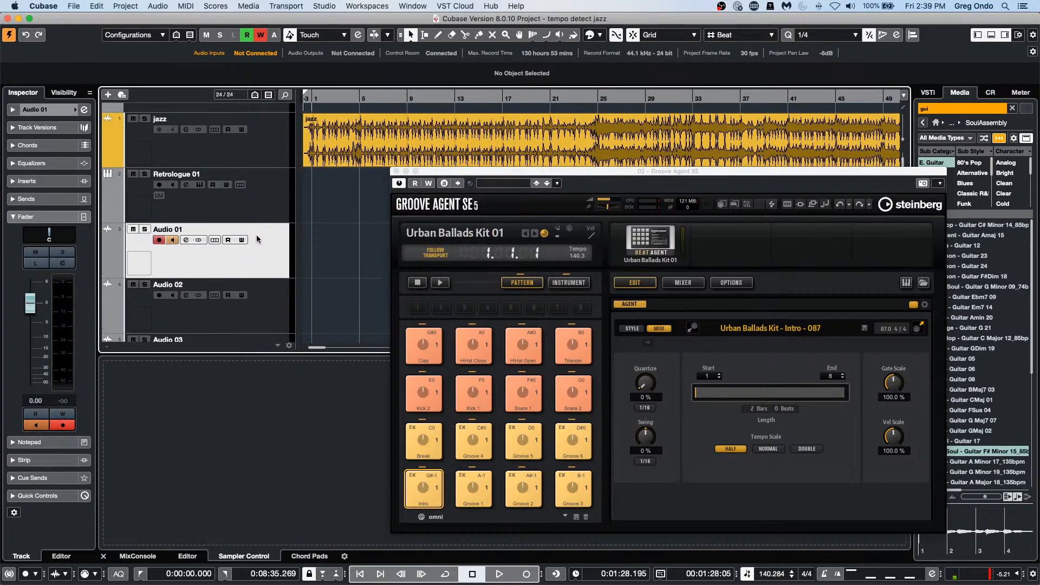
pyautogui.scroll(3, 259, 237)
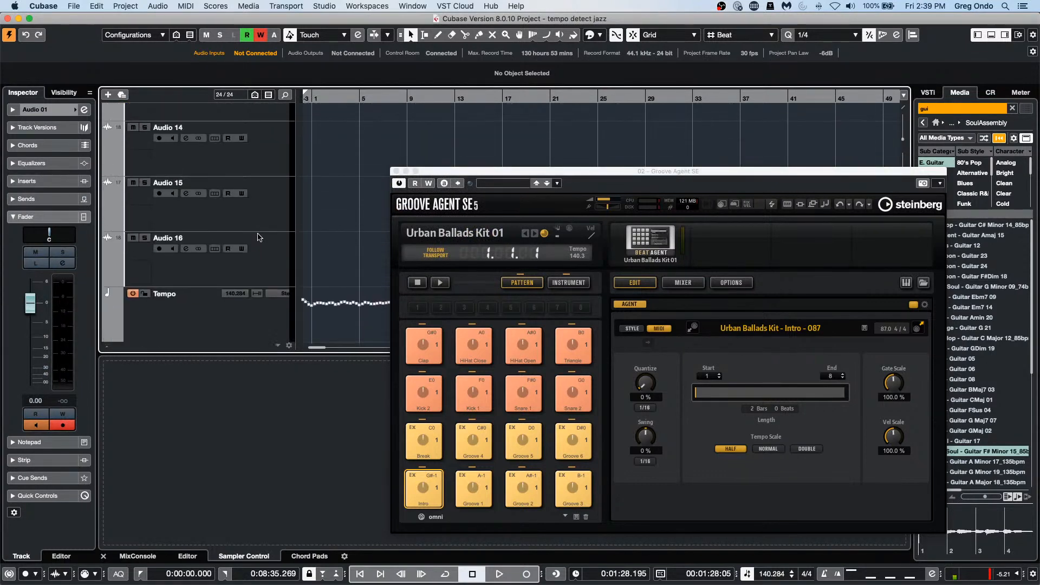
pyautogui.click(250, 263)
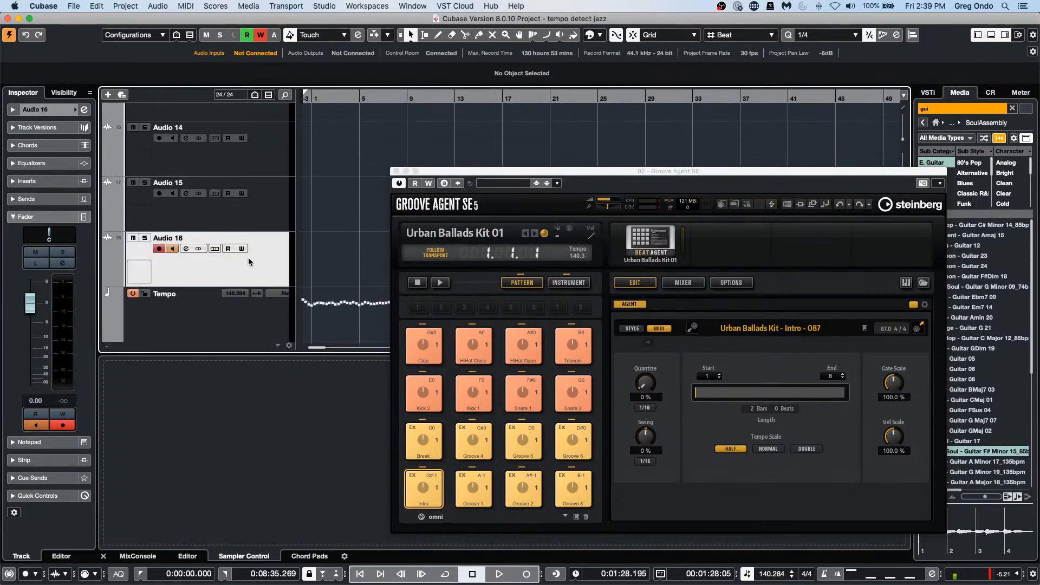
pyautogui.doubleClick(184, 238)
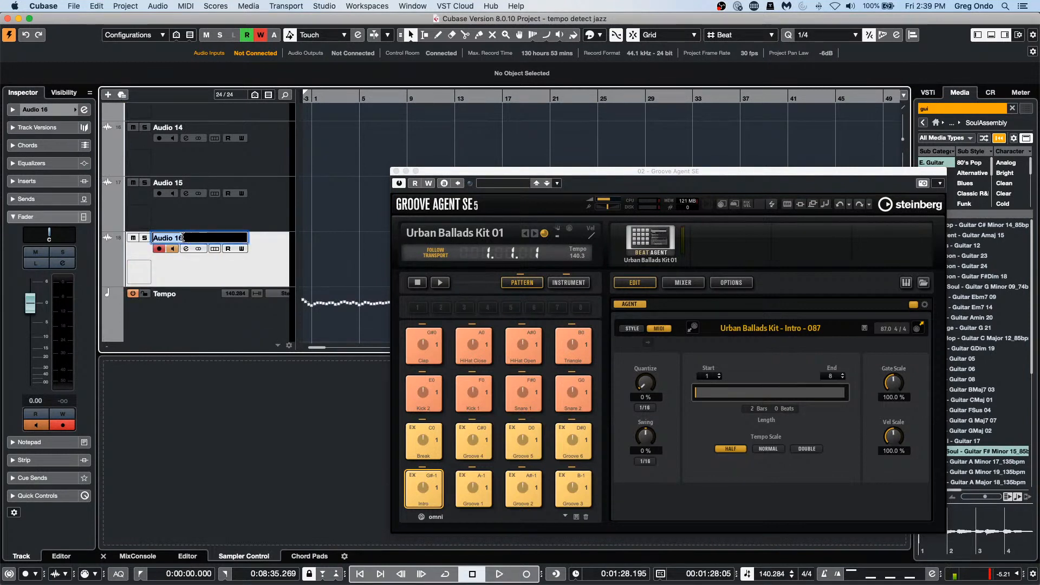
pyautogui.write('vocals')
pyautogui.press('Return')
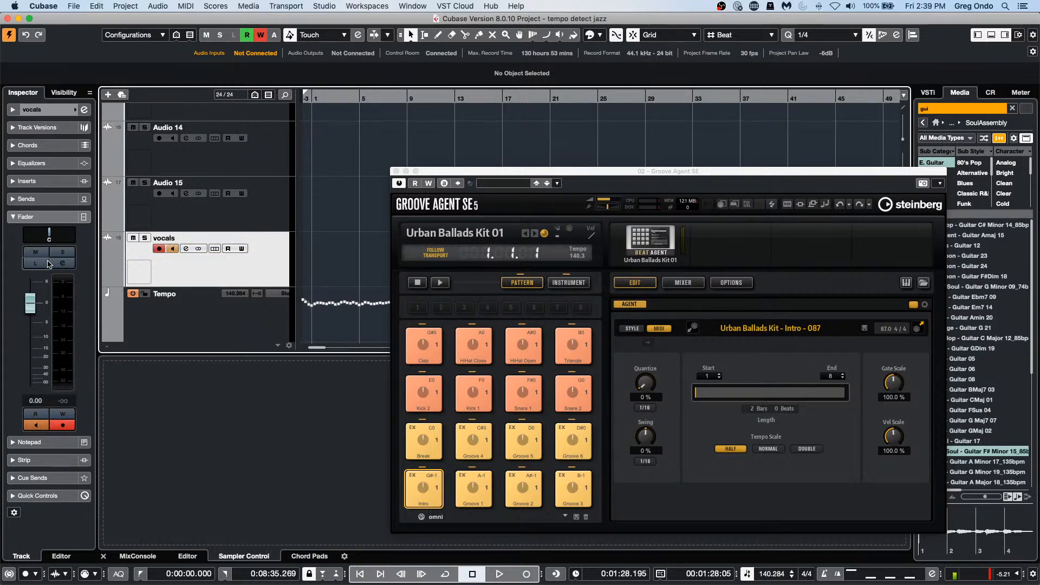
# - Open the vocals track's channel settings and load the Compressor from the Dynamics effects into the first insert slot
pyautogui.click(84, 109)
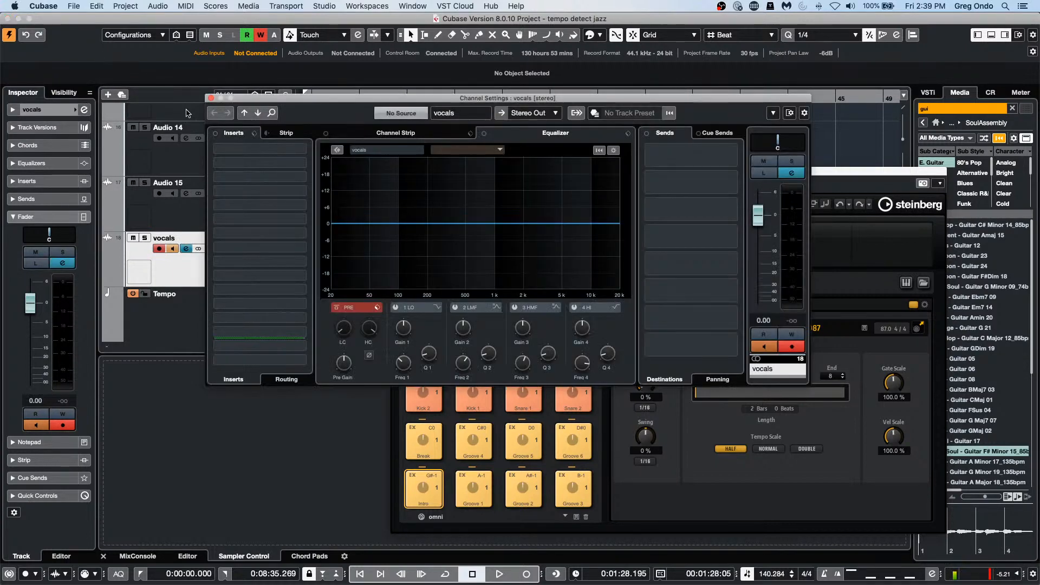
pyautogui.click(301, 150)
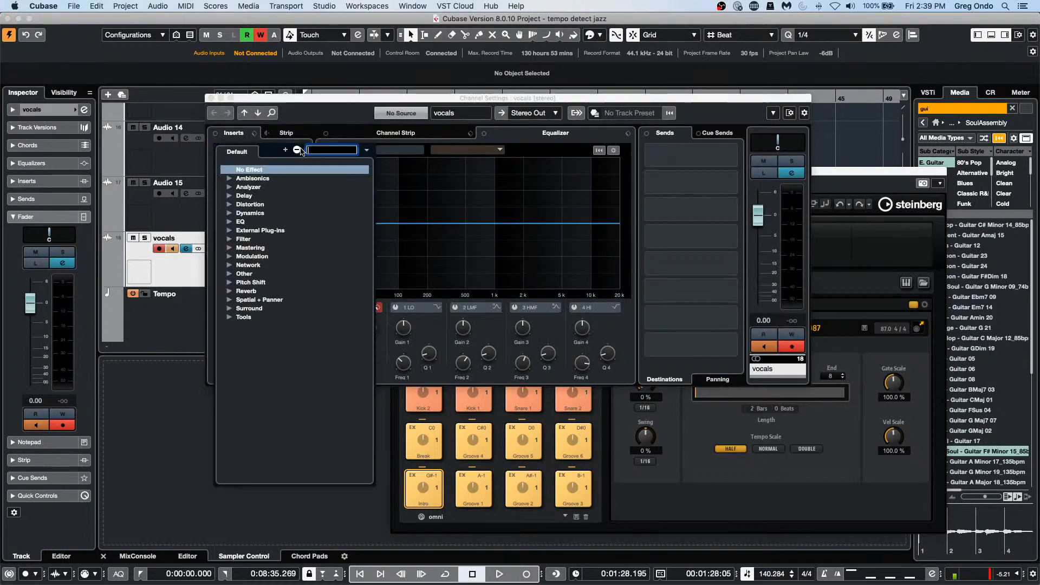
pyautogui.click(230, 213)
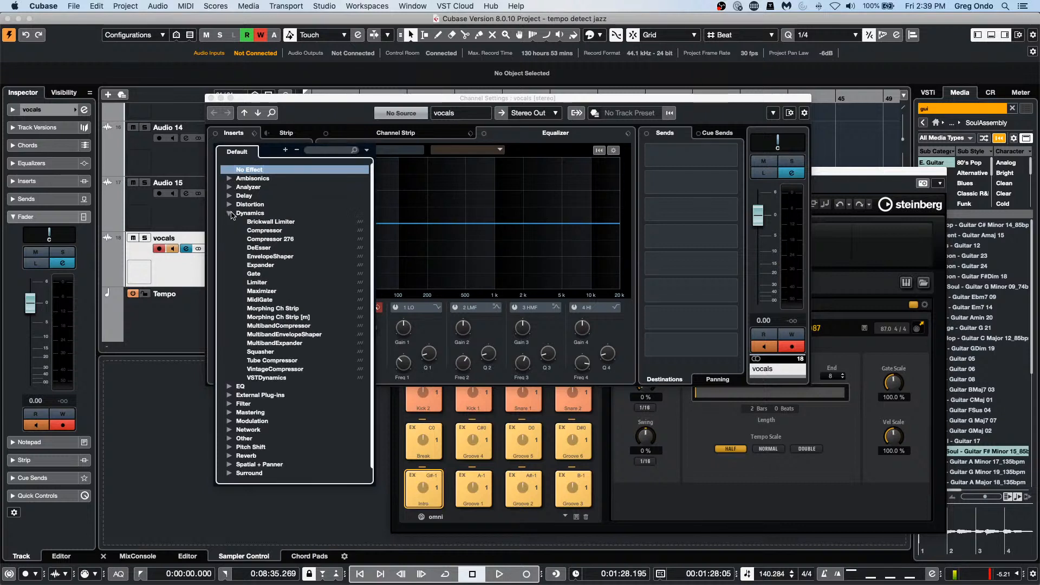
pyautogui.click(274, 230)
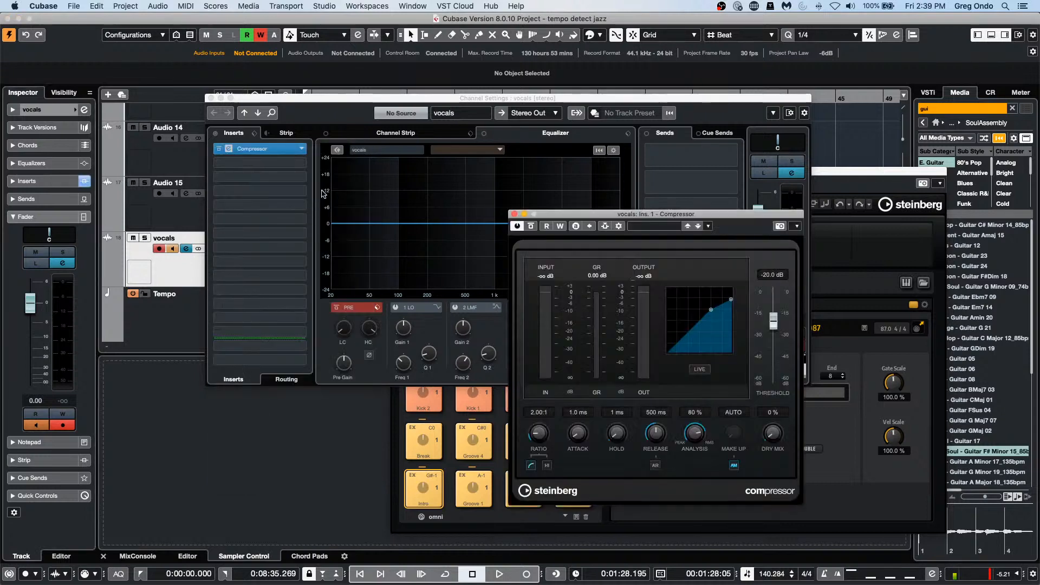
# - Activate side-chaining on the vocals Compressor and add Audio 01, Audio 02, Audio 03 and Audio 04 as side-chain sources
pyautogui.click(606, 227)
pyautogui.click(618, 227)
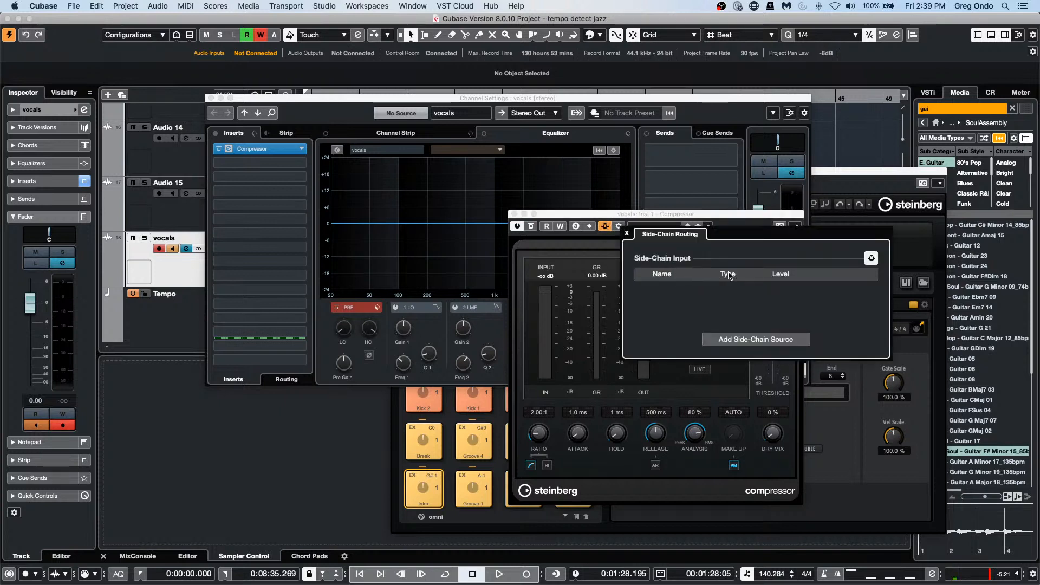
pyautogui.click(753, 340)
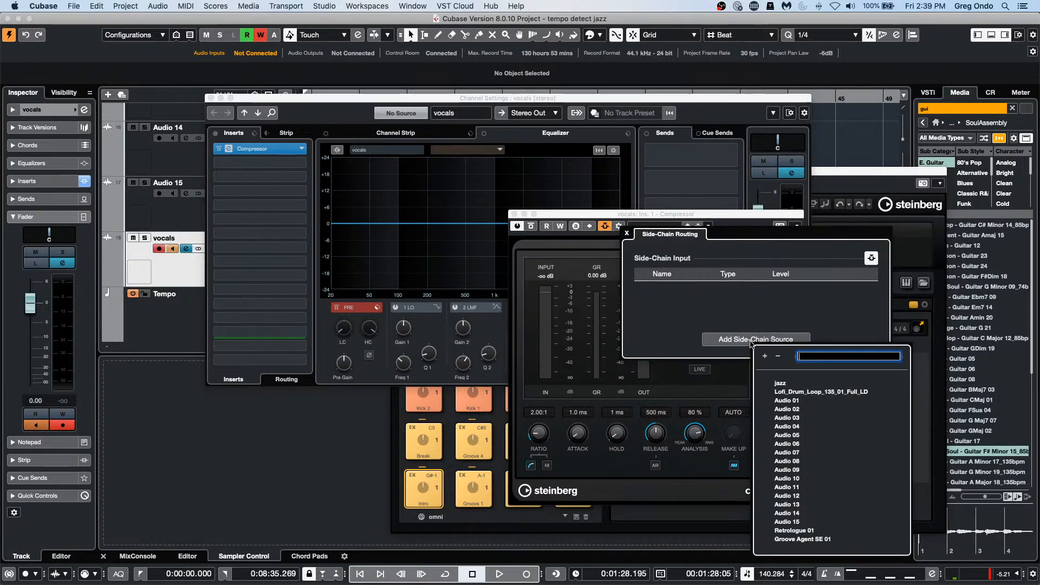
pyautogui.click(813, 401)
pyautogui.click(757, 342)
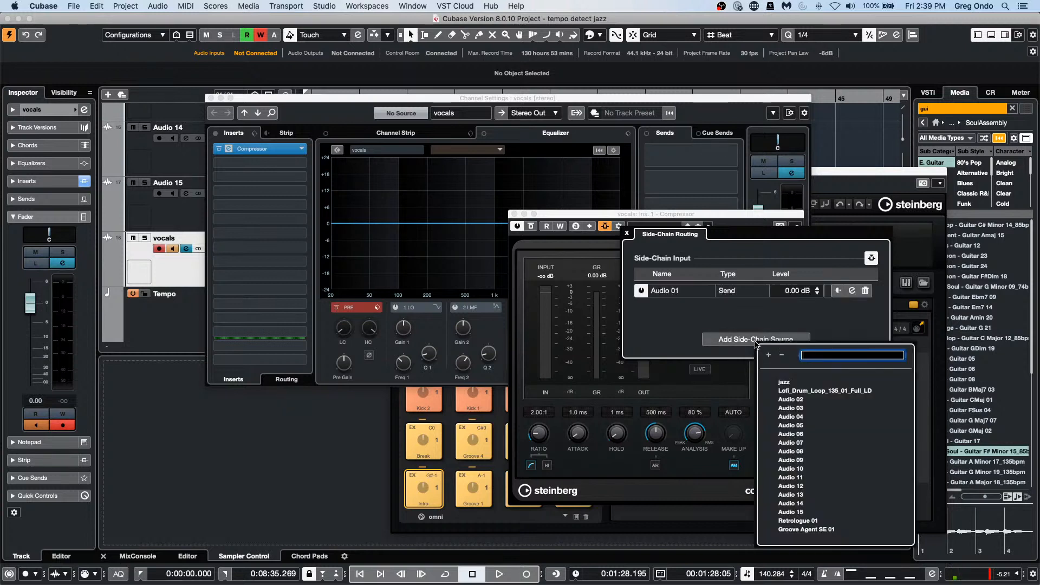
pyautogui.click(792, 399)
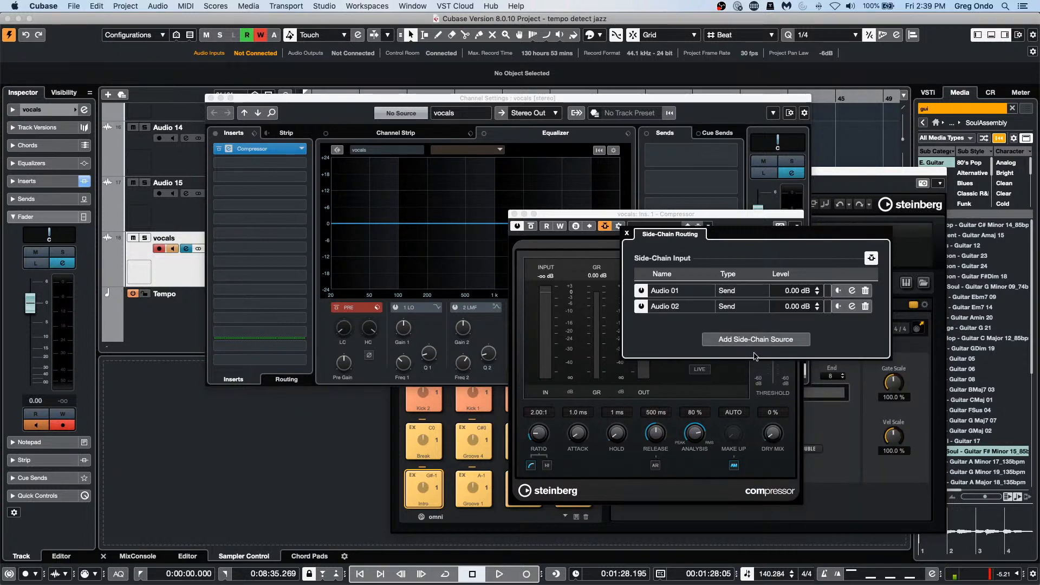
pyautogui.click(754, 340)
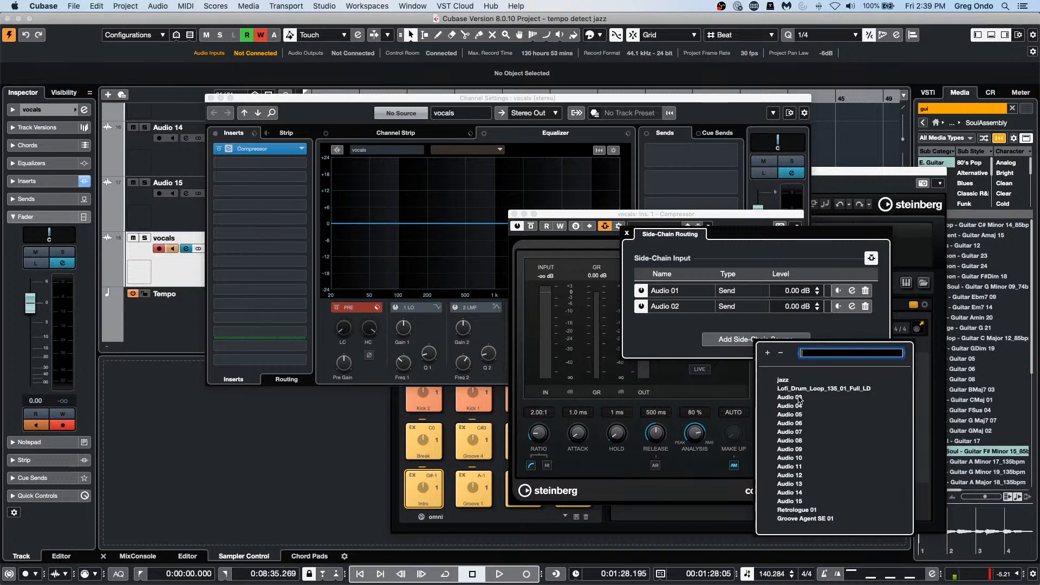
pyautogui.click(799, 399)
pyautogui.click(757, 342)
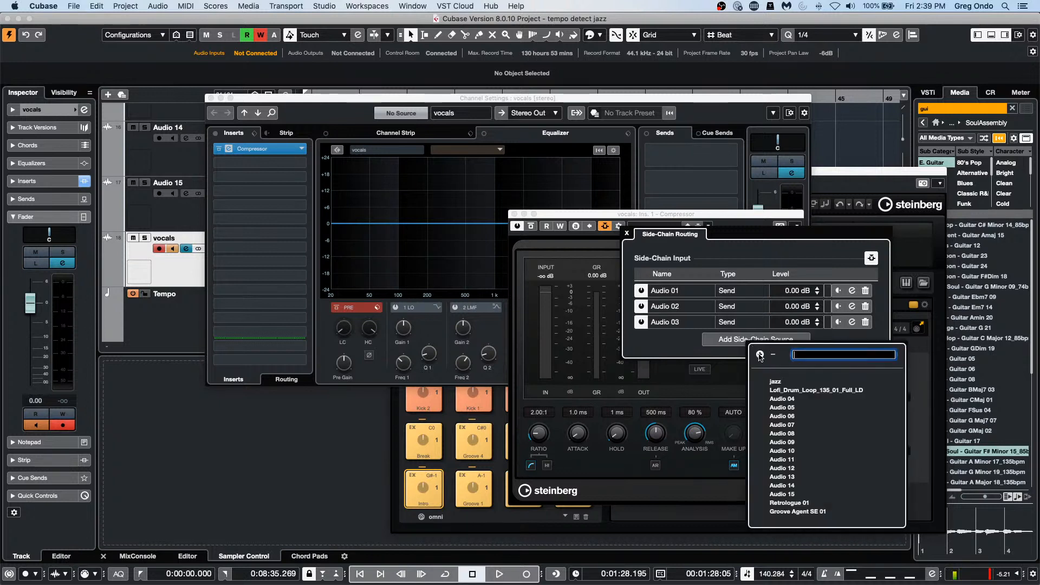
pyautogui.click(796, 399)
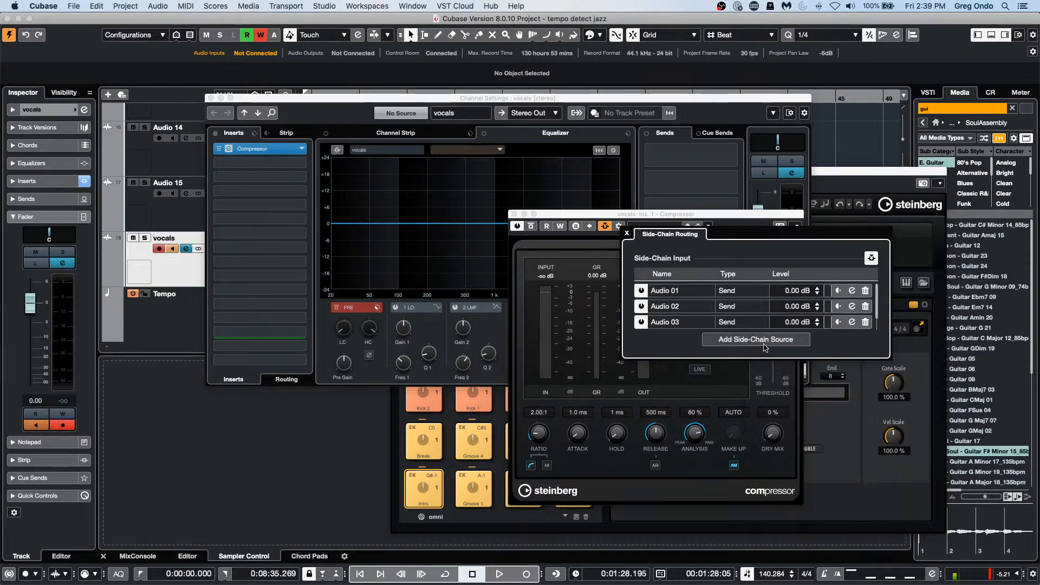
# - Add Audio 05, Audio 06, Audio 07 and Audio 08 to the Compressor's side-chain sources
pyautogui.click(763, 342)
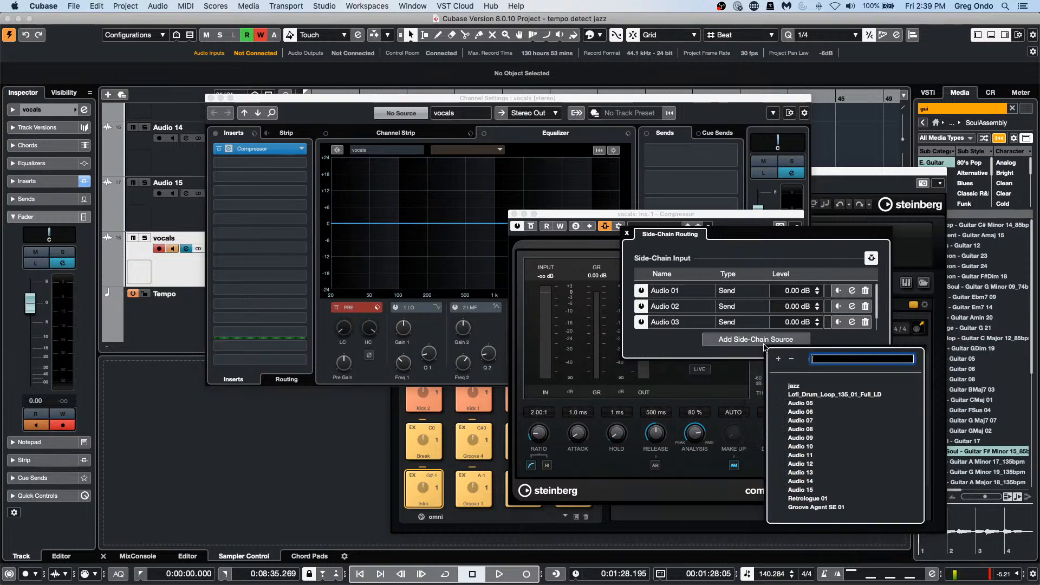
pyautogui.click(813, 403)
pyautogui.click(769, 340)
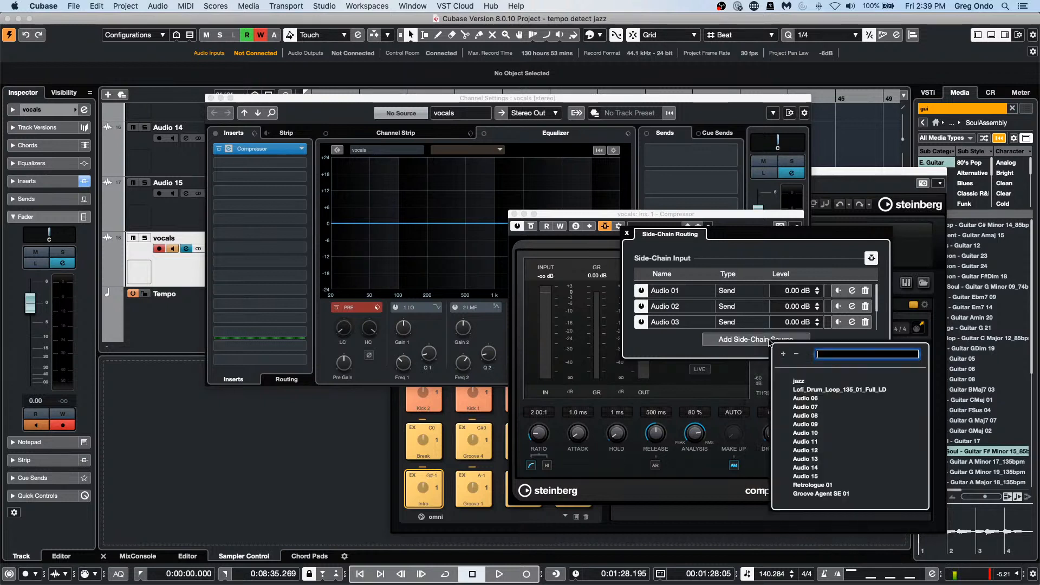
pyautogui.click(805, 399)
pyautogui.click(770, 340)
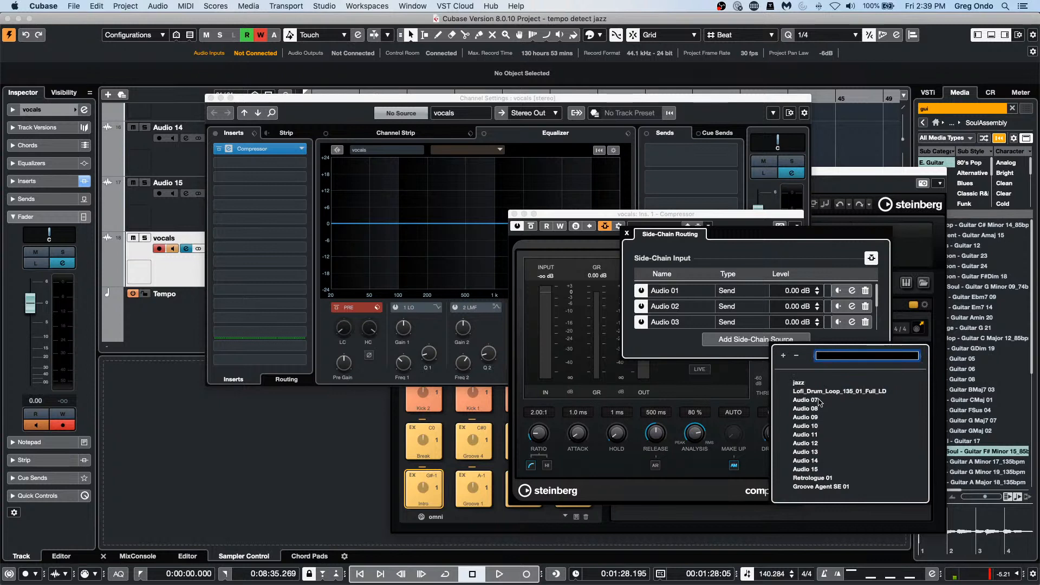
pyautogui.click(819, 401)
pyautogui.click(791, 340)
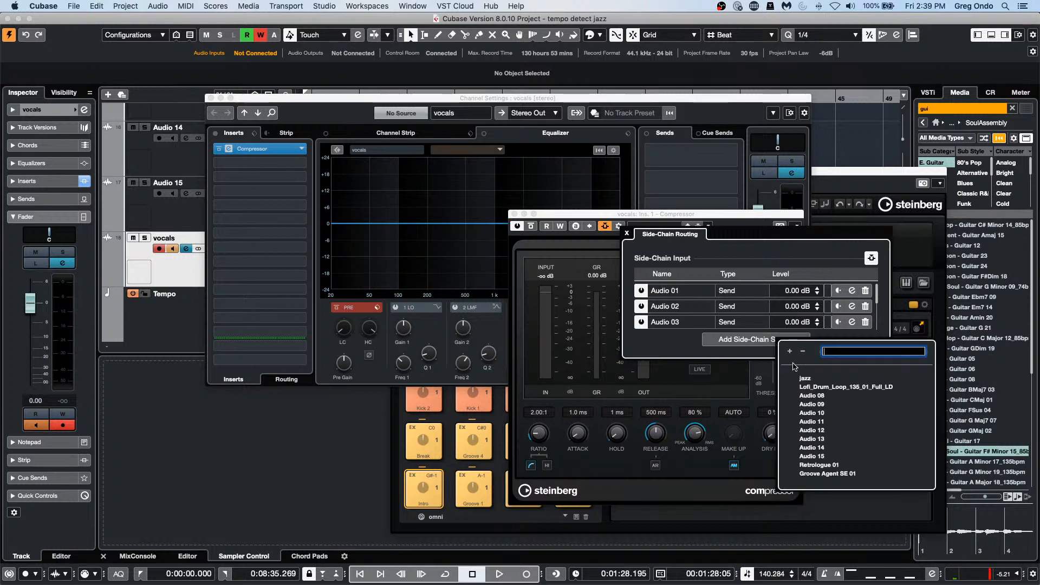
pyautogui.click(807, 398)
# - Add Audio 09, Audio 10, Audio 11 and Audio 12 to the vocals Compressor's side-chain sources
pyautogui.click(789, 342)
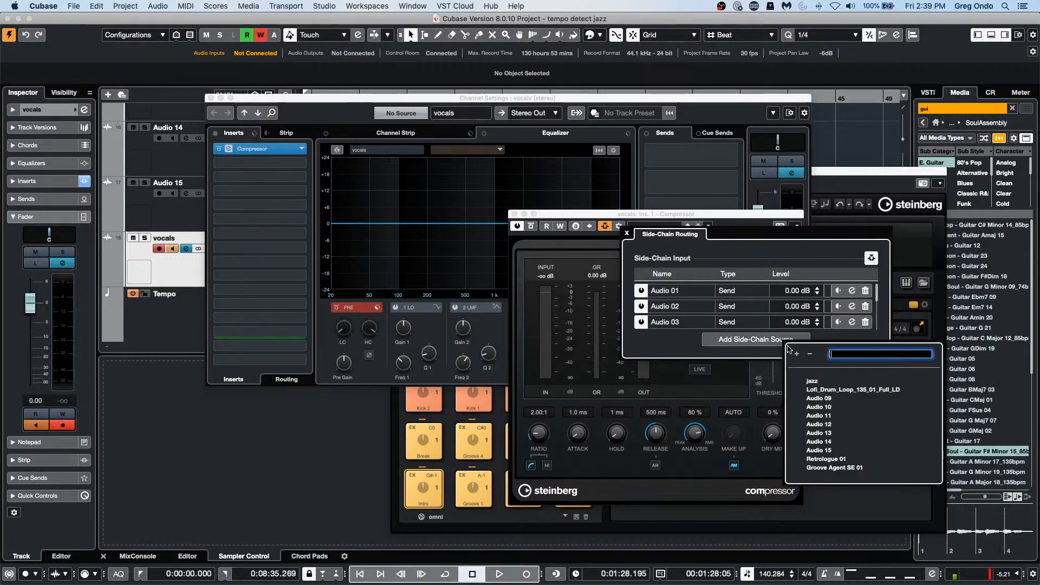
pyautogui.click(816, 400)
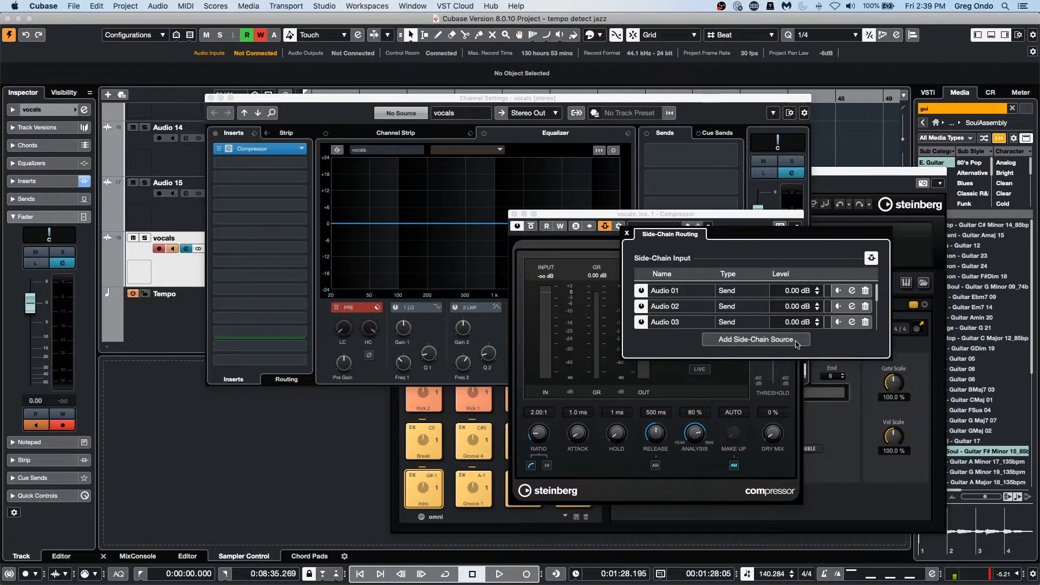
pyautogui.click(797, 341)
pyautogui.click(827, 399)
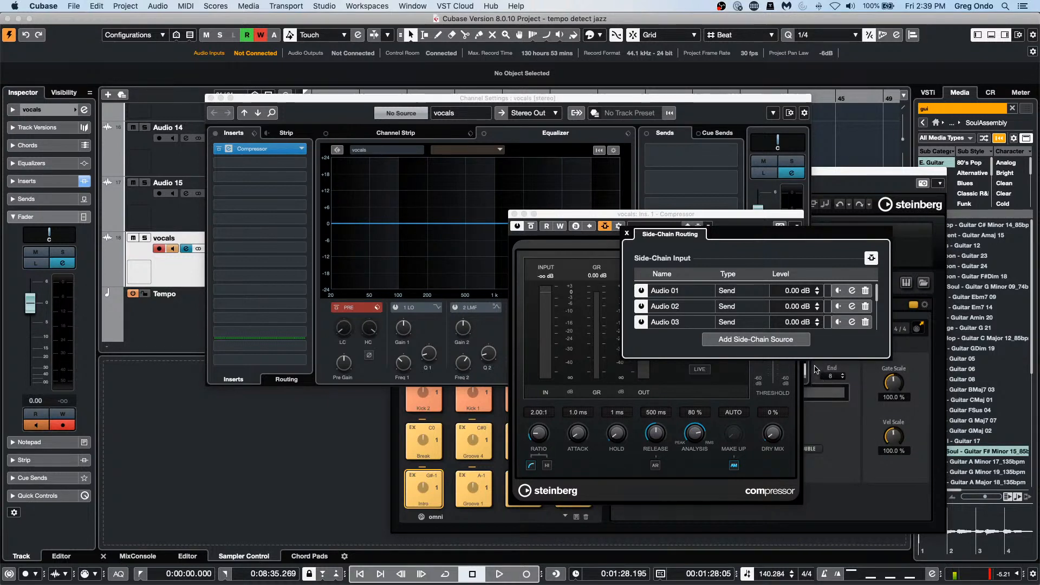
pyautogui.click(794, 340)
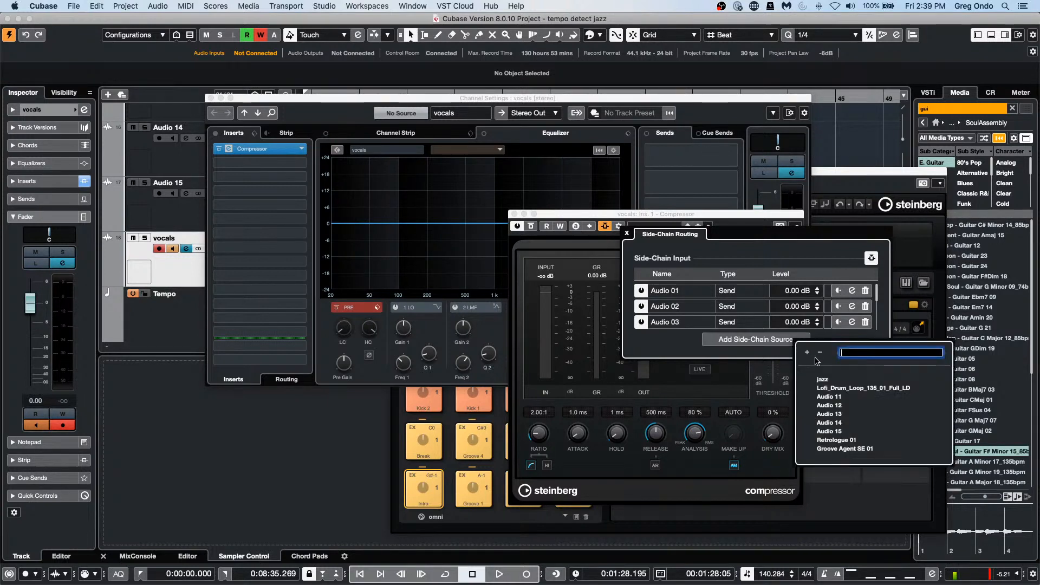
pyautogui.click(827, 399)
pyautogui.click(777, 341)
pyautogui.click(826, 400)
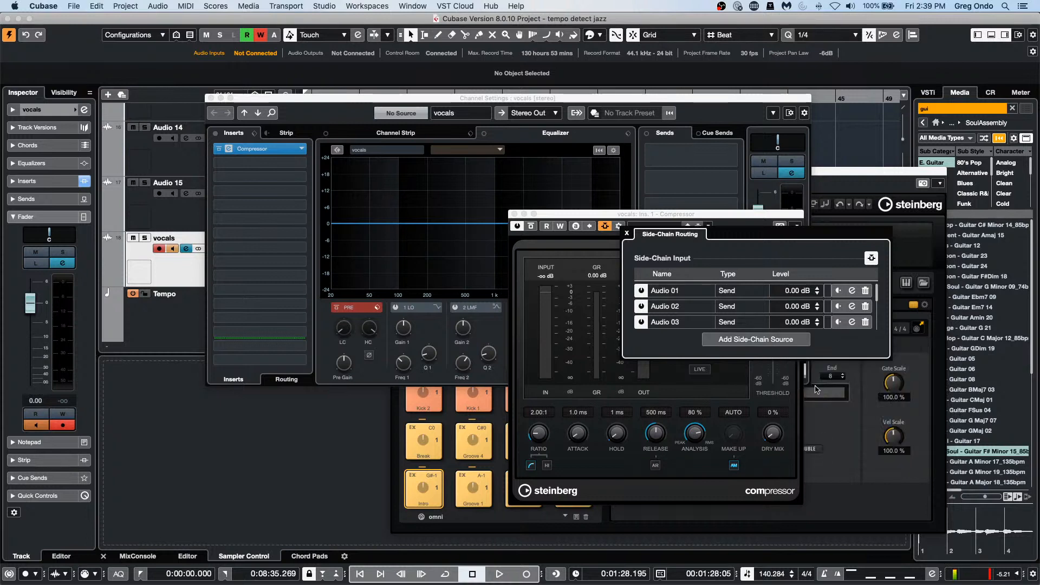
# - Add Audio 13, Audio 14 and Audio 15 as side-chain sources and check the end of the source list
pyautogui.click(764, 340)
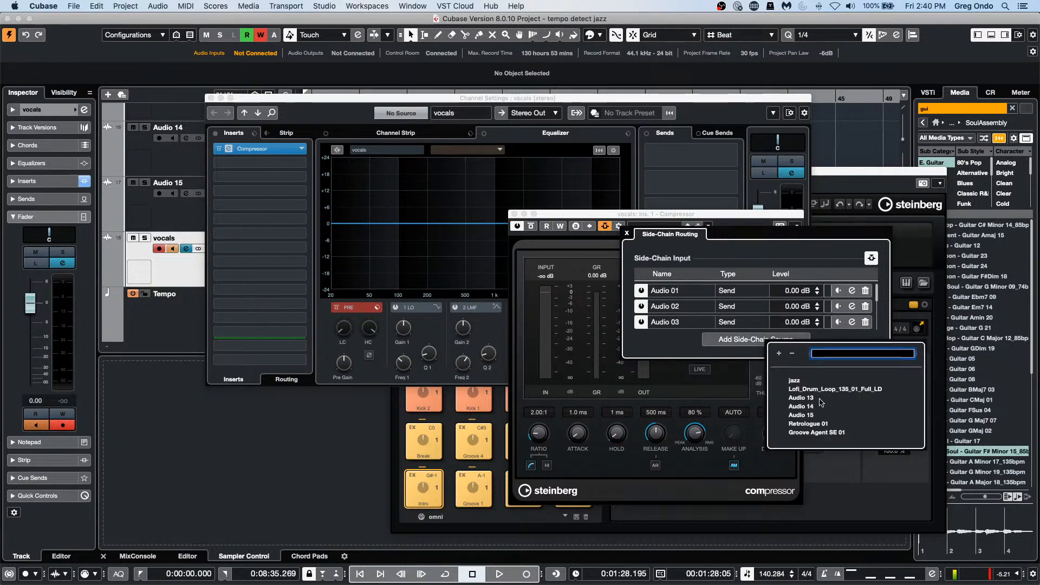
pyautogui.click(820, 401)
pyautogui.click(778, 340)
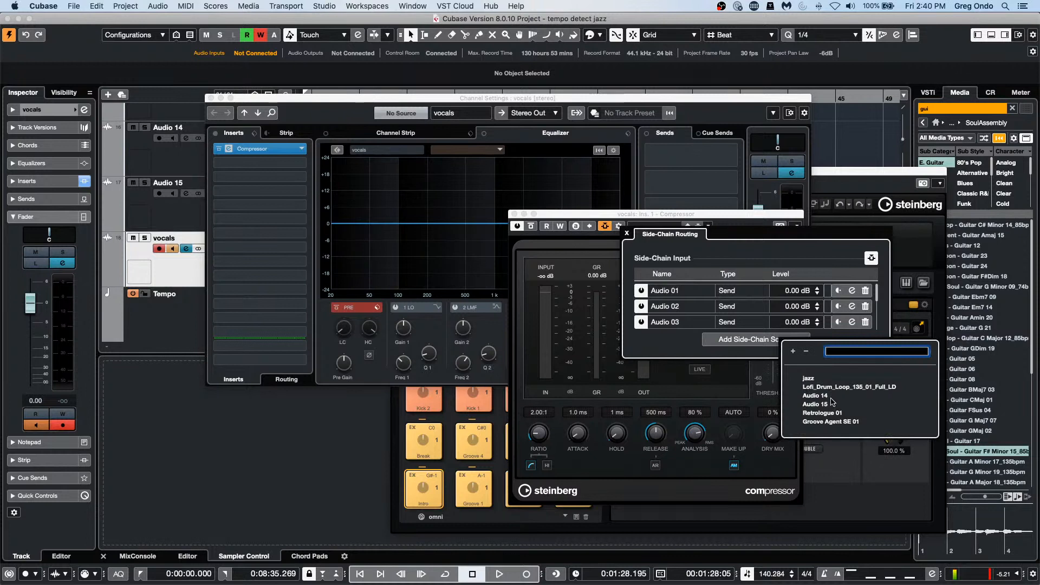
pyautogui.click(830, 398)
pyautogui.click(791, 346)
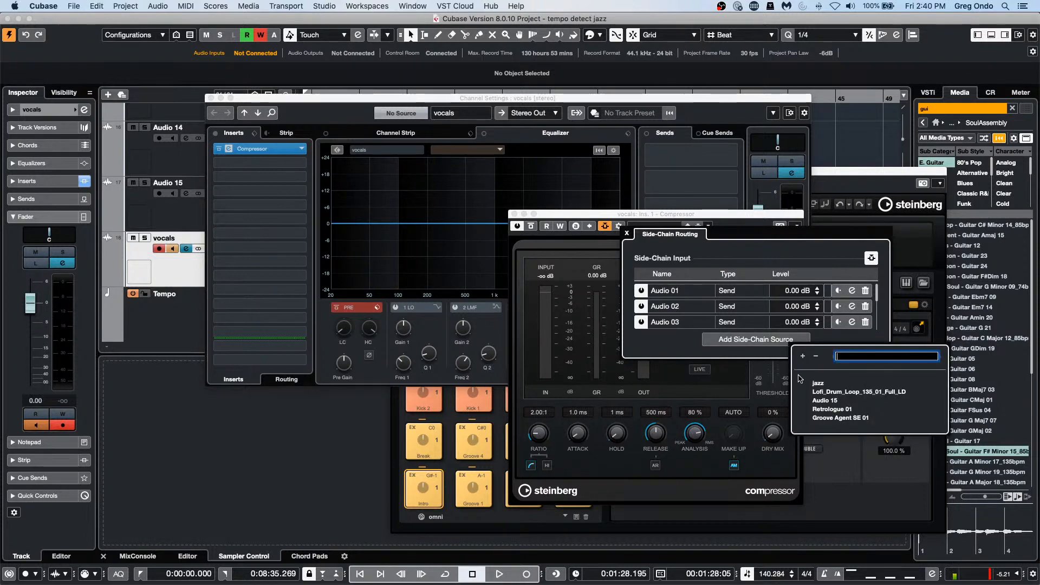
pyautogui.click(826, 401)
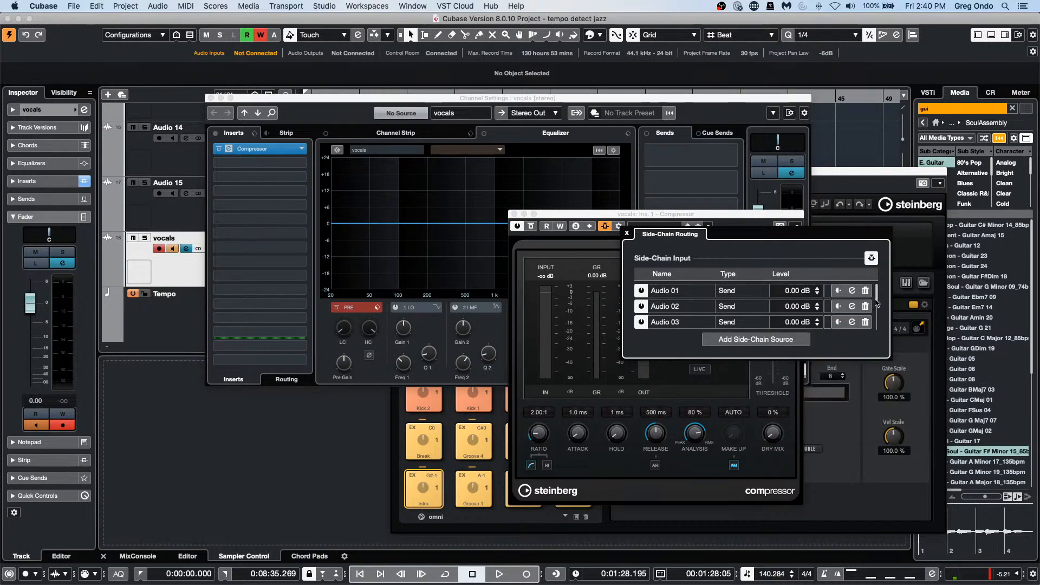
pyautogui.moveTo(876, 302)
pyautogui.mouseDown()
pyautogui.moveTo(880, 332)
pyautogui.moveTo(880, 309)
pyautogui.mouseUp()
pyautogui.scroll(-5, 873, 306)
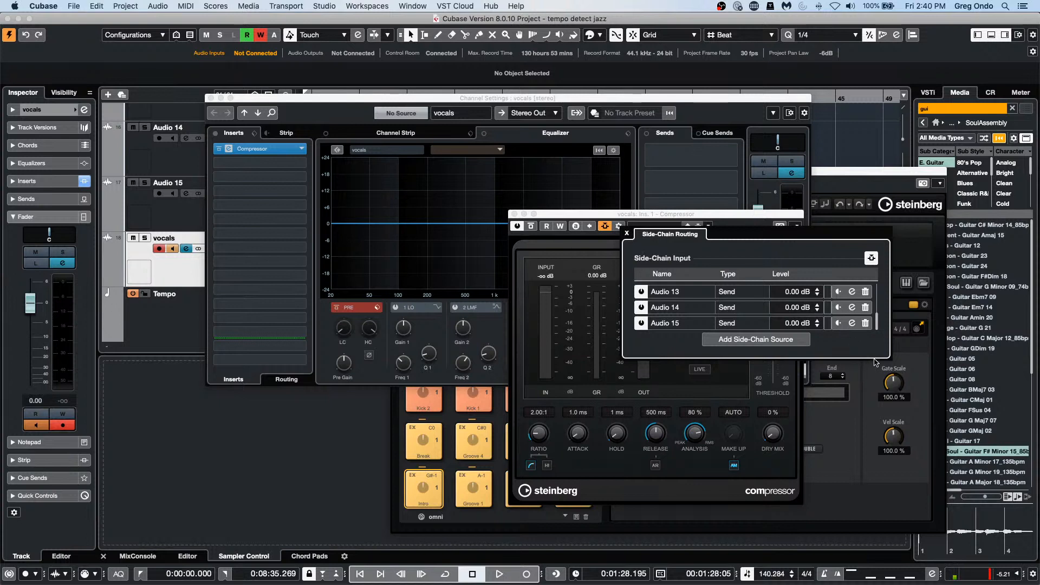
pyautogui.moveTo(877, 324); pyautogui.dragTo(873, 355)
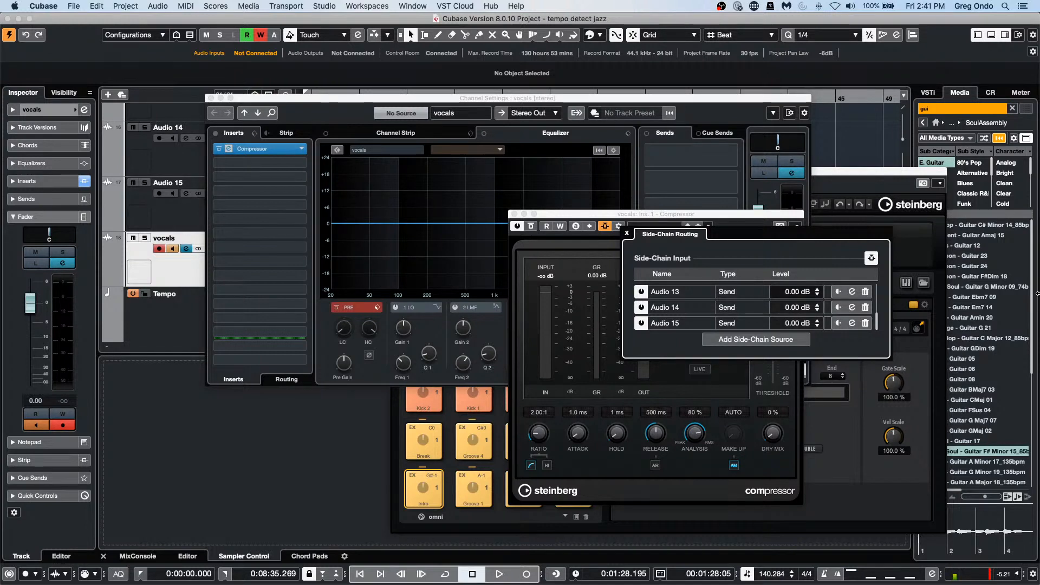
# - Close the side-chain routing, Compressor, vocals channel settings and Groove Agent SE windows
pyautogui.click(627, 234)
pyautogui.click(515, 214)
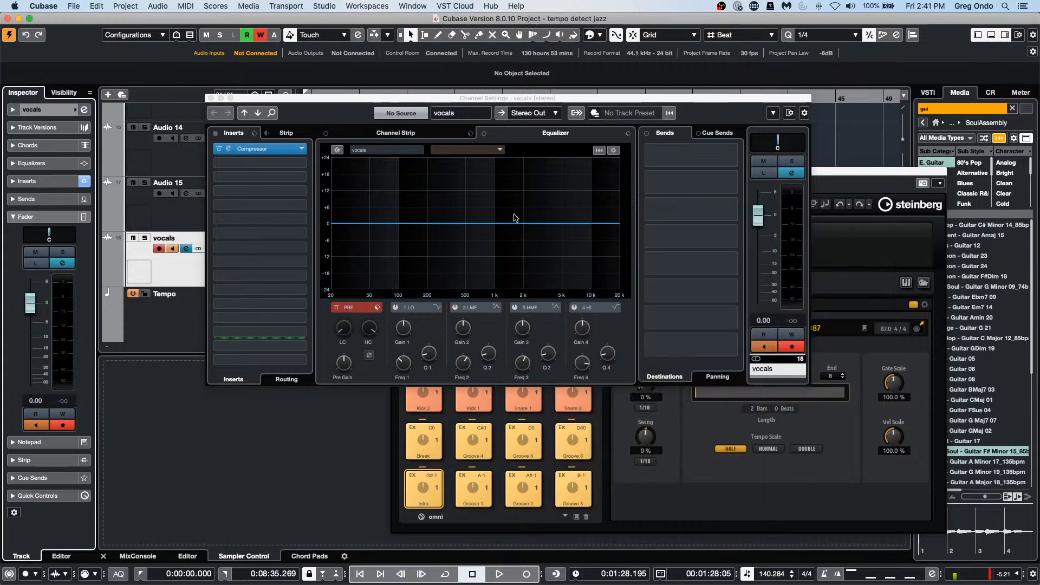
pyautogui.click(211, 98)
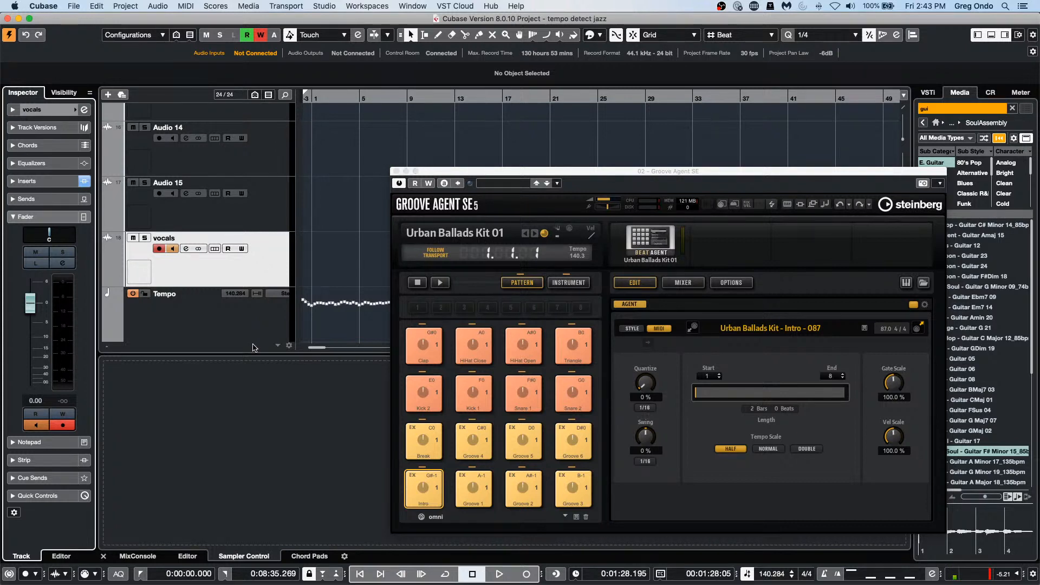
pyautogui.click(397, 172)
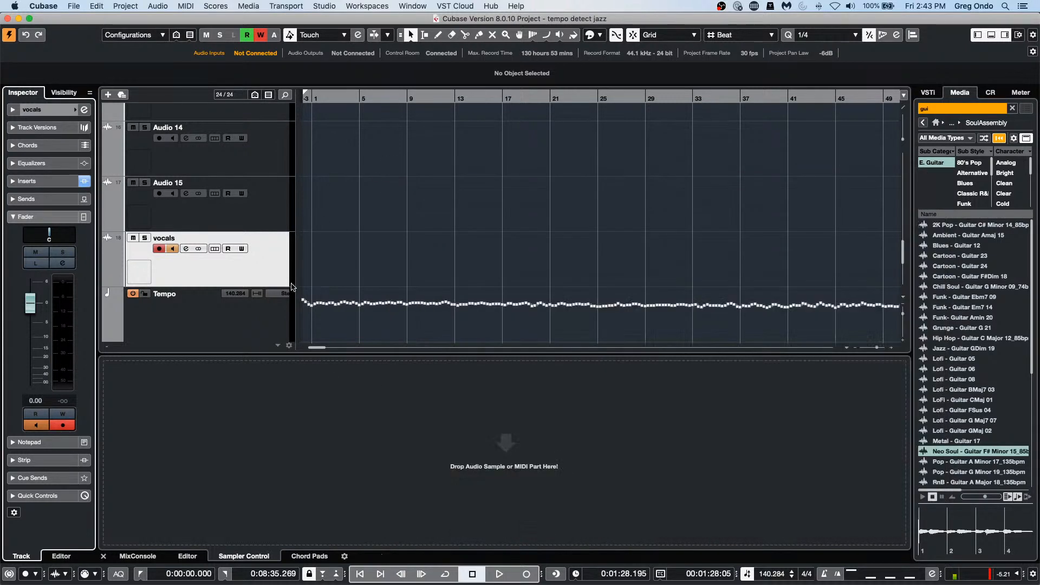
# - Show the MixConsole below the project and add one stereo group track routed to Stereo Out
pyautogui.click(188, 557)
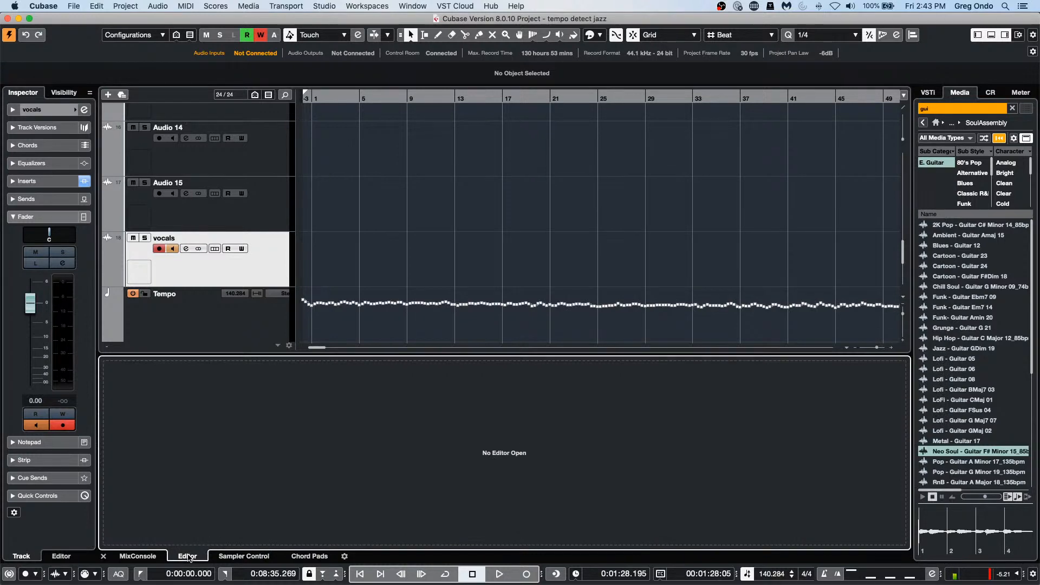
pyautogui.click(137, 556)
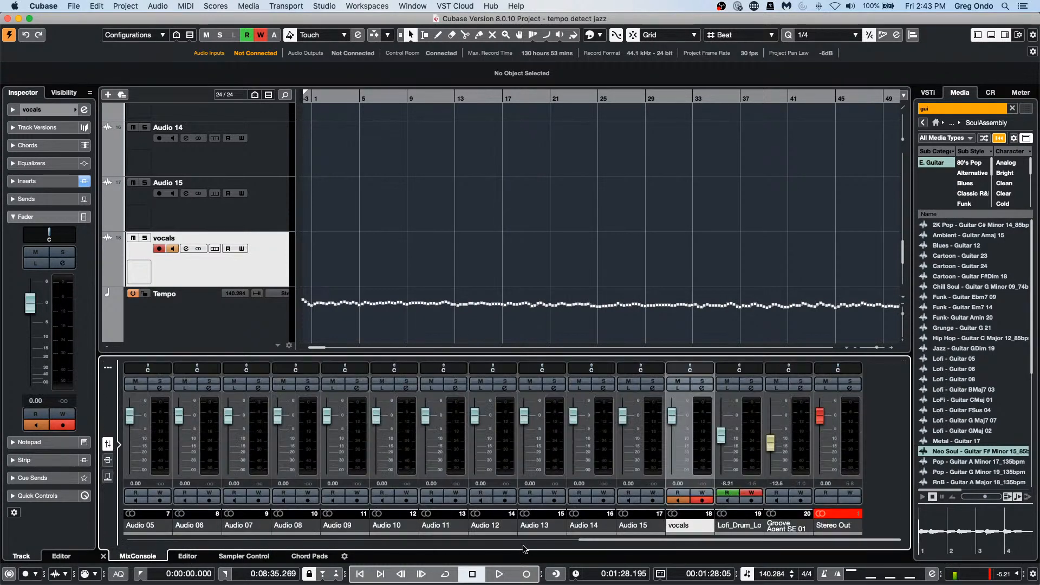
pyautogui.moveTo(557, 539); pyautogui.dragTo(673, 540)
pyautogui.rightClick(697, 441)
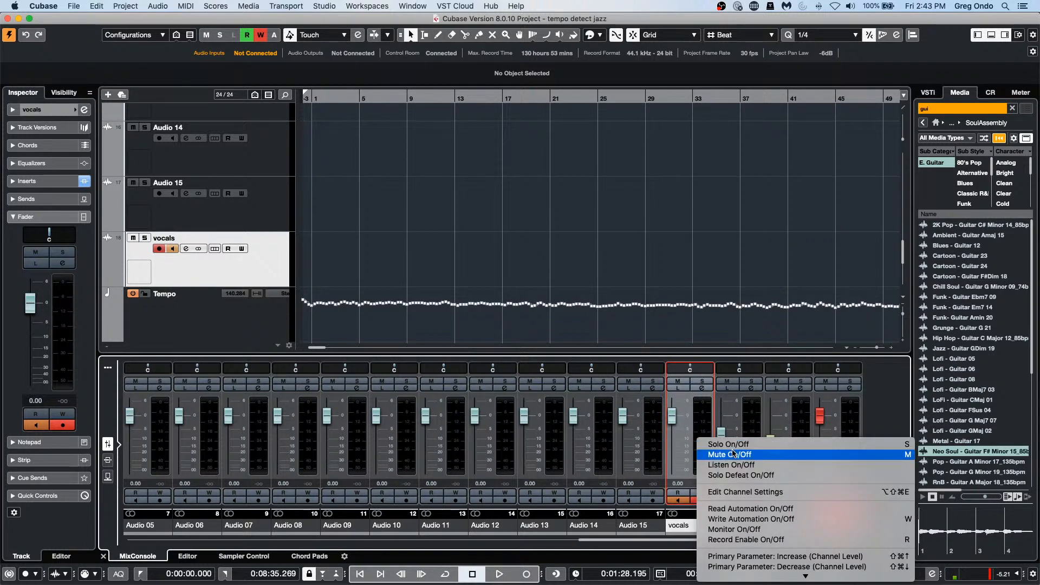
pyautogui.scroll(-5, 757, 541)
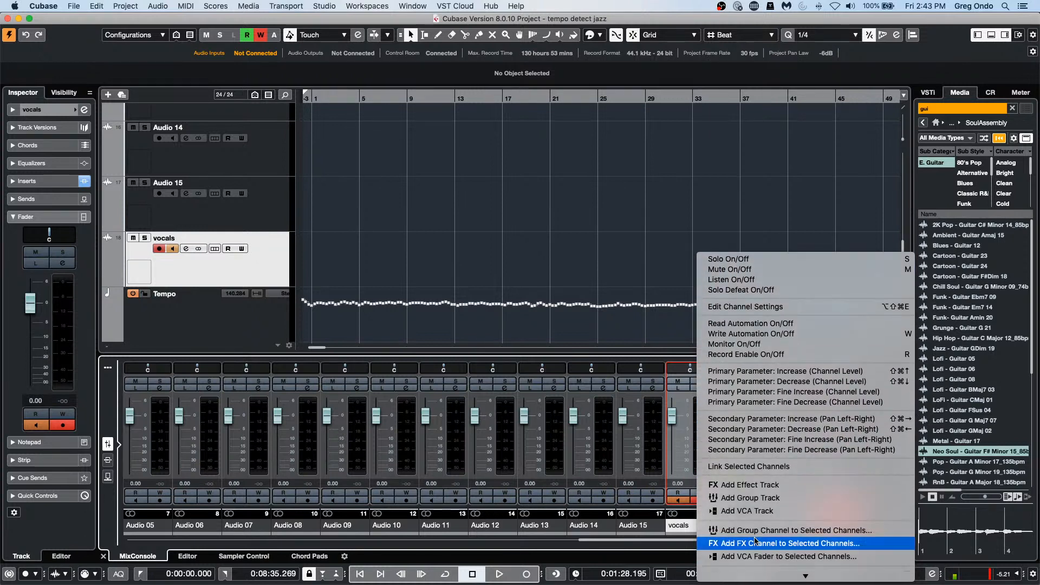
pyautogui.click(782, 498)
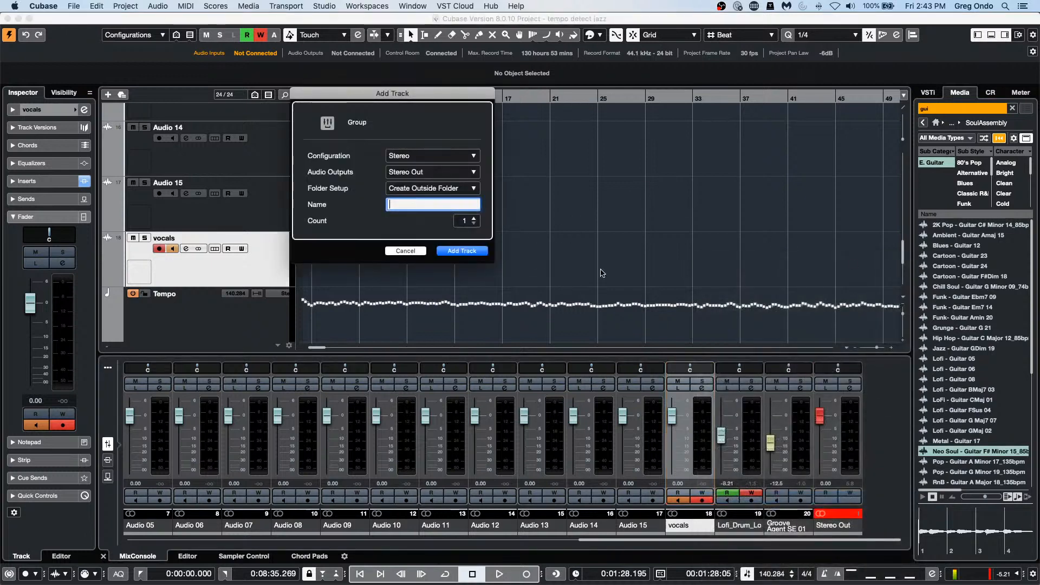
pyautogui.click(470, 252)
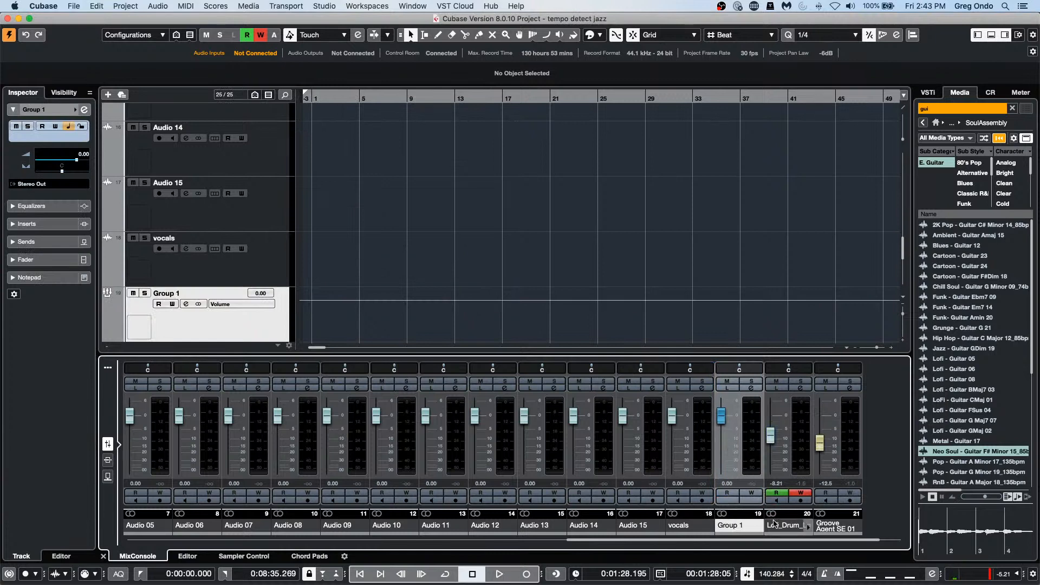
# - Colorize the new Group 1 channel yellow
pyautogui.click(759, 527)
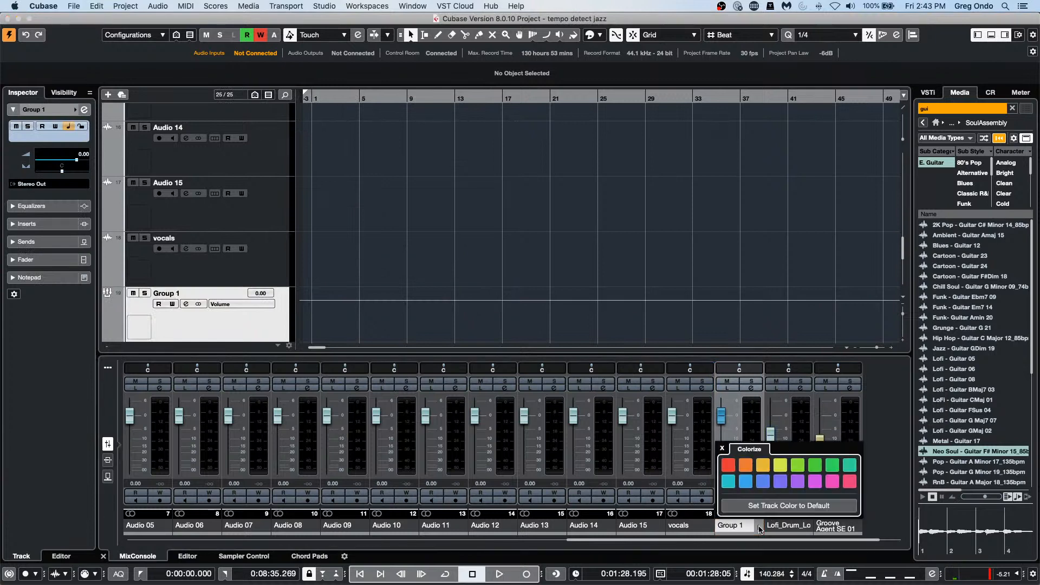
pyautogui.click(764, 466)
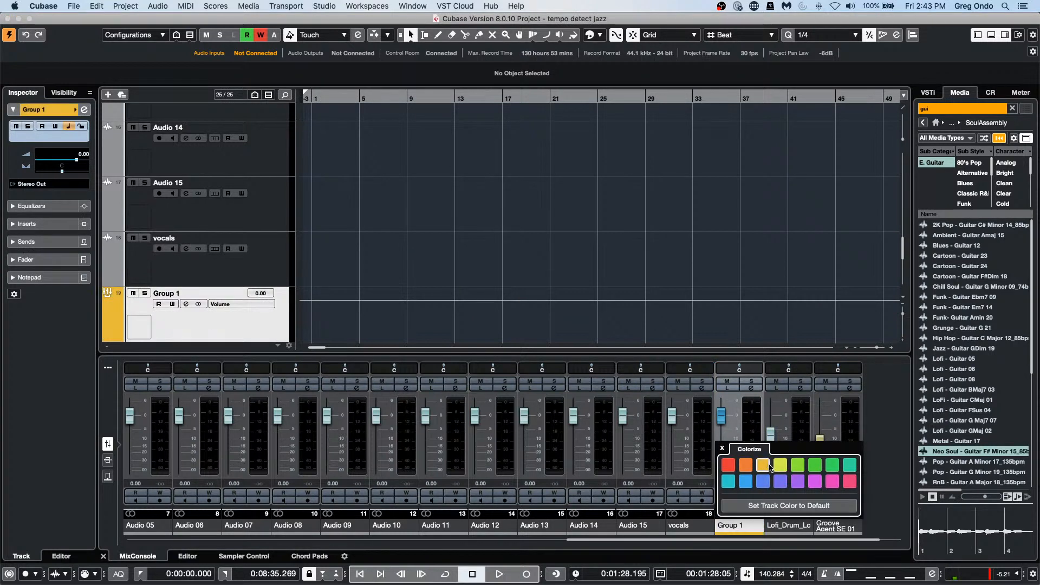
pyautogui.click(780, 465)
pyautogui.click(740, 258)
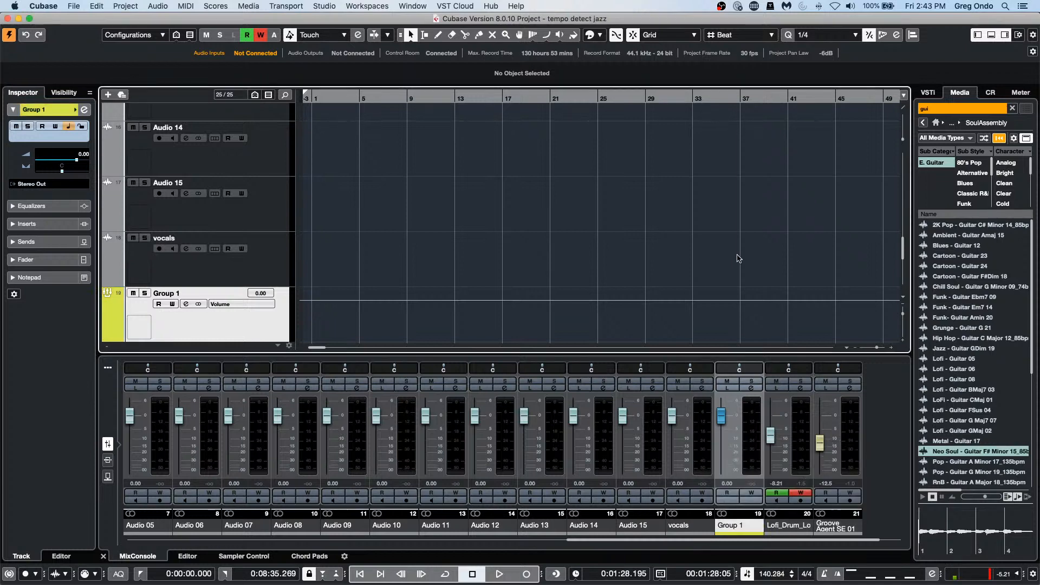
# - Select the mixer channels Audio 11 through Audio 15 and set the output routing to Group 1
pyautogui.click(455, 447)
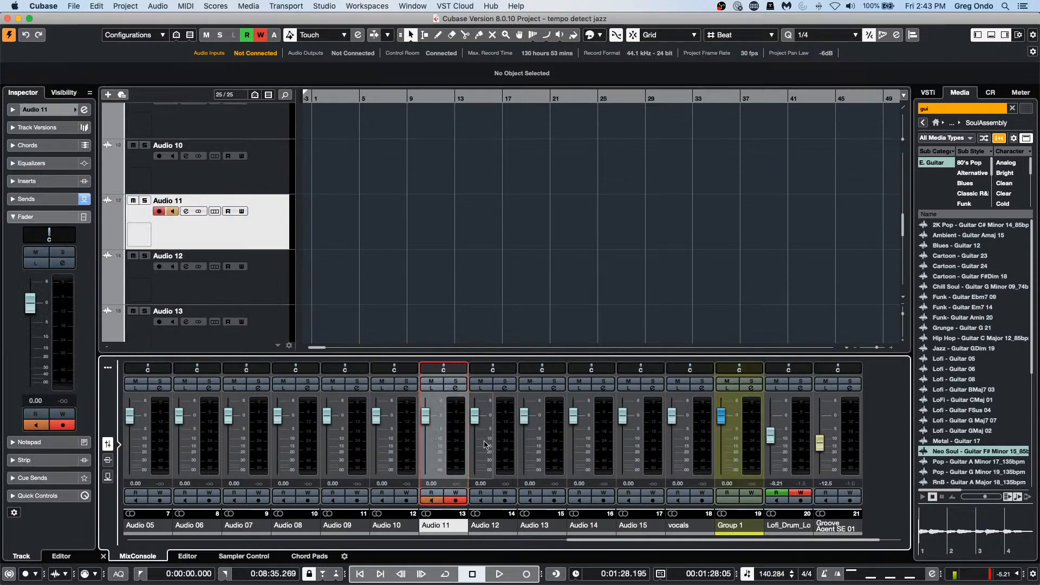
pyautogui.keyDown('shift'); pyautogui.click(655, 443); pyautogui.keyUp('shift')
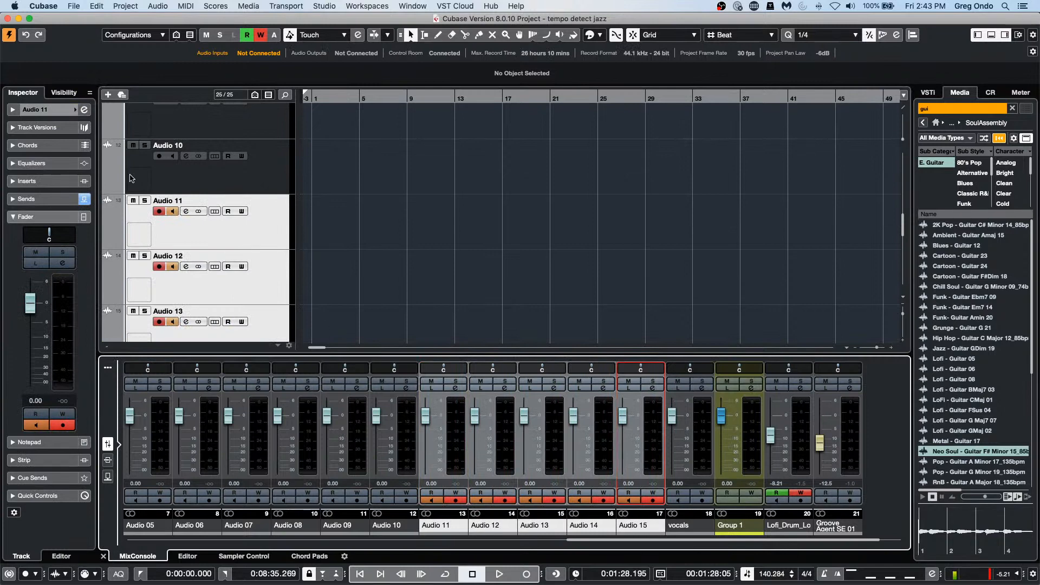
pyautogui.click(58, 111)
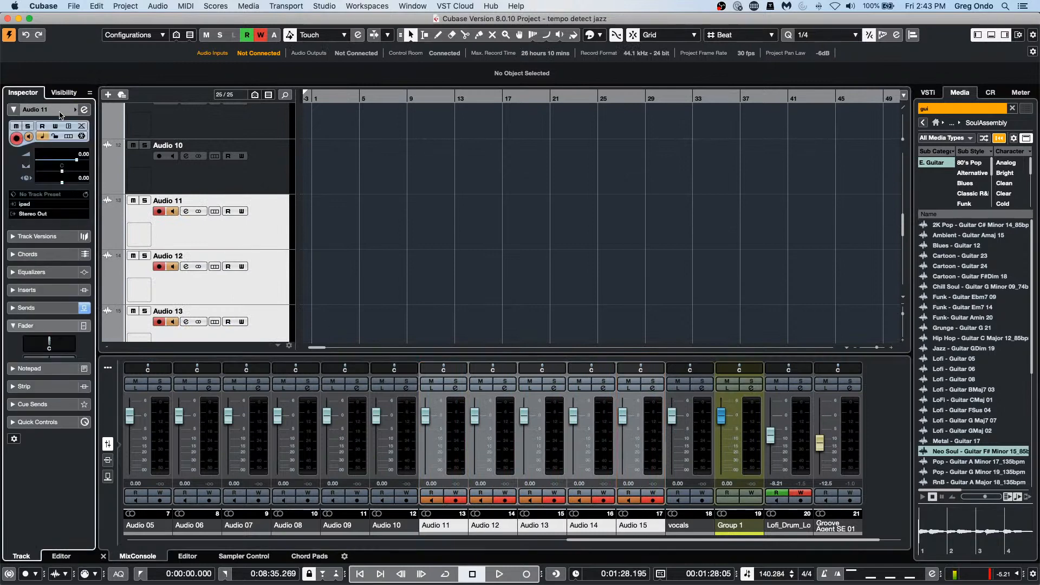
pyautogui.click(57, 213)
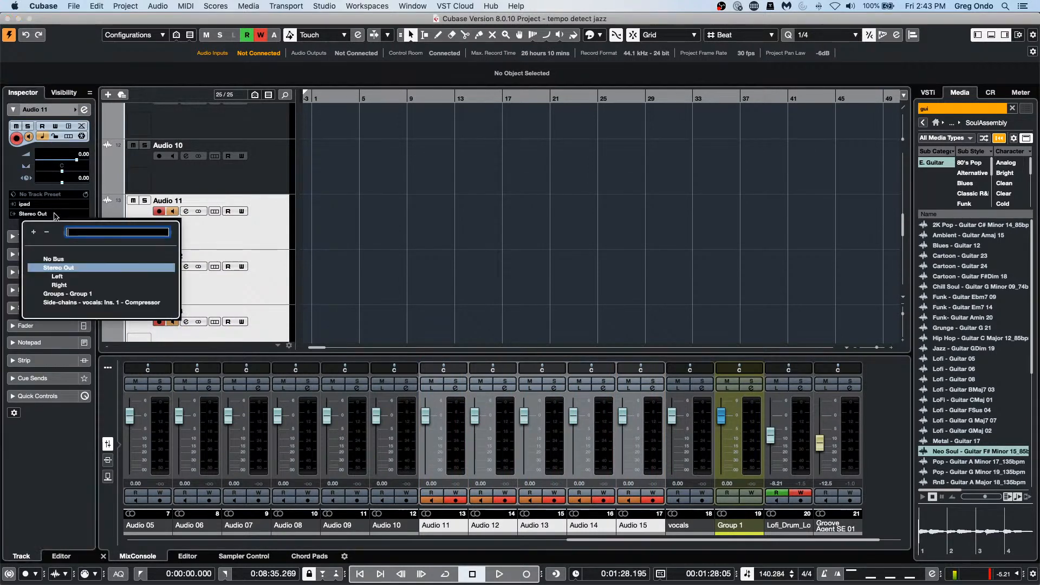
pyautogui.click(90, 295)
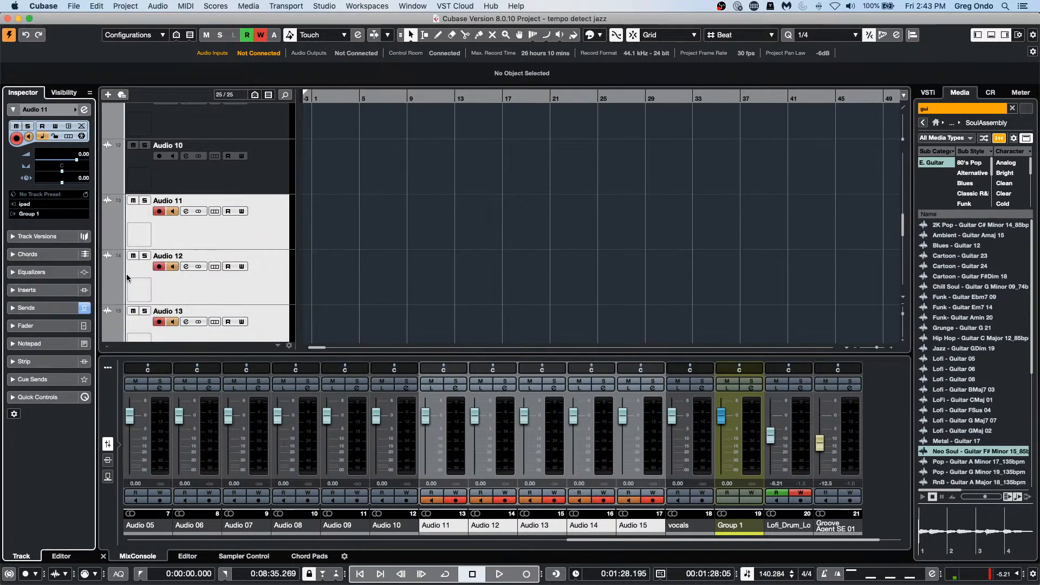
# - Select the tracks from Audio 11 onward one at a time and examine each one's output routing
pyautogui.click(362, 258)
pyautogui.click(267, 232)
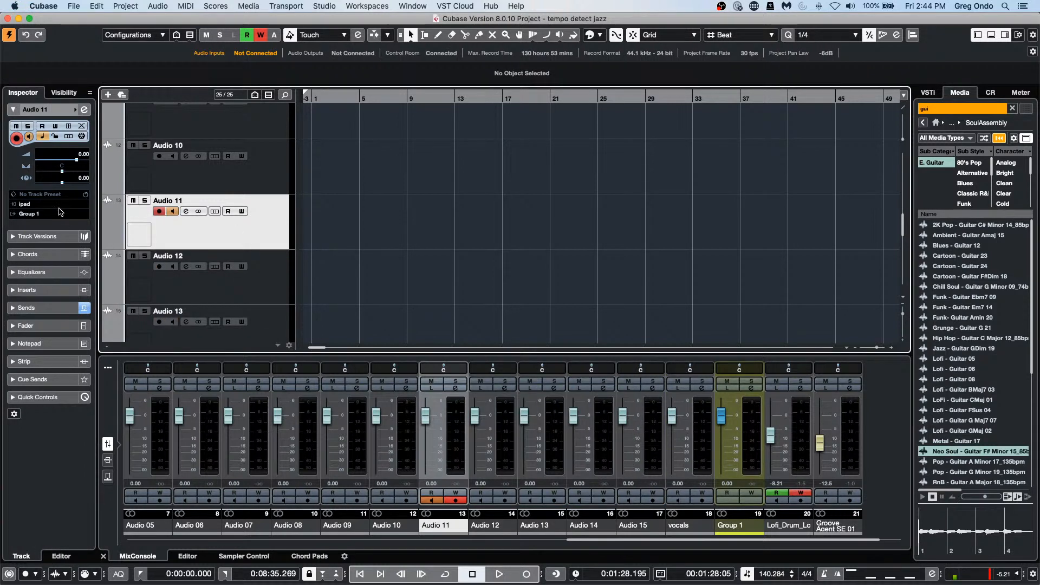
pyautogui.click(260, 277)
pyautogui.click(271, 316)
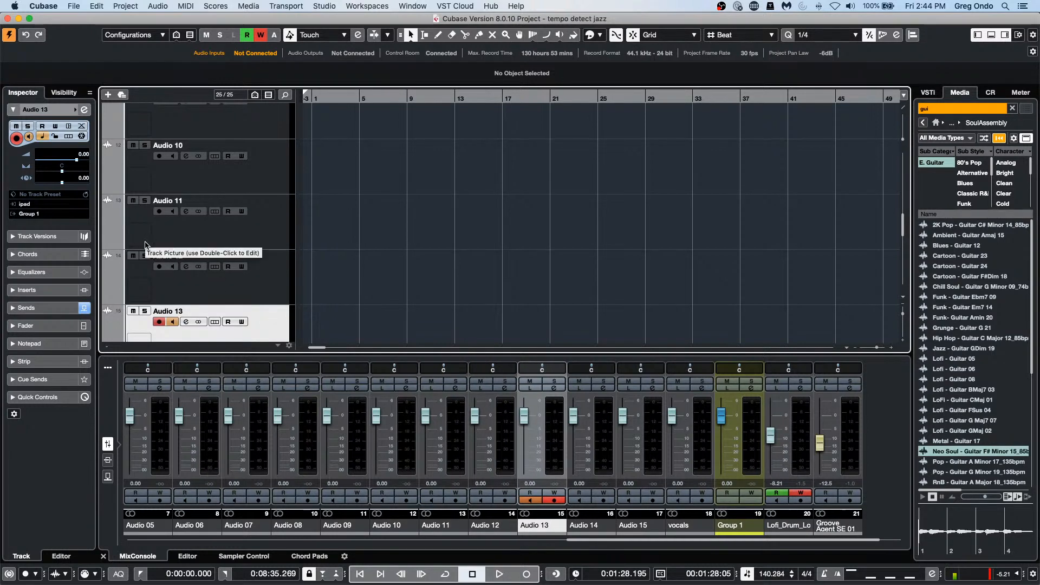
pyautogui.press('Down')
pyautogui.press('Down')
pyautogui.press('Down')
pyautogui.press('Up')
pyautogui.press('Up')
pyautogui.press('Up')
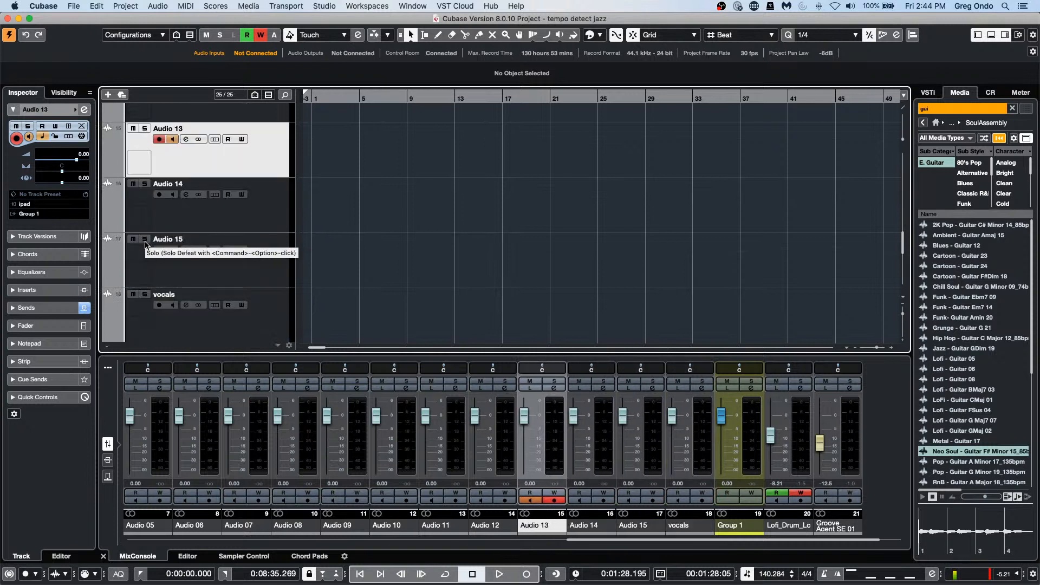
pyautogui.press('Up')
pyautogui.press('Up')
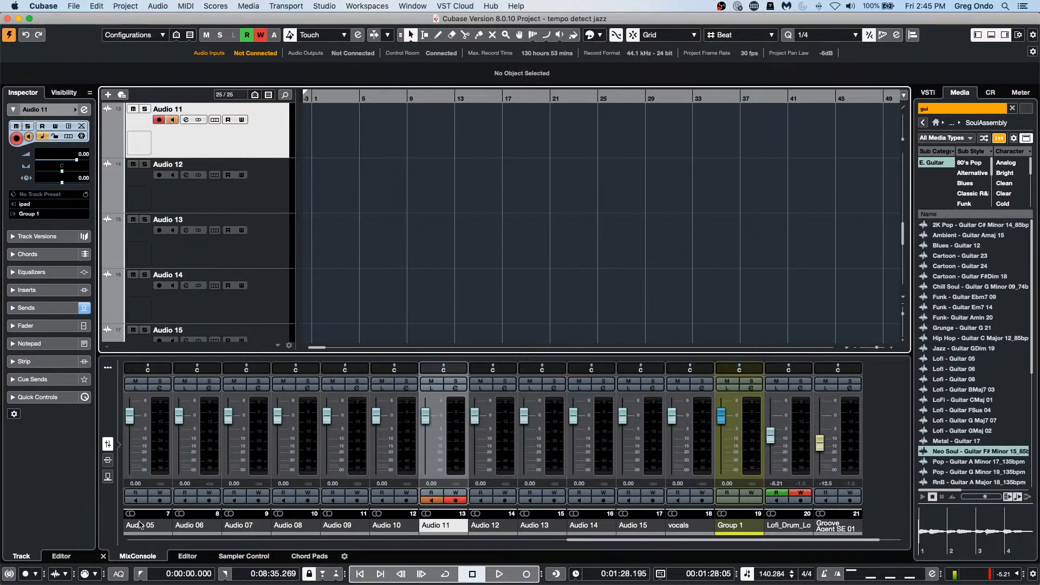
# - Open the Project Colors Setup
pyautogui.scroll(-2, 254, 276)
pyautogui.scroll(15, 255, 277)
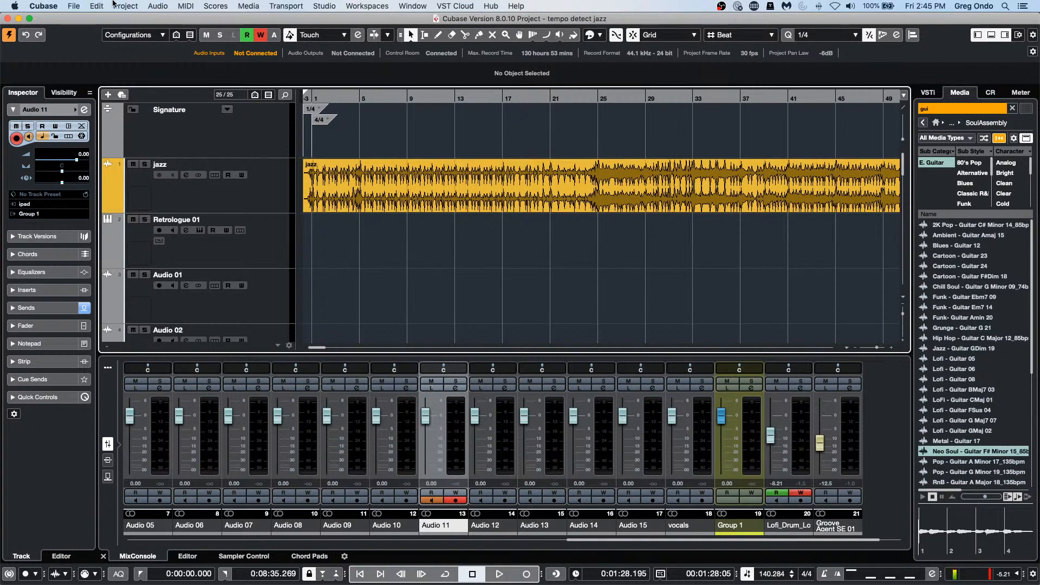
pyautogui.click(124, 5)
pyautogui.moveTo(94, 6)
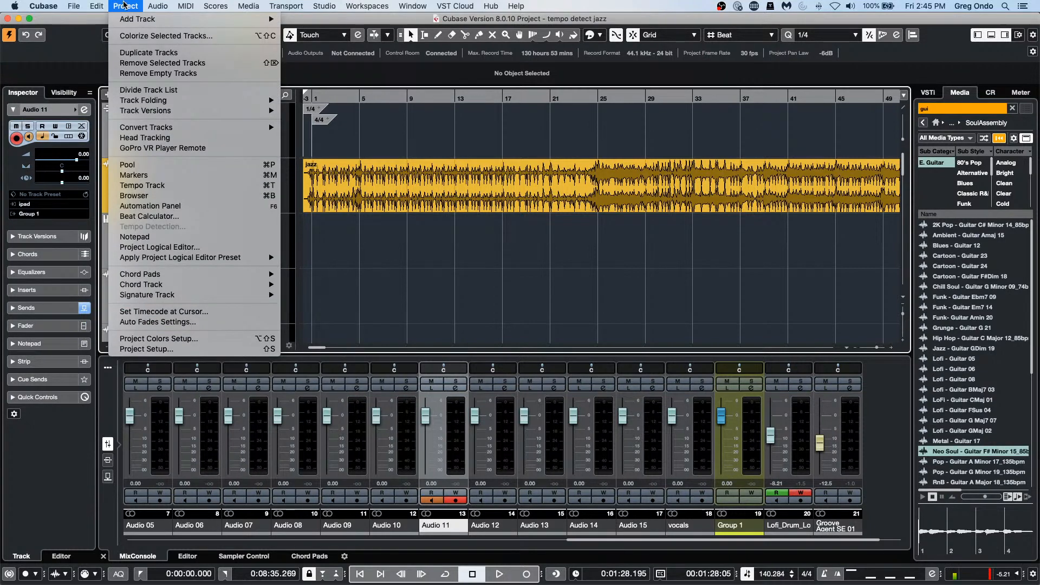
pyautogui.click(168, 341)
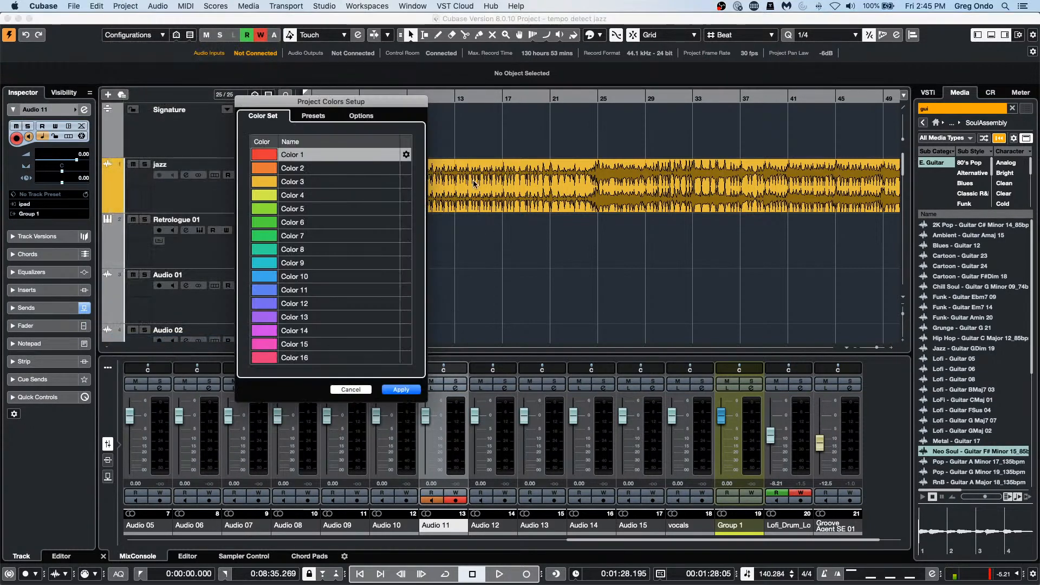
# - Try a purple shade (H 264, S 61, V 88) for Color 1 in the project color set and discard it
pyautogui.click(264, 156)
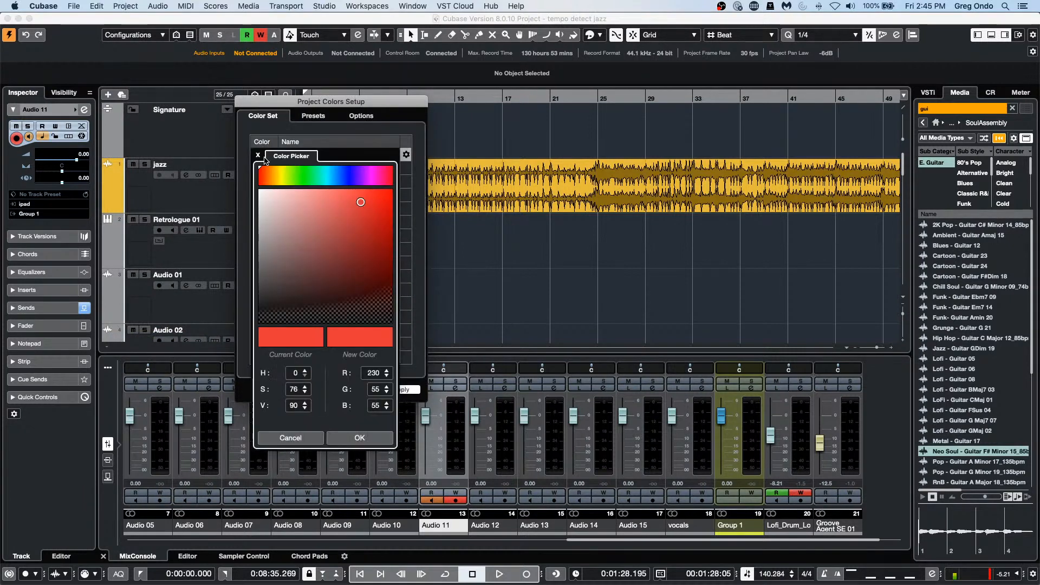
pyautogui.moveTo(361, 201)
pyautogui.mouseDown()
pyautogui.moveTo(328, 212)
pyautogui.moveTo(358, 177)
pyautogui.mouseUp()
pyautogui.click(330, 177)
pyautogui.moveTo(332, 213)
pyautogui.mouseDown()
pyautogui.moveTo(362, 213)
pyautogui.moveTo(340, 205)
pyautogui.mouseUp()
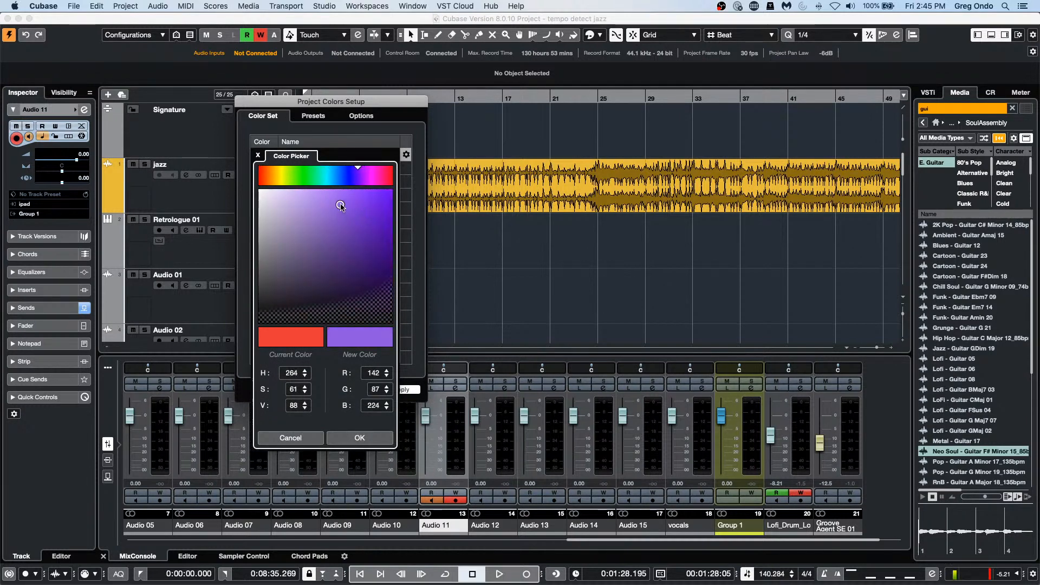
pyautogui.click(290, 438)
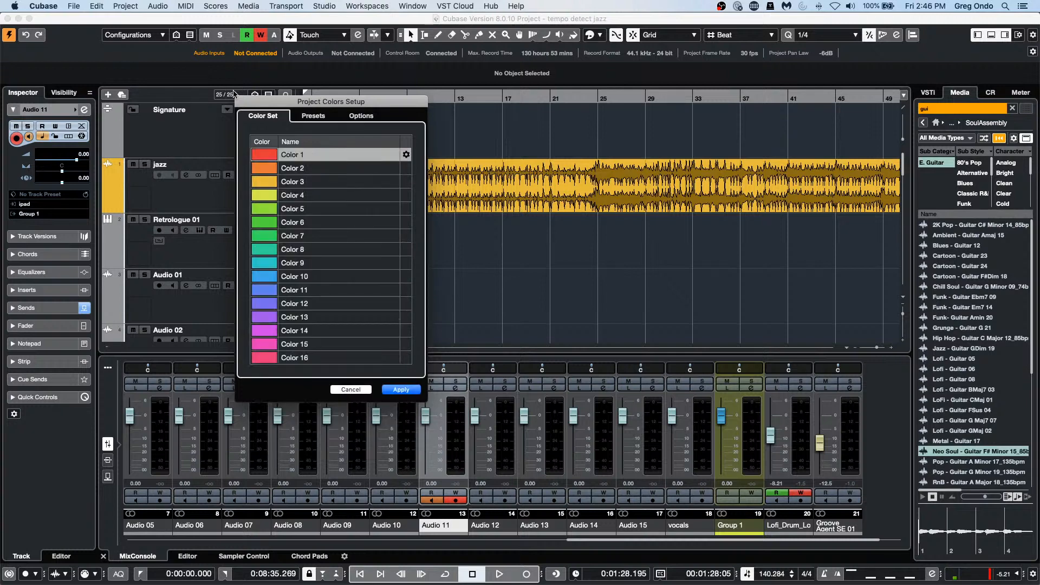
# - Apply a new project color set with 32 basic colors and 4 color tints
pyautogui.click(317, 118)
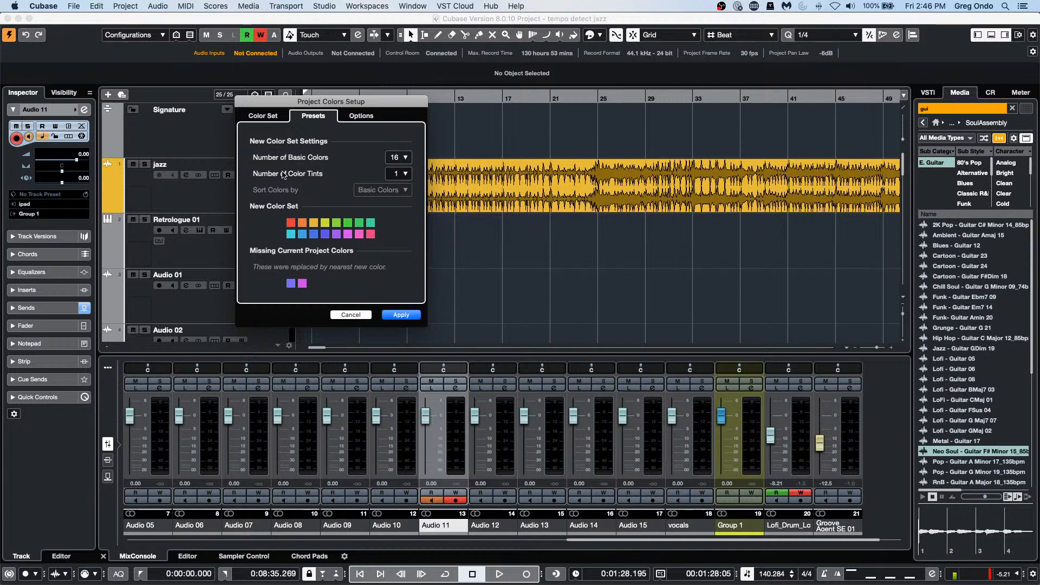
pyautogui.click(405, 158)
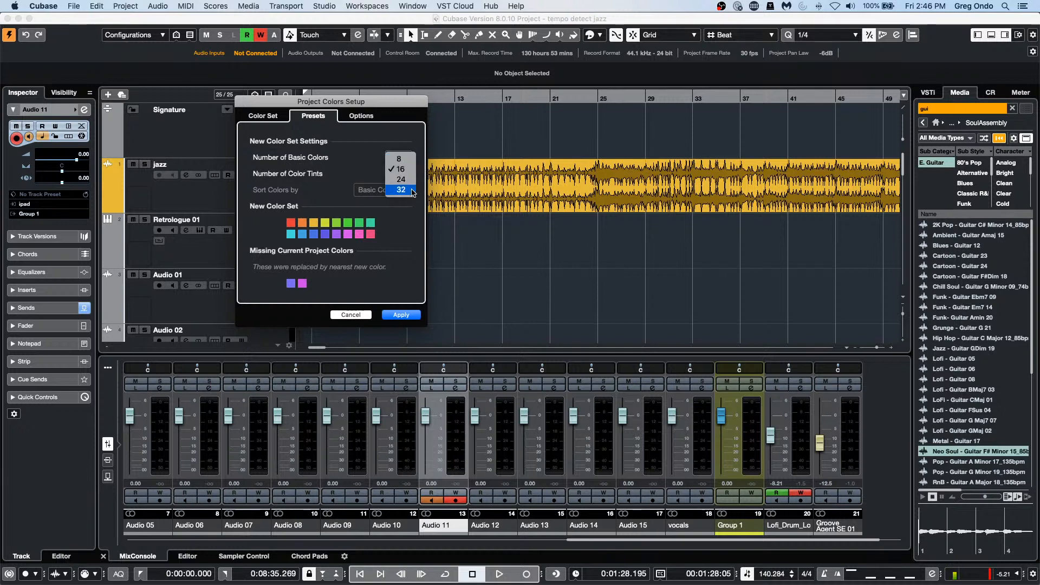
pyautogui.click(401, 189)
pyautogui.click(406, 174)
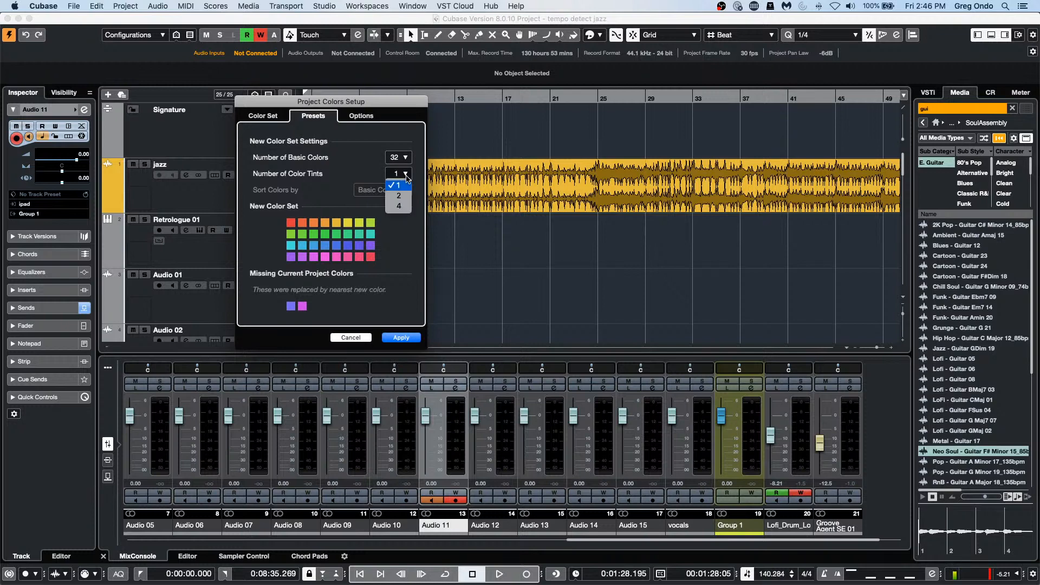
pyautogui.click(407, 206)
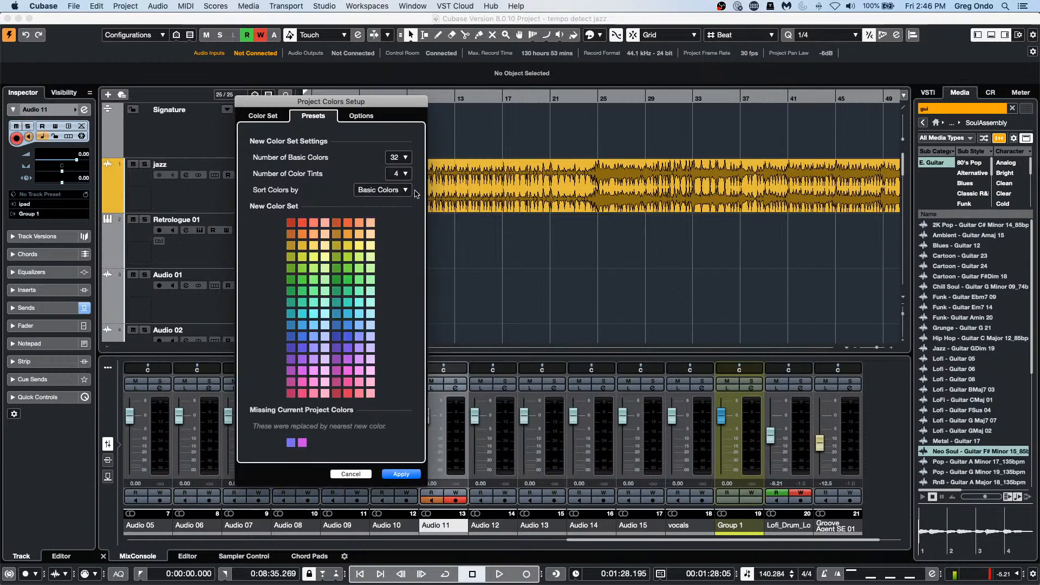
pyautogui.click(401, 474)
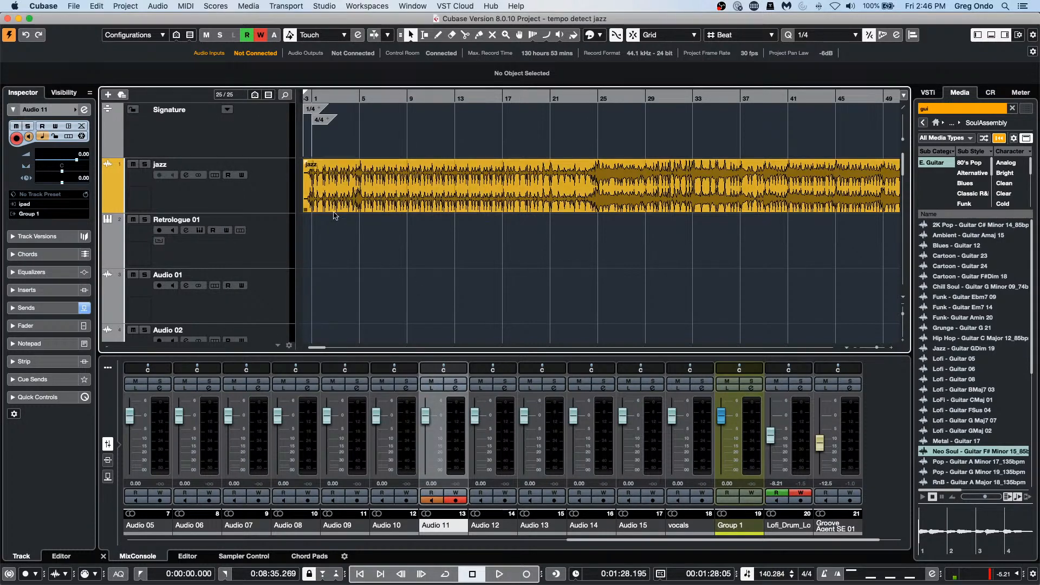
# - Examine the expanded color palette available for the Audio 11 track, then close it without choosing a color
pyautogui.click(79, 113)
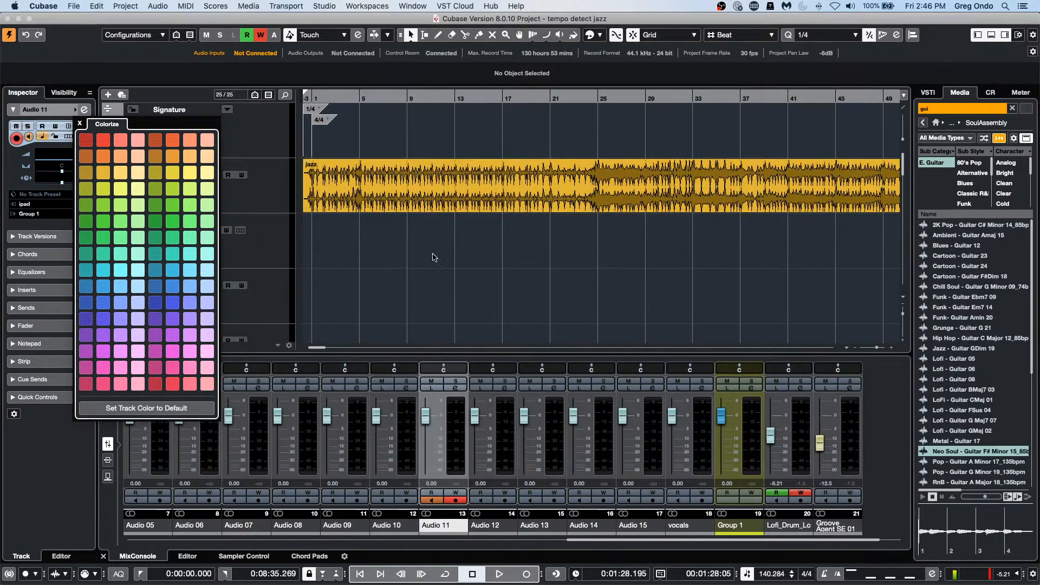
pyautogui.click(382, 261)
pyautogui.scroll(-11, 400, 251)
pyautogui.scroll(12, 408, 250)
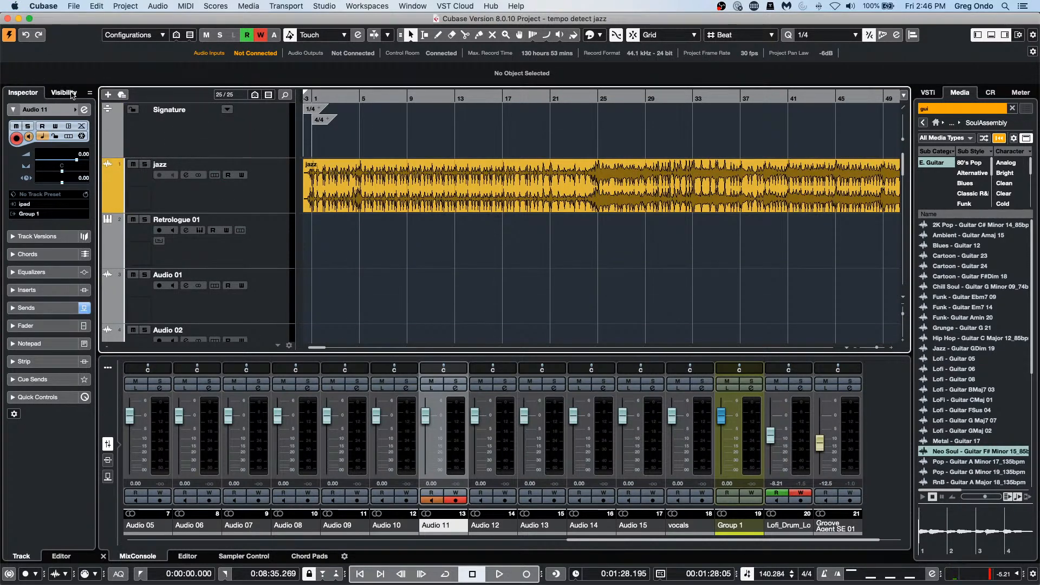
# - Hide tracks Audio 01 through Audio 15 using the track visibility settings and check the shortened track list
pyautogui.click(63, 92)
pyautogui.click(15, 153)
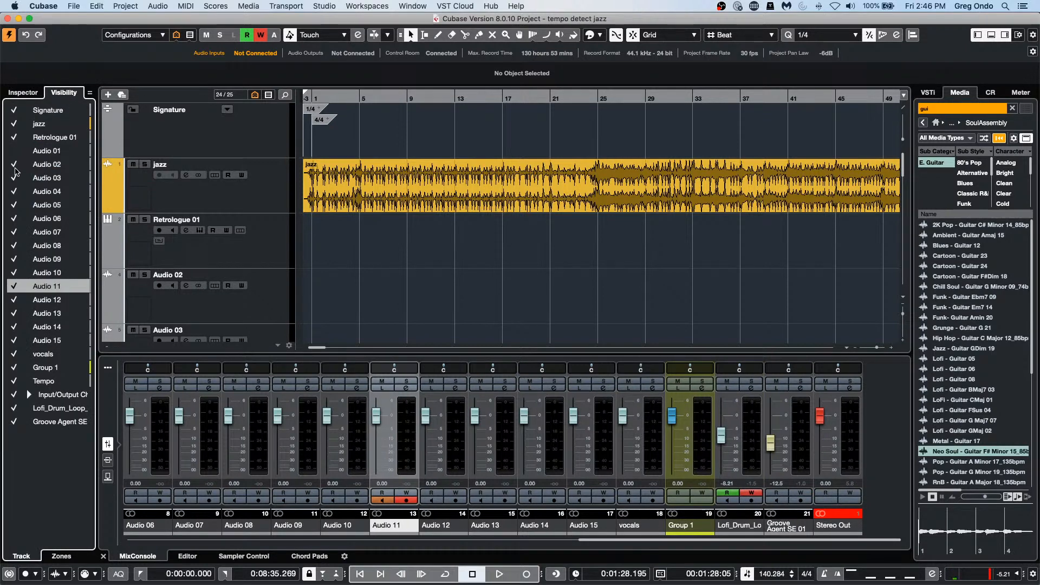
pyautogui.click(15, 164)
pyautogui.click(15, 177)
pyautogui.click(15, 205)
pyautogui.click(15, 218)
pyautogui.click(15, 231)
pyautogui.click(15, 246)
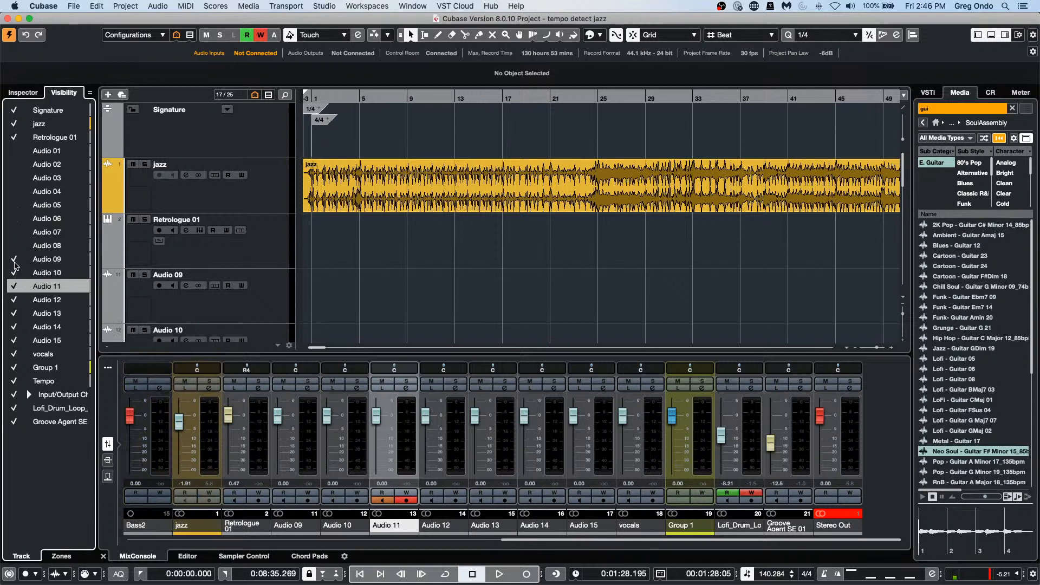
pyautogui.click(15, 260)
pyautogui.click(14, 287)
pyautogui.click(15, 299)
pyautogui.click(14, 313)
pyautogui.click(15, 327)
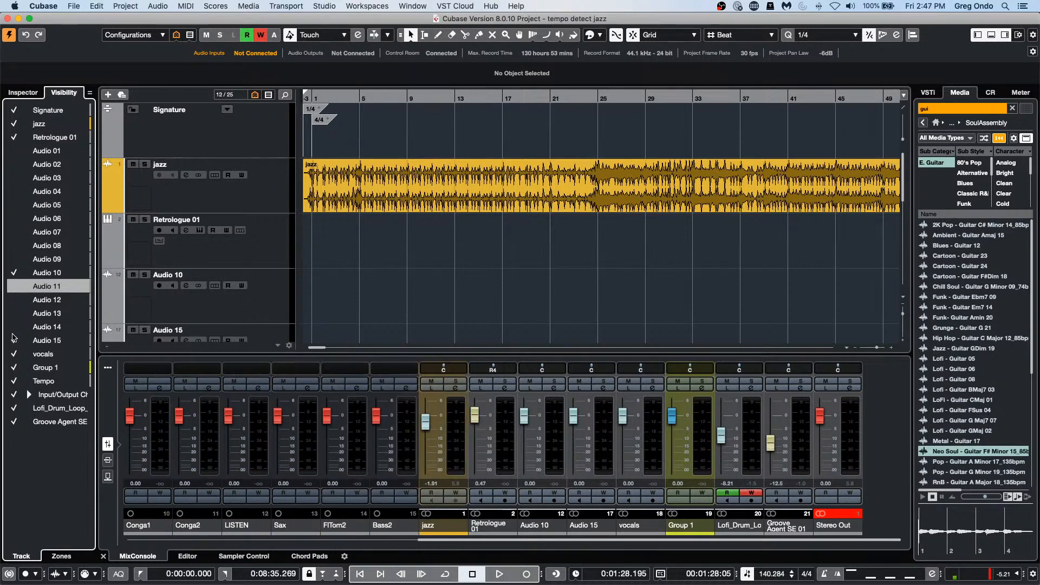
pyautogui.click(15, 340)
pyautogui.click(15, 273)
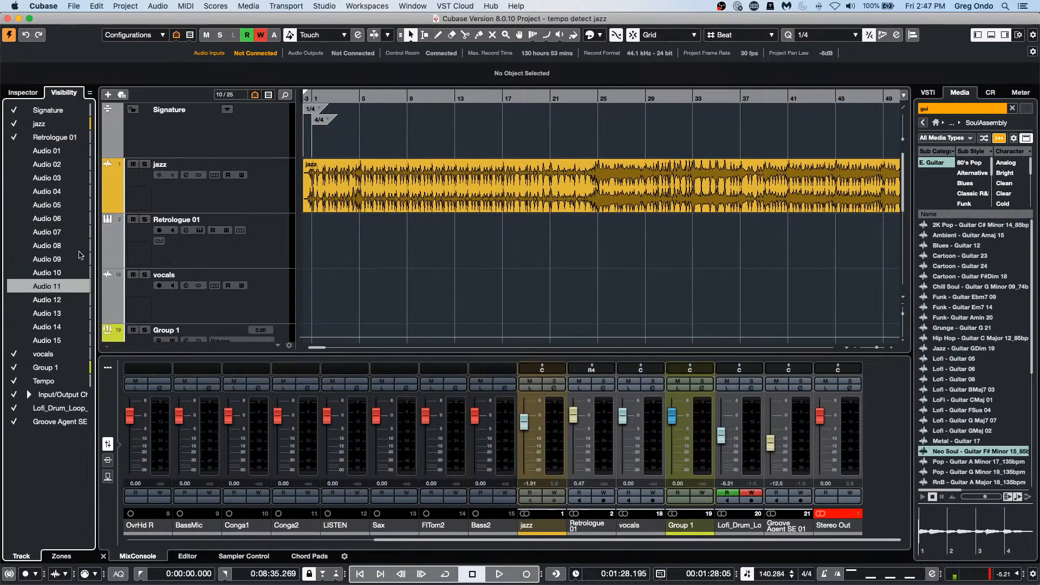
pyautogui.scroll(-8, 304, 155)
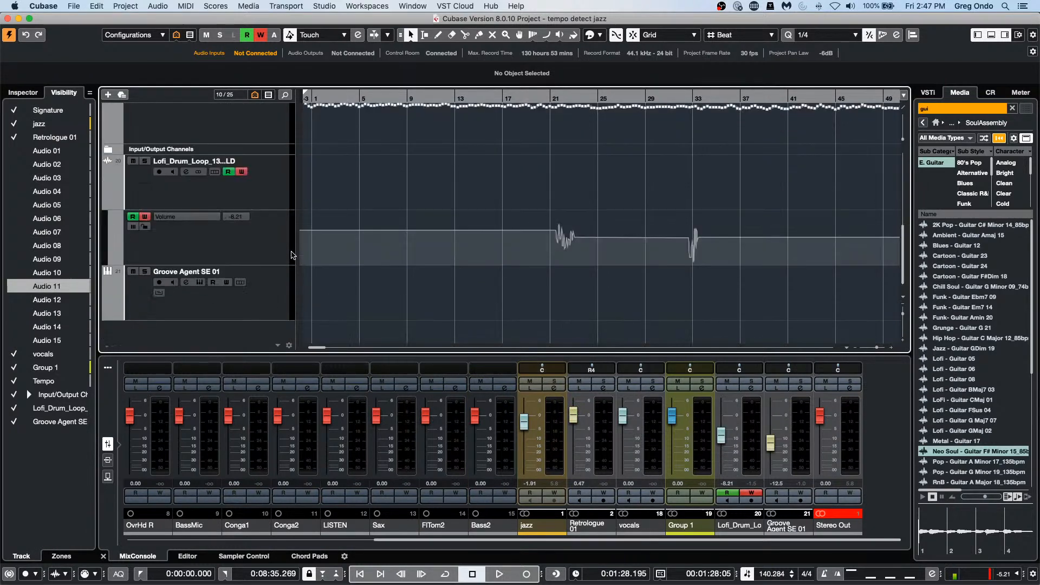
pyautogui.scroll(8, 292, 255)
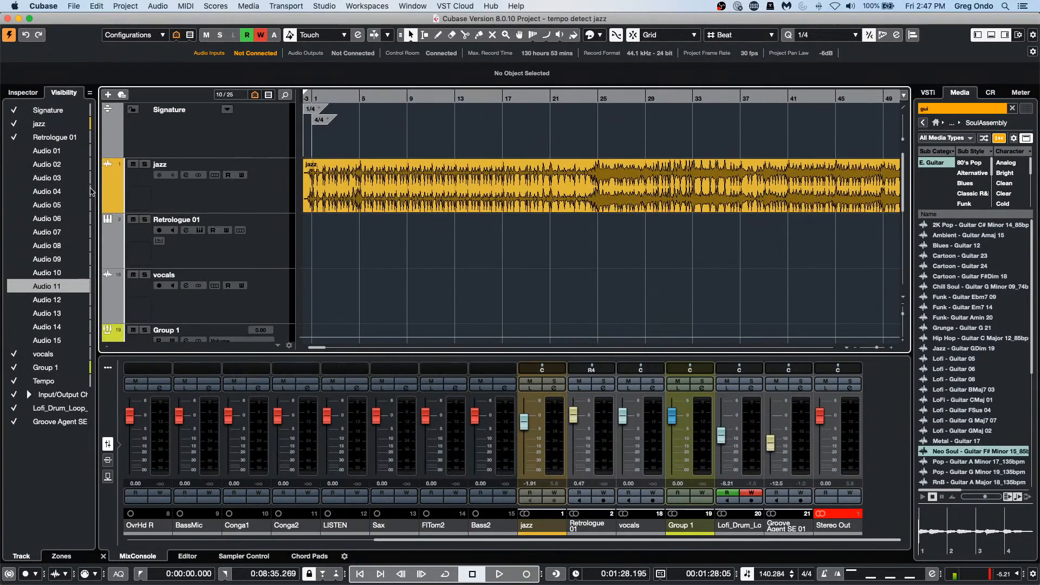
# - Make tracks Audio 01 through Audio 15 visible again
pyautogui.click(15, 151)
pyautogui.click(15, 164)
pyautogui.click(15, 177)
pyautogui.click(13, 191)
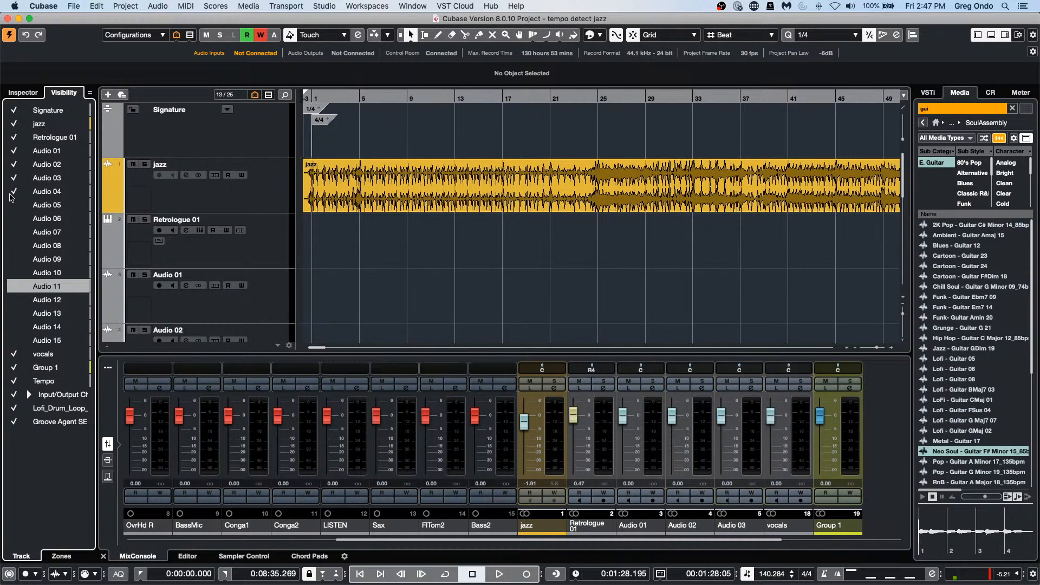
pyautogui.click(13, 205)
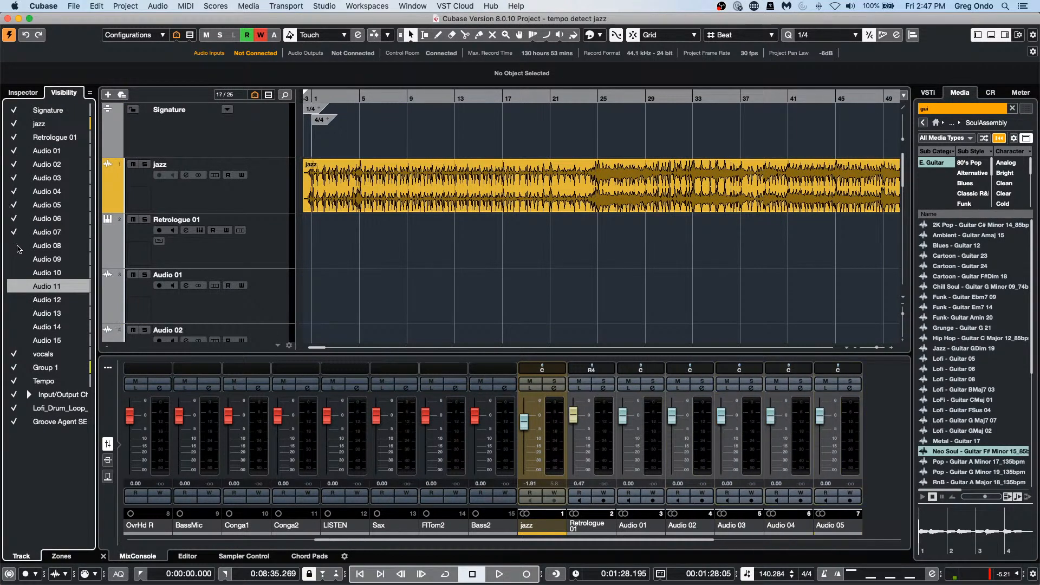
pyautogui.click(15, 245)
pyautogui.click(14, 258)
pyautogui.click(14, 288)
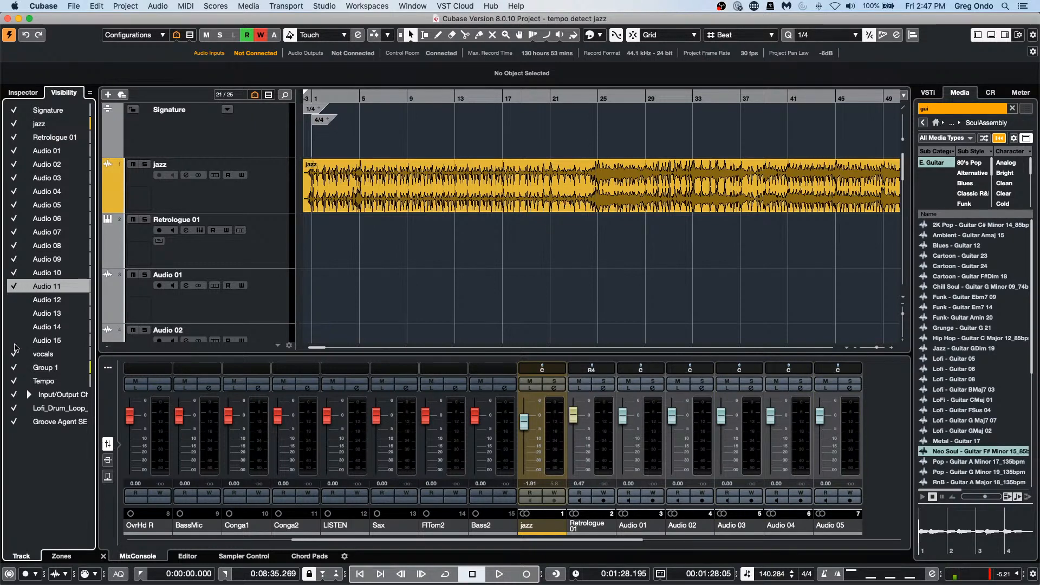
pyautogui.click(15, 300)
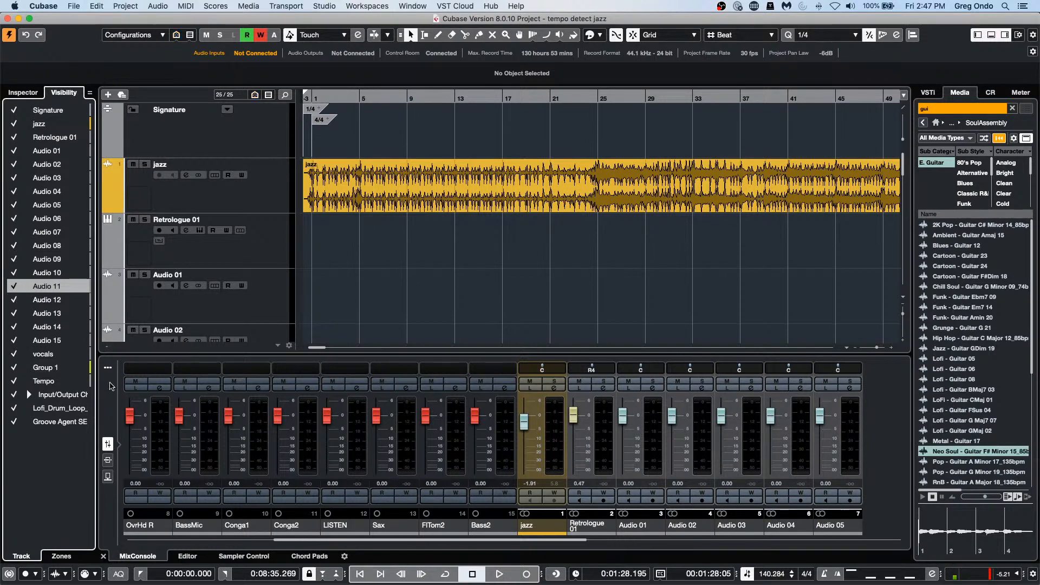
# - Select the jazz track and lower the Stereo Out fader to about -10.5 dB in the MixConsole
pyautogui.click(23, 93)
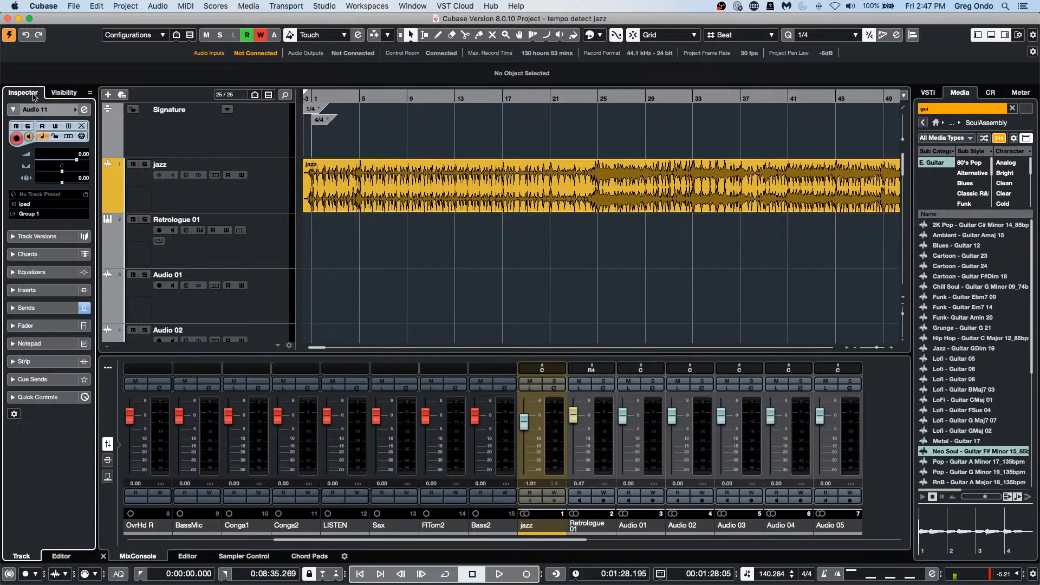
pyautogui.click(64, 92)
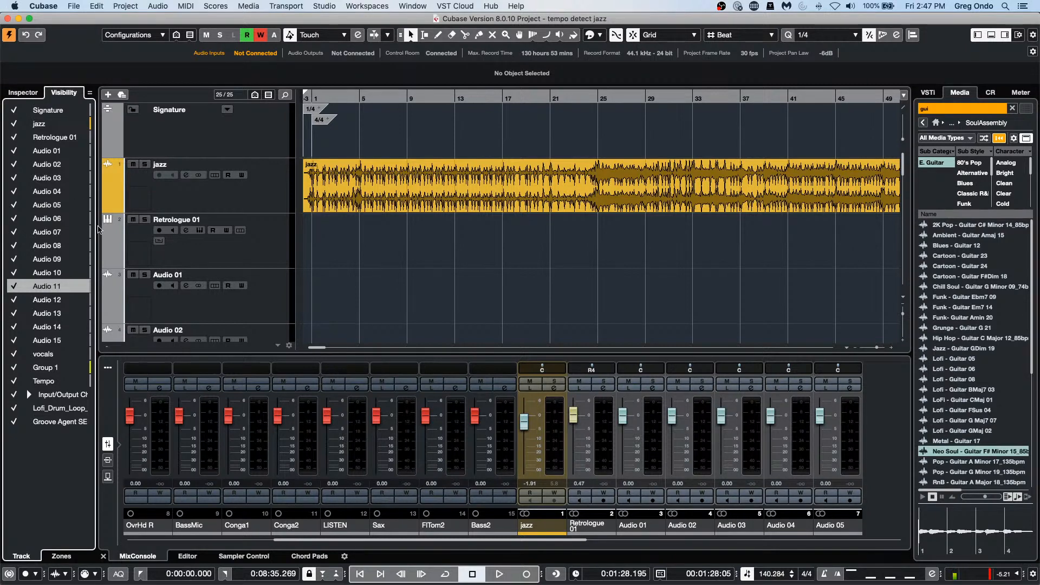
pyautogui.click(240, 196)
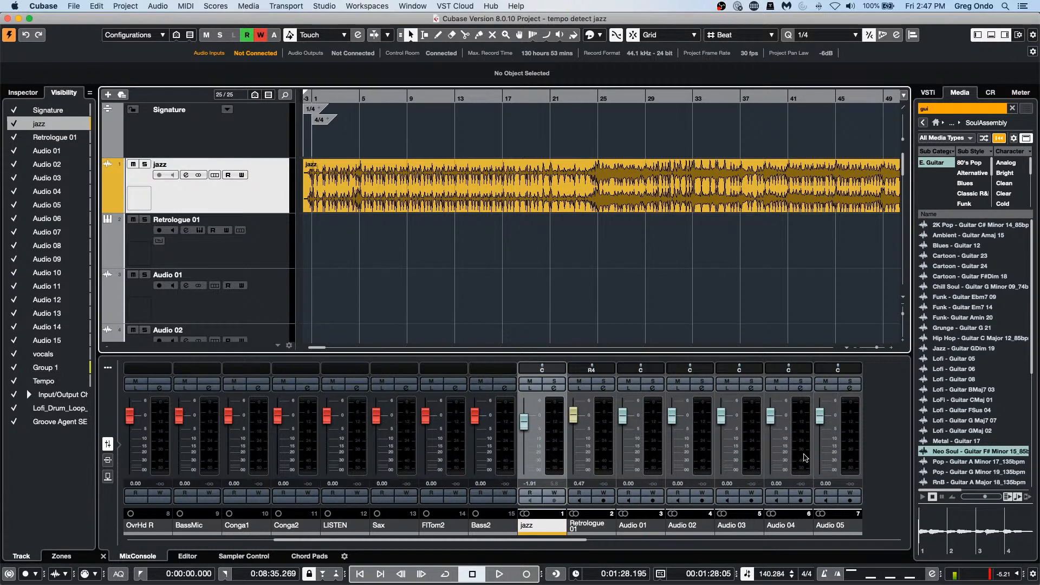
pyautogui.moveTo(581, 540); pyautogui.dragTo(913, 557)
pyautogui.moveTo(820, 415); pyautogui.dragTo(820, 439)
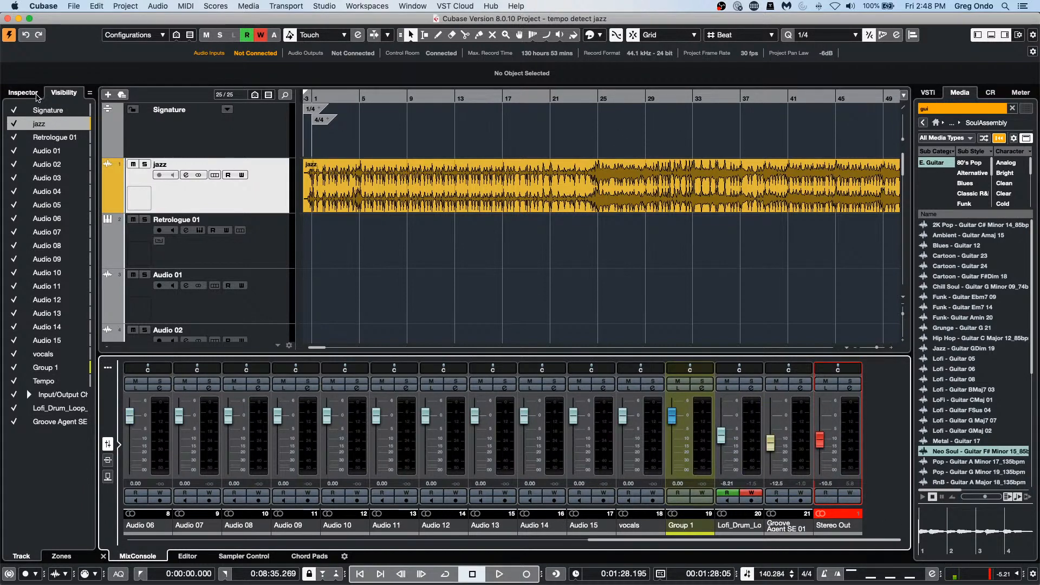
# - Open the jazz track's channel settings and enable automation writing together with reading
pyautogui.click(22, 91)
pyautogui.click(20, 93)
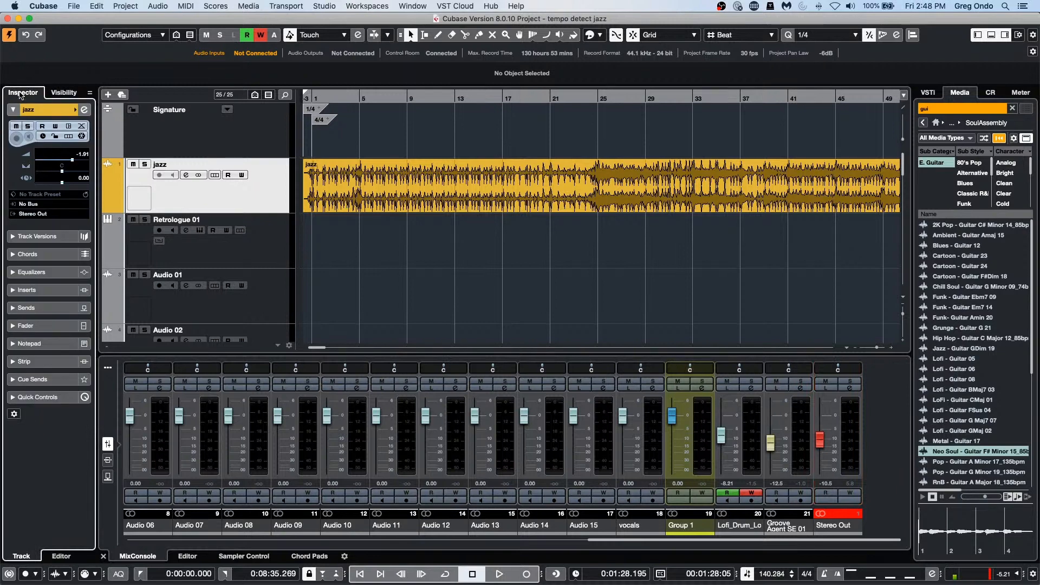
pyautogui.click(84, 110)
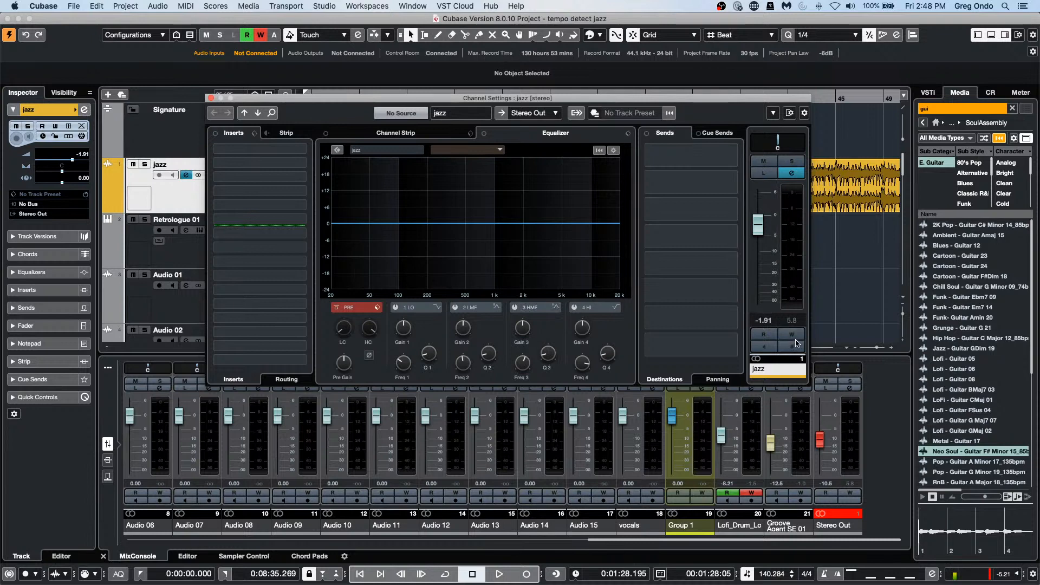
pyautogui.click(796, 334)
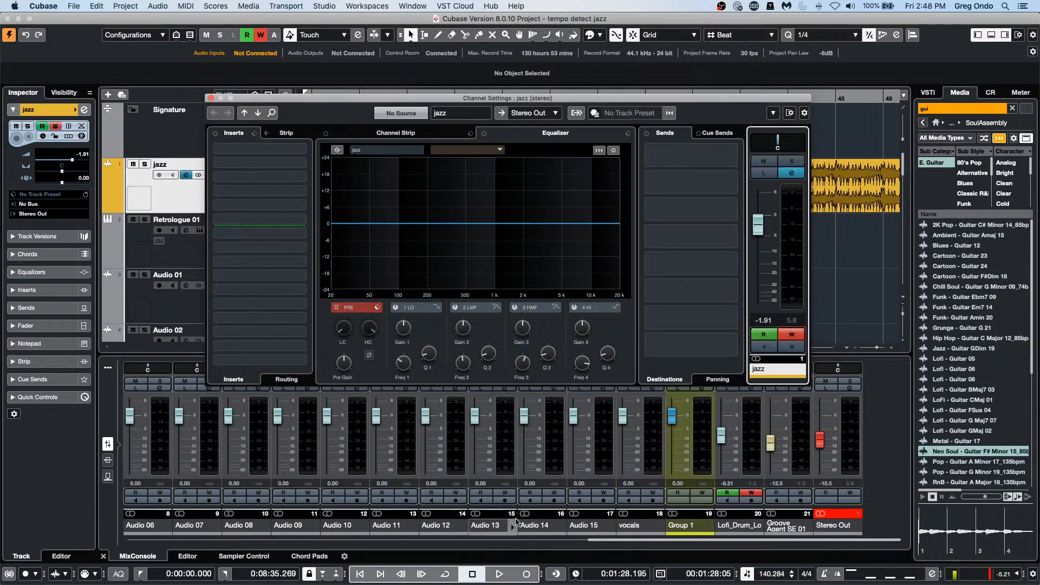
# - Start playback and write an EQ band 2 boost of about 12 dB on the jazz channel
pyautogui.click(499, 573)
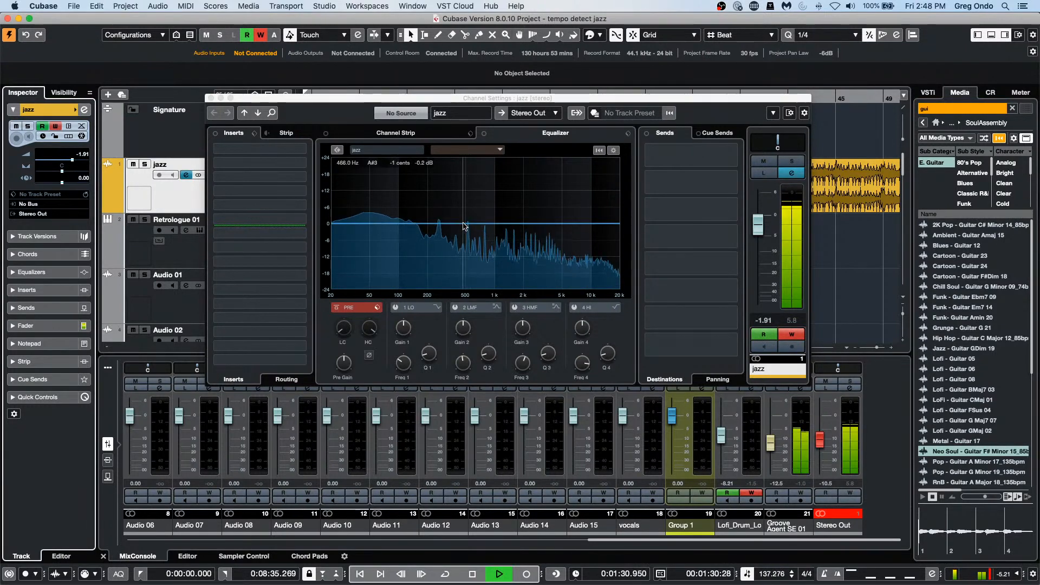
pyautogui.click(473, 222)
pyautogui.moveTo(473, 222); pyautogui.dragTo(473, 192)
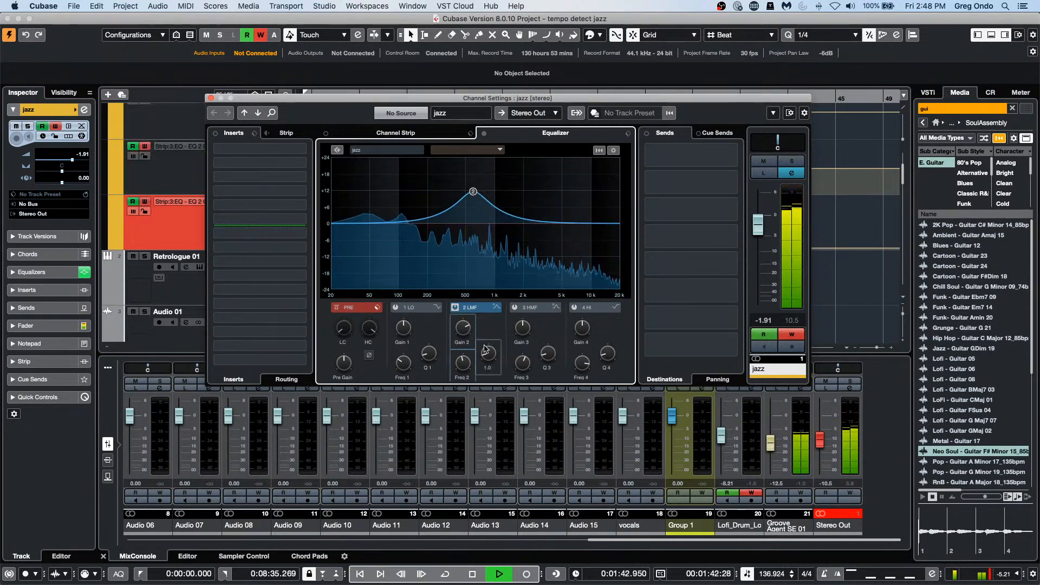
# - While writing automation, narrow the jazz channel's EQ band 2, sweep its frequency to about 1.3 kHz and reduce its gain to about 7.6 dB
pyautogui.moveTo(488, 357); pyautogui.dragTo(493, 244)
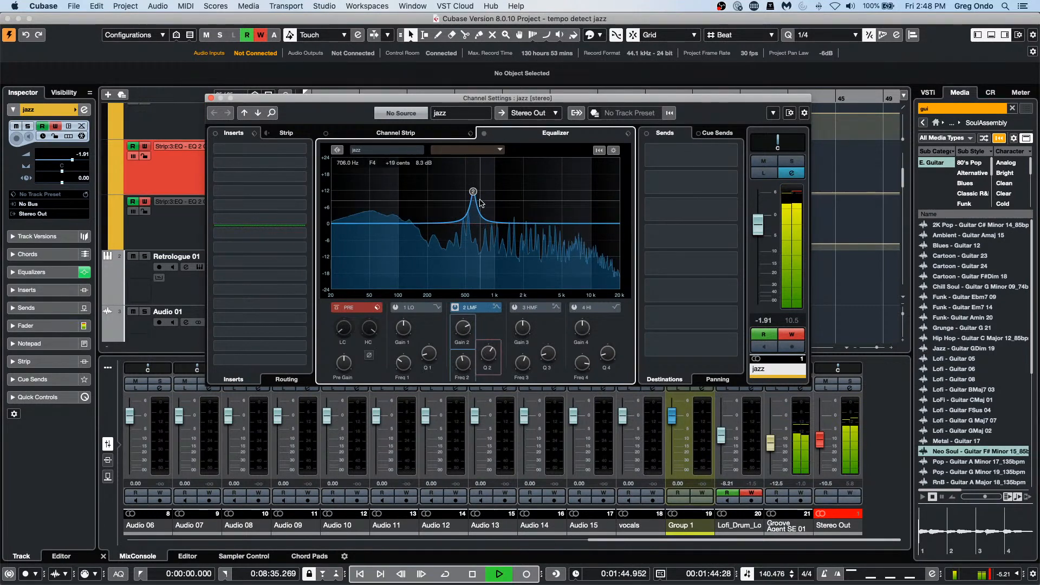
pyautogui.moveTo(480, 203); pyautogui.dragTo(470, 197)
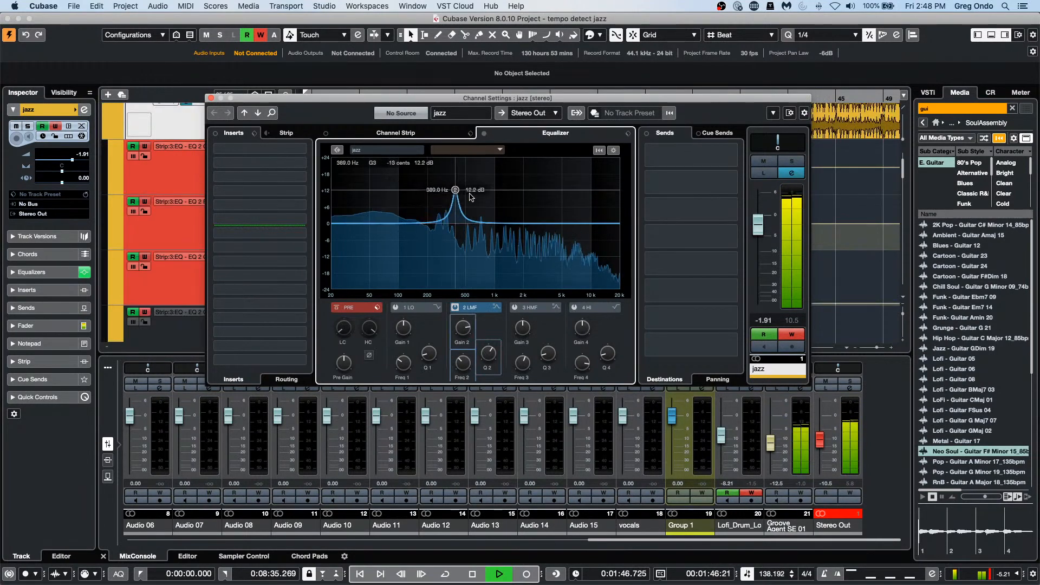
pyautogui.moveTo(462, 363)
pyautogui.mouseDown()
pyautogui.moveTo(458, 388)
pyautogui.moveTo(462, 372)
pyautogui.mouseUp()
pyautogui.moveTo(463, 330); pyautogui.dragTo(475, 348)
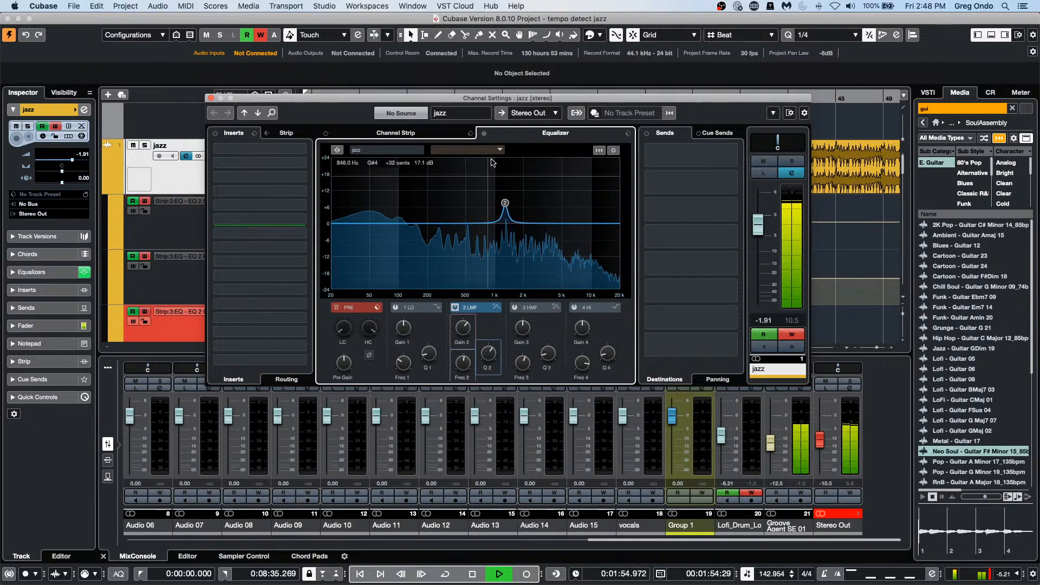
# - Disable automation writing on the jazz channel and stop playback
pyautogui.click(487, 104)
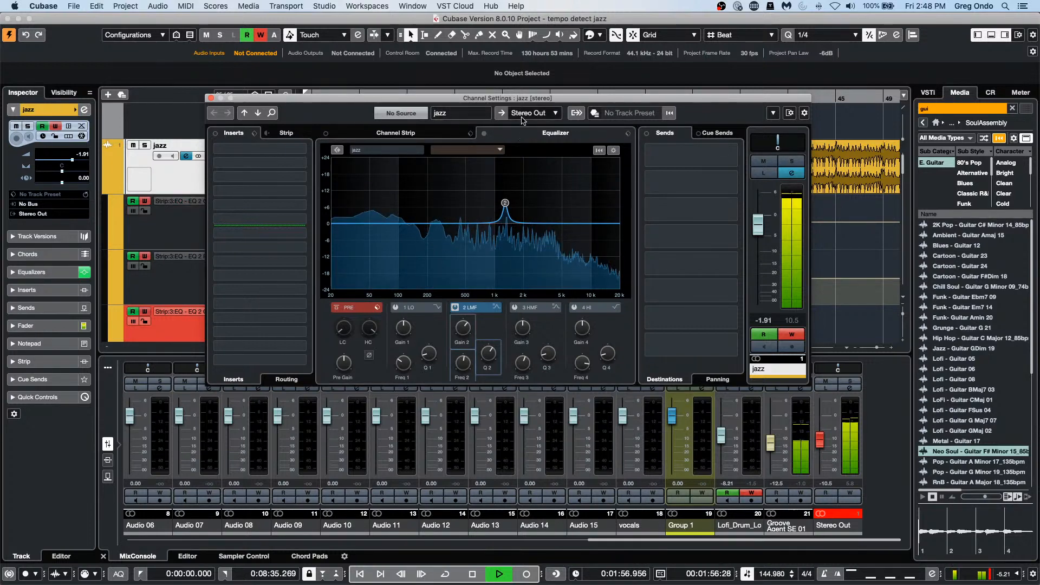
pyautogui.moveTo(536, 92); pyautogui.dragTo(586, 185)
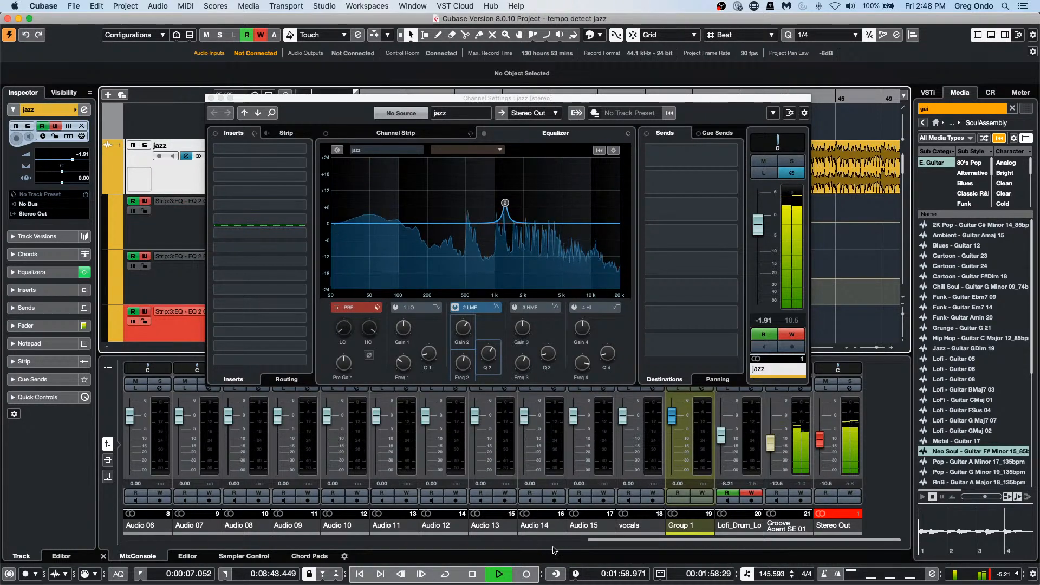
pyautogui.click(794, 334)
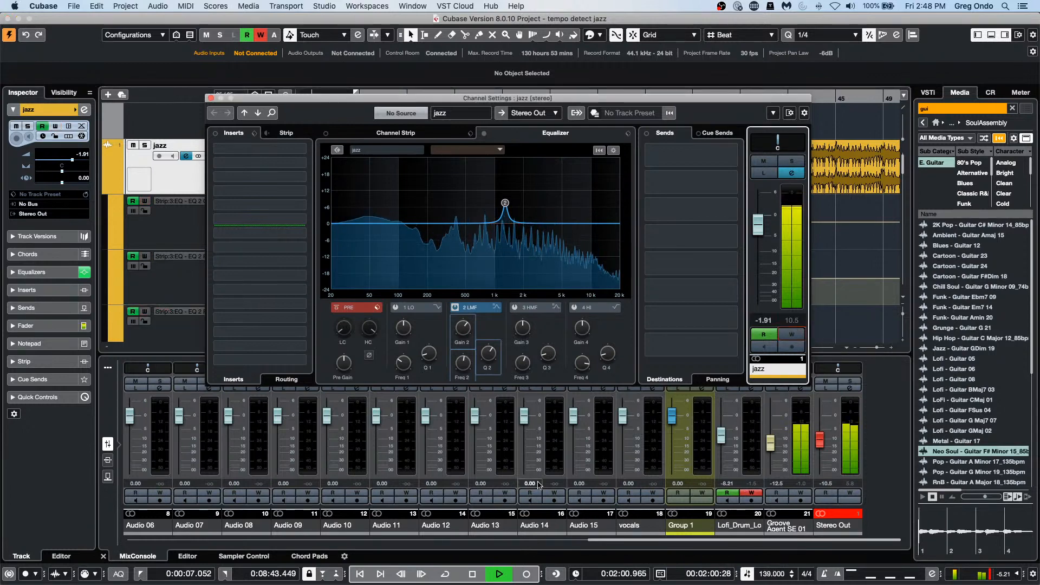
pyautogui.click(470, 575)
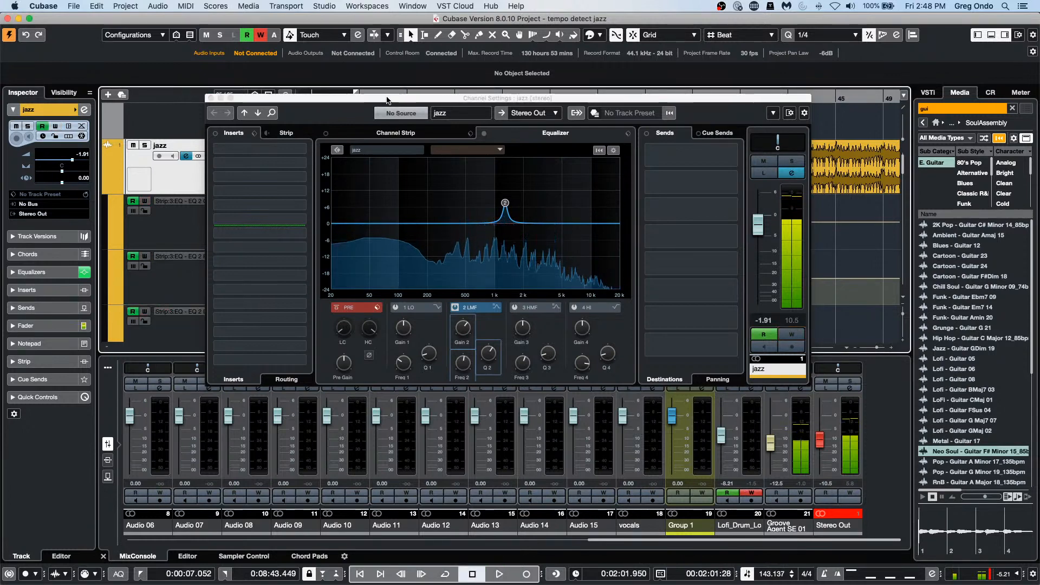
# - Play back the jazz track from just before the written EQ automation, watch the EQ curve, and close the channel settings
pyautogui.moveTo(388, 101); pyautogui.dragTo(530, 359)
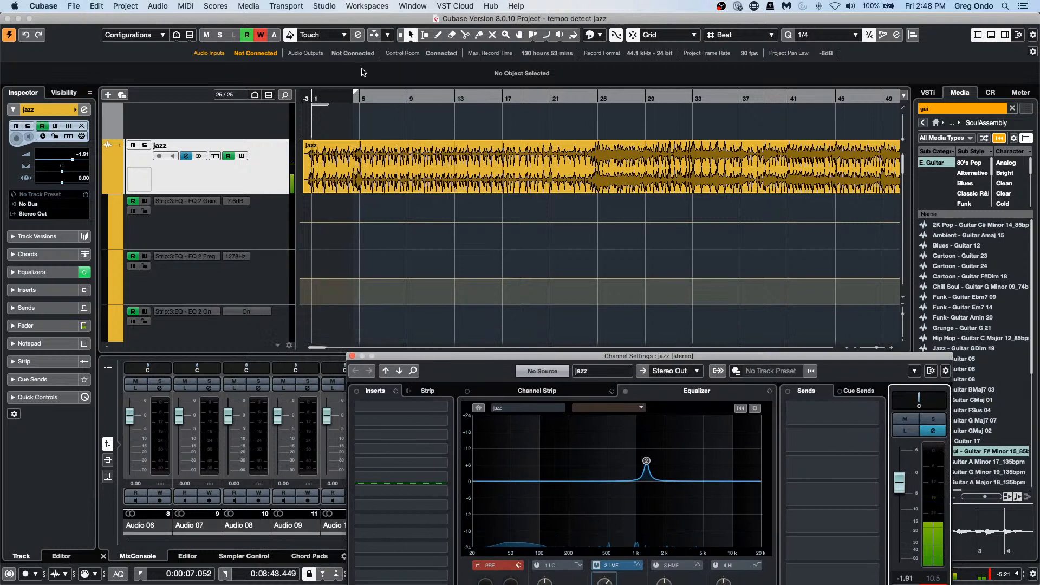
pyautogui.moveTo(394, 88); pyautogui.dragTo(553, 80)
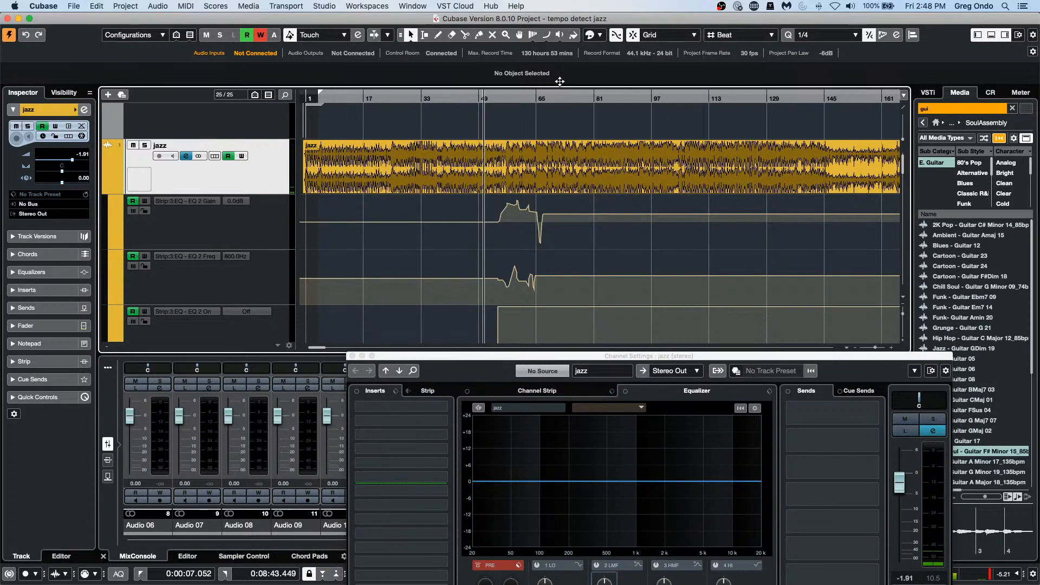
pyautogui.press('space')
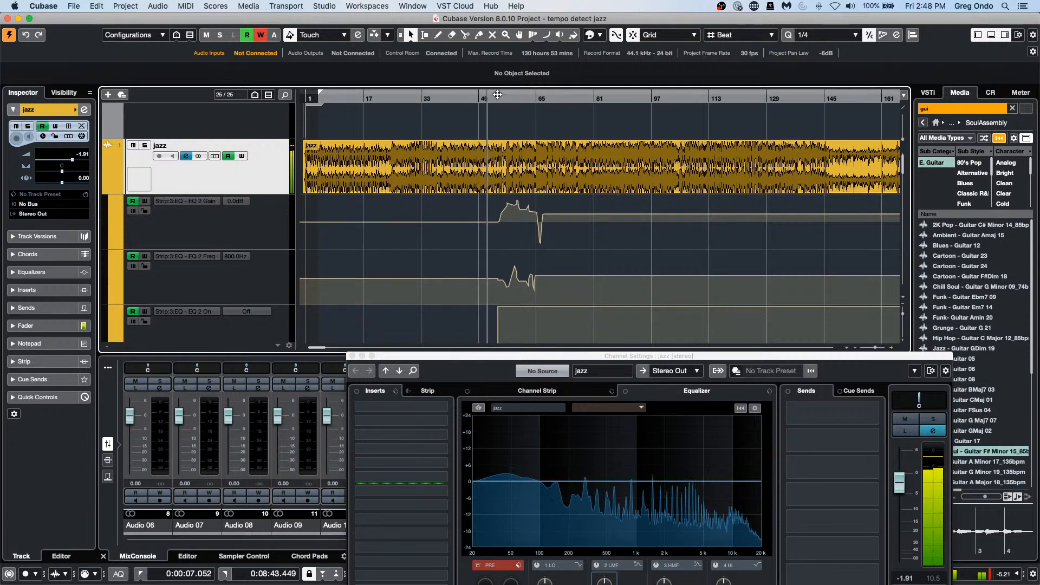
pyautogui.moveTo(653, 355); pyautogui.dragTo(589, 130)
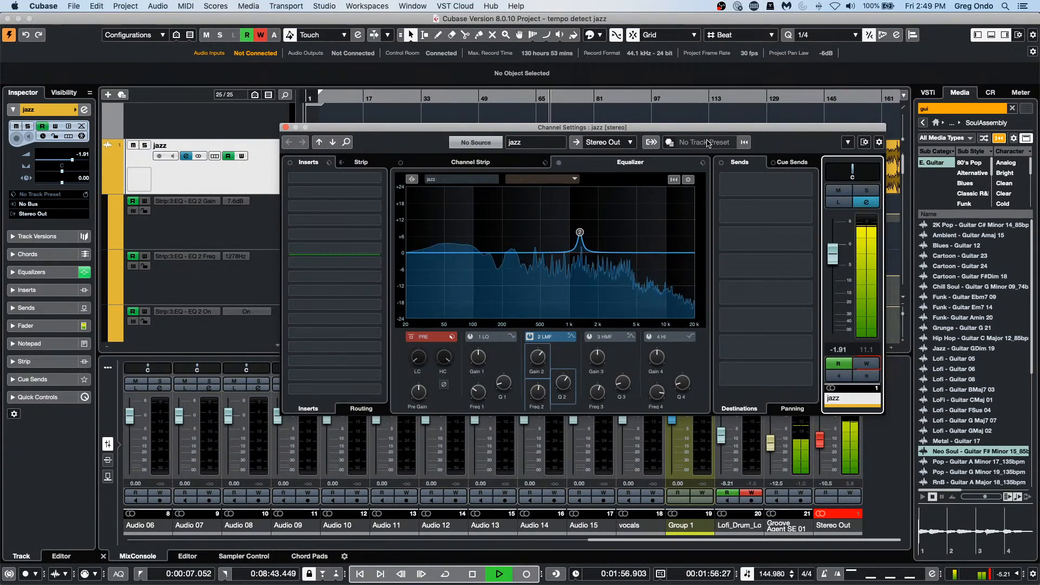
pyautogui.press('space')
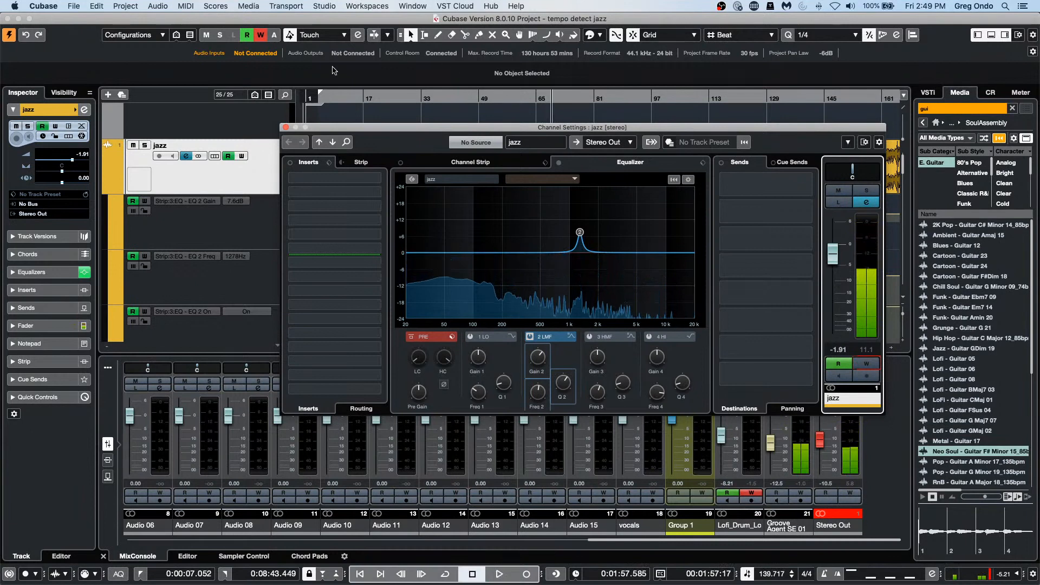
pyautogui.click(285, 127)
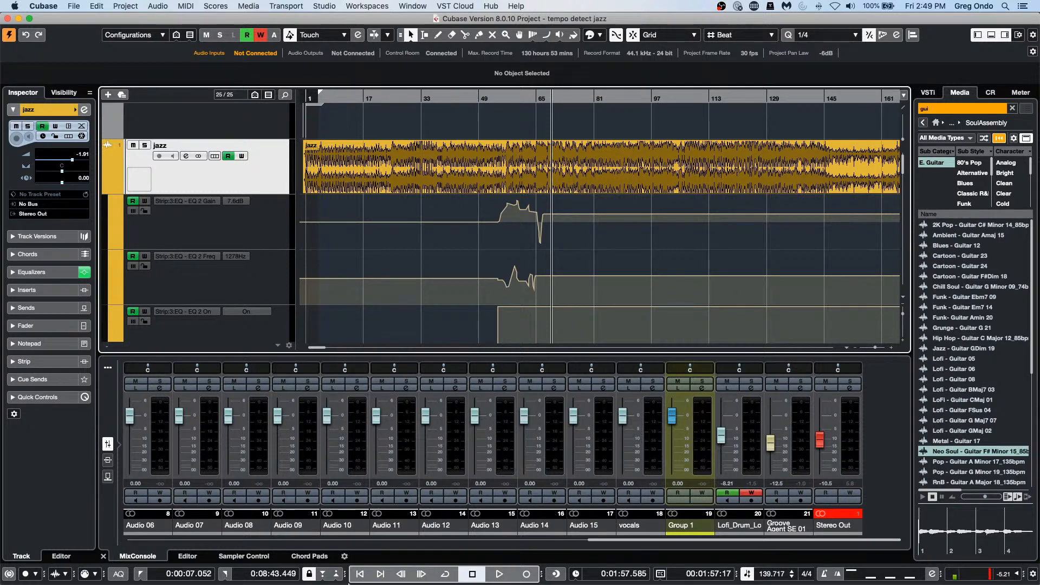
# - Launch Nuendo 11 and dismiss its limited license notice
pyautogui.moveTo(320, 584)
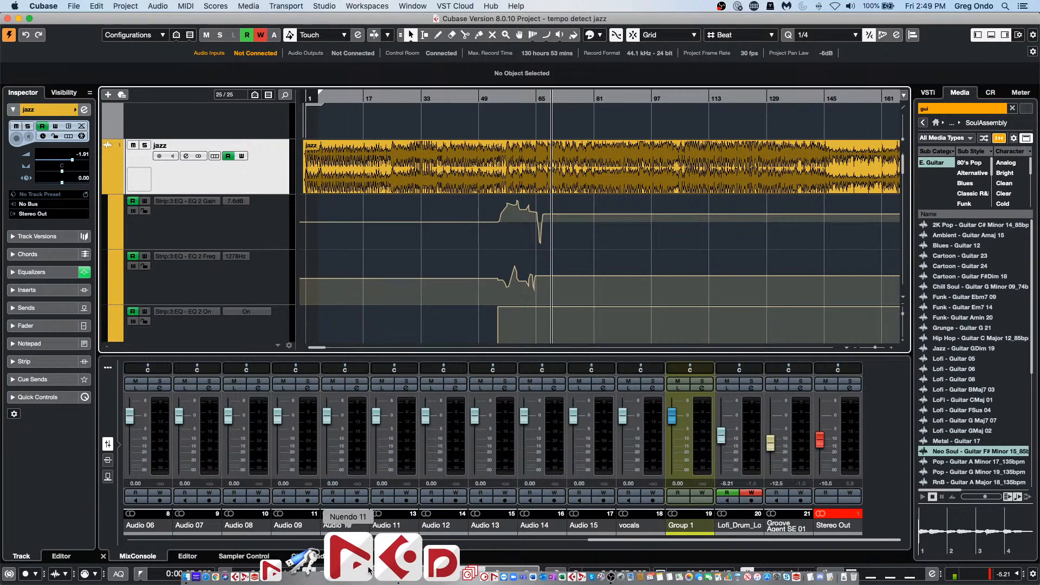
pyautogui.click(366, 570)
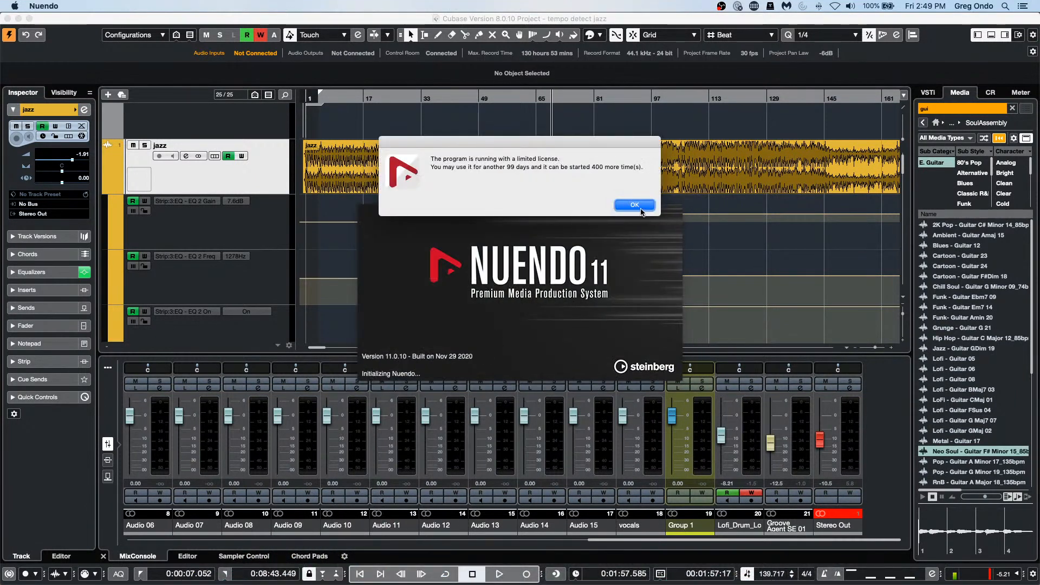
pyautogui.click(634, 205)
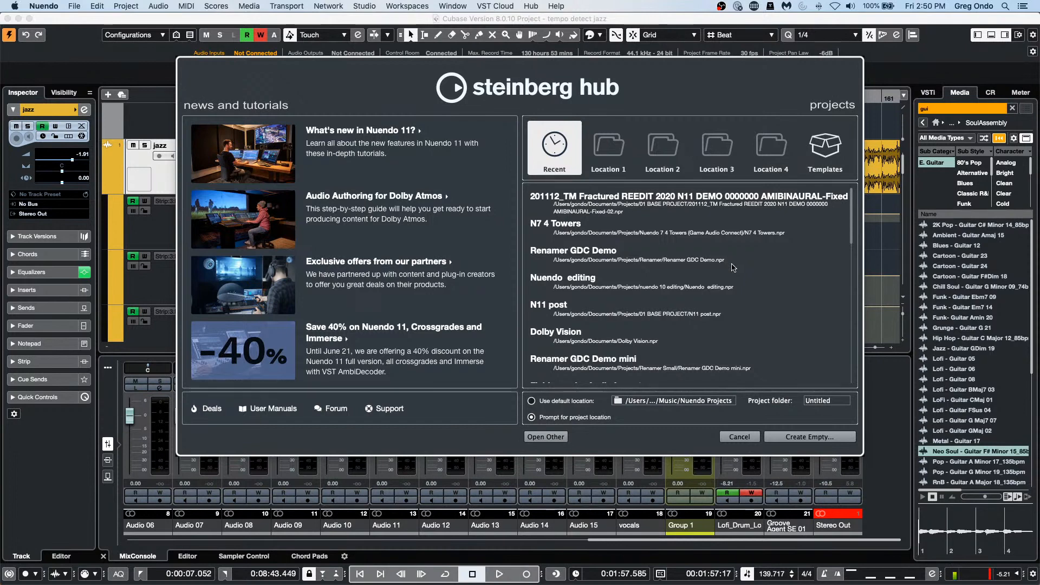
# - Browse the recent projects in the Steinberg Hub and open the Nuendo editing project
pyautogui.scroll(-7, 686, 299)
pyautogui.scroll(1, 685, 299)
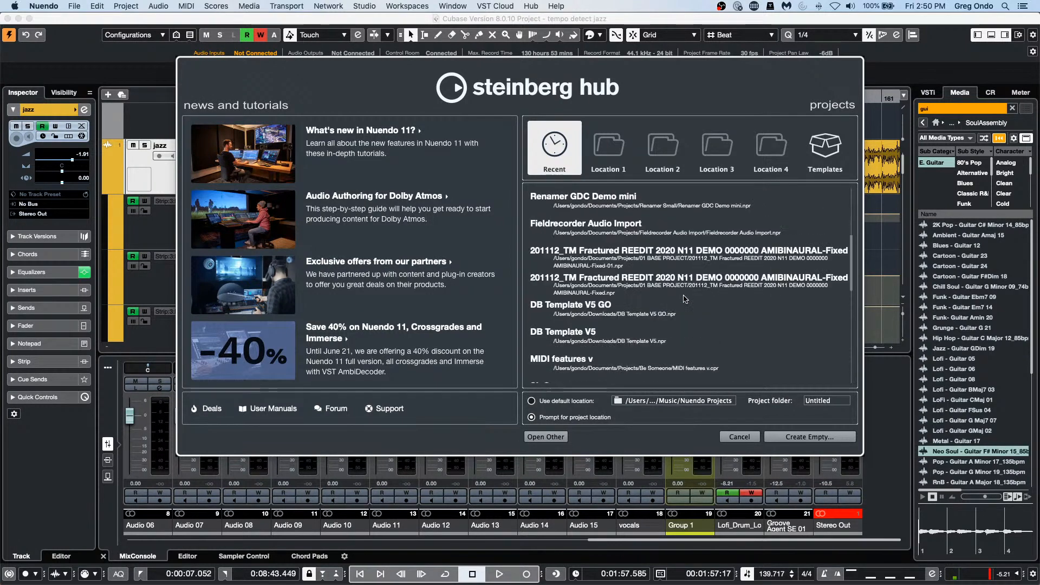
pyautogui.scroll(1, 686, 299)
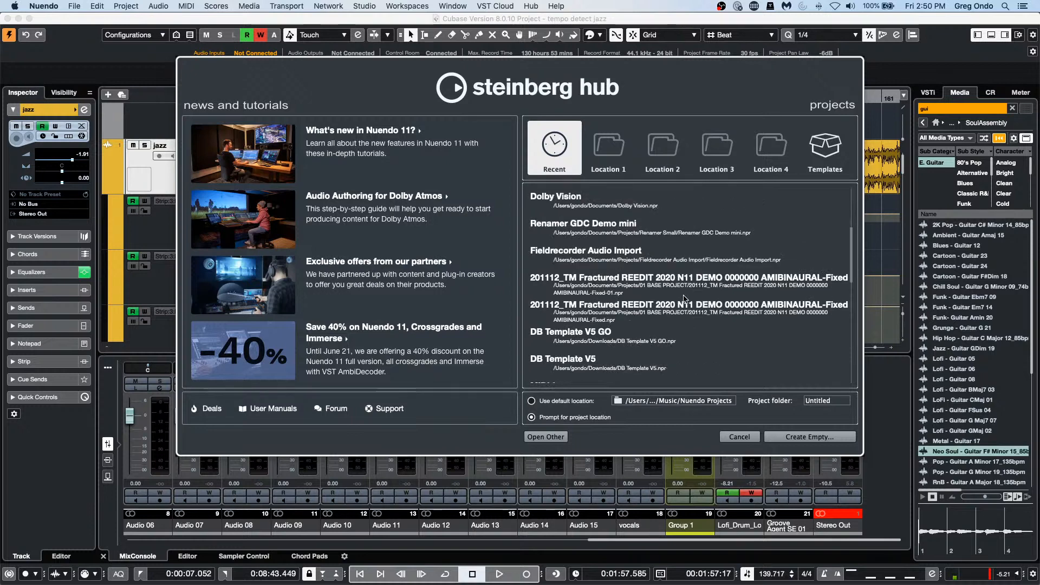
pyautogui.scroll(3, 684, 298)
pyautogui.scroll(2, 685, 299)
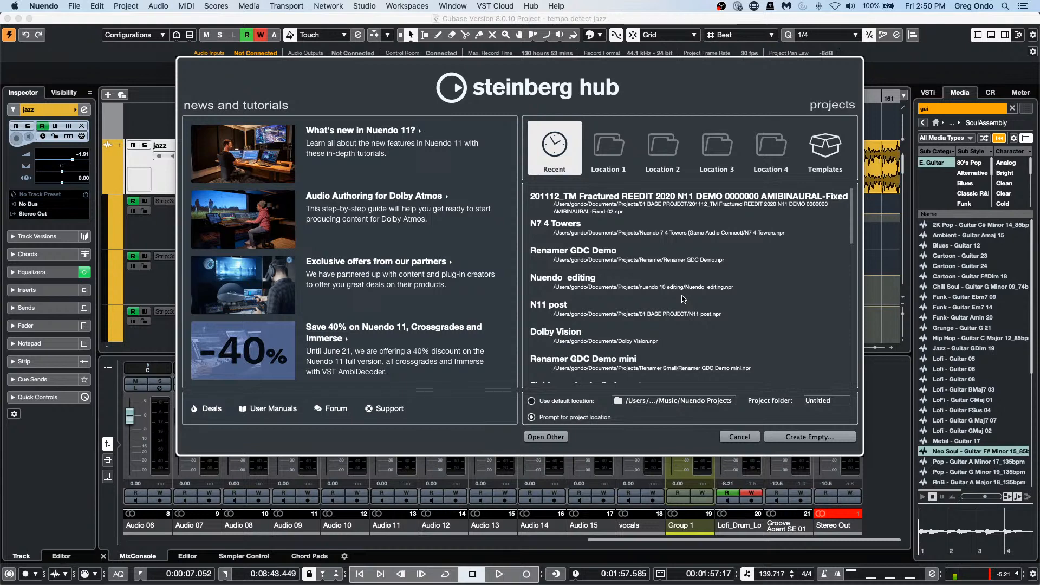
pyautogui.doubleClick(637, 286)
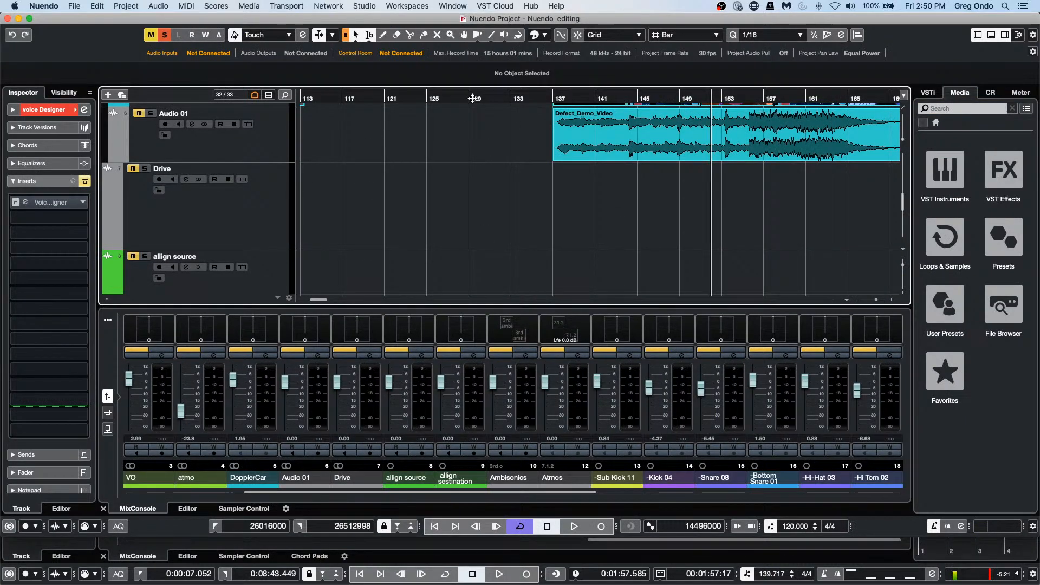
# - Open the VoiceDesigner insert on the voice Designer track and play its spoken-words clip from bar 65
pyautogui.moveTo(473, 99); pyautogui.dragTo(86, 41)
pyautogui.scroll(5, 338, 186)
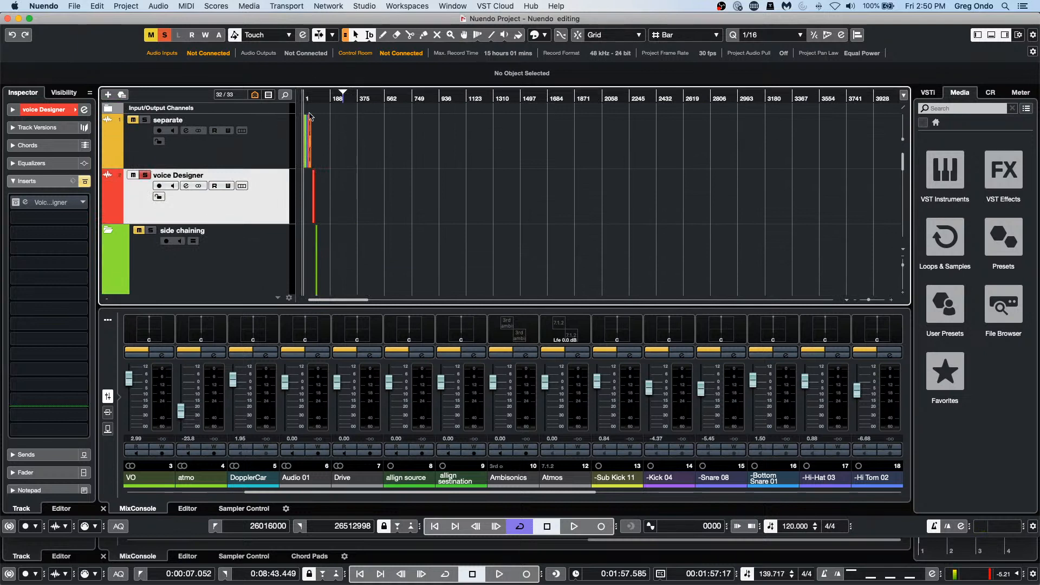
pyautogui.moveTo(305, 99); pyautogui.dragTo(399, 182)
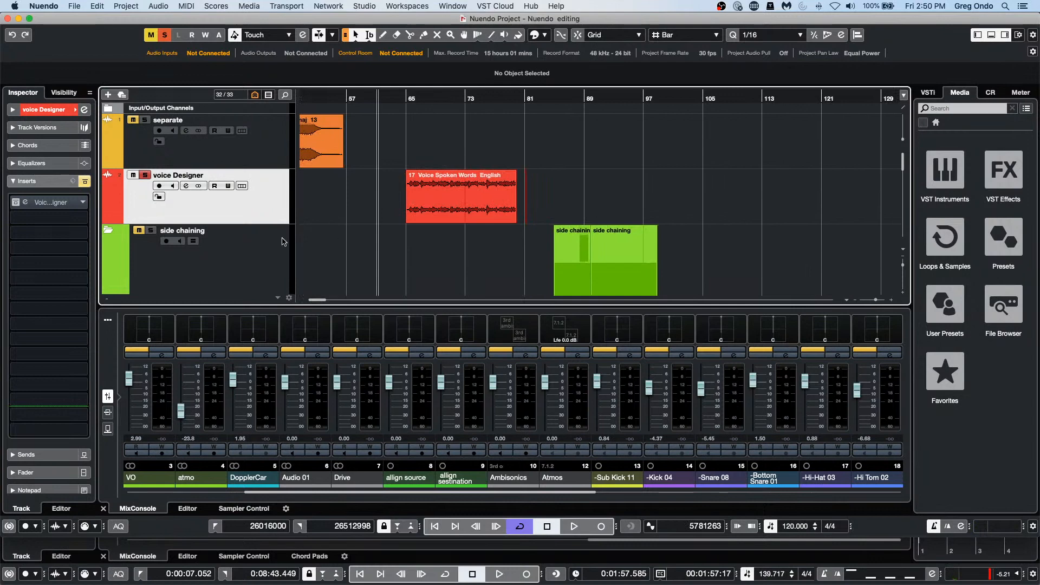
pyautogui.click(27, 204)
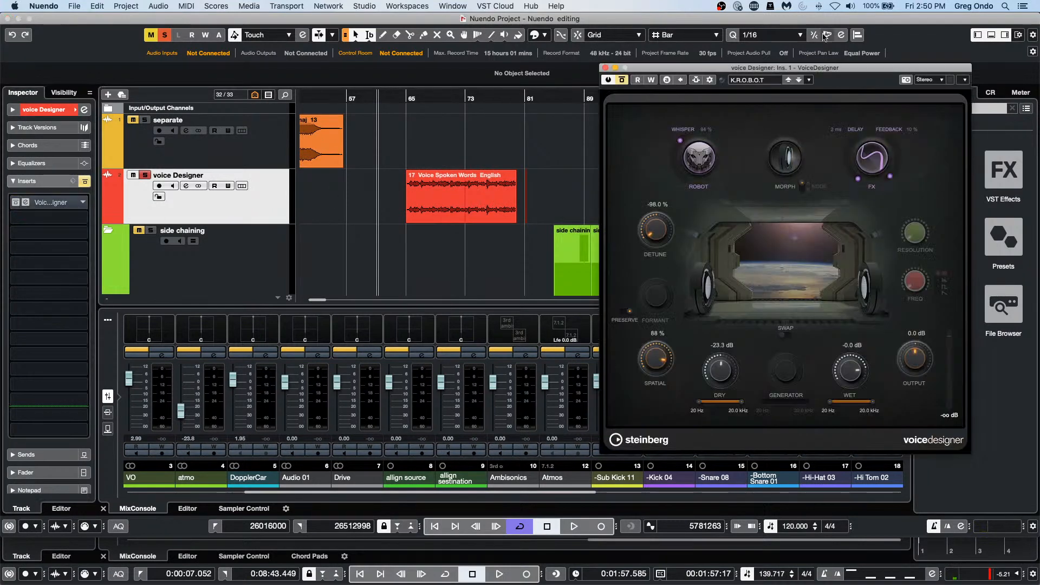
pyautogui.moveTo(696, 70); pyautogui.dragTo(665, 165)
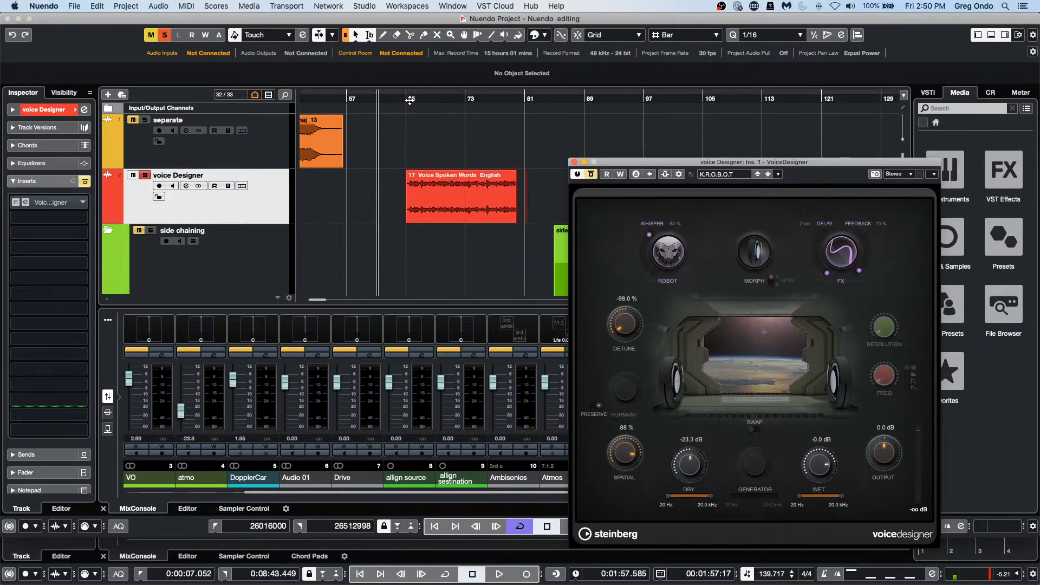
pyautogui.click(404, 97)
pyautogui.press('space')
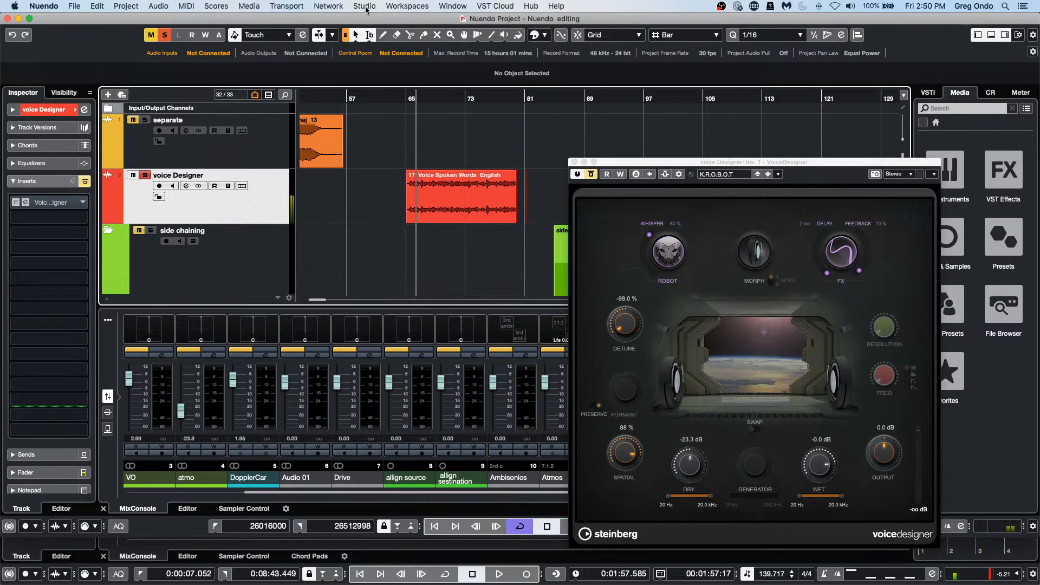
# - Assign the Control Room's Monitor 1 to the Steinberg UR24C and check the port options of its left channel
pyautogui.click(365, 7)
pyautogui.click(364, 16)
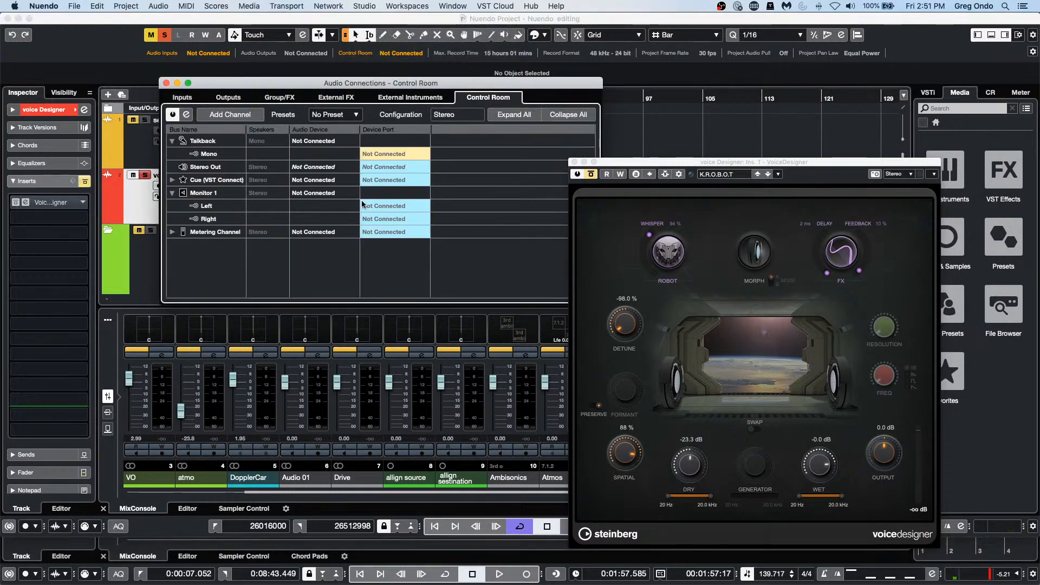
pyautogui.click(340, 195)
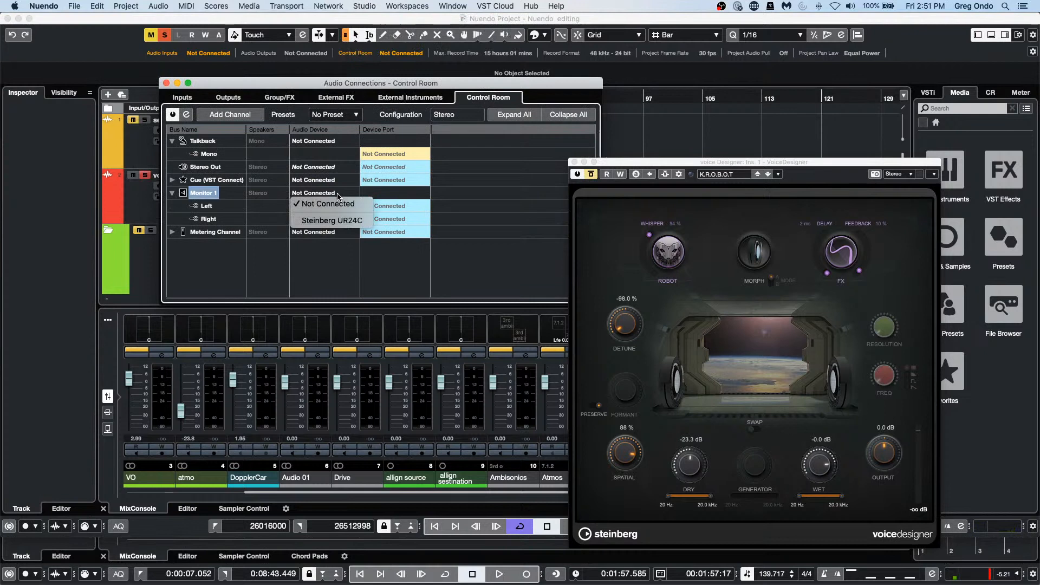
pyautogui.click(341, 221)
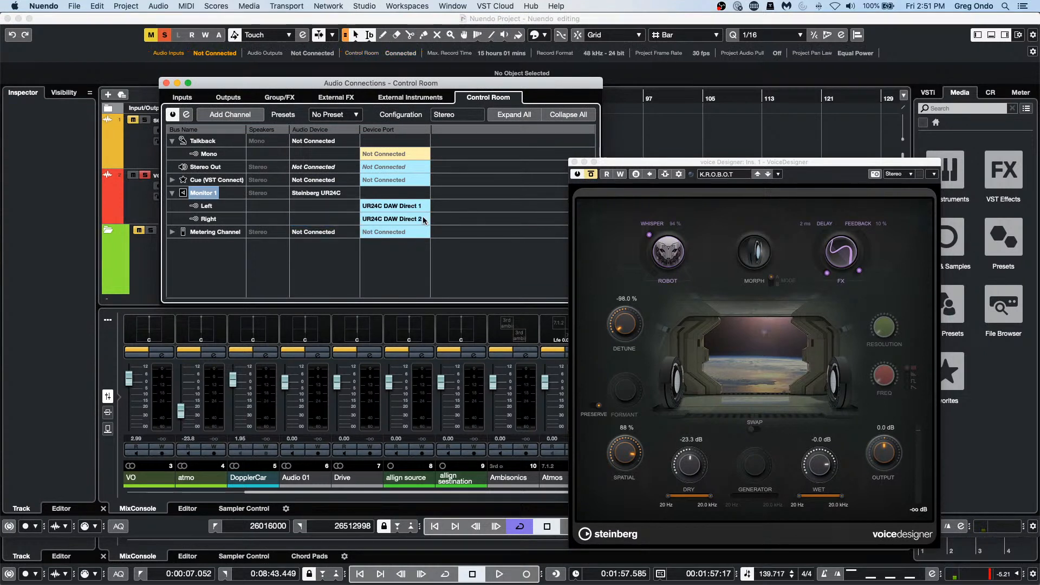
pyautogui.click(375, 208)
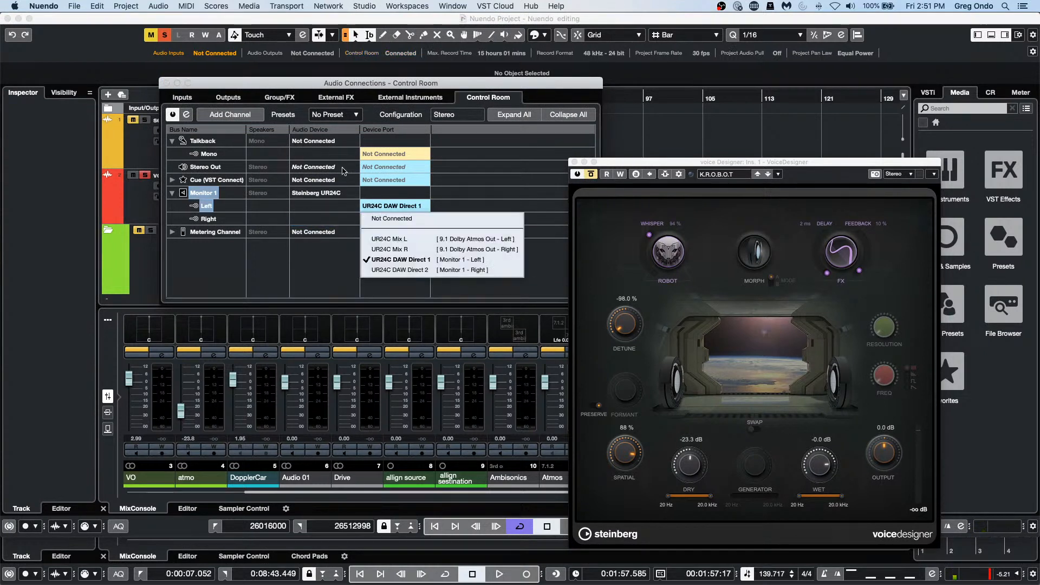
pyautogui.click(223, 95)
# - Set the 9.1 Dolby Atmos Out bus's audio device to Not Connected and play the voice clip again
pyautogui.click(222, 95)
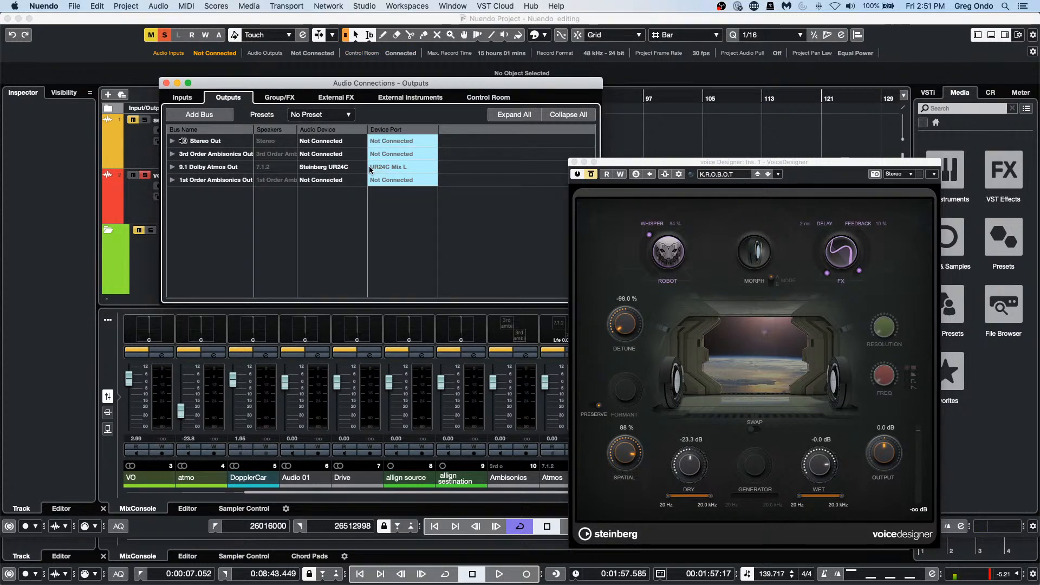
pyautogui.click(332, 168)
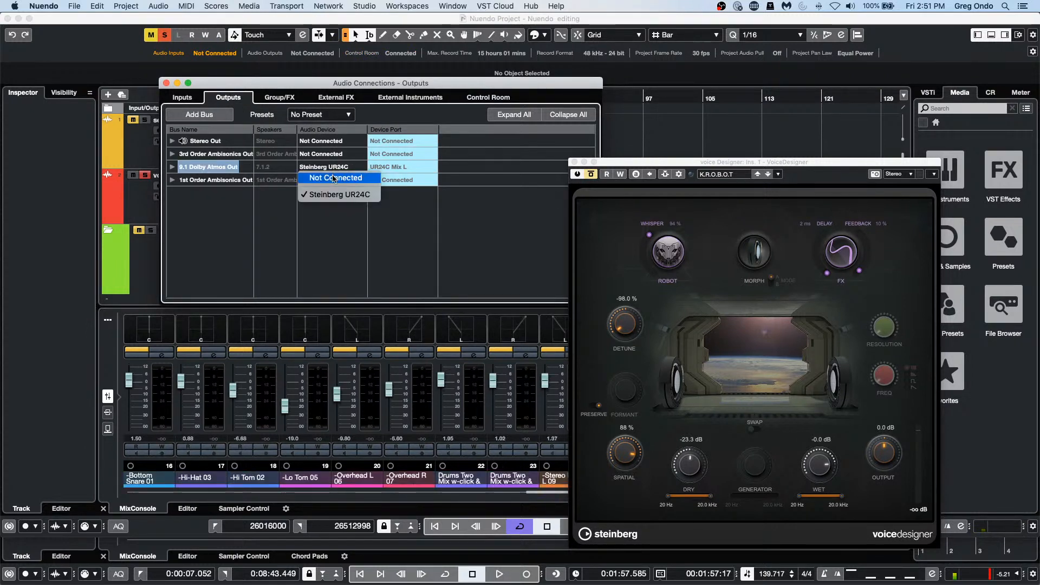
pyautogui.click(332, 178)
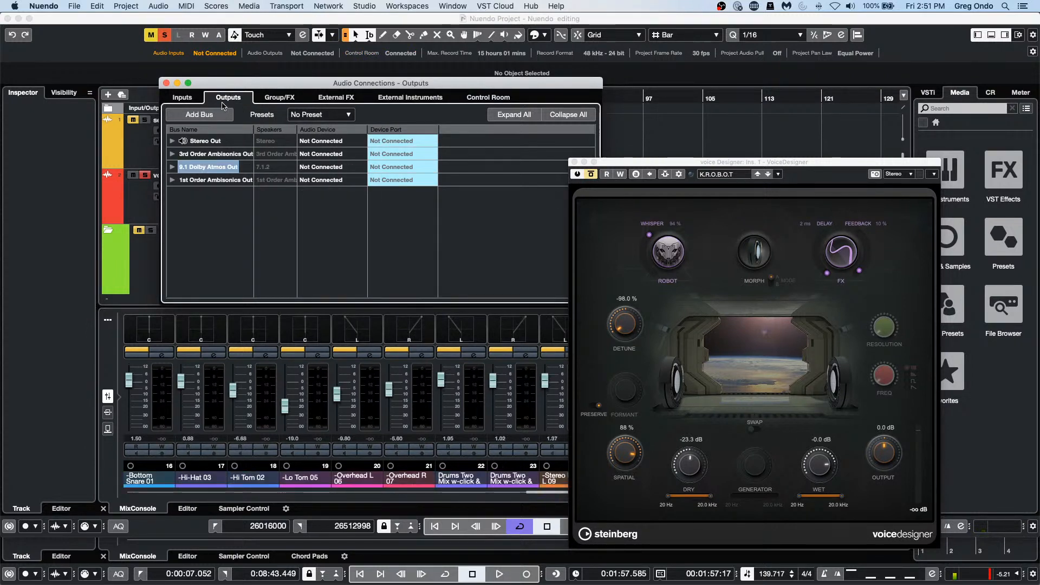
pyautogui.click(167, 83)
pyautogui.press('space')
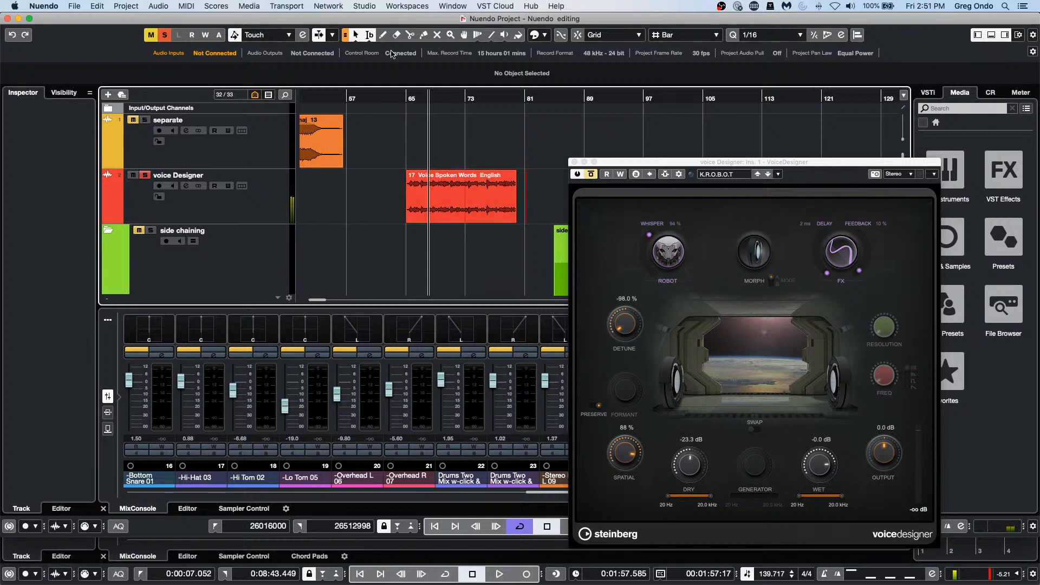
# - Route the Control Room's Monitor 1 left channel to UR24C Mix L and its right channel to UR24C Mix R
pyautogui.click(341, 5)
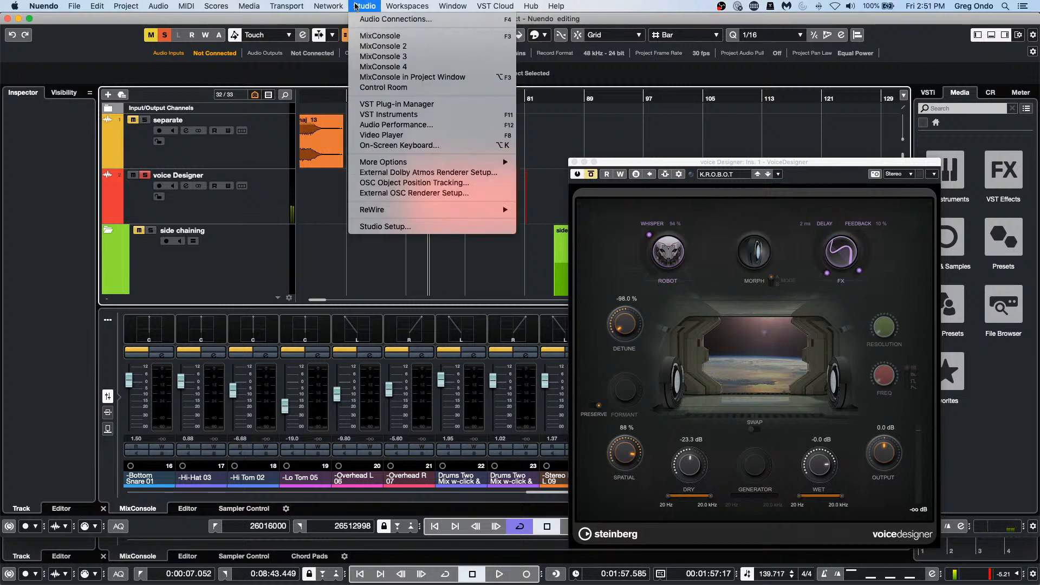
pyautogui.click(396, 24)
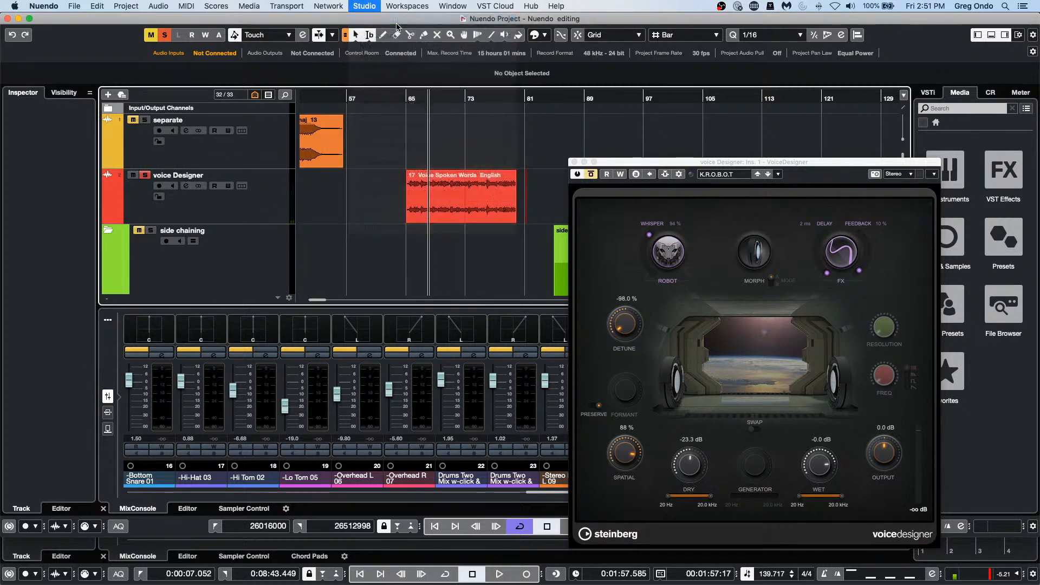
pyautogui.click(489, 98)
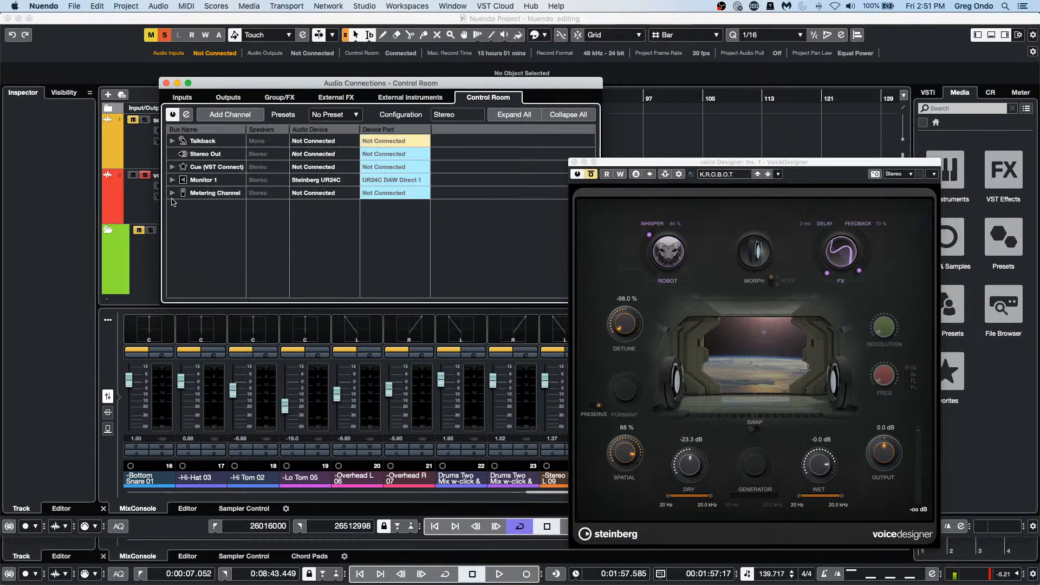
pyautogui.click(172, 180)
pyautogui.click(410, 196)
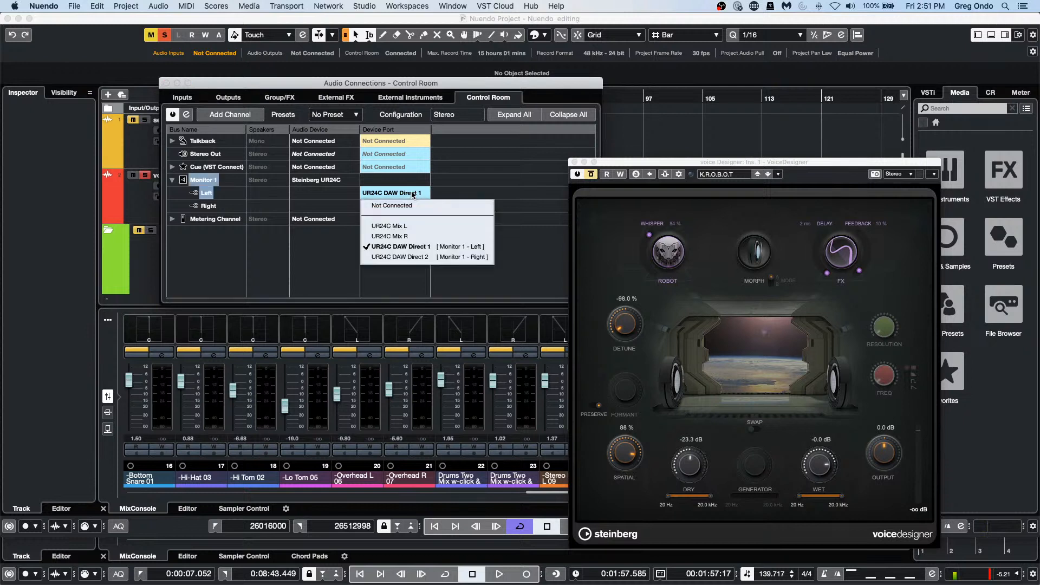
pyautogui.click(411, 228)
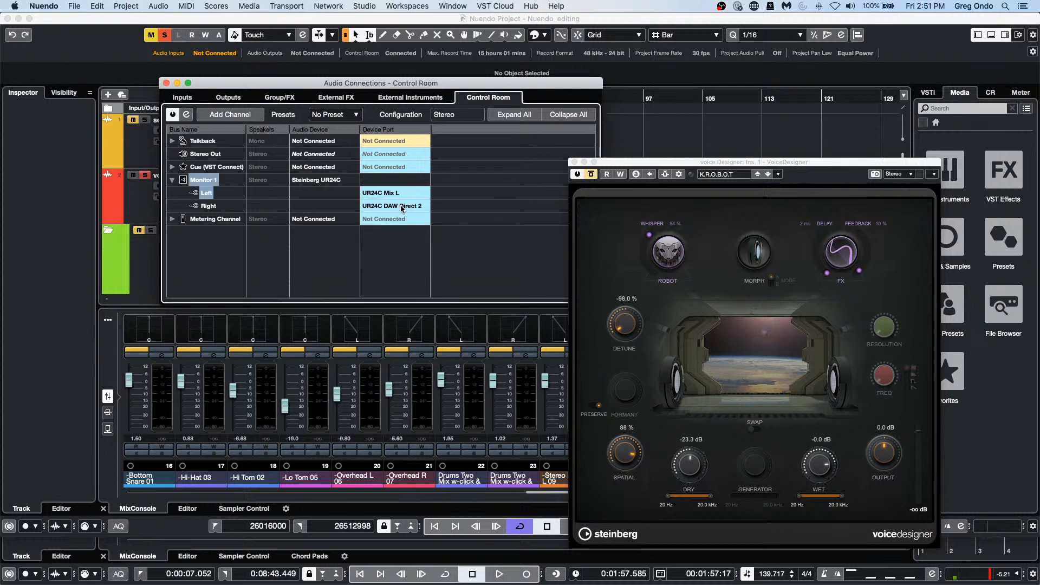
pyautogui.click(402, 208)
pyautogui.click(412, 239)
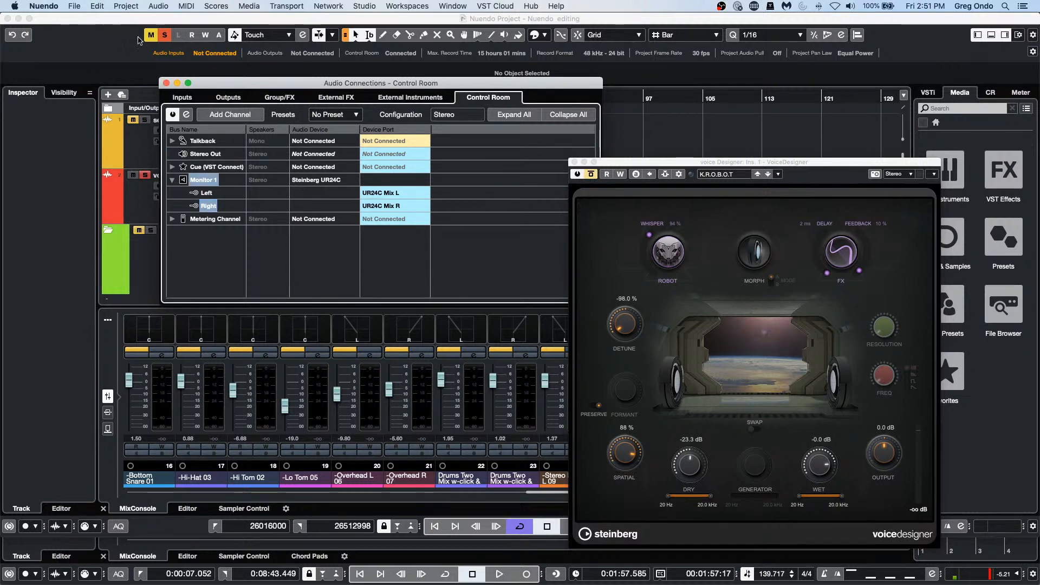
pyautogui.click(167, 83)
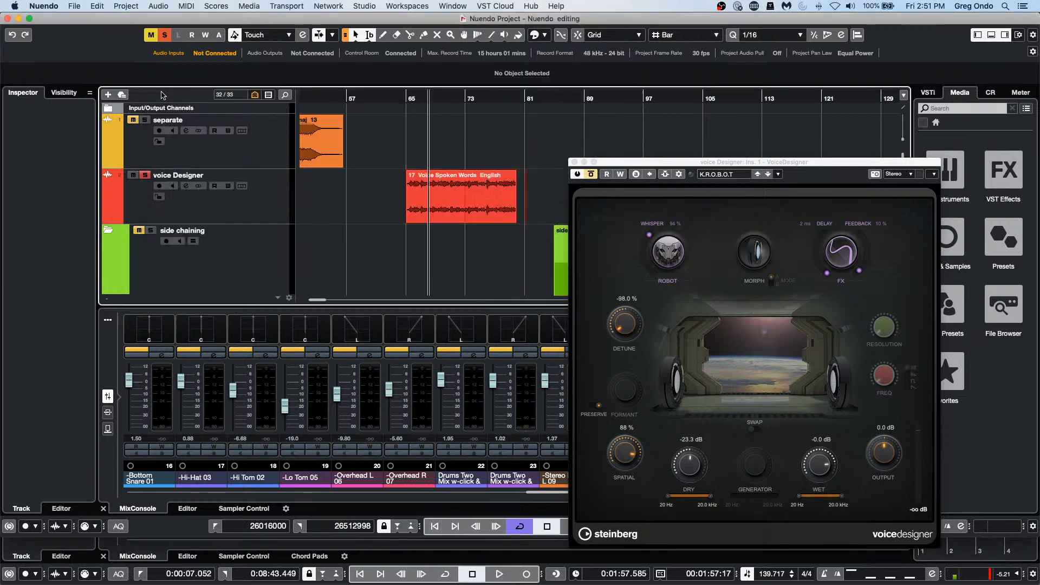
# - Play the voice clip from bar 65, take VoiceDesigner out of bypass and turn off its Robot module
pyautogui.press('space')
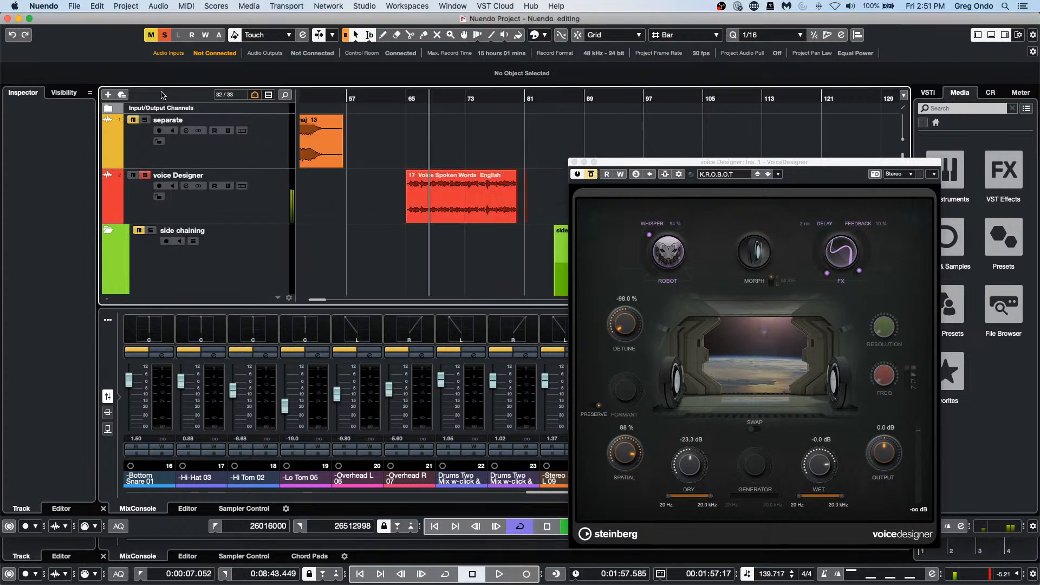
pyautogui.click(405, 98)
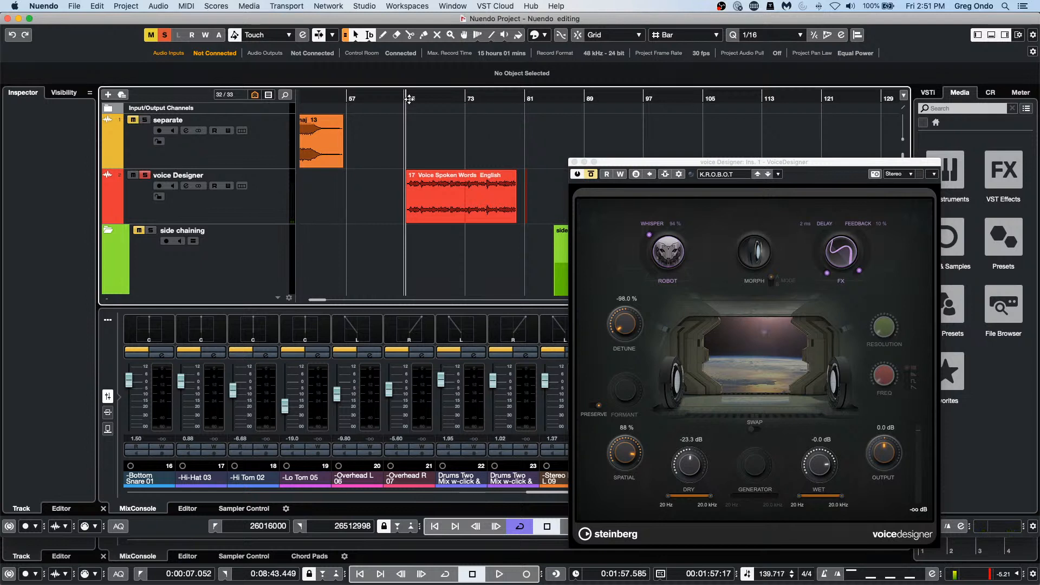
pyautogui.click(591, 174)
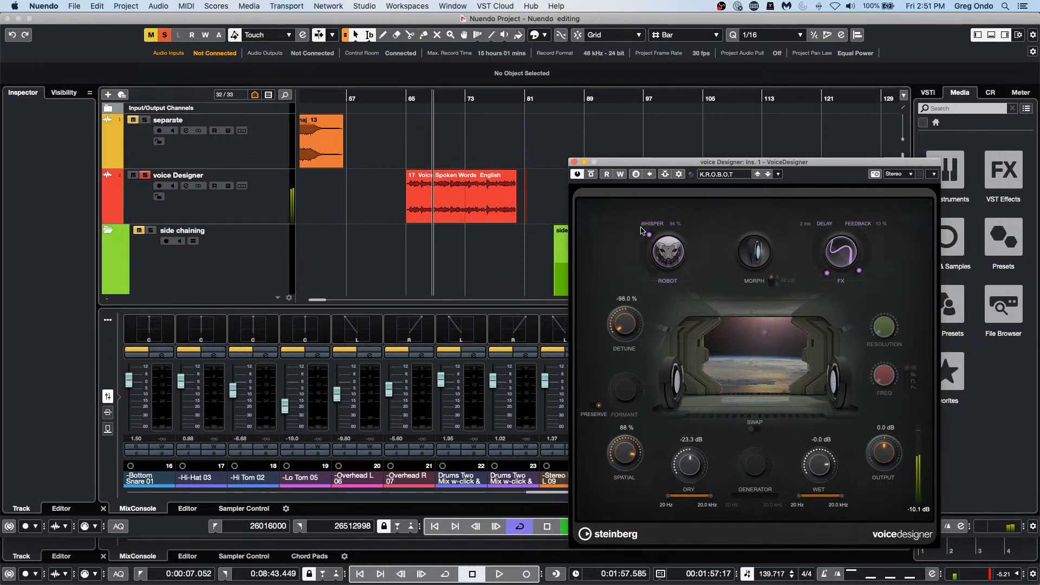
pyautogui.moveTo(672, 240); pyautogui.dragTo(673, 250)
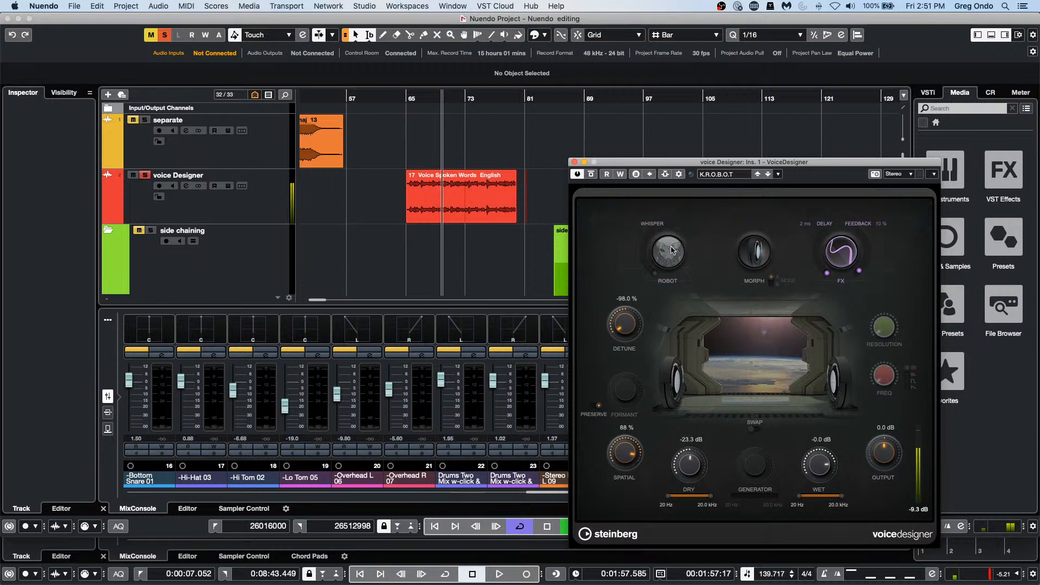
# - Audition VoiceDesigner's Ganto preset, load Krygonate and compare it with the bypassed voice
pyautogui.click(710, 176)
pyautogui.click(755, 277)
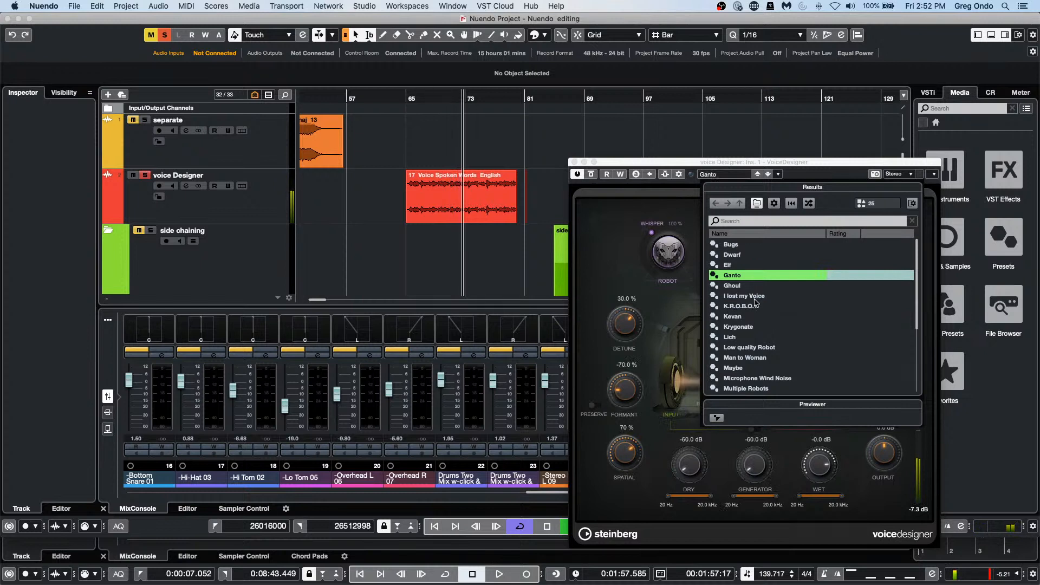
pyautogui.click(761, 327)
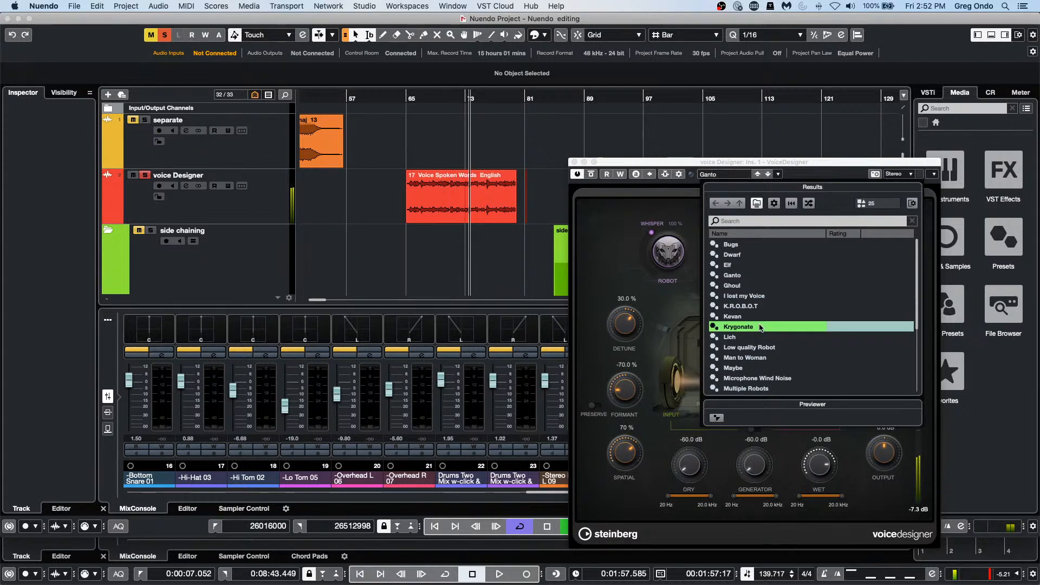
pyautogui.doubleClick(761, 328)
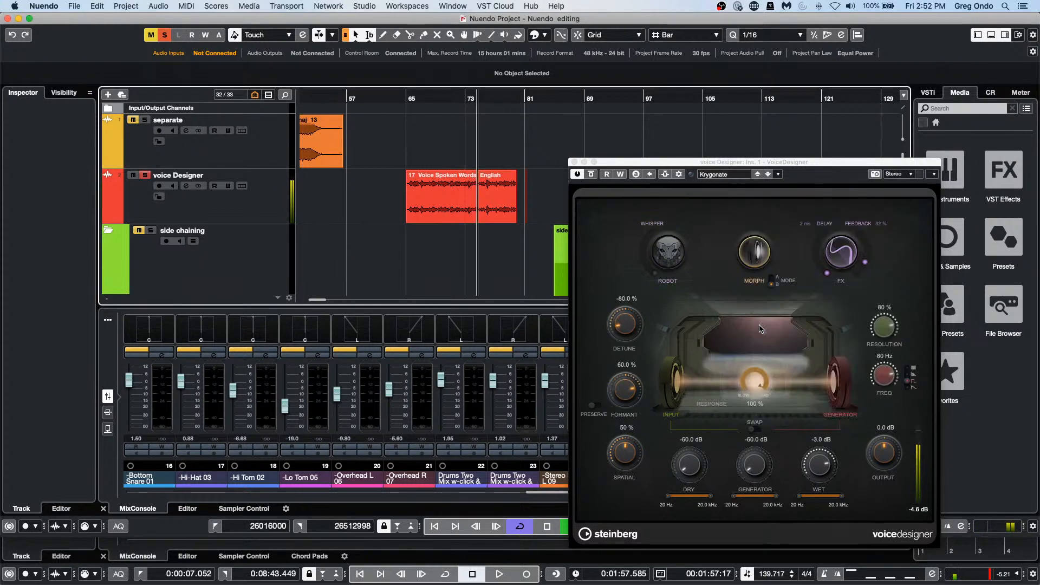
pyautogui.click(593, 174)
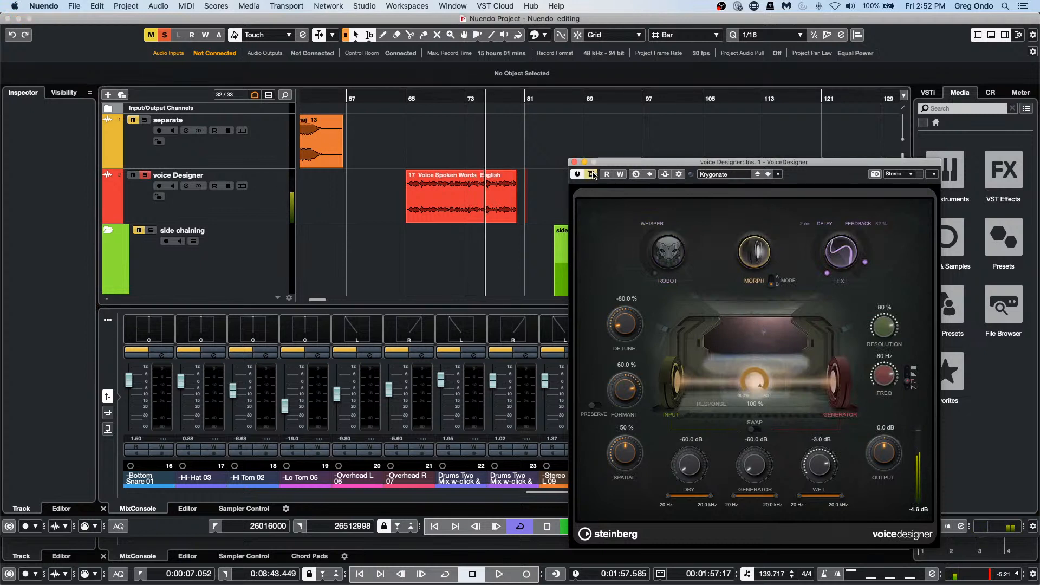
pyautogui.click(592, 174)
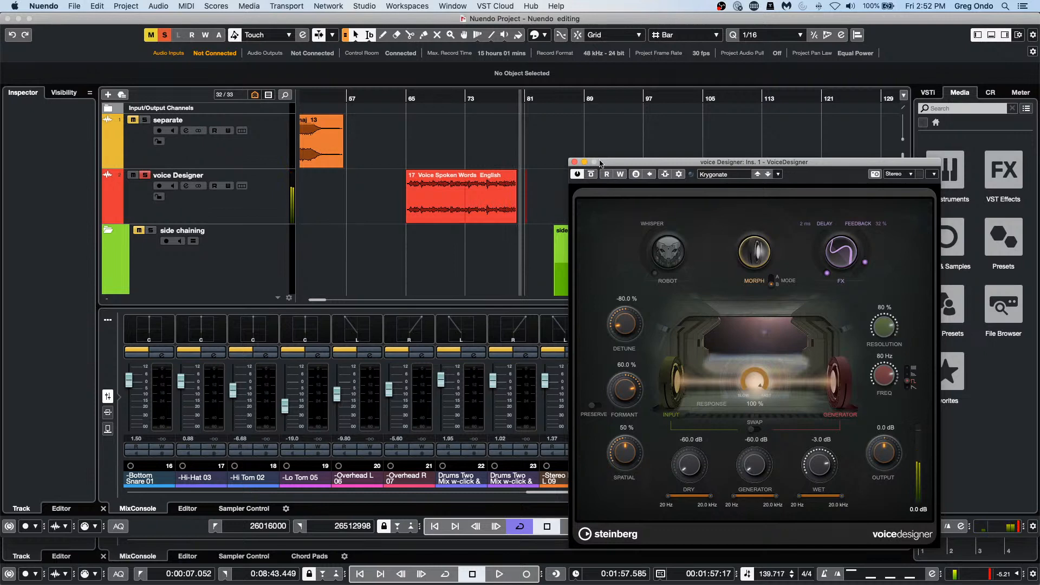
# - Close VoiceDesigner and replace it with PitchDriver on the voice Designer track, discarding the old plug-in's changes
pyautogui.moveTo(607, 163); pyautogui.dragTo(209, 130)
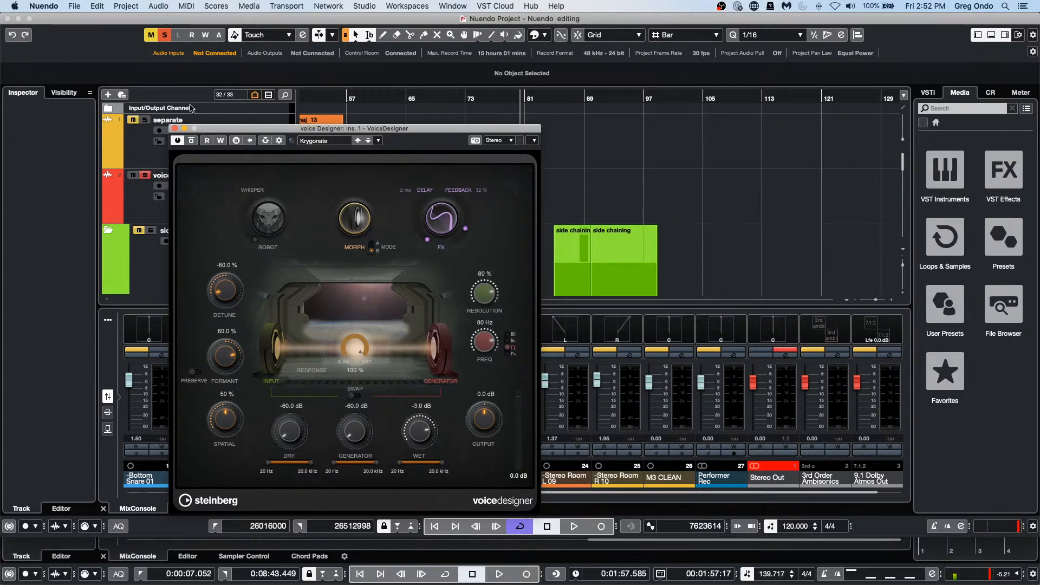
pyautogui.click(174, 129)
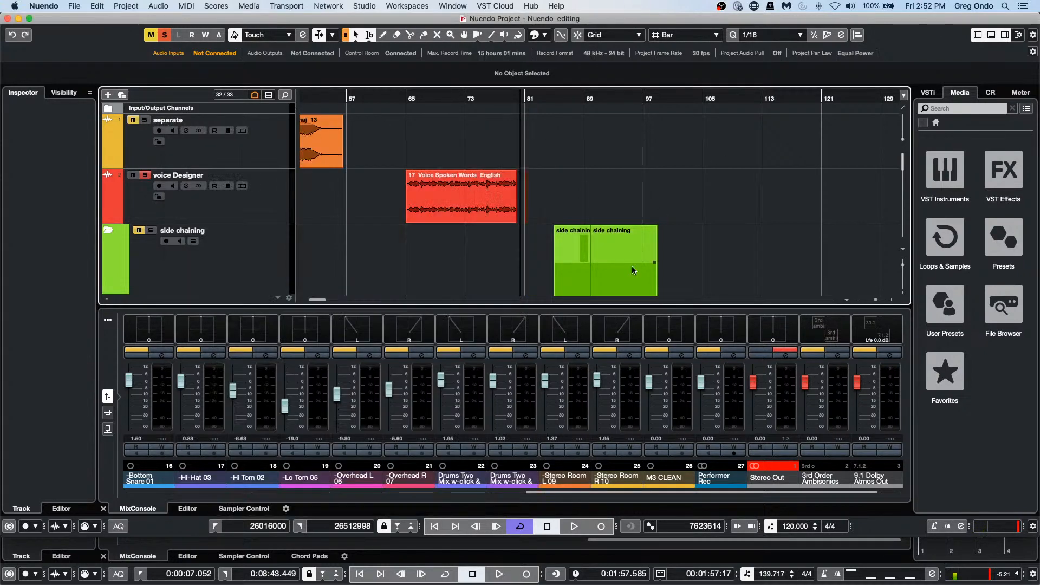
pyautogui.click(275, 212)
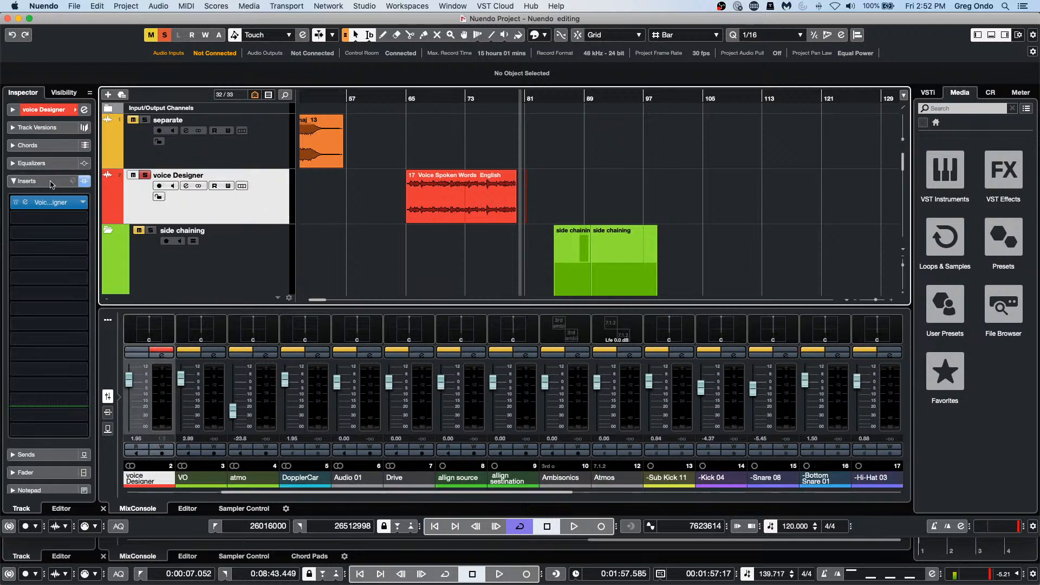
pyautogui.click(82, 202)
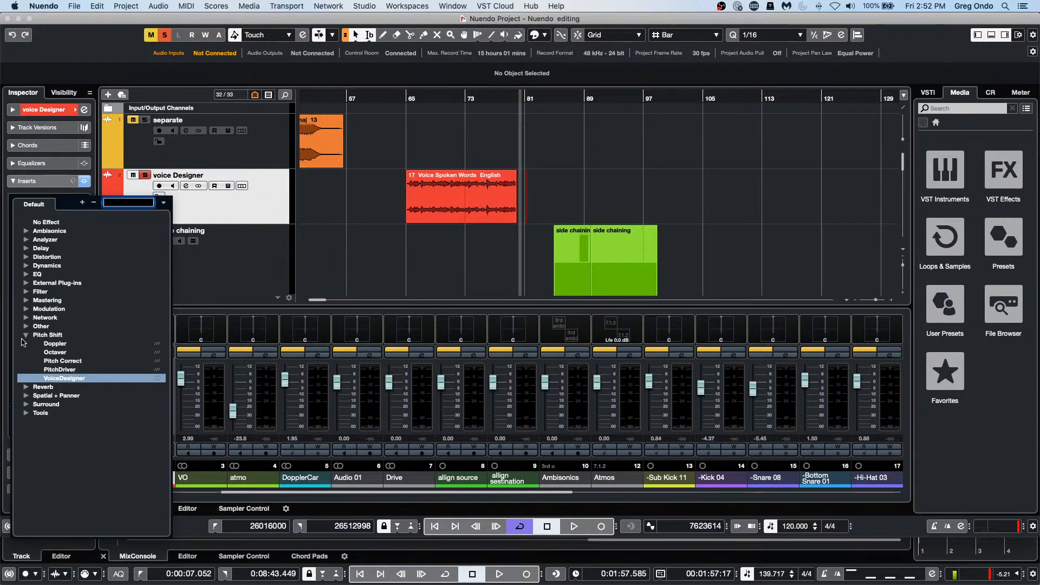
pyautogui.click(60, 370)
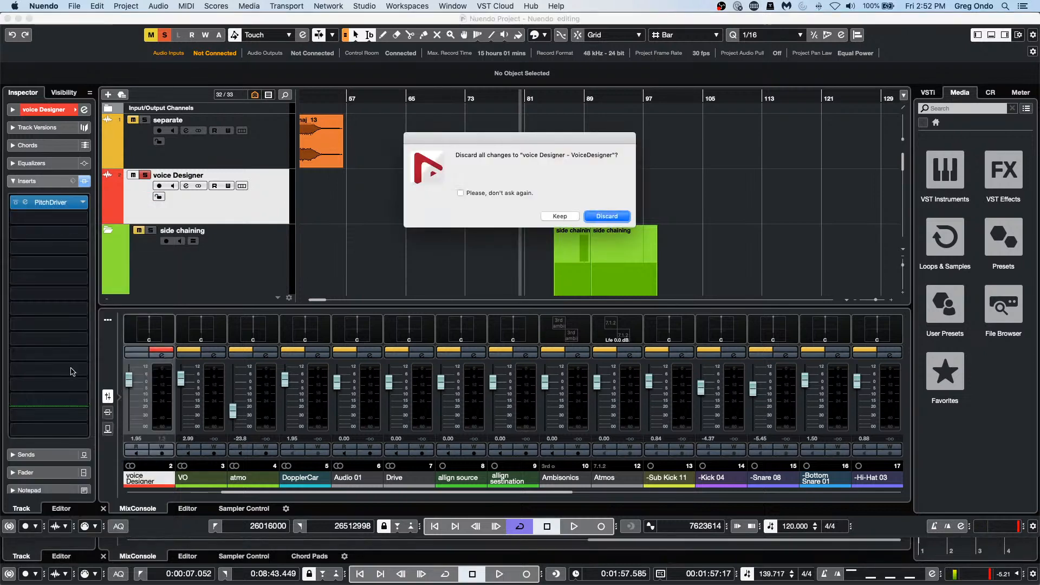
pyautogui.click(607, 216)
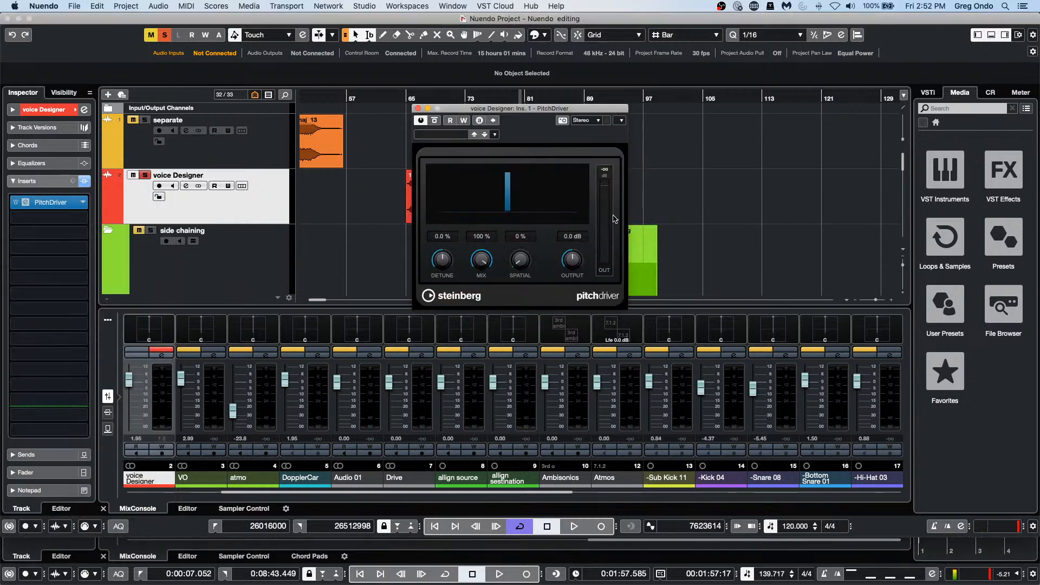
# - Lower PitchDriver's Detune to about -41.2 % while the voice clip plays, and close the plug-in
pyautogui.press('space')
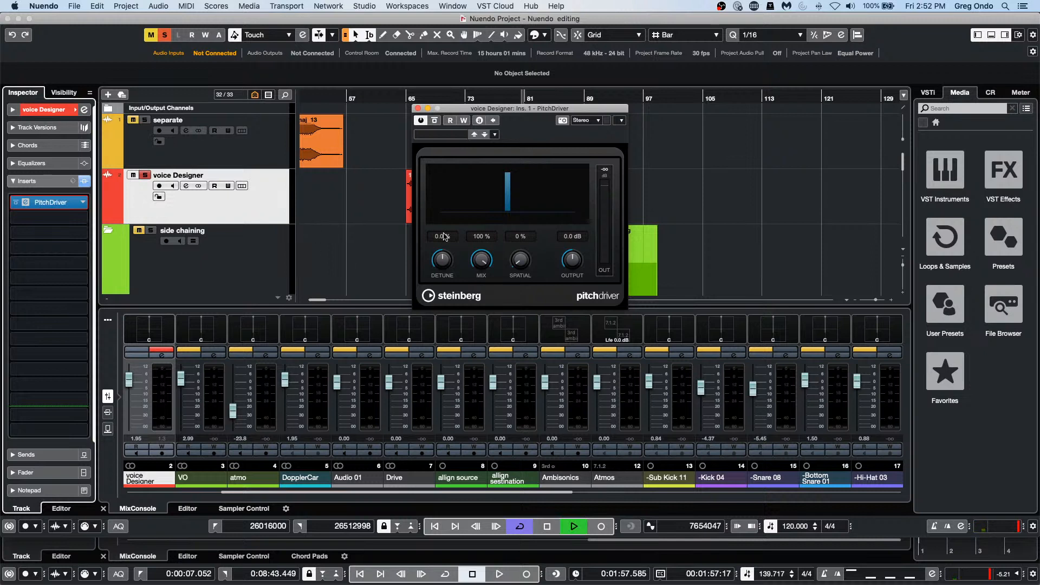
pyautogui.moveTo(442, 108); pyautogui.dragTo(607, 185)
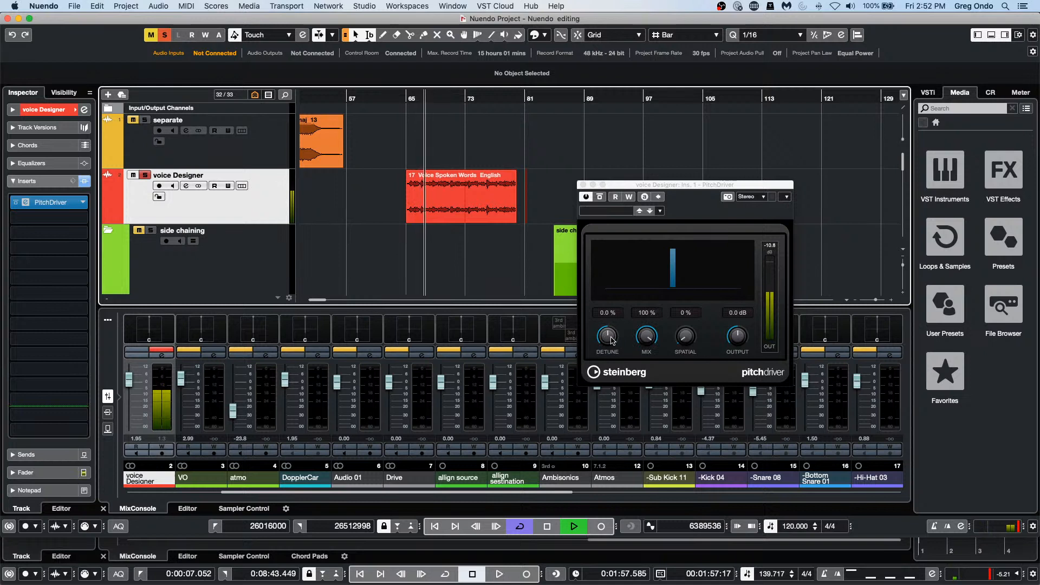
pyautogui.moveTo(611, 340)
pyautogui.mouseDown()
pyautogui.moveTo(605, 370)
pyautogui.moveTo(606, 301)
pyautogui.moveTo(614, 383)
pyautogui.moveTo(621, 319)
pyautogui.moveTo(619, 394)
pyautogui.moveTo(622, 355)
pyautogui.mouseUp()
pyautogui.press('space')
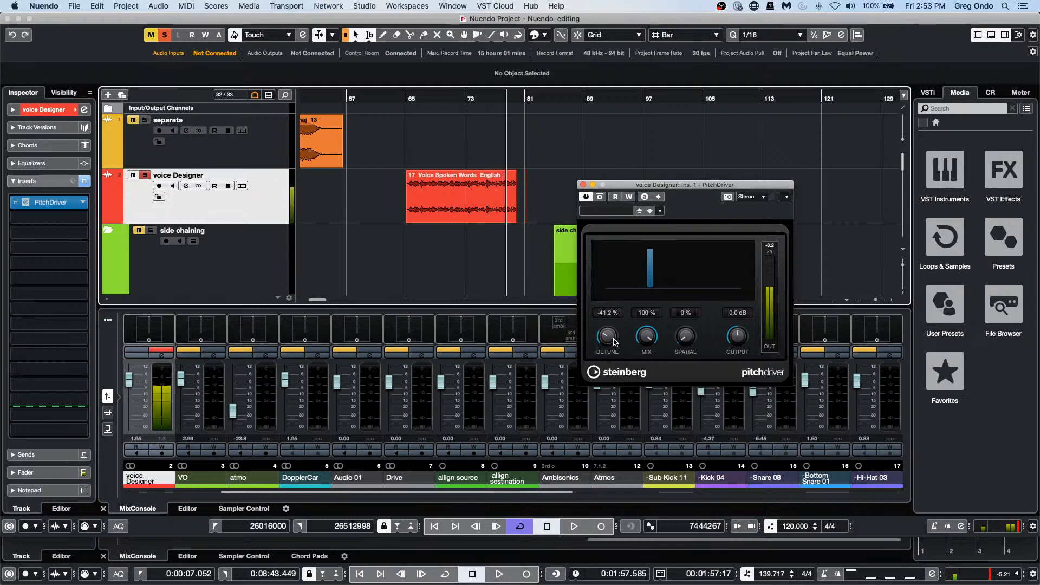
pyautogui.click(583, 185)
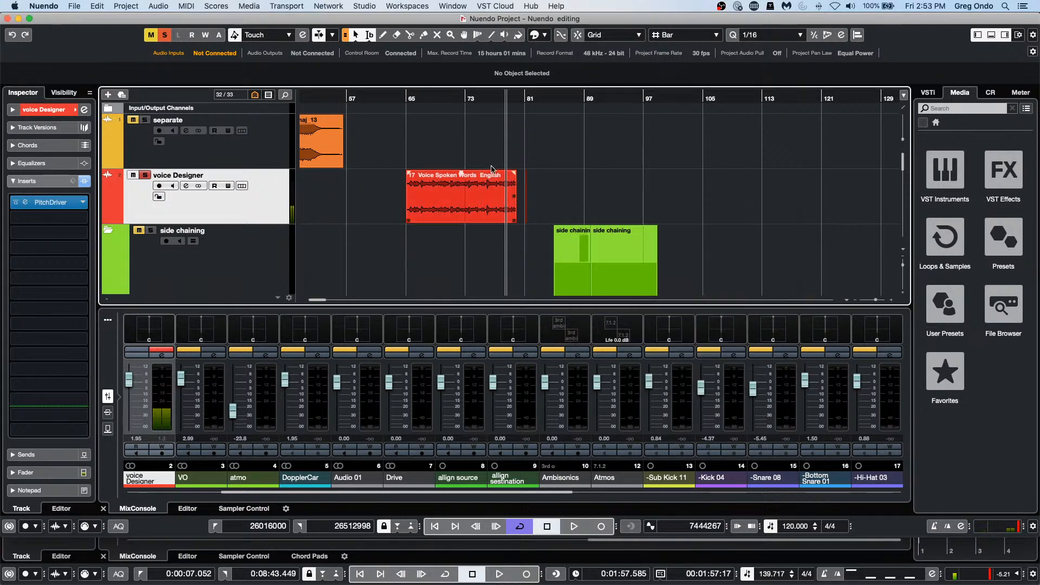
# - Open the Video Player and play the doppler section's car horn video from just before bar 111
pyautogui.moveTo(473, 98); pyautogui.dragTo(473, 73)
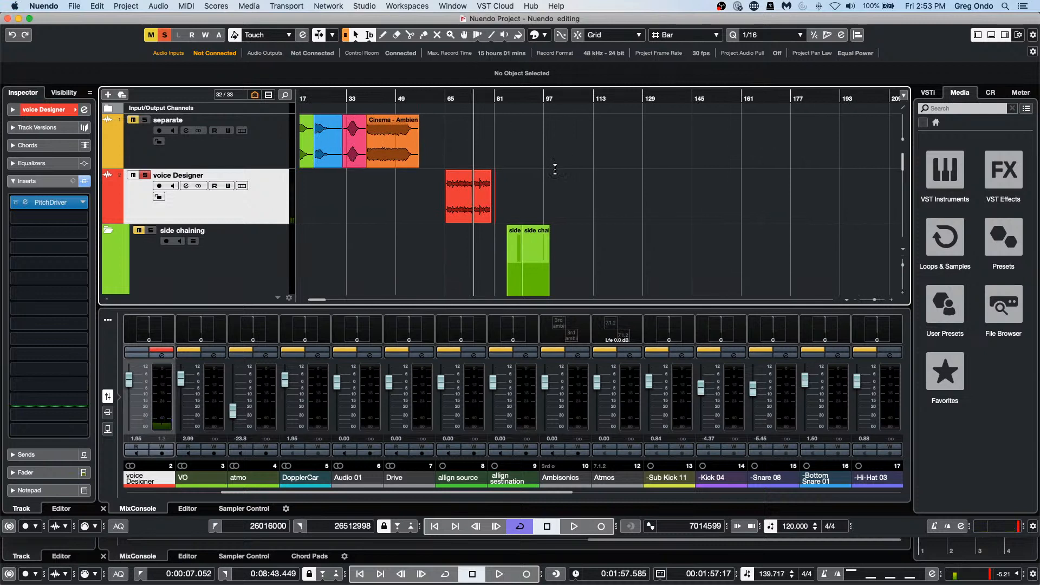
pyautogui.scroll(-8, 546, 168)
pyautogui.scroll(-5, 546, 168)
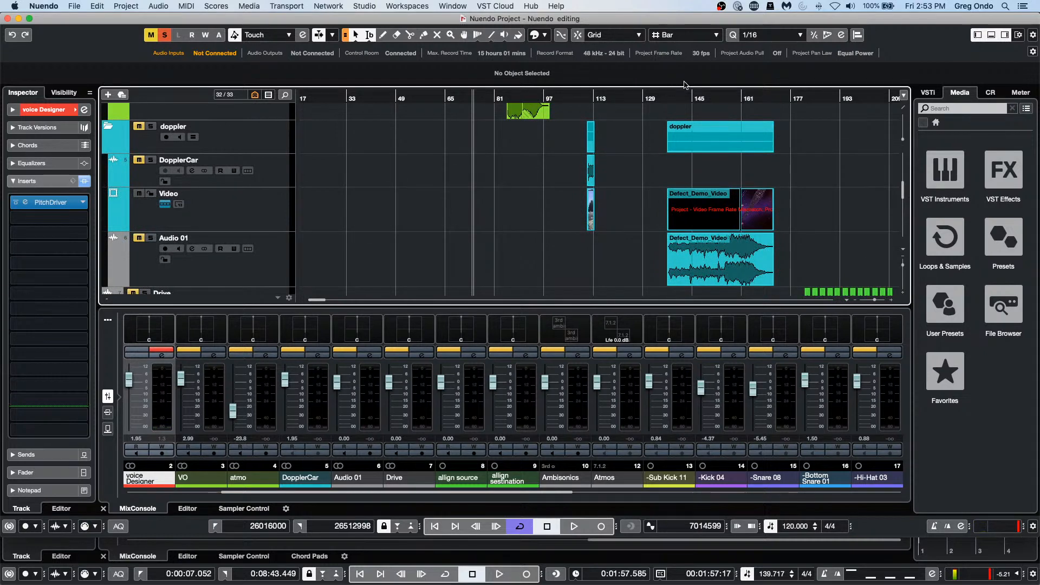
pyautogui.moveTo(674, 99); pyautogui.dragTo(499, 237)
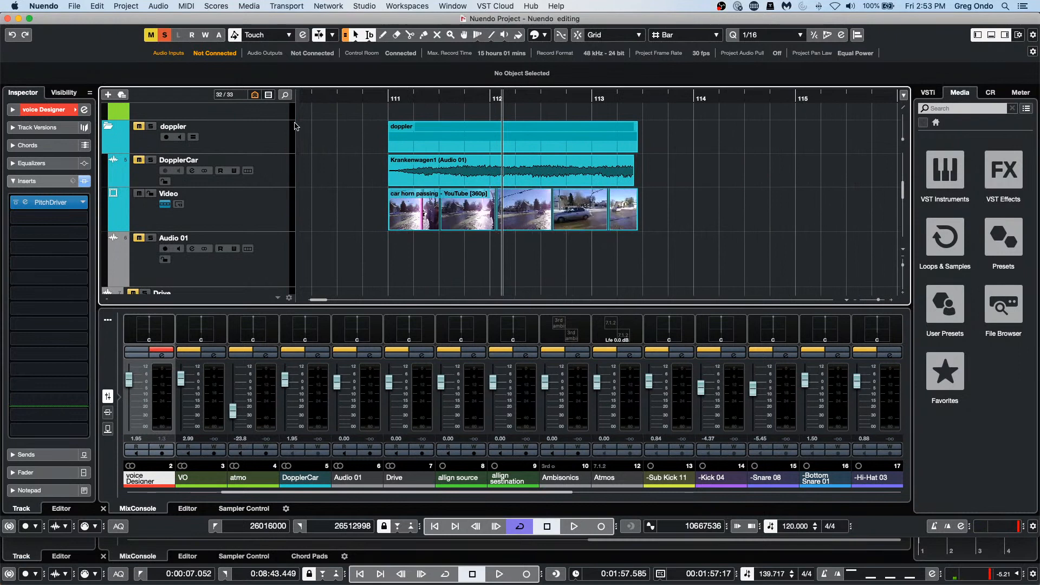
pyautogui.click(380, 98)
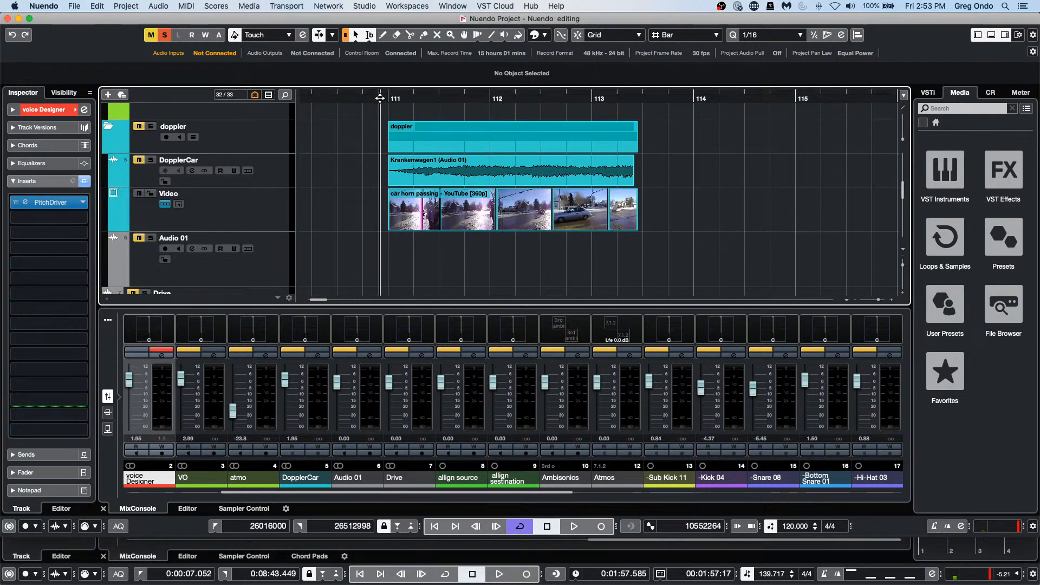
pyautogui.press('F8')
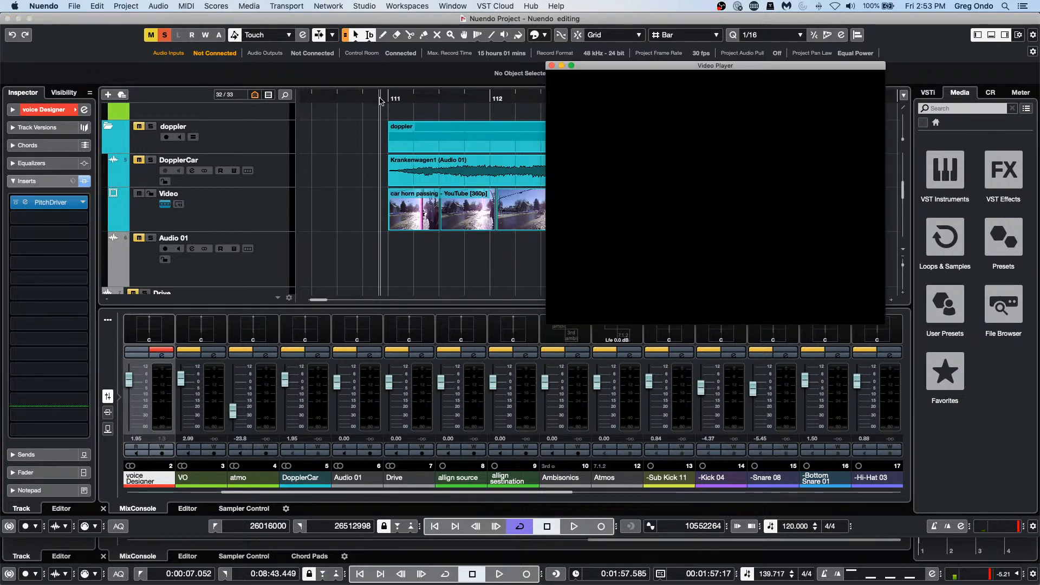
pyautogui.press('space')
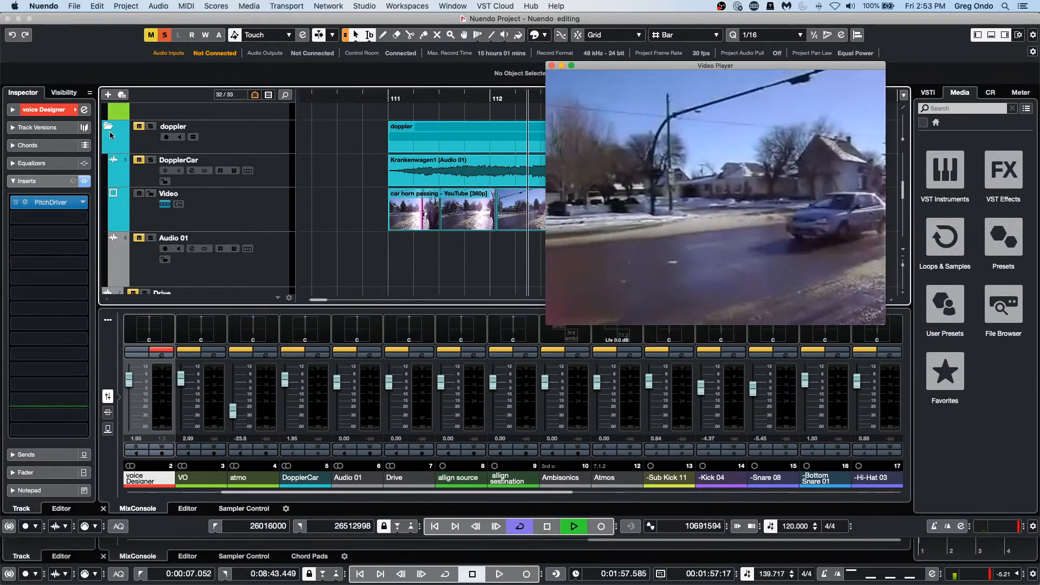
# - Solo the DopplerCar track and replay its siren clip with the video from bar 111
pyautogui.click(142, 162)
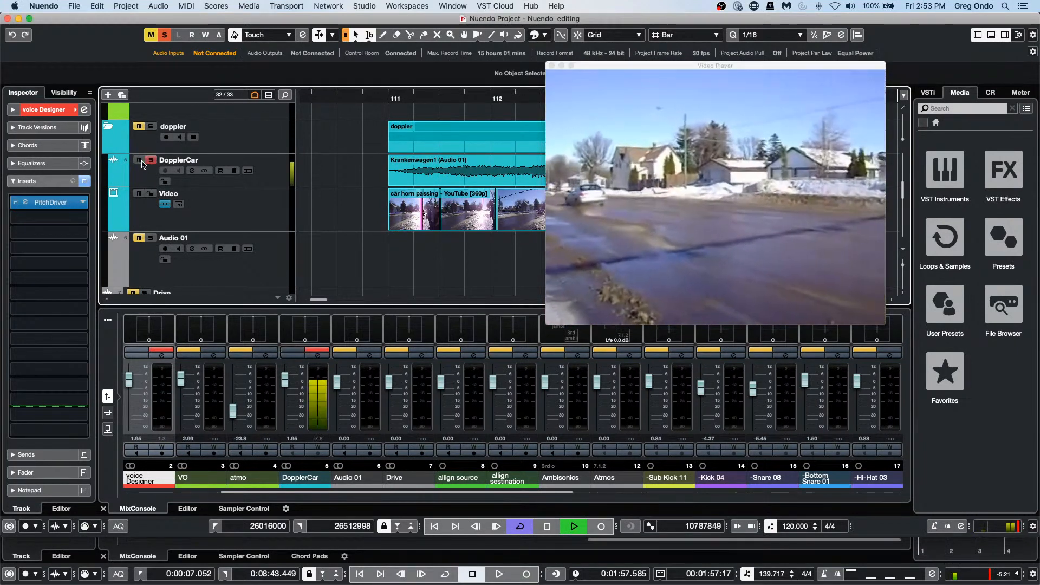
pyautogui.press('space')
pyautogui.moveTo(379, 100); pyautogui.dragTo(527, 132)
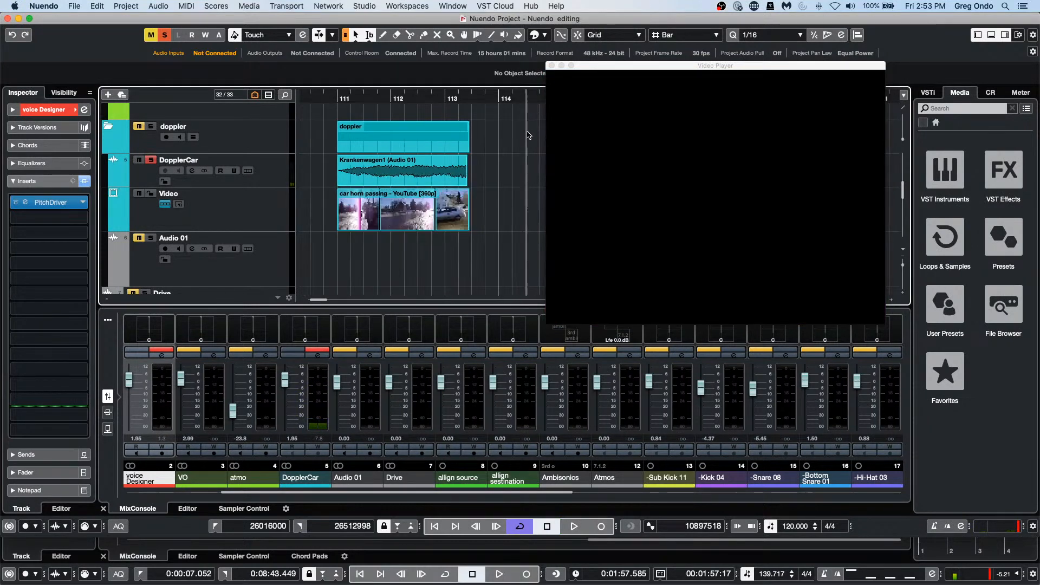
pyautogui.click(336, 103)
pyautogui.moveTo(336, 103); pyautogui.dragTo(334, 137)
pyautogui.press('space')
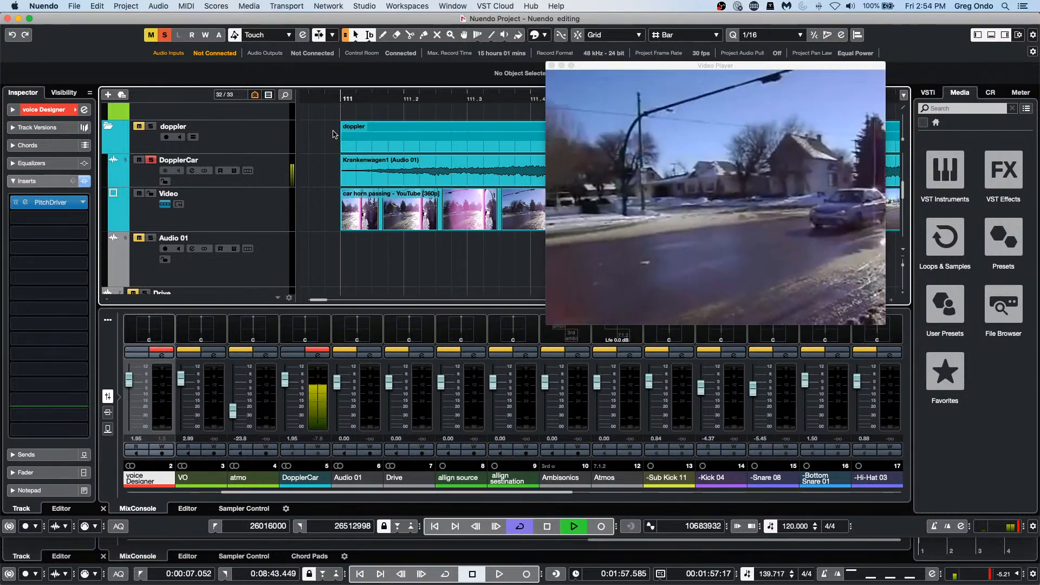
# - Stop playback and add the Doppler plug-in to the Krankenwagen1 clip on DopplerCar through Direct Offline Processing
pyautogui.press('space')
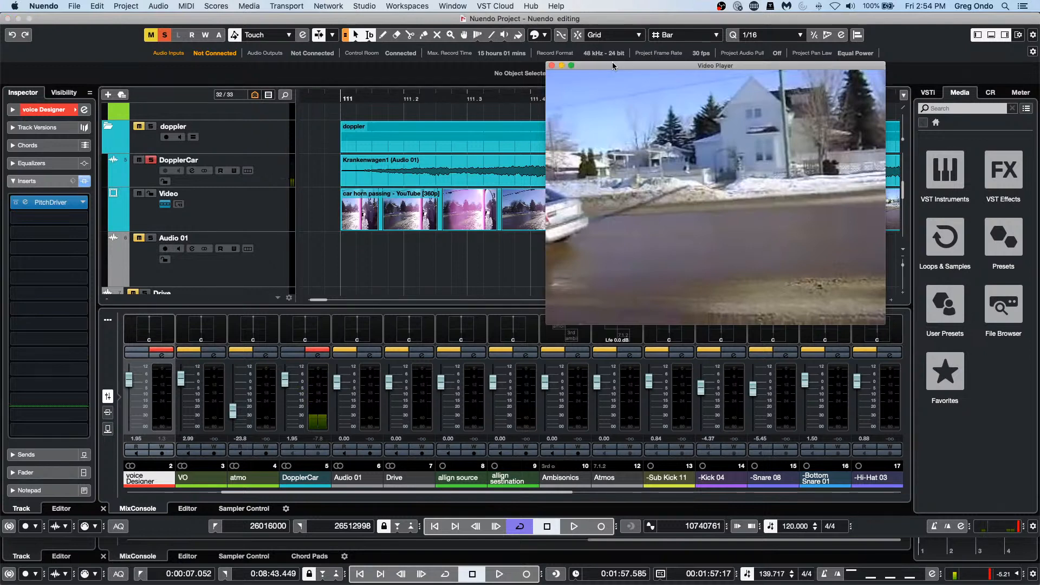
pyautogui.moveTo(614, 62); pyautogui.dragTo(705, 240)
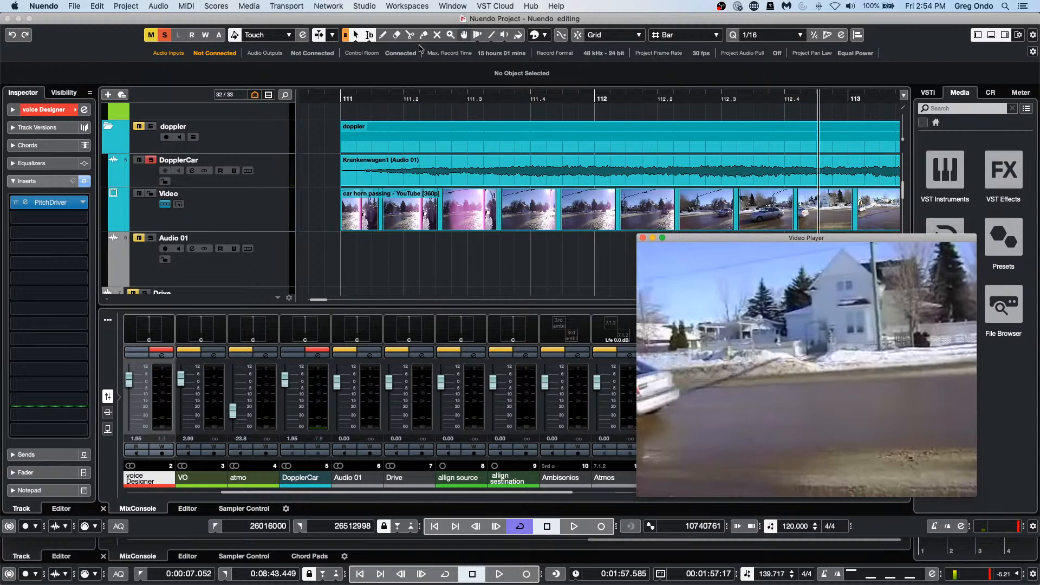
pyautogui.press('F7')
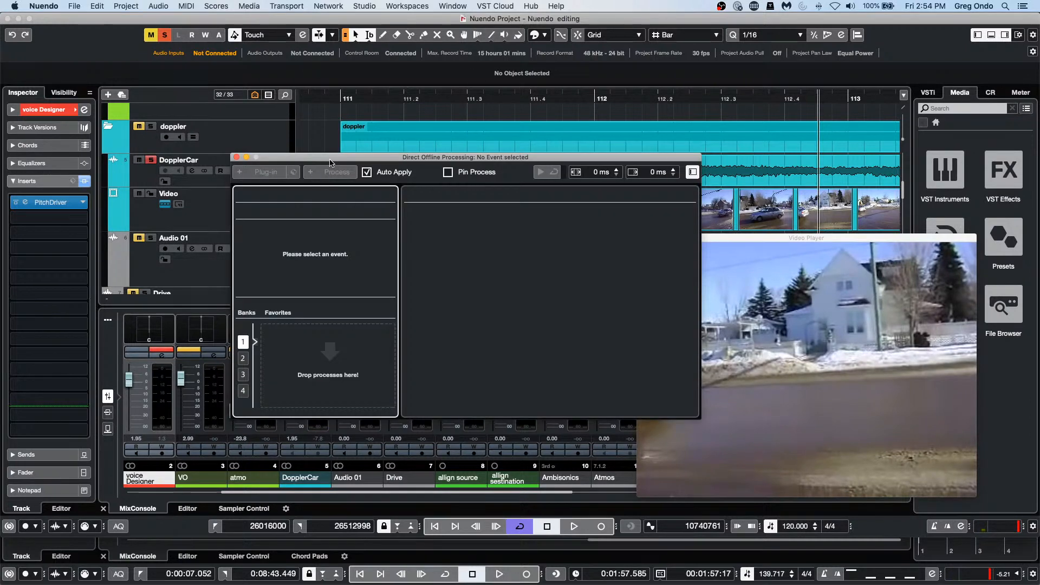
pyautogui.moveTo(466, 157); pyautogui.dragTo(421, 264)
pyautogui.click(435, 166)
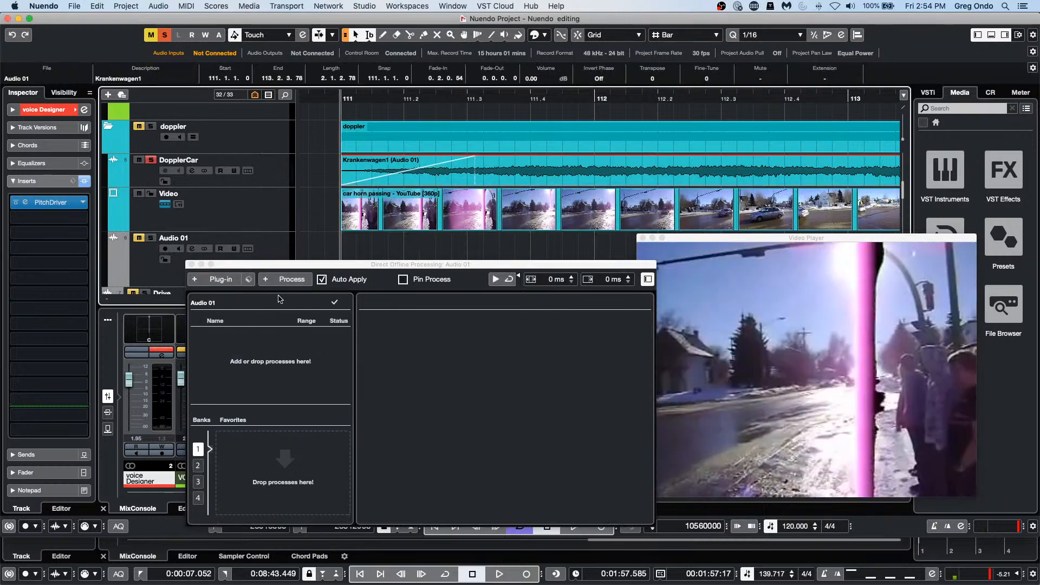
pyautogui.click(209, 281)
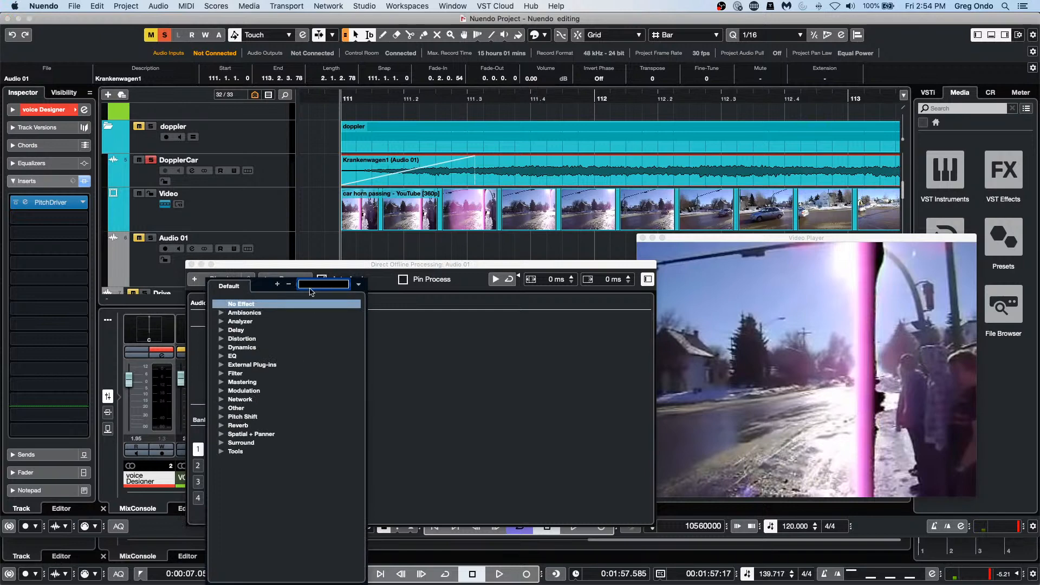
pyautogui.write('do')
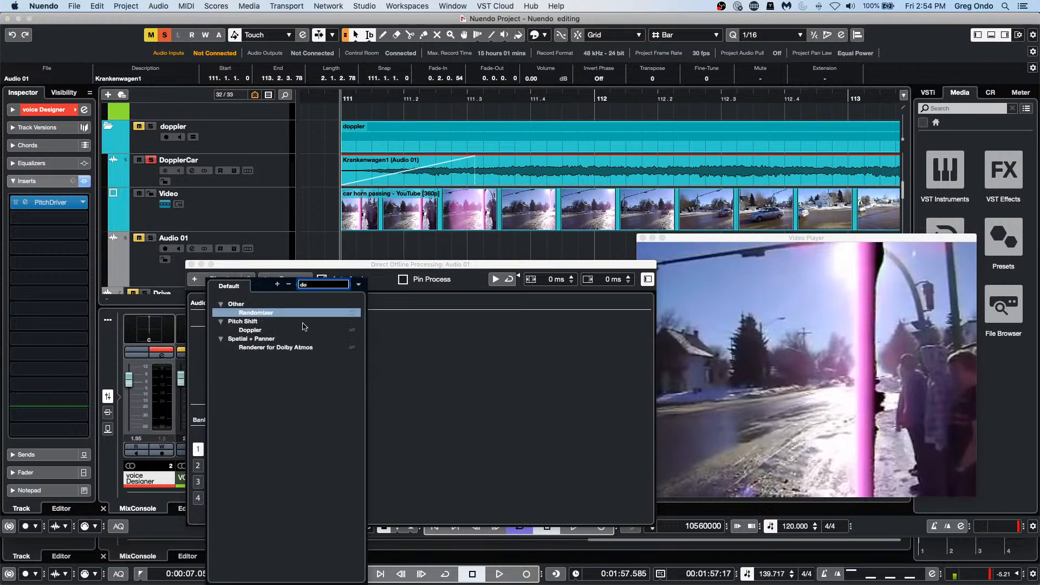
pyautogui.click(251, 329)
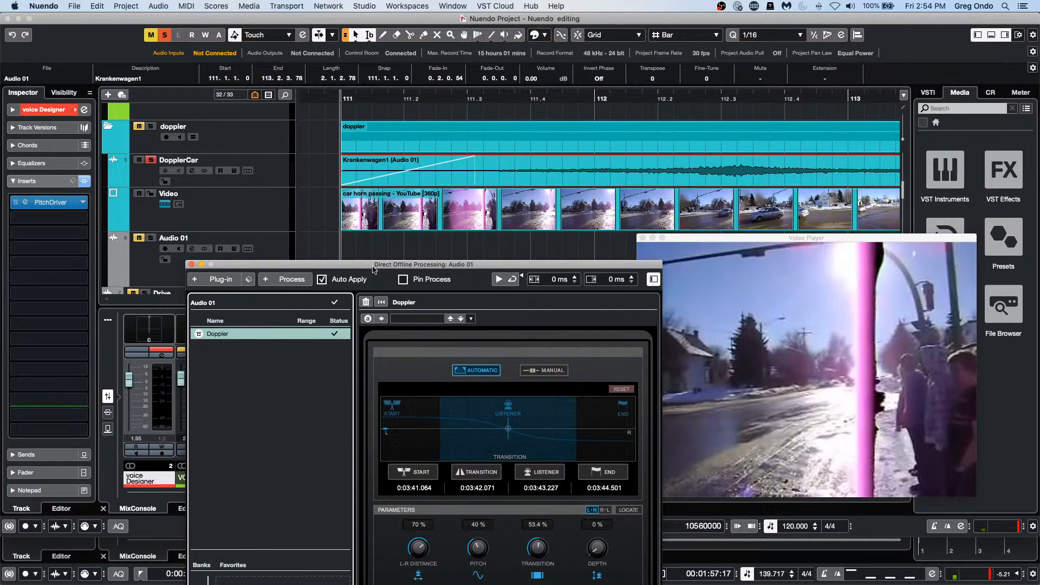
# - Switch the Doppler plug-in to Manual mode and return it to Automatic
pyautogui.click(561, 371)
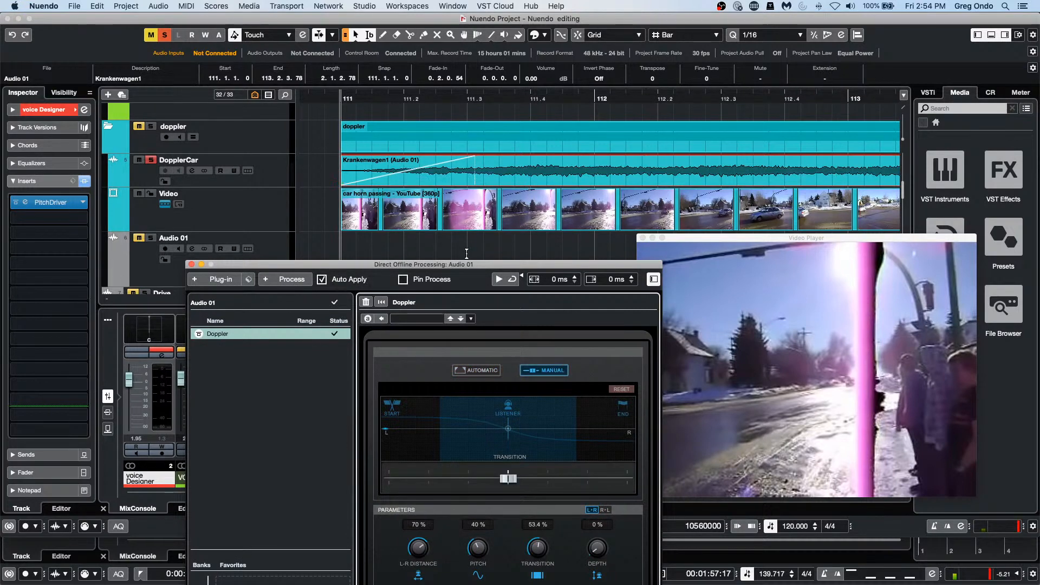
pyautogui.moveTo(461, 266); pyautogui.dragTo(377, 242)
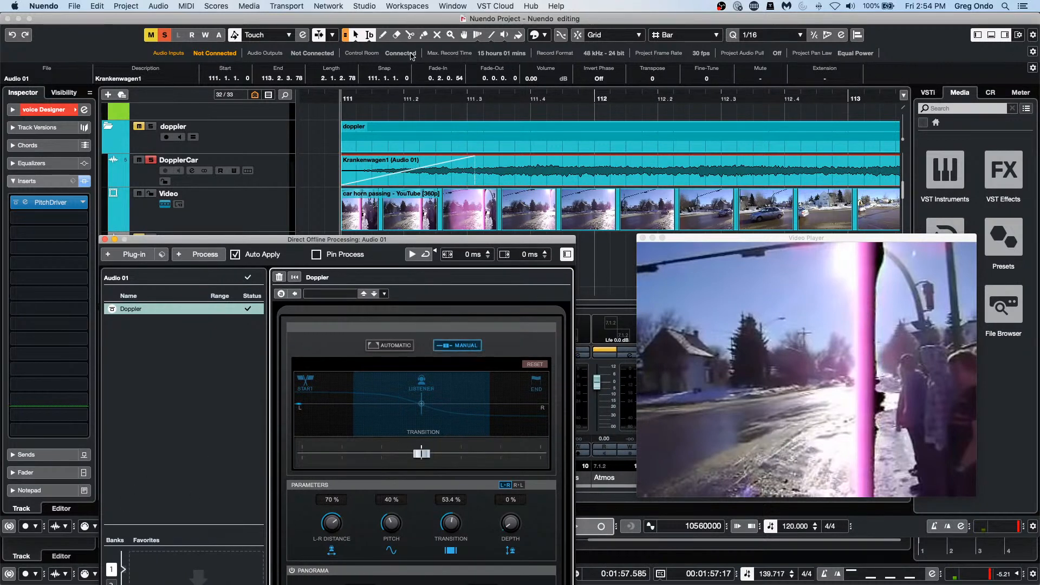
pyautogui.moveTo(410, 100); pyautogui.dragTo(431, 80)
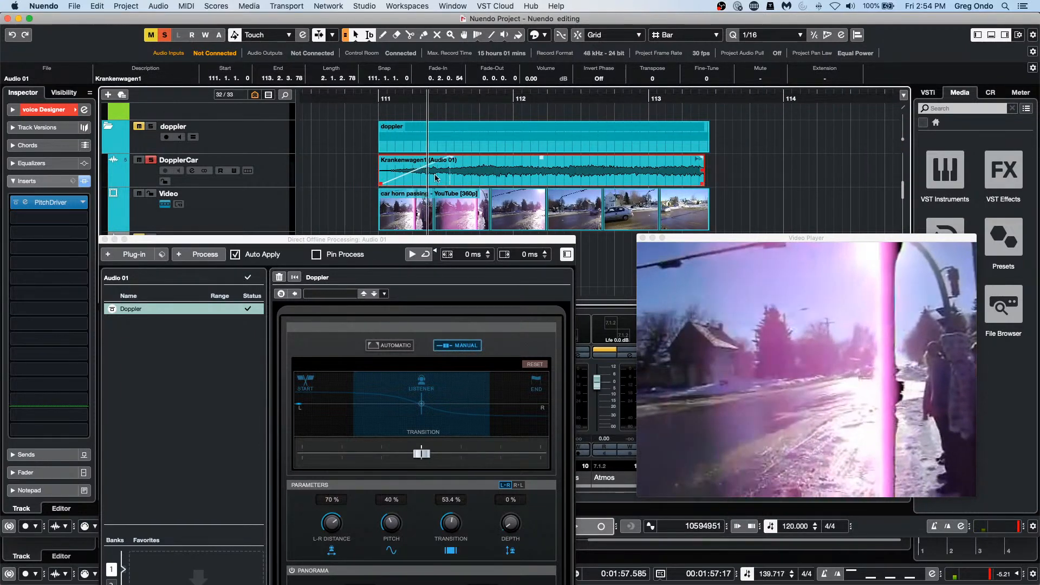
pyautogui.click(401, 346)
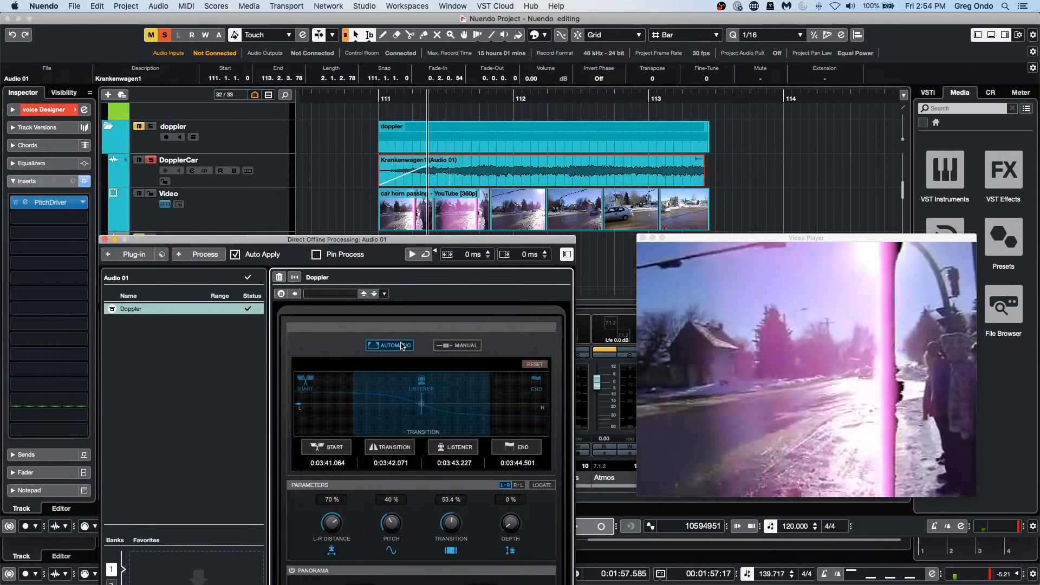
# - Set Doppler's Start point to 0:03:41.347, where the car first appears in the video
pyautogui.click(417, 96)
pyautogui.moveTo(416, 96); pyautogui.dragTo(470, 94)
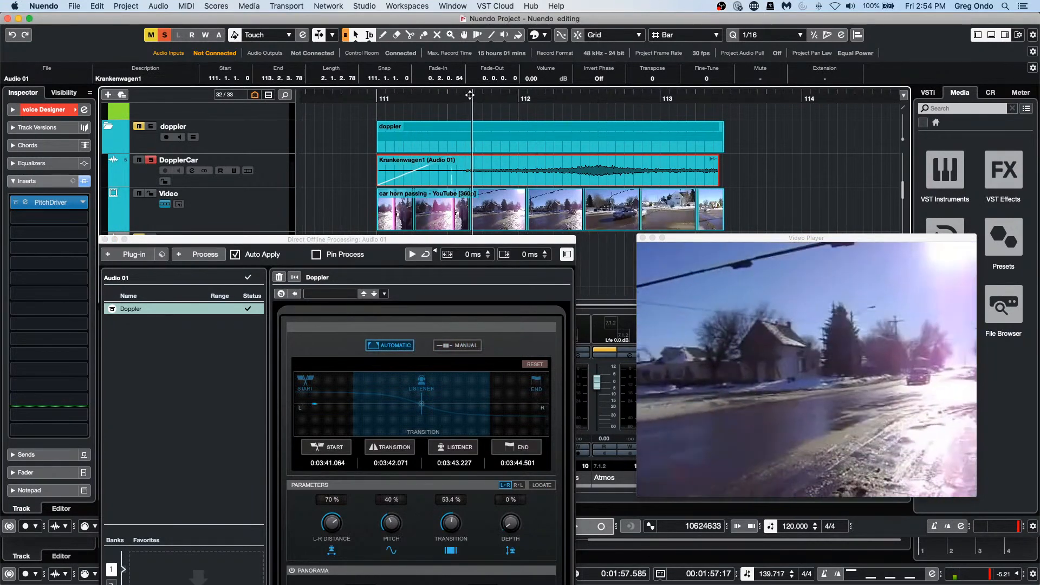
pyautogui.click(329, 451)
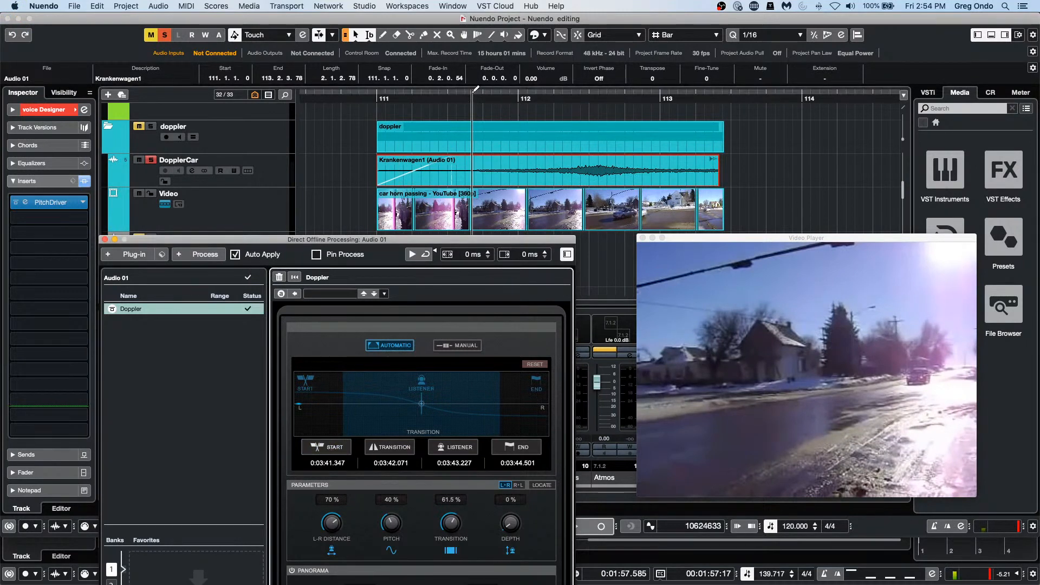
# - Try moving the siren clip slightly later on the DopplerCar track and undo the move
pyautogui.scroll(3, 479, 107)
pyautogui.scroll(-3, 479, 108)
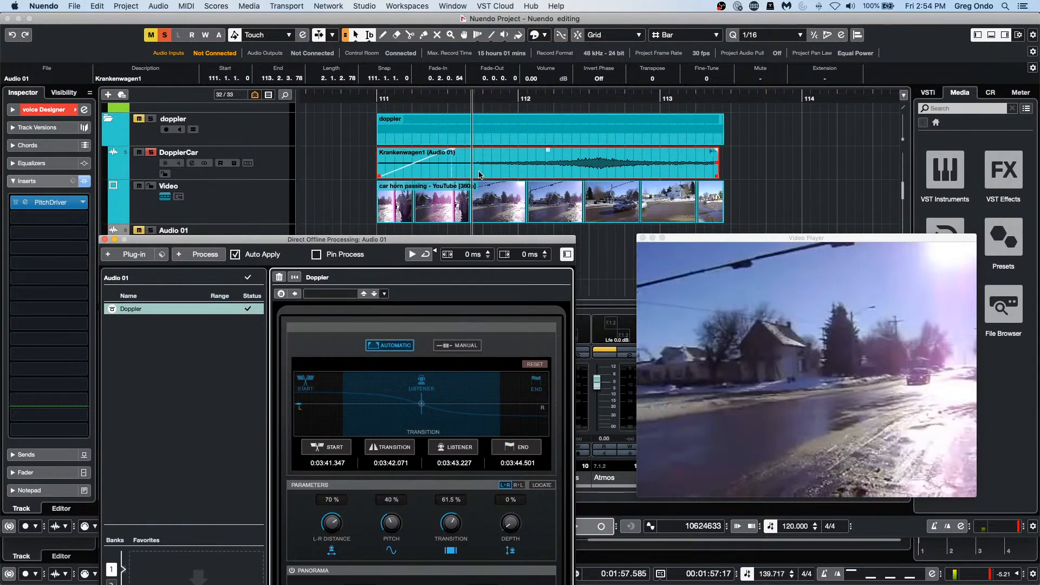
pyautogui.moveTo(479, 175); pyautogui.dragTo(495, 175)
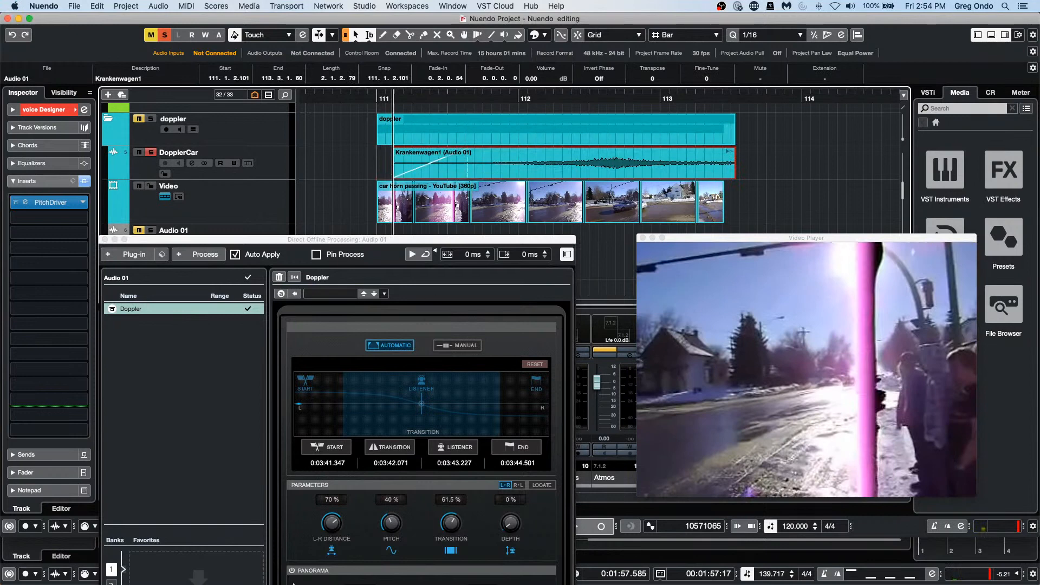
pyautogui.hotkey('ctrl', 'z')
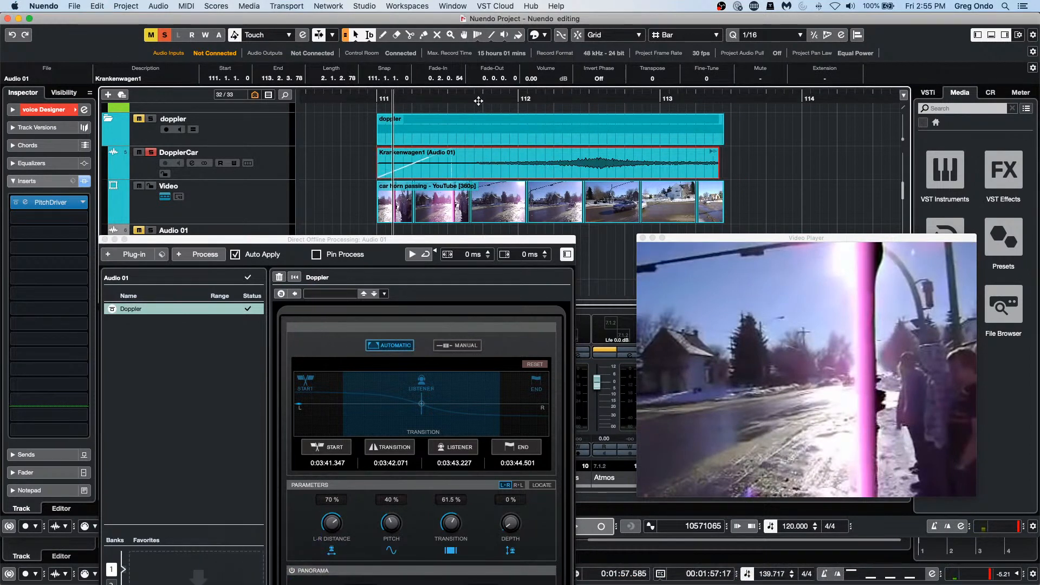
# - Capture Doppler's Transition point at 0:03:41.850 and its Listener point at 0:03:42.747, matching the car's approach in the video
pyautogui.moveTo(411, 93); pyautogui.dragTo(525, 117)
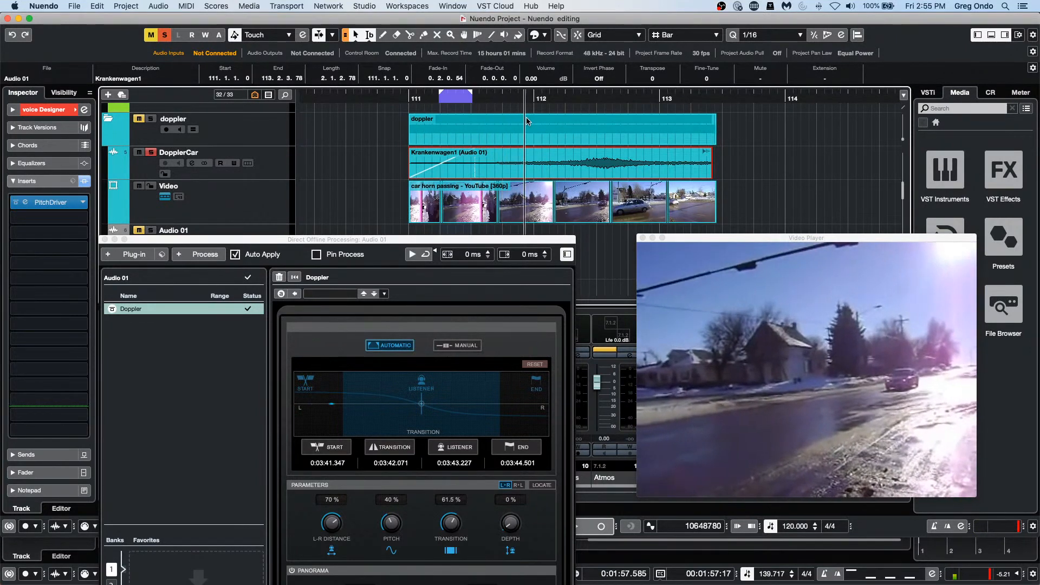
pyautogui.click(387, 454)
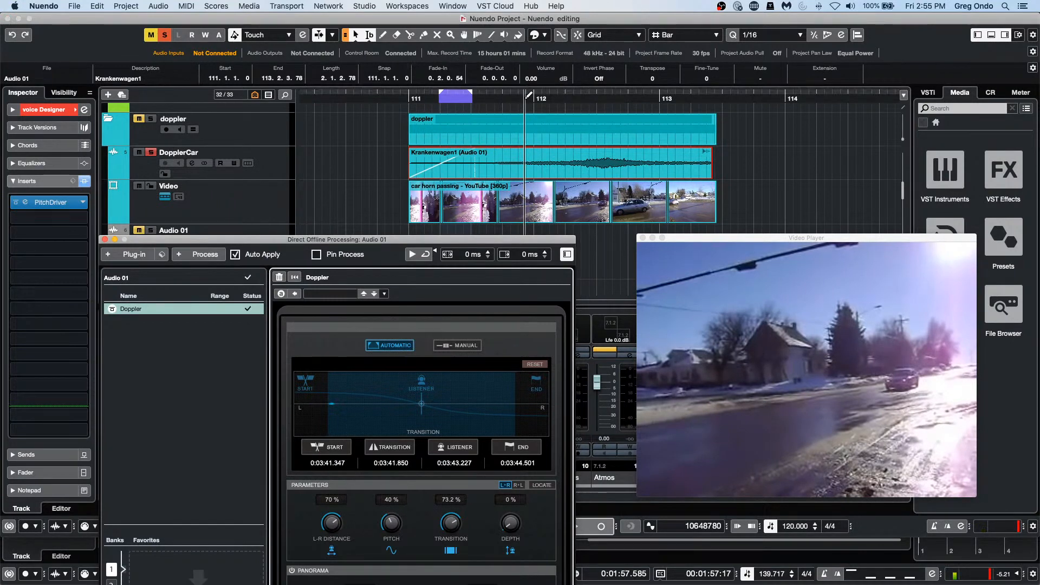
pyautogui.moveTo(525, 94); pyautogui.dragTo(591, 94)
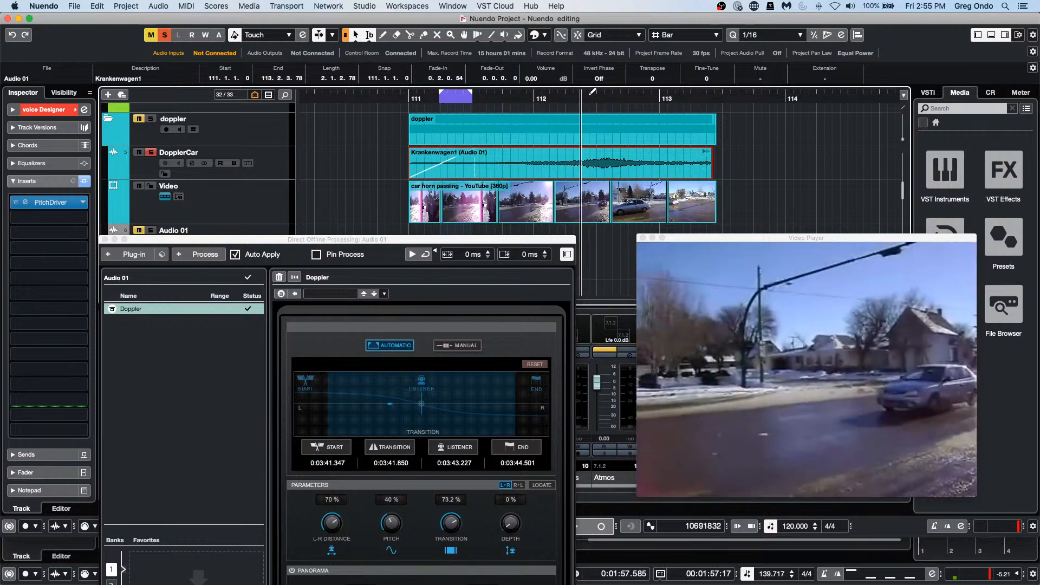
pyautogui.click(451, 449)
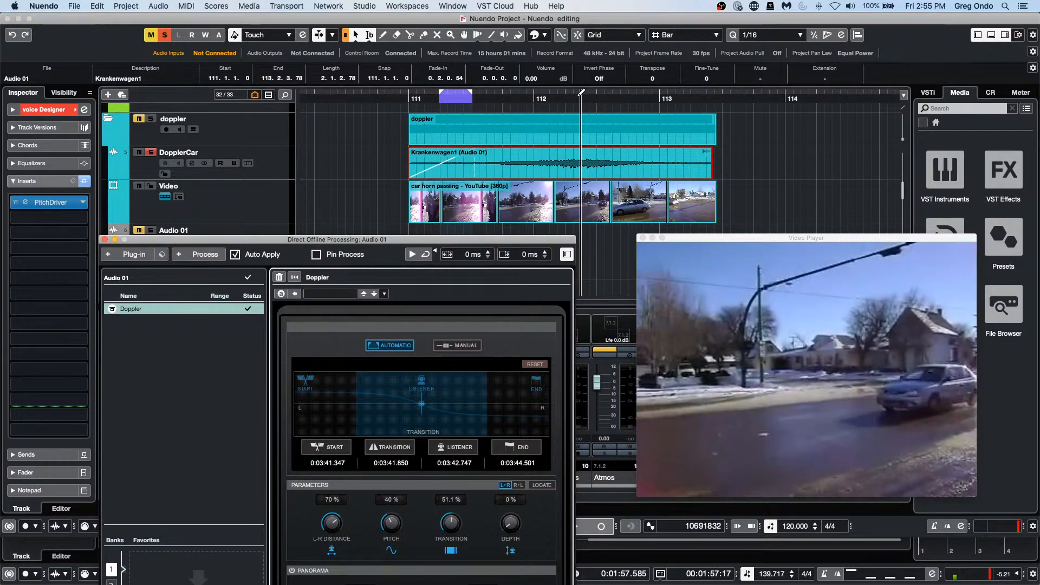
# - Set Doppler's End point to 0:03:43.592, where the car leaves the picture
pyautogui.click(612, 93)
pyautogui.moveTo(613, 92); pyautogui.dragTo(637, 90)
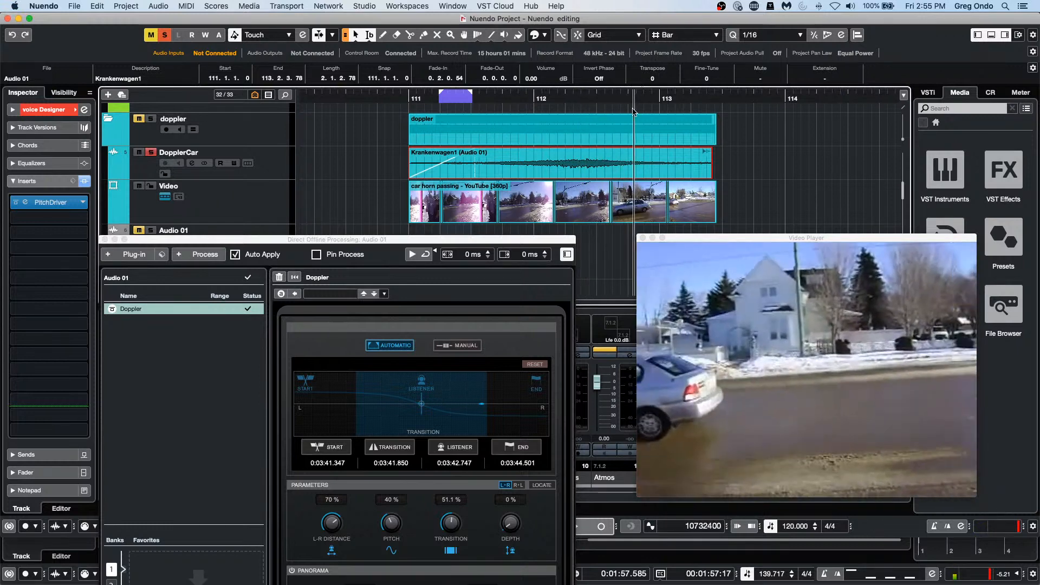
pyautogui.click(512, 443)
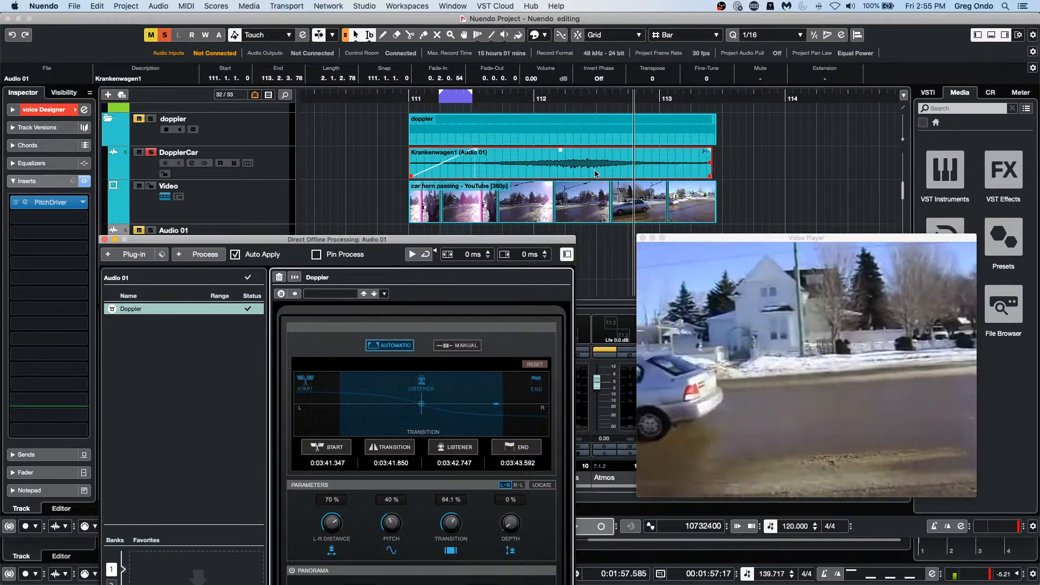
# - Play the Doppler-processed siren clip with the video from bar 111, with the cycle range turned off
pyautogui.moveTo(393, 95); pyautogui.dragTo(409, 96)
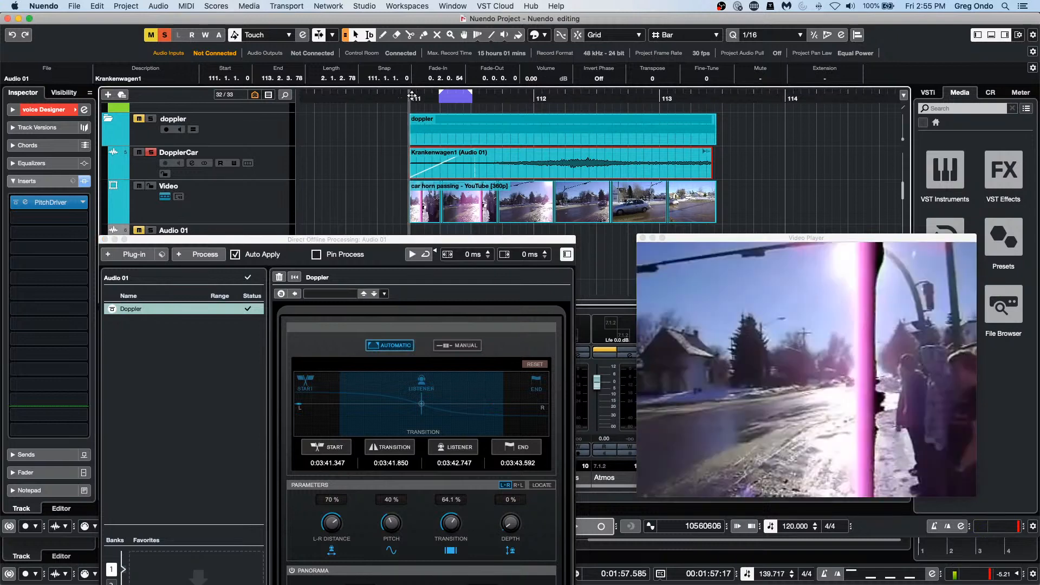
pyautogui.press('space')
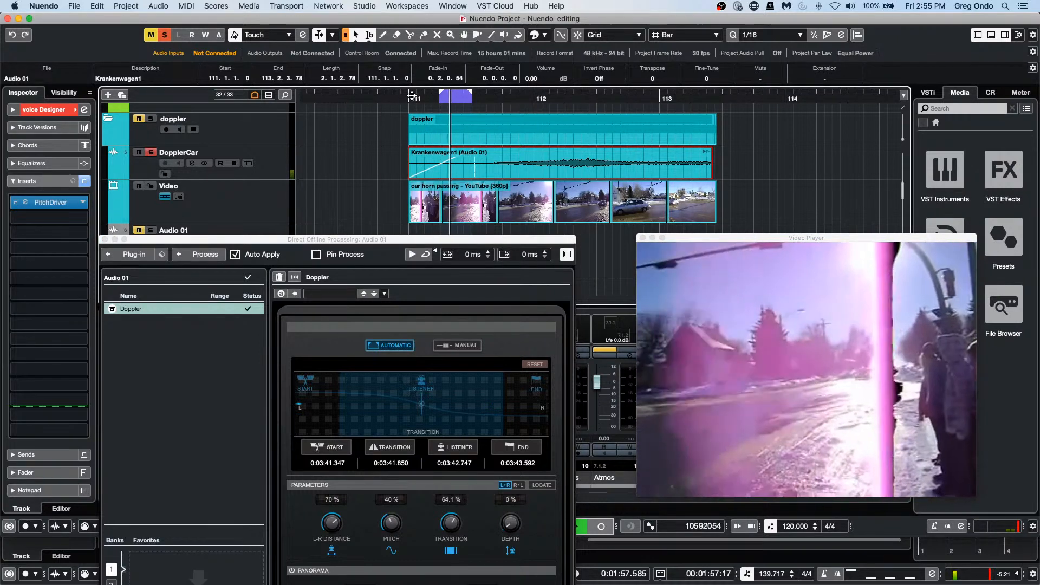
pyautogui.press('space')
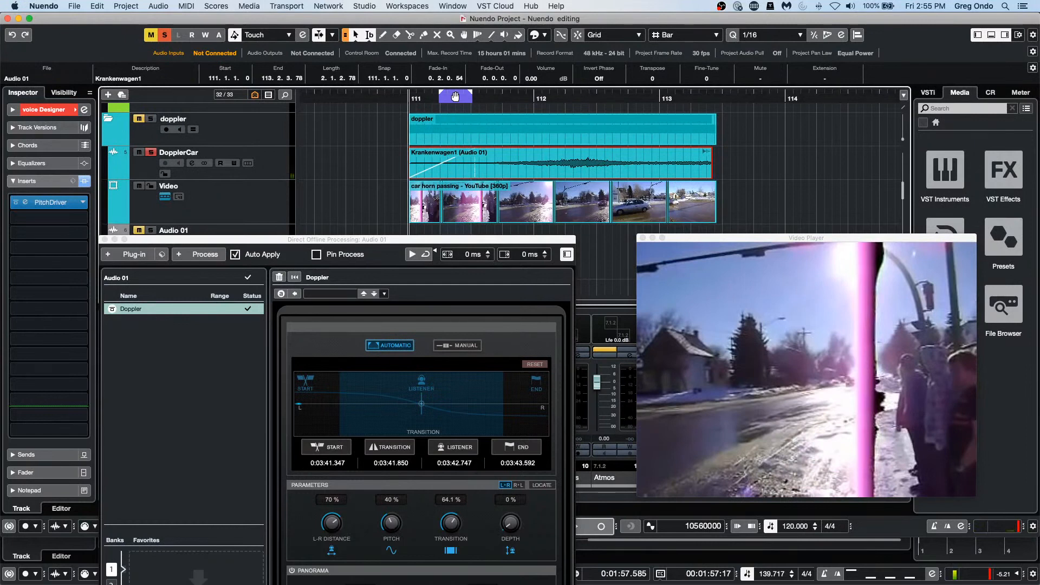
pyautogui.click(413, 97)
pyautogui.press('space')
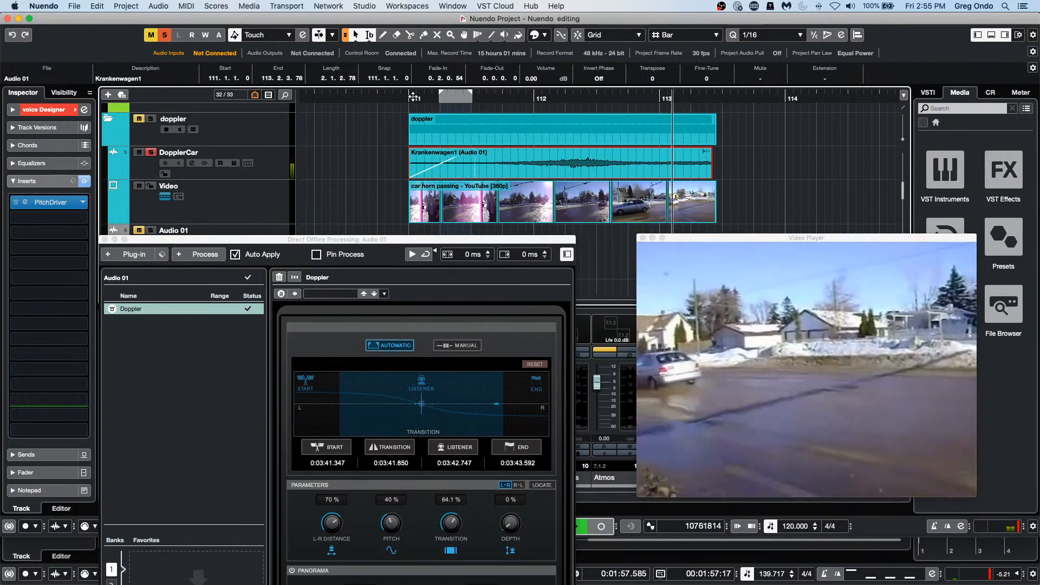
pyautogui.press('space')
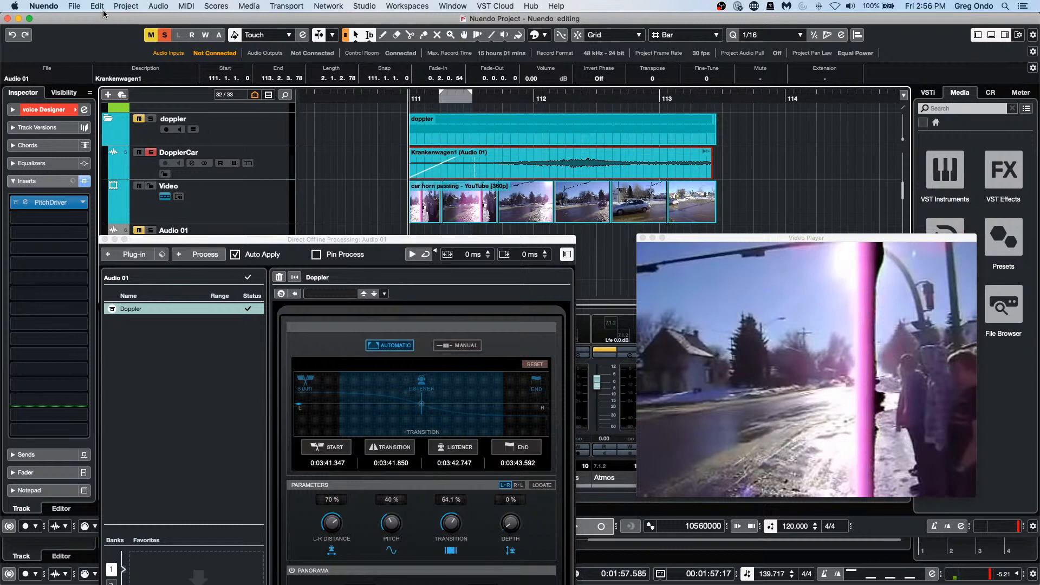
# - Quit Nuendo without saving the Nuendo editing project and switch to the tempo detect jazz project in Cubase
pyautogui.click(53, 6)
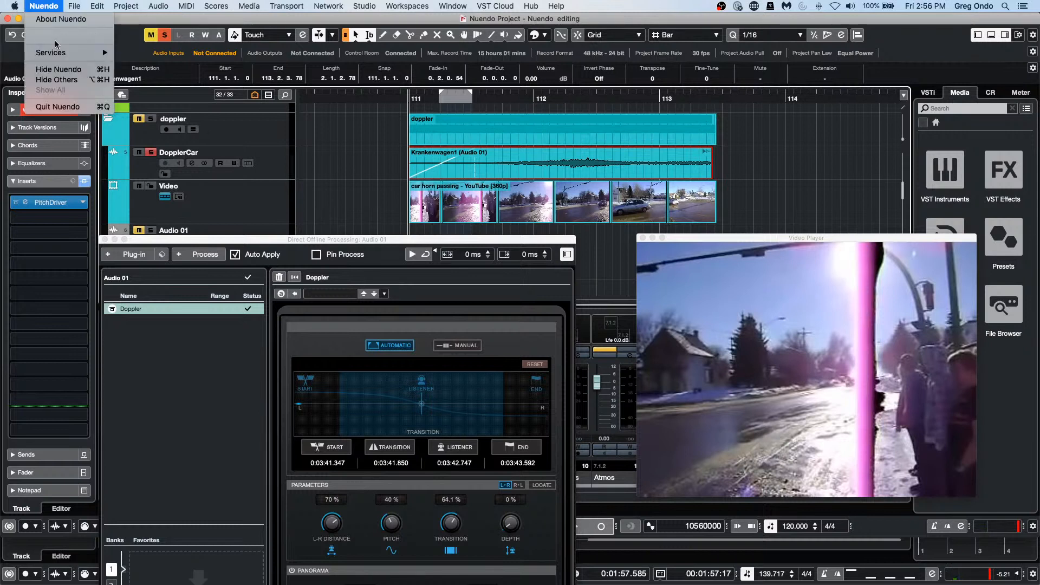
pyautogui.click(59, 107)
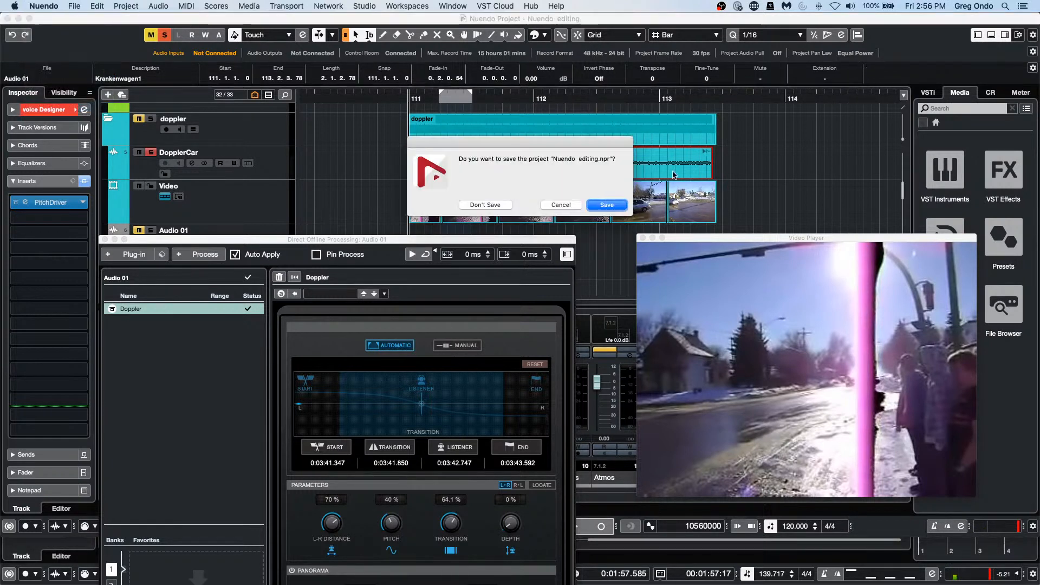
pyautogui.click(482, 205)
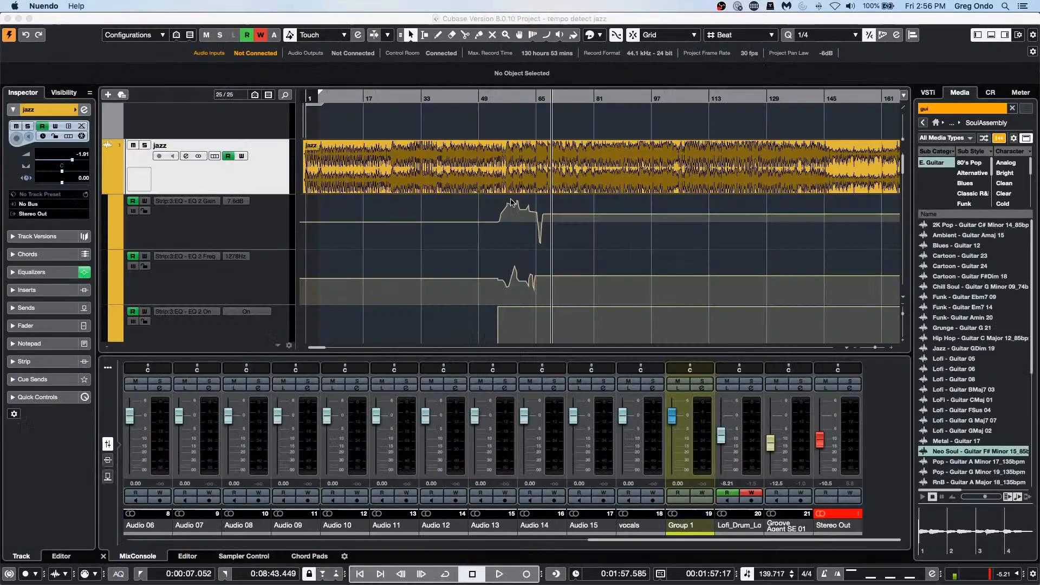
pyautogui.click(511, 203)
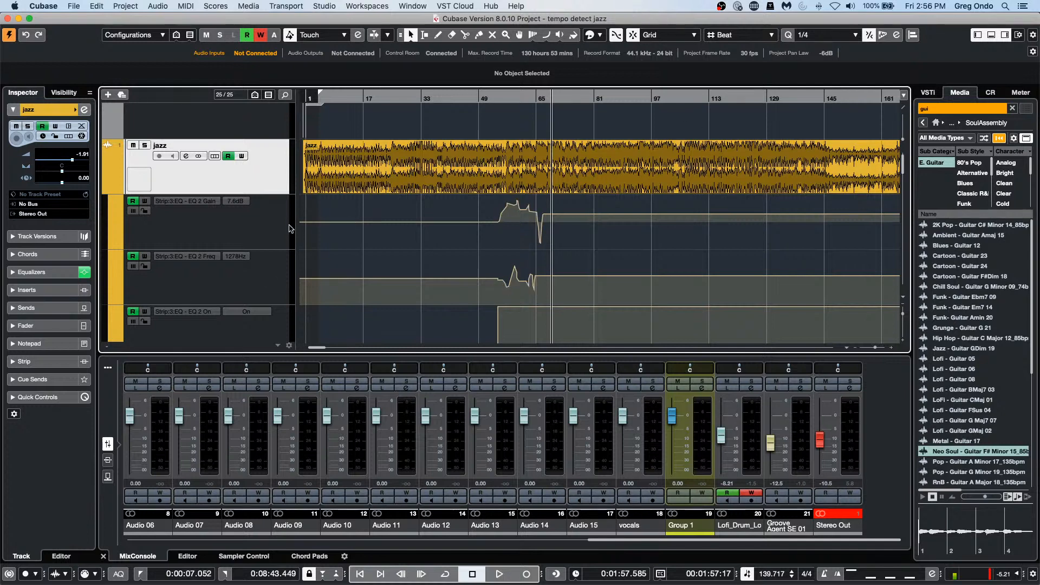
# - Reduce the height of all tracks so the complete track list fits in the project window
pyautogui.scroll(-5, 292, 228)
pyautogui.scroll(-4, 220, 224)
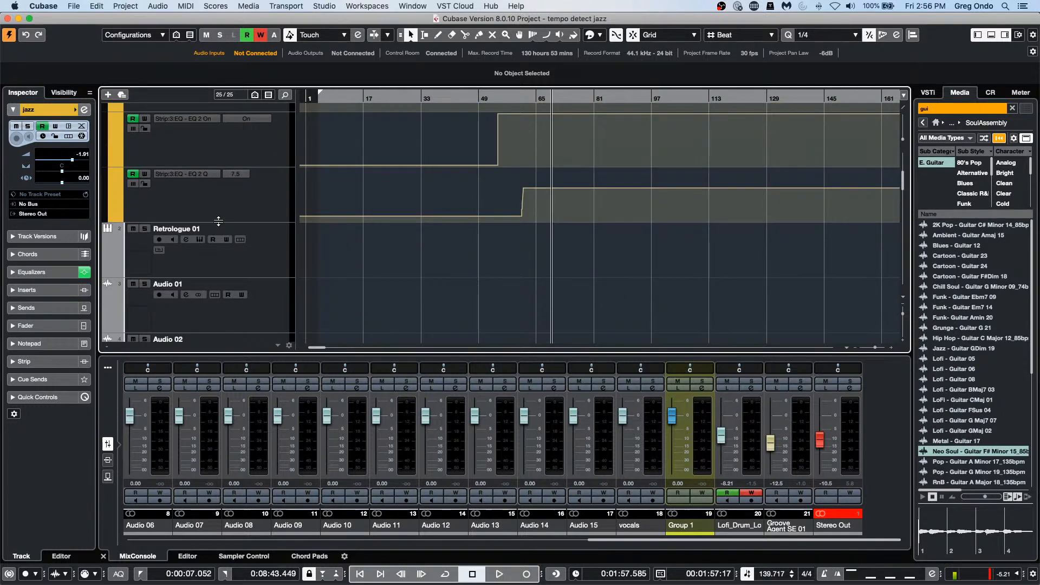
pyautogui.click(276, 186)
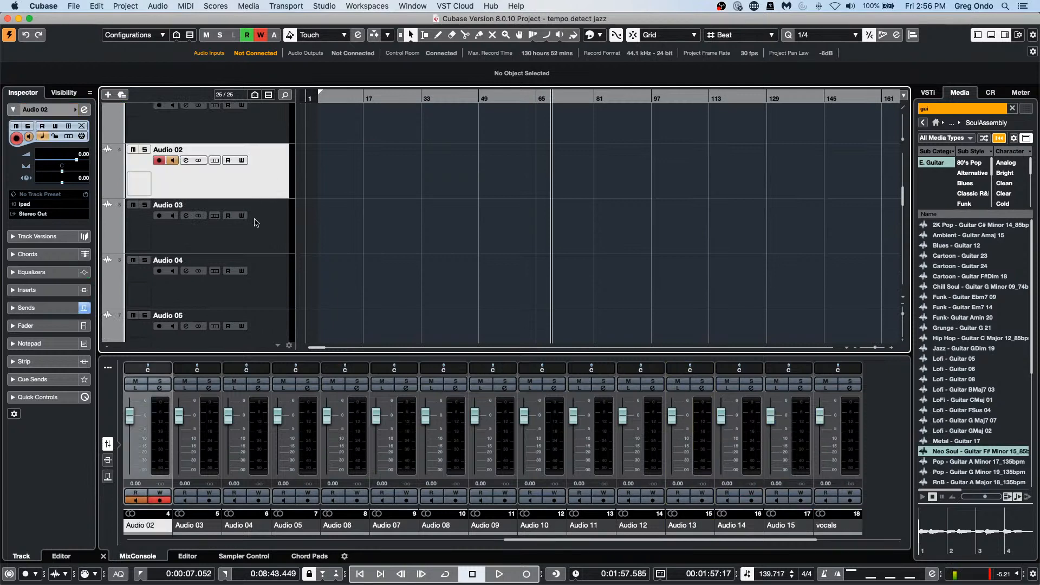
pyautogui.scroll(-7, 256, 227)
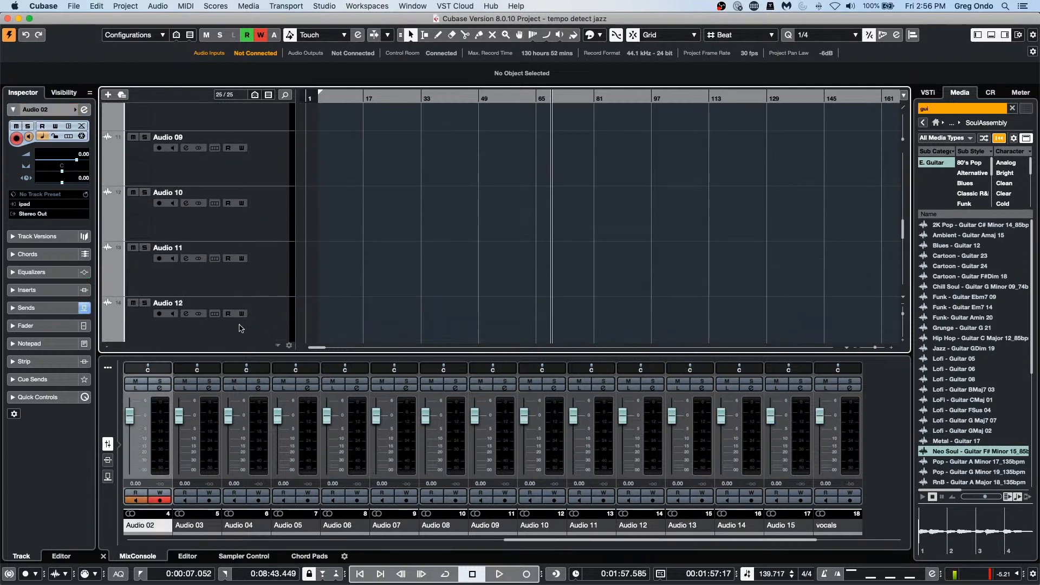
pyautogui.rightClick(255, 324)
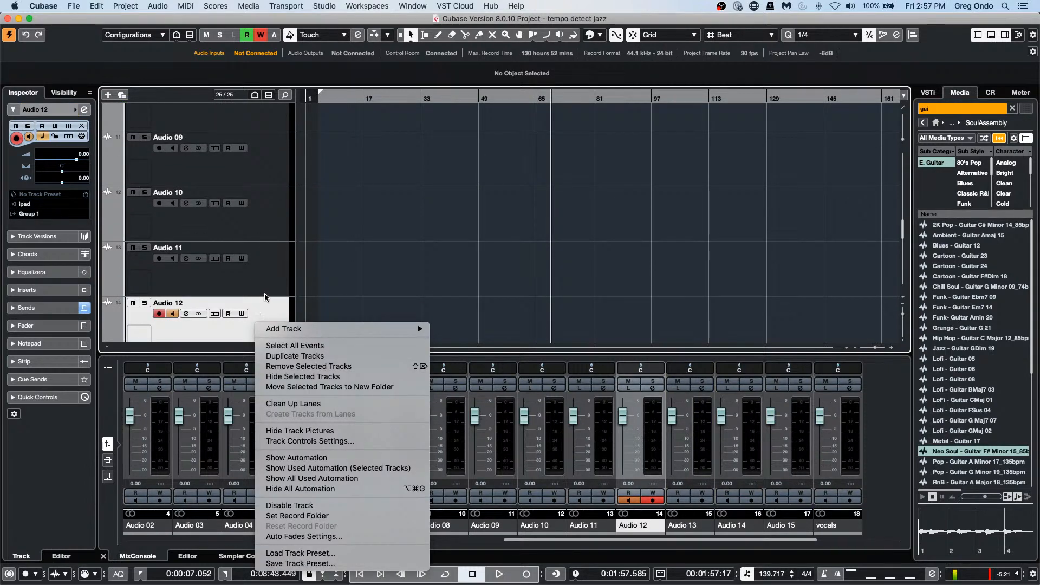
pyautogui.click(251, 270)
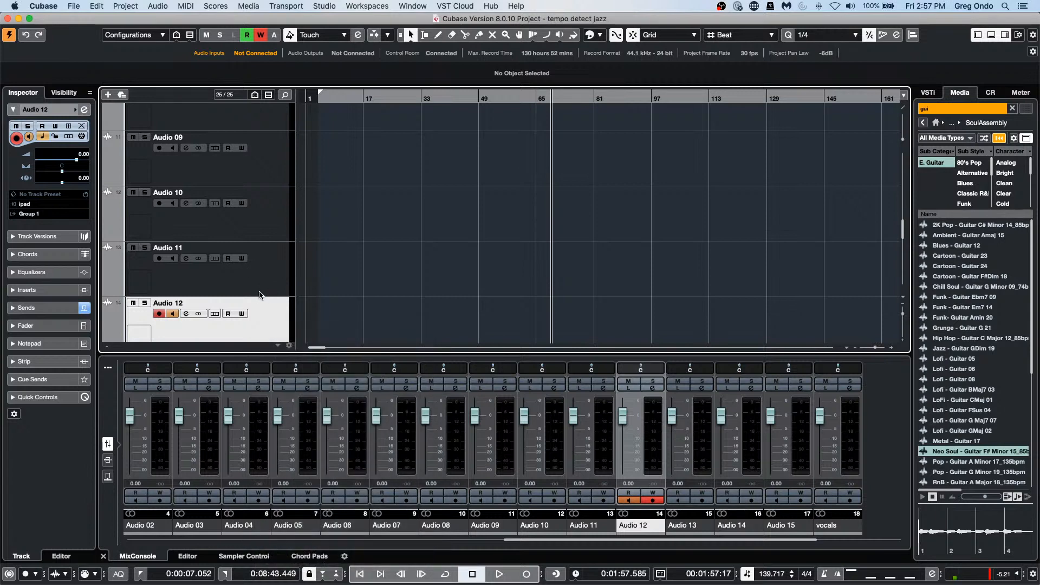
pyautogui.moveTo(260, 296); pyautogui.dragTo(265, 263)
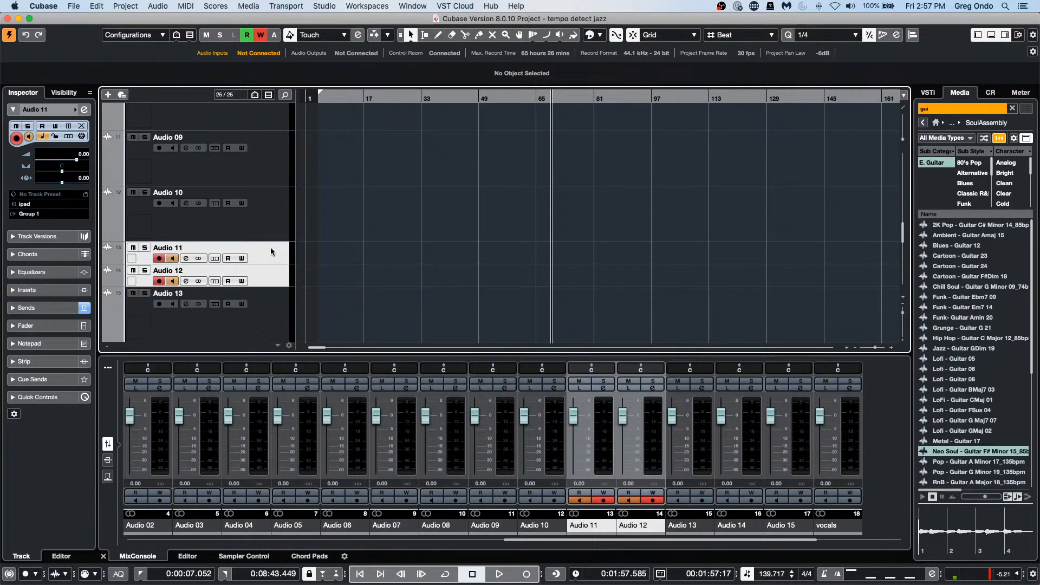
pyautogui.hotkey('shift', 'g')
pyautogui.hotkey('shift', 'g')
pyautogui.hotkey('shift', 'g')
pyautogui.hotkey('shift', 'g')
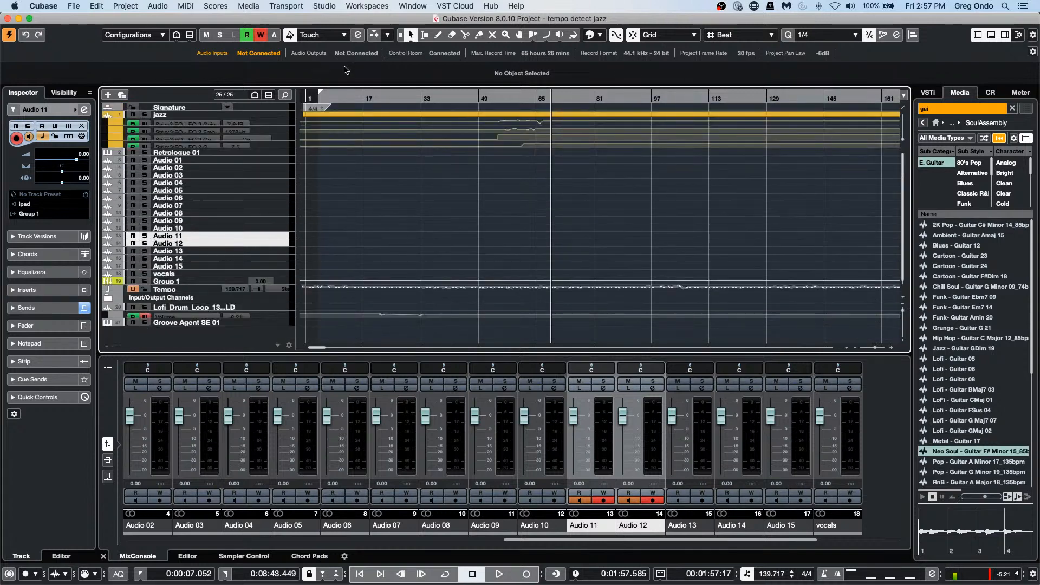
# - Move tracks Audio 02 through Audio 08 into a new folder, enlarge the folder track and show Audio 03's settings from its contents
pyautogui.click(254, 168)
pyautogui.keyDown('shift'); pyautogui.click(263, 214); pyautogui.keyUp('shift')
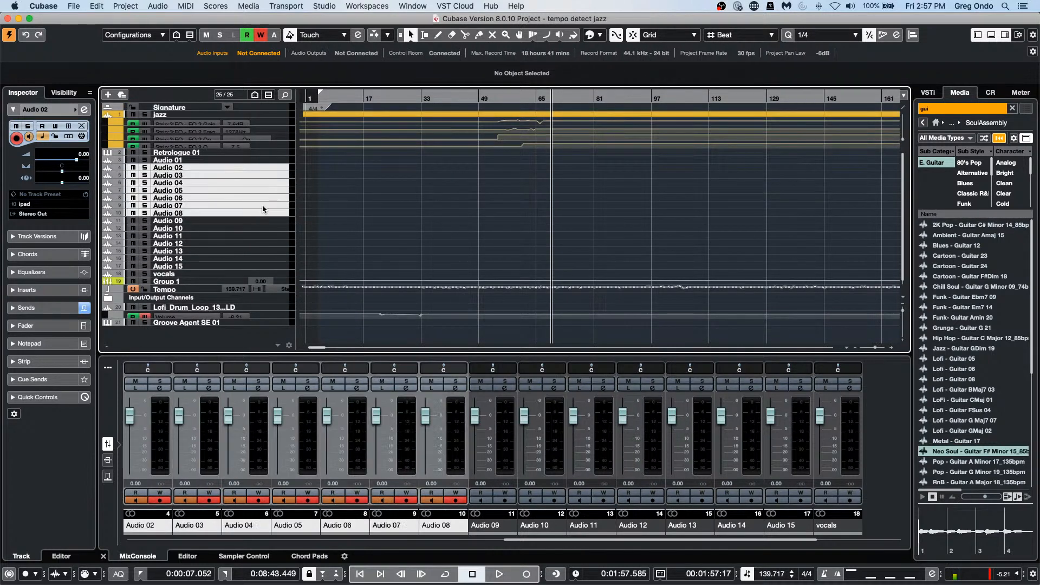
pyautogui.rightClick(265, 170)
pyautogui.moveTo(279, 172)
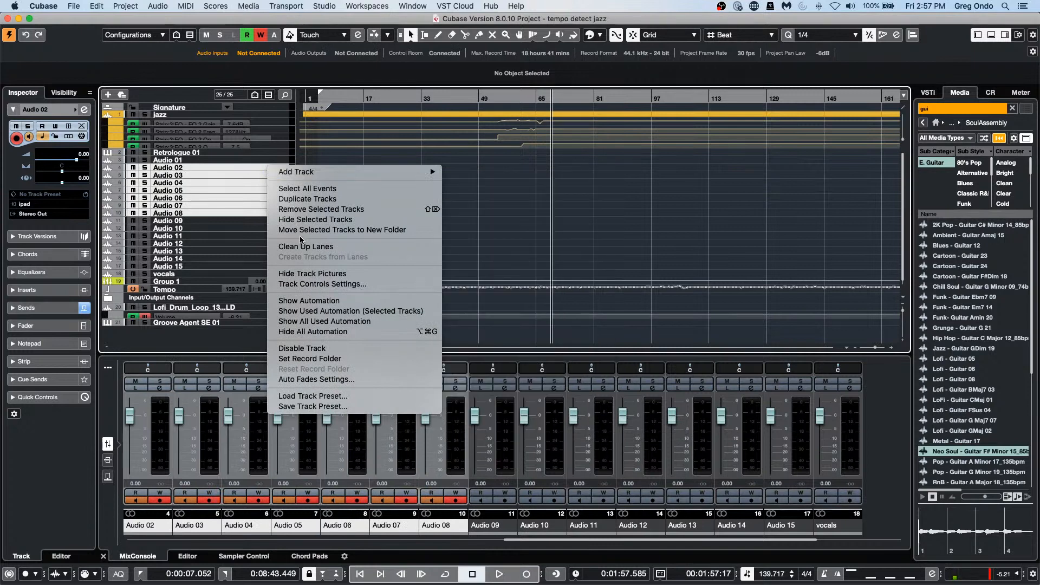
pyautogui.click(342, 230)
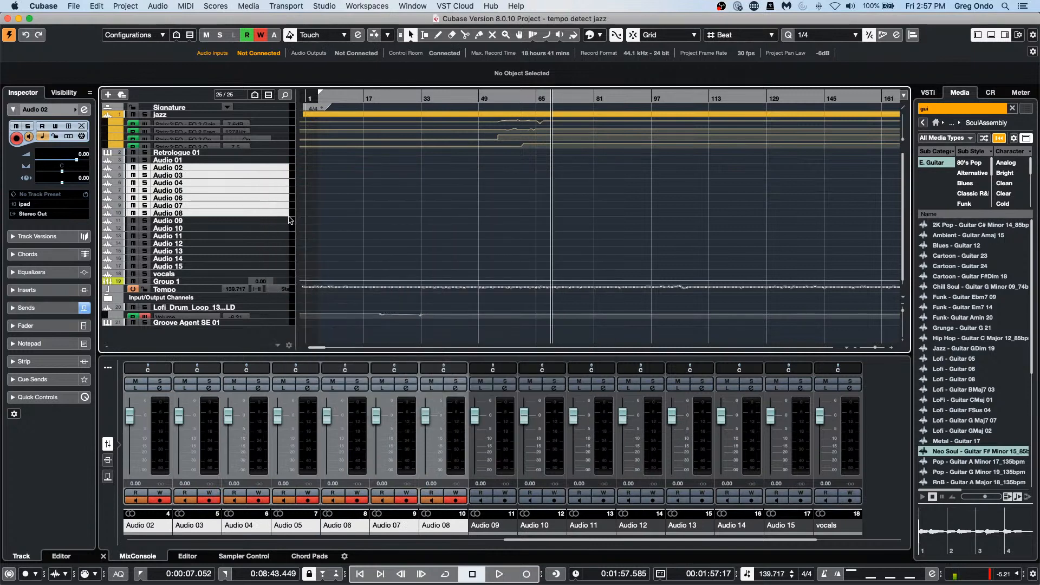
pyautogui.click(261, 173)
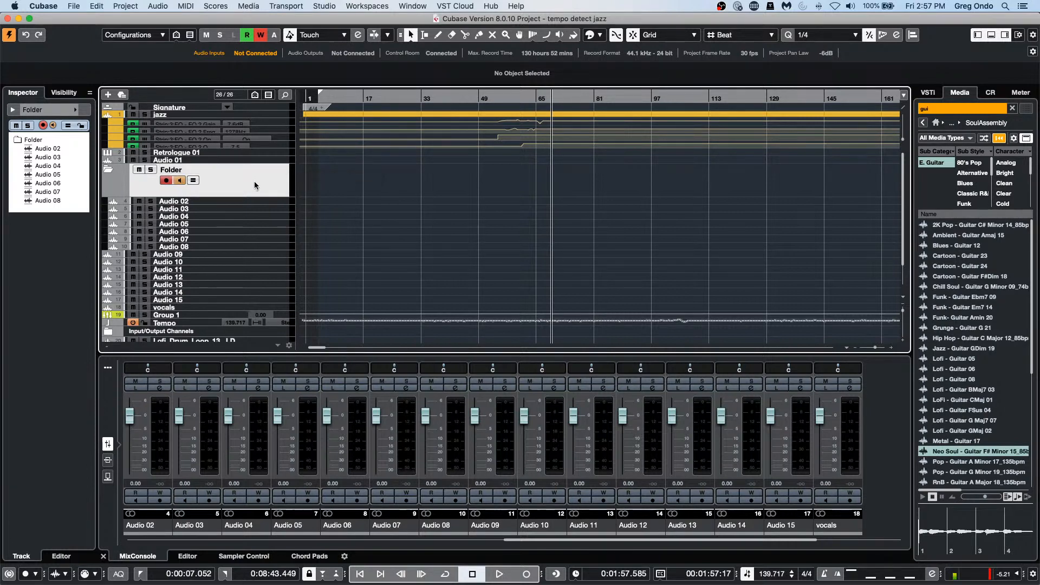
pyautogui.click(39, 158)
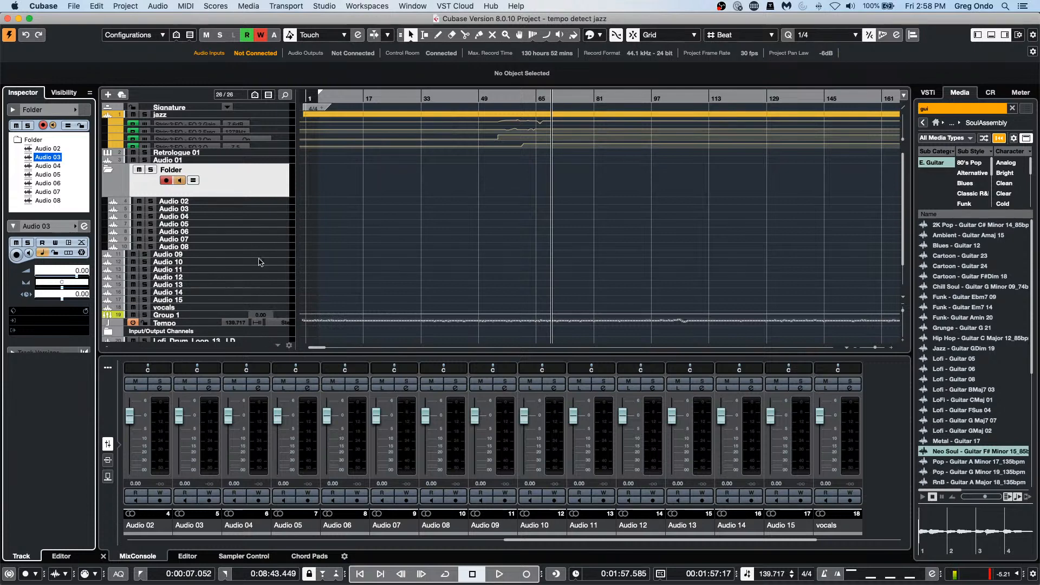
# - Add an instrument track directly below Audio 09 and increase its height
pyautogui.click(263, 256)
pyautogui.rightClick(264, 254)
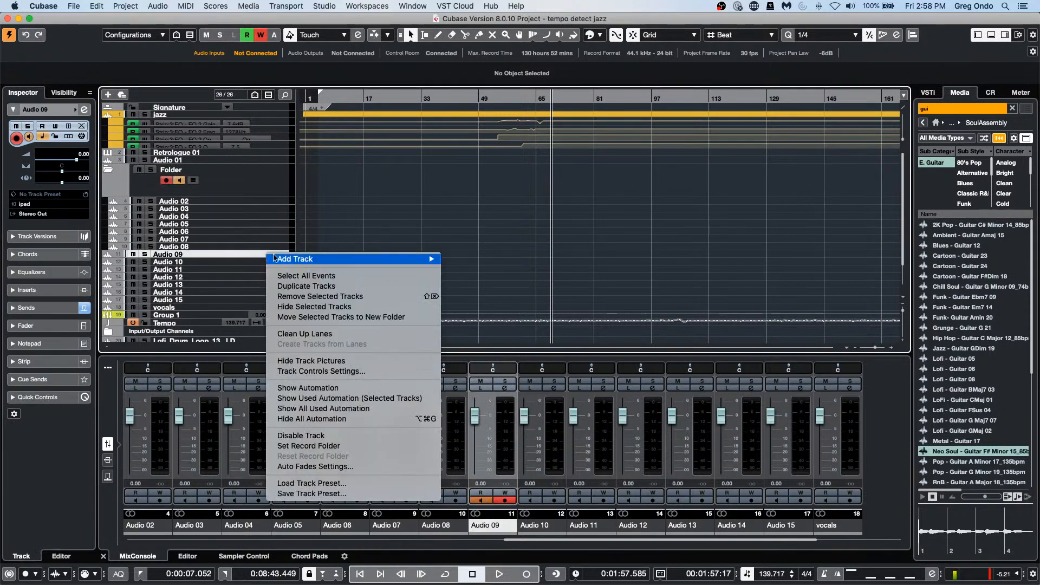
pyautogui.moveTo(370, 262)
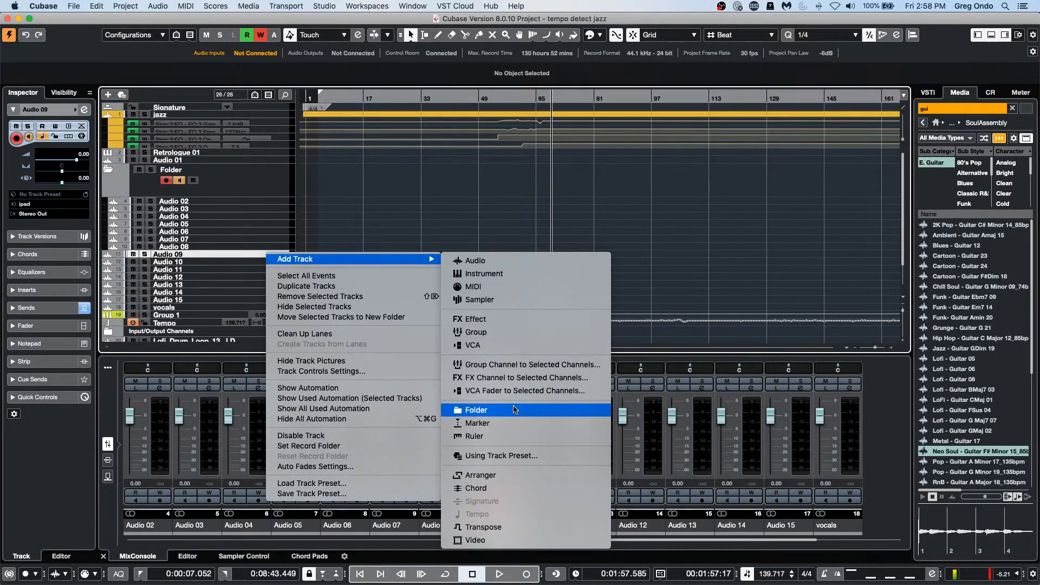
pyautogui.click(524, 279)
pyautogui.click(469, 171)
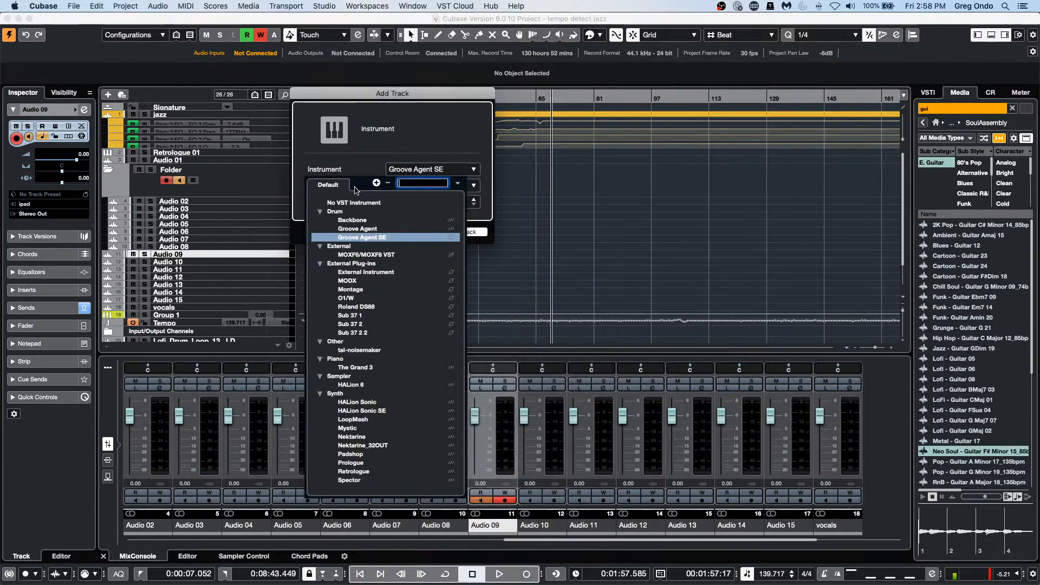
pyautogui.click(475, 223)
pyautogui.click(472, 232)
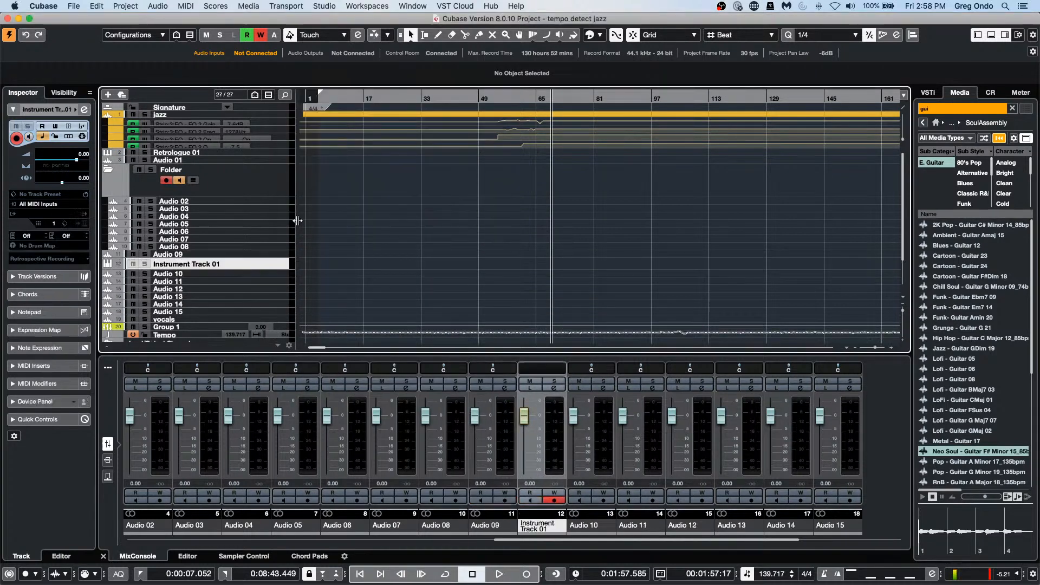
pyautogui.moveTo(268, 270); pyautogui.dragTo(269, 283)
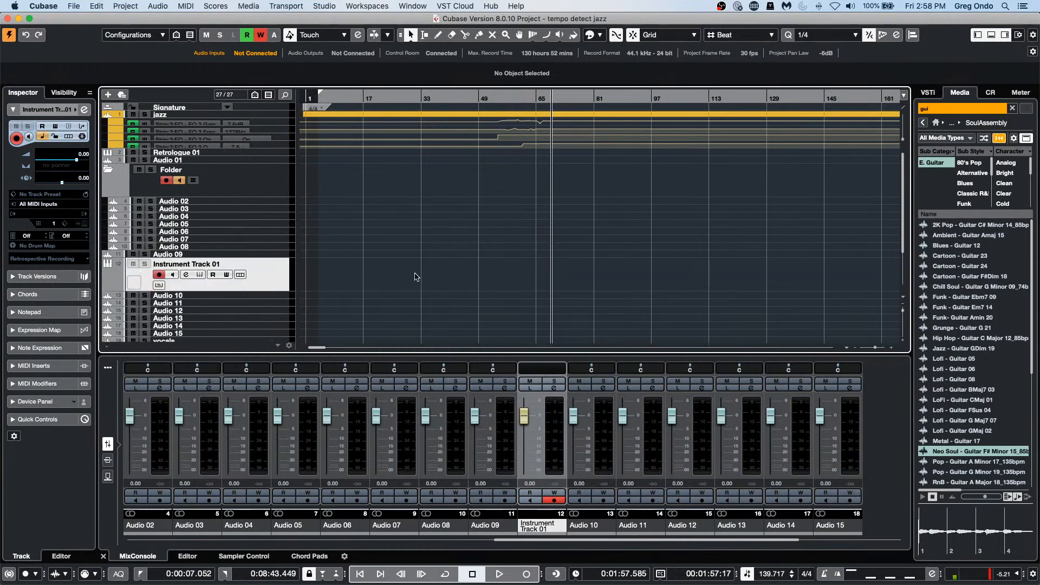
# - Draw an empty MIDI part on Instrument Track 01 from about bar 11 to bar 30 and open it in the Key Editor
pyautogui.rightClick(337, 275)
pyautogui.click(367, 276)
pyautogui.moveTo(345, 274); pyautogui.dragTo(414, 277)
pyautogui.rightClick(386, 275)
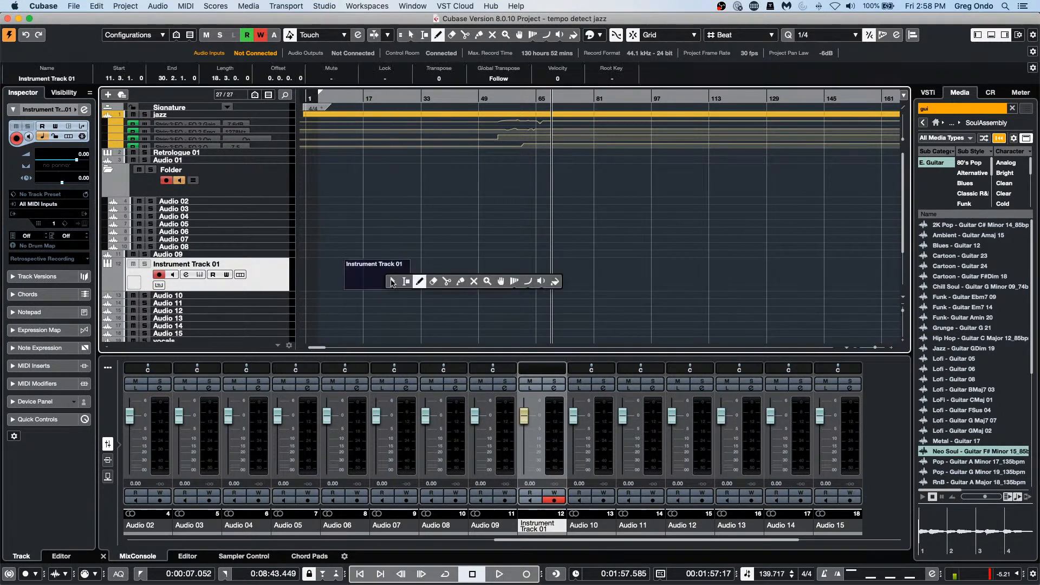
pyautogui.click(391, 278)
pyautogui.doubleClick(367, 283)
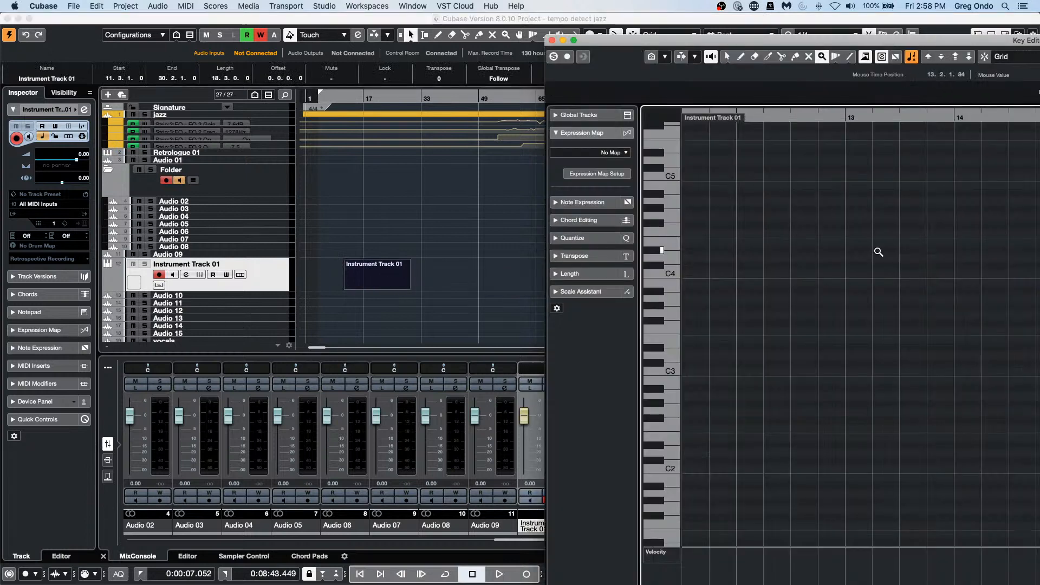
# - Set the Editors preference to "Double-click opens Editor in Lower Zone" and reopen the MIDI part there in place of the separate editor window
pyautogui.click(43, 6)
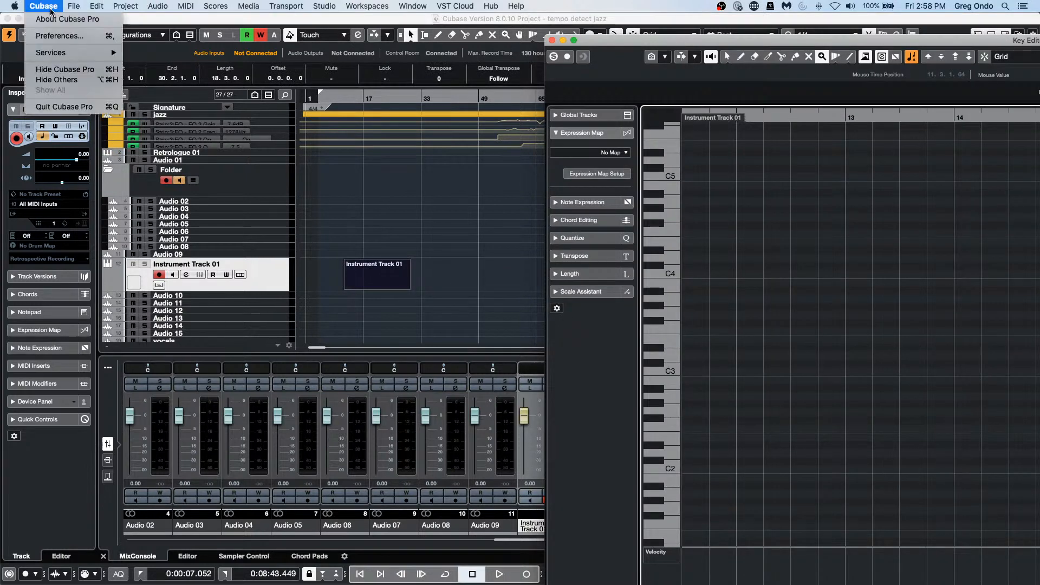
pyautogui.click(57, 36)
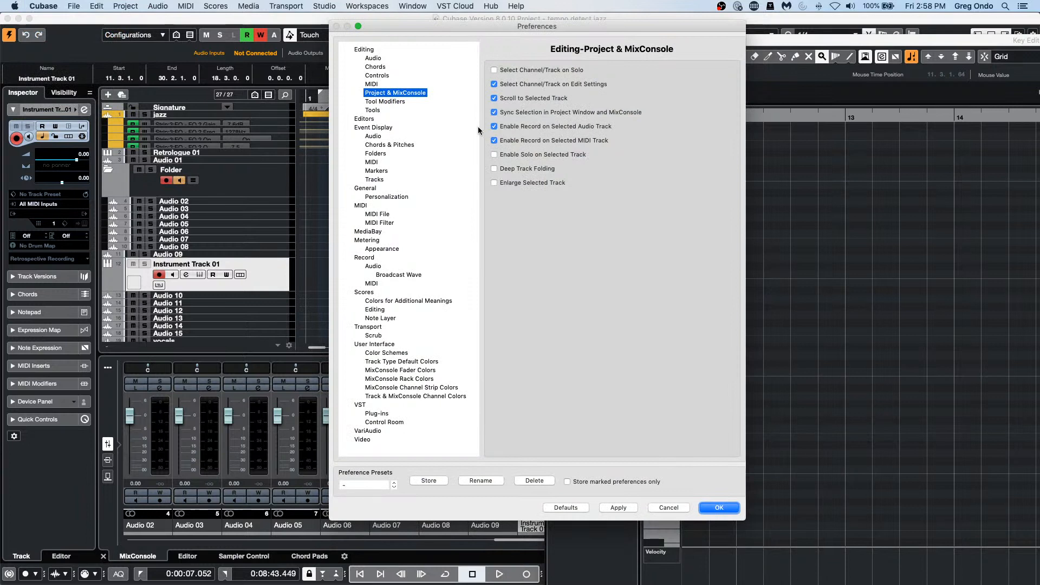
pyautogui.click(368, 118)
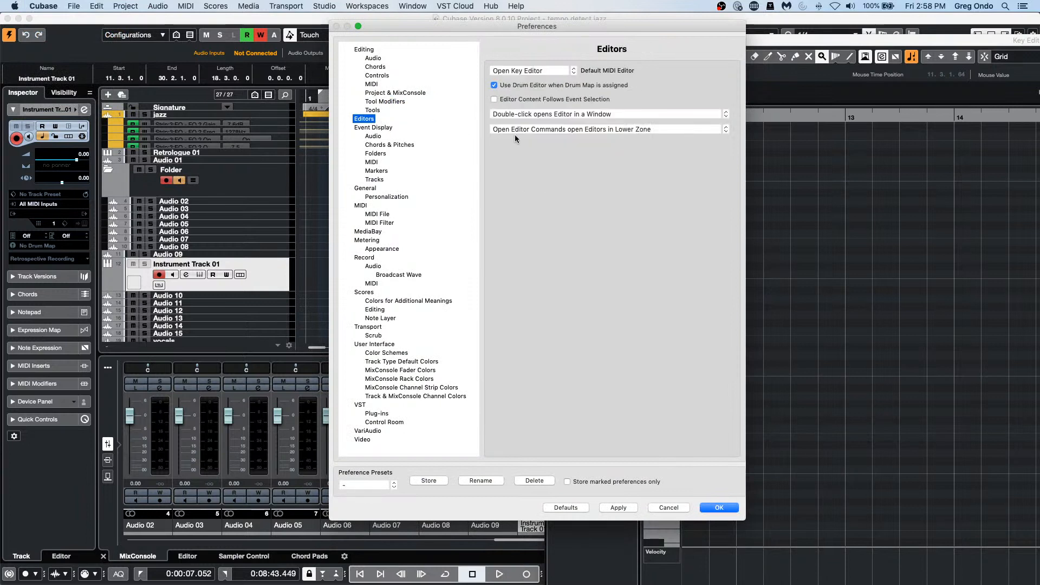
pyautogui.click(573, 115)
pyautogui.click(577, 125)
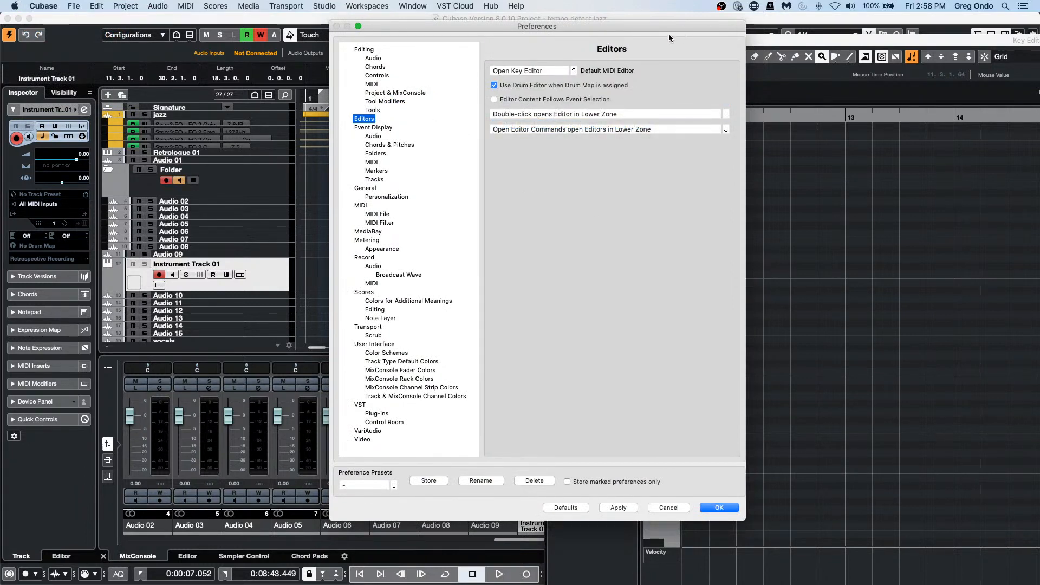
pyautogui.click(718, 508)
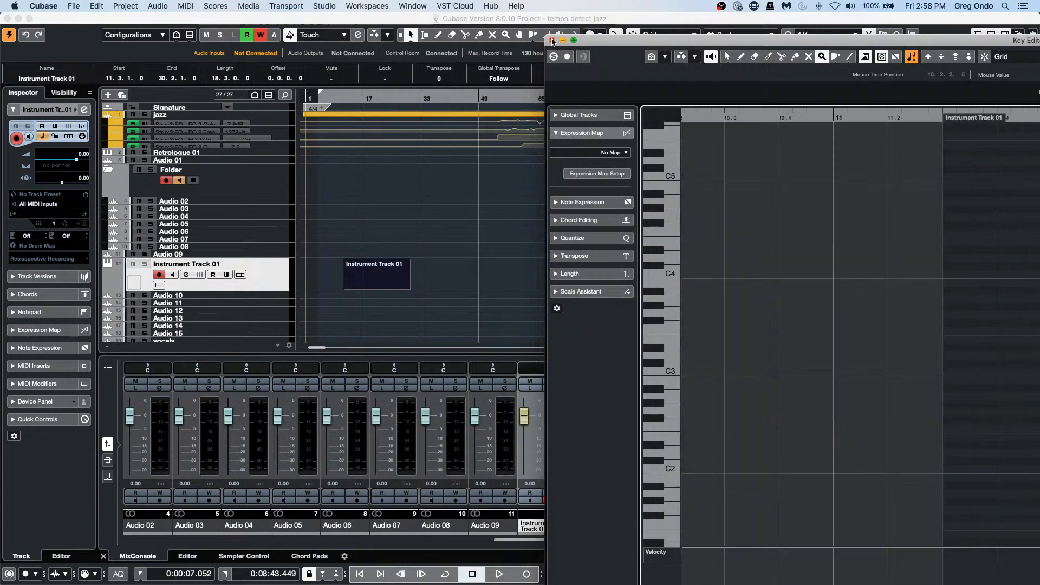
pyautogui.click(553, 40)
pyautogui.doubleClick(384, 279)
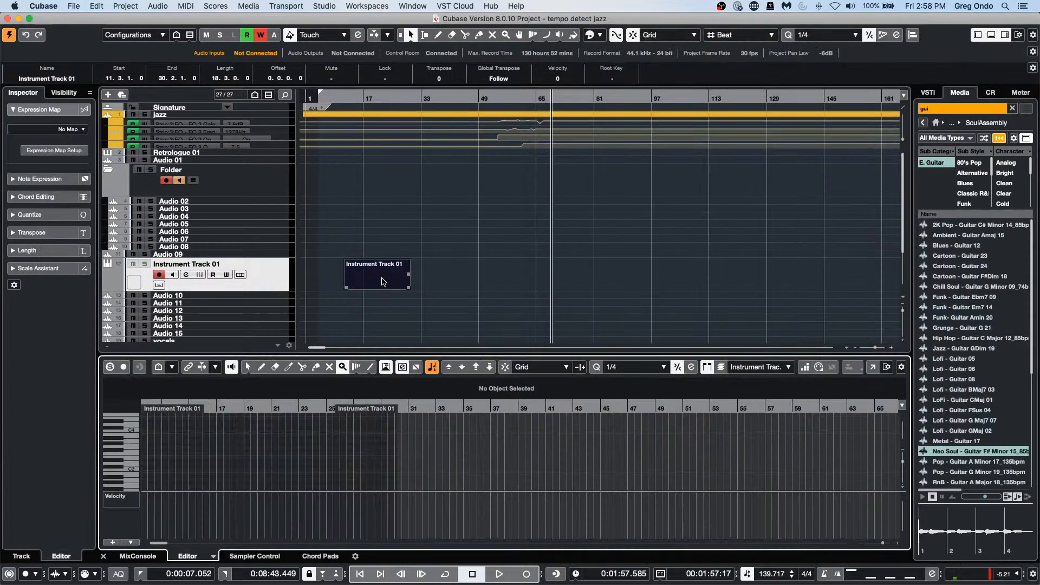
# - Draw a series of short and long notes at various pitches in the MIDI part, between about bars 15 and 29
pyautogui.rightClick(214, 454)
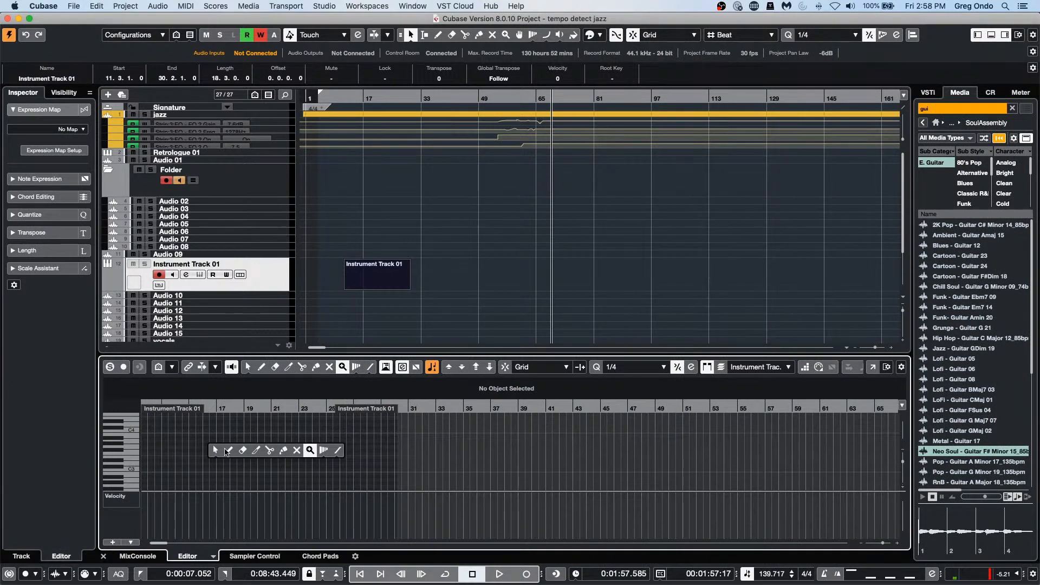
pyautogui.click(257, 453)
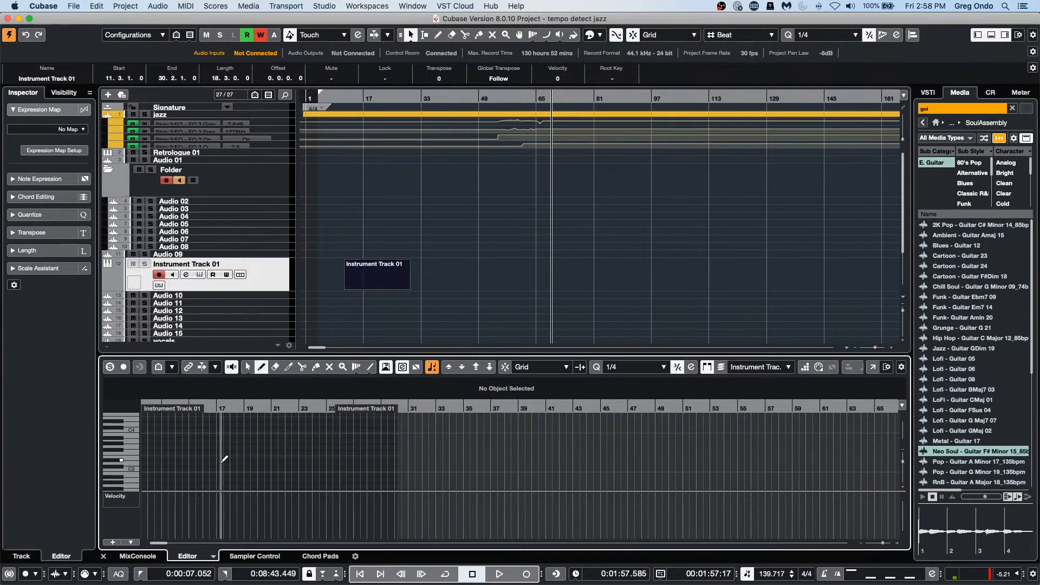
pyautogui.moveTo(200, 465); pyautogui.dragTo(289, 441)
pyautogui.moveTo(295, 444)
pyautogui.mouseDown()
pyautogui.moveTo(321, 460)
pyautogui.moveTo(328, 444)
pyautogui.moveTo(370, 441)
pyautogui.mouseUp()
pyautogui.click(329, 441)
pyautogui.click(328, 451)
pyautogui.click(326, 454)
pyautogui.click(389, 486)
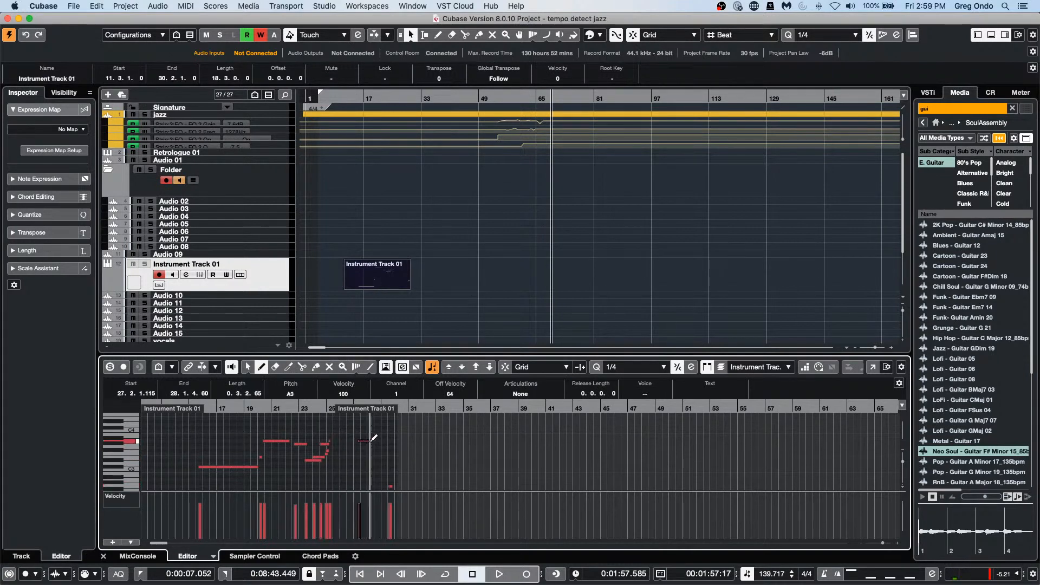
pyautogui.moveTo(325, 467)
pyautogui.mouseDown()
pyautogui.moveTo(371, 466)
pyautogui.moveTo(355, 467)
pyautogui.mouseUp()
# - Copy the MIDI part along Instrument Track 01 so the copy starts at 44.4.1.0
pyautogui.click(407, 301)
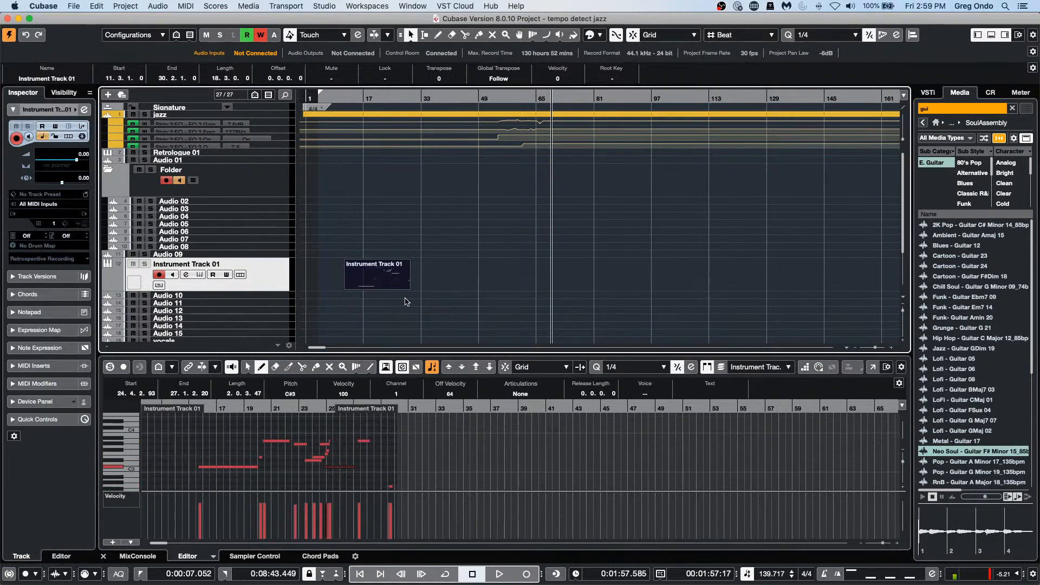
pyautogui.moveTo(395, 289); pyautogui.dragTo(517, 290)
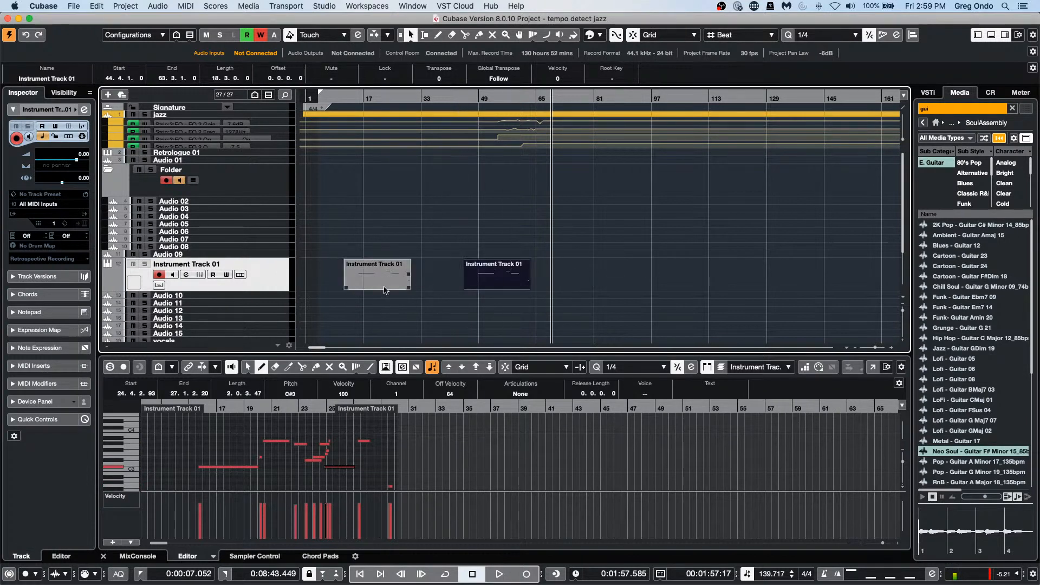
# - Glue the original MIDI part and its copy on Instrument Track 01 into one part, and undo the gluing
pyautogui.rightClick(377, 290)
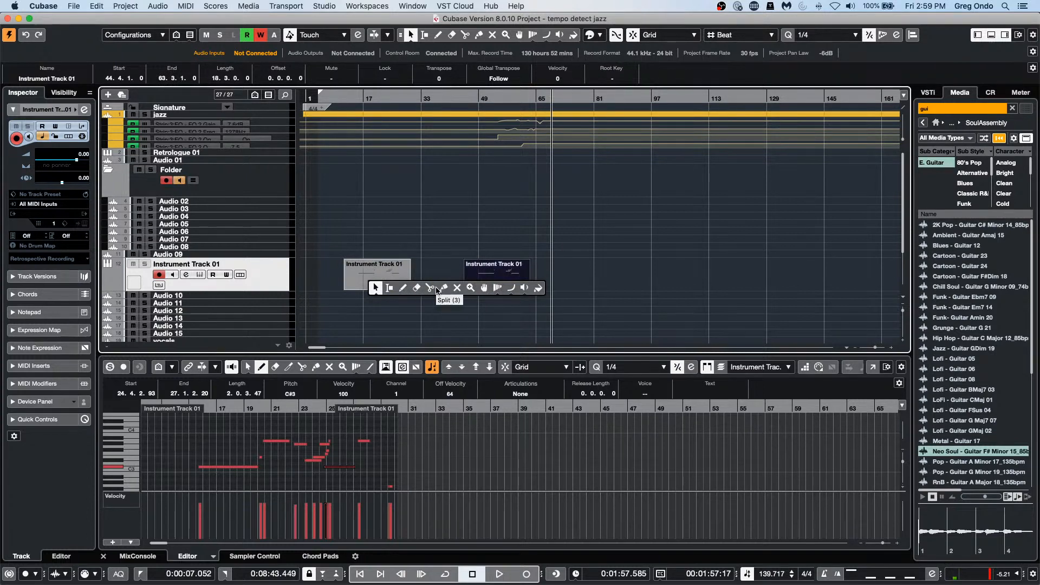
pyautogui.click(445, 288)
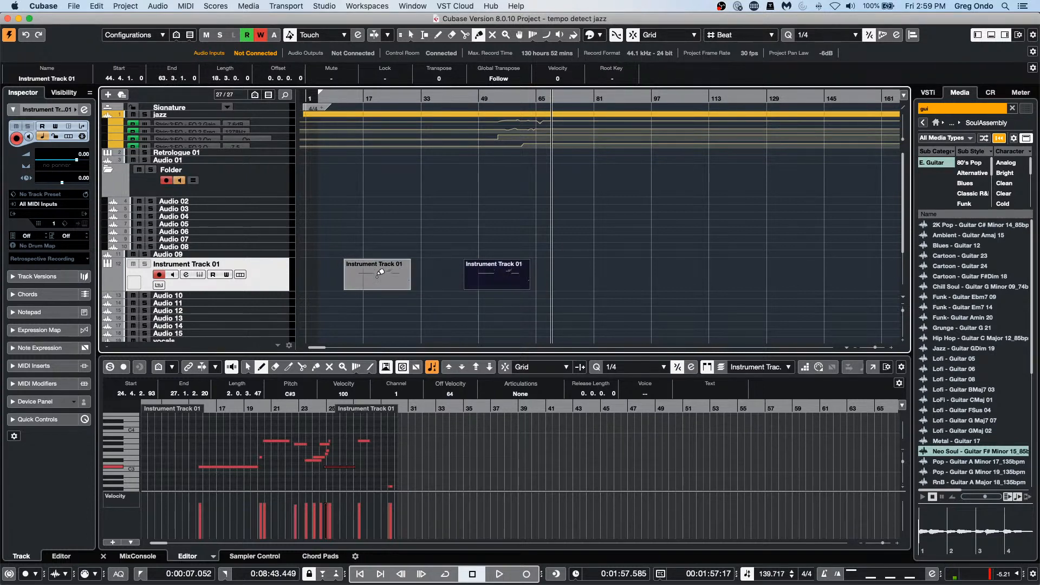
pyautogui.click(379, 275)
pyautogui.rightClick(429, 308)
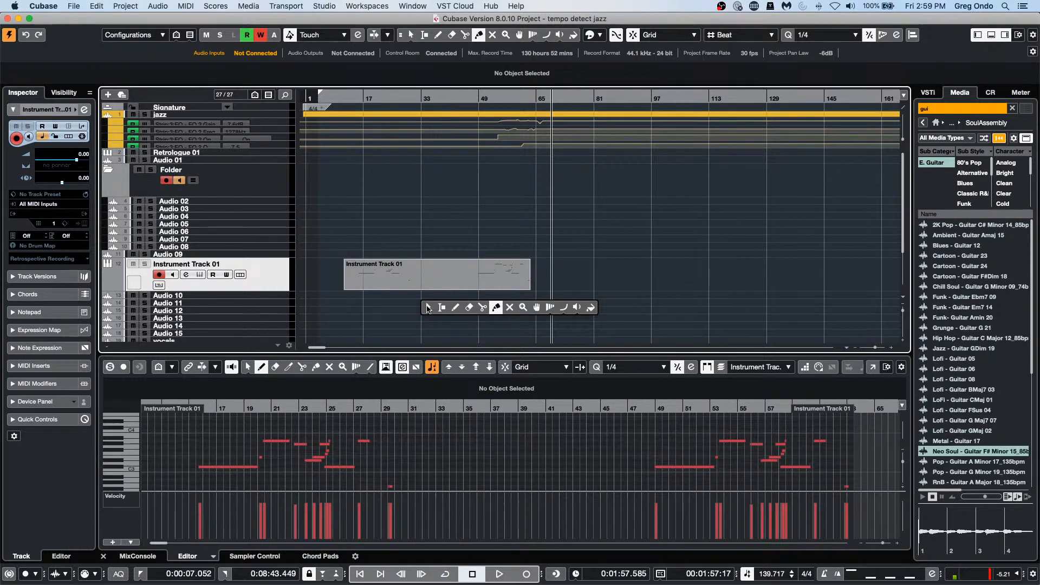
pyautogui.click(429, 308)
pyautogui.click(432, 286)
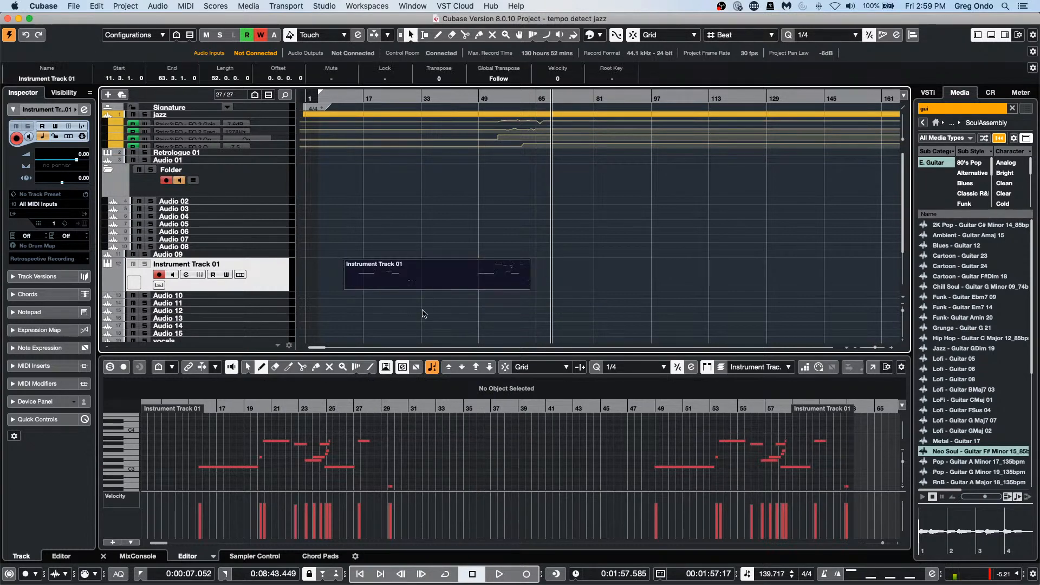
pyautogui.press('super+z')
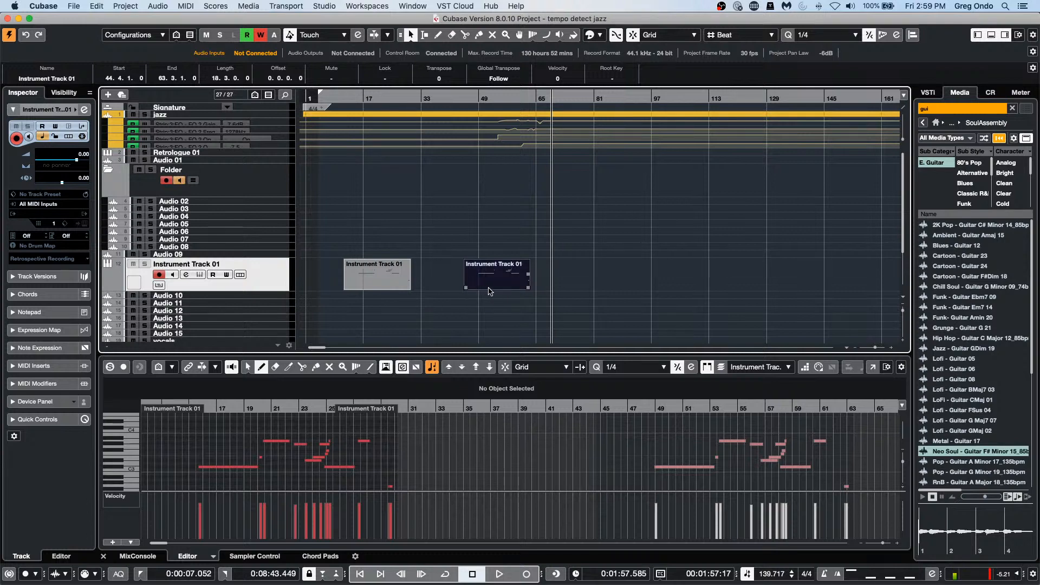
# - Glue the original MIDI part and its copy on Instrument Track 01 into one part and select the glued part
pyautogui.rightClick(413, 308)
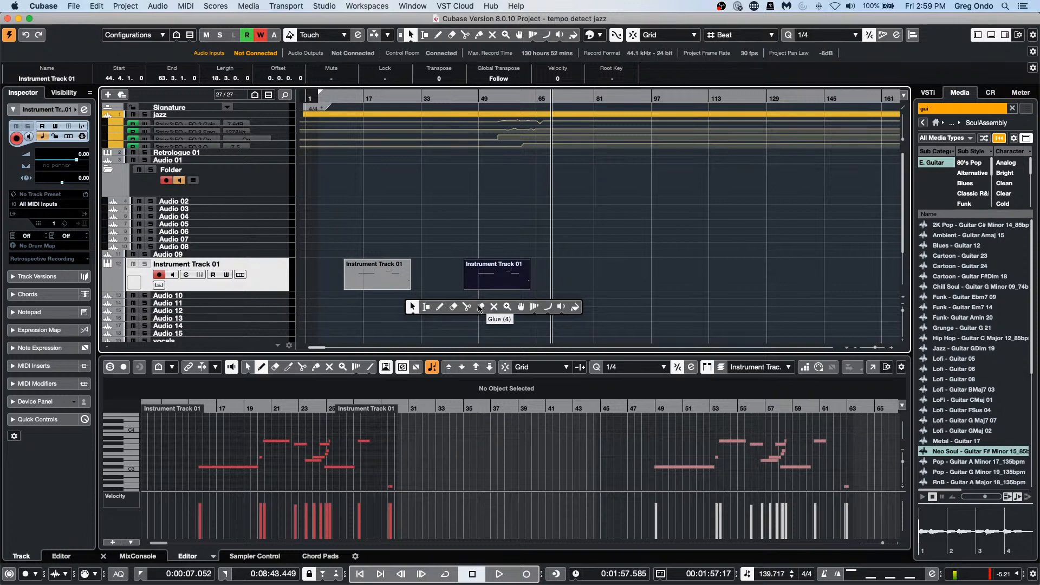
pyautogui.click(481, 307)
pyautogui.click(396, 282)
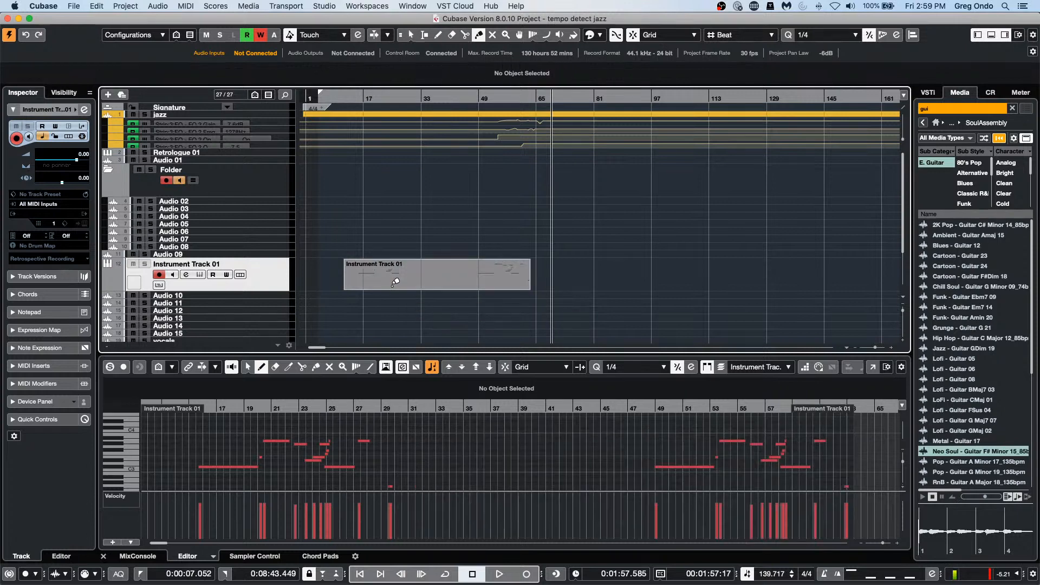
pyautogui.rightClick(394, 283)
pyautogui.click(401, 304)
pyautogui.click(433, 282)
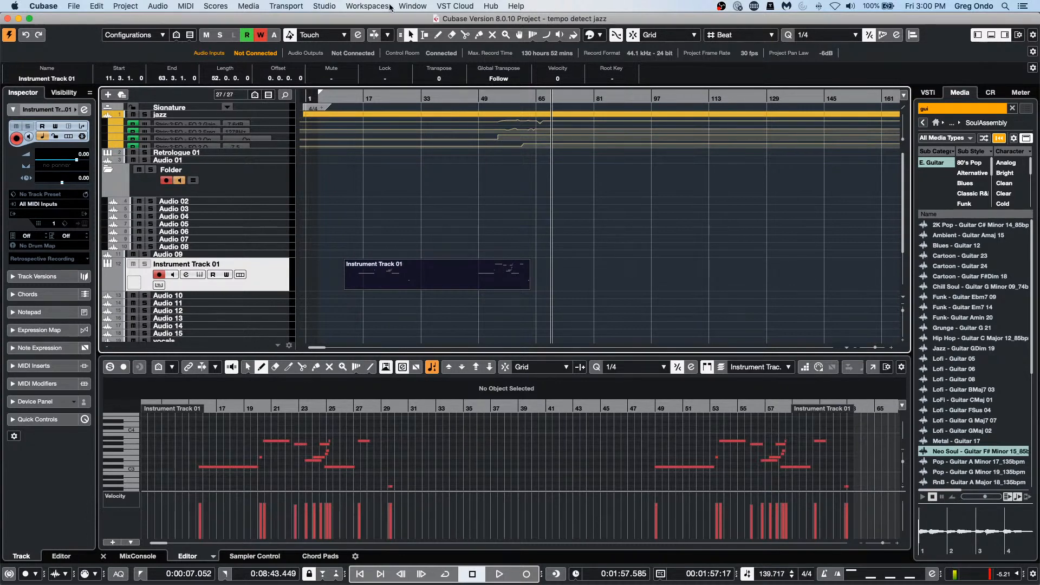
# - Open the MIDI Port Setup in Studio Setup and make the display name of the IAC Driver Bus 1 input editable
pyautogui.click(339, 7)
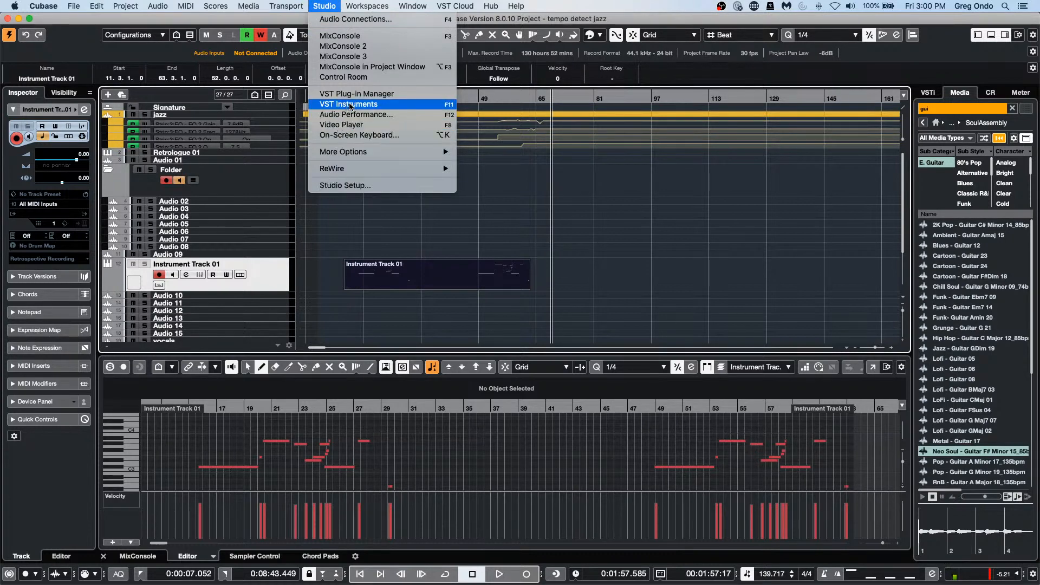
pyautogui.click(344, 185)
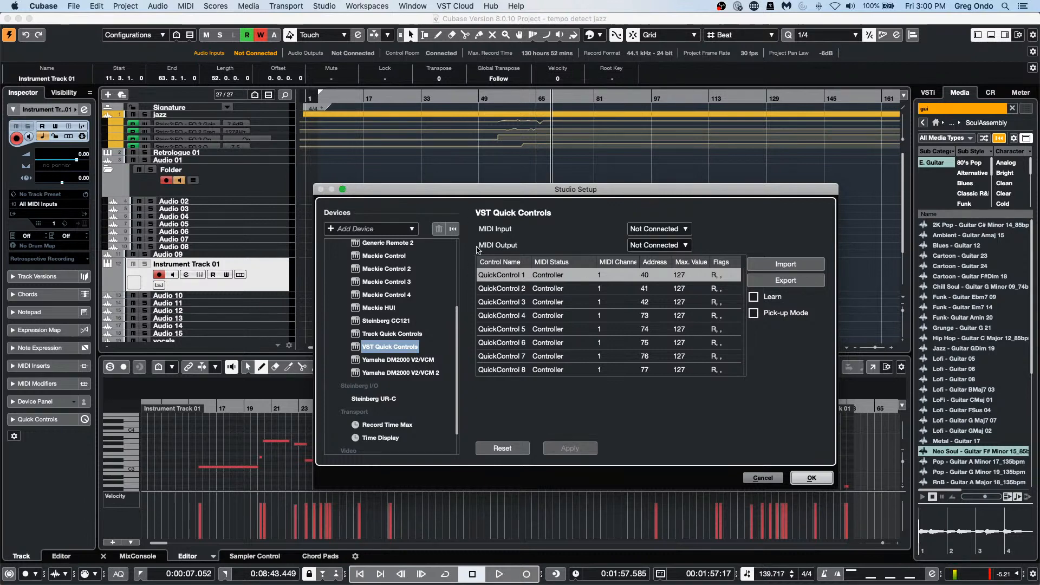
pyautogui.scroll(5, 404, 328)
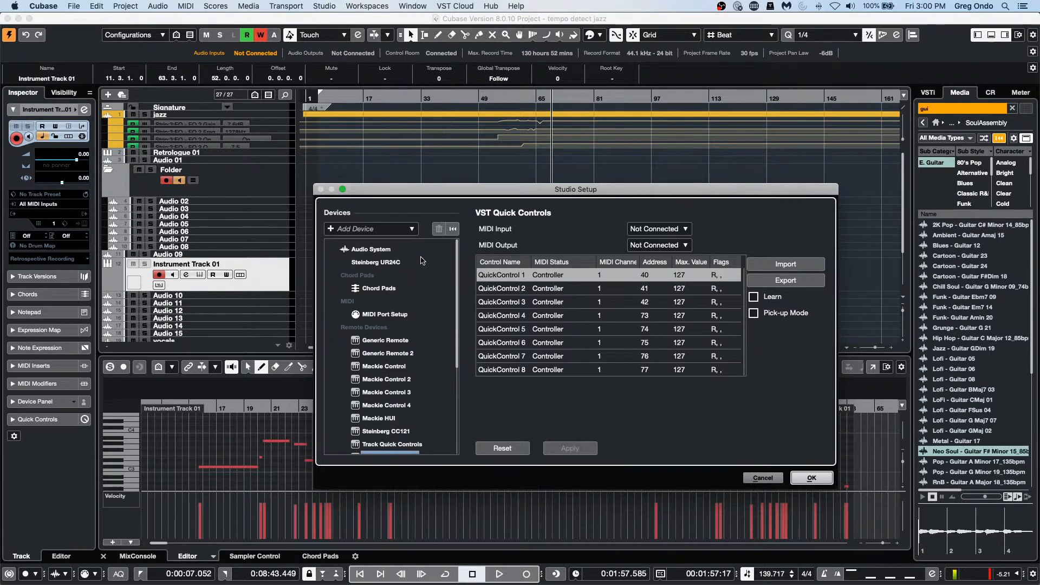
pyautogui.click(399, 318)
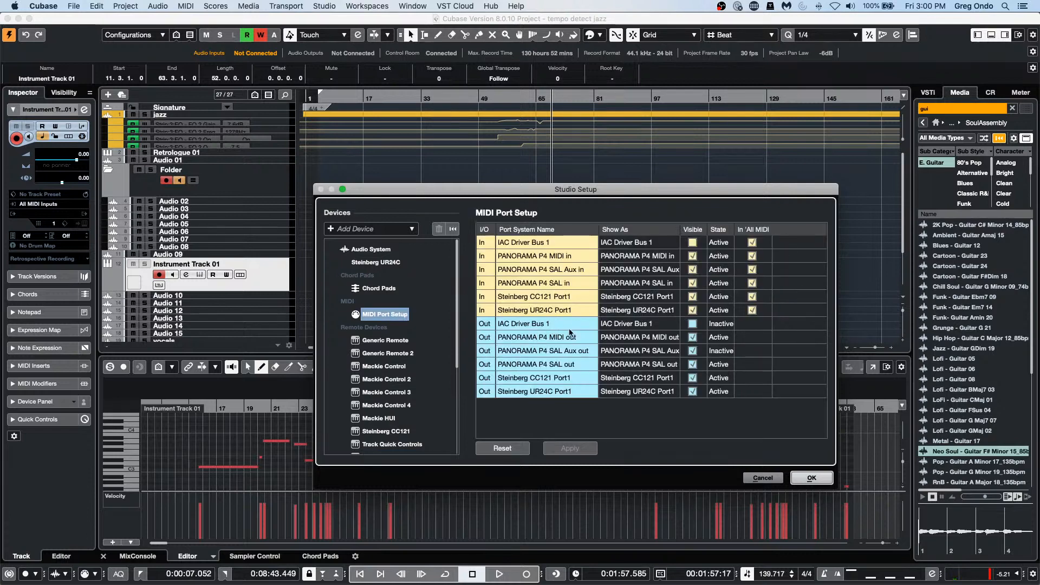
pyautogui.click(547, 250)
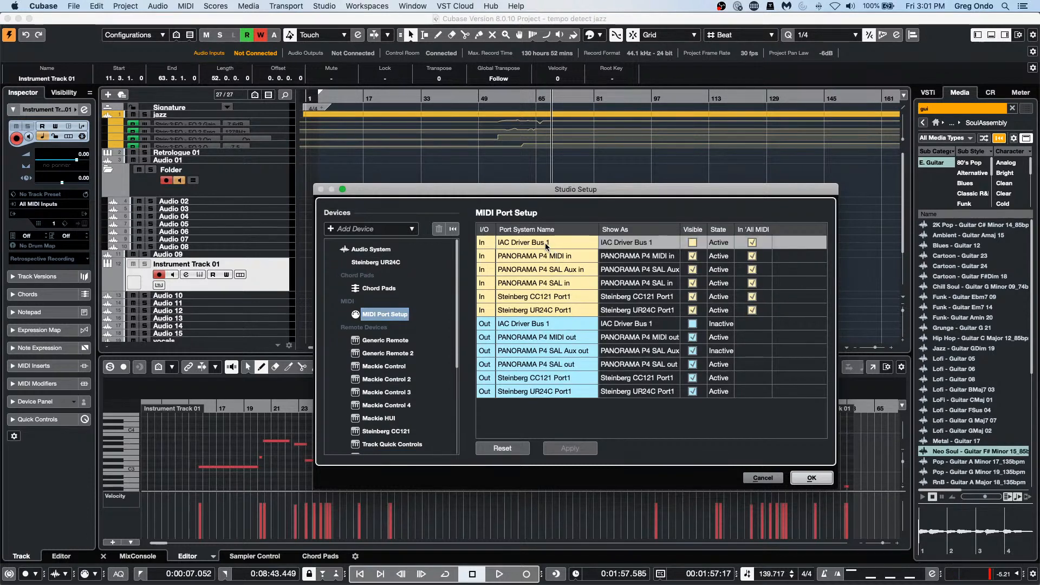
pyautogui.click(646, 244)
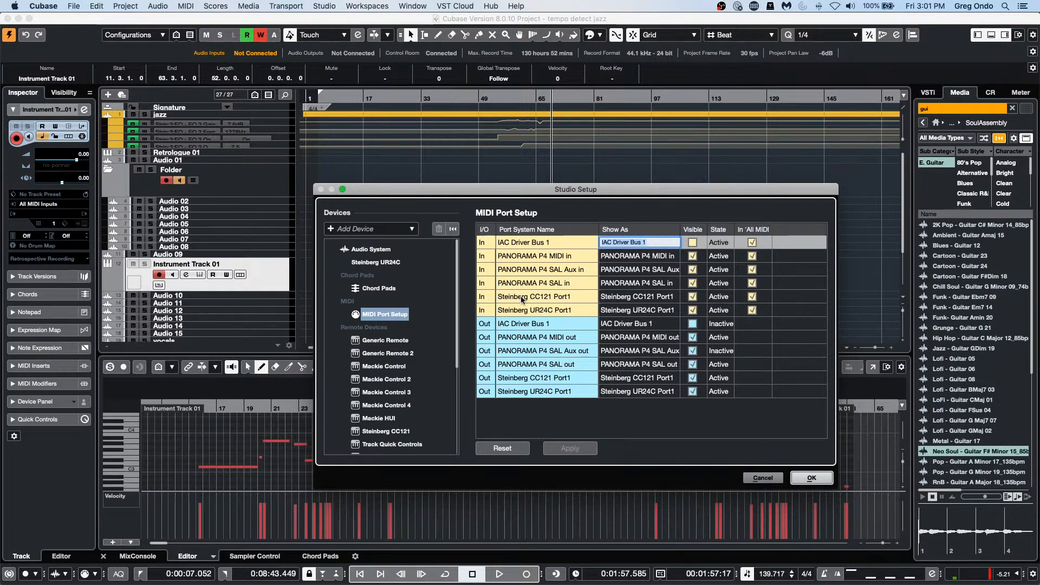
# - Try to edit the display name of the PANORAMA P4 MIDI in port, clearing the entry and confirming it empty
pyautogui.click(635, 256)
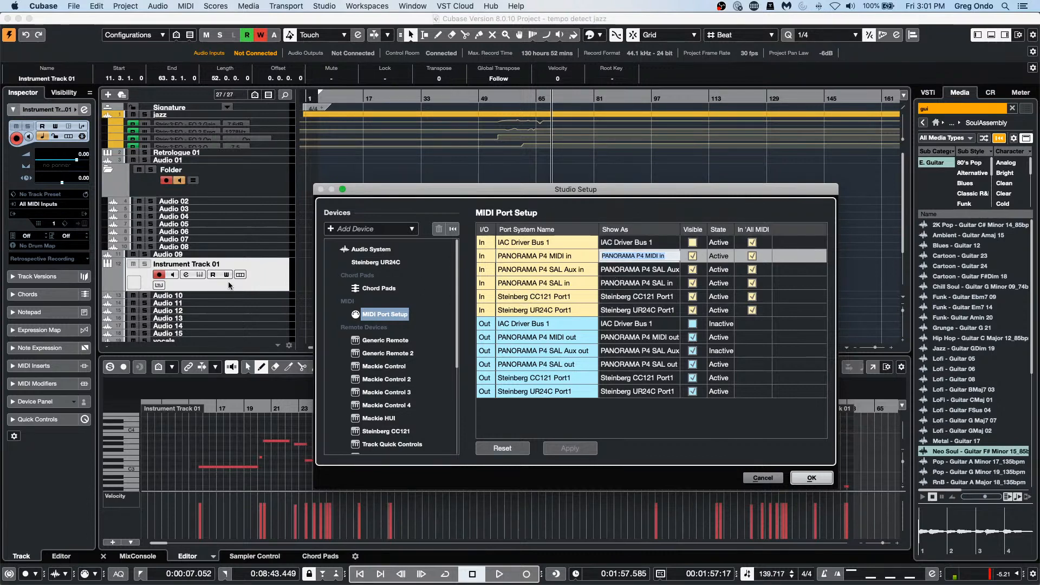
pyautogui.write('Daryl')
pyautogui.press('BackSpace')
pyautogui.press('BackSpace')
pyautogui.press('BackSpace')
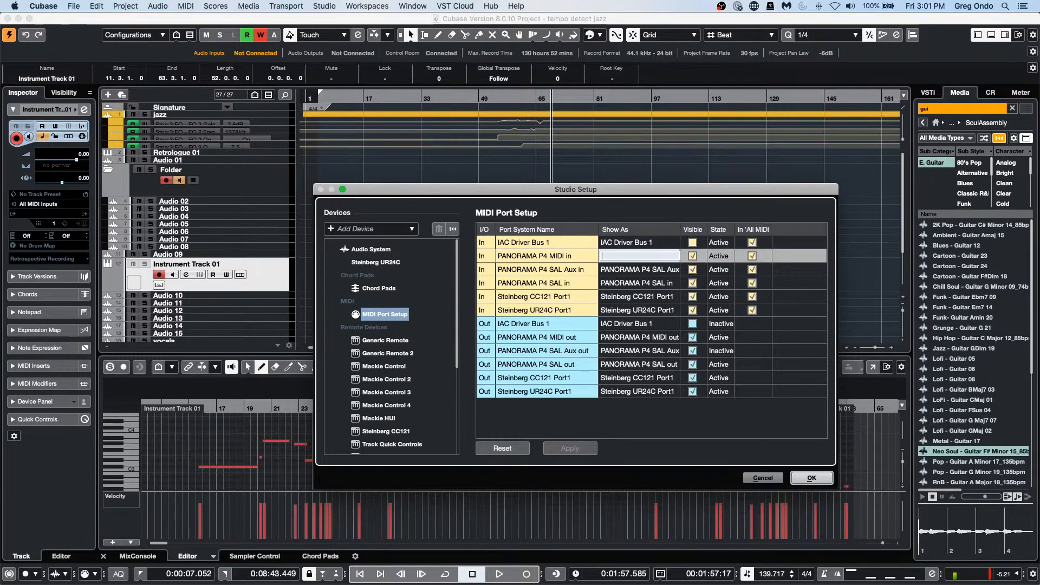
pyautogui.press('Return')
# - Copy the display name of the PANORAMA P4 MIDI in port, replace it with a person's first name, and apply the setup
pyautogui.rightClick(652, 255)
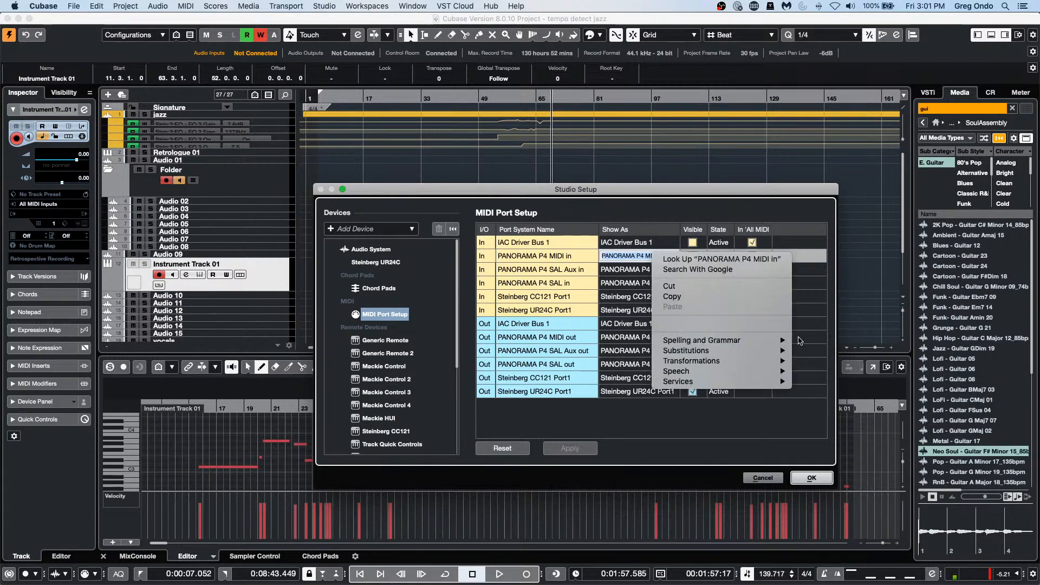
pyautogui.click(671, 297)
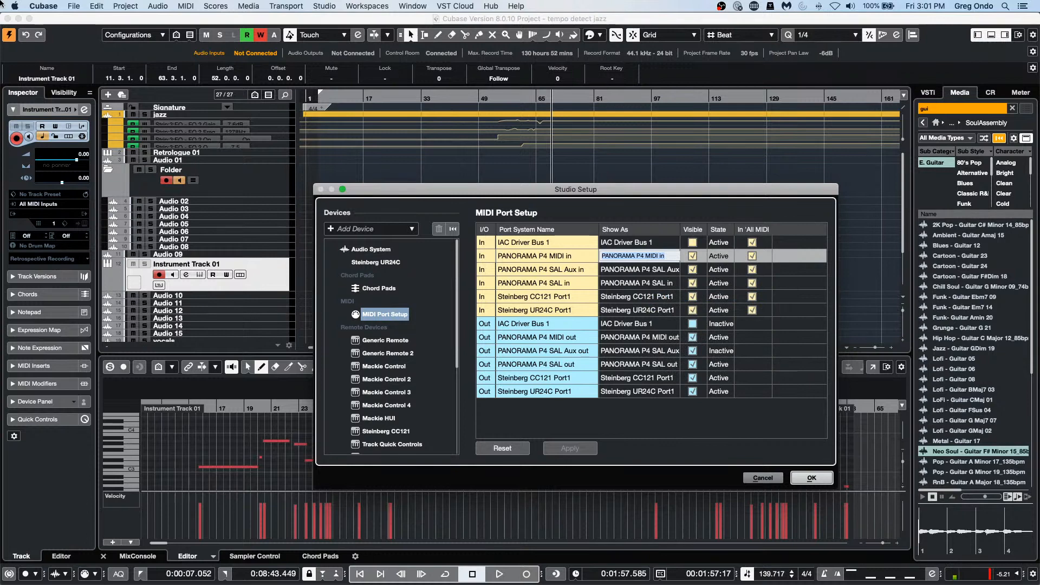
pyautogui.write('Daryl')
pyautogui.press('Return')
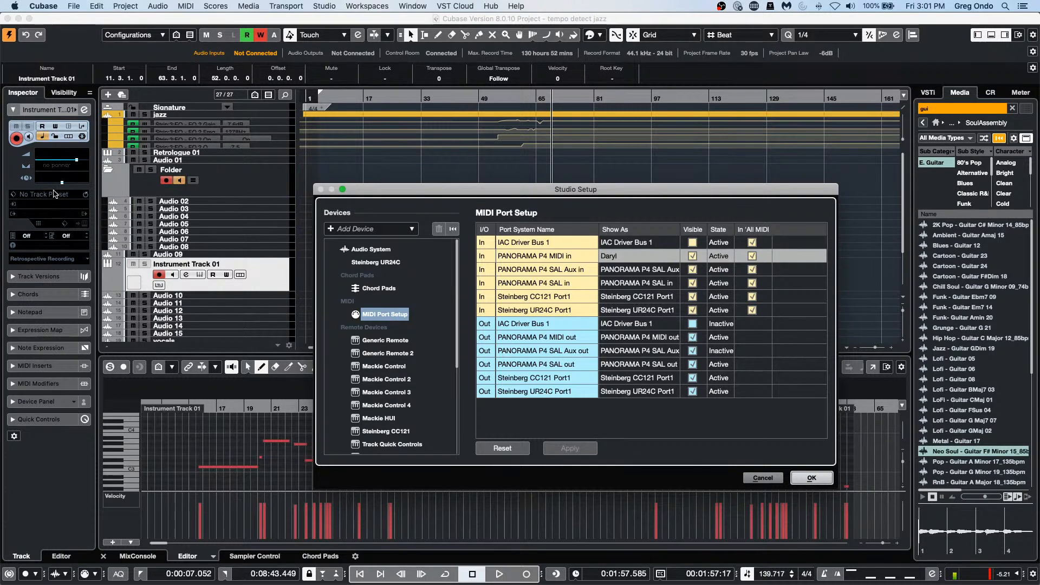
pyautogui.click(808, 476)
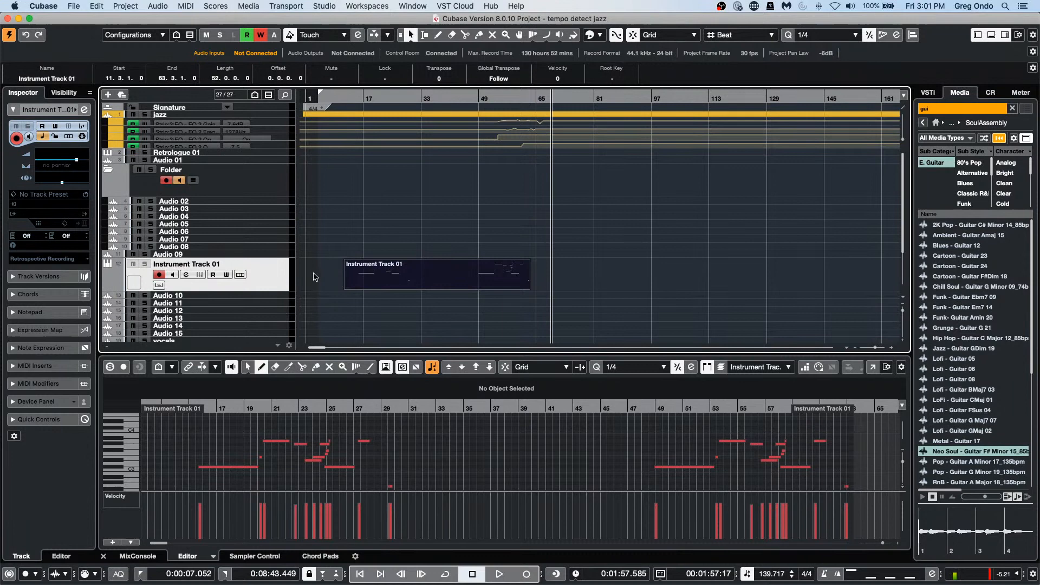
# - Add one MIDI track below Instrument Track 01 and show the list of MIDI inputs available to it
pyautogui.rightClick(266, 274)
pyautogui.moveTo(347, 280)
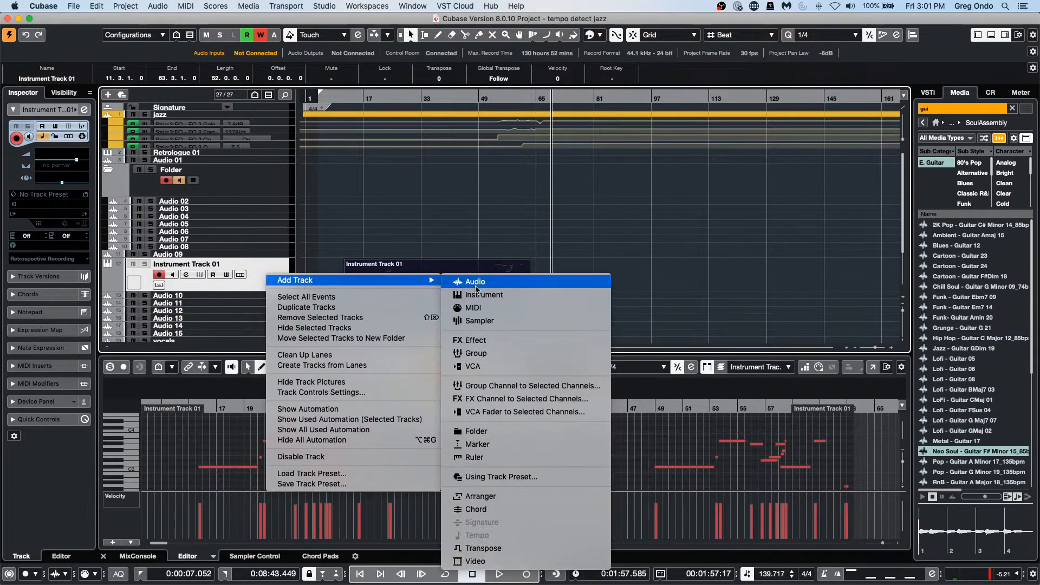
pyautogui.click(473, 307)
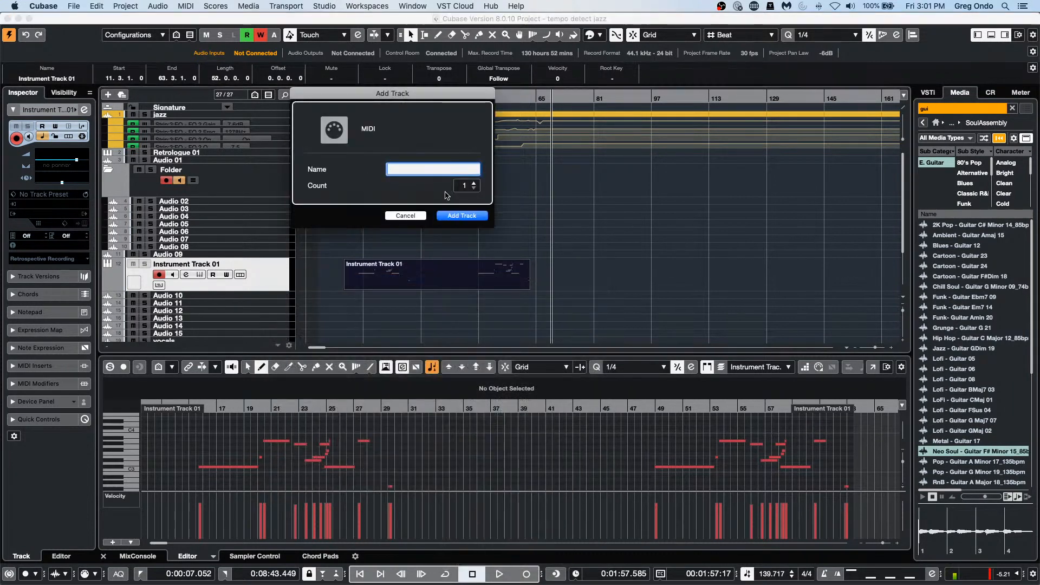
pyautogui.click(462, 216)
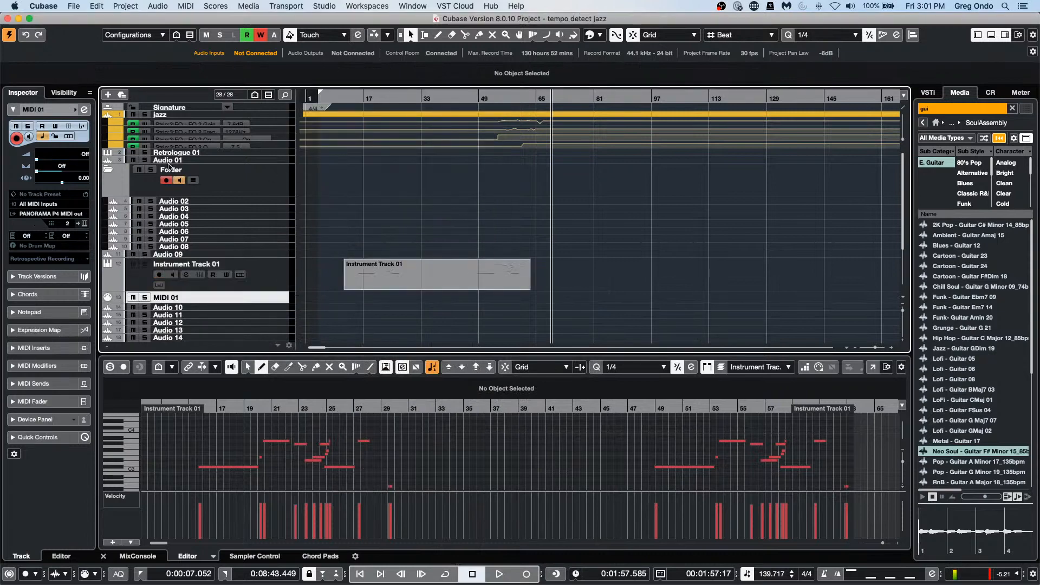
pyautogui.click(38, 204)
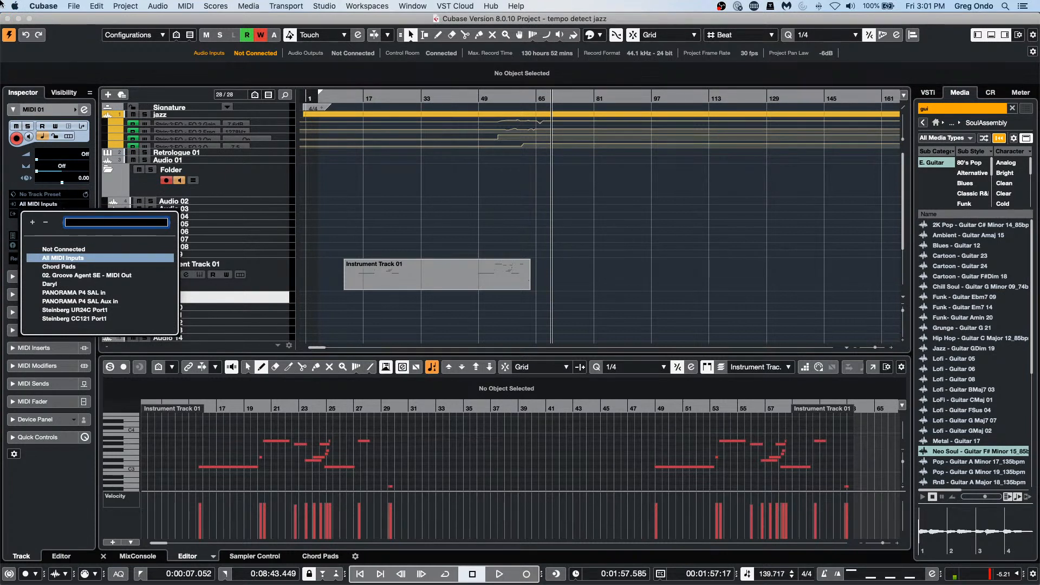
# - Clear the custom display name of the PANORAMA P4 MIDI in port in MIDI Port Setup to restore its default, and apply the setup
pyautogui.click(324, 6)
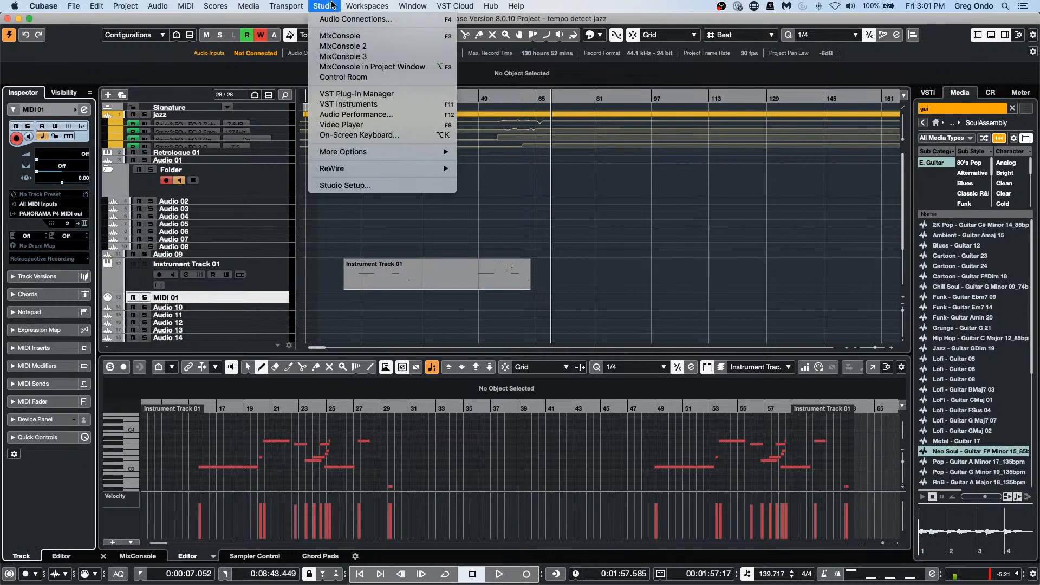
pyautogui.click(344, 185)
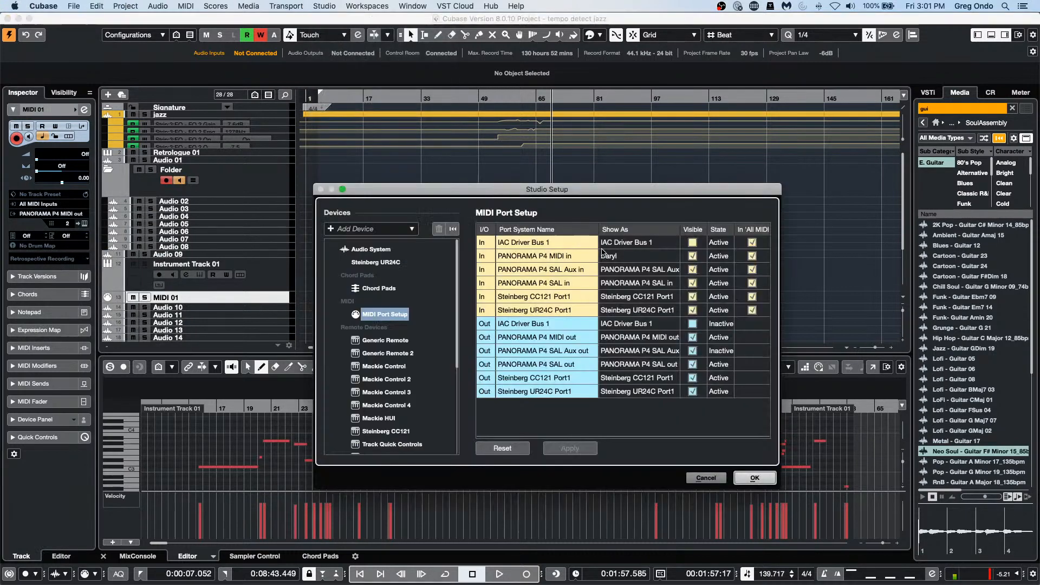
pyautogui.doubleClick(635, 256)
pyautogui.write('Daryl')
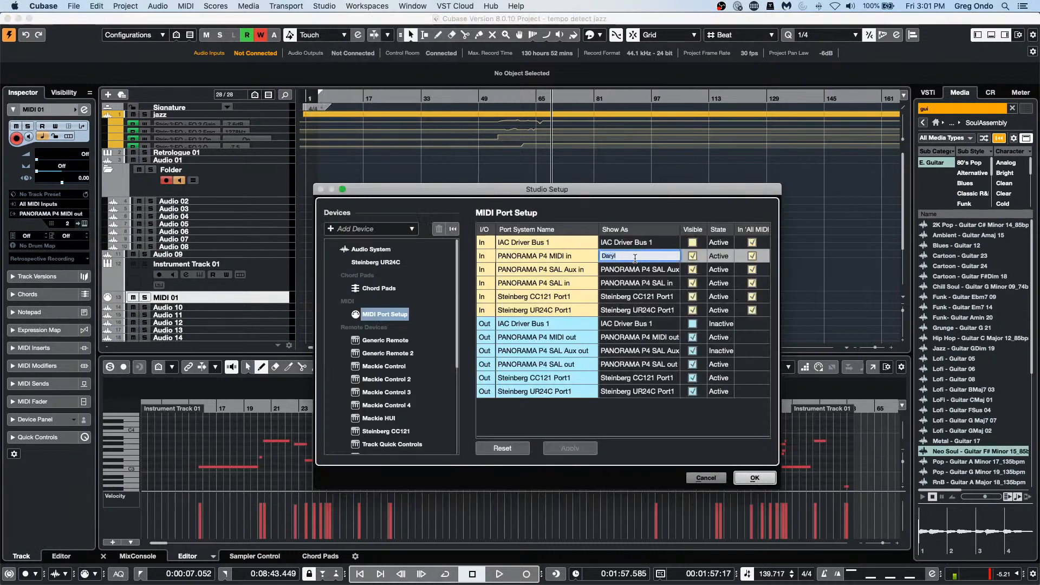
pyautogui.press('BackSpace')
pyautogui.press('BackSpace')
pyautogui.press('BackSpace')
pyautogui.press('BackSpace')
pyautogui.press('BackSpace')
pyautogui.press('Return')
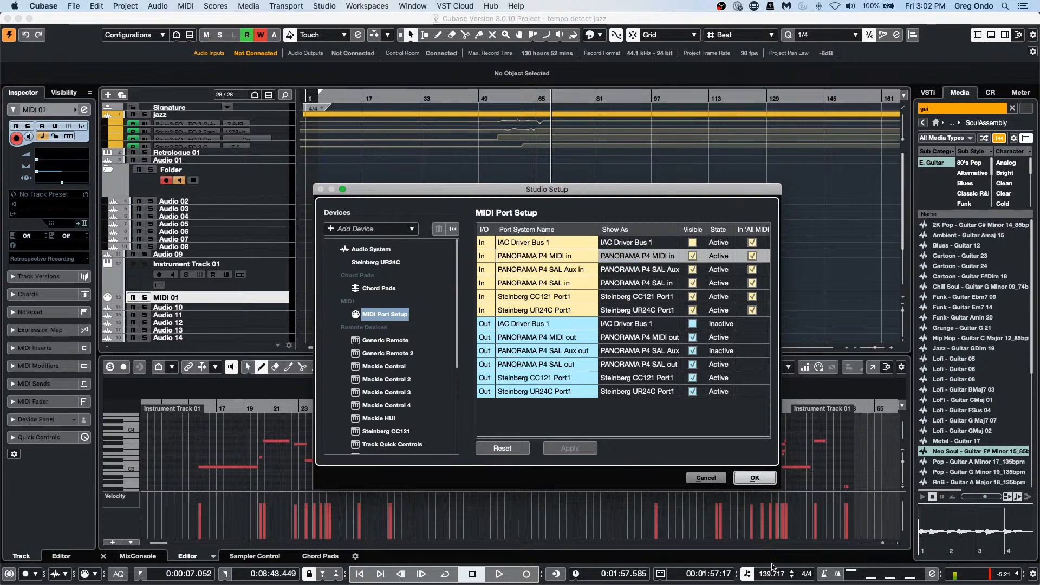
pyautogui.click(759, 477)
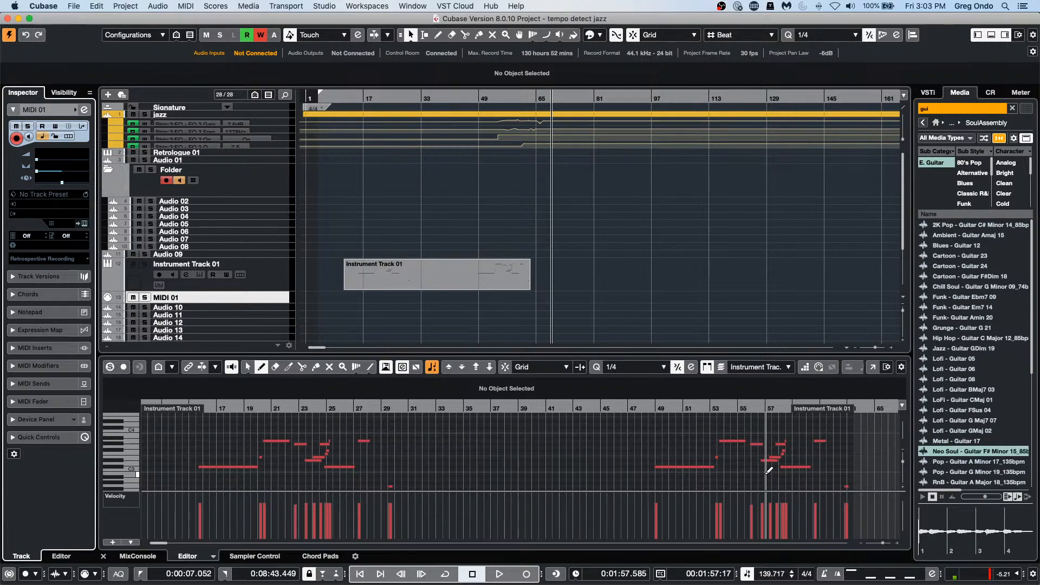
# - Record a short audio take on track Audio 05 from about bar 35 to bar 42, enlarging the track's height while recording
pyautogui.moveTo(426, 97); pyautogui.dragTo(428, 39)
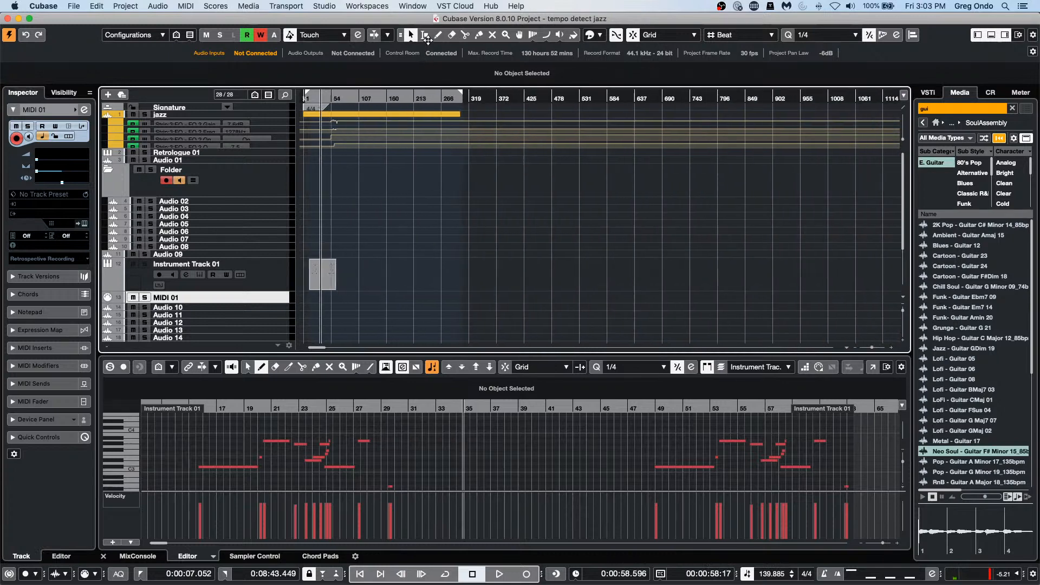
pyautogui.click(282, 223)
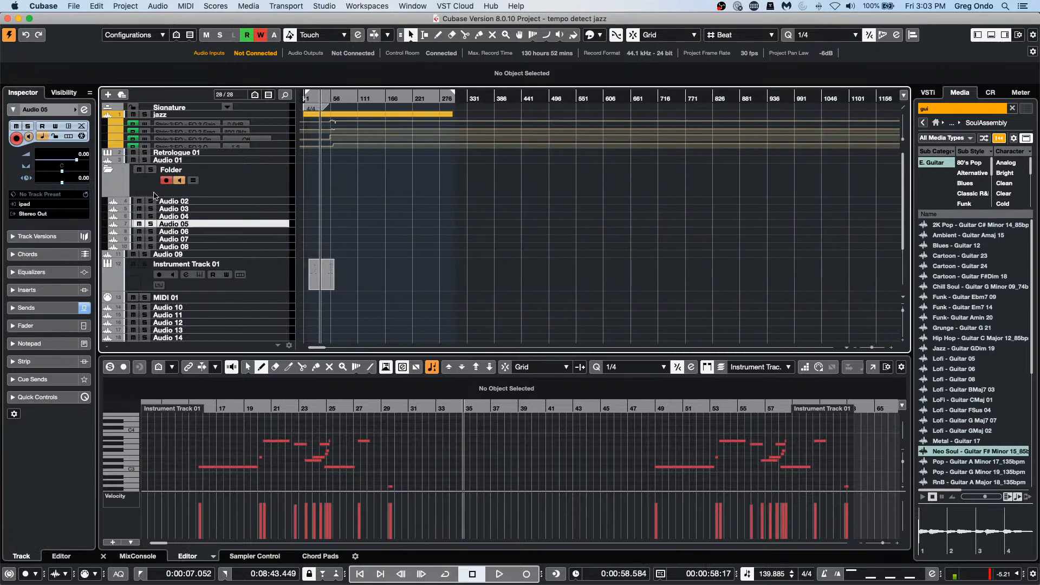
pyautogui.moveTo(499, 581)
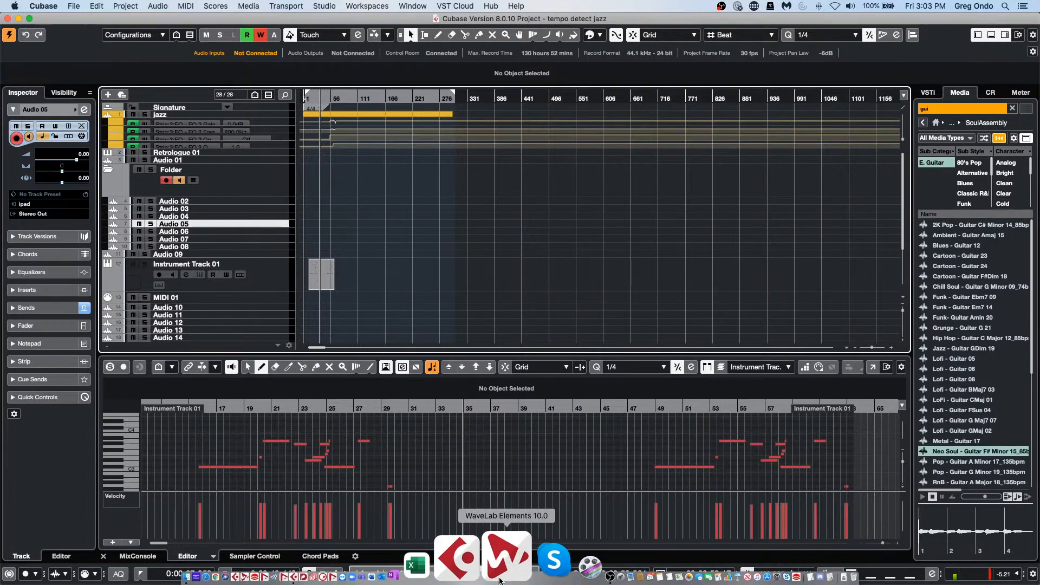
pyautogui.click(499, 574)
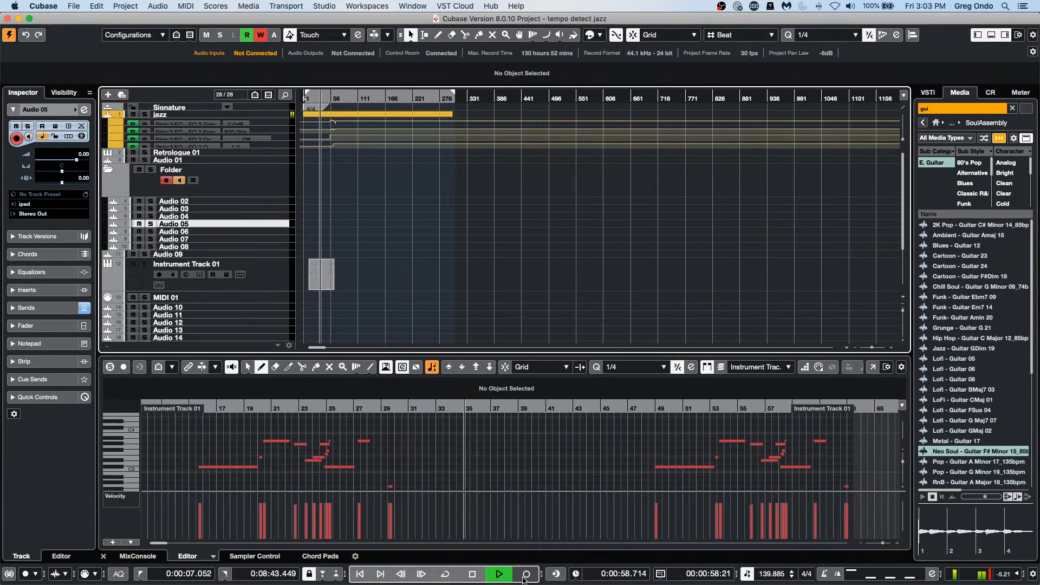
pyautogui.click(527, 574)
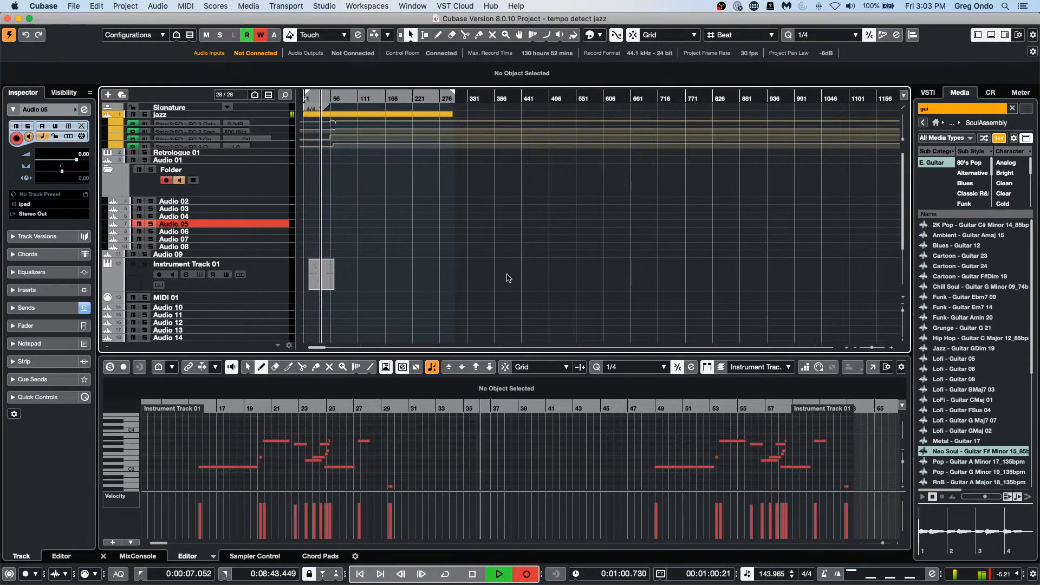
pyautogui.moveTo(277, 227); pyautogui.dragTo(278, 239)
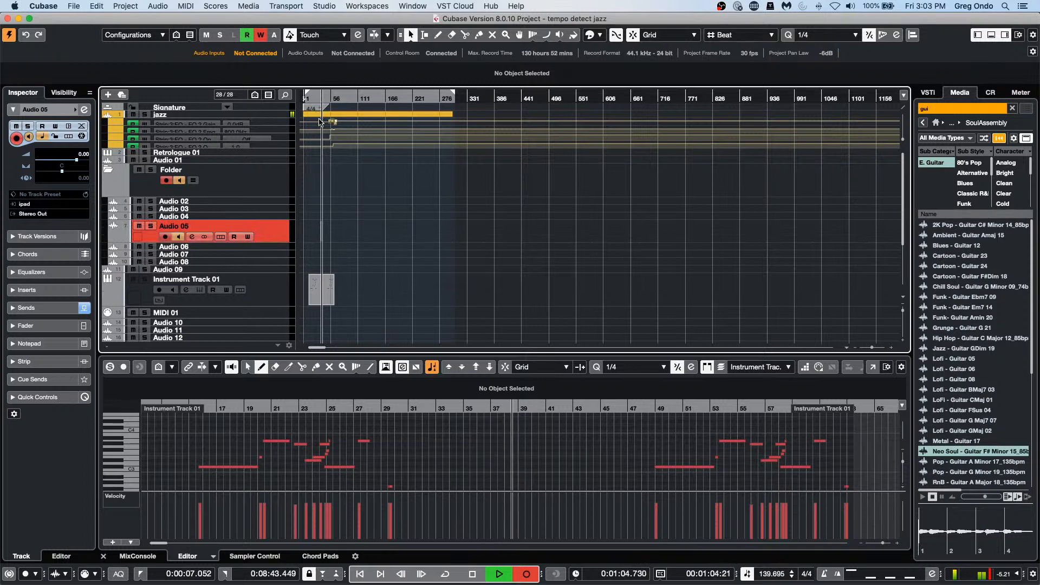
pyautogui.press('h')
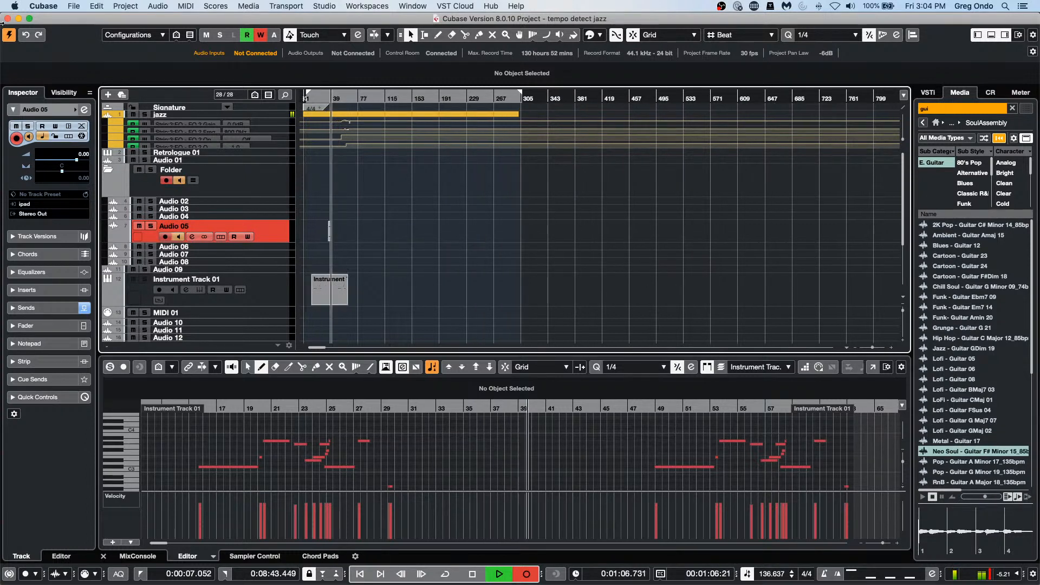
pyautogui.press('h')
pyautogui.press('h')
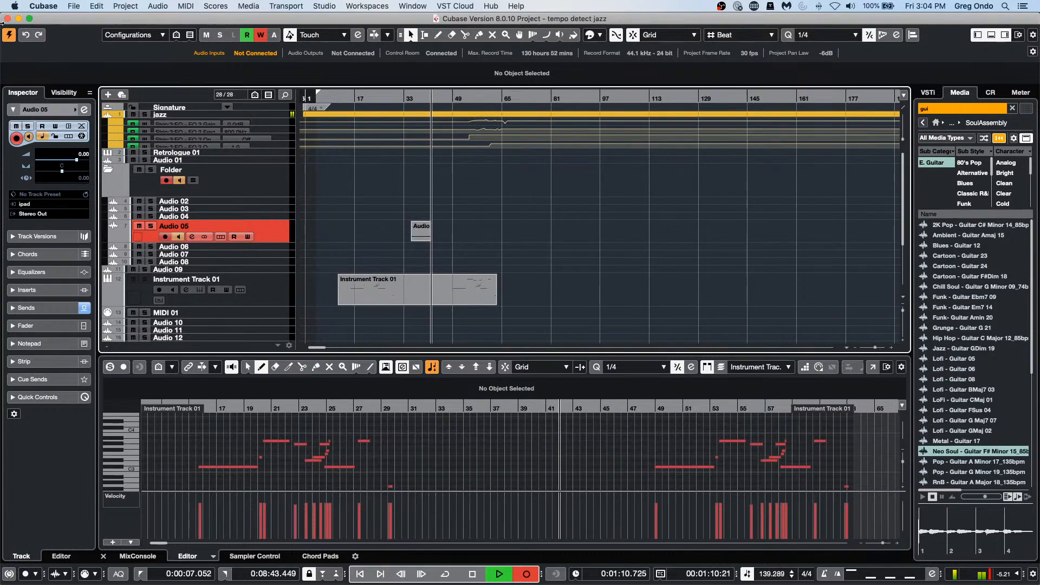
pyautogui.press('space')
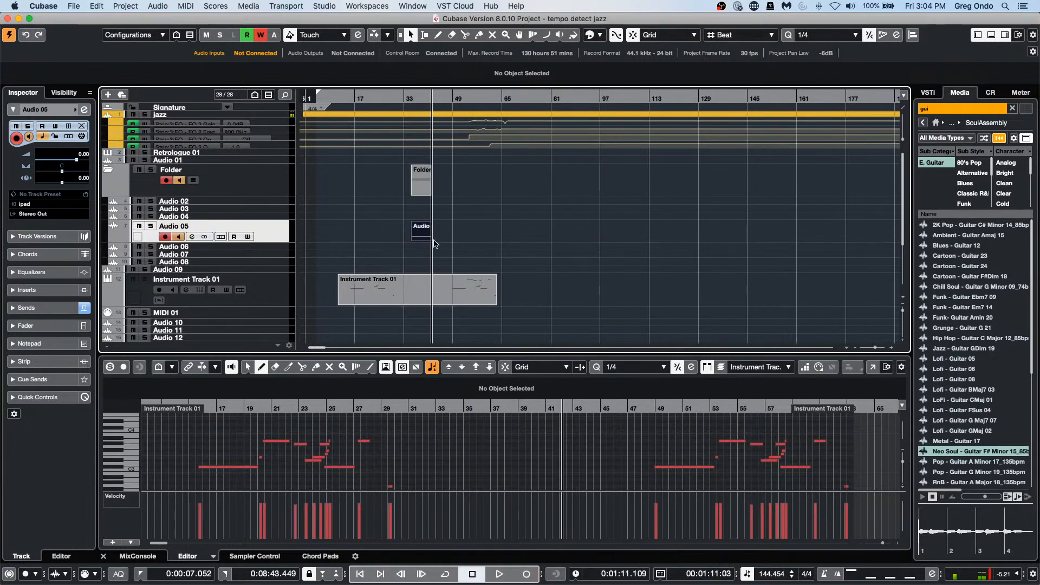
# - Copy the recorded event along Audio 05 so the copy starts at 66.2.4.9, and reselect the original event
pyautogui.click(423, 231)
pyautogui.moveTo(424, 230); pyautogui.dragTo(518, 230)
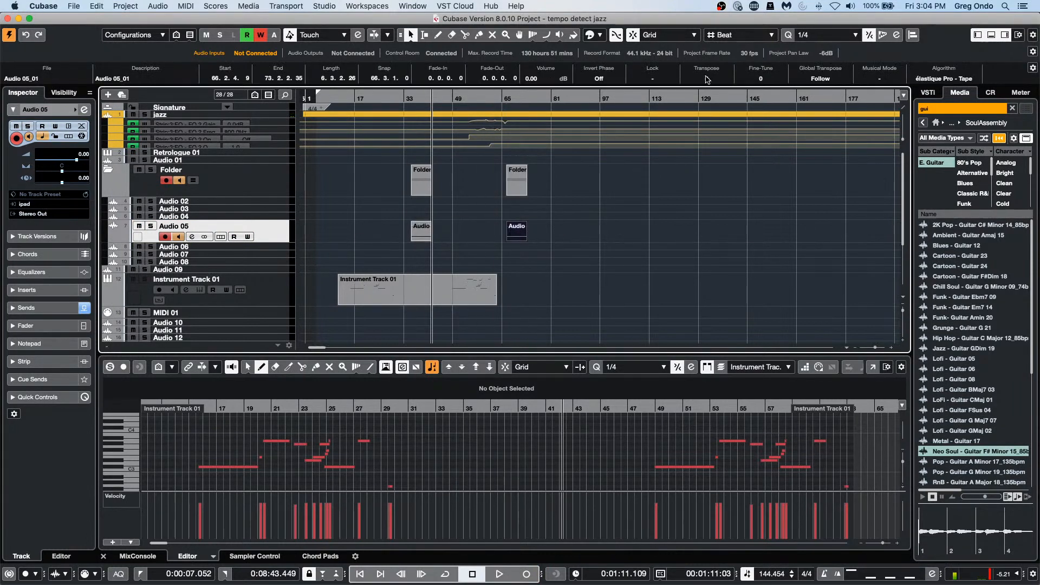
pyautogui.click(421, 236)
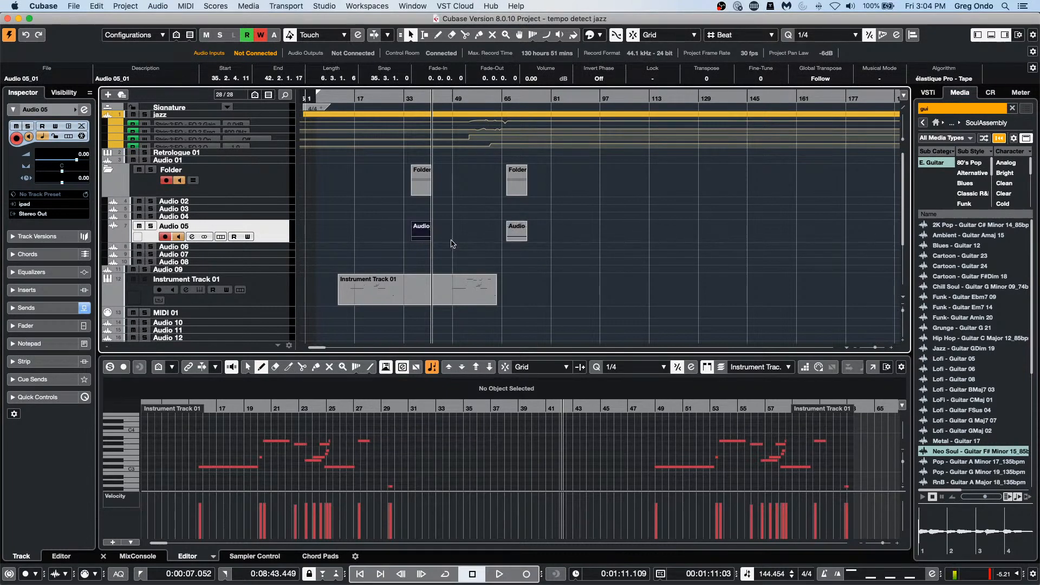
# - Set the warping algorithm of the first Audio 05 event to élastique Pro - Time and select its copy to compare
pyautogui.click(976, 80)
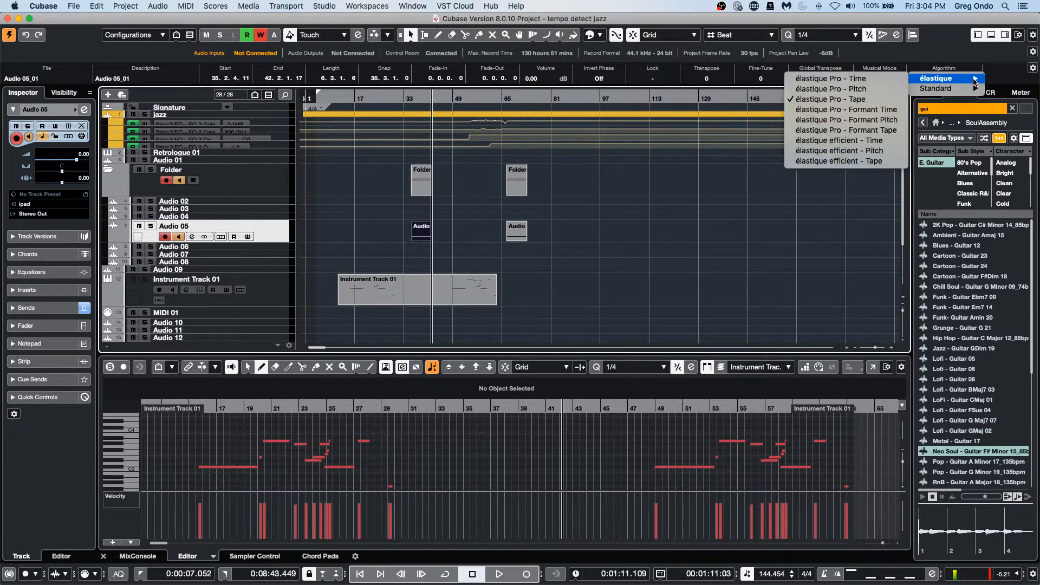
pyautogui.click(870, 80)
pyautogui.click(522, 233)
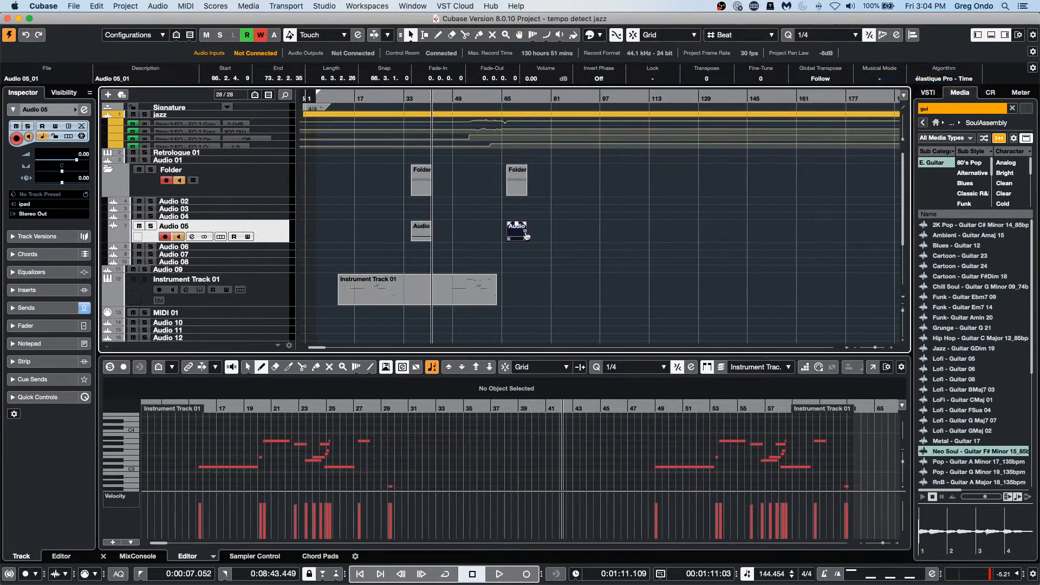
# - Set the copied Audio 05 event's algorithm to élastique Pro - Tape and compare it with the first event's setting
pyautogui.click(935, 80)
pyautogui.moveTo(936, 81)
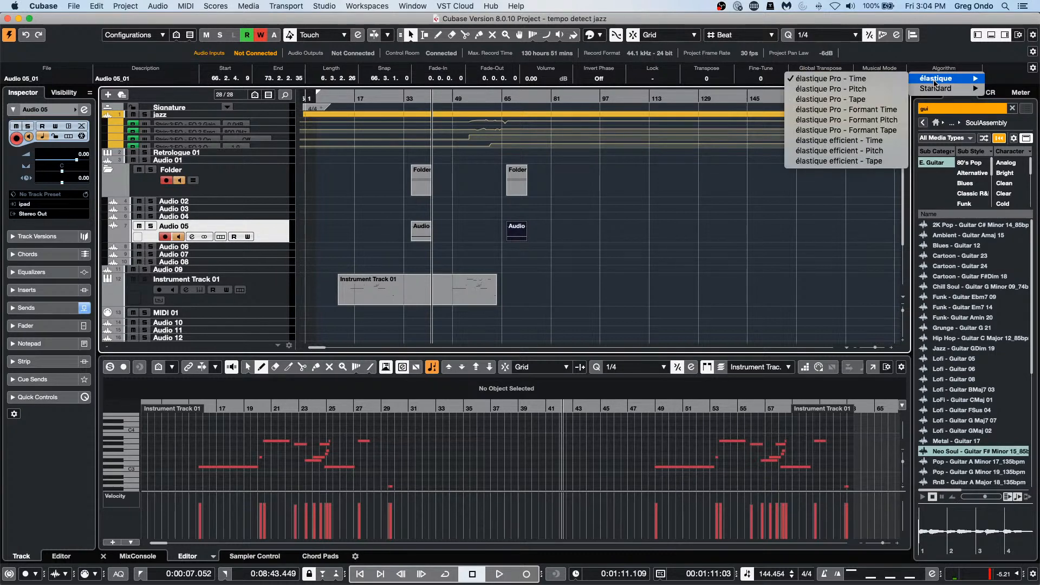
pyautogui.click(864, 99)
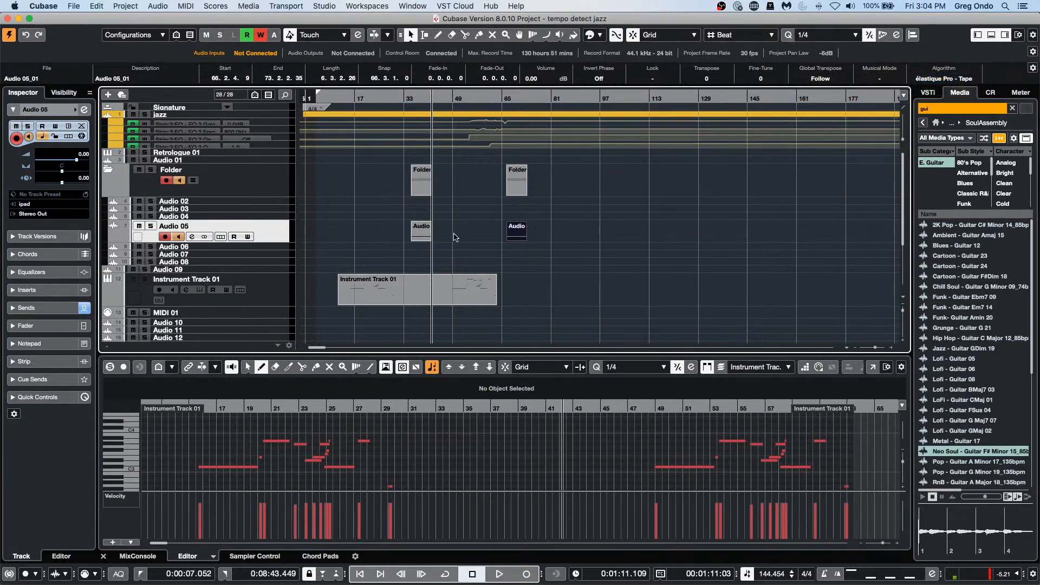
pyautogui.click(426, 234)
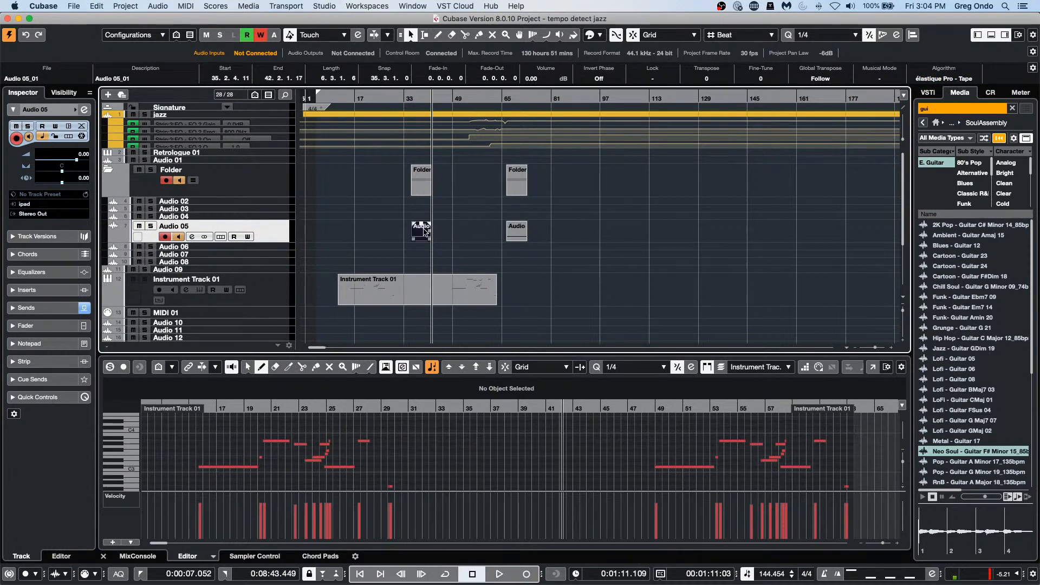
pyautogui.click(515, 237)
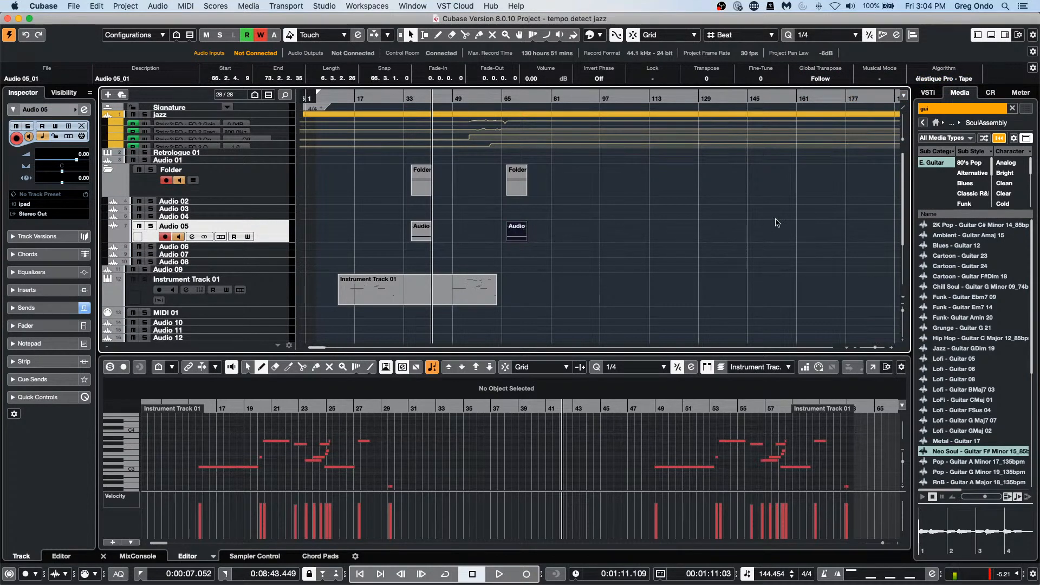
# - Examine the Editing-Audio preferences, including the options for processing shared clips, and close the preferences
pyautogui.click(45, 5)
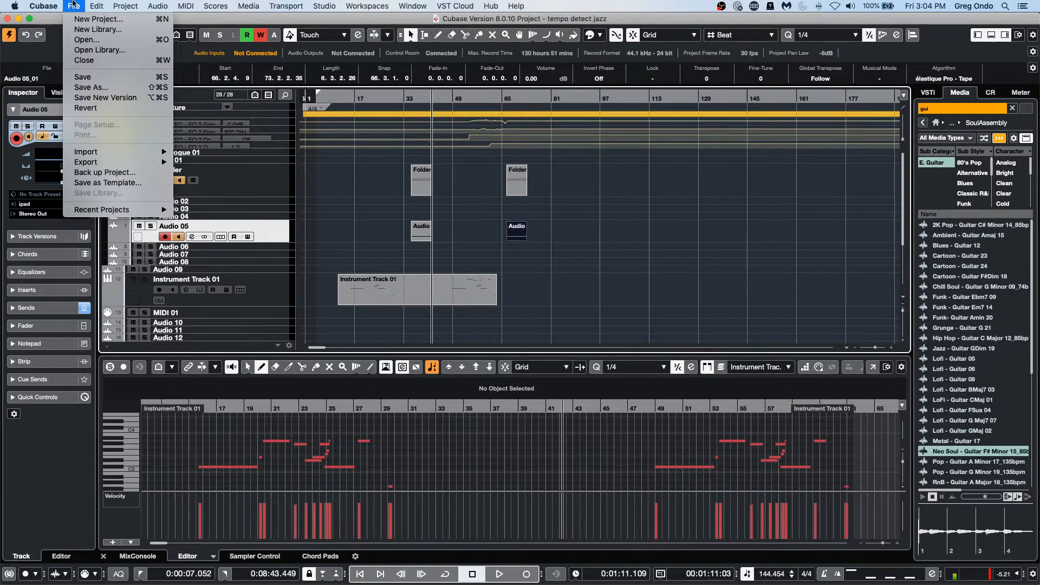
pyautogui.moveTo(108, 4)
pyautogui.moveTo(43, 6)
pyautogui.click(38, 35)
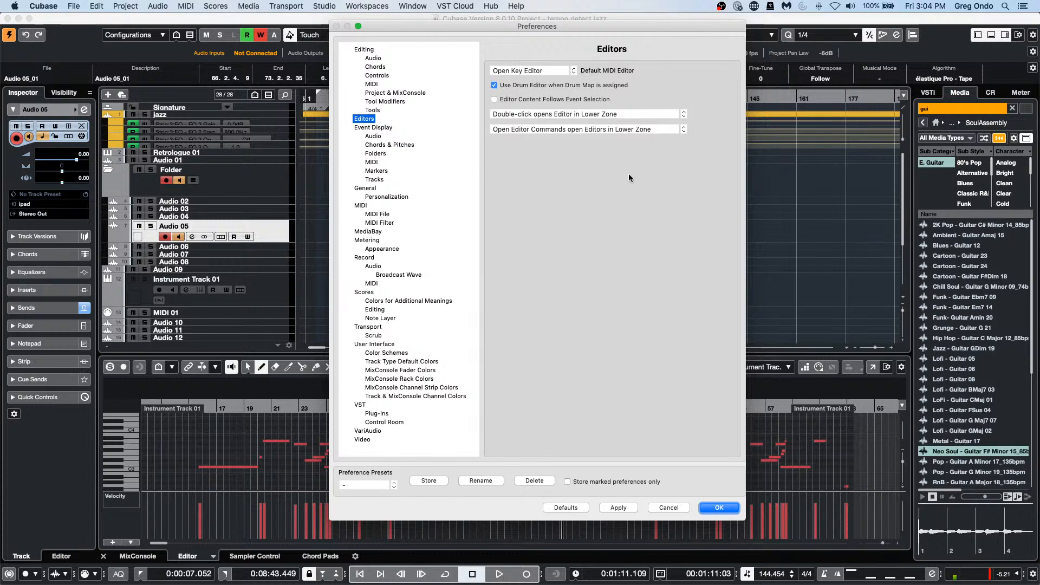
pyautogui.click(374, 59)
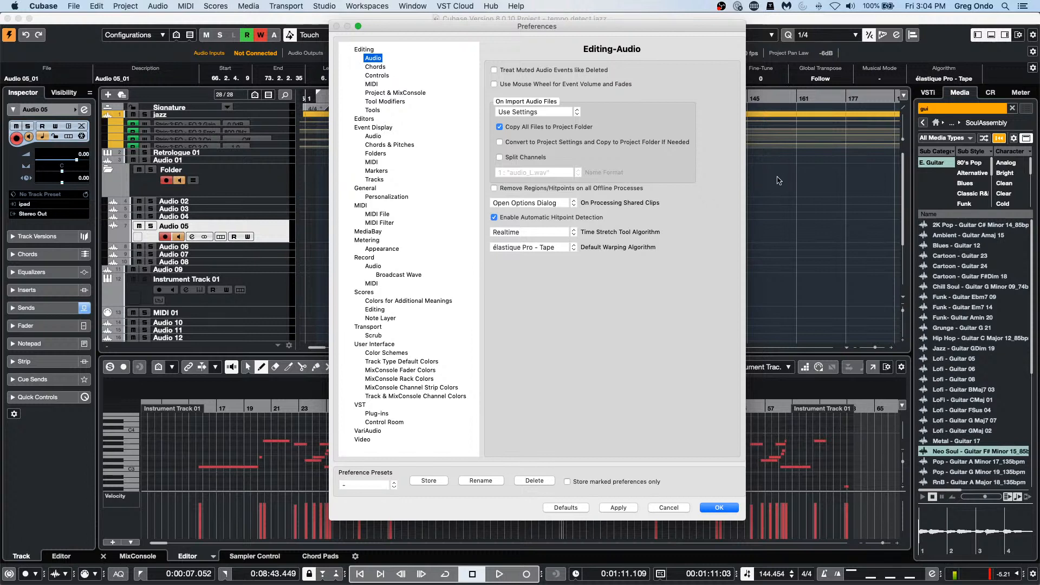
pyautogui.click(544, 204)
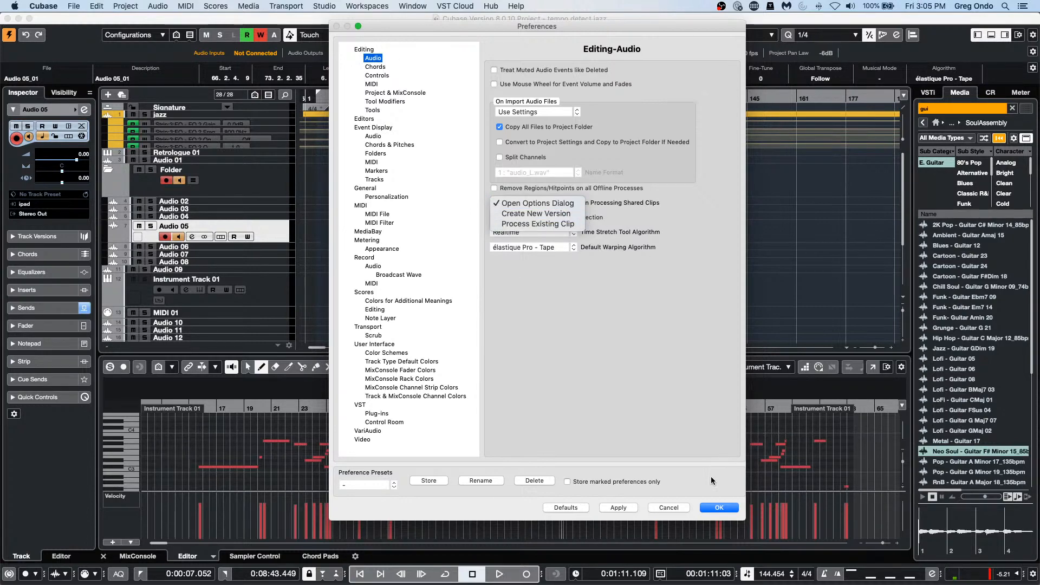
pyautogui.click(724, 508)
pyautogui.click(720, 508)
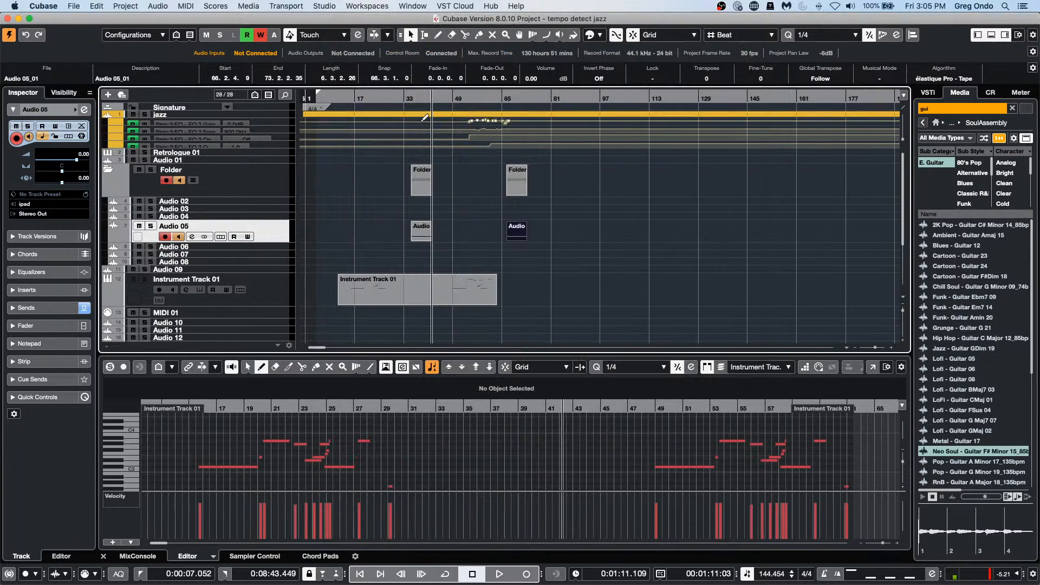
# - Bounce the copied Audio 05 event at bar 66 to its own new clip, replacing the event
pyautogui.click(509, 235)
pyautogui.click(189, 6)
pyautogui.moveTo(163, 6)
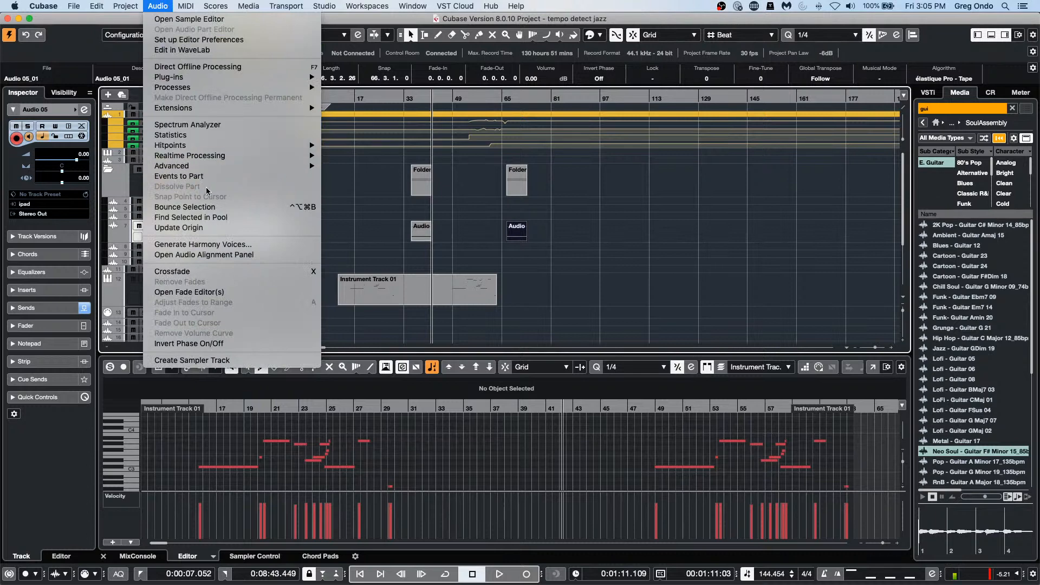
pyautogui.click(208, 207)
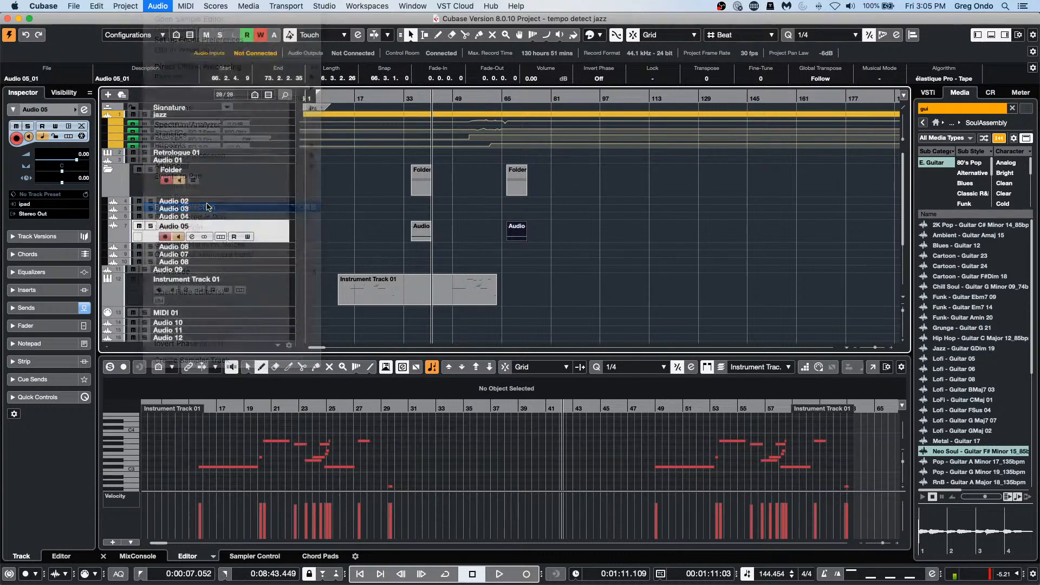
pyautogui.click(587, 211)
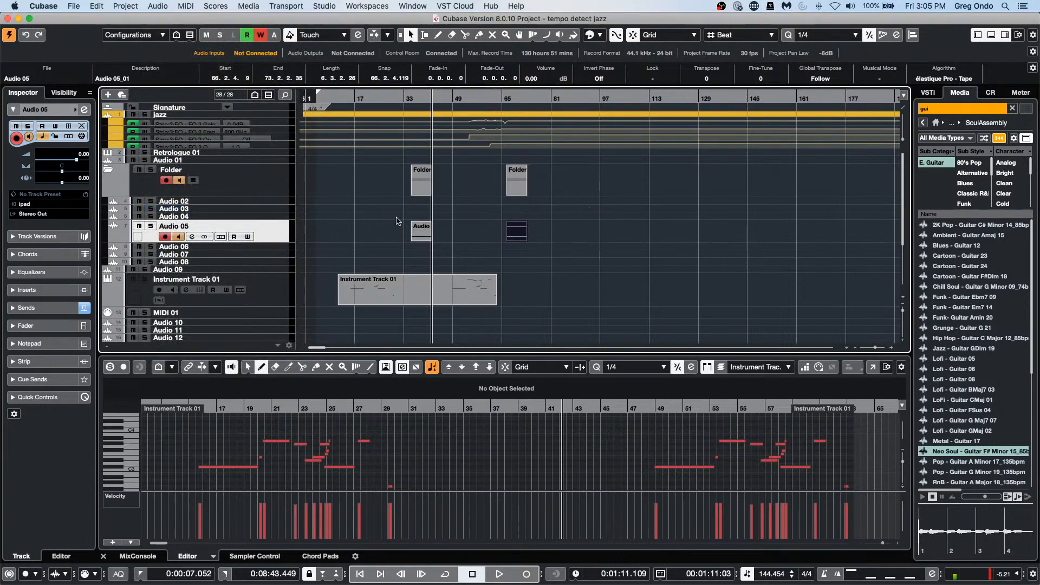
# - Set the bounced event's algorithm to élastique Pro - Time and compare it with the first event's setting
pyautogui.click(417, 233)
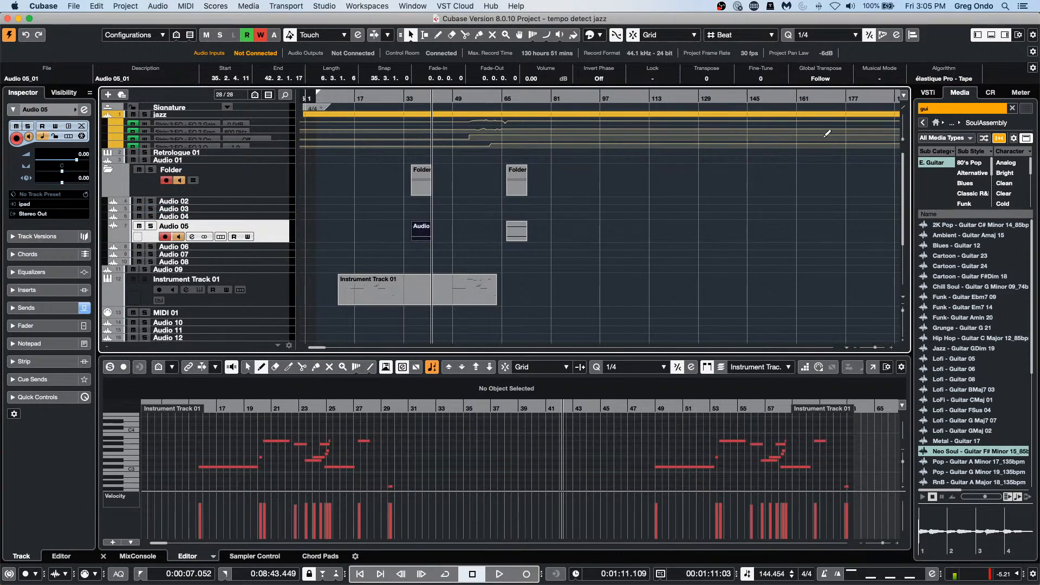
pyautogui.click(516, 231)
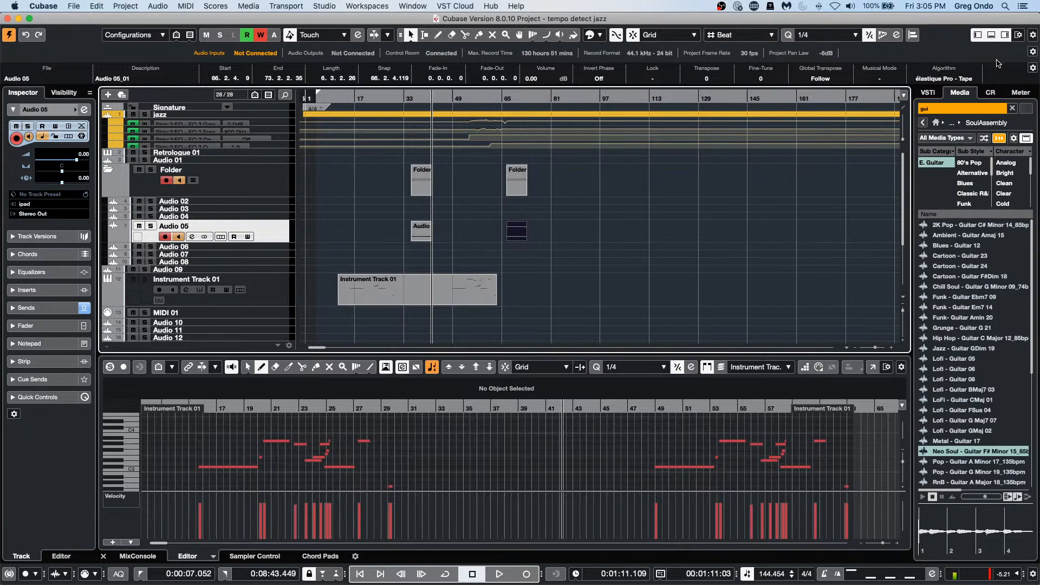
pyautogui.click(957, 79)
pyautogui.moveTo(958, 79)
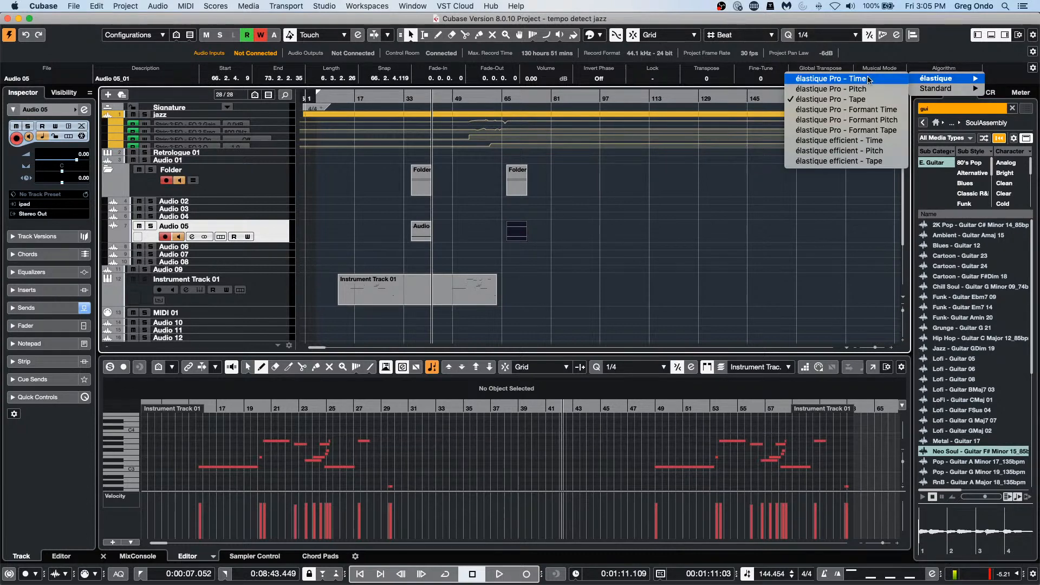
pyautogui.click(869, 79)
pyautogui.click(617, 205)
pyautogui.click(426, 232)
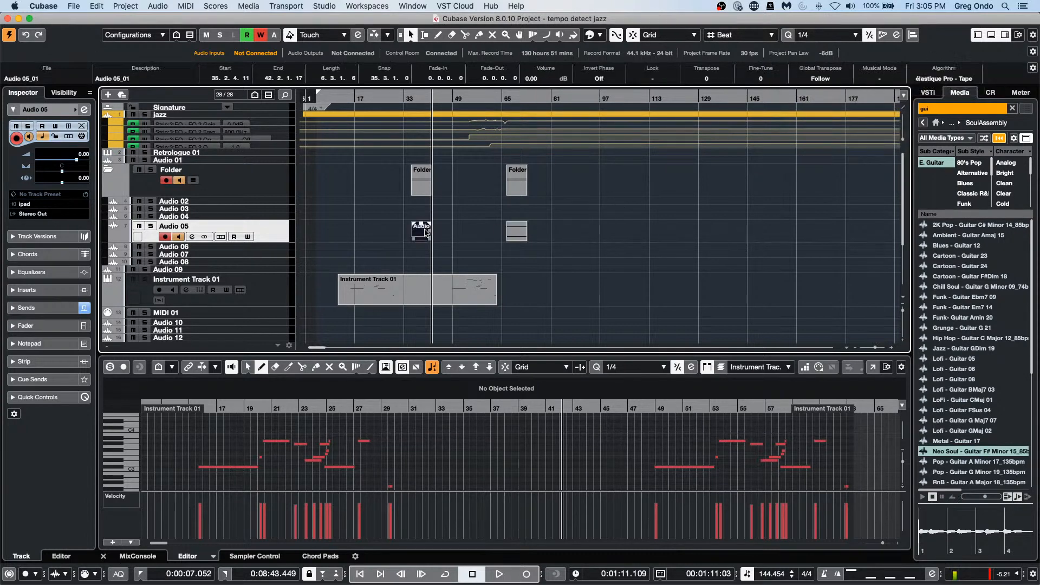
pyautogui.click(514, 232)
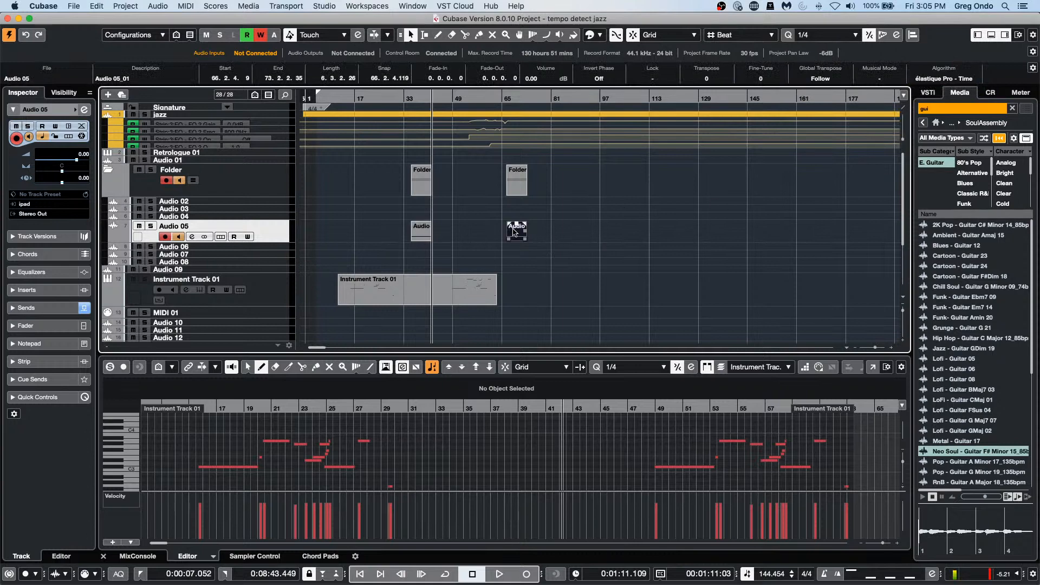
# - Select the first Audio 05 event and view the audio commands available for it
pyautogui.press('Left')
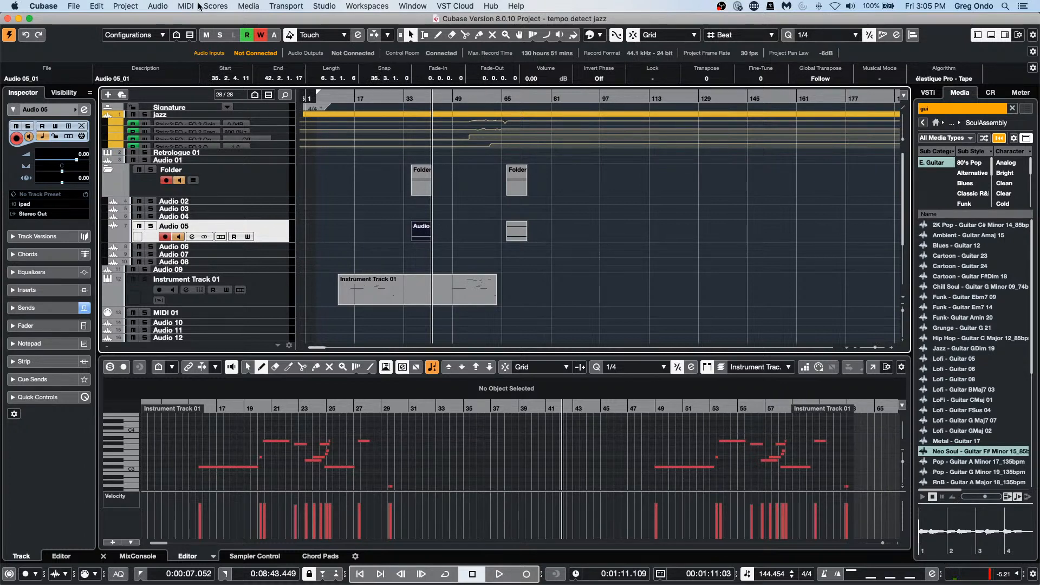
pyautogui.click(158, 6)
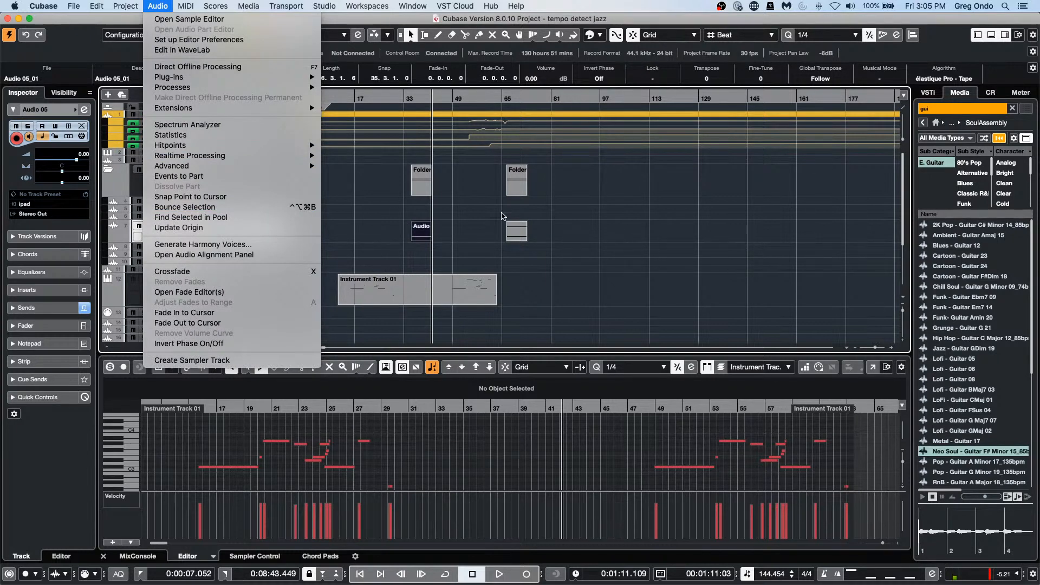
pyautogui.click(762, 240)
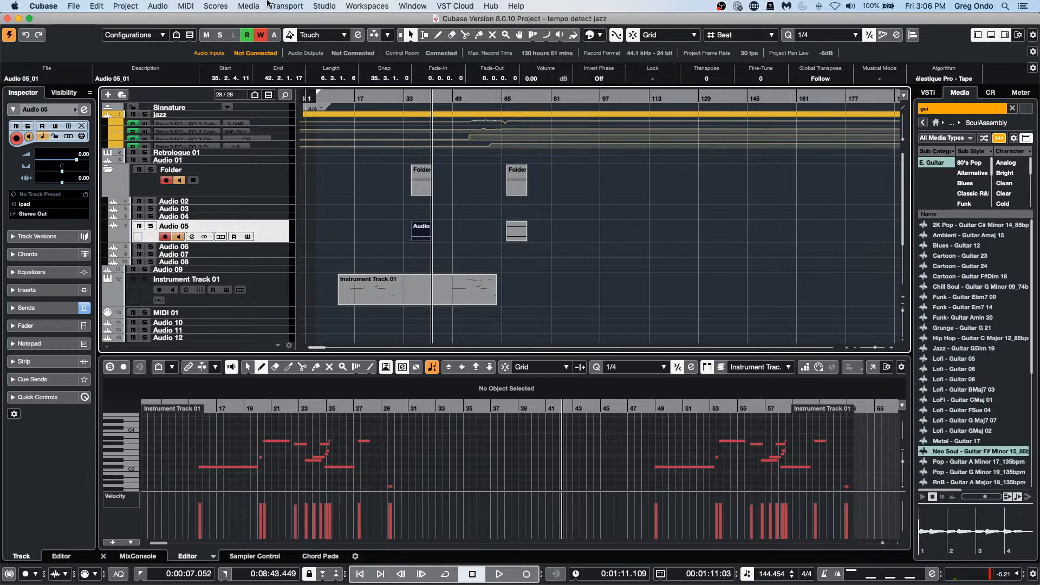
# - Add one HALion Sonic SE instrument track below Audio 05 and load the Oboe 1 Standard program into its first slot
pyautogui.rightClick(278, 230)
pyautogui.moveTo(293, 234)
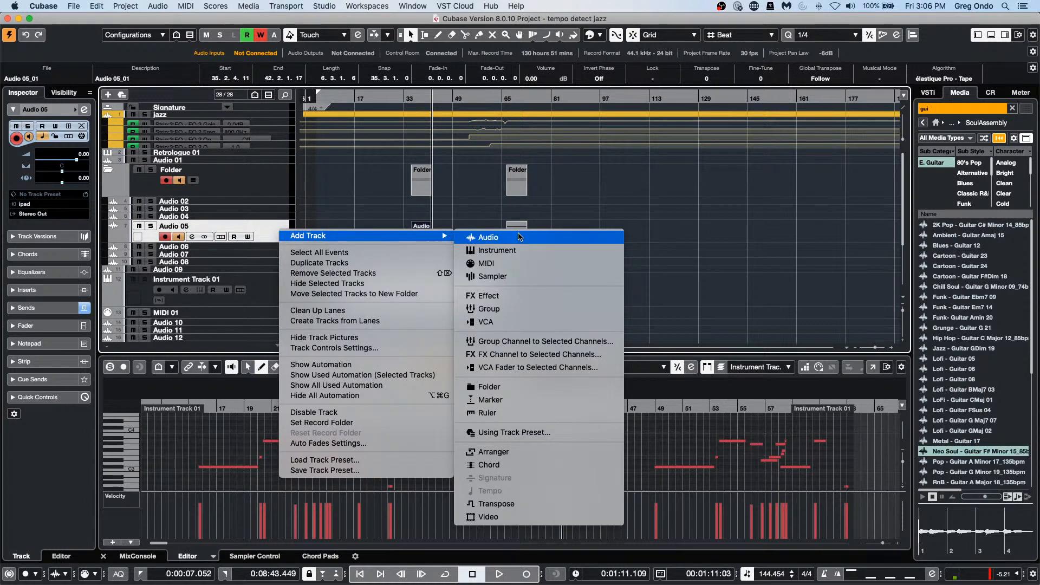
pyautogui.click(518, 251)
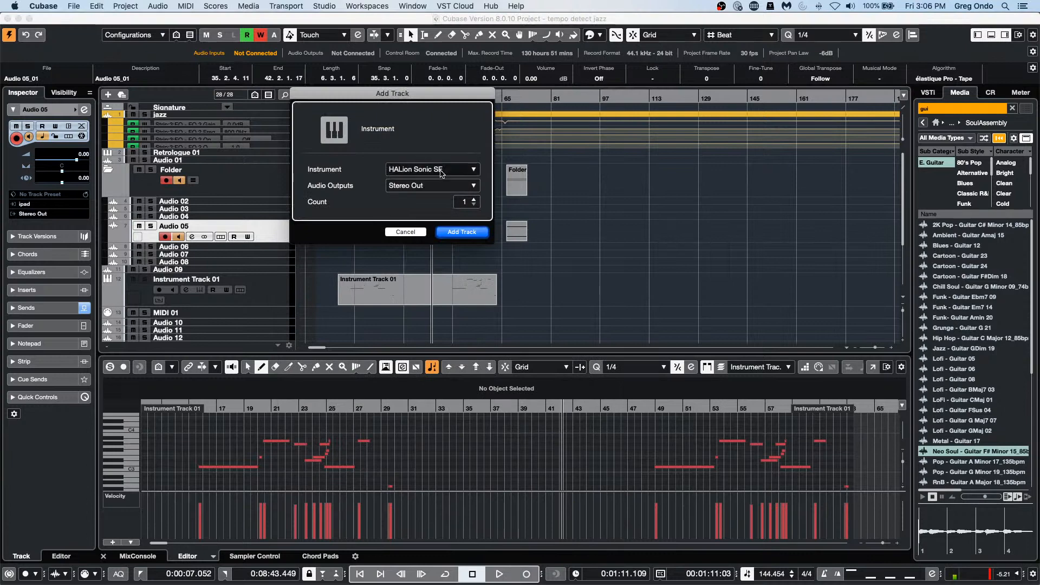
pyautogui.click(472, 233)
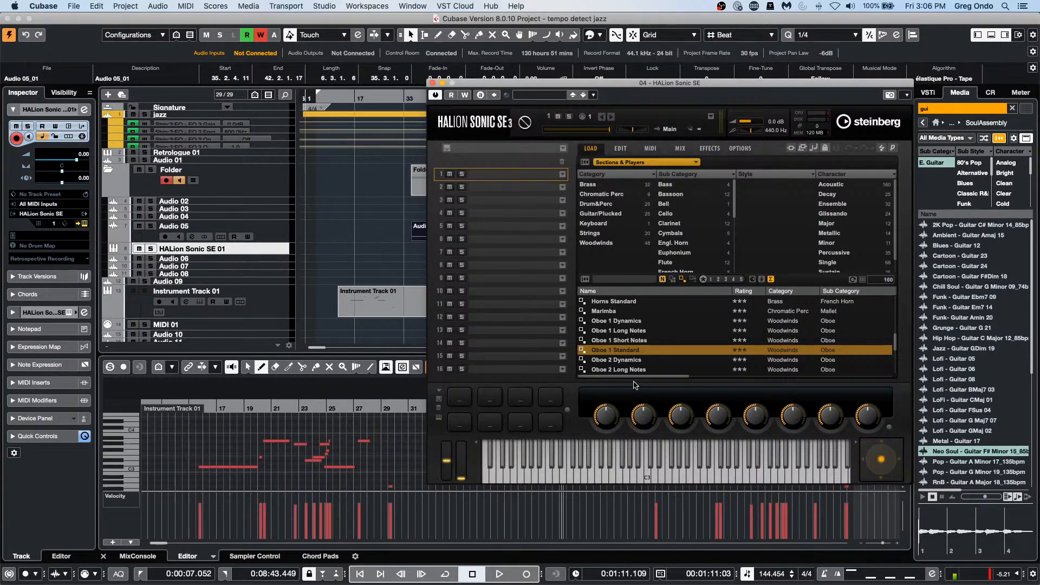
pyautogui.doubleClick(633, 352)
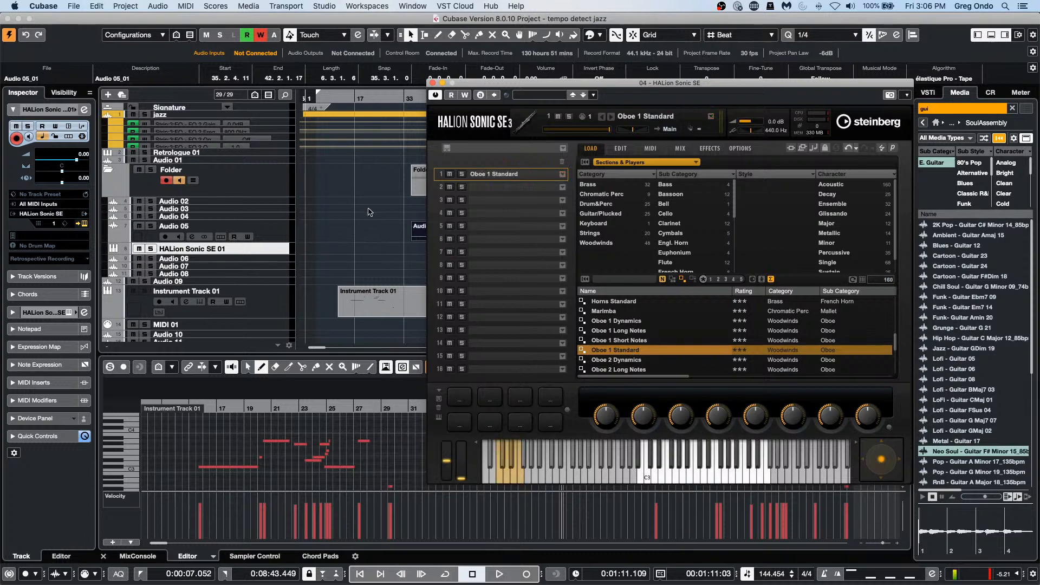
pyautogui.click(674, 476)
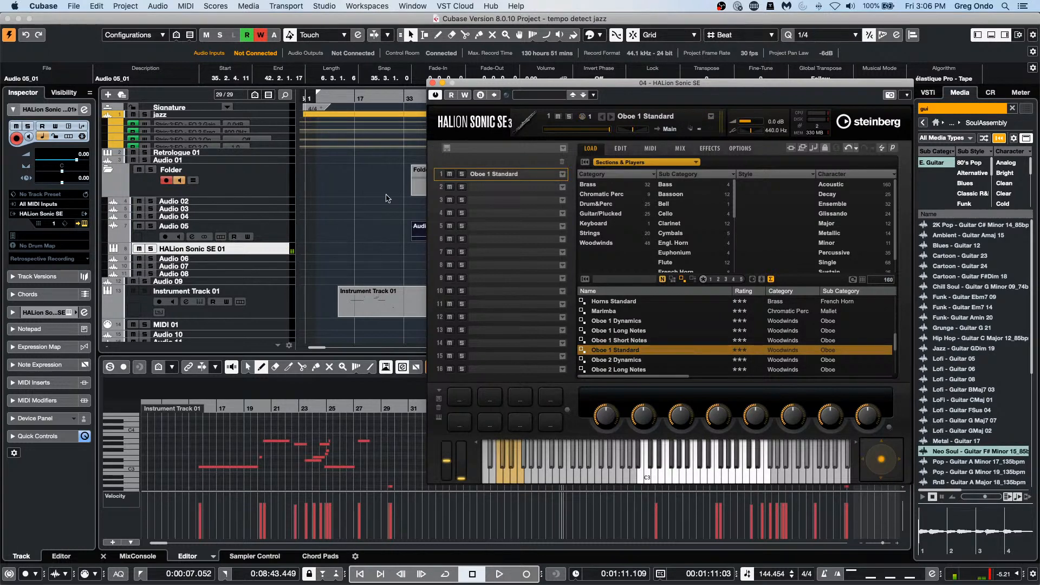
# - Draw an empty MIDI part on track HALion Sonic SE 01 from 16.2.1.0 to 33.1.1.0
pyautogui.rightClick(348, 257)
pyautogui.click(373, 257)
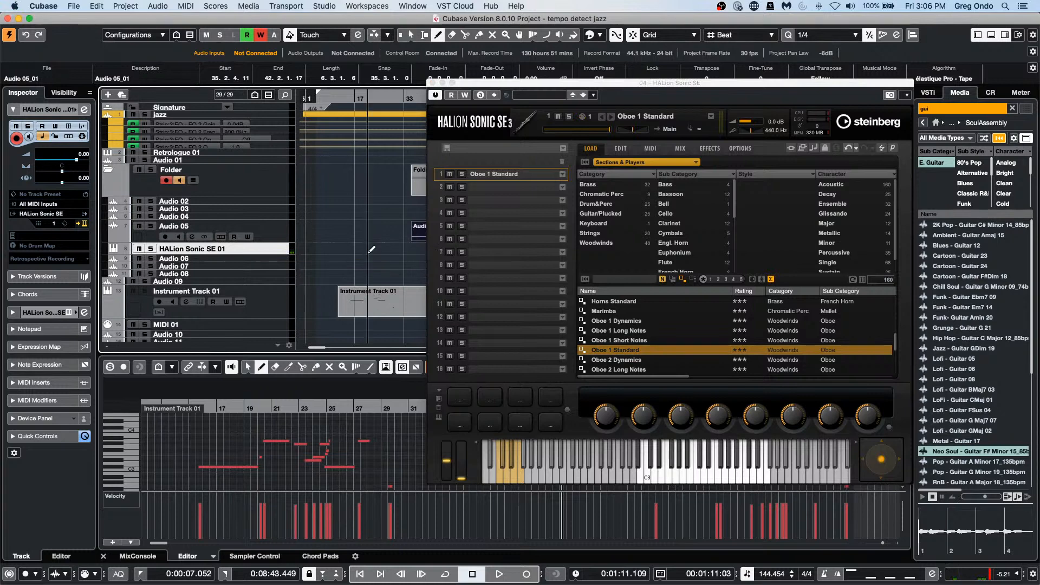
pyautogui.moveTo(355, 248)
pyautogui.mouseDown()
pyautogui.moveTo(424, 247)
pyautogui.moveTo(406, 246)
pyautogui.mouseUp()
pyautogui.press('1')
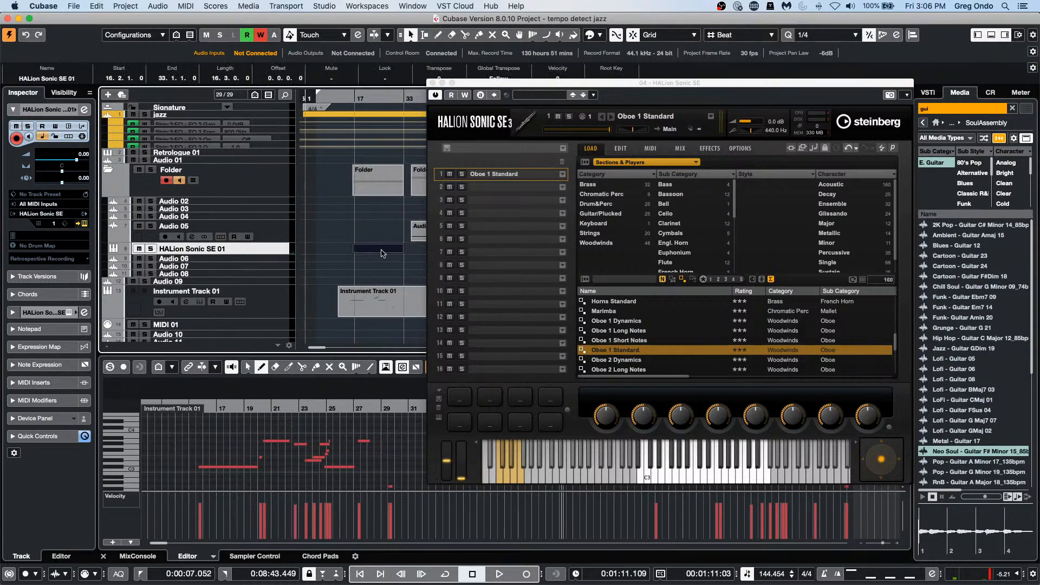
# - Draw a few short notes around bars 33 to 35 in the new part's note editor and set the Control Room Main level to 0.70
pyautogui.click(366, 252)
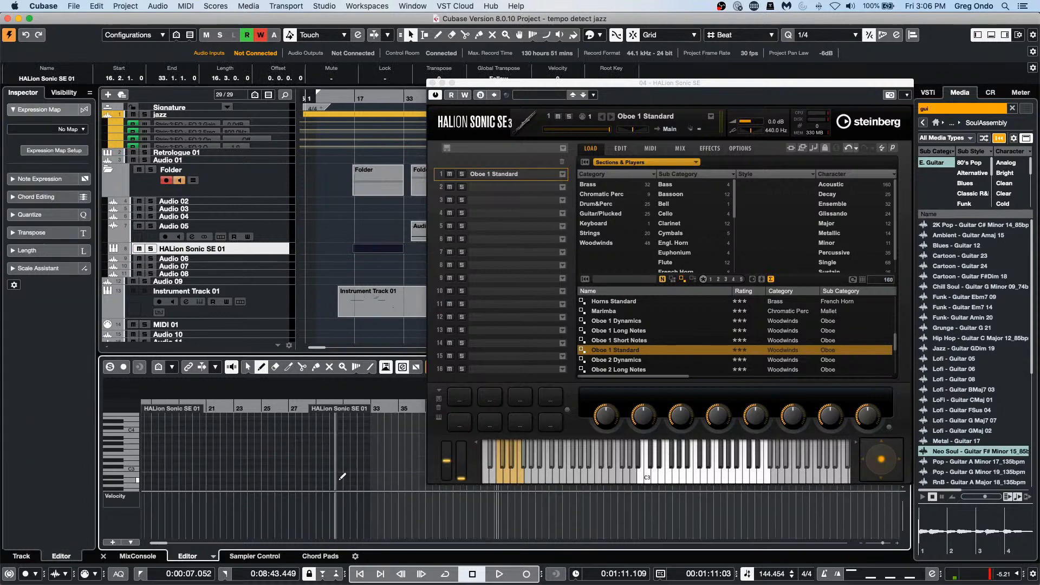
pyautogui.moveTo(393, 455); pyautogui.dragTo(407, 455)
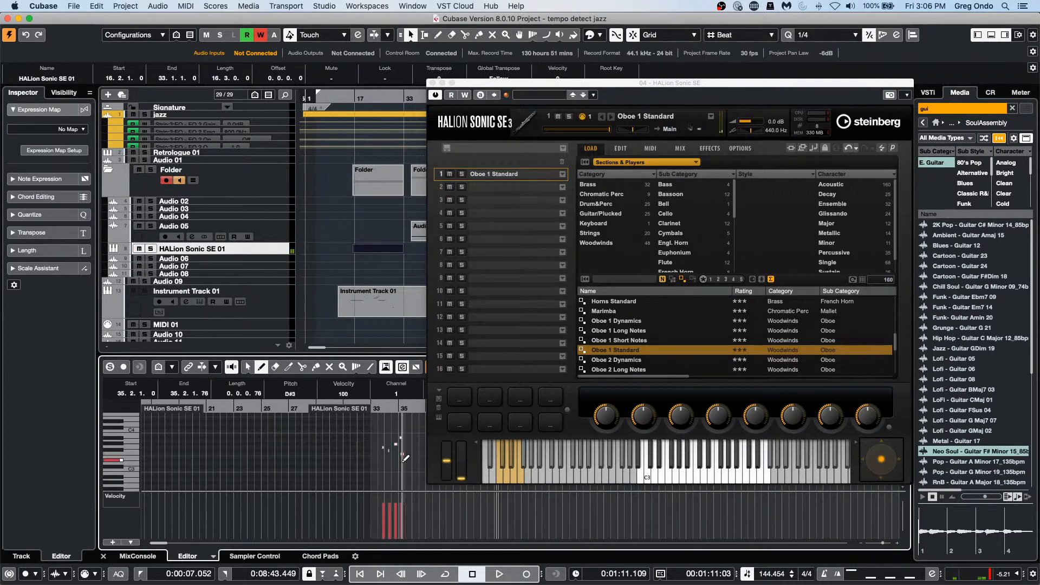
pyautogui.click(990, 92)
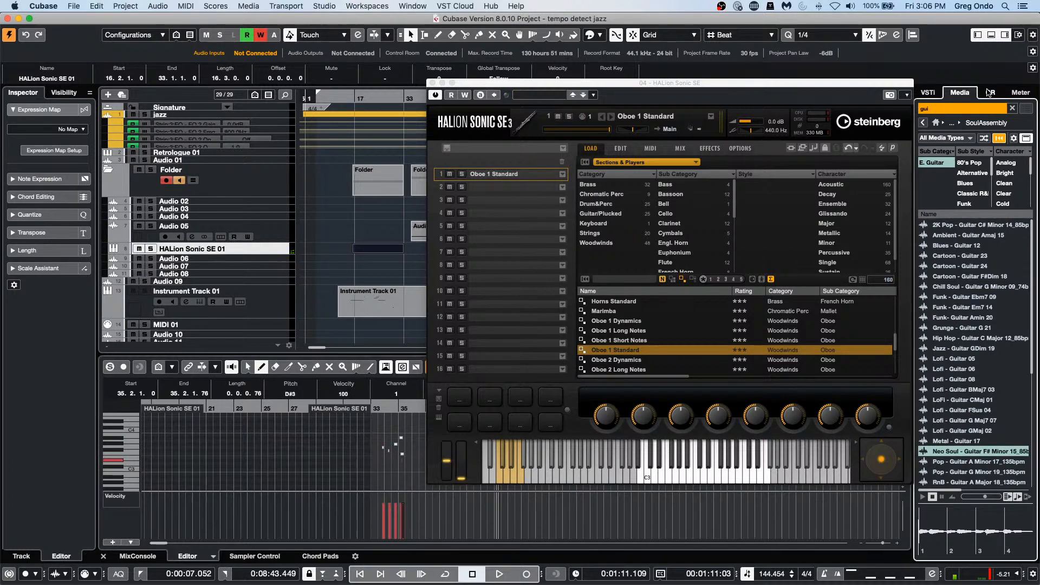
pyautogui.moveTo(981, 490); pyautogui.dragTo(987, 464)
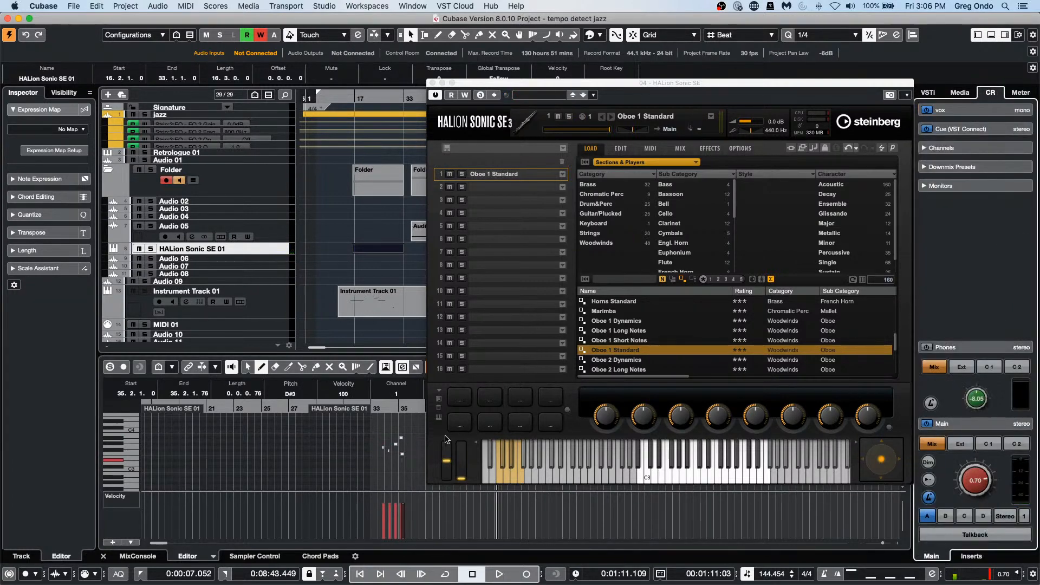
# - Draw more short notes at varying pitches around bars 34 to 36 in the HALion Sonic SE 01 editor
pyautogui.click(395, 443)
pyautogui.click(401, 438)
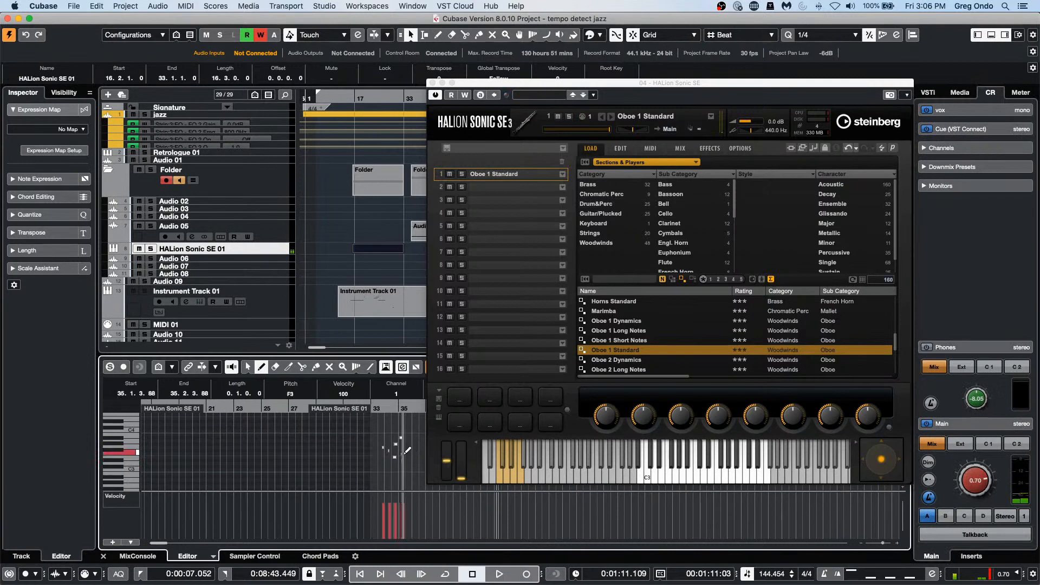
pyautogui.click(408, 460)
pyautogui.click(415, 444)
pyautogui.click(417, 461)
pyautogui.click(422, 458)
pyautogui.click(423, 467)
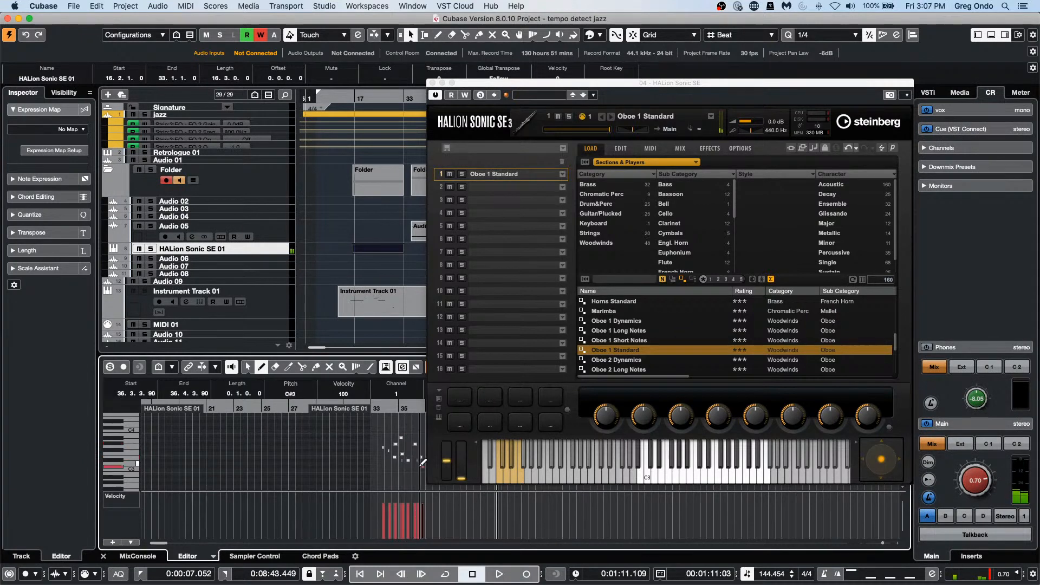
# - Draw two more short notes around bar 36 in the HALion Sonic SE 01 editor and close the instrument window
pyautogui.click(420, 458)
pyautogui.click(416, 451)
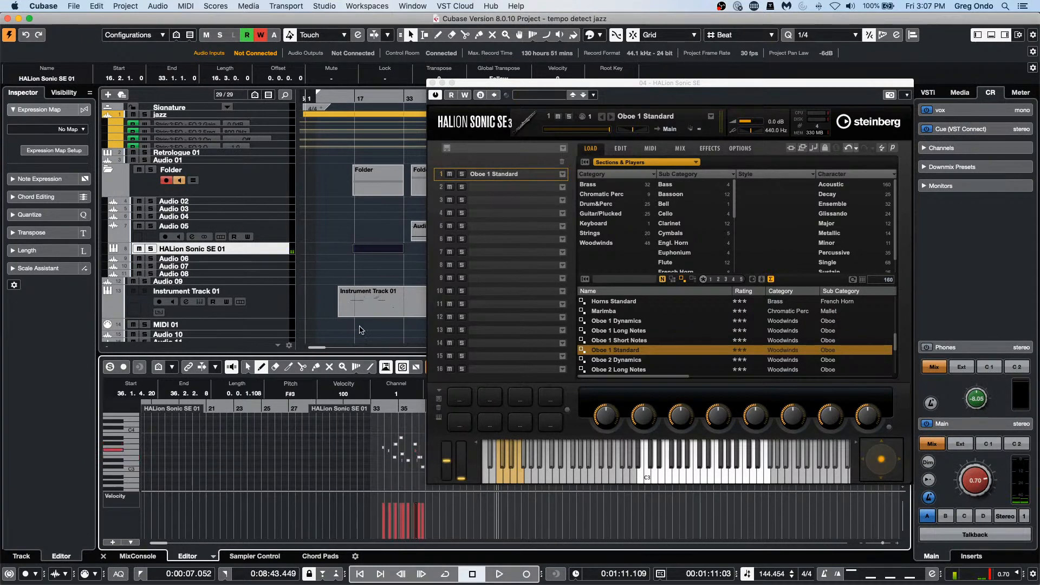
pyautogui.click(432, 82)
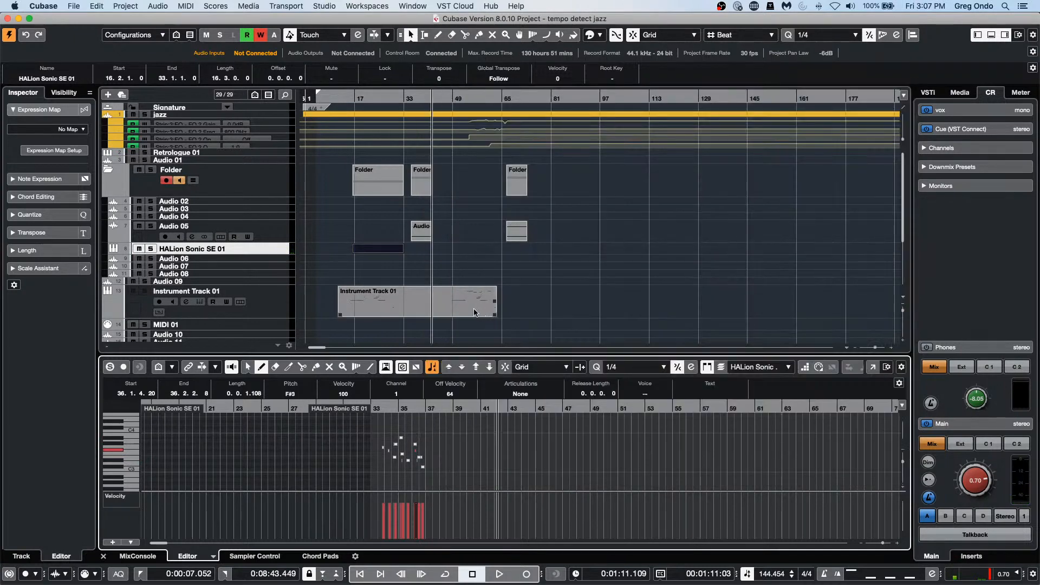
# - Examine the Render in Place settings for the Instrument Track 01 part, including the mode choices, and leave the dialog
pyautogui.click(433, 306)
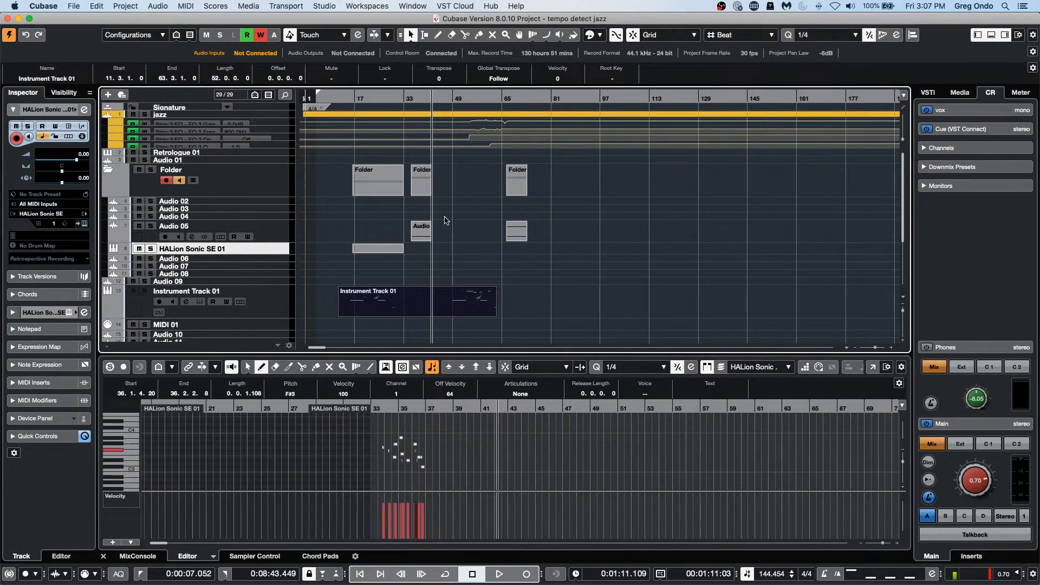
pyautogui.click(117, 6)
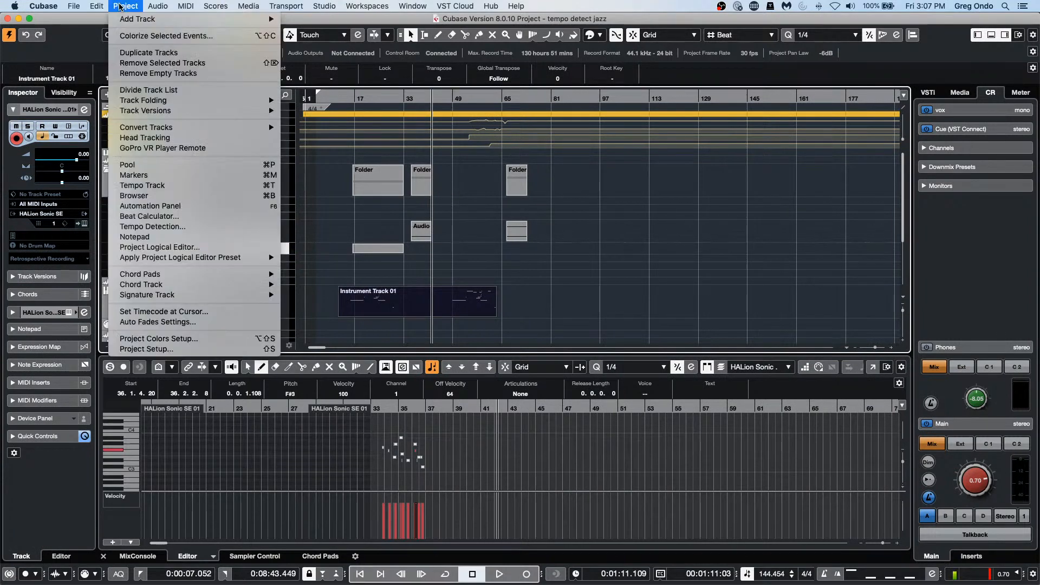
pyautogui.moveTo(96, 6)
pyautogui.moveTo(133, 111)
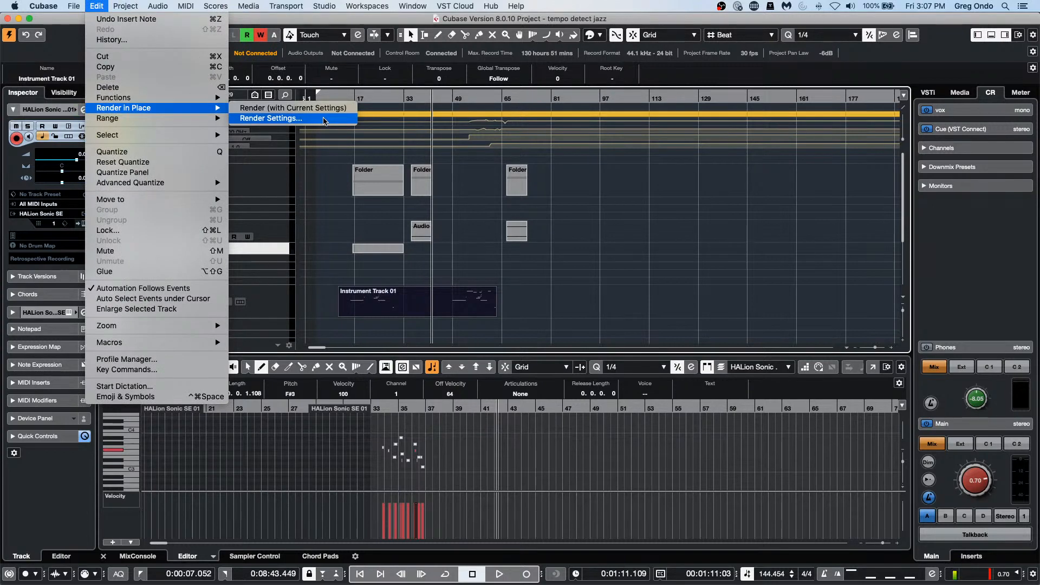
pyautogui.click(324, 119)
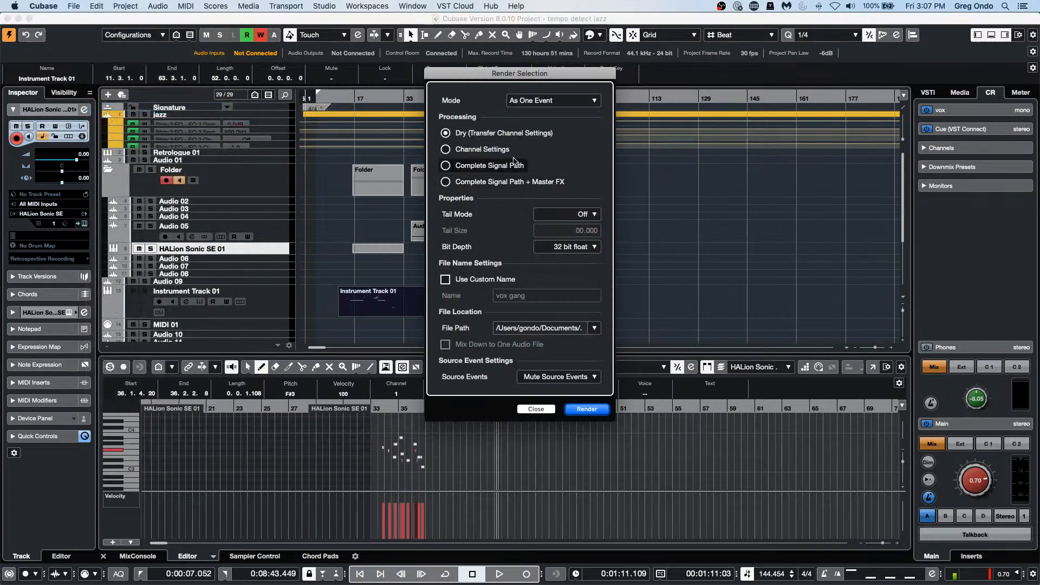
pyautogui.click(576, 102)
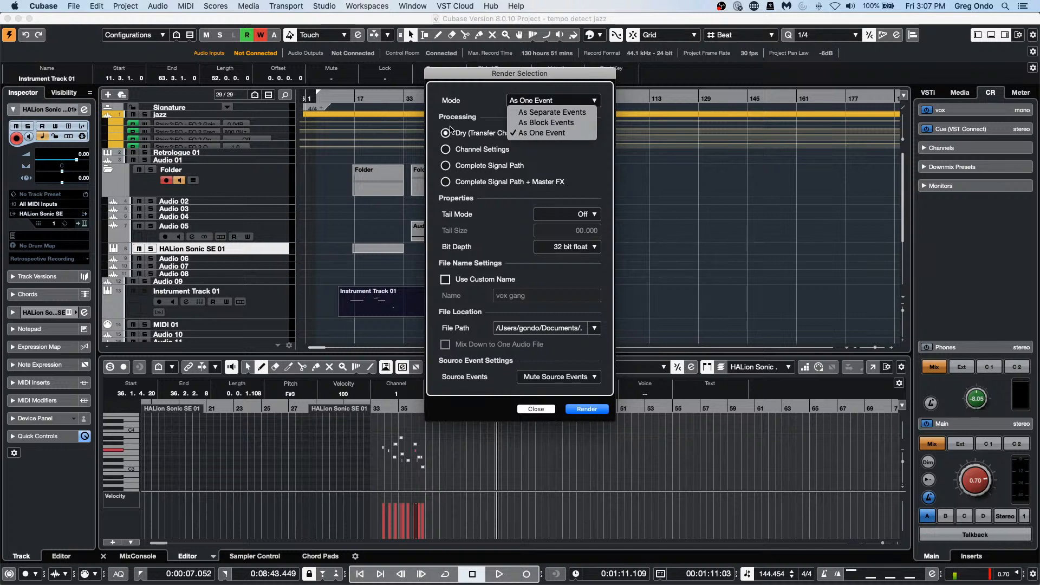
pyautogui.click(530, 185)
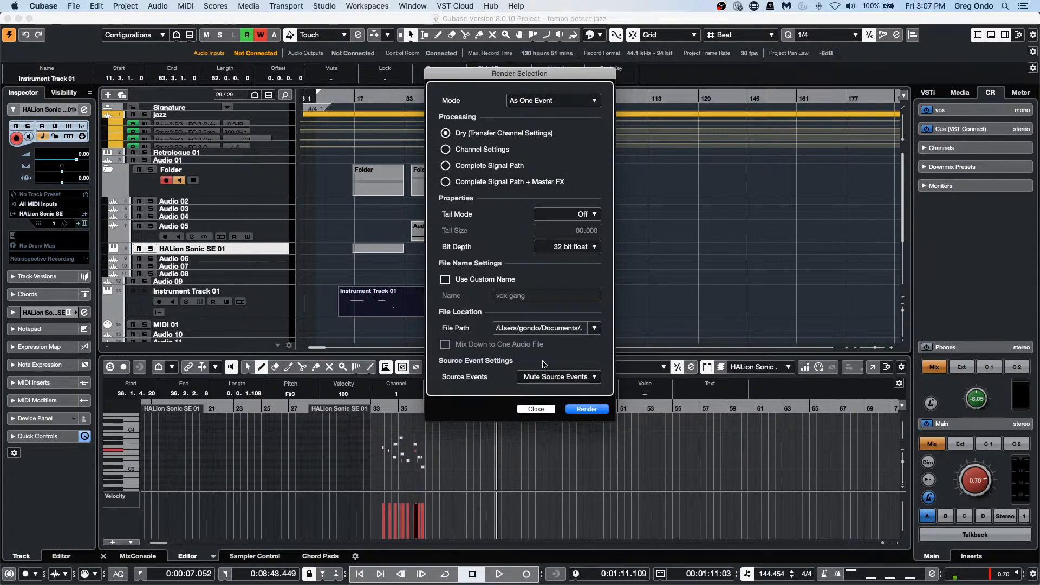
pyautogui.click(596, 412)
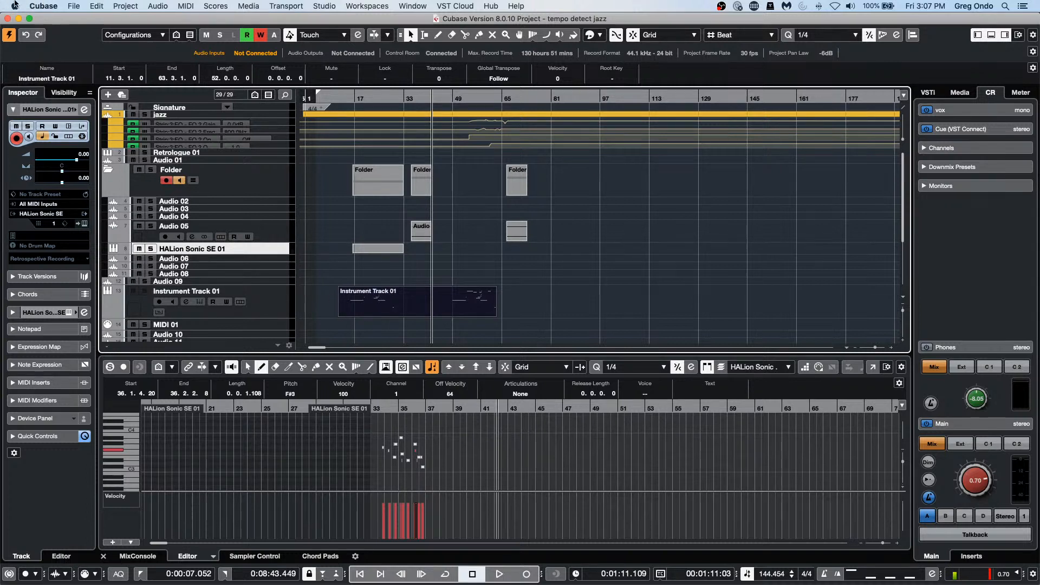
pyautogui.click(42, 5)
pyautogui.moveTo(125, 6)
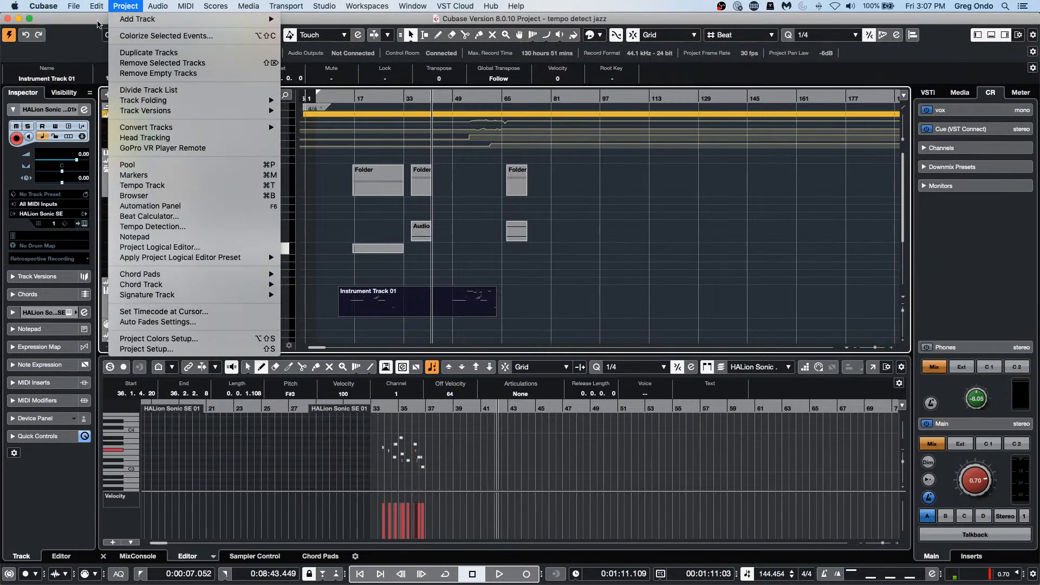
# - Try to render the selected Instrument Track 01 part in place as one event with dry processing
pyautogui.moveTo(116, 108)
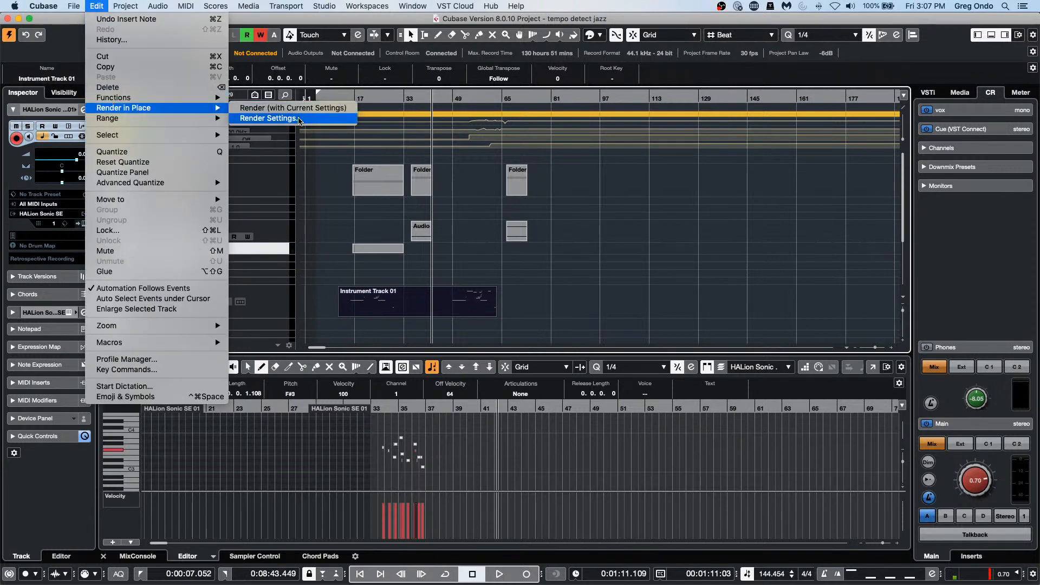
pyautogui.click(302, 117)
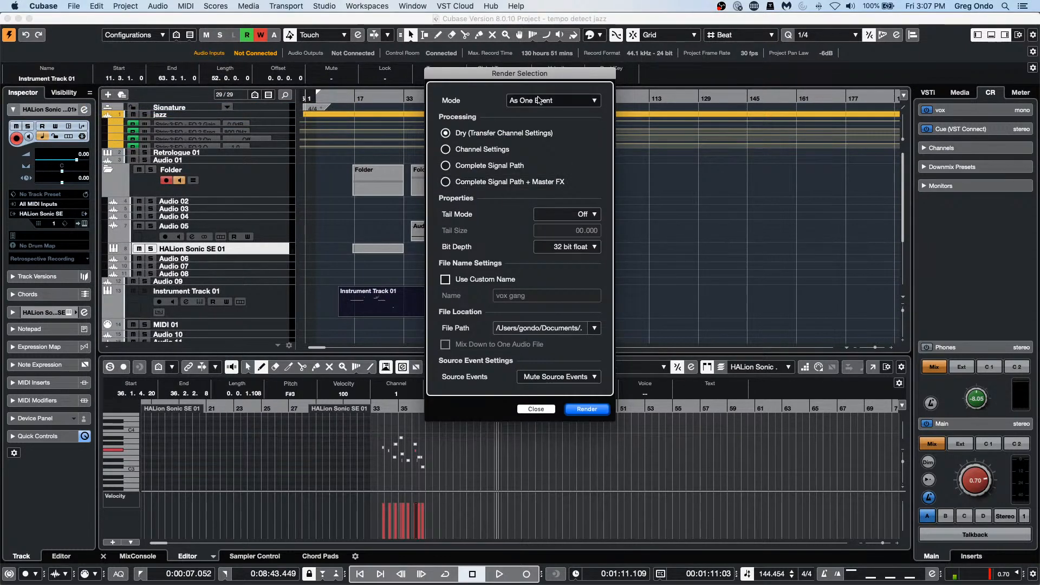
pyautogui.click(595, 413)
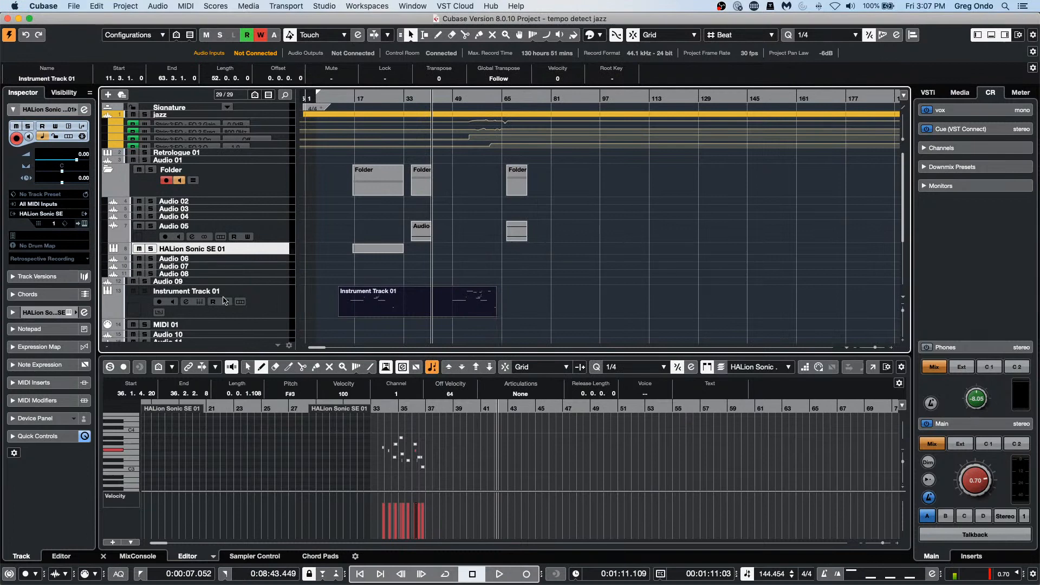
# - Select the Instrument Track 01 track and try again to render its part in place, with source events set to be muted
pyautogui.click(271, 303)
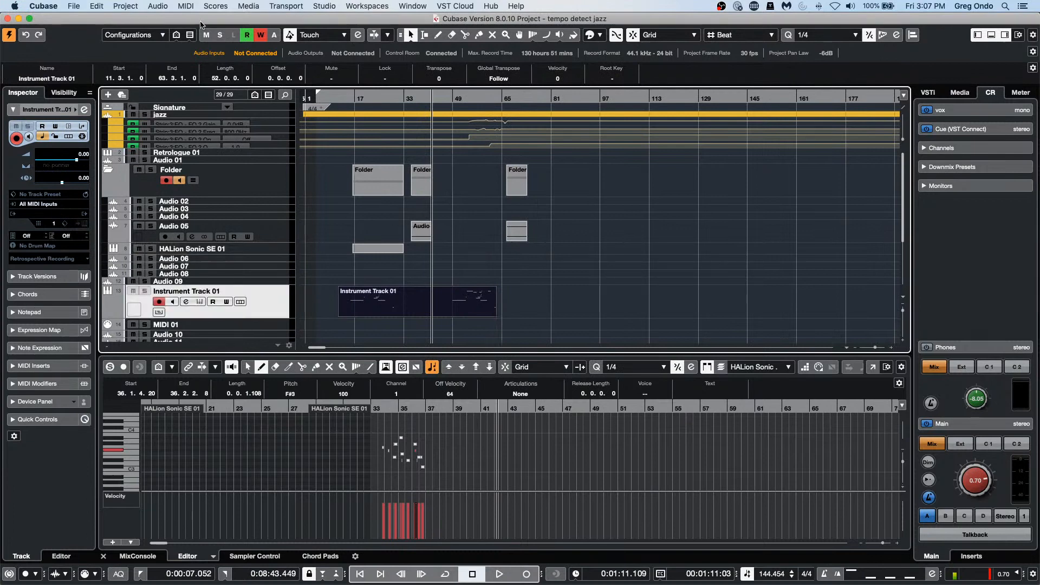
pyautogui.click(125, 6)
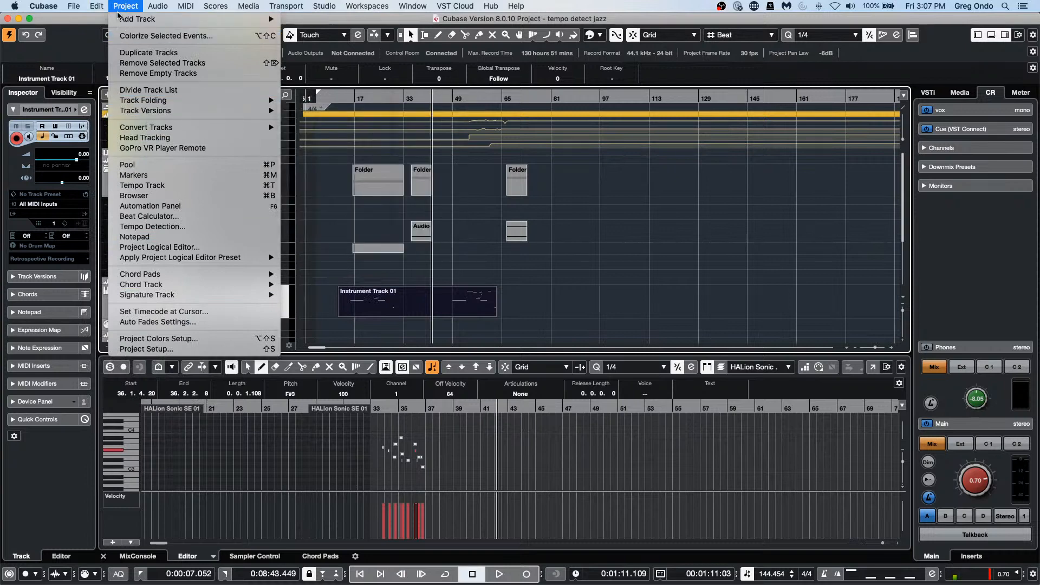
pyautogui.moveTo(96, 6)
pyautogui.moveTo(158, 111)
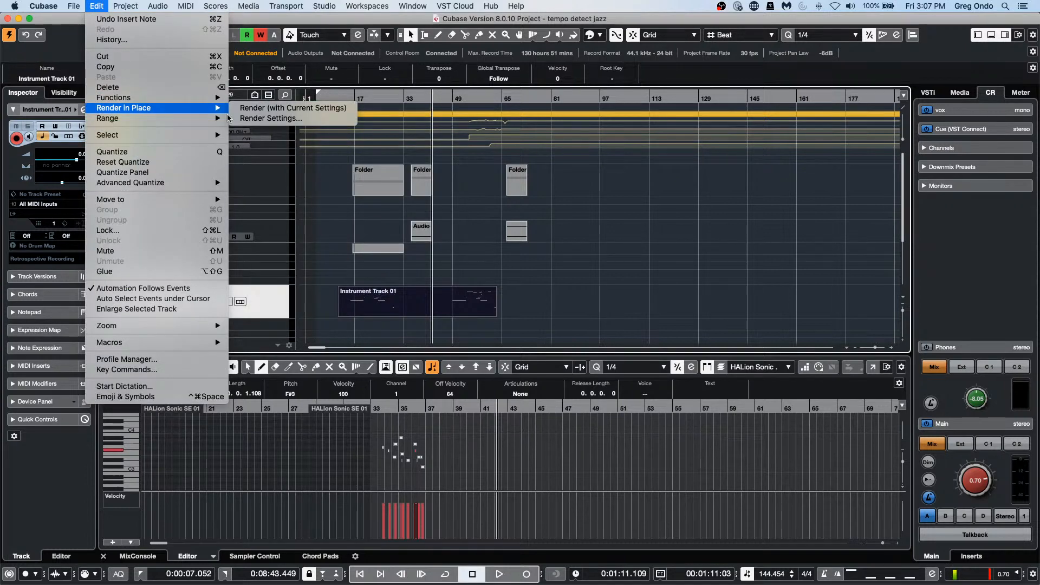
pyautogui.click(294, 119)
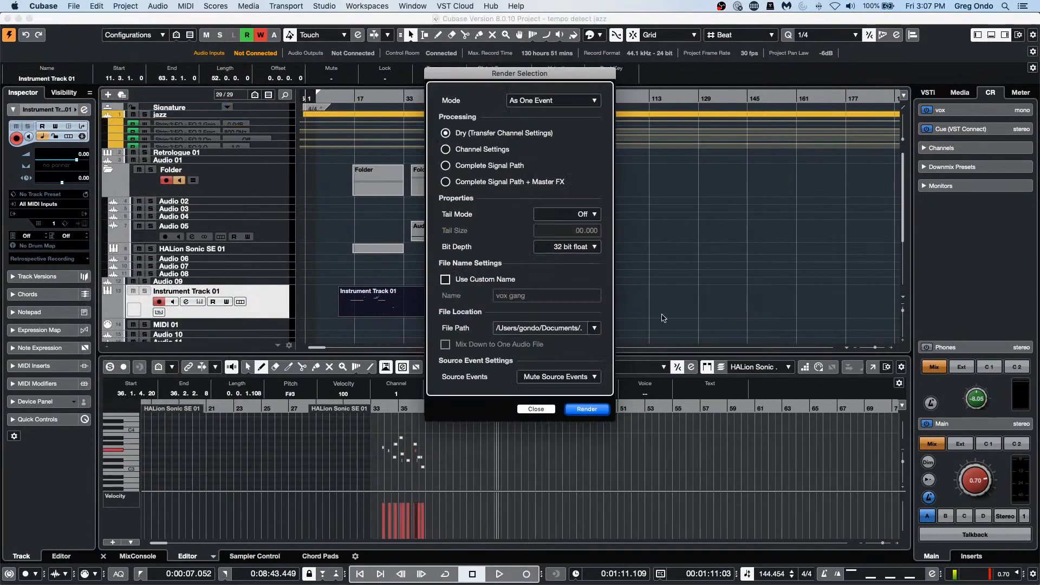
pyautogui.click(564, 376)
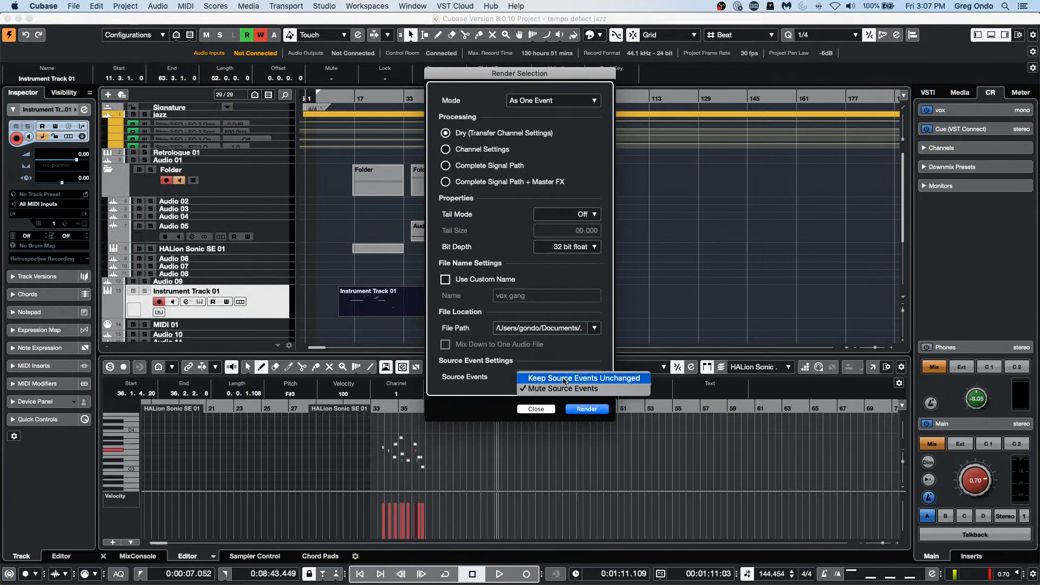
pyautogui.click(564, 355)
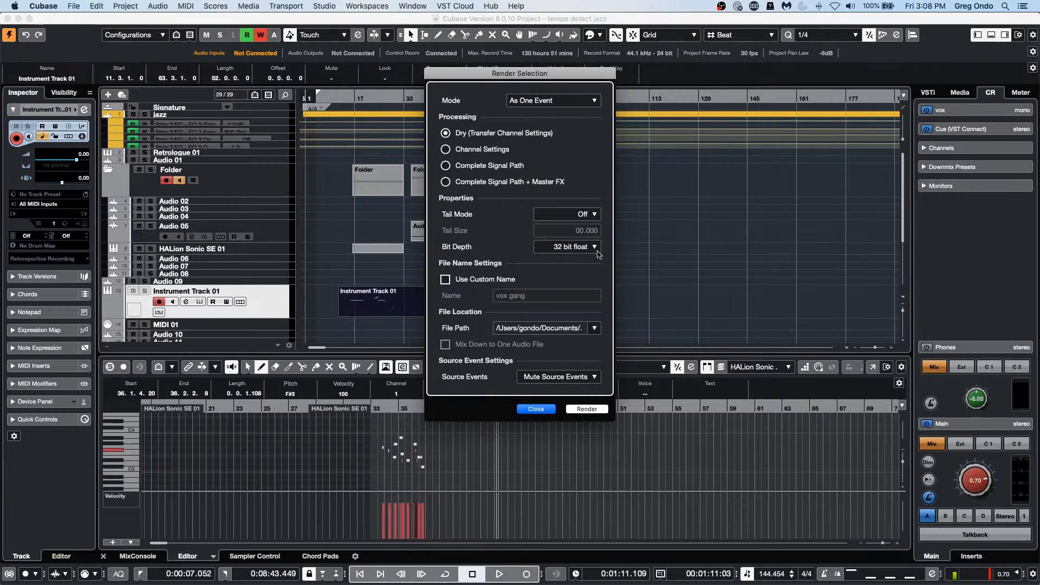
pyautogui.click(587, 409)
pyautogui.scroll(-5, 661, 304)
pyautogui.scroll(5, 664, 302)
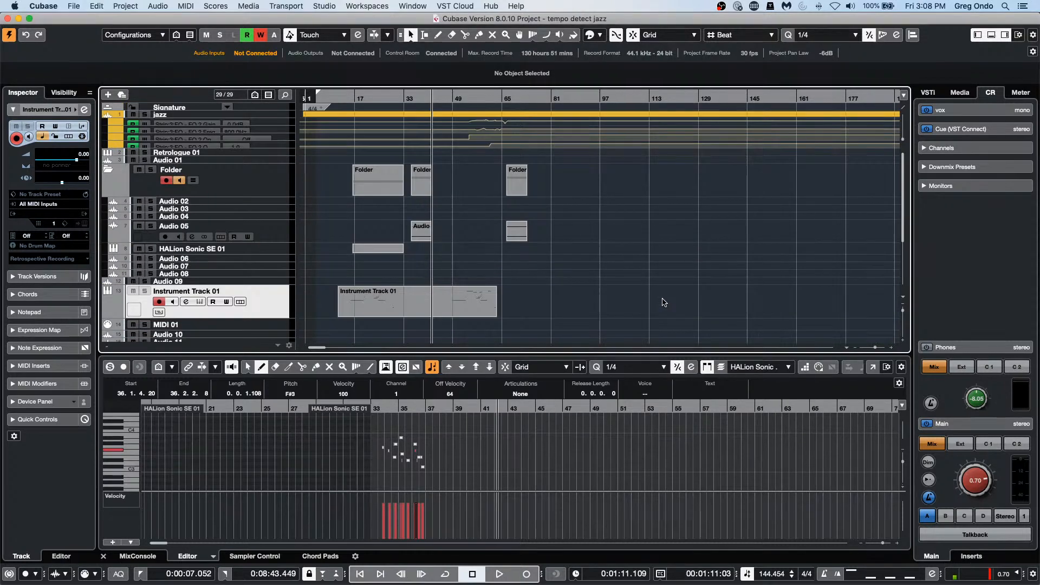
# - Reselect the Instrument Track 01 part, turn off the track's record enable and try to render the part in place
pyautogui.click(399, 299)
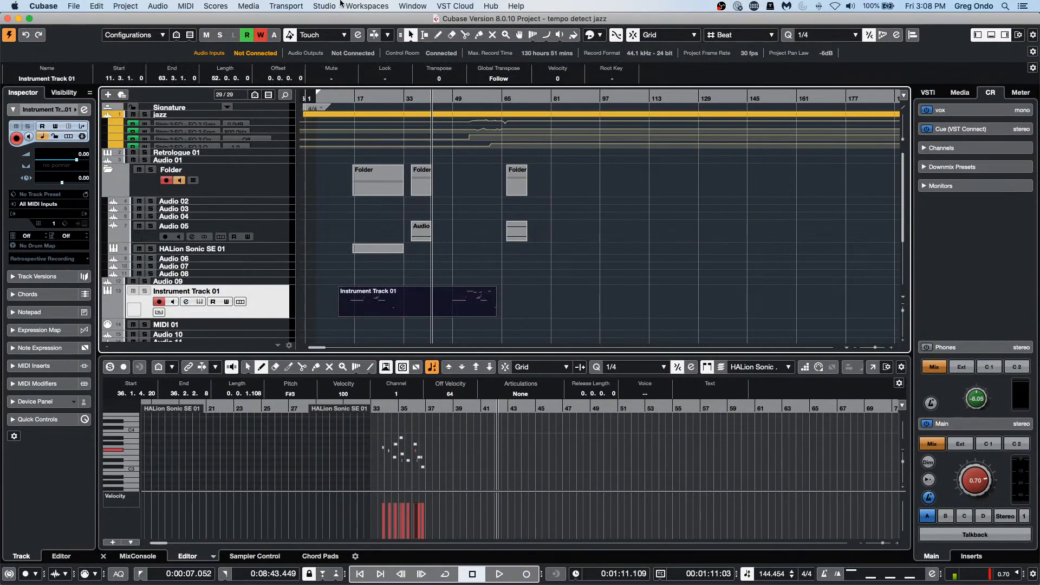
pyautogui.click(125, 6)
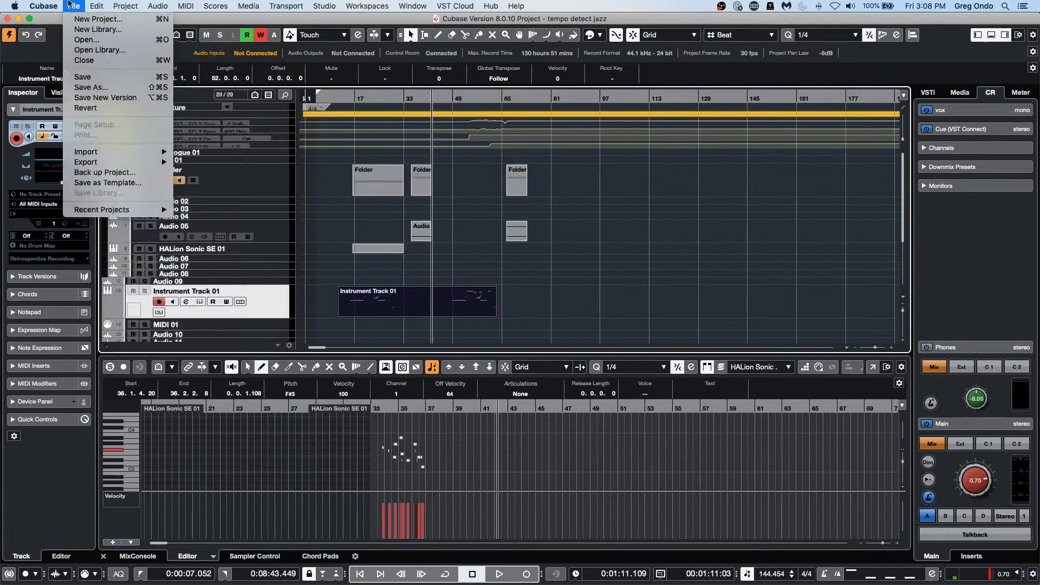
pyautogui.moveTo(104, 7)
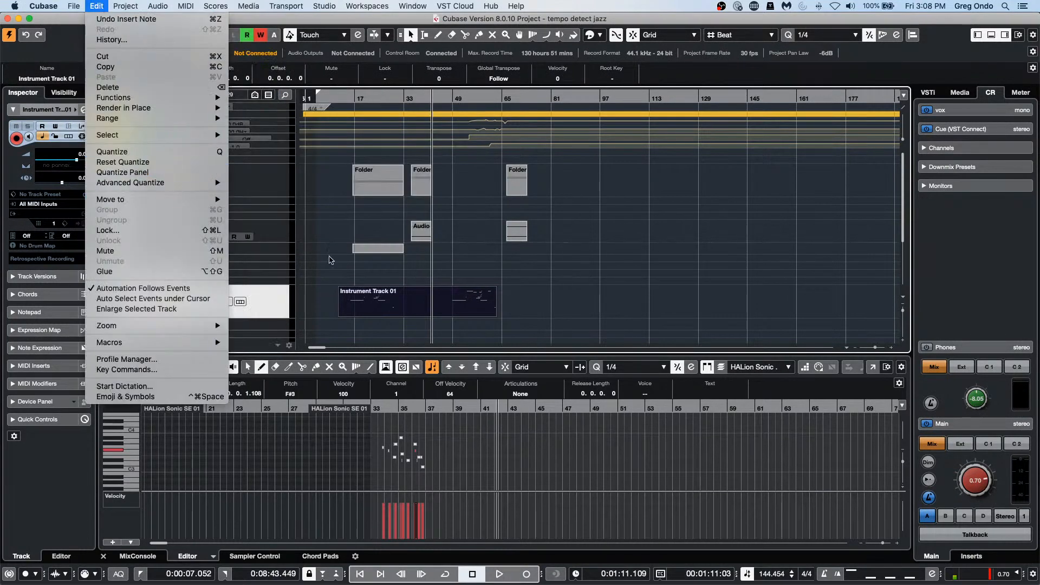
pyautogui.click(363, 286)
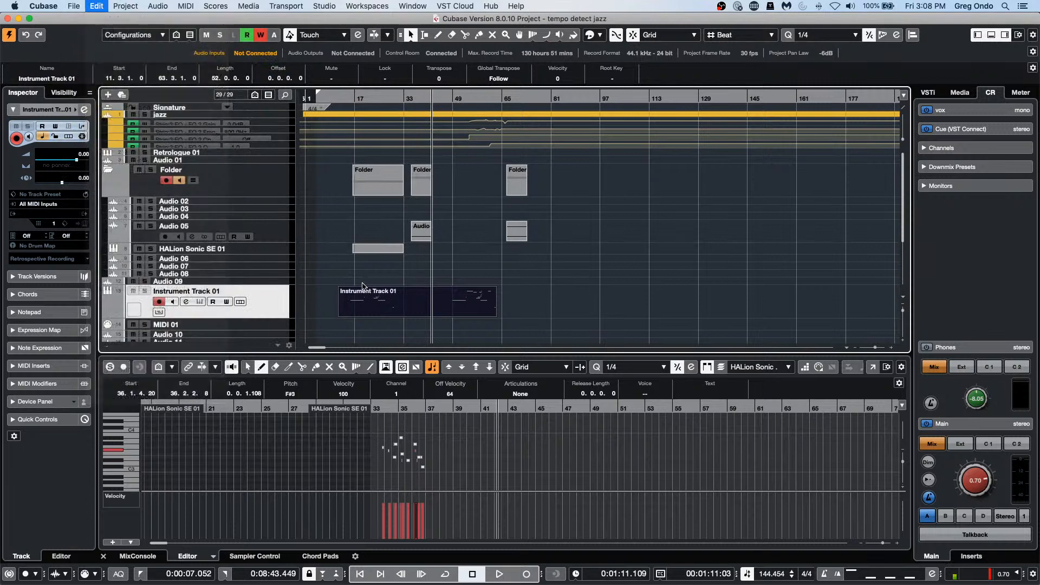
pyautogui.click(158, 302)
pyautogui.click(136, 7)
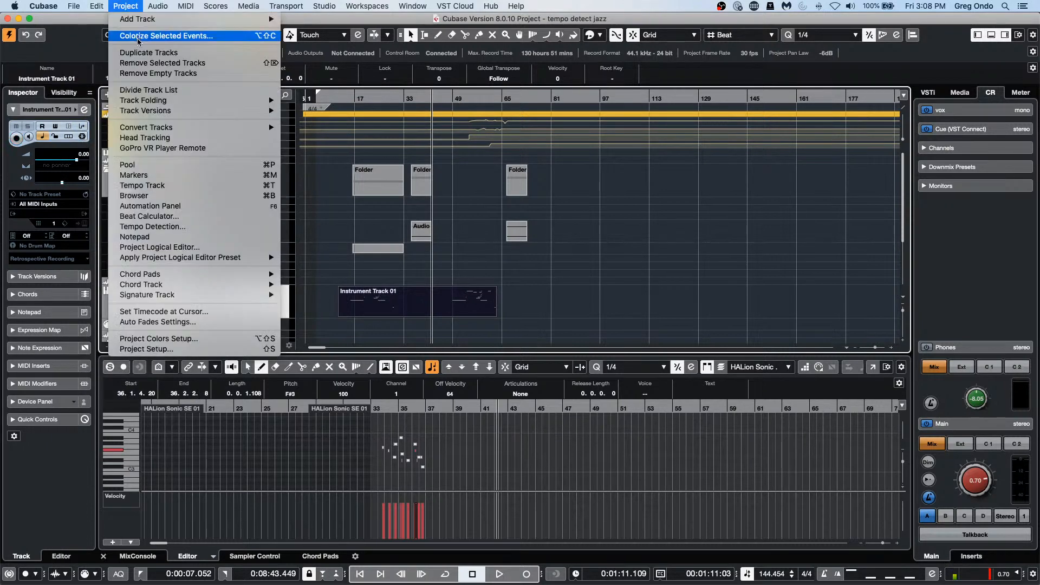
pyautogui.moveTo(96, 6)
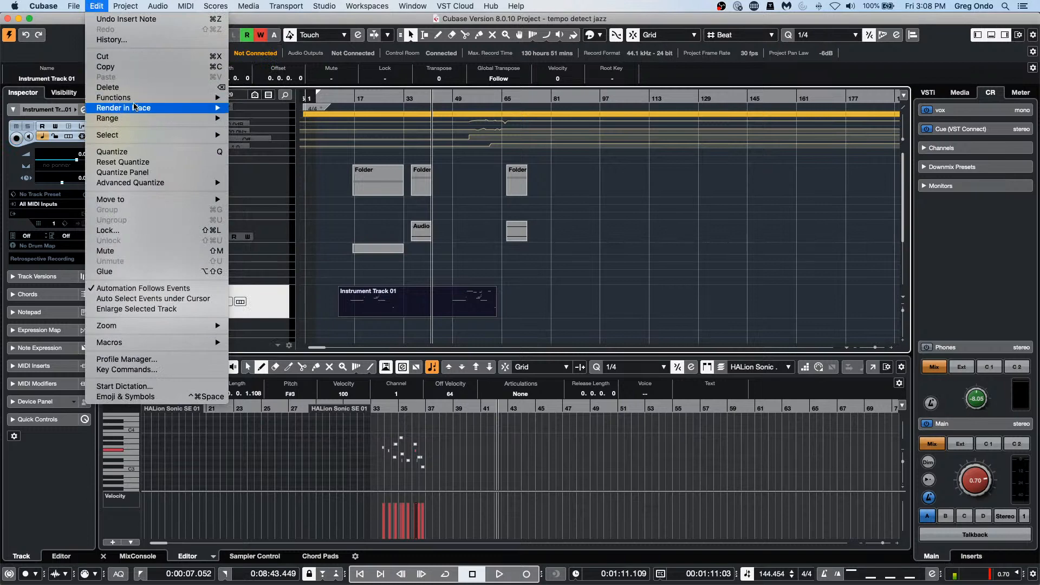
pyautogui.moveTo(139, 111)
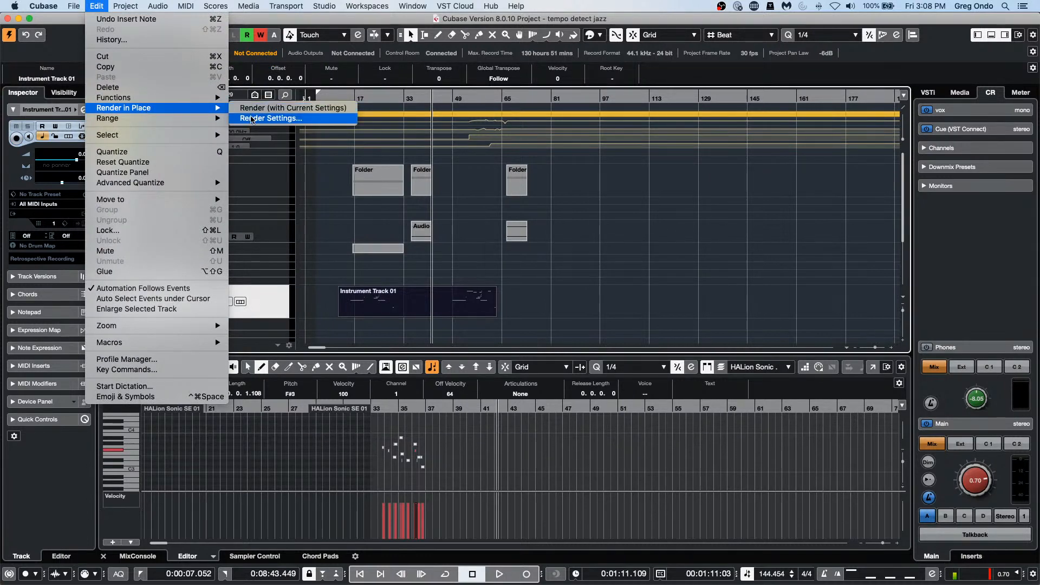
pyautogui.click(264, 112)
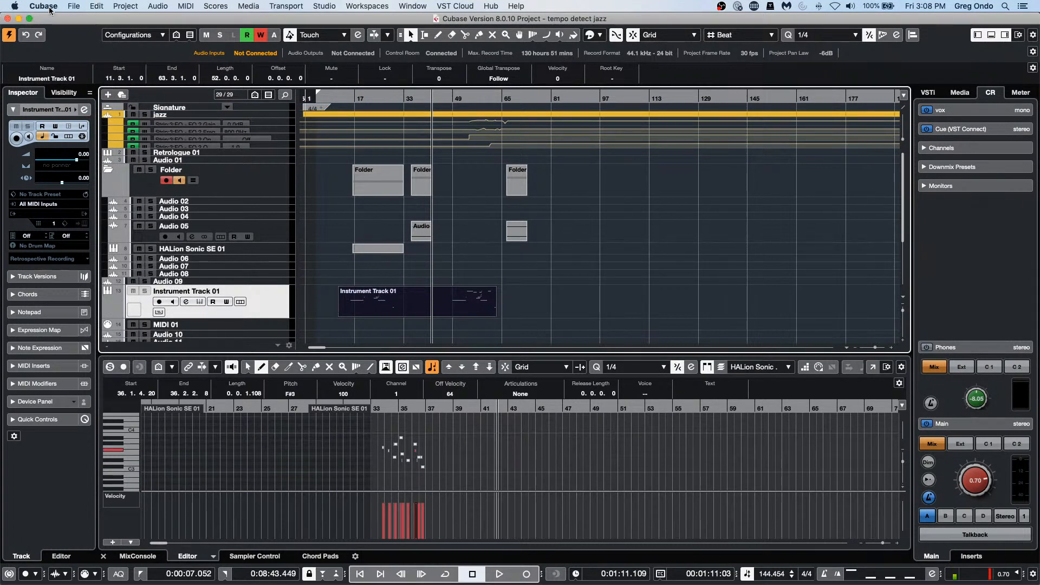
# - Open the recent project jump off.cpr and activate it
pyautogui.click(74, 6)
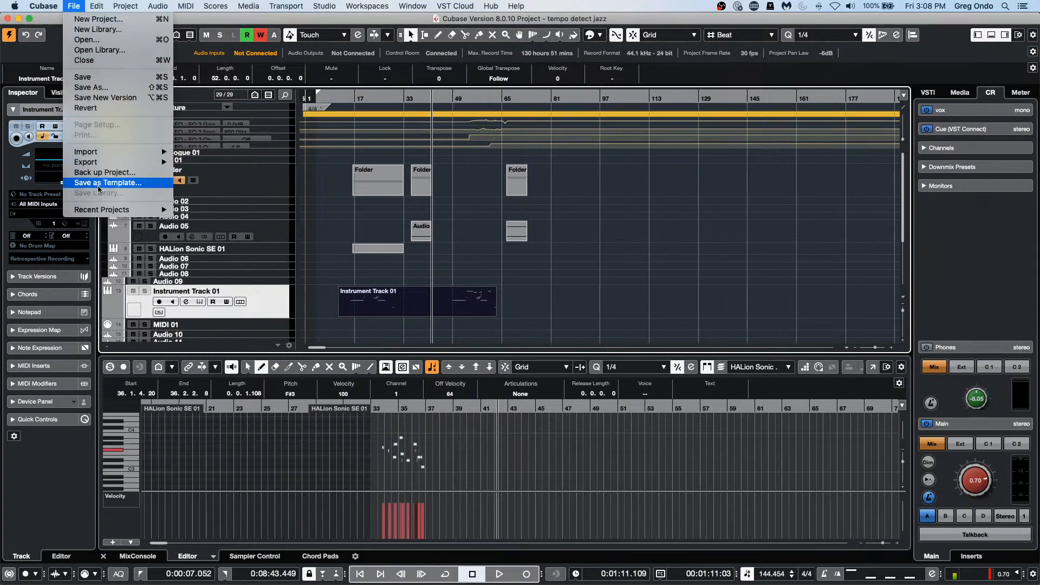
pyautogui.moveTo(124, 211)
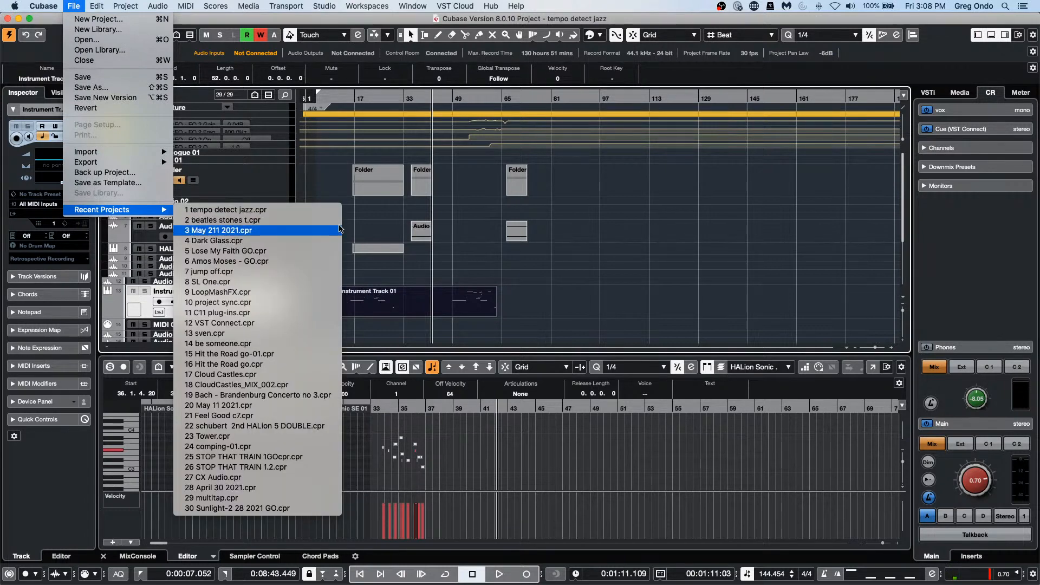
pyautogui.click(318, 272)
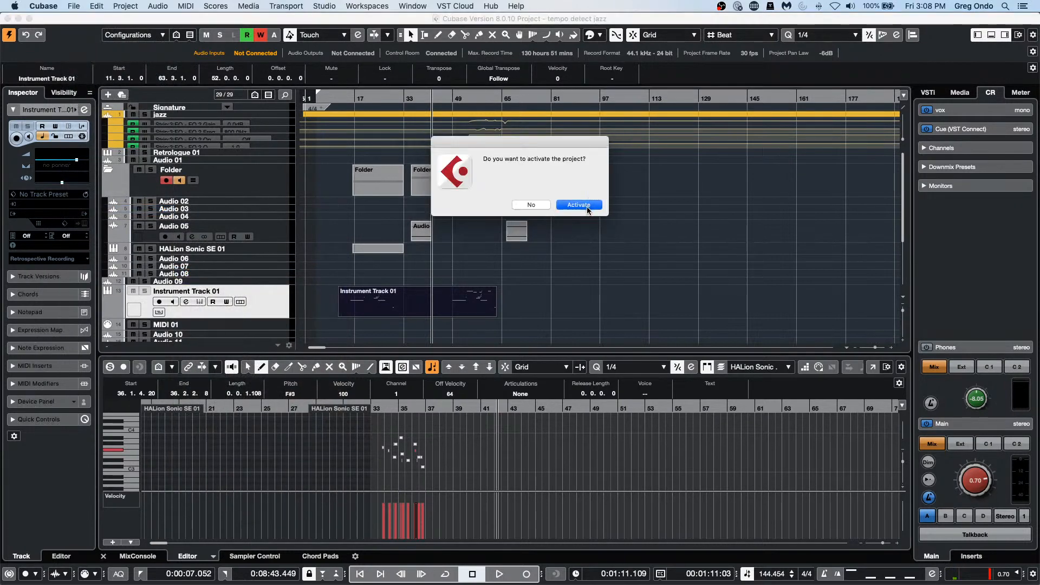
pyautogui.click(586, 211)
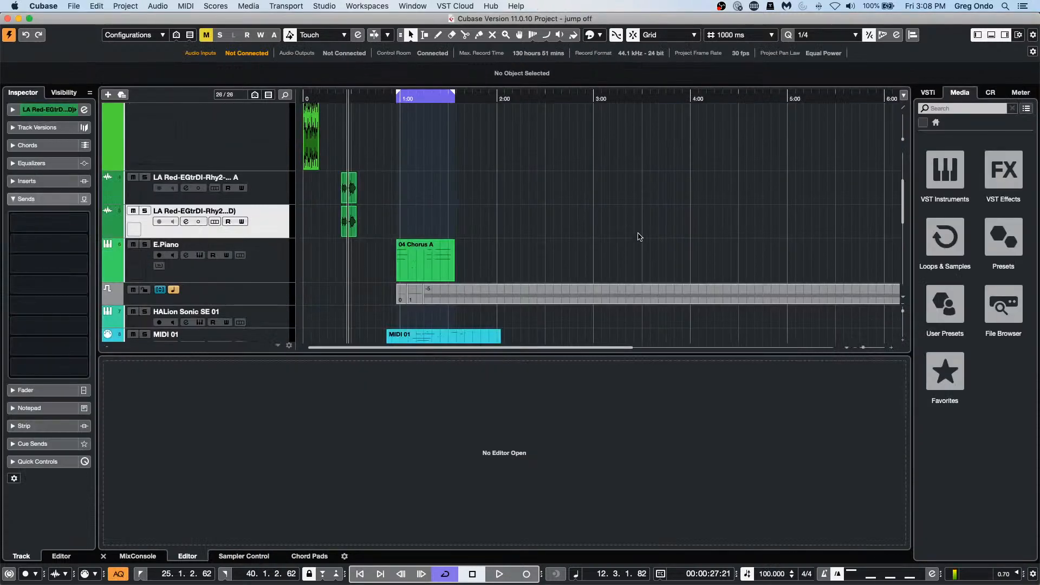
# - Render the 04 Chorus A part on the E.Piano track in place as one dry 32 bit float event, muting the source
pyautogui.click(433, 269)
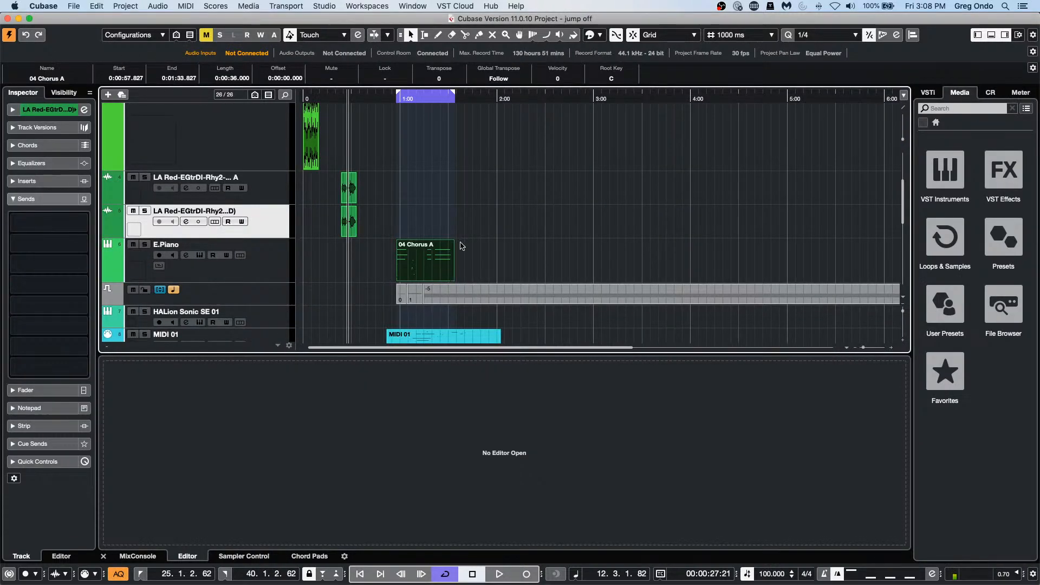
pyautogui.click(154, 4)
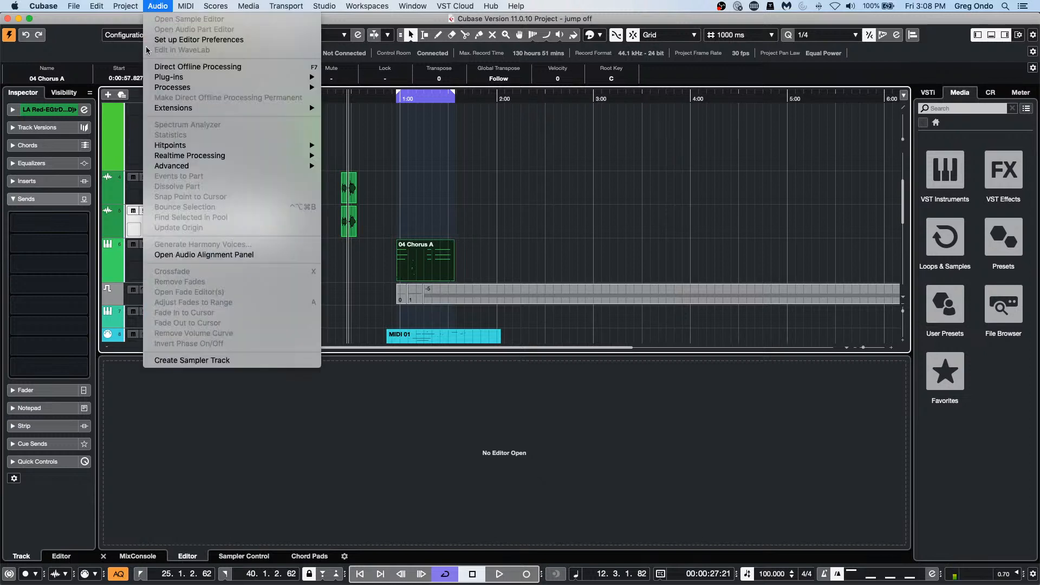
pyautogui.moveTo(95, 4)
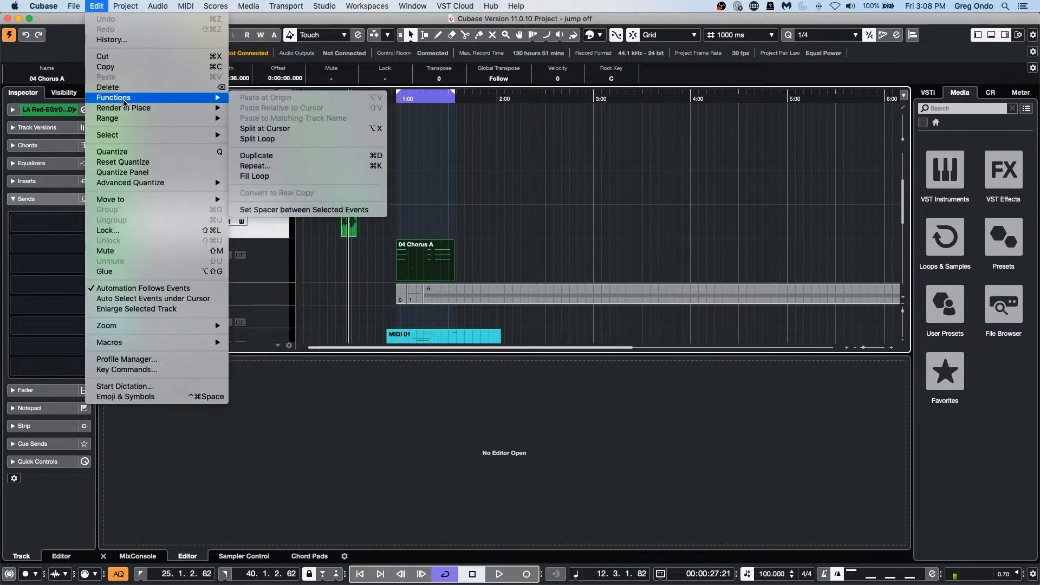
pyautogui.click(245, 119)
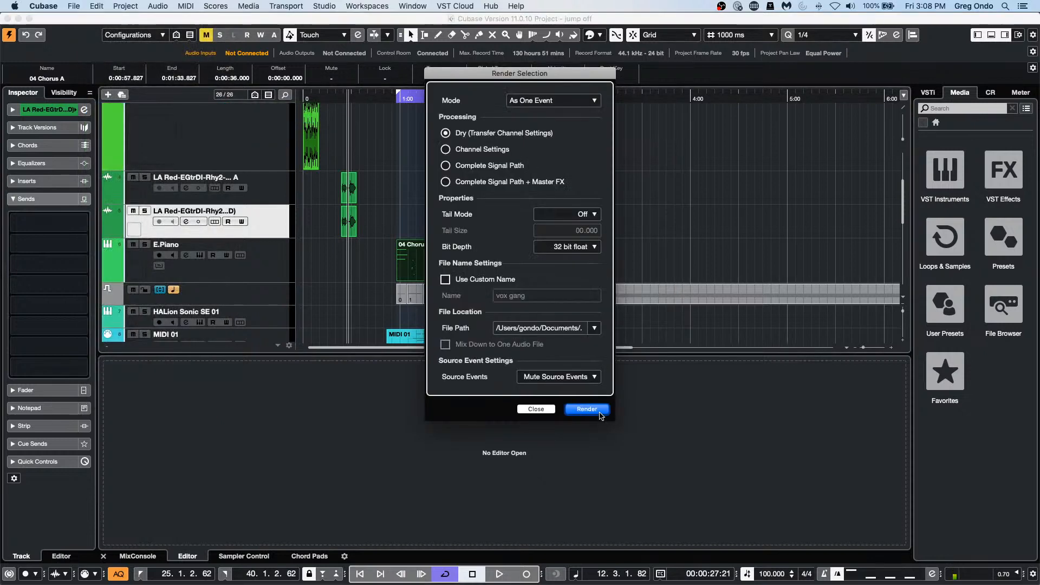
pyautogui.click(587, 410)
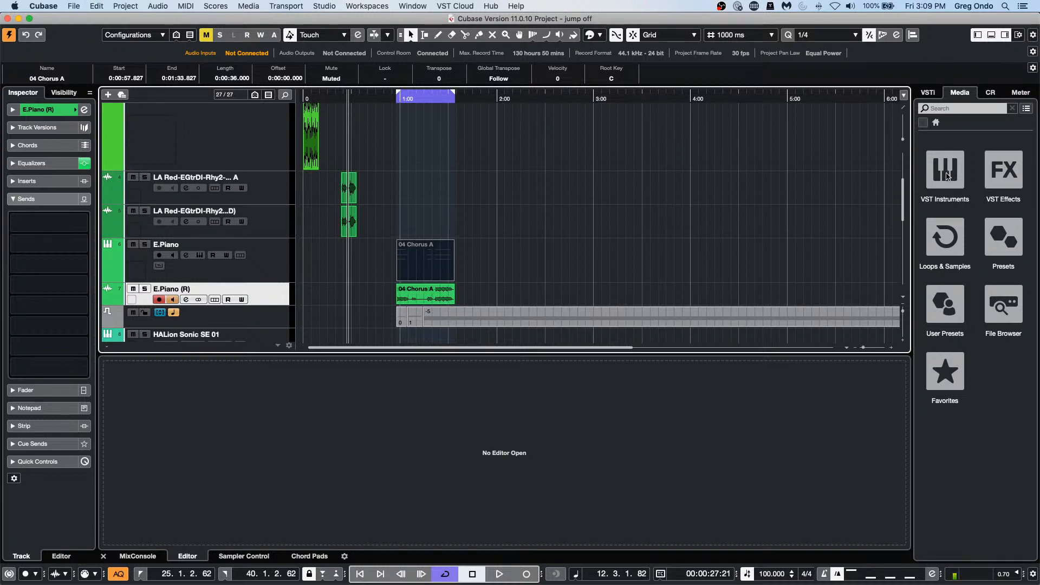
# - Open the Bloom set in Loops & Samples and clear its E. Guitar filter and search text
pyautogui.click(957, 228)
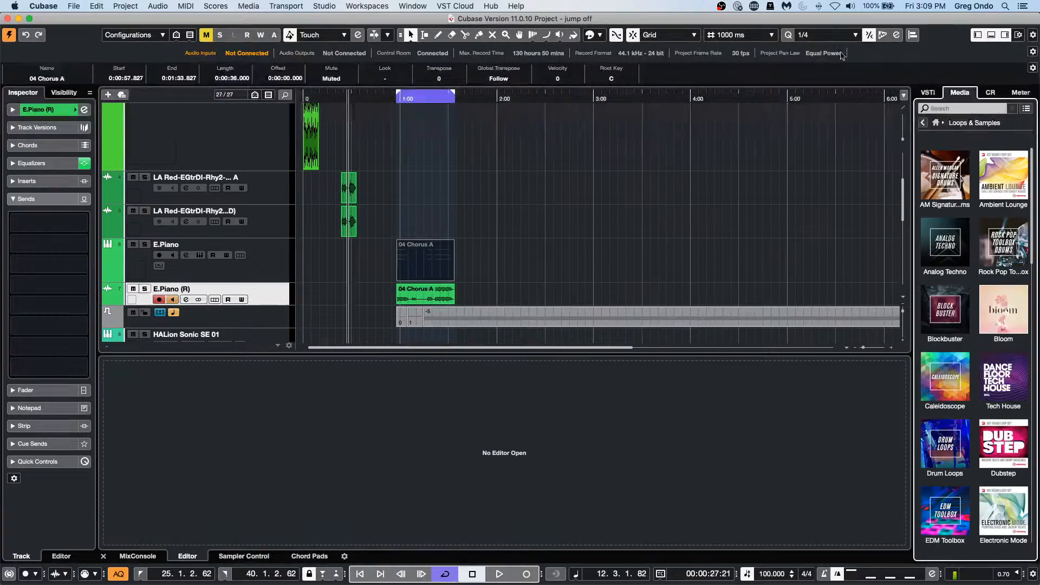
pyautogui.click(985, 306)
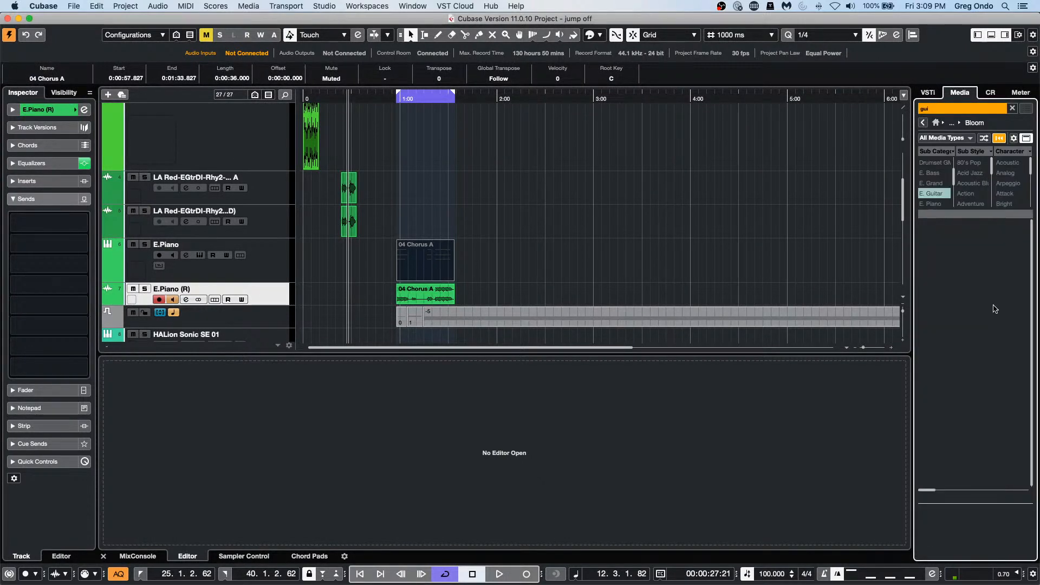
pyautogui.click(944, 197)
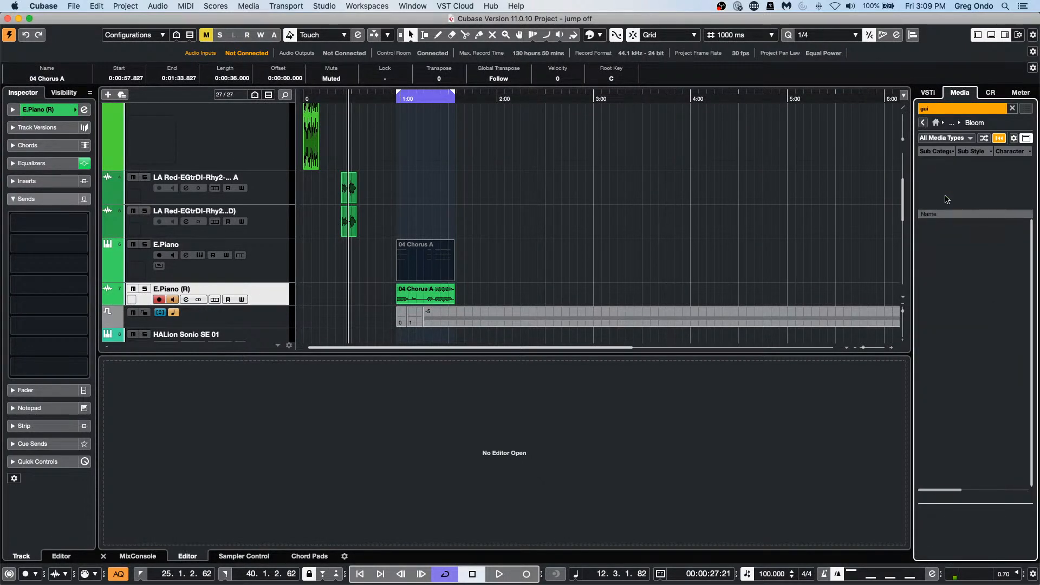
pyautogui.click(948, 111)
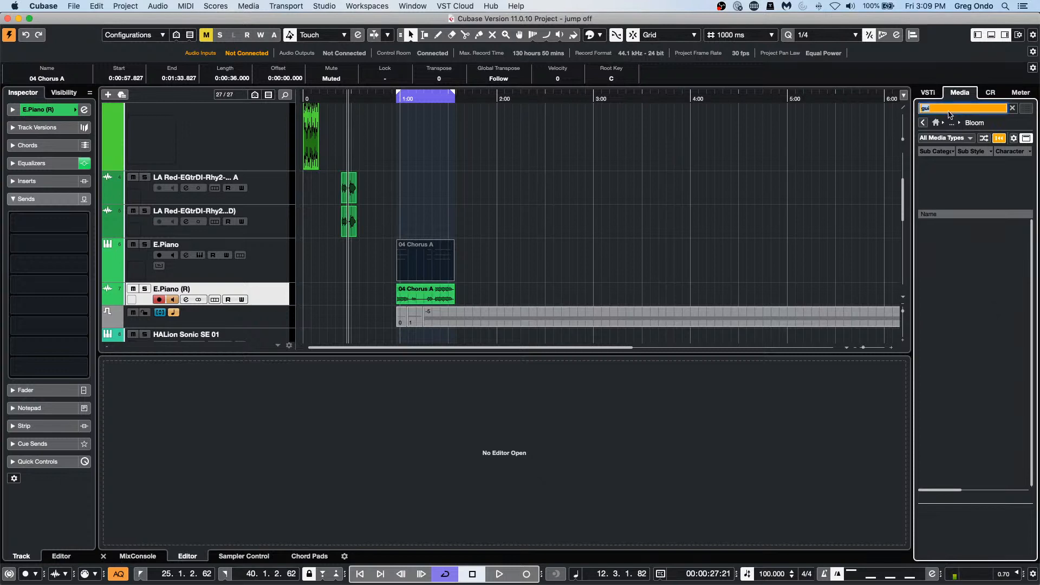
pyautogui.press('BackSpace')
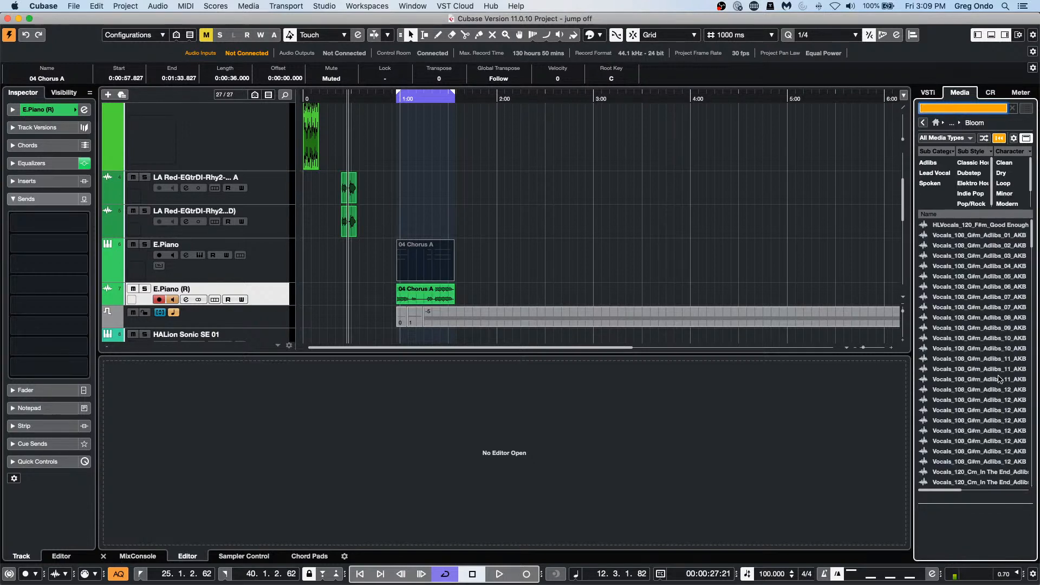
# - Preview the Vocals_108_G#m_Adlibs_07_AKB sample and insert it into the project on a new track
pyautogui.click(970, 310)
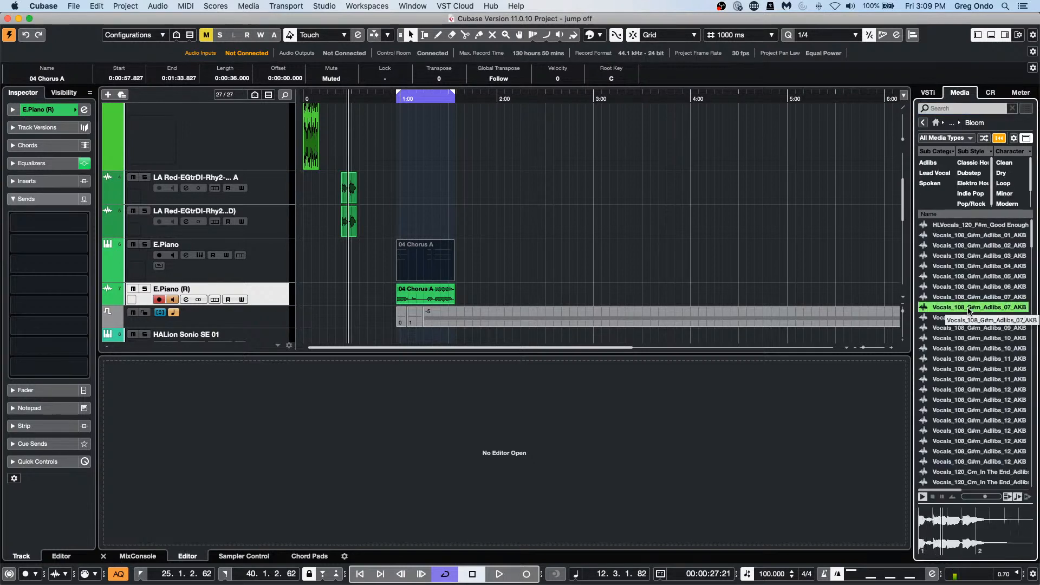
pyautogui.doubleClick(970, 312)
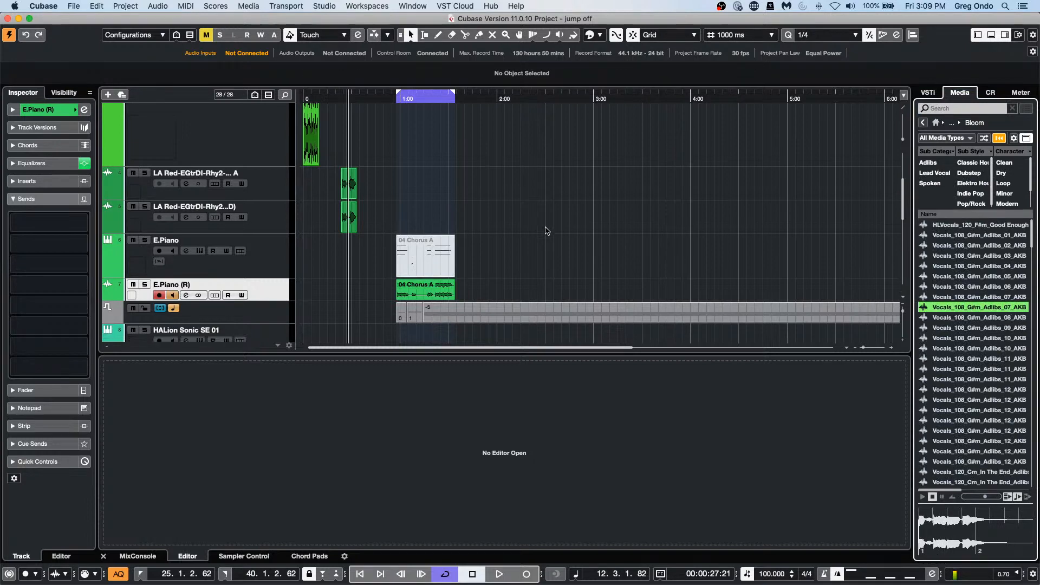
pyautogui.scroll(10, 552, 224)
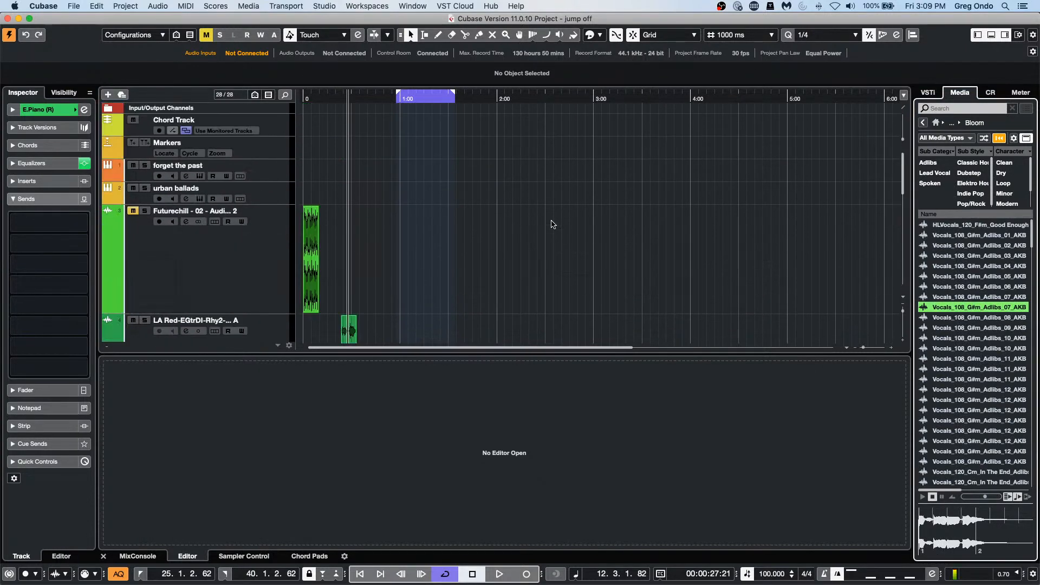
# - Solo the Vocals_108_G#m_Adlibs_07_AKB track and play its event from the beginning of the clip
pyautogui.scroll(-10, 552, 224)
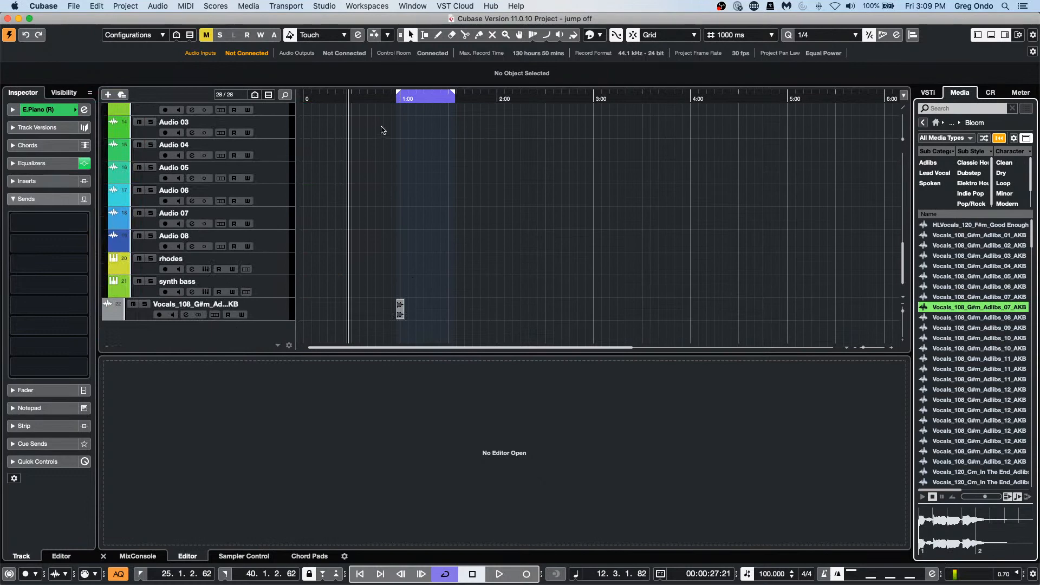
pyautogui.moveTo(394, 102); pyautogui.dragTo(409, 146)
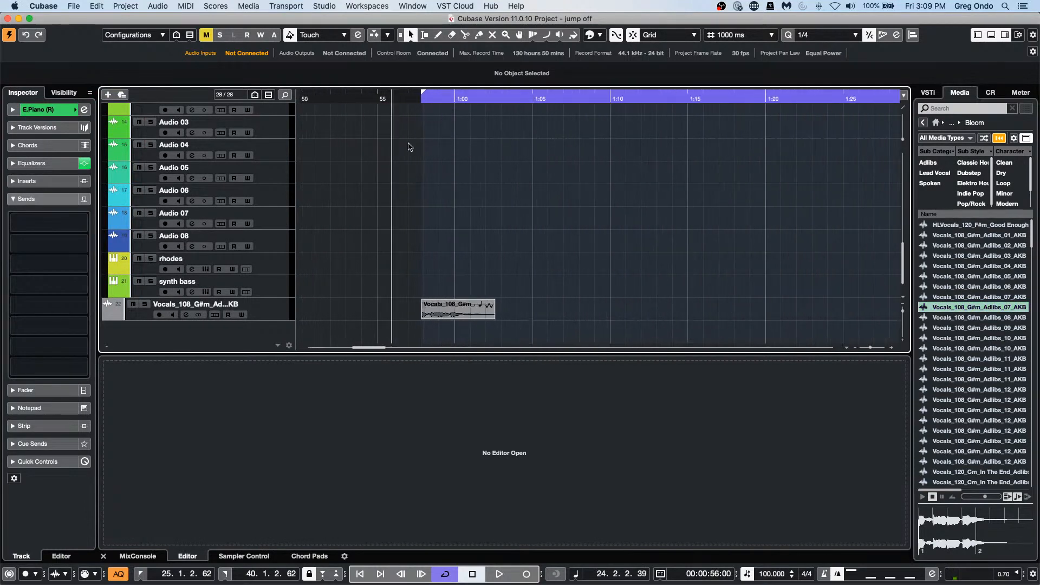
pyautogui.press('space')
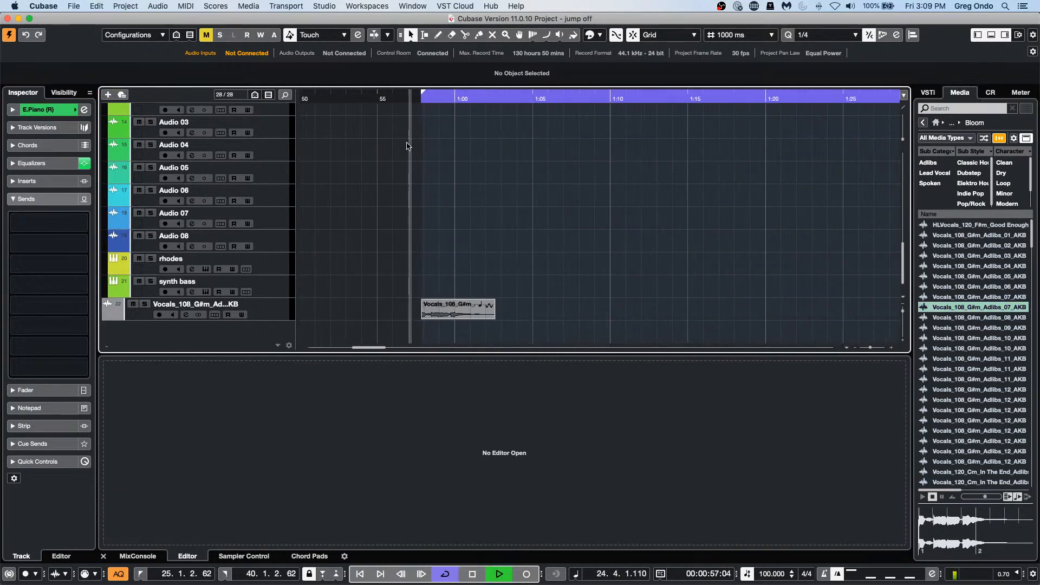
pyautogui.click(145, 303)
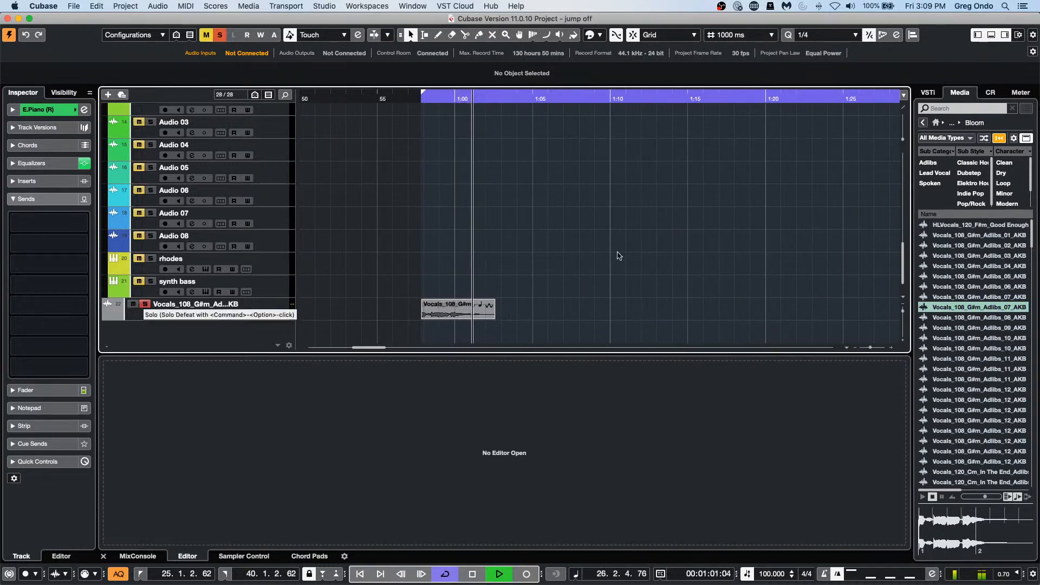
pyautogui.click(422, 99)
pyautogui.press('space')
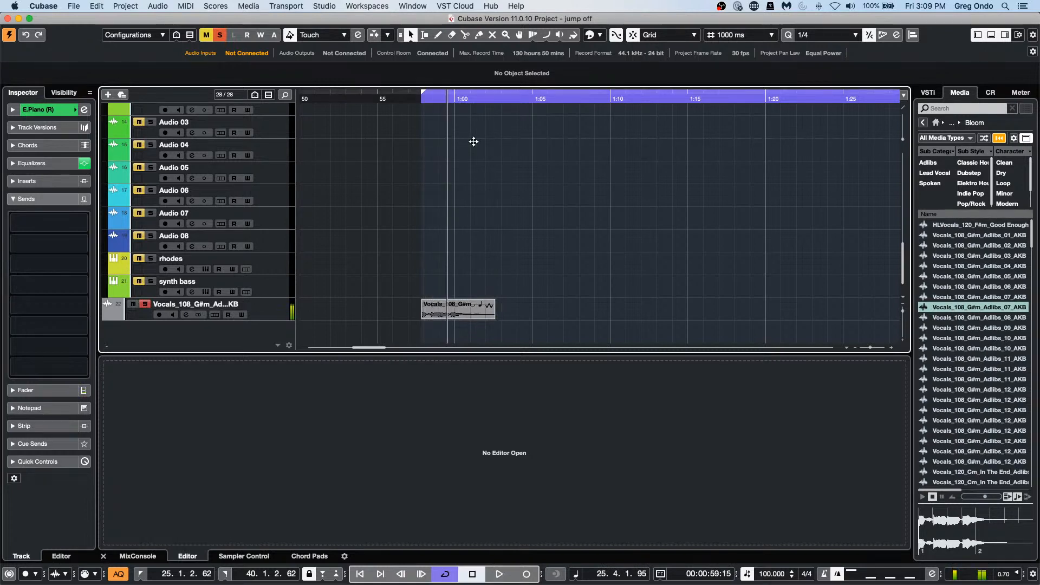
# - Load the VST Amp Rack distortion plug-in into the first insert slot of the E.Piano (R) track
pyautogui.click(41, 181)
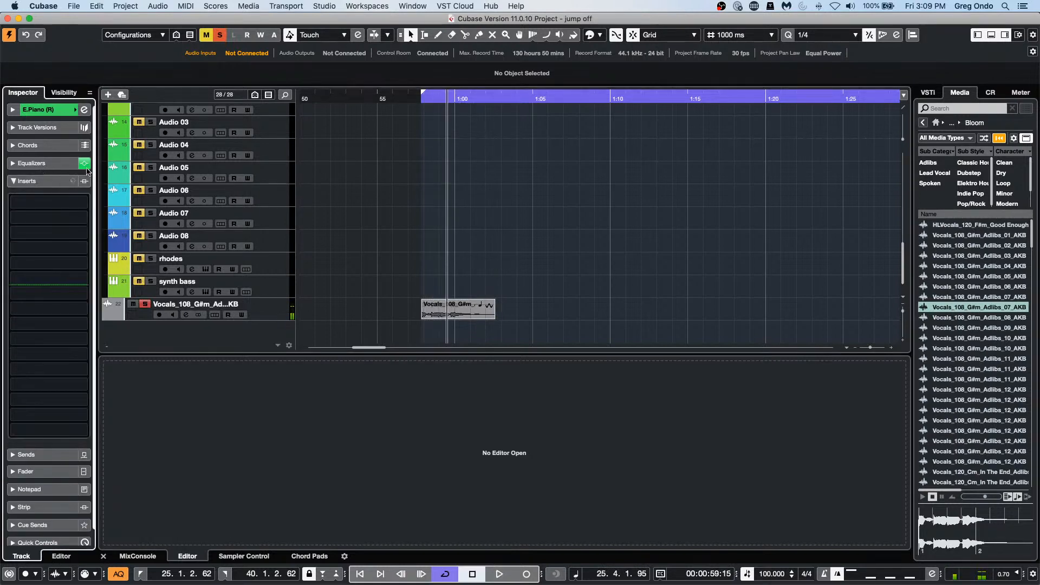
pyautogui.click(69, 204)
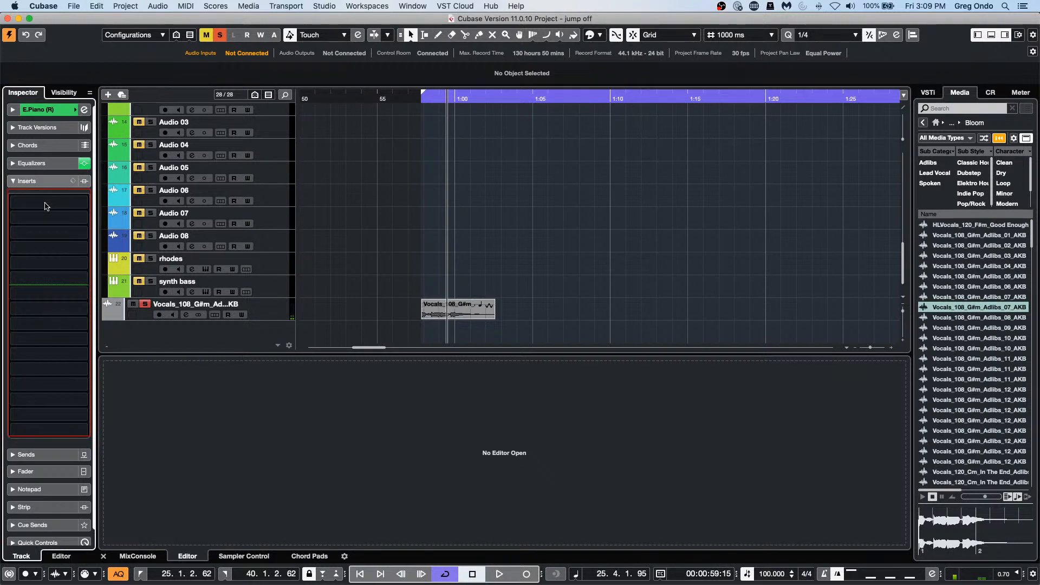
pyautogui.click(56, 201)
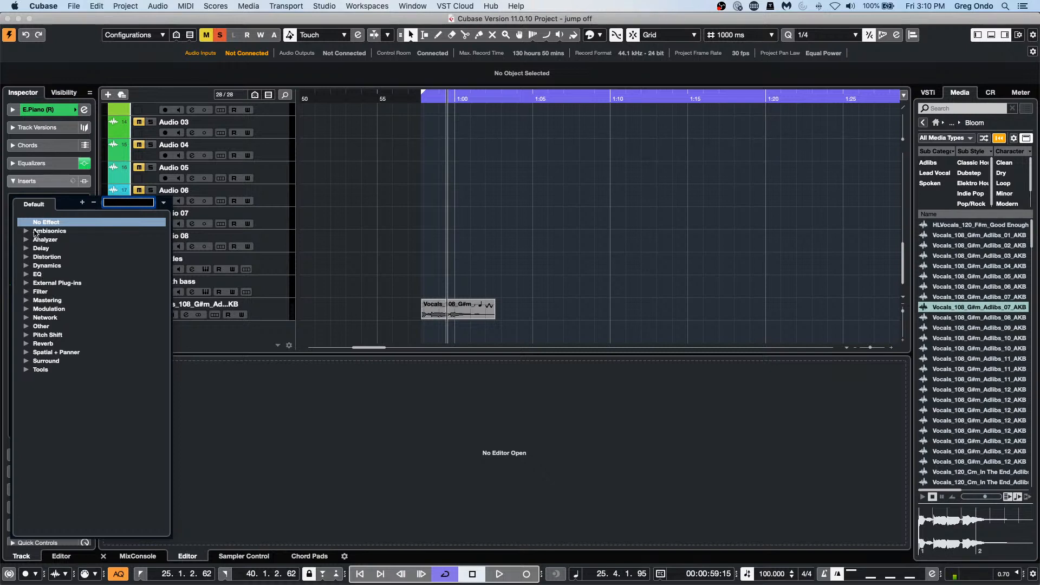
pyautogui.click(31, 258)
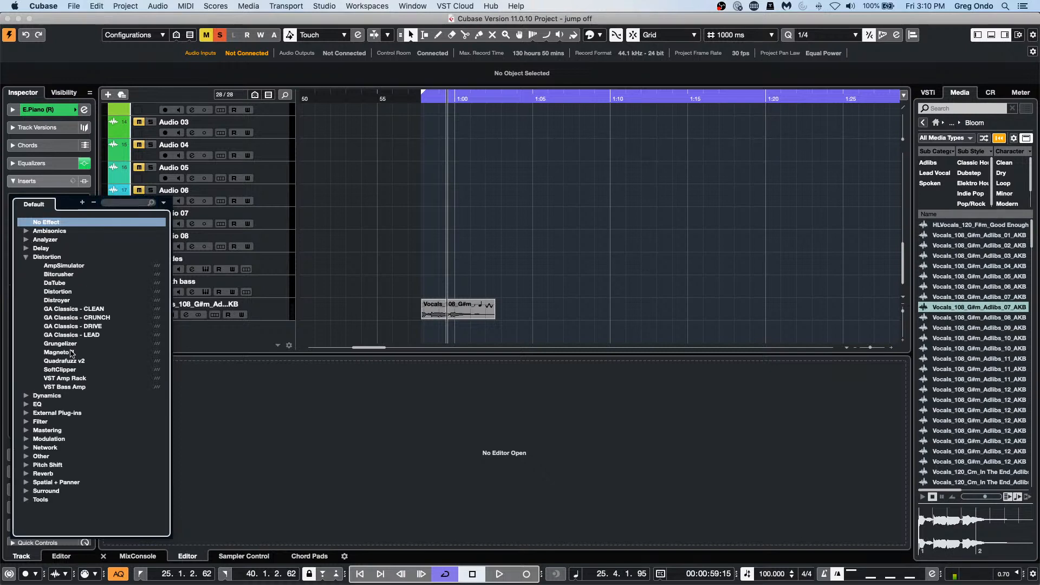
pyautogui.click(84, 379)
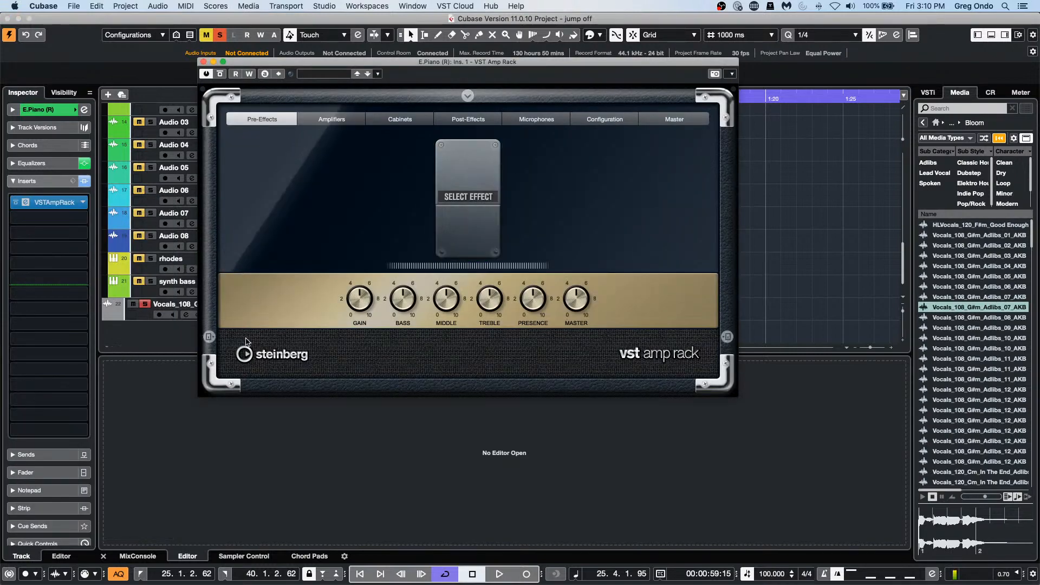
# - Set VST Amp Rack to No Amplifier and add a Tape Delay post-effect
pyautogui.click(333, 122)
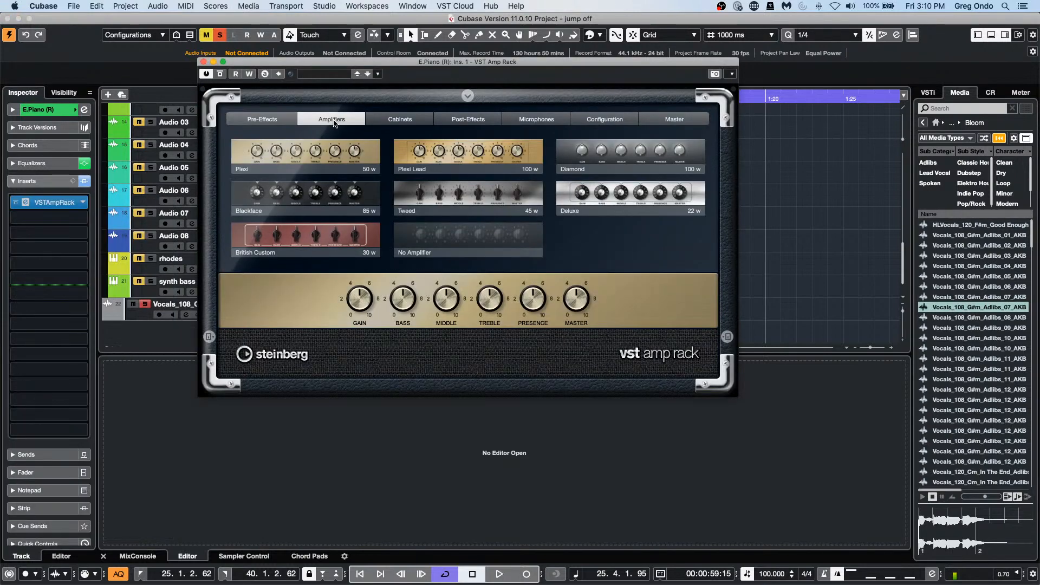
pyautogui.click(472, 247)
pyautogui.click(401, 119)
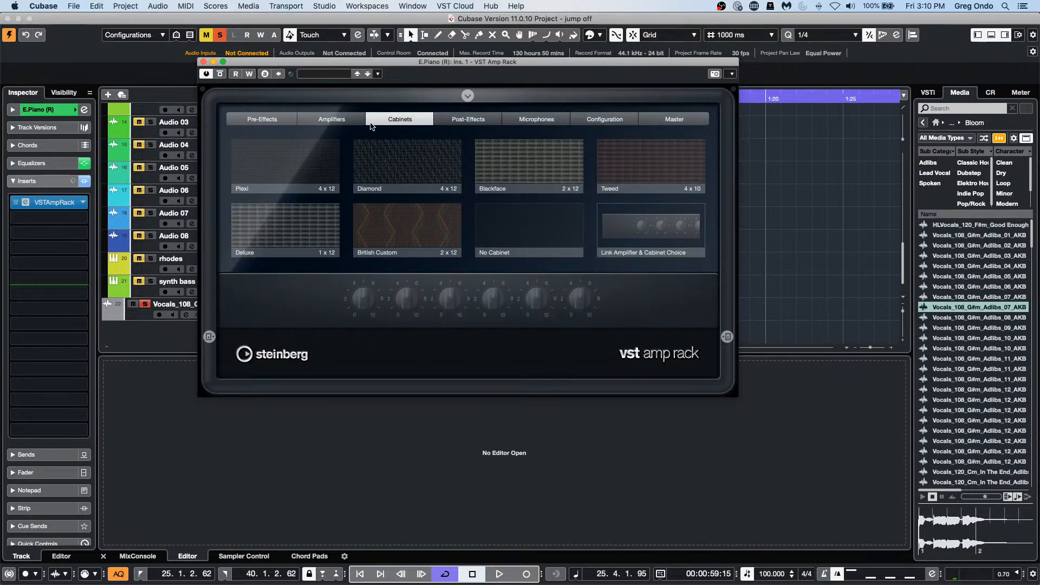
pyautogui.click(480, 121)
pyautogui.click(473, 157)
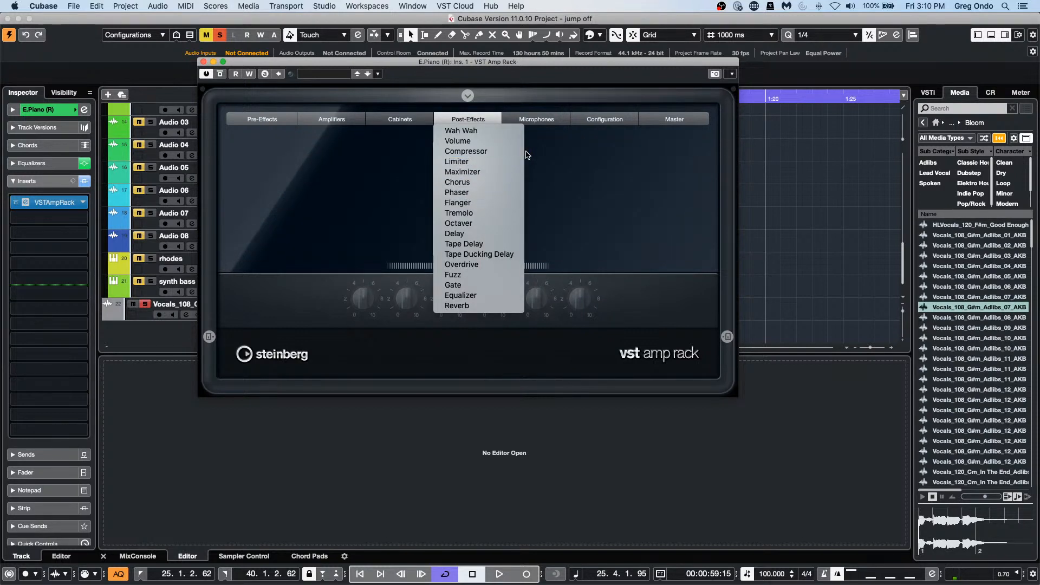
pyautogui.click(482, 249)
# - Move the amp rack clear of the vocal event, switch on the Tape Delay pedal and play the vocal from its start
pyautogui.moveTo(389, 63); pyautogui.dragTo(698, 284)
pyautogui.moveTo(440, 107); pyautogui.dragTo(420, 100)
pyautogui.press('space')
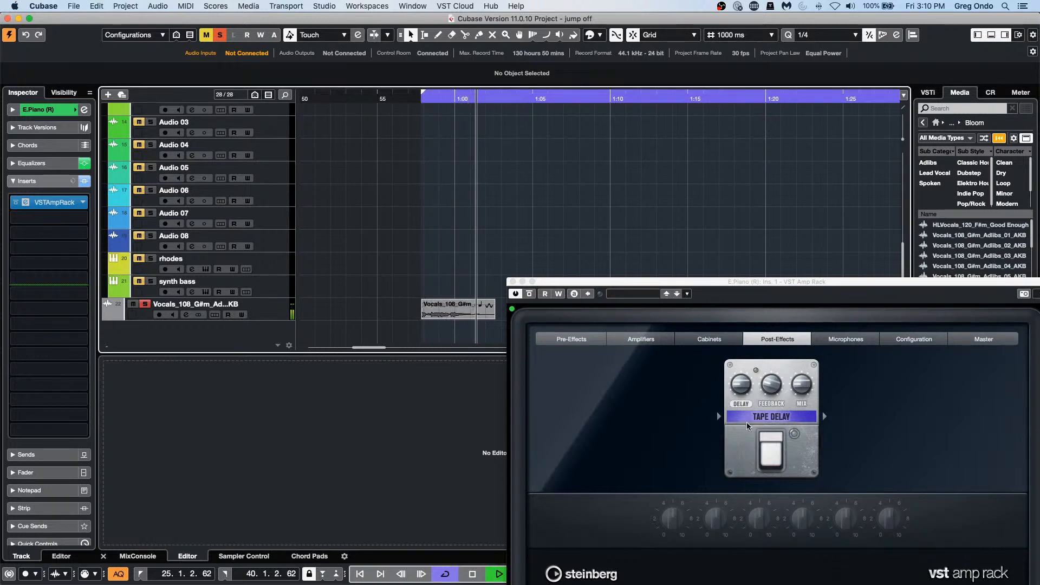
pyautogui.click(767, 456)
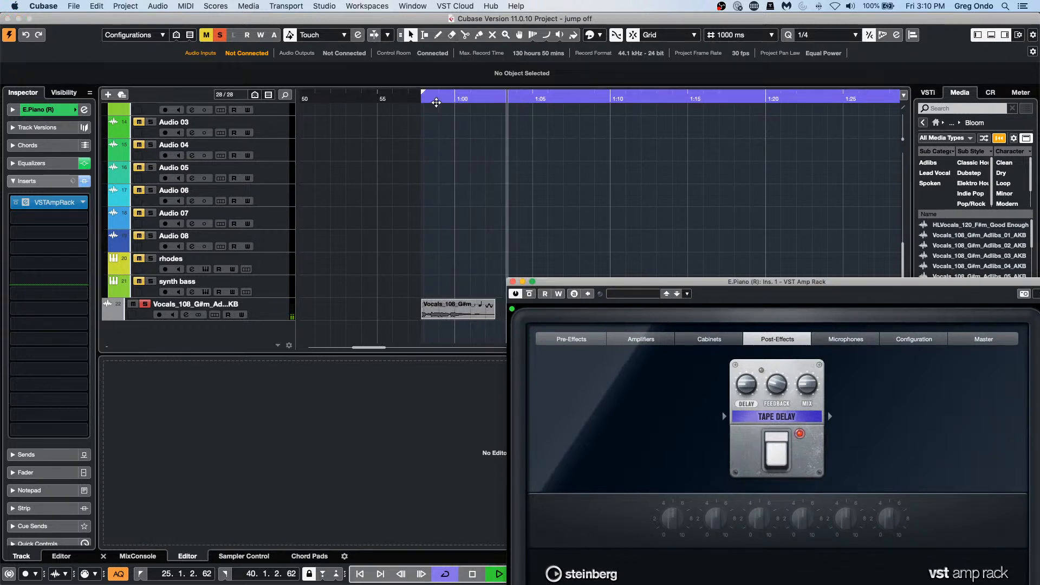
pyautogui.click(422, 100)
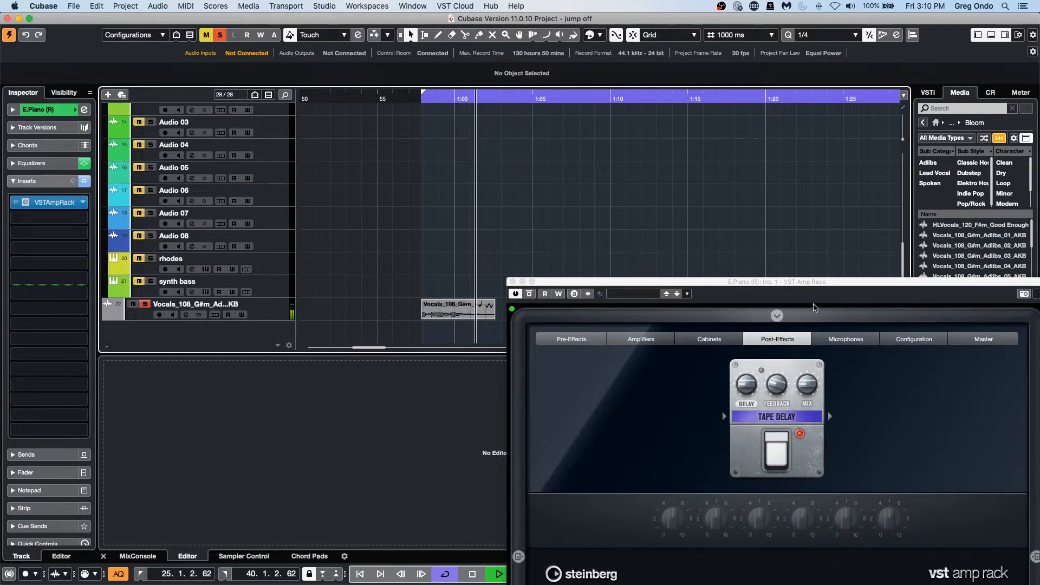
pyautogui.press('space')
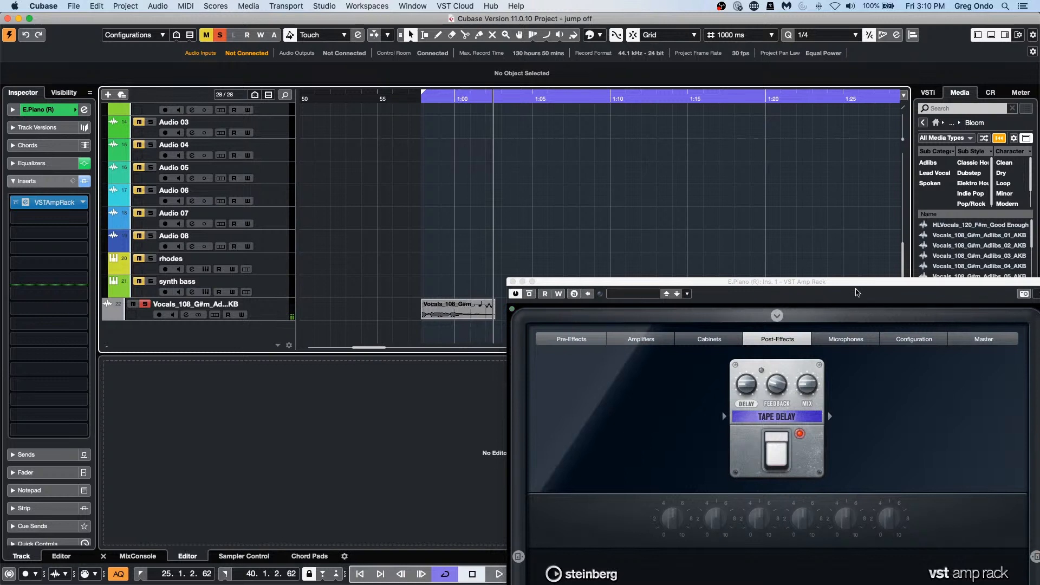
# - Add a Phaser post-effect after the Tape Delay and play the soloed vocal
pyautogui.moveTo(765, 282); pyautogui.dragTo(771, 218)
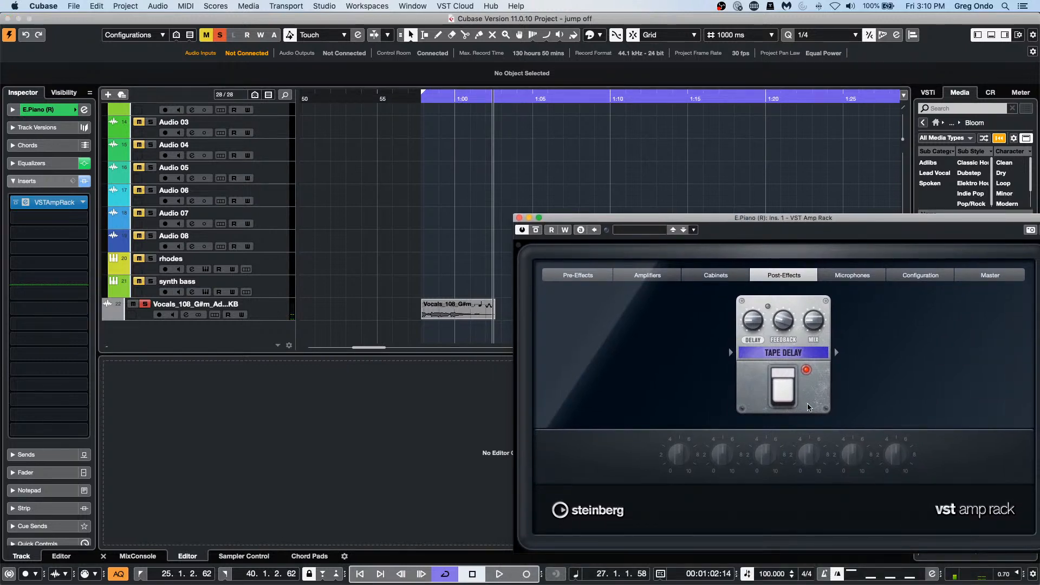
pyautogui.click(841, 352)
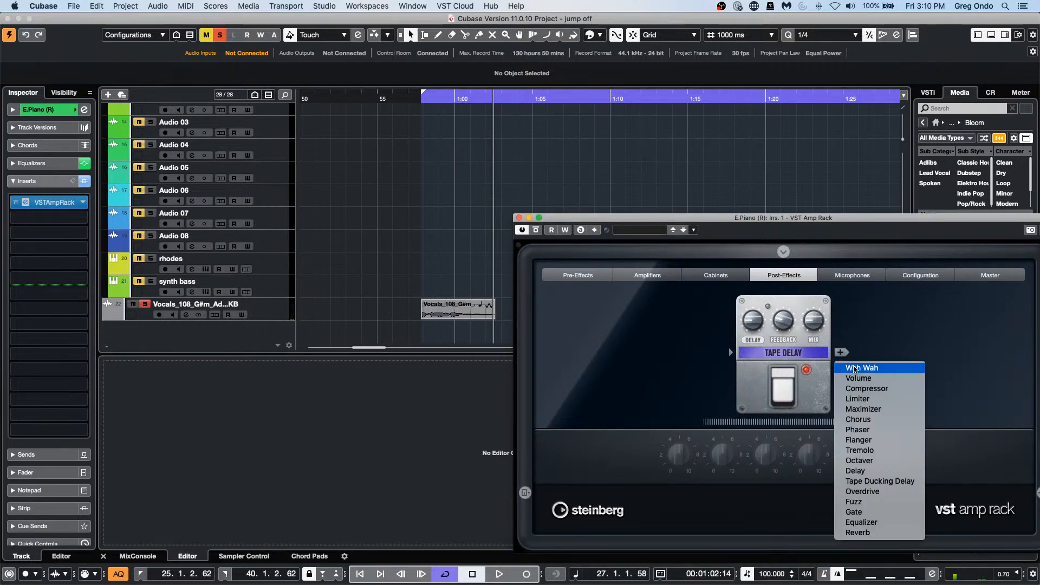
pyautogui.click(859, 430)
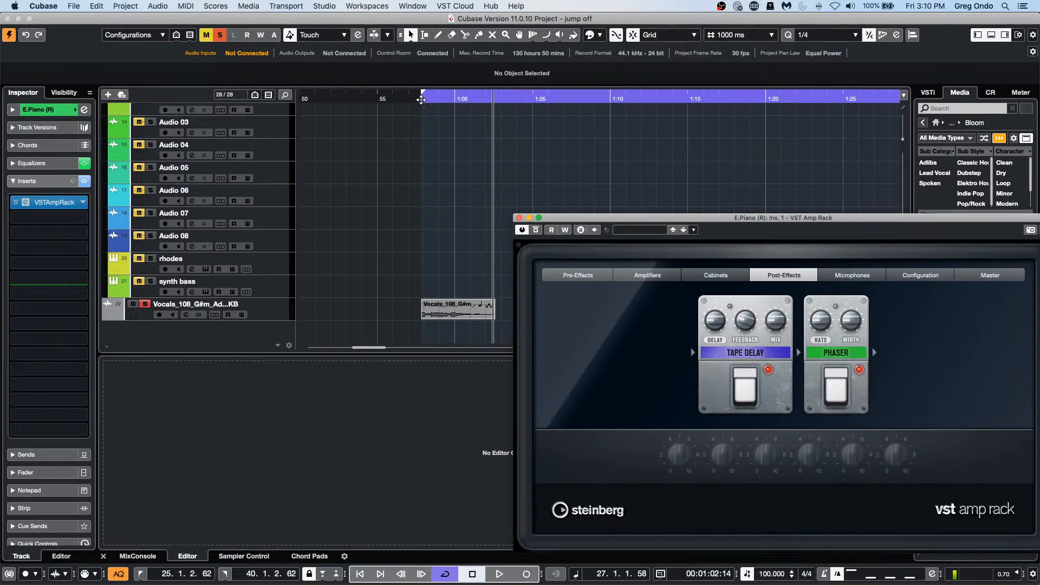
pyautogui.doubleClick(431, 97)
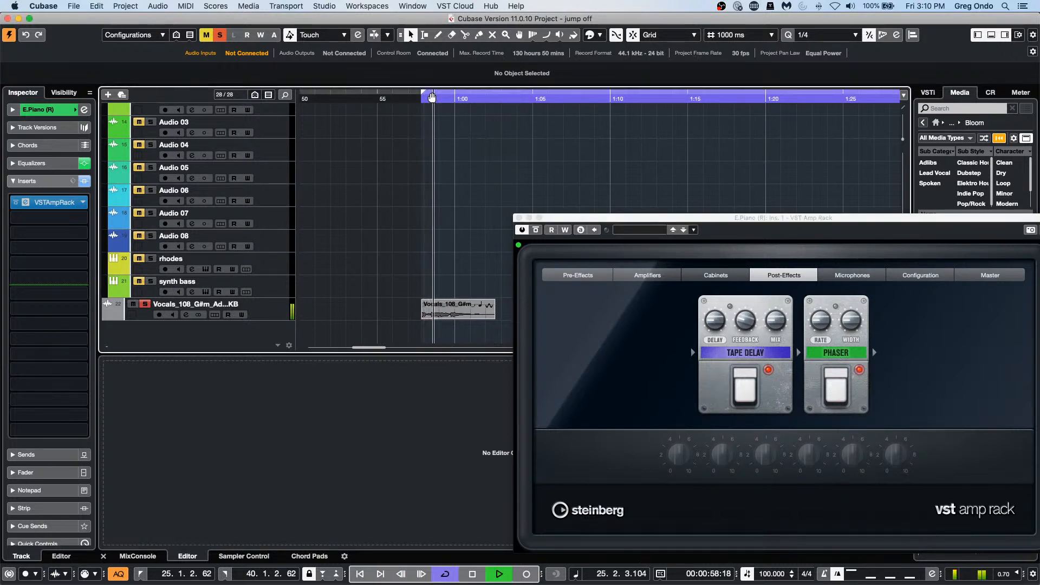
pyautogui.press('space')
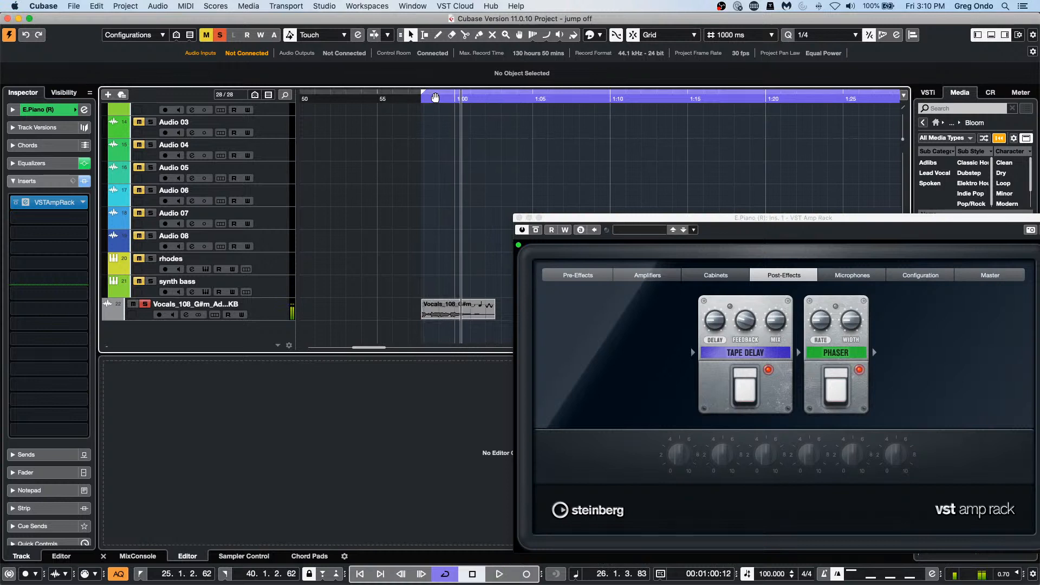
# - Add a Tape Delay as a pre-effect in VST Amp Rack and play the vocal from just before its start
pyautogui.click(578, 276)
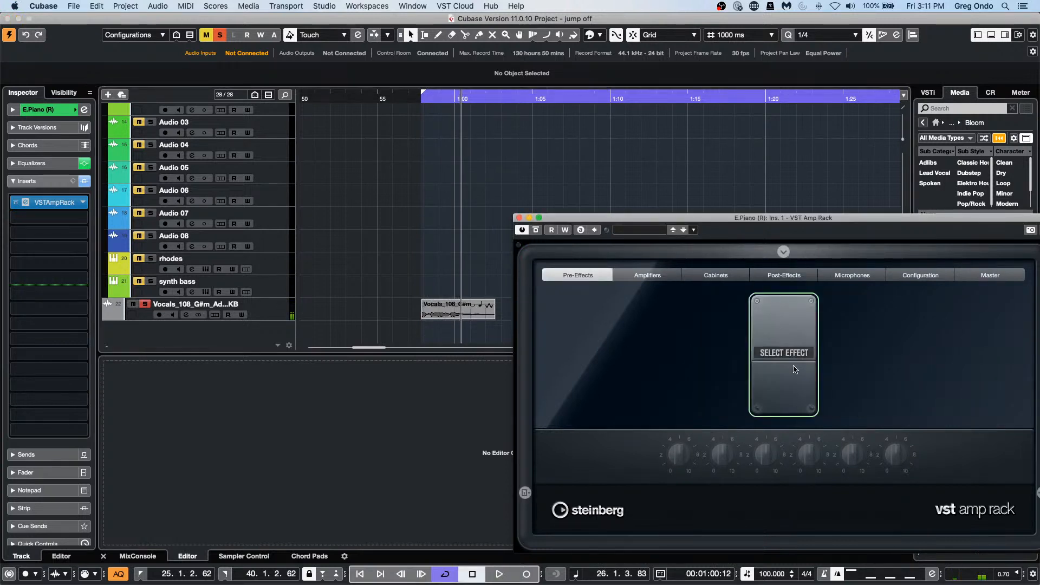
pyautogui.click(797, 348)
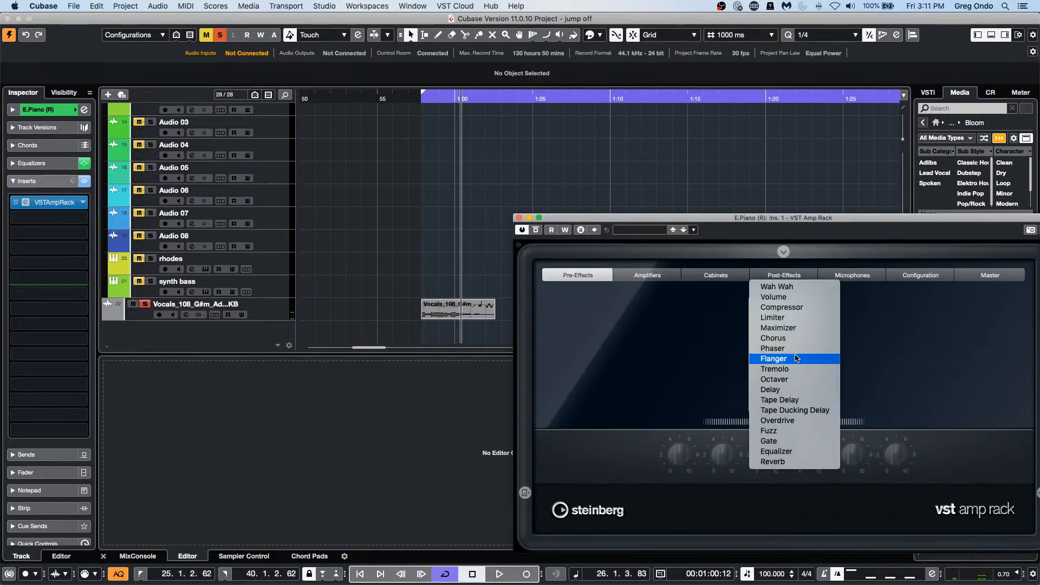
pyautogui.click(795, 400)
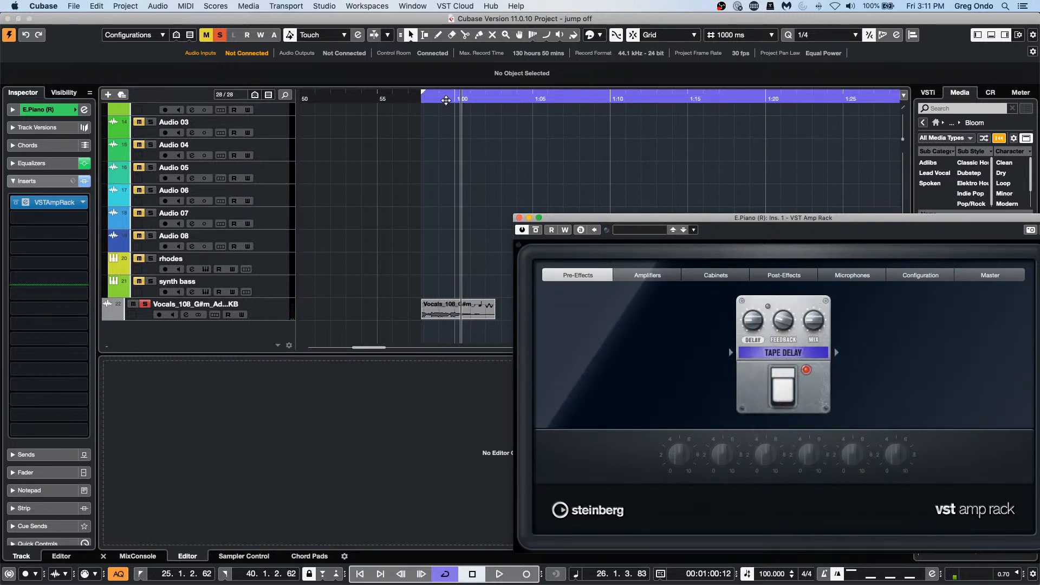
pyautogui.click(403, 98)
pyautogui.press('space')
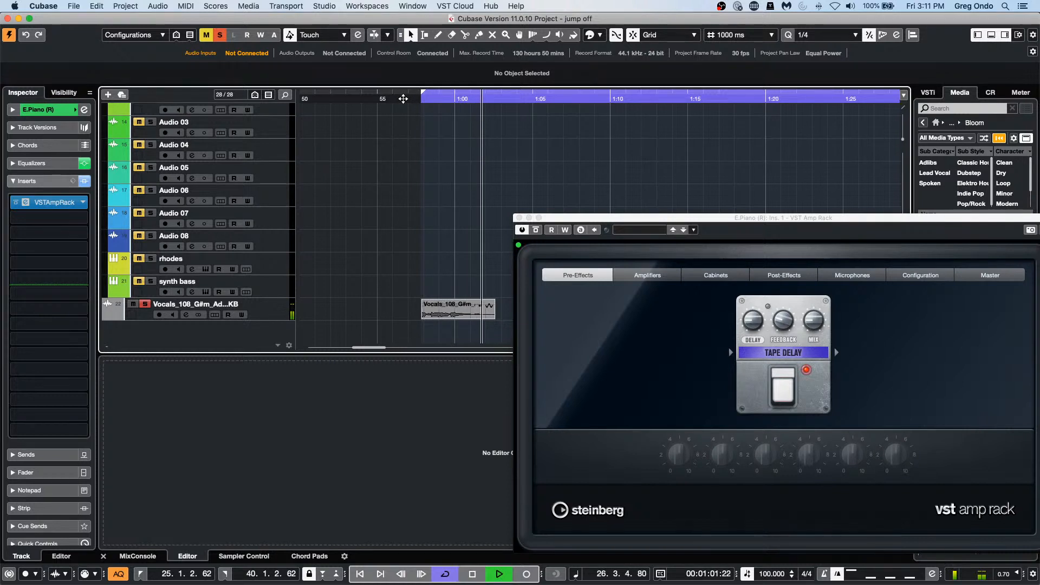
pyautogui.press('space')
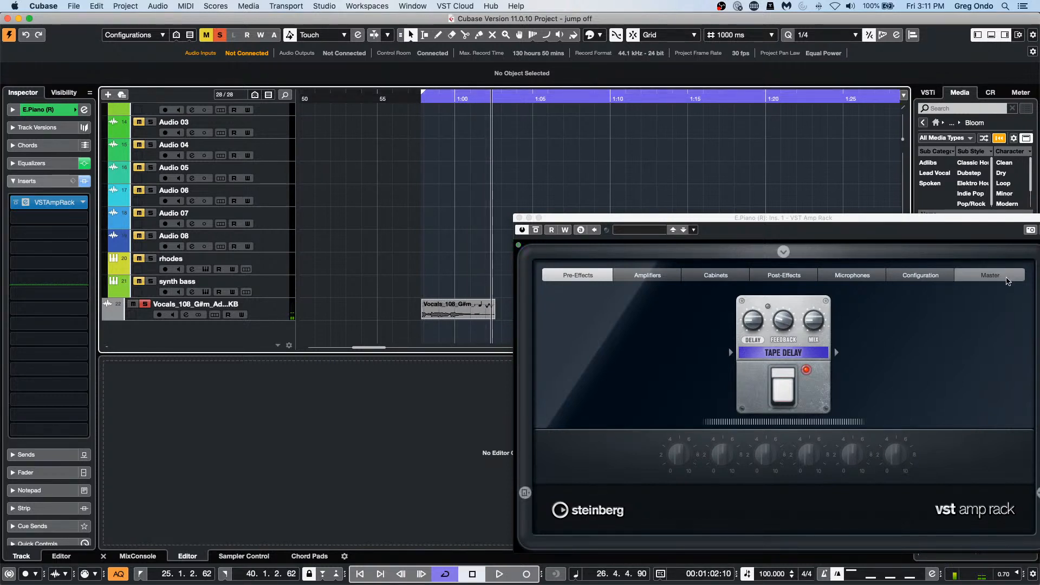
# - Review the amp rack's master pedals and signal-chain configuration, choose the Tweed amplifier and play the vocal
pyautogui.click(1005, 282)
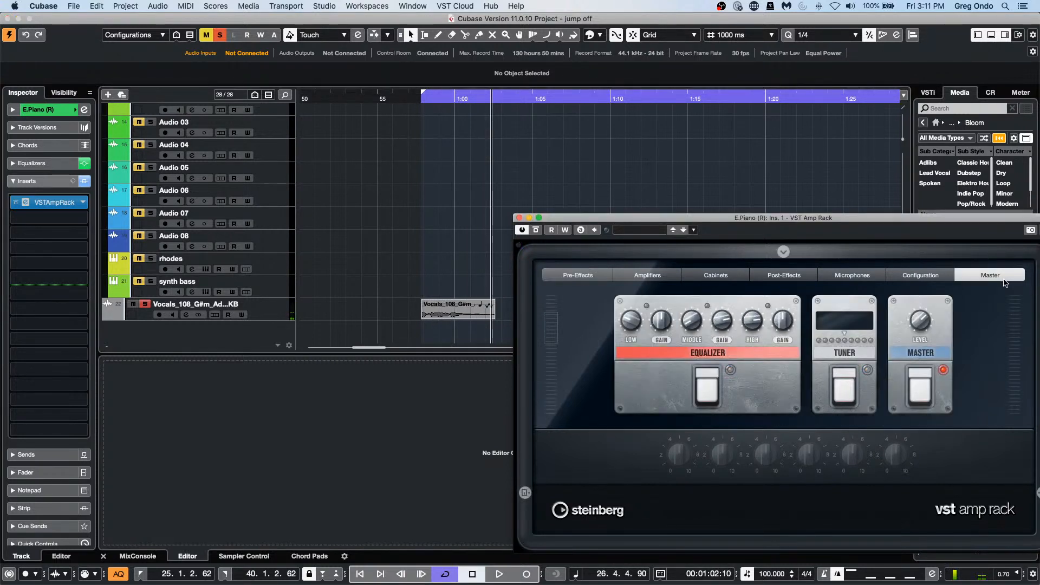
pyautogui.click(934, 277)
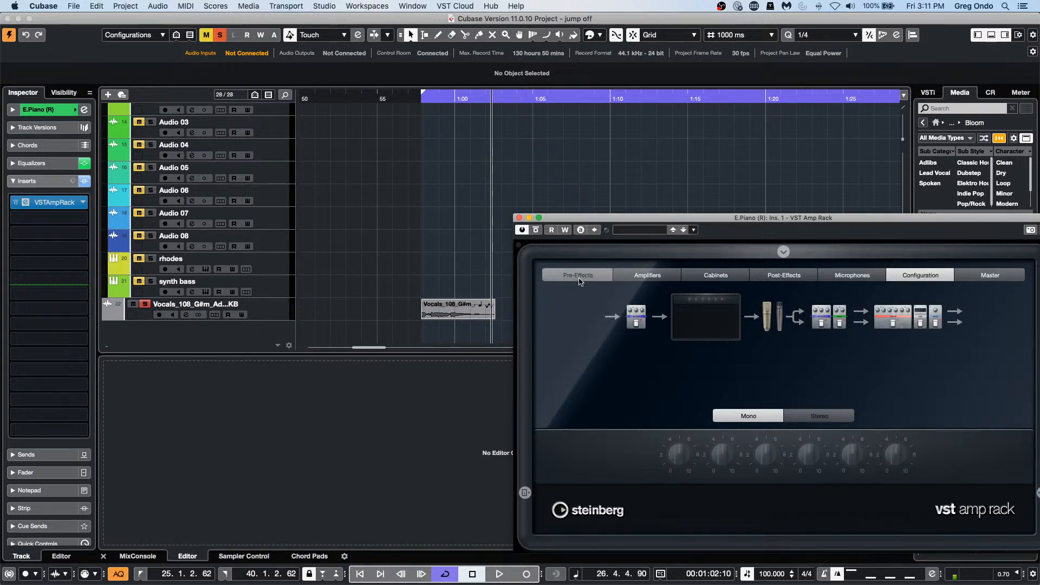
pyautogui.click(633, 277)
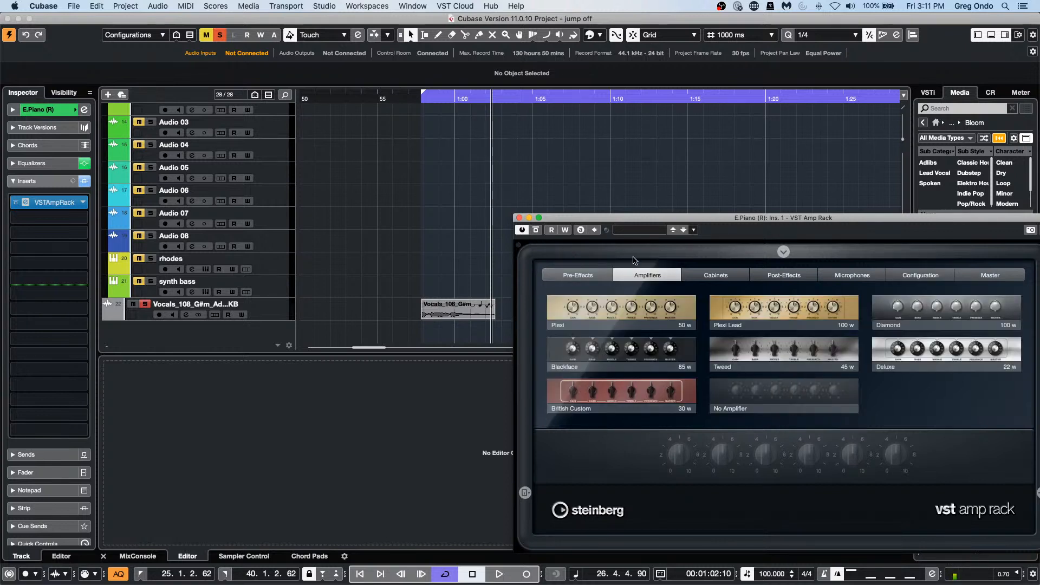
pyautogui.click(779, 348)
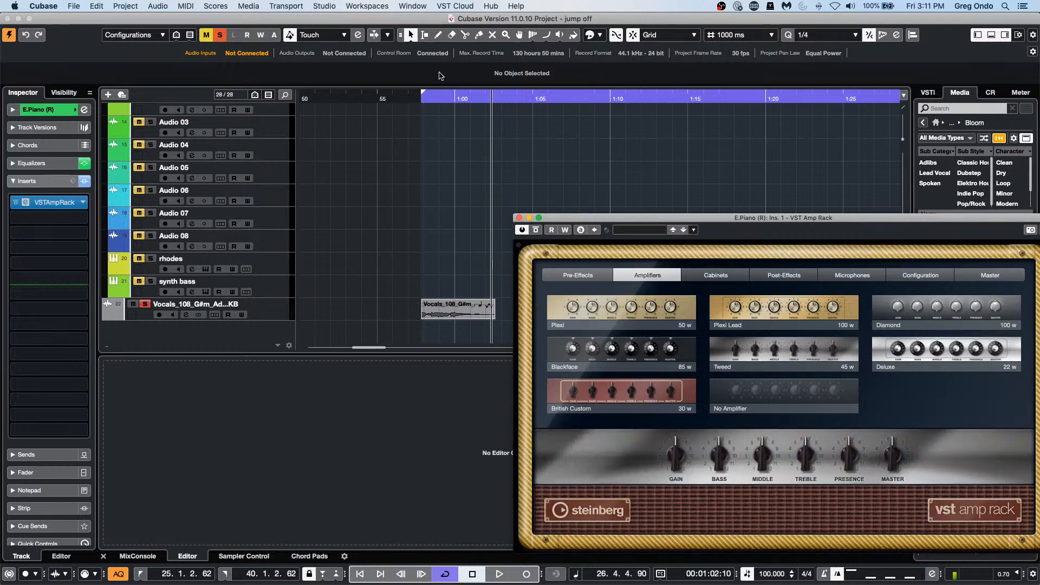
pyautogui.moveTo(436, 100); pyautogui.dragTo(408, 99)
pyautogui.press('space')
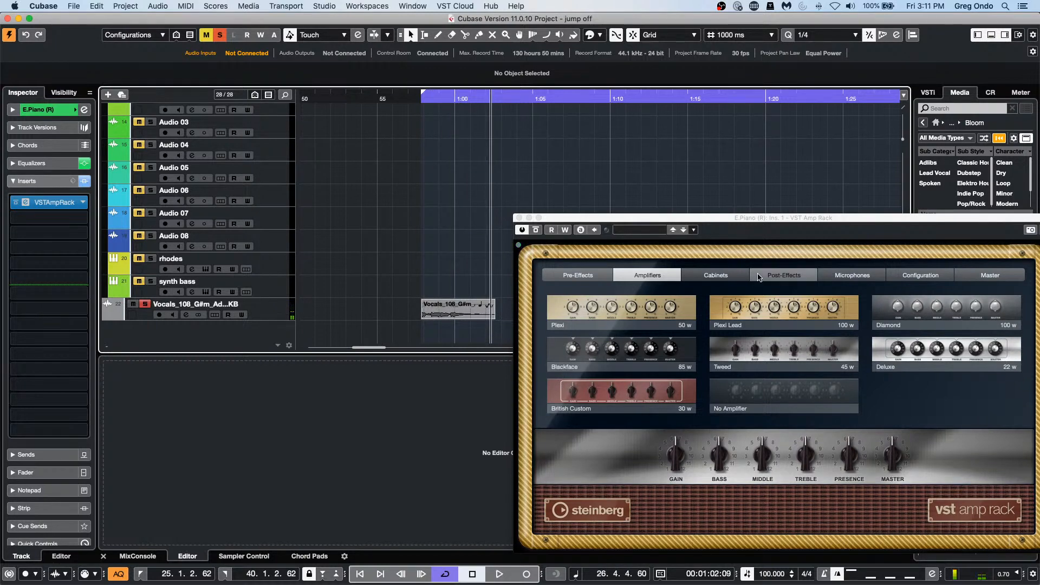
# - Raise the Tweed amplifier's Middle control slightly and increase the Feedback of the Tape Delay post-effect
pyautogui.click(768, 461)
pyautogui.click(790, 275)
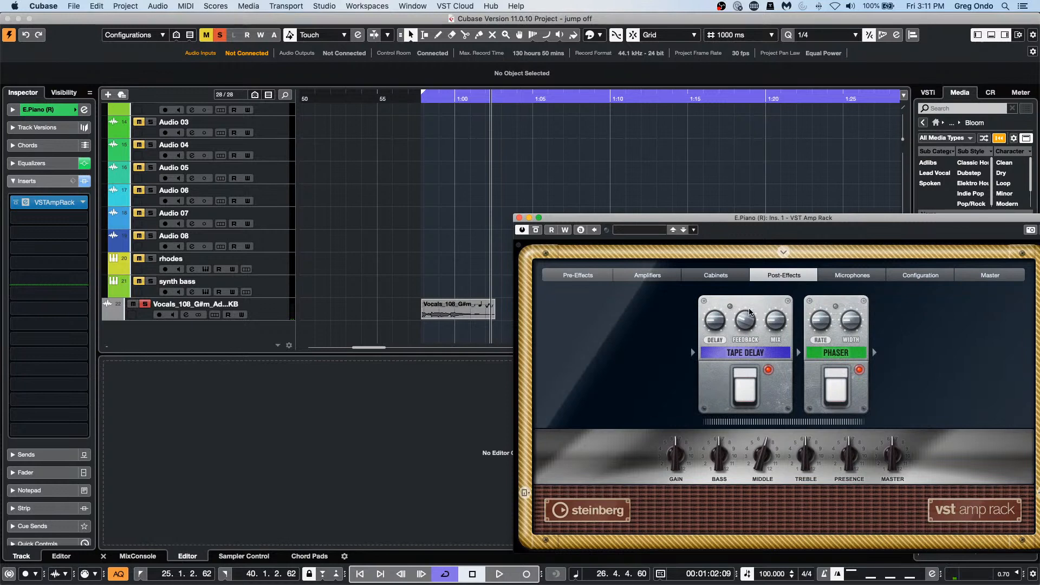
pyautogui.moveTo(750, 312); pyautogui.dragTo(756, 292)
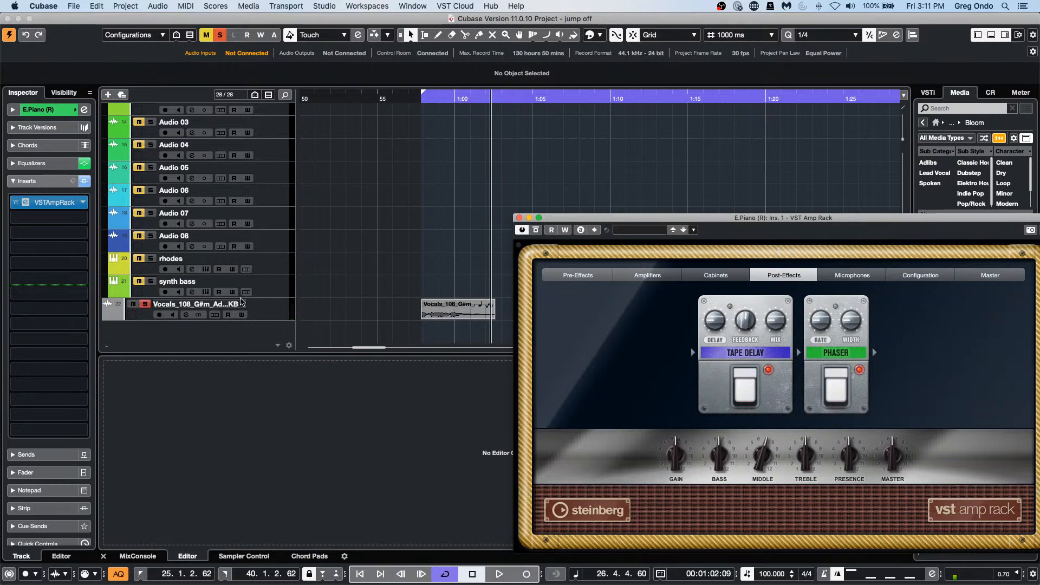
pyautogui.scroll(10, 254, 305)
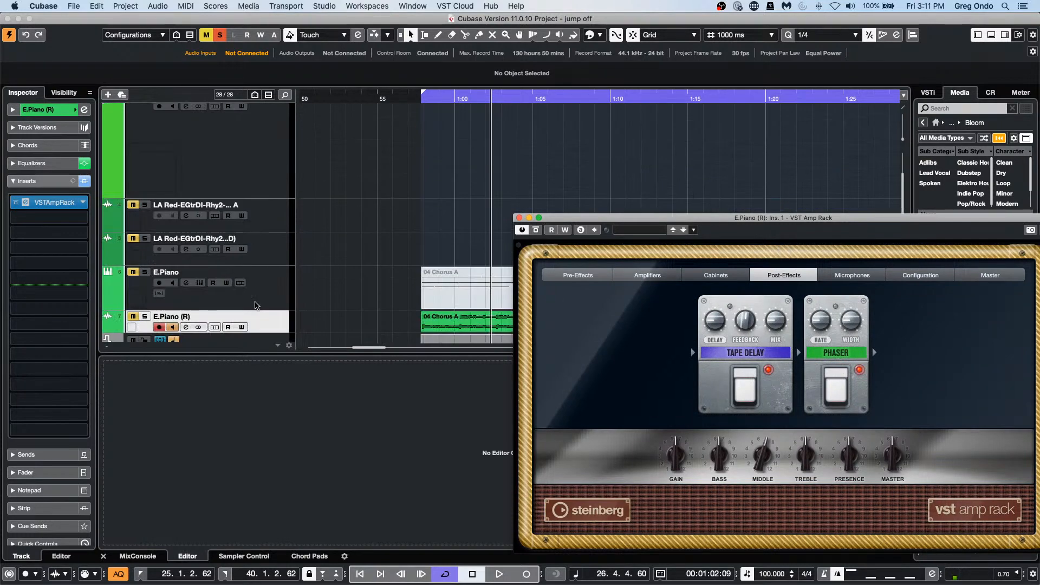
# - Show the cabinet choices in the E.Piano (R) track's VST Amp Rack and close the plug-in window
pyautogui.scroll(-5, 257, 305)
pyautogui.scroll(5, 258, 305)
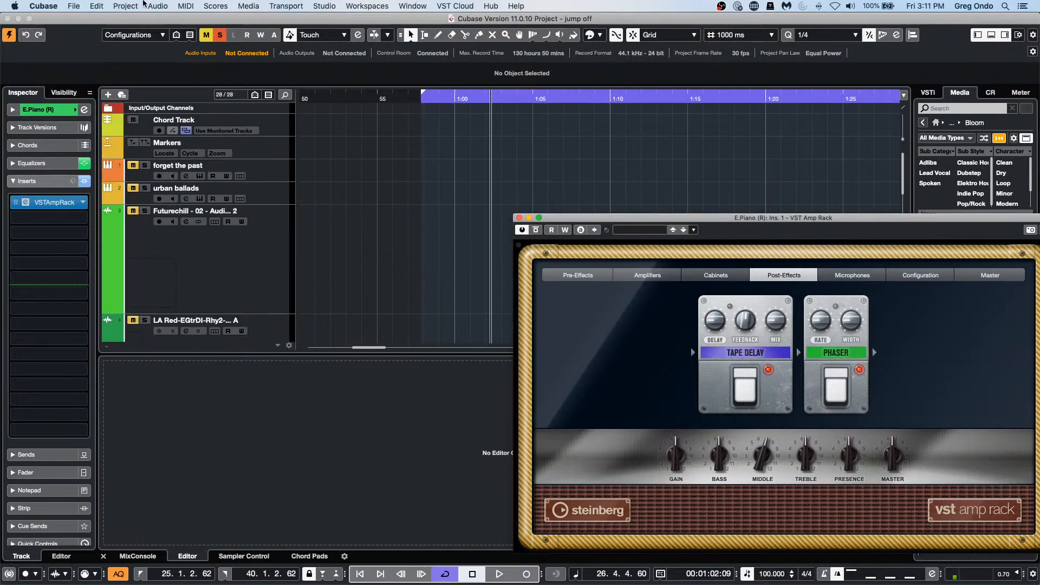
pyautogui.scroll(-10, 495, 242)
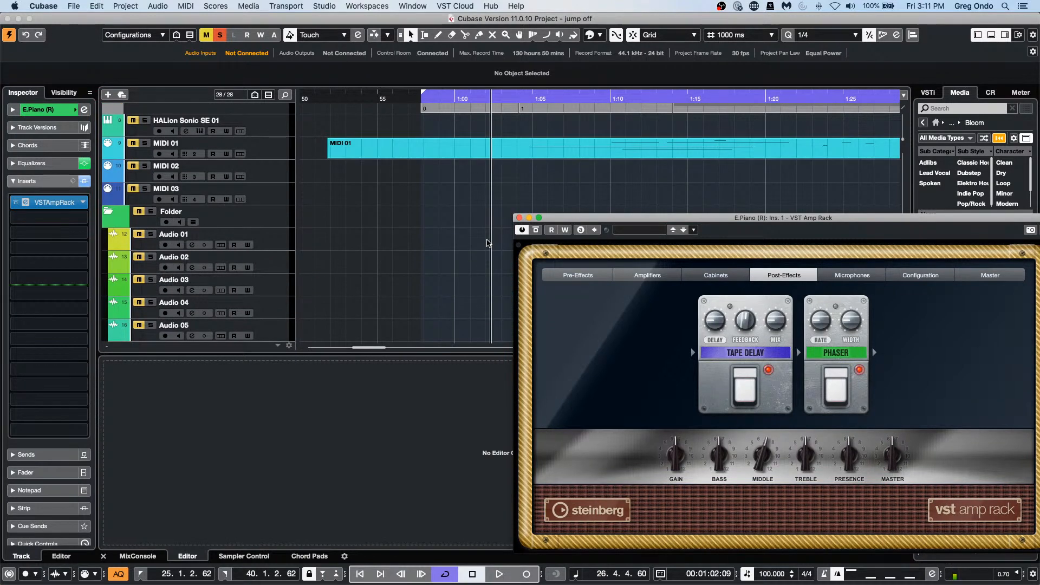
pyautogui.scroll(10, 488, 242)
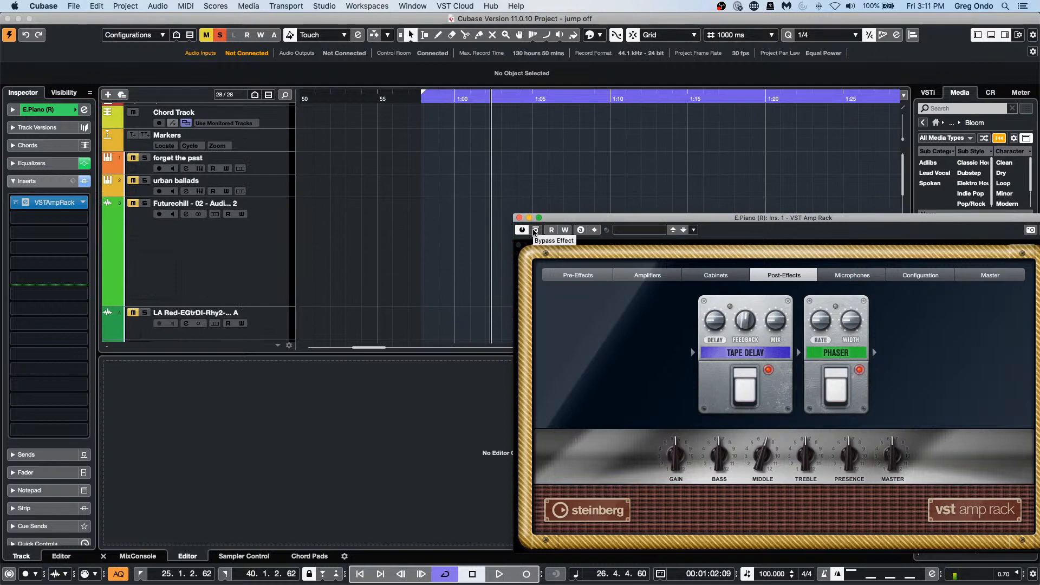
pyautogui.moveTo(697, 221); pyautogui.dragTo(588, 162)
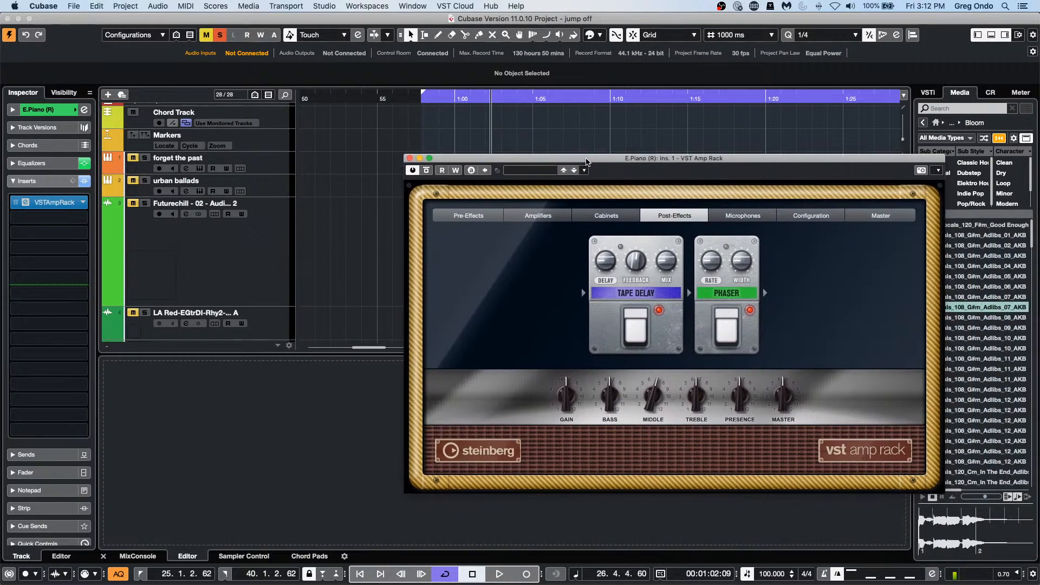
pyautogui.click(610, 217)
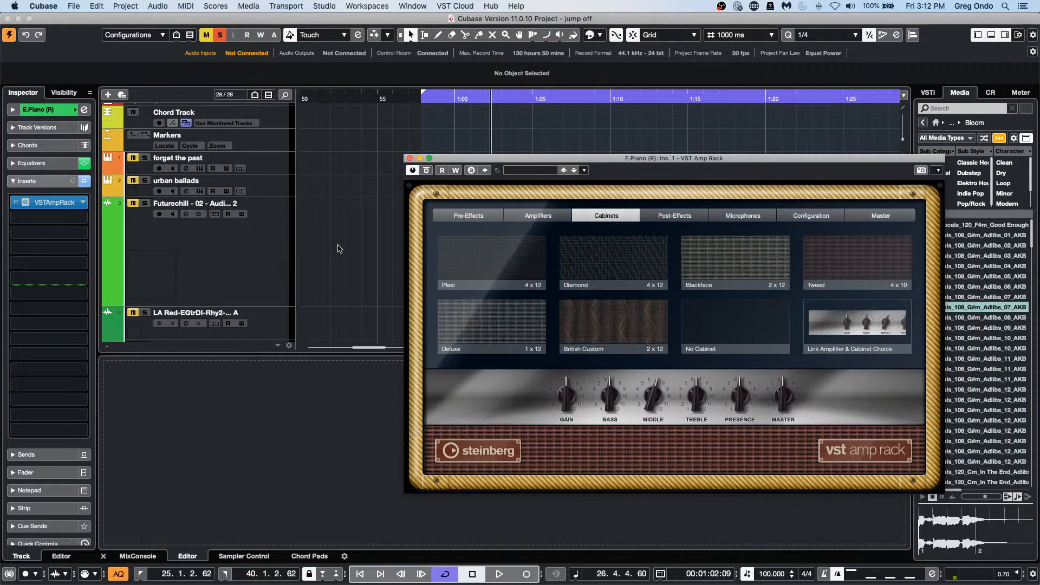
pyautogui.click(309, 266)
pyautogui.click(410, 159)
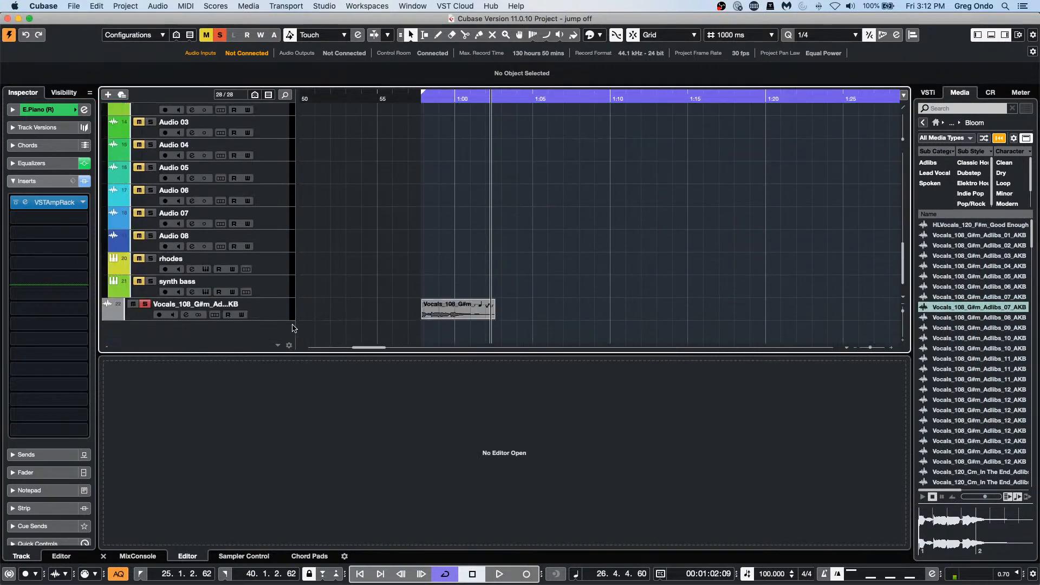
# - Insert the VST Bass Amp distortion plug-in in the first insert slot of the Vocals_108 track
pyautogui.click(258, 308)
pyautogui.click(74, 205)
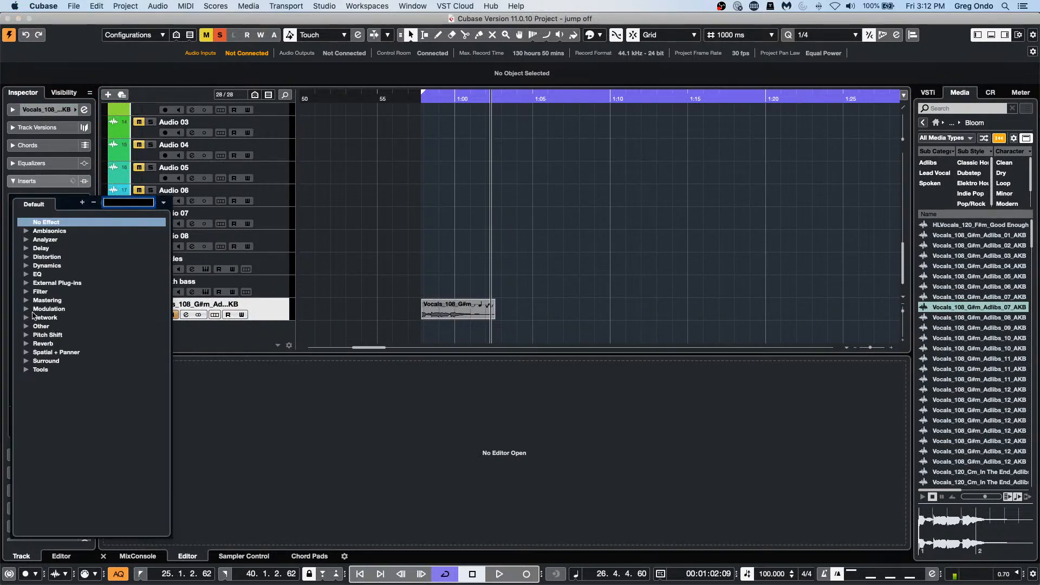
pyautogui.click(27, 258)
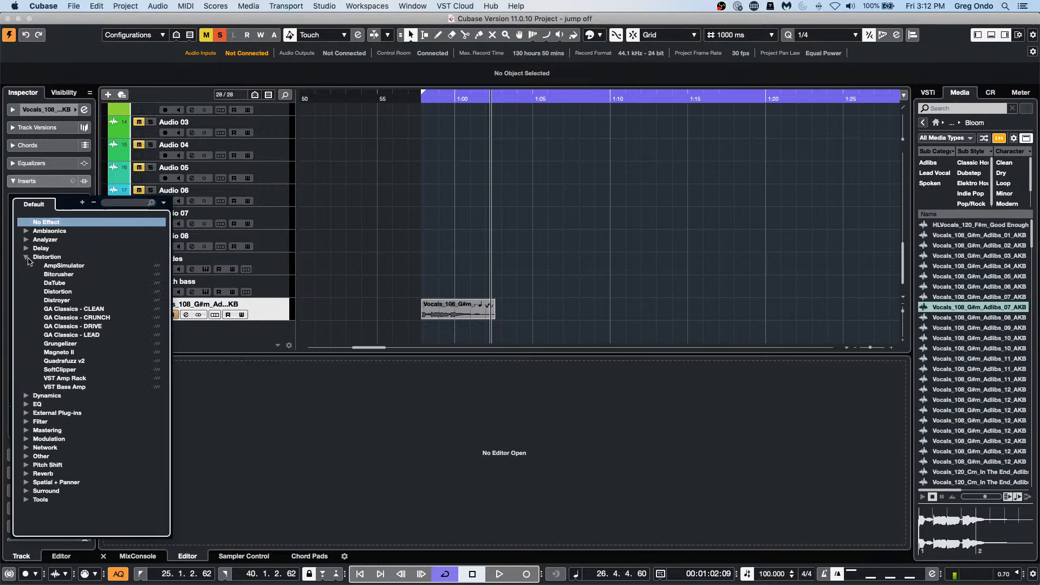
pyautogui.click(71, 387)
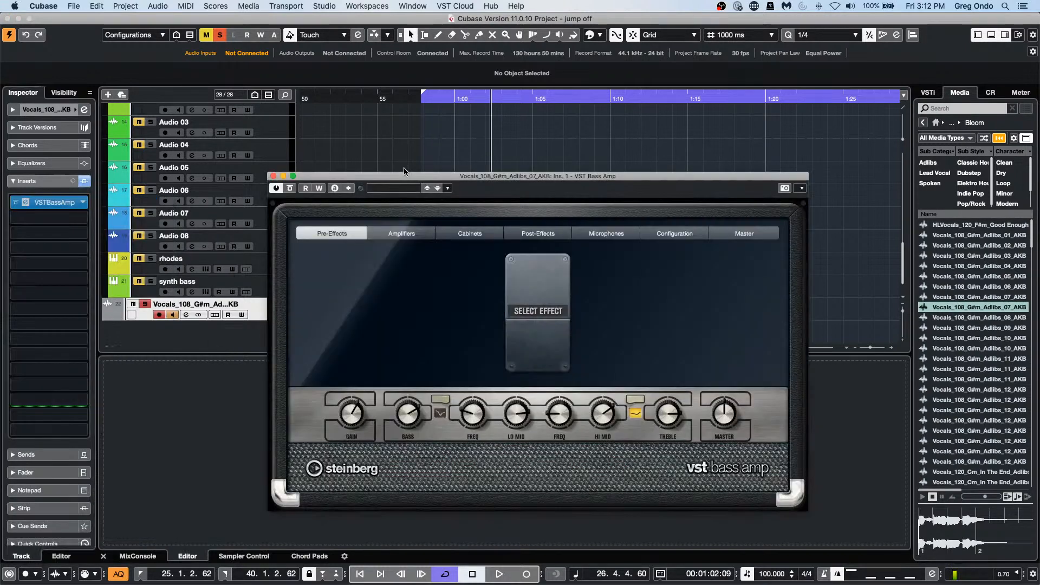
# - Add a switched-on Octaver as a pre-effect in VST Bass Amp and play the vocal from just before 1:00
pyautogui.click(452, 100)
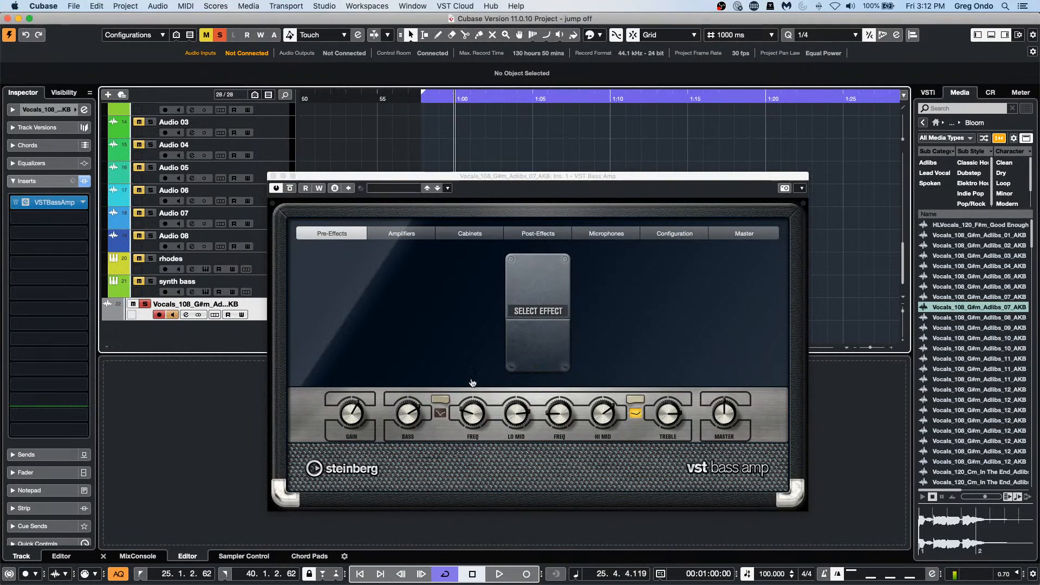
pyautogui.click(539, 315)
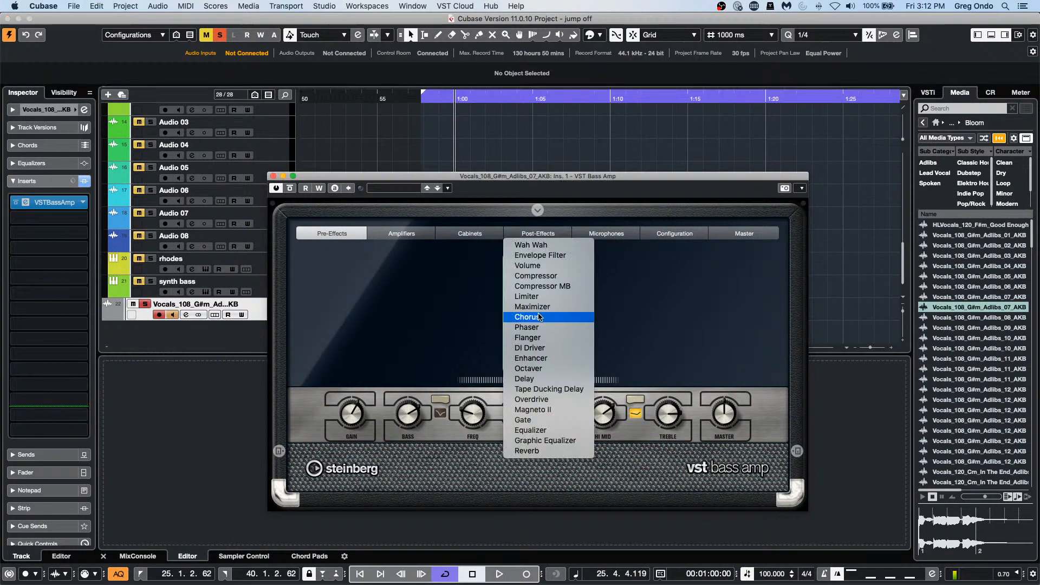
pyautogui.click(528, 368)
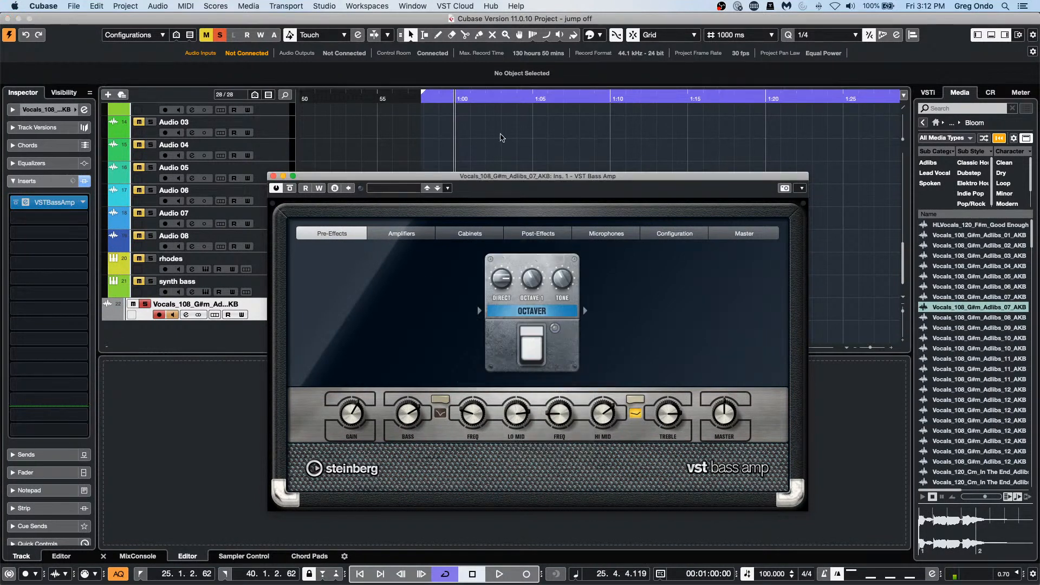
pyautogui.moveTo(480, 176); pyautogui.dragTo(479, 230)
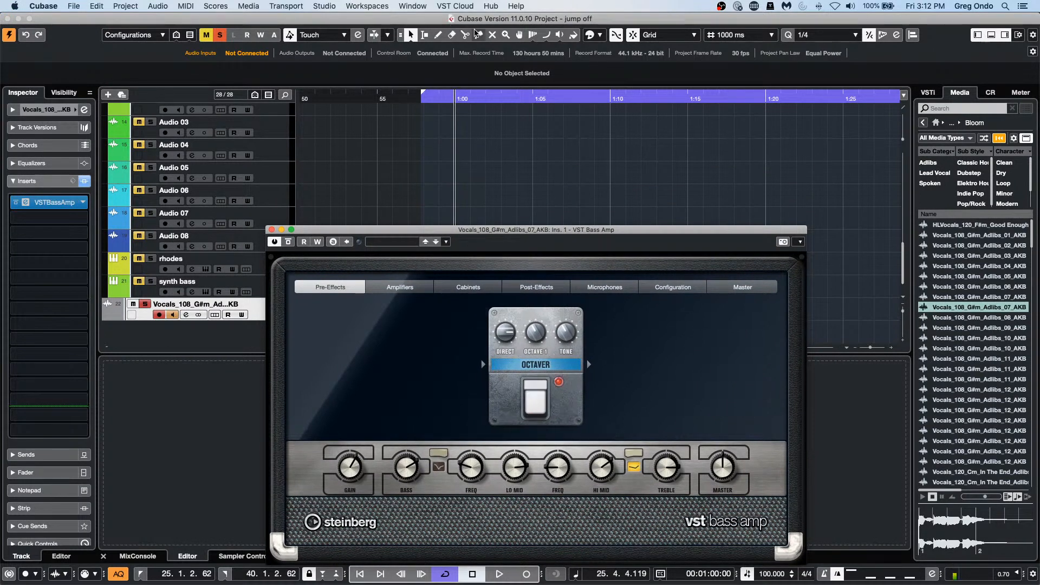
pyautogui.click(449, 98)
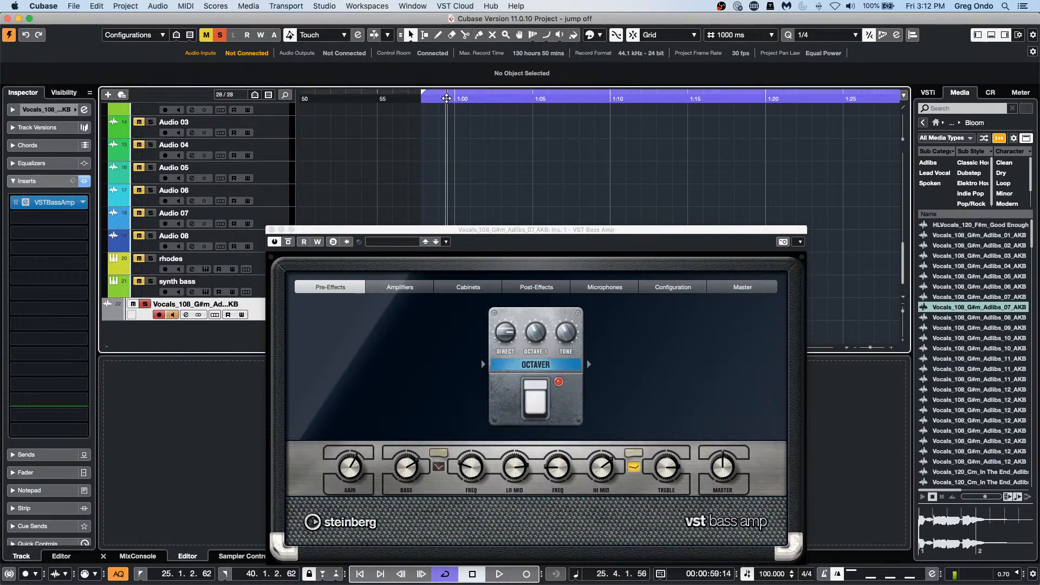
pyautogui.press('space')
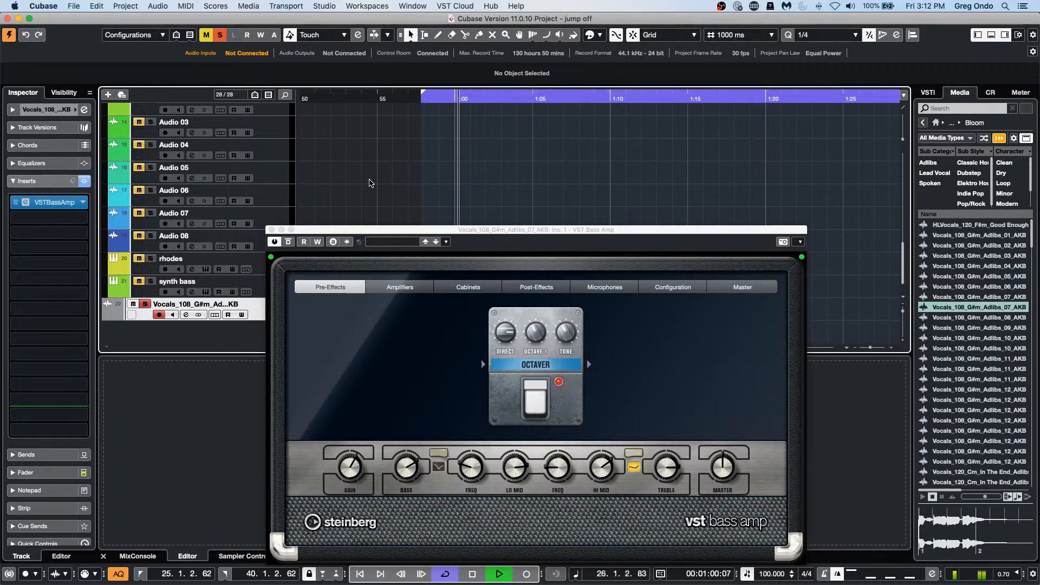
pyautogui.press('space')
pyautogui.click(378, 232)
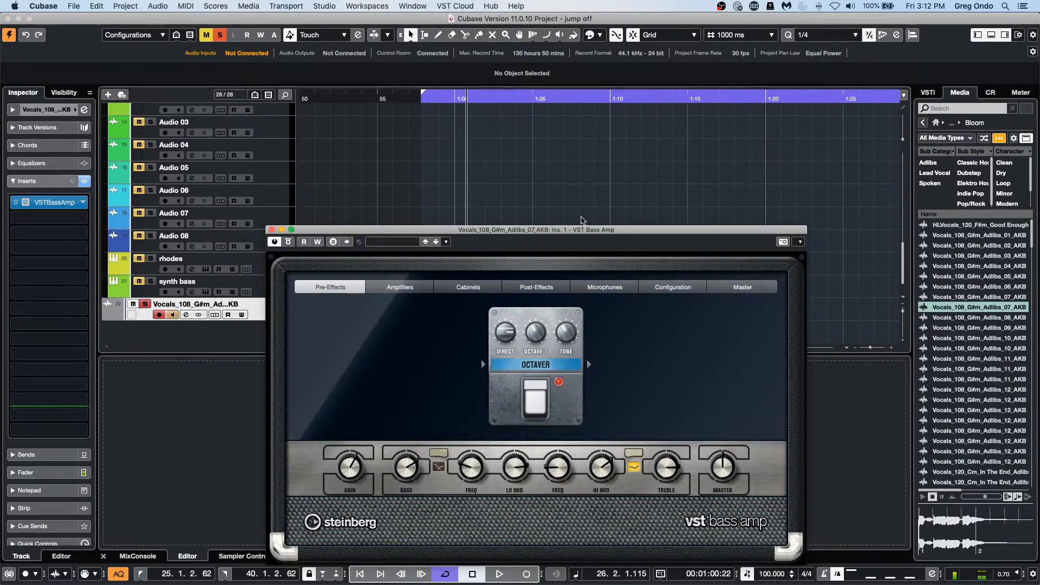
# - Replace the Octaver with a Tape Ducking Delay, switch the pedal on and play the vocal through it
pyautogui.moveTo(392, 231); pyautogui.dragTo(707, 126)
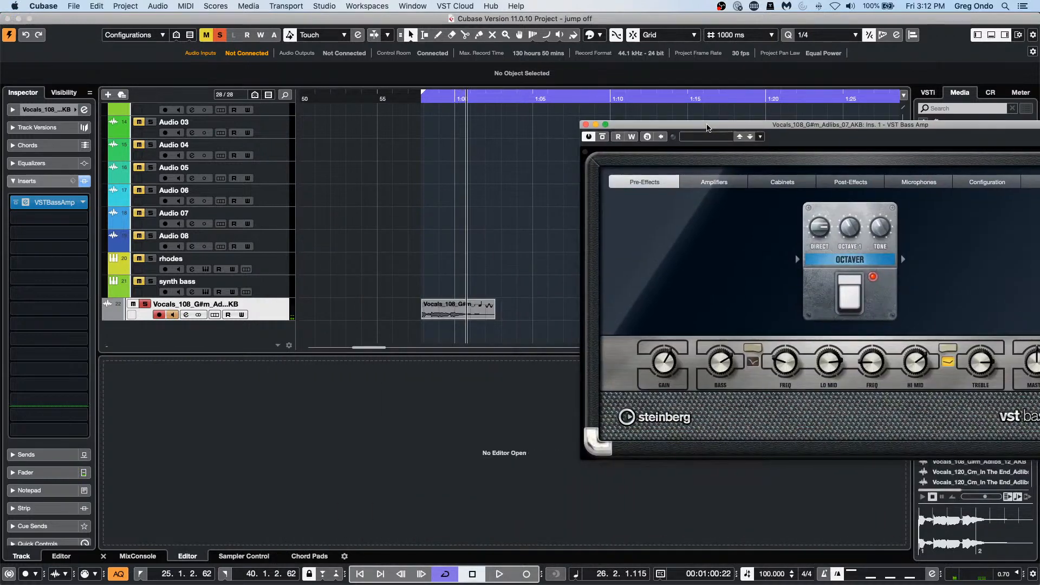
pyautogui.click(856, 260)
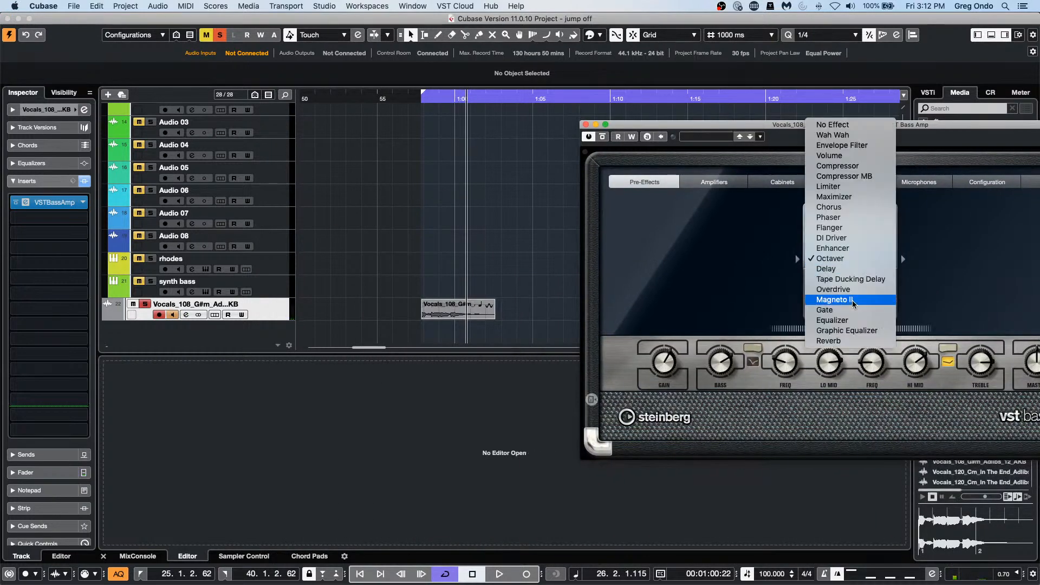
pyautogui.click(884, 280)
pyautogui.moveTo(395, 100); pyautogui.dragTo(424, 102)
pyautogui.press('space')
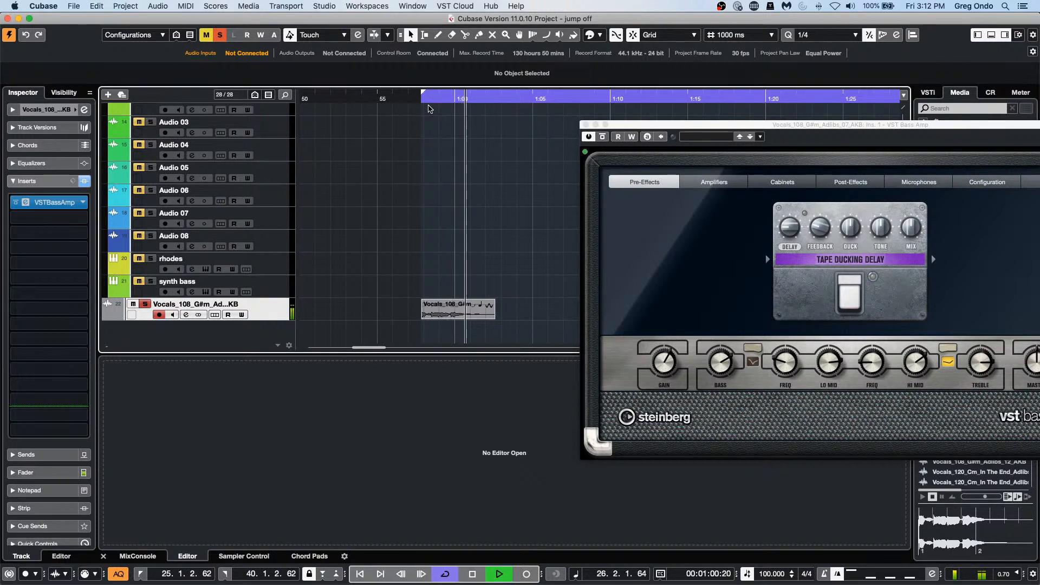
pyautogui.click(846, 309)
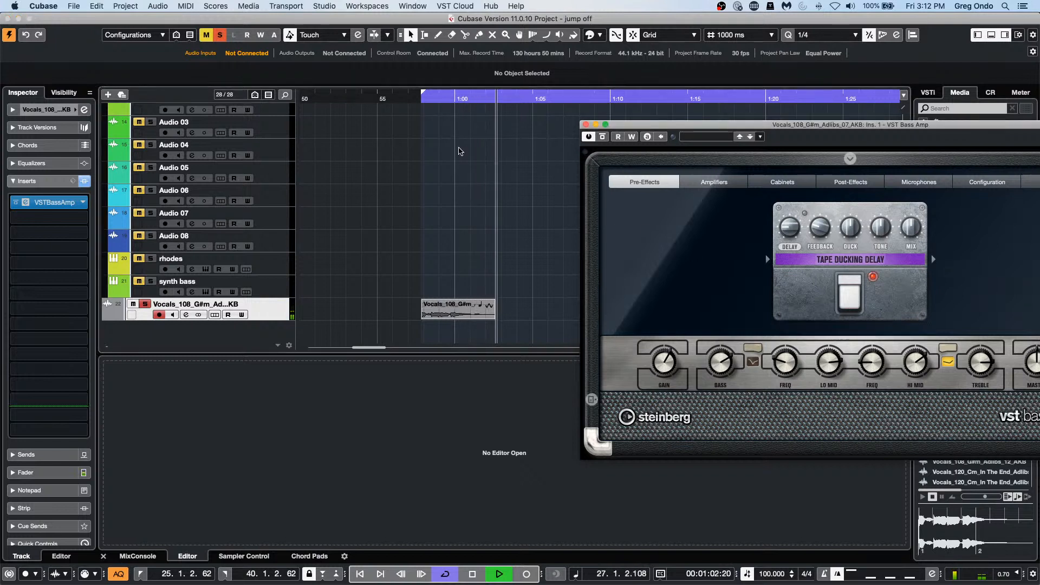
pyautogui.press('space')
pyautogui.press('space')
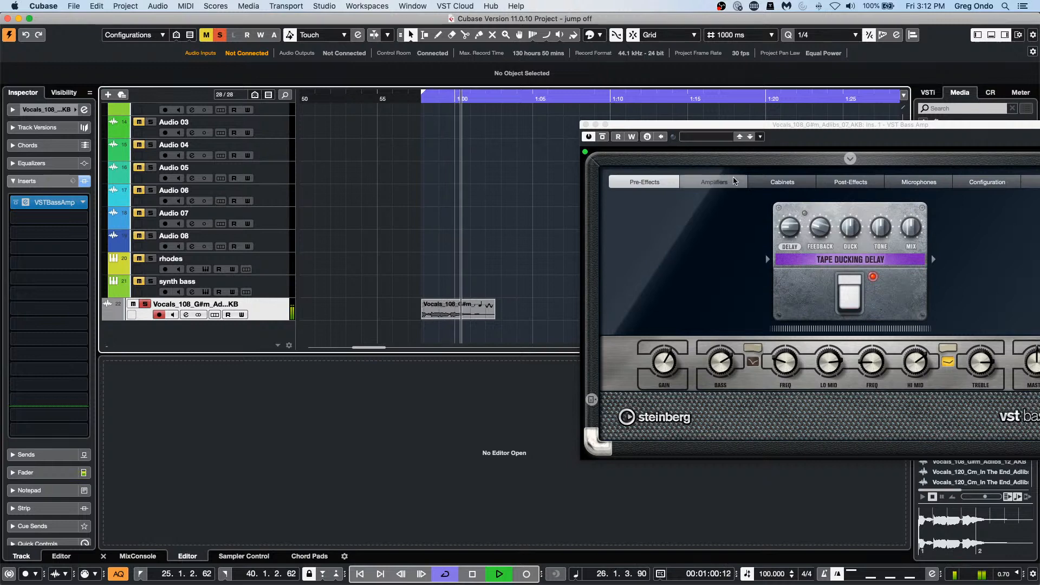
# - Choose No Amplifier in VST Bass Amp and play the vocal from its start
pyautogui.click(714, 182)
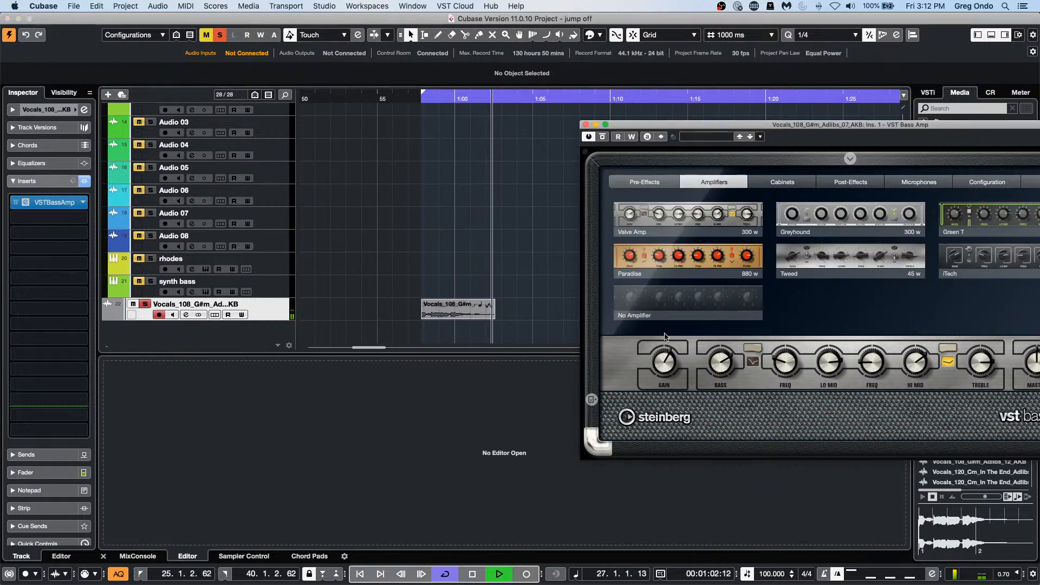
pyautogui.click(688, 301)
pyautogui.click(413, 98)
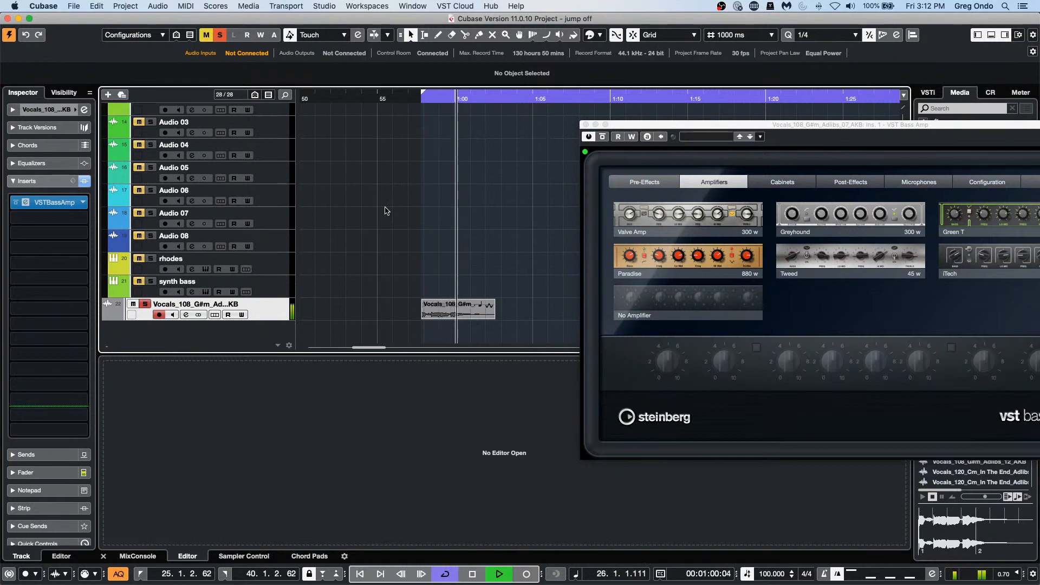
pyautogui.click(266, 289)
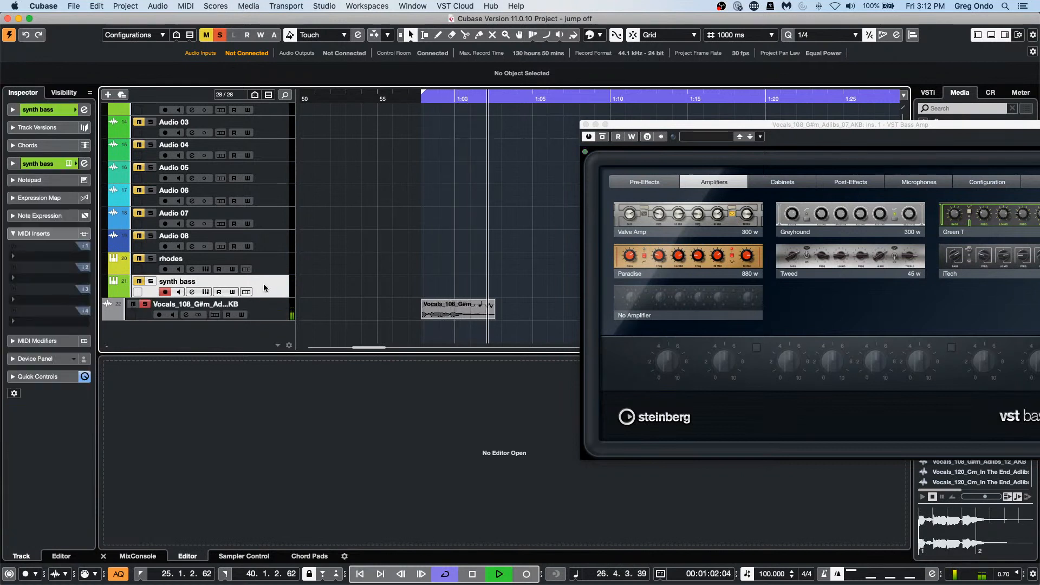
pyautogui.click(269, 313)
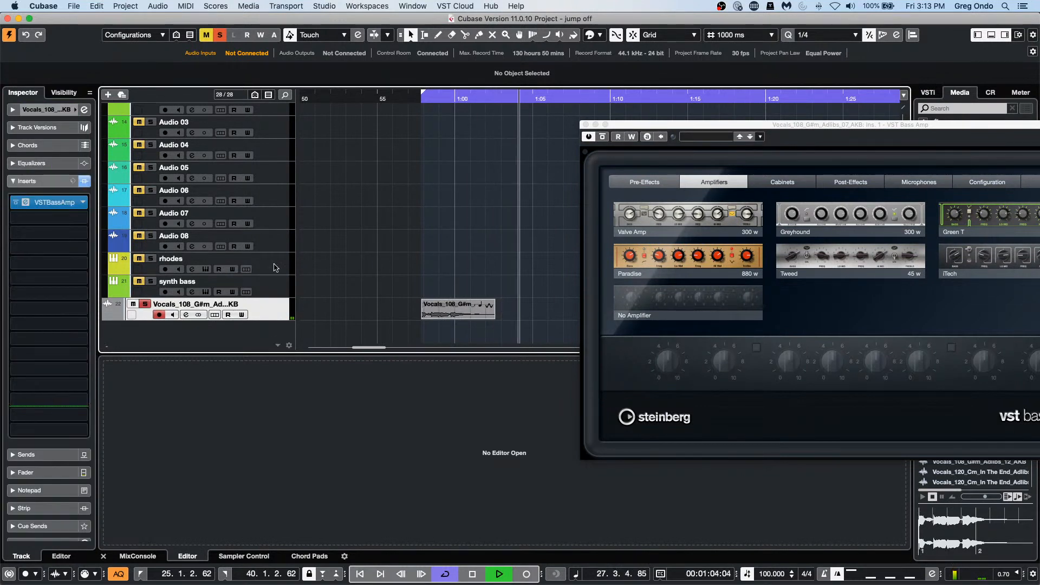
pyautogui.press('space')
# - Replace VST Bass Amp with VST Amp Rack in the vocal track's first insert slot
pyautogui.click(88, 225)
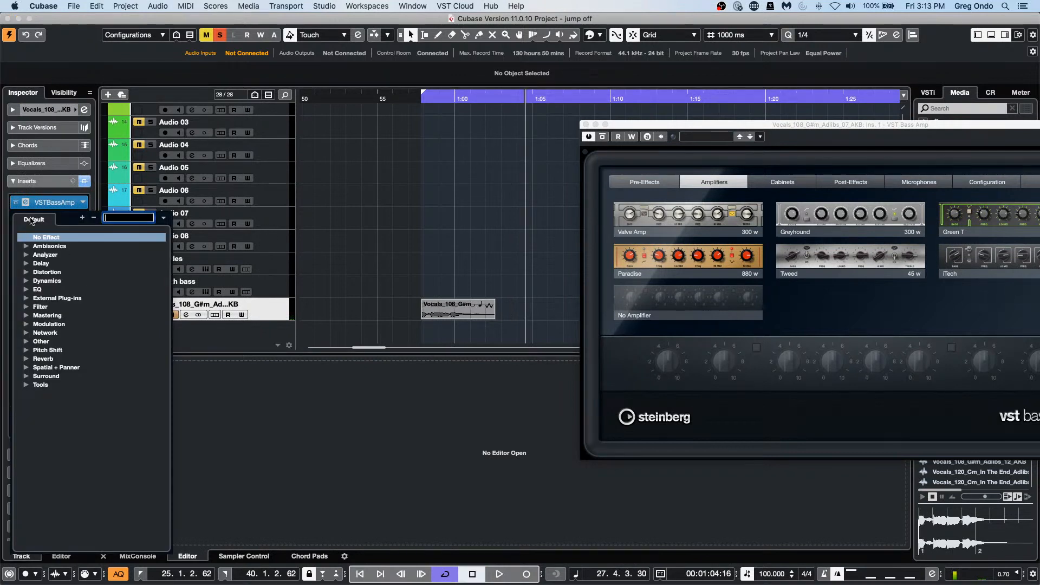
pyautogui.click(15, 204)
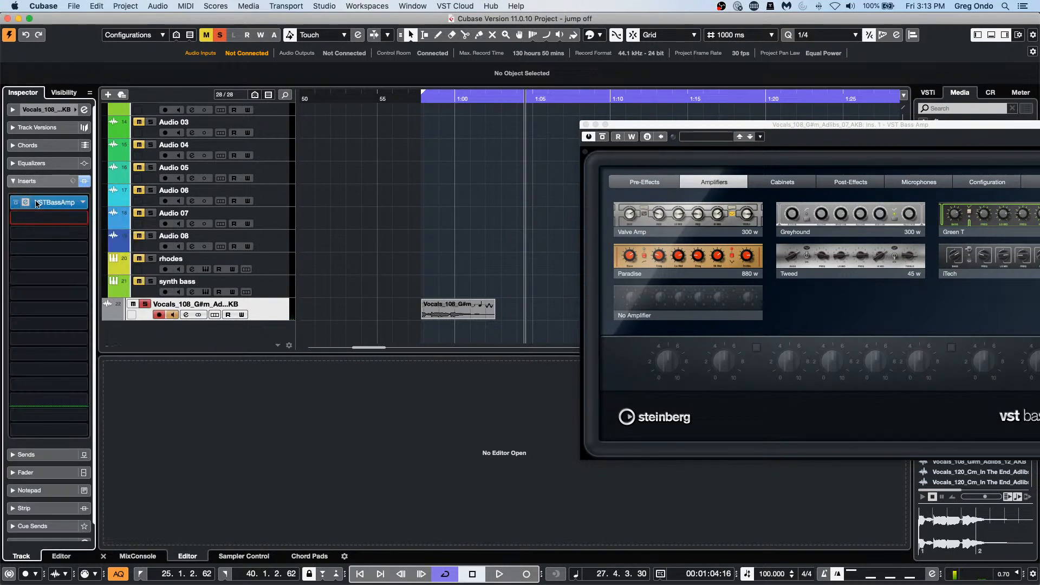
pyautogui.click(85, 204)
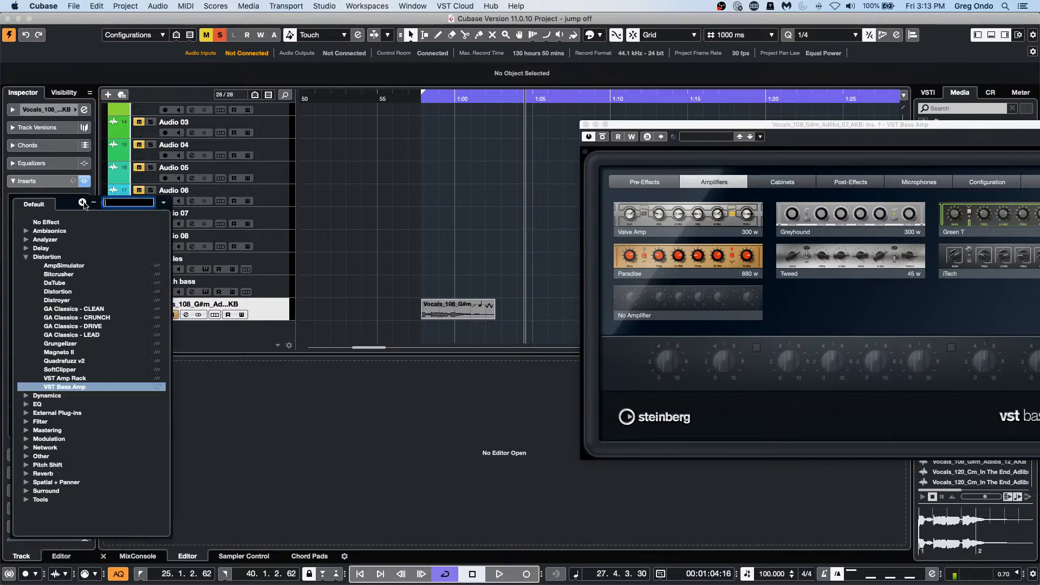
pyautogui.click(65, 379)
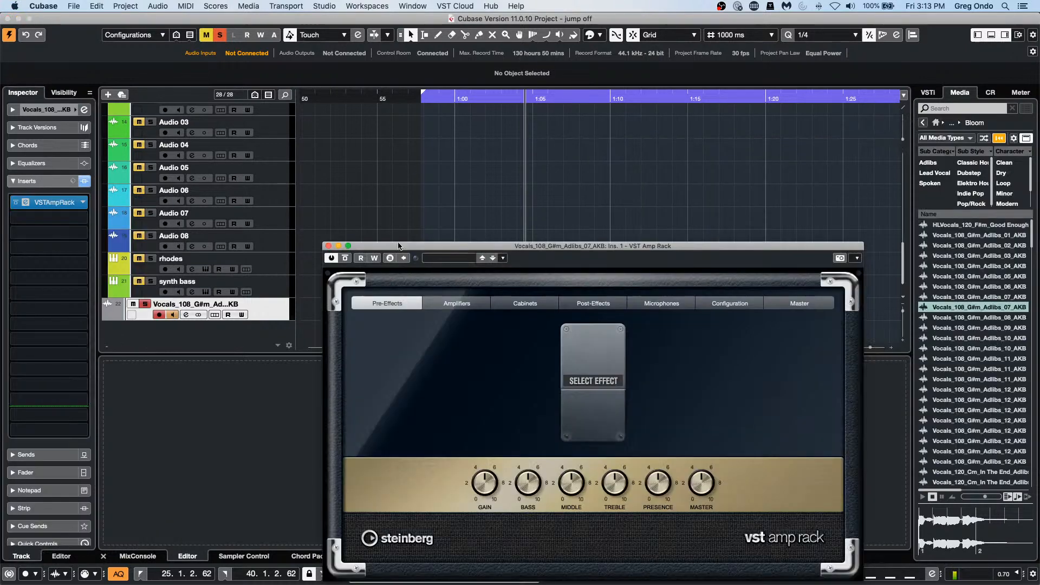
# - Add a Tape Delay pre-effect in VST Amp Rack, switch the pedal on and play the vocal from its start
pyautogui.click(593, 381)
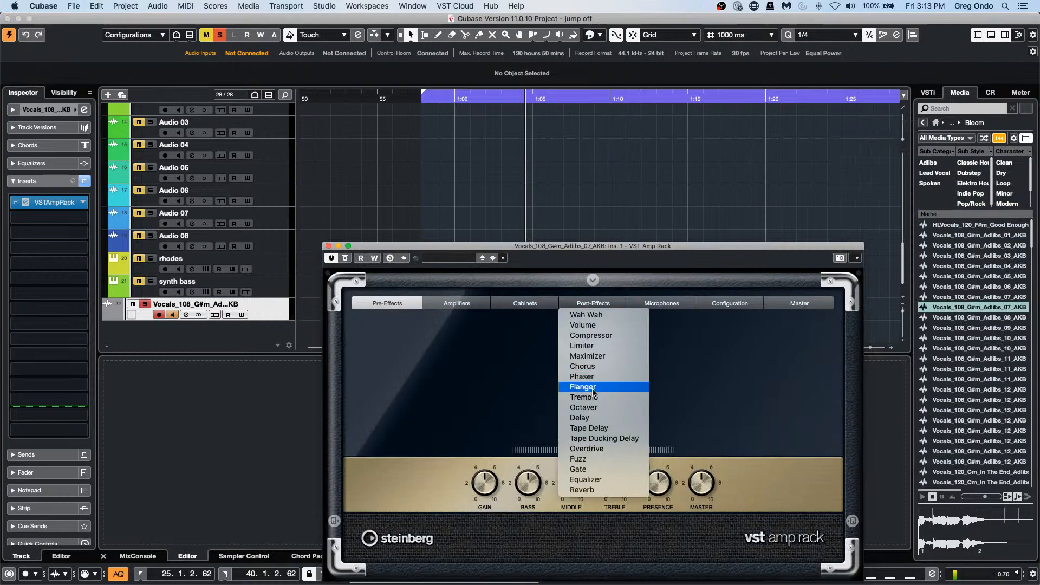
pyautogui.click(598, 429)
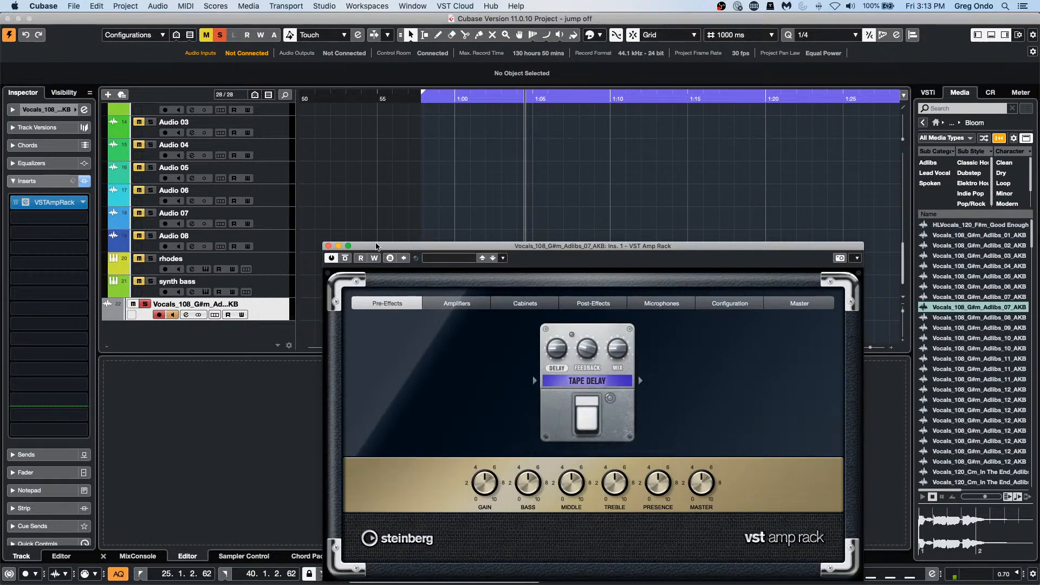
pyautogui.moveTo(386, 243); pyautogui.dragTo(556, 228)
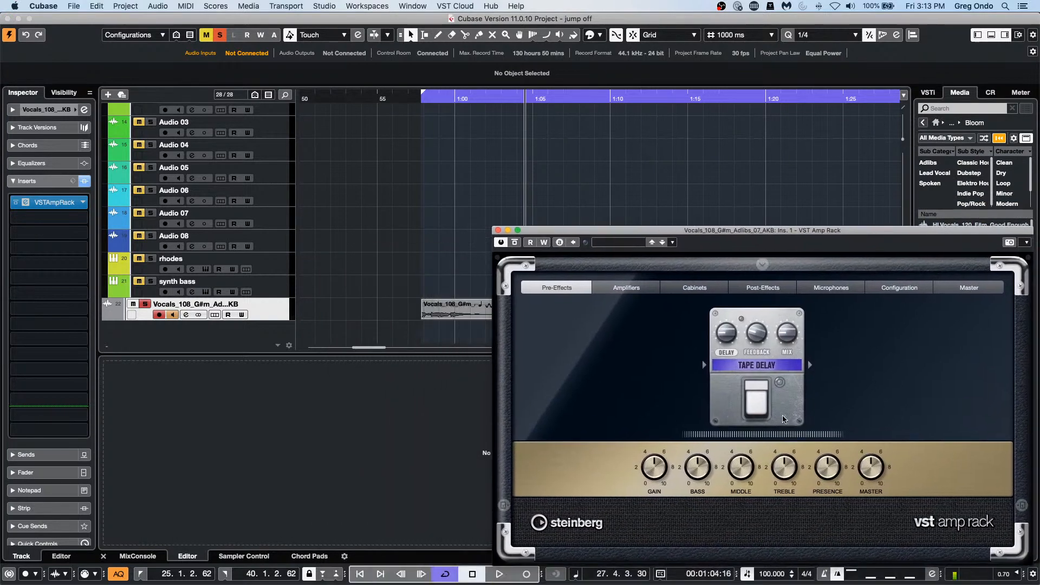
pyautogui.click(755, 411)
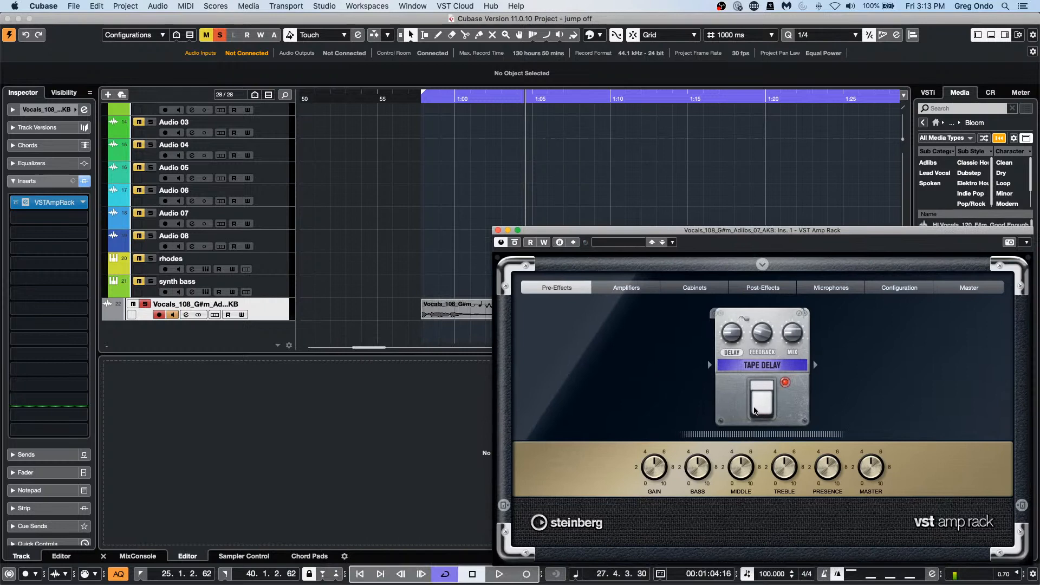
pyautogui.click(426, 95)
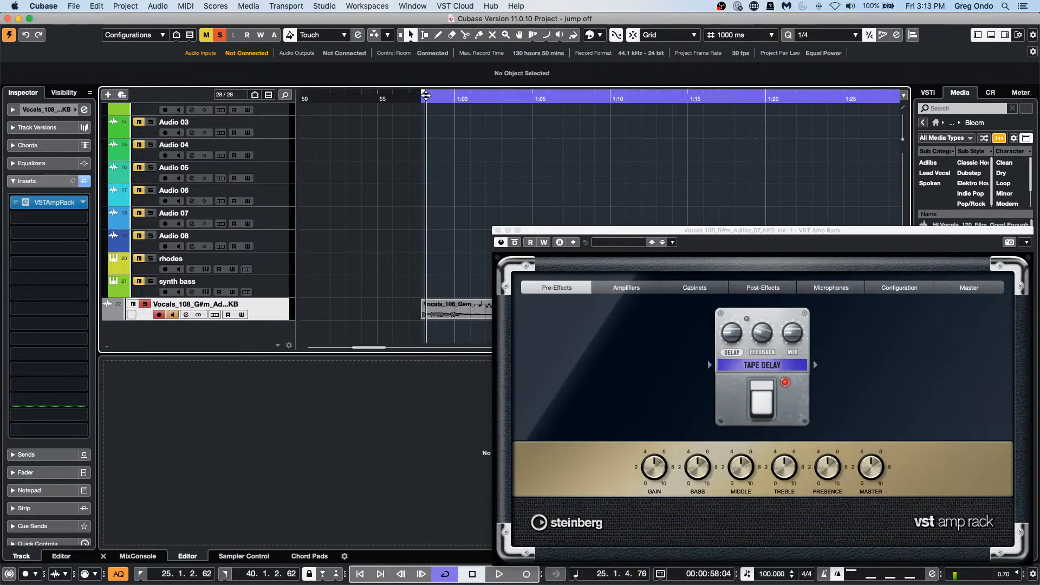
pyautogui.press('space')
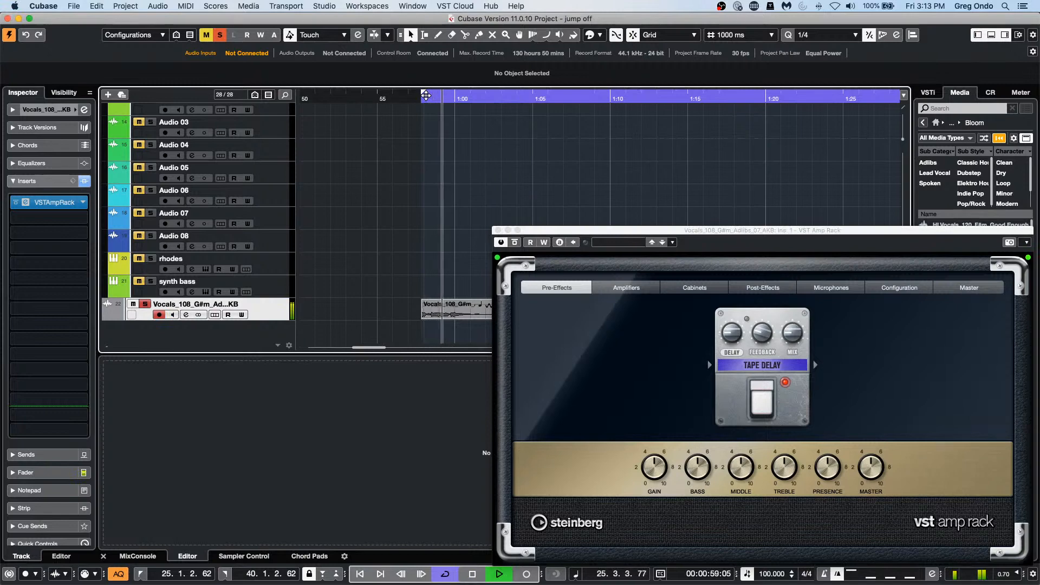
# - Stop playback, choose No Amplifier in VST Amp Rack and play the vocal from its start
pyautogui.press('space')
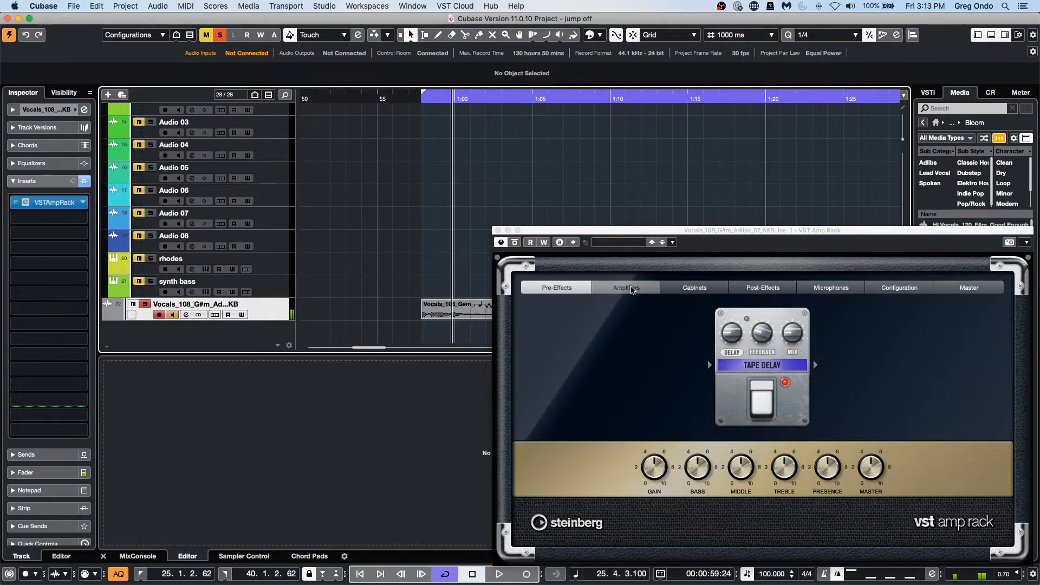
pyautogui.click(626, 287)
pyautogui.click(758, 422)
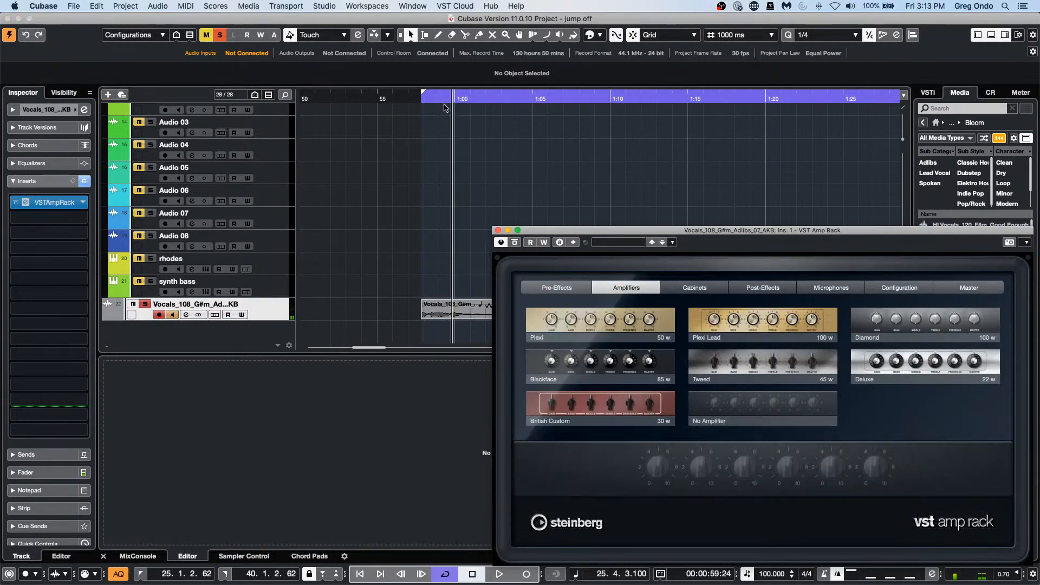
pyautogui.click(422, 96)
pyautogui.click(424, 96)
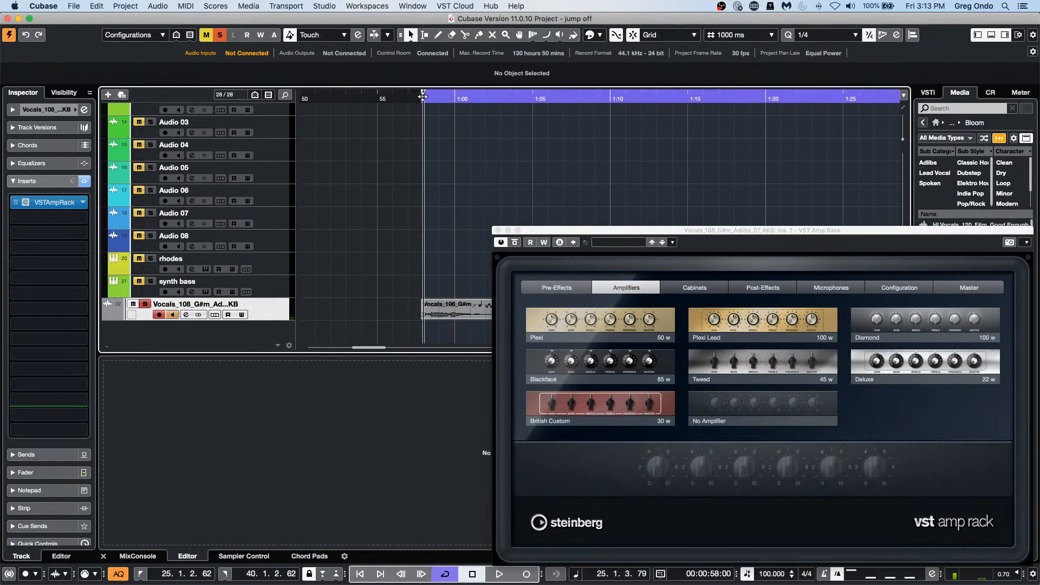
pyautogui.press('space')
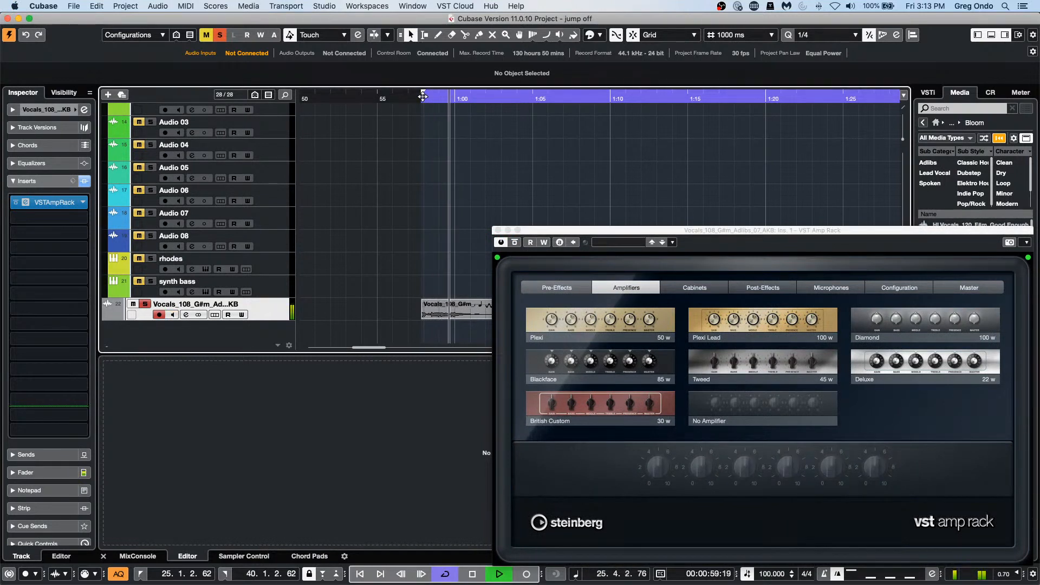
# - Add a Tremolo pre-effect after the Tape Delay, switch the pedal on and play the vocal from its start through both pedals
pyautogui.click(756, 286)
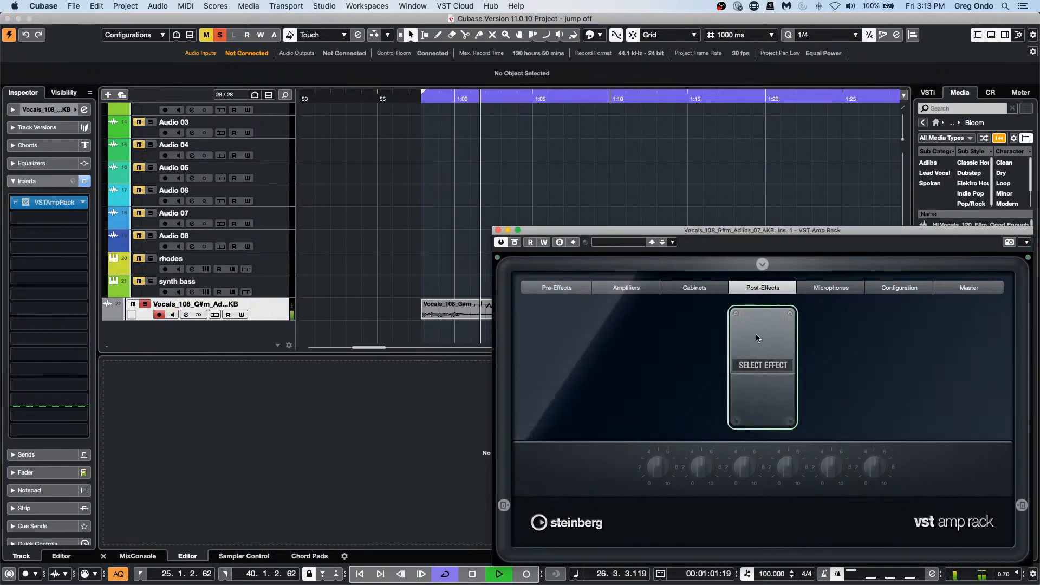
pyautogui.click(557, 287)
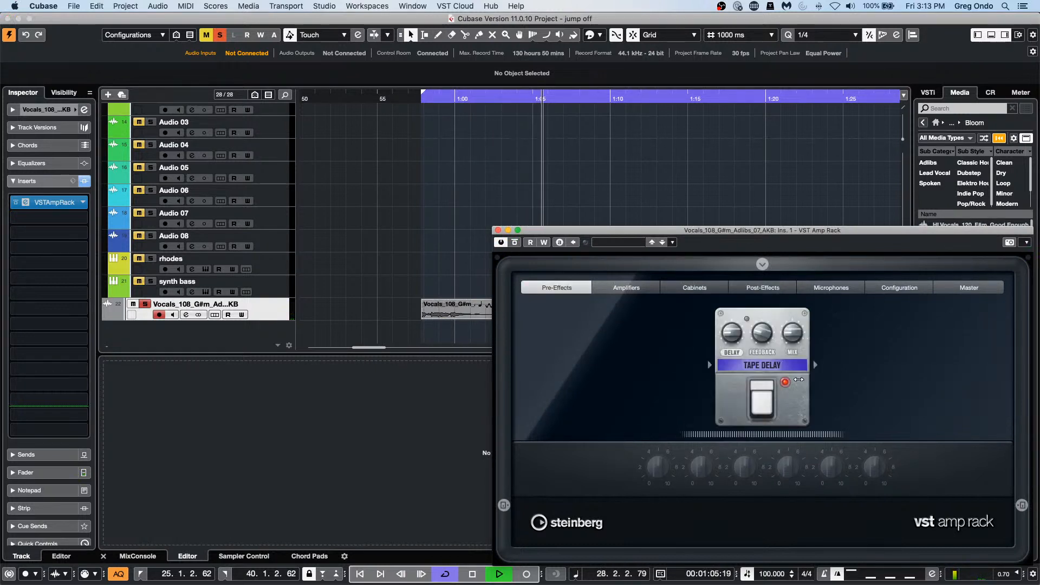
pyautogui.click(819, 364)
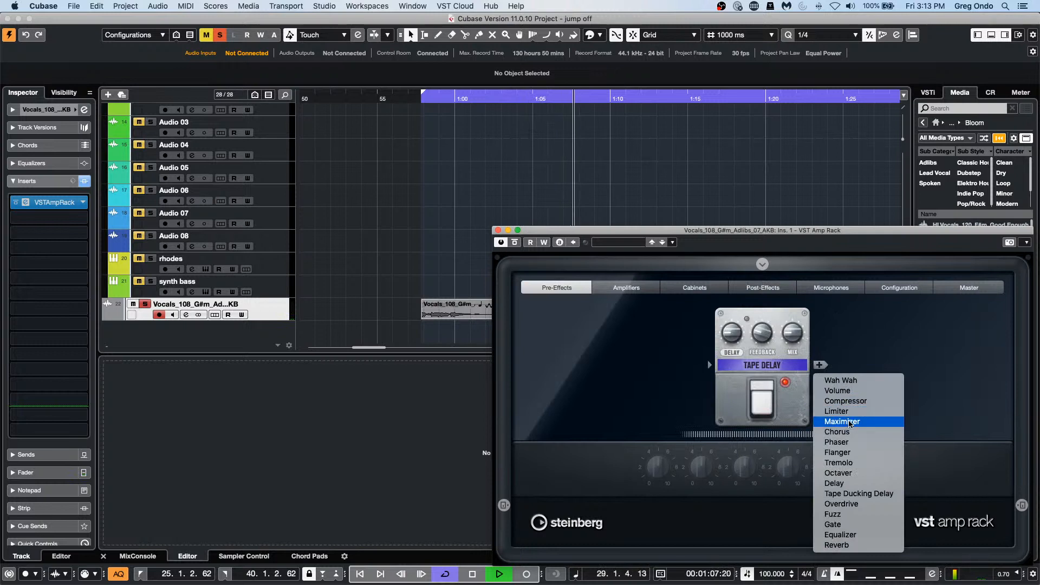
pyautogui.click(841, 463)
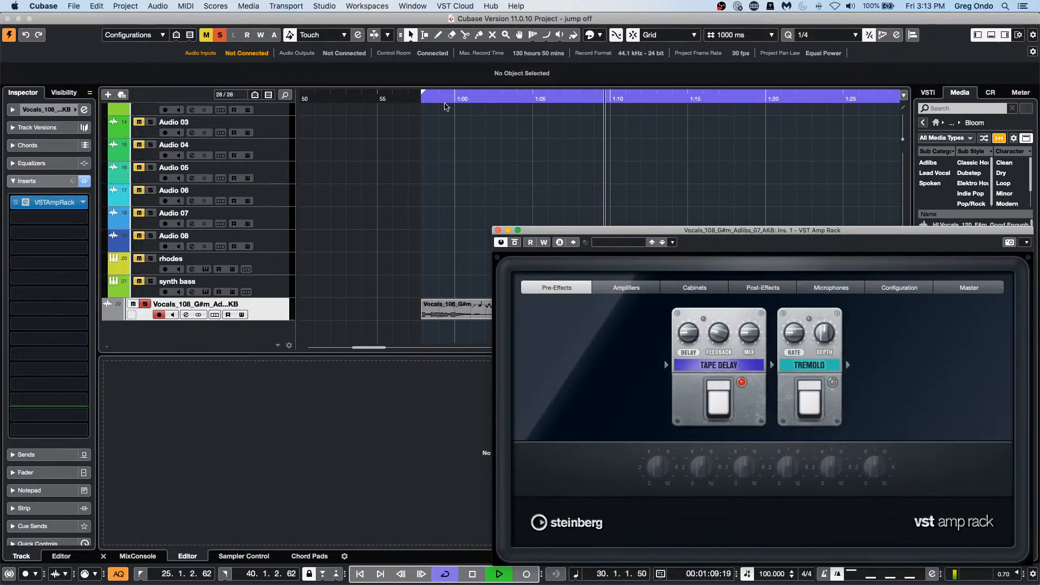
pyautogui.click(404, 99)
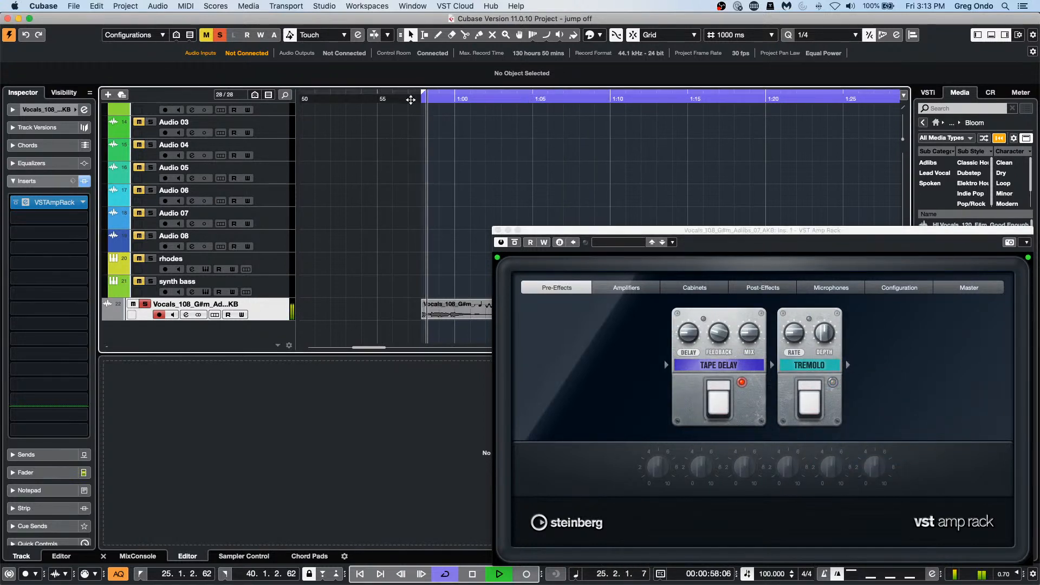
pyautogui.click(816, 408)
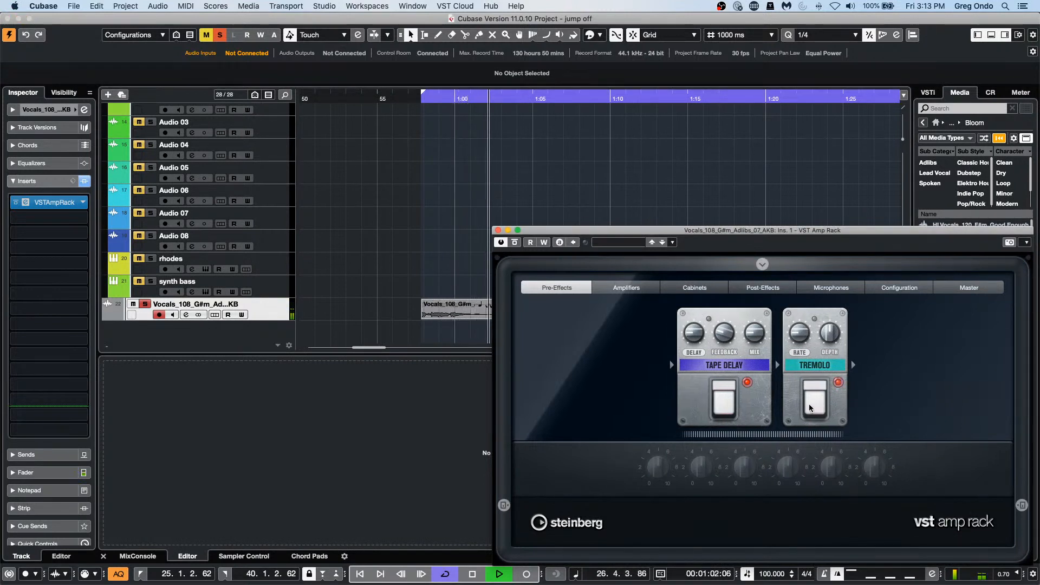
pyautogui.click(428, 97)
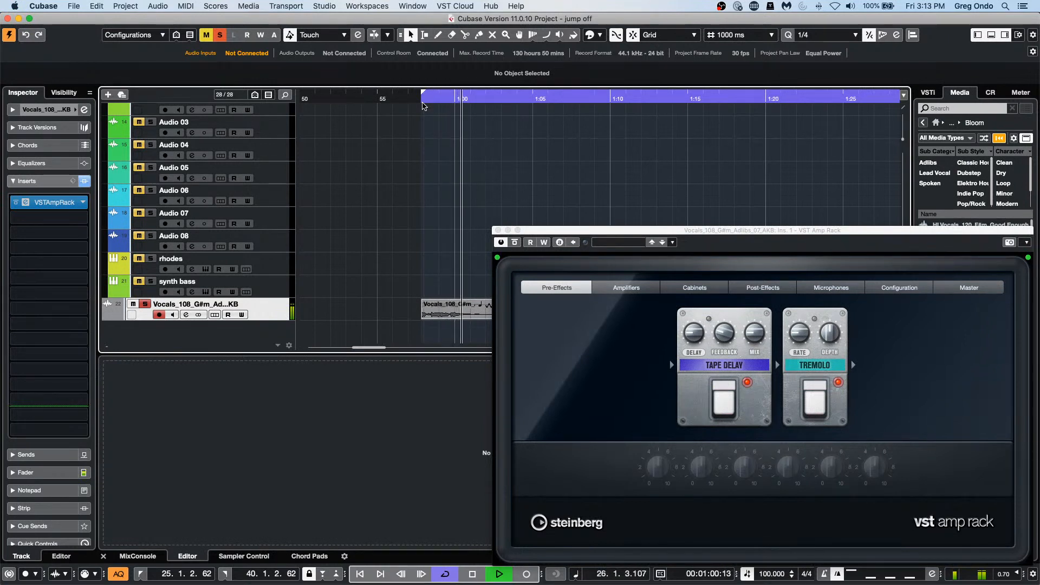
pyautogui.press('space')
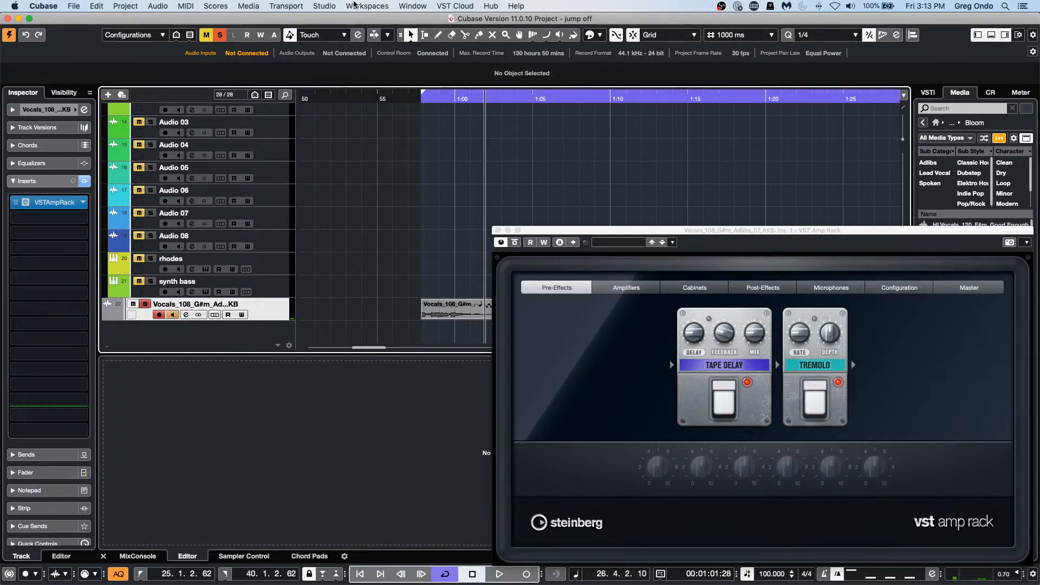
# - Check the Steinberg UR24C audio device settings in Studio Setup, and close the VST Amp Rack window
pyautogui.click(325, 6)
pyautogui.click(350, 186)
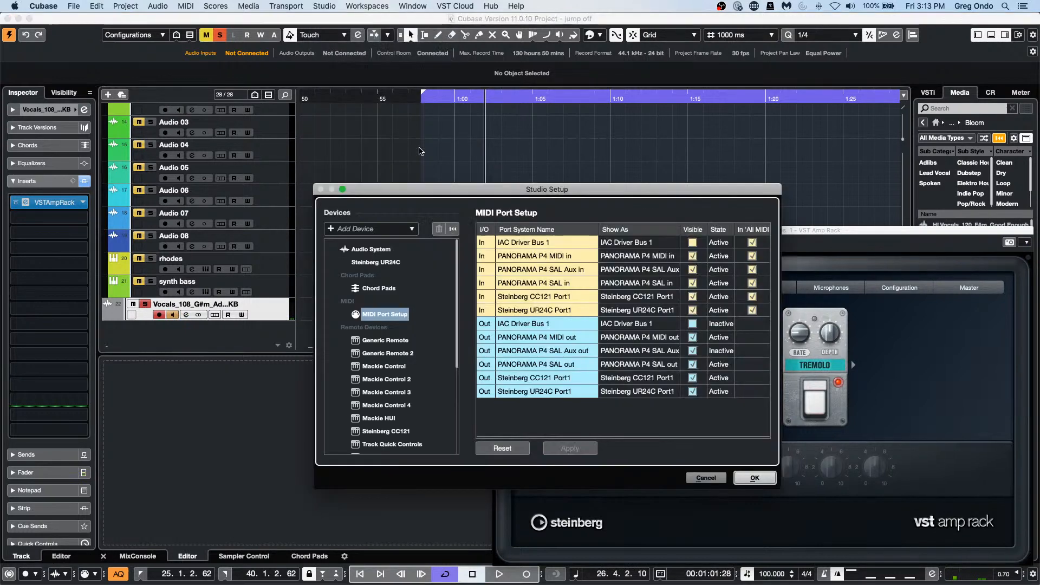
pyautogui.click(376, 263)
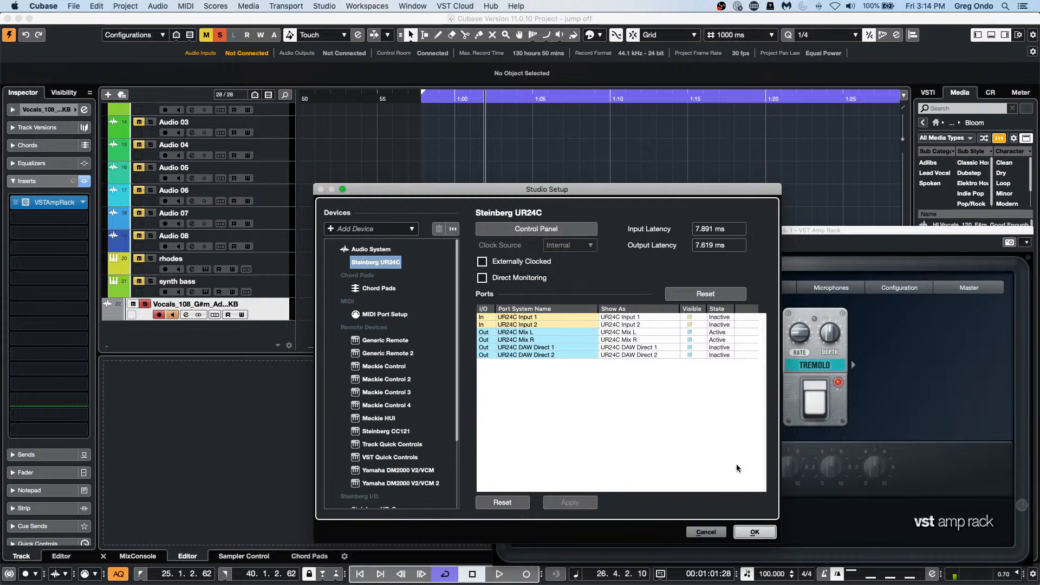
pyautogui.click(755, 533)
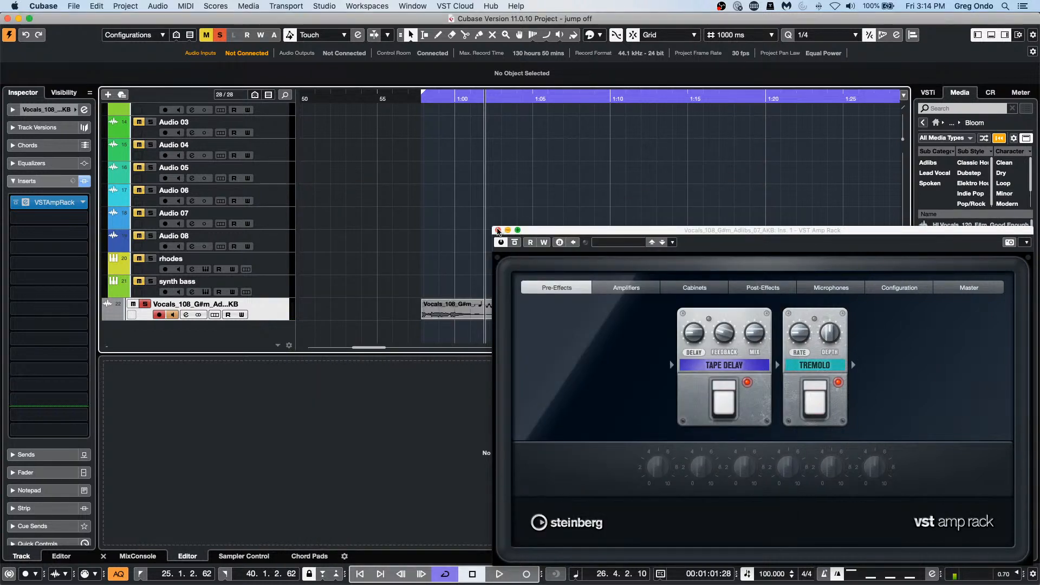
pyautogui.click(498, 230)
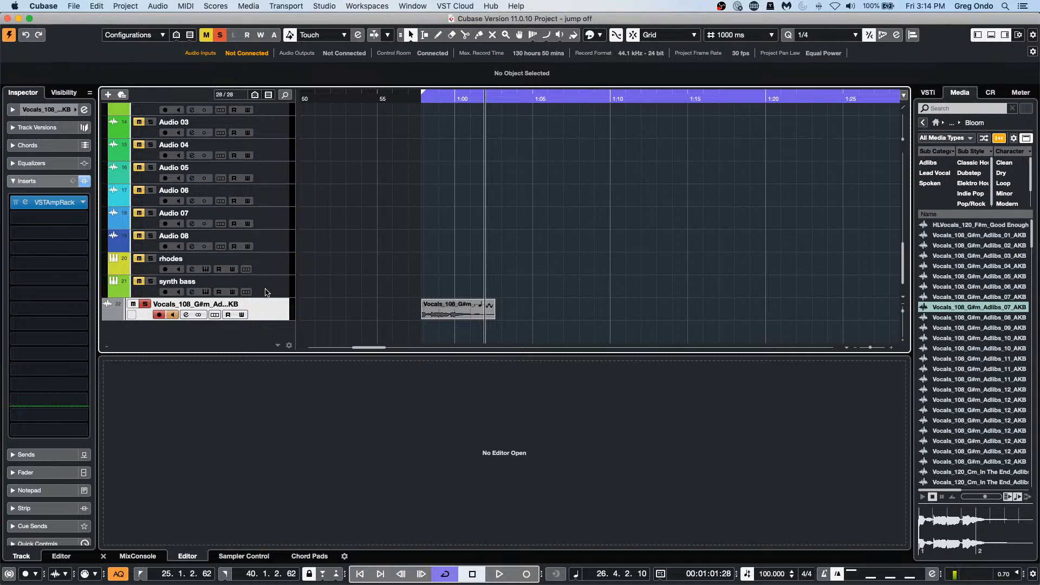
# - Examine the Export Selected Tracks options for the vocal track and leave without exporting
pyautogui.click(77, 6)
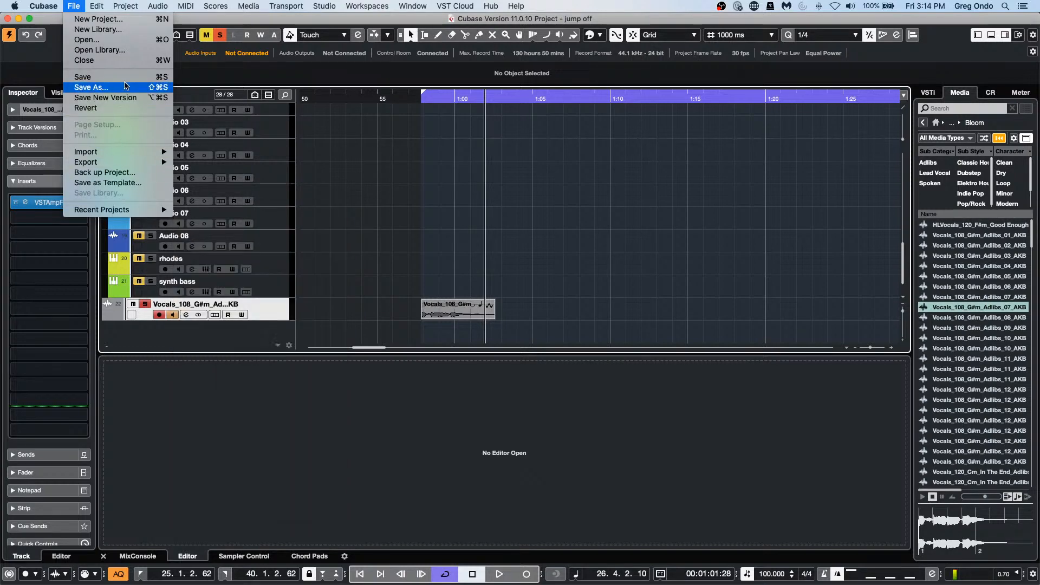
pyautogui.moveTo(129, 167)
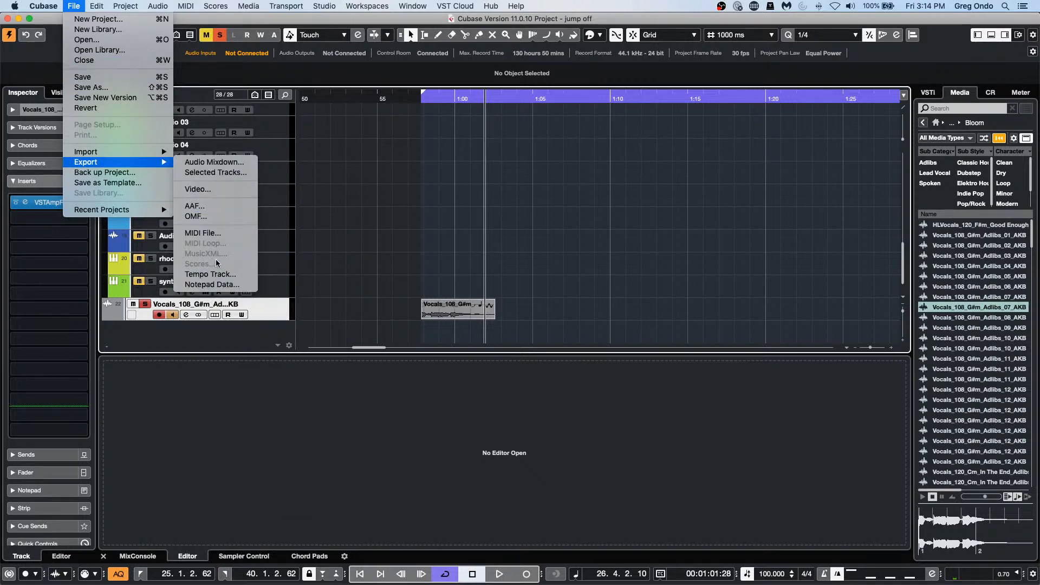
pyautogui.click(240, 171)
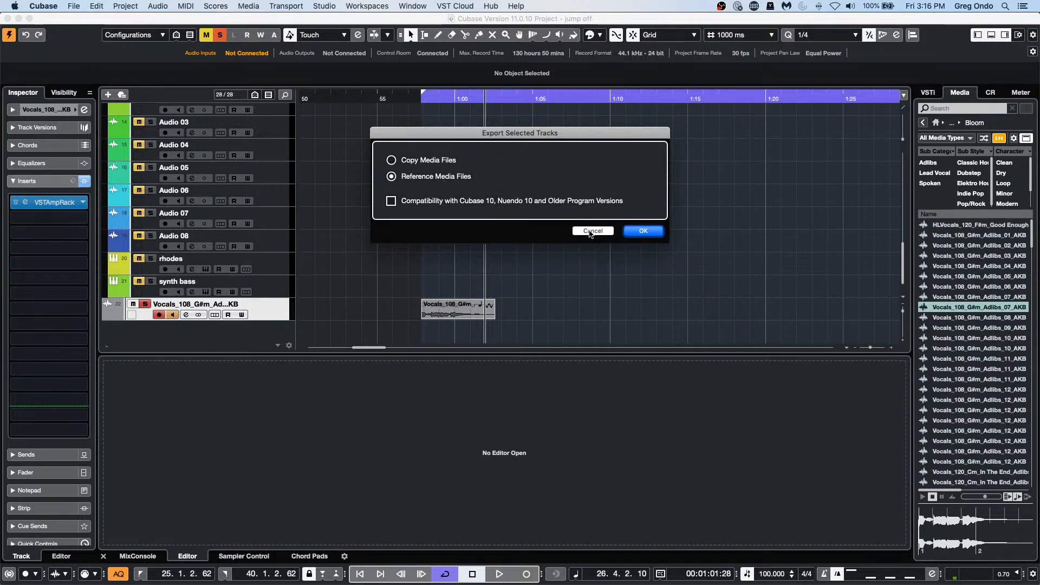
pyautogui.click(590, 232)
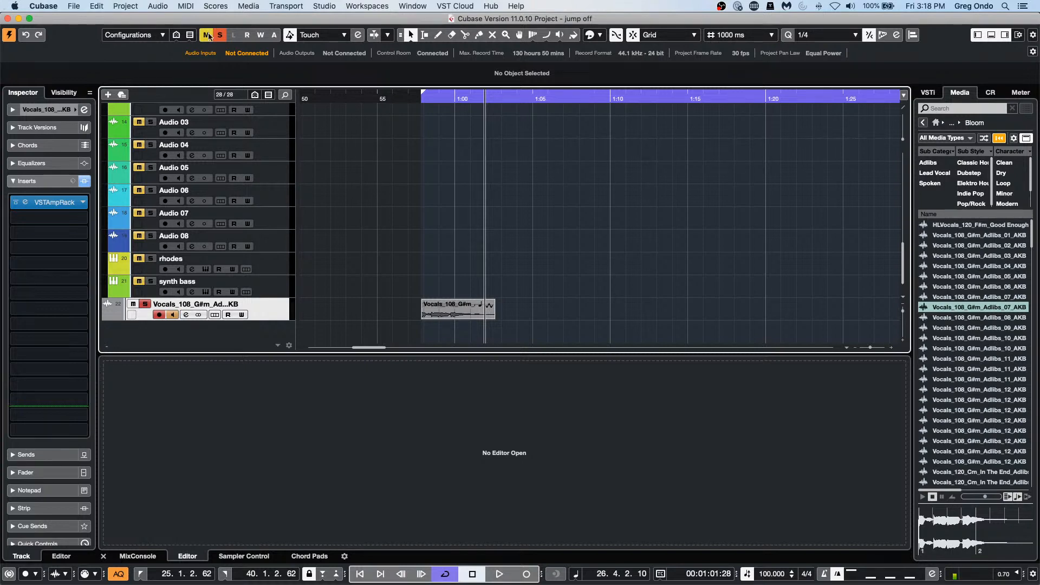
# - Solo the tracks Audio 04 to Audio 07 and record a short take onto all four at once
pyautogui.click(261, 145)
pyautogui.keyDown('shift'); pyautogui.click(269, 216); pyautogui.keyUp('shift')
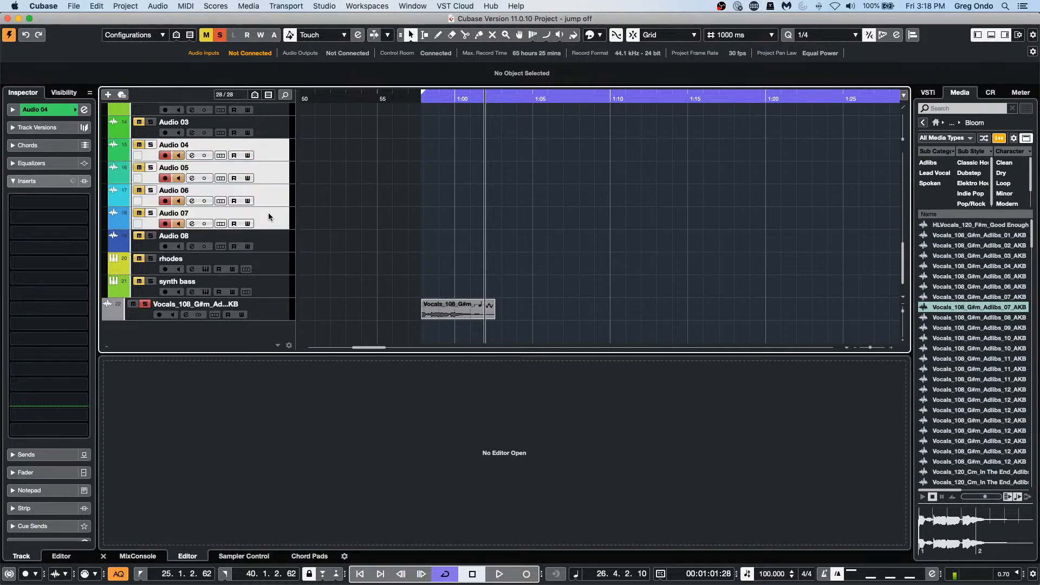
pyautogui.click(314, 97)
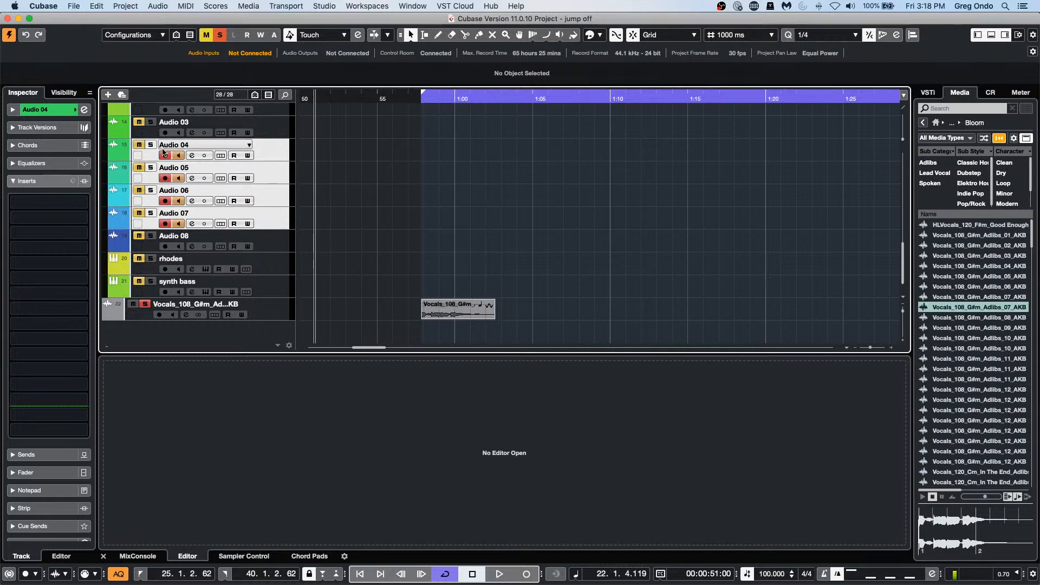
pyautogui.moveTo(152, 144); pyautogui.dragTo(153, 218)
pyautogui.press('space')
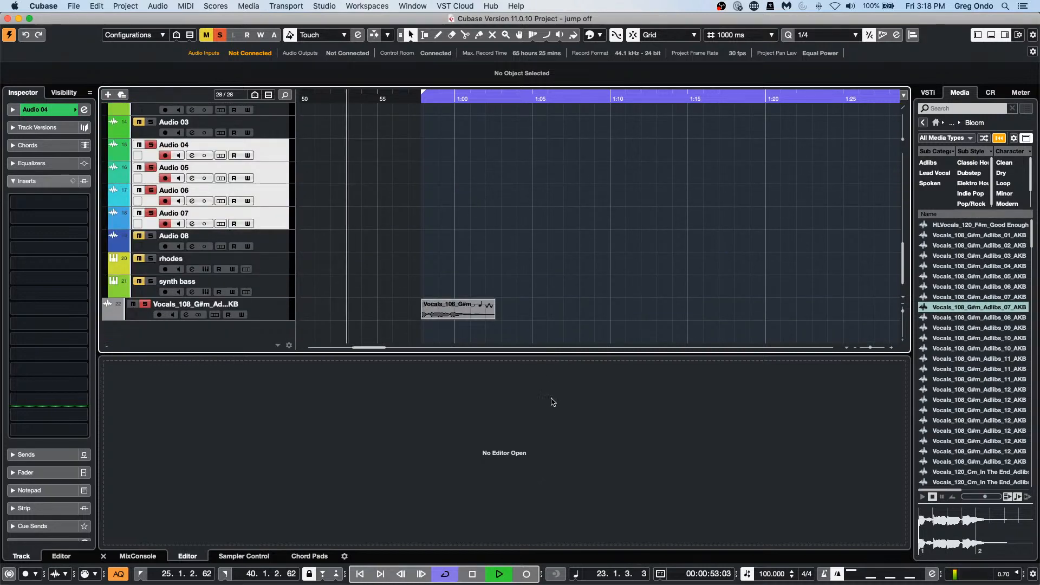
pyautogui.click(526, 574)
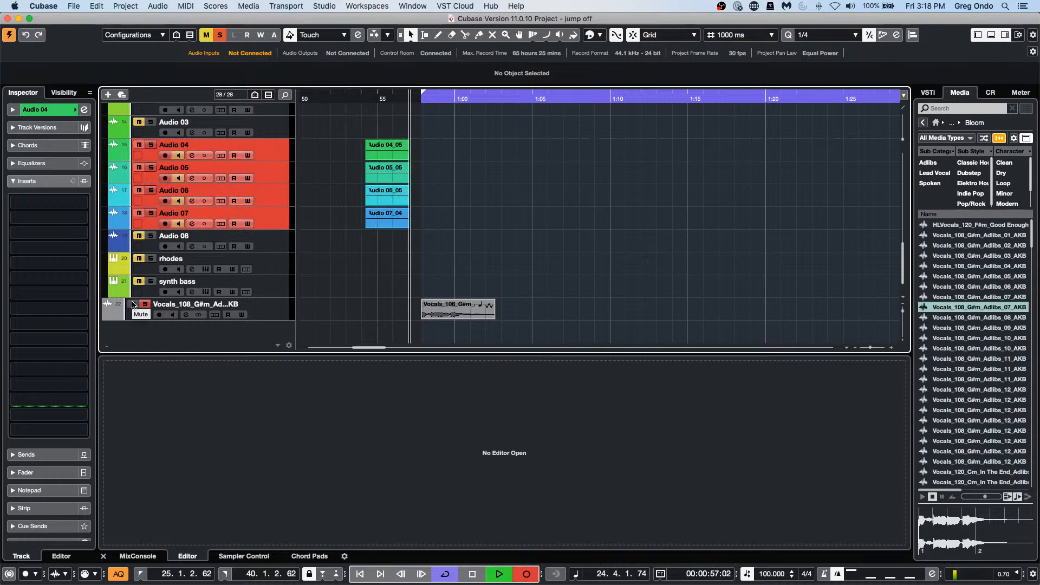
pyautogui.press('space')
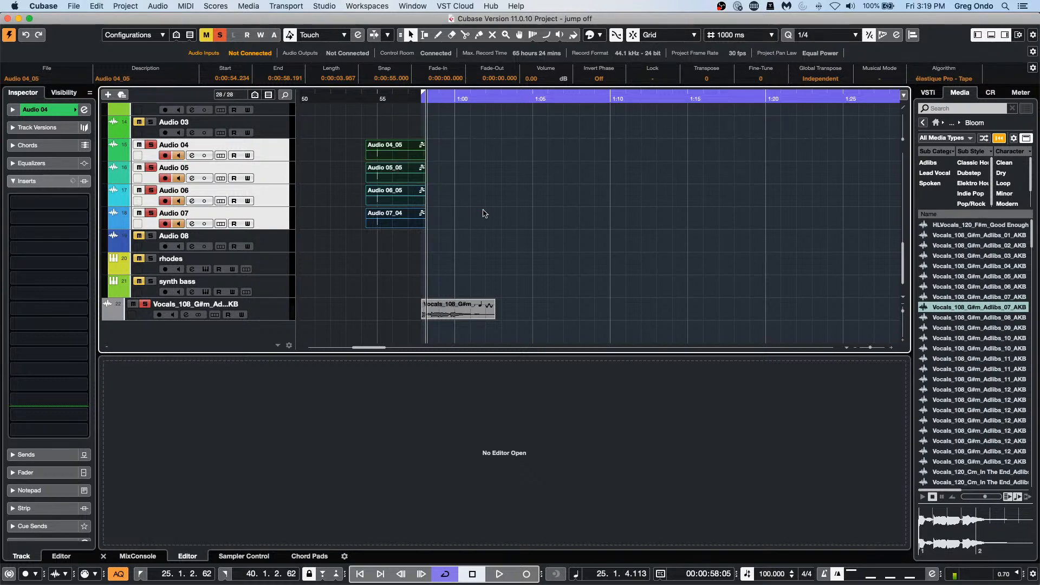
# - Delete the four newly recorded clips and remove the unused media from the project
pyautogui.scroll(15, 484, 212)
pyautogui.scroll(-15, 485, 211)
pyautogui.press('Delete')
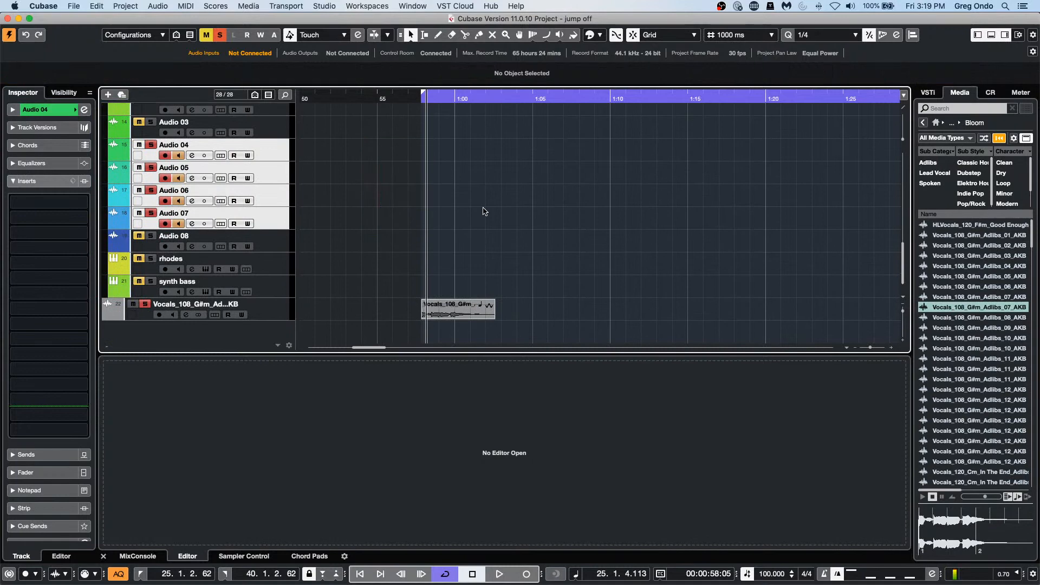
pyautogui.click(245, 7)
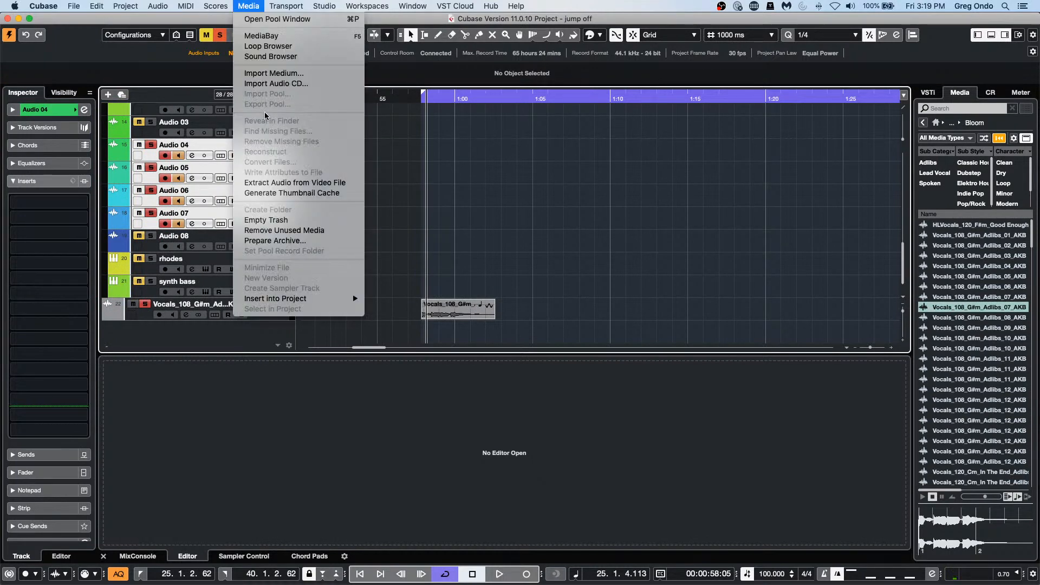
pyautogui.click(304, 230)
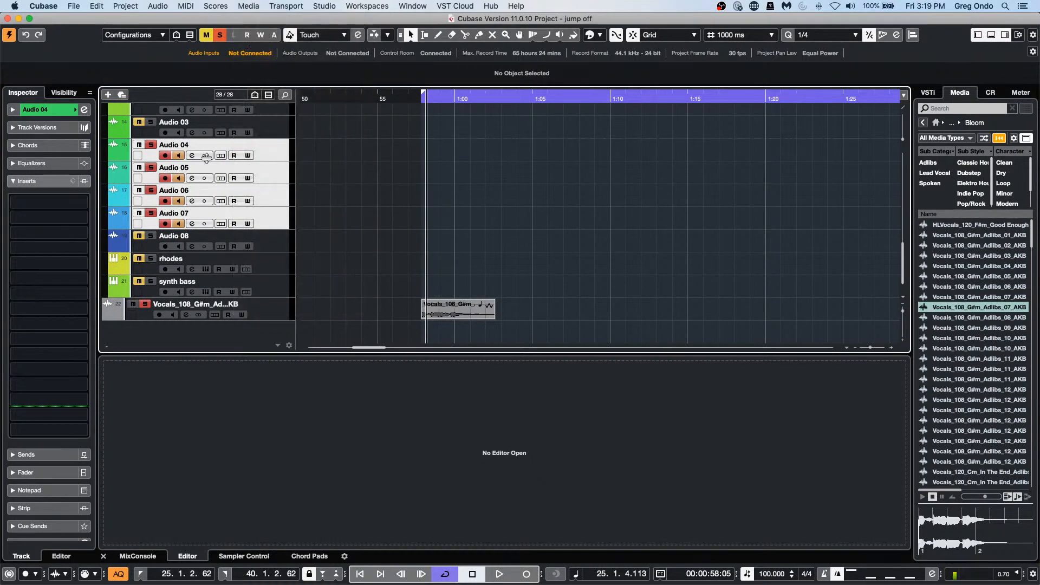
# - Open the Pool, expand its Audio folder to review the project's audio files, and close it
pyautogui.click(249, 6)
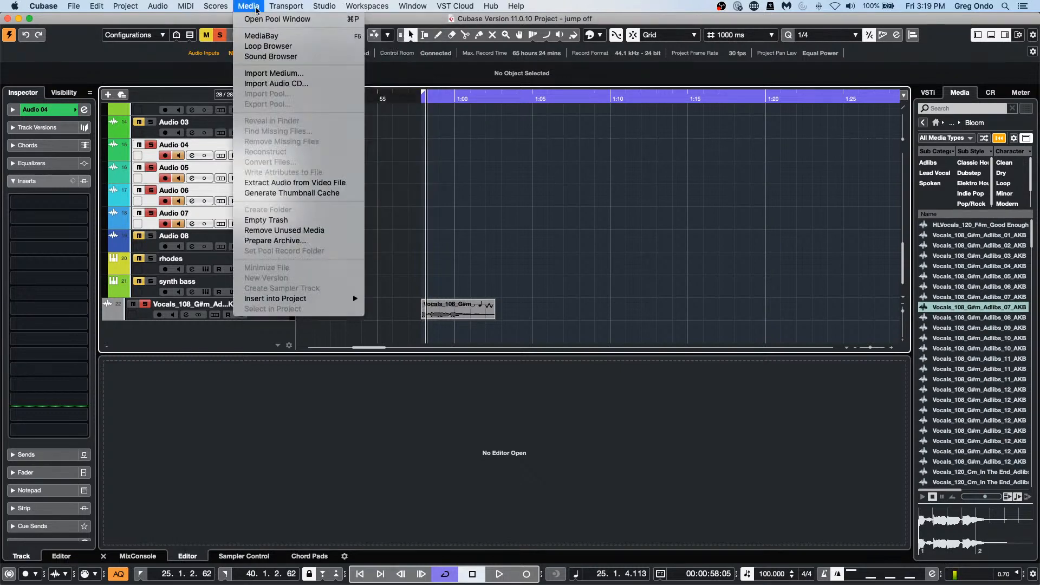
pyautogui.click(291, 24)
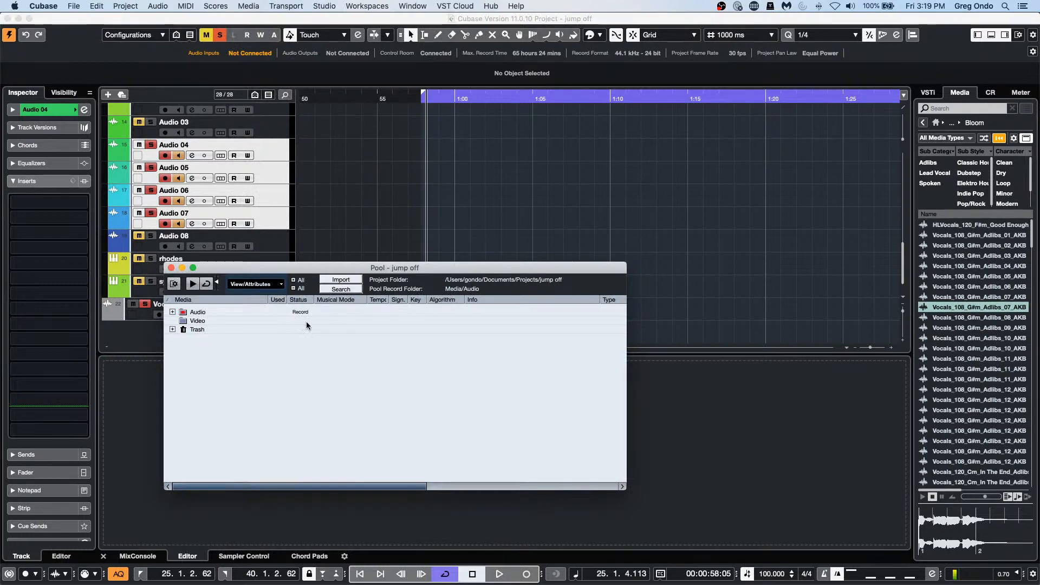
pyautogui.click(172, 313)
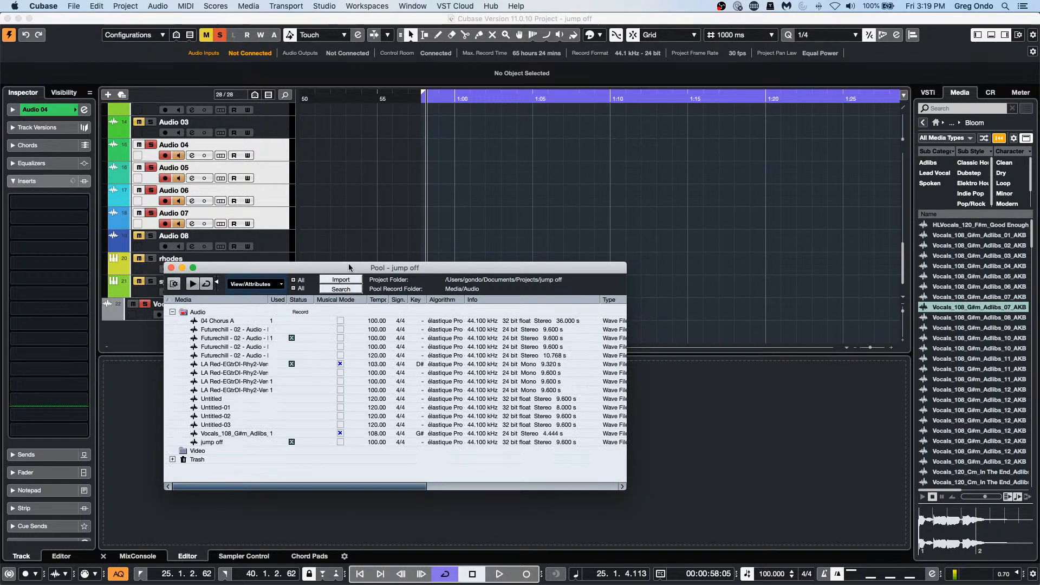
pyautogui.moveTo(342, 269); pyautogui.dragTo(731, 194)
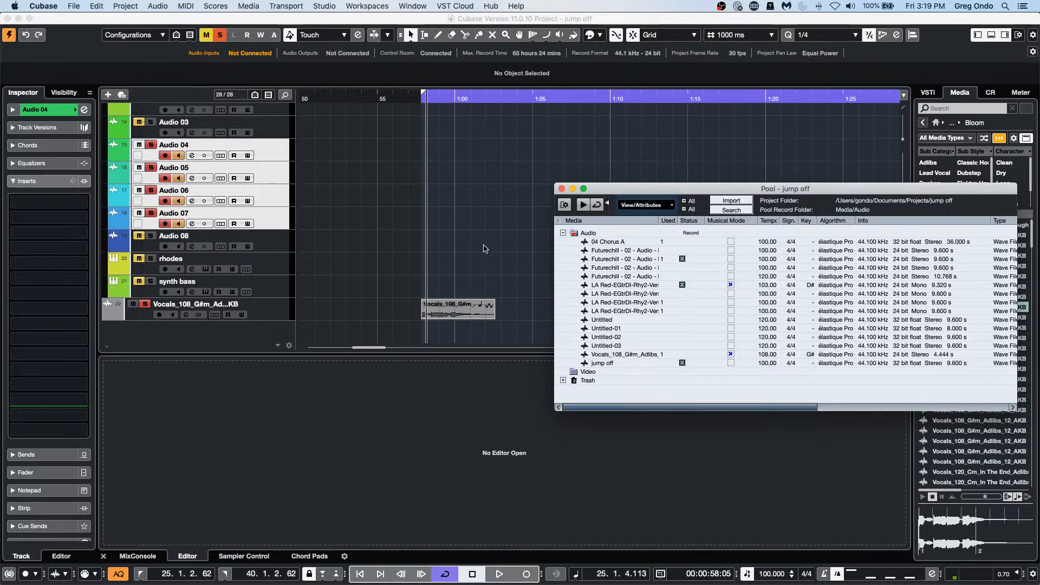
pyautogui.press('super+p')
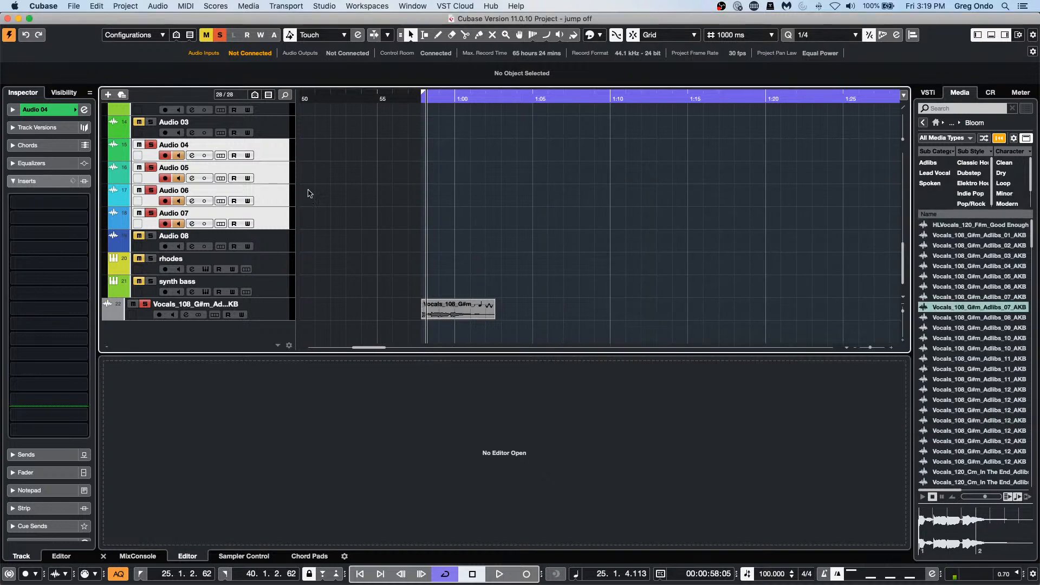
# - Reopen the Pool and expand its Trash folder to examine the removed recordings
pyautogui.click(325, 6)
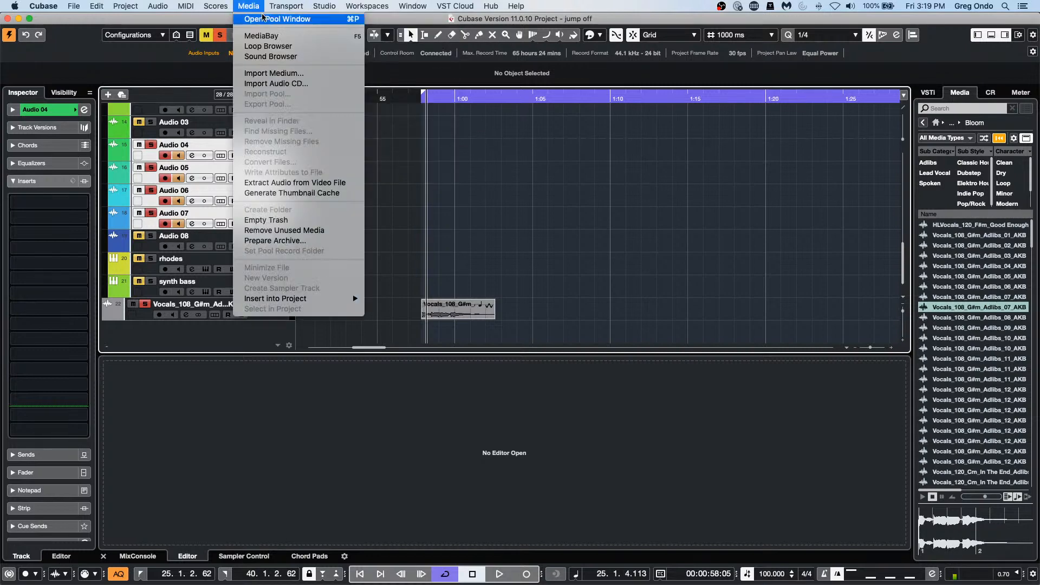
pyautogui.click(265, 19)
pyautogui.click(563, 380)
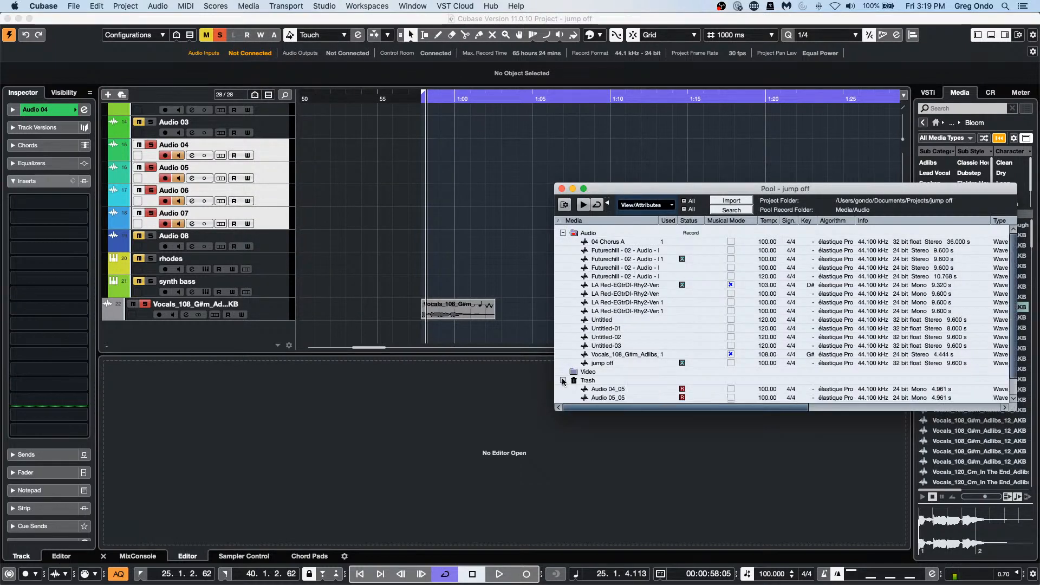
# - Empty the Pool's trash, erase the four discarded recordings from the hard disk, and close the Pool
pyautogui.scroll(-1, 656, 326)
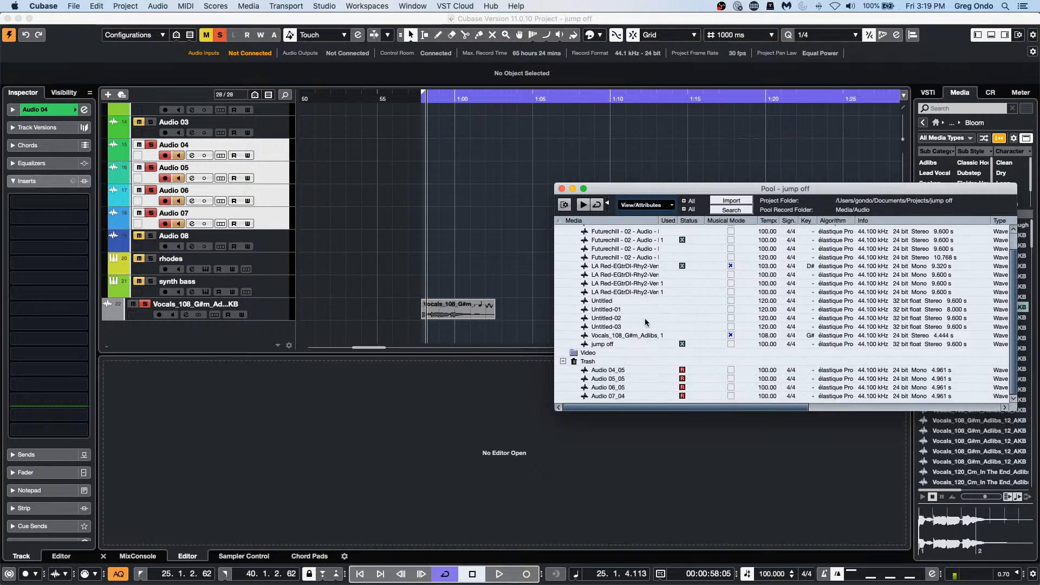
pyautogui.rightClick(611, 267)
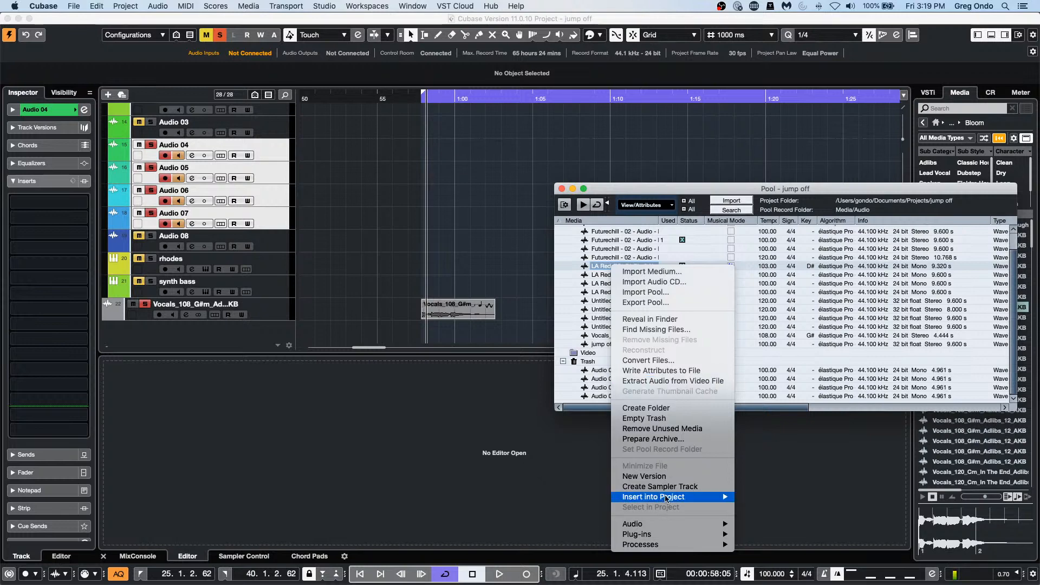
pyautogui.click(696, 423)
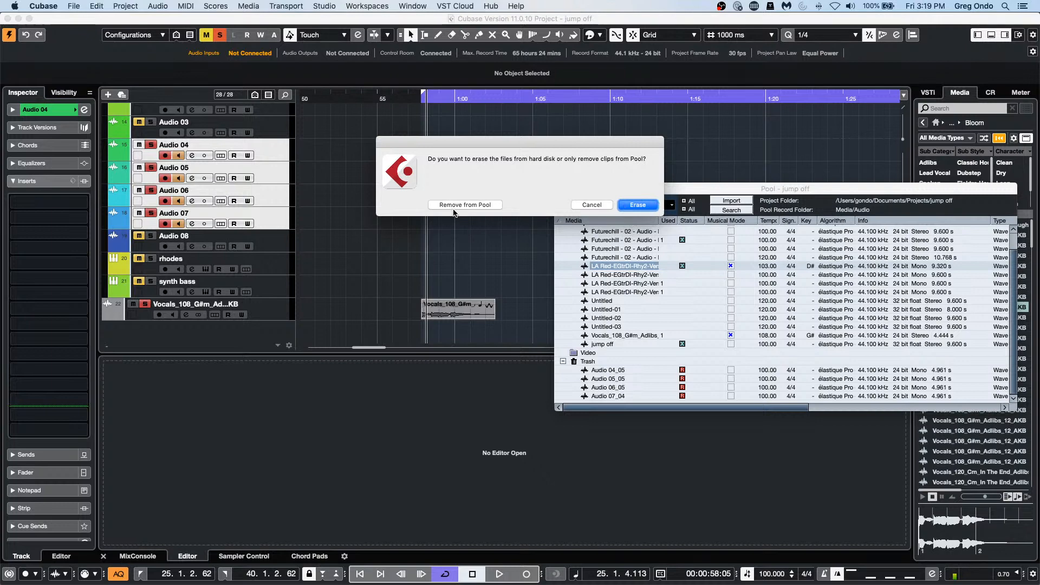
pyautogui.click(632, 206)
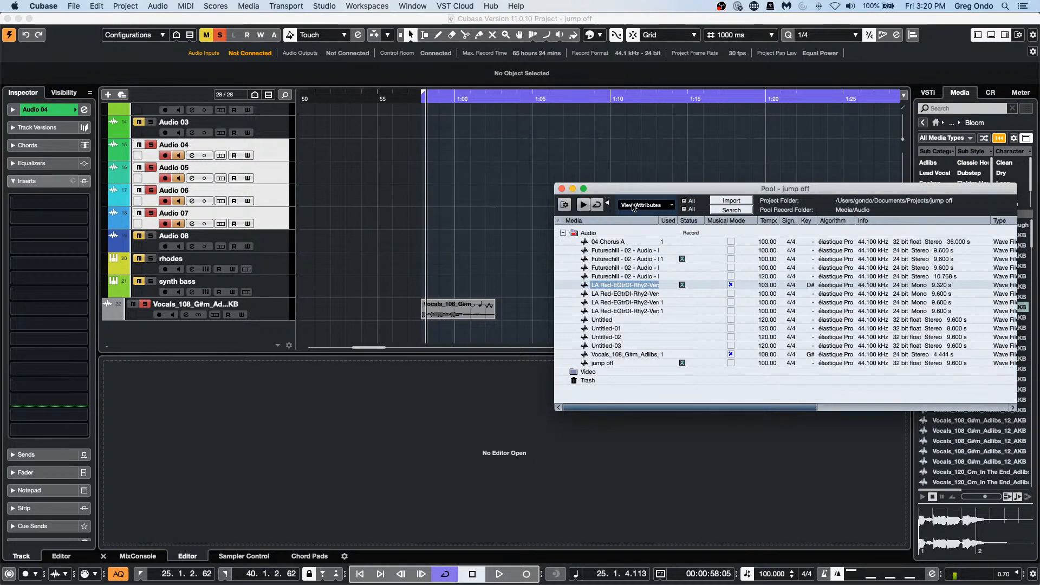
pyautogui.click(562, 189)
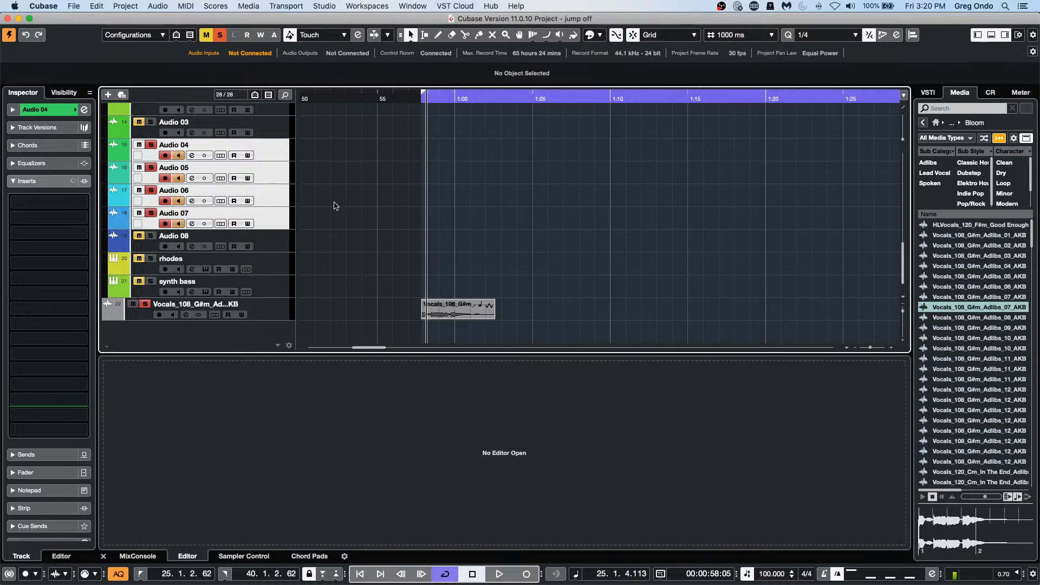
# - Add one instrument track with HALion Sonic SE and stereo output directly below Audio 04
pyautogui.click(266, 145)
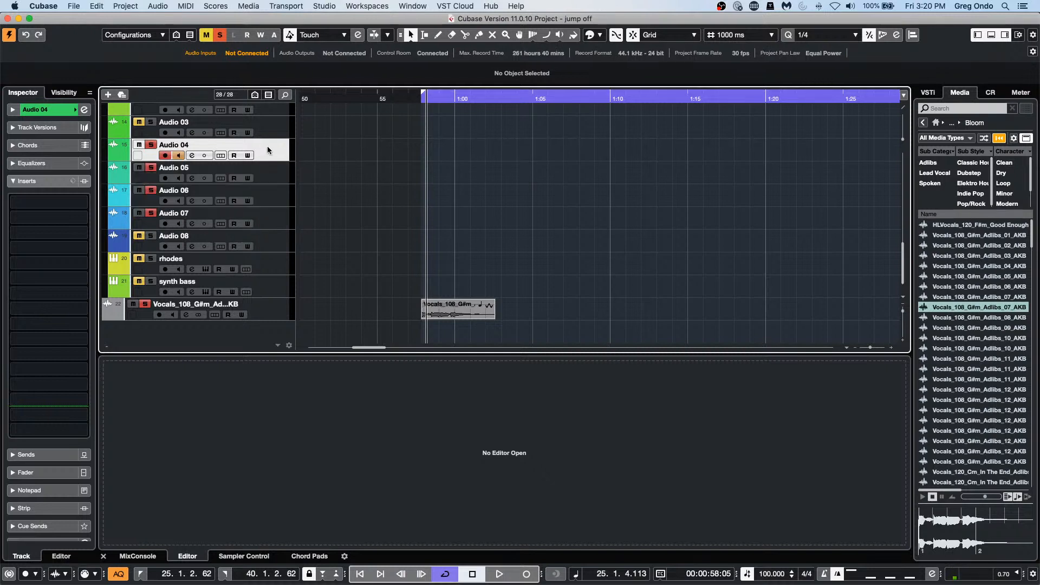
pyautogui.rightClick(268, 145)
pyautogui.moveTo(307, 151)
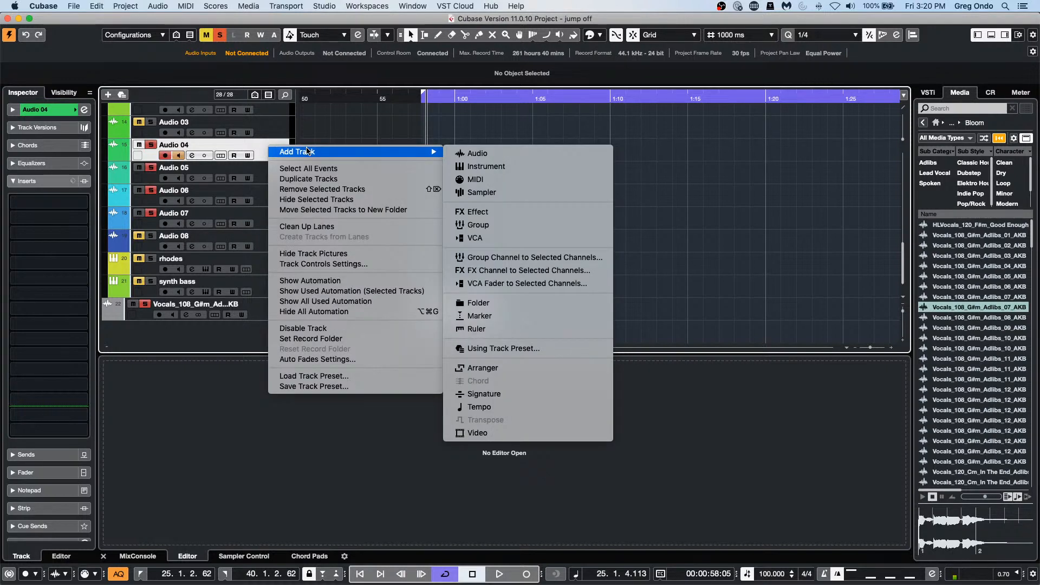
pyautogui.click(525, 167)
pyautogui.click(473, 170)
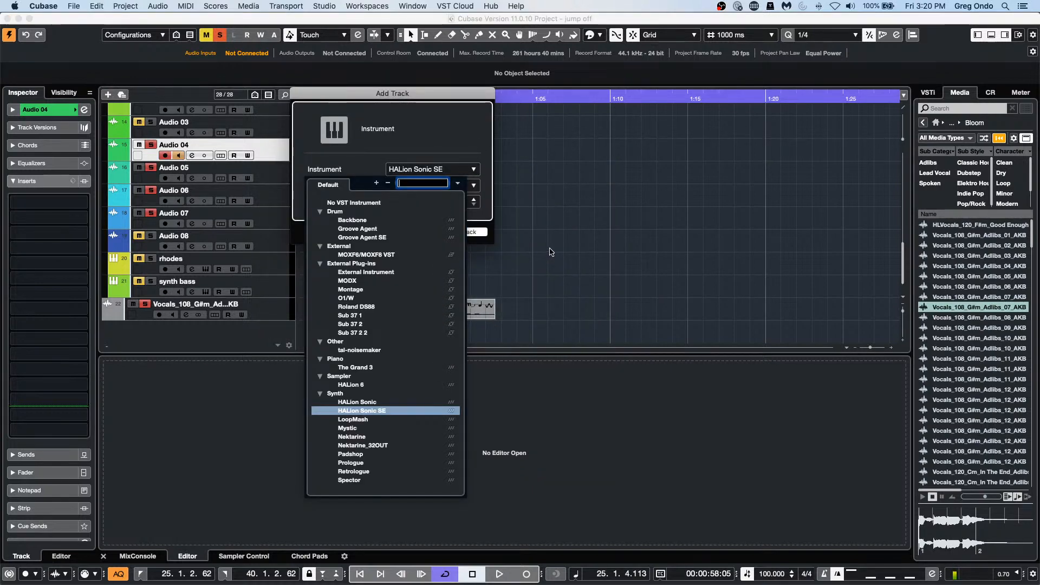
pyautogui.click(393, 413)
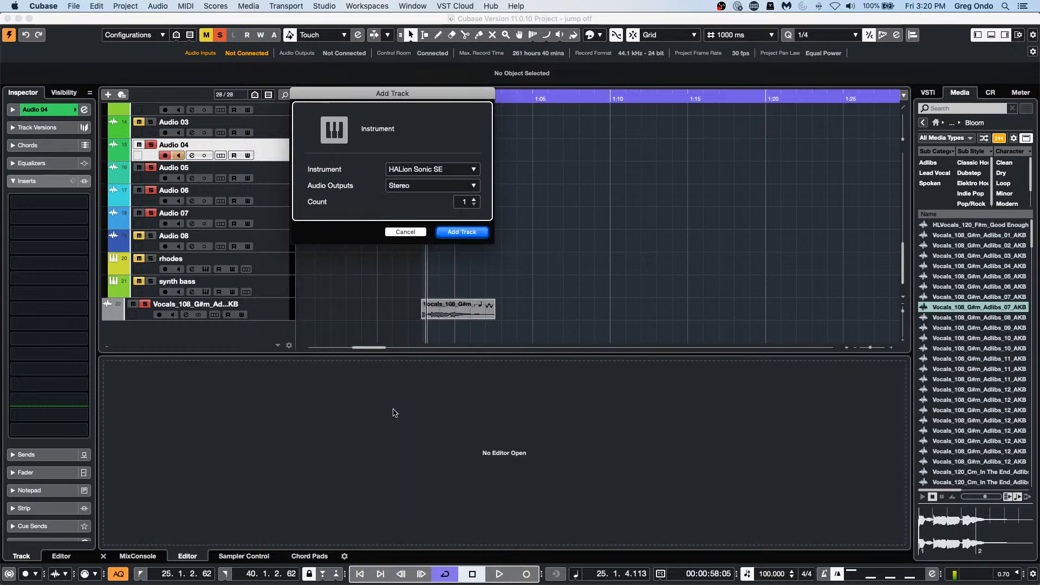
pyautogui.click(469, 233)
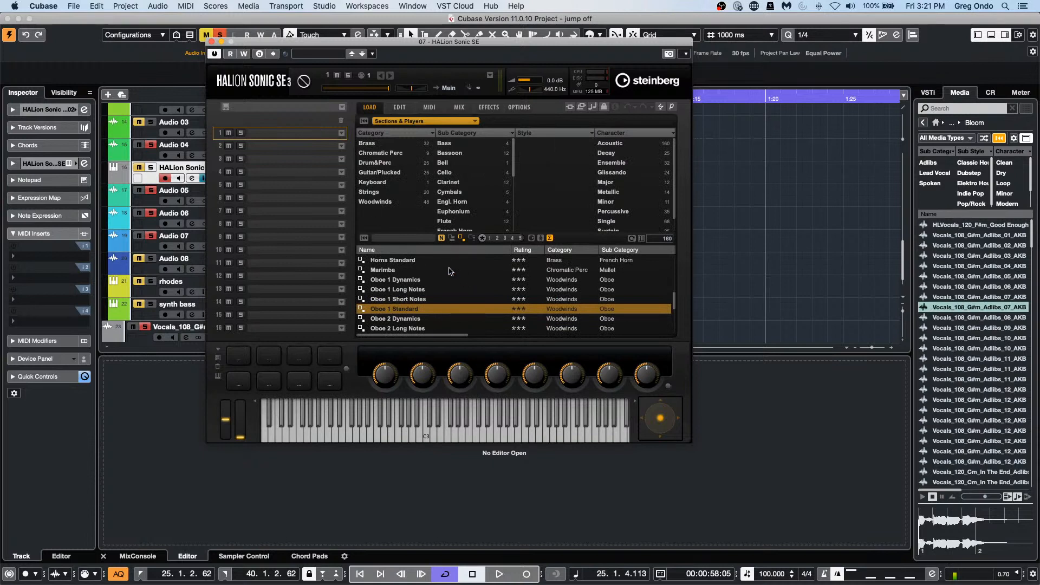
# - Load the Oboe 1 Standard program into slot 1, audition a note, and show its articulation settings
pyautogui.doubleClick(421, 309)
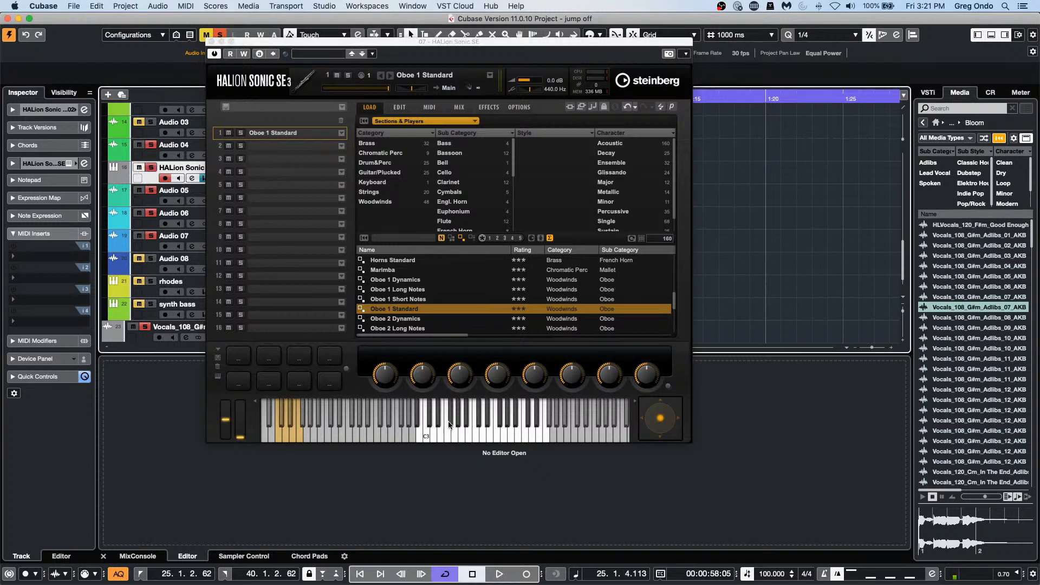
pyautogui.click(481, 433)
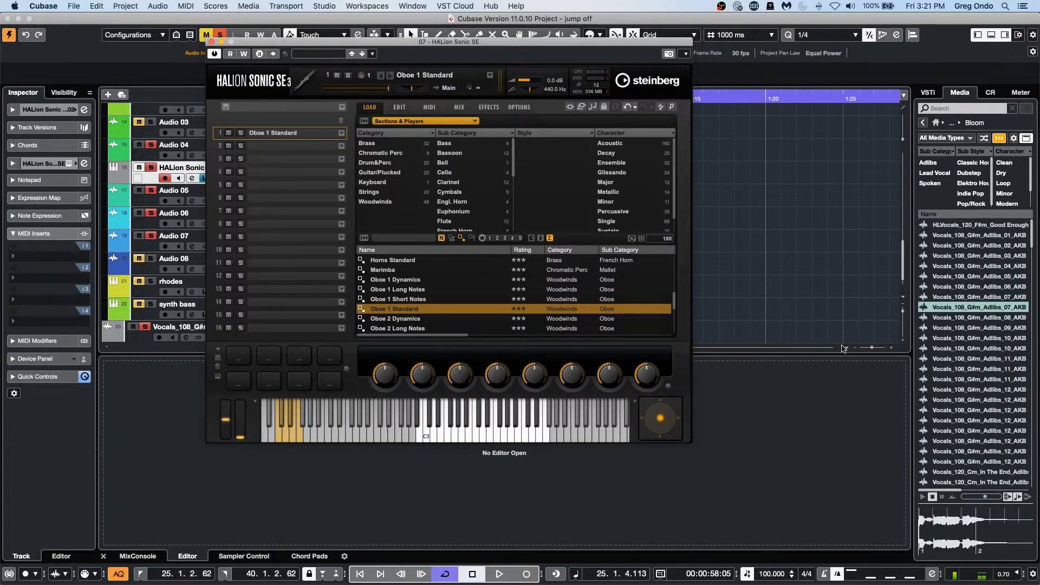
pyautogui.click(409, 110)
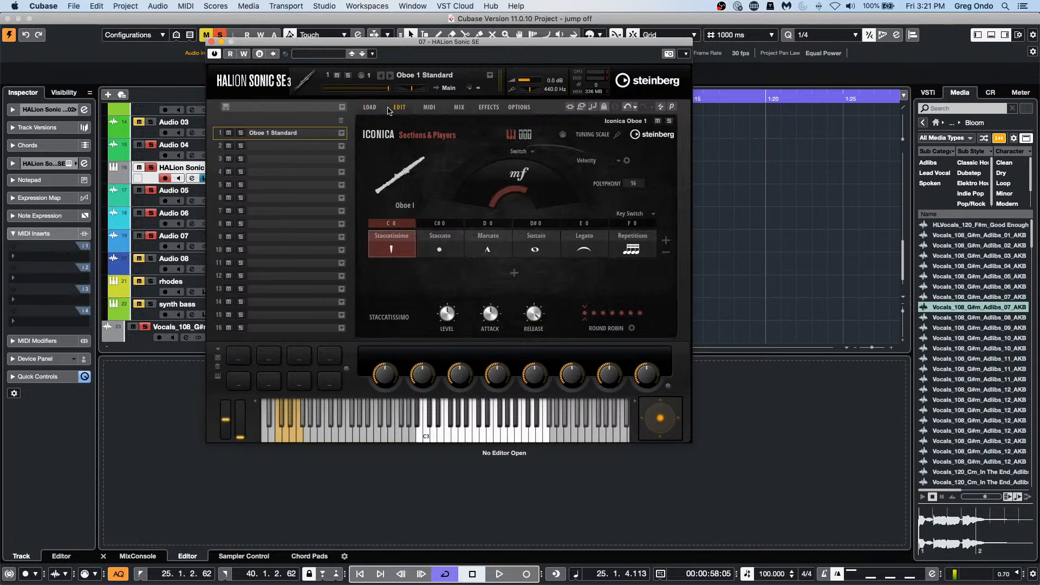
# - Compare HALion Sonic SE's program browser, the oboe's articulation settings, and the slots' MIDI key ranges
pyautogui.click(370, 107)
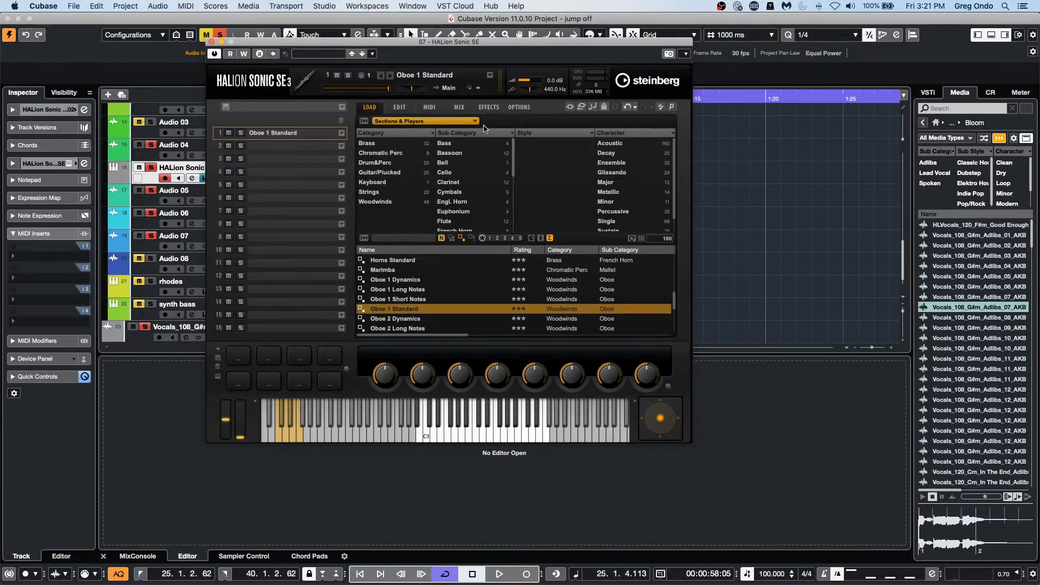
pyautogui.click(438, 108)
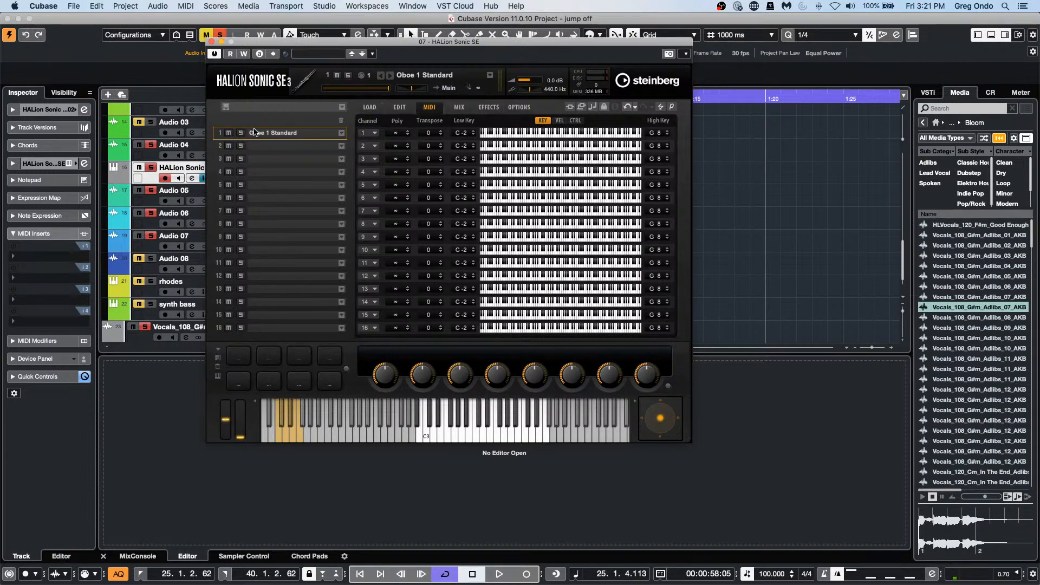
pyautogui.click(397, 107)
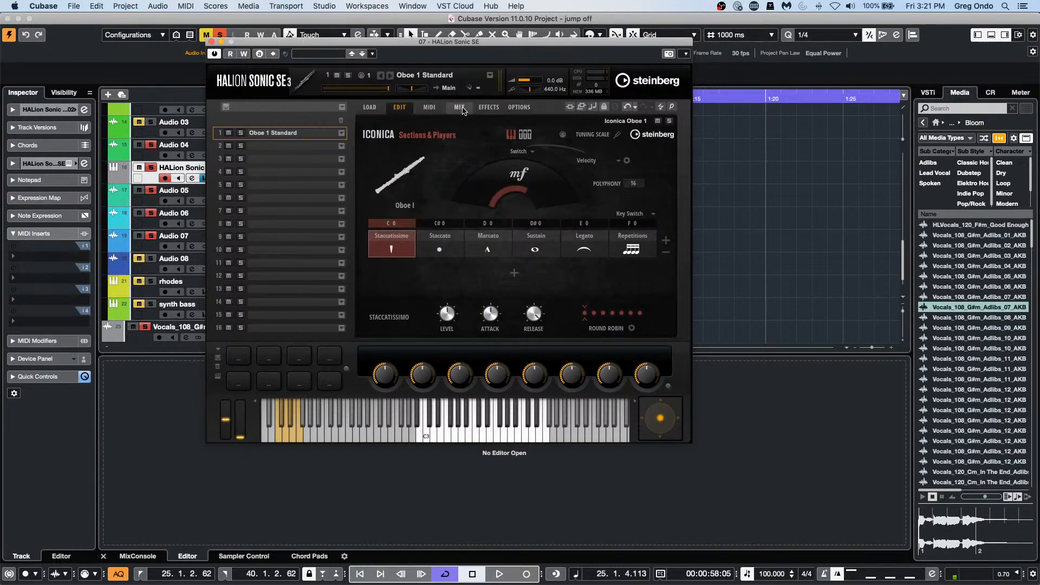
pyautogui.click(433, 108)
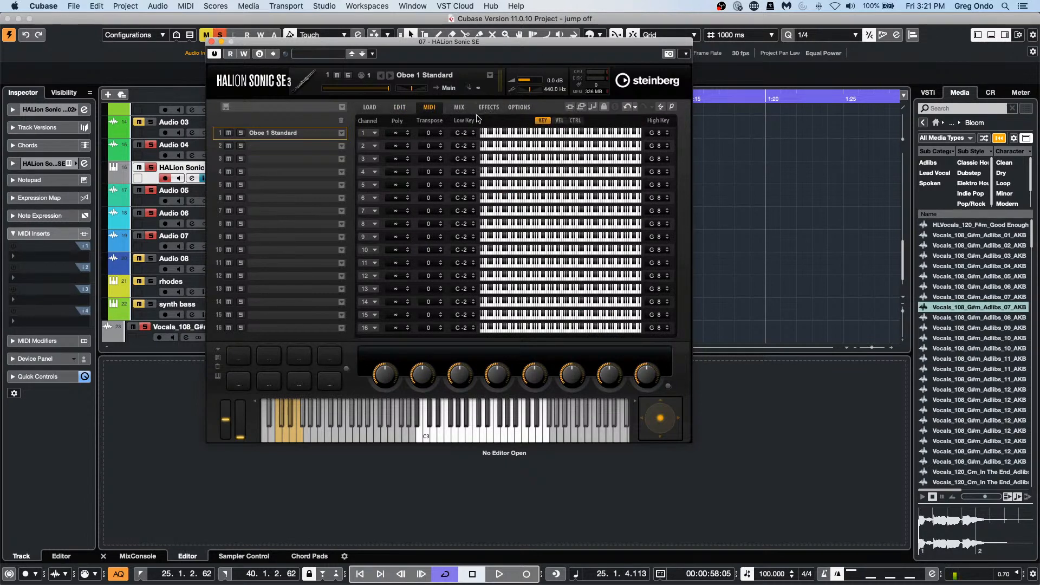
pyautogui.click(370, 107)
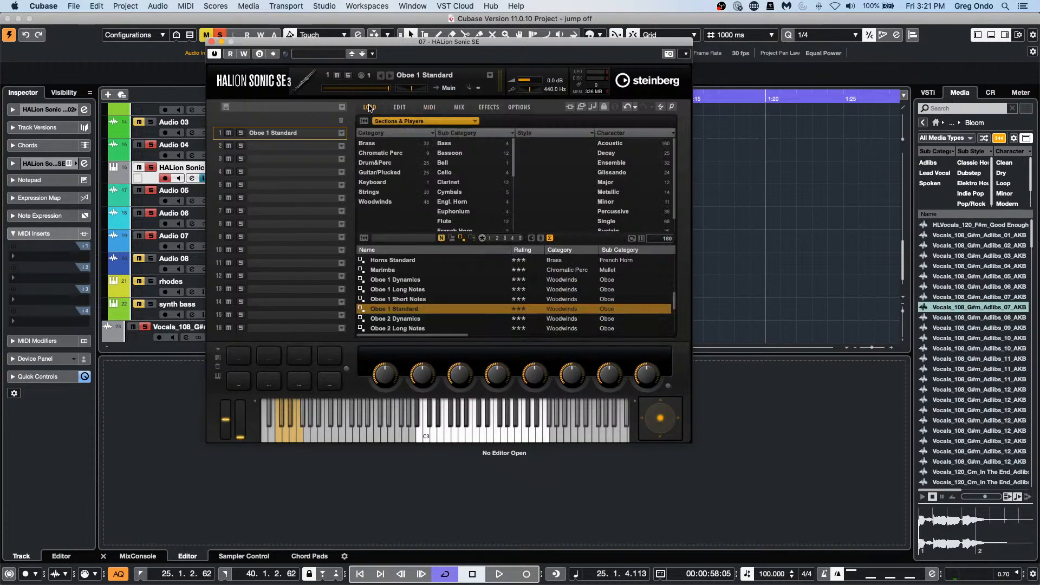
pyautogui.click(401, 108)
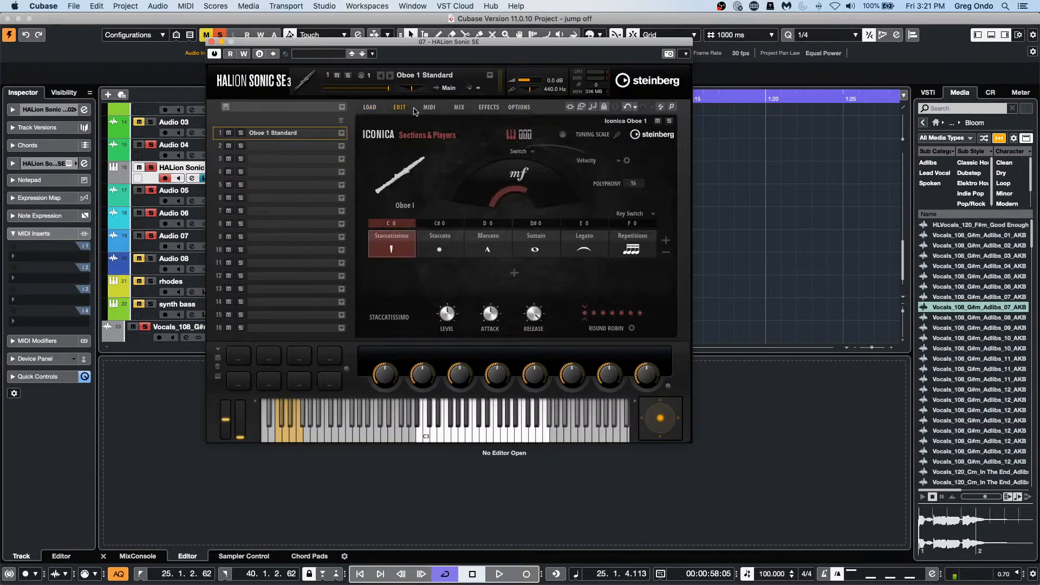
pyautogui.click(431, 108)
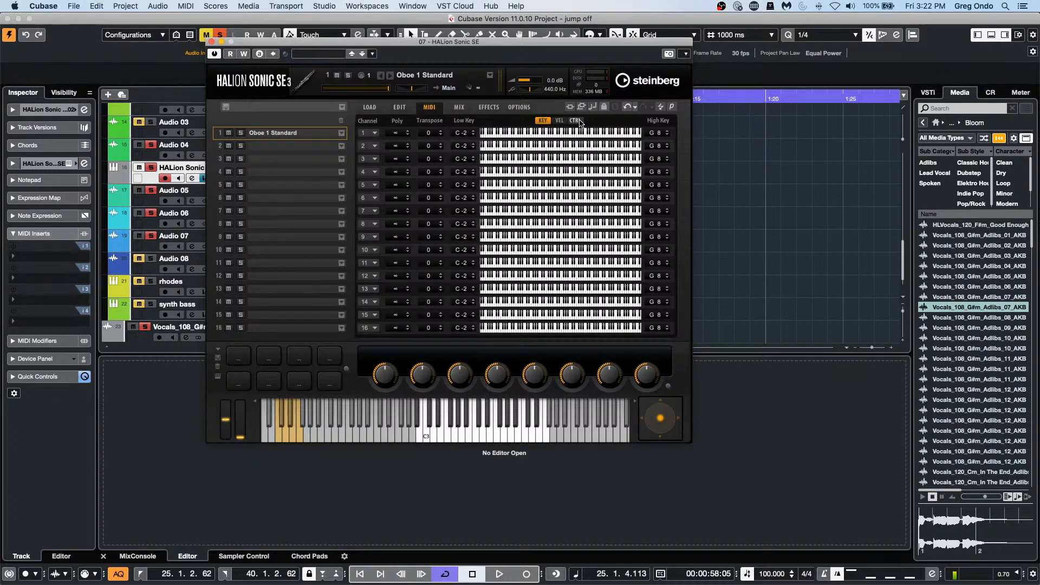
# - Examine the slots' velocity ranges, the plug-in's global and automation options, its effects, and its mix settings
pyautogui.click(560, 120)
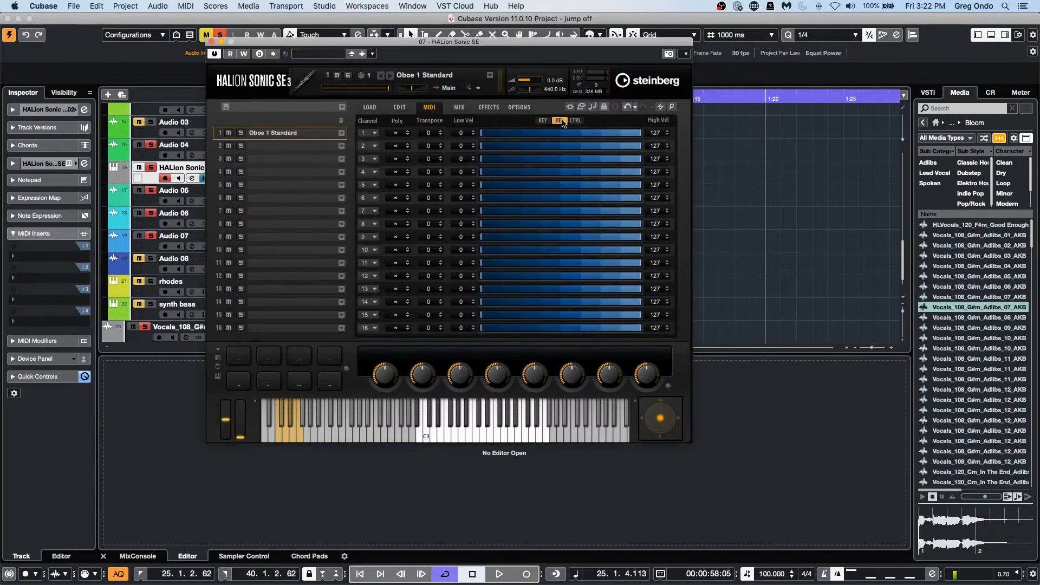
pyautogui.click(509, 107)
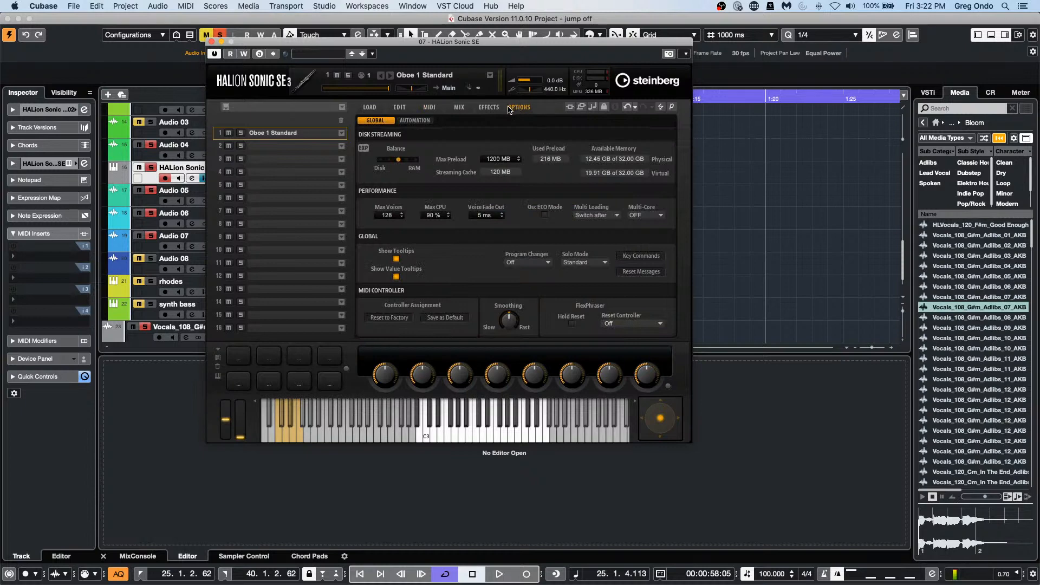
pyautogui.click(415, 121)
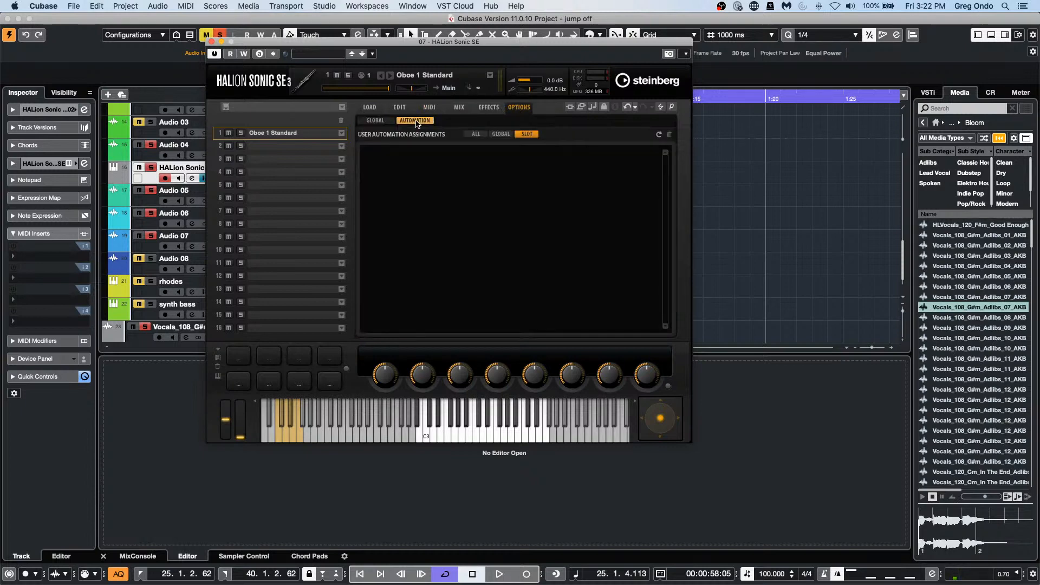
pyautogui.click(480, 109)
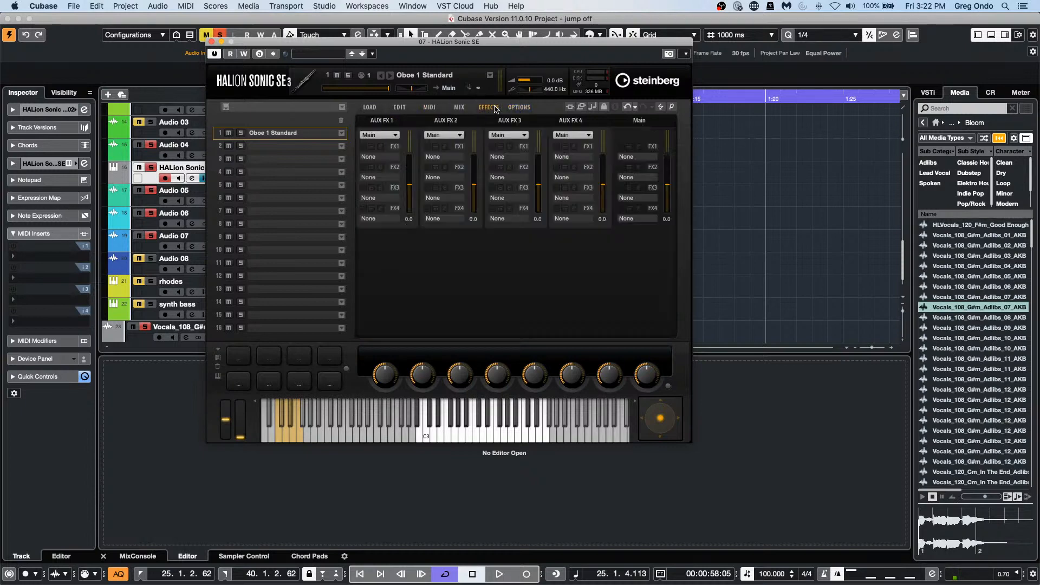
pyautogui.click(465, 110)
pyautogui.click(431, 109)
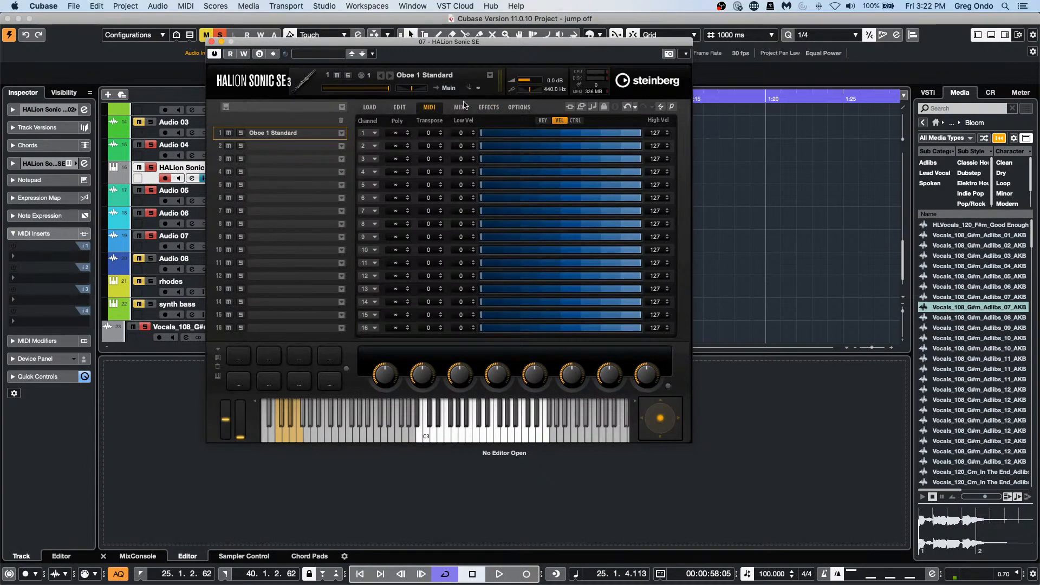
# - Review the oboe's articulations and the slots' key ranges and controller filters, and close HALion Sonic SE
pyautogui.click(402, 108)
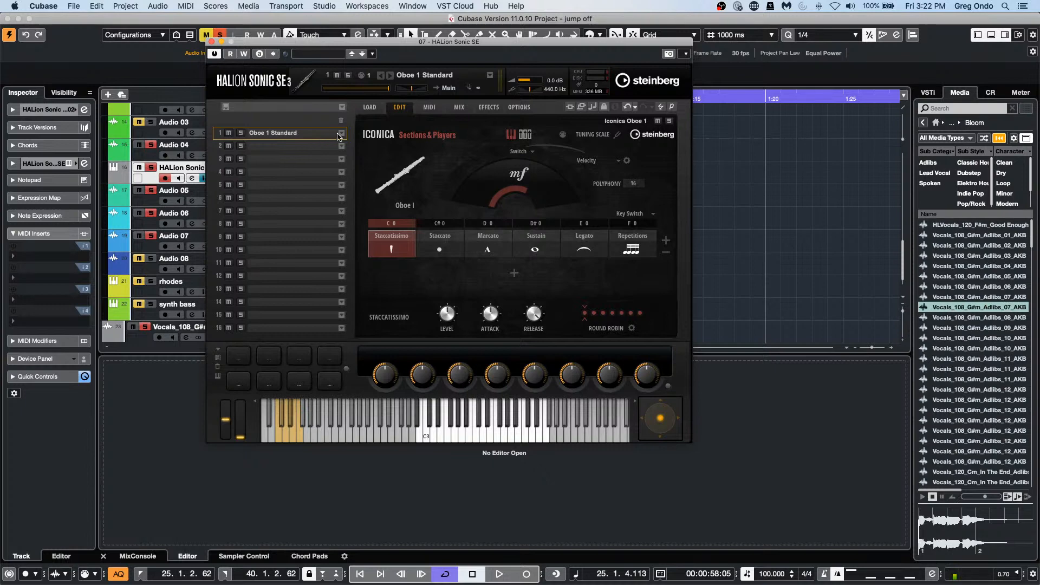
pyautogui.click(429, 108)
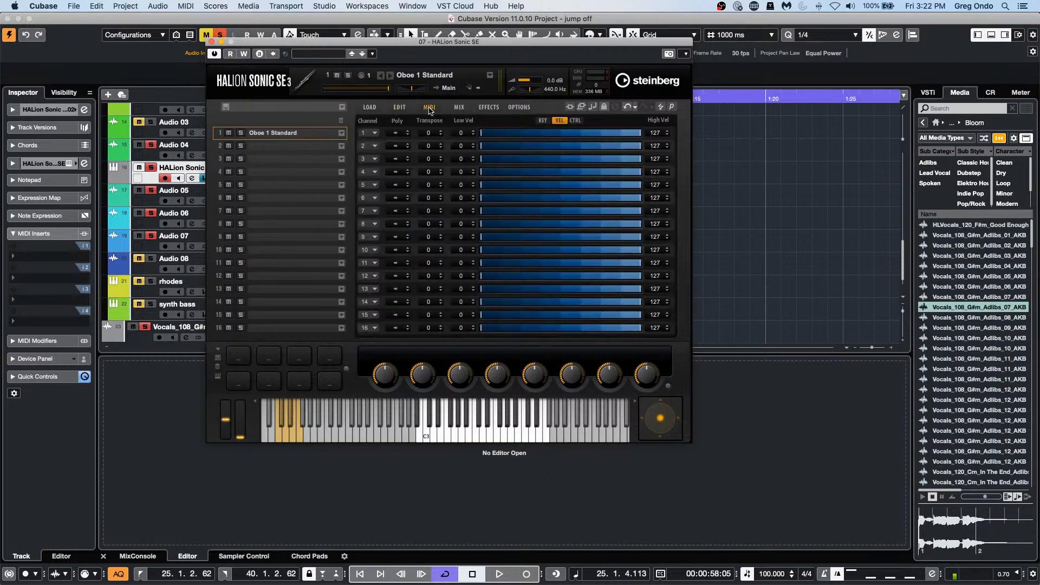
pyautogui.click(542, 120)
pyautogui.click(576, 121)
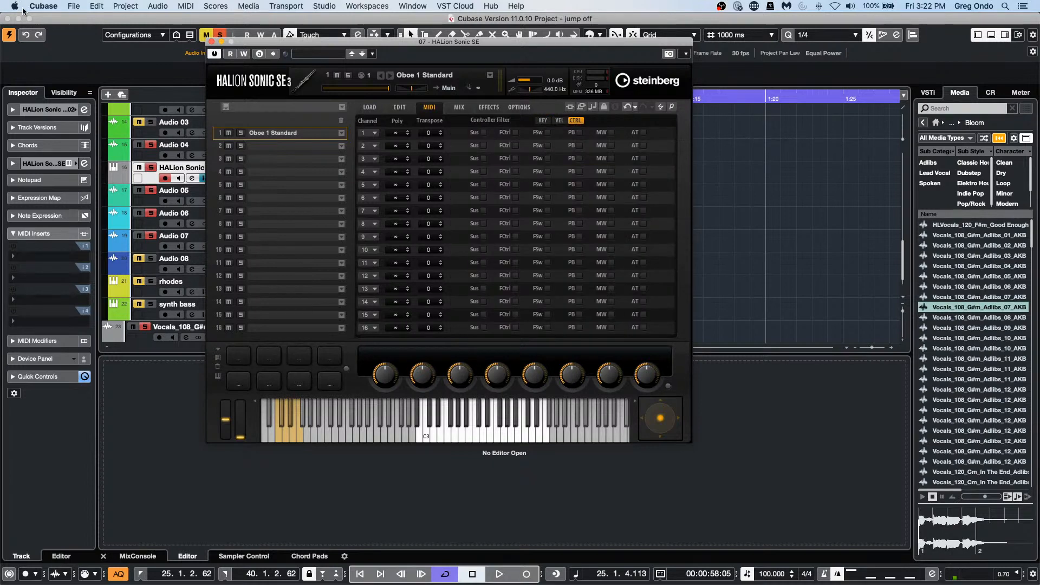
pyautogui.click(212, 42)
# - Add one instrument track with HALion Sonic and stereo output below the HALion Sonic SE 02 track
pyautogui.rightClick(274, 176)
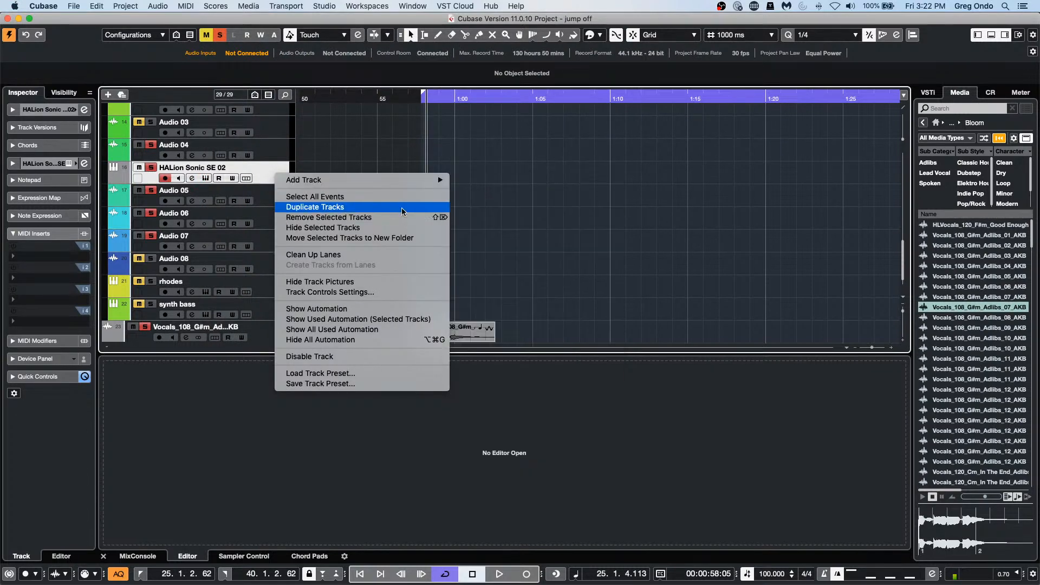
pyautogui.moveTo(413, 181)
pyautogui.click(559, 198)
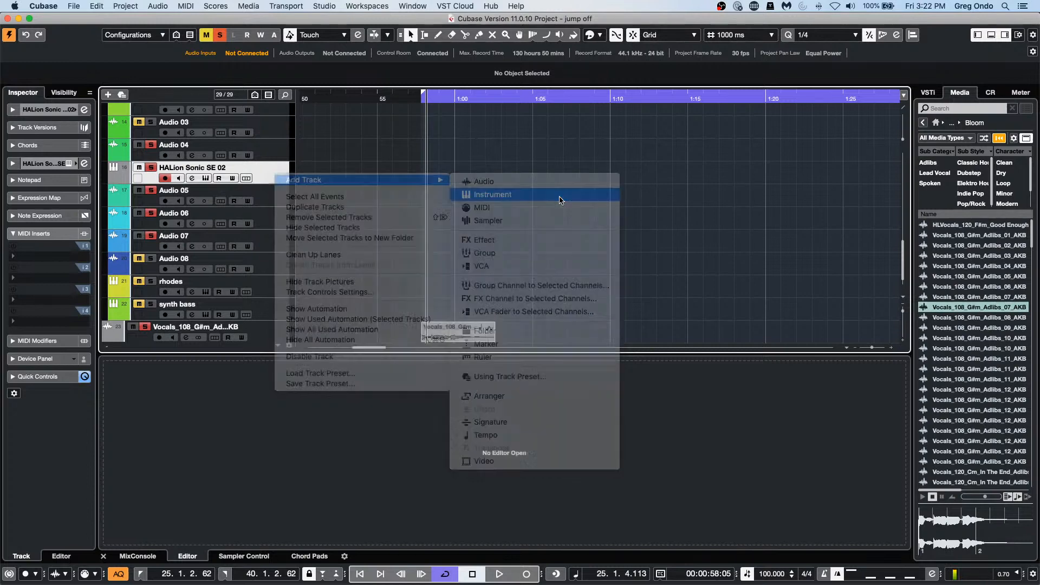
pyautogui.click(431, 169)
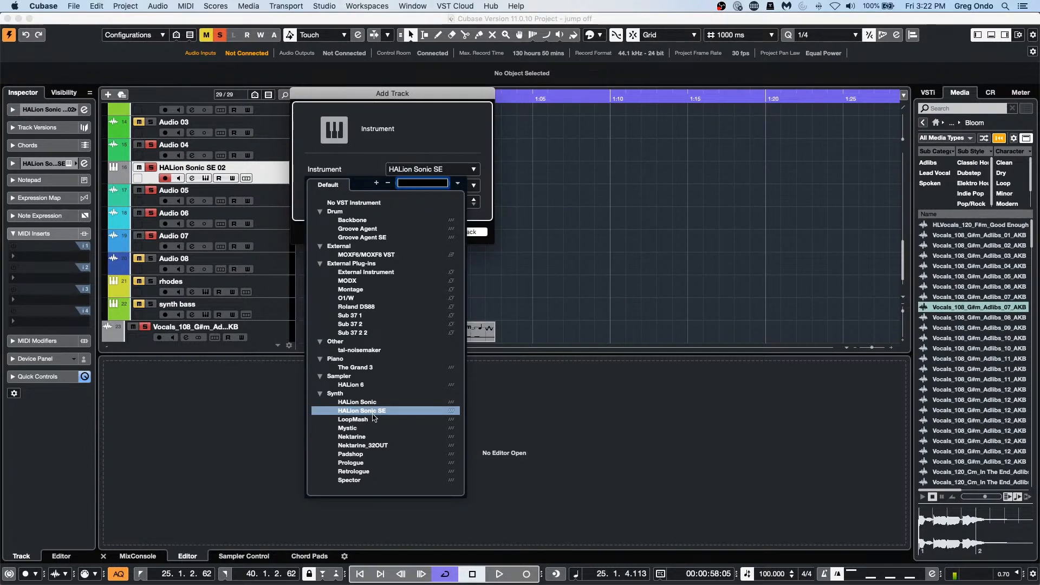
pyautogui.click(398, 403)
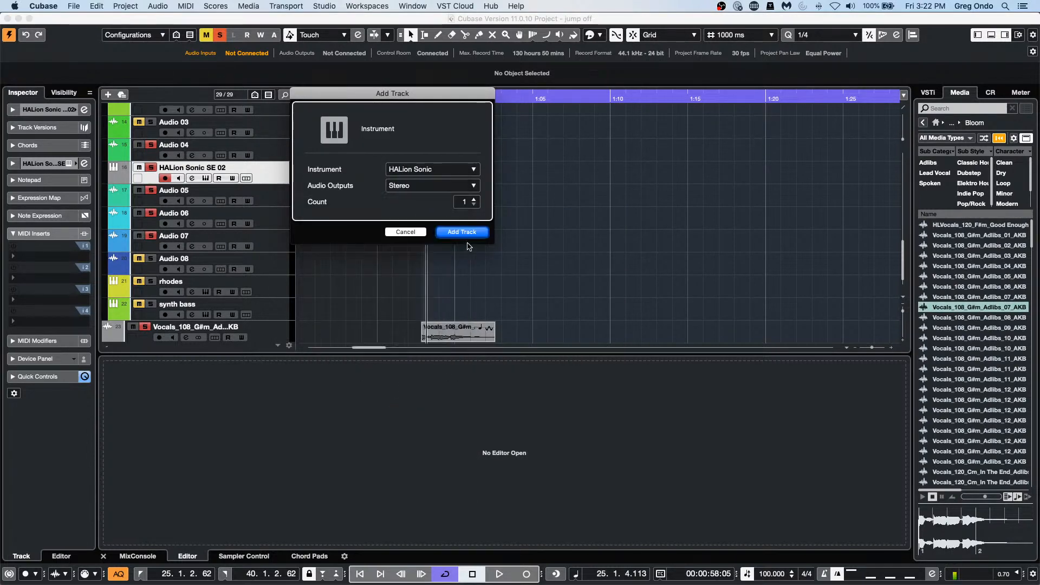
pyautogui.click(472, 232)
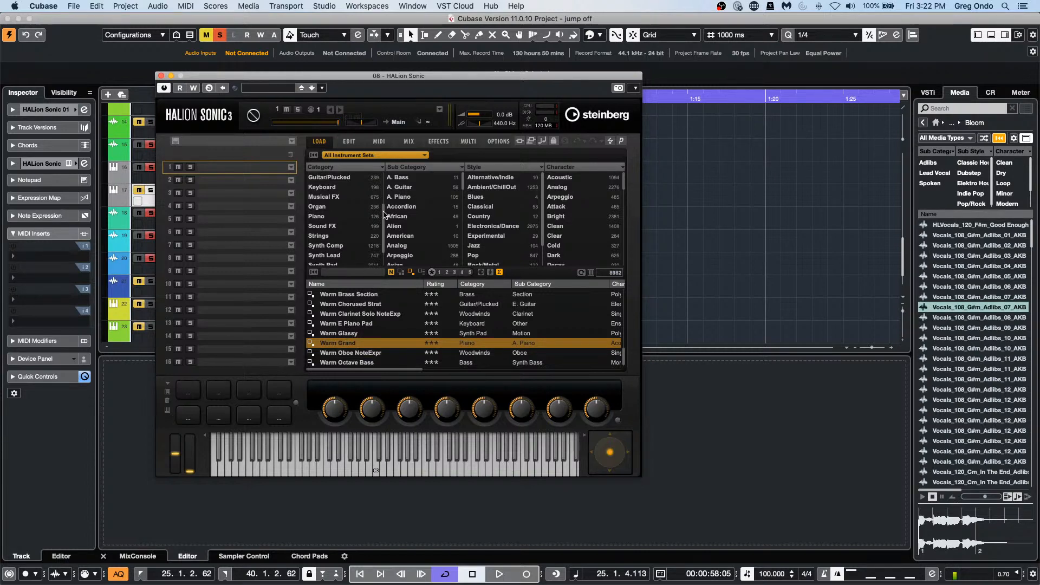
# - Browse the available instrument sets and limit HALion Sonic's program list to HALion Symphonic Orchestra
pyautogui.click(404, 156)
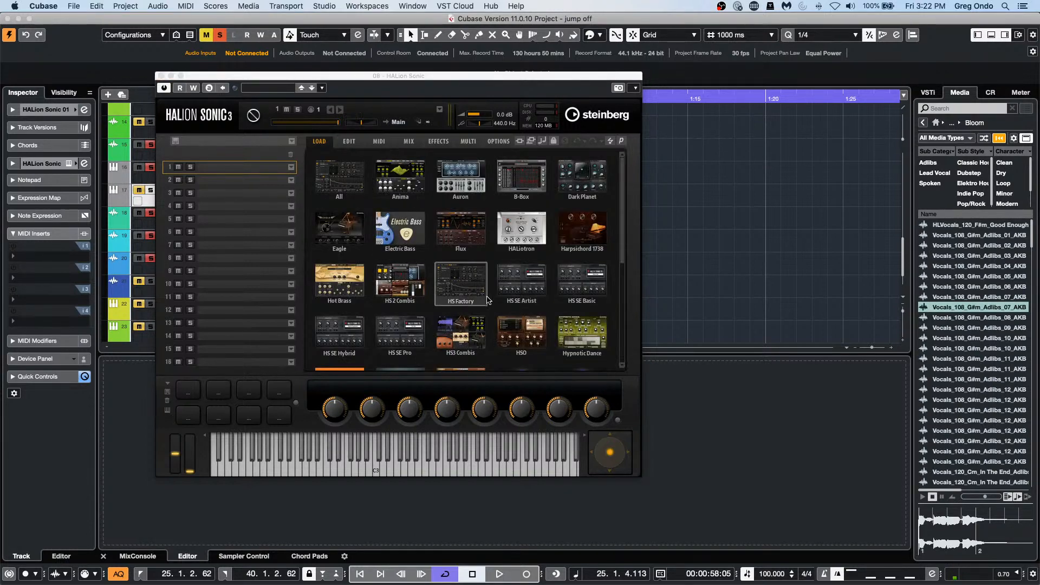
pyautogui.scroll(-5, 472, 298)
pyautogui.scroll(-1, 477, 302)
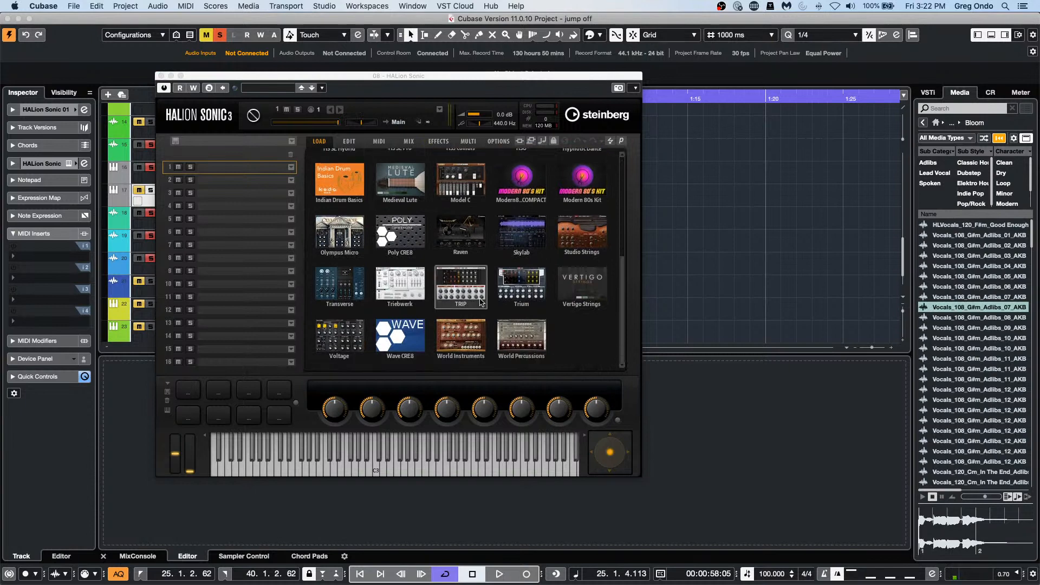
pyautogui.scroll(5, 480, 302)
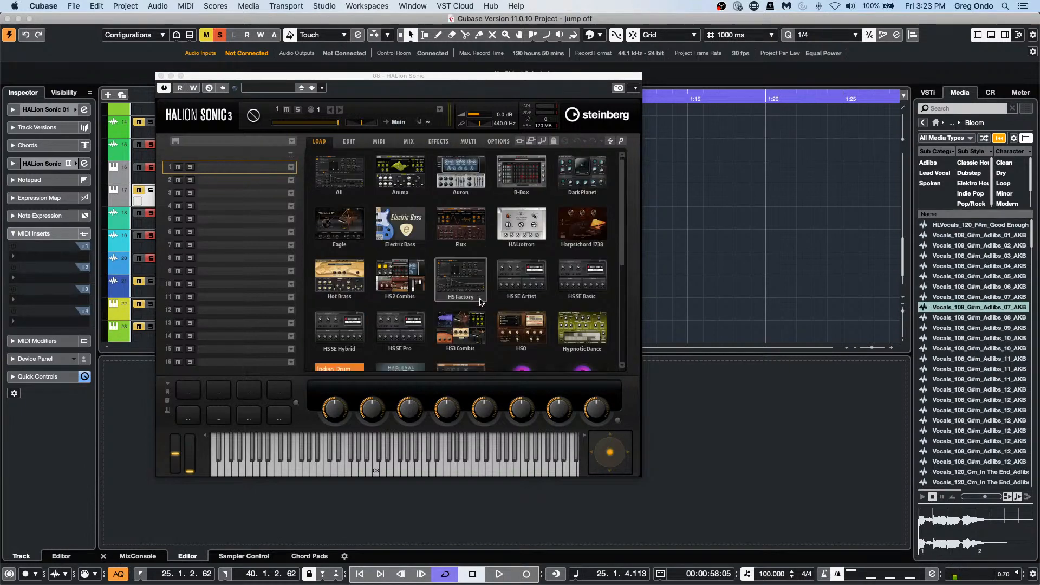
pyautogui.scroll(-2, 480, 302)
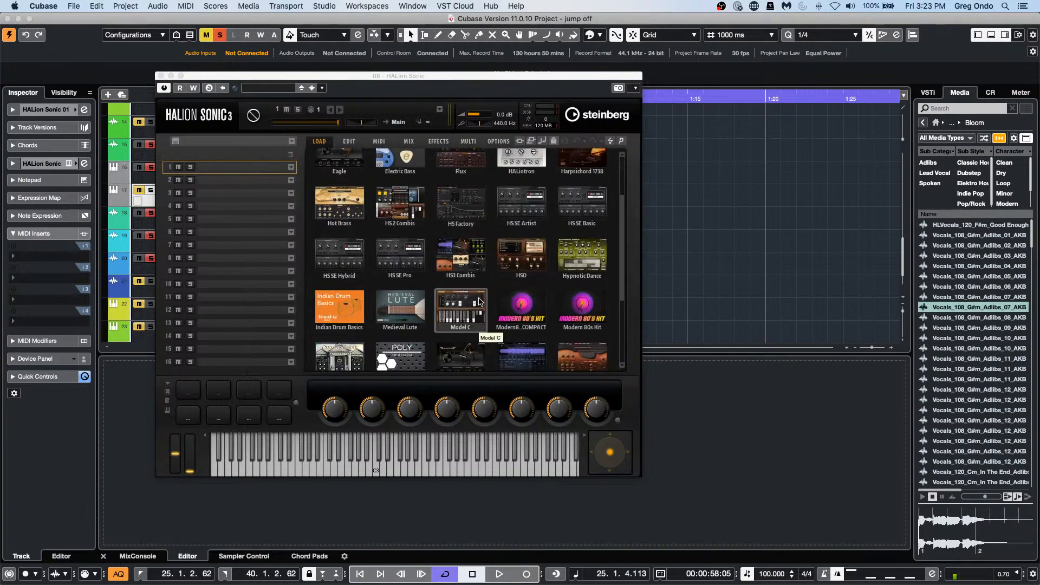
pyautogui.scroll(-2, 479, 303)
pyautogui.click(501, 219)
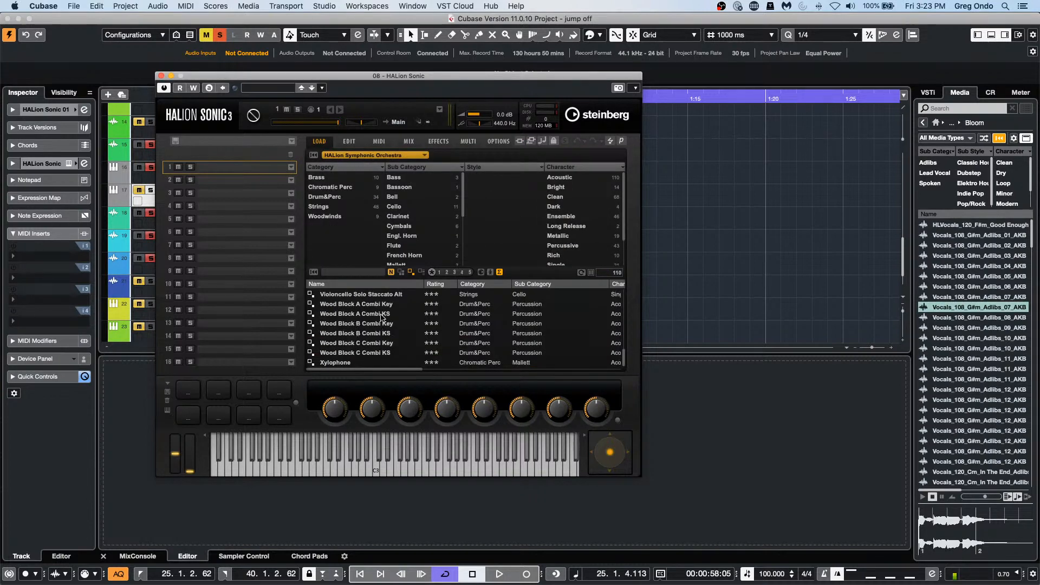
# - Load the Oboe Combi woodwind program into slot 1 and solo the HALion Sonic 01 track
pyautogui.click(333, 218)
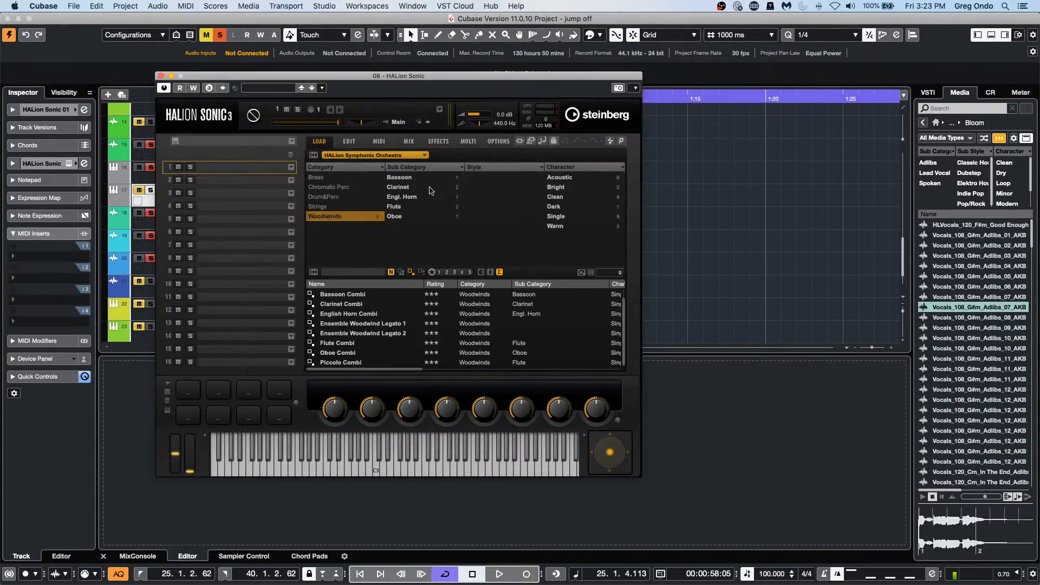
pyautogui.click(404, 216)
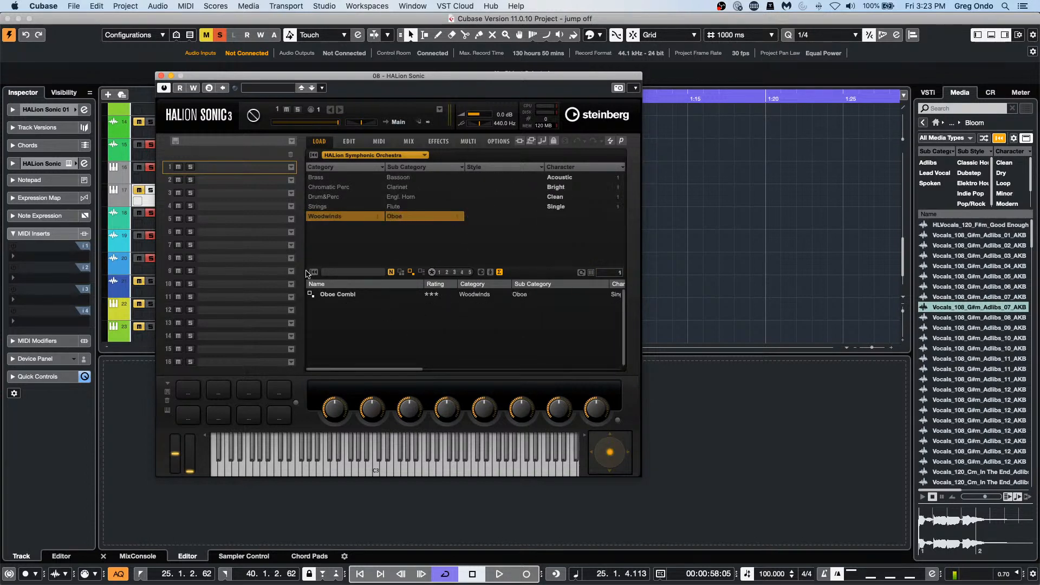
pyautogui.click(342, 295)
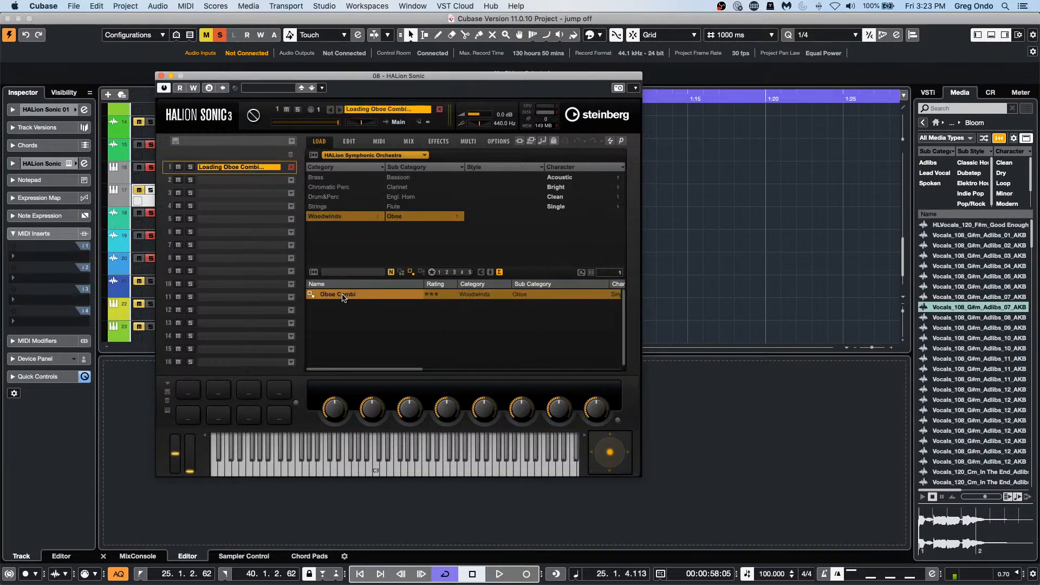
pyautogui.click(441, 469)
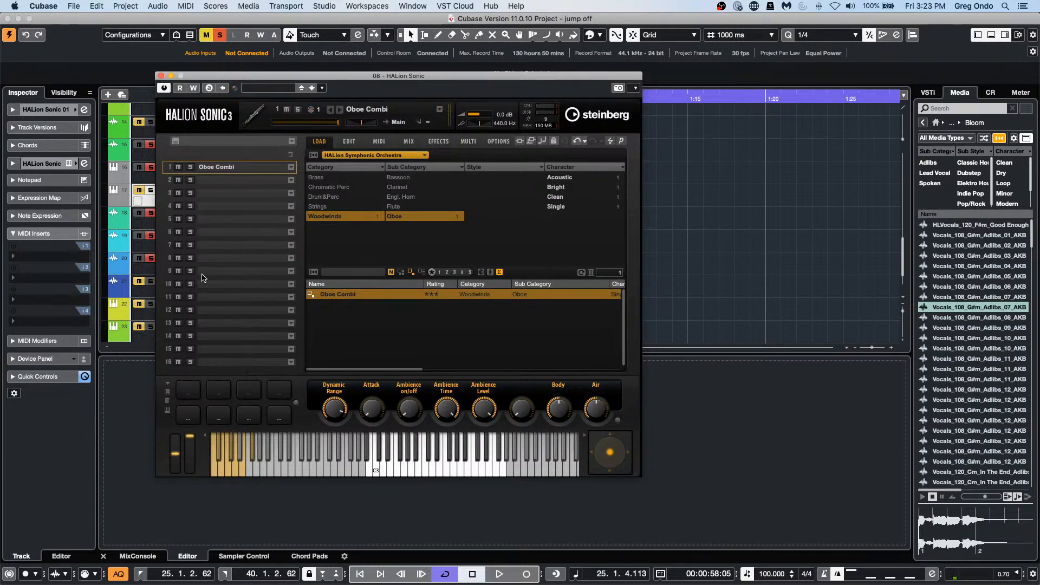
pyautogui.click(136, 191)
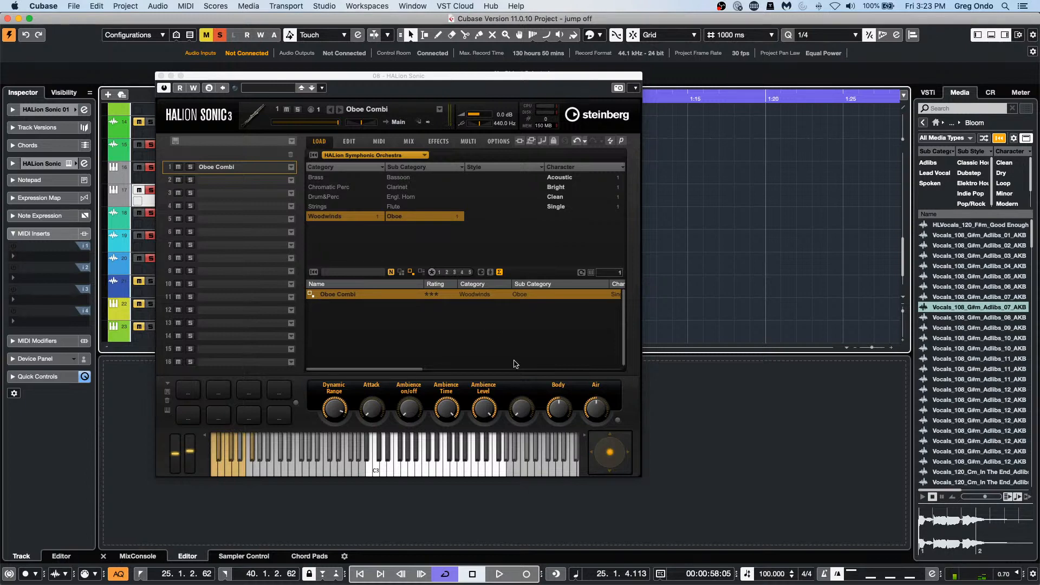
# - Examine Oboe Combi's expressions, MIDI key ranges, insert effects, and program layers
pyautogui.click(354, 141)
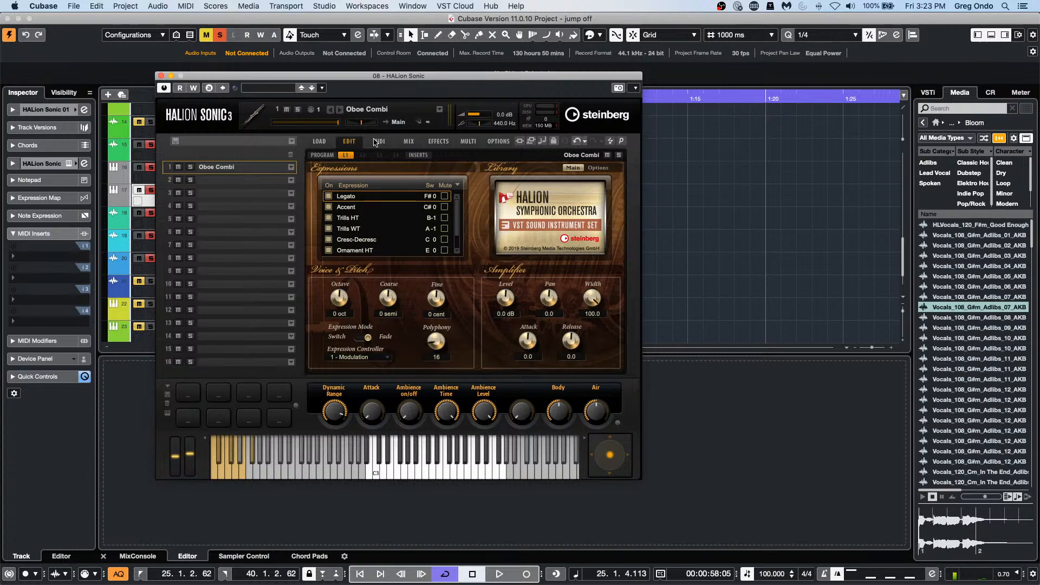
pyautogui.click(379, 141)
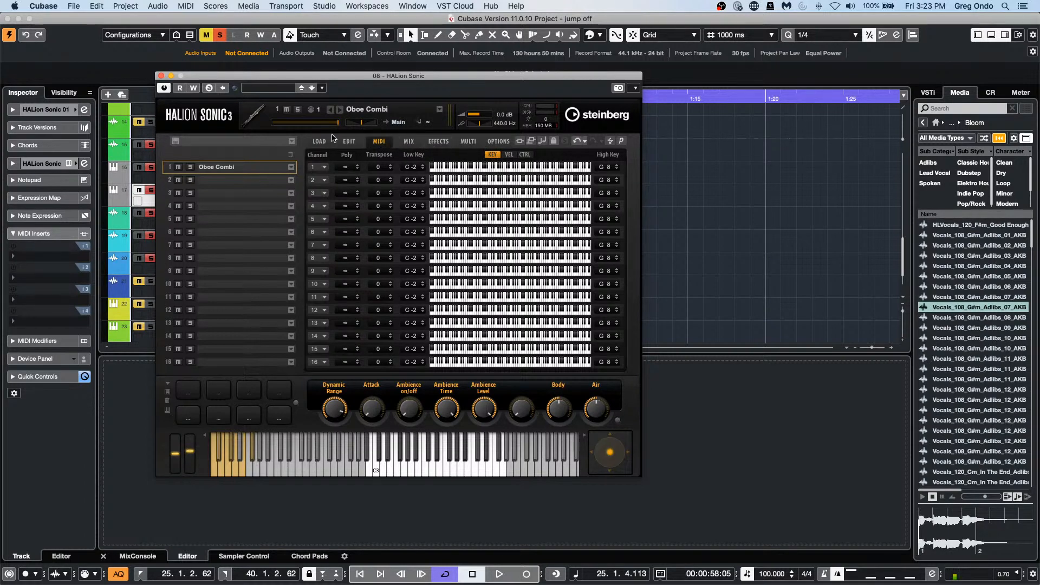
pyautogui.click(349, 140)
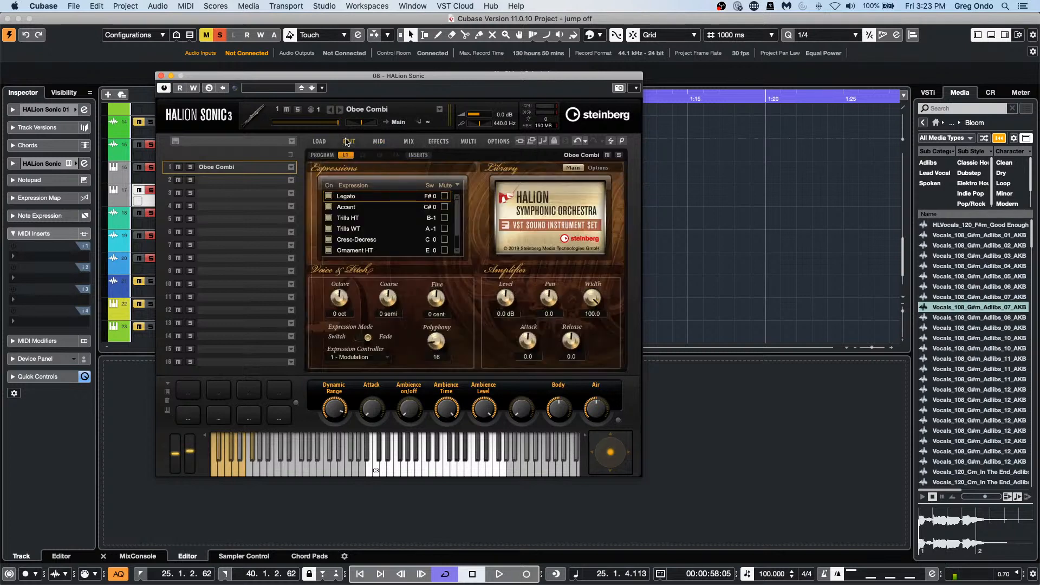
pyautogui.click(430, 156)
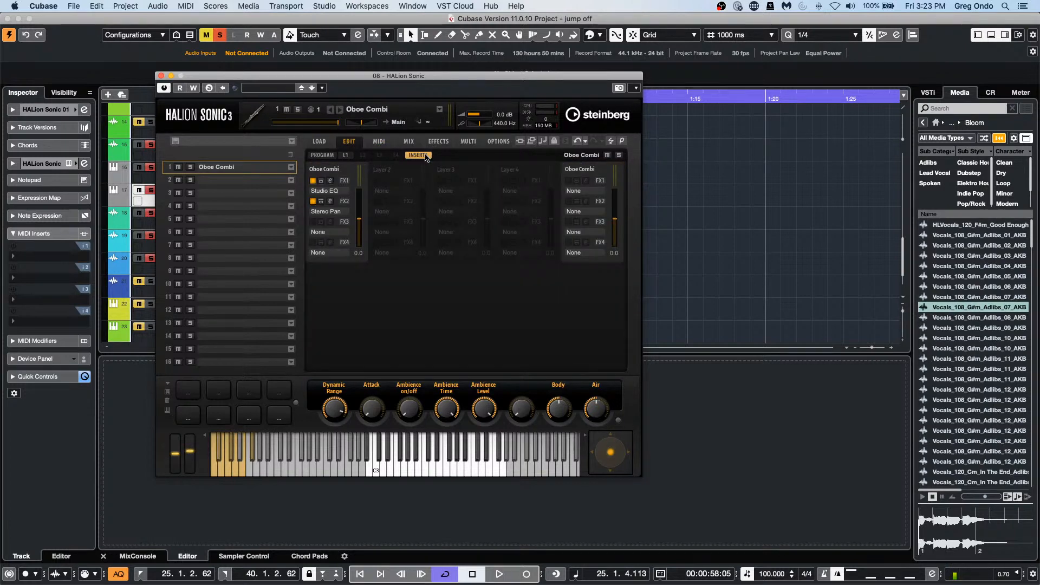
pyautogui.click(322, 154)
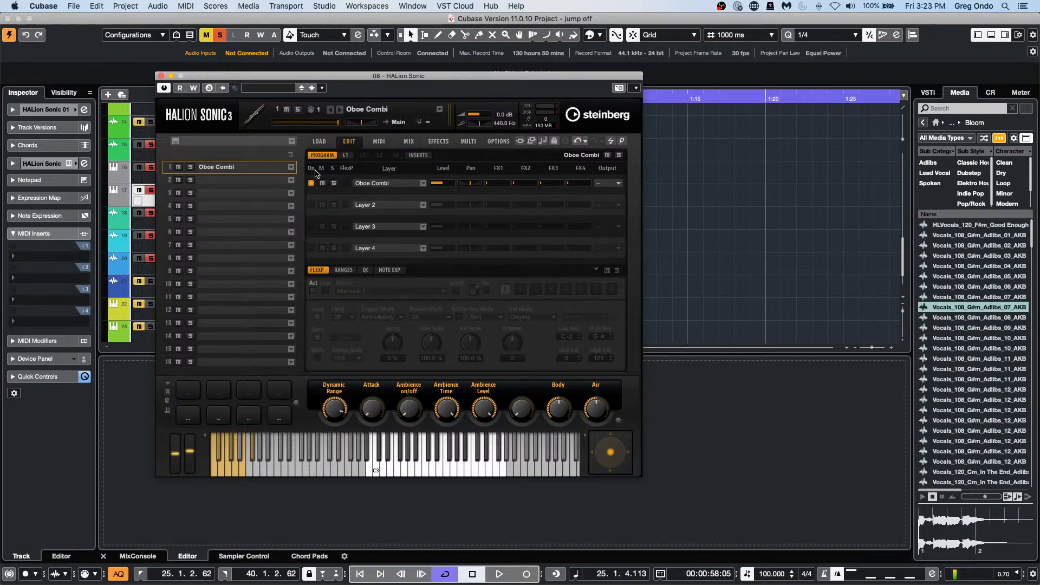
pyautogui.click(346, 155)
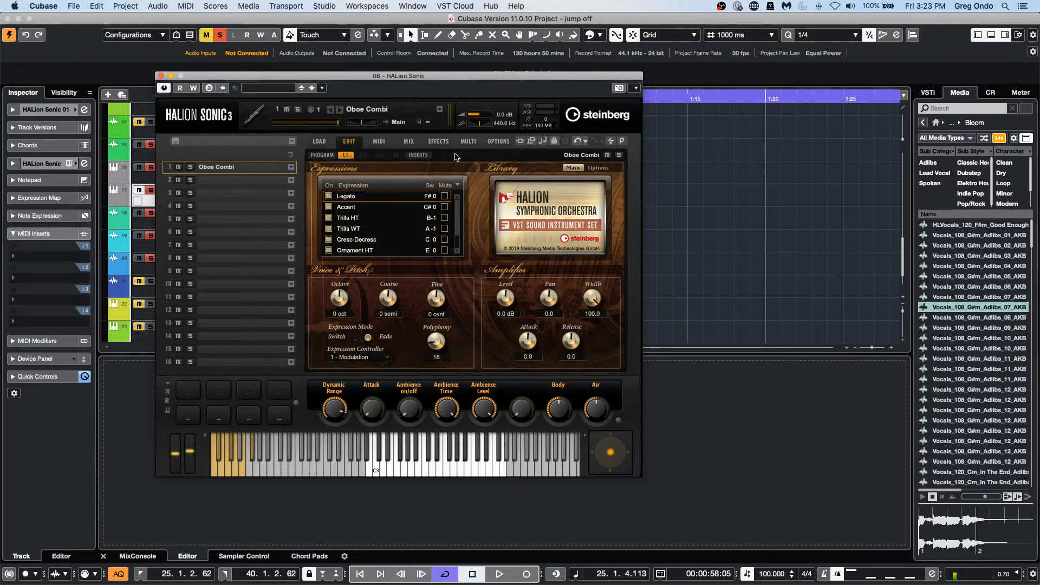
# - Activate the FlexPhraser for Oboe Combi and set its phrase to Down from 01 Classic Arp
pyautogui.click(325, 156)
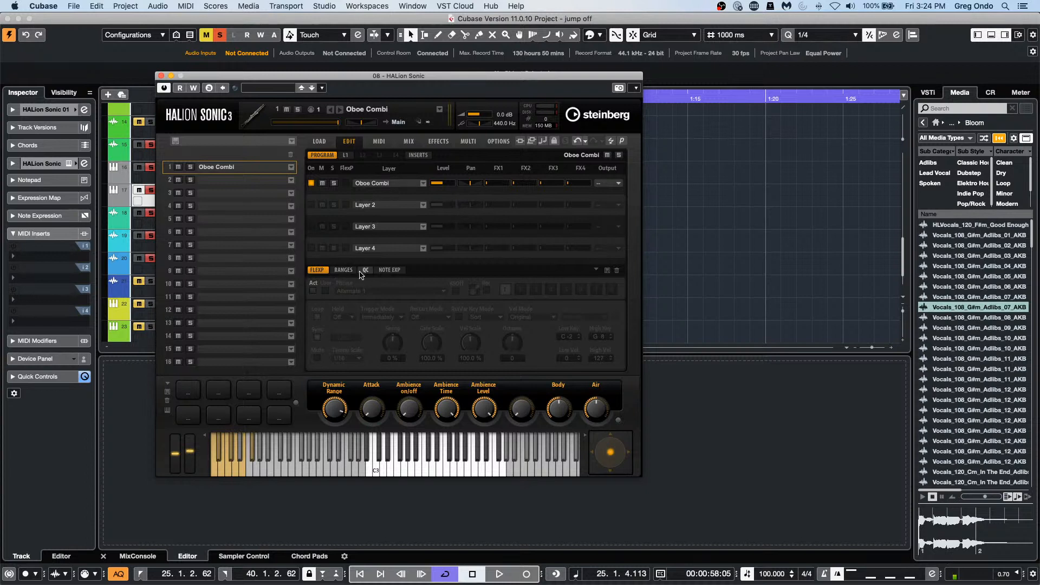
pyautogui.click(313, 291)
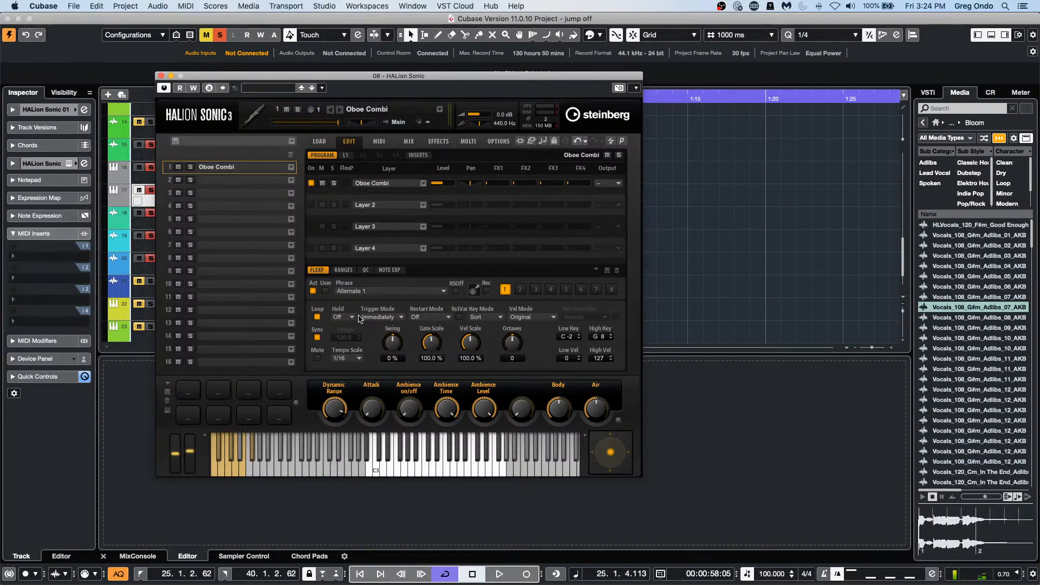
pyautogui.click(442, 292)
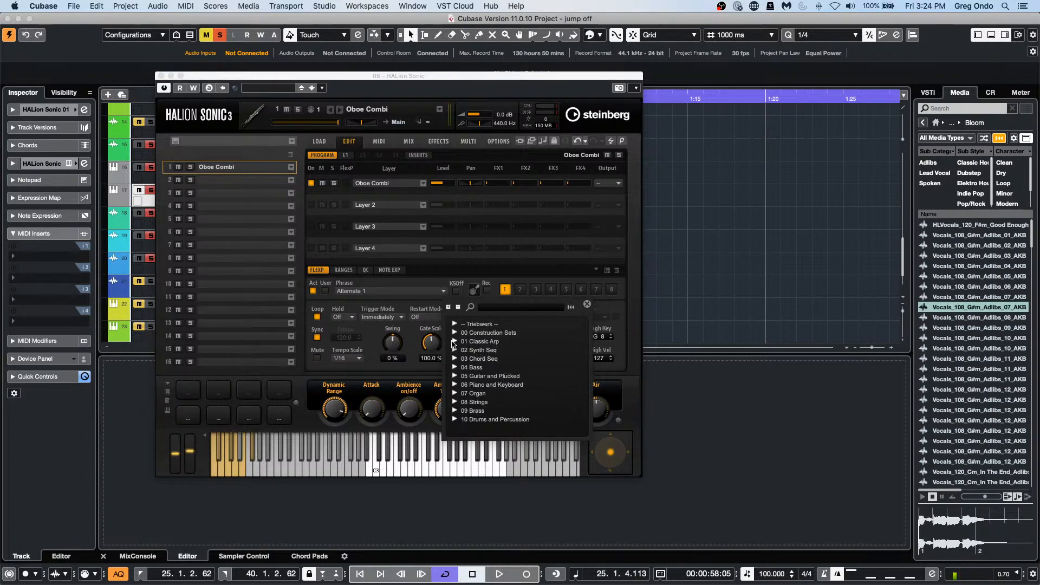
pyautogui.click(454, 342)
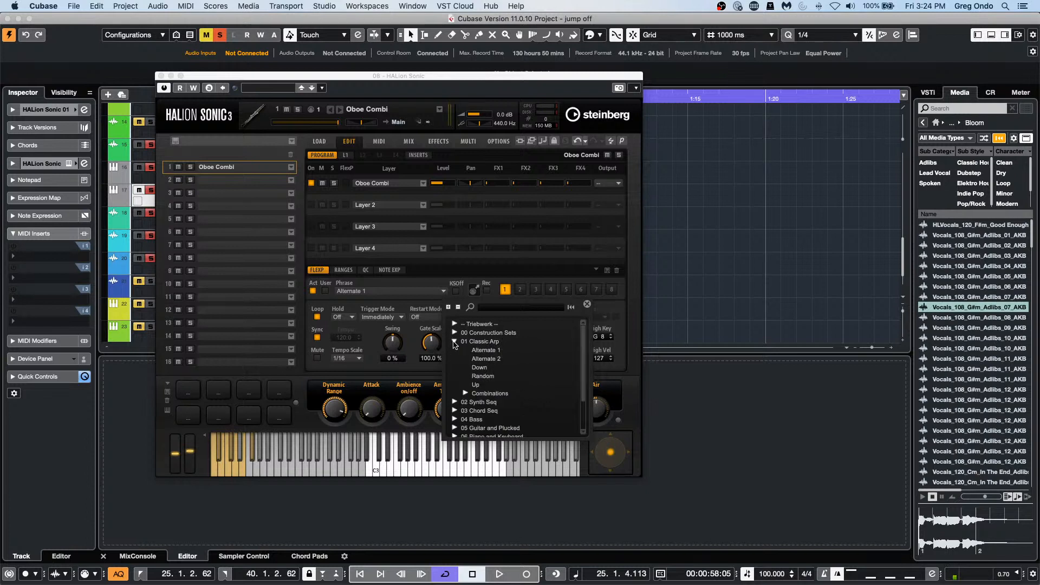
pyautogui.click(480, 368)
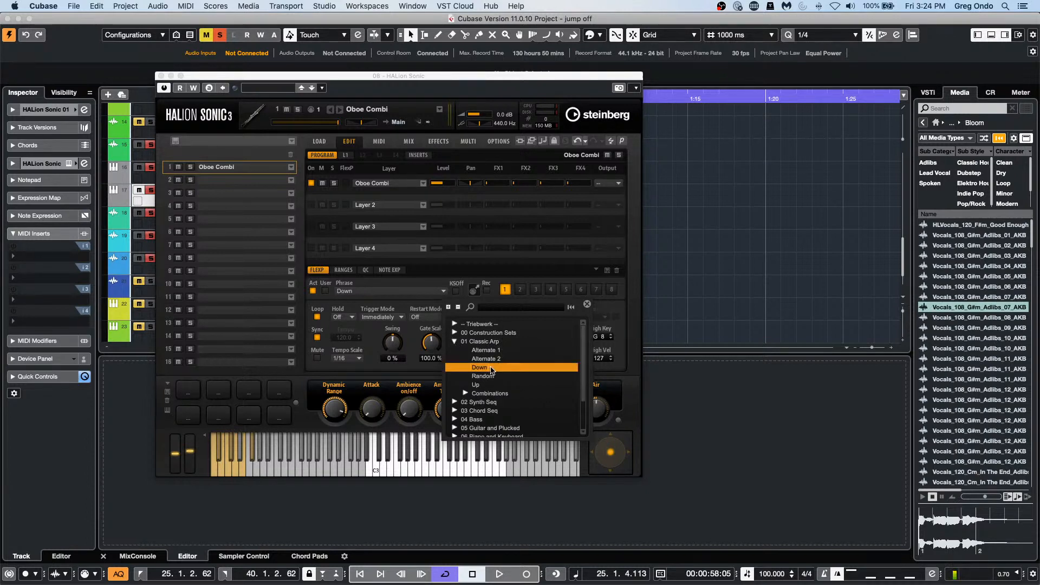
pyautogui.doubleClick(492, 371)
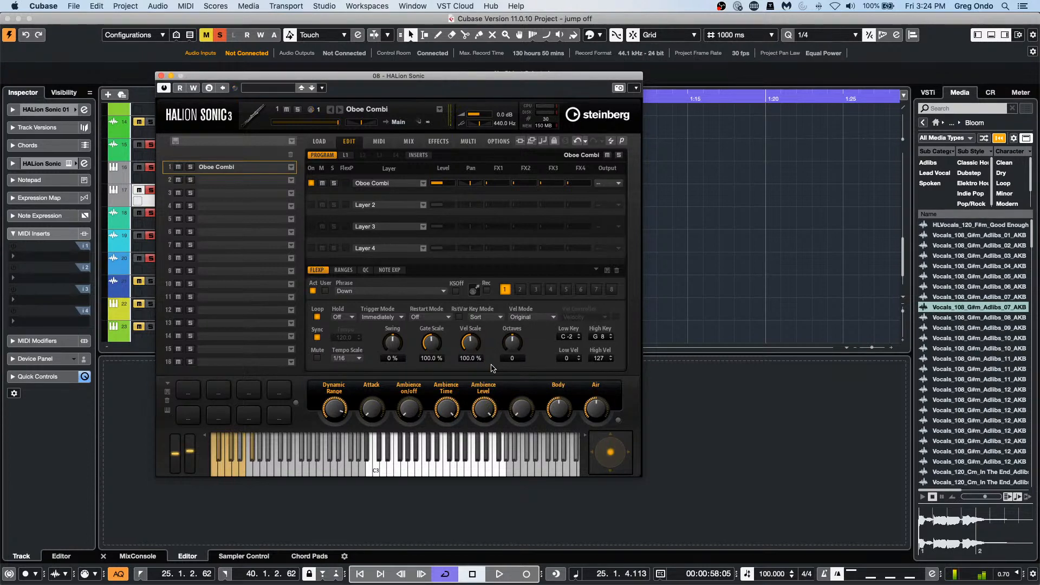
# - Load the Violoncelli Spiccato A Alt program from the Strings category's Cello subcategory into slot 2
pyautogui.click(275, 181)
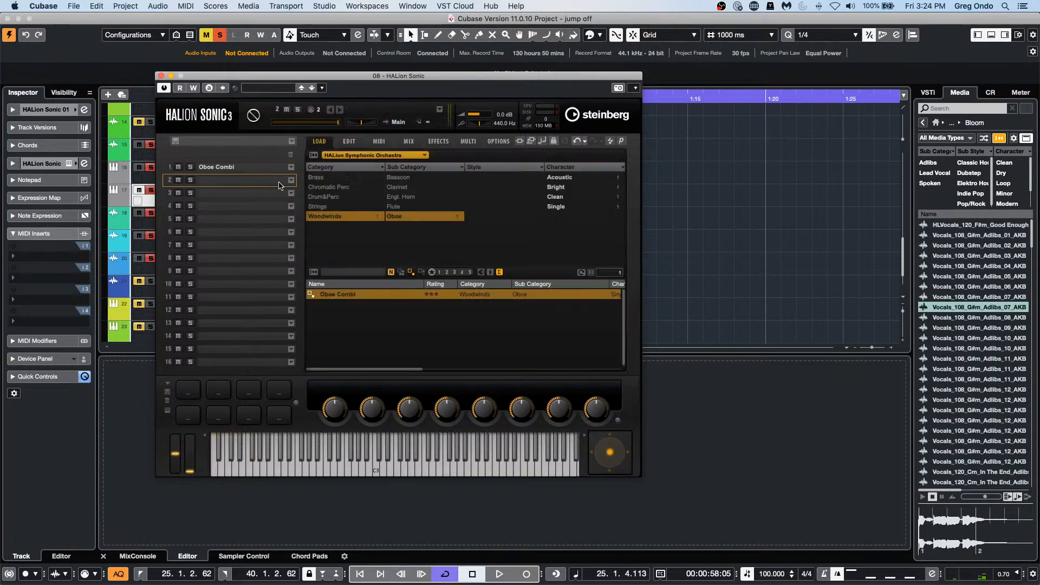
pyautogui.click(411, 218)
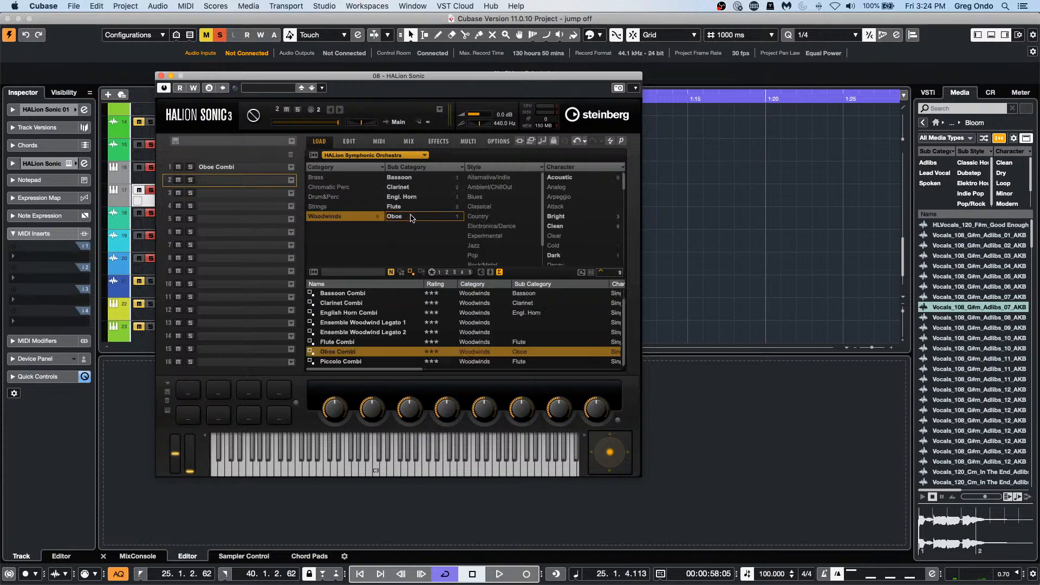
pyautogui.click(333, 217)
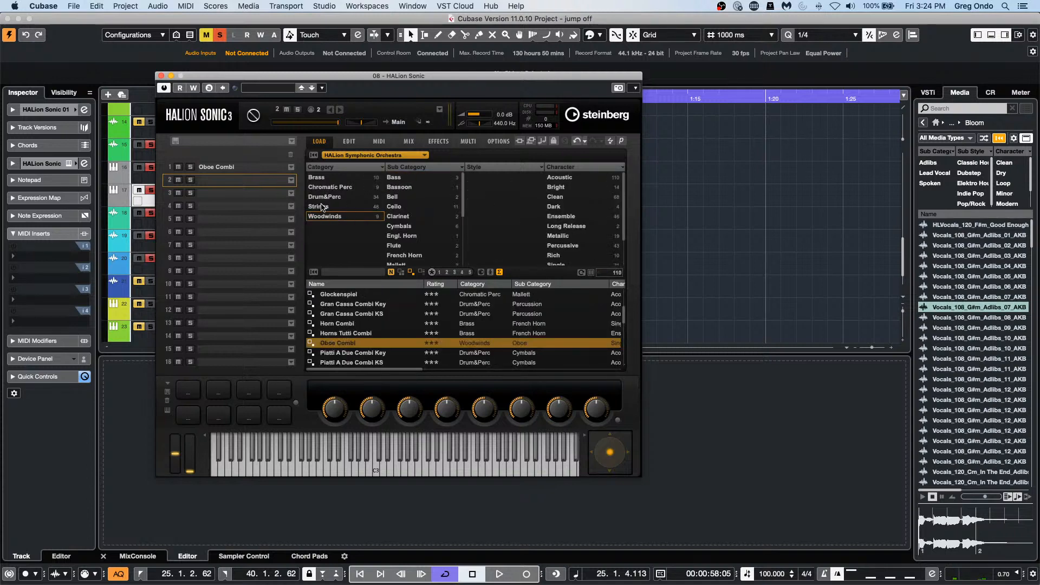
pyautogui.click(323, 207)
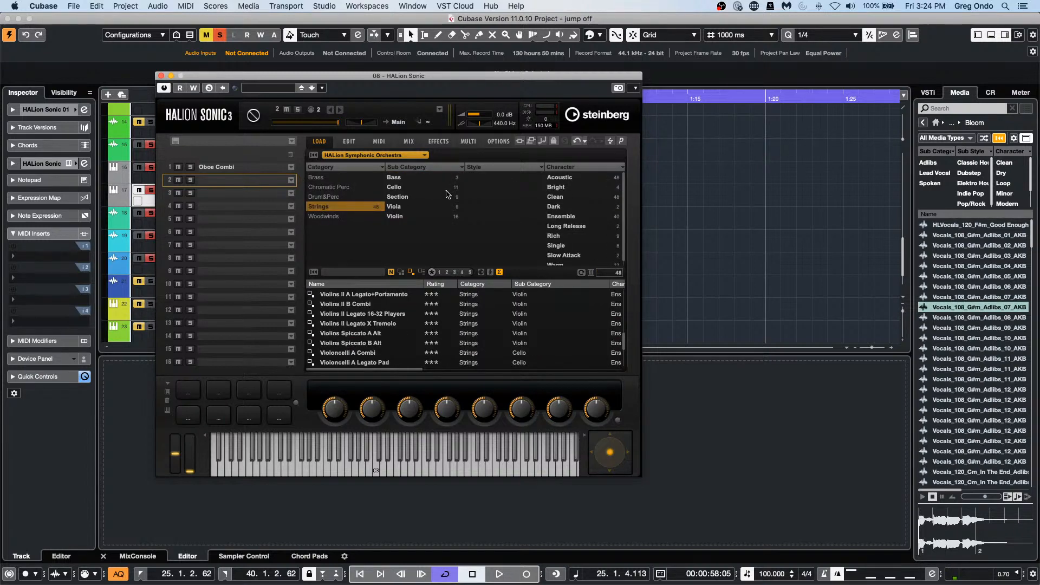
pyautogui.click(412, 187)
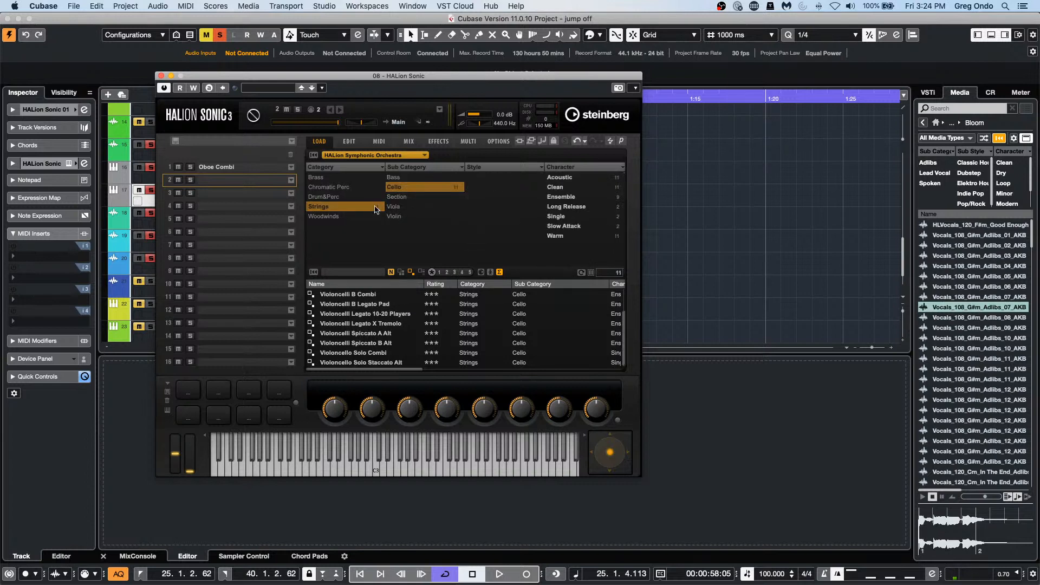
pyautogui.doubleClick(373, 333)
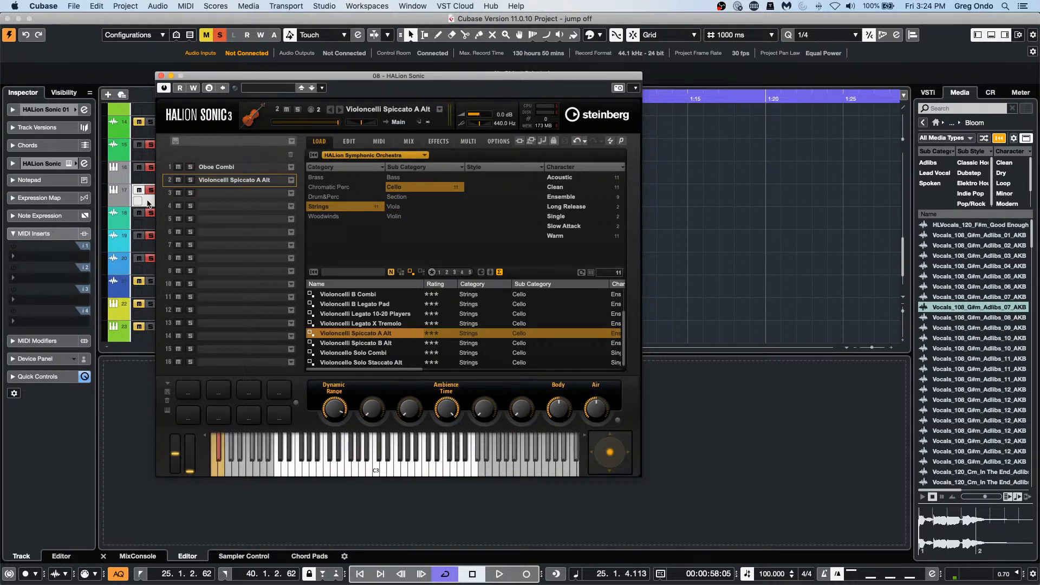
# - Set slot 2's MIDI channel to 1
pyautogui.click(378, 141)
pyautogui.click(322, 181)
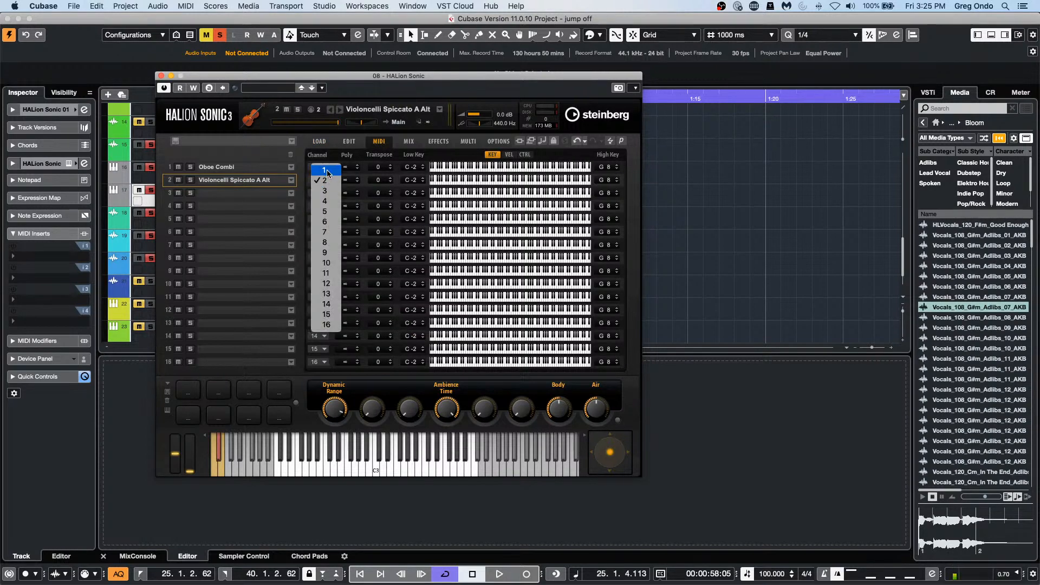
pyautogui.click(325, 170)
# - Activate the FlexPhraser for Violoncelli Spiccato A Alt and set its phrase to Cello 1 from 08 Strings, General
pyautogui.click(348, 141)
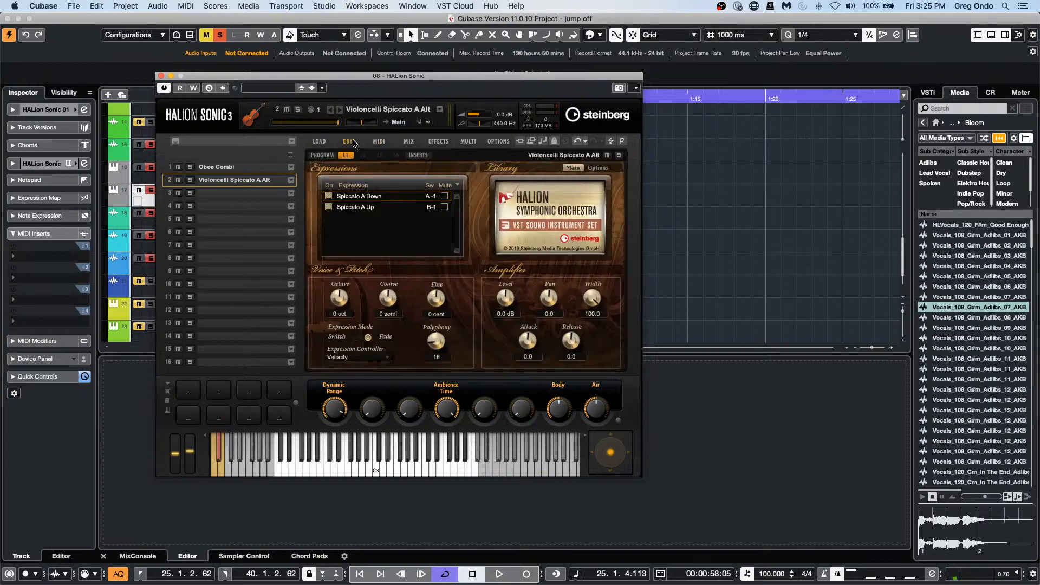
pyautogui.click(323, 156)
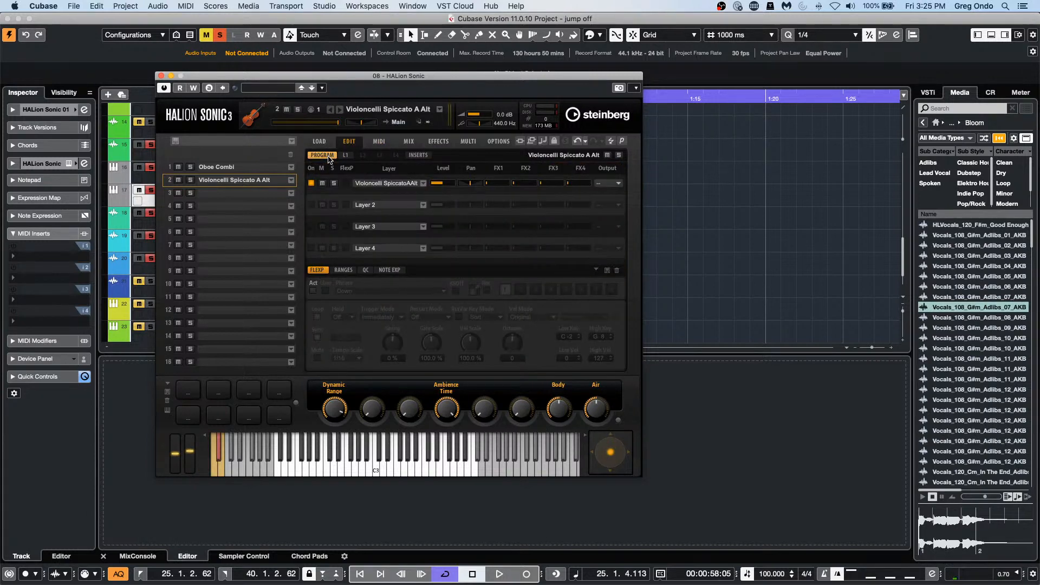
pyautogui.click(312, 291)
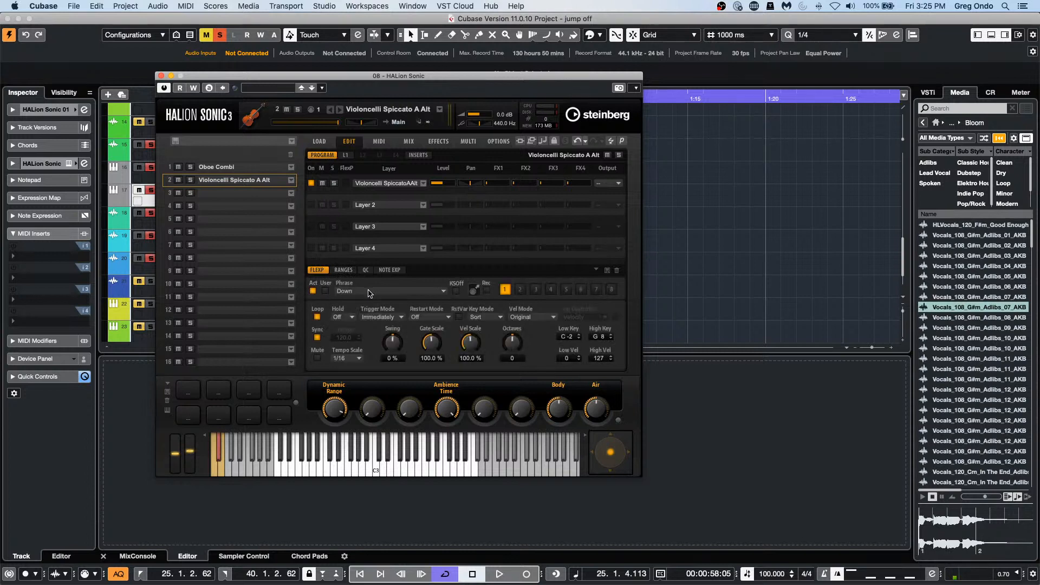
pyautogui.click(413, 293)
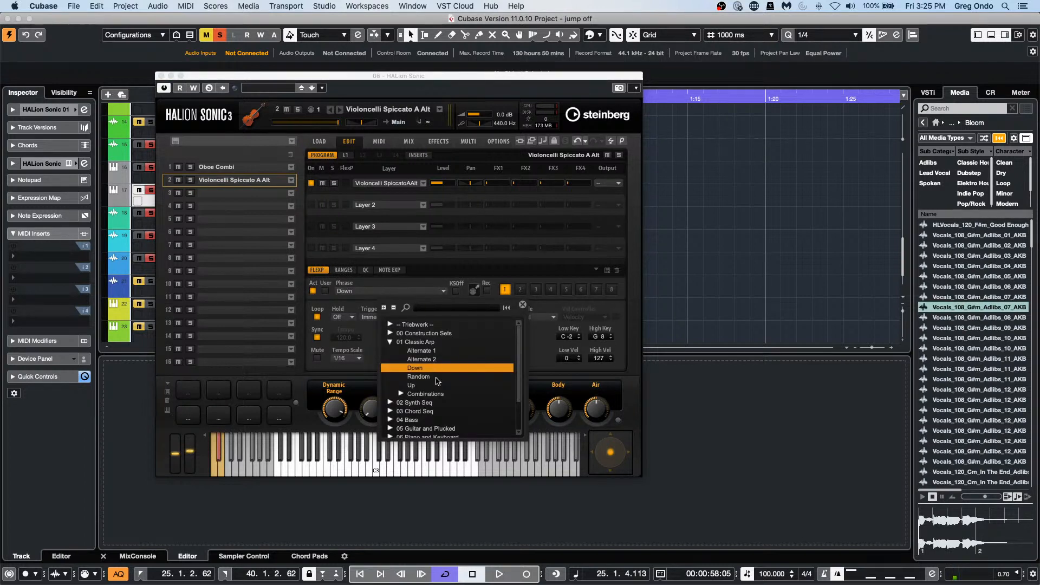
pyautogui.scroll(-3, 437, 381)
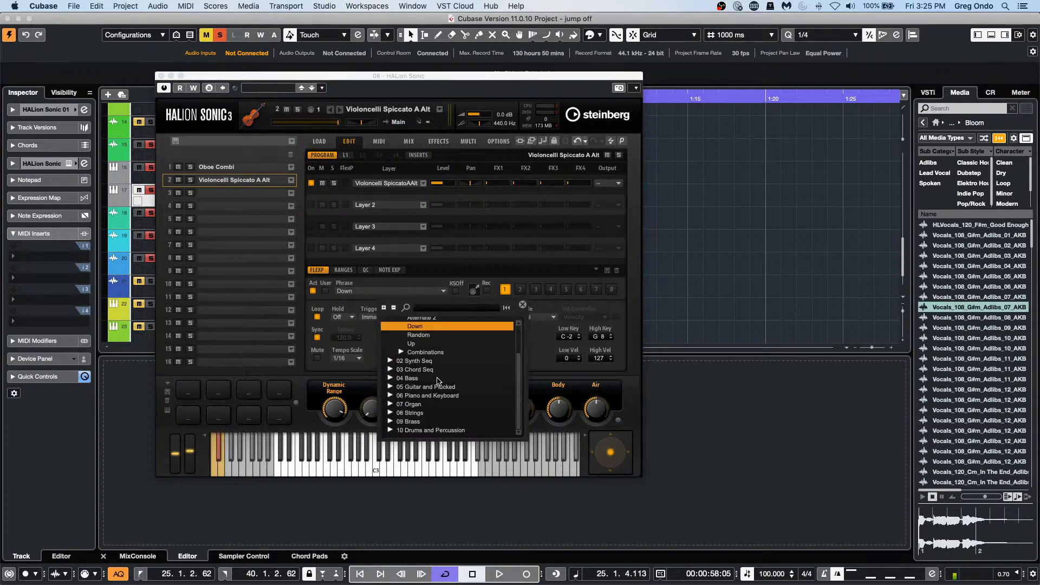
pyautogui.click(390, 414)
pyautogui.scroll(-1, 456, 397)
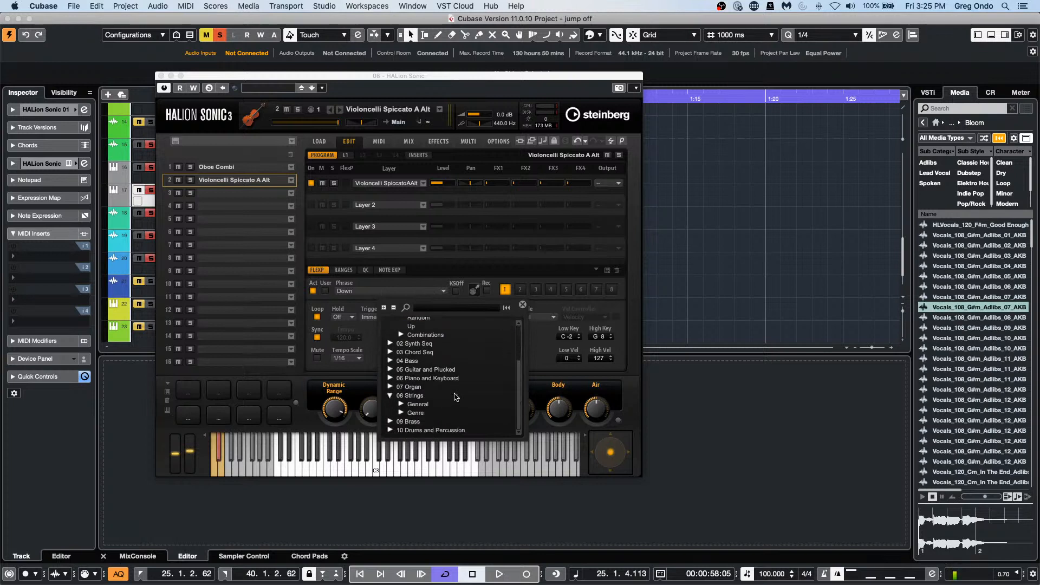
pyautogui.click(401, 414)
pyautogui.scroll(-2, 440, 388)
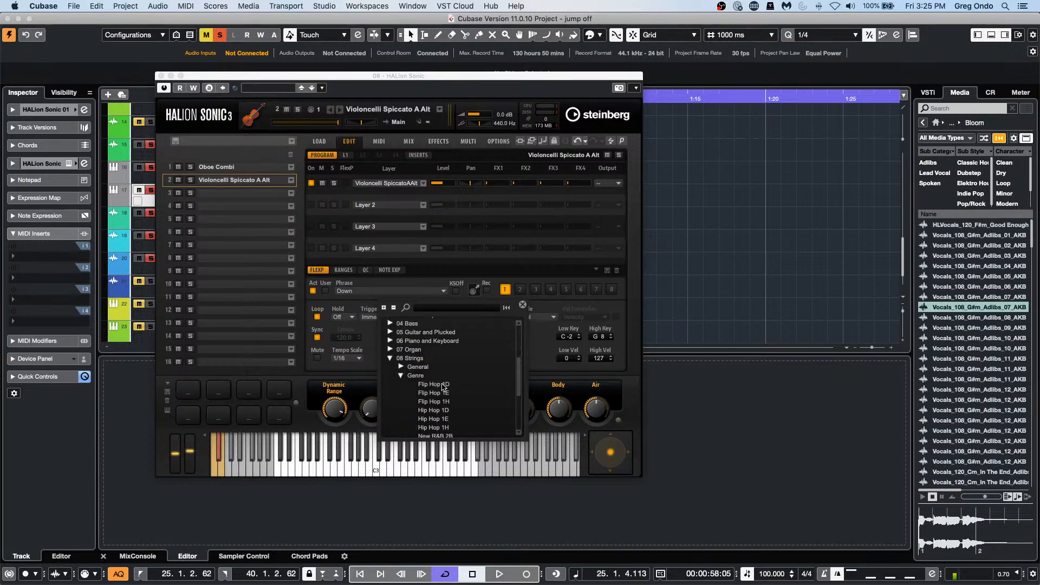
pyautogui.click(402, 367)
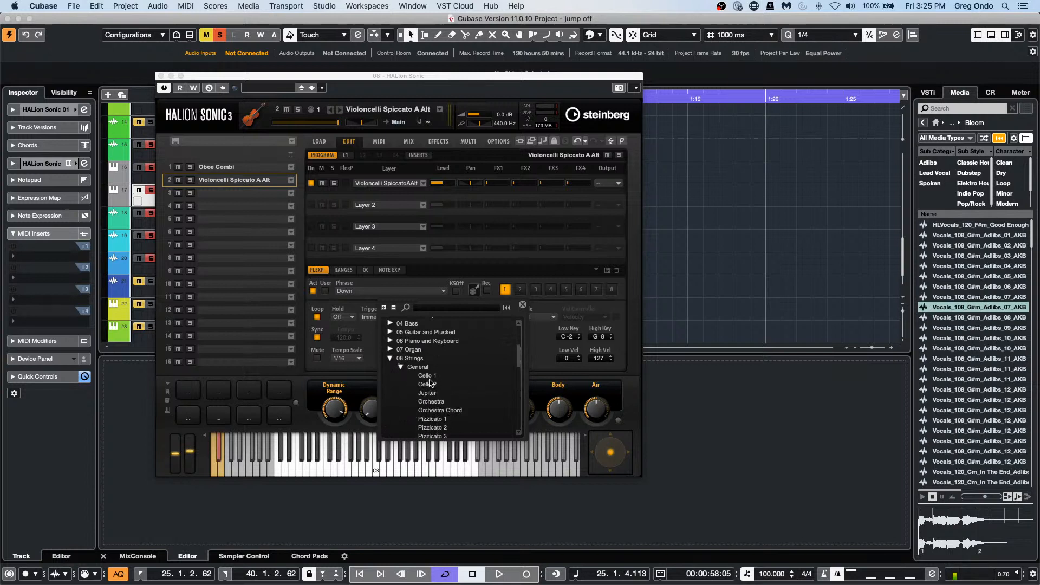
pyautogui.doubleClick(433, 377)
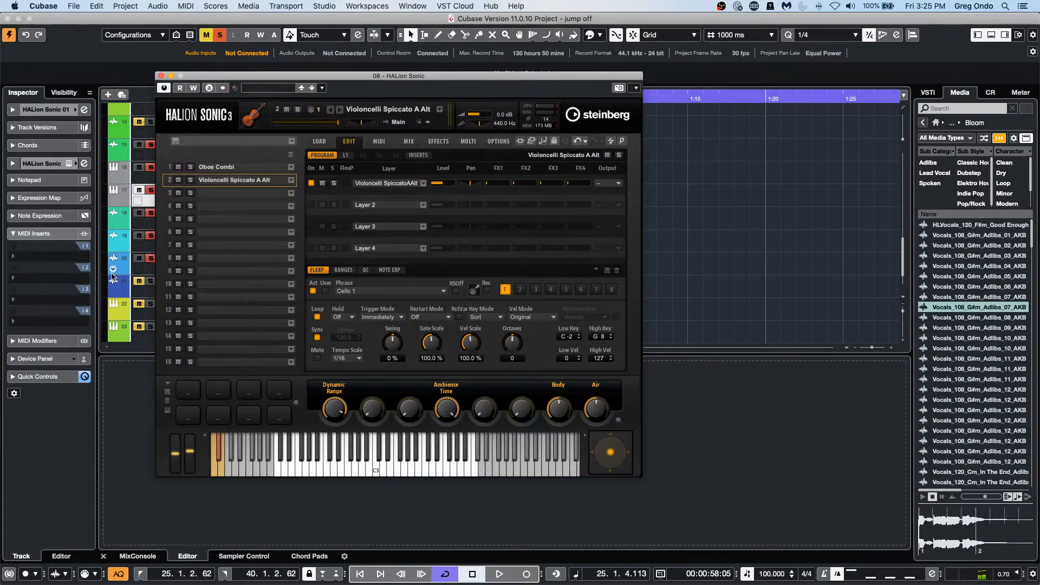
# - Load Timpani Combi Key from the Symphonic Orchestra's Chromatic Perc category, Timpani subcategory, into slot 3 and audition a few notes
pyautogui.click(255, 194)
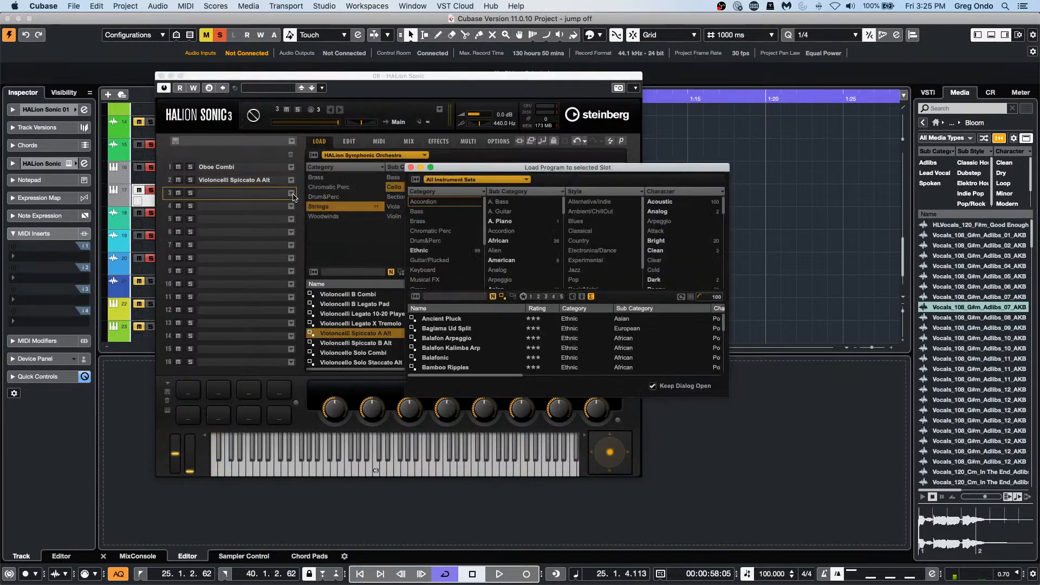
pyautogui.click(291, 193)
pyautogui.click(469, 180)
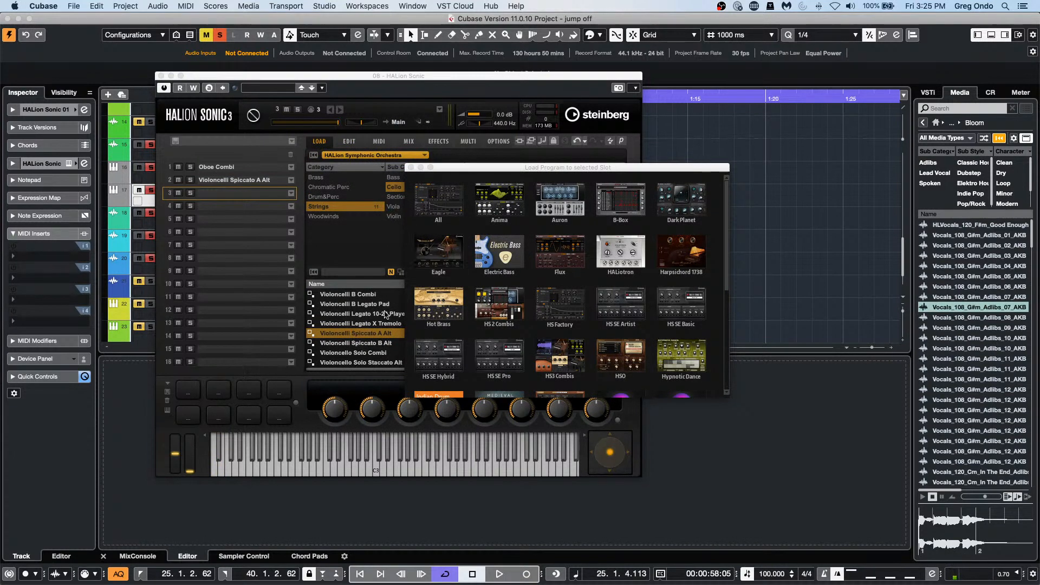
pyautogui.click(332, 239)
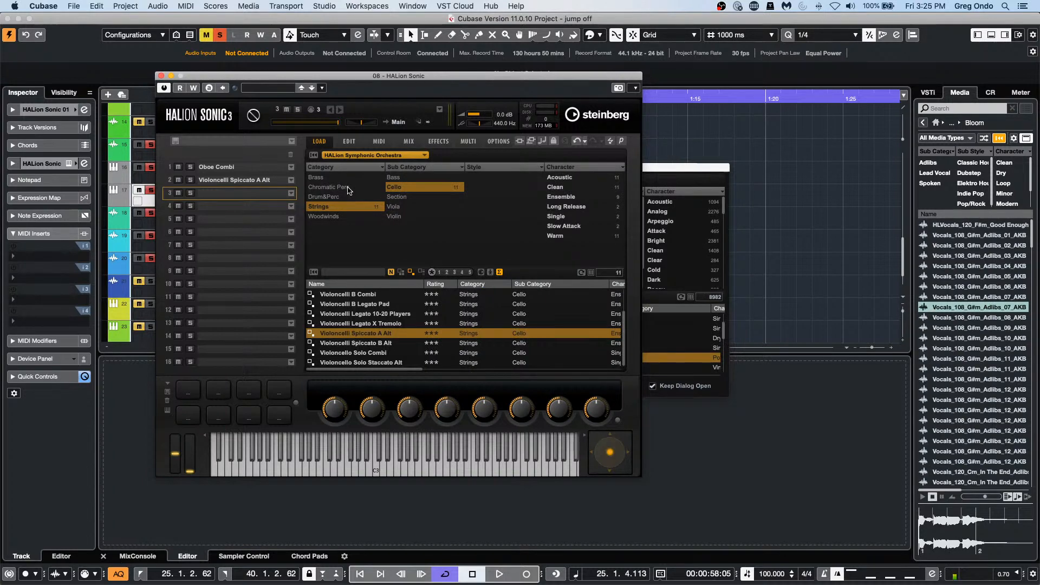
pyautogui.click(348, 188)
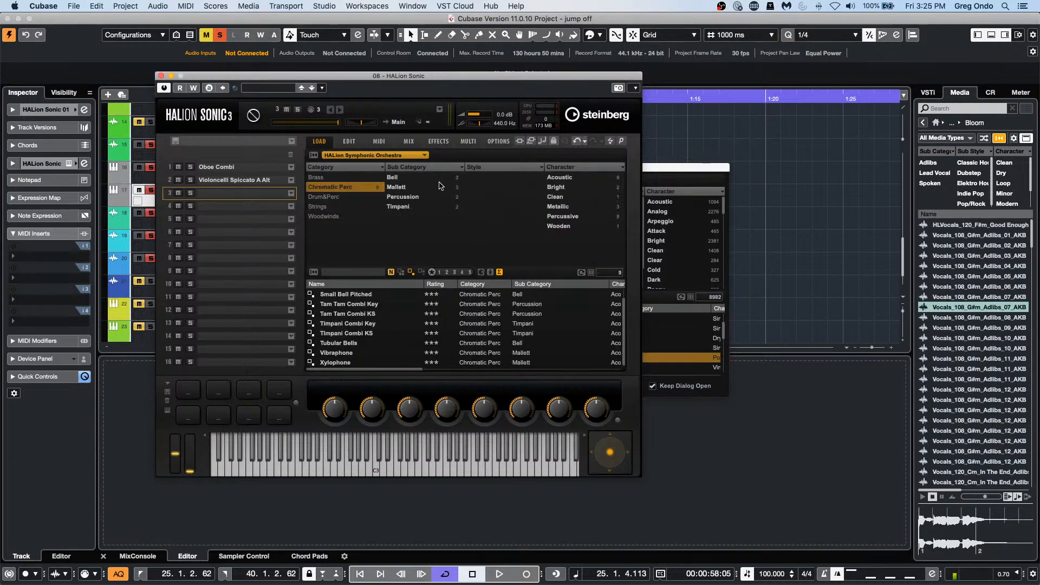
pyautogui.click(398, 209)
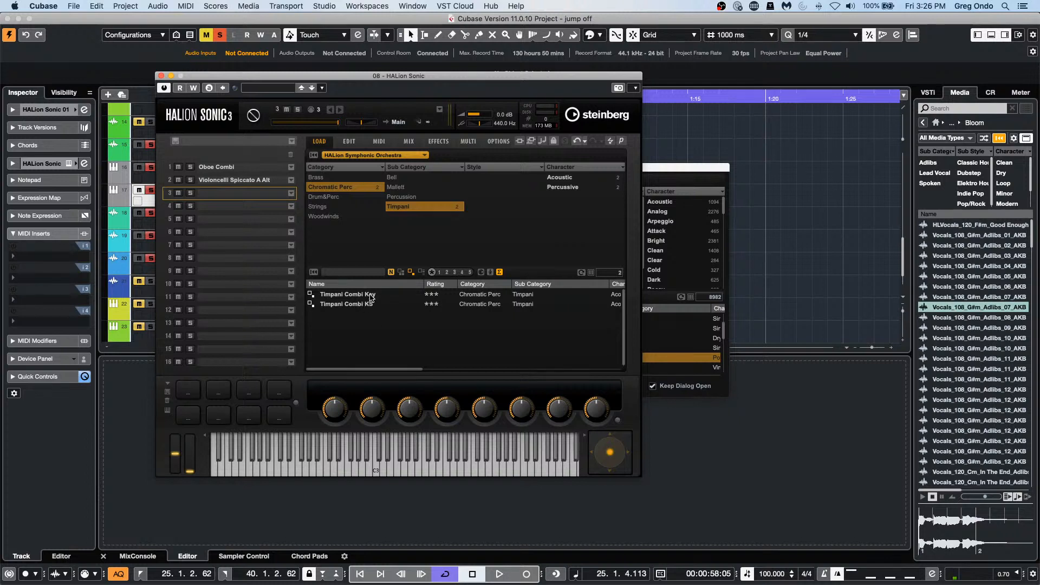
pyautogui.doubleClick(371, 295)
pyautogui.click(407, 462)
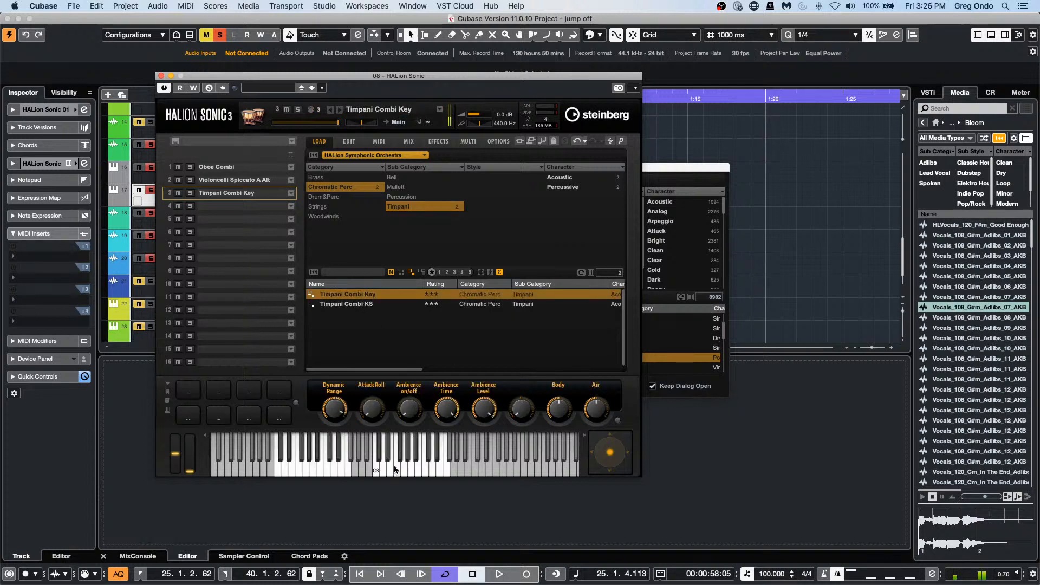
pyautogui.click(395, 470)
pyautogui.click(387, 469)
# - Activate the FlexPhraser for Timpani Combi Key and set its phrase to Finger Bass 1 from 04 Bass, Fingered
pyautogui.click(350, 143)
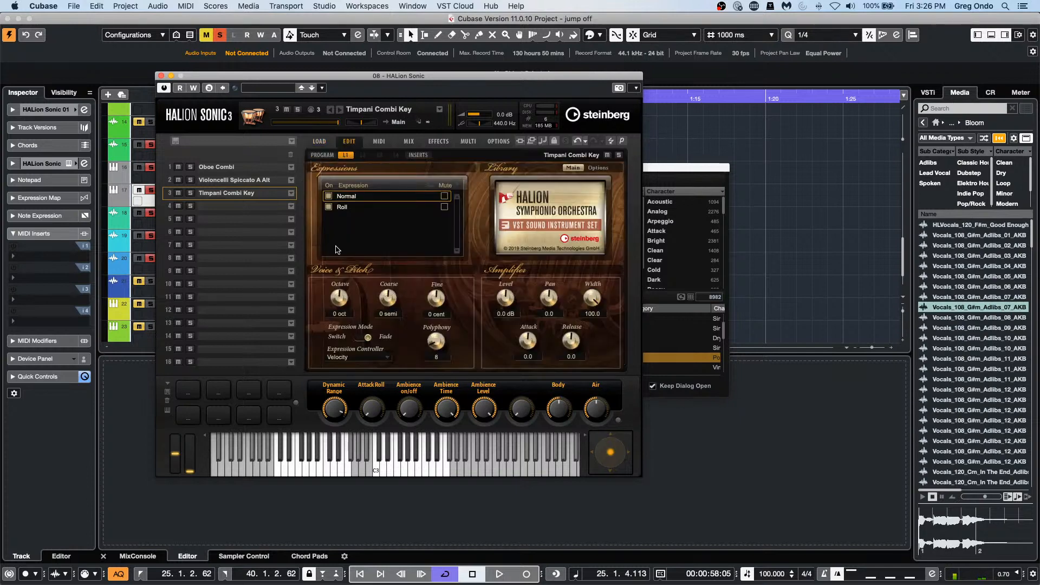
pyautogui.click(322, 156)
pyautogui.click(313, 291)
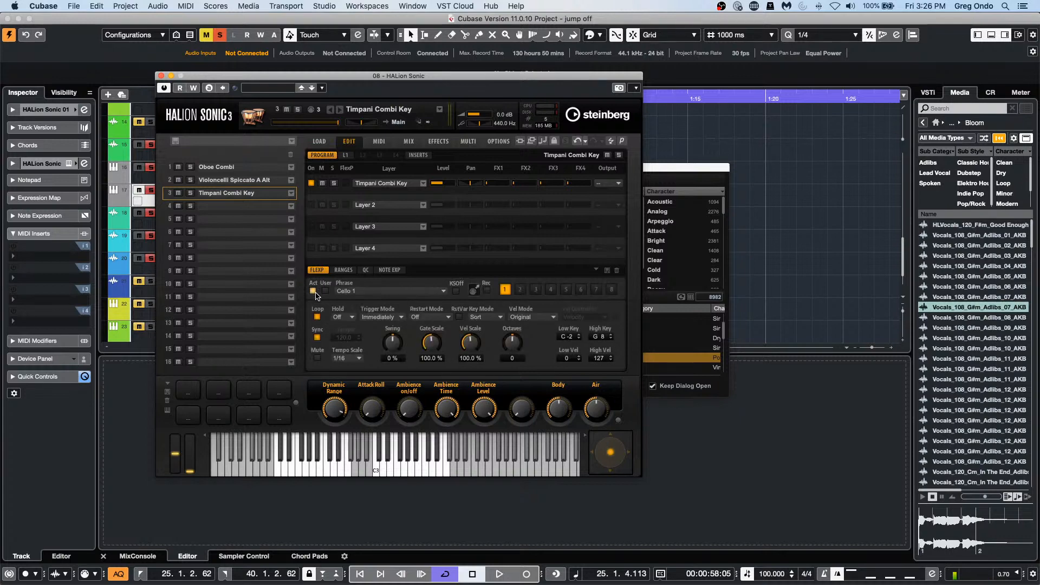
pyautogui.click(444, 291)
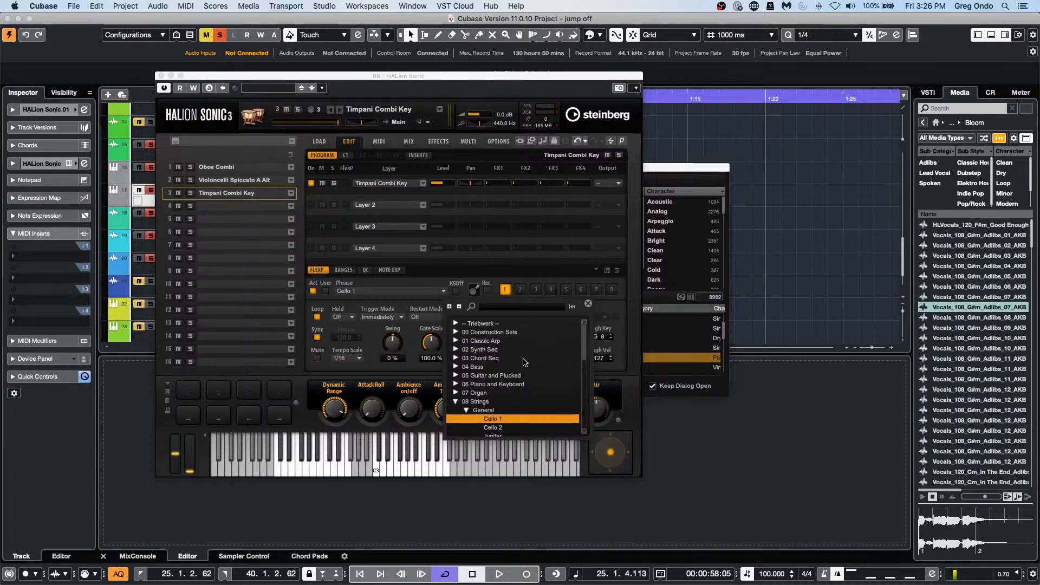
pyautogui.click(455, 367)
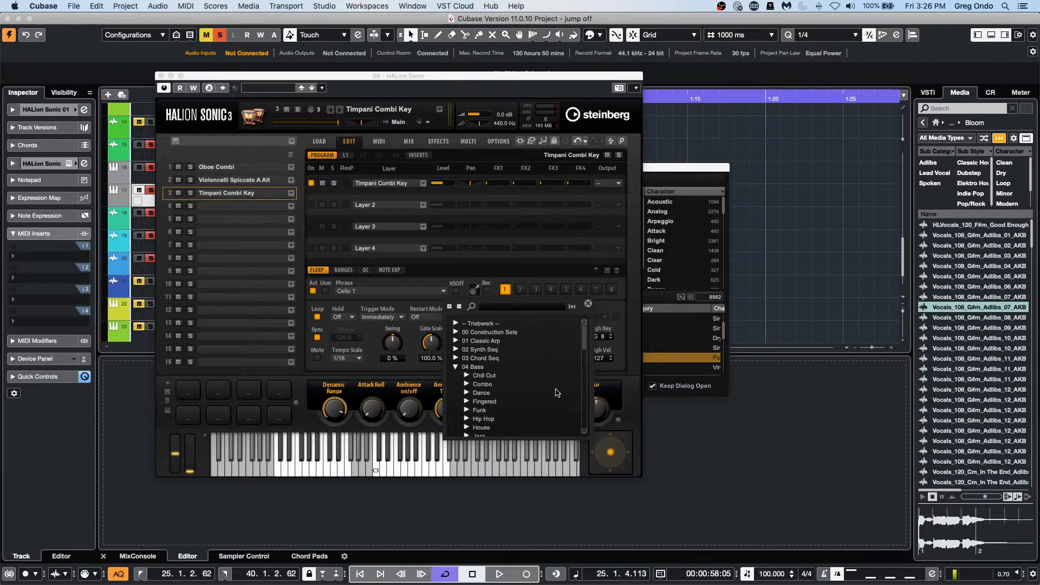
pyautogui.scroll(-3, 511, 392)
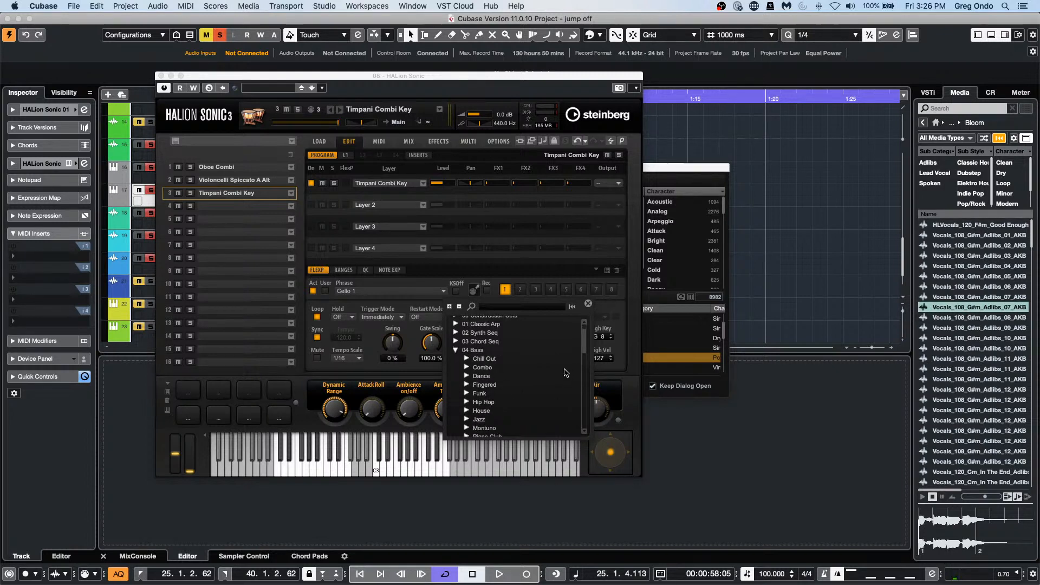
pyautogui.scroll(-1, 538, 395)
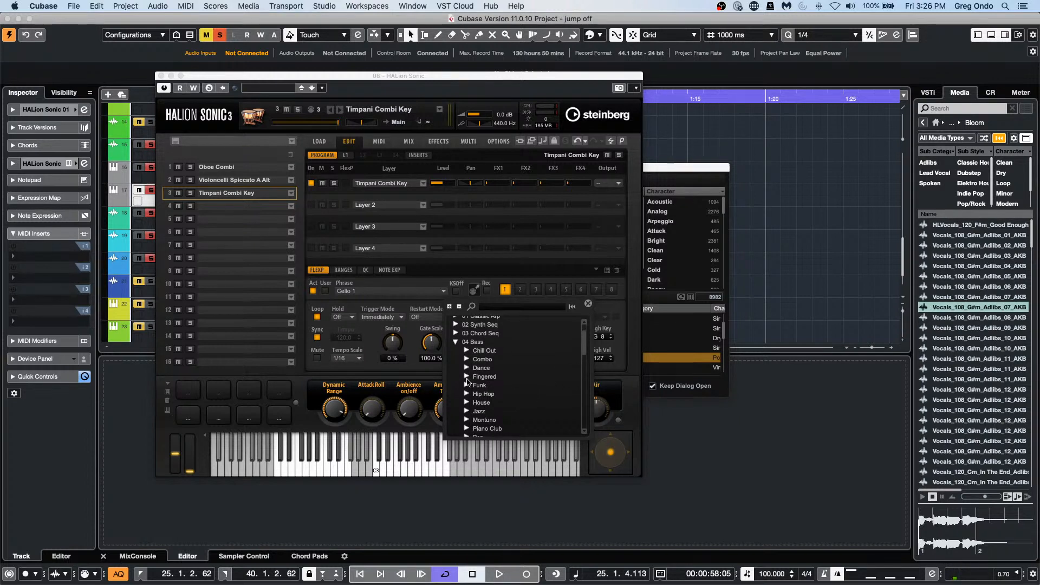
pyautogui.click(466, 377)
pyautogui.click(517, 386)
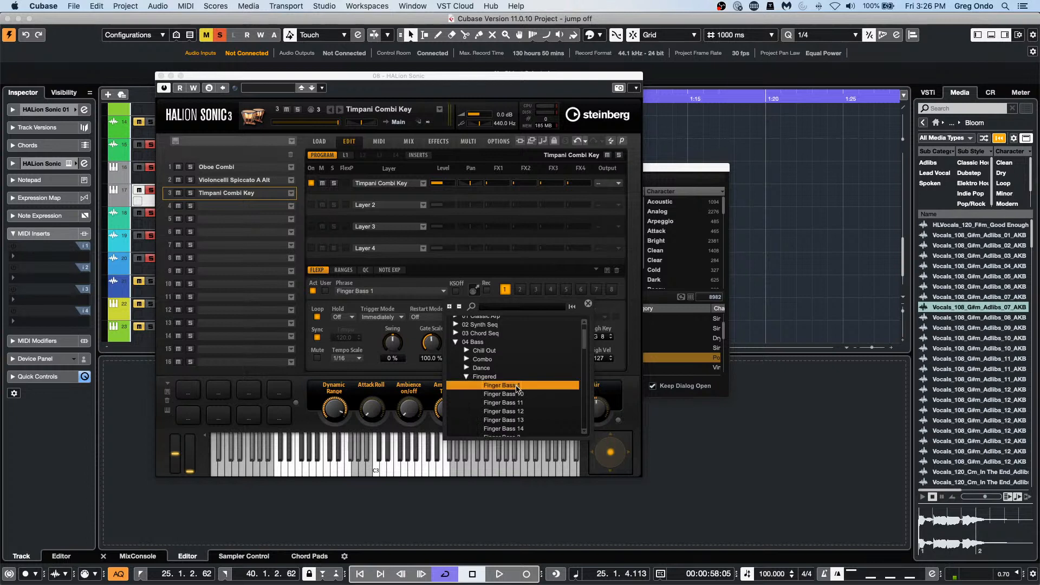
pyautogui.click(363, 301)
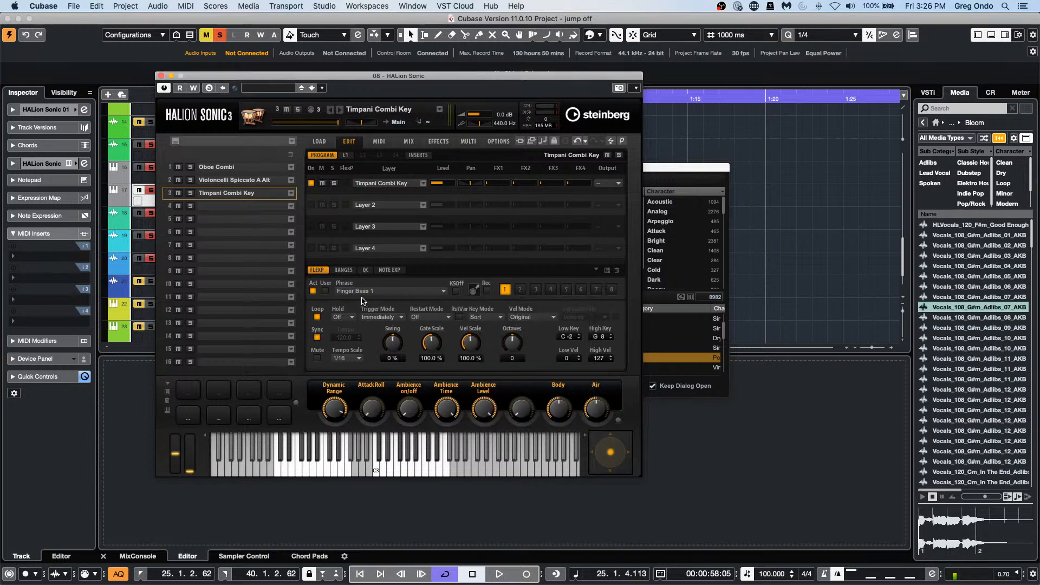
# - Set the timpani FlexPhraser's tempo scale to 1/4 and assign slot 3 to MIDI channel 1
pyautogui.click(356, 359)
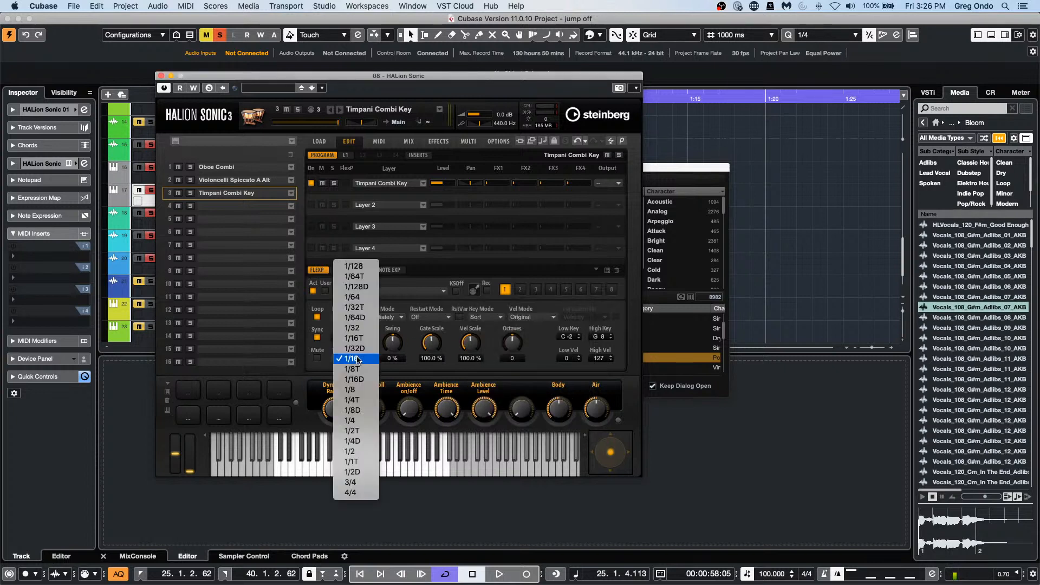
pyautogui.click(366, 421)
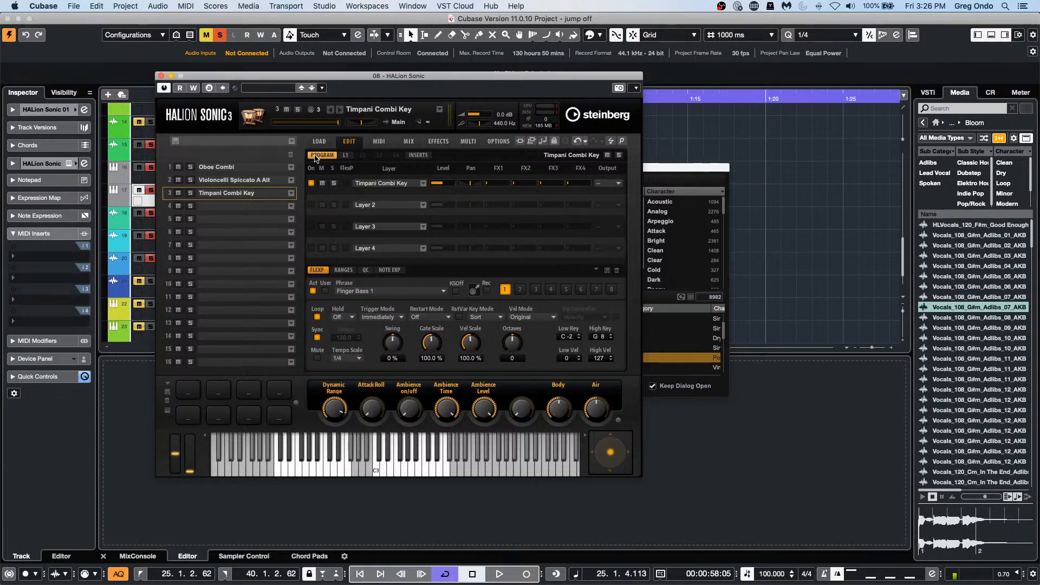
pyautogui.click(379, 141)
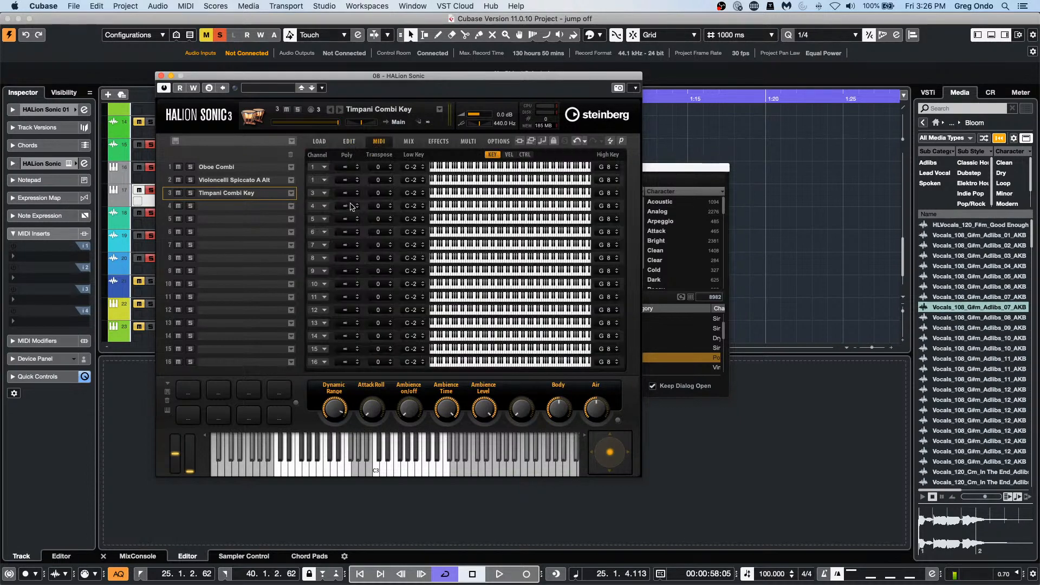
pyautogui.click(325, 194)
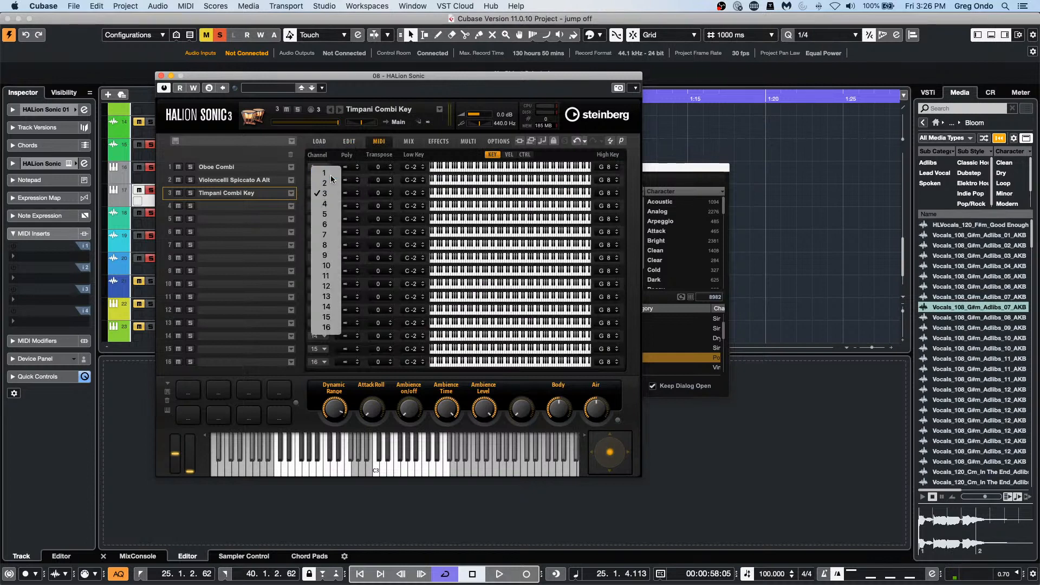
pyautogui.click(325, 171)
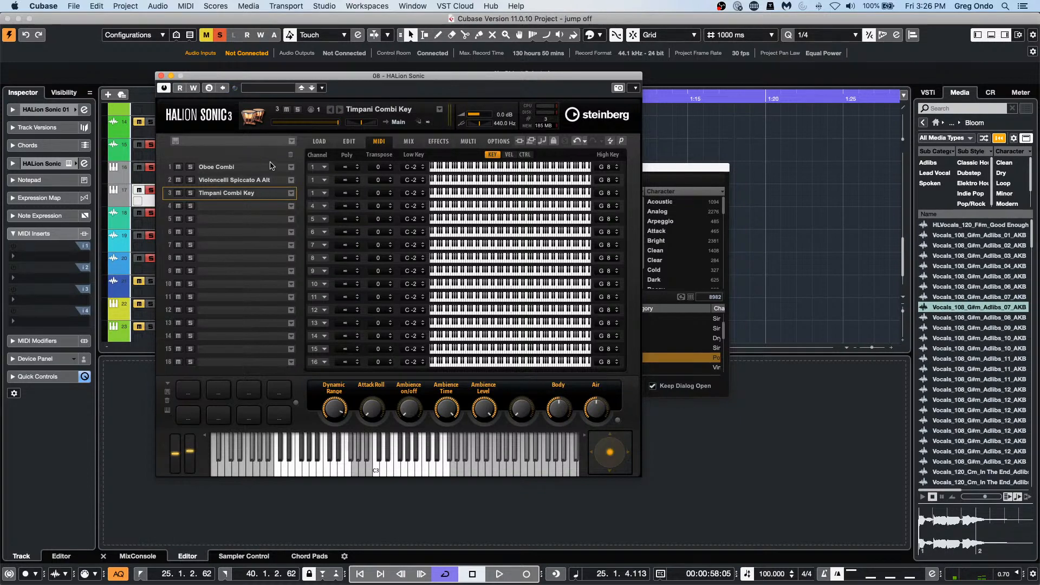
pyautogui.keyDown('shift'); pyautogui.click(391, 181); pyautogui.keyUp('shift')
# - Target empty slot 4 and filter all instrument sets to the Guitar/Plucked category, A. Guitar subcategory
pyautogui.click(274, 210)
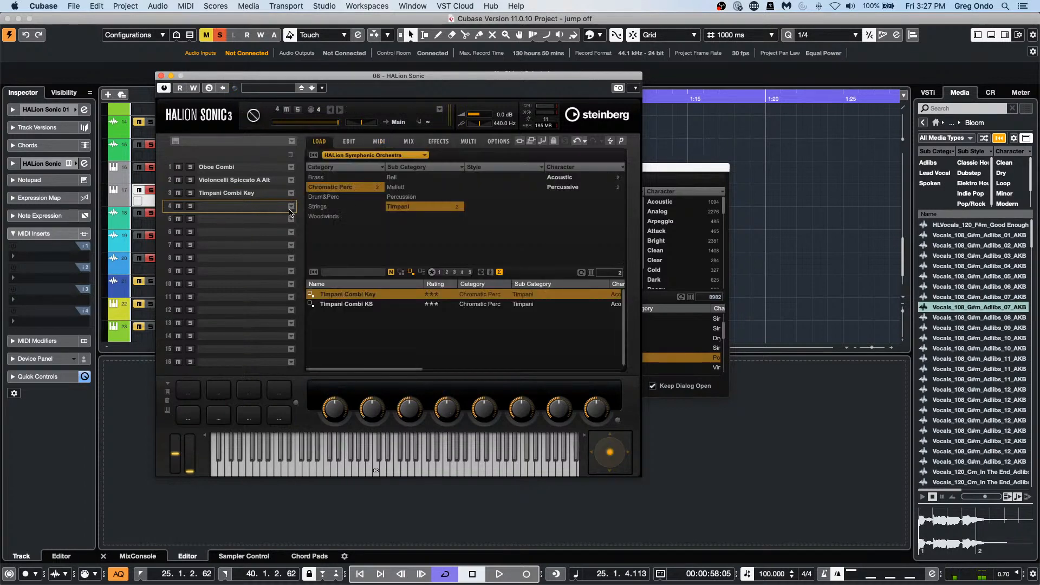
pyautogui.click(384, 155)
pyautogui.scroll(-3, 464, 265)
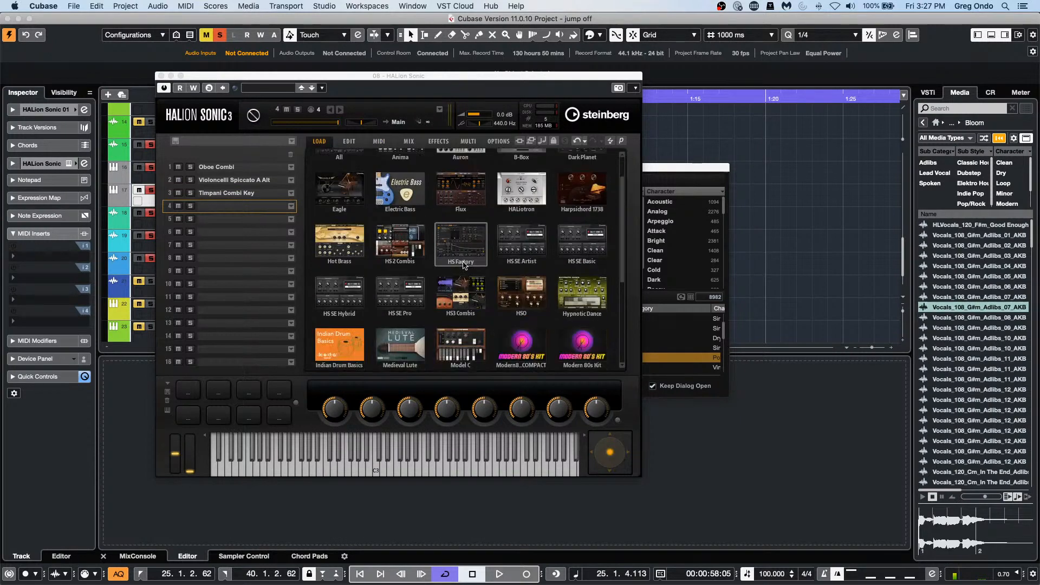
pyautogui.scroll(3, 465, 265)
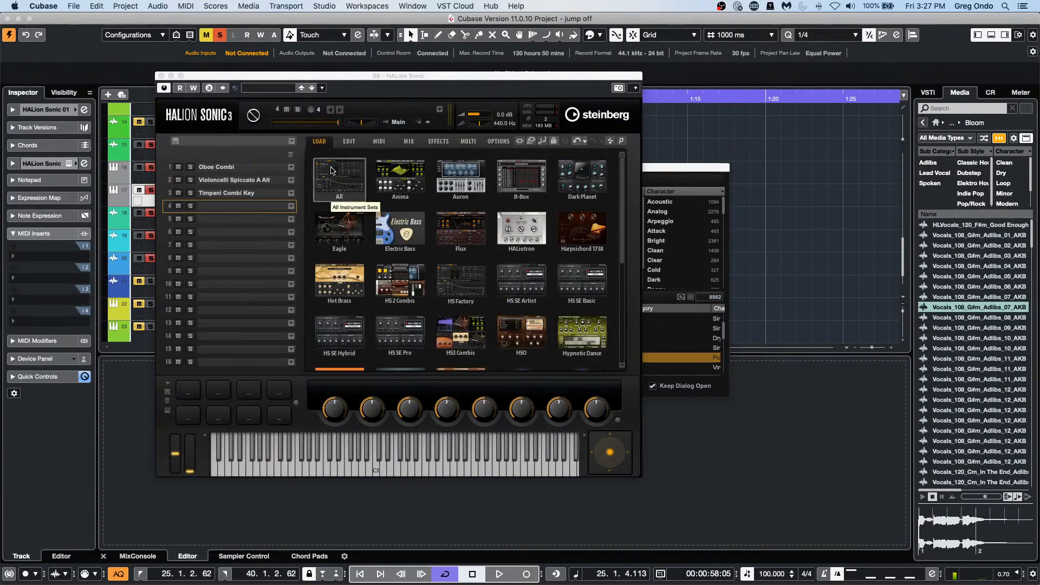
pyautogui.click(327, 169)
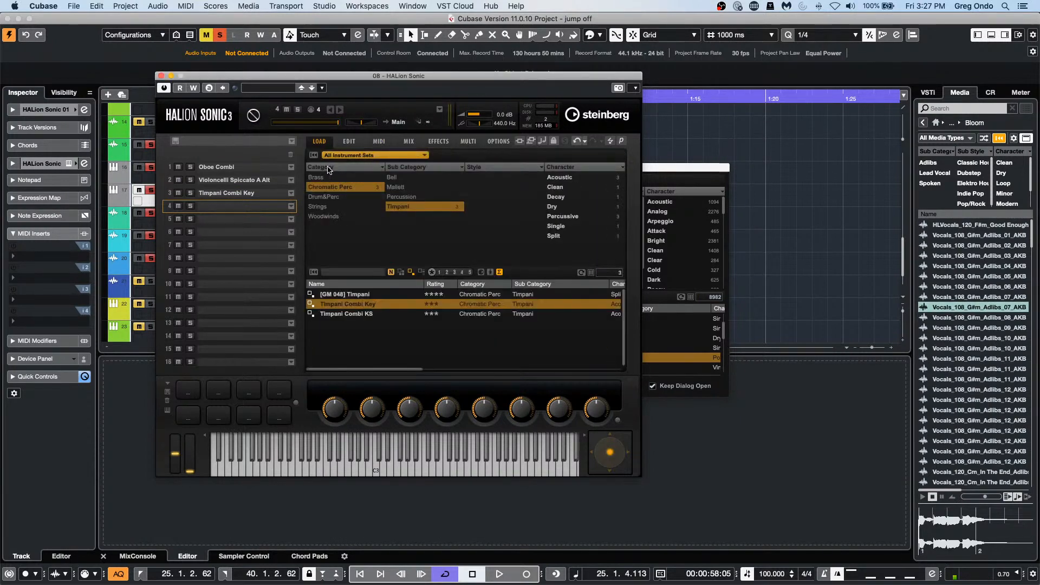
pyautogui.click(363, 155)
pyautogui.click(347, 141)
pyautogui.click(418, 208)
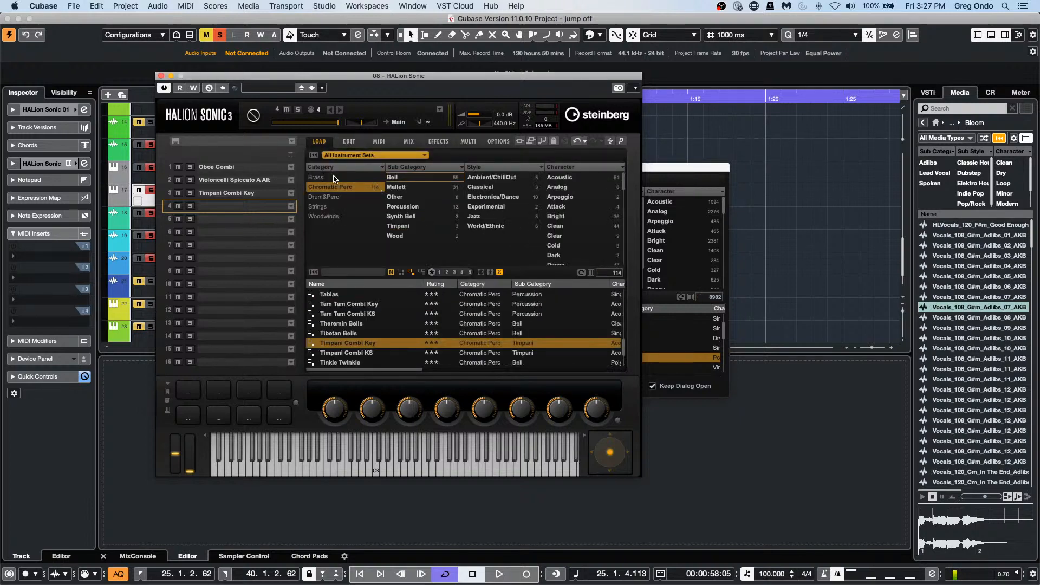
pyautogui.click(343, 188)
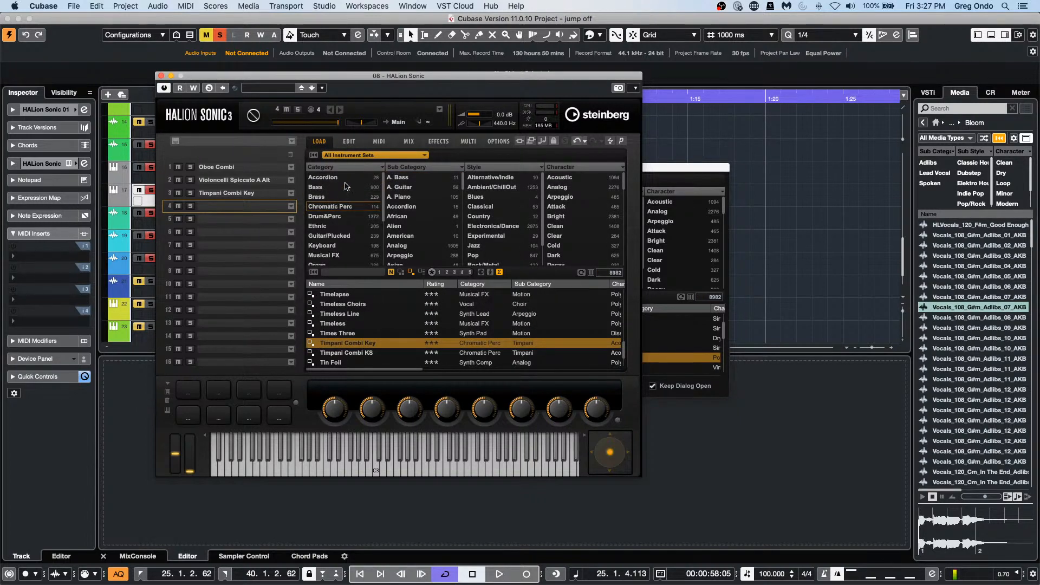
pyautogui.click(339, 236)
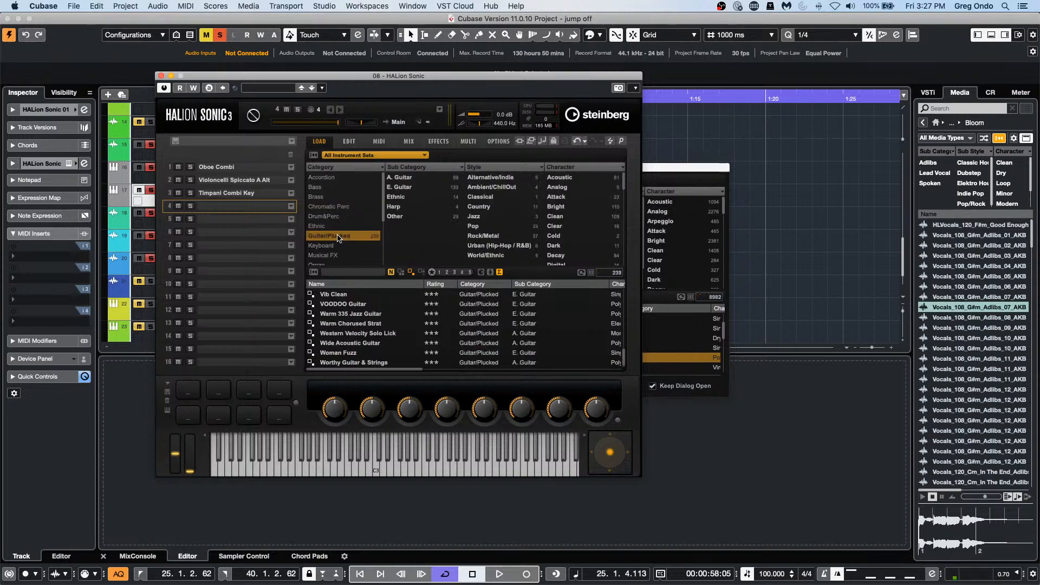
pyautogui.click(411, 177)
# - Search the acoustic guitar programs for "nylon" and load Nylon and Pad into slot 4
pyautogui.scroll(2, 405, 315)
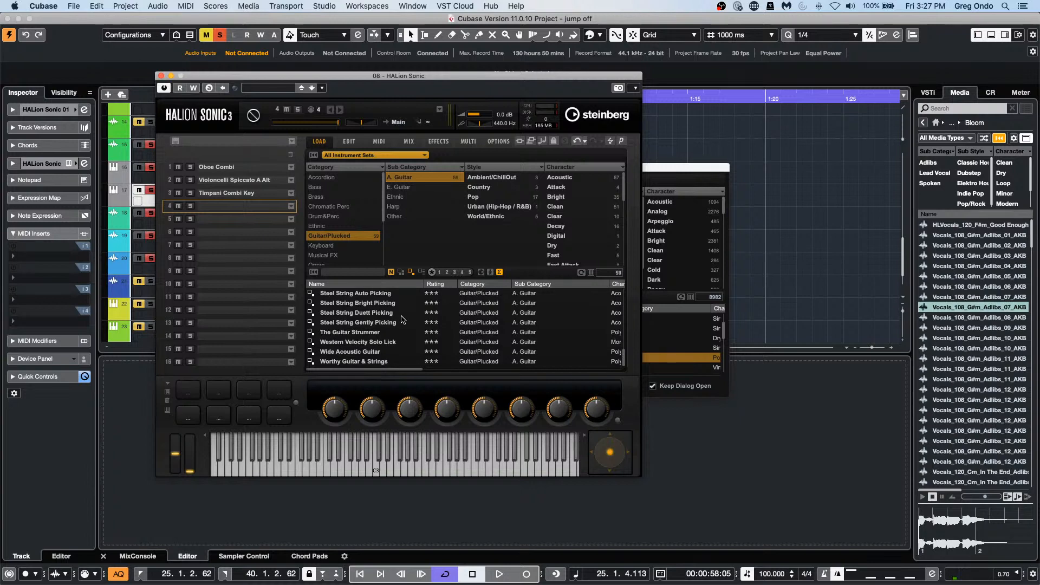
pyautogui.scroll(2, 398, 319)
pyautogui.scroll(1, 398, 320)
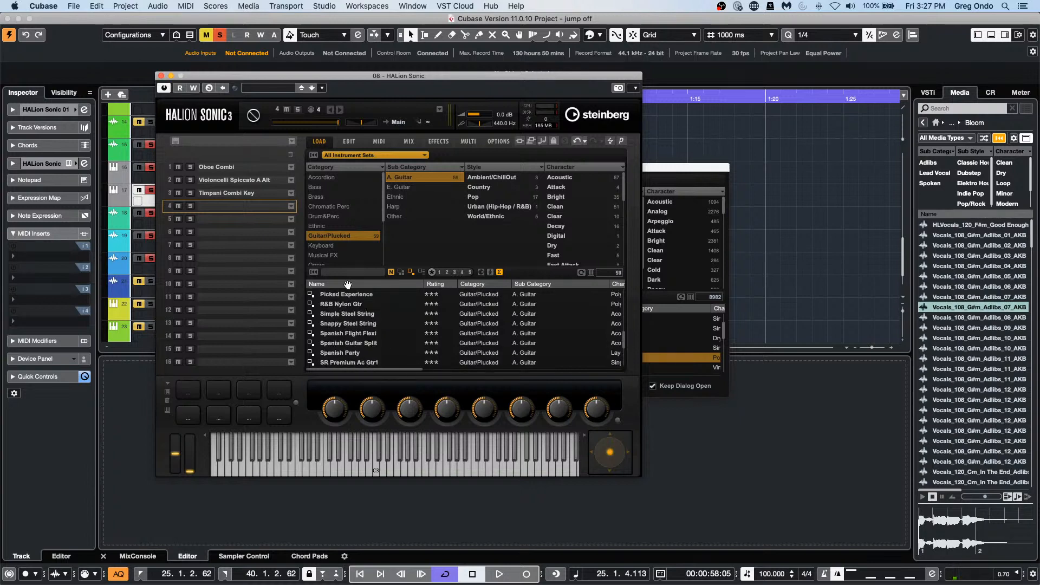
pyautogui.click(331, 272)
pyautogui.write('nylon')
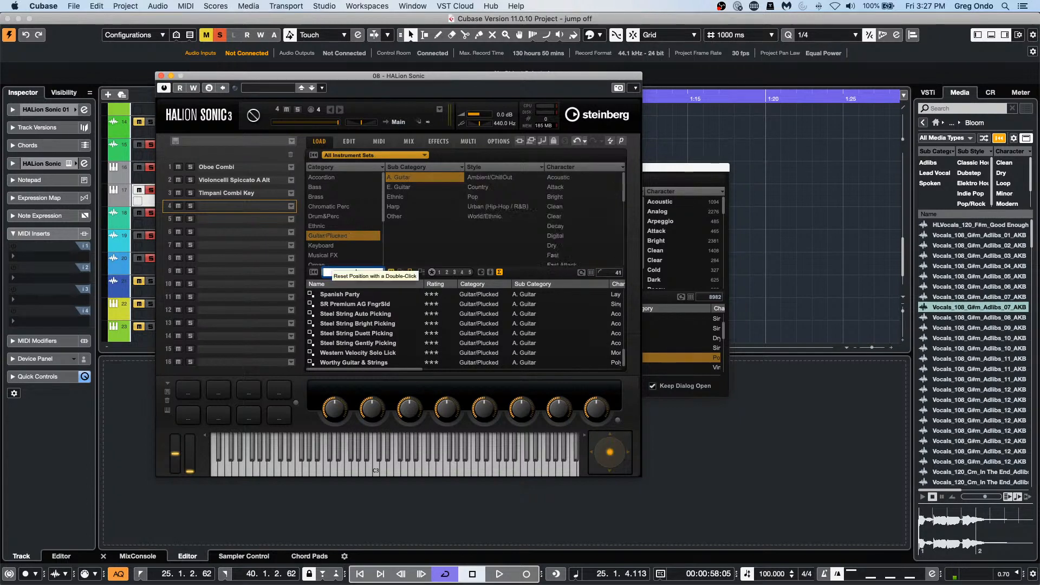
pyautogui.press('Return')
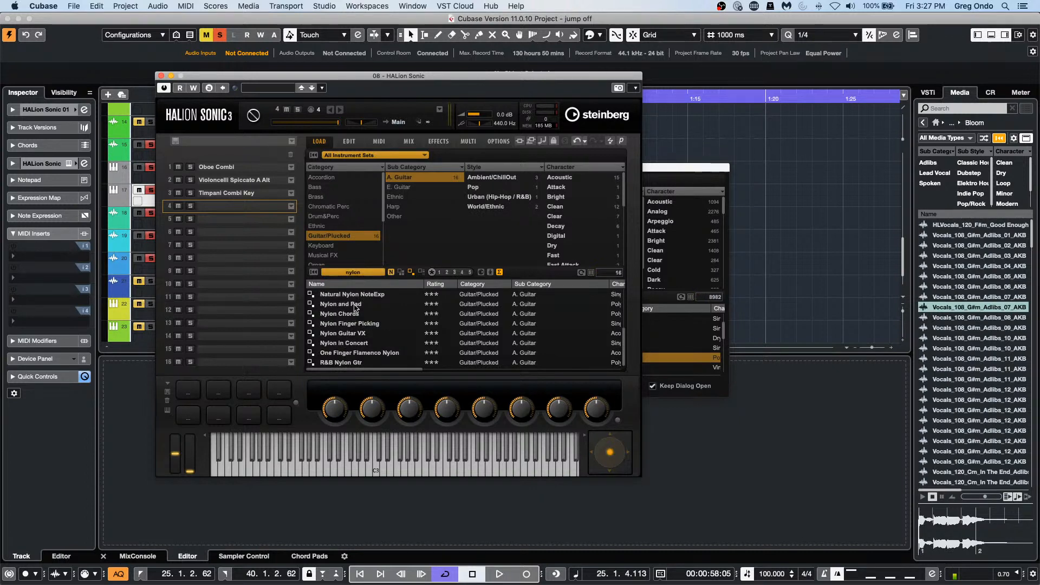
pyautogui.doubleClick(355, 307)
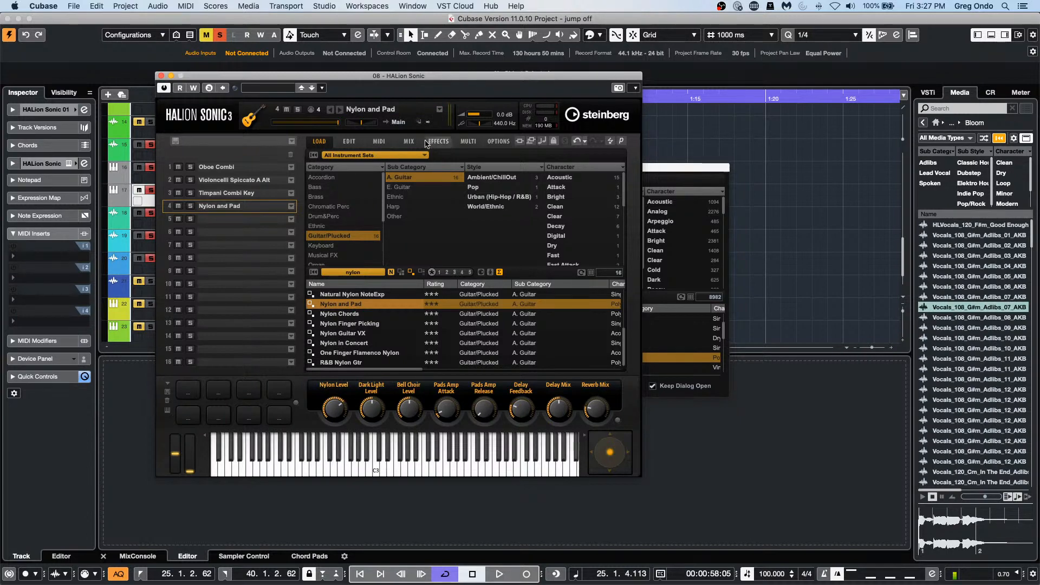
# - Assign slot 4, Nylon and Pad, to MIDI channel 1
pyautogui.click(410, 141)
pyautogui.click(379, 142)
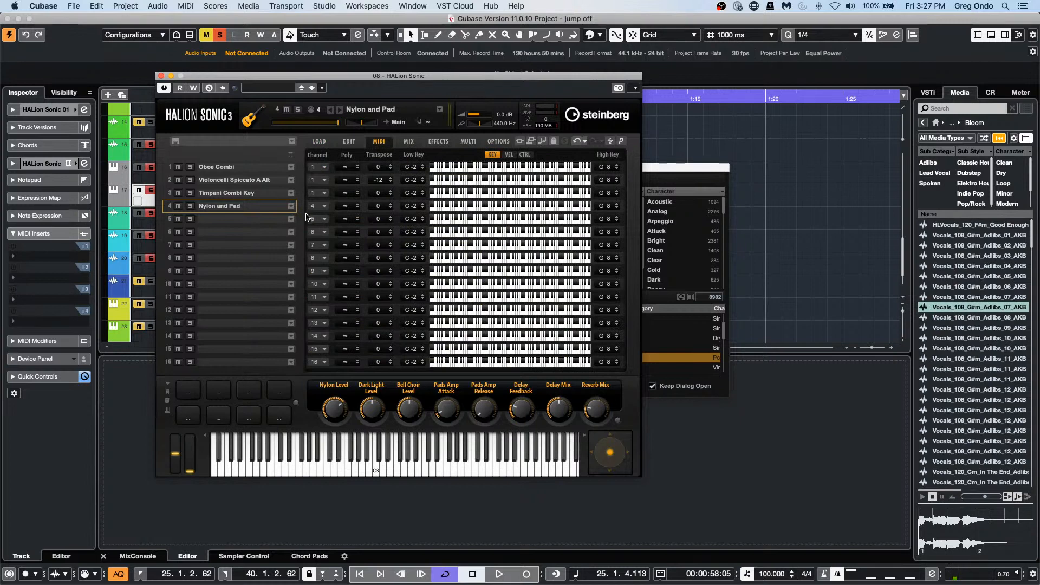
pyautogui.click(319, 167)
pyautogui.click(325, 178)
# - Activate the FlexPhraser for Nylon and Pad and set its phrase to Latin Rock H from 05 Guitar and Plucked, Latin
pyautogui.click(319, 141)
pyautogui.click(349, 141)
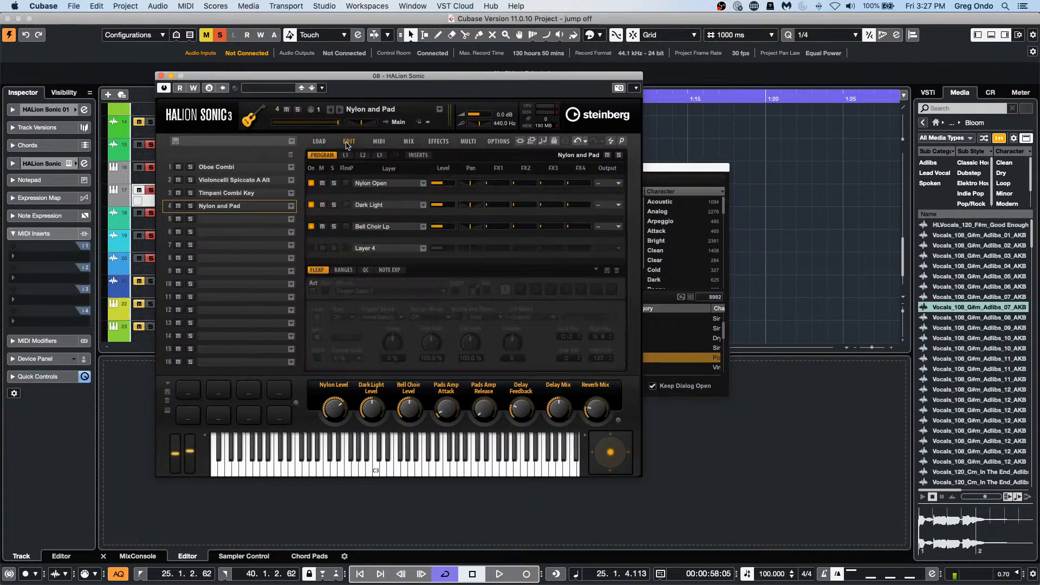
pyautogui.click(314, 292)
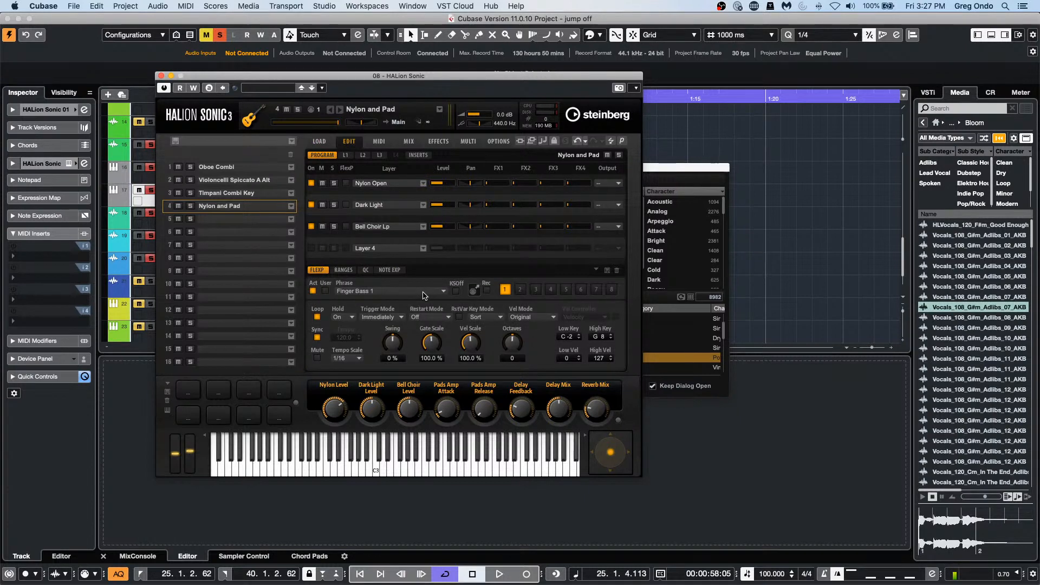
pyautogui.click(426, 292)
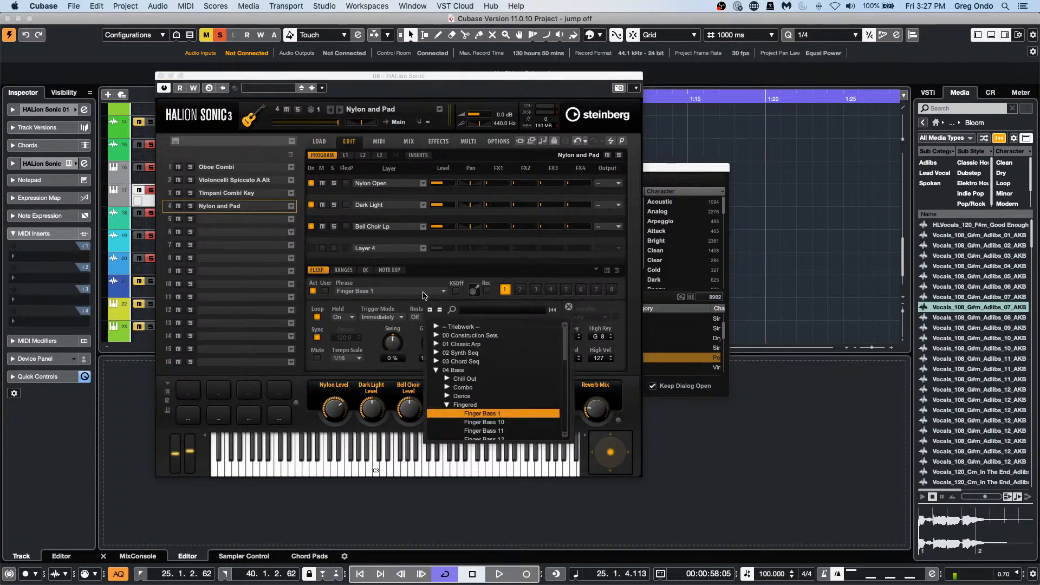
pyautogui.click(436, 370)
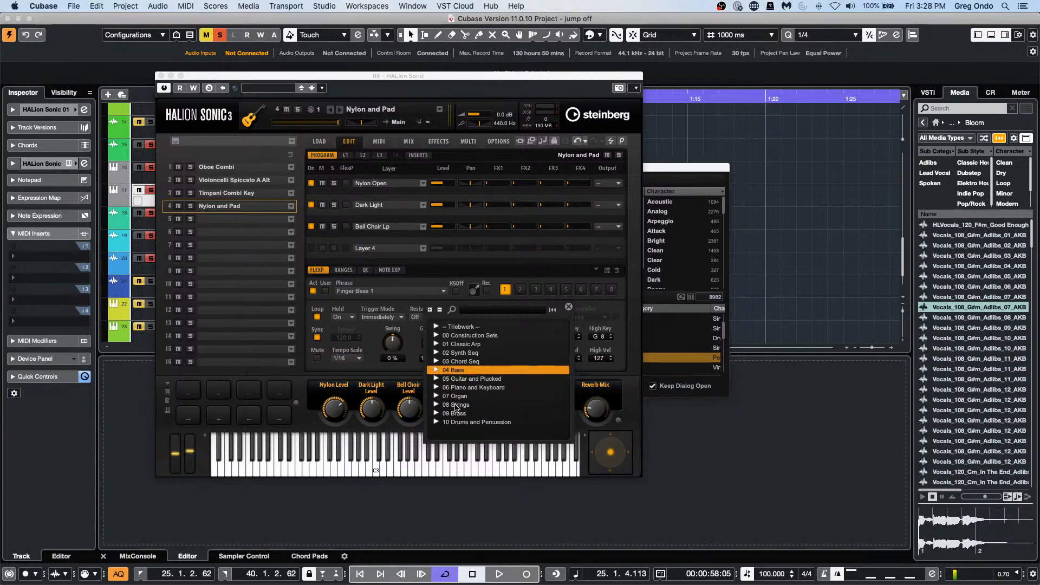
pyautogui.click(436, 378)
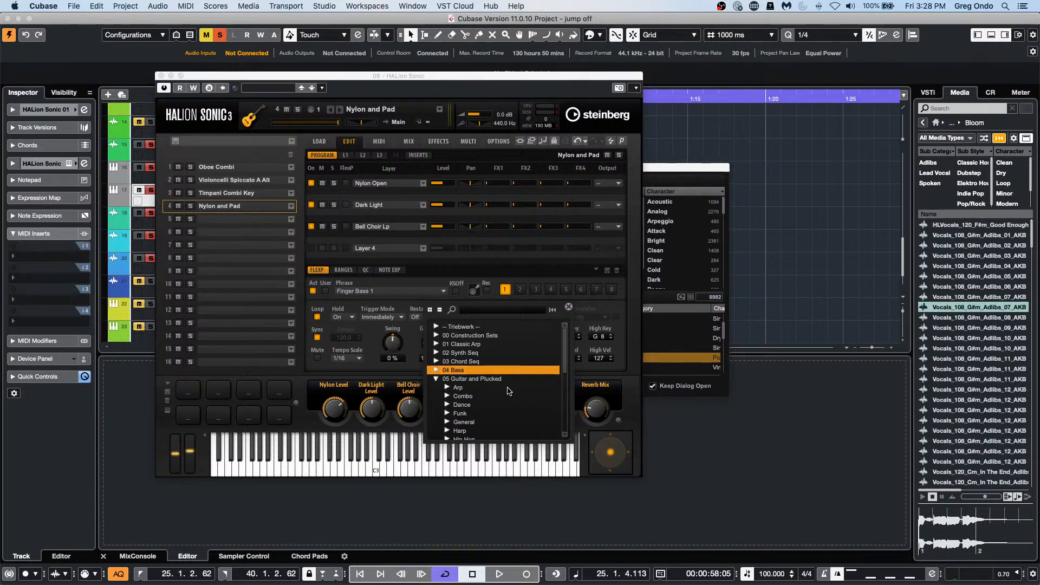
pyautogui.scroll(-3, 487, 394)
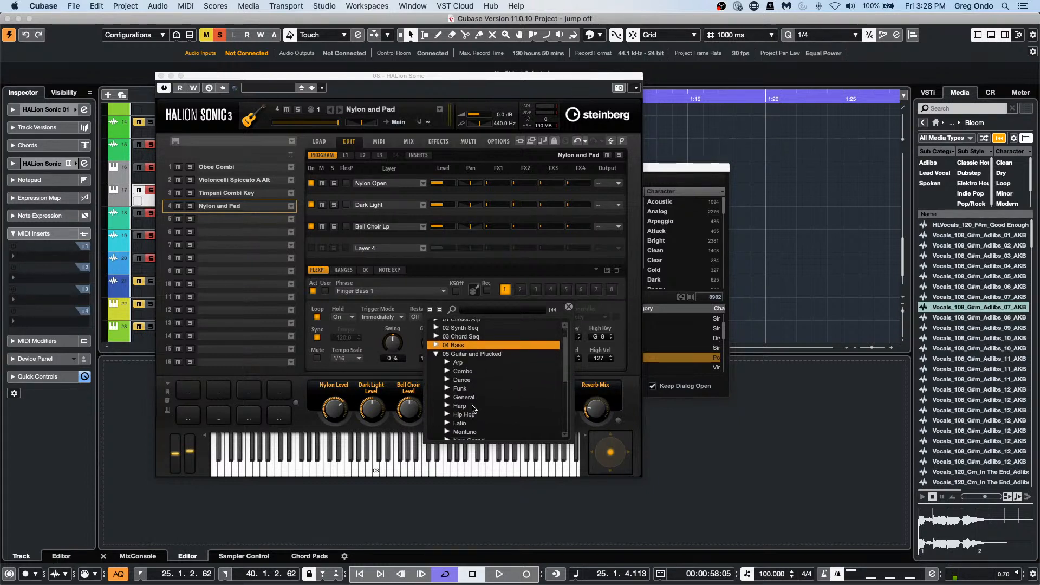
pyautogui.click(447, 423)
pyautogui.scroll(-3, 464, 411)
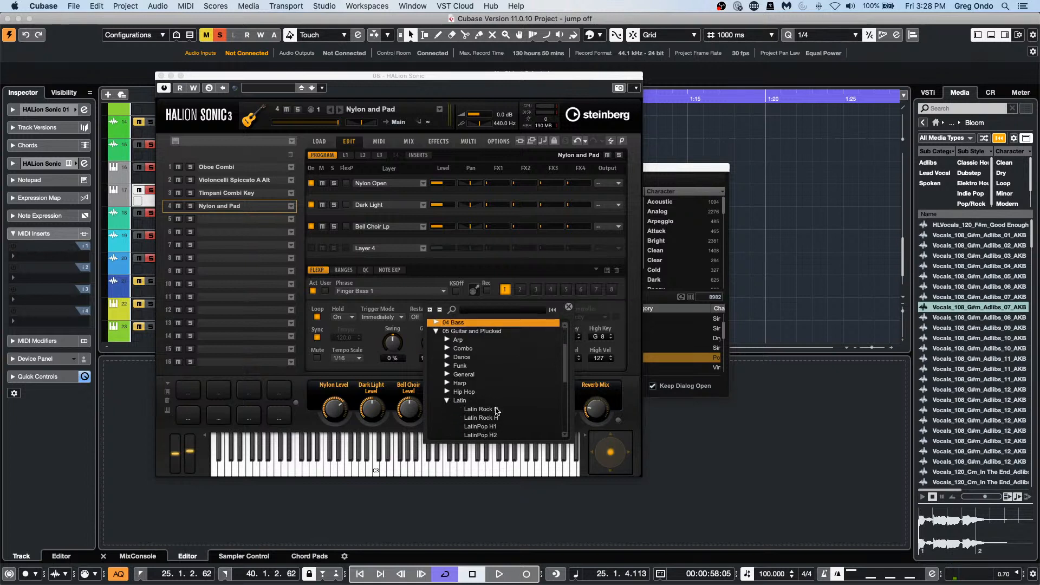
pyautogui.click(490, 418)
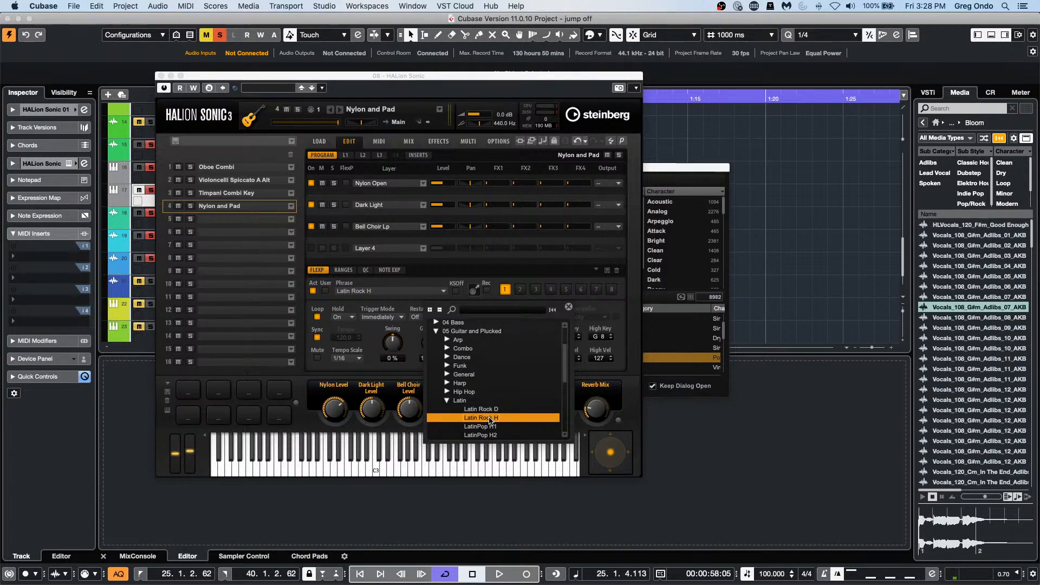
pyautogui.click(489, 418)
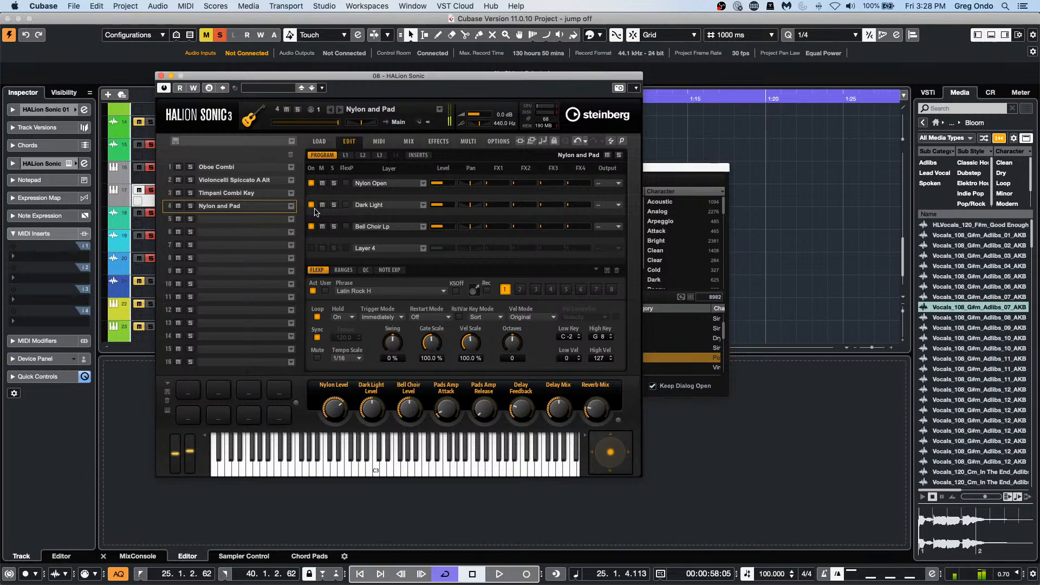
# - Toggle the mute of Nylon and Pad while watching the four programs' mix levels, and close the HALion Sonic window
pyautogui.click(377, 142)
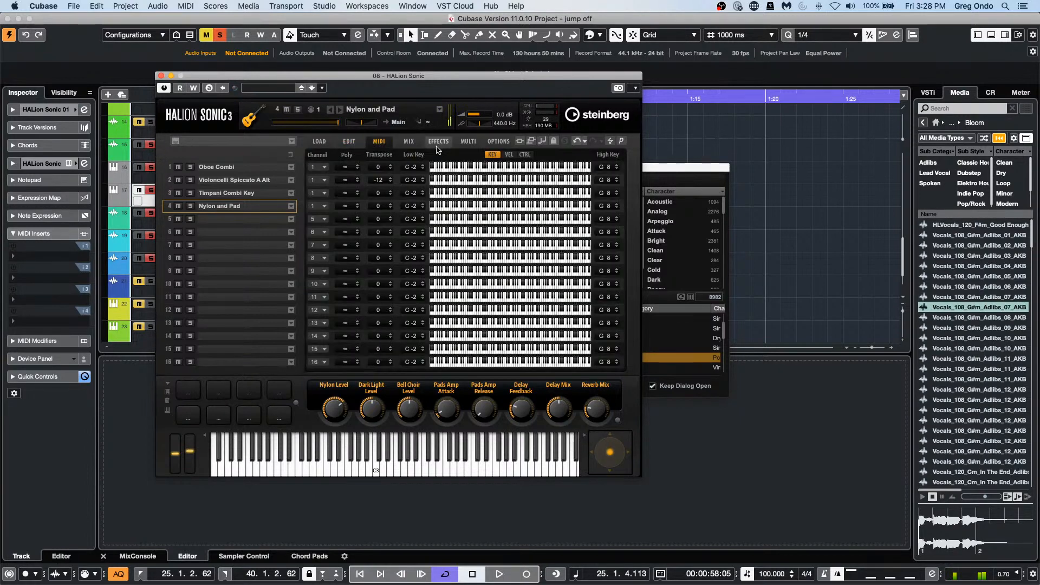
pyautogui.click(409, 142)
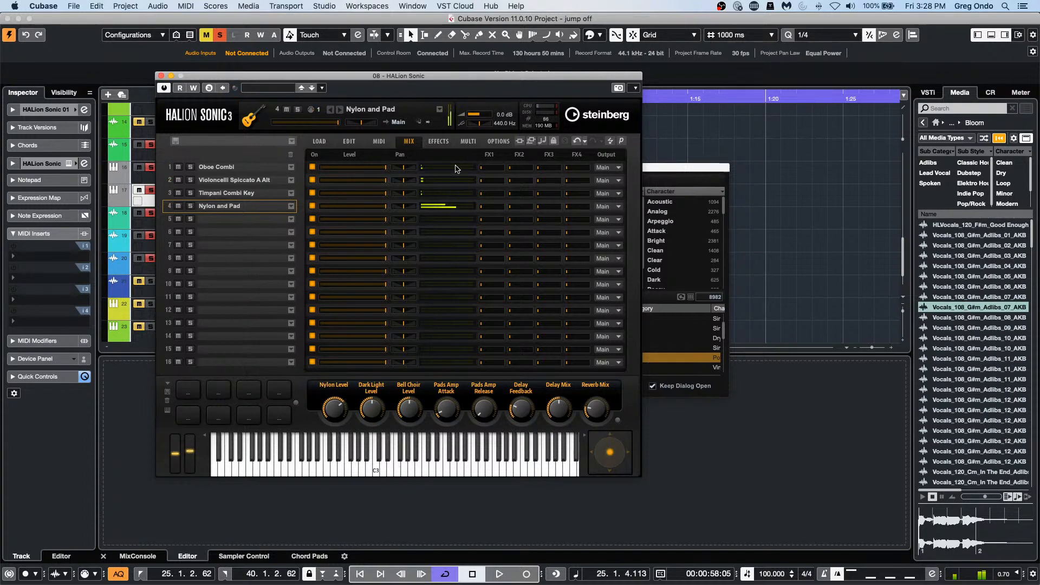
pyautogui.click(179, 208)
pyautogui.click(178, 206)
pyautogui.click(178, 206)
pyautogui.click(160, 76)
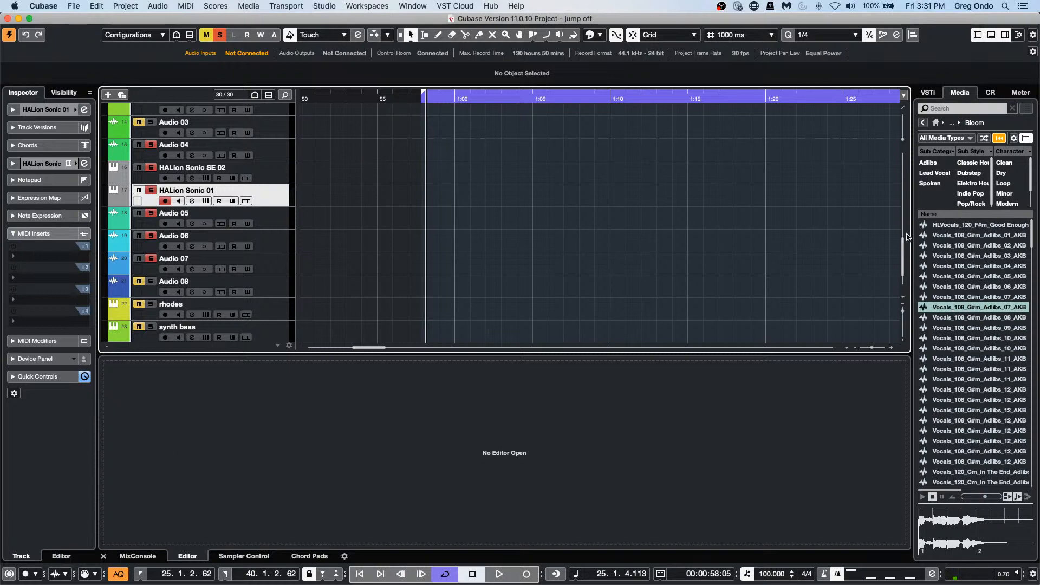
# - Open the Hip Hop Vault set from Loops & Samples and filter it to the Beats subcategory
pyautogui.scroll(-1, 289, 201)
pyautogui.scroll(-3, 492, 239)
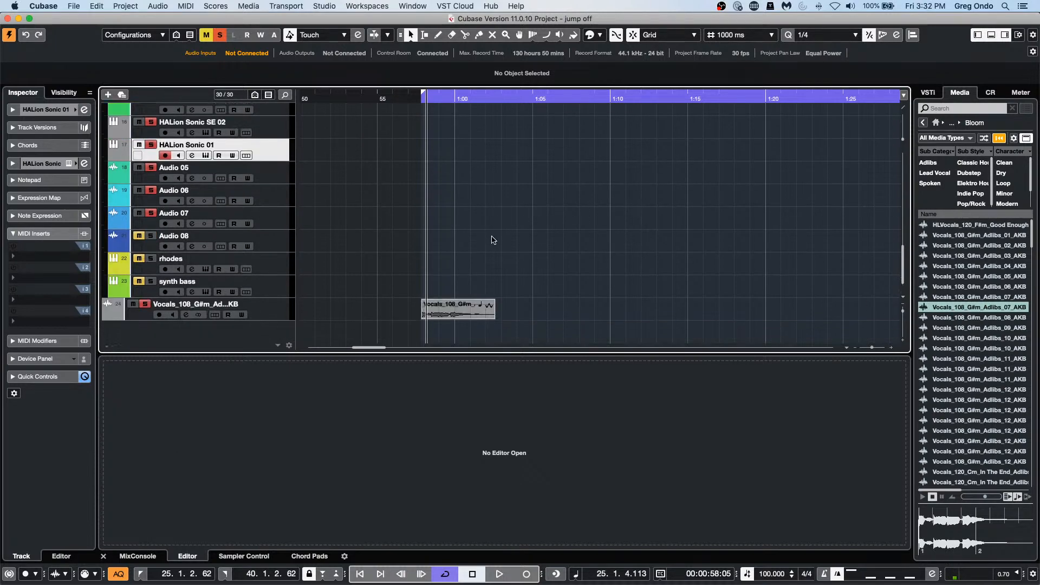
pyautogui.scroll(15, 493, 239)
pyautogui.scroll(-15, 496, 240)
pyautogui.click(922, 122)
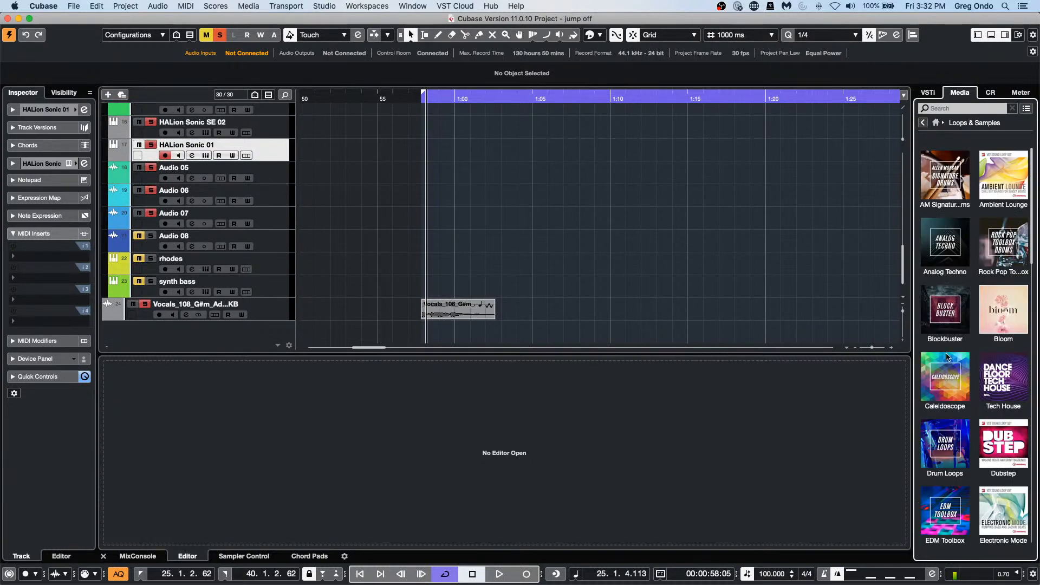
pyautogui.scroll(-5, 988, 456)
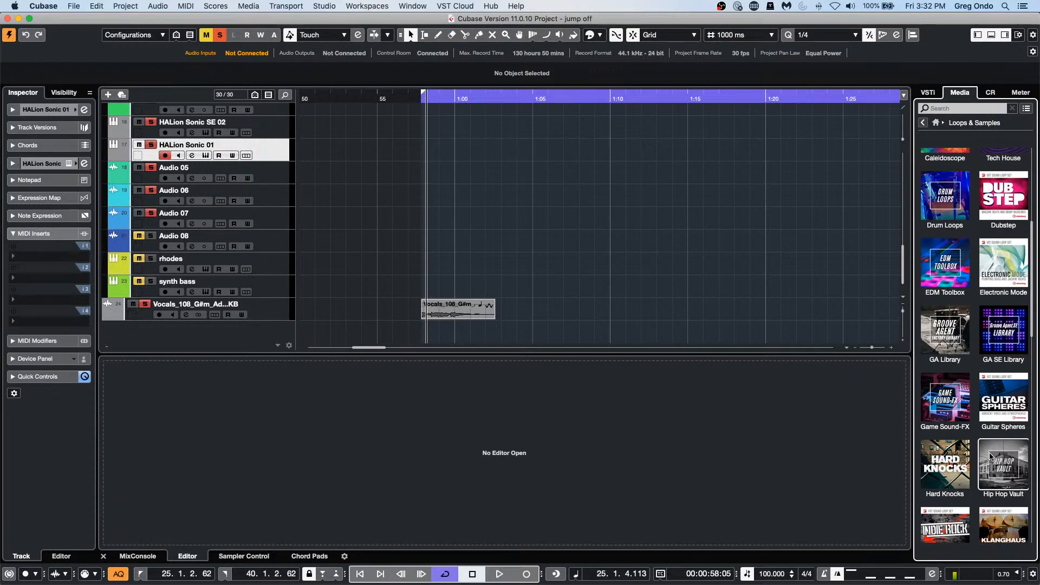
pyautogui.click(991, 457)
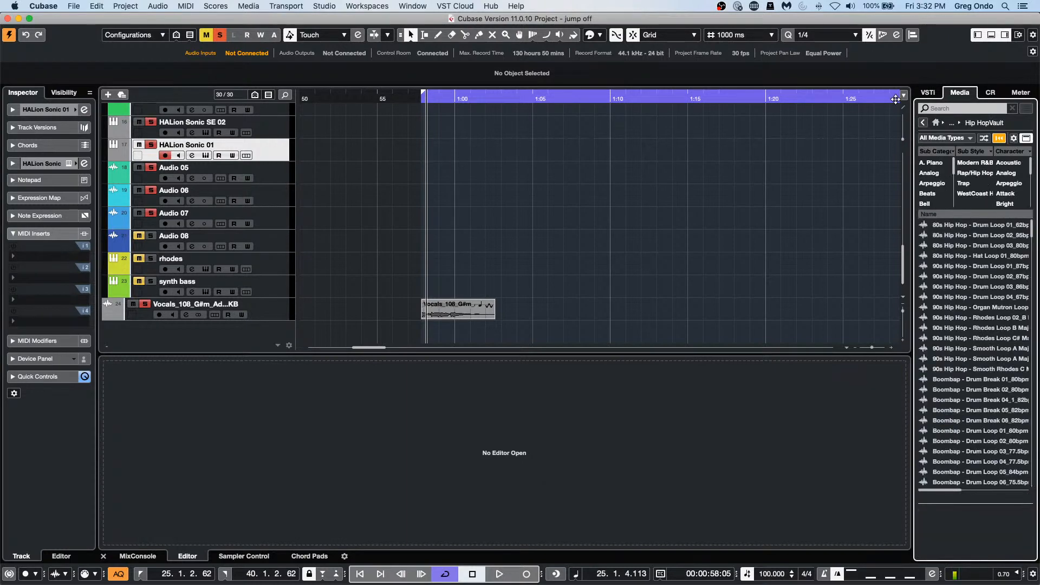
pyautogui.click(944, 198)
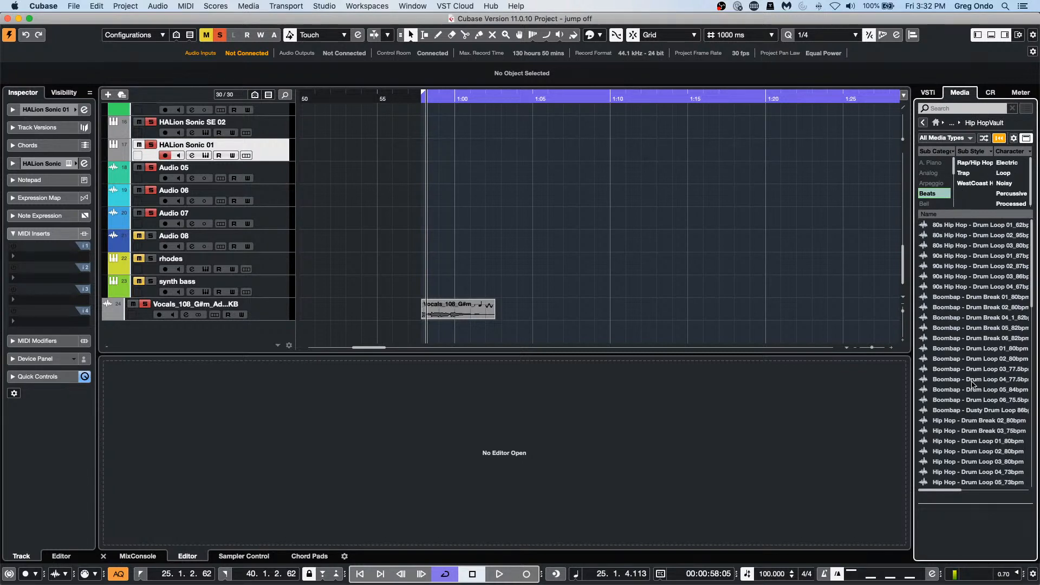
# - Create a sampler track from the 82 bpm loop Boombap - Drum Break 06
pyautogui.click(973, 341)
pyautogui.rightClick(974, 341)
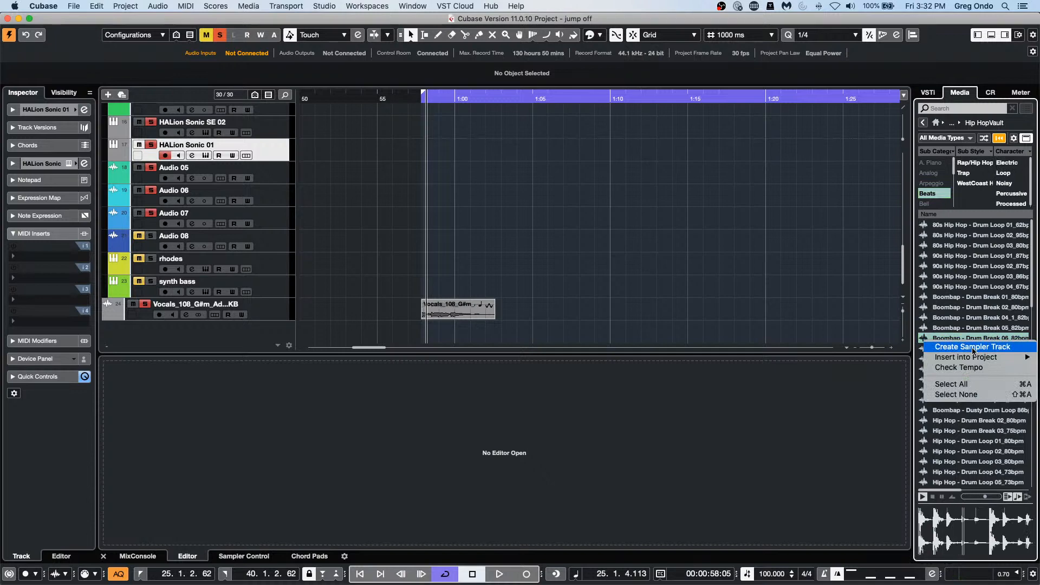
pyautogui.click(973, 349)
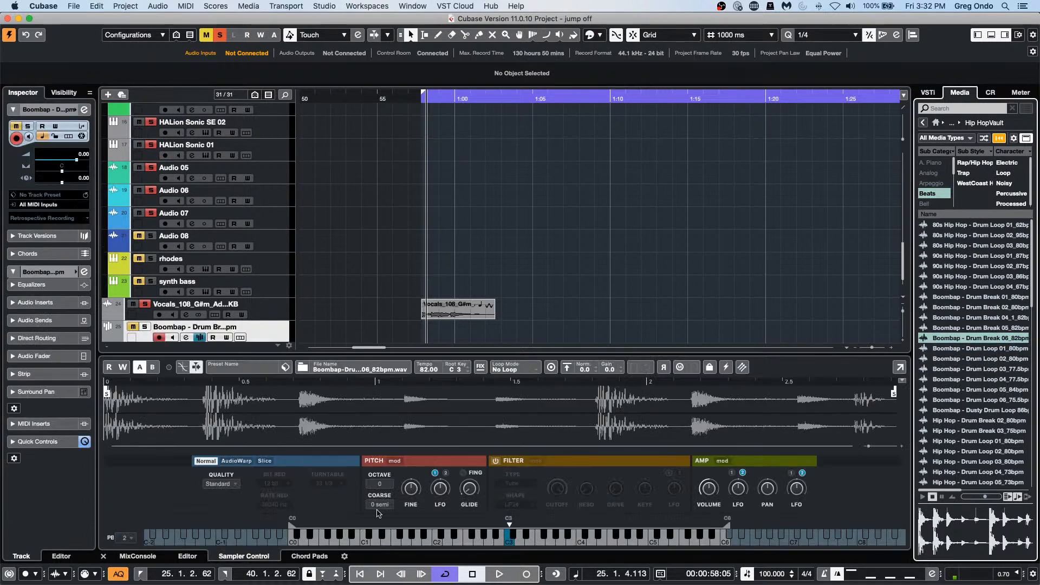
# - Slice the drum break with a slightly higher threshold and place its MIDI phrase on the sampler track at 57.6 seconds
pyautogui.click(264, 460)
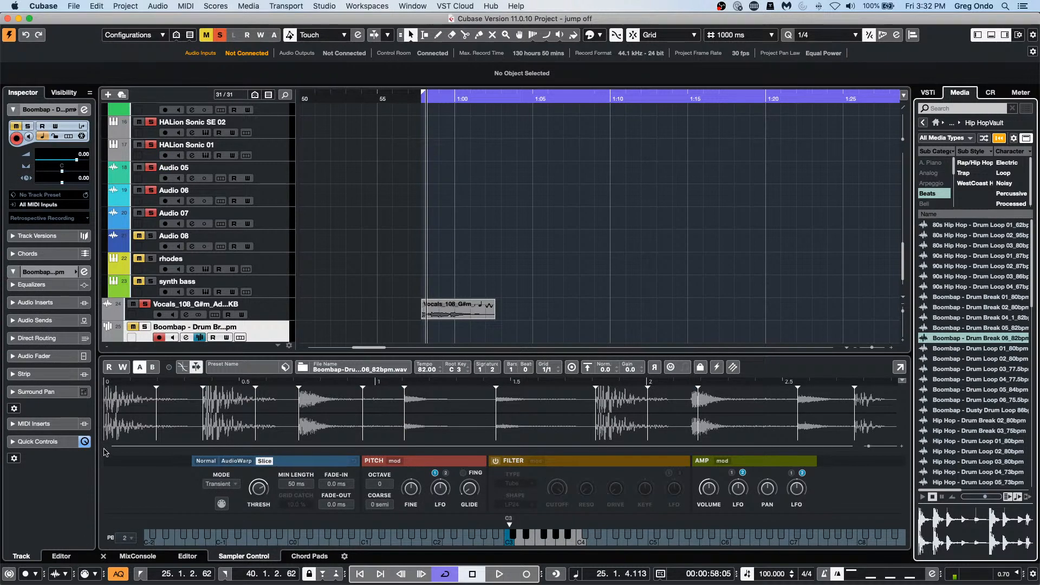
pyautogui.moveTo(265, 486)
pyautogui.moveTo(265, 486); pyautogui.dragTo(274, 489)
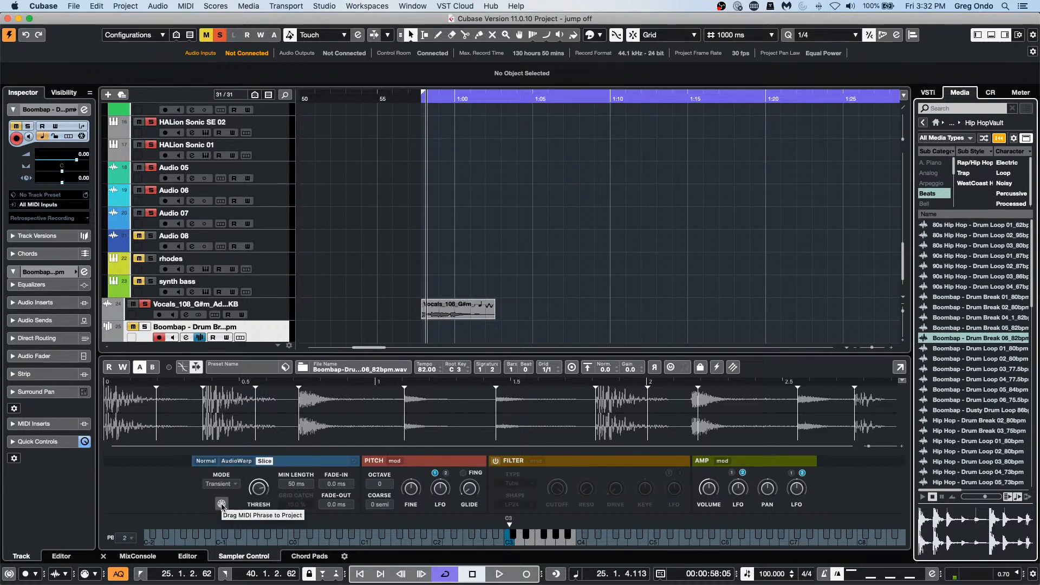
pyautogui.moveTo(221, 505); pyautogui.dragTo(441, 316)
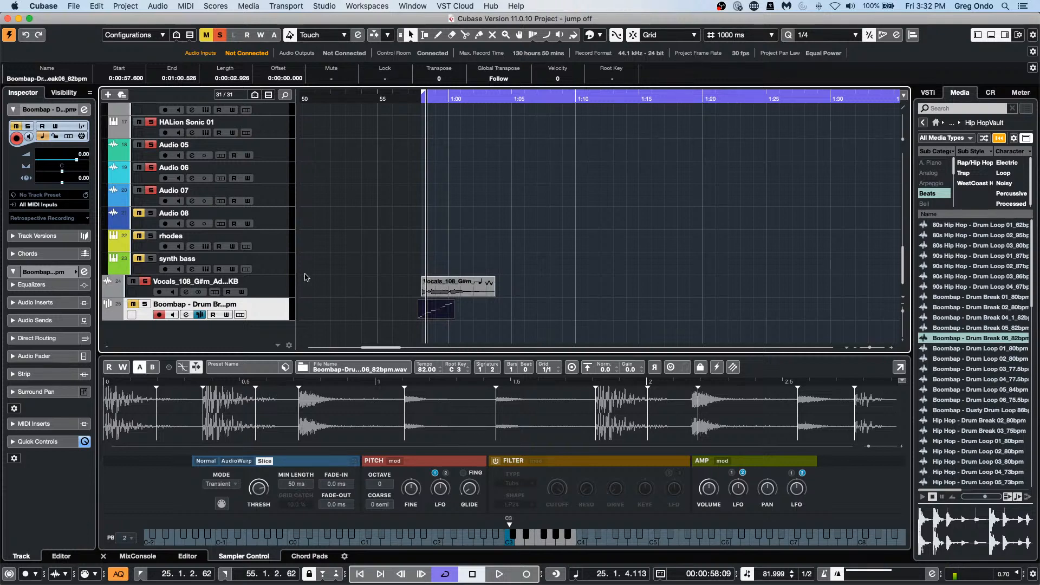
# - Add one stereo Groove Agent SE instrument track below the vocals track and move its plug-in window clear of the media browser
pyautogui.rightClick(273, 283)
pyautogui.moveTo(321, 290)
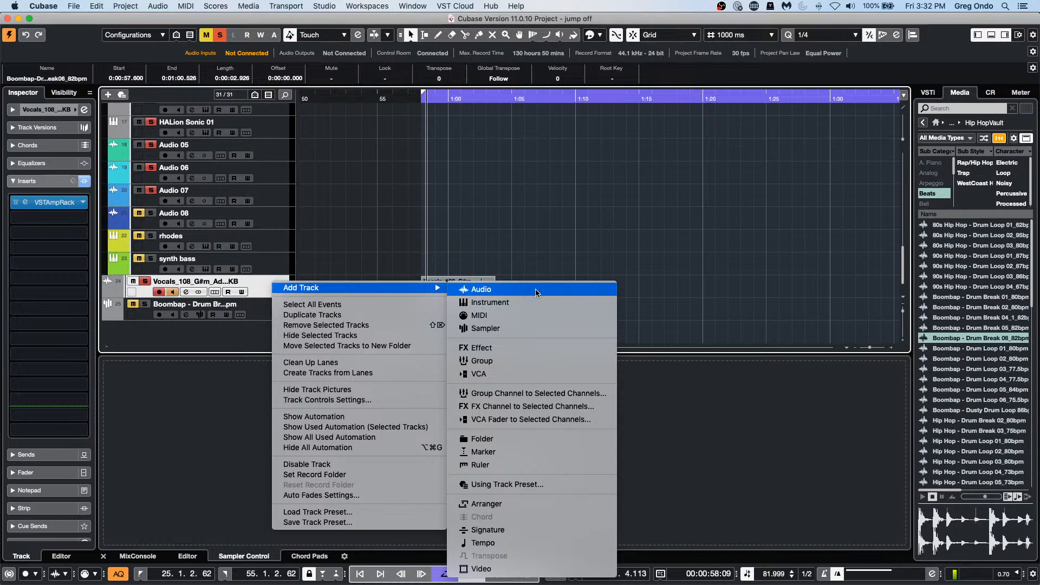
pyautogui.click(536, 302)
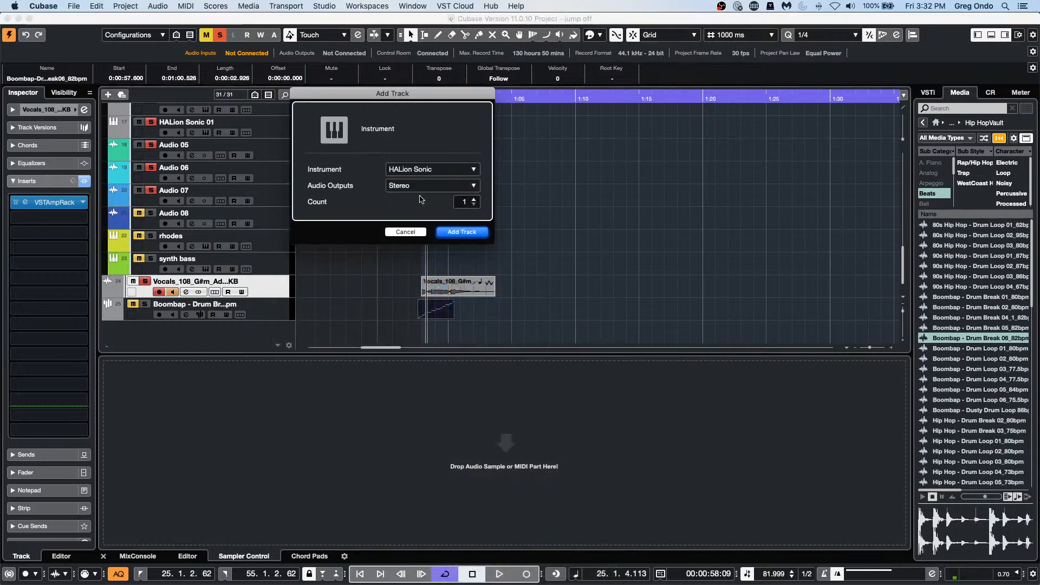
pyautogui.click(434, 169)
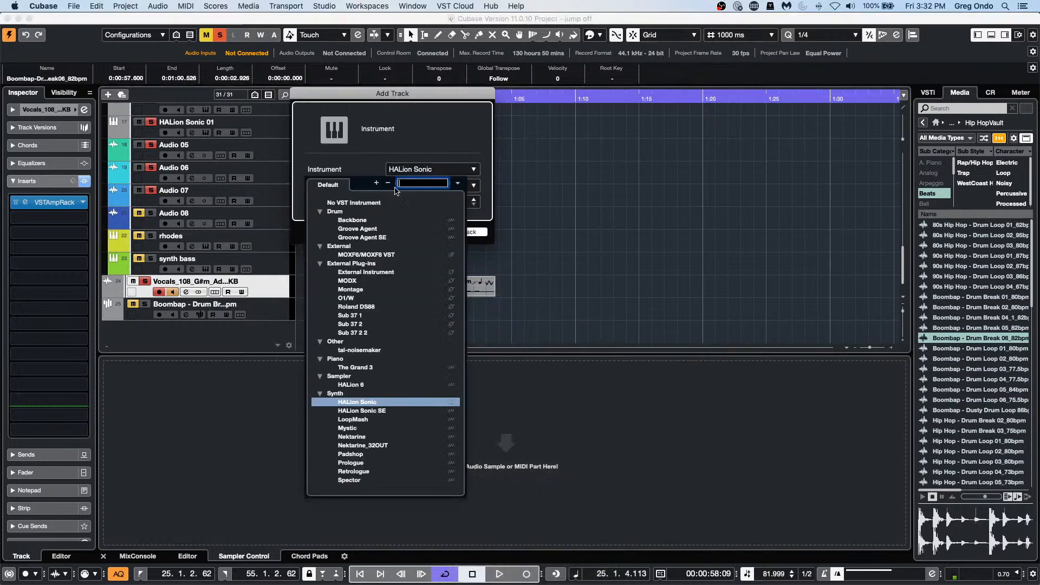
pyautogui.click(372, 238)
pyautogui.click(469, 233)
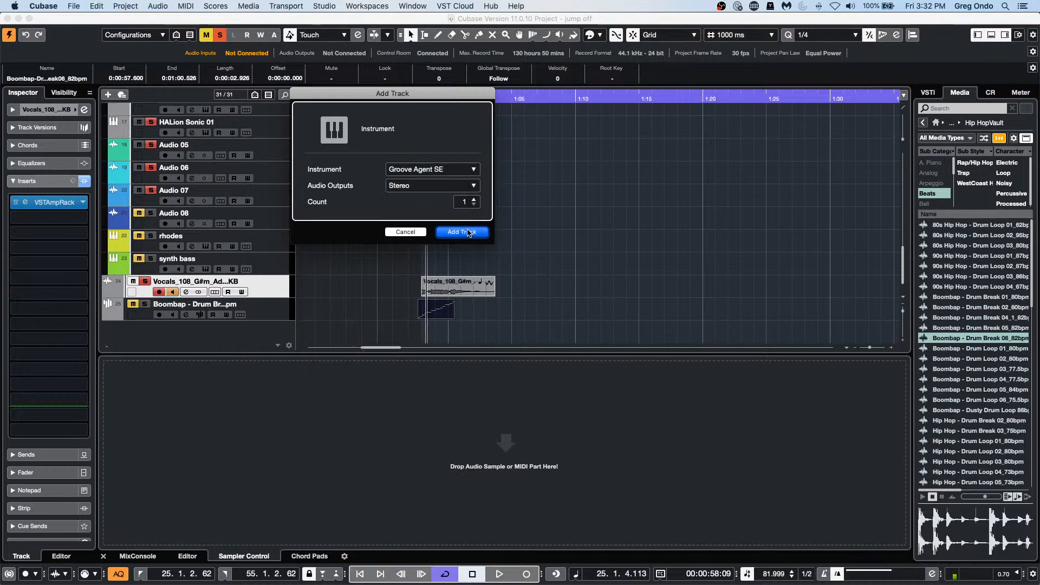
pyautogui.moveTo(776, 73); pyautogui.dragTo(276, 64)
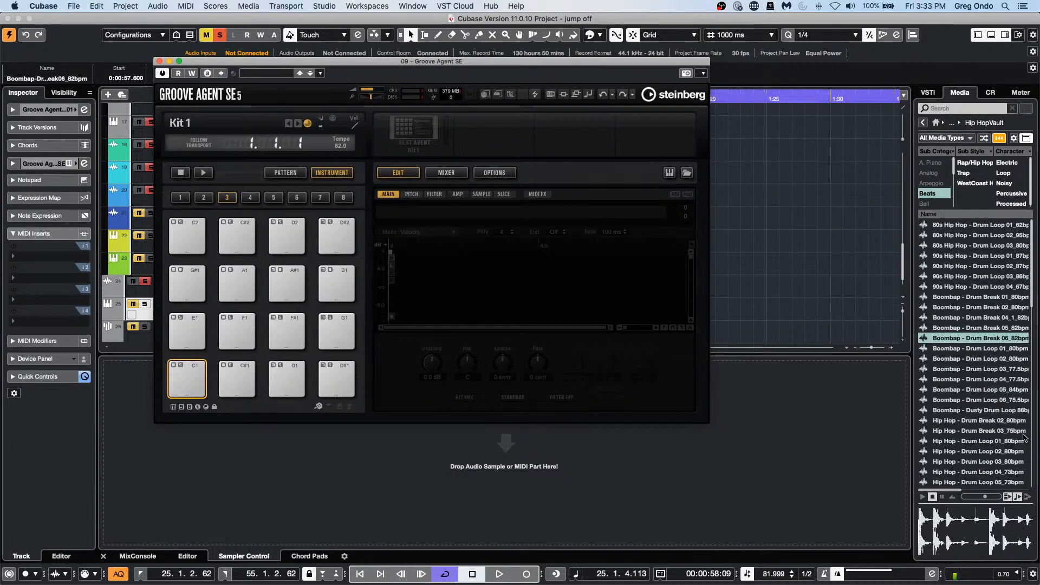
# - Load Boombap - Drum Break 06 onto Groove Agent pad C1 and create slices from it across the pads
pyautogui.click(991, 341)
pyautogui.moveTo(992, 340); pyautogui.dragTo(189, 380)
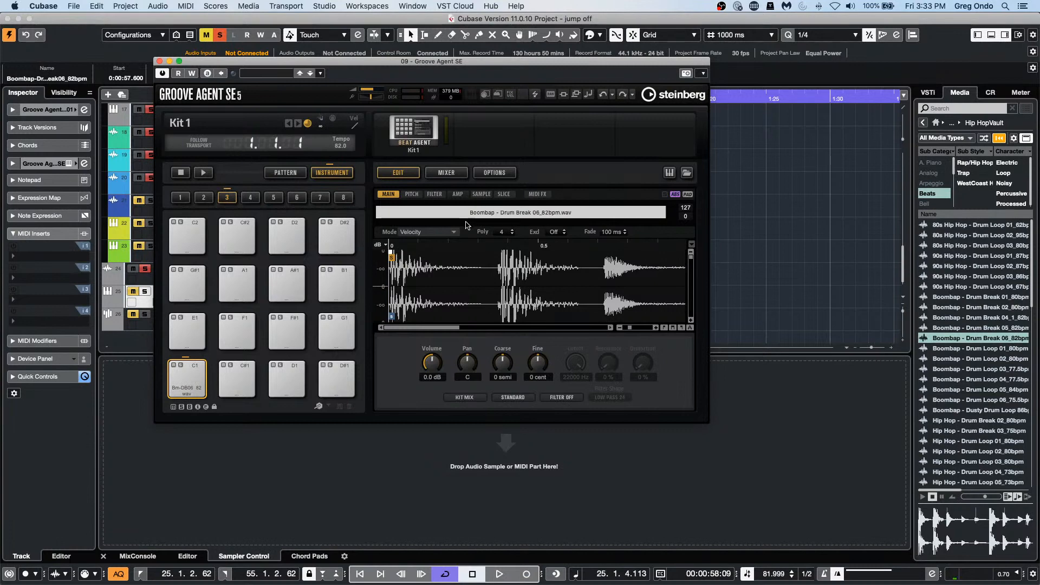
pyautogui.click(504, 194)
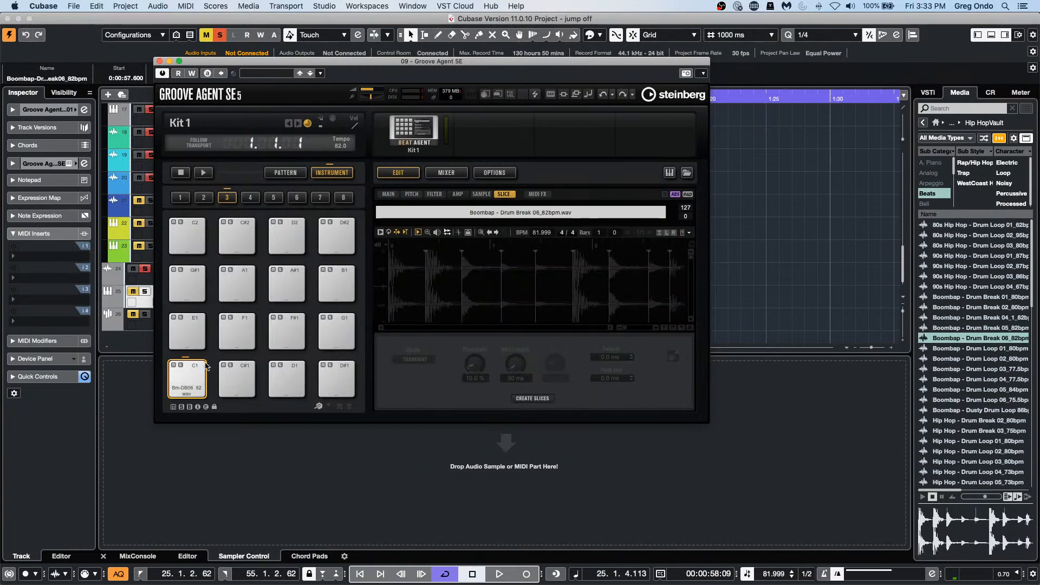
pyautogui.click(533, 398)
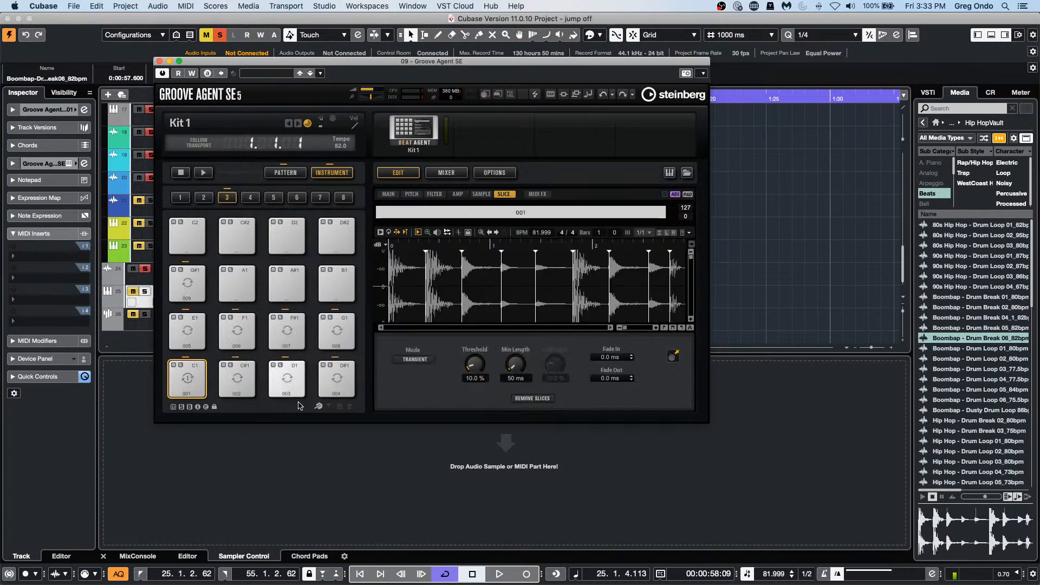
# - Deactivate all solo states and audition slices 001 to 004 on pads C1 to D#1
pyautogui.click(237, 379)
pyautogui.click(189, 379)
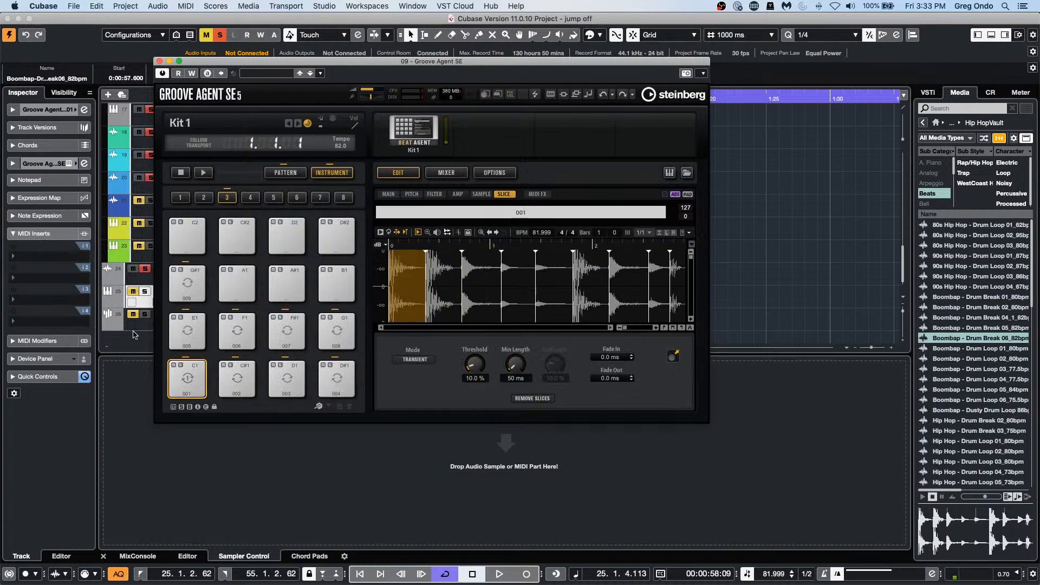
pyautogui.click(220, 35)
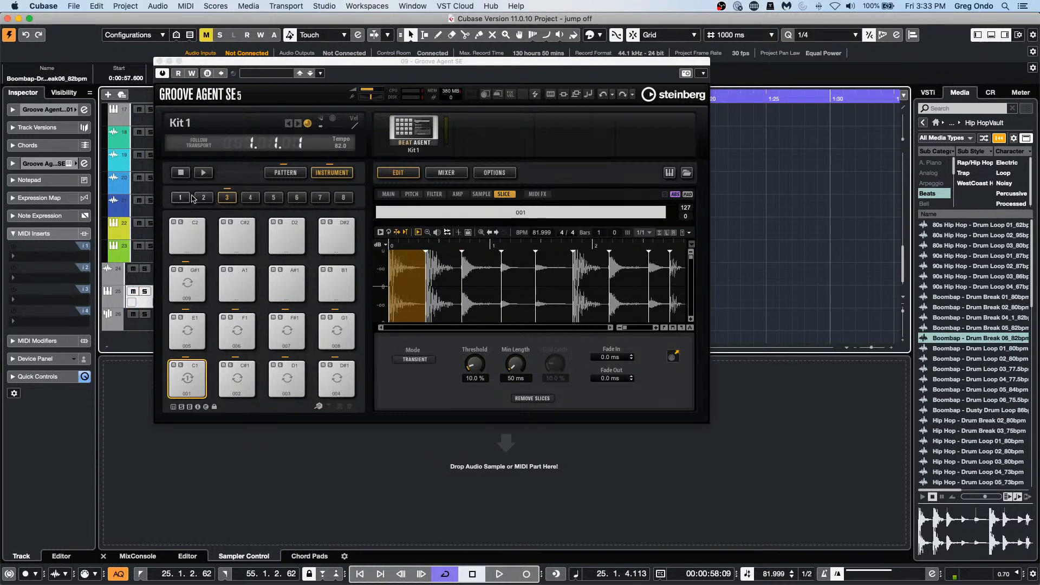
pyautogui.click(252, 379)
pyautogui.click(277, 381)
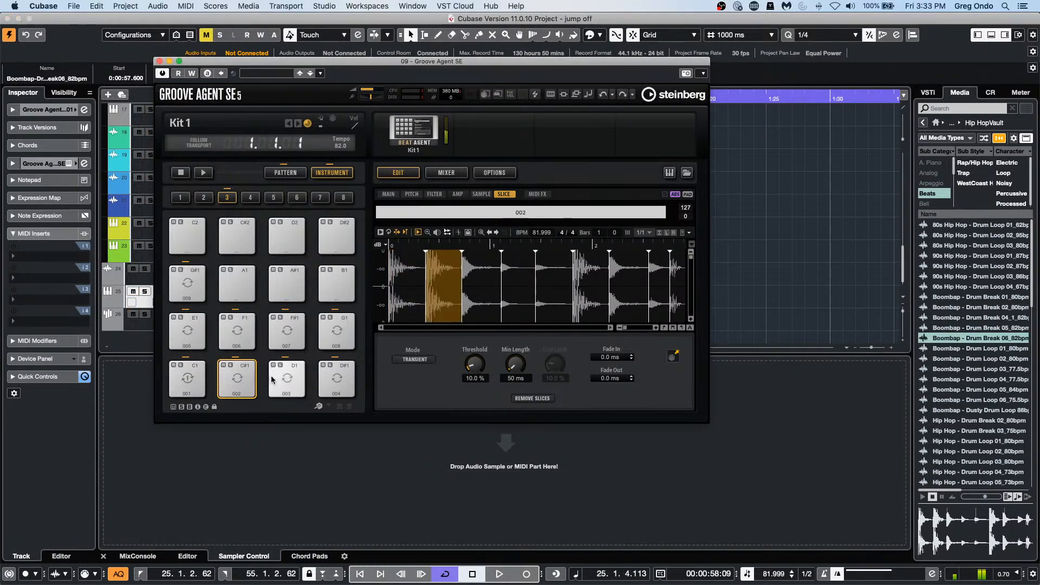
pyautogui.click(342, 384)
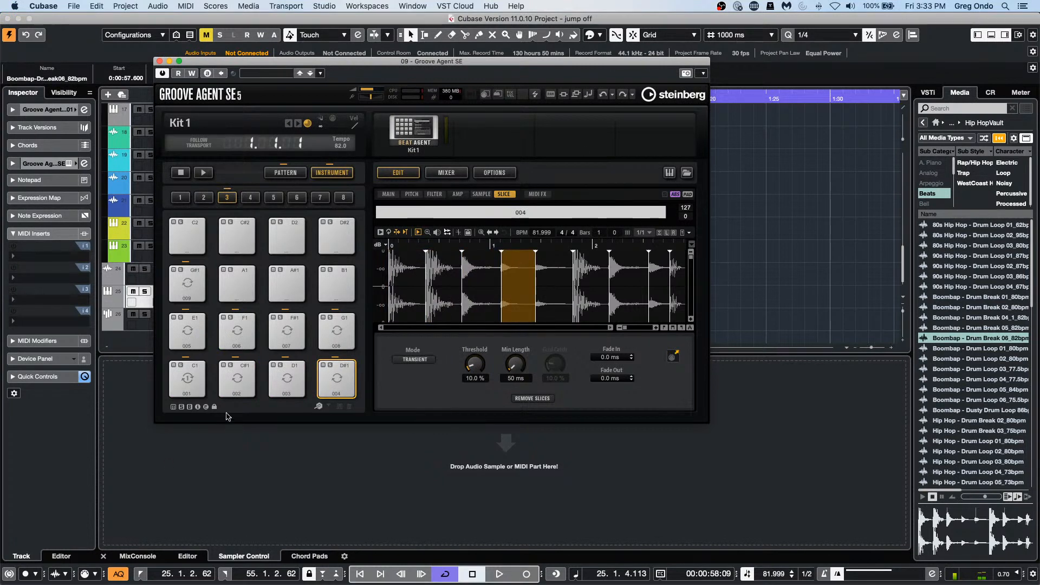
pyautogui.click(286, 380)
pyautogui.click(243, 381)
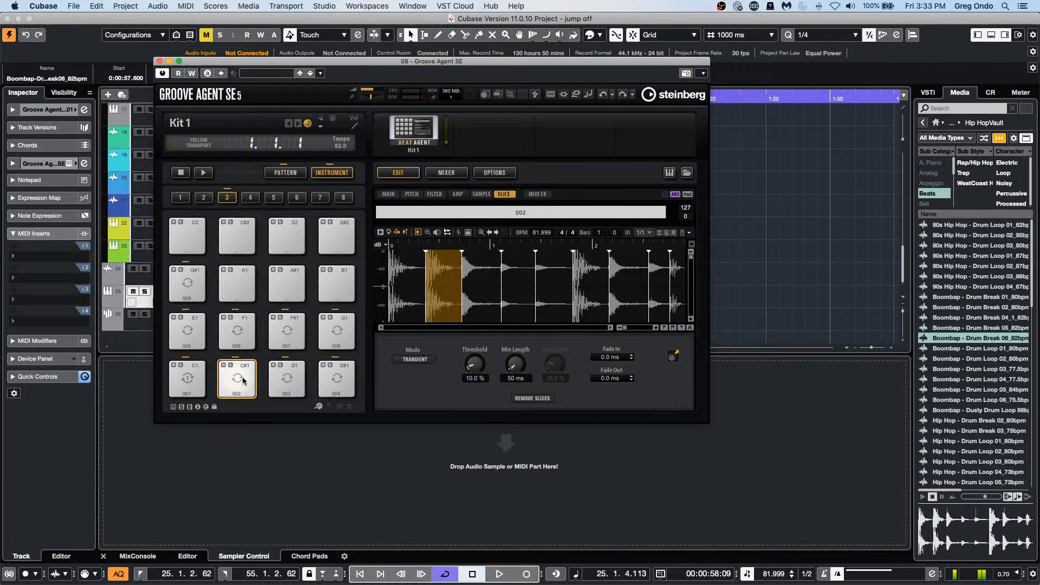
pyautogui.click(287, 381)
pyautogui.click(239, 381)
pyautogui.click(193, 377)
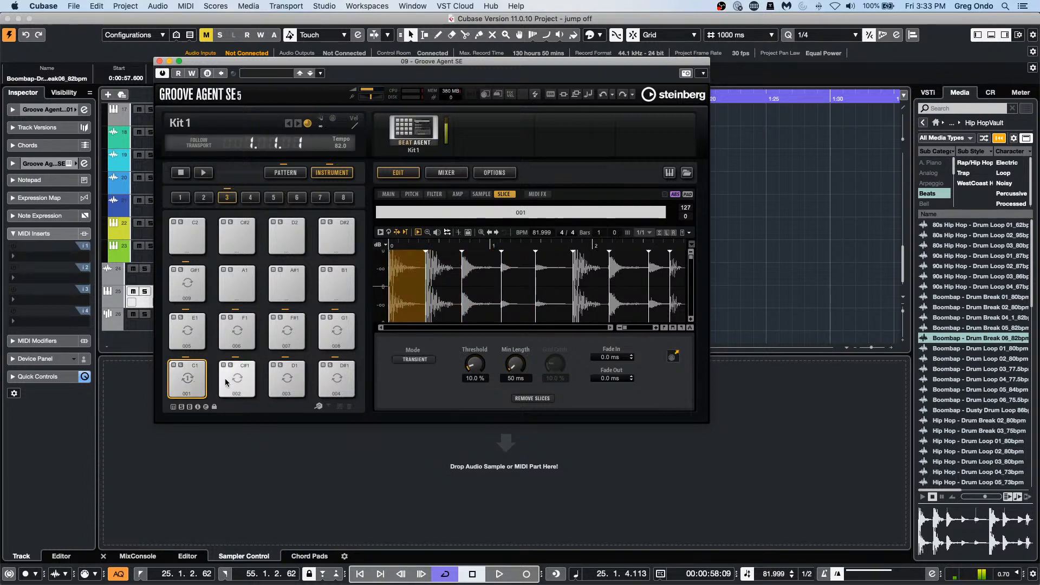
pyautogui.click(239, 380)
pyautogui.click(287, 379)
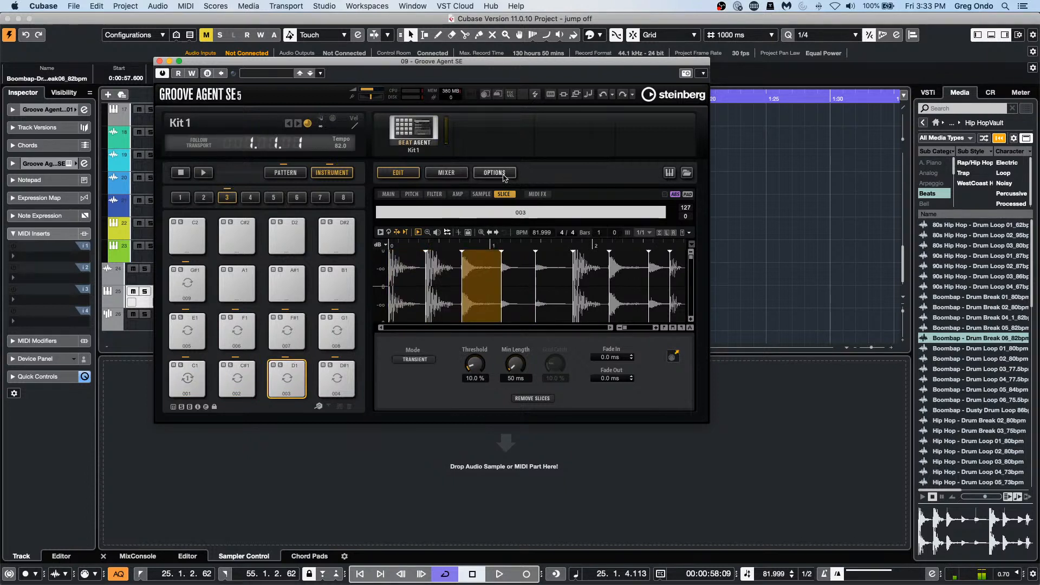
# - Lower the coarse pitch of slice 003 by several semitones, compare it with slice 002, and close Groove Agent SE
pyautogui.click(412, 194)
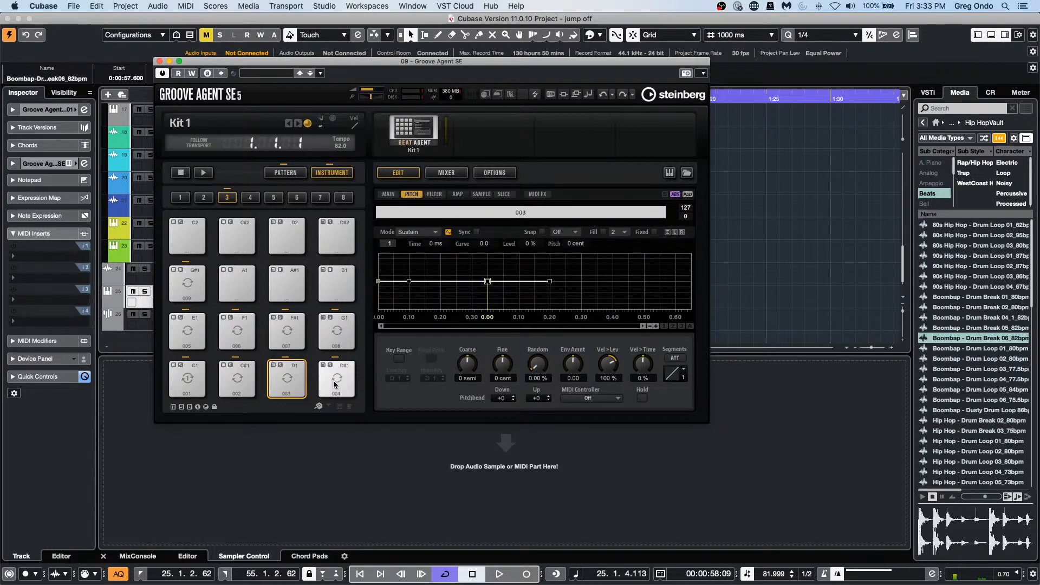
pyautogui.moveTo(458, 359); pyautogui.dragTo(454, 409)
pyautogui.click(302, 374)
pyautogui.click(280, 374)
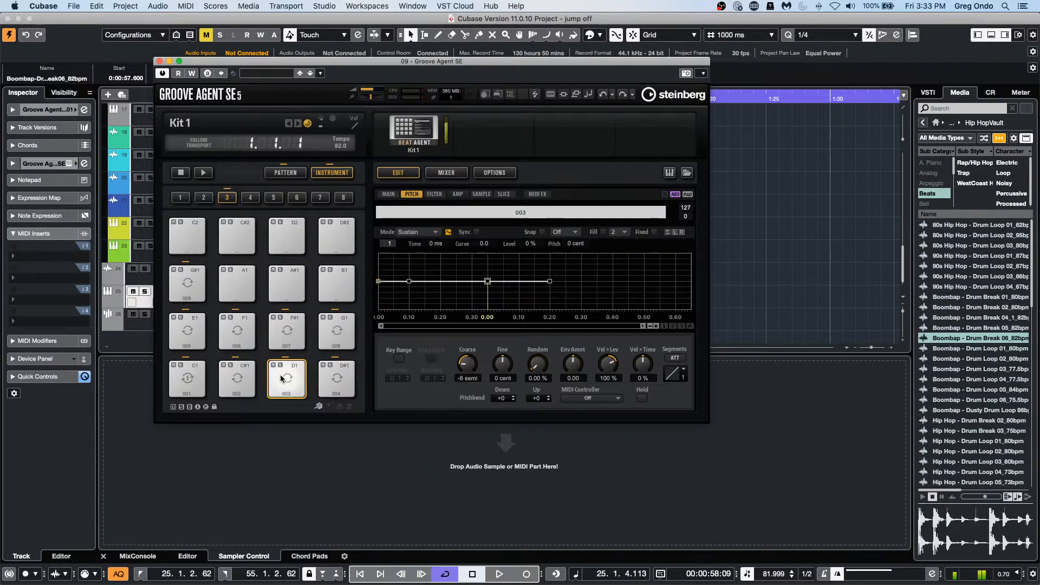
pyautogui.click(236, 375)
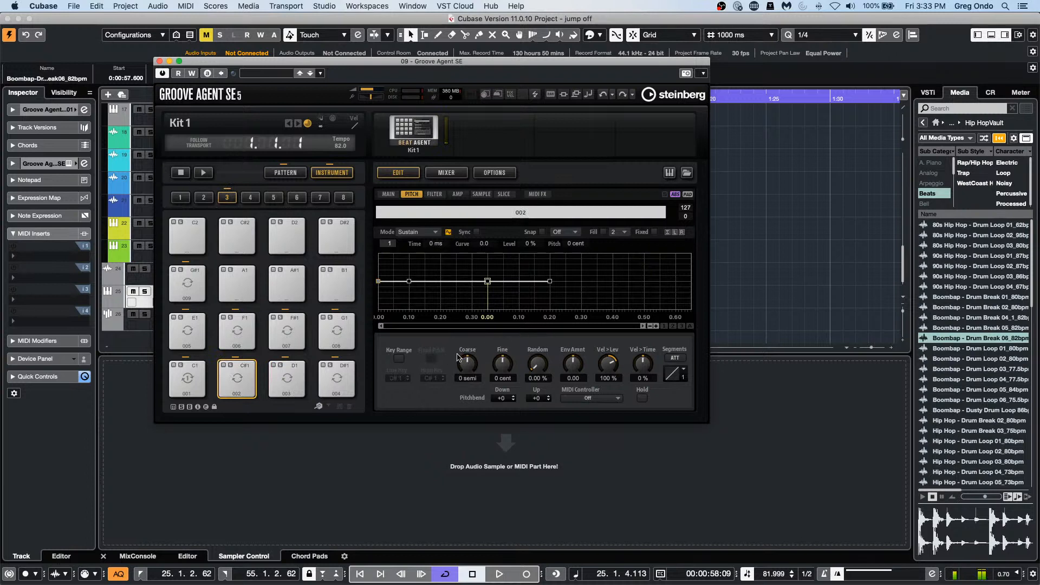
pyautogui.click(279, 374)
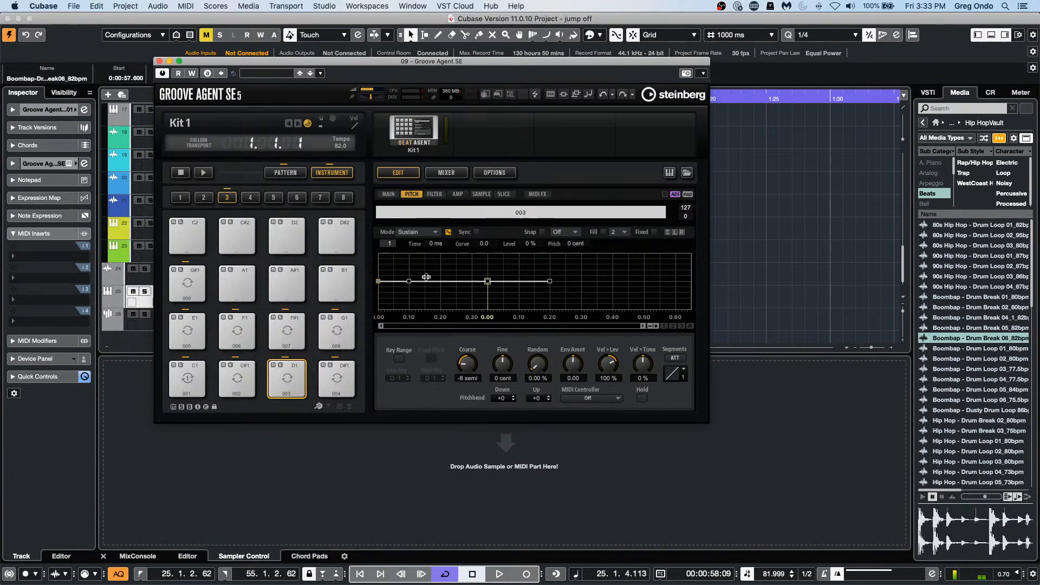
pyautogui.click(158, 62)
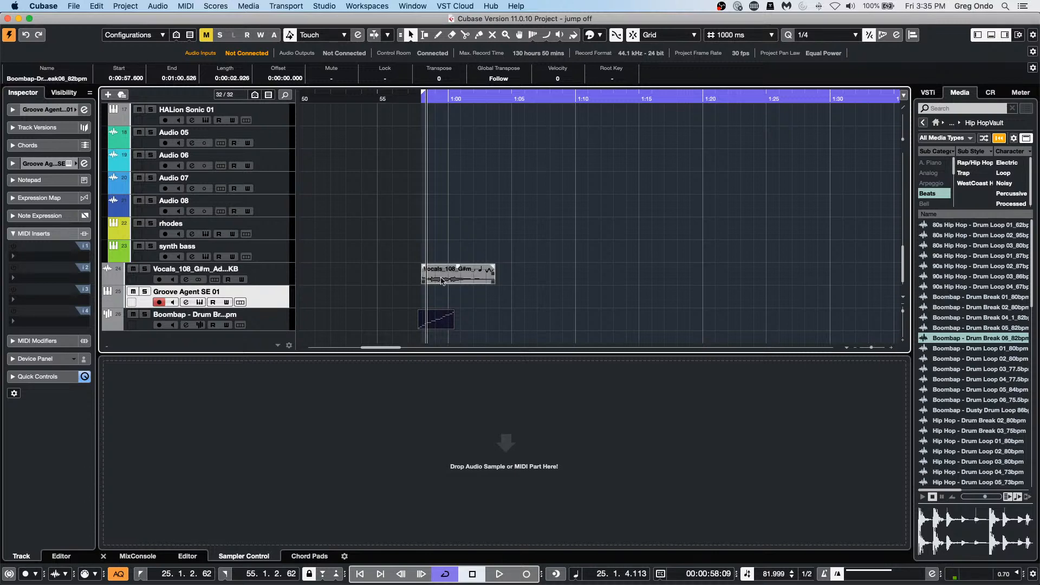
# - Create a new empty project, prompting for and confirming its folder
pyautogui.scroll(-1, 345, 229)
pyautogui.scroll(10, 346, 229)
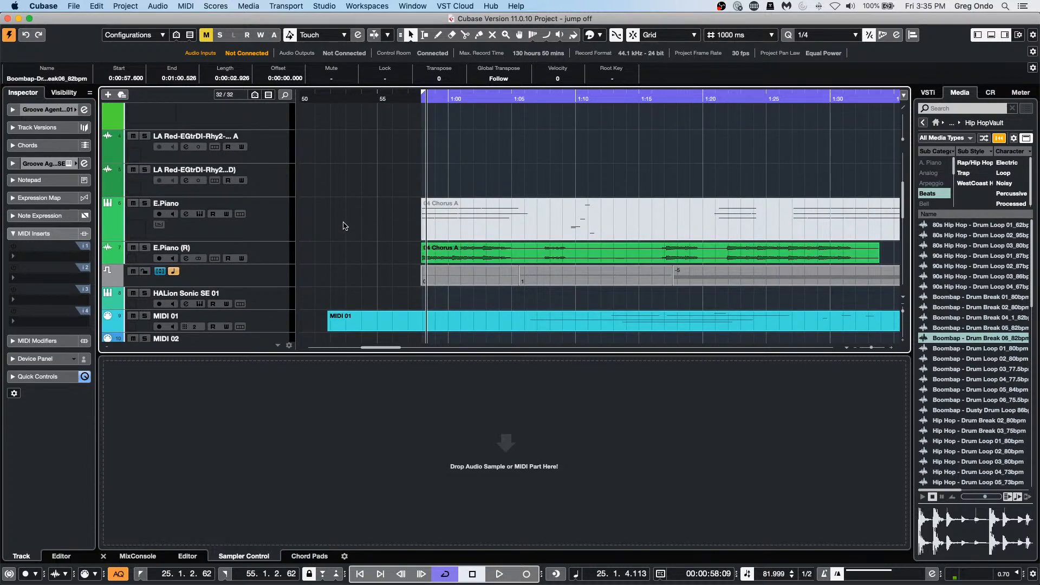
pyautogui.click(70, 6)
pyautogui.click(162, 19)
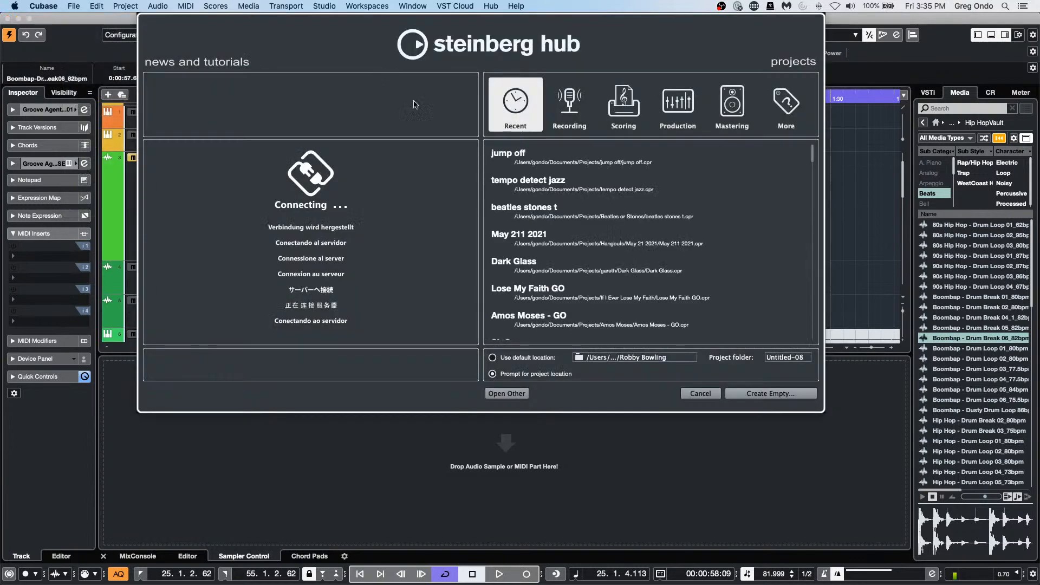
pyautogui.click(762, 394)
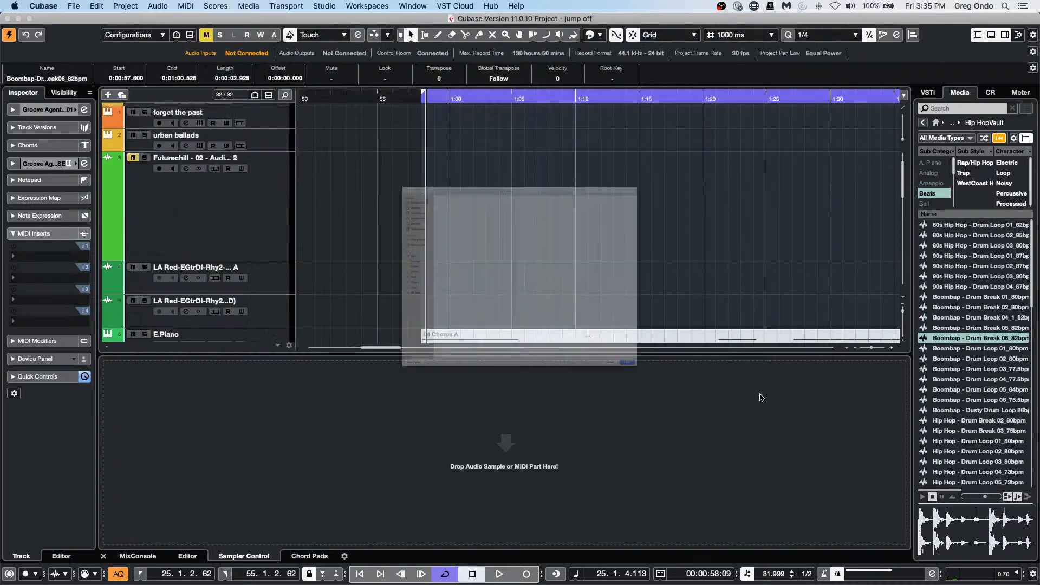
pyautogui.click(815, 507)
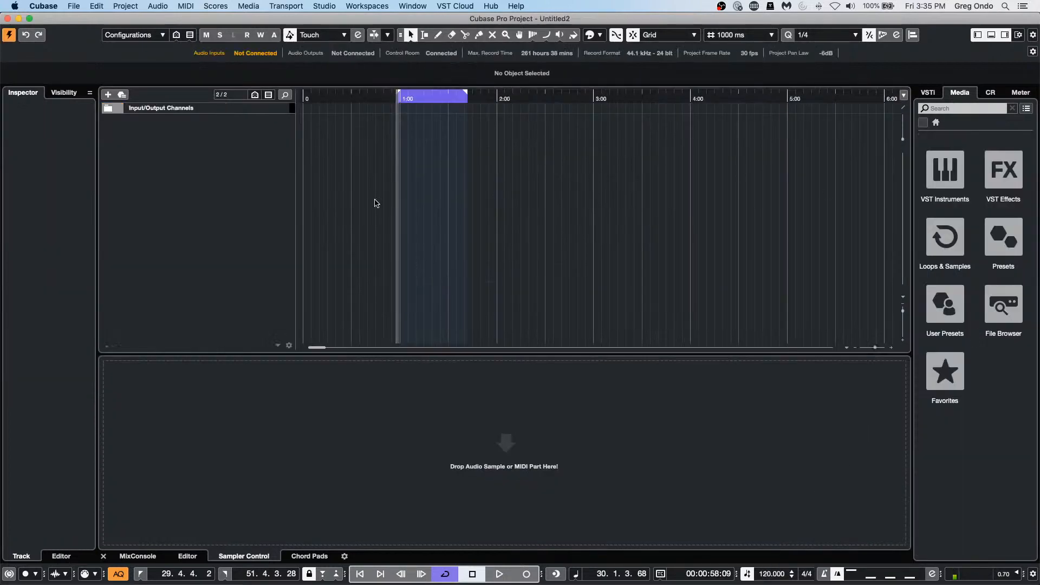
# - Add one stereo HALion Sonic SE instrument track to the empty project
pyautogui.rightClick(257, 159)
pyautogui.click(302, 178)
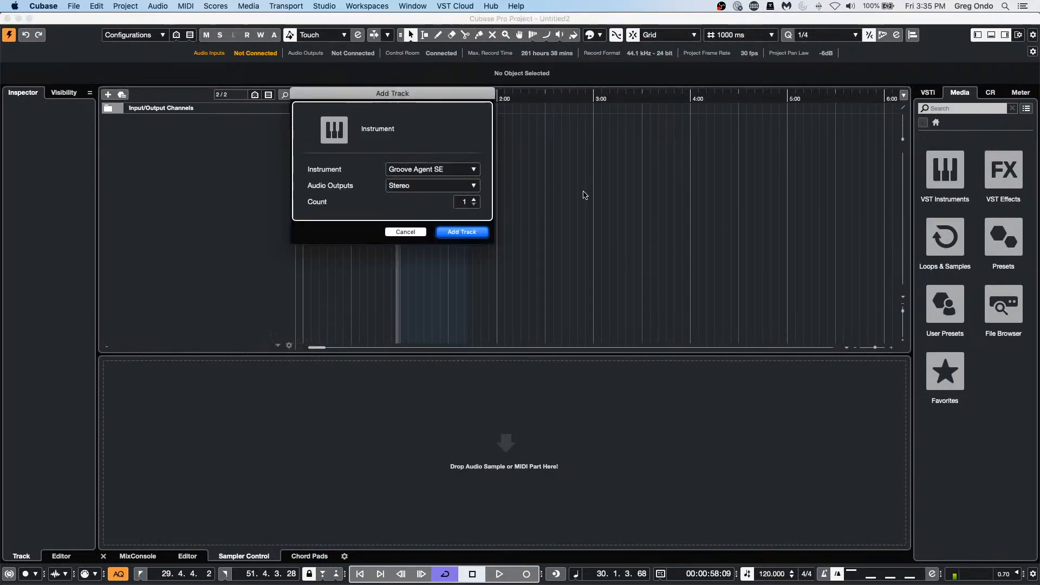
pyautogui.click(408, 170)
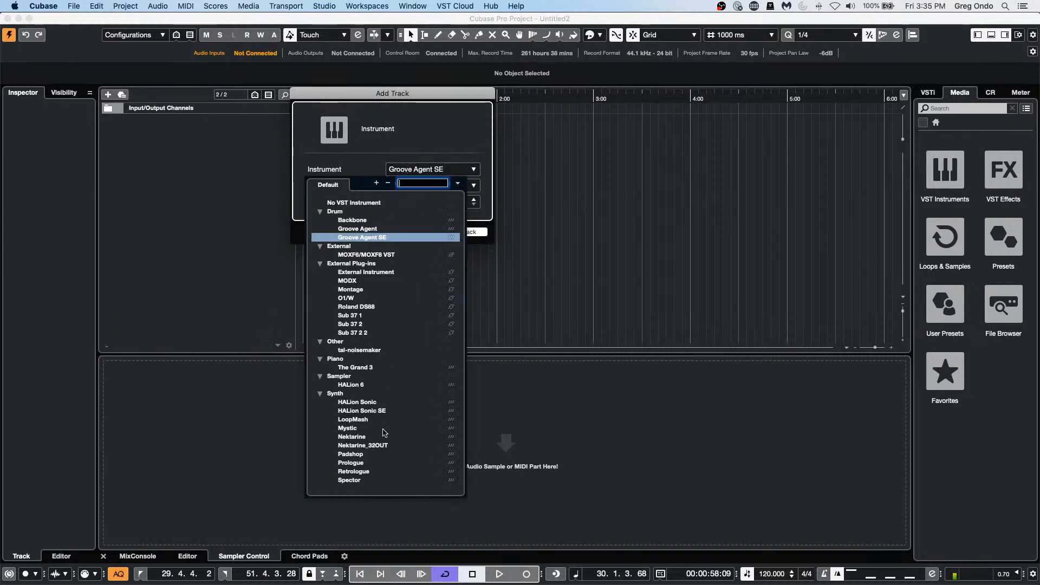
pyautogui.click(379, 411)
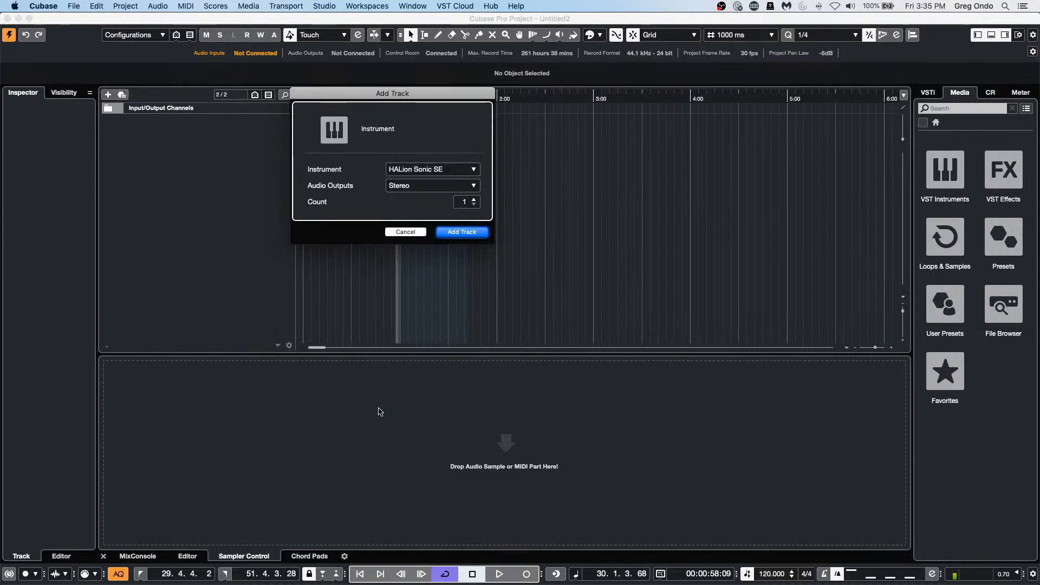
pyautogui.click(470, 233)
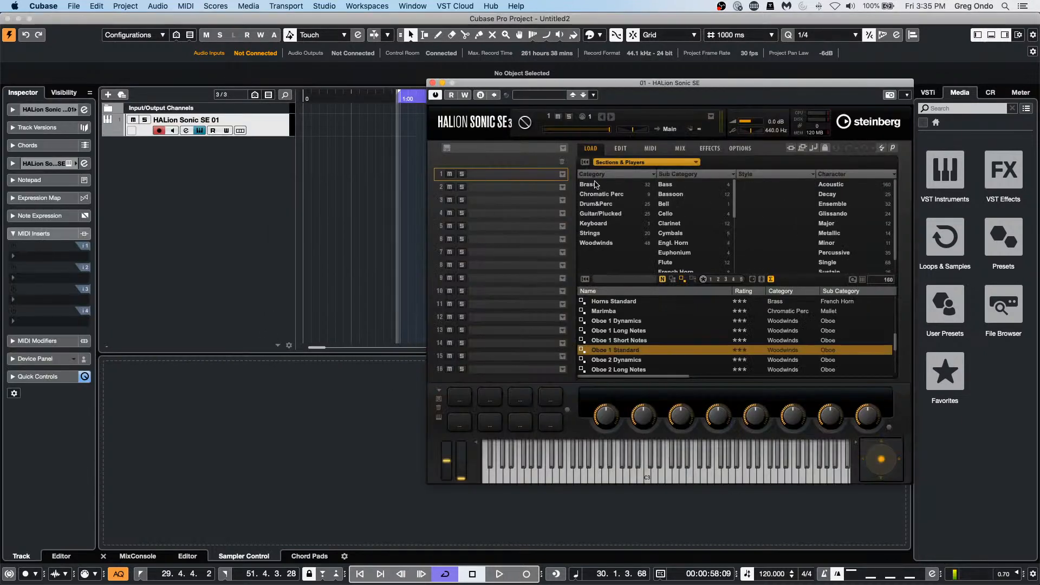
# - Show all instrument sets in HALion Sonic SE and filter the programs to Keyboard, E. Piano
pyautogui.click(620, 166)
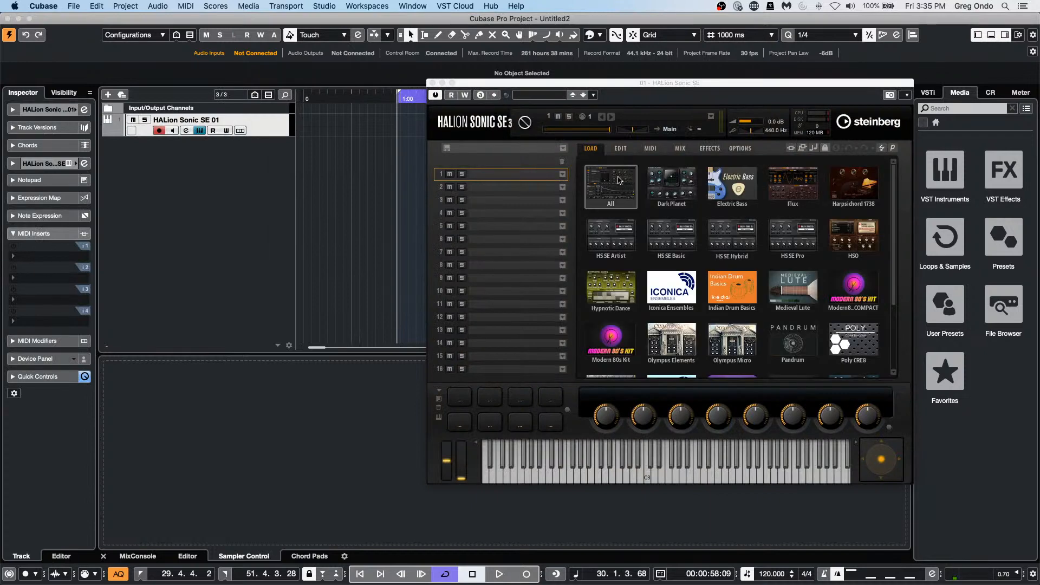
pyautogui.click(620, 182)
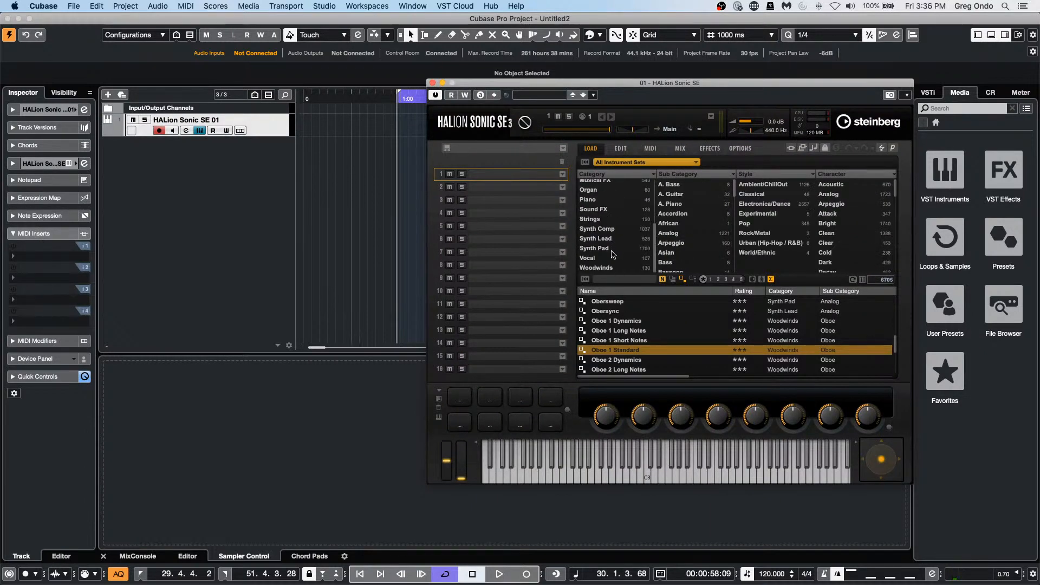
pyautogui.scroll(1, 613, 258)
pyautogui.scroll(3, 614, 258)
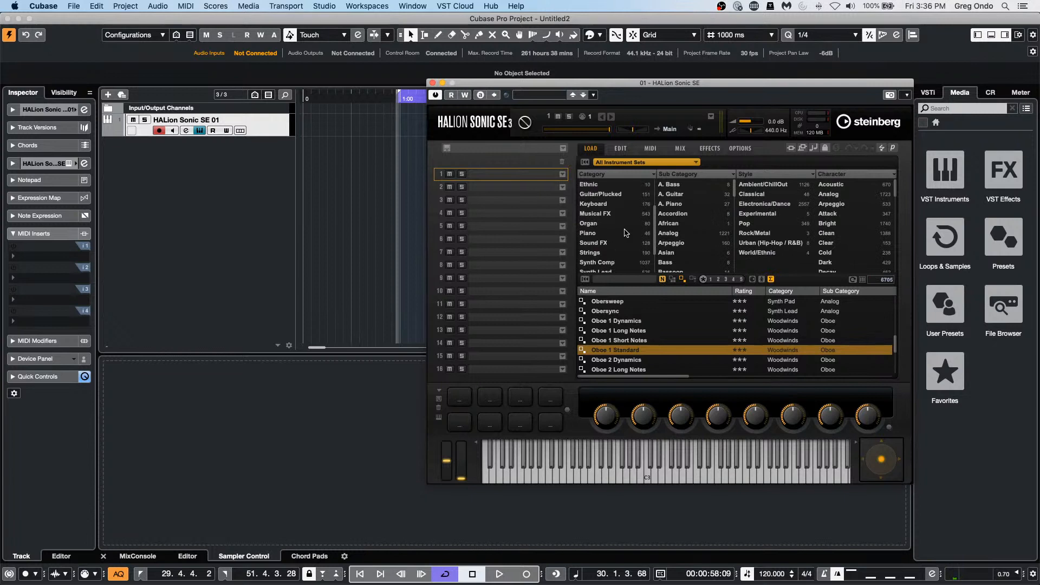
pyautogui.click(612, 205)
pyautogui.click(680, 206)
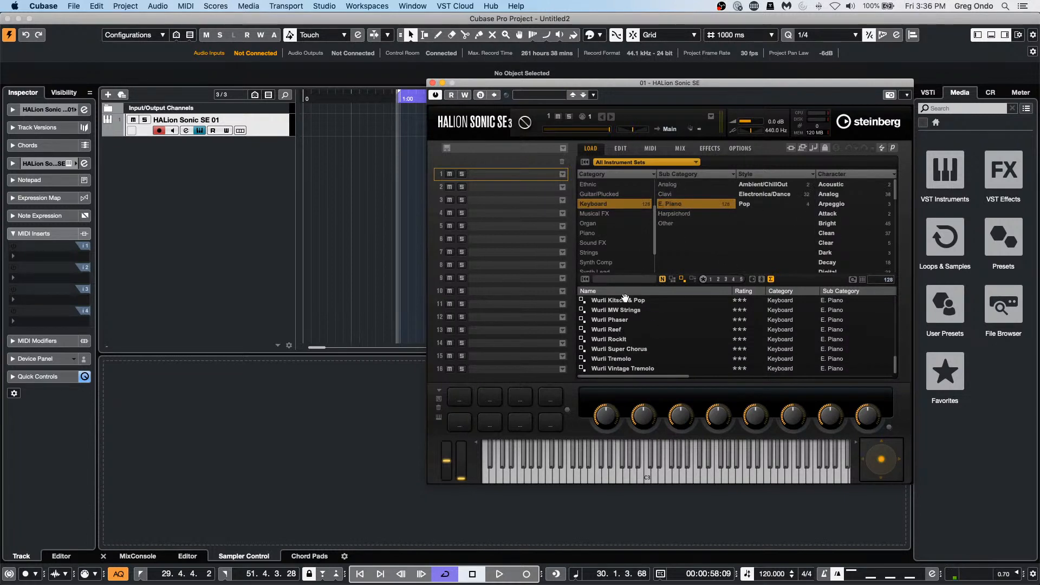
# - Search the electric pianos for "silk" and load Silk Roads into program slot 1
pyautogui.click(619, 279)
pyautogui.write('si')
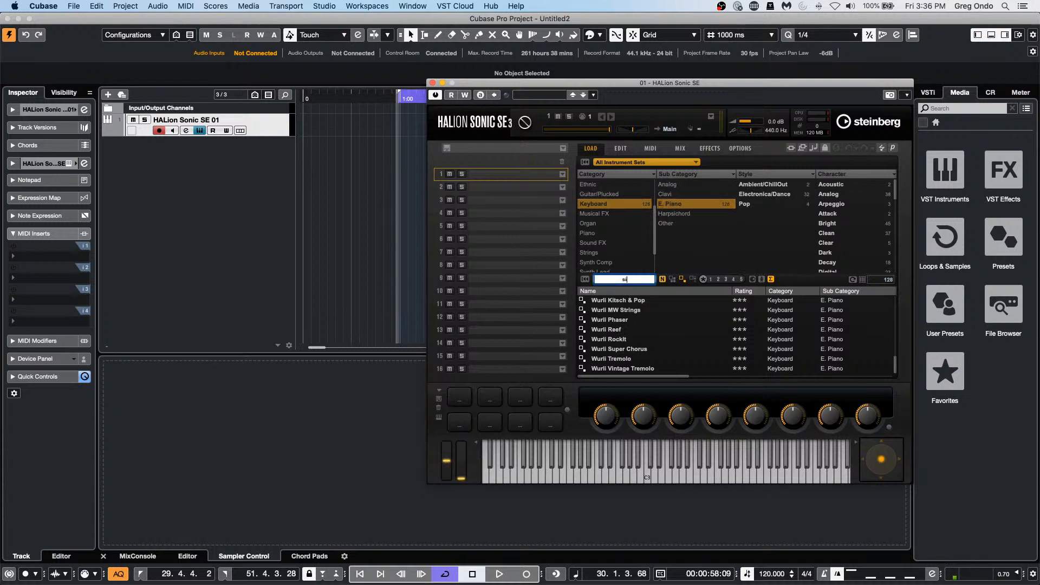
pyautogui.write('lk')
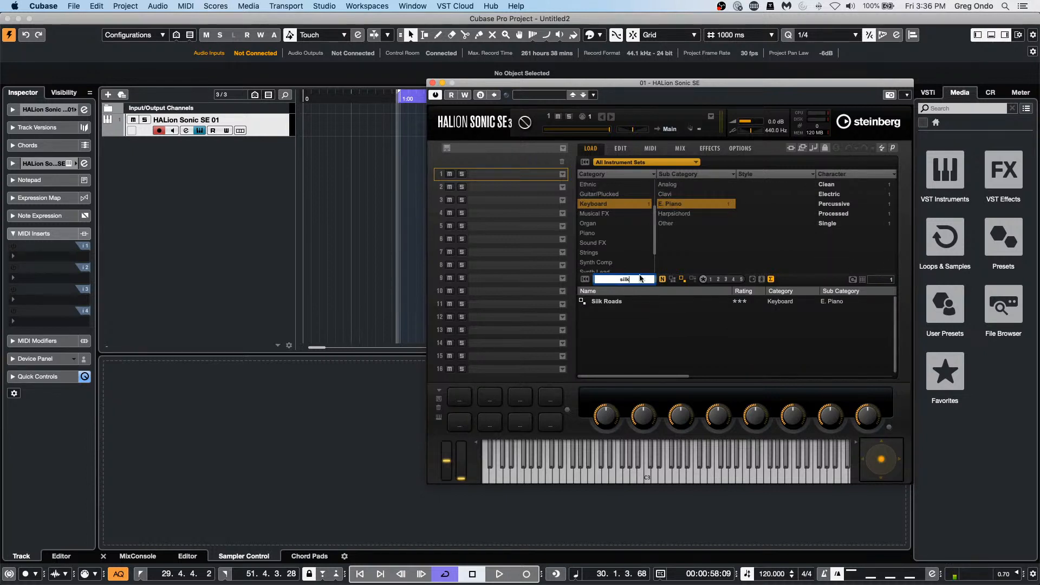
pyautogui.click(628, 302)
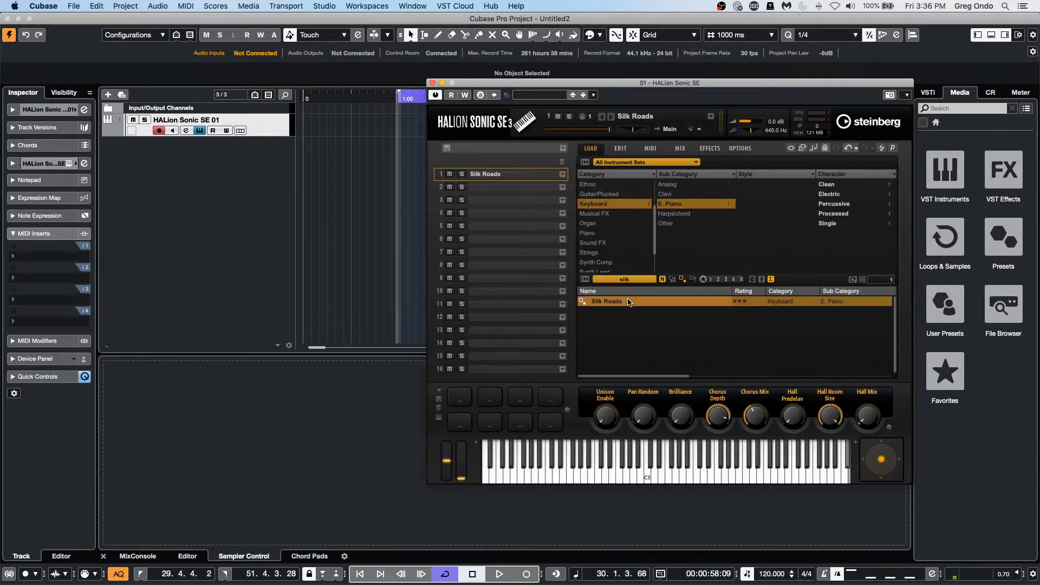
# - Add a chord track and draw one chord event on it at about 0:00:31
pyautogui.rightClick(203, 161)
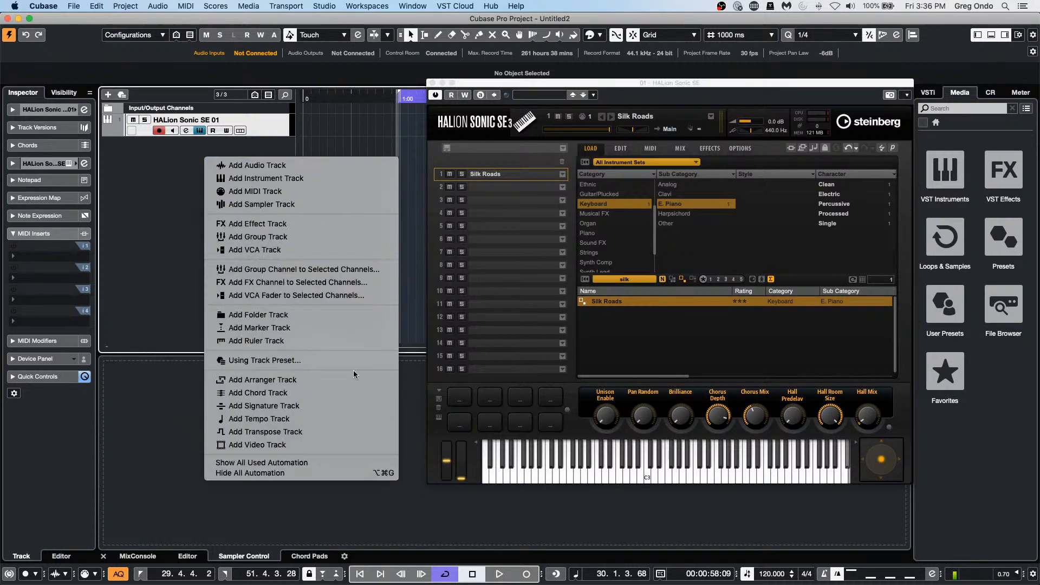
pyautogui.click(347, 392)
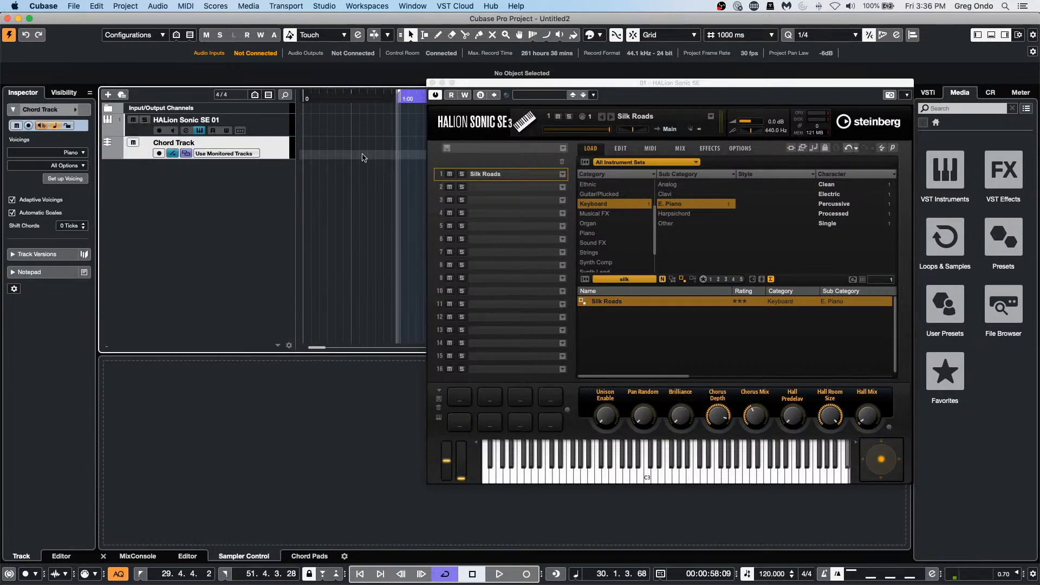
pyautogui.press('8')
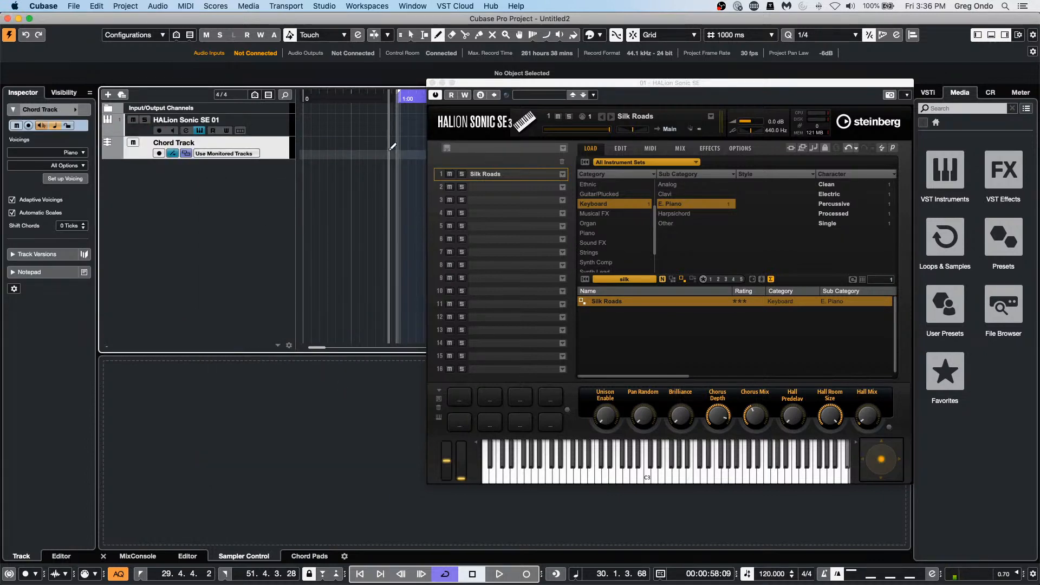
pyautogui.click(354, 154)
pyautogui.press('1')
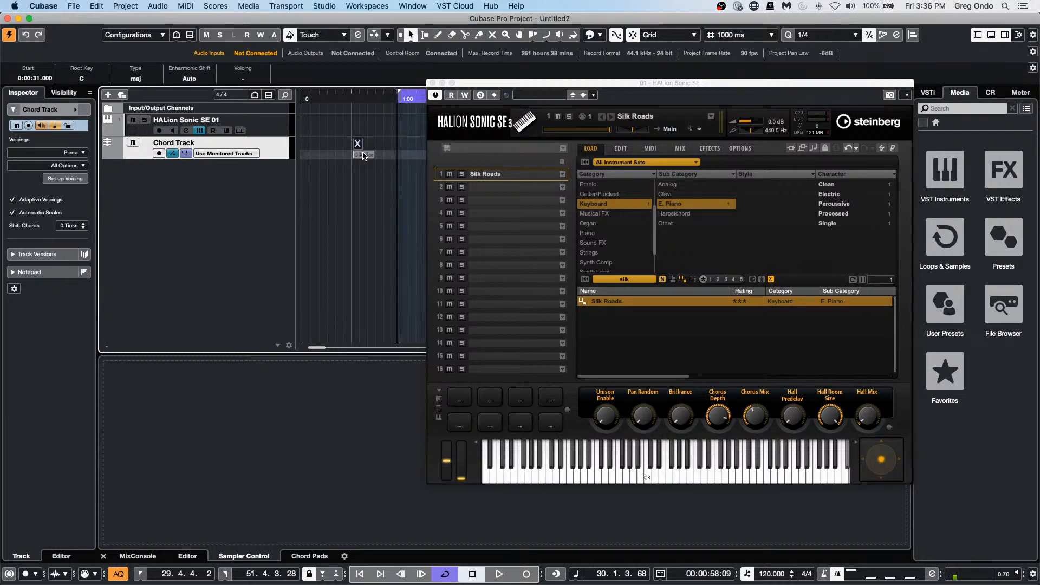
# - Record-enable the HALion Sonic SE 01 track and define the chord event as G major after auditioning other root notes
pyautogui.doubleClick(360, 155)
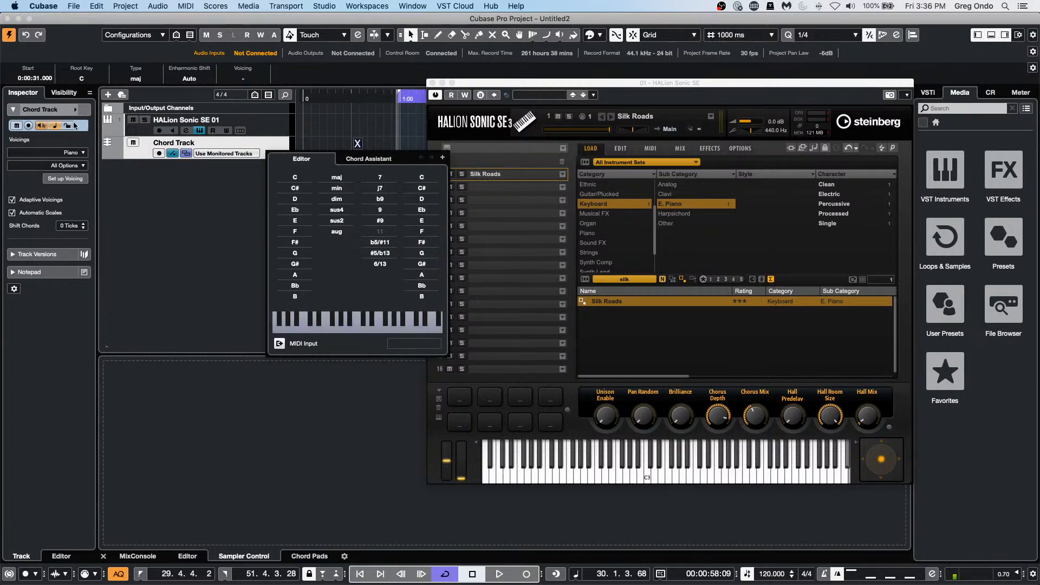
pyautogui.click(159, 130)
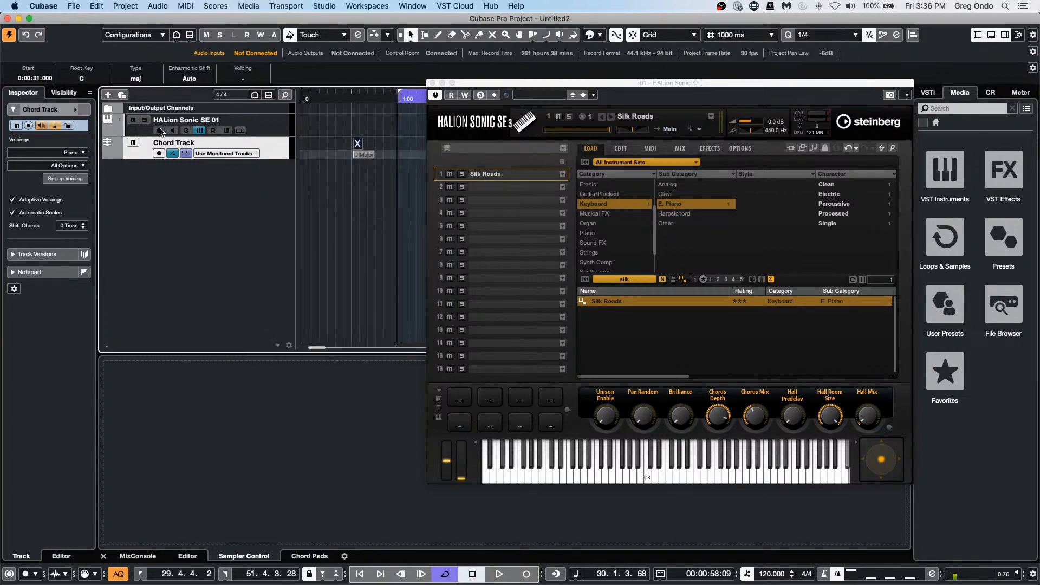
pyautogui.doubleClick(358, 145)
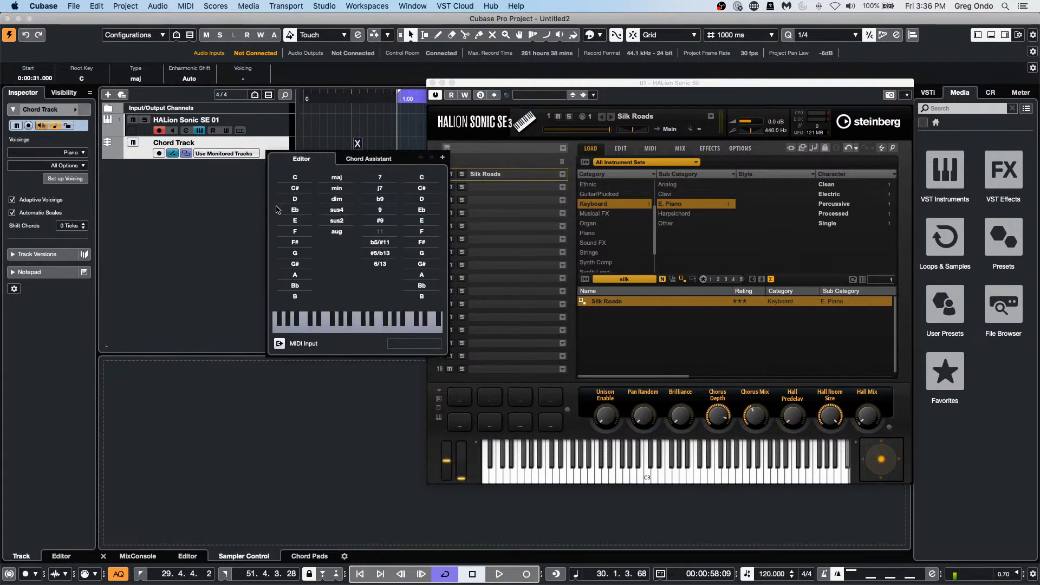
pyautogui.click(299, 200)
pyautogui.click(300, 232)
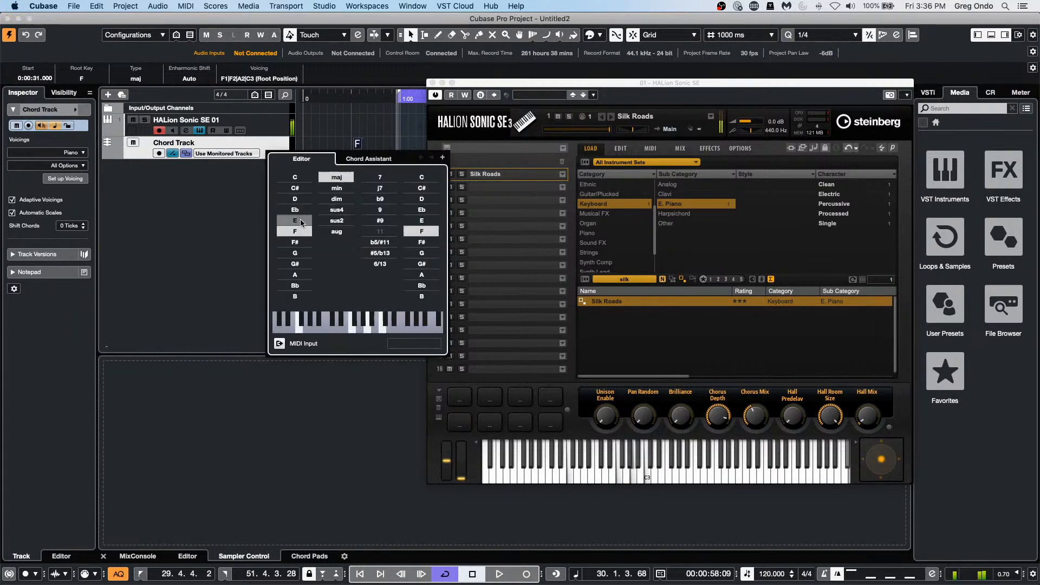
pyautogui.click(301, 221)
pyautogui.click(297, 232)
pyautogui.click(297, 252)
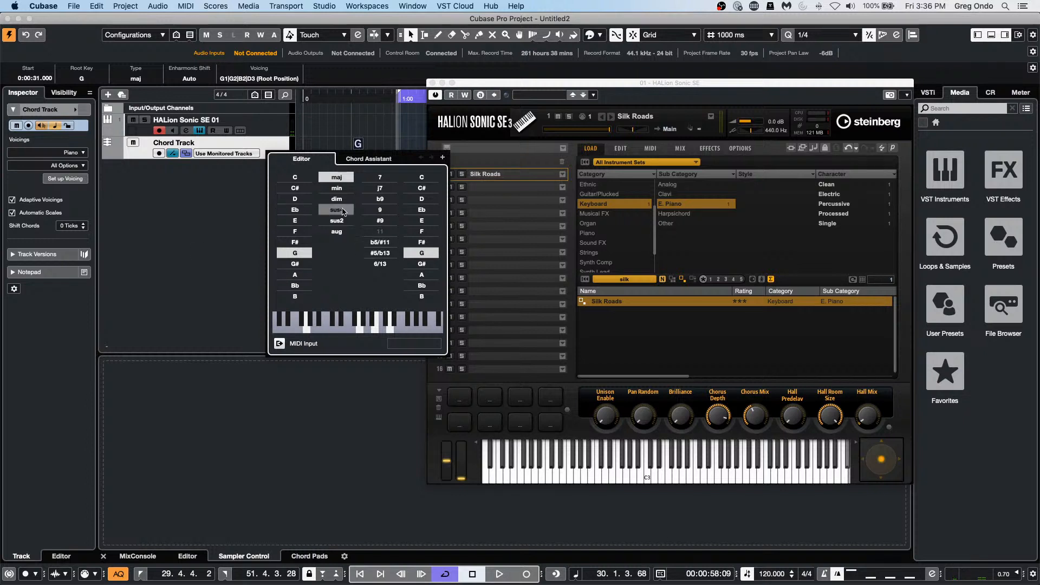
# - Set the chord track's custom voicing range to lowest root note C3 and lowest note C#4, and audition the G chord
pyautogui.click(68, 182)
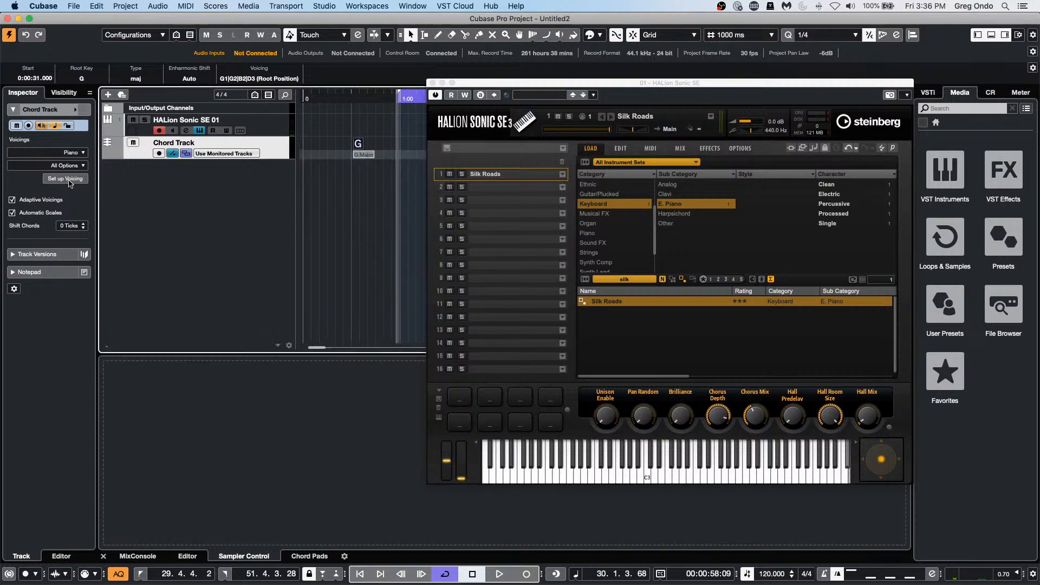
pyautogui.click(69, 179)
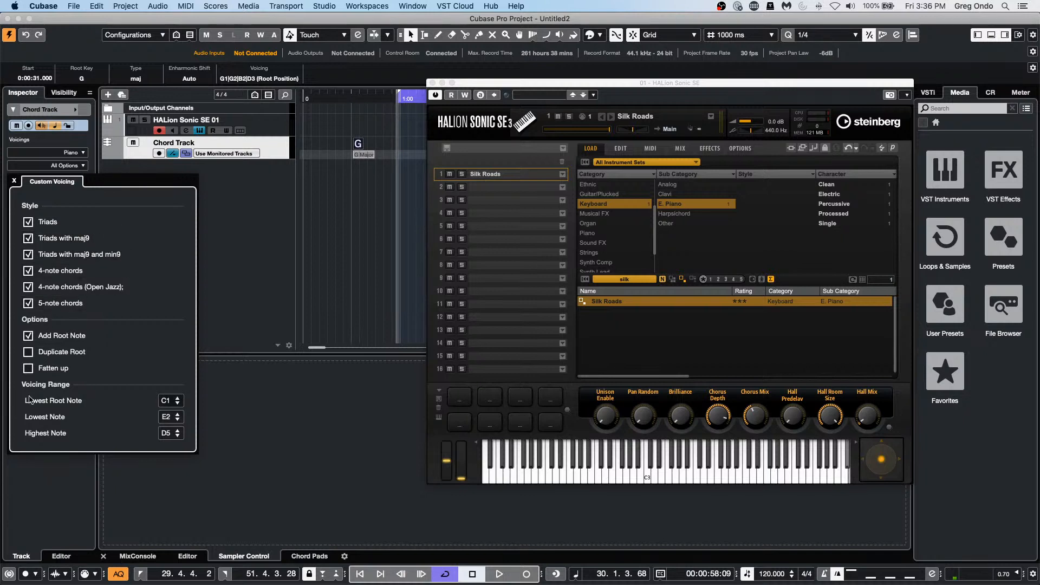
pyautogui.click(178, 399)
pyautogui.click(178, 398)
pyautogui.click(177, 398)
pyautogui.click(178, 399)
pyautogui.click(178, 399)
pyautogui.click(177, 398)
pyautogui.click(178, 398)
pyautogui.scroll(-2, 171, 401)
pyautogui.scroll(5, 174, 403)
pyautogui.scroll(13, 174, 403)
pyautogui.scroll(1, 175, 404)
pyautogui.scroll(6, 178, 418)
pyautogui.scroll(5, 177, 419)
pyautogui.scroll(4, 177, 418)
pyautogui.scroll(6, 177, 418)
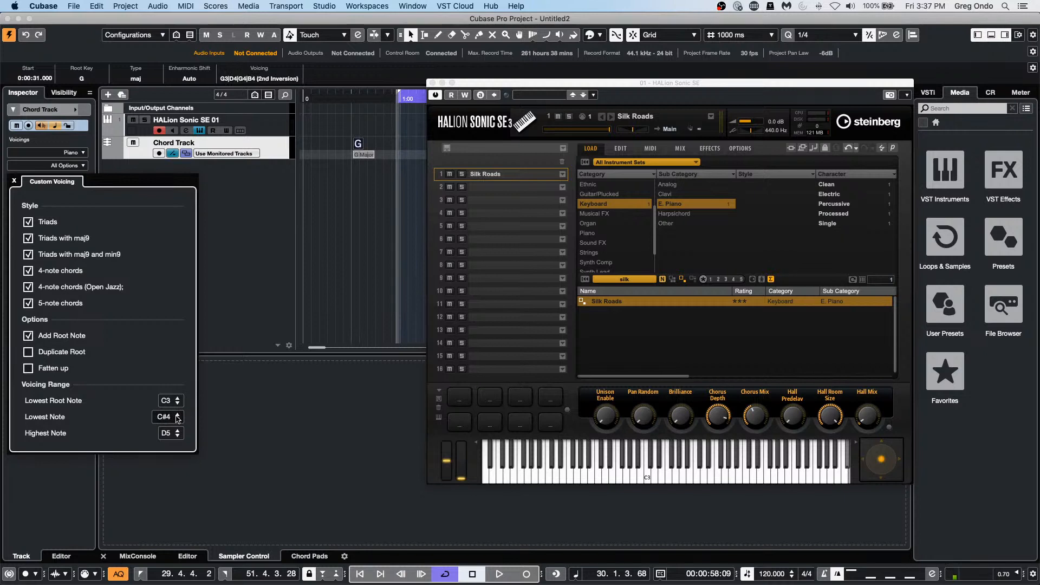
pyautogui.scroll(1, 178, 419)
pyautogui.scroll(-1, 176, 418)
pyautogui.click(289, 210)
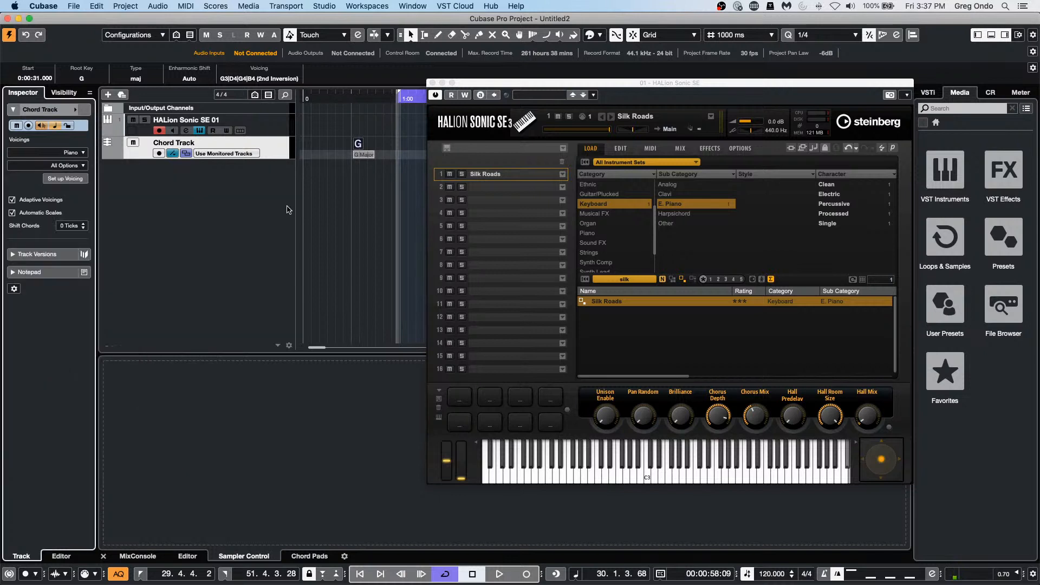
pyautogui.click(358, 144)
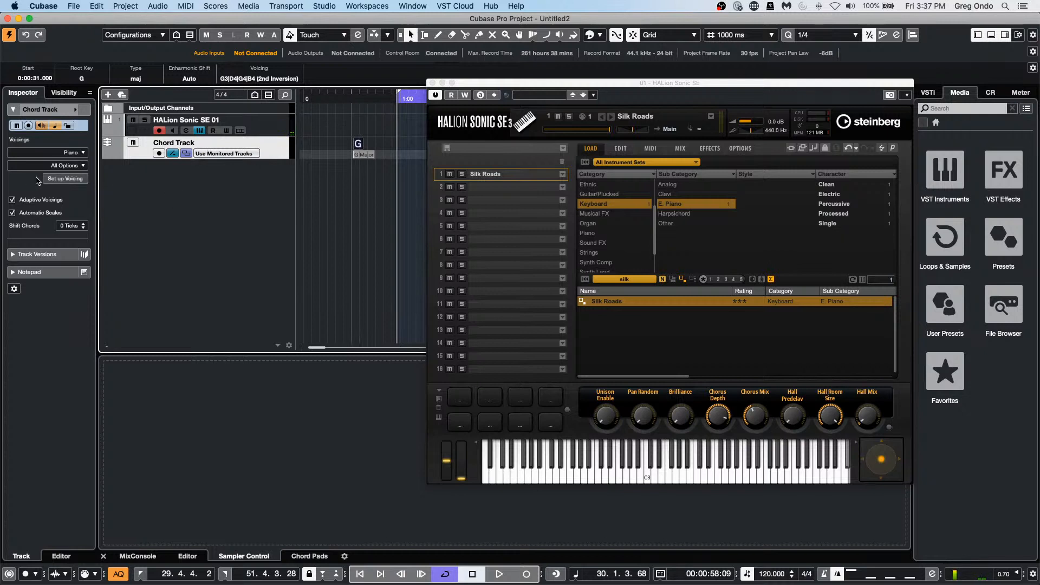
# - Lower the custom voicing's lowest root note to C2 and audition the G chord
pyautogui.click(72, 178)
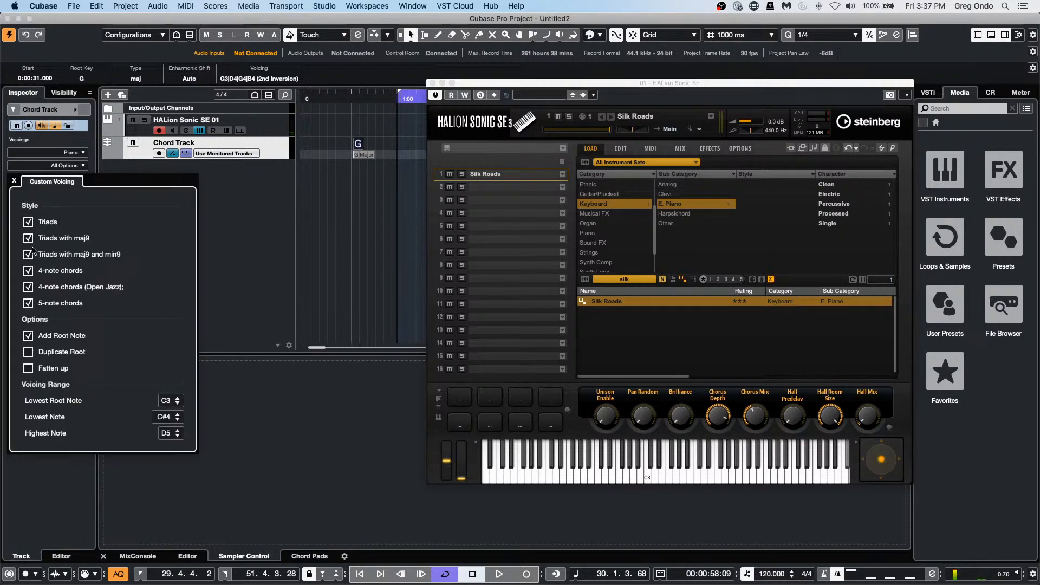
pyautogui.scroll(-8, 176, 401)
pyautogui.scroll(-4, 179, 401)
pyautogui.click(357, 144)
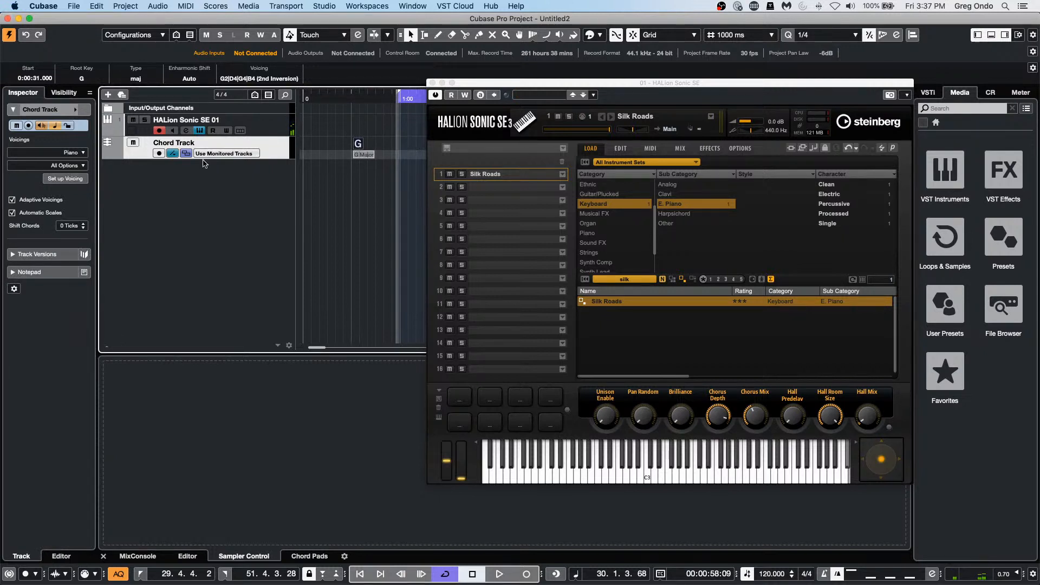
# - Disable 5-note chords, 4-note chords (Open Jazz) and Add Root Note in the custom voicing, and audition the G chord
pyautogui.click(60, 177)
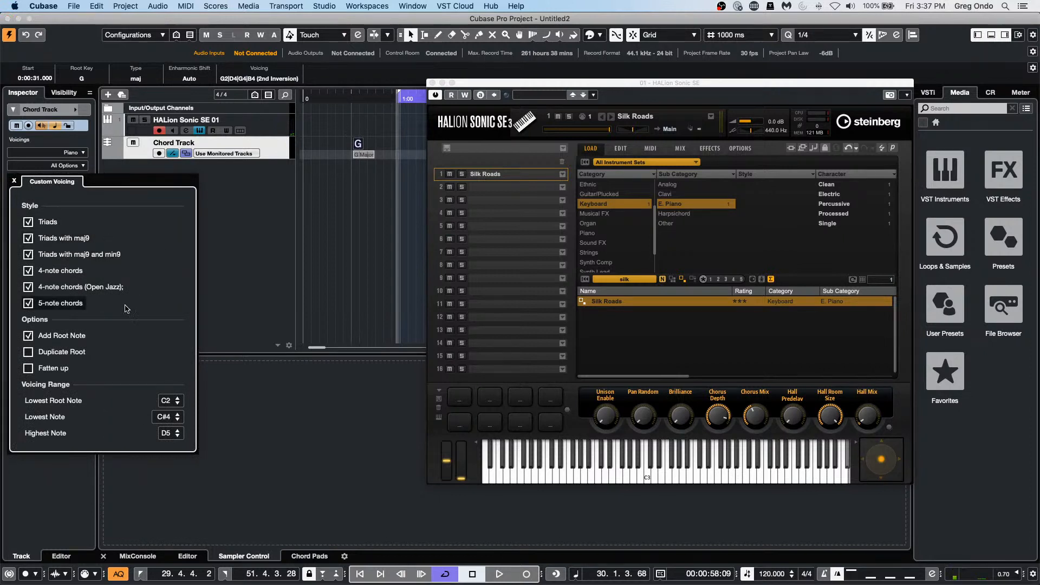
pyautogui.click(29, 304)
pyautogui.click(29, 287)
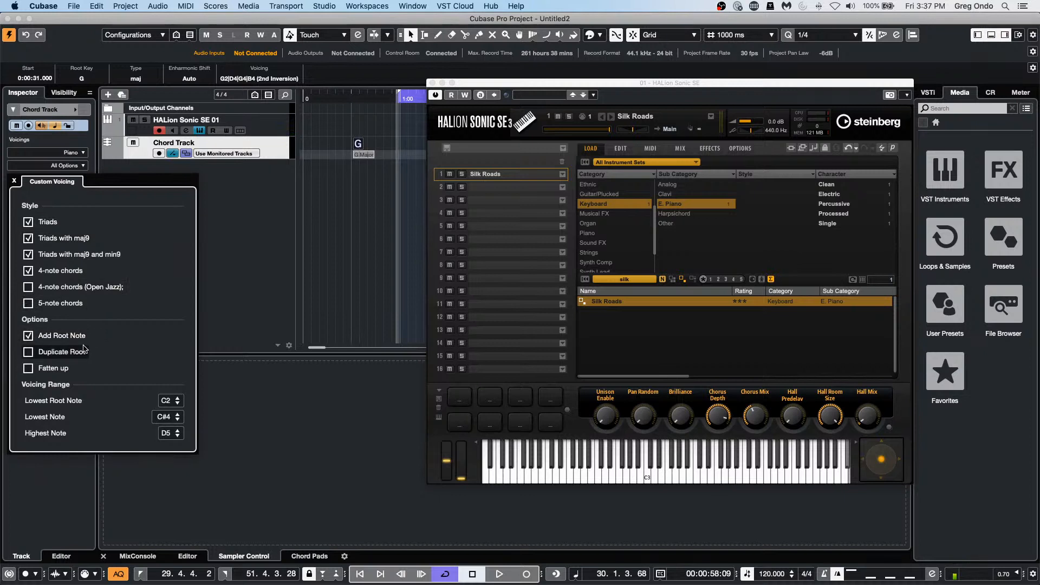
pyautogui.click(28, 336)
pyautogui.click(349, 222)
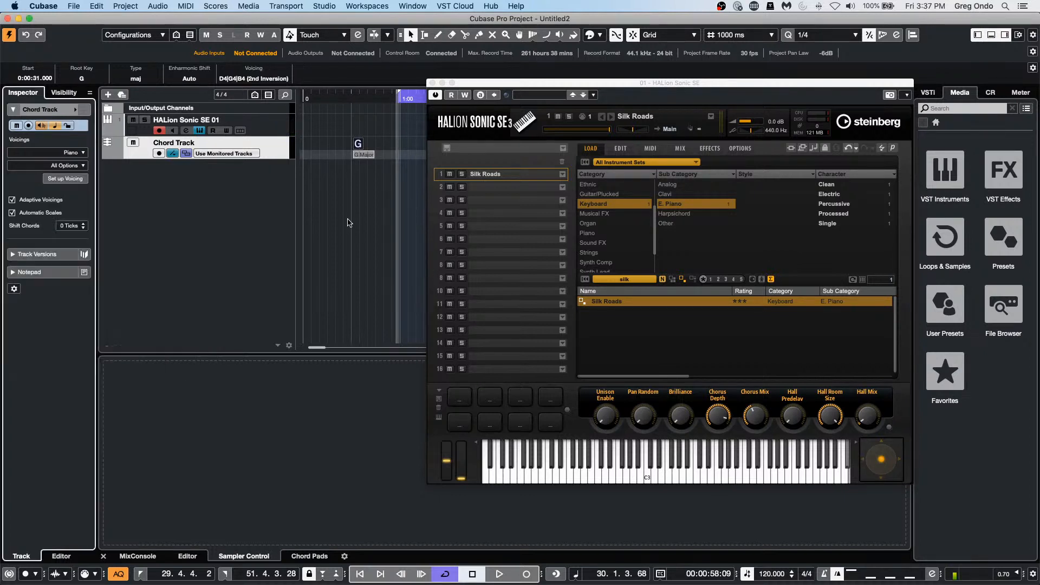
pyautogui.click(358, 144)
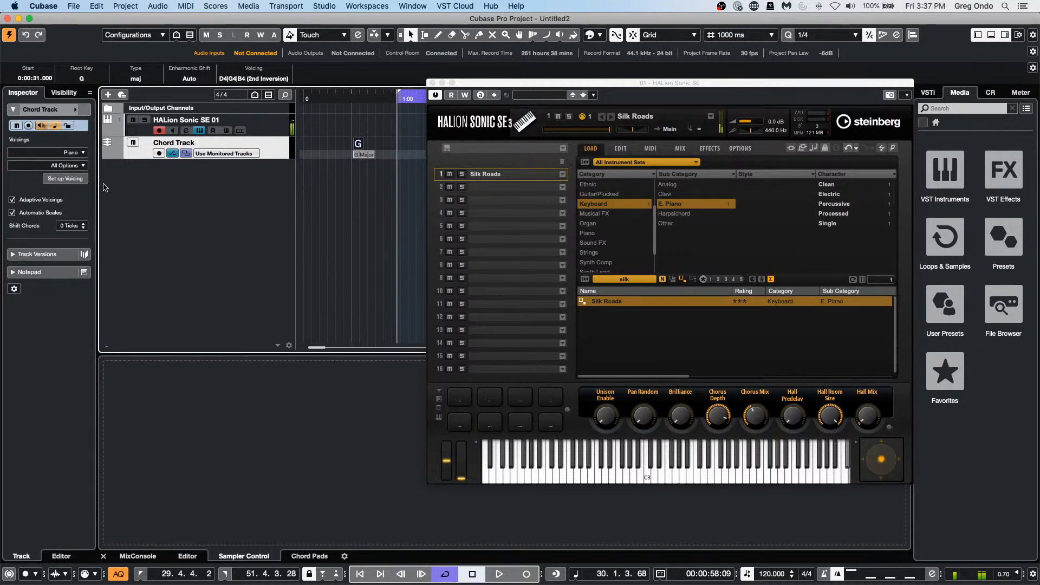
pyautogui.click(66, 178)
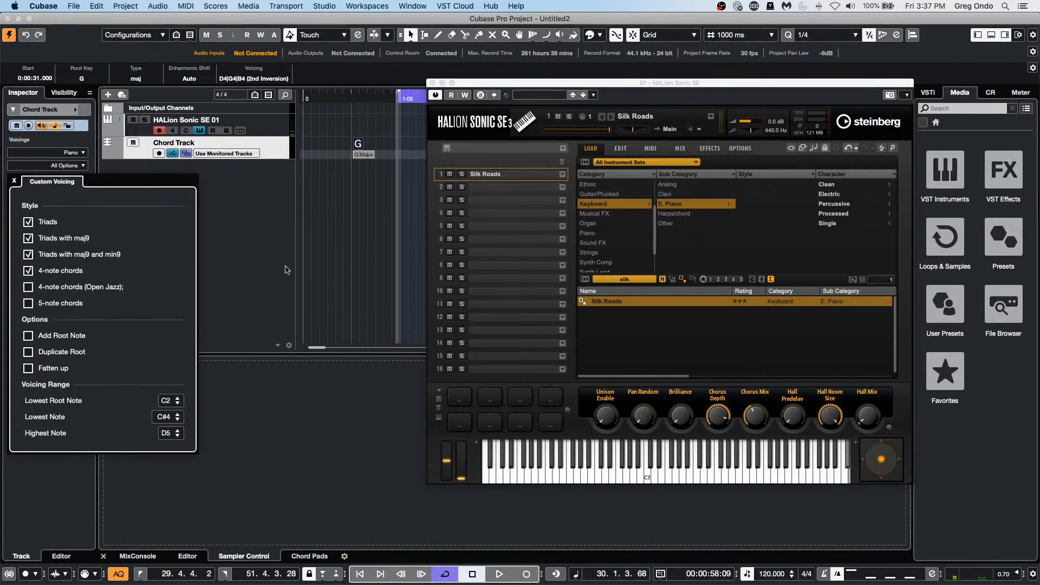
pyautogui.click(357, 144)
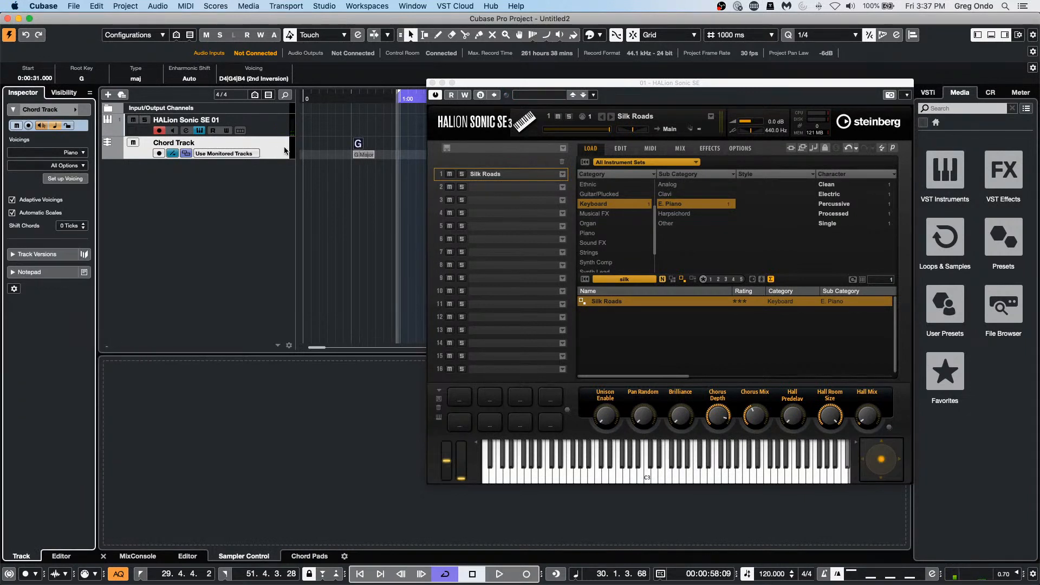
pyautogui.click(283, 149)
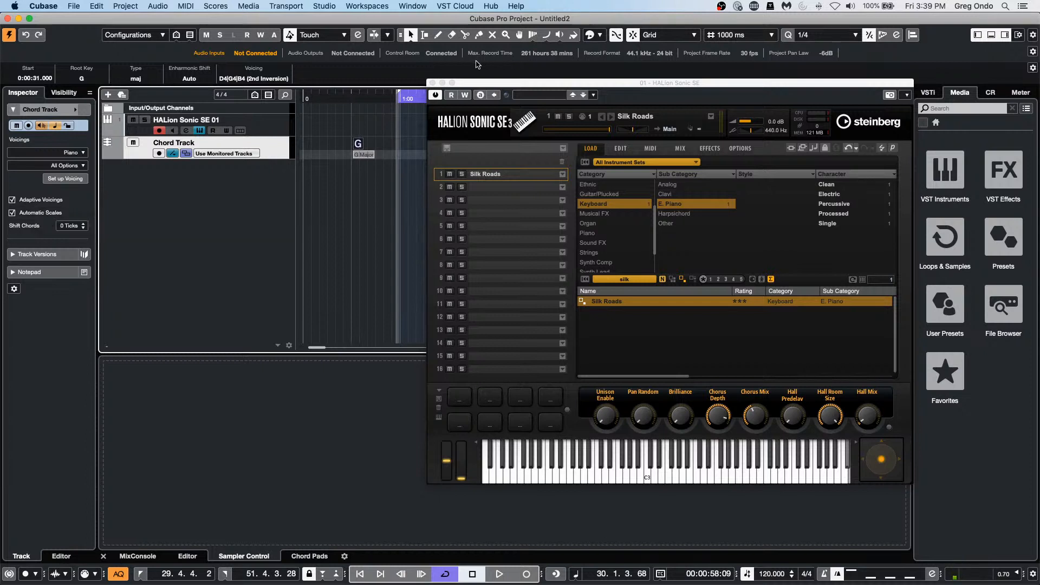
# - Close the HALion Sonic SE window, open be someone.cpr from the Be Someone folder and activate the project
pyautogui.click(433, 83)
pyautogui.click(72, 7)
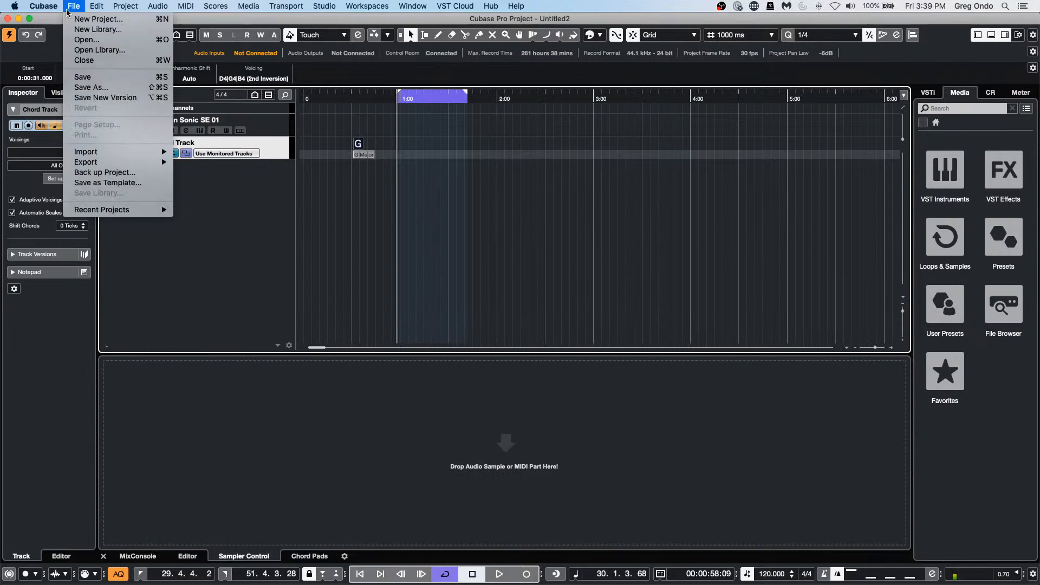
pyautogui.moveTo(101, 210)
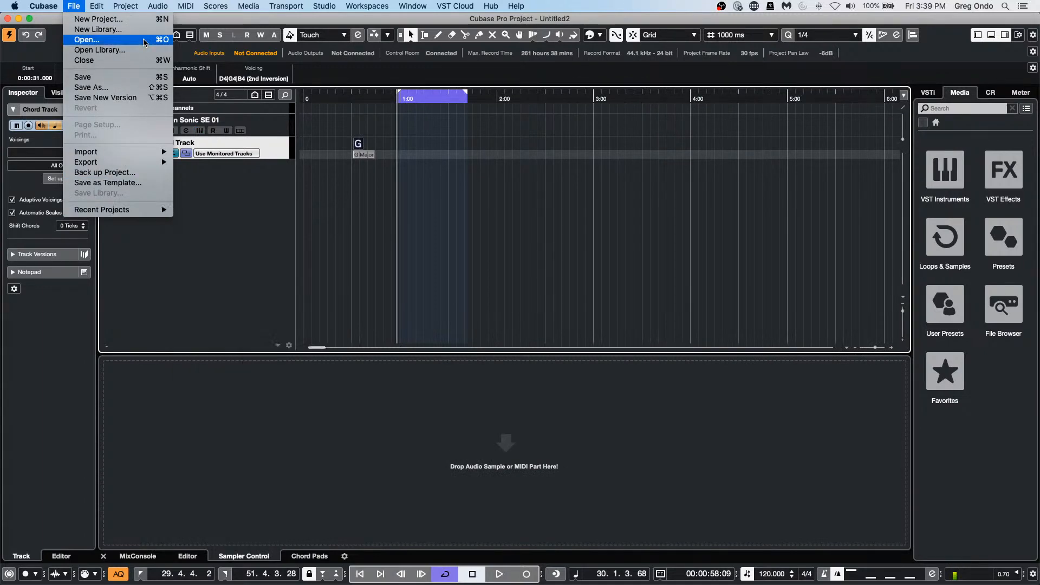
pyautogui.click(87, 40)
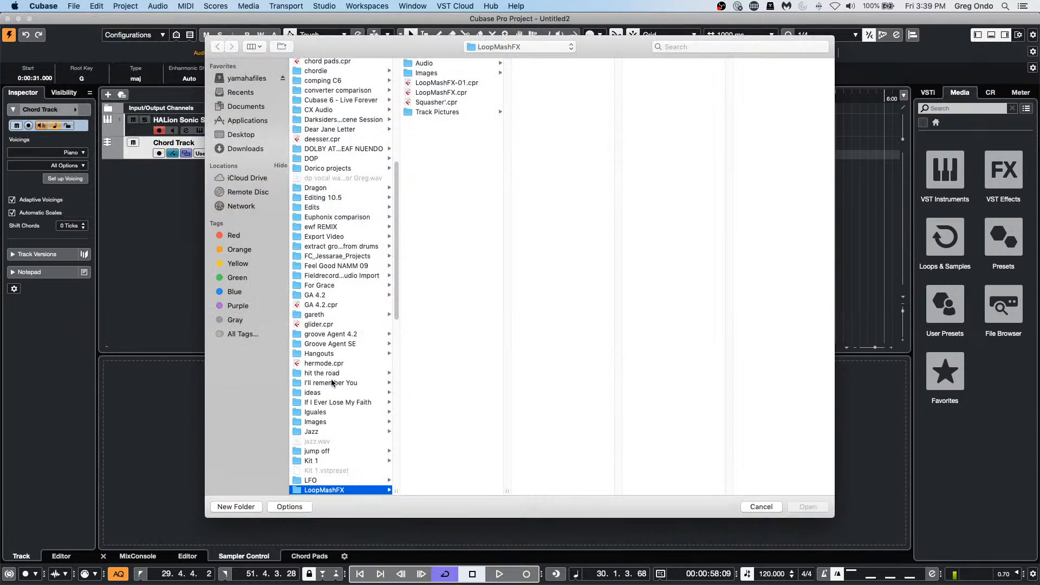
pyautogui.scroll(-1, 333, 383)
pyautogui.scroll(-12, 332, 383)
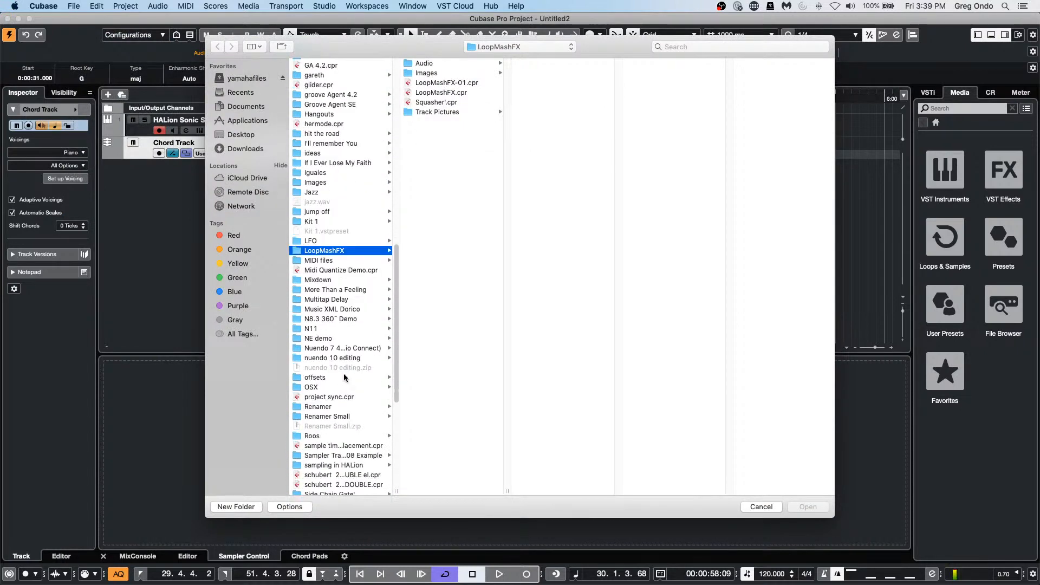
pyautogui.scroll(-10, 341, 380)
pyautogui.scroll(-12, 347, 377)
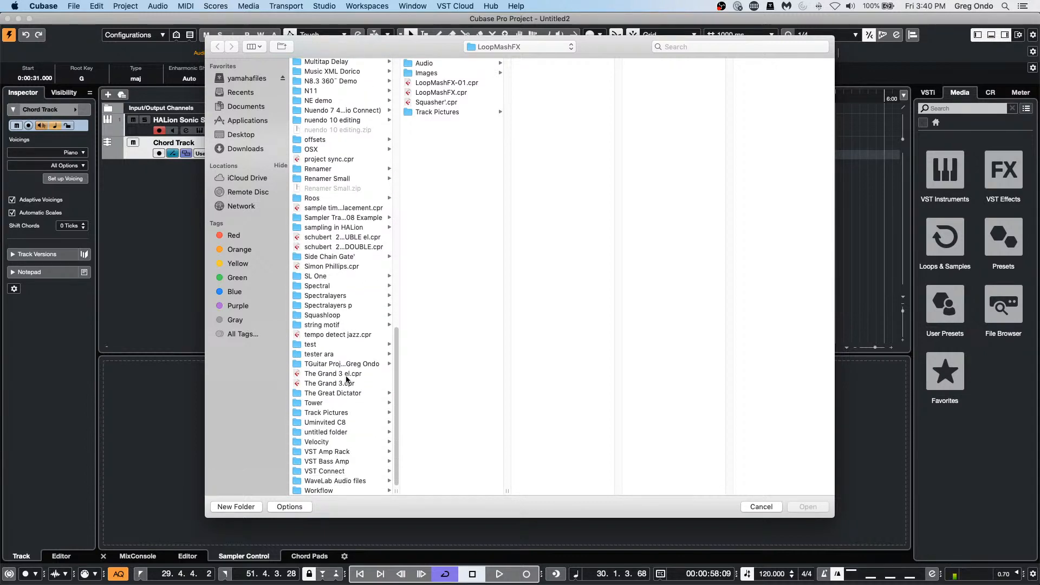
pyautogui.scroll(12, 346, 379)
pyautogui.scroll(20, 344, 380)
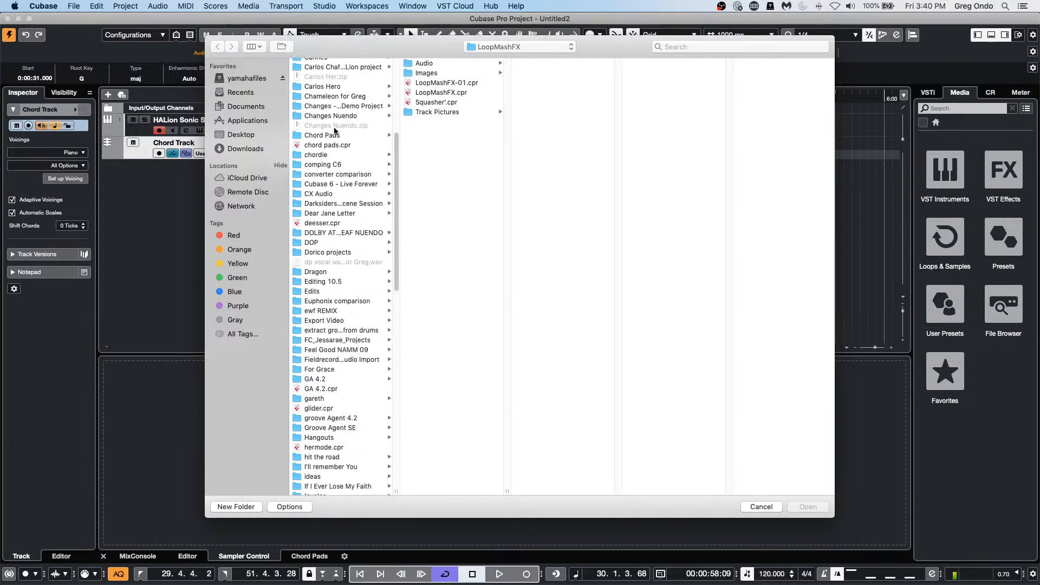
pyautogui.scroll(5, 347, 135)
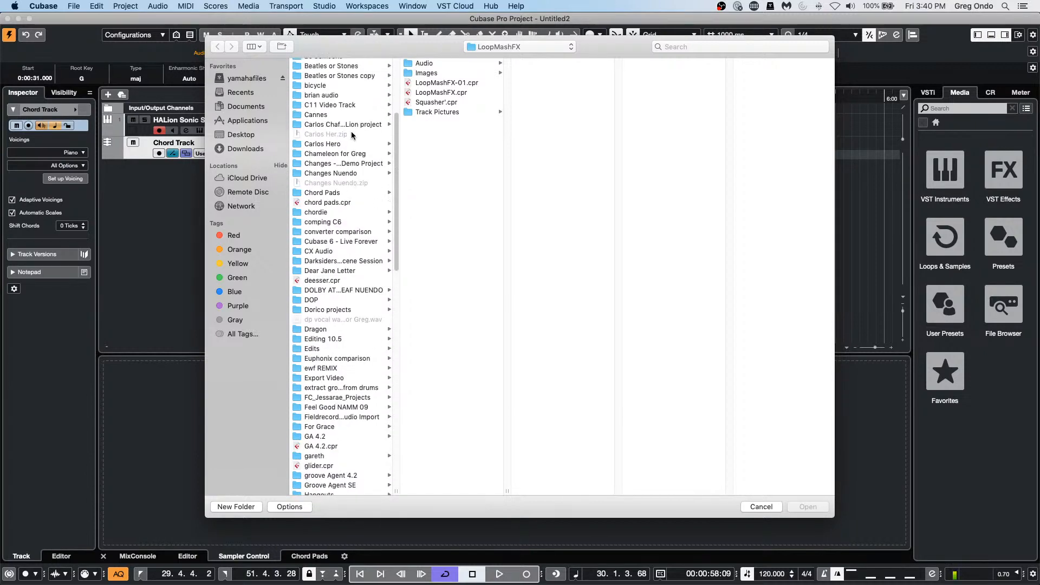
pyautogui.scroll(2, 353, 260)
pyautogui.click(358, 70)
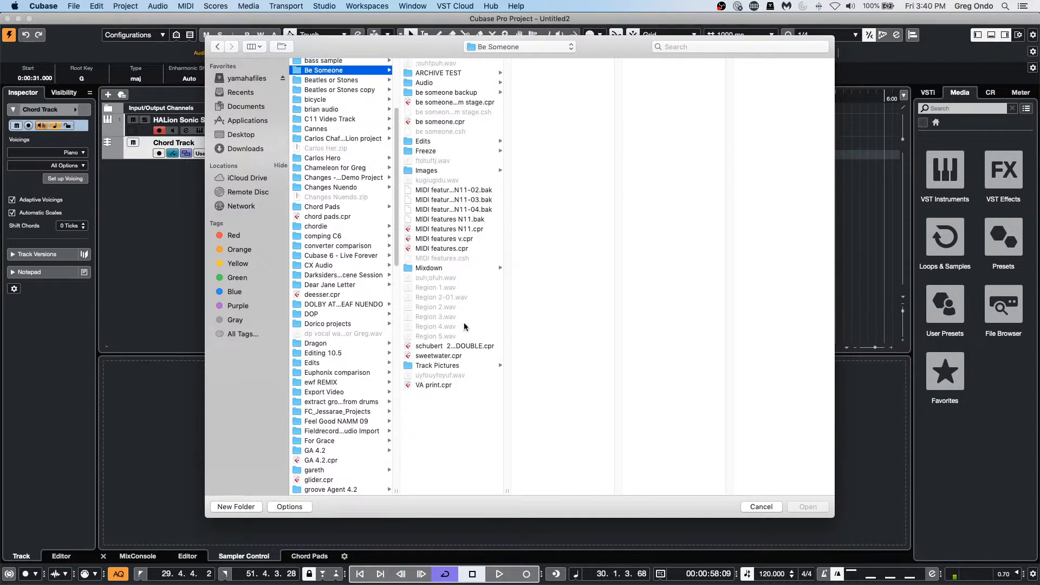
pyautogui.doubleClick(449, 123)
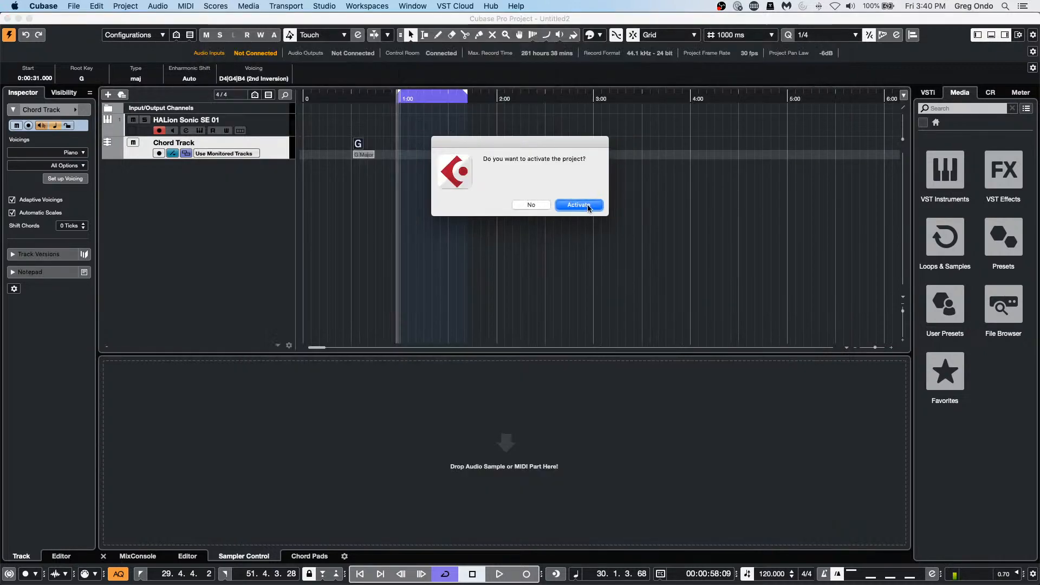
pyautogui.click(578, 205)
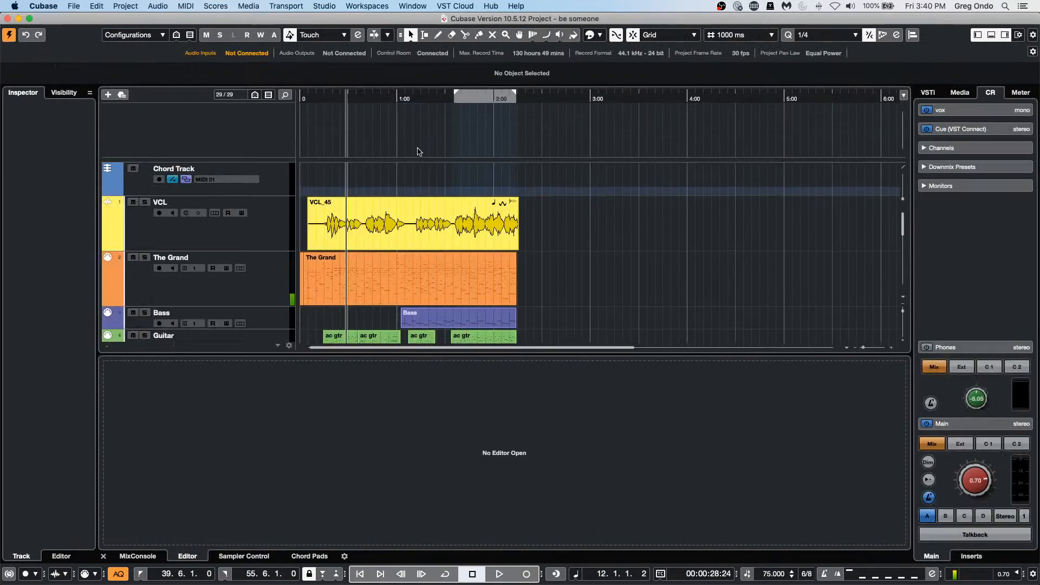
# - Select The Grand MIDI part and return the playhead to the project start
pyautogui.click(383, 276)
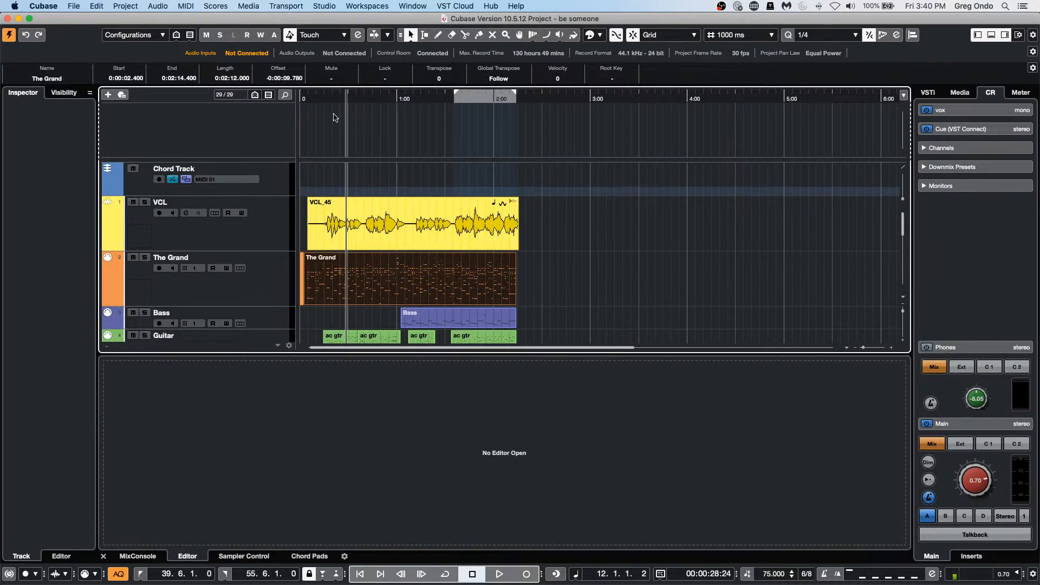
pyautogui.moveTo(334, 100); pyautogui.dragTo(276, 95)
pyautogui.press('h')
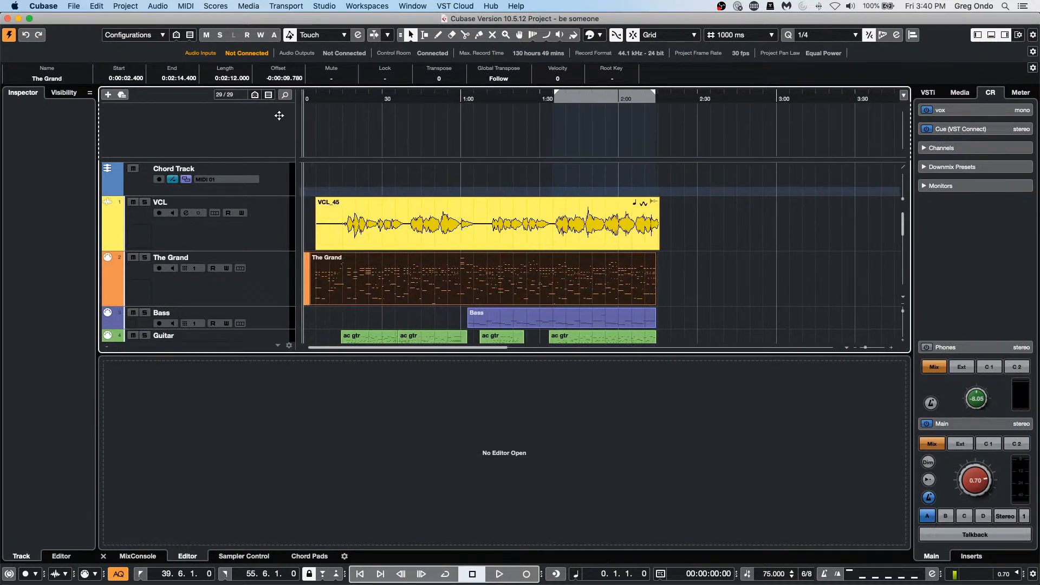
# - Open The Grand part in the Score Editor and create chord symbols from it, including bass notes and tensions
pyautogui.doubleClick(459, 285)
pyautogui.press('super+r')
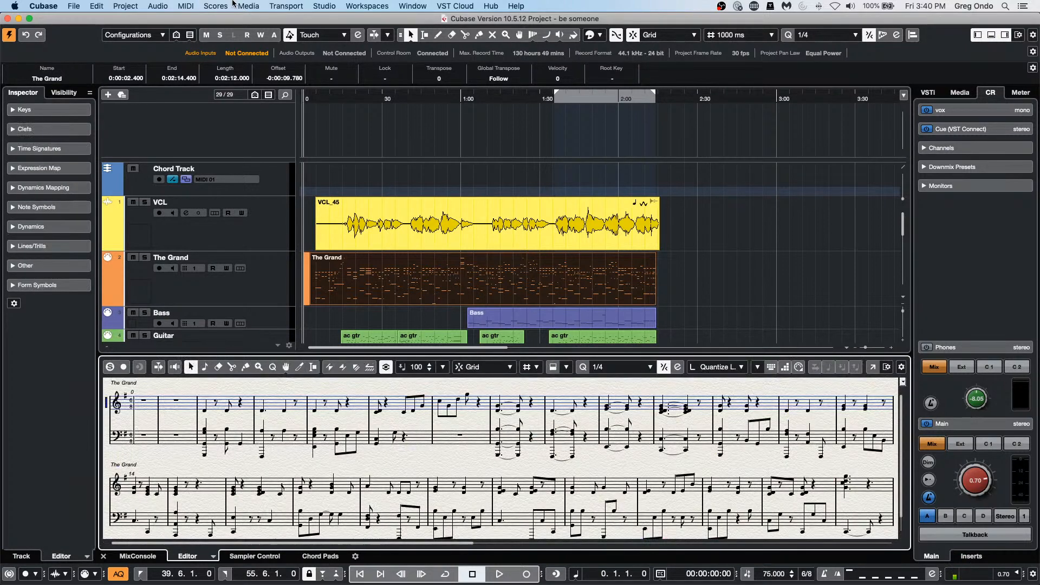
pyautogui.click(137, 8)
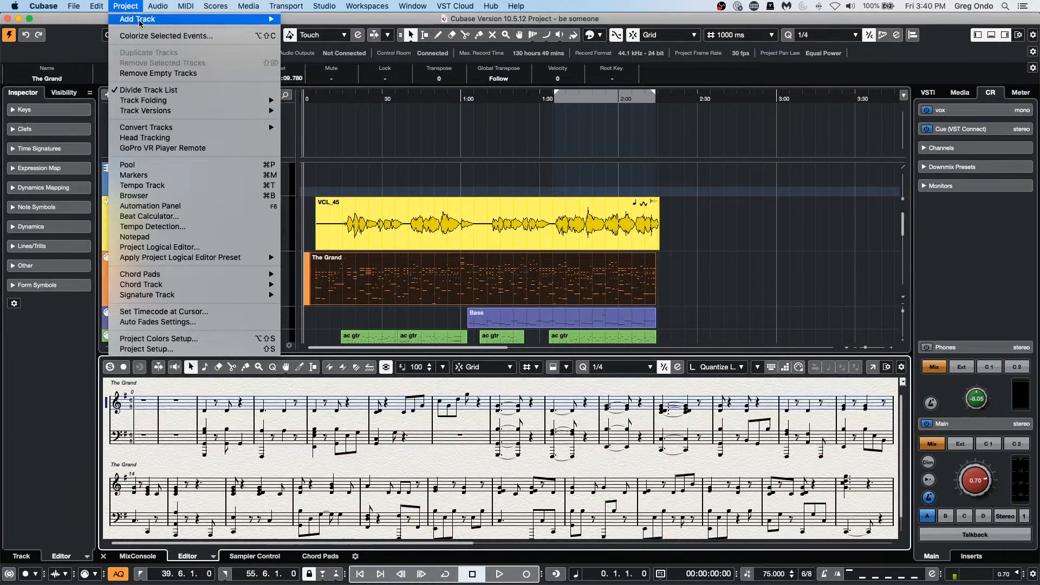
pyautogui.moveTo(241, 286)
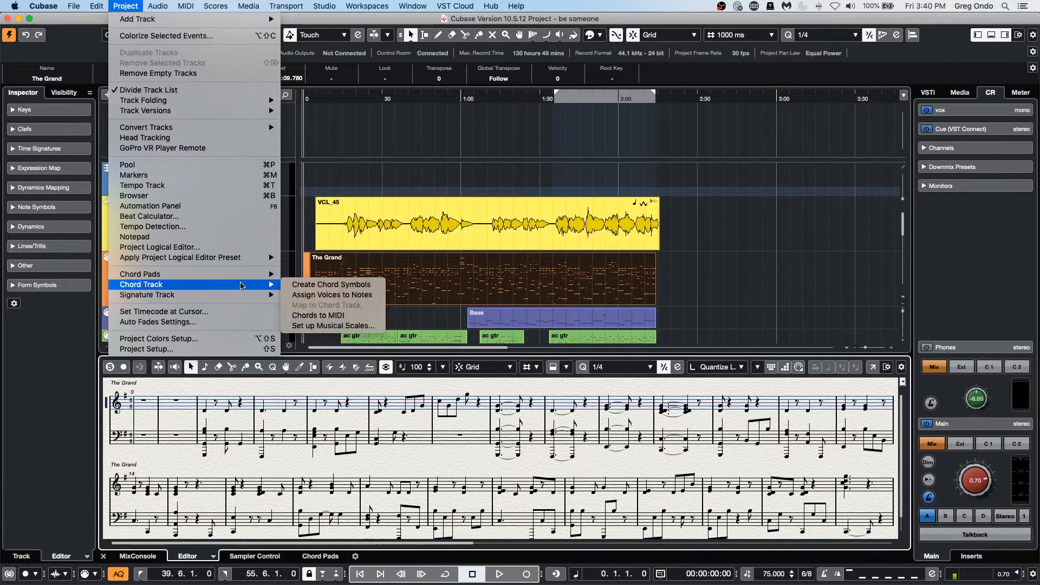
pyautogui.click(325, 285)
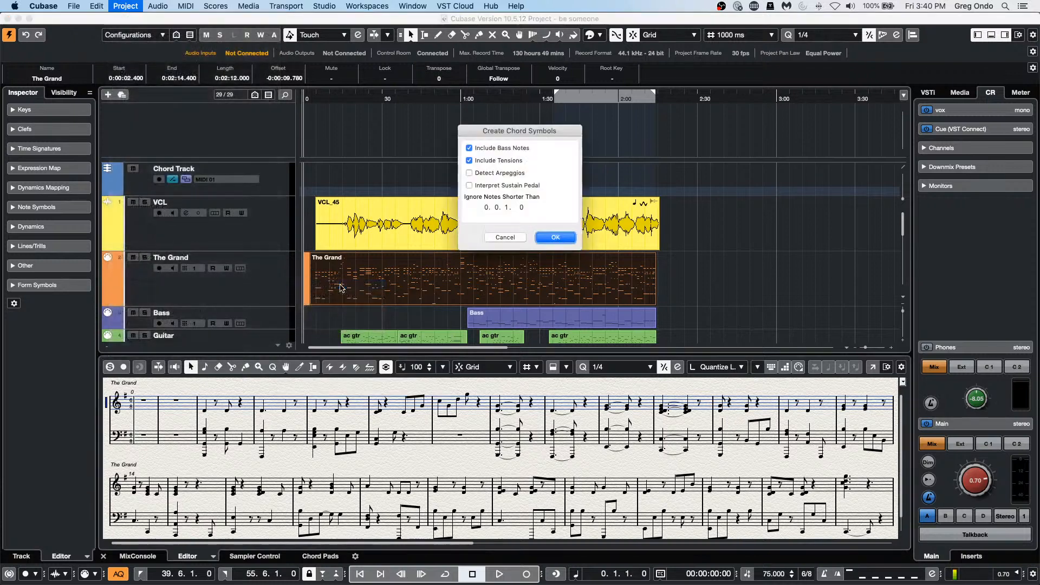
pyautogui.click(543, 237)
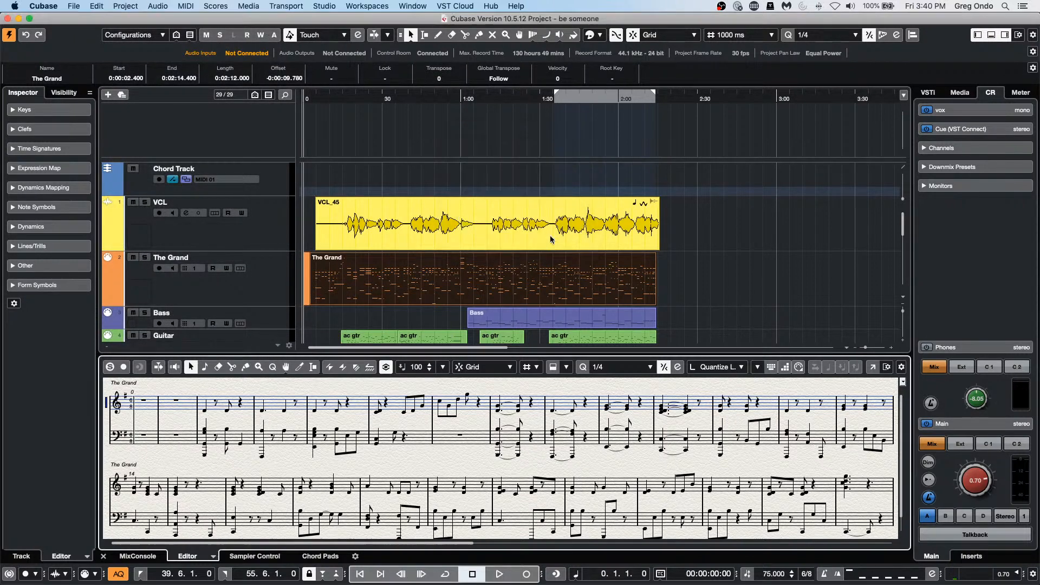
# - Open the VCL_45 vocal in a separate Sample Editor window and enable VariAudio editing
pyautogui.click(470, 205)
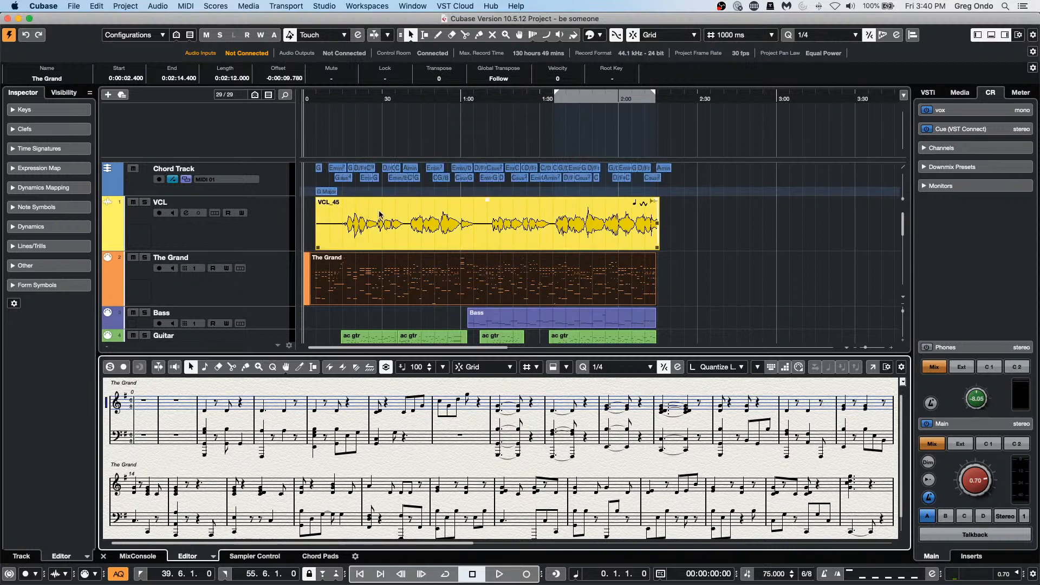
pyautogui.click(393, 219)
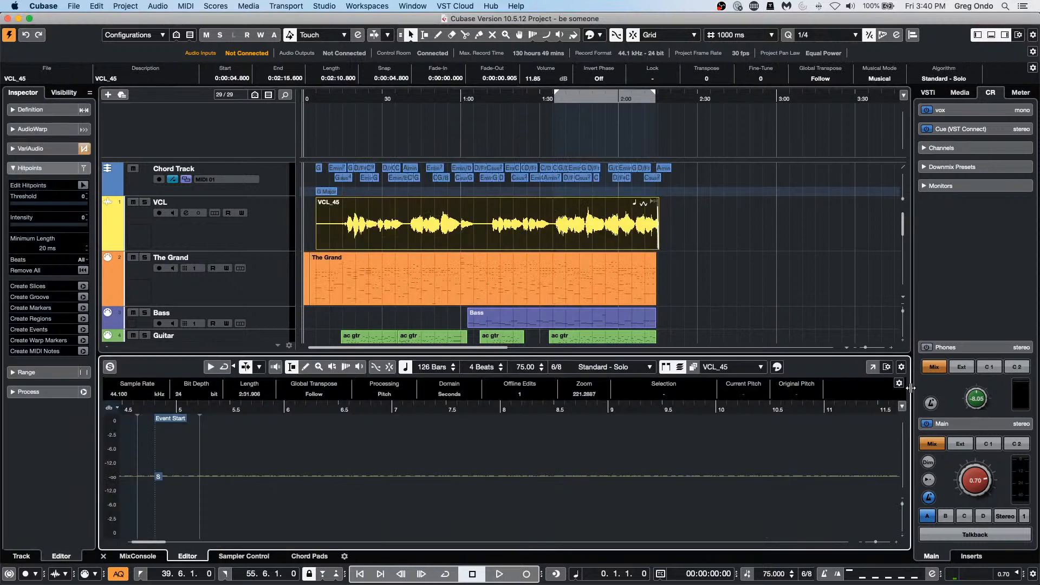
pyautogui.click(873, 368)
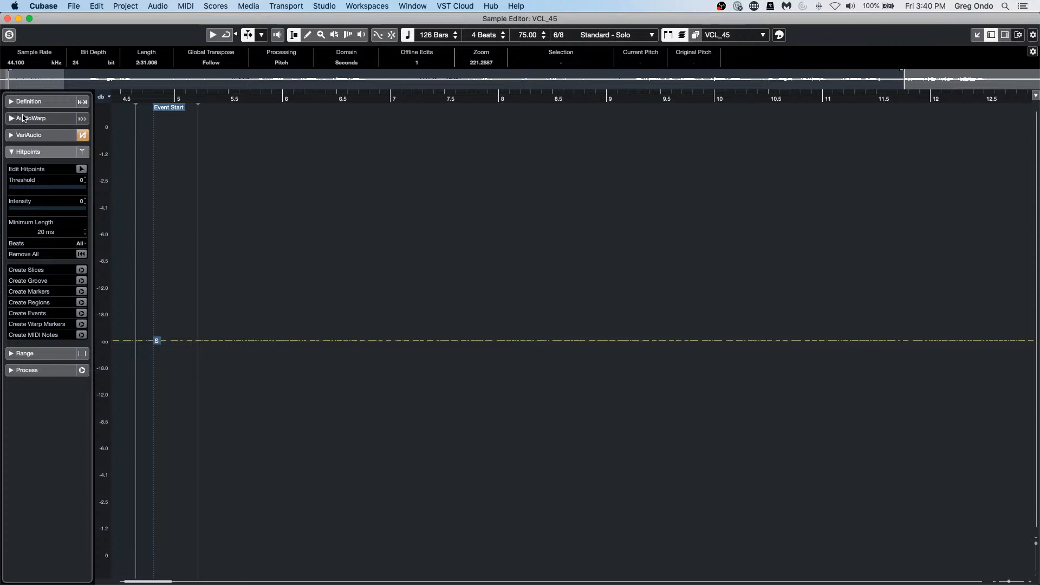
pyautogui.click(33, 135)
pyautogui.click(80, 153)
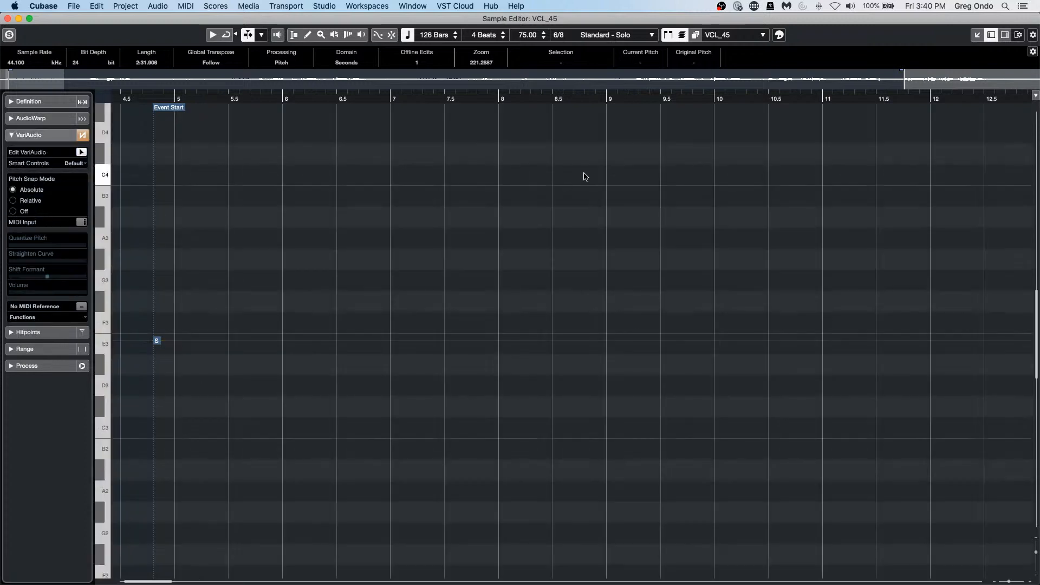
# - Color the VCL_45 VariAudio segments by Chord Track
pyautogui.moveTo(386, 94); pyautogui.dragTo(384, 47)
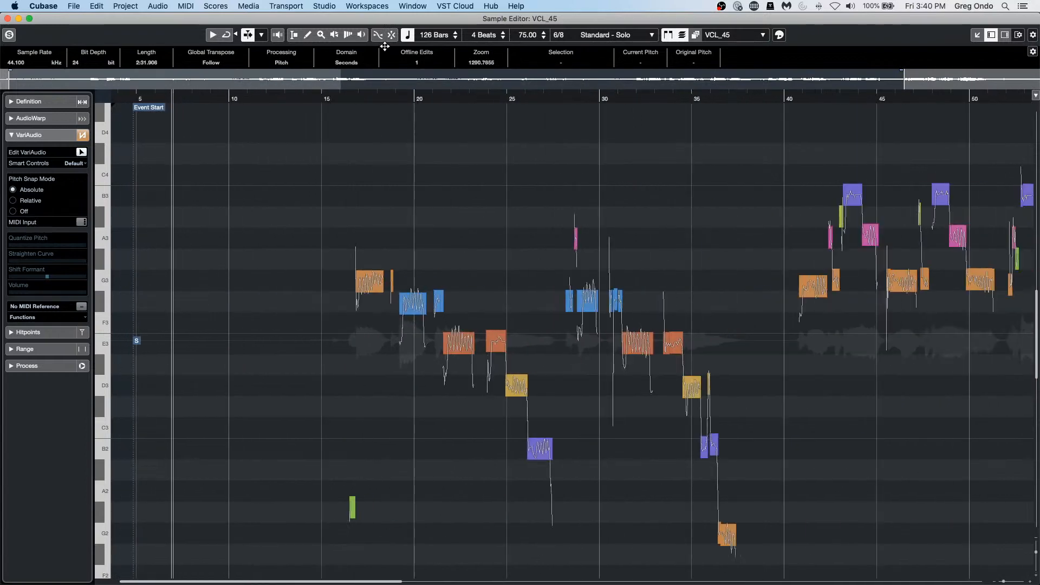
pyautogui.click(780, 35)
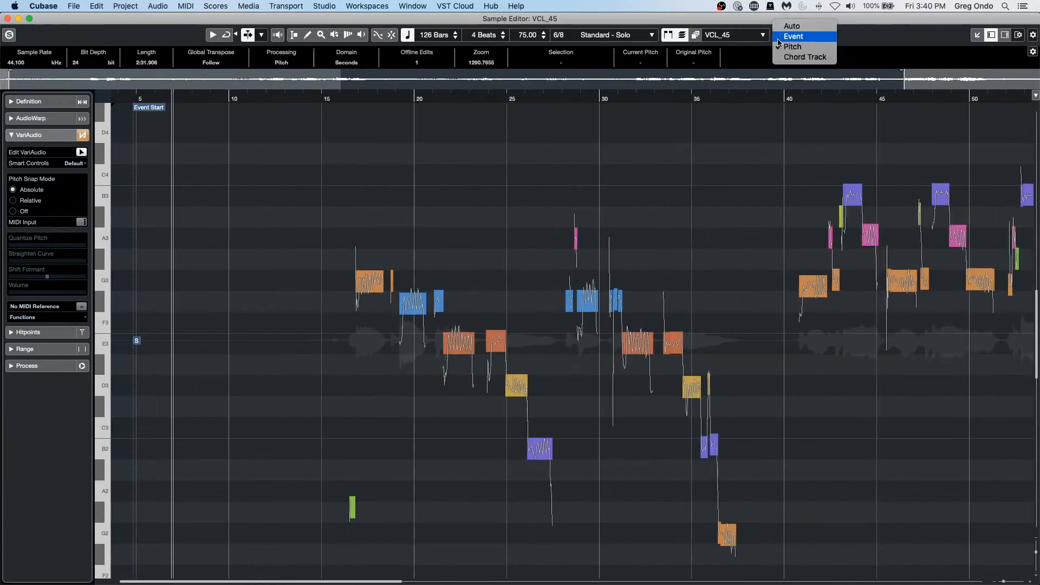
pyautogui.click(801, 61)
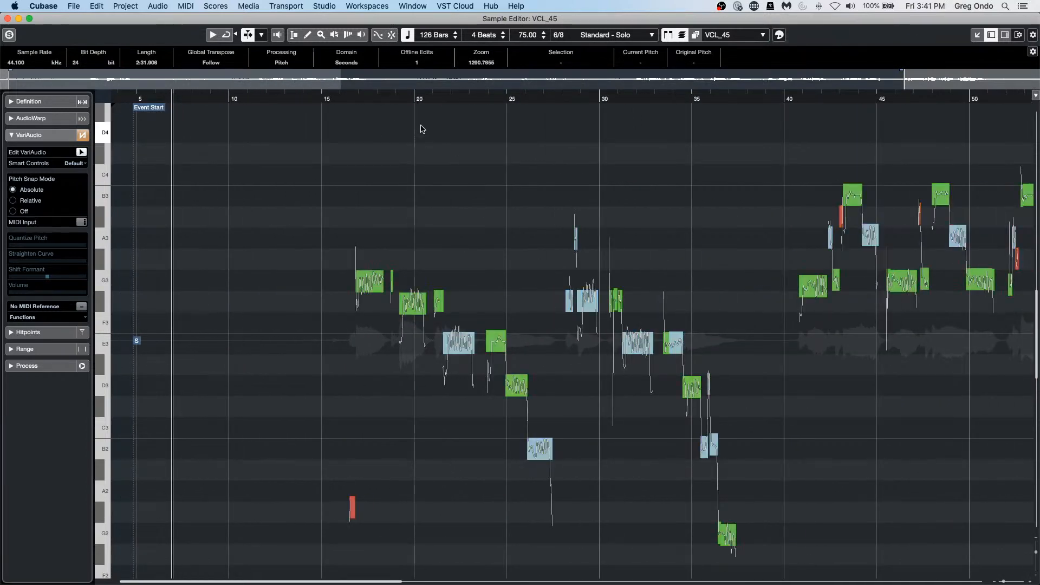
# - Show all VariAudio smart controls and audition the first vocal phrase from about 14.6 s
pyautogui.moveTo(377, 98)
pyautogui.mouseDown()
pyautogui.moveTo(398, 111)
pyautogui.moveTo(390, 98)
pyautogui.moveTo(390, 108)
pyautogui.mouseUp()
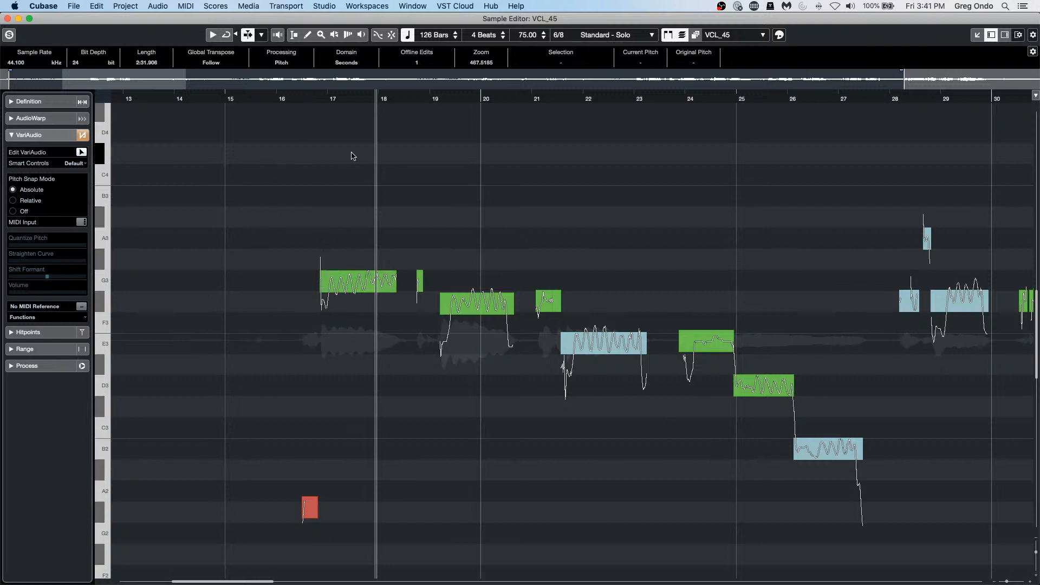
pyautogui.click(67, 163)
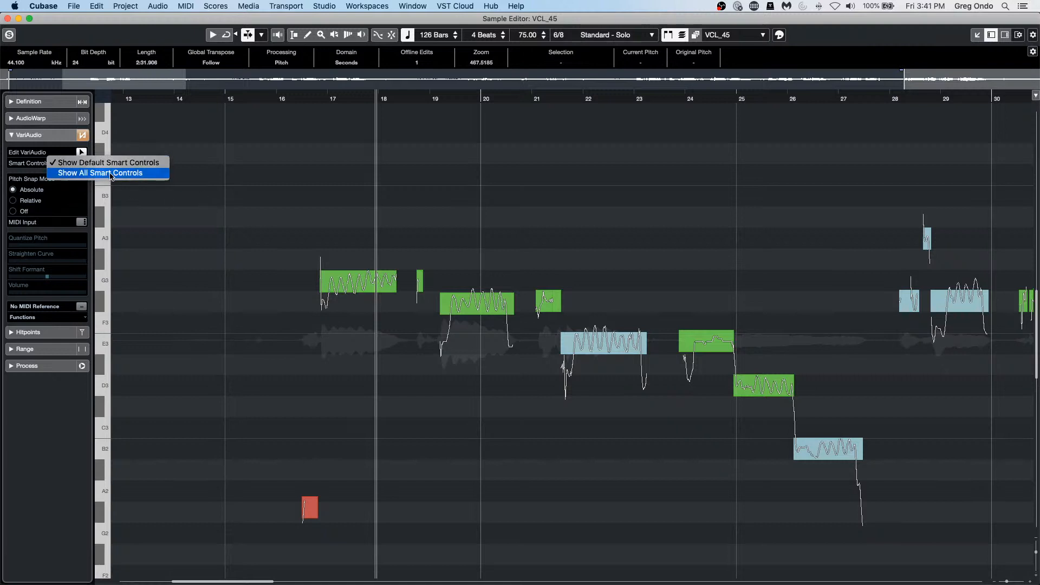
pyautogui.click(111, 174)
pyautogui.click(82, 165)
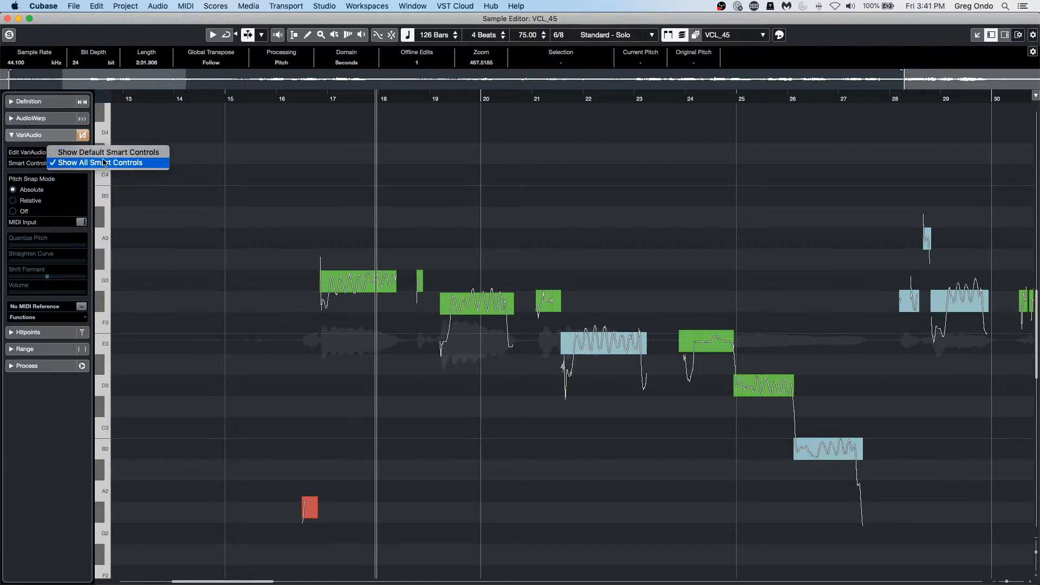
pyautogui.click(142, 157)
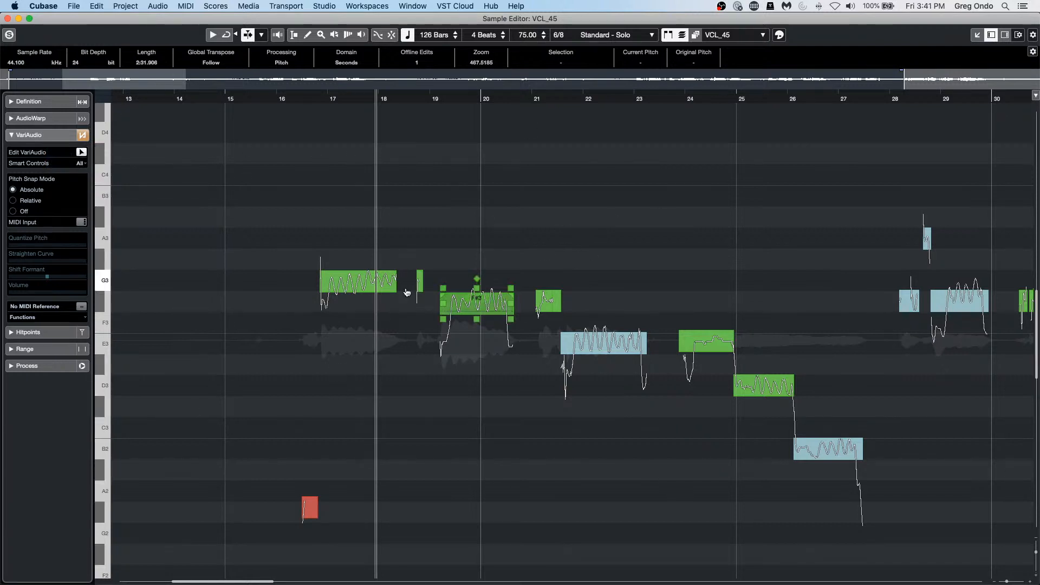
pyautogui.click(209, 97)
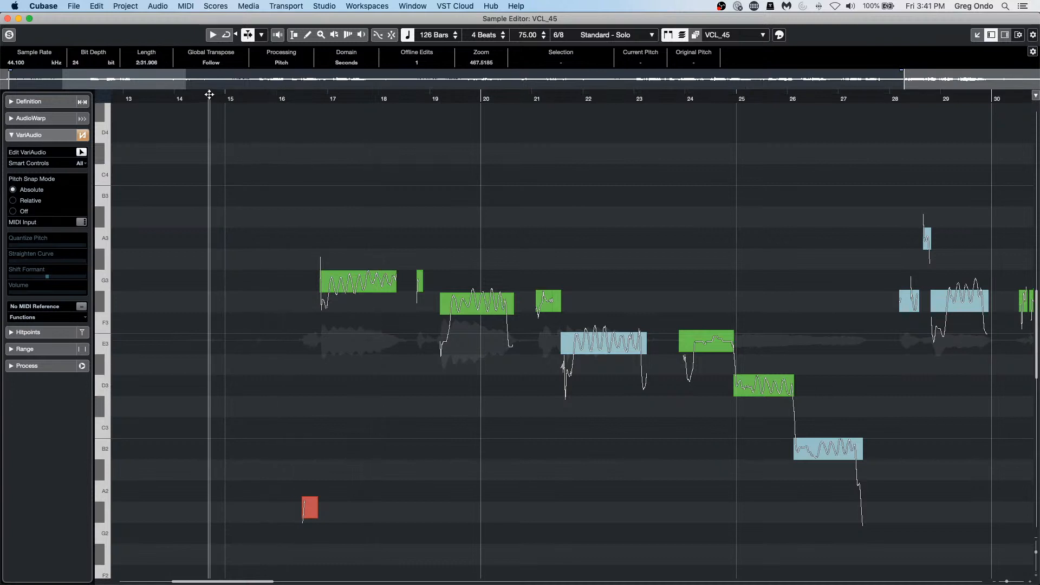
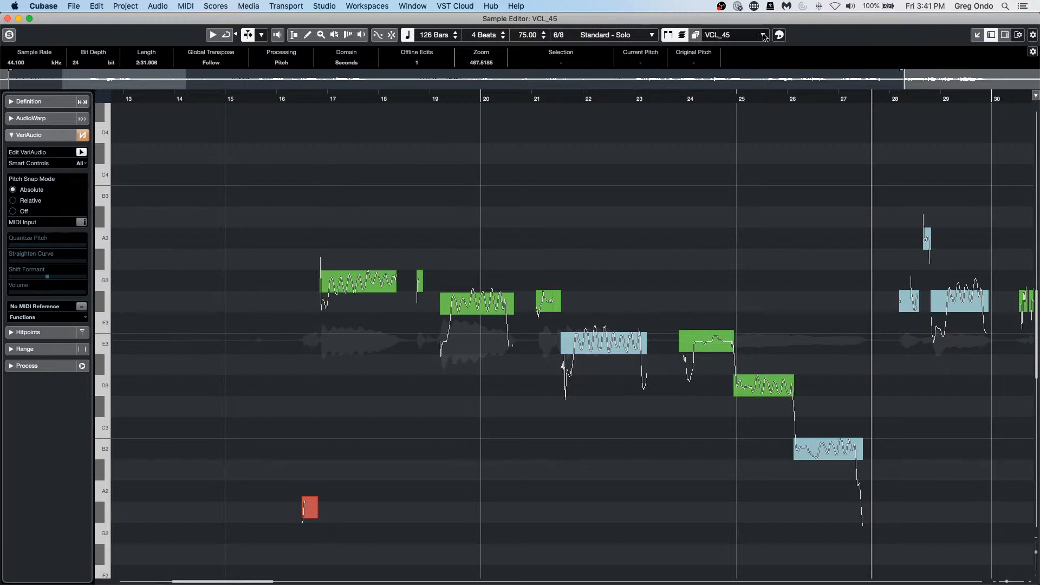
# - Quantize the pitch of all segments in the first vocal phrase to 100% and audition the phrase
pyautogui.click(779, 35)
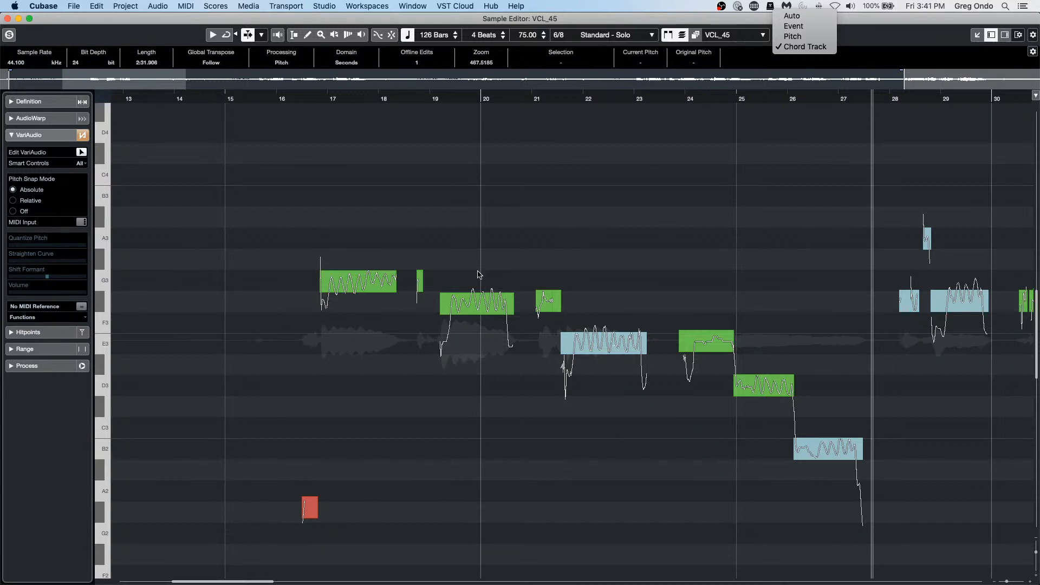
pyautogui.click(261, 226)
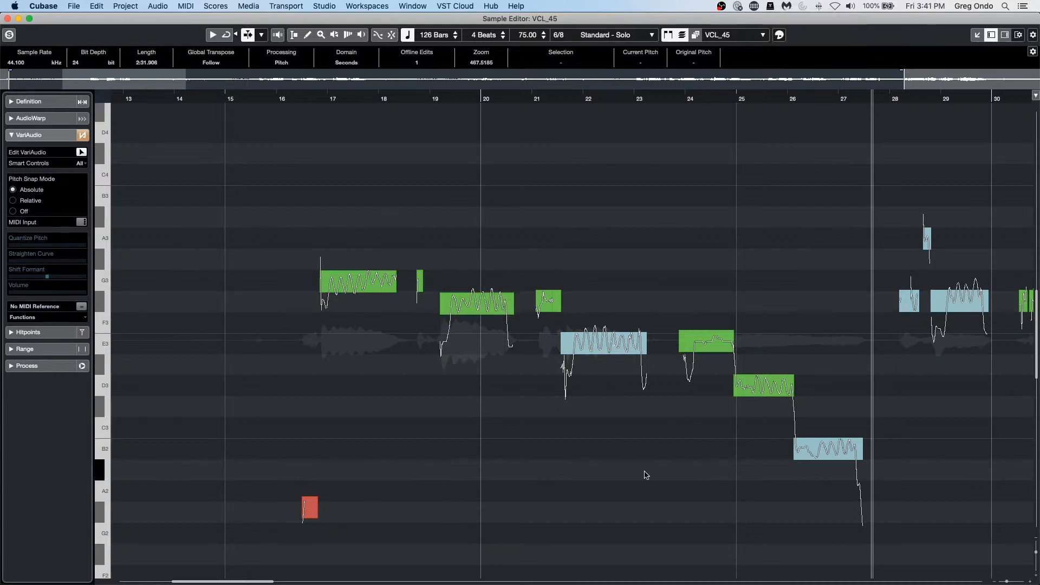
pyautogui.moveTo(263, 227); pyautogui.dragTo(820, 533)
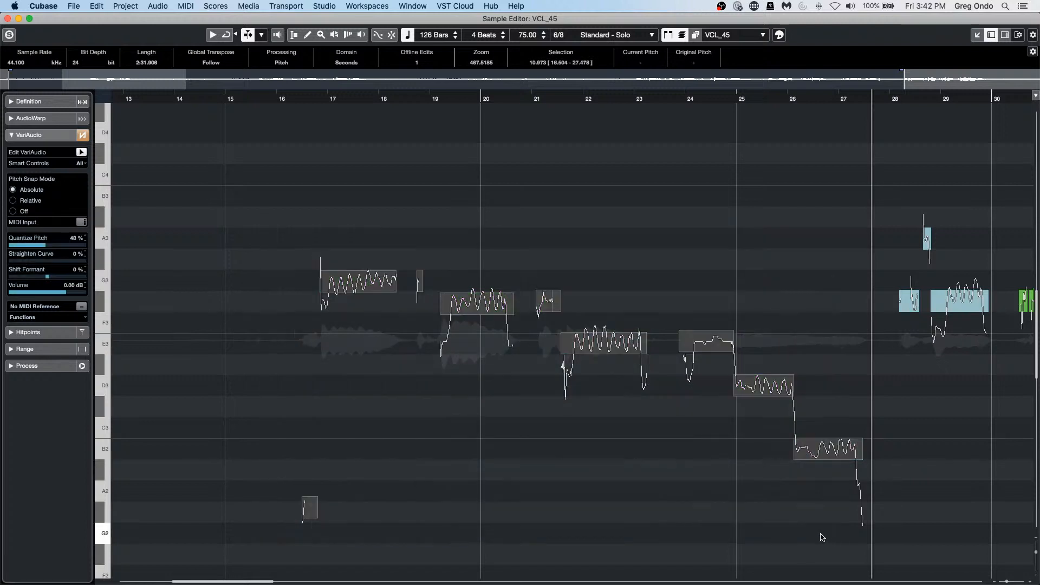
pyautogui.moveTo(356, 302)
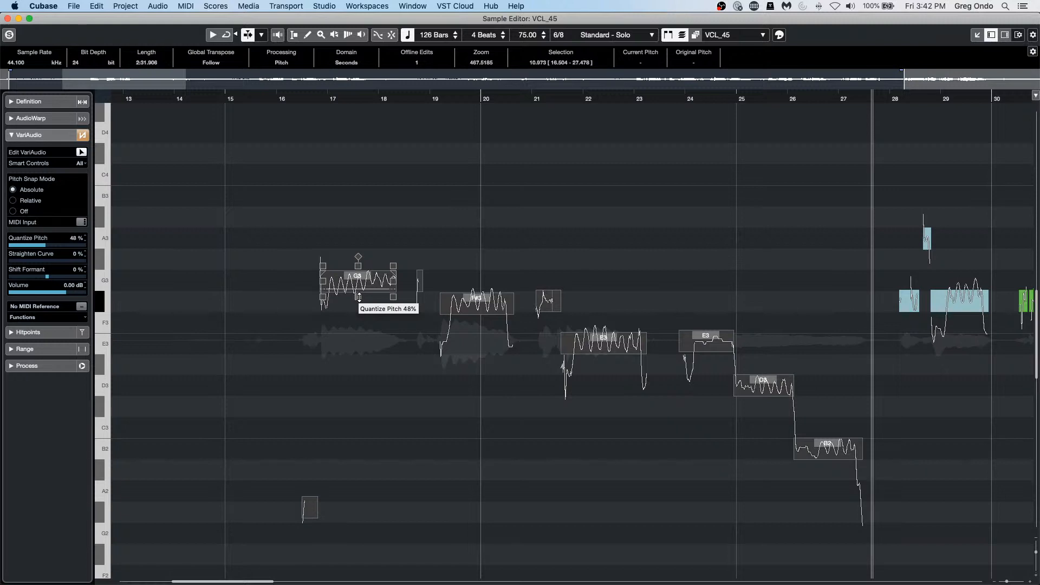
pyautogui.moveTo(358, 297); pyautogui.dragTo(356, 116)
pyautogui.click(357, 116)
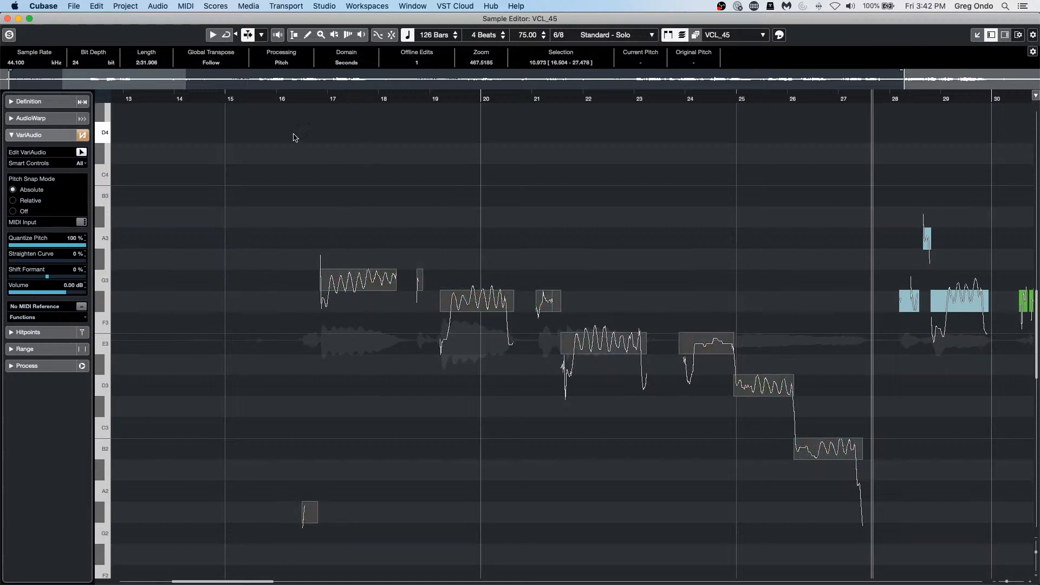
pyautogui.moveTo(301, 97); pyautogui.dragTo(250, 97)
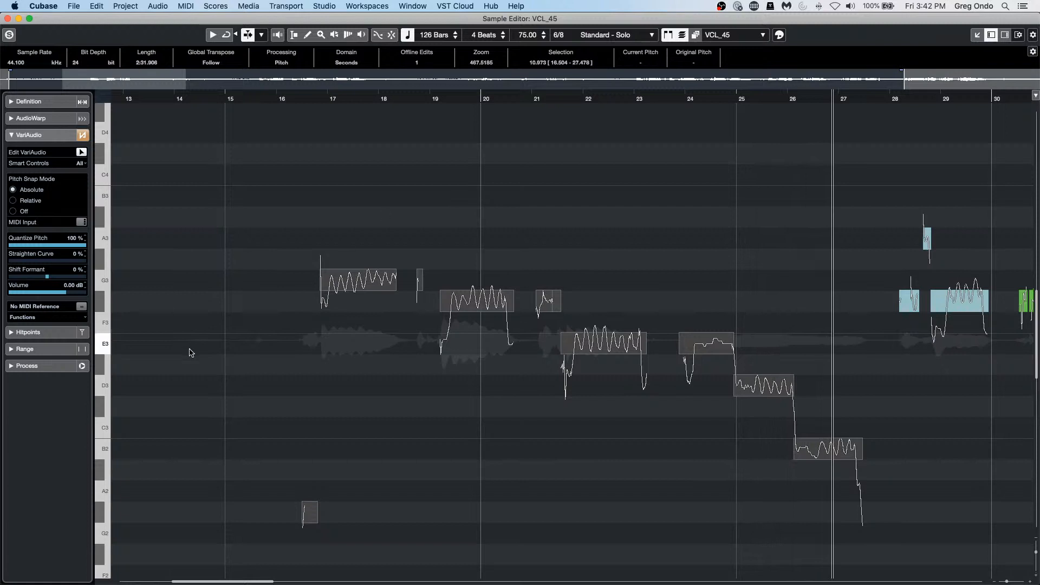
pyautogui.click(355, 375)
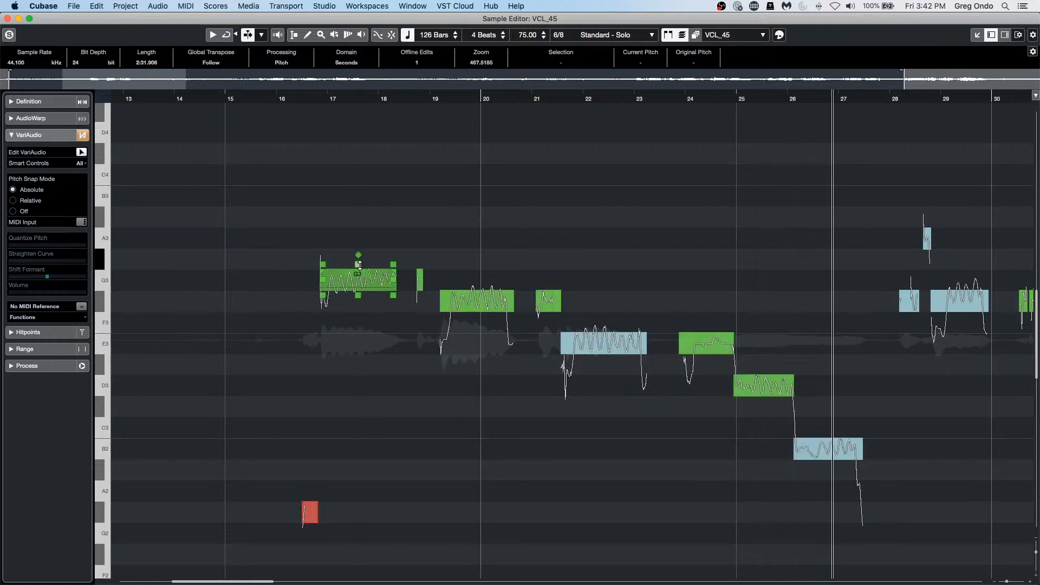
# - Flatten the vibrato of the first long G3 segment by straightening its pitch curve
pyautogui.click(360, 265)
pyautogui.click(350, 102)
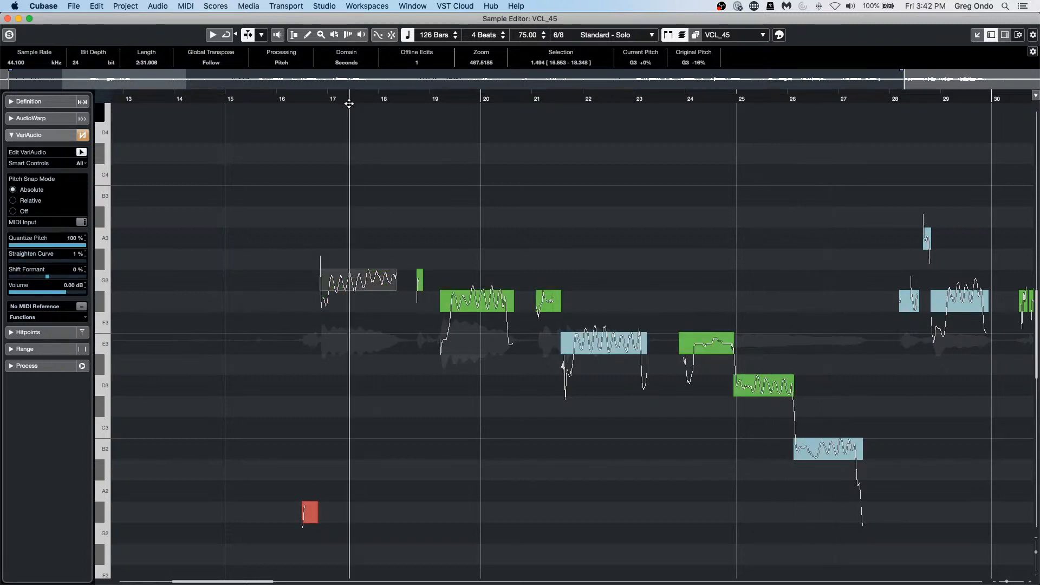
pyautogui.moveTo(349, 103); pyautogui.dragTo(353, 135)
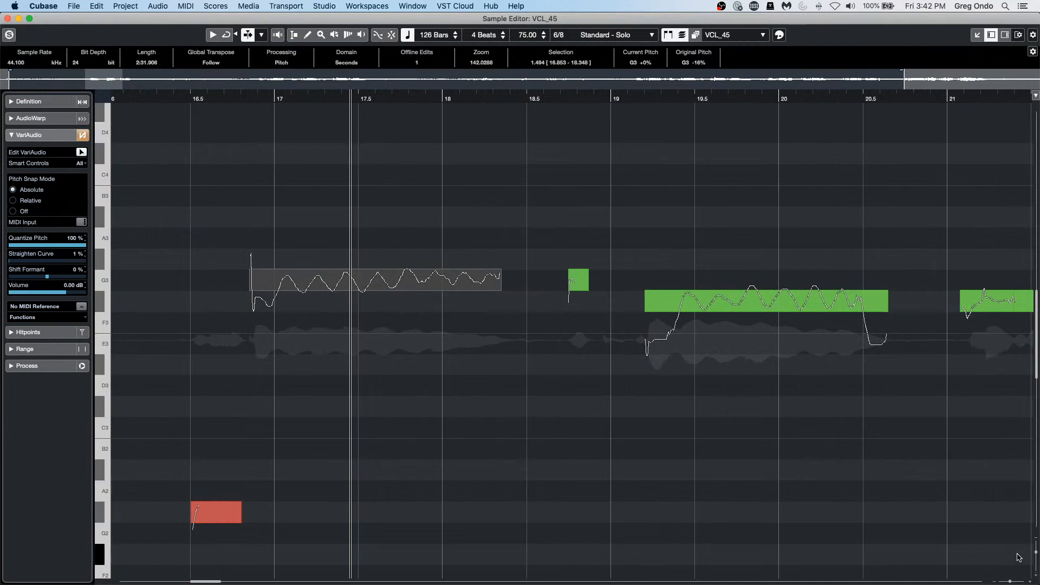
pyautogui.hotkey('shift', 'h')
pyautogui.hotkey('shift', 'h')
pyautogui.hotkey('shift', 'h')
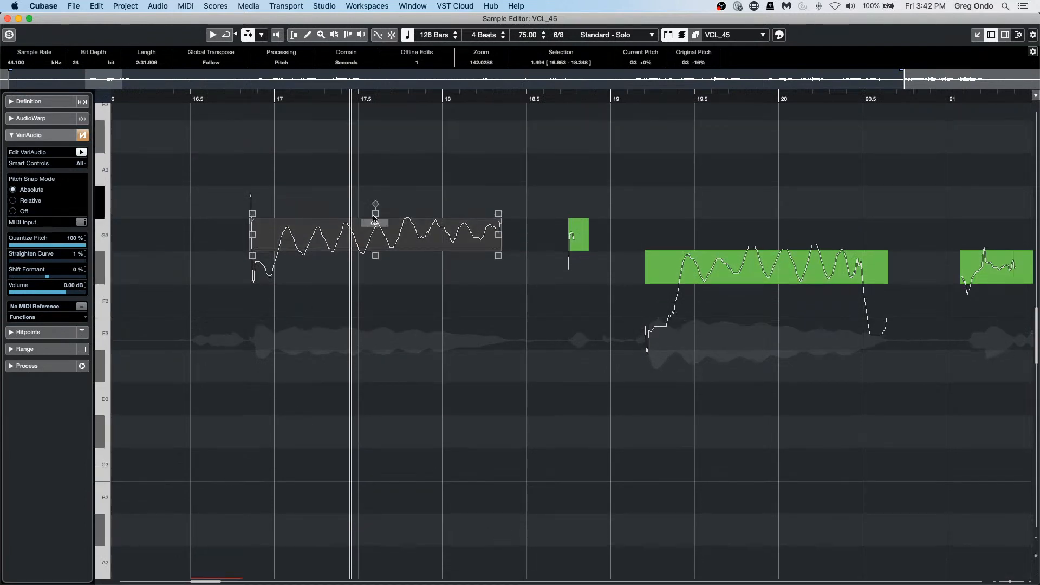
pyautogui.moveTo(376, 214); pyautogui.dragTo(388, 274)
pyautogui.click(369, 310)
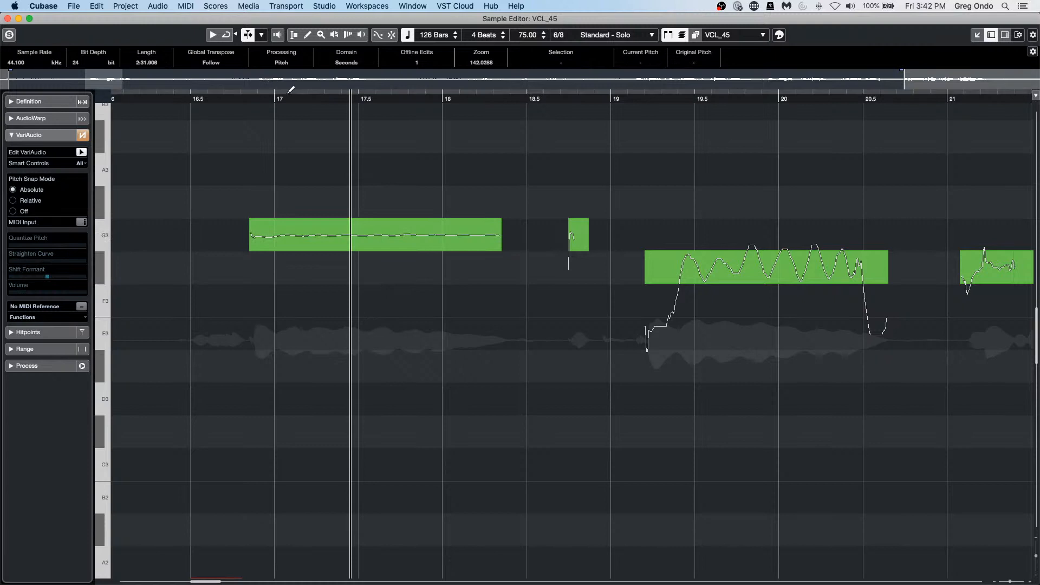
# - Audition the straightened G3 segment from about 15.2 s and undo the straightening
pyautogui.moveTo(285, 98); pyautogui.dragTo(194, 90)
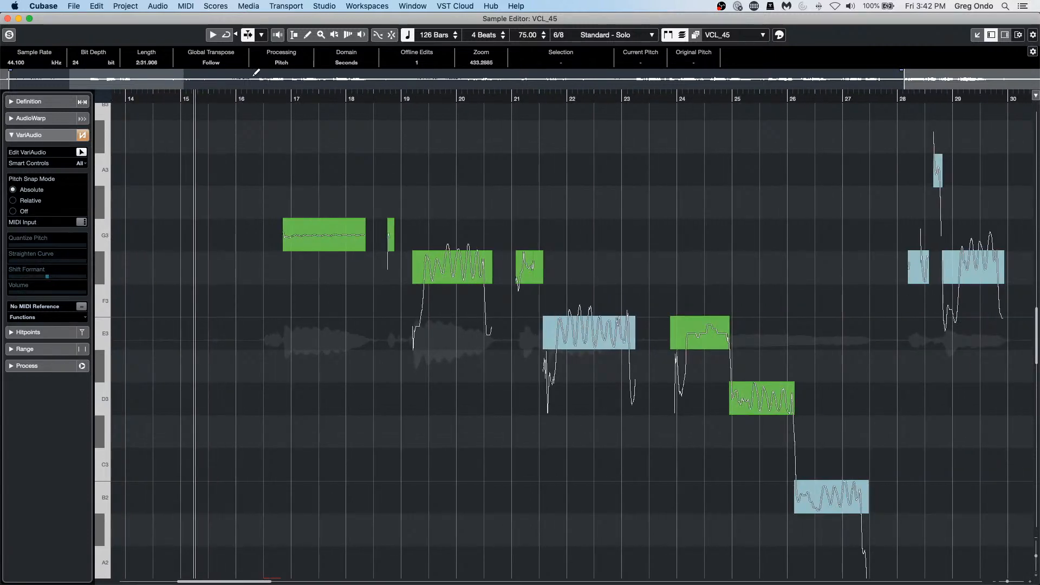
pyautogui.press('space')
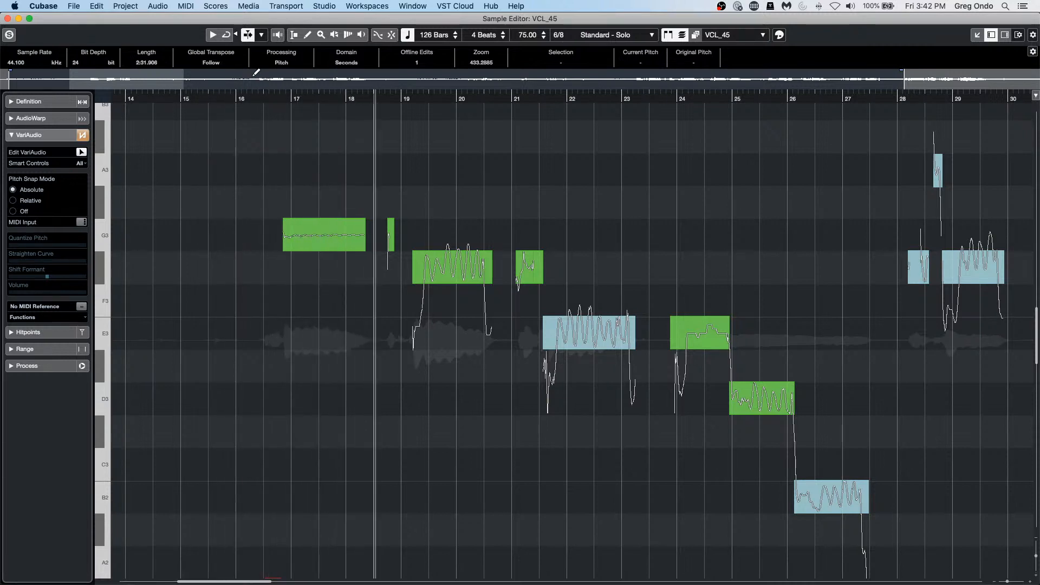
pyautogui.press('super+z')
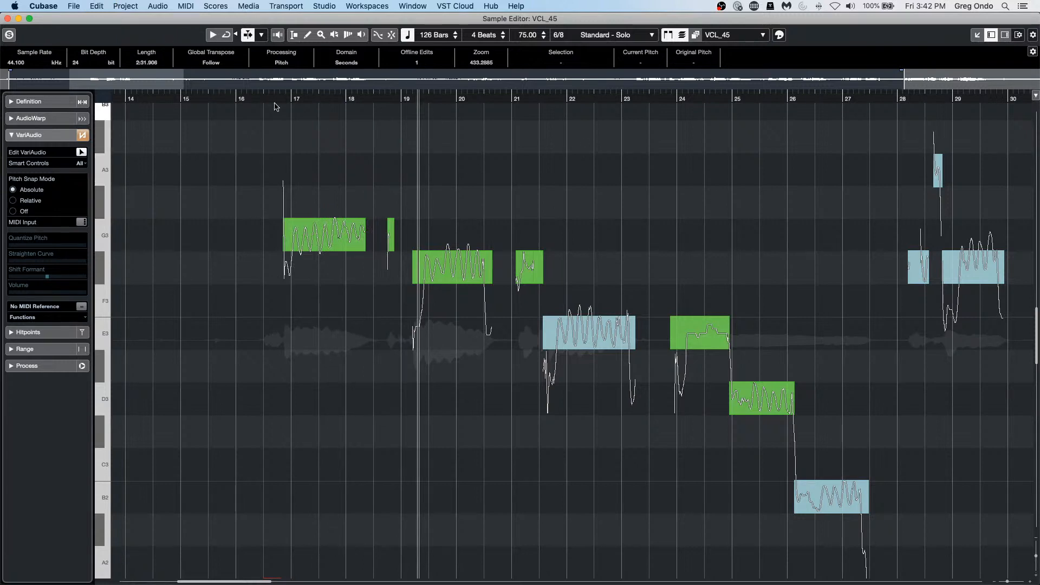
# - Limit pitch straightening to the middle of the first long G3 segment by excluding both ends, and straighten its curve to 57%
pyautogui.moveTo(275, 105); pyautogui.dragTo(281, 137)
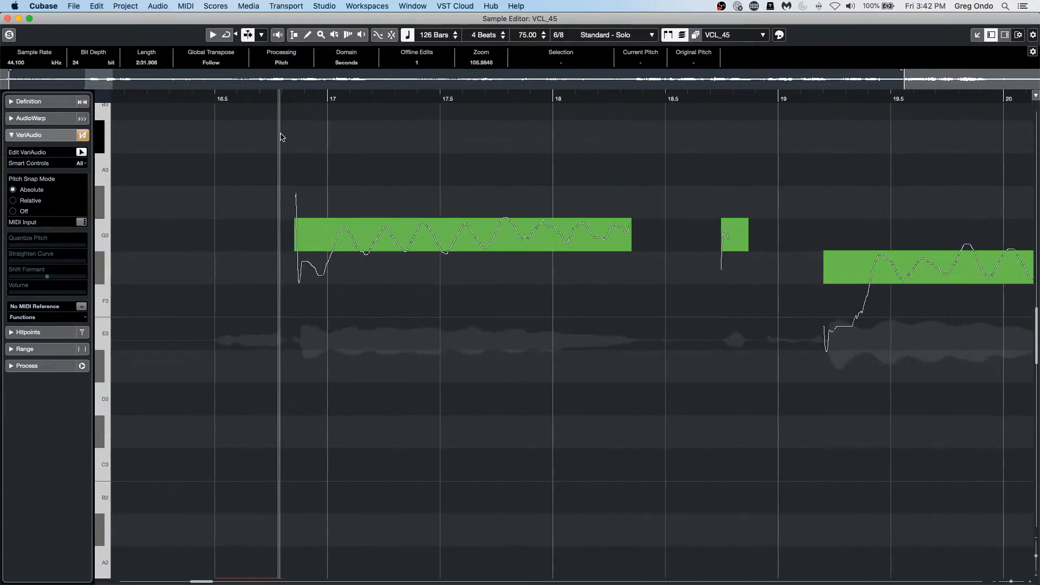
pyautogui.moveTo(548, 226)
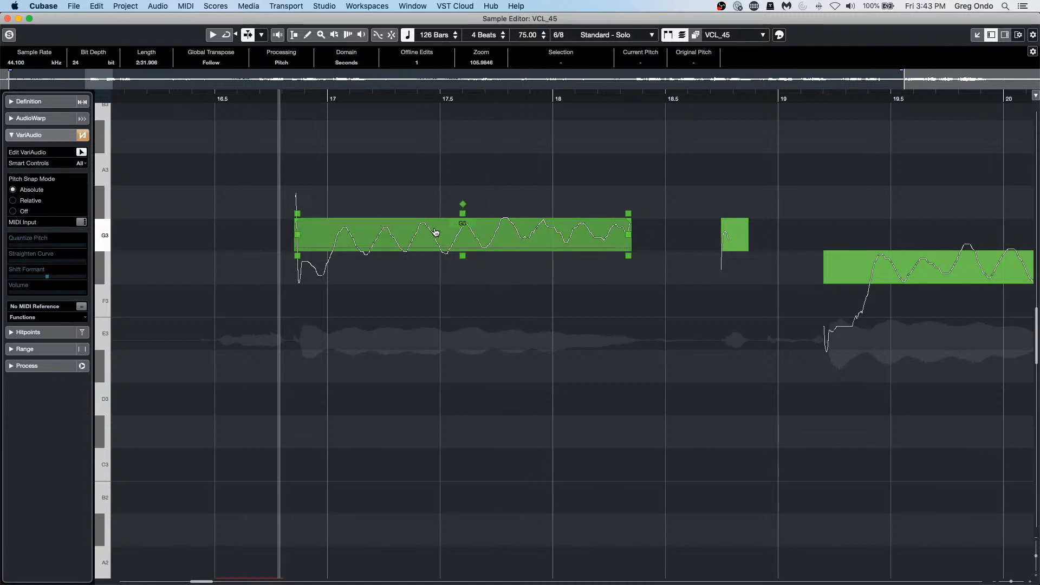
pyautogui.click(629, 218)
pyautogui.moveTo(631, 221); pyautogui.dragTo(590, 227)
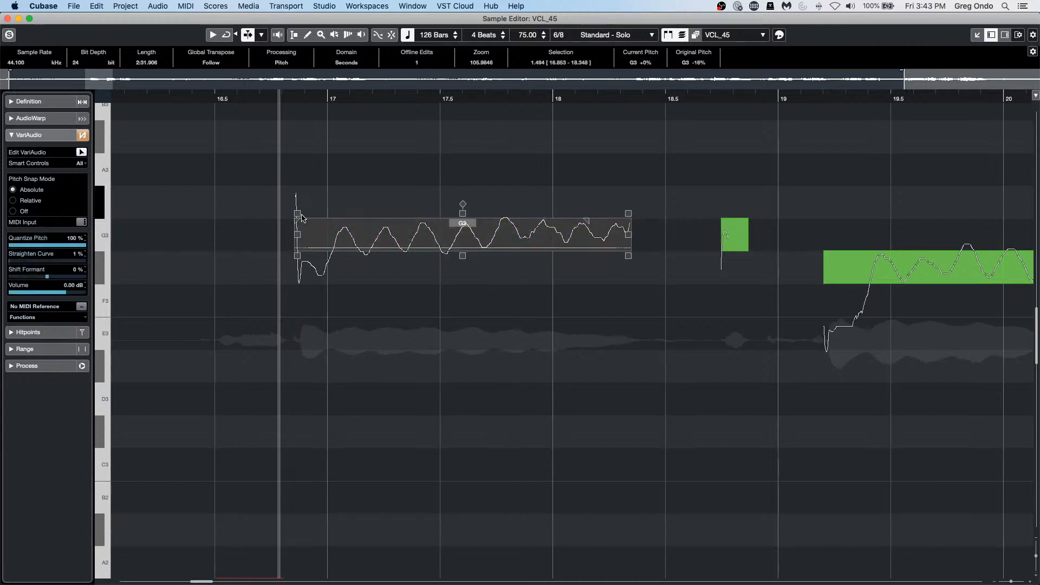
pyautogui.moveTo(297, 223); pyautogui.dragTo(347, 247)
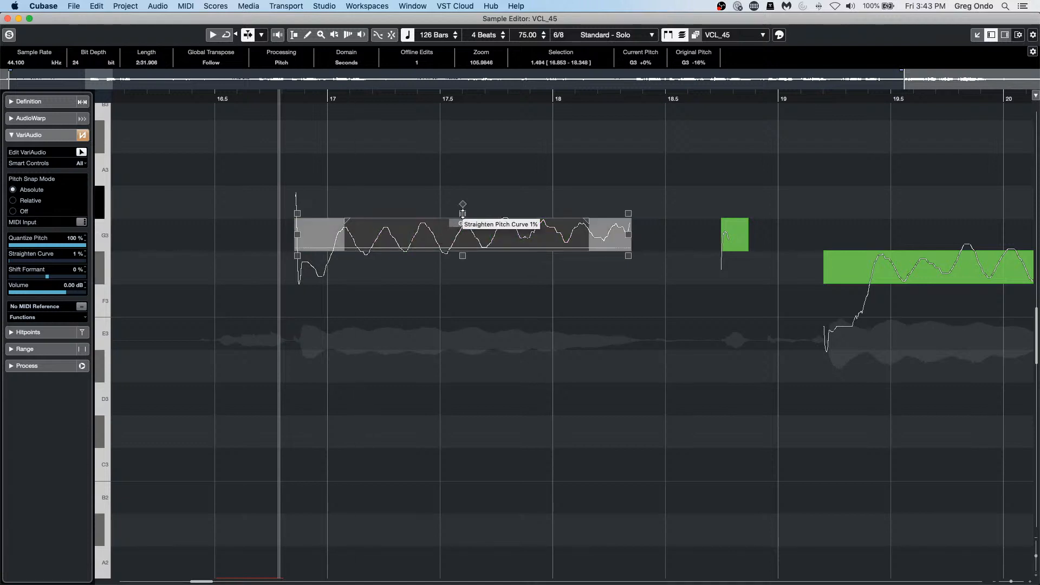
pyautogui.moveTo(463, 213); pyautogui.dragTo(458, 239)
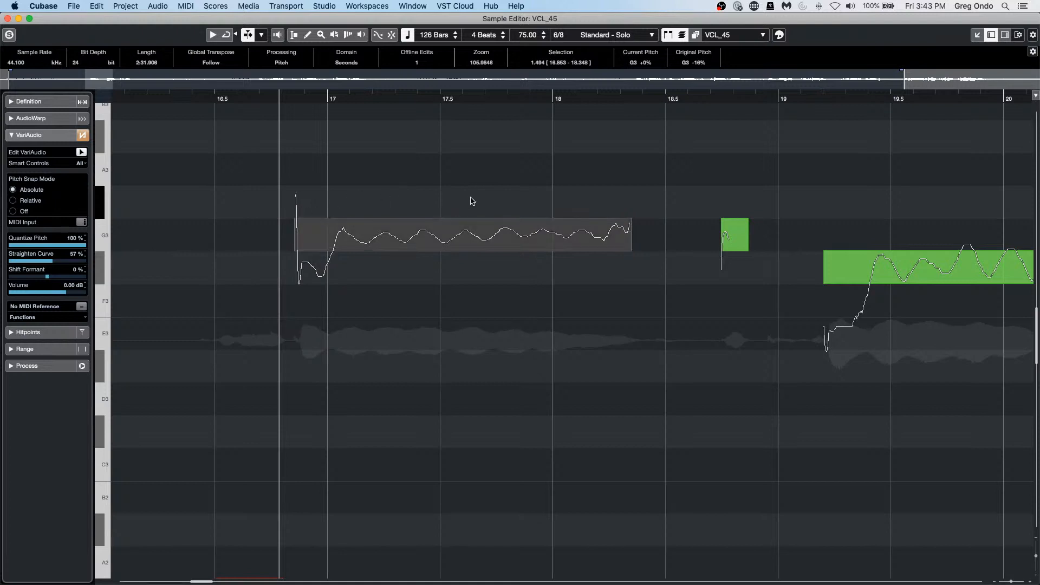
pyautogui.moveTo(466, 206)
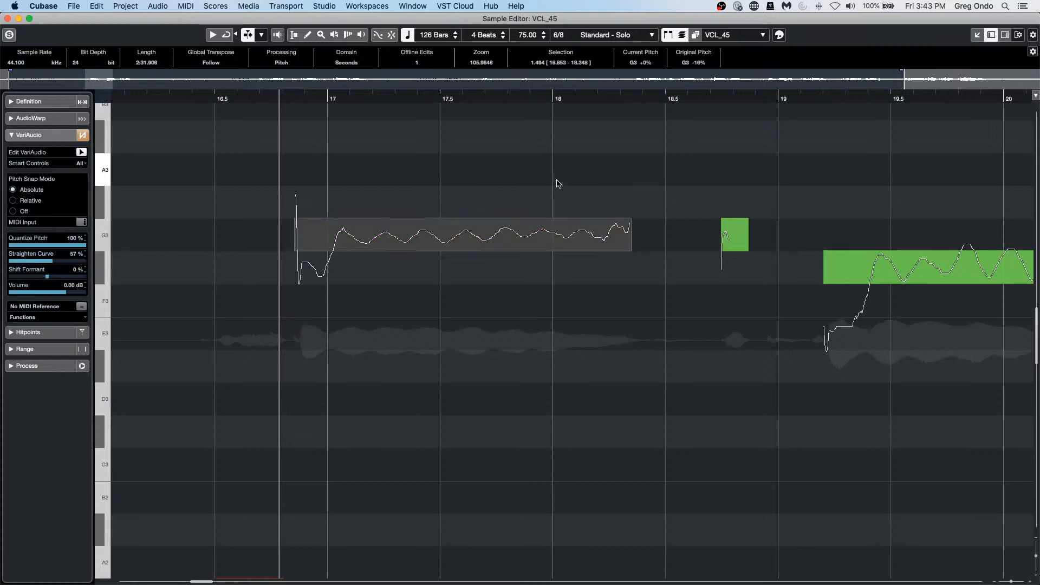
# - Tilt both ends of the long F#3 segment's pitch curve upward, anchoring at about 20.5 s for its end and 19.5 s for its start
pyautogui.moveTo(908, 269)
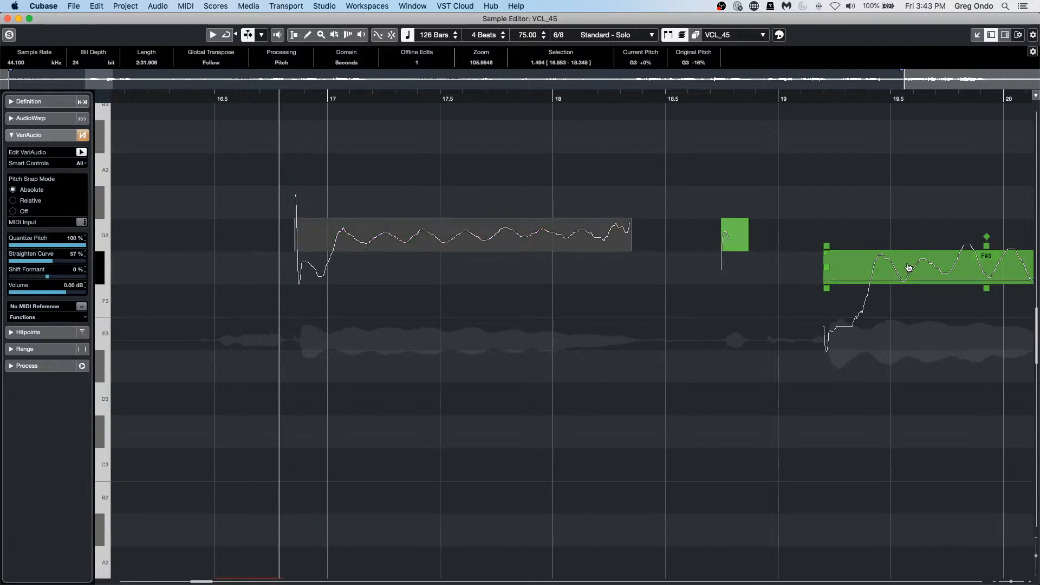
pyautogui.moveTo(715, 97); pyautogui.dragTo(1036, 97)
pyautogui.moveTo(778, 262)
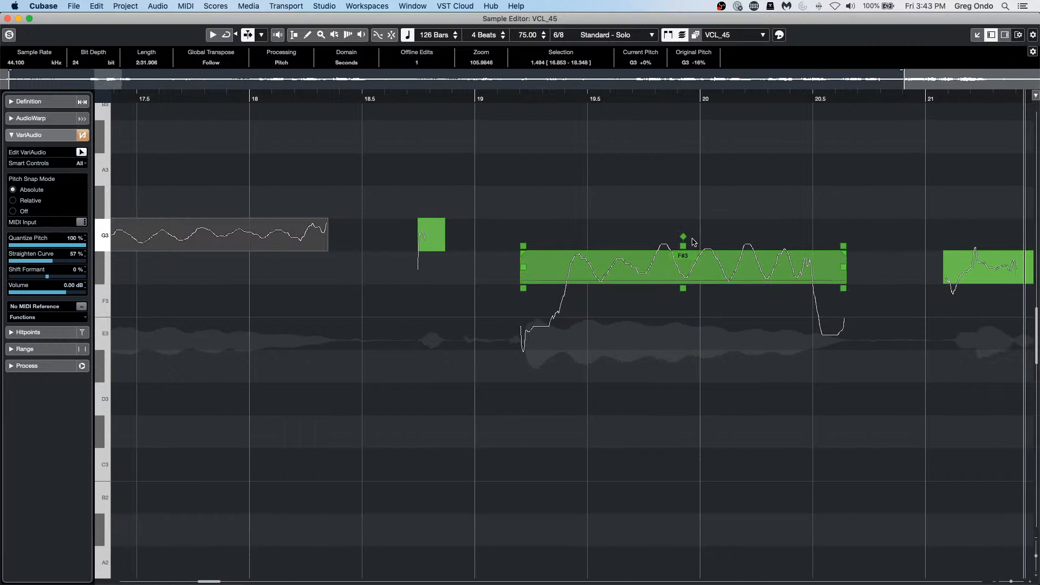
pyautogui.moveTo(685, 237); pyautogui.dragTo(740, 238)
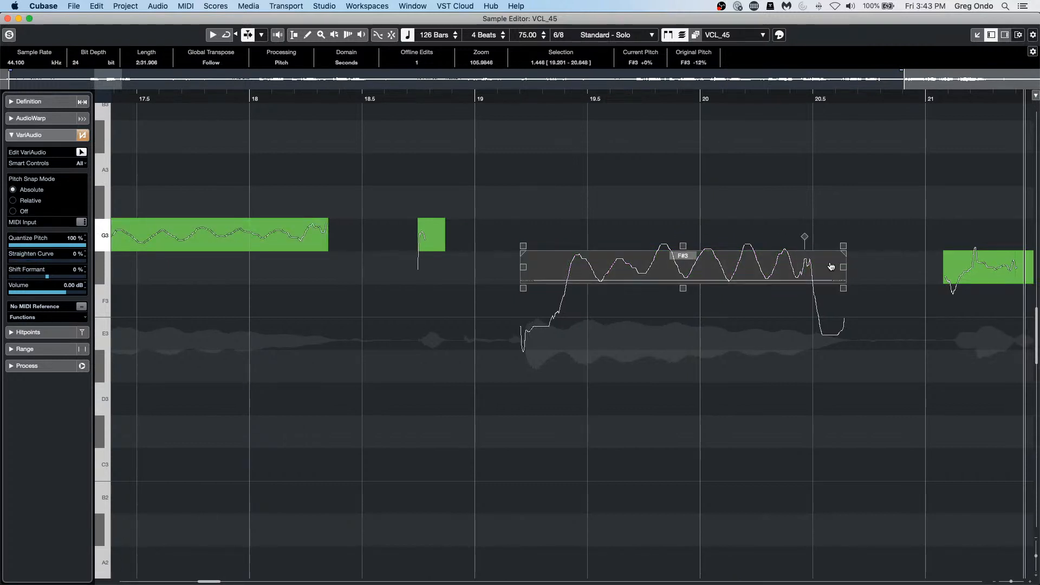
pyautogui.click(843, 239)
pyautogui.press('super+z')
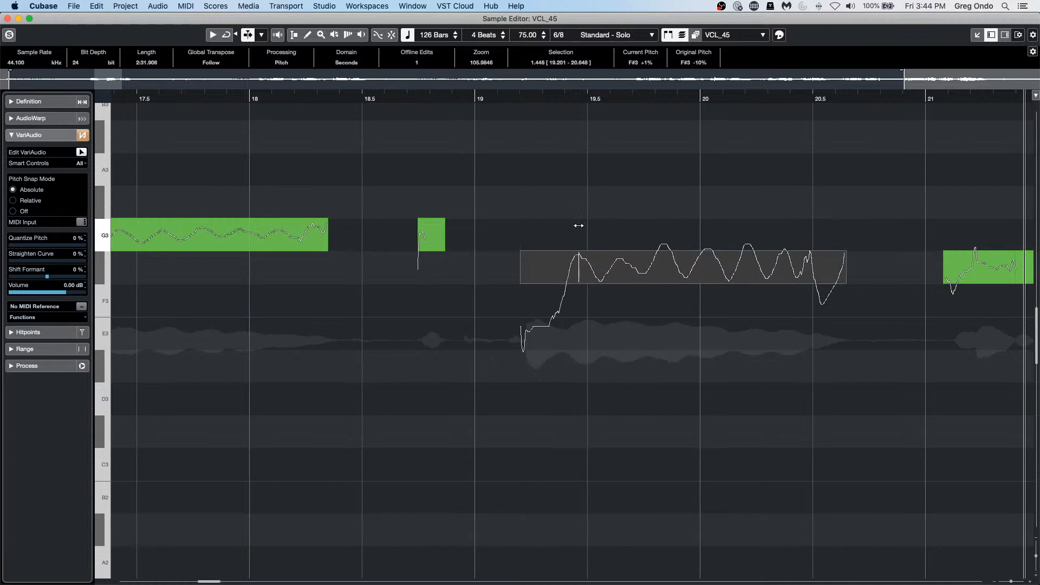
pyautogui.moveTo(522, 247); pyautogui.dragTo(537, 192)
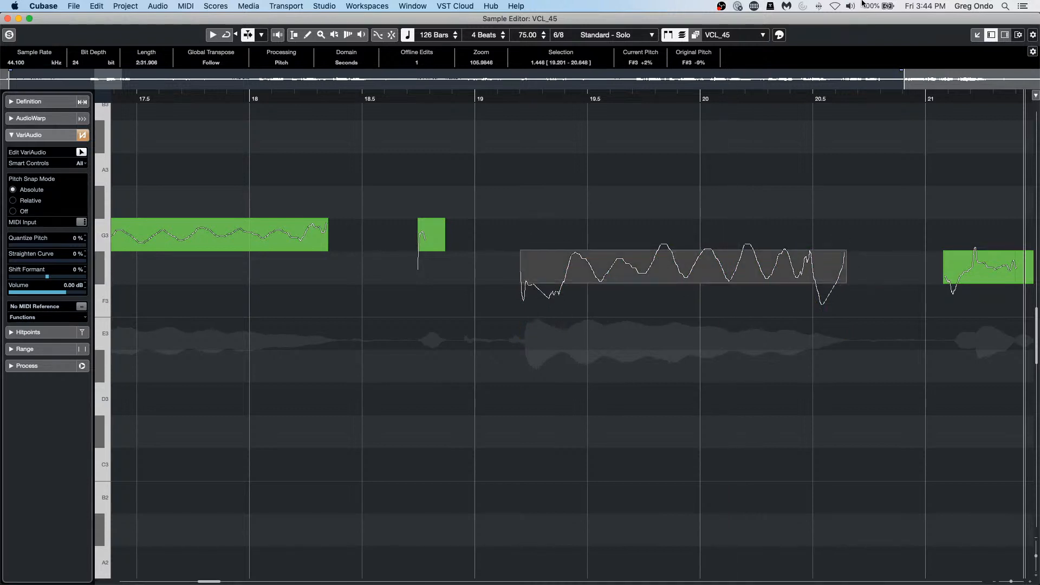
# - Tilt the pitch curve of the long F#3 segment from its start handle and lower the segment's volume to -12.3 dB
pyautogui.click(591, 209)
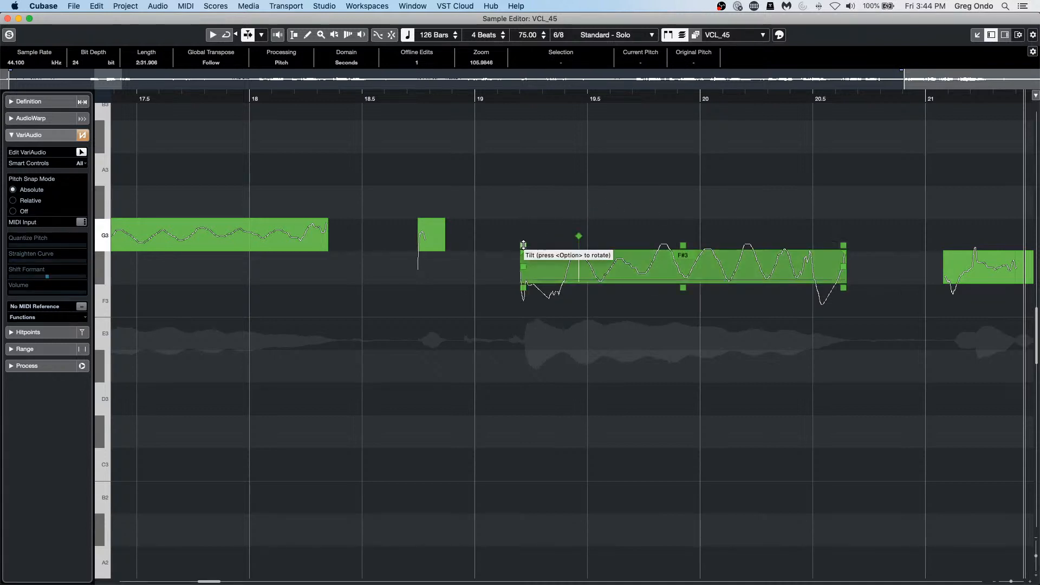
pyautogui.moveTo(523, 245); pyautogui.dragTo(564, 239)
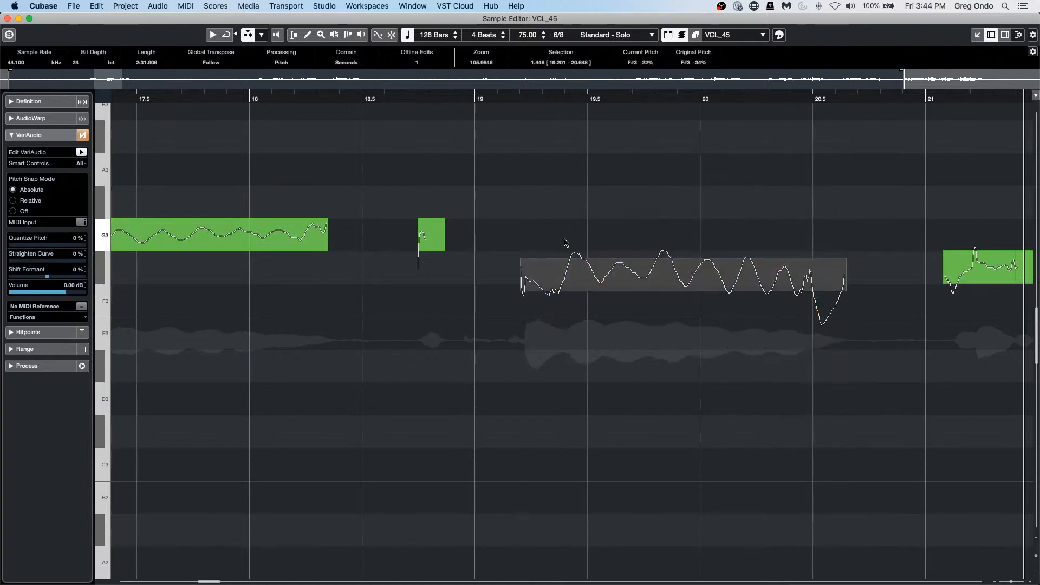
pyautogui.click(843, 297)
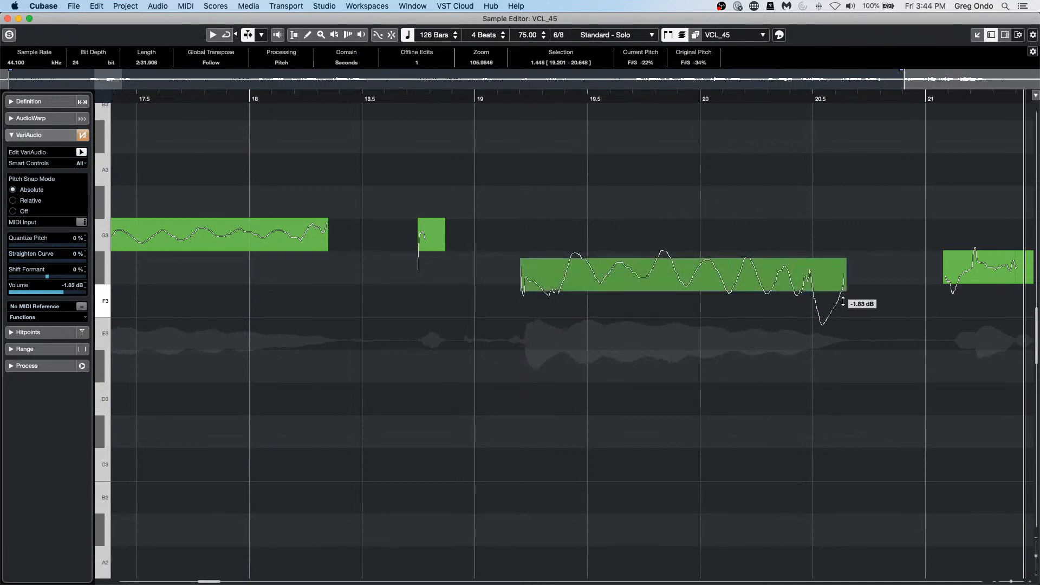
pyautogui.moveTo(843, 315); pyautogui.dragTo(841, 327)
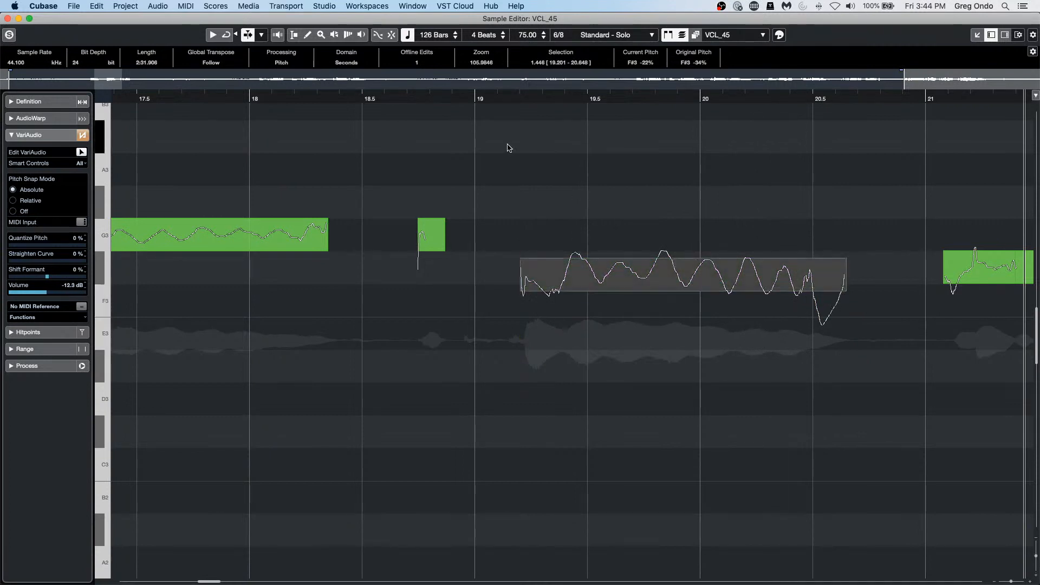
pyautogui.click(323, 95)
pyautogui.press('space')
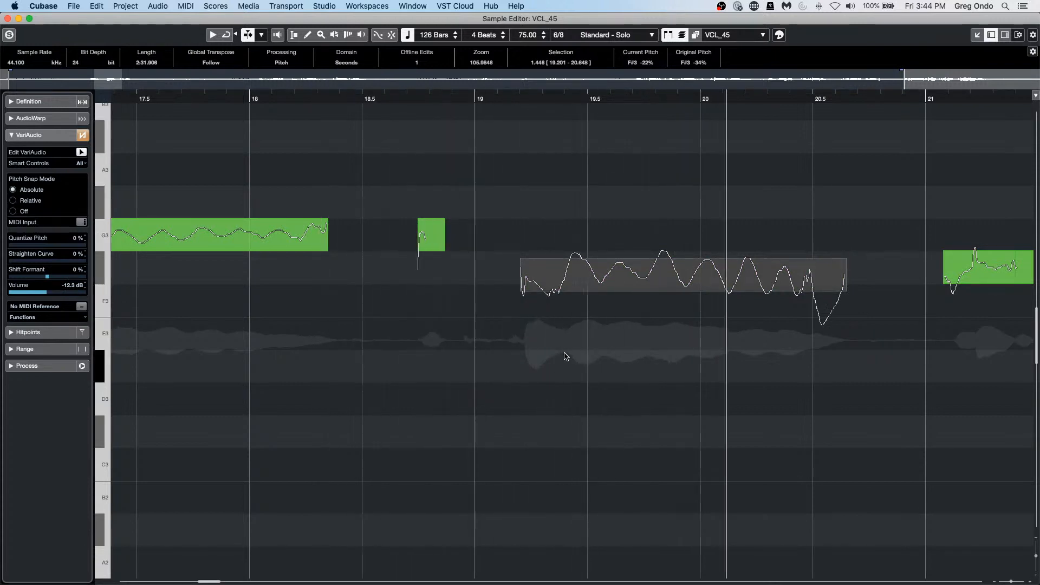
# - Try a volume of 8.69 dB on the long F#3 segment, play it back, and undo the change
pyautogui.moveTo(836, 298)
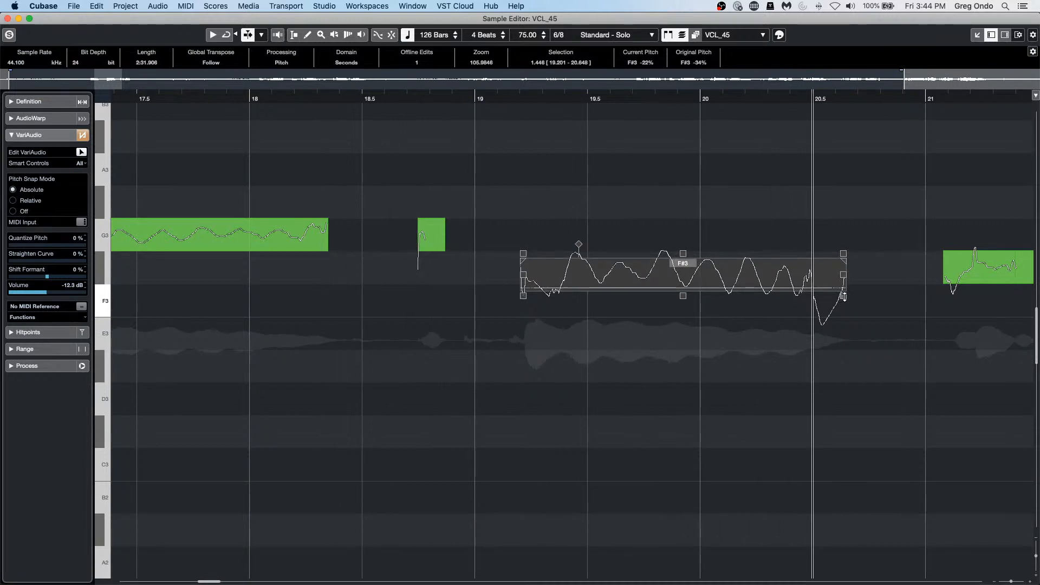
pyautogui.moveTo(844, 295); pyautogui.dragTo(852, 238)
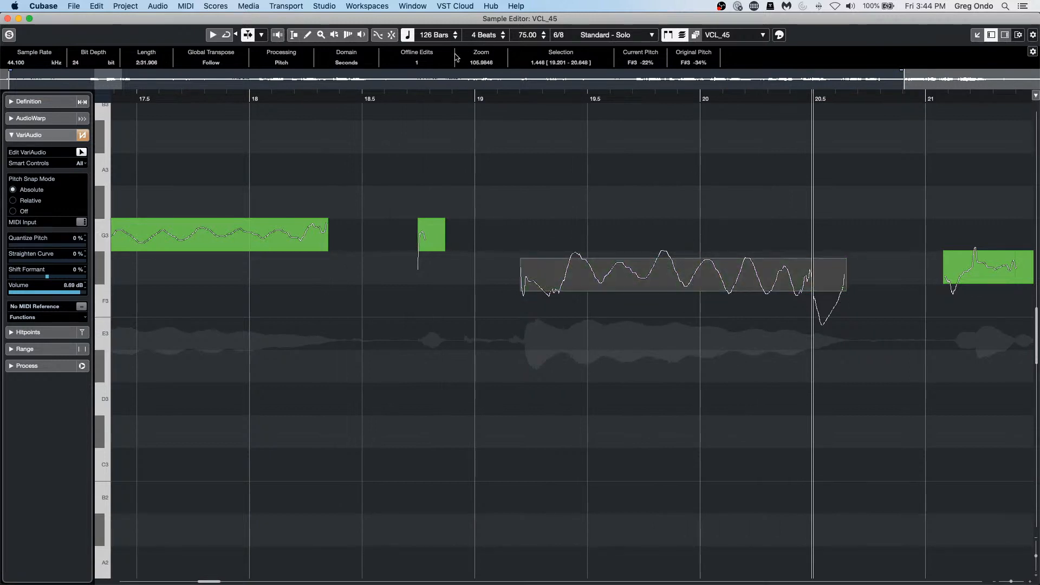
pyautogui.click(348, 96)
pyautogui.press('space')
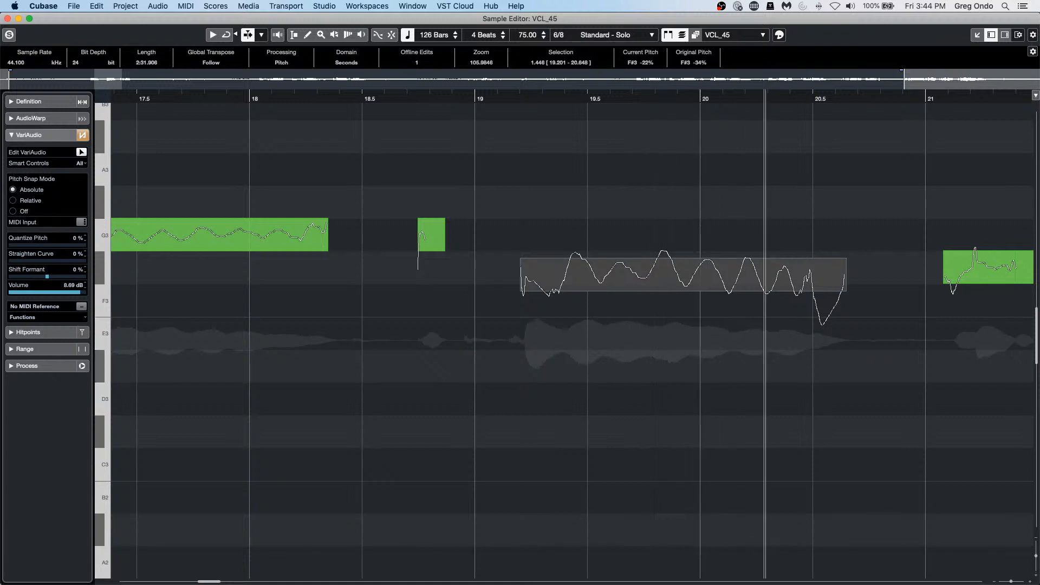
pyautogui.press('super+z')
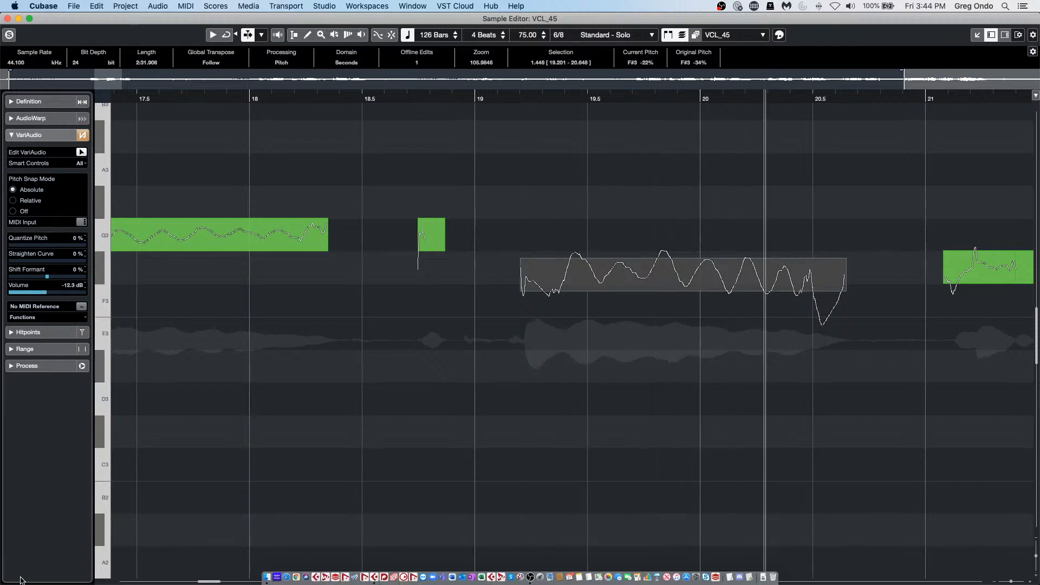
# - Play back the long F#3 segment from just before its start
pyautogui.click(491, 96)
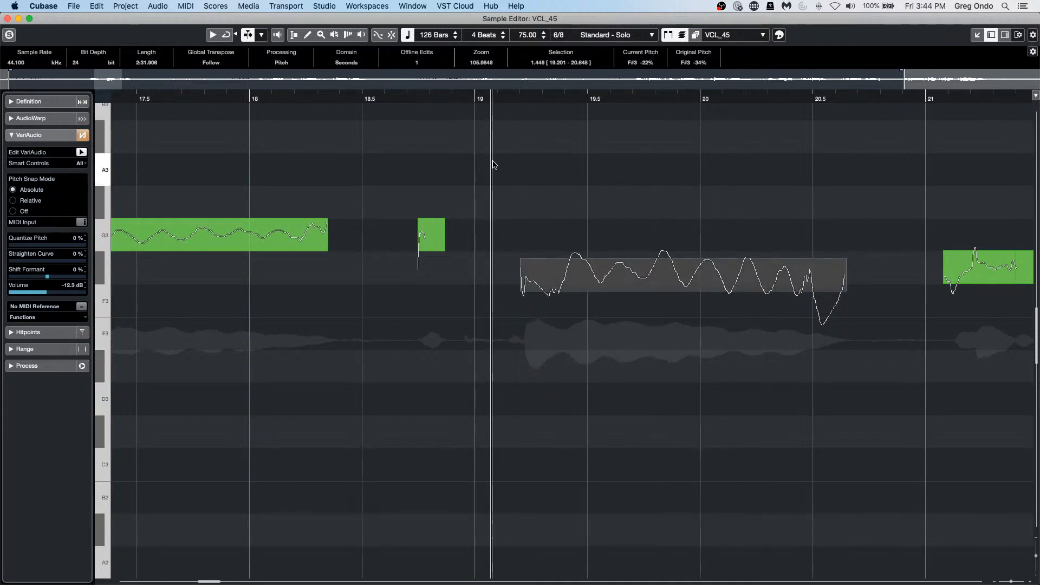
pyautogui.press('space')
pyautogui.press('space')
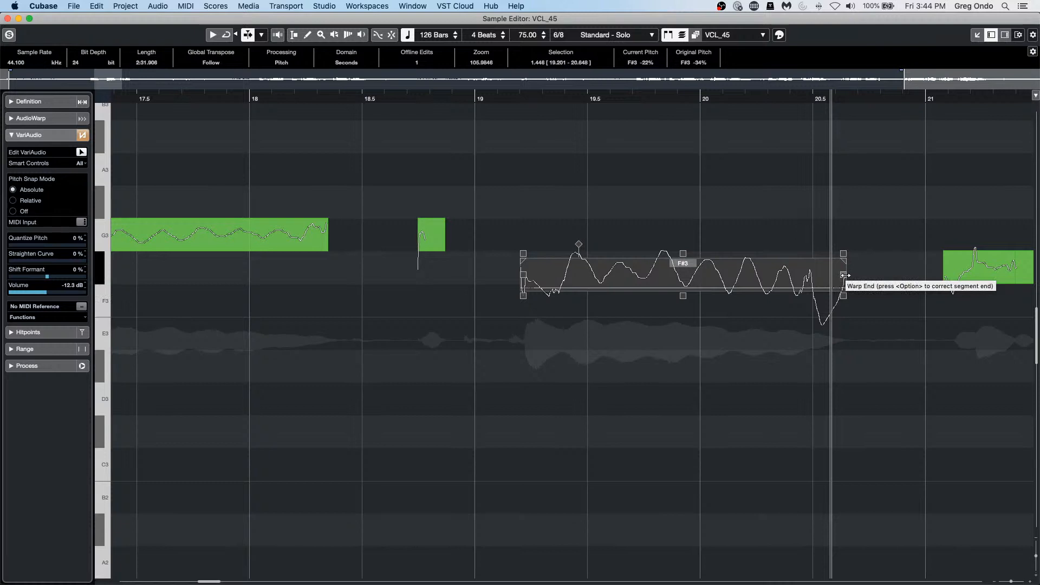
# - Warp the long F#3 segment's end to about 20.396 s and the following segment's start to about 21.188 s
pyautogui.moveTo(846, 275); pyautogui.dragTo(789, 275)
pyautogui.moveTo(315, 96); pyautogui.dragTo(298, 53)
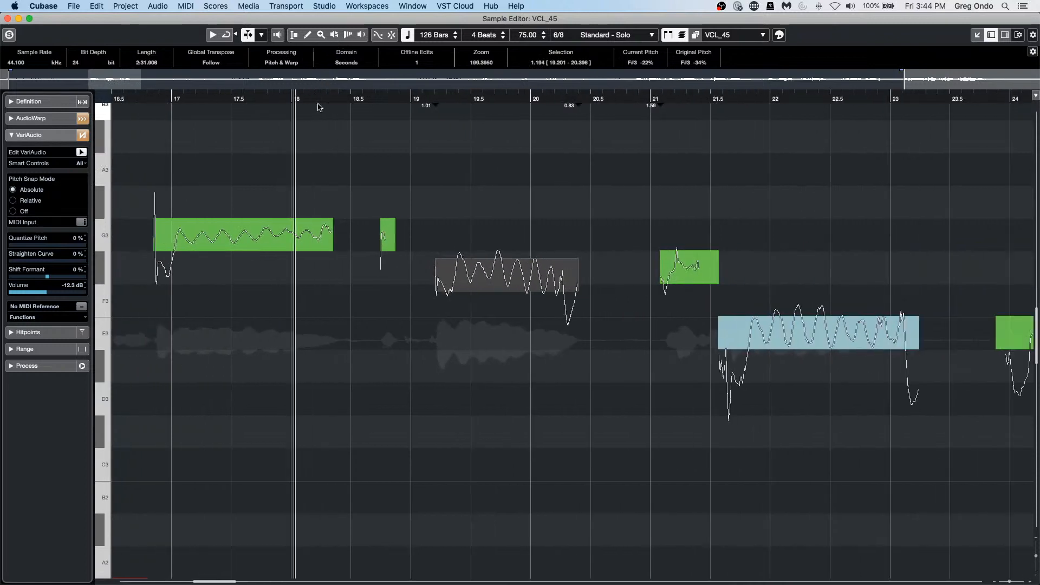
pyautogui.moveTo(671, 270)
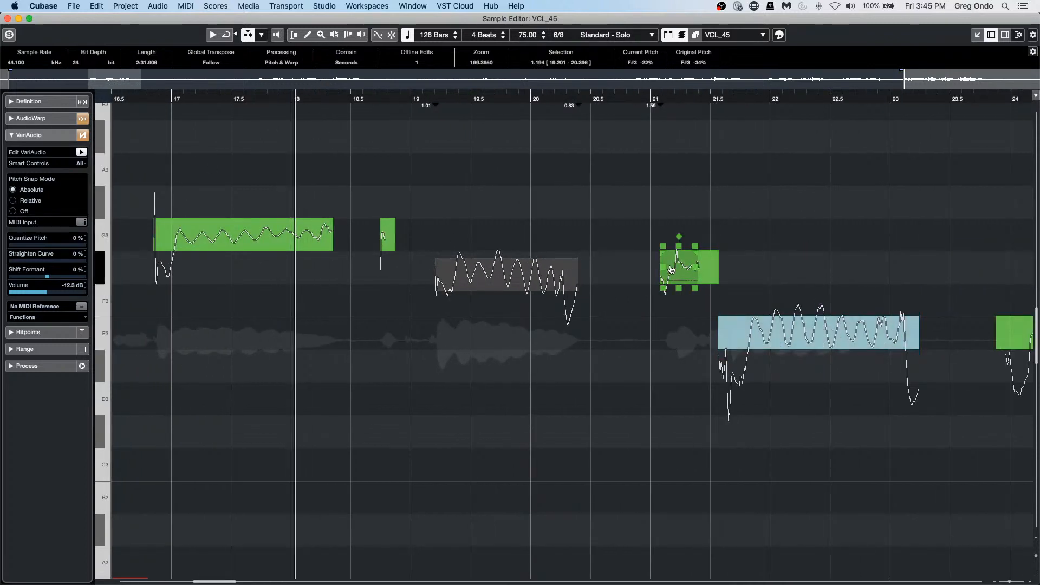
pyautogui.moveTo(664, 266); pyautogui.dragTo(674, 265)
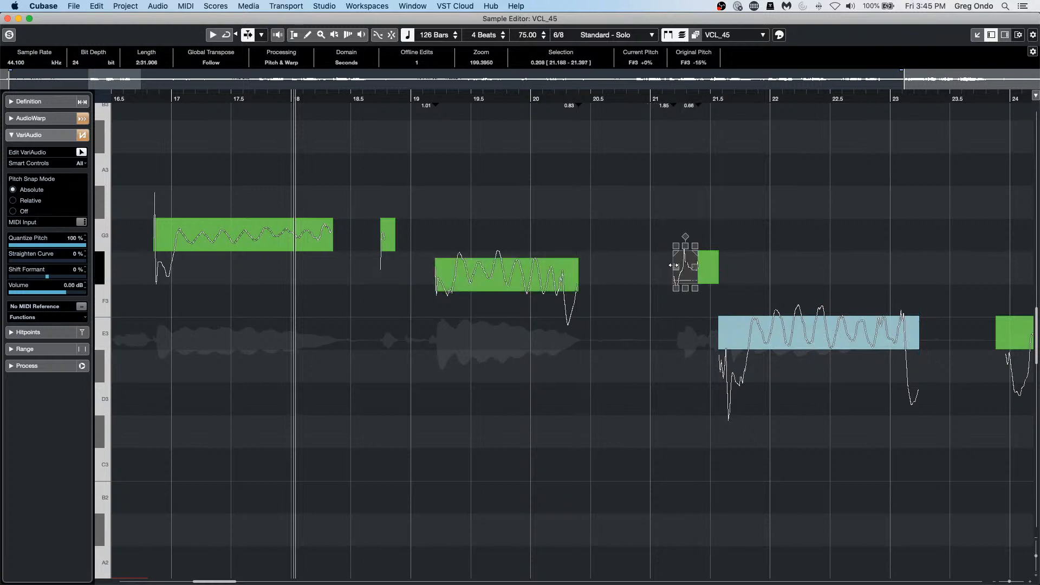
# - Play back the passage from before the first G3 segment, near 16.7 s, to hear the warped segments
pyautogui.click(404, 96)
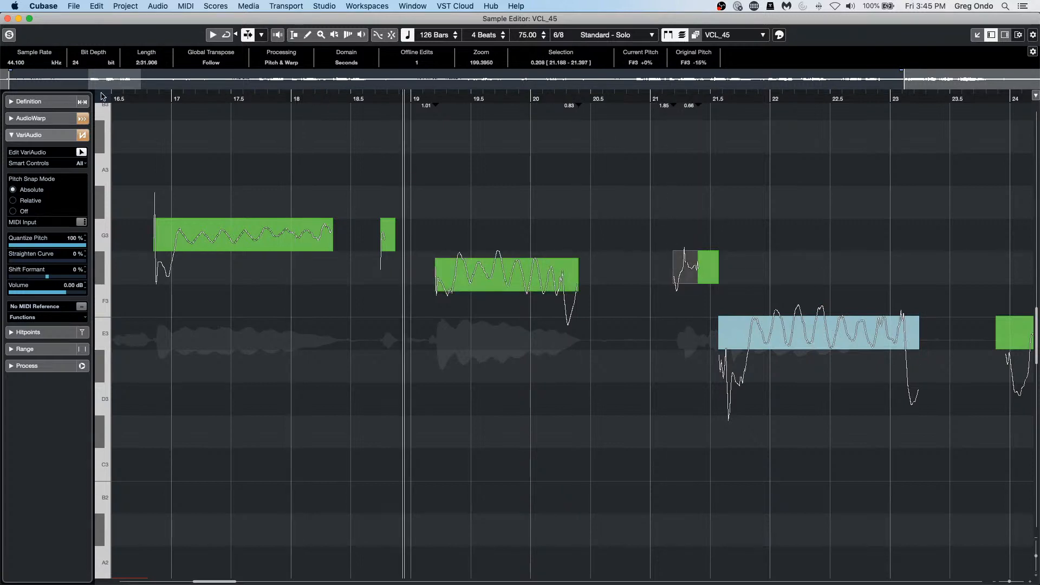
pyautogui.click(139, 99)
pyautogui.press('space')
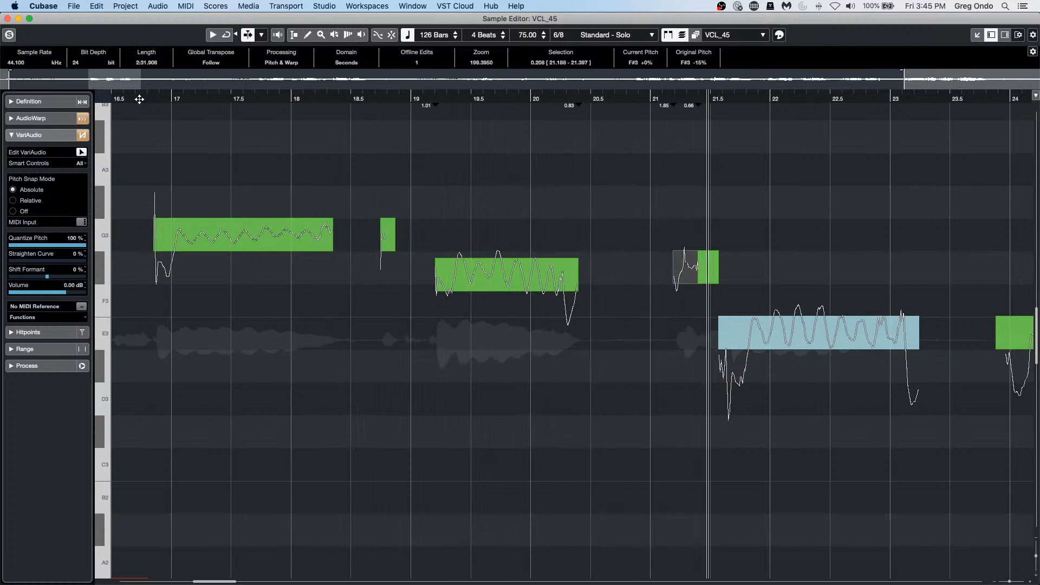
pyautogui.press('space')
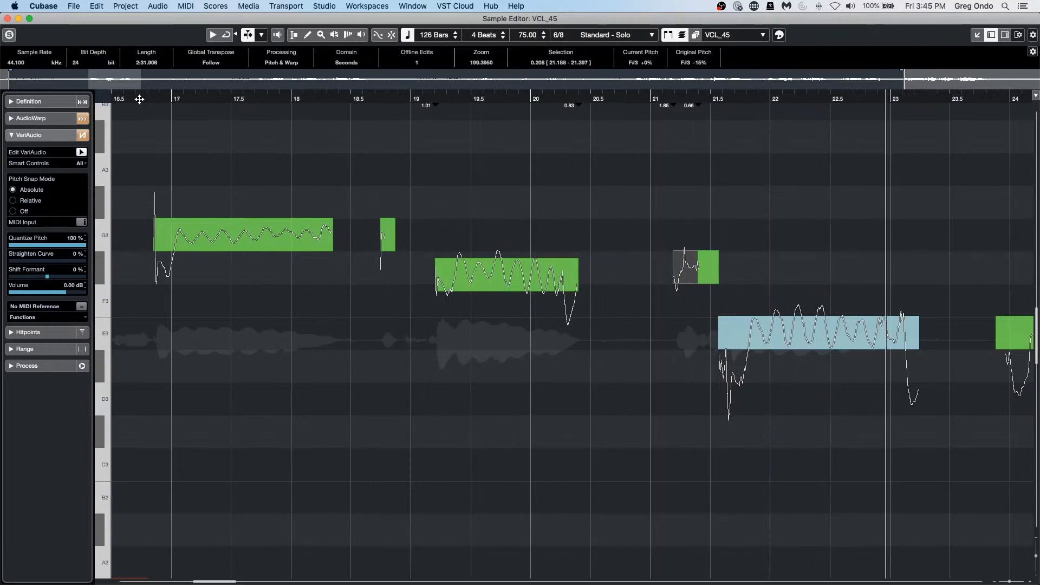
# - Set the long F#3 segment's formant shift to 15 %
pyautogui.click(461, 284)
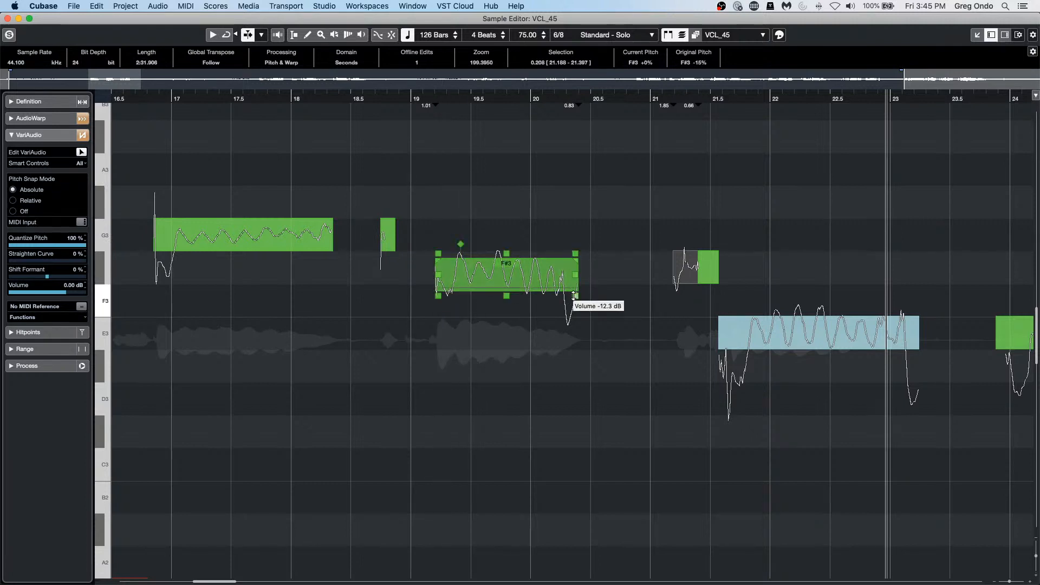
pyautogui.click(439, 296)
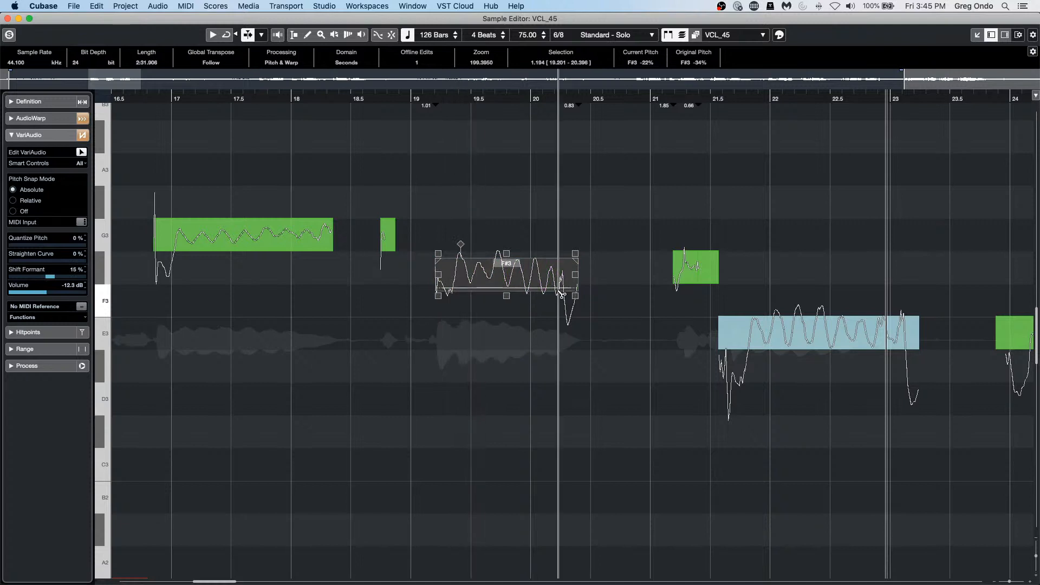
# - Split the long F#3 segment at about 20.112 s and 19.777 s, and move the last two pieces exactly onto F#3
pyautogui.click(545, 292)
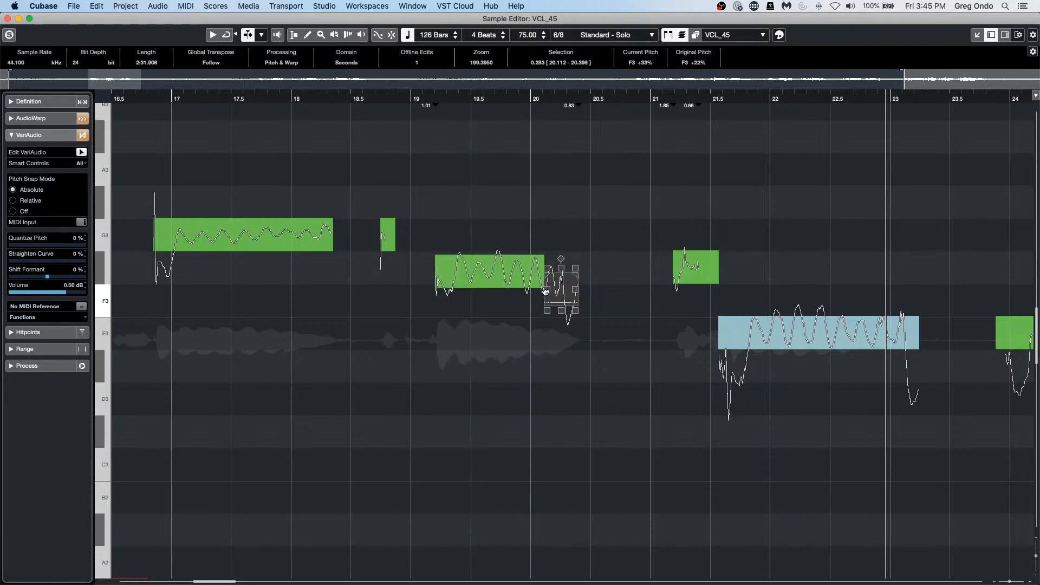
pyautogui.click(505, 292)
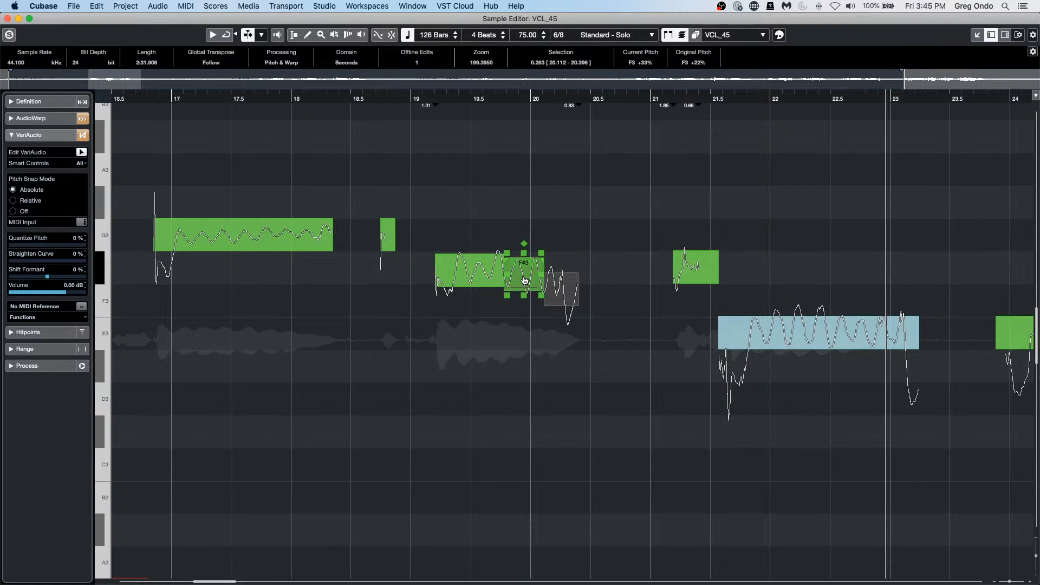
pyautogui.click(549, 276)
pyautogui.moveTo(561, 291)
pyautogui.mouseDown()
pyautogui.moveTo(559, 318)
pyautogui.moveTo(560, 274)
pyautogui.mouseUp()
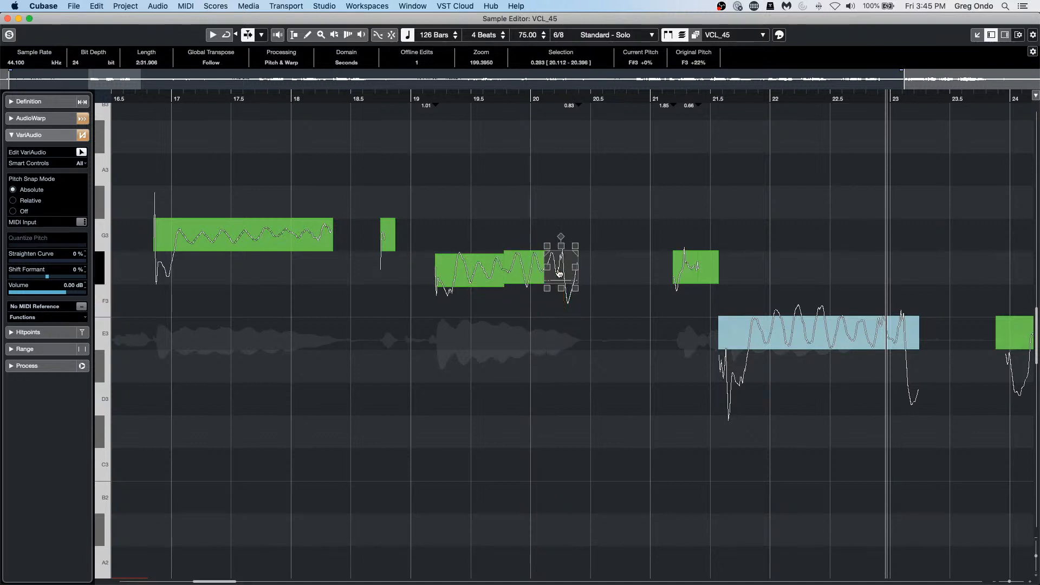
# - Glue the three F#3 pieces back into one segment
pyautogui.click(497, 278)
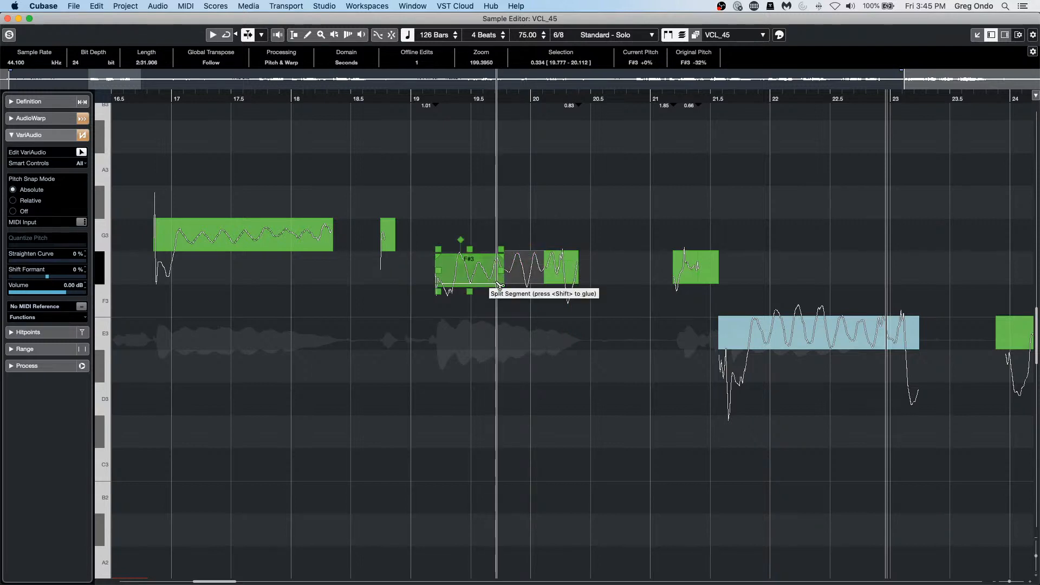
pyautogui.click(503, 278)
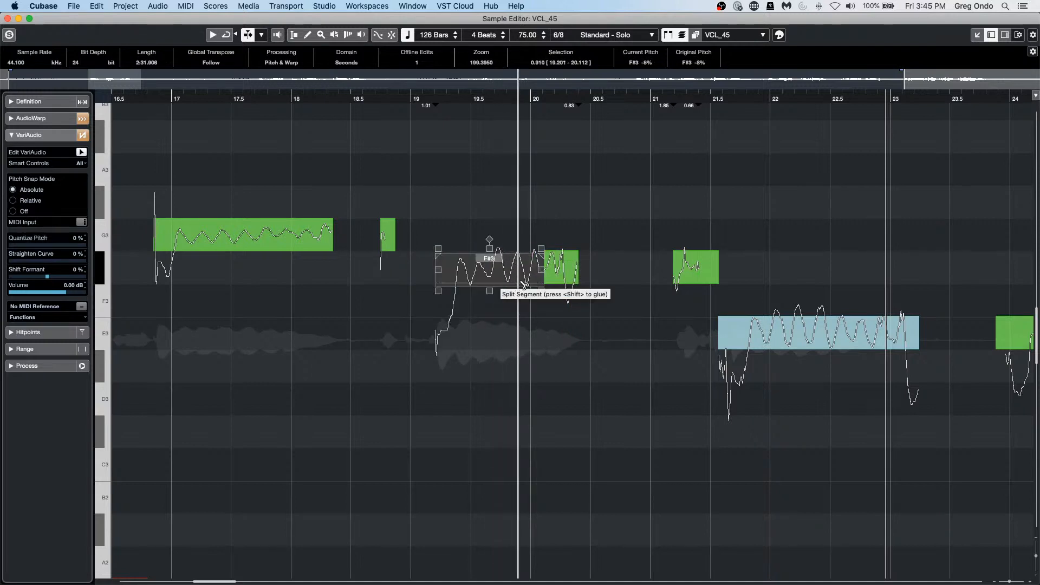
pyautogui.click(543, 276)
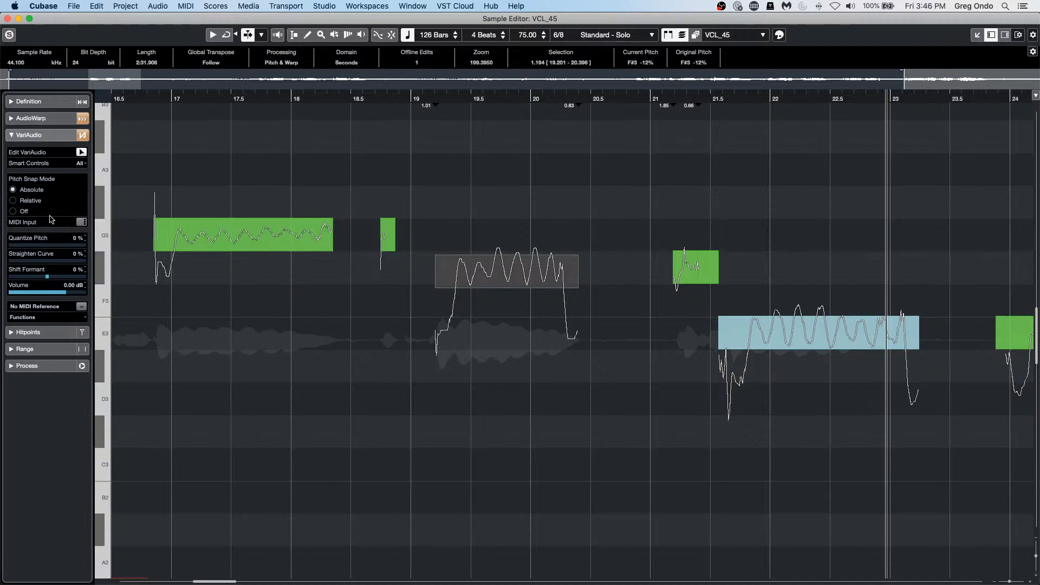
pyautogui.click(51, 319)
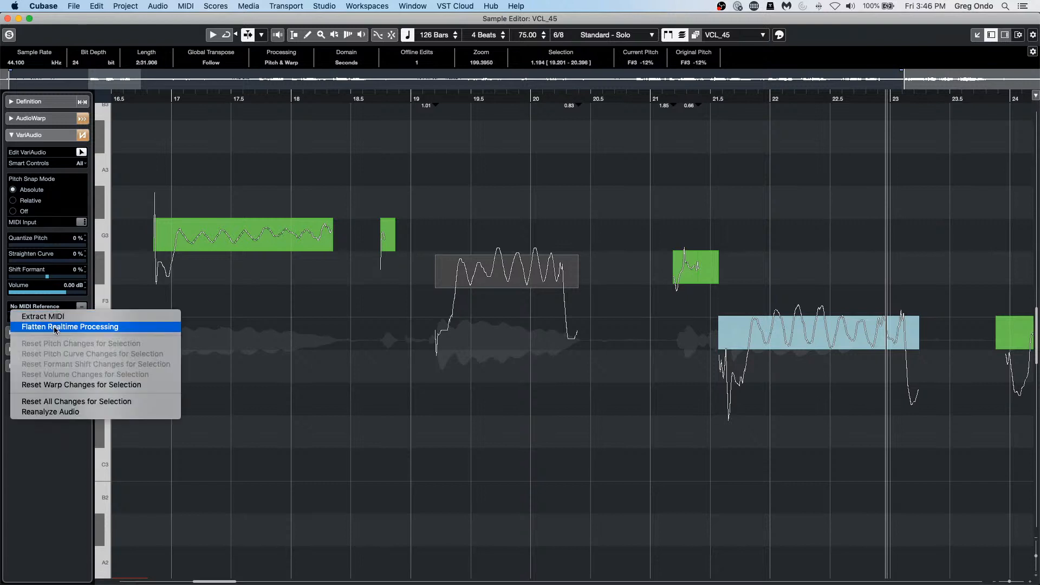
pyautogui.click(345, 368)
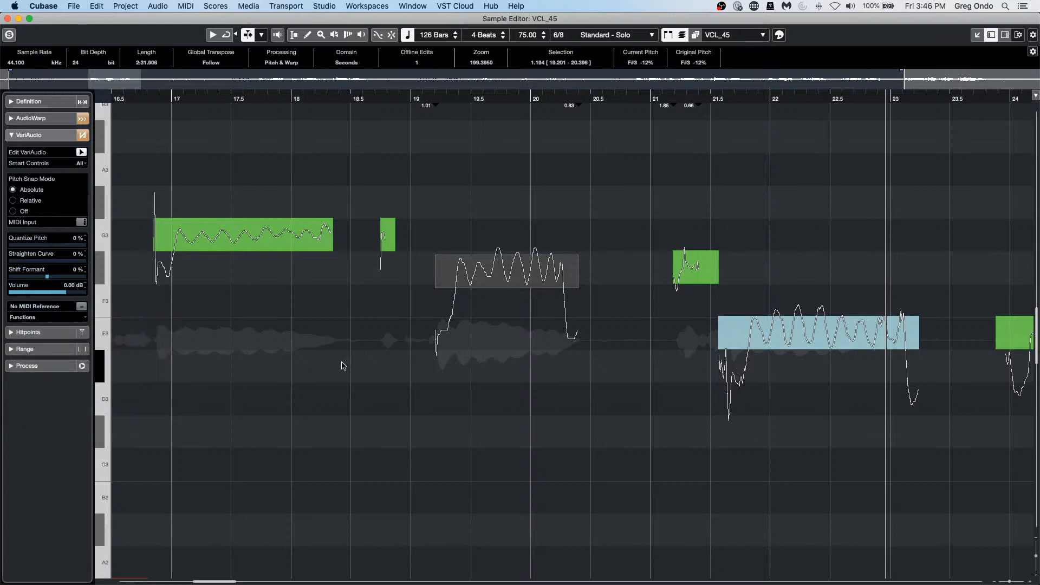
pyautogui.click(255, 235)
# - Set The Grand as the MIDI reference track and compare its notes with the vocal segments across the whole phrase
pyautogui.click(36, 307)
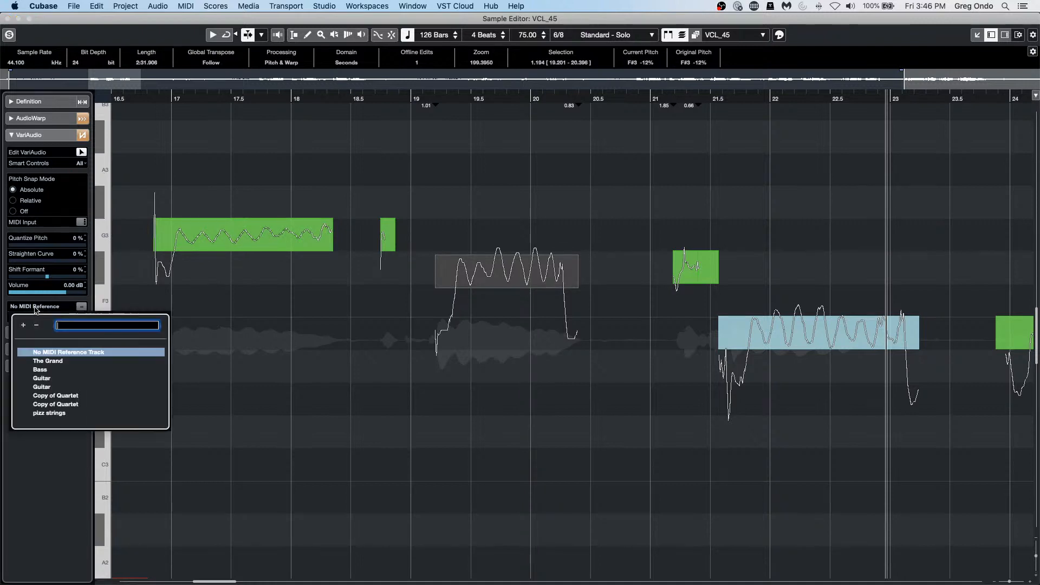
pyautogui.click(49, 362)
pyautogui.scroll(-3, 462, 363)
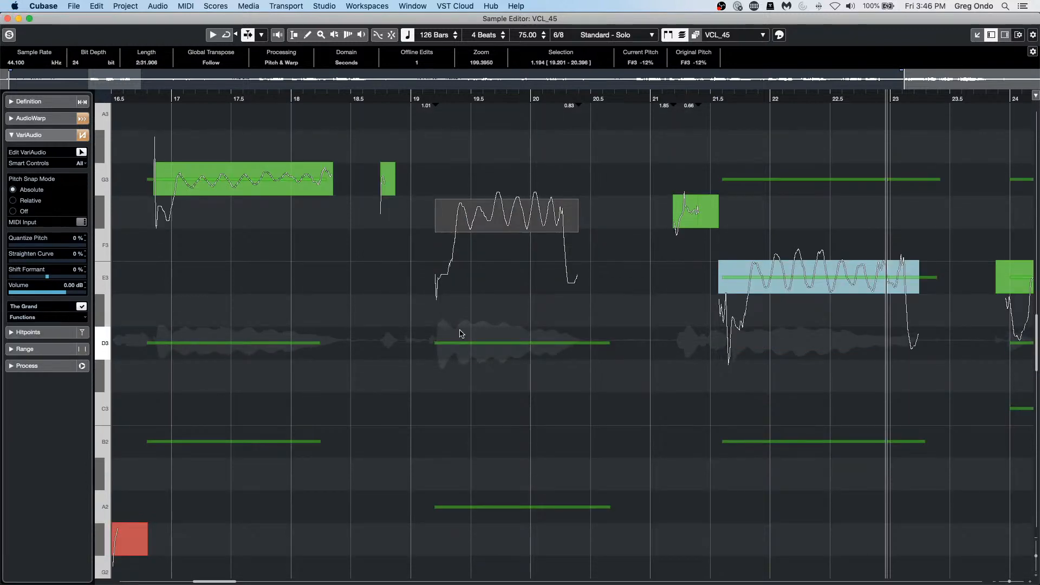
pyautogui.scroll(-10, 460, 333)
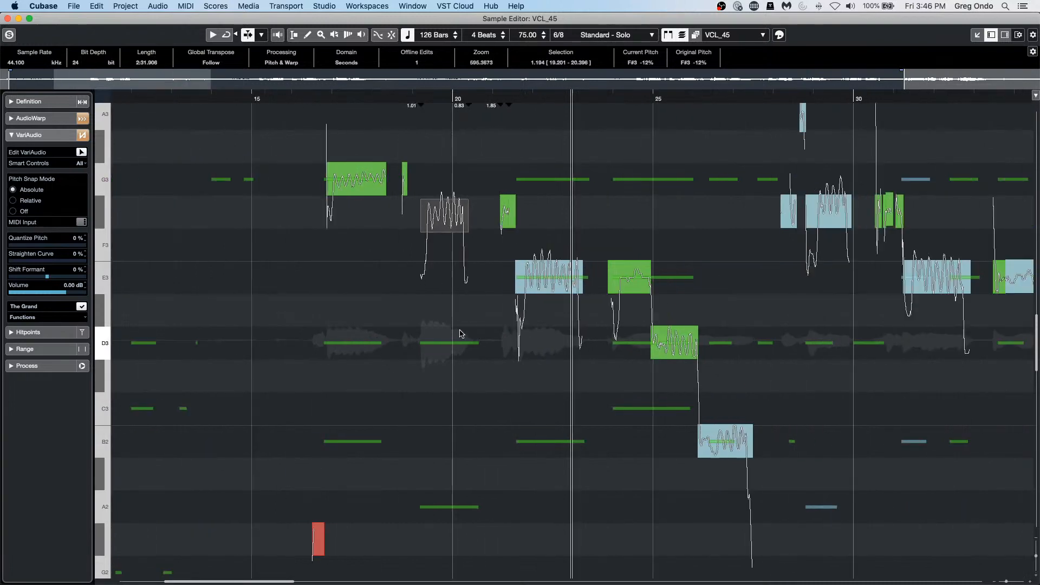
pyautogui.scroll(-5, 463, 233)
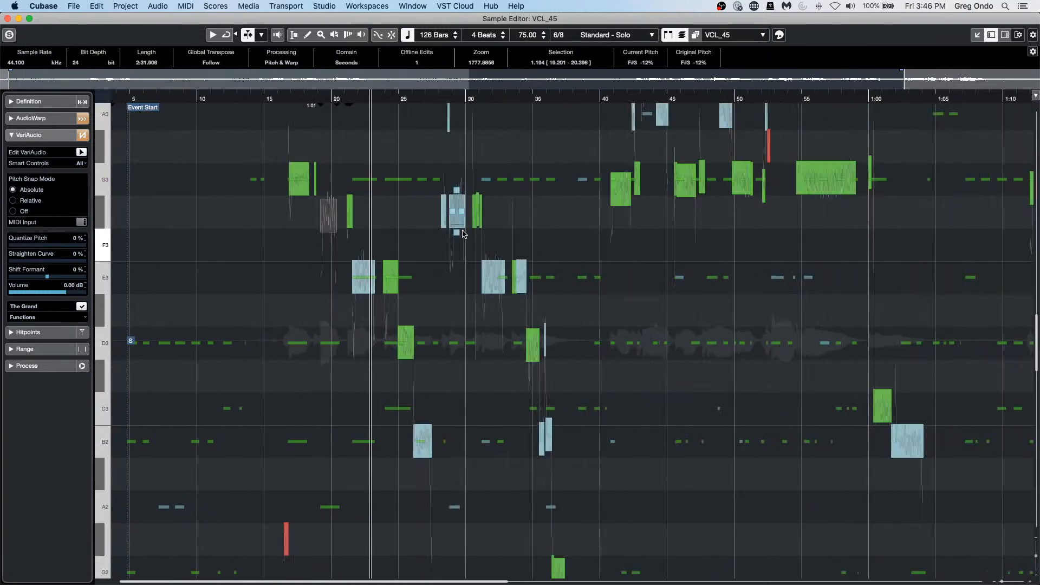
# - Warp the end of the E3 segment near 24 s to about 24.805 s
pyautogui.click(392, 277)
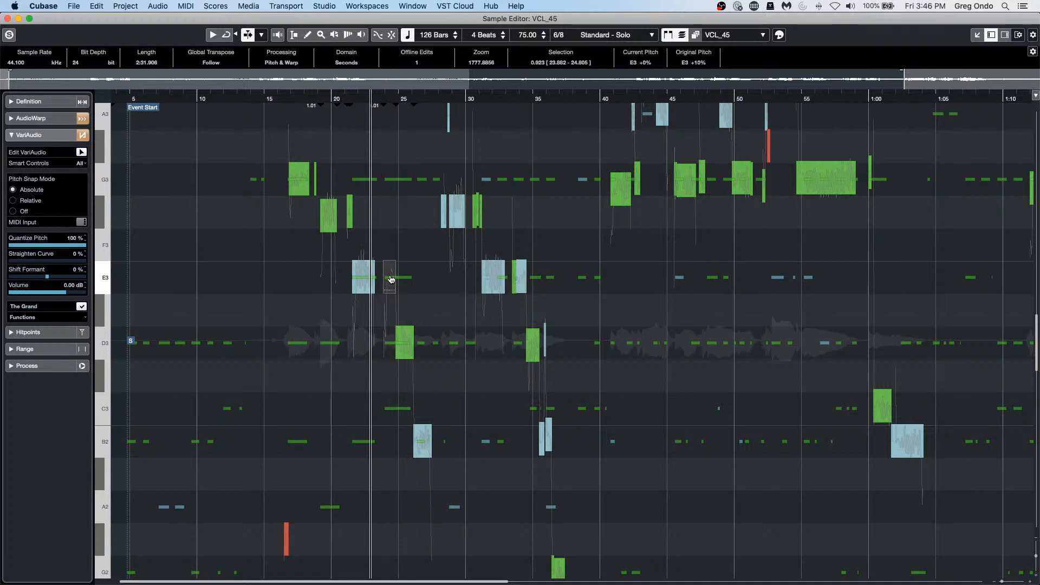
pyautogui.moveTo(391, 274); pyautogui.dragTo(414, 270)
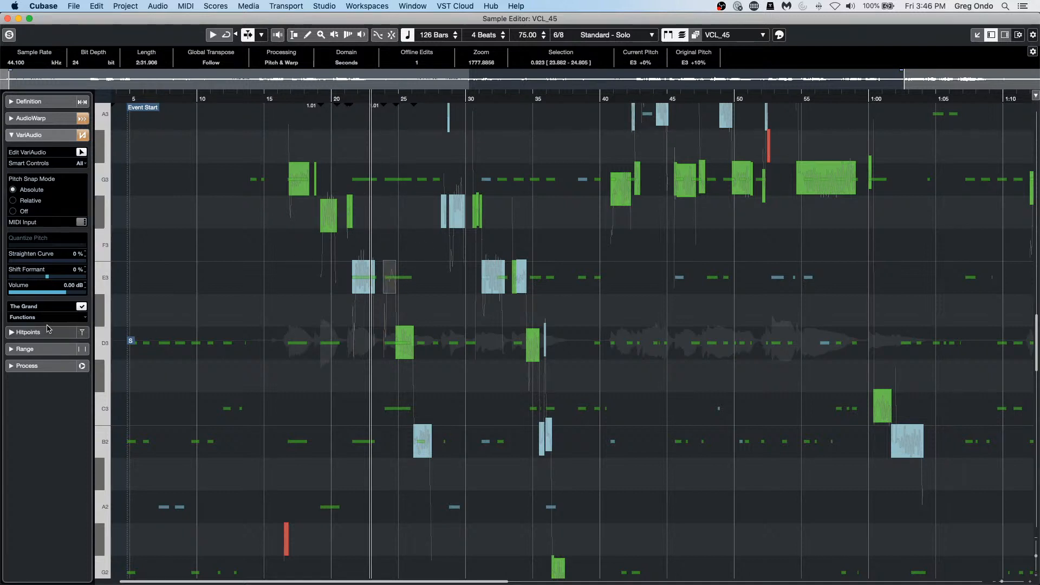
# - Hide the MIDI reference notes and open the list of VariAudio functions
pyautogui.click(80, 307)
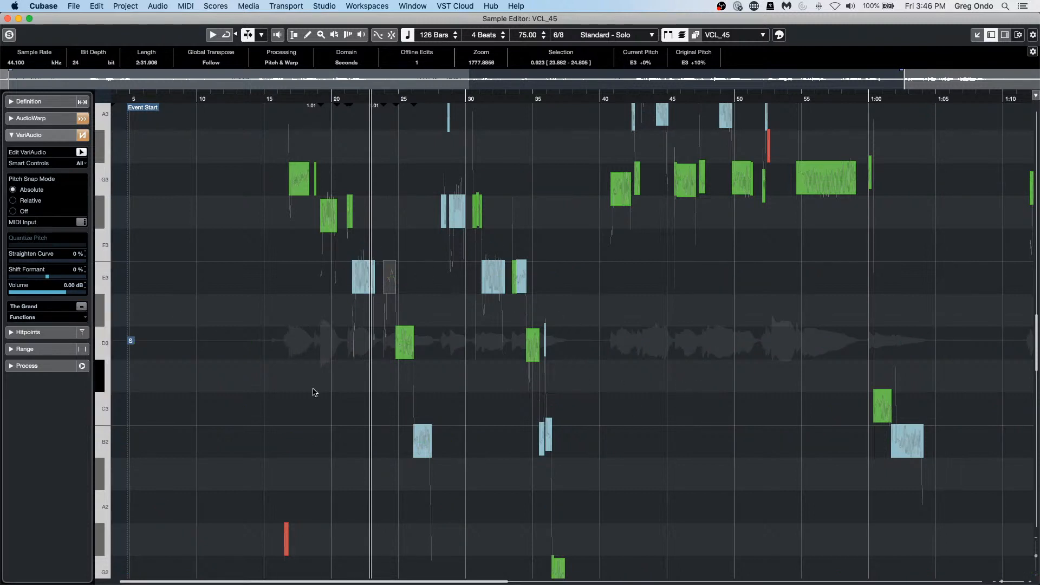
pyautogui.click(46, 318)
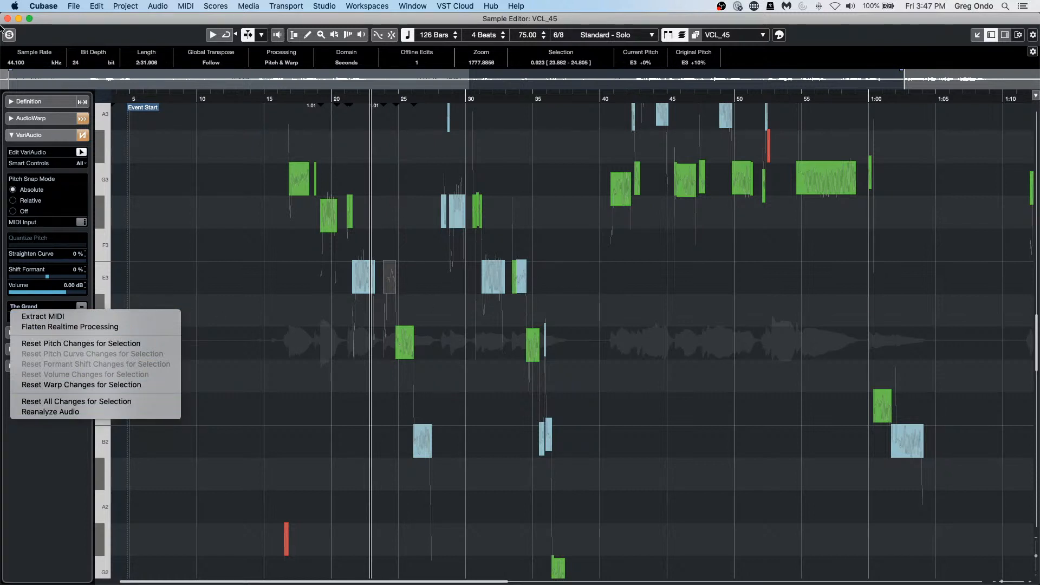
# - Enable VariAudio MIDI input, shift the E3 segment near 32 s up to F3, and close the Sample Editor
pyautogui.click(214, 207)
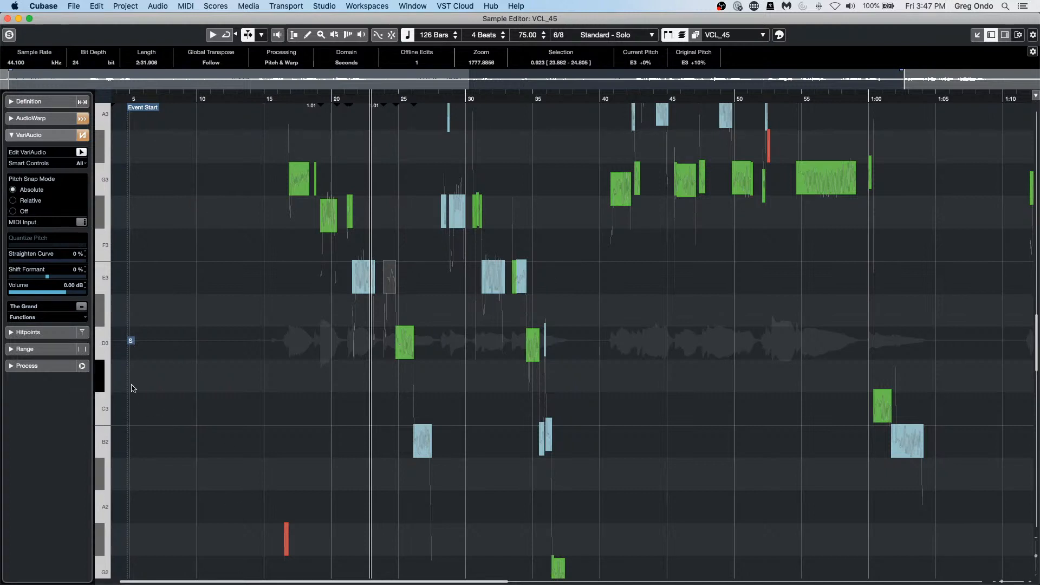
pyautogui.click(81, 223)
pyautogui.click(493, 277)
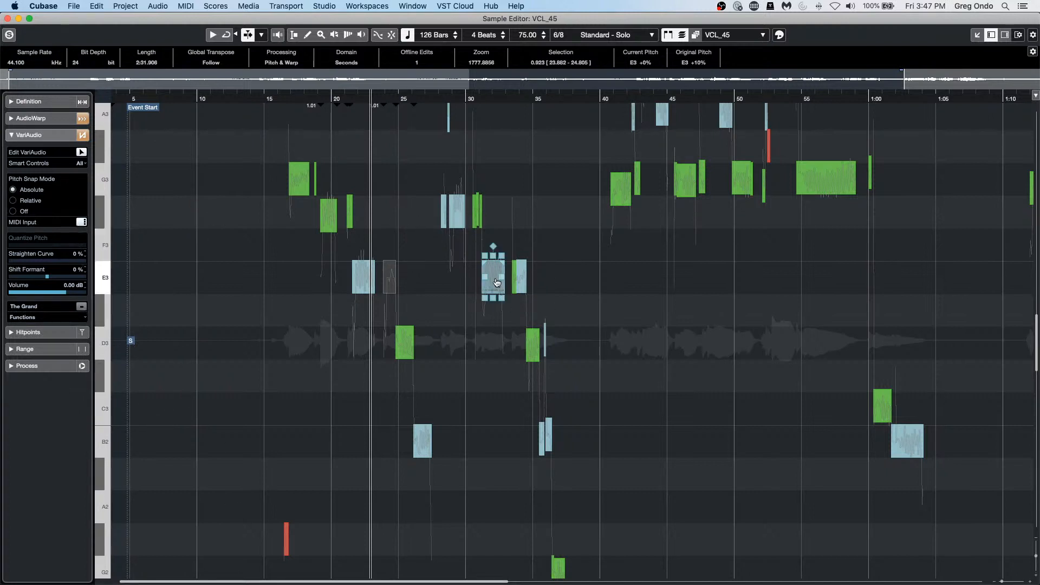
pyautogui.click(492, 283)
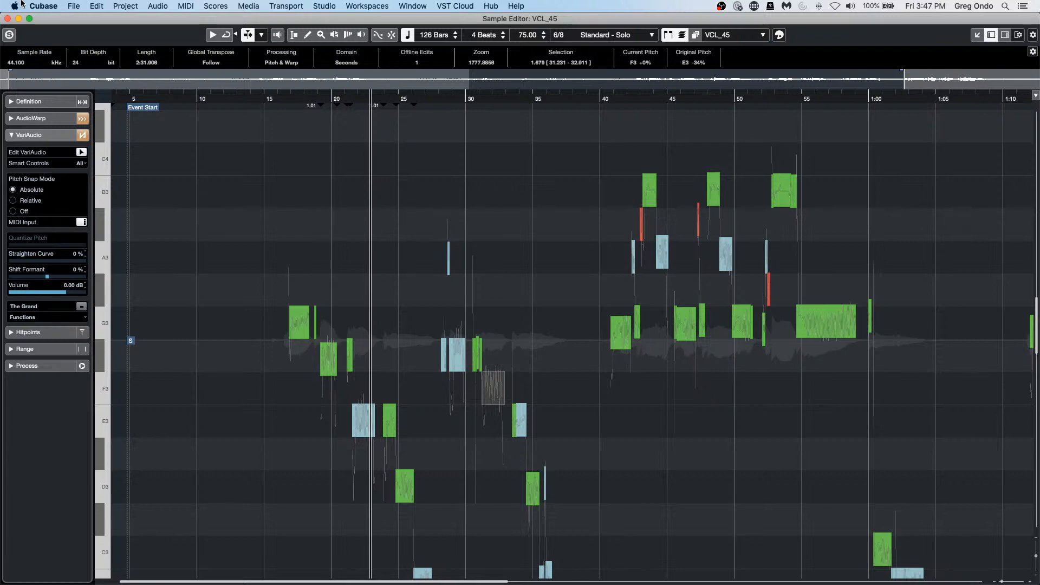
pyautogui.click(8, 19)
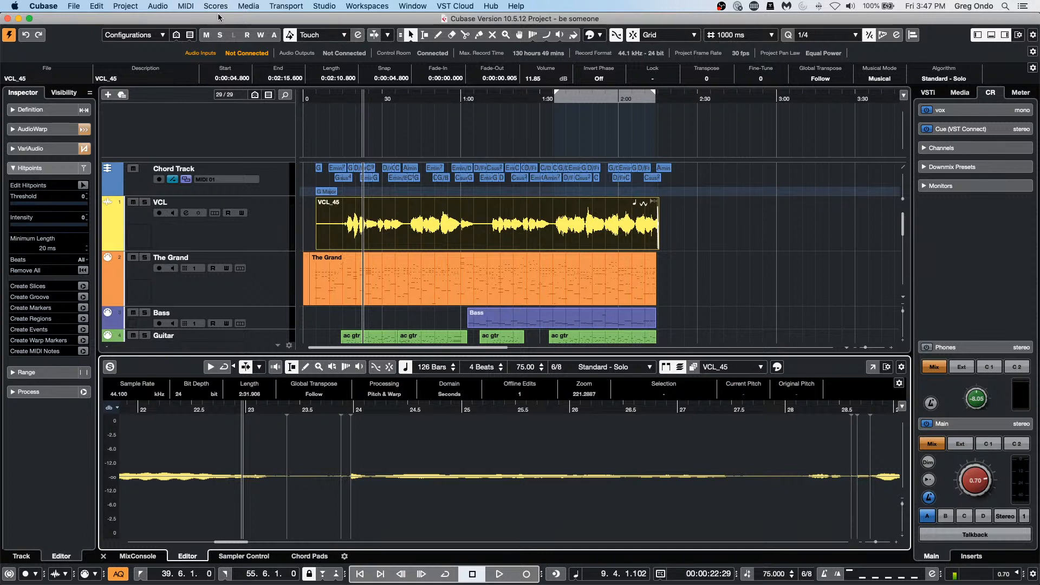
# - Play the project from 0:58 to about 1:02 to hear the vocal phrase starting near 1:00
pyautogui.moveTo(393, 98); pyautogui.dragTo(366, 160)
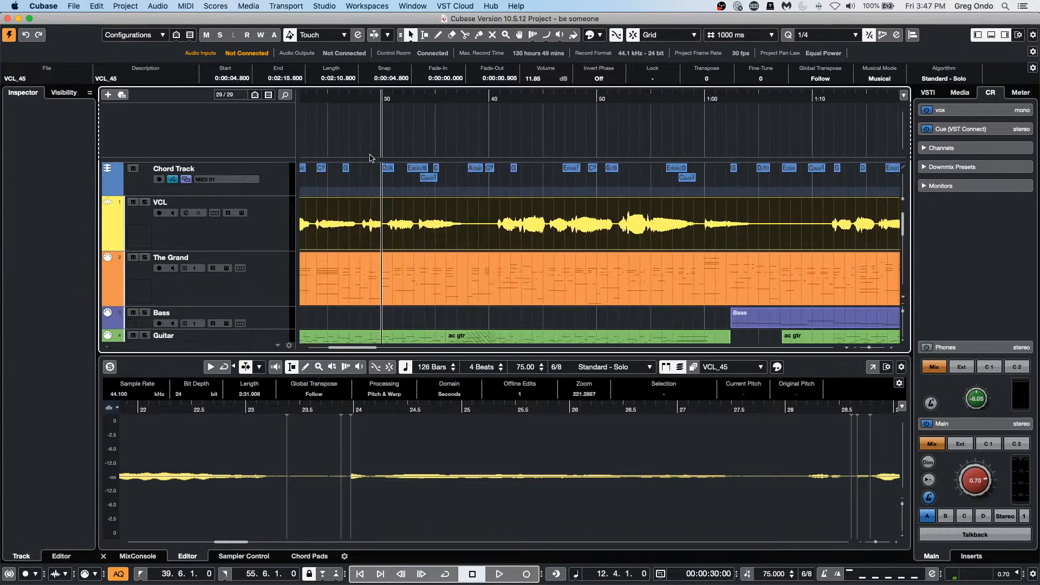
pyautogui.click(684, 99)
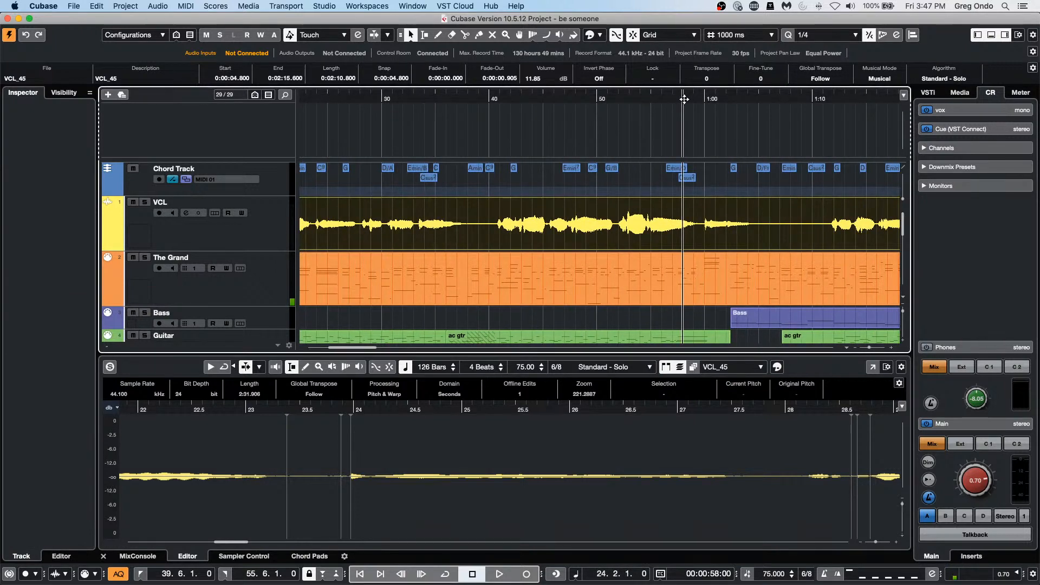
pyautogui.press('space')
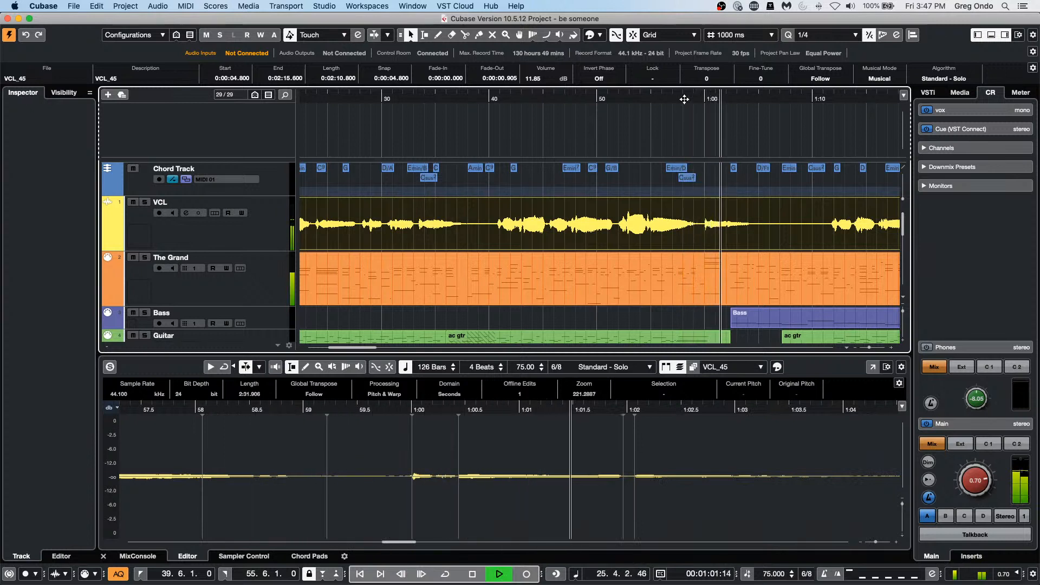
pyautogui.press('space')
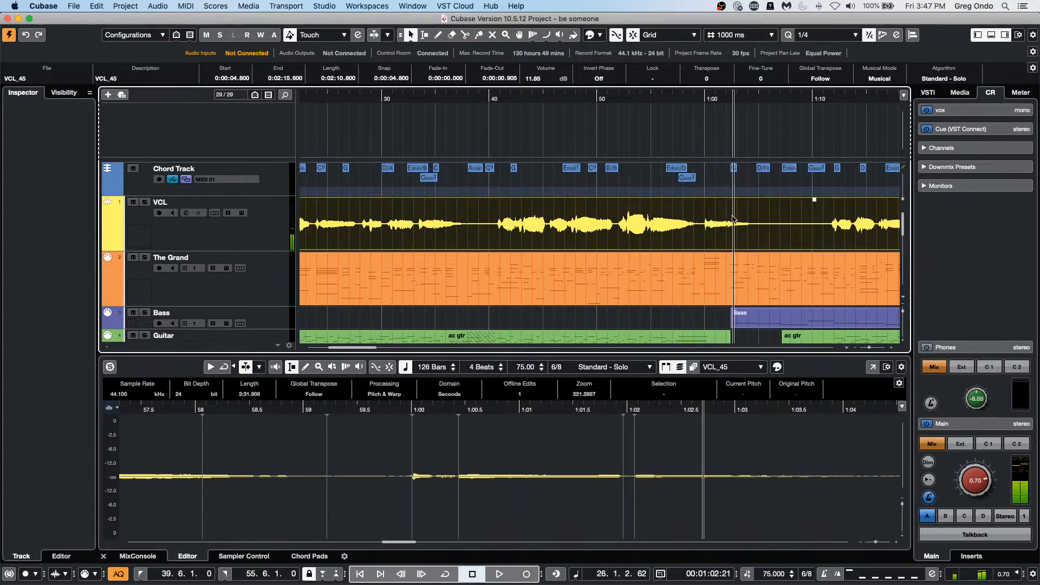
# - Generate 2 harmony voices with 80 % vibrato reduction from the VCL vocal range between about 1:00 and 1:06
pyautogui.rightClick(713, 211)
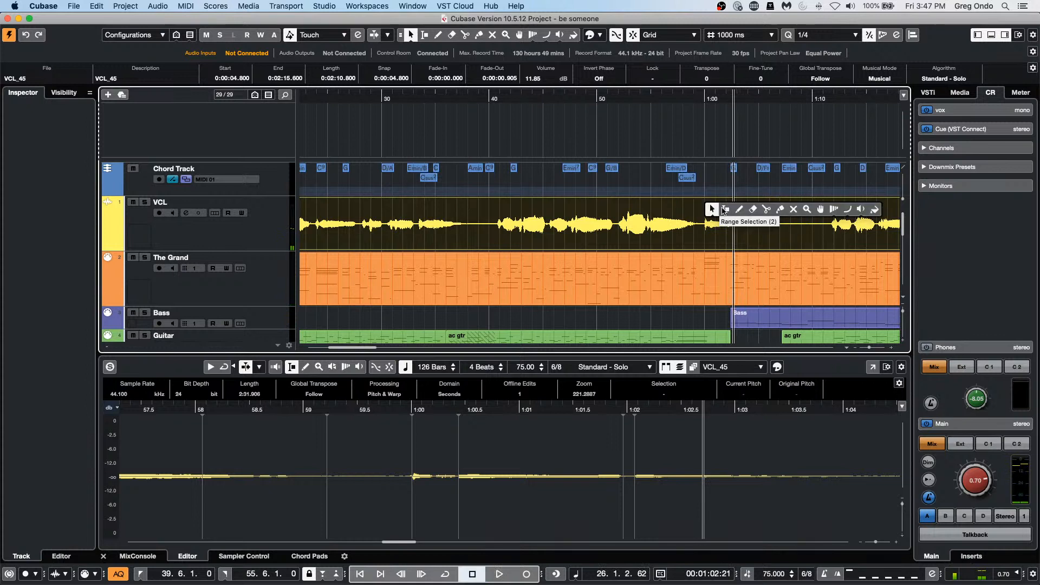
pyautogui.click(722, 211)
pyautogui.moveTo(705, 209); pyautogui.dragTo(769, 209)
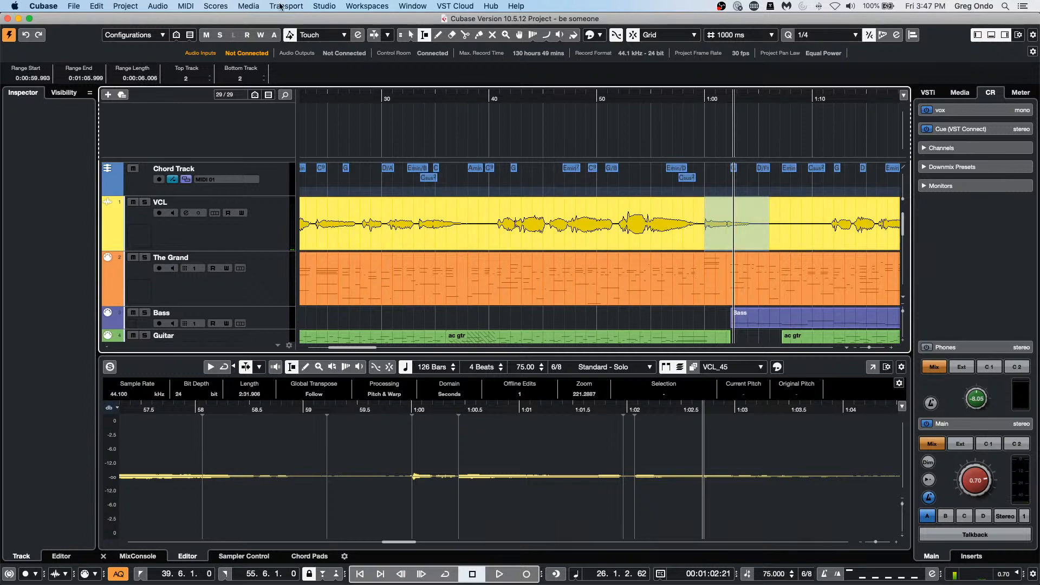
pyautogui.click(156, 6)
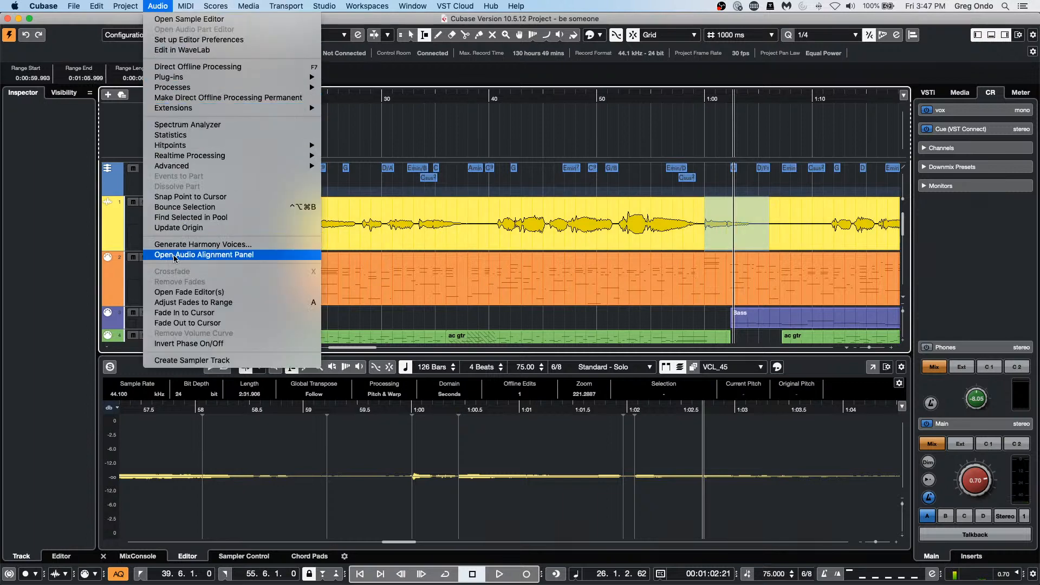
pyautogui.click(184, 245)
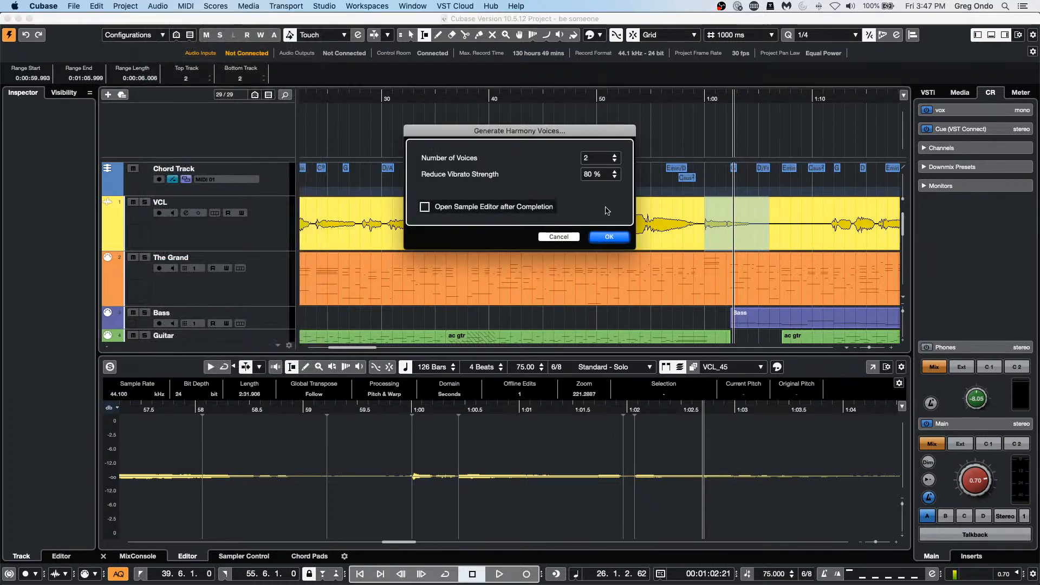
pyautogui.click(613, 238)
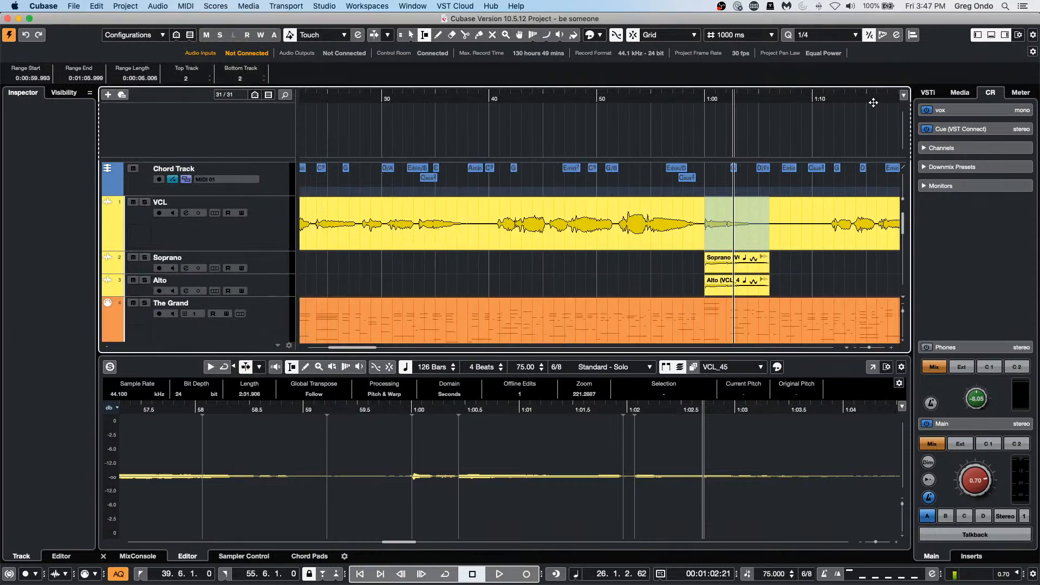
# - Play from 0:54 through the Soprano and Alto events to hear the harmonies with the lead vocal
pyautogui.moveTo(710, 102); pyautogui.dragTo(640, 90)
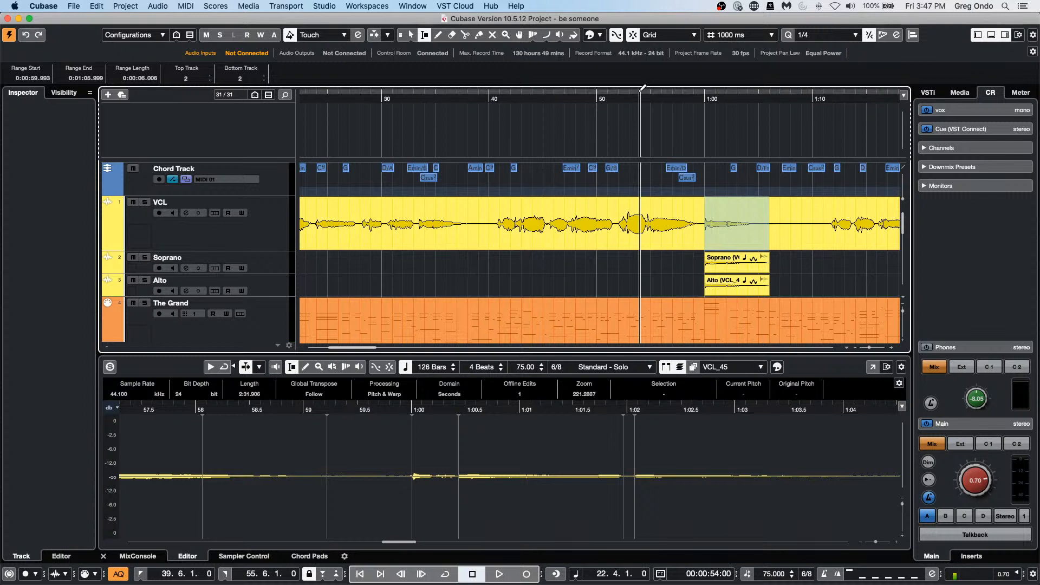
pyautogui.press('space')
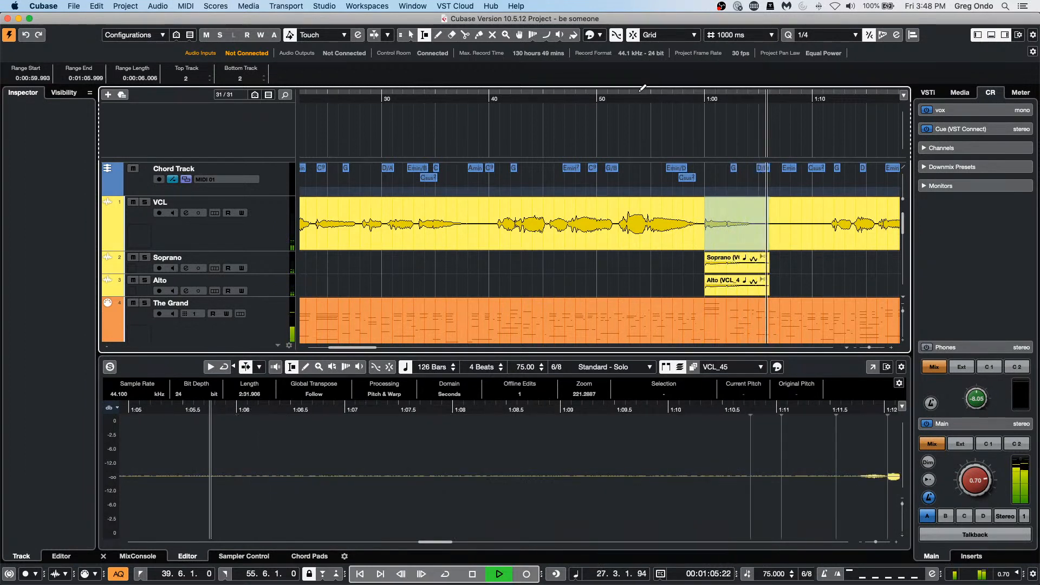
pyautogui.press('space')
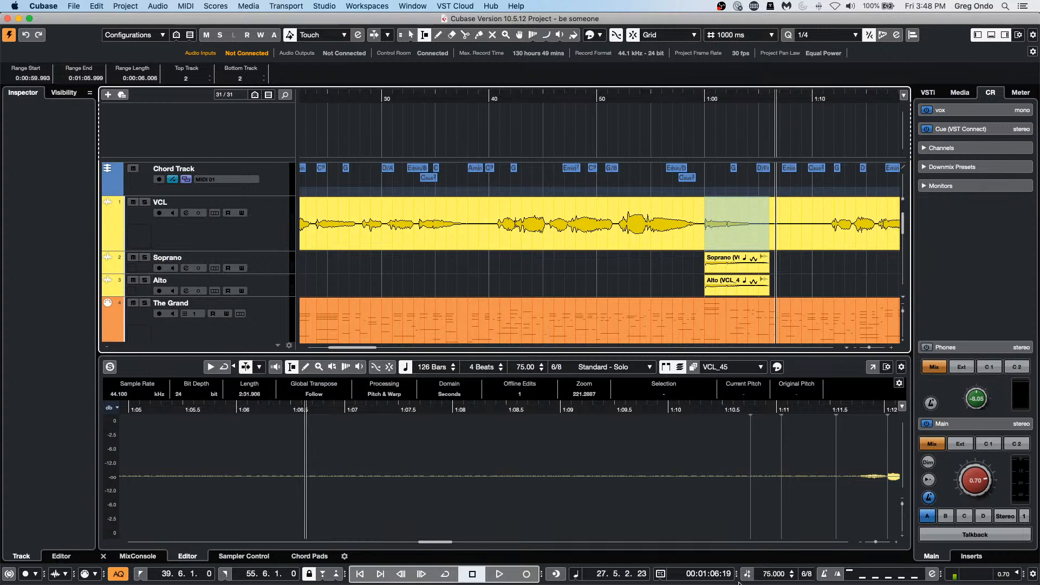
# - Try to add EuCon as a remote device in Studio Setup
pyautogui.click(325, 6)
pyautogui.moveTo(371, 170)
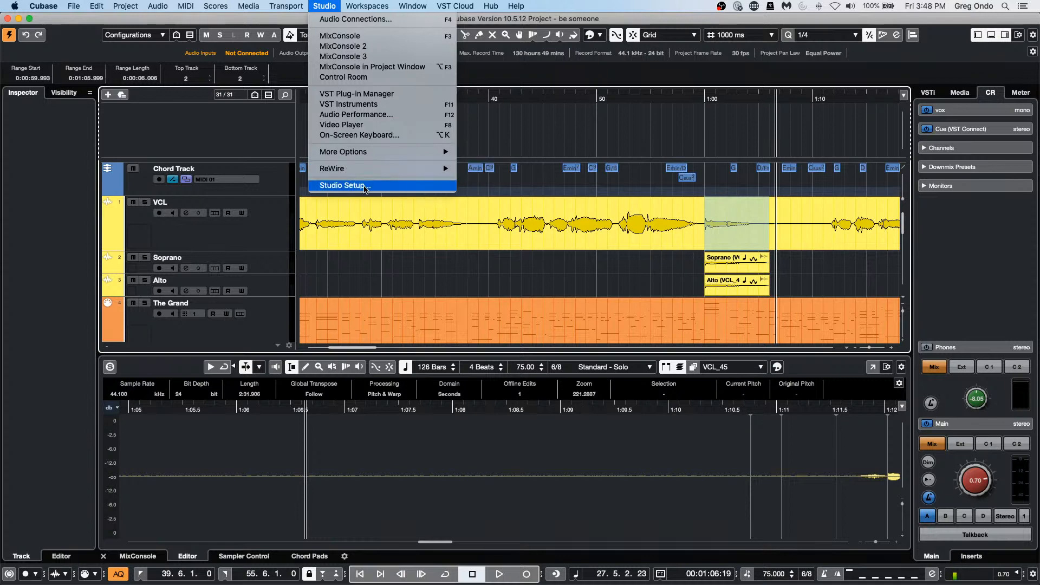
pyautogui.click(366, 186)
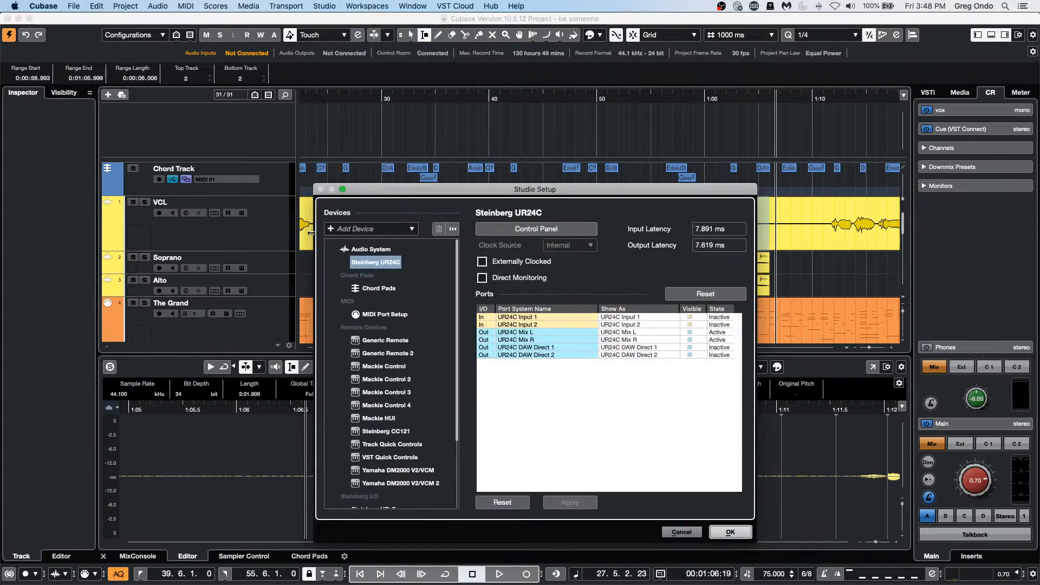
pyautogui.click(329, 231)
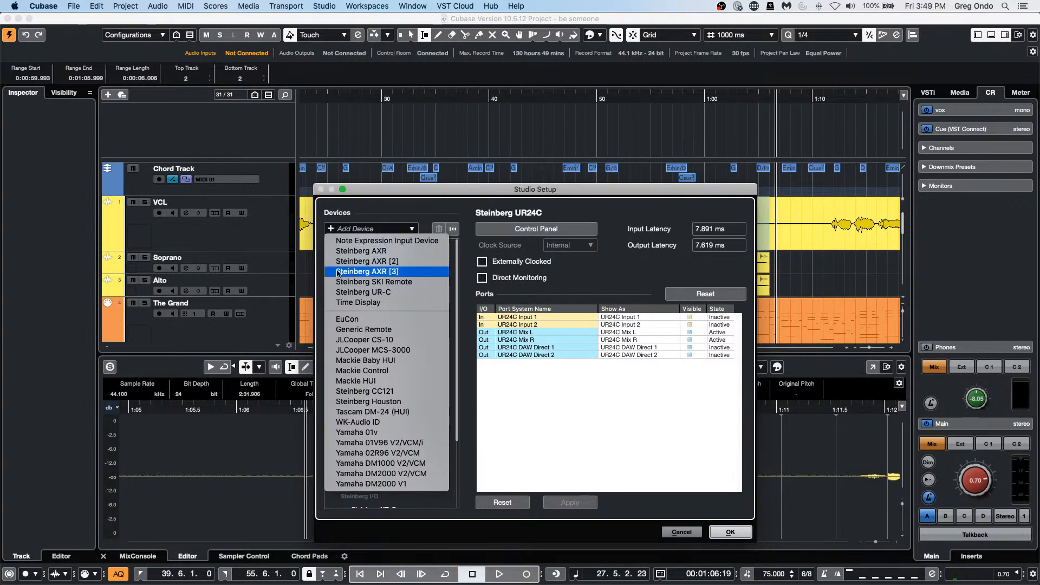
pyautogui.click(344, 321)
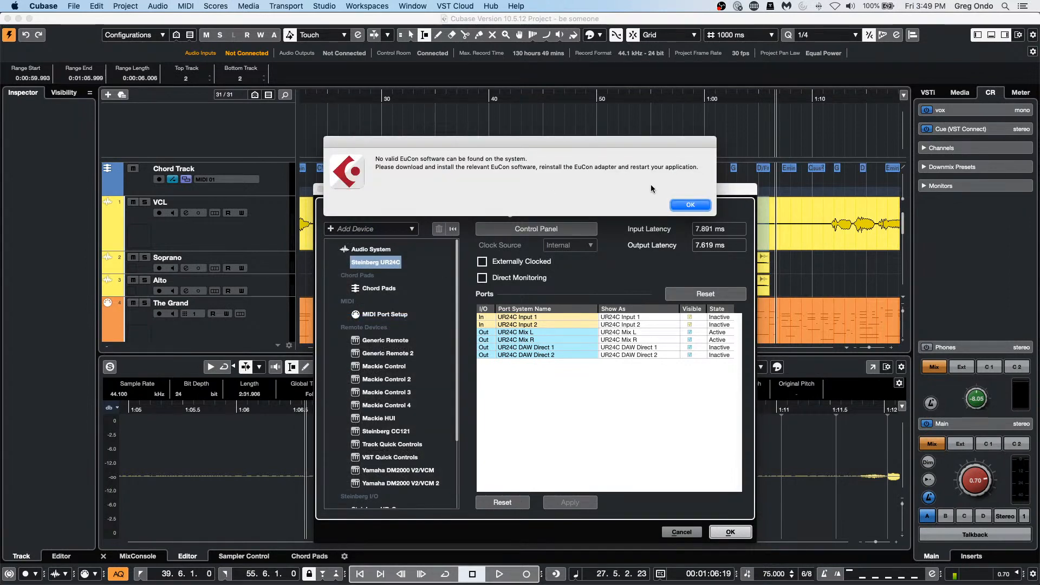
pyautogui.click(688, 204)
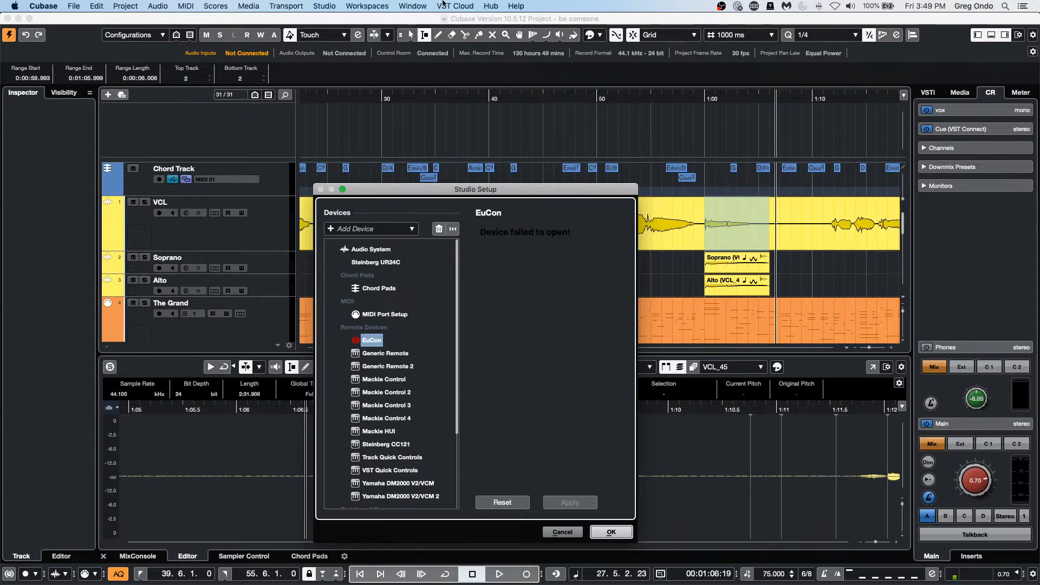
# - Remove the EuCon device, look through the devices that can be added, and cancel Studio Setup
pyautogui.click(439, 228)
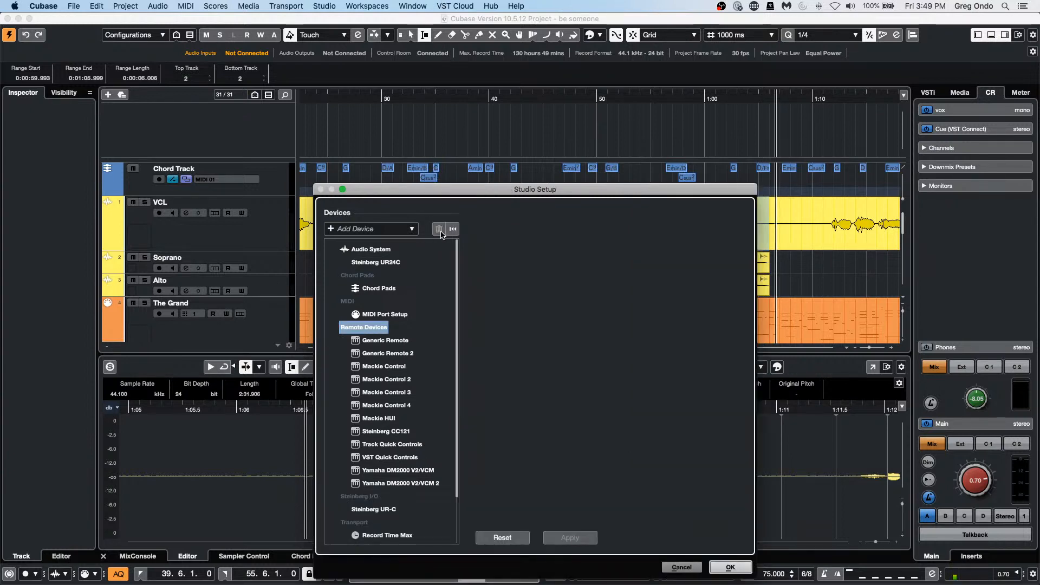
pyautogui.click(330, 229)
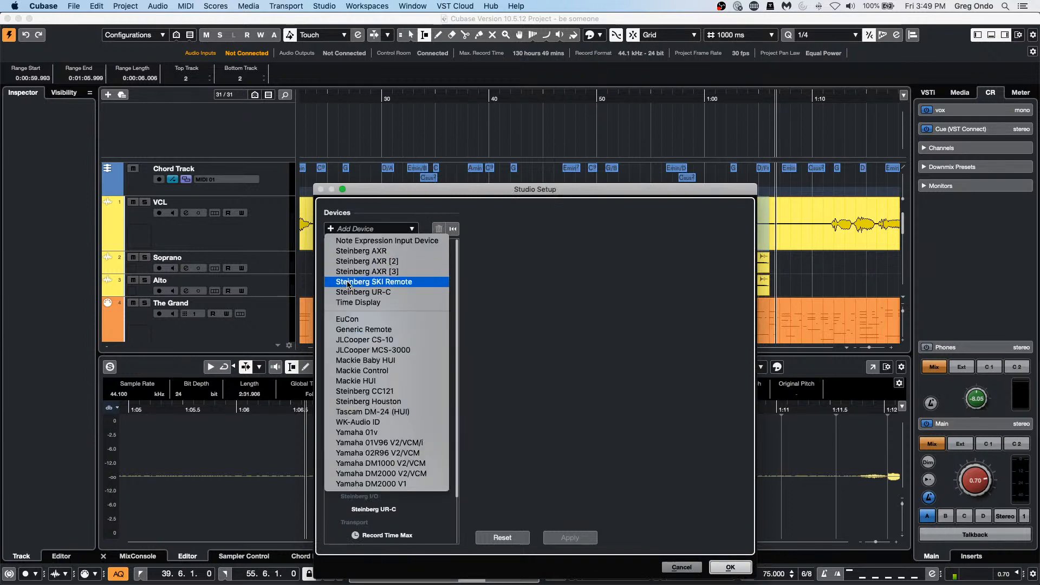
pyautogui.click(745, 573)
pyautogui.click(745, 573)
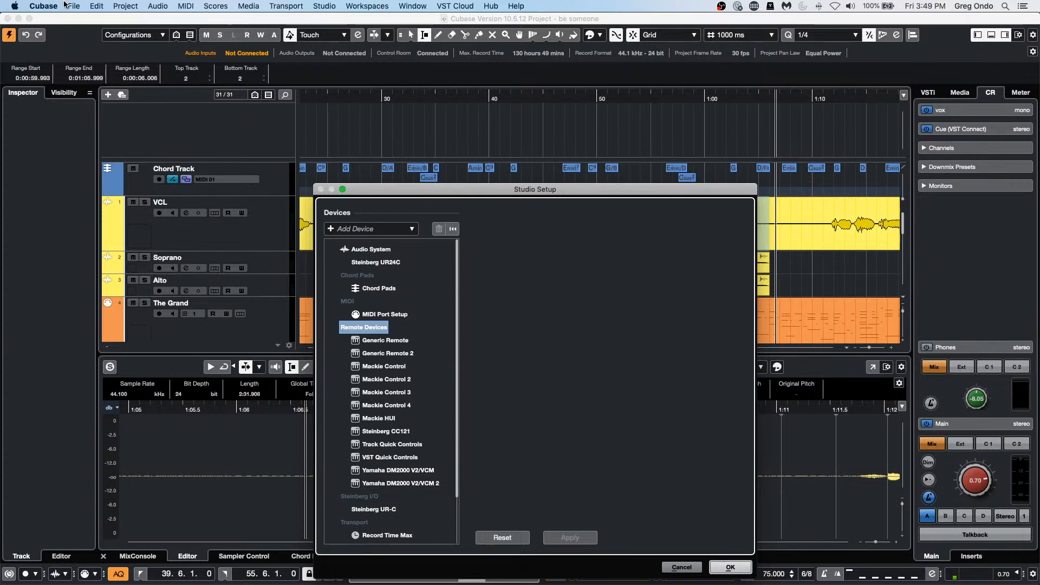
pyautogui.click(71, 6)
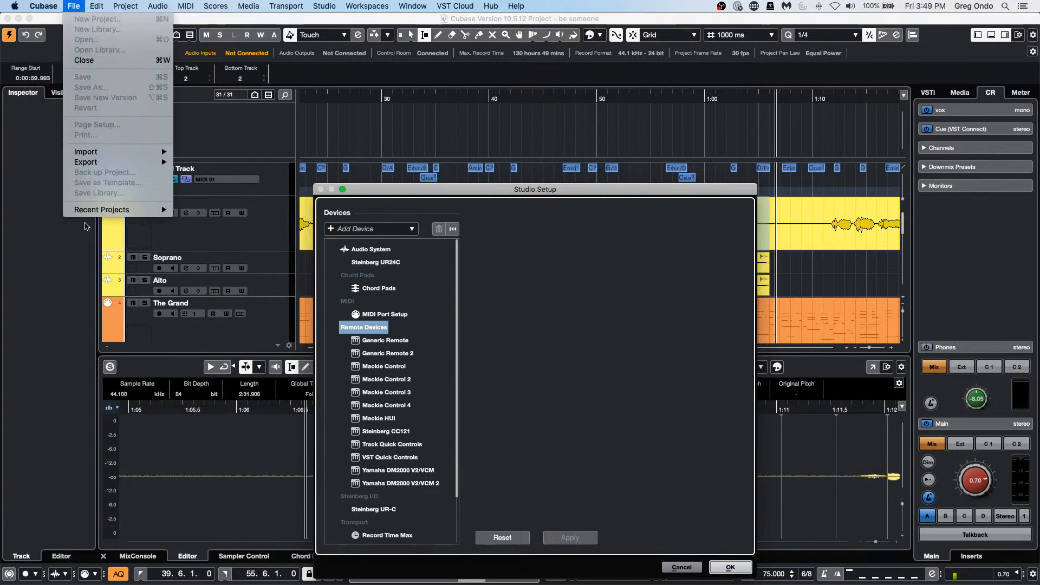
pyautogui.click(626, 427)
pyautogui.click(677, 571)
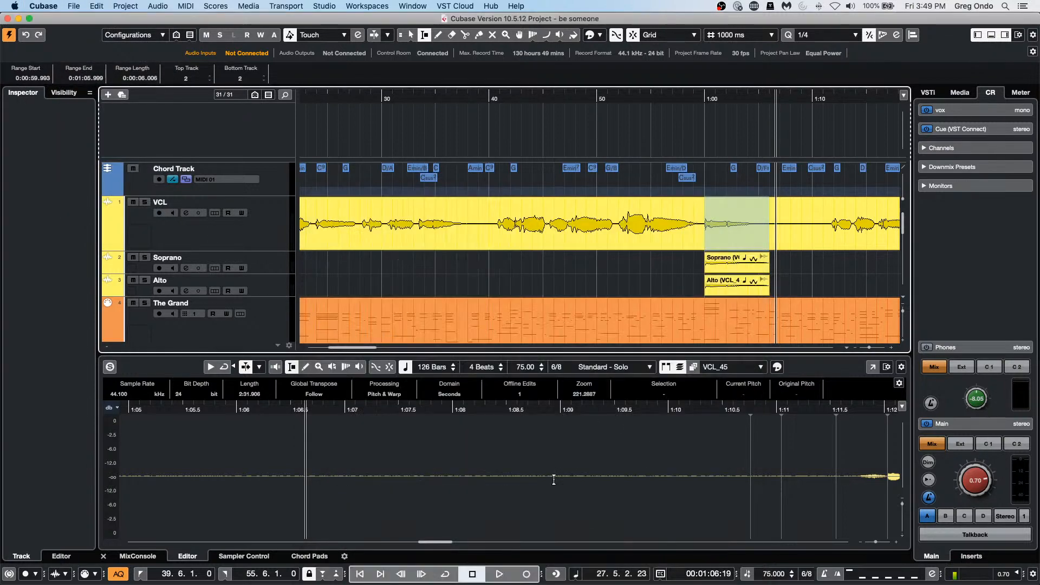
# - Start importing tracks from another project, choosing bicycle.cpr in the bicycle folder under Projects
pyautogui.click(74, 7)
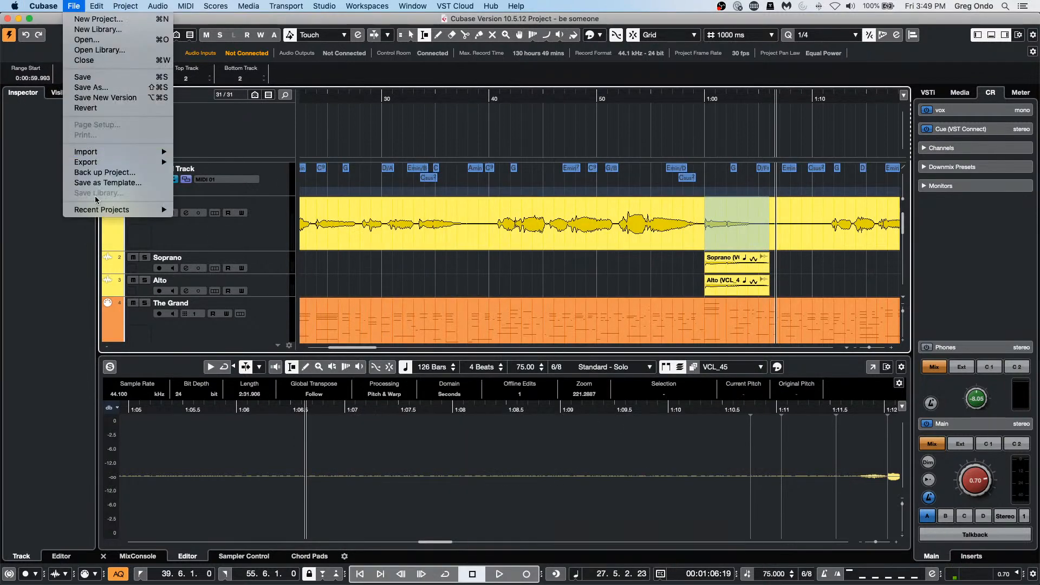
pyautogui.moveTo(98, 152)
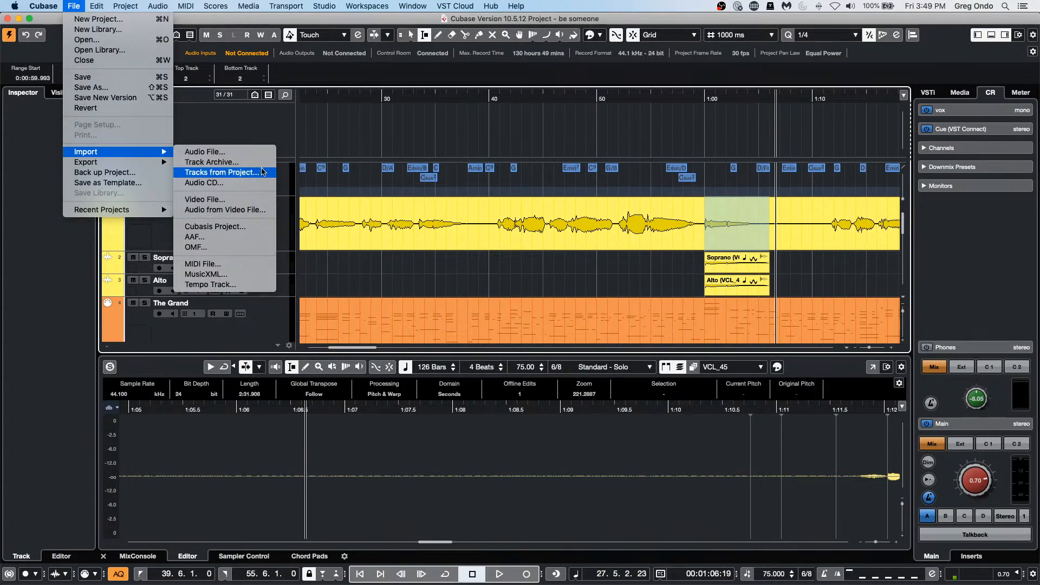
pyautogui.click(262, 171)
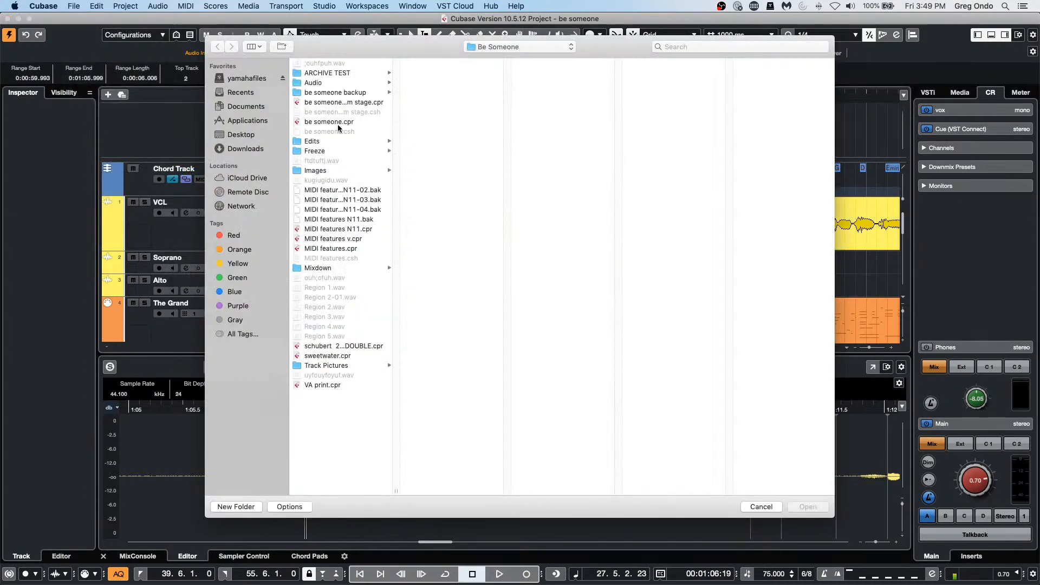
pyautogui.click(508, 46)
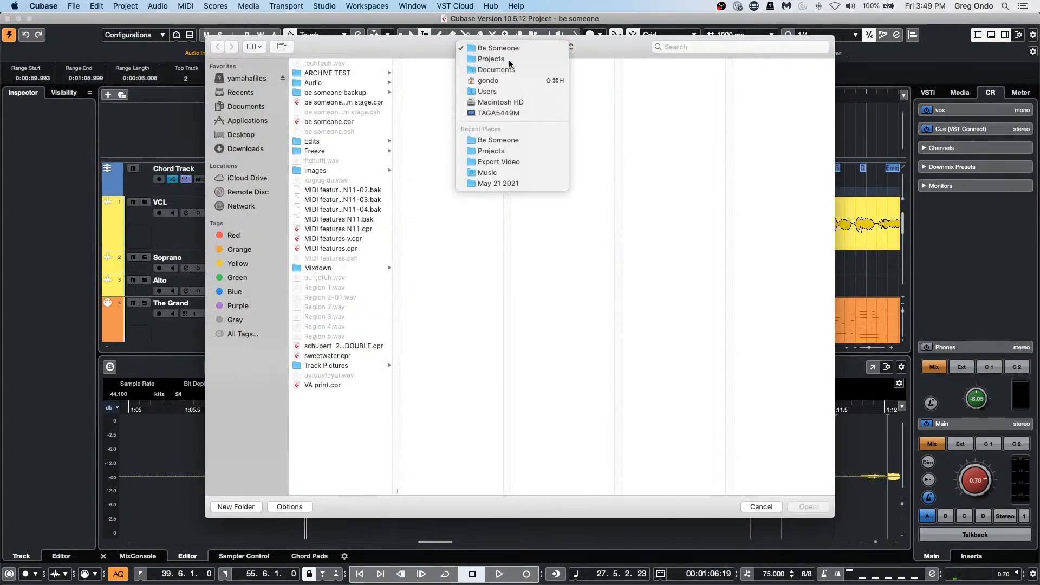
pyautogui.click(510, 59)
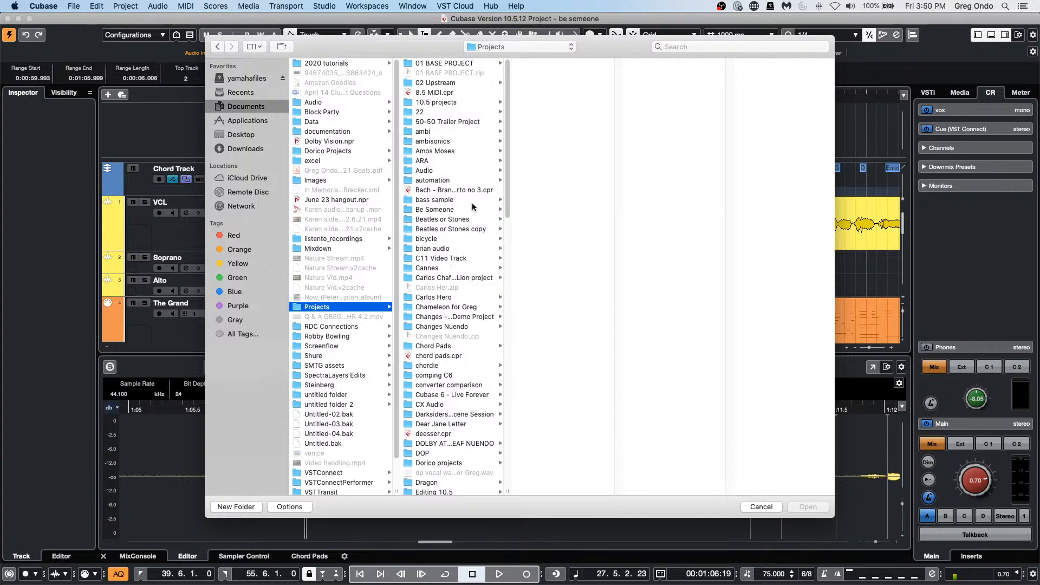
pyautogui.click(428, 239)
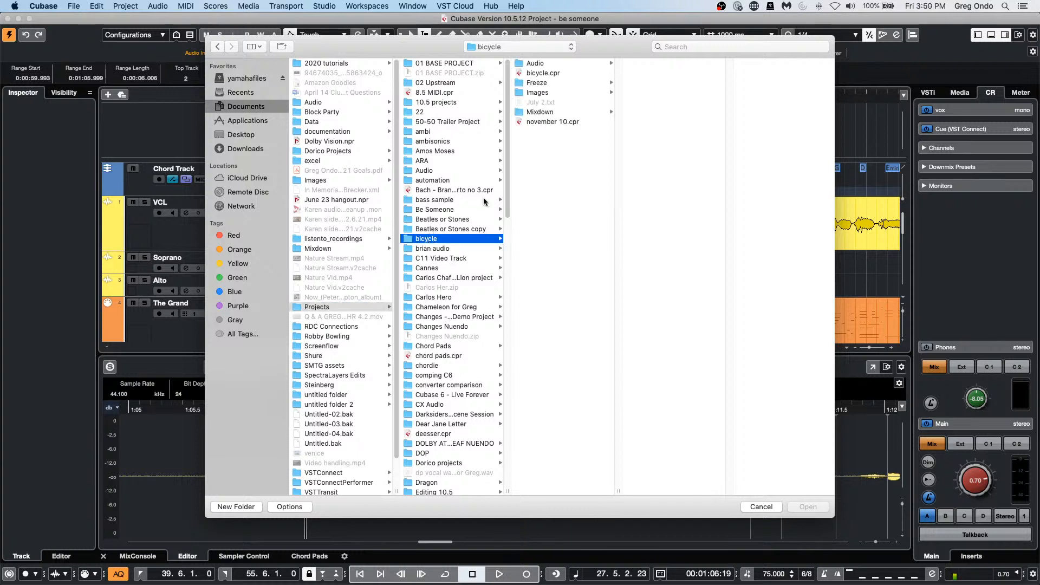
pyautogui.click(557, 72)
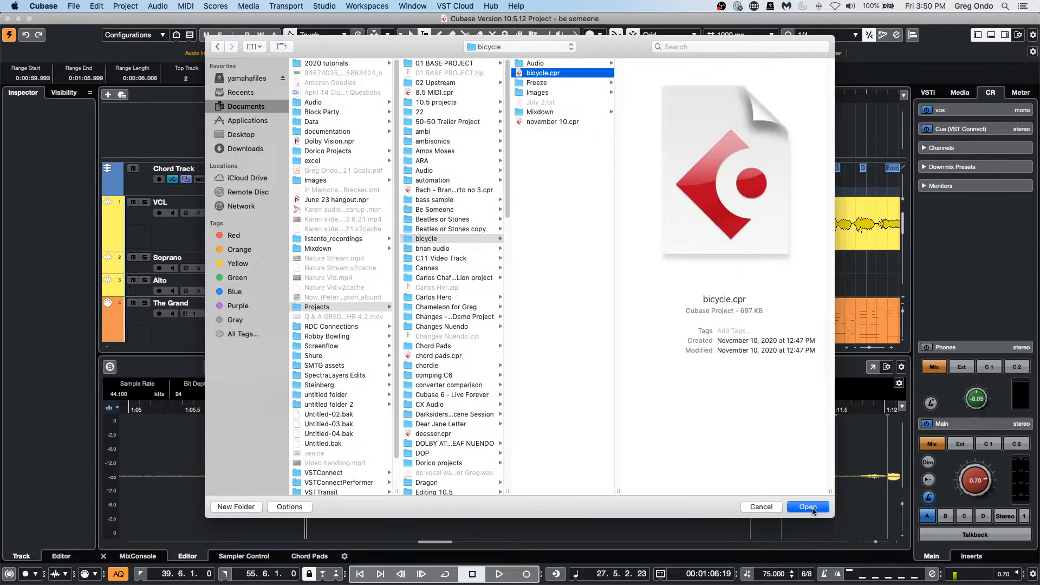
pyautogui.click(812, 511)
# - Mark piano close l, piano close r and pino far l for import from the bicycle project, and cancel the import
pyautogui.click(411, 164)
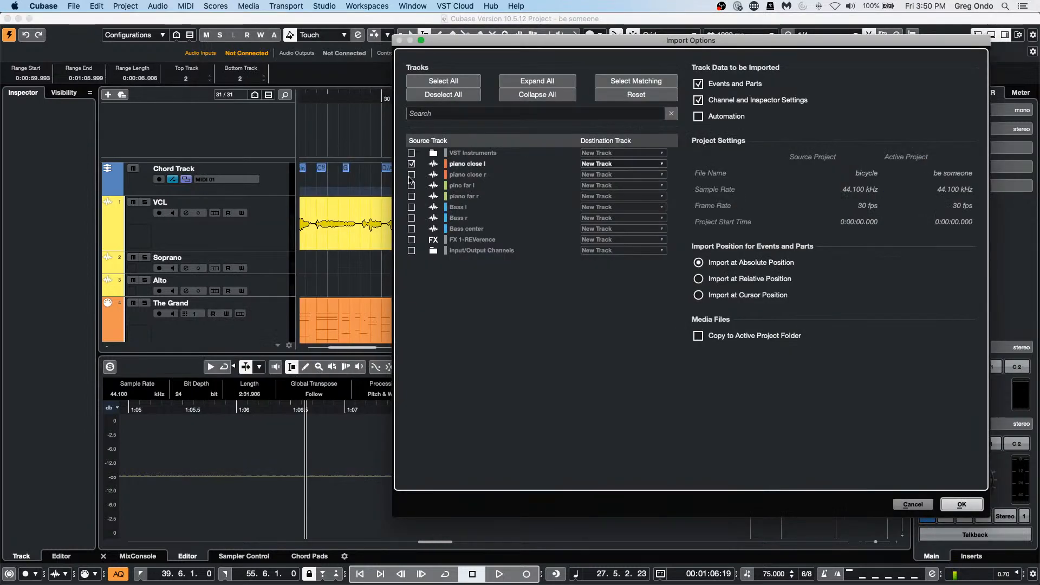
pyautogui.click(411, 186)
pyautogui.click(411, 174)
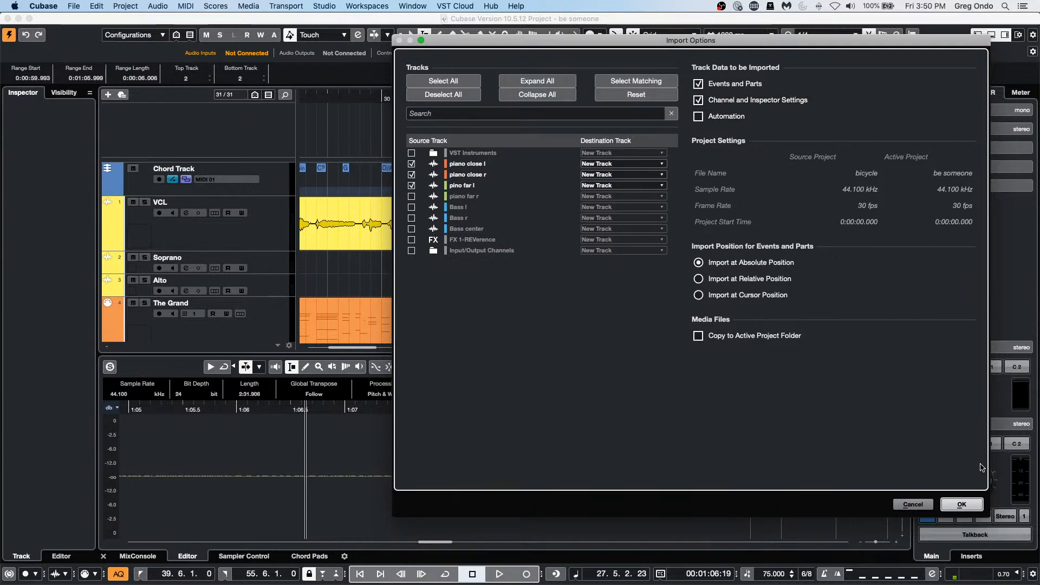
pyautogui.click(915, 505)
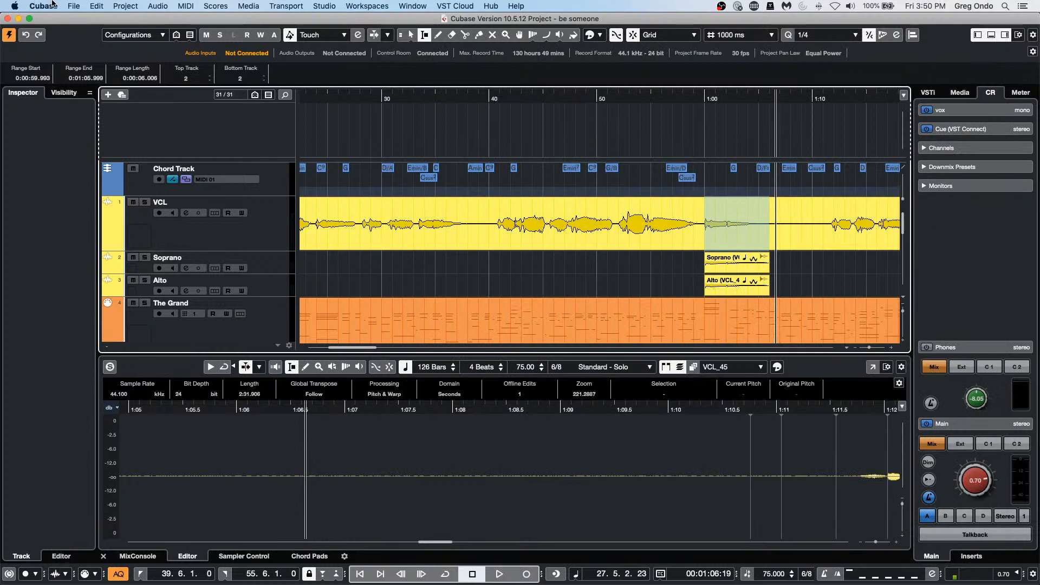
# - Start another import of tracks from a project and cancel at the file selection
pyautogui.click(72, 6)
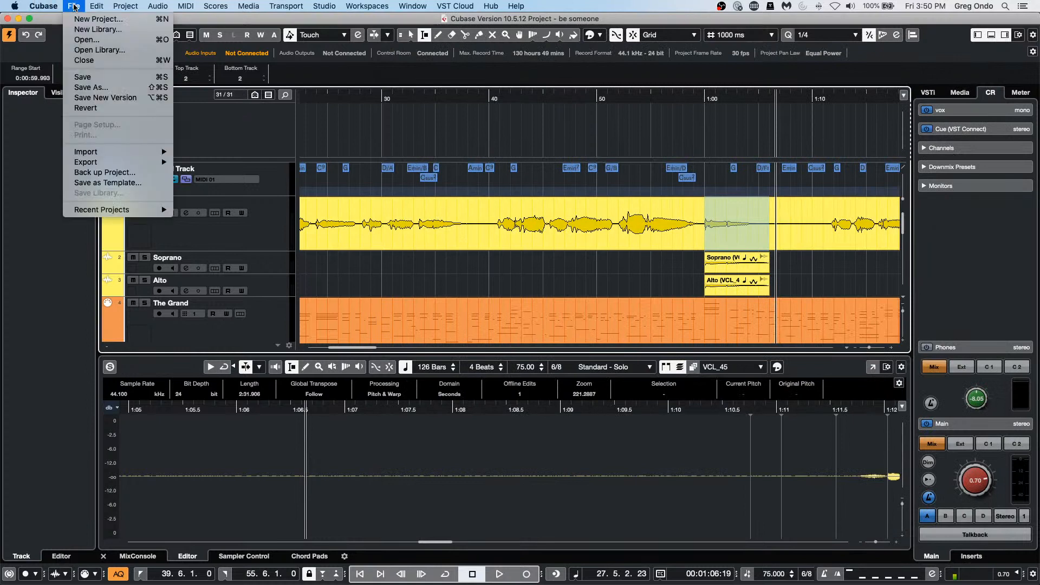
pyautogui.moveTo(105, 156)
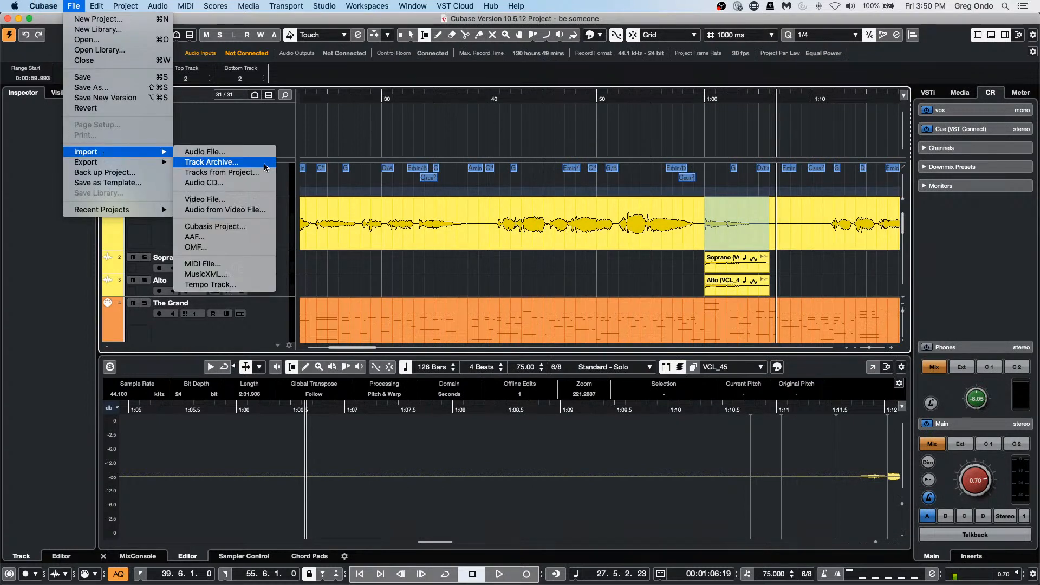
pyautogui.click(265, 172)
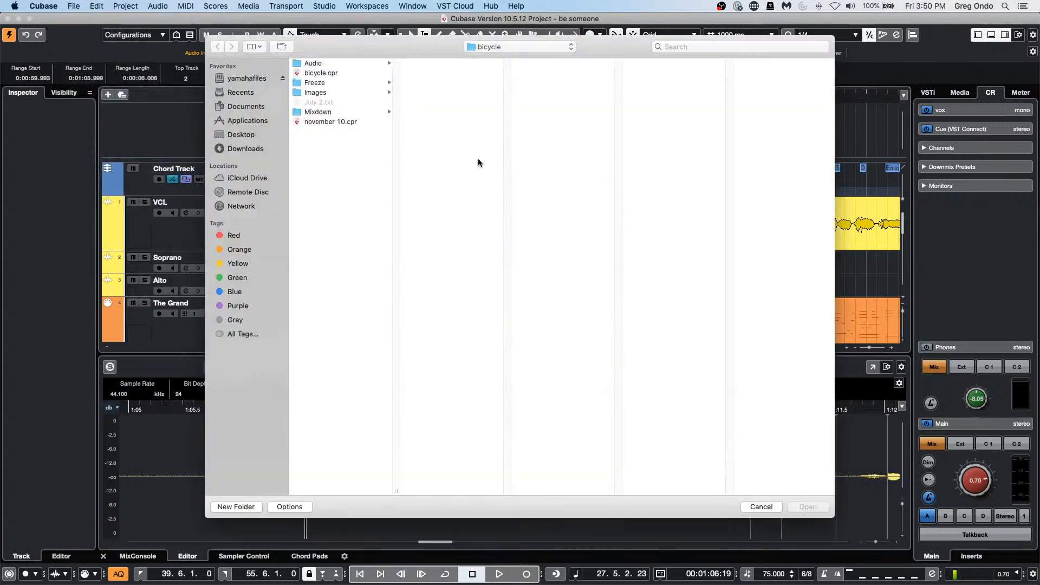
pyautogui.click(761, 507)
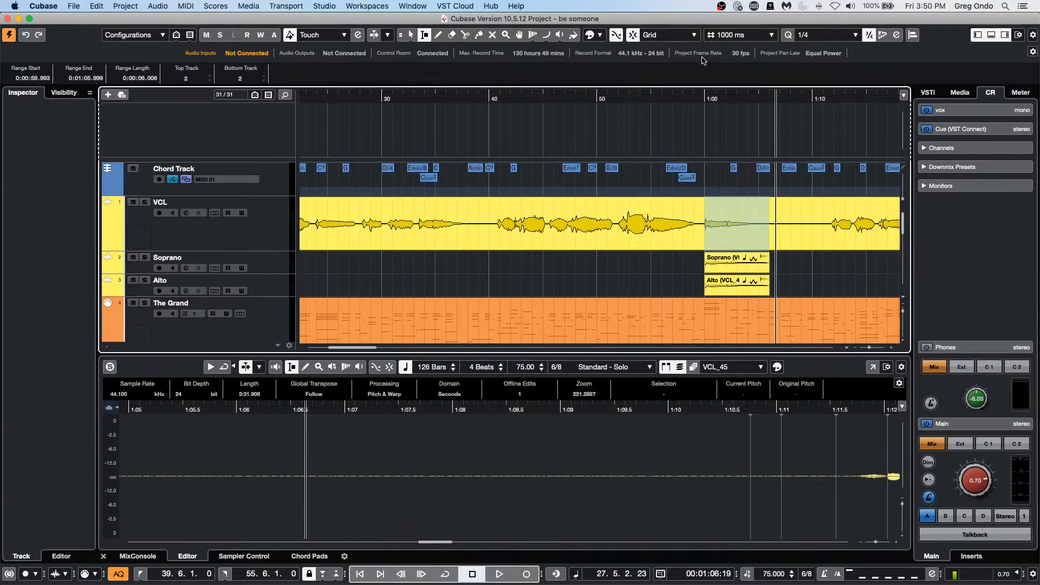
# - Show the VCL track's sends and move its REVerence send to pre-fader
pyautogui.click(274, 230)
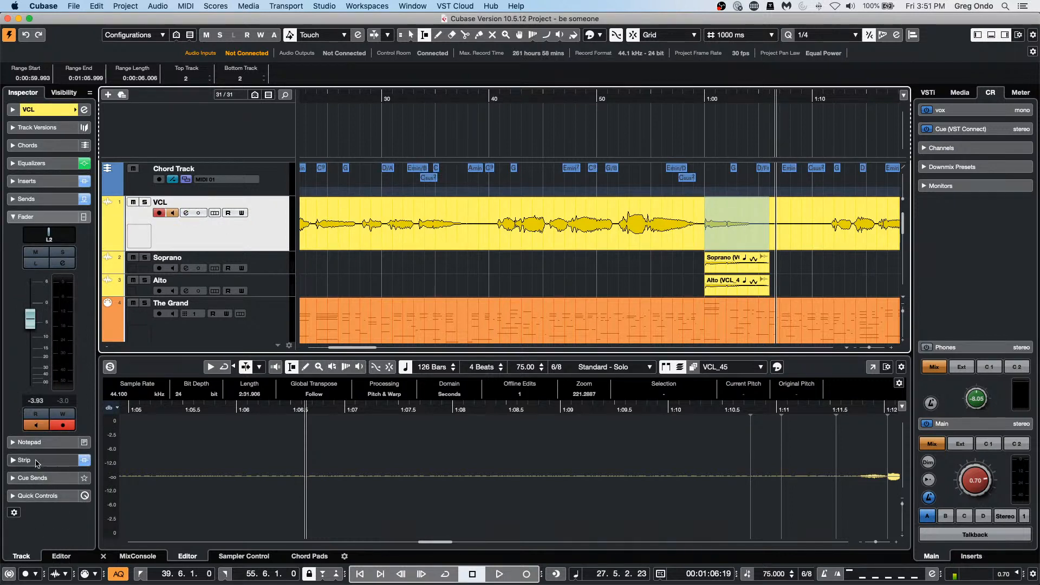
pyautogui.click(60, 199)
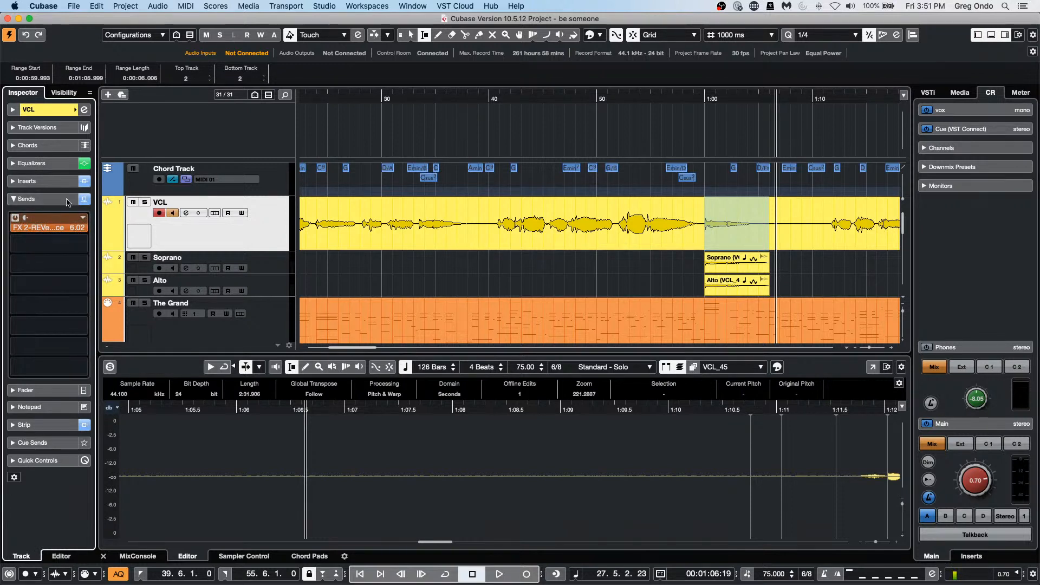
pyautogui.rightClick(59, 232)
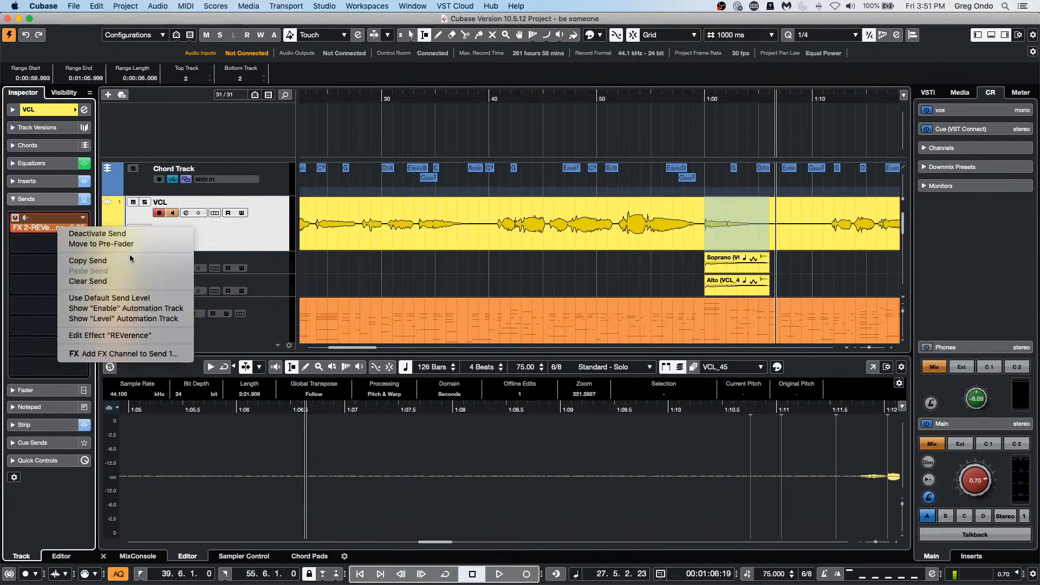
pyautogui.click(138, 244)
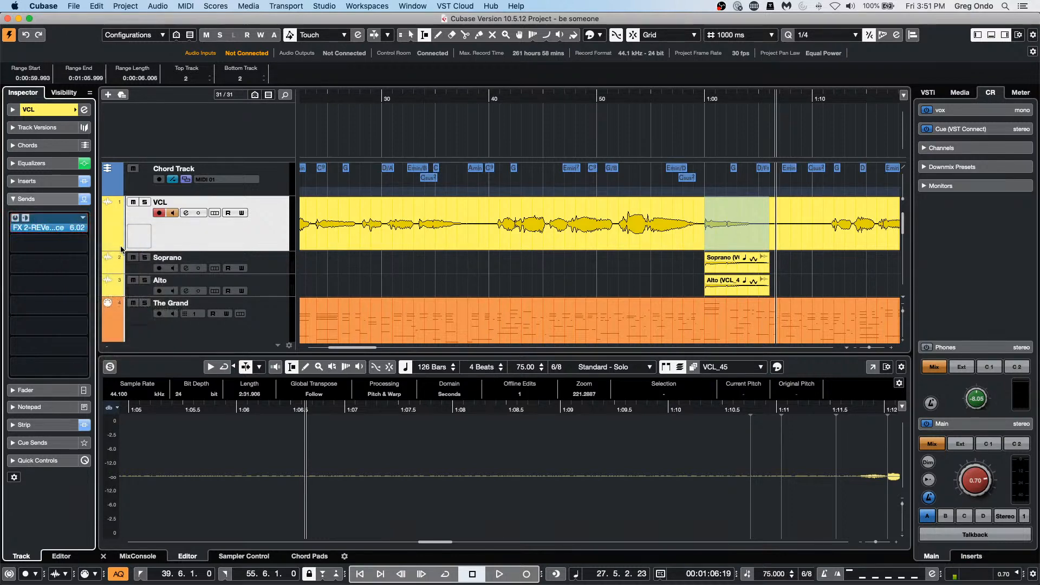
# - Switch the VCL track's REVerence send repeatedly between post-fader and pre-fader, ending on pre-fader
pyautogui.rightClick(48, 229)
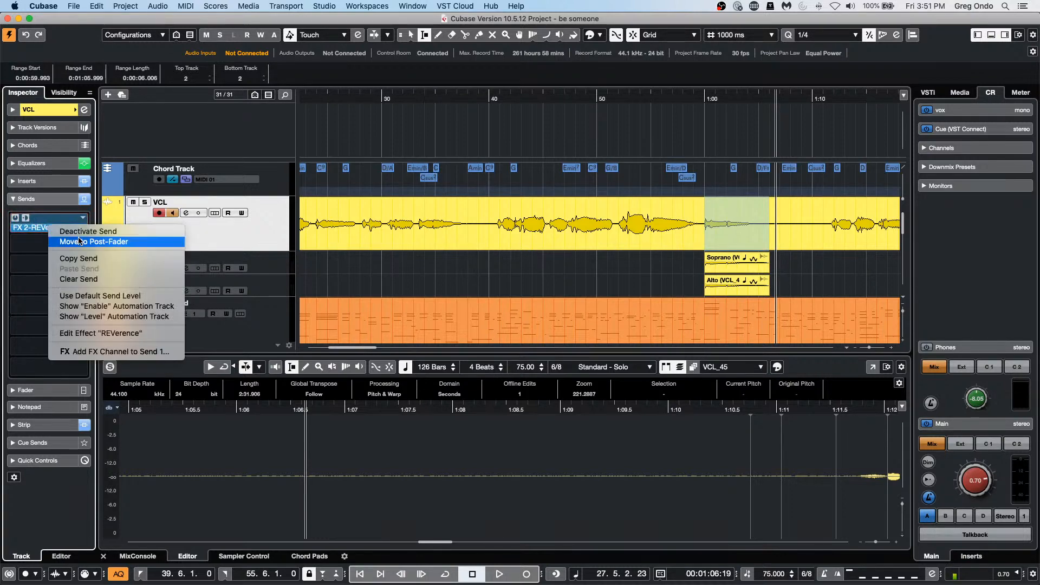
pyautogui.click(62, 240)
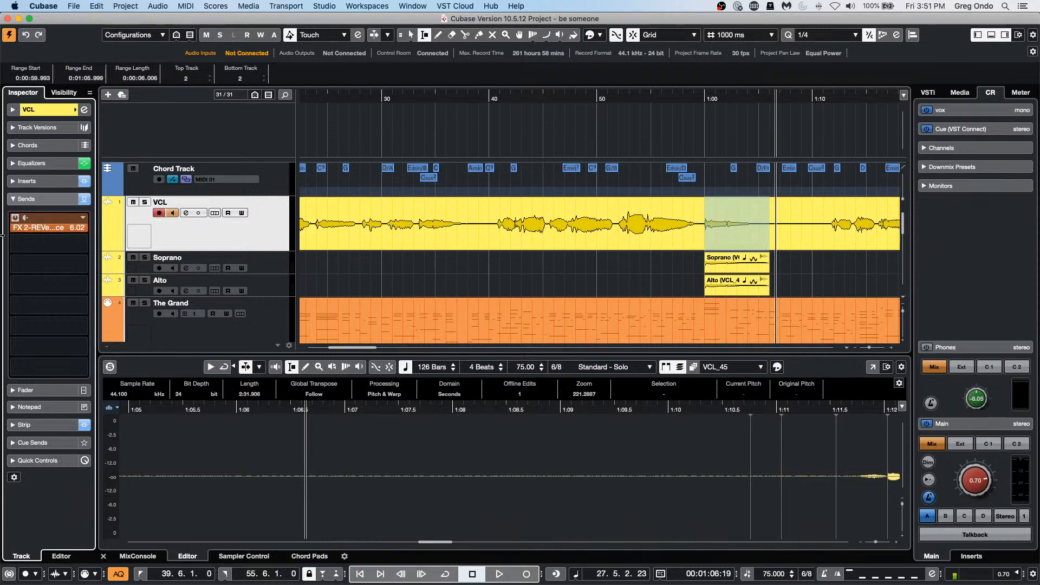
pyautogui.rightClick(48, 229)
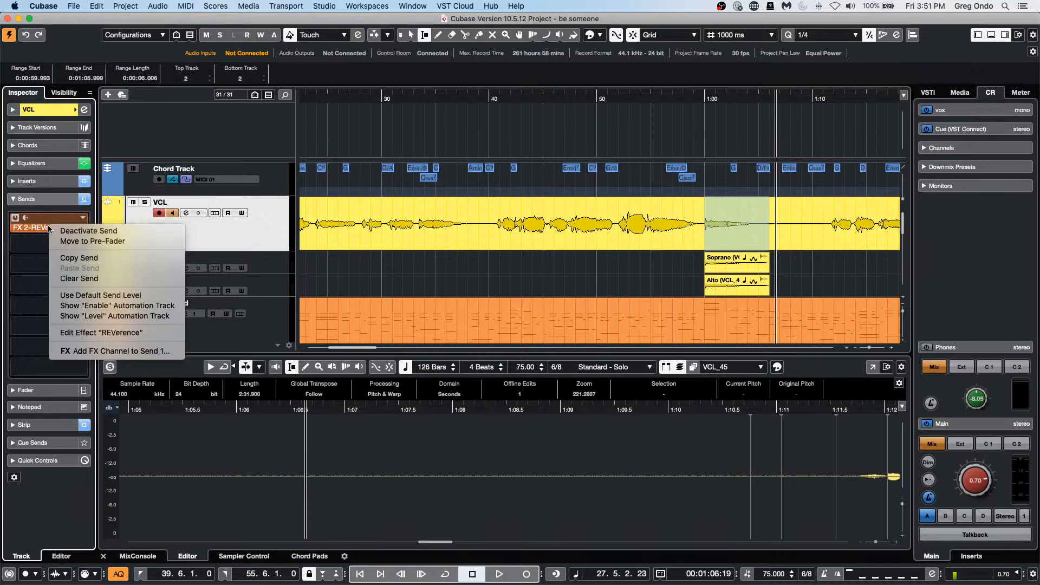
pyautogui.click(105, 241)
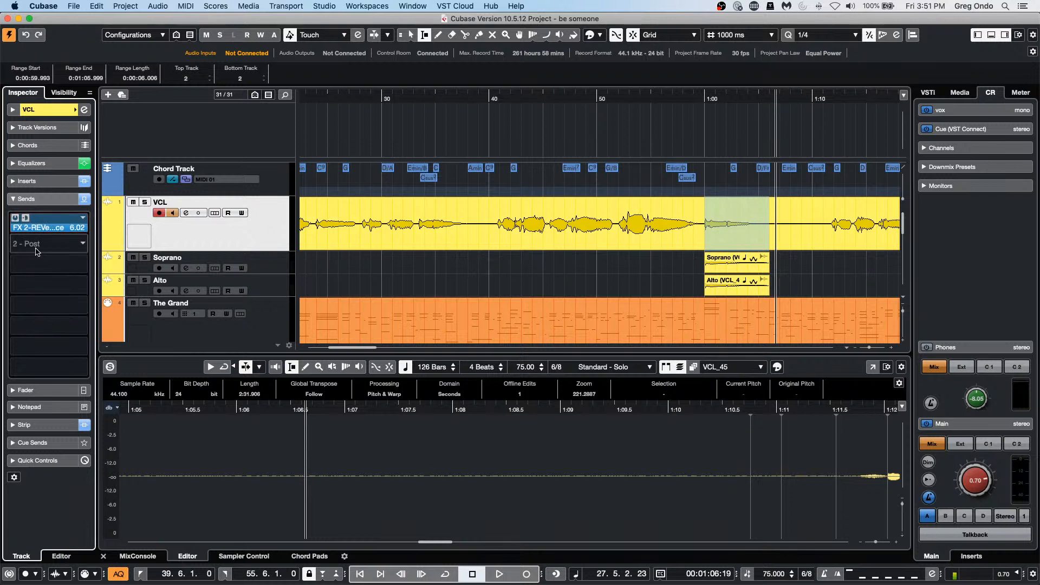
pyautogui.rightClick(57, 227)
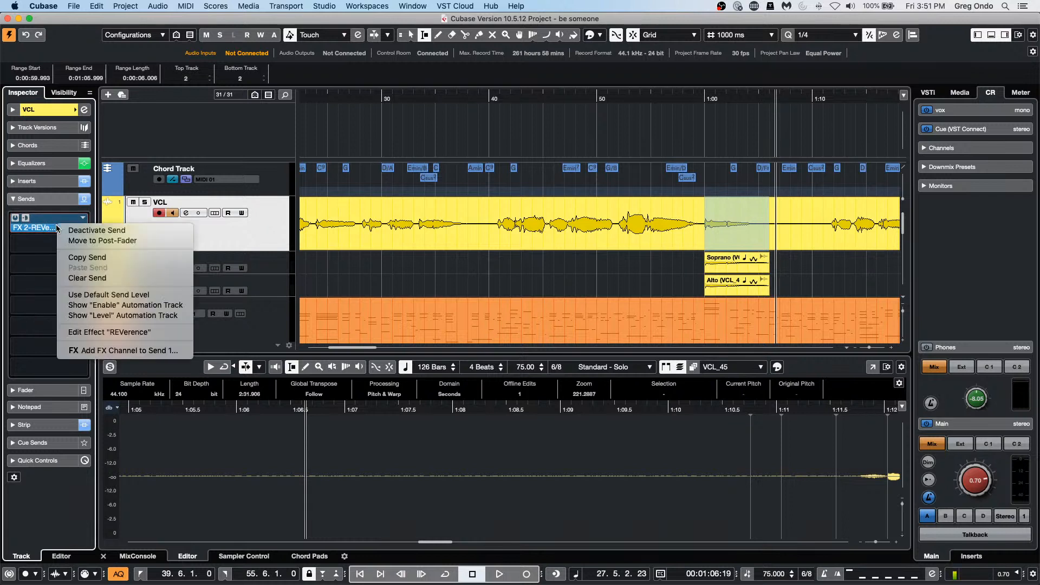
pyautogui.click(66, 241)
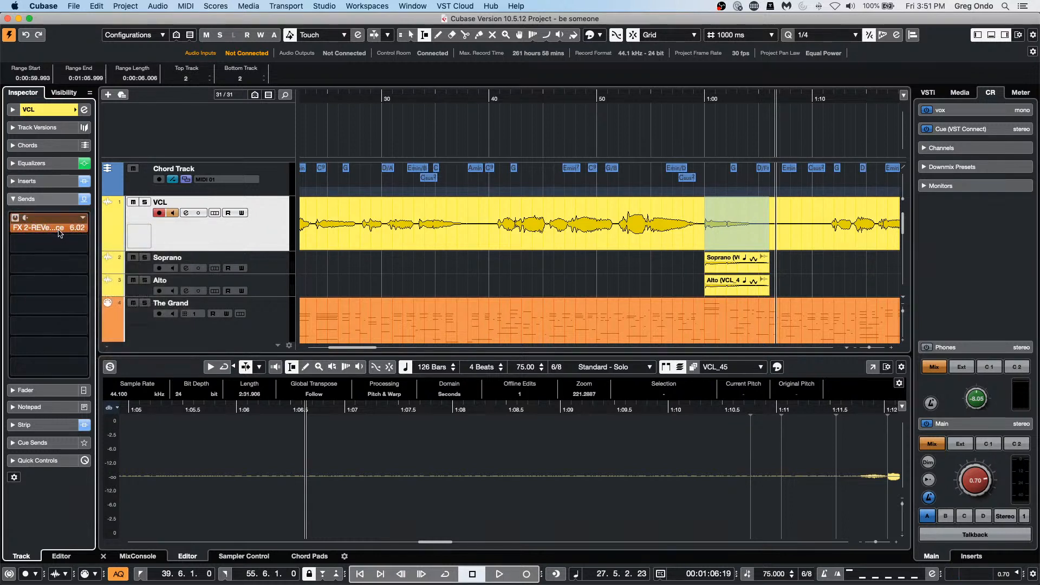
pyautogui.rightClick(60, 227)
pyautogui.click(71, 244)
pyautogui.rightClick(63, 229)
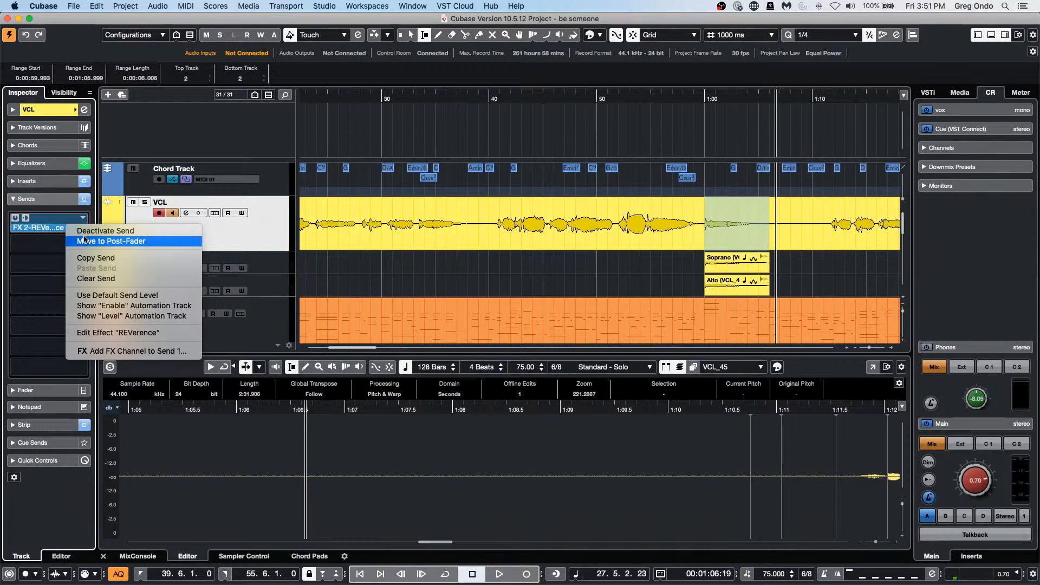
pyautogui.click(81, 240)
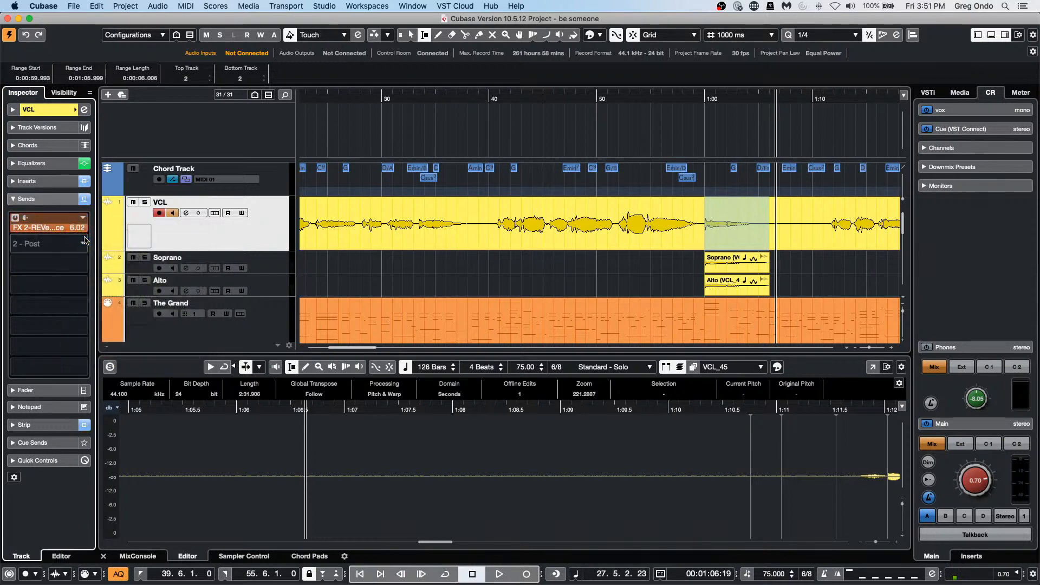
pyautogui.rightClick(43, 229)
pyautogui.click(86, 246)
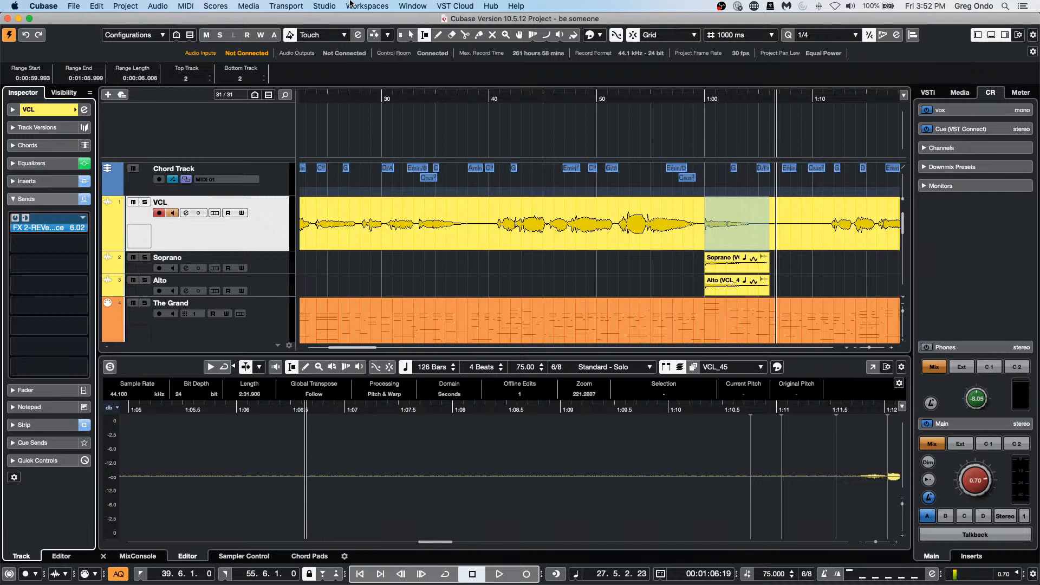
pyautogui.click(74, 6)
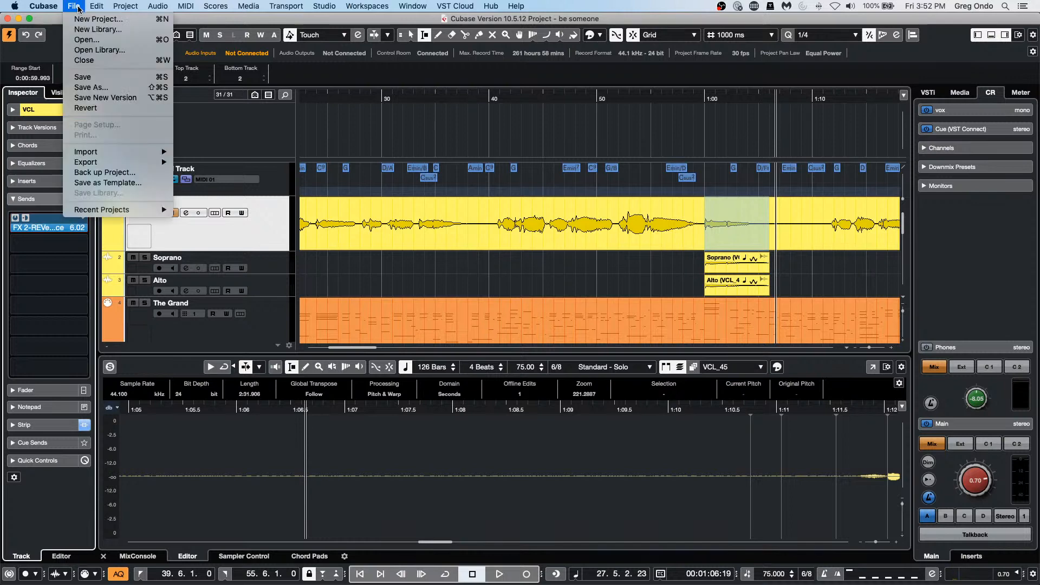
pyautogui.click(268, 241)
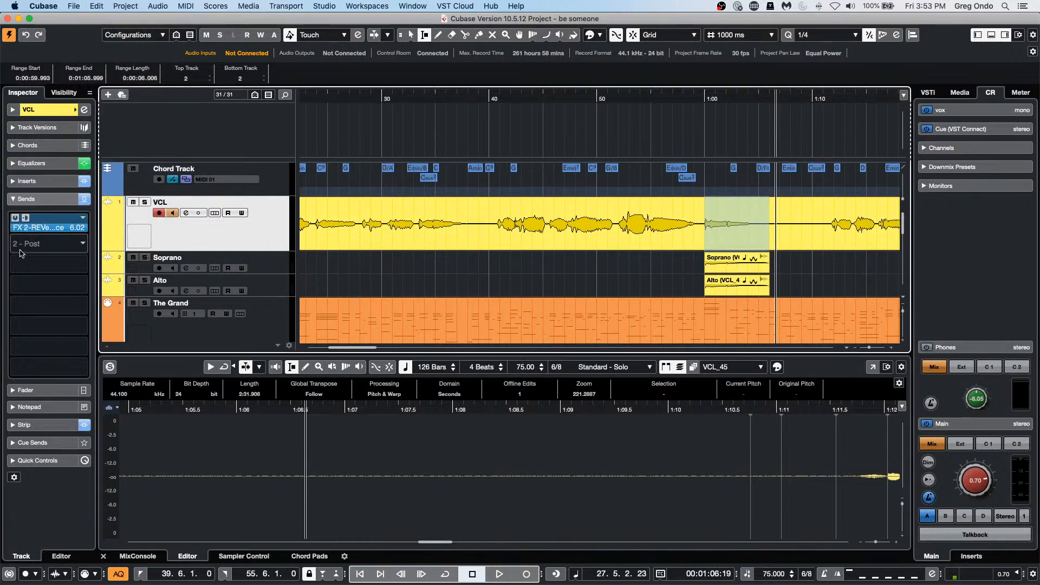
# - Add a stereo REV-X Room FX channel to the VCL track's second send and close the effect's window
pyautogui.rightClick(73, 243)
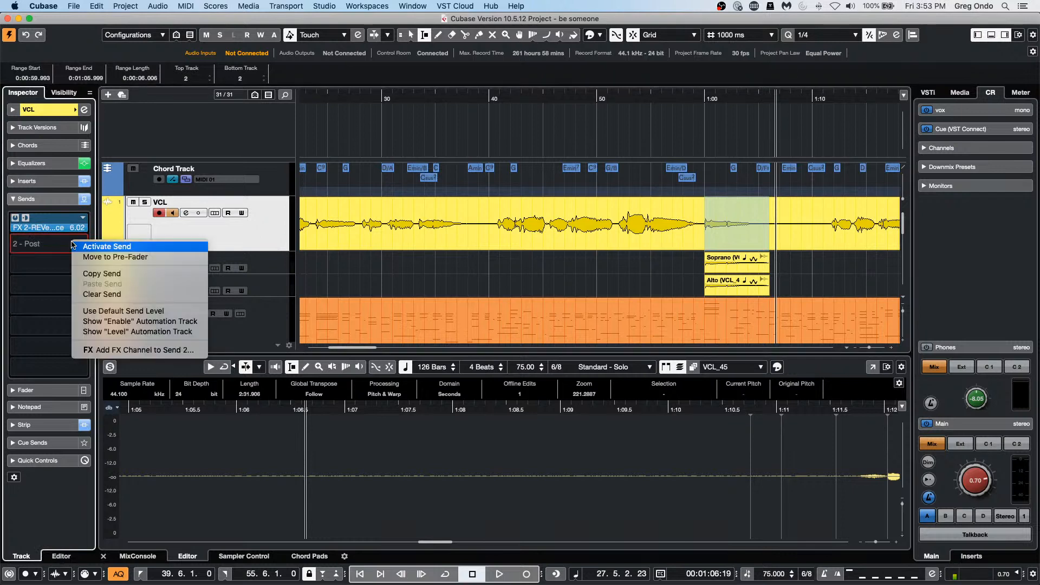
pyautogui.click(141, 350)
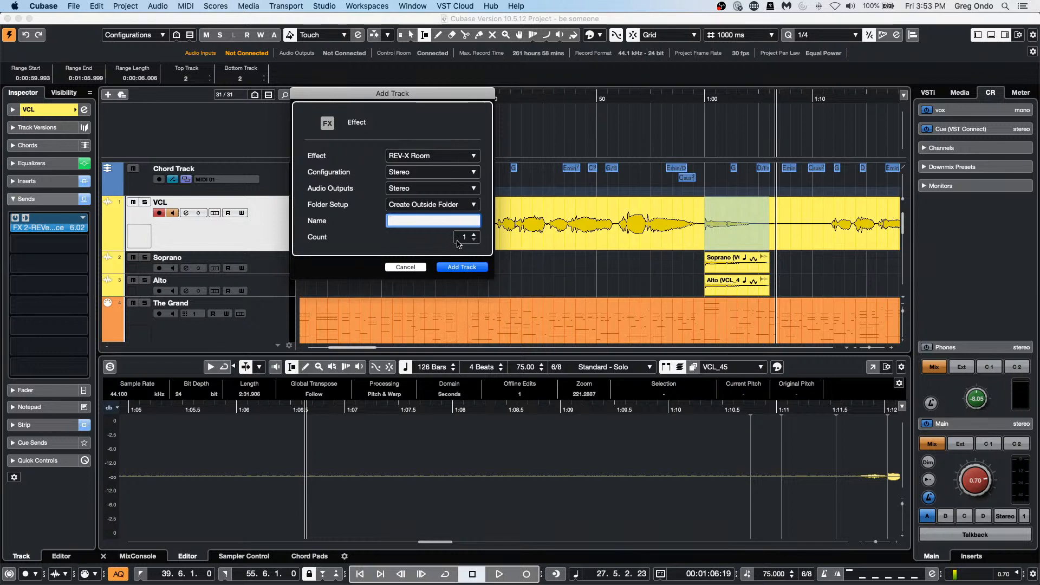
pyautogui.click(461, 267)
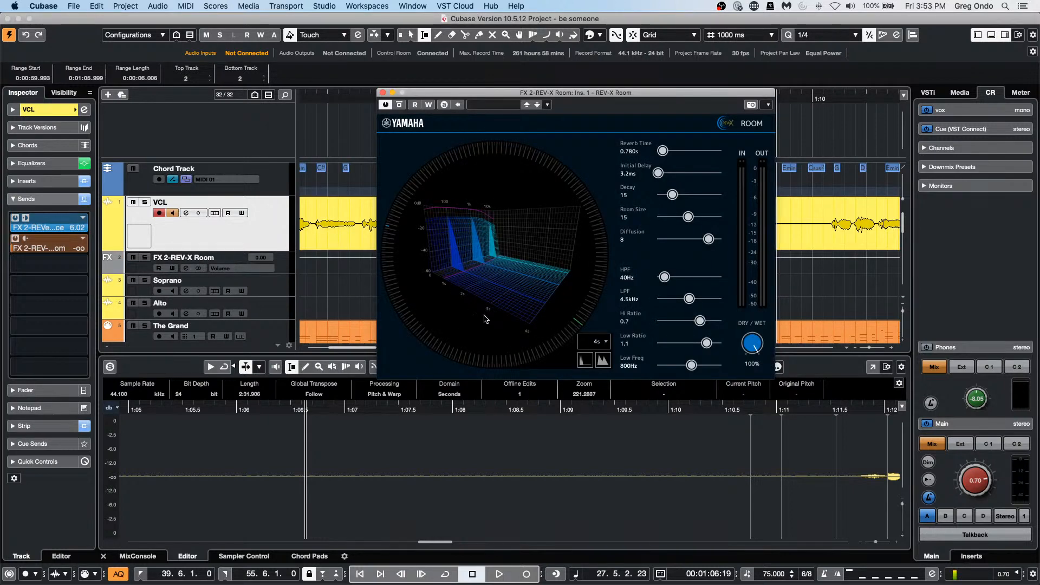
pyautogui.moveTo(593, 97); pyautogui.dragTo(468, 143)
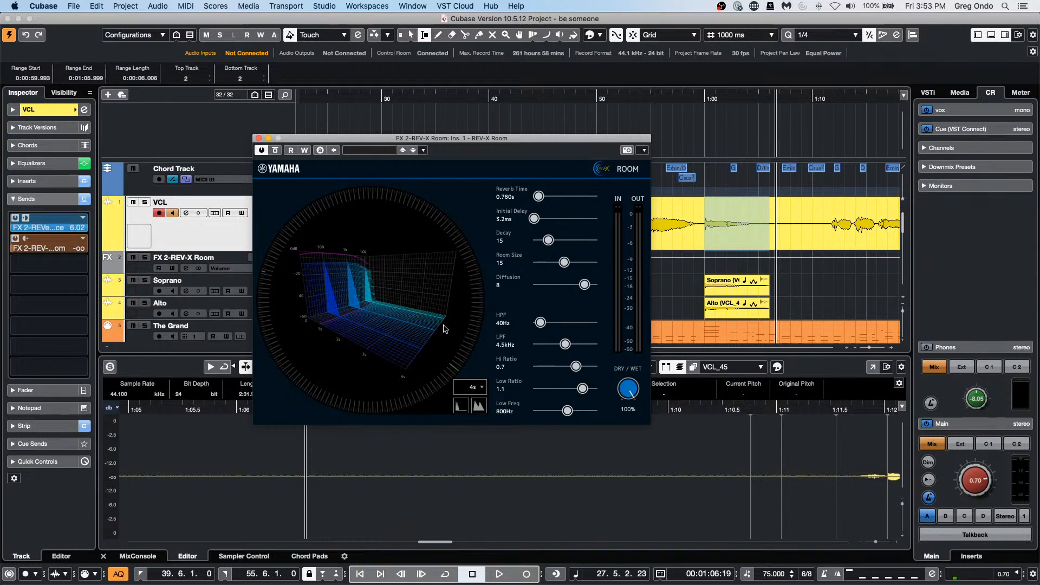
pyautogui.click(259, 139)
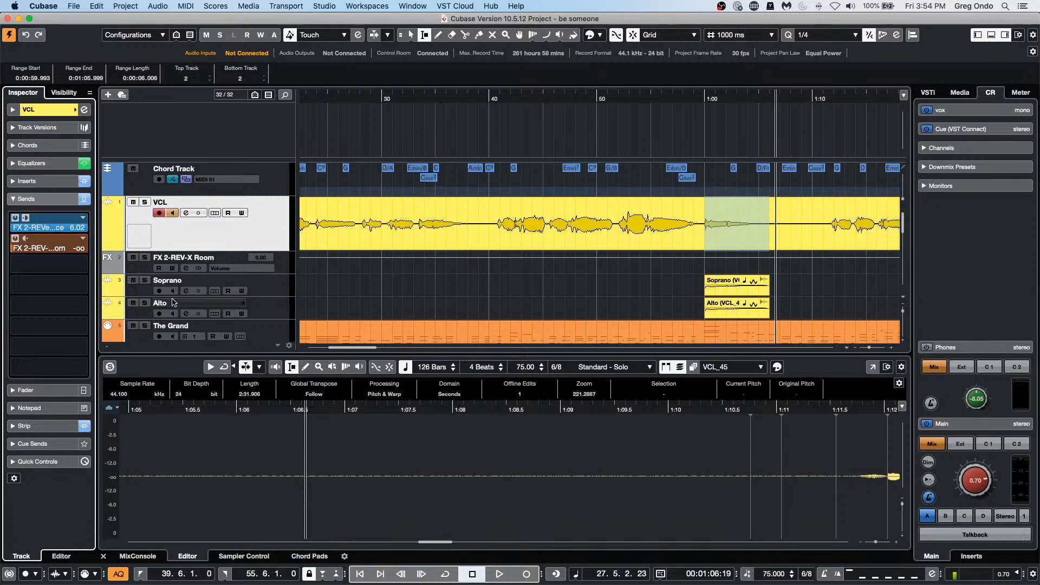
# - Add one stereo instrument track with HALion Sonic SE below the VCL track and move the instrument window fully into view
pyautogui.rightClick(240, 235)
pyautogui.moveTo(273, 240)
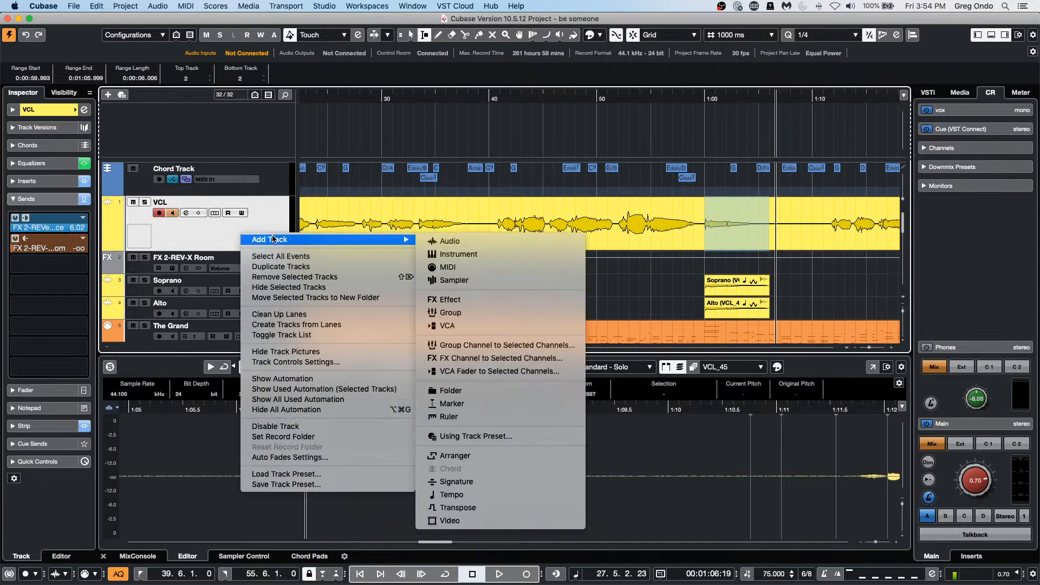
pyautogui.click(499, 254)
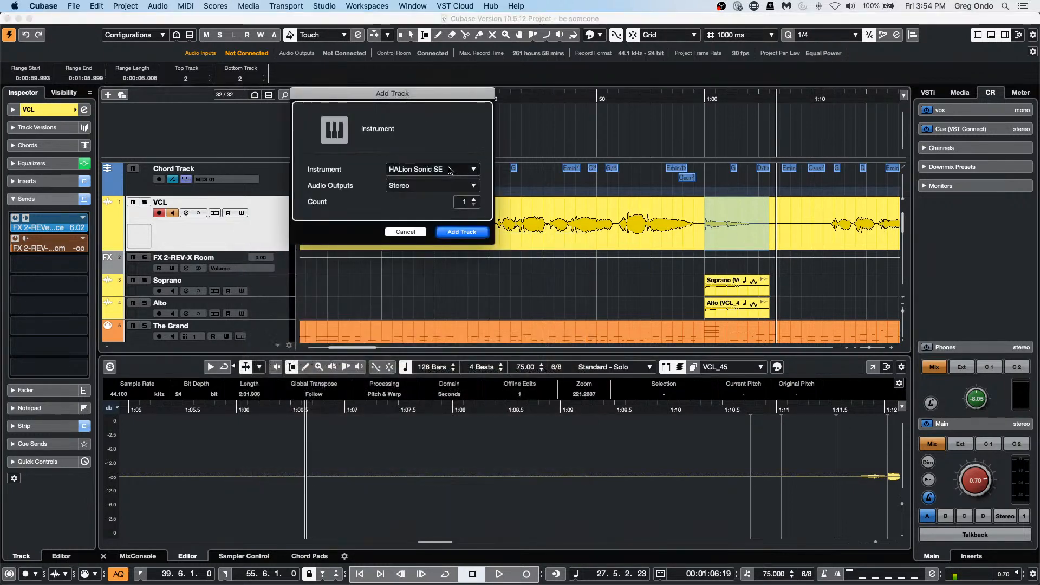
pyautogui.click(463, 230)
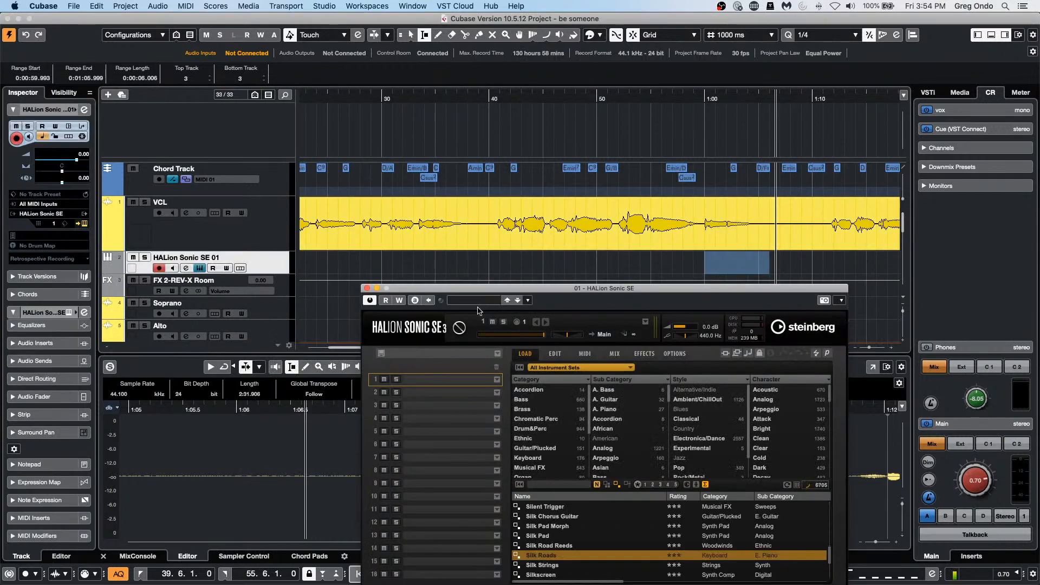
pyautogui.moveTo(532, 291); pyautogui.dragTo(379, 39)
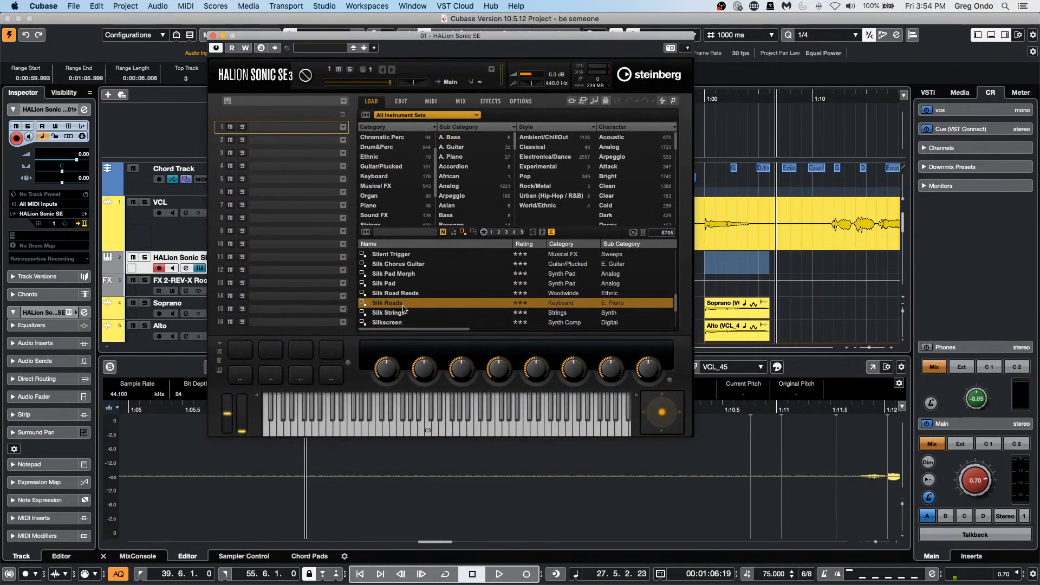
# - Load the Silk Roads sound into HALion Sonic SE slot 1 and play several notes on its keyboard
pyautogui.doubleClick(403, 304)
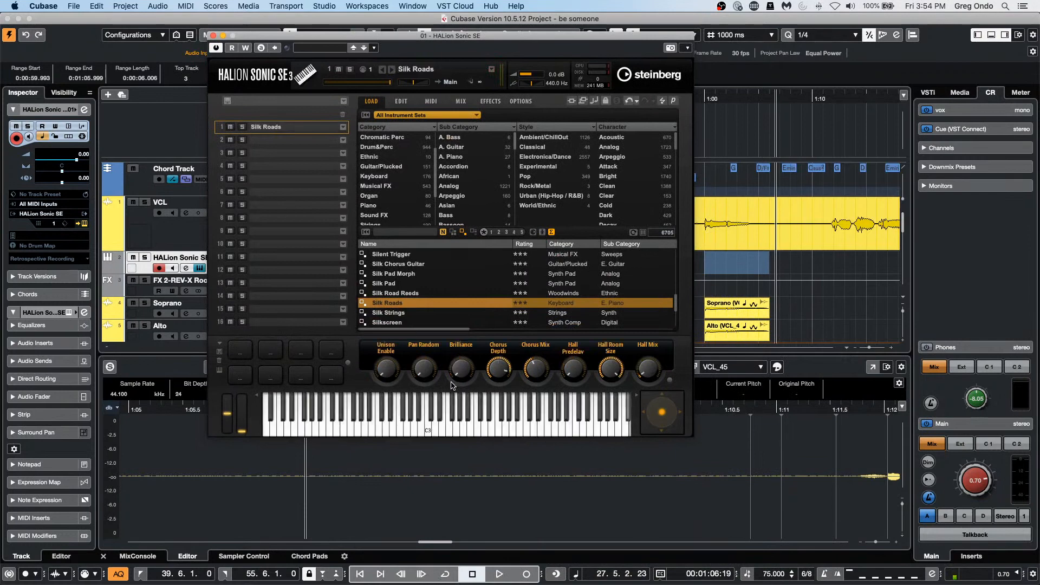
pyautogui.click(475, 429)
pyautogui.click(420, 432)
pyautogui.click(378, 432)
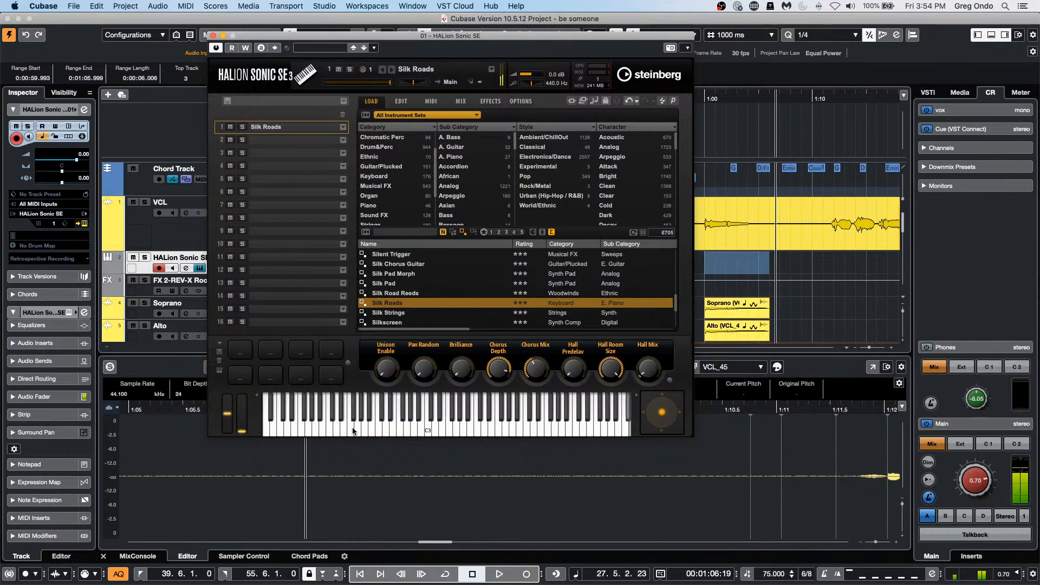
pyautogui.click(405, 427)
pyautogui.click(421, 428)
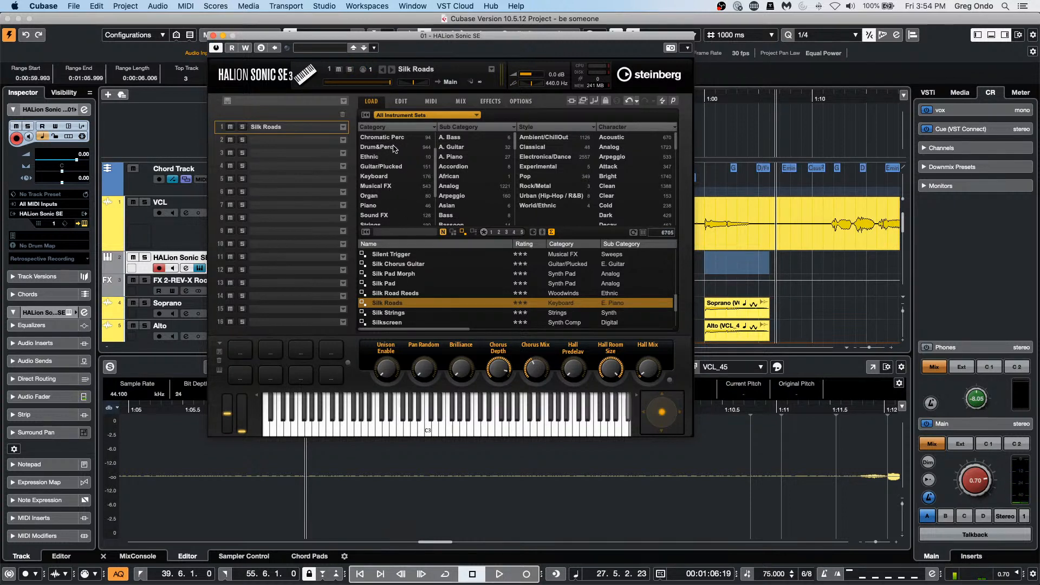
# - Filter the instrument sounds to the Piano category, load Sonic Hedge Piano into slot 2 and play a couple of notes
pyautogui.click(386, 206)
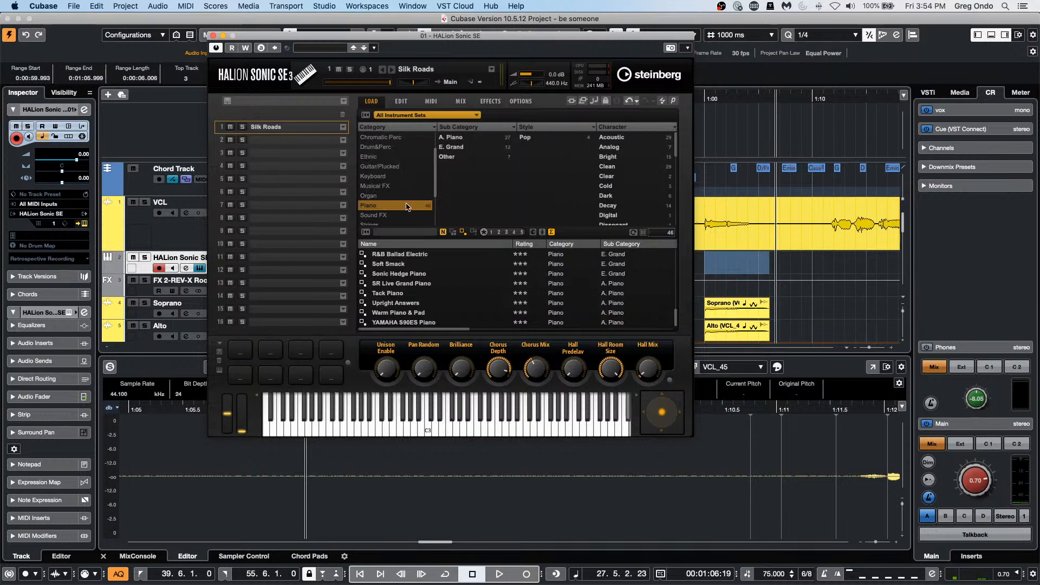
pyautogui.moveTo(430, 279); pyautogui.dragTo(277, 143)
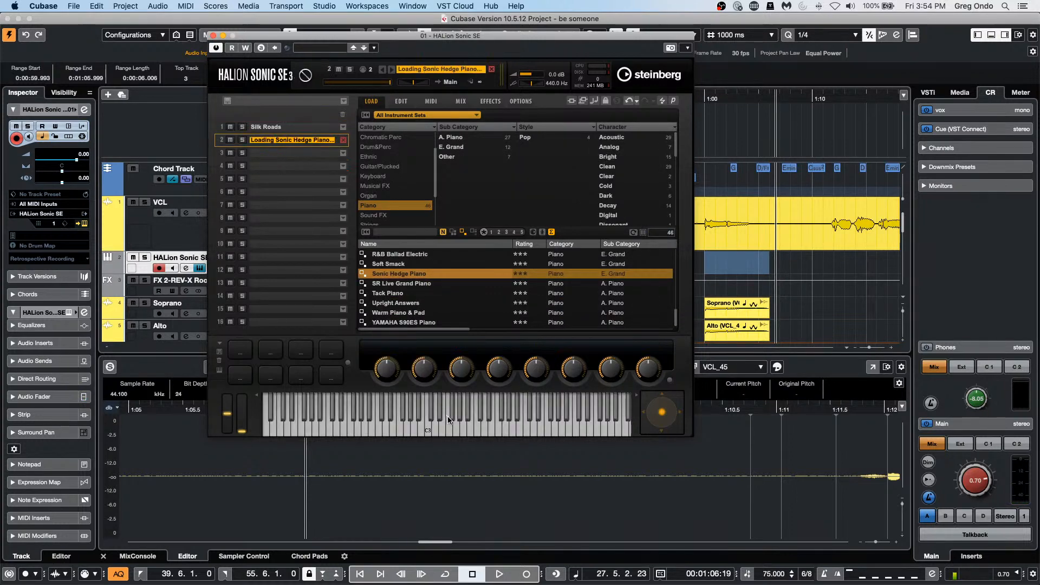
pyautogui.click(457, 424)
pyautogui.click(407, 425)
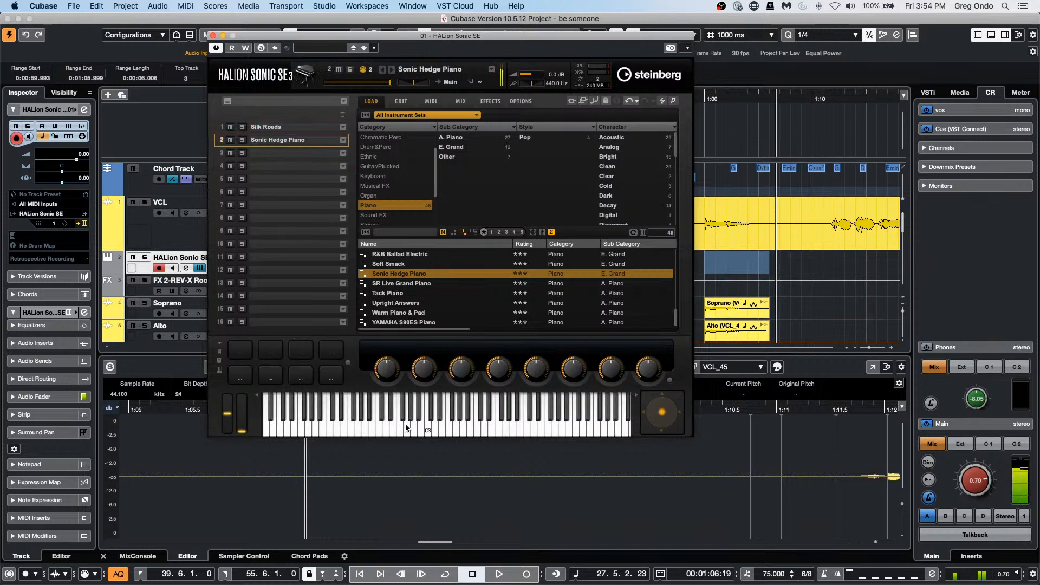
# - Replace slot 2's sound with YAMAHA S90ES Piano and play several notes across the keyboard
pyautogui.click(419, 324)
pyautogui.click(468, 432)
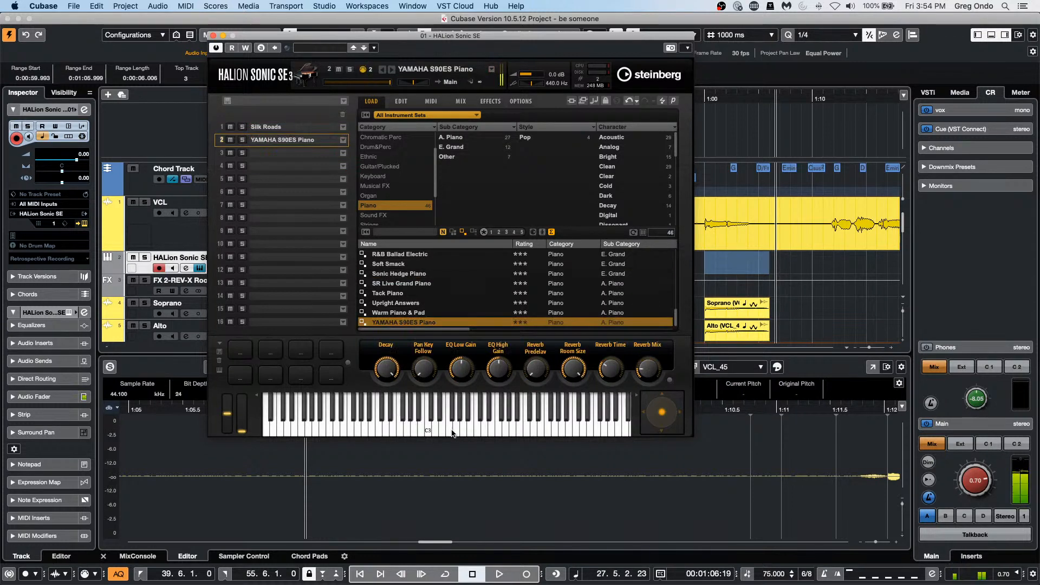
pyautogui.moveTo(413, 428); pyautogui.dragTo(324, 431)
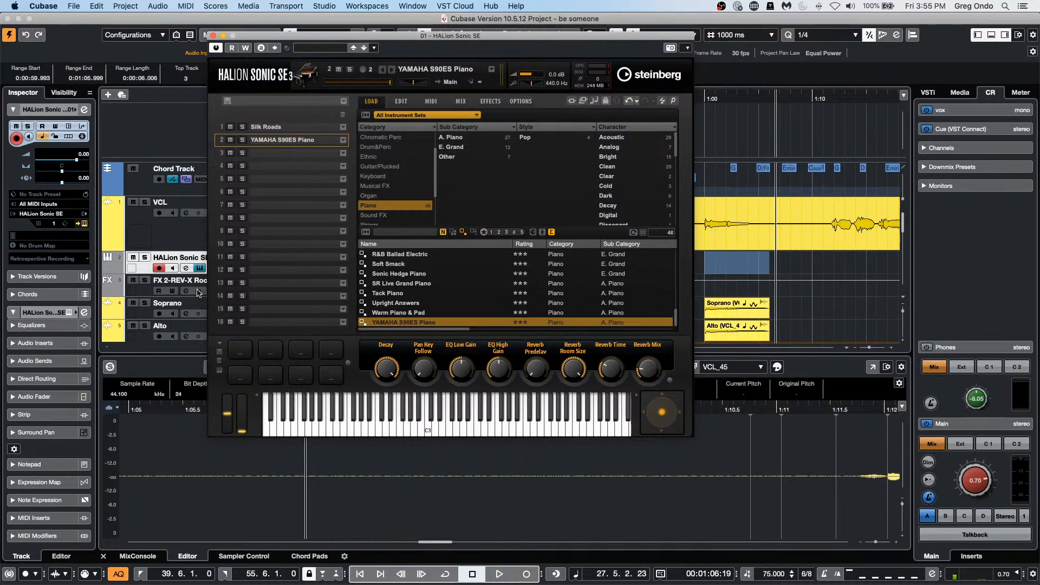
# - Show the MixConsole, move the instrument window clear of its first channels, and play notes with slots 2 and 1
pyautogui.click(137, 556)
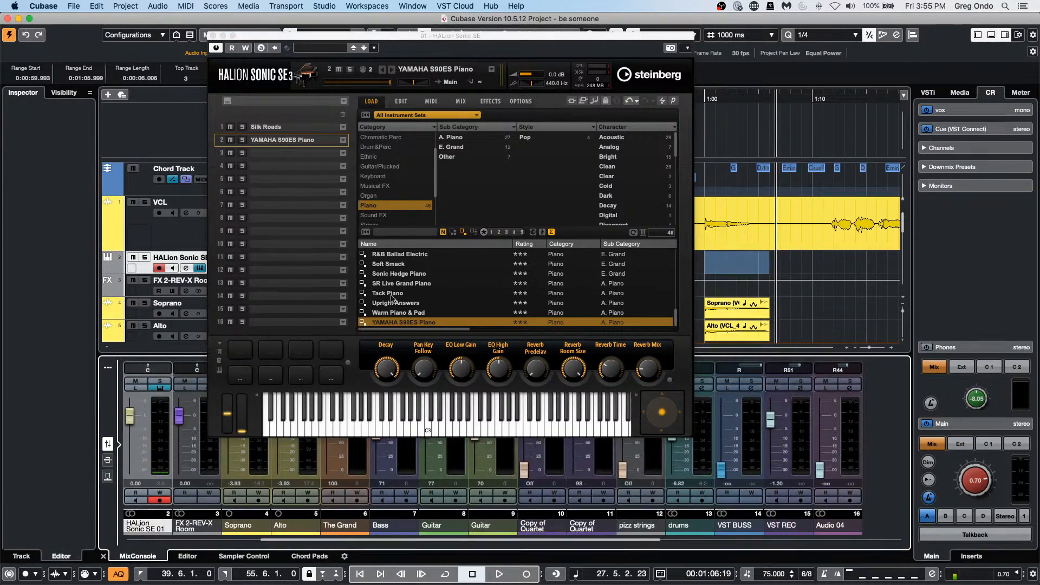
pyautogui.moveTo(469, 36); pyautogui.dragTo(737, 17)
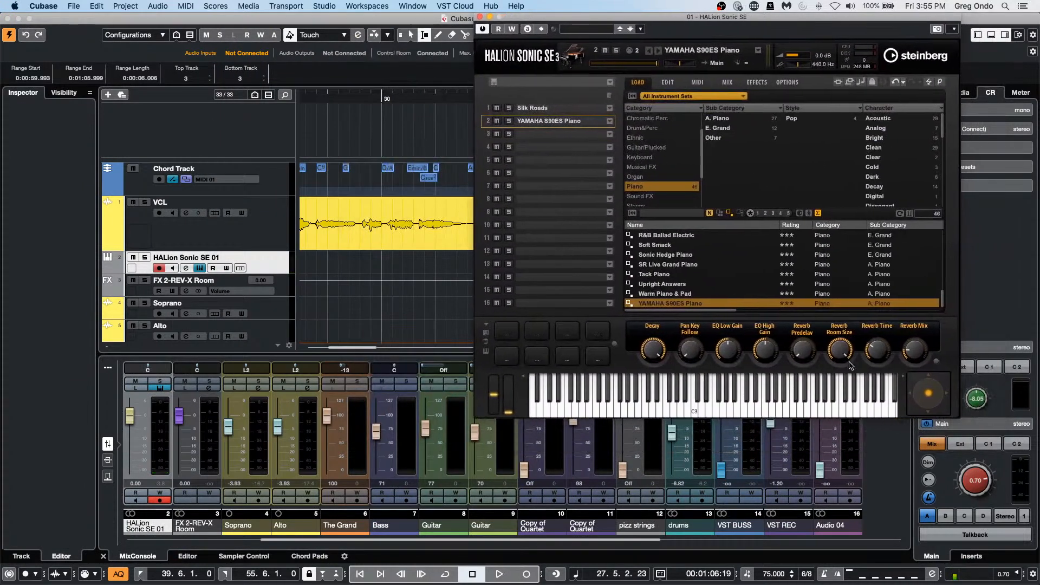
pyautogui.click(723, 404)
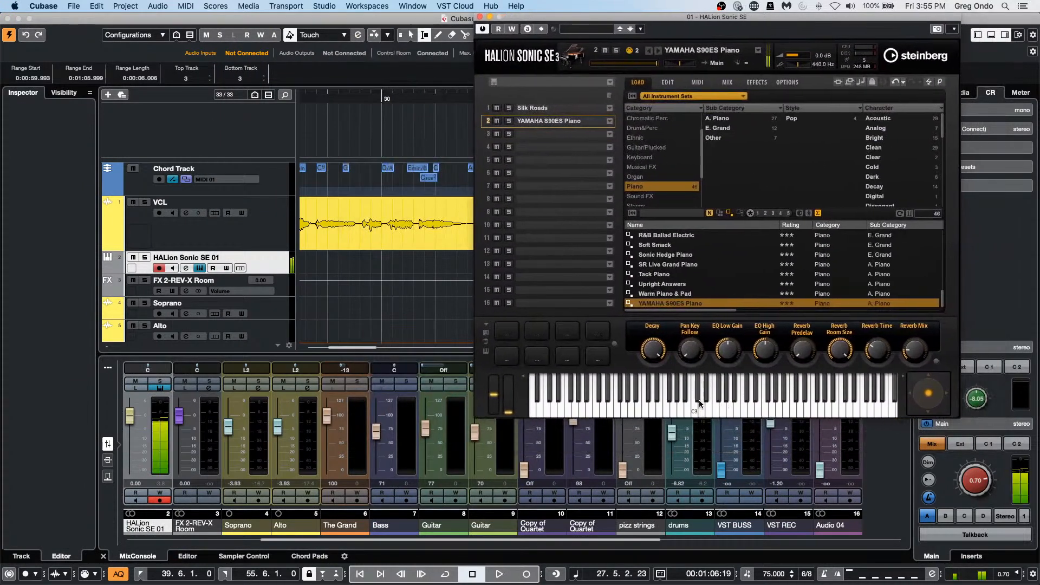
pyautogui.click(618, 389)
pyautogui.click(554, 109)
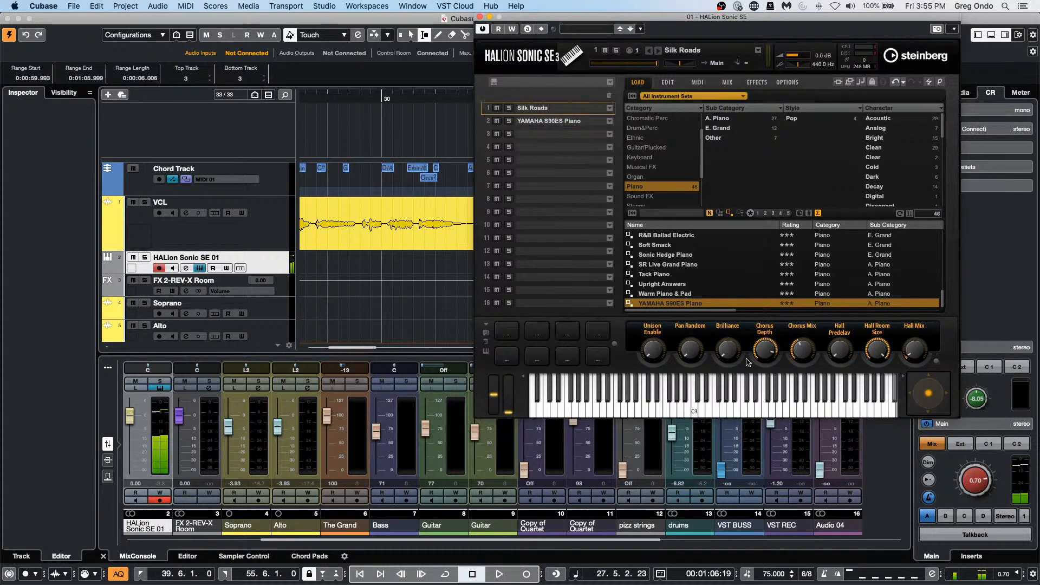
pyautogui.click(690, 410)
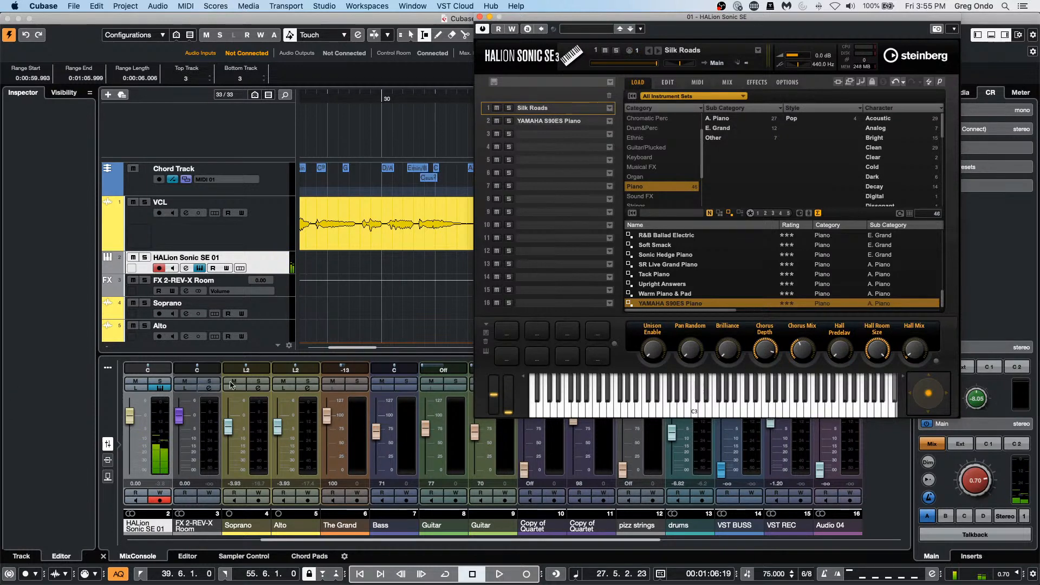
# - Reposition the instrument window, show HALion Sonic SE's Mix page and play three notes with the Silk Roads sound
pyautogui.moveTo(591, 16); pyautogui.dragTo(475, 65)
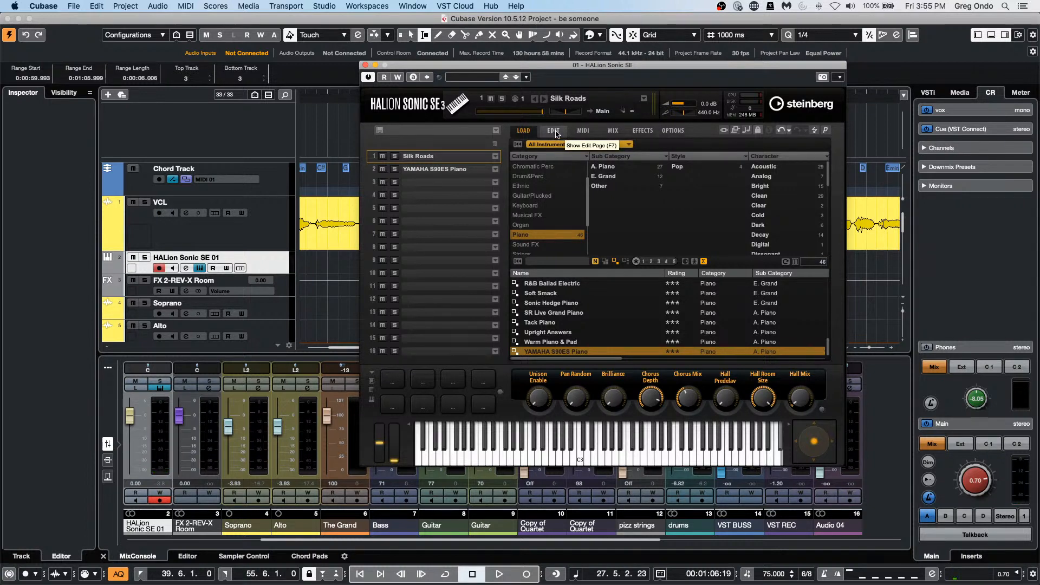
pyautogui.click(626, 132)
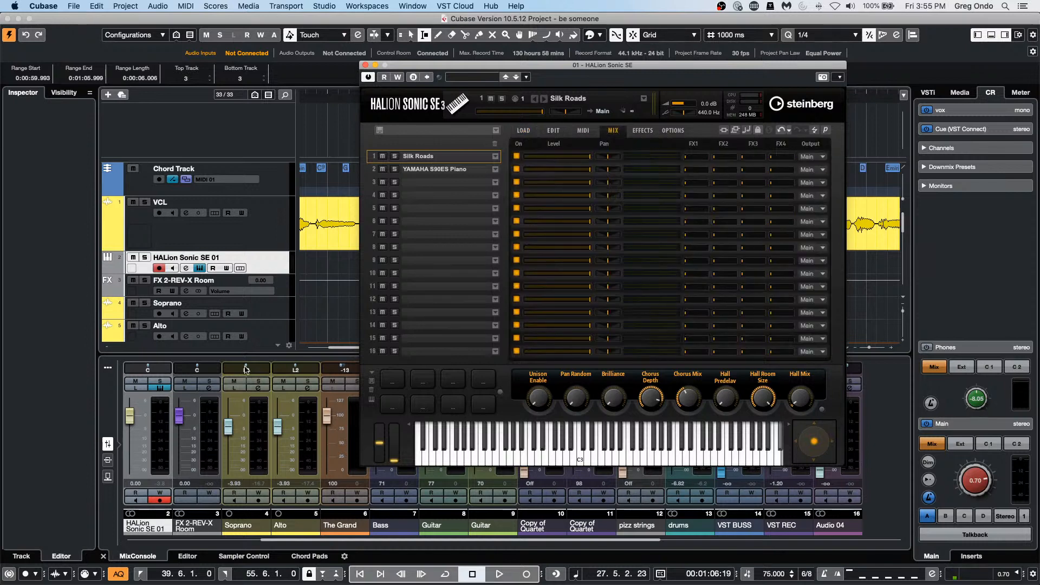
pyautogui.click(620, 458)
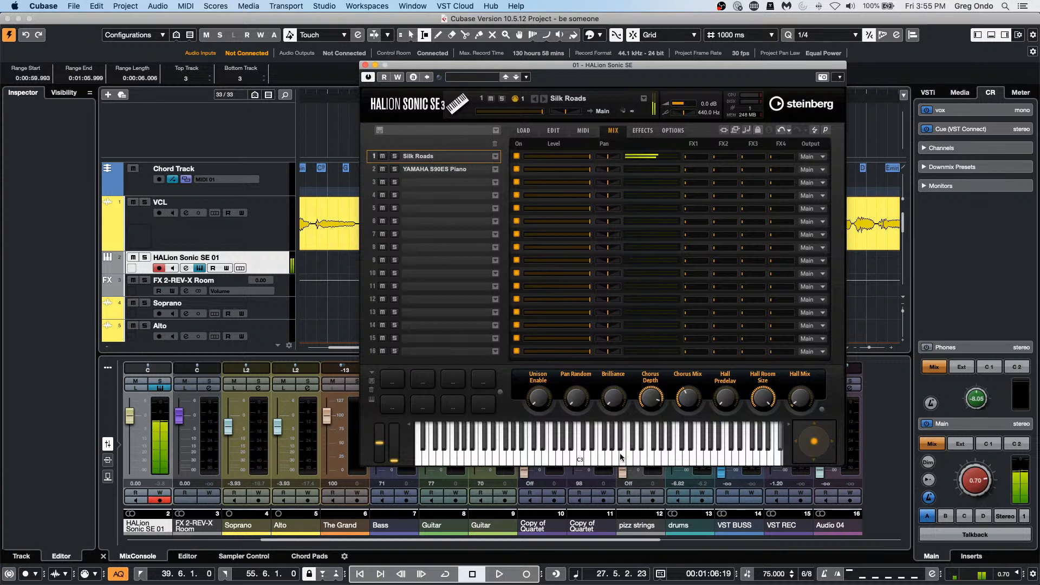
pyautogui.click(592, 460)
pyautogui.click(556, 460)
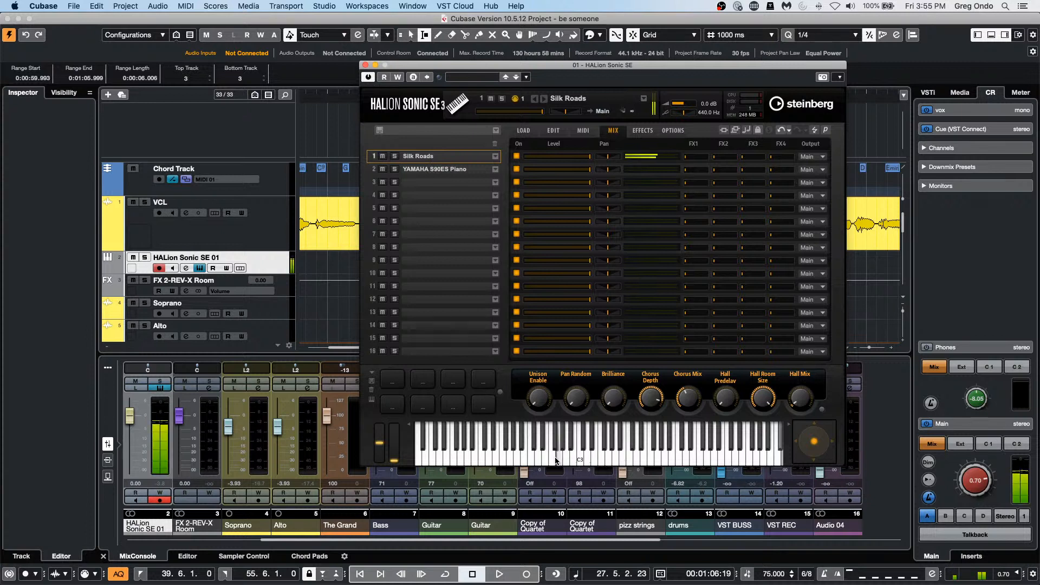
# - Try routing the Silk Roads slot to Out 2, and restore its output to Main
pyautogui.click(820, 157)
pyautogui.click(822, 168)
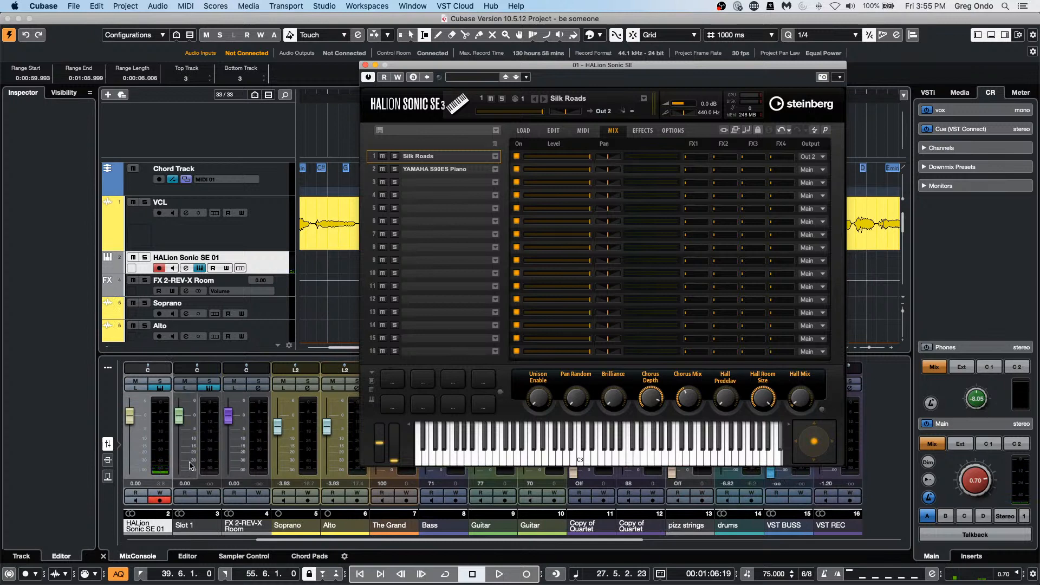
pyautogui.click(444, 174)
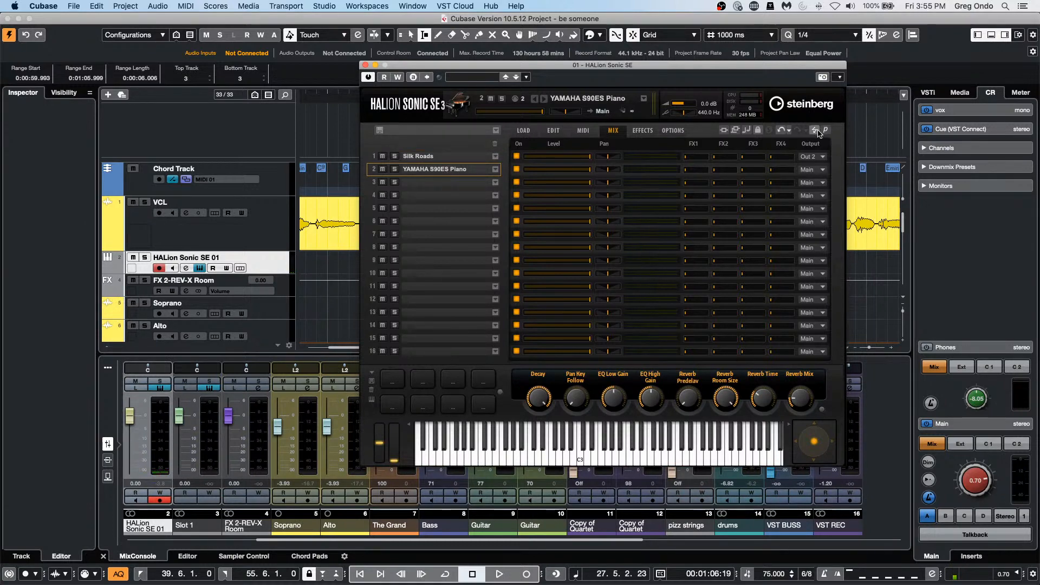
pyautogui.click(822, 157)
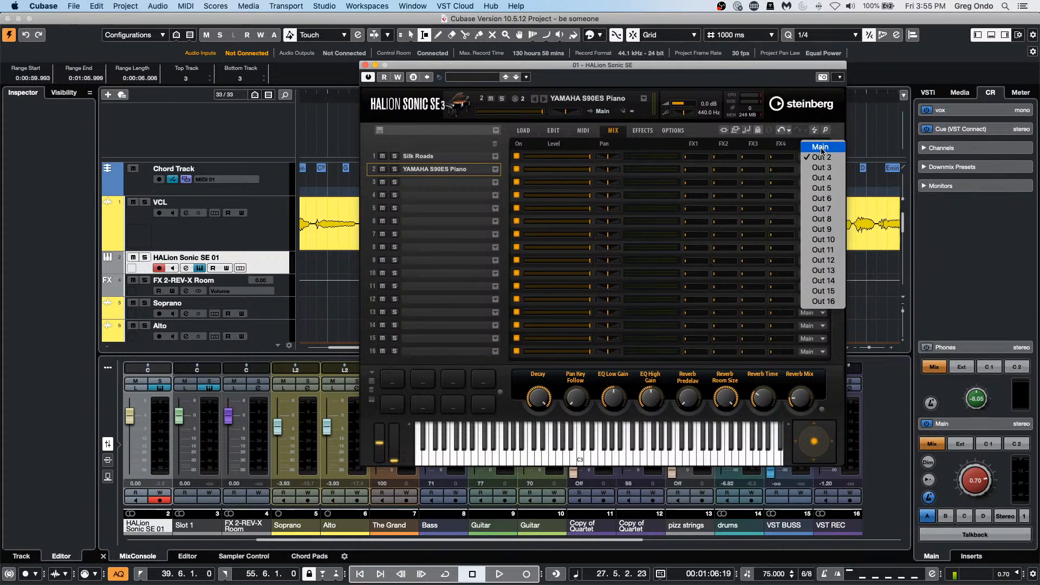
pyautogui.click(822, 162)
# - Route the YAMAHA S90ES Piano slot to Out 2 and play notes with the piano and Silk Roads slots in turn
pyautogui.click(821, 169)
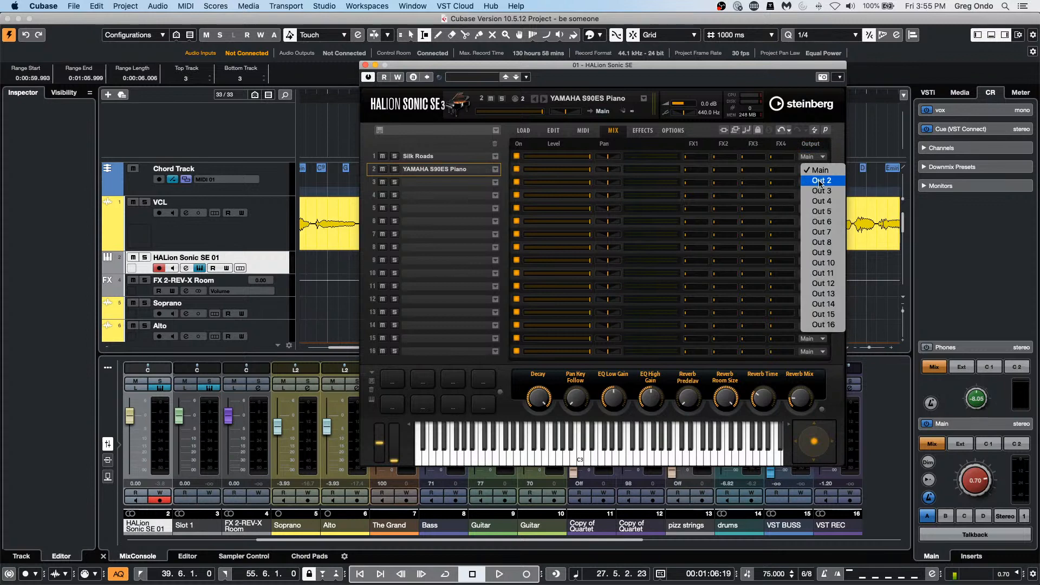
pyautogui.click(822, 190)
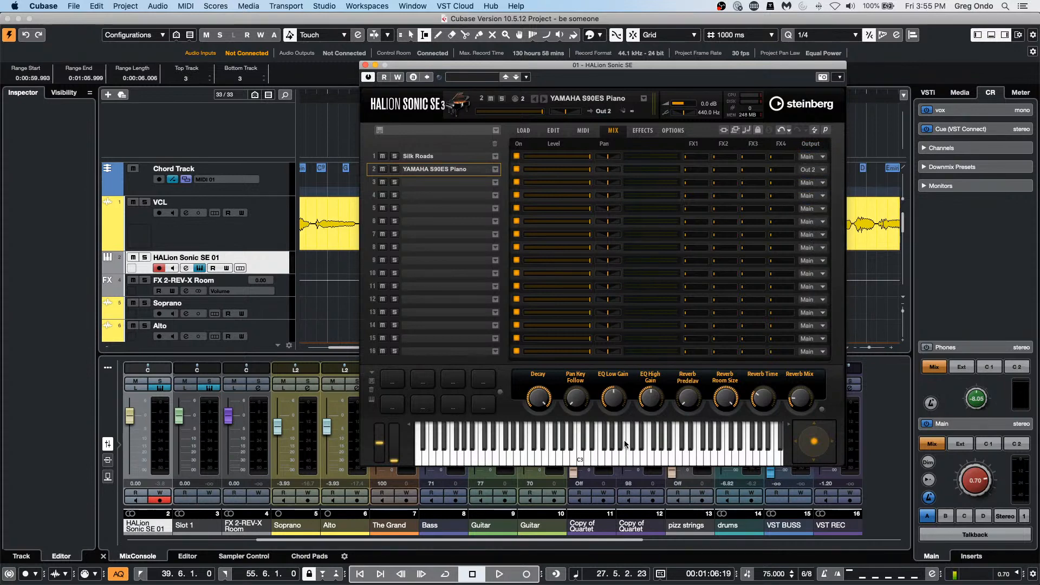
pyautogui.click(618, 443)
pyautogui.click(497, 446)
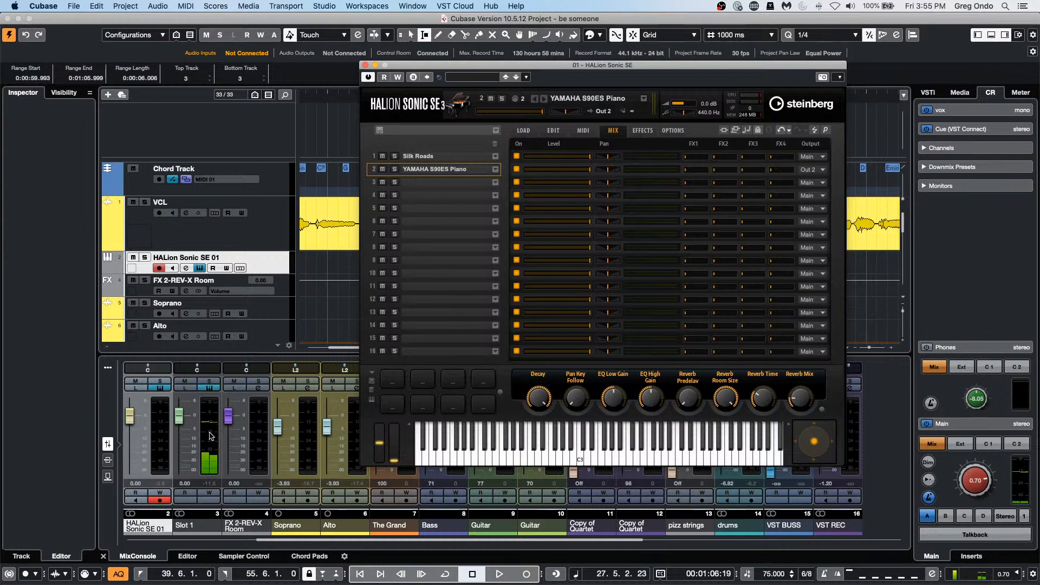
pyautogui.click(441, 156)
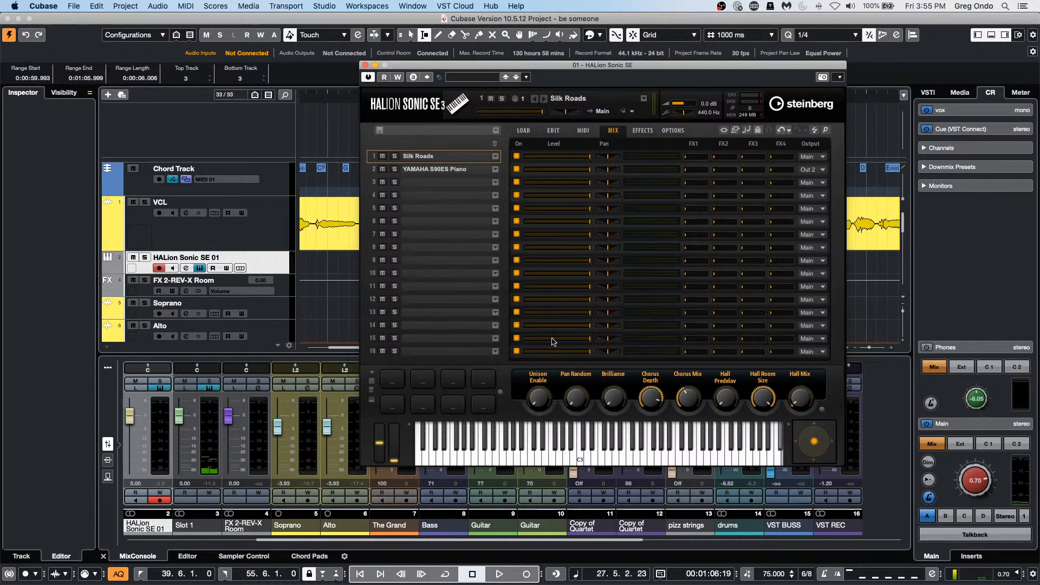
pyautogui.click(645, 457)
pyautogui.moveTo(645, 457); pyautogui.dragTo(550, 458)
# - Add the ModMachine delay as the first insert on the Slot 1 channel and close the effect and channel settings windows
pyautogui.click(209, 388)
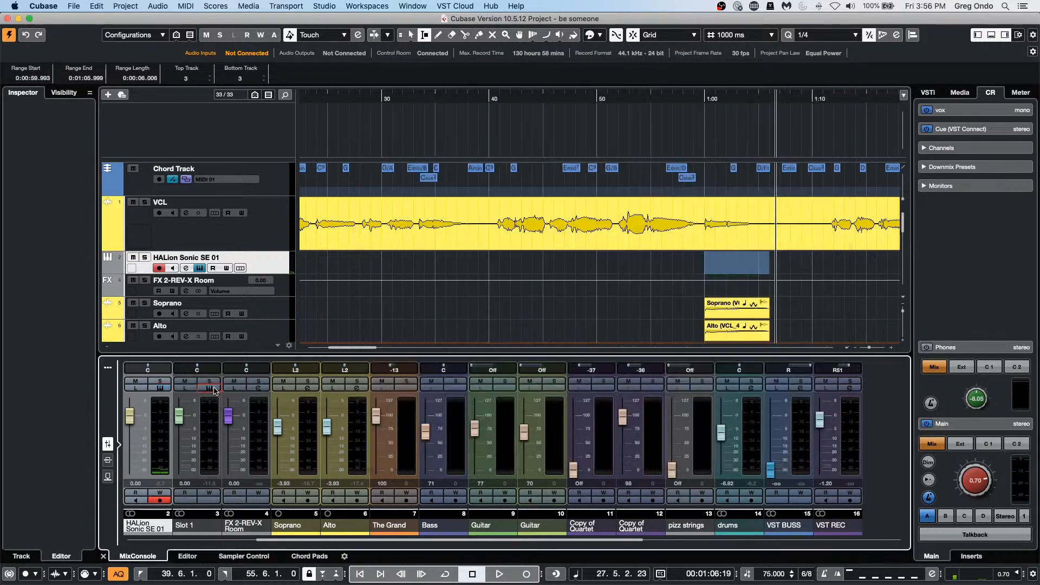
pyautogui.click(209, 388)
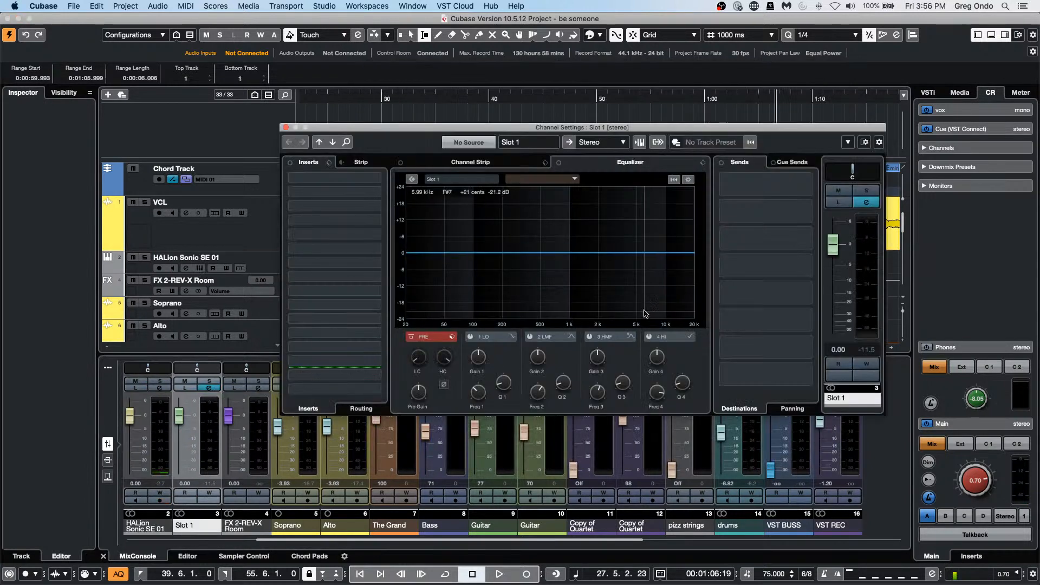
pyautogui.click(374, 179)
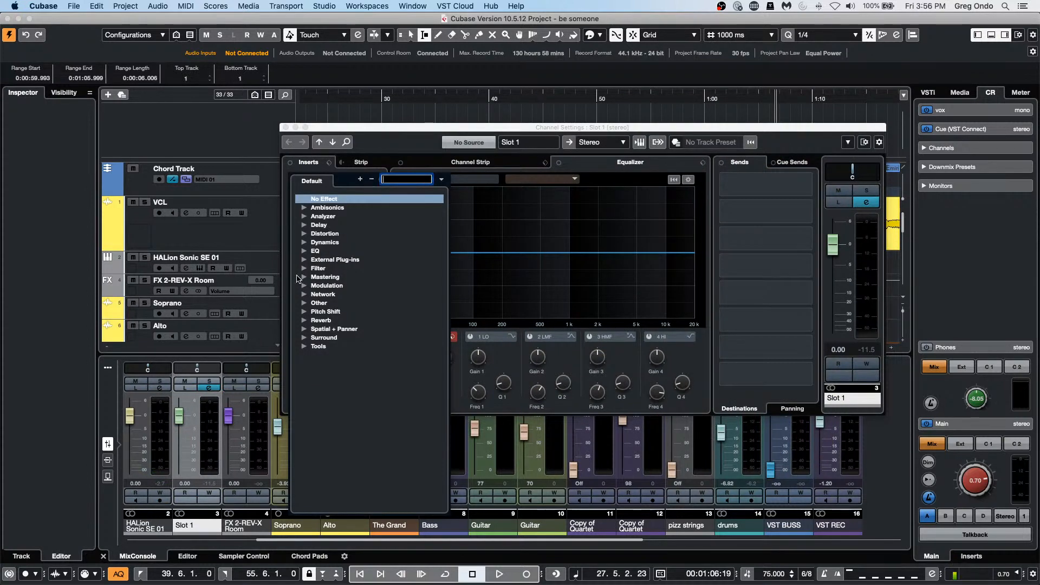
pyautogui.click(304, 226)
pyautogui.click(357, 234)
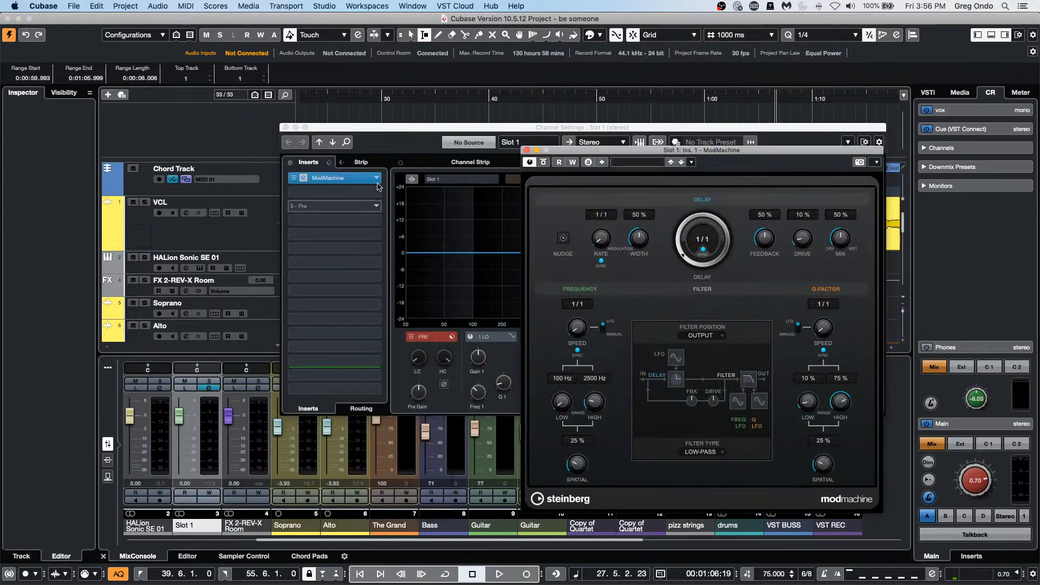
pyautogui.click(286, 126)
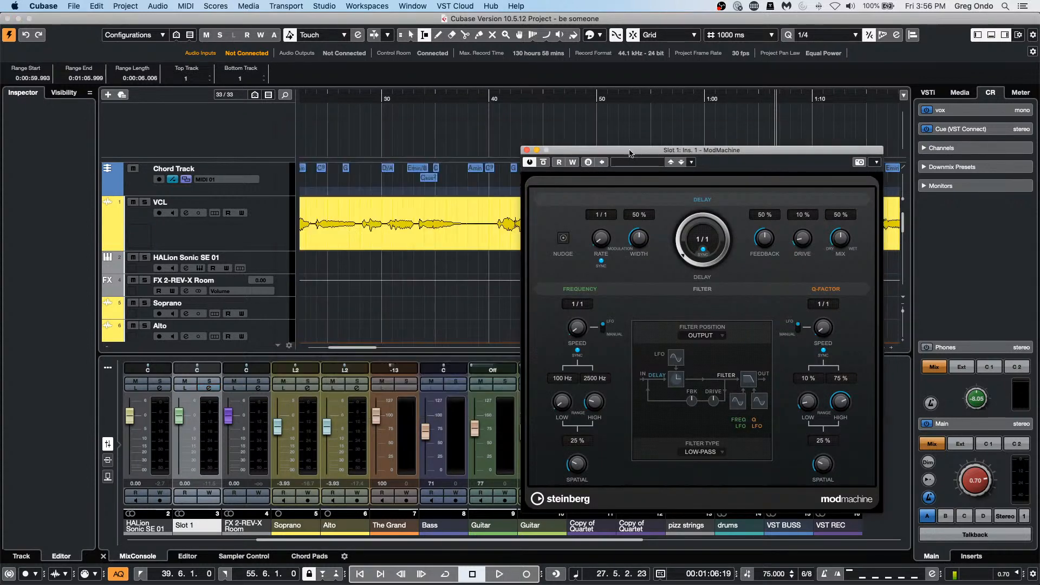
pyautogui.click(527, 150)
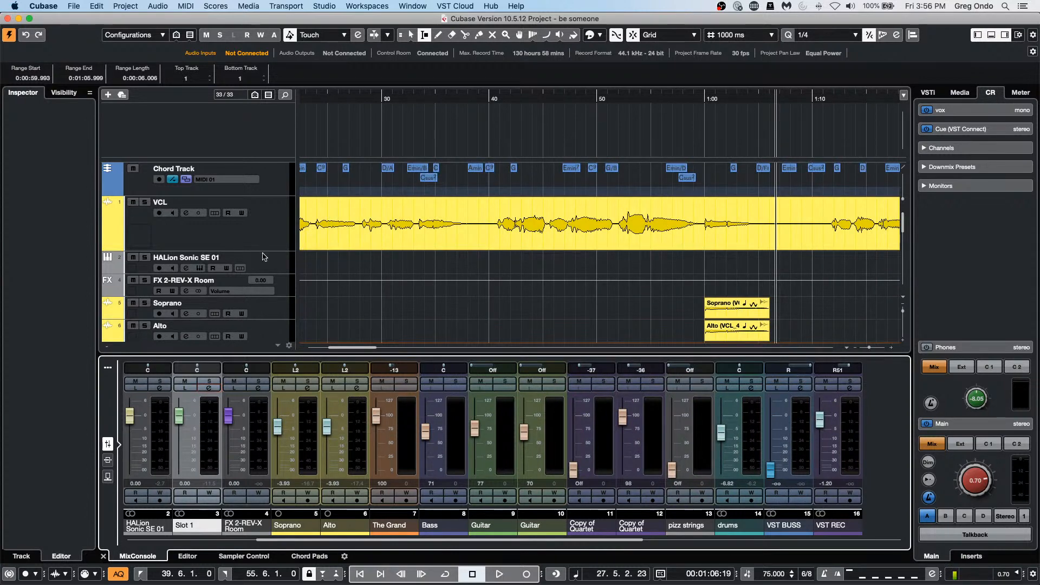
# - Reopen HALion Sonic SE from the Slot 1 channel and play notes with YAMAHA S90ES Piano and Silk Roads to compare their outputs
pyautogui.scroll(-10, 262, 258)
pyautogui.scroll(6, 262, 257)
pyautogui.scroll(-4, 262, 258)
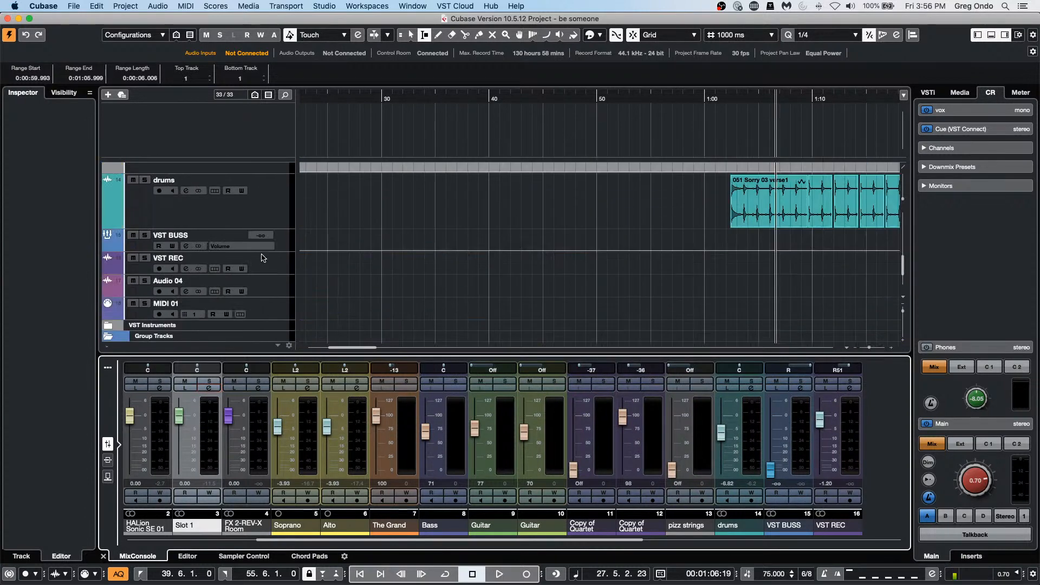
pyautogui.click(213, 390)
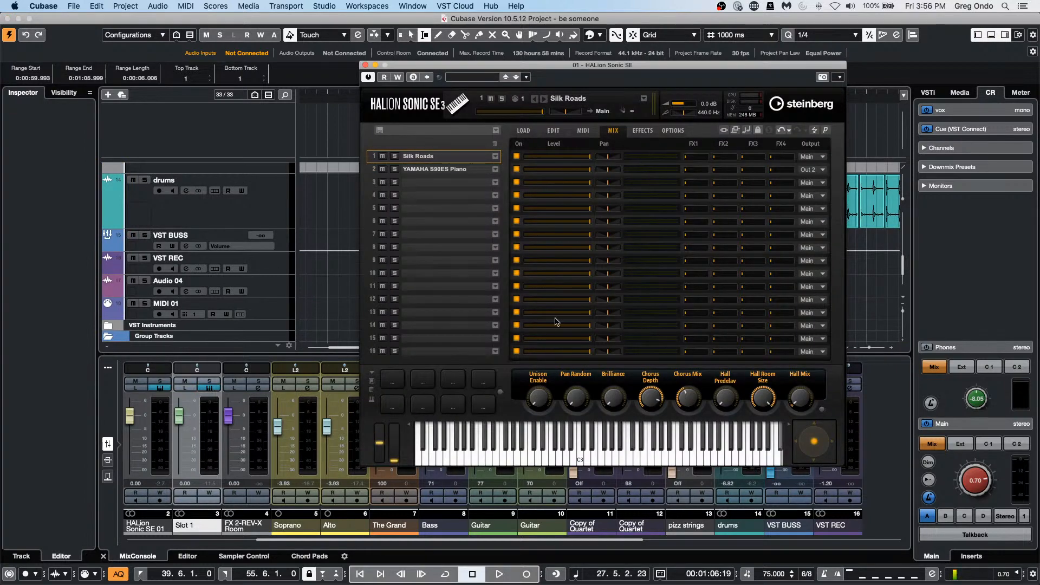
pyautogui.click(475, 170)
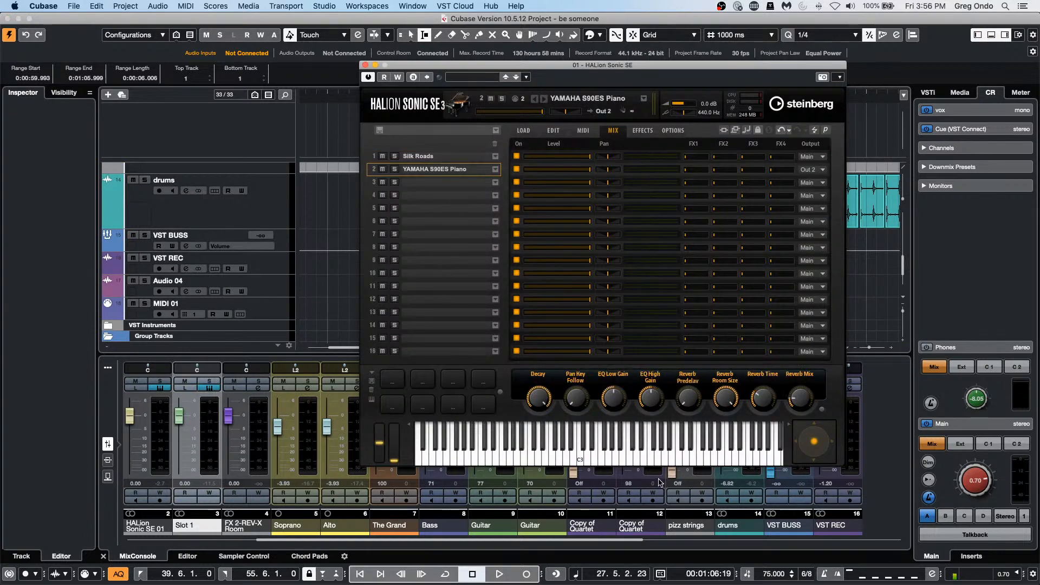
pyautogui.moveTo(679, 459); pyautogui.dragTo(552, 459)
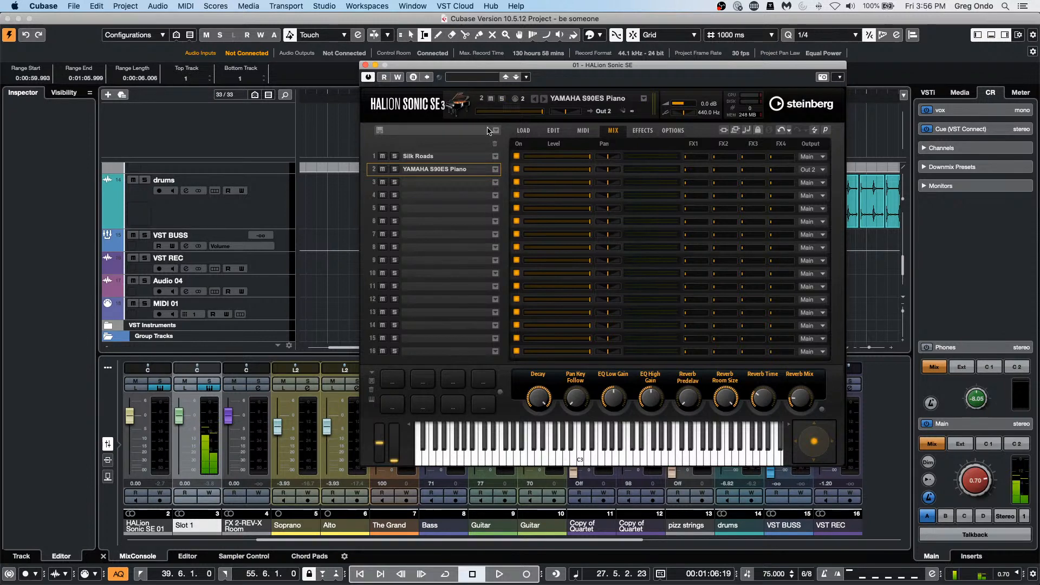
pyautogui.click(471, 157)
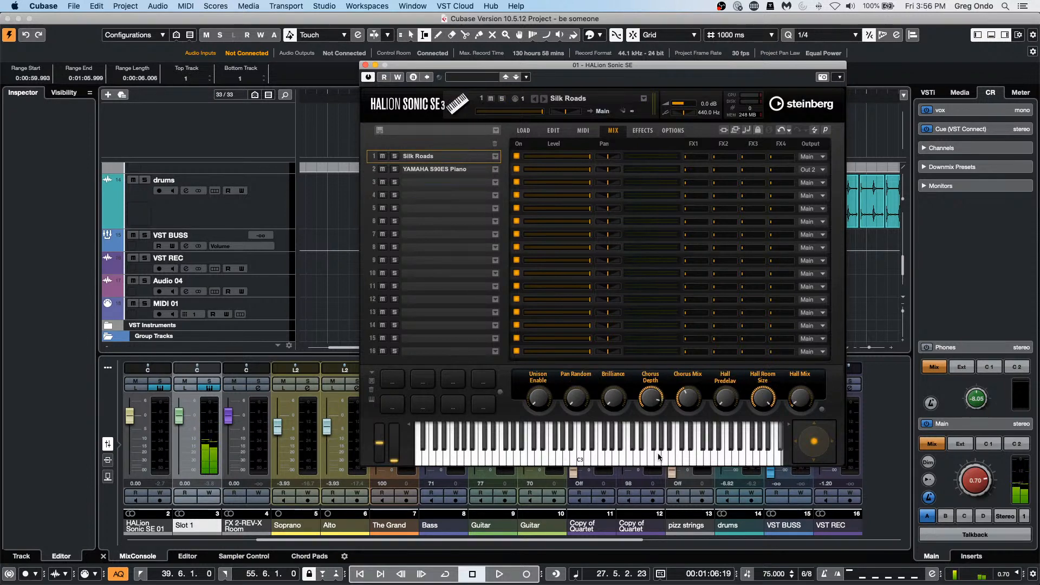
pyautogui.moveTo(659, 458); pyautogui.dragTo(561, 460)
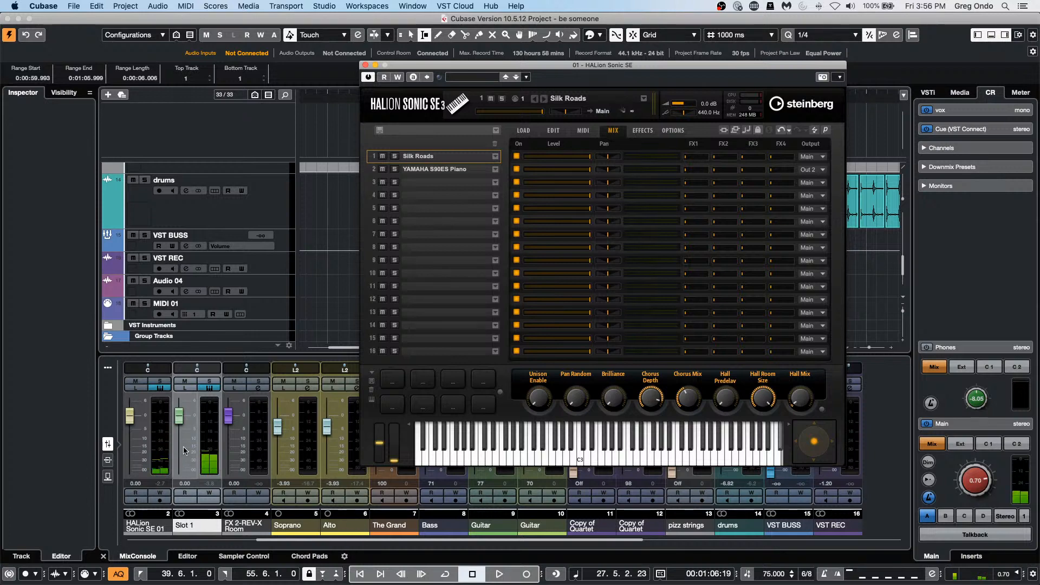
# - Show the MixConsole channels' inserts, followed by their sends
pyautogui.click(109, 463)
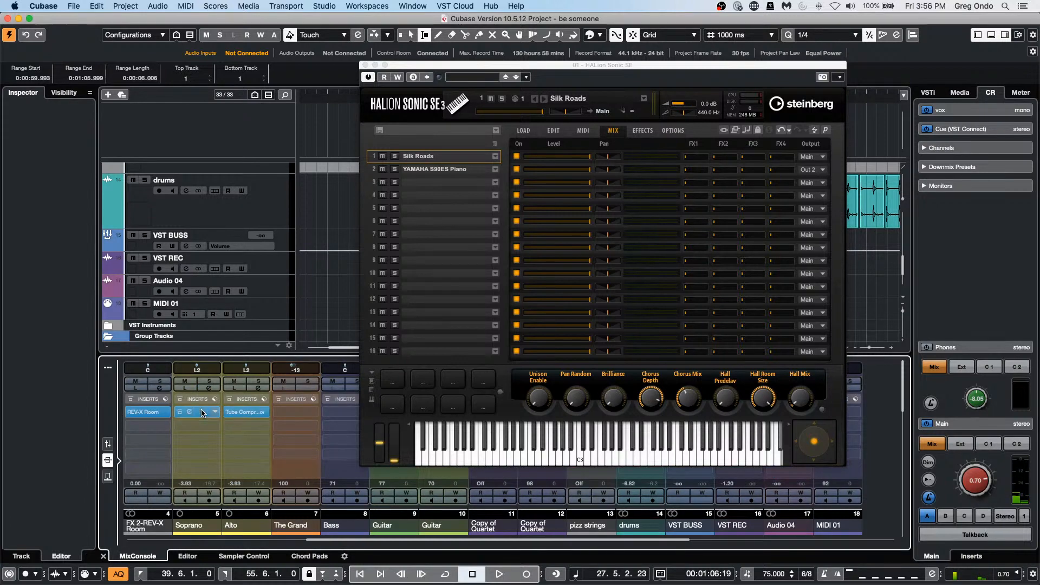
pyautogui.click(108, 477)
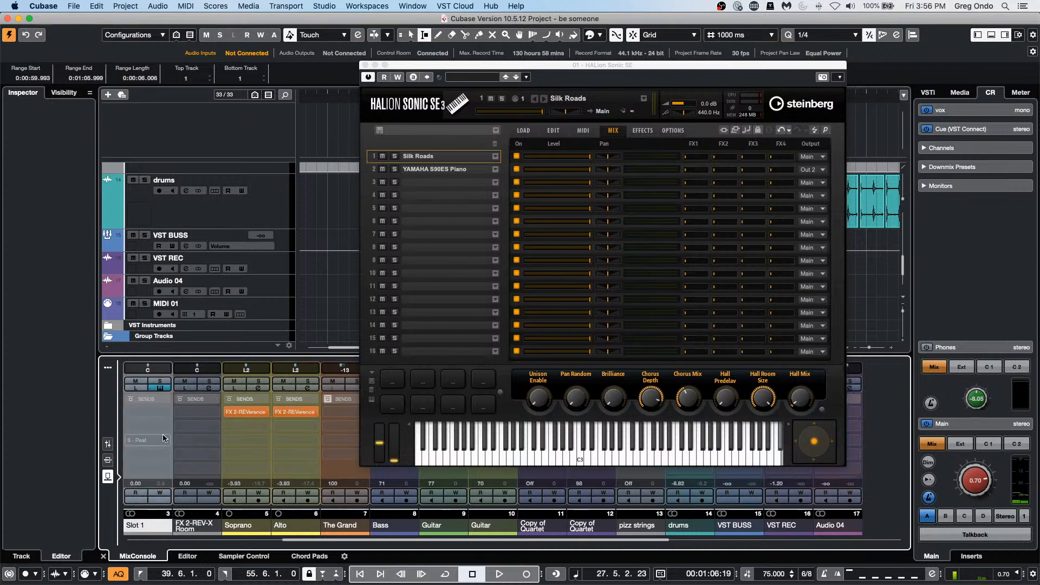
# - Show the channels' inserts, view the output options for the third HALion Sonic SE slot, and close the instrument window
pyautogui.click(108, 460)
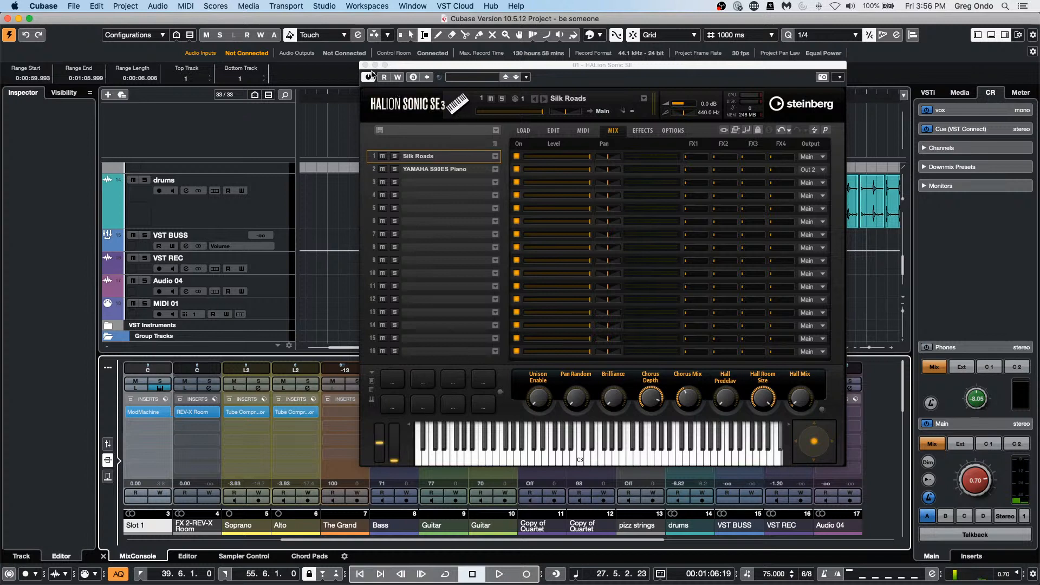
pyautogui.click(821, 182)
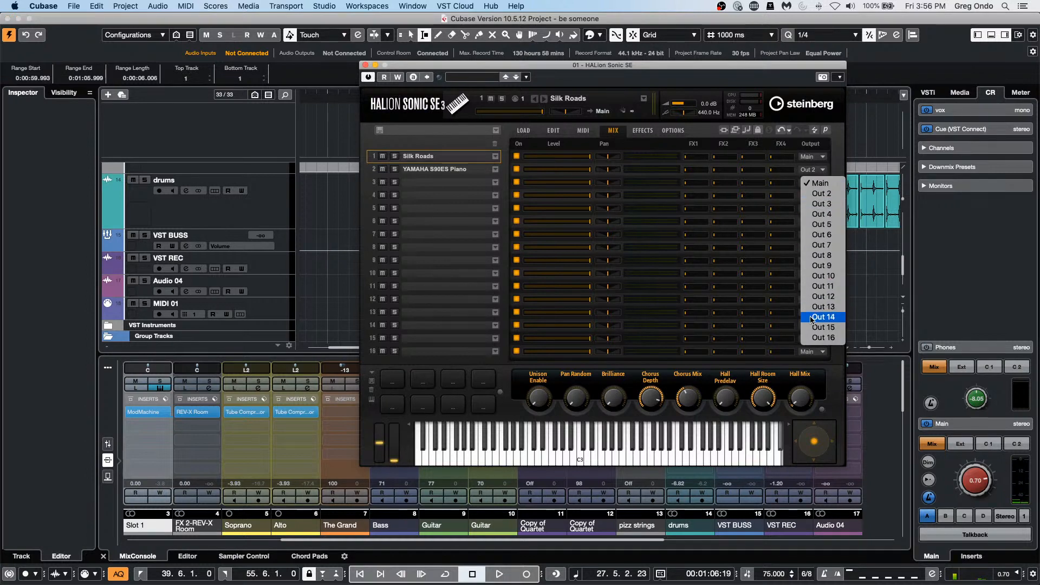
pyautogui.click(365, 65)
pyautogui.click(365, 65)
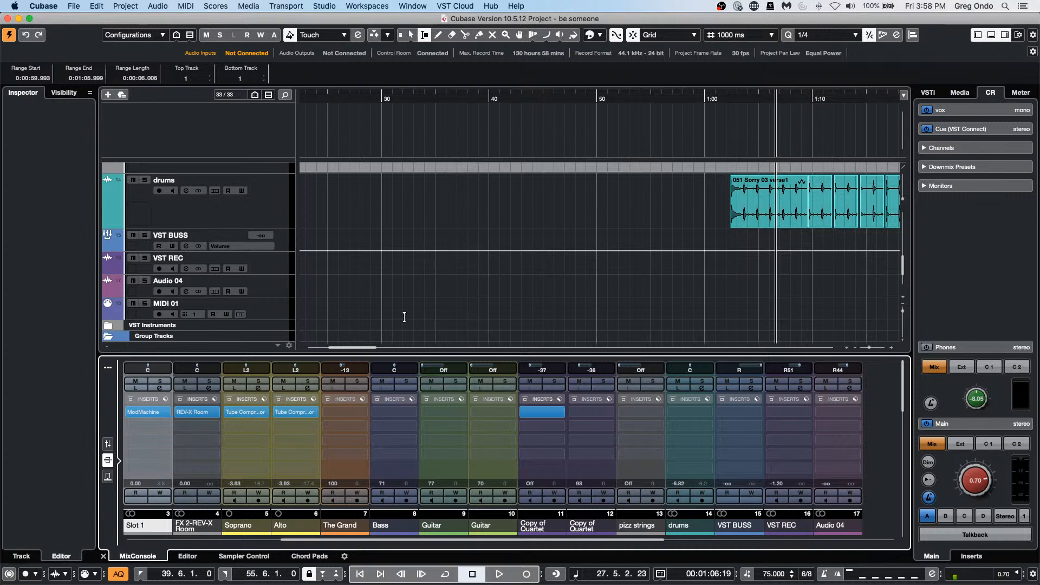
# - Find and select the HALion Sonic SE 01 track, collapsing and re-expanding its basic track settings
pyautogui.scroll(-4, 239, 233)
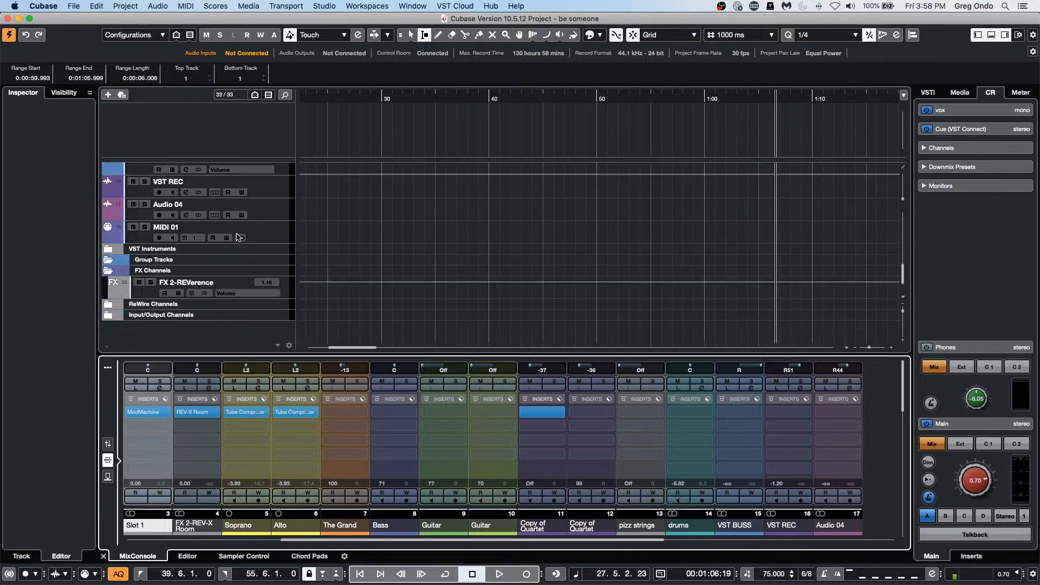
pyautogui.scroll(3, 226, 244)
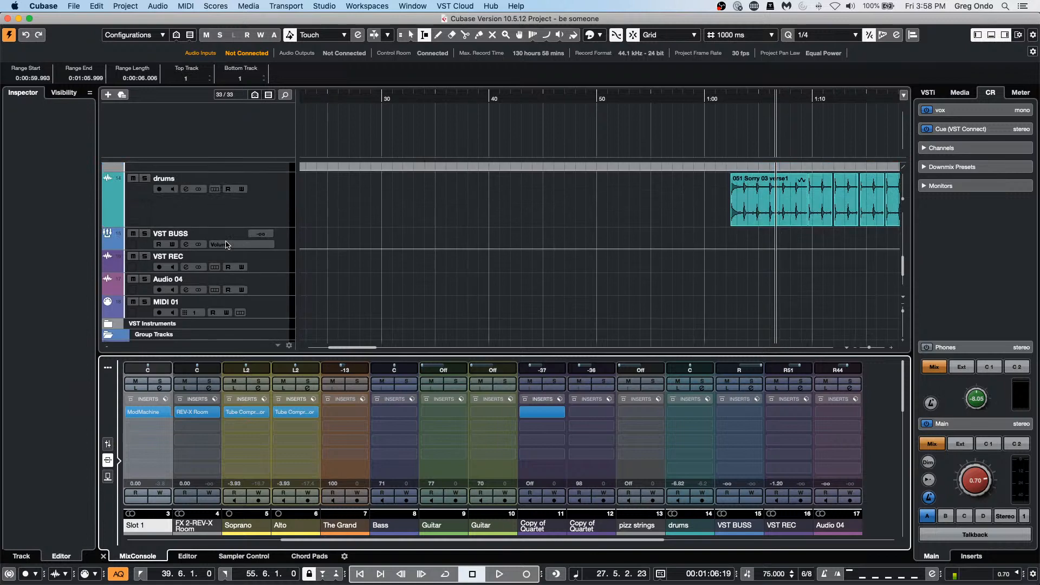
pyautogui.scroll(8, 226, 244)
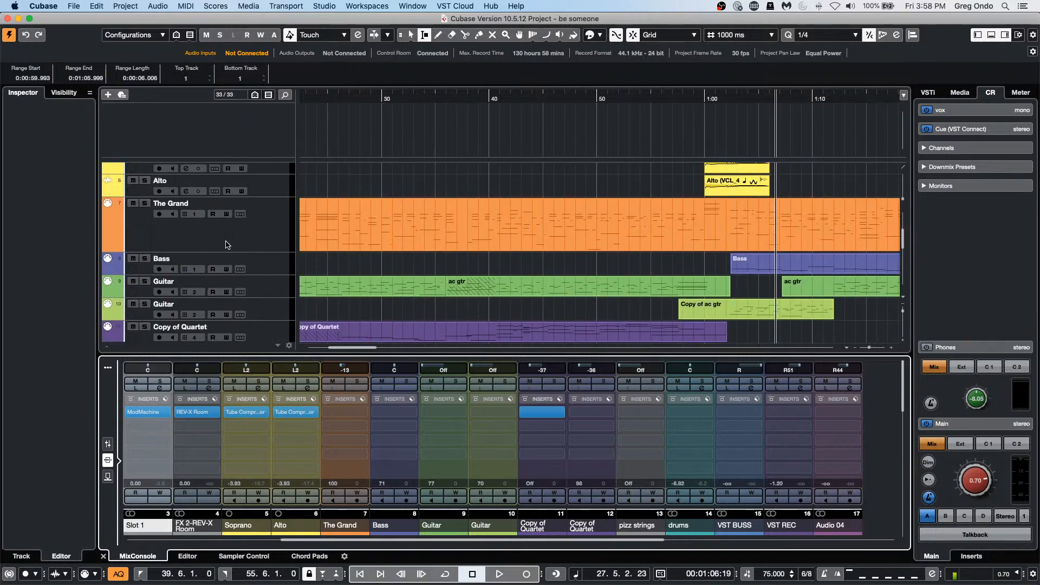
pyautogui.scroll(2, 226, 244)
pyautogui.scroll(2, 233, 250)
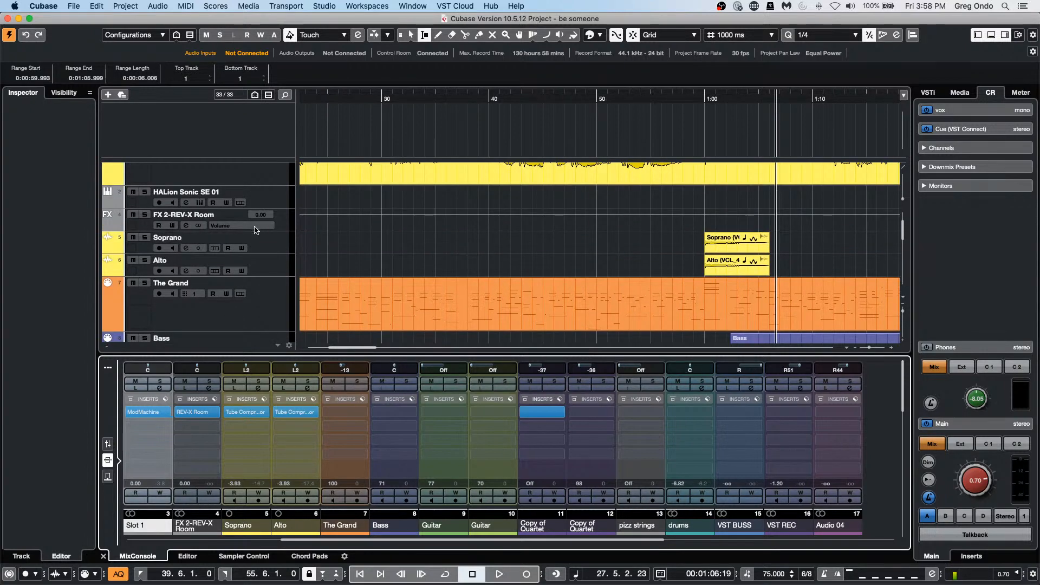
pyautogui.click(275, 204)
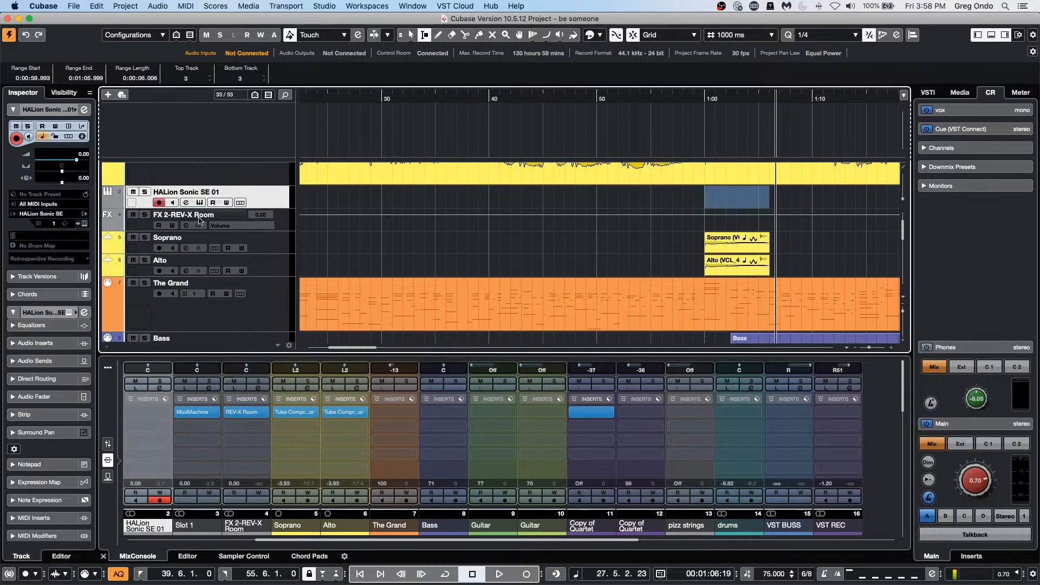
pyautogui.click(57, 110)
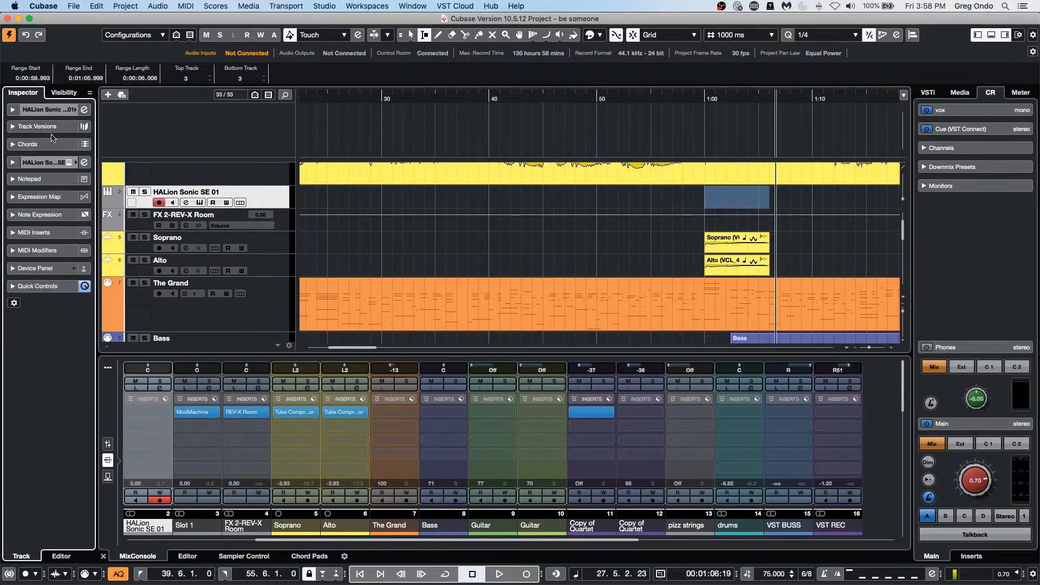
pyautogui.click(54, 110)
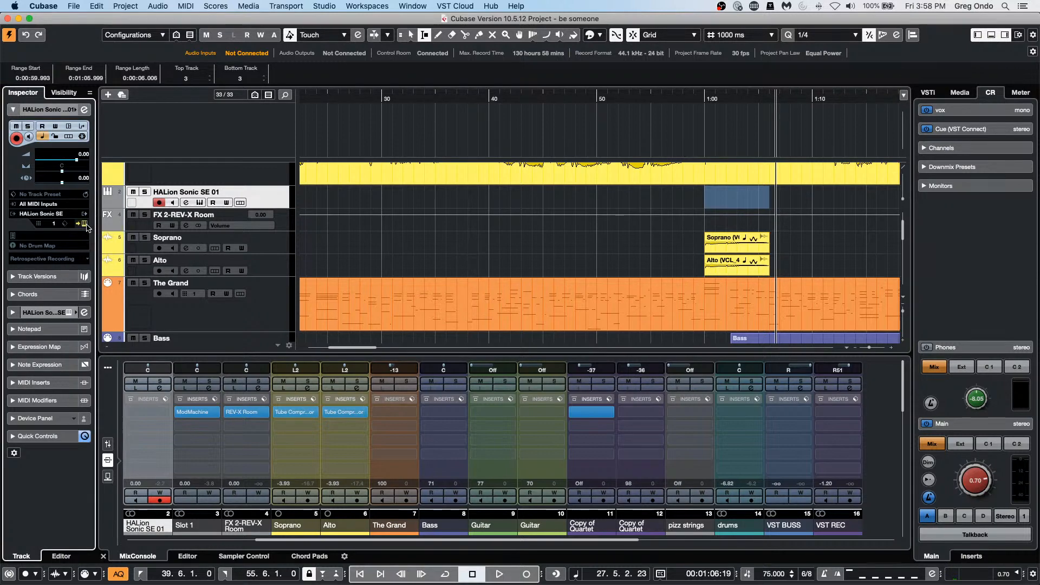
# - Open and close the HALion Sonic SE instrument window repeatedly from the selected track's basic settings
pyautogui.click(85, 224)
pyautogui.click(85, 224)
pyautogui.click(85, 224)
pyautogui.click(85, 223)
pyautogui.click(85, 224)
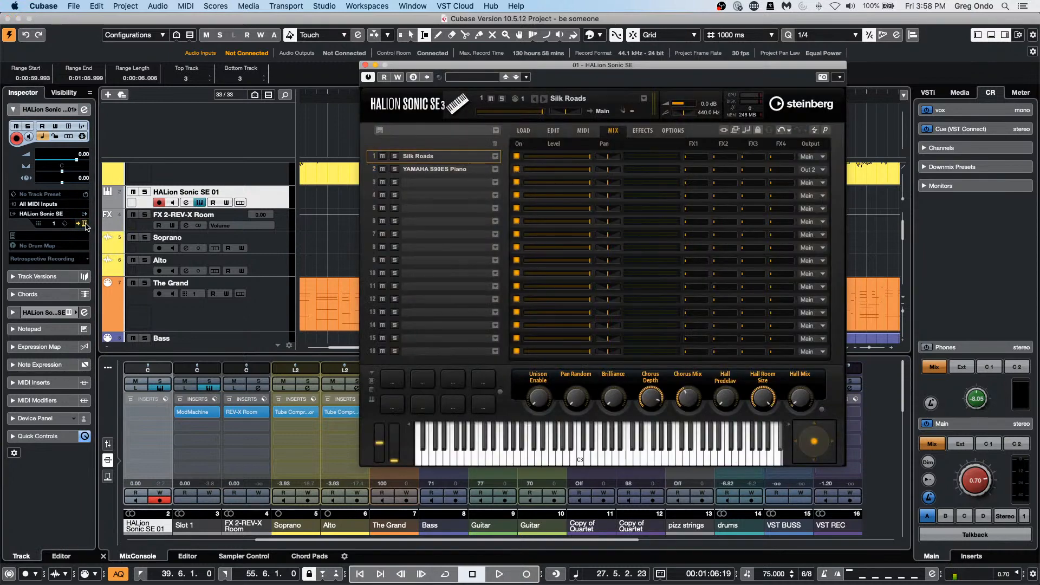
pyautogui.click(85, 224)
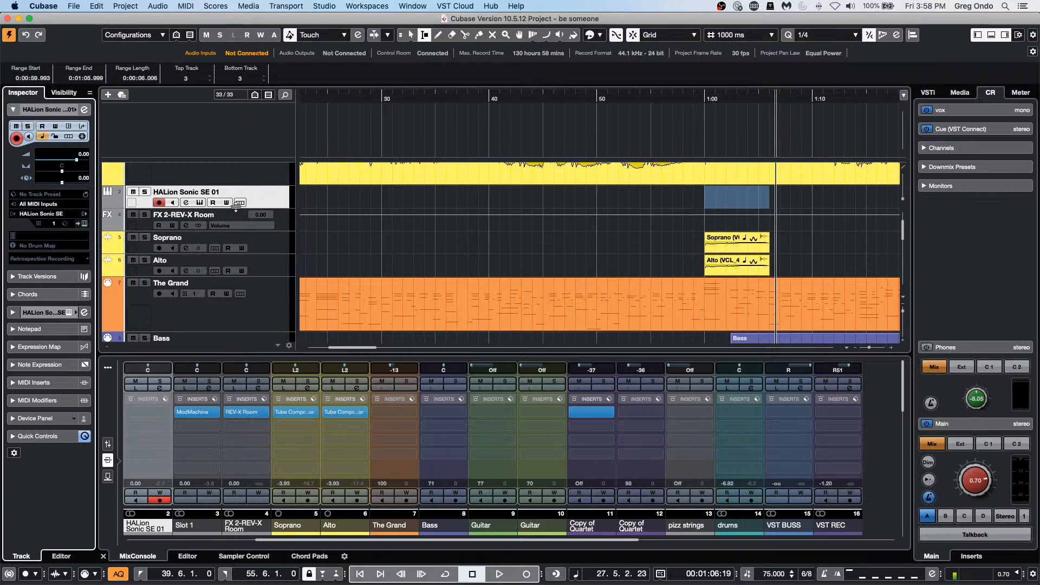
# - In the Track Controls Settings, remove the grouped Edit Channel Settings and Edit Instrument controls and add them back ungrouped after Edit In-Place
pyautogui.rightClick(263, 198)
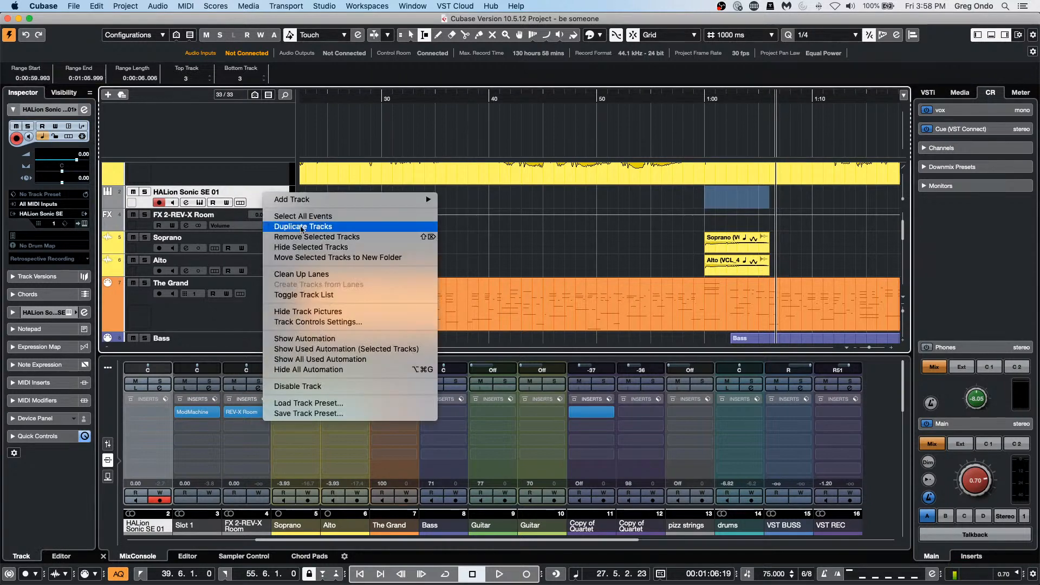
pyautogui.click(332, 322)
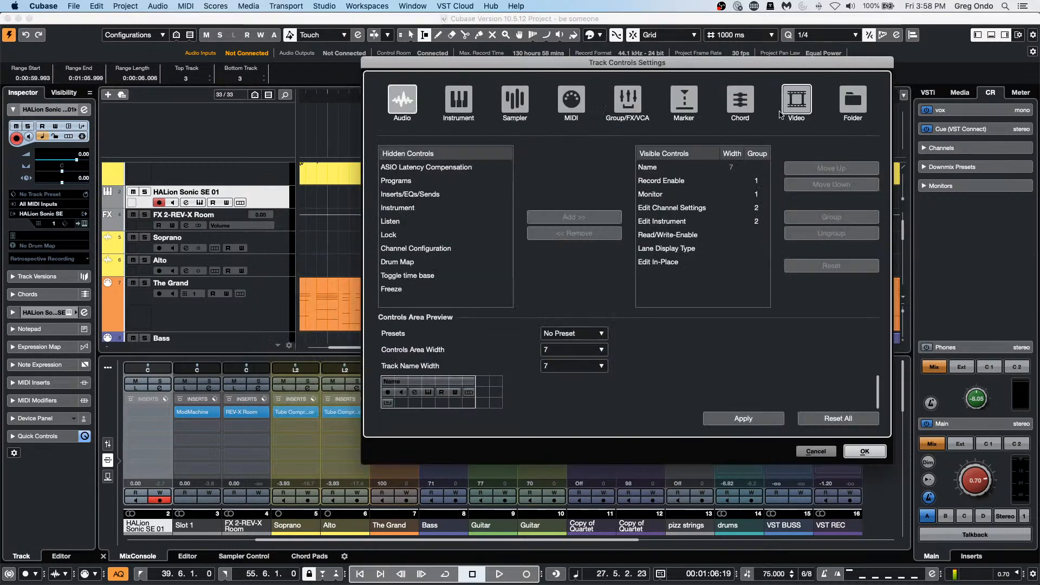
pyautogui.click(696, 213)
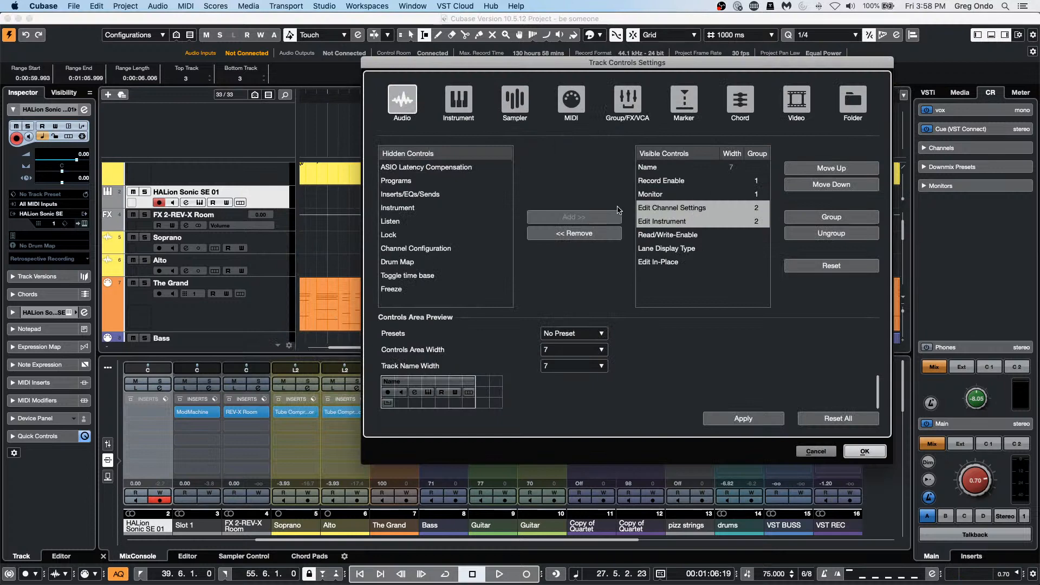
pyautogui.click(574, 233)
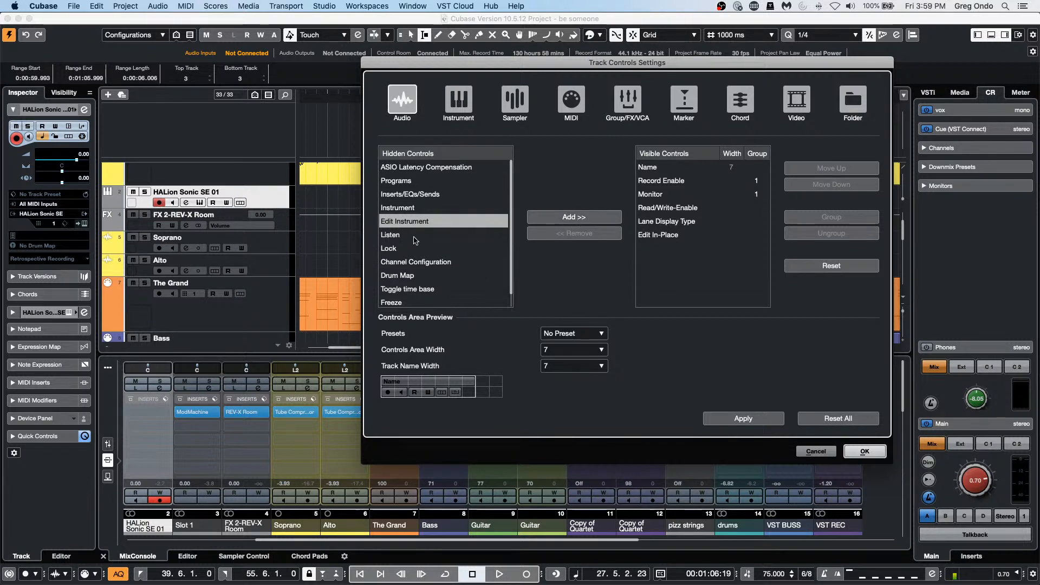
pyautogui.click(584, 217)
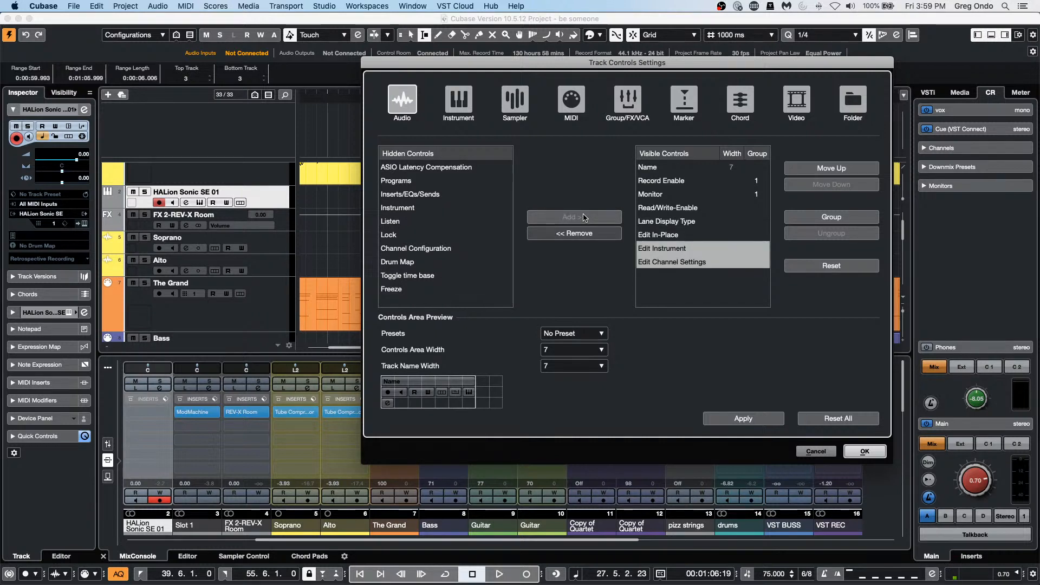
pyautogui.click(699, 250)
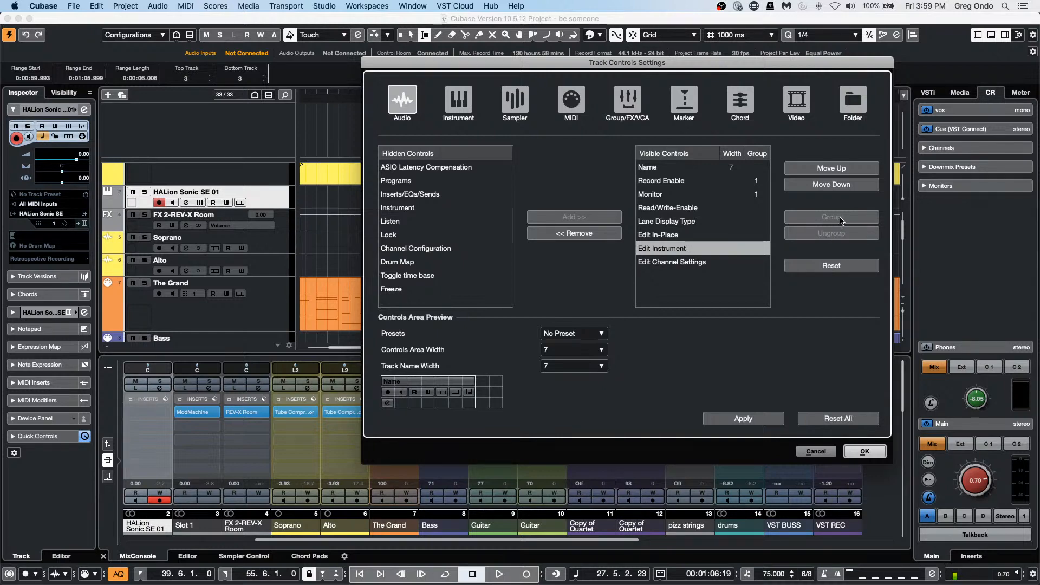
pyautogui.click(865, 451)
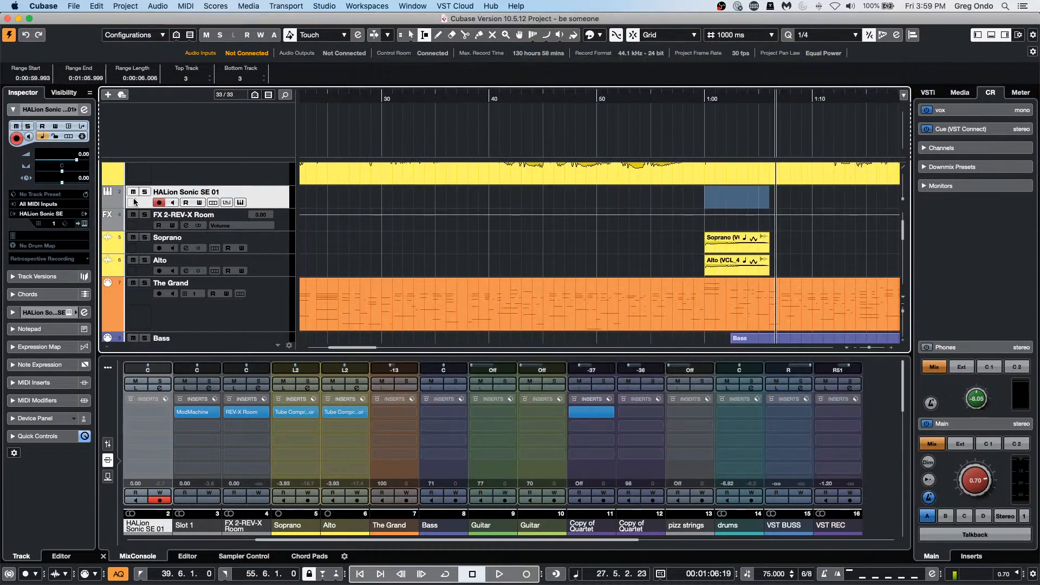
# - Open and close HALion Sonic SE repeatedly with the Edit Instrument control on the HALion Sonic SE 01 track
pyautogui.click(240, 203)
pyautogui.click(240, 203)
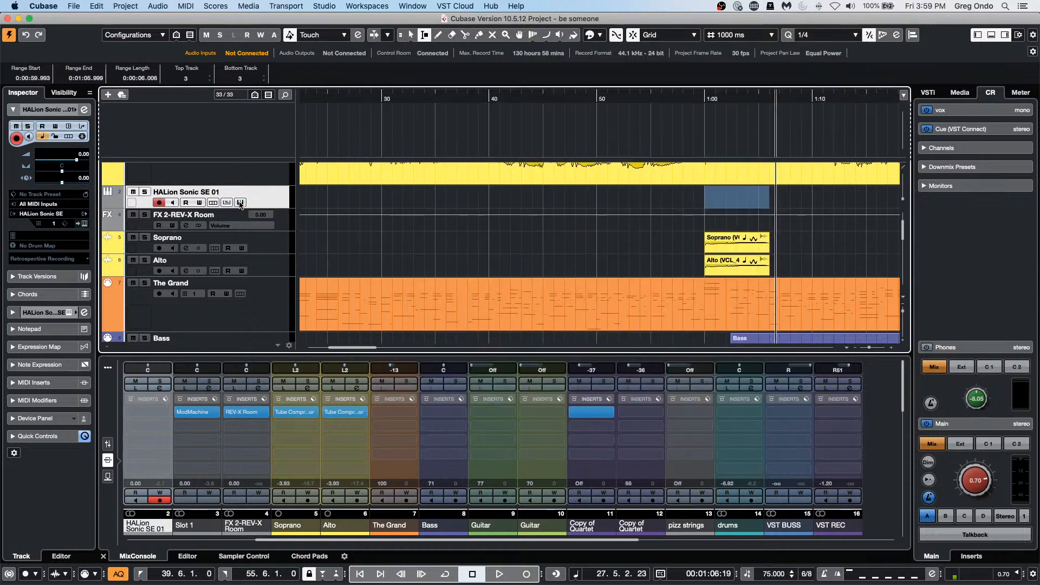
pyautogui.click(240, 203)
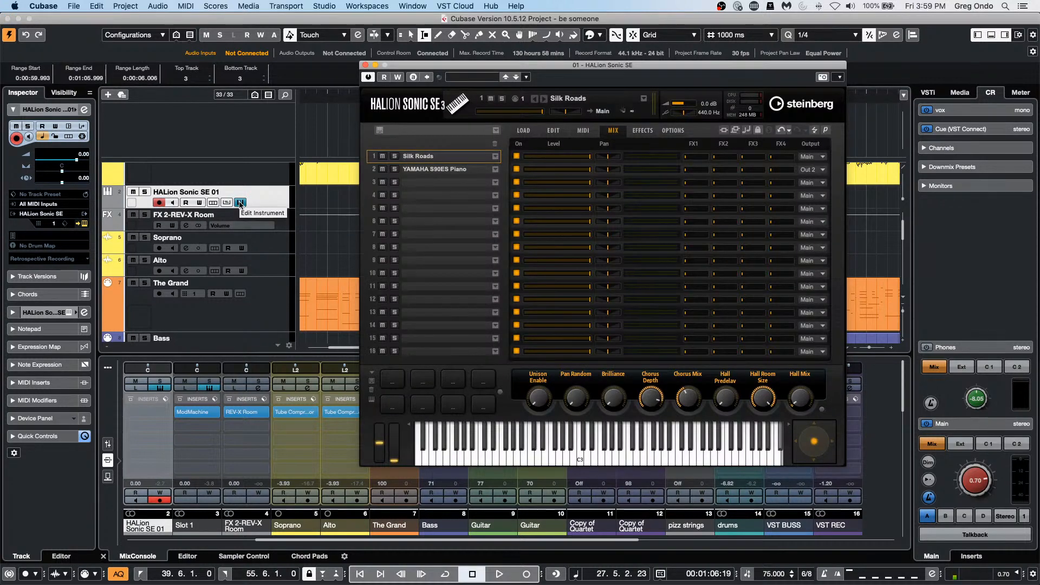
pyautogui.click(240, 202)
pyautogui.click(240, 203)
pyautogui.click(240, 203)
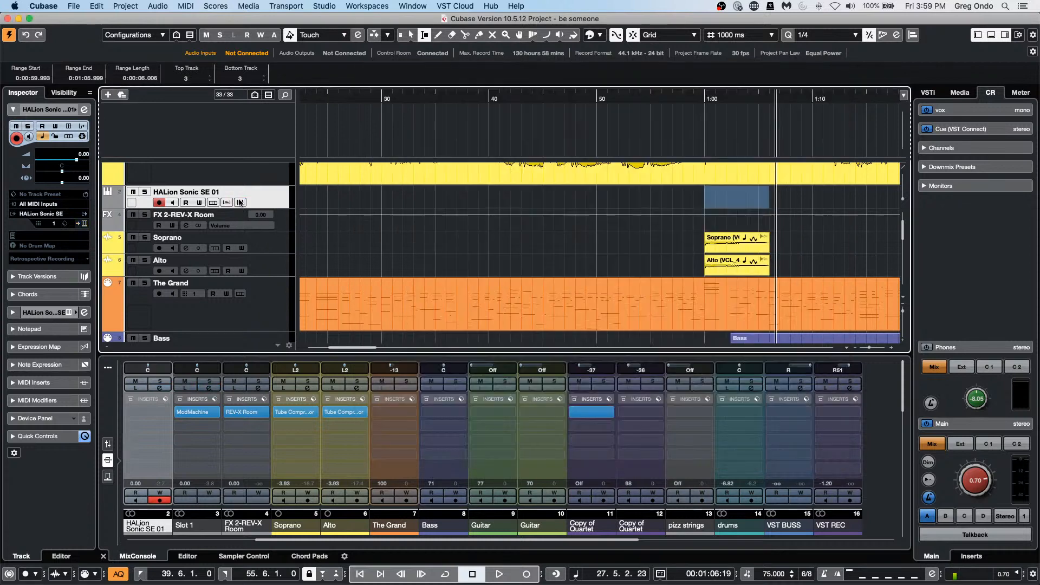
# - Look up "edit vst instrument" in the Key Commands and use its shortcut to open HALion Sonic SE, closing the instrument window again
pyautogui.click(65, 8)
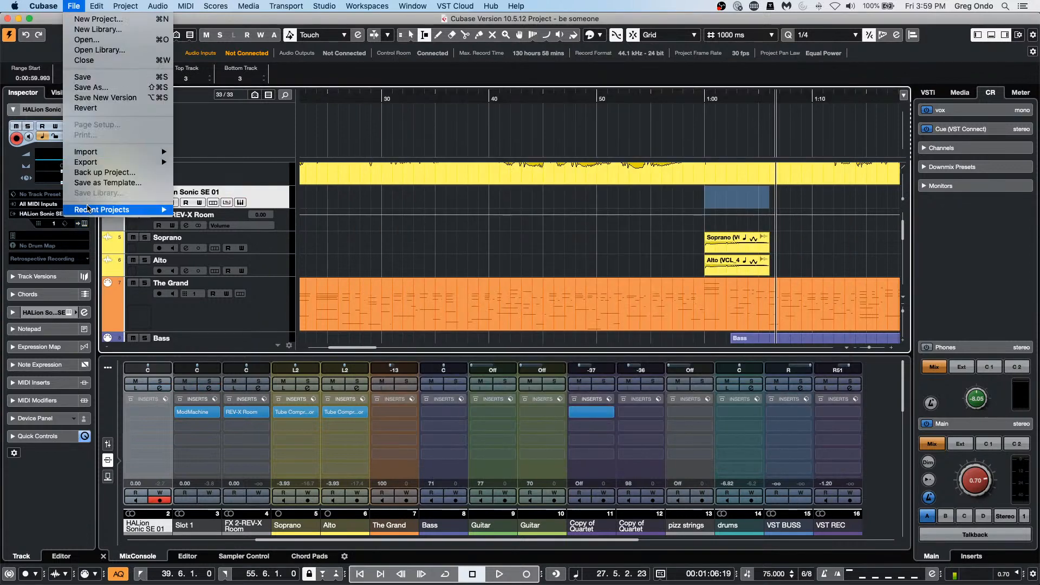
pyautogui.moveTo(100, 6)
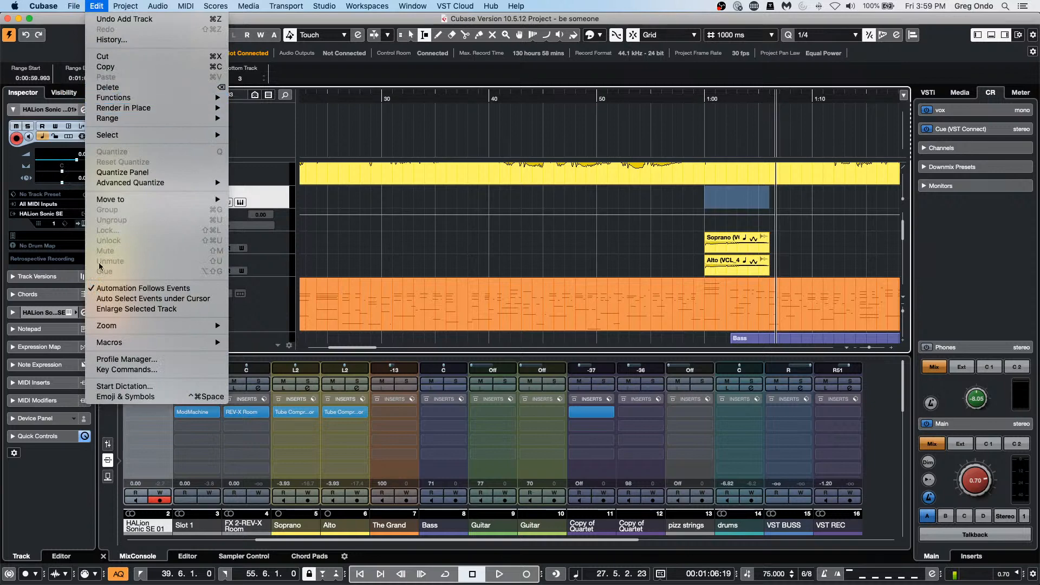
pyautogui.click(103, 375)
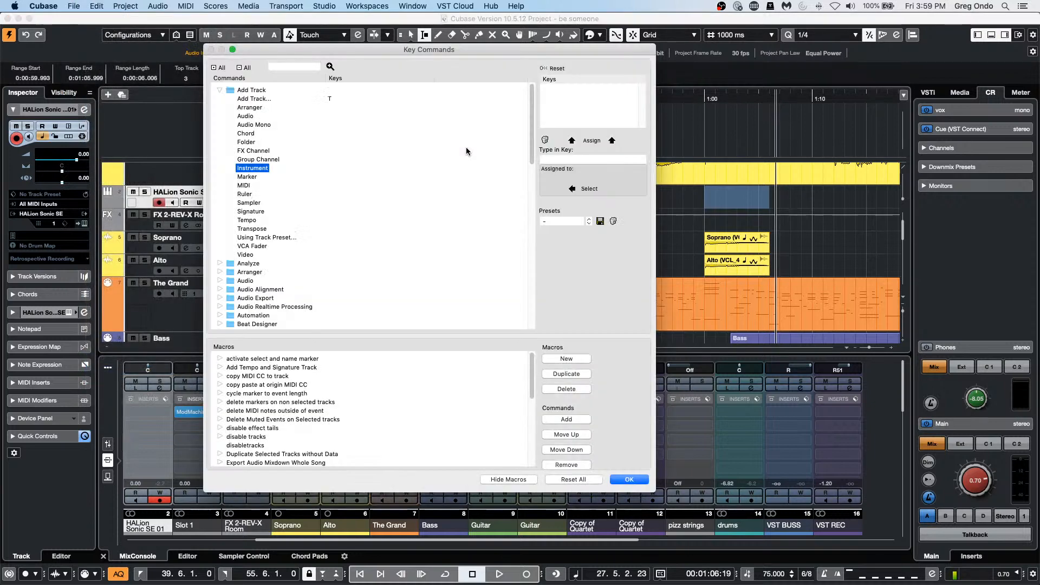
pyautogui.click(277, 67)
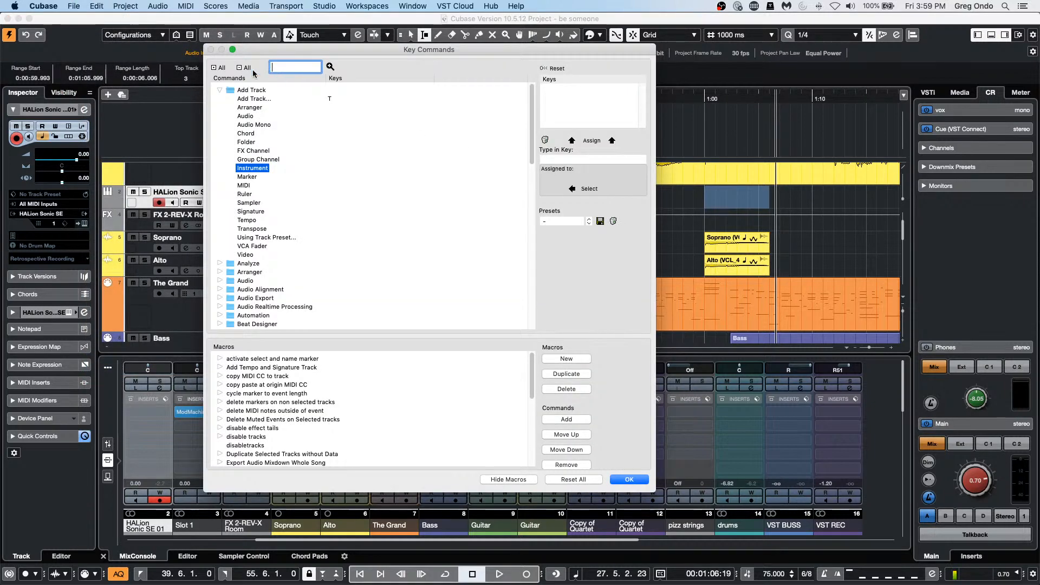
pyautogui.write('e')
pyautogui.write('dit v')
pyautogui.write('st inst')
pyautogui.write('rument')
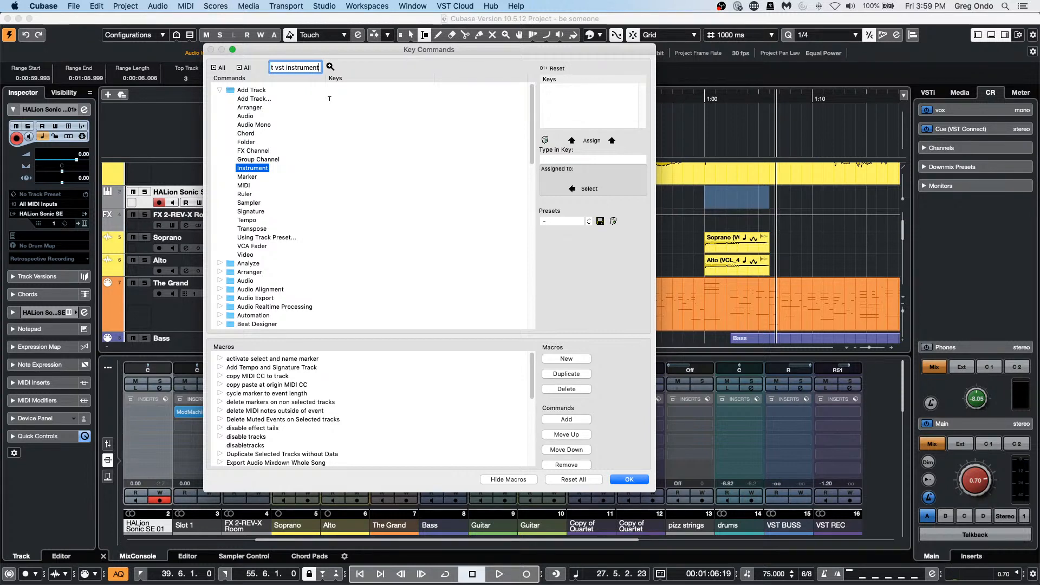
pyautogui.press('Return')
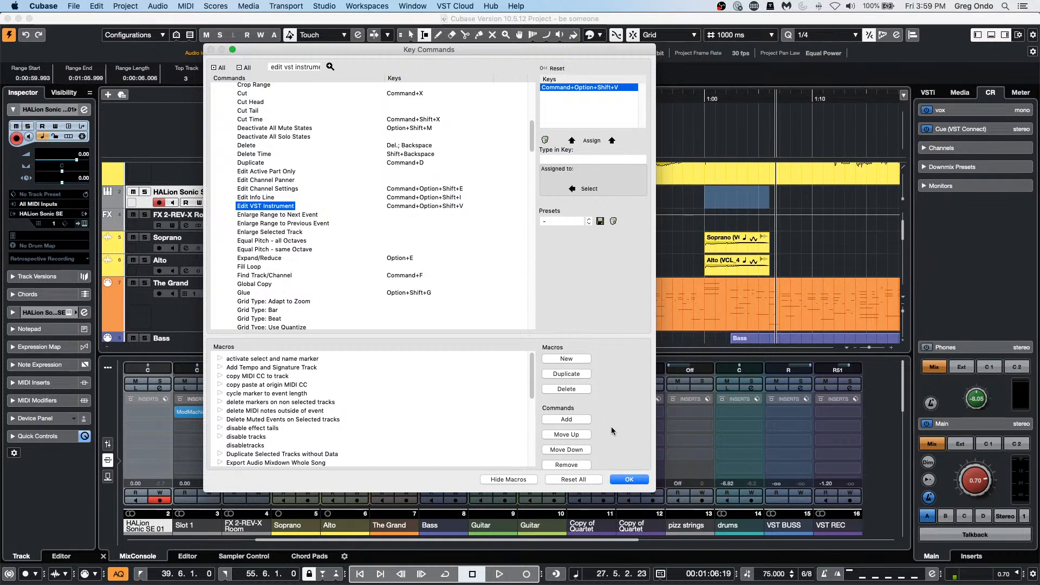
pyautogui.click(629, 479)
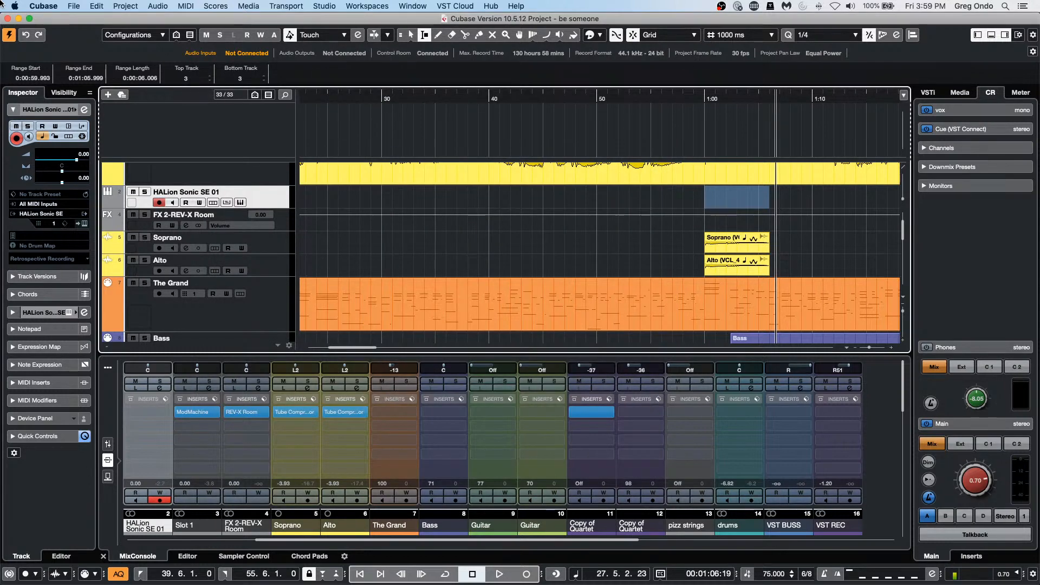
pyautogui.press('e')
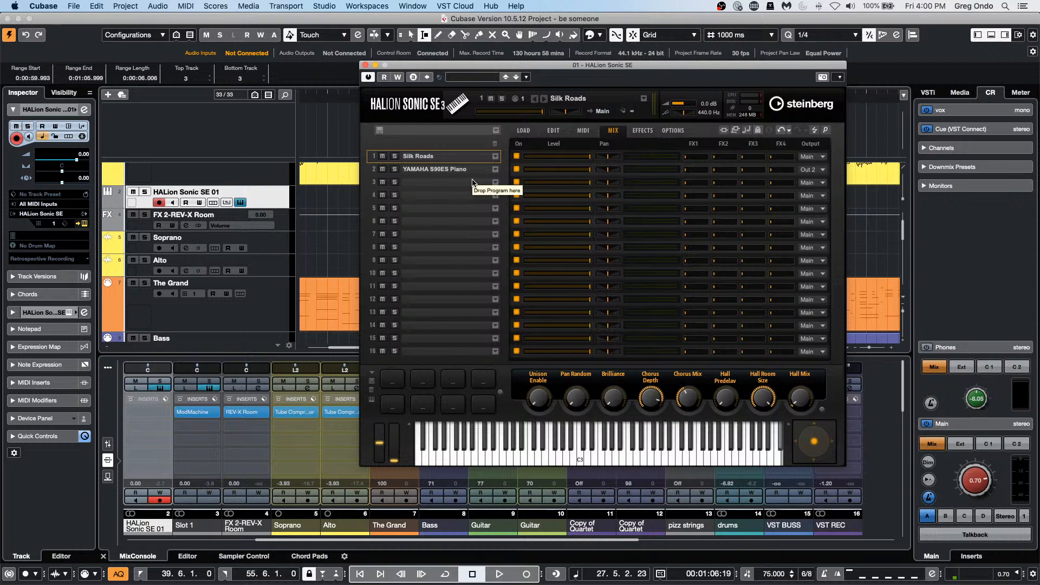
pyautogui.click(366, 65)
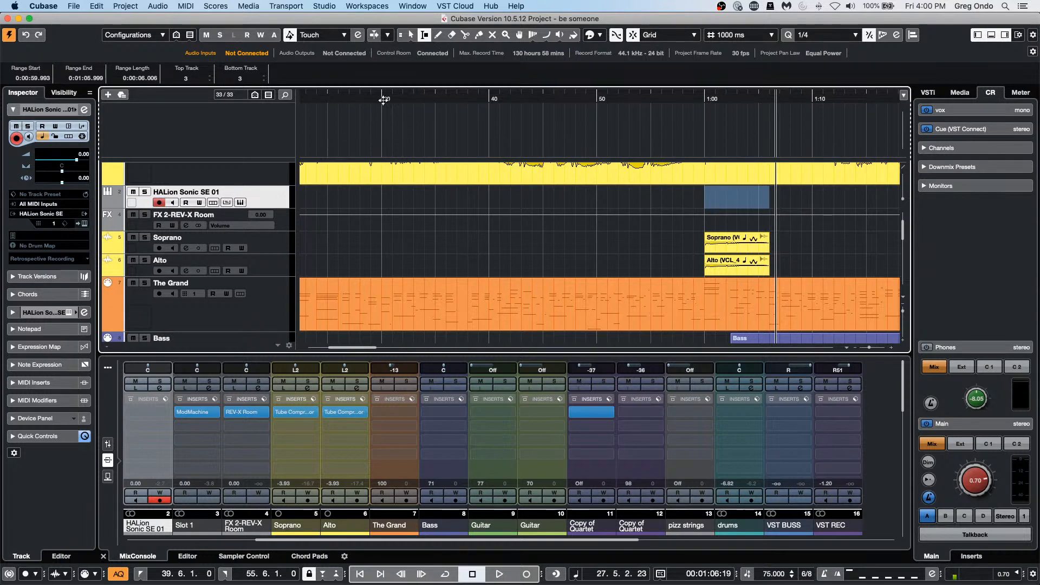
# - Select The Grand MIDI part in the project with the Object Selection tool
pyautogui.moveTo(370, 98); pyautogui.dragTo(379, 39)
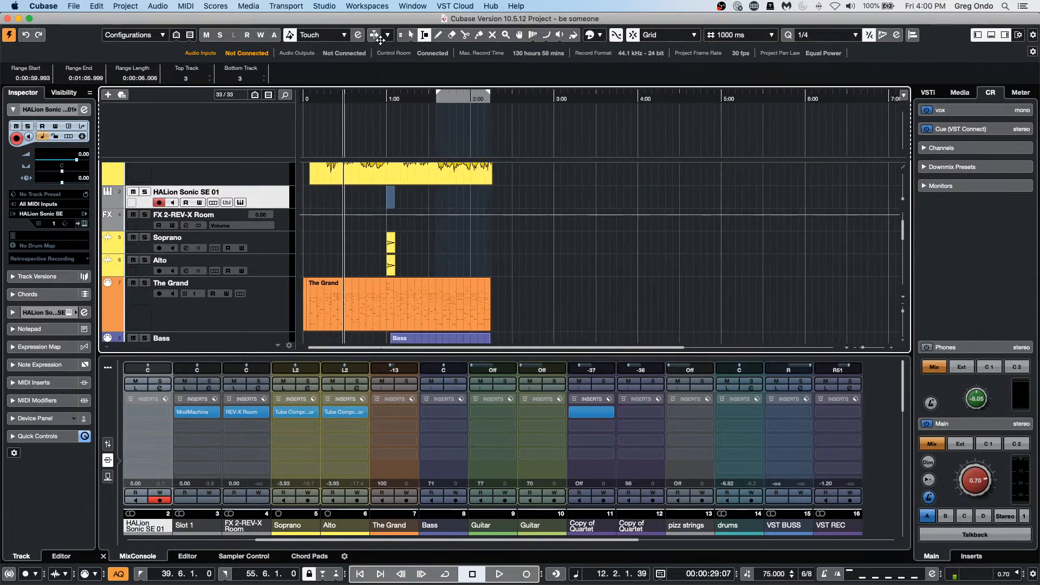
pyautogui.scroll(-2, 349, 252)
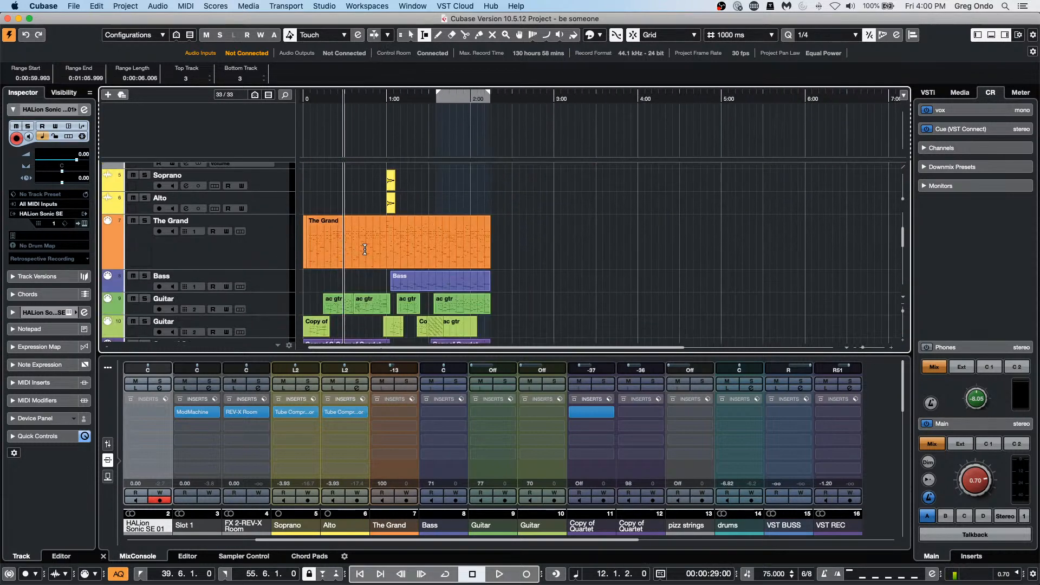
pyautogui.press('1')
pyautogui.click(346, 255)
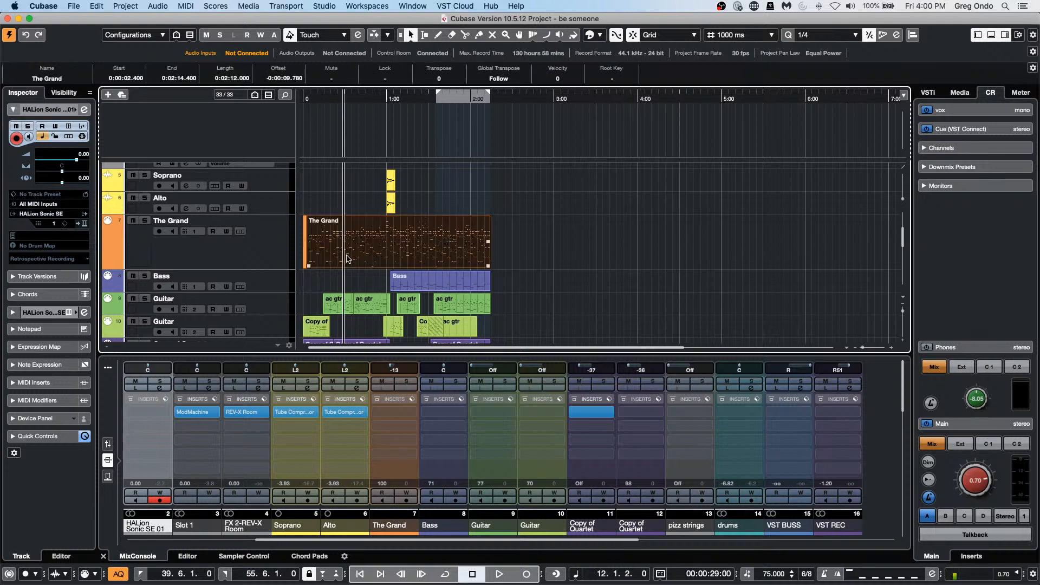
pyautogui.rightClick(394, 253)
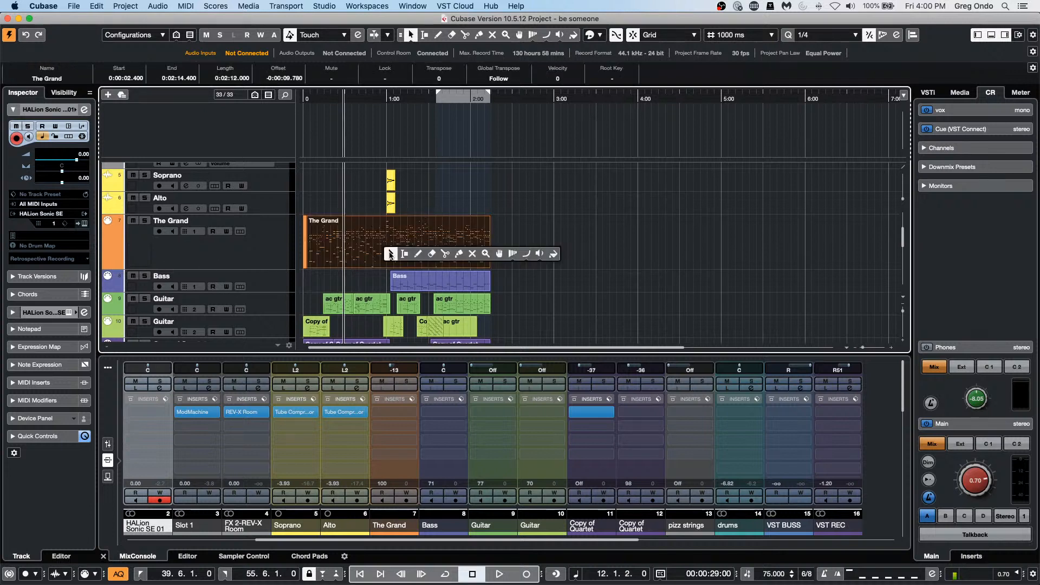
pyautogui.click(394, 253)
# - Play the project with The Grand track soloed, stop playback and turn the solo off again
pyautogui.press('space')
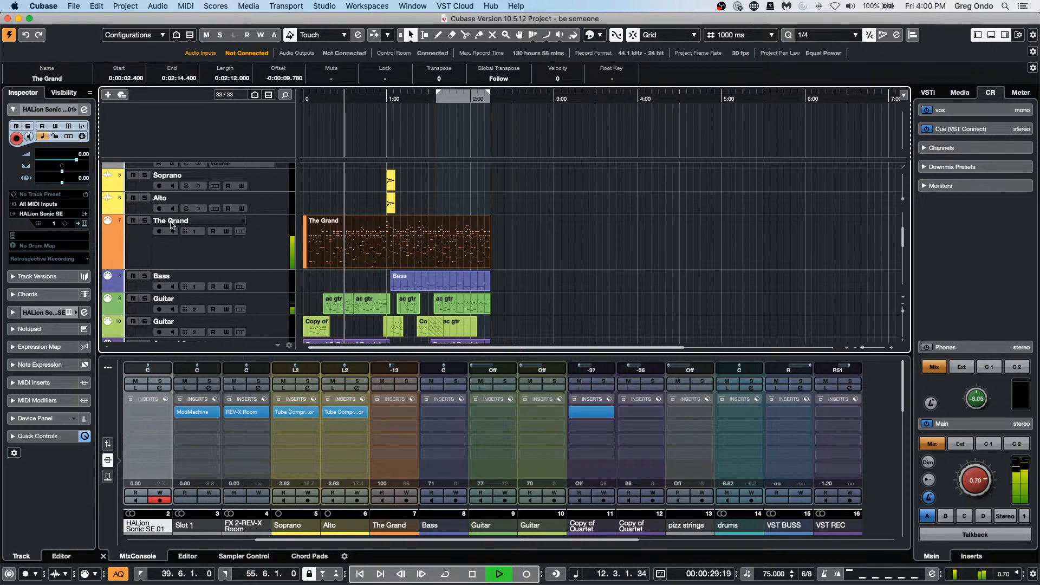
pyautogui.click(145, 221)
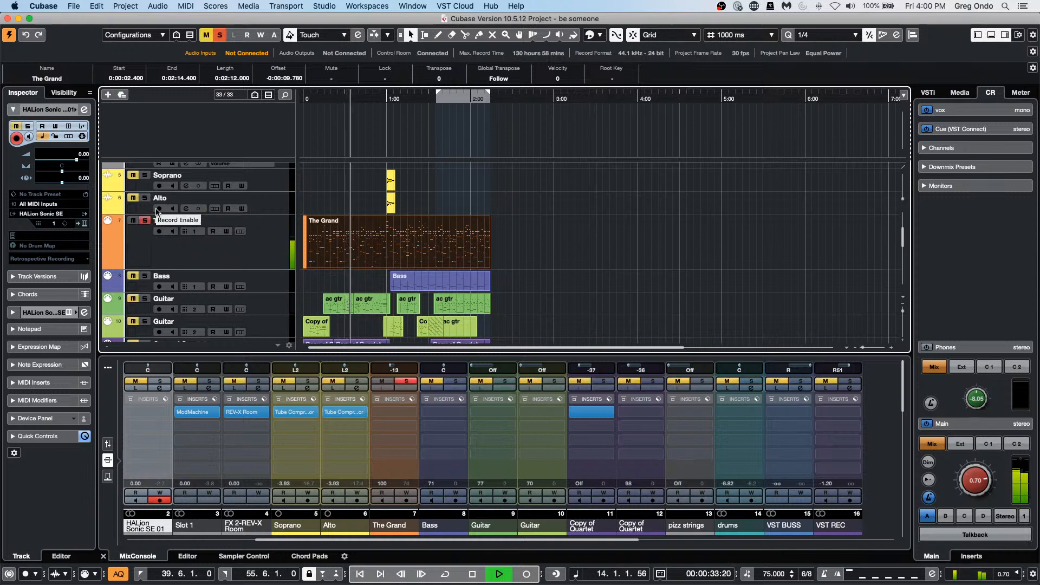
pyautogui.press('space')
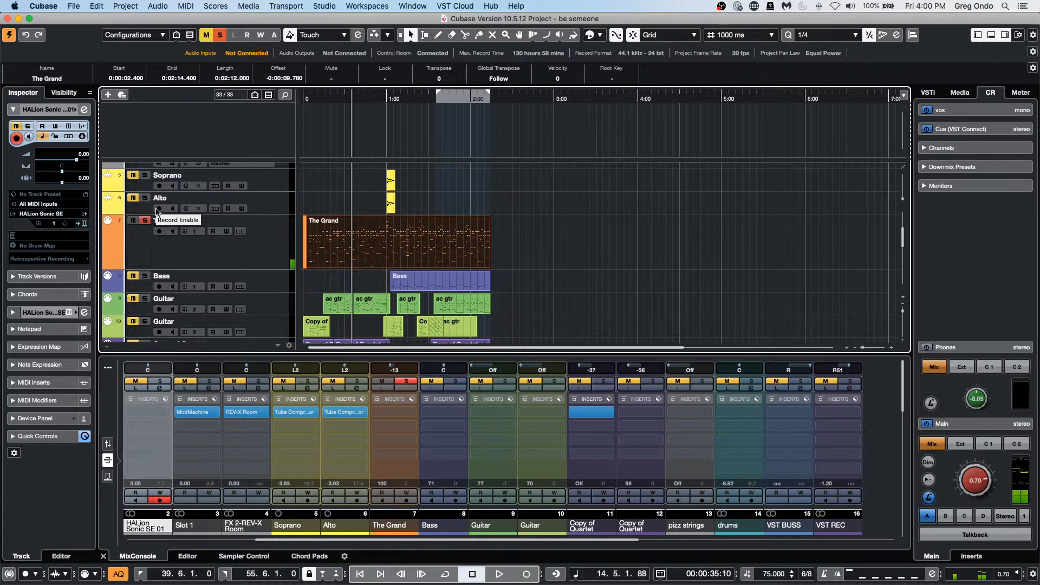
pyautogui.click(147, 222)
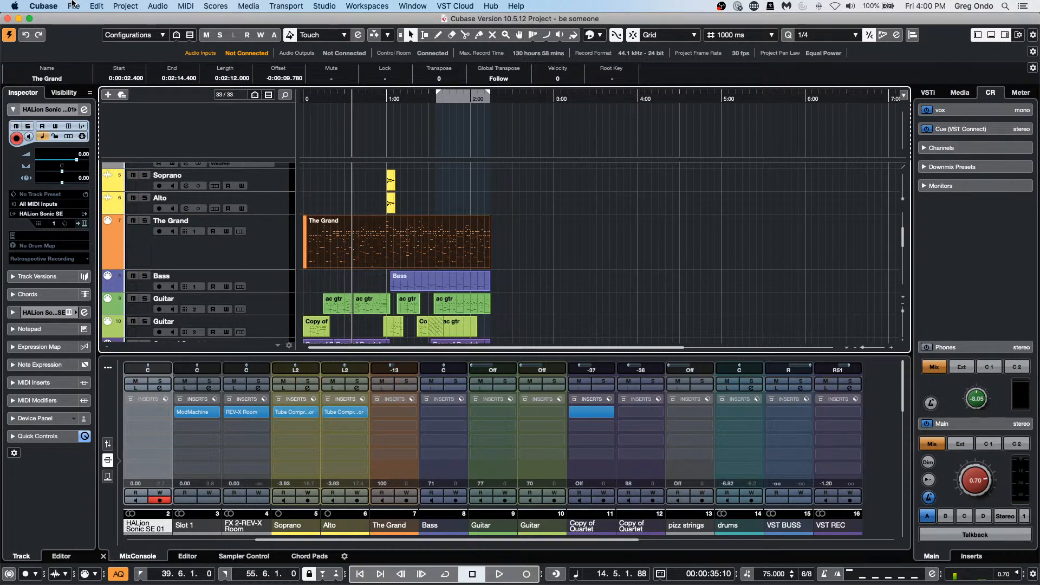
# - Open the audio mixdown export and choose the TG3 Front instrument channel as the export source
pyautogui.click(74, 6)
pyautogui.moveTo(144, 164)
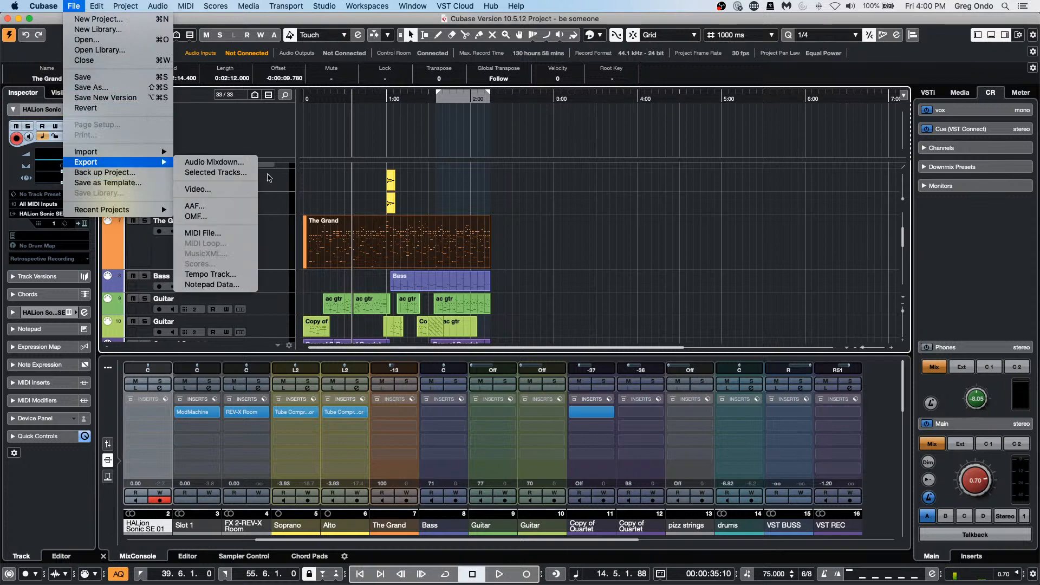
pyautogui.click(214, 162)
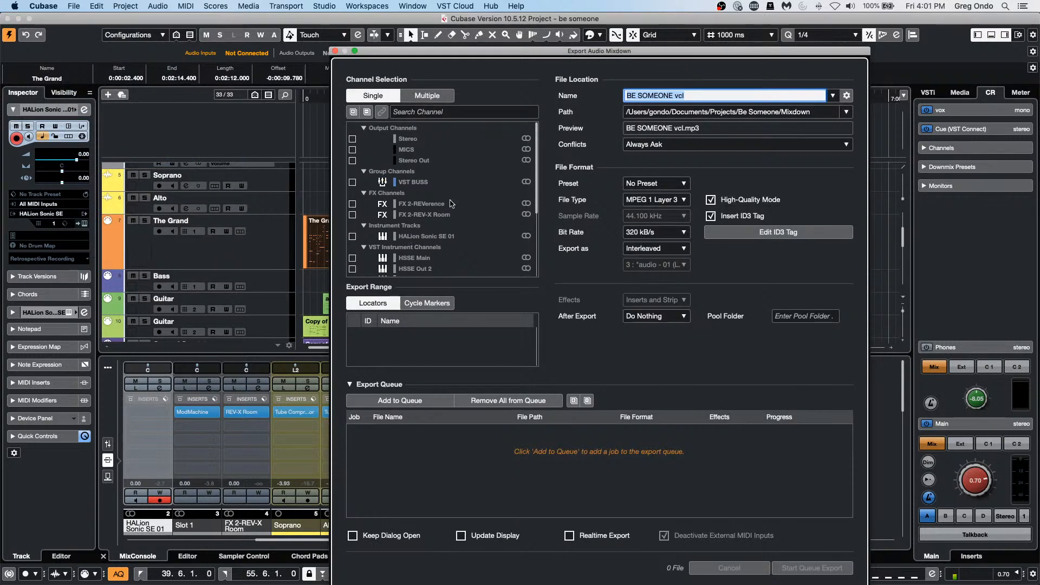
pyautogui.scroll(-2, 454, 202)
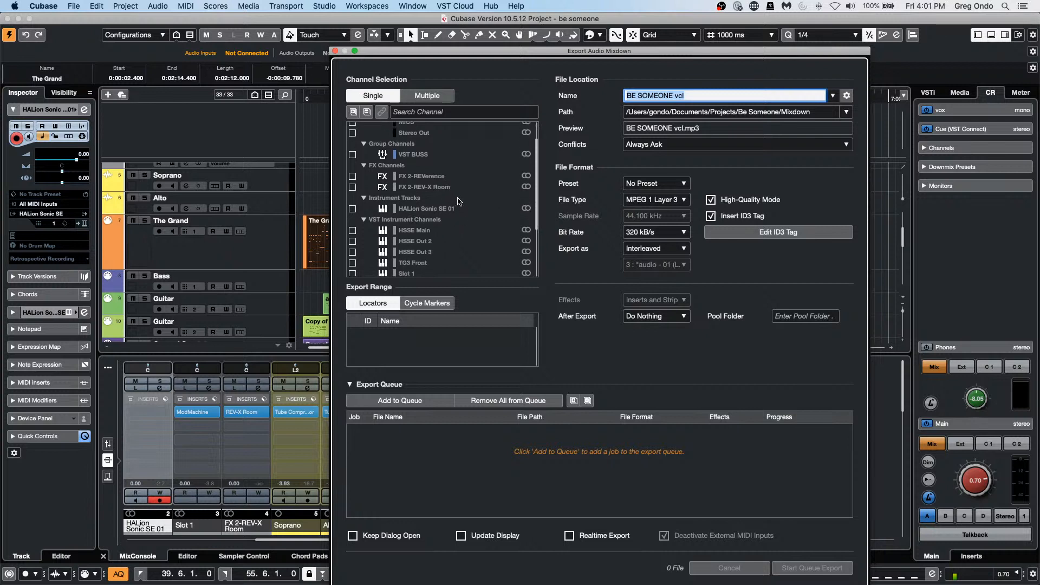
pyautogui.scroll(-5, 458, 202)
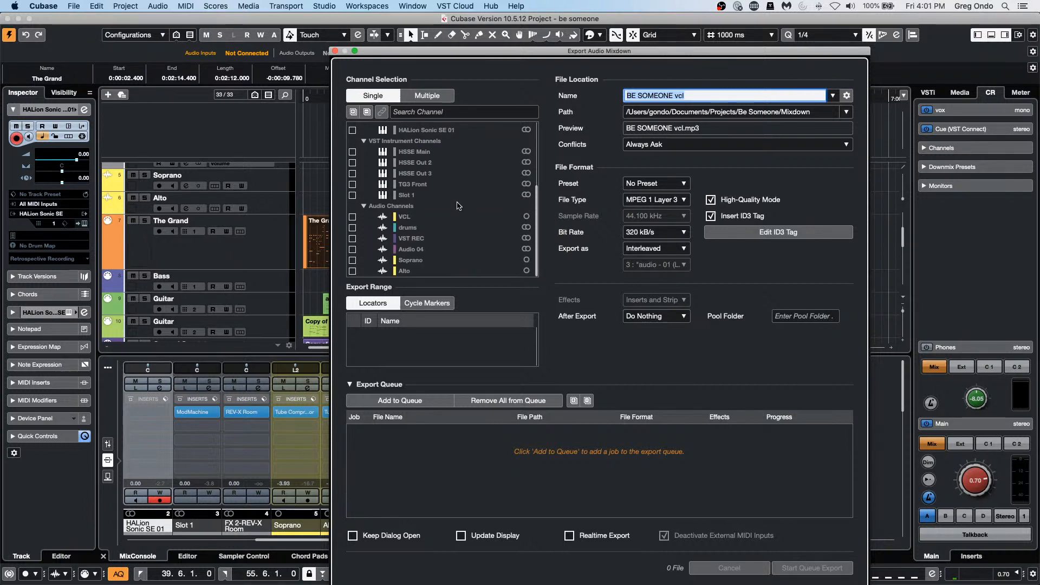
pyautogui.scroll(7, 457, 206)
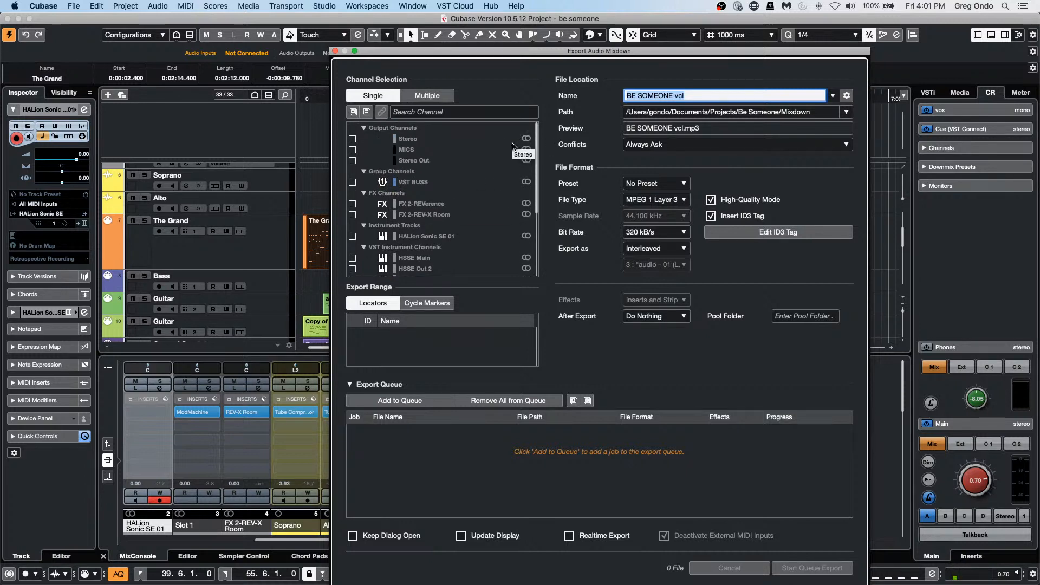
pyautogui.scroll(-3, 513, 148)
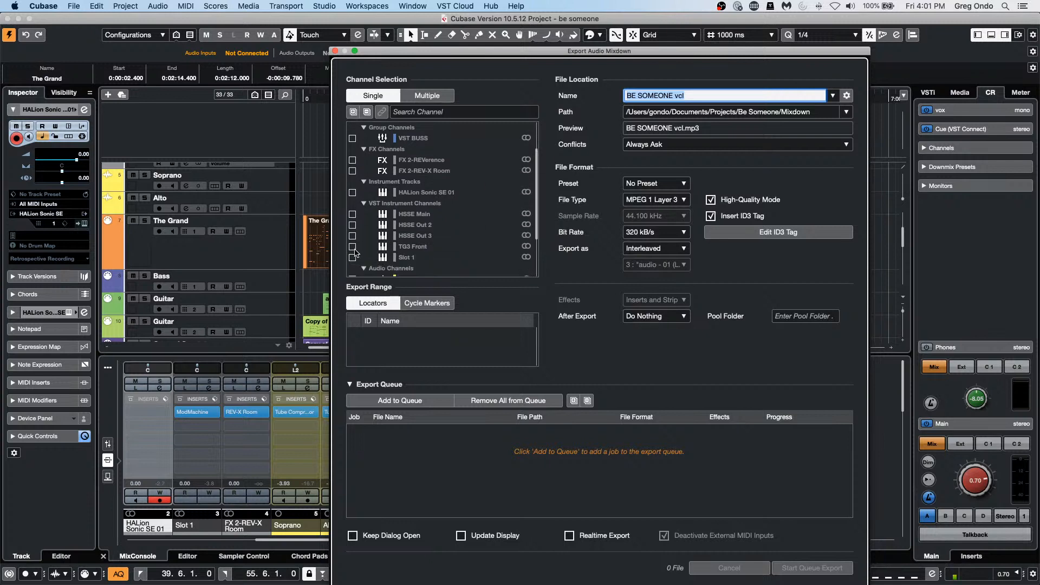
pyautogui.click(353, 247)
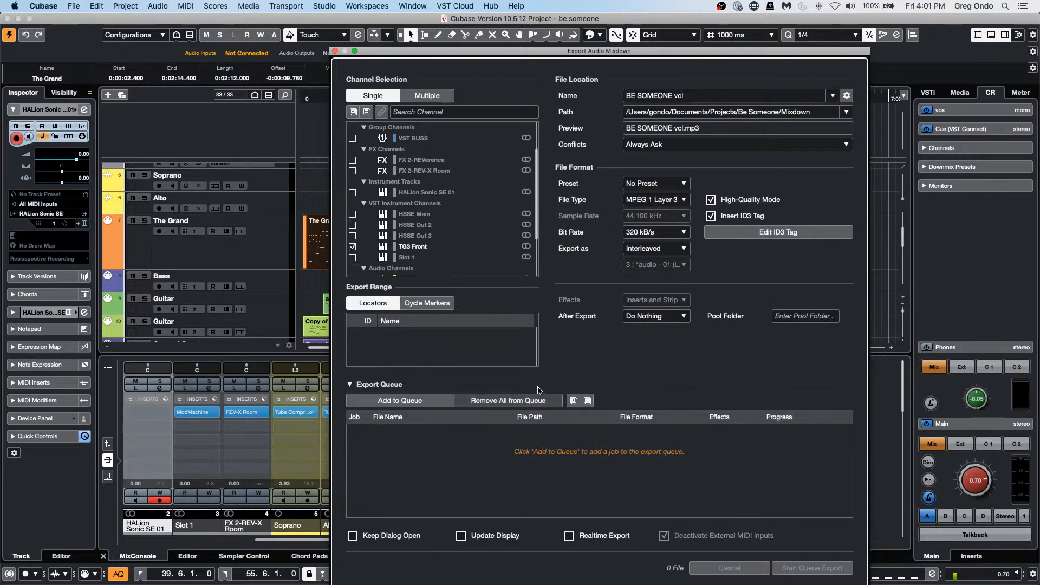
# - Set the After Export action to Create Audio Track and add the mixdown to the export queue
pyautogui.click(646, 317)
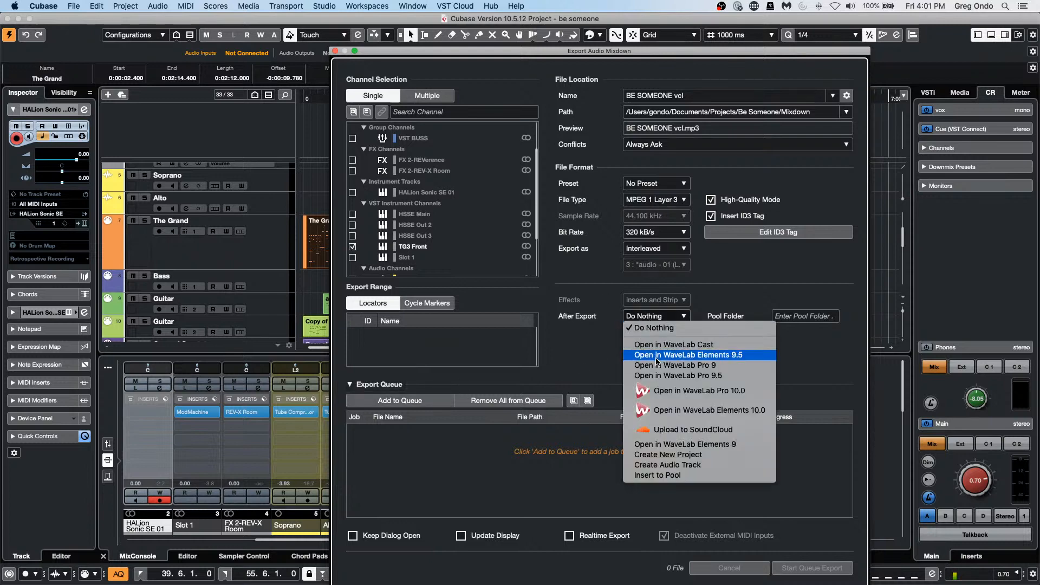
pyautogui.click(689, 467)
pyautogui.click(434, 404)
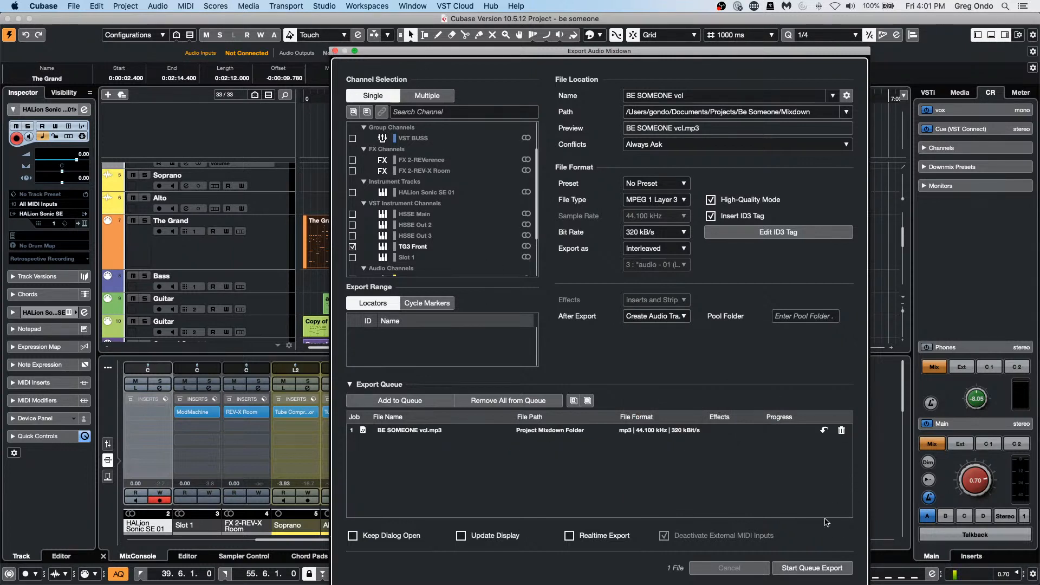
# - Close the Export Audio Mixdown dialog and set the locators to the range of The Grand part
pyautogui.moveTo(539, 54); pyautogui.dragTo(623, 7)
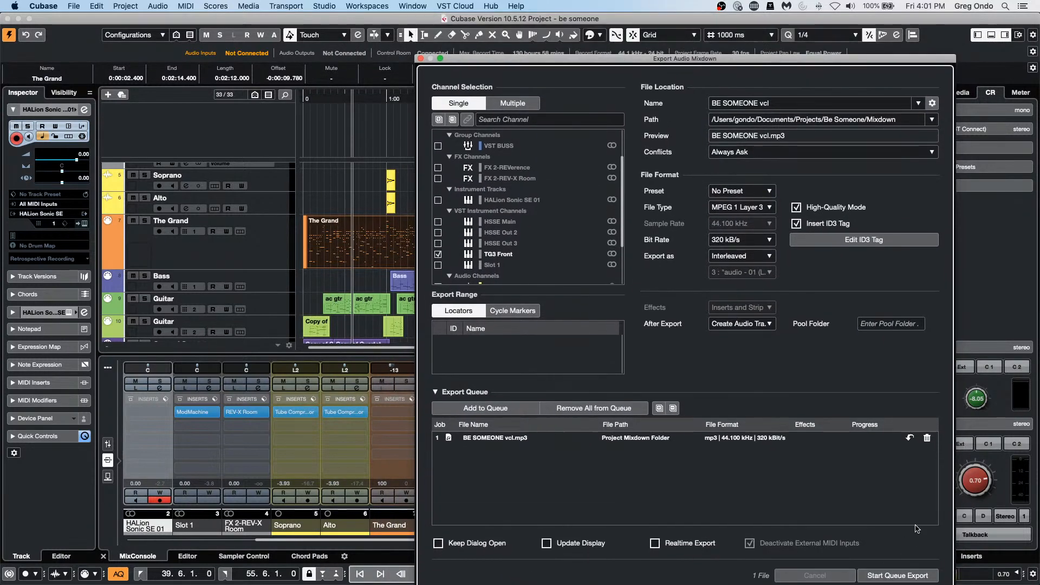
pyautogui.click(421, 58)
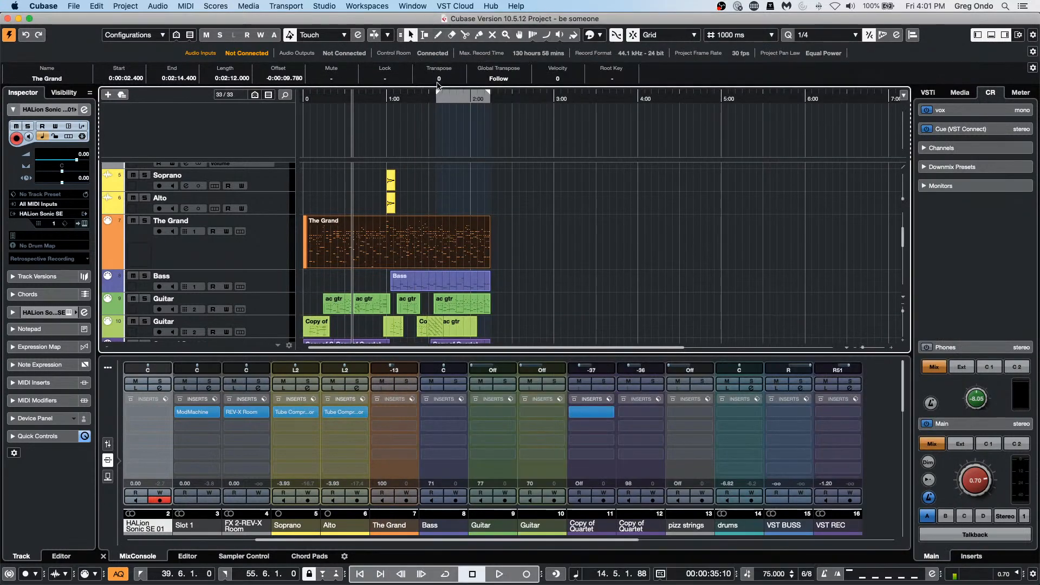
pyautogui.press('p')
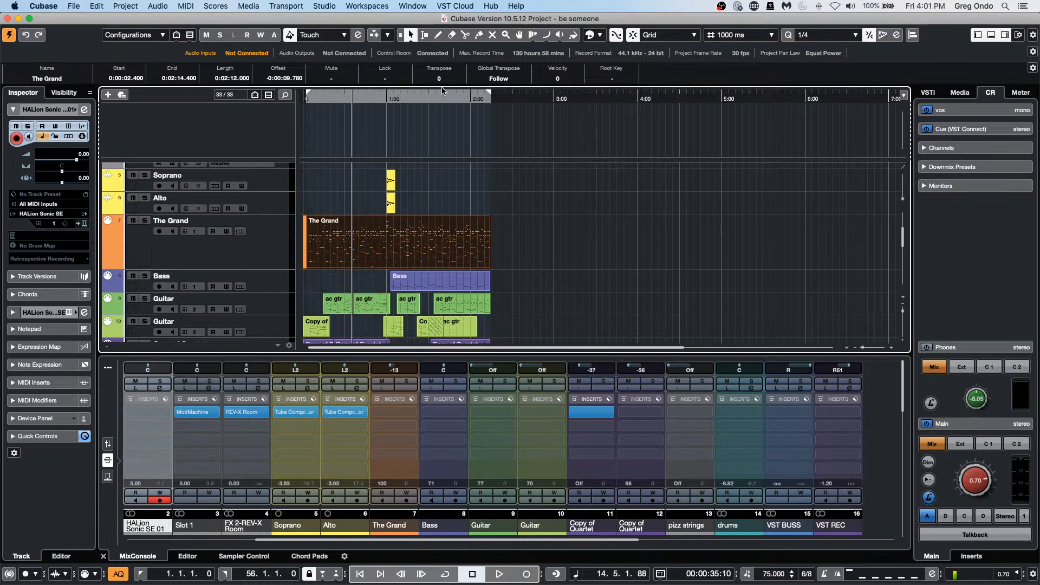
# - Reopen the audio mixdown export, set the file type to Wave and run the queued export
pyautogui.click(74, 5)
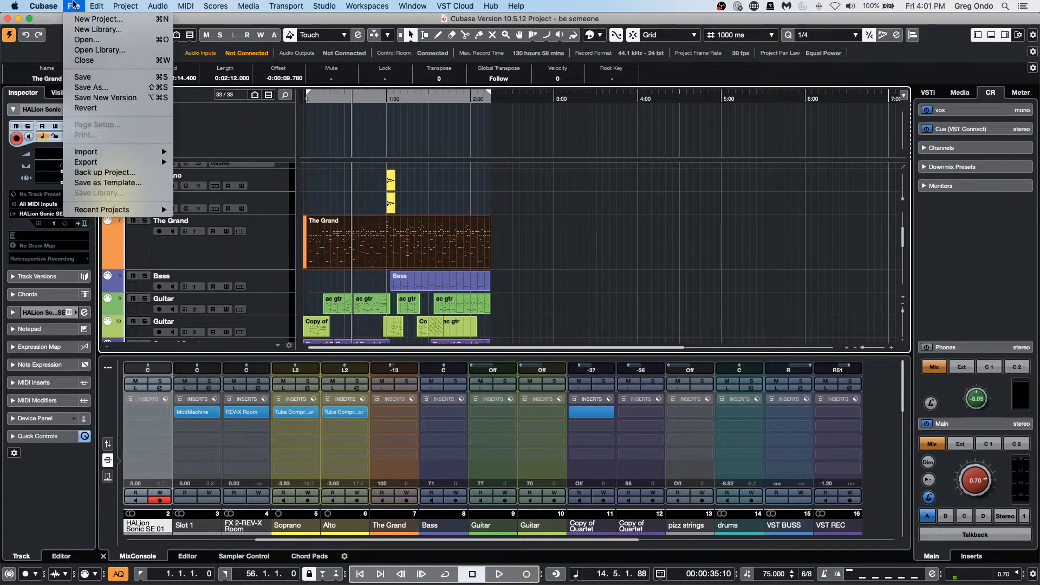
pyautogui.moveTo(111, 162)
pyautogui.click(227, 162)
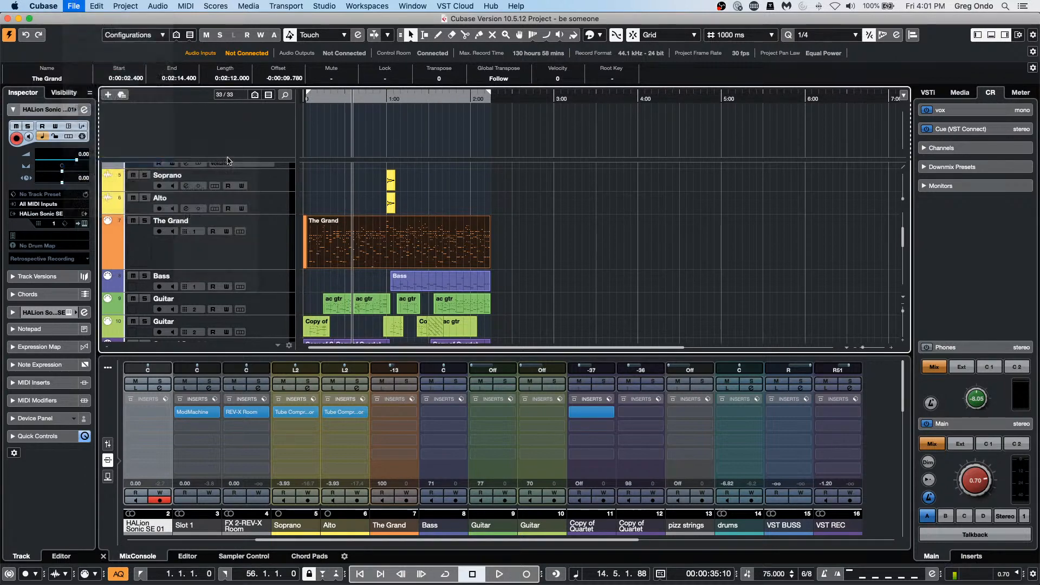
pyautogui.click(89, 6)
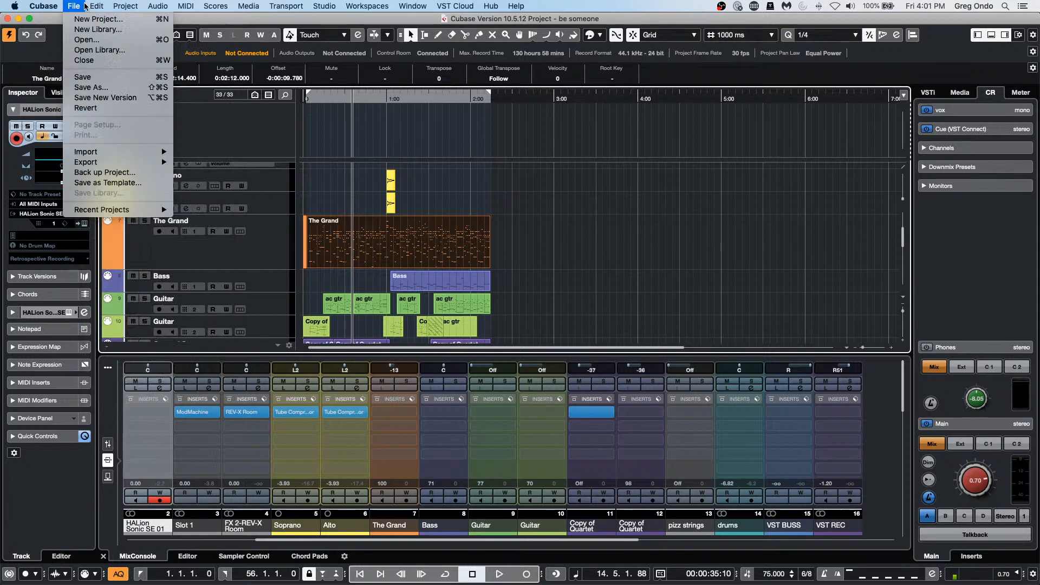
pyautogui.moveTo(84, 3)
pyautogui.moveTo(85, 162)
pyautogui.click(205, 165)
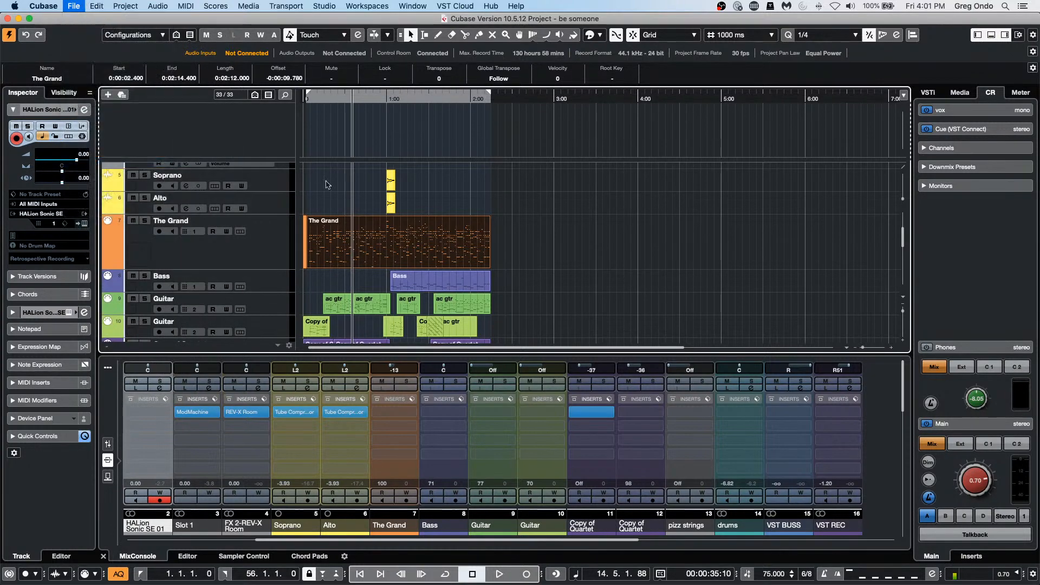
pyautogui.scroll(-5, 508, 216)
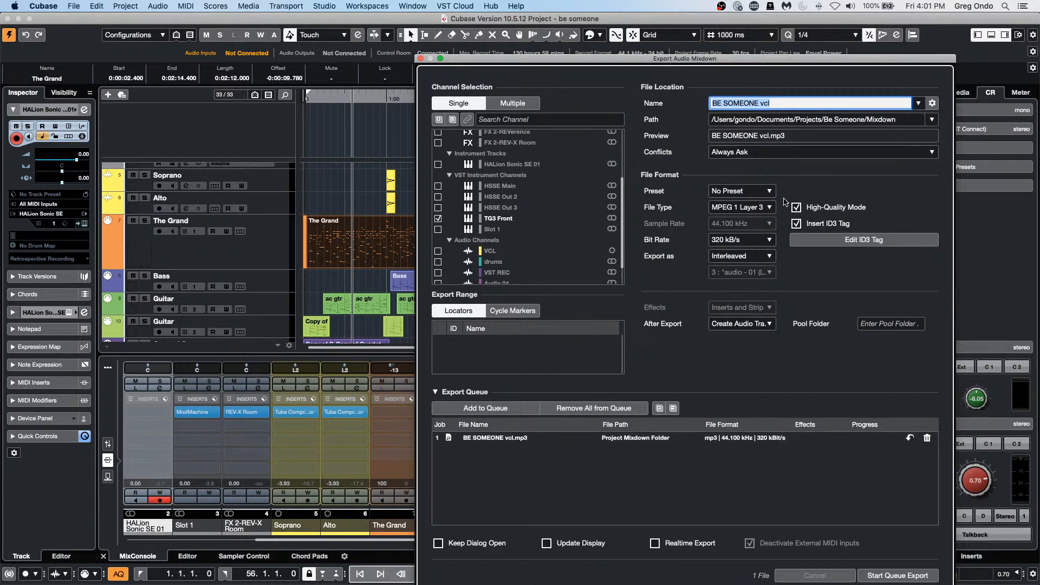
pyautogui.click(753, 207)
pyautogui.click(752, 205)
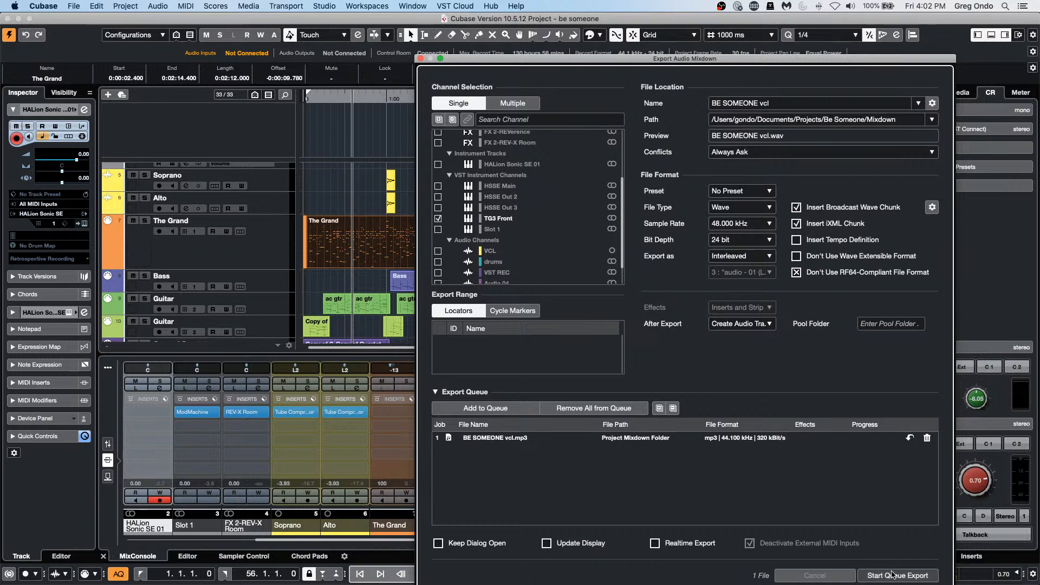
pyautogui.click(892, 574)
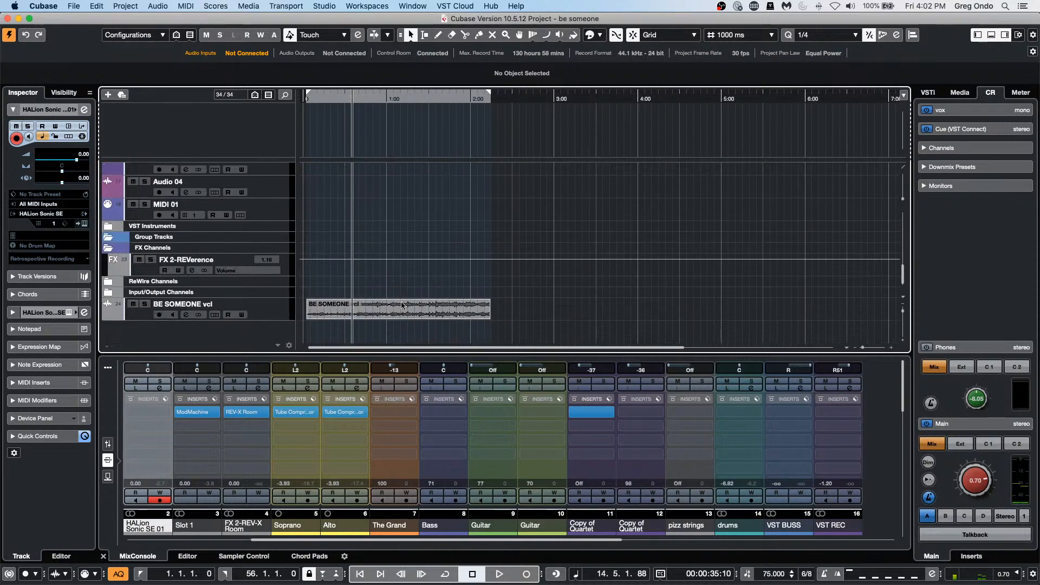
# - Audition the BE SOMEONE vcl audio event with the Play tool
pyautogui.rightClick(363, 307)
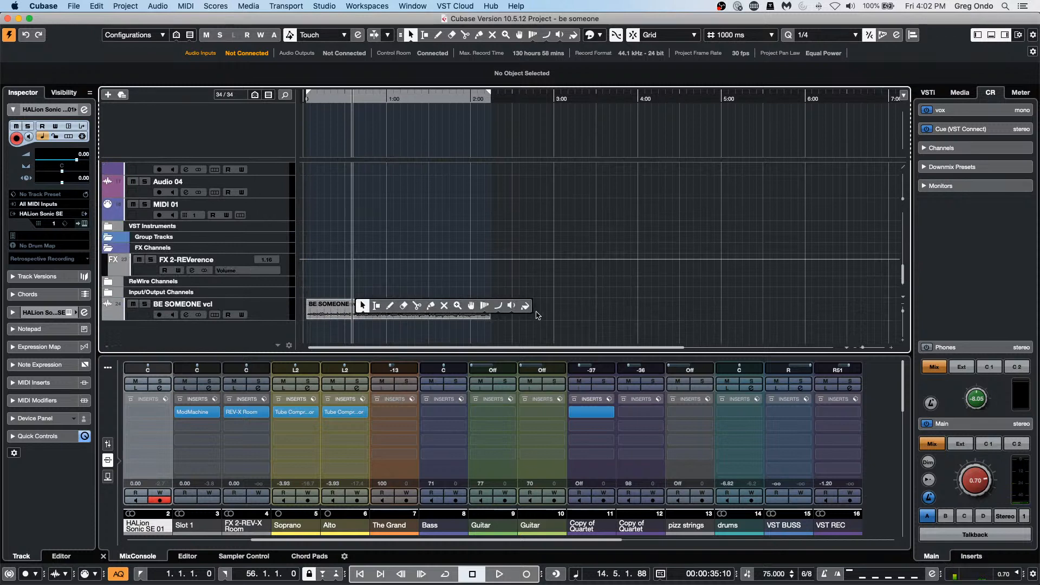
pyautogui.click(511, 306)
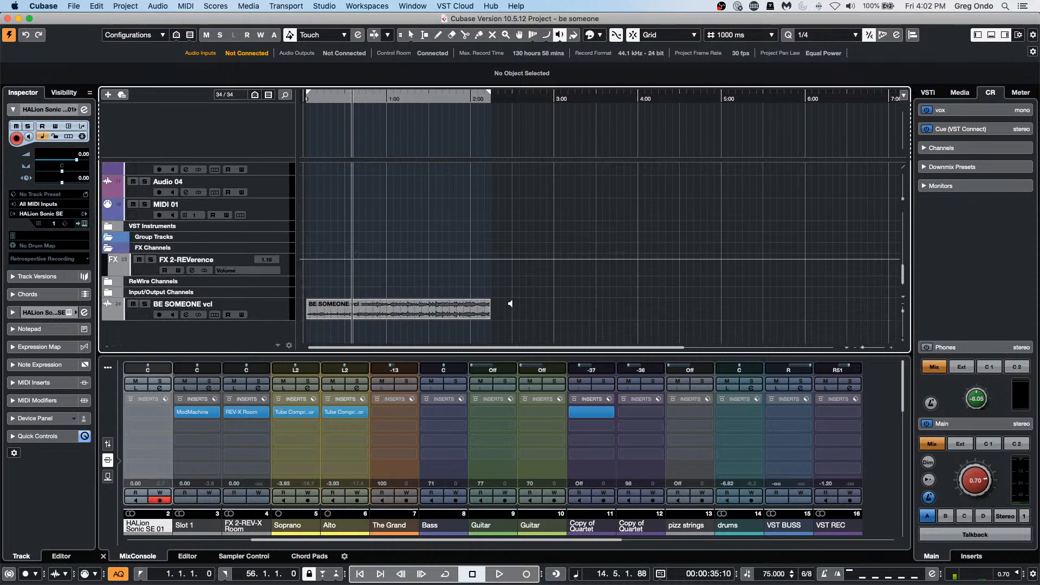
pyautogui.click(366, 307)
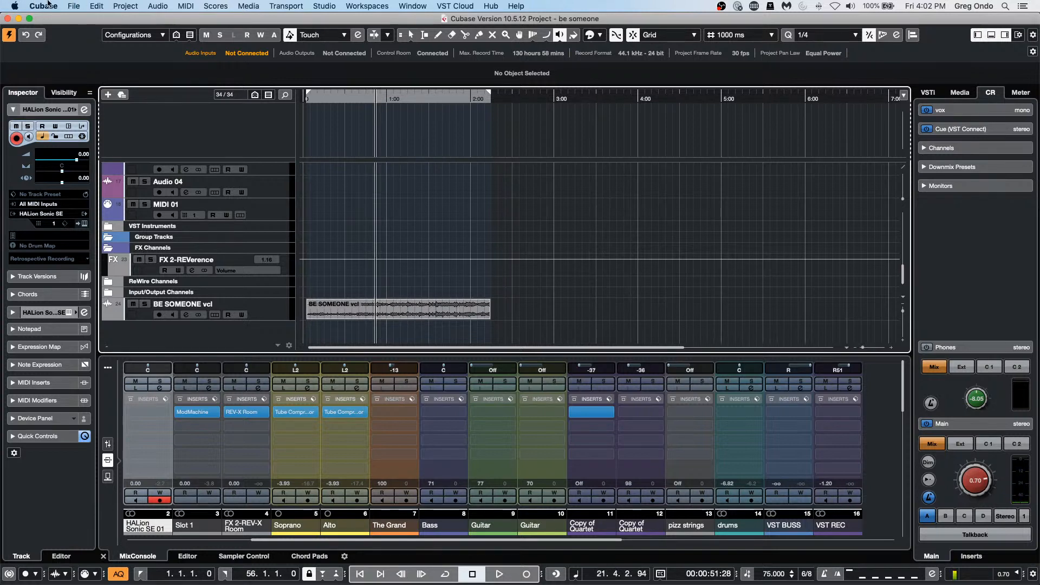
# - Reopen the audio mixdown export and review the TG3 Front channel selection and the After Export options
pyautogui.click(73, 6)
pyautogui.moveTo(110, 164)
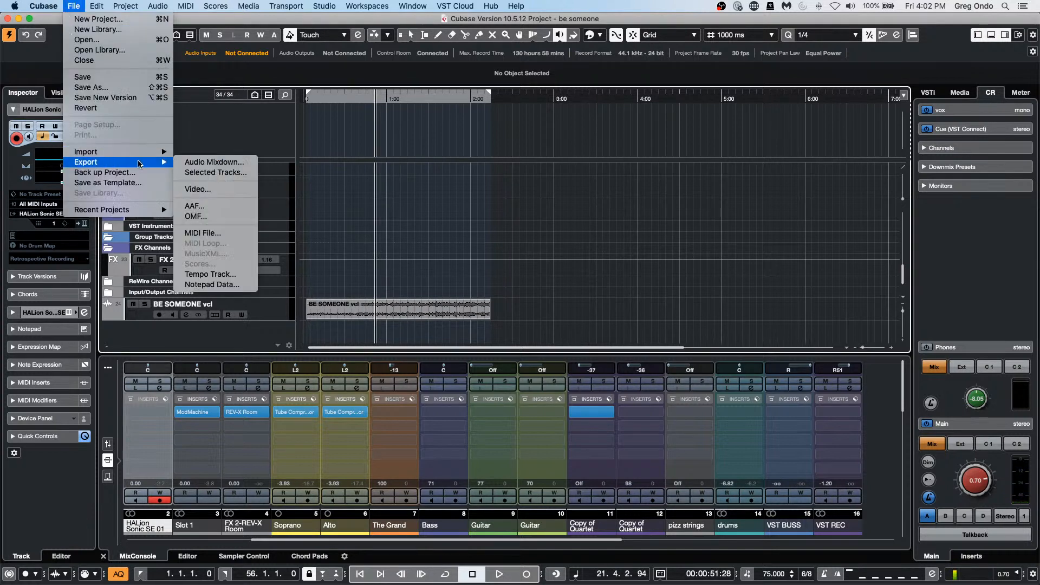
pyautogui.click(181, 163)
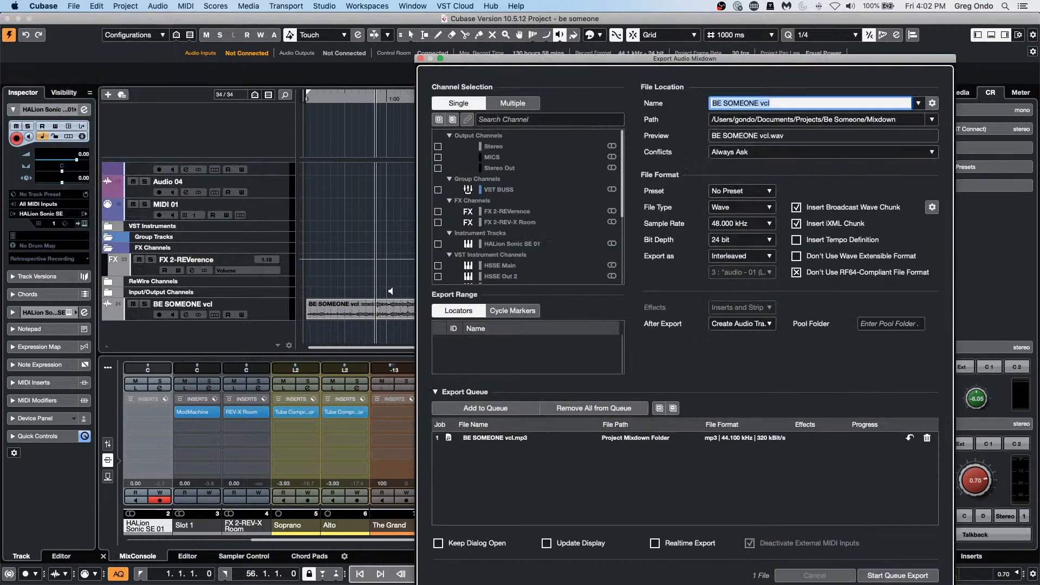
pyautogui.scroll(-3, 465, 260)
pyautogui.click(465, 265)
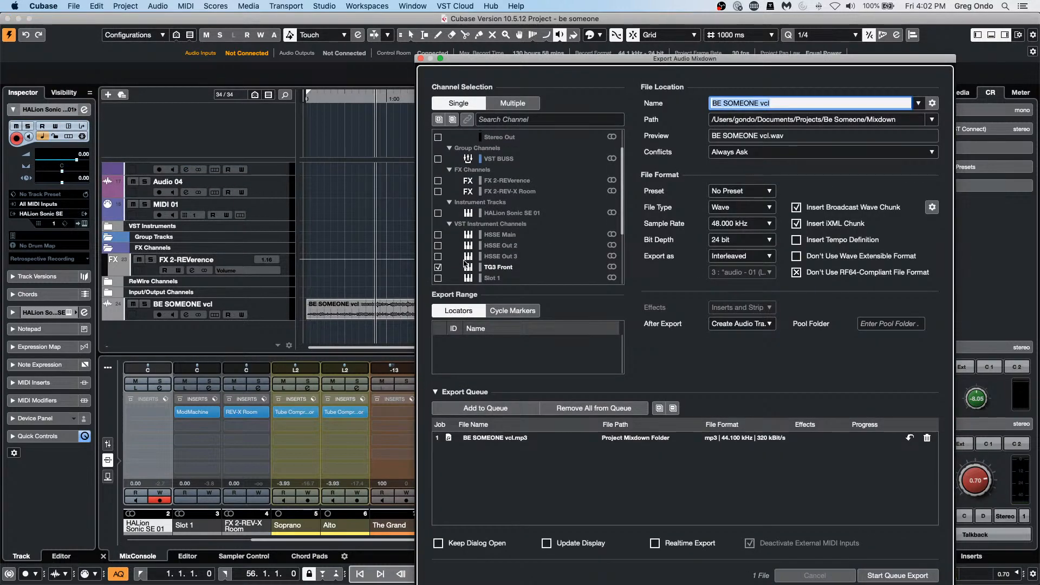
pyautogui.click(754, 327)
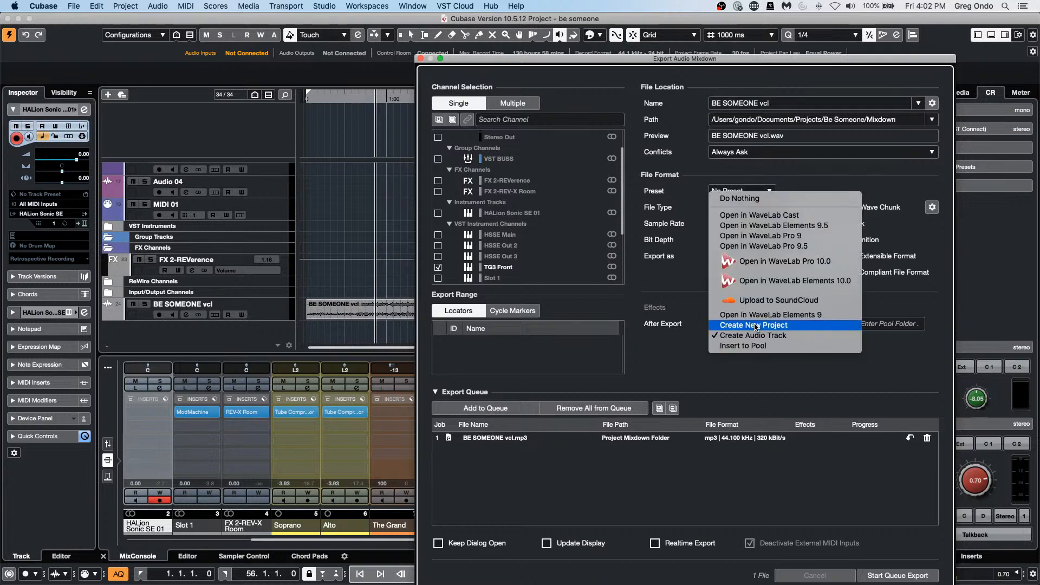
pyautogui.click(680, 352)
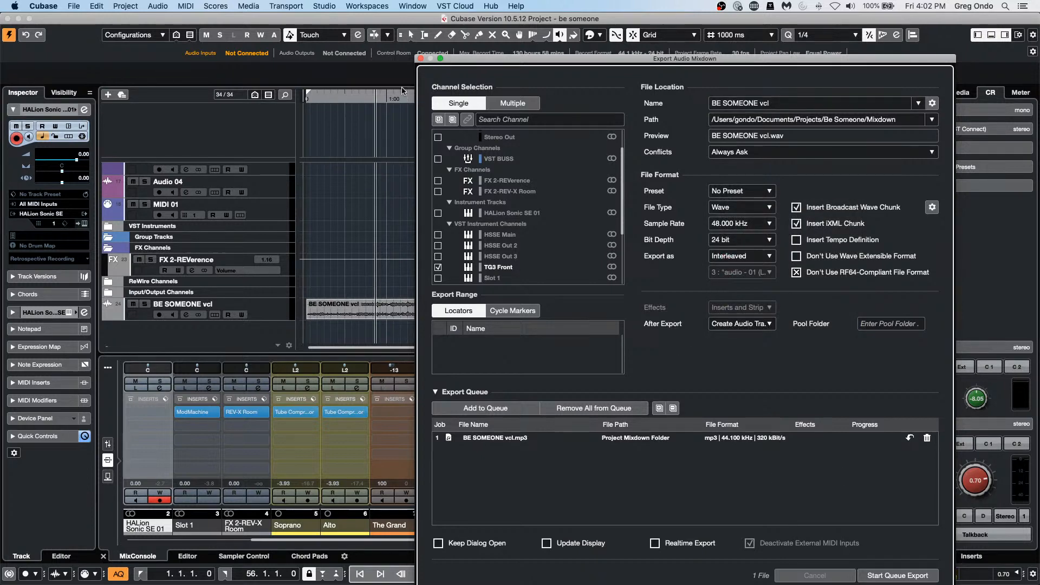
# - Close the Export Audio Mixdown dialog and create a new empty project in the Projects folder
pyautogui.click(421, 59)
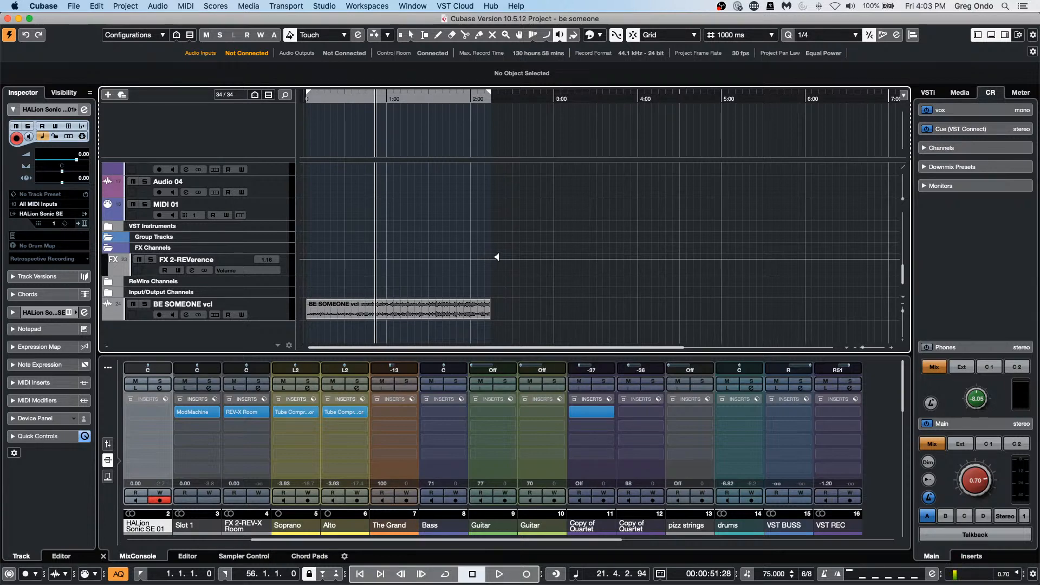
pyautogui.scroll(3, 392, 219)
pyautogui.scroll(5, 391, 219)
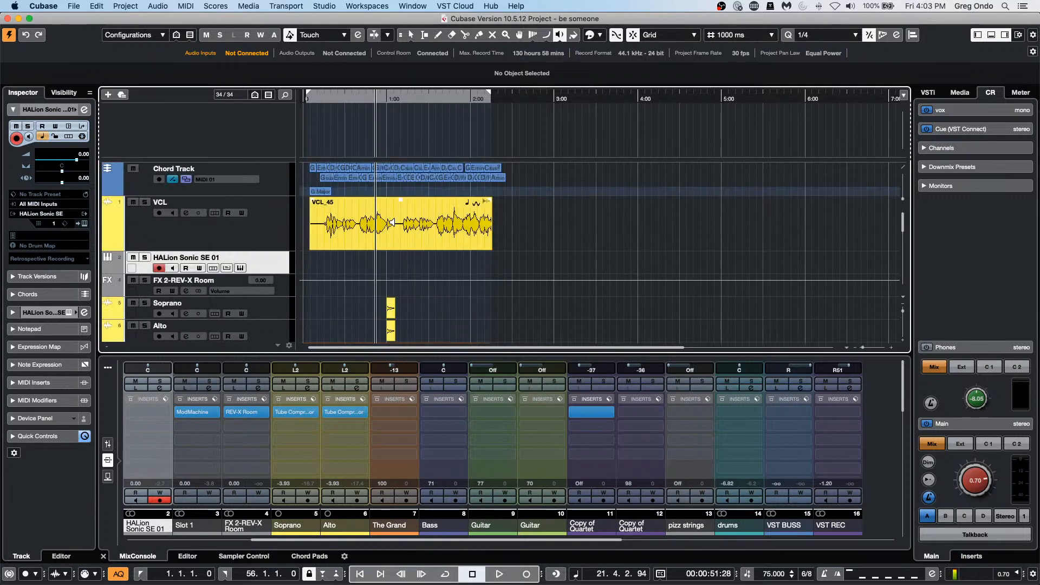
pyautogui.click(73, 6)
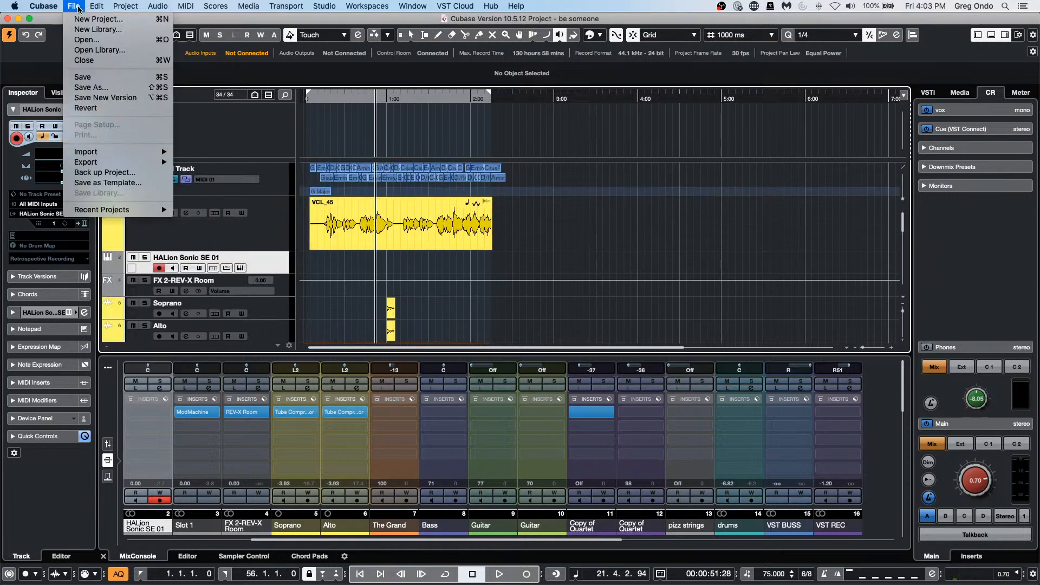
pyautogui.click(89, 19)
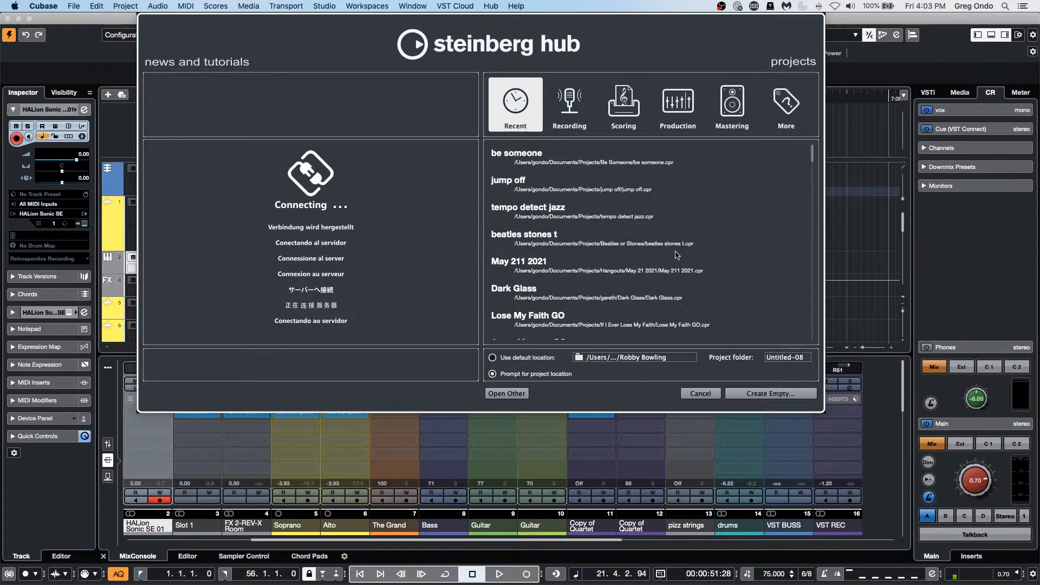
pyautogui.press('Return')
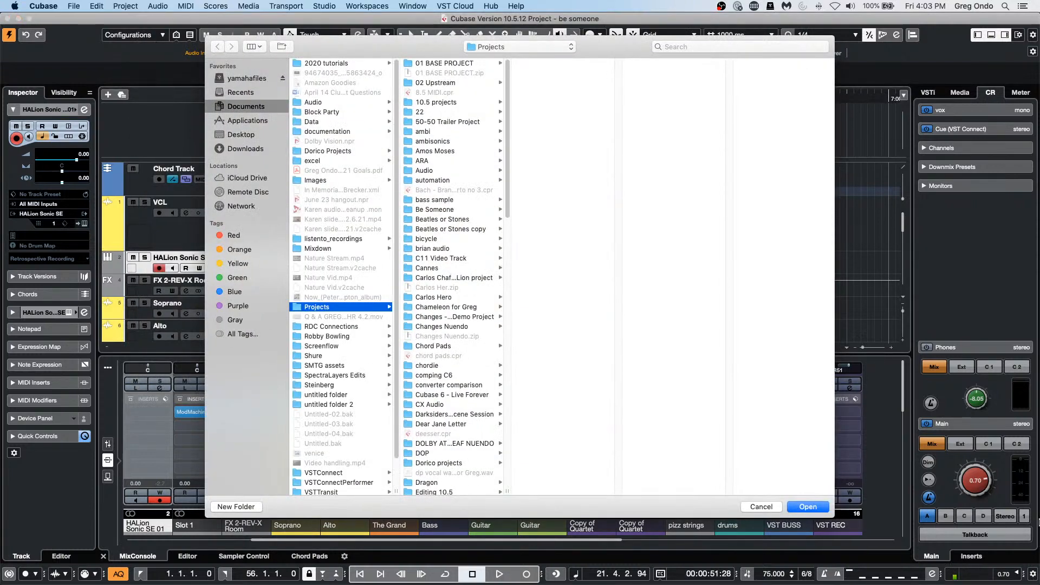
pyautogui.click(814, 507)
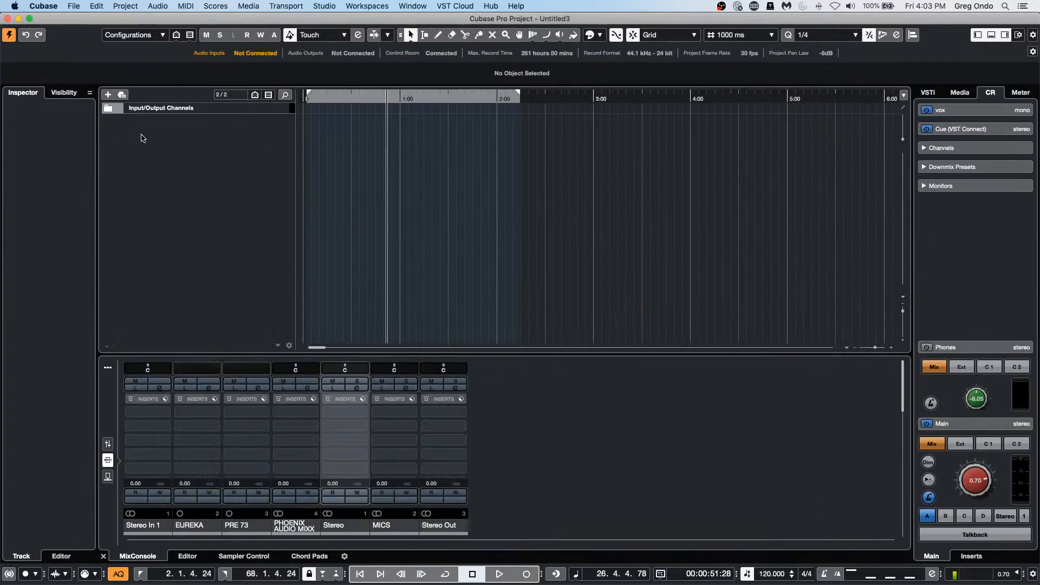
# - Add a Signature track to the empty project and set the ruler display to Bars+Beats
pyautogui.rightClick(204, 144)
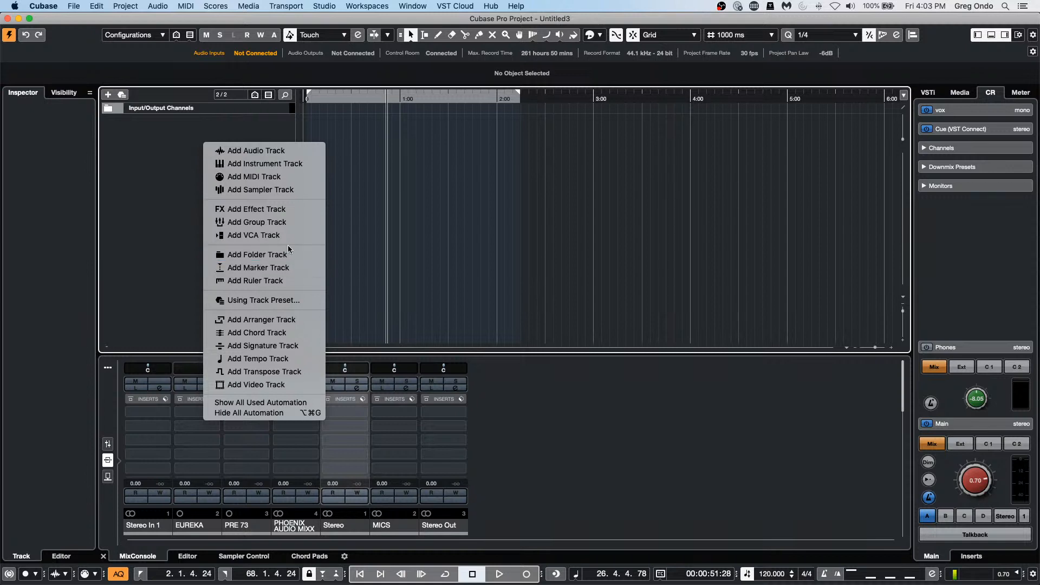
pyautogui.click(298, 346)
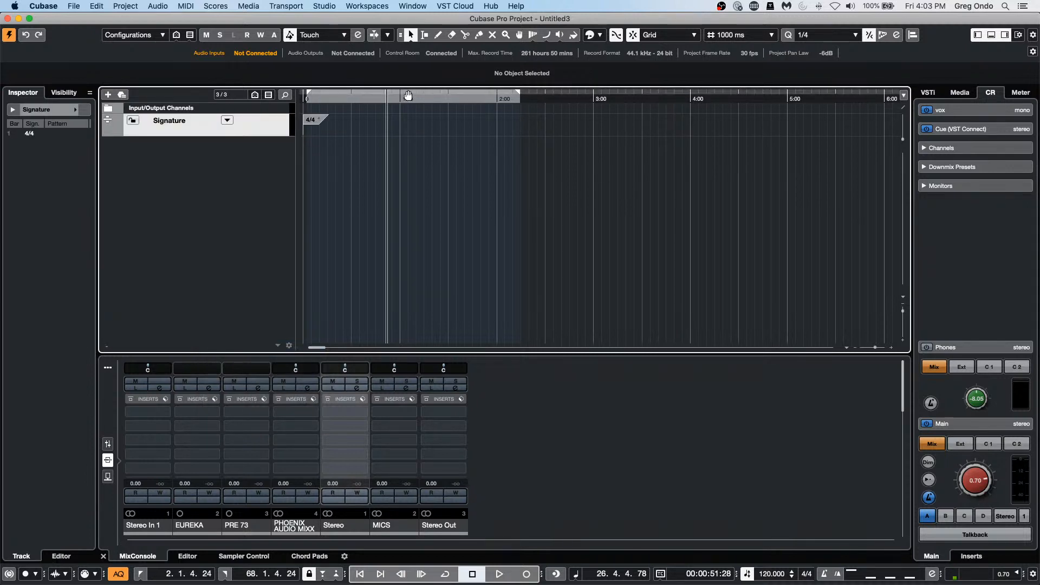
pyautogui.rightClick(393, 92)
pyautogui.click(423, 106)
pyautogui.rightClick(423, 100)
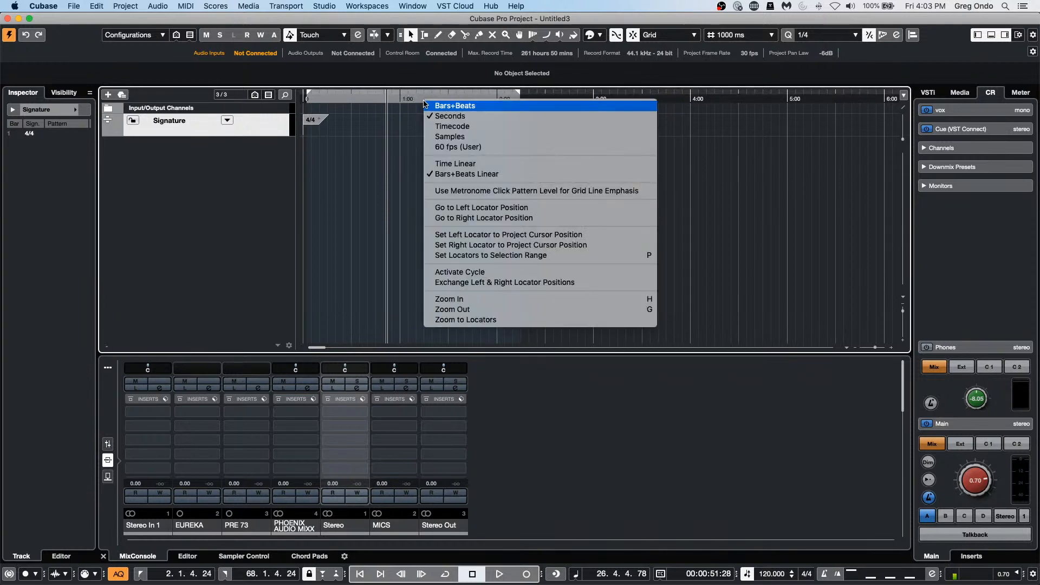
pyautogui.click(424, 106)
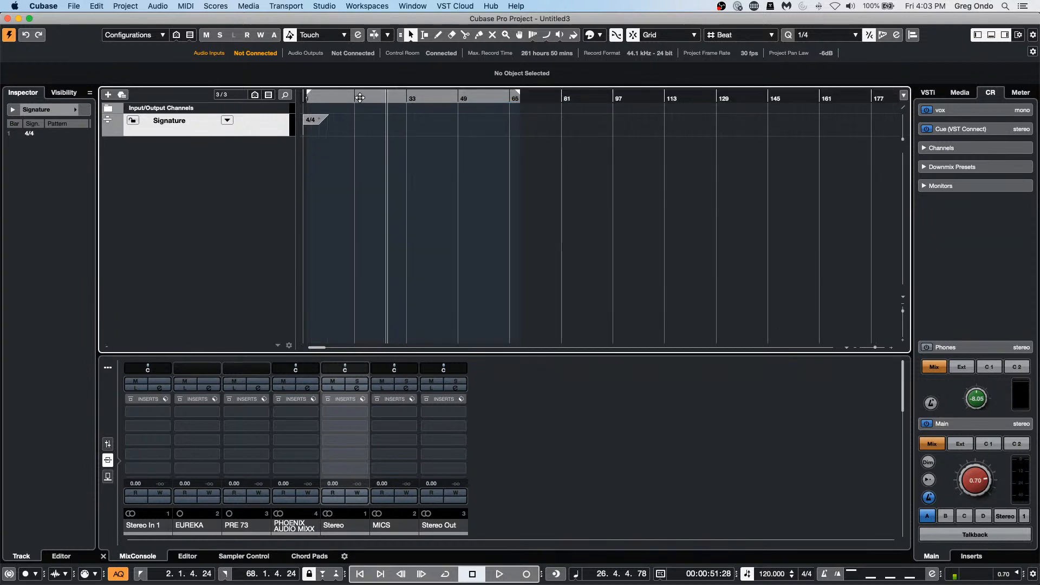
# - Draw a time signature event at bar 4 on the Signature track and set it to 15/4
pyautogui.moveTo(359, 100); pyautogui.dragTo(304, 93)
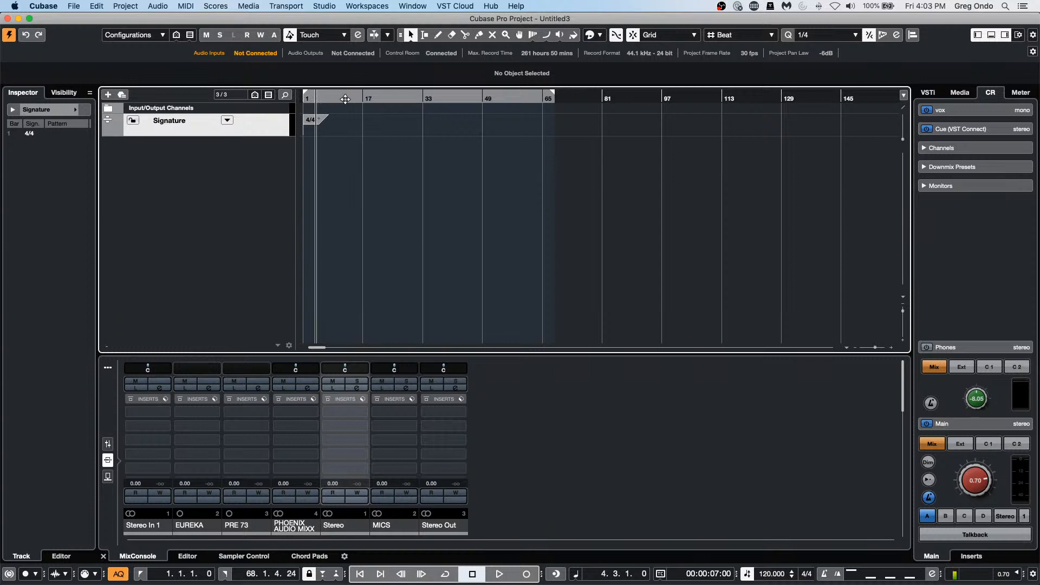
pyautogui.press('.')
pyautogui.press('h')
pyautogui.press('h')
pyautogui.press('h')
pyautogui.press('h')
pyautogui.press('h')
pyautogui.press('h')
pyautogui.press('h')
pyautogui.press('h')
pyautogui.press('h')
pyautogui.press('h')
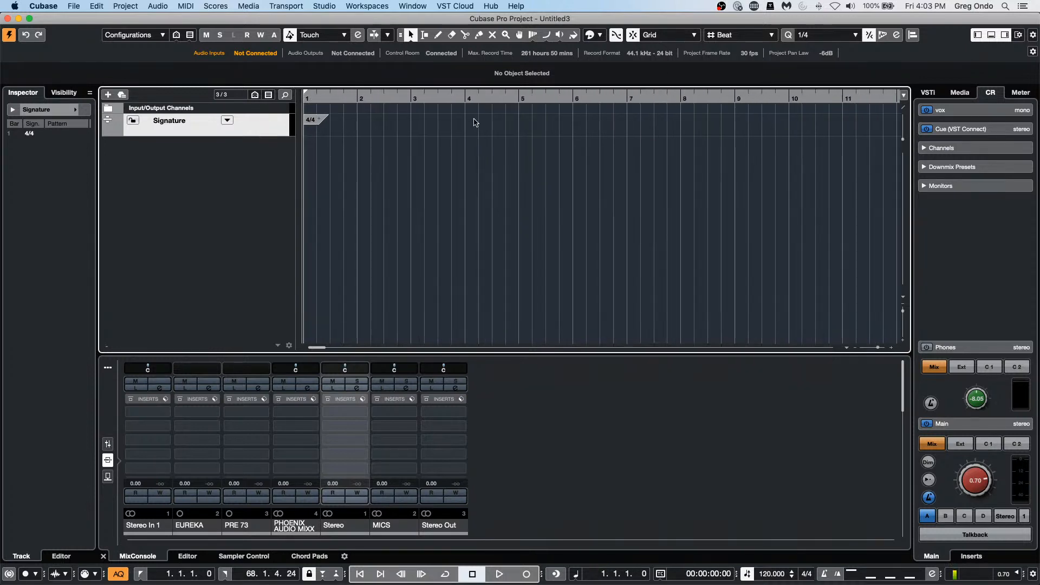
pyautogui.rightClick(415, 114)
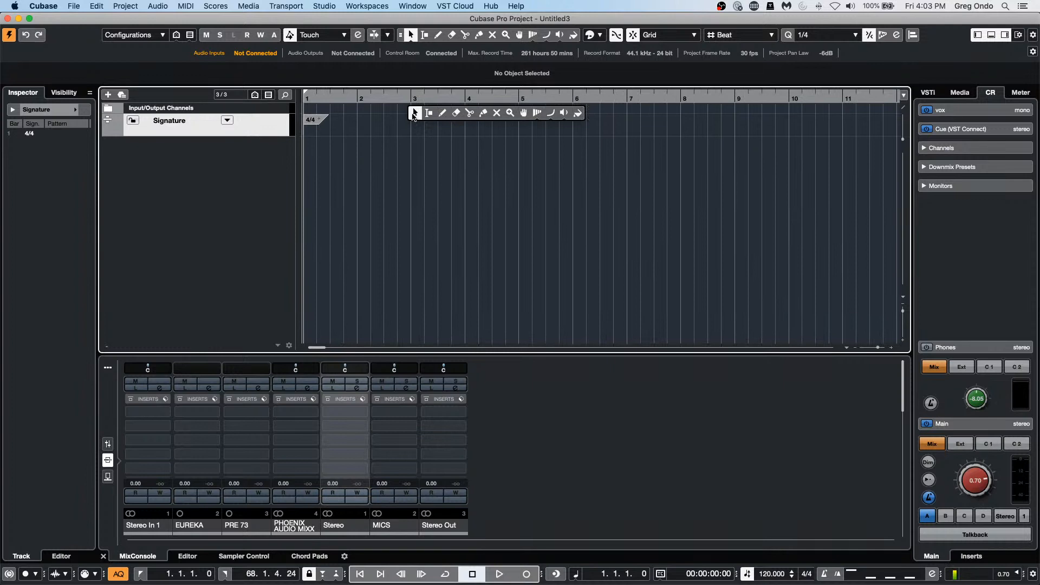
pyautogui.click(444, 117)
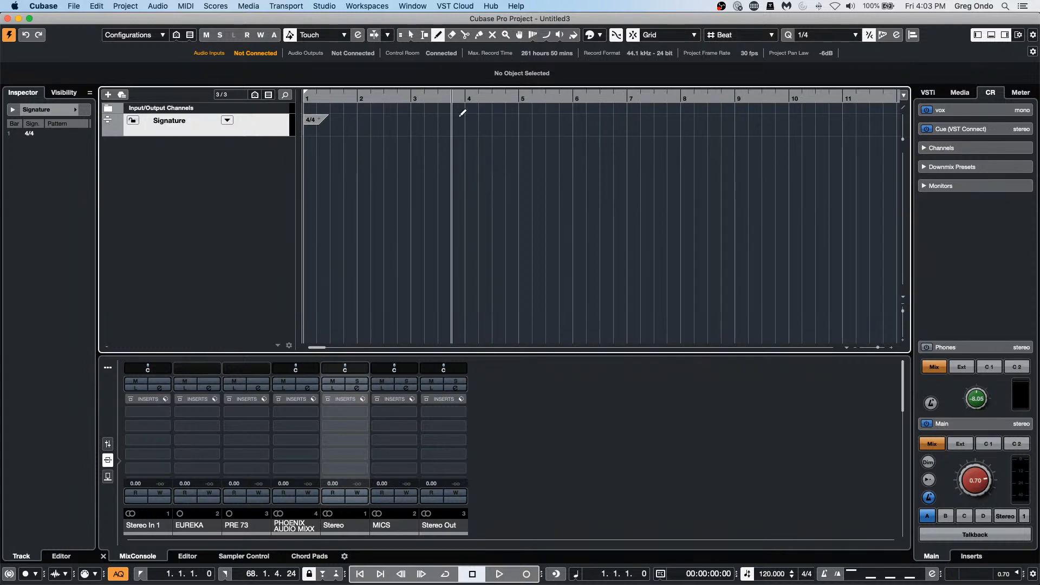
pyautogui.click(472, 115)
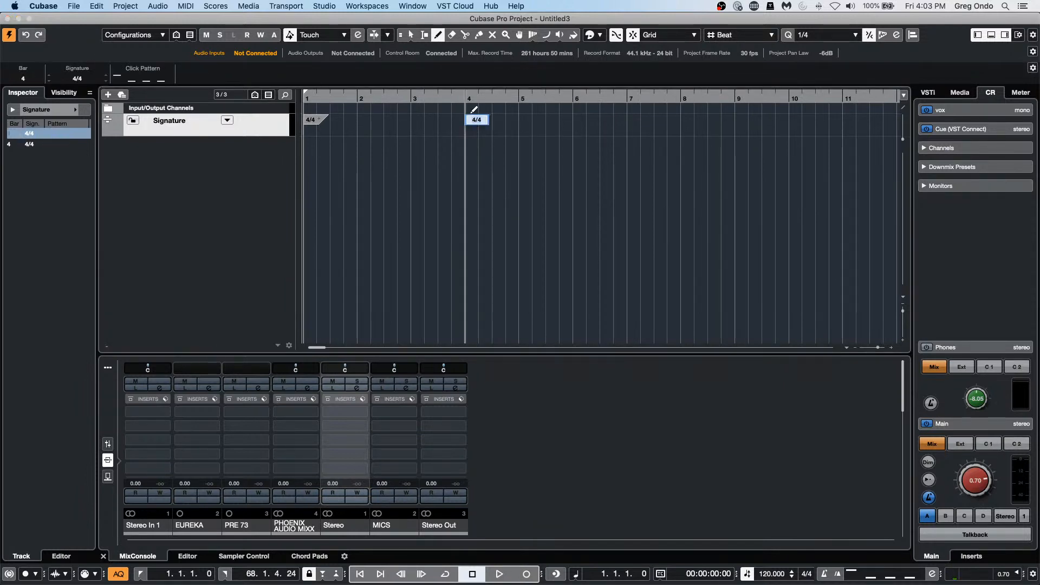
pyautogui.doubleClick(471, 114)
pyautogui.write('15/19')
pyautogui.press('Return')
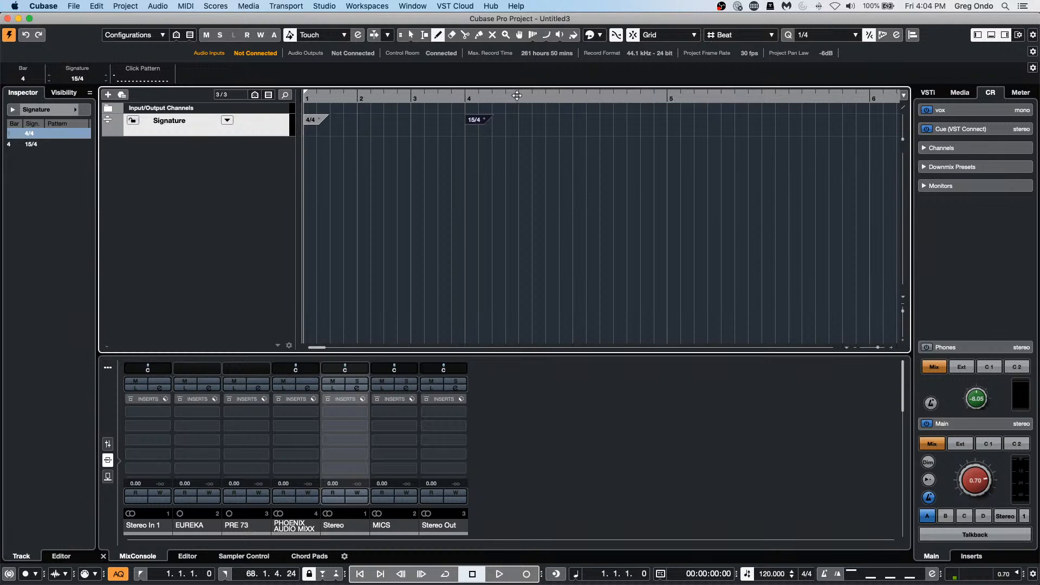
# - Change the time signature event at bar 4 to 15/16
pyautogui.rightClick(479, 123)
pyautogui.click(479, 122)
pyautogui.click(479, 123)
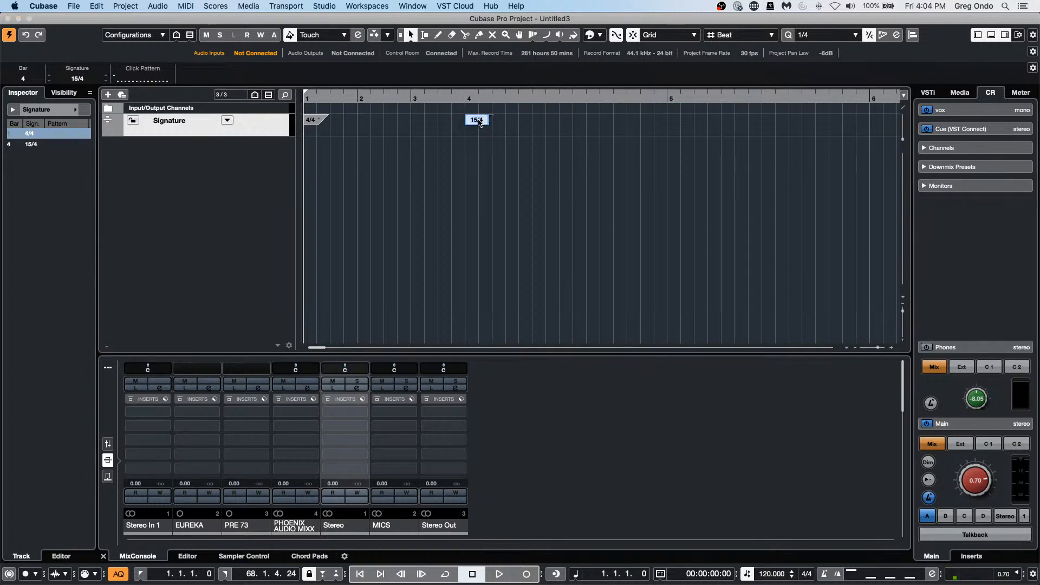
pyautogui.doubleClick(479, 123)
pyautogui.write('15/16')
pyautogui.press('Return')
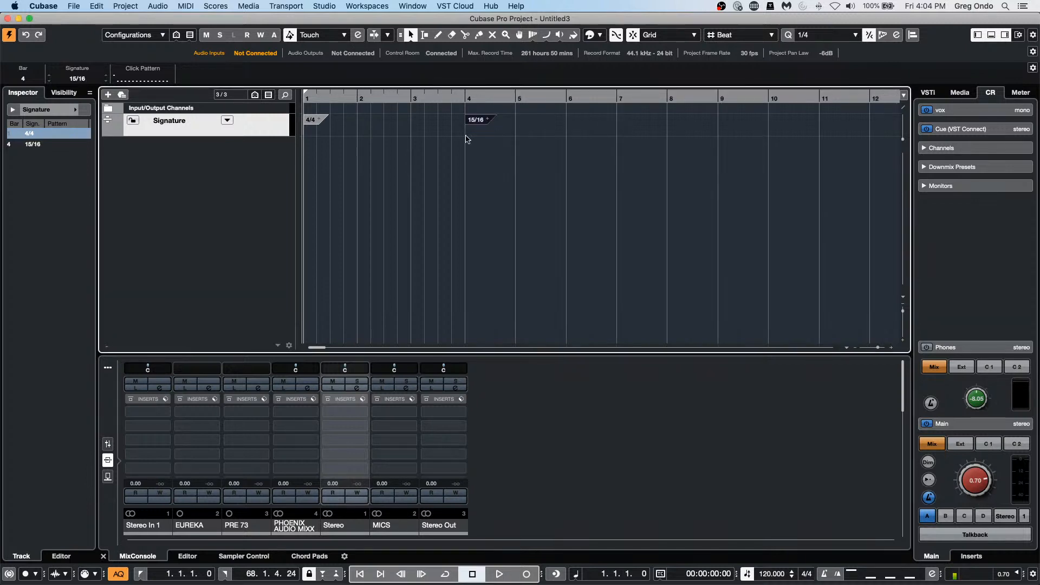
# - Draw a 4/4 time signature event at bar 5 and return to the Object Selection tool
pyautogui.rightClick(516, 133)
pyautogui.click(545, 132)
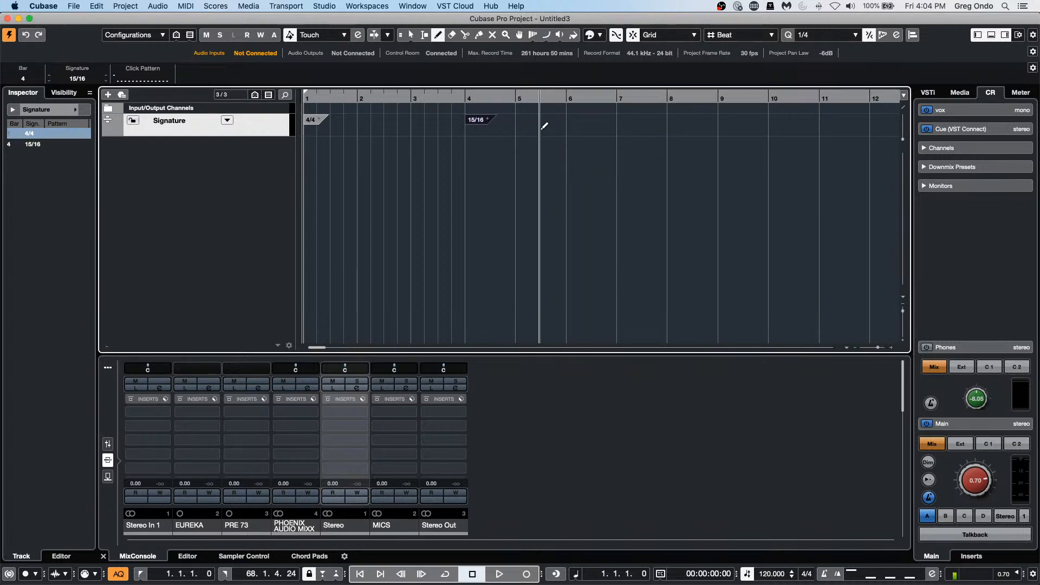
pyautogui.click(518, 123)
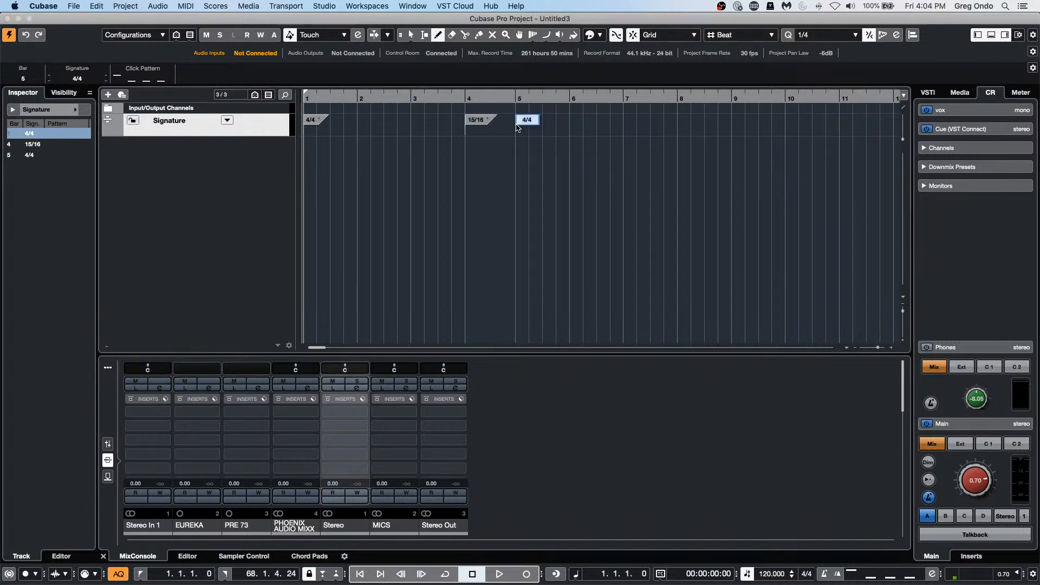
pyautogui.rightClick(517, 122)
pyautogui.click(365, 172)
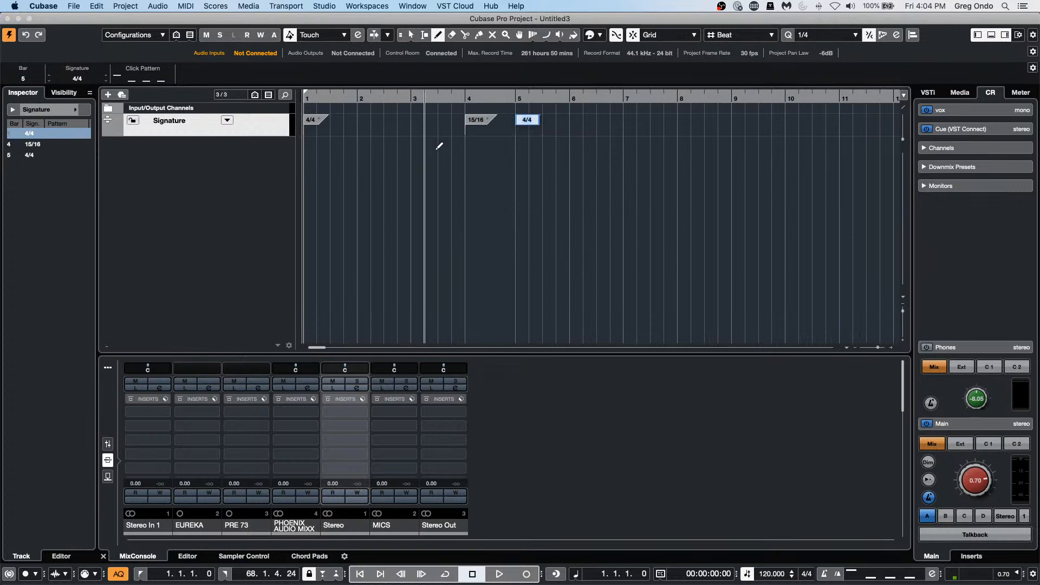
pyautogui.rightClick(501, 157)
pyautogui.click(505, 158)
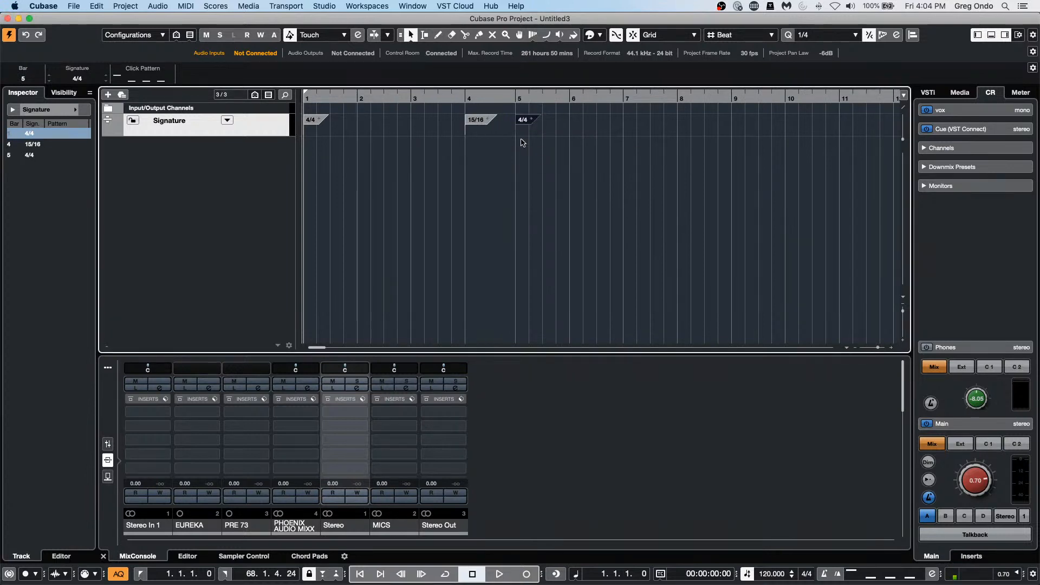
# - Select all three time signature events from bar 1 to bar 5 and duplicate them
pyautogui.click(311, 153)
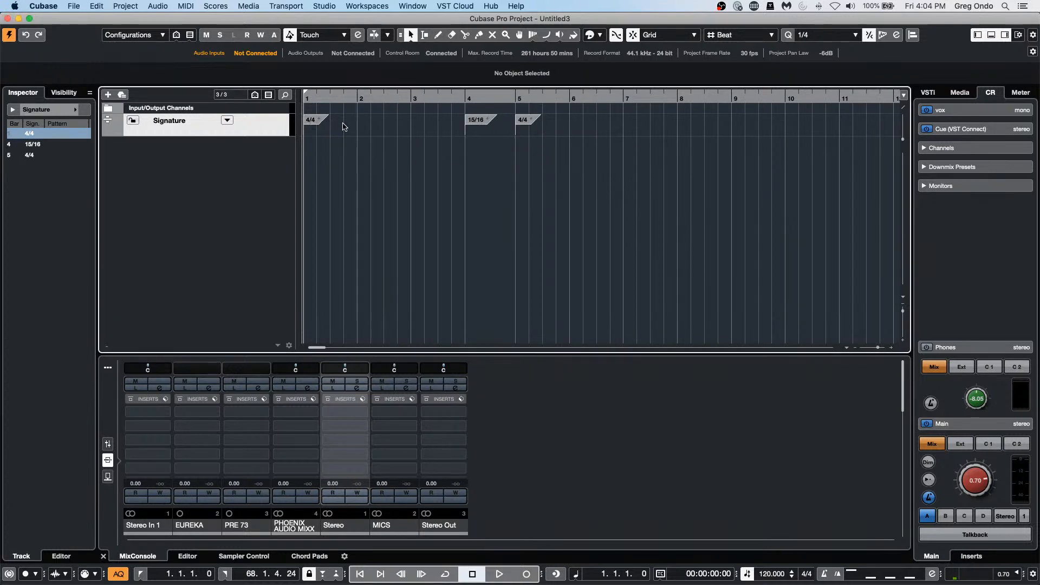
pyautogui.moveTo(305, 136)
pyautogui.mouseDown()
pyautogui.moveTo(406, 123)
pyautogui.moveTo(576, 126)
pyautogui.mouseUp()
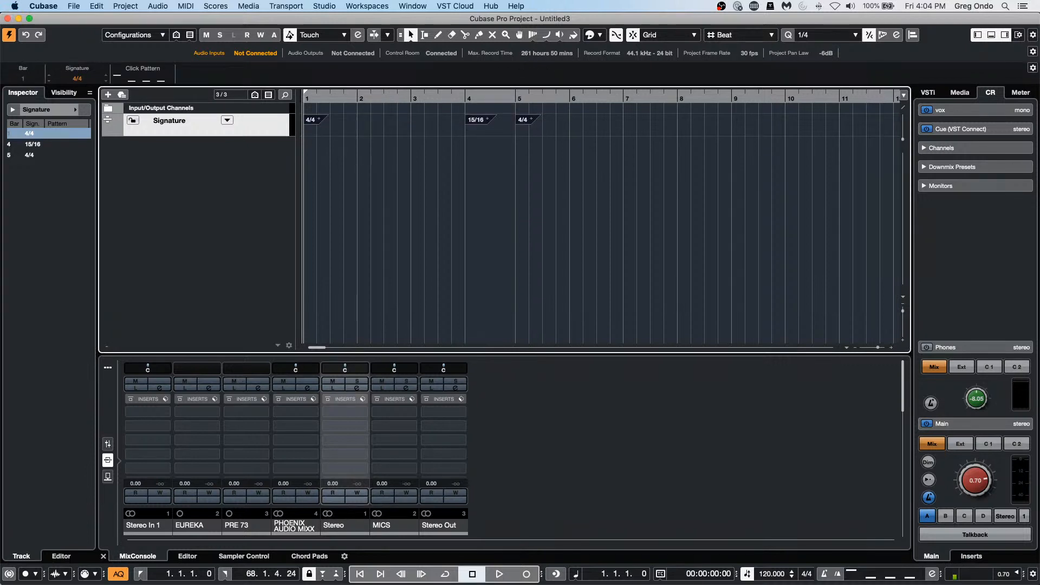
pyautogui.press('super+d')
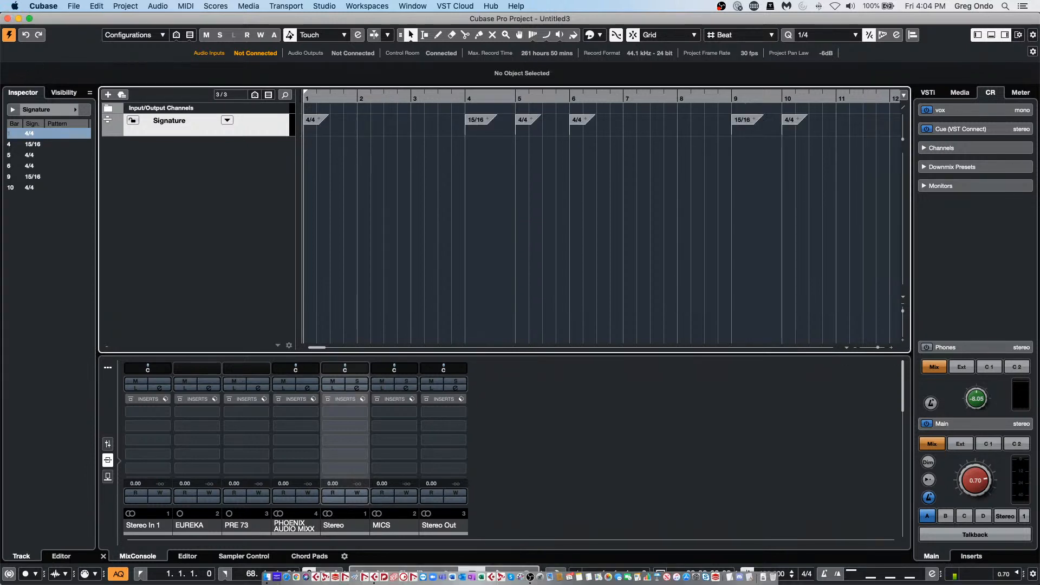
# - Draw a time signature event at bar 7 and set it to 9/8
pyautogui.moveTo(408, 97); pyautogui.dragTo(421, 54)
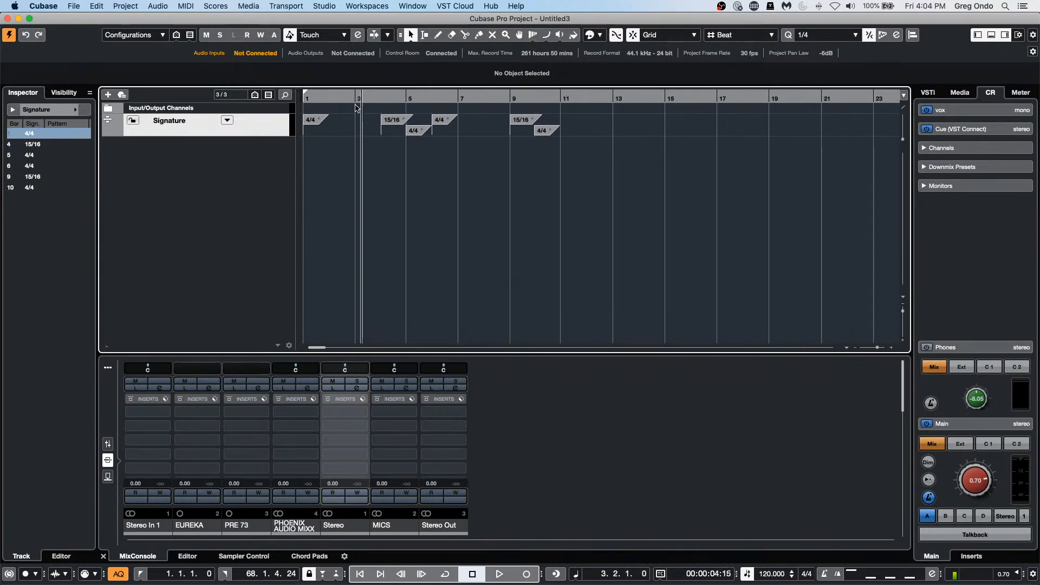
pyautogui.moveTo(358, 98); pyautogui.dragTo(297, 128)
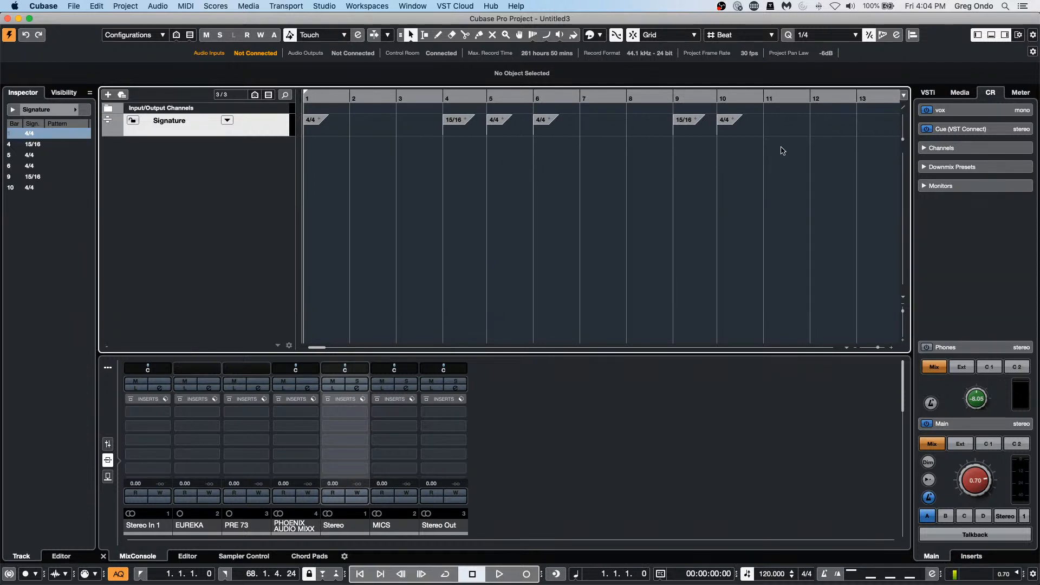
pyautogui.rightClick(567, 131)
pyautogui.click(570, 134)
pyautogui.rightClick(570, 140)
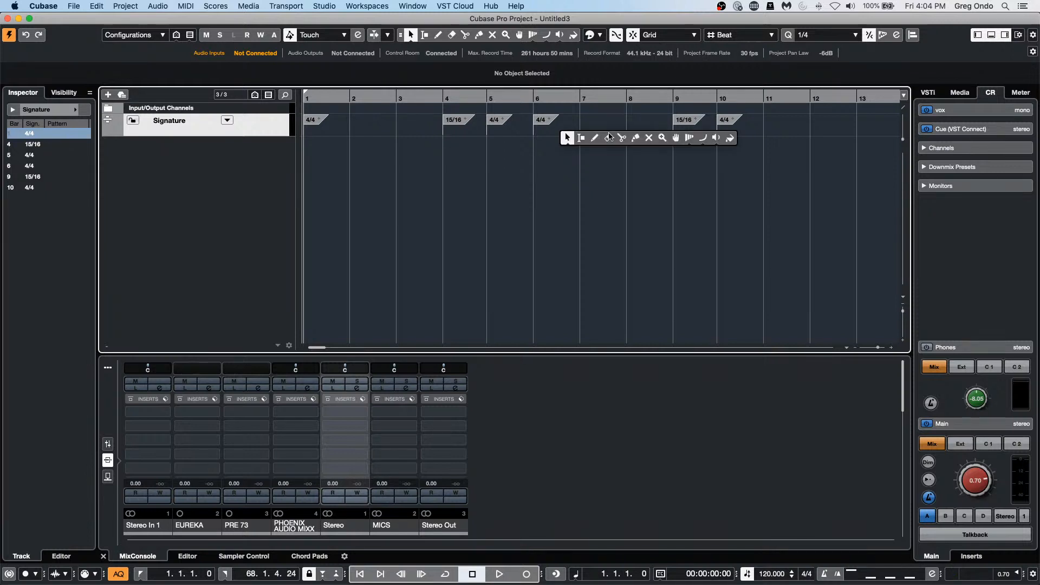
pyautogui.click(603, 139)
pyautogui.click(588, 122)
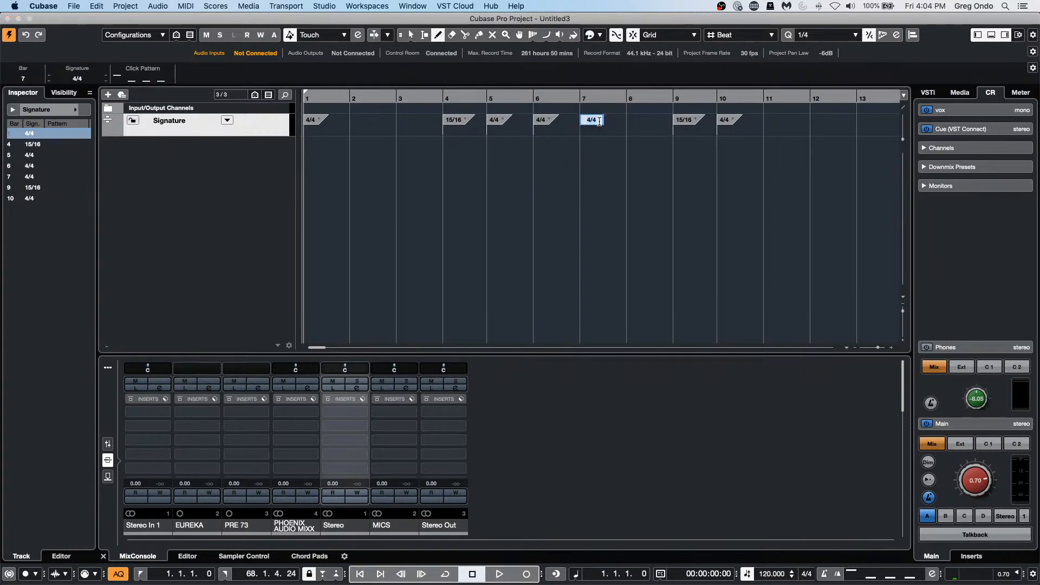
pyautogui.write('9/8')
pyautogui.press('Return')
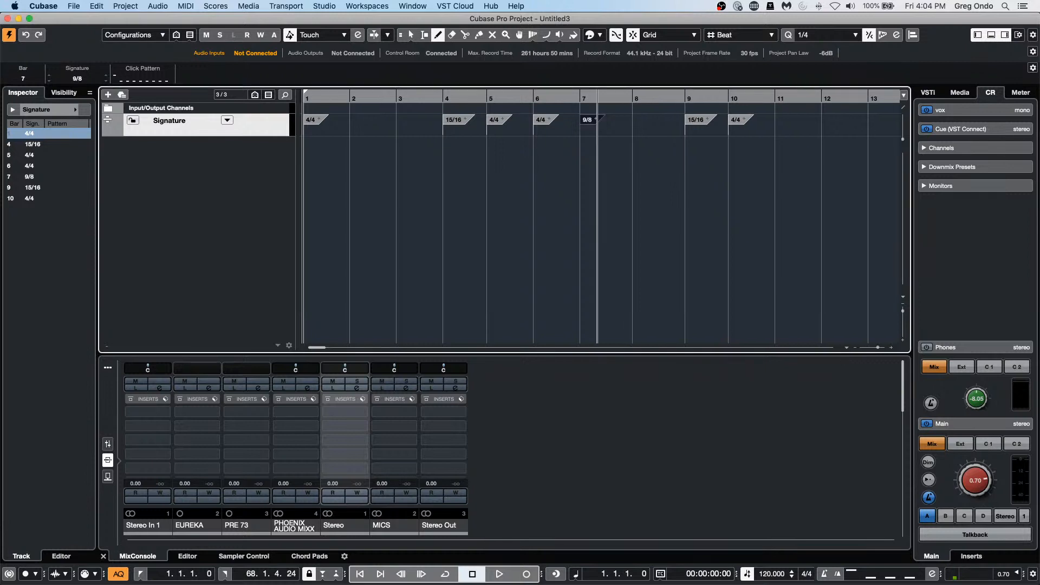
# - Draw a time signature event at bar 8 and set it to 12/16
pyautogui.click(635, 120)
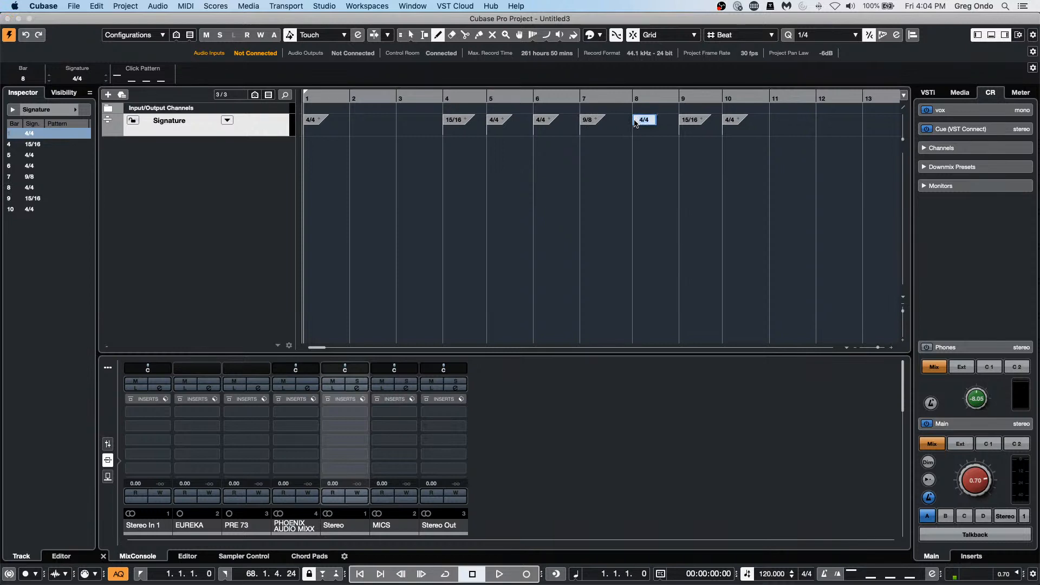
pyautogui.write('12/16')
pyautogui.press('Return')
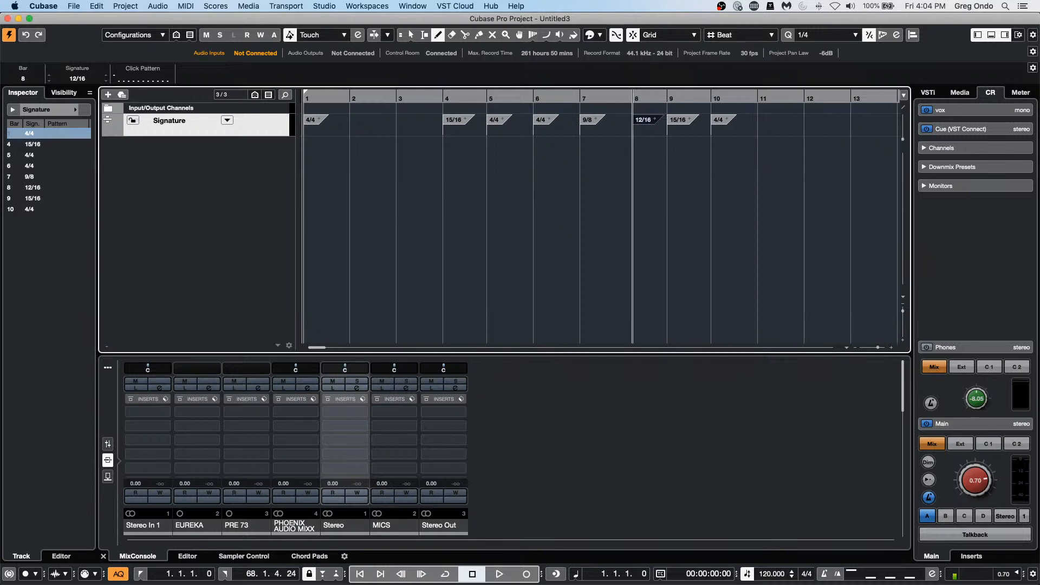
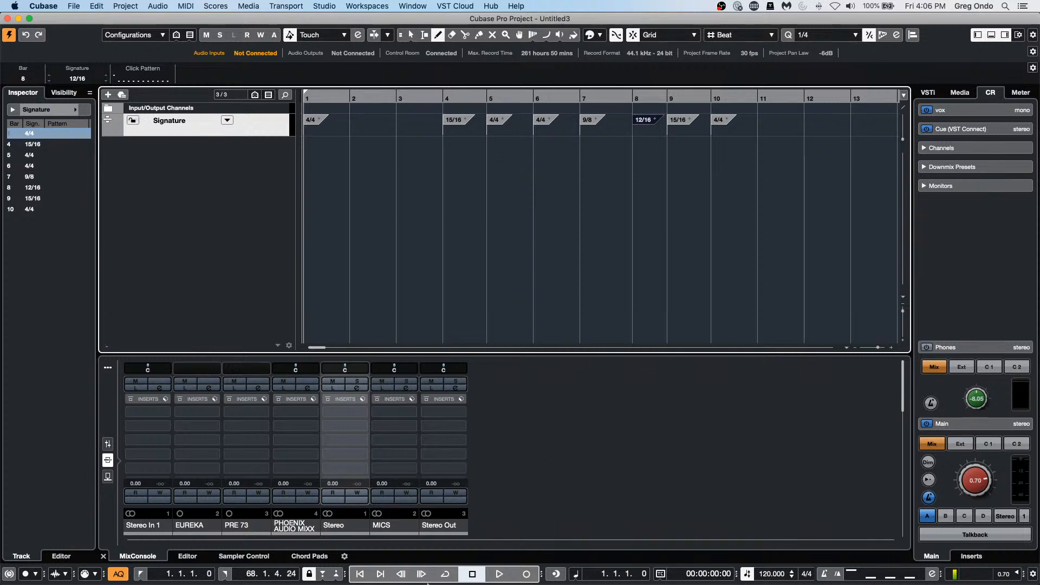
# - Launch Nuendo 11, accepting the license notice and the All Interfaces network setup, and open the recent project "Nuendo editing"
pyautogui.moveTo(428, 584)
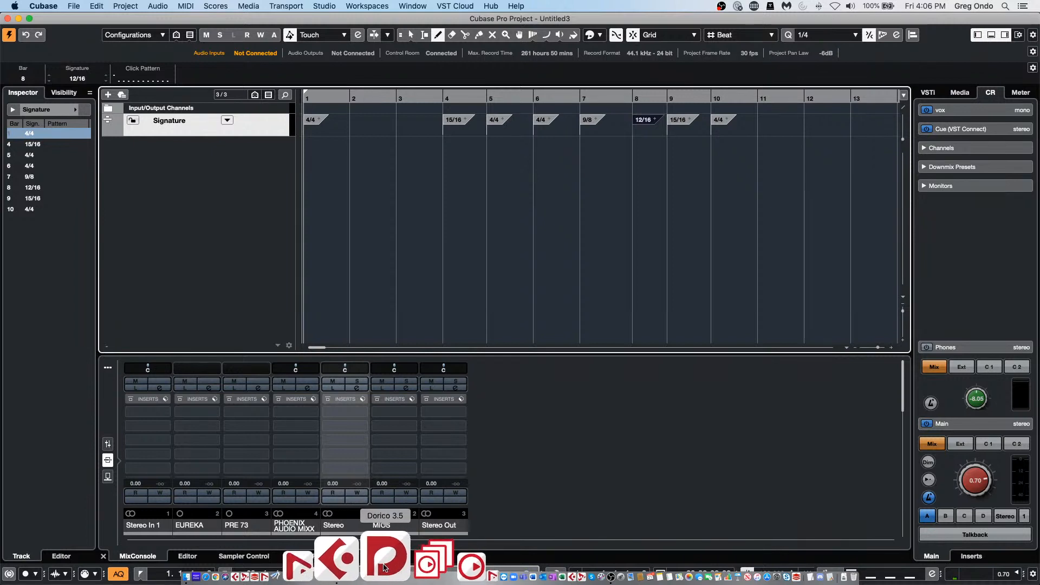
pyautogui.click(369, 565)
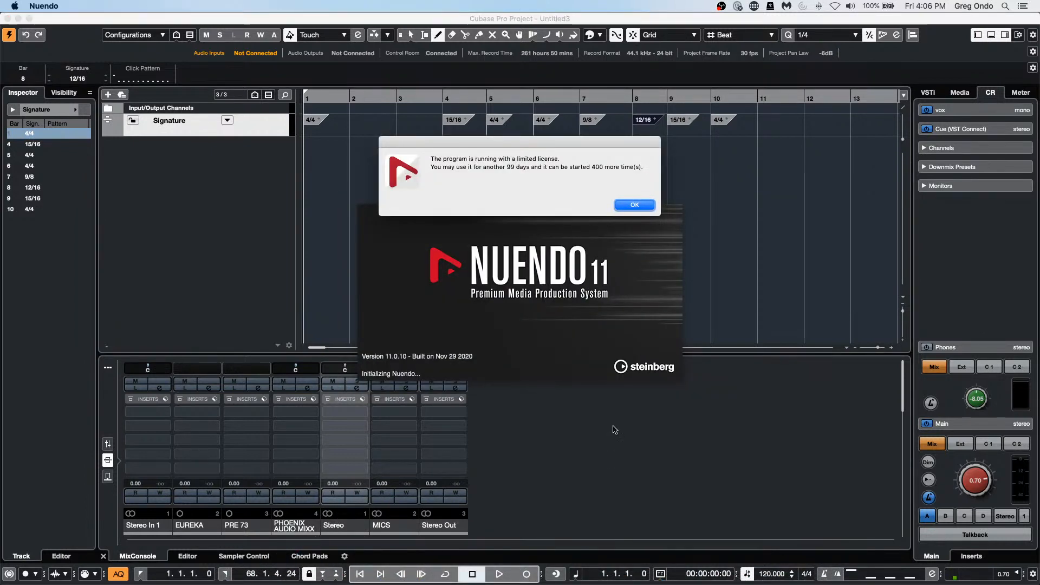
pyautogui.press('Return')
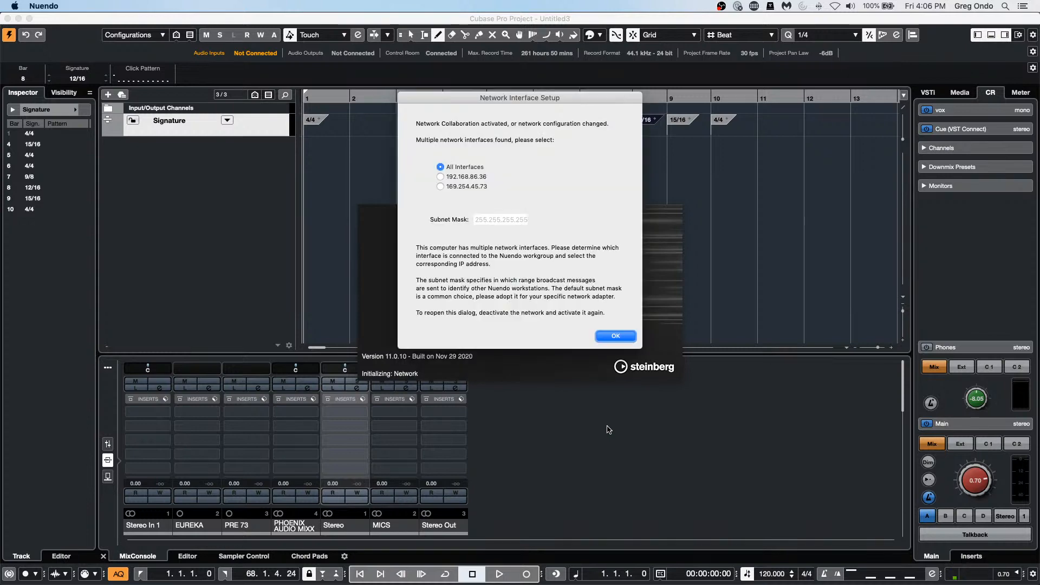
pyautogui.click(623, 341)
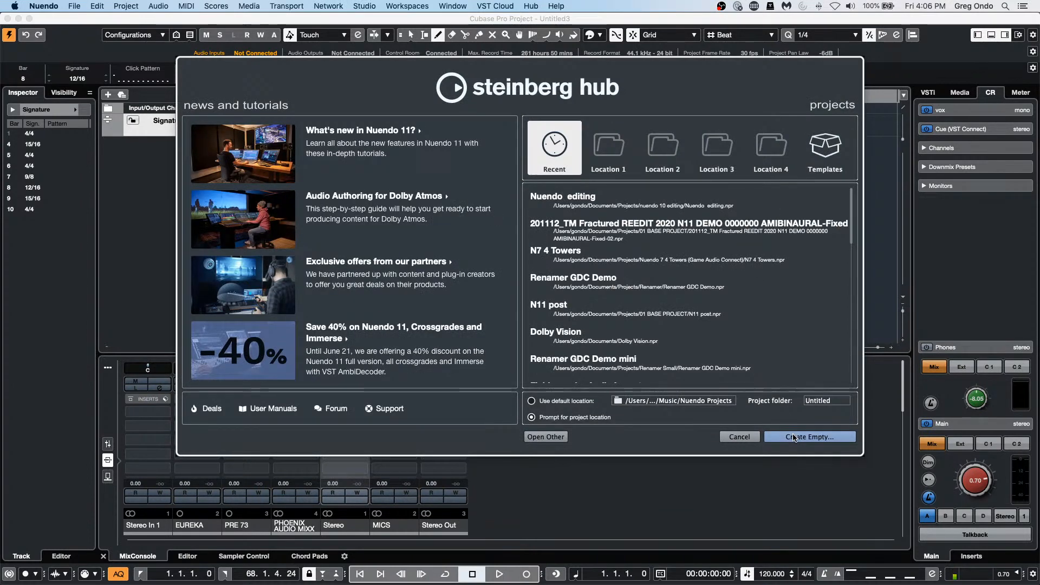
pyautogui.doubleClick(627, 203)
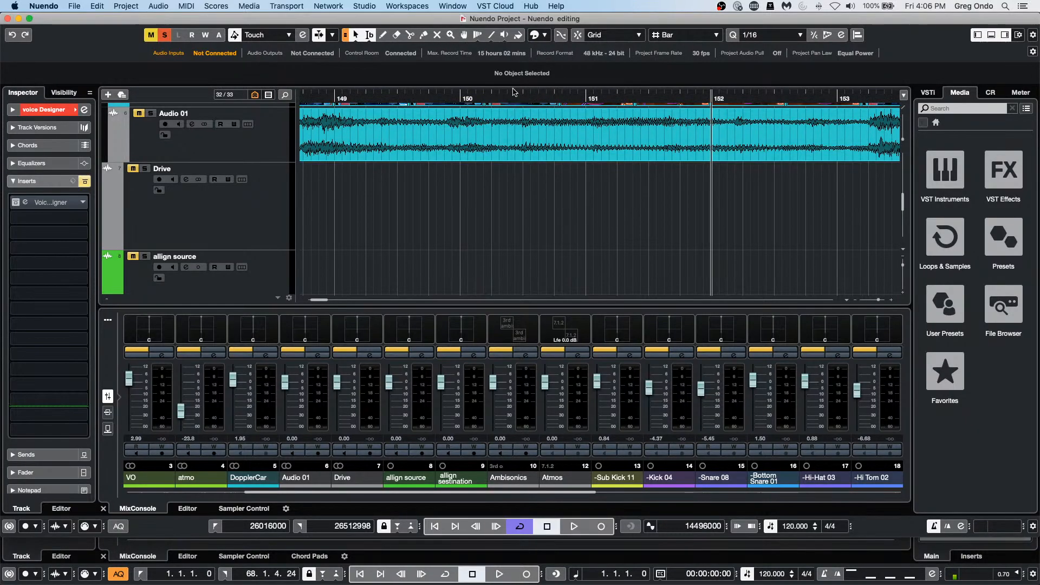
# - Solo the allign source track and listen to its clip from about bar 221
pyautogui.moveTo(514, 92); pyautogui.dragTo(746, 125)
pyautogui.scroll(-2, 629, 188)
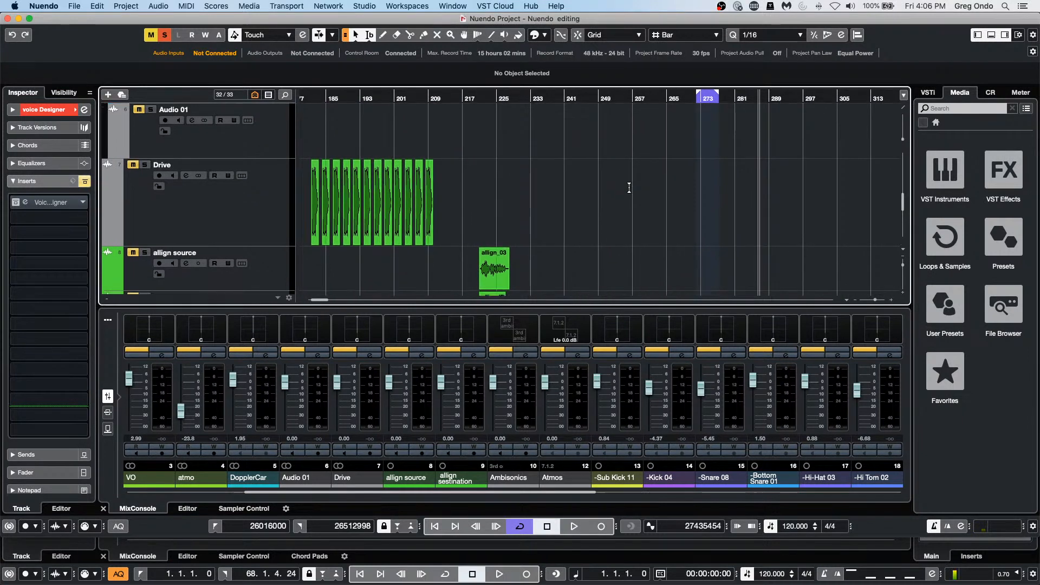
pyautogui.scroll(-1, 634, 189)
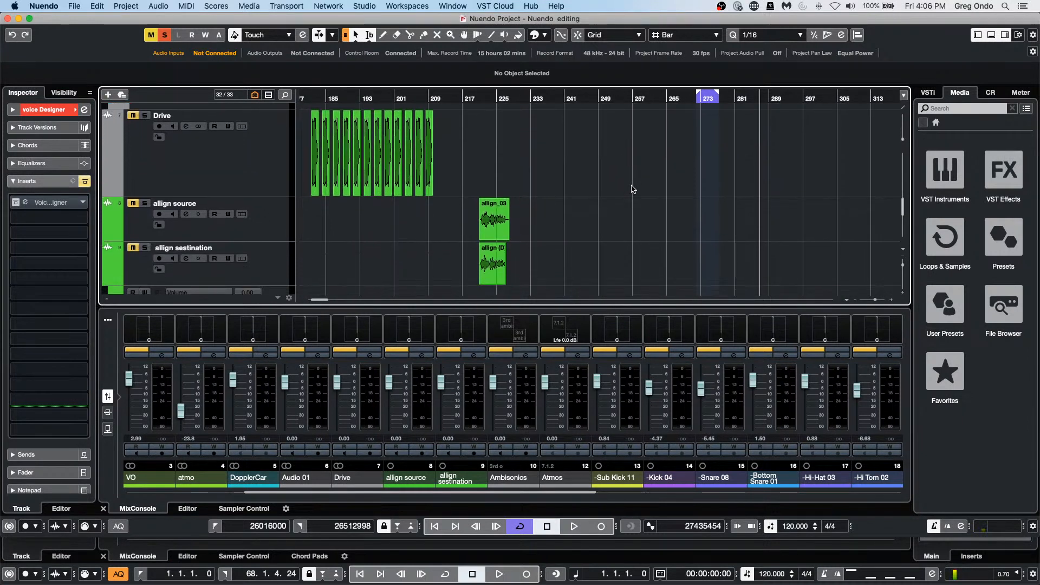
pyautogui.moveTo(482, 98); pyautogui.dragTo(477, 140)
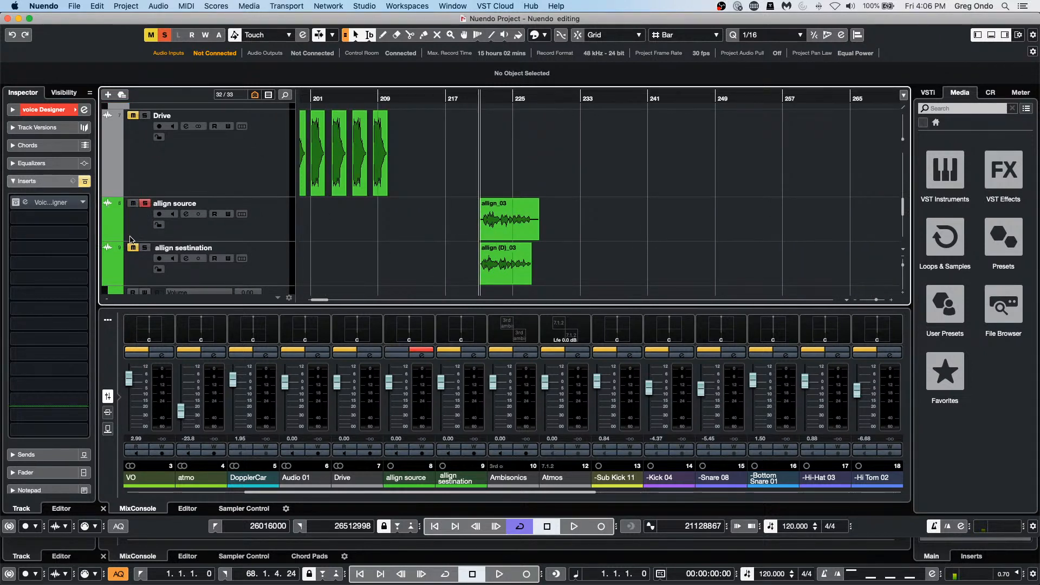
pyautogui.click(145, 248)
pyautogui.moveTo(478, 97); pyautogui.dragTo(447, 116)
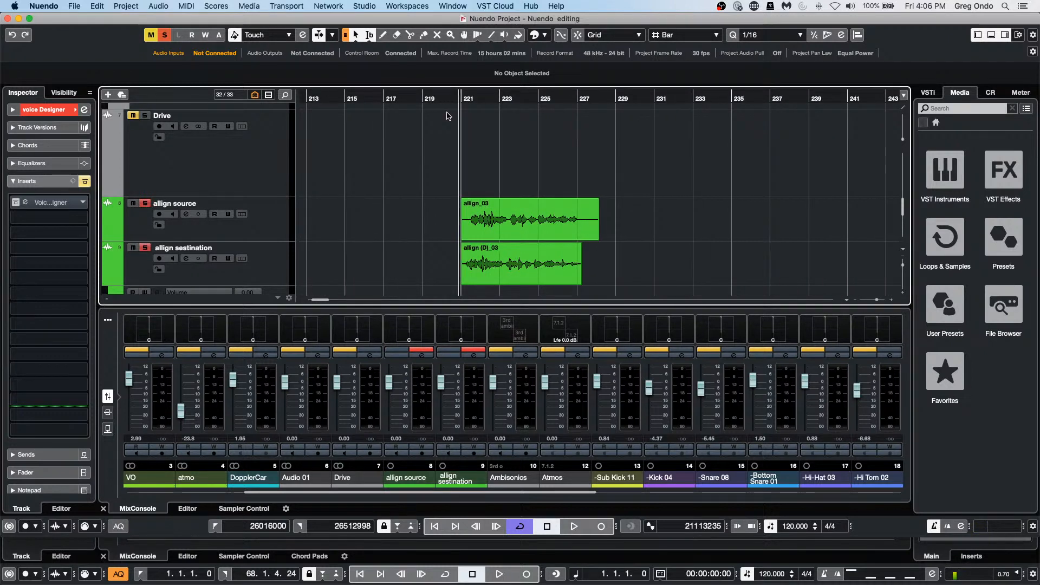
pyautogui.click(144, 248)
pyautogui.press('space')
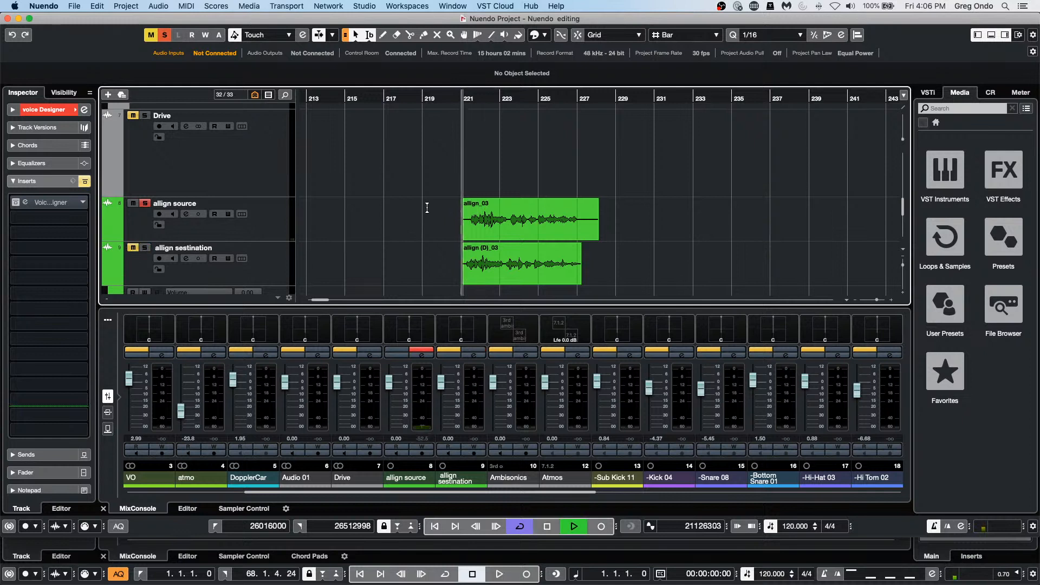
pyautogui.click(464, 233)
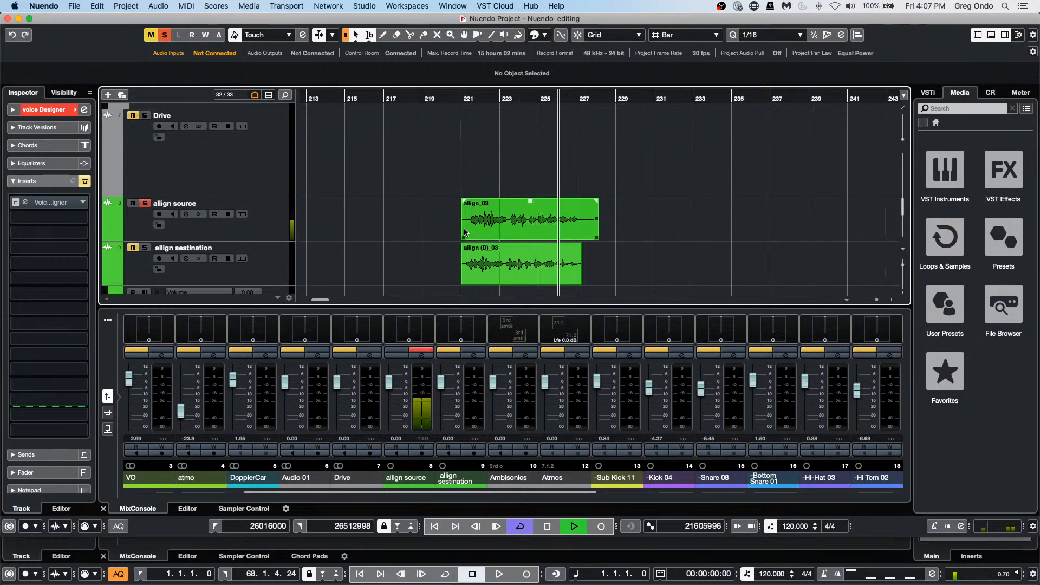
pyautogui.press('space')
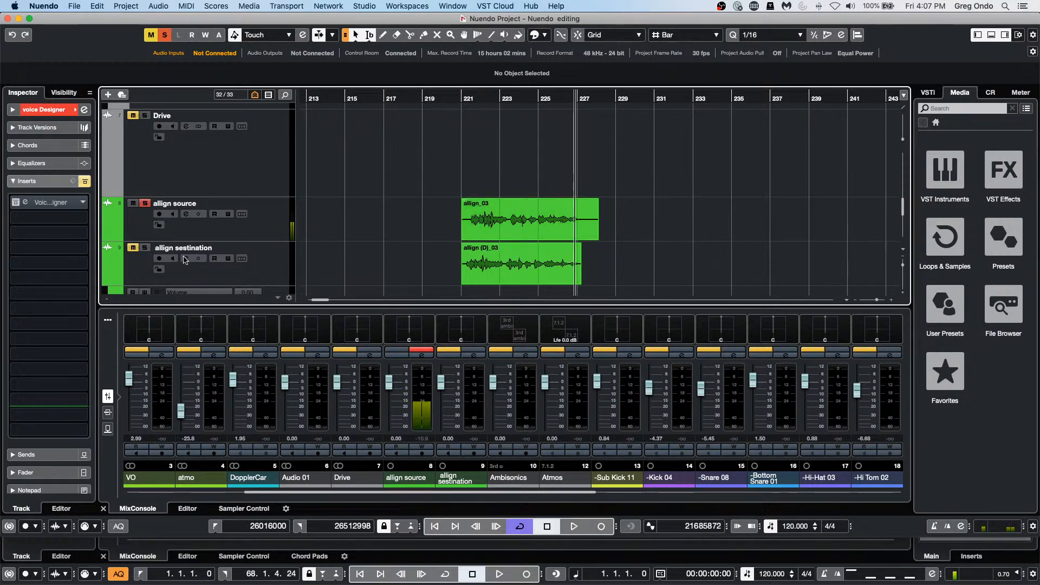
# - Solo only the allign sestination track and play its clip from about bar 221
pyautogui.click(145, 203)
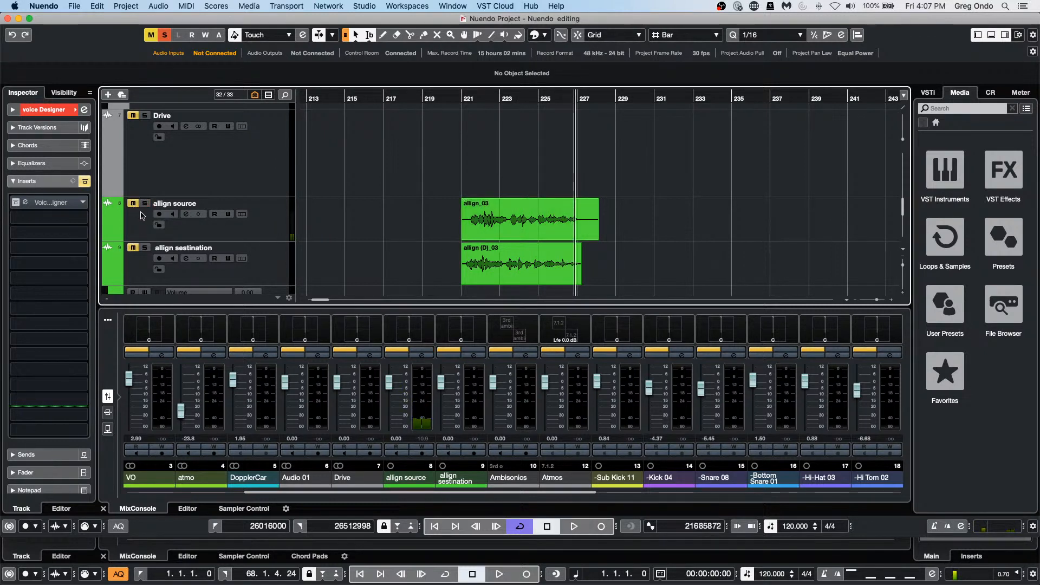
pyautogui.click(145, 248)
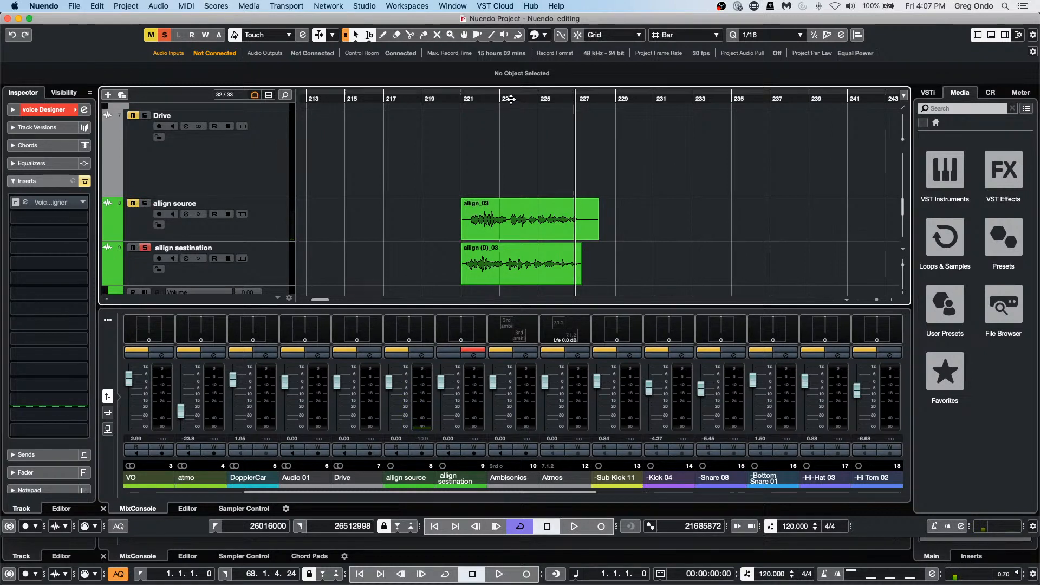
pyautogui.moveTo(508, 100); pyautogui.dragTo(459, 105)
pyautogui.press('h')
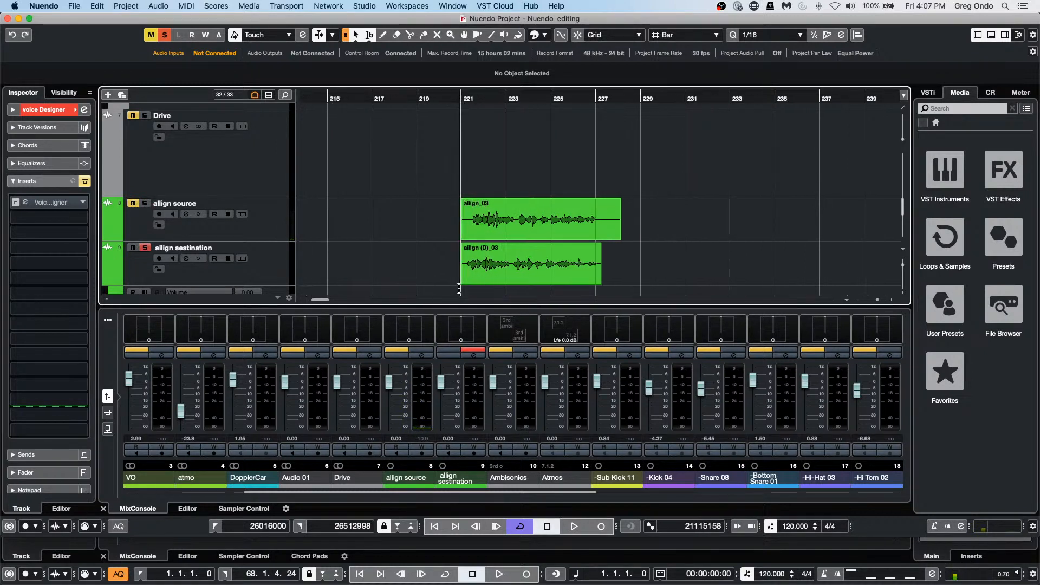
pyautogui.press('space')
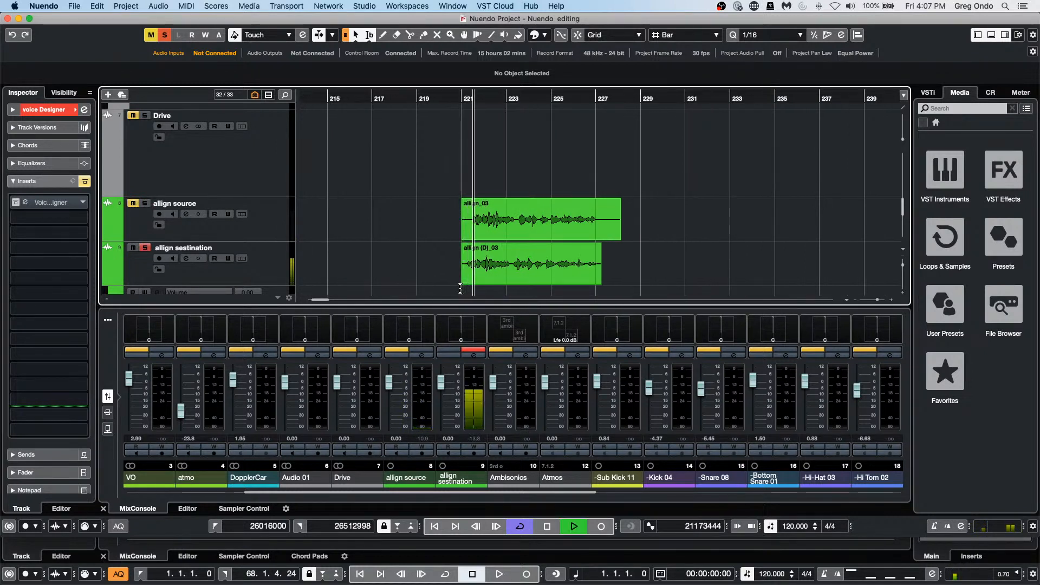
# - Solo the allign source track as well and listen to both clips together from about bar 221
pyautogui.click(145, 203)
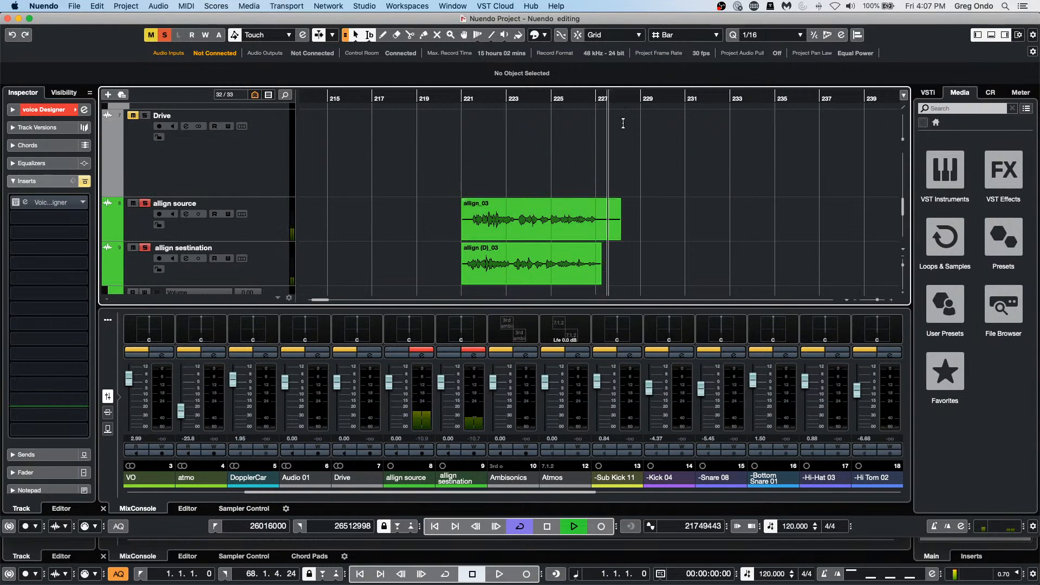
pyautogui.click(486, 98)
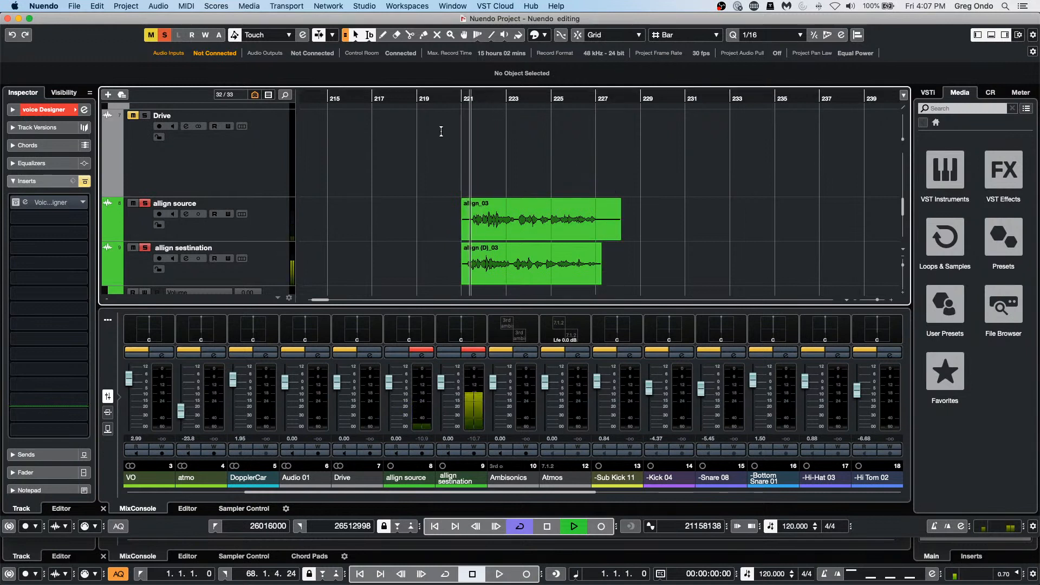
pyautogui.click(504, 212)
pyautogui.press('space')
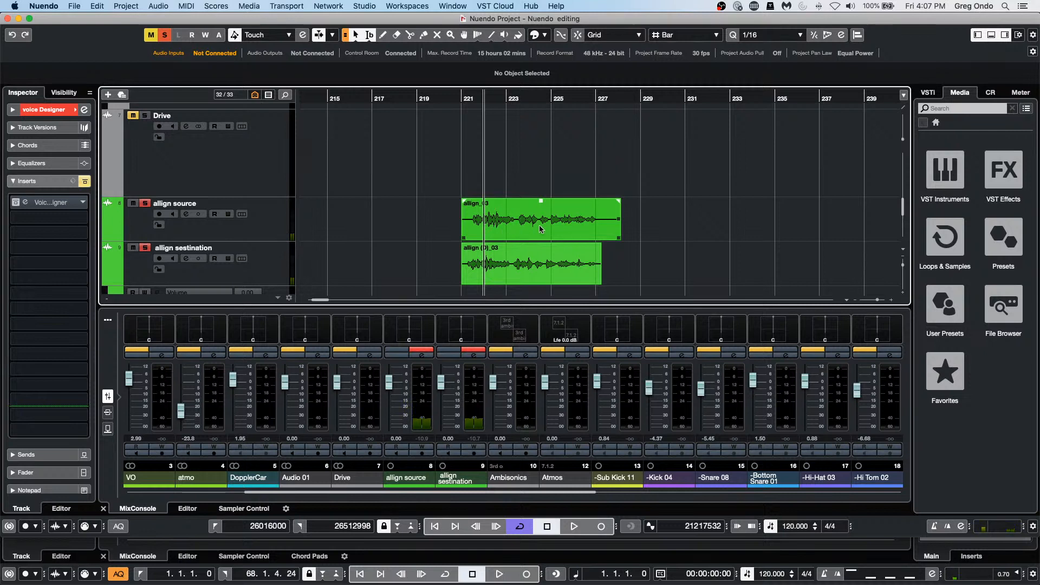
# - Set the allign_03 event as the alignment reference in the Audio Alignment Panel
pyautogui.click(556, 234)
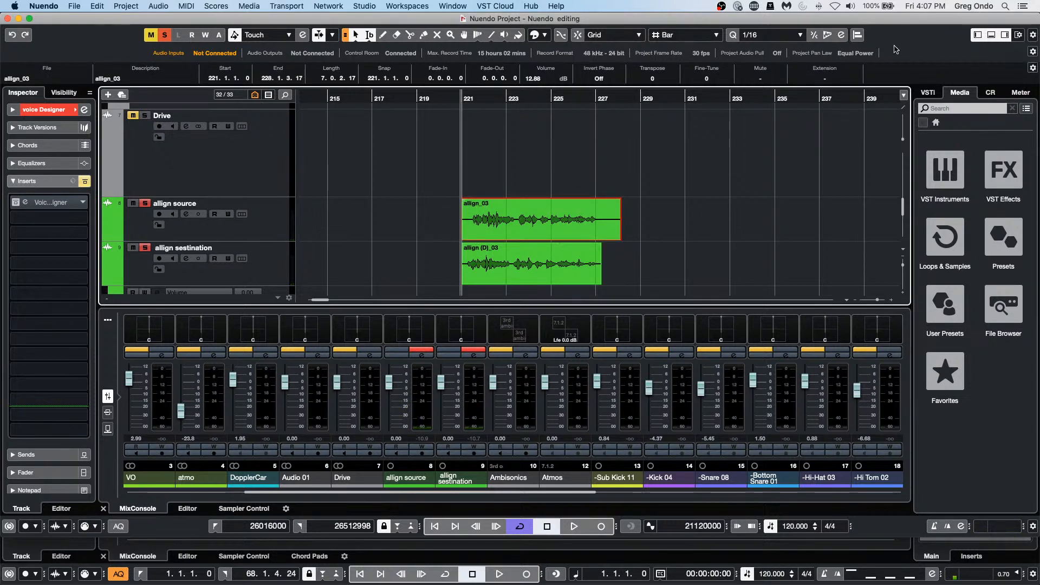
pyautogui.click(858, 35)
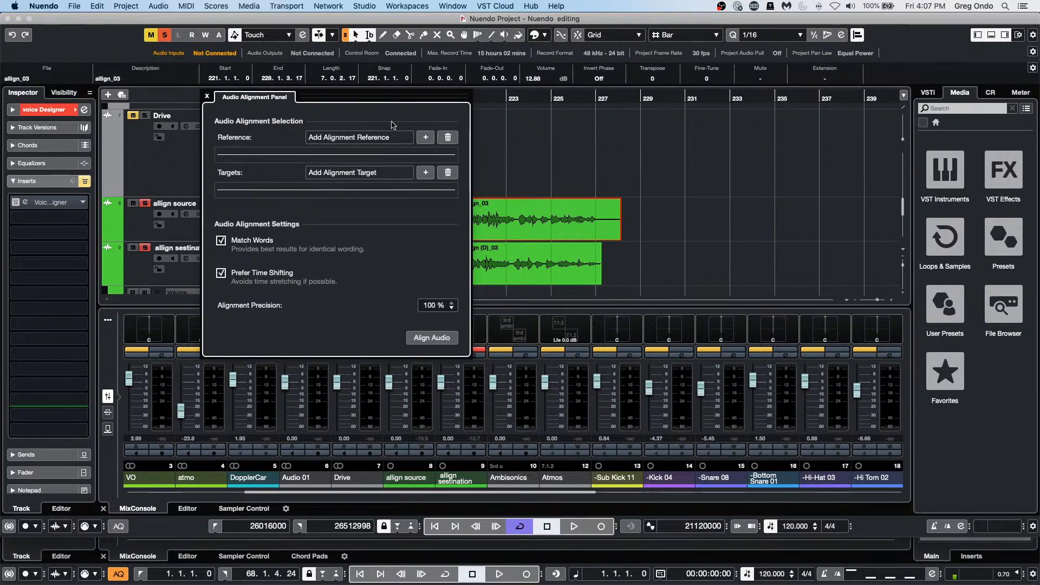
pyautogui.click(535, 225)
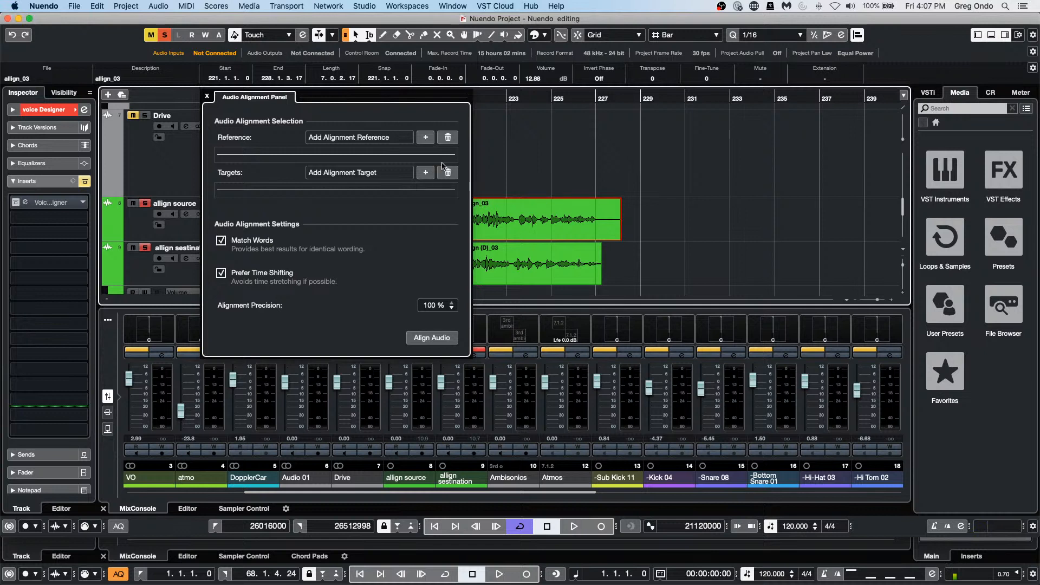
pyautogui.click(426, 138)
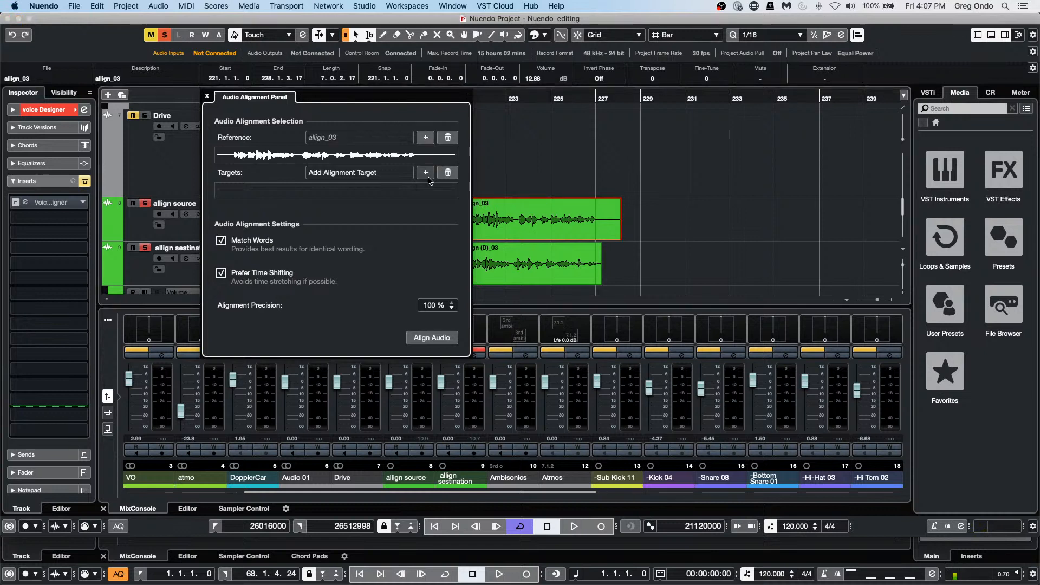
# - Add the allign (D)_03 event as the alignment target and align it to the reference
pyautogui.click(503, 257)
pyautogui.click(509, 269)
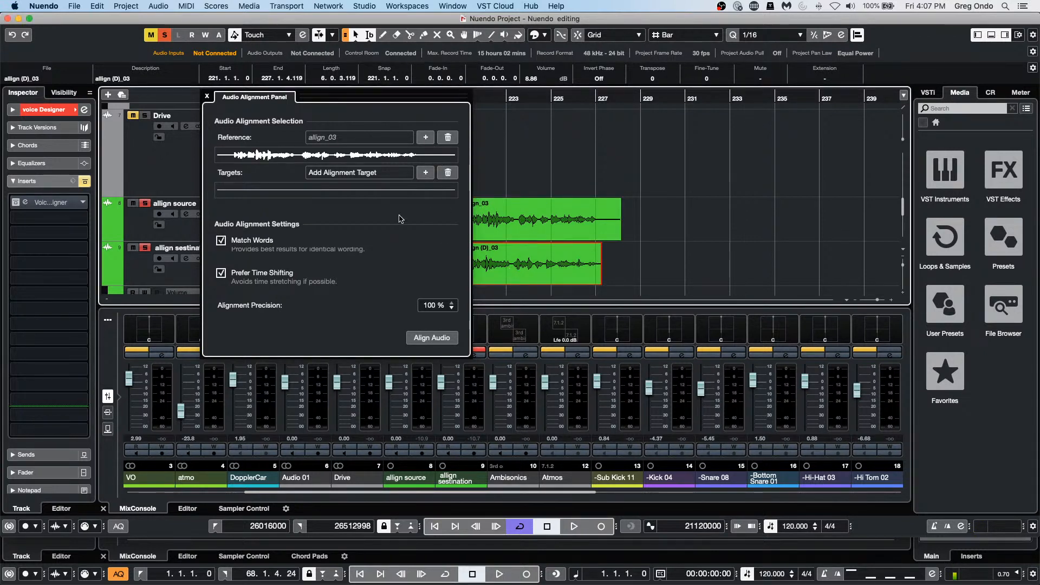
pyautogui.click(426, 172)
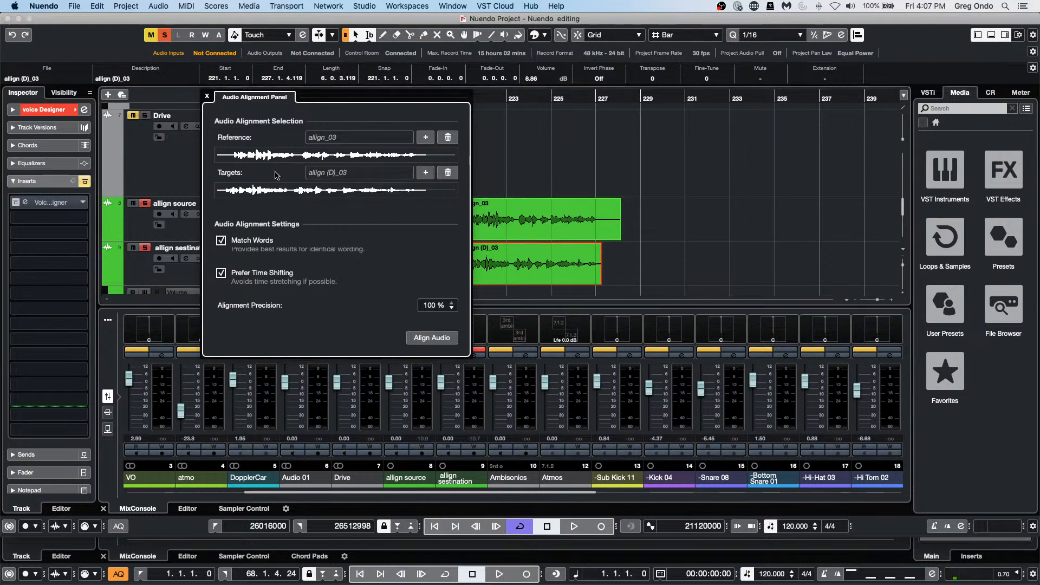
pyautogui.moveTo(323, 98); pyautogui.dragTo(206, 163)
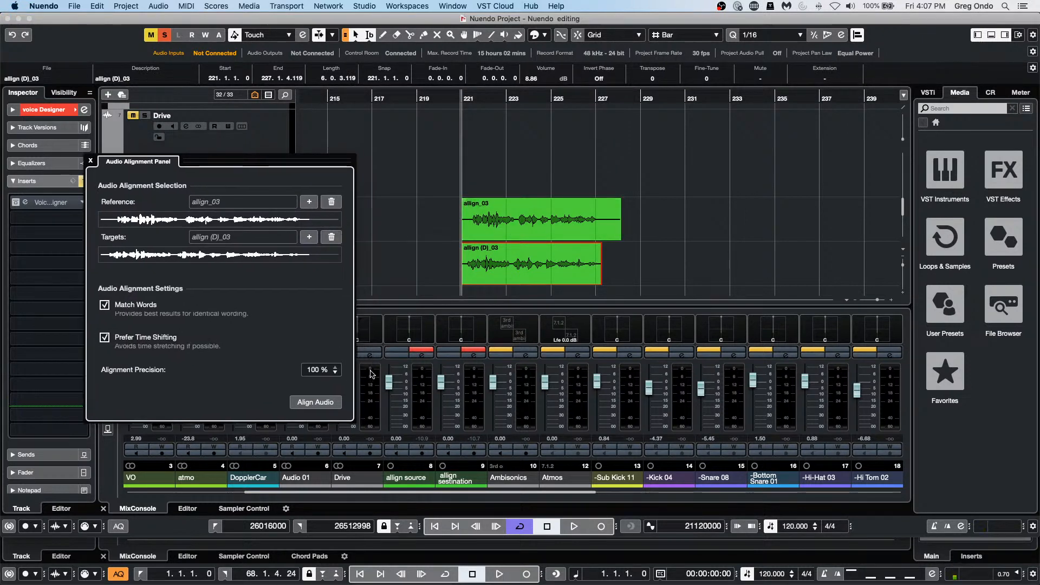
pyautogui.click(322, 405)
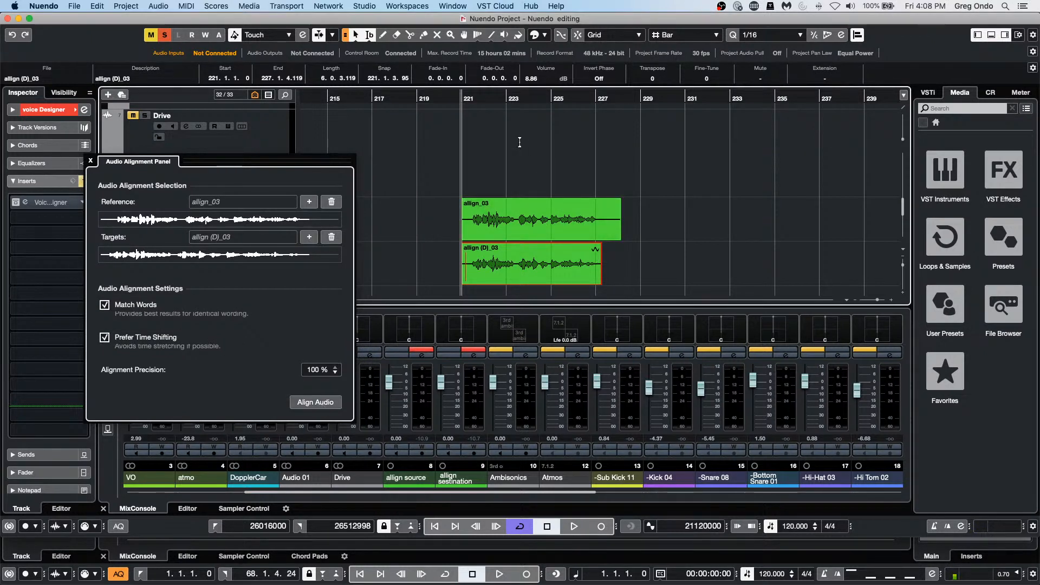
# - Play the reference and aligned clips together from bar 221 and close the Audio Alignment Panel
pyautogui.press('space')
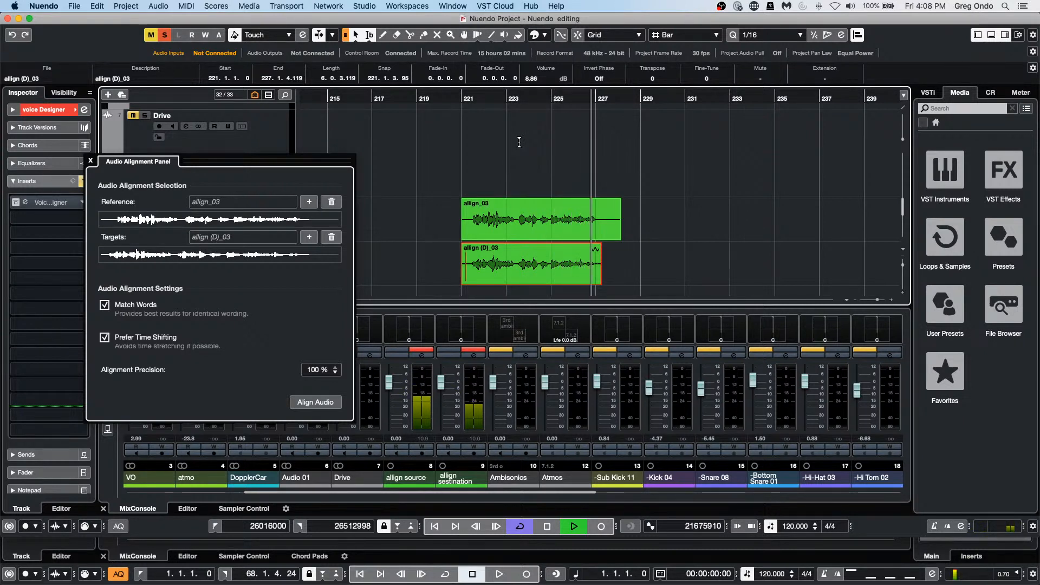
pyautogui.press('space')
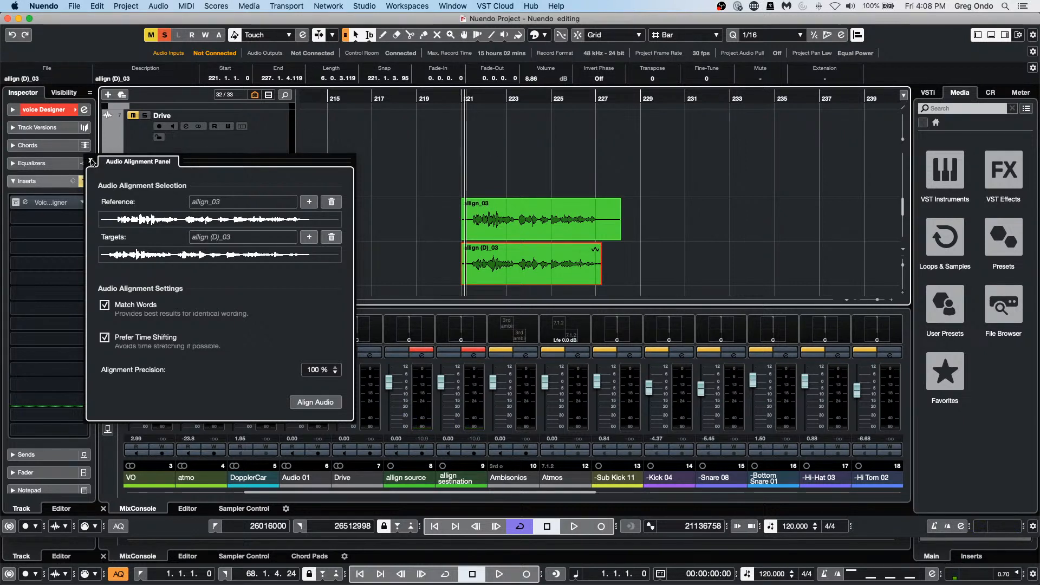
pyautogui.click(92, 162)
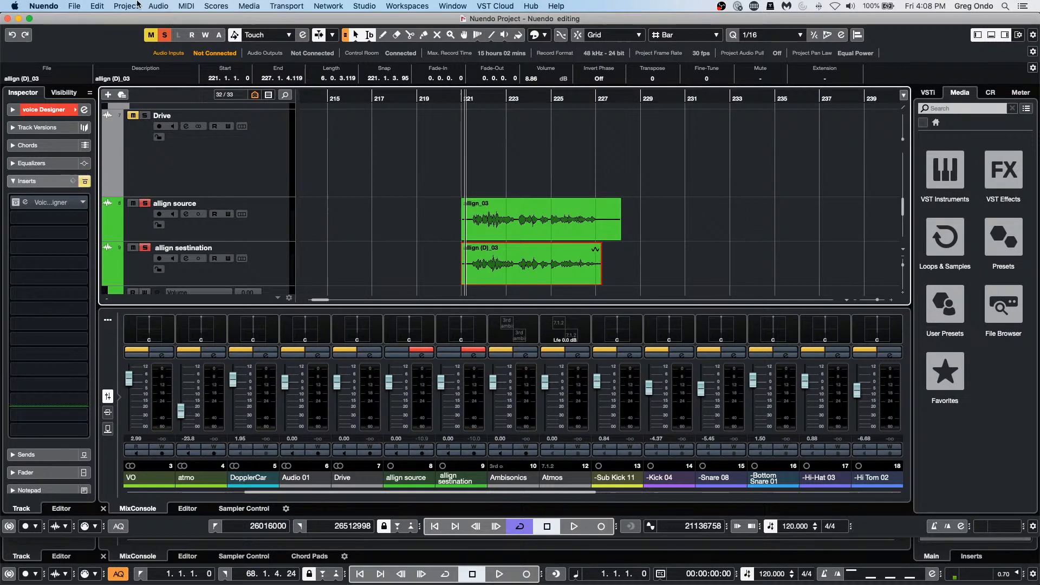
pyautogui.click(168, 7)
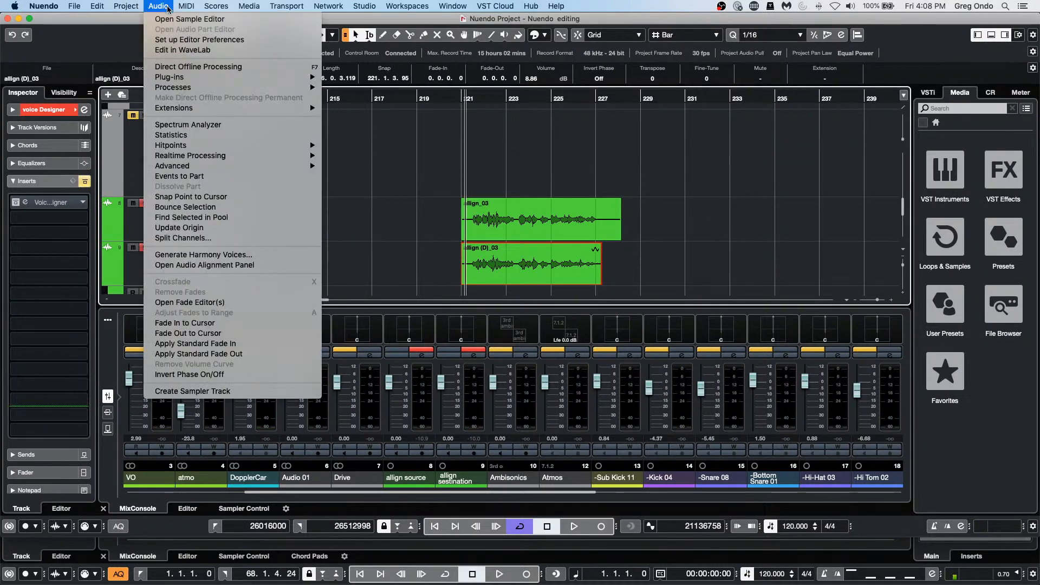
pyautogui.moveTo(172, 147)
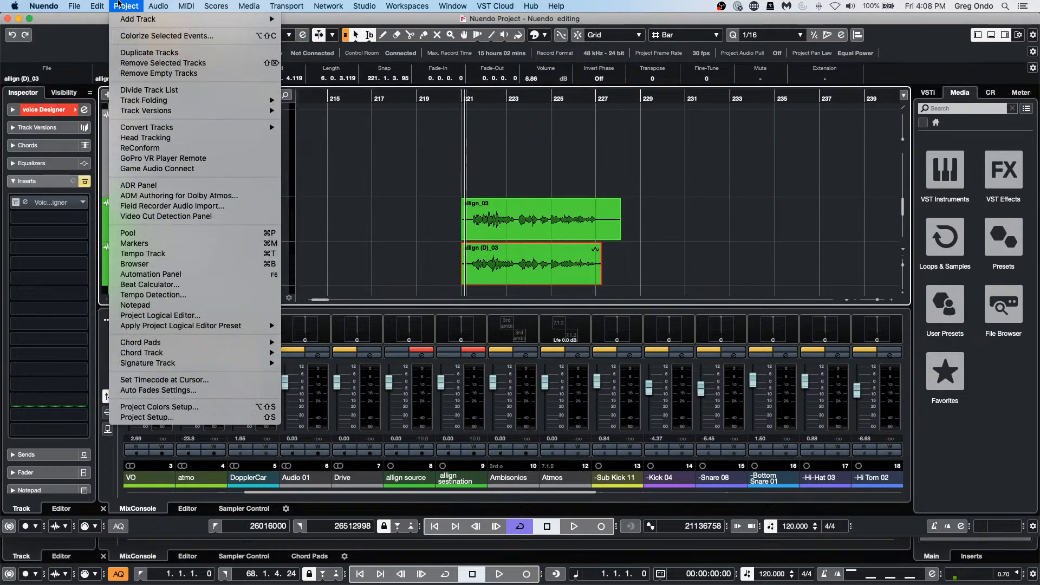
pyautogui.moveTo(96, 6)
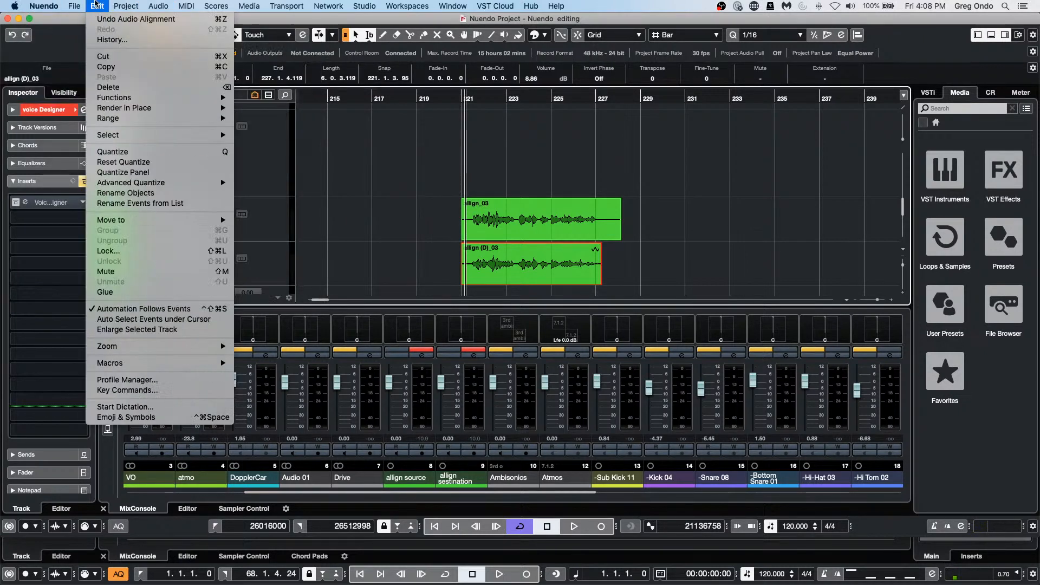
pyautogui.click(864, 41)
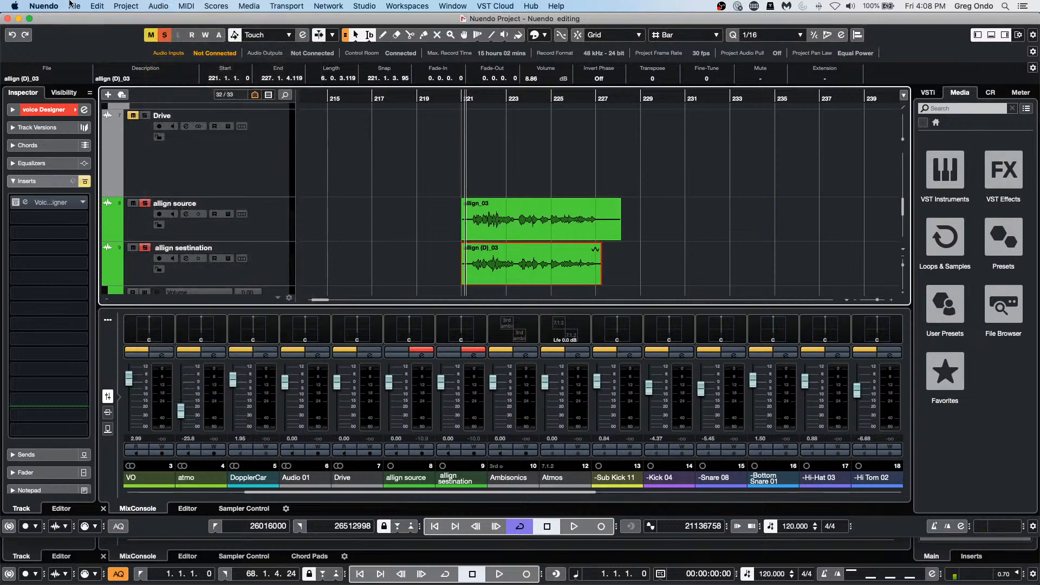
pyautogui.click(41, 6)
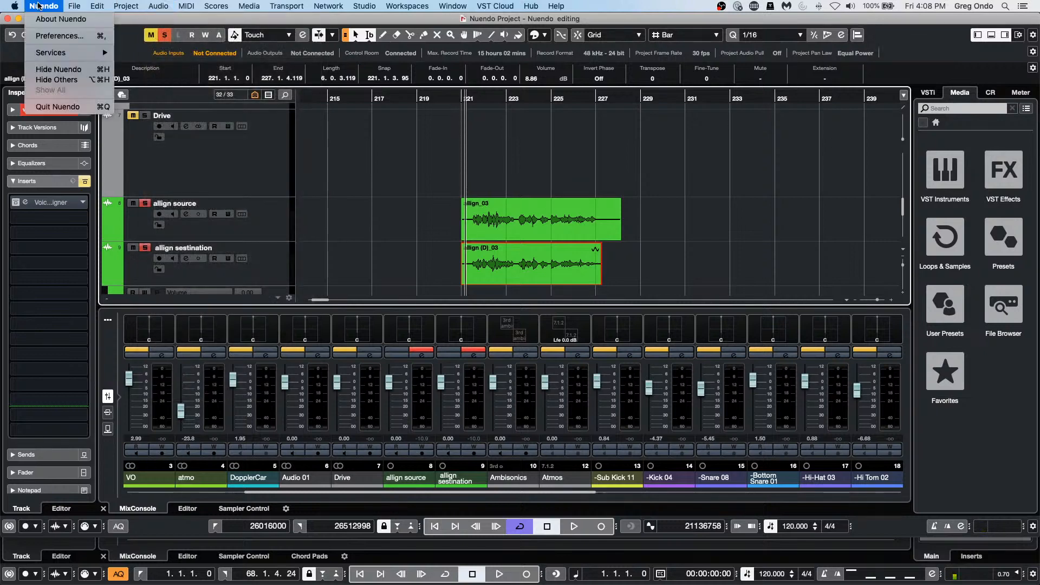
# - Quit Nuendo without saving the Nuendo editing project and switch back to the Untitled3 project in Cubase
pyautogui.click(42, 107)
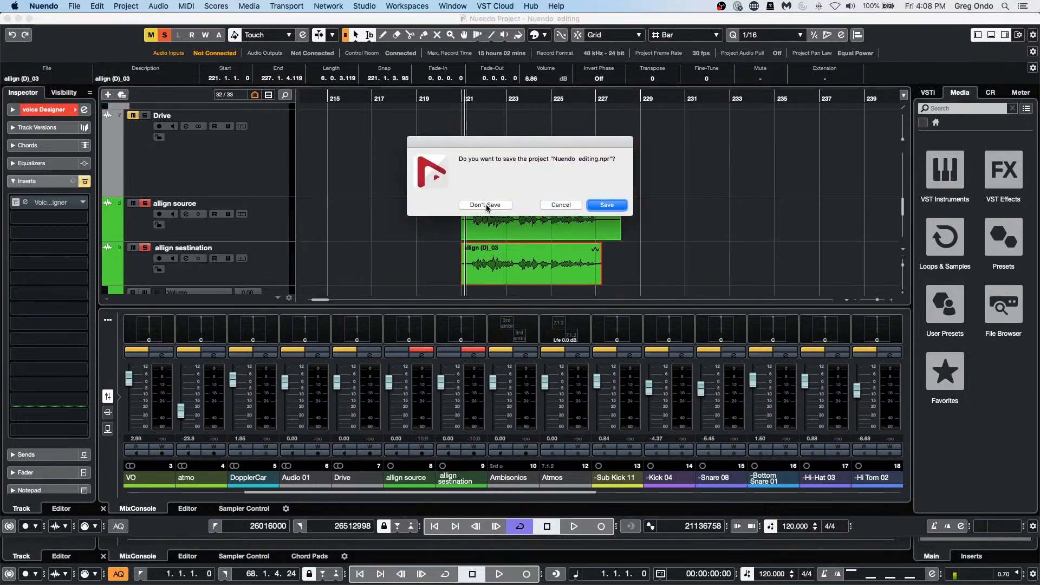
pyautogui.click(486, 206)
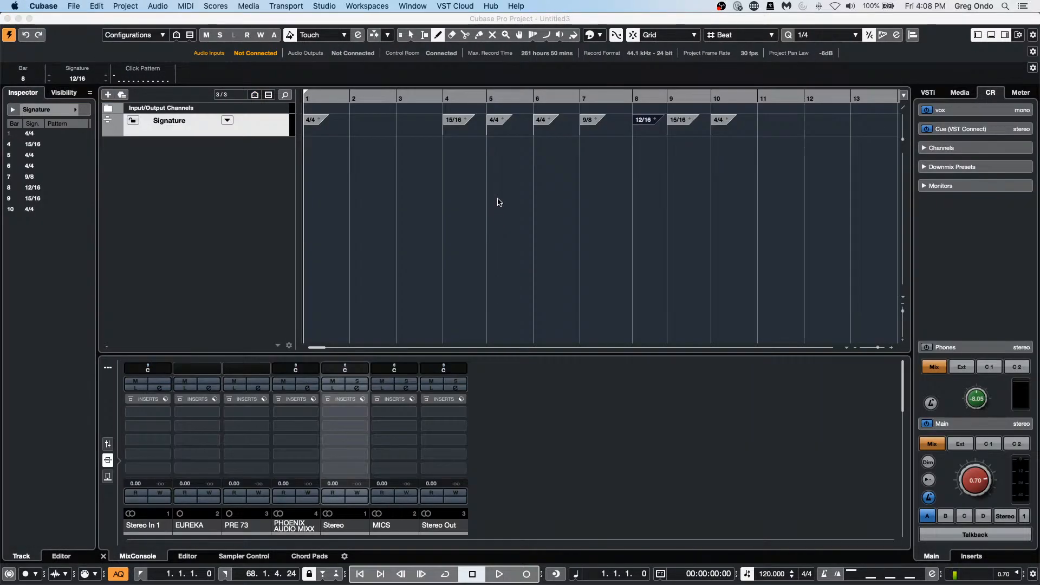
pyautogui.click(498, 199)
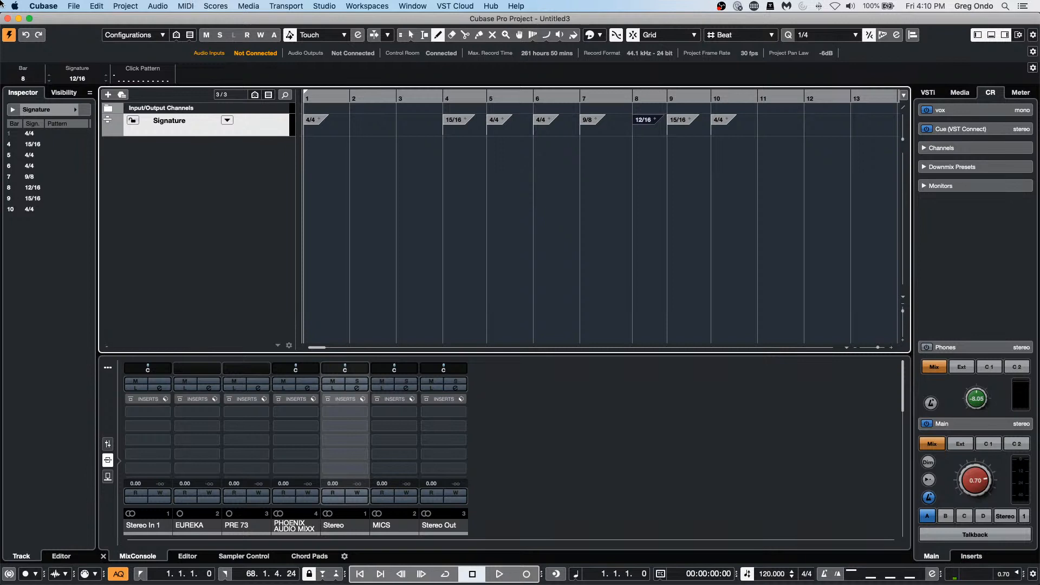
# - Open the recent project be someone.cpr
pyautogui.click(74, 7)
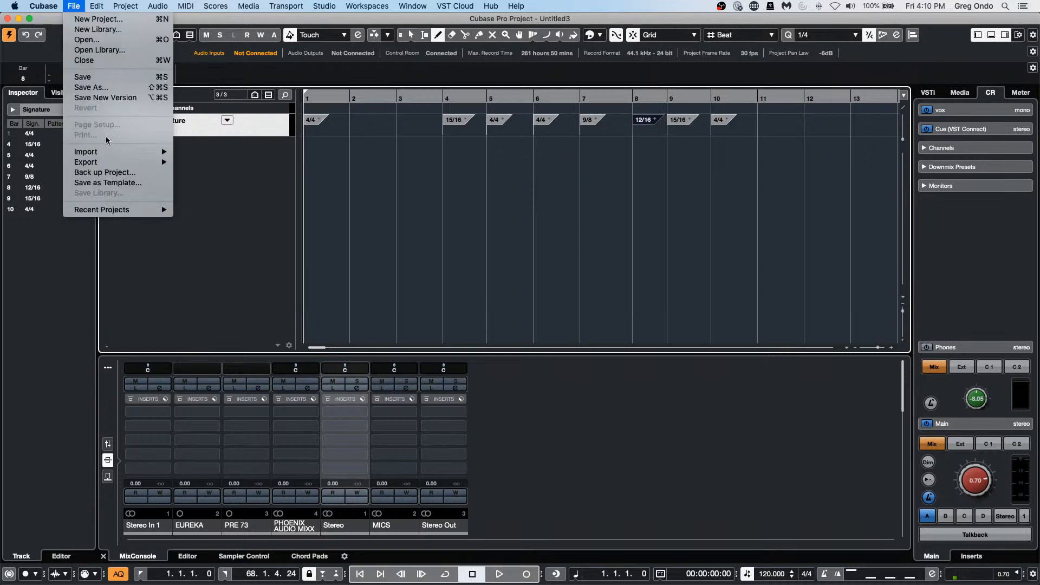
pyautogui.moveTo(111, 211)
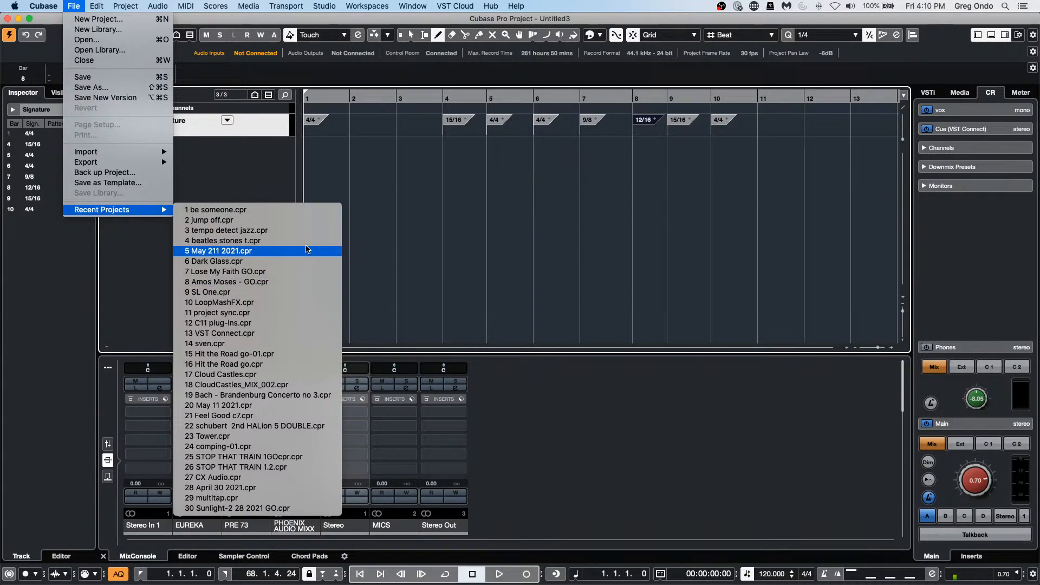
pyautogui.click(302, 212)
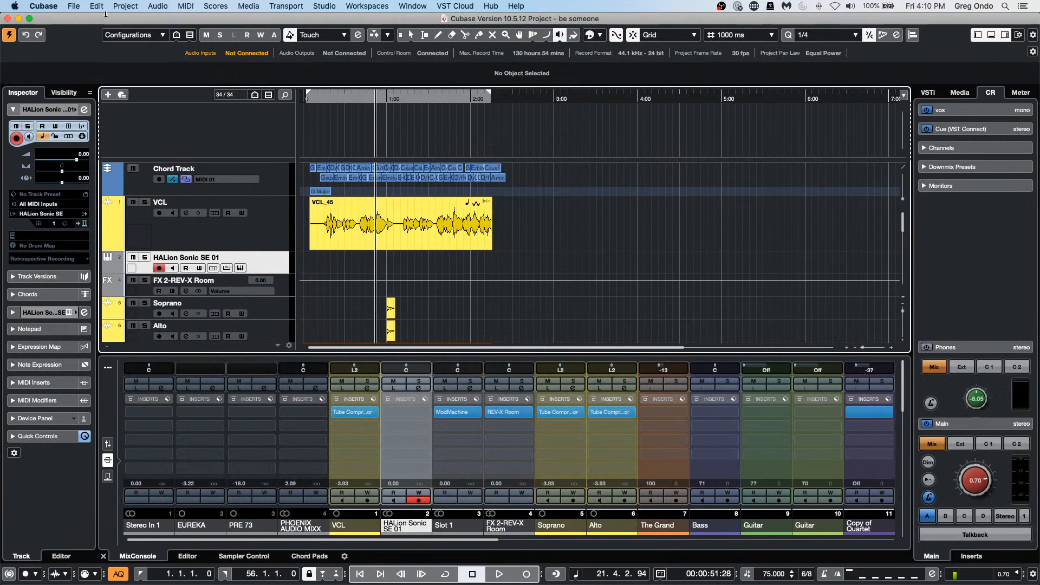
# - Revert the be someone project to its previously saved version and delete the files created since the last save
pyautogui.click(72, 7)
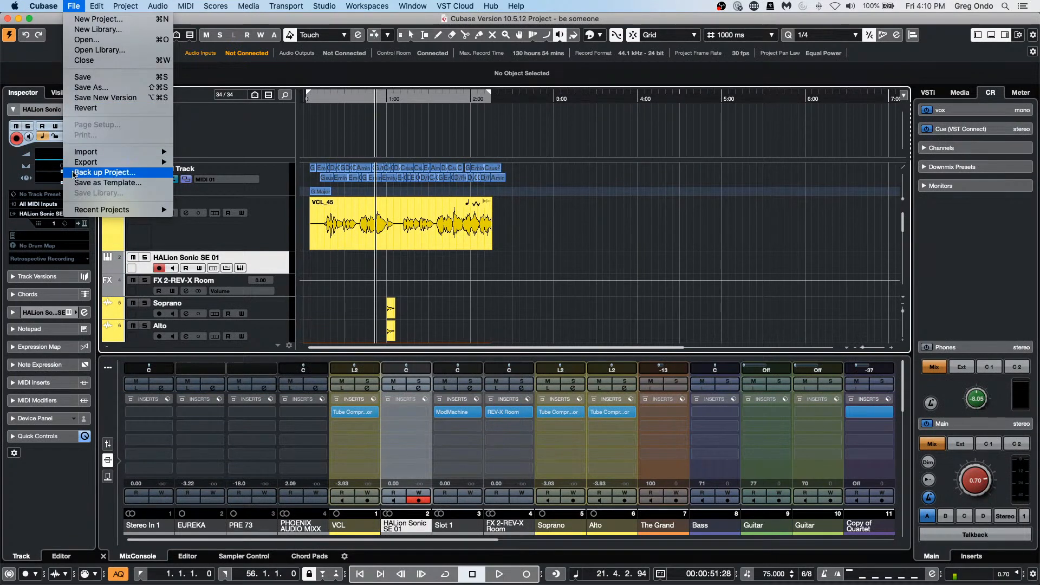
pyautogui.click(87, 108)
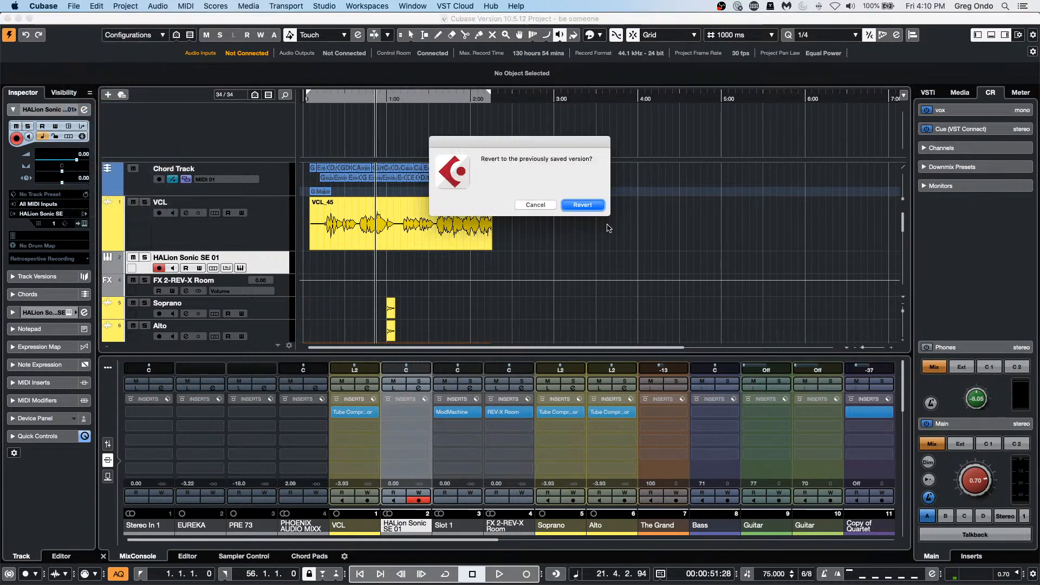
pyautogui.click(584, 205)
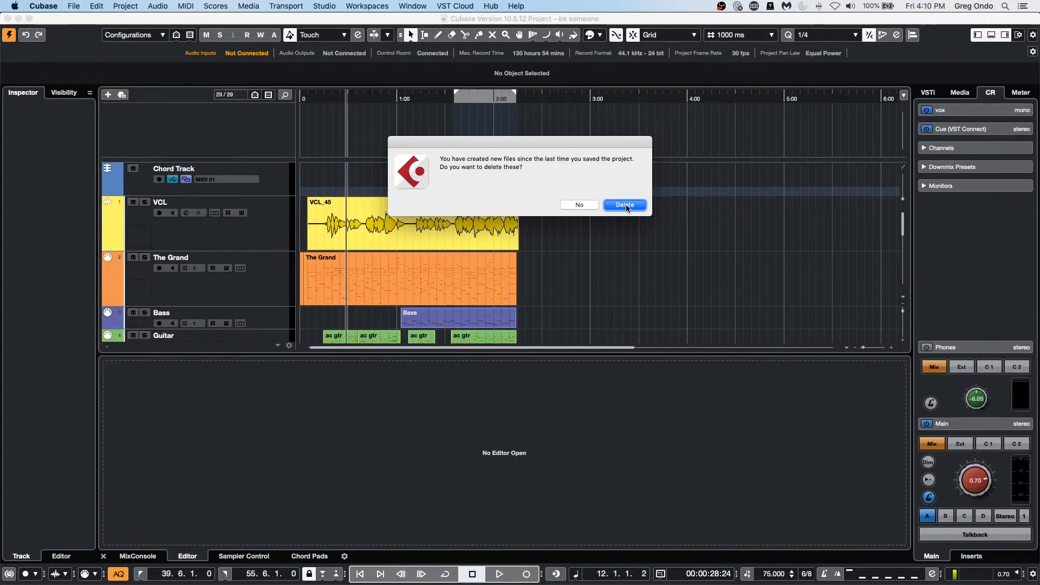
pyautogui.click(625, 205)
# - Open The Grand part in a separate full-screen Key Editor window showing roughly bars 2 to 40
pyautogui.click(404, 289)
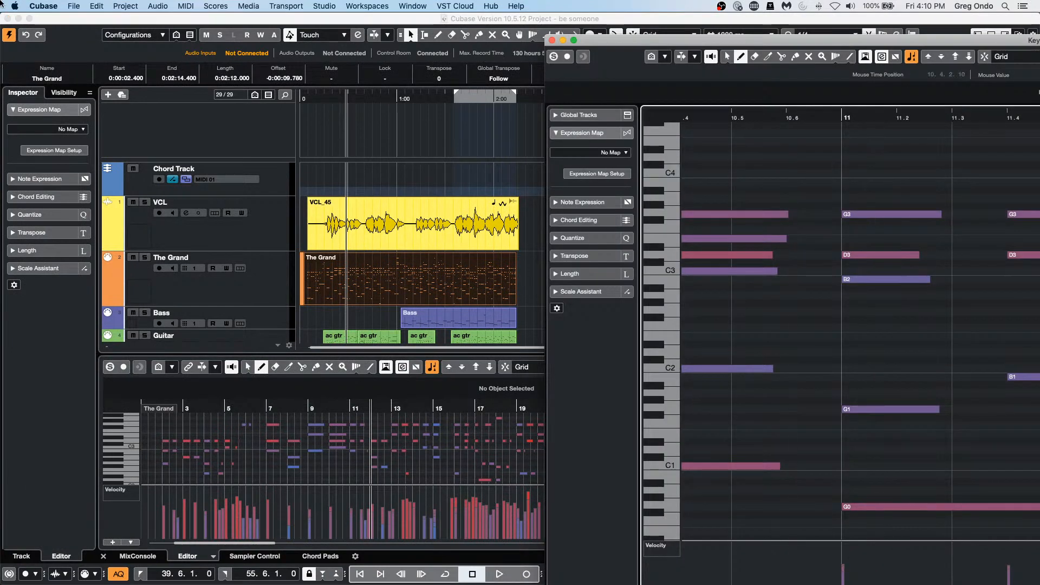
pyautogui.click(872, 366)
pyautogui.click(573, 40)
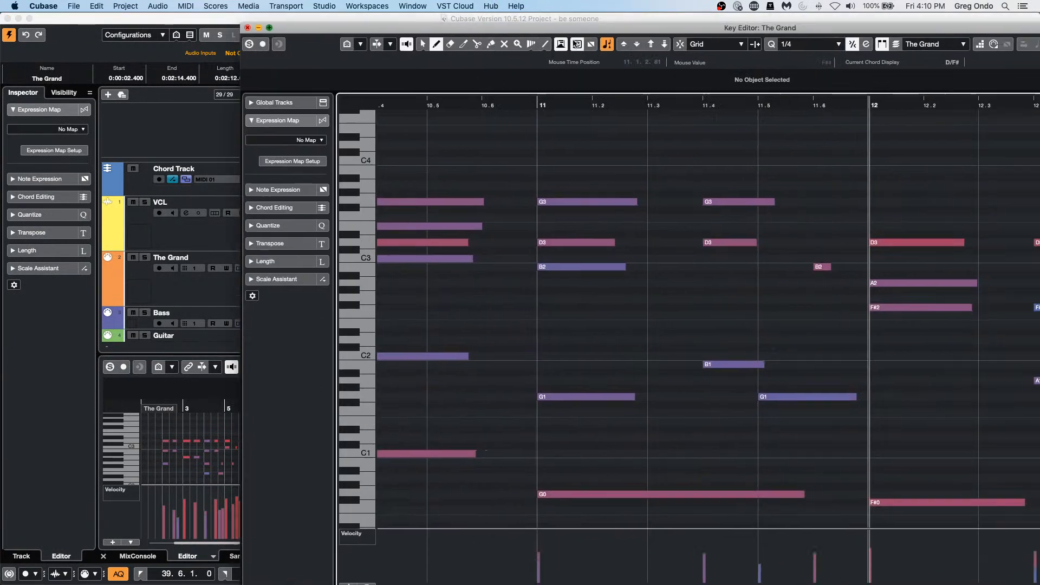
pyautogui.moveTo(343, 97); pyautogui.dragTo(347, 49)
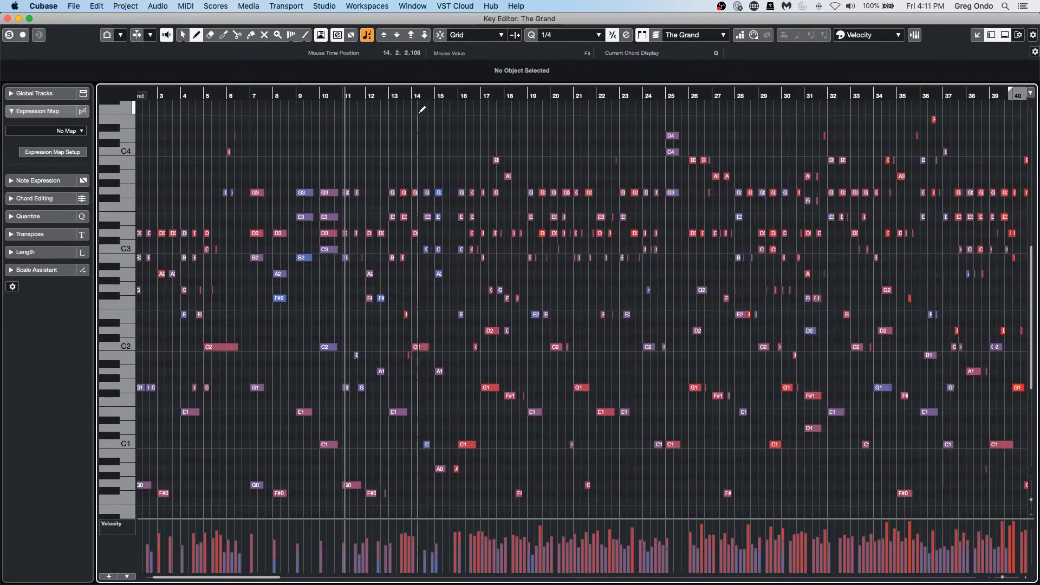
# - Select the upper notes between bars 13 and 18 and transpose them up two semitones and back down again
pyautogui.rightClick(406, 151)
pyautogui.click(407, 151)
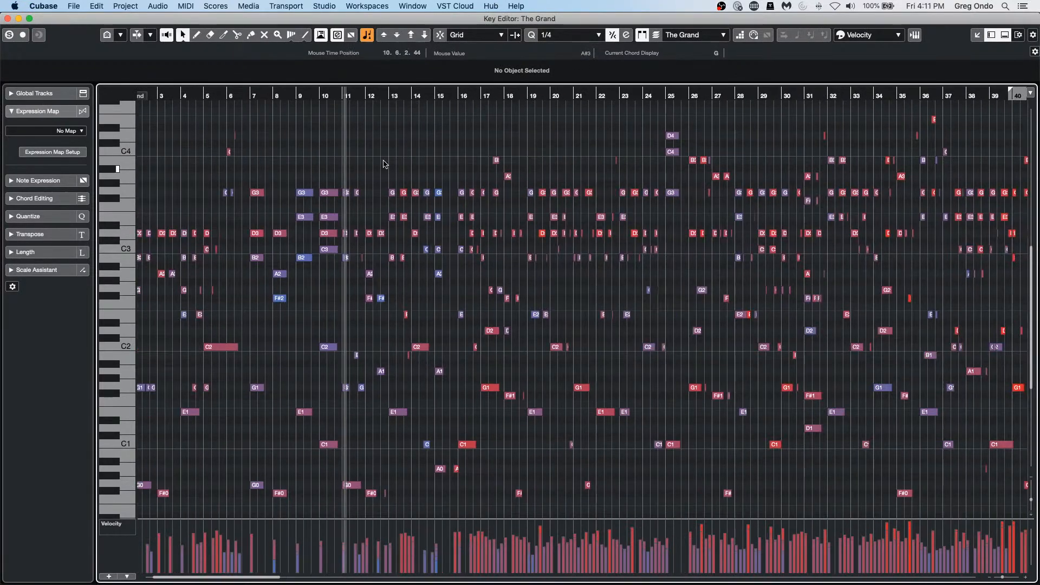
pyautogui.scroll(-1, 428, 206)
pyautogui.scroll(4, 433, 216)
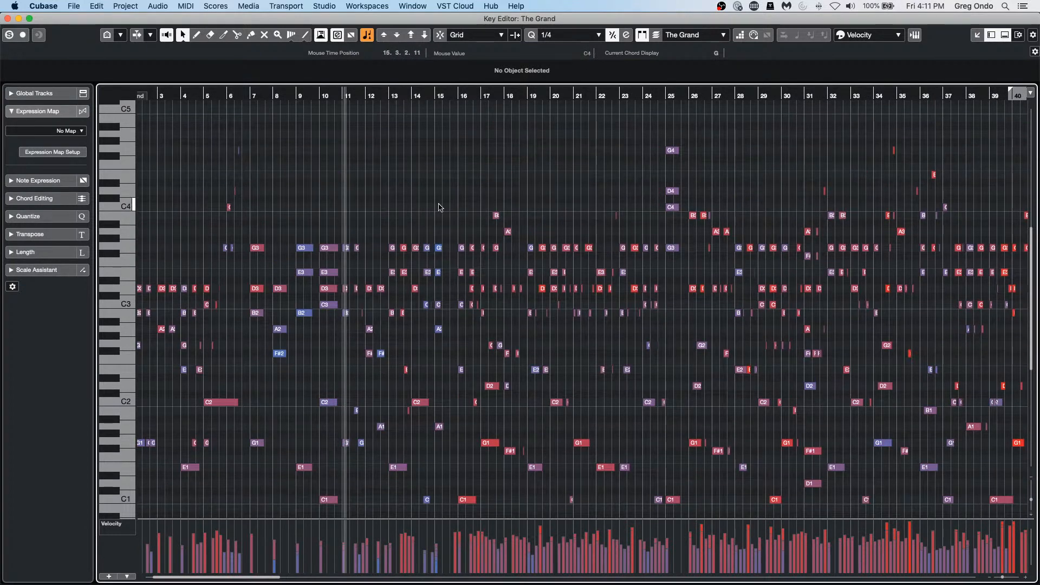
pyautogui.moveTo(395, 224); pyautogui.dragTo(517, 341)
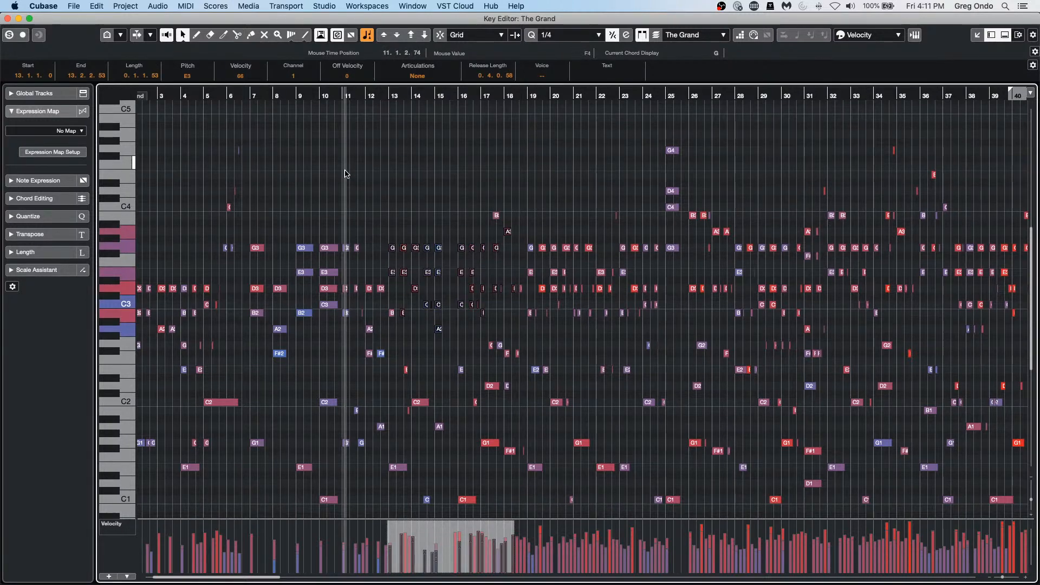
pyautogui.press('Up')
pyautogui.press('Up')
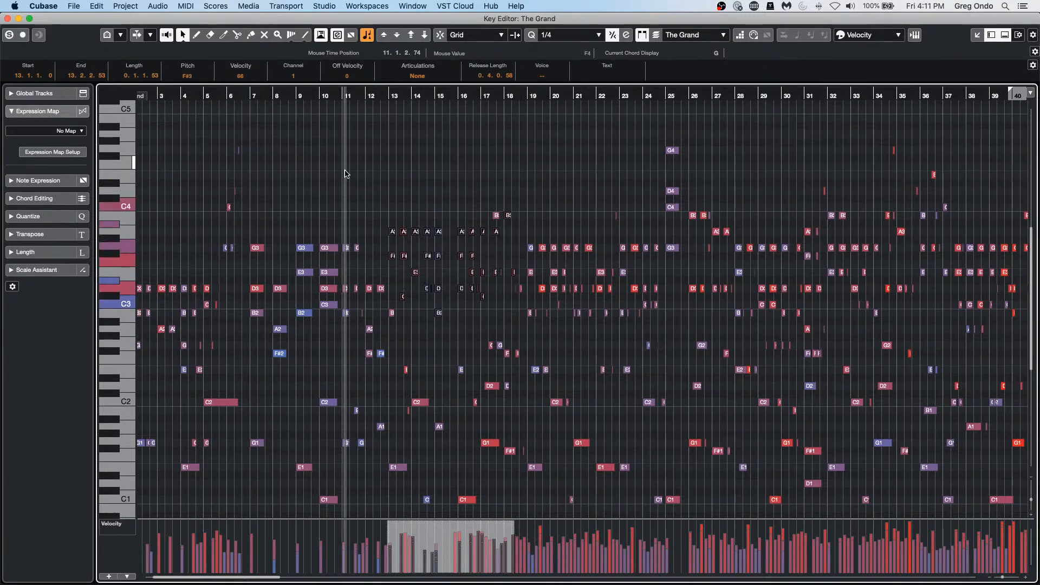
pyautogui.press('Down')
pyautogui.press('Down')
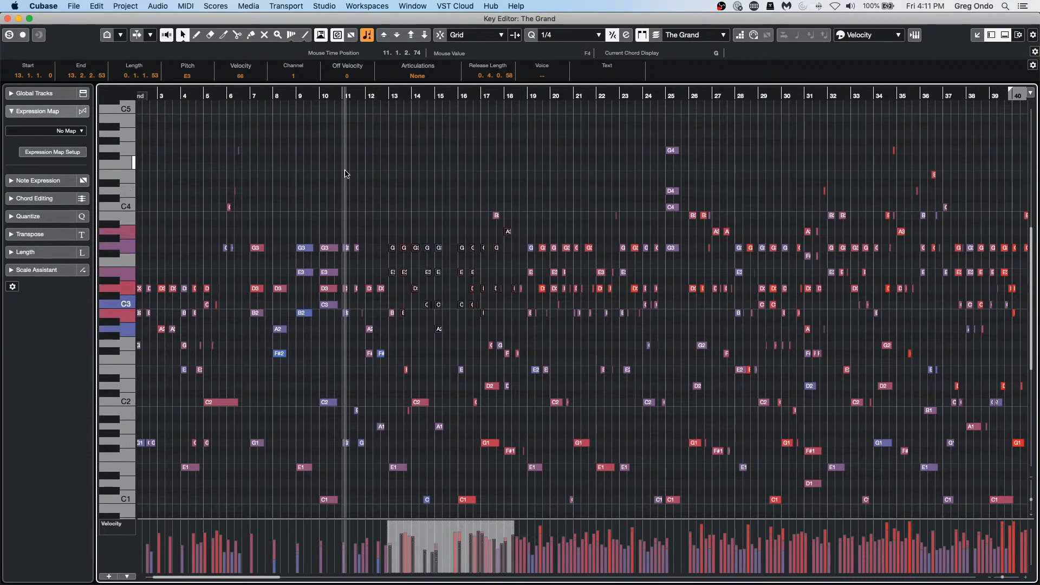
# - Shift the selected notes up an octave and back, and also down two semitones and back up
pyautogui.hotkey('shift', 'Up')
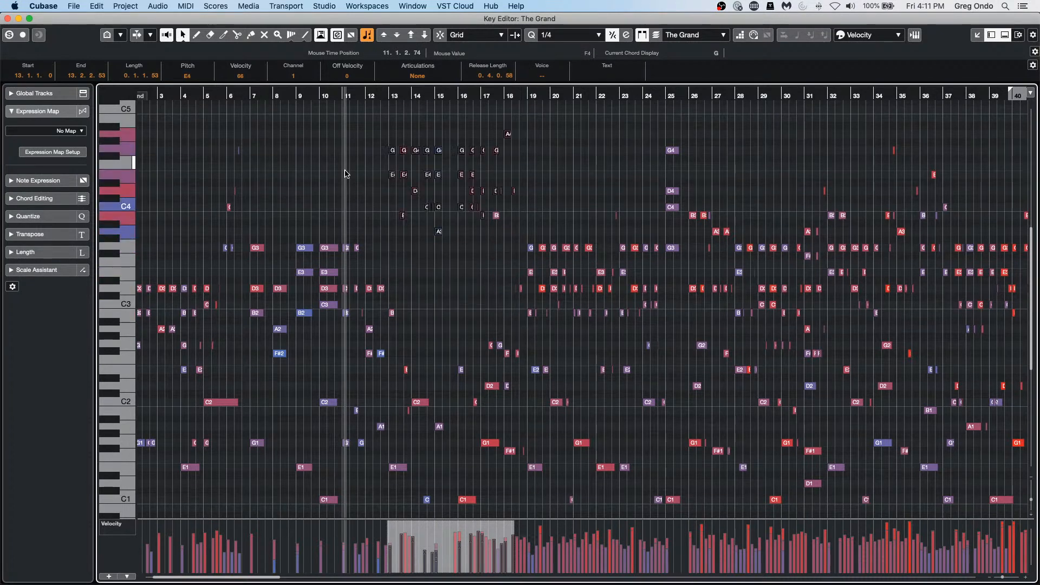
pyautogui.press('Down')
pyautogui.press('Down')
pyautogui.hotkey('shift', 'Down')
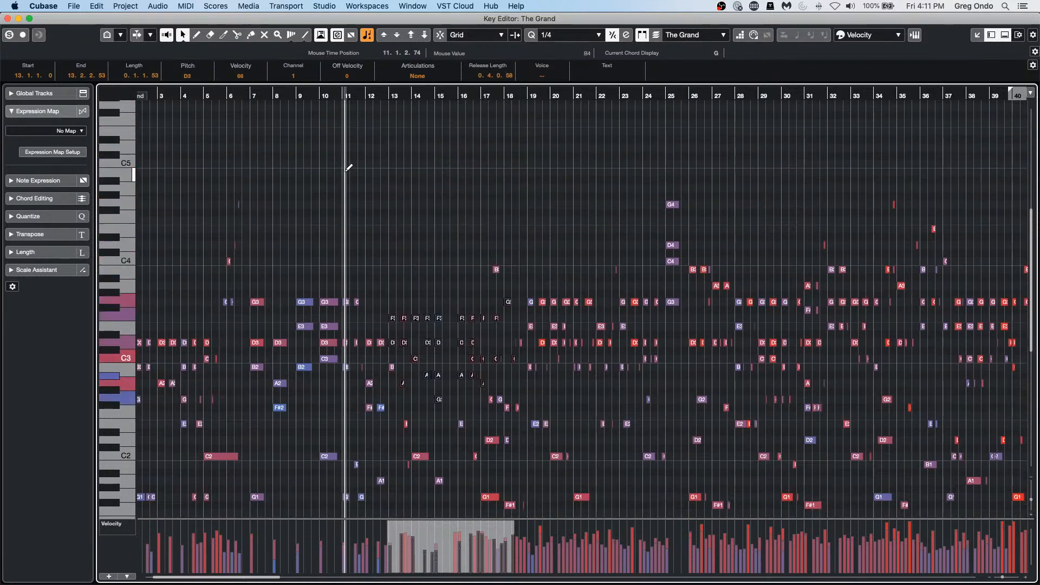
pyautogui.press('Up')
pyautogui.press('Up')
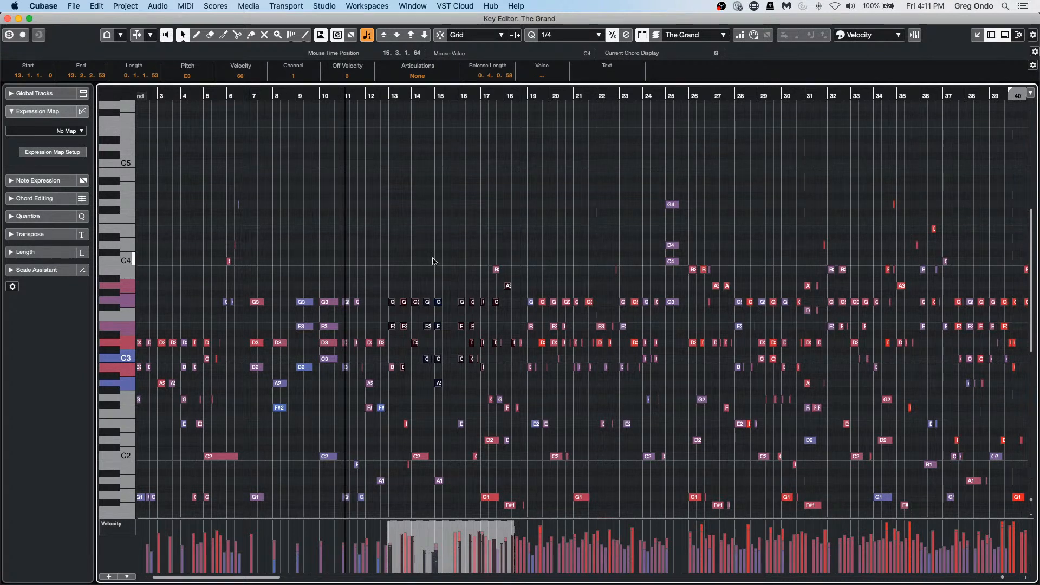
# - Reselect the upper notes in bars 13 to 18, transpose them up four semitones and back, and close the Key Editor window
pyautogui.moveTo(396, 259); pyautogui.dragTo(515, 390)
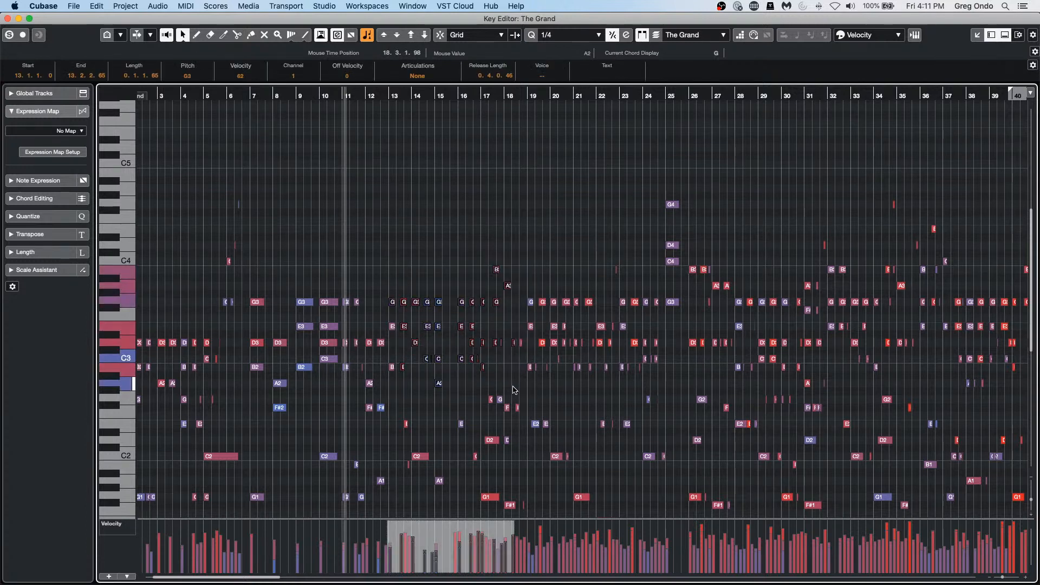
pyautogui.press('Up')
pyautogui.press('Up')
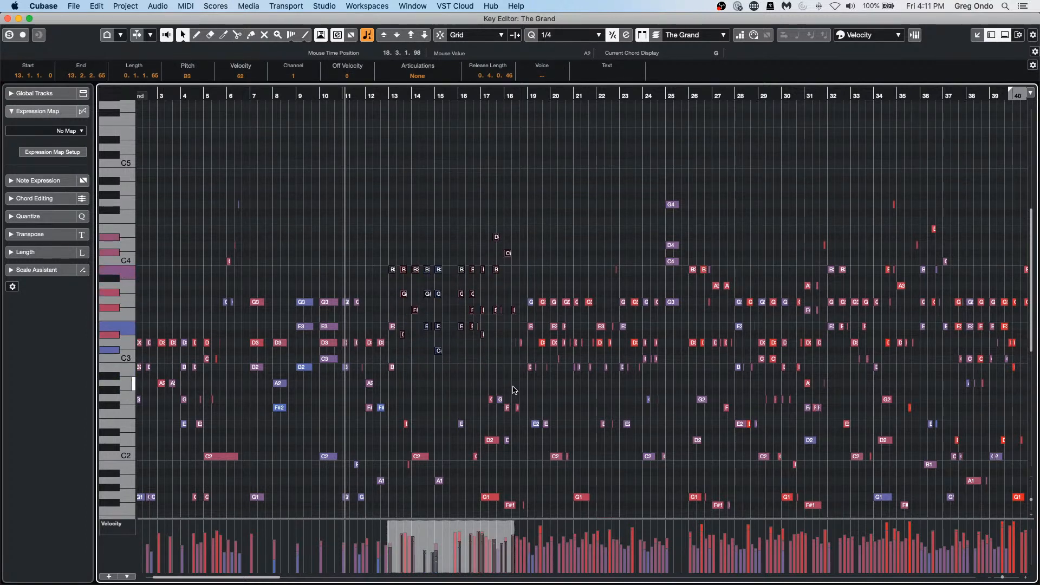
pyautogui.press('Down')
pyautogui.press('Down')
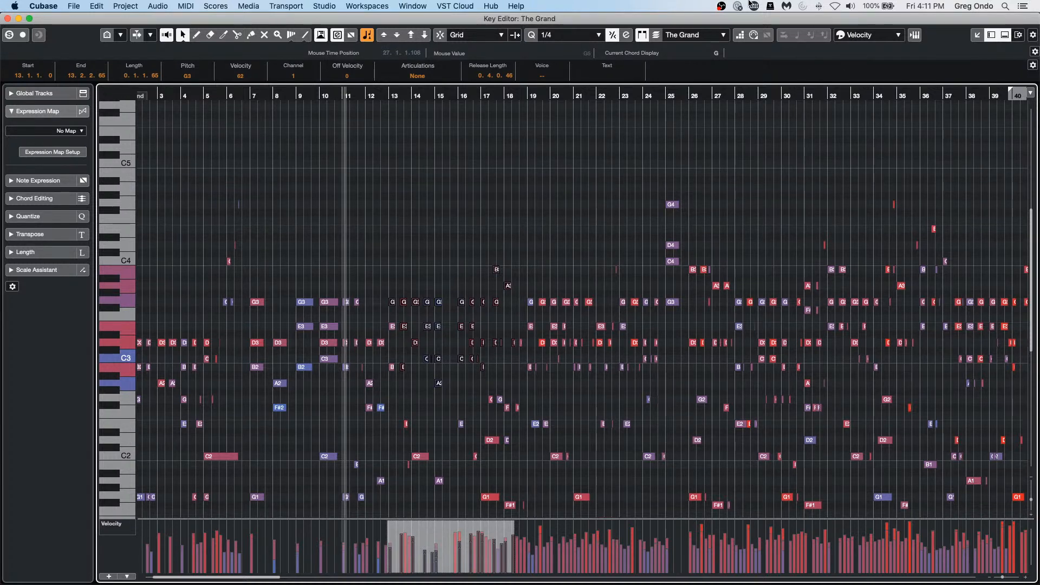
pyautogui.click(8, 19)
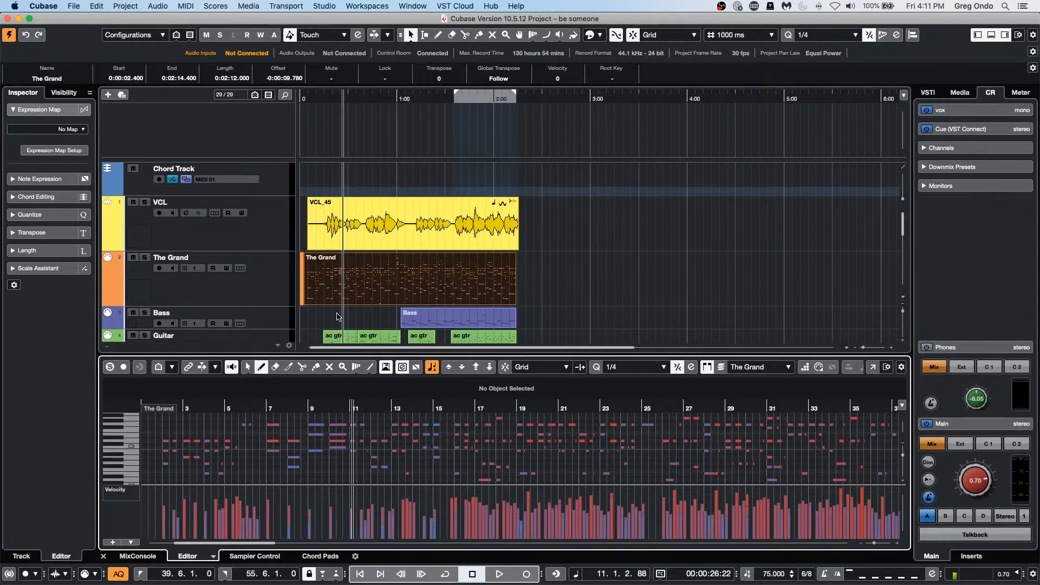
# - Add the four ac gtr parts on Guitar track 4 to the selection and open them with The Grand in a separate Key Editor
pyautogui.scroll(-2, 368, 298)
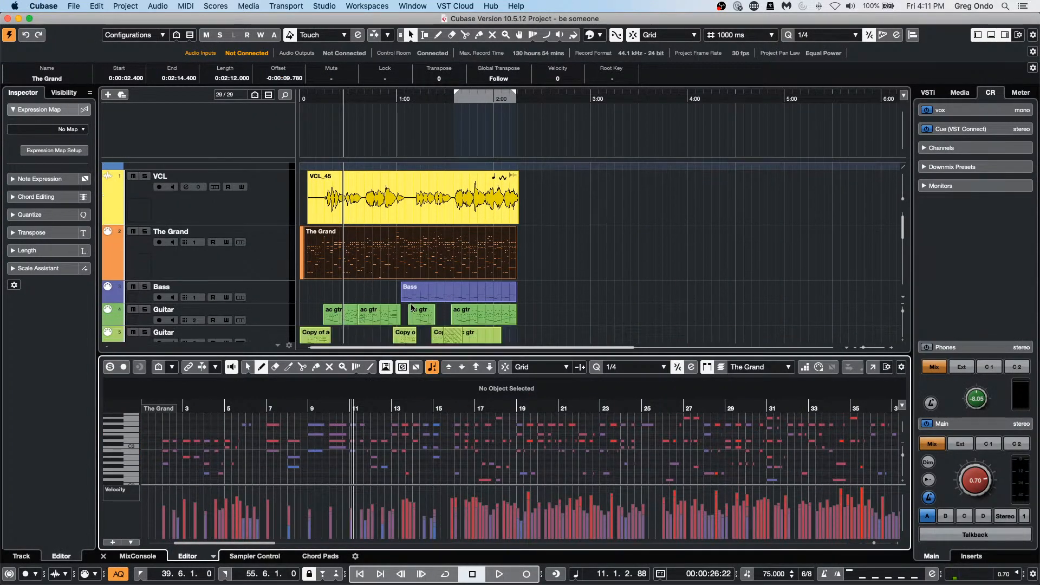
pyautogui.moveTo(531, 320); pyautogui.dragTo(319, 312)
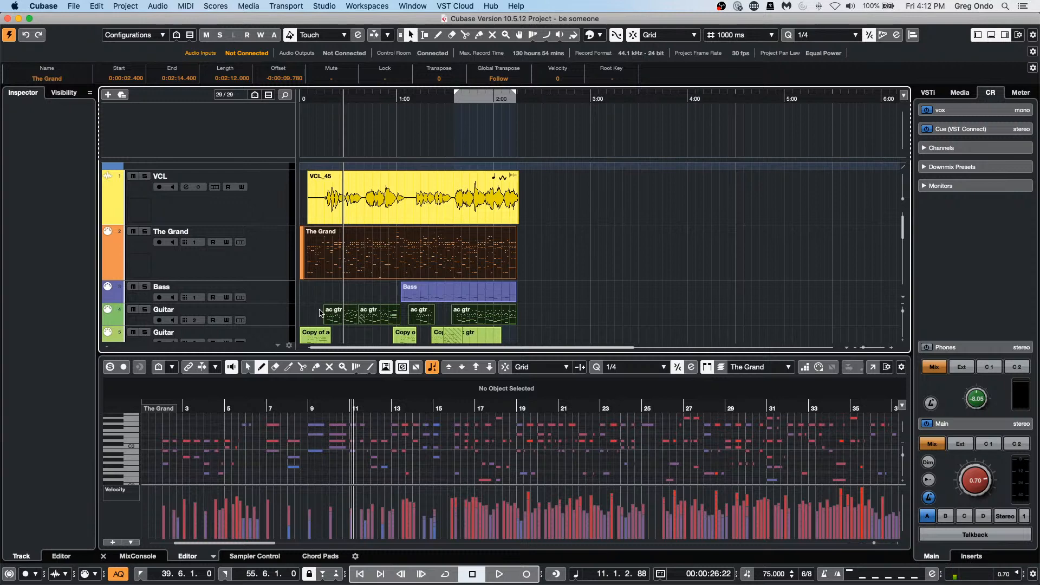
pyautogui.press('Return')
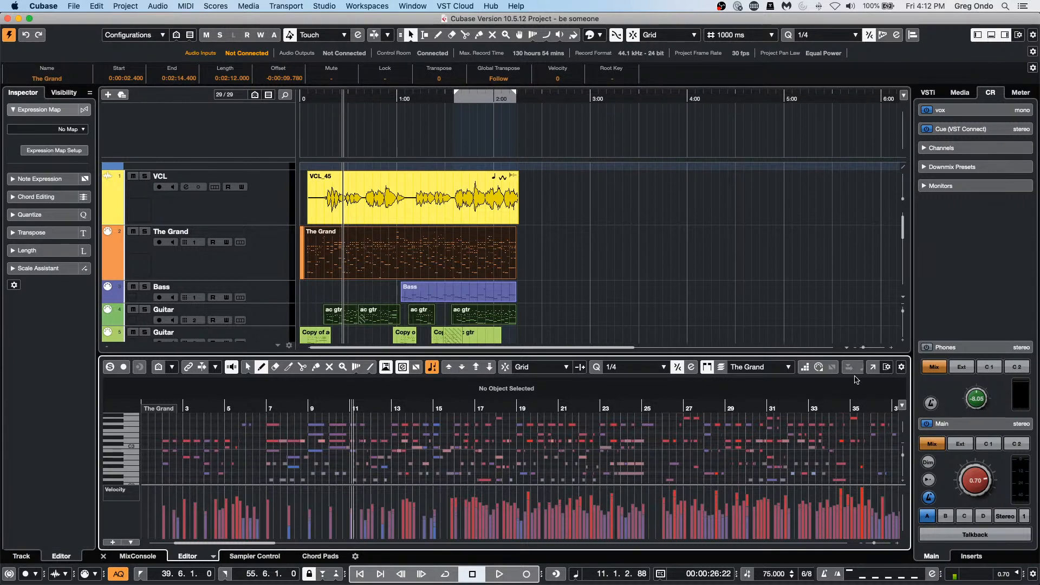
pyautogui.click(872, 367)
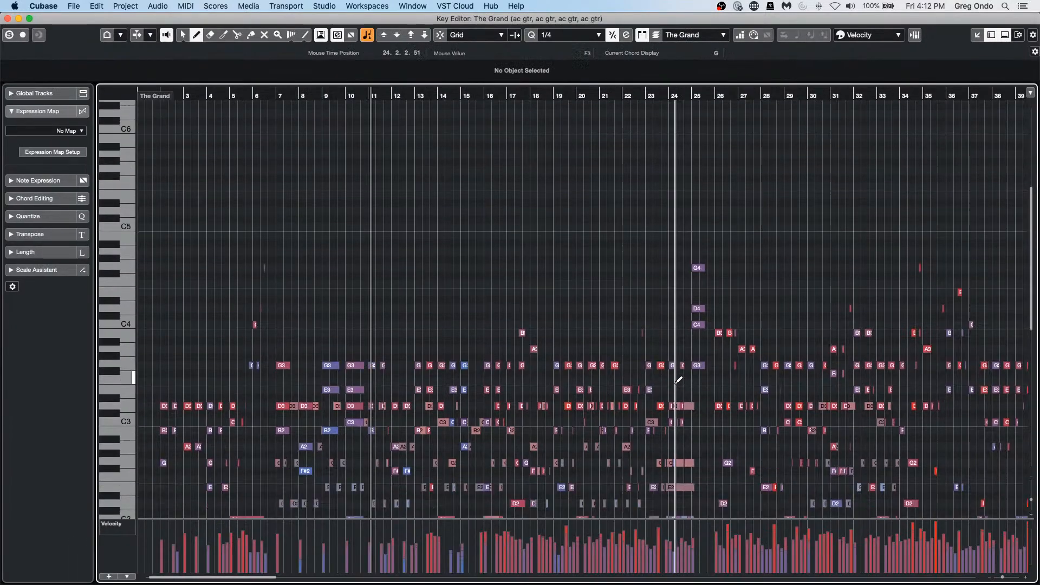
pyautogui.scroll(-10, 678, 380)
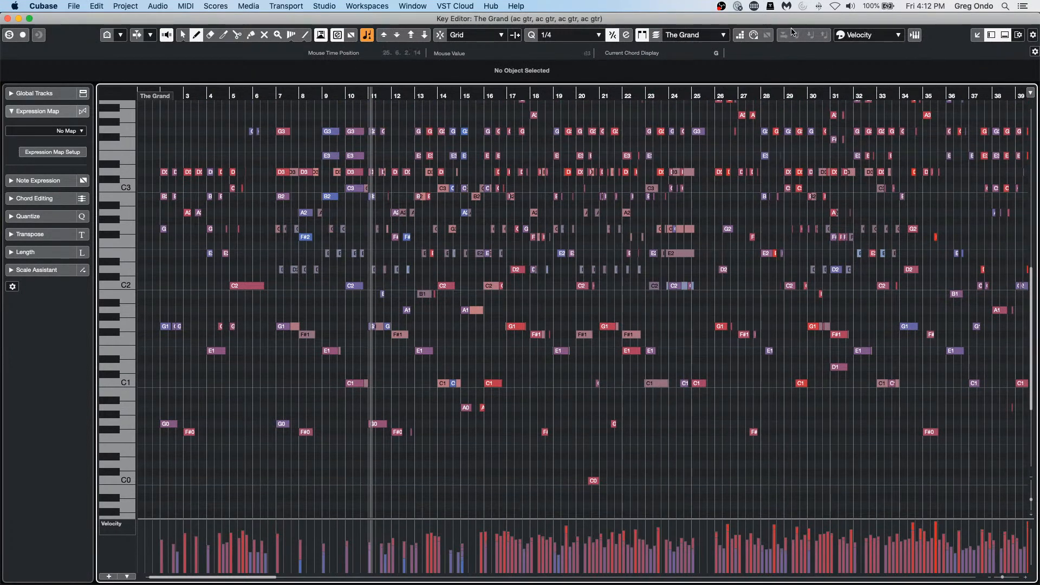
# - Make the first ac gtr part active for editing and switch the active part back to The Grand
pyautogui.click(714, 36)
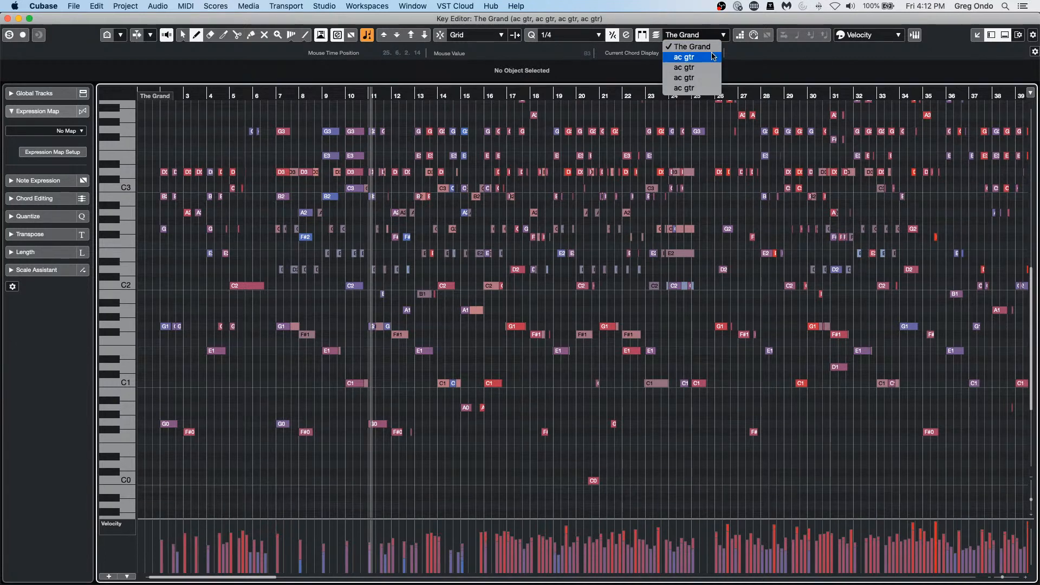
pyautogui.click(715, 57)
pyautogui.click(713, 35)
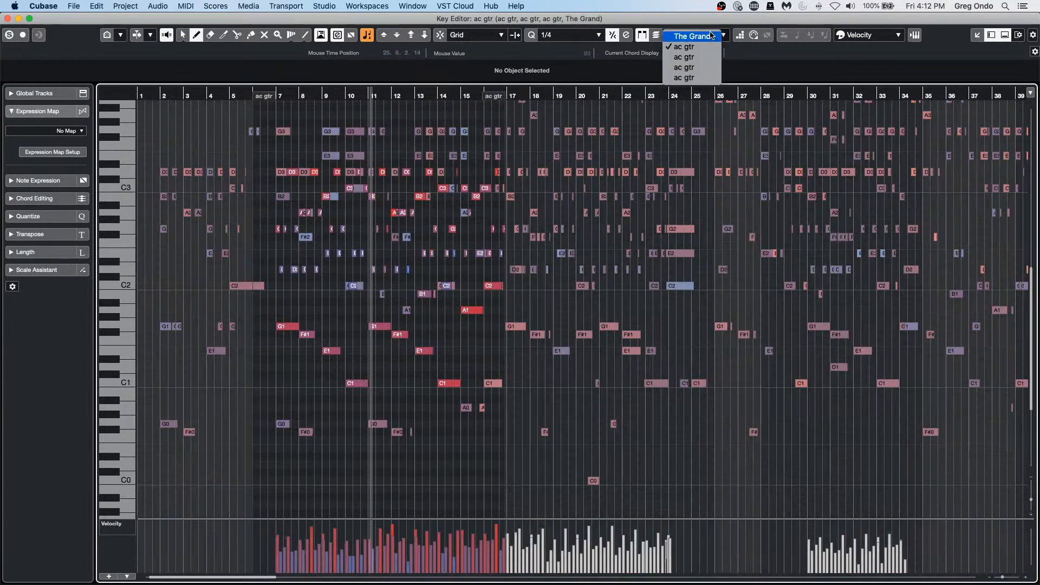
pyautogui.click(684, 35)
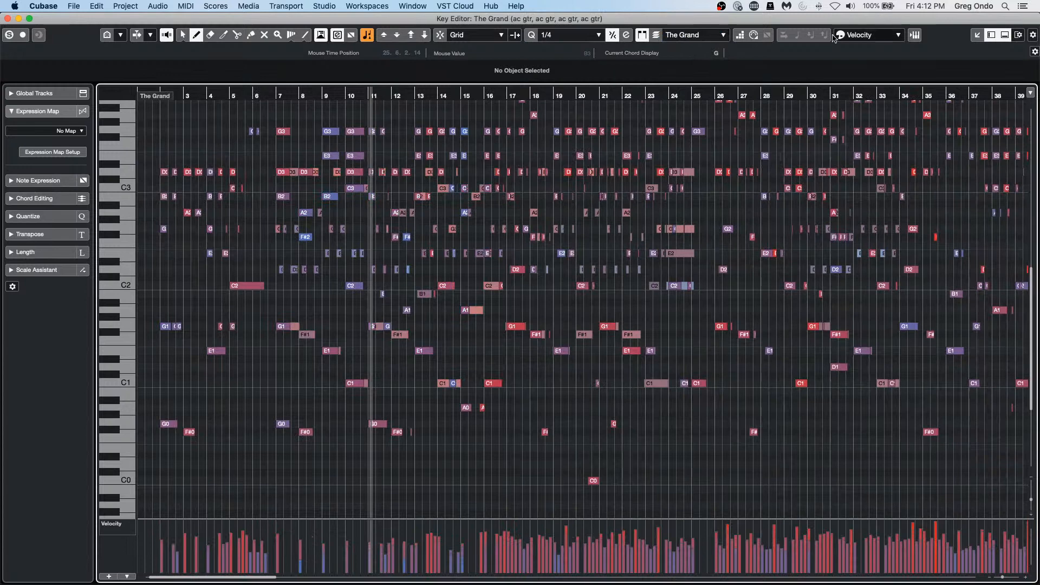
# - Set the note colours to follow Part and make the first ac gtr part active for editing
pyautogui.click(886, 38)
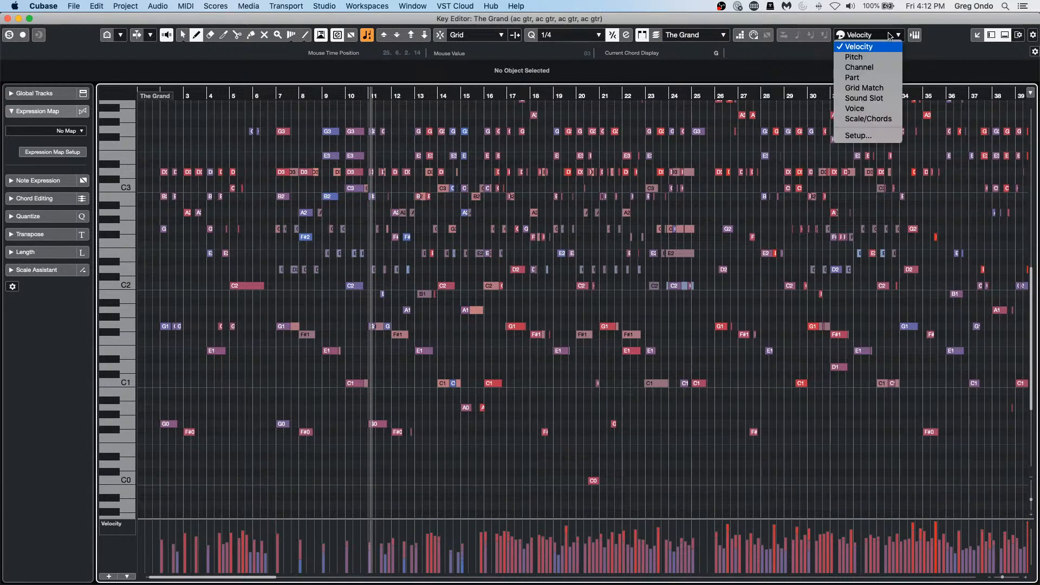
pyautogui.click(885, 77)
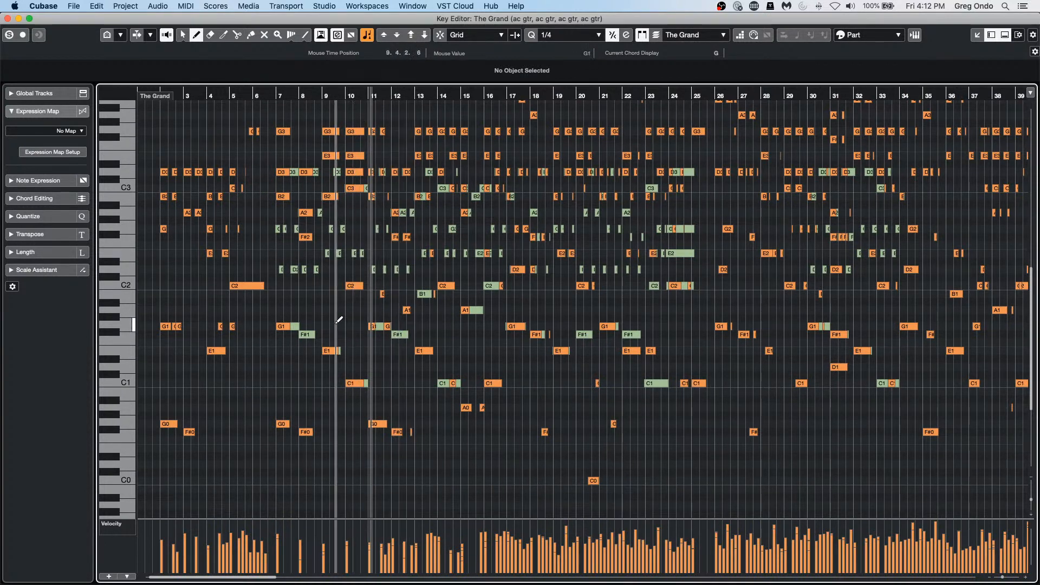
pyautogui.click(688, 35)
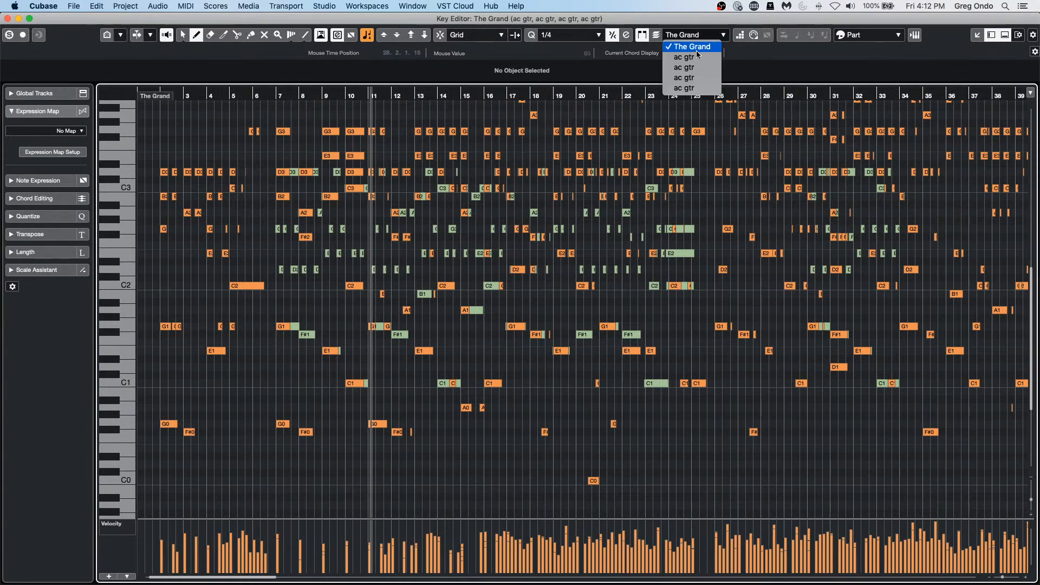
pyautogui.click(697, 57)
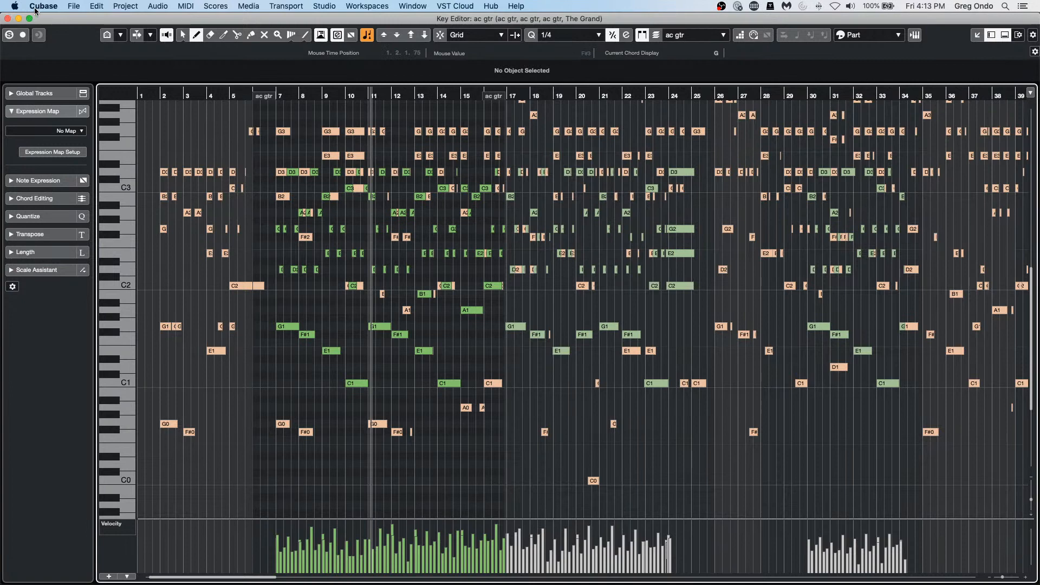
# - Close the Key Editor window and open only the second ac gtr part on Guitar track 4 in a separate Key Editor, enlarging bars 18 to 25
pyautogui.click(7, 19)
pyautogui.click(610, 280)
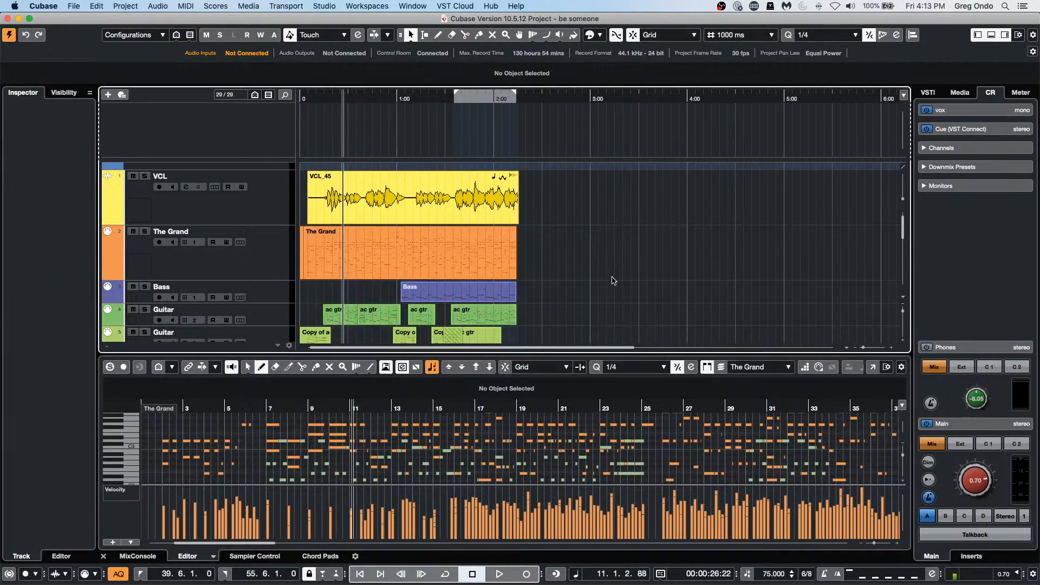
pyautogui.click(382, 308)
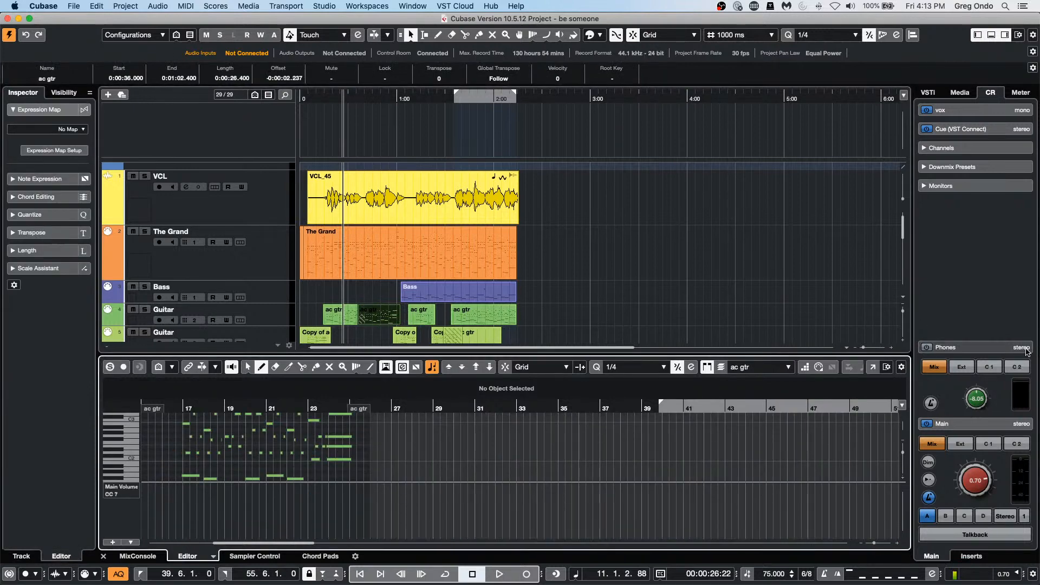
pyautogui.click(873, 366)
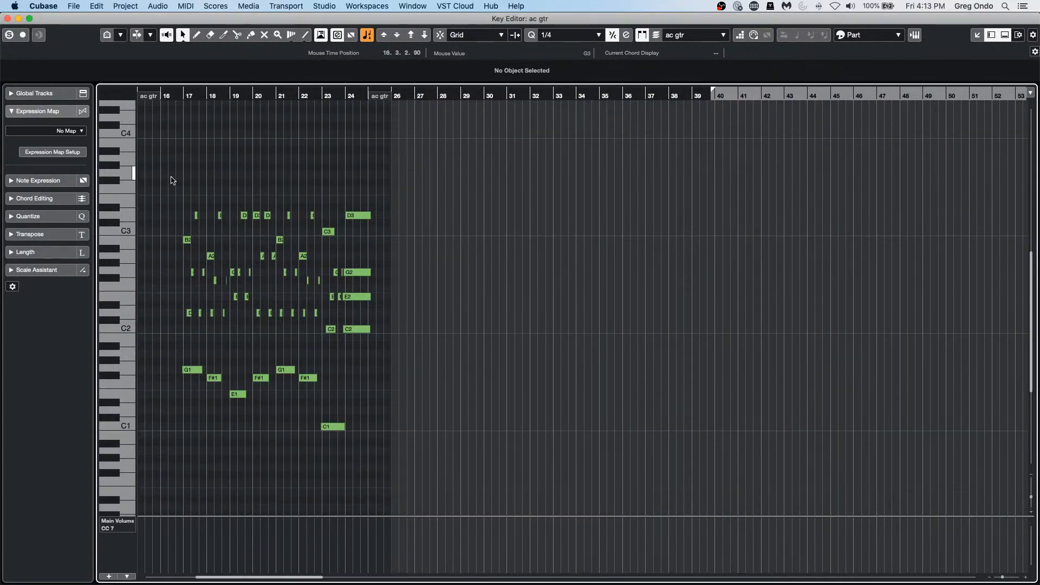
pyautogui.moveTo(233, 96); pyautogui.dragTo(348, 198)
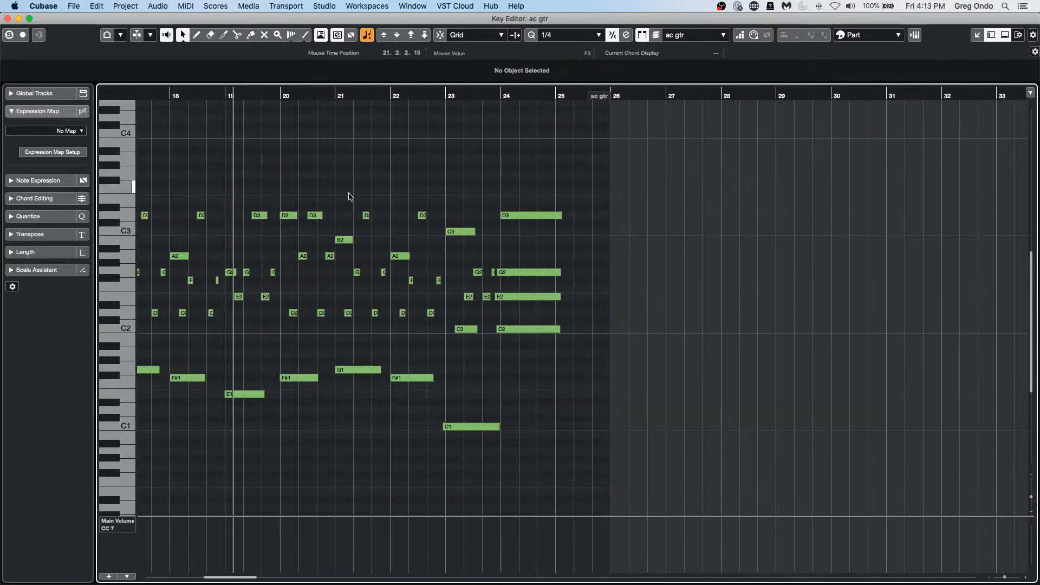
# - Select the upper notes in bars 20 to 22 and apply legato to them with Scale Legato at 100
pyautogui.moveTo(279, 184); pyautogui.dragTo(440, 344)
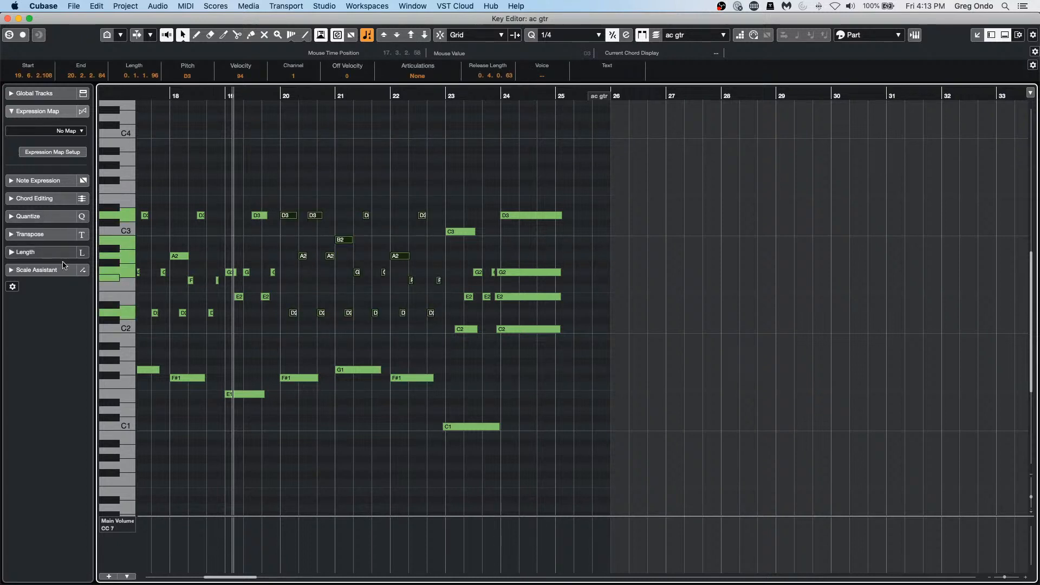
pyautogui.click(49, 252)
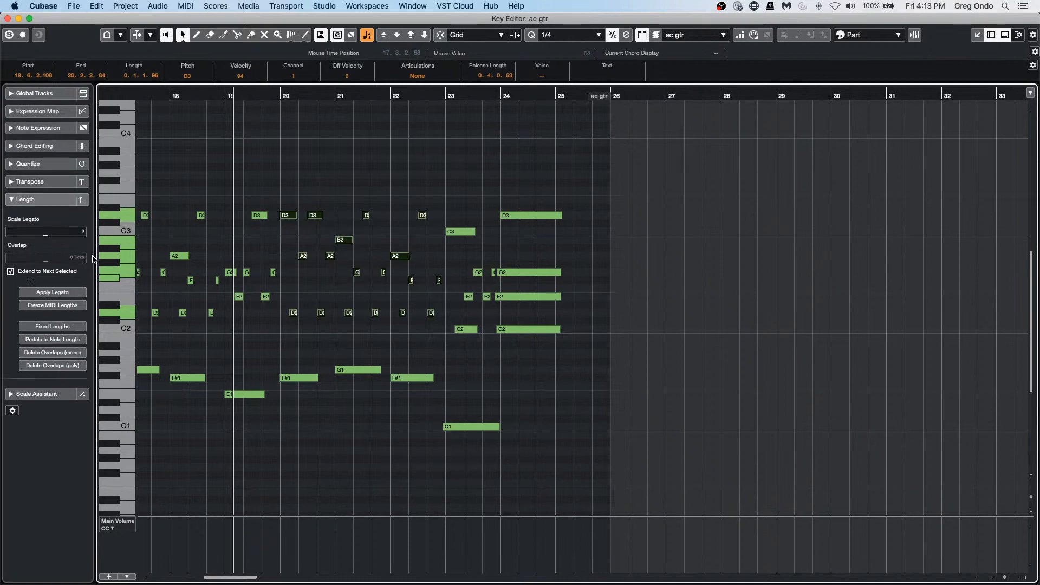
pyautogui.click(63, 295)
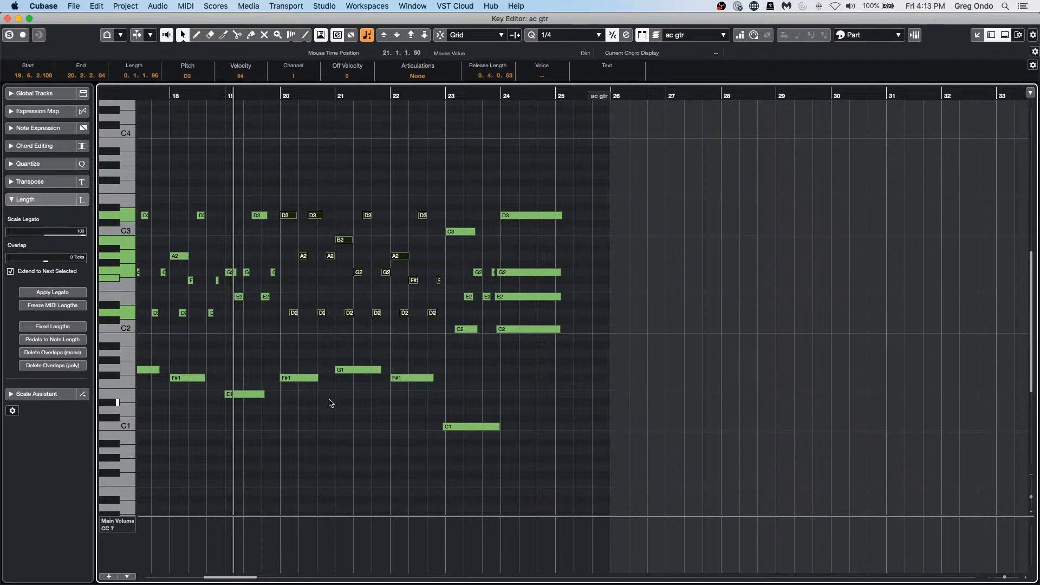
# - Switch the controller lane to Velocity and make the lane taller
pyautogui.click(121, 522)
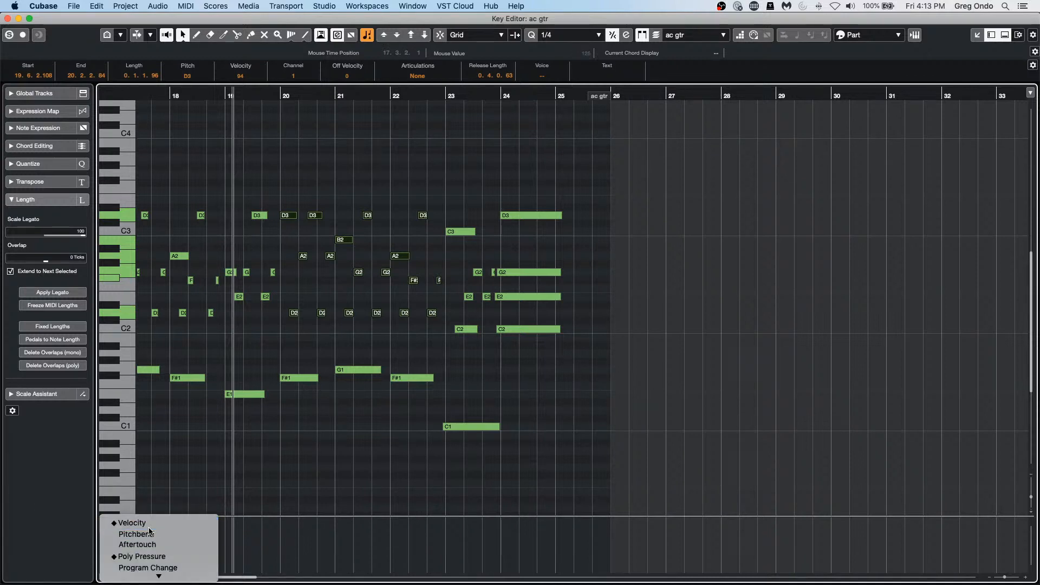
pyautogui.click(133, 523)
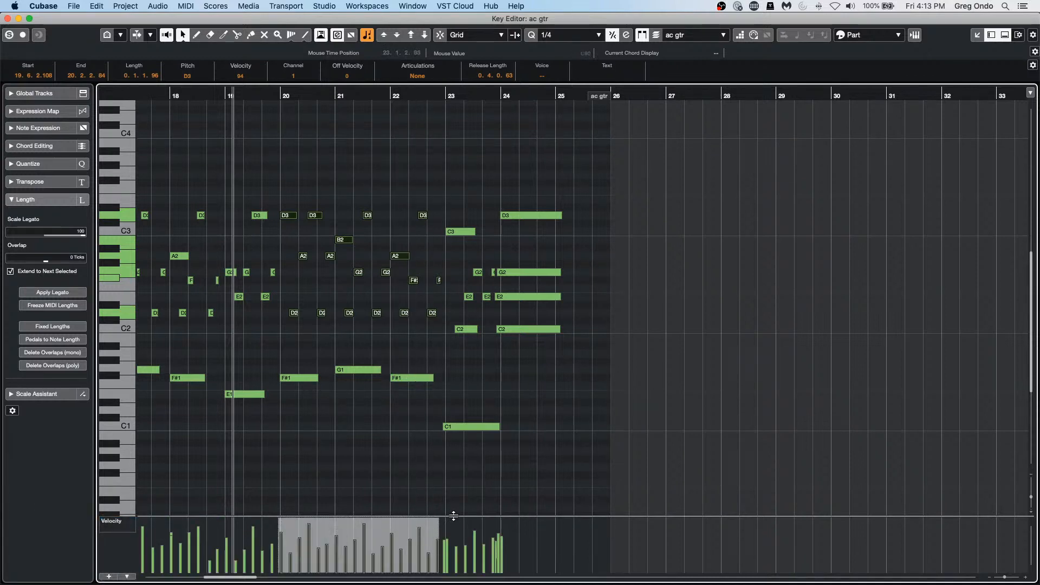
pyautogui.moveTo(454, 518); pyautogui.dragTo(449, 490)
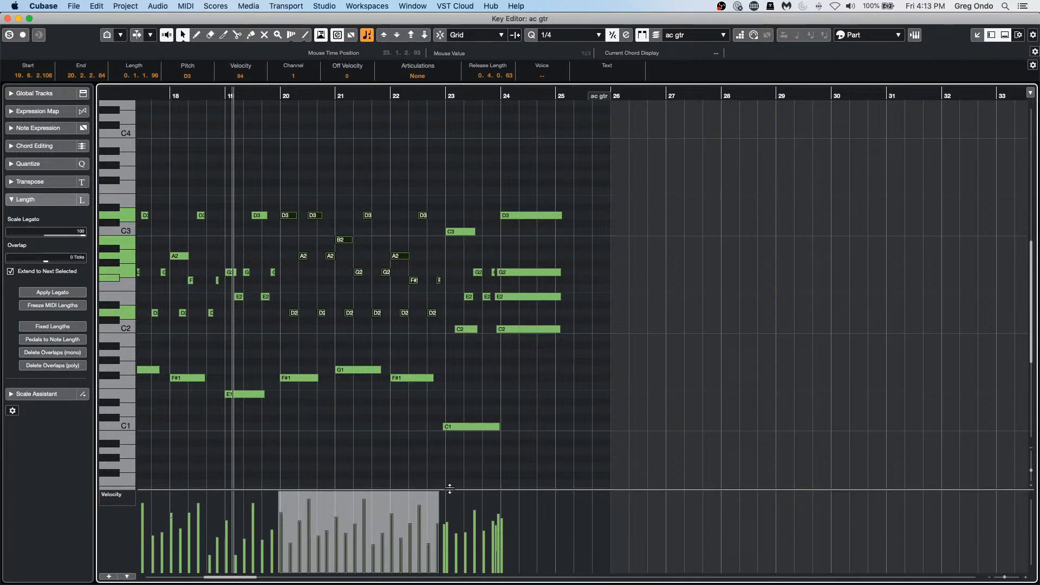
# - Select the chord at bar 24, then the G1, B2 and D2 notes starting bar 21, and adjust the latter's velocities directly on the notes
pyautogui.moveTo(528, 375); pyautogui.dragTo(536, 161)
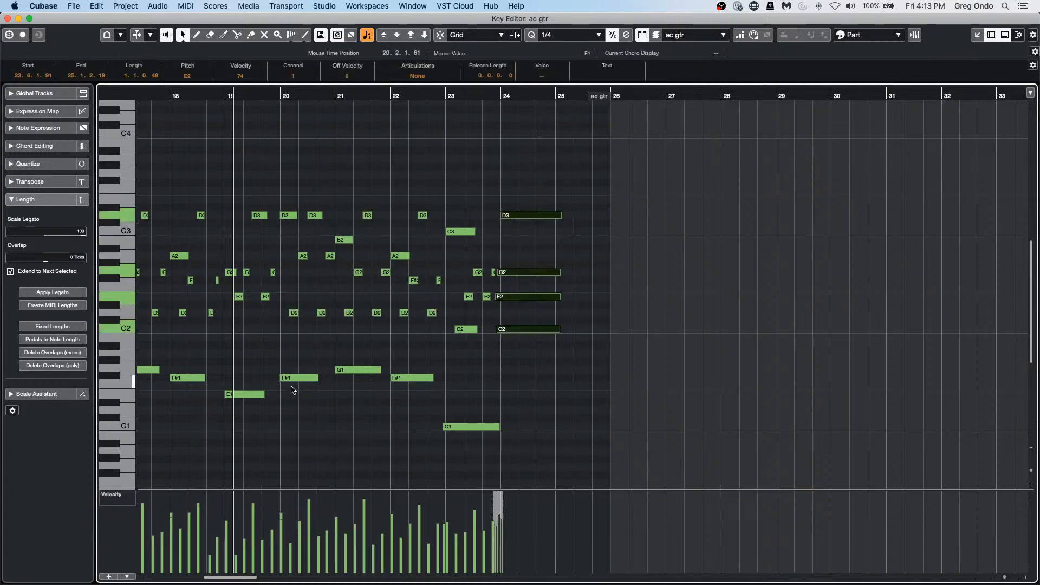
pyautogui.moveTo(346, 402); pyautogui.dragTo(337, 136)
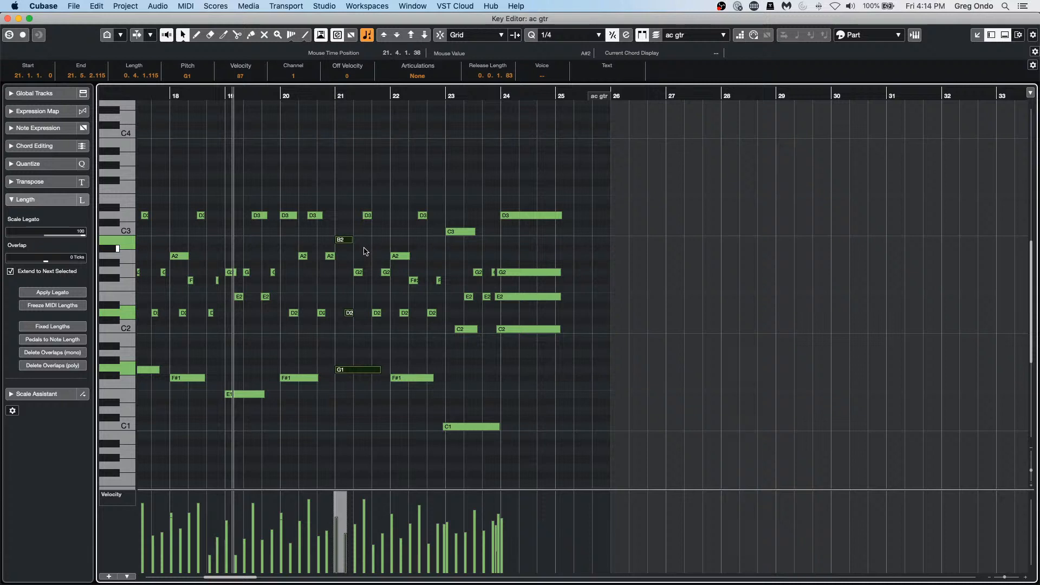
pyautogui.moveTo(341, 241); pyautogui.dragTo(343, 233)
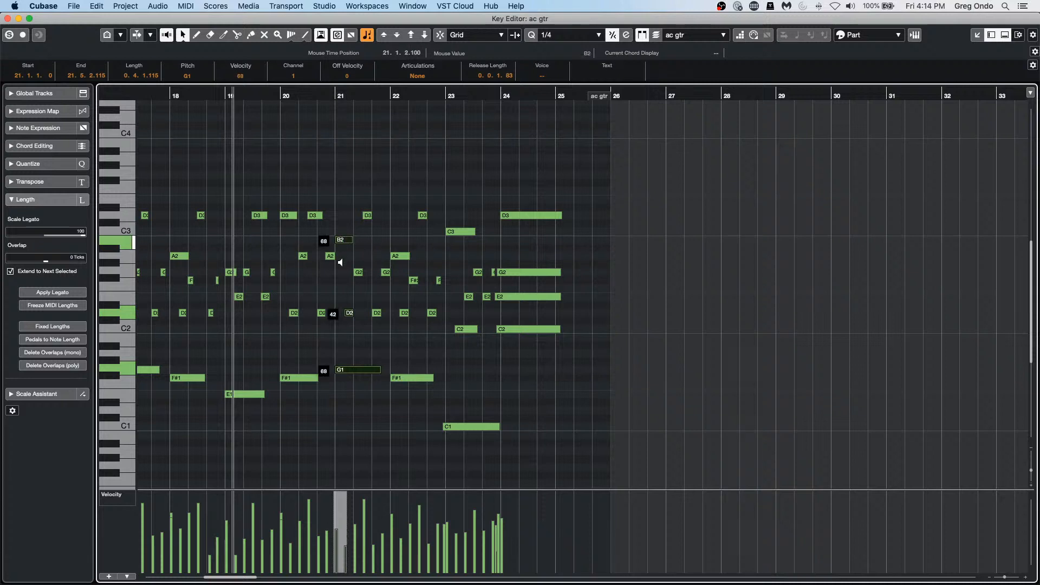
pyautogui.click(353, 355)
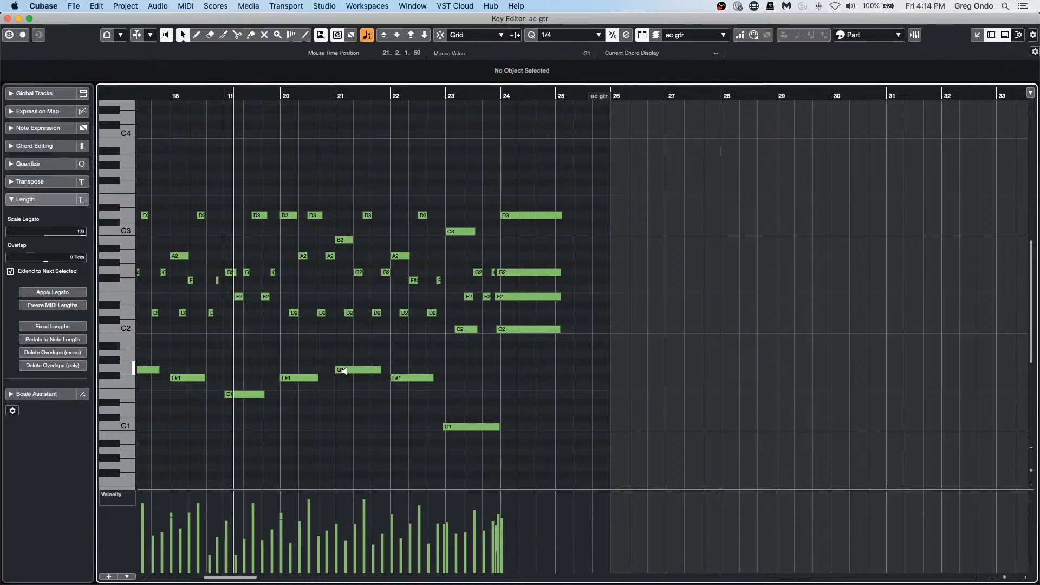
pyautogui.moveTo(344, 372); pyautogui.dragTo(346, 368)
pyautogui.moveTo(354, 412); pyautogui.dragTo(353, 410)
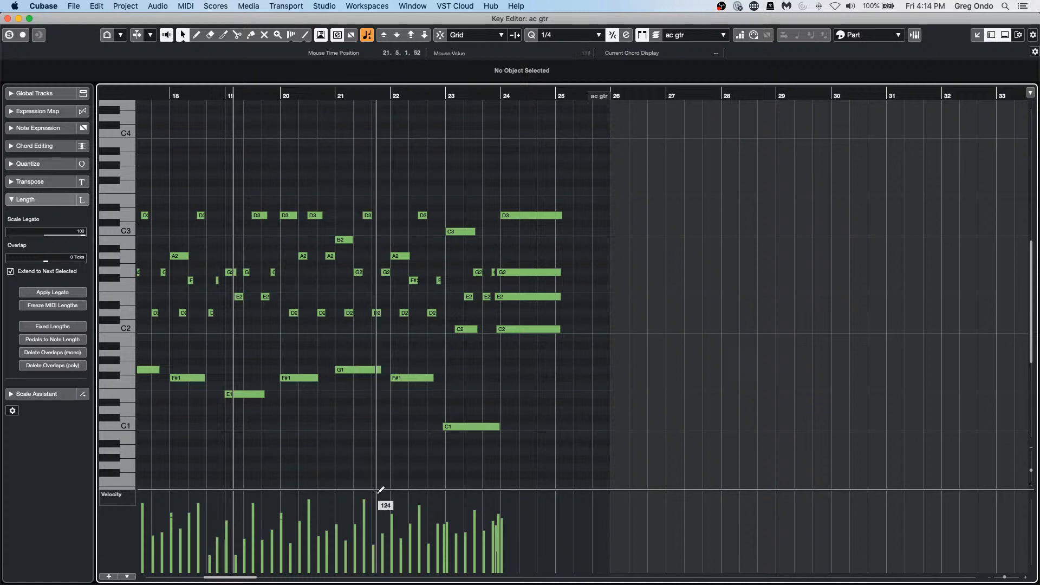
# - Lengthen the selected notes in bar 21 together, undo the length change and clear the selection
pyautogui.moveTo(349, 397); pyautogui.dragTo(386, 217)
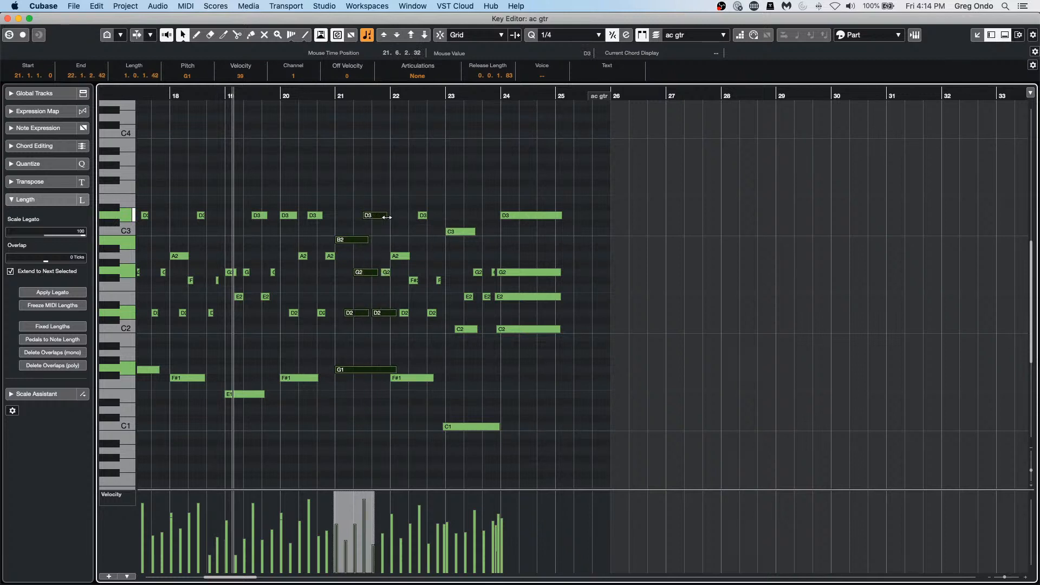
pyautogui.press('super+z')
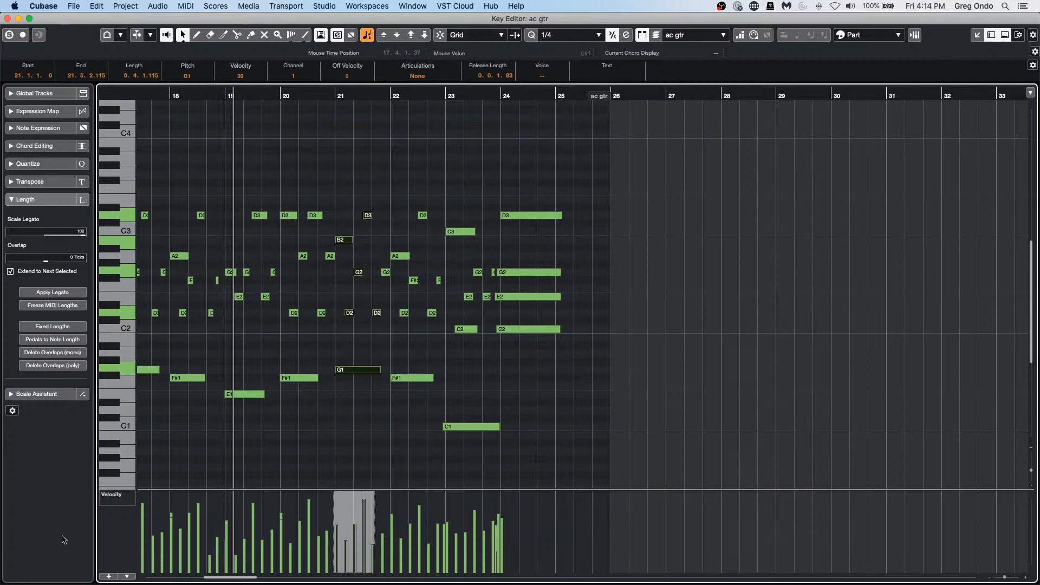
pyautogui.click(359, 199)
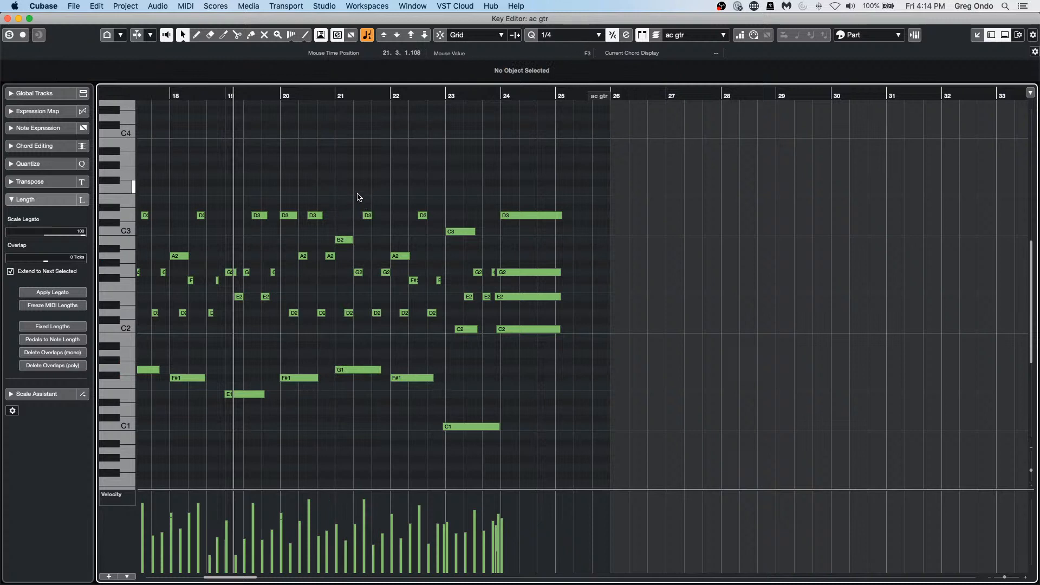
# - Move the upper notes from mid bar 21 through the C3 at bar 23 to bars 25 to 27, enlarging the part to fit
pyautogui.moveTo(358, 197); pyautogui.dragTo(657, 305)
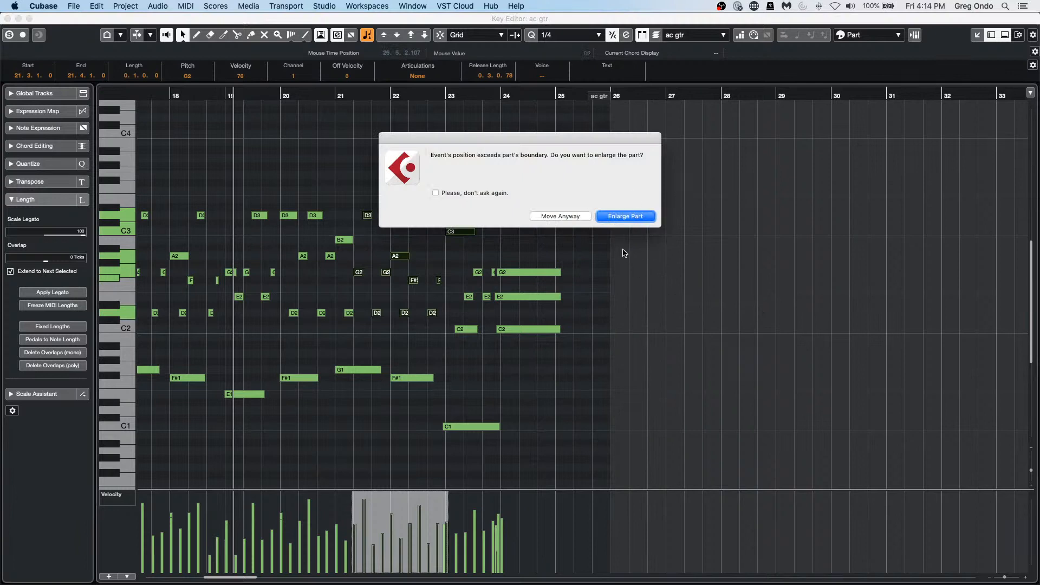
pyautogui.click(631, 217)
pyautogui.click(547, 205)
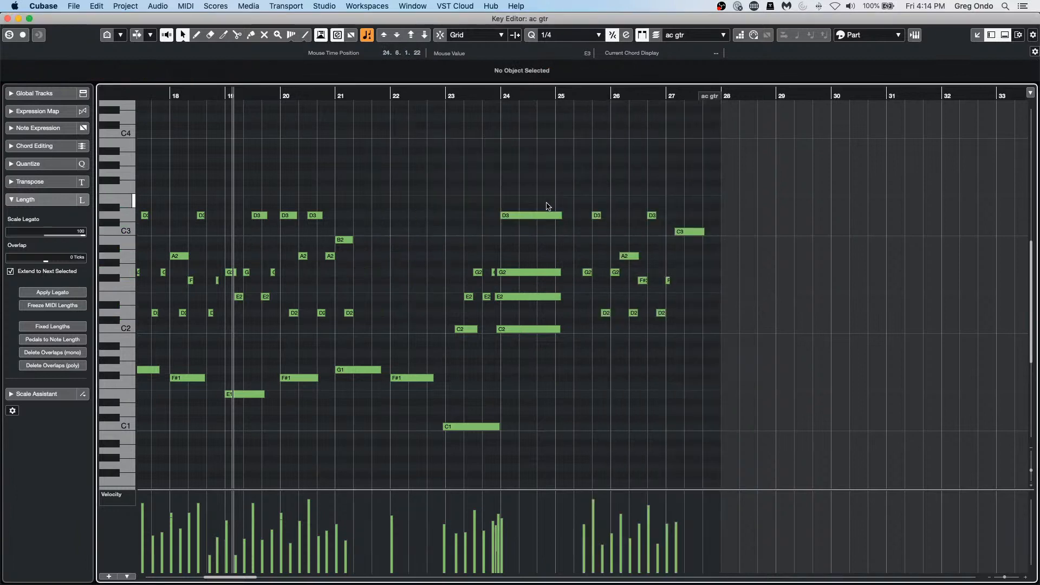
# - Select the notes in bars 26 and 27, then step the selection back and forth through single notes, finishing on A2 in bar 26
pyautogui.moveTo(615, 178); pyautogui.dragTo(687, 335)
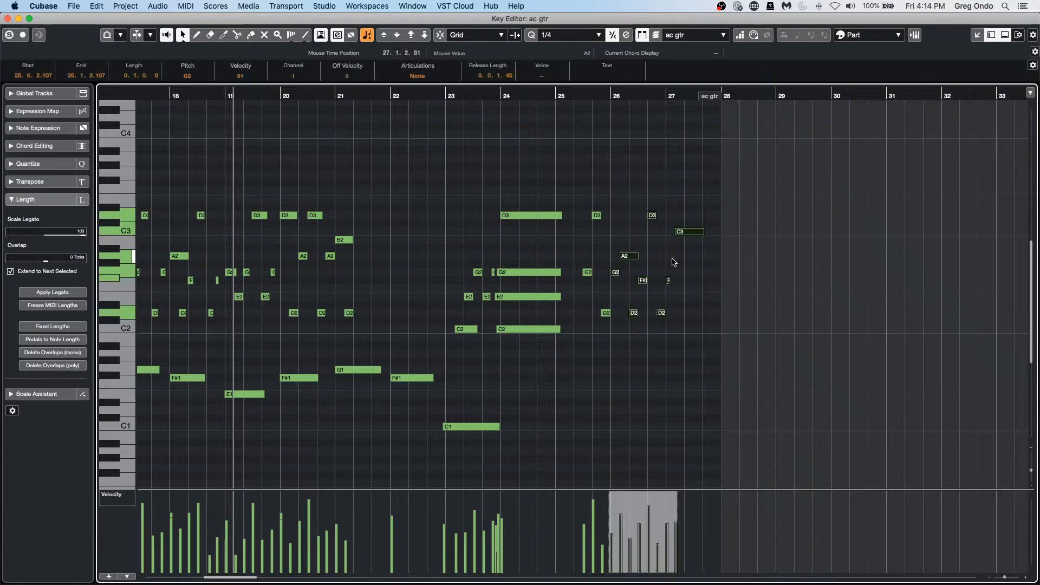
pyautogui.press('Left')
pyautogui.press('Left')
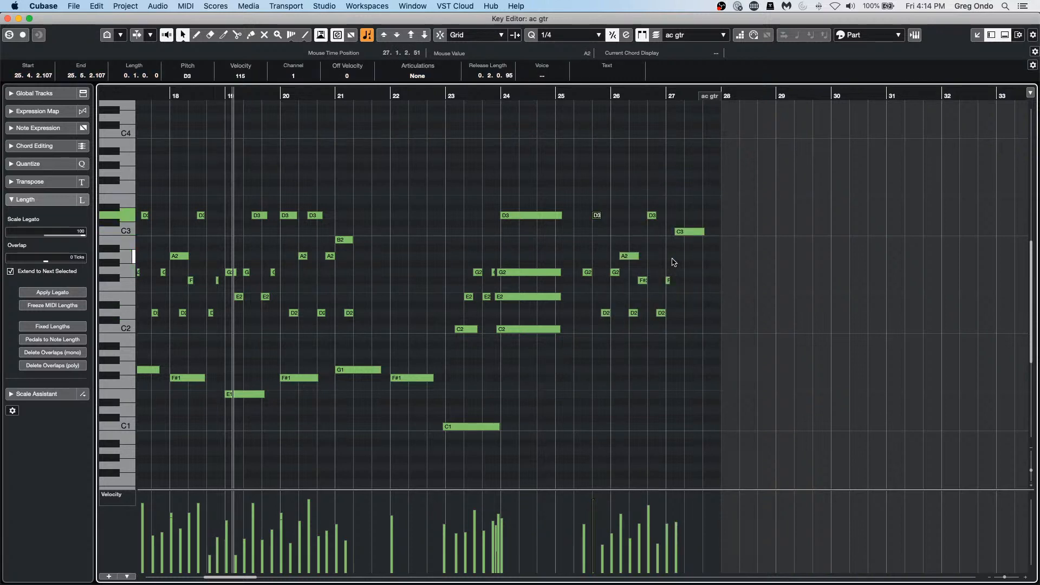
pyautogui.press('Right')
pyautogui.press('Right')
pyautogui.press('Right')
pyautogui.press('Right')
pyautogui.press('Right')
pyautogui.press('Left')
pyautogui.press('Left')
pyautogui.press('Left')
pyautogui.press('Left')
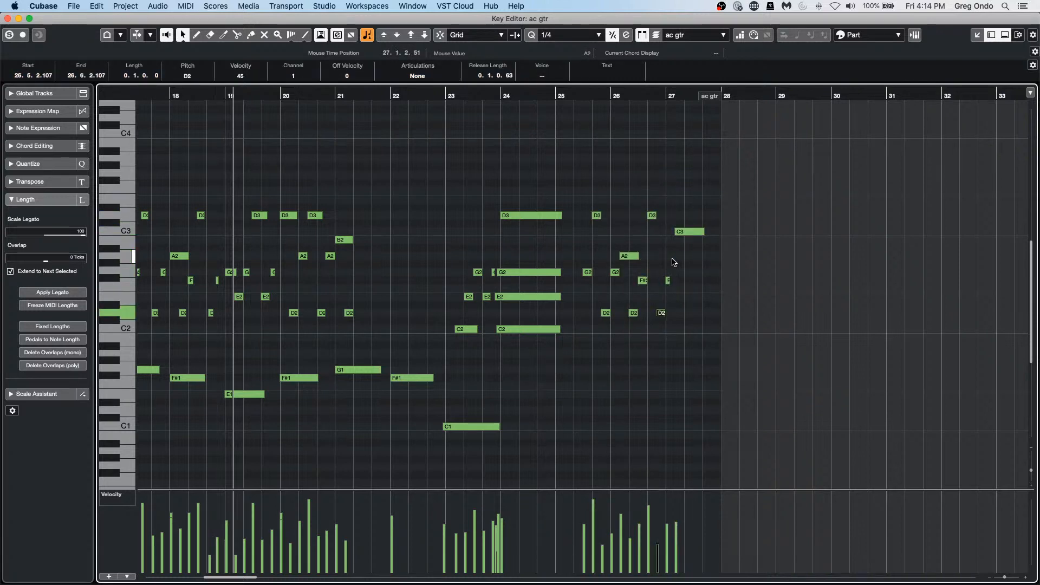
pyautogui.press('Right')
pyautogui.press('Right')
pyautogui.press('Right')
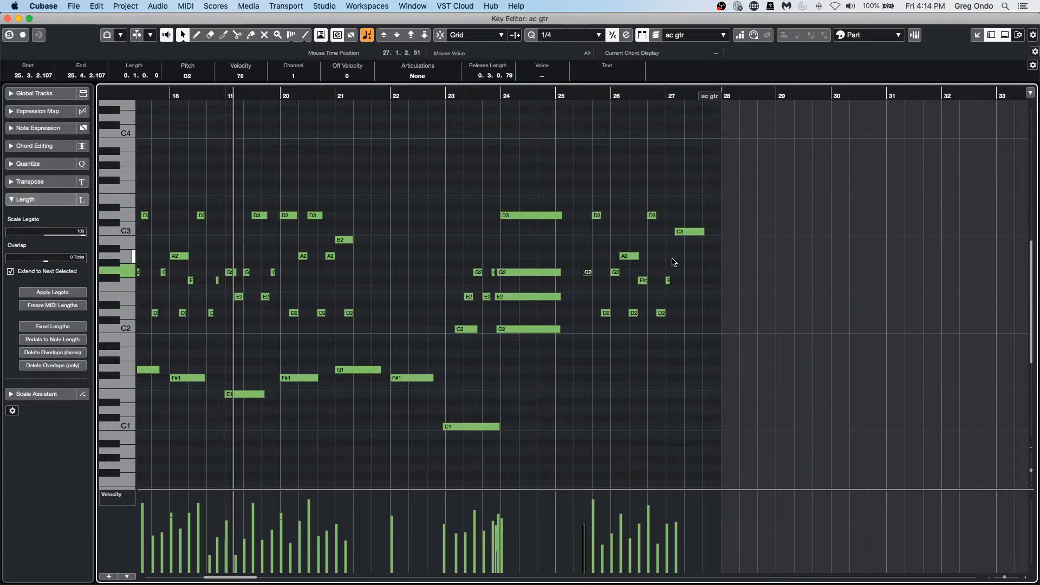
pyautogui.press('Right')
pyautogui.press('Right')
pyautogui.press('Left')
pyautogui.press('Left')
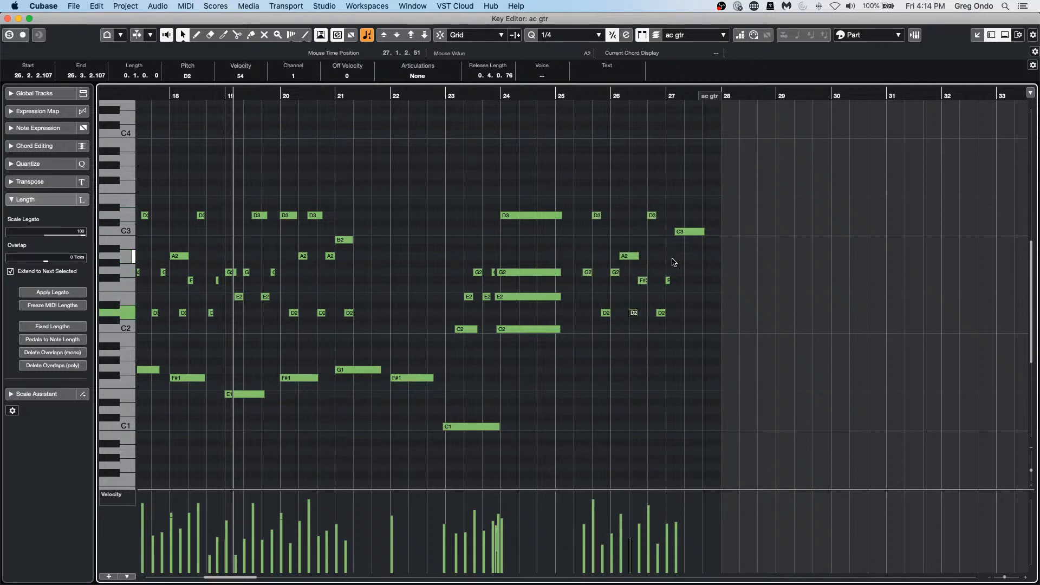
pyautogui.press('Left')
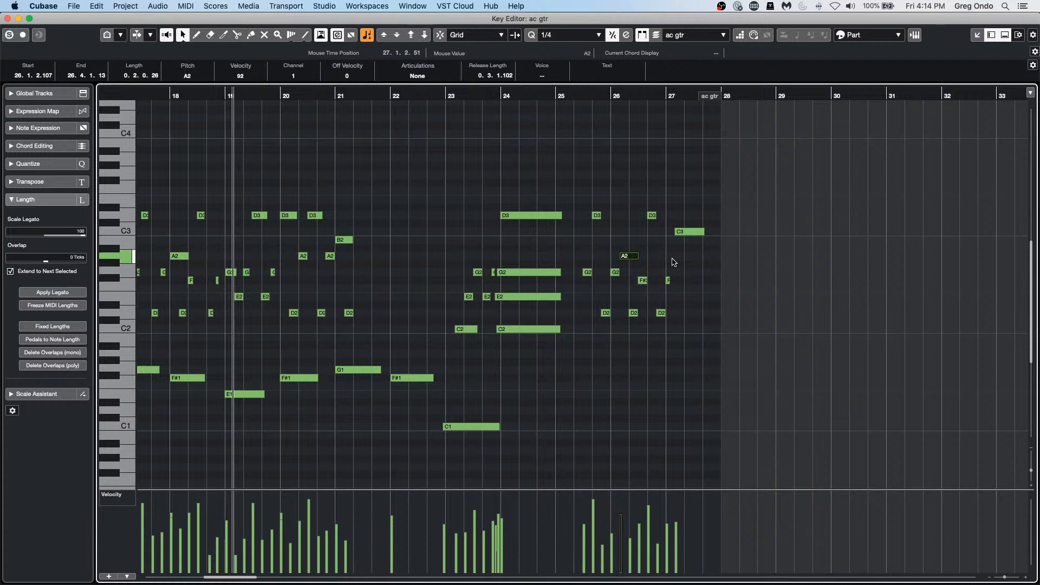
# - Extend the selection from A2 in bar 26 over the following three notes and nudge them later and earlier, returning them to their starting position
pyautogui.hotkey('shift', 'Right')
pyautogui.hotkey('shift', 'Right')
pyautogui.hotkey('shift', 'Right')
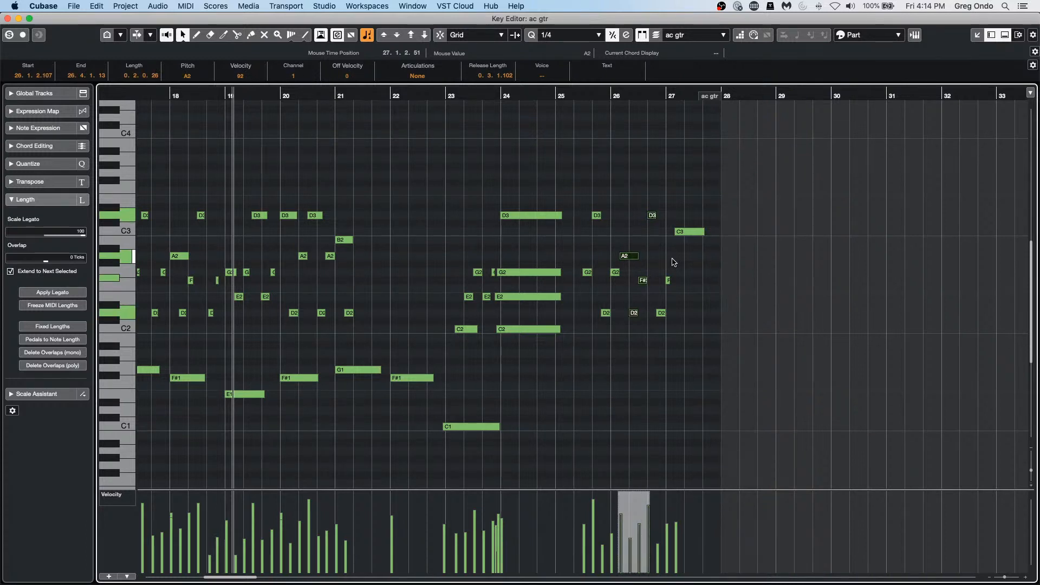
pyautogui.hotkey('ctrl', 'Right')
pyautogui.hotkey('ctrl', 'Right')
pyautogui.hotkey('ctrl', 'Right')
pyautogui.hotkey('ctrl', 'Left')
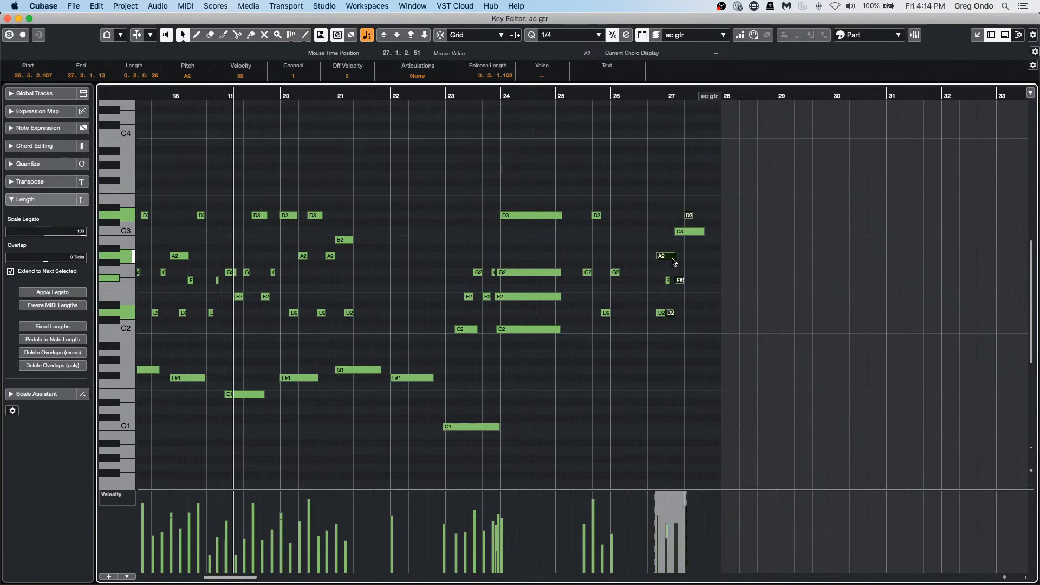
pyautogui.hotkey('ctrl', 'Left')
pyautogui.hotkey('ctrl', 'Left')
pyautogui.hotkey('ctrl', 'Left')
pyautogui.hotkey('ctrl', 'Right')
pyautogui.hotkey('ctrl', 'Right')
pyautogui.hotkey('ctrl', 'Right')
pyautogui.hotkey('ctrl', 'Right')
pyautogui.hotkey('ctrl', 'Right')
pyautogui.hotkey('ctrl', 'Left')
pyautogui.hotkey('ctrl', 'Left')
pyautogui.hotkey('ctrl', 'Left')
pyautogui.hotkey('ctrl', 'Left')
pyautogui.hotkey('ctrl', 'Left')
pyautogui.hotkey('ctrl', 'Right')
pyautogui.hotkey('ctrl', 'Right')
pyautogui.hotkey('ctrl', 'Right')
pyautogui.hotkey('ctrl', 'Left')
pyautogui.hotkey('ctrl', 'Left')
pyautogui.hotkey('ctrl', 'Left')
pyautogui.hotkey('ctrl', 'Left')
pyautogui.hotkey('ctrl', 'Left')
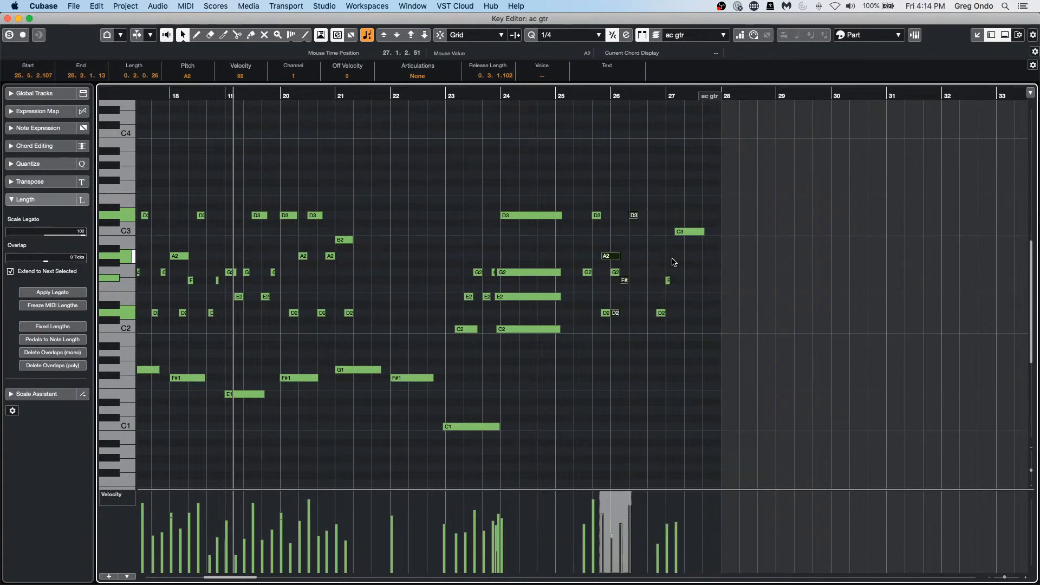
pyautogui.hotkey('ctrl', 'Right')
pyautogui.hotkey('ctrl', 'Right')
pyautogui.hotkey('ctrl', 'Right')
pyautogui.hotkey('ctrl', 'Left')
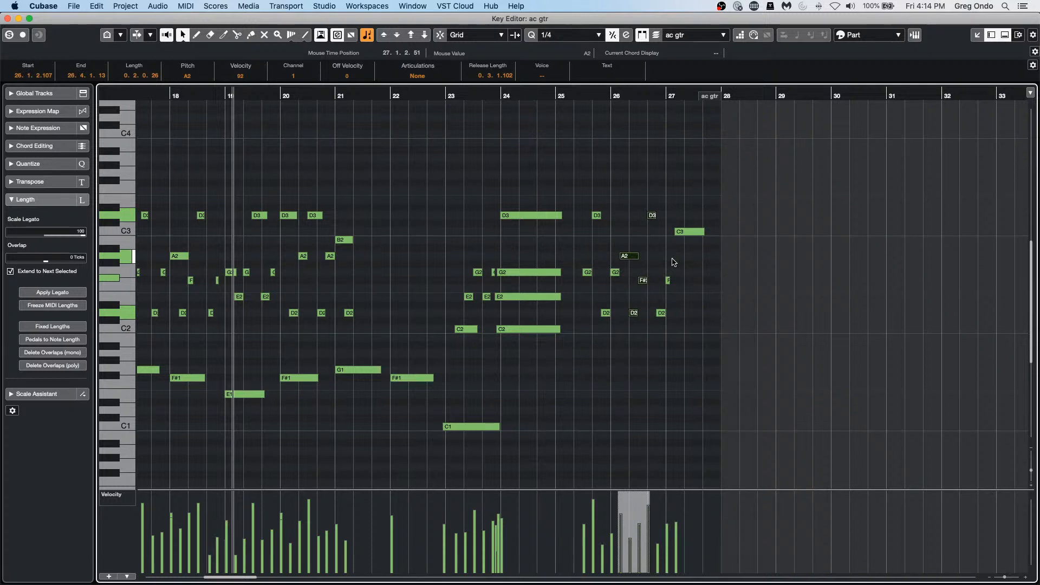
# - Step the selection back to a single note, finishing on the G2 at the start of bar 26
pyautogui.press('Left')
pyautogui.press('Left')
pyautogui.press('Right')
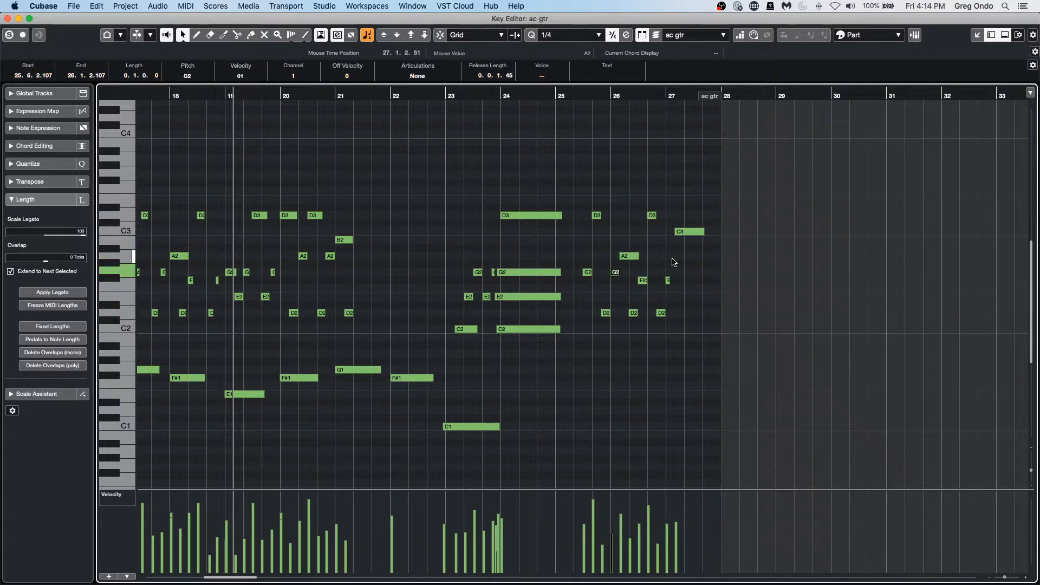
# - Select the five notes in bar 26 and shift their start edges earlier and later, finishing with the G2 lengthened to 0.4.0.0
pyautogui.scroll(1, 673, 262)
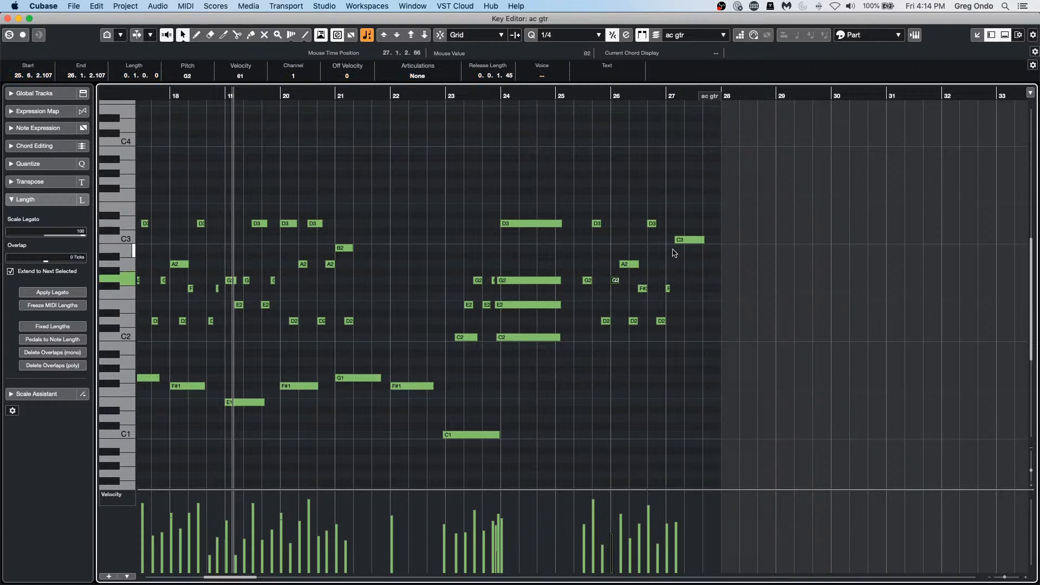
pyautogui.moveTo(610, 210); pyautogui.dragTo(655, 346)
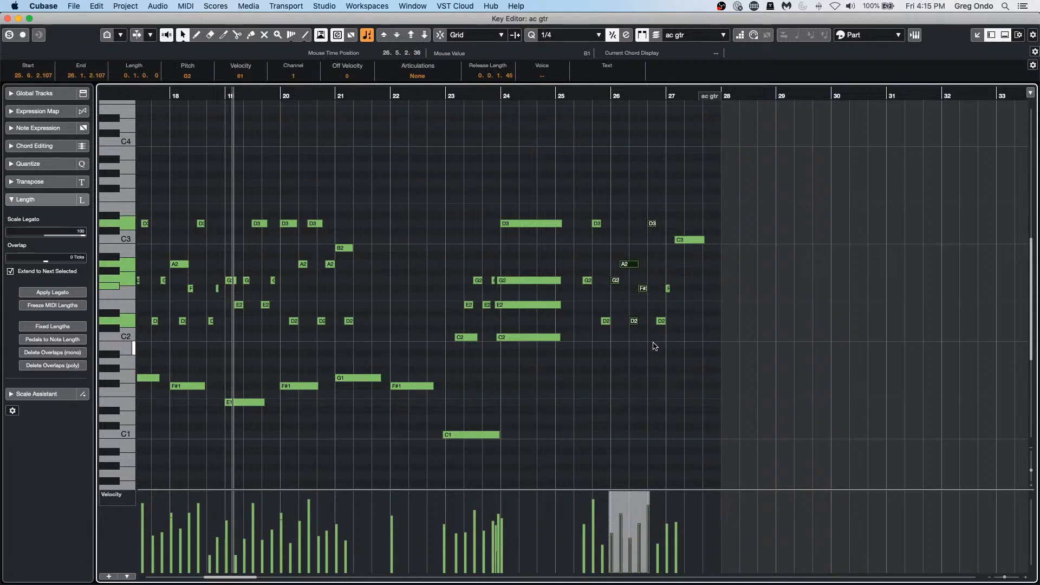
pyautogui.moveTo(655, 346); pyautogui.dragTo(657, 340)
pyautogui.hotkey('alt', 'Left')
pyautogui.hotkey('alt', 'Left')
pyautogui.hotkey('alt', 'Left')
pyautogui.hotkey('alt', 'Left')
pyautogui.hotkey('alt', 'Left')
pyautogui.hotkey('alt', 'Left')
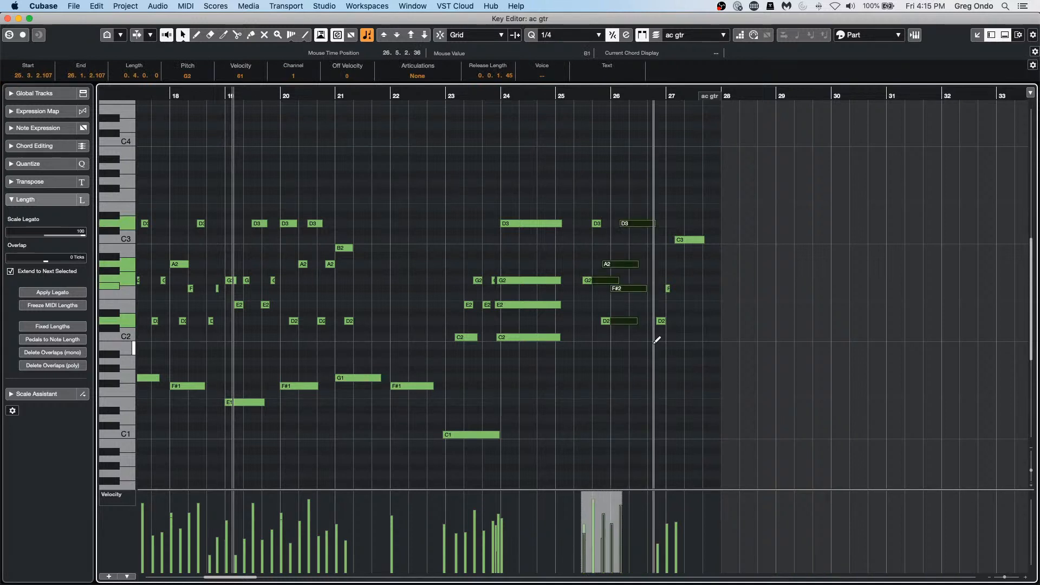
pyautogui.hotkey('alt', 'Right')
pyautogui.hotkey('alt', 'Right')
pyautogui.hotkey('alt', 'Right')
pyautogui.hotkey('alt', 'Right')
pyautogui.hotkey('alt', 'Right')
pyautogui.hotkey('alt', 'Right')
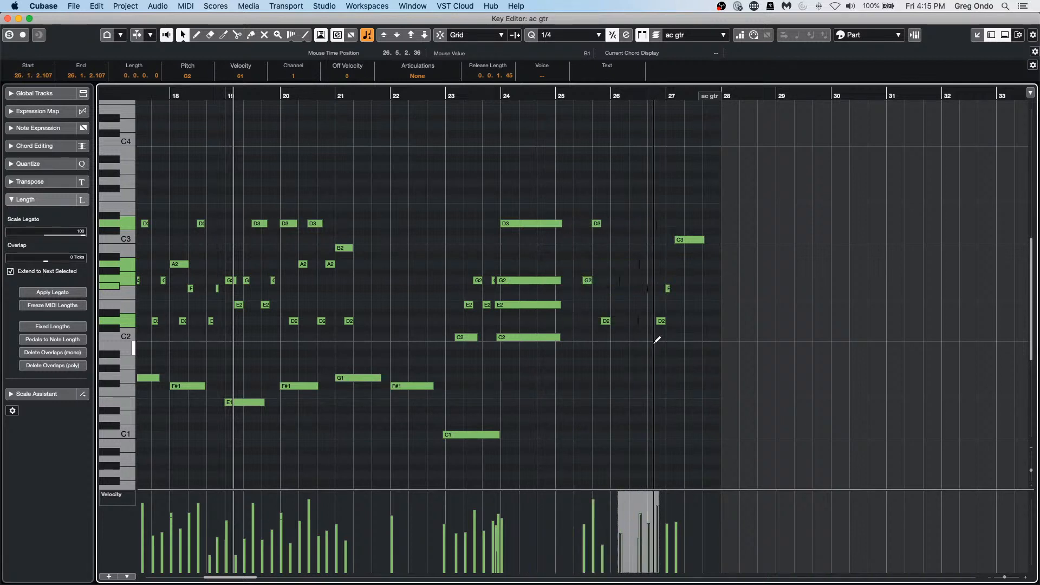
pyautogui.hotkey('alt', 'Left')
pyautogui.hotkey('alt', 'Left')
pyautogui.hotkey('alt', 'Left')
pyautogui.hotkey('alt', 'Left')
pyautogui.hotkey('alt', 'Left')
pyautogui.hotkey('alt', 'Left')
pyautogui.hotkey('alt', 'Left')
pyautogui.hotkey('alt', 'Left')
pyautogui.hotkey('alt', 'Right')
pyautogui.hotkey('alt', 'Right')
pyautogui.hotkey('alt', 'Right')
pyautogui.hotkey('alt', 'Right')
pyautogui.hotkey('alt', 'Right')
pyautogui.hotkey('alt', 'Right')
pyautogui.hotkey('alt', 'Right')
pyautogui.hotkey('alt', 'Right')
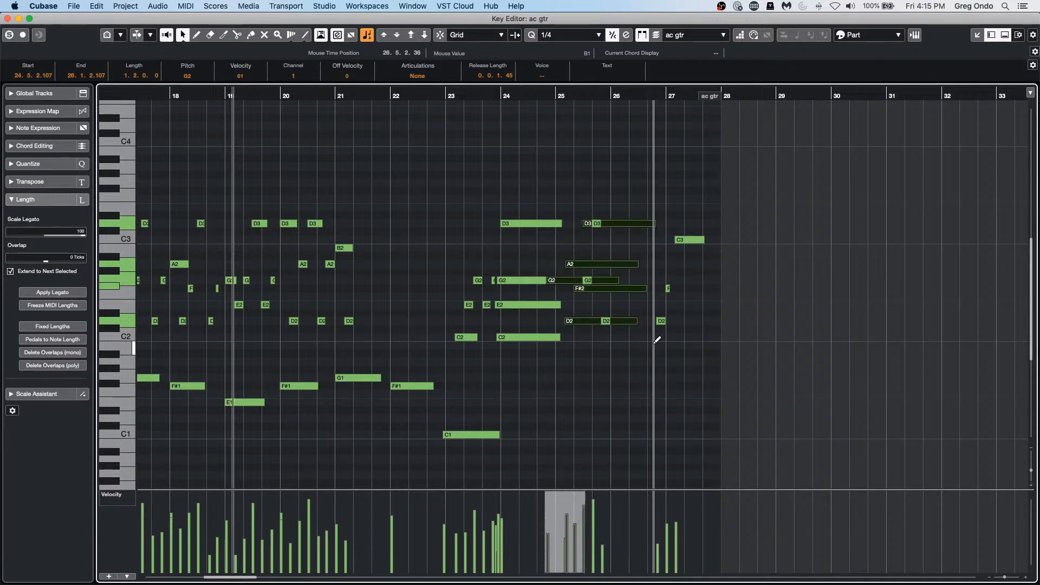
pyautogui.hotkey('alt', 'Left')
pyautogui.hotkey('alt', 'Left')
pyautogui.hotkey('alt', 'Left')
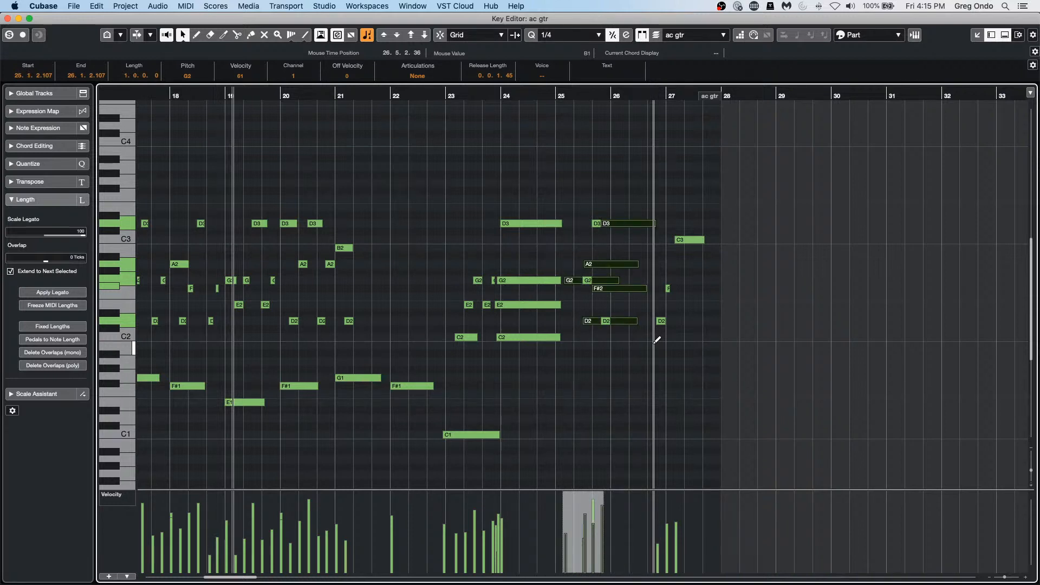
pyautogui.hotkey('alt', 'Right')
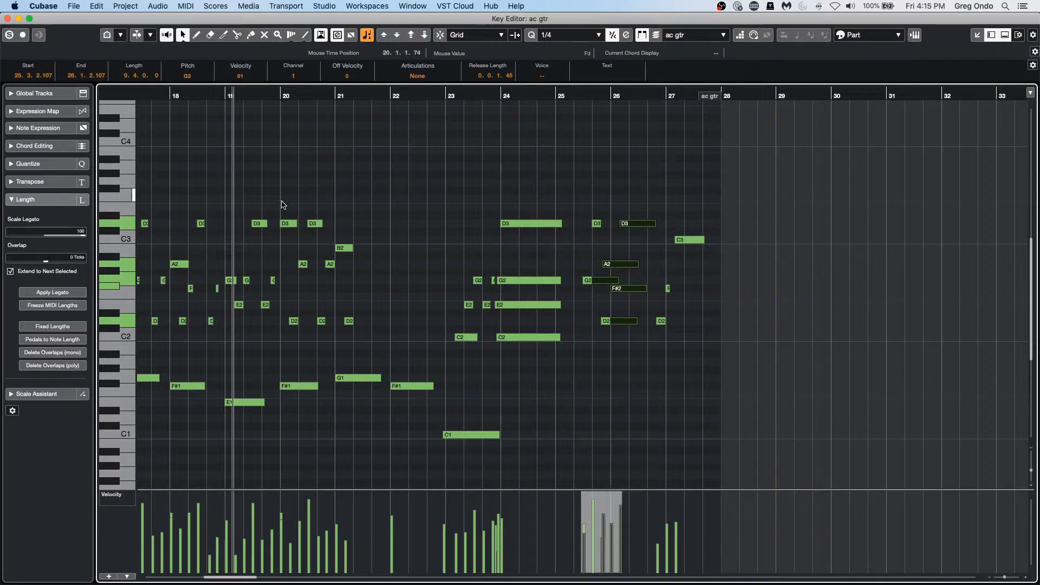
# - Select the notes in bars 20 and 21 and reshape their velocities by scaling, tilting and scaling around the absolute center
pyautogui.moveTo(280, 201); pyautogui.dragTo(382, 482)
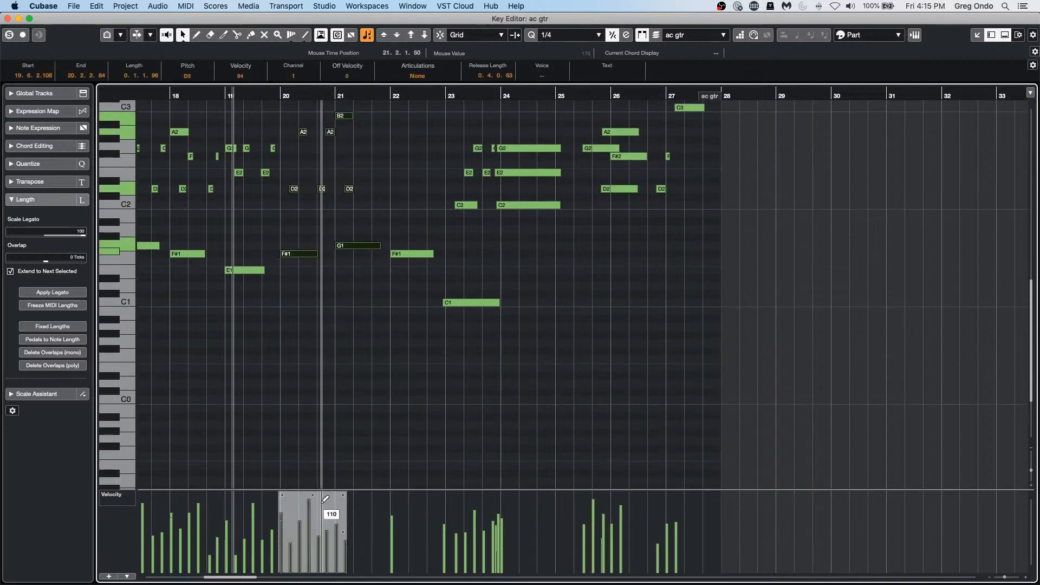
pyautogui.moveTo(308, 491); pyautogui.dragTo(347, 515)
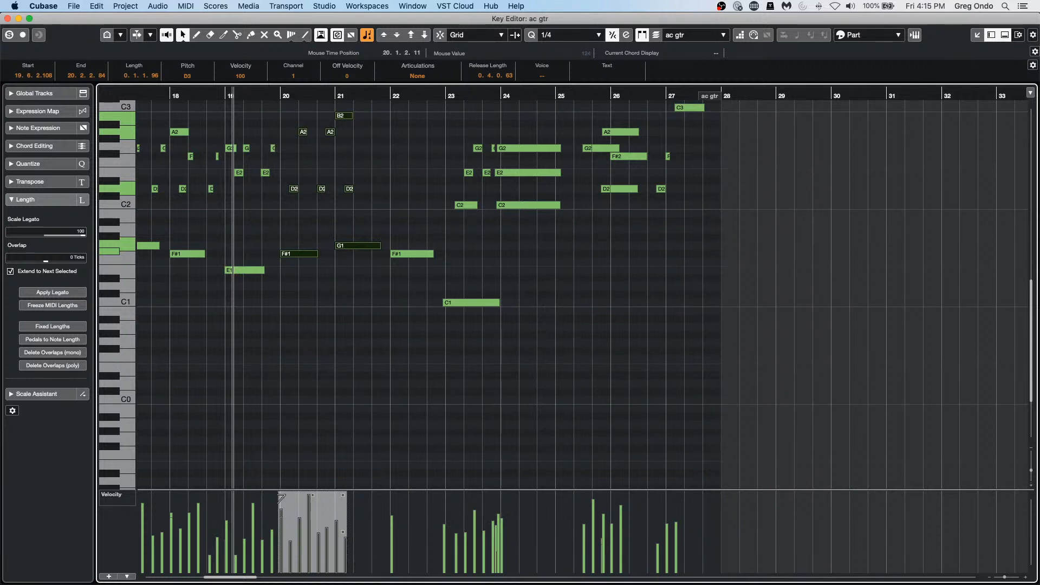
pyautogui.moveTo(287, 494); pyautogui.dragTo(280, 499)
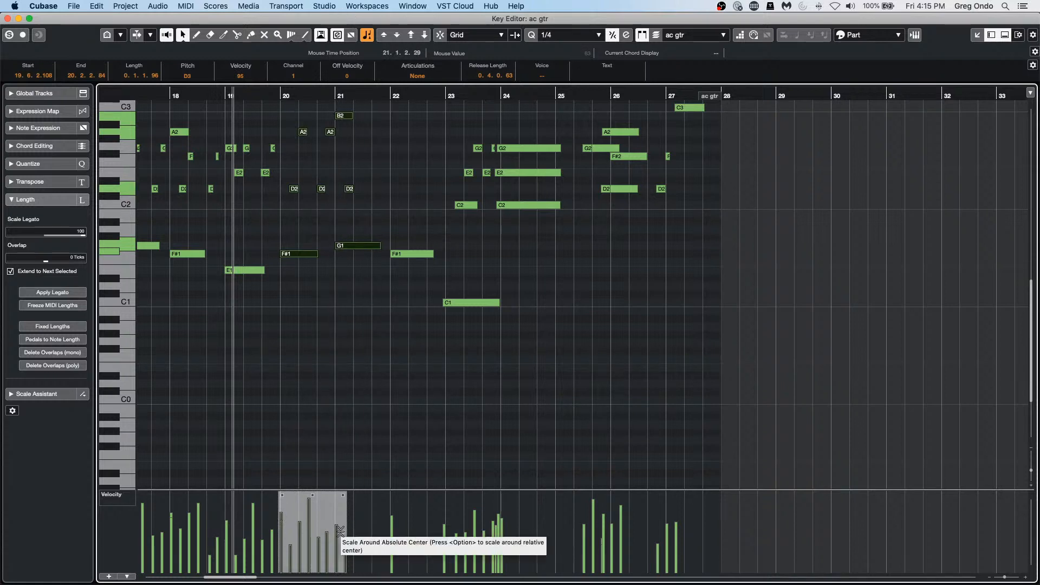
pyautogui.moveTo(343, 532)
pyautogui.mouseDown()
pyautogui.moveTo(340, 584)
pyautogui.moveTo(354, 516)
pyautogui.moveTo(346, 567)
pyautogui.moveTo(353, 517)
pyautogui.moveTo(348, 537)
pyautogui.mouseUp()
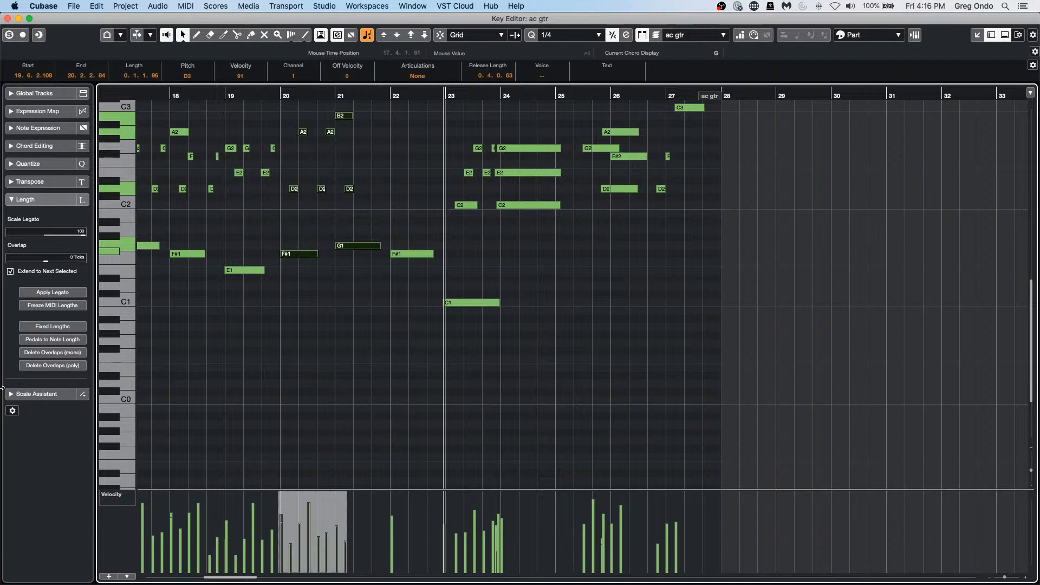
# - Show only pitches with events and set the Scale Assistant's editor scale to G Major
pyautogui.click(33, 394)
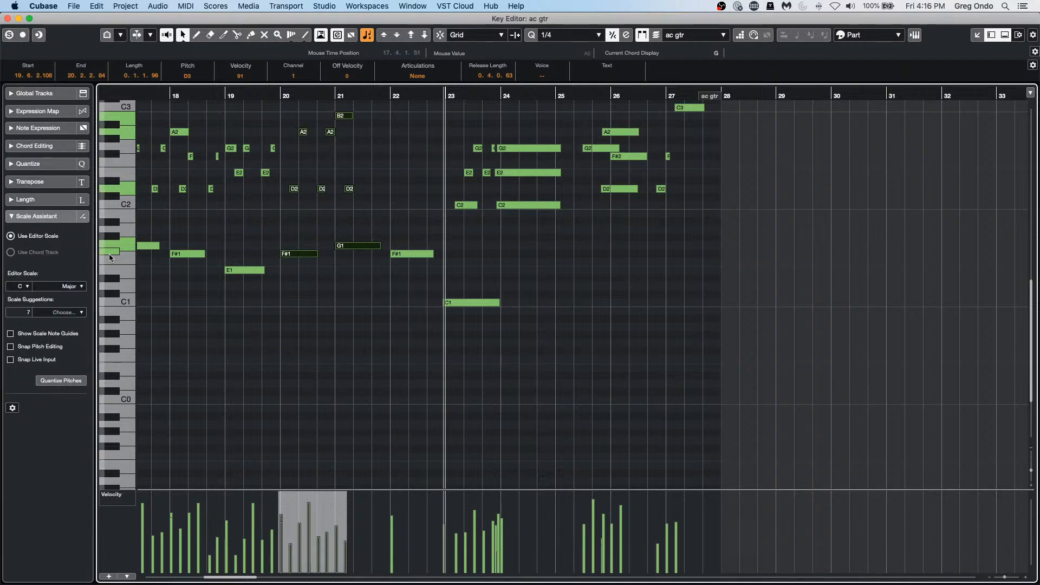
pyautogui.click(107, 35)
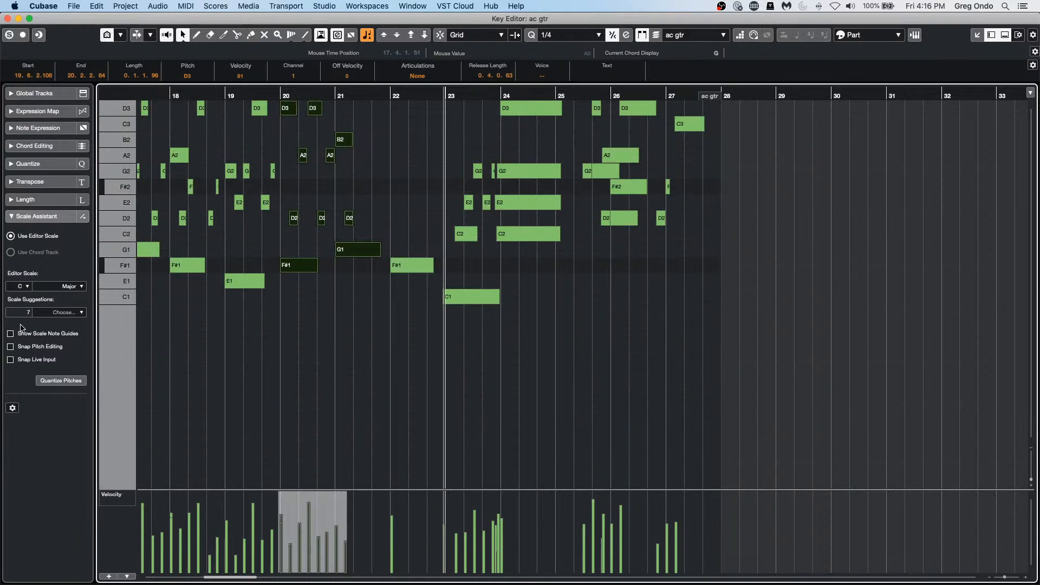
pyautogui.click(22, 286)
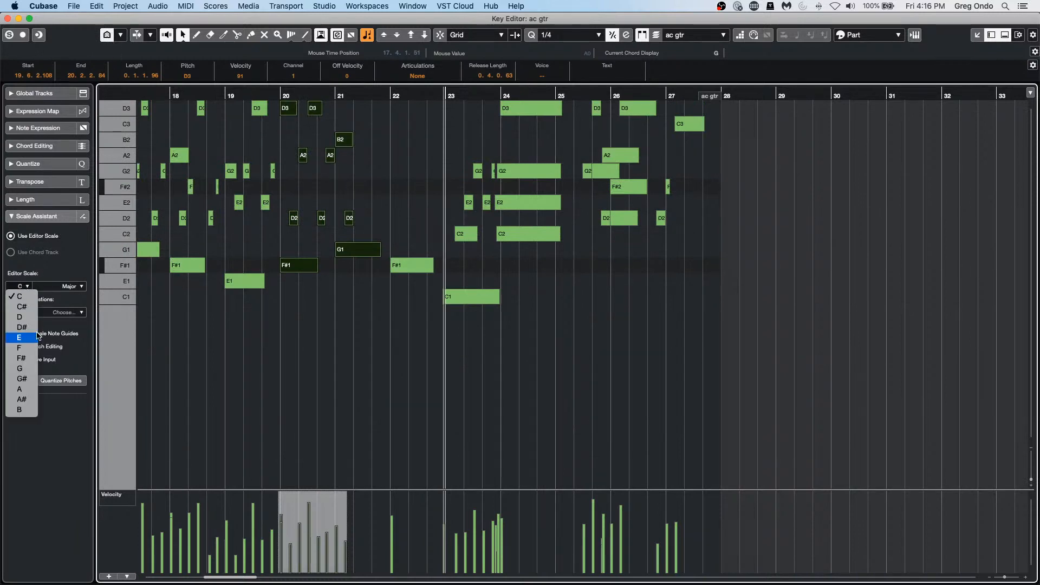
pyautogui.click(31, 368)
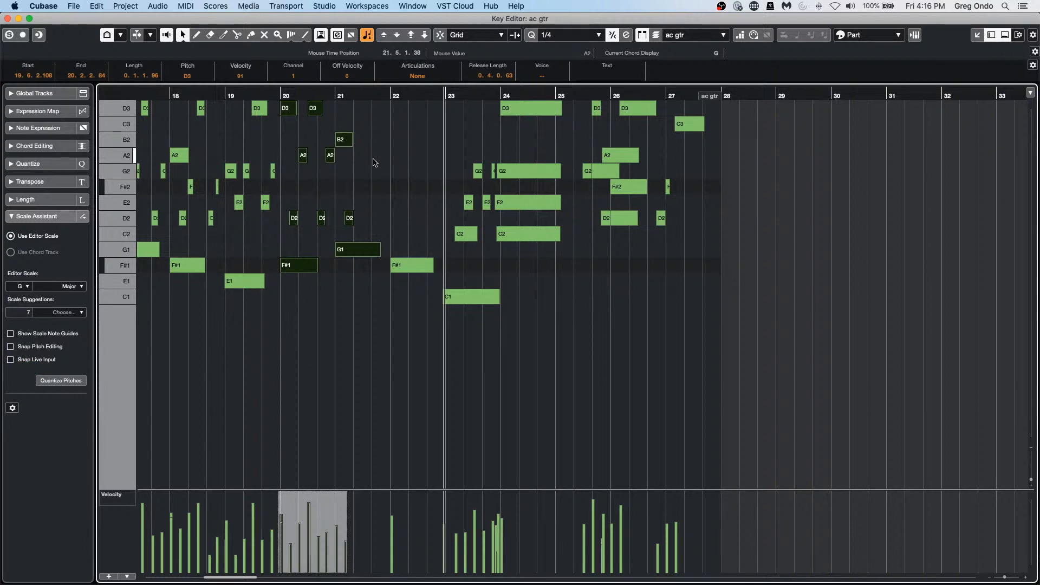
# - Show pitches from the Scale Assistant and draw an ascending run of notes from D3 near bar 22 up to G4 late in bar 24
pyautogui.click(120, 35)
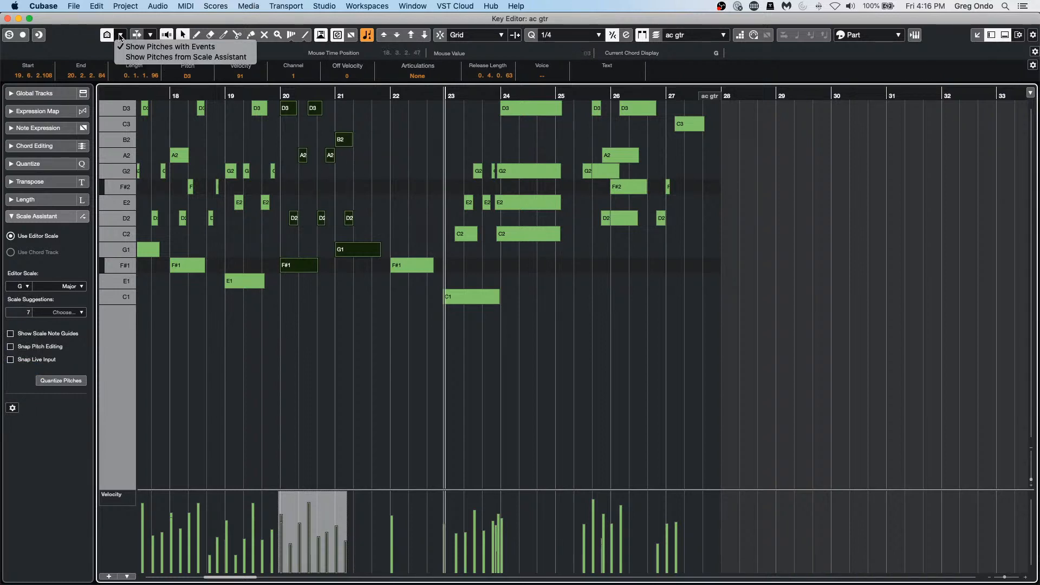
pyautogui.click(157, 60)
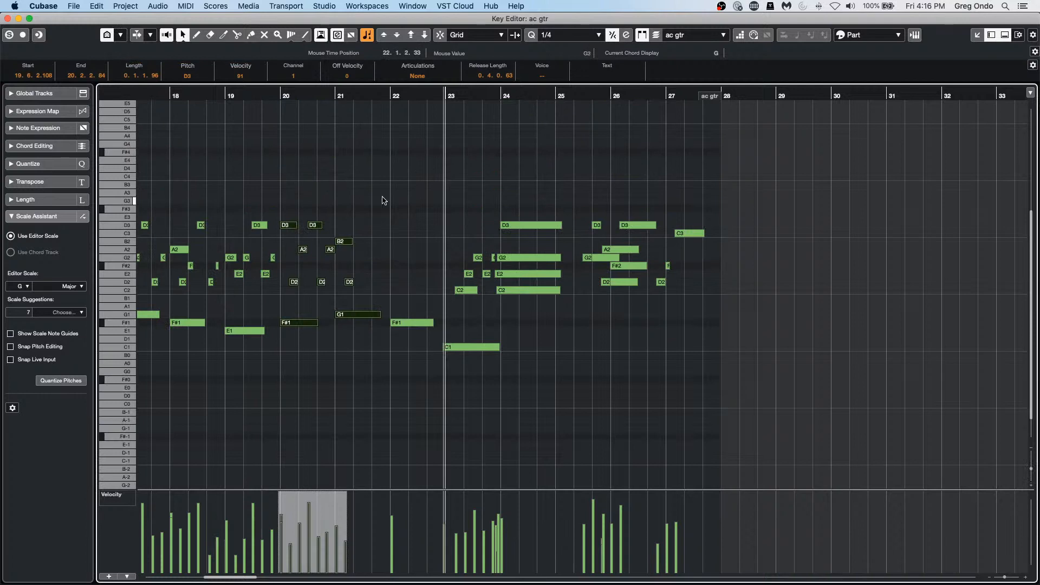
pyautogui.rightClick(375, 214)
pyautogui.click(392, 215)
pyautogui.click(387, 225)
pyautogui.click(397, 217)
pyautogui.click(410, 193)
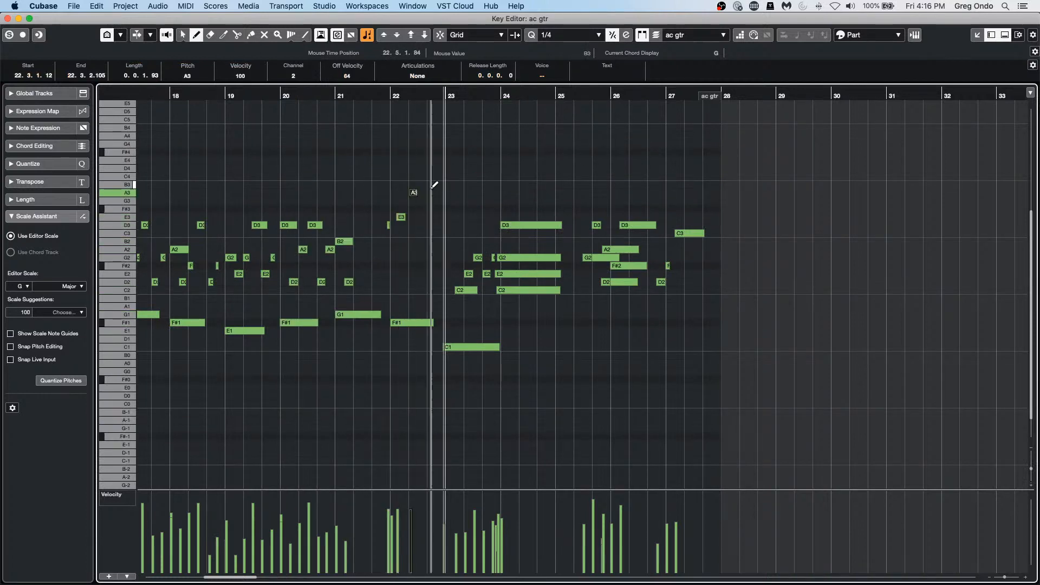
pyautogui.moveTo(432, 186); pyautogui.dragTo(457, 185)
pyautogui.click(496, 177)
pyautogui.moveTo(462, 177); pyautogui.dragTo(530, 153)
pyautogui.click(505, 153)
pyautogui.click(552, 144)
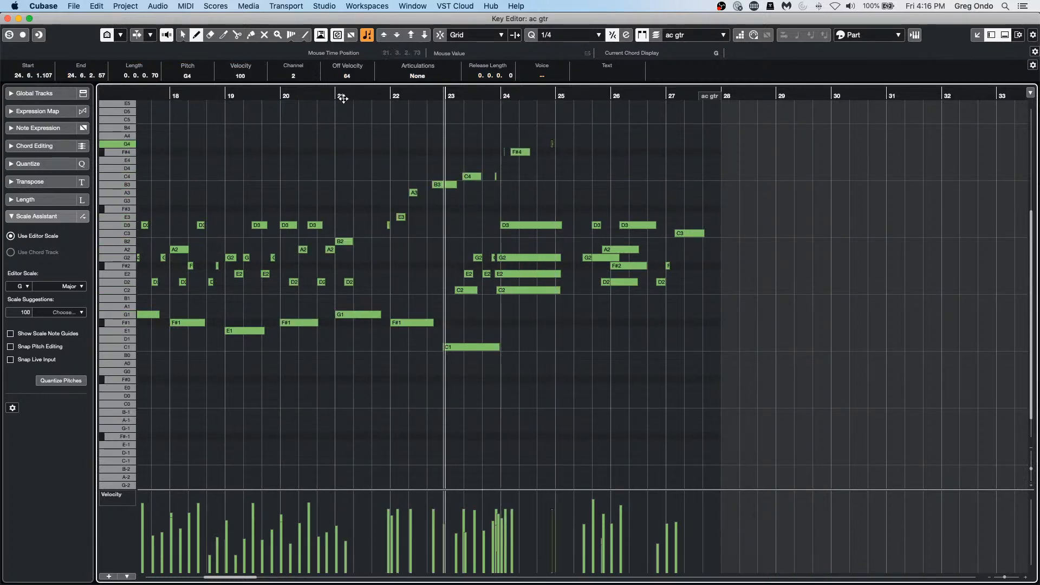
# - Audition the drawn run from bar 21 with the editor soloed, and raise the longer F#4 in bar 24 to G4
pyautogui.click(352, 95)
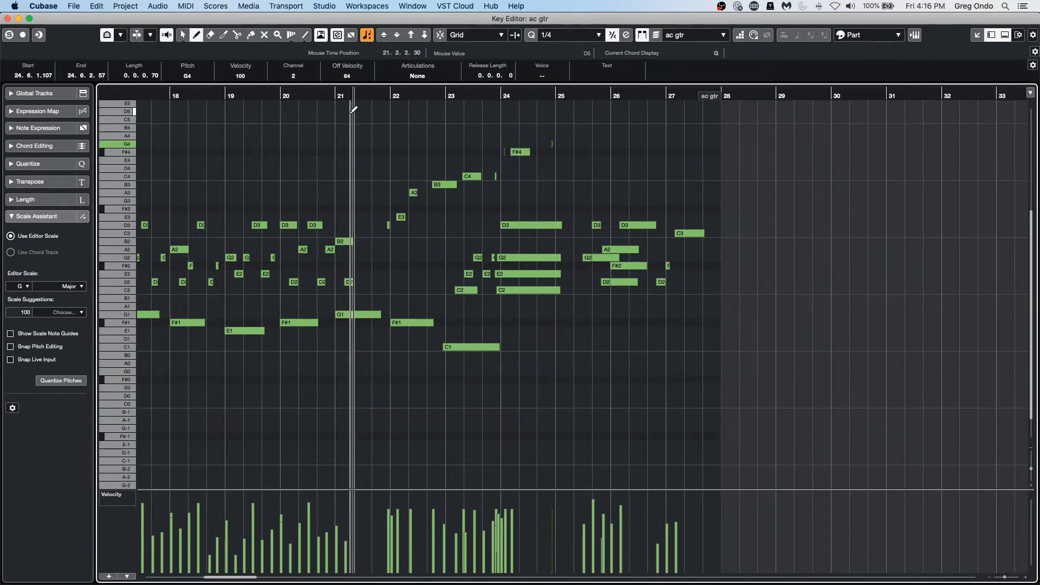
pyautogui.click(9, 35)
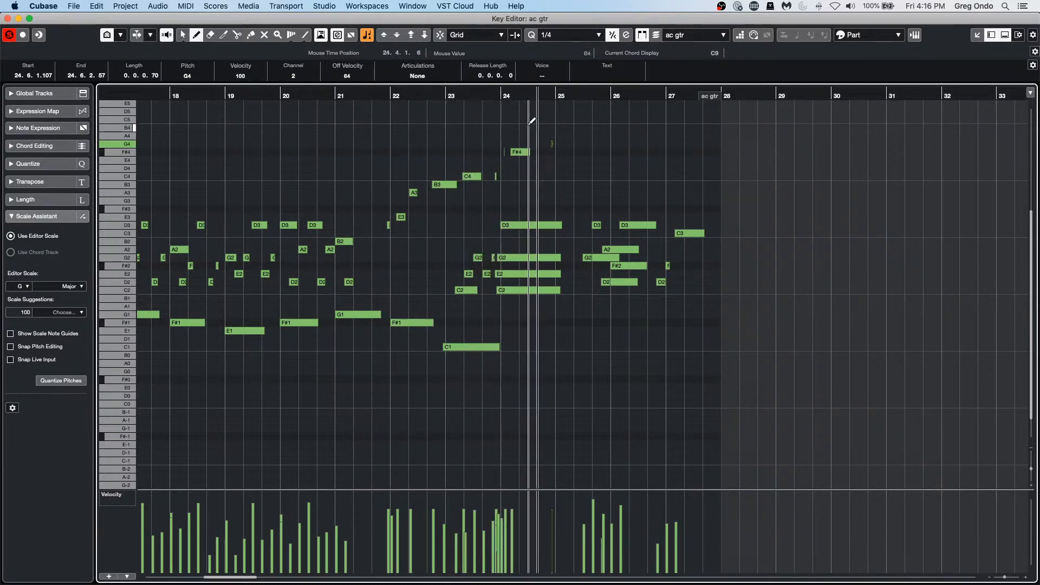
pyautogui.press('1')
pyautogui.moveTo(519, 152); pyautogui.dragTo(520, 144)
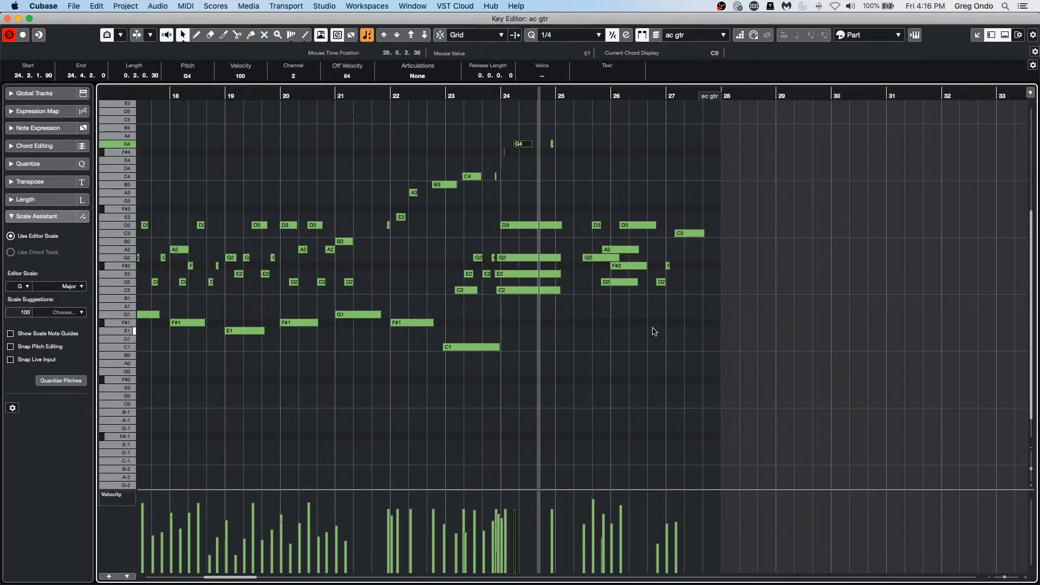
# - Color the notes by Scale/Chords with all pitches displayed again, and raise the long D3 in bar 24 to F#3
pyautogui.click(874, 35)
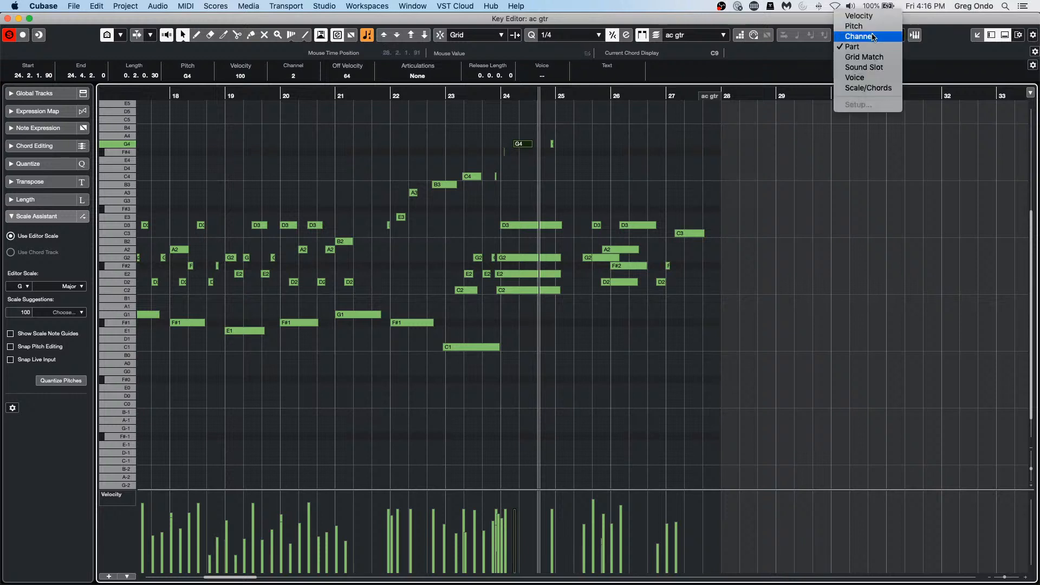
pyautogui.click(872, 89)
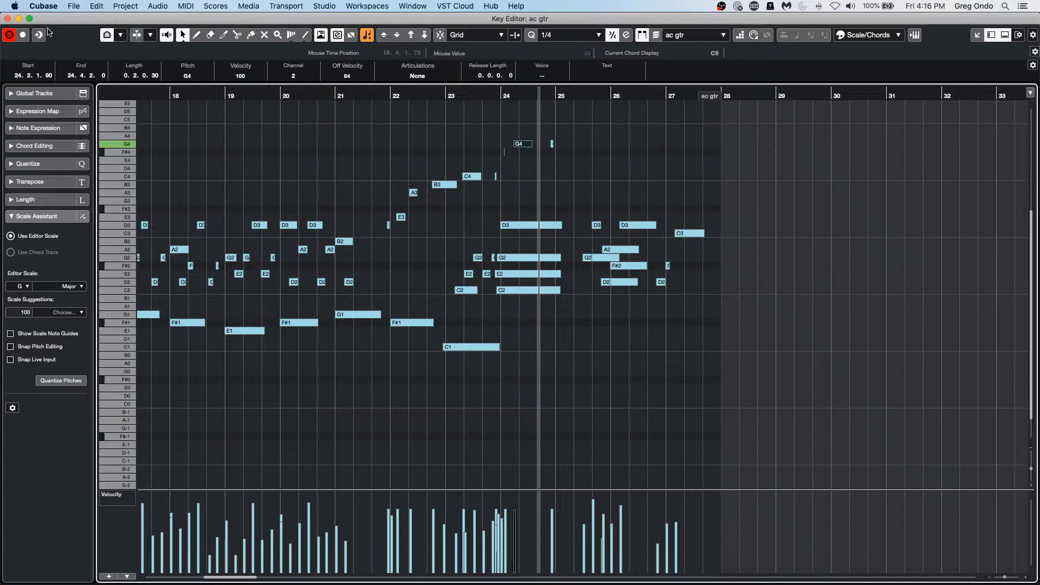
pyautogui.click(110, 38)
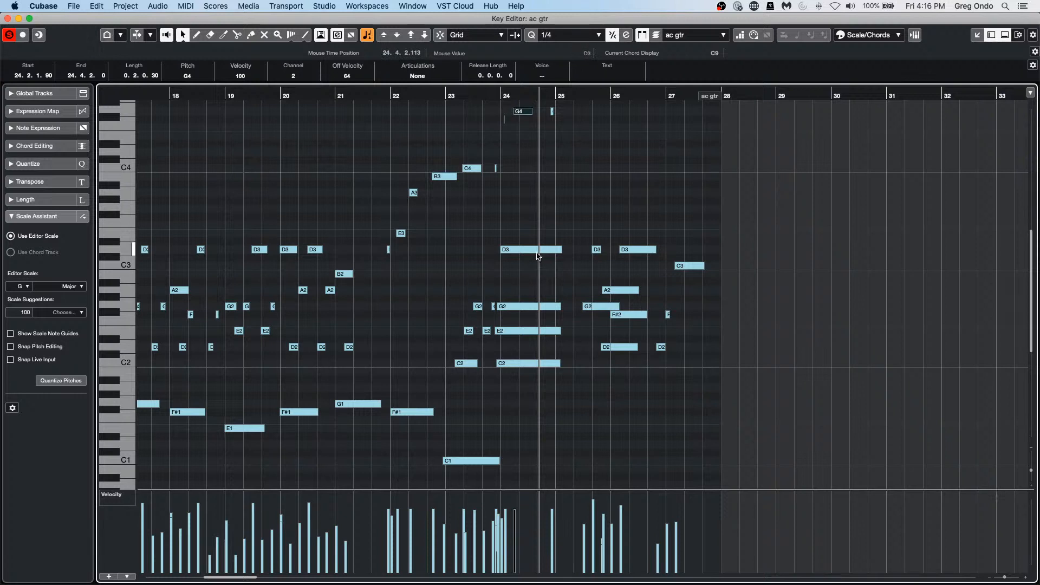
pyautogui.moveTo(540, 250); pyautogui.dragTo(544, 217)
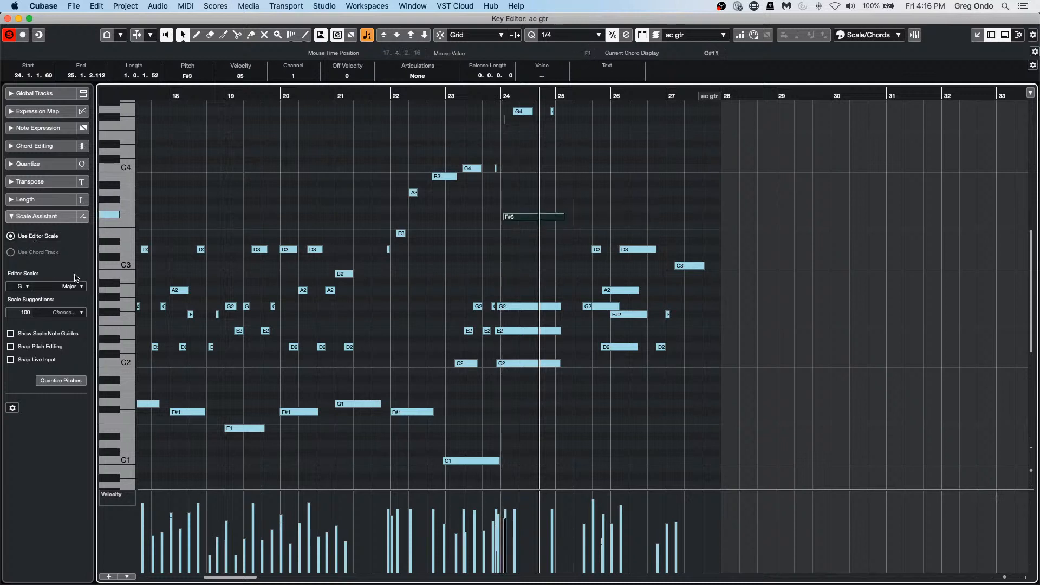
pyautogui.click(566, 396)
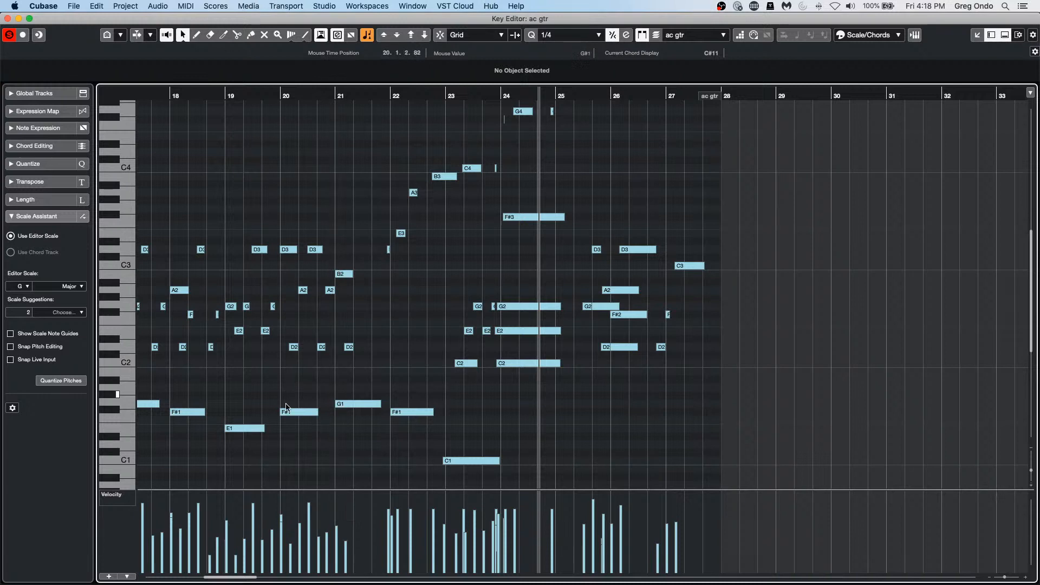
# - Switch the controller lane from Velocity to CC 64 (Sustain)
pyautogui.click(128, 494)
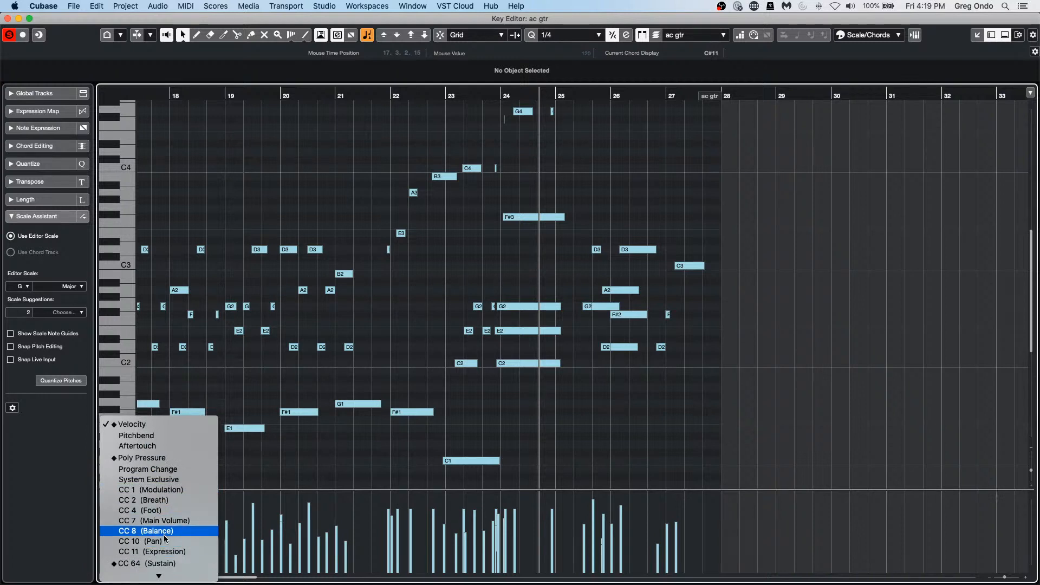
pyautogui.moveTo(188, 584)
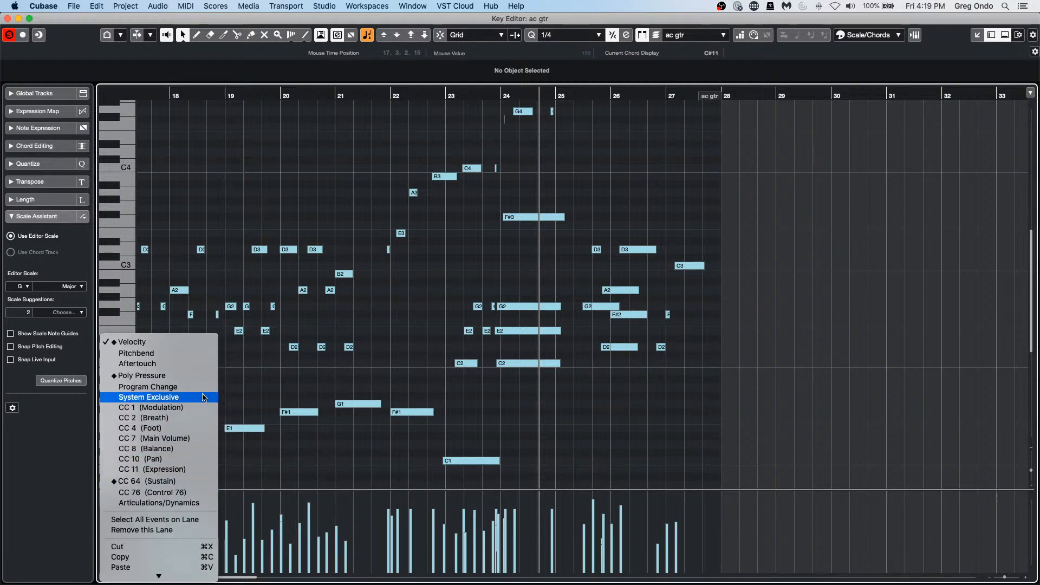
pyautogui.click(205, 482)
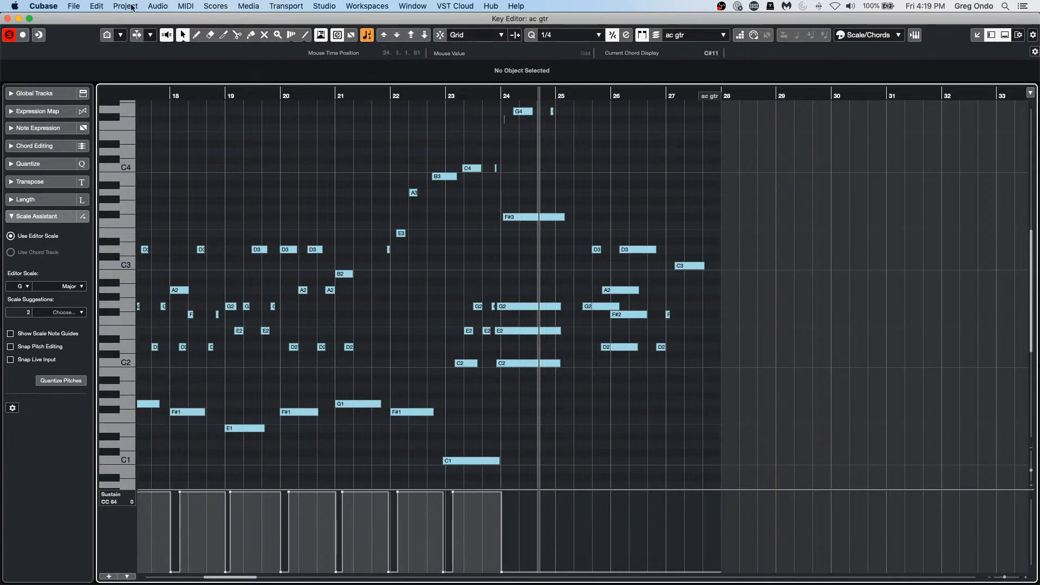
# - Open the Logical Editor and remove its default filter and action lines
pyautogui.click(181, 7)
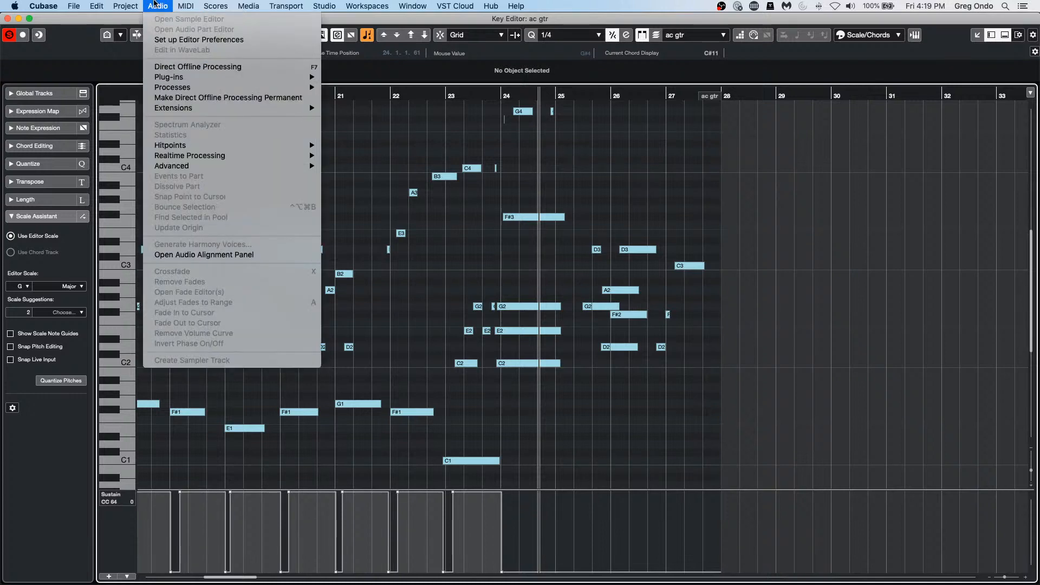
pyautogui.moveTo(114, 3)
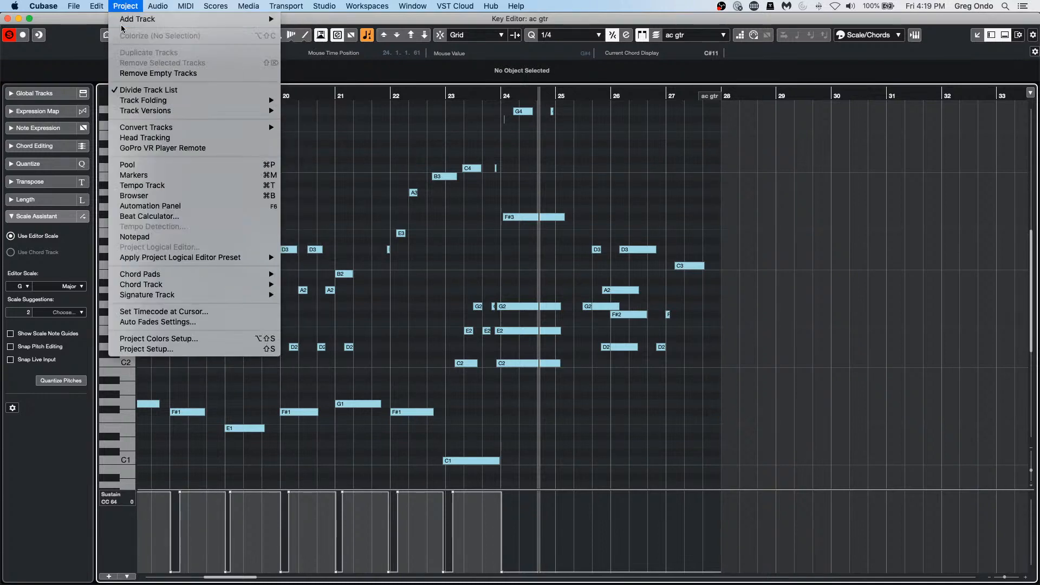
pyautogui.moveTo(186, 6)
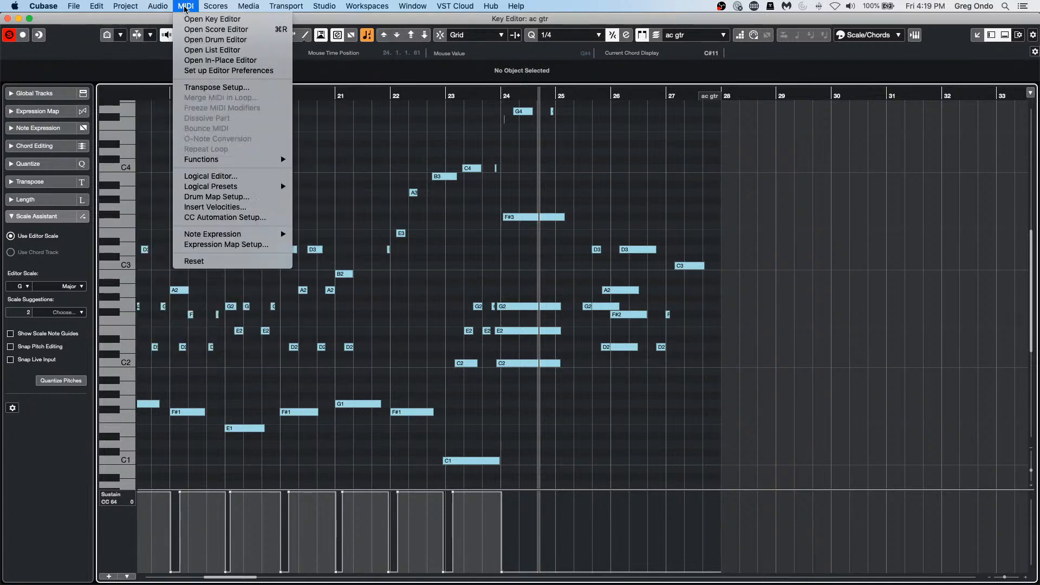
pyautogui.click(239, 176)
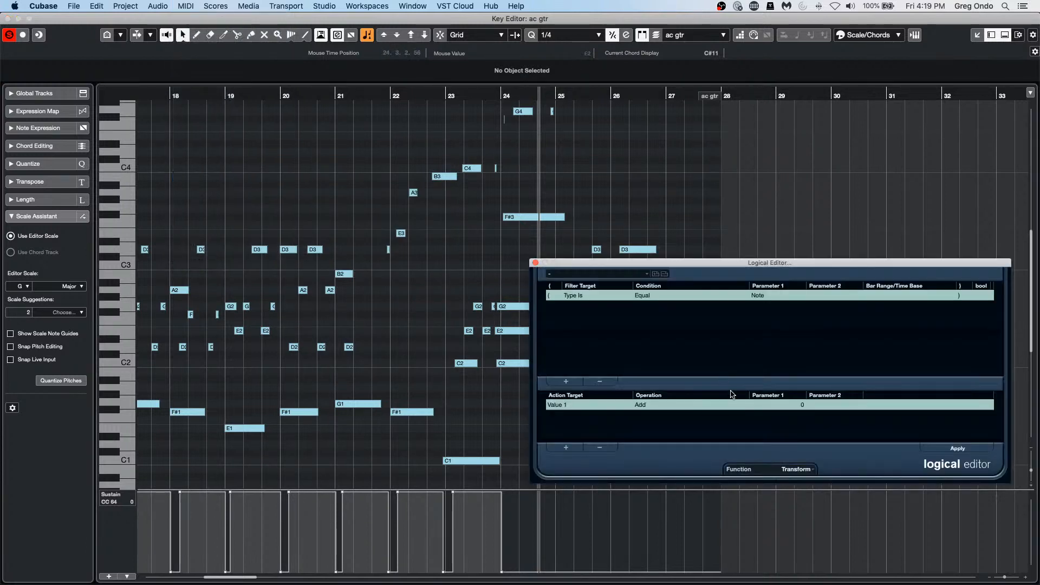
pyautogui.click(599, 448)
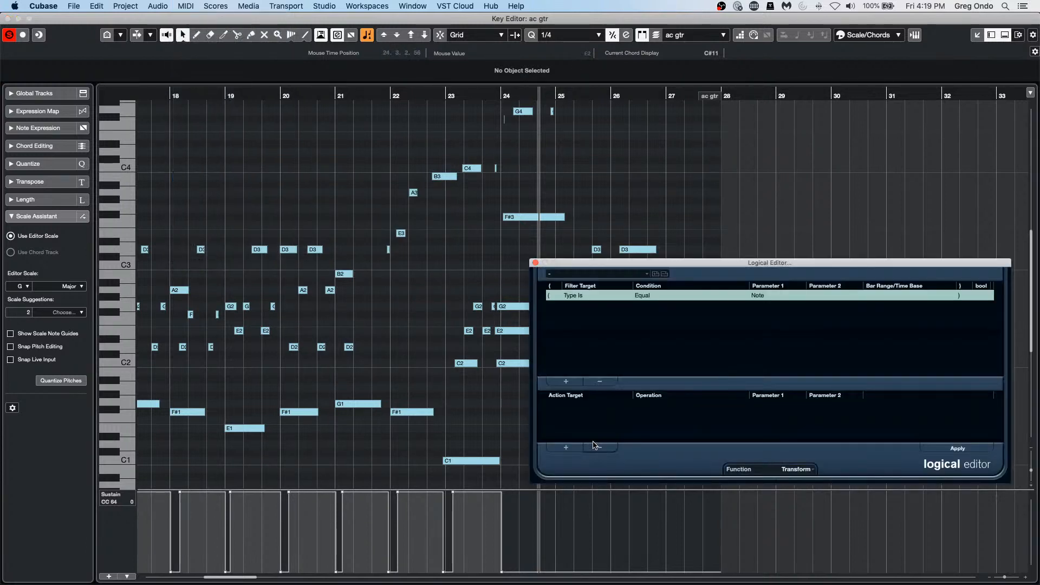
pyautogui.click(600, 381)
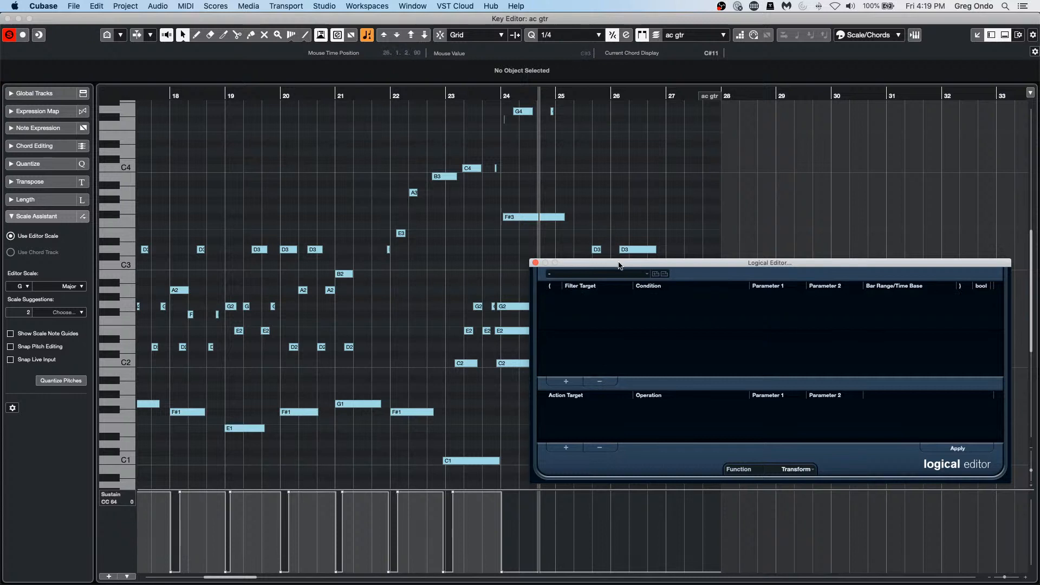
pyautogui.moveTo(619, 264); pyautogui.dragTo(500, 184)
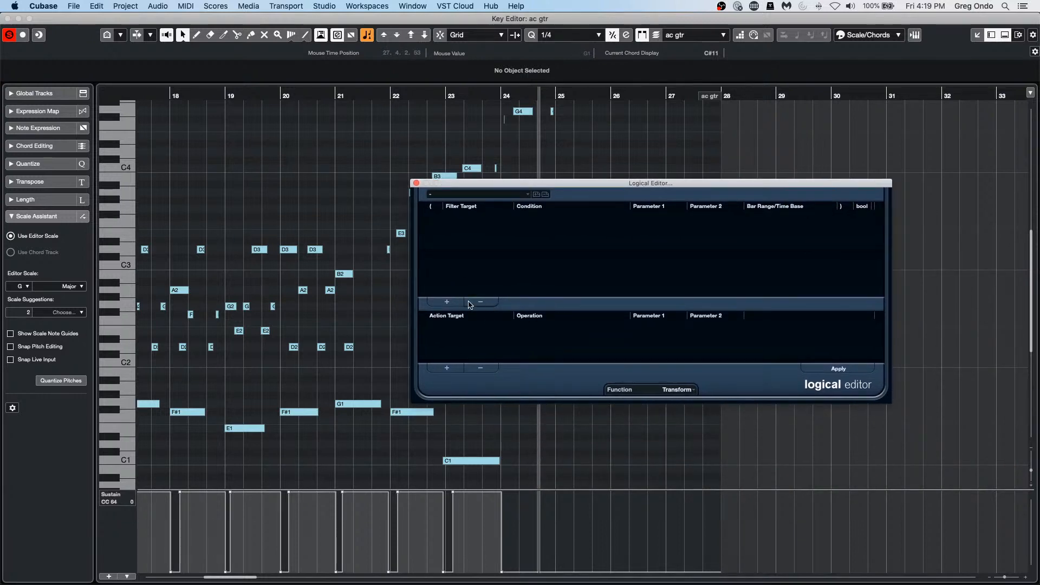
# - Add a Logical Editor filter condition where Type Is Equal to Controller
pyautogui.click(446, 301)
pyautogui.click(467, 216)
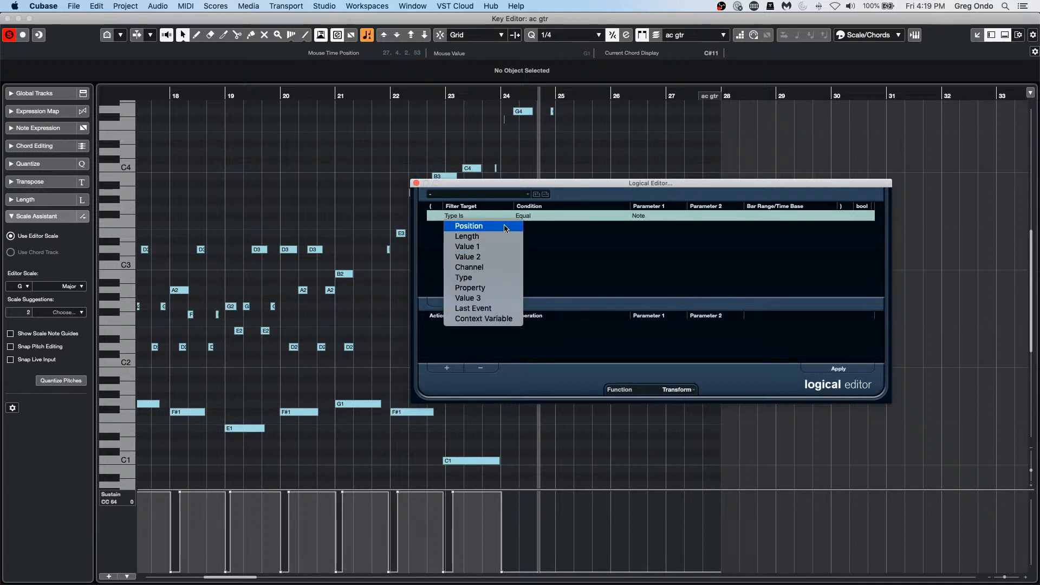
pyautogui.click(655, 217)
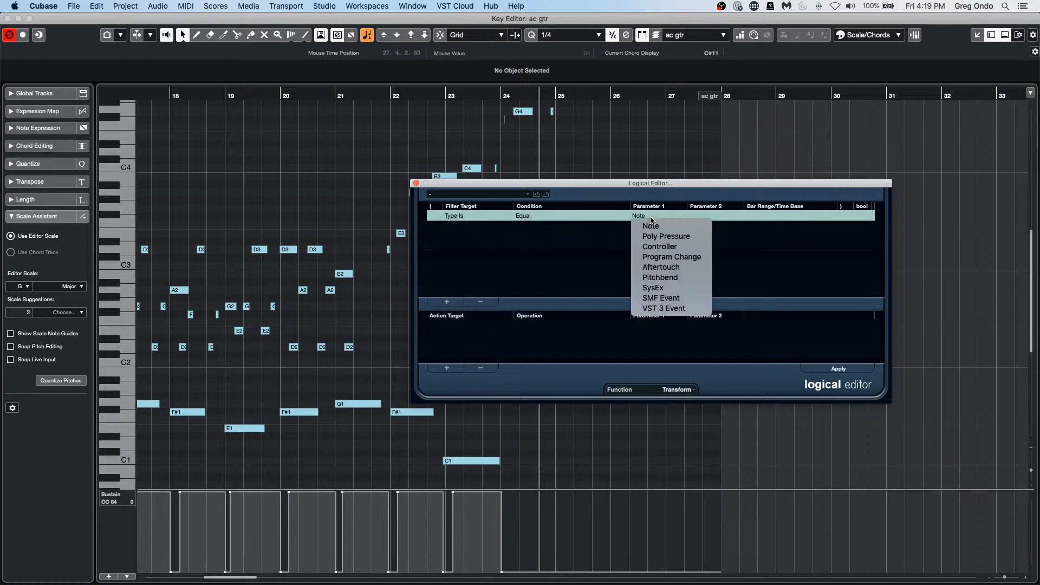
pyautogui.click(663, 246)
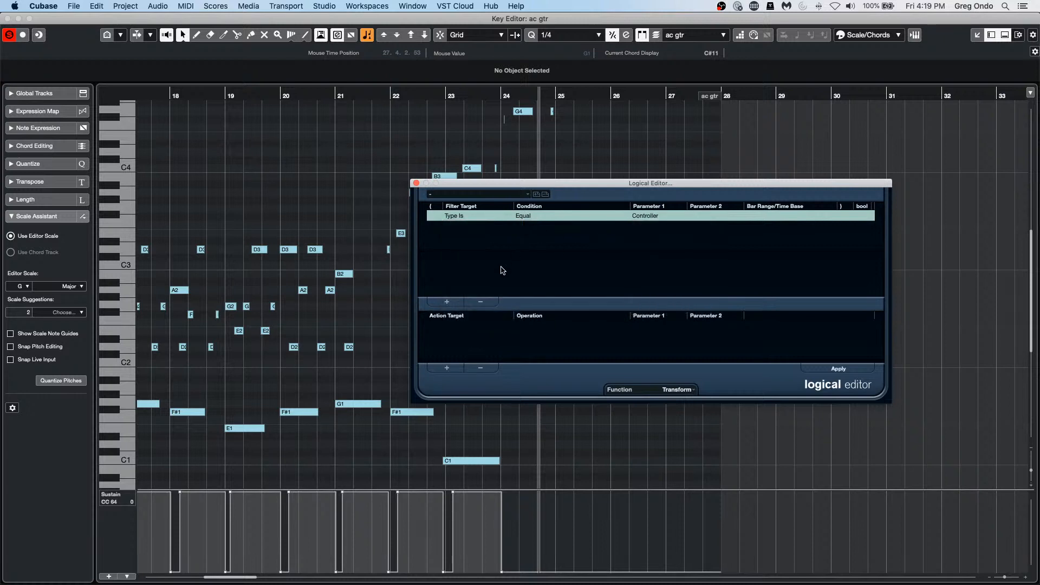
# - Add a second filter condition with Value 1 (MIDI Controller No.) equal to 64
pyautogui.click(447, 301)
pyautogui.click(463, 228)
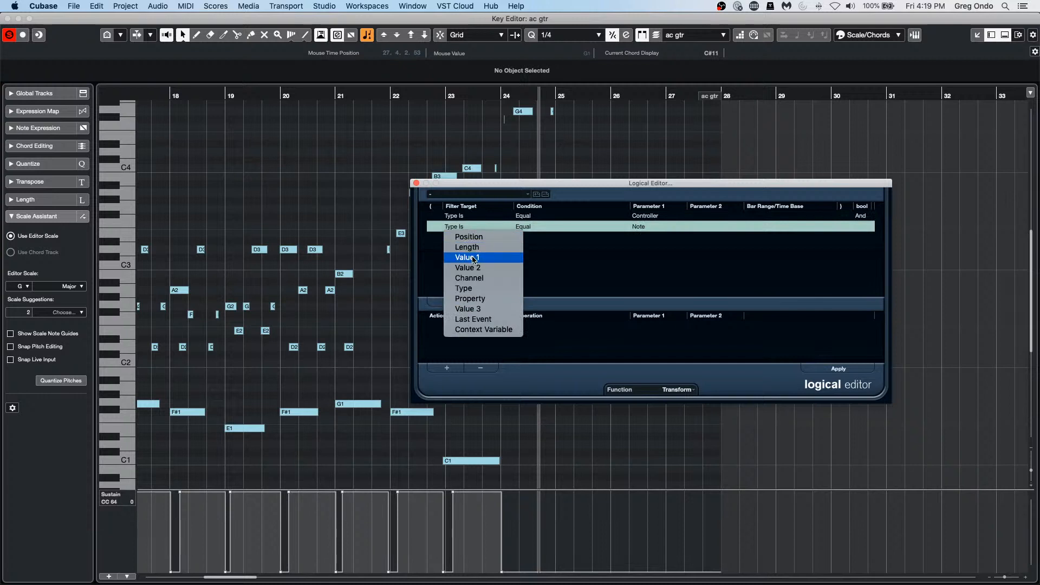
pyautogui.click(474, 259)
pyautogui.click(639, 226)
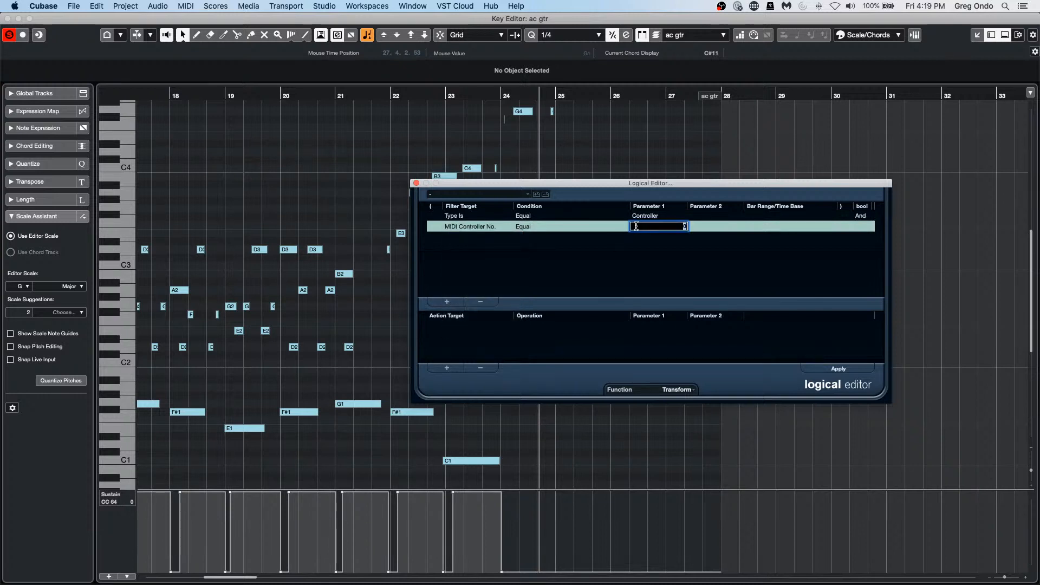
pyautogui.write('64')
pyautogui.press('Return')
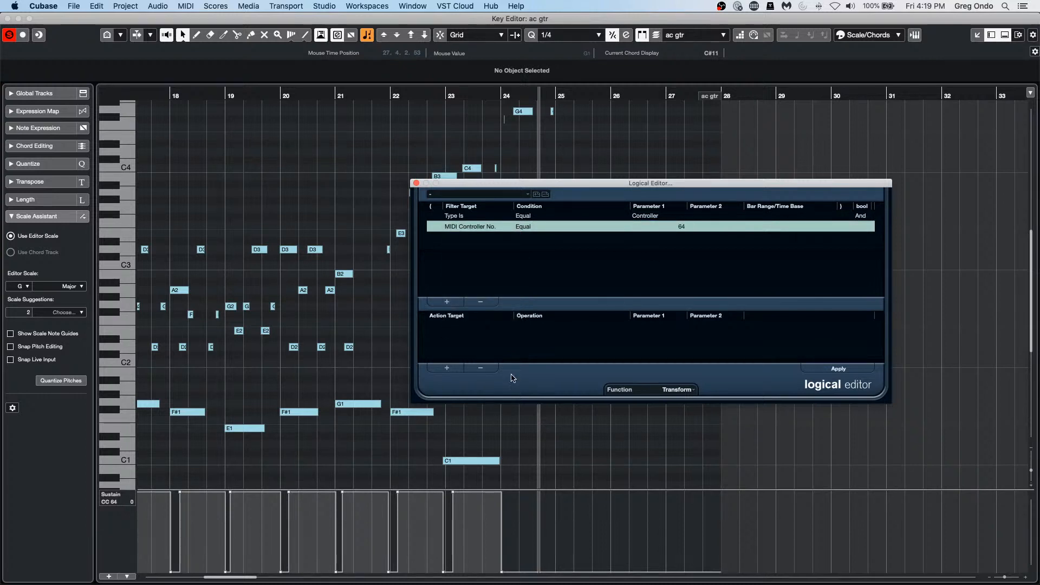
pyautogui.click(447, 367)
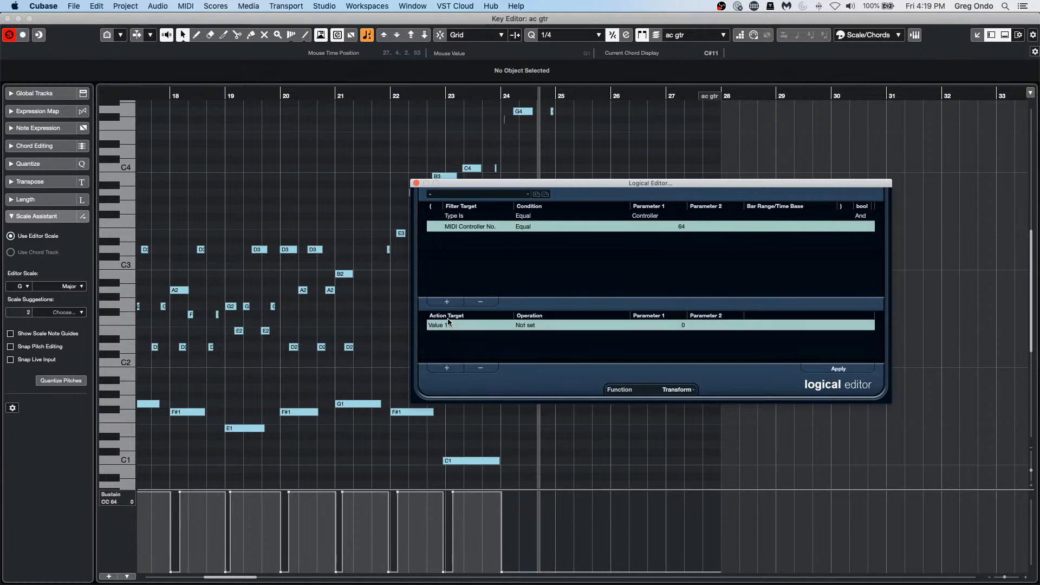
pyautogui.click(458, 326)
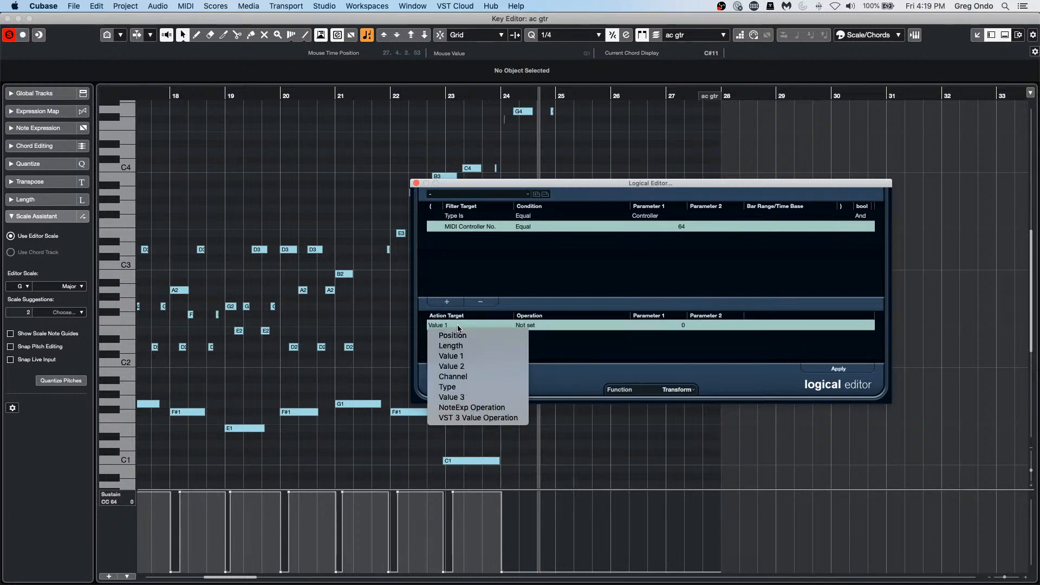
pyautogui.click(459, 334)
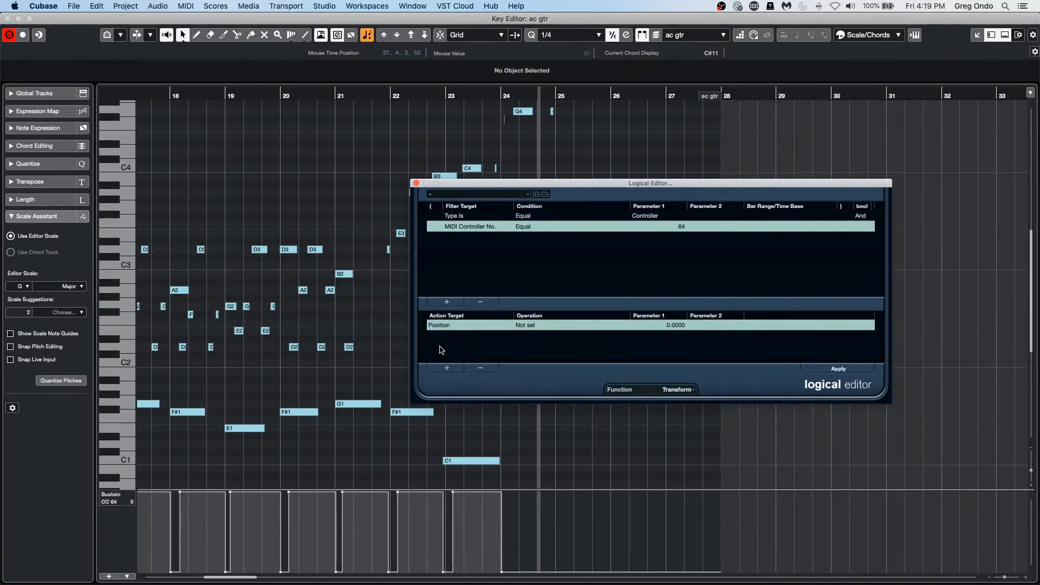
pyautogui.click(447, 369)
pyautogui.click(445, 335)
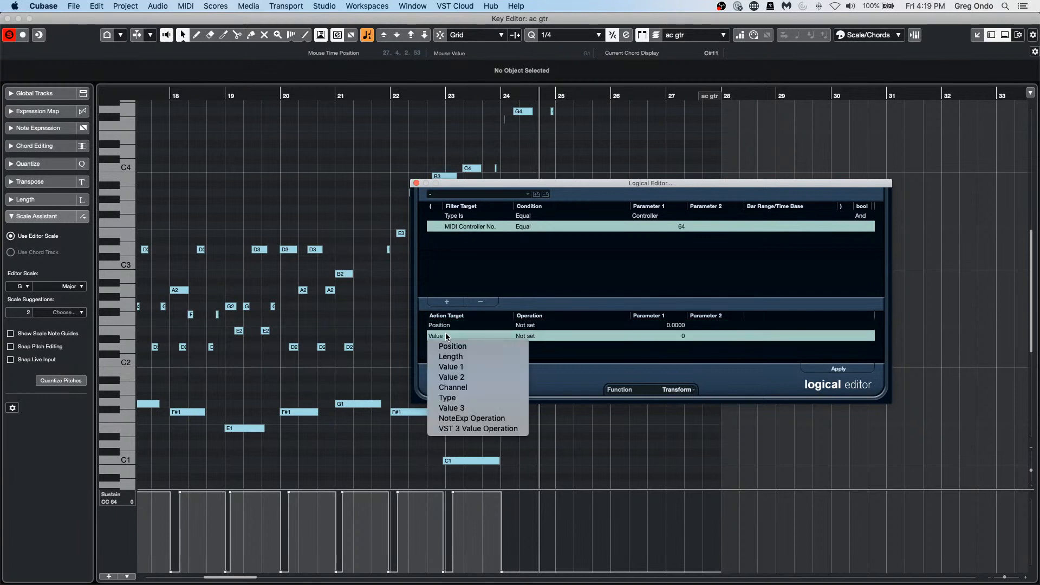
pyautogui.click(558, 333)
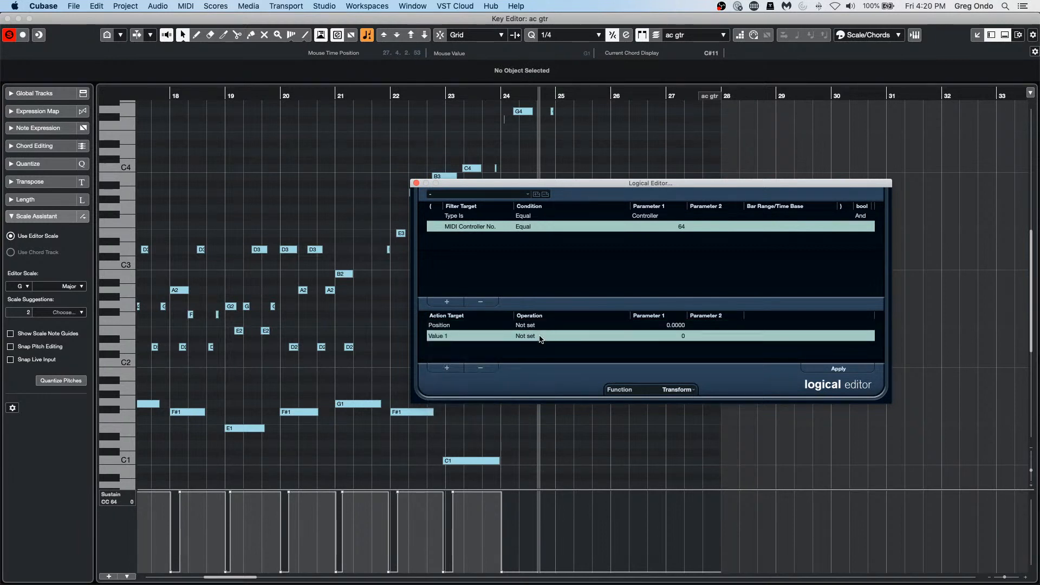
pyautogui.click(480, 369)
pyautogui.click(528, 325)
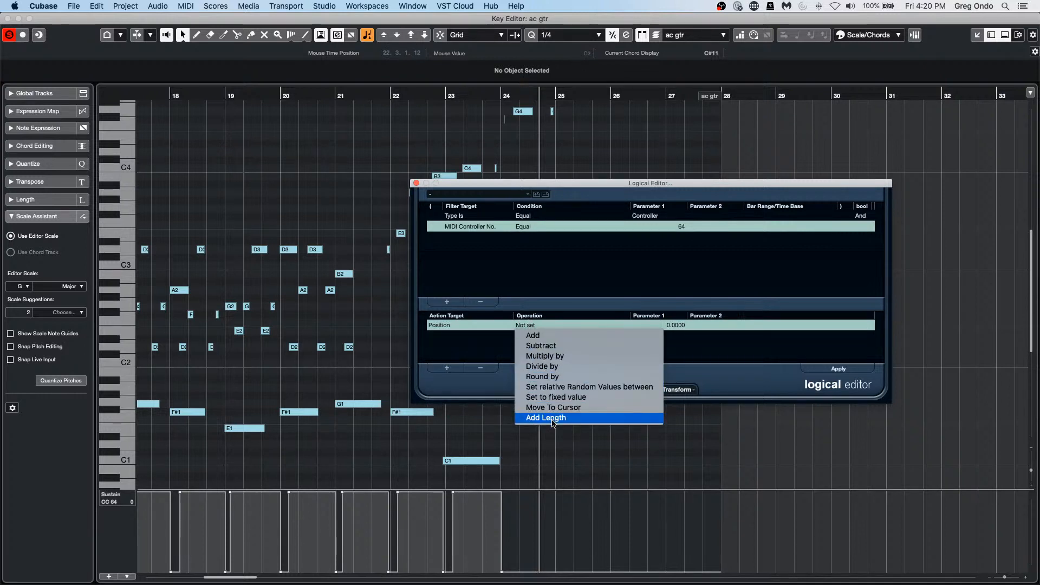
pyautogui.click(587, 397)
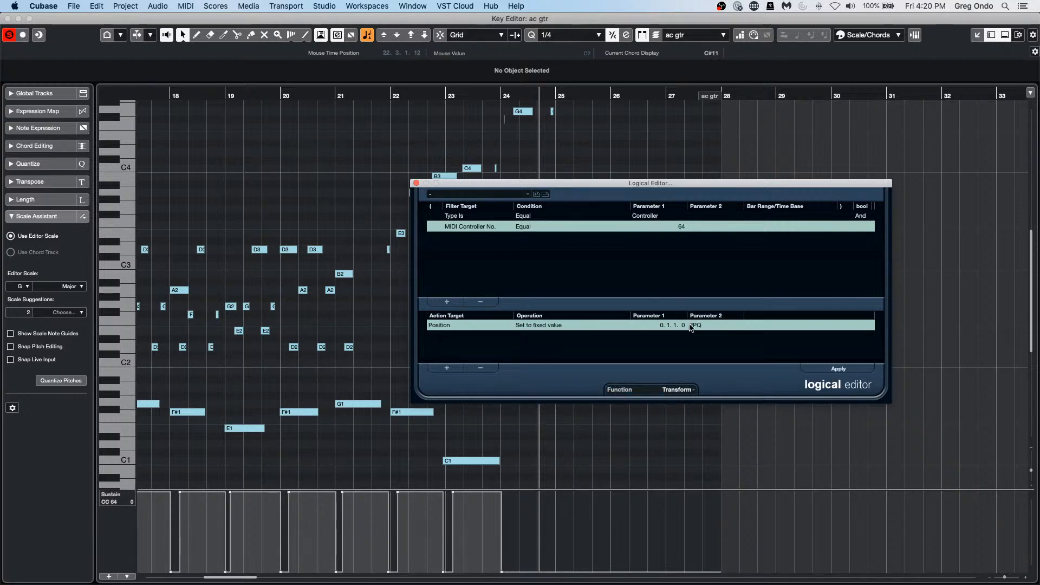
pyautogui.click(688, 326)
pyautogui.click(639, 348)
pyautogui.click(483, 369)
# - Add a third filter condition and set it to Context Variable with the Inside Range condition
pyautogui.click(446, 301)
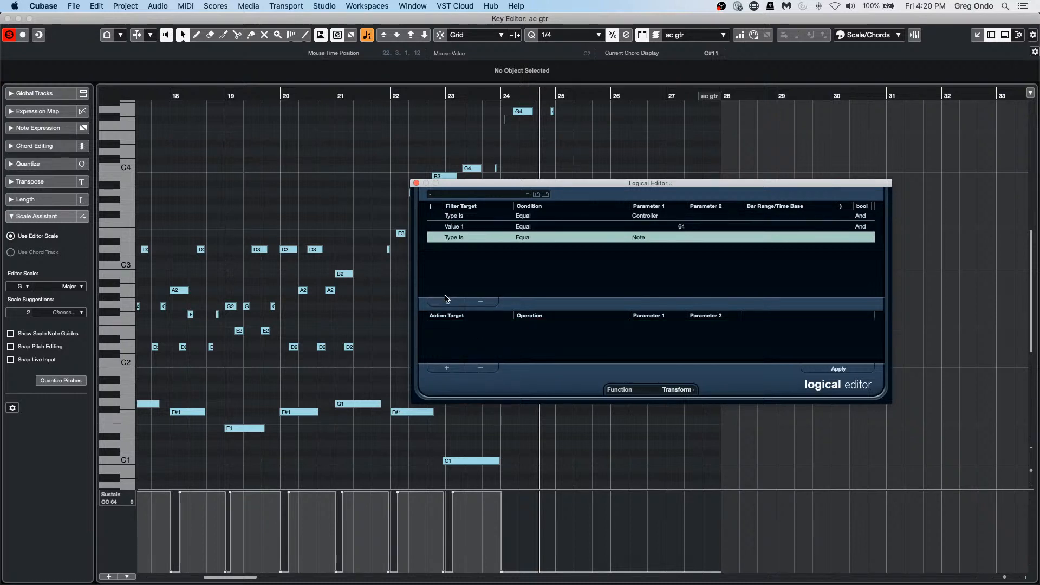
pyautogui.click(468, 240)
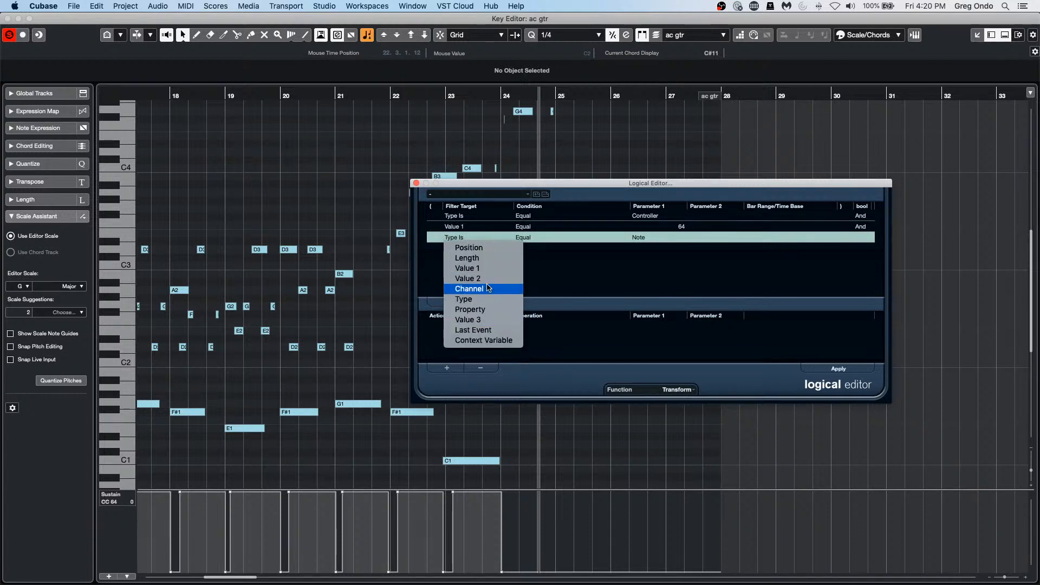
pyautogui.click(484, 340)
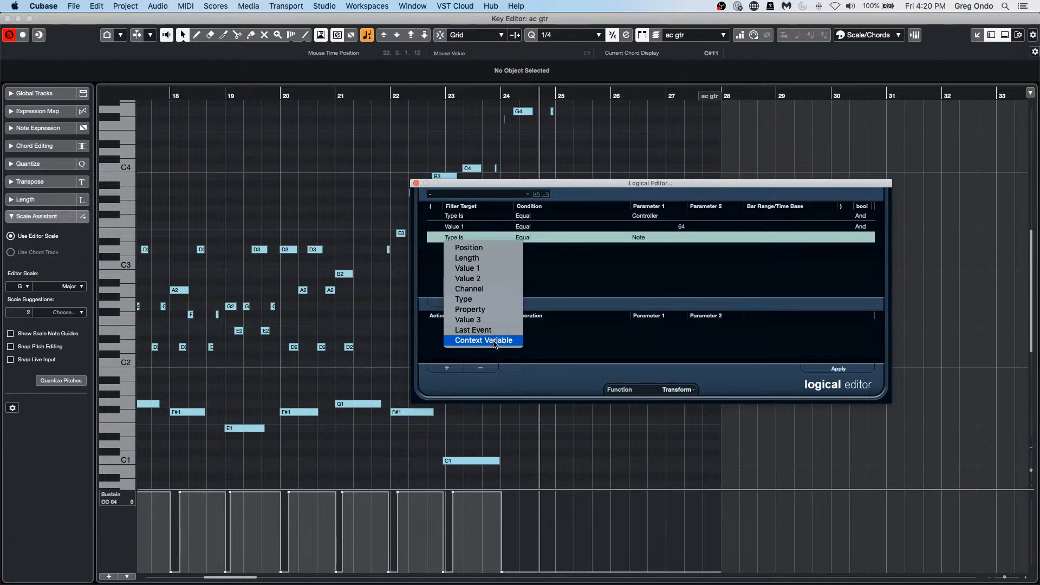
pyautogui.click(533, 239)
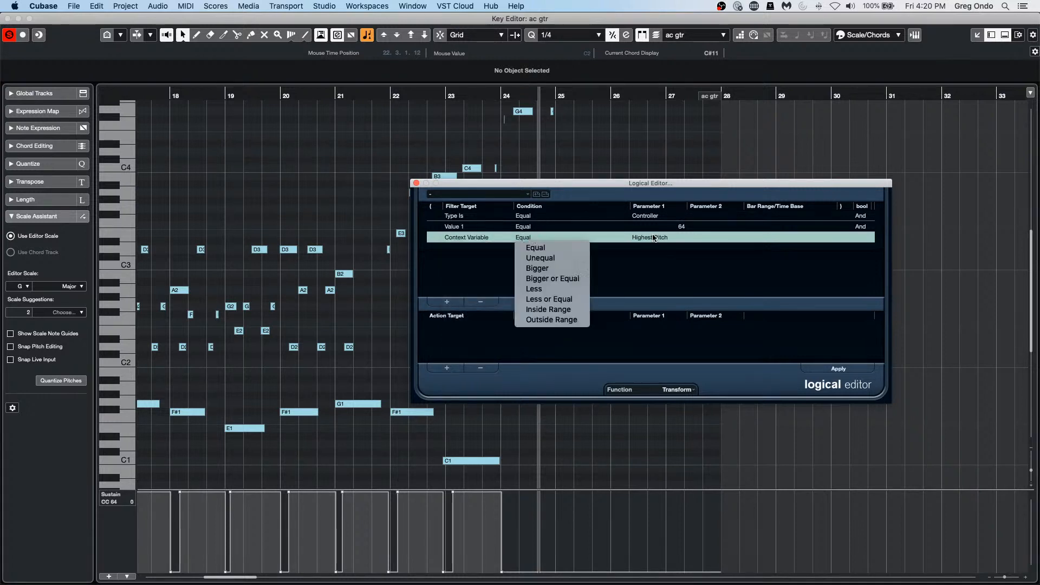
pyautogui.click(674, 238)
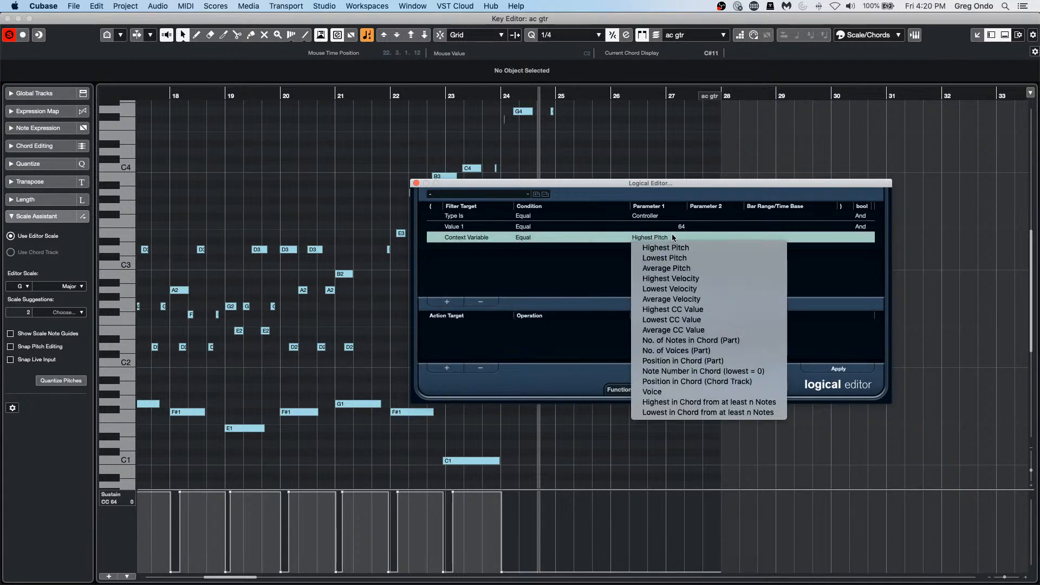
pyautogui.click(535, 239)
pyautogui.click(536, 239)
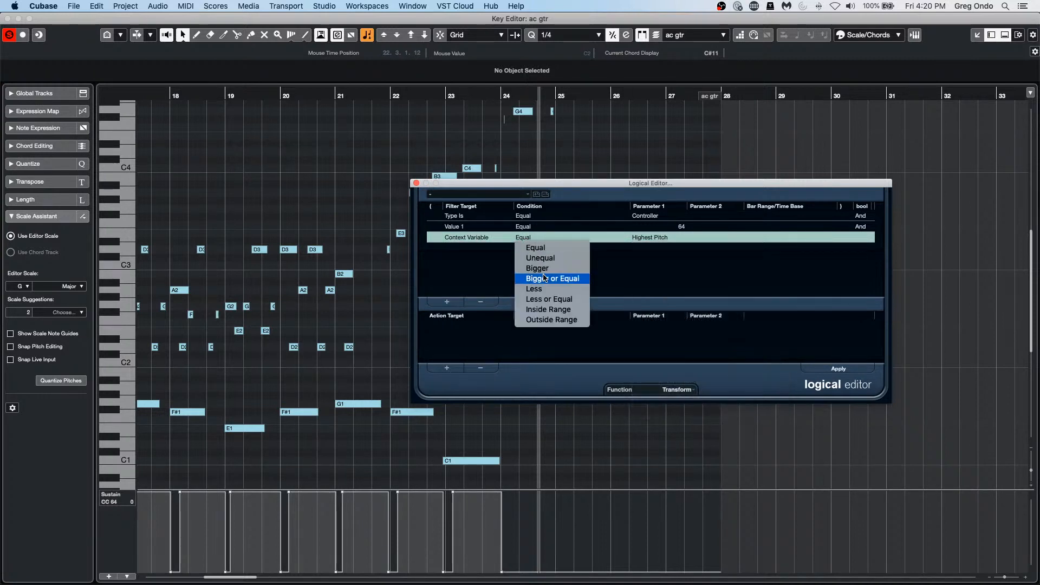
pyautogui.click(548, 310)
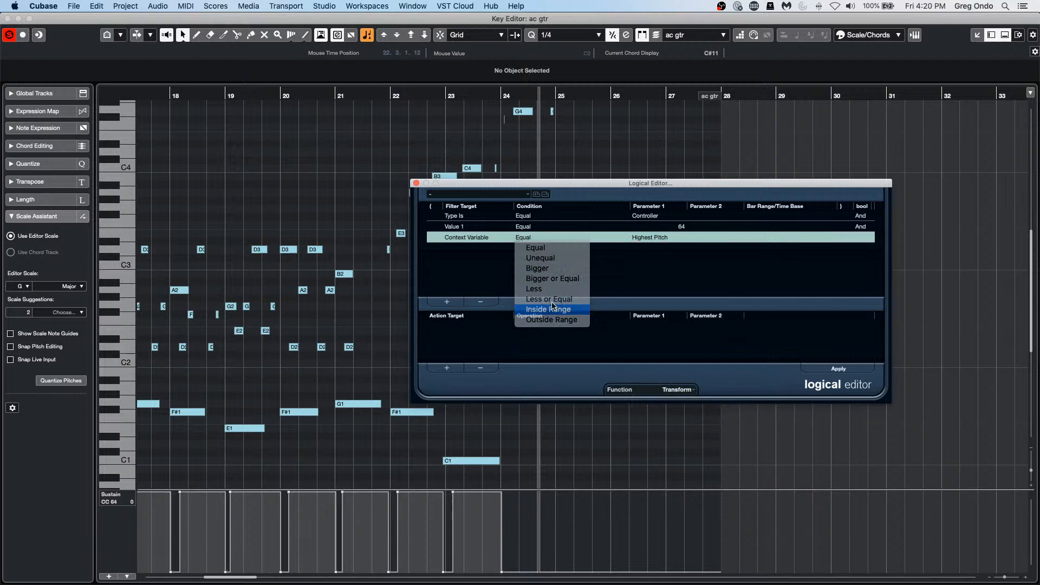
pyautogui.click(651, 238)
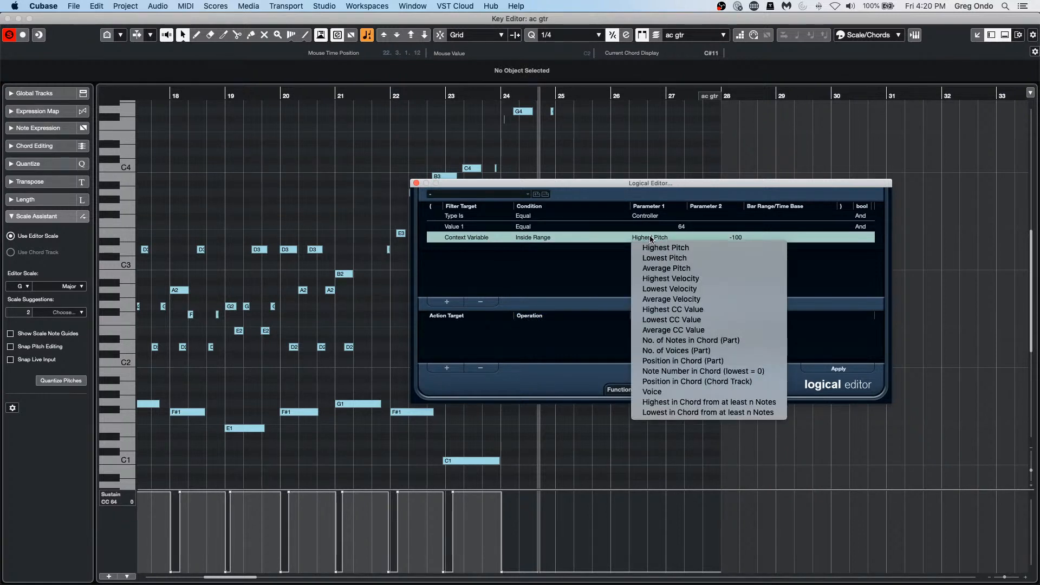
pyautogui.click(563, 250)
# - Change the third filter condition to Position, Inside Bar Range, covering nearly the whole bar from 42 to 1398
pyautogui.click(486, 238)
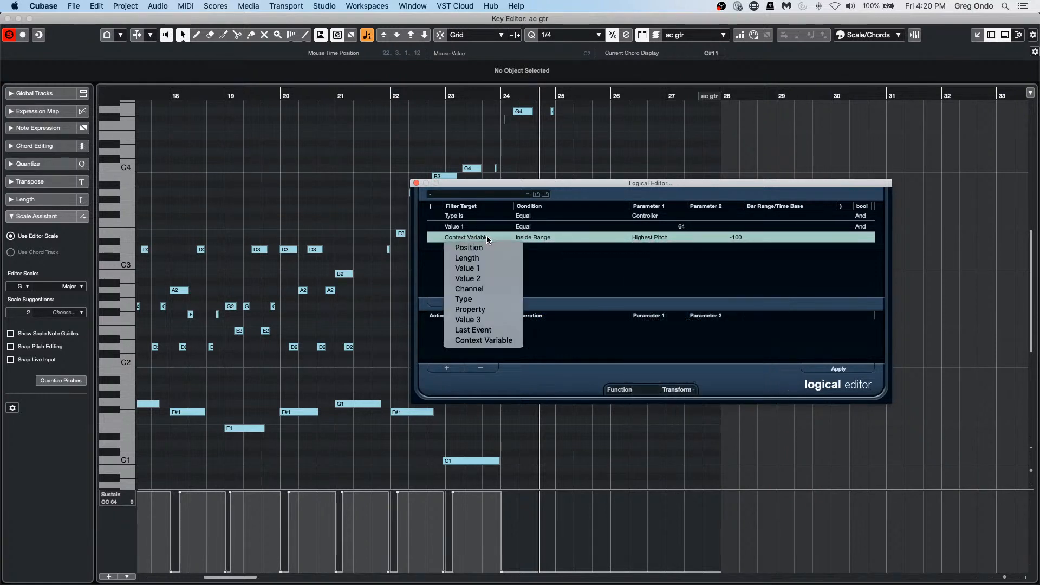
pyautogui.click(486, 248)
pyautogui.click(552, 236)
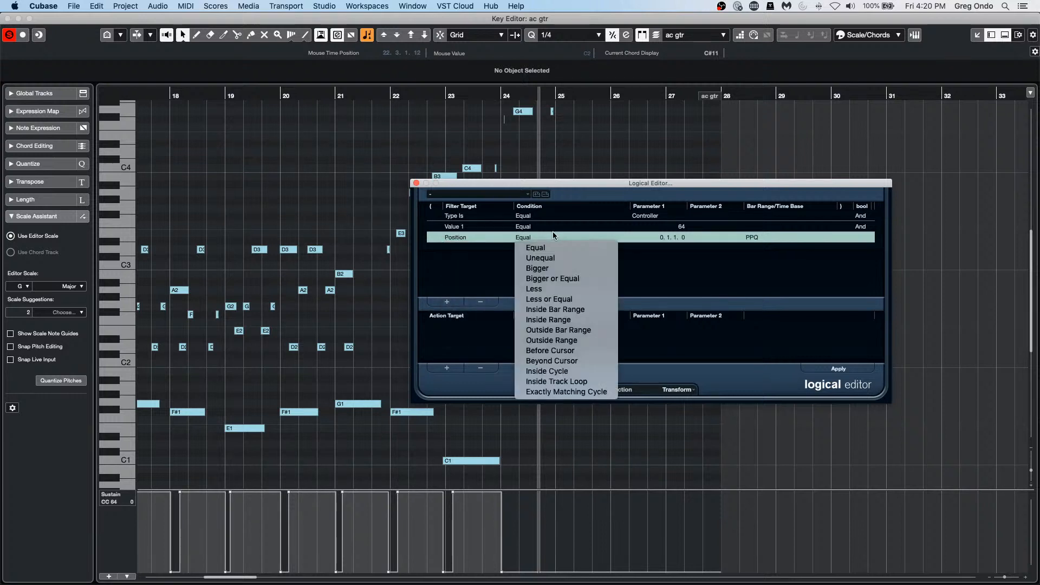
pyautogui.click(574, 320)
pyautogui.click(669, 238)
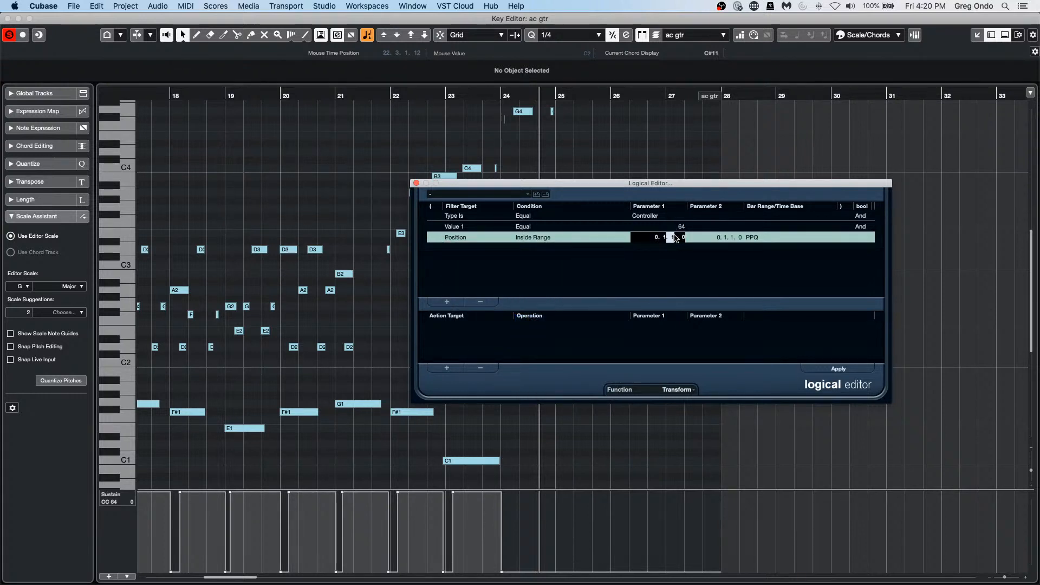
pyautogui.click(553, 238)
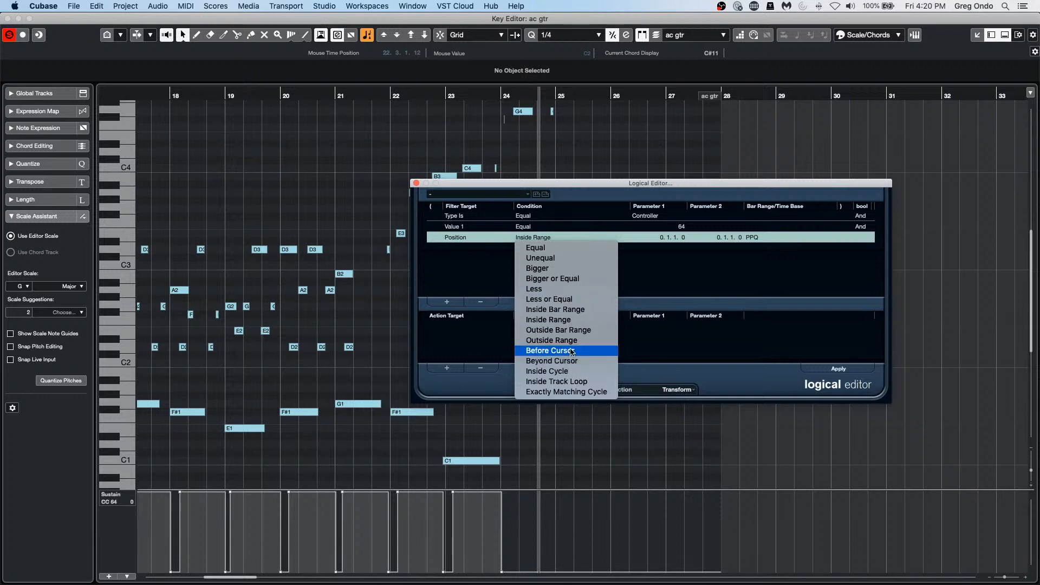
pyautogui.click(576, 310)
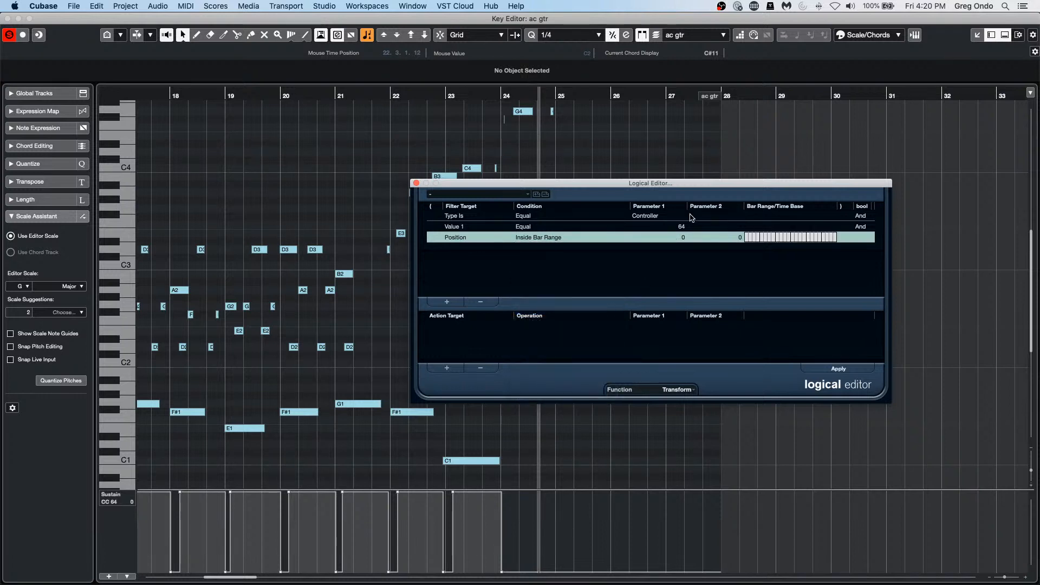
pyautogui.moveTo(750, 235); pyautogui.dragTo(750, 242)
pyautogui.moveTo(748, 238); pyautogui.dragTo(836, 238)
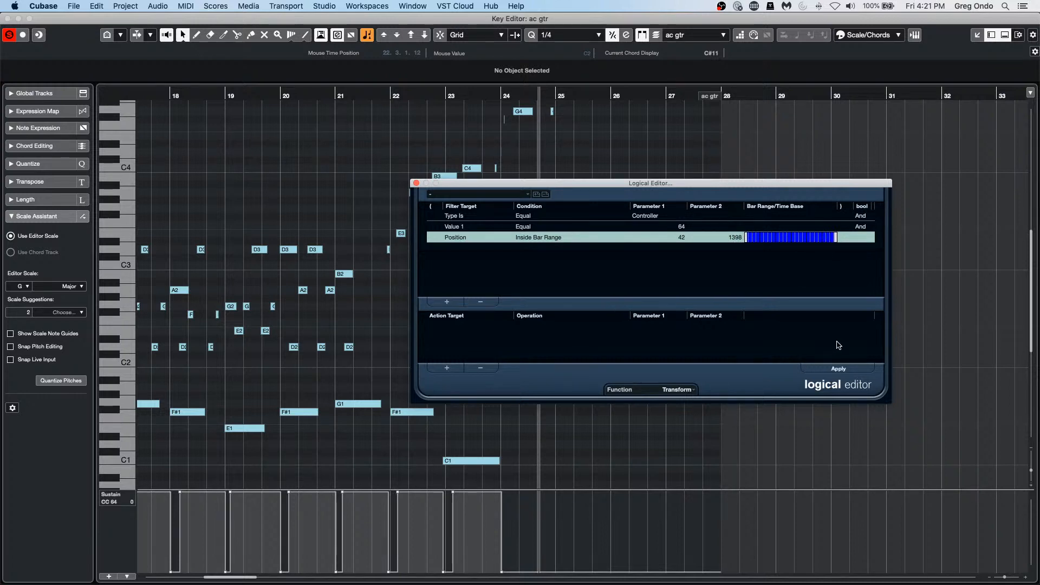
# - Apply the Transform function with the current filters, and switch the function to Delete
pyautogui.click(835, 369)
pyautogui.moveTo(598, 524); pyautogui.dragTo(145, 522)
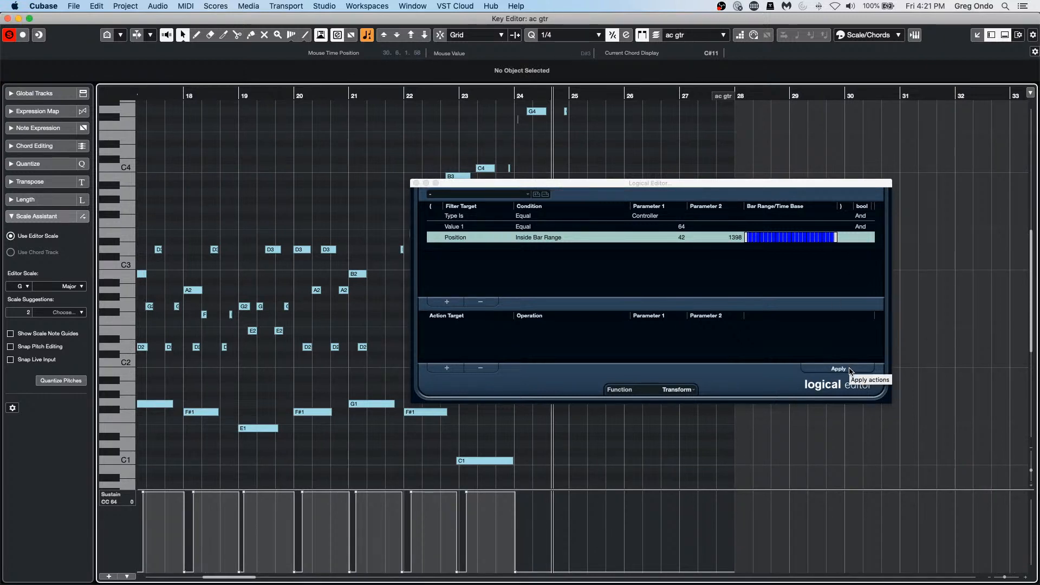
pyautogui.click(625, 392)
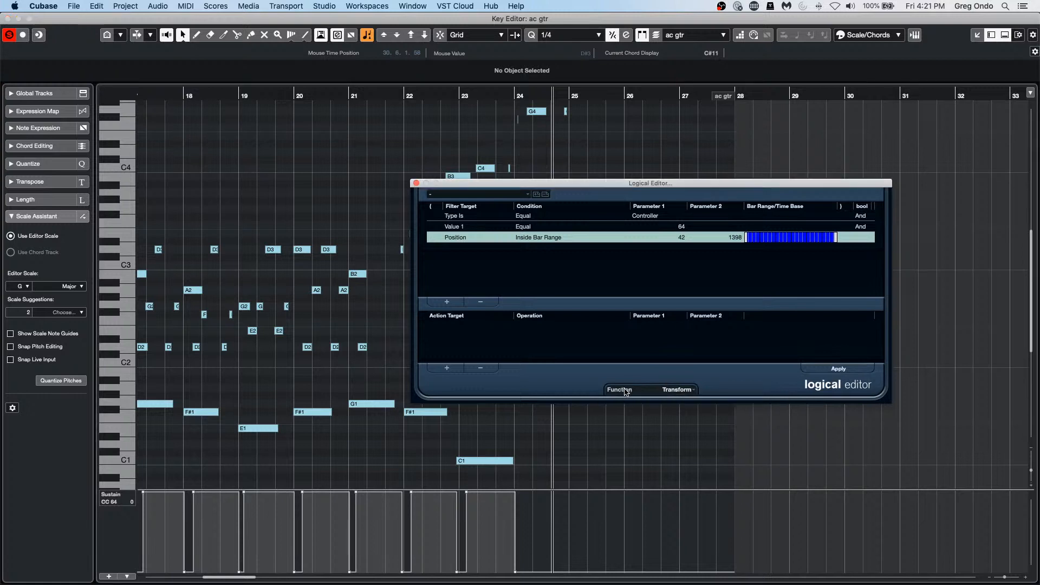
pyautogui.click(666, 390)
pyautogui.click(669, 378)
# - Set the type filter to Unequal Note and apply the Delete function to the matching events
pyautogui.click(537, 216)
pyautogui.click(532, 214)
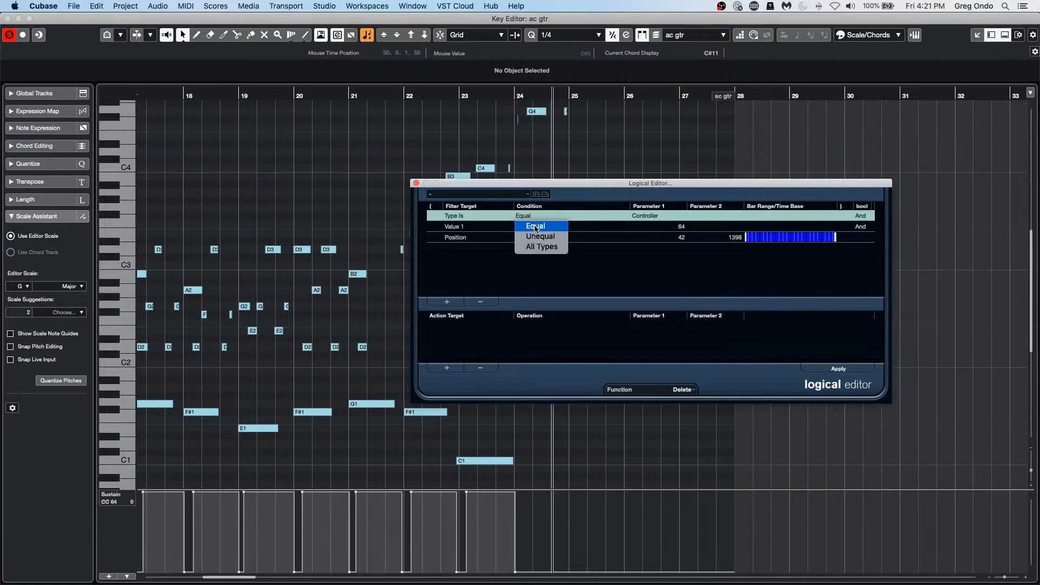
pyautogui.click(536, 236)
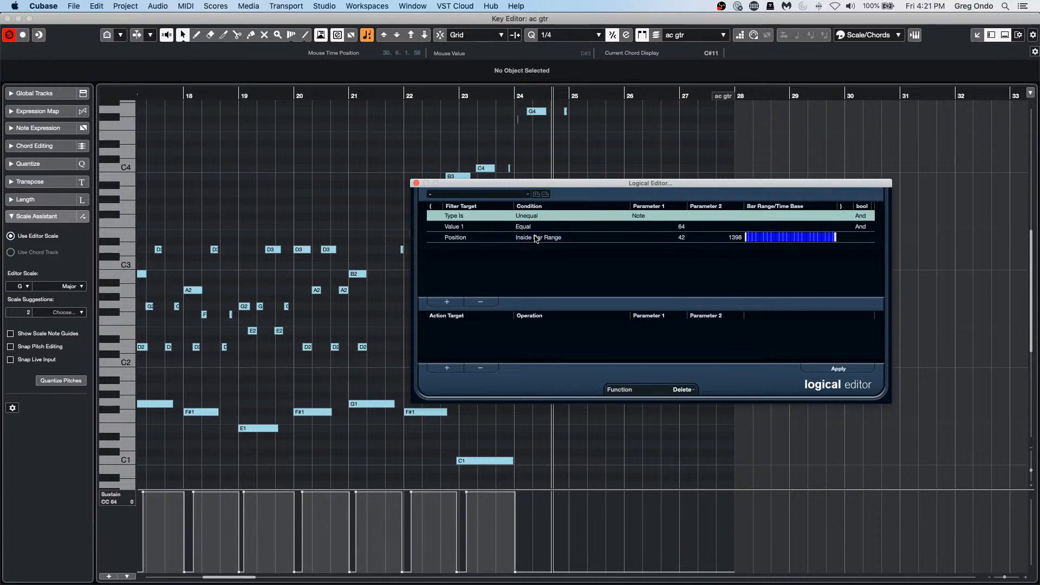
pyautogui.click(684, 390)
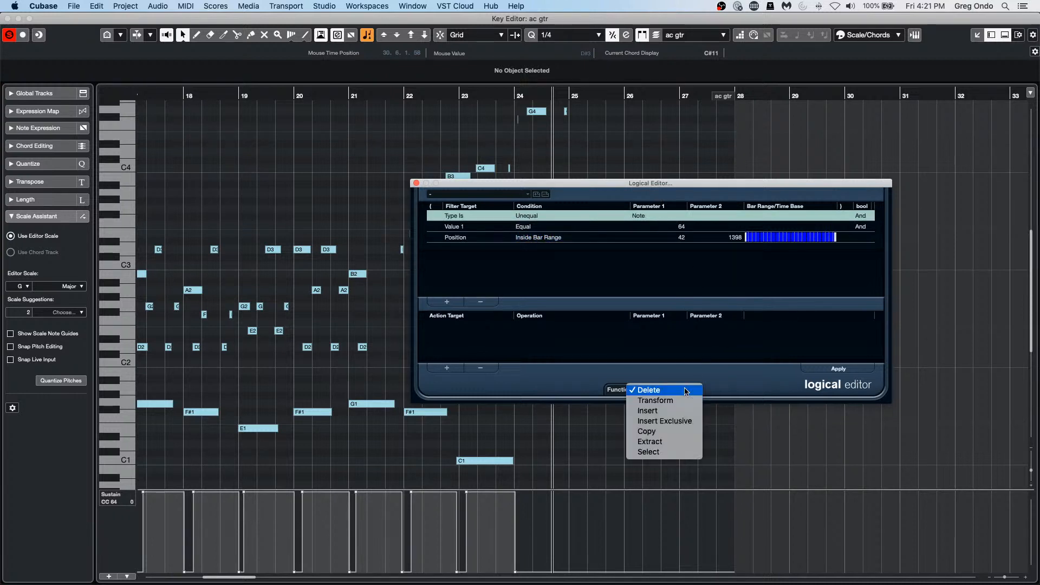
pyautogui.click(685, 390)
pyautogui.click(845, 368)
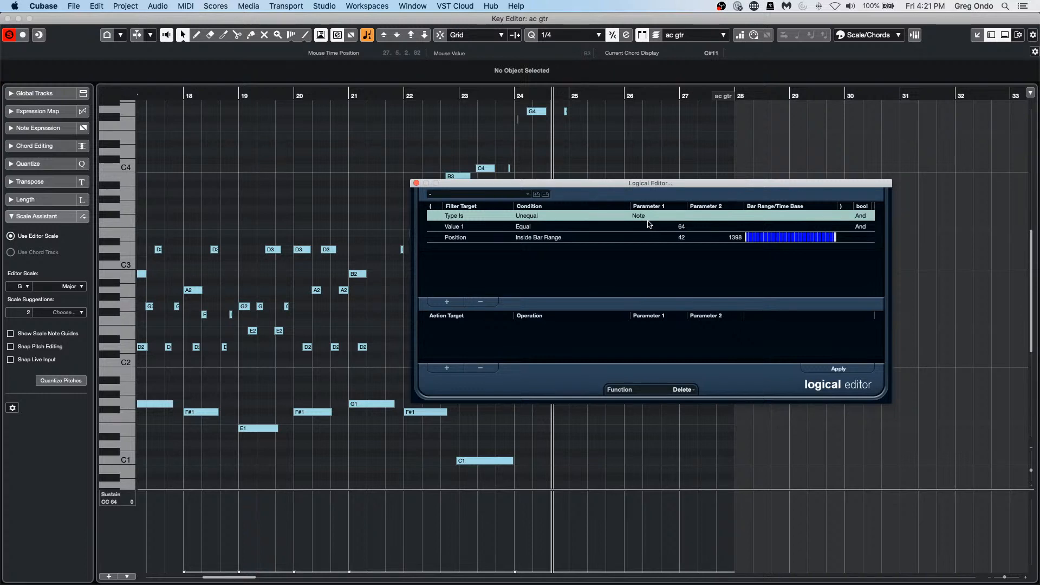
# - Apply the Insert function with the type filter set to Equal Controller
pyautogui.click(687, 390)
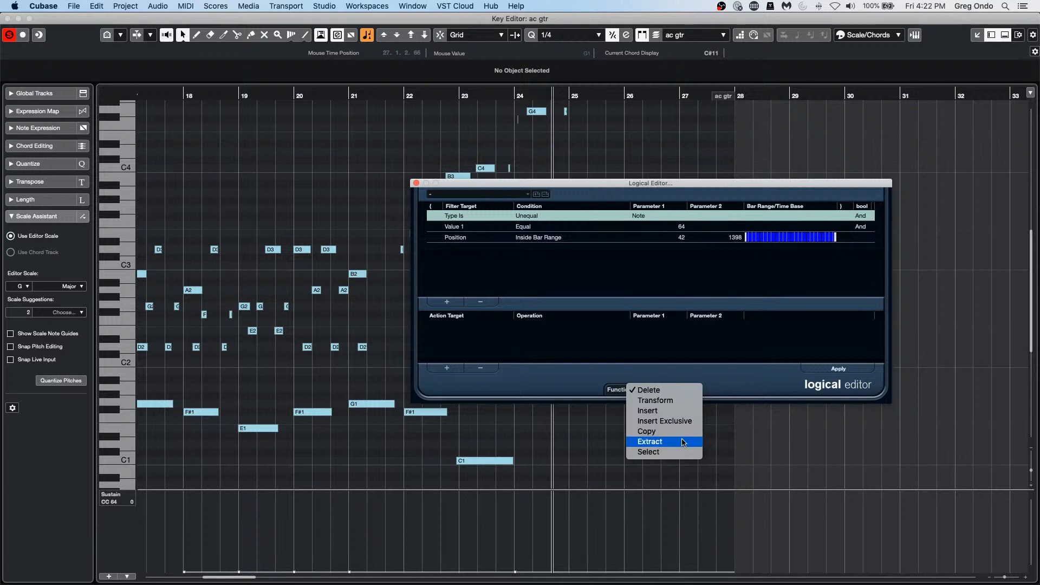
pyautogui.click(689, 411)
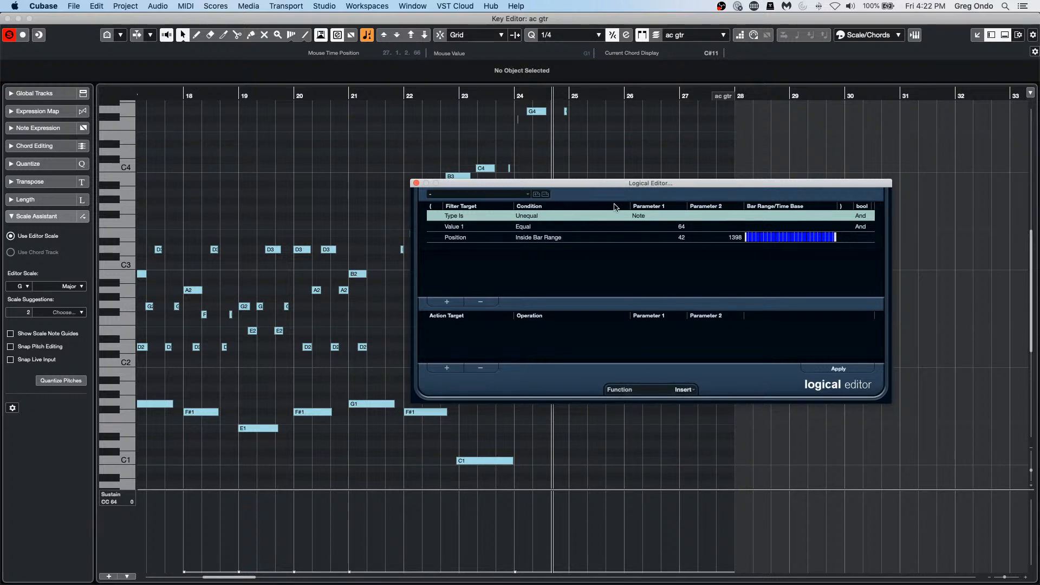
pyautogui.click(520, 218)
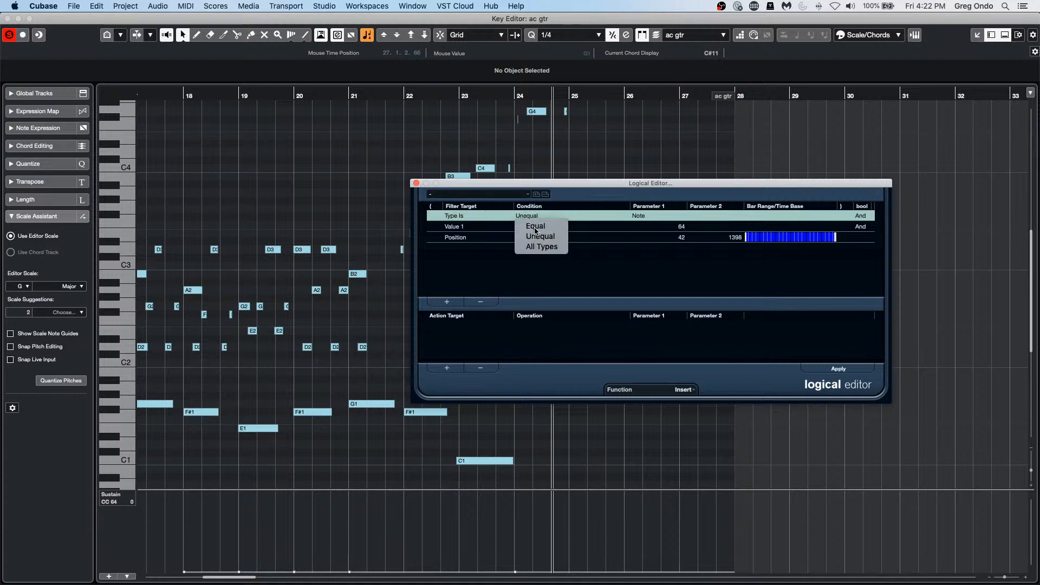
pyautogui.click(534, 223)
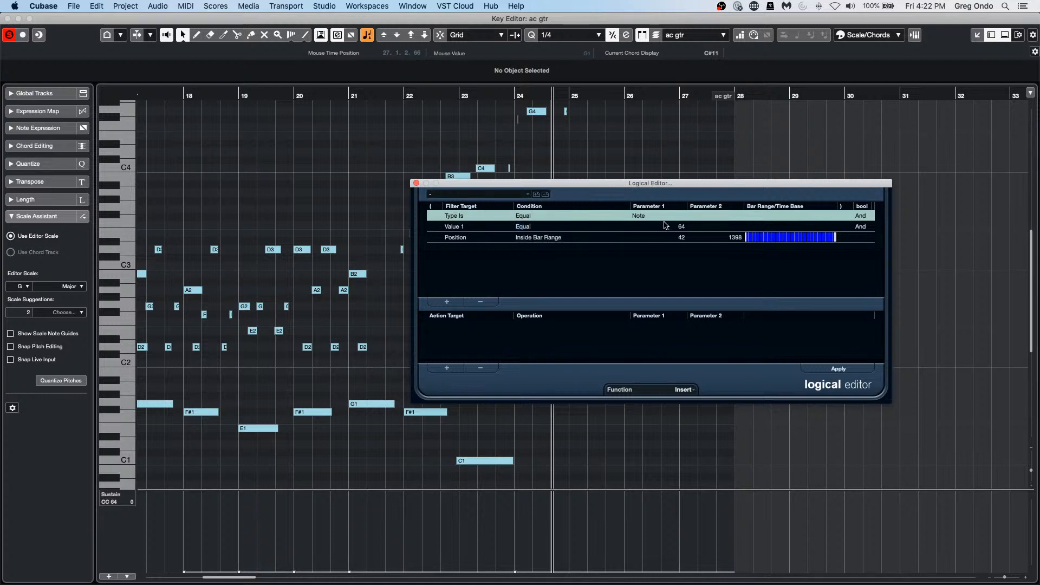
pyautogui.click(653, 217)
pyautogui.click(664, 247)
pyautogui.click(839, 368)
# - Try applying the Insert Exclusive function with the Equal Controller, value 64 and bar range filters, and undo it
pyautogui.click(685, 390)
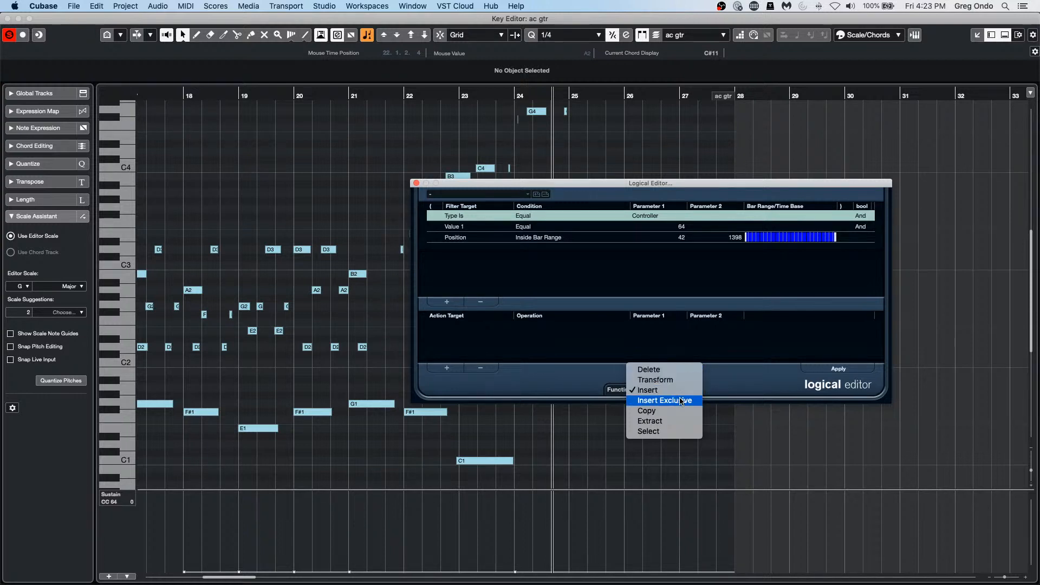
pyautogui.click(682, 401)
pyautogui.click(829, 368)
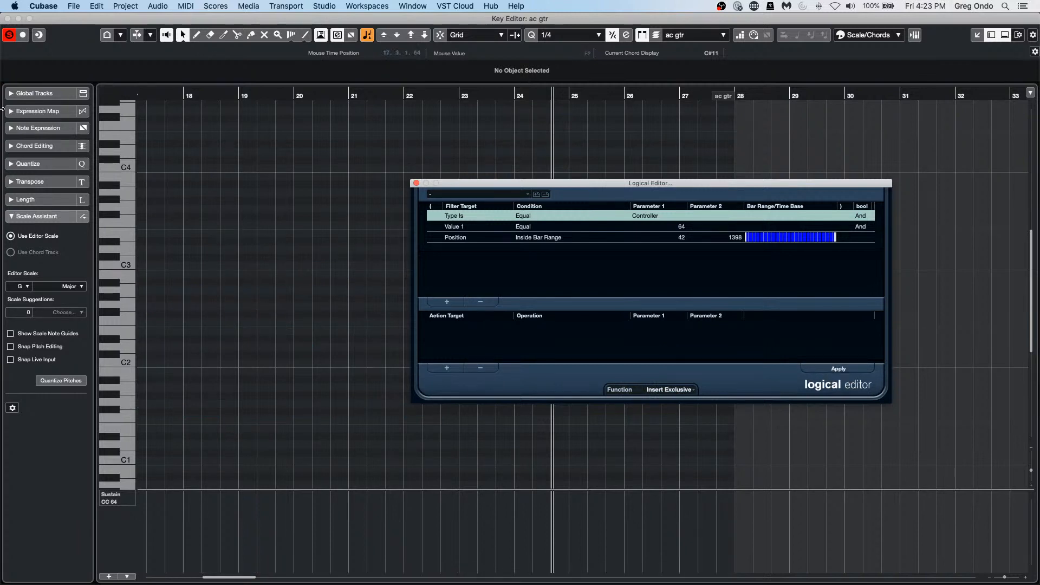
pyautogui.press('super+z')
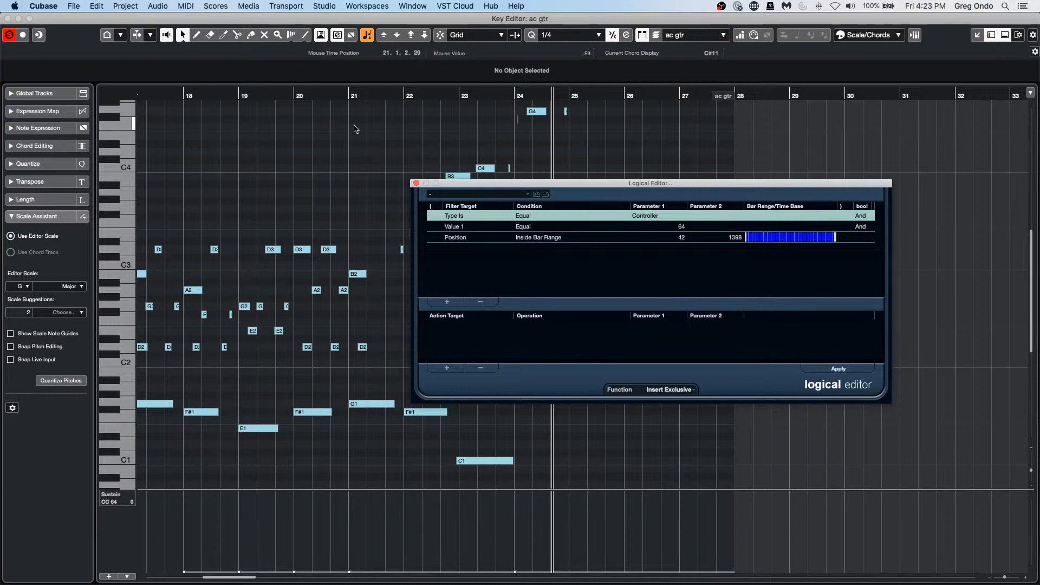
# - Close the Logical Editor and Key Editor, and open The Grand, Bass and ac gtr parts together in the project's lower editor
pyautogui.click(416, 183)
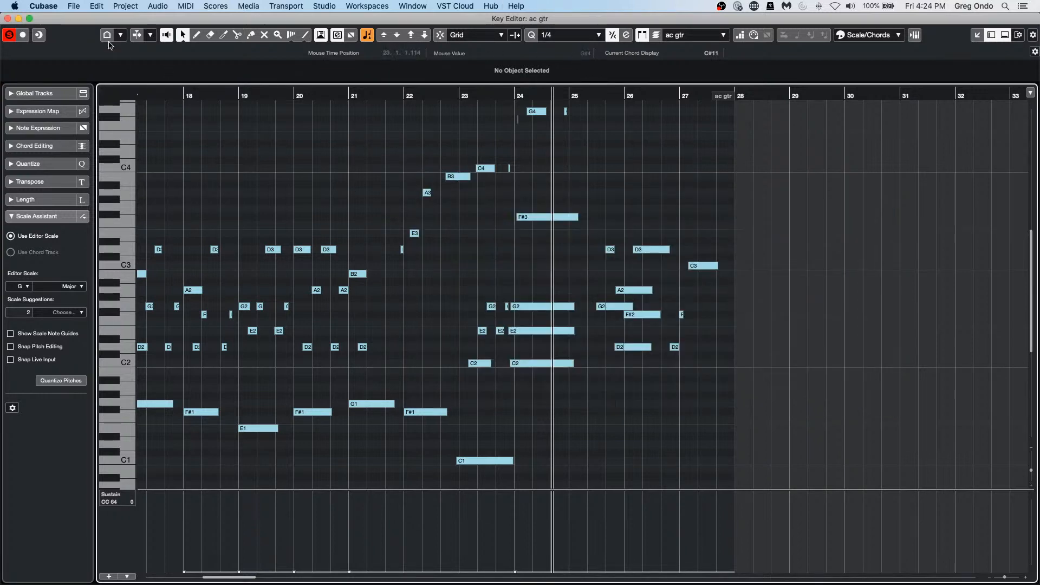
pyautogui.click(7, 19)
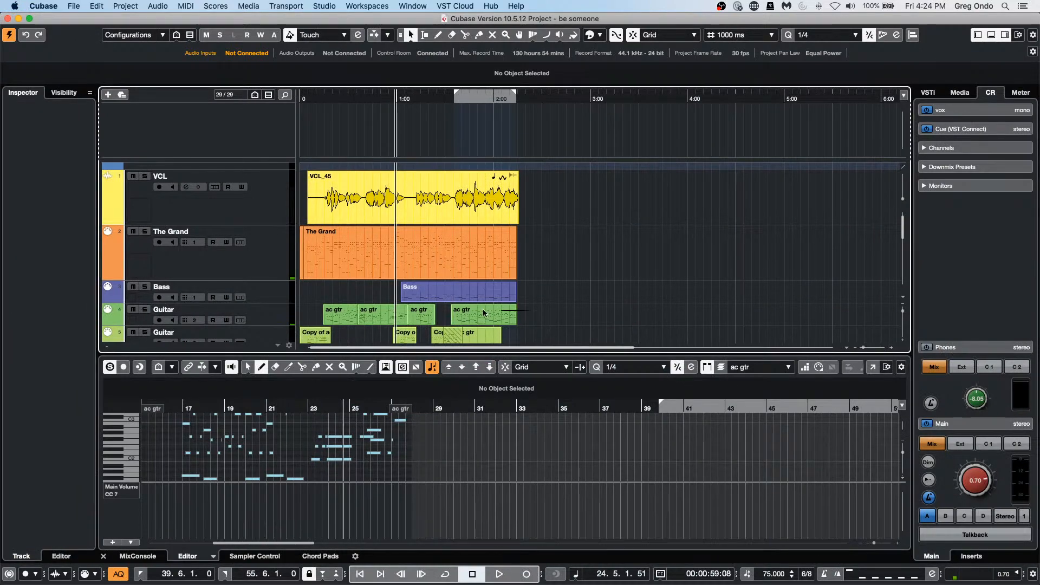
pyautogui.click(370, 278)
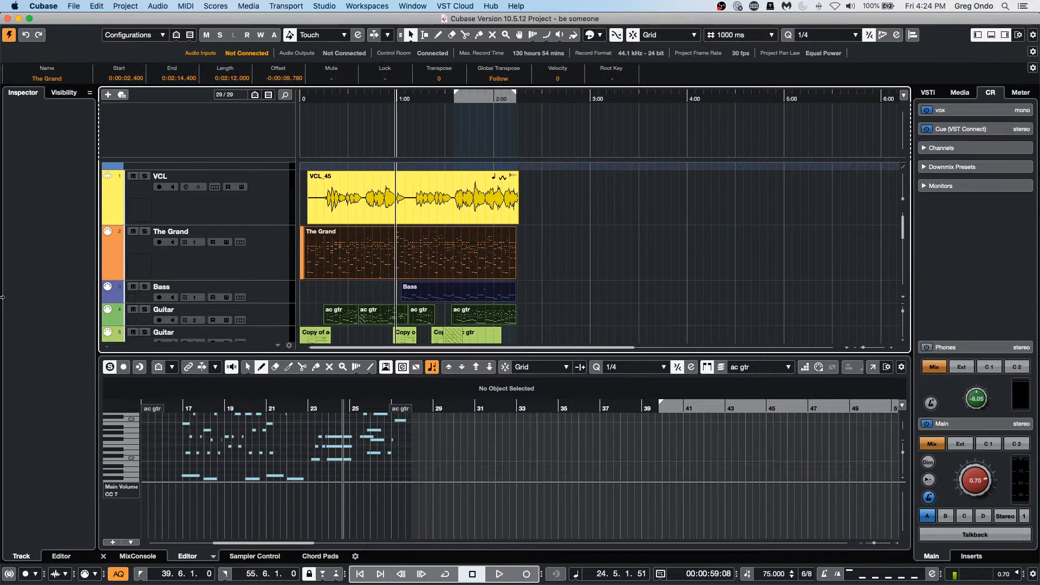
pyautogui.press('Return')
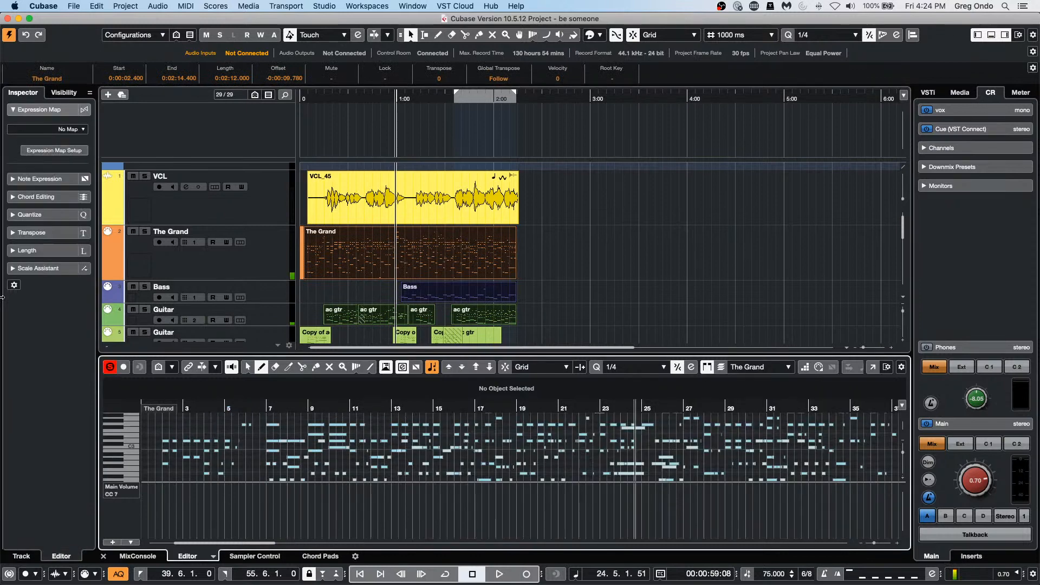
# - Open the Key Commands settings and search for the command "edit active part"
pyautogui.click(45, 6)
pyautogui.moveTo(68, 10)
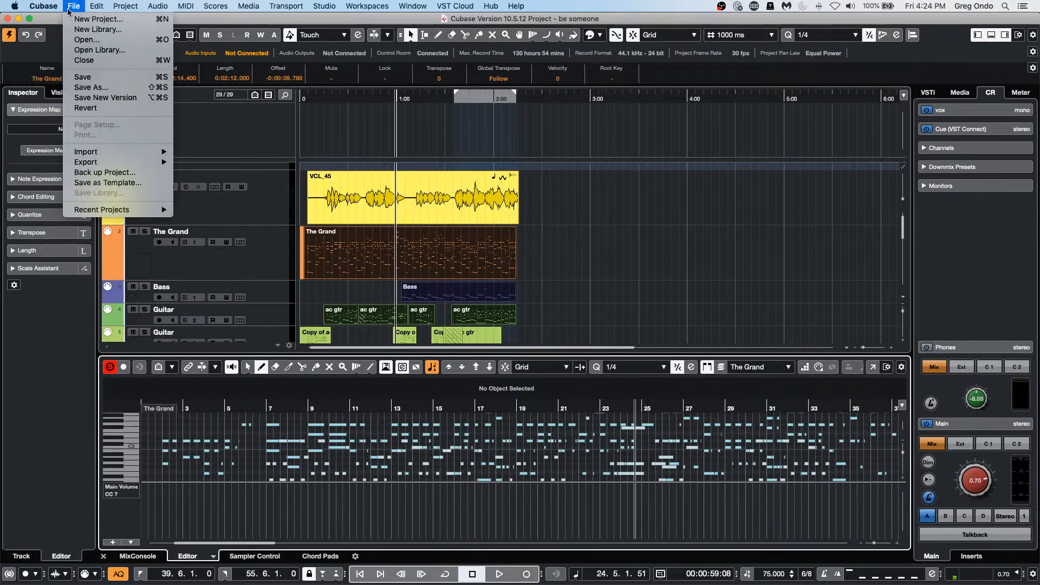
pyautogui.moveTo(113, 10)
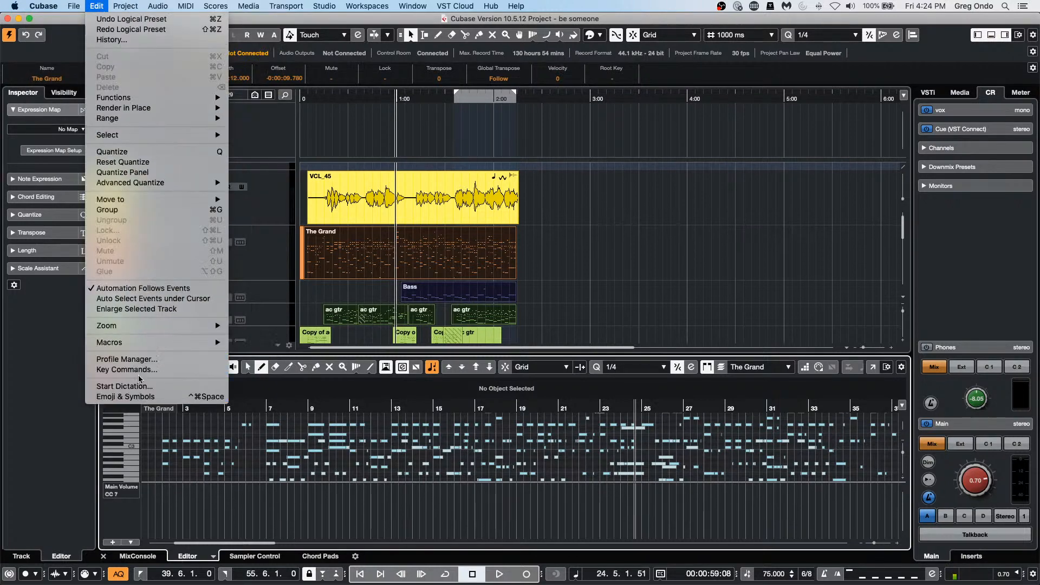
pyautogui.click(149, 370)
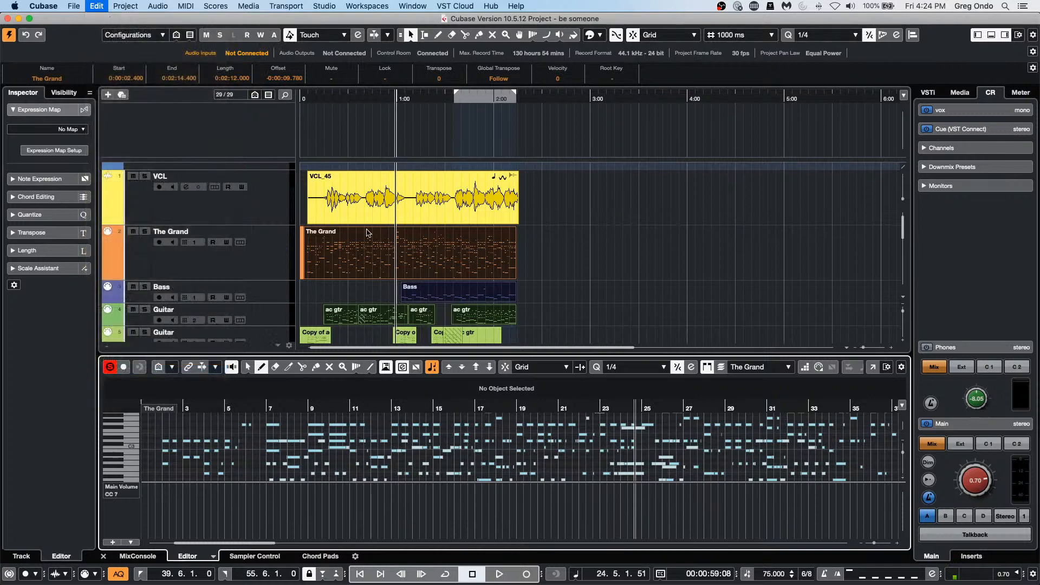
pyautogui.click(305, 68)
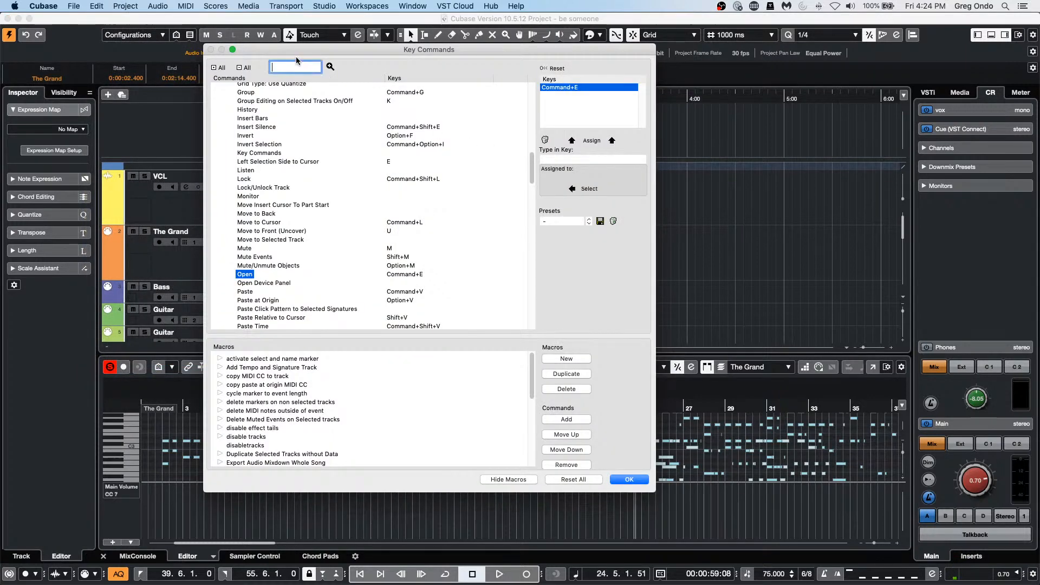
pyautogui.write('edit active part')
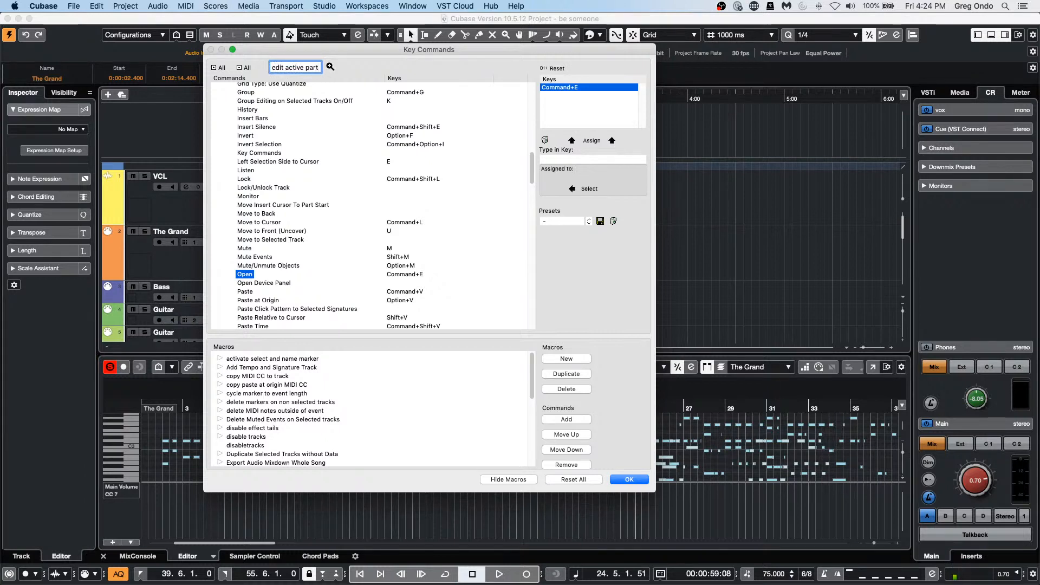
pyautogui.press('Return')
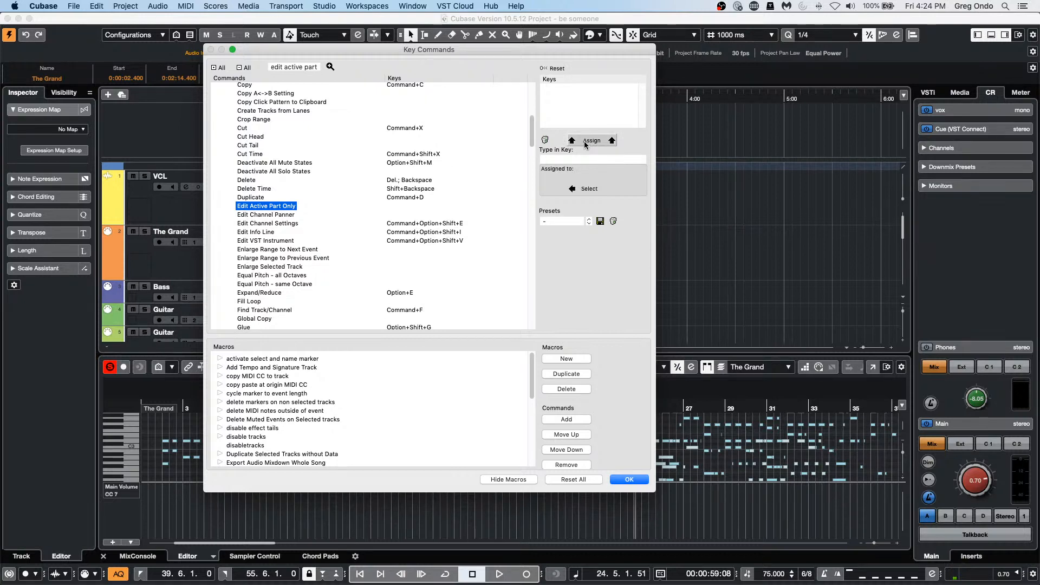
# - Assign the key combination Command+Option+Shift+: to the Edit Active Part Only command and accept the settings
pyautogui.click(593, 159)
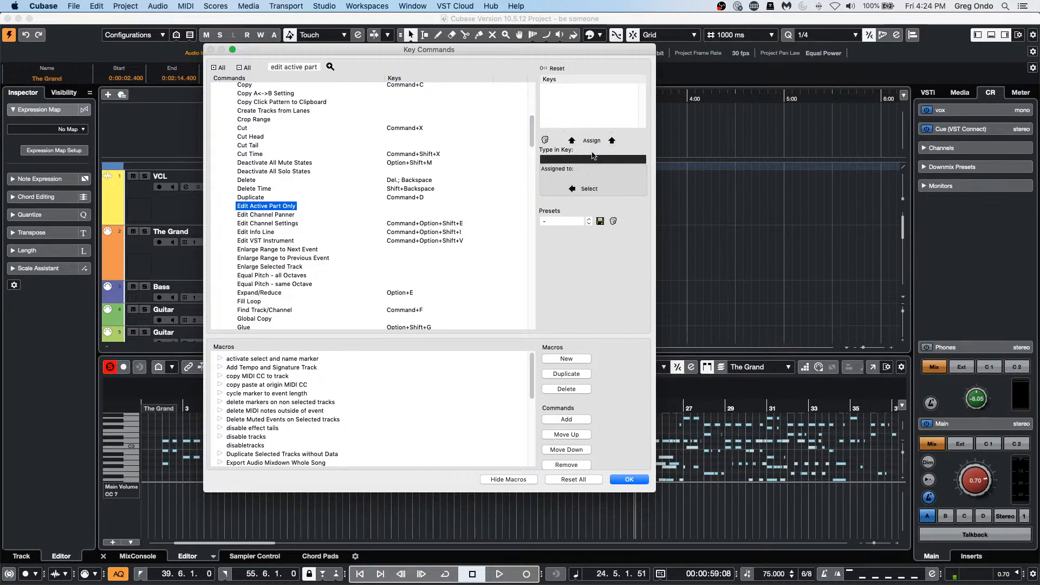
pyautogui.press('super+alt+shift+p')
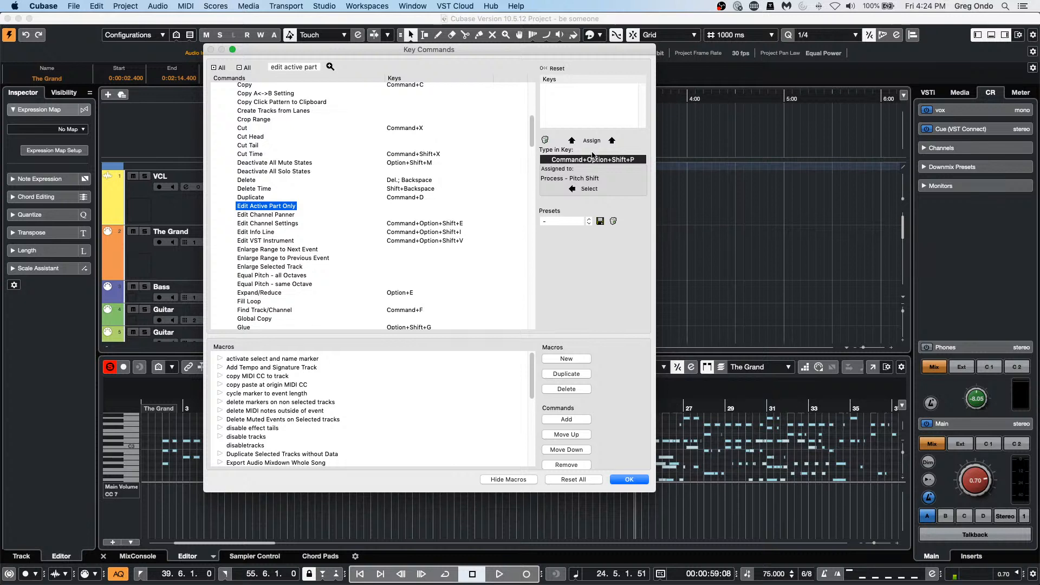
pyautogui.press('super+alt+shift+semicolon')
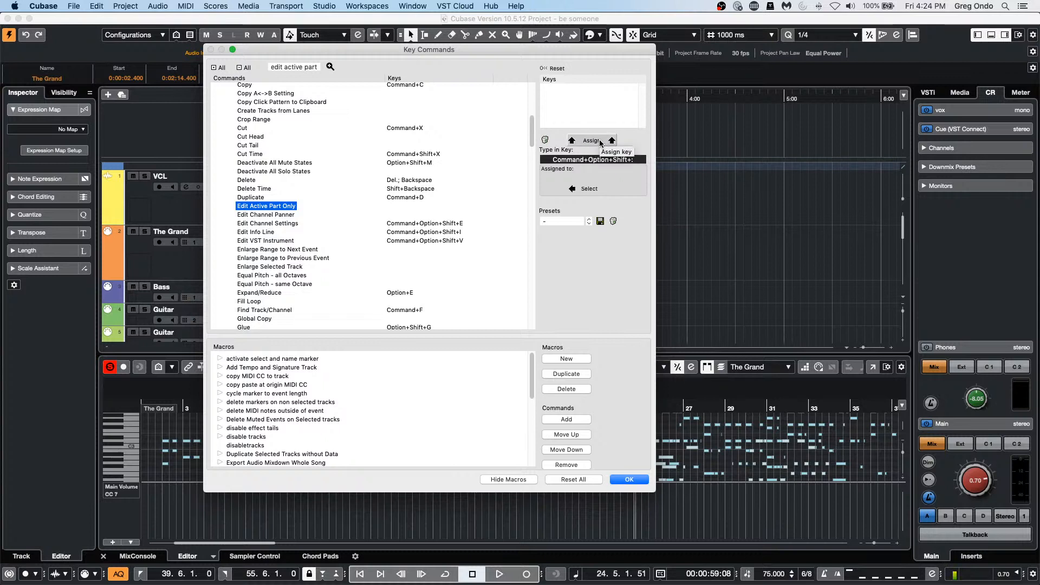
pyautogui.click(598, 141)
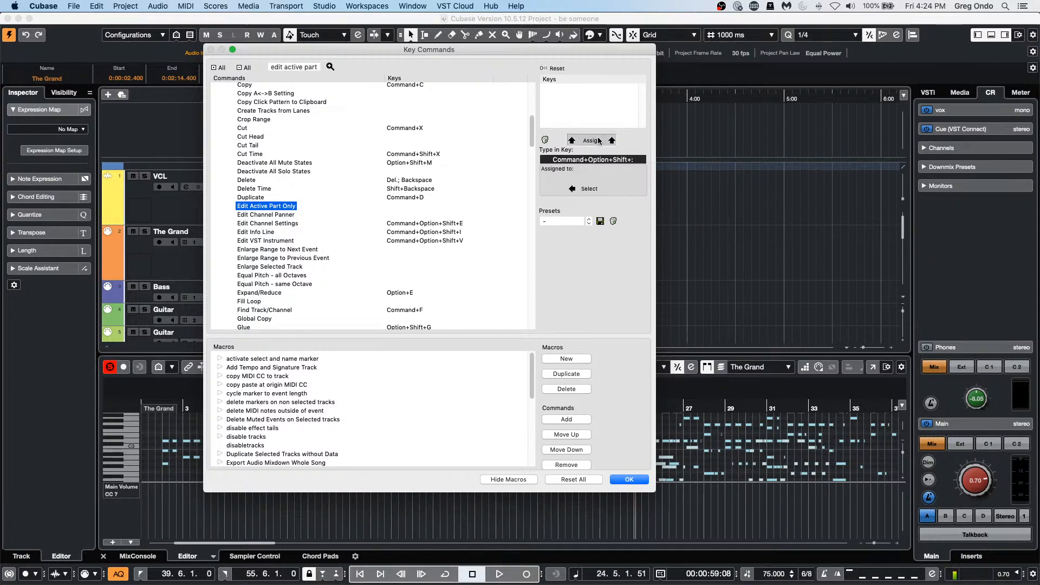
pyautogui.click(627, 480)
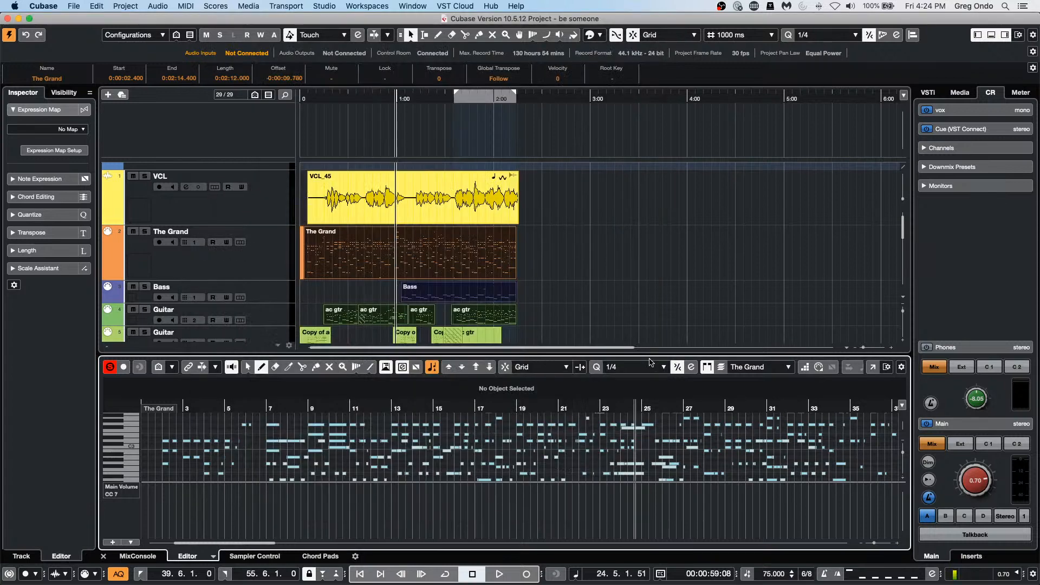
# - Check which parts are available for editing in the lower editor's list of open parts
pyautogui.click(751, 368)
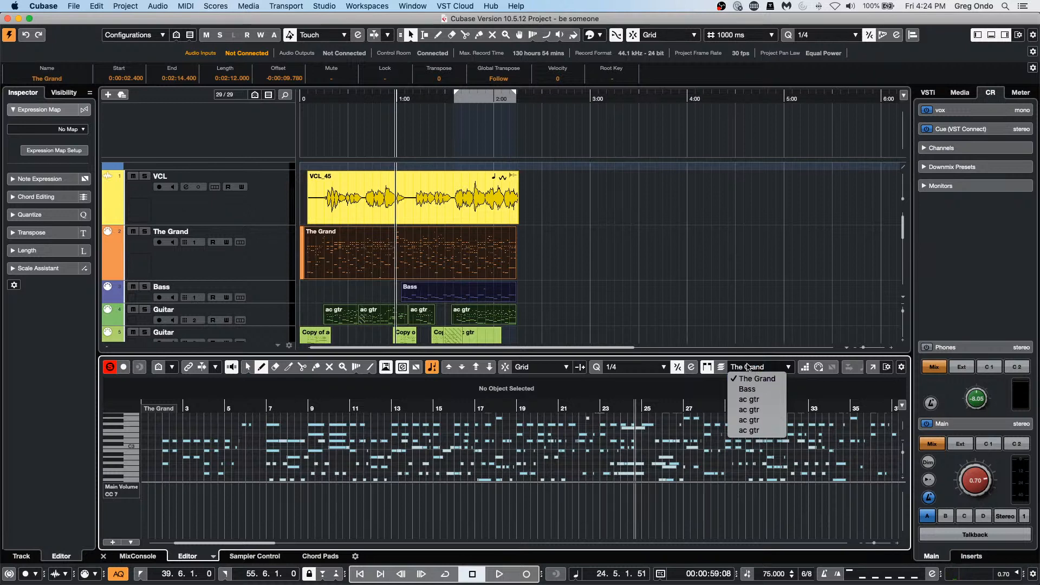
pyautogui.click(746, 364)
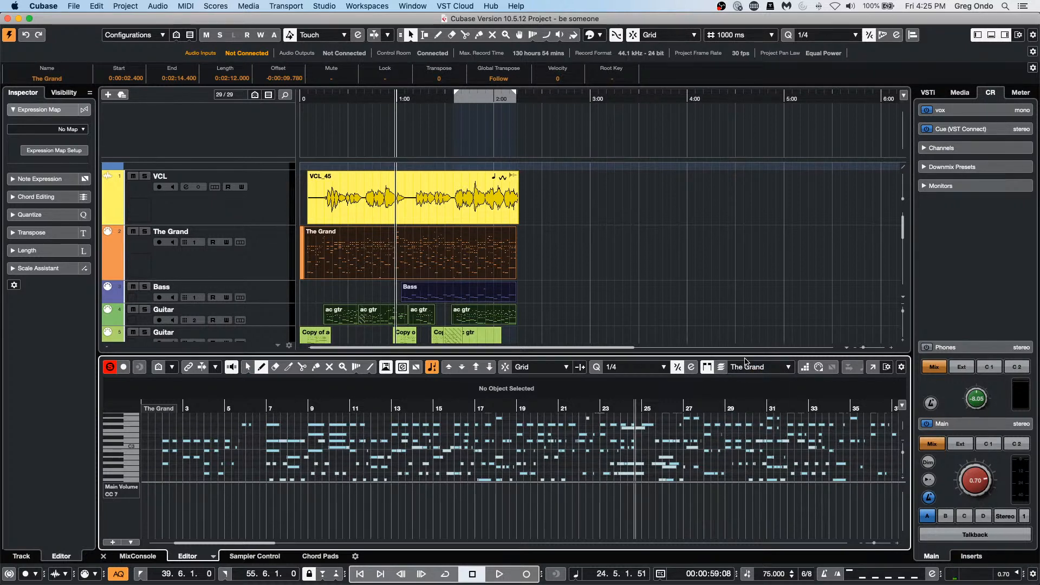
# - Assign the key combination Command+Option+Shift+" to the Activate Next Part command in the Edit category of the Key Commands
pyautogui.click(80, 6)
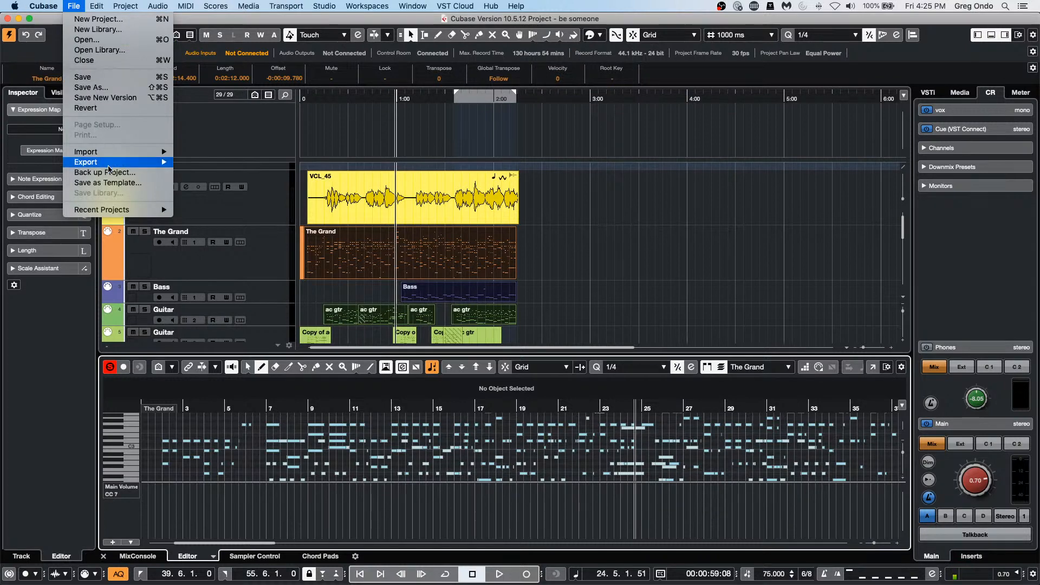
pyautogui.moveTo(110, 210)
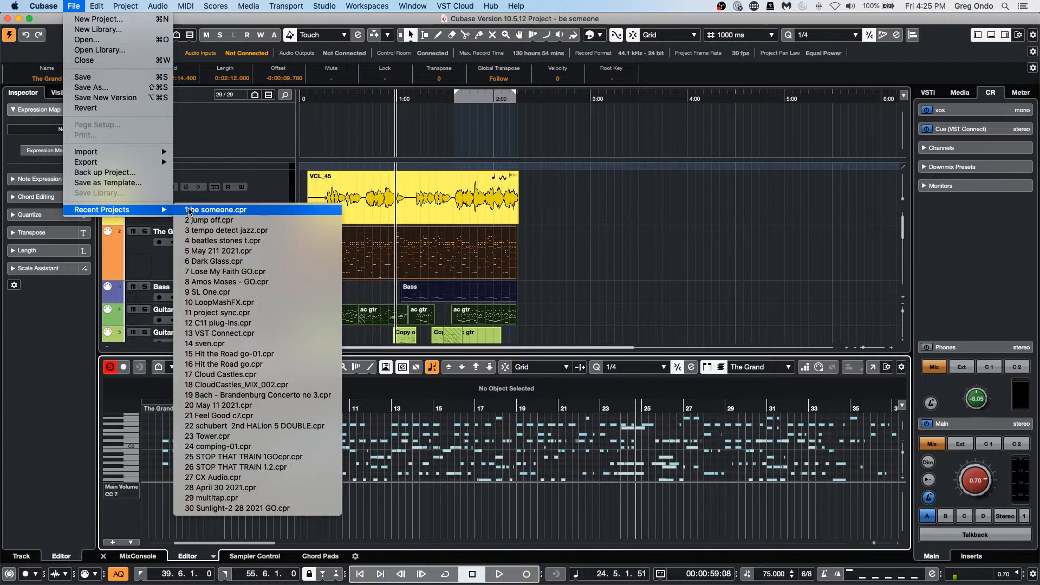
pyautogui.moveTo(97, 165)
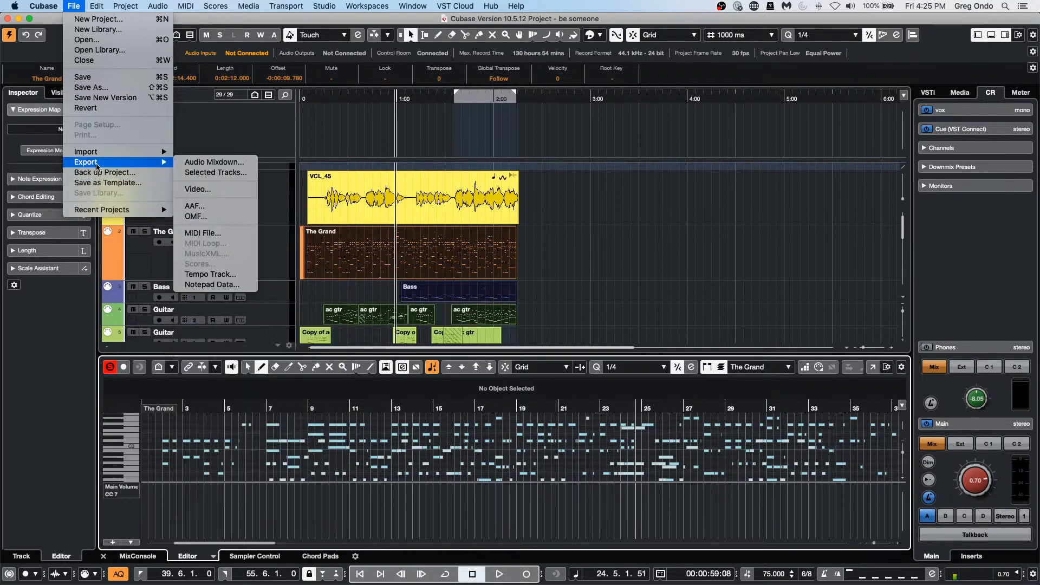
pyautogui.moveTo(97, 6)
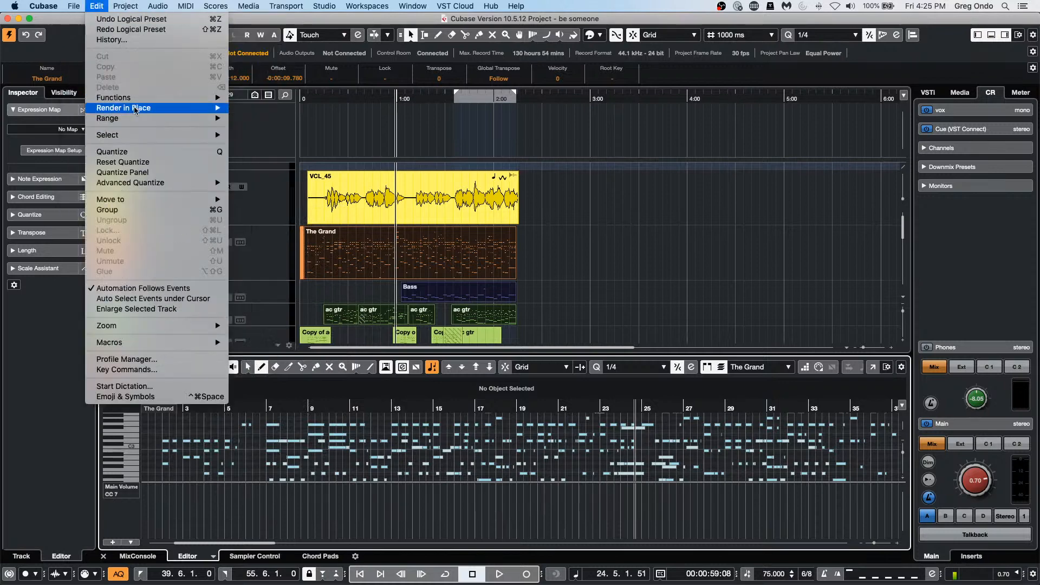
pyautogui.click(138, 370)
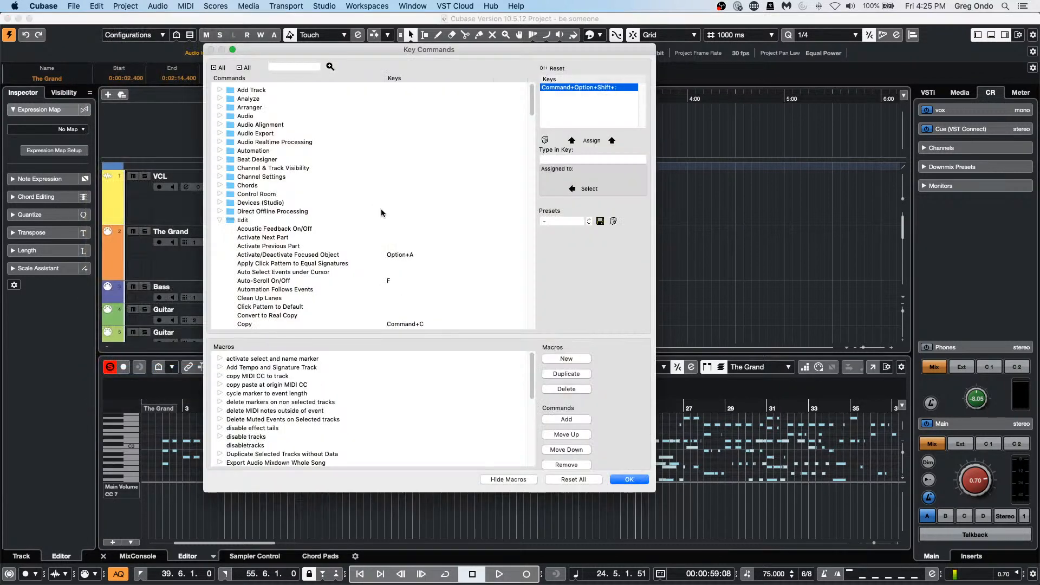
pyautogui.scroll(-1, 305, 250)
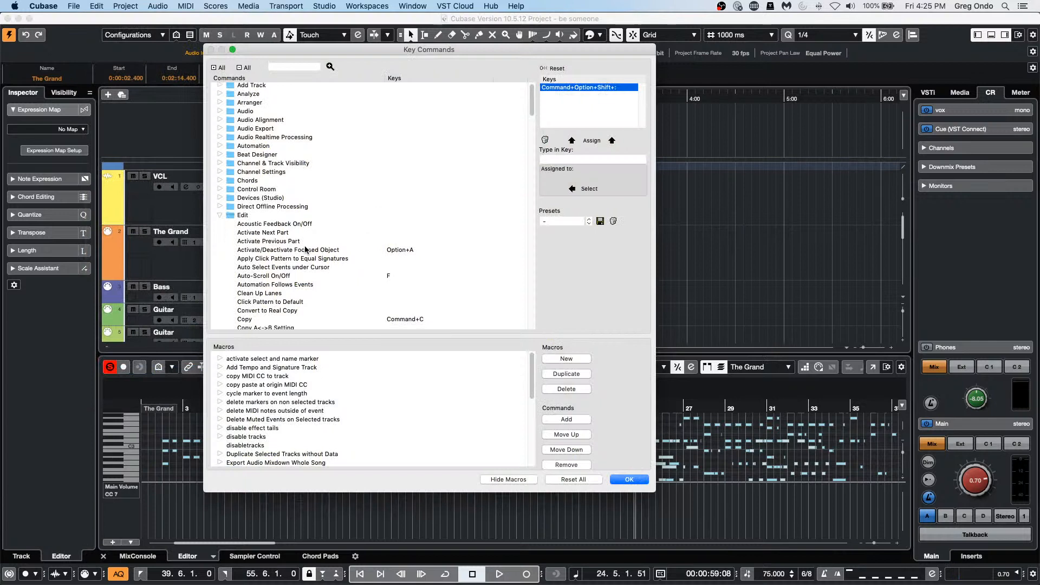
pyautogui.click(277, 233)
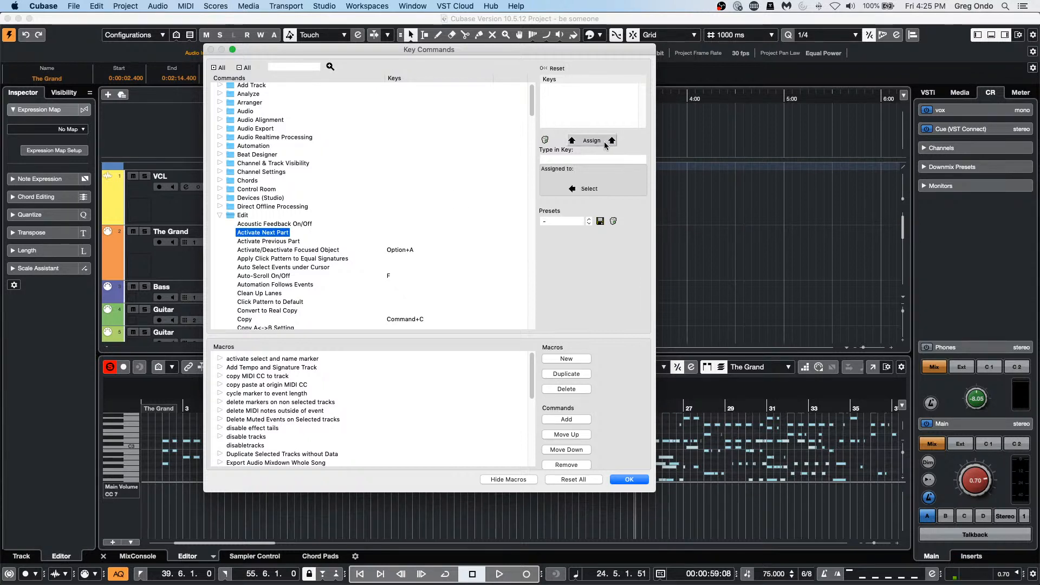
pyautogui.click(594, 160)
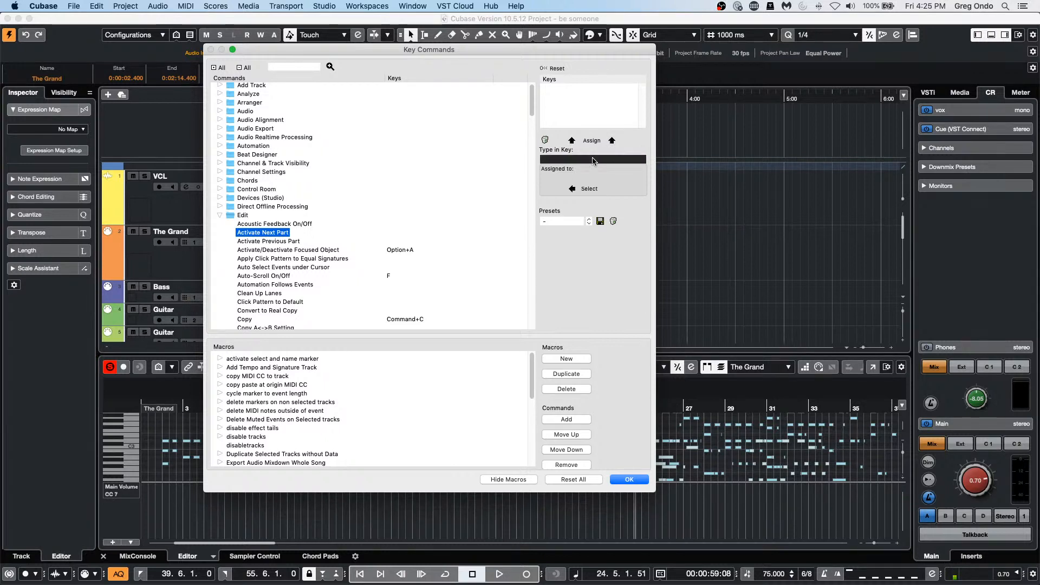
pyautogui.press('super+alt+shift+apostrophe')
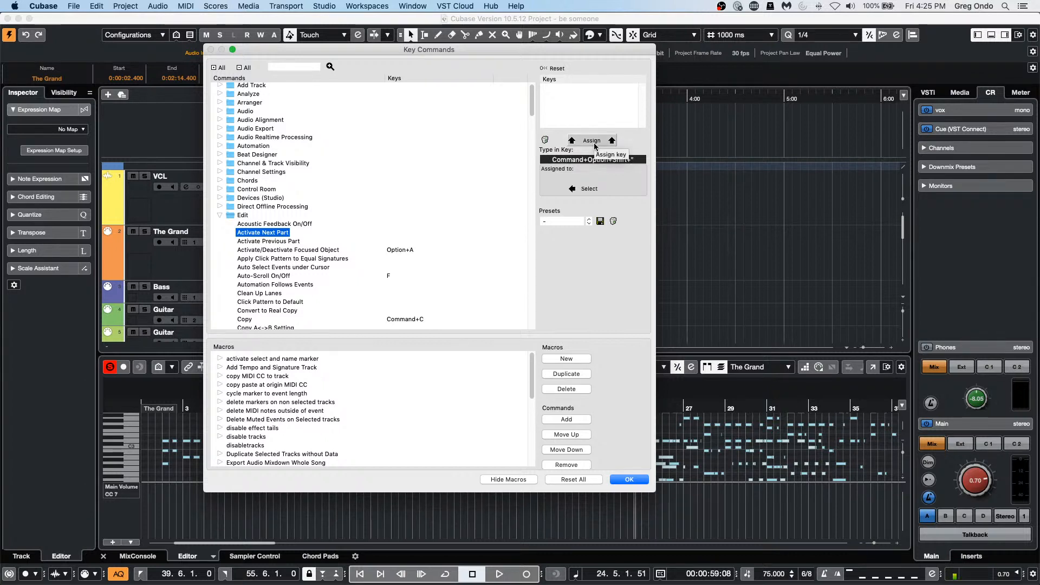
pyautogui.click(591, 141)
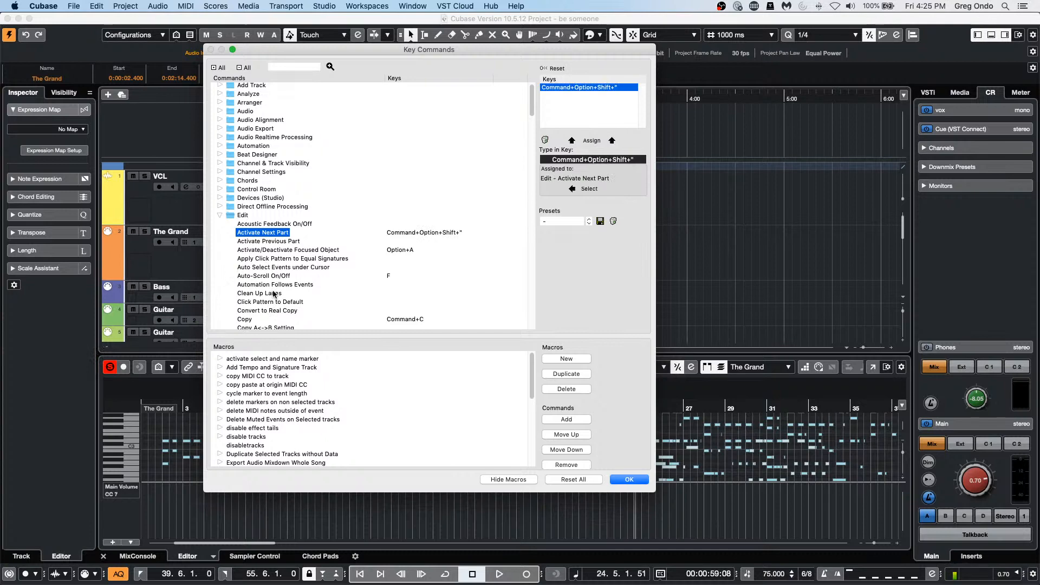
pyautogui.click(624, 481)
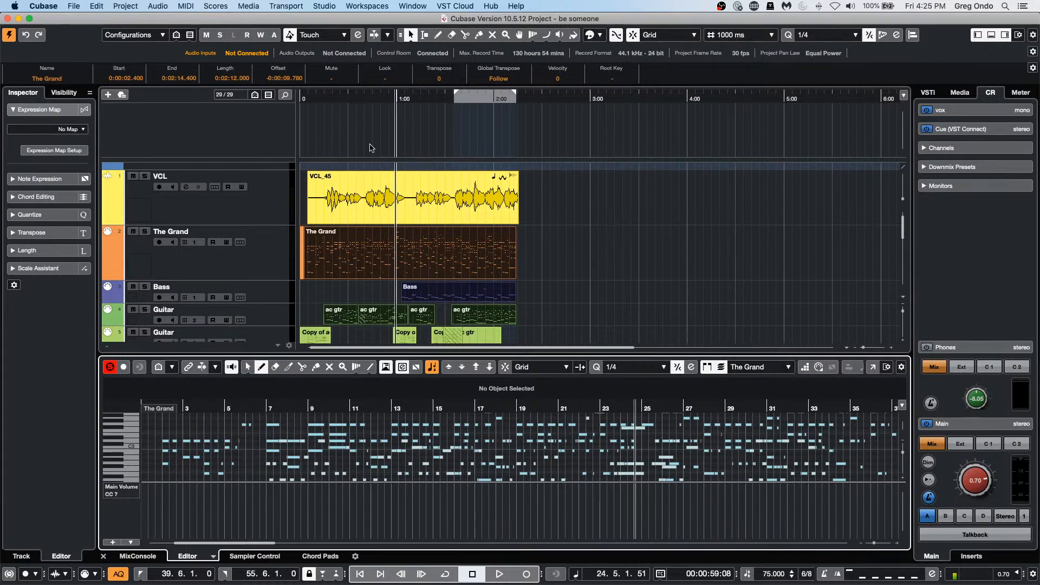
# - Reopen the Key Commands settings and review the assignments of the part-related commands in the Edit category
pyautogui.click(79, 6)
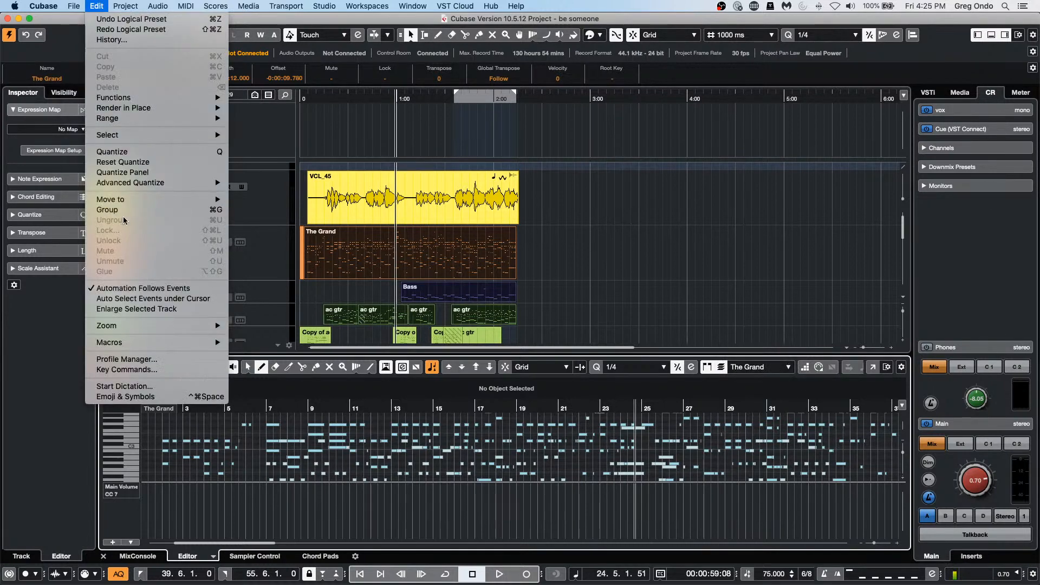
pyautogui.click(119, 371)
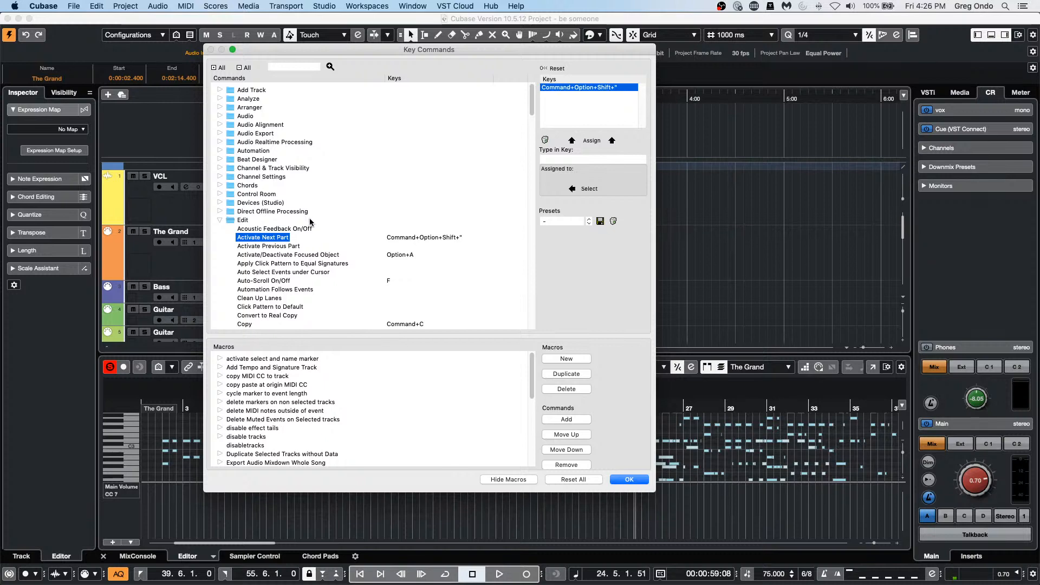
pyautogui.scroll(-2, 327, 240)
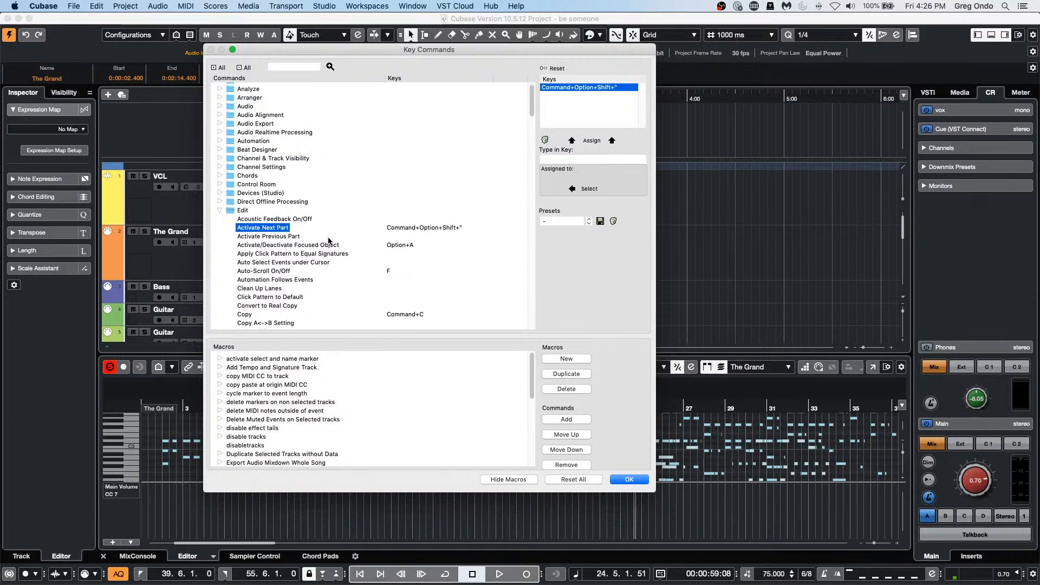
pyautogui.scroll(-5, 328, 241)
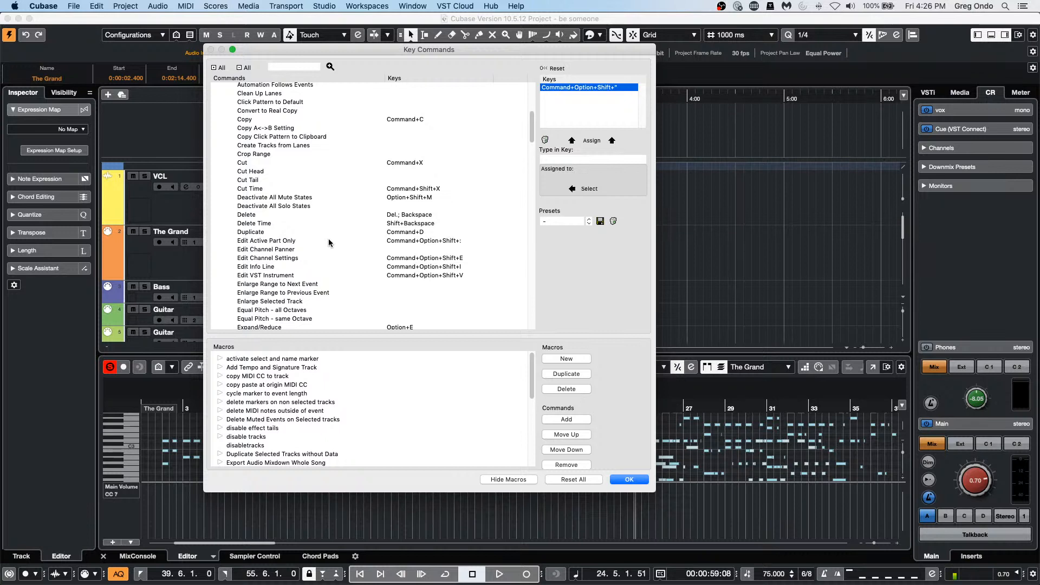
# - Look through the Edit category of the Key Commands for further part-related commands and close the settings
pyautogui.scroll(-3, 328, 240)
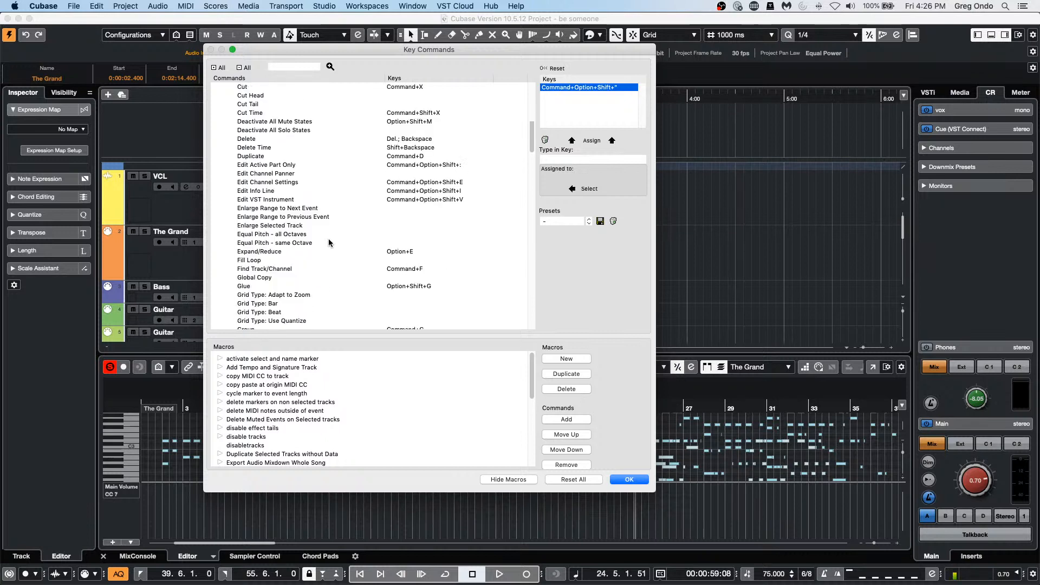
pyautogui.scroll(-3, 331, 239)
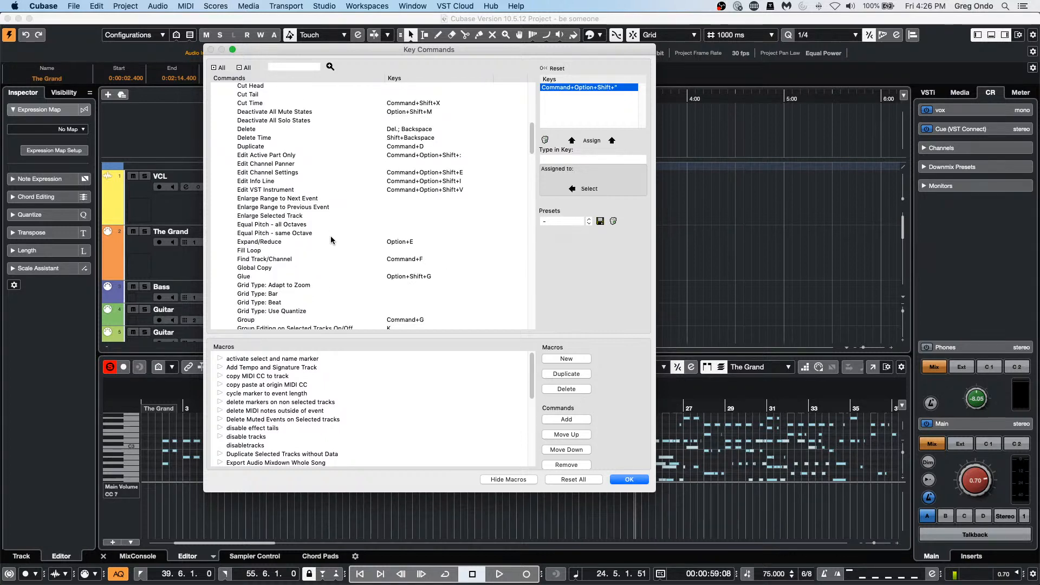
pyautogui.scroll(10, 331, 239)
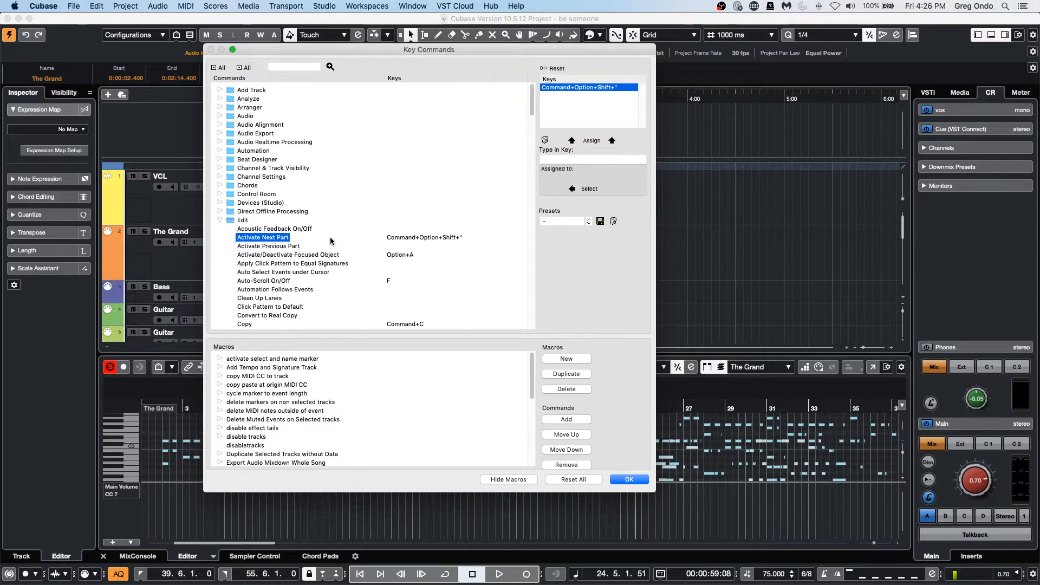
pyautogui.scroll(-15, 330, 240)
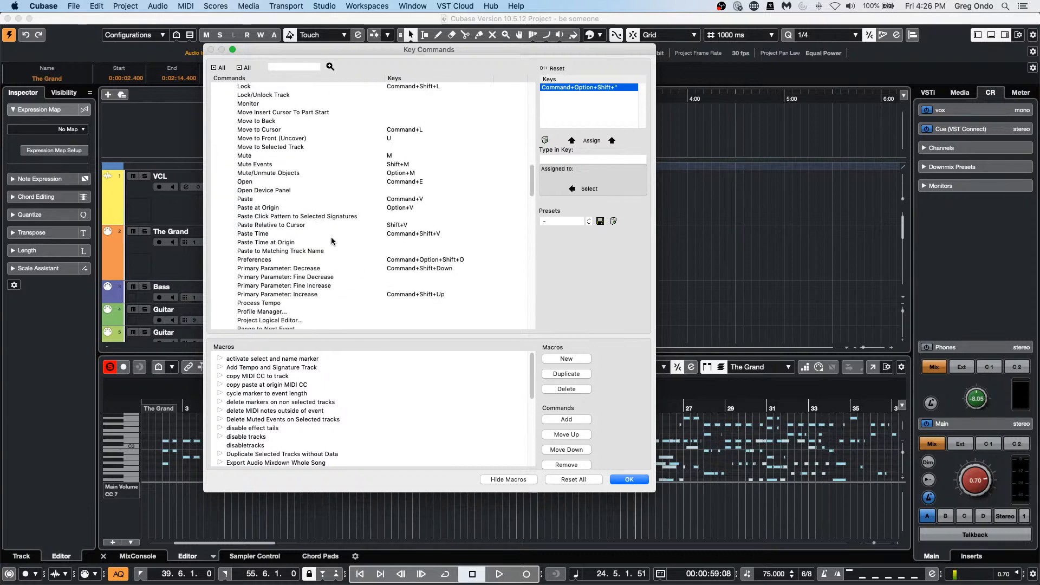
pyautogui.scroll(-5, 332, 241)
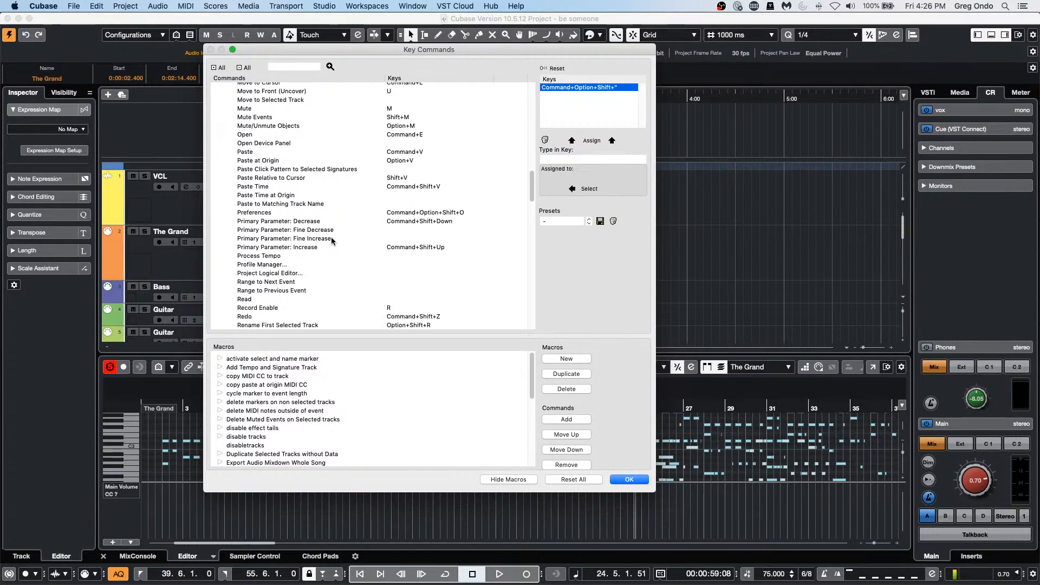
pyautogui.scroll(-3, 332, 240)
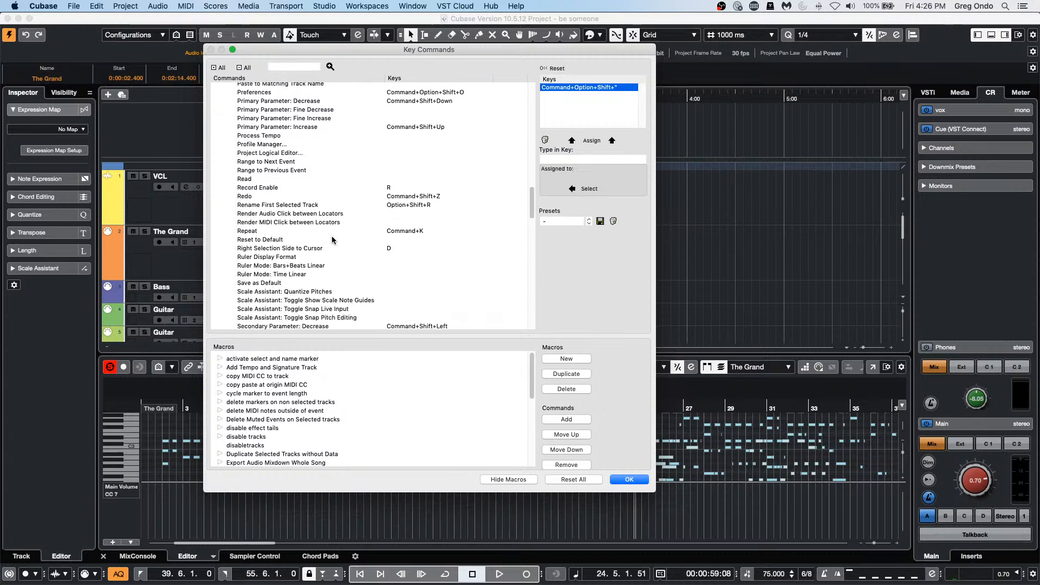
pyautogui.scroll(-8, 332, 239)
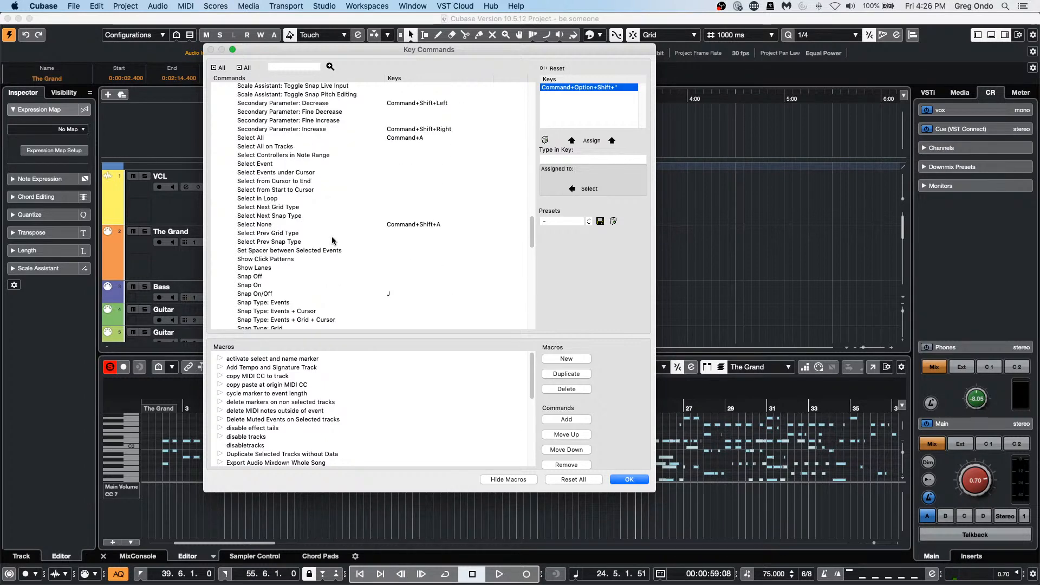
pyautogui.scroll(20, 331, 236)
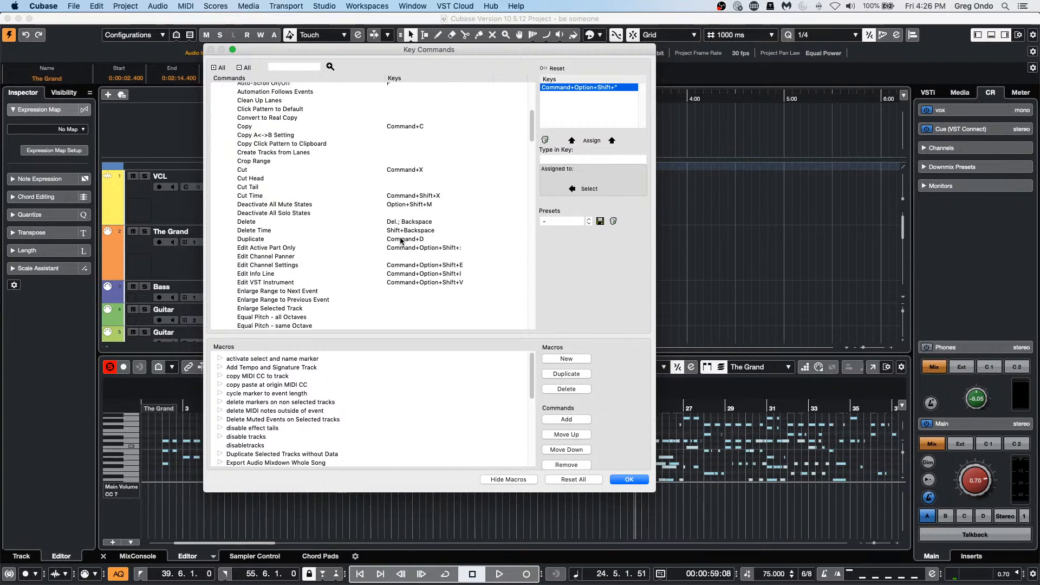
pyautogui.click(642, 480)
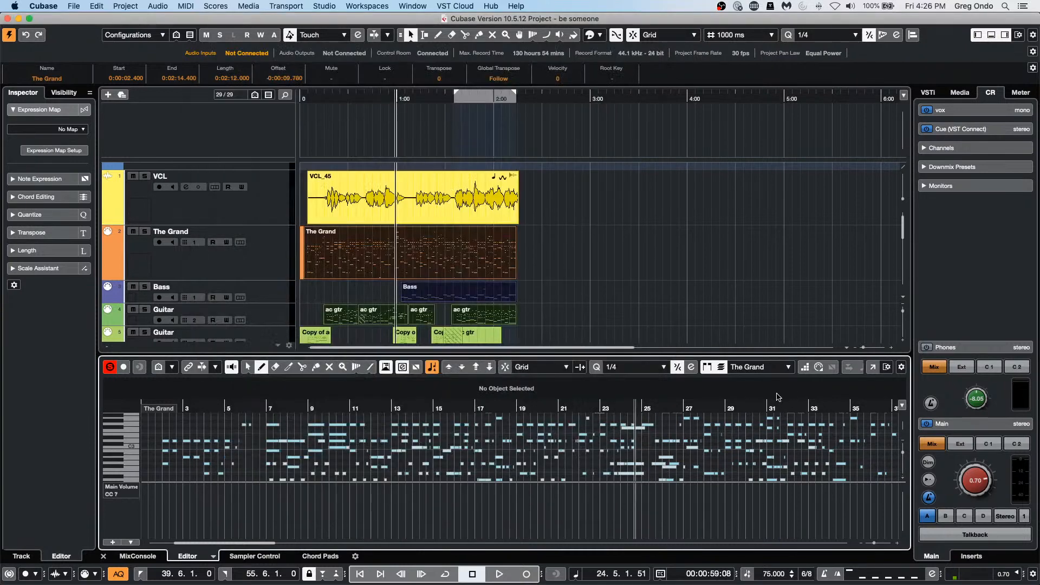
# - Open the lower-zone Key Editor in its own window and check its list of currently edited parts
pyautogui.click(873, 367)
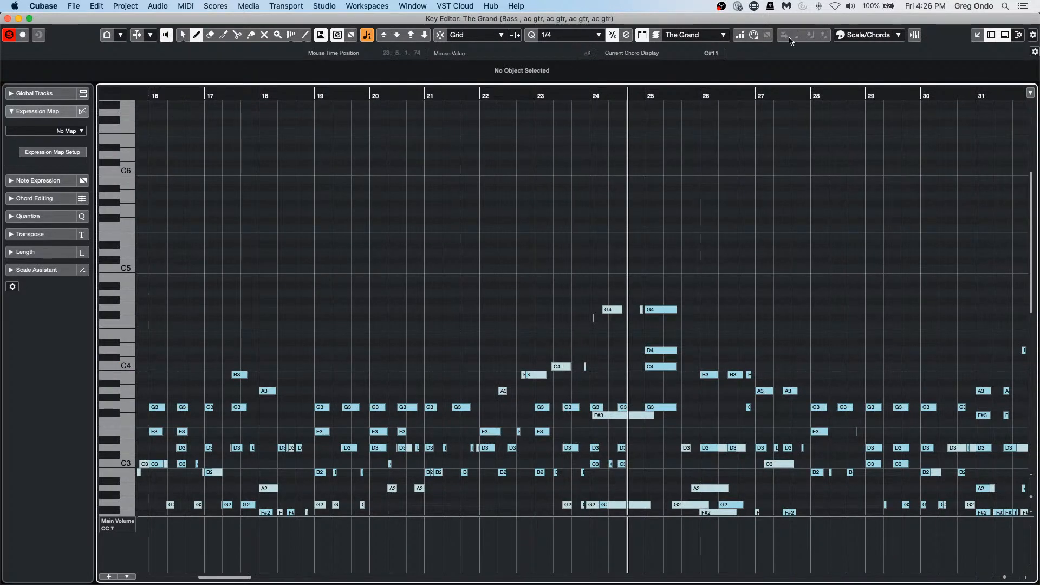
pyautogui.click(725, 36)
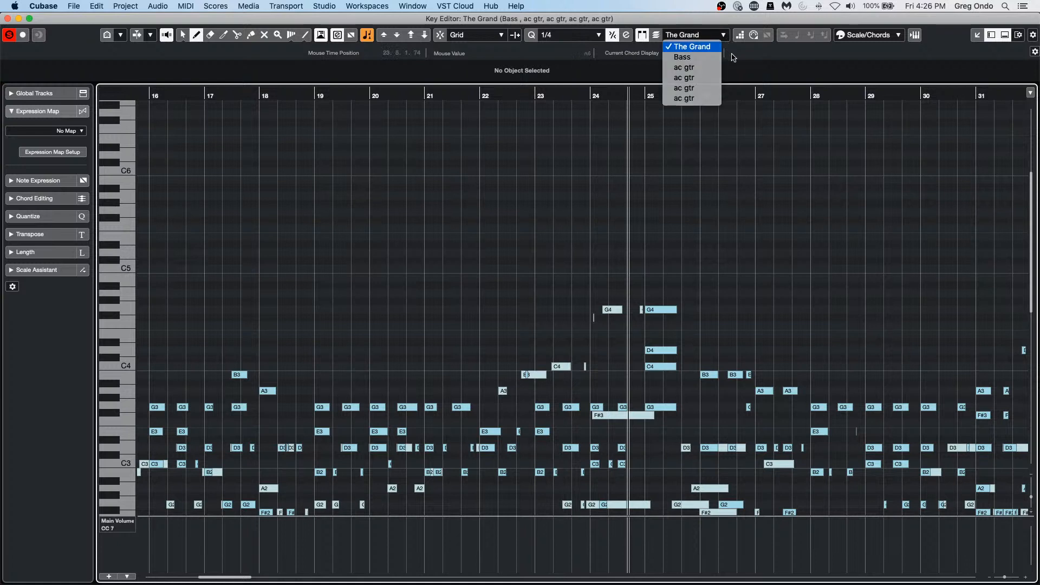
pyautogui.click(723, 35)
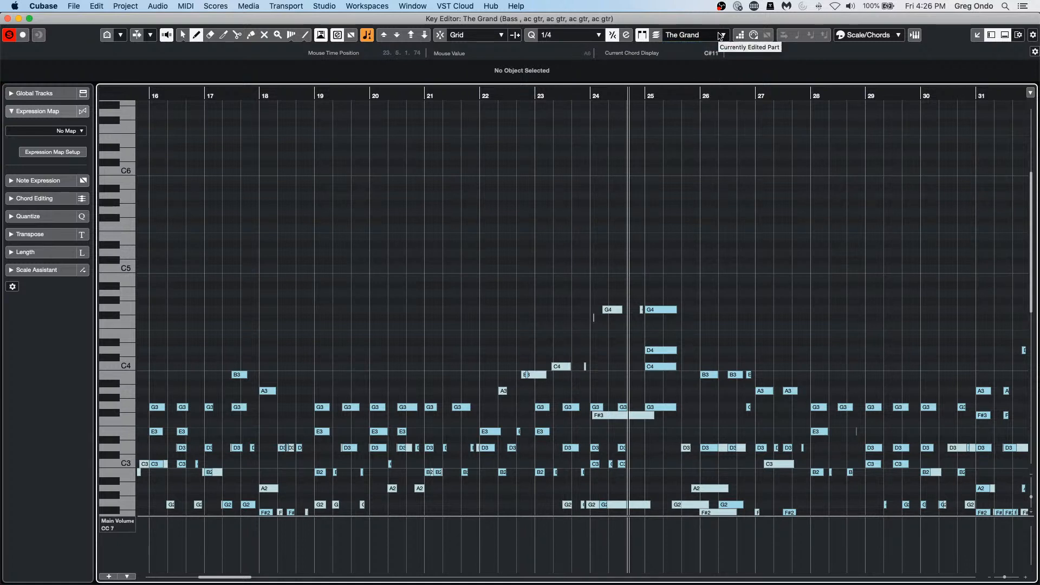
# - Open the Key Commands settings, check the key assigned to Activate Next Part, and close them
pyautogui.click(81, 5)
pyautogui.moveTo(89, 165)
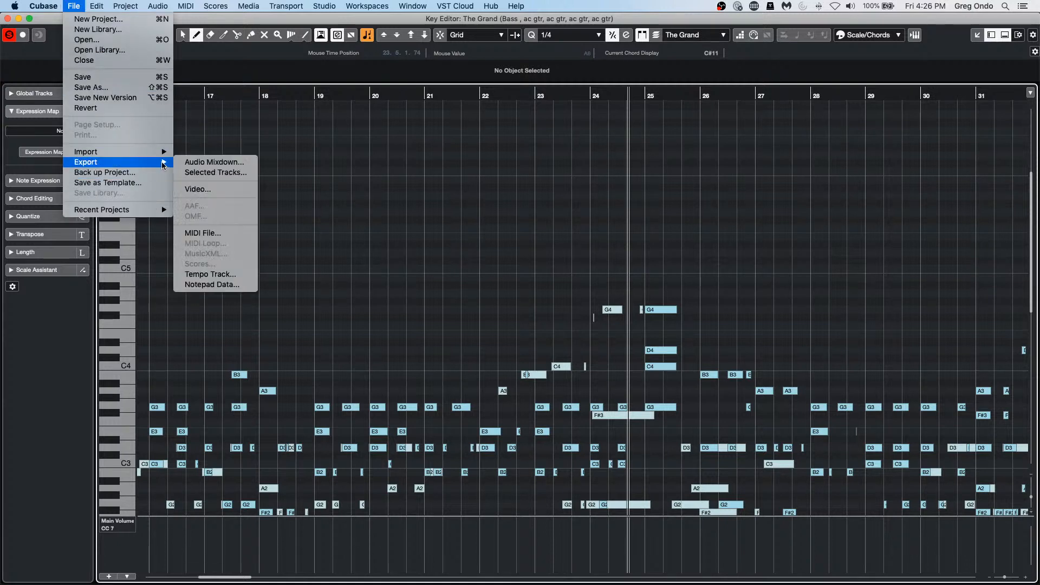
pyautogui.moveTo(98, 7)
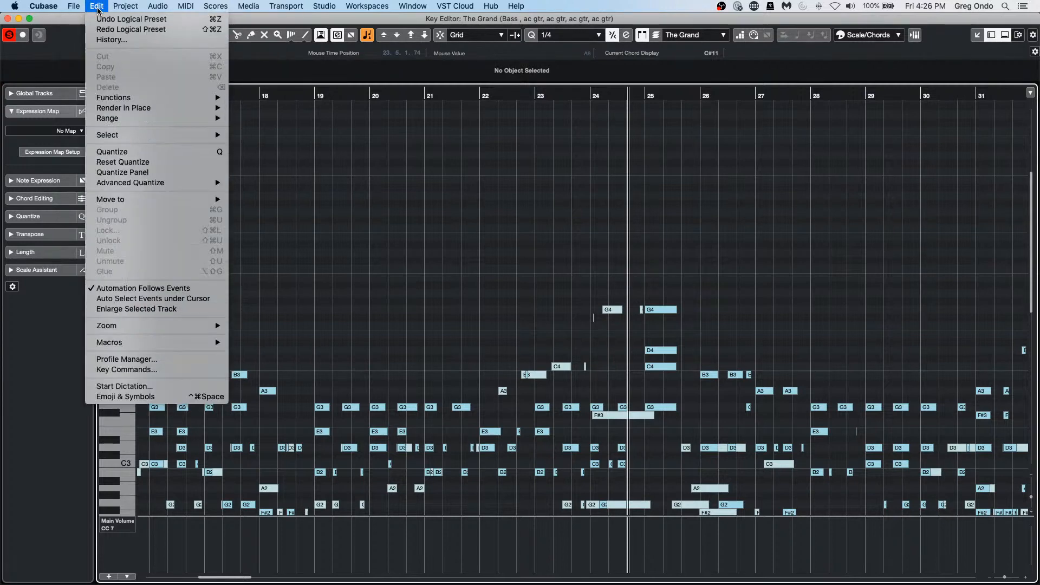
pyautogui.click(131, 370)
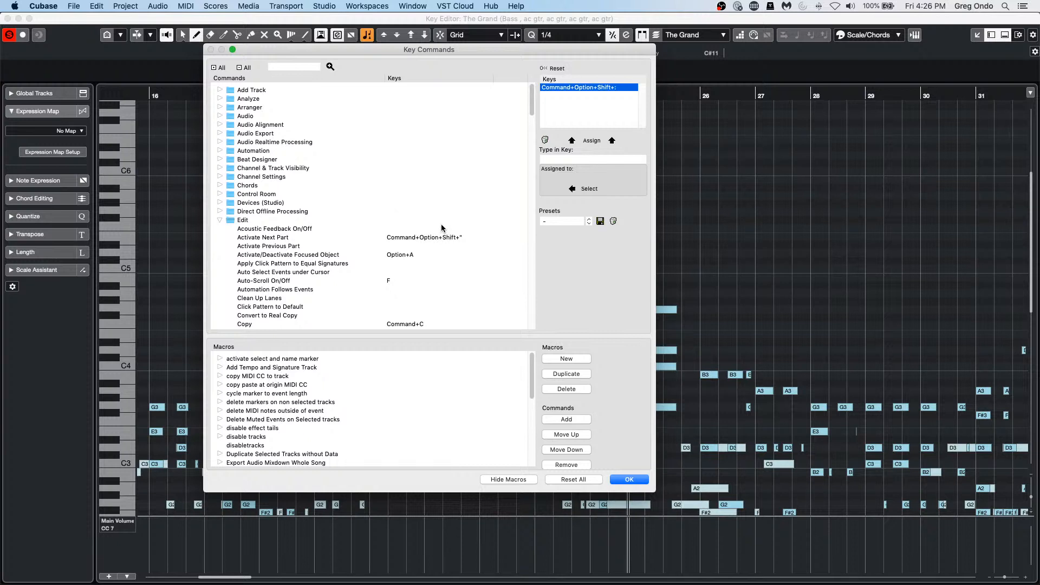
pyautogui.click(629, 480)
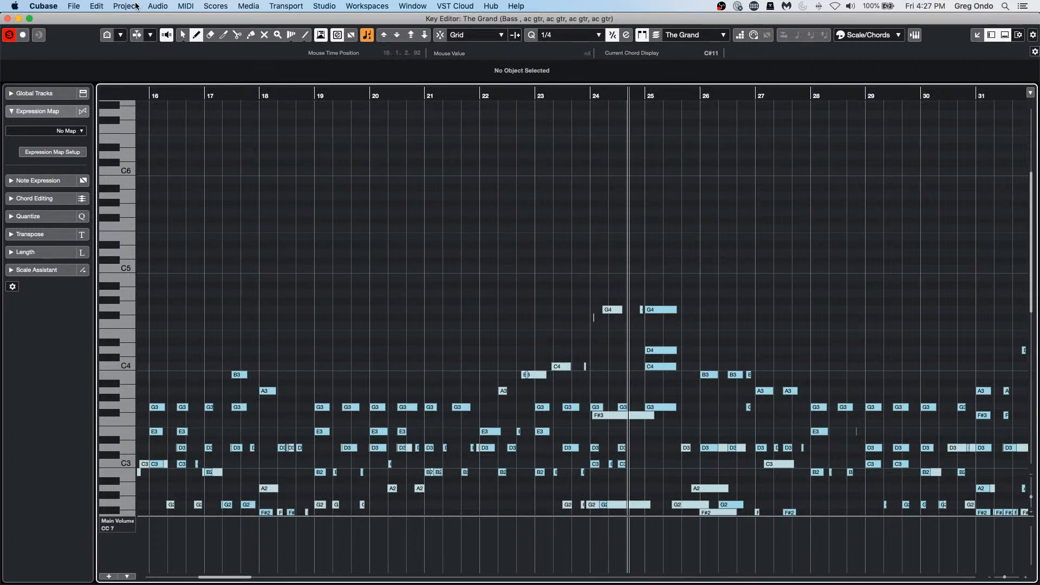
# - Reopen the Key Commands settings and examine the whole Edit category for commands that edit or switch between parts
pyautogui.click(97, 6)
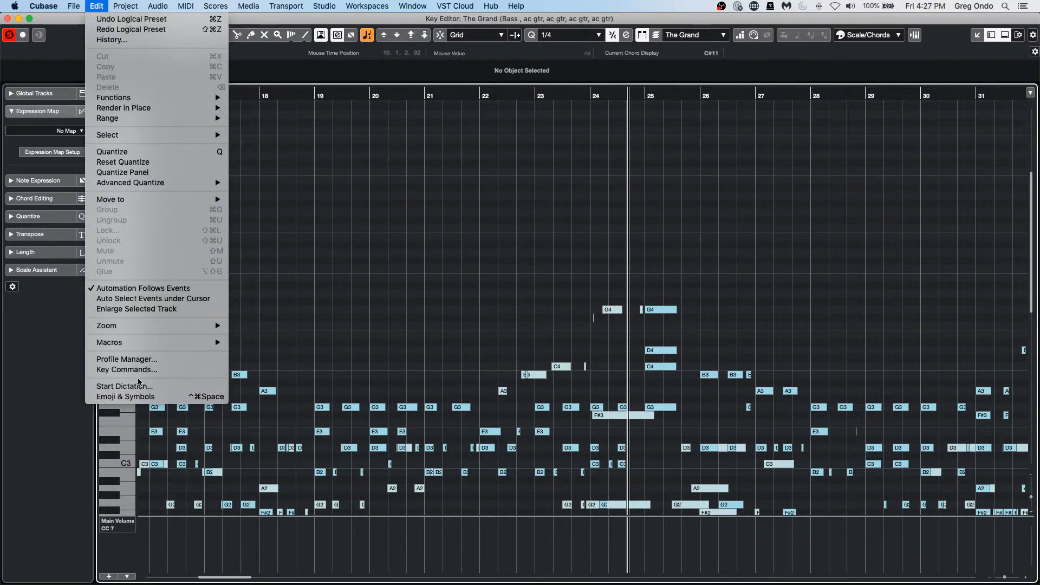
pyautogui.click(127, 370)
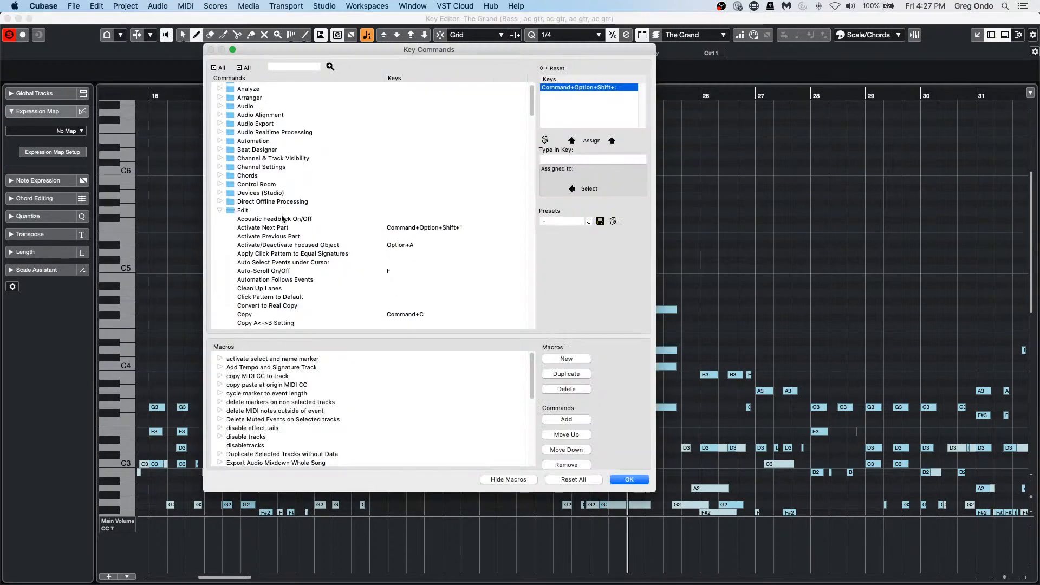
pyautogui.scroll(-5, 281, 220)
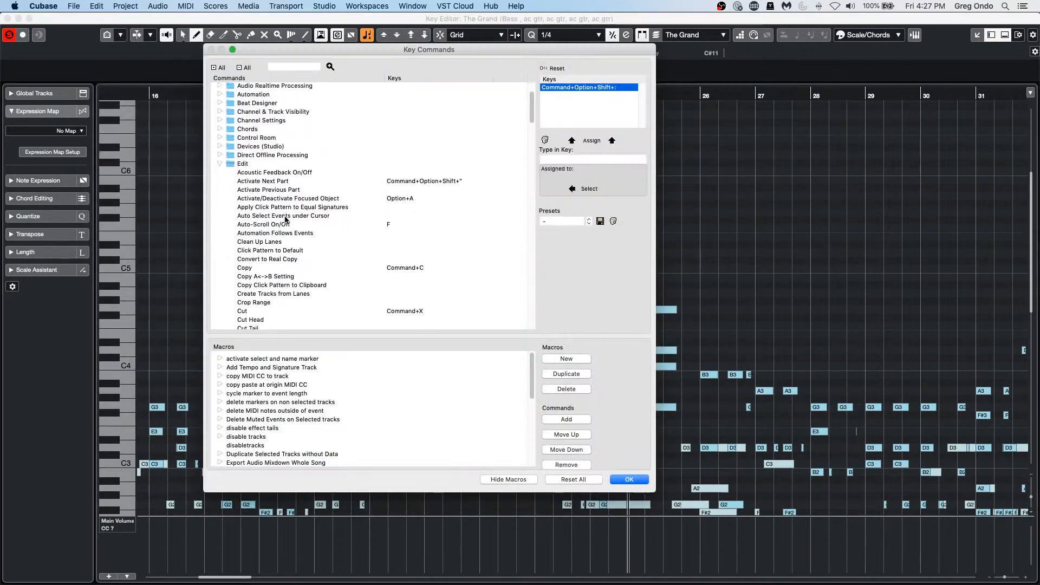
pyautogui.scroll(-6, 284, 220)
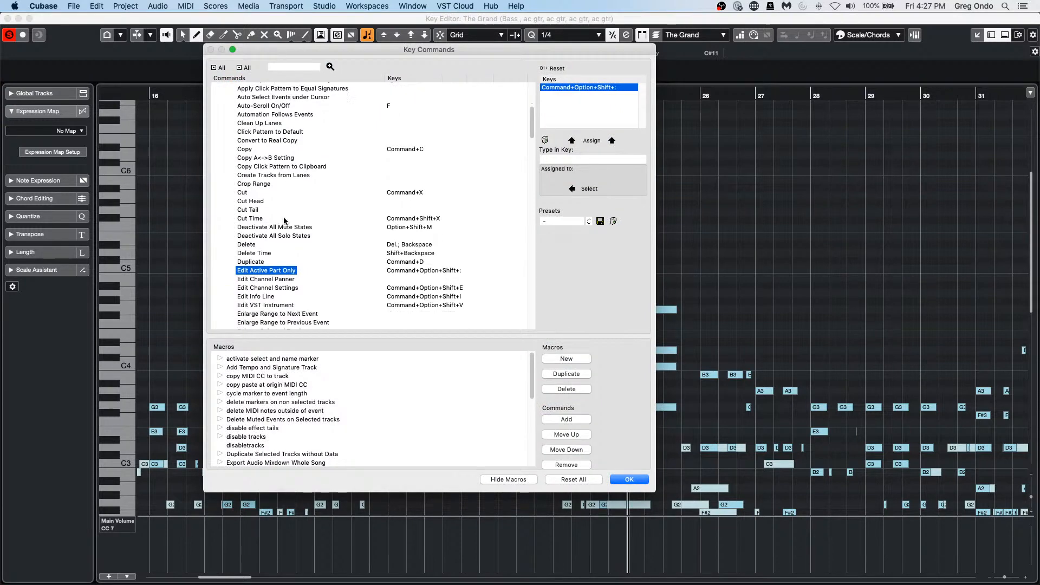
pyautogui.scroll(-7, 284, 221)
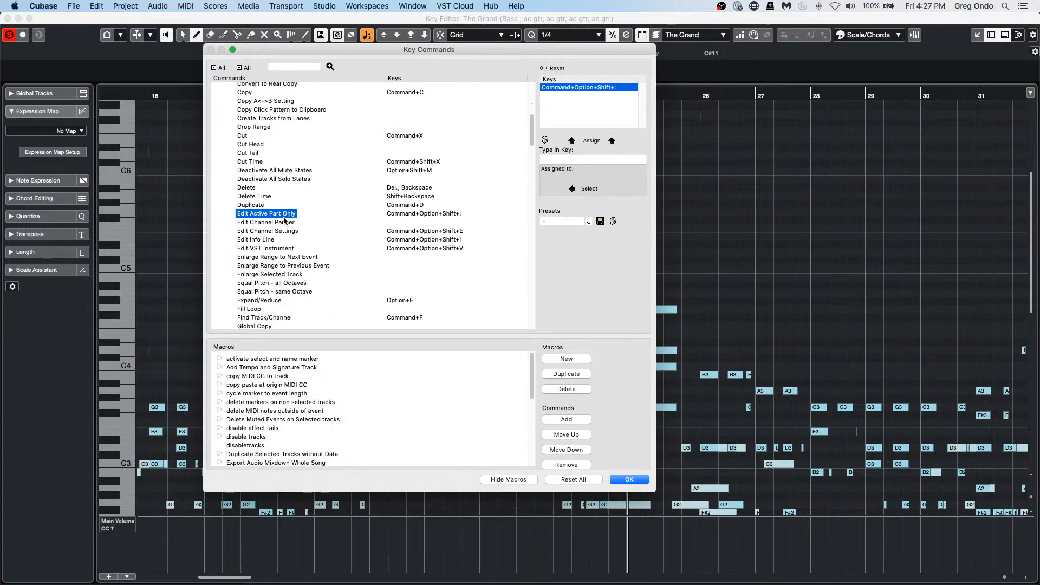
pyautogui.scroll(-15, 284, 219)
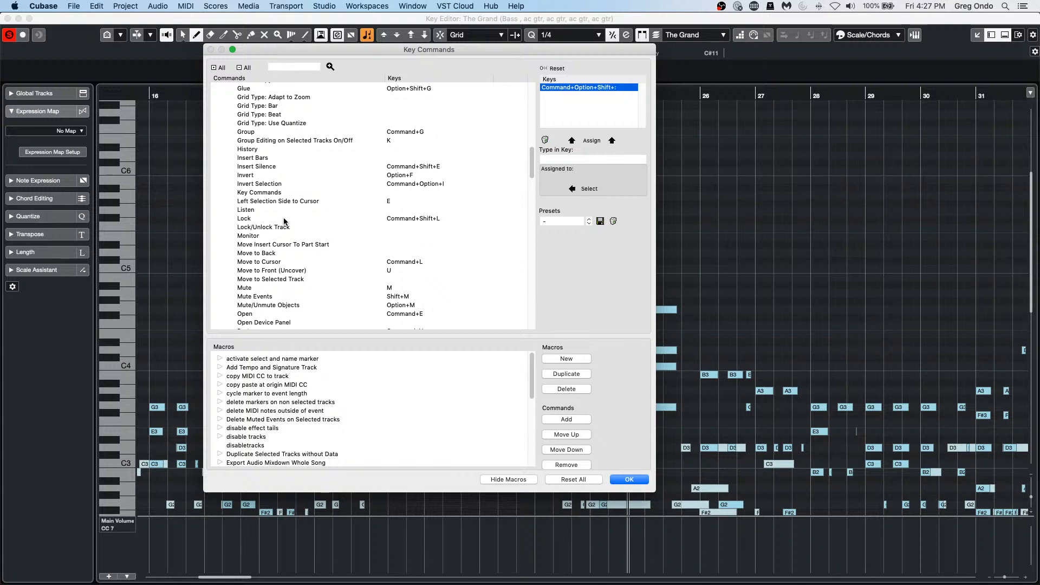
pyautogui.scroll(-10, 283, 221)
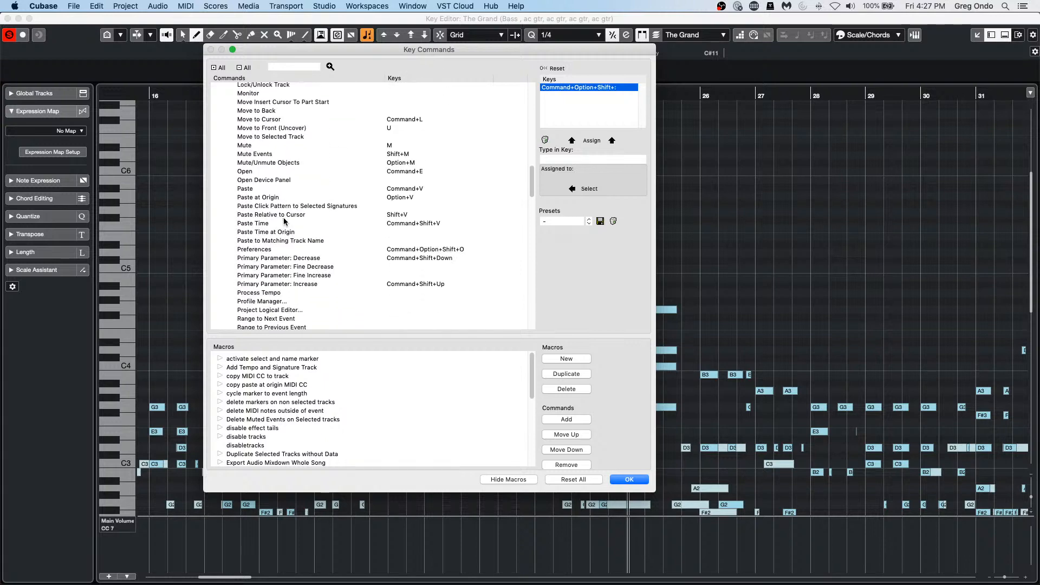
pyautogui.scroll(-20, 284, 221)
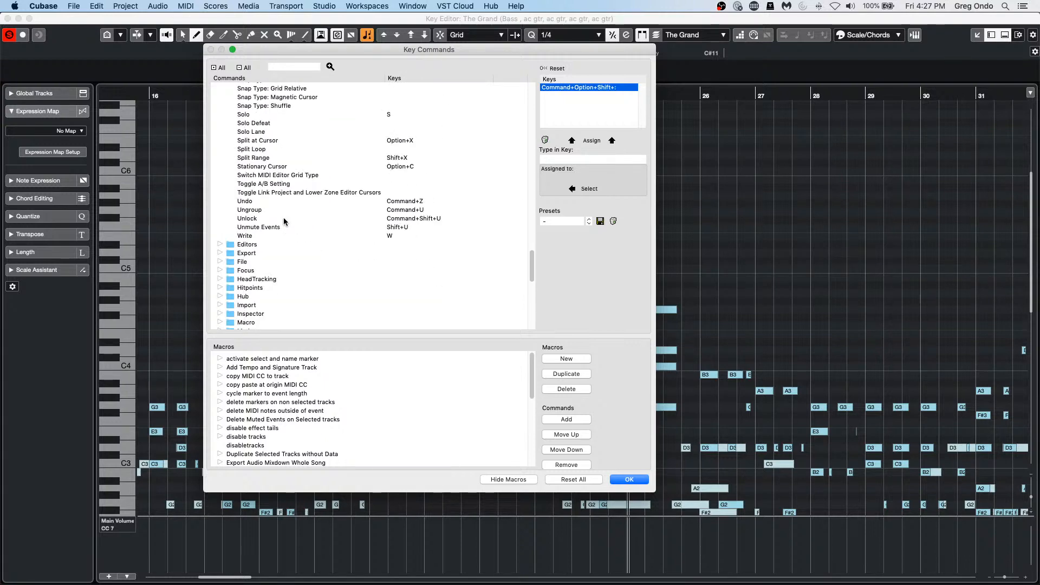
pyautogui.scroll(5, 284, 217)
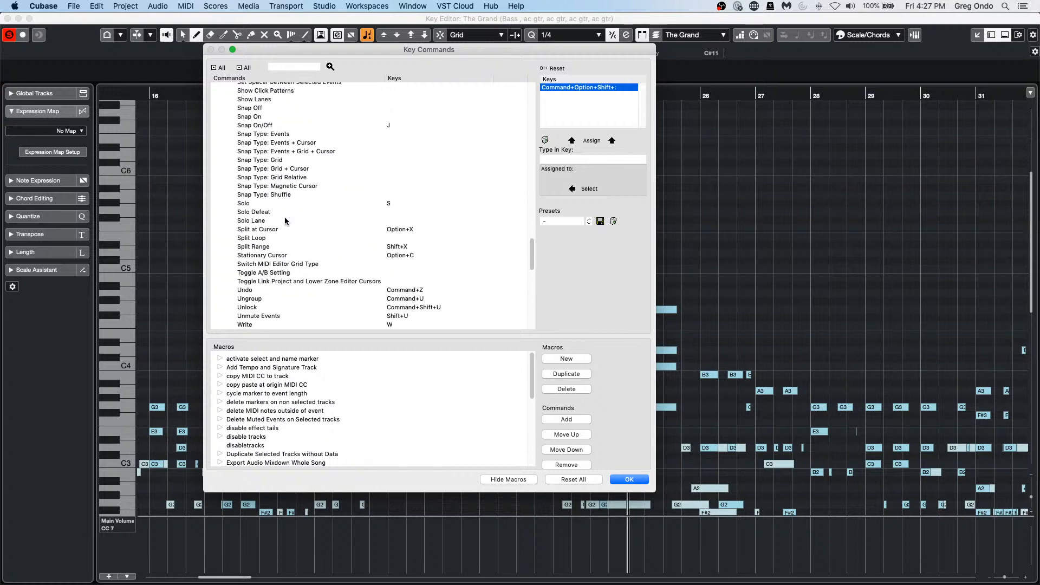
pyautogui.scroll(-15, 285, 219)
pyautogui.scroll(20, 284, 218)
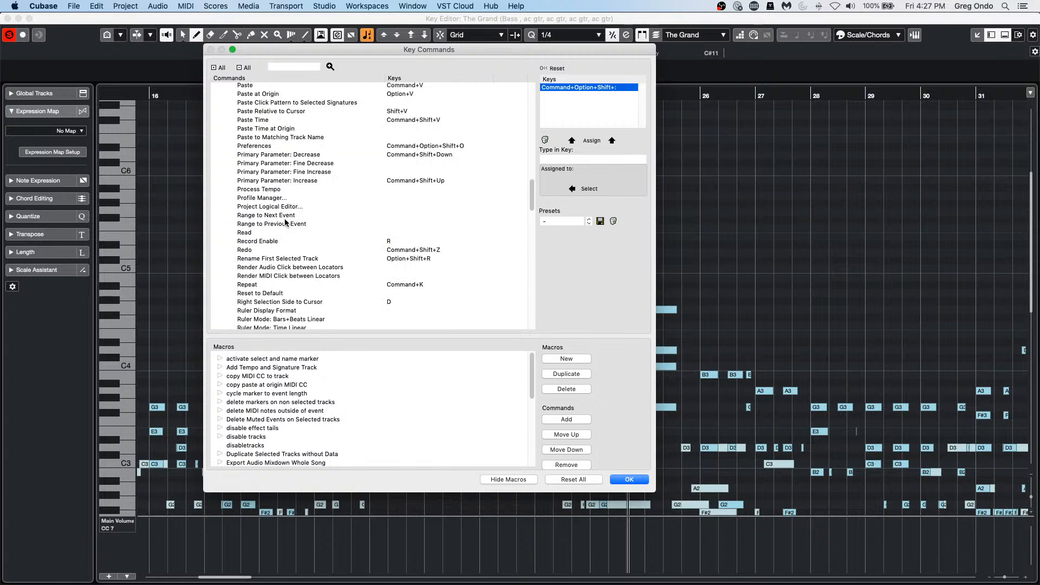
pyautogui.scroll(20, 285, 222)
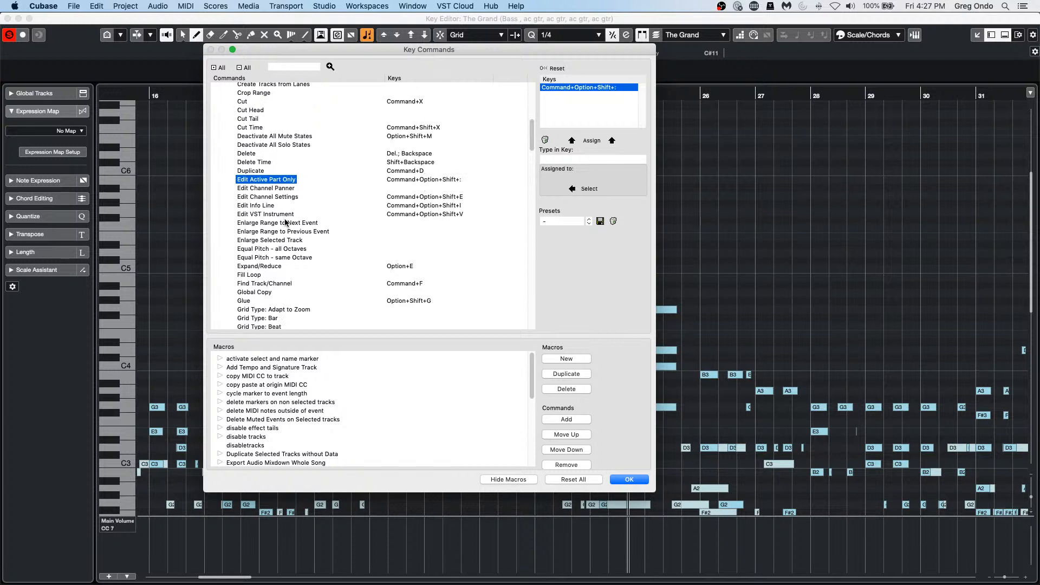
pyautogui.scroll(2, 285, 222)
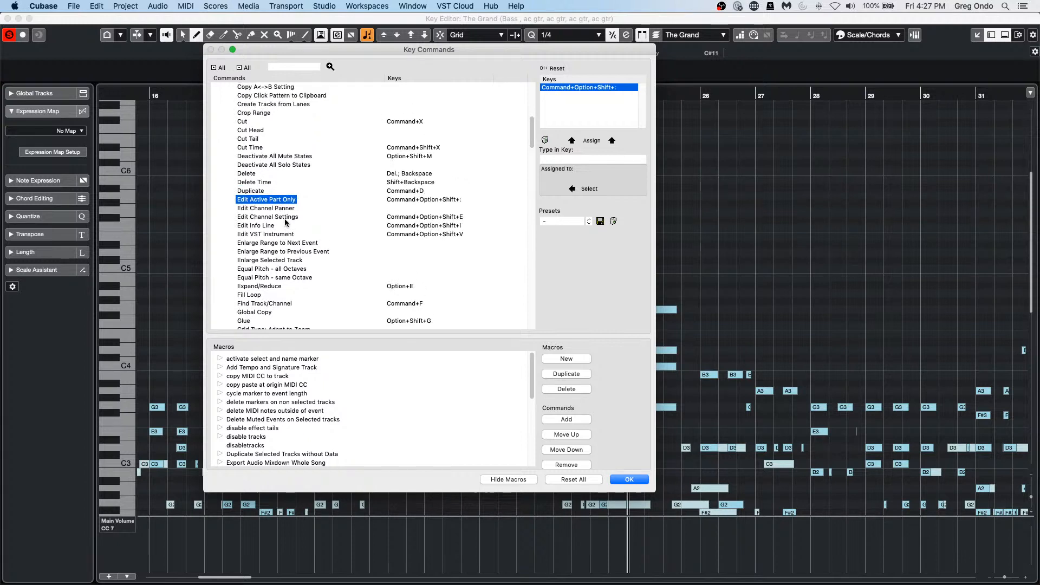
pyautogui.scroll(10, 285, 222)
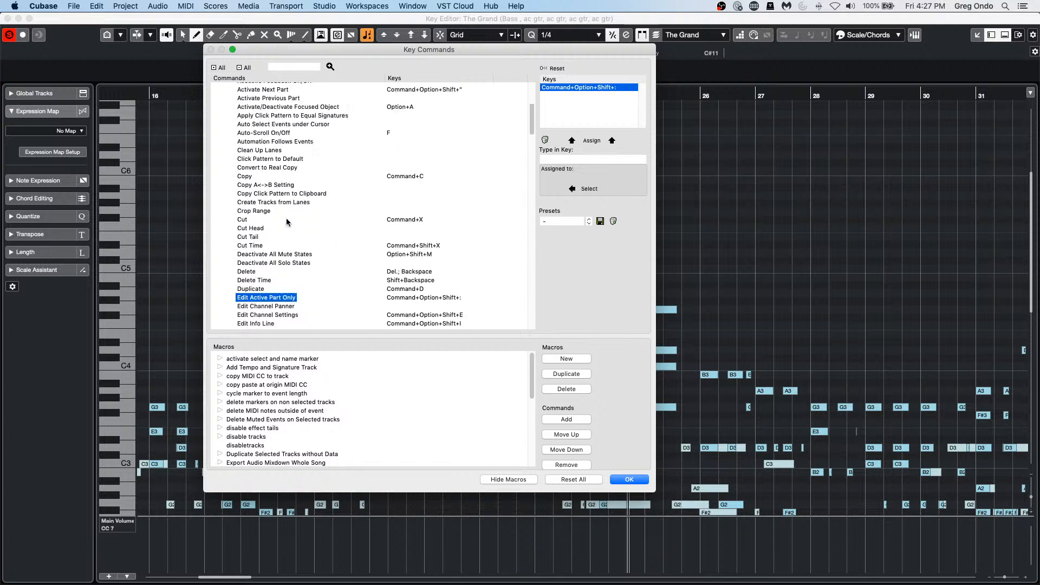
pyautogui.scroll(1, 287, 222)
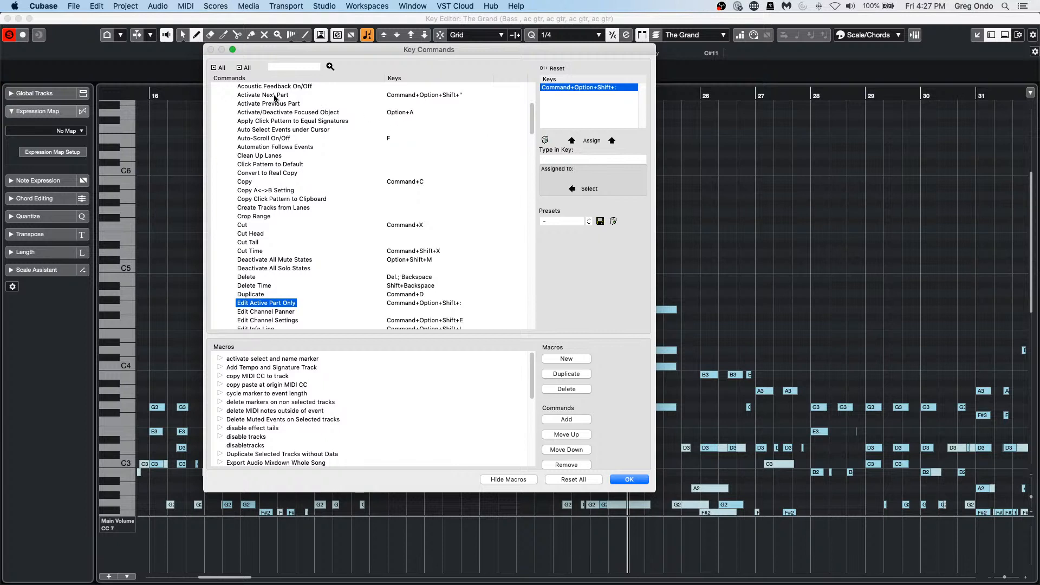
pyautogui.scroll(1, 300, 101)
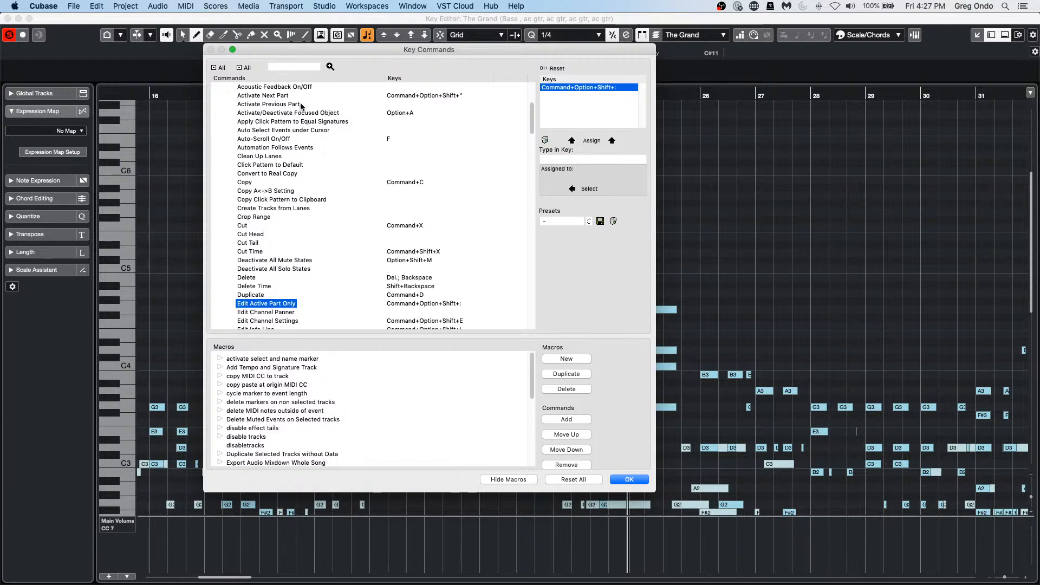
# - Try to assign Command+Option+Shift+{ to the Activate Previous Part command, declining to take the key from Preset Open Browser
pyautogui.click(290, 110)
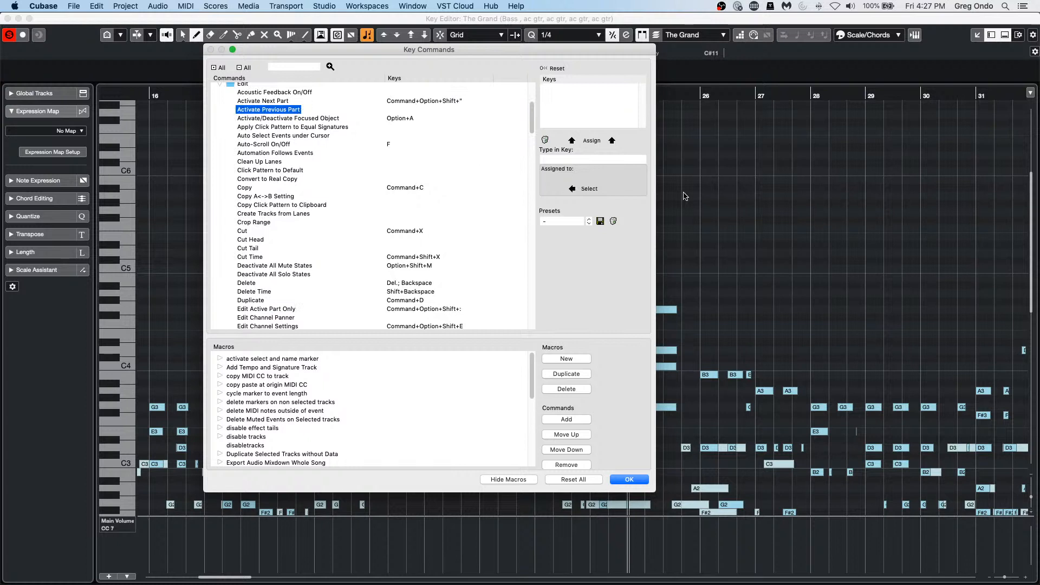
pyautogui.click(602, 158)
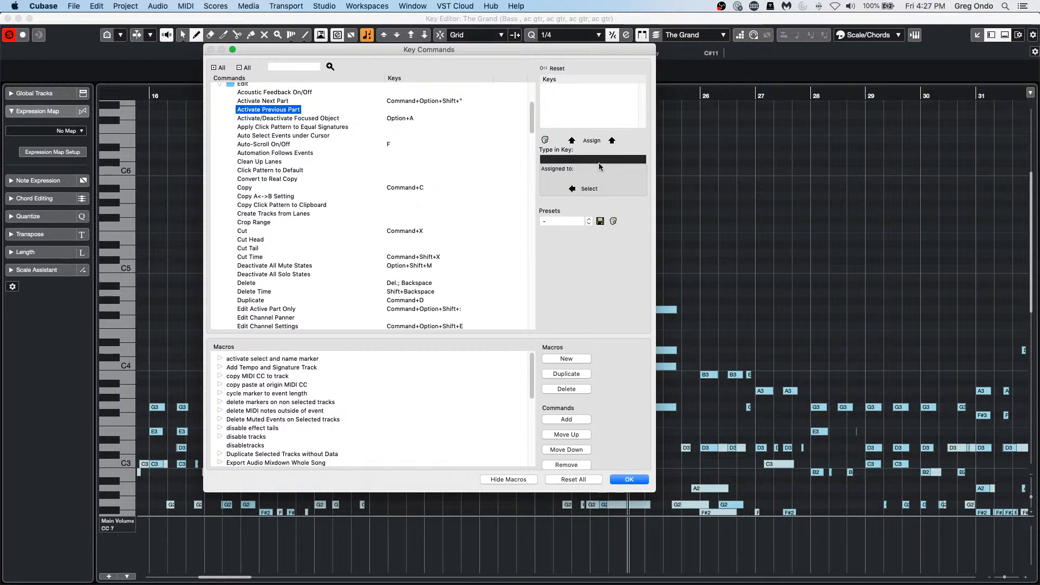
pyautogui.press('super+alt+shift+bracketleft')
pyautogui.click(601, 142)
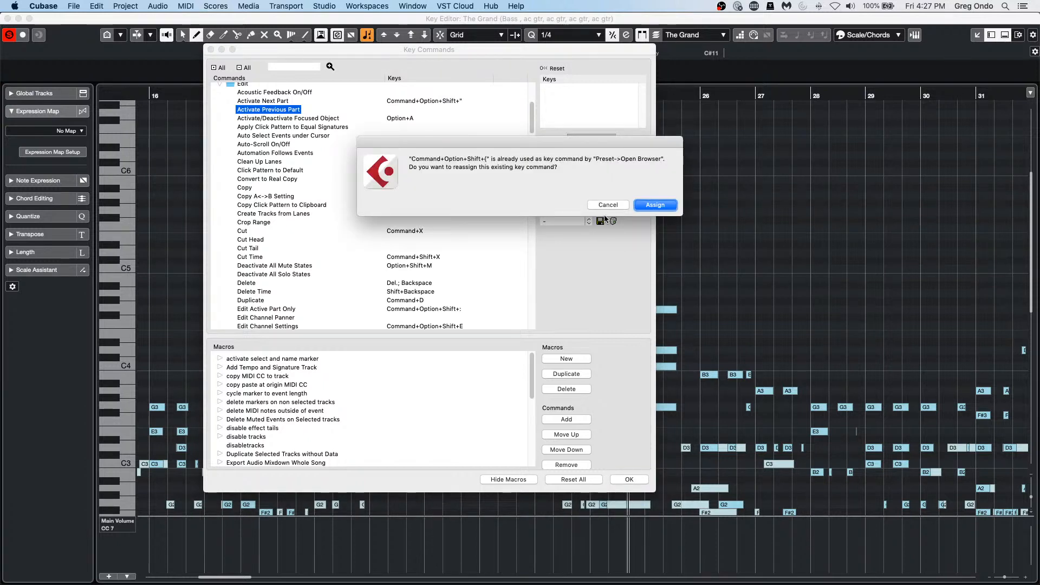
pyautogui.click(621, 205)
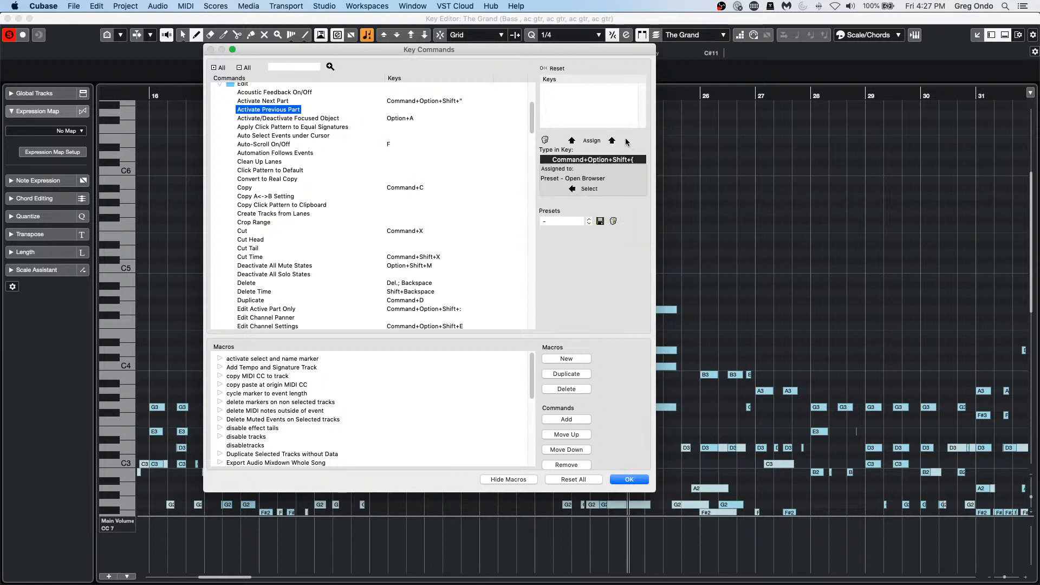
# - Assign Command+Option+Shift++ to the Activate Previous Part command and confirm the key command settings
pyautogui.press('super+alt+shift+bracketright')
pyautogui.press('super+alt+shift+equal')
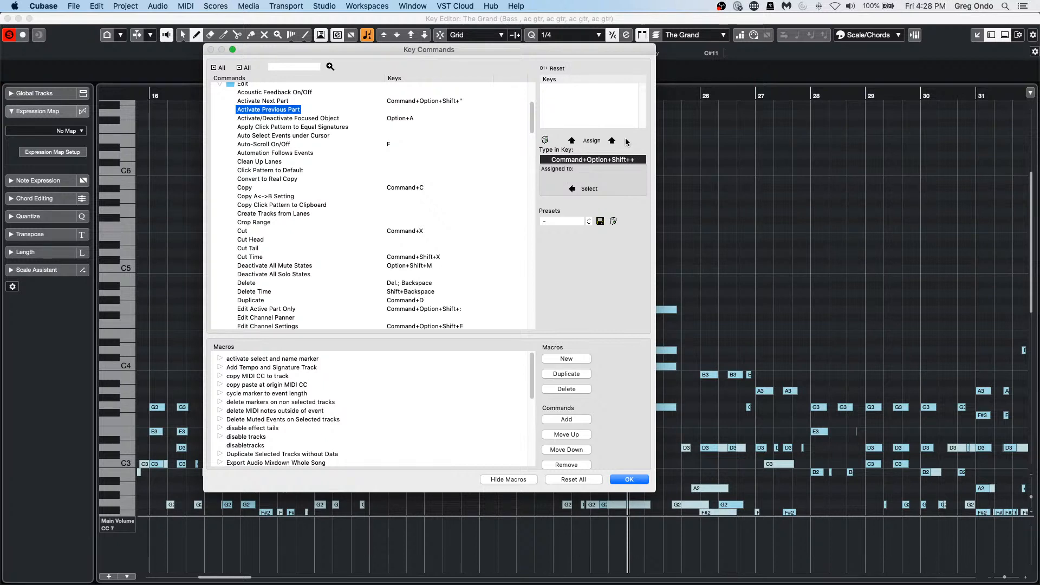
pyautogui.click(593, 140)
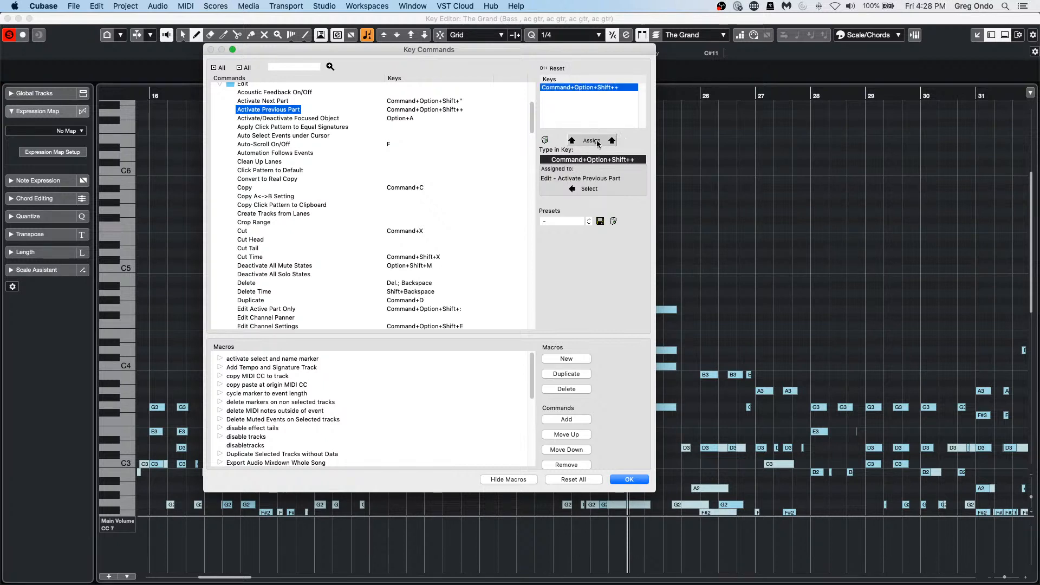
pyautogui.click(630, 480)
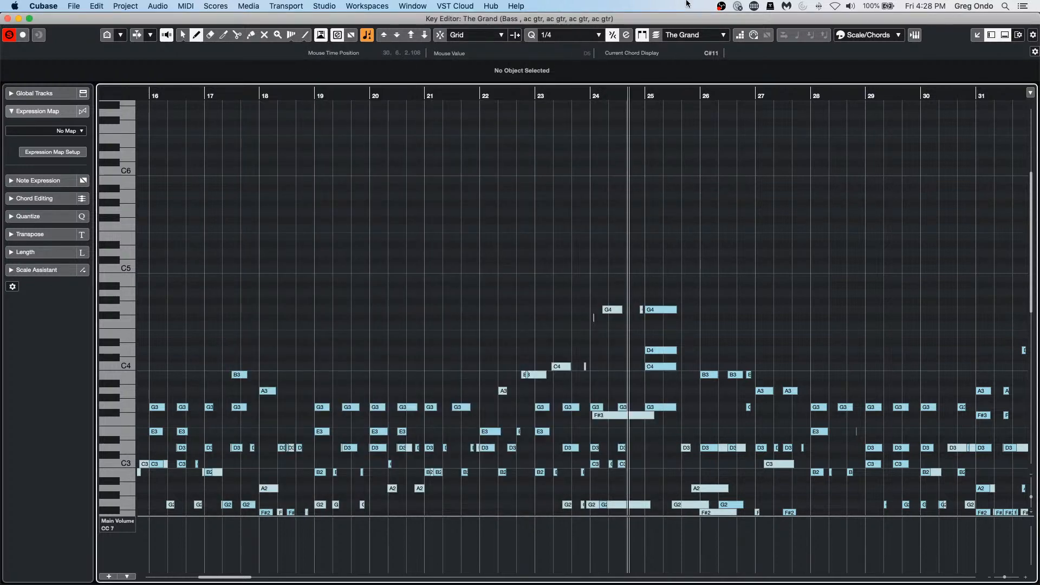
# - Cycle backwards through all the parts being edited, using the new Activate Previous Part key command repeatedly
pyautogui.press('alt+shift+super+plus')
pyautogui.press('alt+shift+super+plus')
pyautogui.press('alt+shift+super+plus')
pyautogui.press('alt+shift+super+plus')
pyautogui.press('alt+shift+super+plus')
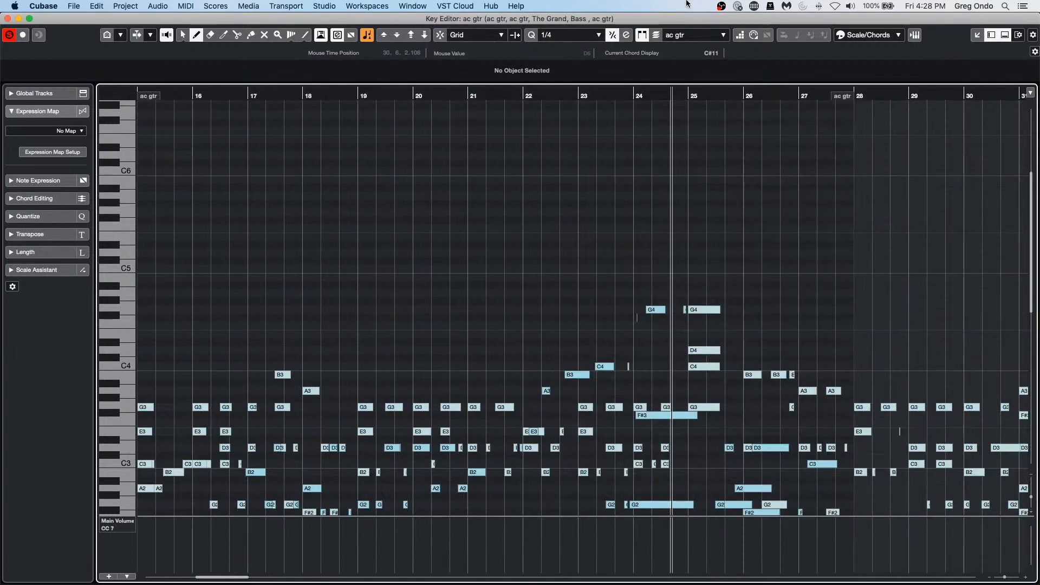
pyautogui.press('alt+shift+super+plus')
pyautogui.press('alt+shift+super+plus')
pyautogui.press('alt+shift+super+plus')
pyautogui.press('alt+shift+super+plus')
pyautogui.press('alt+shift+super+plus')
pyautogui.press('alt+shift+super+plus')
pyautogui.press('alt+shift+super+plus')
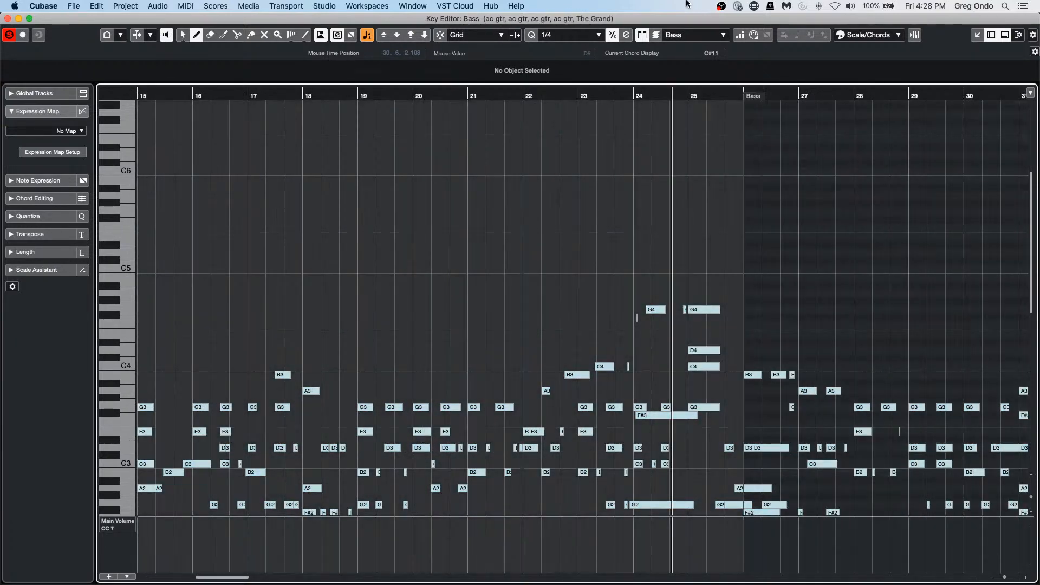
pyautogui.press('alt+shift+super+plus')
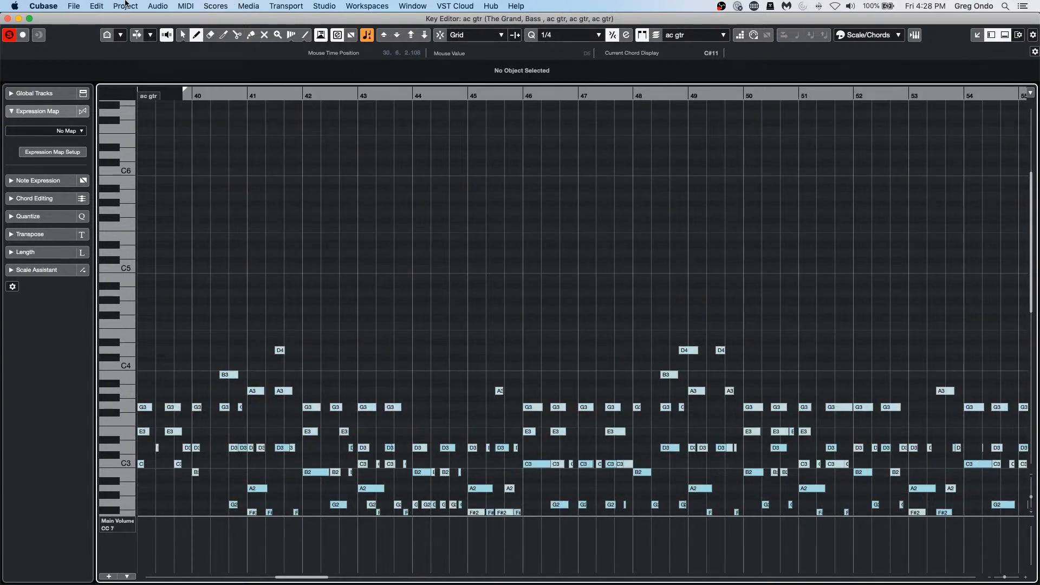
# - Reopen the Key Commands settings, review the keys assigned to the next and previous part commands, and close them
pyautogui.click(97, 6)
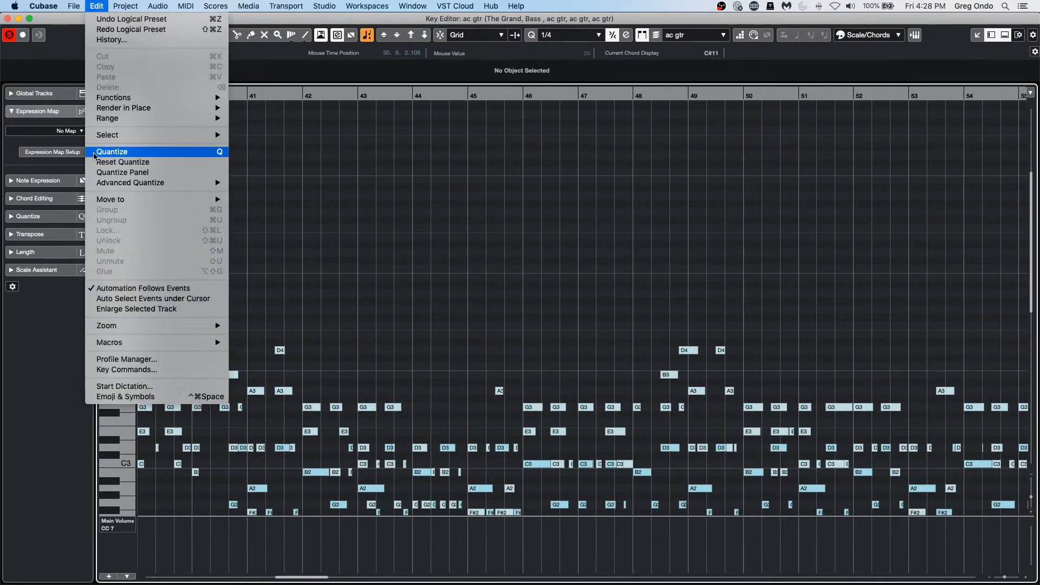
pyautogui.click(122, 370)
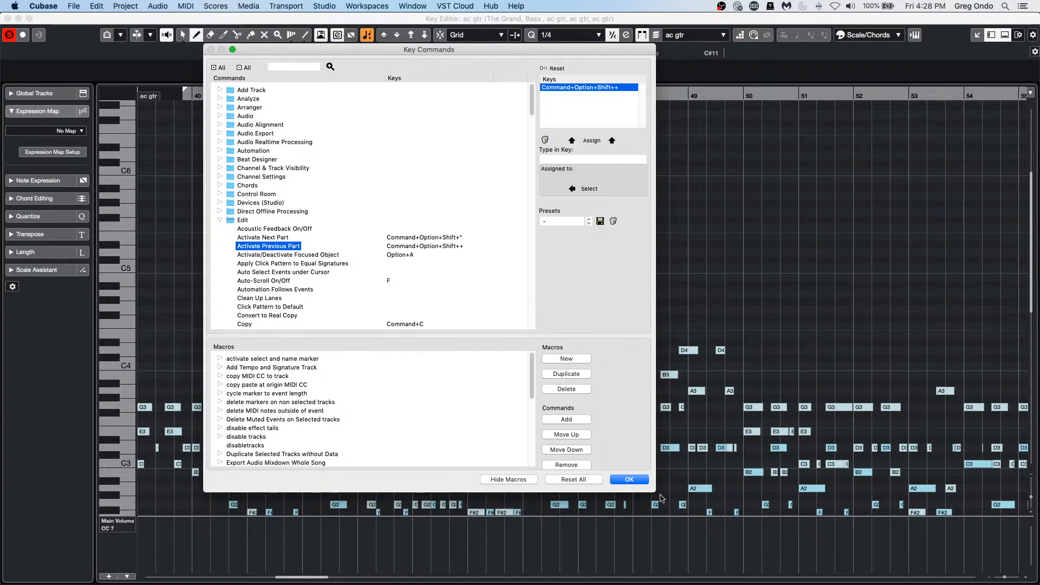
pyautogui.click(641, 480)
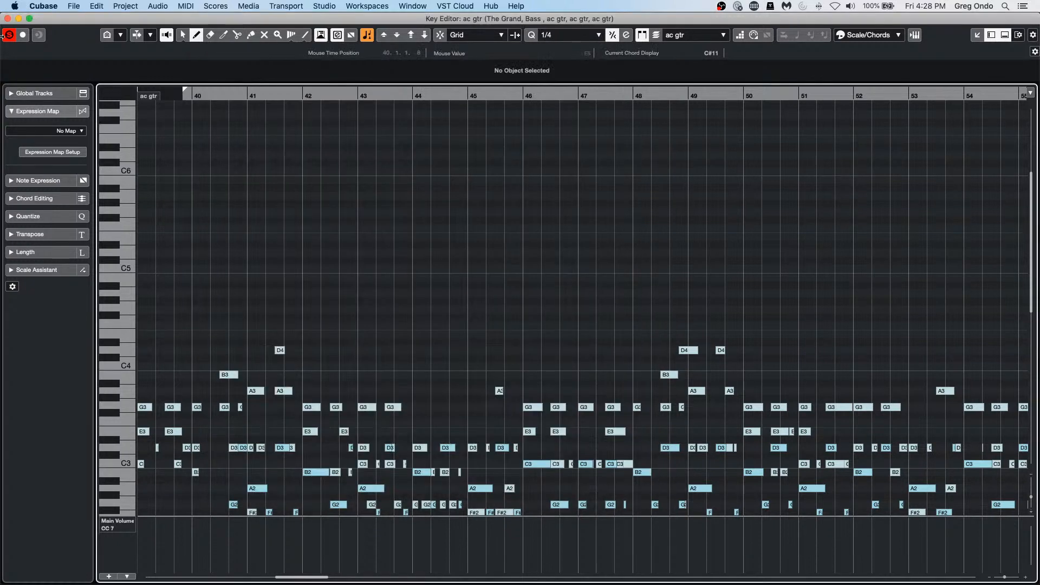
# - Close the separate Key Editor window and select only the last ac gtr part on the first Guitar track
pyautogui.click(8, 19)
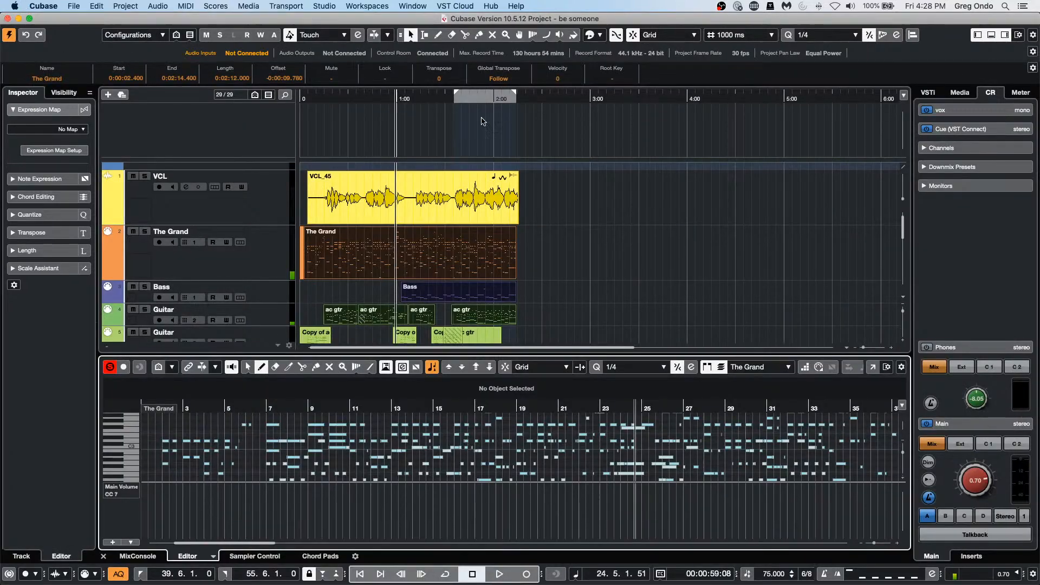
pyautogui.click(573, 313)
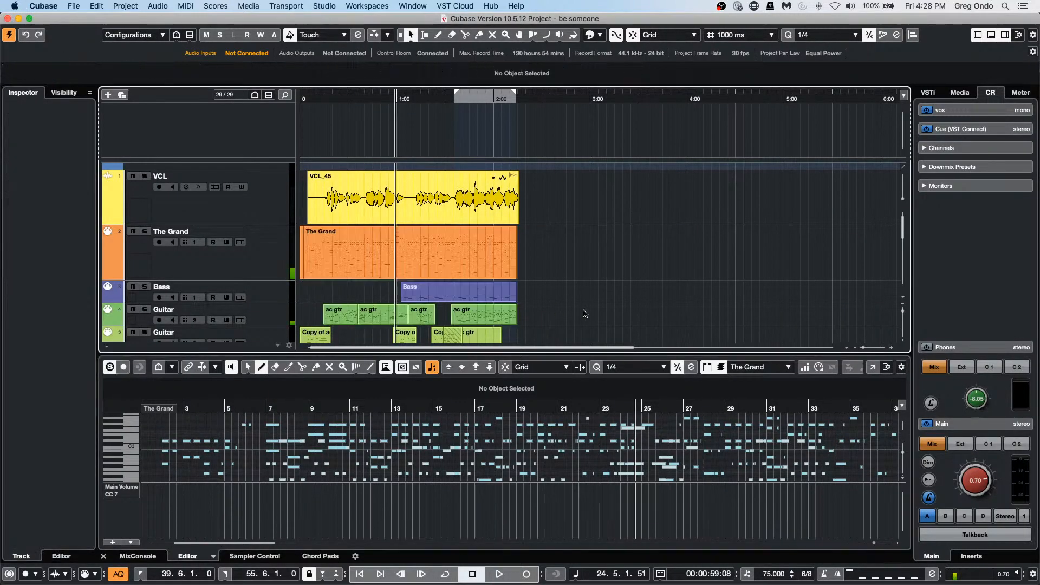
pyautogui.click(489, 318)
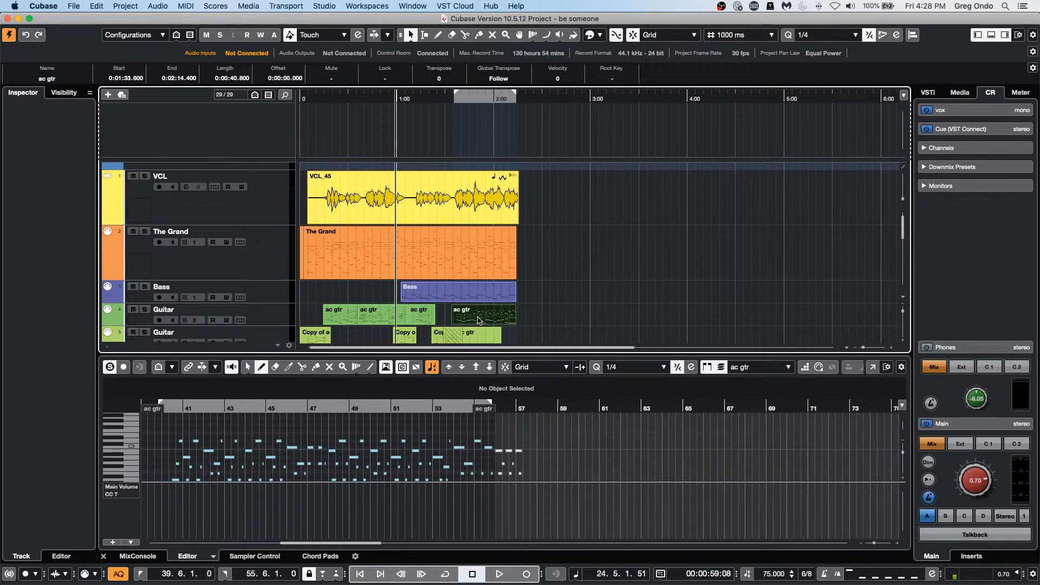
pyautogui.click(467, 98)
pyautogui.moveTo(466, 139); pyautogui.dragTo(465, 190)
# - Show the project ruler in Bars+Beats and split the selected ac gtr part at bars 45 and 46
pyautogui.rightClick(524, 323)
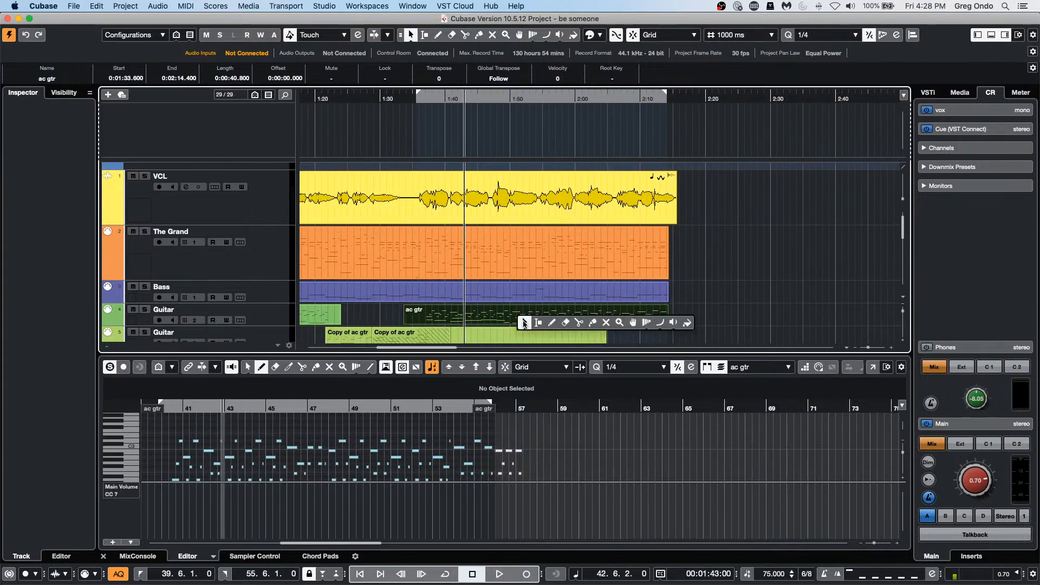
pyautogui.click(579, 322)
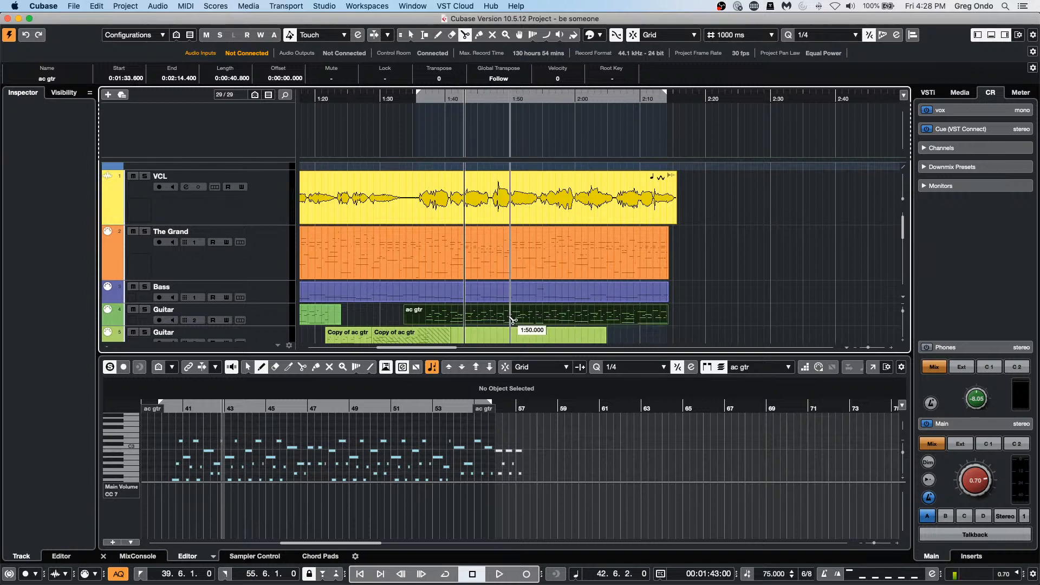
pyautogui.rightClick(461, 96)
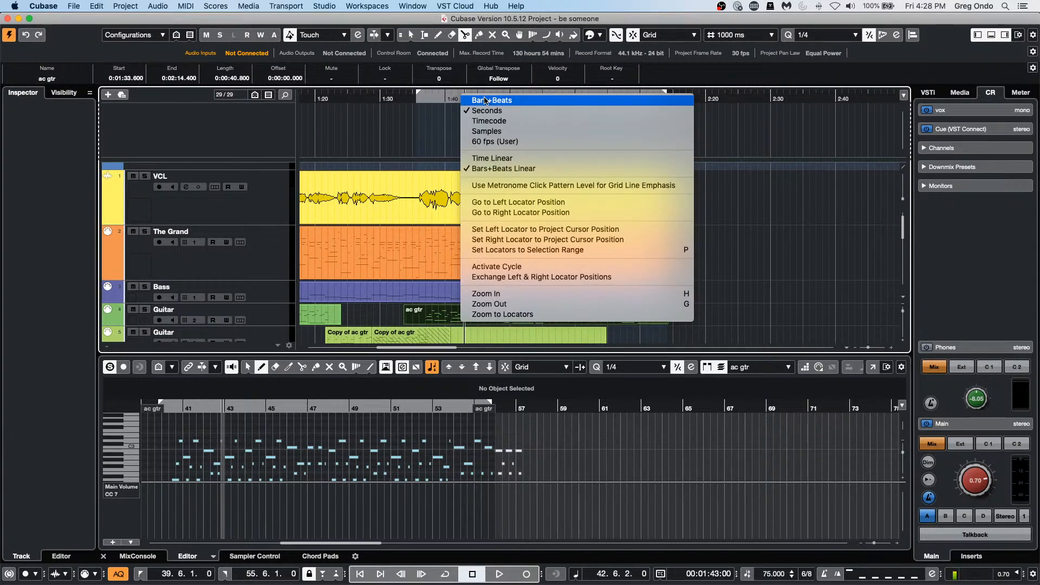
pyautogui.click(486, 100)
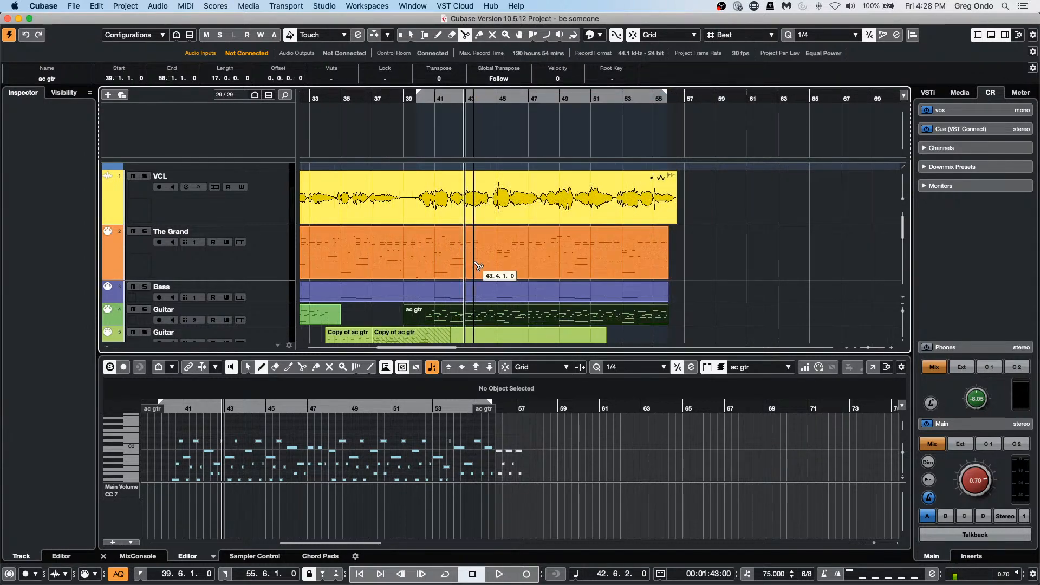
pyautogui.click(499, 319)
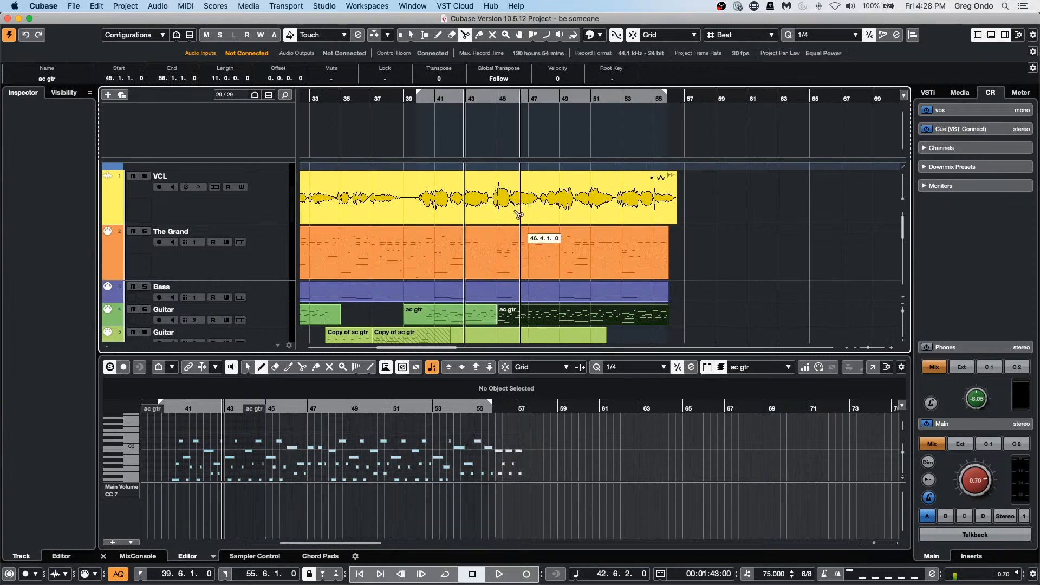
pyautogui.moveTo(497, 98); pyautogui.dragTo(499, 122)
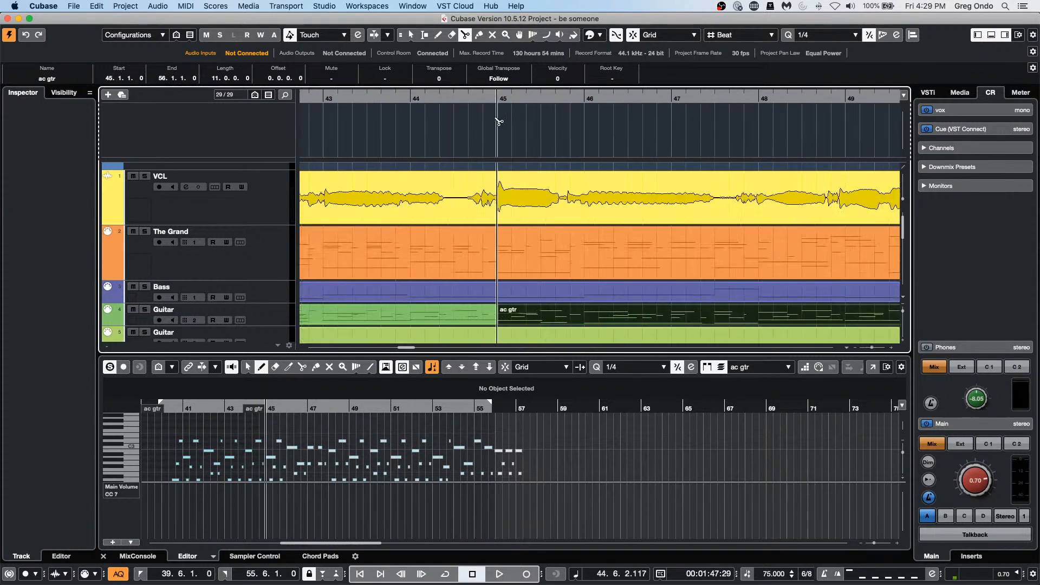
pyautogui.click(584, 317)
# - Erase the ac gtr pieces on both sides of the one-bar part at bar 45, and link the lower-zone editor to the project view
pyautogui.rightClick(582, 317)
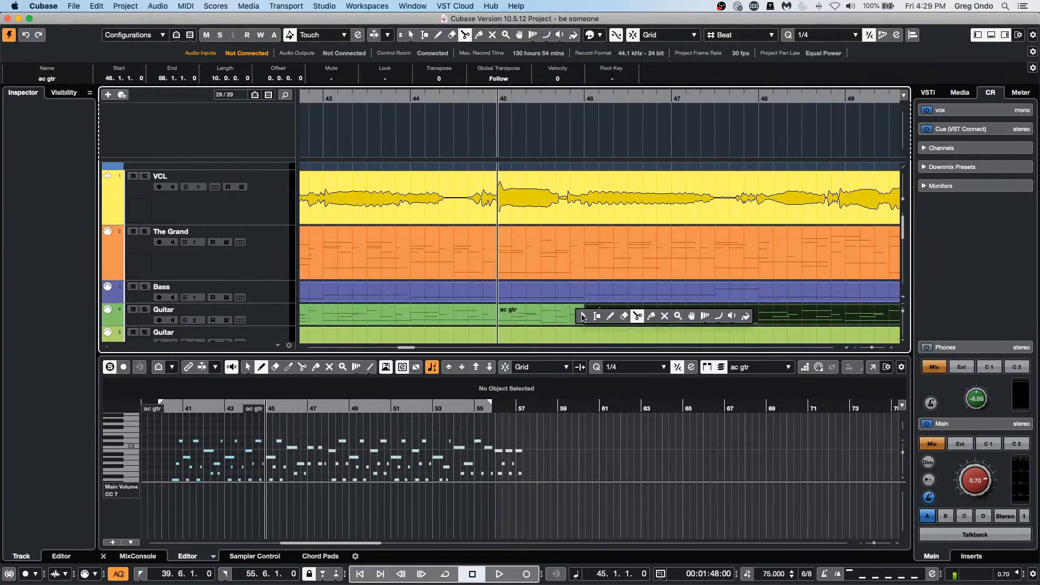
pyautogui.click(624, 317)
pyautogui.click(596, 316)
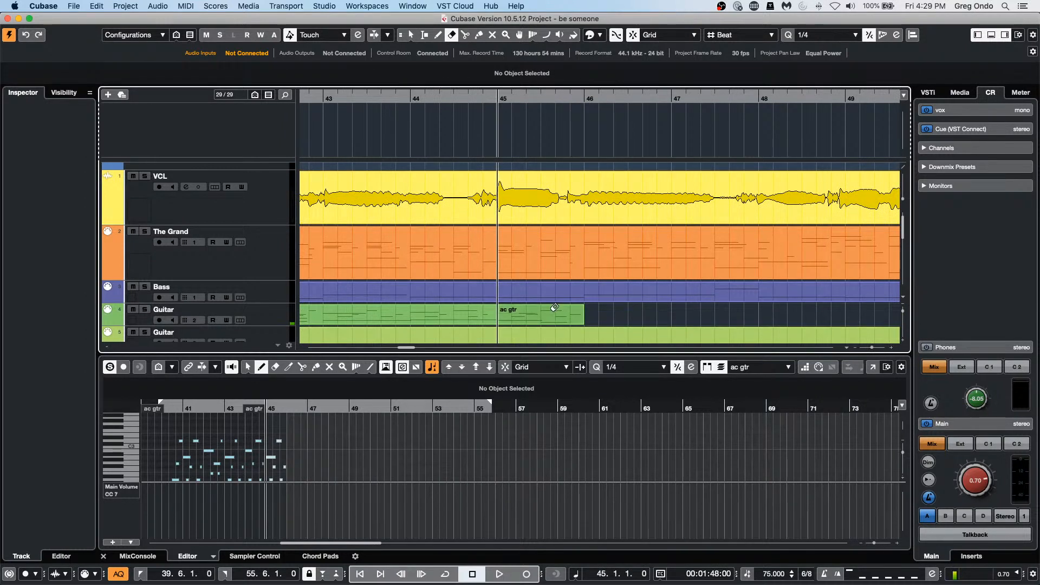
pyautogui.click(487, 315)
pyautogui.rightClick(527, 318)
pyautogui.click(527, 319)
pyautogui.click(527, 319)
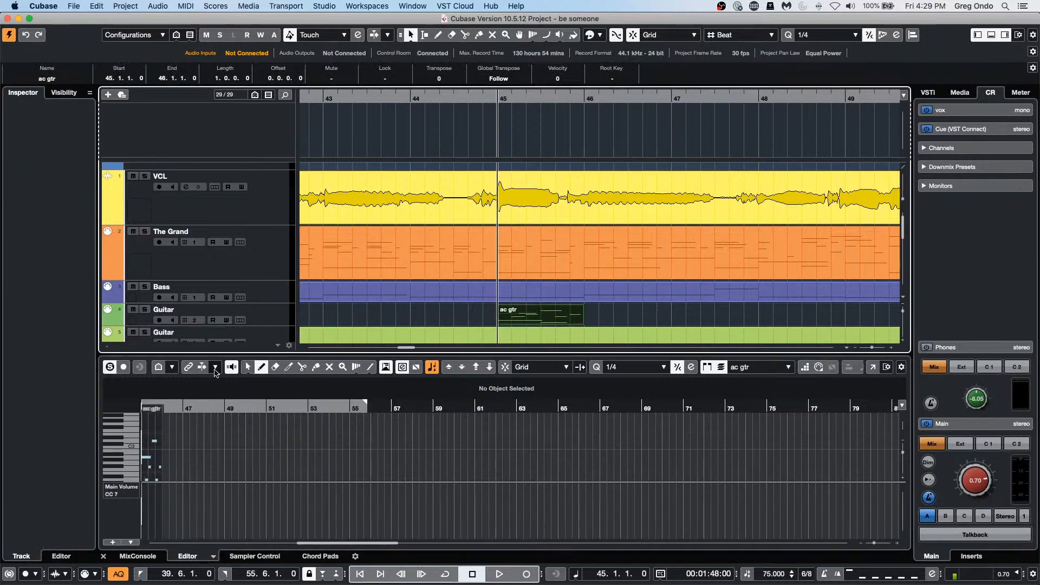
pyautogui.click(187, 367)
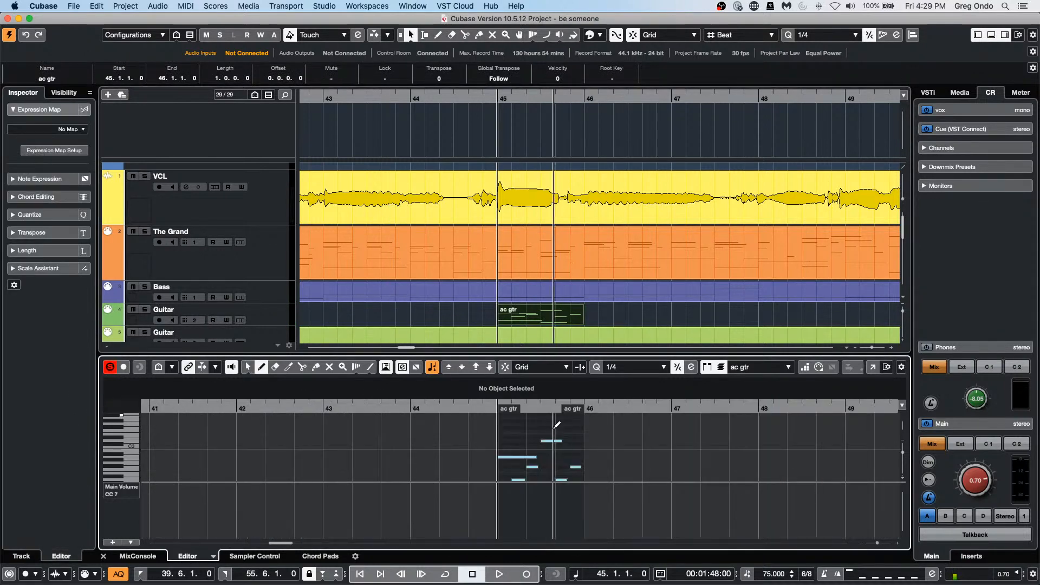
# - Trim the start of the first long middle note and extend the last F#2 note past the part's end to 46.2.1.0
pyautogui.rightClick(529, 459)
pyautogui.click(525, 458)
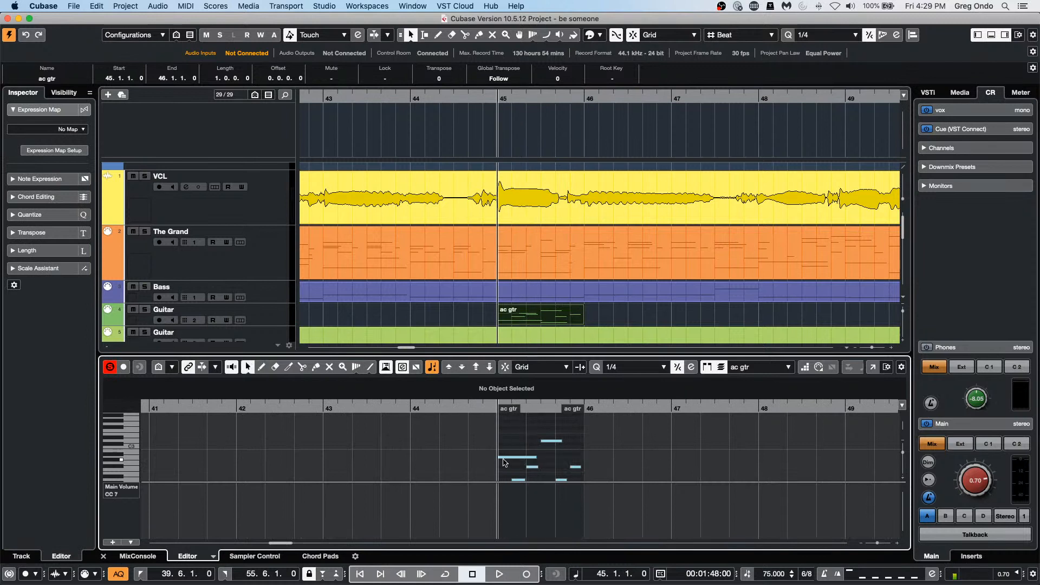
pyautogui.moveTo(499, 458); pyautogui.dragTo(510, 459)
pyautogui.moveTo(580, 467); pyautogui.dragTo(597, 463)
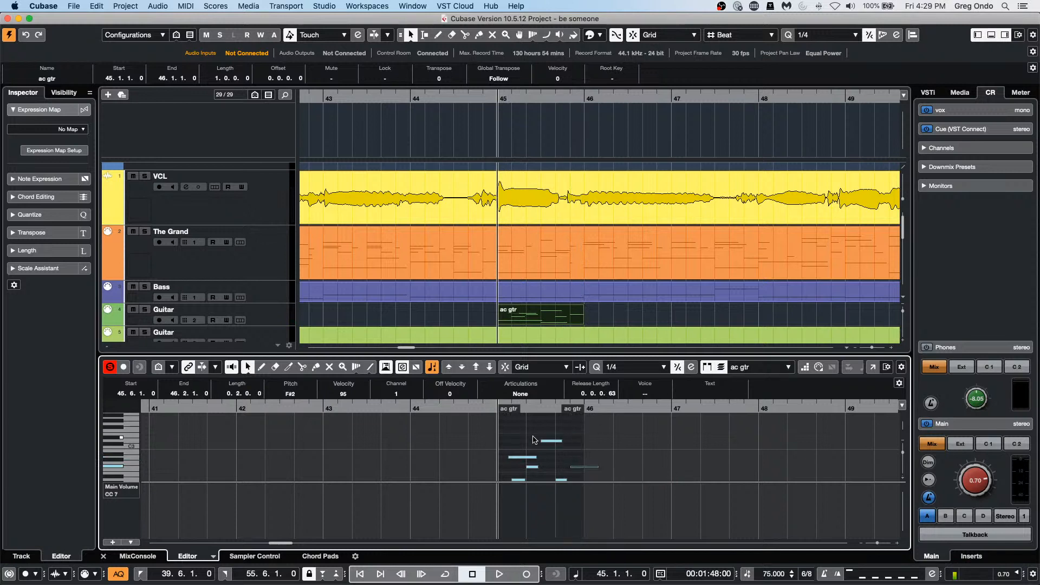
# - Erase the F#2 note that extends beyond the end of the ac gtr part
pyautogui.click(591, 461)
pyautogui.rightClick(588, 465)
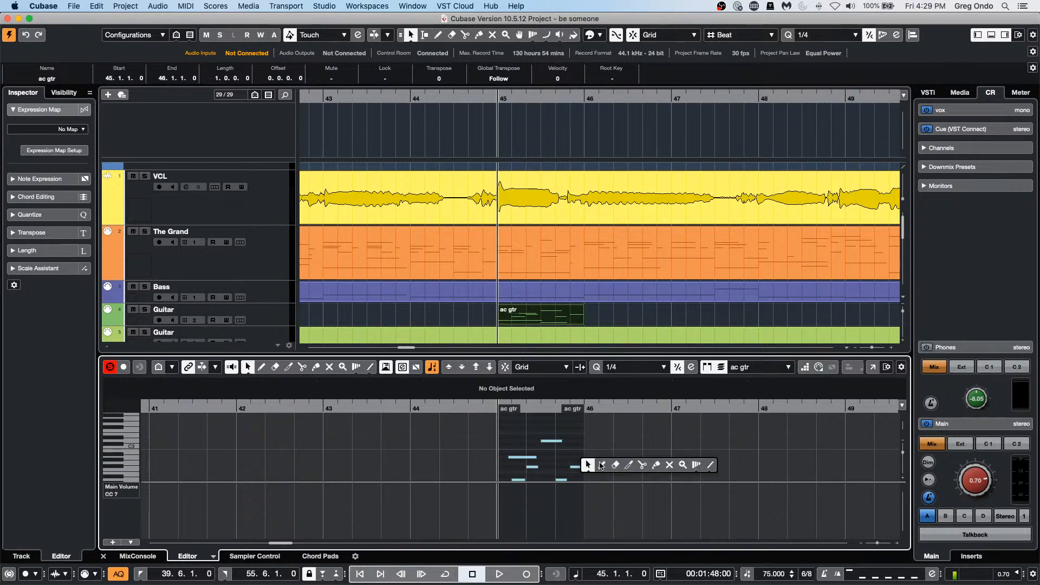
pyautogui.click(616, 465)
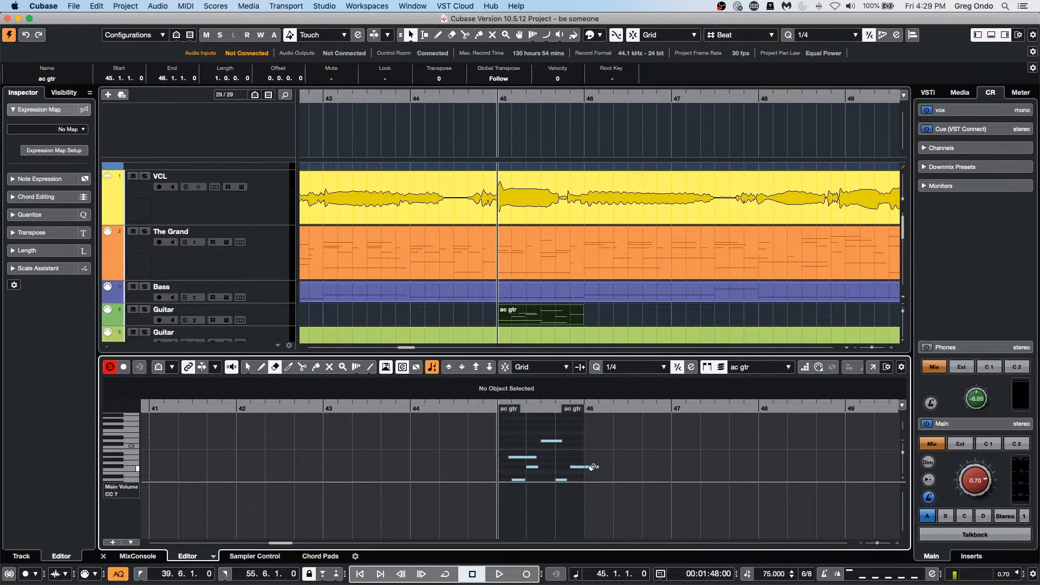
pyautogui.click(593, 467)
# - Open the first Guitar track for in-place editing and hide the lower zone
pyautogui.click(271, 322)
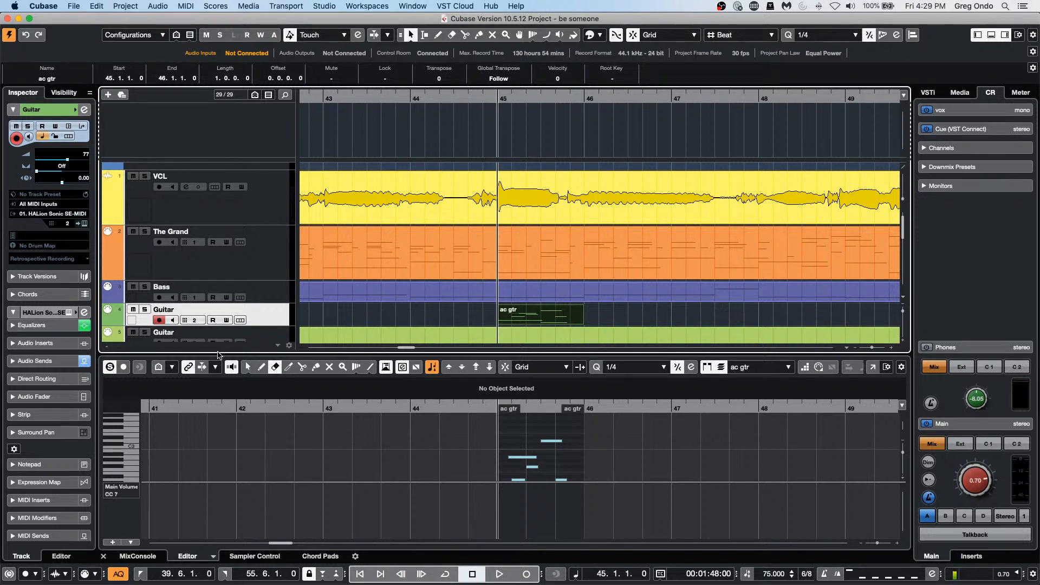
pyautogui.press('shift+super+i')
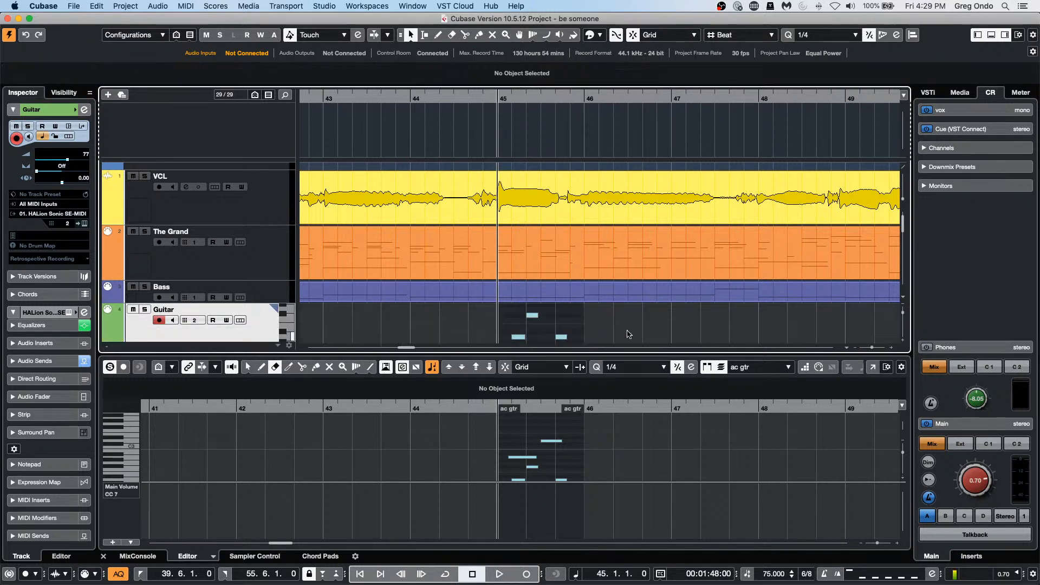
pyautogui.scroll(3, 794, 323)
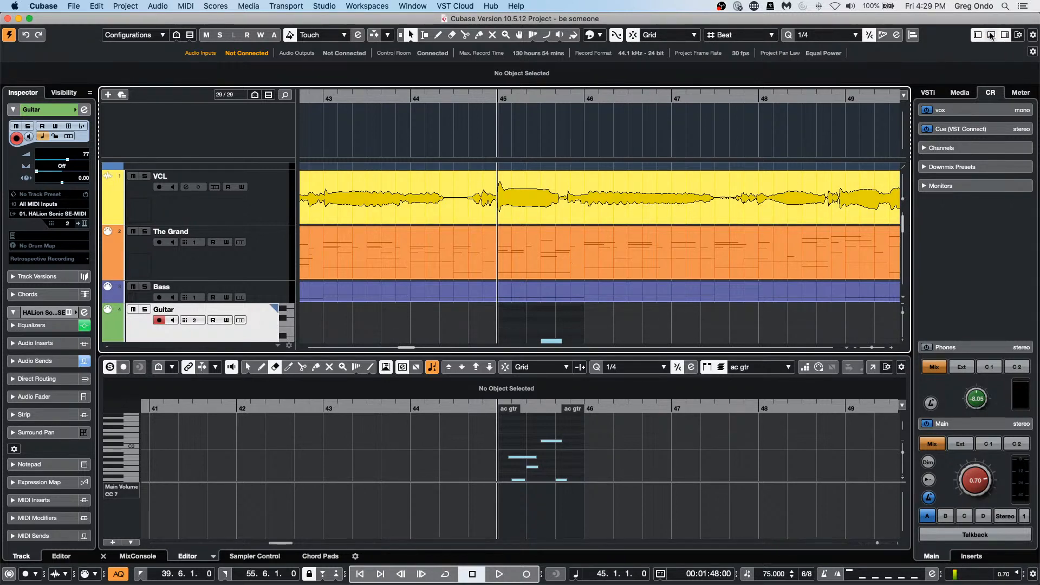
pyautogui.click(991, 34)
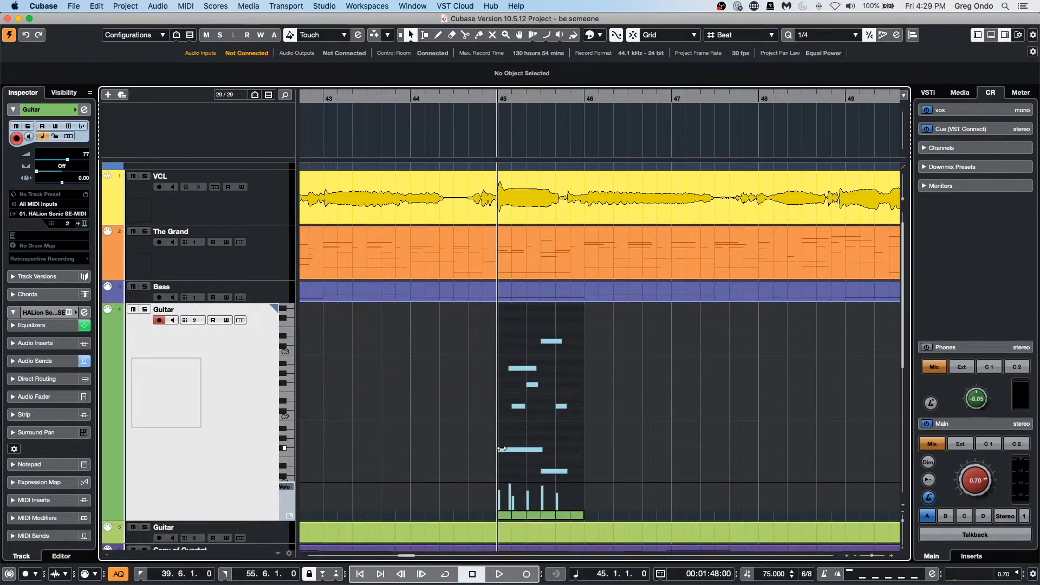
# - Range-select the Guitar notes from bar 45 to 46, duplicate the range six times, and close the in-place editor
pyautogui.click(509, 449)
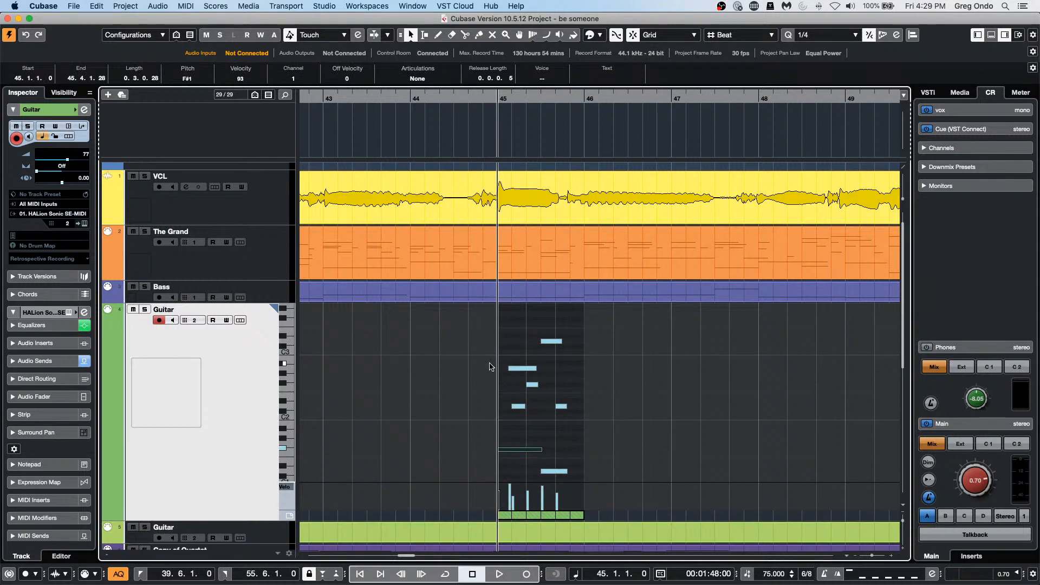
pyautogui.rightClick(491, 364)
pyautogui.click(504, 364)
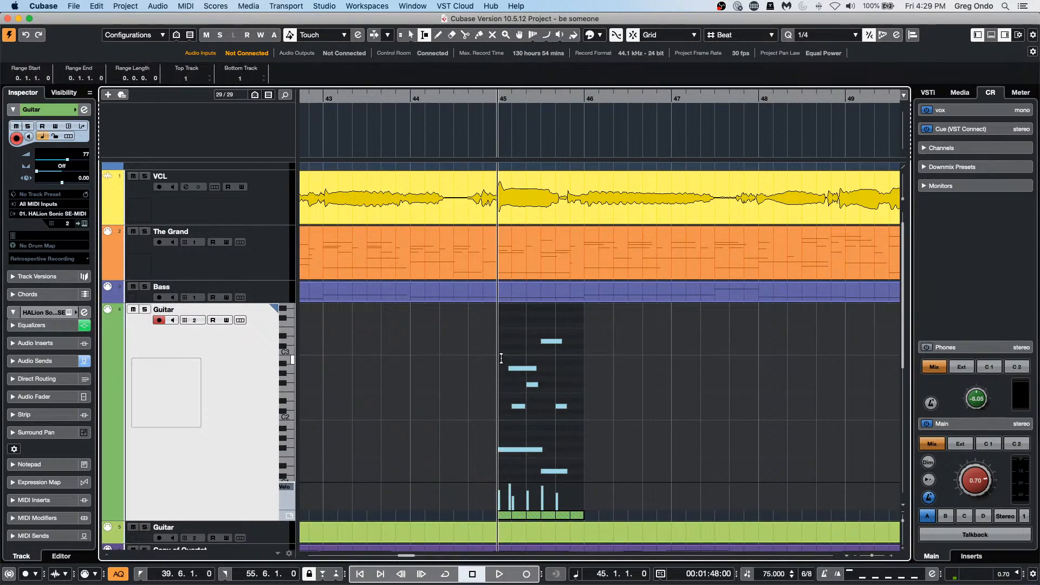
pyautogui.moveTo(500, 357); pyautogui.dragTo(582, 396)
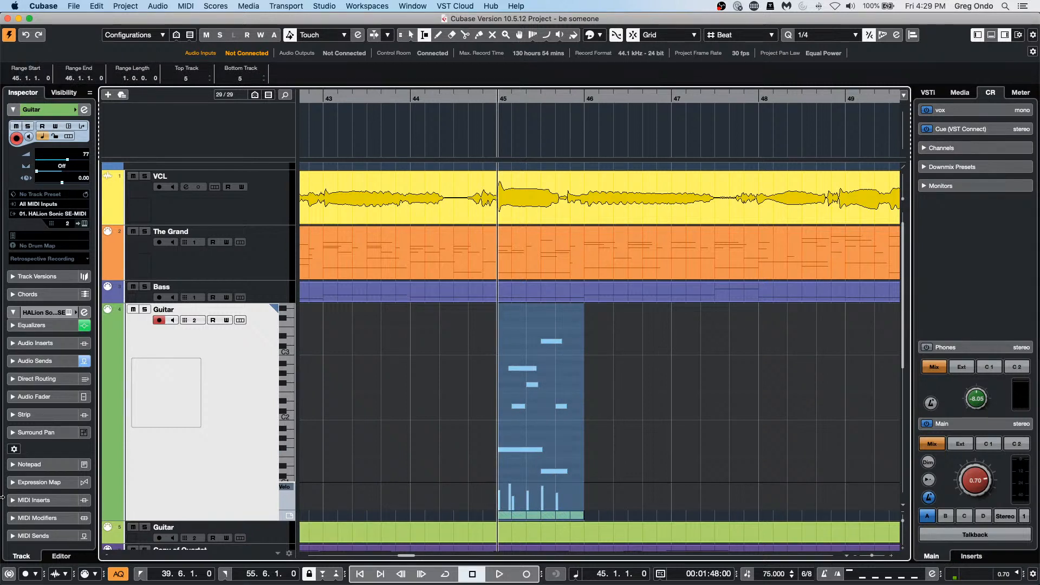
pyautogui.press('super+d')
pyautogui.press('super+d')
pyautogui.press('super+d')
pyautogui.press('super+d')
pyautogui.press('super+d')
pyautogui.press('super+d')
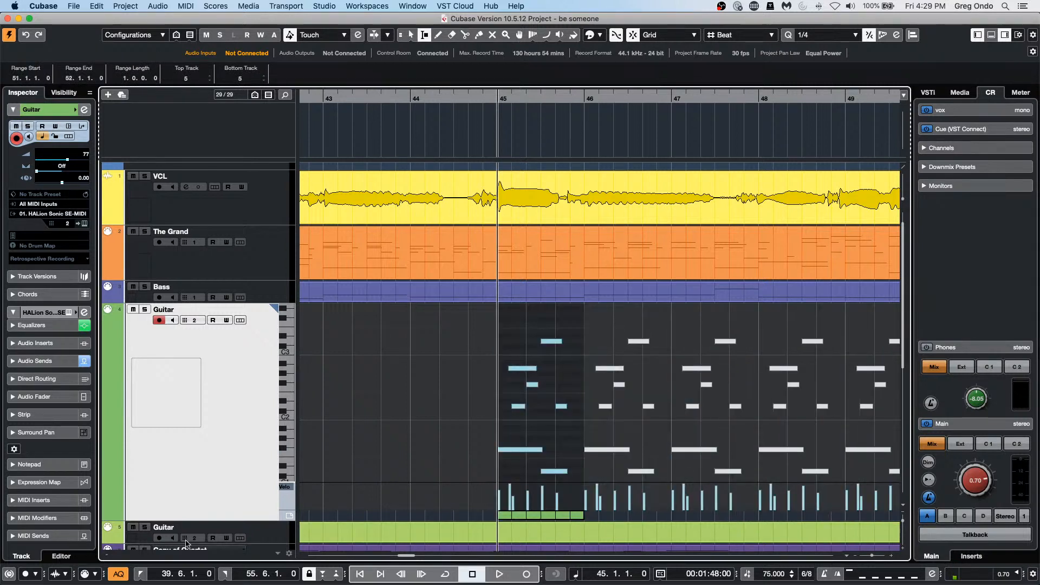
pyautogui.click(241, 324)
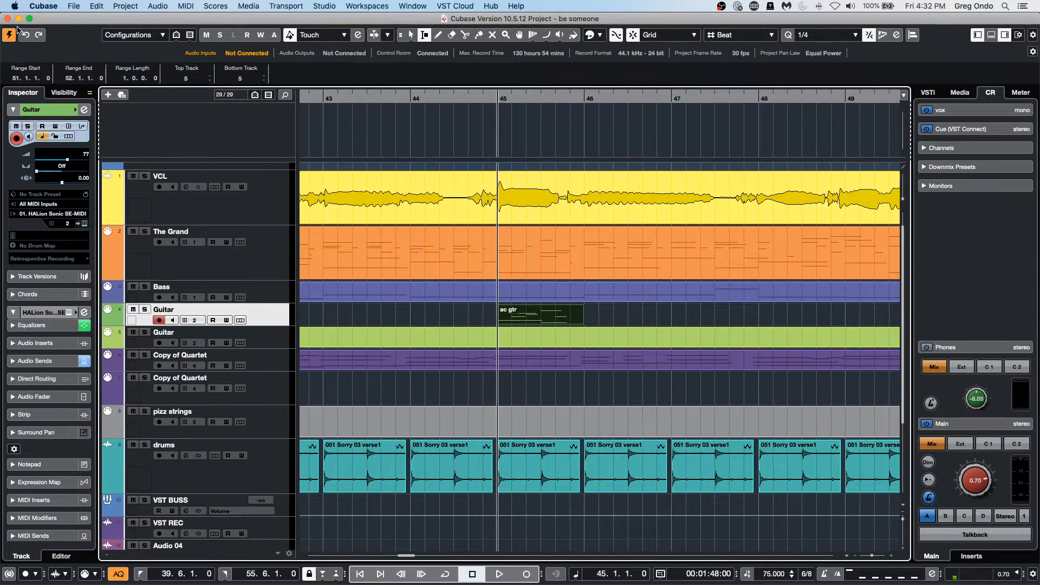
# - Open Studio Setup and show the settings of the first Generic Remote device
pyautogui.click(327, 6)
pyautogui.click(348, 185)
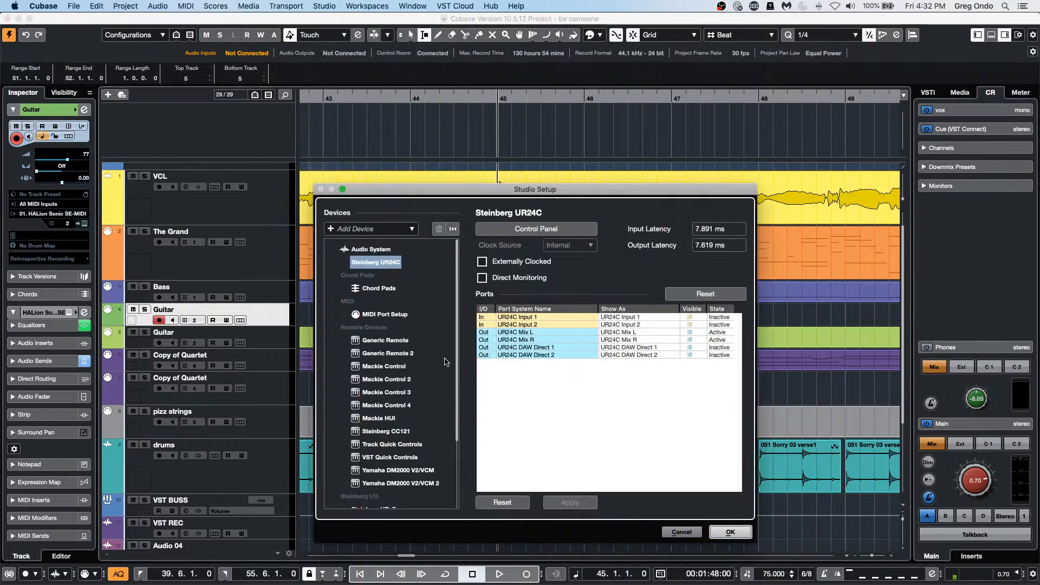
pyautogui.click(393, 343)
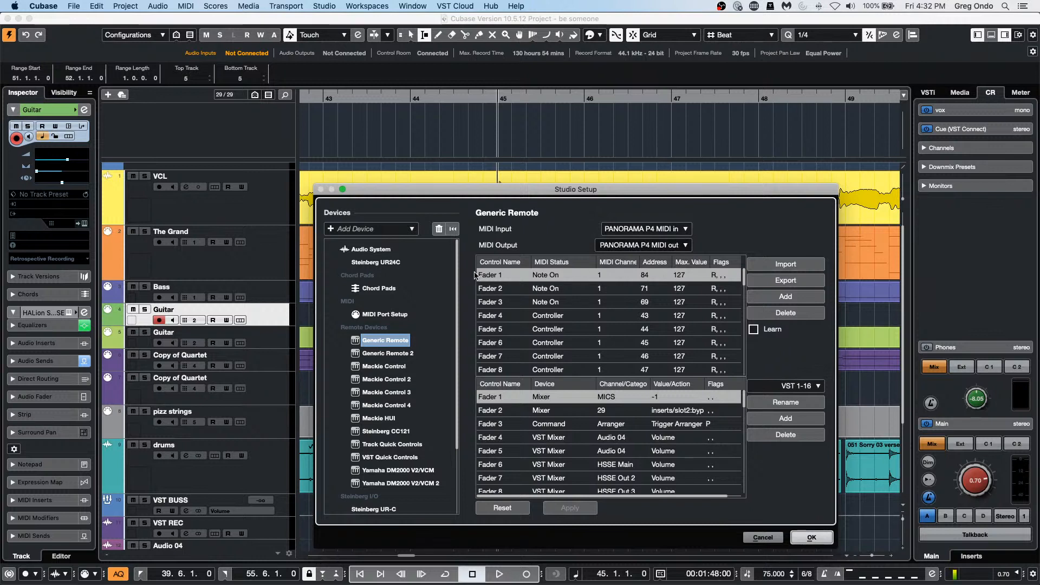
# - Rename the Generic Remote's first control as uyfuyfouyfouyf, keeping the VST 1-16 bank selected
pyautogui.doubleClick(498, 275)
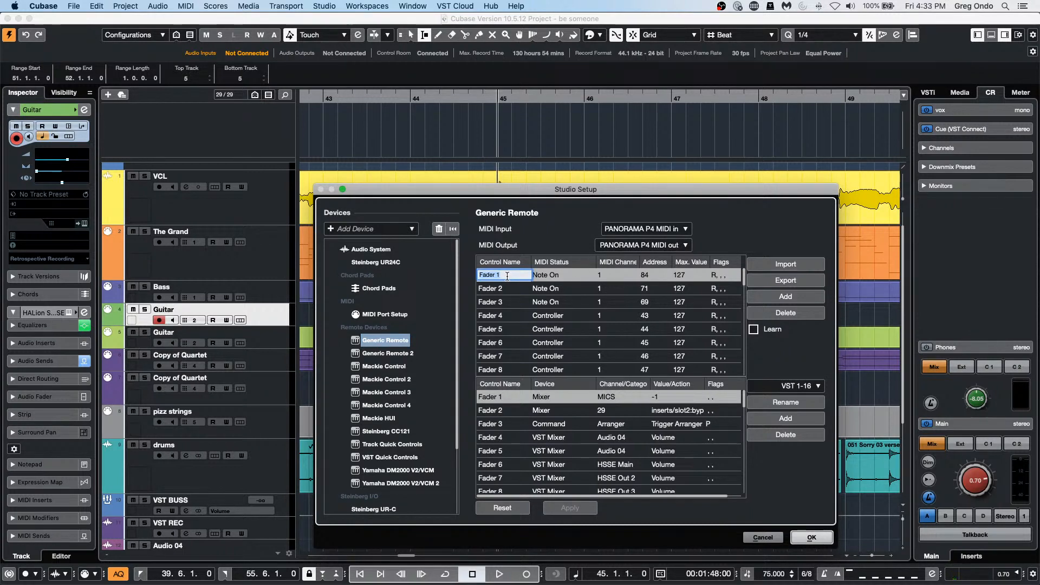
pyautogui.write('uyfuyfouyfouyf')
pyautogui.press('Return')
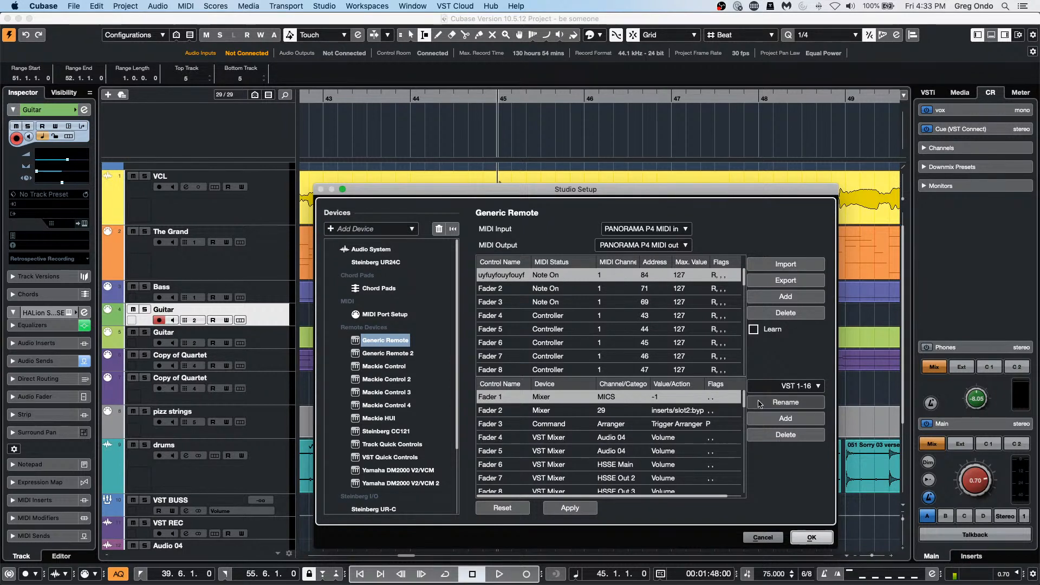
pyautogui.click(779, 387)
pyautogui.click(773, 350)
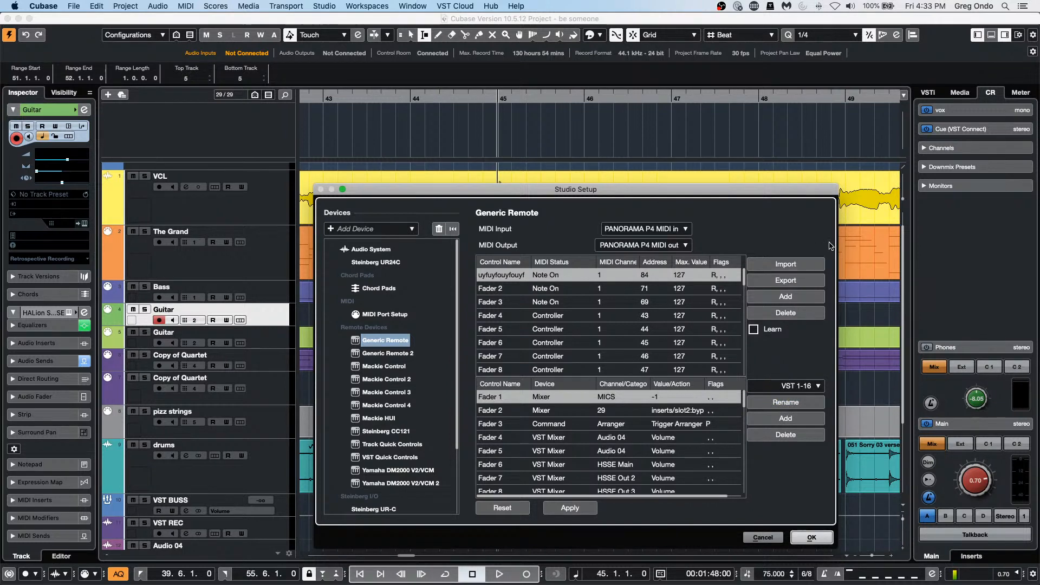
# - Restore the first Generic Remote control's name to Fader 1
pyautogui.doubleClick(516, 276)
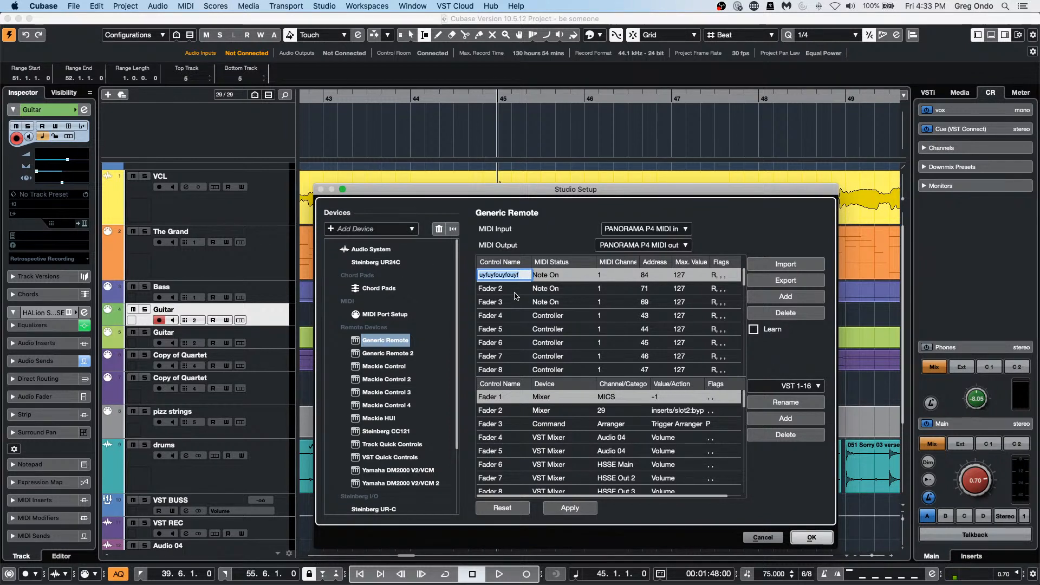
pyautogui.write('Fader 1')
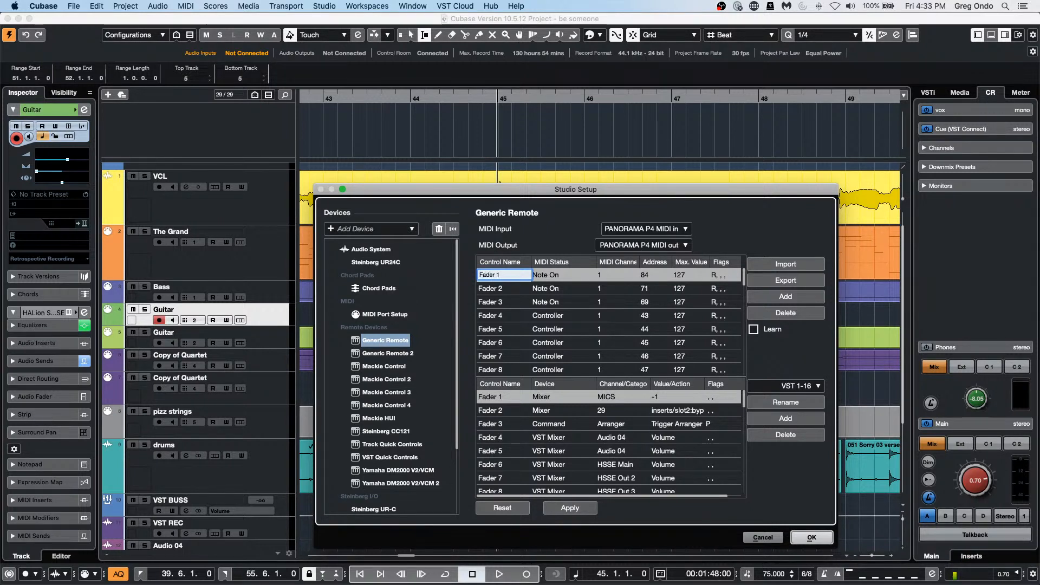
pyautogui.press('Return')
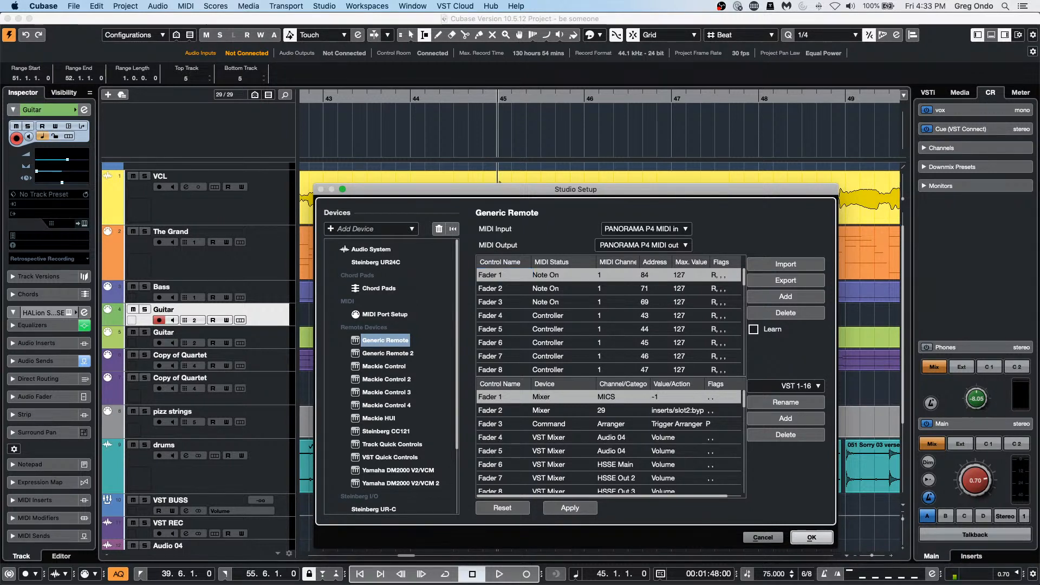
# - Add another Generic Remote device, declining to apply the pending changes to the existing Generic Remote
pyautogui.click(331, 229)
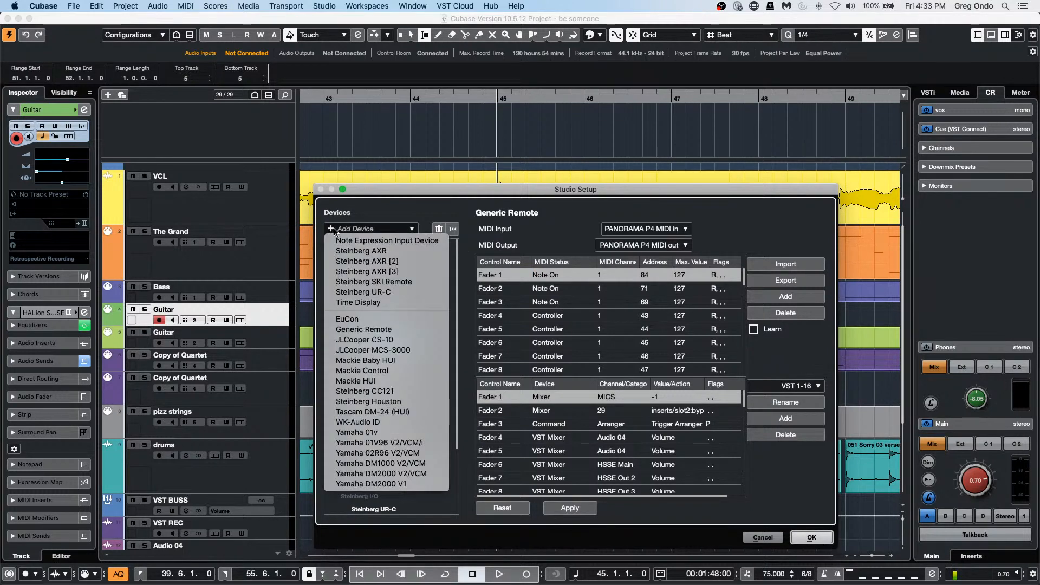
pyautogui.click(427, 330)
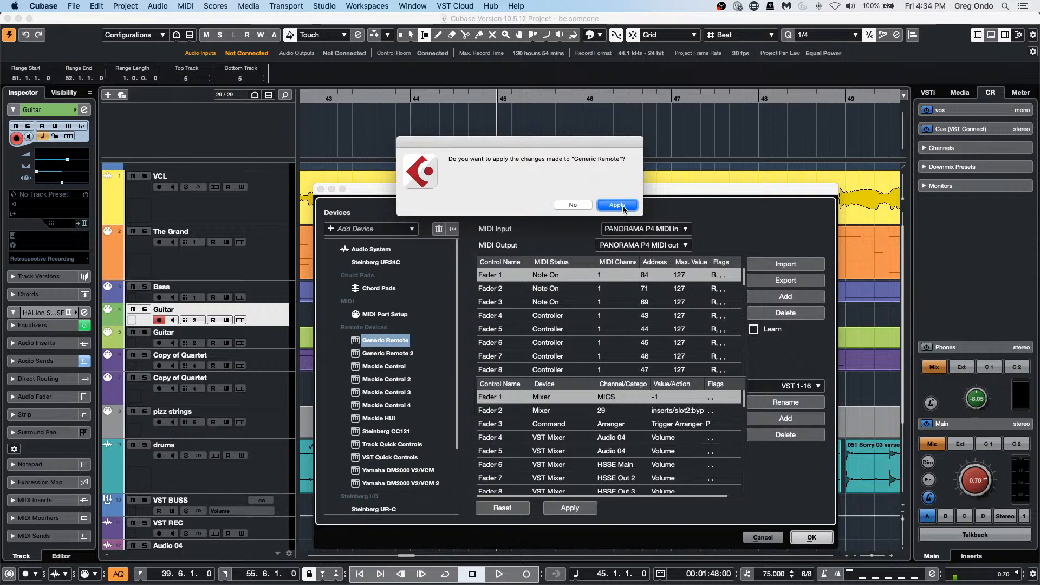
pyautogui.click(587, 208)
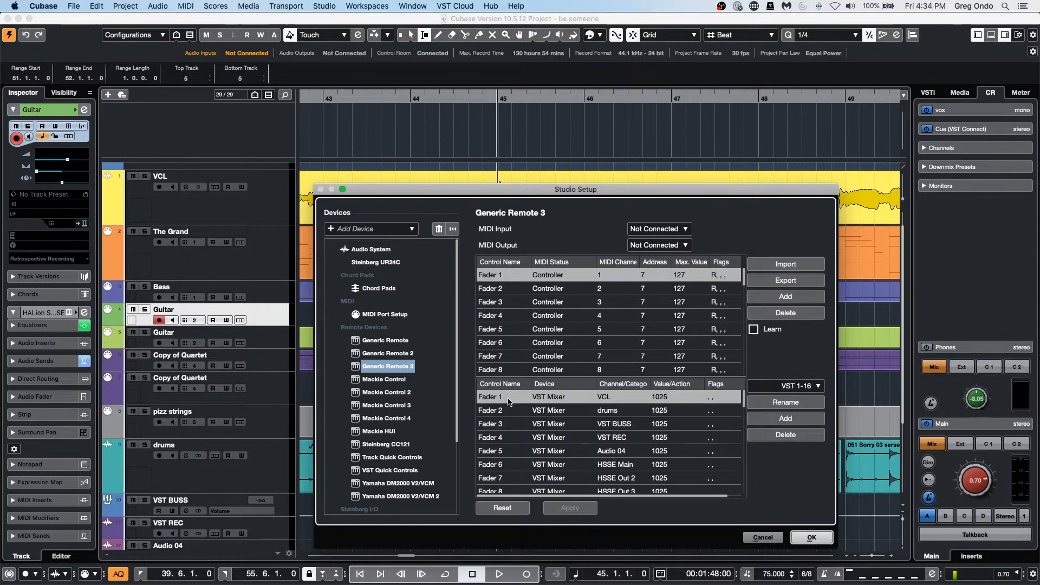
# - Rename the first control of Generic Remote 3 as oiuo8yg and refresh its name in the lower assignment table
pyautogui.doubleClick(504, 274)
pyautogui.write('oiuo8yg')
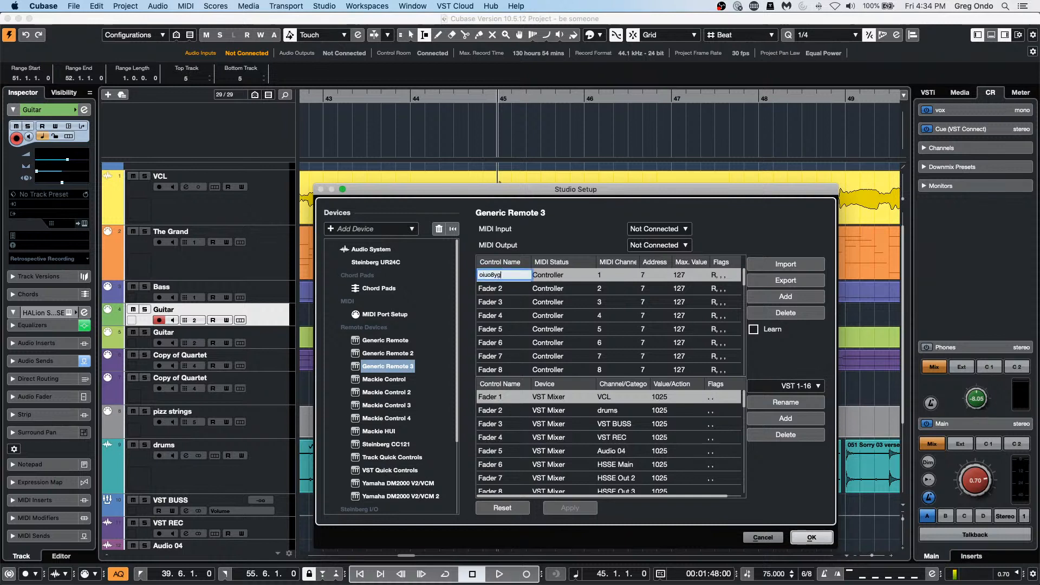
pyautogui.press('Return')
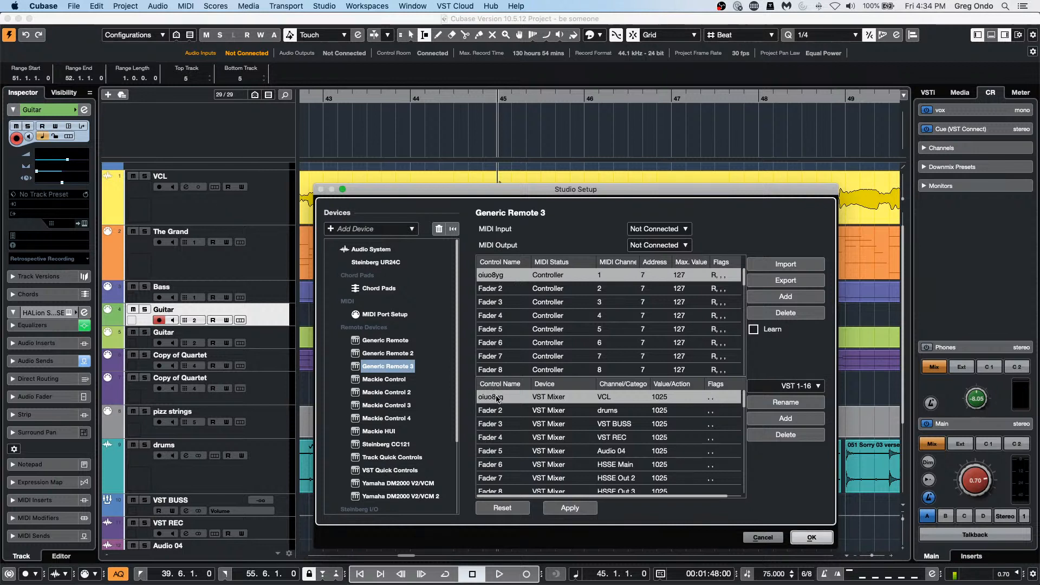
pyautogui.click(497, 412)
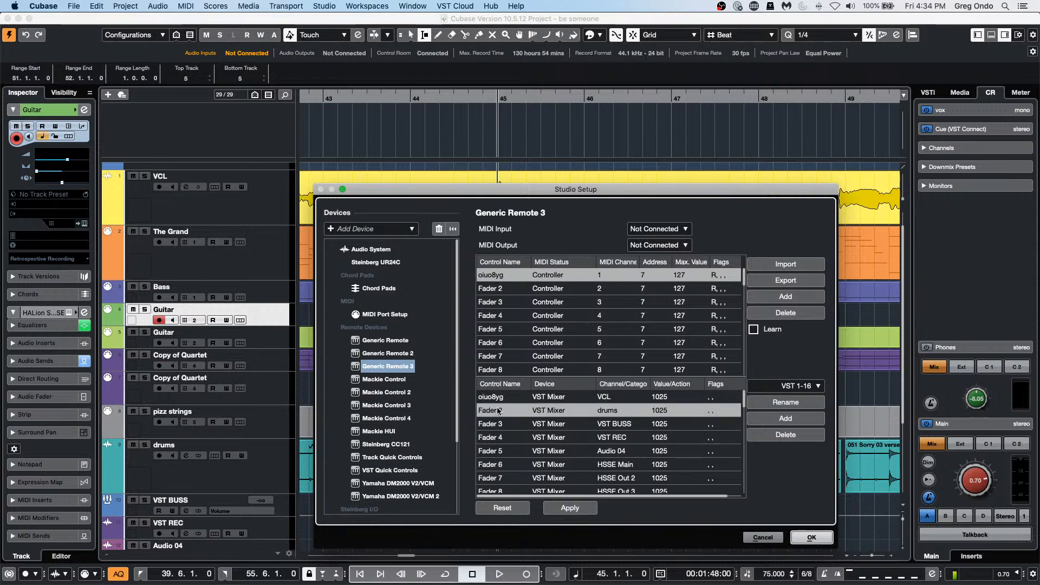
# - Rename the second control of Generic Remote 3 as "o87hfo8 o8yg o8y", refresh the assignment table, and close Studio Setup
pyautogui.doubleClick(505, 289)
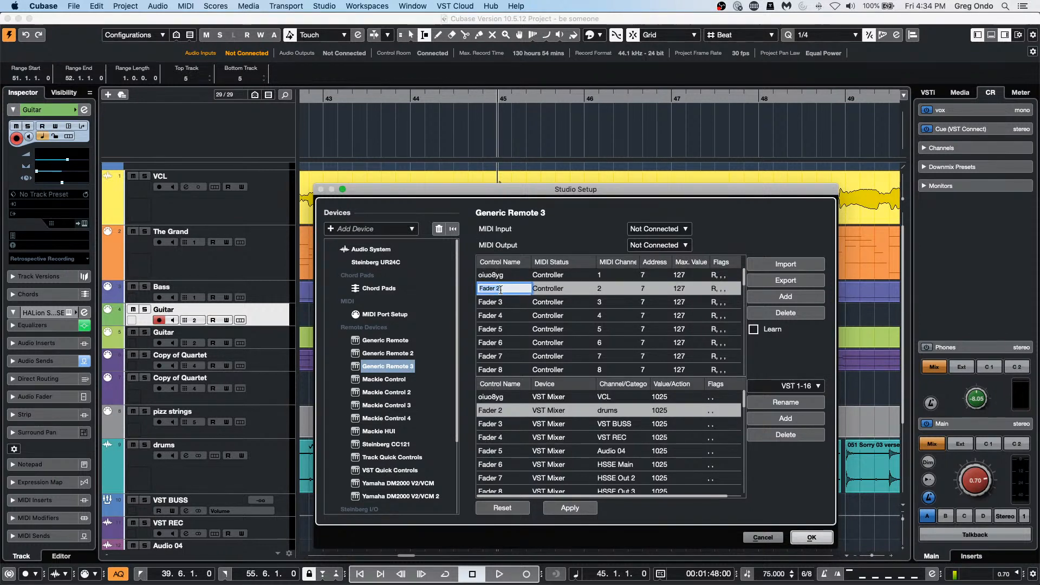
pyautogui.write('o87hfo8 o8yg o8y')
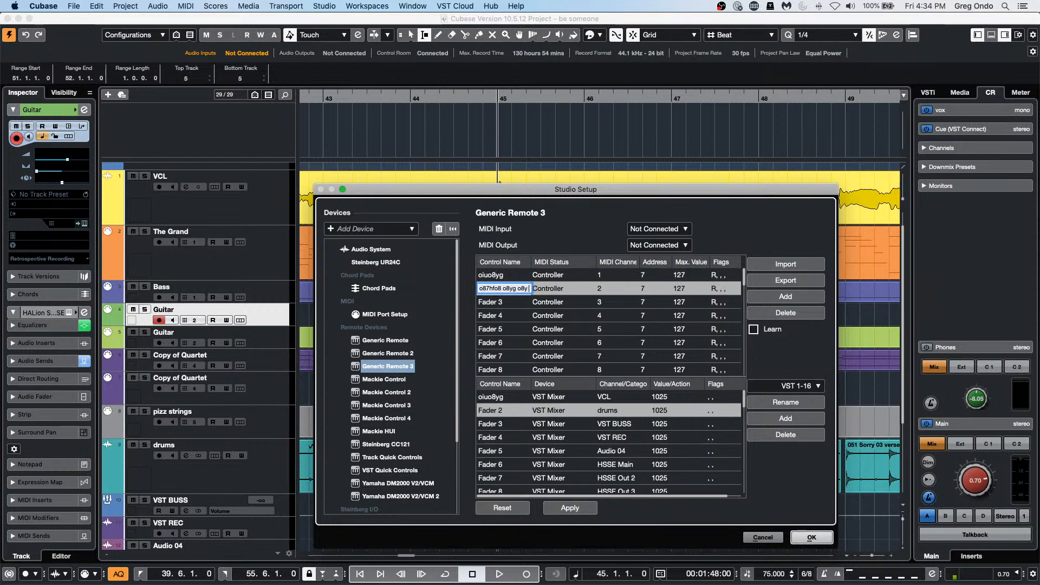
pyautogui.press('Return')
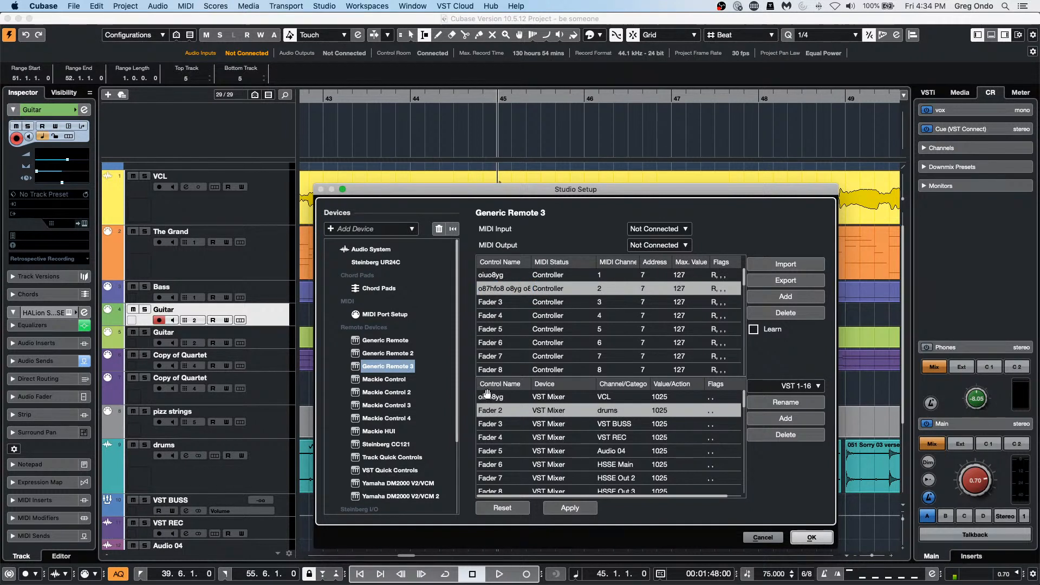
pyautogui.click(501, 409)
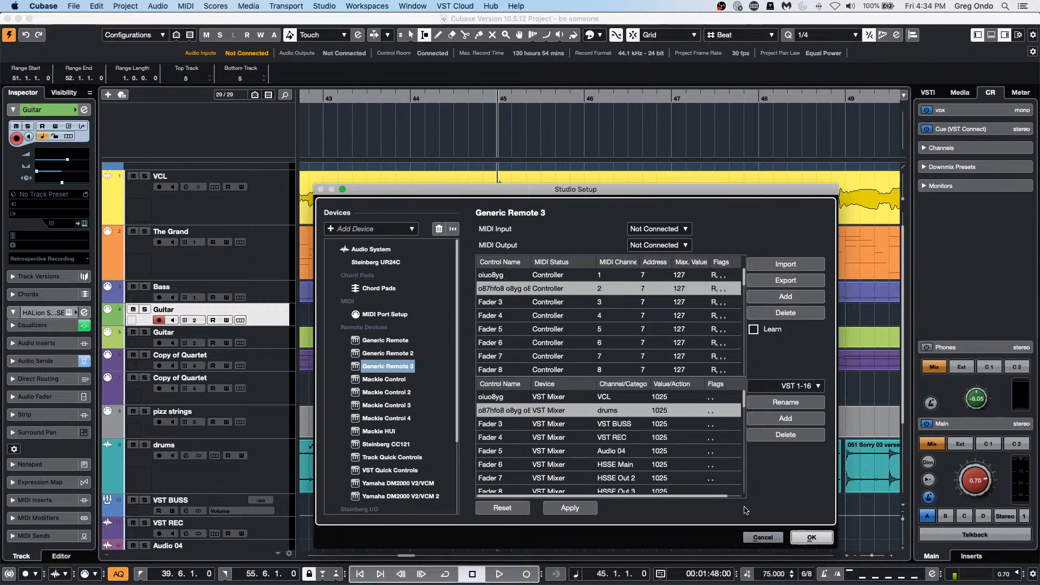
pyautogui.click(811, 537)
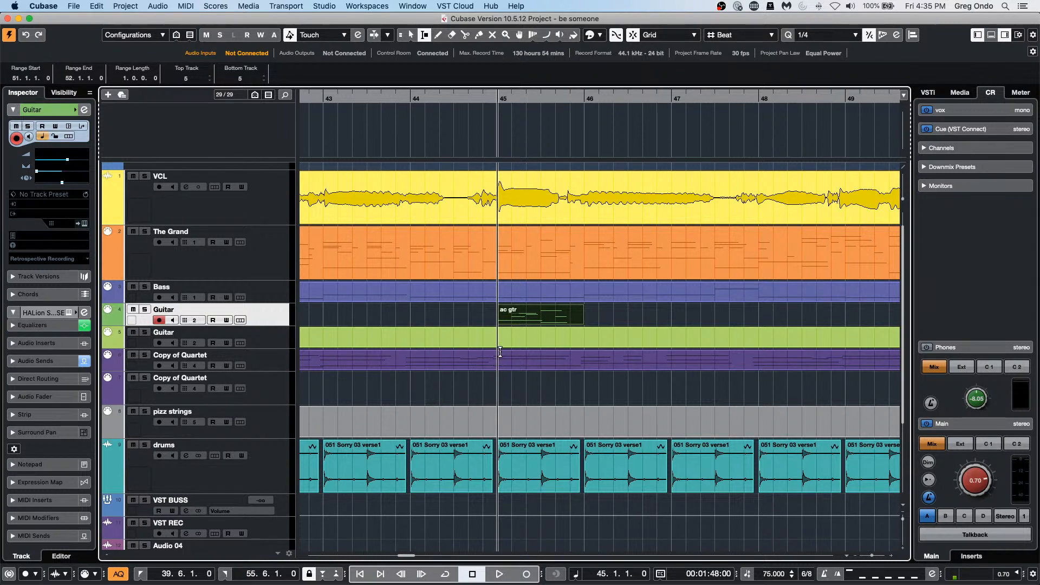
# - Add one HALion 6 instrument track with stereo output below The Grand track
pyautogui.rightClick(265, 258)
pyautogui.click(268, 259)
pyautogui.rightClick(229, 260)
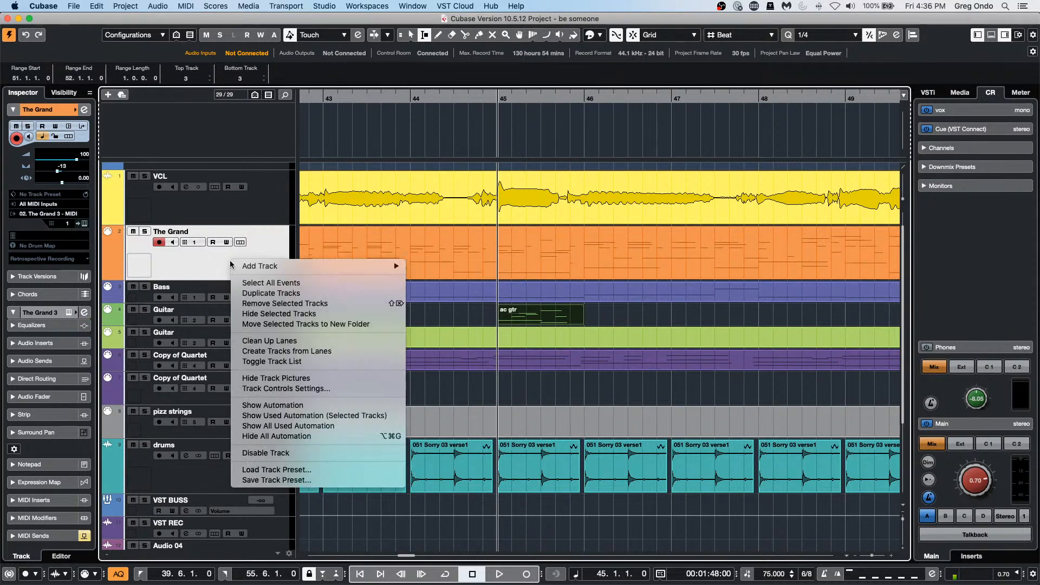
pyautogui.moveTo(254, 265)
pyautogui.click(469, 280)
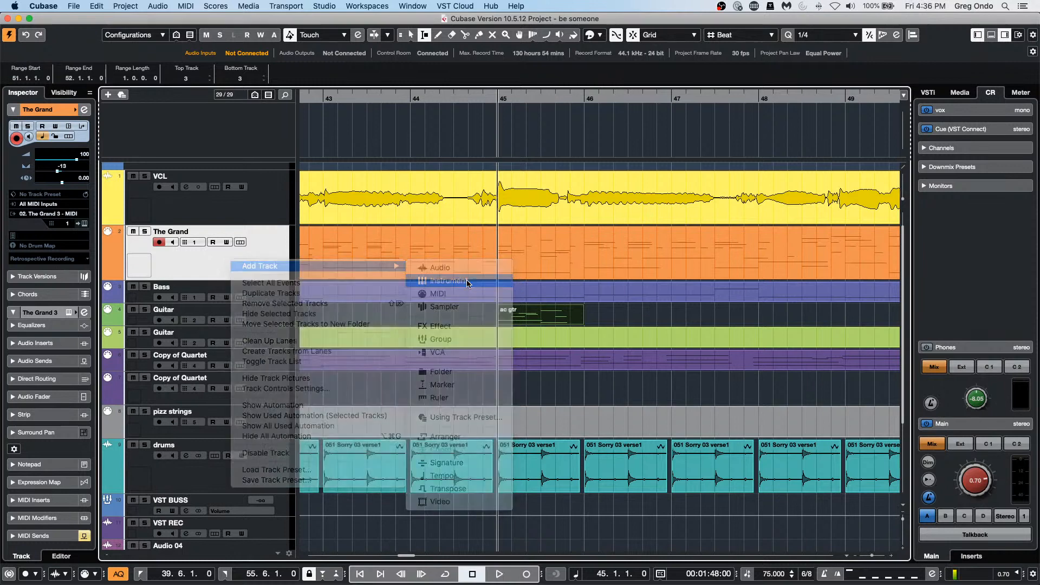
pyautogui.click(445, 171)
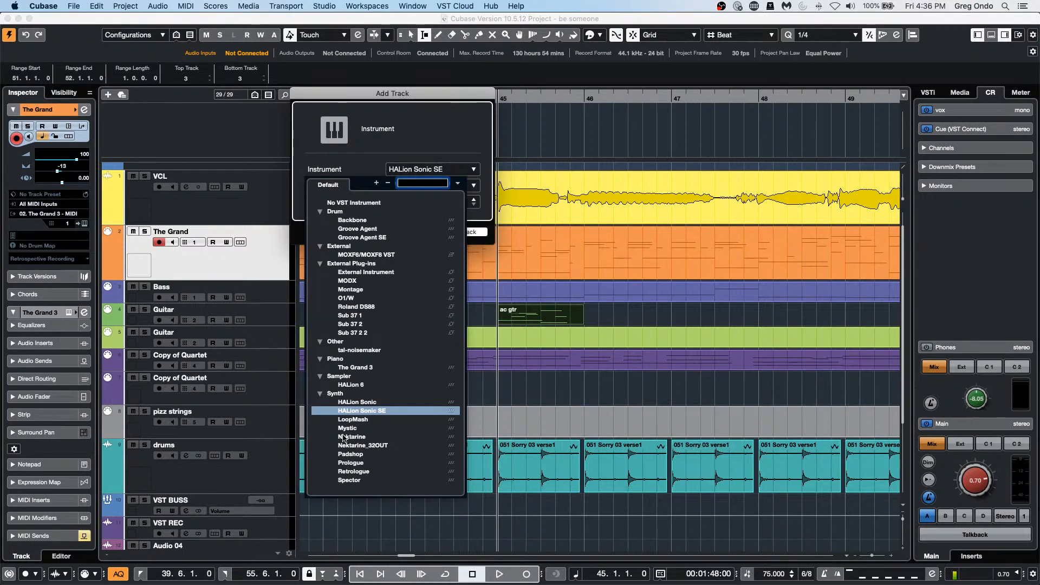
pyautogui.click(357, 385)
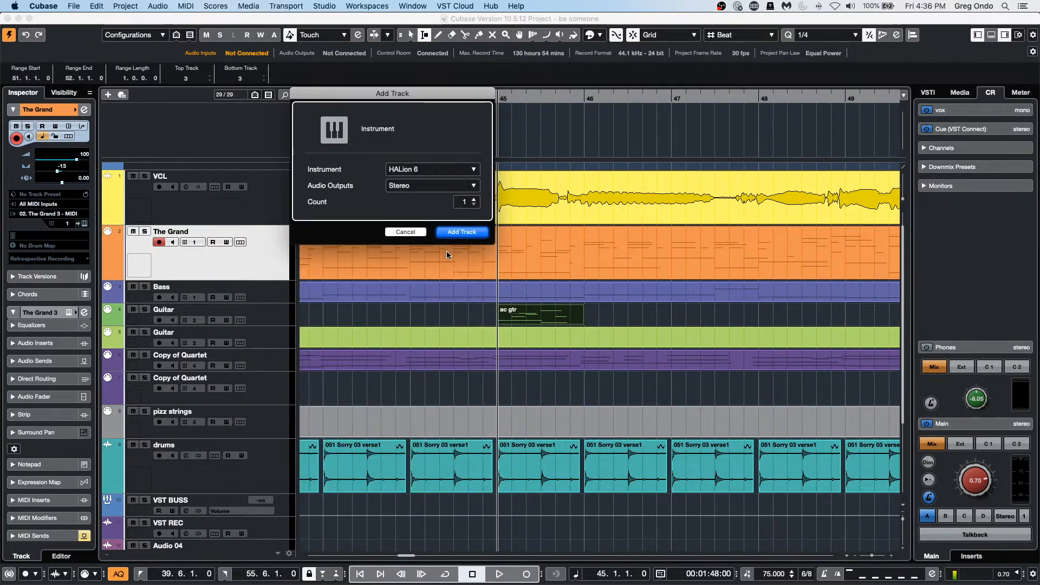
pyautogui.click(462, 235)
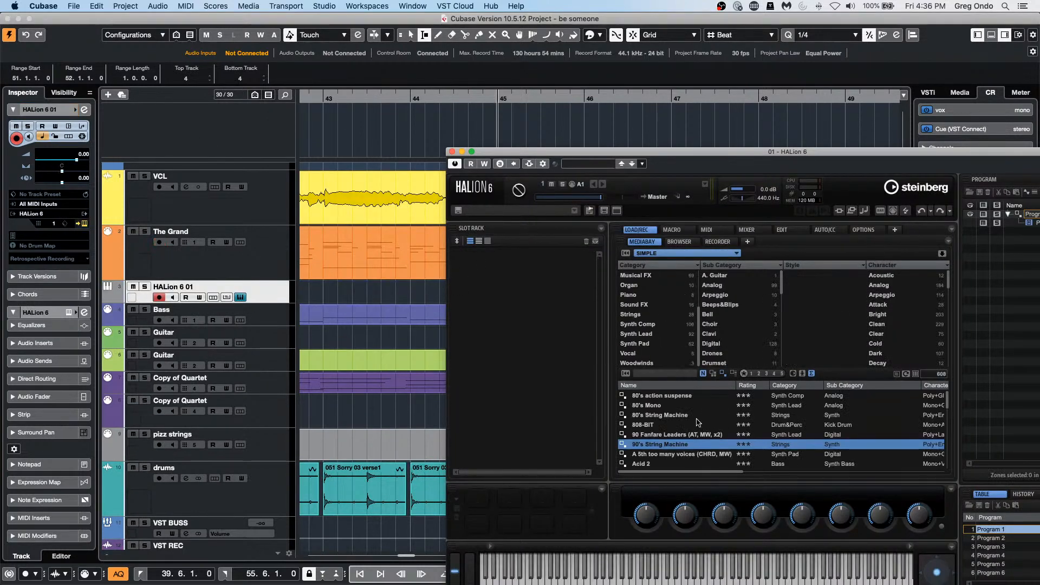
# - Load the 90's String Machine program into HALion 6's first slot and audition a few notes
pyautogui.moveTo(669, 445); pyautogui.dragTo(476, 295)
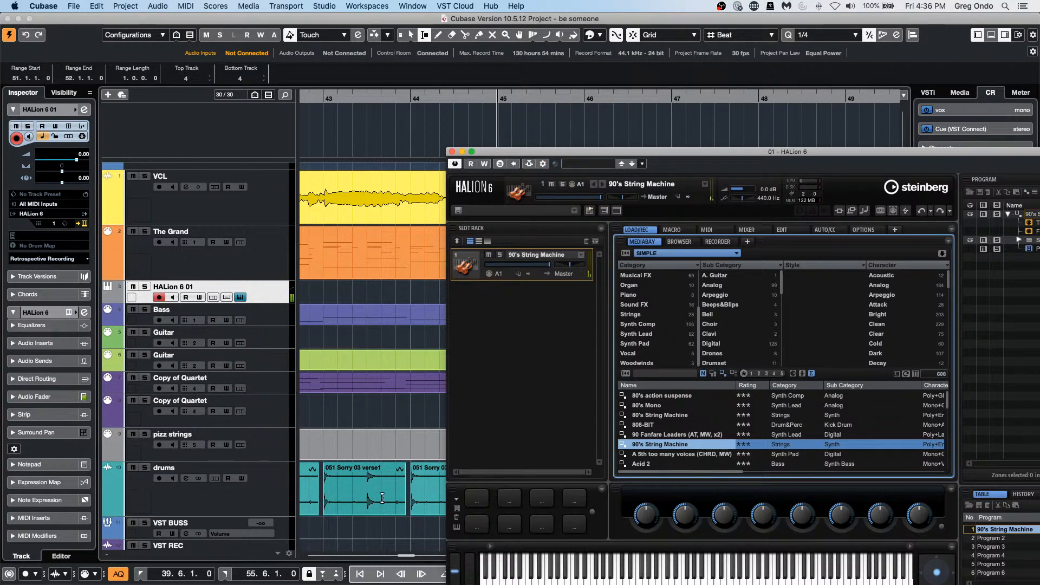
pyautogui.click(685, 574)
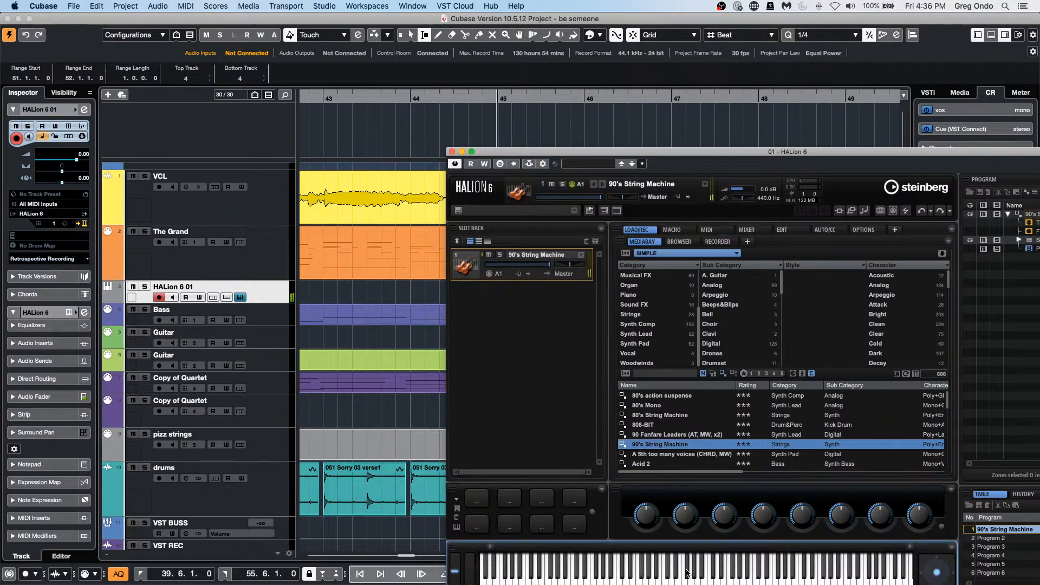
pyautogui.click(631, 576)
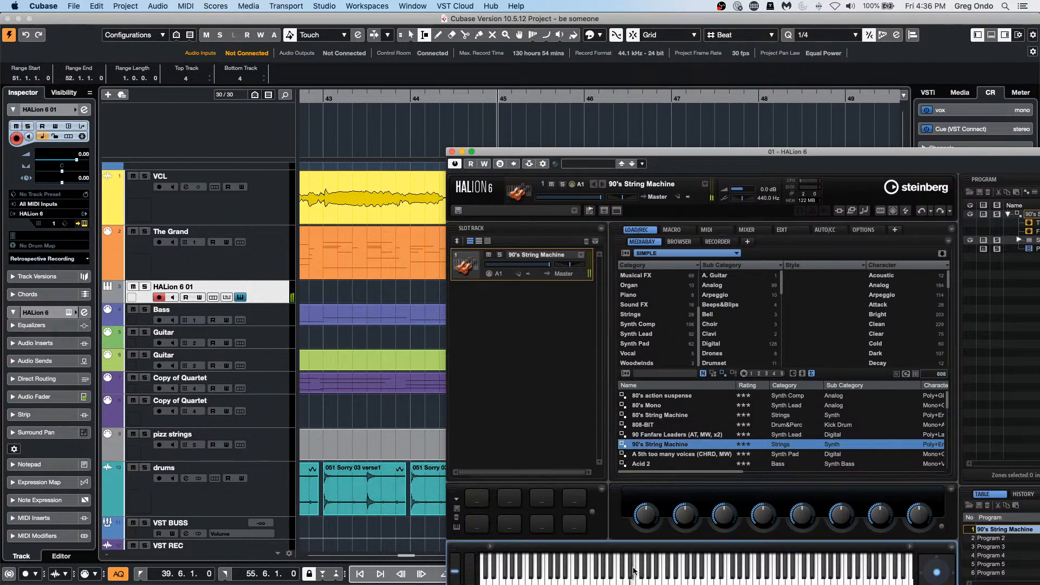
# - Filter the HALion 6 programs to Synth Pad, load Allure into the second slot, and audition several notes
pyautogui.click(651, 343)
pyautogui.moveTo(657, 415); pyautogui.dragTo(525, 319)
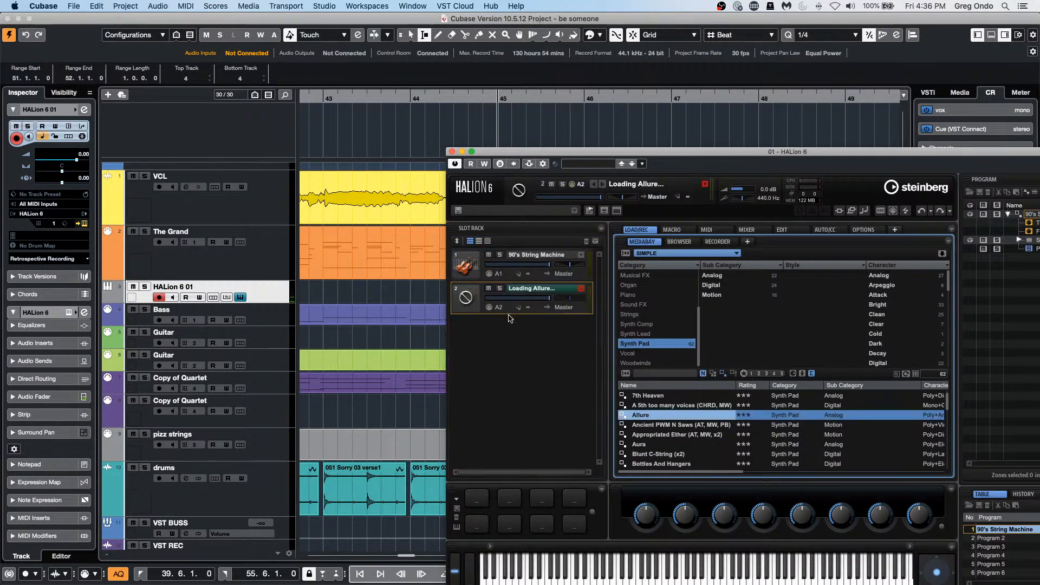
pyautogui.click(746, 574)
pyautogui.click(676, 574)
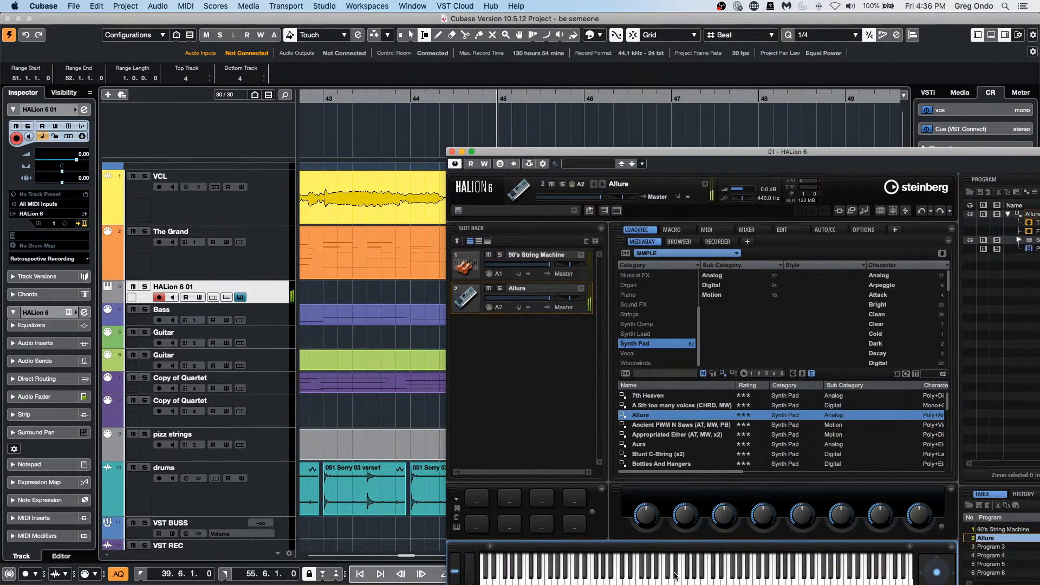
pyautogui.click(598, 576)
pyautogui.click(557, 575)
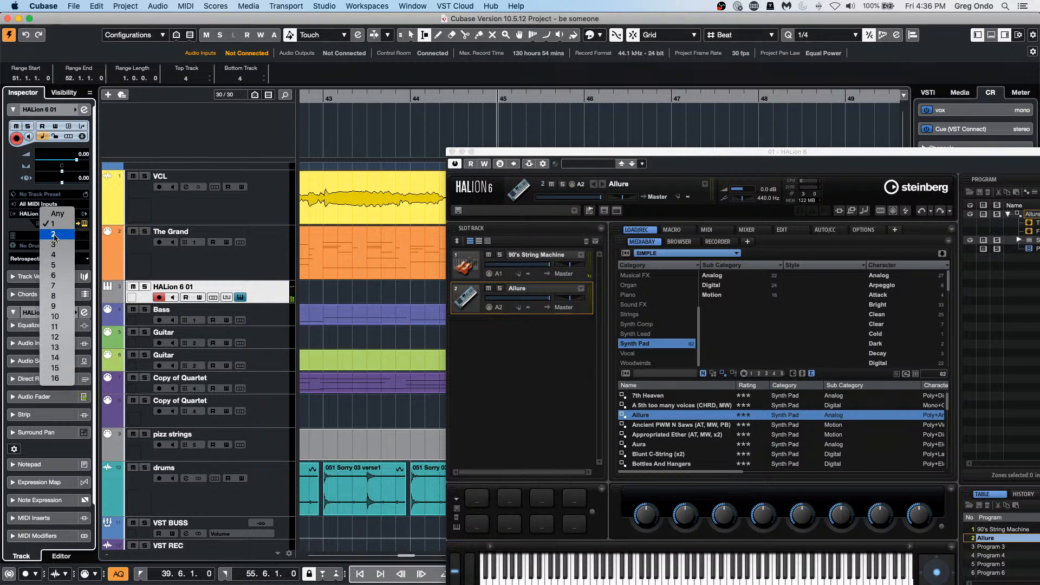
# - Try MIDI channel 2 on the HALion 6 01 track to address the Allure slot
pyautogui.click(54, 223)
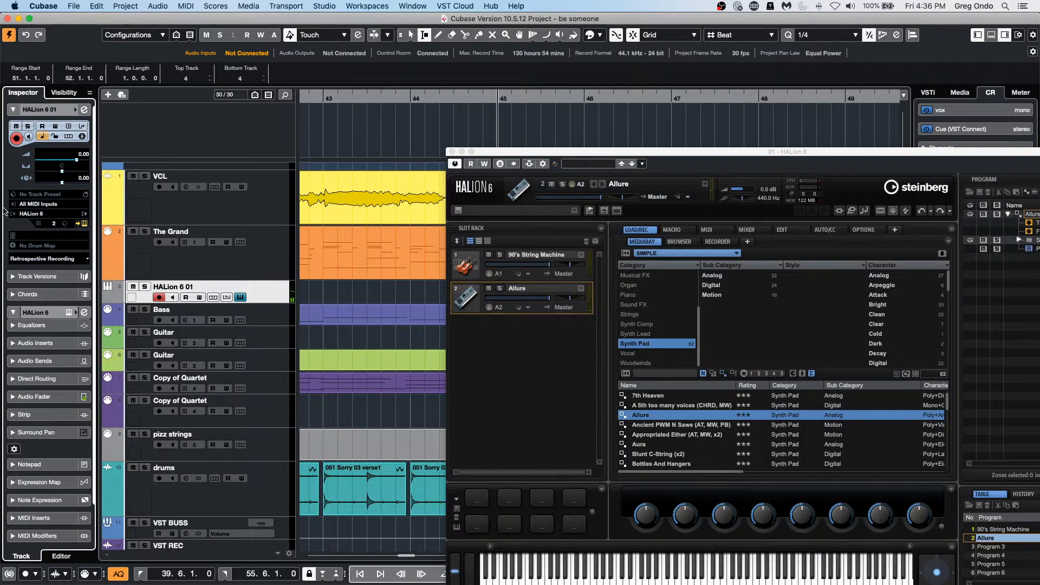
pyautogui.click(53, 225)
pyautogui.click(56, 217)
# - Add a Groove Agent SE instrument track below The Grand track
pyautogui.rightClick(262, 262)
pyautogui.moveTo(320, 266)
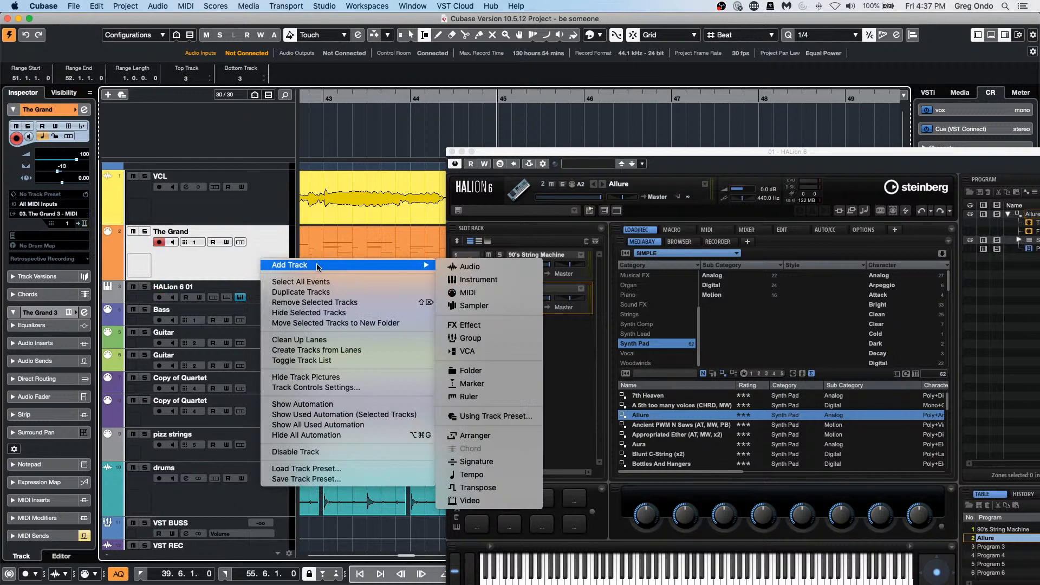
pyautogui.click(508, 280)
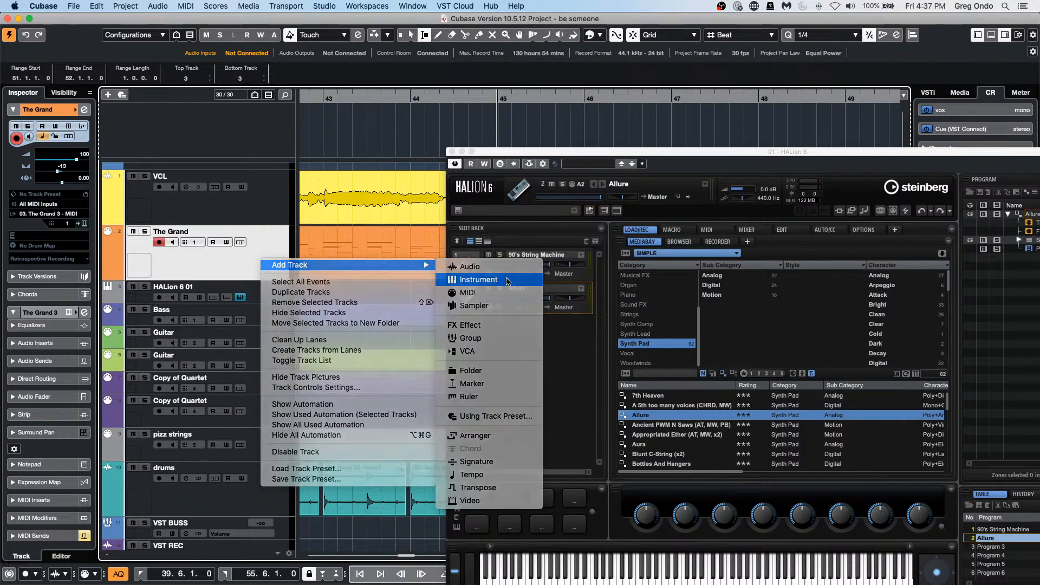
pyautogui.click(410, 170)
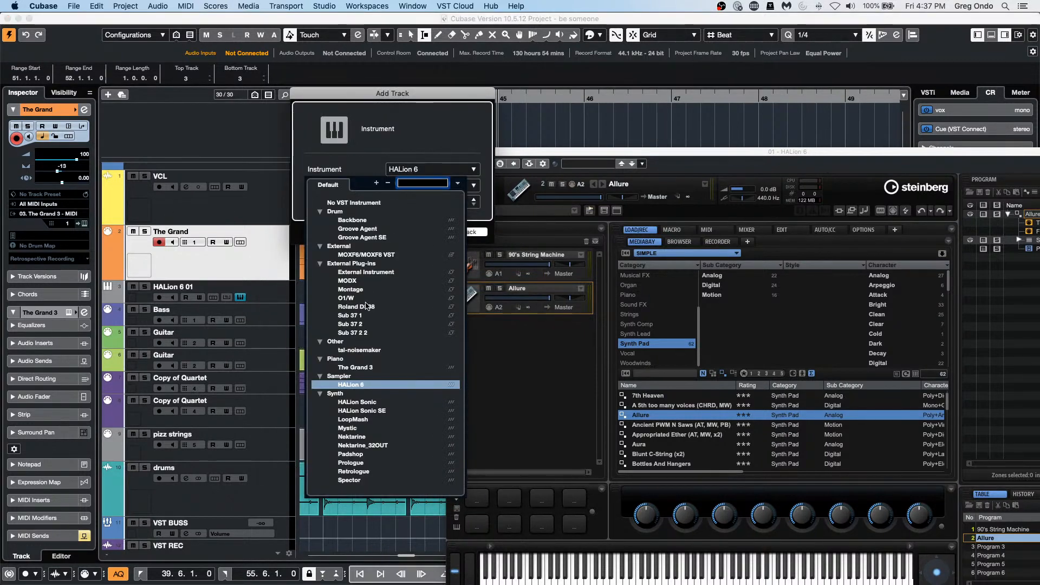
pyautogui.click(382, 237)
pyautogui.click(464, 235)
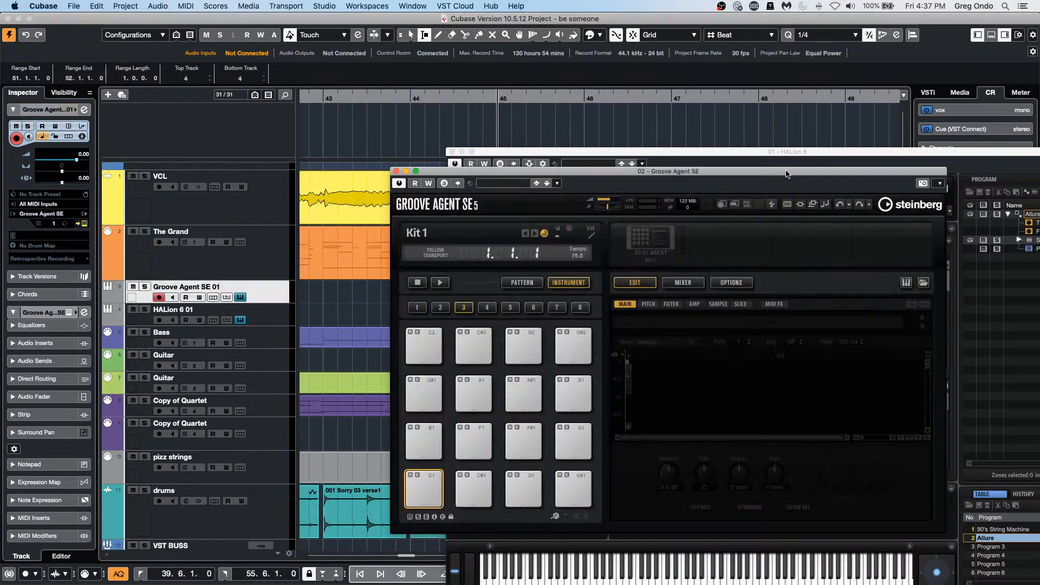
# - Search the Groove Agent SE programs for "forget" and load the Forget The Past kit into the slot
pyautogui.moveTo(786, 175); pyautogui.dragTo(544, 123)
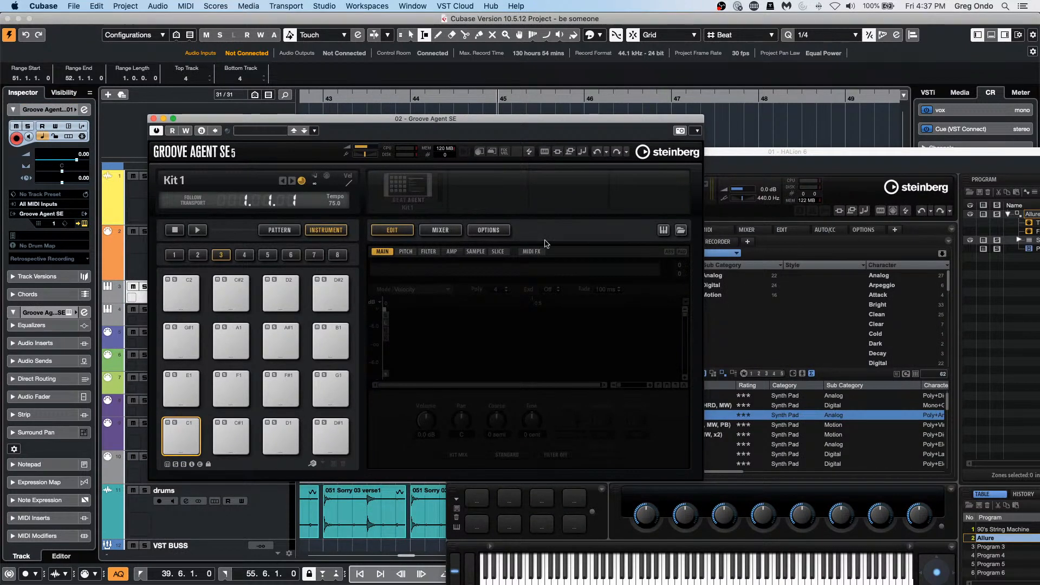
pyautogui.click(418, 194)
pyautogui.click(442, 208)
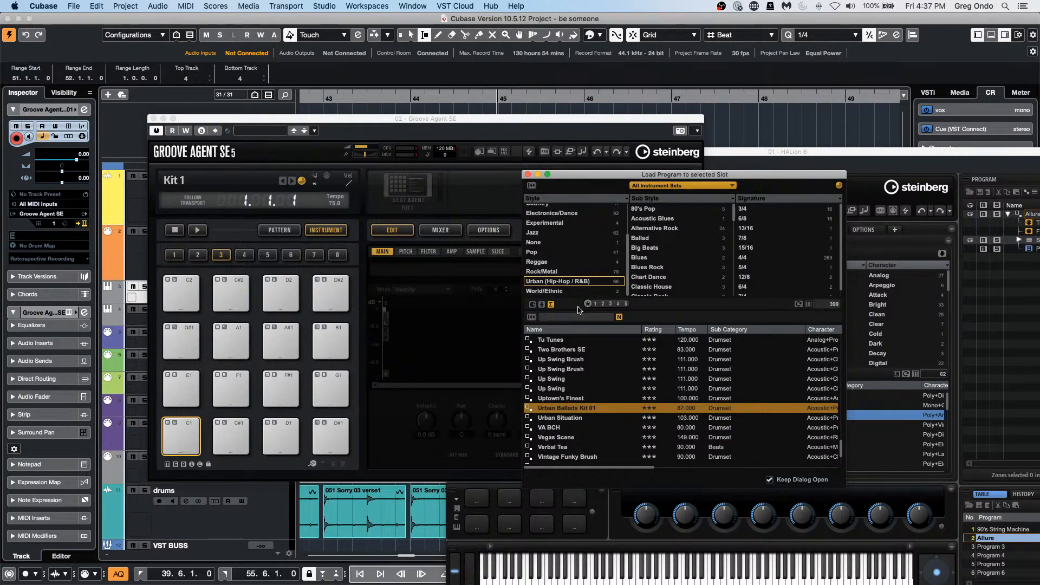
pyautogui.click(573, 317)
pyautogui.write('forget')
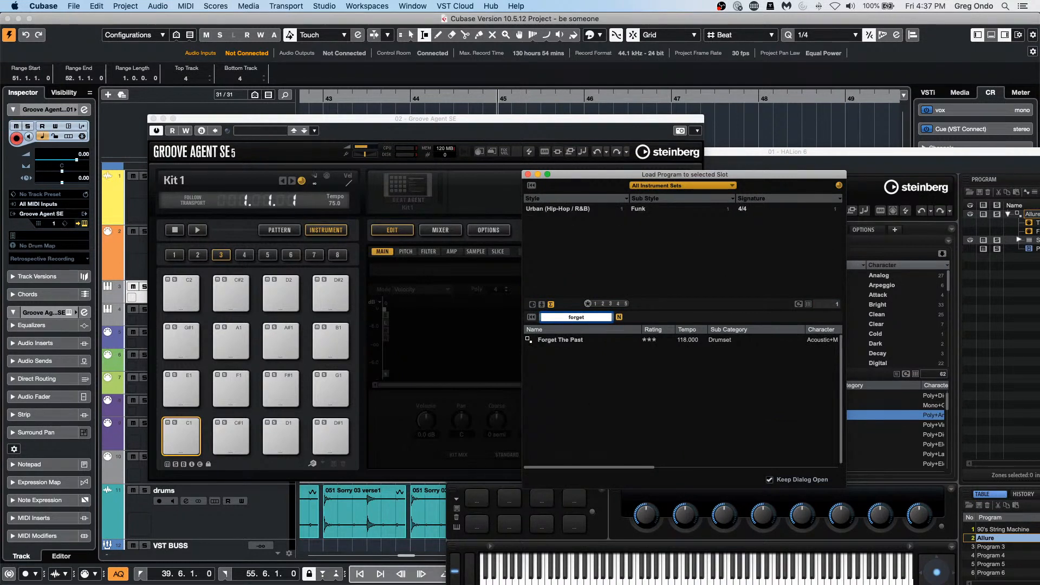
pyautogui.doubleClick(589, 342)
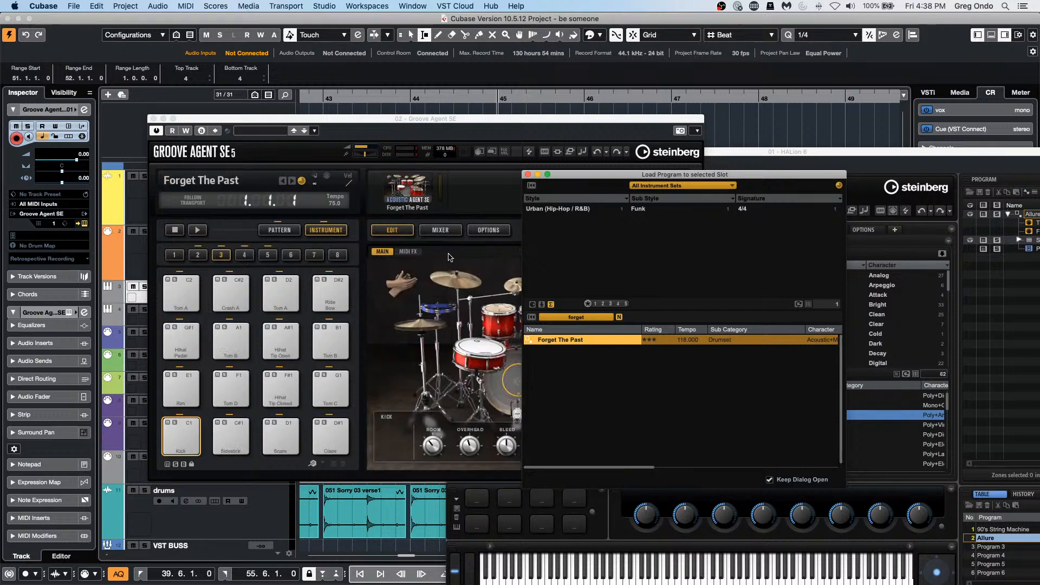
pyautogui.click(527, 175)
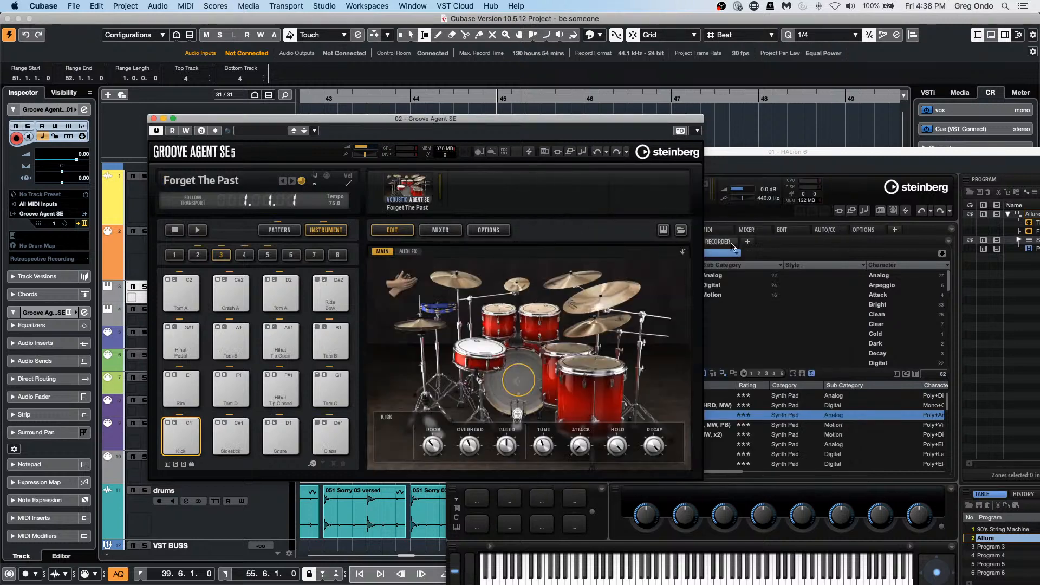
# - Filter the Groove Agent SE styles to the 3/4 signature, load Jazz Waltz - 184 - 3x4, and play the pattern
pyautogui.click(679, 229)
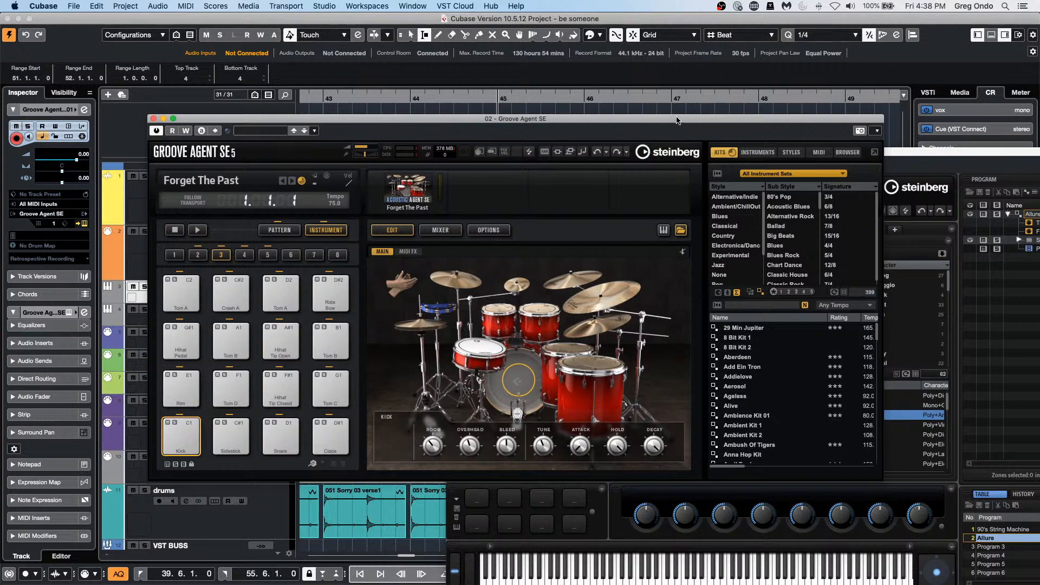
pyautogui.moveTo(676, 120); pyautogui.dragTo(639, 86)
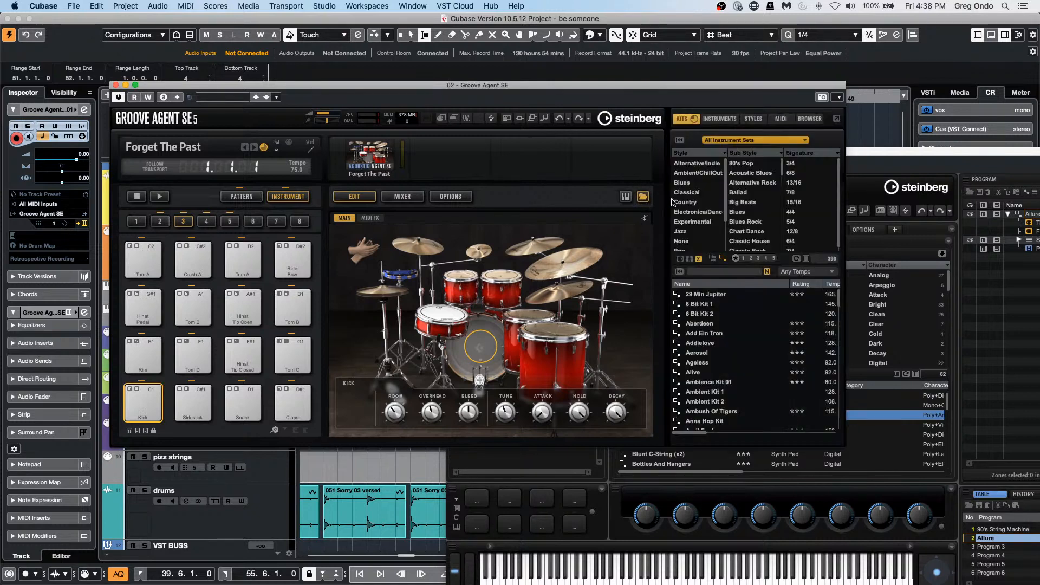
pyautogui.click(754, 118)
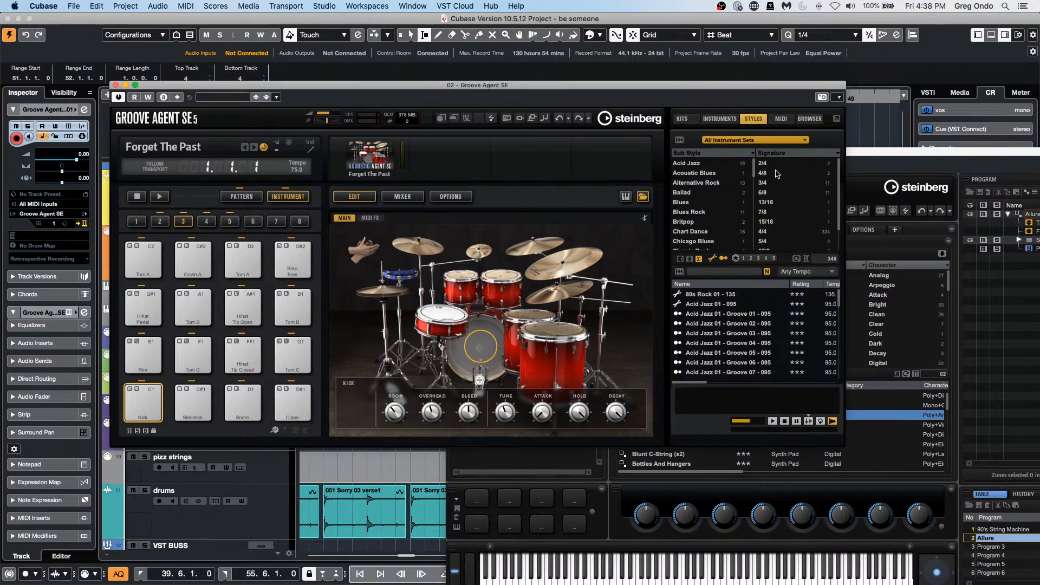
pyautogui.click(774, 184)
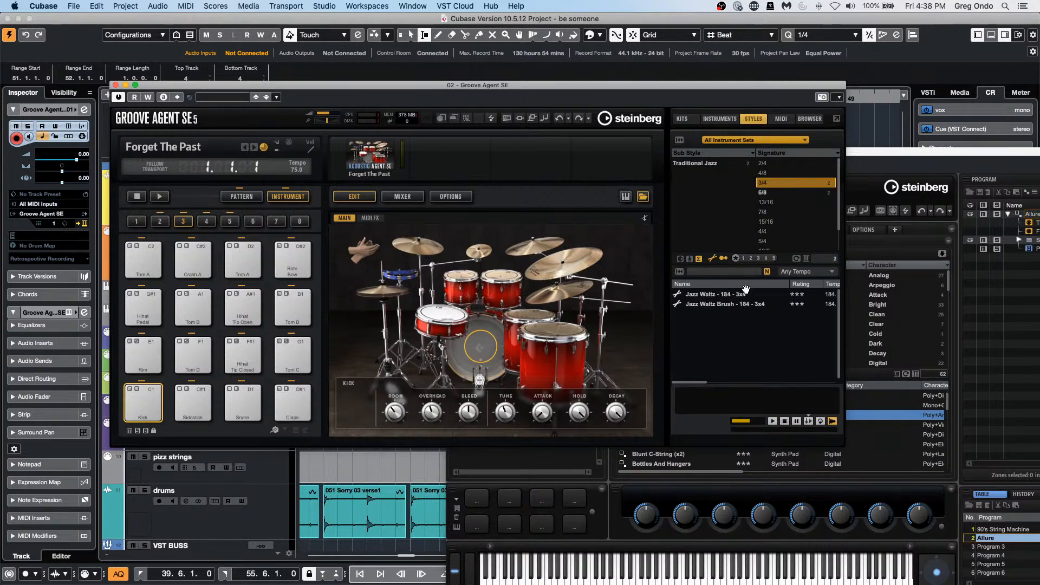
pyautogui.doubleClick(727, 296)
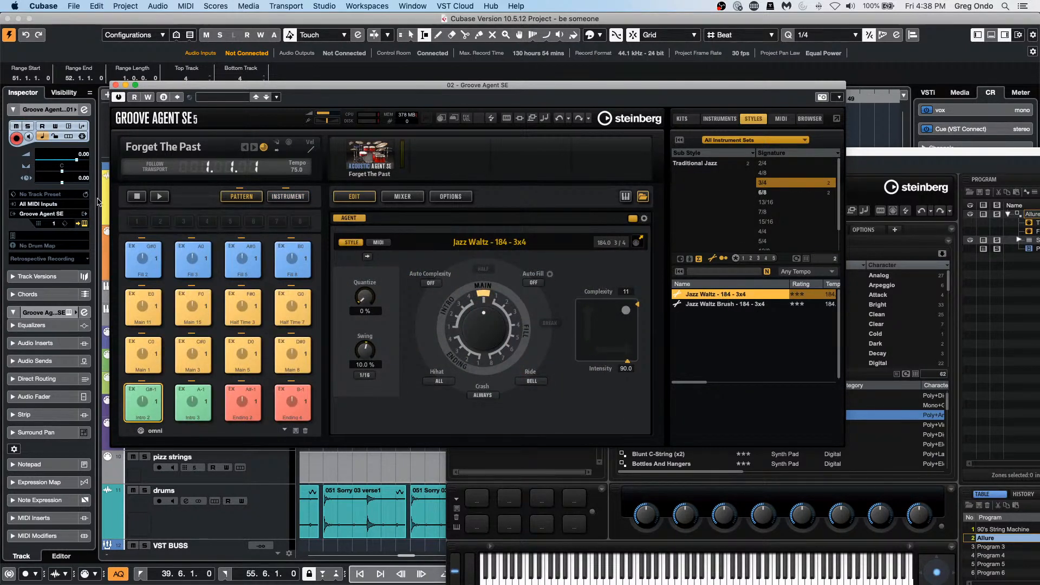
pyautogui.click(158, 196)
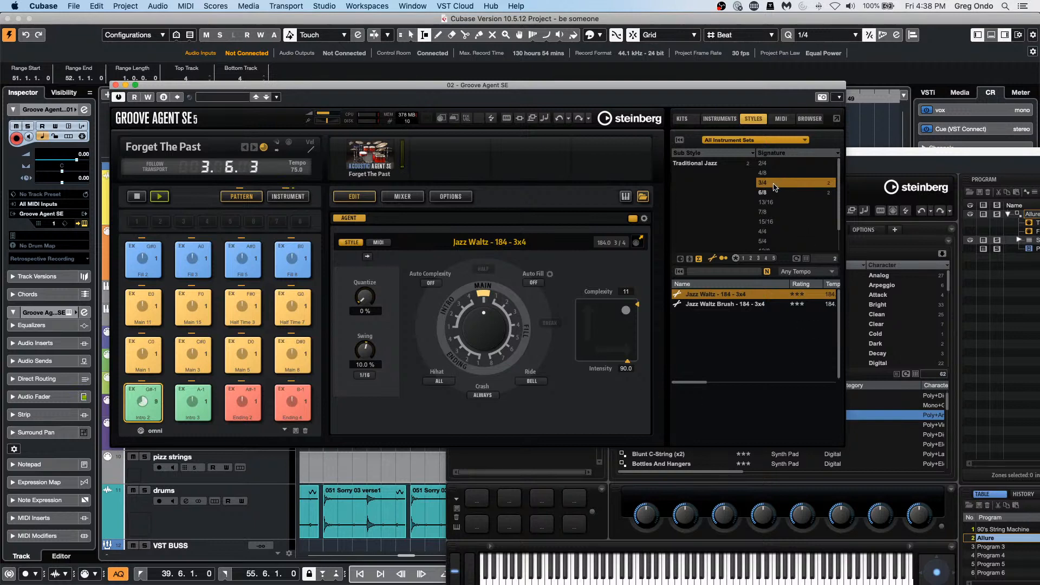
# - Reopen the Groove Agent SE editor and examine the Musical attributes, including Signature, available for the style filter columns
pyautogui.click(116, 85)
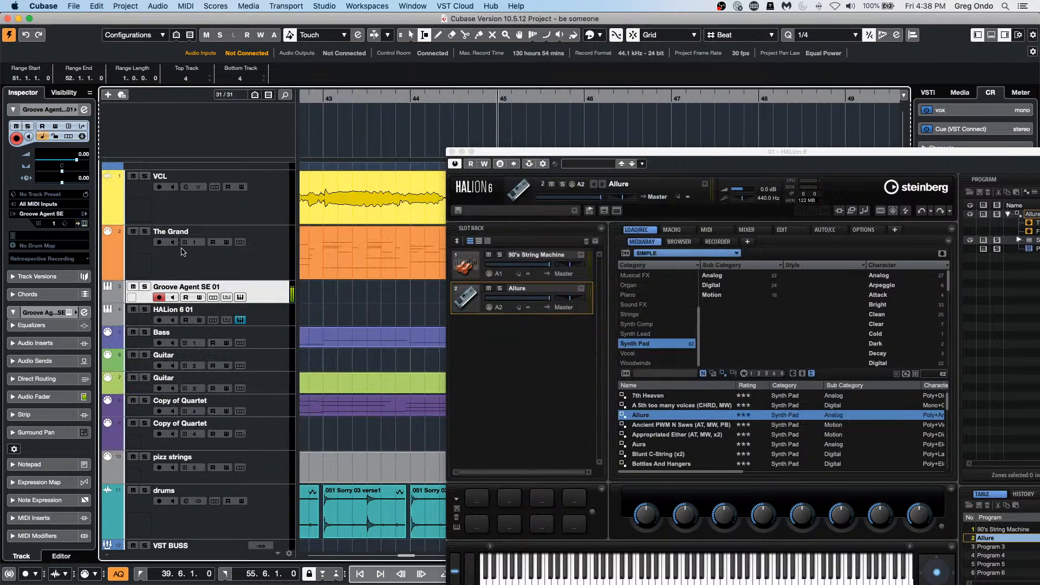
pyautogui.click(85, 224)
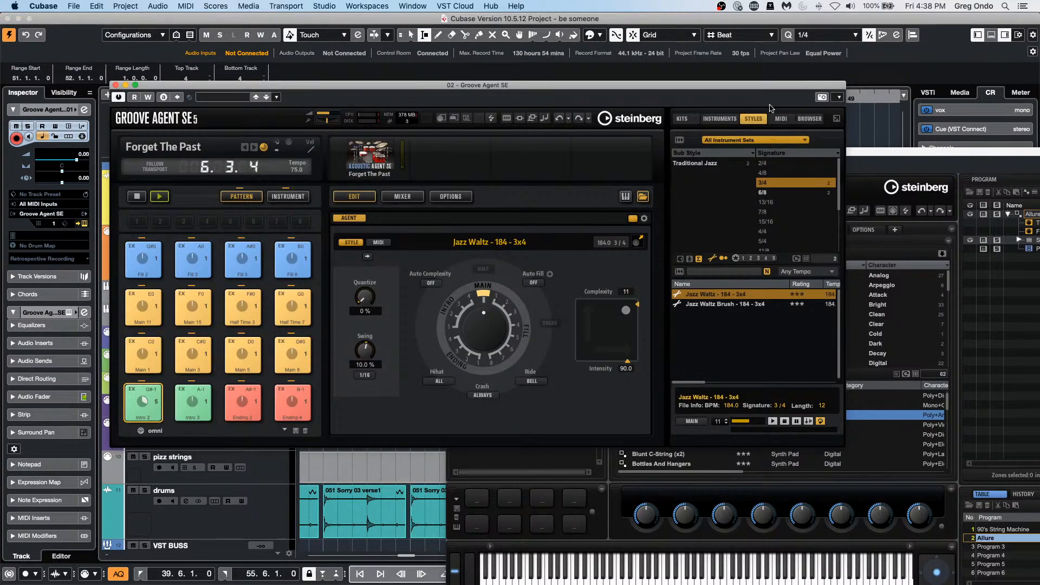
pyautogui.click(837, 154)
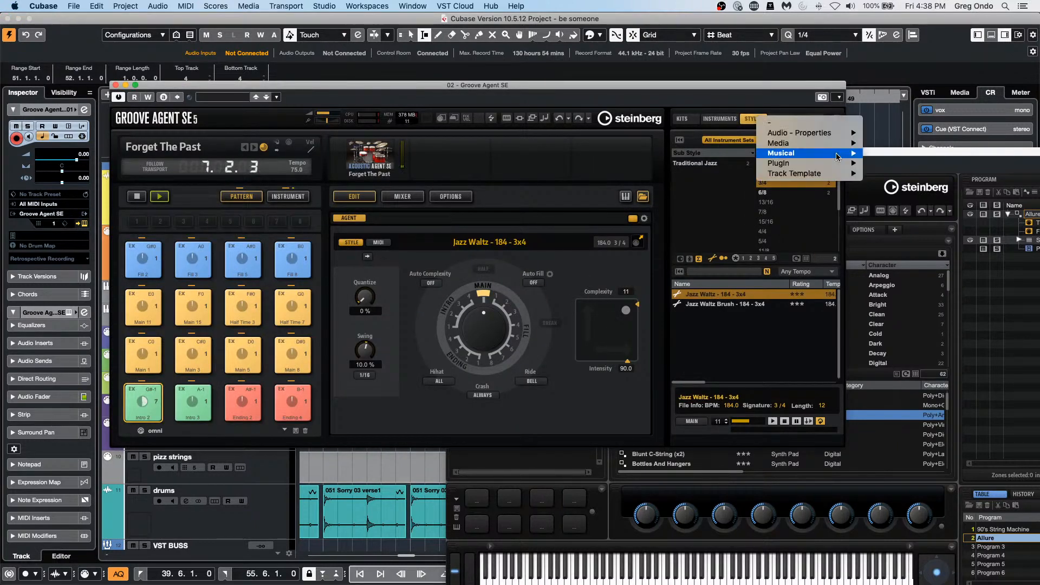
pyautogui.moveTo(838, 157)
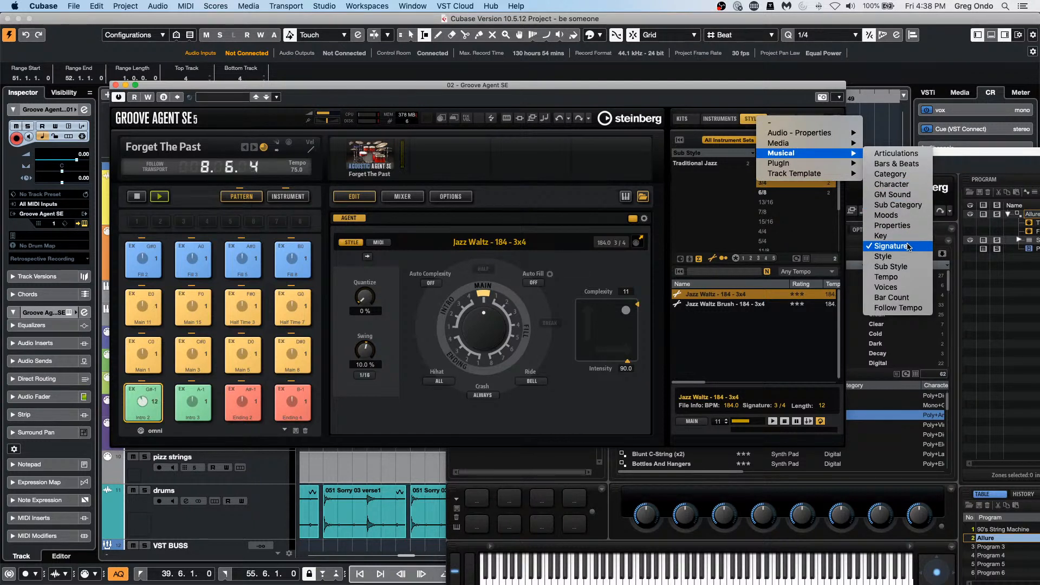
pyautogui.click(732, 196)
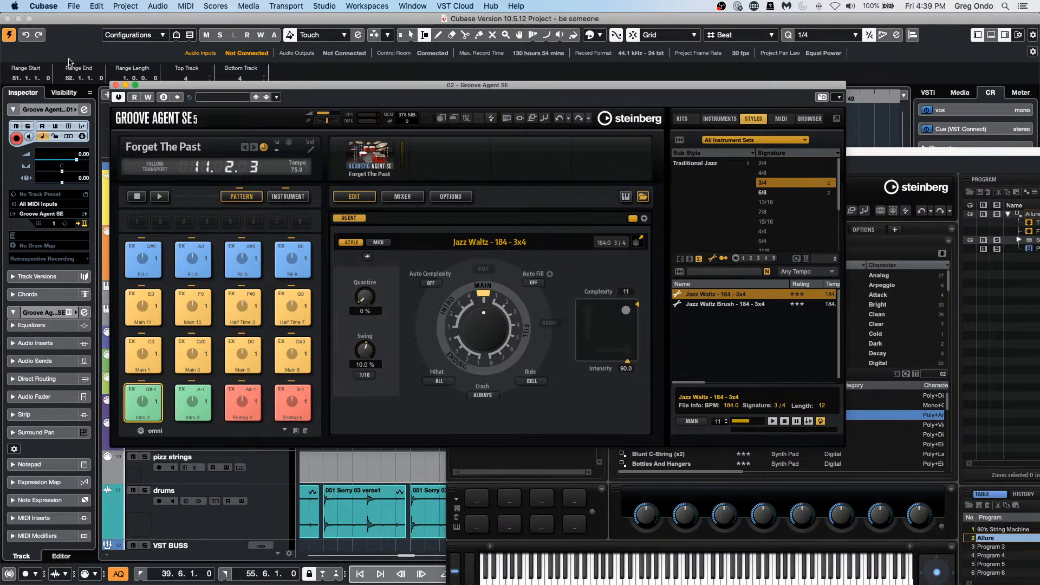
pyautogui.click(115, 85)
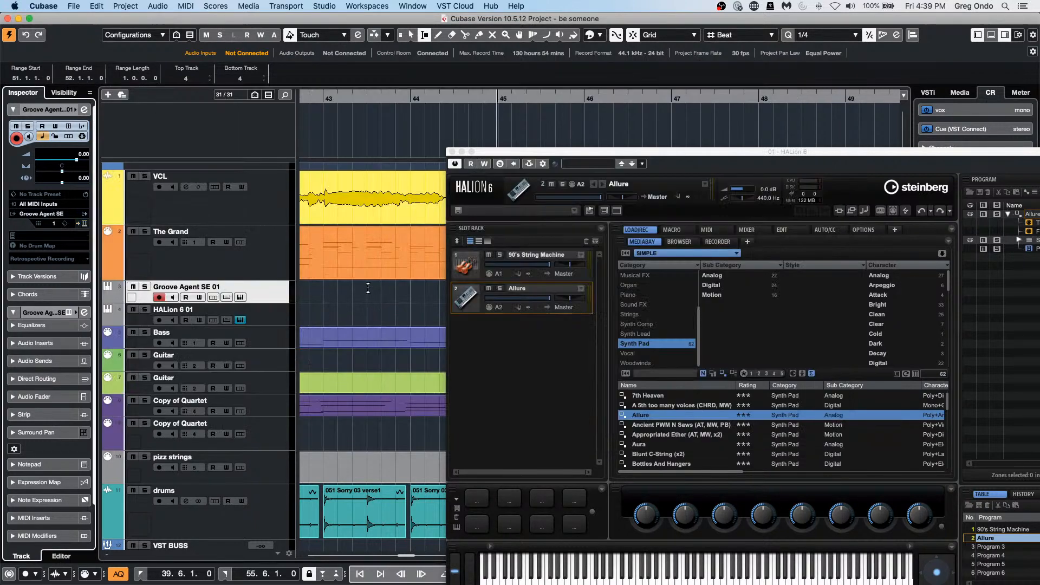
# - Open The Grand's MIDI part in a separate Key Editor window and close the HALion 6 editor
pyautogui.click(388, 268)
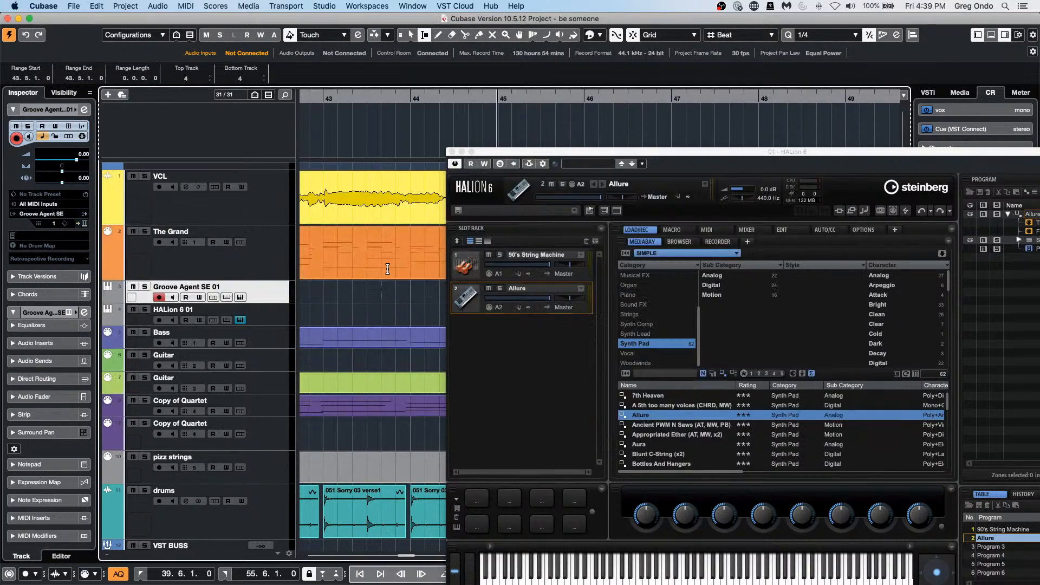
pyautogui.press('1')
pyautogui.click(390, 269)
pyautogui.doubleClick(390, 268)
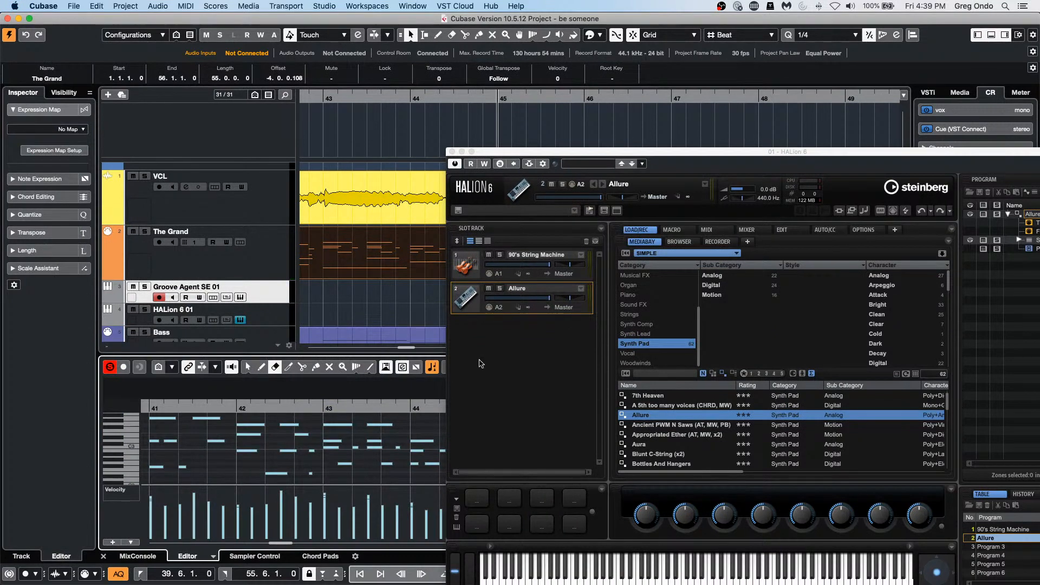
pyautogui.click(452, 151)
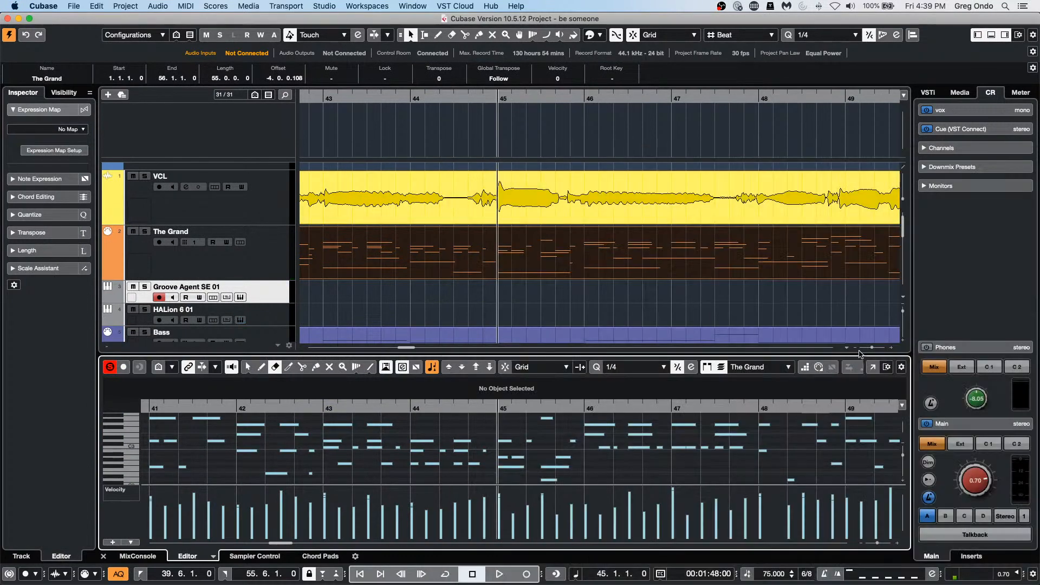
pyautogui.click(873, 367)
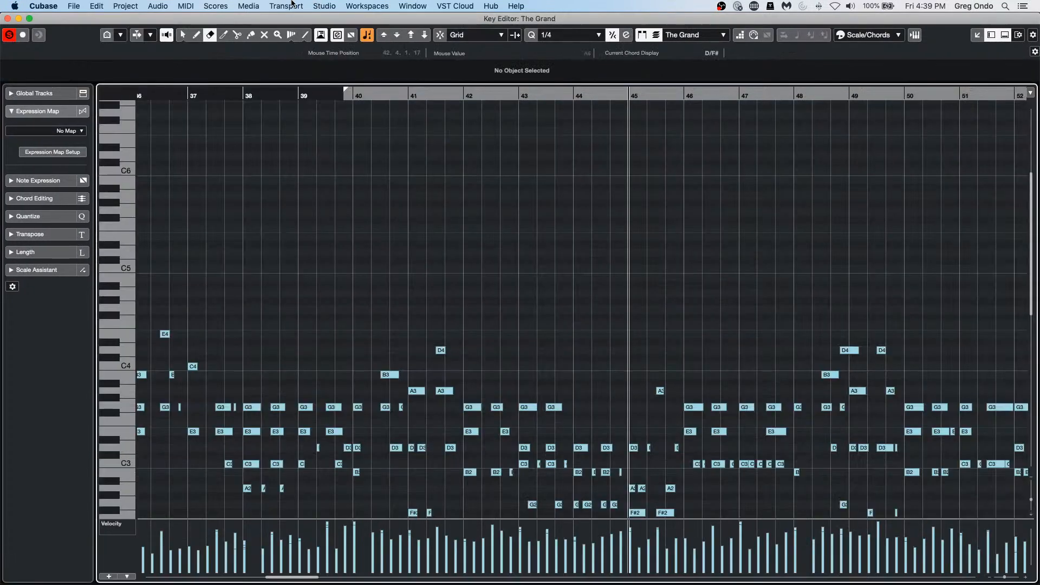
# - Apply the Fixed Velocity function to the notes in The Grand's part
pyautogui.click(185, 6)
pyautogui.moveTo(233, 160)
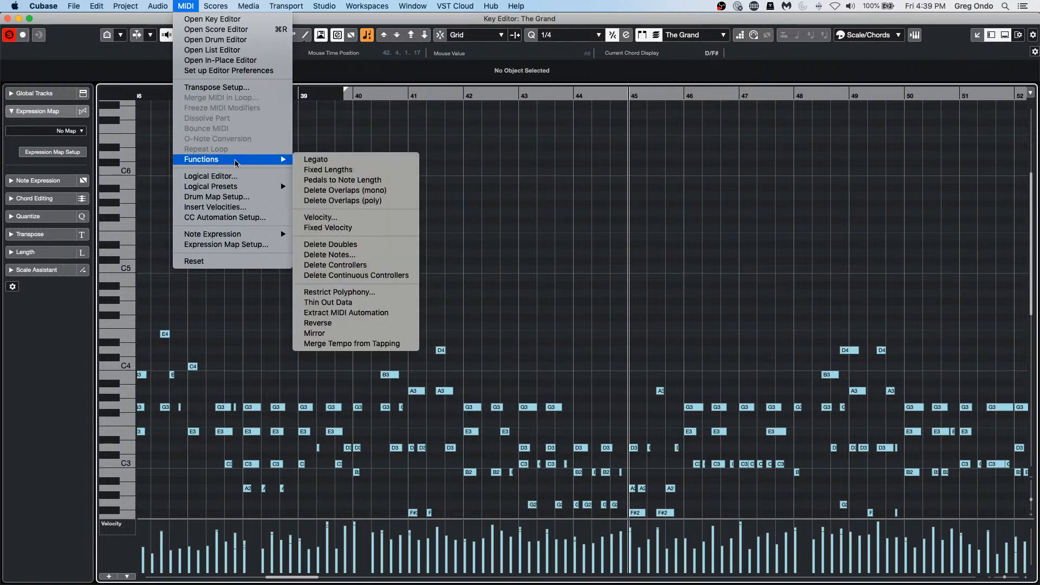
pyautogui.click(305, 227)
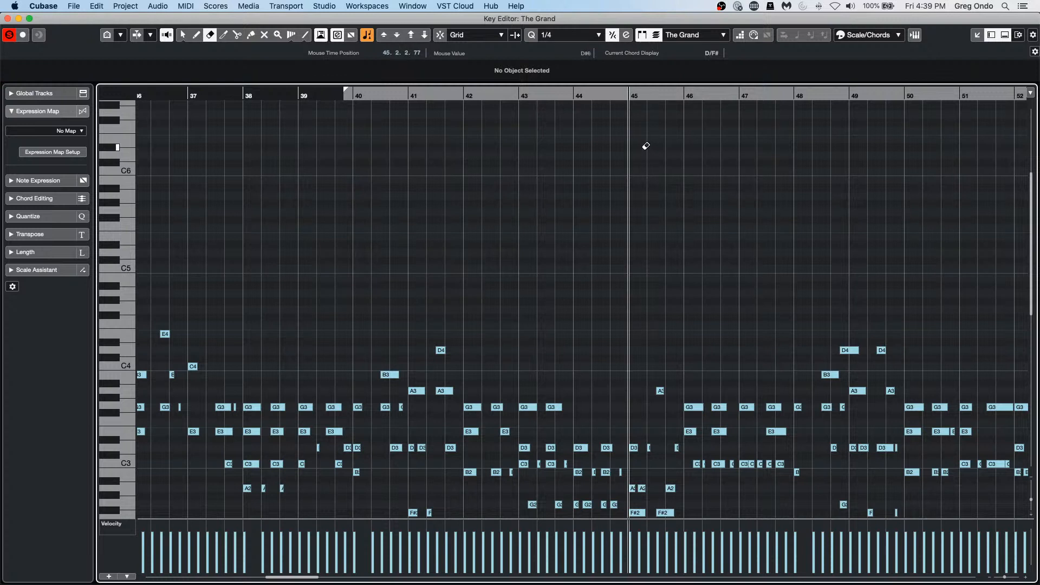
# - Open the Logical Editor and remove all three existing filter conditions
pyautogui.click(187, 8)
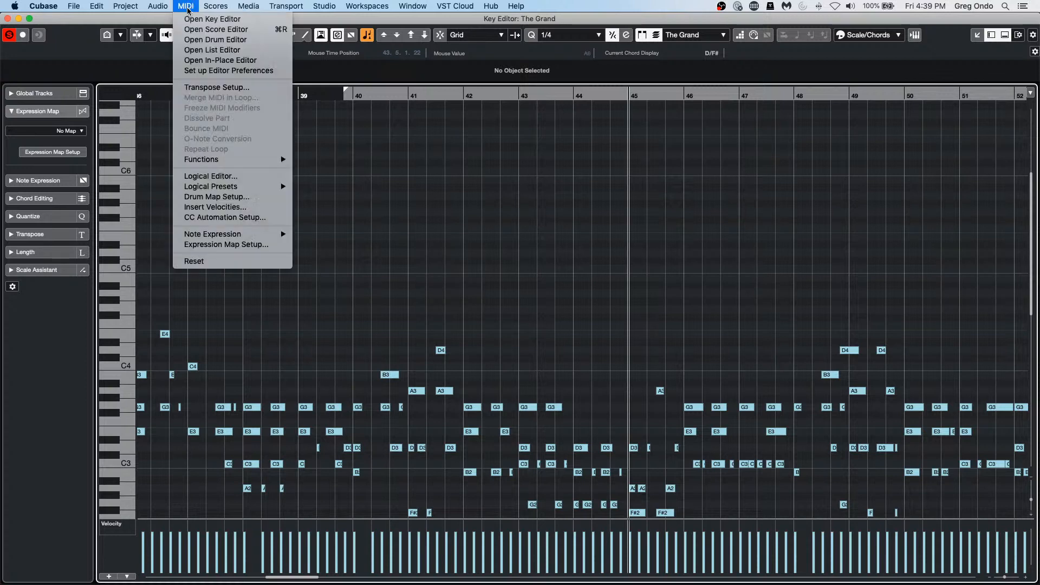
pyautogui.click(211, 176)
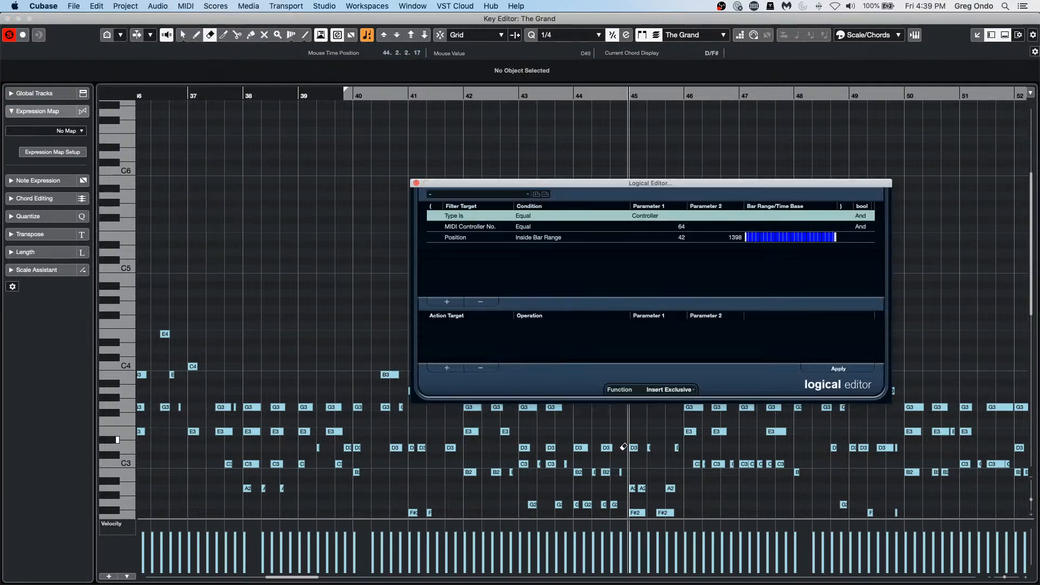
pyautogui.click(480, 302)
pyautogui.click(481, 302)
pyautogui.click(481, 302)
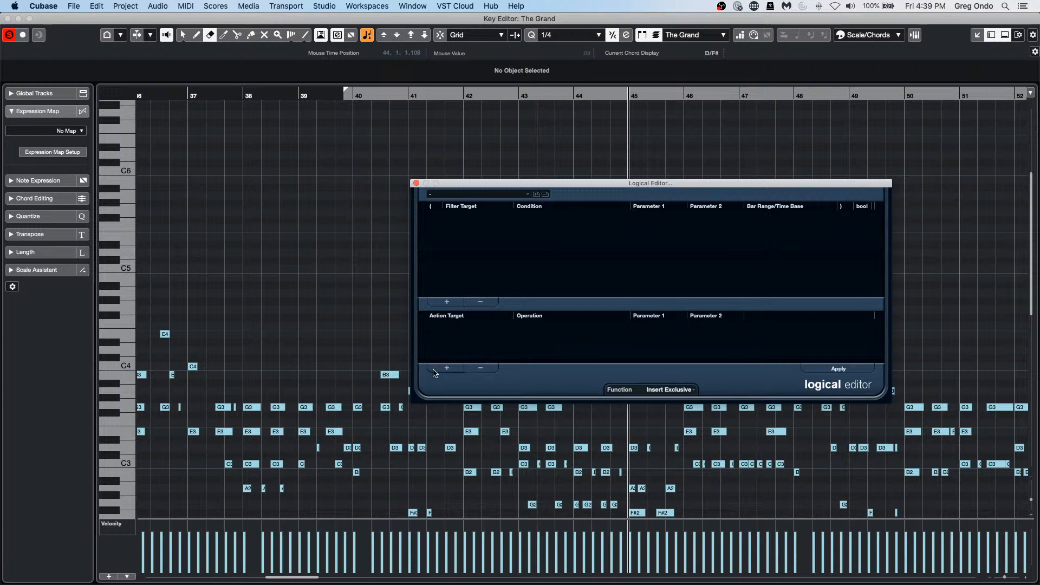
# - Add a Type Is Equal Note filter condition and a second condition that targets Velocity using Value 2
pyautogui.click(446, 302)
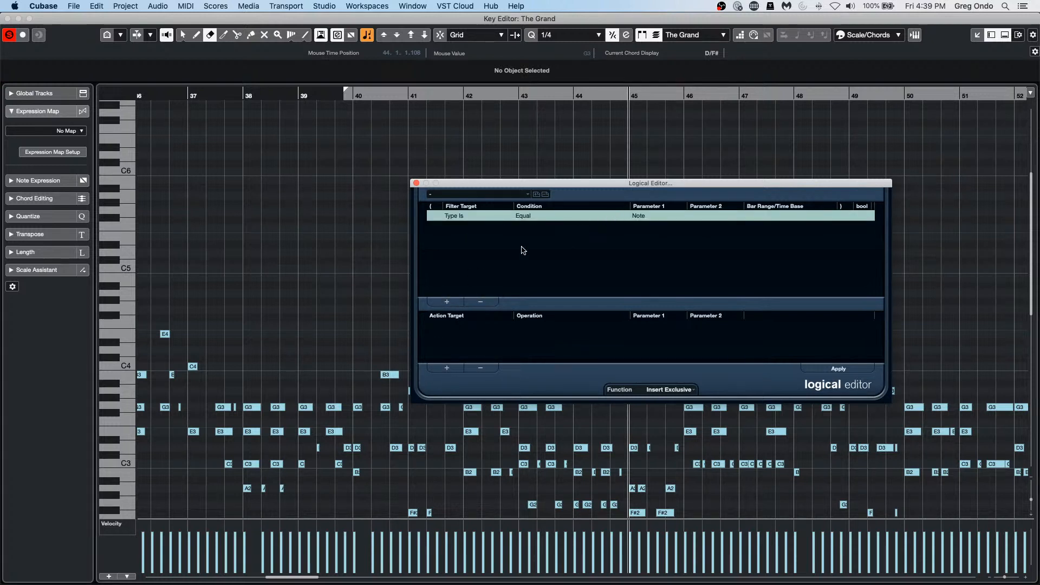
pyautogui.click(447, 302)
pyautogui.click(465, 231)
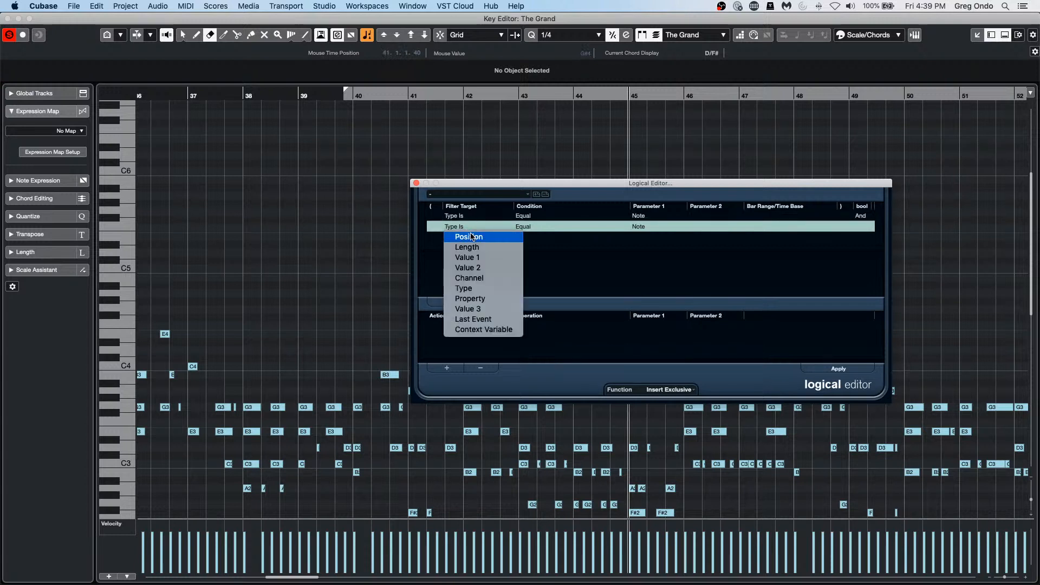
pyautogui.click(482, 268)
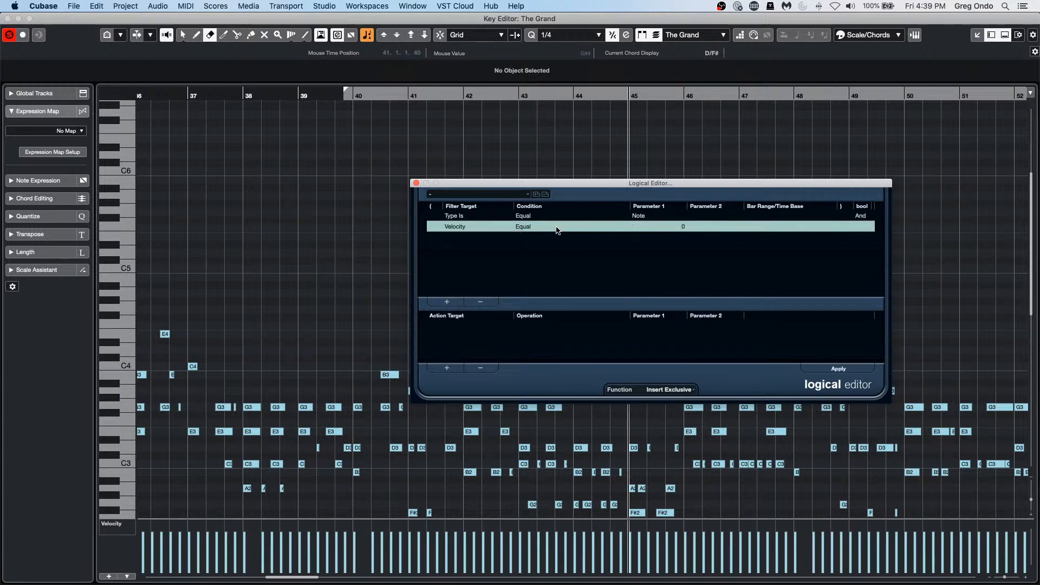
# - Set the Velocity filter condition to Equal with a value of 44, after checking the available condition options
pyautogui.click(546, 228)
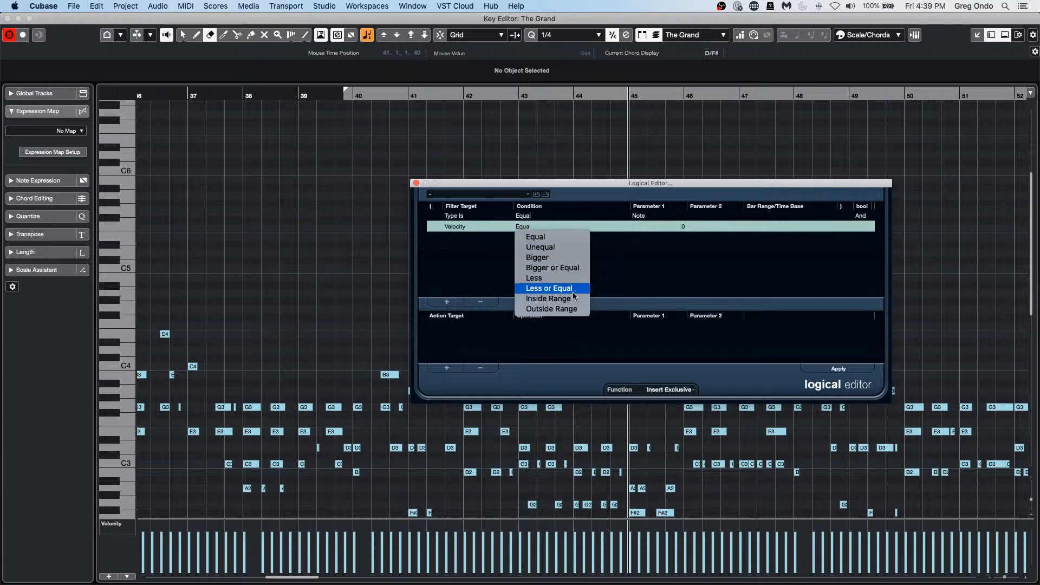
pyautogui.click(611, 257)
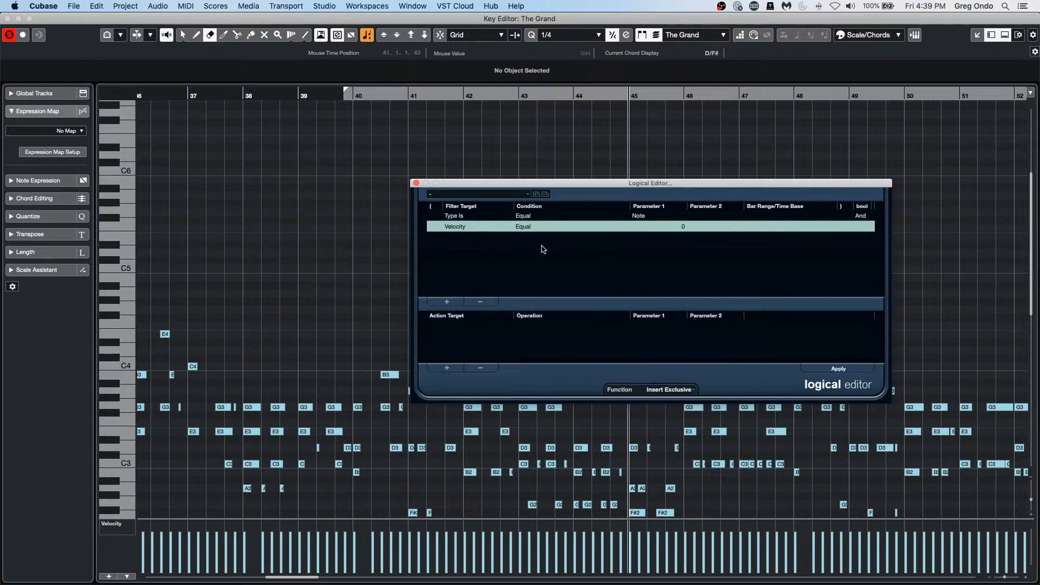
pyautogui.click(519, 229)
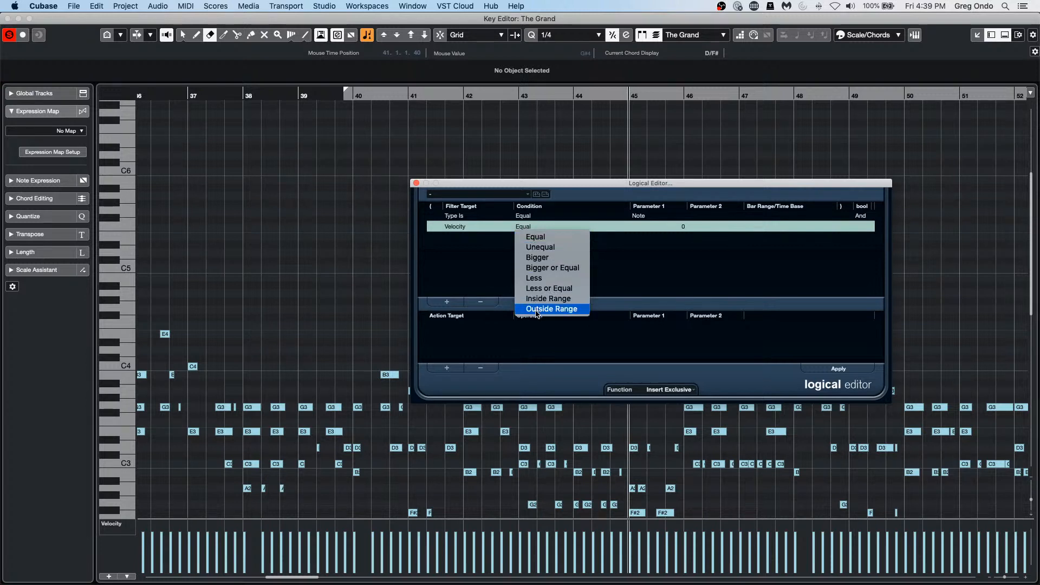
pyautogui.click(628, 245)
pyautogui.click(680, 227)
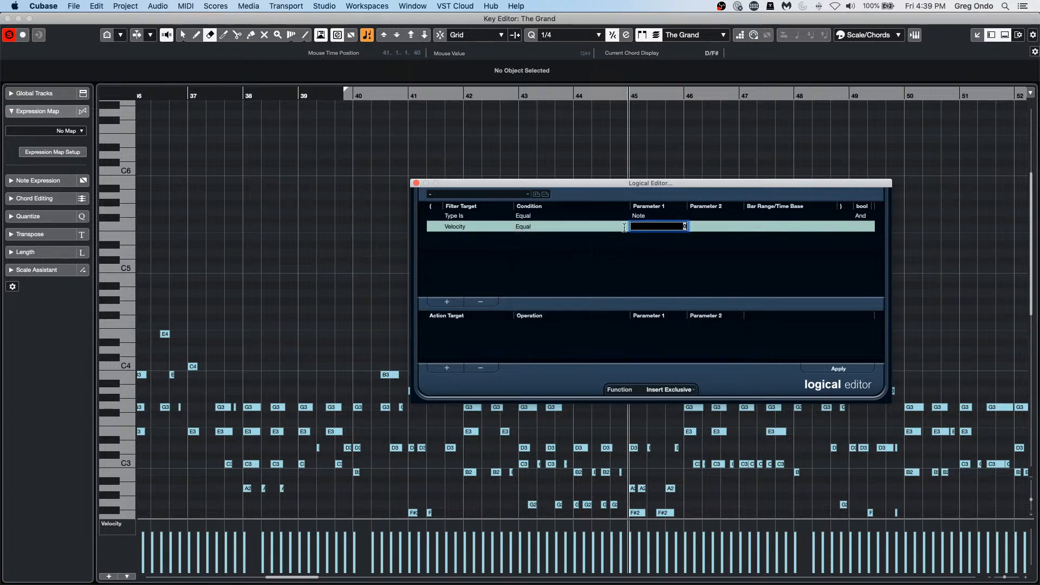
pyautogui.click(527, 219)
pyautogui.click(523, 228)
pyautogui.click(524, 228)
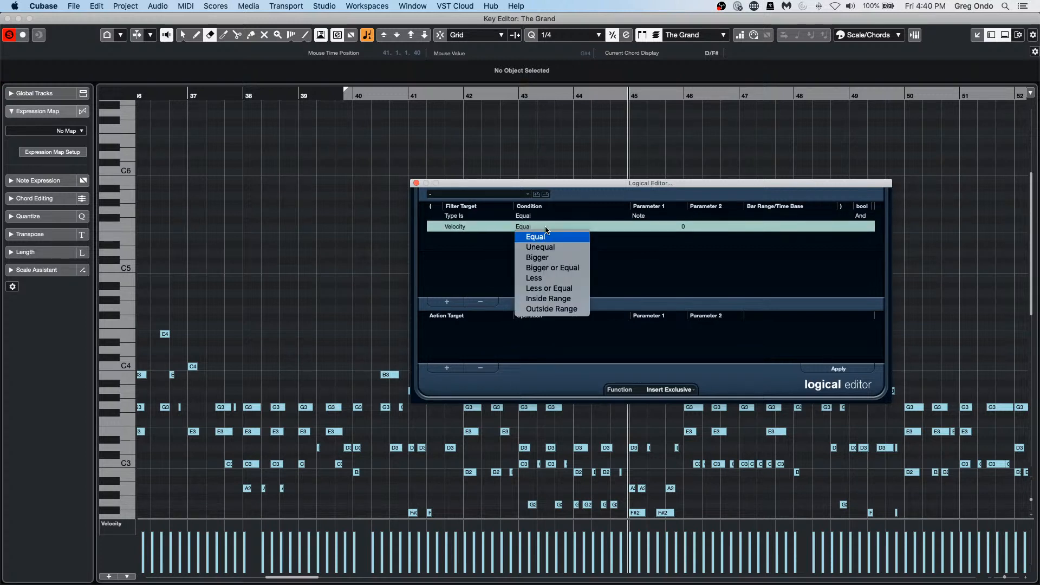
pyautogui.click(535, 238)
pyautogui.click(683, 230)
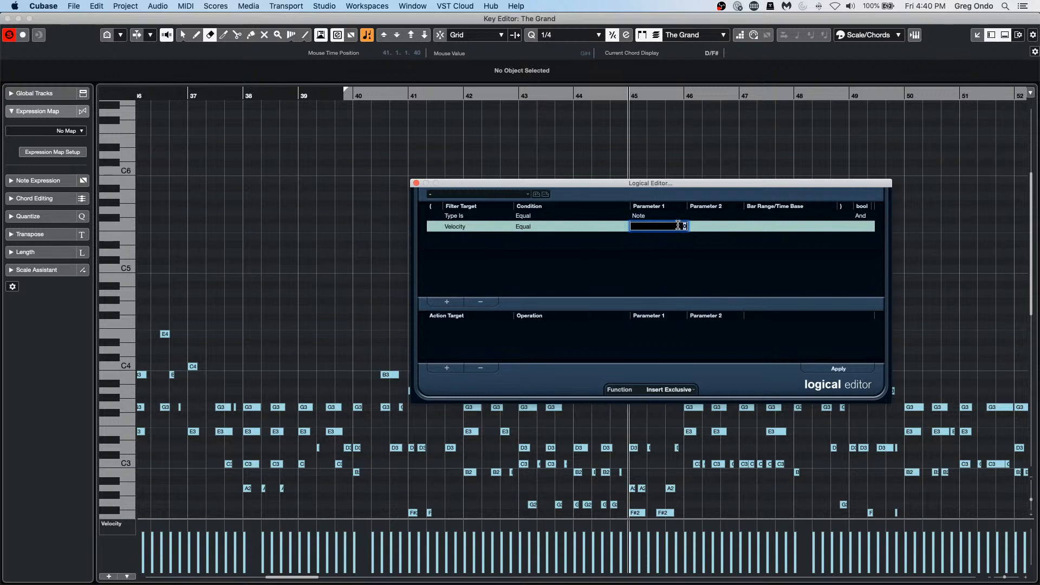
pyautogui.write('1')
pyautogui.press('Return')
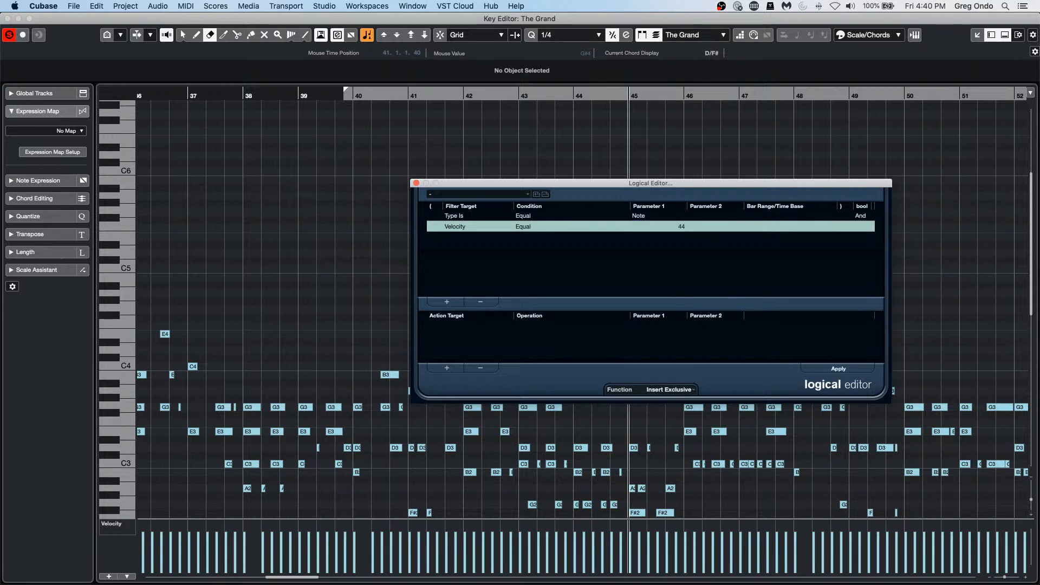
# - Try applying the Logical Editor settings with the Insert Exclusive function to The Grand's notes, and undo the operation
pyautogui.click(840, 370)
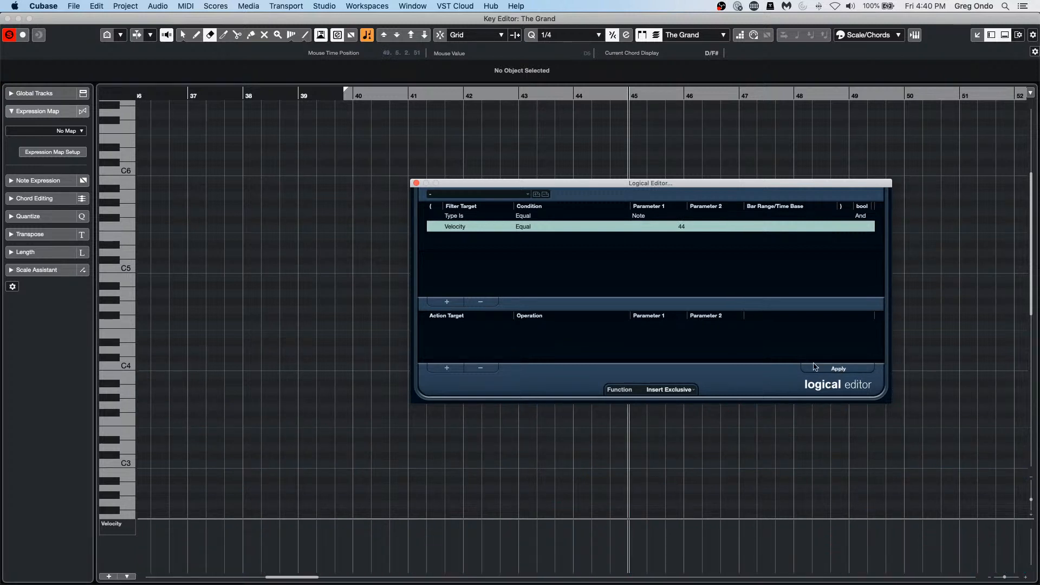
pyautogui.click(322, 89)
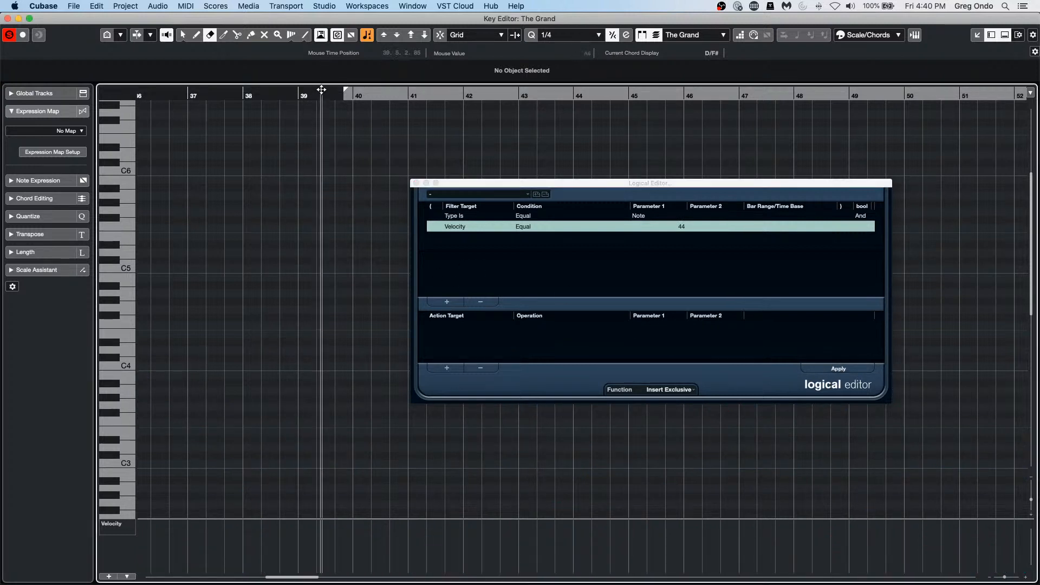
pyautogui.press('super+z')
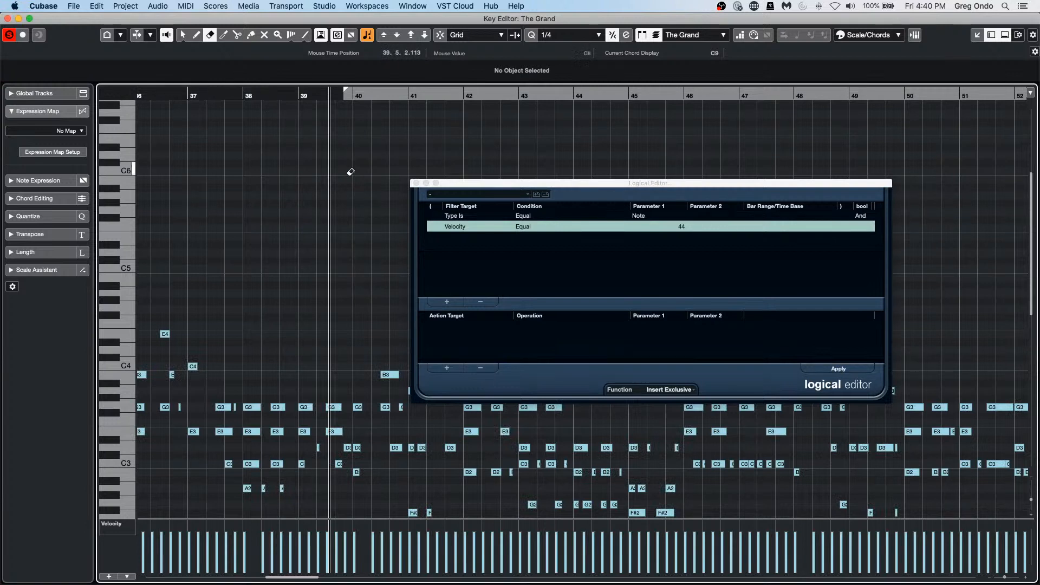
# - Set the Logical Editor function to Transform and remove the Velocity filter condition
pyautogui.click(674, 390)
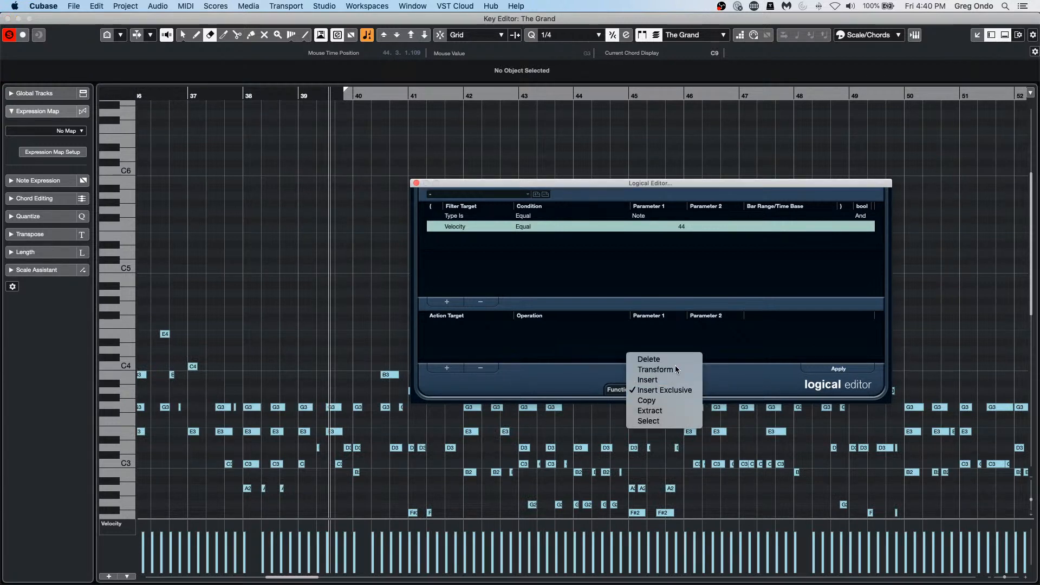
pyautogui.click(666, 369)
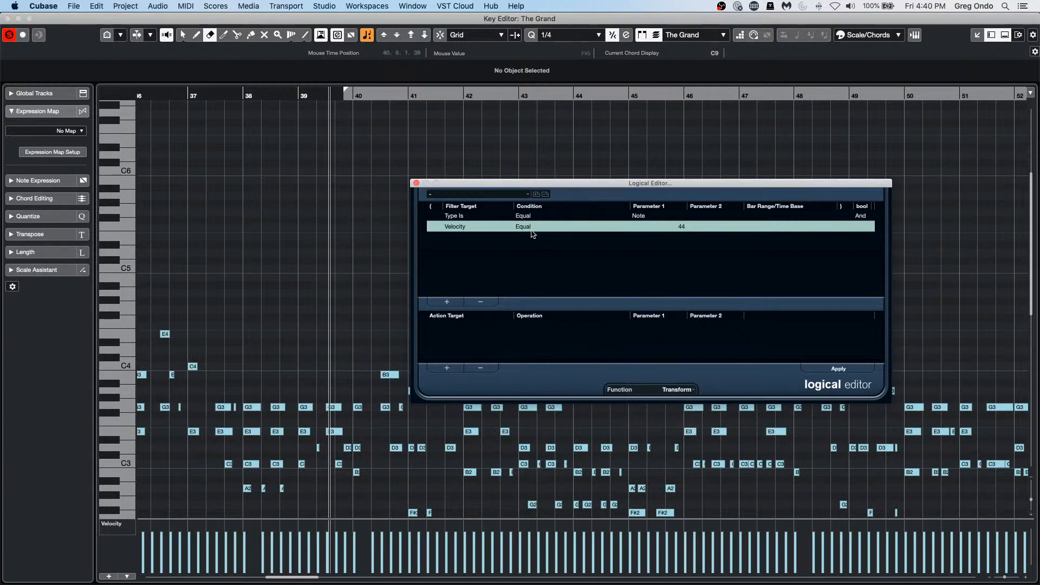
pyautogui.click(842, 365)
pyautogui.click(480, 301)
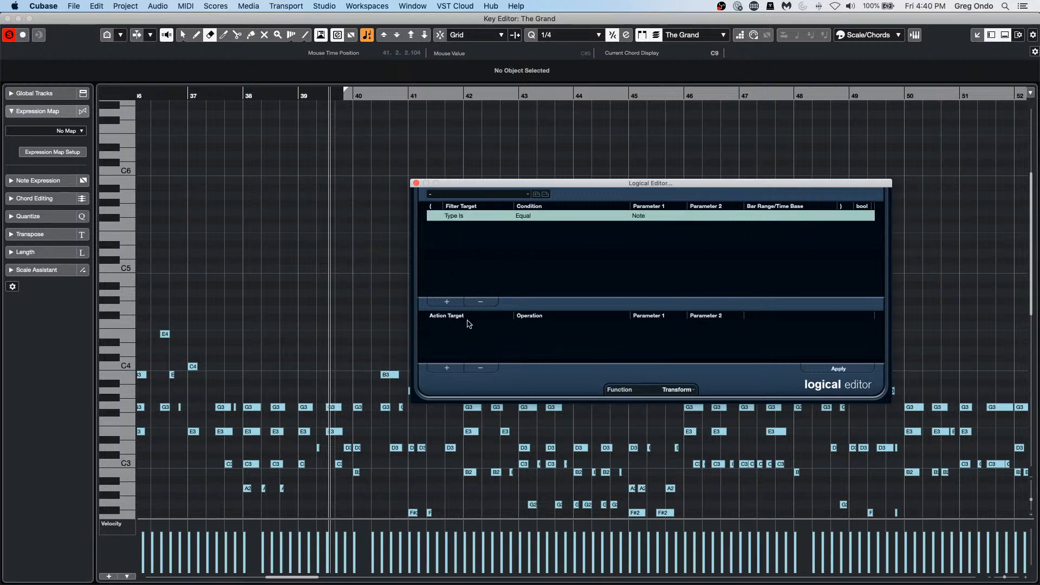
# - Add an action row and change the remaining filter condition to Value 2 Inside Range, with 127 as the upper value
pyautogui.click(447, 368)
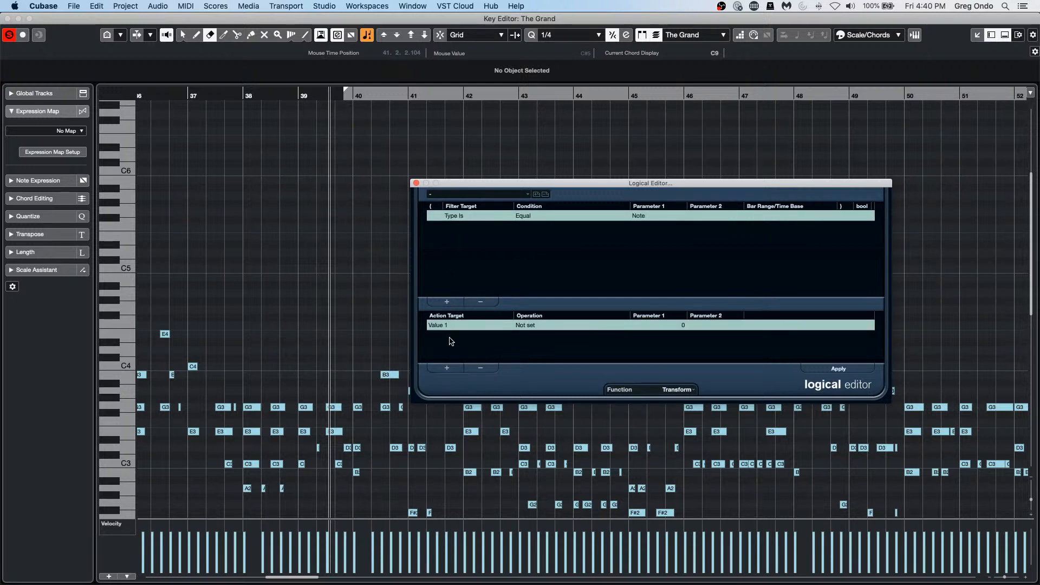
pyautogui.click(470, 222)
pyautogui.click(472, 259)
pyautogui.click(536, 218)
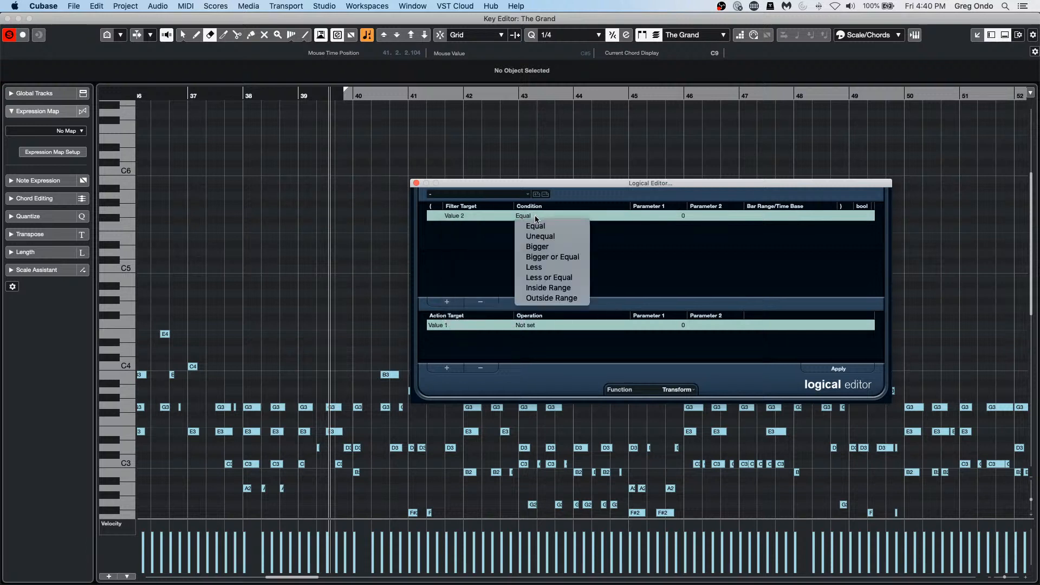
pyautogui.click(536, 226)
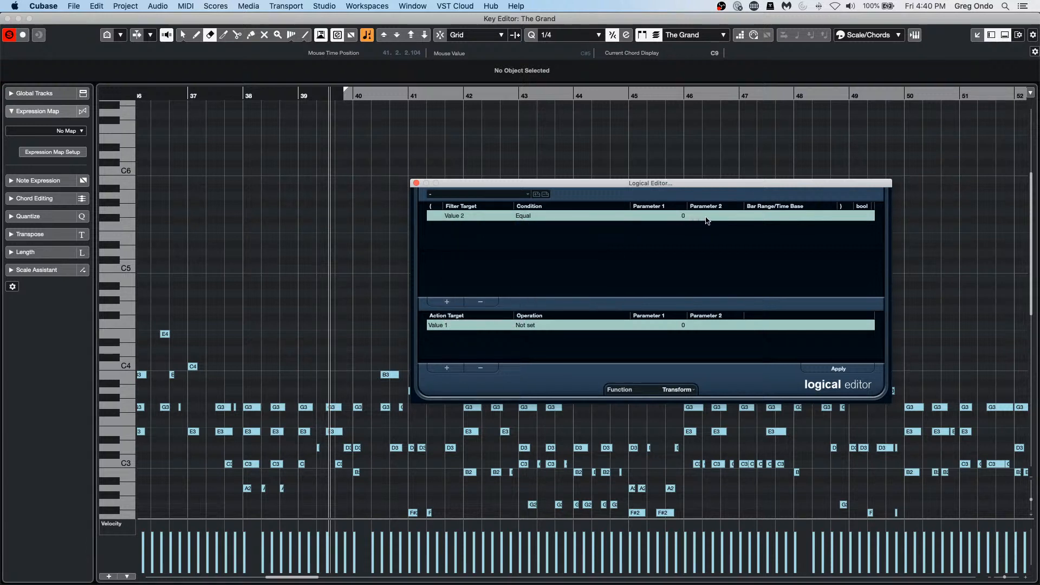
pyautogui.click(551, 219)
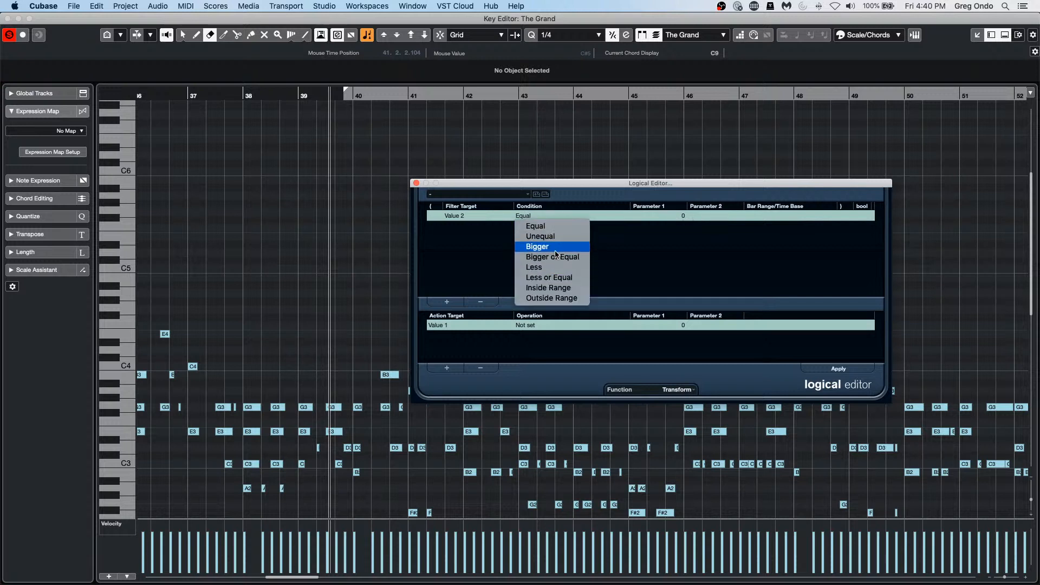
pyautogui.click(551, 288)
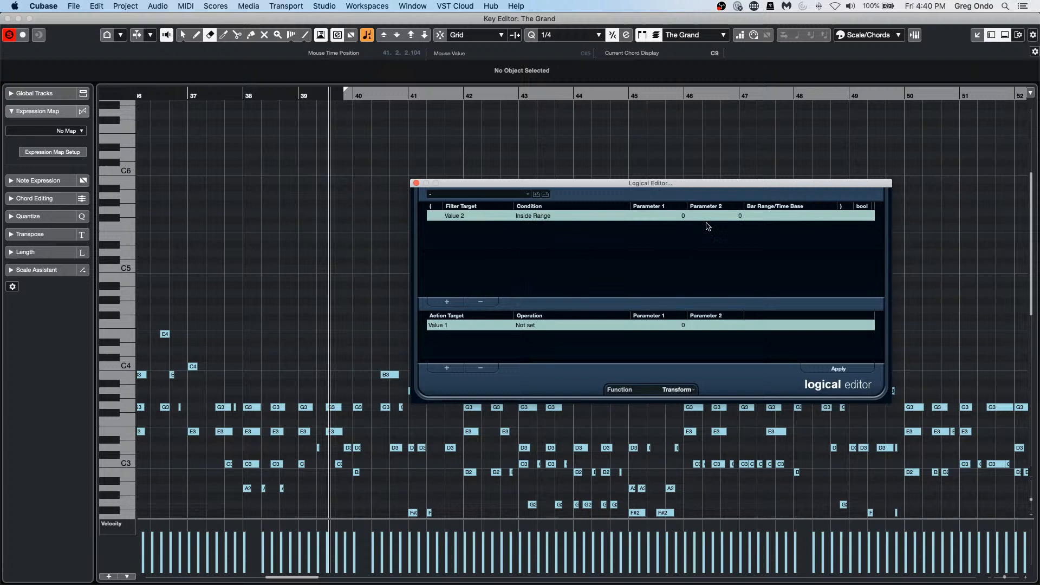
pyautogui.click(737, 218)
pyautogui.write('1')
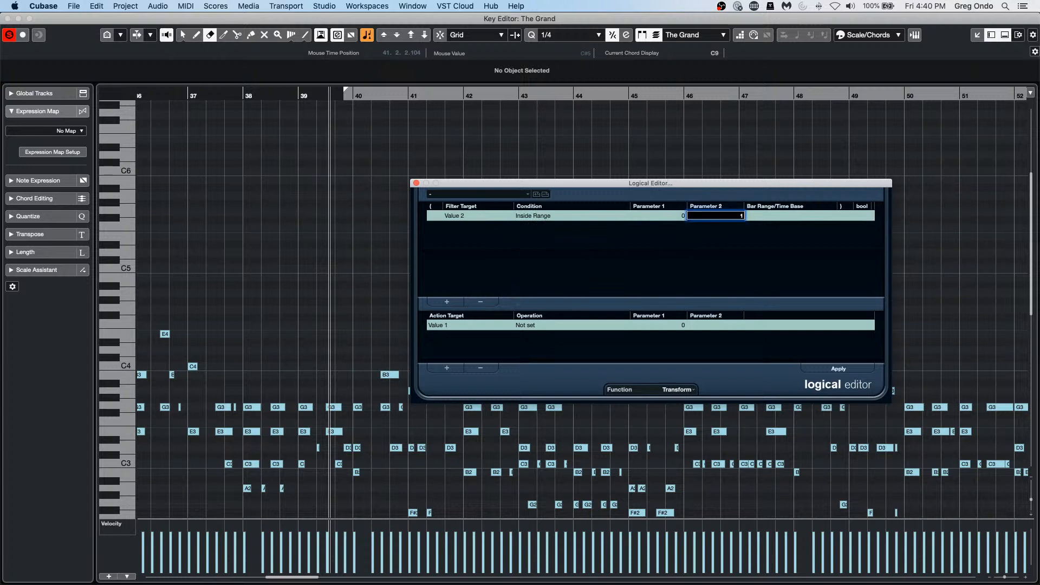
pyautogui.write('27')
pyautogui.press('Return')
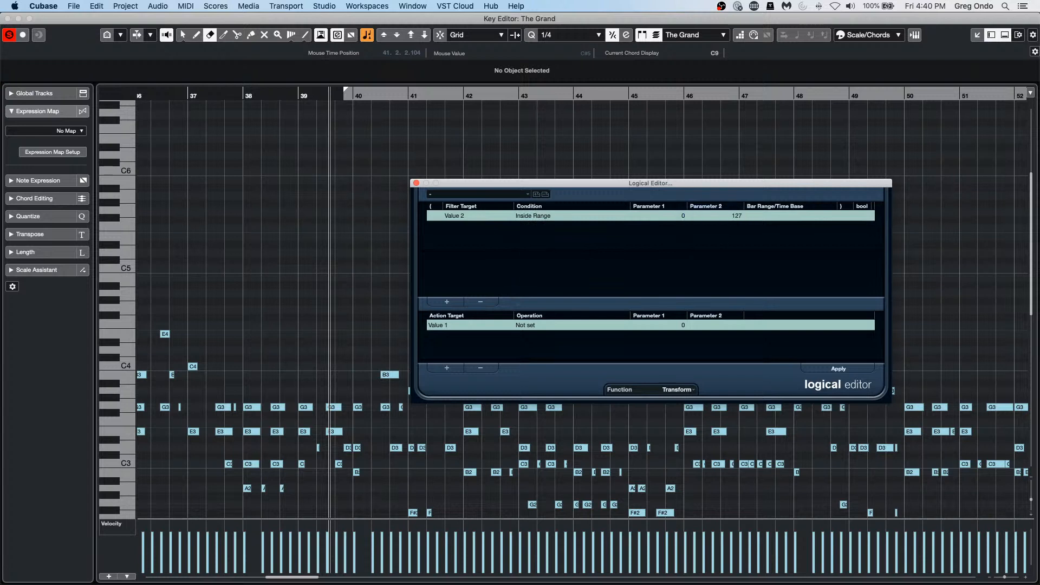
# - Configure the action to set Value 2 to a fixed value of 44, and apply it to The Grand's notes
pyautogui.click(455, 325)
pyautogui.click(455, 366)
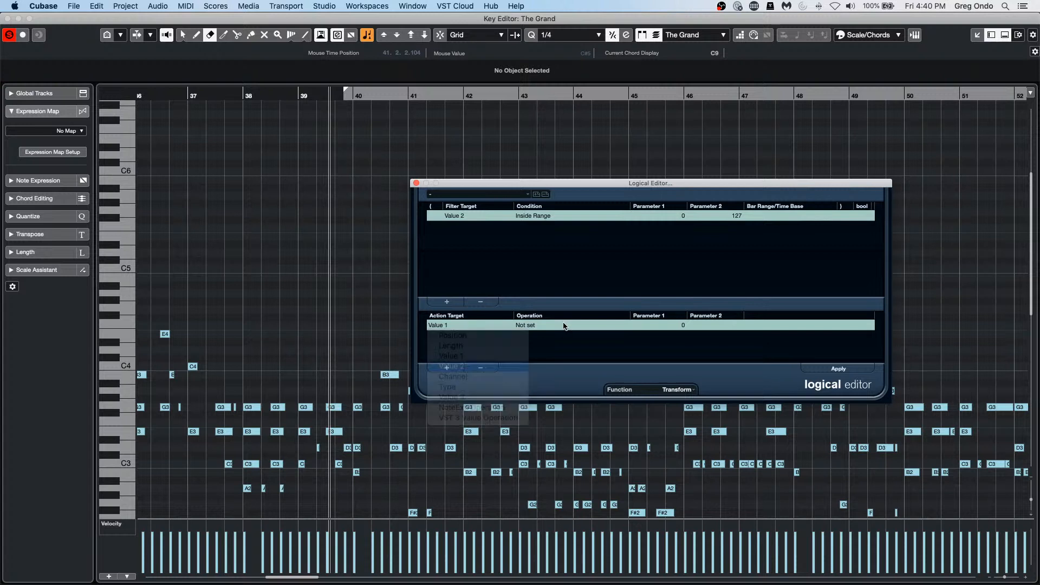
pyautogui.click(564, 326)
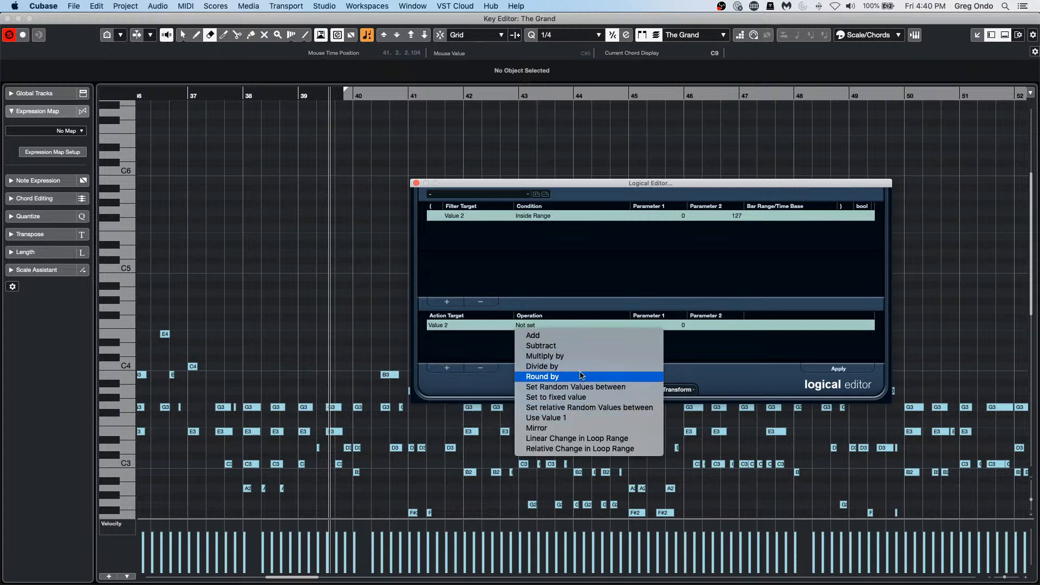
pyautogui.click(582, 397)
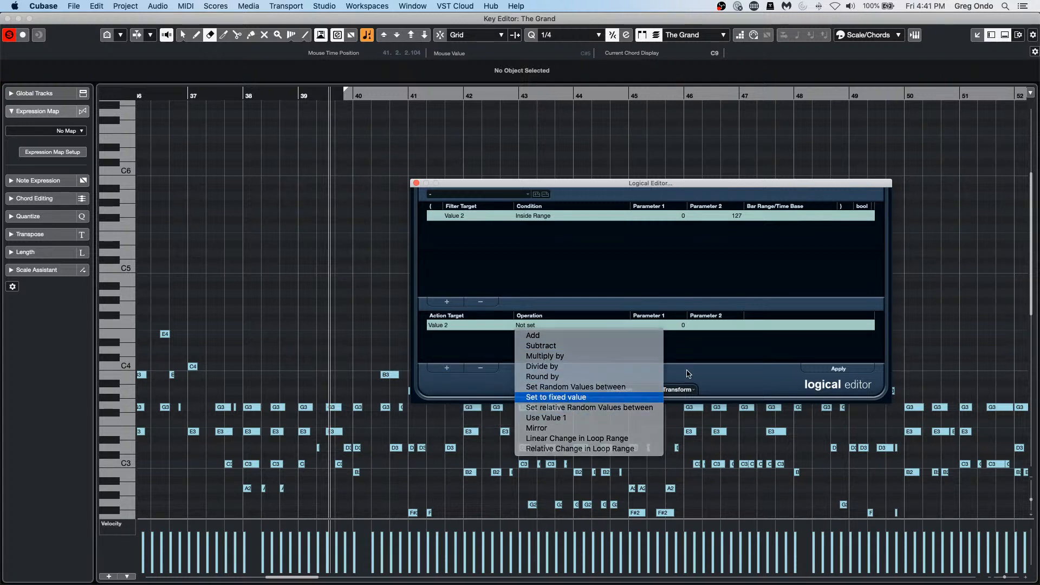
pyautogui.click(680, 325)
pyautogui.write('44')
pyautogui.press('Return')
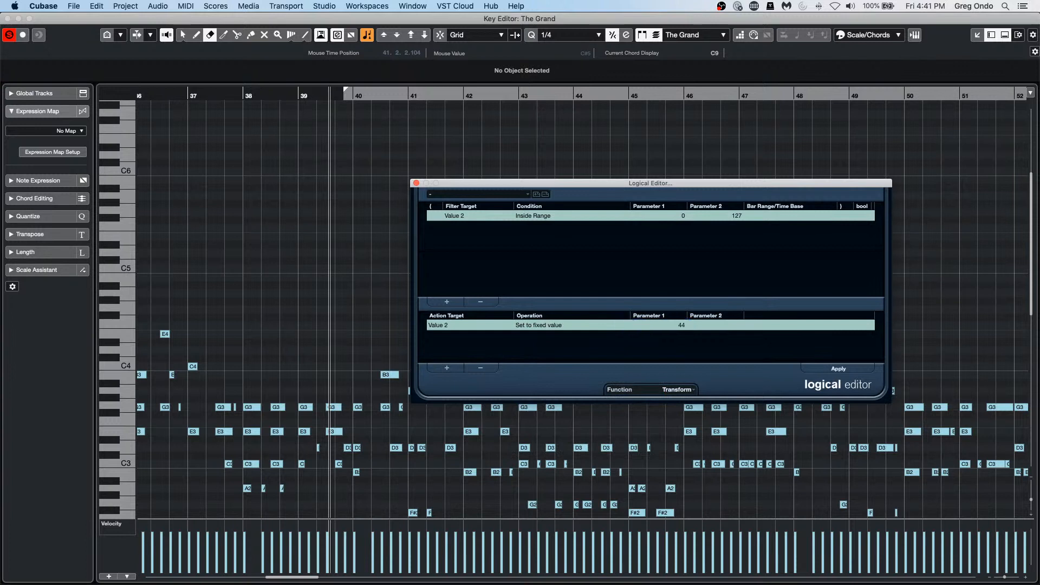
pyautogui.click(829, 367)
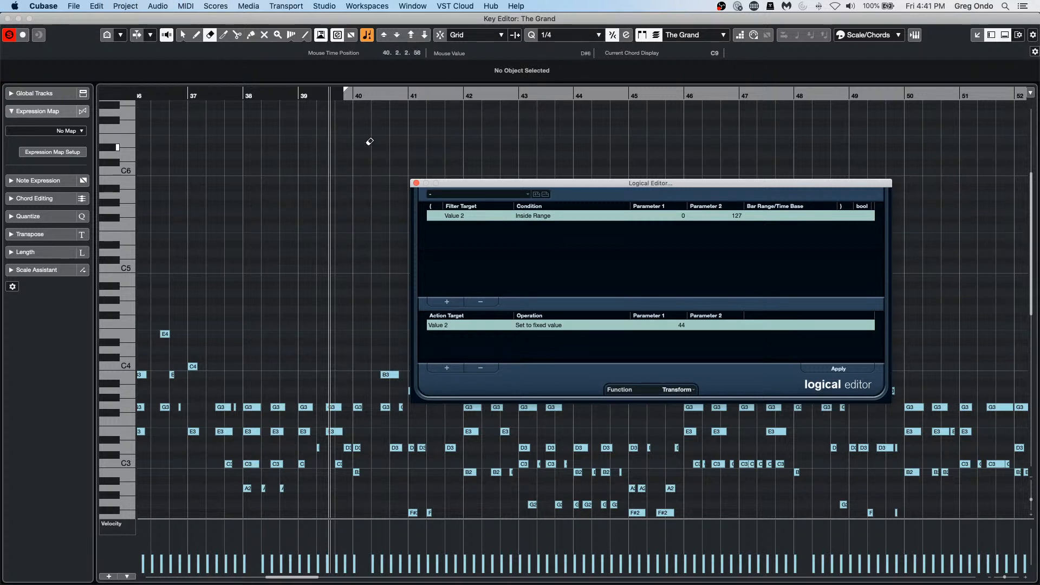
pyautogui.click(416, 184)
# - Examine the Limit type's upper and lower settings in the MIDI Velocity function, leaving without applying it
pyautogui.click(216, 6)
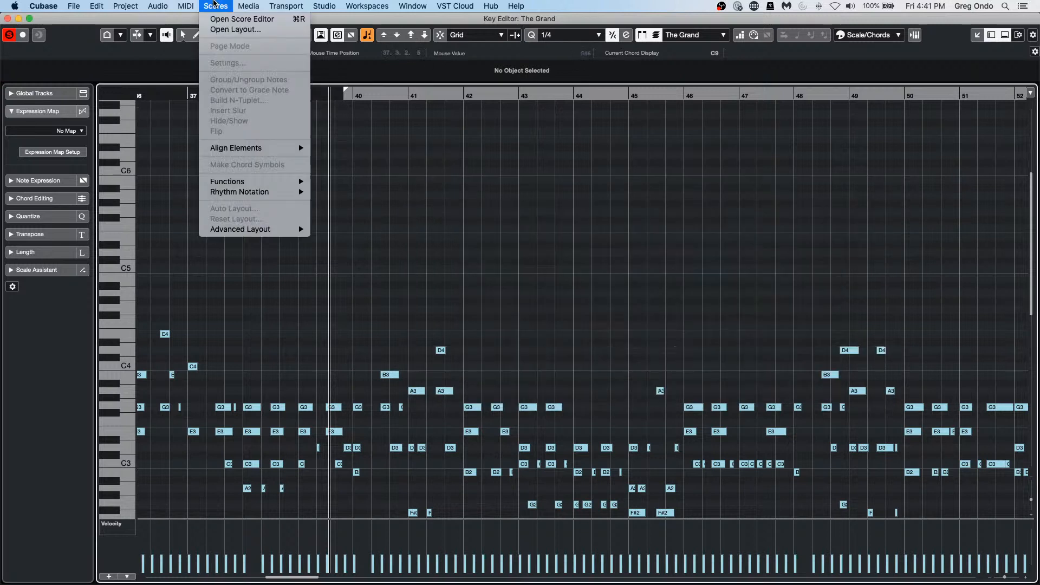
pyautogui.moveTo(237, 161)
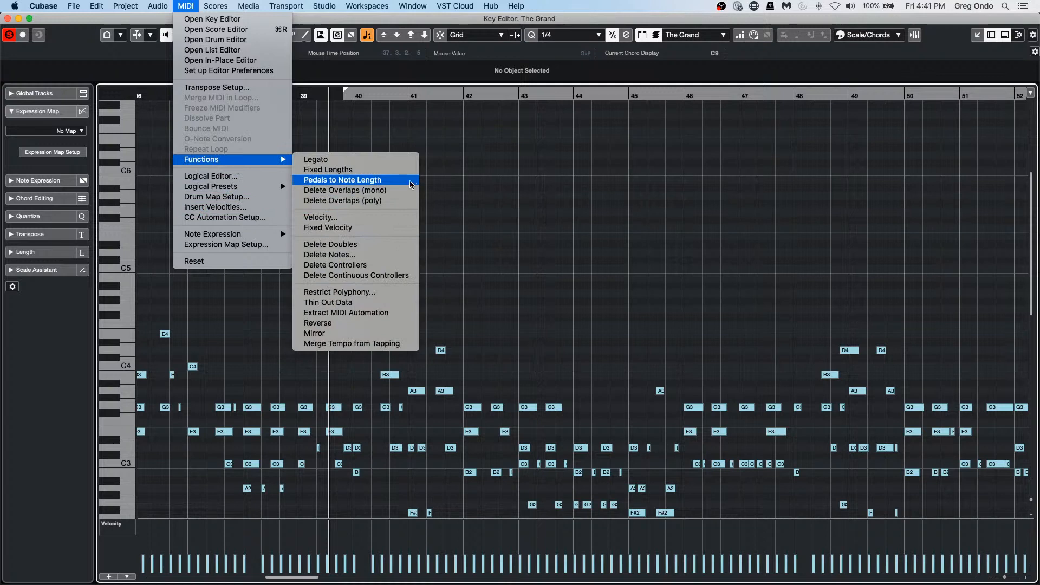
pyautogui.click(401, 219)
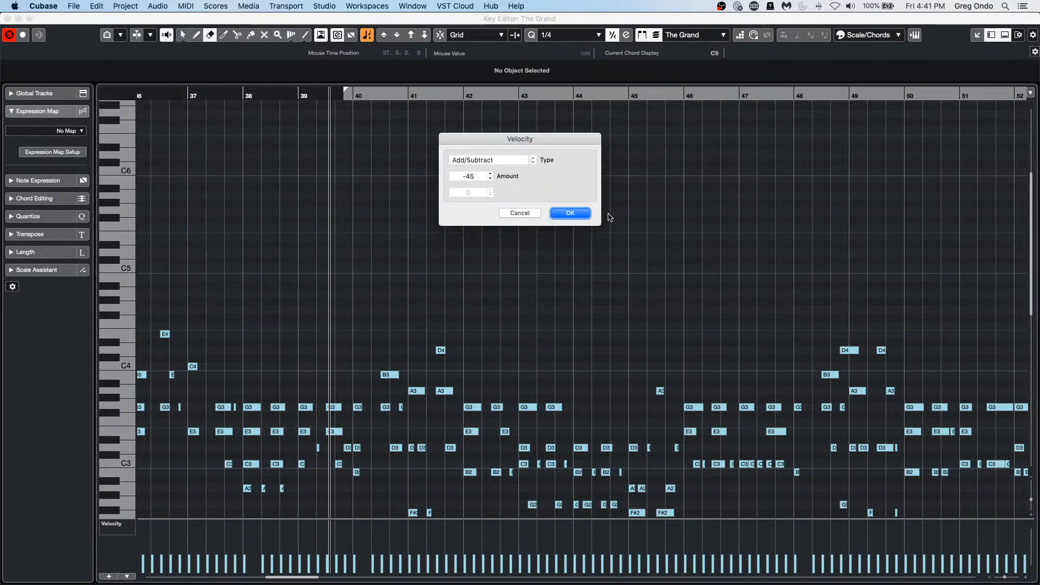
pyautogui.click(512, 157)
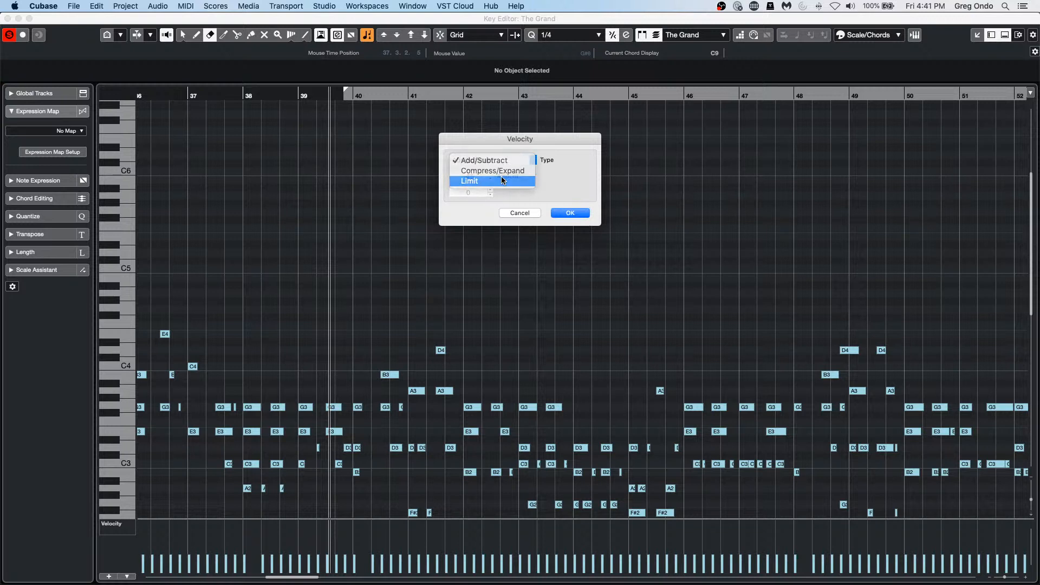
pyautogui.click(503, 180)
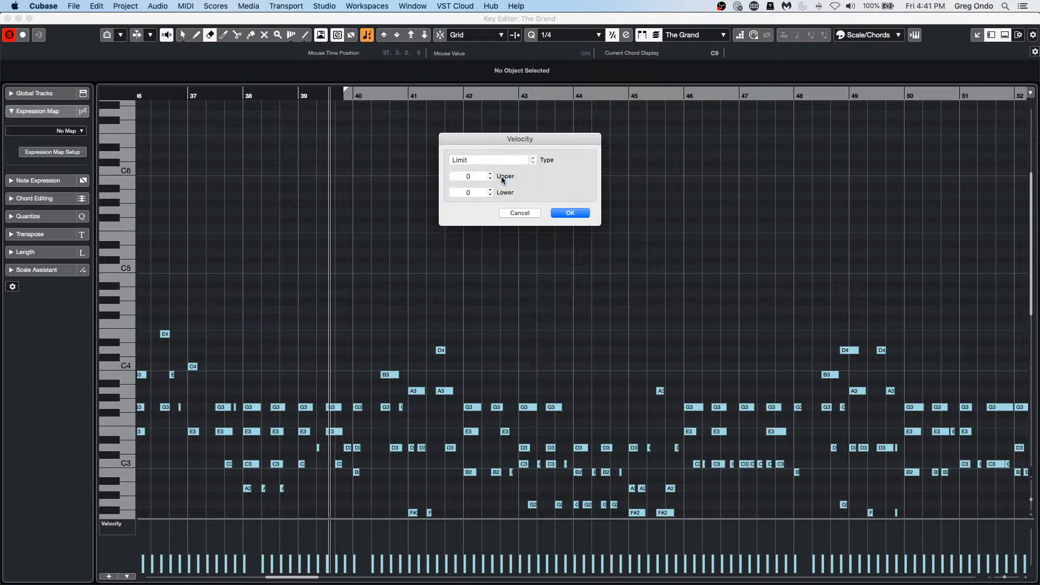
pyautogui.click(523, 212)
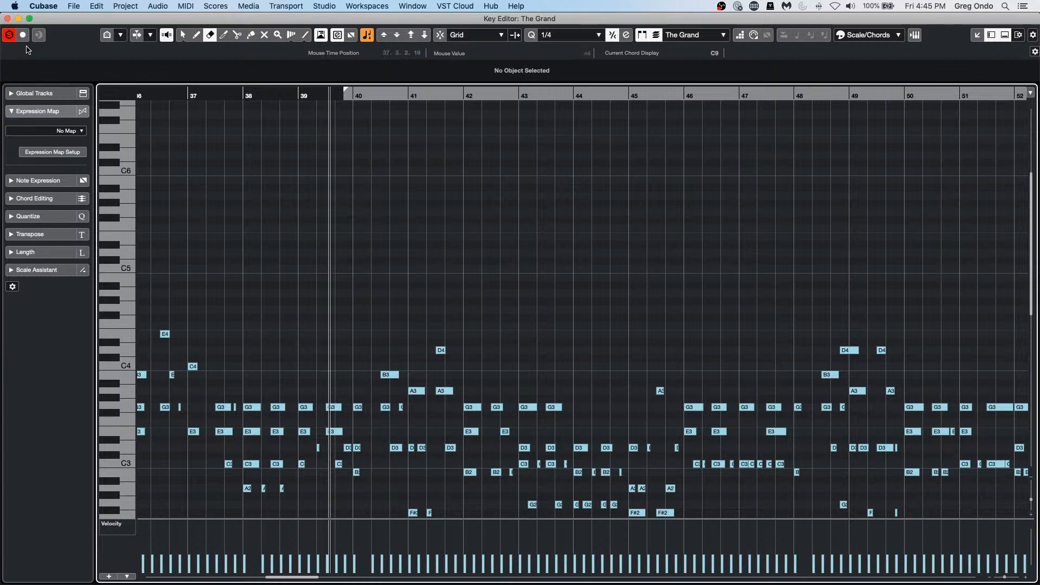
# - Close the separate Key Editor window and activate the Split tool in the project window
pyautogui.click(7, 18)
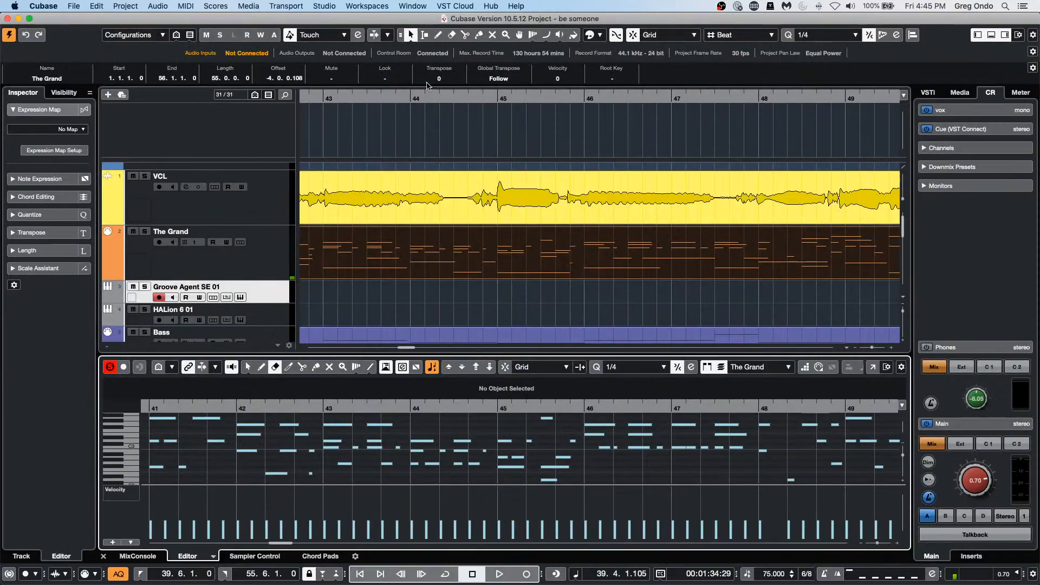
pyautogui.rightClick(417, 261)
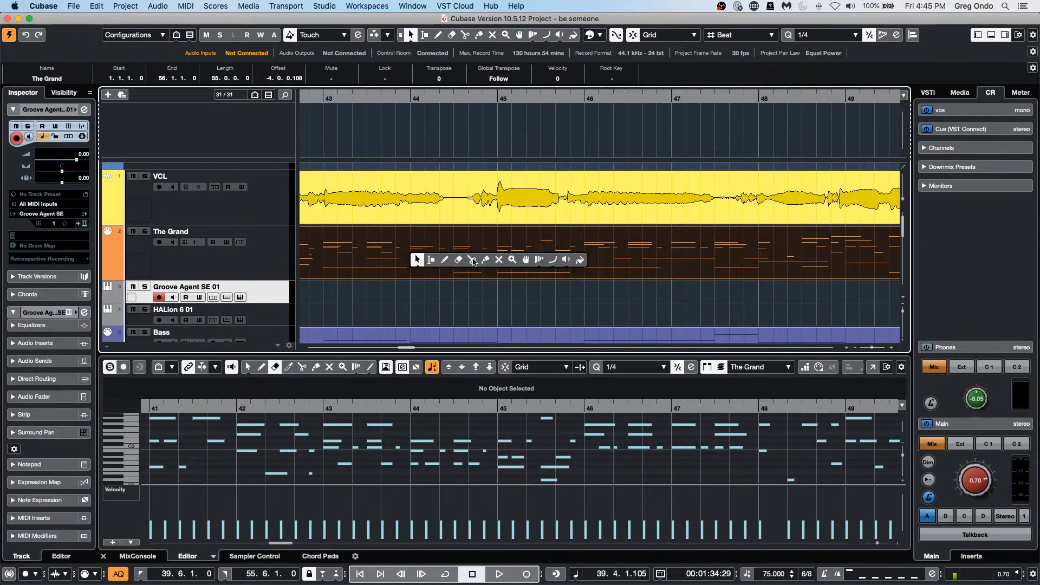
pyautogui.click(475, 262)
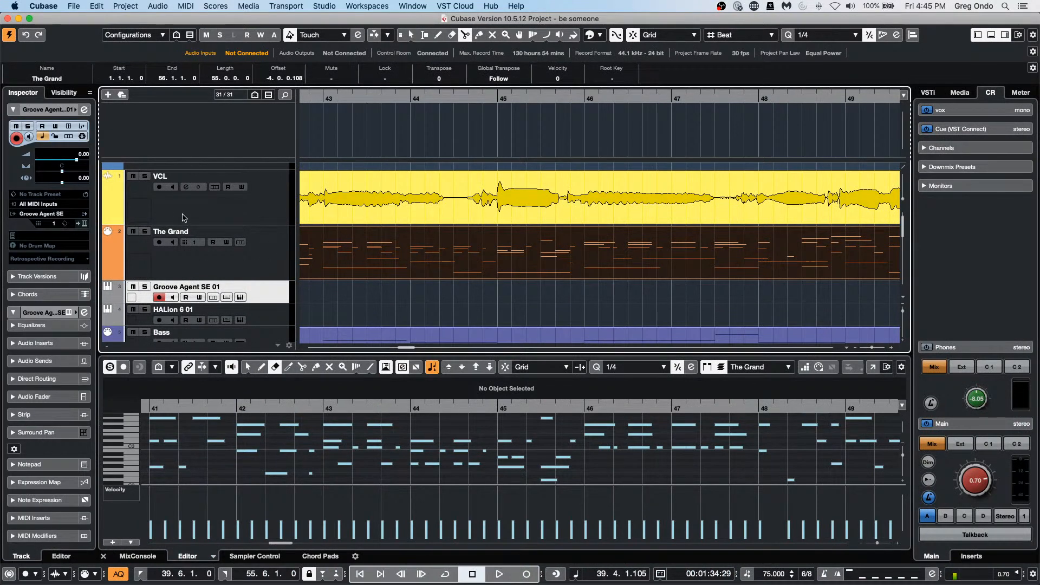
# - Rename The Grand track by appending the filler text "iuy i7y 7y itf i7tg i7yg i7 i7t" to its name
pyautogui.doubleClick(199, 233)
pyautogui.click(197, 230)
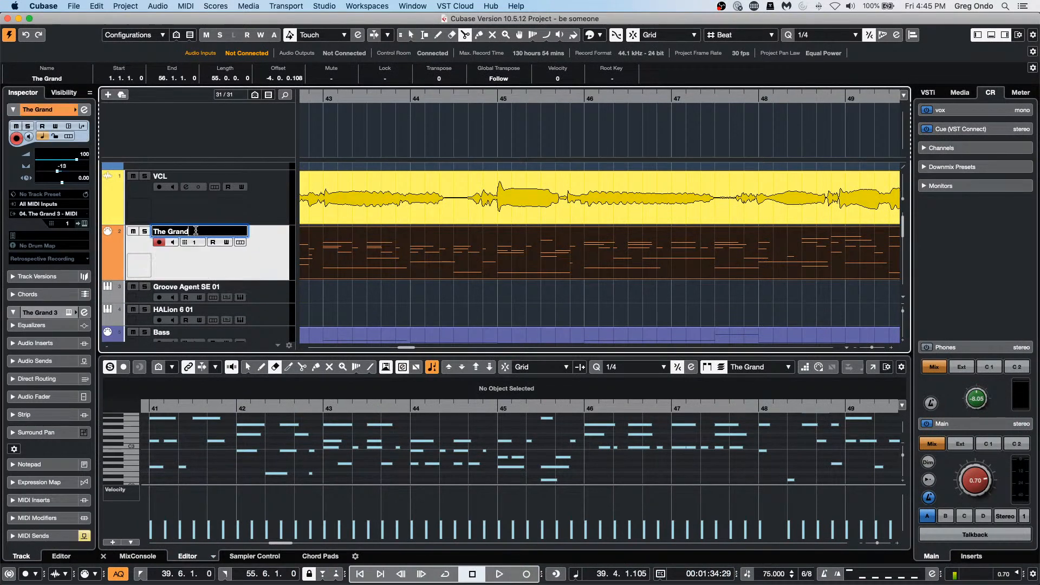
pyautogui.write('iuy i7y 7y itf i7tg i7yg i7 i7t')
pyautogui.press('Return')
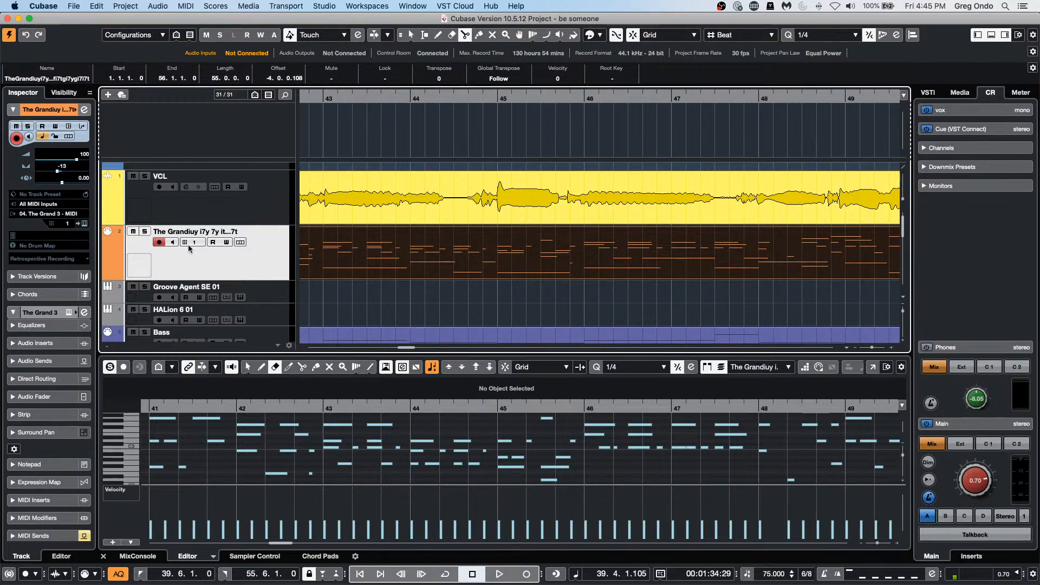
# - Split the renamed track's MIDI part at 44.6.1.0 and 48.1.1.0, and select the middle segment with the Object Selection tool
pyautogui.rightClick(446, 251)
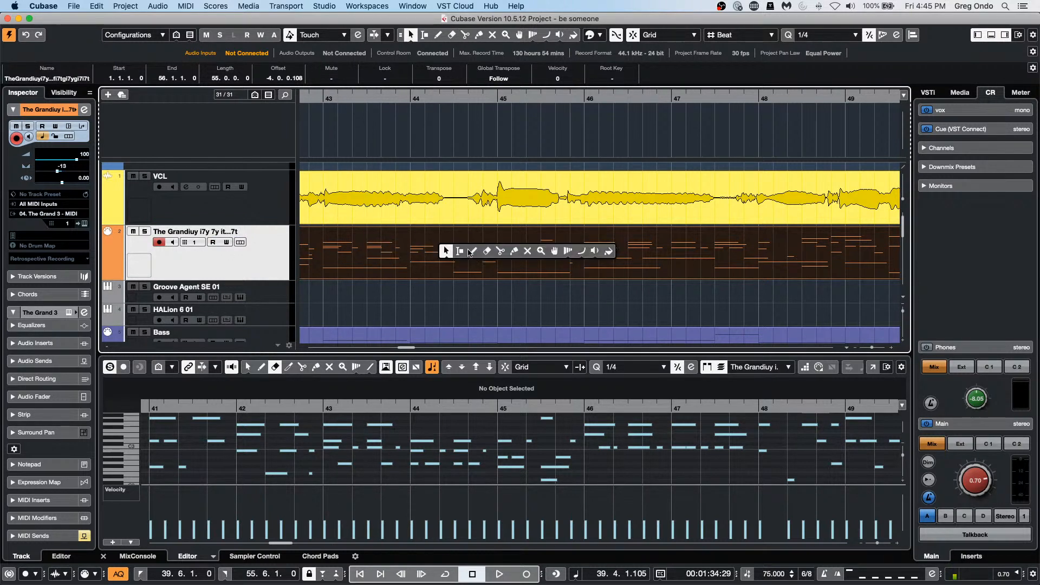
pyautogui.click(500, 251)
pyautogui.click(483, 251)
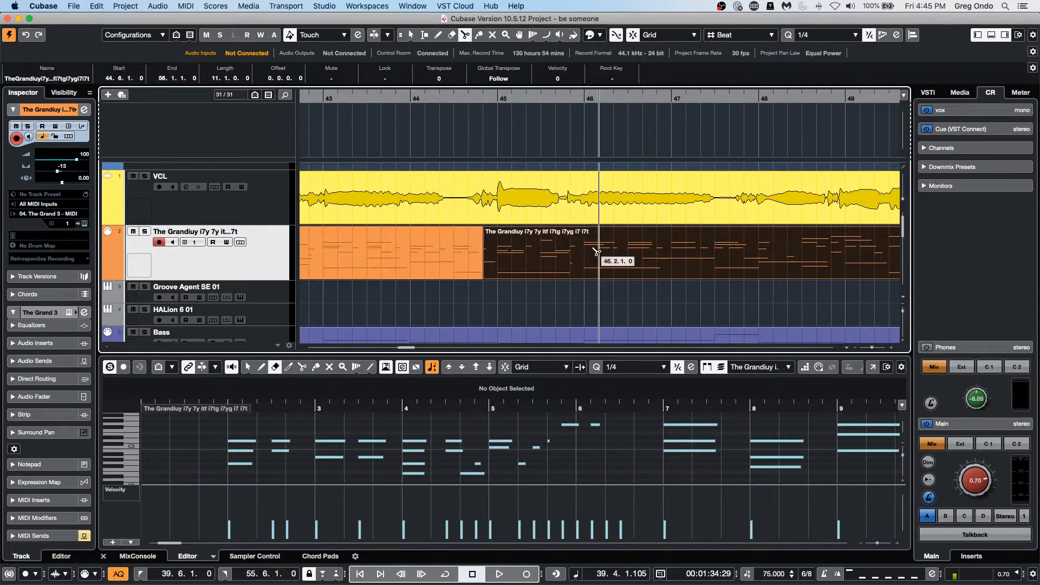
pyautogui.click(759, 250)
pyautogui.rightClick(745, 246)
pyautogui.click(748, 245)
pyautogui.click(618, 256)
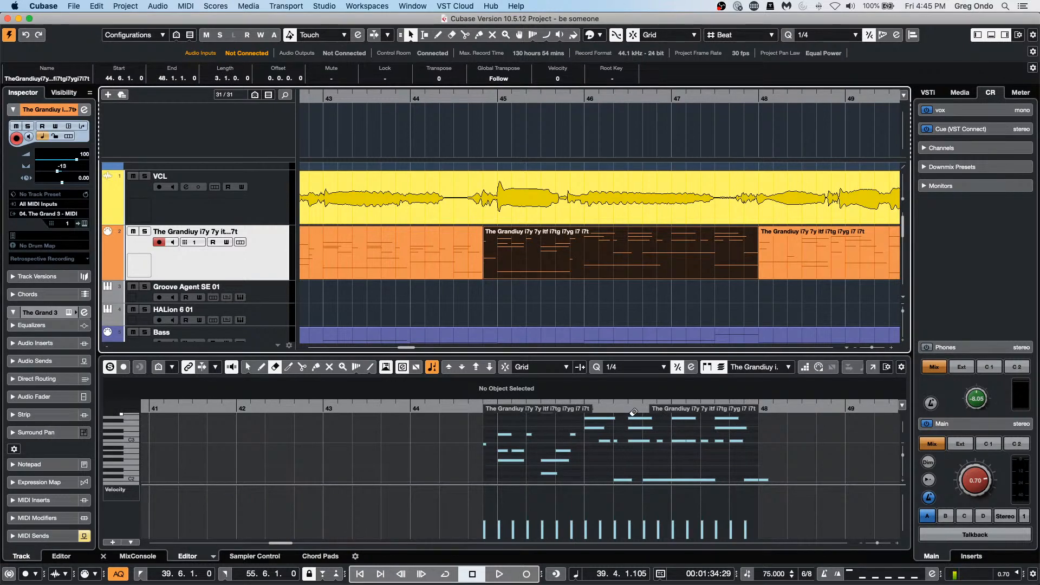
# - Open the middle part in a separate Key Editor window and try zooming from the ruler where the part names overlap
pyautogui.moveTo(634, 406); pyautogui.dragTo(635, 396)
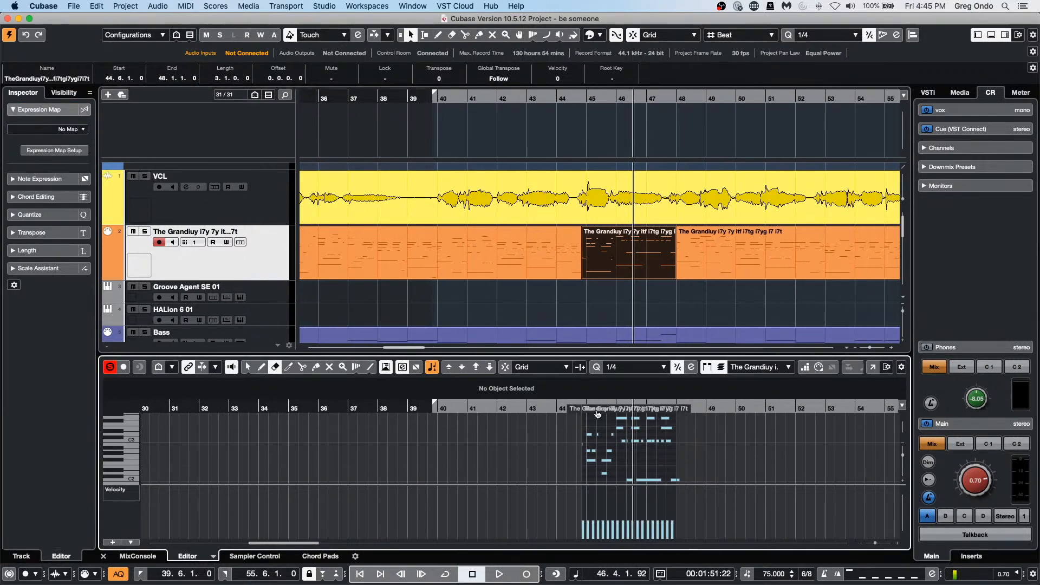
pyautogui.click(873, 367)
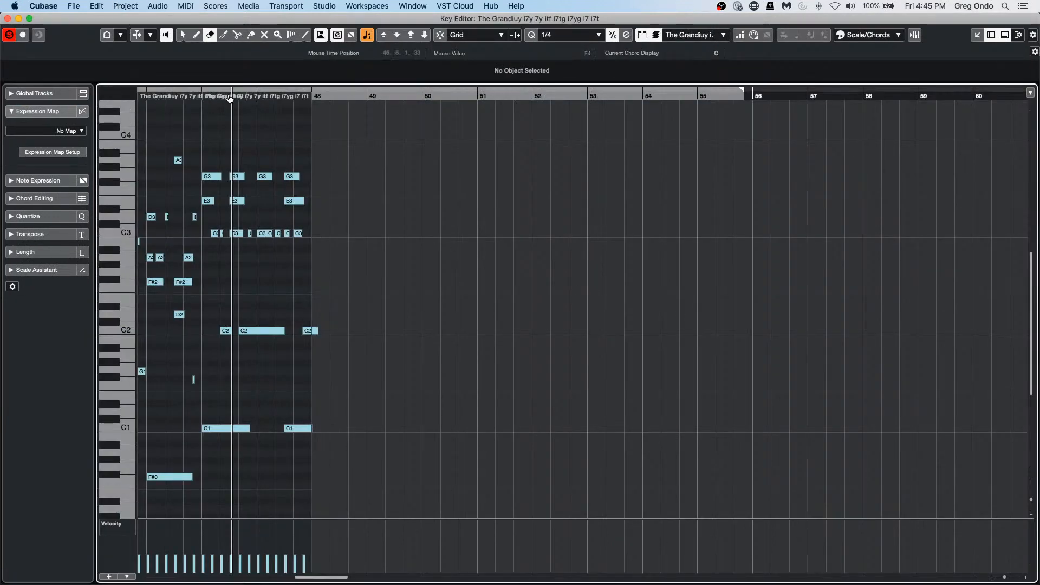
pyautogui.moveTo(227, 98)
pyautogui.mouseDown()
pyautogui.moveTo(242, 107)
pyautogui.moveTo(221, 93)
pyautogui.mouseUp()
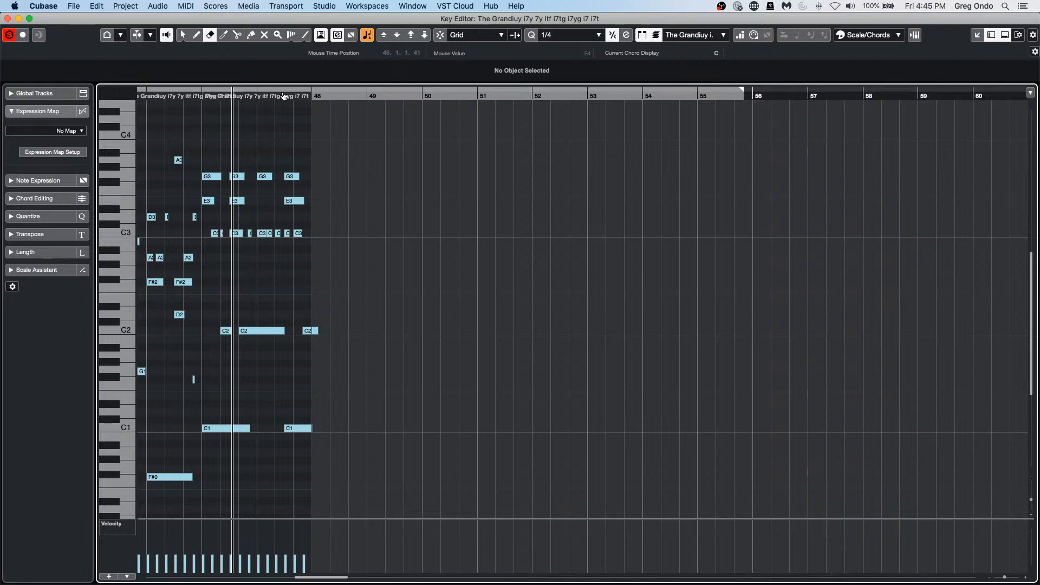
pyautogui.moveTo(284, 96)
pyautogui.mouseDown()
pyautogui.moveTo(352, 94)
pyautogui.moveTo(285, 91)
pyautogui.mouseUp()
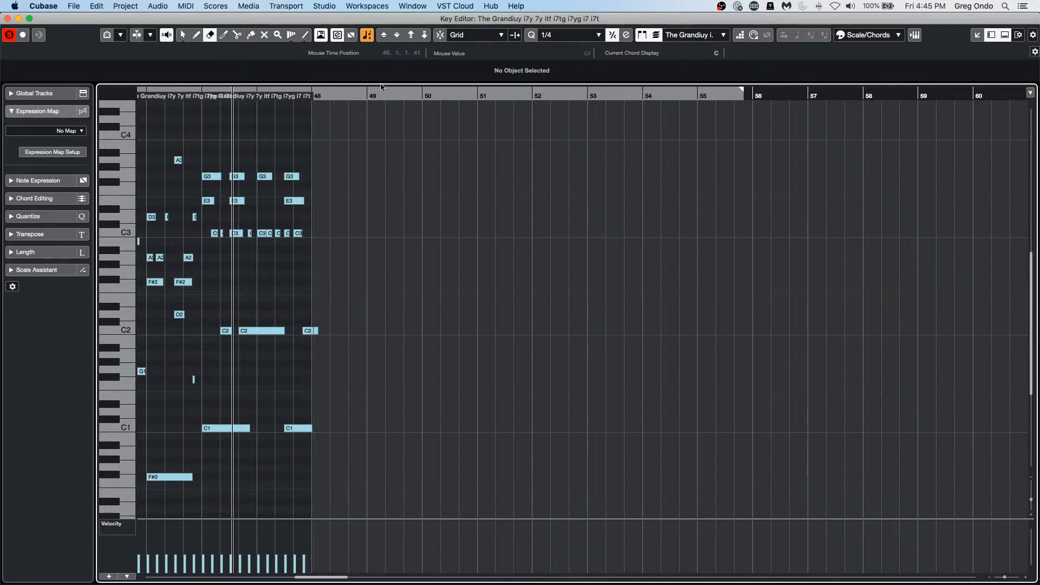
pyautogui.moveTo(379, 89); pyautogui.dragTo(867, 62)
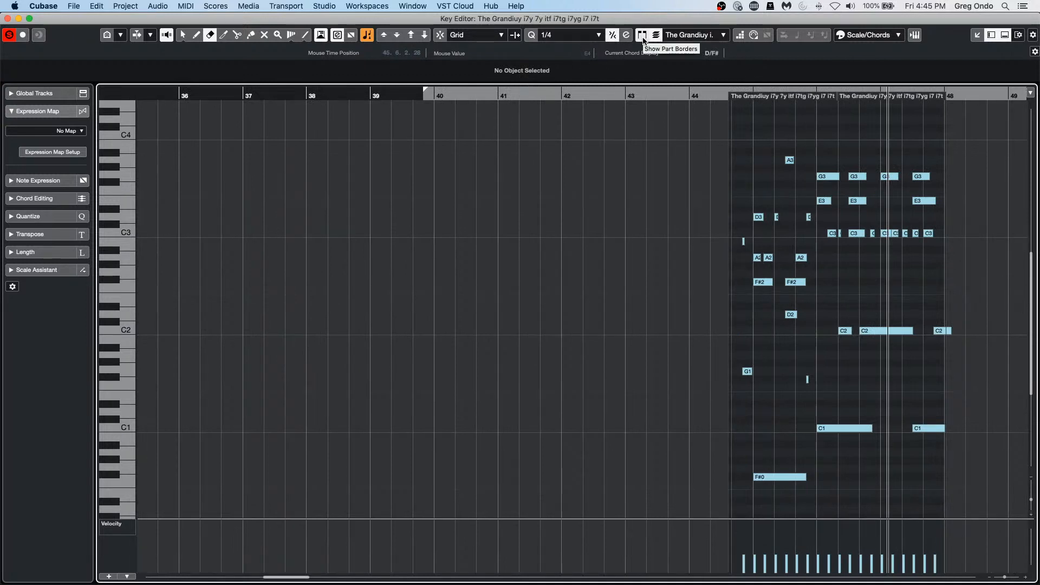
# - Hide the part borders in the Key Editor and zoom out from the ruler around bar 46
pyautogui.click(643, 36)
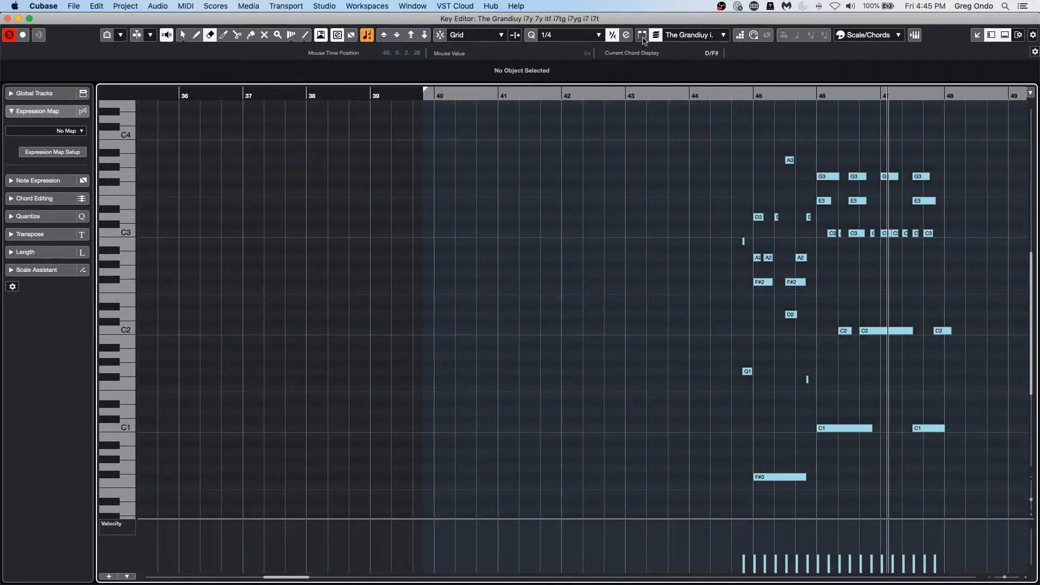
pyautogui.click(643, 38)
pyautogui.click(644, 38)
pyautogui.click(646, 40)
pyautogui.click(642, 38)
pyautogui.moveTo(841, 99)
pyautogui.mouseDown()
pyautogui.moveTo(839, 110)
pyautogui.moveTo(828, 97)
pyautogui.mouseUp()
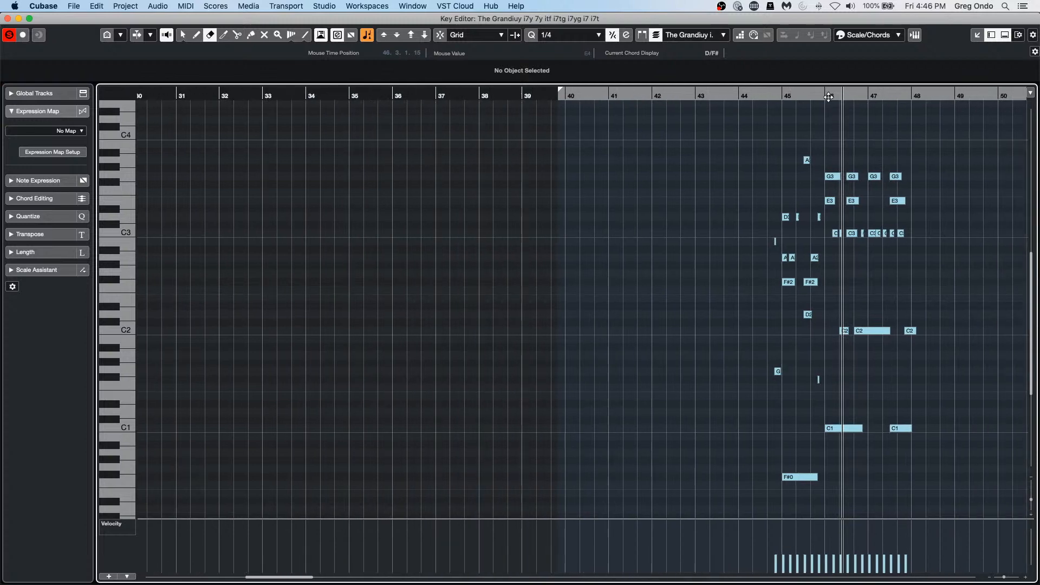
# - Toggle Show Part Borders repeatedly, leave it enabled, and close the separate Key Editor window
pyautogui.click(644, 38)
pyautogui.click(644, 38)
pyautogui.click(644, 38)
pyautogui.click(644, 38)
pyautogui.click(644, 38)
pyautogui.click(643, 38)
pyautogui.click(644, 38)
pyautogui.click(644, 38)
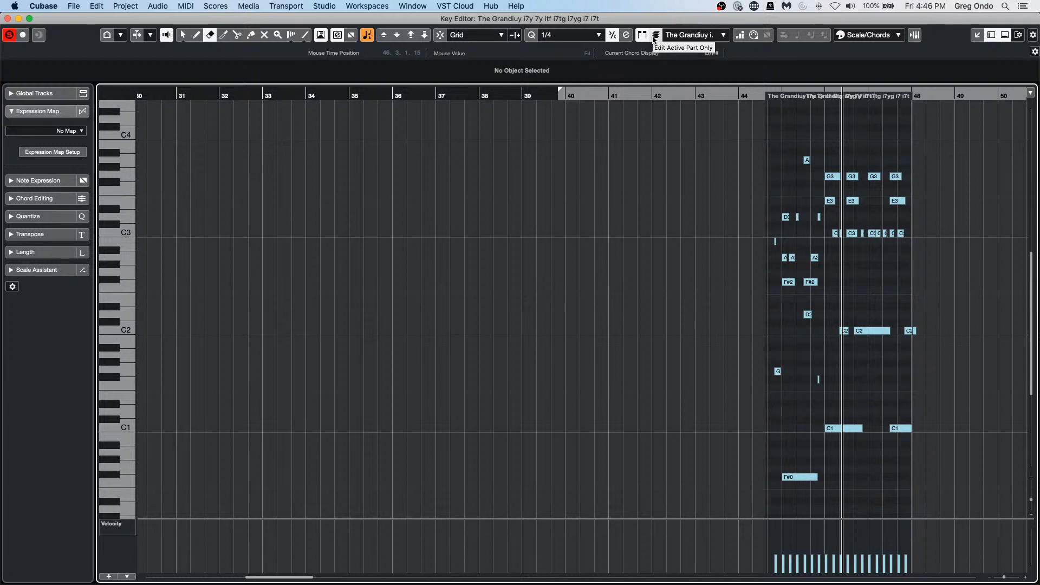
pyautogui.click(8, 20)
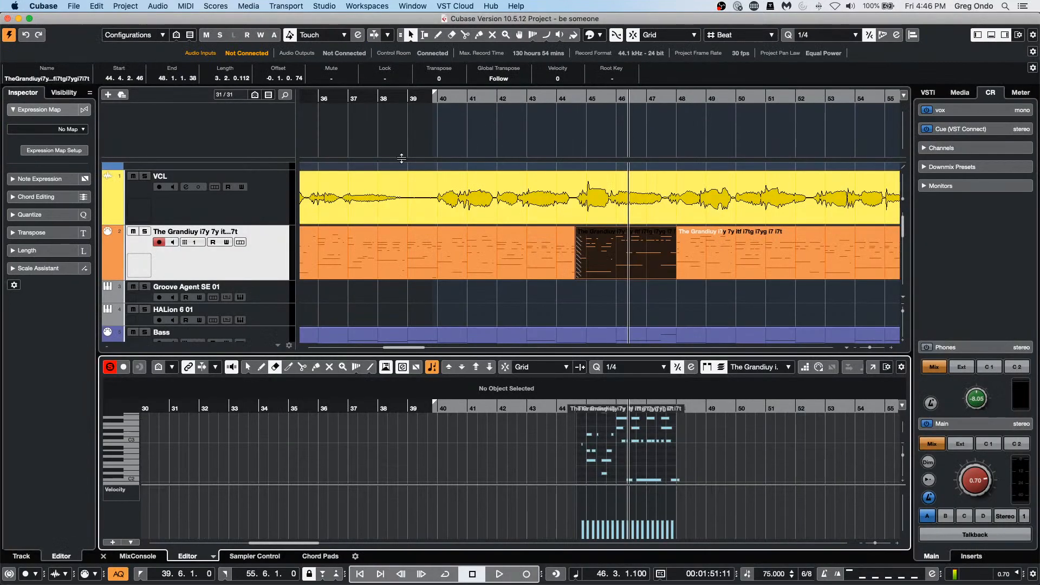
# - Create a new empty project from the Steinberg Hub
pyautogui.click(72, 6)
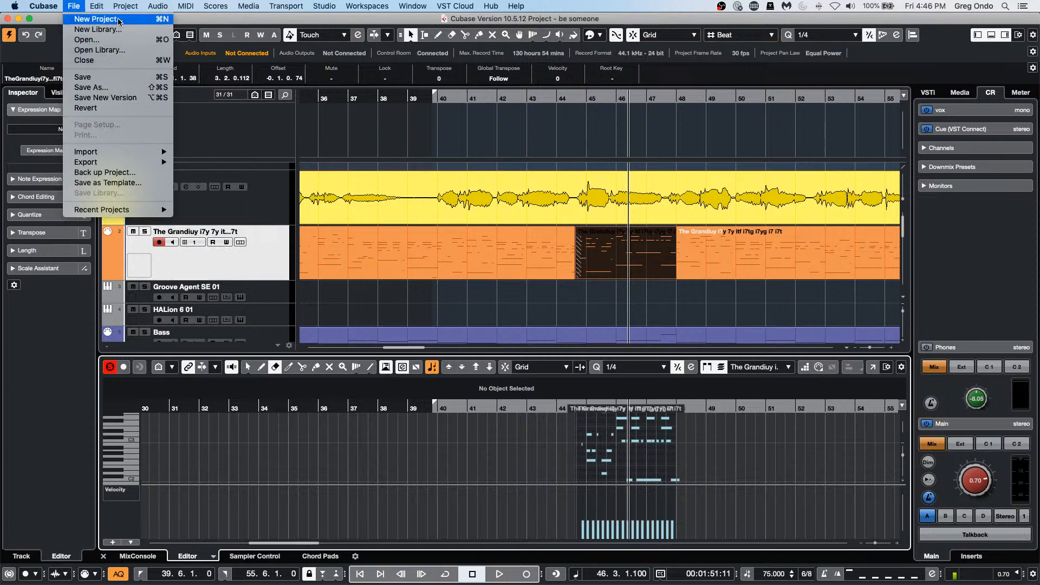
pyautogui.click(97, 19)
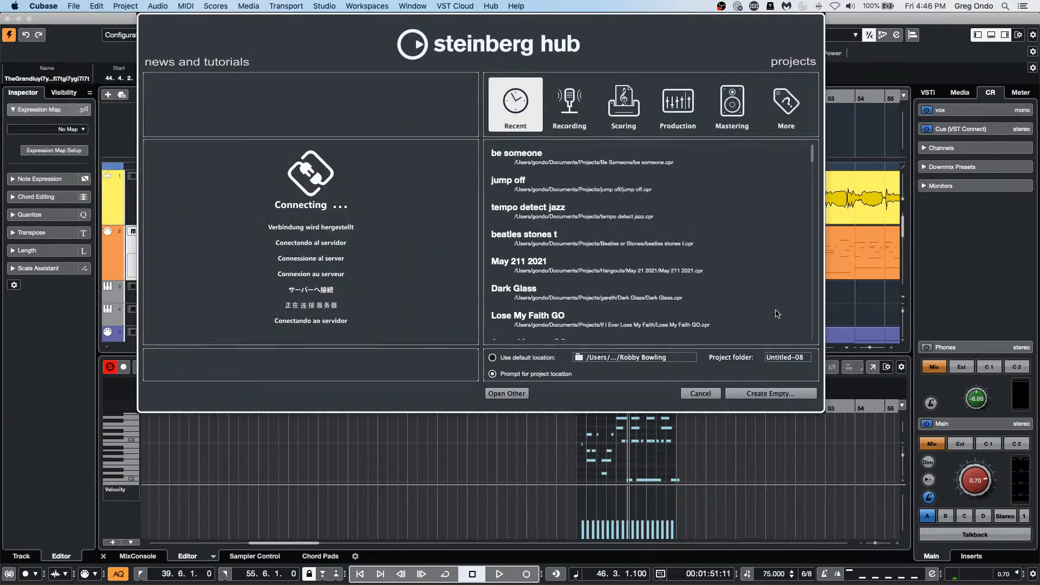
pyautogui.click(764, 392)
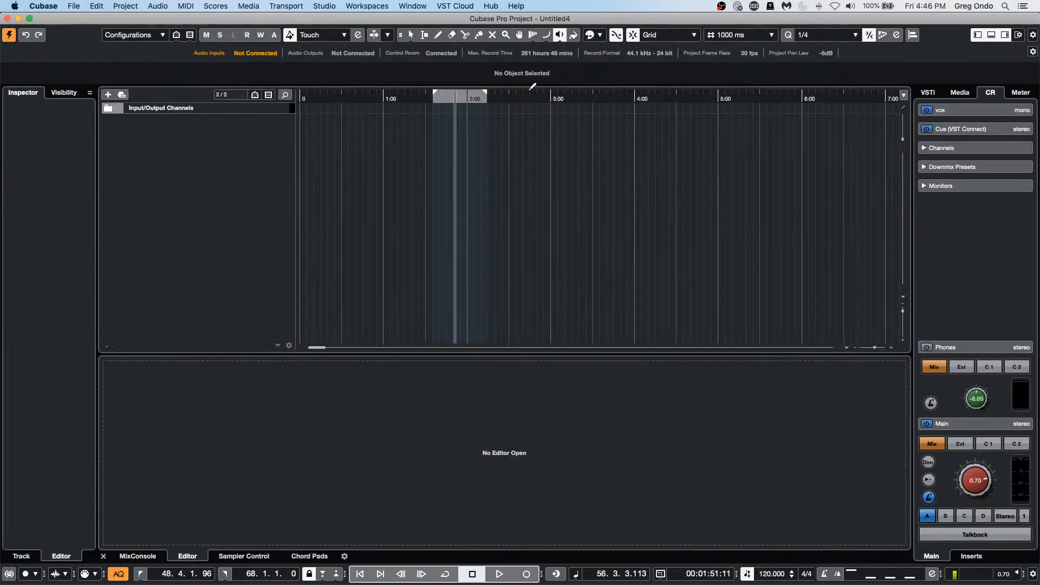
# - Add eight stereo audio tracks to the empty project
pyautogui.rightClick(160, 152)
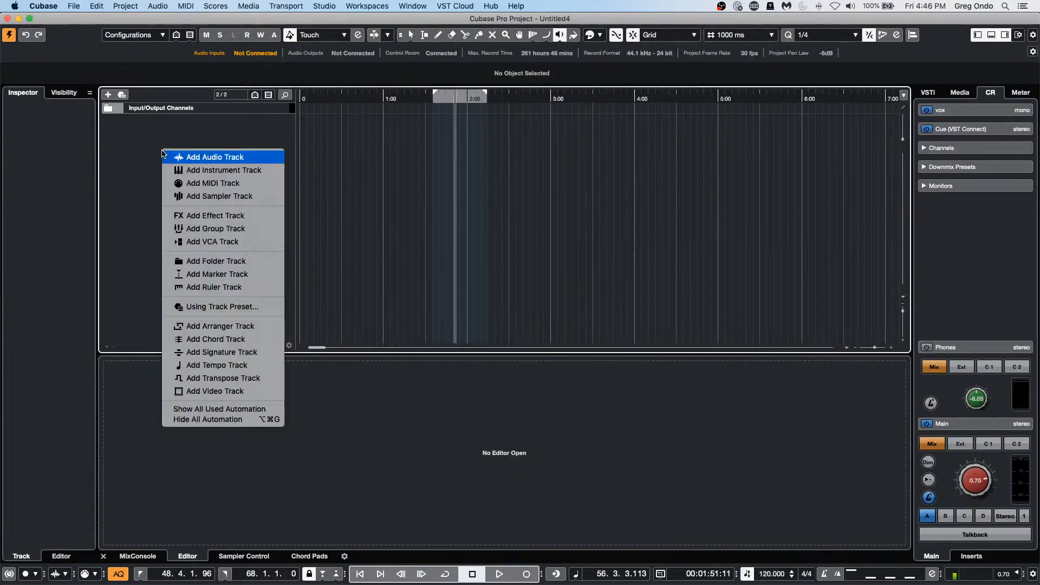
pyautogui.click(222, 156)
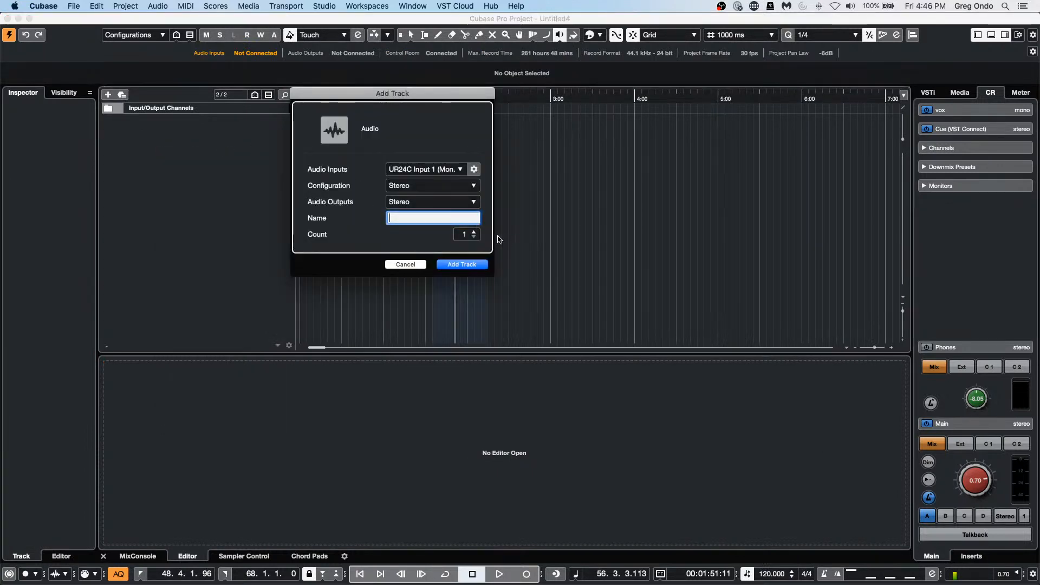
pyautogui.scroll(7, 459, 231)
pyautogui.click(463, 264)
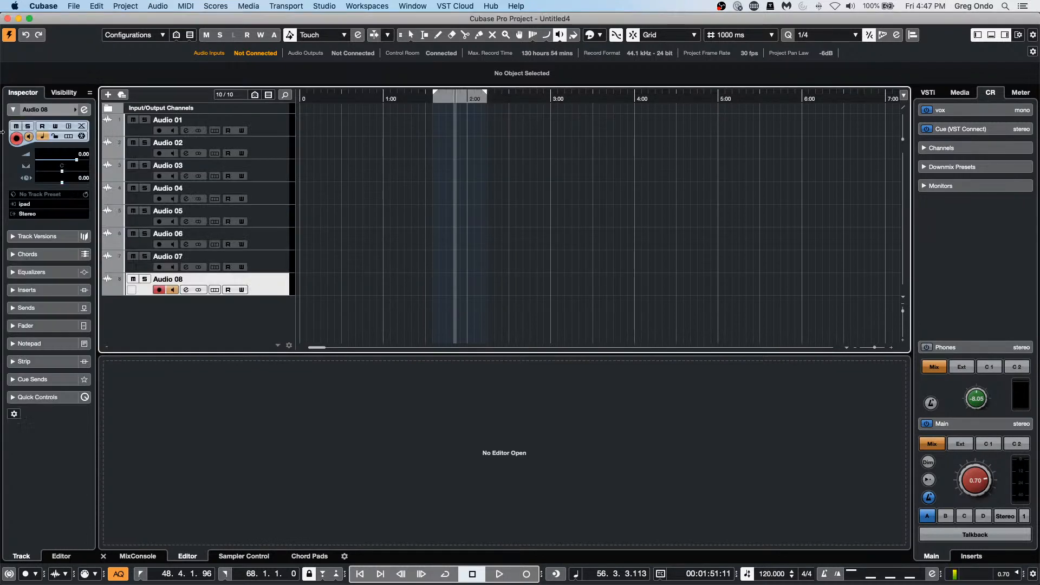
# - Select all eight audio tracks and apply the Project Logical Editor preset Toggle Time Domain for selected Tracks
pyautogui.click(271, 126)
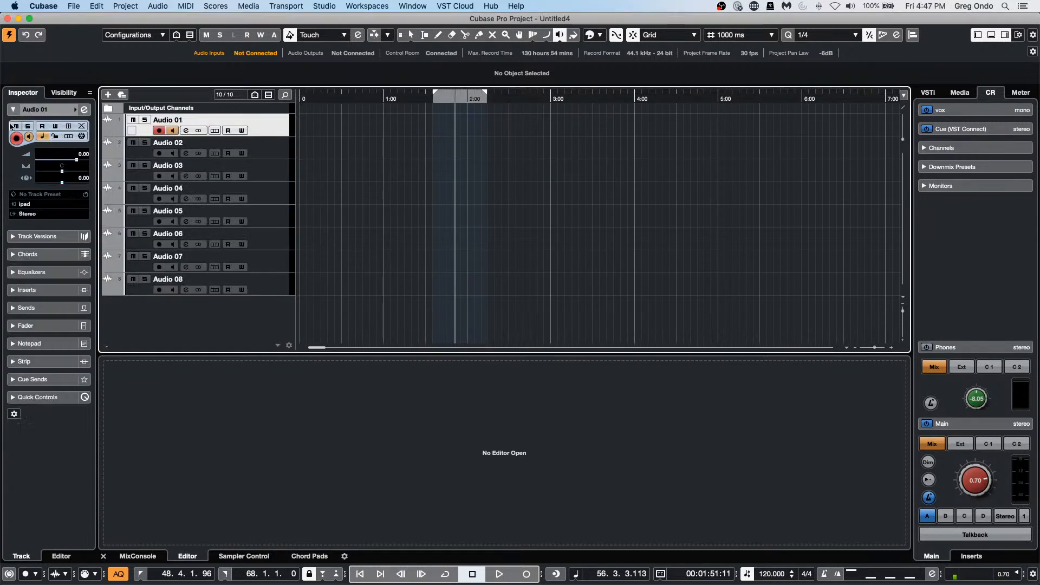
pyautogui.keyDown('shift'); pyautogui.click(258, 275); pyautogui.keyUp('shift')
pyautogui.click(133, 6)
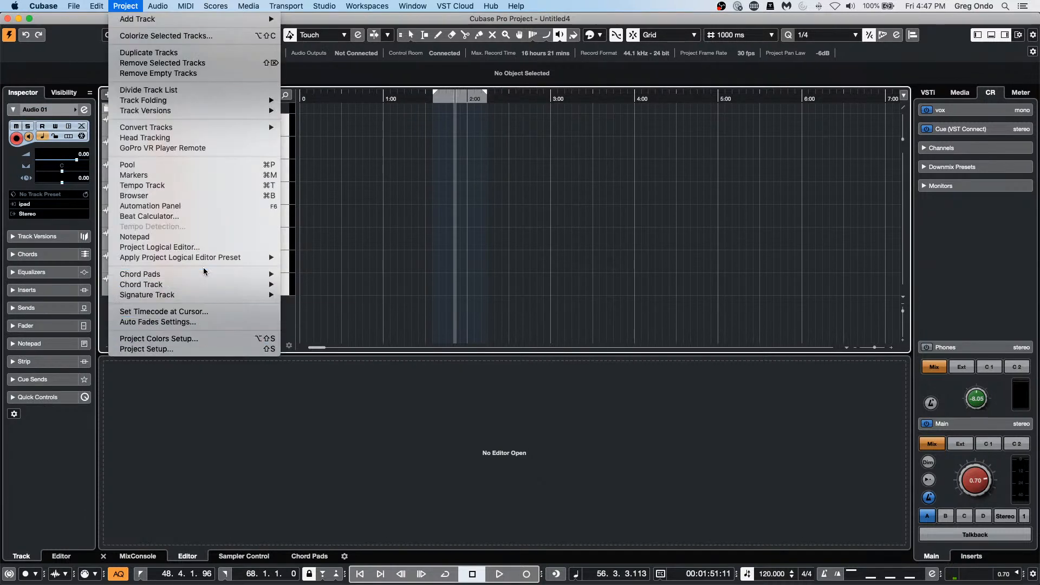
pyautogui.moveTo(201, 262)
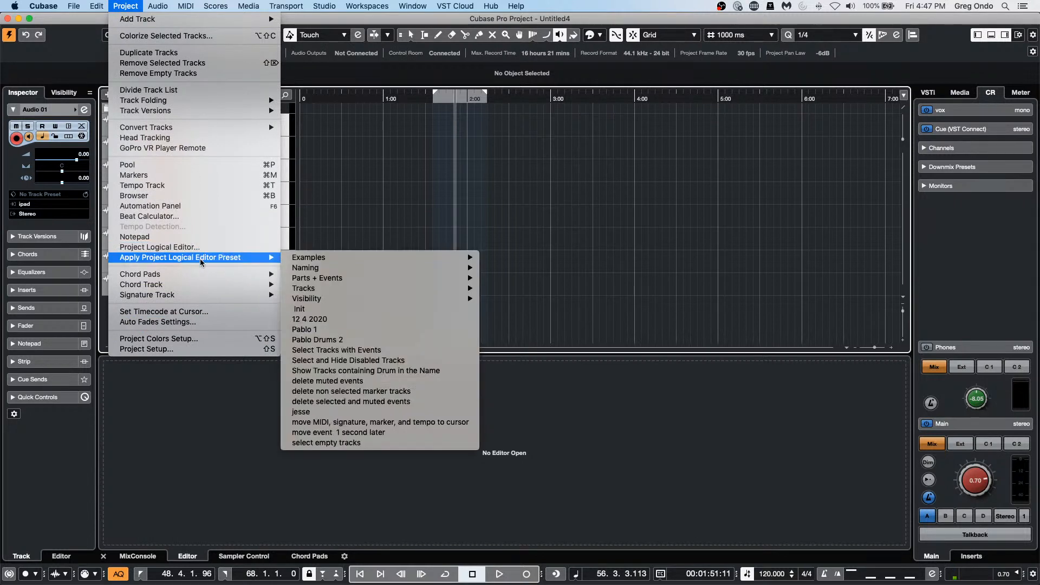
pyautogui.moveTo(428, 268)
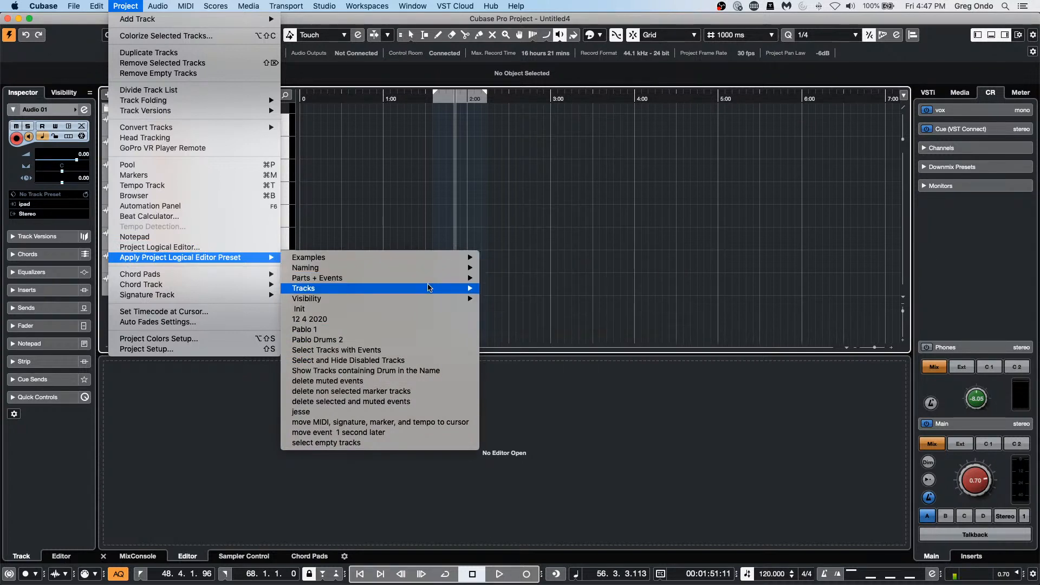
pyautogui.moveTo(429, 288)
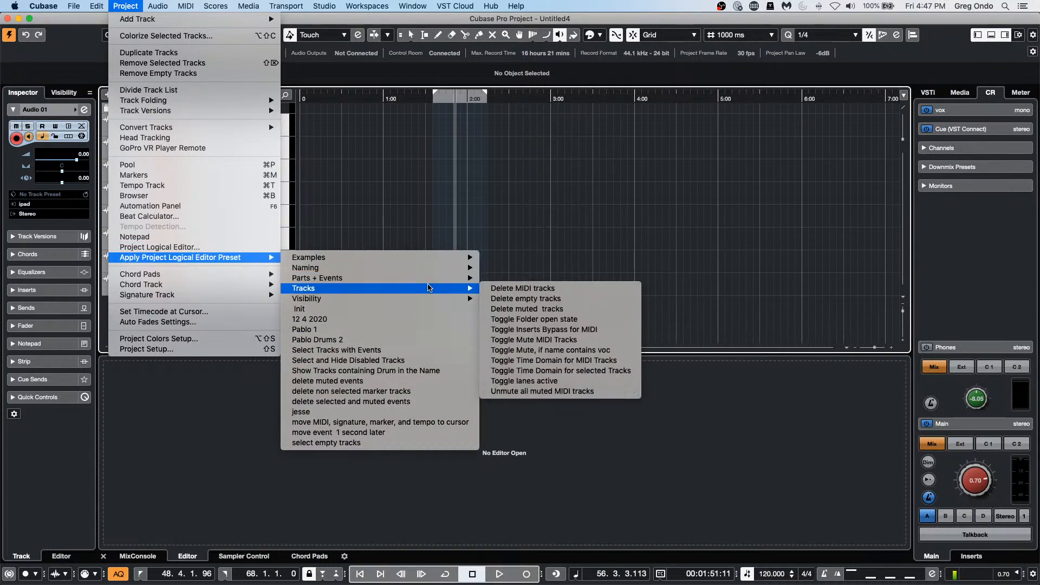
pyautogui.click(579, 372)
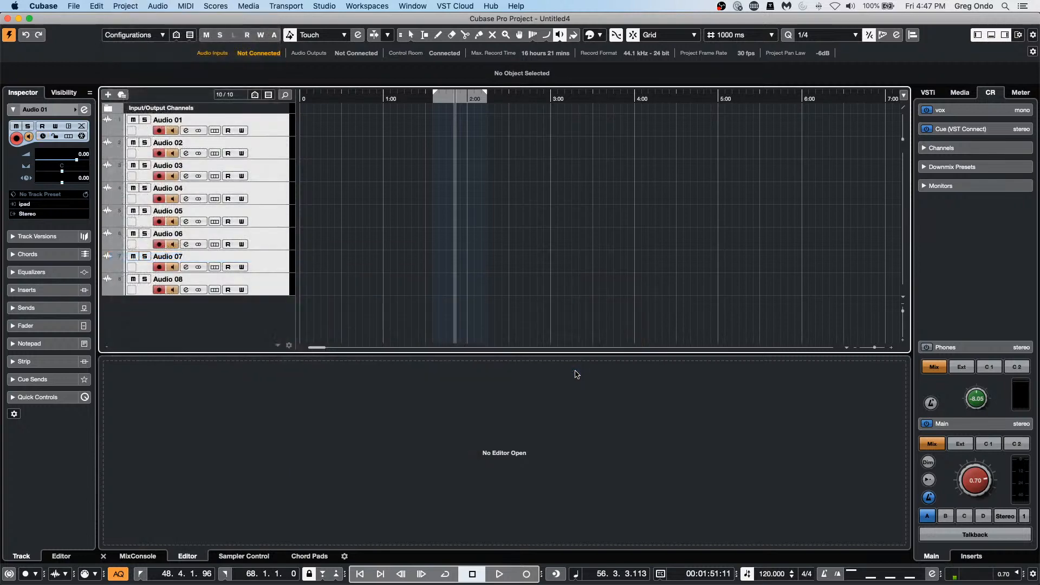
# - Open the Project Logical Editor and look through its preset list without loading a preset
pyautogui.click(227, 6)
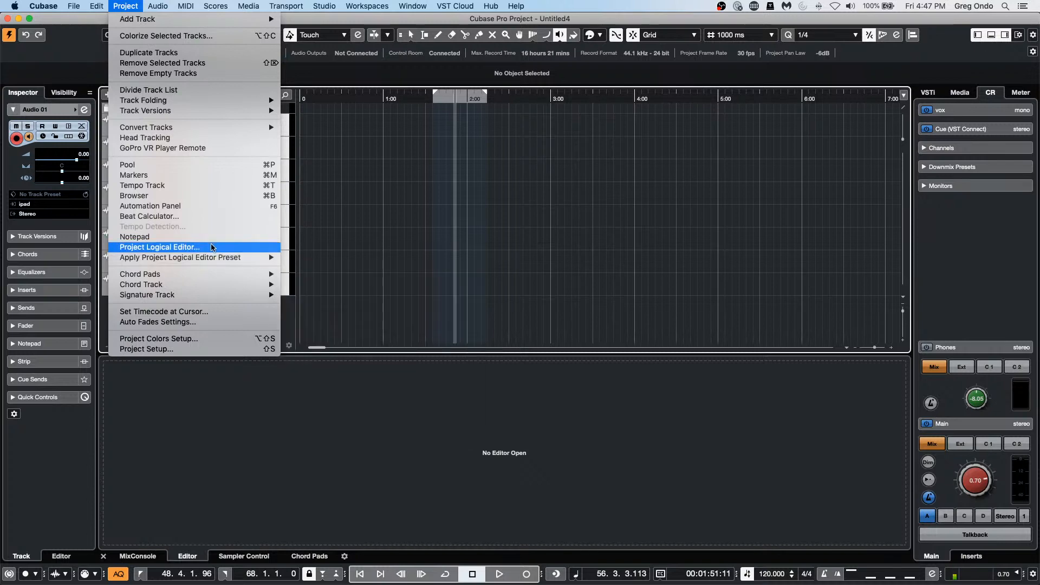
pyautogui.click(211, 247)
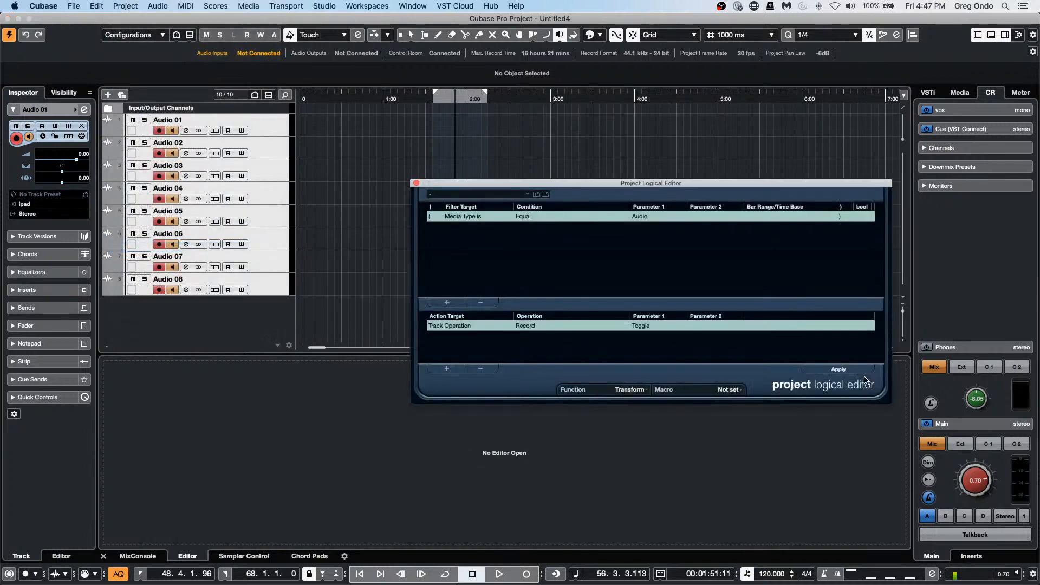
pyautogui.click(503, 194)
pyautogui.moveTo(503, 195)
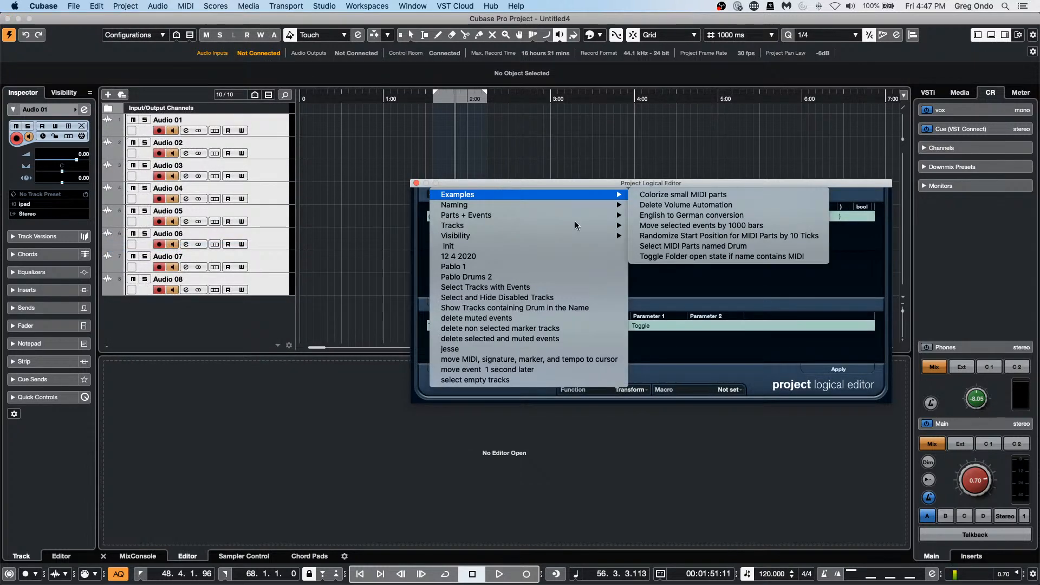
pyautogui.click(765, 356)
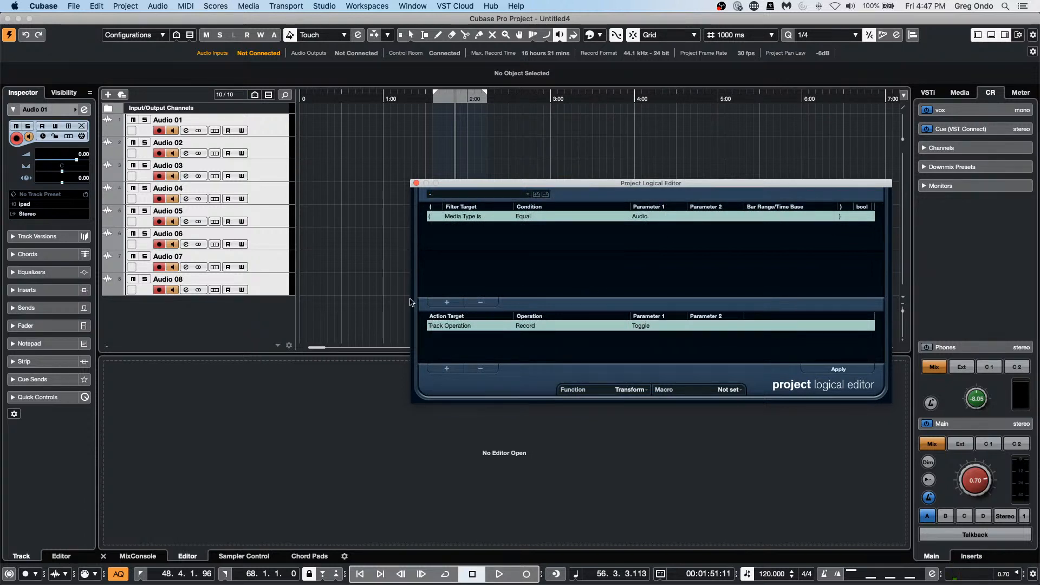
# - Change the Track Operation action to Time Domain, trying Linear and then choosing Musical as its first parameter
pyautogui.click(541, 326)
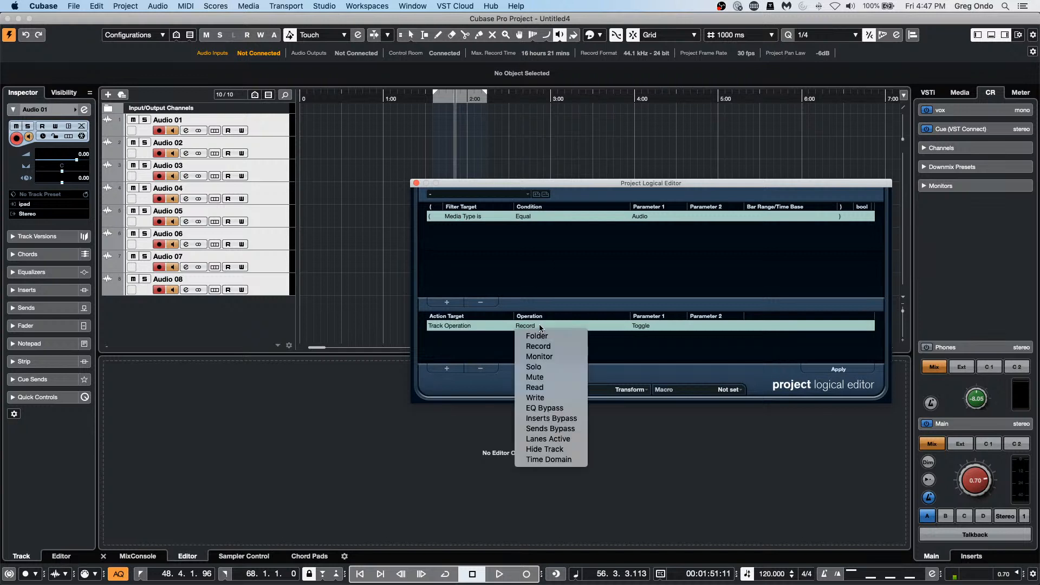
pyautogui.click(548, 459)
pyautogui.click(651, 326)
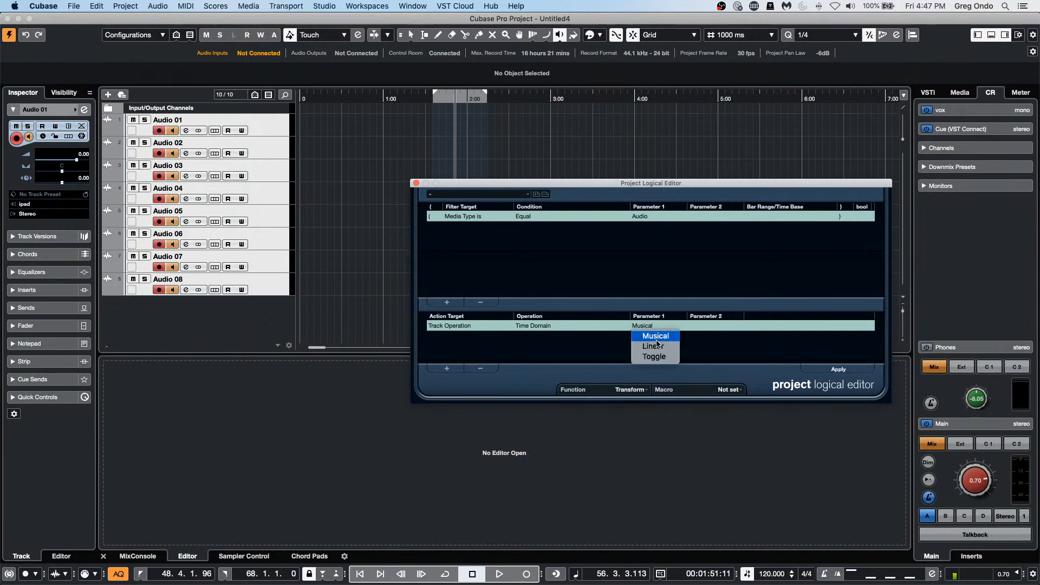
pyautogui.click(654, 346)
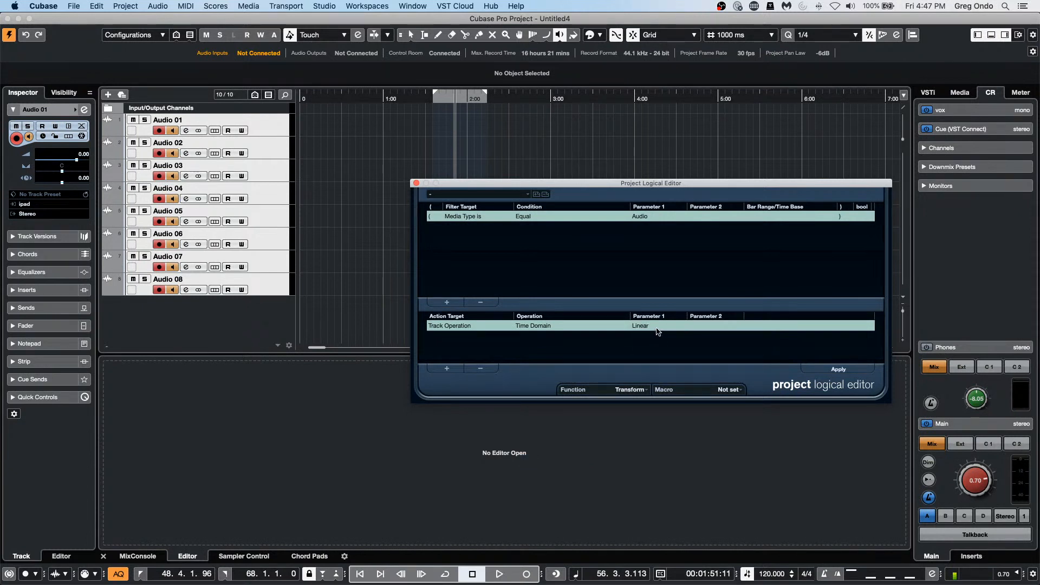
pyautogui.click(650, 327)
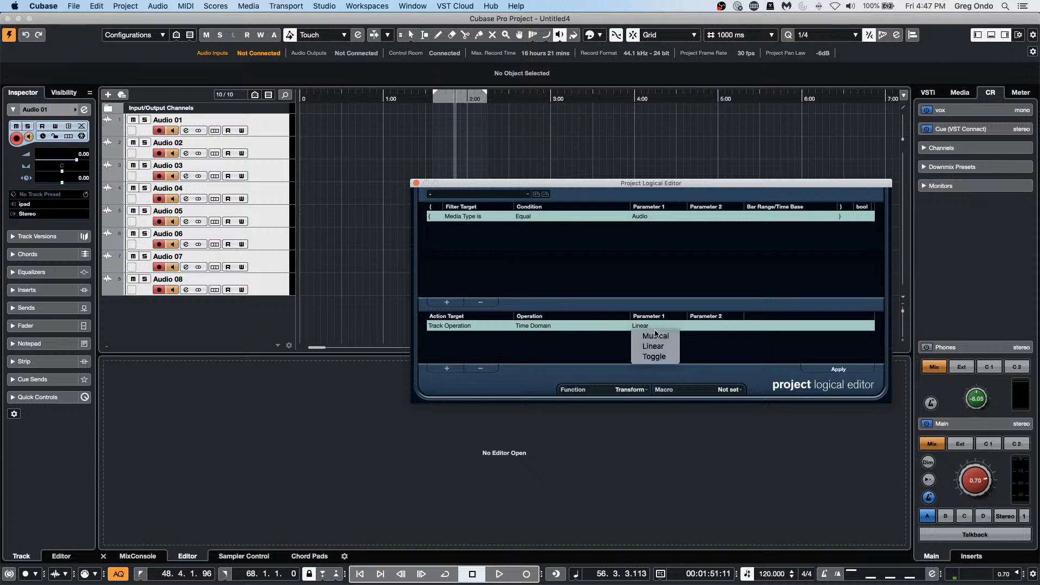
pyautogui.click(655, 336)
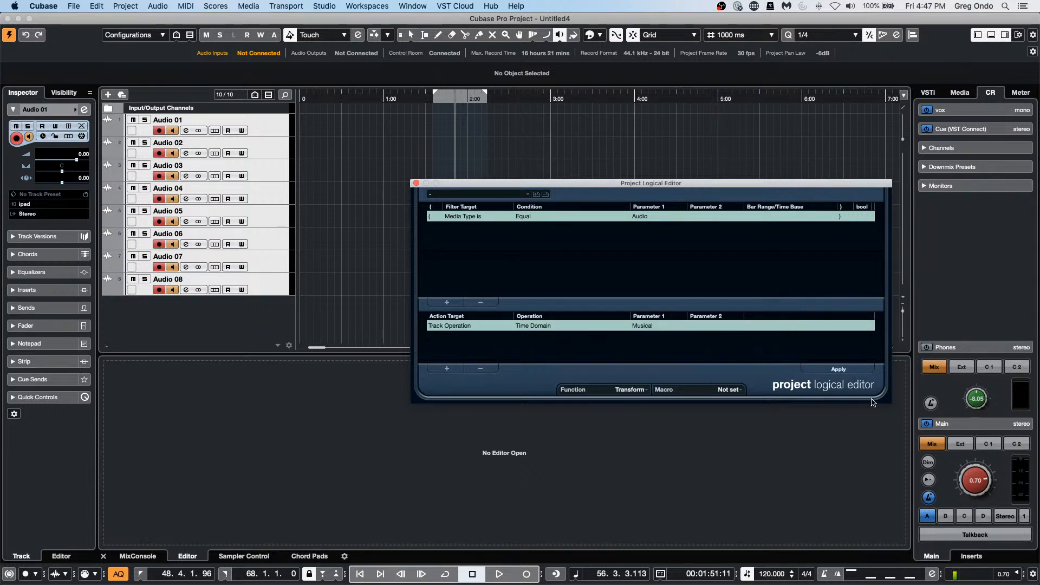
# - Apply the Musical time domain to the selected audio tracks, and change the action's first parameter to Toggle and apply it
pyautogui.click(849, 371)
pyautogui.click(640, 326)
pyautogui.click(658, 357)
pyautogui.click(847, 372)
# - Review the available action targets, track operations and Time Domain parameters, and close the Project Logical Editor
pyautogui.click(126, 6)
pyautogui.click(478, 248)
pyautogui.click(444, 327)
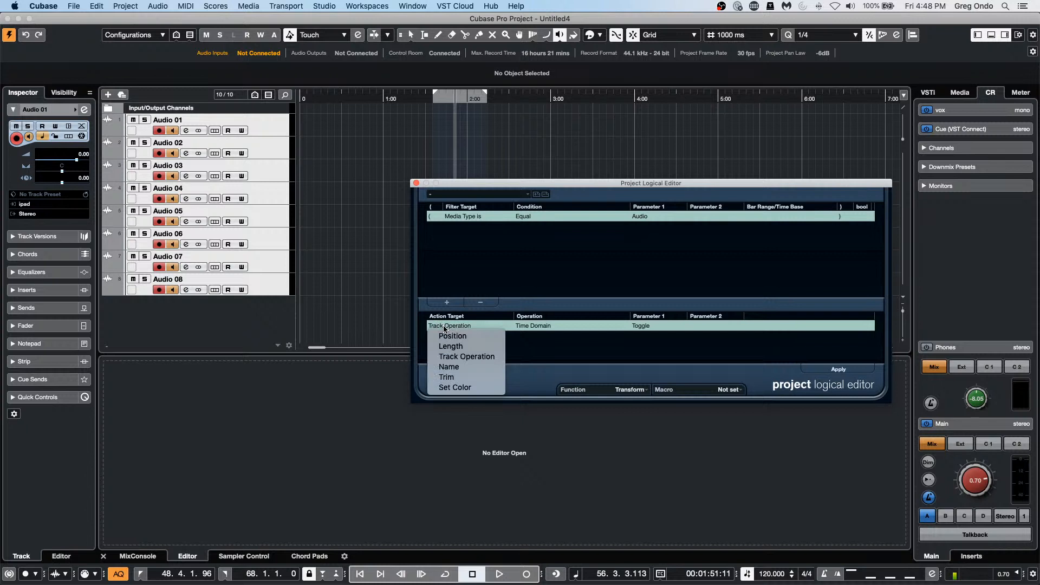
pyautogui.click(555, 332)
pyautogui.click(537, 326)
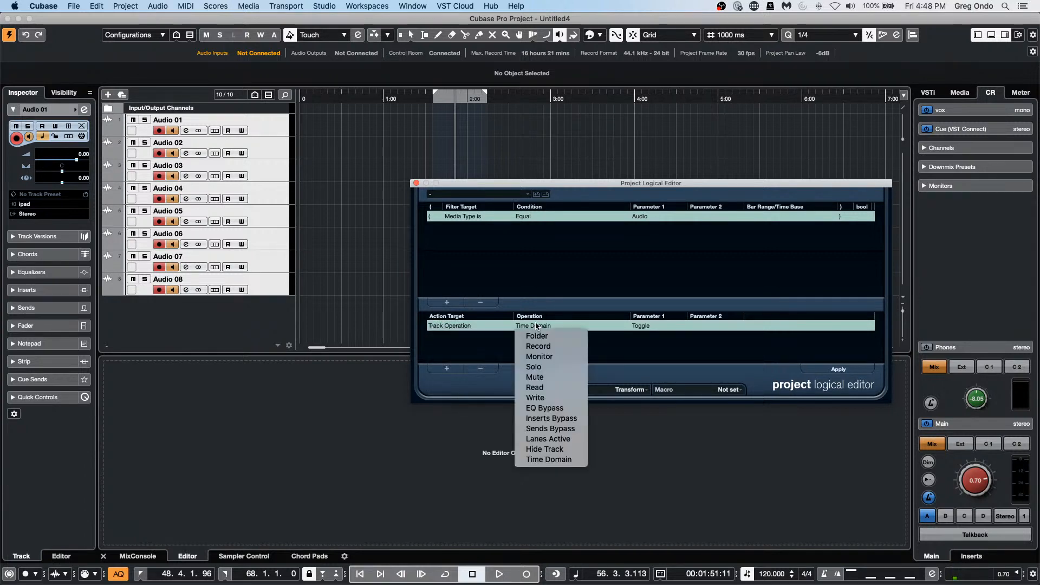
pyautogui.click(648, 335)
pyautogui.click(651, 326)
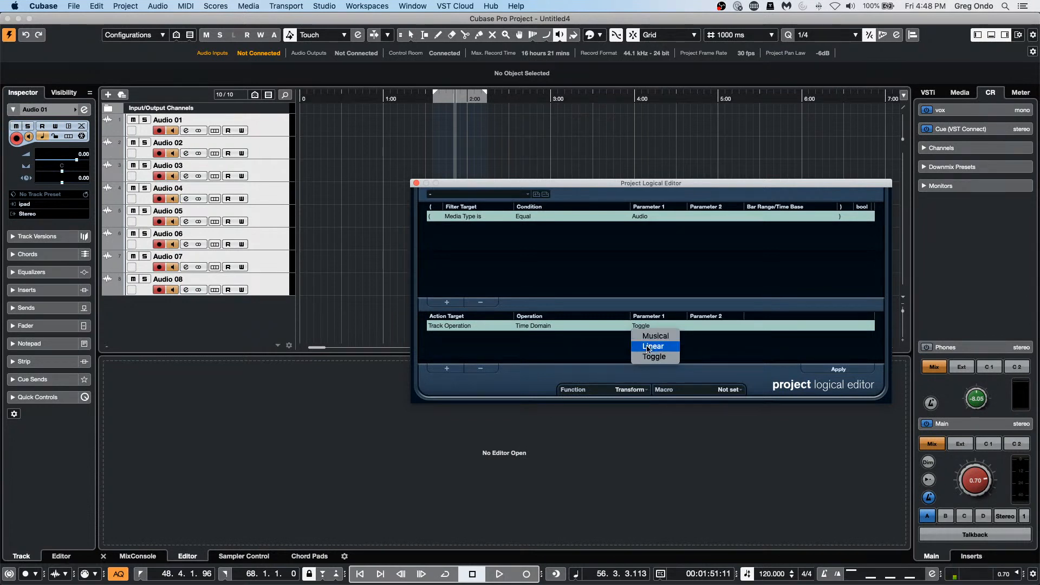
pyautogui.click(612, 349)
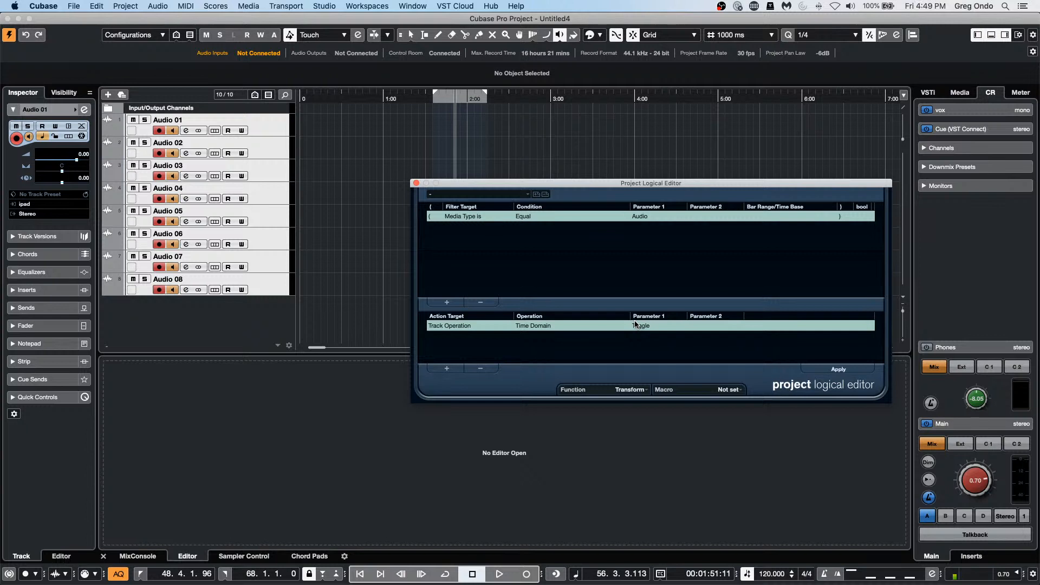
pyautogui.click(416, 184)
# - Switch the project ruler's display format to Bars+Beats
pyautogui.click(431, 97)
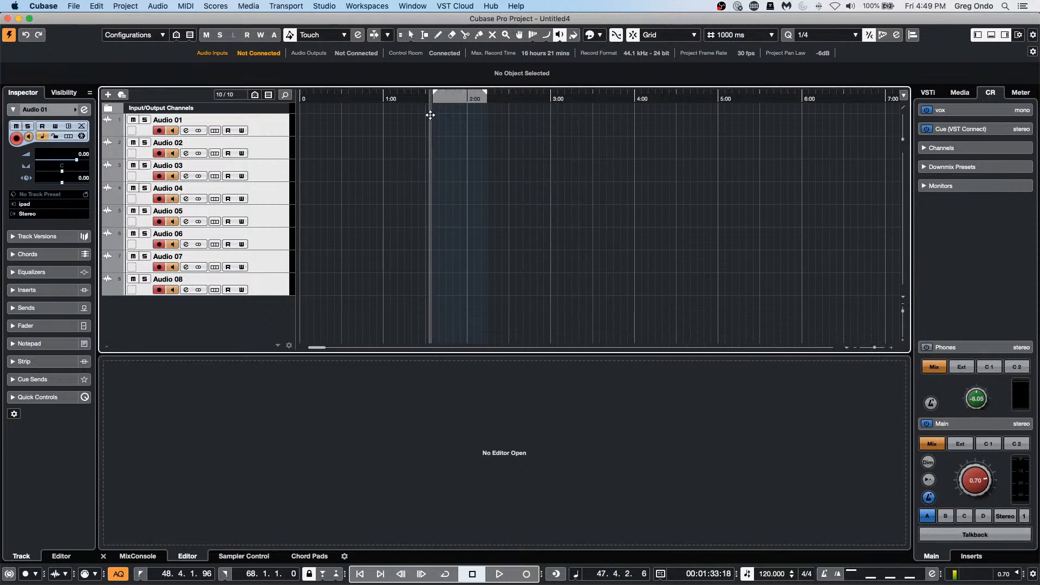
pyautogui.rightClick(457, 97)
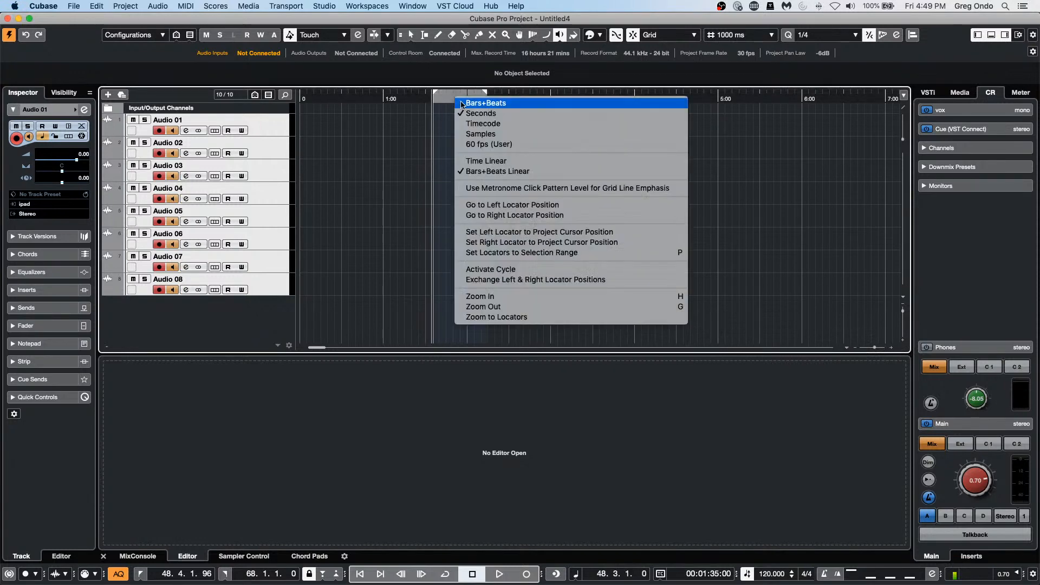
pyautogui.click(486, 103)
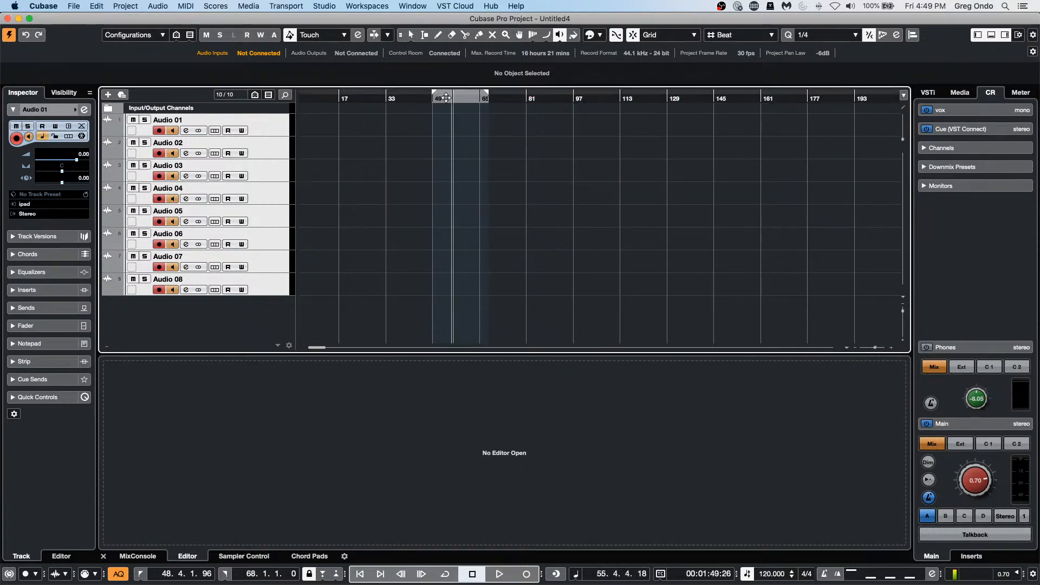
# - Select the range from bar 51 to bar 52 on Audio 01 and set the locators to it
pyautogui.moveTo(446, 97); pyautogui.dragTo(418, 119)
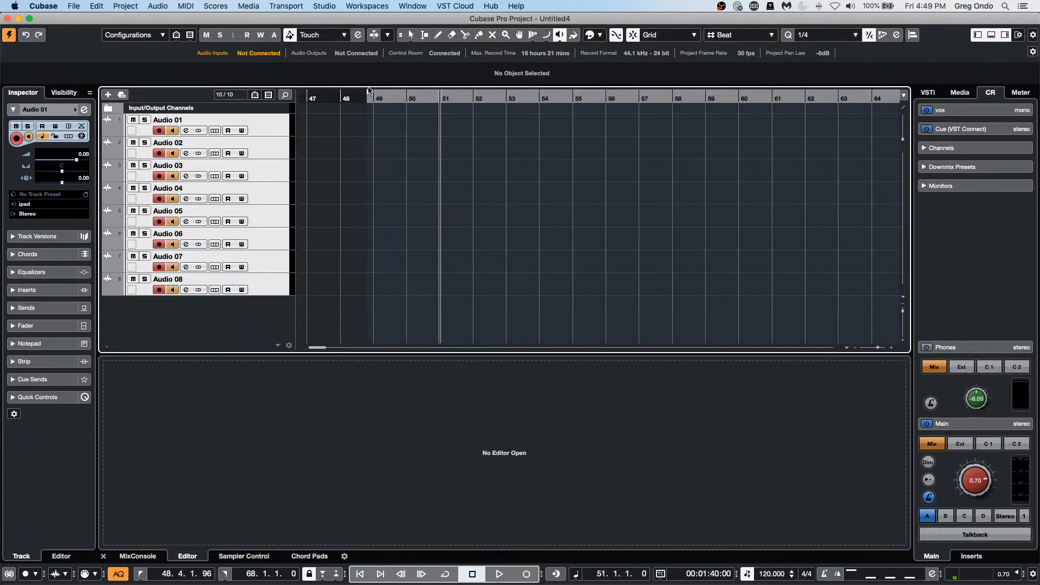
pyautogui.rightClick(426, 116)
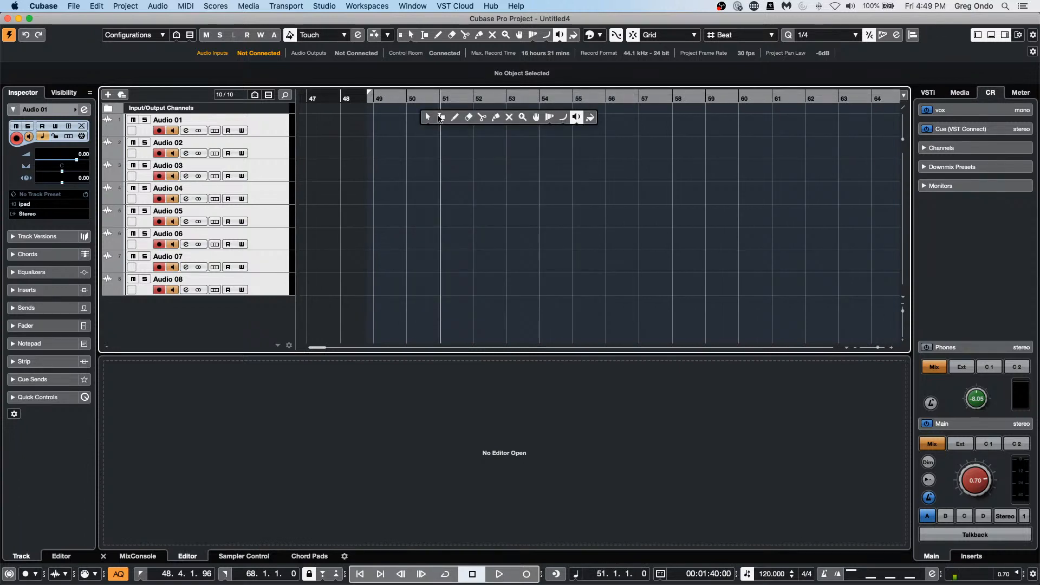
pyautogui.click(440, 117)
pyautogui.moveTo(441, 116); pyautogui.dragTo(474, 118)
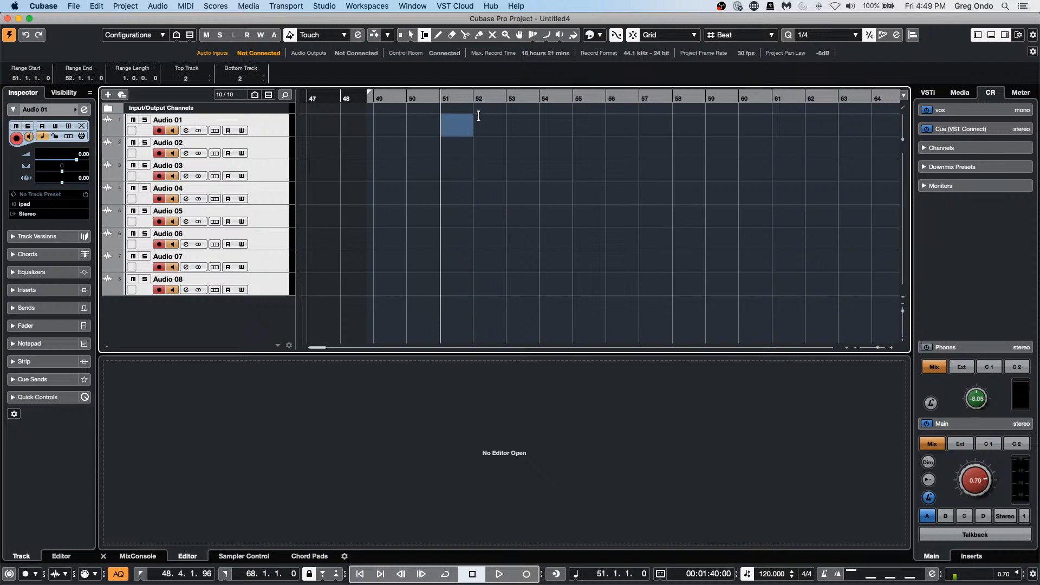
pyautogui.press('p')
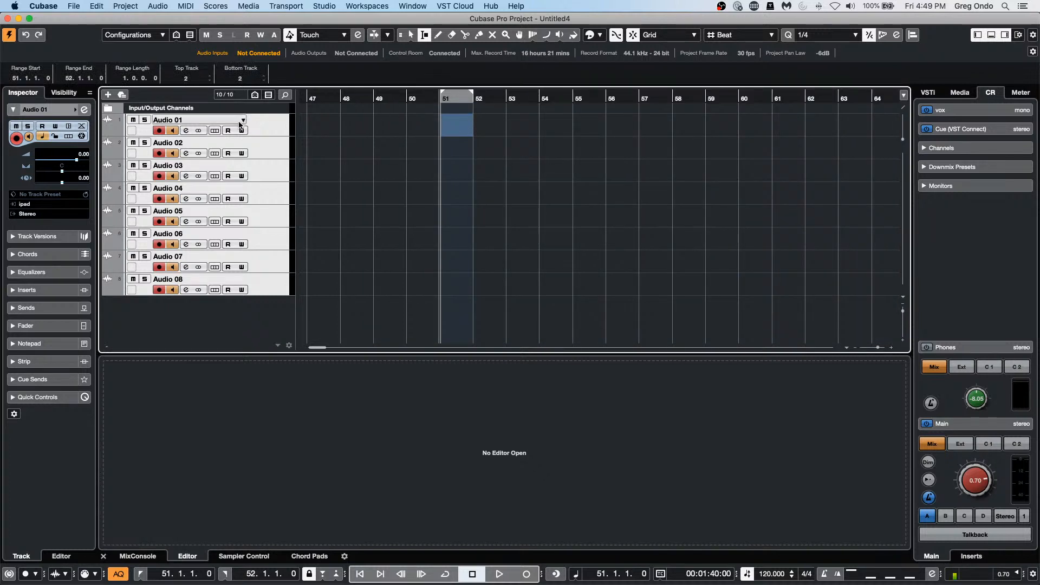
# - Select only Audio 01 and punch-record it between bars 51 and 52, starting playback from 50.3.1.0
pyautogui.click(259, 121)
pyautogui.scroll(5, 434, 118)
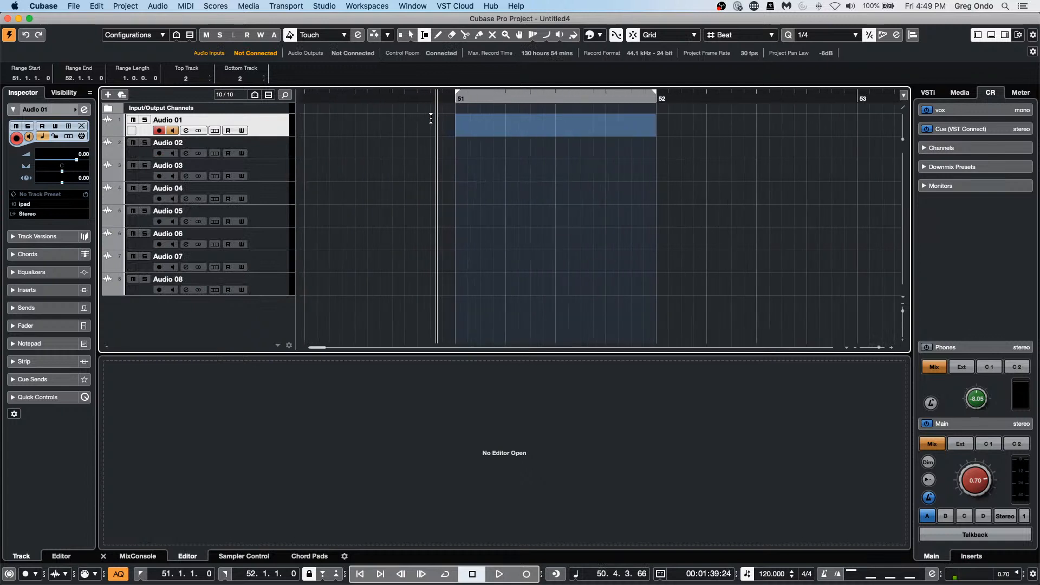
pyautogui.moveTo(432, 100); pyautogui.dragTo(337, 84)
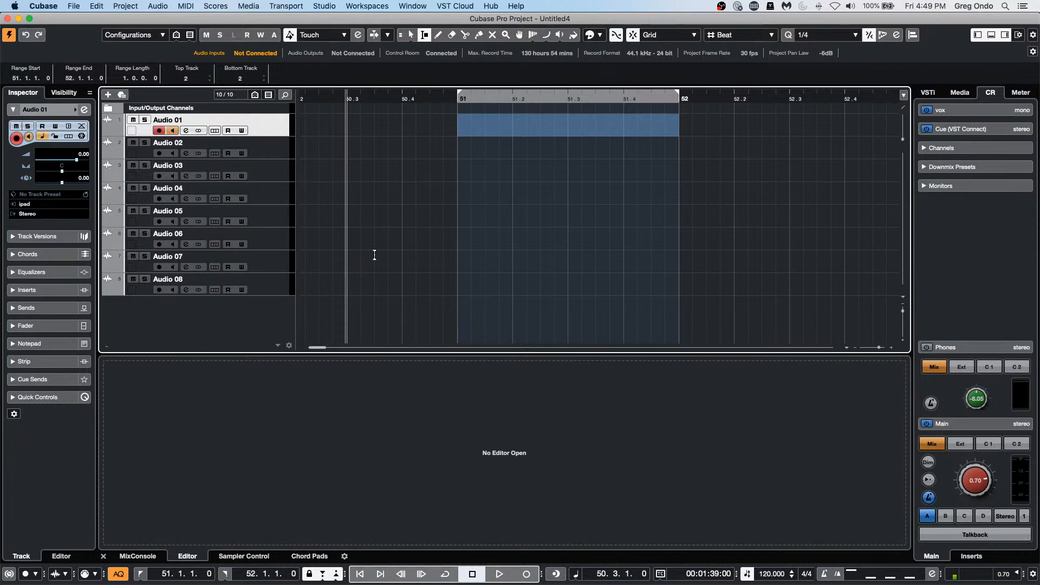
pyautogui.press('space')
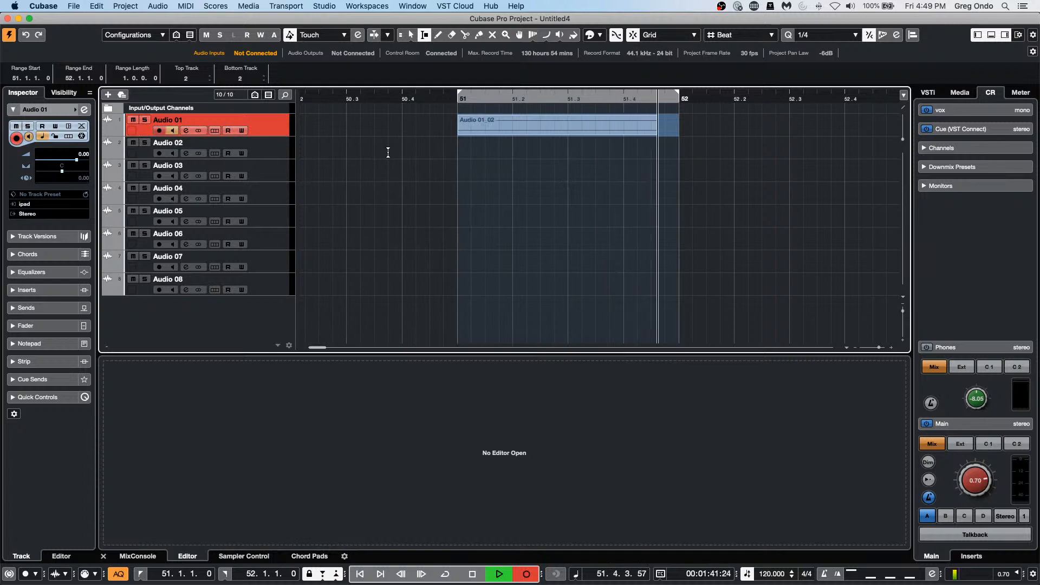
pyautogui.press('space')
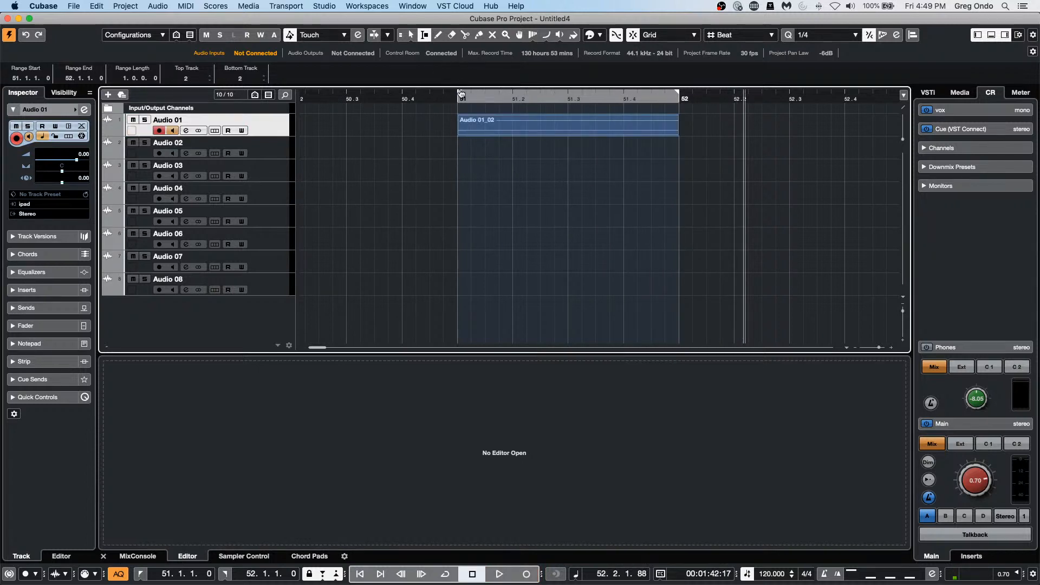
# - Set the locators to 51.3.1.0 and 51.4.1.0 and split the recorded Audio 01 event at both positions
pyautogui.moveTo(460, 93); pyautogui.dragTo(559, 88)
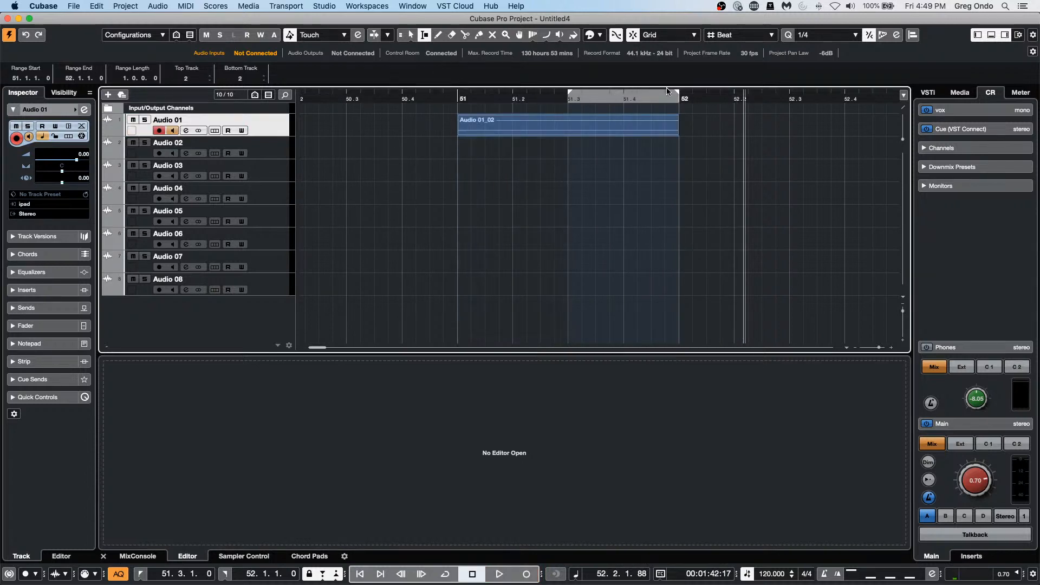
pyautogui.moveTo(678, 95); pyautogui.dragTo(622, 95)
pyautogui.rightClick(601, 130)
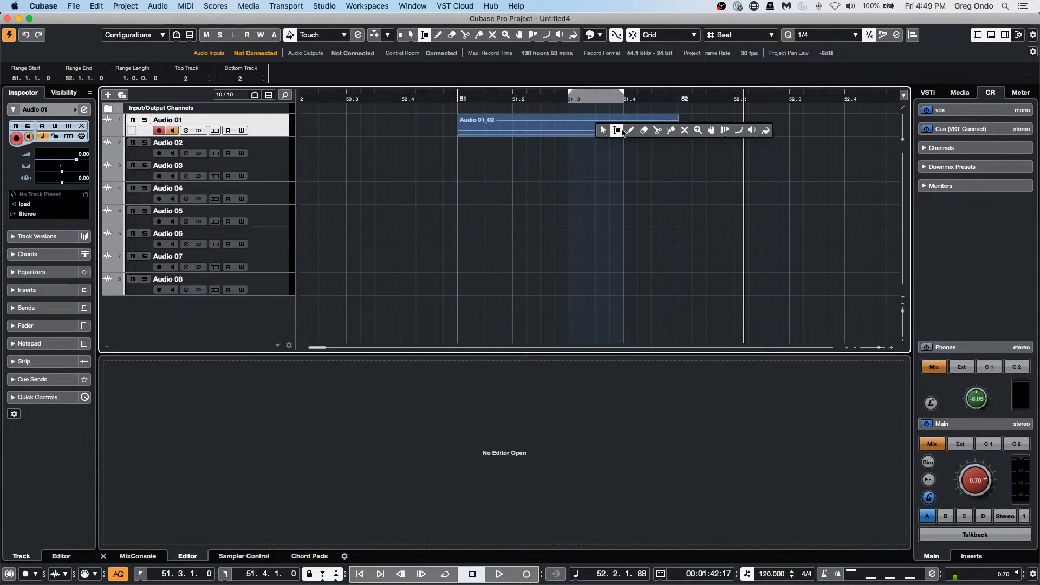
pyautogui.click(657, 130)
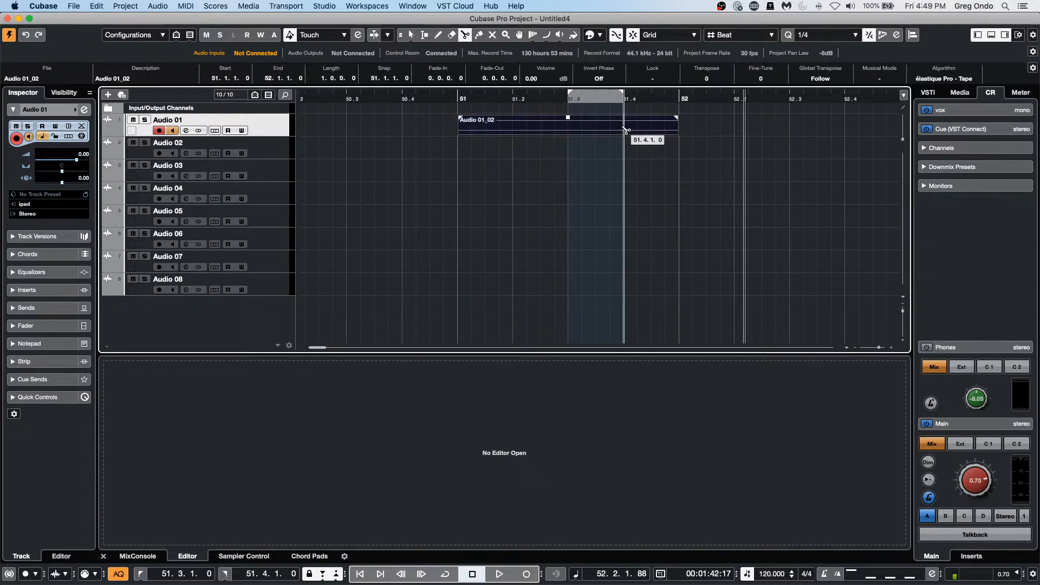
pyautogui.click(635, 131)
pyautogui.click(580, 132)
# - Erase the middle event between 51.3 and 51.4 on Audio 01 and undo the deletion
pyautogui.rightClick(581, 137)
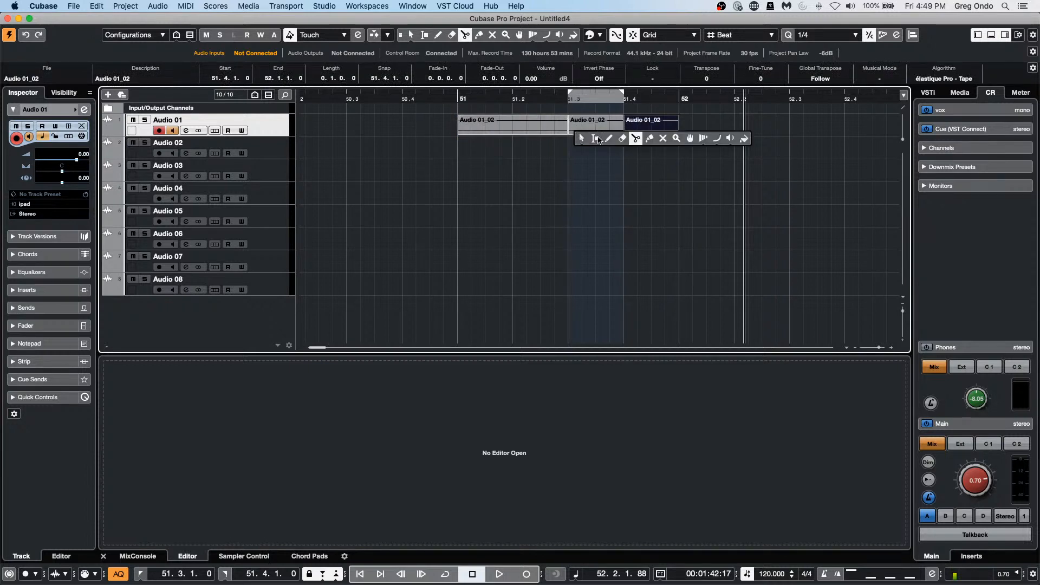
pyautogui.click(624, 138)
pyautogui.click(616, 130)
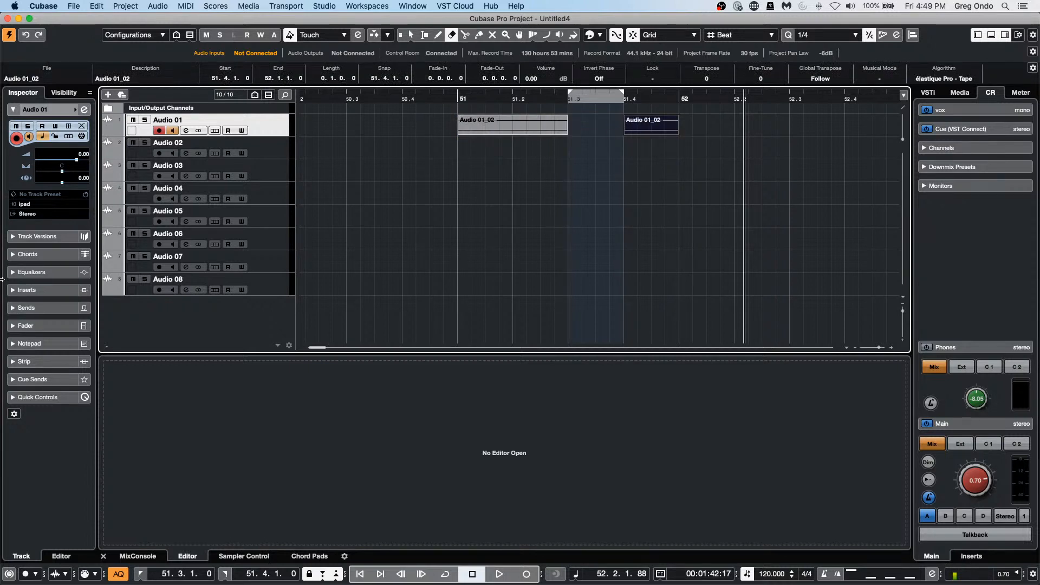
pyautogui.press('super+z')
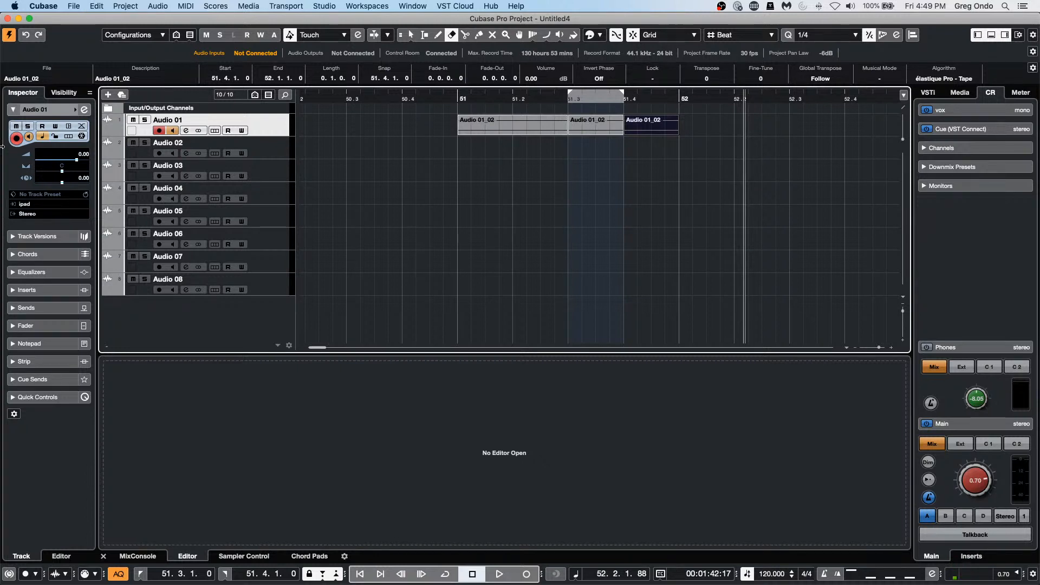
# - Punch-record a replacement take on Audio 01 between 51.3 and 51.4, starting playback from 50.3.1.0
pyautogui.moveTo(418, 96); pyautogui.dragTo(368, 95)
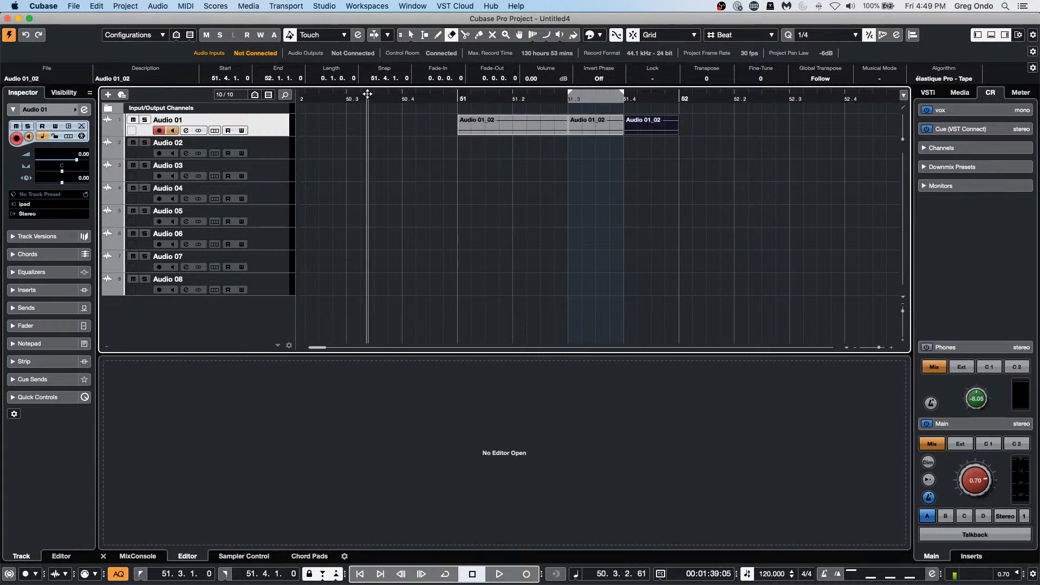
pyautogui.click(368, 94)
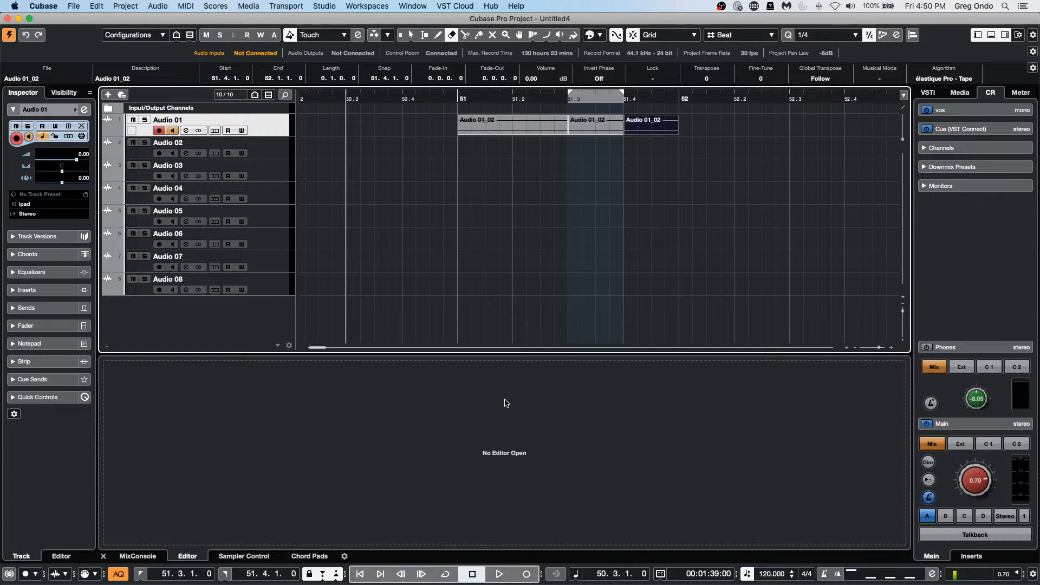
pyautogui.click(500, 577)
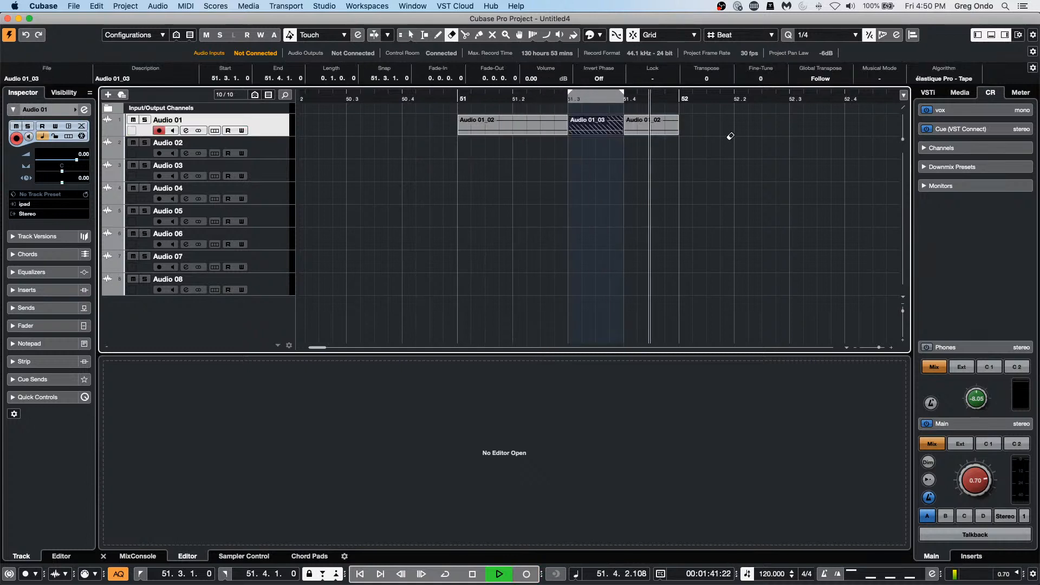
pyautogui.press('space')
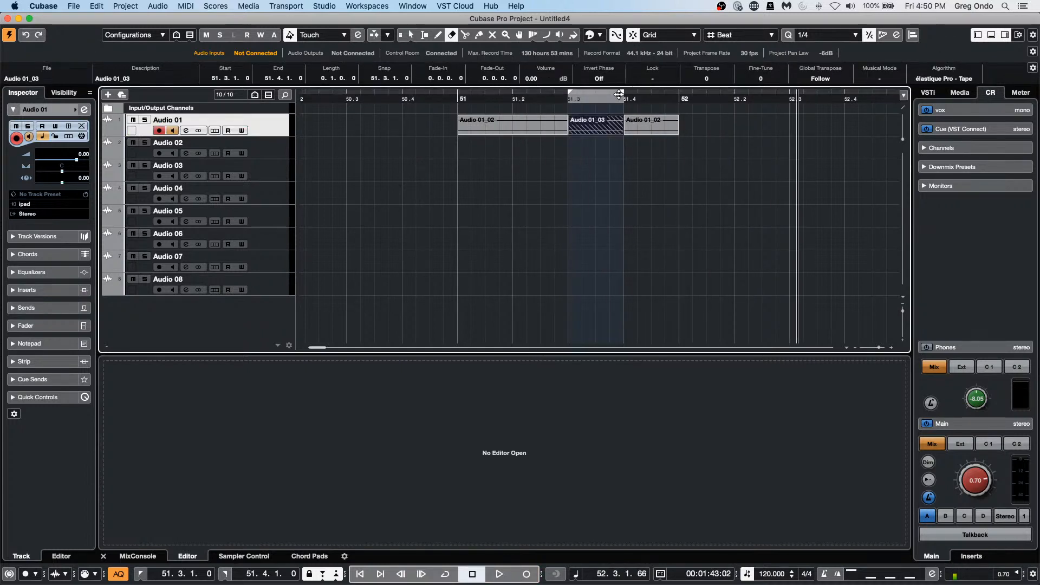
# - Record another punch-in take over the same 51.3 to 51.4 section of Audio 01, starting playback from 50.4.1.0
pyautogui.click(547, 100)
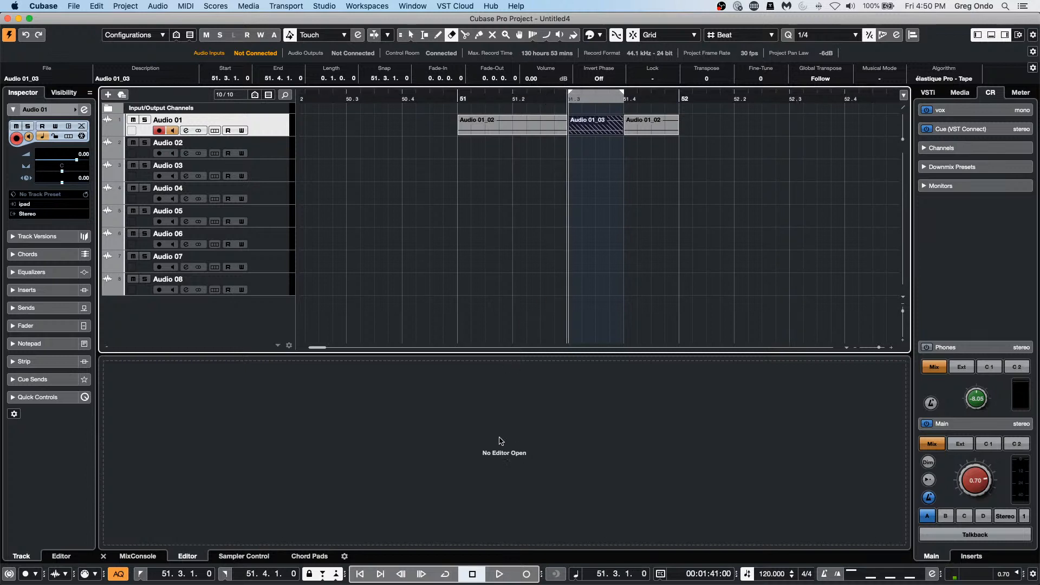
pyautogui.click(431, 97)
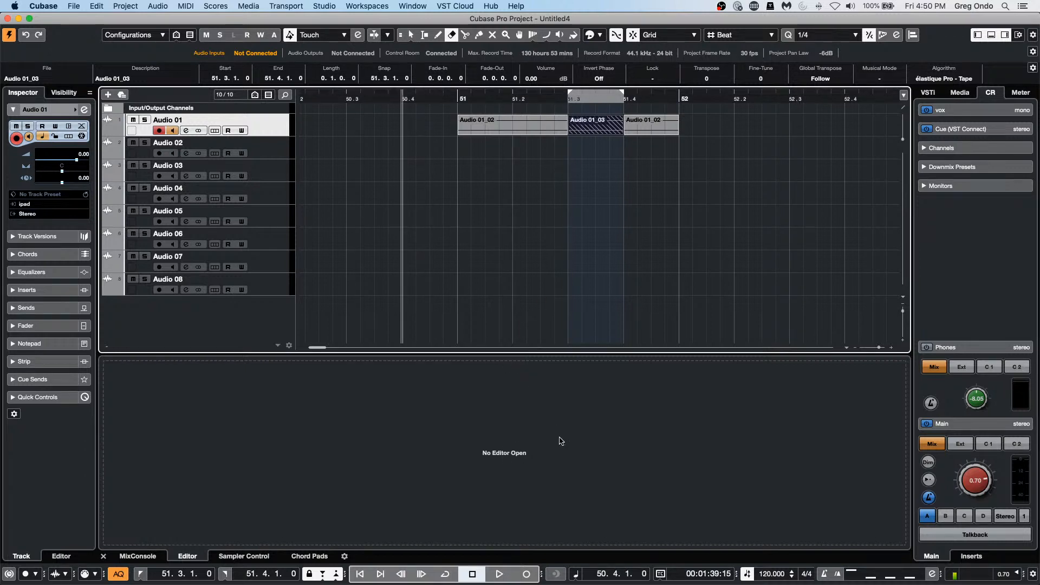
pyautogui.click(501, 572)
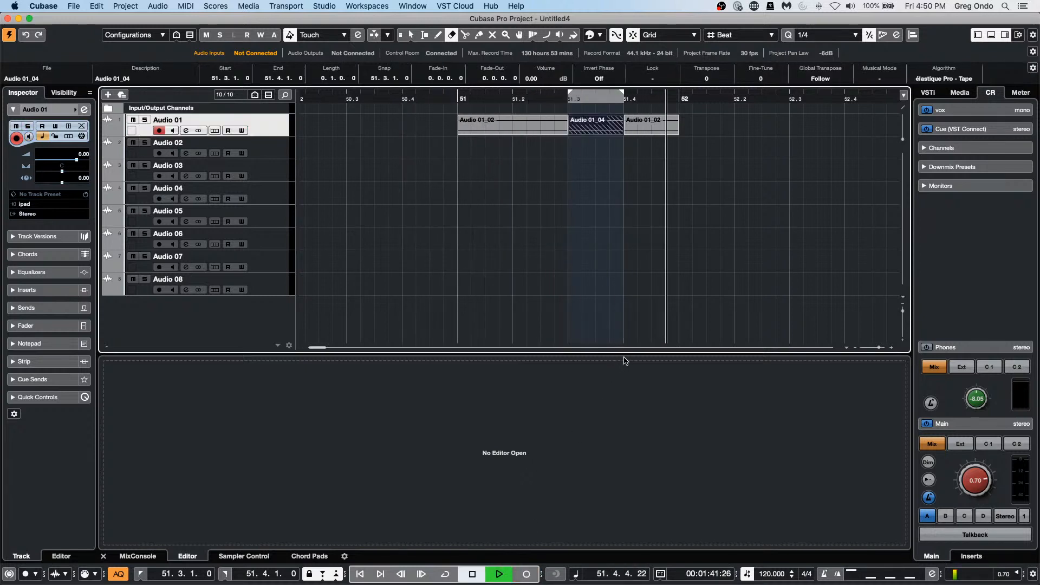
pyautogui.press('space')
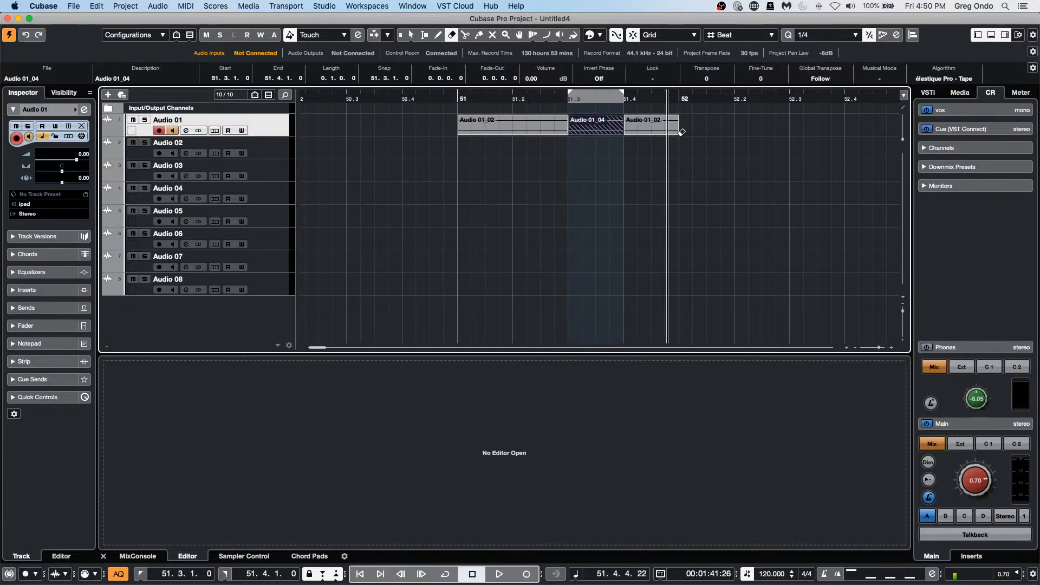
# - With snap off, set the locators to a range from 51.4.2.8 to 51.4.3.34 on Audio 01 and place the cursor just before bar 51
pyautogui.keyDown('super'); pyautogui.click(599, 98); pyautogui.keyUp('super')
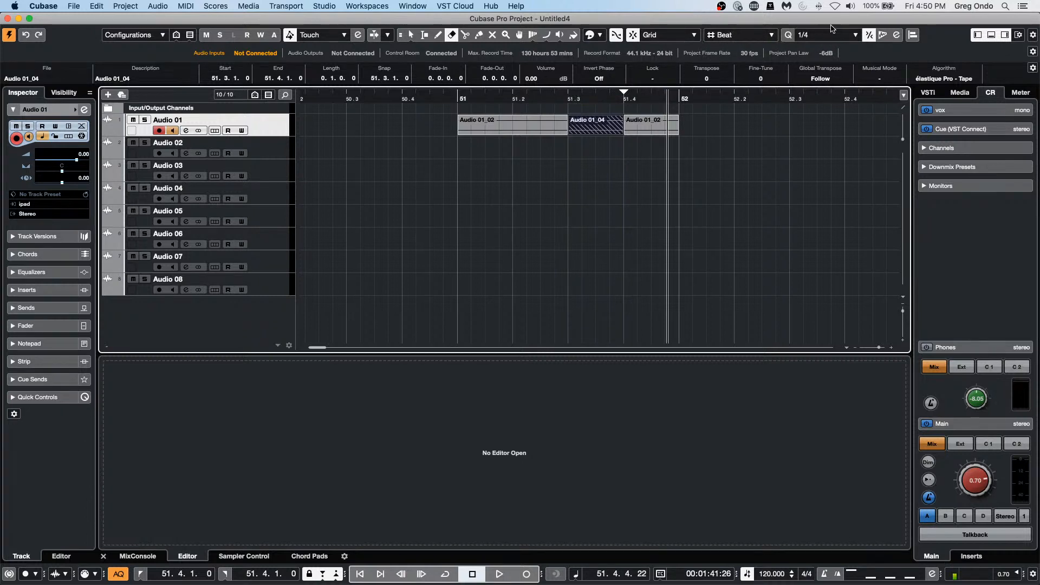
pyautogui.rightClick(642, 125)
pyautogui.click(657, 129)
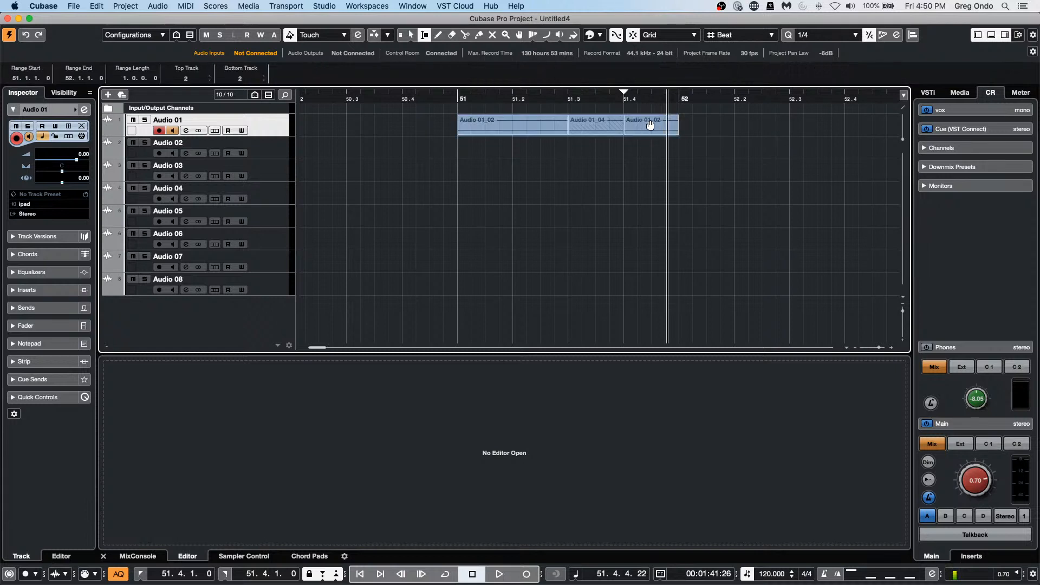
pyautogui.doubleClick(640, 115)
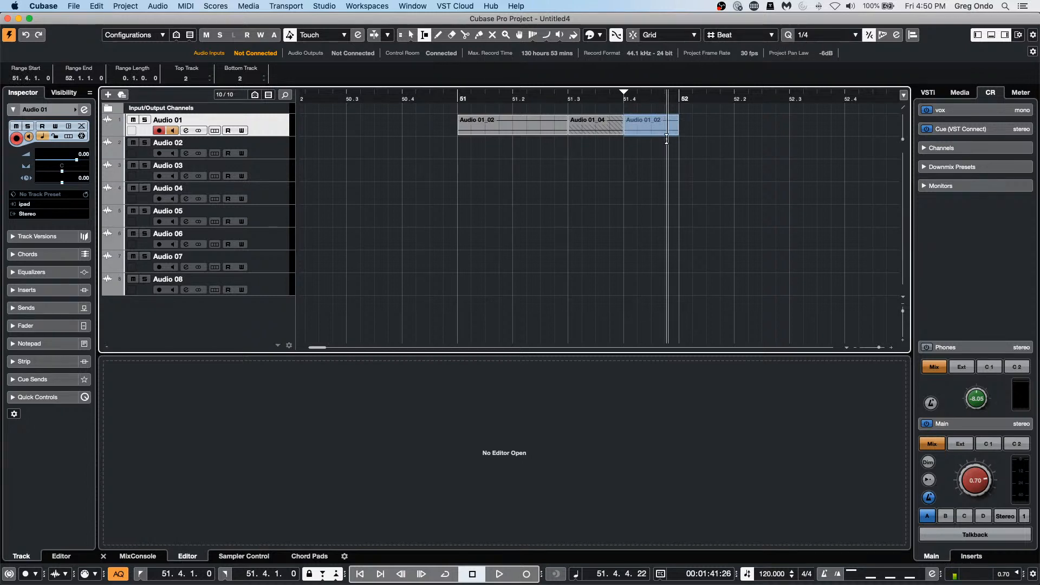
pyautogui.moveTo(638, 122); pyautogui.dragTo(655, 118)
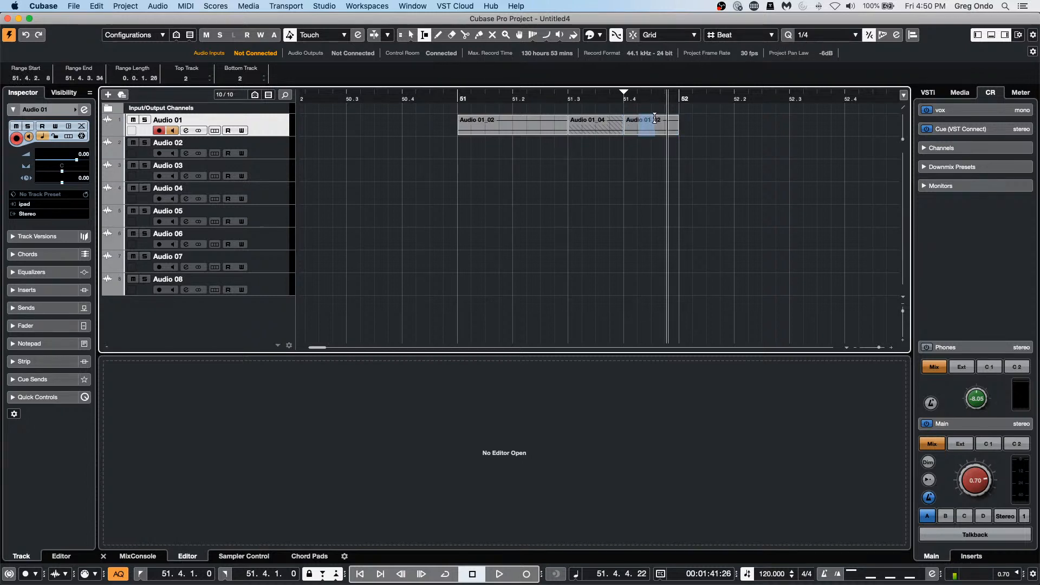
pyautogui.press('p')
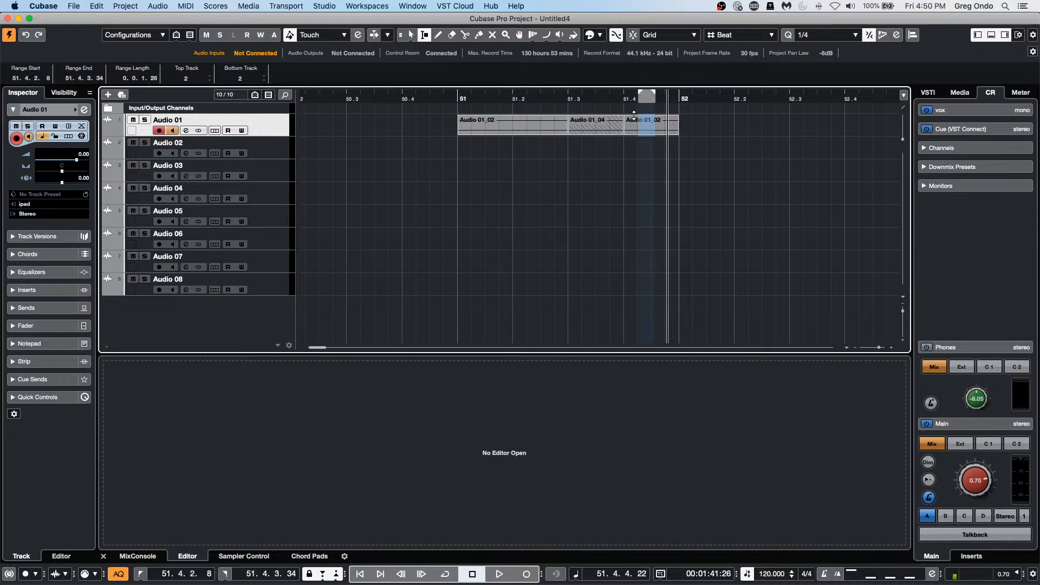
pyautogui.moveTo(522, 97); pyautogui.dragTo(448, 96)
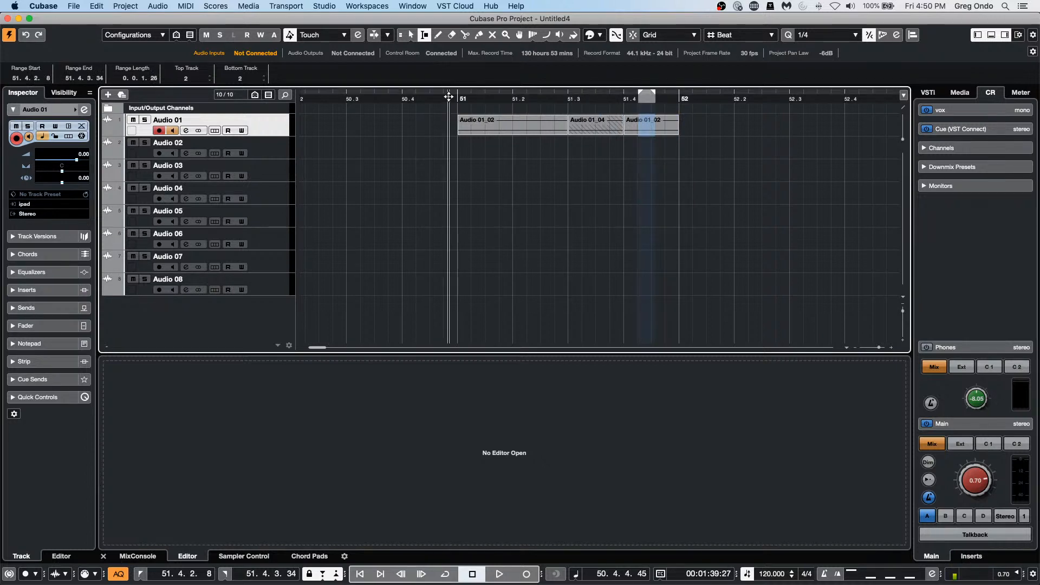
# - Punch-record a short take on Audio 01 between 51.4.2.8 and 51.4.3.34, starting playback from 50.4.4.45
pyautogui.press('space')
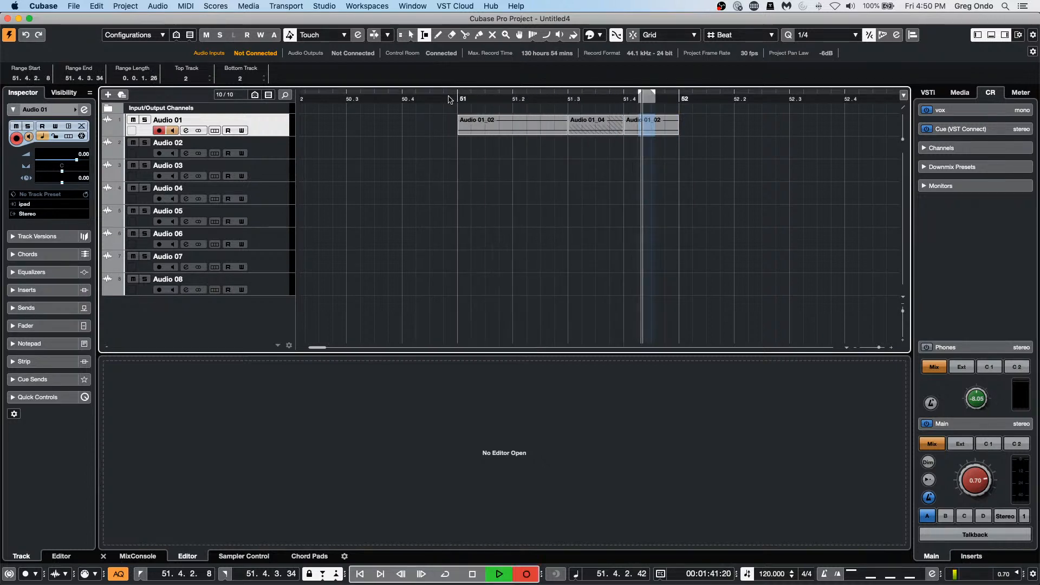
pyautogui.press('space')
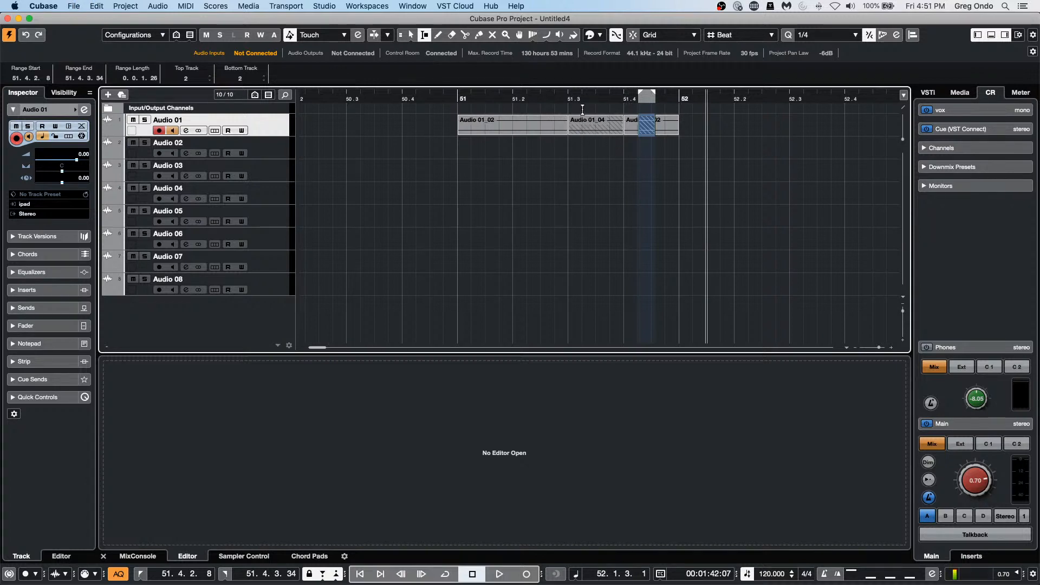
# - Examine the overlapping takes stacked under the event between 51.3 and 51.4 and the short punch event after 51.4 on Audio 01
pyautogui.rightClick(596, 137)
pyautogui.click(594, 138)
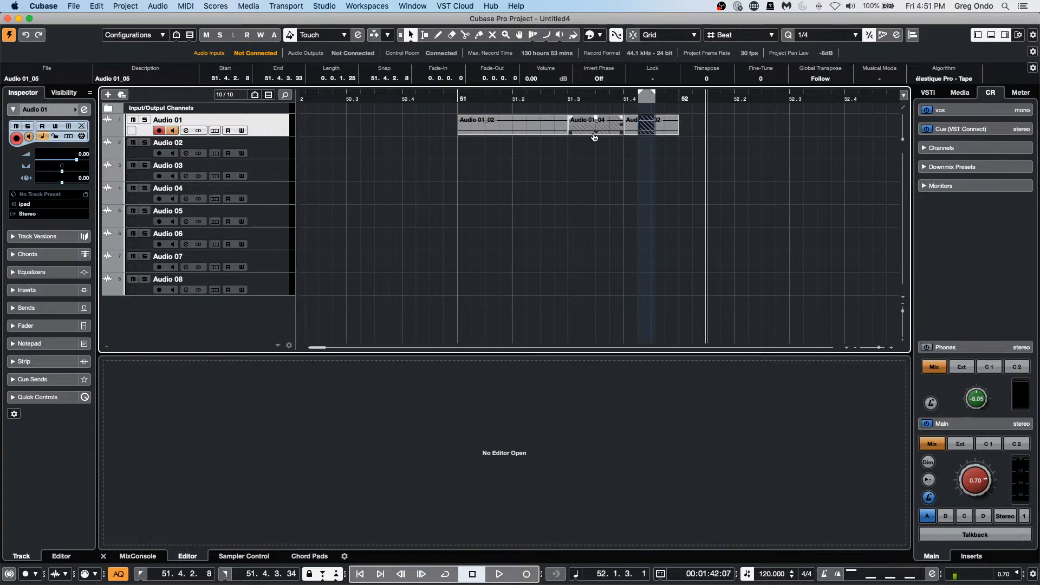
pyautogui.click(597, 135)
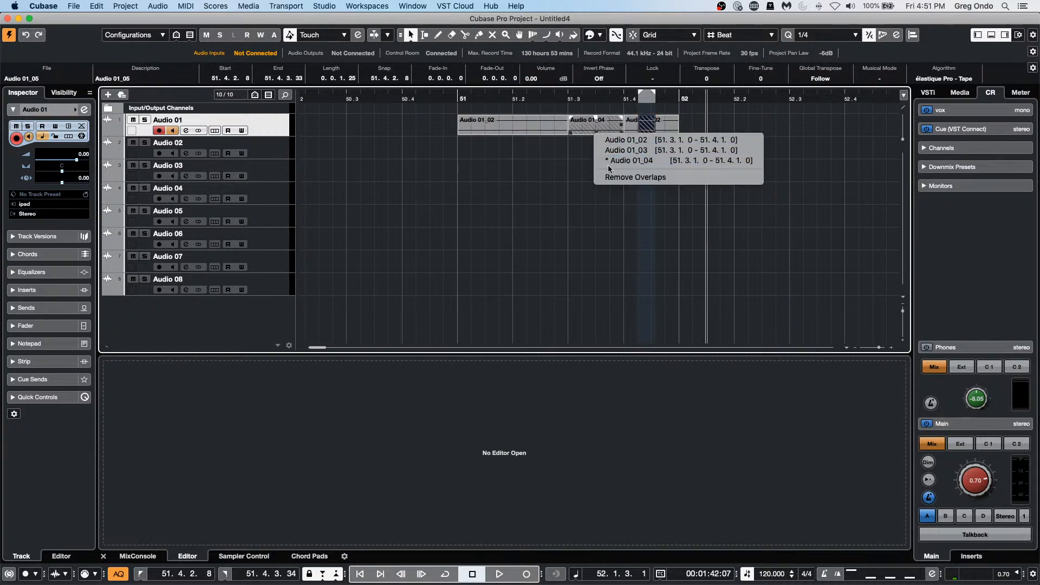
pyautogui.click(574, 164)
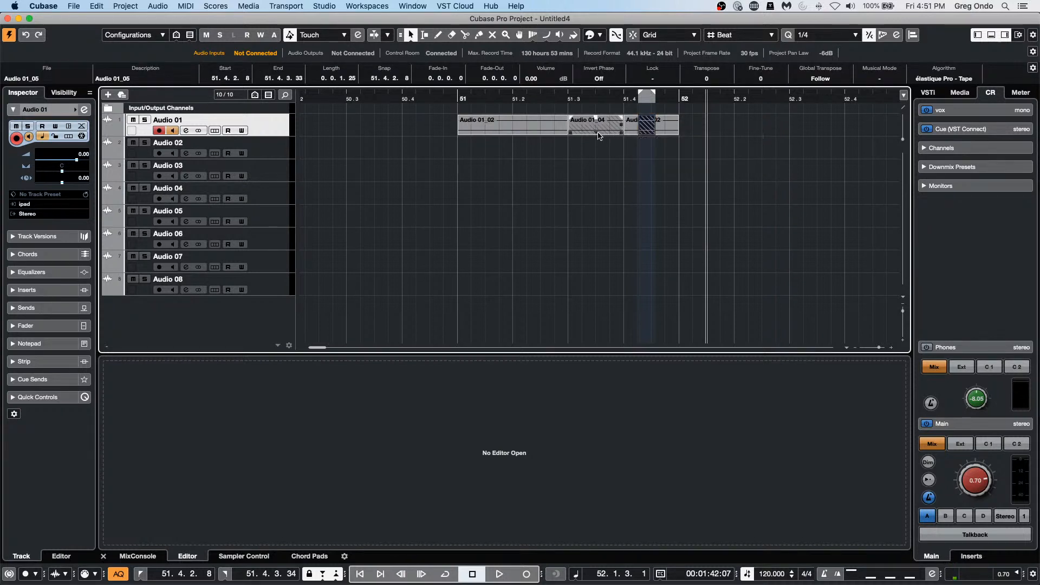
pyautogui.click(597, 137)
pyautogui.click(597, 134)
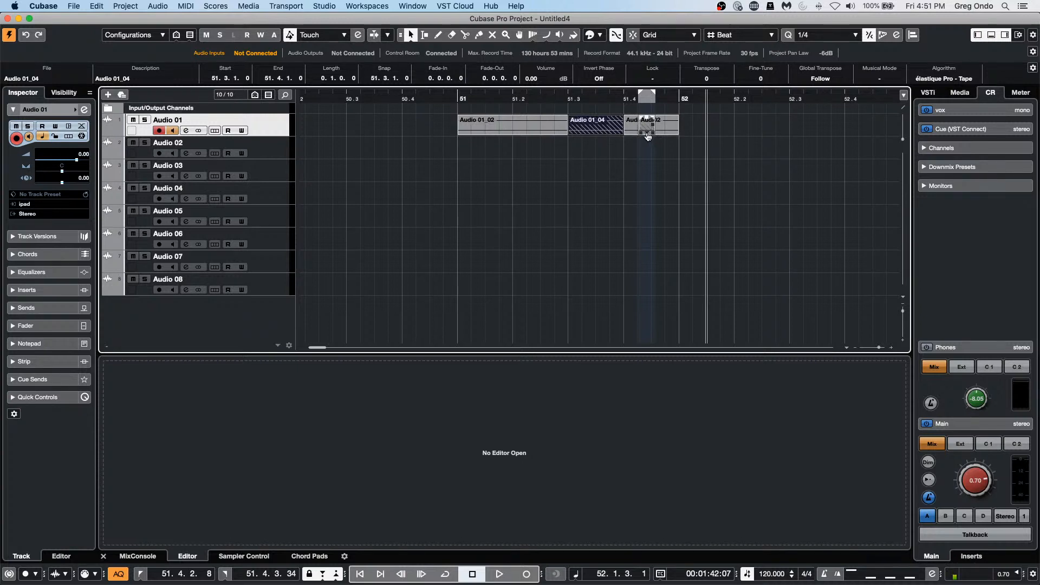
pyautogui.click(647, 133)
# - Enable Delete Overlaps in the Editing preferences and apply the change
pyautogui.click(44, 5)
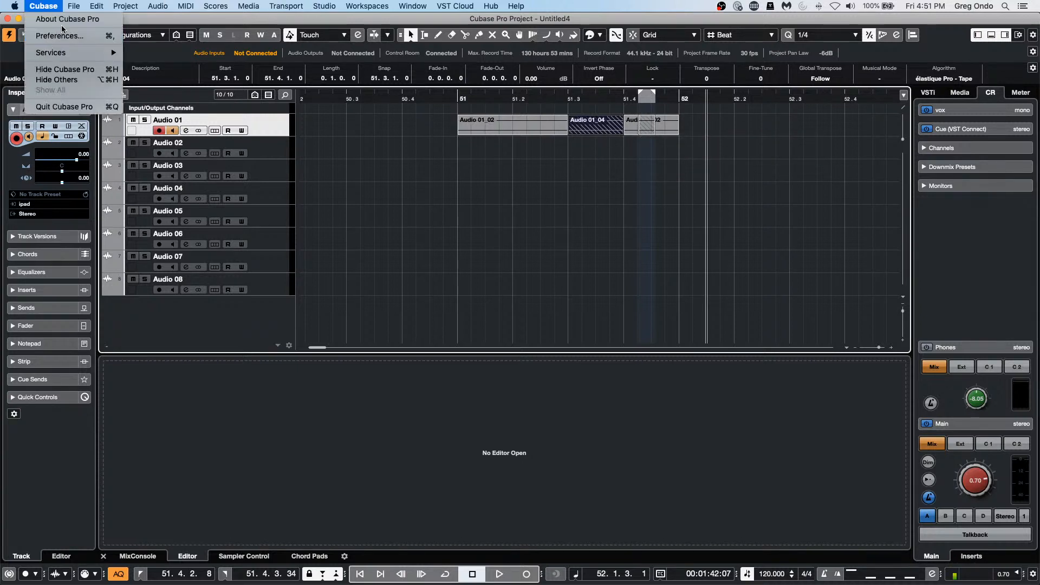
pyautogui.moveTo(18, 6)
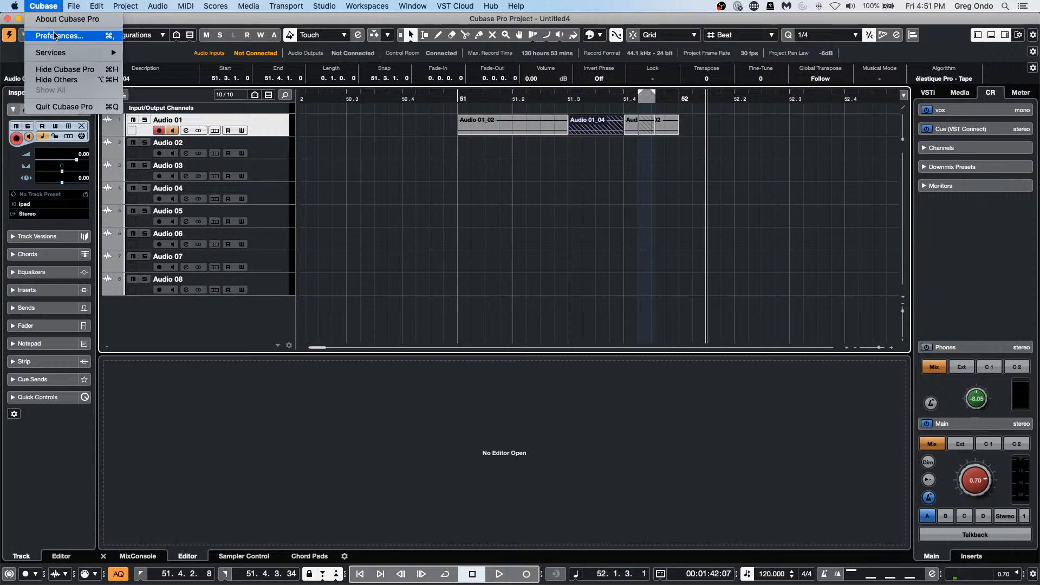
pyautogui.click(48, 36)
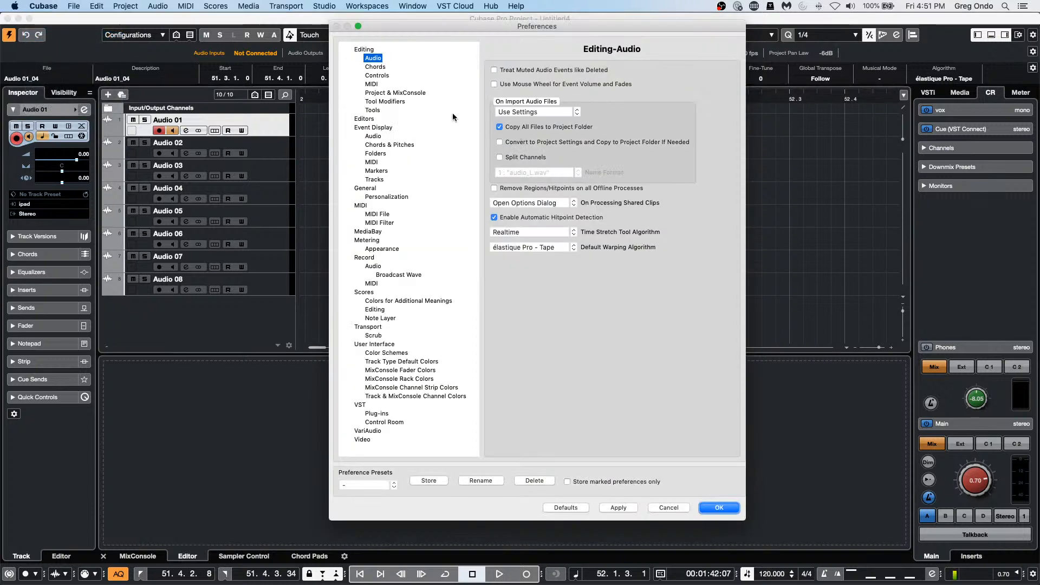
pyautogui.click(369, 50)
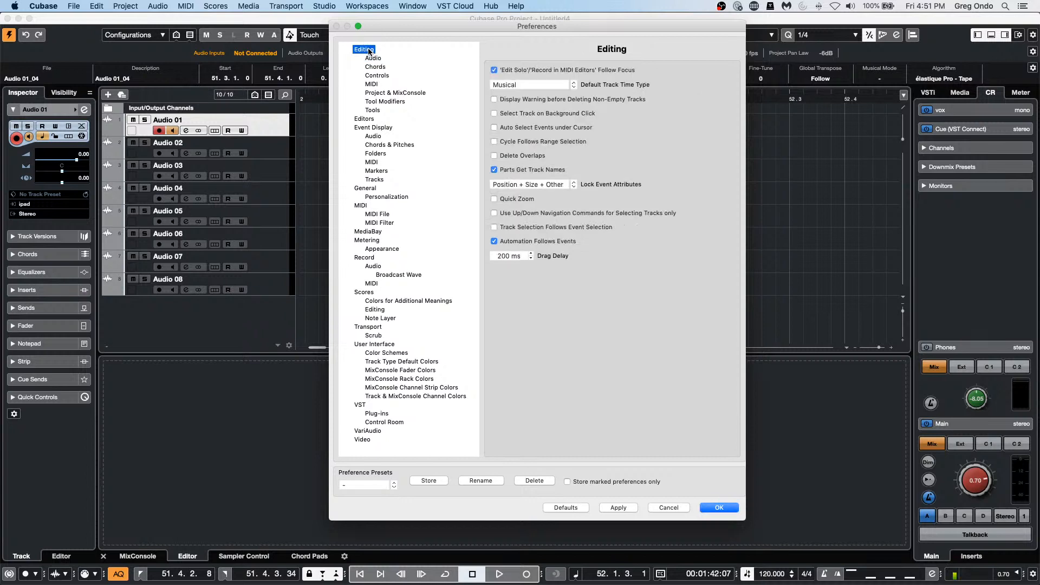
pyautogui.click(495, 156)
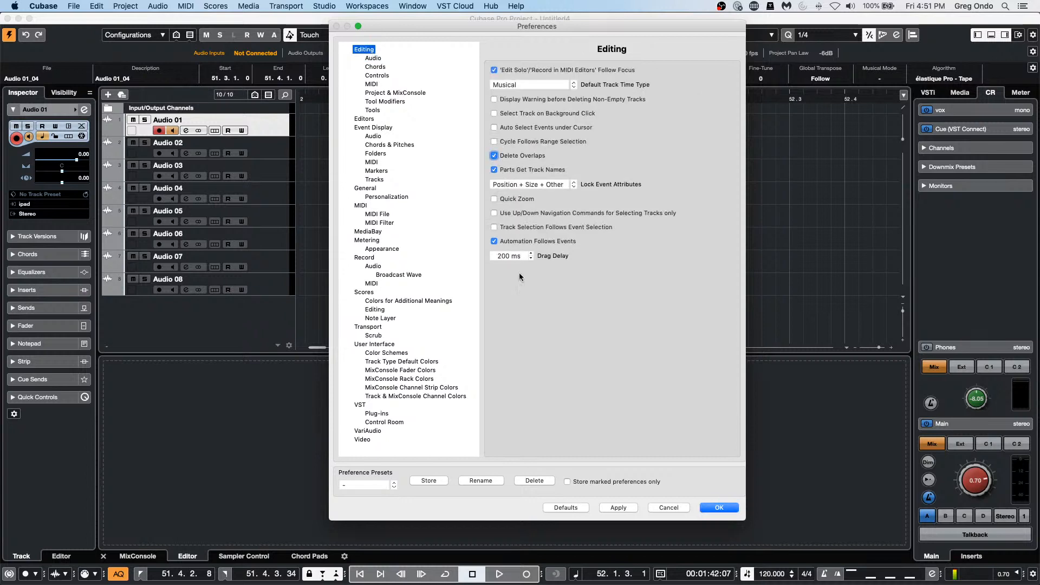
pyautogui.click(623, 511)
pyautogui.click(716, 508)
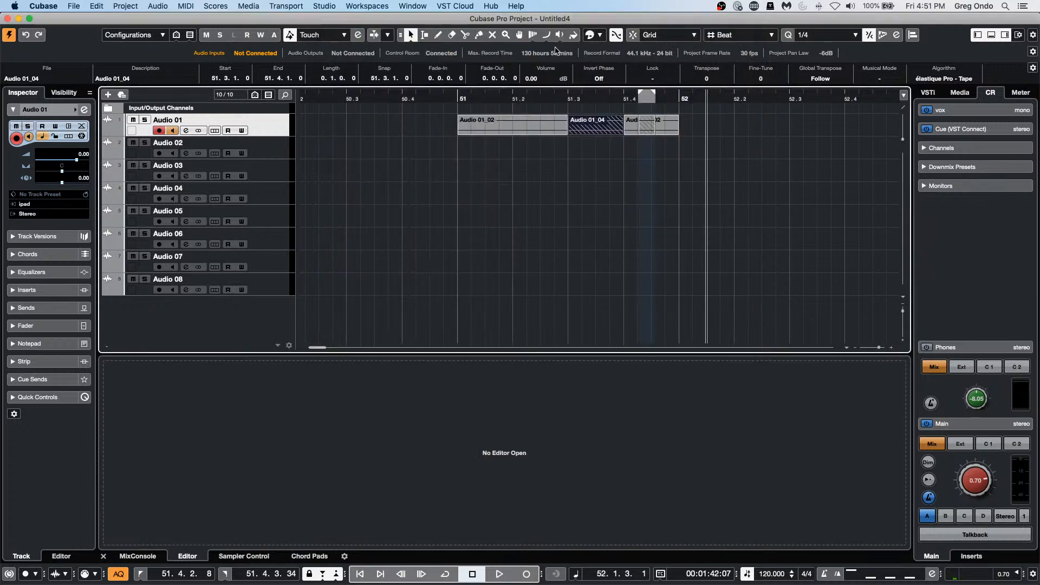
# - Select a range from 51.2.1.4 to 51.2.2.15 on Audio 01 and play the track from 51.1.1.103
pyautogui.rightClick(510, 124)
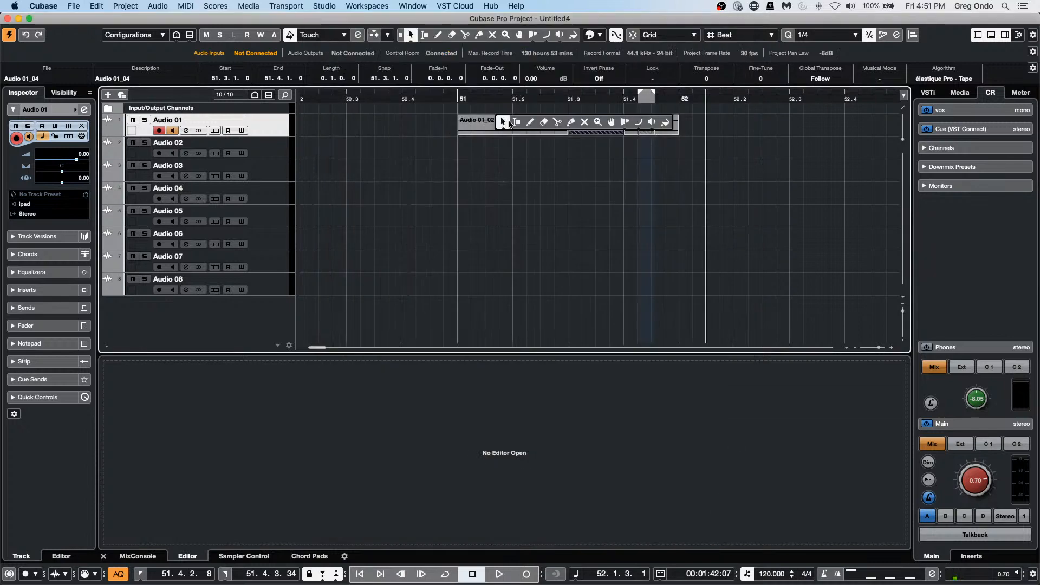
pyautogui.click(516, 122)
pyautogui.moveTo(513, 124); pyautogui.dragTo(528, 125)
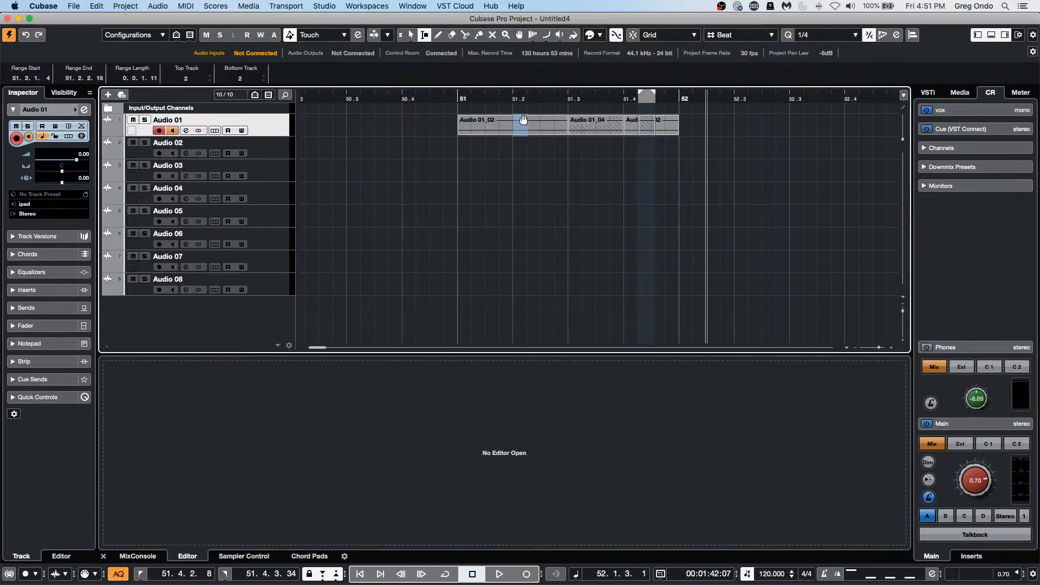
pyautogui.moveTo(473, 99); pyautogui.dragTo(469, 98)
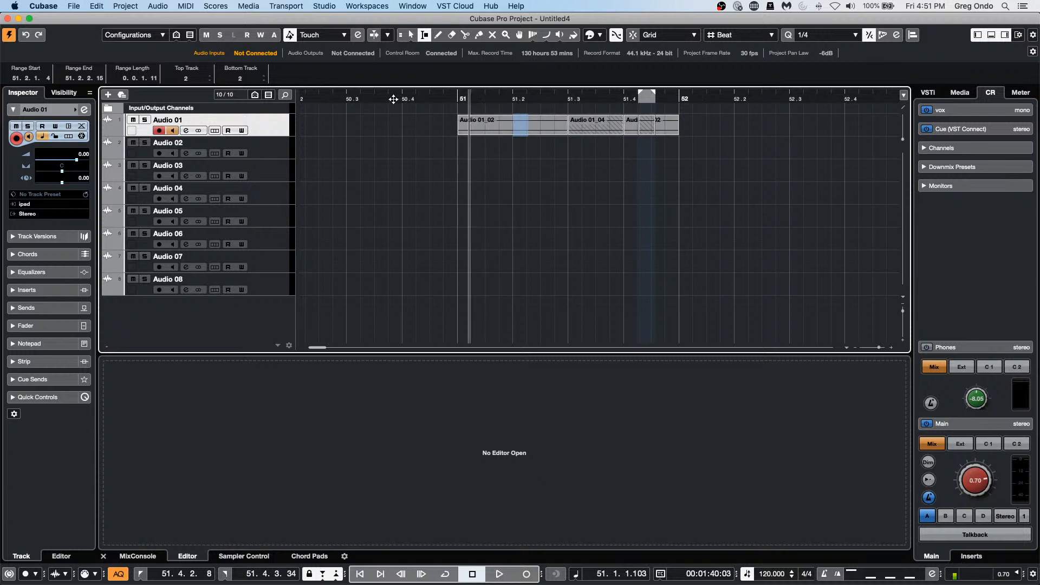
pyautogui.press('space')
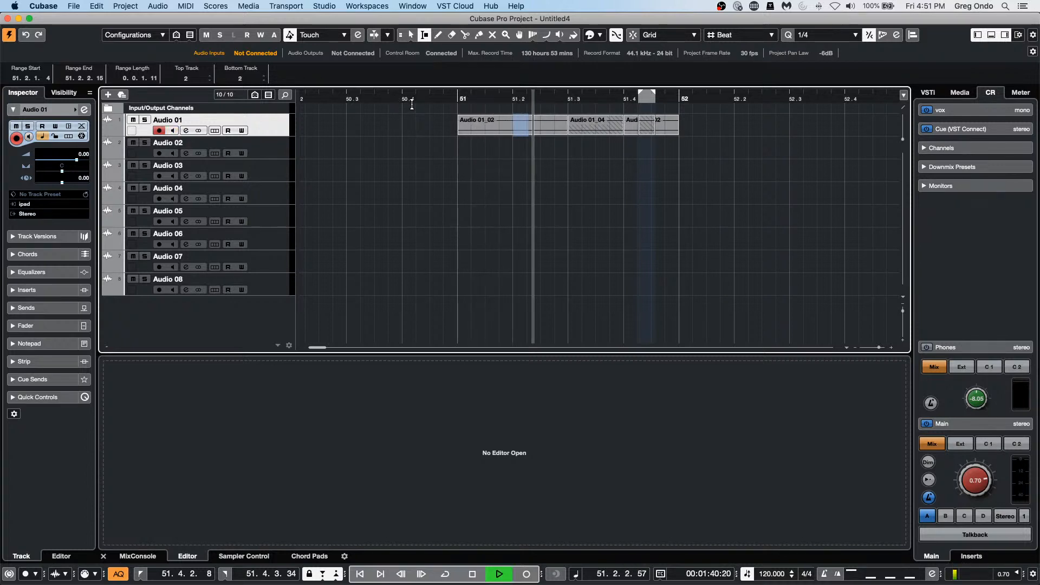
pyautogui.press('space')
pyautogui.rightClick(535, 151)
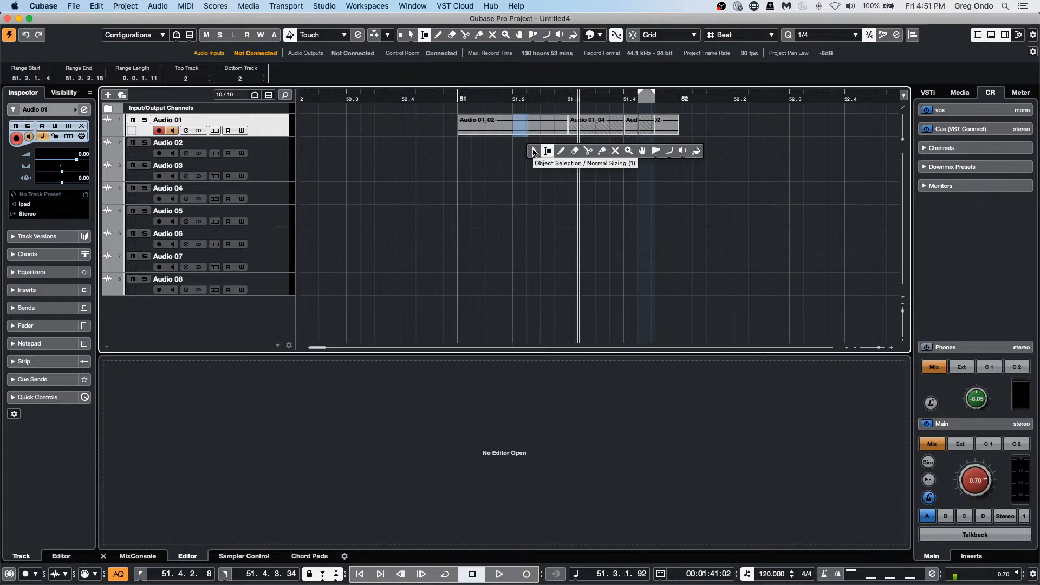
pyautogui.click(533, 152)
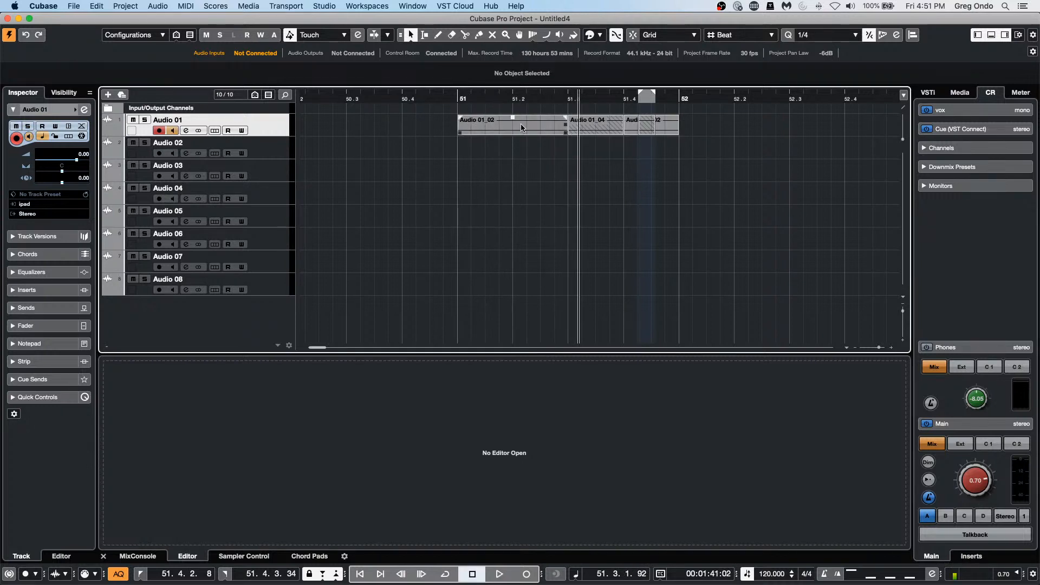
# - Punch-record a take on Audio 01 between locators at 51.1.3.117 and 51.2.2.29, starting from 50.4.3.1, and undo the recording
pyautogui.rightClick(491, 122)
pyautogui.click(503, 124)
pyautogui.moveTo(499, 122); pyautogui.dragTo(529, 121)
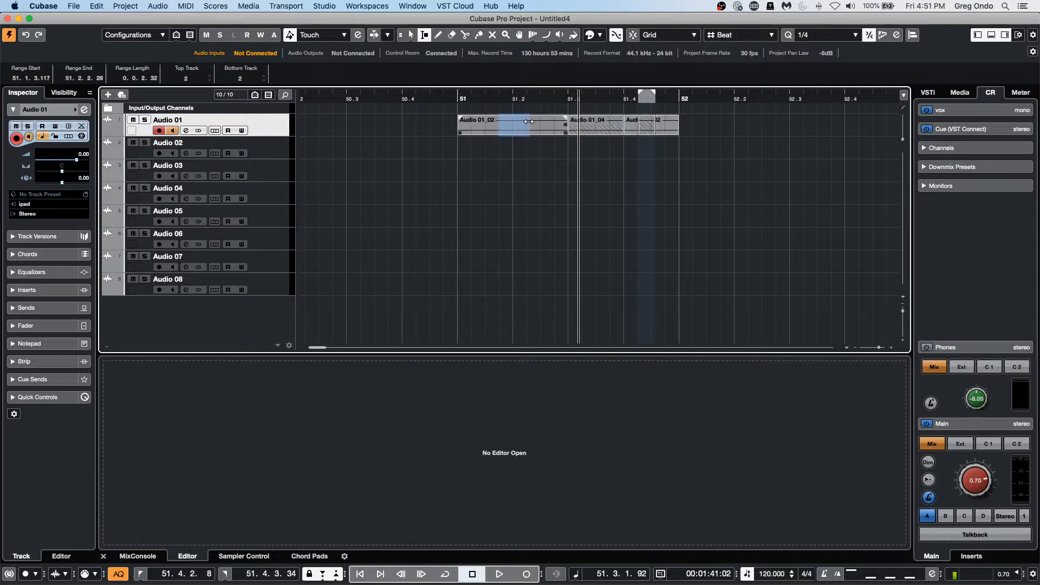
pyautogui.press('p')
pyautogui.click(430, 94)
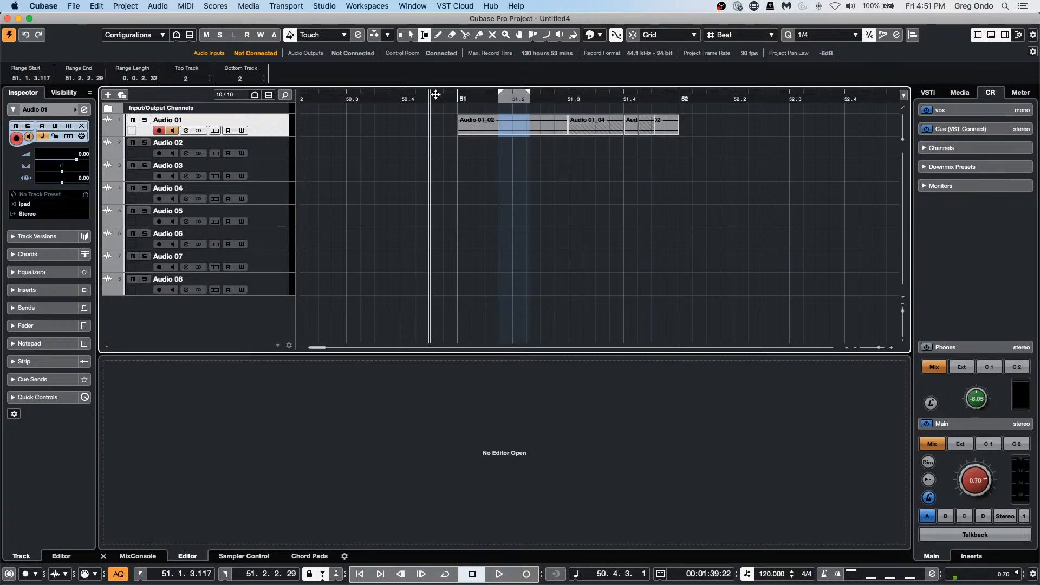
pyautogui.press('space')
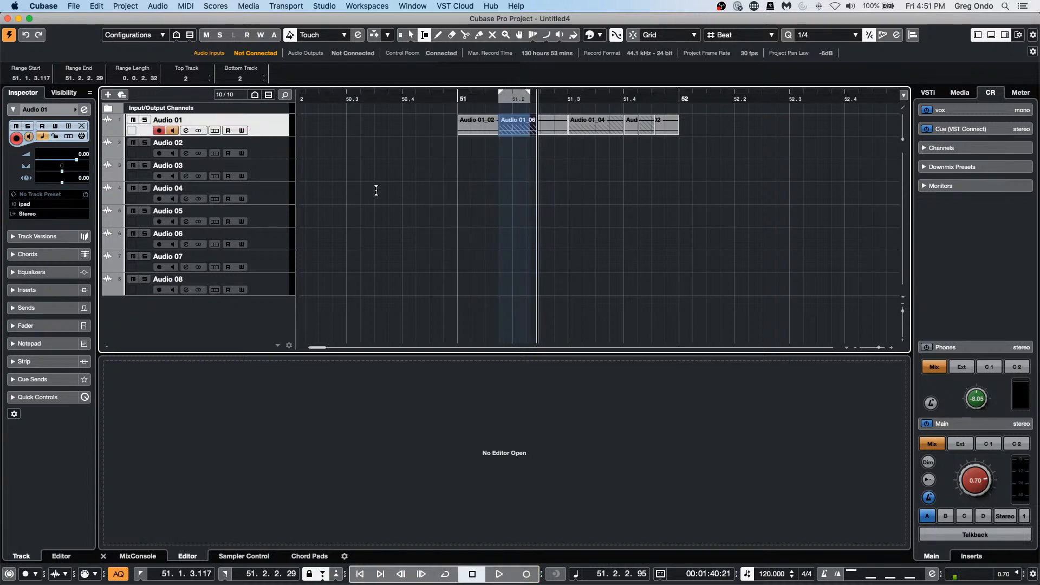
pyautogui.press('super+z')
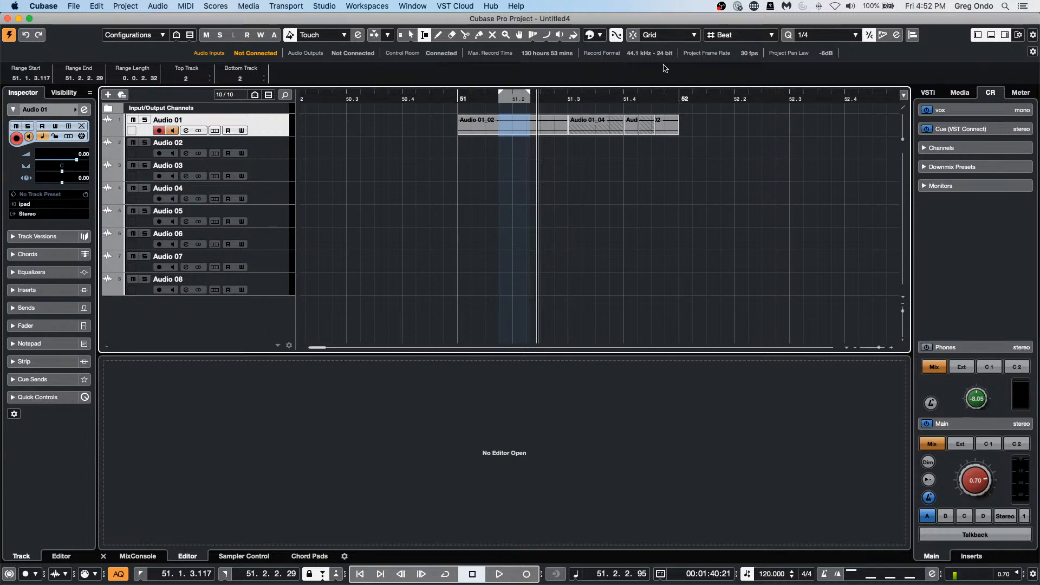
# - Select all events on Audio 01 and delete their overlaps
pyautogui.press('1')
pyautogui.moveTo(701, 132); pyautogui.dragTo(333, 113)
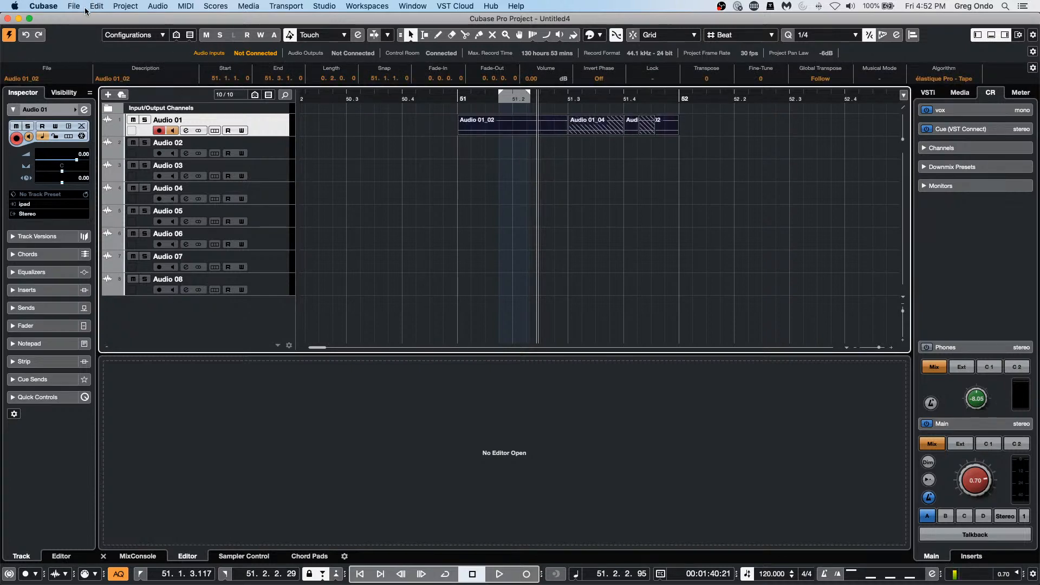
pyautogui.click(132, 8)
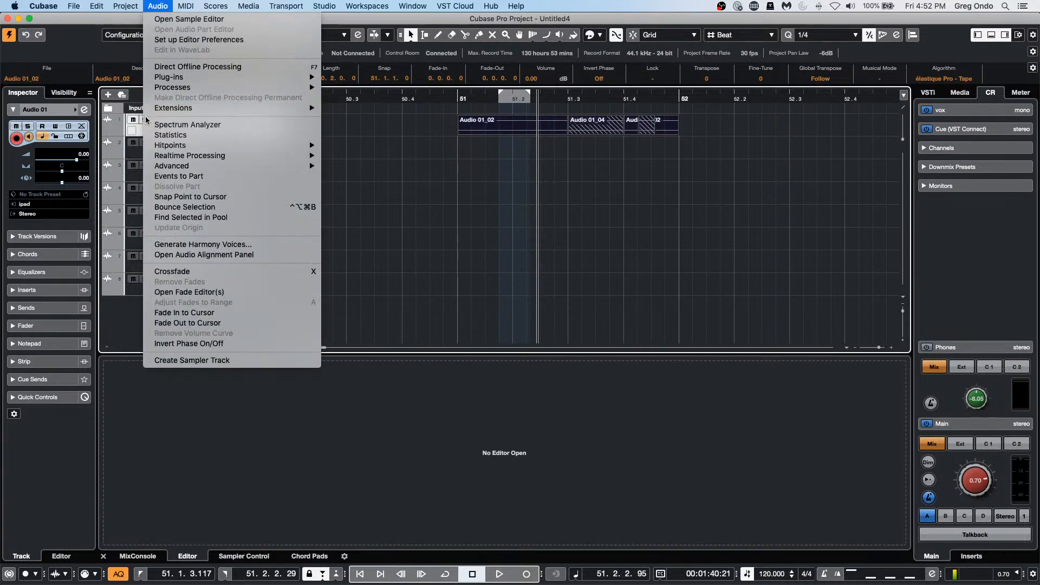
pyautogui.moveTo(193, 166)
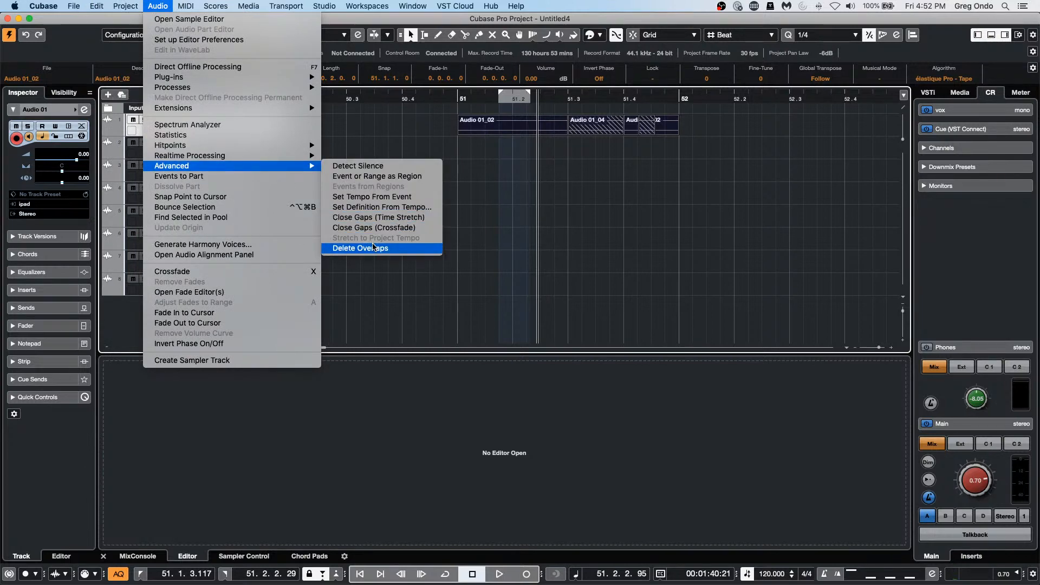
pyautogui.click(373, 247)
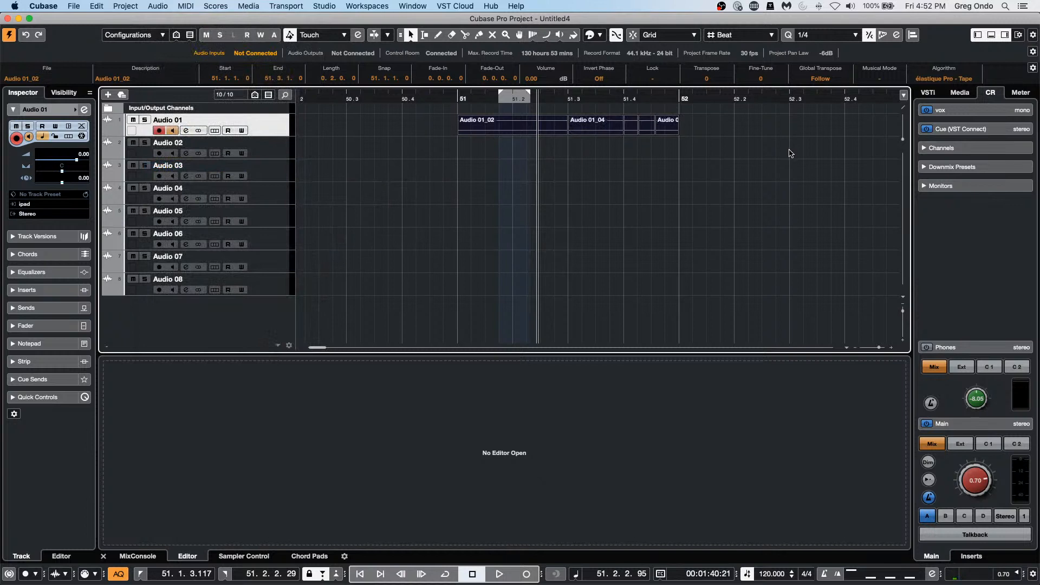
pyautogui.click(613, 153)
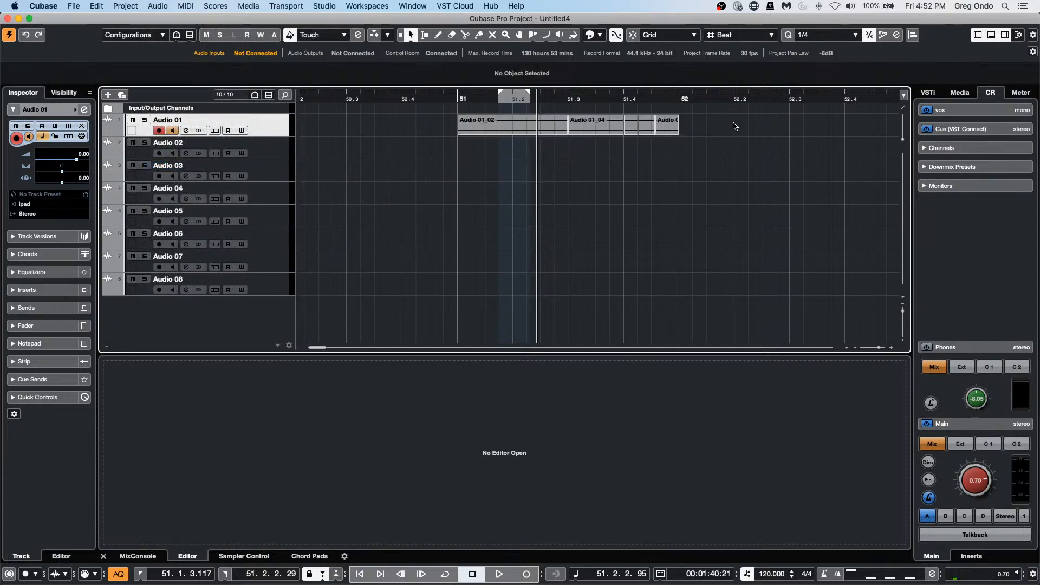
# - Bounce all the events on Audio 01 into one audio event, replacing the originals
pyautogui.moveTo(713, 132); pyautogui.dragTo(462, 127)
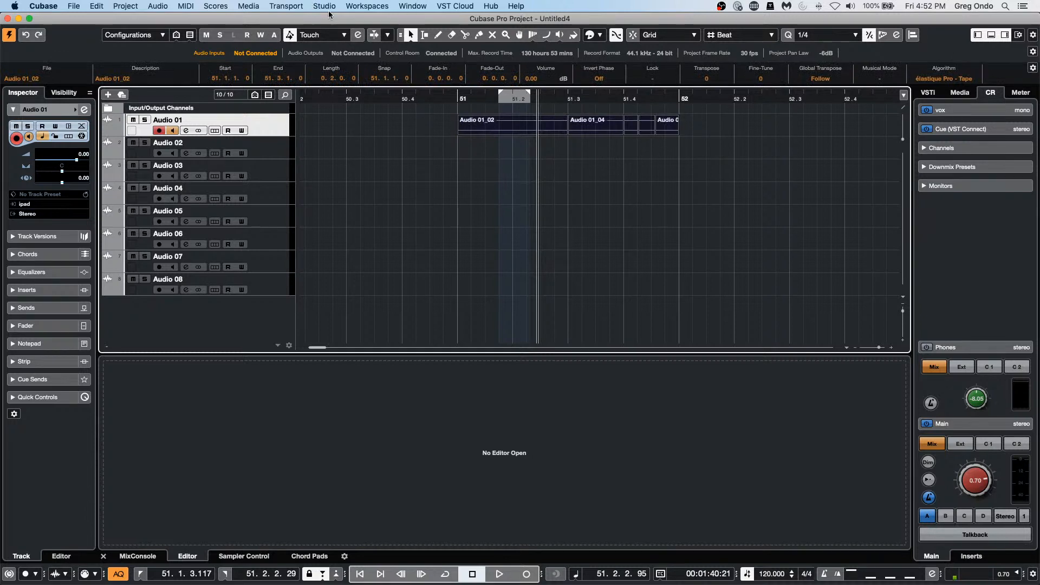
pyautogui.click(156, 6)
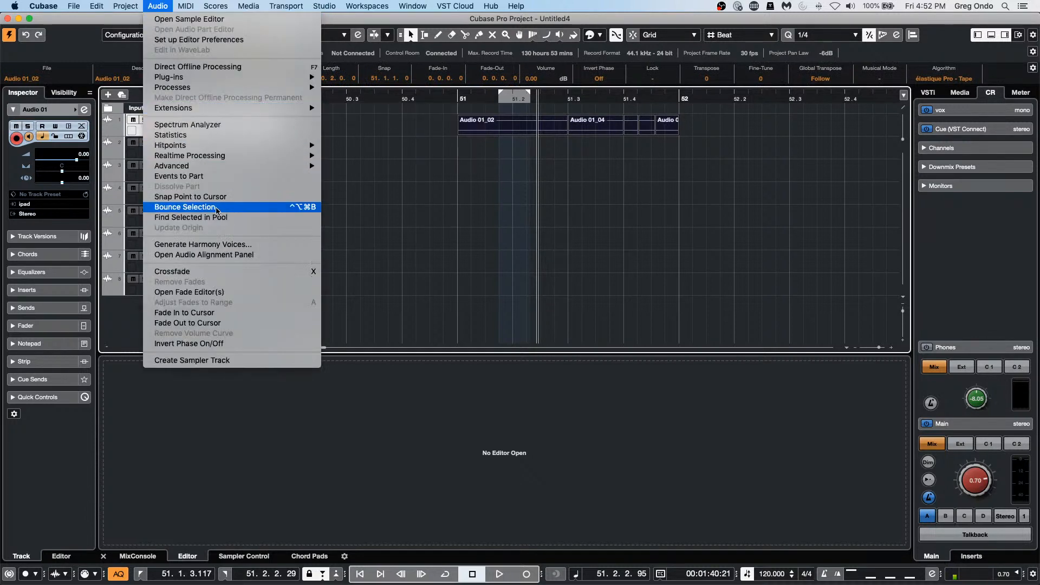
pyautogui.click(216, 210)
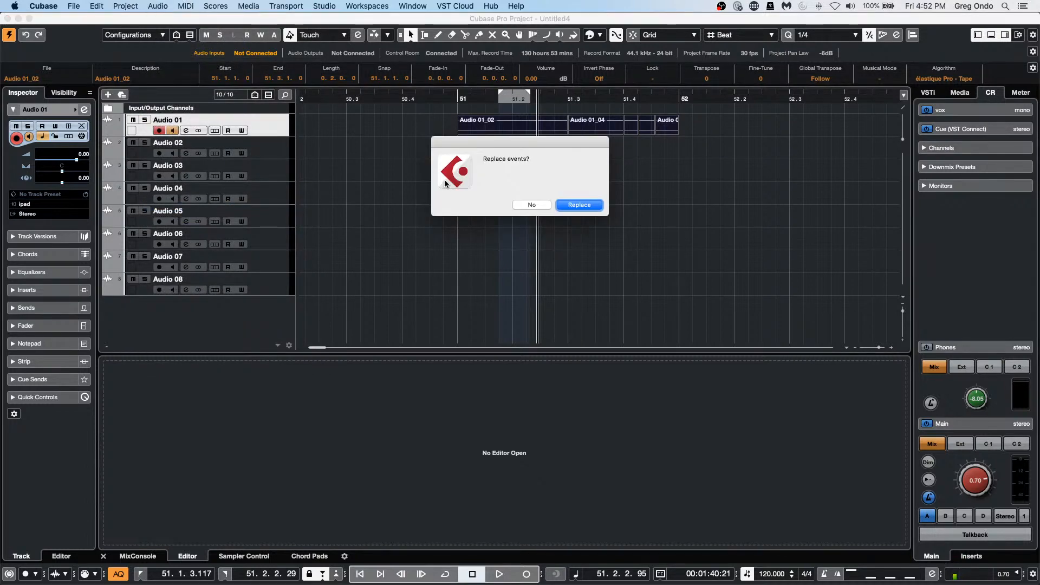
pyautogui.press('Return')
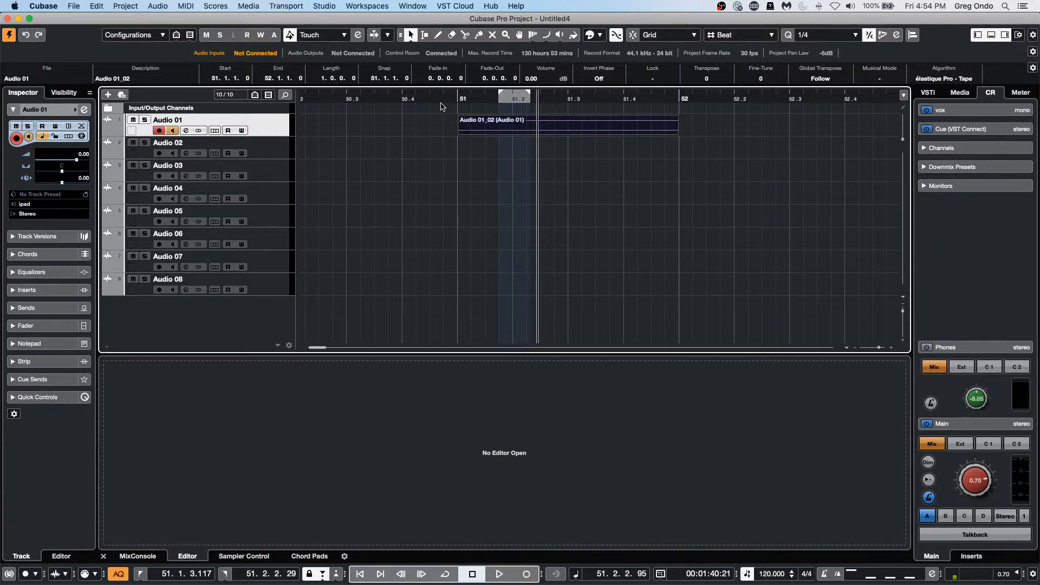
pyautogui.moveTo(436, 99); pyautogui.dragTo(248, 112)
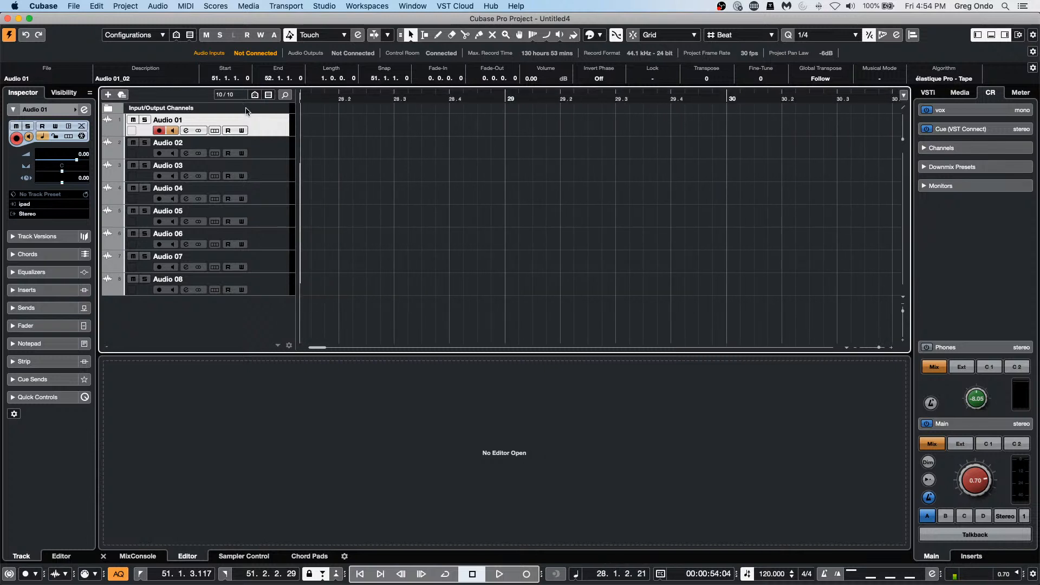
pyautogui.rightClick(271, 148)
pyautogui.moveTo(360, 154)
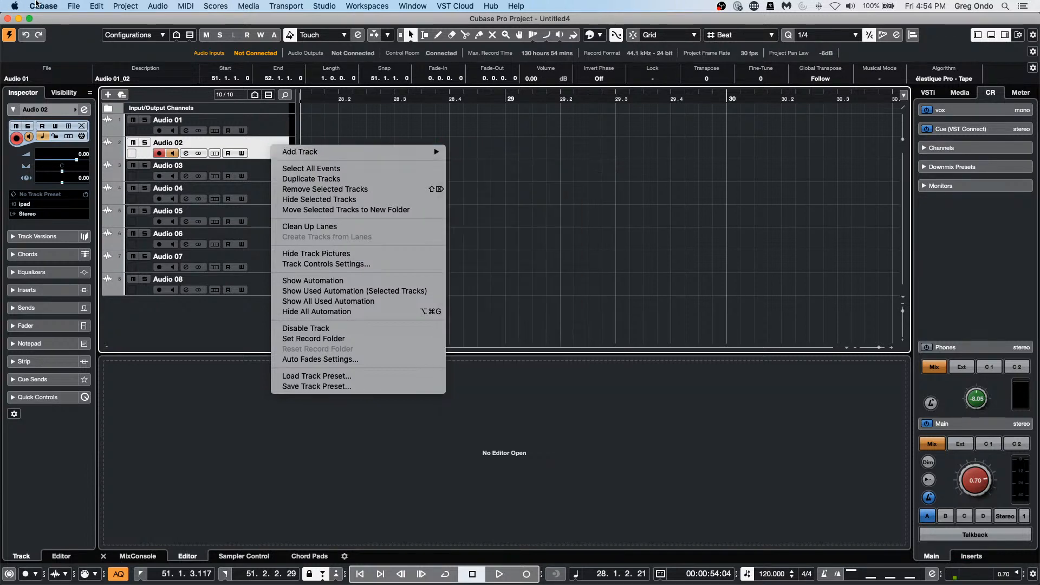
# - Open the recent project May 211 2021.cpr and activate it
pyautogui.click(74, 6)
pyautogui.click(74, 6)
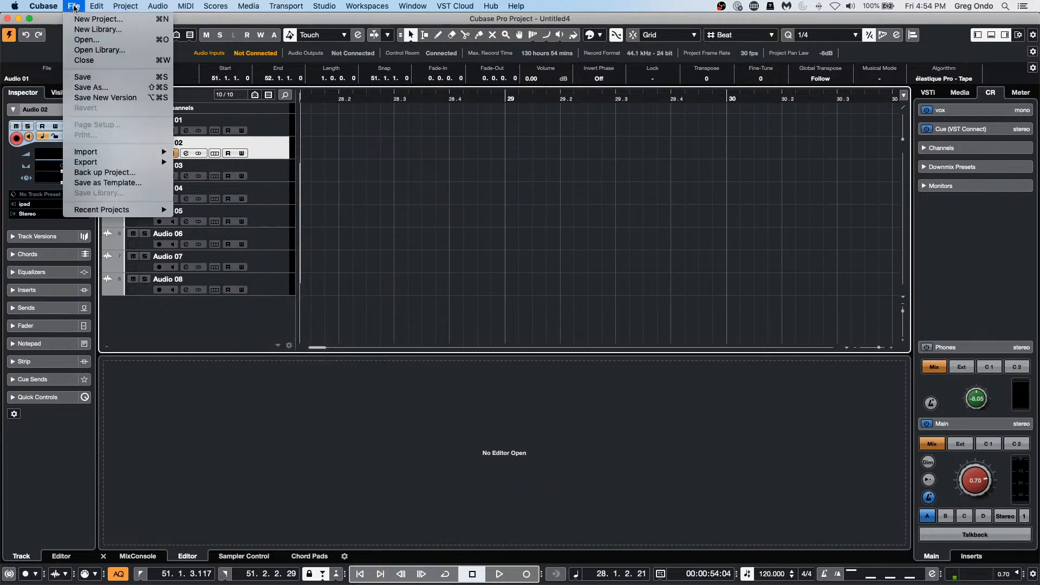
pyautogui.moveTo(95, 210)
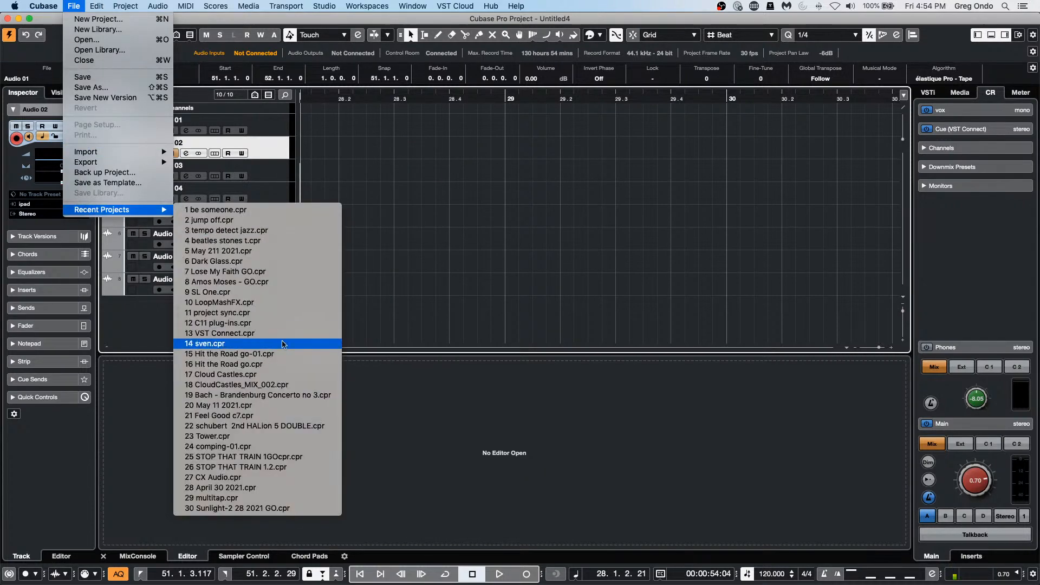
pyautogui.click(312, 251)
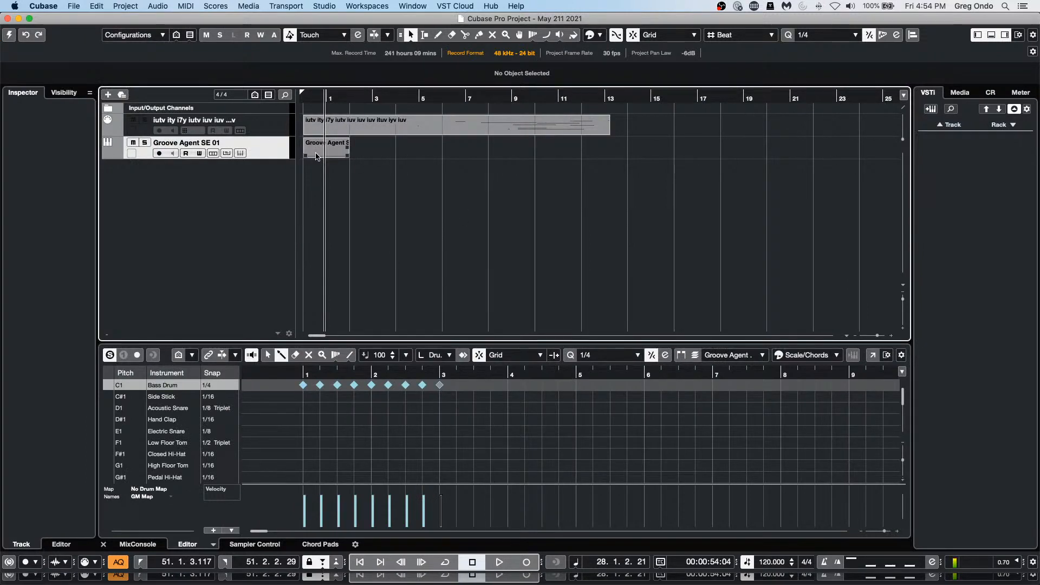
pyautogui.click(317, 154)
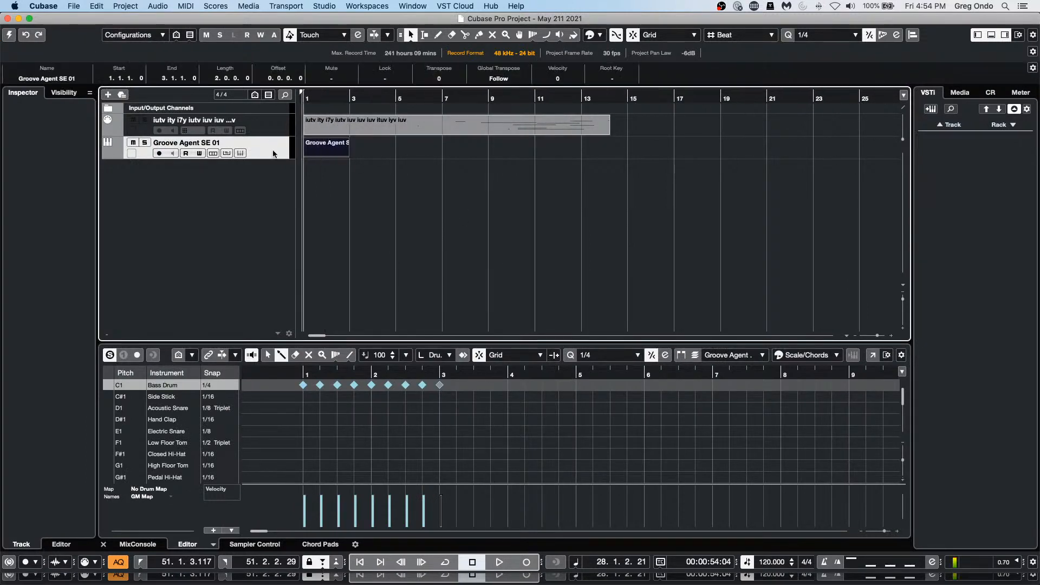
pyautogui.click(131, 125)
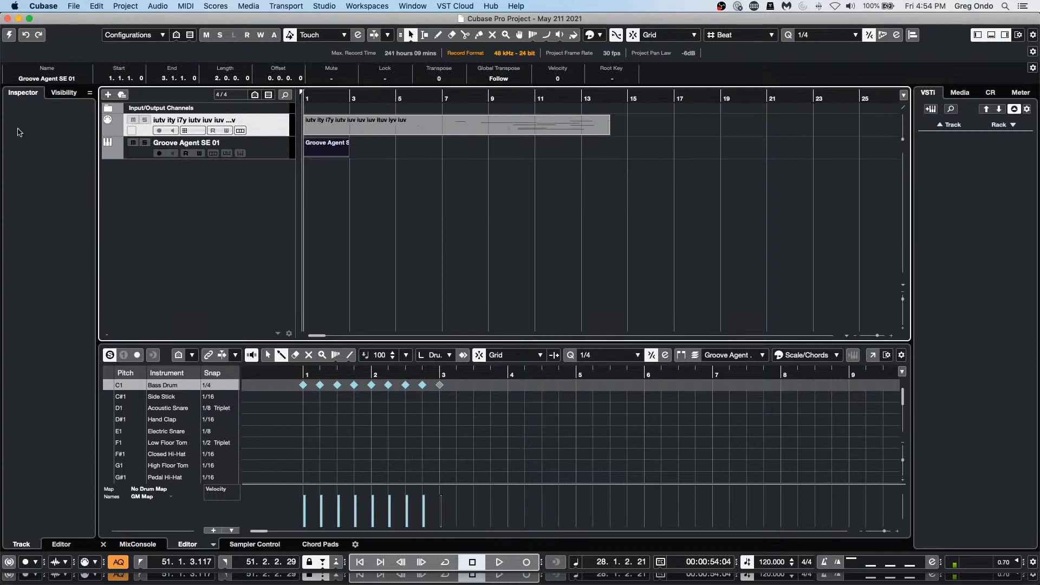
pyautogui.click(9, 35)
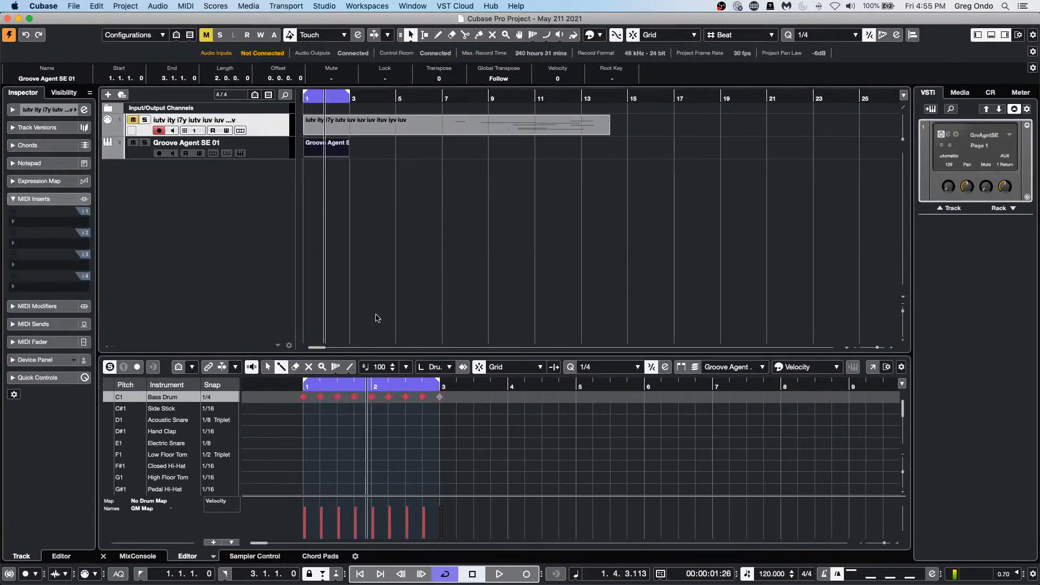
# - Play the cycle and lower the Kick 1 pad's volume to -17.3 dB in the Groove Agent SE instrument
pyautogui.press('space')
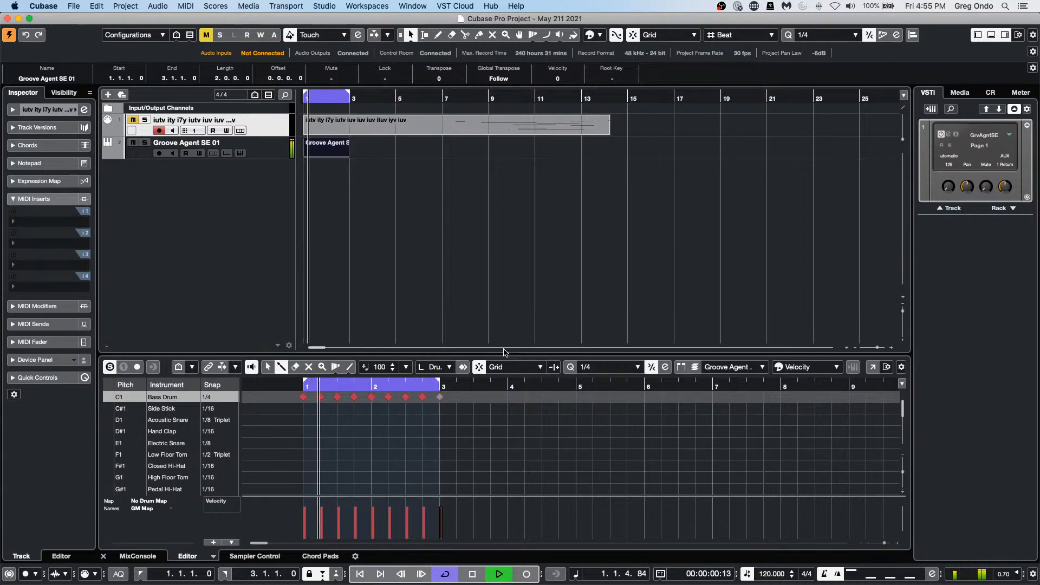
pyautogui.click(273, 152)
pyautogui.click(84, 223)
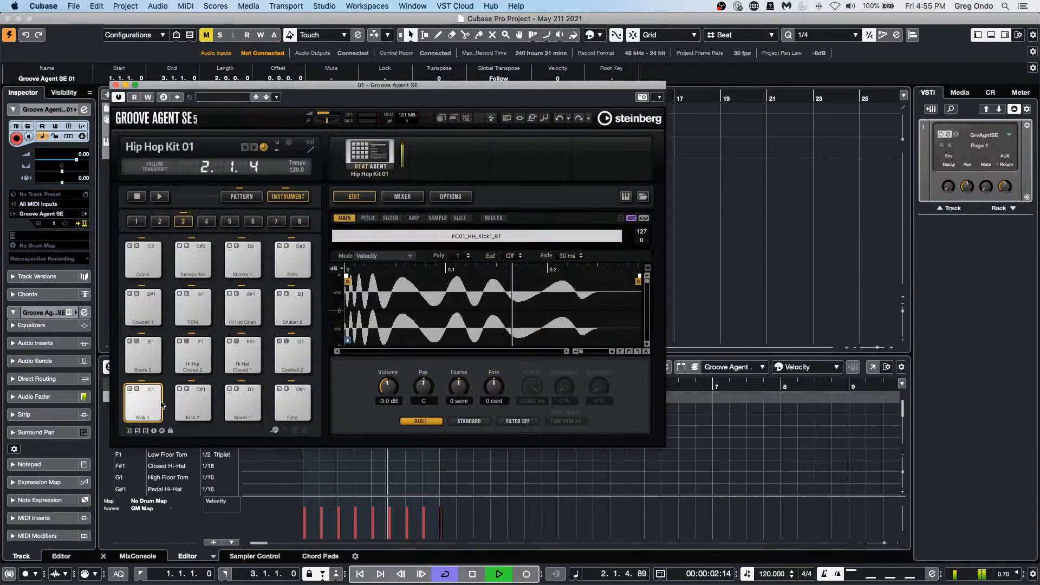
pyautogui.moveTo(388, 386); pyautogui.dragTo(383, 393)
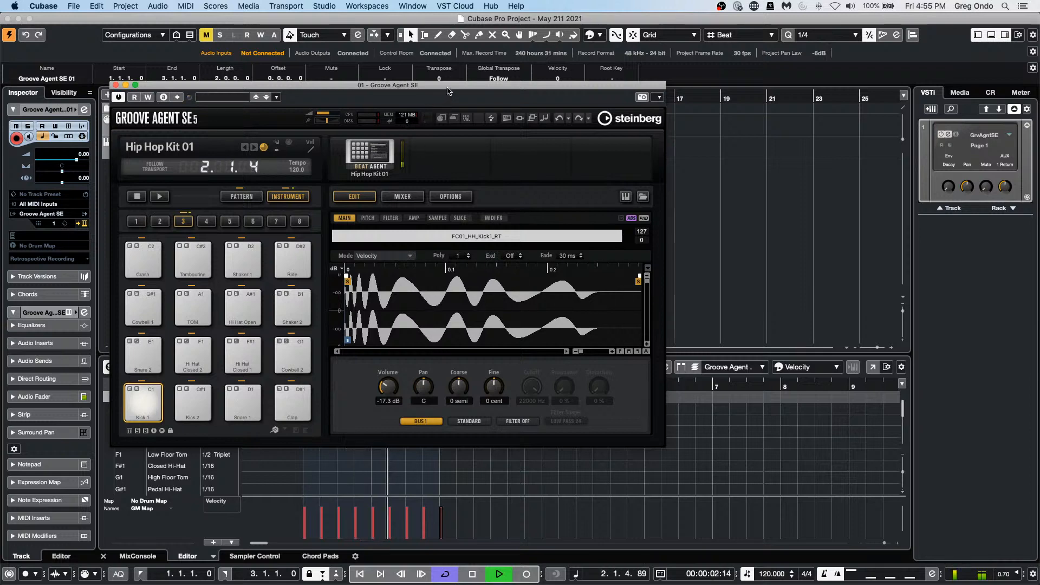
pyautogui.moveTo(448, 90); pyautogui.dragTo(853, 112)
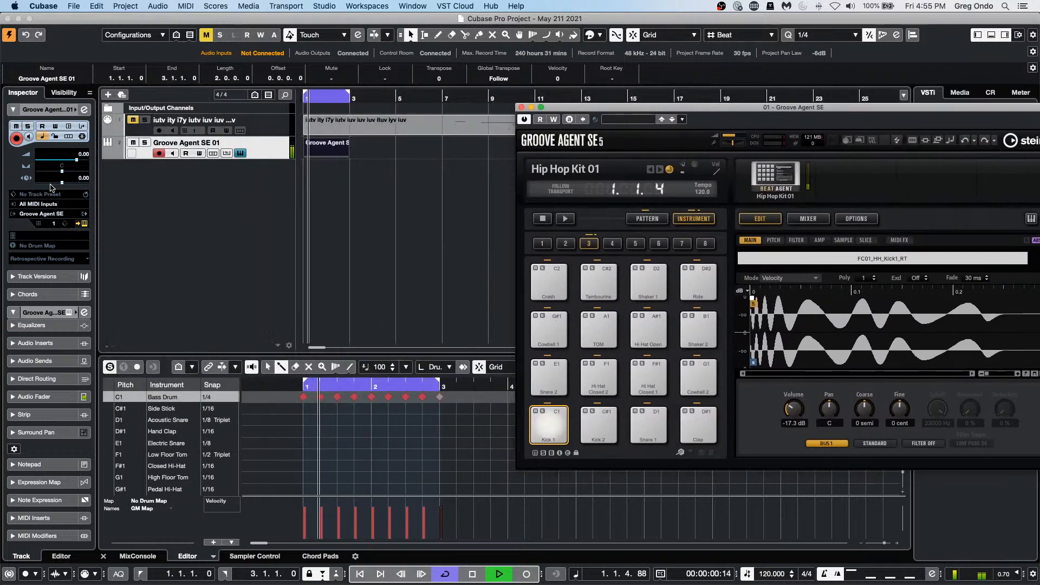
# - Set the track delay of Groove Agent SE 01 to -85.11 ms and stop playback
pyautogui.moveTo(58, 173)
pyautogui.mouseDown()
pyautogui.moveTo(44, 173)
pyautogui.moveTo(62, 175)
pyautogui.moveTo(59, 183)
pyautogui.mouseUp()
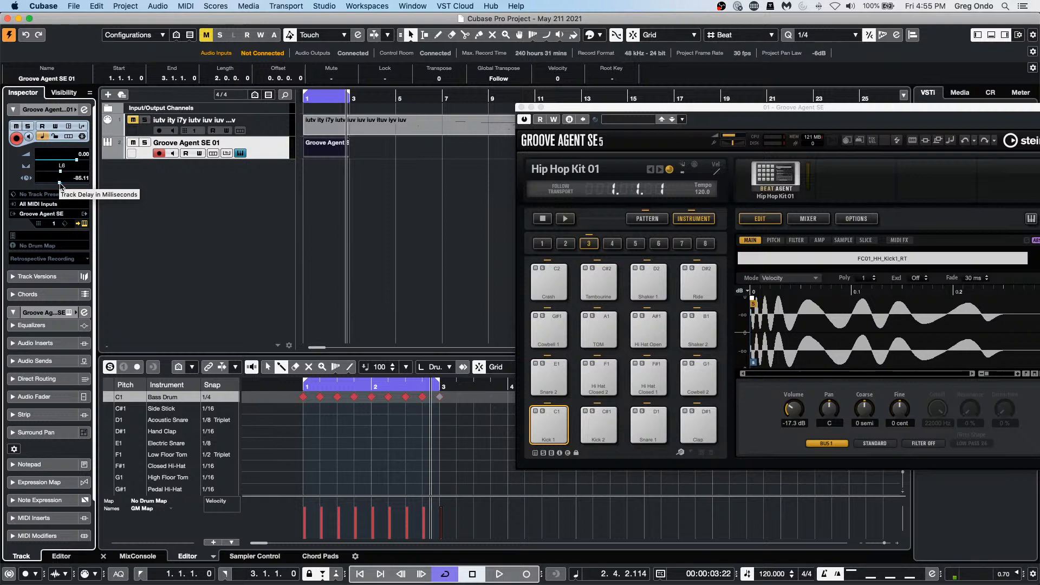
pyautogui.press('space')
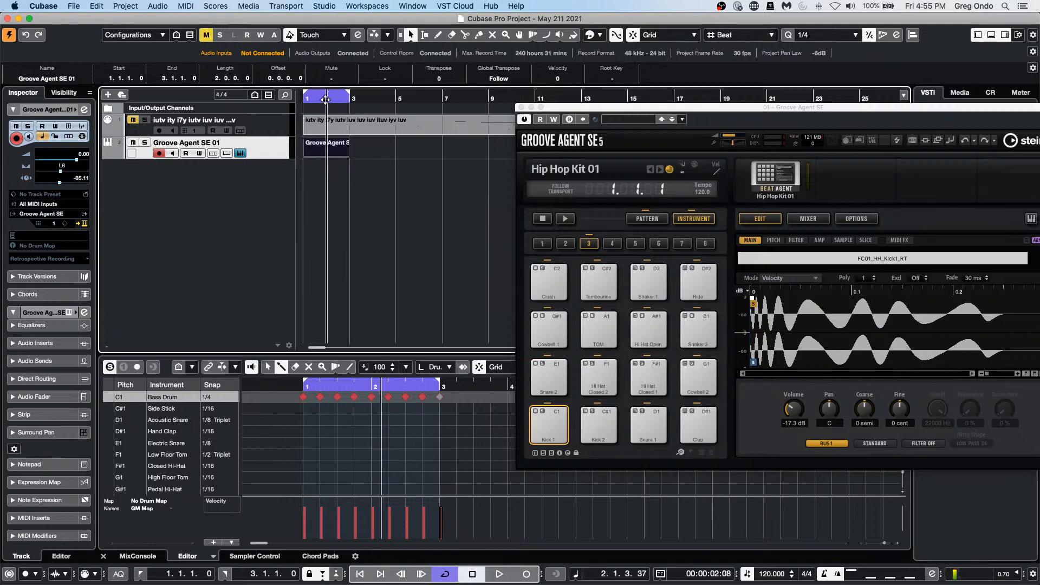
# - Render an audio click between the locators at 1.1.1.0 and 3.1.1.0
pyautogui.press('h')
pyautogui.press('h')
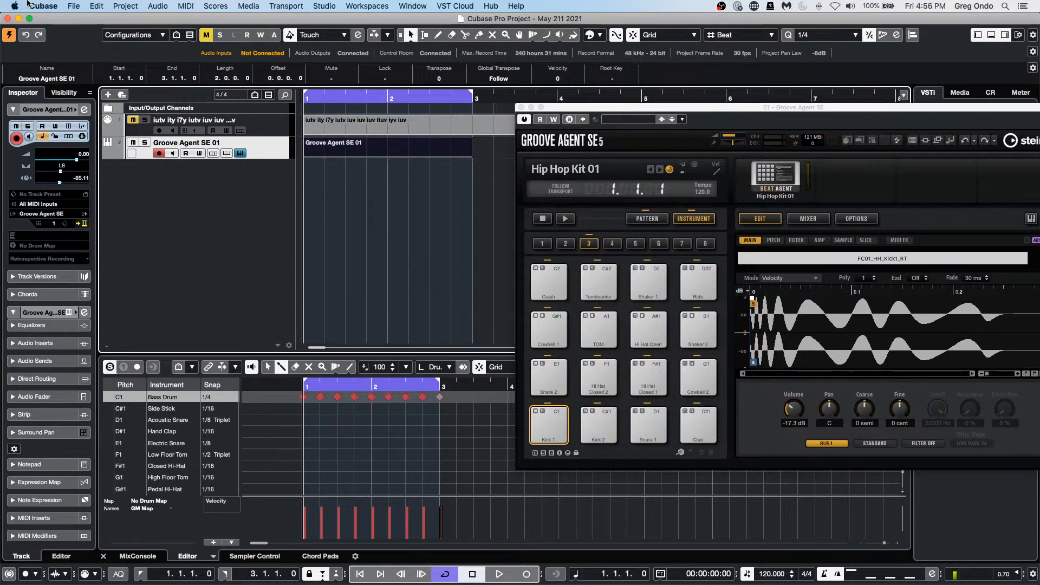
pyautogui.click(157, 5)
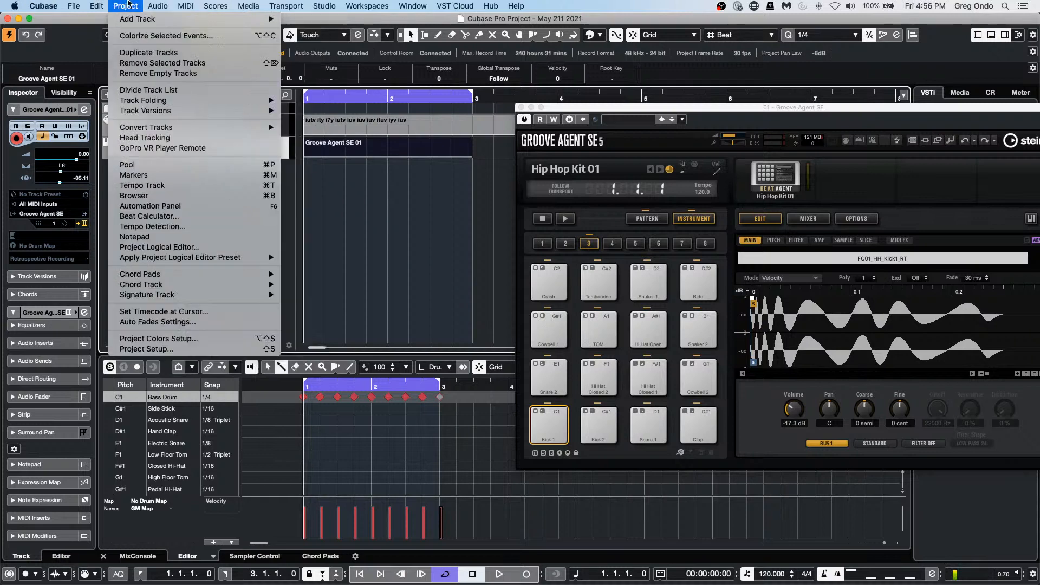
pyautogui.moveTo(166, 297)
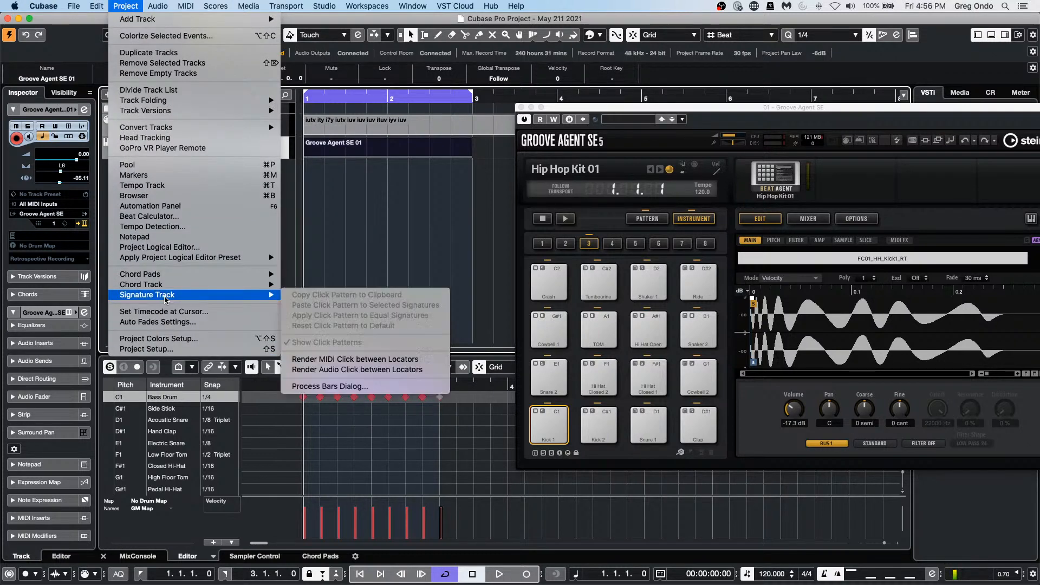
pyautogui.click(422, 370)
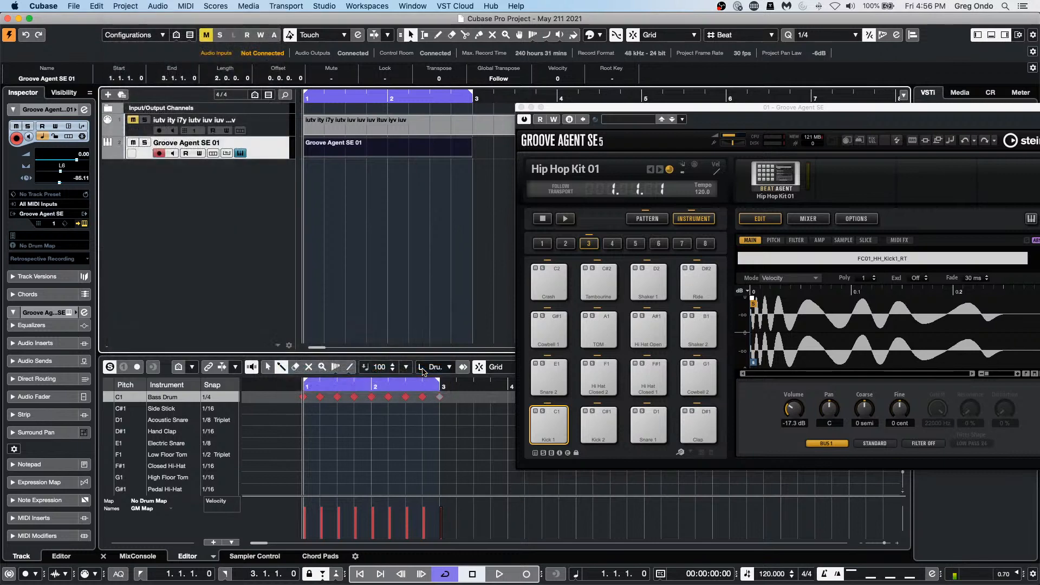
# - Increase the heights of the Audio Click and Groove Agent SE 01 tracks and inspect the click waveform at 1.2.1.0
pyautogui.moveTo(319, 97); pyautogui.dragTo(264, 125)
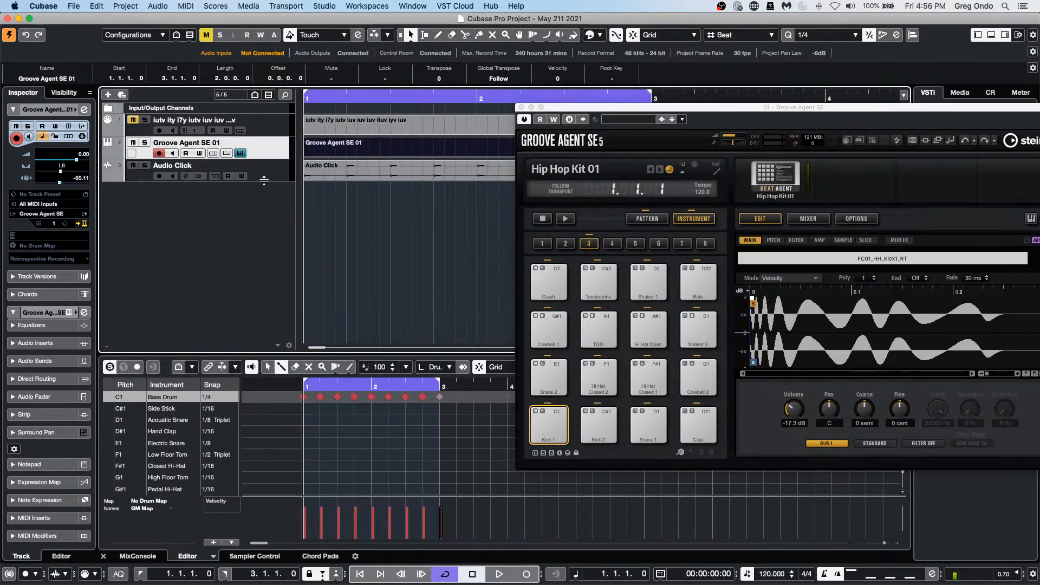
pyautogui.moveTo(264, 182); pyautogui.dragTo(259, 247)
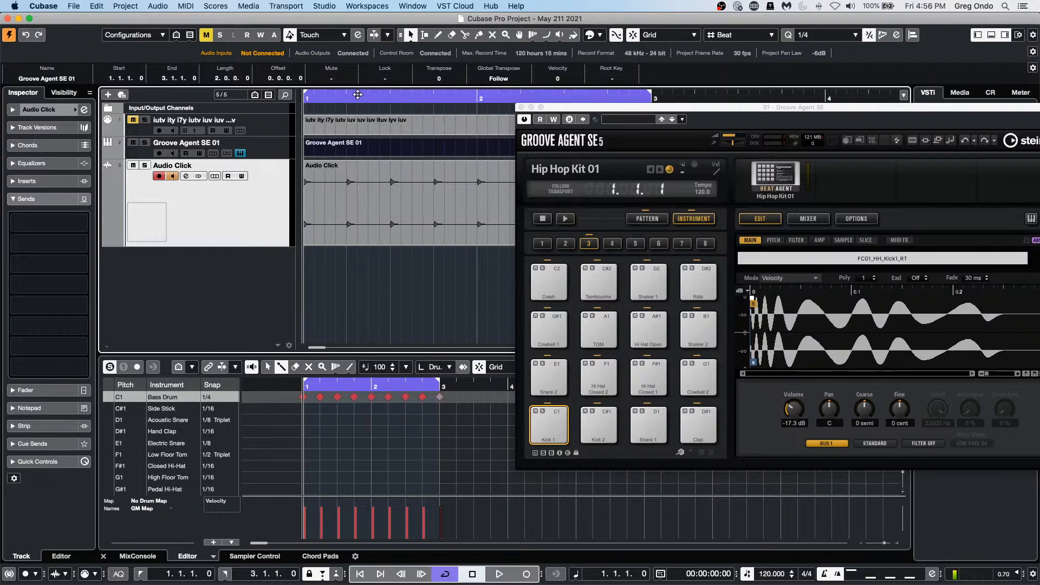
pyautogui.moveTo(355, 94); pyautogui.dragTo(348, 136)
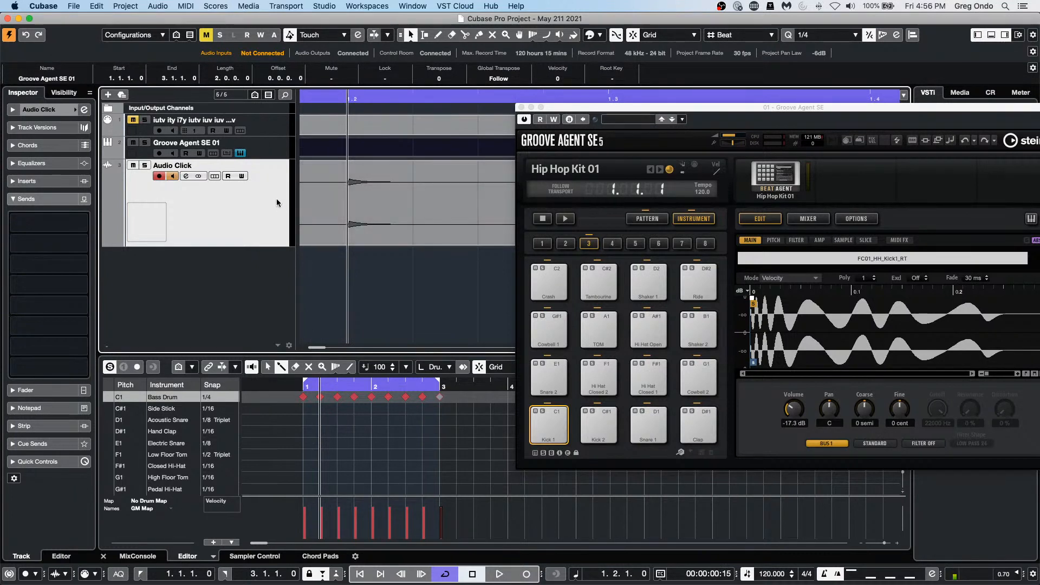
pyautogui.click(260, 153)
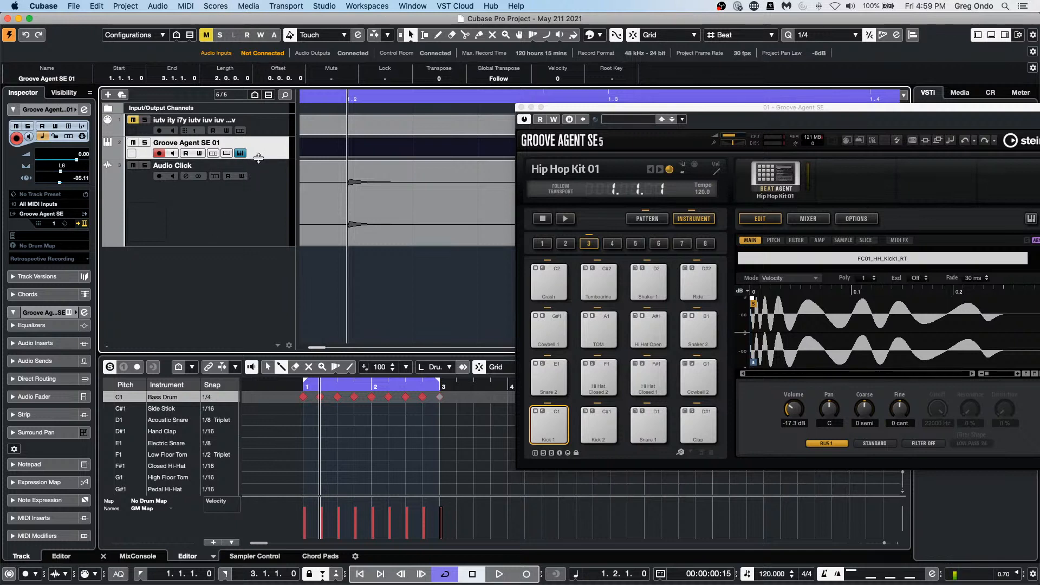
pyautogui.moveTo(258, 157); pyautogui.dragTo(255, 233)
pyautogui.moveTo(375, 95); pyautogui.dragTo(279, 76)
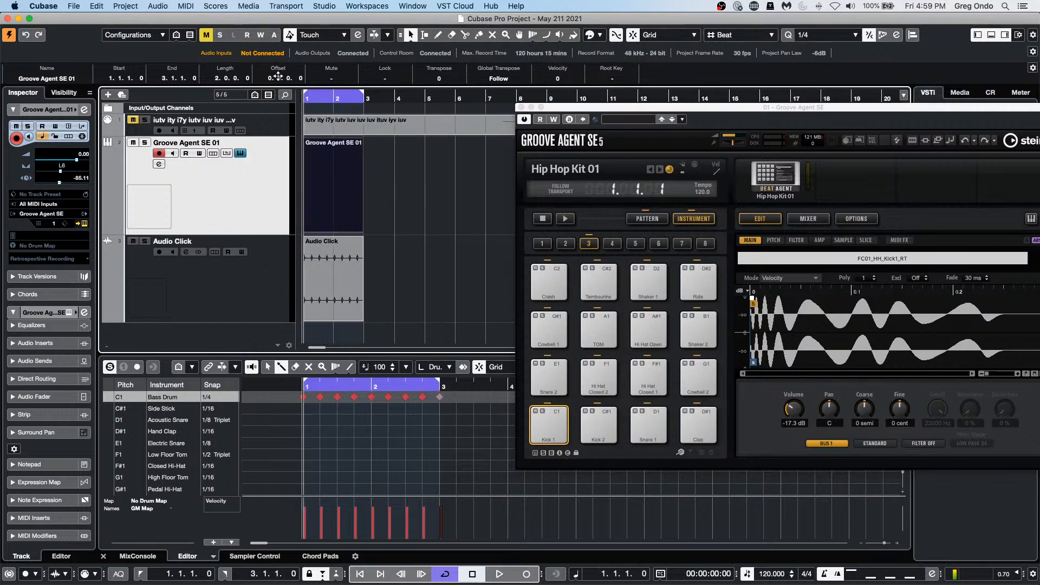
# - Open the Groove Agent SE 01 part in the Drum Editor and record a short pass over the cycle
pyautogui.doubleClick(328, 196)
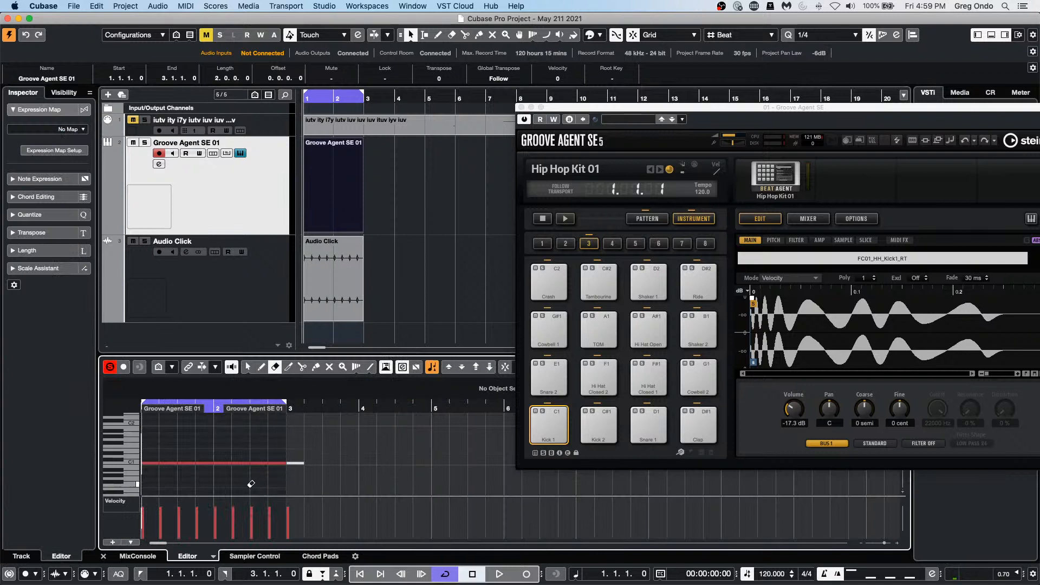
pyautogui.click(213, 558)
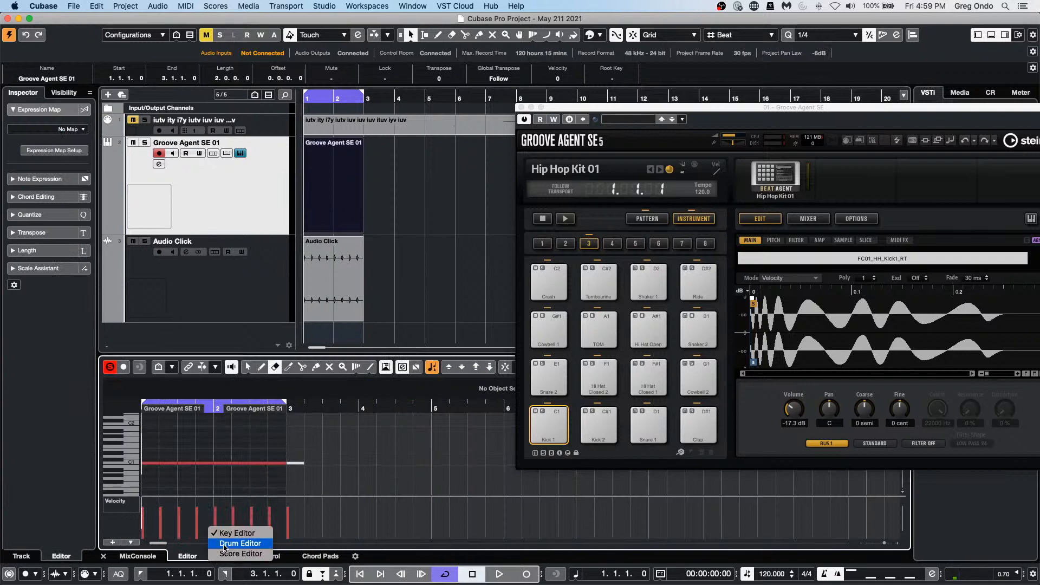
pyautogui.click(230, 543)
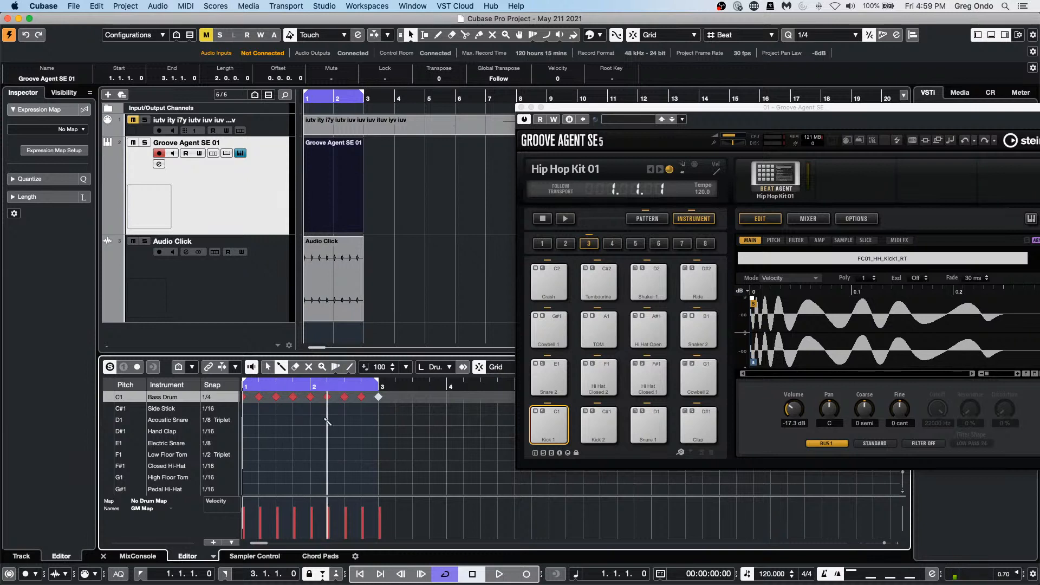
pyautogui.click(499, 574)
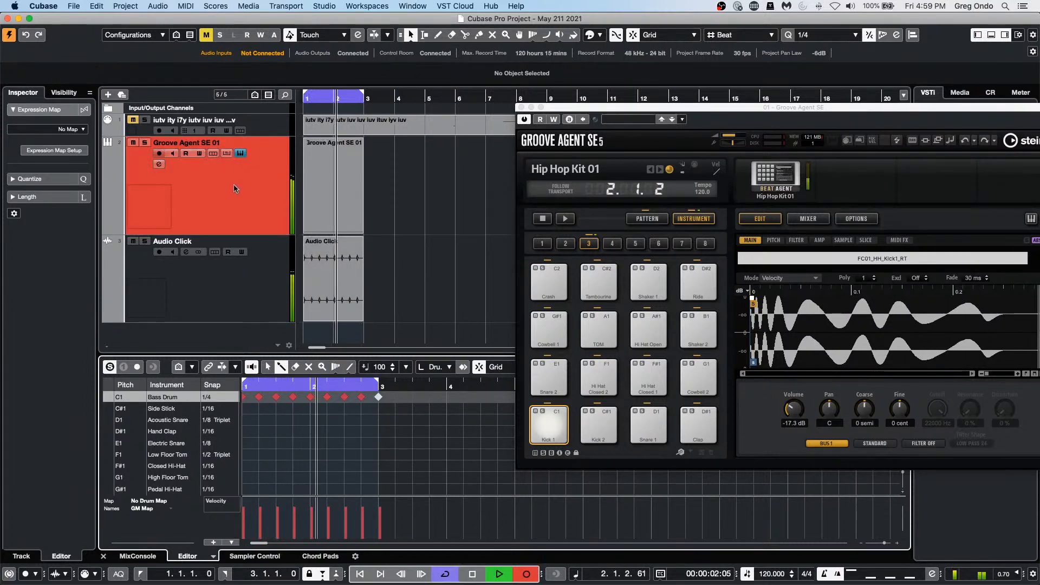
pyautogui.press('space')
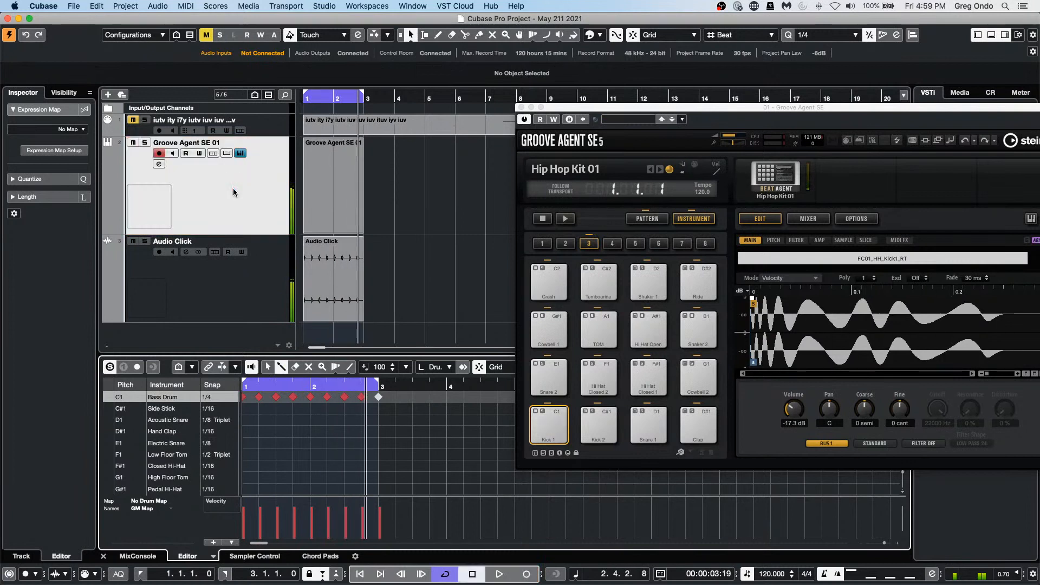
# - Revert the project to its previously saved version and delete the newly created files
pyautogui.click(74, 6)
pyautogui.moveTo(51, 6)
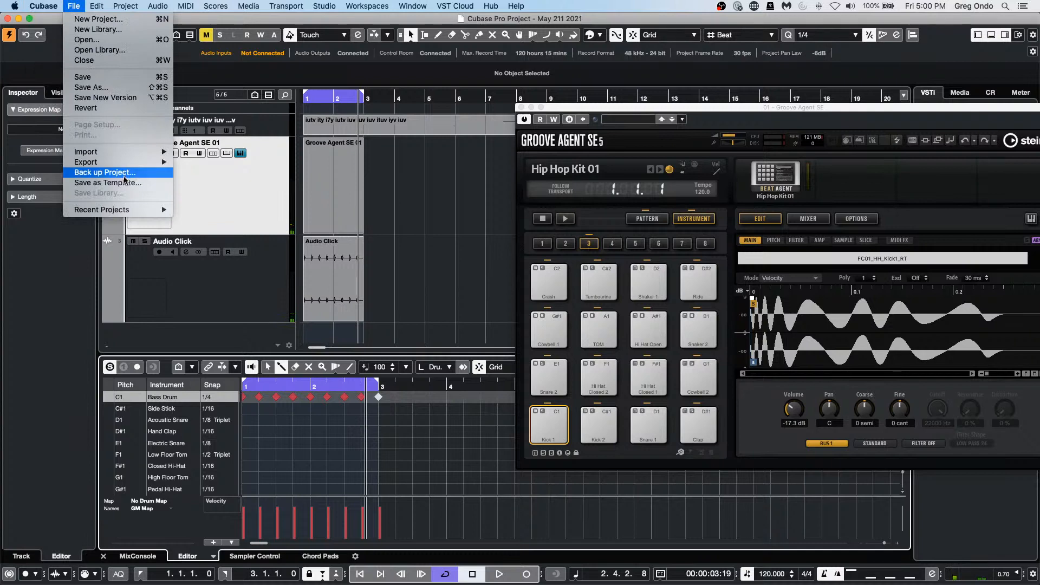
pyautogui.click(114, 109)
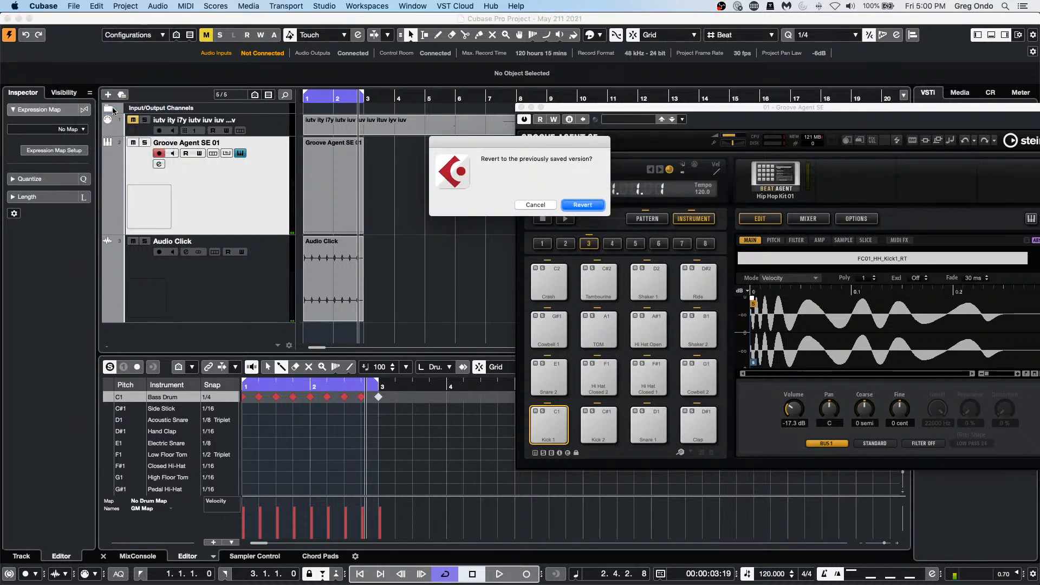
pyautogui.click(581, 204)
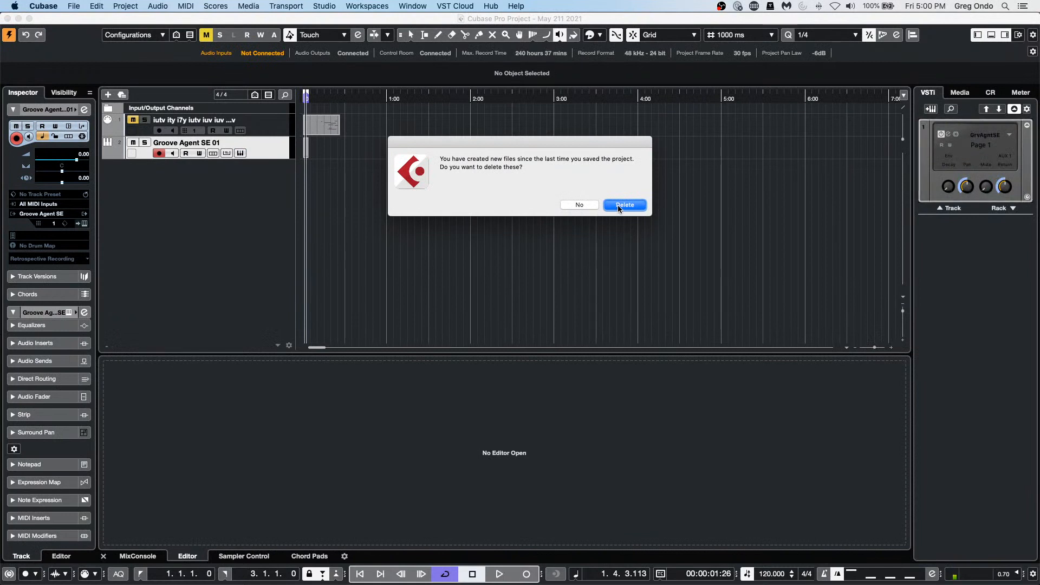
pyautogui.click(620, 205)
# - Play the cycle and show the Groove Agent SE 01 part in the Drum Editor
pyautogui.moveTo(330, 101); pyautogui.dragTo(230, 155)
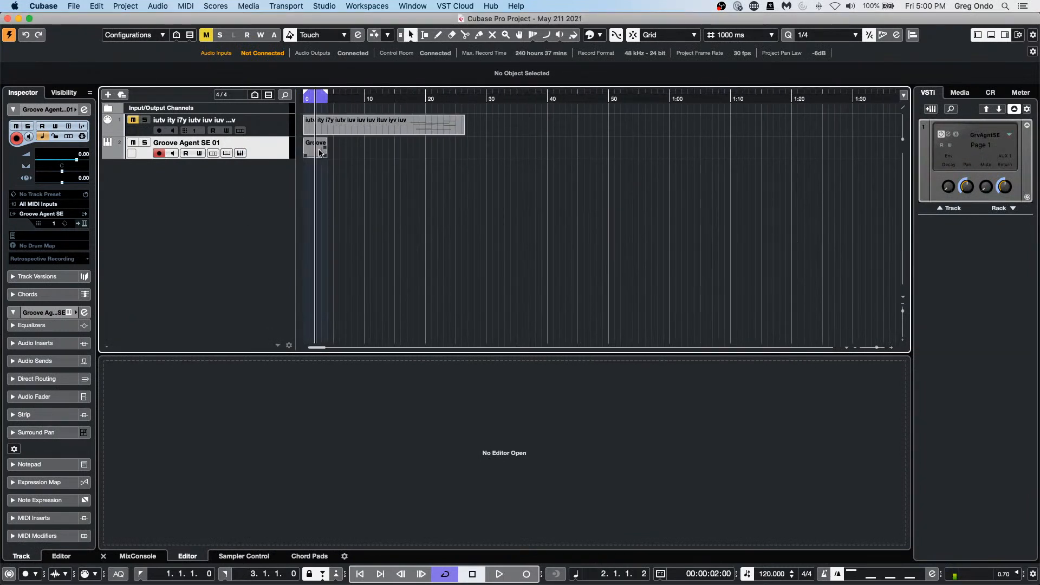
pyautogui.click(318, 151)
pyautogui.press('space')
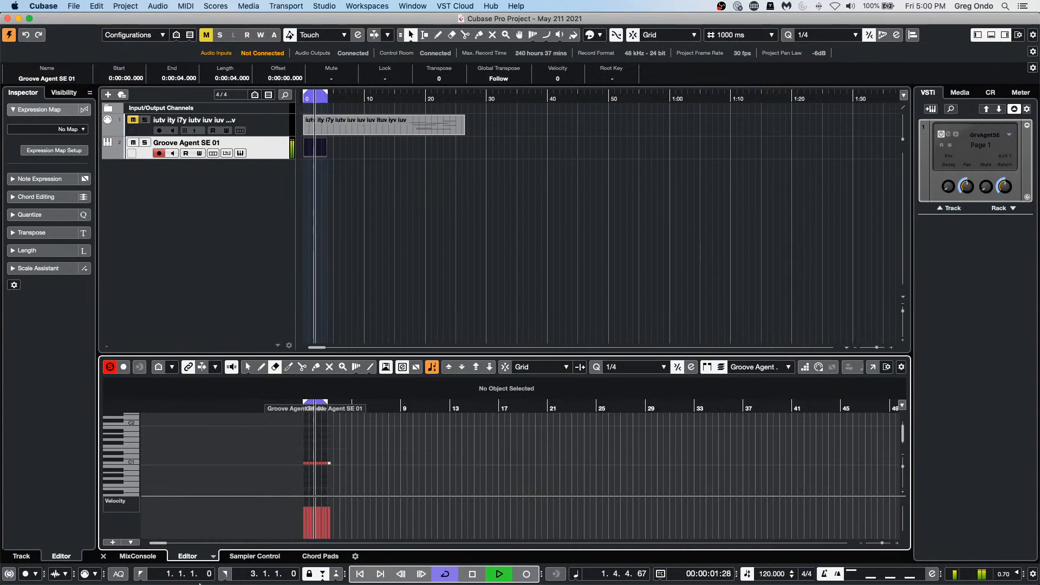
pyautogui.click(281, 153)
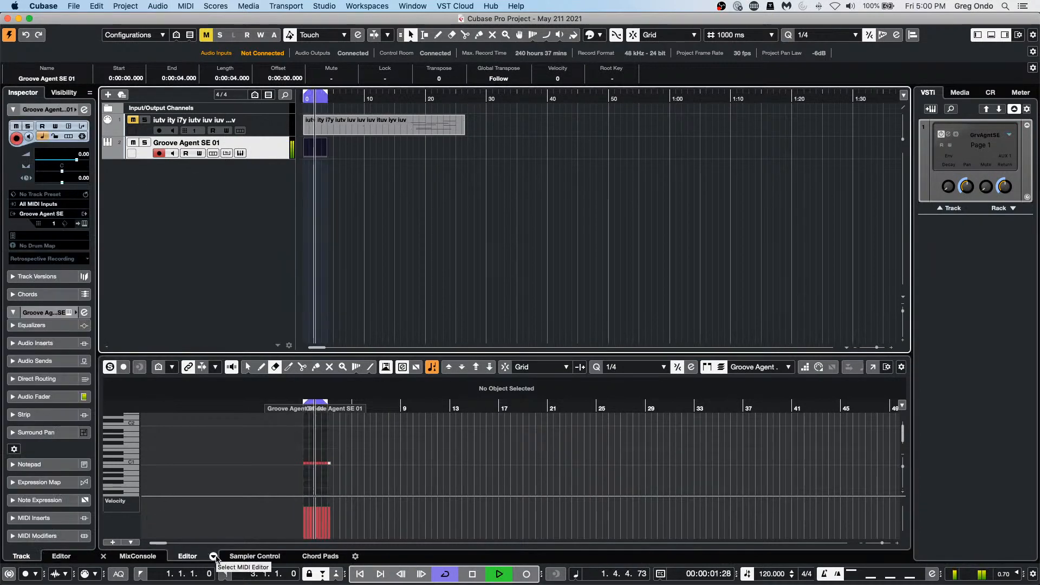
pyautogui.click(214, 559)
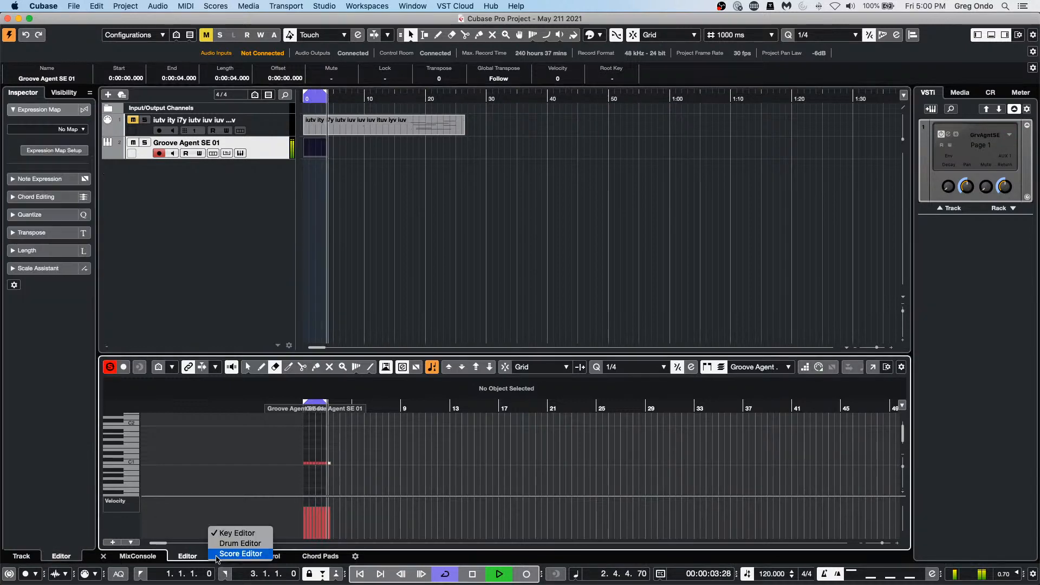
pyautogui.click(244, 540)
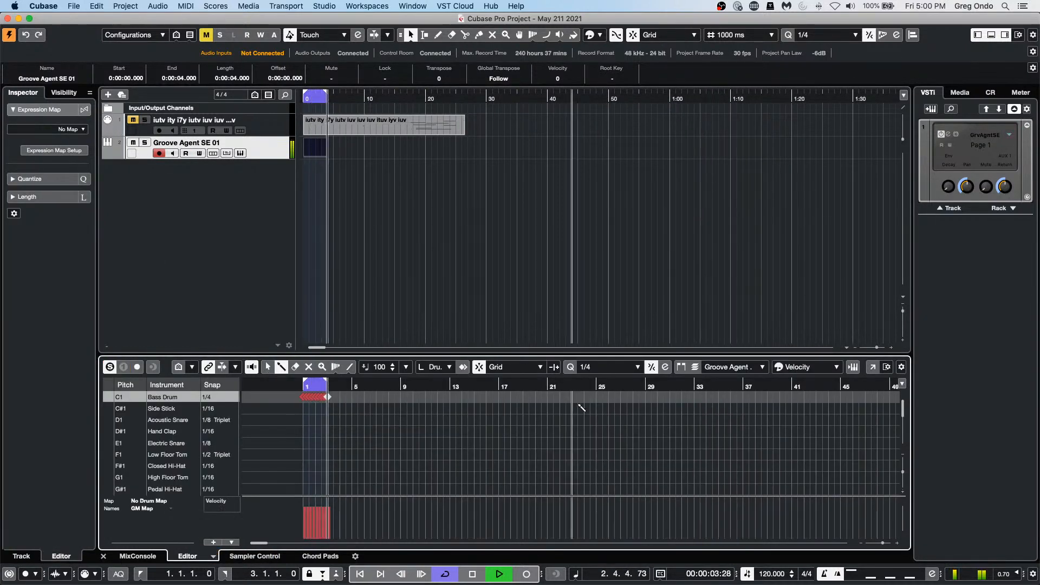
# - Open the Groove Agent SE instrument, lower the Kick 1 pad's volume to -11.0 dB and stop playback
pyautogui.click(227, 154)
pyautogui.click(228, 154)
pyautogui.click(240, 154)
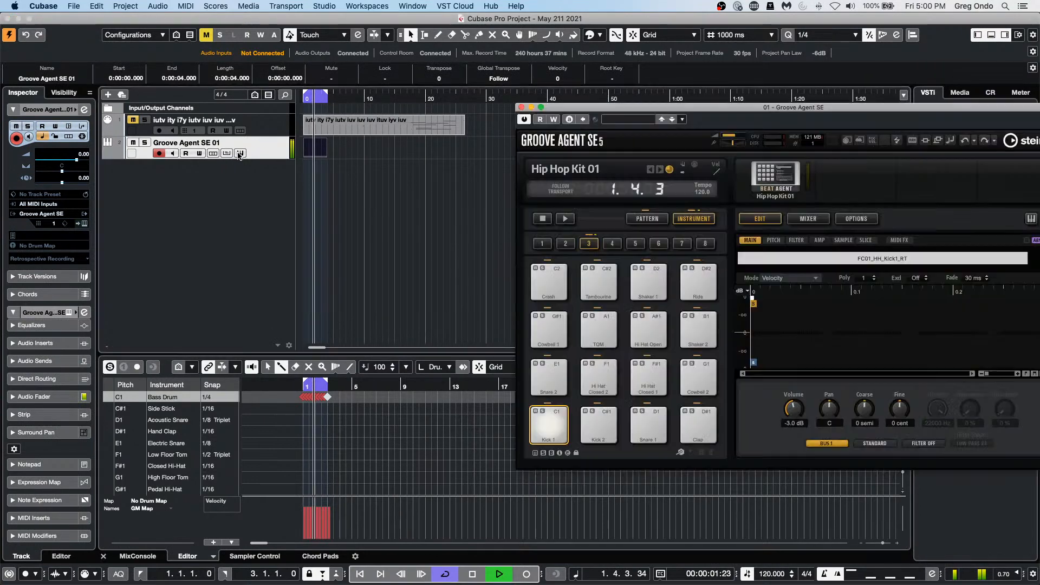
pyautogui.moveTo(794, 408); pyautogui.dragTo(798, 414)
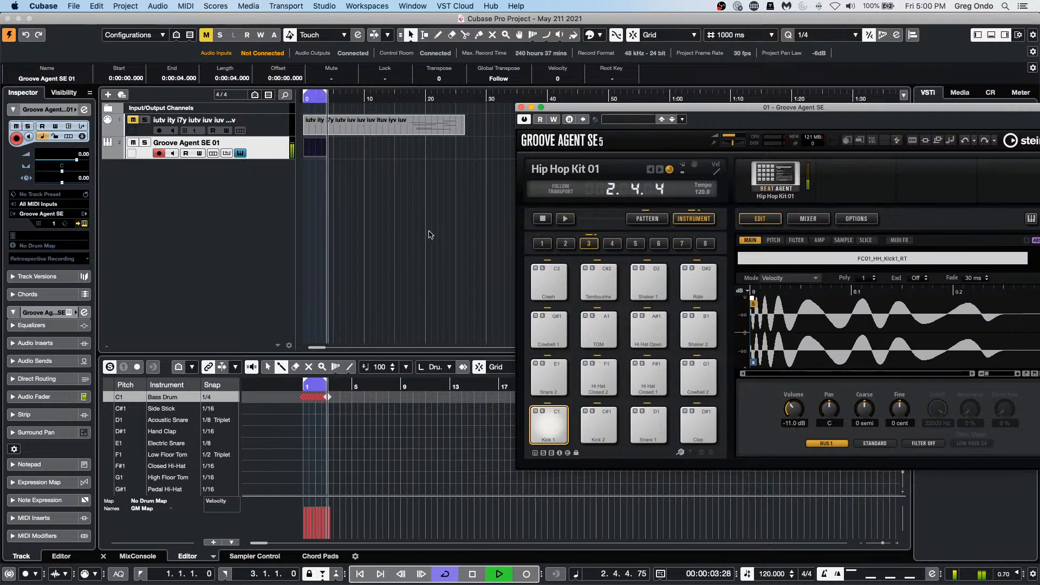
pyautogui.press('space')
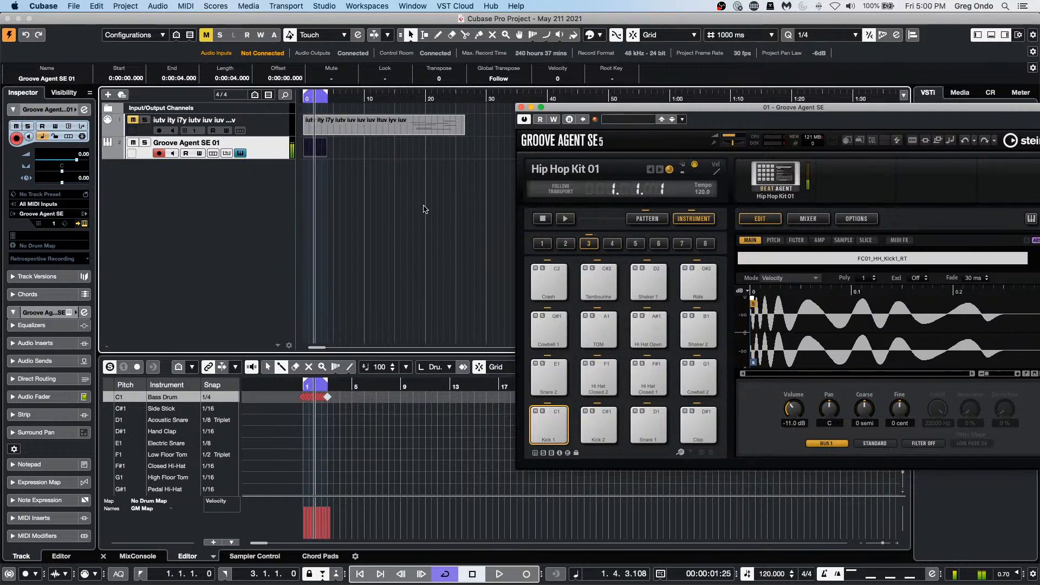